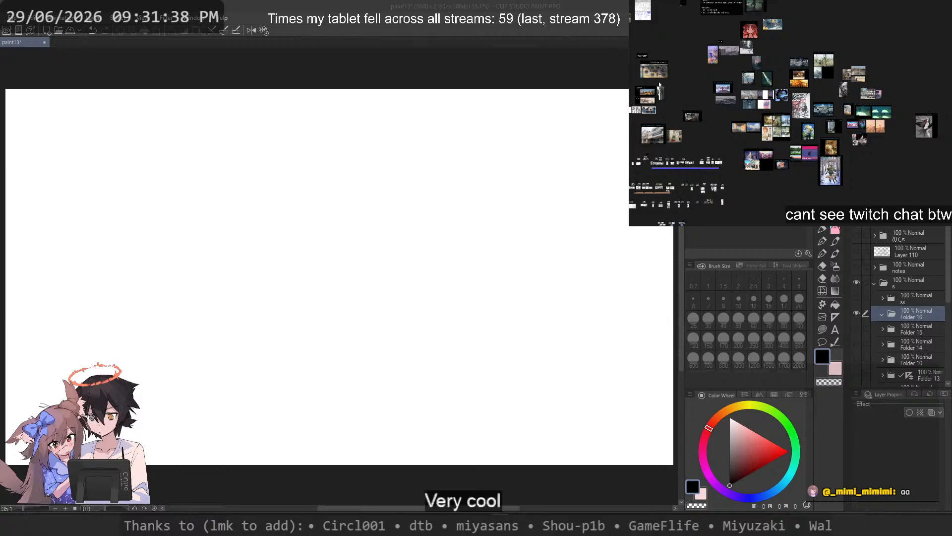
# Step: Look over the image clusters on the reference board, including the isolated grey character illustration
pyautogui.scroll(3, 893, 129)
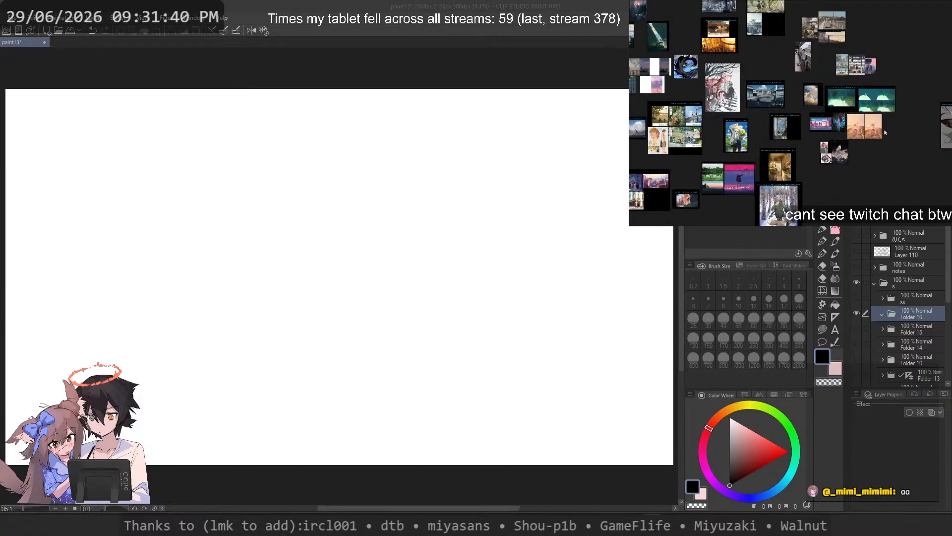
pyautogui.scroll(-6, 752, 120)
pyautogui.scroll(3, 807, 118)
pyautogui.scroll(5, 807, 118)
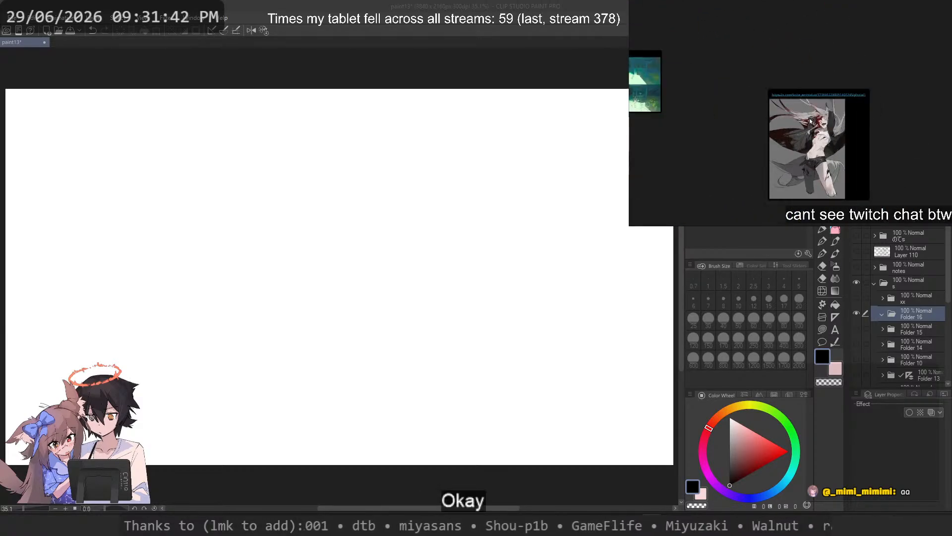
pyautogui.scroll(-5, 809, 120)
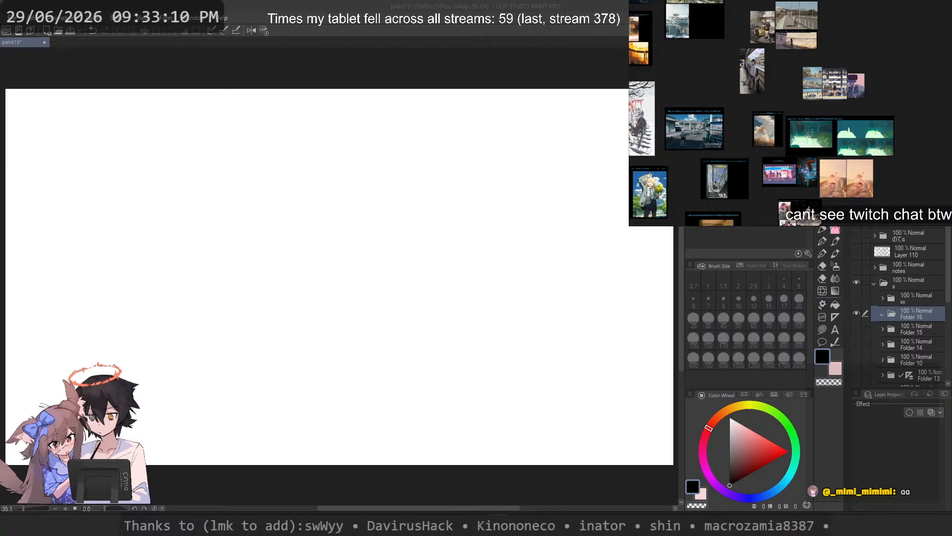
# Step: Switch to the browser and open the pink-haired girl illustration from the artist's X media gallery
pyautogui.hotkey('alt', 'Tab')
pyautogui.moveTo(672, 10); pyautogui.dragTo(398, 21)
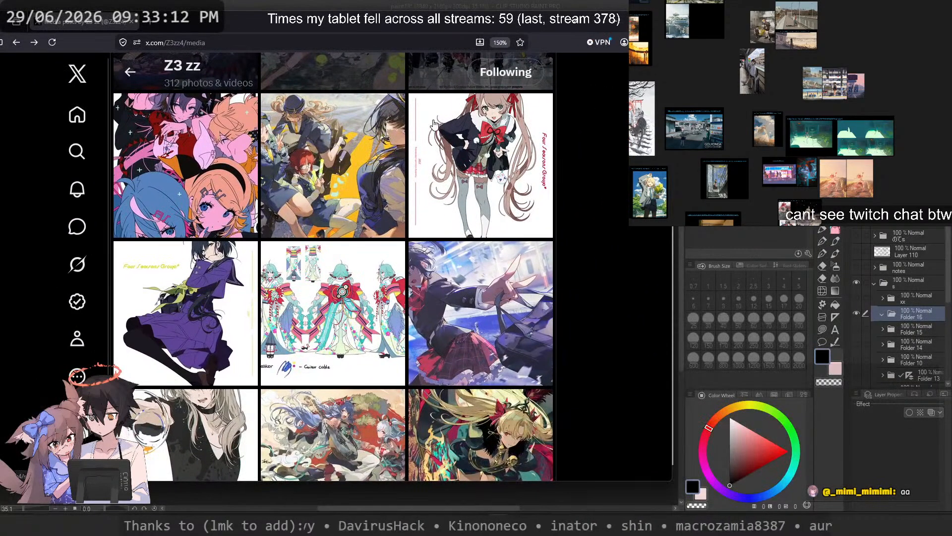
pyautogui.scroll(10, 425, 257)
pyautogui.scroll(-5, 425, 258)
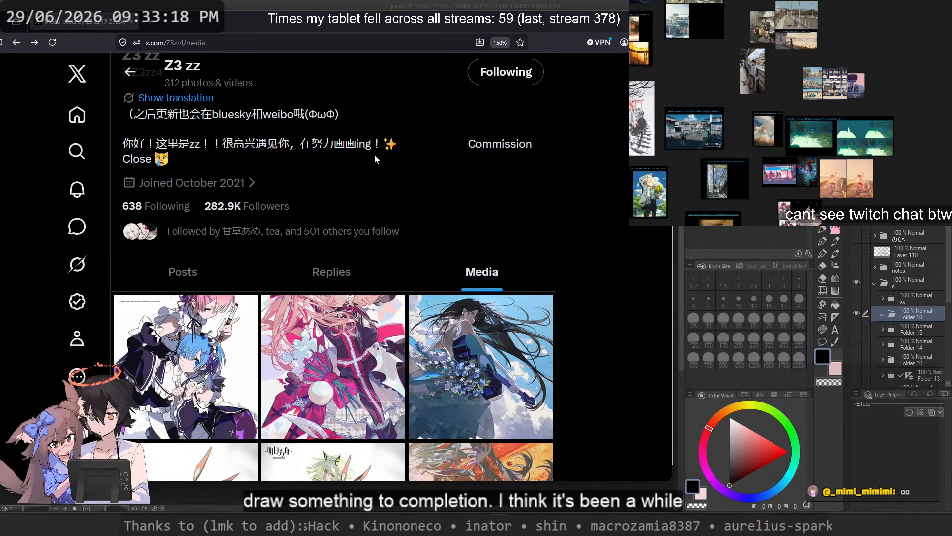
pyautogui.scroll(-3, 374, 217)
pyautogui.click(374, 218)
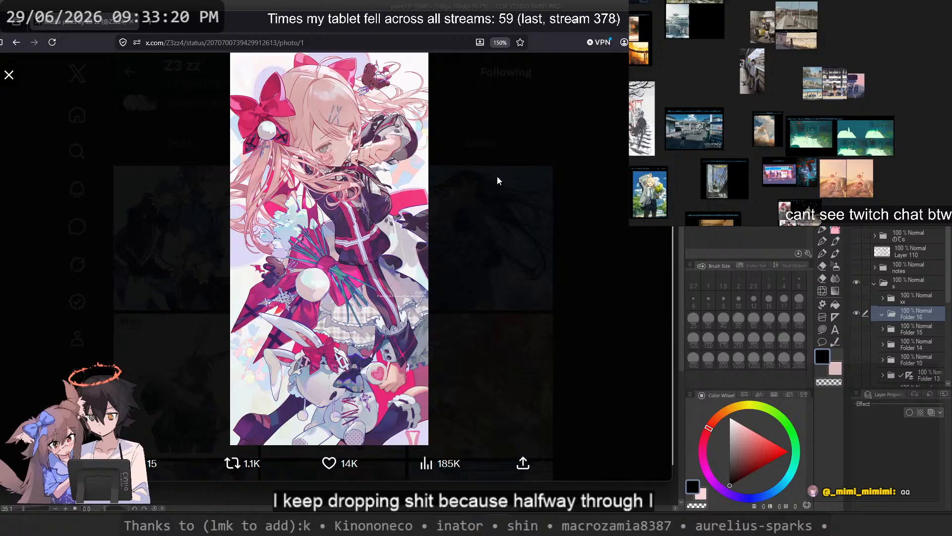
# Step: Open the pink-haired girl illustration at full size in its own tab and examine its details from face to plush rabbit
pyautogui.rightClick(281, 158)
pyautogui.click(294, 165)
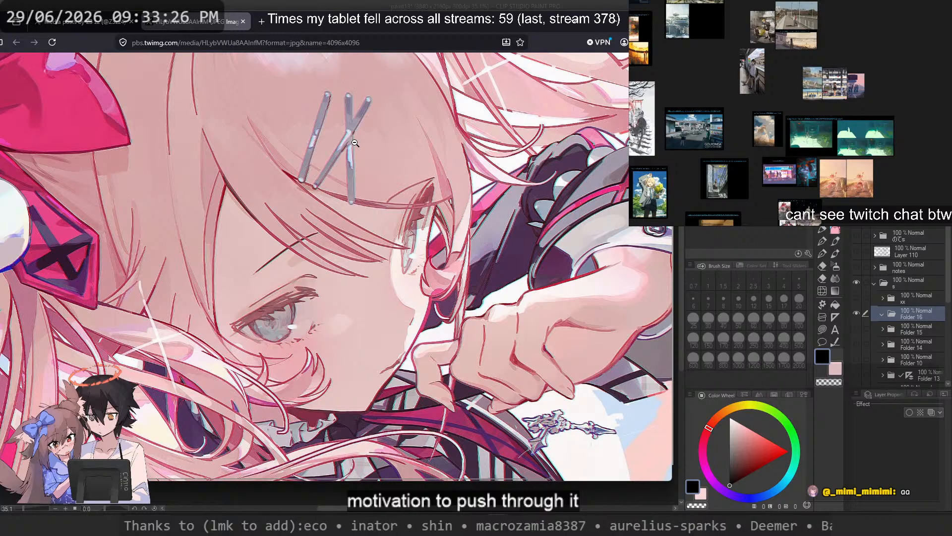
pyautogui.scroll(-5, 355, 143)
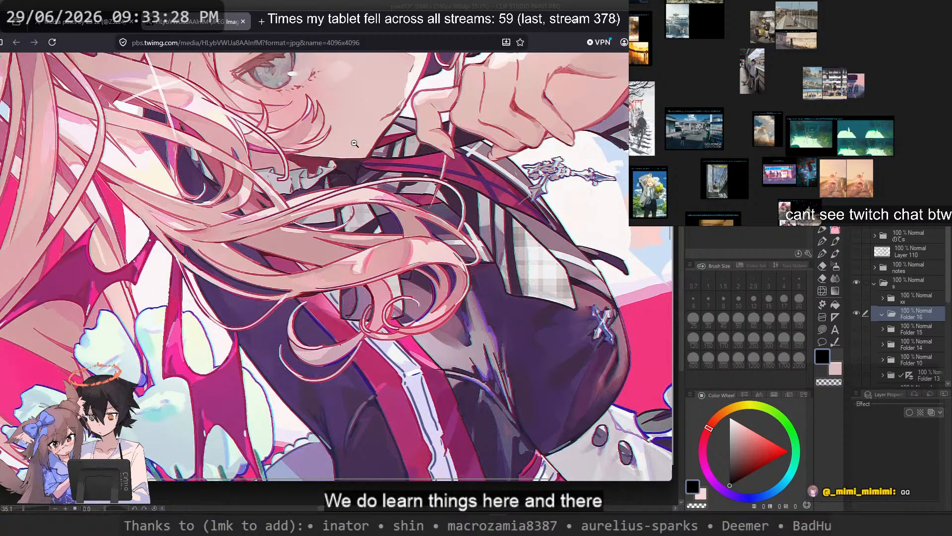
pyautogui.scroll(-4, 355, 143)
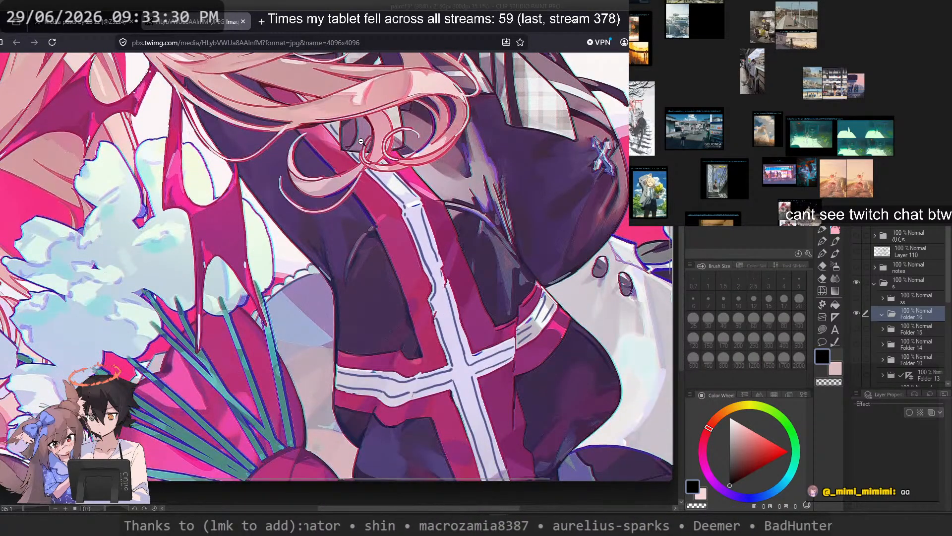
pyautogui.scroll(-5, 361, 142)
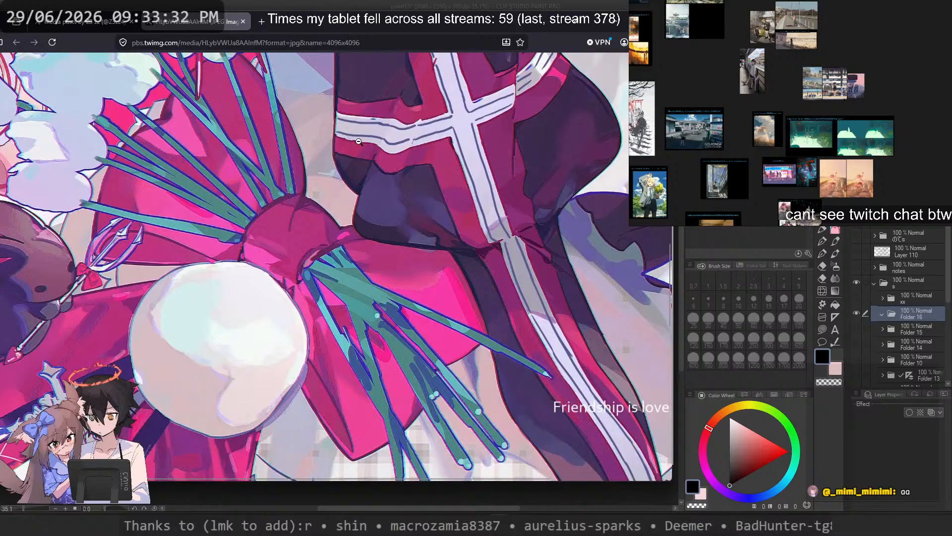
pyautogui.scroll(-2, 350, 139)
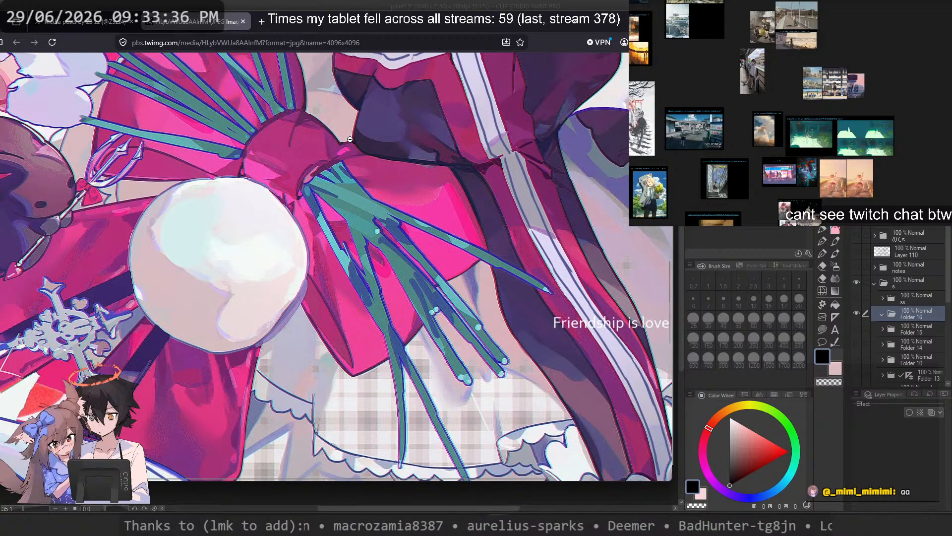
pyautogui.scroll(-6, 350, 140)
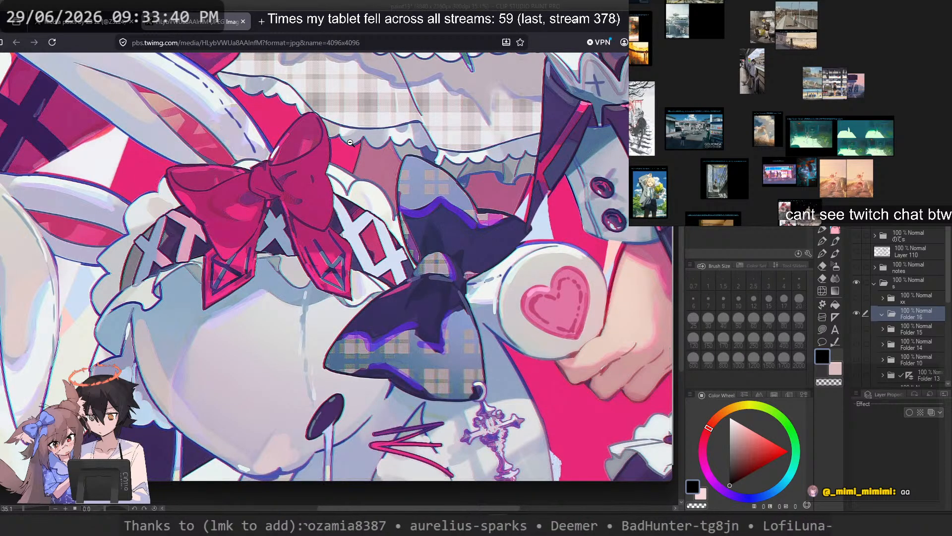
pyautogui.click(350, 142)
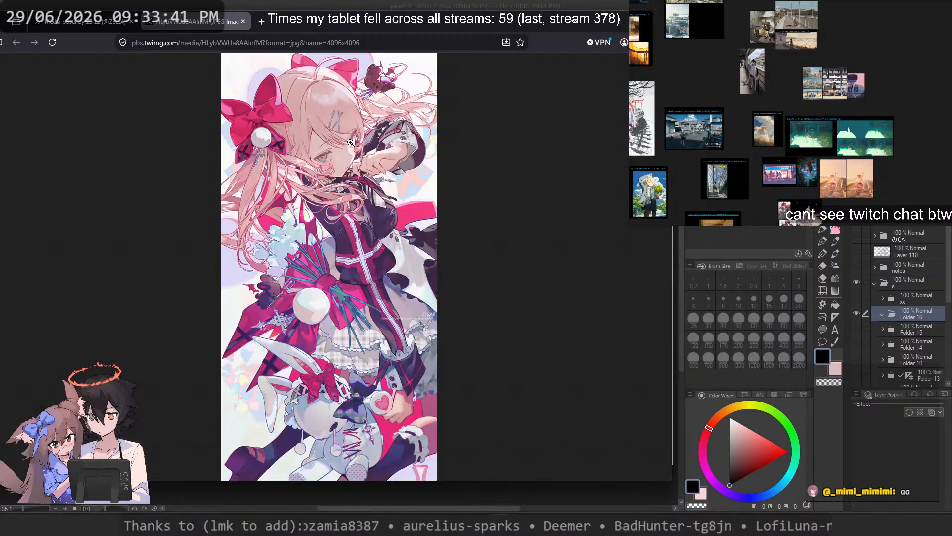
# Step: Return to the artist's media gallery and view the purple illustration of the long-haired figure above the moon
pyautogui.click(88, 32)
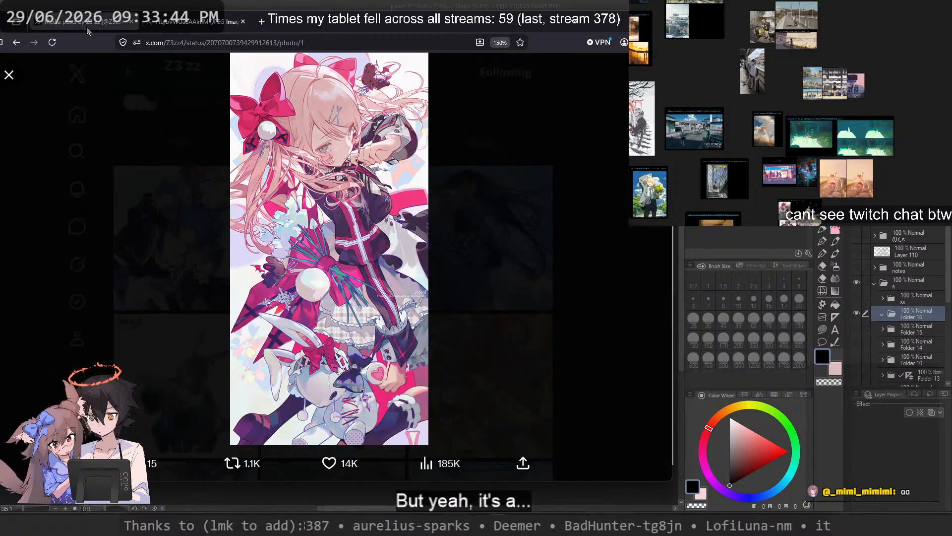
pyautogui.click(462, 117)
pyautogui.scroll(-4, 448, 180)
pyautogui.scroll(-5, 441, 174)
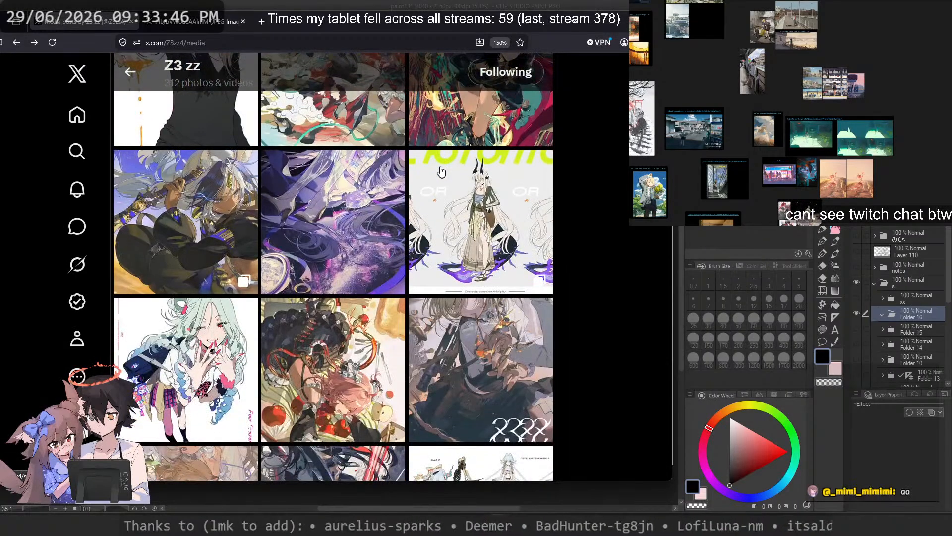
pyautogui.click(321, 221)
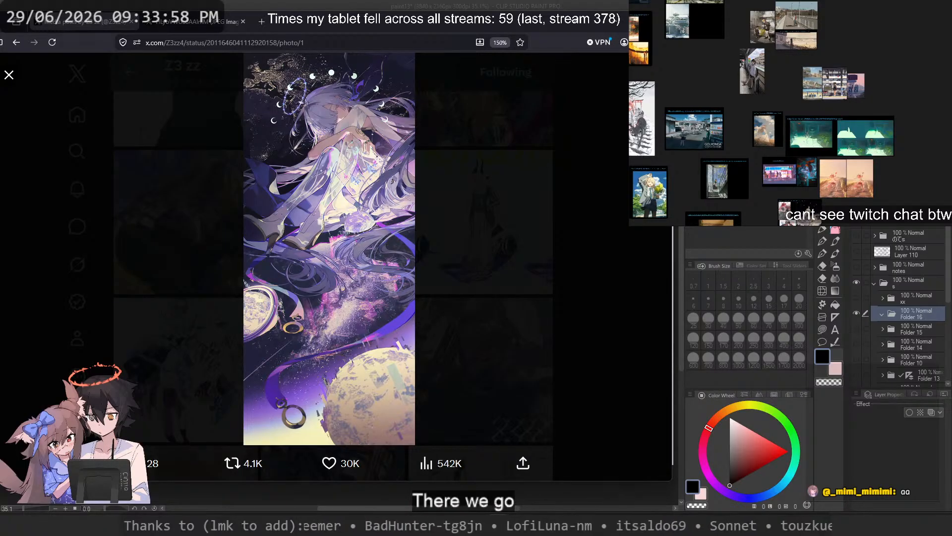
# Step: Go to the Pinterest pin of the man holding pink flowers and browse its related pins for flower portrait references
pyautogui.click(331, 25)
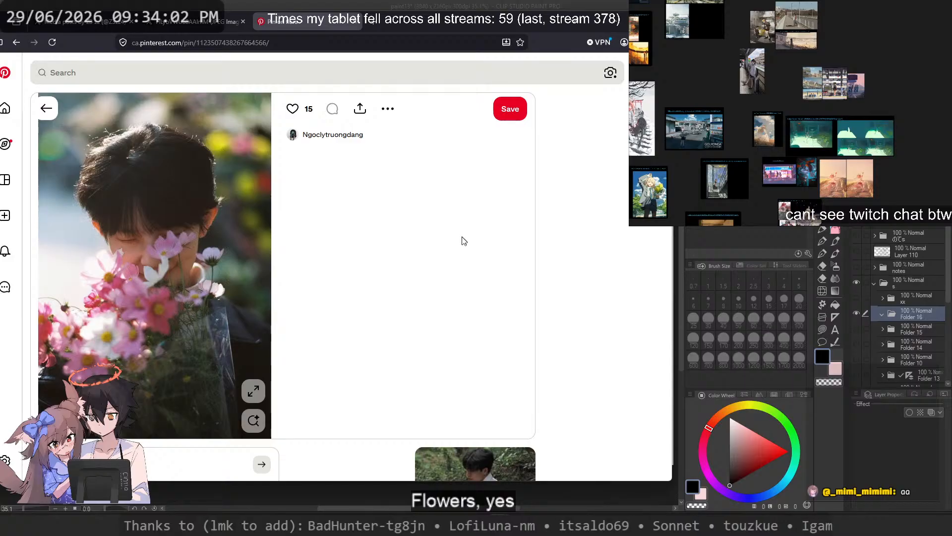
pyautogui.scroll(-5, 468, 244)
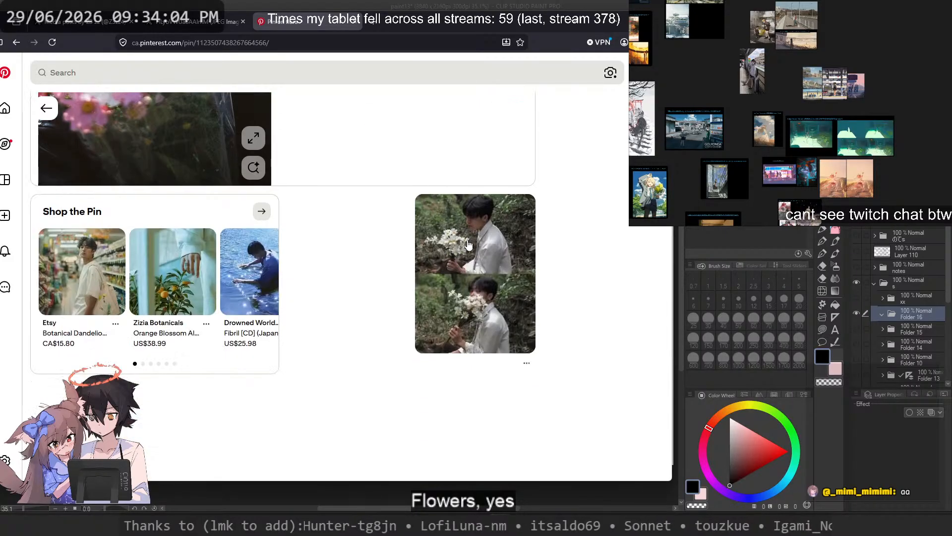
pyautogui.scroll(-1, 351, 272)
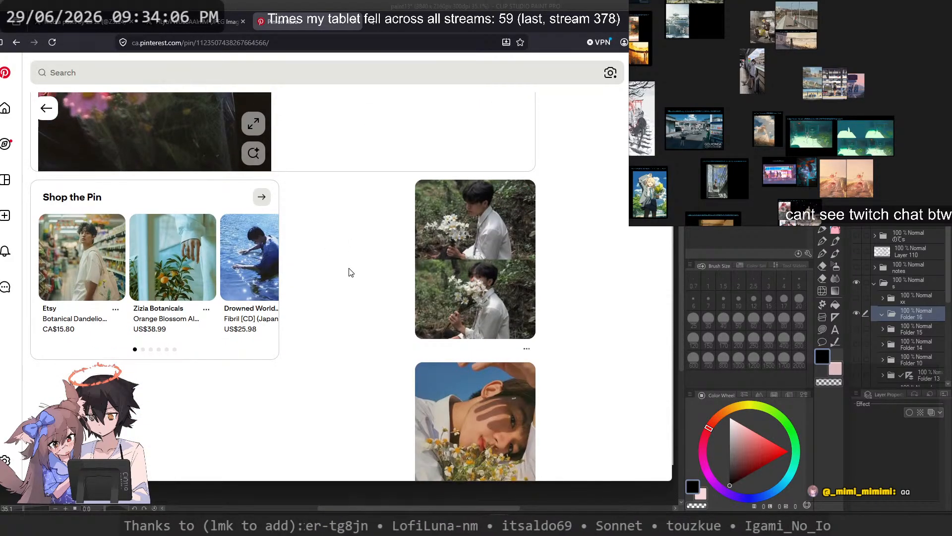
pyautogui.scroll(-10, 351, 272)
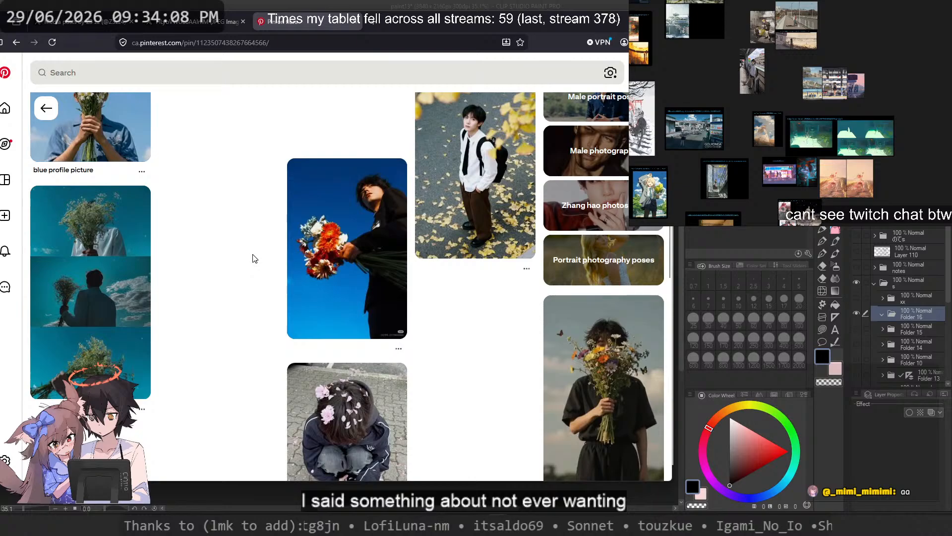
pyautogui.scroll(-1, 255, 260)
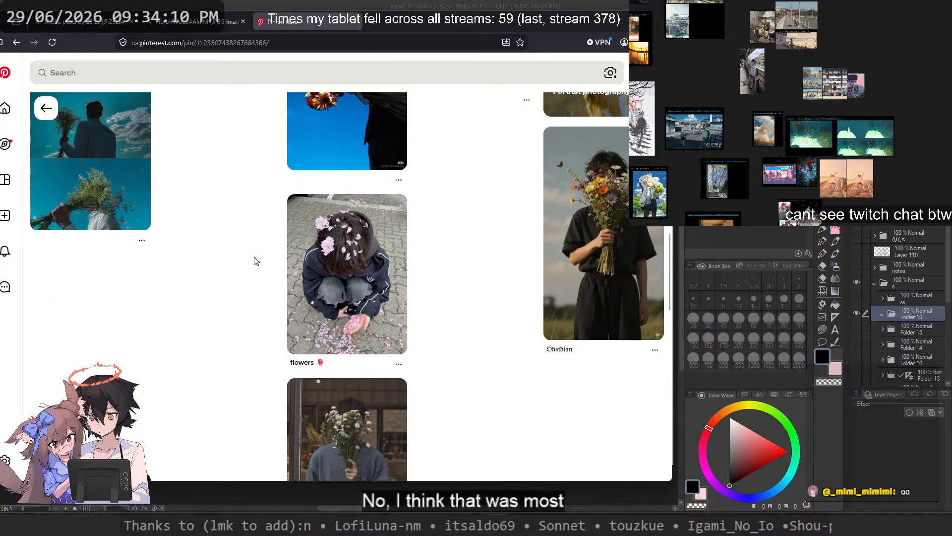
pyautogui.scroll(-5, 254, 262)
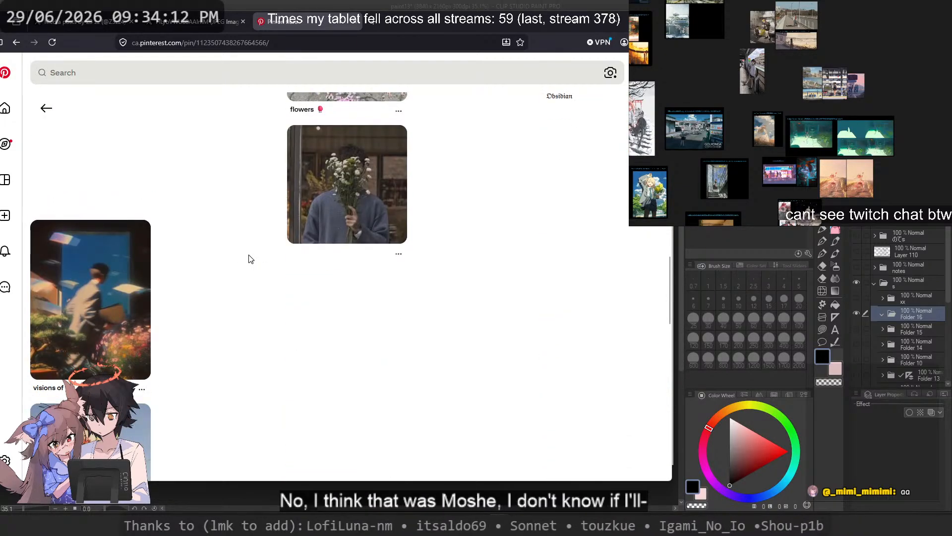
pyautogui.scroll(-3, 251, 258)
pyautogui.scroll(-5, 246, 250)
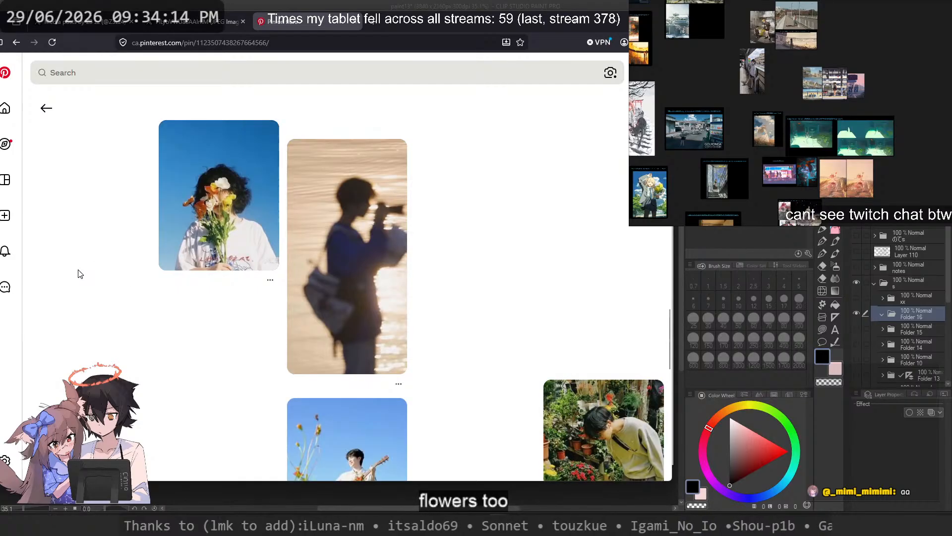
pyautogui.scroll(-6, 82, 272)
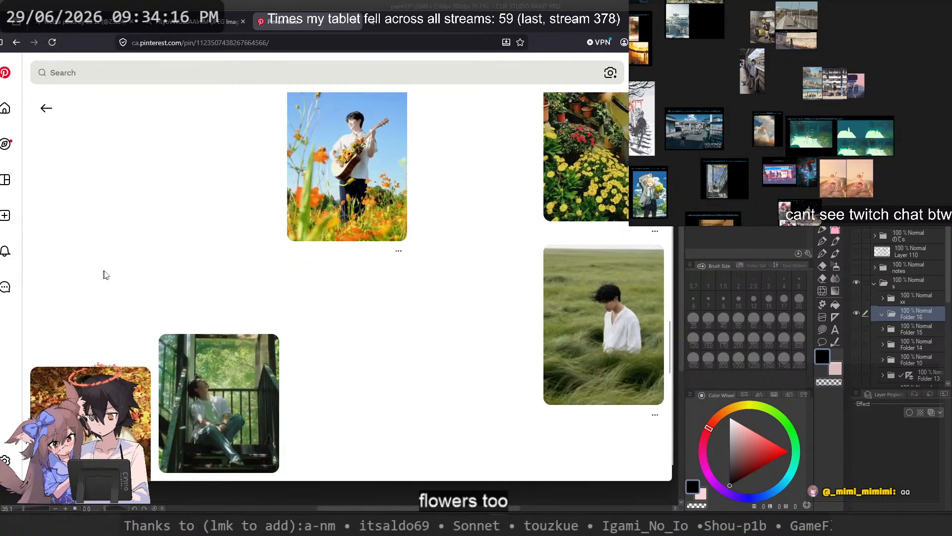
pyautogui.scroll(20, 114, 275)
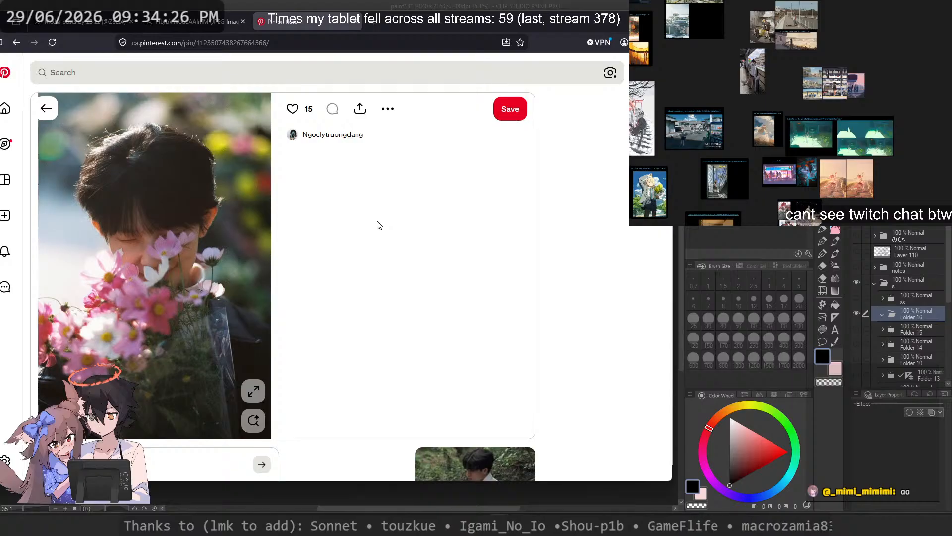
# Step: Return to the artist's media gallery and open the illustration of the blond character with burning fragments
pyautogui.click(81, 22)
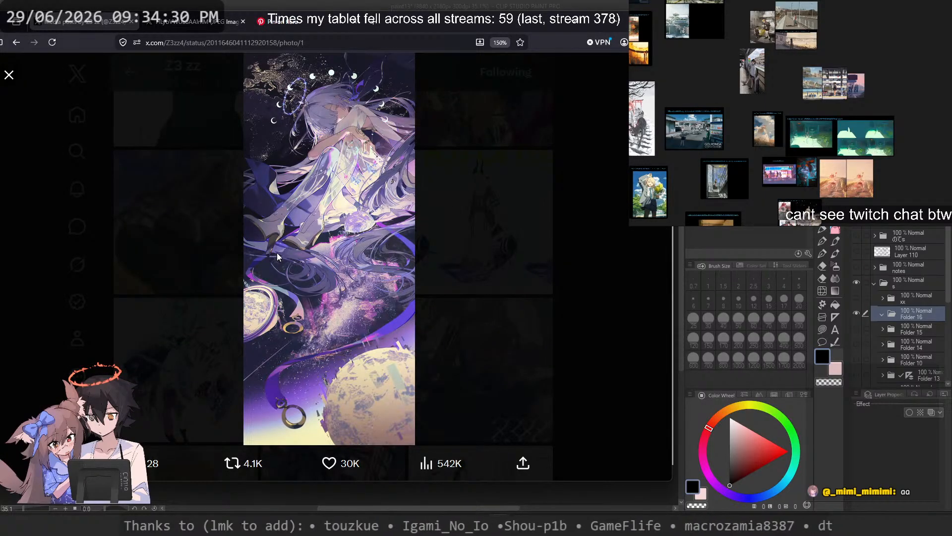
pyautogui.press('Escape')
pyautogui.scroll(-1, 278, 253)
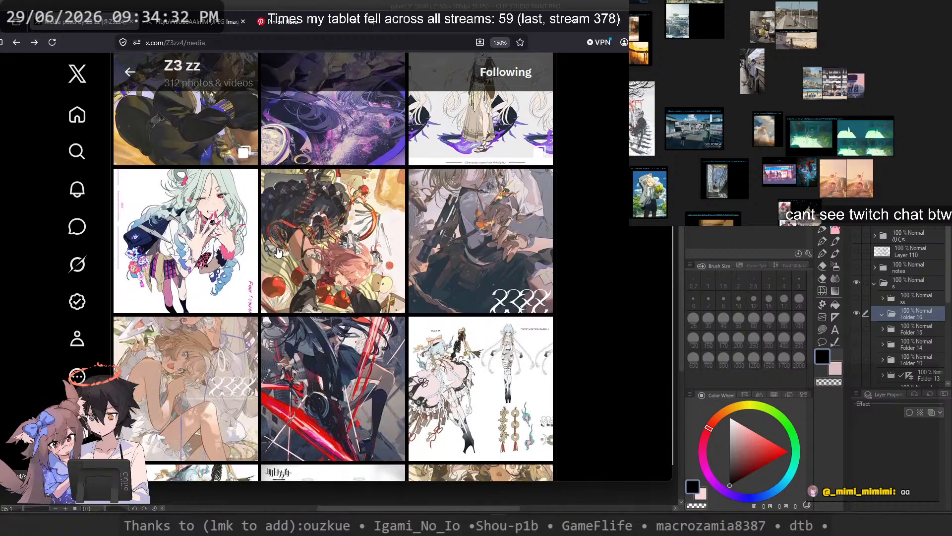
pyautogui.click(455, 228)
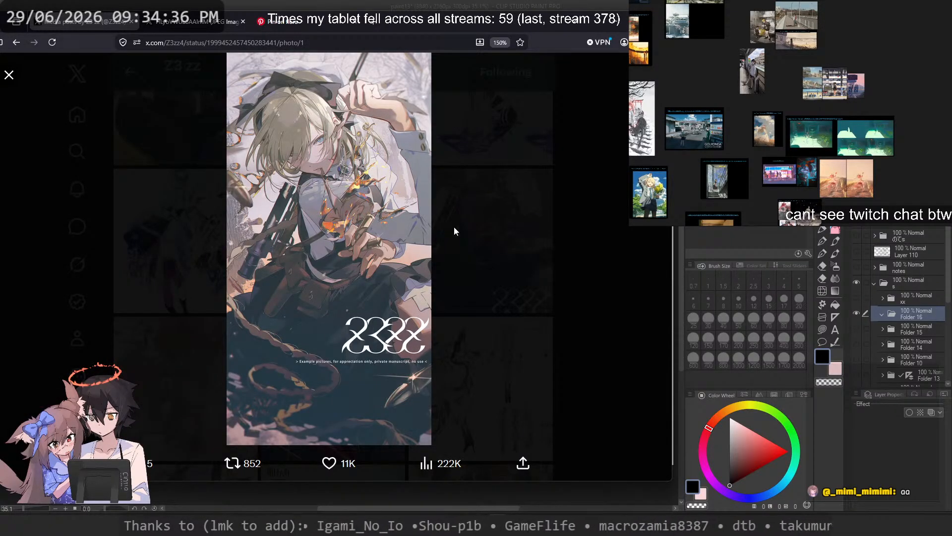
# Step: Compare the blond character illustration with the Pinterest flower portrait, ending on the illustration
pyautogui.hotkey('ctrl', 'Tab')
pyautogui.hotkey('ctrl', 'shift', 'Tab')
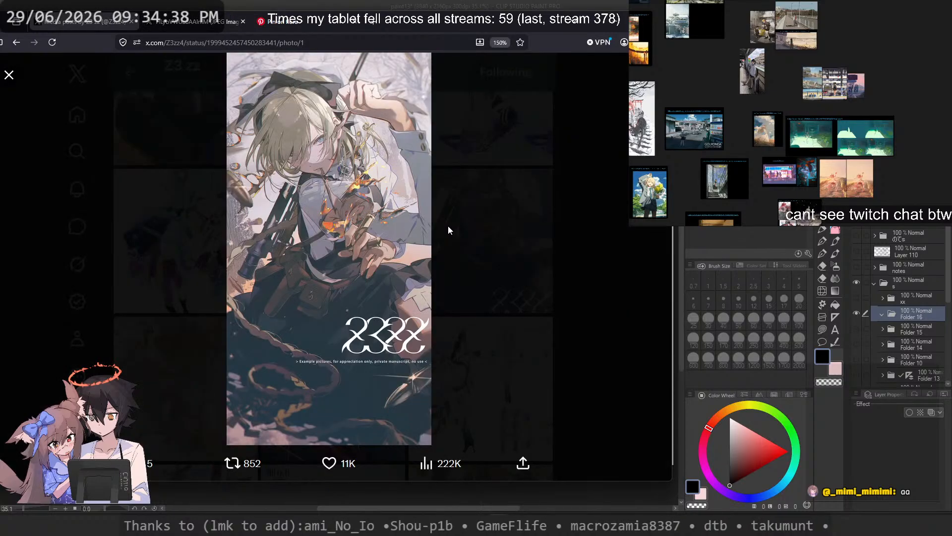
pyautogui.hotkey('ctrl', 'Tab')
pyautogui.hotkey('ctrl', 'Tab')
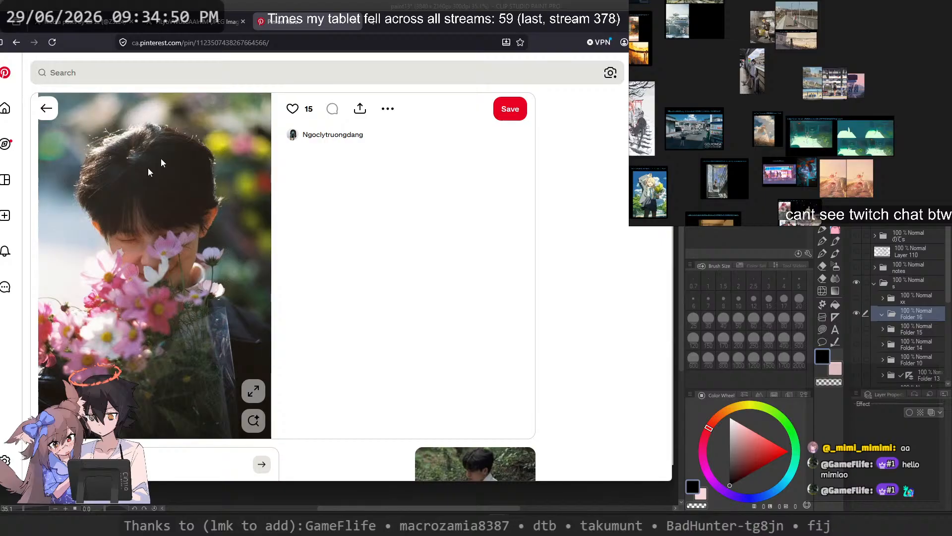
pyautogui.click(223, 22)
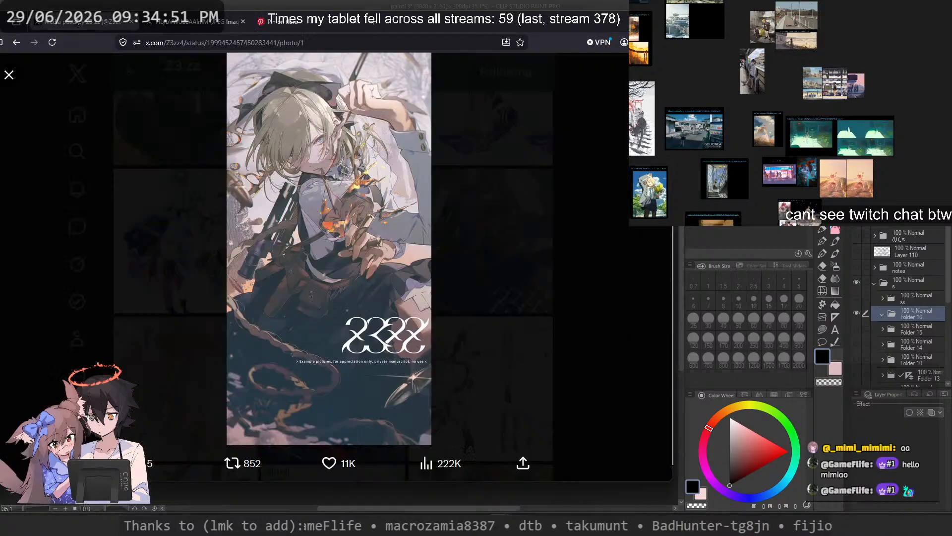
# Step: Open the blond character illustration at full size in its own tab and examine the rendering of face, clothes and hands
pyautogui.rightClick(328, 131)
pyautogui.click(337, 135)
pyautogui.click(322, 135)
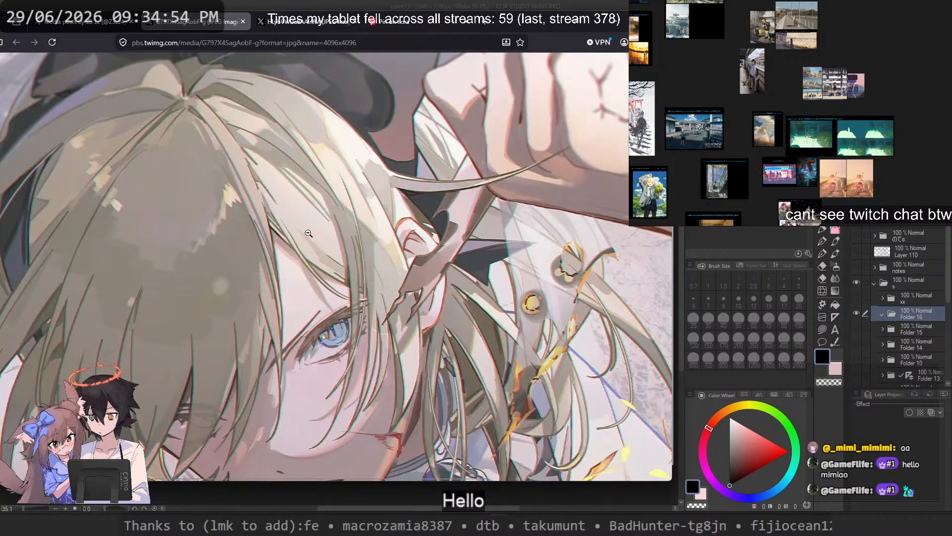
pyautogui.scroll(-3, 307, 227)
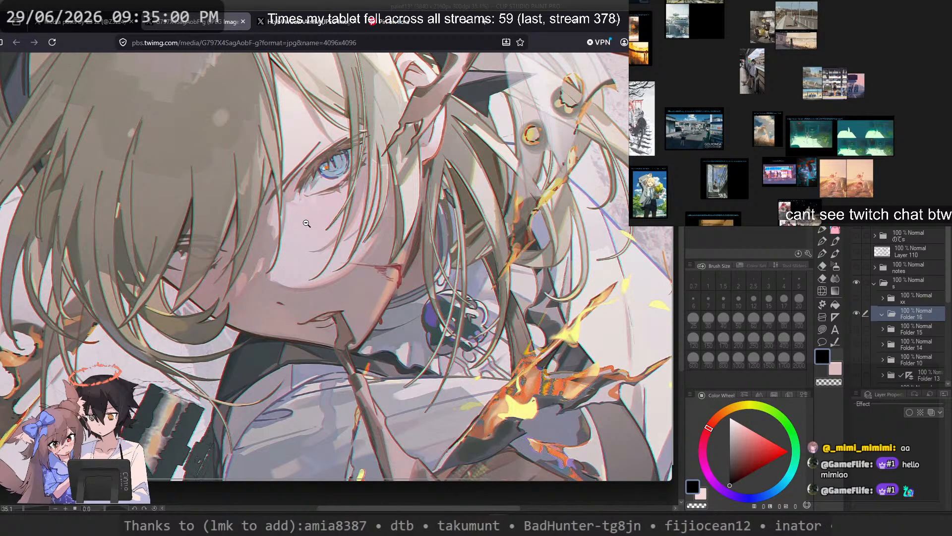
pyautogui.scroll(-3, 305, 222)
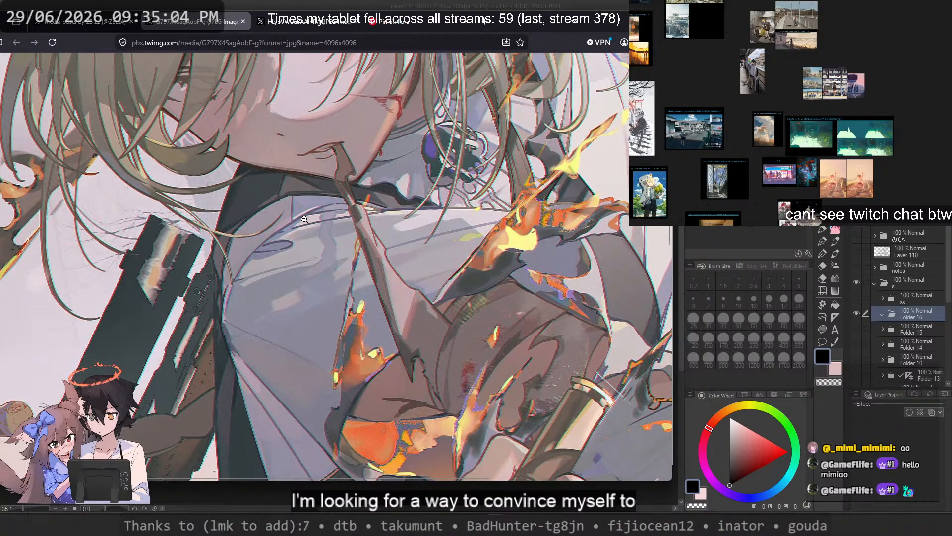
pyautogui.scroll(-3, 304, 219)
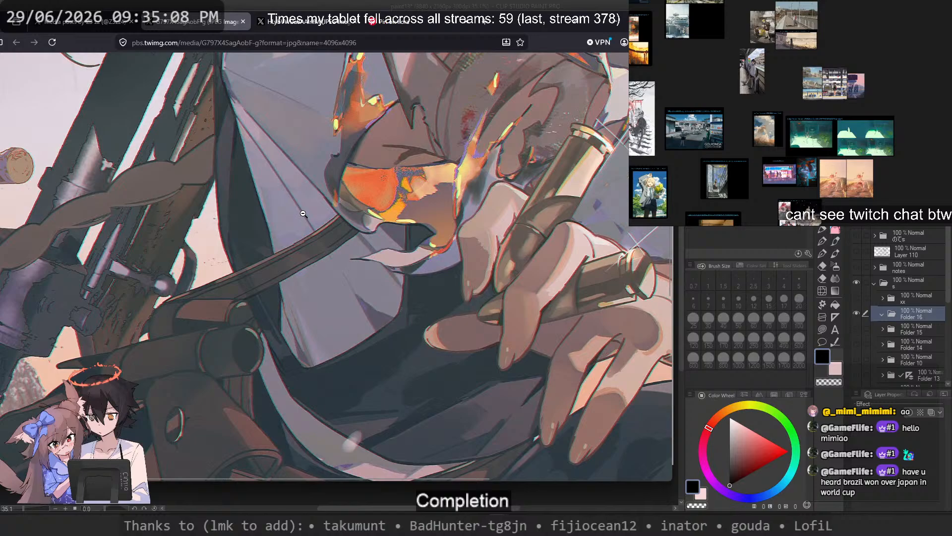
# Step: Examine the leather pouches in the lower part of the full-size illustration and return to the artist's media gallery
pyautogui.scroll(-2, 304, 215)
pyautogui.scroll(-5, 303, 214)
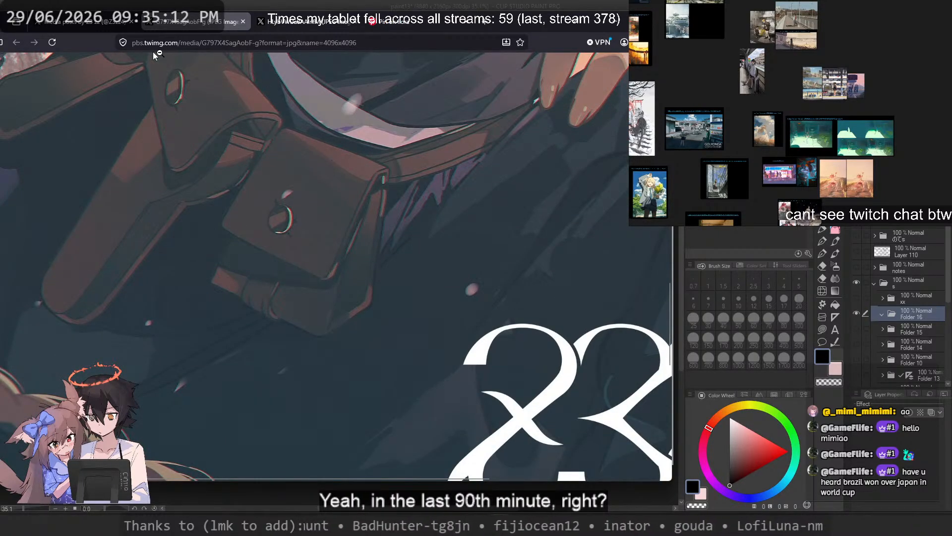
pyautogui.click(82, 21)
pyautogui.click(582, 115)
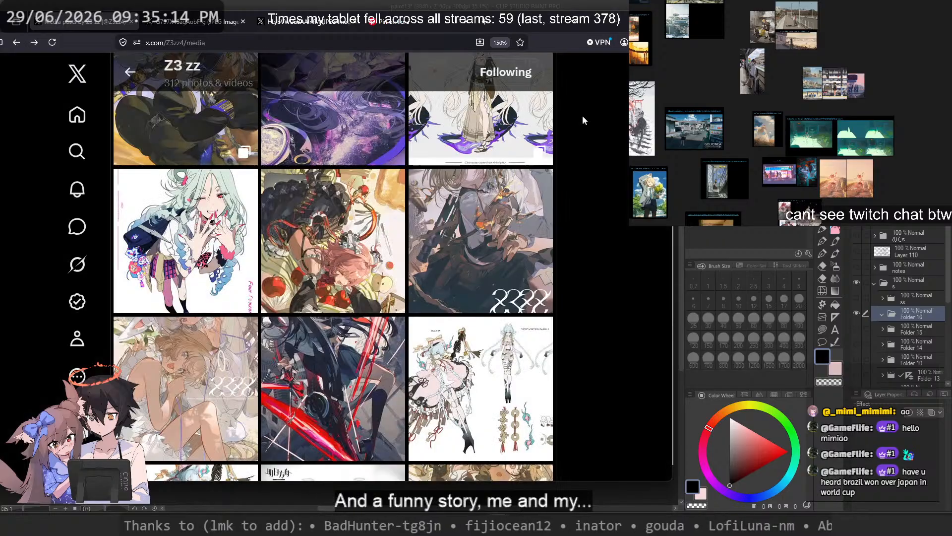
# Step: Browse down the media gallery and view the illustration of the two characters in white clothes among flowers
pyautogui.scroll(-2, 593, 105)
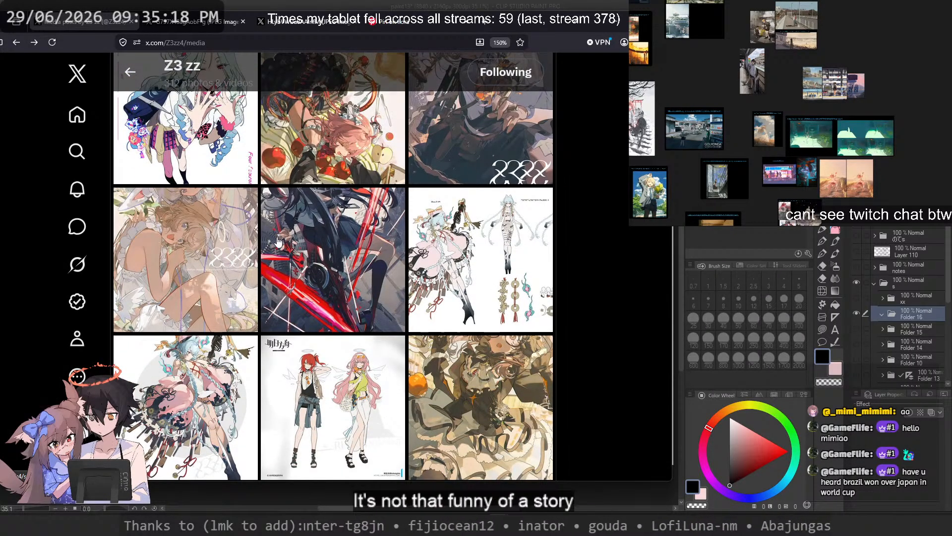
pyautogui.click(192, 245)
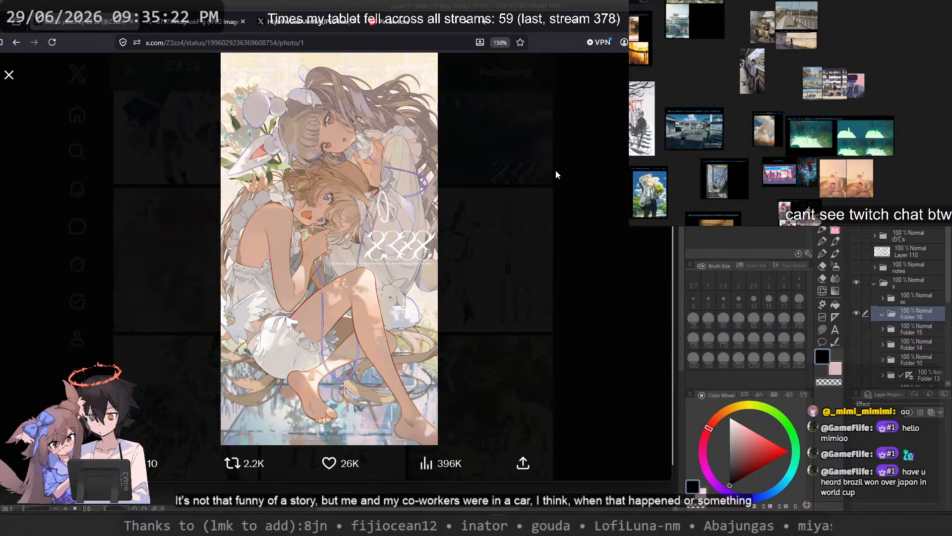
pyautogui.press('Escape')
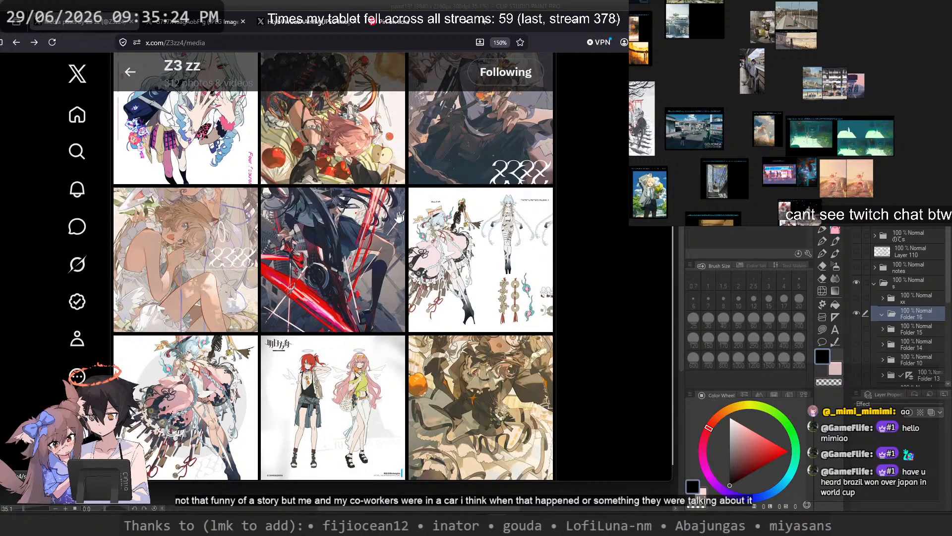
# Step: View the blue-haired character design and its wide reference sheet, and continue browsing the artist's media gallery
pyautogui.scroll(-2, 395, 213)
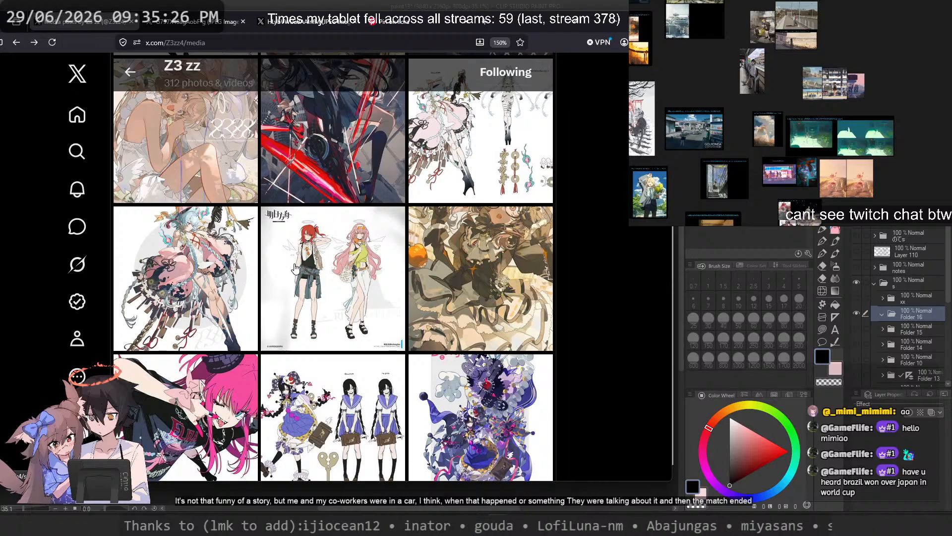
pyautogui.click(207, 270)
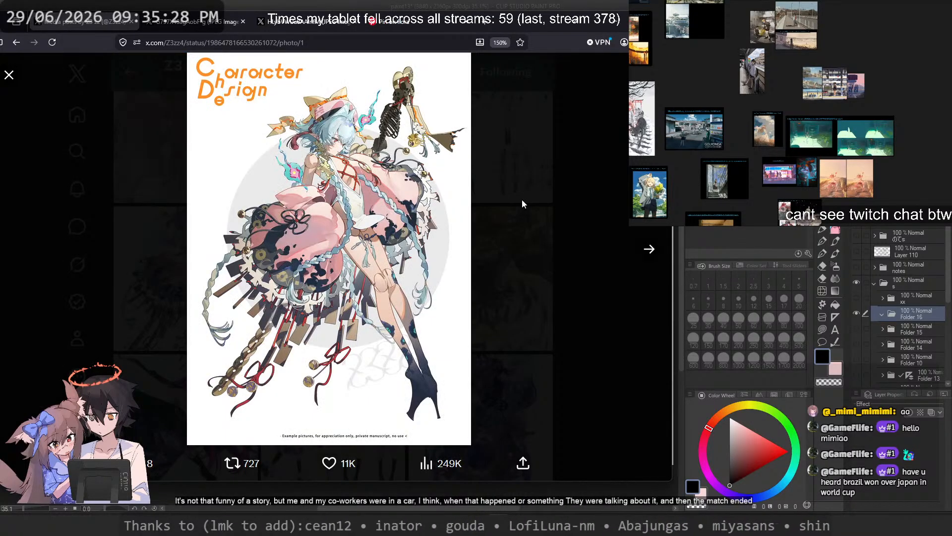
pyautogui.click(636, 253)
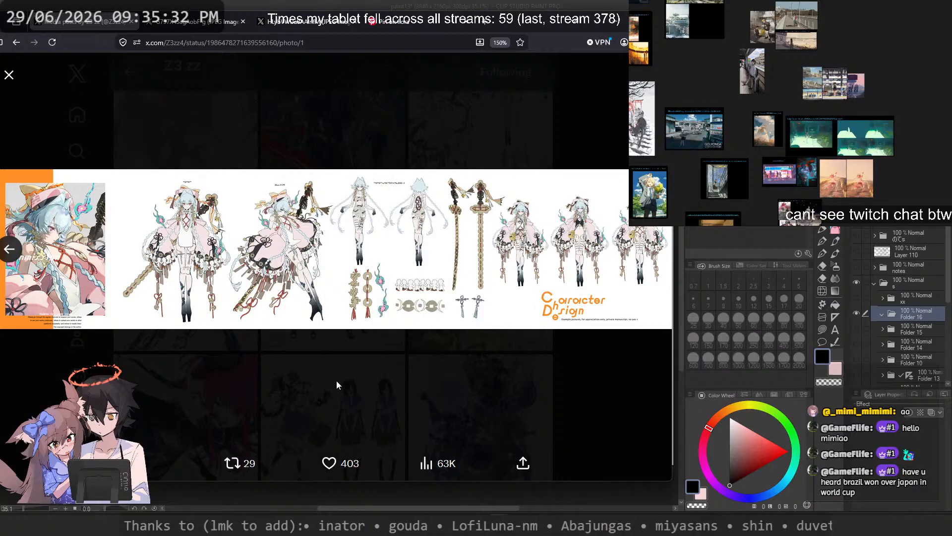
pyautogui.click(336, 382)
pyautogui.scroll(-6, 332, 367)
pyautogui.scroll(5, 330, 347)
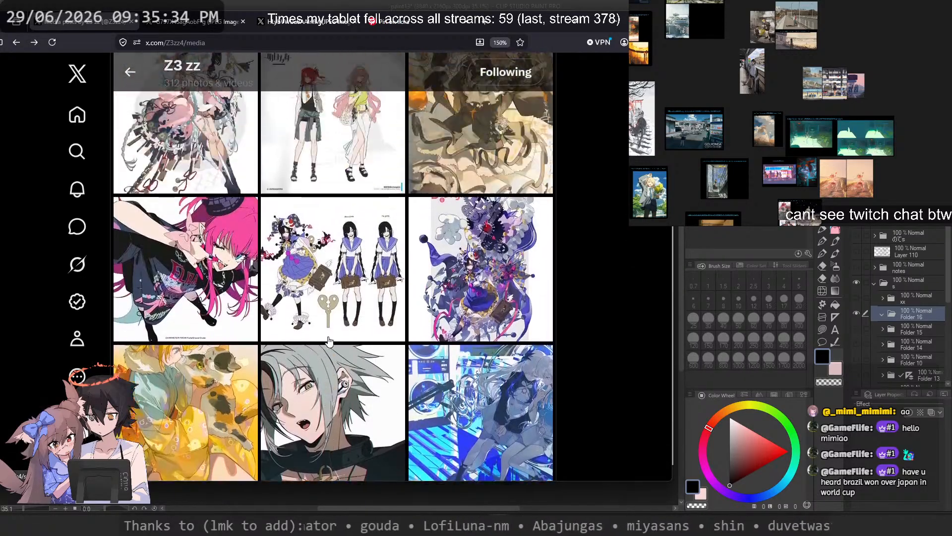
pyautogui.scroll(-2, 329, 340)
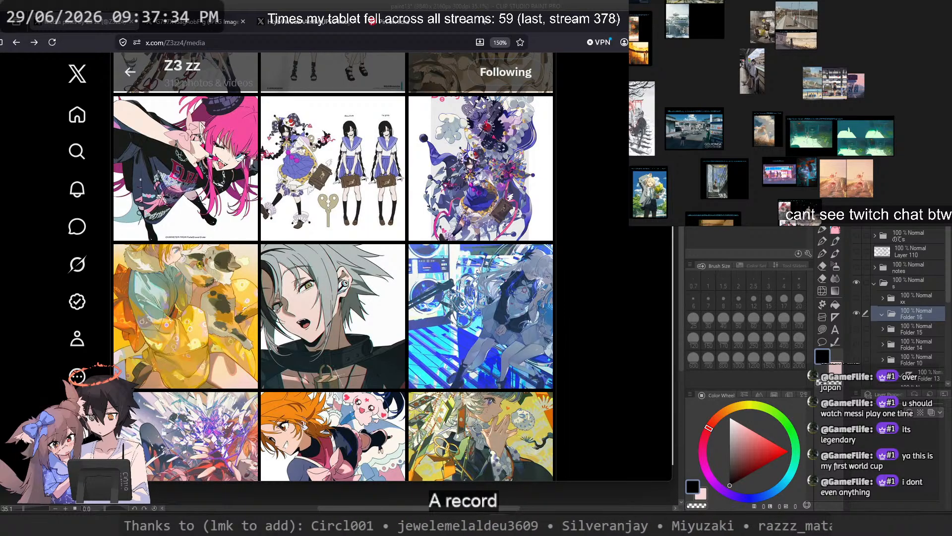
pyautogui.scroll(-10, 333, 268)
# Step: Return to the Pinterest pin of the man holding pink flowers and browse its related pins for portrait poses with flowers
pyautogui.click(395, 23)
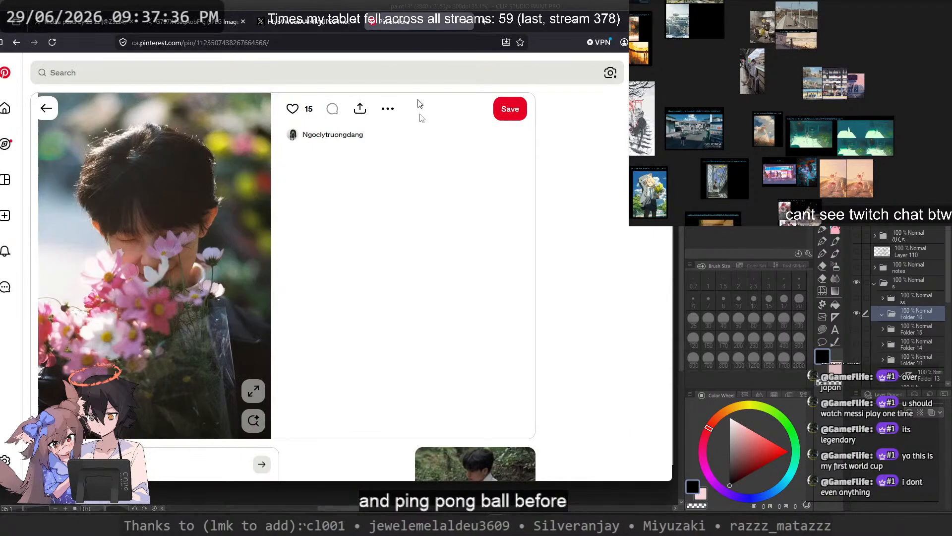
pyautogui.scroll(-6, 378, 243)
pyautogui.scroll(-5, 377, 243)
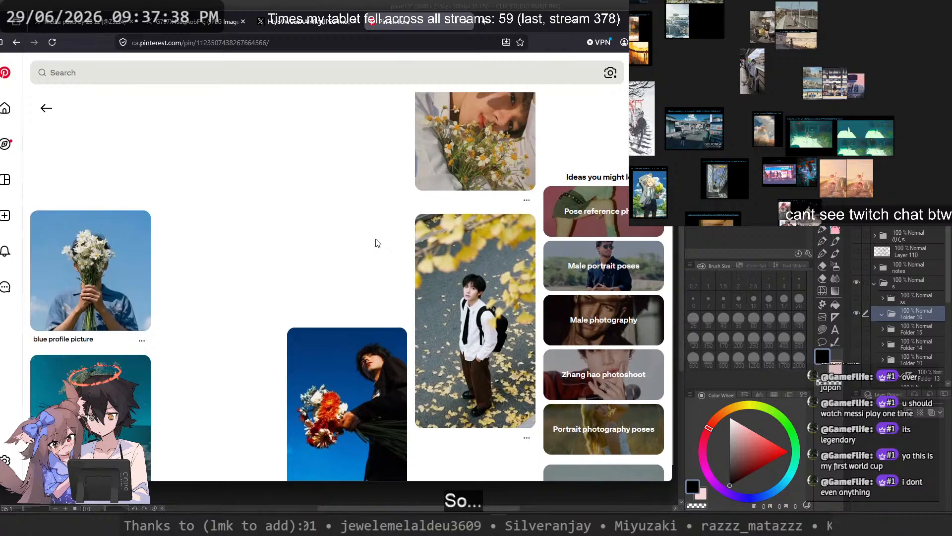
pyautogui.scroll(3, 377, 243)
pyautogui.scroll(-5, 376, 243)
pyautogui.scroll(-1, 373, 244)
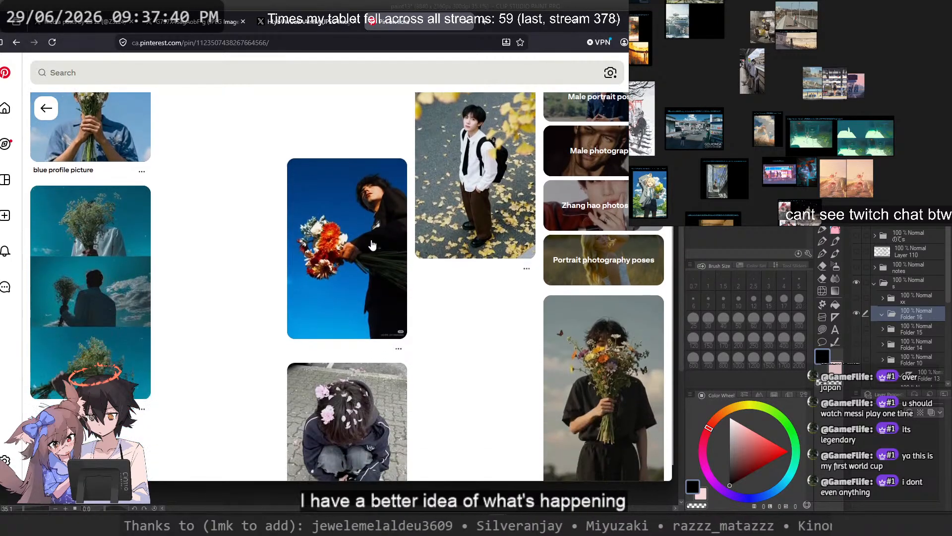
pyautogui.scroll(-8, 488, 354)
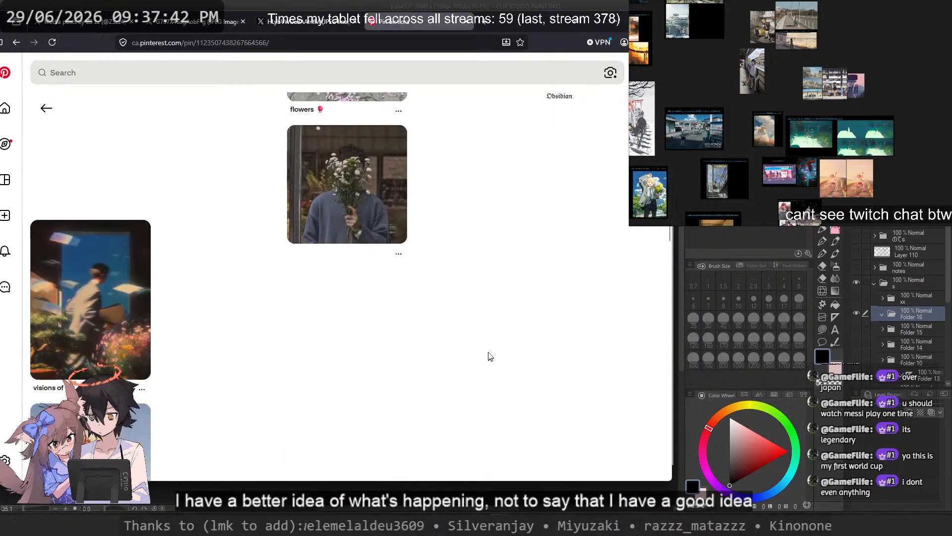
pyautogui.scroll(-10, 487, 352)
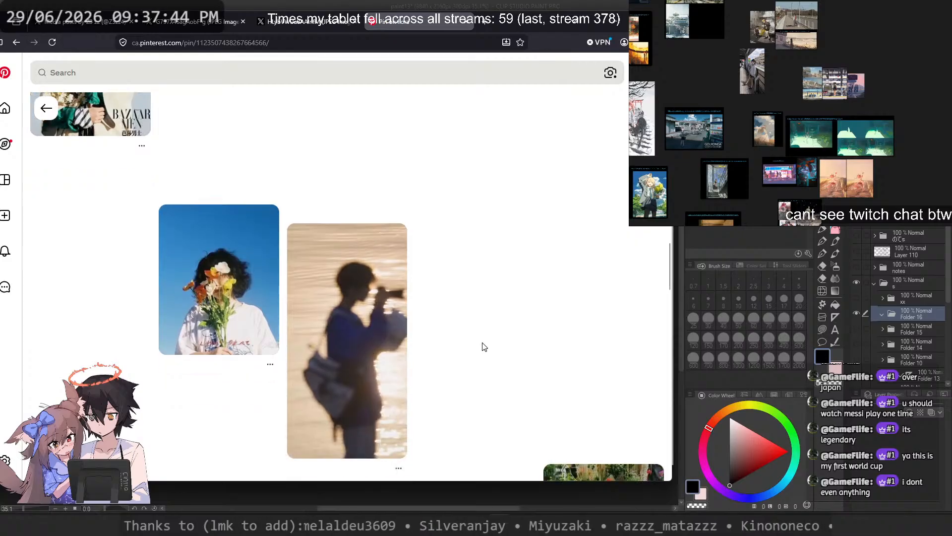
pyautogui.scroll(-10, 483, 346)
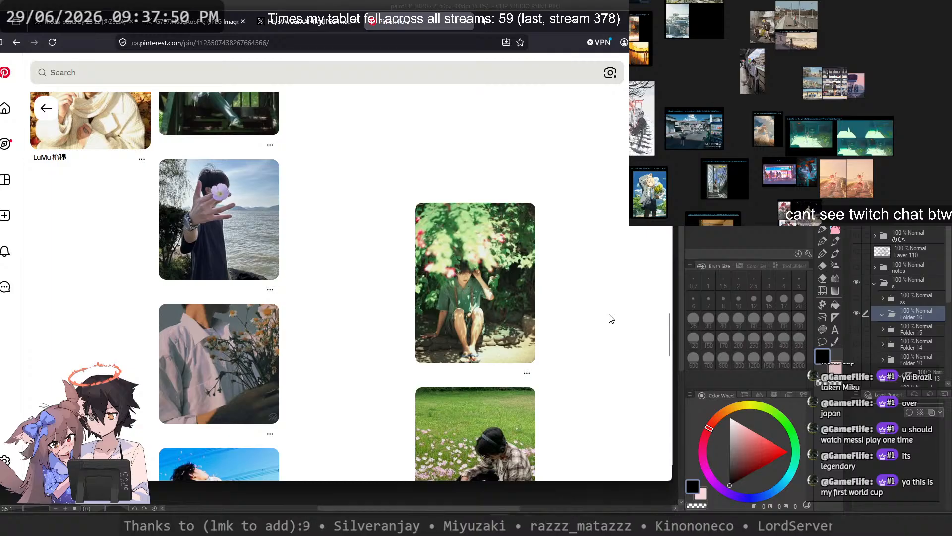
pyautogui.scroll(-3, 611, 319)
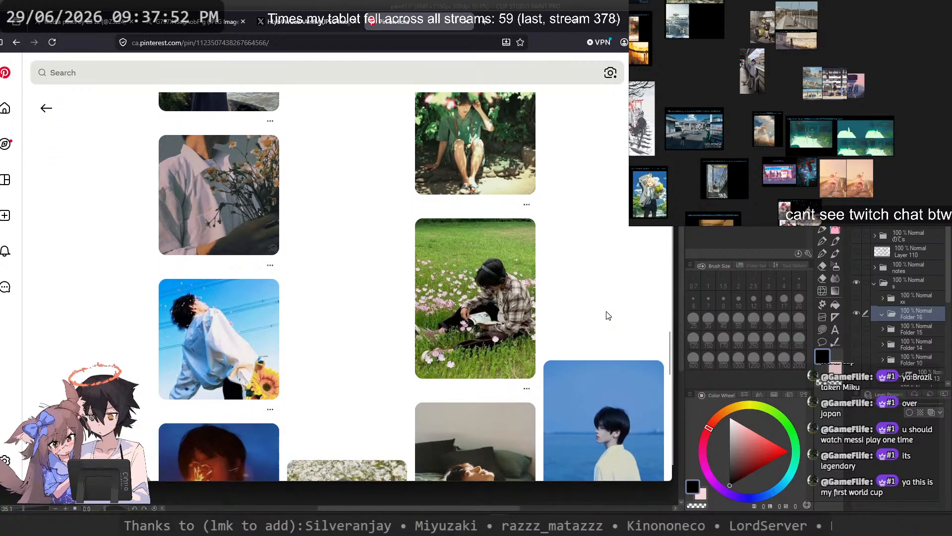
pyautogui.scroll(-3, 609, 316)
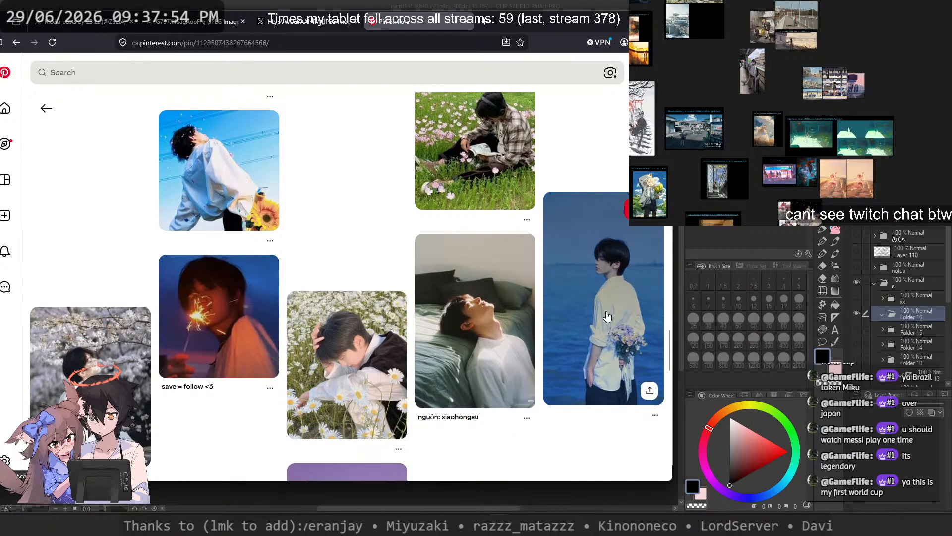
pyautogui.scroll(-3, 607, 314)
pyautogui.scroll(-5, 251, 191)
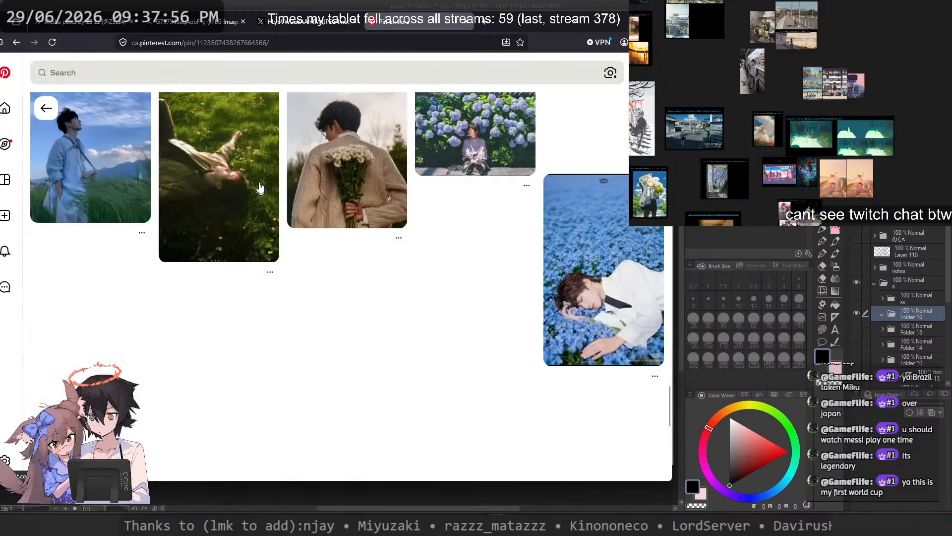
# Step: Go back to the full-size blond character illustration and examine it as a whole and close up around the collar and burning fragments
pyautogui.click(329, 29)
pyautogui.click(193, 22)
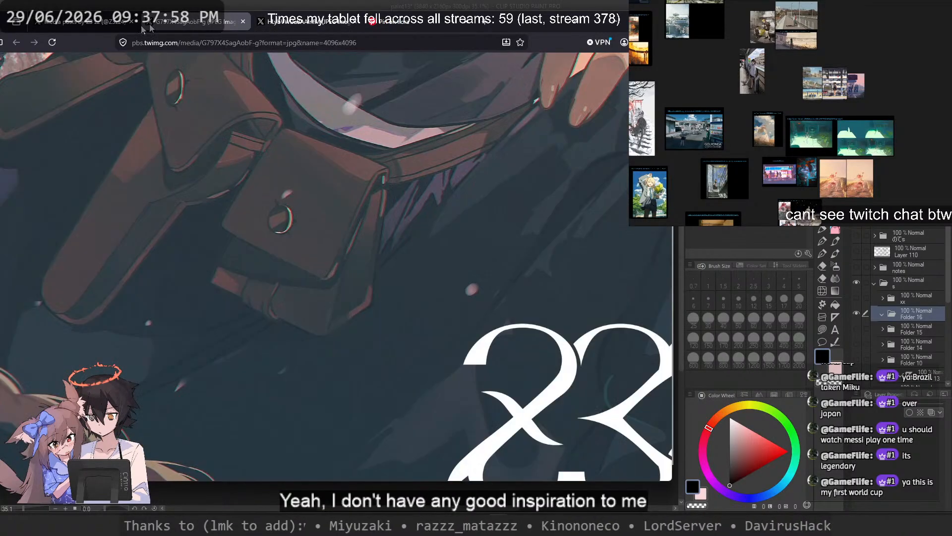
pyautogui.click(198, 165)
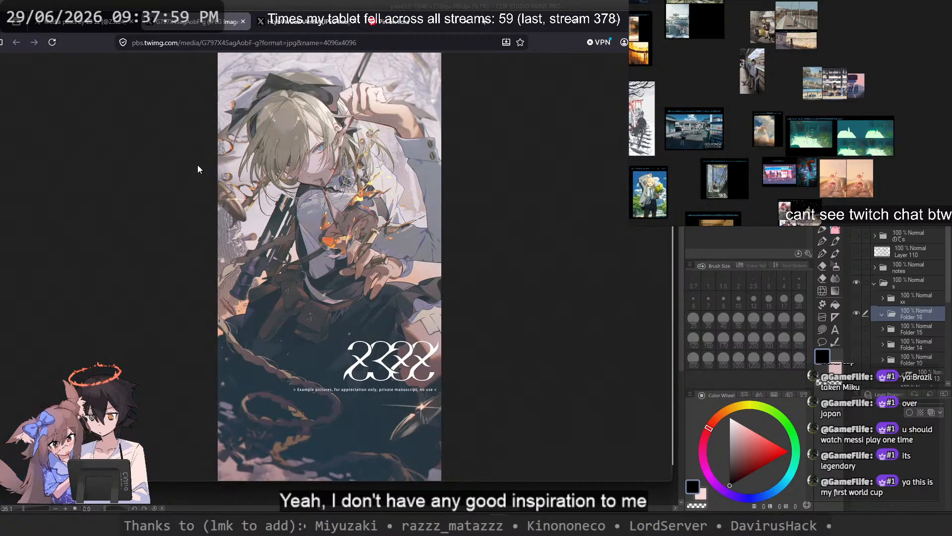
pyautogui.click(302, 195)
pyautogui.scroll(4, 238, 204)
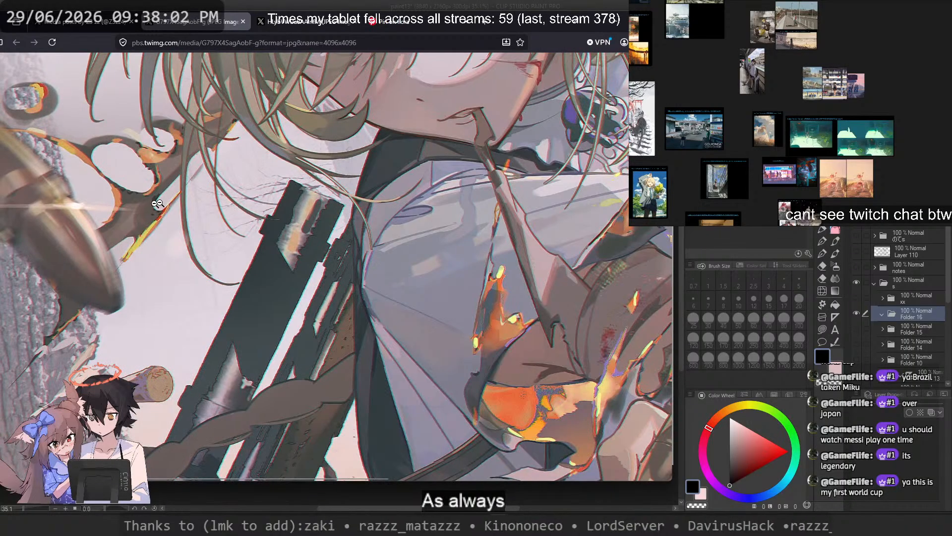
pyautogui.click(200, 193)
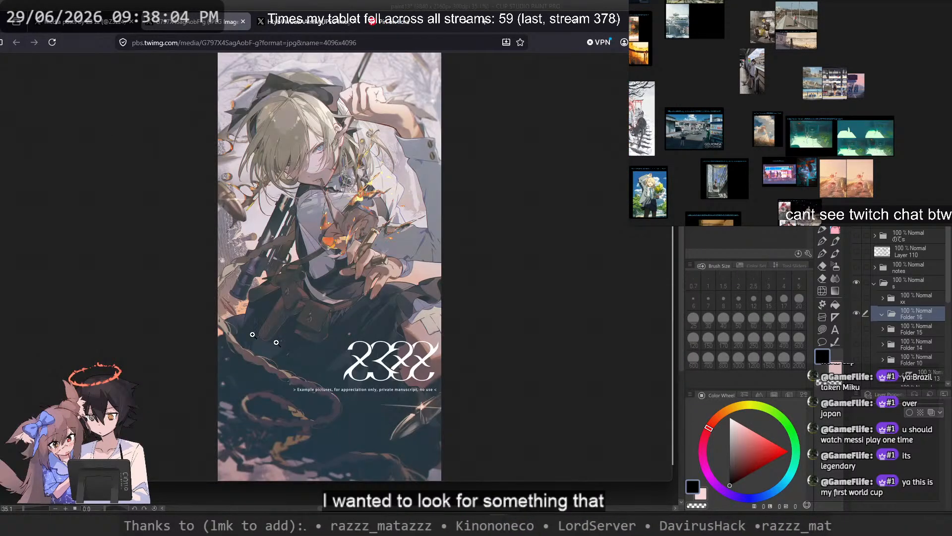
# Step: Return to the artist's media gallery and open the illustration of the blue-haired character holding a glowing star
pyautogui.click(82, 21)
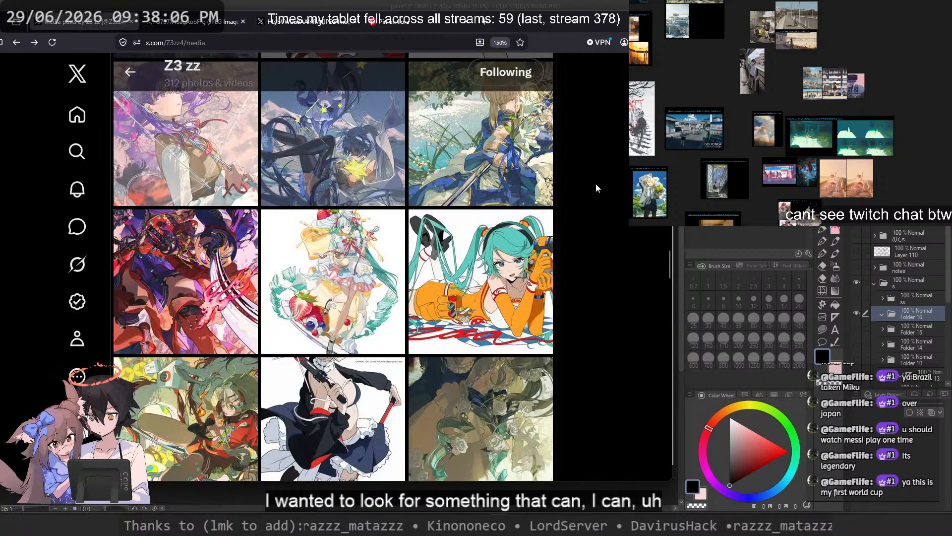
pyautogui.click(436, 169)
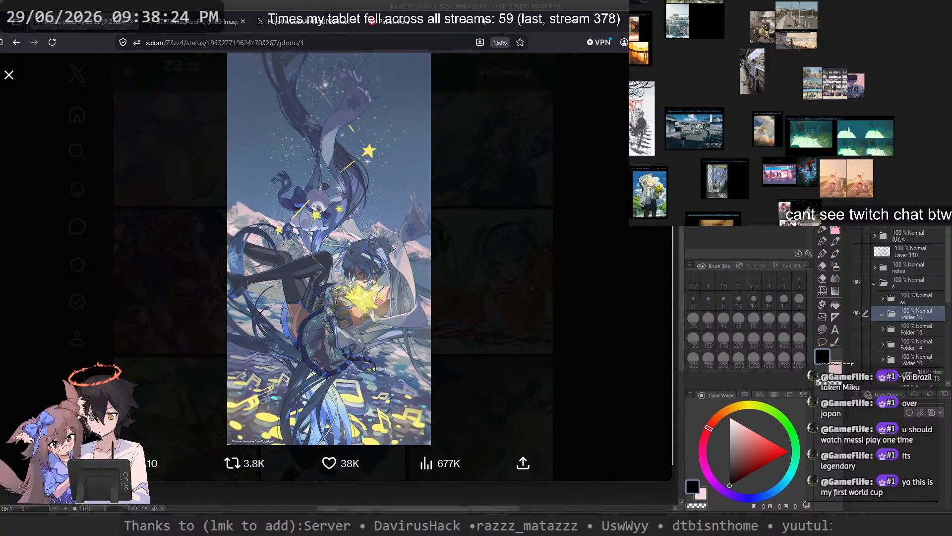
# Step: Switch to the Pinterest page of casual outfit photos and browse back up through its related pins for clothing and pose references
pyautogui.click(531, 24)
pyautogui.scroll(-10, 517, 221)
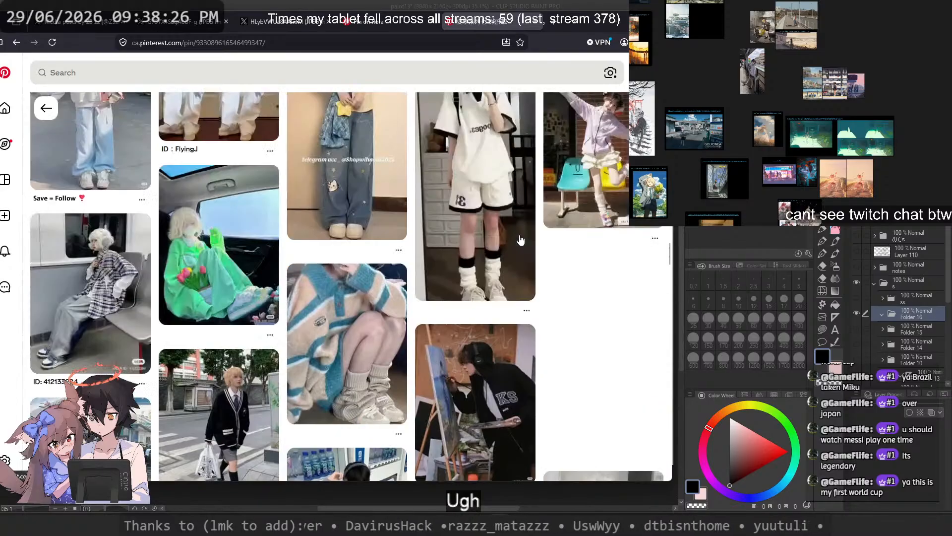
pyautogui.scroll(5, 520, 241)
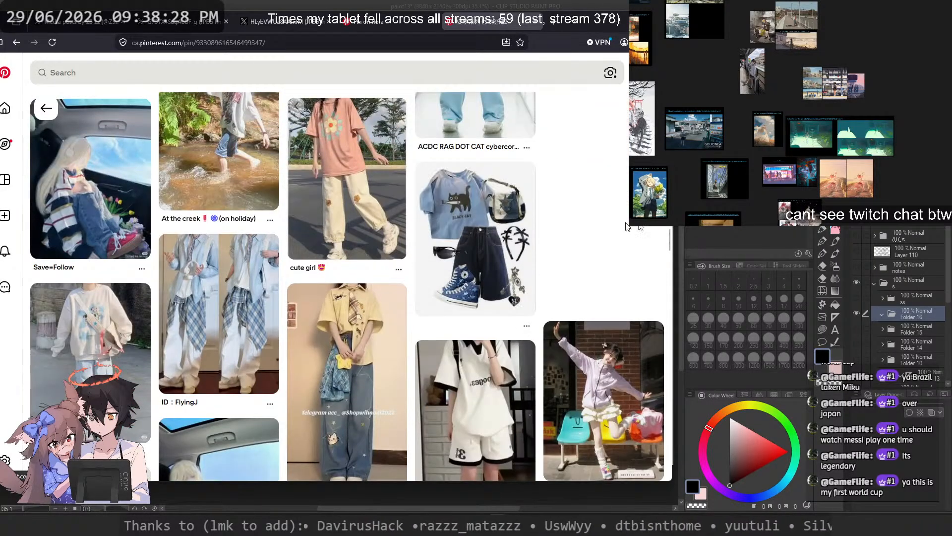
pyautogui.scroll(4, 594, 228)
pyautogui.scroll(3, 567, 231)
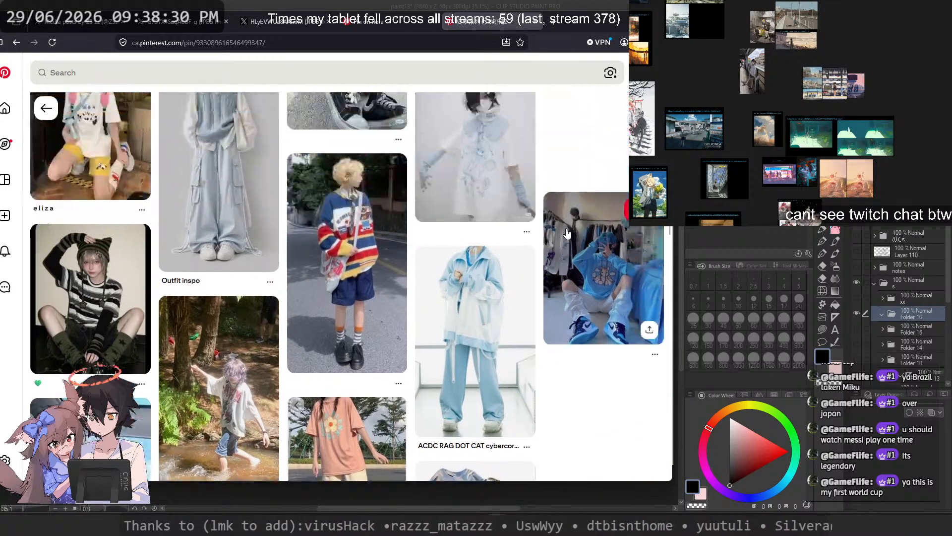
pyautogui.scroll(3, 570, 218)
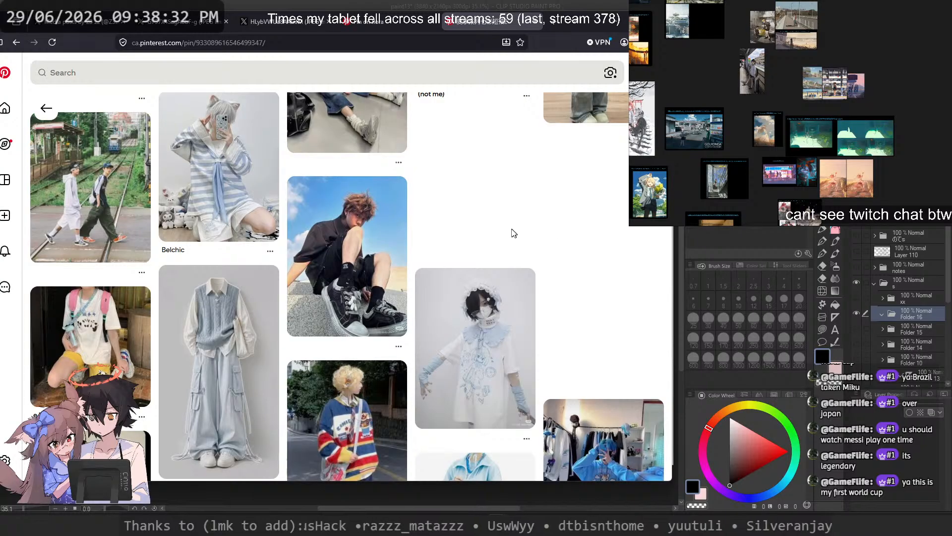
pyautogui.scroll(8, 513, 234)
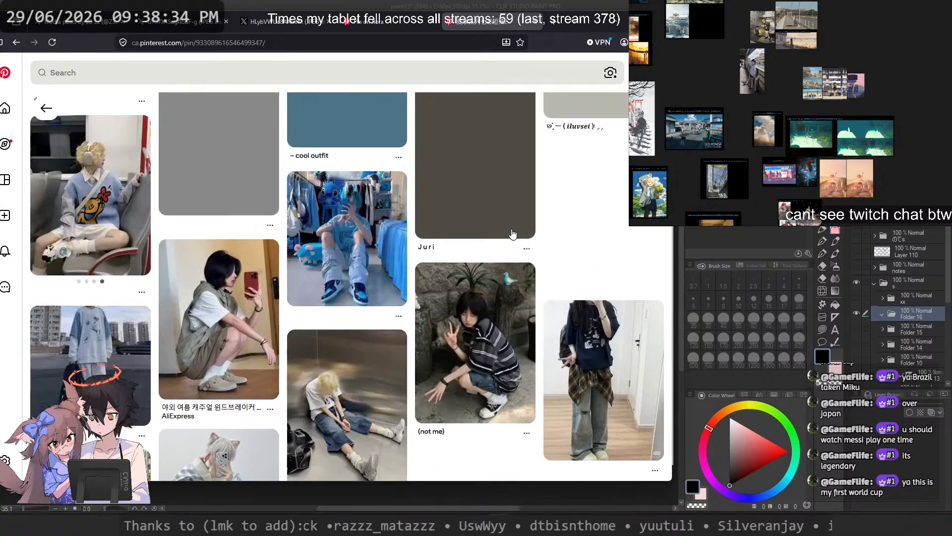
pyautogui.scroll(5, 608, 206)
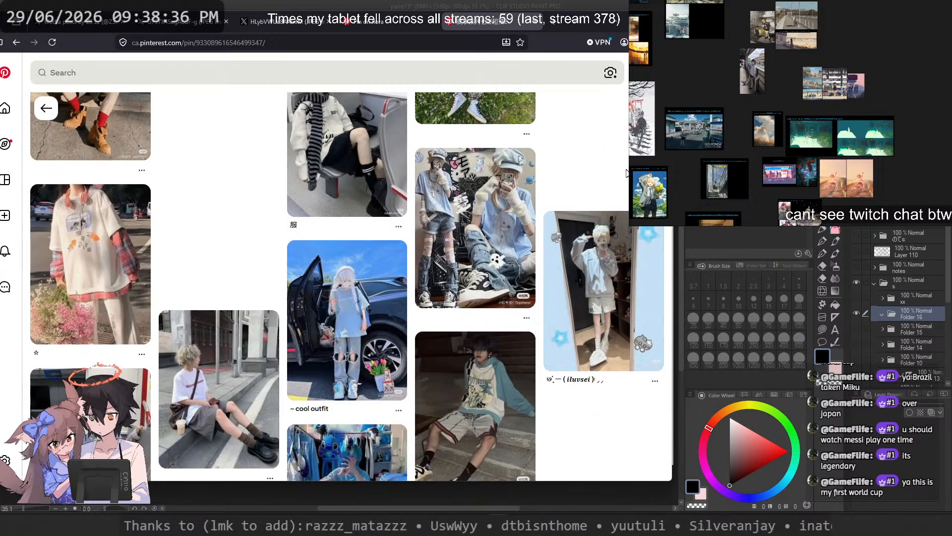
# Step: Open the Pinterest pin of the pastel blue tee and denim outfit and browse its related pins for clothing and pose references
pyautogui.click(497, 214)
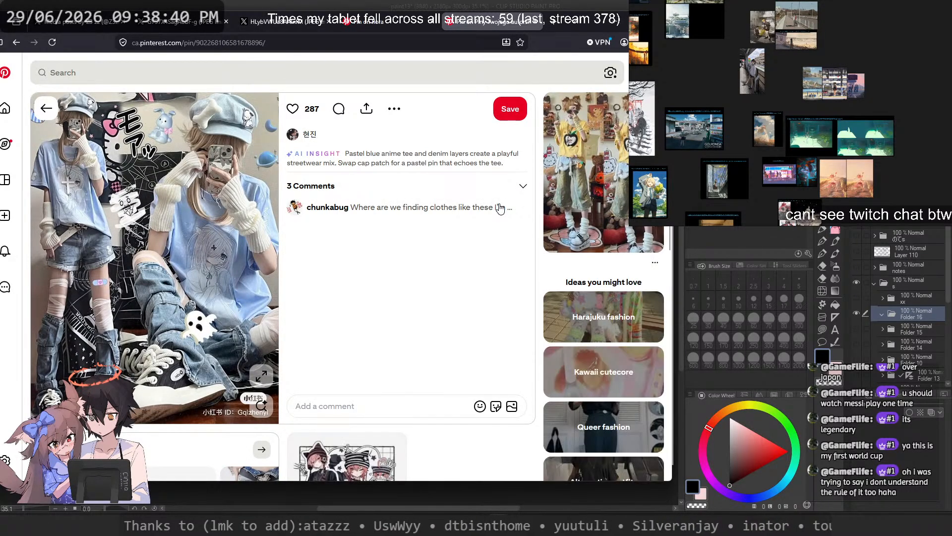
pyautogui.scroll(-8, 501, 208)
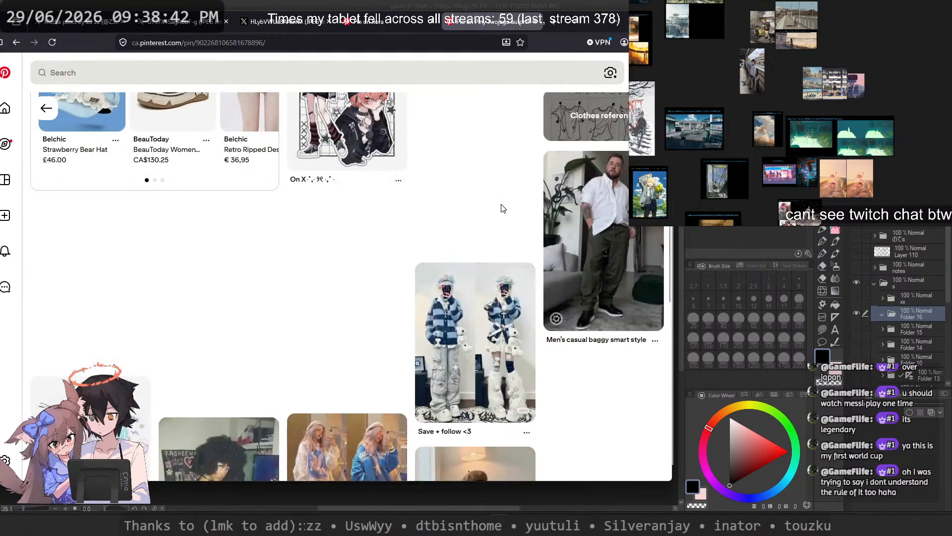
pyautogui.scroll(3, 503, 208)
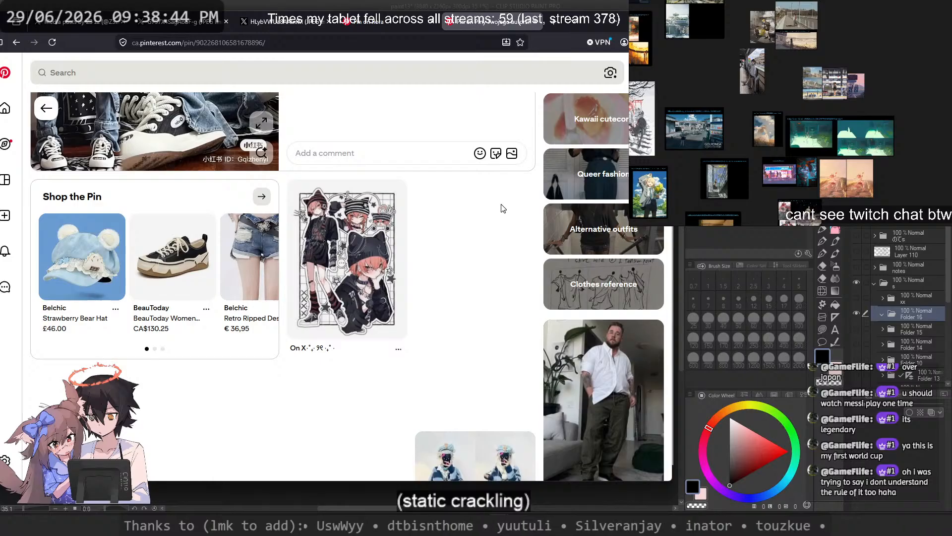
pyautogui.scroll(-6, 503, 209)
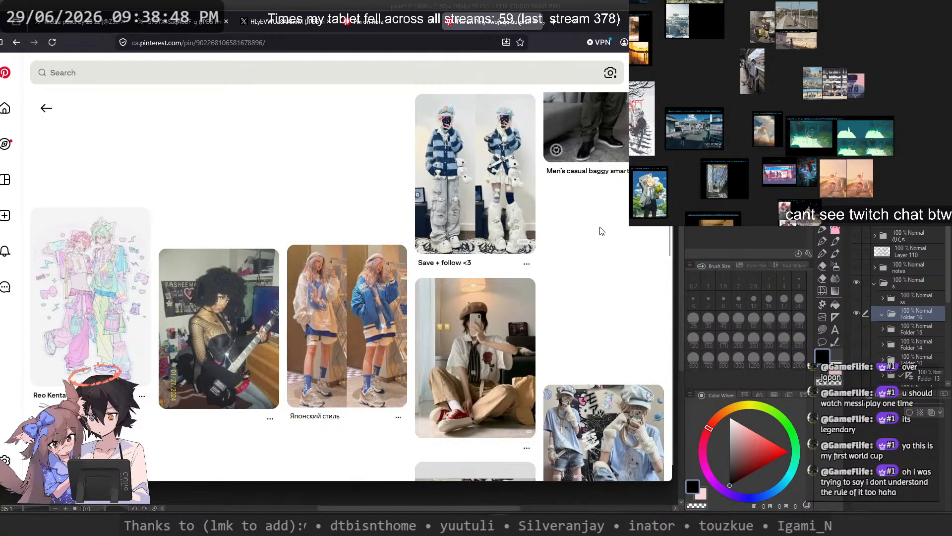
pyautogui.scroll(-6, 601, 230)
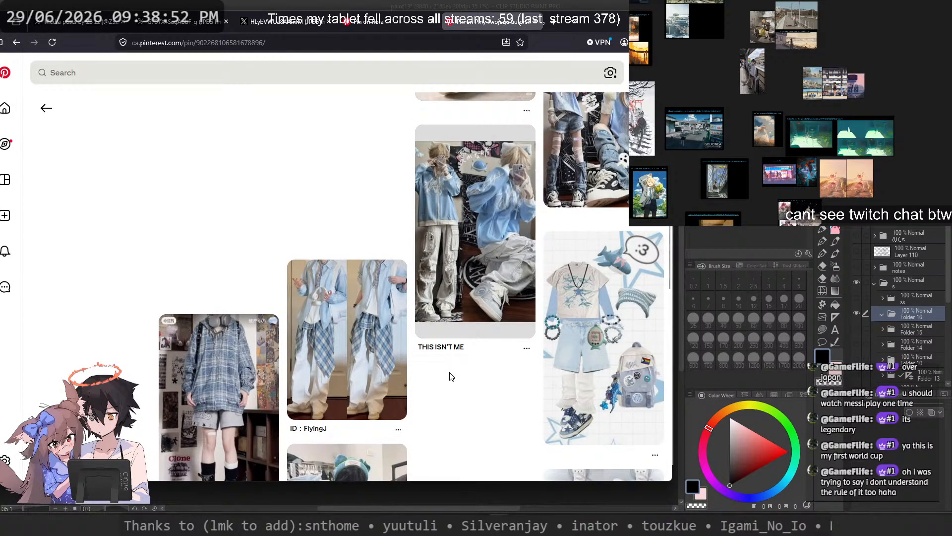
pyautogui.scroll(-5, 451, 375)
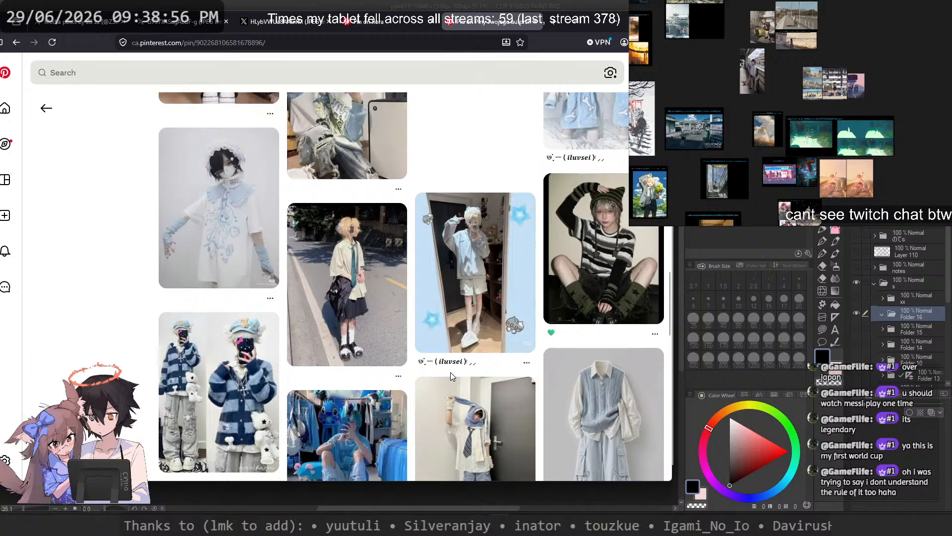
# Step: Open the THIS ISN'T ME collage of the light blue jacket outfit and browse its related pins for outfit ideas
pyautogui.scroll(5, 450, 372)
pyautogui.click(417, 212)
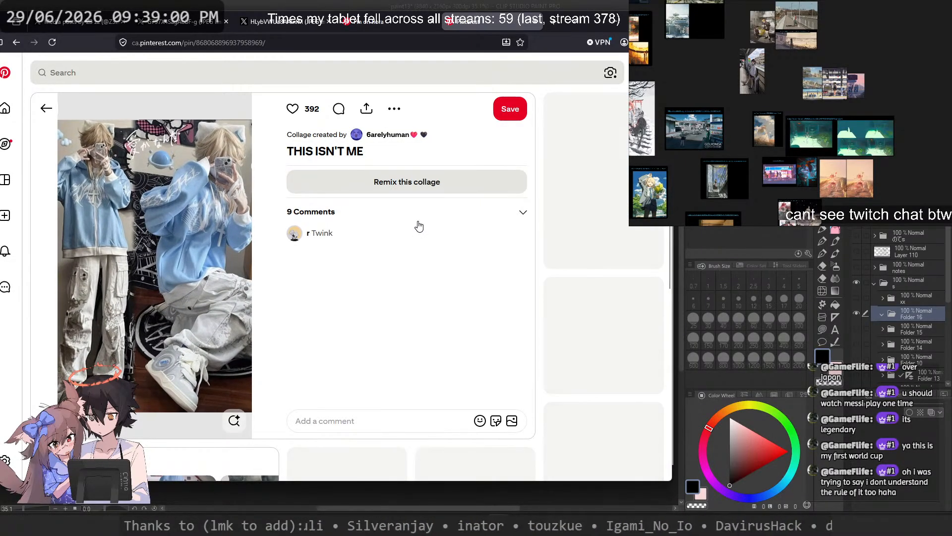
pyautogui.scroll(-5, 425, 235)
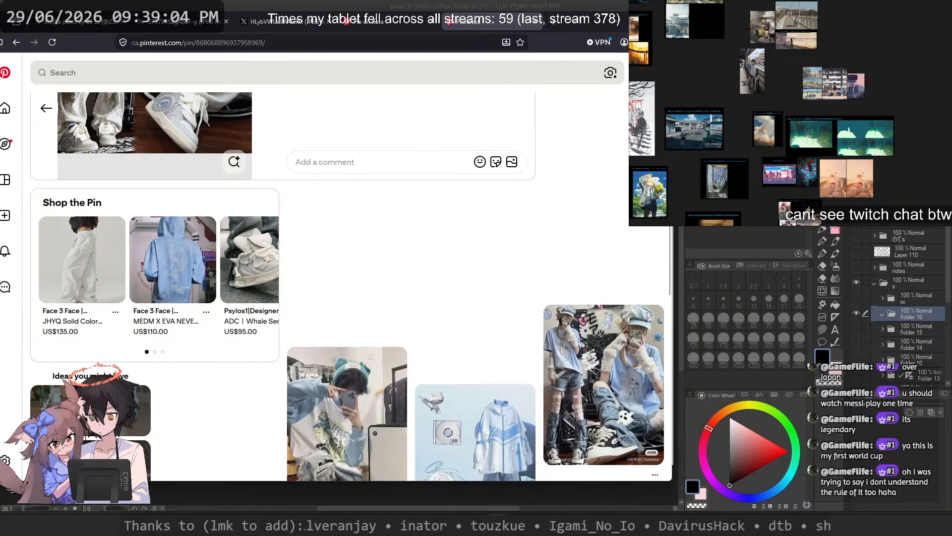
pyautogui.scroll(-3, 397, 206)
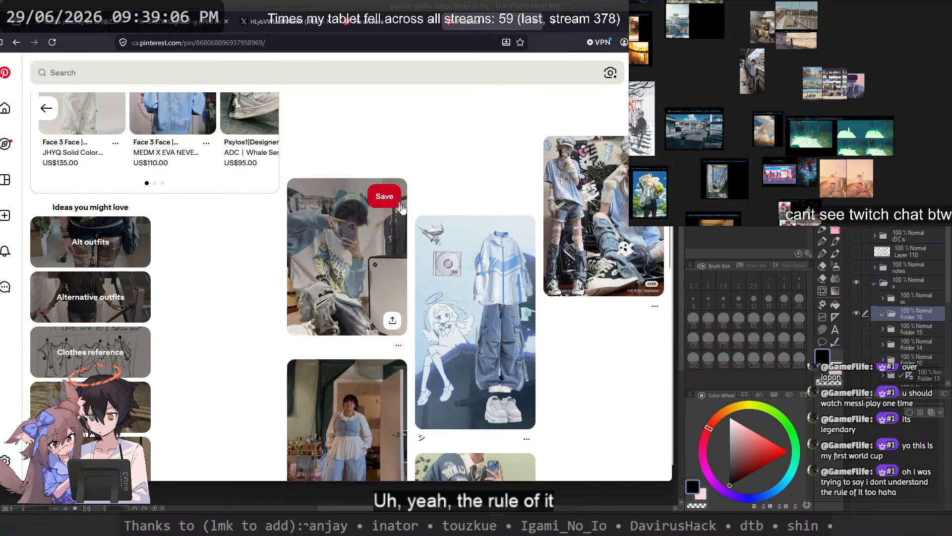
pyautogui.scroll(-5, 628, 348)
pyautogui.scroll(5, 628, 347)
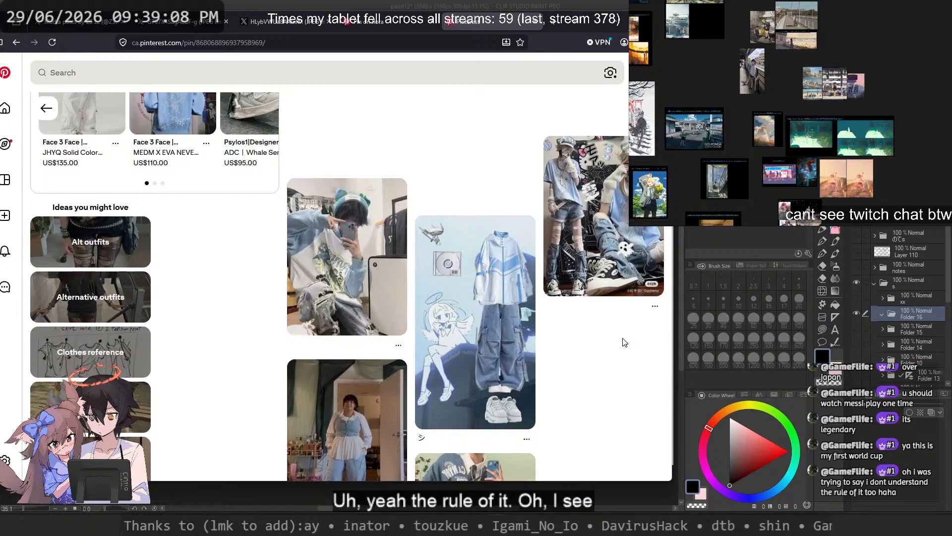
pyautogui.scroll(-5, 619, 339)
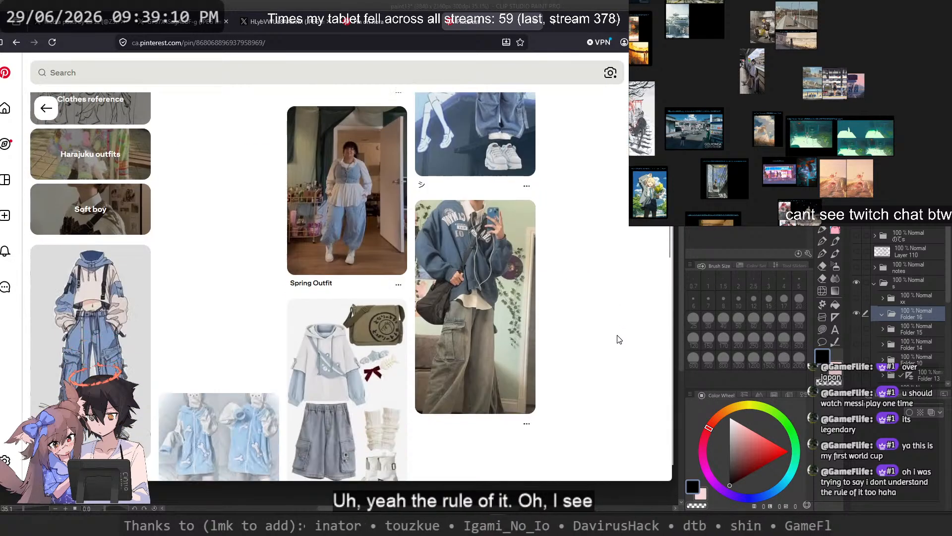
pyautogui.scroll(-10, 618, 339)
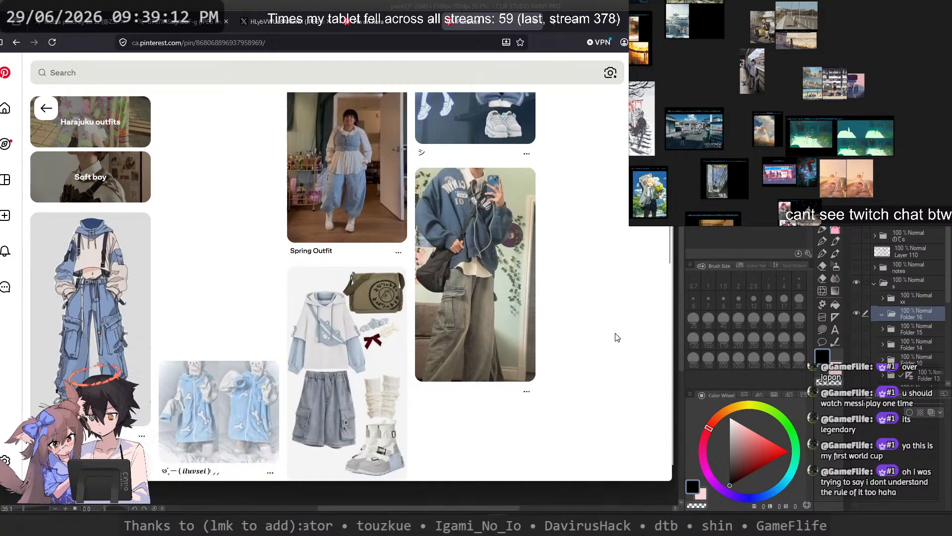
pyautogui.scroll(-5, 509, 338)
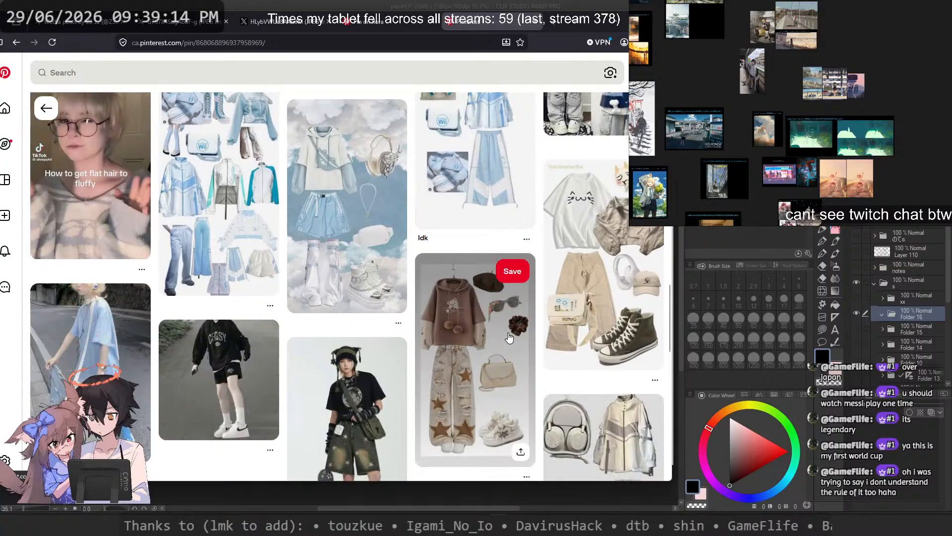
pyautogui.scroll(-1, 509, 338)
pyautogui.scroll(-1, 509, 338)
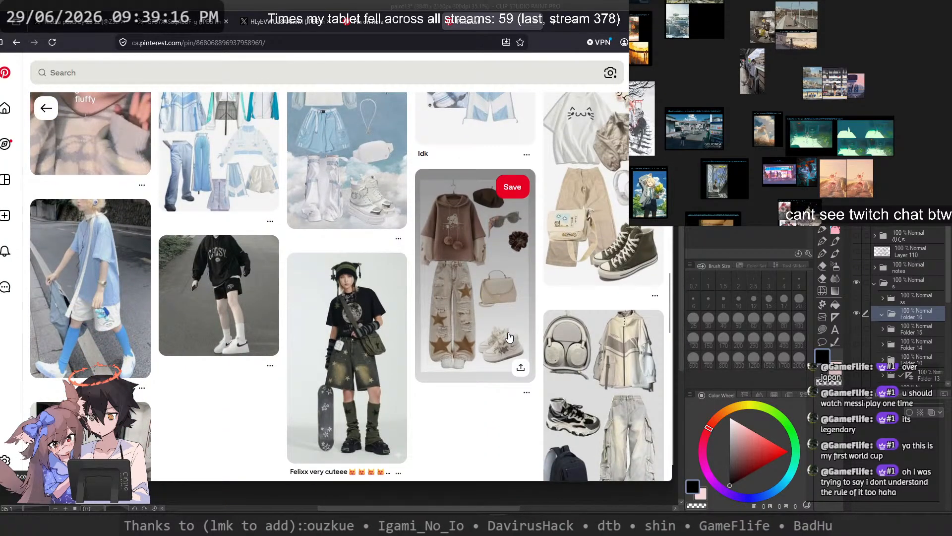
# Step: Compare the full-size illustration of the pink-haired character with the bouquet against the blond character illustration
pyautogui.click(285, 22)
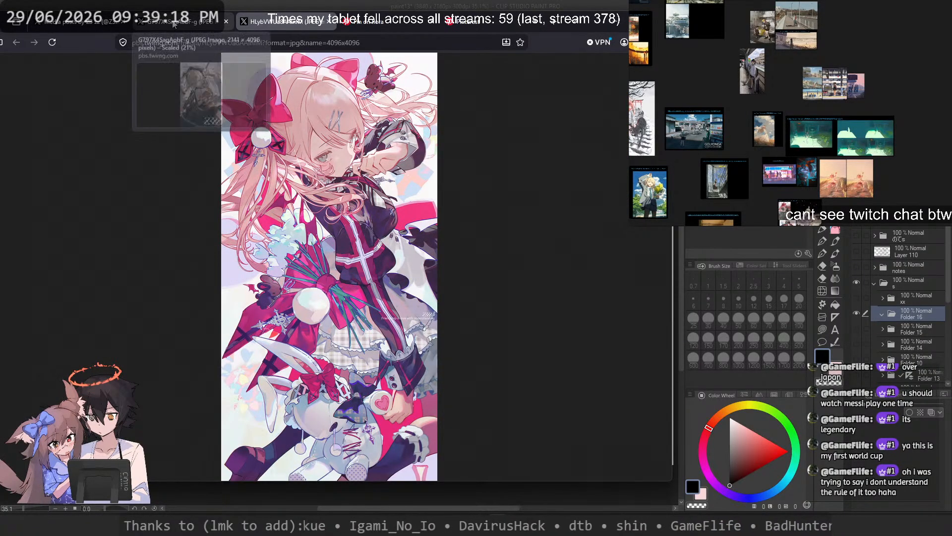
pyautogui.click(174, 23)
pyautogui.click(293, 22)
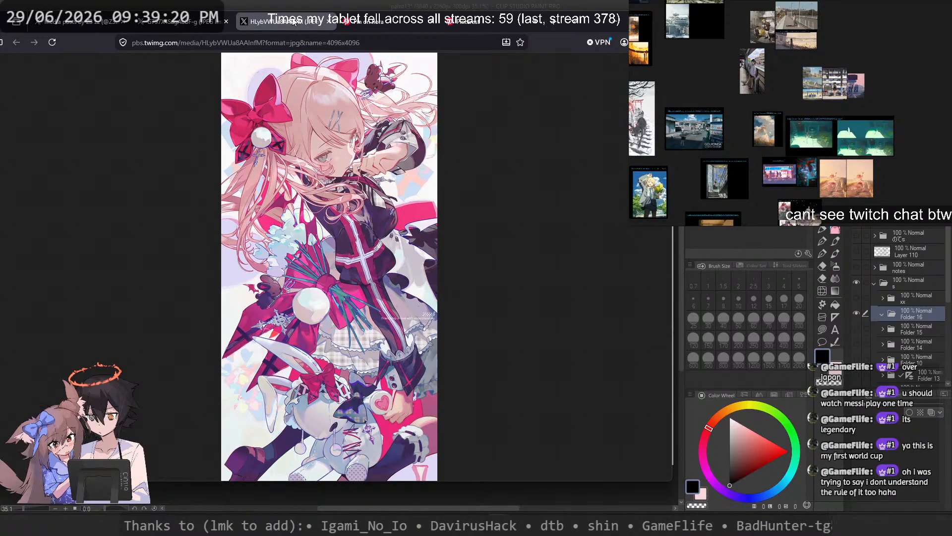
pyautogui.click(173, 22)
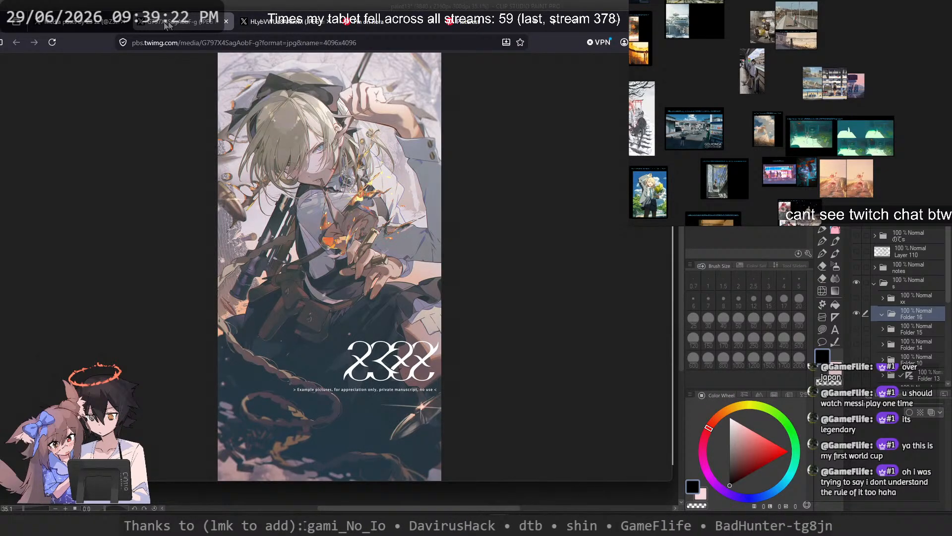
# Step: Return to the artist's media gallery, browse to the pink-haired character with the black-and-white bears, and view that illustration enlarged
pyautogui.click(73, 21)
pyautogui.click(150, 108)
pyautogui.scroll(-3, 243, 130)
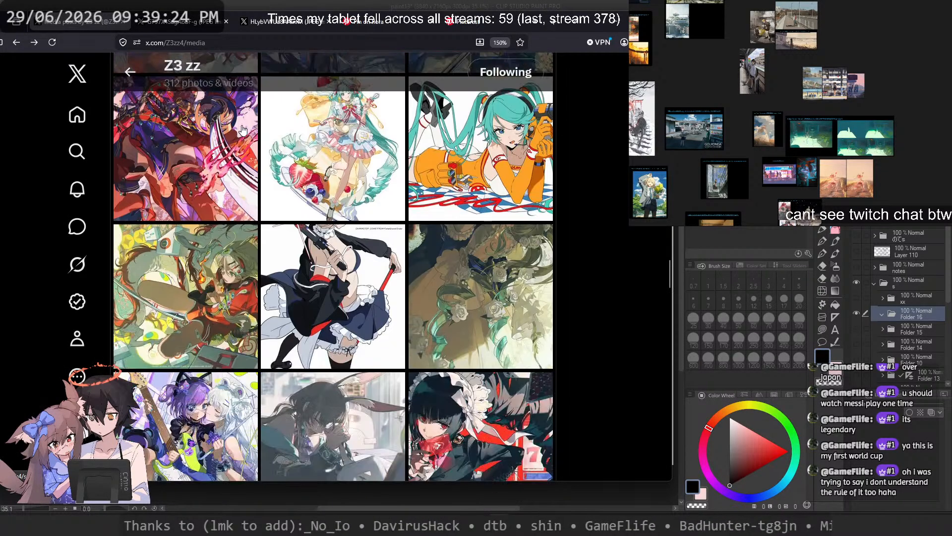
pyautogui.scroll(-2, 243, 130)
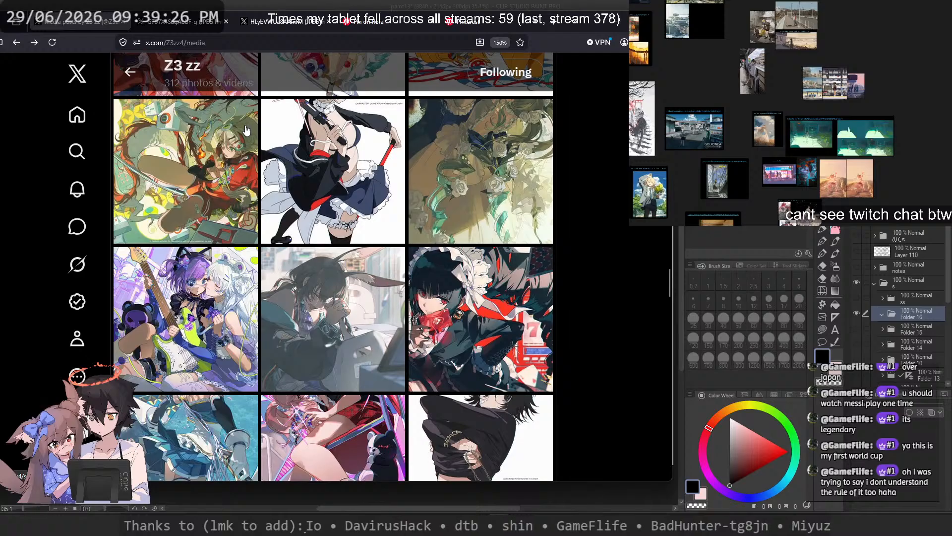
pyautogui.scroll(-3, 245, 130)
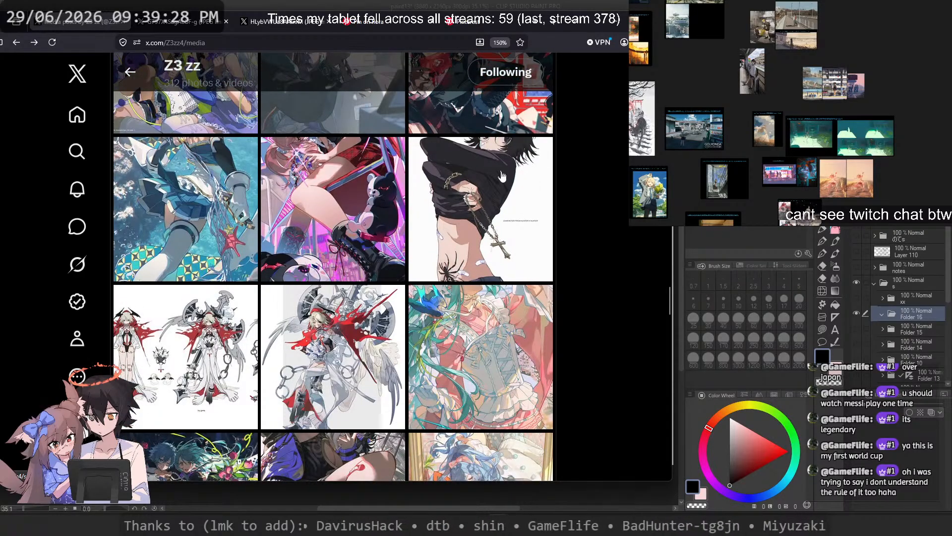
pyautogui.click(344, 193)
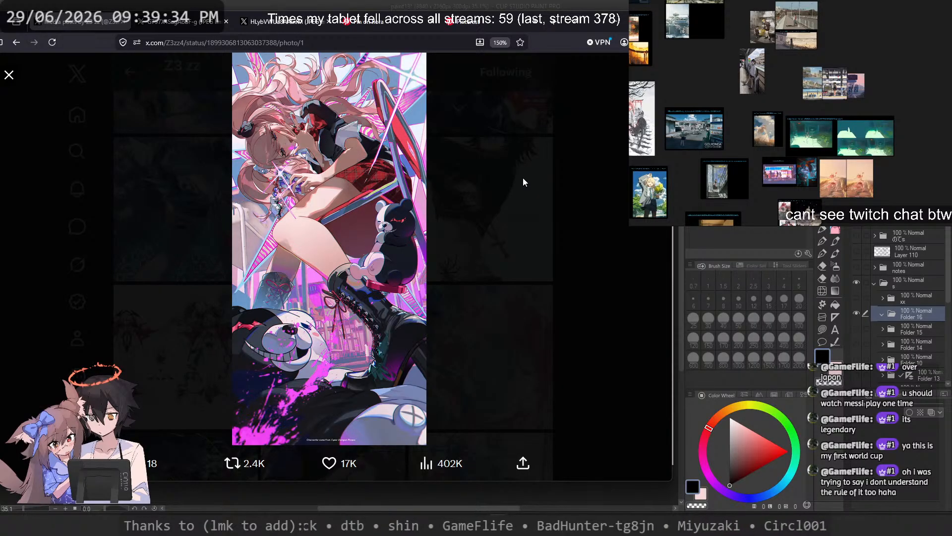
pyautogui.click(523, 179)
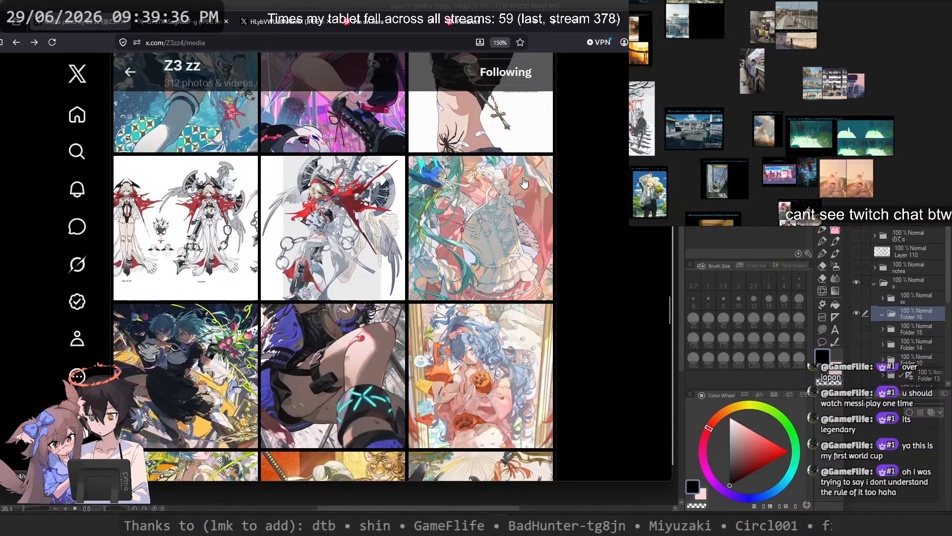
# Step: Browse older illustrations in the artist's gallery and briefly check the one of the character in the orange and navy outfit
pyautogui.scroll(-3, 524, 184)
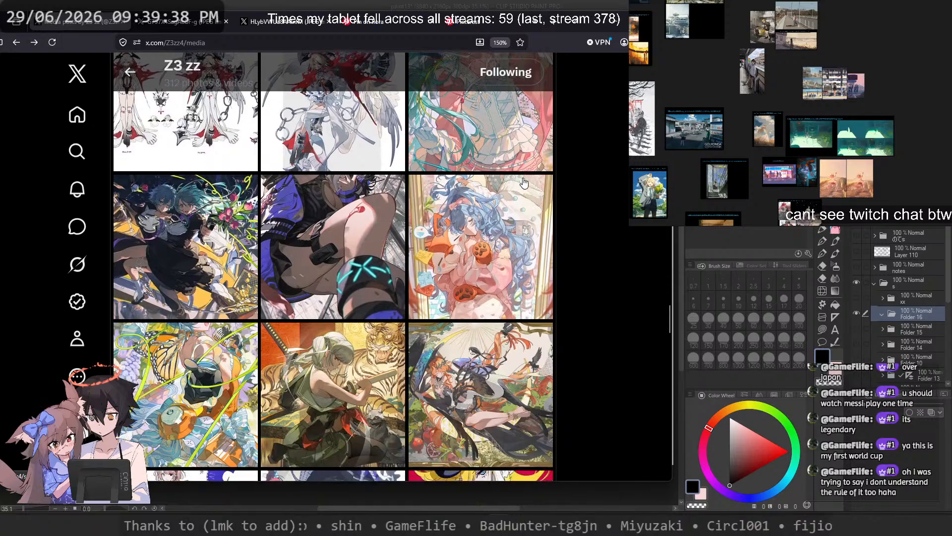
pyautogui.scroll(-9, 524, 184)
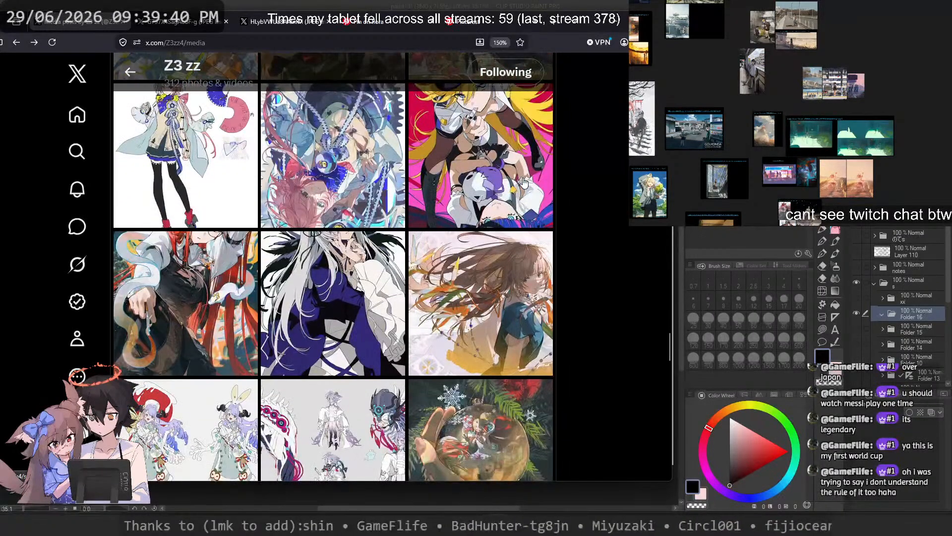
pyautogui.scroll(-6, 520, 187)
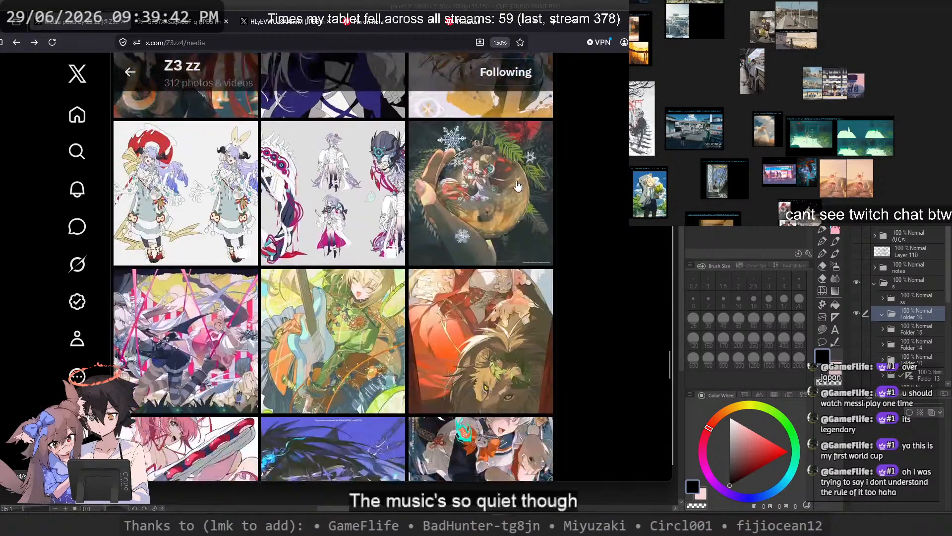
pyautogui.scroll(-3, 516, 187)
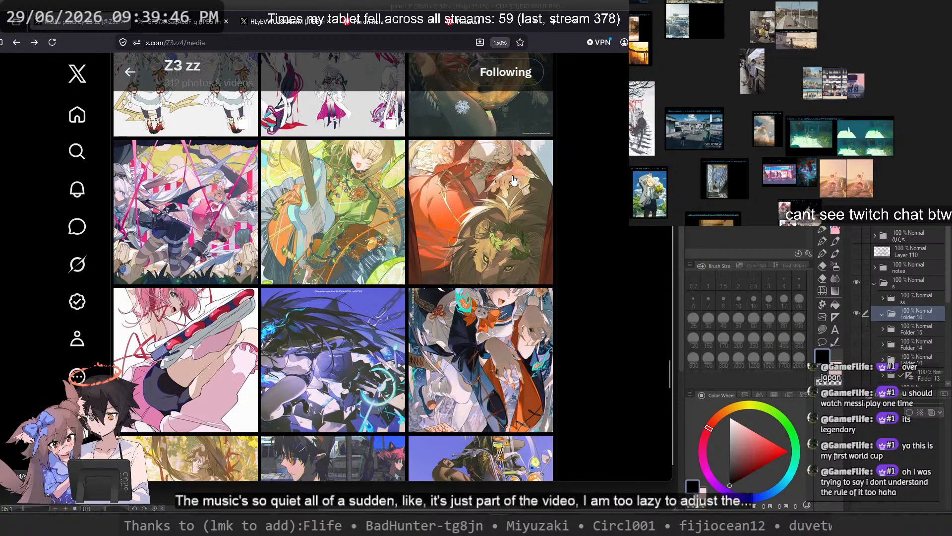
pyautogui.scroll(-3, 514, 182)
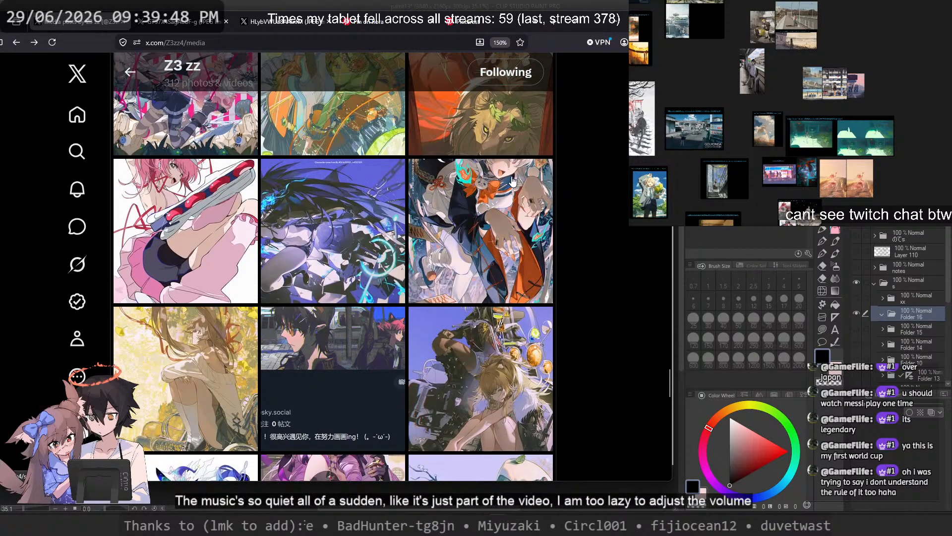
pyautogui.click(513, 182)
pyautogui.click(594, 180)
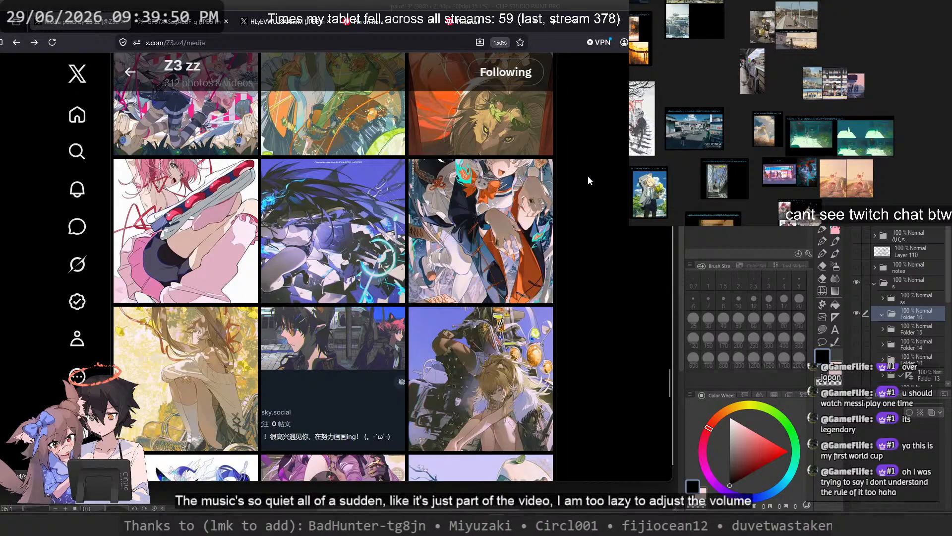
# Step: Browse further into the gallery and view the red-haired figure illustration and the underwater figure with flowers enlarged
pyautogui.scroll(-6, 585, 180)
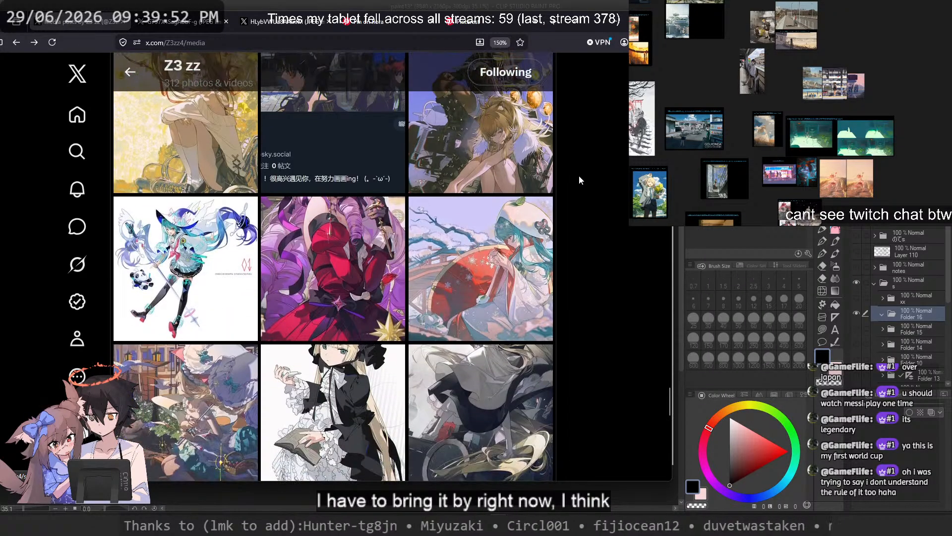
pyautogui.scroll(-6, 569, 173)
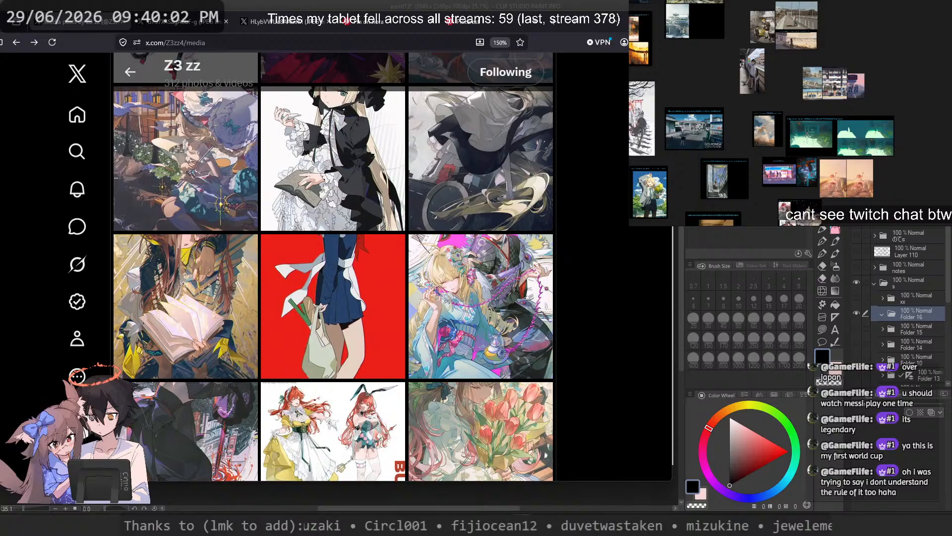
pyautogui.scroll(-5, 623, 291)
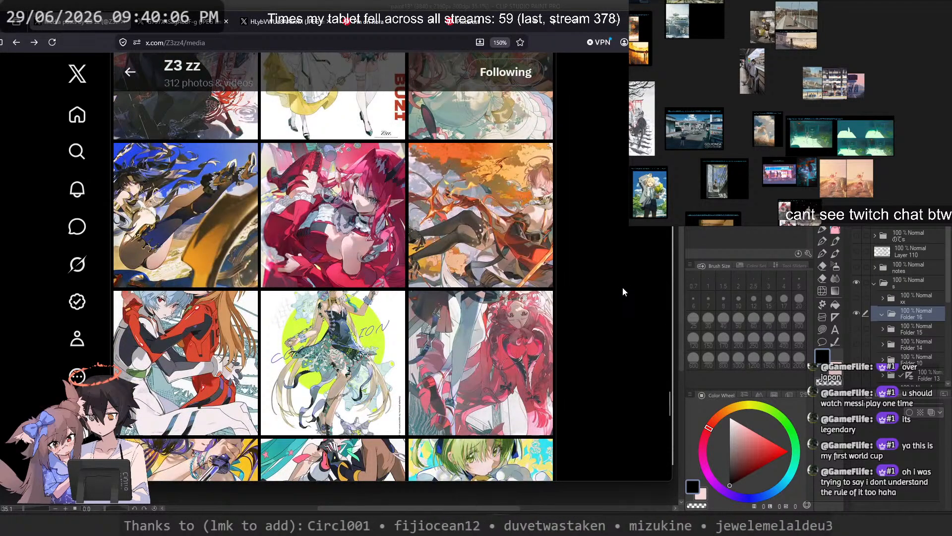
pyautogui.scroll(-3, 624, 292)
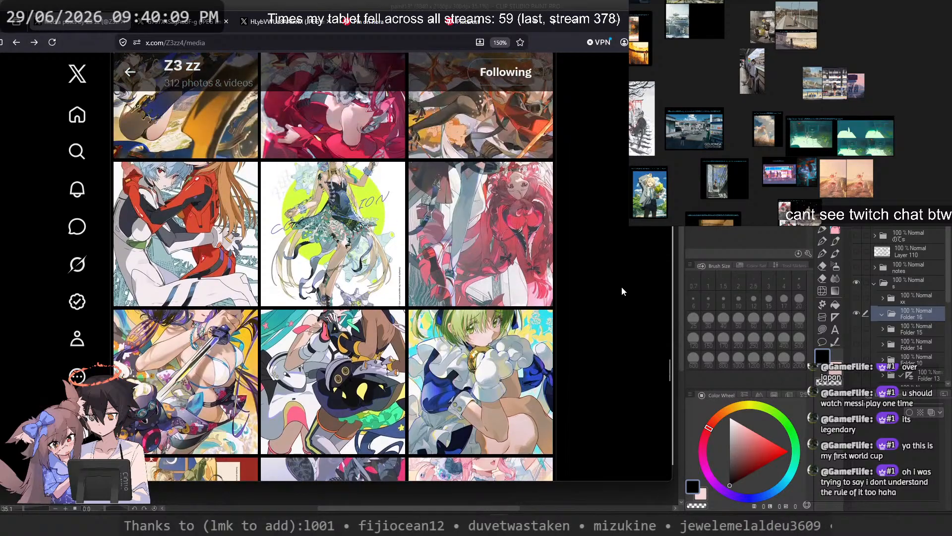
pyautogui.click(528, 245)
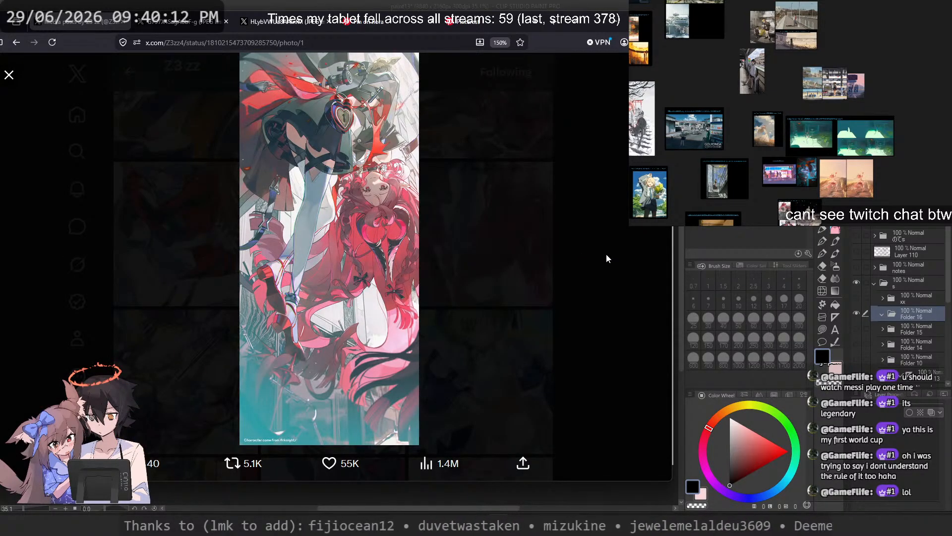
pyautogui.click(606, 254)
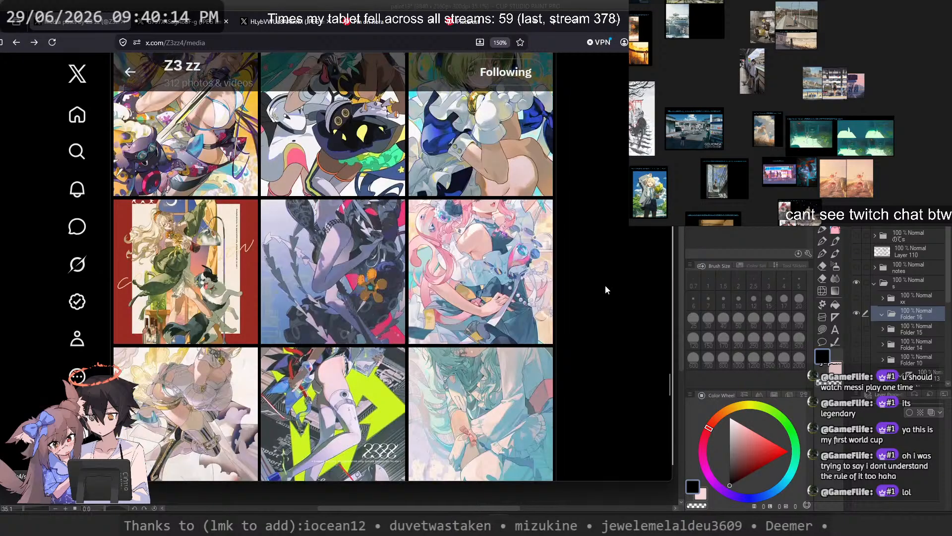
pyautogui.click(350, 312)
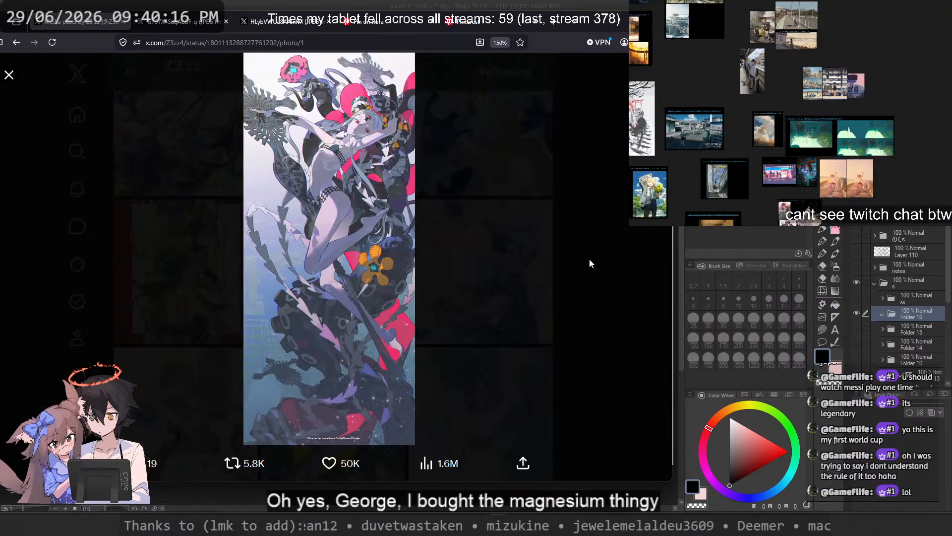
# Step: Close the underwater figure, browse further down the artist's media gallery, and view the illustration of the two kimono-clad characters enlarged
pyautogui.click(590, 261)
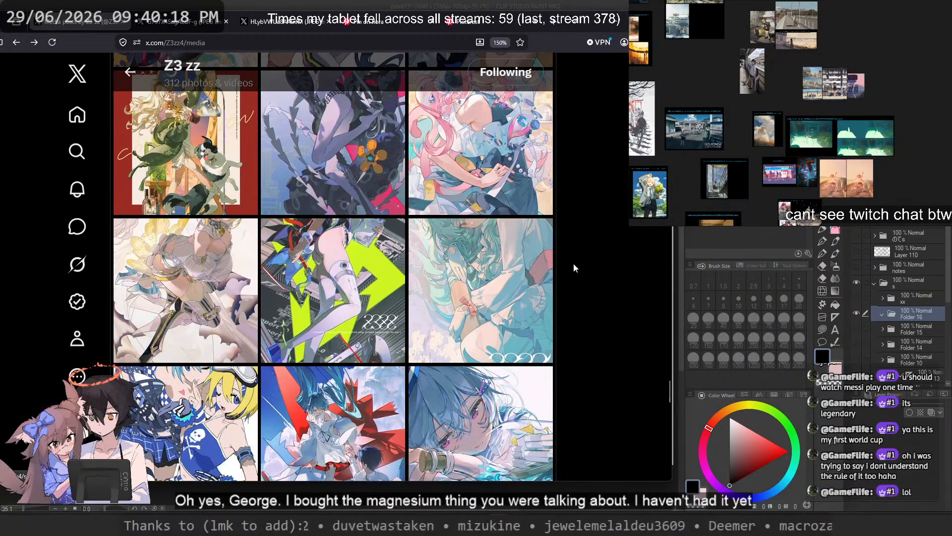
pyautogui.scroll(-5, 574, 268)
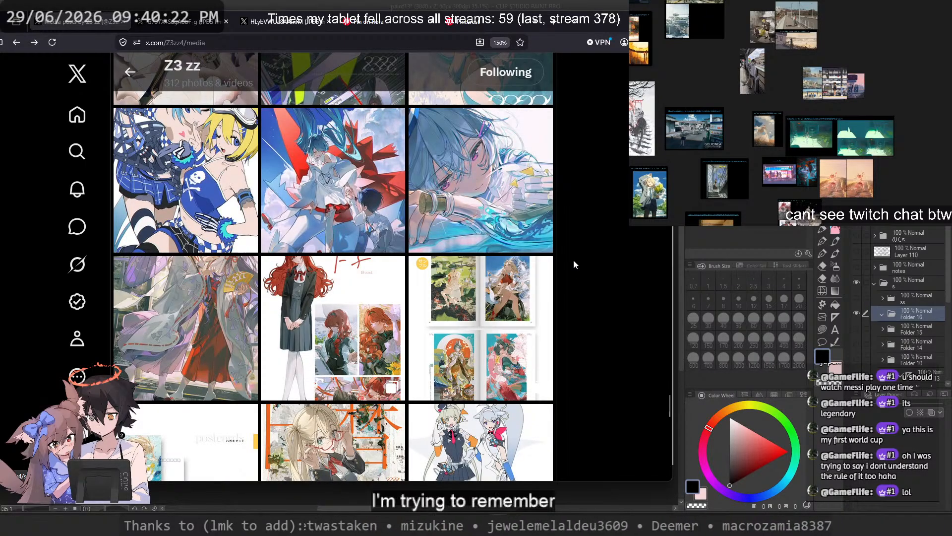
pyautogui.scroll(-5, 575, 263)
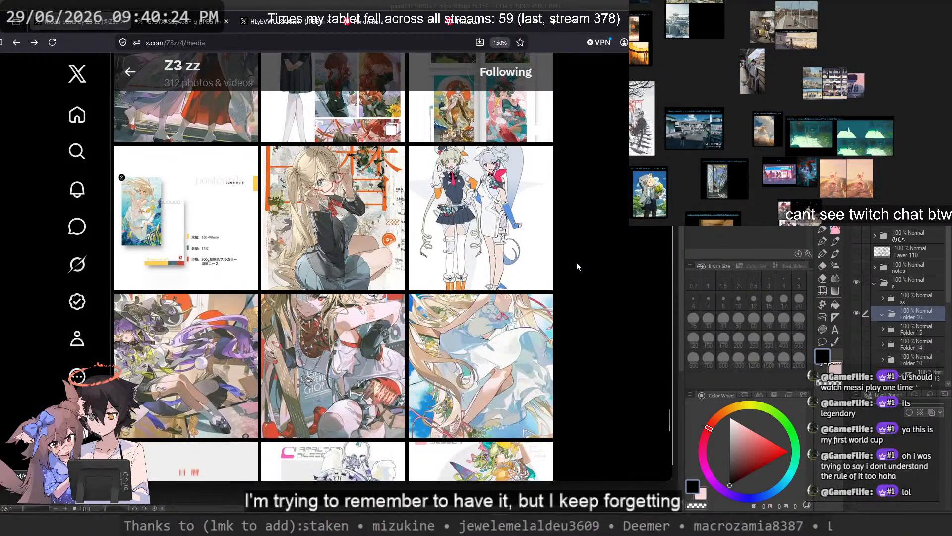
pyautogui.scroll(-5, 576, 266)
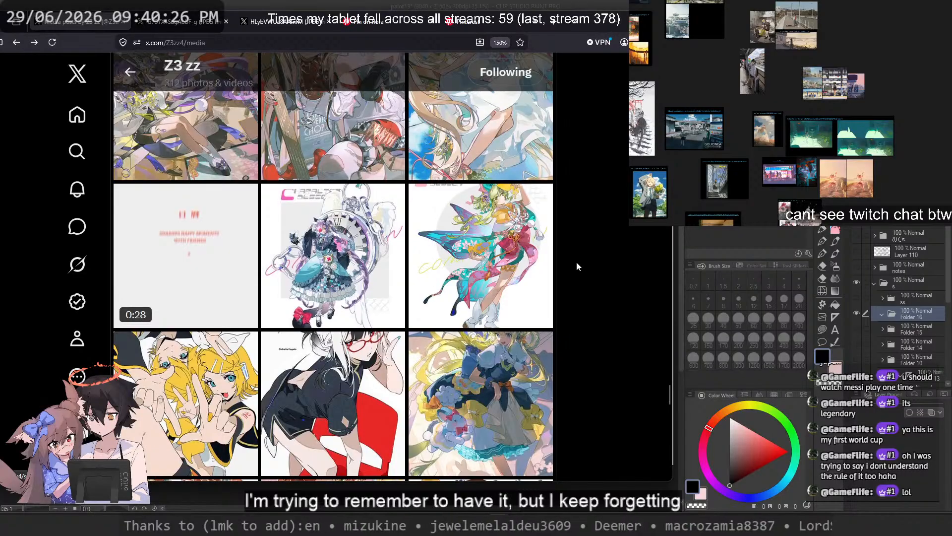
pyautogui.scroll(-3, 576, 263)
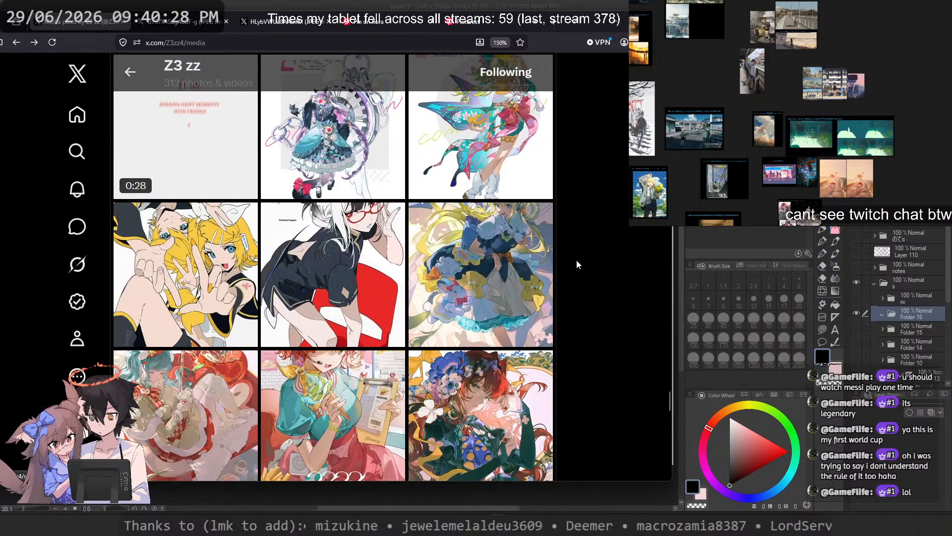
pyautogui.scroll(-6, 576, 262)
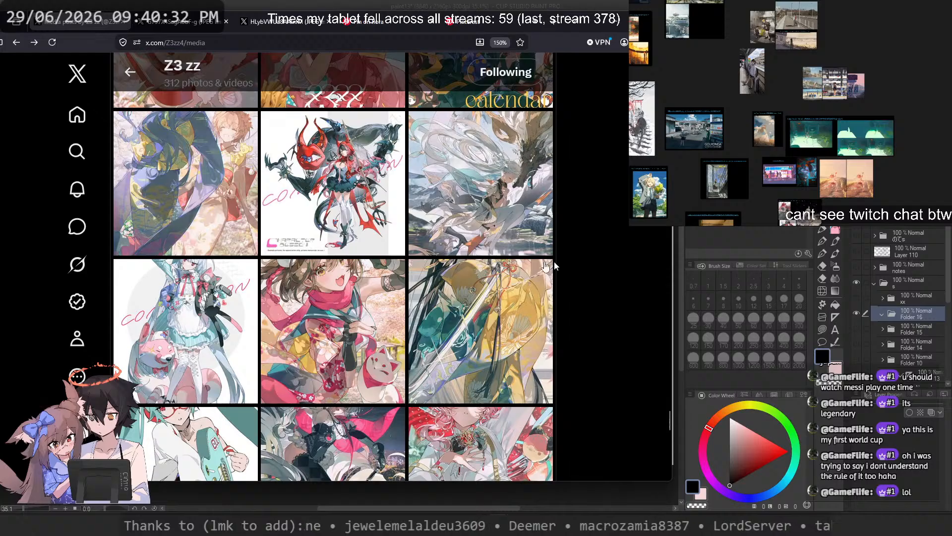
pyautogui.click(186, 184)
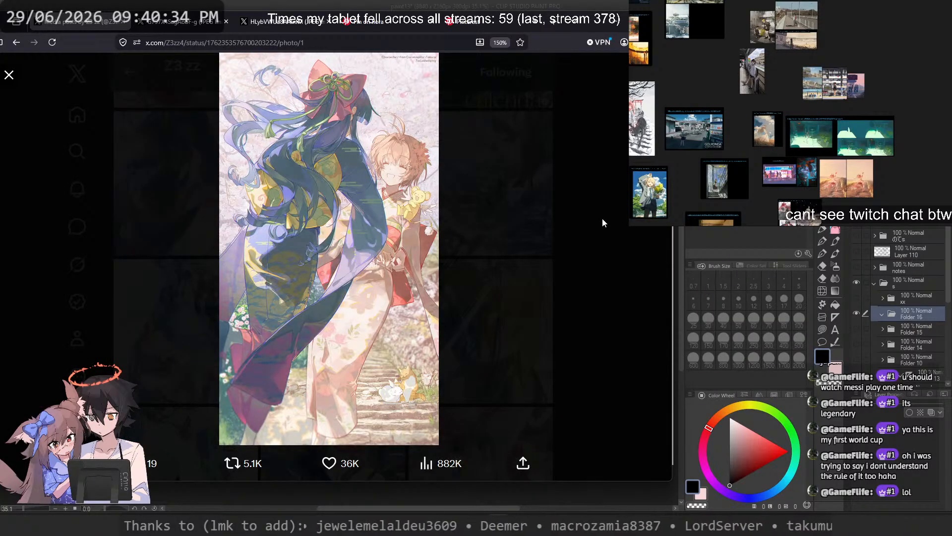
pyautogui.click(602, 218)
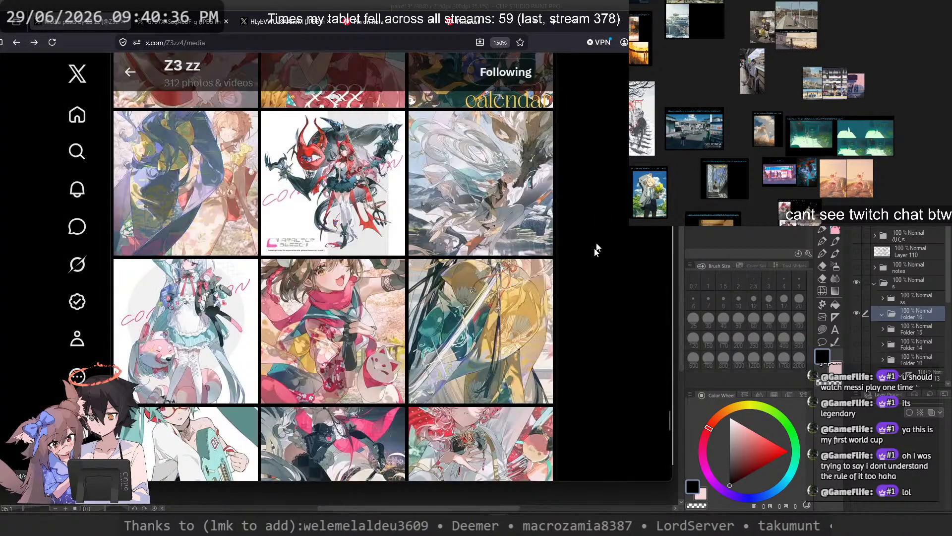
# Step: Jump back to the artist's newer illustrations and view the girl in a white dress lying in the rocky stream enlarged
pyautogui.scroll(-10, 612, 388)
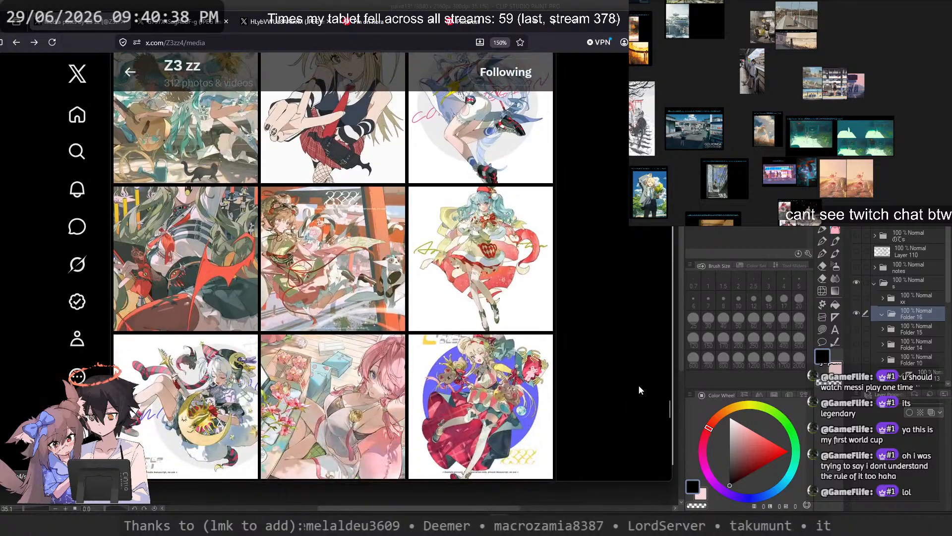
pyautogui.moveTo(669, 414); pyautogui.dragTo(563, 200)
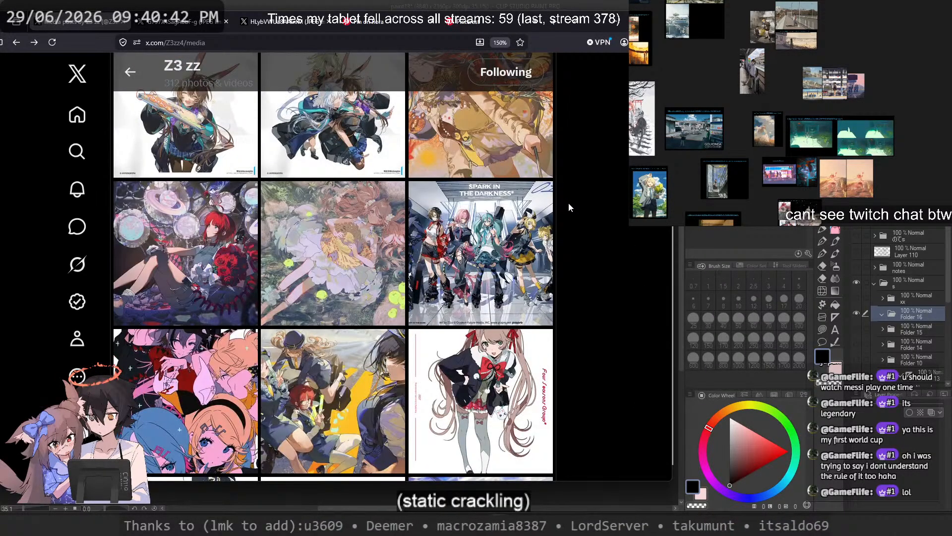
pyautogui.click(361, 244)
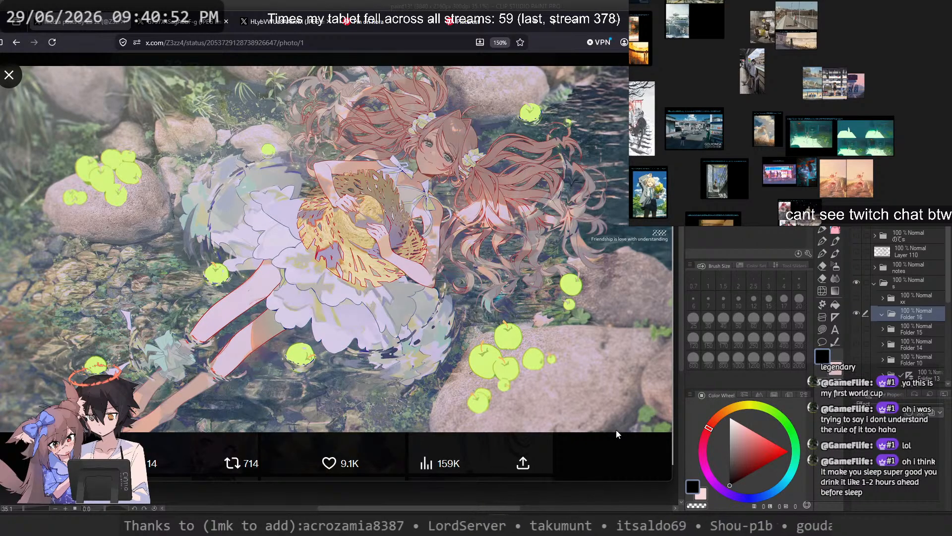
pyautogui.click(611, 451)
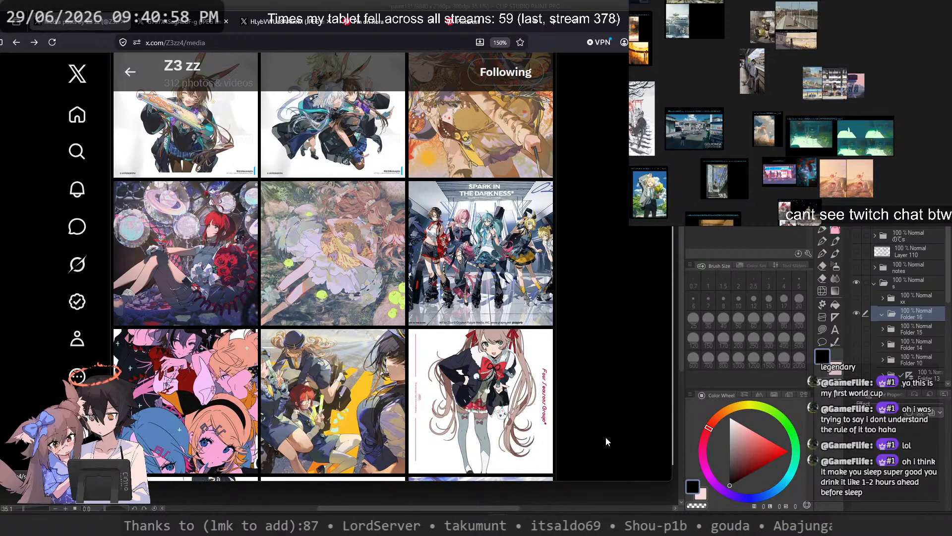
# Step: Look over the neighbouring newer works and view the illustration of the uniformed characters on the yellow-striped road enlarged
pyautogui.scroll(5, 604, 433)
pyautogui.scroll(-3, 604, 424)
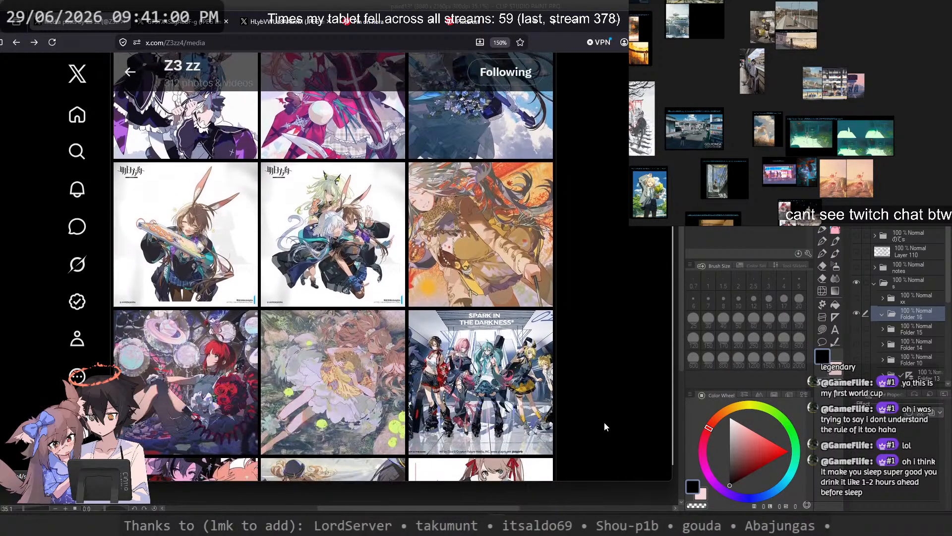
pyautogui.scroll(3, 604, 419)
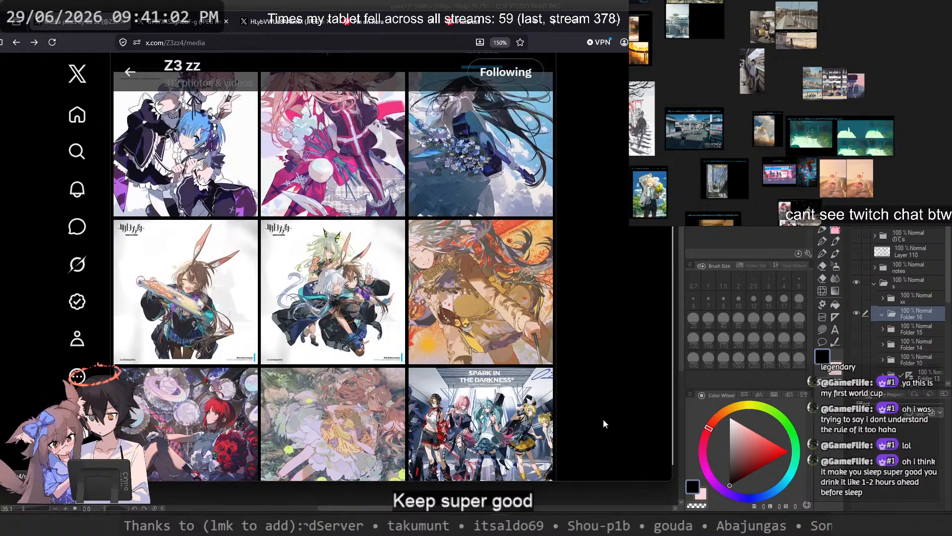
pyautogui.scroll(-8, 599, 420)
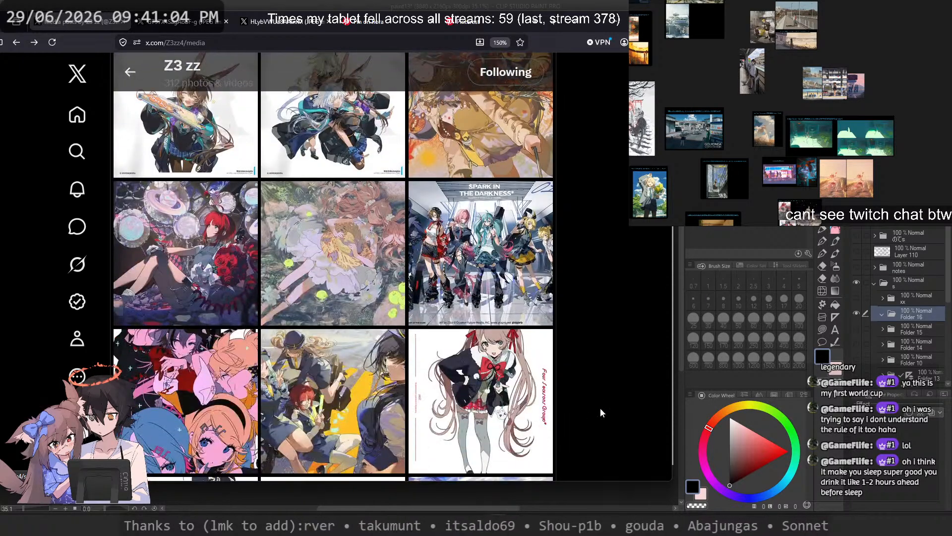
pyautogui.scroll(-1, 597, 404)
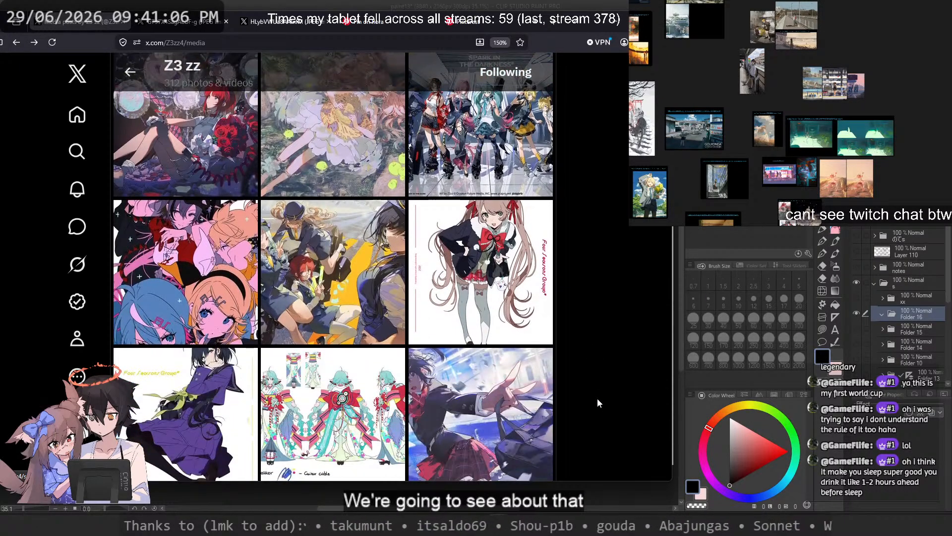
pyautogui.click(305, 286)
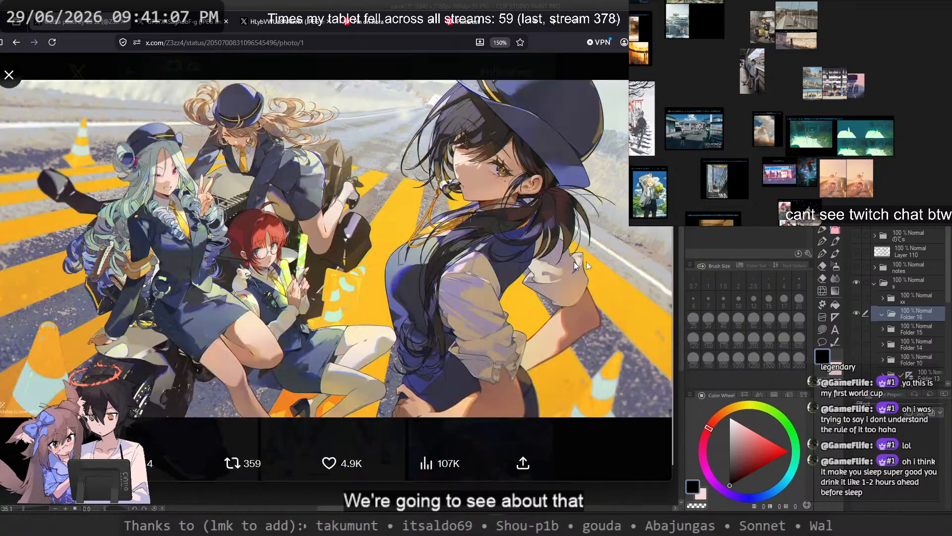
pyautogui.click(611, 429)
# Step: Browse down the gallery to the pair in white with bunny ears and view that illustration enlarged
pyautogui.scroll(-3, 596, 405)
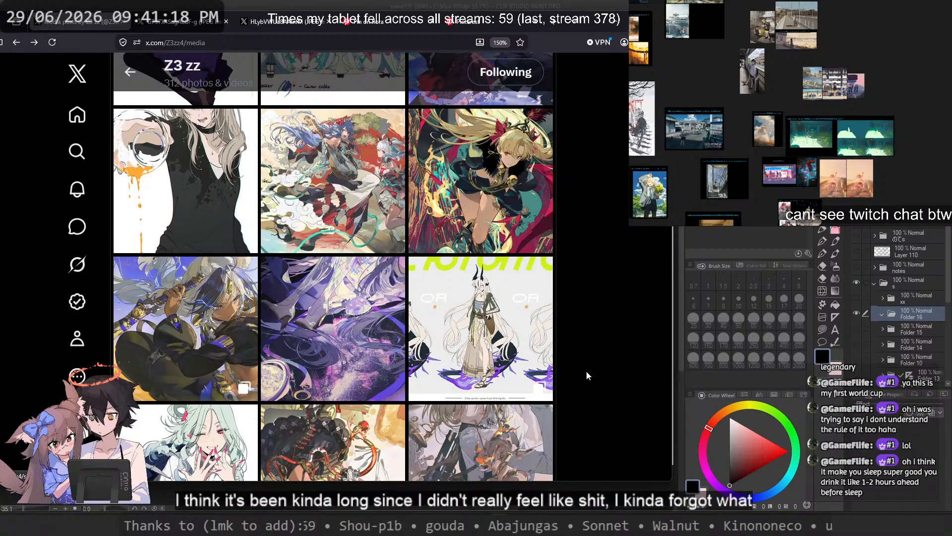
pyautogui.scroll(-5, 586, 371)
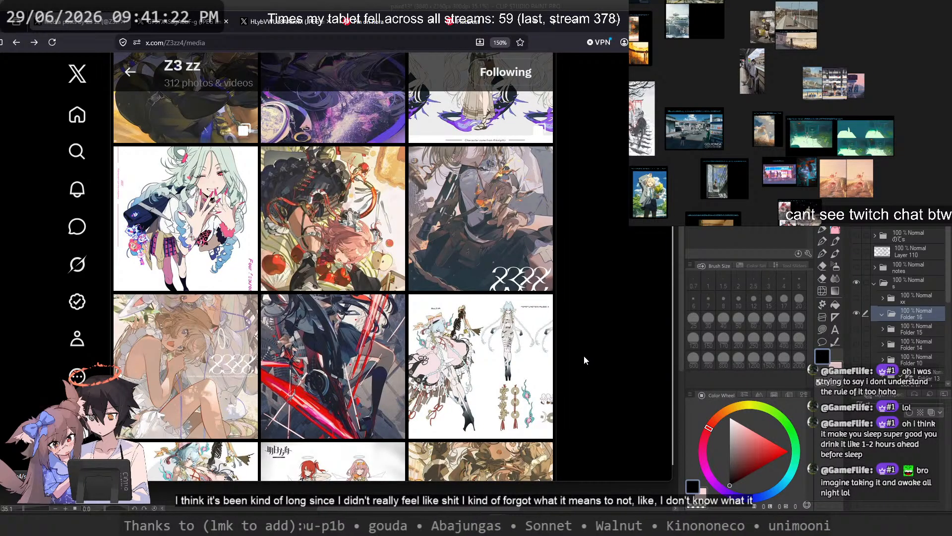
pyautogui.scroll(-3, 569, 352)
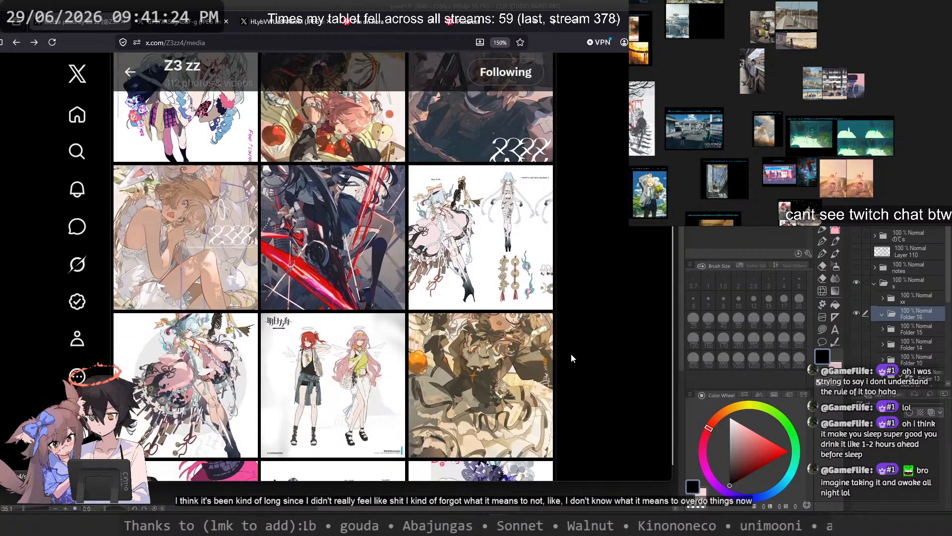
pyautogui.click(192, 226)
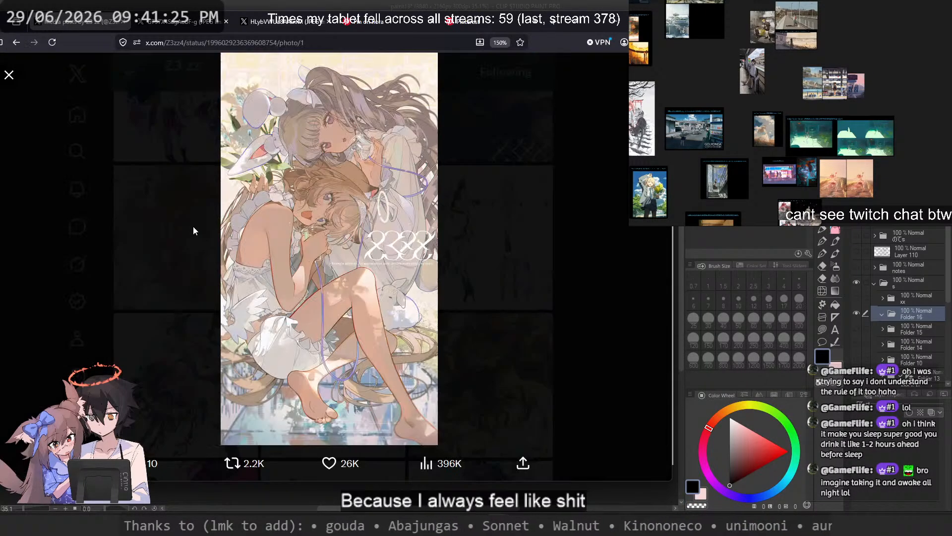
pyautogui.click(497, 215)
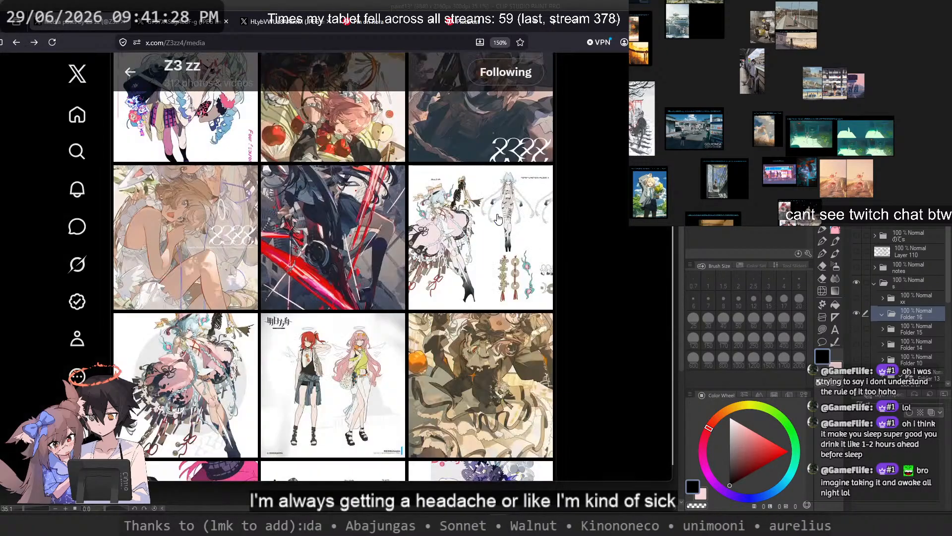
# Step: Browse on to the pink-haired character reaching out amid shattering purple crystals and view that illustration enlarged
pyautogui.scroll(-3, 499, 218)
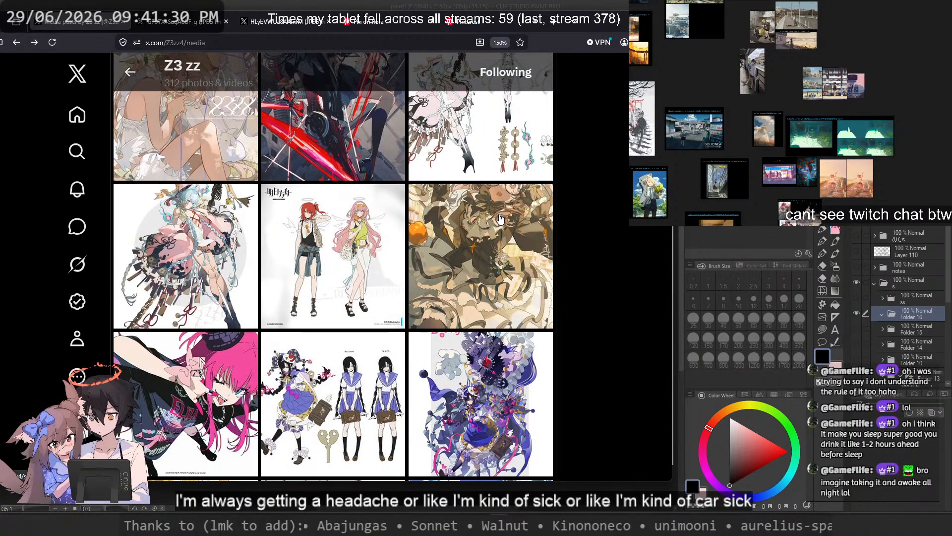
pyautogui.scroll(-3, 500, 218)
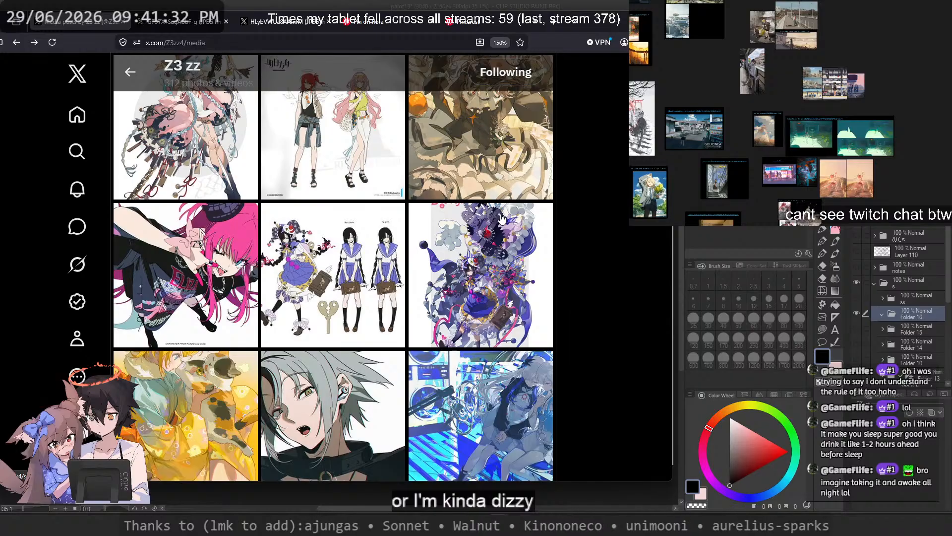
pyautogui.scroll(-5, 502, 218)
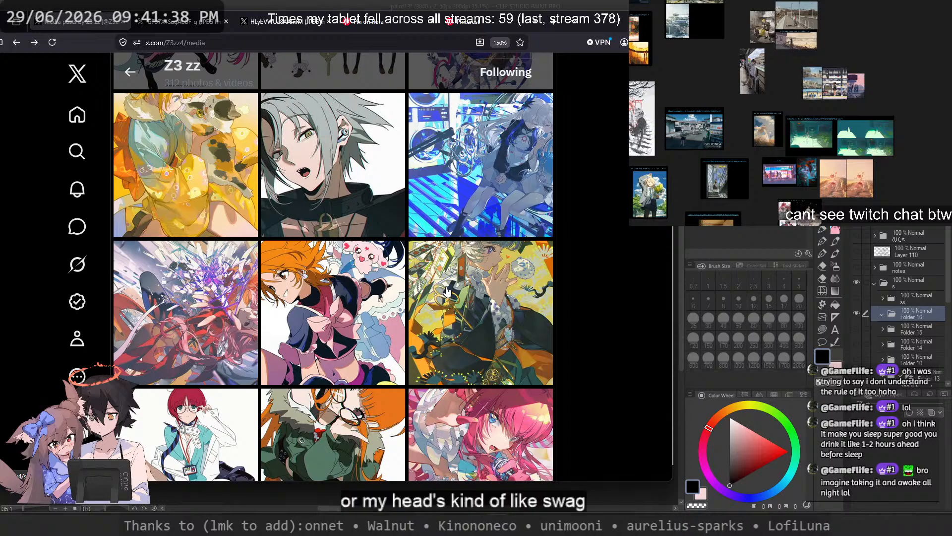
pyautogui.scroll(-3, 445, 290)
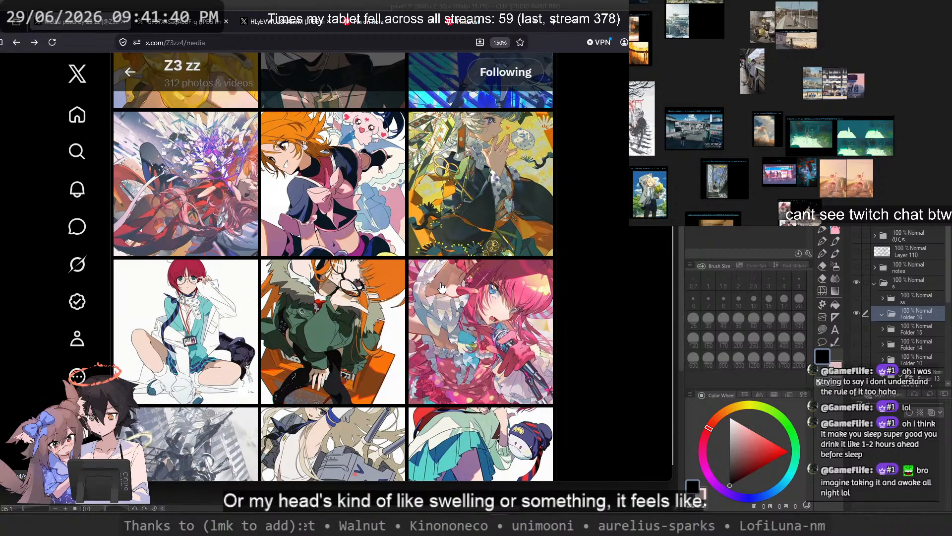
pyautogui.click(204, 208)
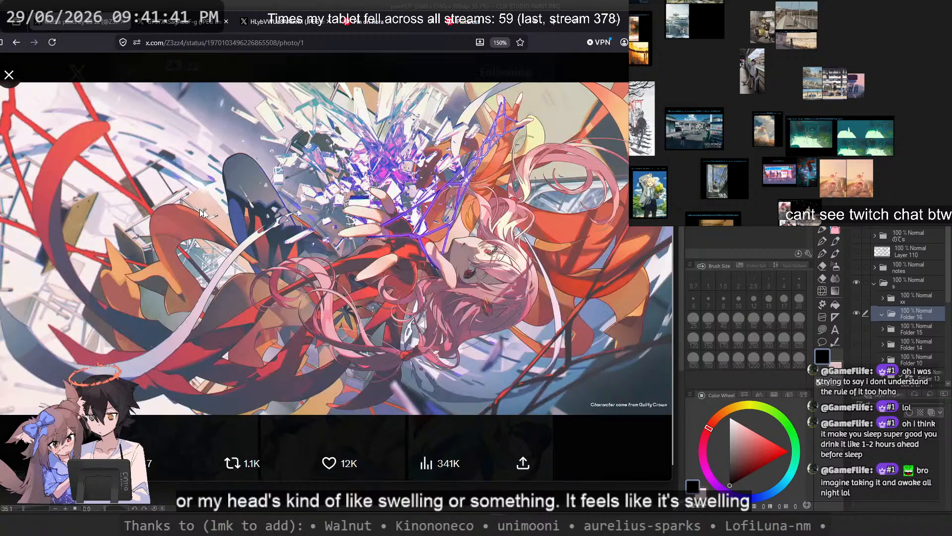
pyautogui.click(610, 431)
# Step: Briefly check the illustration of the figure in the teal pleated skirt and return to the gallery
pyautogui.scroll(-3, 542, 359)
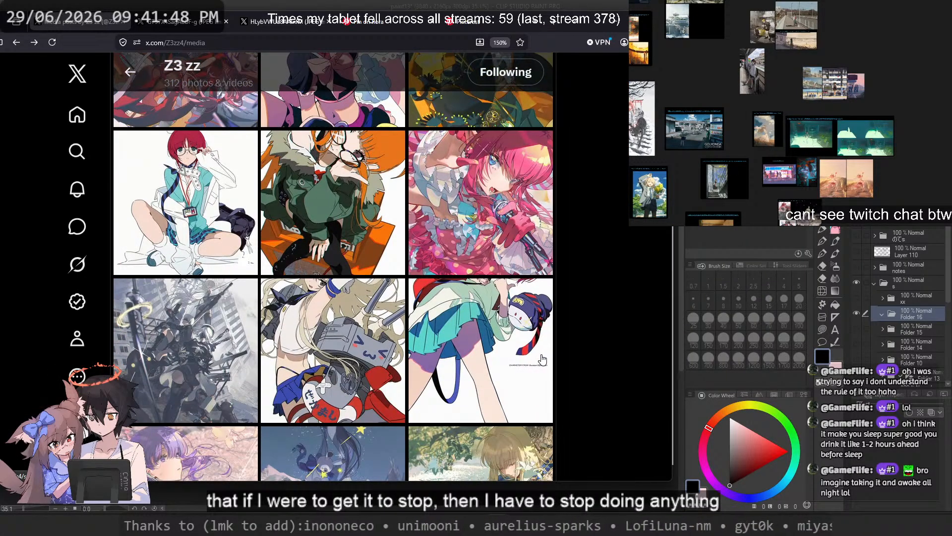
pyautogui.click(542, 359)
pyautogui.click(622, 338)
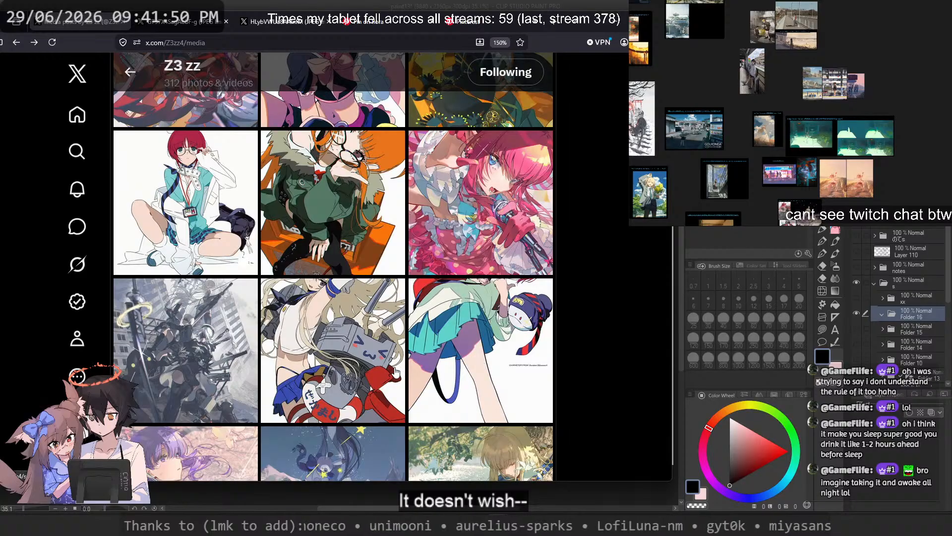
# Step: Browse further through the gallery and view the teal-haired character in the pink dress with blue birds enlarged
pyautogui.scroll(-8, 396, 372)
pyautogui.scroll(3, 396, 372)
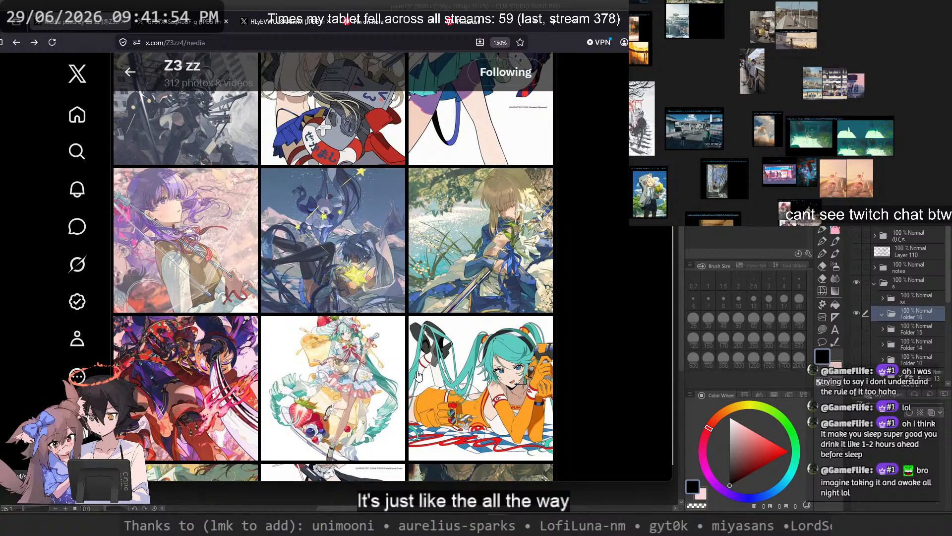
pyautogui.scroll(-5, 418, 375)
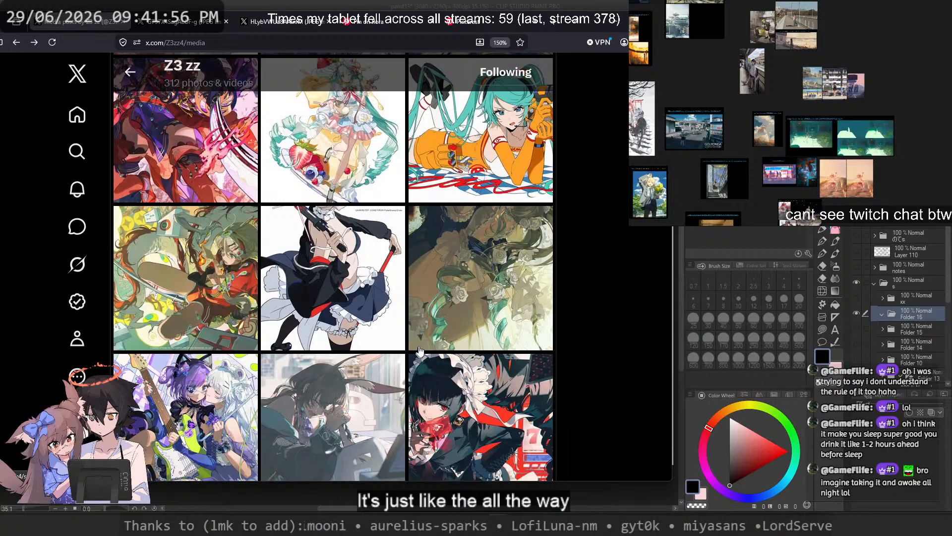
pyautogui.scroll(-6, 420, 351)
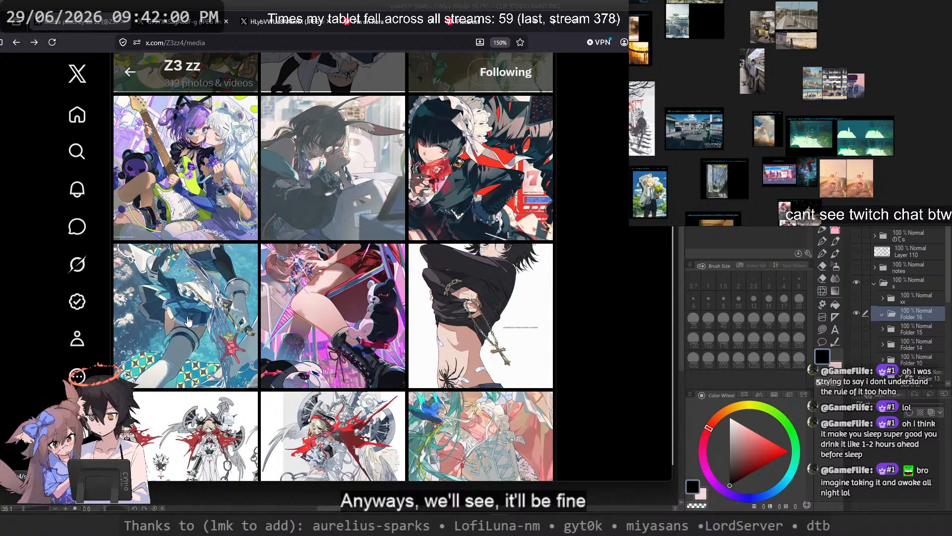
pyautogui.scroll(-3, 576, 251)
pyautogui.scroll(-3, 576, 253)
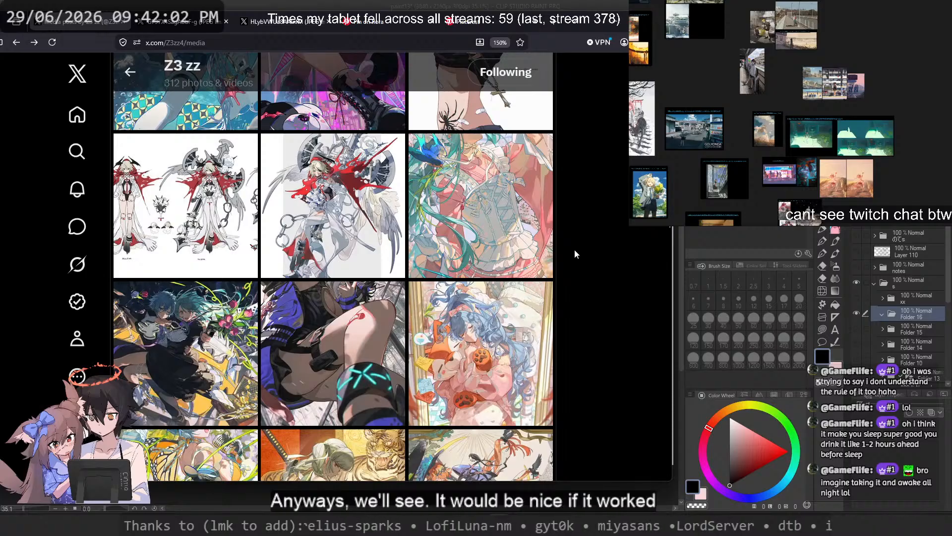
pyautogui.click(481, 208)
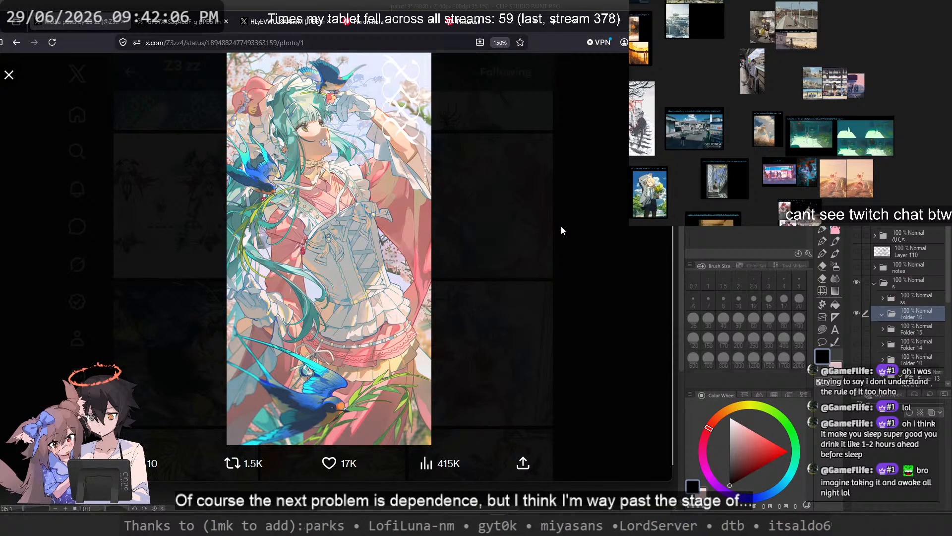
pyautogui.click(561, 226)
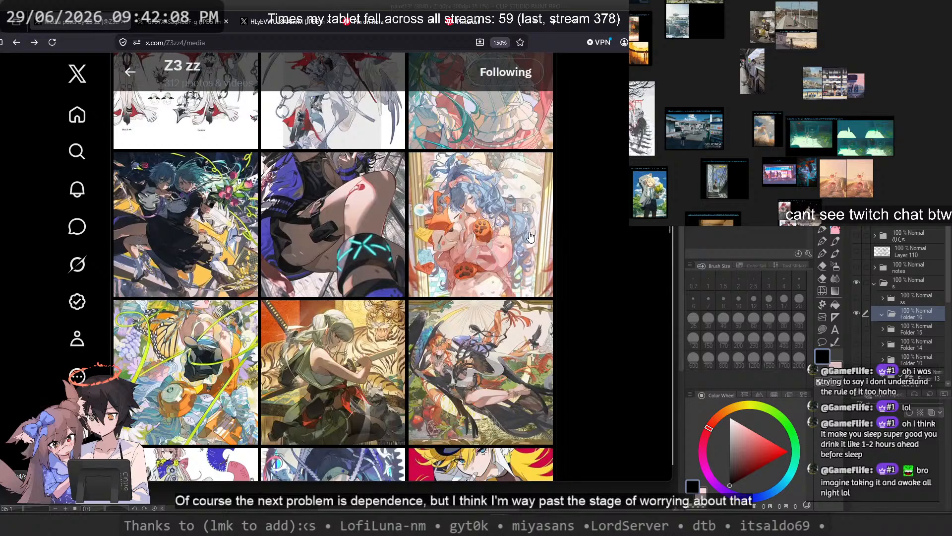
# Step: Browse down the gallery to the brown-haired character among orange bird-of-paradise flowers and view that illustration enlarged
pyautogui.scroll(-3, 530, 237)
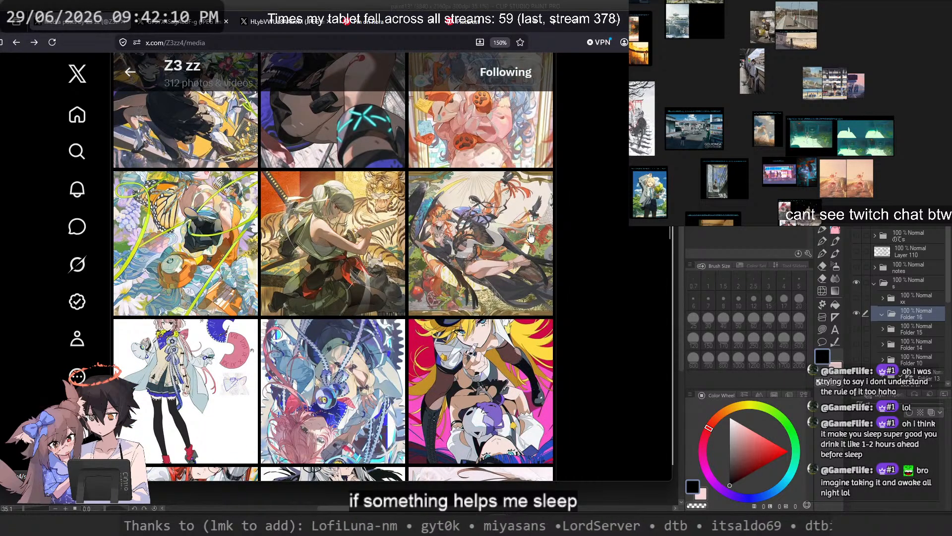
pyautogui.scroll(-5, 530, 237)
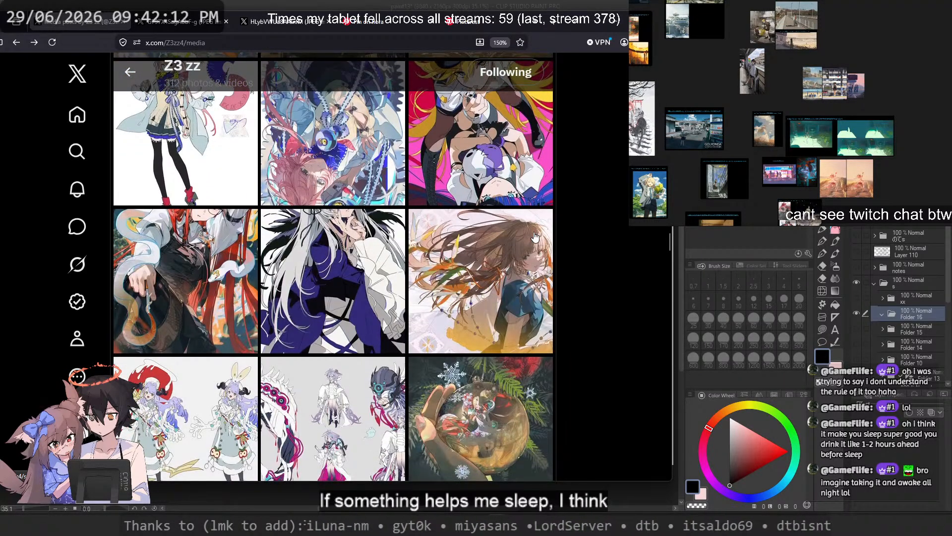
pyautogui.scroll(2, 535, 237)
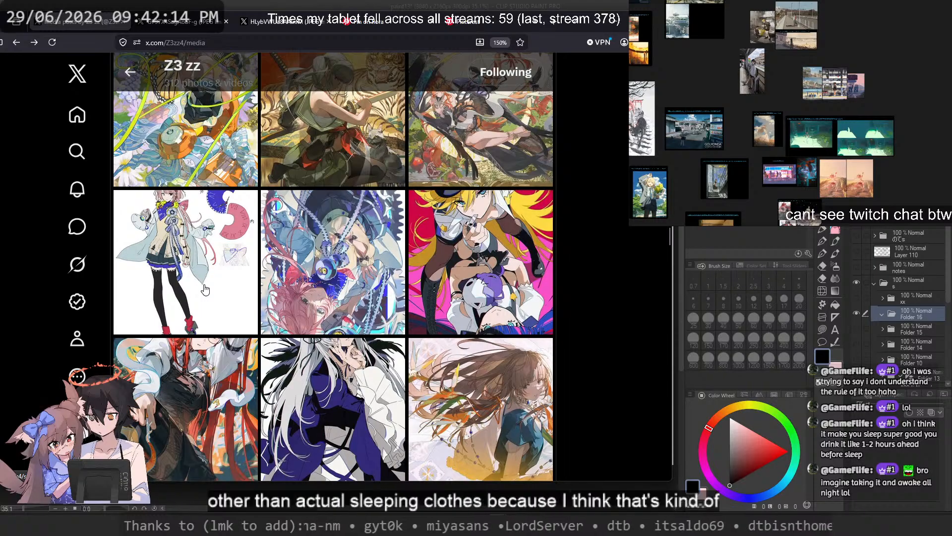
pyautogui.scroll(-2, 331, 269)
pyautogui.click(486, 250)
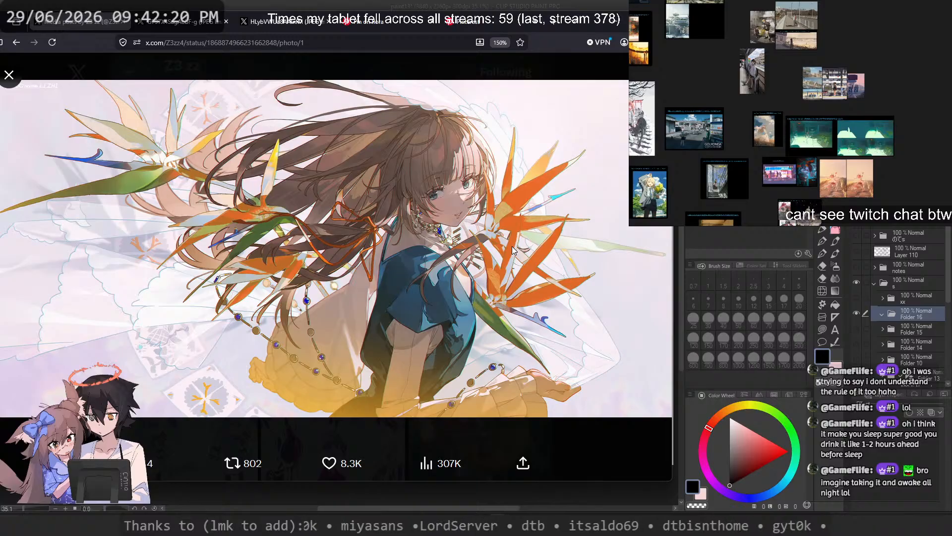
# Step: Open the bird-of-paradise illustration at full resolution in its own tab and magnify the character's face
pyautogui.rightClick(402, 139)
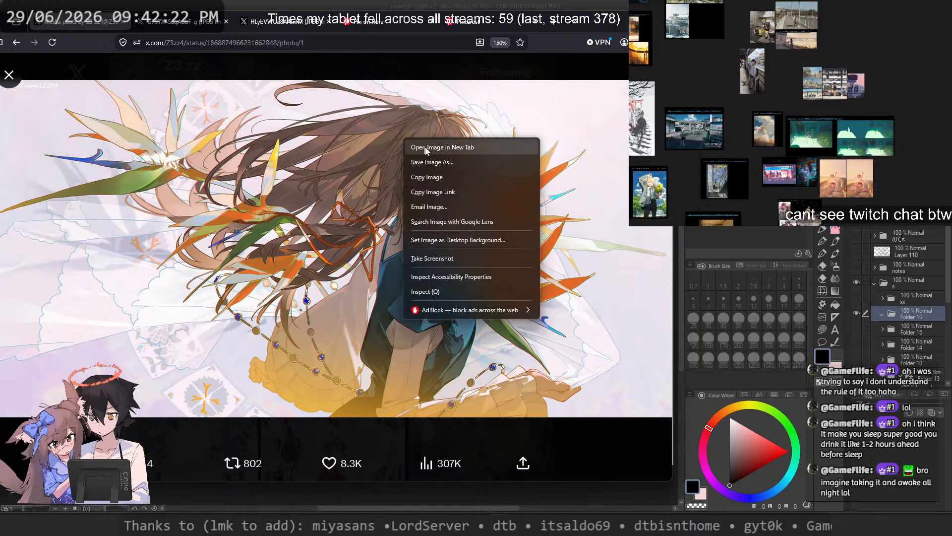
pyautogui.click(426, 145)
pyautogui.click(184, 22)
pyautogui.click(417, 180)
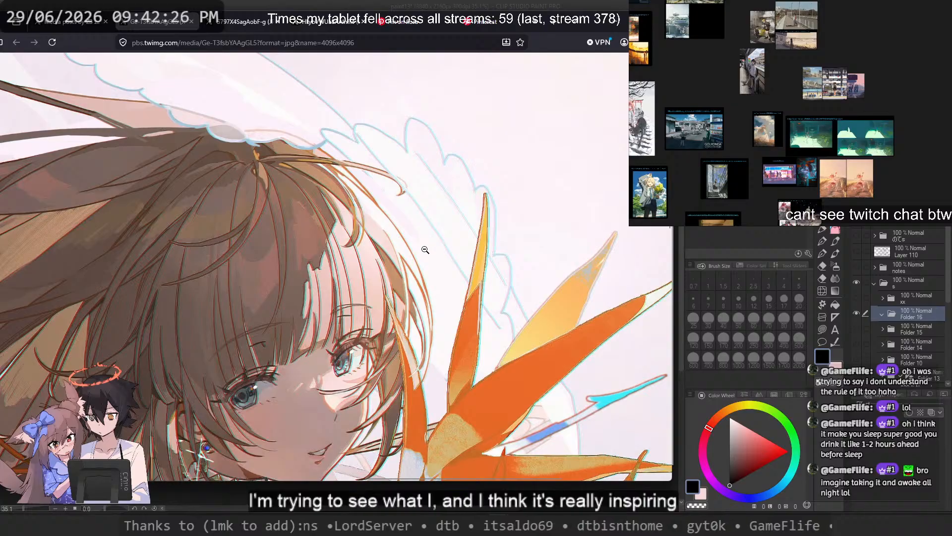
# Step: Examine the flowing hair, orange ribbon, jewelled earring, face and blue dress of the illustration up close
pyautogui.hscroll(-6, 422, 258)
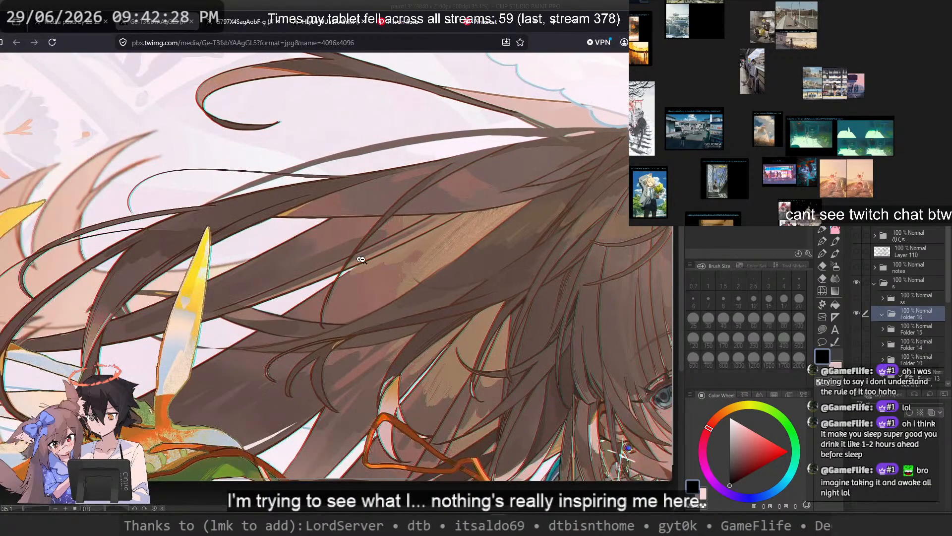
pyautogui.scroll(-3, 421, 261)
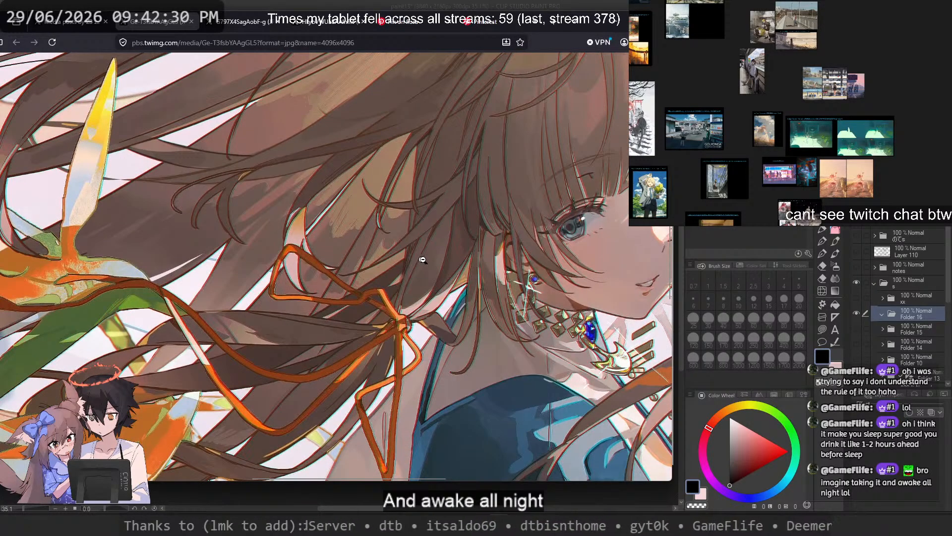
pyautogui.hscroll(3, 422, 259)
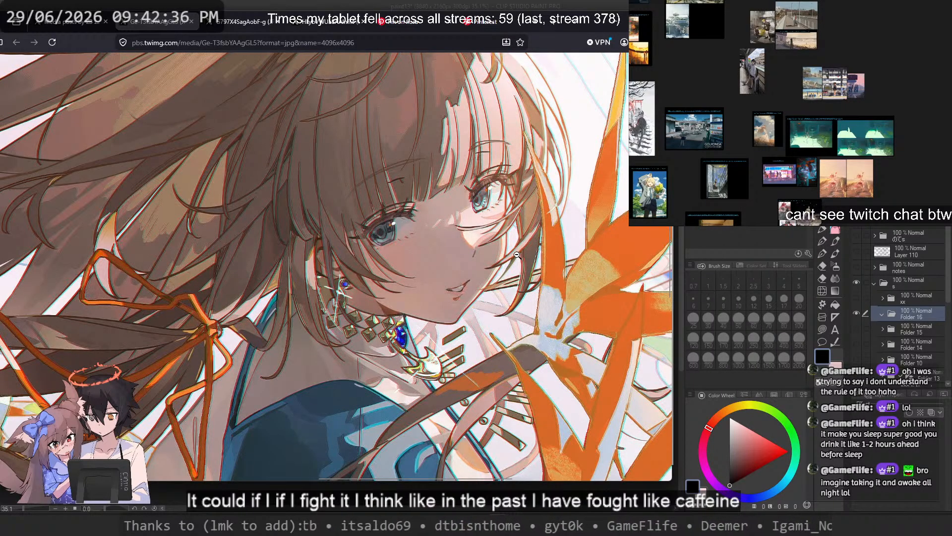
pyautogui.scroll(-4, 502, 227)
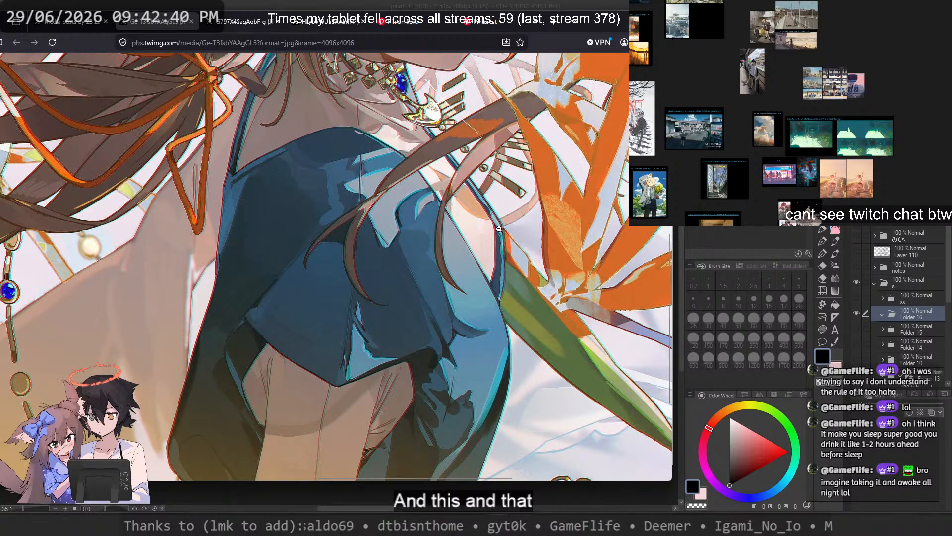
pyautogui.scroll(5, 494, 233)
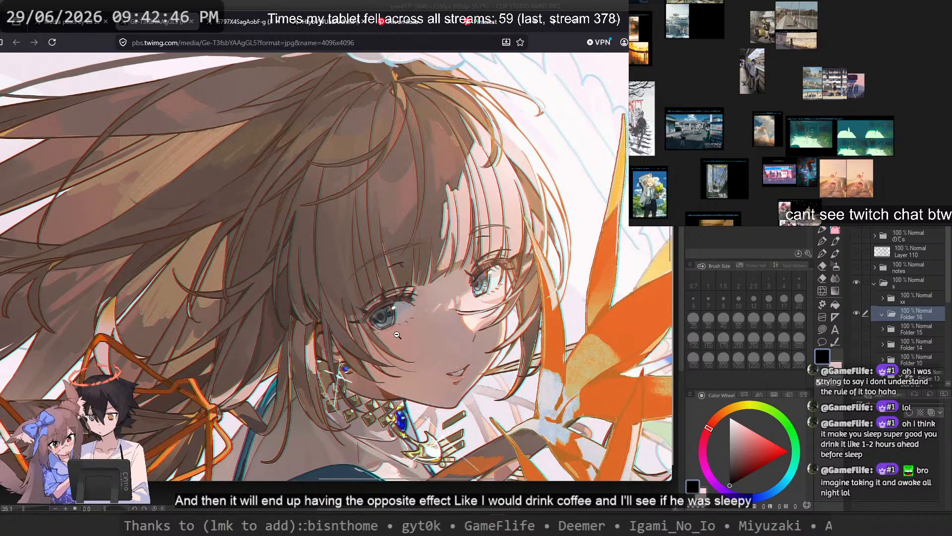
pyautogui.scroll(-3, 397, 335)
pyautogui.scroll(-8, 393, 325)
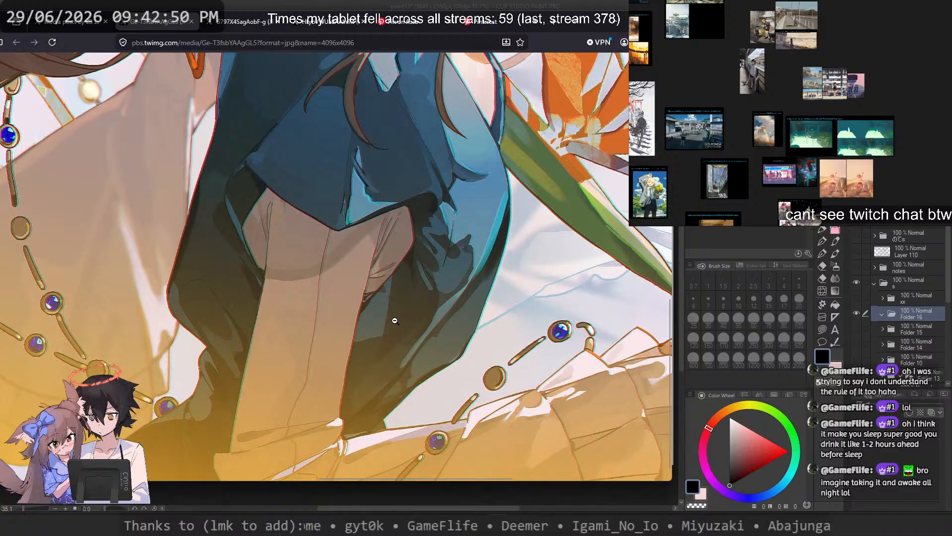
# Step: Inspect the bead chains, the flowers woven into the hair and the face, and return to the whole illustration
pyautogui.scroll(5, 282, 316)
pyautogui.scroll(2, 304, 327)
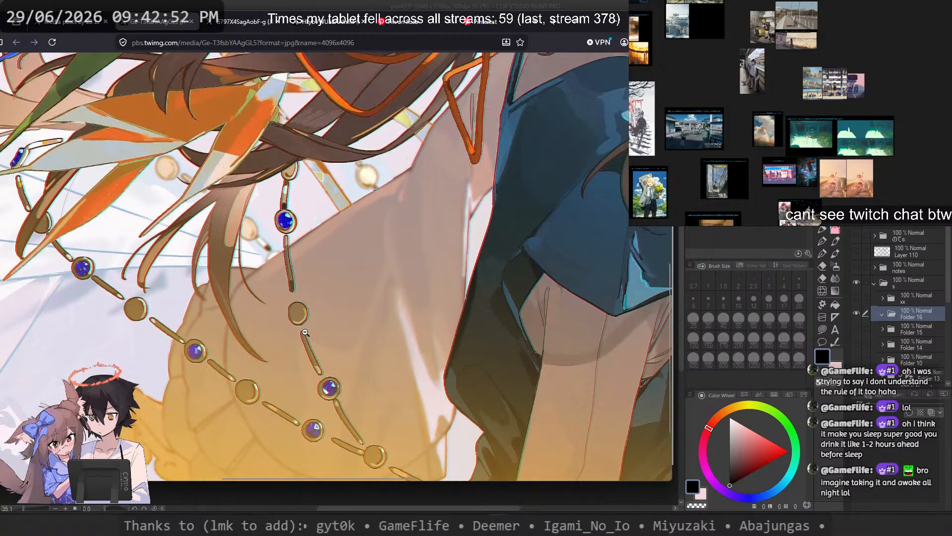
pyautogui.scroll(4, 312, 338)
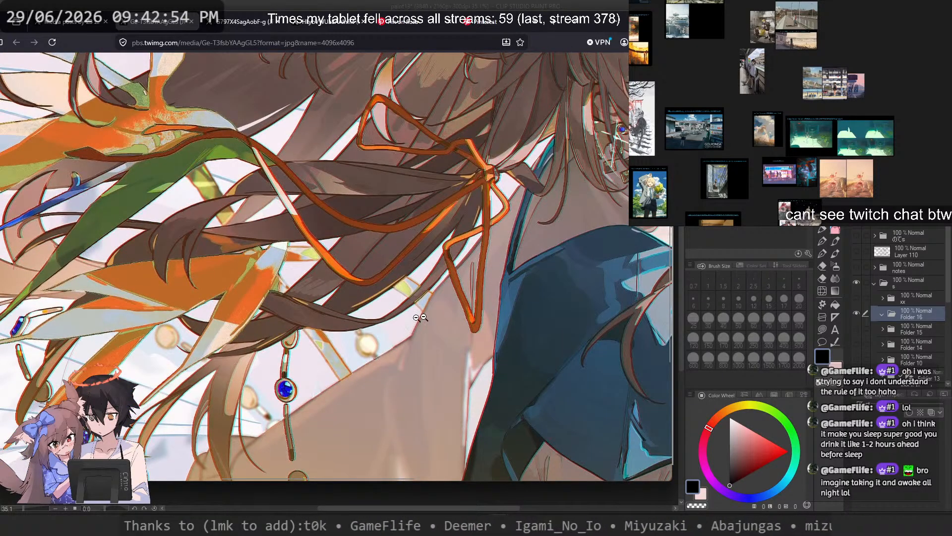
pyautogui.hscroll(-5, 419, 317)
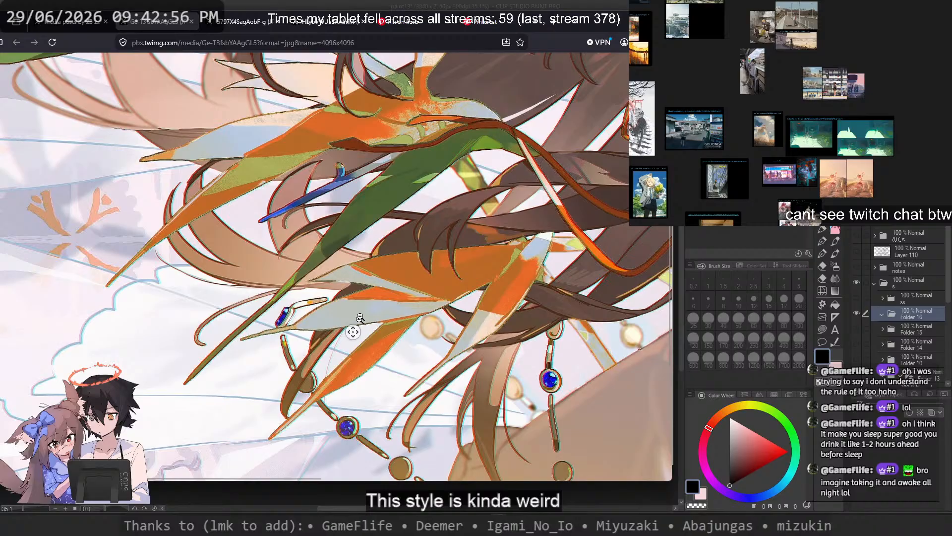
pyautogui.middleClick(419, 296)
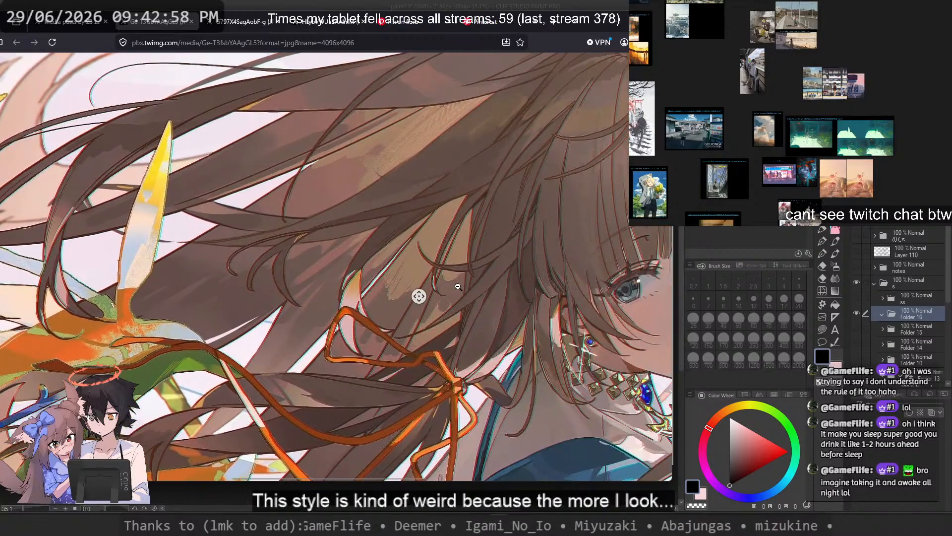
pyautogui.middleClick(458, 286)
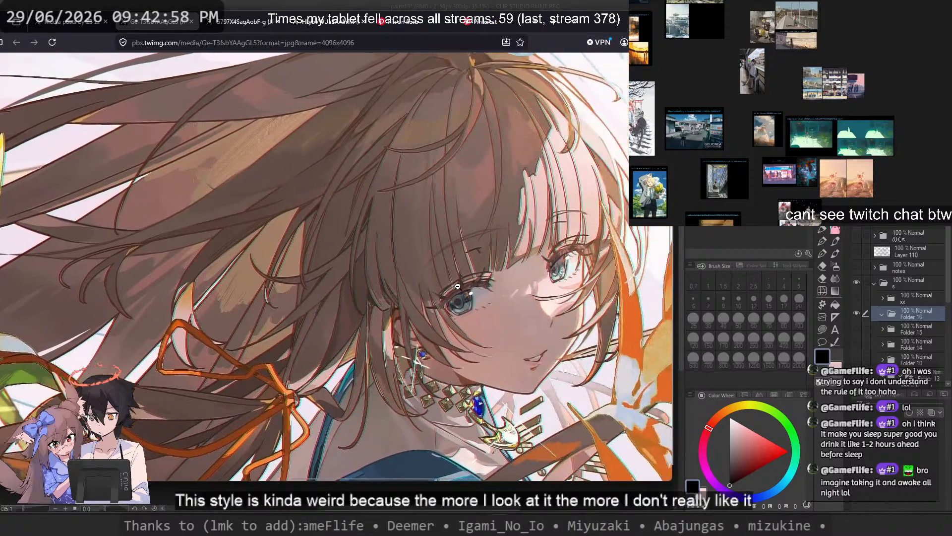
pyautogui.click(435, 231)
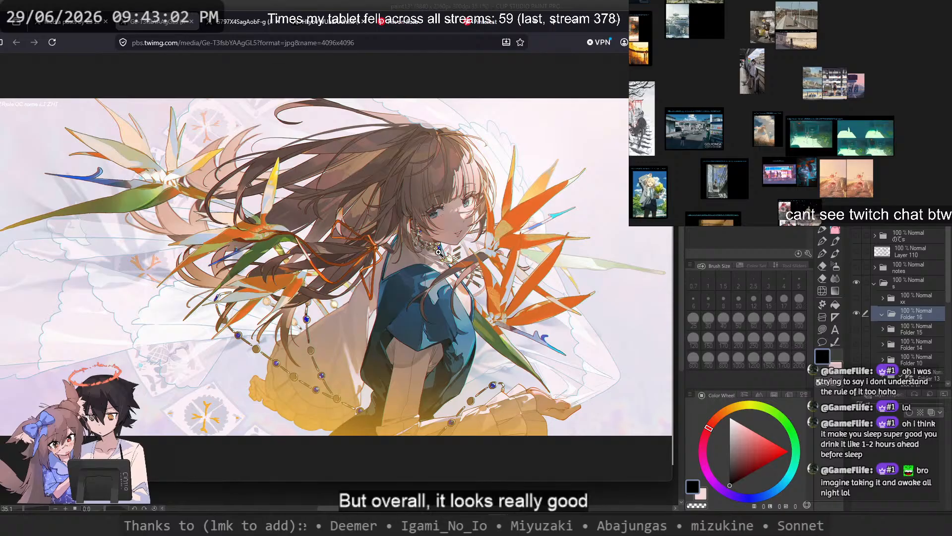
# Step: Study the line work of the orange flowers and the hair rendering up close, comparing them with the whole illustration
pyautogui.click(537, 203)
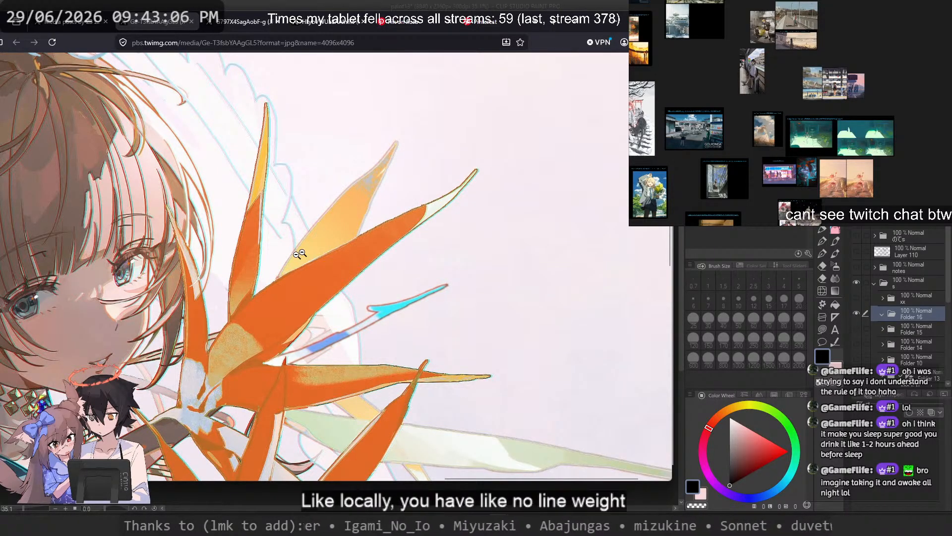
pyautogui.moveTo(381, 265); pyautogui.dragTo(595, 263)
pyautogui.moveTo(439, 215); pyautogui.dragTo(438, 130)
pyautogui.moveTo(472, 99); pyautogui.dragTo(472, 180)
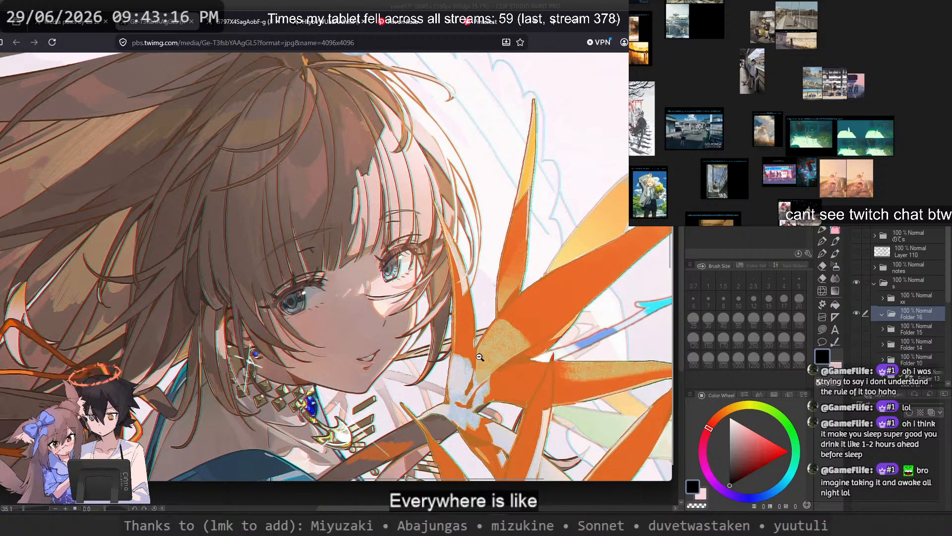
pyautogui.scroll(-3, 449, 359)
pyautogui.click(444, 355)
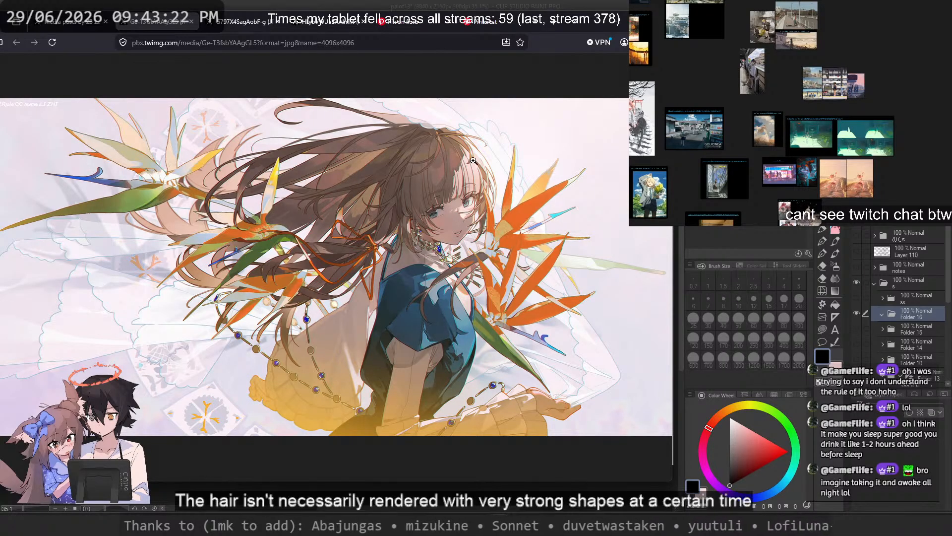
pyautogui.click(451, 190)
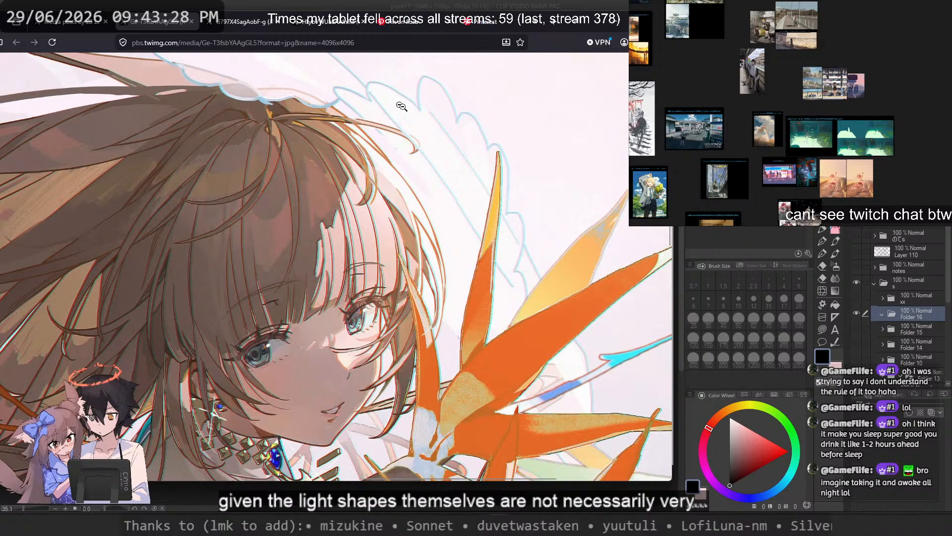
pyautogui.click(306, 217)
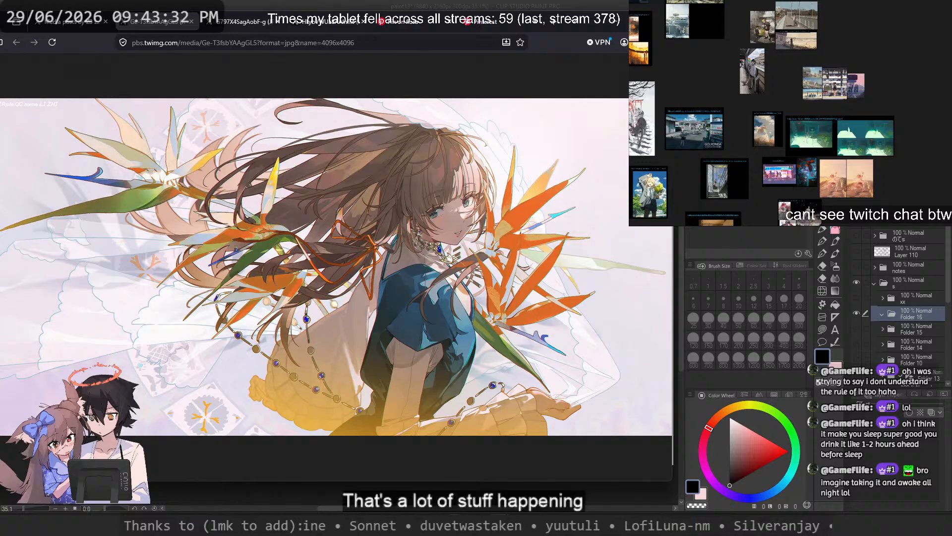
# Step: Close the full-resolution bird-of-paradise image and return from its post to the artist's media gallery
pyautogui.click(75, 21)
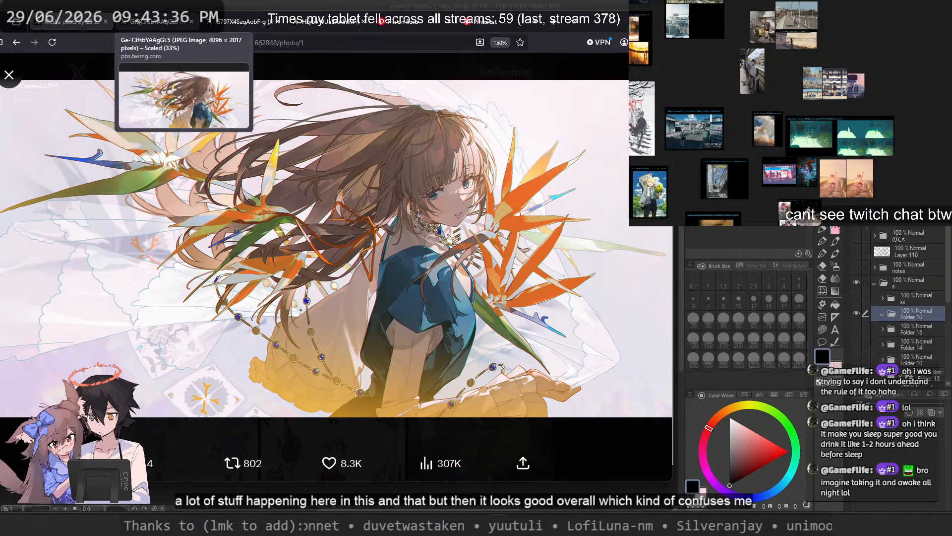
pyautogui.middleClick(137, 23)
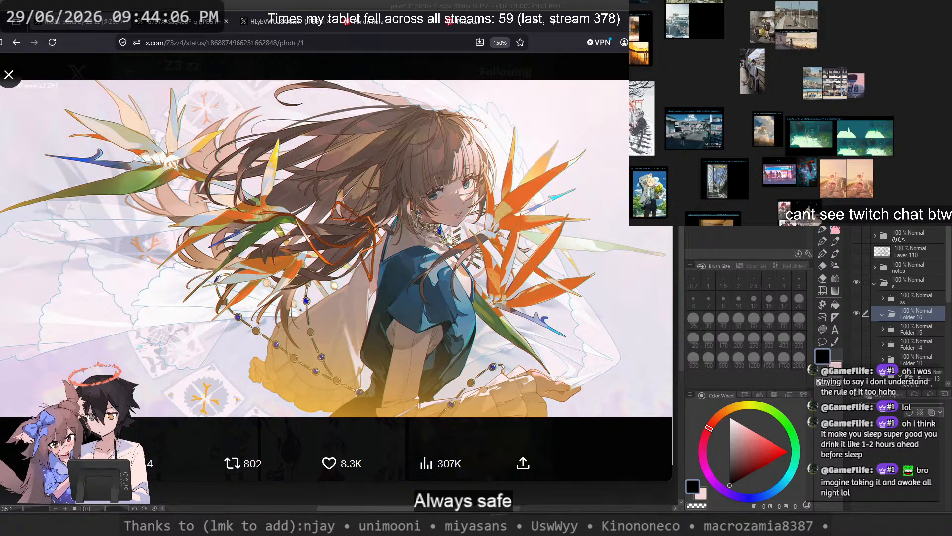
pyautogui.click(9, 75)
# Step: Browse on to the hooded character with the open book, open it at full resolution and magnify the face
pyautogui.scroll(-15, 404, 226)
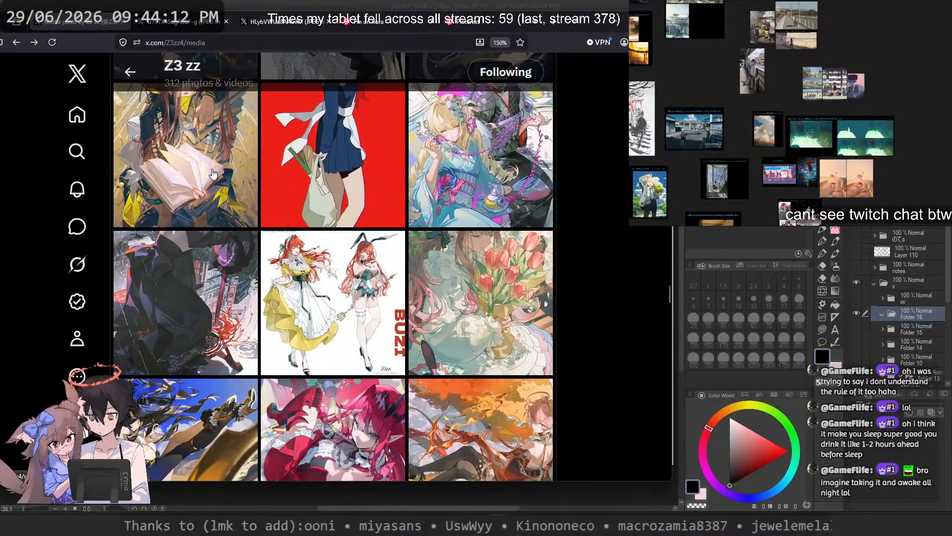
pyautogui.click(213, 173)
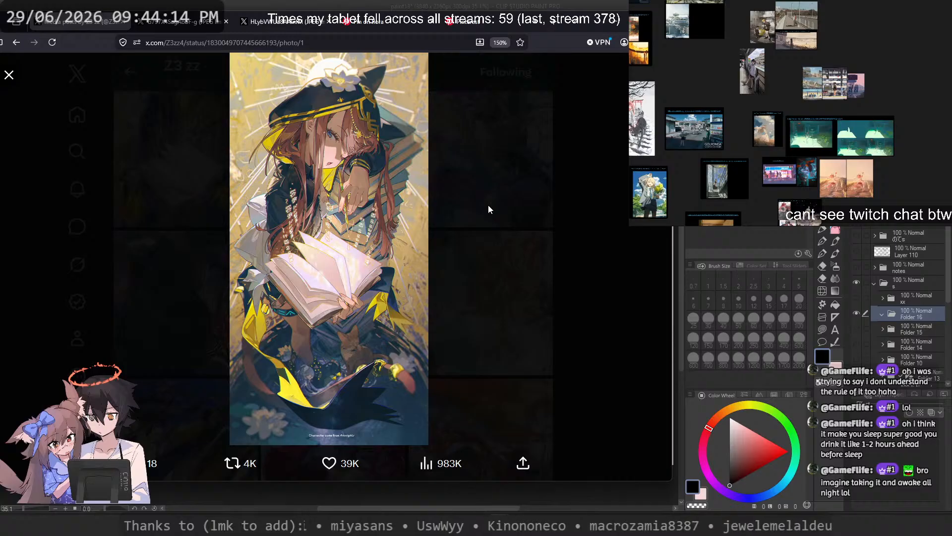
pyautogui.rightClick(337, 189)
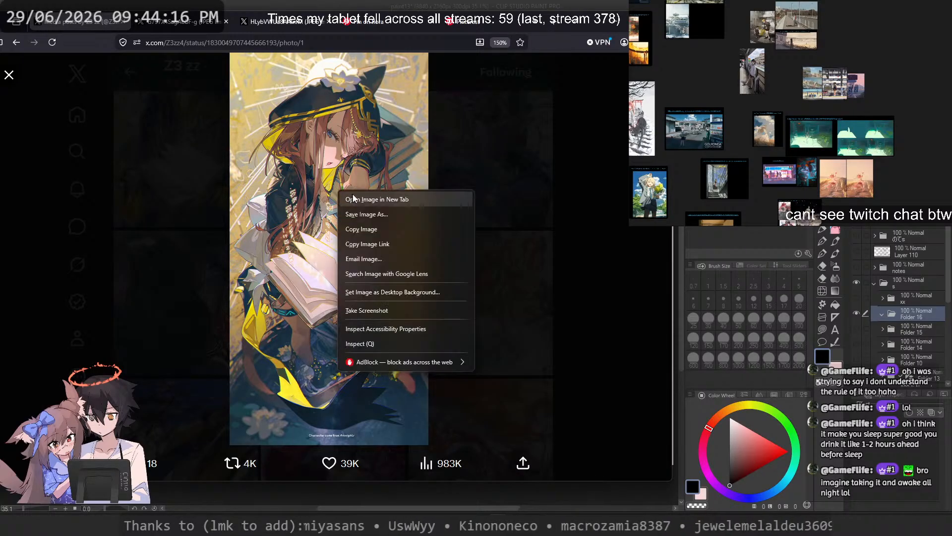
pyautogui.click(357, 195)
pyautogui.click(293, 168)
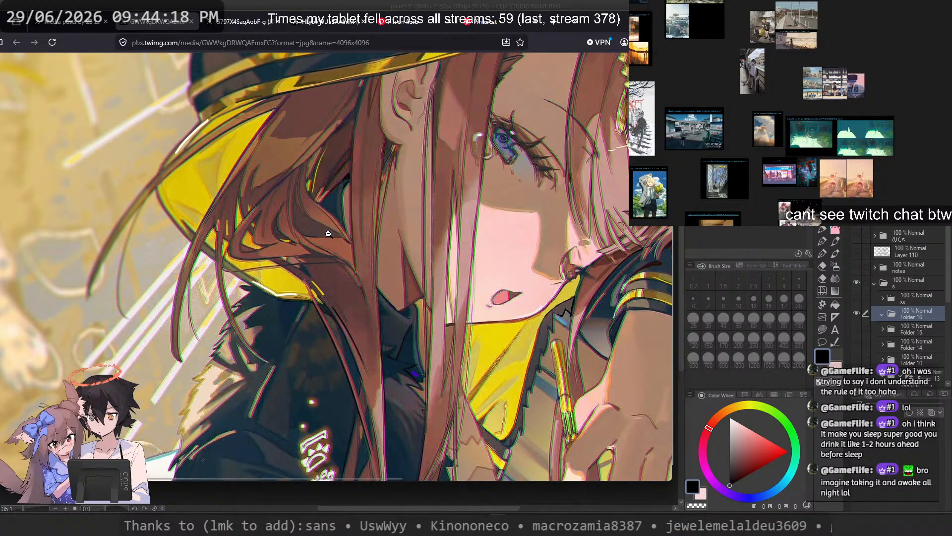
# Step: Examine the dark sleeve, glowing glyphs and open book pages up close, and return to the whole illustration
pyautogui.scroll(-5, 326, 225)
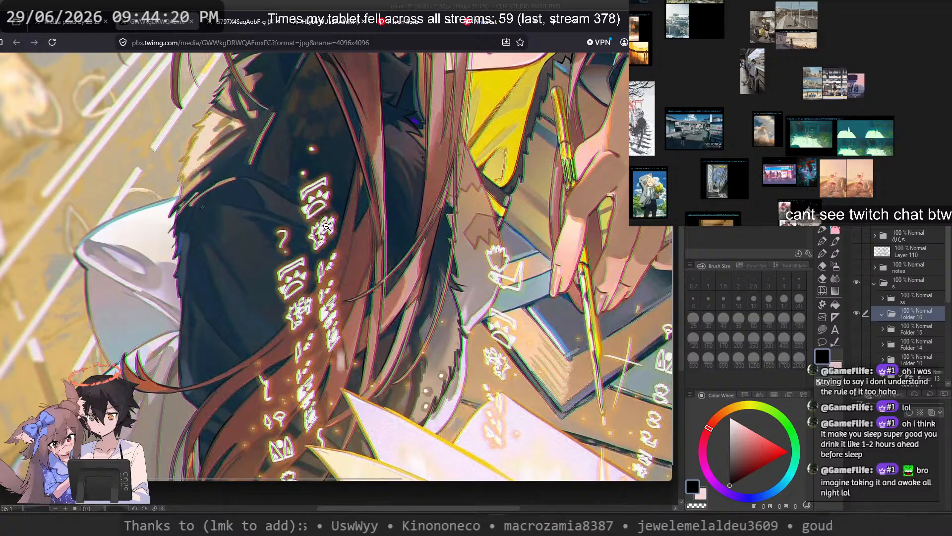
pyautogui.scroll(-2, 322, 221)
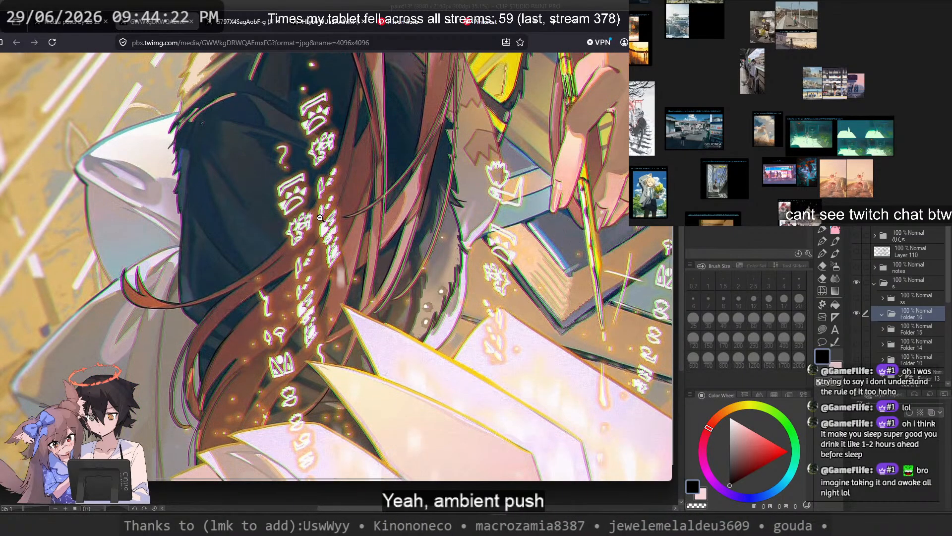
pyautogui.scroll(-4, 459, 220)
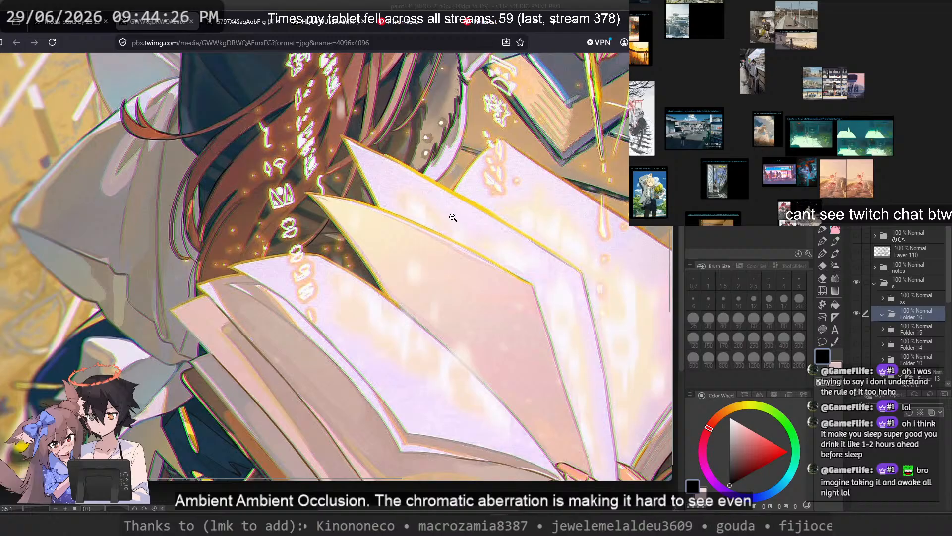
pyautogui.click(453, 217)
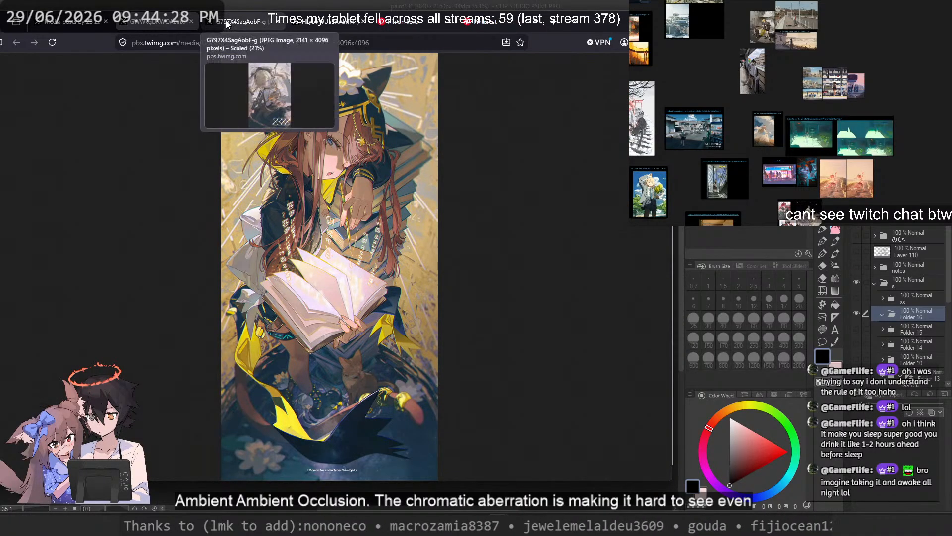
# Step: Switch to the Pinterest flower references and go back to the main photo of the man behind pink flowers
pyautogui.click(412, 22)
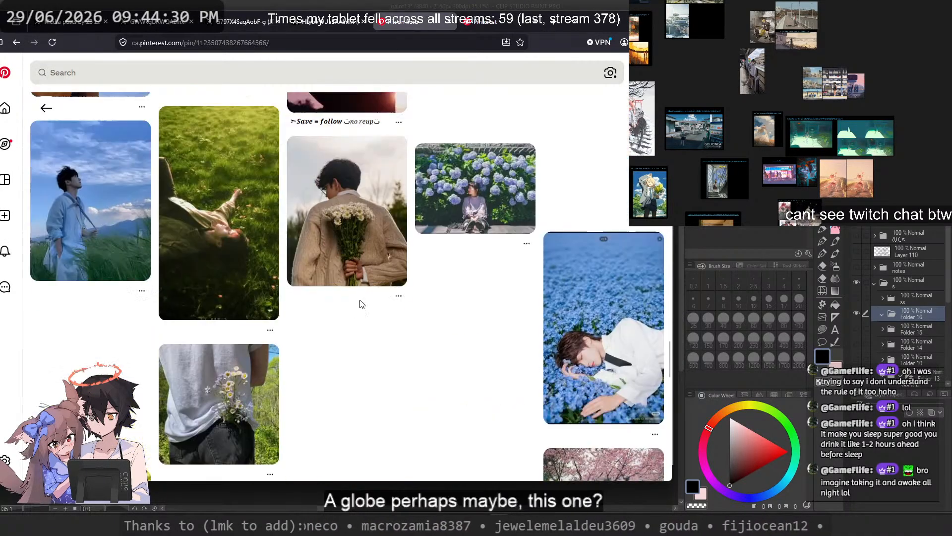
pyautogui.scroll(1, 337, 300)
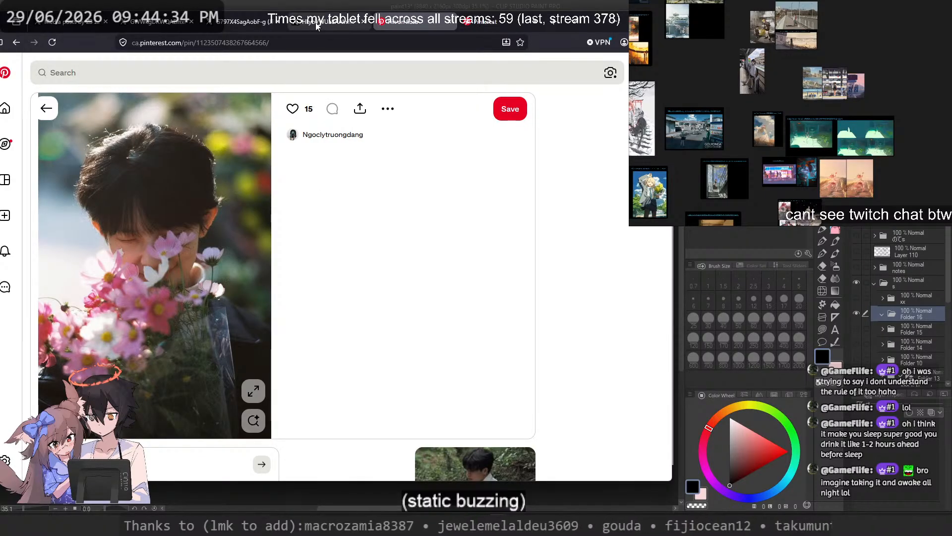
pyautogui.moveTo(317, 25)
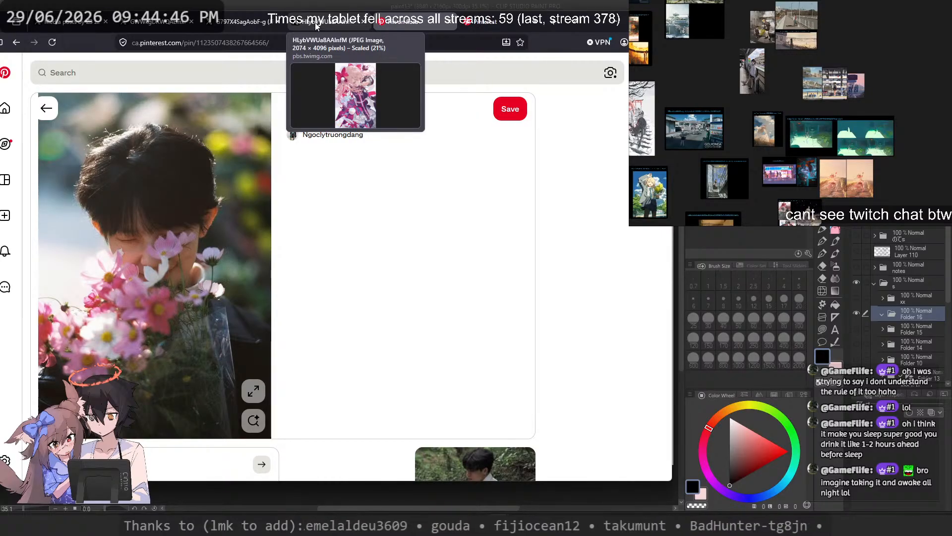
# Step: Switch to Clip Studio Paint, add a new layer inside Folder 16 and set up a size 15 pen in black
pyautogui.hotkey('alt', 'Tab')
pyautogui.moveTo(478, 207); pyautogui.dragTo(502, 243)
pyautogui.hotkey('ctrl', 'shift', 'n')
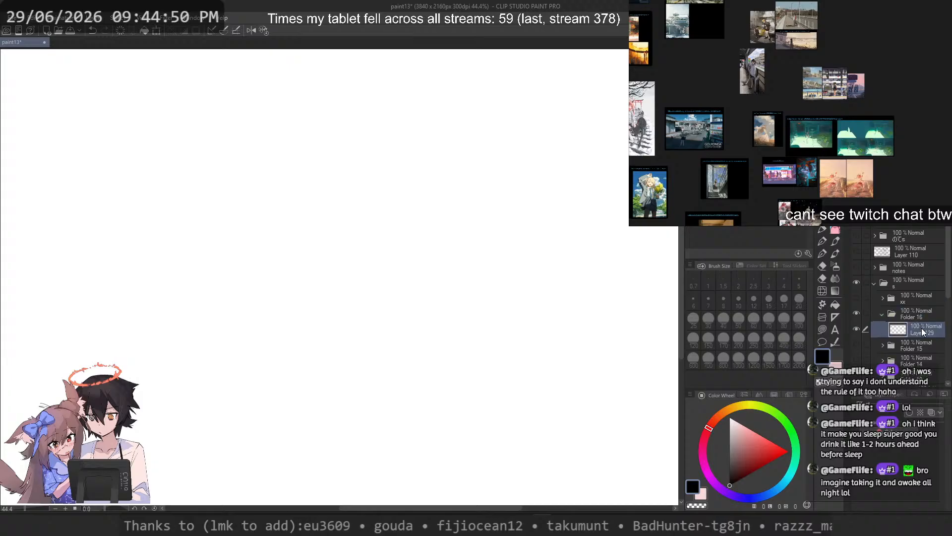
pyautogui.click(822, 231)
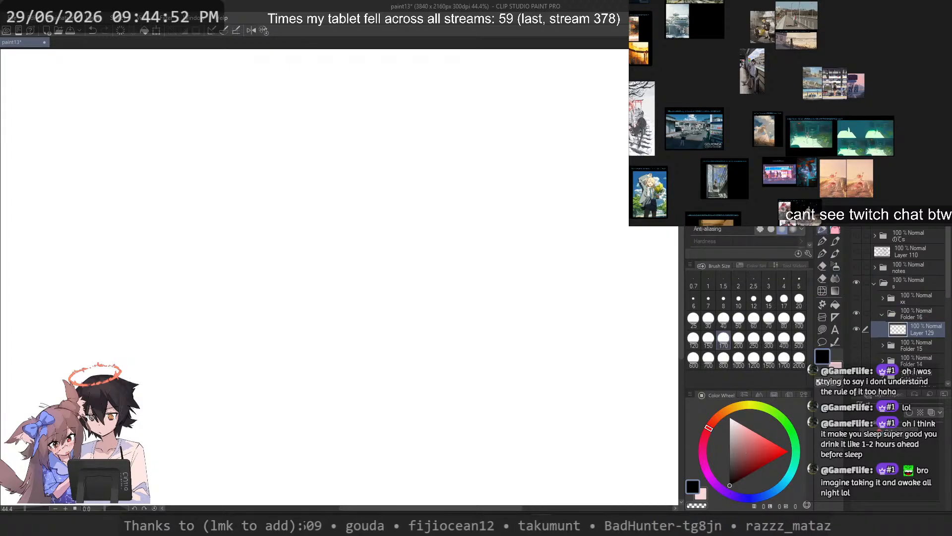
pyautogui.click(729, 481)
pyautogui.scroll(1, 525, 190)
pyautogui.moveTo(457, 203); pyautogui.dragTo(470, 242)
pyautogui.press('p')
# Step: Sketch the head as a loose circle of overlapping strokes near the middle of the canvas
pyautogui.moveTo(517, 301)
pyautogui.mouseDown()
pyautogui.moveTo(496, 311)
pyautogui.moveTo(195, 184)
pyautogui.moveTo(218, 412)
pyautogui.mouseUp()
pyautogui.hotkey('ctrl', 'z')
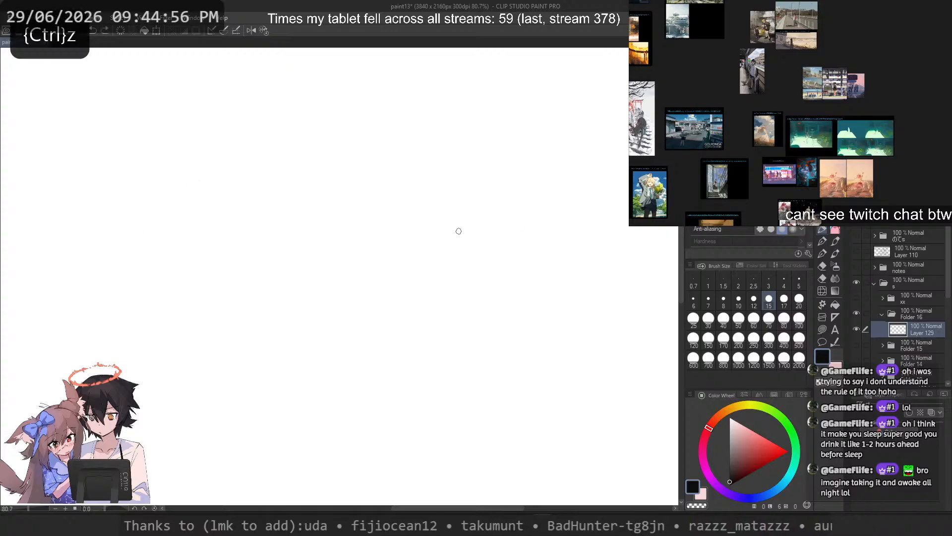
pyautogui.moveTo(447, 218)
pyautogui.mouseDown()
pyautogui.moveTo(424, 315)
pyautogui.moveTo(437, 313)
pyautogui.moveTo(387, 303)
pyautogui.moveTo(470, 254)
pyautogui.moveTo(350, 295)
pyautogui.mouseUp()
pyautogui.hotkey('ctrl', 'z')
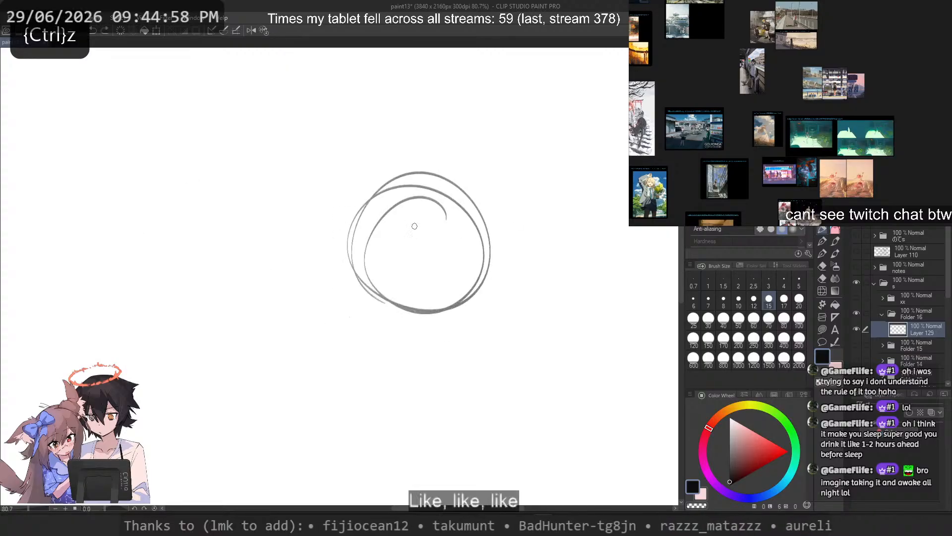
pyautogui.hotkey('ctrl', 'z')
pyautogui.moveTo(443, 210); pyautogui.dragTo(378, 195)
pyautogui.moveTo(360, 262)
pyautogui.mouseDown()
pyautogui.moveTo(482, 306)
pyautogui.moveTo(386, 275)
pyautogui.mouseUp()
pyautogui.hotkey('ctrl', 'z')
pyautogui.moveTo(391, 204)
pyautogui.mouseDown()
pyautogui.moveTo(395, 307)
pyautogui.moveTo(392, 296)
pyautogui.mouseUp()
pyautogui.hotkey('ctrl', 'z')
pyautogui.moveTo(414, 180); pyautogui.dragTo(446, 319)
pyautogui.hotkey('ctrl', 'z')
pyautogui.moveTo(435, 193); pyautogui.dragTo(402, 293)
pyautogui.moveTo(447, 315); pyautogui.dragTo(375, 283)
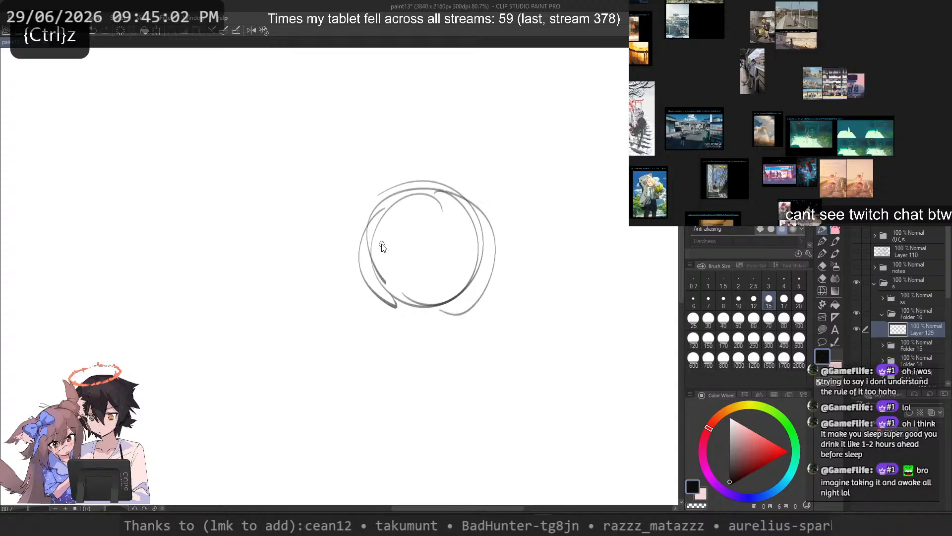
pyautogui.hotkey('ctrl', 'z')
pyautogui.moveTo(478, 273)
pyautogui.mouseDown()
pyautogui.moveTo(395, 304)
pyautogui.moveTo(412, 313)
pyautogui.mouseUp()
# Step: Add an arched eye line across the head circle and two slightly slanted vertical centre lines running below it
pyautogui.moveTo(514, 275); pyautogui.dragTo(348, 269)
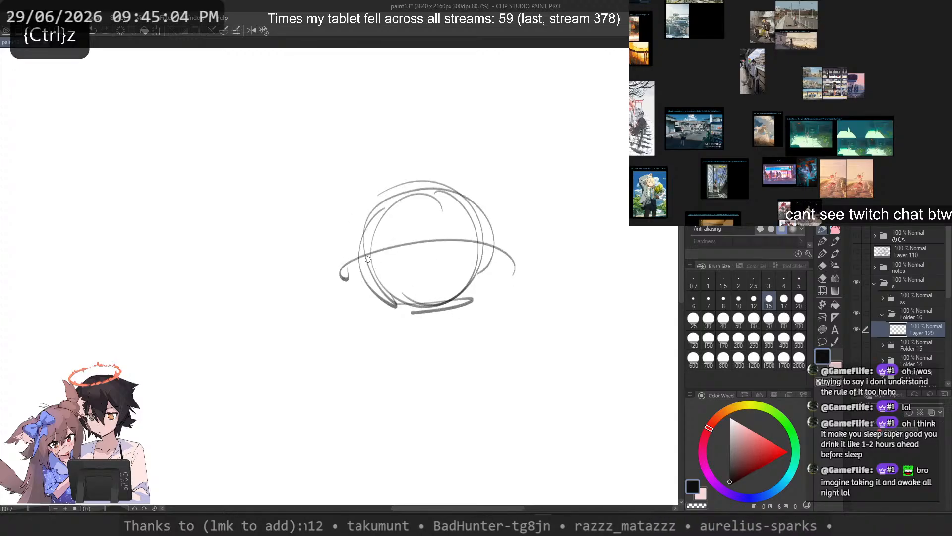
pyautogui.moveTo(398, 160)
pyautogui.mouseDown()
pyautogui.moveTo(428, 355)
pyautogui.moveTo(435, 347)
pyautogui.mouseUp()
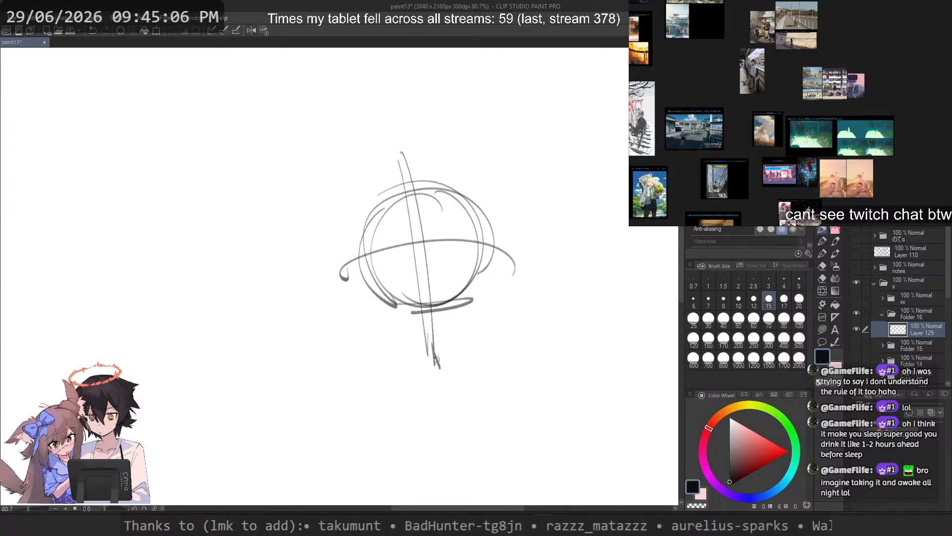
pyautogui.hotkey('ctrl', 'z')
pyautogui.hotkey('ctrl', 'z')
pyautogui.moveTo(405, 164); pyautogui.dragTo(435, 342)
pyautogui.moveTo(421, 180)
pyautogui.mouseDown()
pyautogui.moveTo(426, 345)
pyautogui.moveTo(457, 329)
pyautogui.mouseUp()
pyautogui.moveTo(489, 249); pyautogui.dragTo(398, 262)
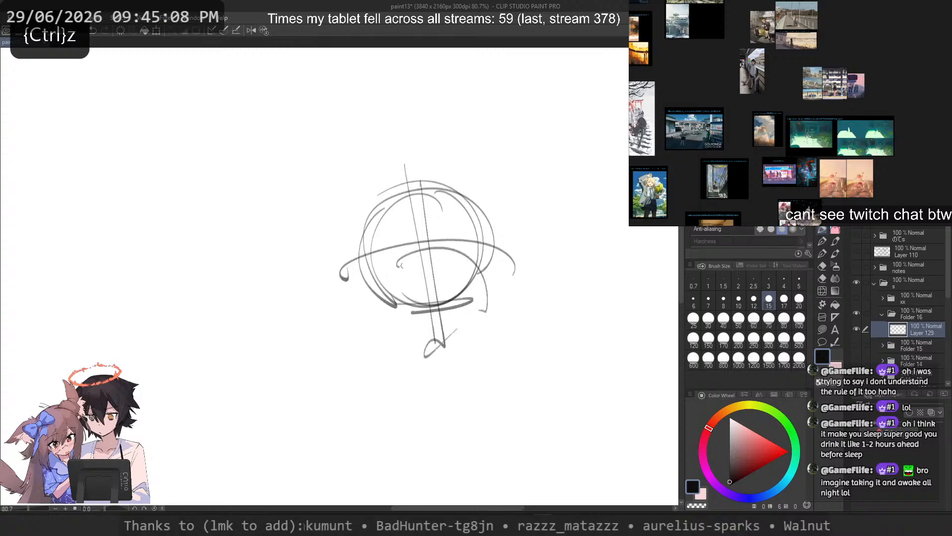
pyautogui.hotkey('ctrl', 'z')
pyautogui.moveTo(489, 247); pyautogui.dragTo(331, 289)
# Step: Sketch the left-hand eye just below the eye line, with a thick upper lid, an outer corner and a hatched iris
pyautogui.hotkey('ctrl', 'z')
pyautogui.hotkey('ctrl', 'z')
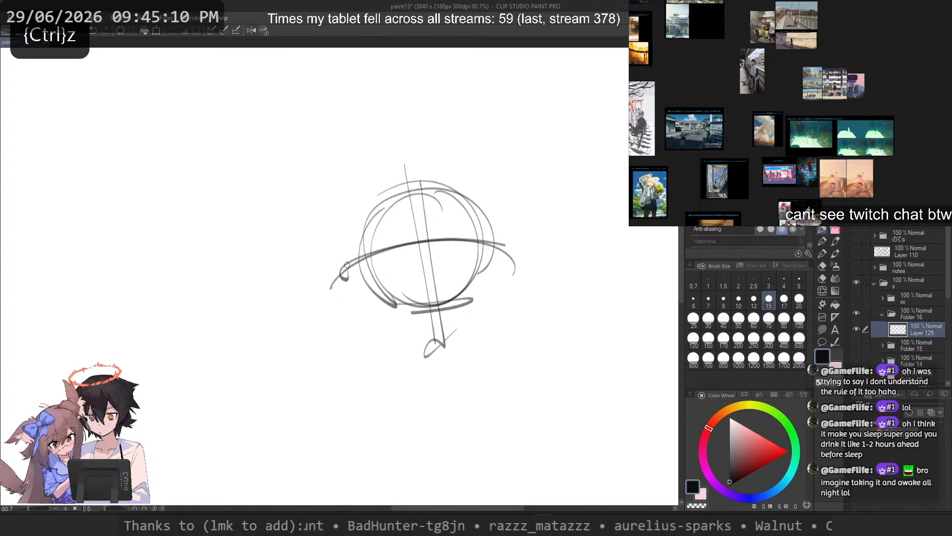
pyautogui.scroll(5, 429, 241)
pyautogui.moveTo(392, 266); pyautogui.dragTo(357, 268)
pyautogui.moveTo(386, 252)
pyautogui.mouseDown()
pyautogui.moveTo(354, 267)
pyautogui.moveTo(328, 287)
pyautogui.mouseUp()
pyautogui.hotkey('ctrl', 'z')
pyautogui.hotkey('ctrl', 'z')
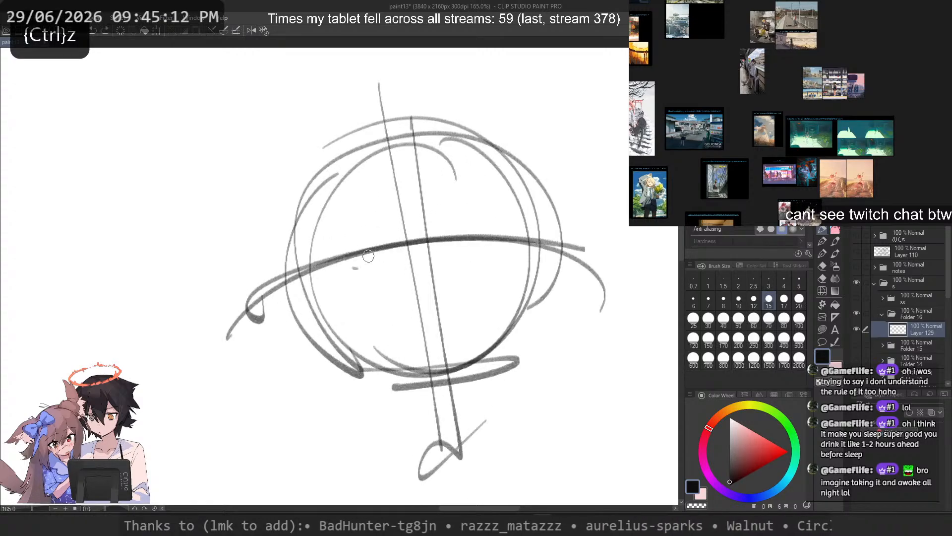
pyautogui.moveTo(391, 259); pyautogui.dragTo(327, 279)
pyautogui.hotkey('ctrl', 'z')
pyautogui.hotkey('ctrl', 'z')
pyautogui.moveTo(385, 260)
pyautogui.mouseDown()
pyautogui.moveTo(338, 274)
pyautogui.moveTo(332, 288)
pyautogui.moveTo(352, 274)
pyautogui.moveTo(376, 276)
pyautogui.moveTo(353, 286)
pyautogui.moveTo(375, 275)
pyautogui.moveTo(362, 291)
pyautogui.moveTo(348, 280)
pyautogui.moveTo(371, 264)
pyautogui.moveTo(350, 274)
pyautogui.moveTo(370, 267)
pyautogui.moveTo(349, 265)
pyautogui.moveTo(371, 302)
pyautogui.moveTo(344, 273)
pyautogui.moveTo(354, 295)
pyautogui.moveTo(367, 269)
pyautogui.moveTo(373, 273)
pyautogui.moveTo(372, 292)
pyautogui.moveTo(393, 268)
pyautogui.mouseUp()
pyautogui.hotkey('ctrl', 'z')
# Step: Sketch the matching right-hand eye with a thick upper lid, an outer lash and a hatched iris
pyautogui.hotkey('ctrl', 'z')
pyautogui.hotkey('ctrl', 'z')
pyautogui.hotkey('ctrl', 'z')
pyautogui.hotkey('ctrl', 'z')
pyautogui.hotkey('ctrl', 'z')
pyautogui.hotkey('ctrl', 'z')
pyautogui.hotkey('ctrl', 'z')
pyautogui.press('c')
pyautogui.moveTo(380, 302)
pyautogui.mouseDown()
pyautogui.moveTo(365, 302)
pyautogui.moveTo(375, 290)
pyautogui.moveTo(373, 299)
pyautogui.mouseUp()
pyautogui.hotkey('ctrl', 'z')
pyautogui.moveTo(479, 299); pyautogui.dragTo(433, 278)
pyautogui.hotkey('ctrl', 'z')
pyautogui.moveTo(459, 224)
pyautogui.mouseDown()
pyautogui.moveTo(425, 285)
pyautogui.moveTo(431, 294)
pyautogui.mouseUp()
pyautogui.moveTo(470, 227); pyautogui.dragTo(425, 285)
pyautogui.hotkey('ctrl', 'z')
pyautogui.hotkey('ctrl', 'z')
pyautogui.moveTo(478, 250)
pyautogui.mouseDown()
pyautogui.moveTo(431, 259)
pyautogui.moveTo(468, 245)
pyautogui.moveTo(439, 261)
pyautogui.moveTo(512, 249)
pyautogui.moveTo(501, 267)
pyautogui.moveTo(450, 255)
pyautogui.moveTo(461, 287)
pyautogui.moveTo(468, 282)
pyautogui.mouseUp()
pyautogui.hotkey('ctrl', 'z')
pyautogui.hotkey('ctrl', 'z')
pyautogui.hotkey('ctrl', 'z')
pyautogui.moveTo(471, 253)
pyautogui.mouseDown()
pyautogui.moveTo(483, 280)
pyautogui.moveTo(466, 287)
pyautogui.mouseUp()
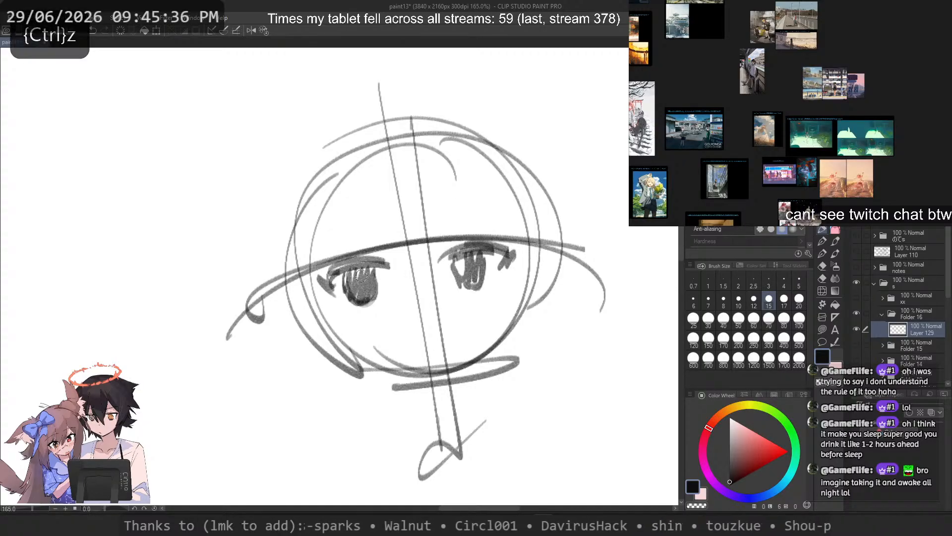
# Step: Clean up the left-hand iris with the transparent colour and fill it with fresh vertical hatching
pyautogui.press('c')
pyautogui.moveTo(376, 273)
pyautogui.mouseDown()
pyautogui.moveTo(378, 305)
pyautogui.moveTo(380, 272)
pyautogui.moveTo(345, 280)
pyautogui.moveTo(350, 299)
pyautogui.moveTo(370, 303)
pyautogui.mouseUp()
pyautogui.press('c')
pyautogui.moveTo(346, 272)
pyautogui.mouseDown()
pyautogui.moveTo(363, 298)
pyautogui.moveTo(366, 271)
pyautogui.moveTo(370, 290)
pyautogui.mouseUp()
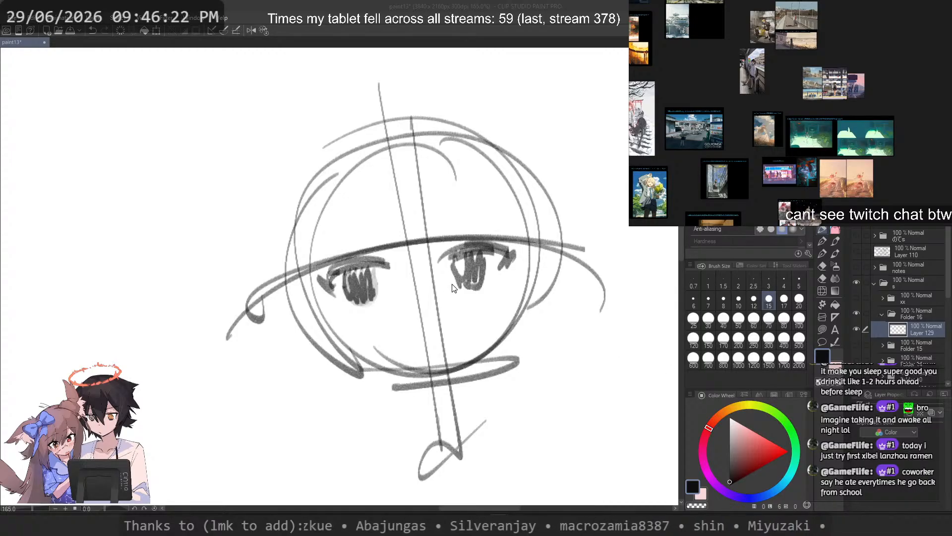
# Step: Outline the right-hand iris with curved strokes to give it a rounder, clearer shape
pyautogui.scroll(-2, 447, 198)
pyautogui.scroll(2, 447, 206)
pyautogui.moveTo(447, 208); pyautogui.dragTo(421, 212)
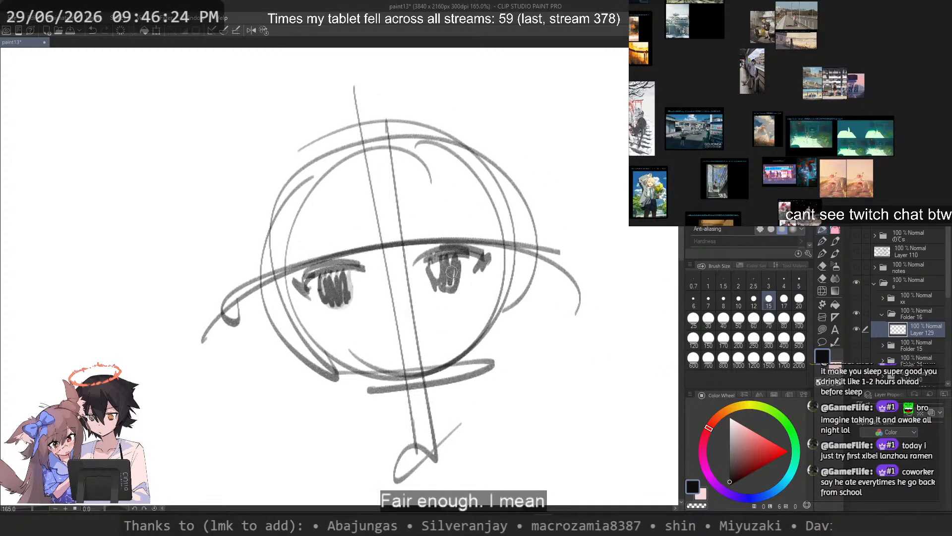
pyautogui.moveTo(433, 263); pyautogui.dragTo(439, 292)
pyautogui.hotkey('ctrl', 'z')
pyautogui.hotkey('ctrl', 'z')
pyautogui.hotkey('ctrl', 'z')
pyautogui.moveTo(458, 258)
pyautogui.mouseDown()
pyautogui.moveTo(457, 281)
pyautogui.moveTo(438, 290)
pyautogui.moveTo(451, 292)
pyautogui.mouseUp()
pyautogui.hotkey('ctrl', 'z')
pyautogui.hotkey('ctrl', 'z')
pyautogui.hotkey('ctrl', 'z')
pyautogui.hotkey('ctrl', 'z')
# Step: Round off the left-hand iris with curved outline strokes on both sides
pyautogui.hotkey('ctrl', 'z')
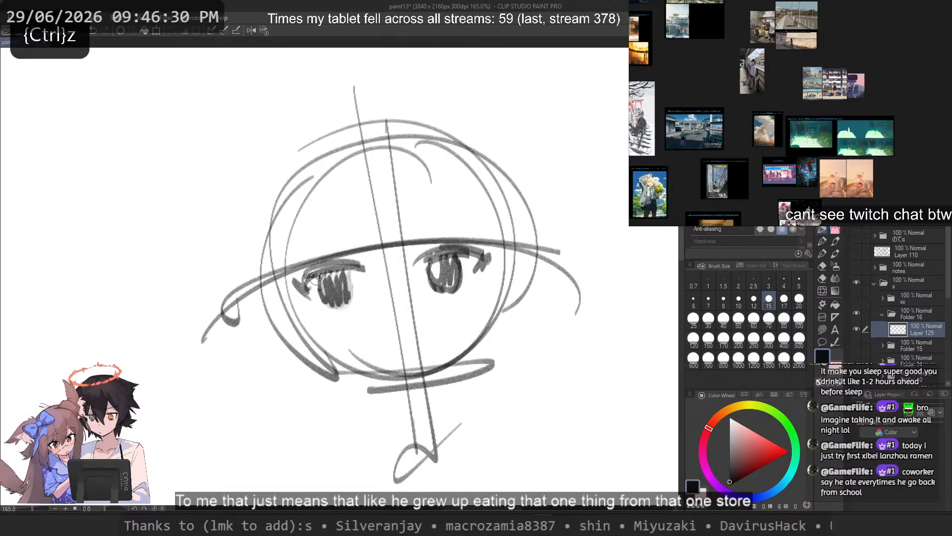
pyautogui.moveTo(319, 276); pyautogui.dragTo(334, 307)
pyautogui.moveTo(349, 270)
pyautogui.mouseDown()
pyautogui.moveTo(335, 284)
pyautogui.moveTo(352, 293)
pyautogui.moveTo(323, 278)
pyautogui.moveTo(328, 304)
pyautogui.mouseUp()
# Step: Sketch a wide, downturned mouth shape across the centre lines below the eyes
pyautogui.hotkey('ctrl', 'z')
pyautogui.hotkey('ctrl', 'z')
pyautogui.hotkey('ctrl', 'z')
pyautogui.hotkey('ctrl', 'z')
pyautogui.moveTo(350, 270)
pyautogui.mouseDown()
pyautogui.moveTo(336, 304)
pyautogui.moveTo(399, 322)
pyautogui.moveTo(413, 322)
pyautogui.moveTo(414, 306)
pyautogui.moveTo(380, 327)
pyautogui.moveTo(411, 316)
pyautogui.mouseUp()
pyautogui.hotkey('ctrl', 'z')
pyautogui.hotkey('ctrl', 'z')
pyautogui.hotkey('ctrl', 'z')
pyautogui.hotkey('ctrl', 'z')
pyautogui.hotkey('ctrl', 'z')
pyautogui.hotkey('ctrl', 'z')
pyautogui.moveTo(438, 325); pyautogui.dragTo(414, 309)
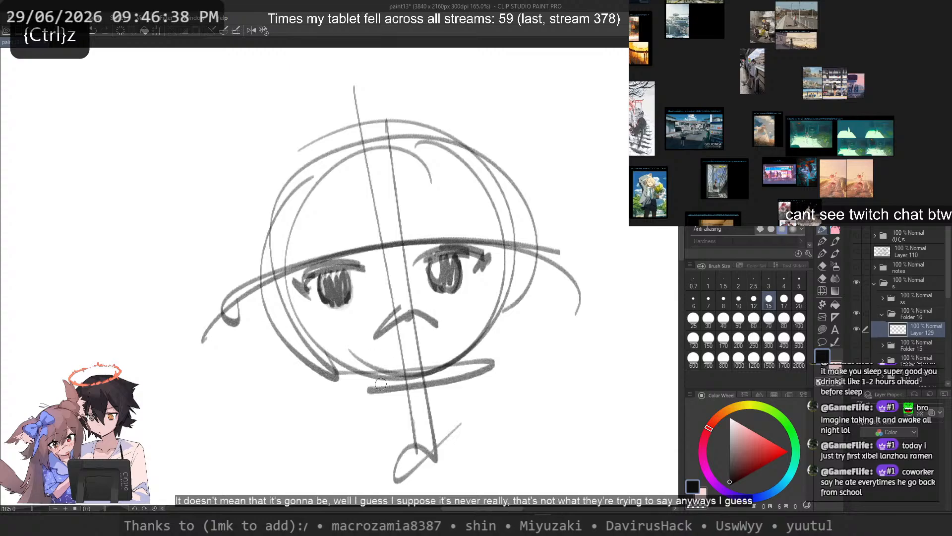
# Step: Fade the head circle and guide lines with the transparent colour, and lighten one end of the mouth at brush size 17
pyautogui.press('c')
pyautogui.moveTo(288, 352)
pyautogui.mouseDown()
pyautogui.moveTo(247, 342)
pyautogui.moveTo(277, 365)
pyautogui.moveTo(504, 387)
pyautogui.moveTo(525, 308)
pyautogui.moveTo(583, 206)
pyautogui.moveTo(193, 220)
pyautogui.moveTo(379, 182)
pyautogui.moveTo(392, 192)
pyautogui.moveTo(278, 198)
pyautogui.moveTo(235, 236)
pyautogui.moveTo(251, 208)
pyautogui.moveTo(298, 393)
pyautogui.mouseUp()
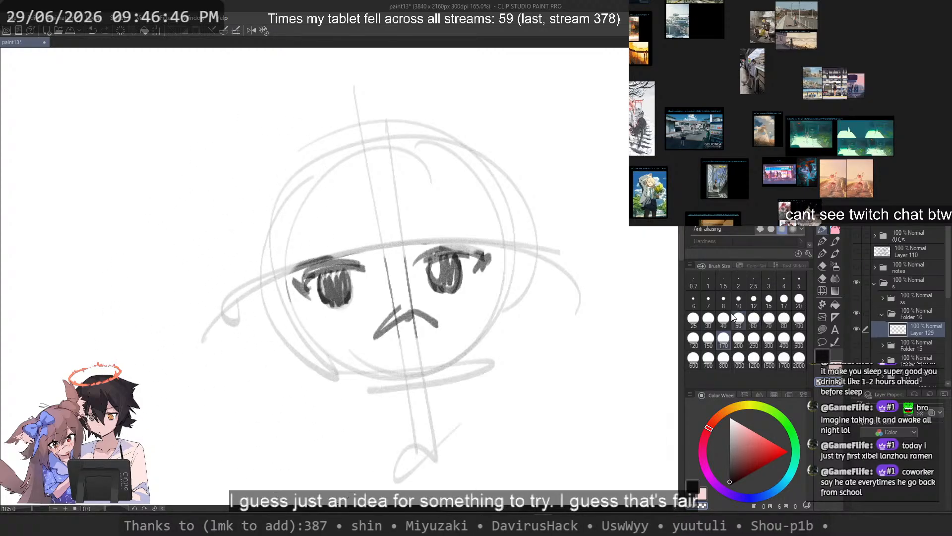
pyautogui.click(784, 299)
pyautogui.press('c')
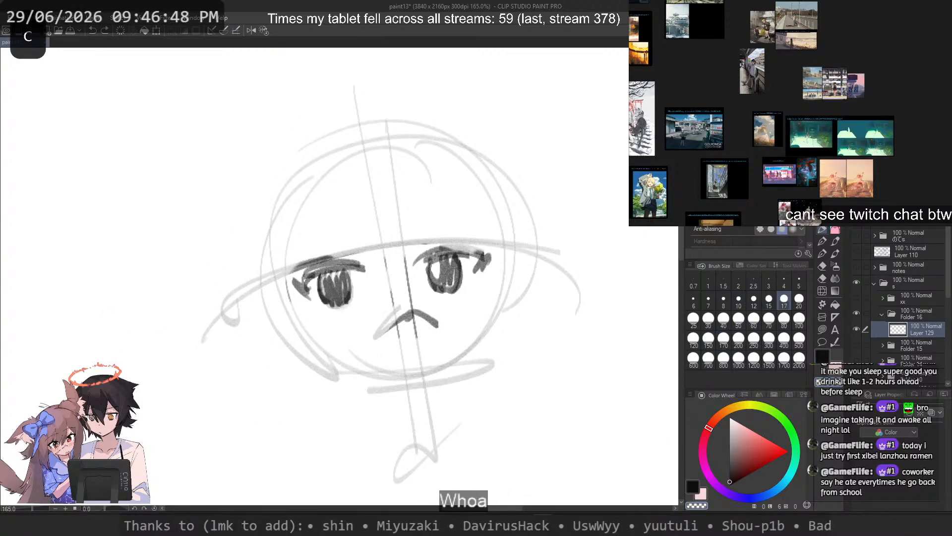
# Step: Redraw the mouth as a thicker, closed downturned shape and add a short slanted mark beside the lower left jaw
pyautogui.moveTo(397, 317)
pyautogui.mouseDown()
pyautogui.moveTo(419, 342)
pyautogui.moveTo(431, 321)
pyautogui.moveTo(390, 328)
pyautogui.moveTo(426, 323)
pyautogui.mouseUp()
pyautogui.hotkey('ctrl', 'z')
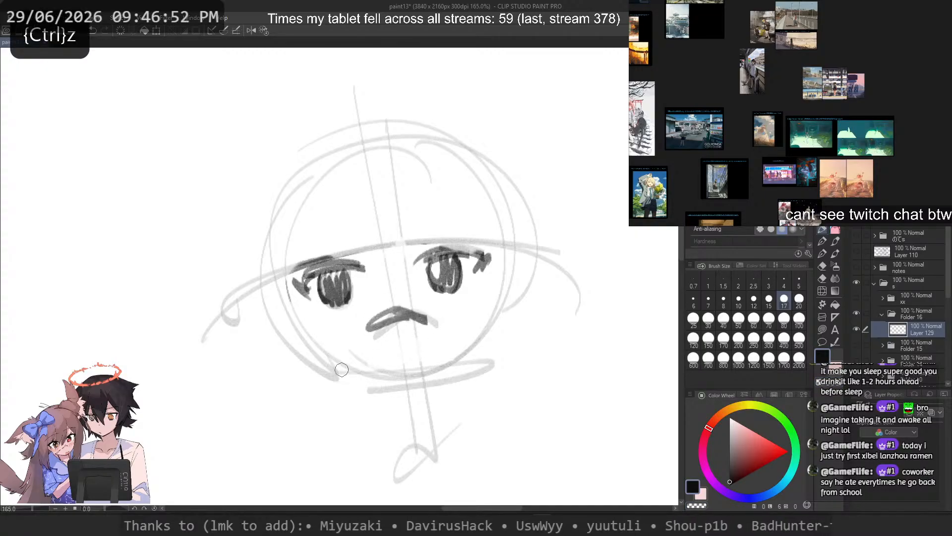
pyautogui.moveTo(328, 374)
pyautogui.mouseDown()
pyautogui.moveTo(356, 357)
pyautogui.moveTo(334, 369)
pyautogui.mouseUp()
pyautogui.hotkey('ctrl', 'z')
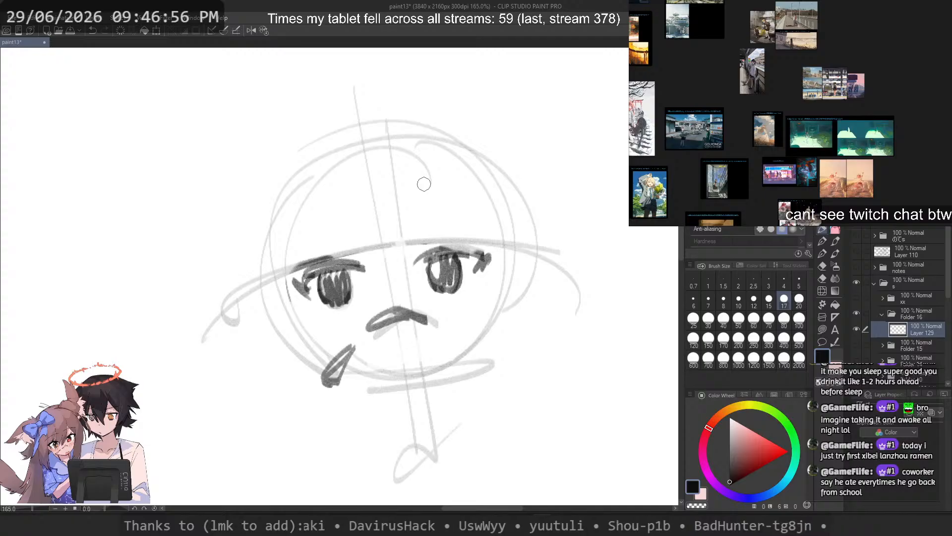
# Step: Lasso the right-hand eye, shift it slightly away from the face's centre line and clear the selection
pyautogui.press('m')
pyautogui.moveTo(429, 226)
pyautogui.mouseDown()
pyautogui.moveTo(401, 250)
pyautogui.moveTo(403, 243)
pyautogui.mouseUp()
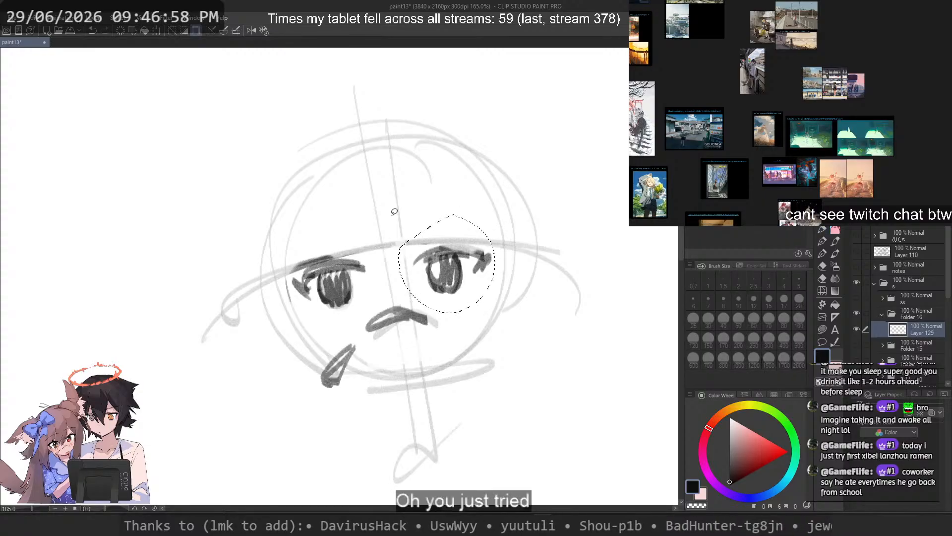
pyautogui.moveTo(450, 269); pyautogui.dragTo(457, 268)
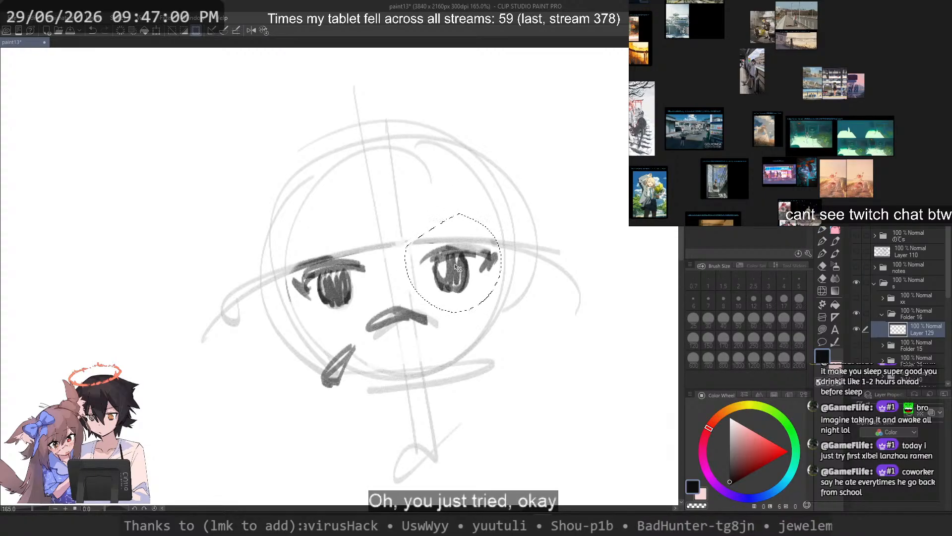
pyautogui.hotkey('ctrl', 'd')
pyautogui.scroll(-2, 538, 183)
pyautogui.scroll(2, 460, 159)
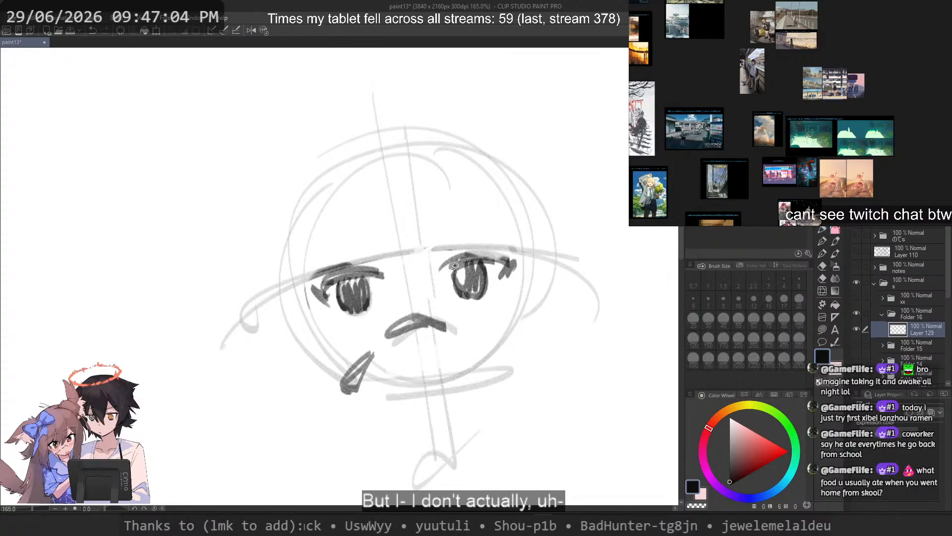
# Step: Lasso the right-hand eye again, nudge it slightly back toward the centre line and deselect it
pyautogui.moveTo(451, 247)
pyautogui.mouseDown()
pyautogui.moveTo(476, 231)
pyautogui.moveTo(526, 269)
pyautogui.moveTo(517, 285)
pyautogui.moveTo(479, 295)
pyautogui.mouseUp()
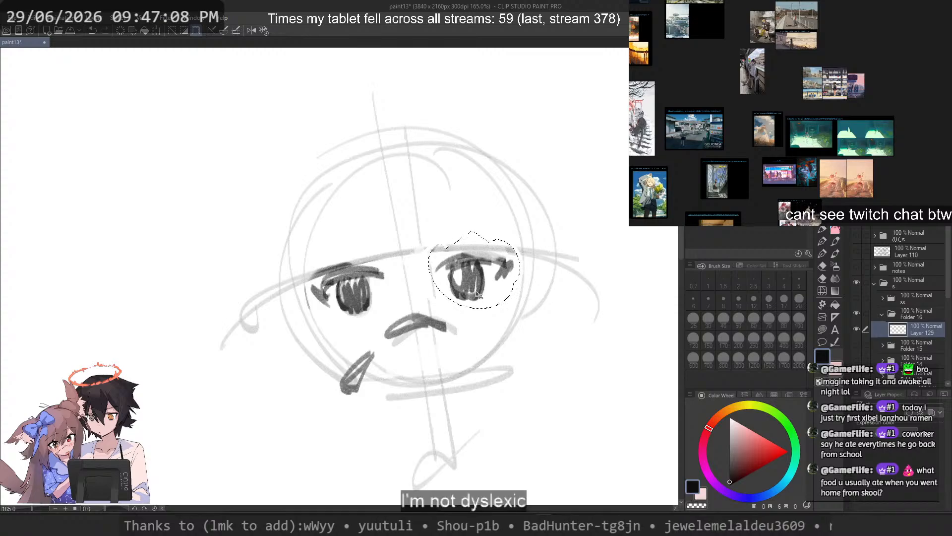
pyautogui.hotkey('ctrl', 'd')
pyautogui.scroll(-3, 505, 226)
pyautogui.scroll(3, 474, 235)
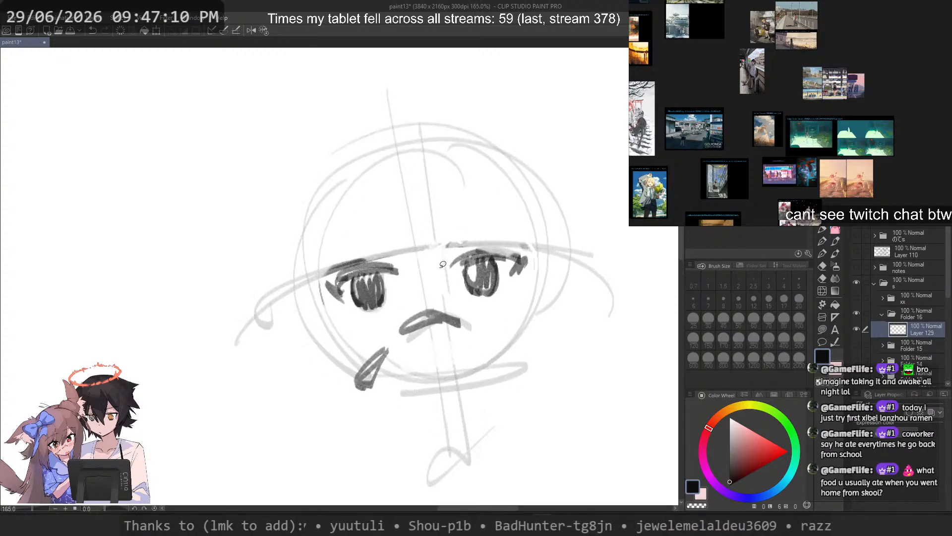
# Step: Fade the old mouth strokes and redraw the mouth with a sharper central peak
pyautogui.press('p')
pyautogui.press('c')
pyautogui.moveTo(430, 314)
pyautogui.mouseDown()
pyautogui.moveTo(396, 340)
pyautogui.moveTo(466, 326)
pyautogui.moveTo(432, 307)
pyautogui.moveTo(402, 337)
pyautogui.moveTo(468, 322)
pyautogui.mouseUp()
pyautogui.press('c')
pyautogui.hotkey('ctrl', 'z')
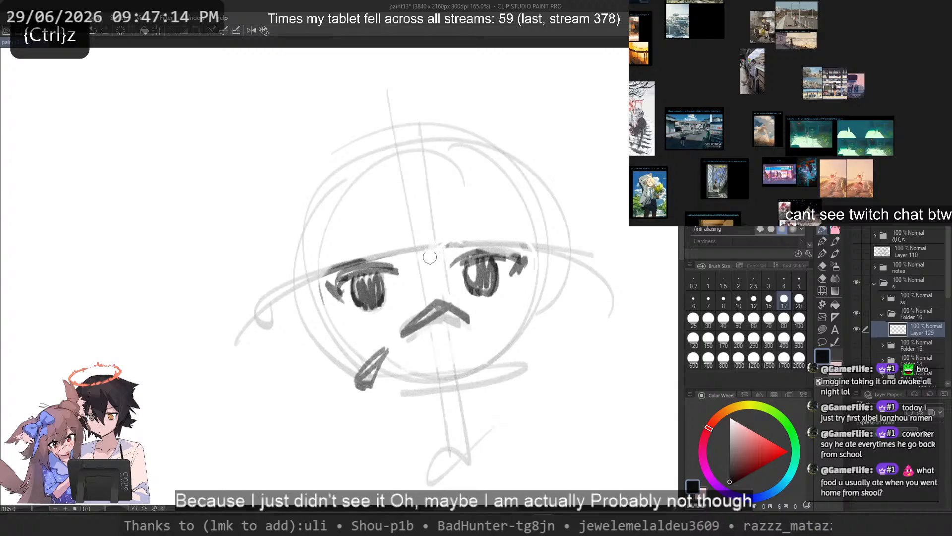
# Step: Draw the right-hand side of the face from beside the eye down the cheek to the chin
pyautogui.moveTo(312, 264); pyautogui.dragTo(339, 347)
pyautogui.hotkey('ctrl', 'z')
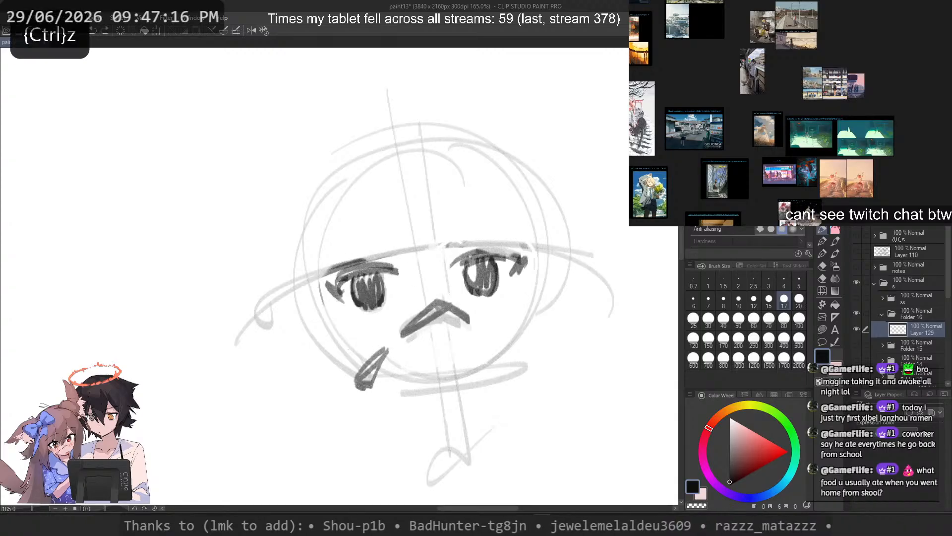
pyautogui.moveTo(539, 232); pyautogui.dragTo(526, 351)
pyautogui.hotkey('ctrl', 'z')
pyautogui.hotkey('ctrl', 'z')
pyautogui.moveTo(530, 286); pyautogui.dragTo(456, 406)
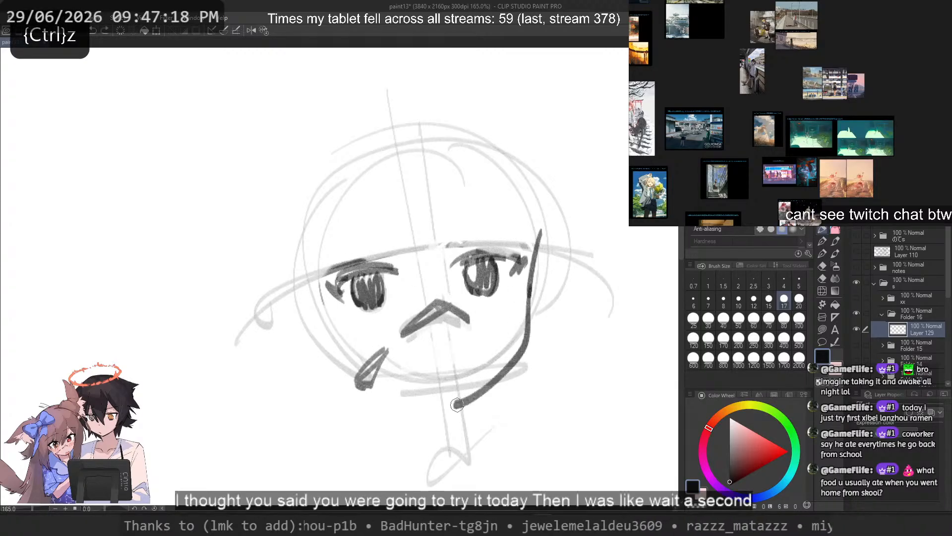
pyautogui.hotkey('ctrl', 'z')
pyautogui.moveTo(530, 297); pyautogui.dragTo(454, 414)
# Step: Draw the left-hand jawline sloping down from the slanted mark to meet the chin
pyautogui.hotkey('ctrl', 'z')
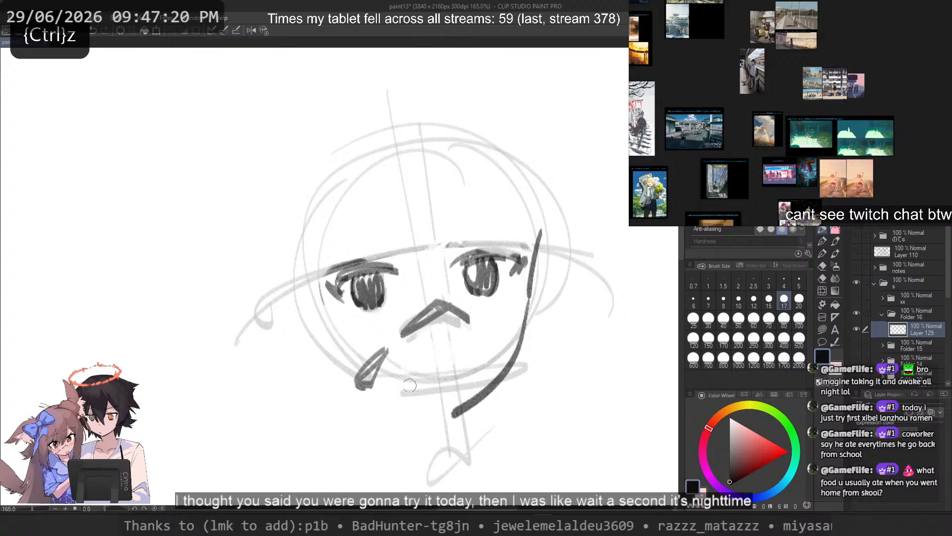
pyautogui.moveTo(337, 381); pyautogui.dragTo(461, 428)
pyautogui.hotkey('ctrl', 'z')
pyautogui.moveTo(341, 356); pyautogui.dragTo(449, 412)
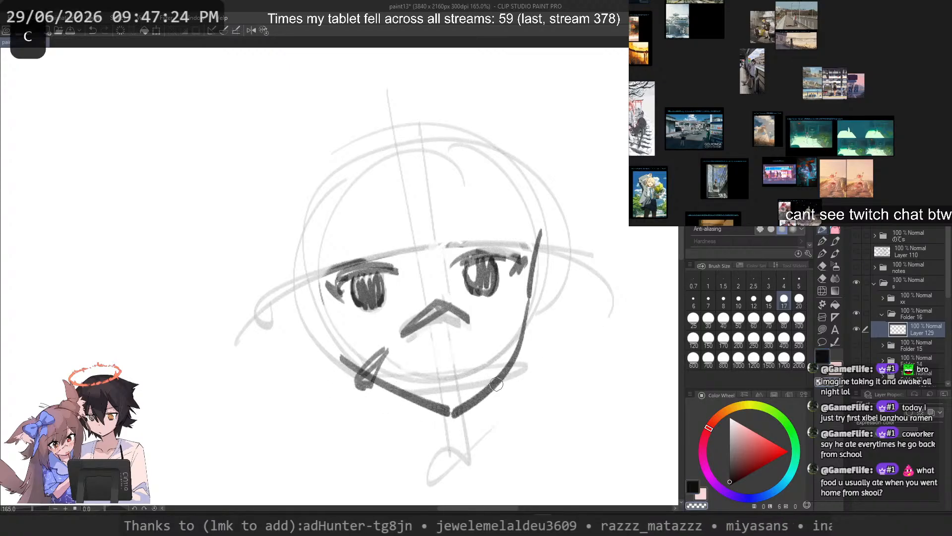
# Step: Fade the lower right jawline and redraw it slightly higher, ending at the chin
pyautogui.hotkey('ctrl', 'z')
pyautogui.moveTo(528, 344)
pyautogui.mouseDown()
pyautogui.moveTo(520, 331)
pyautogui.moveTo(447, 404)
pyautogui.moveTo(455, 402)
pyautogui.mouseUp()
pyautogui.press('c')
pyautogui.hotkey('ctrl', 'z')
pyautogui.hotkey('ctrl', 'z')
pyautogui.hotkey('ctrl', 'z')
pyautogui.hotkey('ctrl', 'z')
pyautogui.moveTo(521, 350)
pyautogui.mouseDown()
pyautogui.moveTo(437, 409)
pyautogui.moveTo(455, 399)
pyautogui.mouseUp()
pyautogui.moveTo(450, 398); pyautogui.dragTo(449, 402)
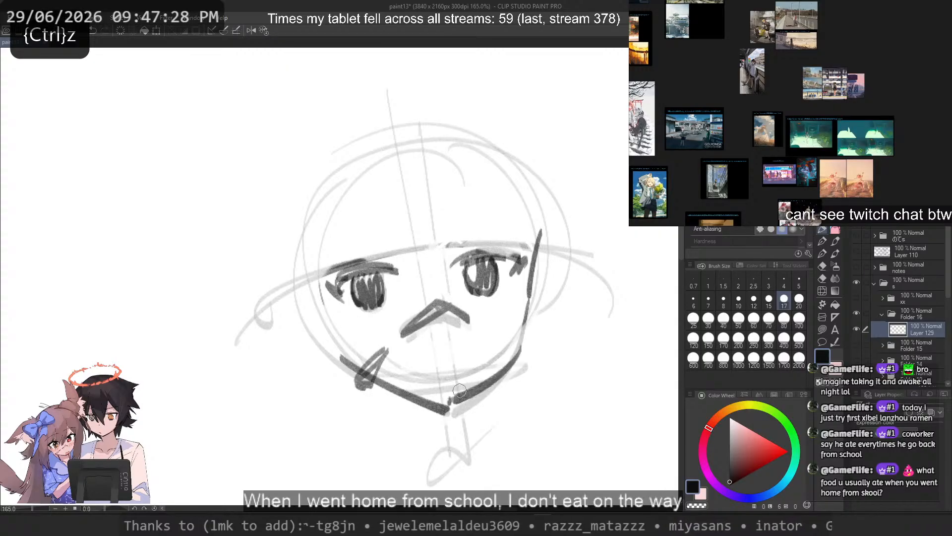
# Step: Redraw the left-hand jawline as a smoother curve that meets the raised chin
pyautogui.press('c')
pyautogui.press('c')
pyautogui.moveTo(341, 357); pyautogui.dragTo(443, 406)
pyautogui.hotkey('ctrl', 'z')
pyautogui.hotkey('ctrl', 'z')
pyautogui.hotkey('ctrl', 'z')
pyautogui.hotkey('ctrl', 'z')
pyautogui.hotkey('ctrl', 'z')
pyautogui.hotkey('ctrl', 'z')
pyautogui.hotkey('ctrl', 'z')
pyautogui.hotkey('ctrl', 'z')
pyautogui.hotkey('ctrl', 'z')
# Step: Sketch a small mouth of two shallow arches just above the chin
pyautogui.moveTo(351, 370)
pyautogui.mouseDown()
pyautogui.moveTo(449, 407)
pyautogui.moveTo(473, 371)
pyautogui.mouseUp()
pyautogui.hotkey('ctrl', 'z')
# Step: Draw the top of the head and its right-hand outline as two bold arcs curving down to eye level
pyautogui.hotkey('ctrl', 'z')
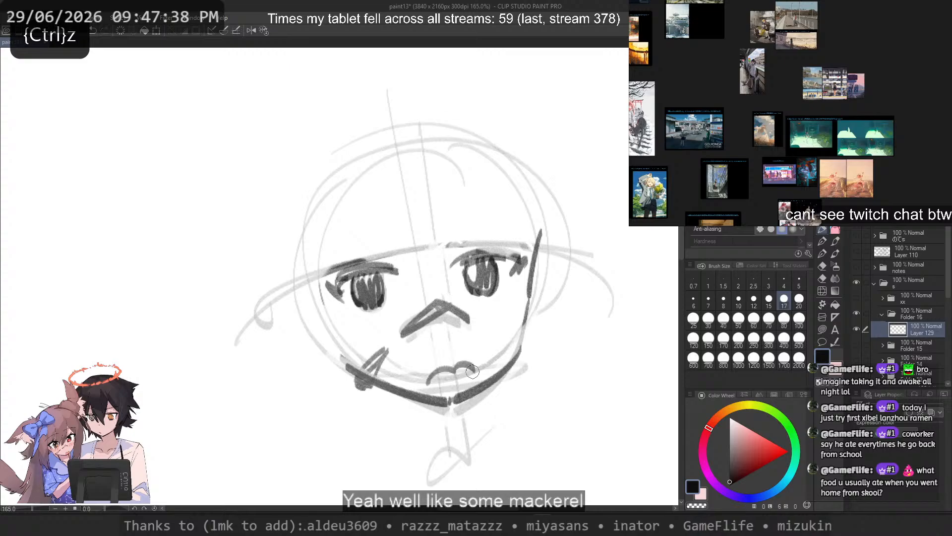
pyautogui.moveTo(449, 111)
pyautogui.mouseDown()
pyautogui.moveTo(523, 268)
pyautogui.moveTo(525, 294)
pyautogui.mouseUp()
pyautogui.hotkey('ctrl', 'z')
pyautogui.hotkey('ctrl', 'z')
pyautogui.moveTo(416, 108)
pyautogui.mouseDown()
pyautogui.moveTo(285, 253)
pyautogui.moveTo(283, 172)
pyautogui.moveTo(313, 153)
pyautogui.mouseUp()
pyautogui.hotkey('ctrl', 'z')
# Step: Draw the left-hand head outline as a bold arc from the upper forehead down to the cheek
pyautogui.hotkey('ctrl', 'z')
pyautogui.moveTo(448, 109)
pyautogui.mouseDown()
pyautogui.moveTo(330, 126)
pyautogui.moveTo(272, 272)
pyautogui.mouseUp()
pyautogui.hotkey('ctrl', 'z')
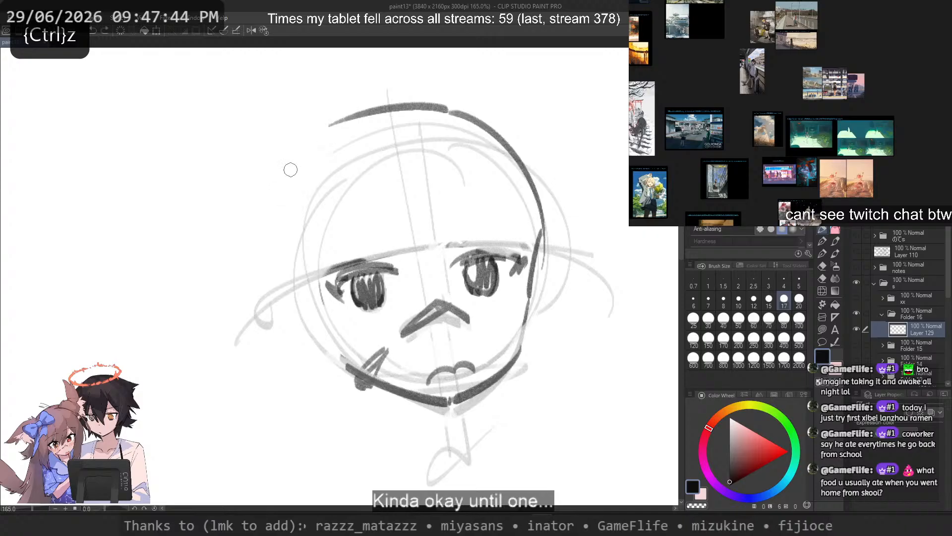
pyautogui.moveTo(301, 152)
pyautogui.mouseDown()
pyautogui.moveTo(281, 307)
pyautogui.moveTo(295, 328)
pyautogui.mouseUp()
pyautogui.hotkey('ctrl', 'z')
pyautogui.hotkey('ctrl', 'z')
pyautogui.hotkey('ctrl', 'z')
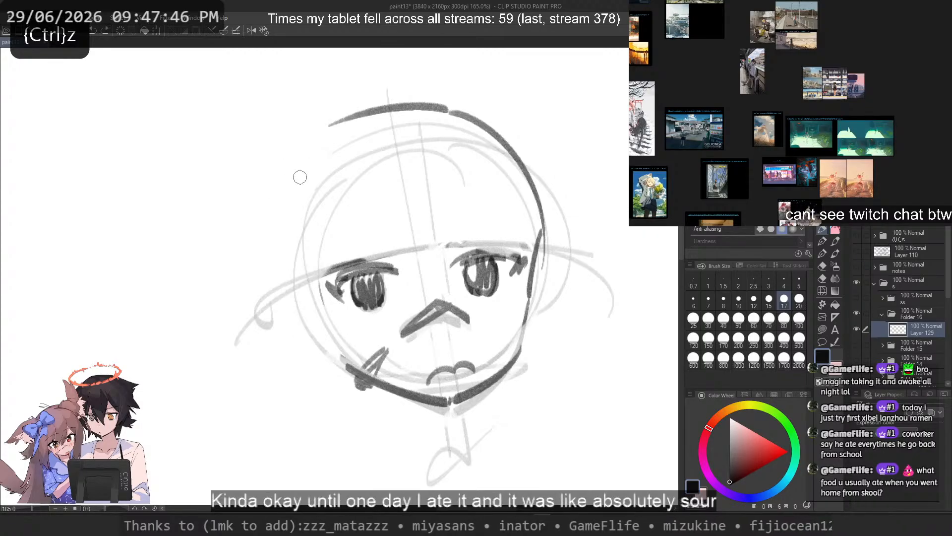
pyautogui.moveTo(307, 163)
pyautogui.mouseDown()
pyautogui.moveTo(304, 325)
pyautogui.moveTo(325, 355)
pyautogui.mouseUp()
pyautogui.moveTo(365, 111); pyautogui.dragTo(527, 217)
# Step: Add a second, wider arc outside the left-hand head outline and a short stroke linking it towards the jawline
pyautogui.hotkey('ctrl', 'z')
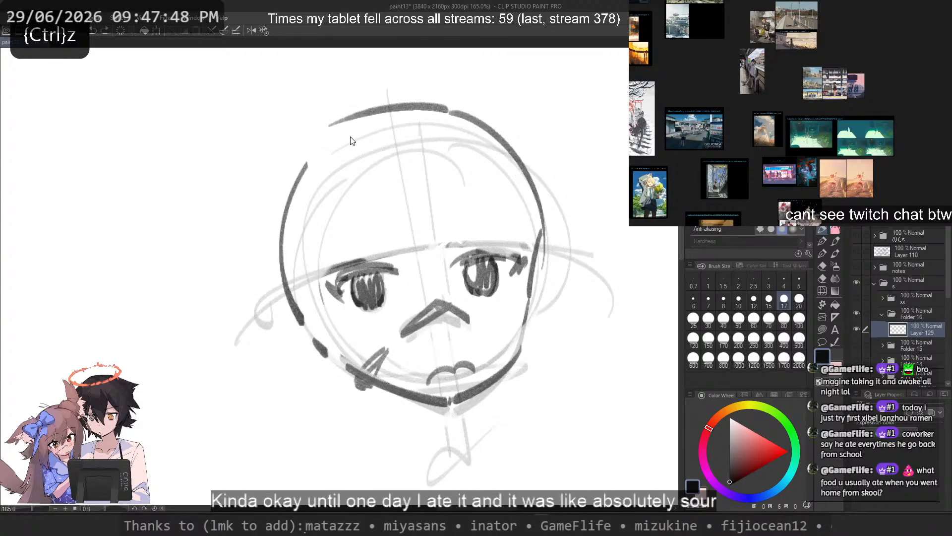
pyautogui.moveTo(348, 126); pyautogui.dragTo(281, 249)
pyautogui.hotkey('ctrl', 'z')
pyautogui.moveTo(313, 144); pyautogui.dragTo(293, 300)
pyautogui.hotkey('ctrl', 'z')
pyautogui.hotkey('ctrl', 'z')
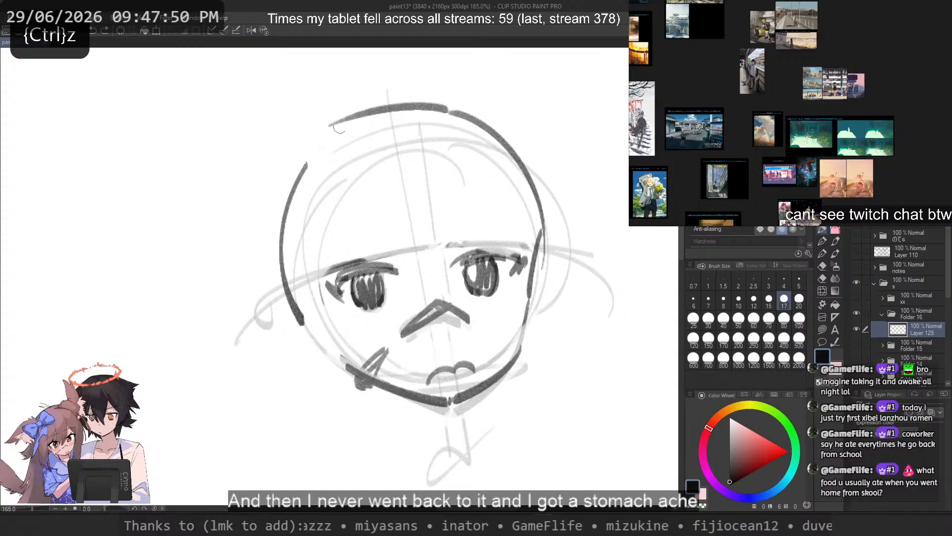
pyautogui.hotkey('ctrl', 'z')
pyautogui.moveTo(340, 125)
pyautogui.mouseDown()
pyautogui.moveTo(280, 303)
pyautogui.moveTo(301, 336)
pyautogui.moveTo(289, 326)
pyautogui.mouseUp()
pyautogui.hotkey('ctrl', 'z')
pyautogui.moveTo(310, 184); pyautogui.dragTo(364, 373)
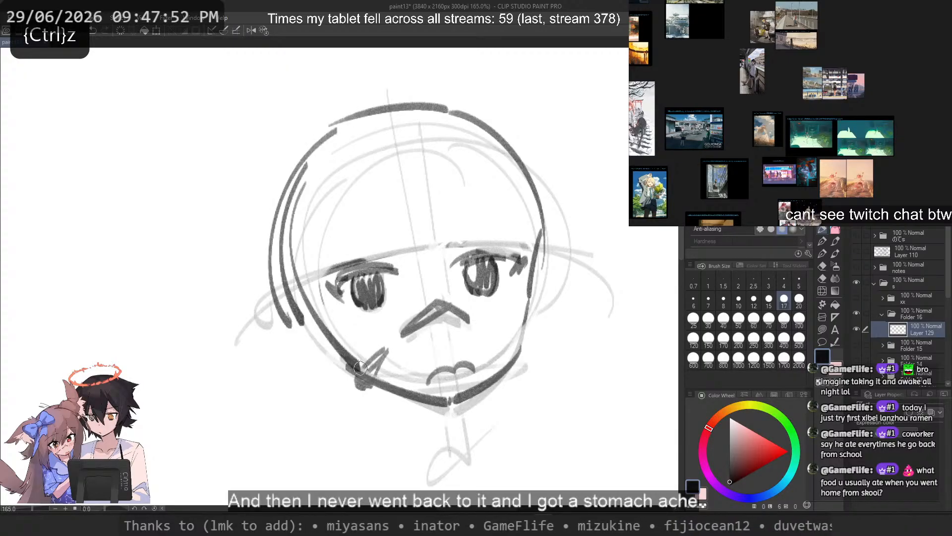
pyautogui.hotkey('ctrl', 'z')
pyautogui.moveTo(307, 332)
pyautogui.mouseDown()
pyautogui.moveTo(338, 373)
pyautogui.moveTo(327, 355)
pyautogui.mouseUp()
# Step: Clear the dark guideline above the right-hand eye and draw a short eyelid crease there
pyautogui.hotkey('ctrl', 'z')
pyautogui.press('c')
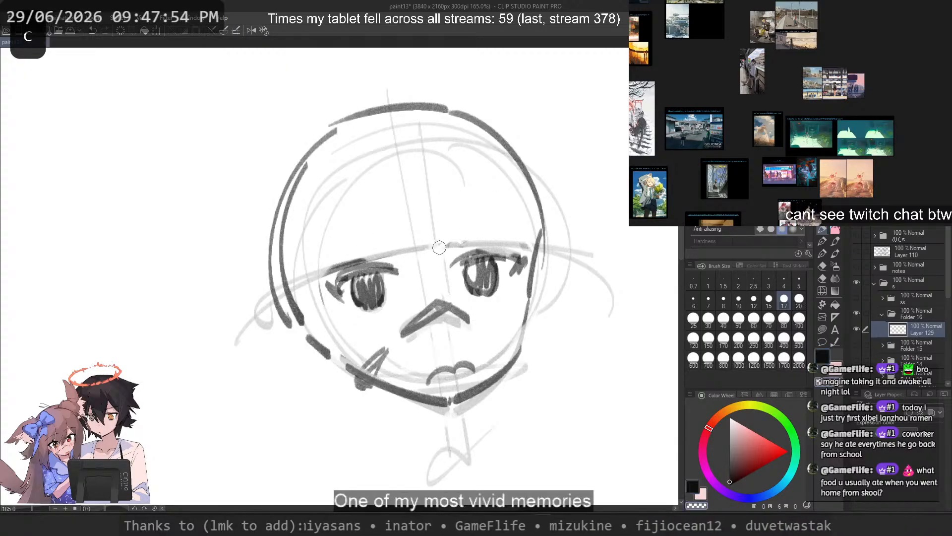
pyautogui.press('c')
pyautogui.moveTo(458, 249)
pyautogui.mouseDown()
pyautogui.moveTo(498, 238)
pyautogui.moveTo(481, 241)
pyautogui.moveTo(516, 257)
pyautogui.mouseUp()
pyautogui.hotkey('ctrl', 'z')
pyautogui.press('c')
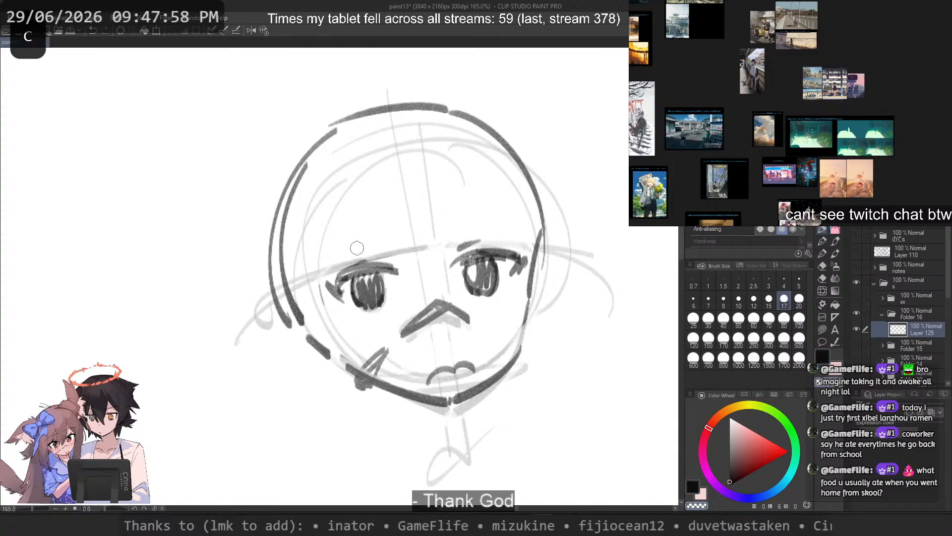
# Step: Clear the guideline above the left-hand eye and draw a short eyelid crease over it
pyautogui.moveTo(416, 253); pyautogui.dragTo(431, 244)
pyautogui.press('c')
pyautogui.moveTo(349, 259)
pyautogui.mouseDown()
pyautogui.moveTo(403, 255)
pyautogui.moveTo(381, 257)
pyautogui.moveTo(398, 270)
pyautogui.moveTo(328, 287)
pyautogui.mouseUp()
pyautogui.hotkey('ctrl', 'z')
pyautogui.hotkey('ctrl', 'z')
pyautogui.hotkey('ctrl', 'z')
pyautogui.hotkey('ctrl', 'z')
pyautogui.press('c')
pyautogui.hotkey('ctrl', 'z')
pyautogui.press('c')
pyautogui.hotkey('ctrl', 'z')
pyautogui.hotkey('ctrl', 'z')
pyautogui.press('c')
pyautogui.moveTo(512, 252)
pyautogui.mouseDown()
pyautogui.moveTo(516, 267)
pyautogui.moveTo(526, 260)
pyautogui.moveTo(515, 258)
pyautogui.moveTo(510, 277)
pyautogui.mouseUp()
pyautogui.press('c')
pyautogui.hotkey('ctrl', 'z')
pyautogui.hotkey('ctrl', 'z')
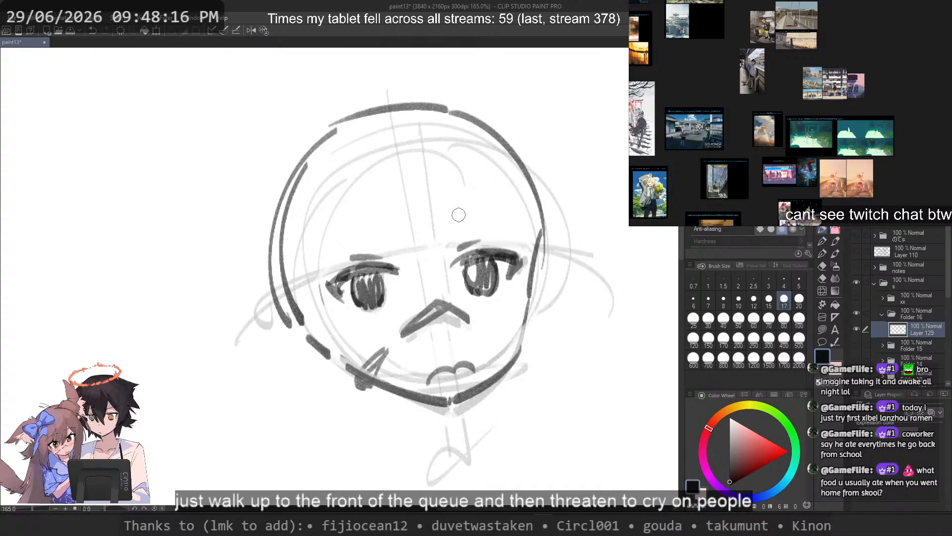
# Step: Redraw the right-hand cheek and jaw with a sharper corner and a straighter line down to the chin
pyautogui.moveTo(533, 281)
pyautogui.mouseDown()
pyautogui.moveTo(527, 335)
pyautogui.moveTo(485, 388)
pyautogui.moveTo(422, 412)
pyautogui.mouseUp()
pyautogui.hotkey('ctrl', 'z')
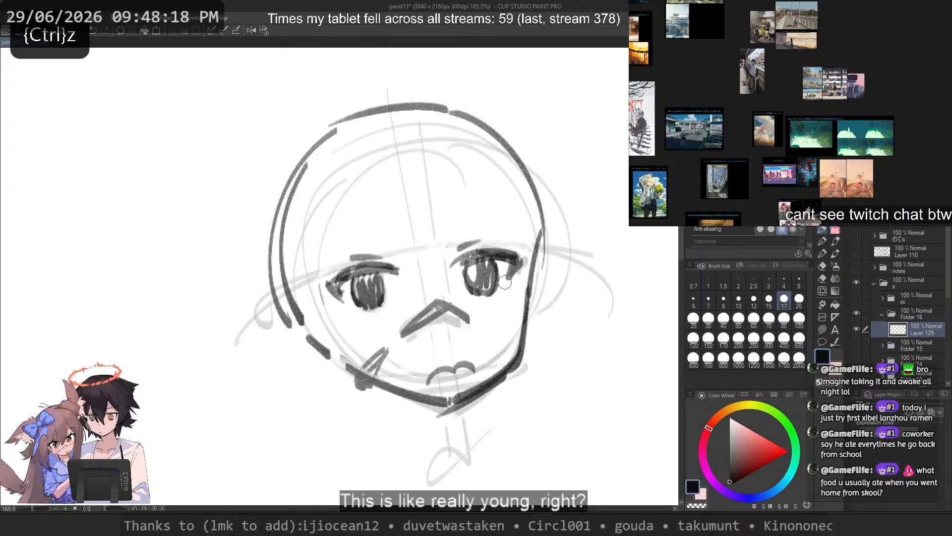
pyautogui.hotkey('ctrl', 'z')
pyautogui.moveTo(517, 353); pyautogui.dragTo(437, 414)
pyautogui.hotkey('ctrl', 'z')
pyautogui.press('c')
pyautogui.moveTo(521, 359); pyautogui.dragTo(440, 410)
pyautogui.press('c')
pyautogui.hotkey('ctrl', 'z')
pyautogui.hotkey('ctrl', 'z')
pyautogui.hotkey('ctrl', 'z')
pyautogui.hotkey('ctrl', 'z')
# Step: Fade the left-hand jawline and redraw it as a straighter line meeting the chin point
pyautogui.press('c')
pyautogui.moveTo(388, 384)
pyautogui.mouseDown()
pyautogui.moveTo(417, 394)
pyautogui.moveTo(371, 384)
pyautogui.moveTo(440, 398)
pyautogui.mouseUp()
pyautogui.press('c')
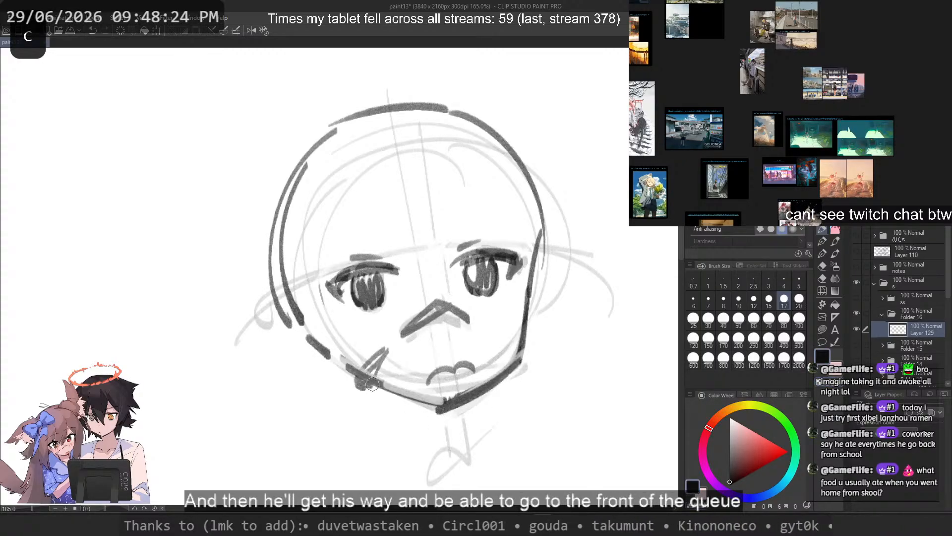
pyautogui.moveTo(347, 368); pyautogui.dragTo(450, 395)
pyautogui.hotkey('ctrl', 'z')
pyautogui.hotkey('ctrl', 'z')
# Step: Rework the right-hand temple as a slanted stroke running from the head outline in to the cheek
pyautogui.hotkey('ctrl', 'z')
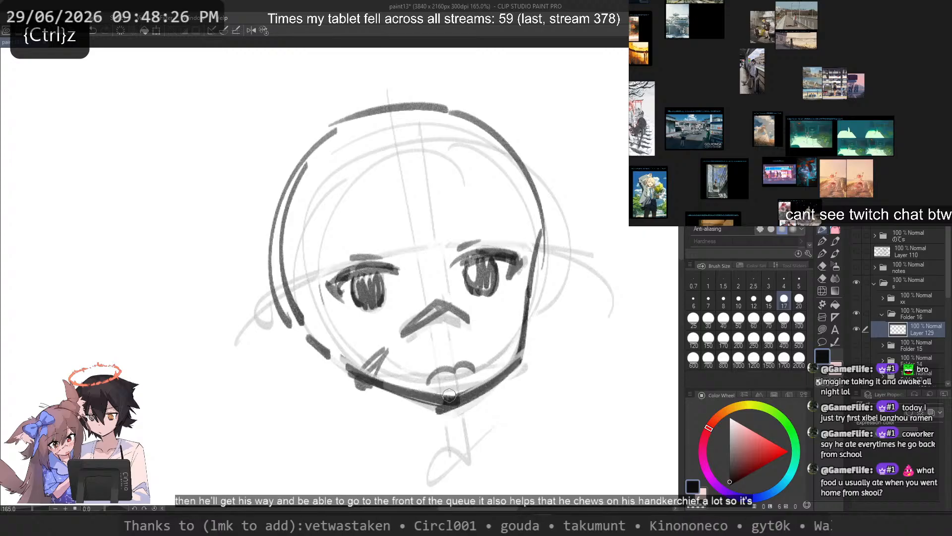
pyautogui.hotkey('ctrl', 'z')
pyautogui.moveTo(370, 382); pyautogui.dragTo(449, 400)
pyautogui.press('c')
pyautogui.moveTo(544, 221)
pyautogui.mouseDown()
pyautogui.moveTo(527, 288)
pyautogui.moveTo(543, 264)
pyautogui.moveTo(528, 285)
pyautogui.mouseUp()
pyautogui.press('c')
pyautogui.hotkey('ctrl', 'z')
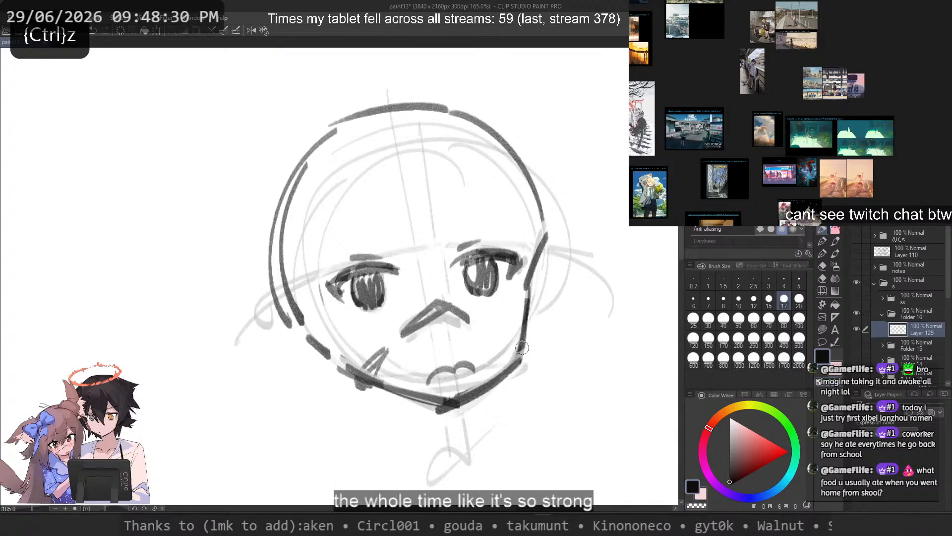
pyautogui.hotkey('ctrl', 'z')
pyautogui.moveTo(546, 234); pyautogui.dragTo(527, 302)
# Step: Add a second stroke along the right-hand head outline, extending it down past the temple
pyautogui.hotkey('ctrl', 'z')
pyautogui.hotkey('ctrl', 'z')
pyautogui.hotkey('ctrl', 'z')
pyautogui.moveTo(433, 106); pyautogui.dragTo(548, 259)
pyautogui.hotkey('ctrl', 'z')
pyautogui.moveTo(465, 95); pyautogui.dragTo(554, 293)
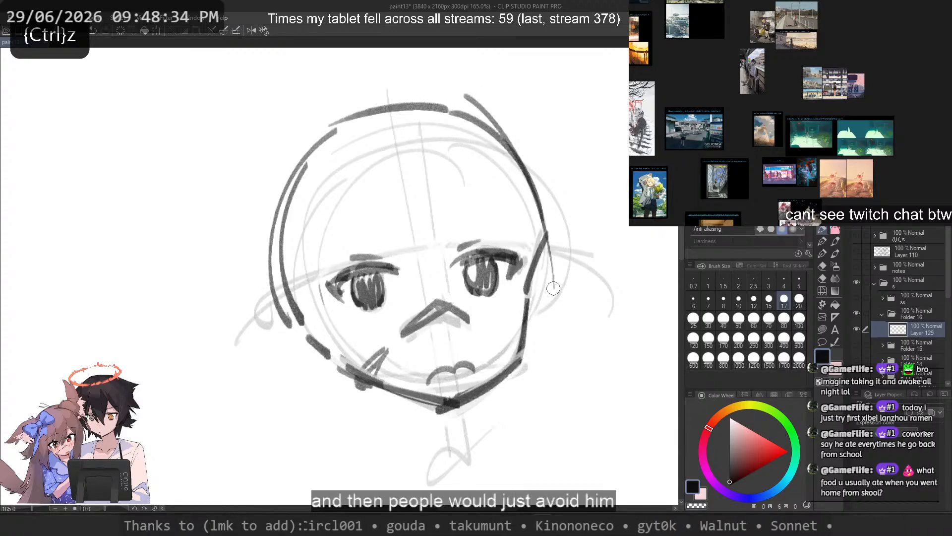
pyautogui.hotkey('ctrl', 'z')
pyautogui.moveTo(519, 144); pyautogui.dragTo(546, 302)
pyautogui.moveTo(395, 119); pyautogui.dragTo(259, 234)
# Step: Erase small light highlights into the irises of both eyes
pyautogui.hotkey('ctrl', 'z')
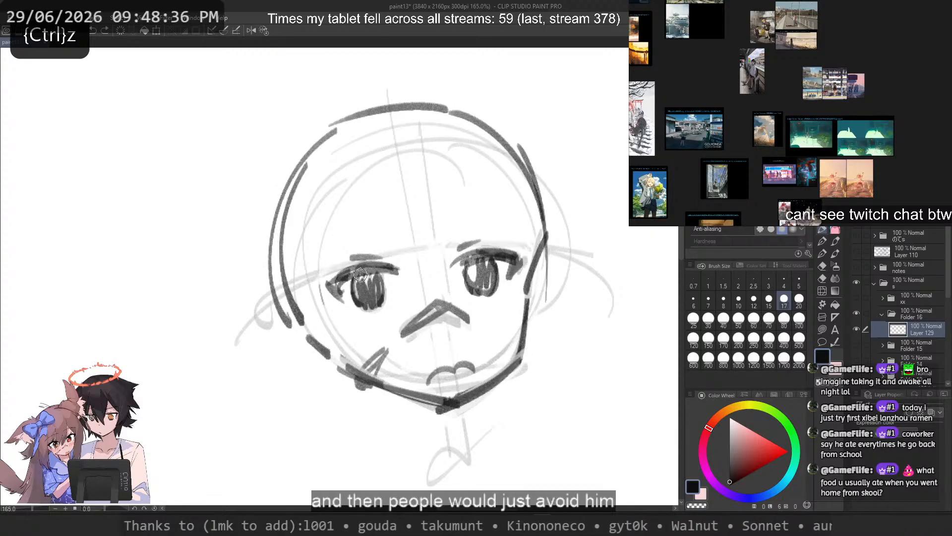
pyautogui.press('c')
pyautogui.press('c')
pyautogui.moveTo(365, 293)
pyautogui.mouseDown()
pyautogui.moveTo(363, 271)
pyautogui.moveTo(367, 297)
pyautogui.moveTo(376, 295)
pyautogui.mouseUp()
pyautogui.hotkey('ctrl', 'z')
pyautogui.moveTo(480, 281); pyautogui.dragTo(483, 279)
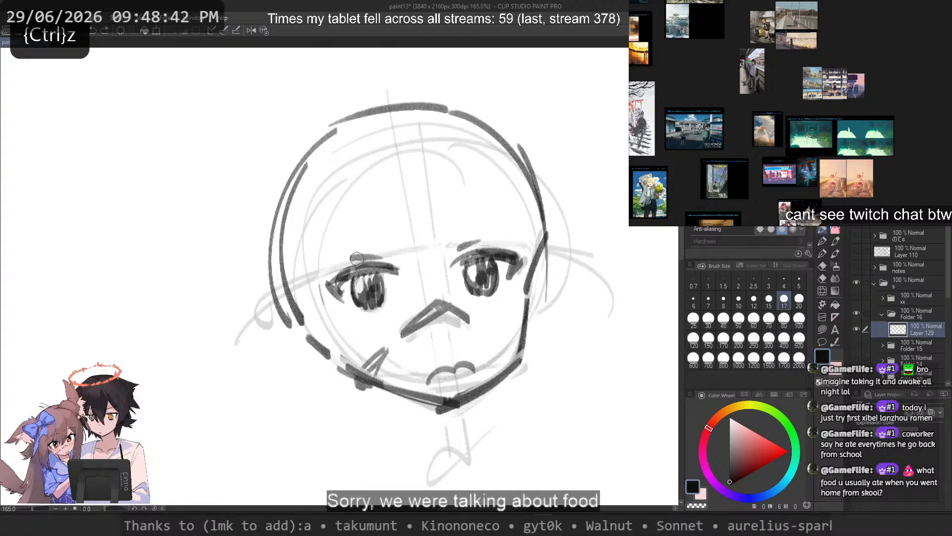
pyautogui.scroll(-5, 356, 258)
pyautogui.scroll(1, 366, 258)
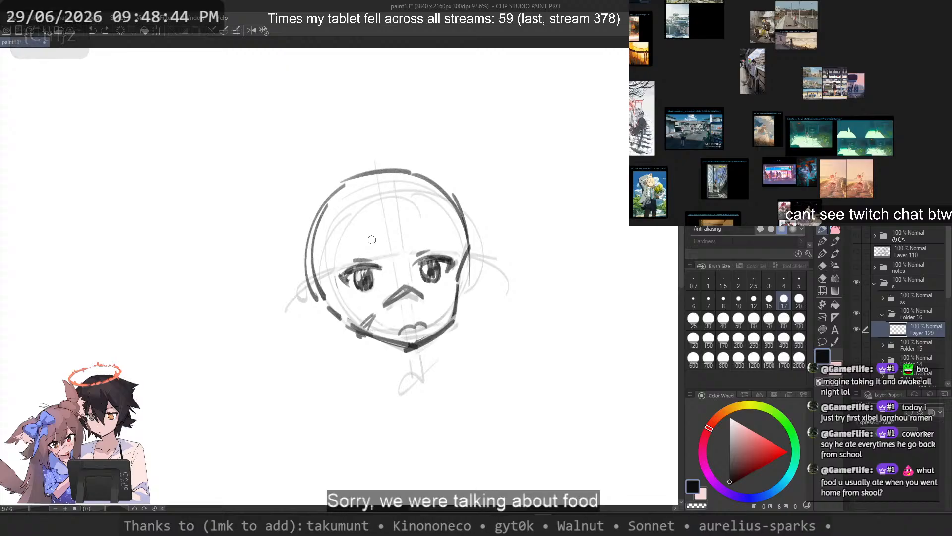
pyautogui.scroll(3, 416, 248)
pyautogui.scroll(-2, 416, 248)
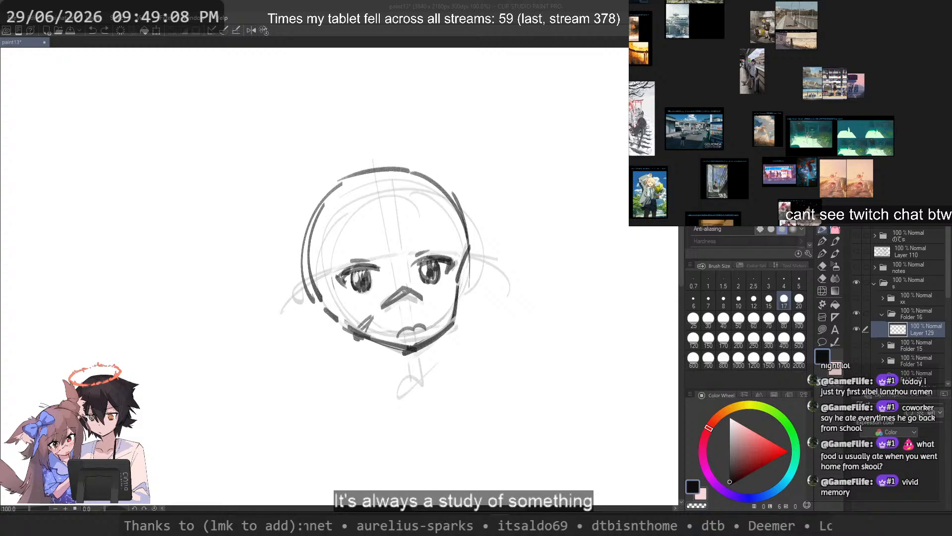
# Step: Switch to the browser, show the X post with the sunset townscape sketch and move its tab to the end of the row
pyautogui.hotkey('alt', 'Tab')
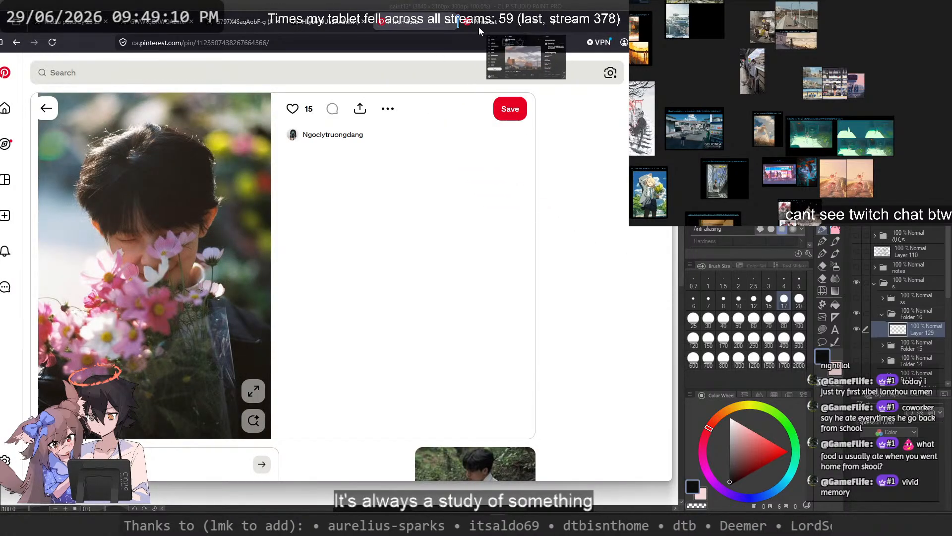
pyautogui.click(454, 22)
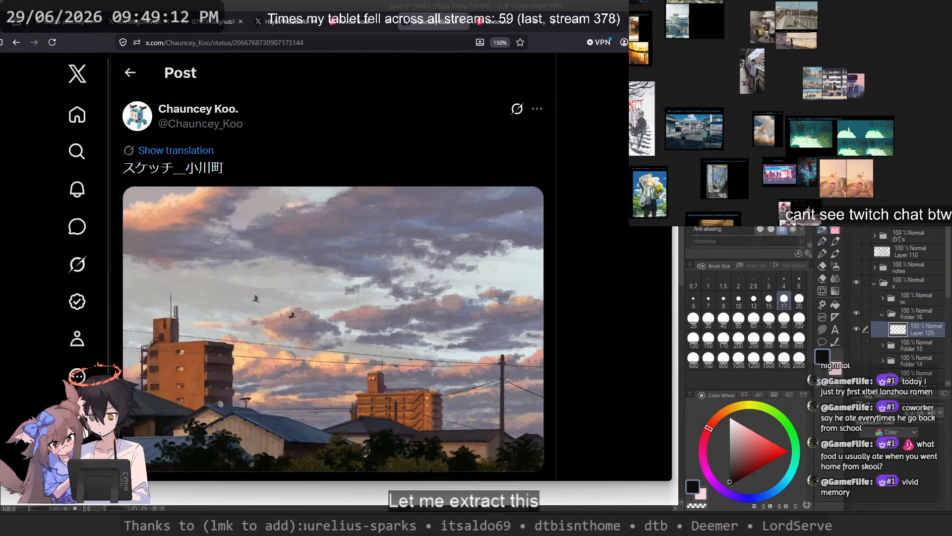
pyautogui.click(445, 65)
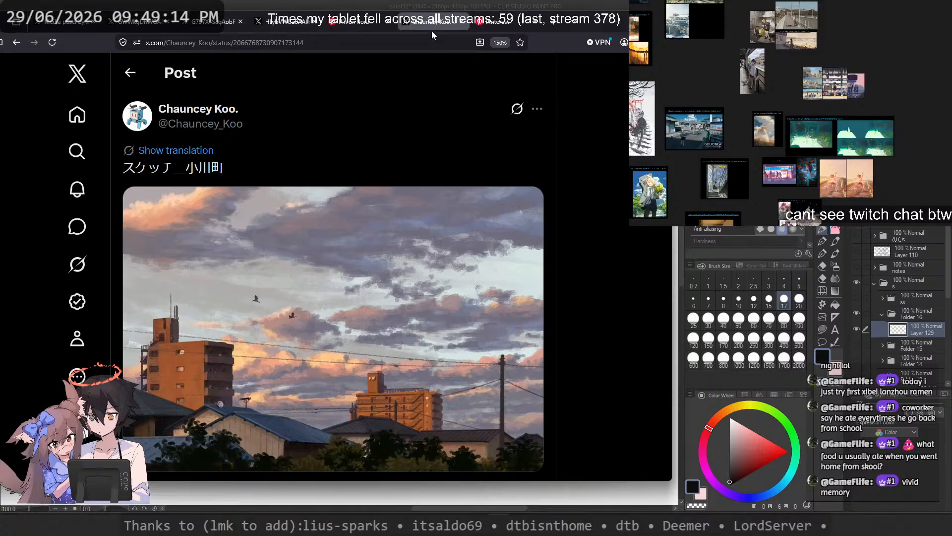
pyautogui.moveTo(429, 24); pyautogui.dragTo(493, 25)
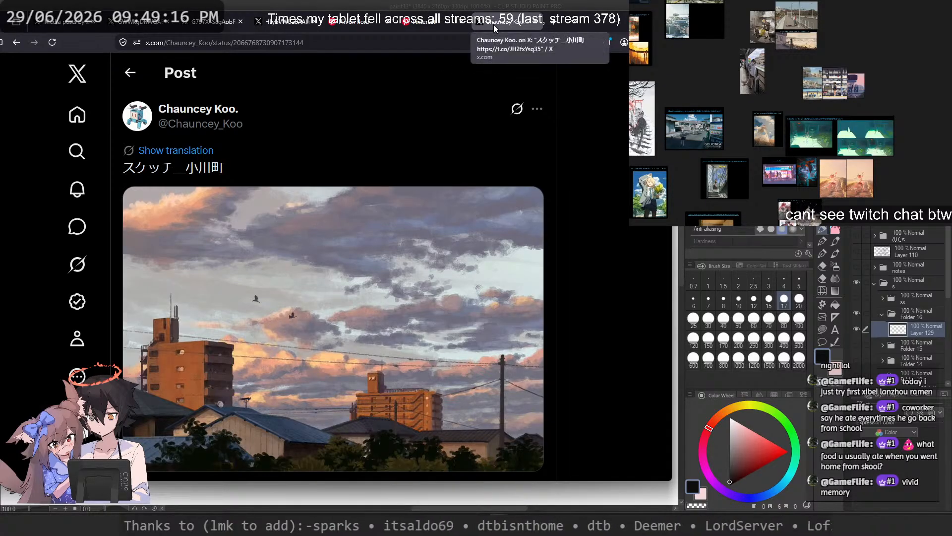
# Step: Look through the suggested posts below the sunset townscape sketch, then return to the original artwork
pyautogui.scroll(-6, 394, 162)
pyautogui.scroll(-15, 392, 164)
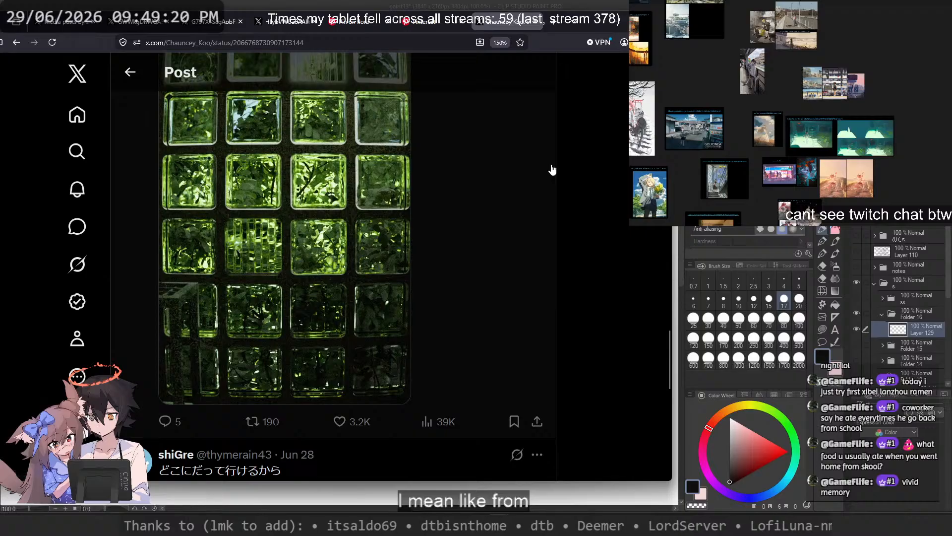
pyautogui.scroll(5, 552, 170)
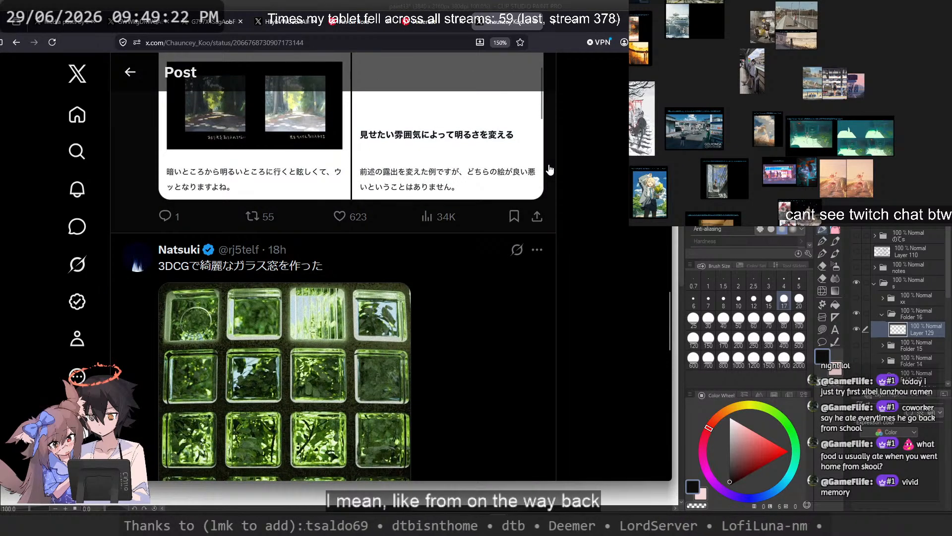
pyautogui.scroll(-10, 549, 170)
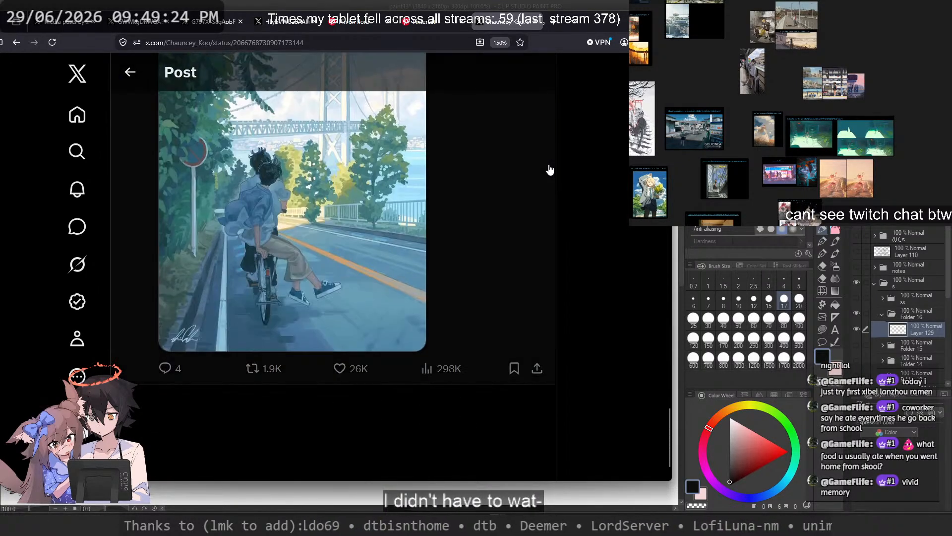
pyautogui.scroll(15, 549, 170)
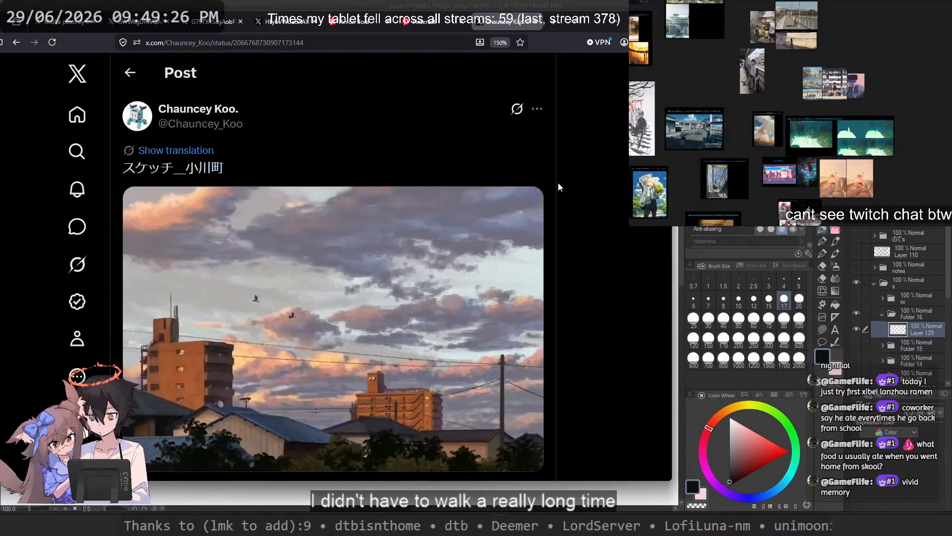
pyautogui.scroll(-5, 554, 179)
pyautogui.scroll(5, 559, 189)
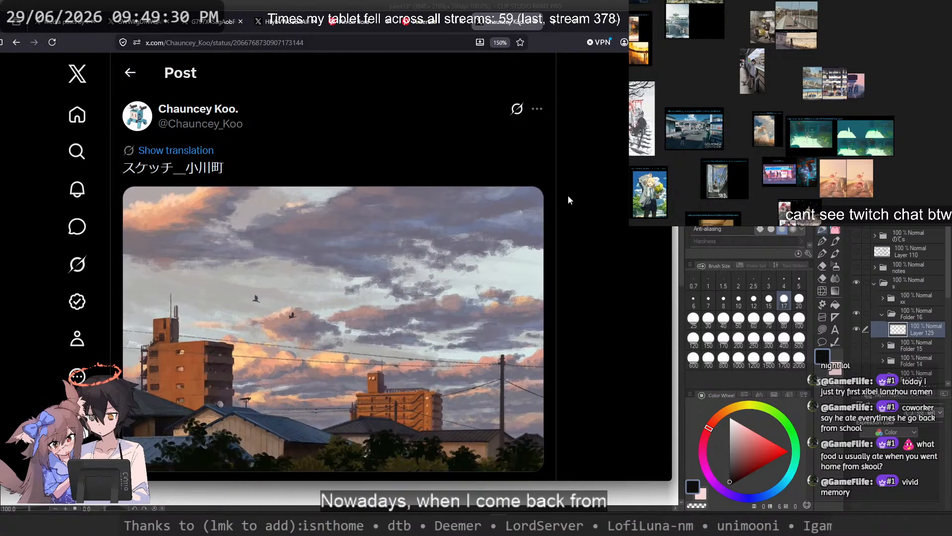
pyautogui.scroll(-3, 567, 195)
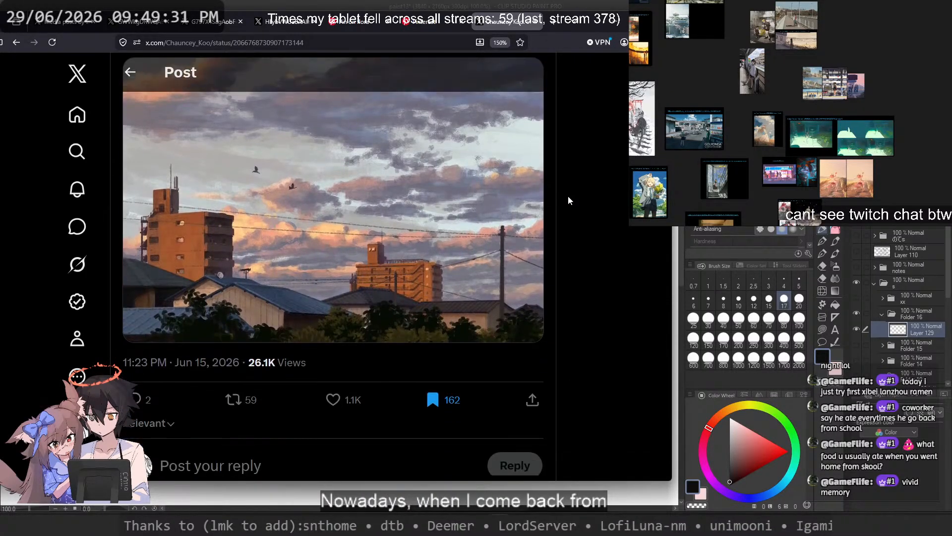
# Step: Go back to the X bookmarks, look through the saved illustrations and open the sunset townscape image
pyautogui.click(17, 41)
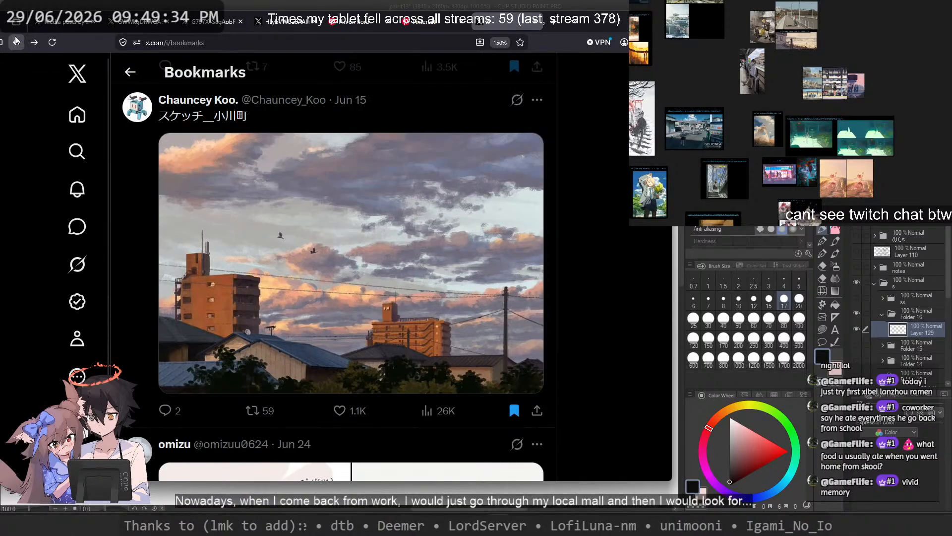
pyautogui.scroll(-10, 527, 227)
pyautogui.scroll(-8, 527, 226)
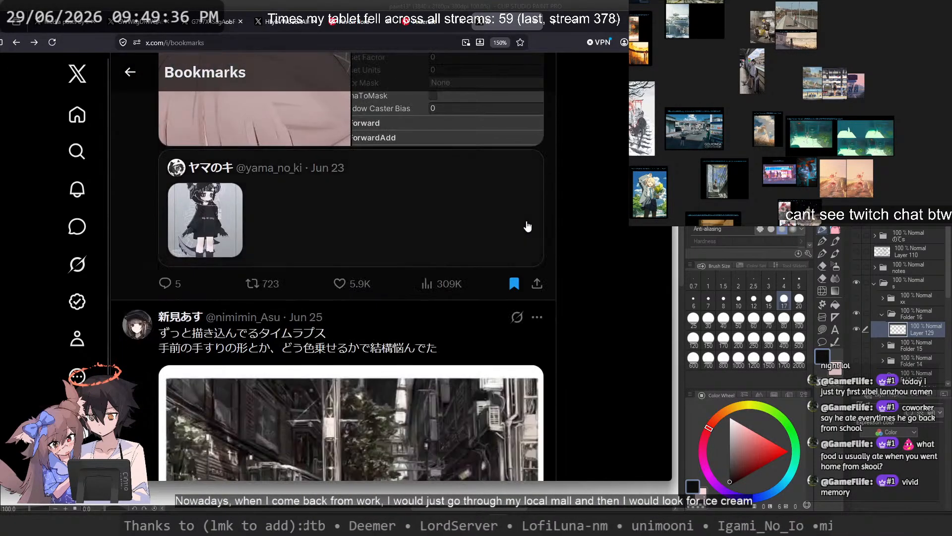
pyautogui.scroll(-2, 527, 226)
pyautogui.scroll(-12, 527, 226)
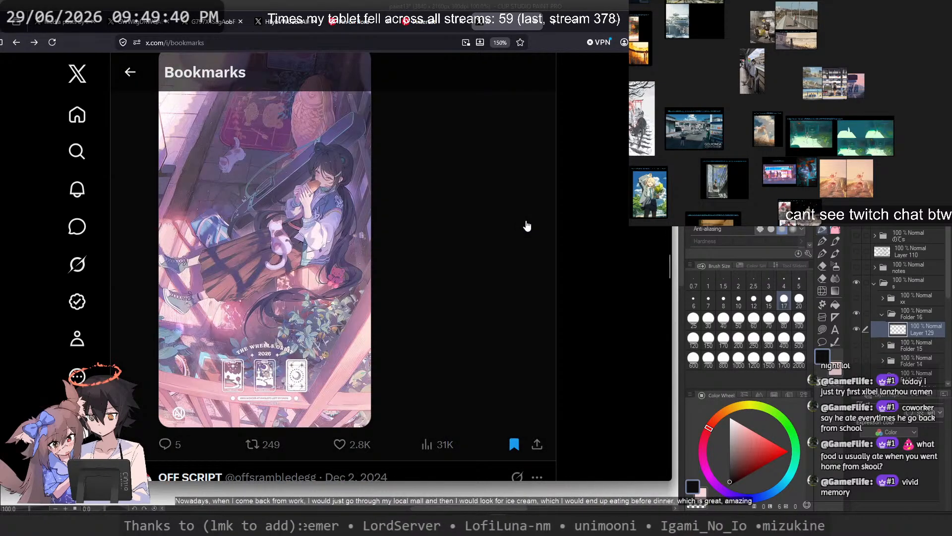
pyautogui.scroll(-12, 527, 227)
pyautogui.scroll(6, 528, 232)
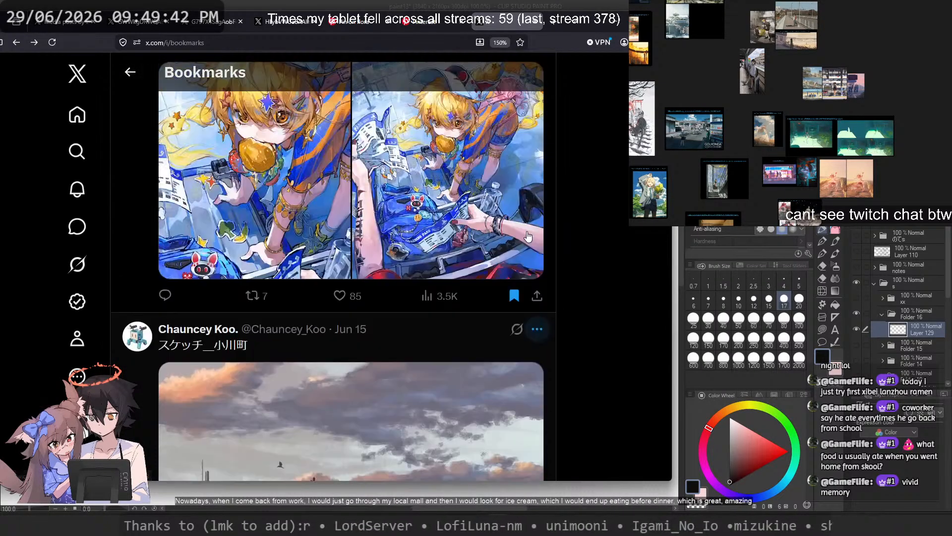
pyautogui.scroll(-7, 526, 226)
pyautogui.click(462, 228)
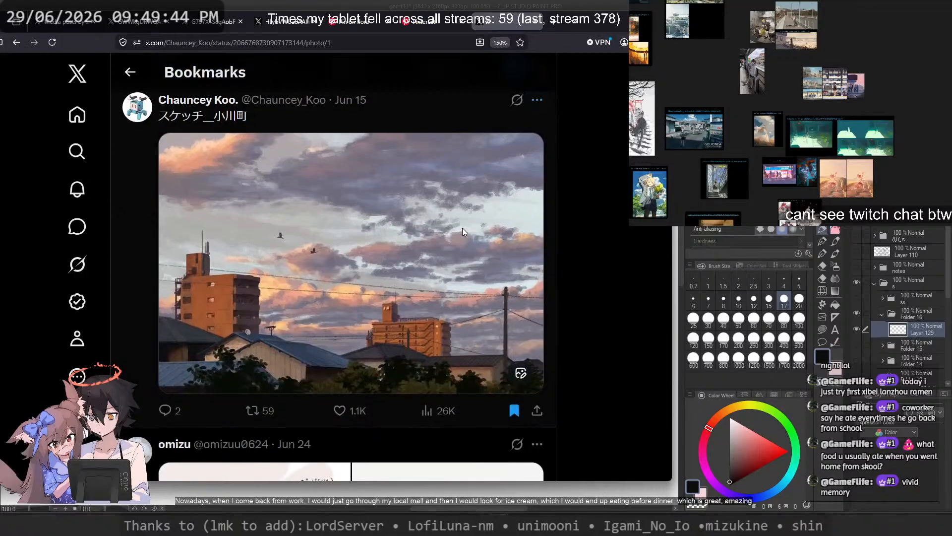
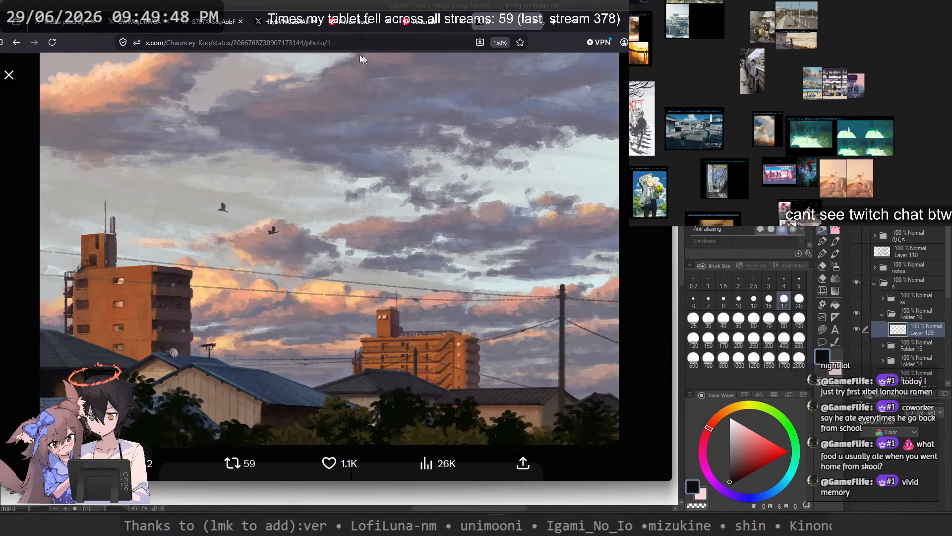
# Step: Switch to the open Pinterest page, look through the suggested outfit pins and return to the Pinterest home feed
pyautogui.click(349, 39)
pyautogui.click(352, 25)
pyautogui.click(447, 21)
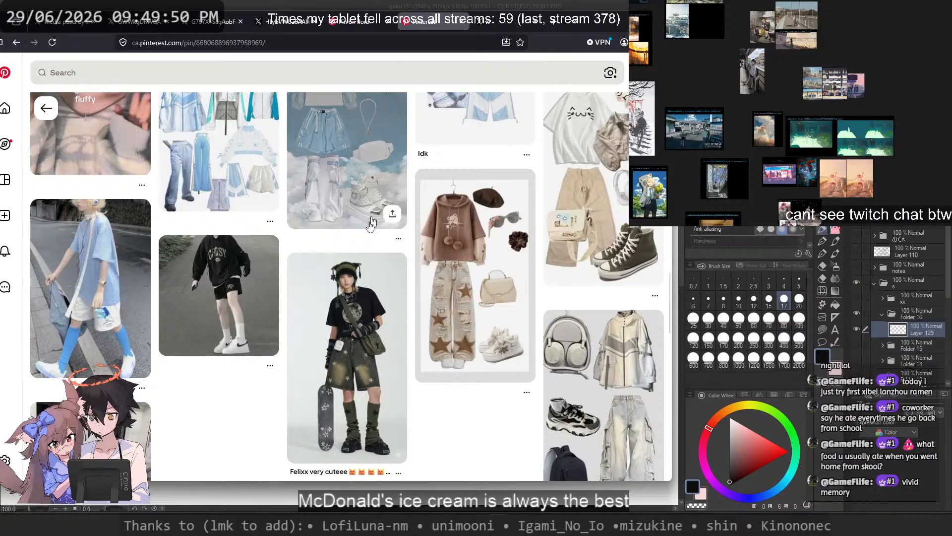
pyautogui.scroll(-5, 468, 234)
pyautogui.scroll(-10, 425, 253)
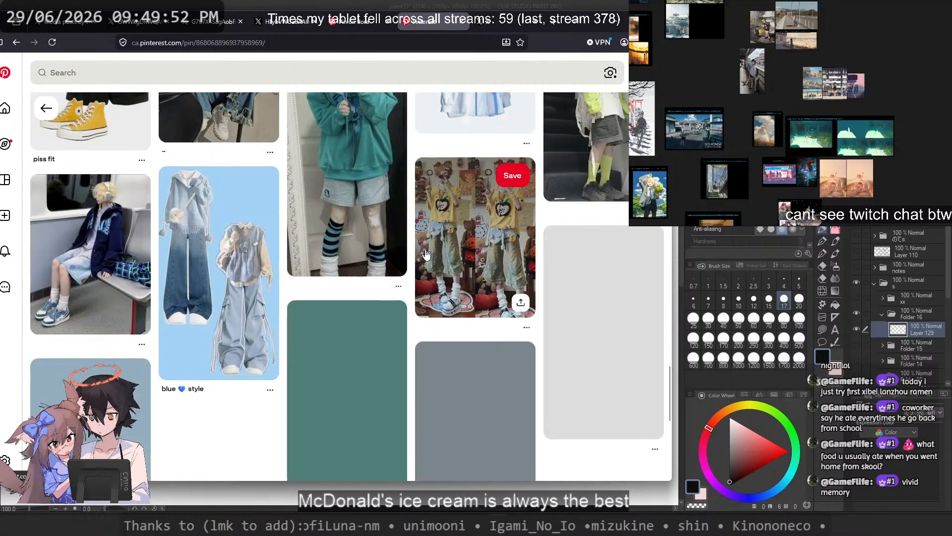
pyautogui.scroll(-3, 409, 331)
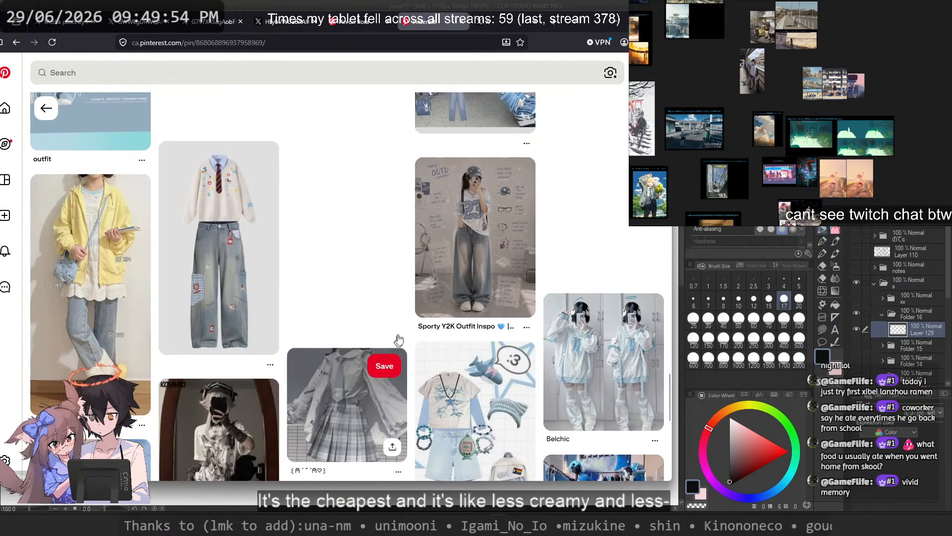
pyautogui.middleClick(400, 326)
pyautogui.click(7, 74)
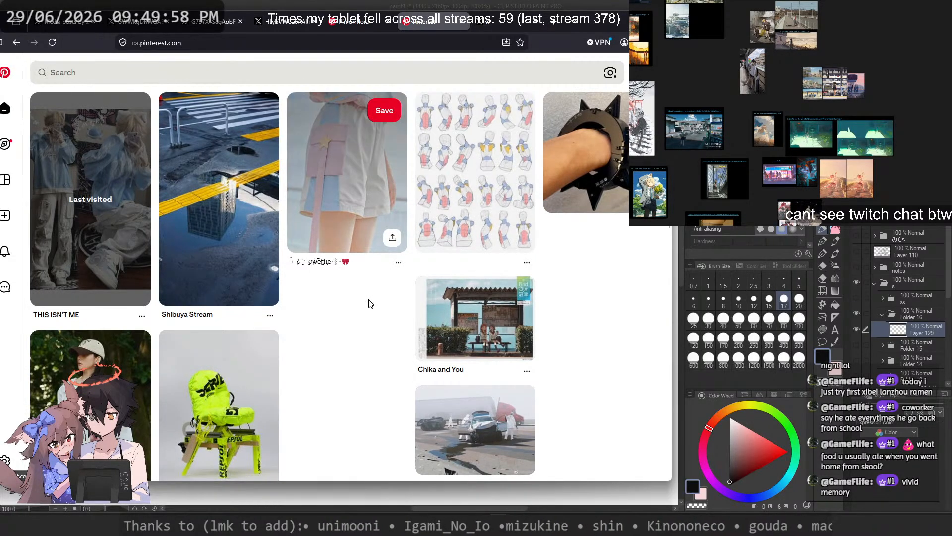
# Step: Open the "Chika and You" bus stop illustration from the home feed, view it enlarged and close the enlarged view
pyautogui.scroll(-2, 377, 302)
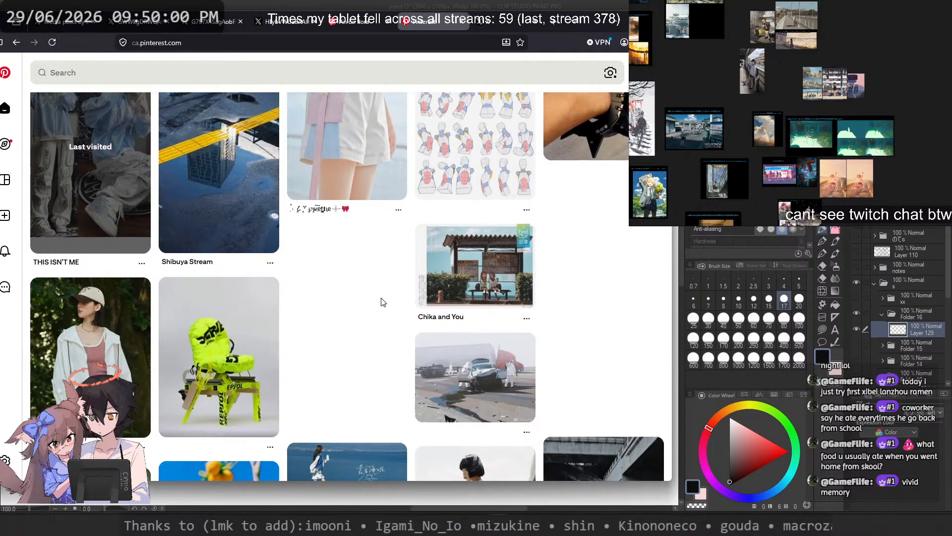
pyautogui.click(478, 290)
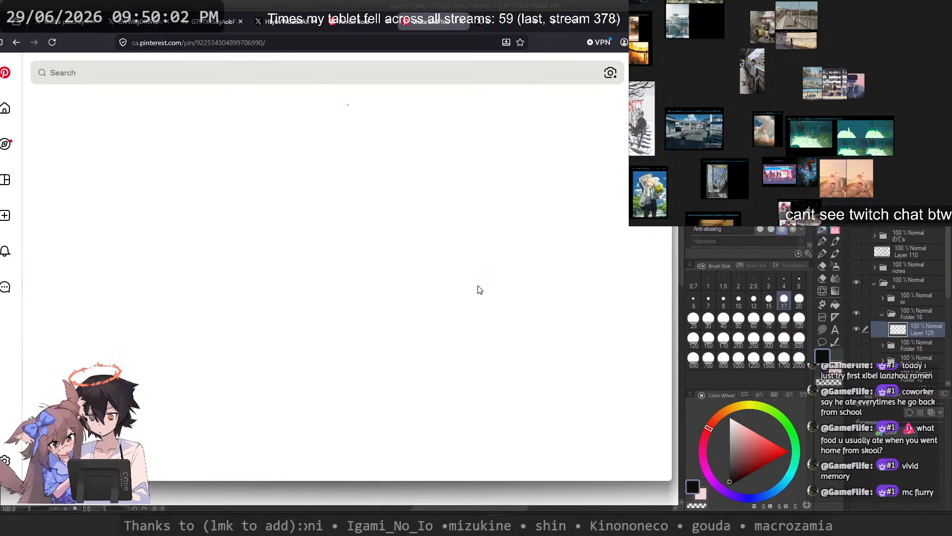
pyautogui.click(268, 274)
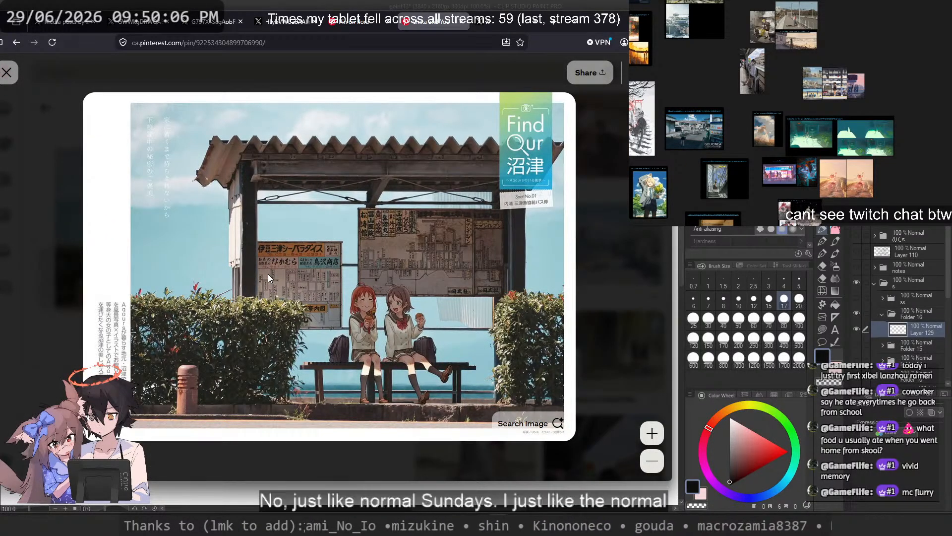
pyautogui.click(594, 229)
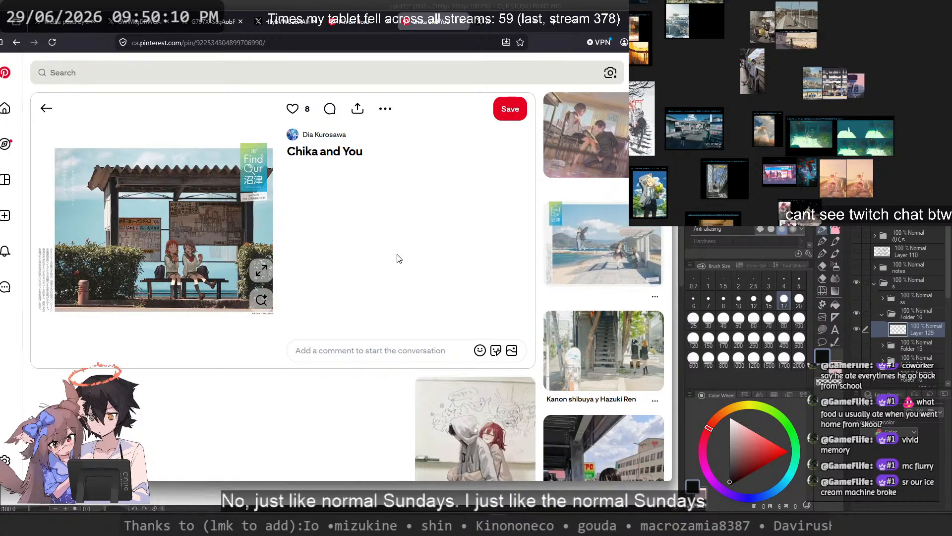
# Step: Look through the related illustrations below the "Chika and You" bus stop pin for scene and pose references
pyautogui.scroll(-5, 400, 258)
pyautogui.scroll(3, 399, 258)
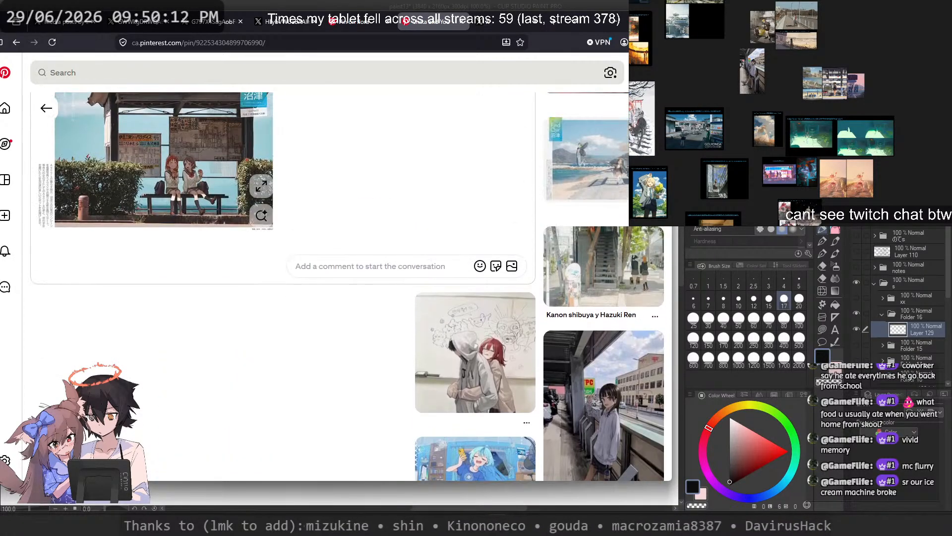
pyautogui.scroll(-7, 407, 267)
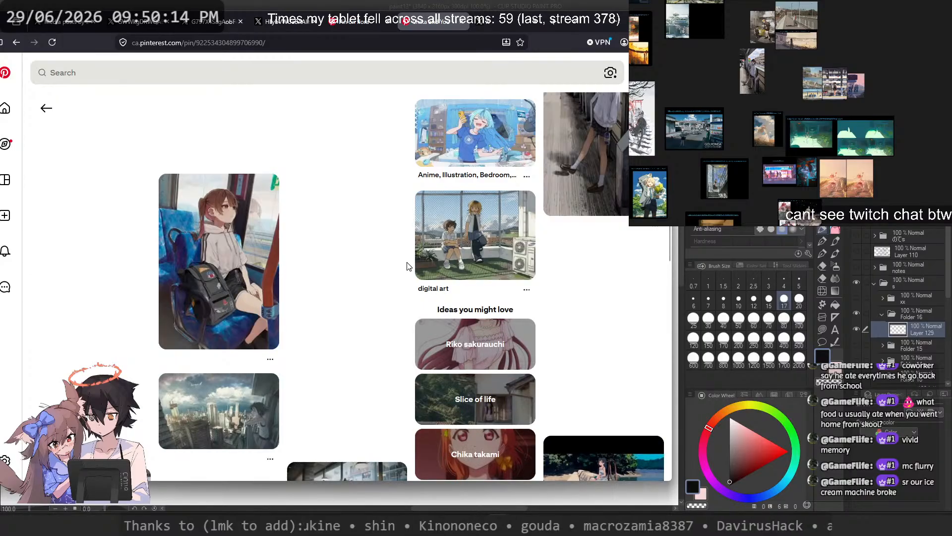
pyautogui.scroll(-4, 407, 267)
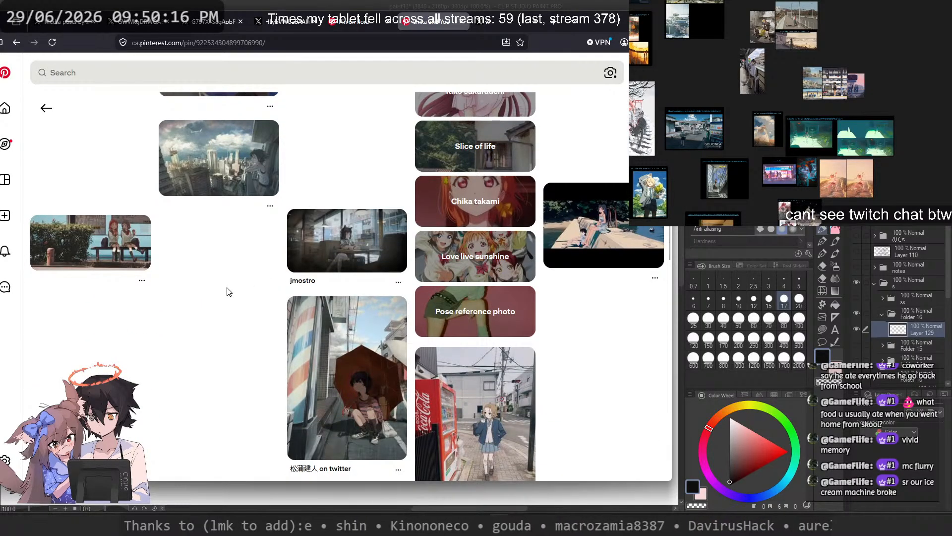
pyautogui.scroll(-6, 230, 293)
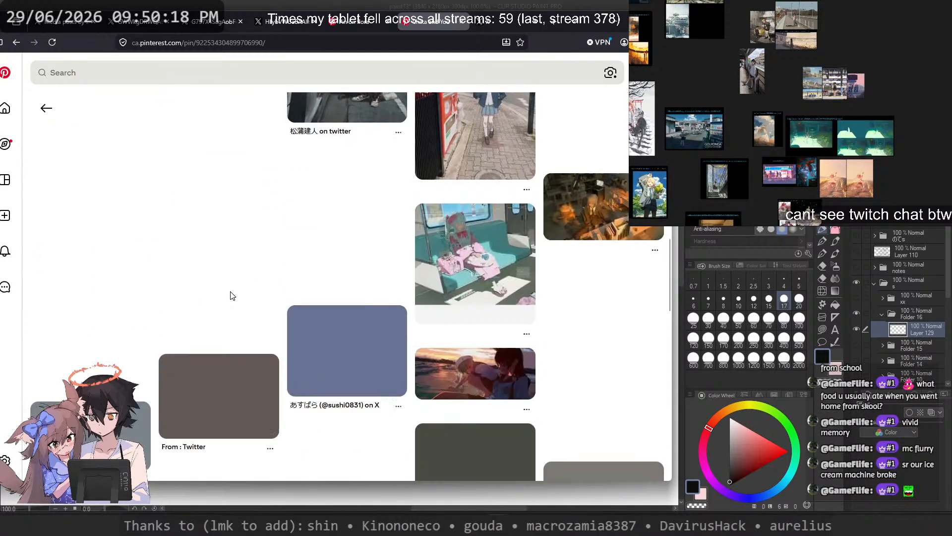
pyautogui.scroll(-3, 233, 290)
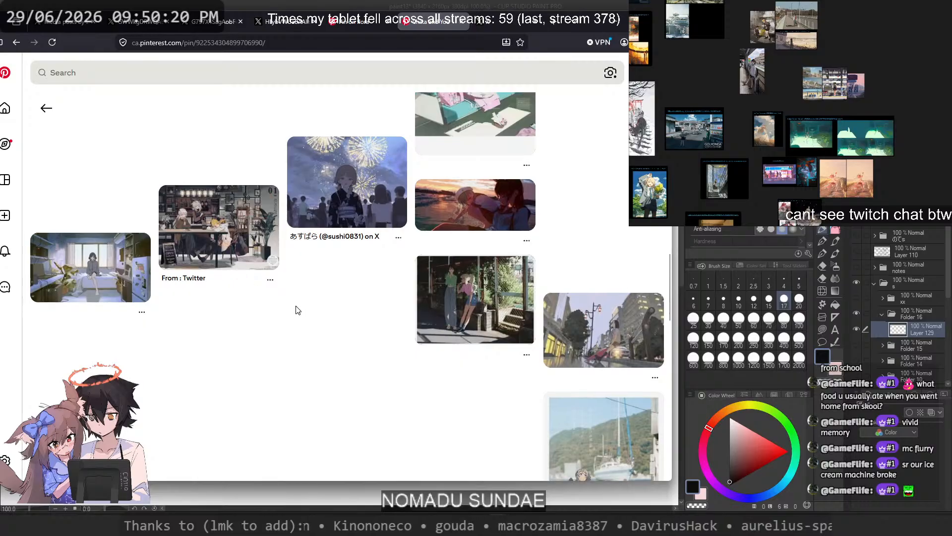
pyautogui.scroll(-6, 295, 307)
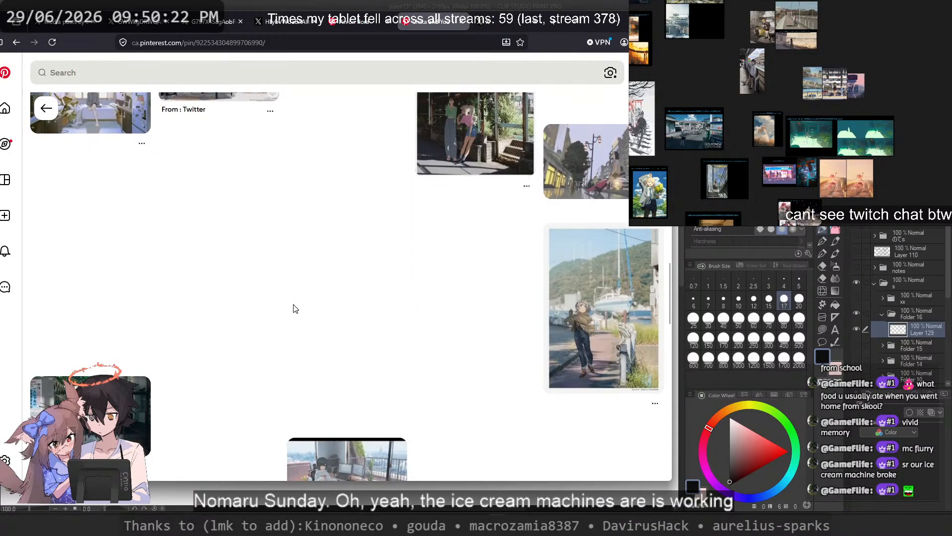
pyautogui.scroll(-5, 218, 326)
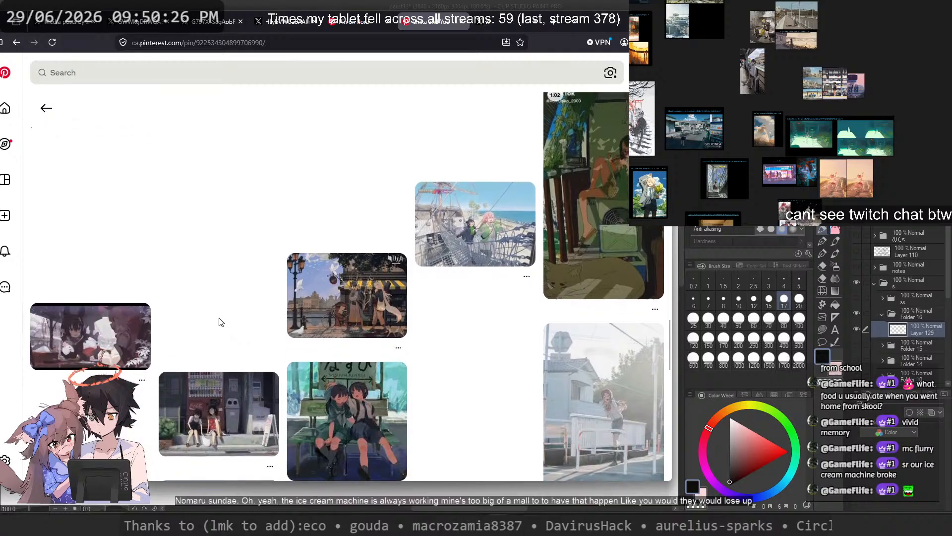
pyautogui.scroll(-3, 465, 314)
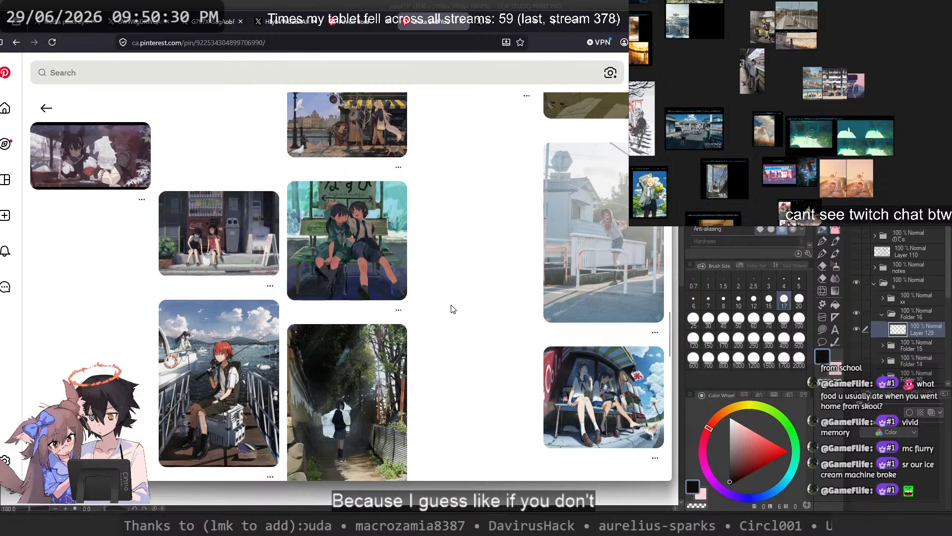
pyautogui.scroll(-3, 453, 309)
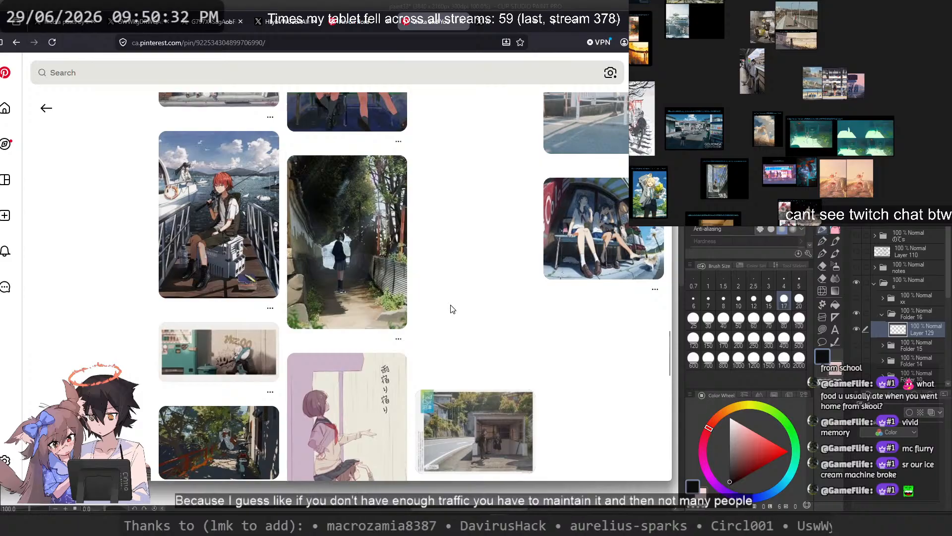
pyautogui.scroll(-3, 453, 309)
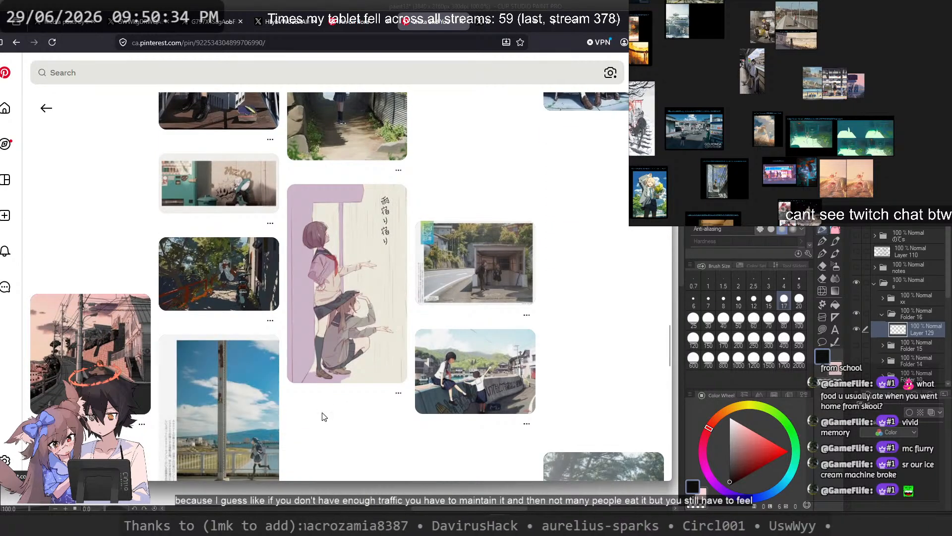
pyautogui.scroll(-3, 323, 414)
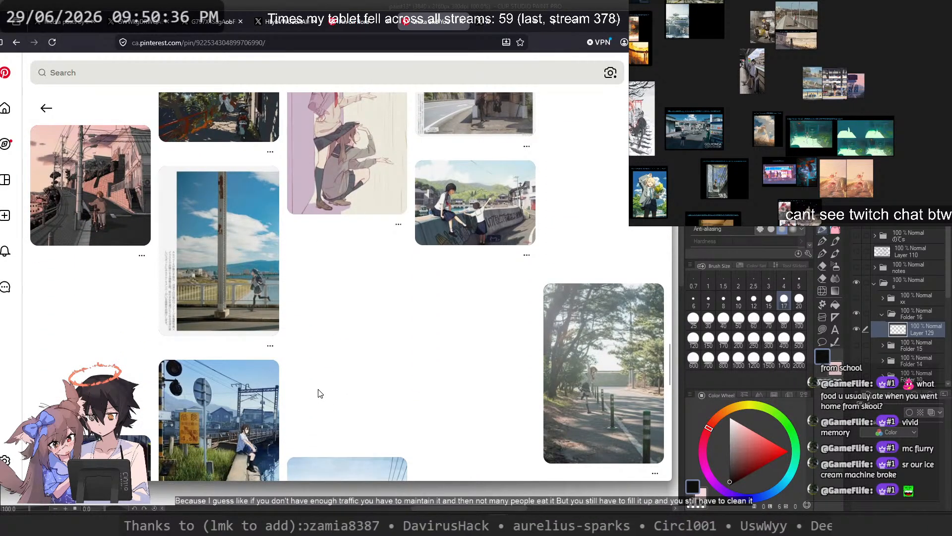
pyautogui.scroll(-3, 320, 394)
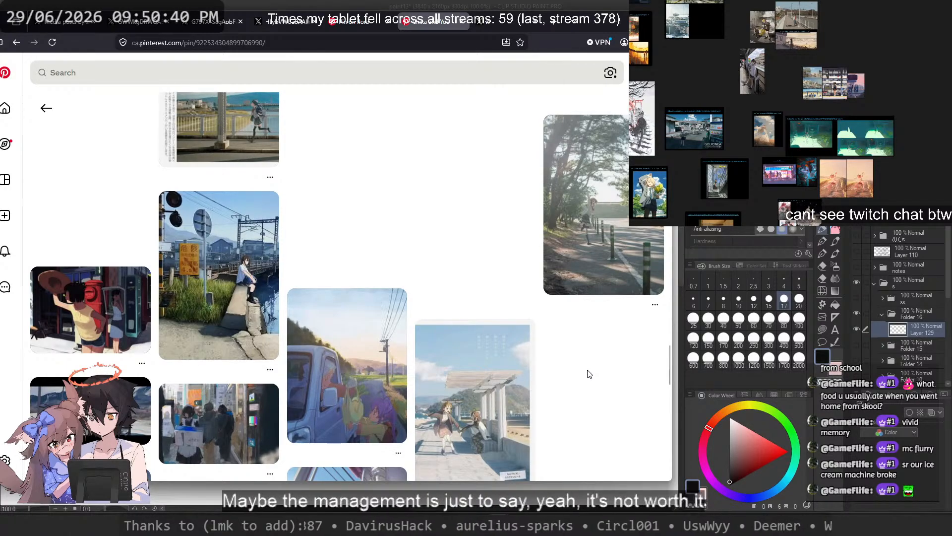
pyautogui.scroll(-5, 588, 374)
pyautogui.scroll(-1, 587, 370)
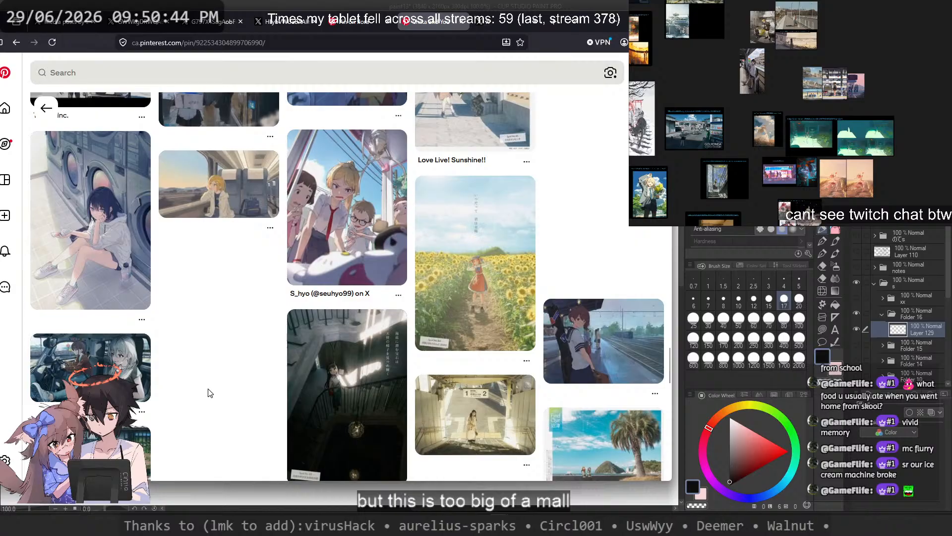
pyautogui.scroll(-3, 210, 393)
pyautogui.scroll(-10, 211, 396)
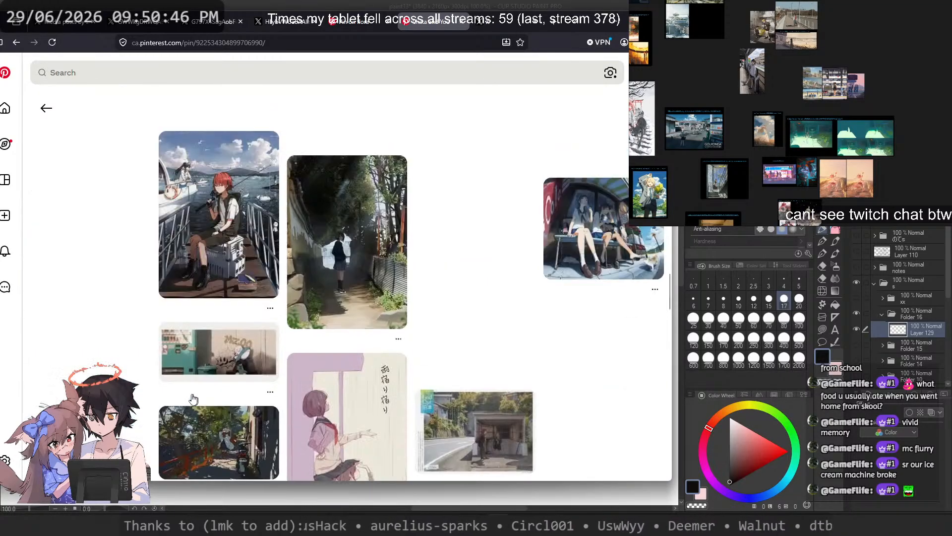
pyautogui.scroll(3, 604, 278)
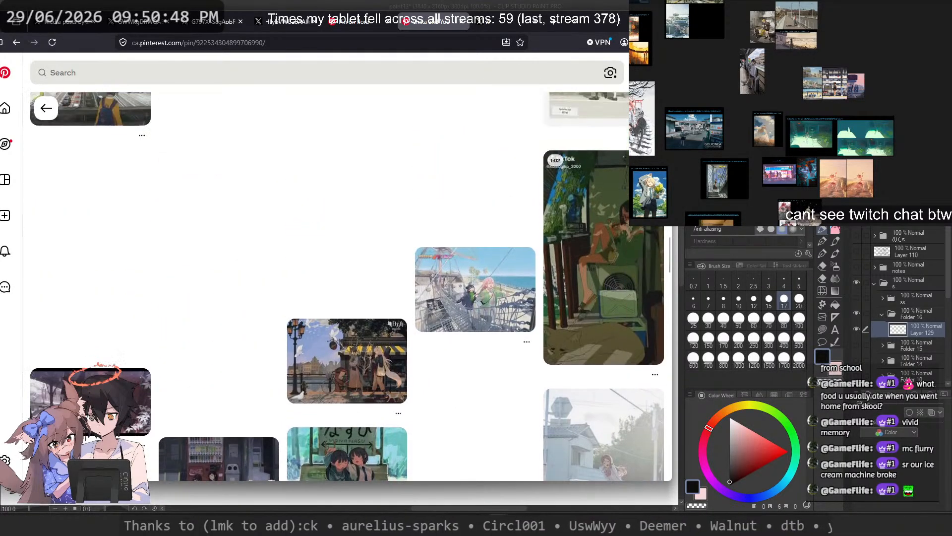
# Step: Open the snowy illustration of two animal-eared characters, view the winged angel illustration from its suggestions enlarged and browse the angel's related pins
pyautogui.click(603, 273)
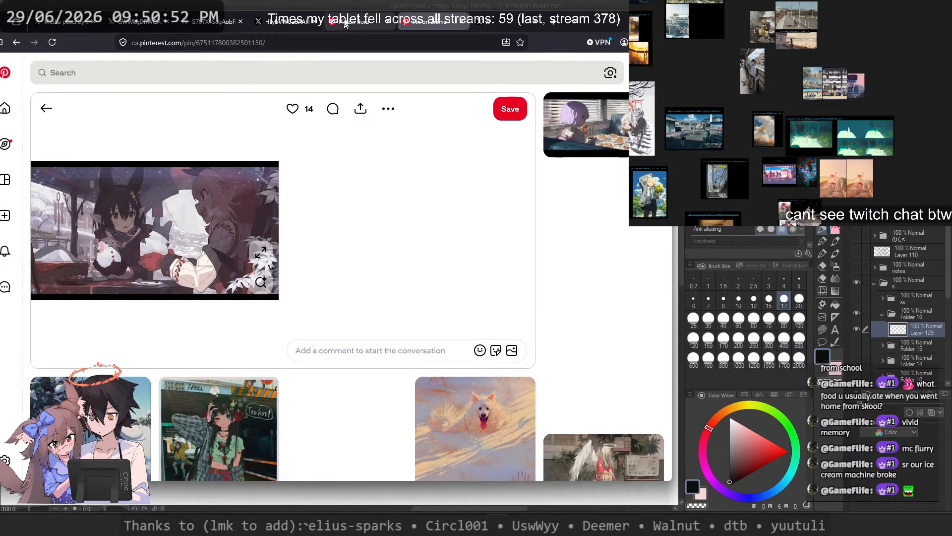
pyautogui.scroll(-5, 357, 193)
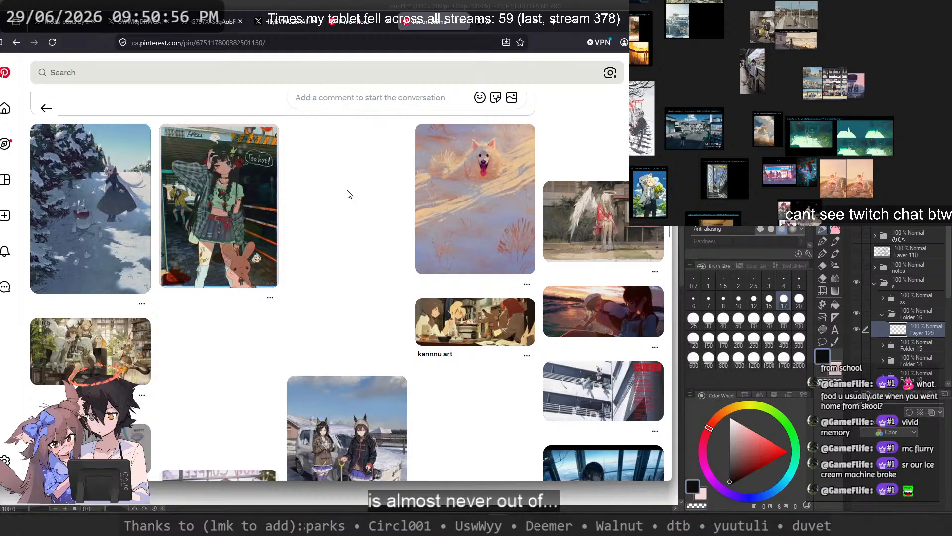
pyautogui.click(550, 226)
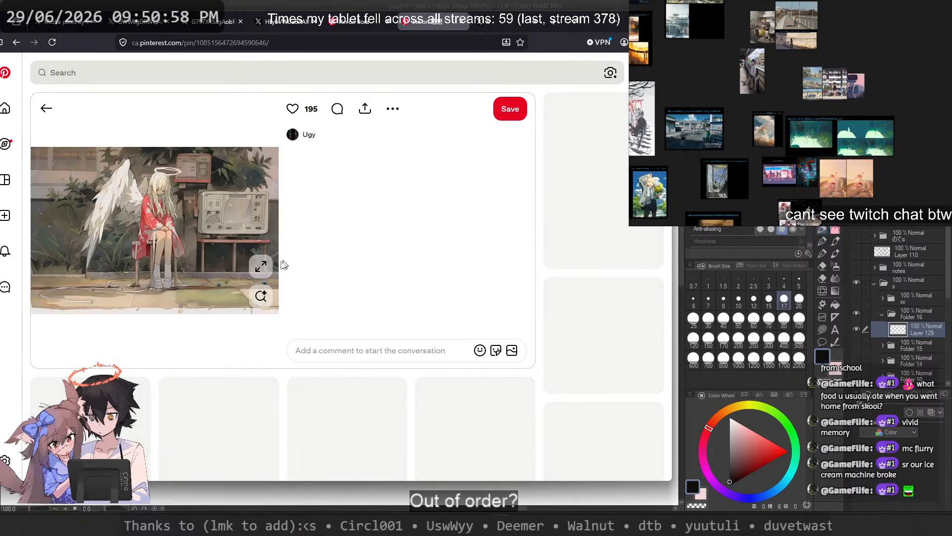
pyautogui.click(263, 265)
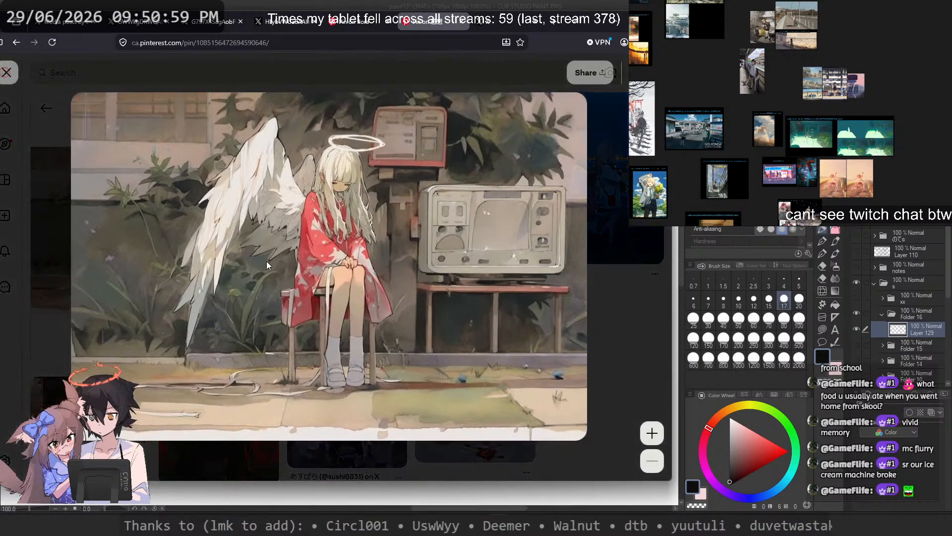
pyautogui.click(624, 237)
pyautogui.scroll(-3, 393, 249)
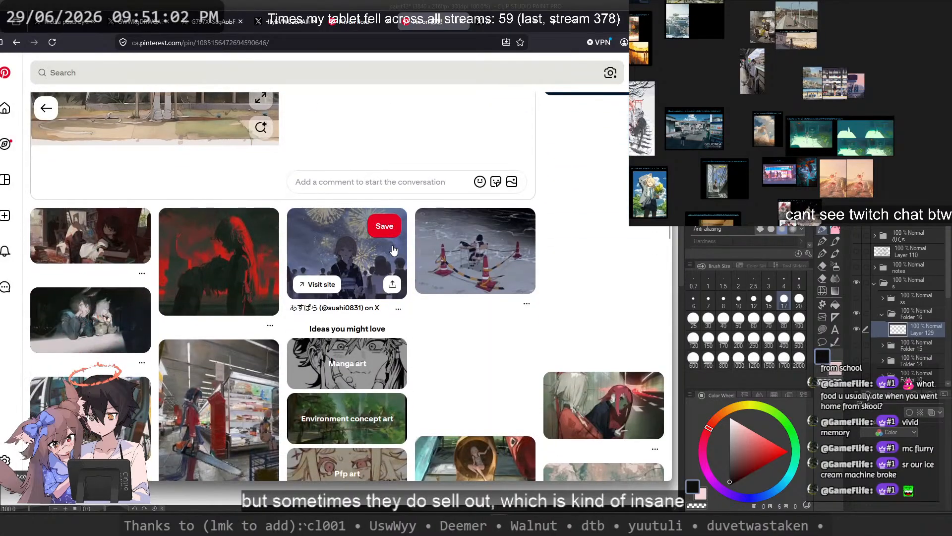
pyautogui.scroll(-3, 490, 358)
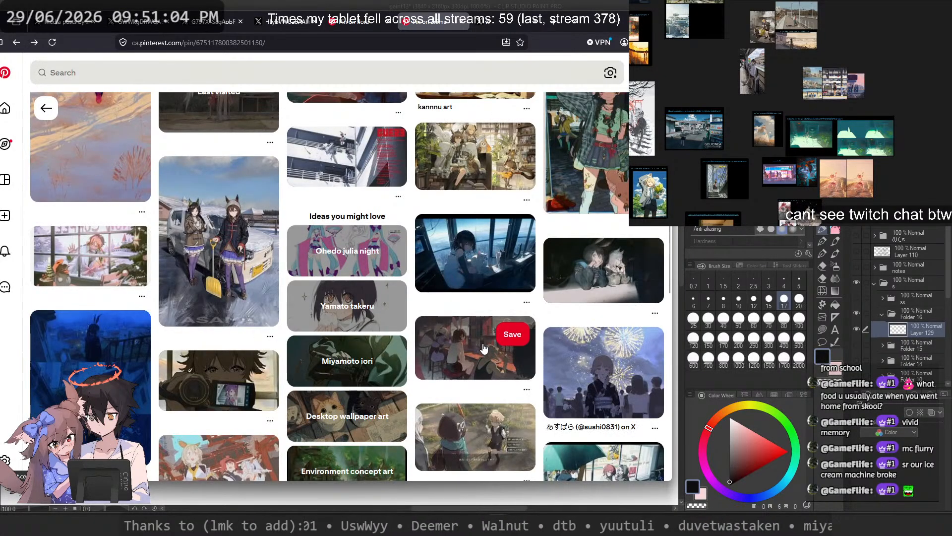
# Step: Return to the bus stop pin's suggestions, open the sunlit classroom picture and look through its related pins
pyautogui.hotkey('alt', 'Left')
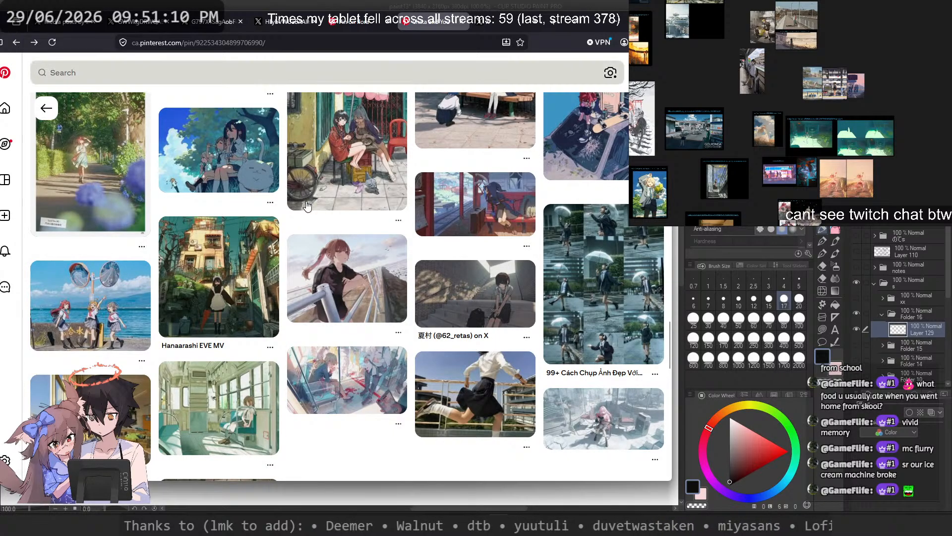
pyautogui.scroll(-2, 367, 188)
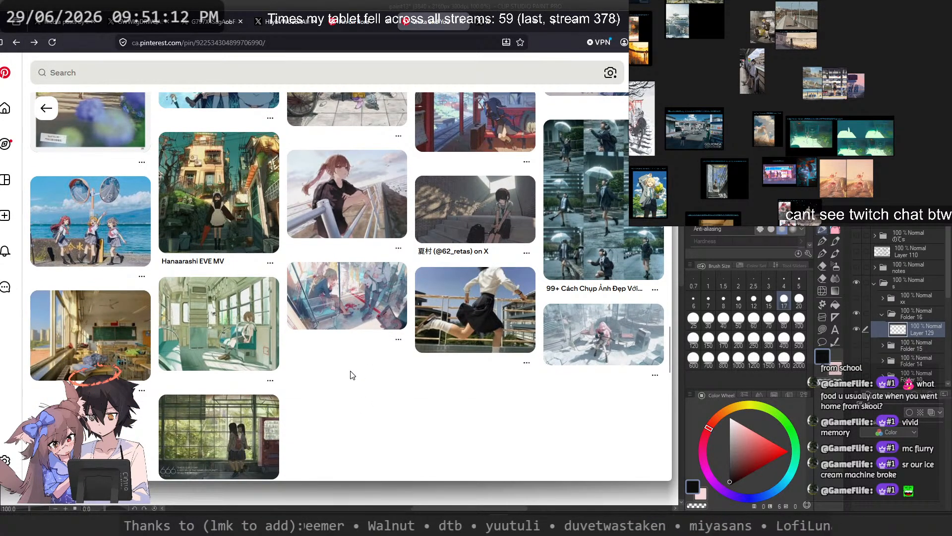
pyautogui.scroll(-4, 353, 375)
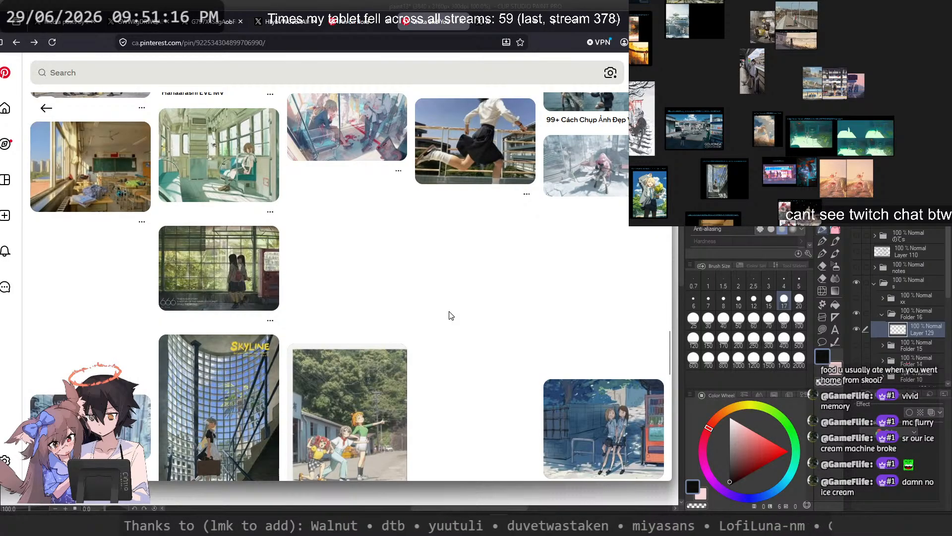
pyautogui.click(133, 178)
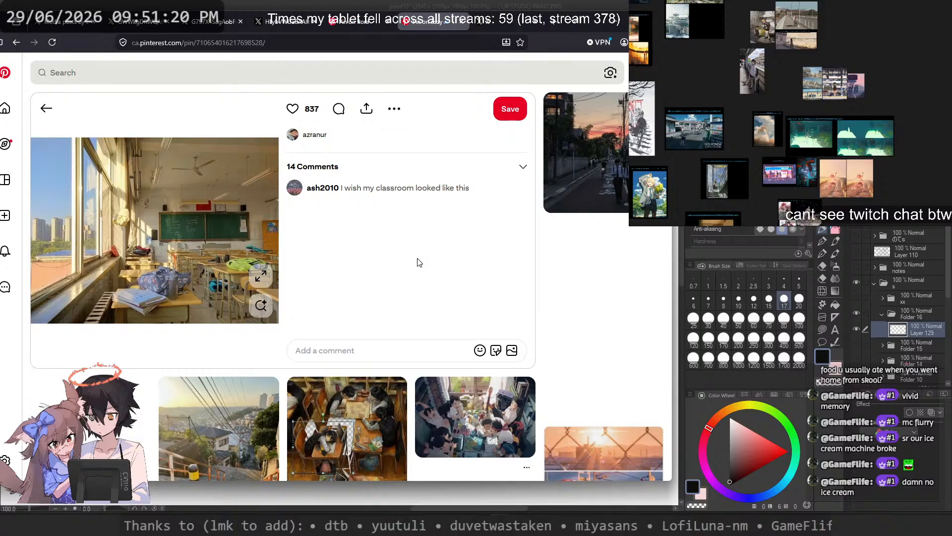
pyautogui.scroll(-3, 418, 263)
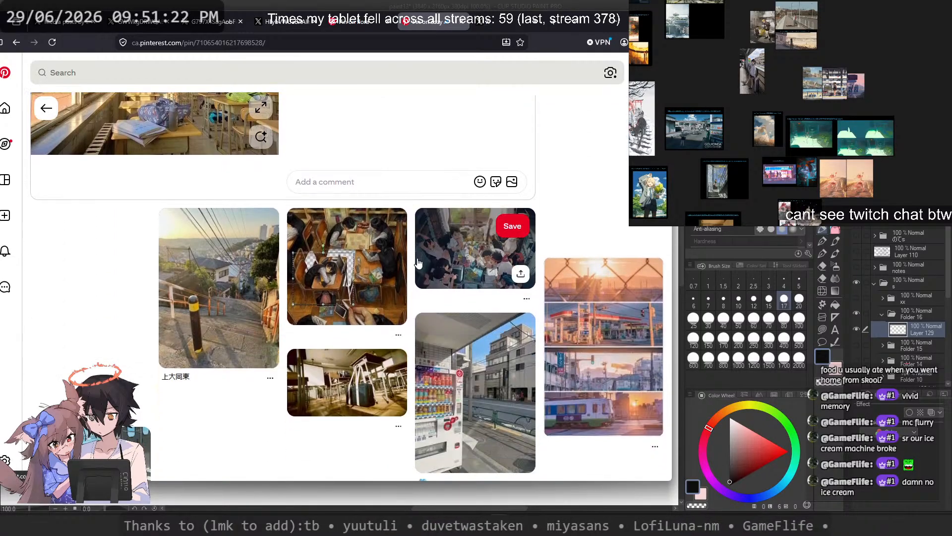
pyautogui.scroll(-3, 377, 278)
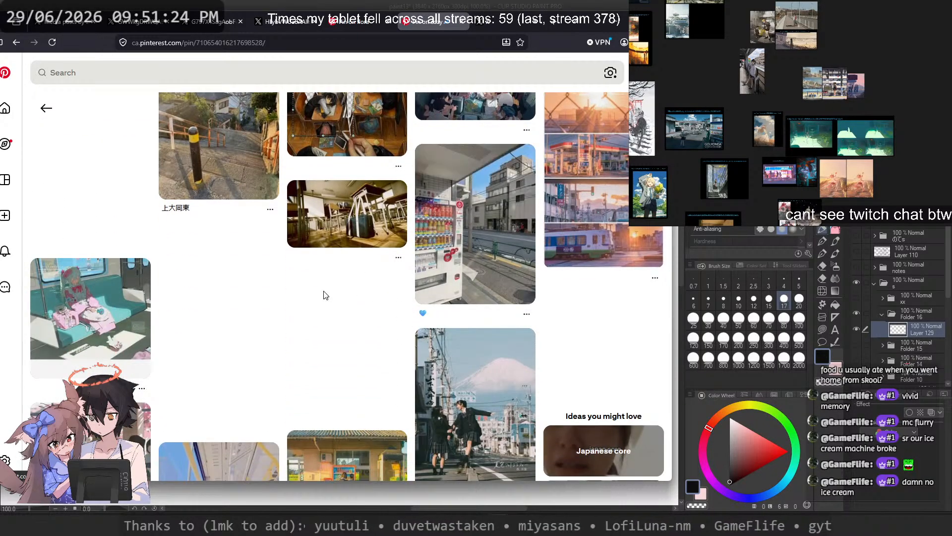
# Step: Look through the related pins below the sunlit classroom picture for street, classroom and train scene references
pyautogui.scroll(-5, 325, 297)
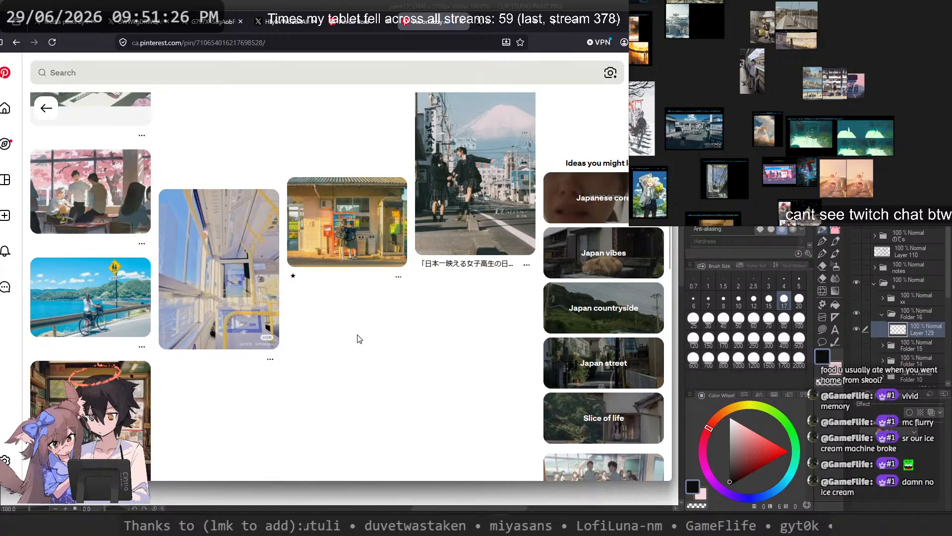
pyautogui.scroll(-5, 359, 338)
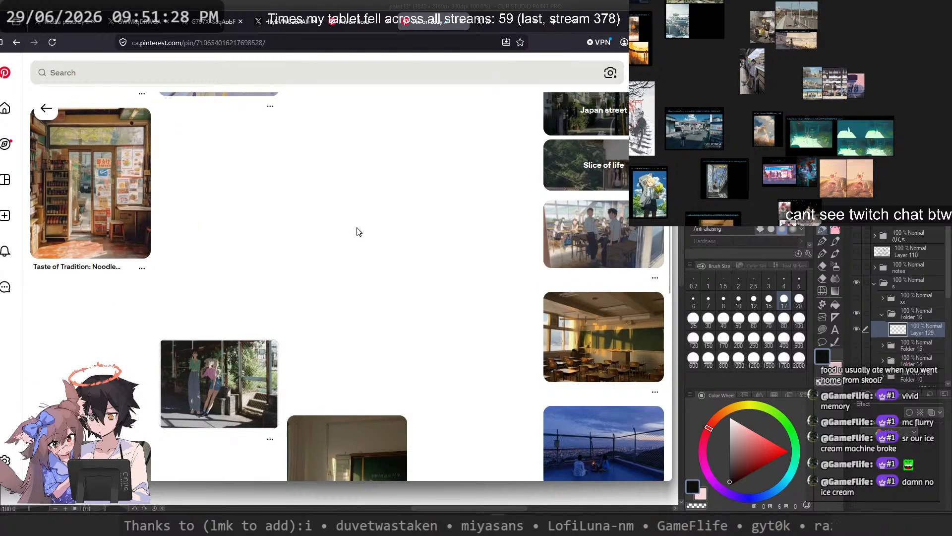
pyautogui.scroll(-8, 365, 238)
pyautogui.scroll(-5, 593, 233)
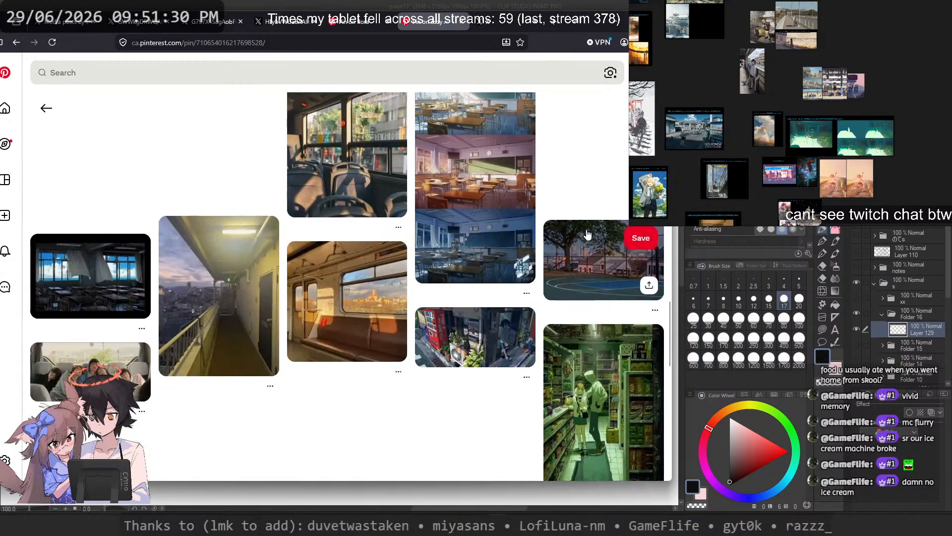
pyautogui.scroll(-5, 347, 322)
pyautogui.click(355, 24)
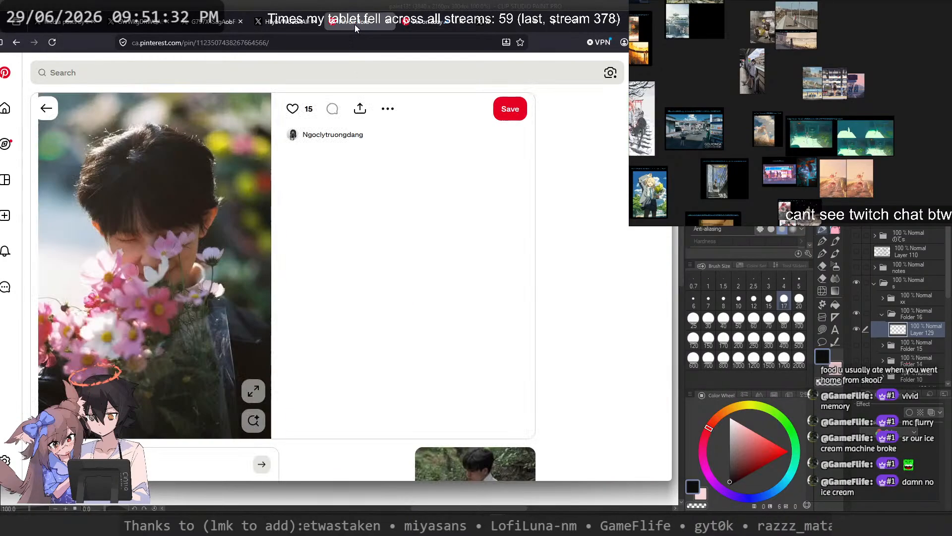
pyautogui.click(414, 23)
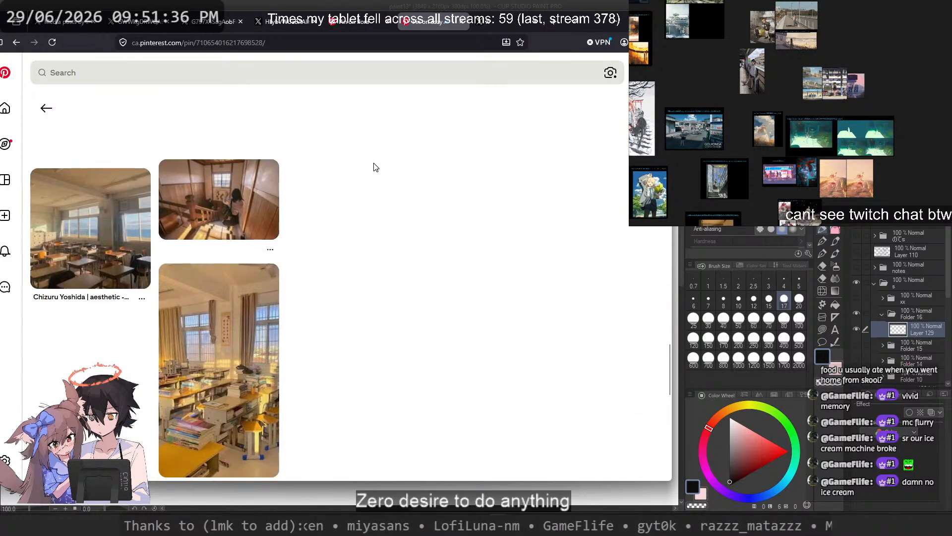
pyautogui.scroll(-7, 375, 167)
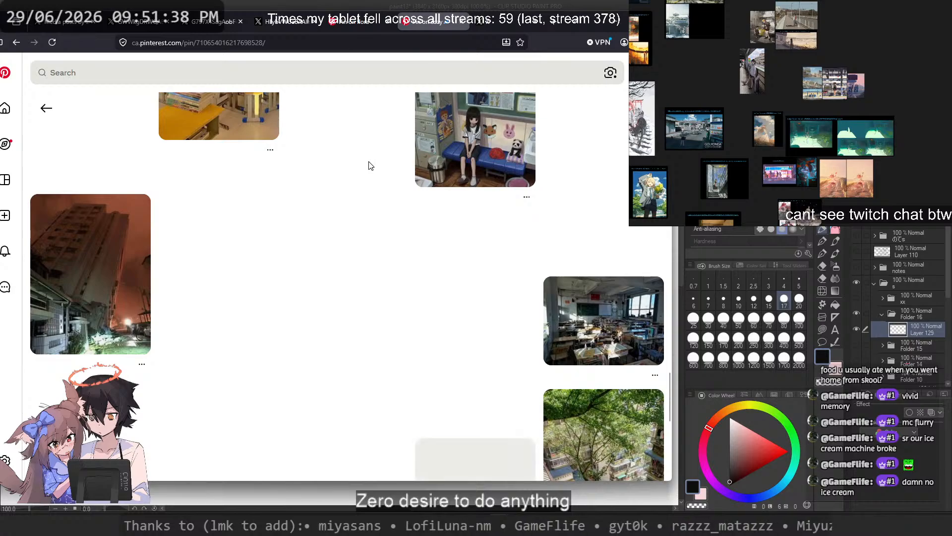
pyautogui.scroll(-5, 369, 165)
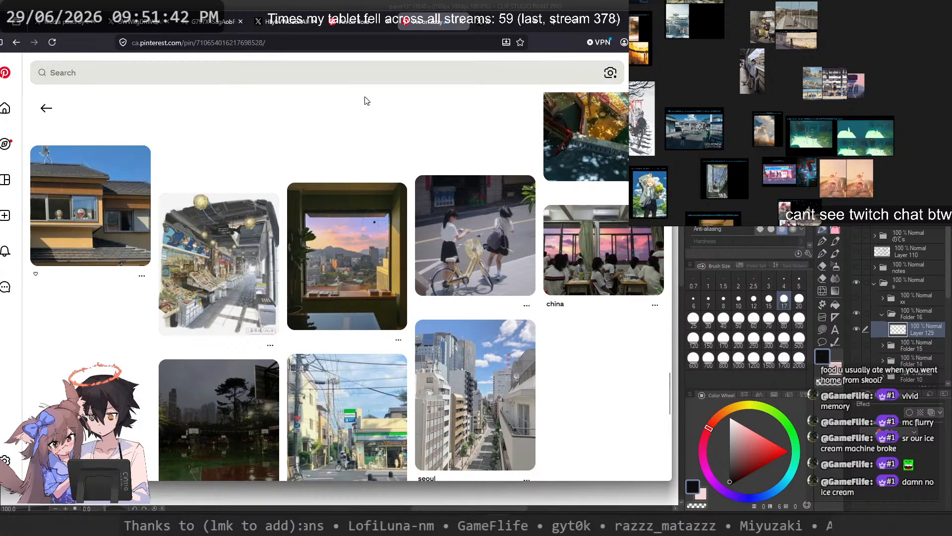
pyautogui.scroll(-3, 365, 103)
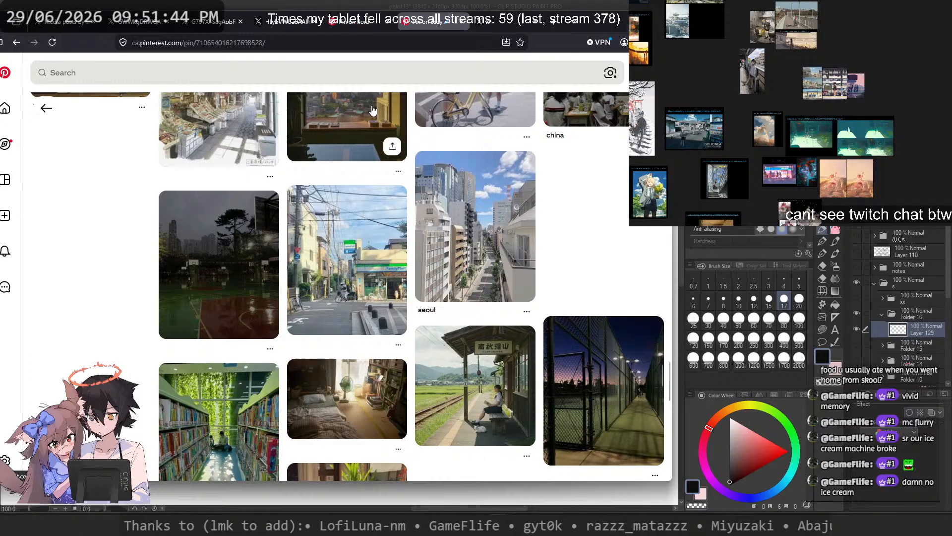
# Step: Revisit the open pin of the man holding pink flowers and check the related photos beneath it
pyautogui.click(367, 26)
pyautogui.scroll(-6, 376, 177)
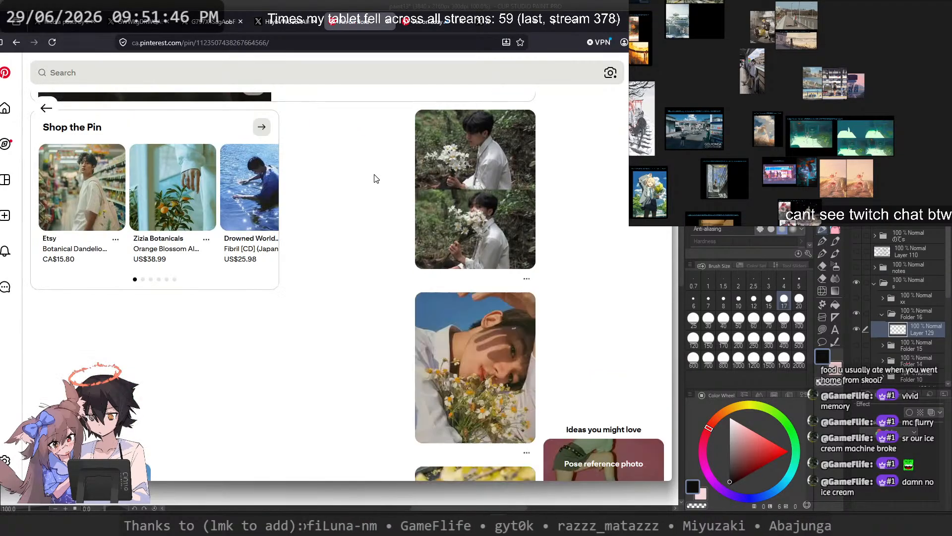
pyautogui.scroll(-6, 376, 178)
pyautogui.scroll(8, 375, 180)
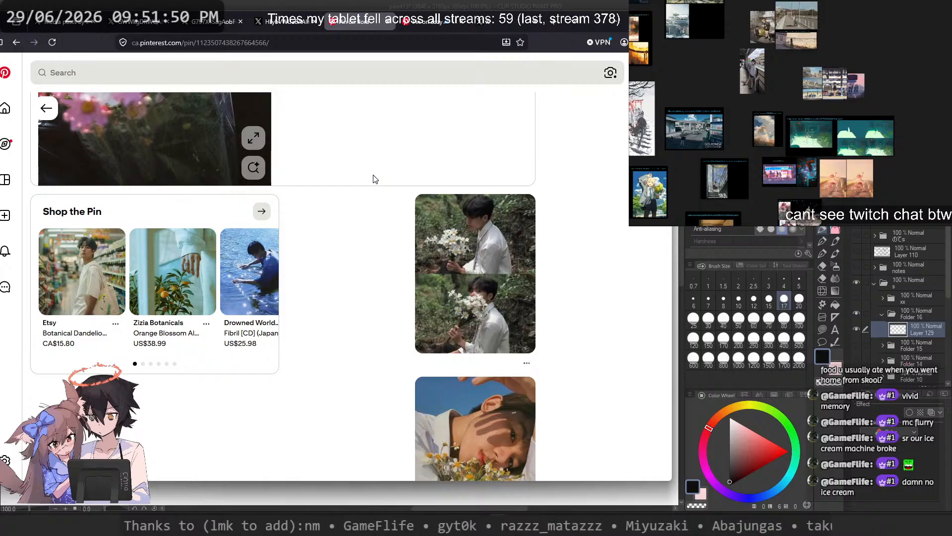
pyautogui.scroll(5, 375, 179)
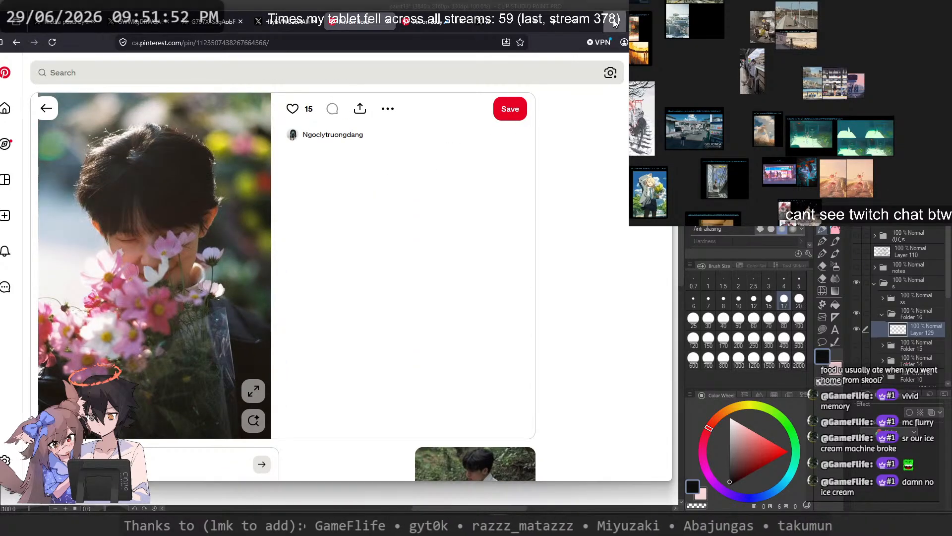
# Step: Switch to Clip Studio Paint, hide the head sketch in Folder 16, and show and expand Folder 15
pyautogui.hotkey('alt', 'Tab')
pyautogui.scroll(-4, 462, 166)
pyautogui.scroll(-2, 856, 278)
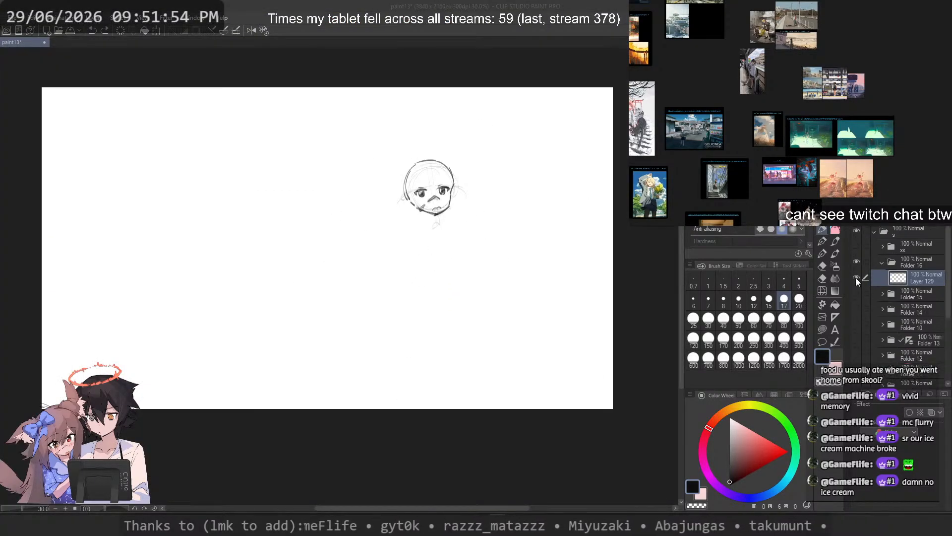
pyautogui.click(857, 292)
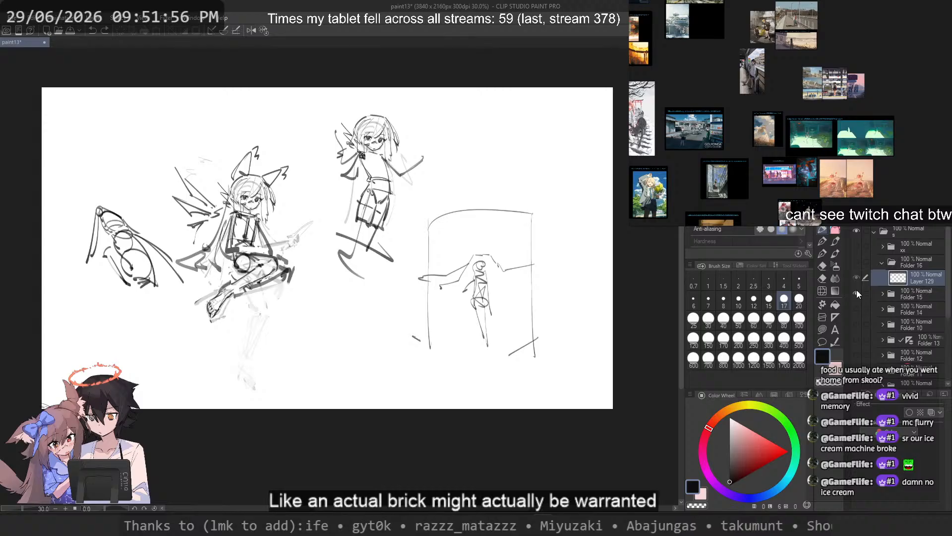
pyautogui.click(865, 294)
pyautogui.click(883, 294)
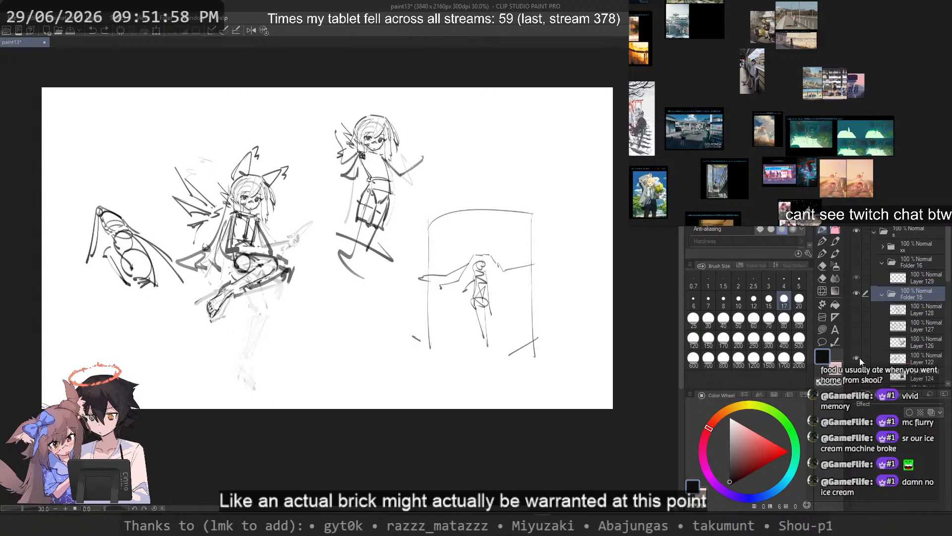
# Step: Briefly show the hidden Layers 126, 127 and 128 in Folder 15 to check their sketches
pyautogui.click(856, 343)
pyautogui.click(855, 343)
pyautogui.click(856, 326)
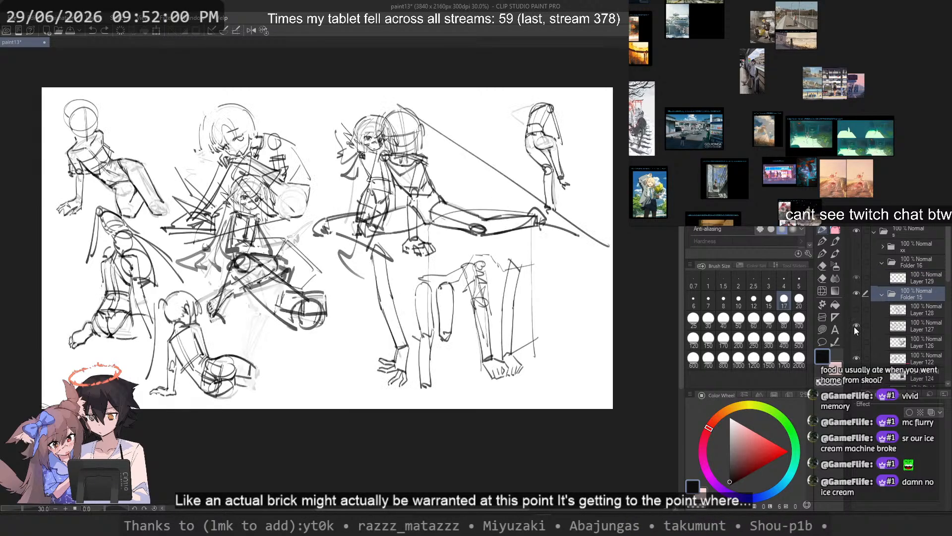
pyautogui.click(854, 326)
pyautogui.click(855, 314)
pyautogui.click(854, 314)
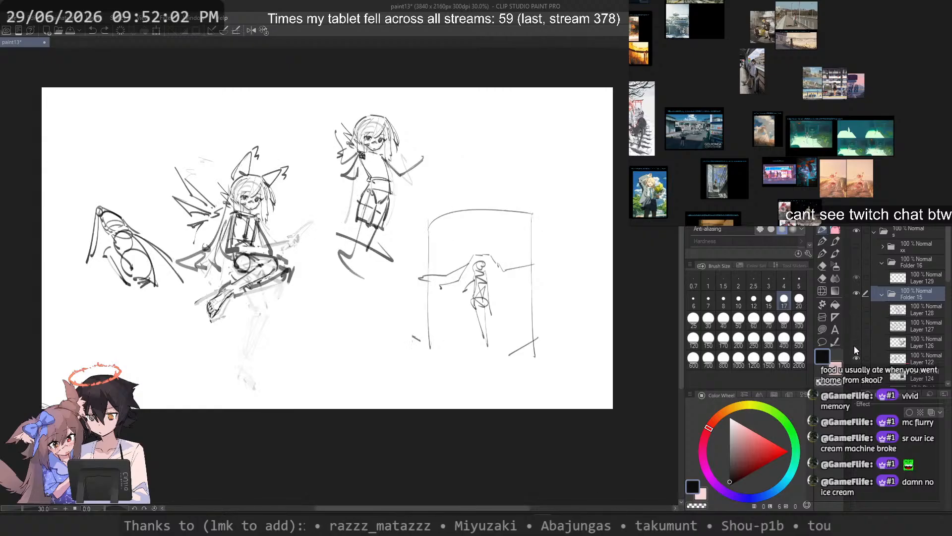
# Step: Lower the opacity of Layer 122, which holds the winged figure sketches, to 42%
pyautogui.click(908, 360)
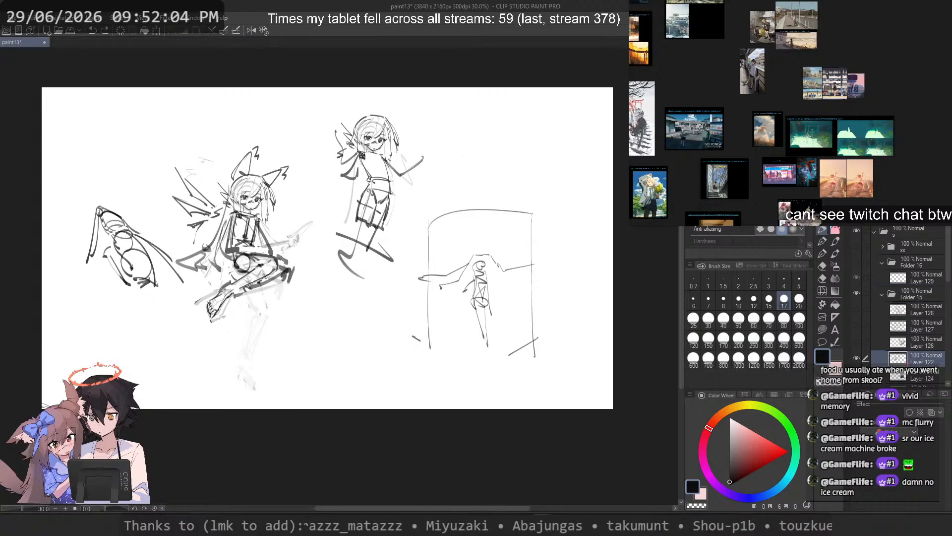
pyautogui.moveTo(933, 204)
pyautogui.mouseDown()
pyautogui.moveTo(903, 203)
pyautogui.moveTo(913, 204)
pyautogui.mouseUp()
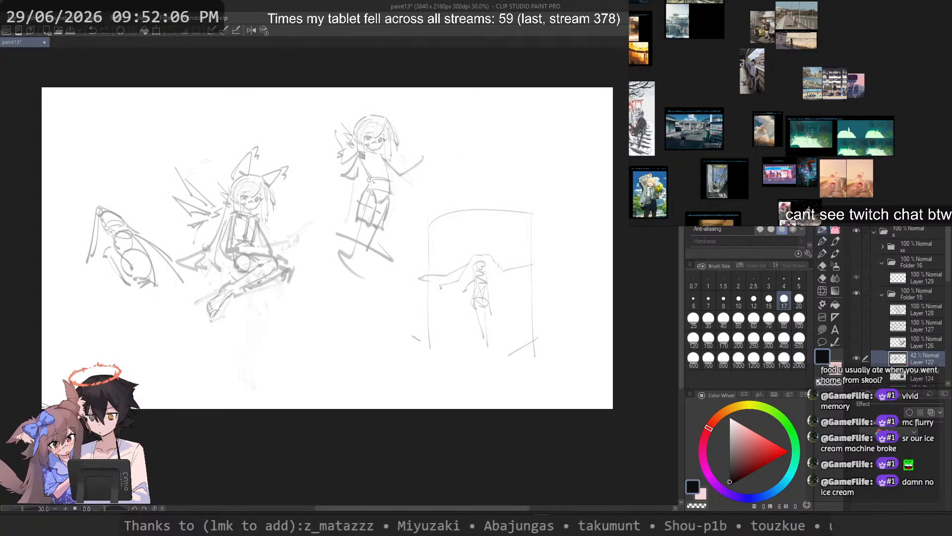
pyautogui.scroll(-4, 868, 296)
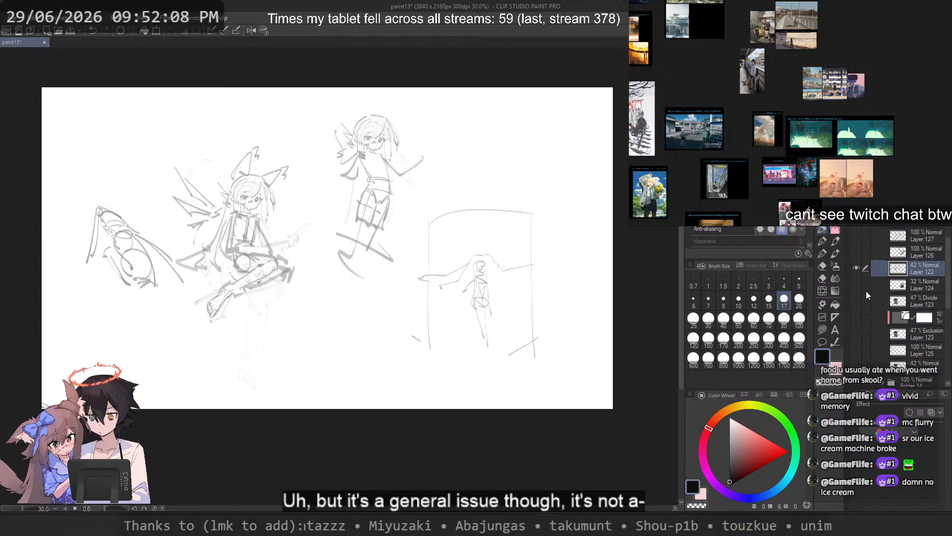
pyautogui.scroll(2, 340, 137)
# Step: Tint the faded figure sketch layer blue and add a new raster layer above it
pyautogui.moveTo(340, 136); pyautogui.dragTo(314, 196)
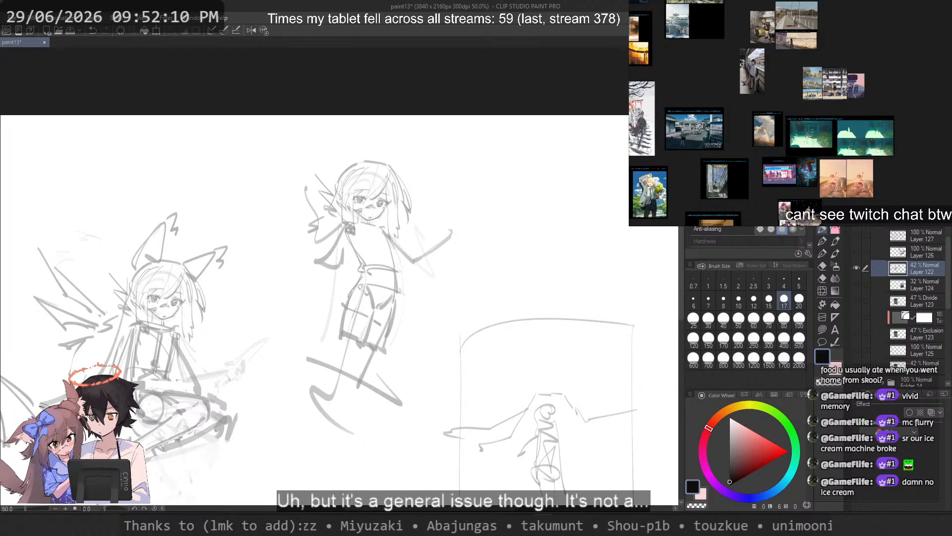
pyautogui.hotkey('ctrl', 'b')
pyautogui.hotkey('ctrl', 'shift', 'n')
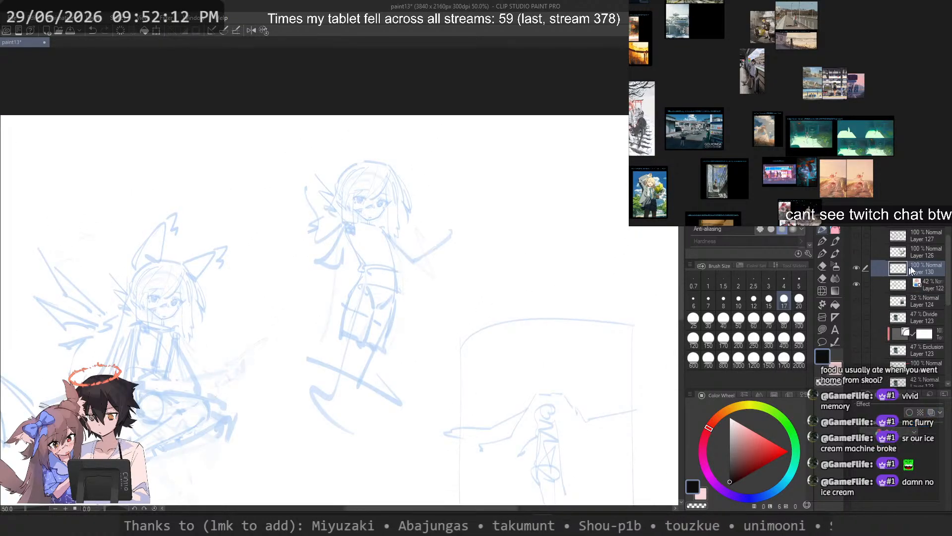
# Step: Draw short dark neck strokes under the chin of the standing winged figure on the new layer
pyautogui.moveTo(359, 170); pyautogui.dragTo(391, 198)
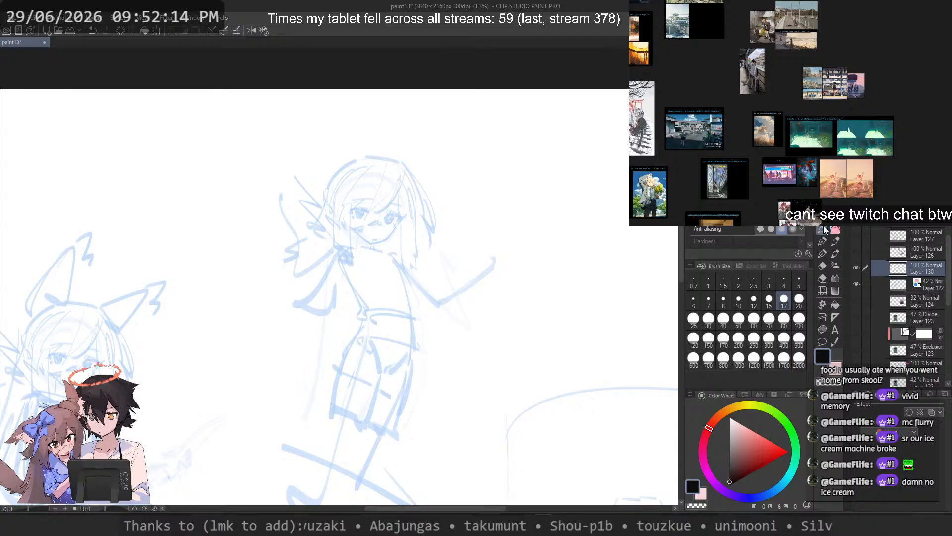
pyautogui.moveTo(355, 238); pyautogui.dragTo(403, 241)
pyautogui.moveTo(360, 236)
pyautogui.mouseDown()
pyautogui.moveTo(361, 262)
pyautogui.moveTo(378, 262)
pyautogui.moveTo(353, 253)
pyautogui.moveTo(381, 261)
pyautogui.mouseUp()
pyautogui.hotkey('ctrl', 'z')
pyautogui.moveTo(329, 276)
pyautogui.mouseDown()
pyautogui.moveTo(387, 260)
pyautogui.moveTo(340, 261)
pyautogui.moveTo(315, 304)
pyautogui.mouseUp()
pyautogui.hotkey('ctrl', 'z')
pyautogui.hotkey('ctrl', 'z')
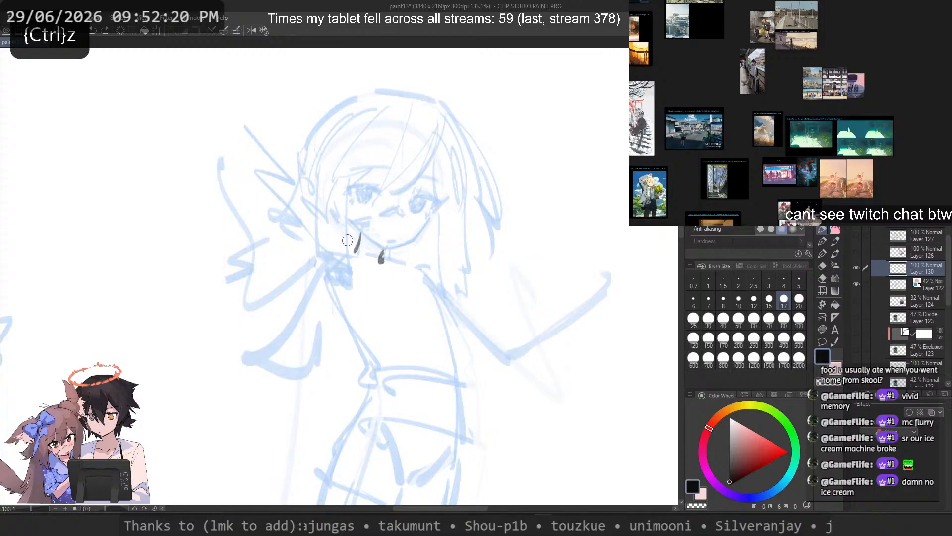
# Step: Switch to Pinterest, open the related two-photo pin of a man holding white flowers and copy its image
pyautogui.moveTo(501, 525)
pyautogui.click(550, 470)
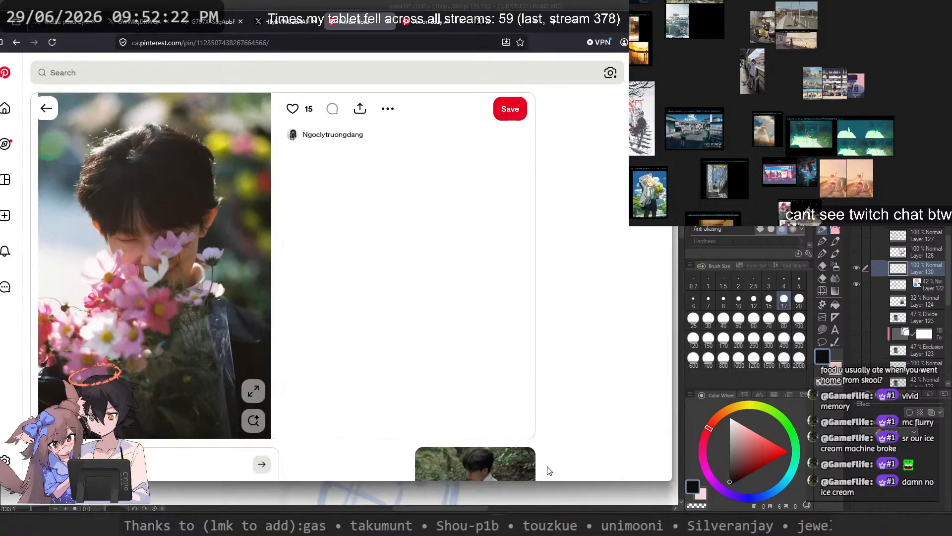
pyautogui.scroll(-5, 403, 157)
pyautogui.click(479, 263)
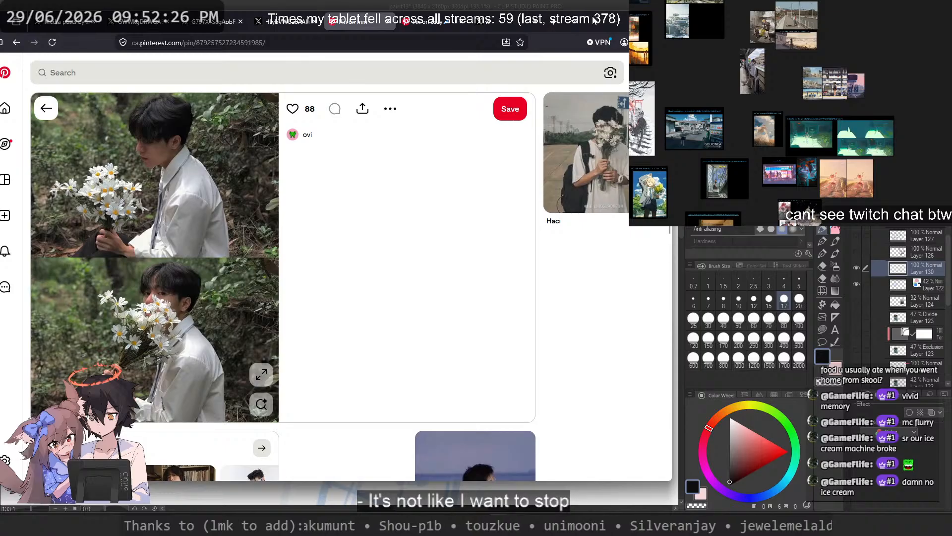
pyautogui.moveTo(599, 20); pyautogui.dragTo(646, 36)
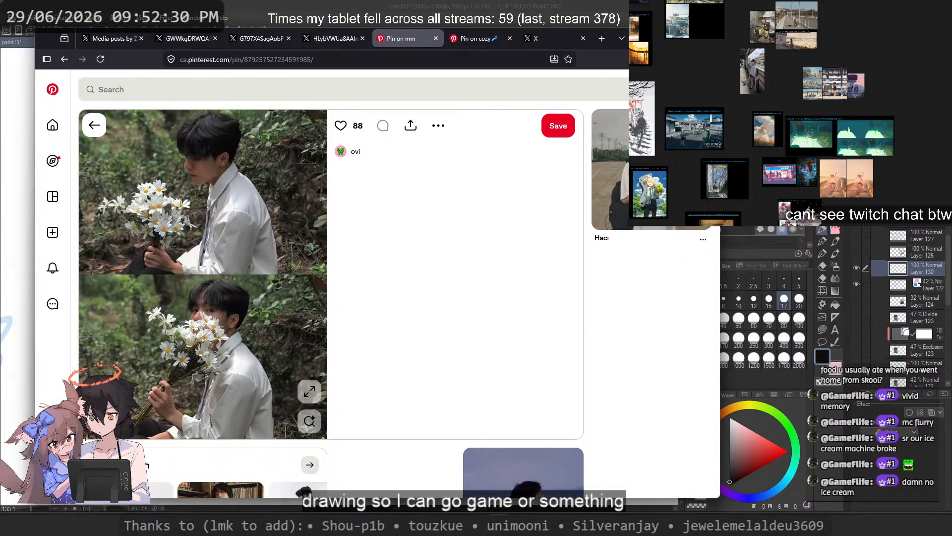
pyautogui.rightClick(198, 230)
pyautogui.click(243, 270)
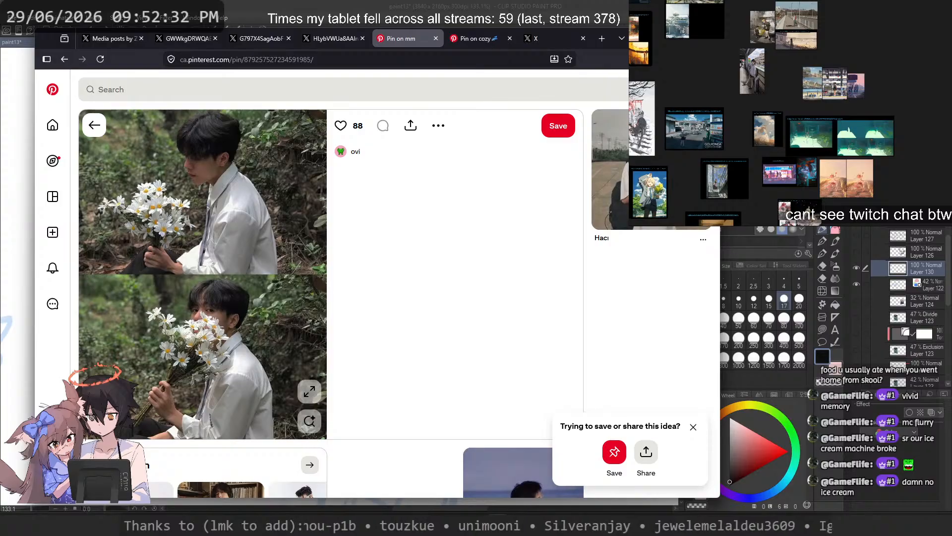
# Step: Paste the white-flower photo into an empty area of the reference board and flip it horizontally
pyautogui.hotkey('alt', 'Tab')
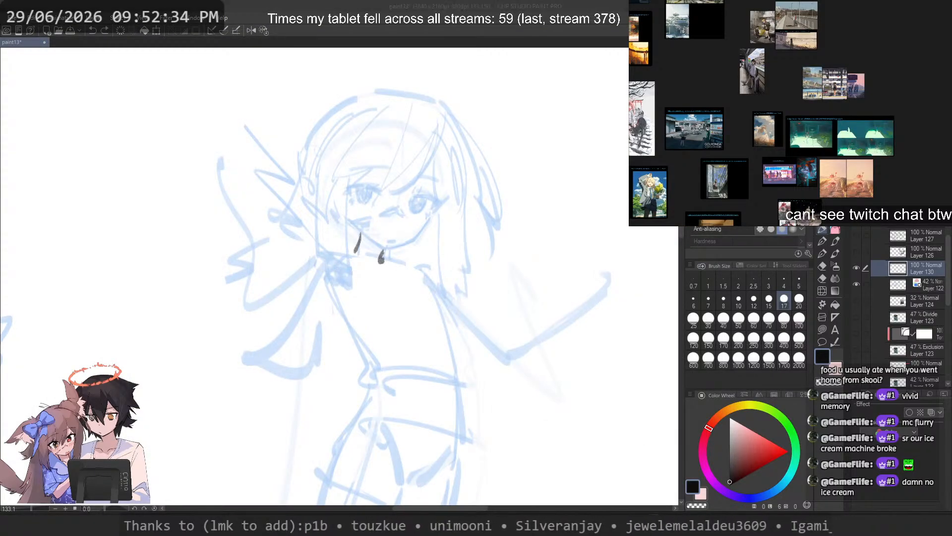
pyautogui.scroll(-8, 726, 144)
pyautogui.scroll(8, 726, 143)
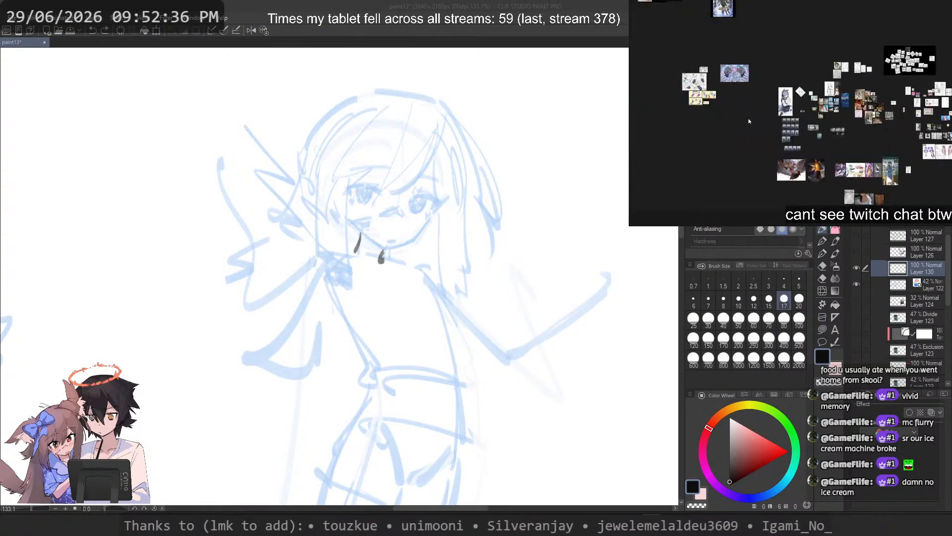
pyautogui.hotkey('ctrl', 'v')
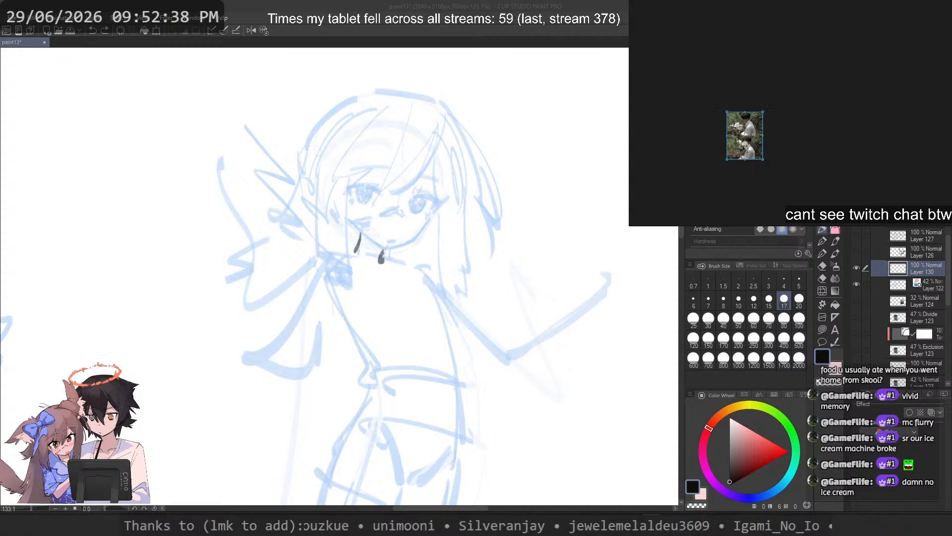
pyautogui.scroll(5, 741, 141)
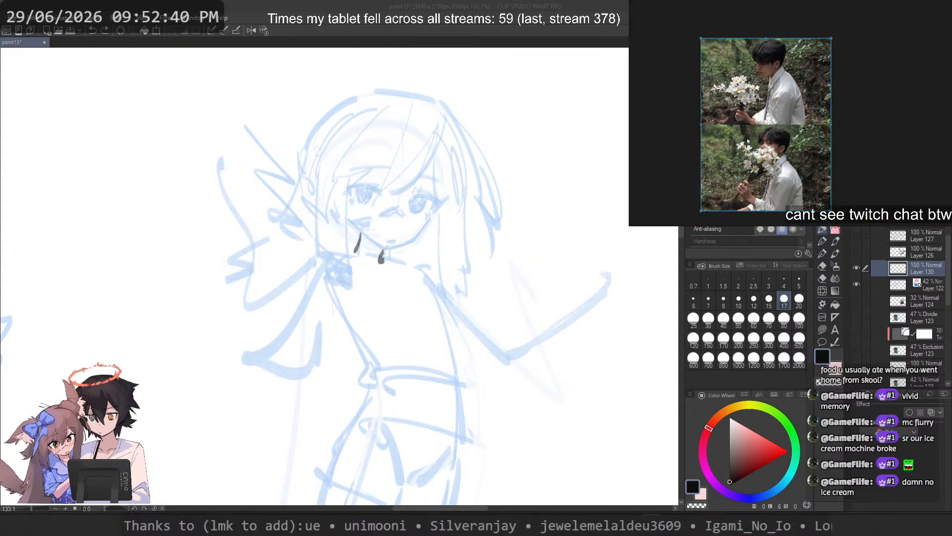
pyautogui.hotkey('alt', 'shift', 'h')
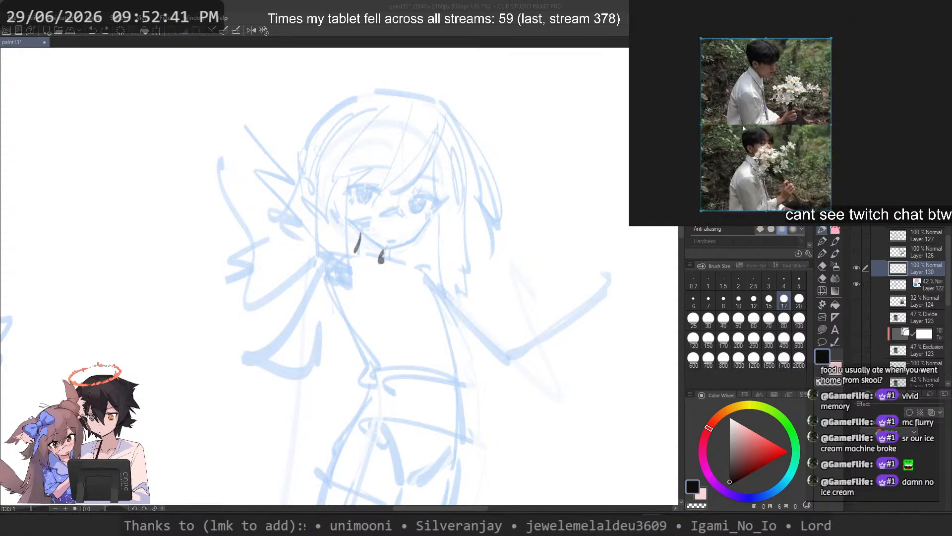
# Step: Return to the canvas and try out shoulder and upper-arm strokes descending from the standing figure's neck
pyautogui.click(262, 8)
pyautogui.moveTo(376, 211); pyautogui.dragTo(427, 184)
pyautogui.scroll(2, 433, 211)
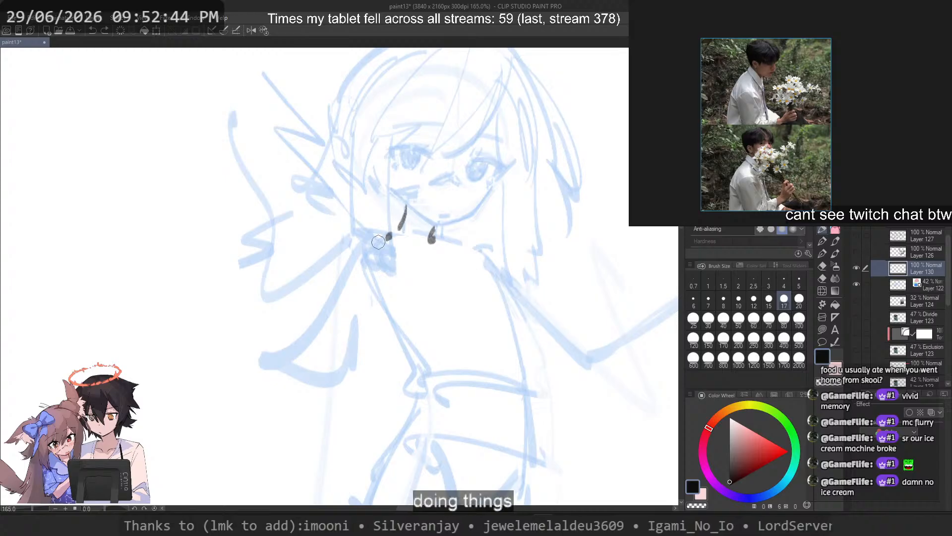
pyautogui.hotkey('ctrl', 'z')
pyautogui.hotkey('ctrl', 'z')
pyautogui.moveTo(389, 232); pyautogui.dragTo(366, 258)
pyautogui.scroll(-1, 411, 208)
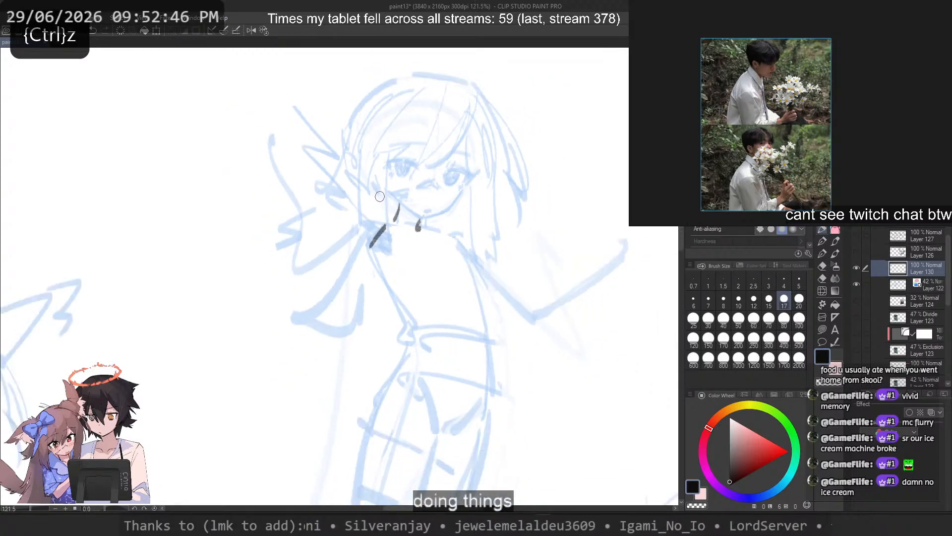
pyautogui.moveTo(393, 228); pyautogui.dragTo(361, 278)
pyautogui.moveTo(362, 276); pyautogui.dragTo(357, 377)
pyautogui.hotkey('ctrl', 'z')
pyautogui.moveTo(361, 281)
pyautogui.mouseDown()
pyautogui.moveTo(359, 447)
pyautogui.moveTo(328, 423)
pyautogui.moveTo(342, 339)
pyautogui.moveTo(334, 404)
pyautogui.mouseUp()
# Step: Draw the standing figure's shoulder line from the neck and continue it into a long curved upper-arm outline
pyautogui.hotkey('ctrl', 'z')
pyautogui.hotkey('ctrl', 'z')
pyautogui.hotkey('ctrl', 'z')
pyautogui.hotkey('ctrl', 'z')
# Step: Draw the standing figure's front torso edge from the neck to the waist and join it to the upper-arm outline with a straight hem
pyautogui.hotkey('ctrl', 'z')
pyautogui.moveTo(391, 226)
pyautogui.mouseDown()
pyautogui.moveTo(352, 274)
pyautogui.moveTo(329, 399)
pyautogui.mouseUp()
pyautogui.hotkey('ctrl', 'z')
pyautogui.moveTo(355, 279); pyautogui.dragTo(329, 401)
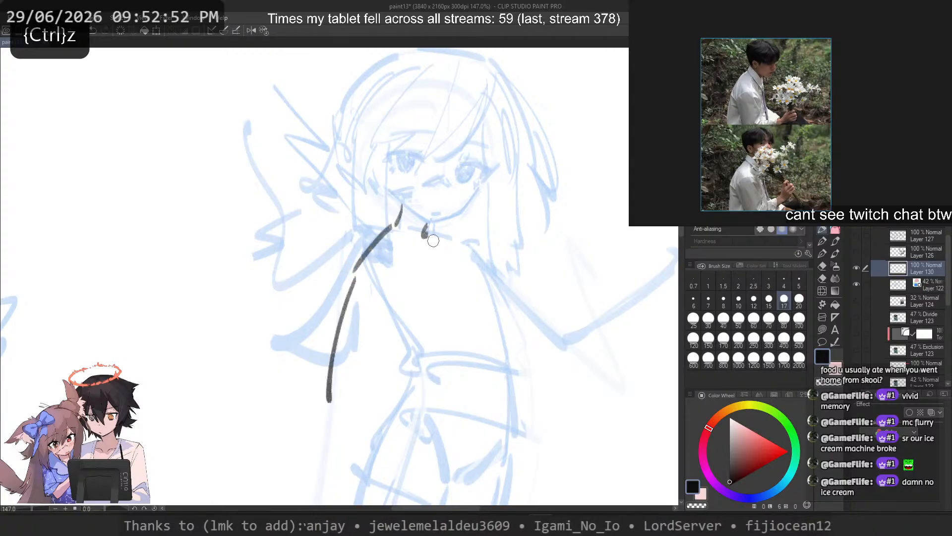
pyautogui.moveTo(433, 242)
pyautogui.mouseDown()
pyautogui.moveTo(433, 311)
pyautogui.moveTo(407, 403)
pyautogui.mouseUp()
pyautogui.moveTo(406, 412); pyautogui.dragTo(317, 419)
pyautogui.hotkey('ctrl', 'z')
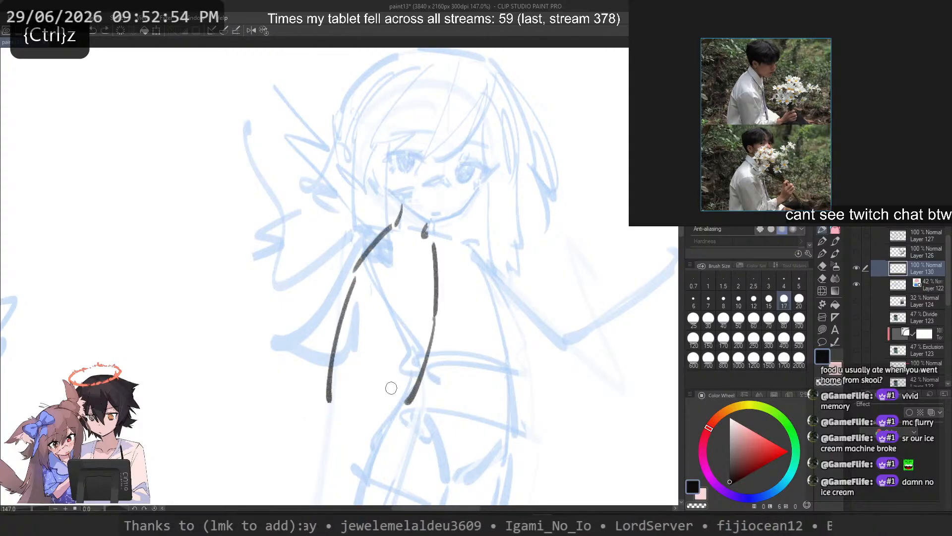
pyautogui.hotkey('ctrl', 'z')
pyautogui.moveTo(436, 301); pyautogui.dragTo(405, 430)
pyautogui.hotkey('ctrl', 'z')
pyautogui.moveTo(429, 337)
pyautogui.mouseDown()
pyautogui.moveTo(411, 412)
pyautogui.moveTo(330, 405)
pyautogui.moveTo(411, 411)
pyautogui.mouseUp()
# Step: Draw a circle for the standing figure's shoulder joint just inside the shoulder line and remove the rejected arm strokes
pyautogui.hotkey('ctrl', 'z')
pyautogui.moveTo(410, 253)
pyautogui.mouseDown()
pyautogui.moveTo(391, 280)
pyautogui.moveTo(372, 272)
pyautogui.moveTo(374, 290)
pyautogui.moveTo(407, 251)
pyautogui.moveTo(372, 261)
pyautogui.moveTo(477, 429)
pyautogui.mouseUp()
pyautogui.hotkey('ctrl', 'z')
pyautogui.hotkey('ctrl', 'z')
pyautogui.hotkey('ctrl', 'z')
# Step: Draw two straight upper-arm lines running diagonally from the shoulder circle across the torso to a pointed elbow near the hip
pyautogui.hotkey('ctrl', 'z')
pyautogui.hotkey('ctrl', 'z')
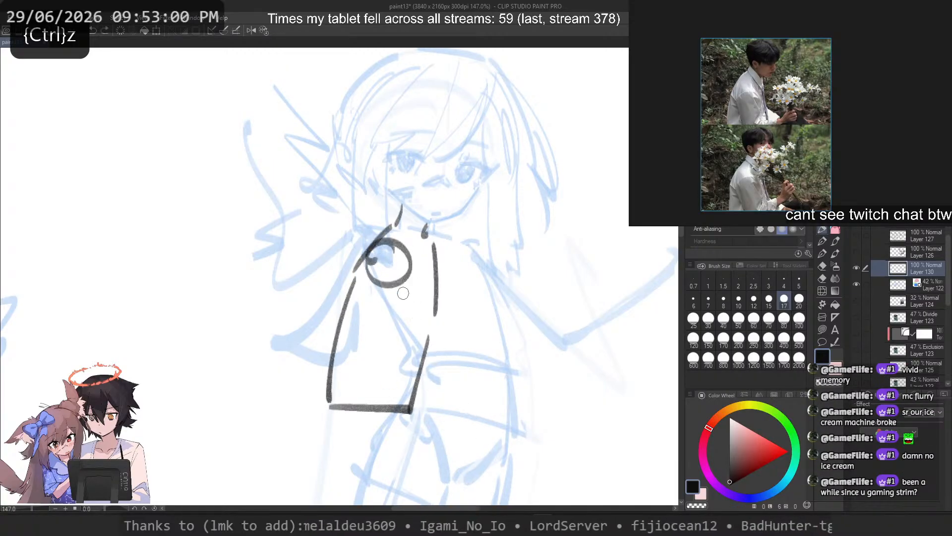
pyautogui.moveTo(381, 260)
pyautogui.mouseDown()
pyautogui.moveTo(452, 415)
pyautogui.moveTo(462, 411)
pyautogui.moveTo(403, 330)
pyautogui.moveTo(453, 420)
pyautogui.mouseUp()
pyautogui.hotkey('ctrl', 'z')
pyautogui.hotkey('ctrl', 'z')
pyautogui.hotkey('ctrl', 'z')
pyautogui.moveTo(386, 265); pyautogui.dragTo(427, 360)
pyautogui.moveTo(452, 404); pyautogui.dragTo(470, 433)
pyautogui.hotkey('ctrl', 'z')
pyautogui.moveTo(392, 270)
pyautogui.mouseDown()
pyautogui.moveTo(473, 428)
pyautogui.moveTo(471, 403)
pyautogui.moveTo(469, 446)
pyautogui.moveTo(473, 417)
pyautogui.moveTo(550, 374)
pyautogui.mouseUp()
pyautogui.hotkey('ctrl', 'z')
pyautogui.hotkey('ctrl', 'z')
pyautogui.hotkey('ctrl', 'z')
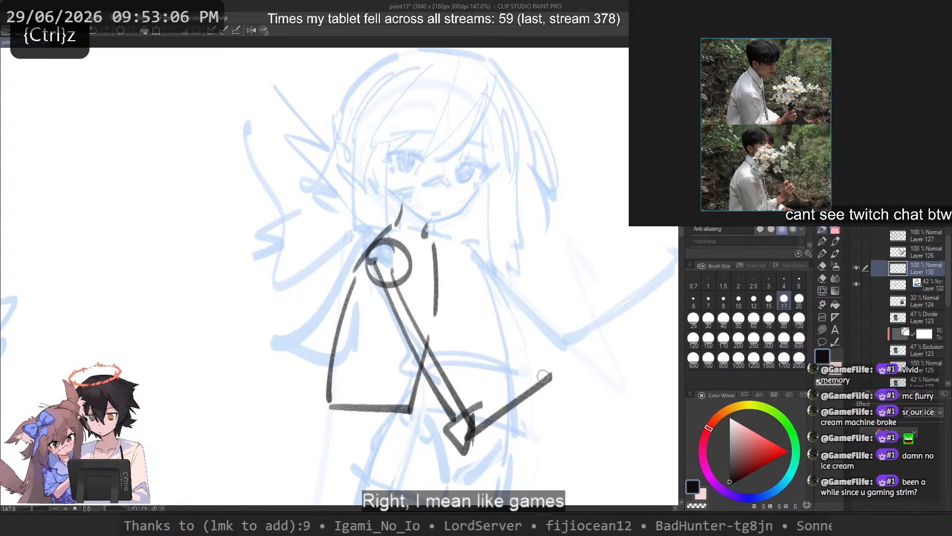
pyautogui.hotkey('ctrl', 'z')
pyautogui.moveTo(467, 431)
pyautogui.mouseDown()
pyautogui.moveTo(571, 354)
pyautogui.moveTo(559, 347)
pyautogui.mouseUp()
# Step: Replace the elbow with a small triangular one placed slightly higher along the upper-arm lines
pyautogui.hotkey('ctrl', 'z')
pyautogui.hotkey('ctrl', 'z')
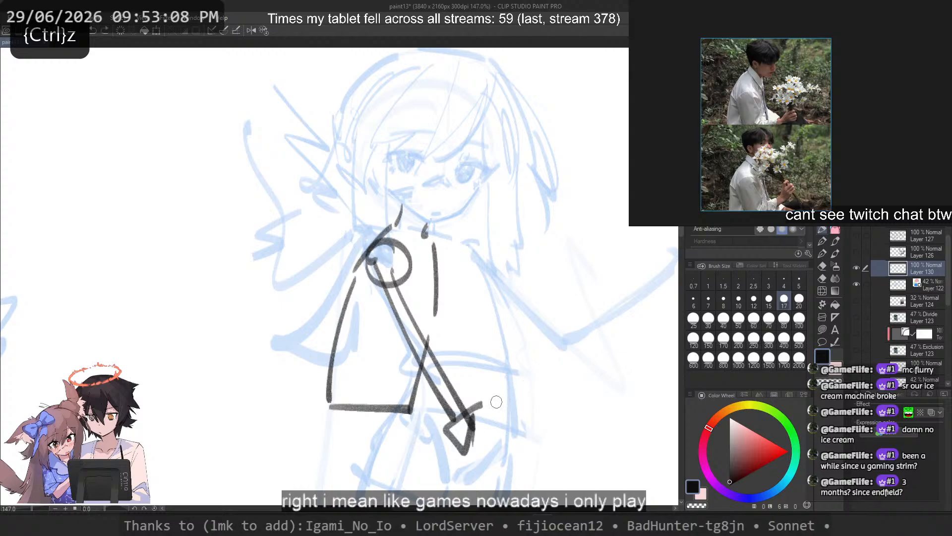
# Step: Draw the forearm rising diagonally from the elbow and finish it with an angular, spiky hand shape
pyautogui.hotkey('ctrl', 'z')
pyautogui.moveTo(454, 383)
pyautogui.mouseDown()
pyautogui.moveTo(461, 376)
pyautogui.moveTo(450, 372)
pyautogui.mouseUp()
pyautogui.hotkey('ctrl', 'z')
pyautogui.hotkey('ctrl', 'z')
pyautogui.moveTo(531, 349); pyautogui.dragTo(452, 406)
pyautogui.hotkey('ctrl', 'z')
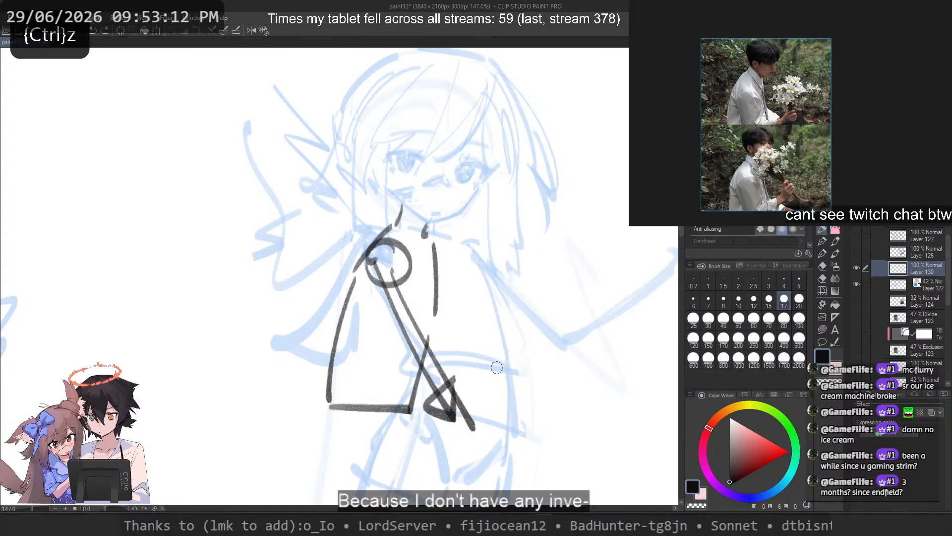
pyautogui.hotkey('ctrl', 'z')
pyautogui.moveTo(534, 303)
pyautogui.mouseDown()
pyautogui.moveTo(467, 390)
pyautogui.moveTo(441, 407)
pyautogui.moveTo(536, 312)
pyautogui.mouseUp()
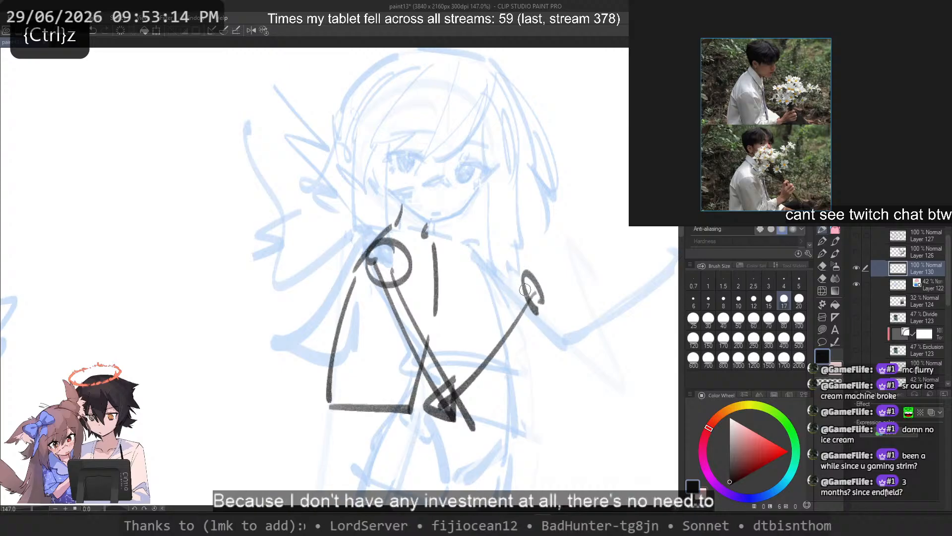
pyautogui.hotkey('ctrl', 'z')
pyautogui.moveTo(523, 270)
pyautogui.mouseDown()
pyautogui.moveTo(502, 343)
pyautogui.moveTo(547, 301)
pyautogui.moveTo(529, 328)
pyautogui.moveTo(539, 313)
pyautogui.mouseUp()
pyautogui.hotkey('ctrl', 'z')
pyautogui.hotkey('ctrl', 'z')
pyautogui.moveTo(555, 232); pyautogui.dragTo(527, 415)
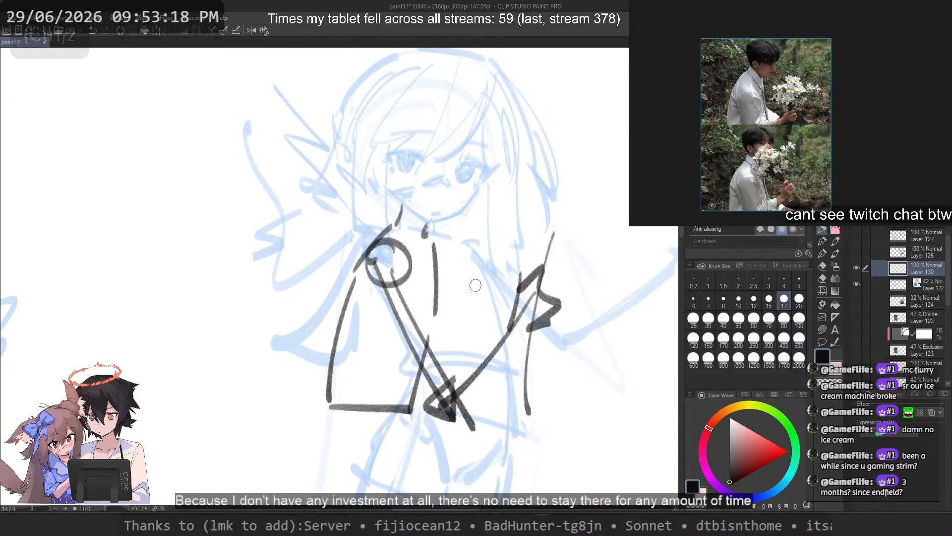
# Step: Replace the line crossing the hand with a long diagonal outline descending from the far shoulder past the hand
pyautogui.hotkey('ctrl', 'z')
pyautogui.moveTo(455, 241); pyautogui.dragTo(586, 395)
pyautogui.hotkey('ctrl', 'z')
pyautogui.moveTo(466, 233); pyautogui.dragTo(611, 396)
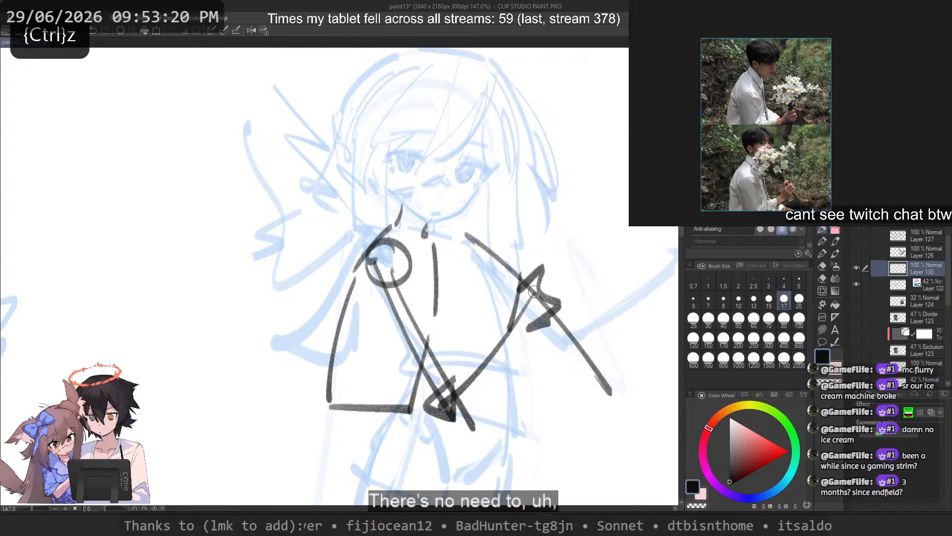
pyautogui.hotkey('ctrl', 'z')
pyautogui.moveTo(483, 250); pyautogui.dragTo(614, 436)
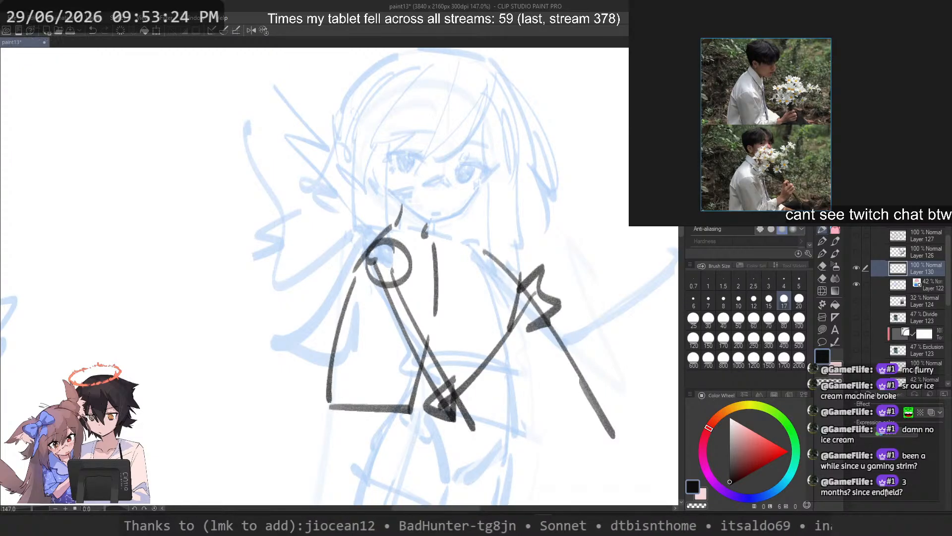
# Step: Lasso the upper-arm and elbow strokes and rotate them about the shoulder joint until the arm hangs almost vertically
pyautogui.press('ctrl')
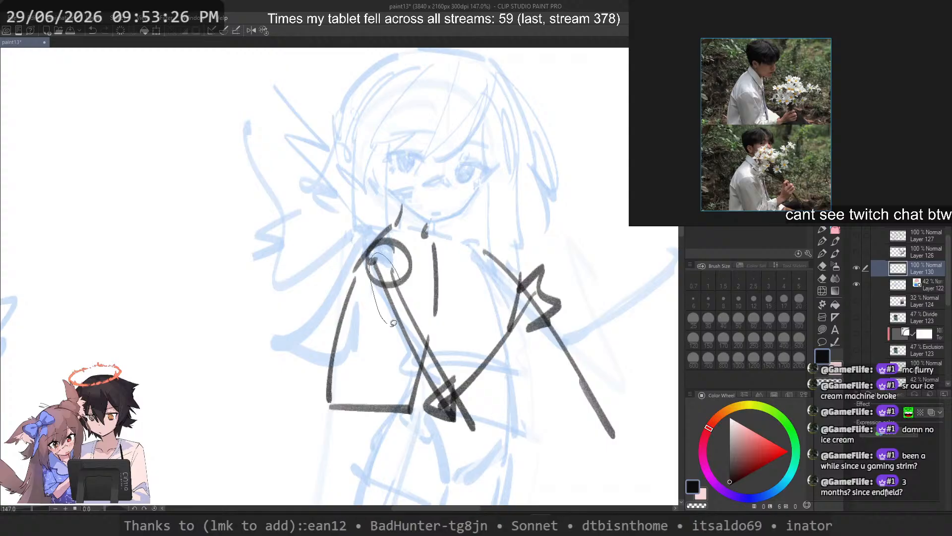
pyautogui.moveTo(472, 413); pyautogui.dragTo(392, 270)
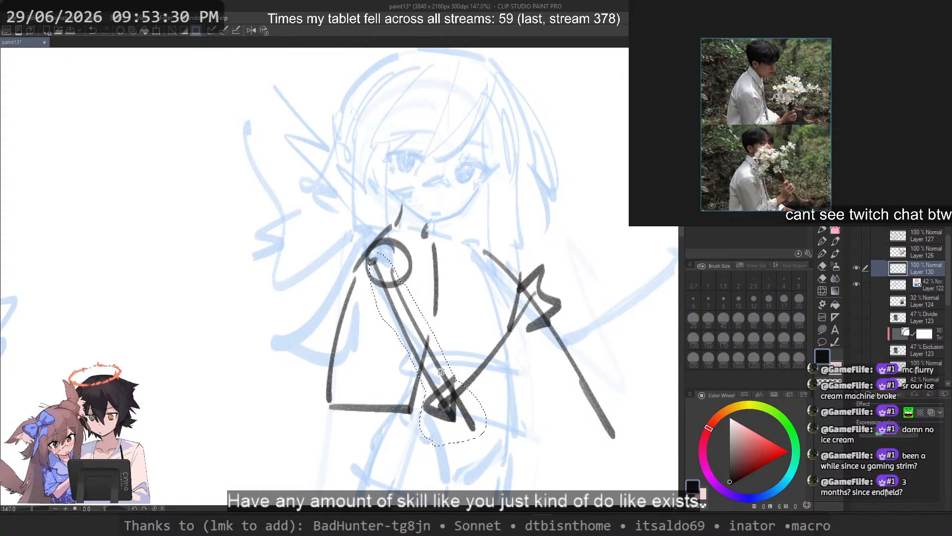
pyautogui.hotkey('ctrl', 't')
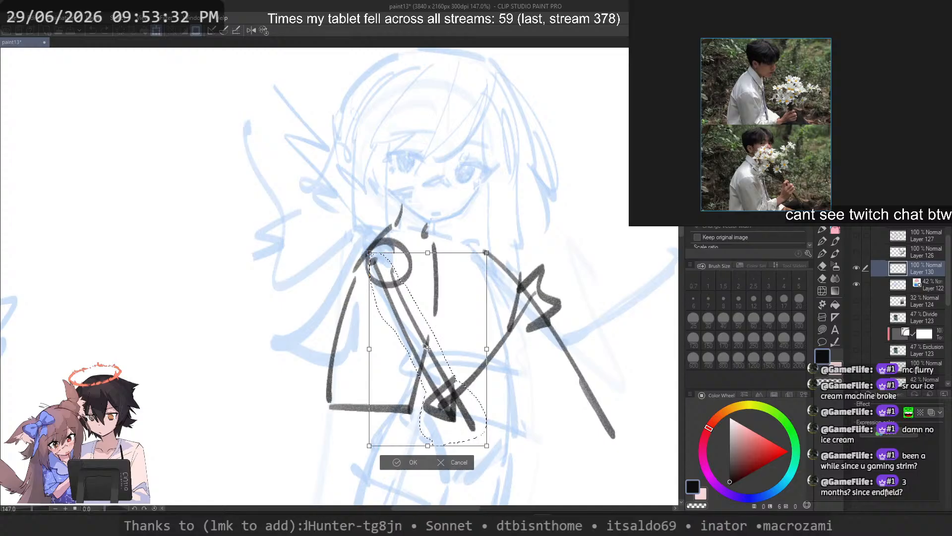
pyautogui.moveTo(400, 339); pyautogui.dragTo(371, 266)
pyautogui.hotkey('ctrl', 'z')
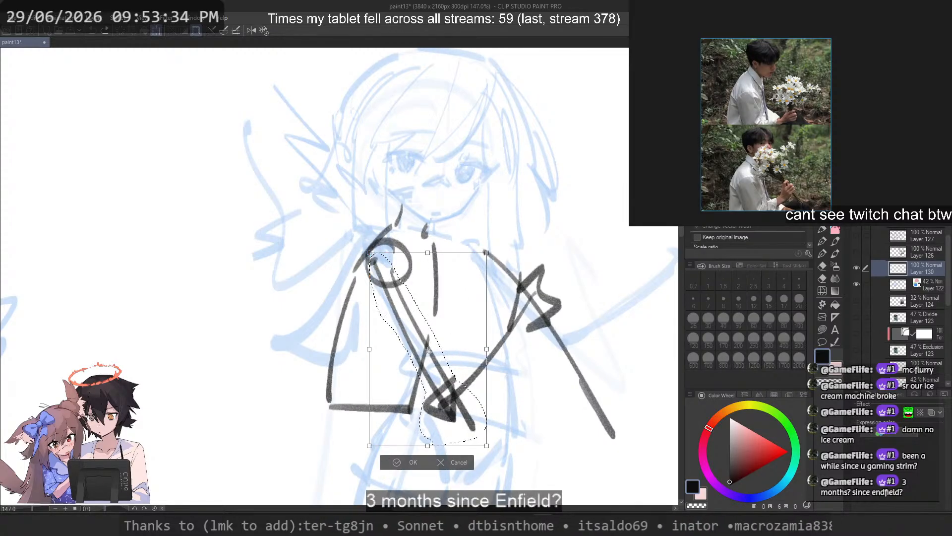
pyautogui.moveTo(589, 342)
pyautogui.mouseDown()
pyautogui.moveTo(530, 427)
pyautogui.moveTo(554, 412)
pyautogui.mouseUp()
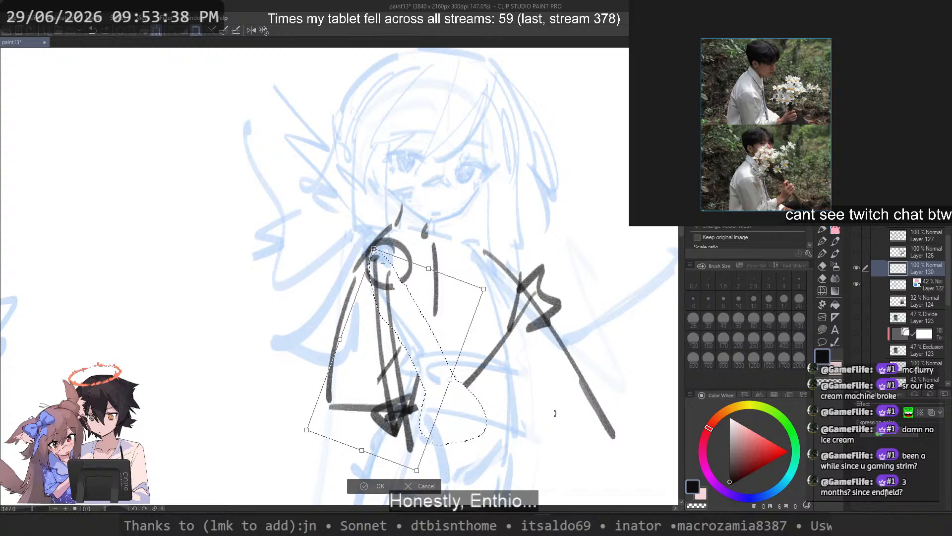
pyautogui.press('Return')
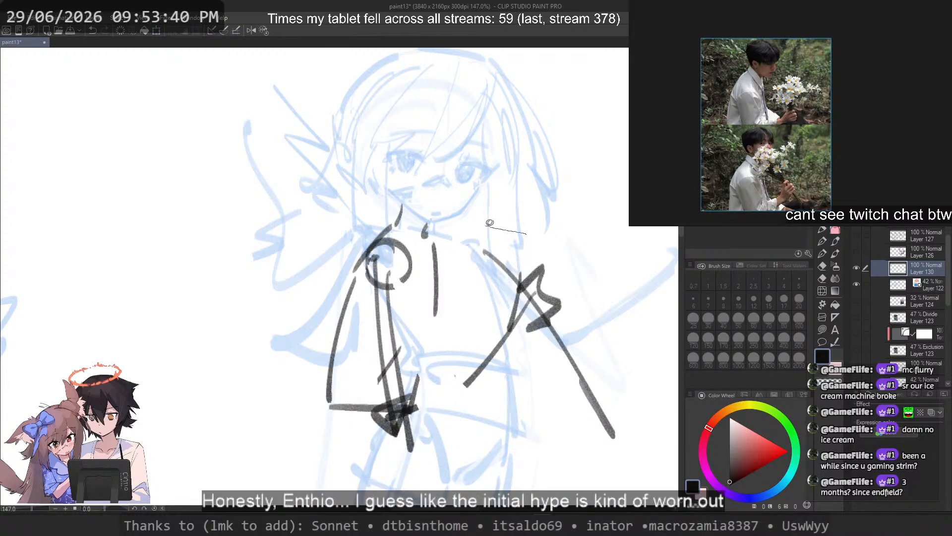
# Step: Lasso the forearm, hand and far-side outline, rotate them clockwise, move them to meet the lowered elbow and deselect
pyautogui.moveTo(628, 450); pyautogui.dragTo(585, 251)
pyautogui.hotkey('ctrl', 't')
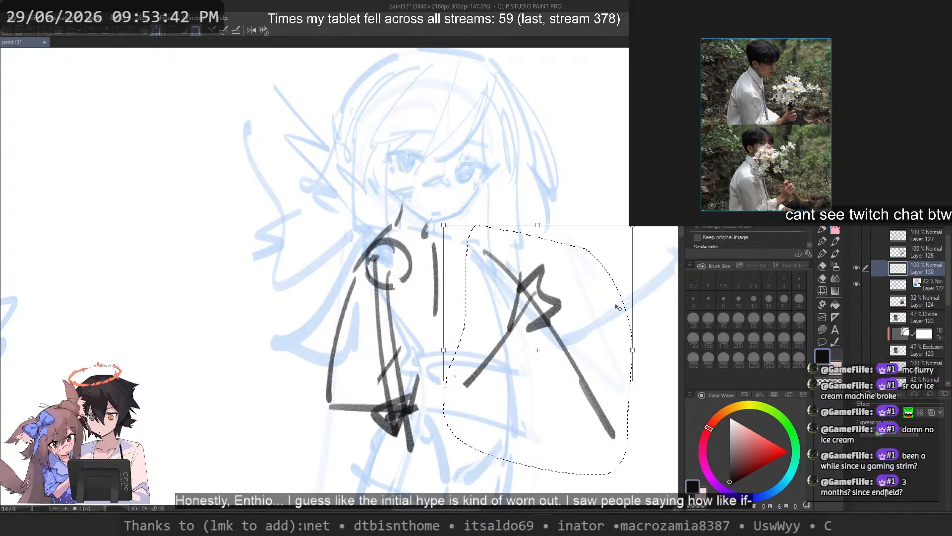
pyautogui.moveTo(660, 308); pyautogui.dragTo(664, 363)
pyautogui.moveTo(568, 343)
pyautogui.mouseDown()
pyautogui.moveTo(520, 368)
pyautogui.moveTo(519, 377)
pyautogui.moveTo(531, 375)
pyautogui.mouseUp()
pyautogui.press('Return')
pyautogui.hotkey('ctrl', 'd')
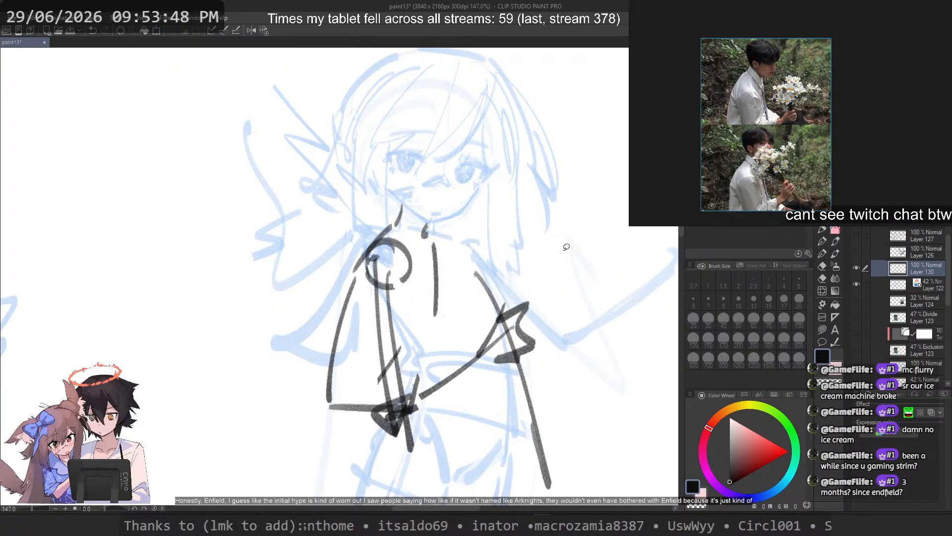
# Step: Save the drawing, lasso the torso and arm strokes below the neck, nudge them slightly and clear the selection
pyautogui.scroll(-1, 558, 247)
pyautogui.scroll(-1, 556, 262)
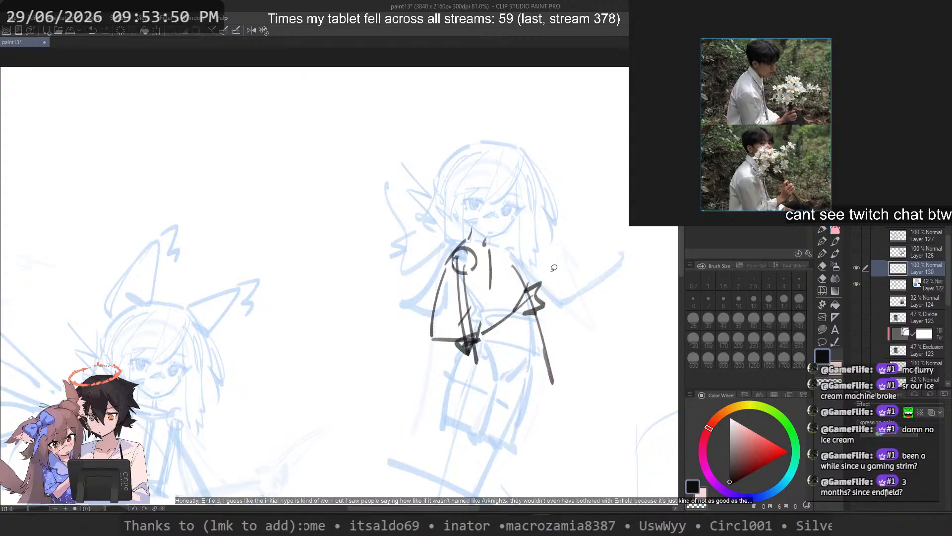
pyautogui.hotkey('ctrl', 's')
pyautogui.scroll(2, 496, 211)
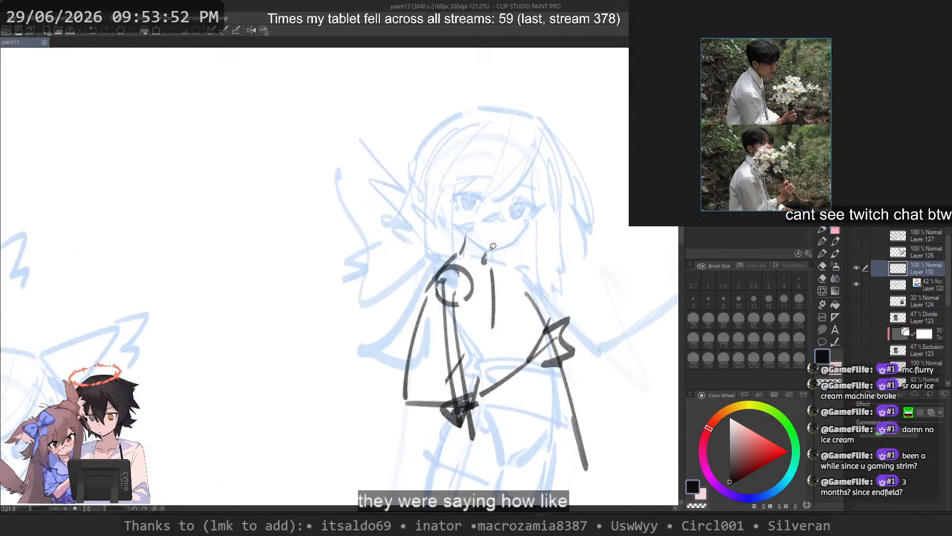
pyautogui.scroll(-2, 470, 222)
pyautogui.scroll(1, 470, 248)
pyautogui.moveTo(470, 252)
pyautogui.mouseDown()
pyautogui.moveTo(453, 224)
pyautogui.moveTo(377, 358)
pyautogui.moveTo(459, 449)
pyautogui.mouseUp()
pyautogui.moveTo(488, 249); pyautogui.dragTo(487, 251)
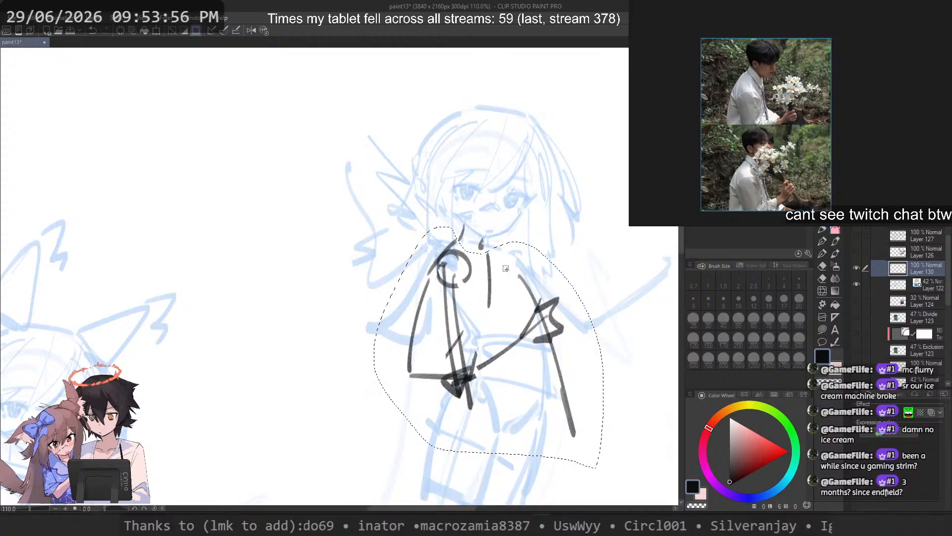
pyautogui.moveTo(523, 311); pyautogui.dragTo(515, 329)
pyautogui.hotkey('ctrl', 'd')
pyautogui.scroll(-1, 560, 198)
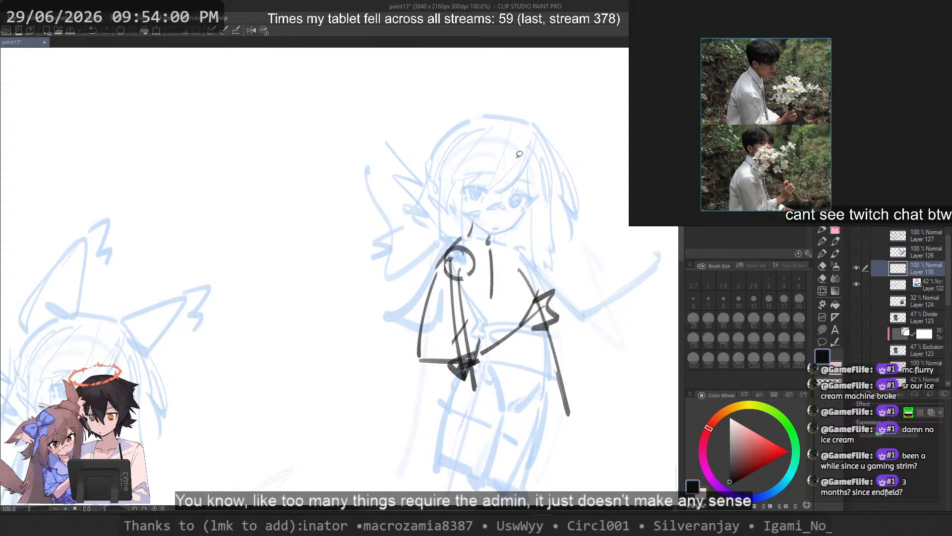
pyautogui.scroll(3, 516, 155)
# Step: Return to the drawing pen and draw the inner edge of the upper arm from the shoulder circle down to the elbow
pyautogui.click(835, 230)
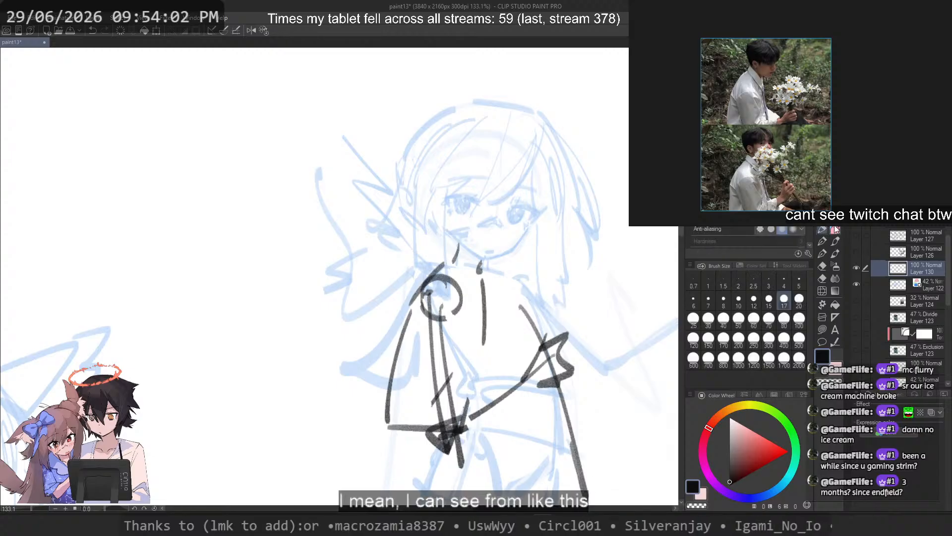
pyautogui.moveTo(527, 313); pyautogui.dragTo(561, 275)
pyautogui.hotkey('ctrl', 'z')
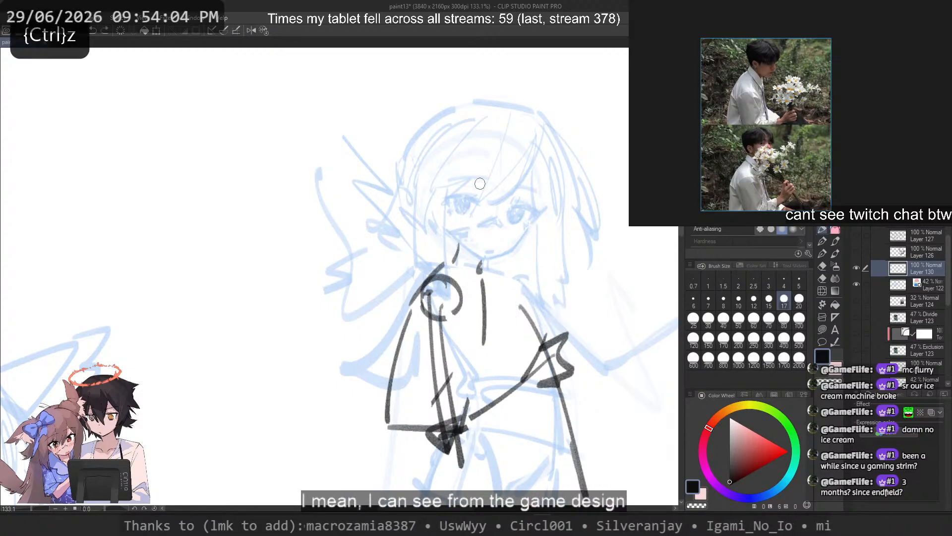
pyautogui.moveTo(523, 322); pyautogui.dragTo(492, 332)
pyautogui.hotkey('ctrl', 'z')
pyautogui.moveTo(438, 256)
pyautogui.mouseDown()
pyautogui.moveTo(375, 367)
pyautogui.moveTo(418, 294)
pyautogui.moveTo(406, 351)
pyautogui.mouseUp()
pyautogui.hotkey('ctrl', 'z')
pyautogui.hotkey('ctrl', 'z')
pyautogui.moveTo(457, 283); pyautogui.dragTo(475, 420)
pyautogui.hotkey('ctrl', 'z')
# Step: Draw the outer edge of the upper arm from beneath the shoulder circle to the elbow, redoing it until it fits
pyautogui.hotkey('ctrl', 'z')
pyautogui.moveTo(465, 306); pyautogui.dragTo(467, 409)
pyautogui.hotkey('ctrl', 'z')
pyautogui.moveTo(422, 316); pyautogui.dragTo(435, 427)
pyautogui.hotkey('ctrl', 'z')
pyautogui.moveTo(424, 317); pyautogui.dragTo(441, 436)
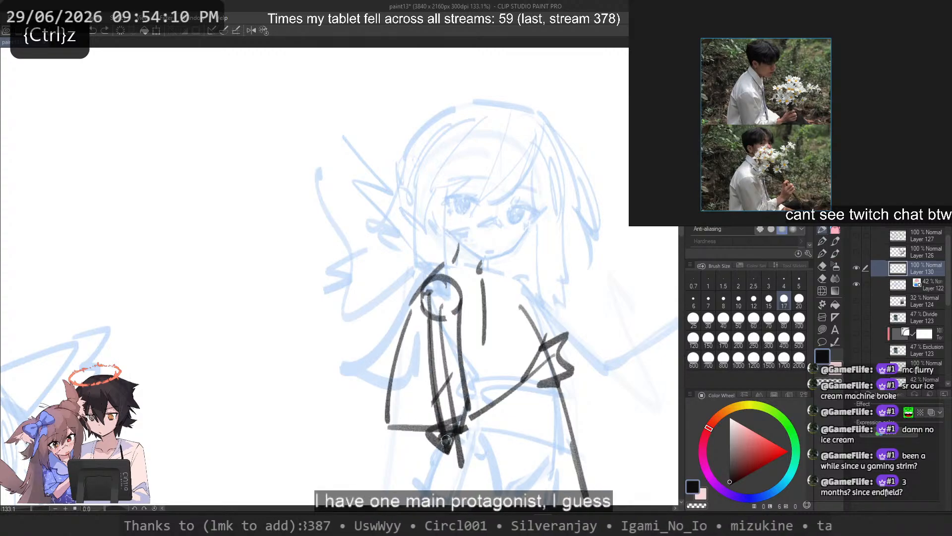
pyautogui.hotkey('ctrl', 'z')
# Step: Switch to the transparent colour and fade the construction strokes inside the arm, at the elbow, and along the forearm and hand
pyautogui.hotkey('ctrl', 'z')
pyautogui.moveTo(424, 315); pyautogui.dragTo(439, 439)
pyautogui.hotkey('ctrl', 'z')
pyautogui.moveTo(425, 317); pyautogui.dragTo(441, 438)
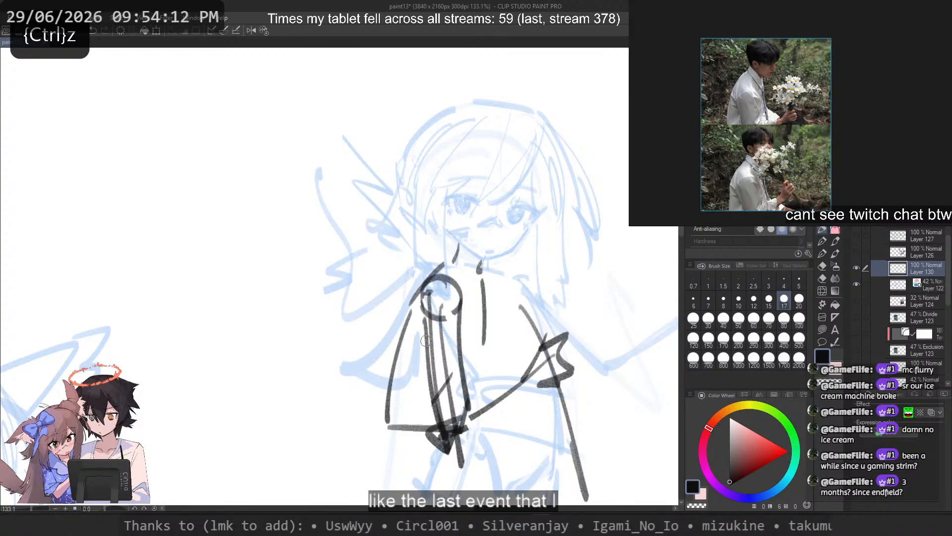
pyautogui.press('c')
pyautogui.moveTo(430, 303)
pyautogui.mouseDown()
pyautogui.moveTo(437, 389)
pyautogui.moveTo(445, 304)
pyautogui.moveTo(439, 406)
pyautogui.moveTo(451, 390)
pyautogui.moveTo(456, 424)
pyautogui.moveTo(447, 433)
pyautogui.mouseUp()
pyautogui.hotkey('ctrl', 'z')
pyautogui.moveTo(450, 377); pyautogui.dragTo(459, 456)
pyautogui.moveTo(465, 400); pyautogui.dragTo(449, 431)
pyautogui.moveTo(464, 466)
pyautogui.mouseDown()
pyautogui.moveTo(429, 431)
pyautogui.moveTo(446, 458)
pyautogui.mouseUp()
pyautogui.moveTo(473, 415)
pyautogui.mouseDown()
pyautogui.moveTo(519, 387)
pyautogui.moveTo(552, 341)
pyautogui.moveTo(519, 399)
pyautogui.mouseUp()
pyautogui.moveTo(570, 320)
pyautogui.mouseDown()
pyautogui.moveTo(550, 370)
pyautogui.moveTo(559, 388)
pyautogui.mouseUp()
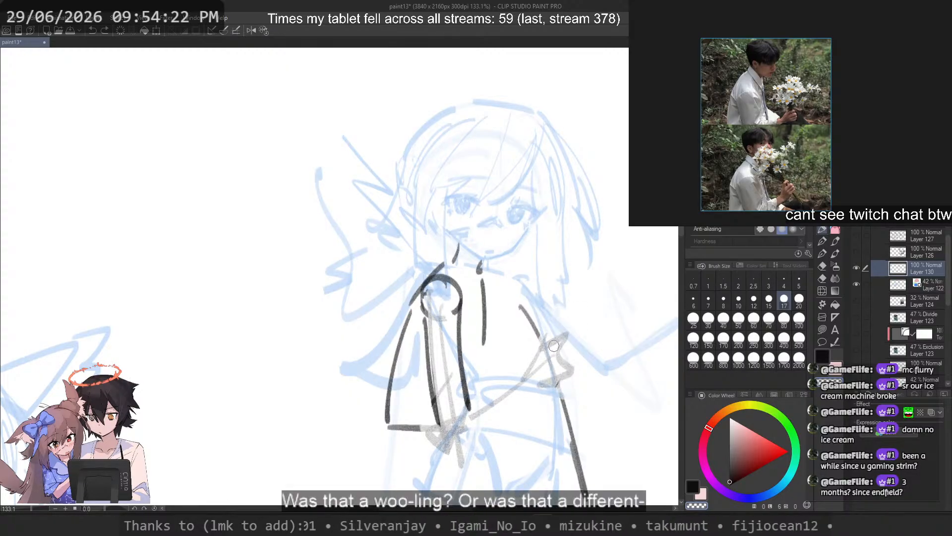
pyautogui.hotkey('ctrl', 'z')
pyautogui.moveTo(460, 426); pyautogui.dragTo(586, 354)
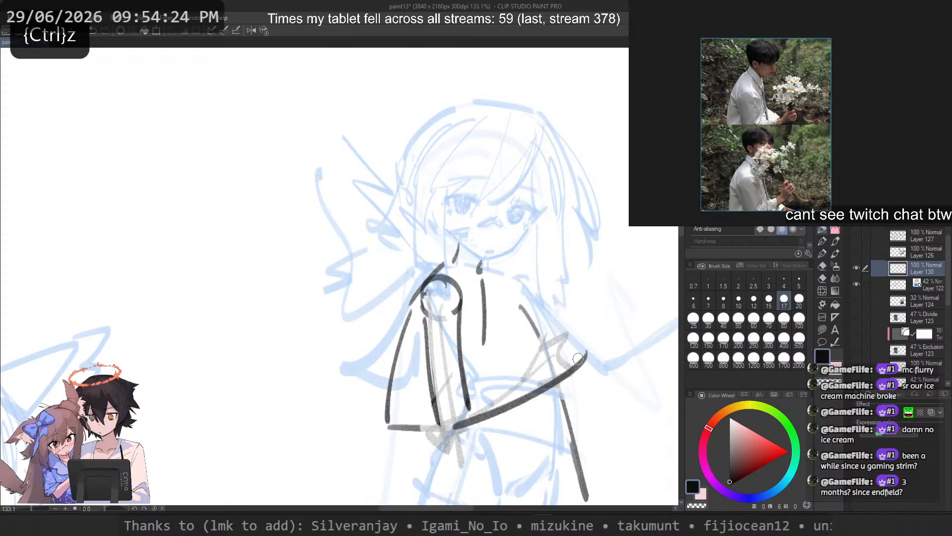
pyautogui.hotkey('ctrl', 'z')
# Step: Lasso the outlined upper arm, set the rotation centre on the shoulder circle, rotate the arm toward the body's front and deselect
pyautogui.press('space')
pyautogui.moveTo(469, 320)
pyautogui.mouseDown()
pyautogui.moveTo(458, 264)
pyautogui.moveTo(422, 298)
pyautogui.moveTo(478, 410)
pyautogui.moveTo(469, 320)
pyautogui.mouseUp()
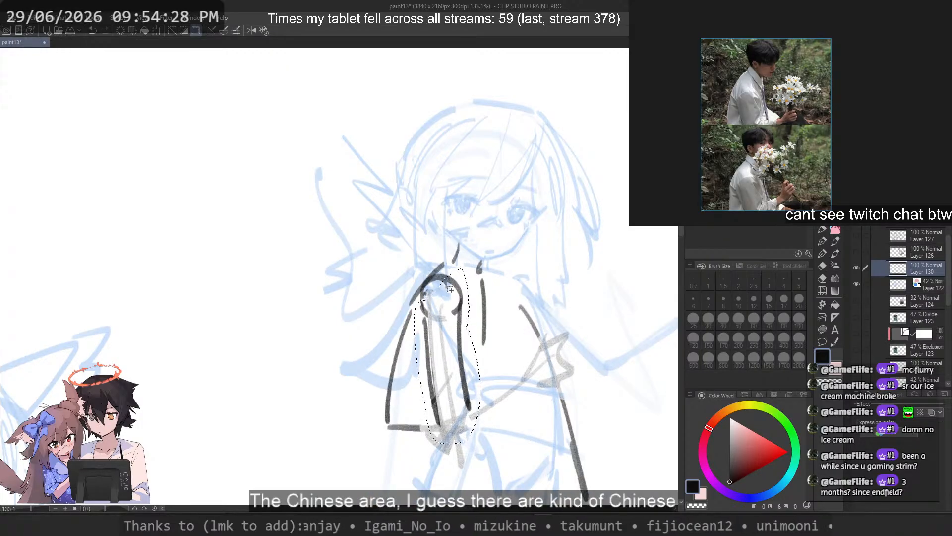
pyautogui.hotkey('ctrl', 't')
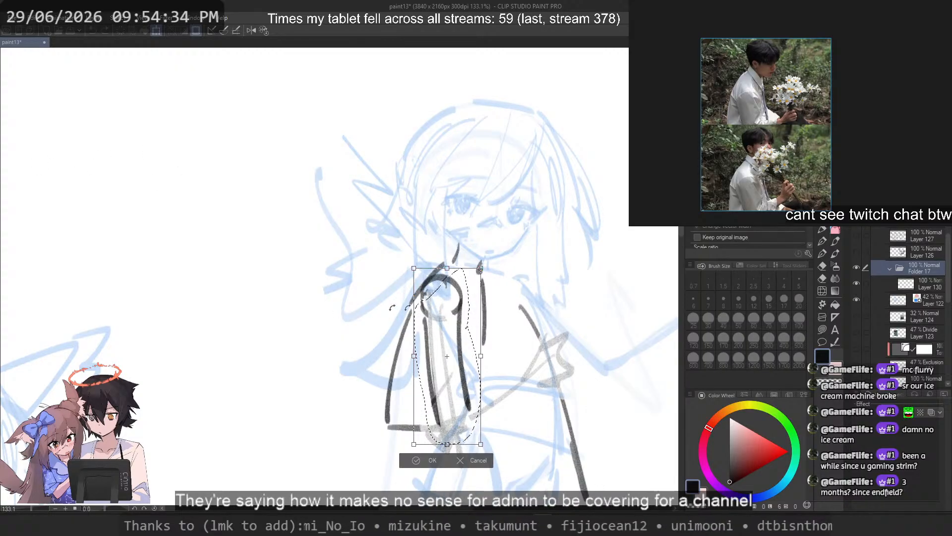
pyautogui.moveTo(454, 361); pyautogui.dragTo(454, 319)
pyautogui.hotkey('ctrl', 'z')
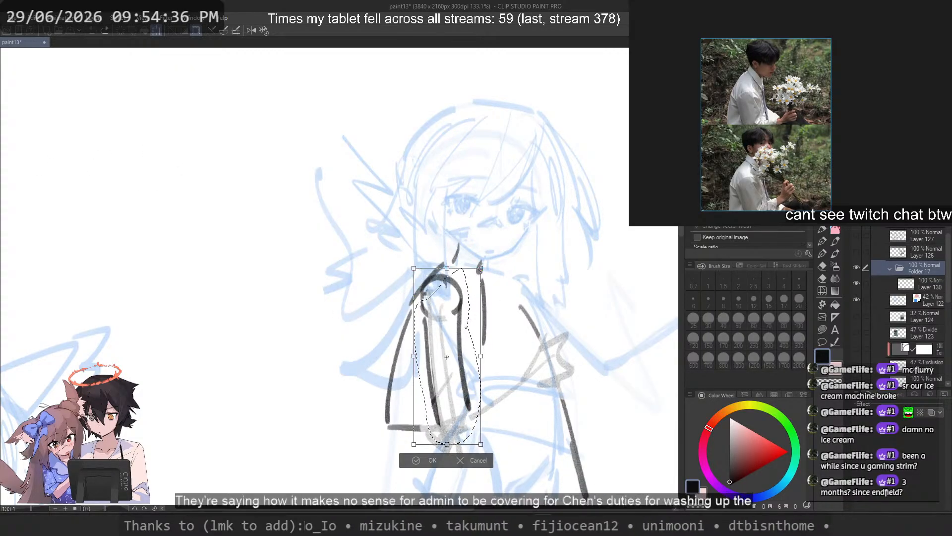
pyautogui.moveTo(447, 357); pyautogui.dragTo(437, 301)
pyautogui.moveTo(594, 348); pyautogui.dragTo(592, 317)
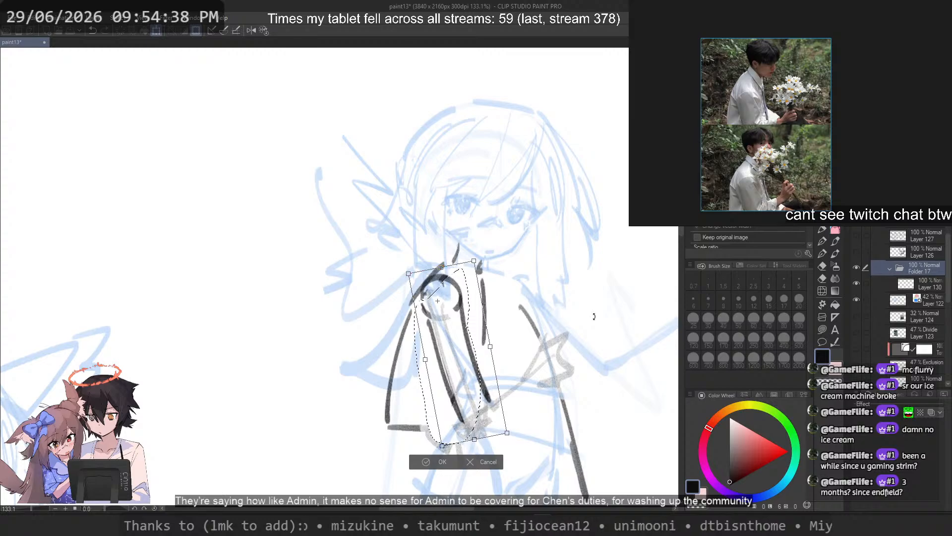
pyautogui.press('Return')
pyautogui.hotkey('ctrl', 'd')
# Step: Lasso the faded forearm, hand and far-side outline, shift them outward and slightly up, and deselect
pyautogui.moveTo(510, 286)
pyautogui.mouseDown()
pyautogui.moveTo(471, 269)
pyautogui.moveTo(478, 357)
pyautogui.moveTo(451, 386)
pyautogui.moveTo(436, 454)
pyautogui.moveTo(528, 269)
pyautogui.mouseUp()
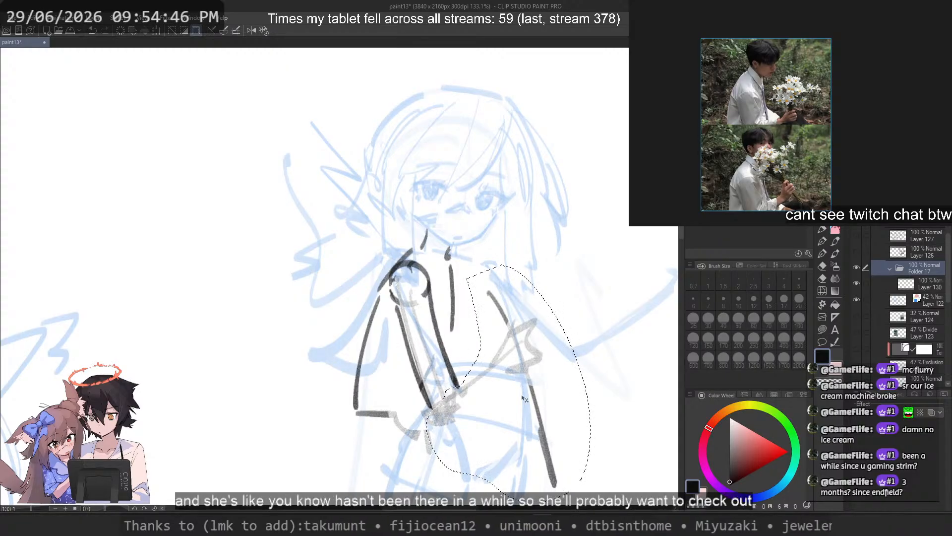
pyautogui.moveTo(526, 398)
pyautogui.mouseDown()
pyautogui.moveTo(568, 389)
pyautogui.moveTo(563, 380)
pyautogui.mouseUp()
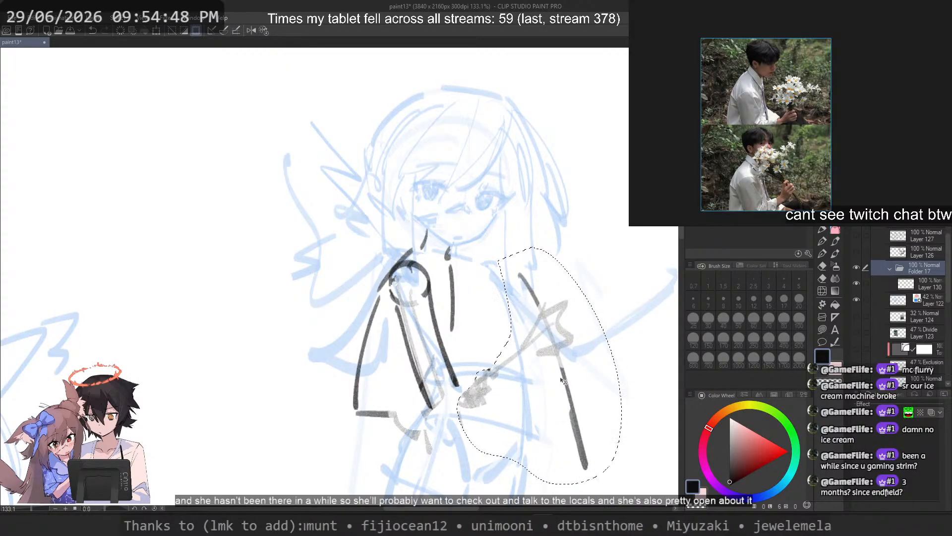
pyautogui.click(568, 274)
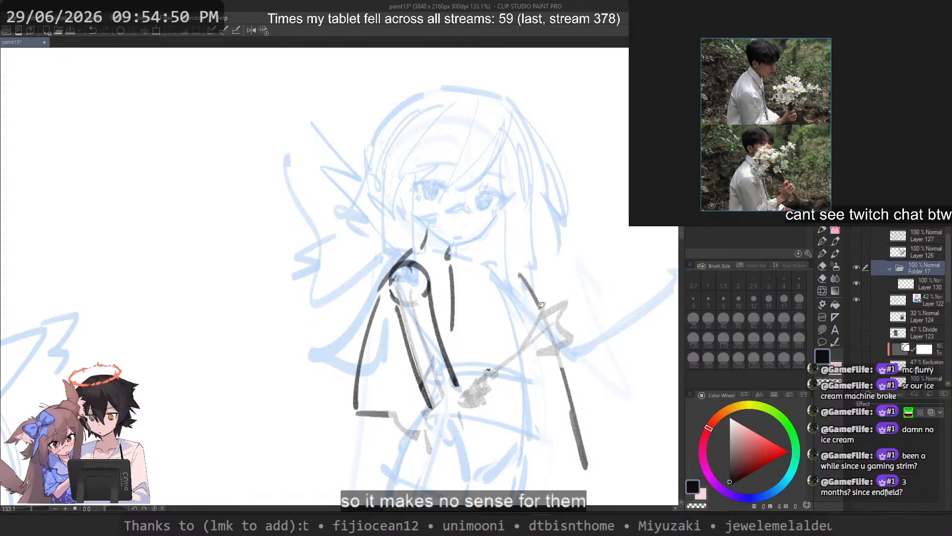
# Step: Lasso the faded hand shape, rotate it counterclockwise beside the far-side outline and deselect
pyautogui.moveTo(543, 303)
pyautogui.mouseDown()
pyautogui.moveTo(526, 356)
pyautogui.moveTo(585, 289)
pyautogui.moveTo(566, 278)
pyautogui.mouseUp()
pyautogui.hotkey('ctrl', 't')
pyautogui.moveTo(592, 362)
pyautogui.mouseDown()
pyautogui.moveTo(608, 335)
pyautogui.moveTo(567, 332)
pyautogui.moveTo(610, 323)
pyautogui.moveTo(569, 324)
pyautogui.mouseUp()
pyautogui.press('Return')
pyautogui.click(617, 315)
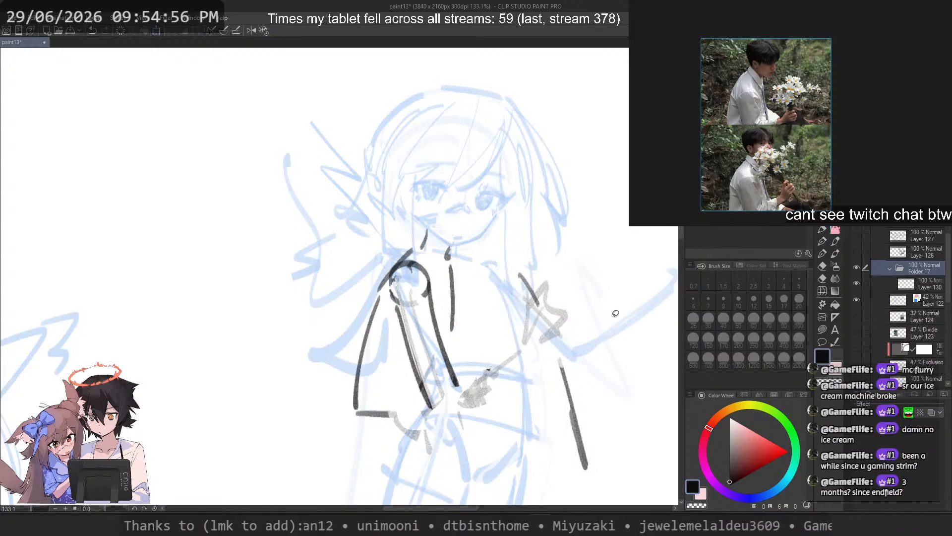
# Step: Switch to the pen, make Layer 130 inside Folder 17 the active layer, and undo the trial stroke beside the torso
pyautogui.scroll(-5, 520, 252)
pyautogui.scroll(4, 506, 240)
pyautogui.scroll(1, 506, 240)
pyautogui.press('p')
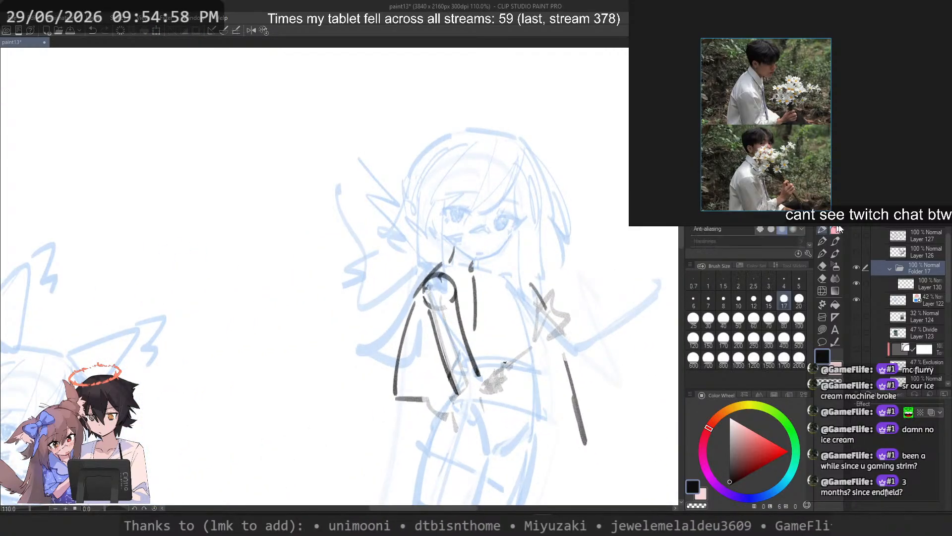
pyautogui.click(910, 283)
pyautogui.moveTo(501, 278)
pyautogui.mouseDown()
pyautogui.moveTo(588, 449)
pyautogui.moveTo(559, 341)
pyautogui.moveTo(567, 377)
pyautogui.moveTo(498, 279)
pyautogui.mouseUp()
pyautogui.hotkey('ctrl', 'z')
pyautogui.hotkey('ctrl', 'z')
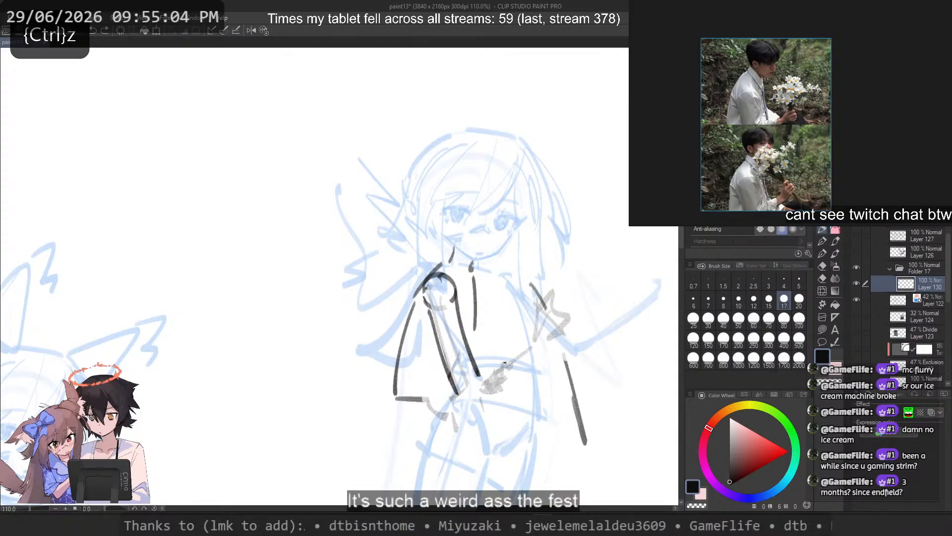
# Step: Look over the whole reference board surrounding the white-flower photos
pyautogui.scroll(-10, 792, 81)
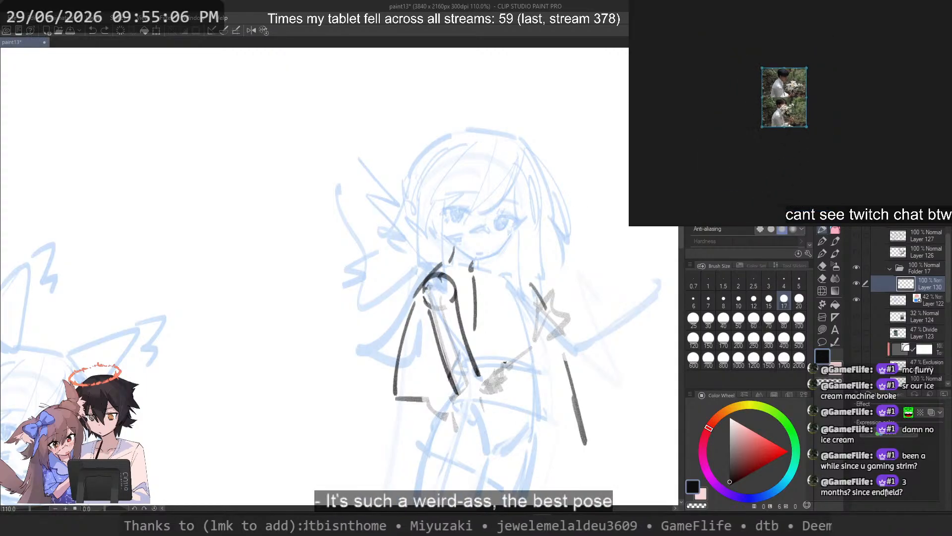
pyautogui.click(813, 92)
pyautogui.moveTo(813, 92); pyautogui.dragTo(791, 155)
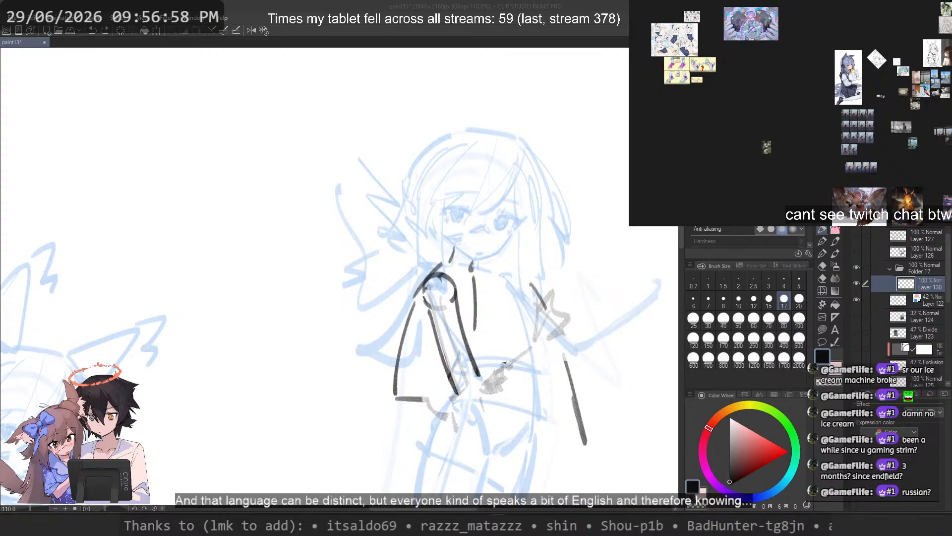
# Step: Switch to the browser and look through the Pinterest pins related to the white-flower photo for similar poses holding flowers
pyautogui.hotkey('alt', 'Tab')
pyautogui.scroll(-3, 368, 159)
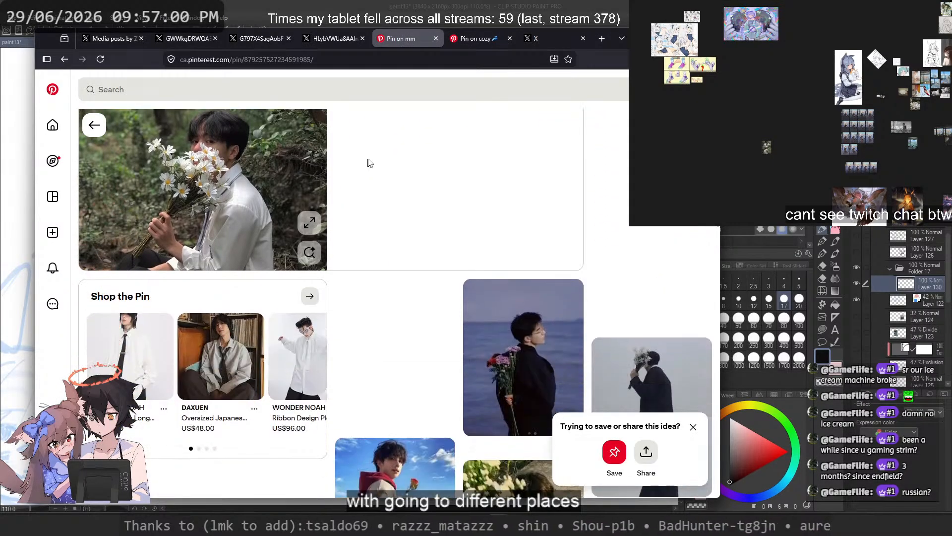
pyautogui.scroll(-5, 368, 159)
pyautogui.scroll(-5, 368, 159)
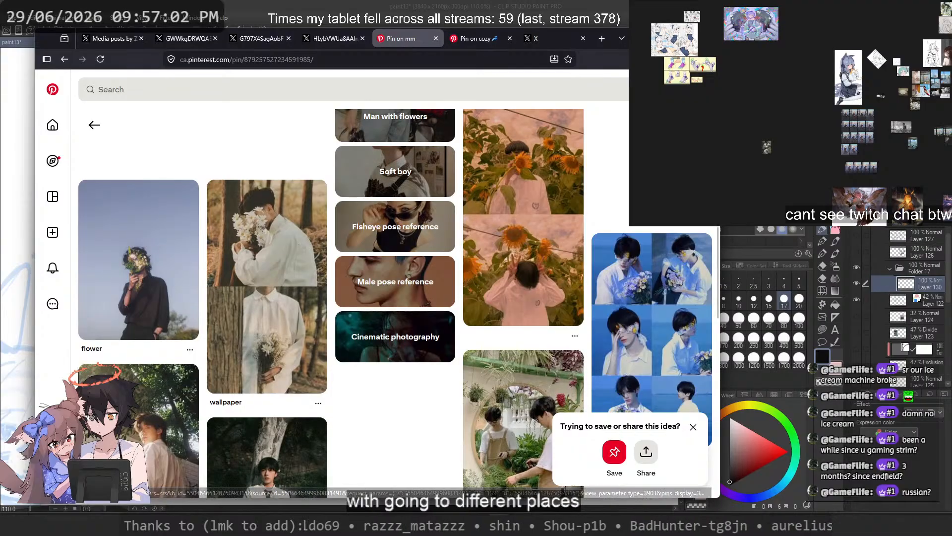
pyautogui.scroll(-3, 396, 287)
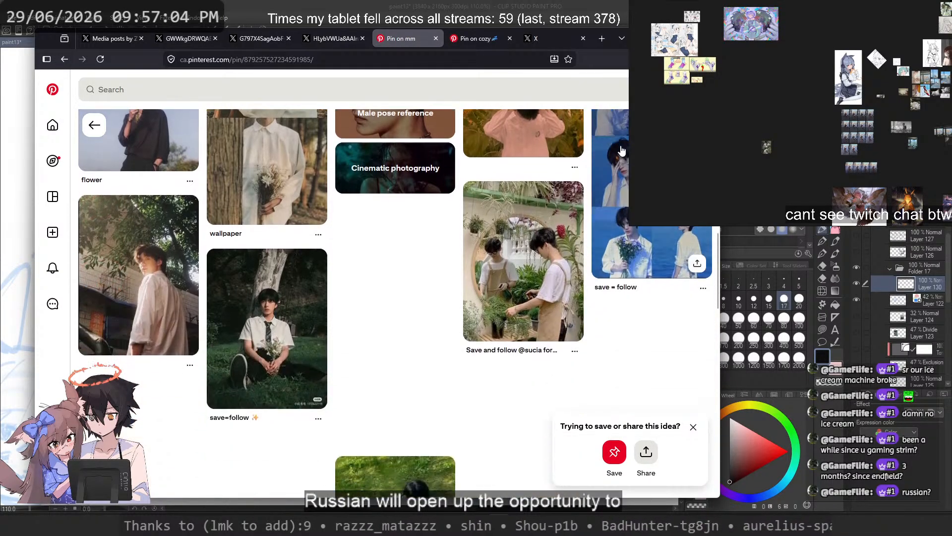
pyautogui.scroll(-3, 395, 295)
pyautogui.scroll(-5, 394, 303)
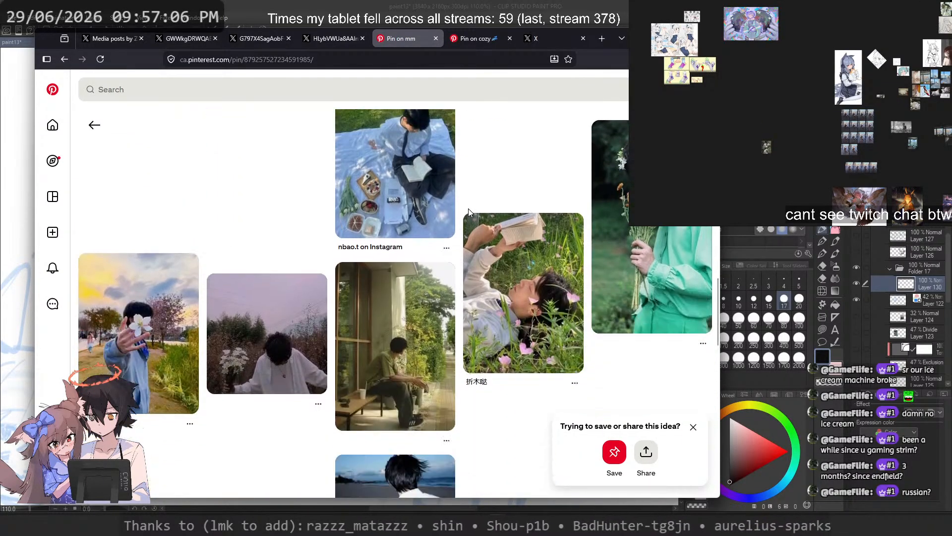
pyautogui.scroll(-5, 494, 358)
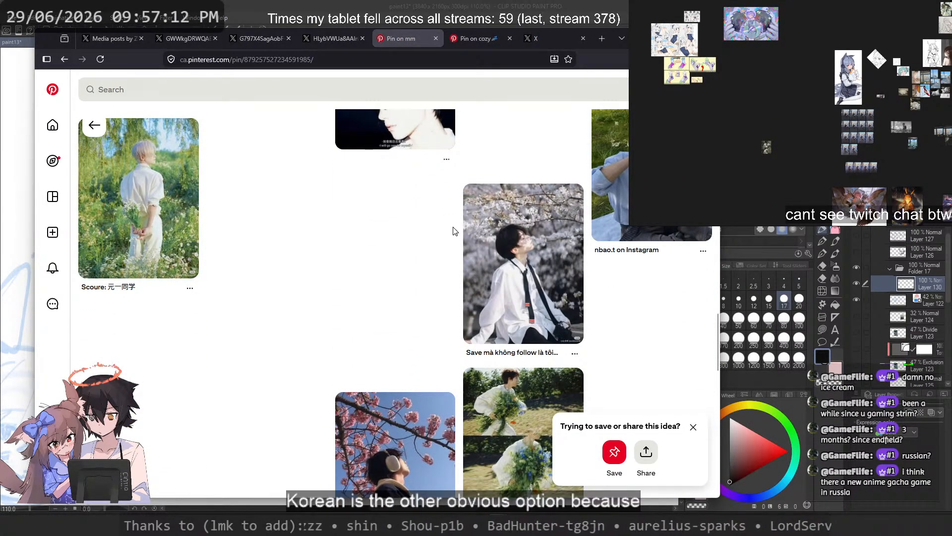
pyautogui.scroll(-3, 466, 226)
pyautogui.scroll(-5, 468, 226)
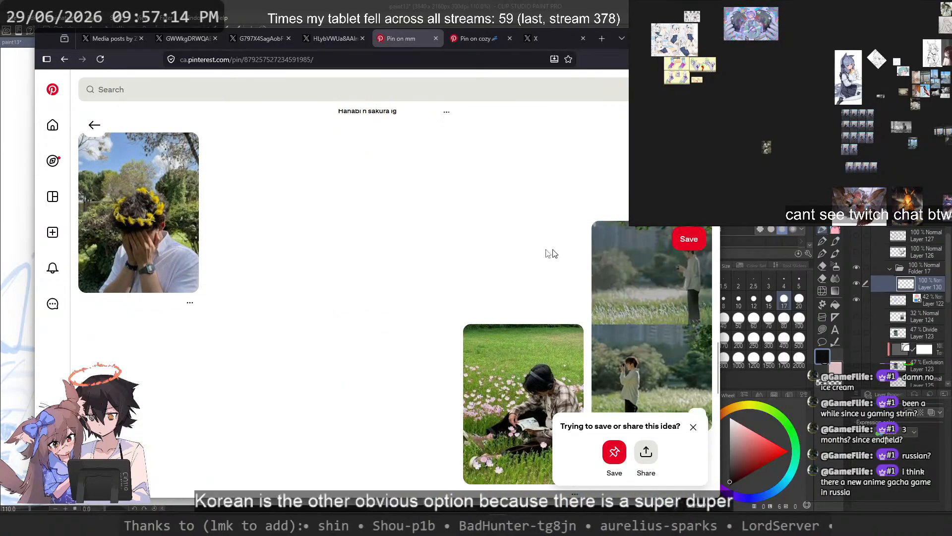
pyautogui.scroll(-5, 466, 254)
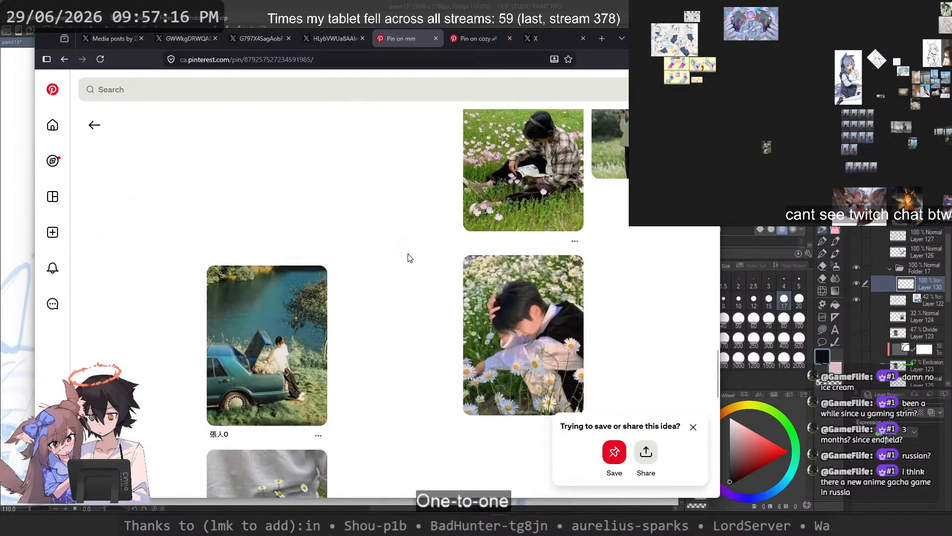
pyautogui.scroll(-7, 409, 258)
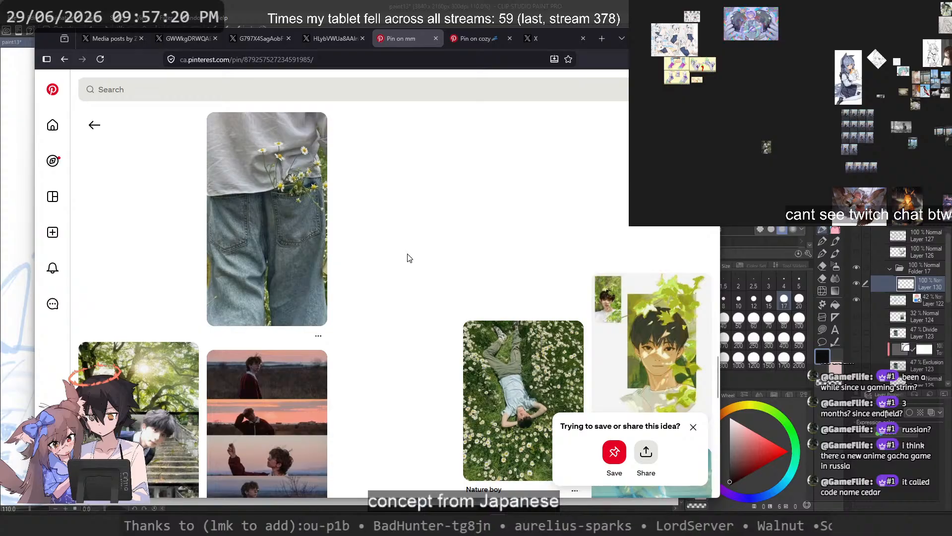
pyautogui.scroll(-5, 410, 257)
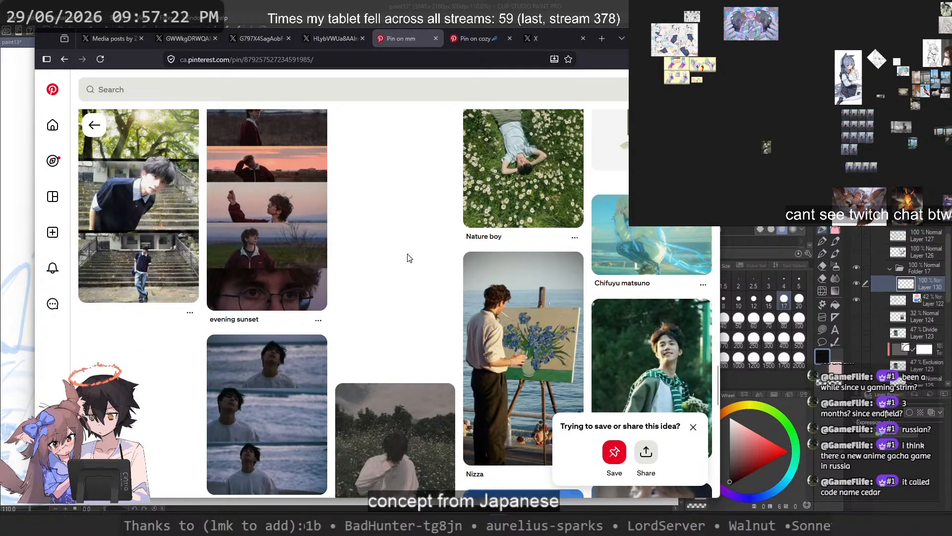
pyautogui.scroll(-2, 408, 257)
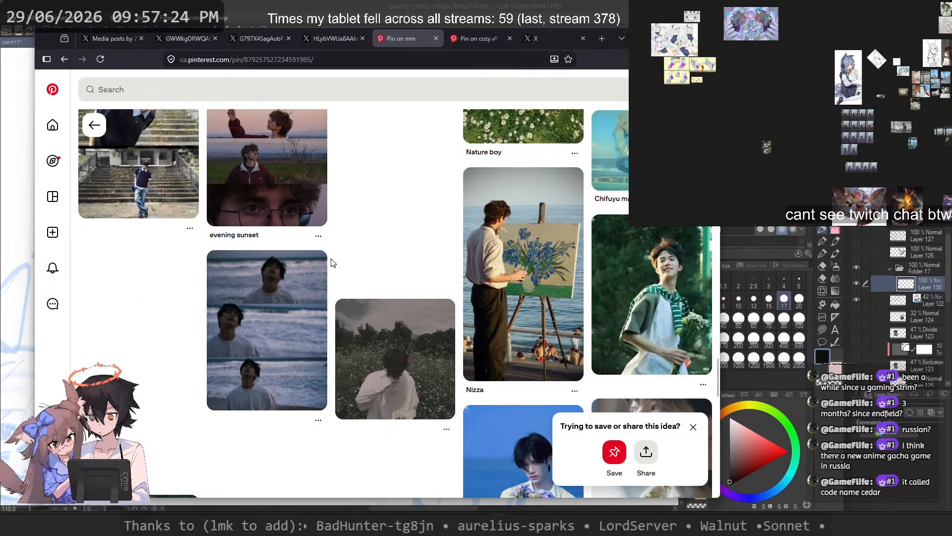
pyautogui.scroll(-1, 332, 263)
pyautogui.scroll(-5, 331, 263)
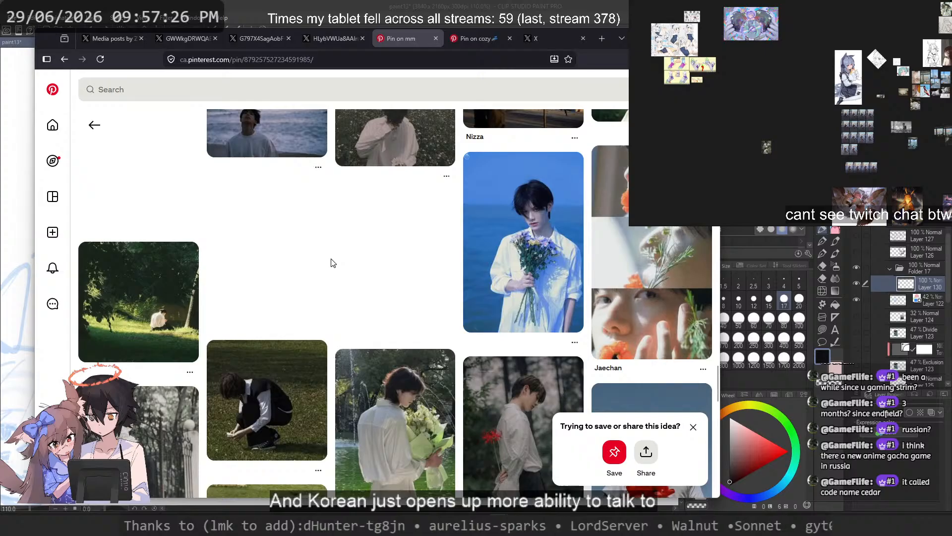
pyautogui.scroll(-3, 332, 263)
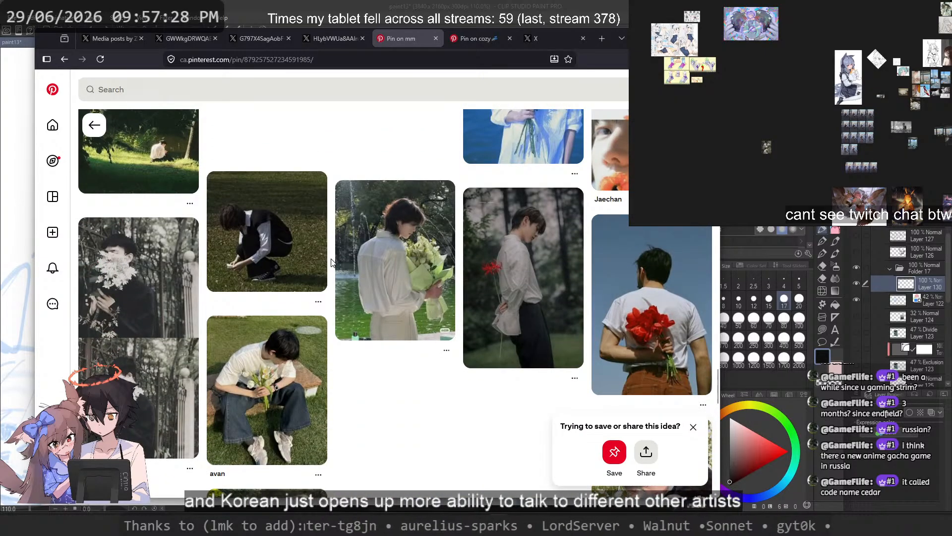
pyautogui.scroll(-2, 331, 262)
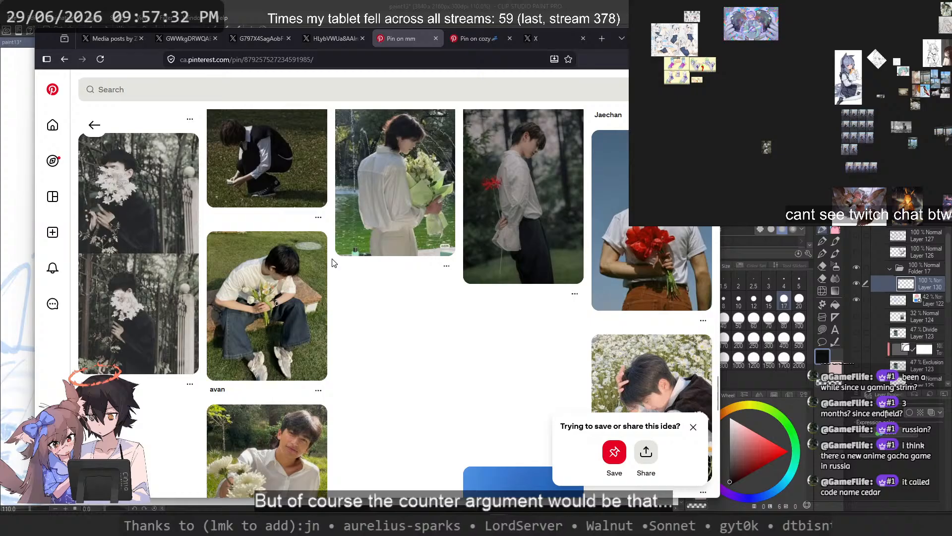
pyautogui.scroll(-10, 332, 262)
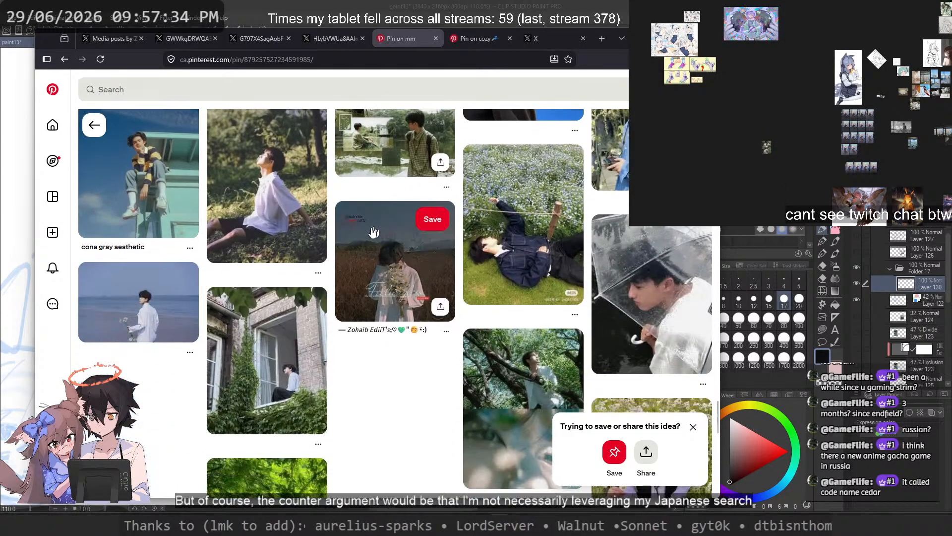
pyautogui.scroll(-4, 367, 226)
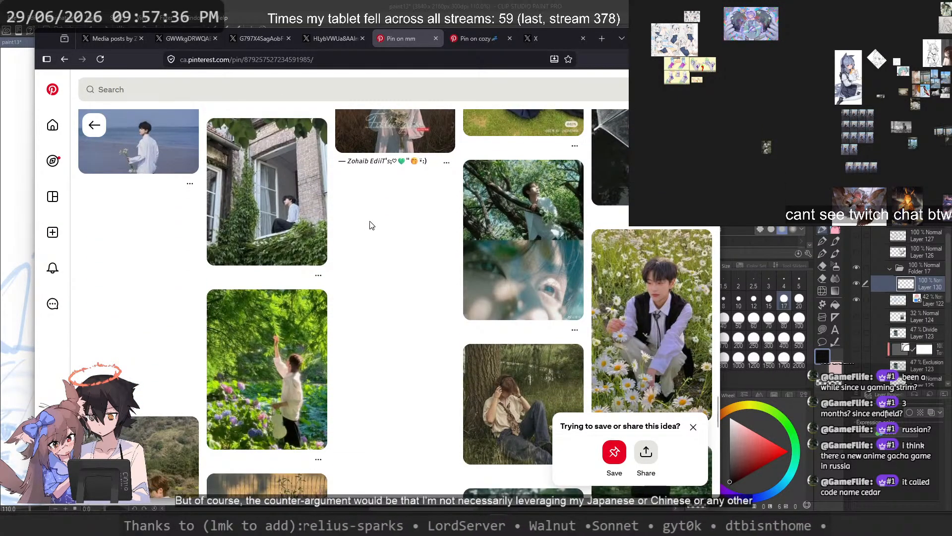
pyautogui.scroll(-6, 385, 237)
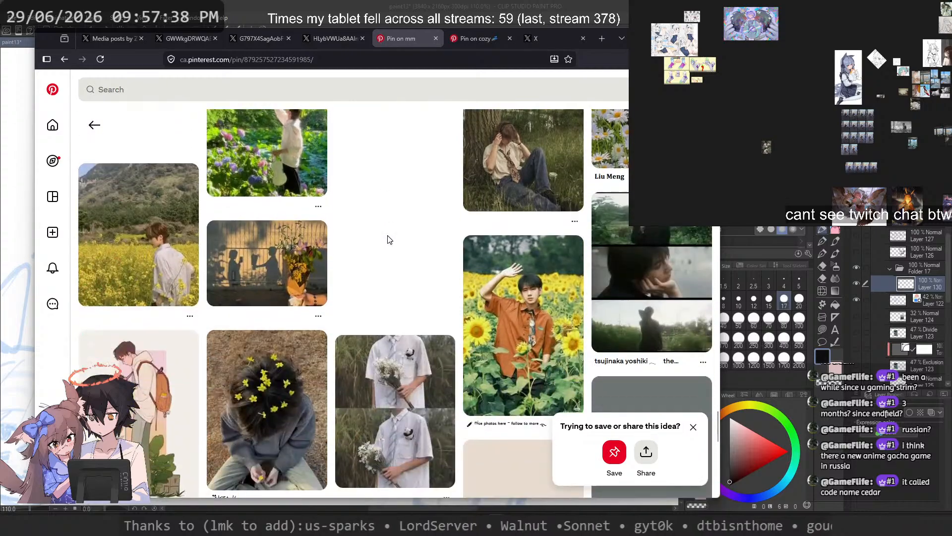
pyautogui.scroll(-8, 390, 239)
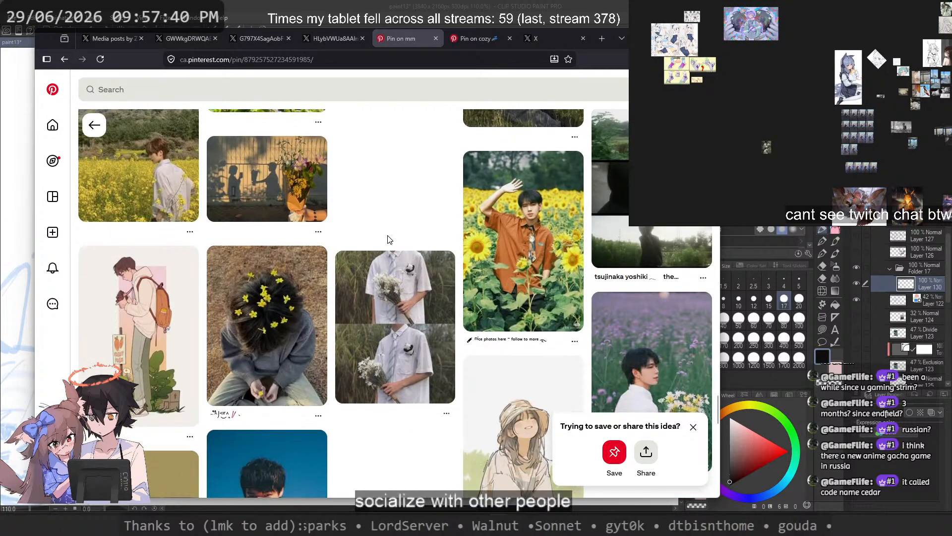
pyautogui.scroll(8, 390, 243)
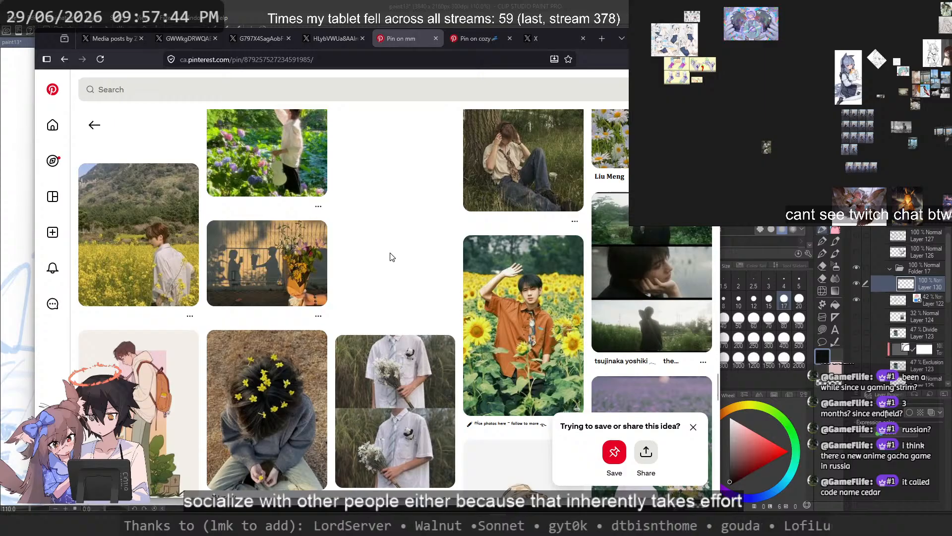
pyautogui.scroll(-8, 391, 257)
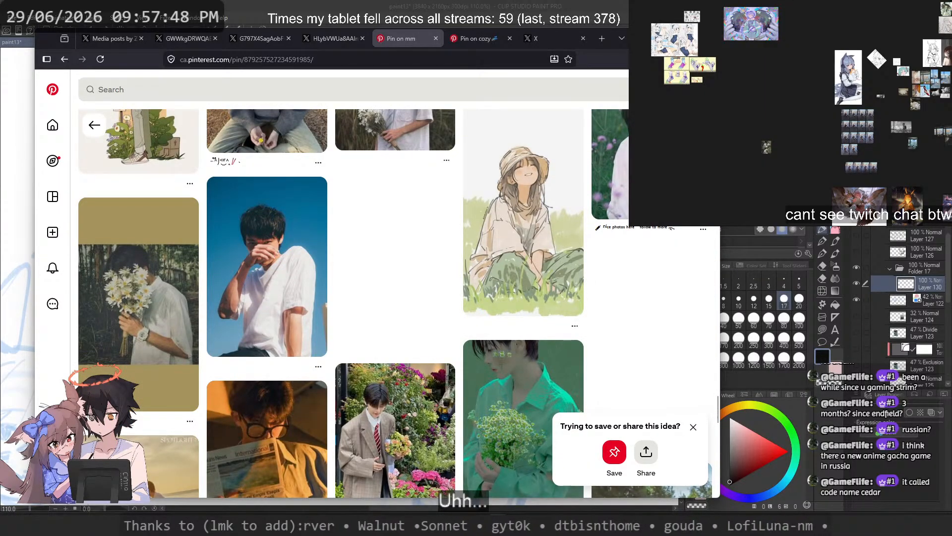
# Step: Search the web for "code name cedar" in a new tab and open the Callsign Cedar News profile on X
pyautogui.moveTo(558, 34); pyautogui.dragTo(591, 40)
pyautogui.click(558, 38)
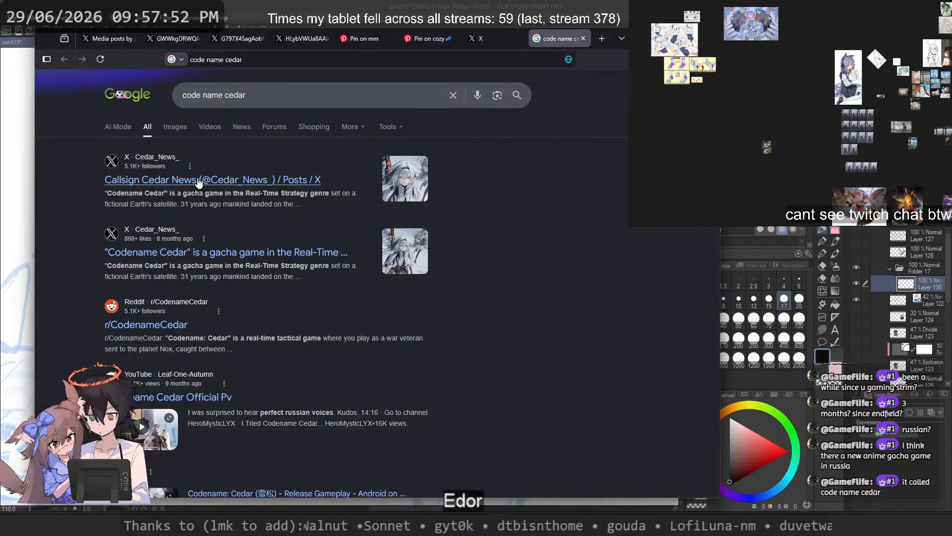
pyautogui.click(199, 182)
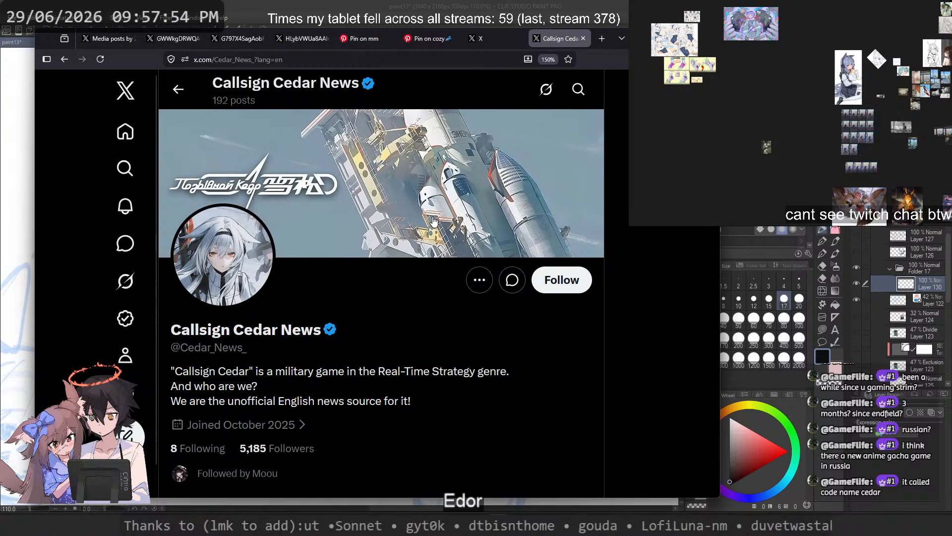
# Step: View the profile's header image enlarged, close it and look over the profile's description and pinned post
pyautogui.click(181, 193)
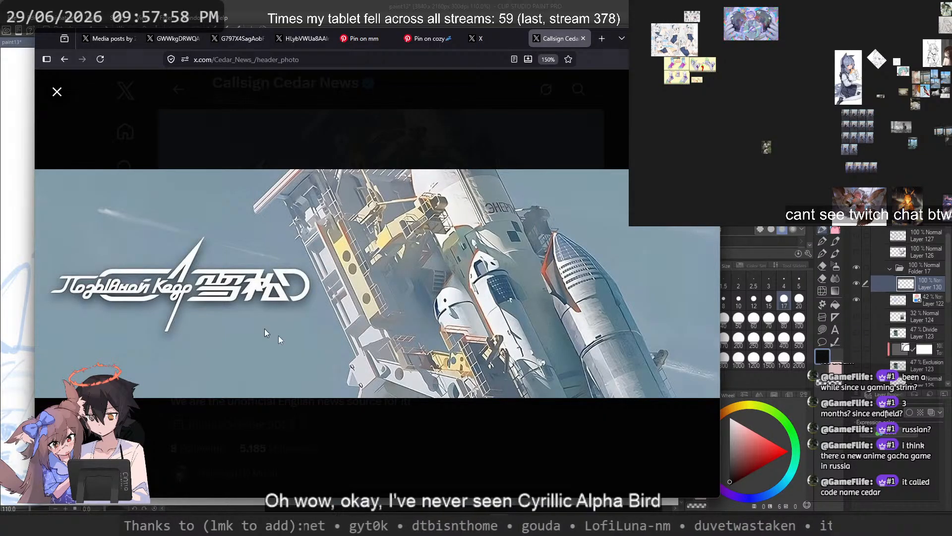
pyautogui.click(462, 459)
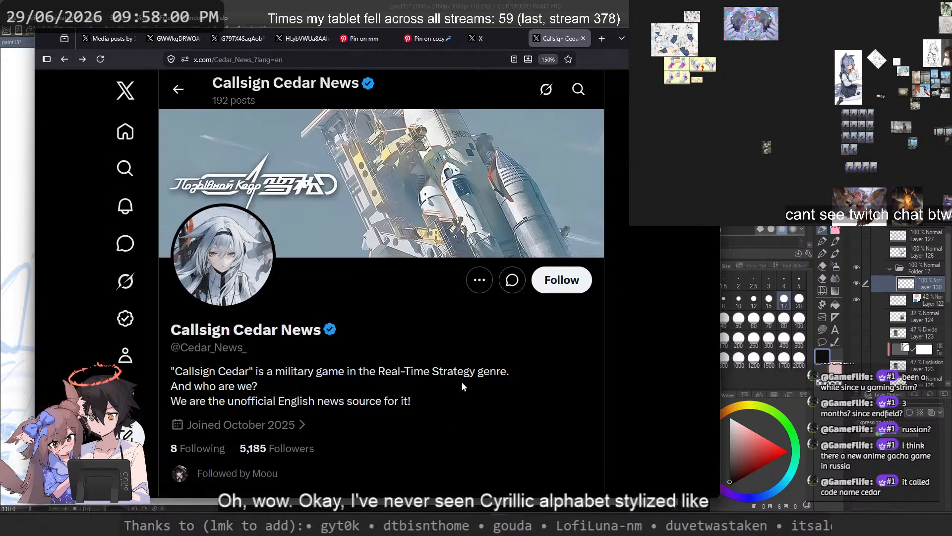
pyautogui.scroll(-5, 474, 367)
pyautogui.scroll(3, 496, 307)
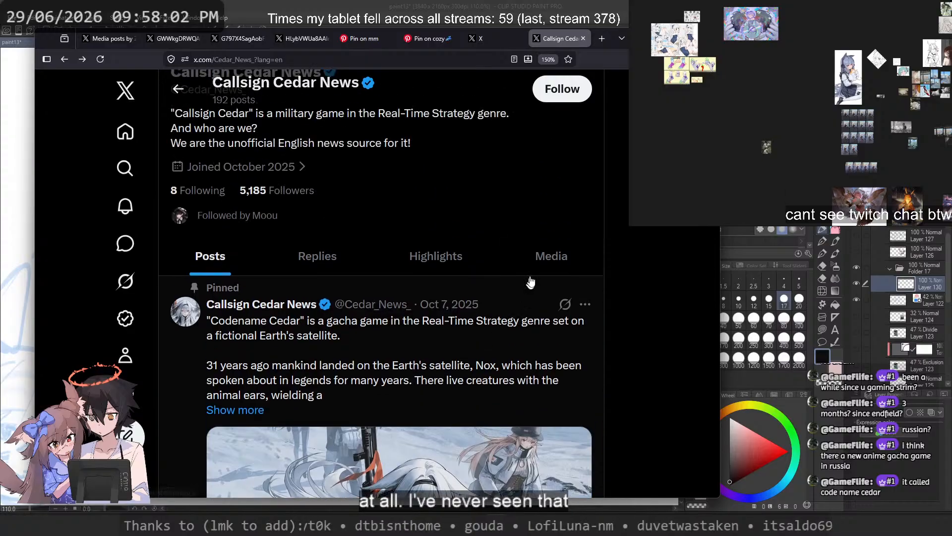
# Step: Open the profile's media posts and browse the game's character artwork
pyautogui.click(548, 254)
pyautogui.scroll(5, 536, 258)
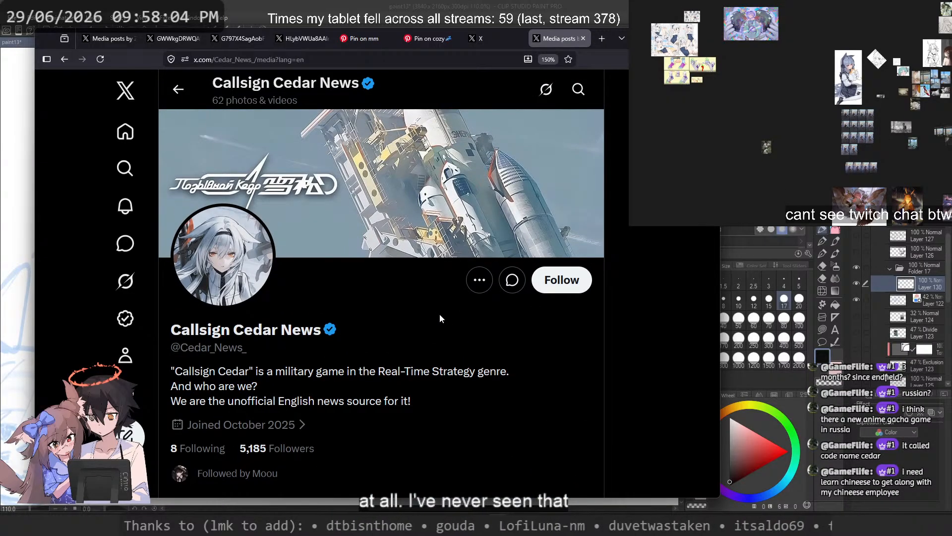
pyautogui.scroll(-5, 440, 313)
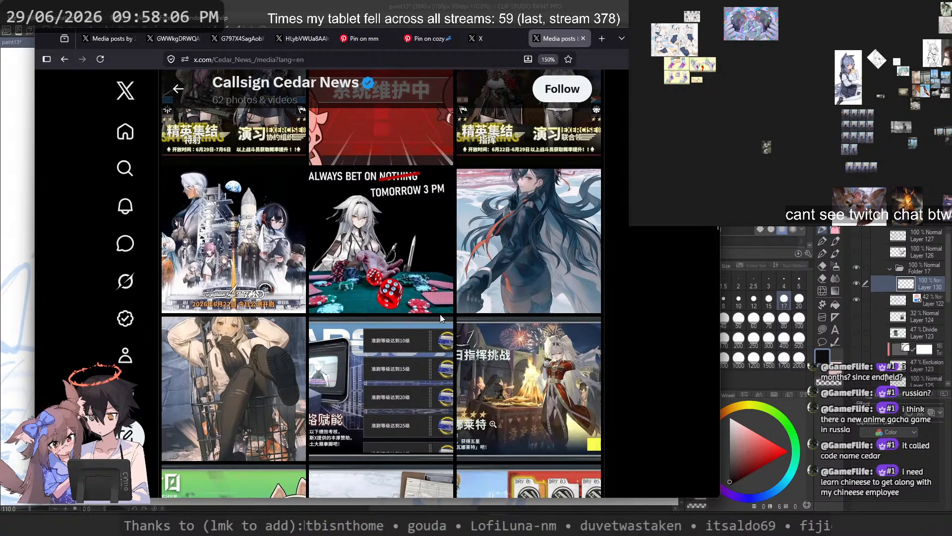
pyautogui.scroll(-5, 439, 314)
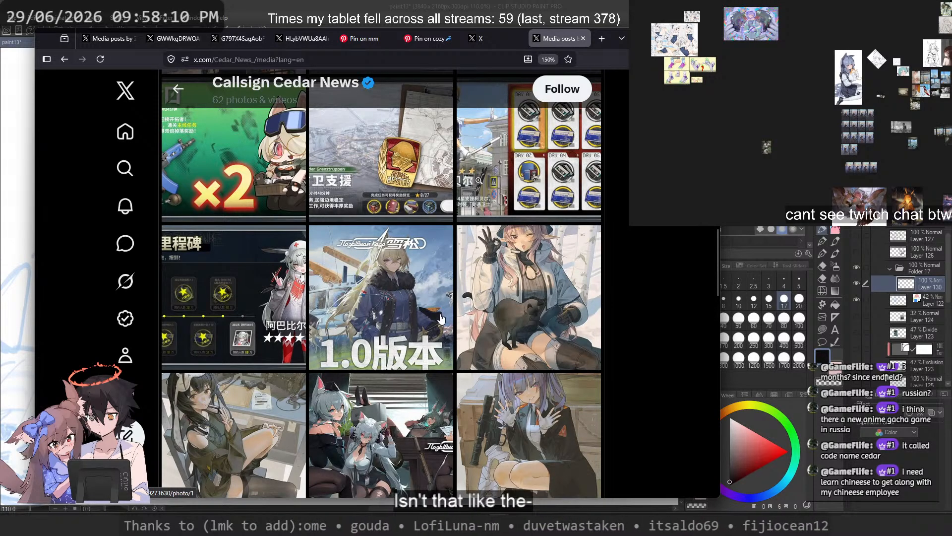
pyautogui.scroll(-3, 441, 318)
pyautogui.scroll(-5, 440, 318)
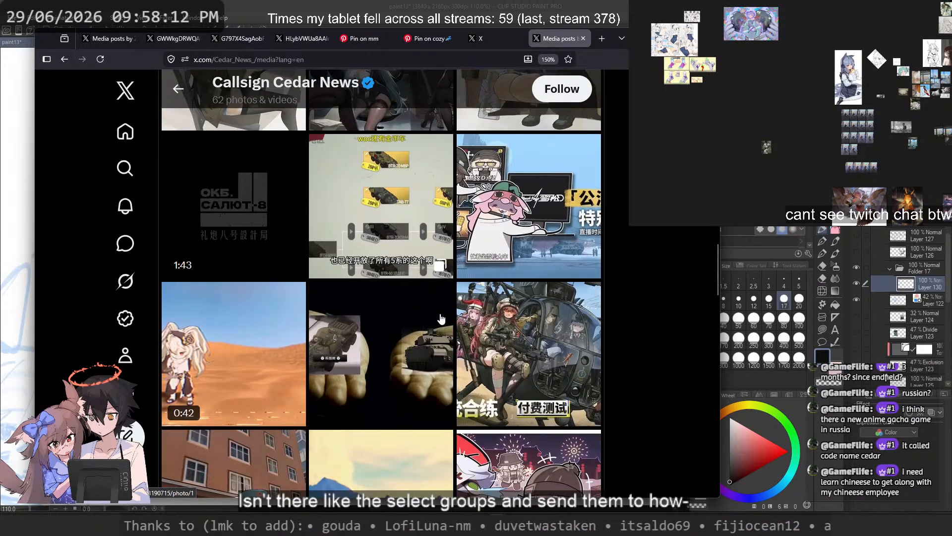
pyautogui.scroll(-5, 440, 318)
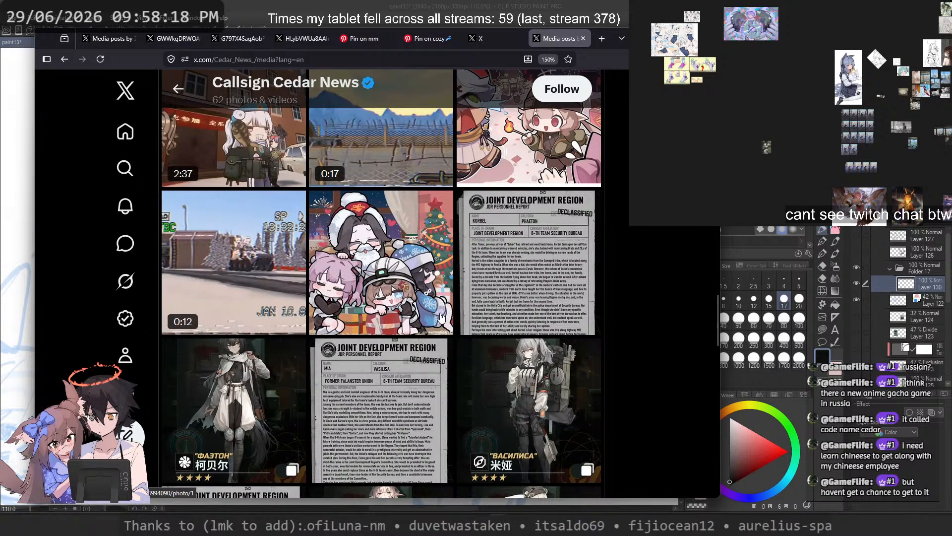
pyautogui.scroll(-6, 439, 297)
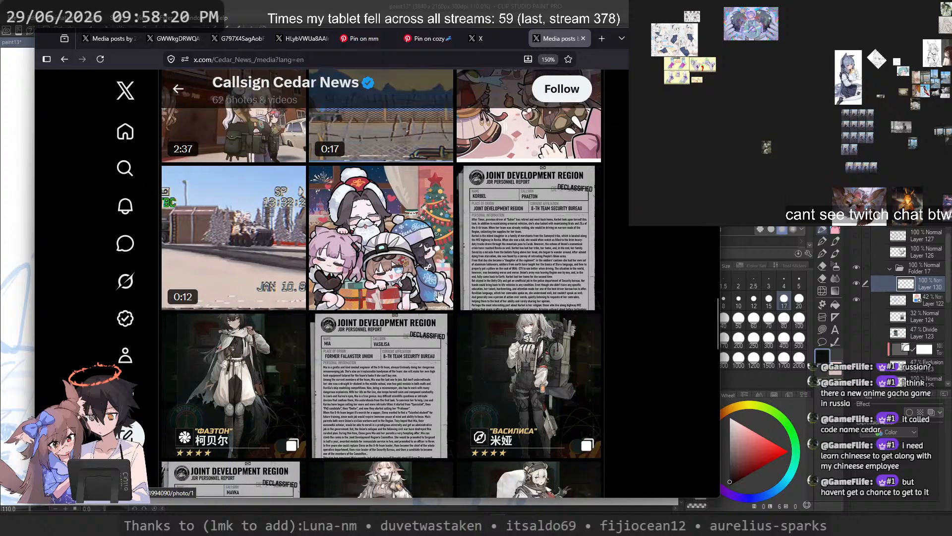
pyautogui.scroll(-5, 438, 296)
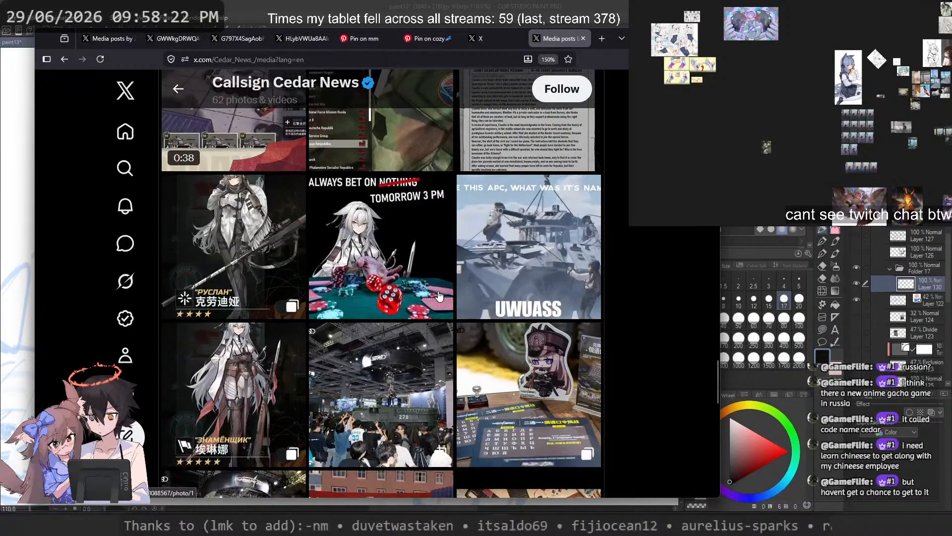
# Step: Look through the remaining media posts of the Callsign Cedar News profile down to the oldest ones and return to the newer artwork
pyautogui.scroll(-5, 439, 296)
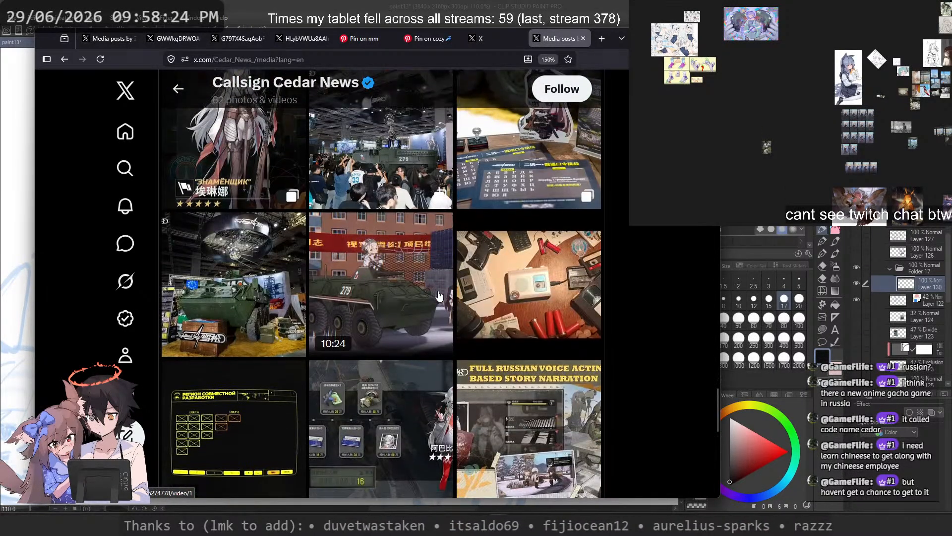
pyautogui.scroll(-8, 439, 296)
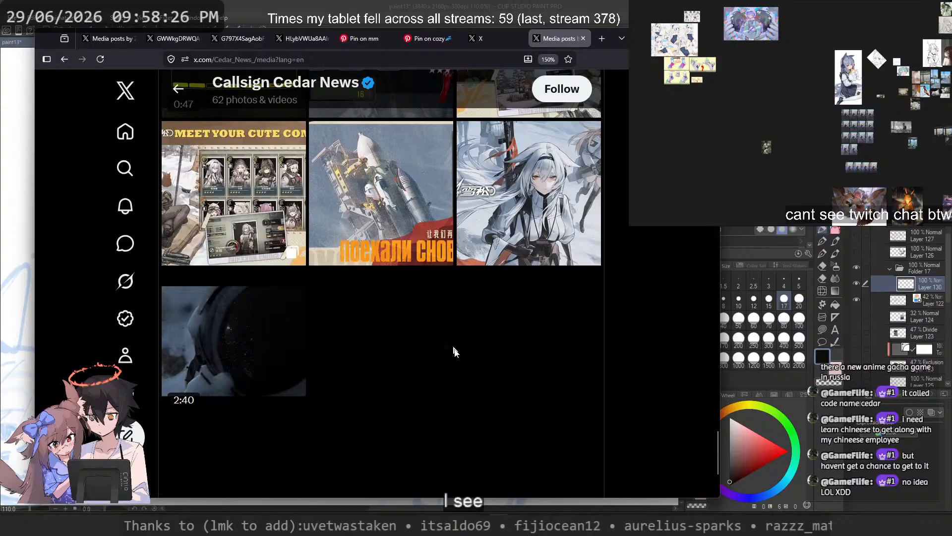
pyautogui.scroll(10, 490, 155)
pyautogui.scroll(5, 488, 218)
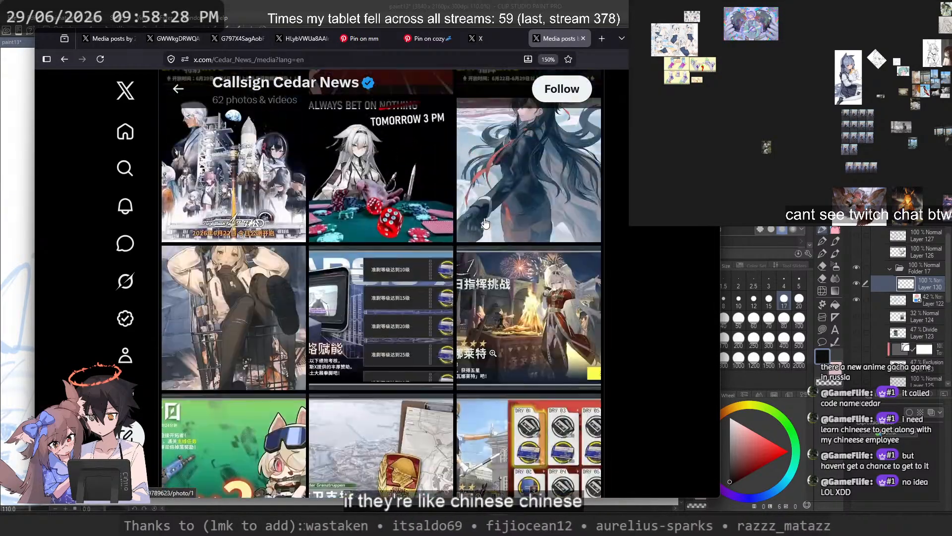
# Step: View the artwork of the character sitting in a shopping cart enlarged, close it and close the profile's browser tab
pyautogui.click(283, 310)
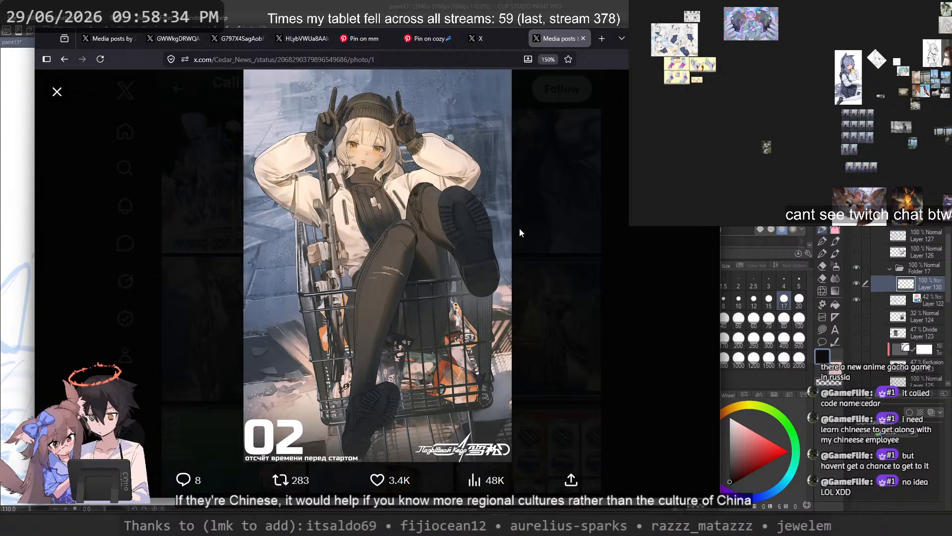
pyautogui.click(519, 227)
pyautogui.scroll(5, 355, 288)
pyautogui.scroll(-5, 356, 288)
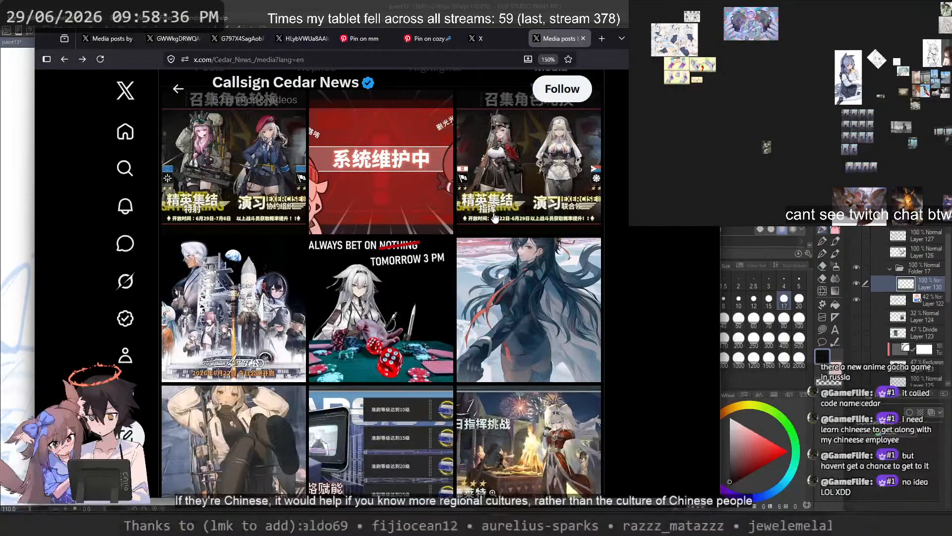
pyautogui.hotkey('ctrl', 'w')
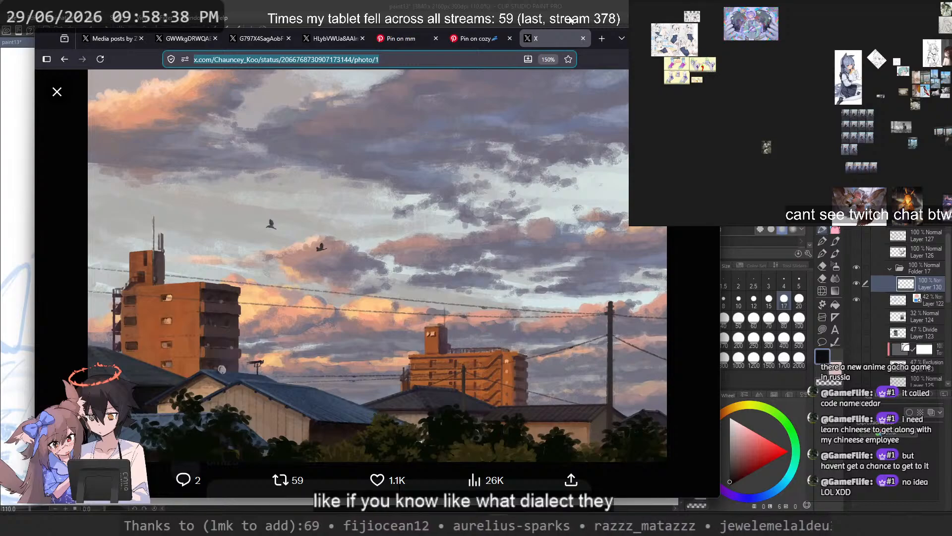
# Step: Return to the Pinterest flower-pose pin and look further through its related photos of people holding flowers
pyautogui.click(475, 41)
pyautogui.click(393, 42)
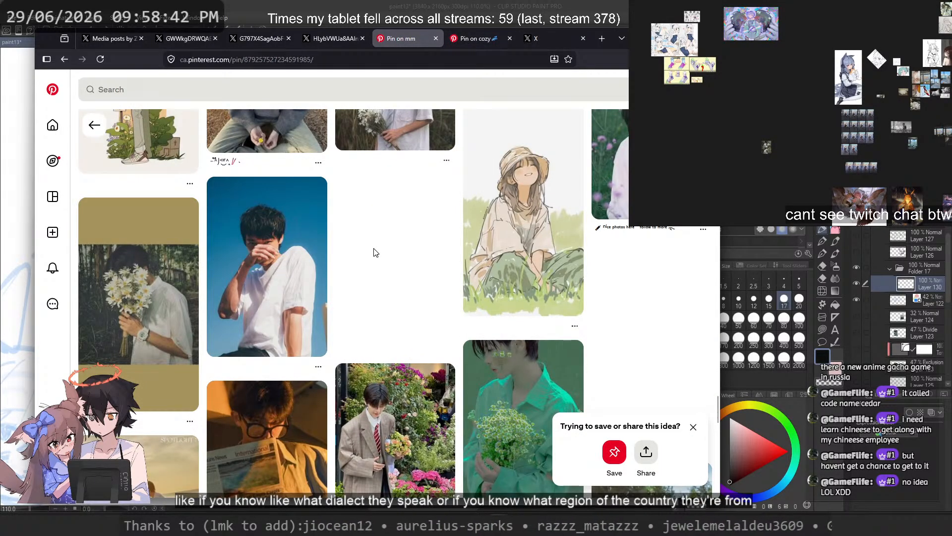
pyautogui.scroll(-5, 376, 253)
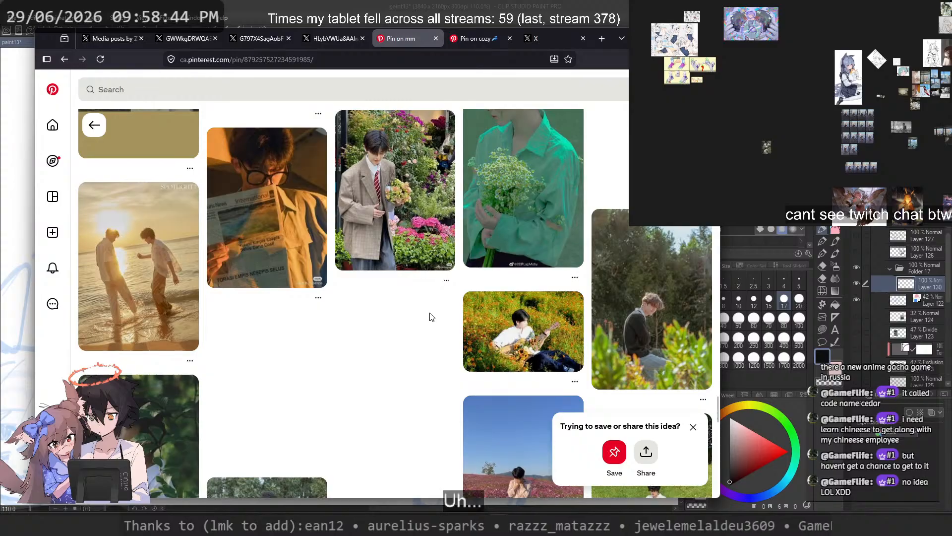
pyautogui.scroll(-5, 423, 296)
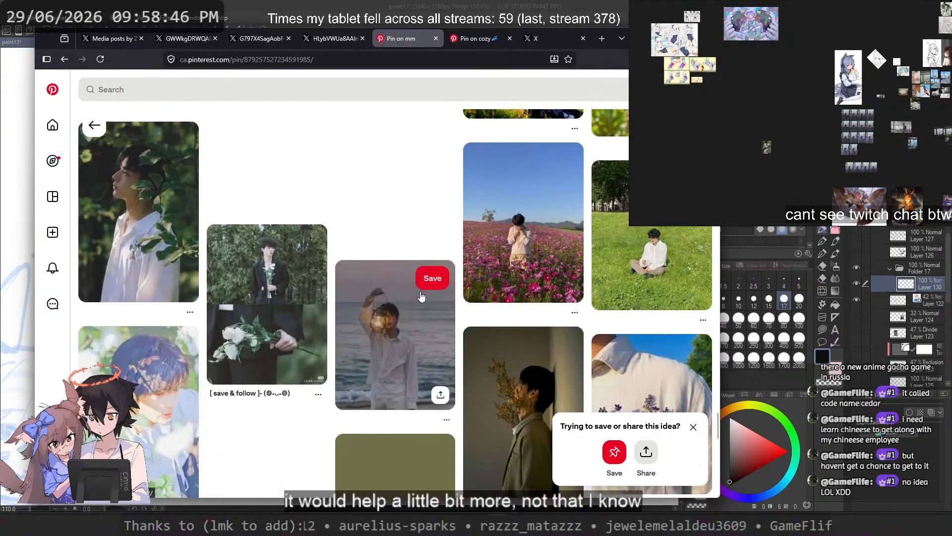
pyautogui.scroll(-5, 420, 293)
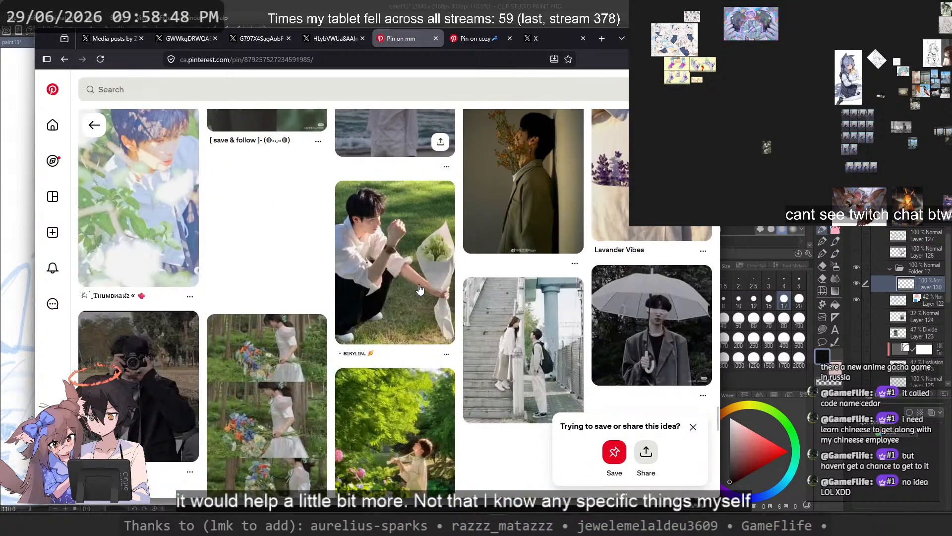
pyautogui.scroll(-15, 421, 294)
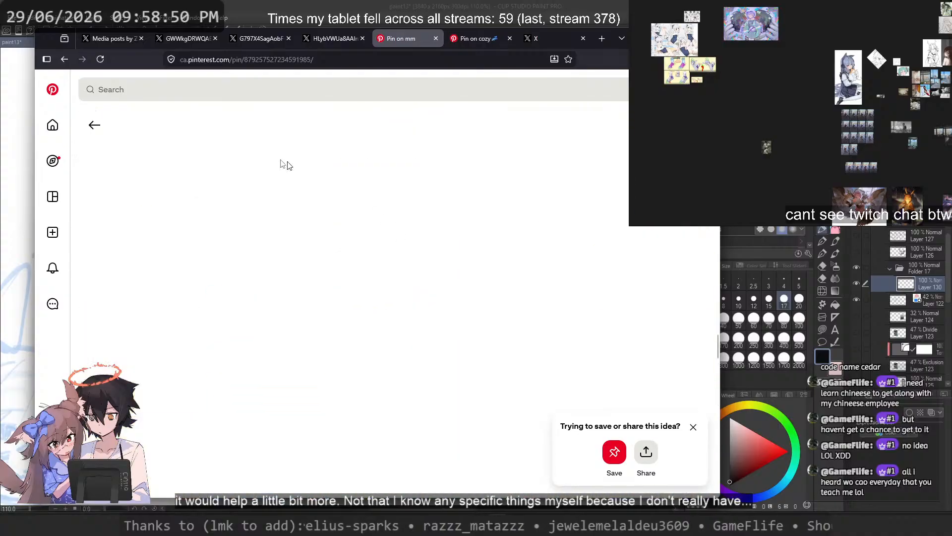
# Step: From the Pinterest home feed, view the seated girl with seagulls illustration, browse its related pins and open the blue-haired girl with Pokémon
pyautogui.click(52, 90)
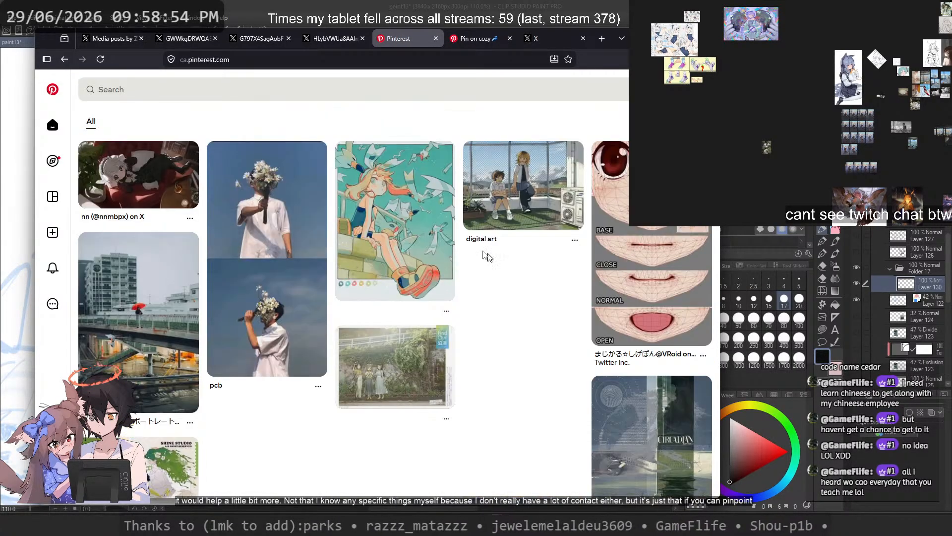
pyautogui.click(374, 219)
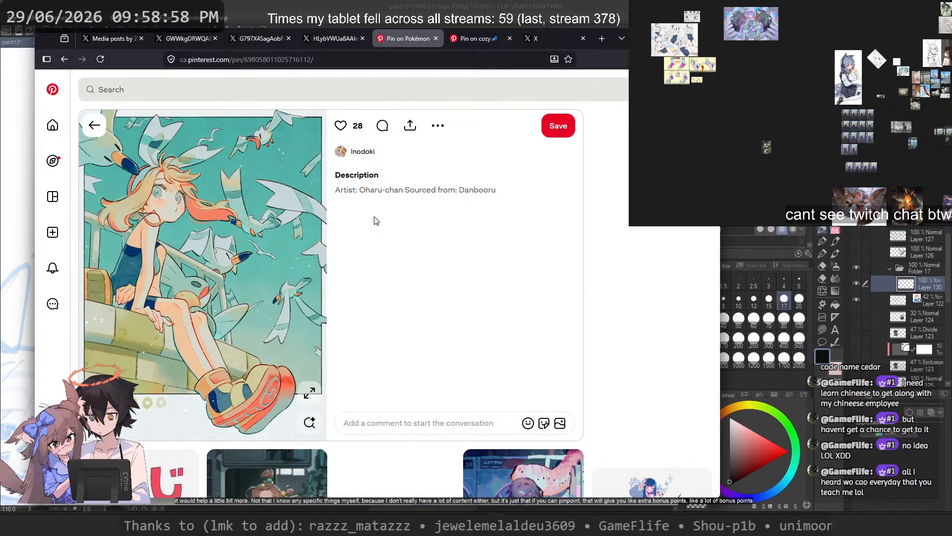
pyautogui.scroll(-3, 378, 227)
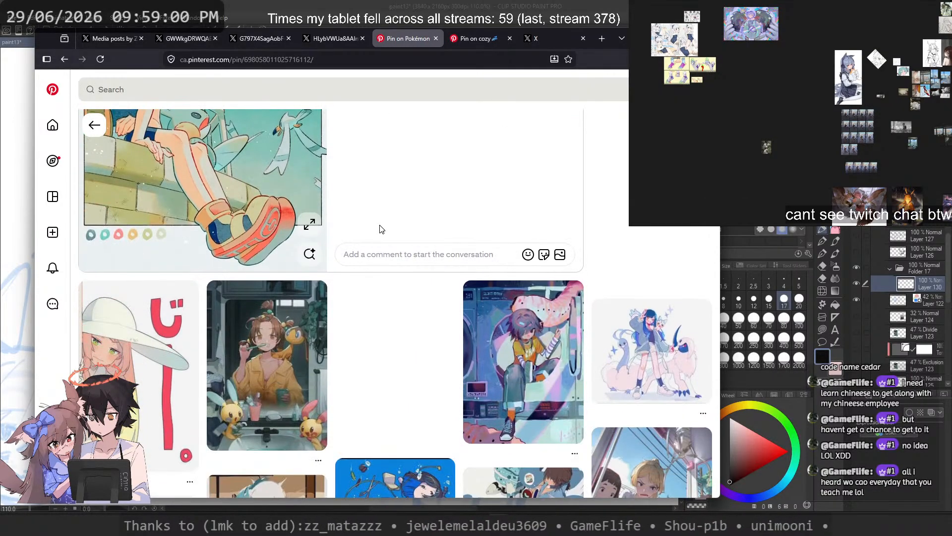
pyautogui.scroll(-4, 345, 224)
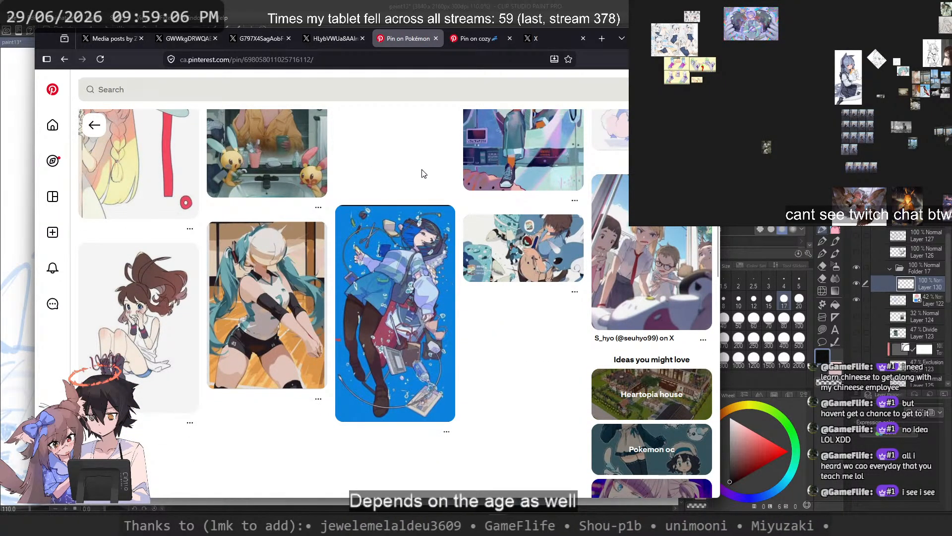
pyautogui.scroll(3, 423, 173)
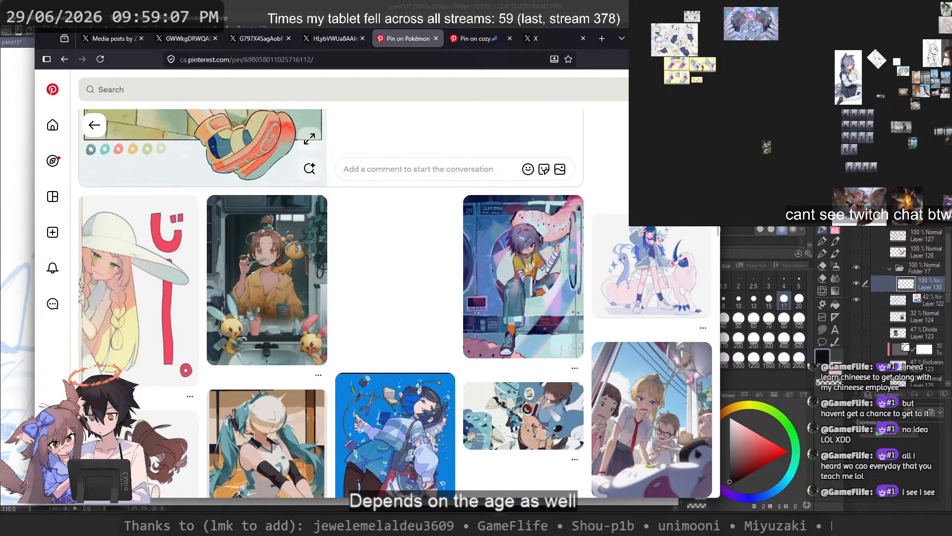
pyautogui.click(660, 272)
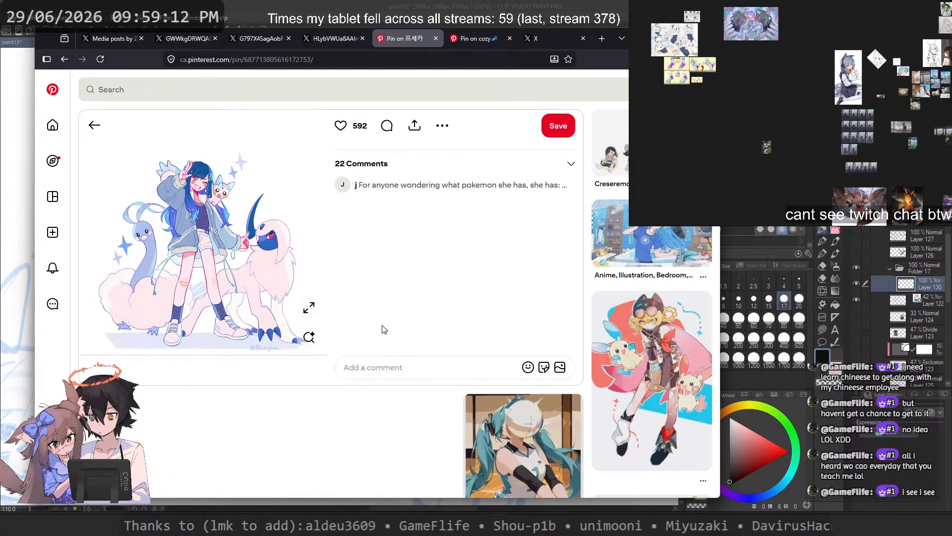
# Step: Switch to the open cozy scenery pin, look over its related photos, and load and browse a fresh Pinterest home feed
pyautogui.click(471, 38)
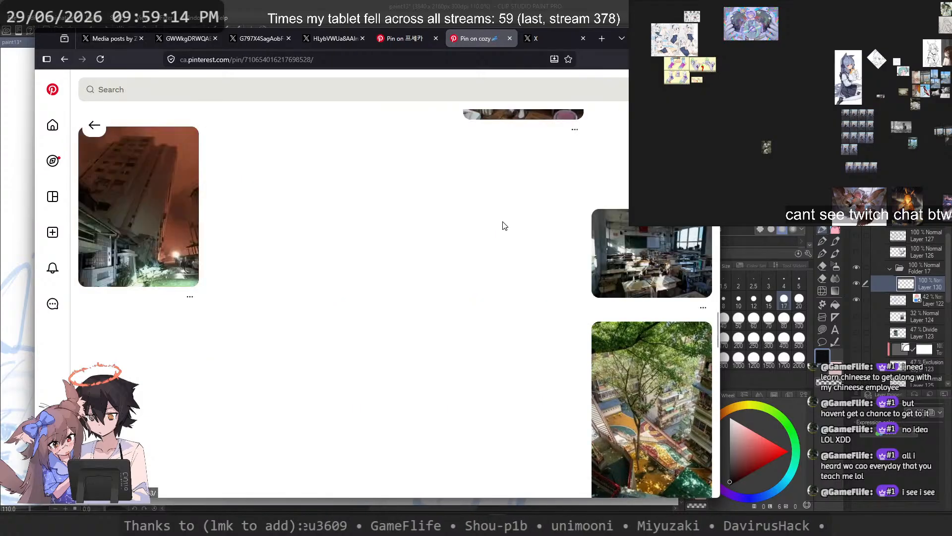
pyautogui.scroll(-10, 505, 226)
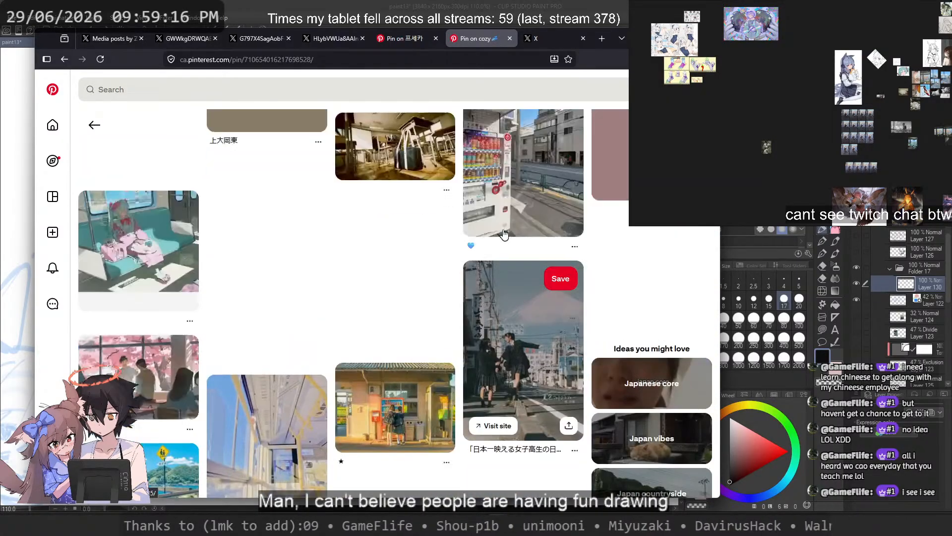
pyautogui.scroll(10, 505, 233)
pyautogui.click(52, 125)
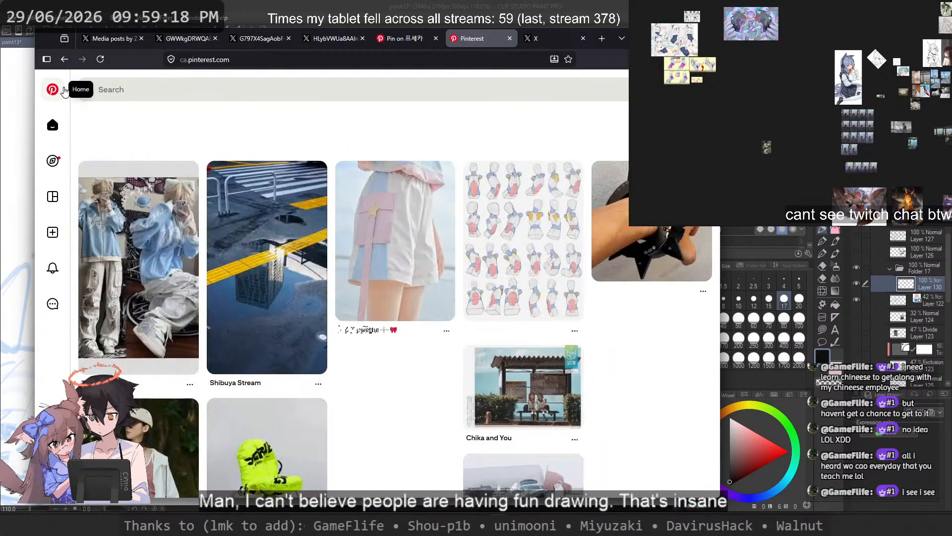
pyautogui.scroll(-3, 396, 347)
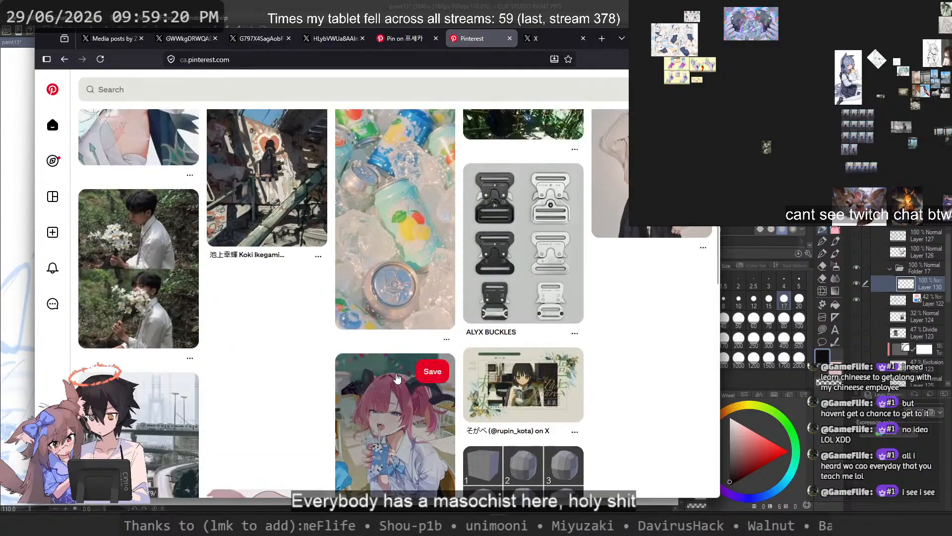
pyautogui.scroll(1, 274, 385)
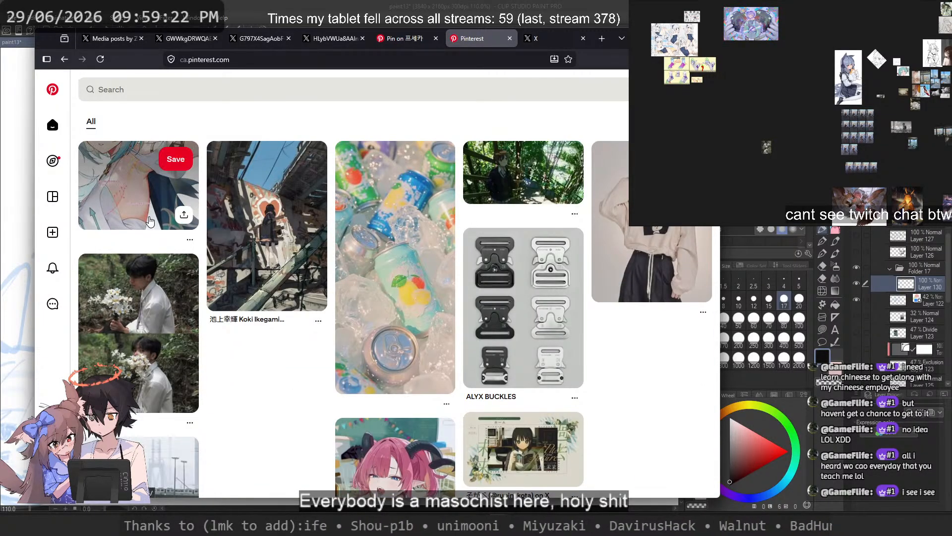
# Step: Open the annotated pin on drawing the armpit and side of the chest, and look through its related character art and anatomy references
pyautogui.click(124, 199)
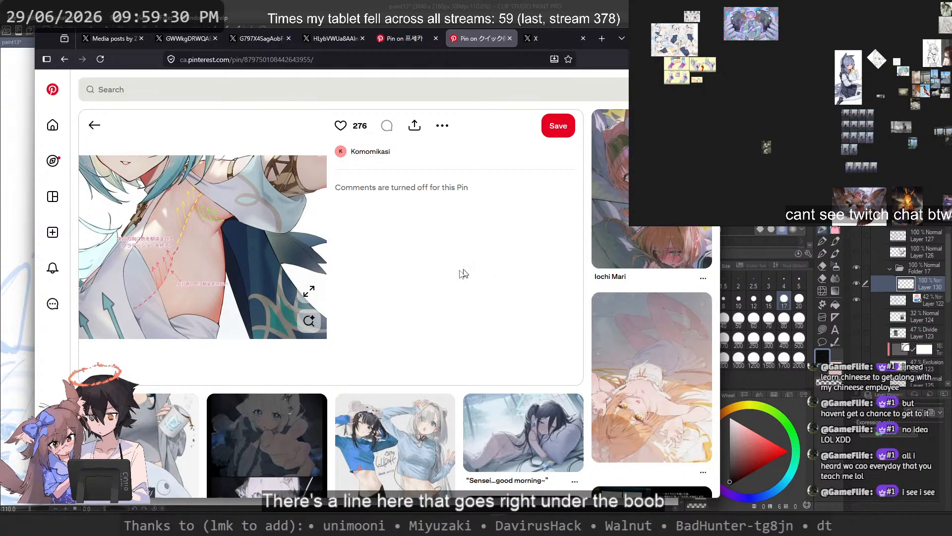
pyautogui.scroll(-3, 452, 275)
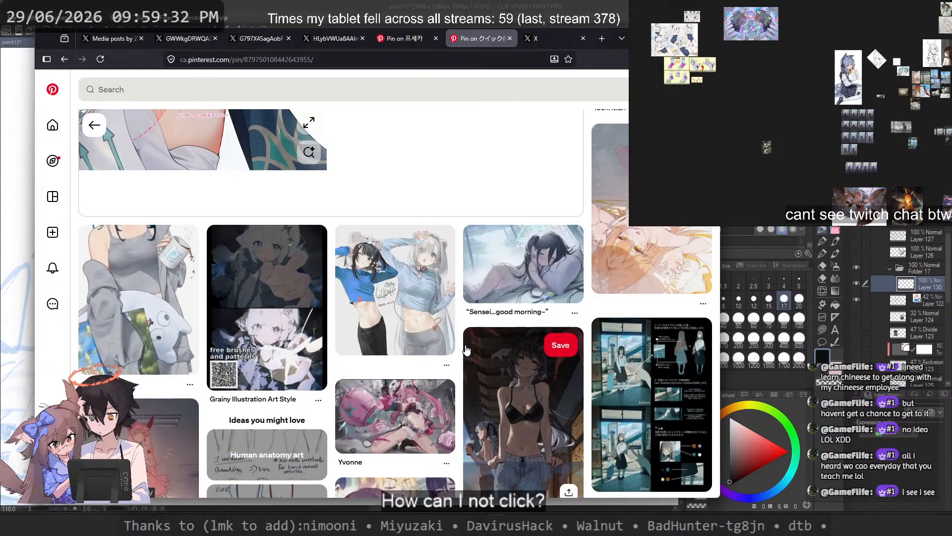
pyautogui.scroll(-5, 288, 321)
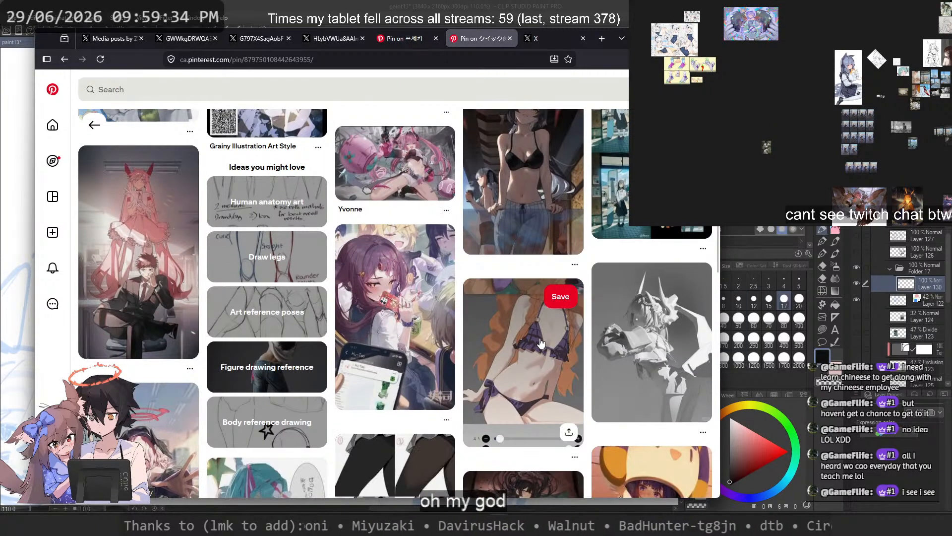
pyautogui.scroll(2, 647, 338)
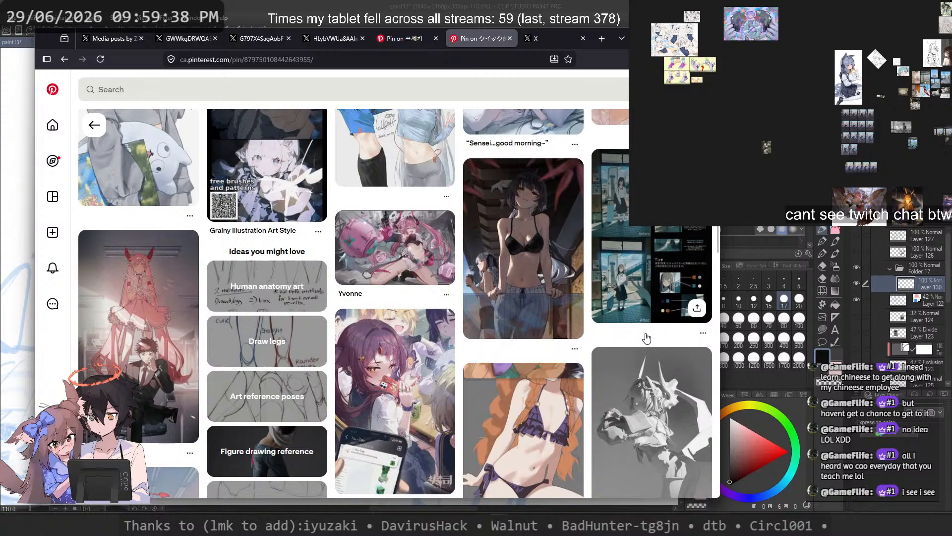
pyautogui.scroll(-10, 647, 337)
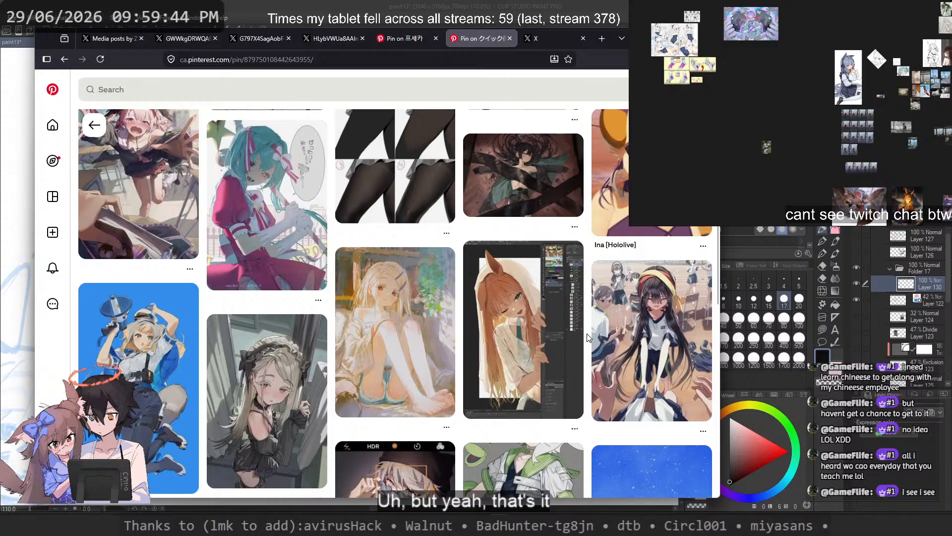
pyautogui.scroll(-4, 589, 337)
pyautogui.scroll(-4, 589, 337)
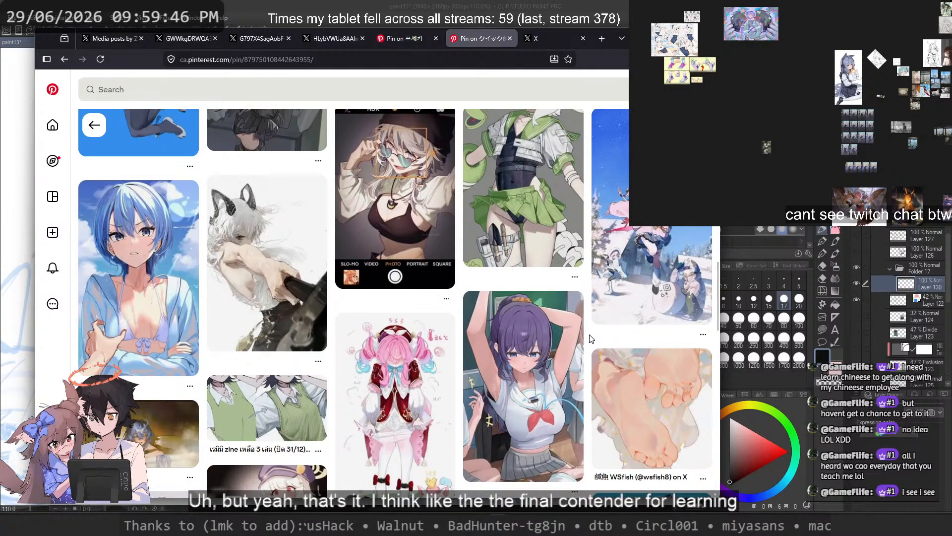
pyautogui.scroll(-4, 591, 338)
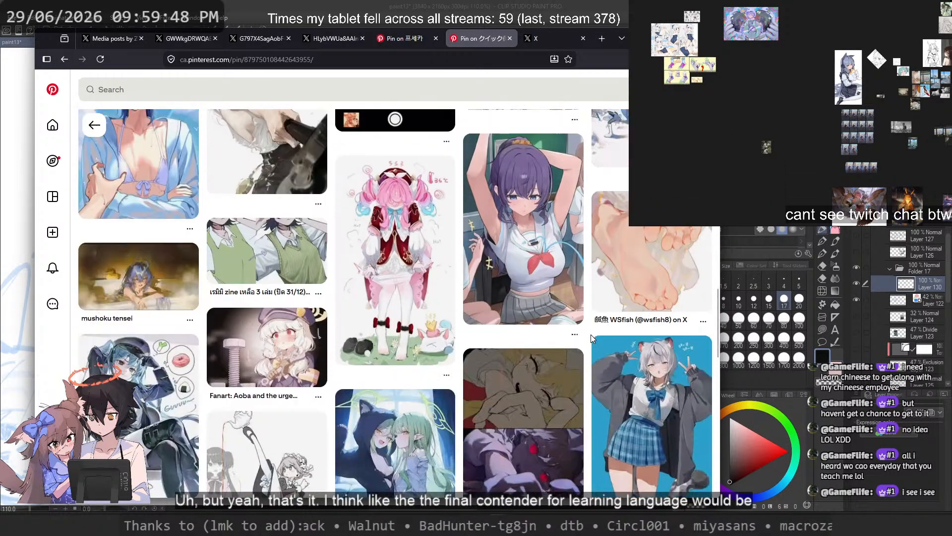
pyautogui.moveTo(595, 339)
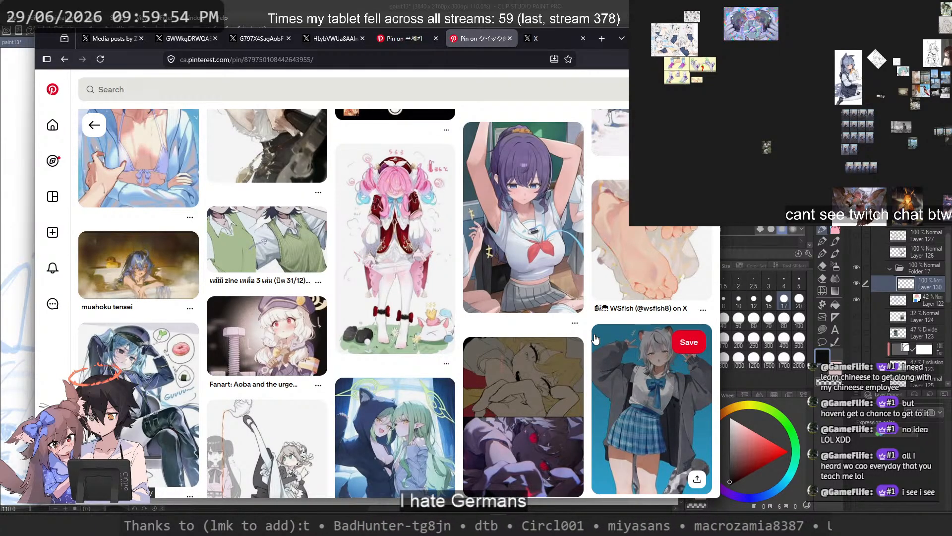
pyautogui.scroll(-7, 606, 335)
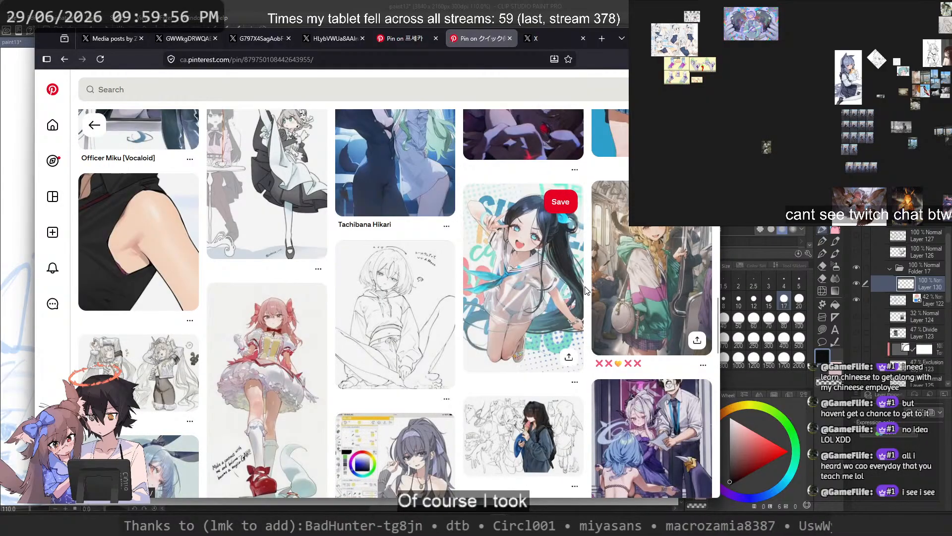
pyautogui.scroll(1, 591, 293)
pyautogui.scroll(1, 591, 289)
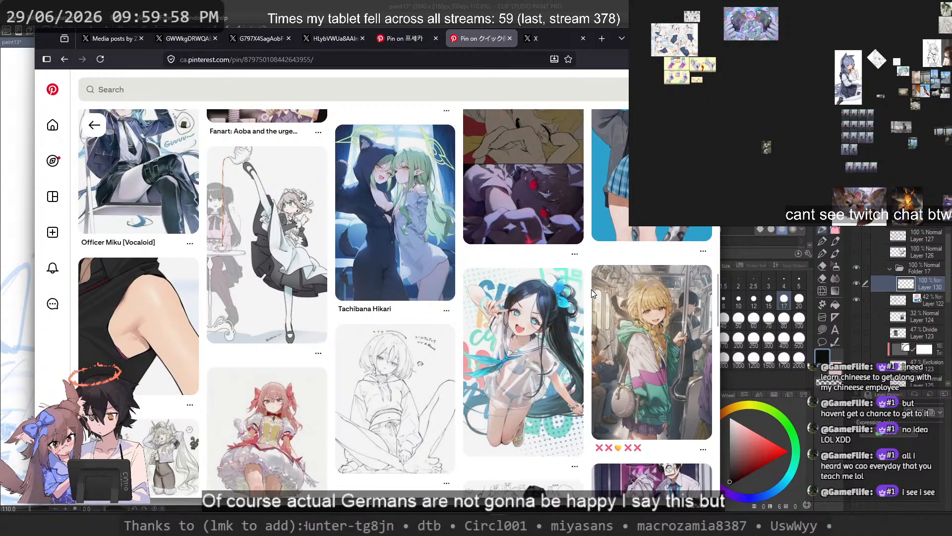
pyautogui.scroll(-4, 591, 290)
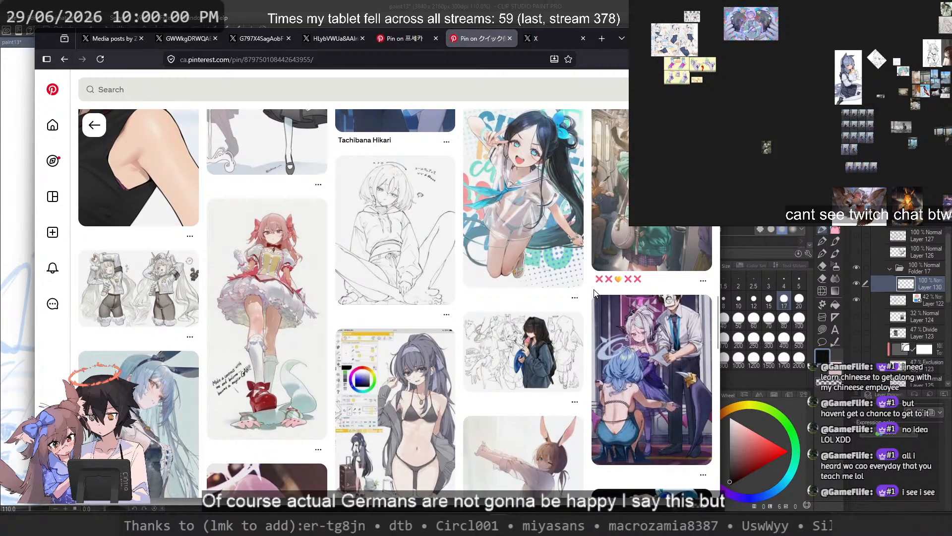
pyautogui.scroll(-4, 595, 293)
pyautogui.scroll(-4, 598, 295)
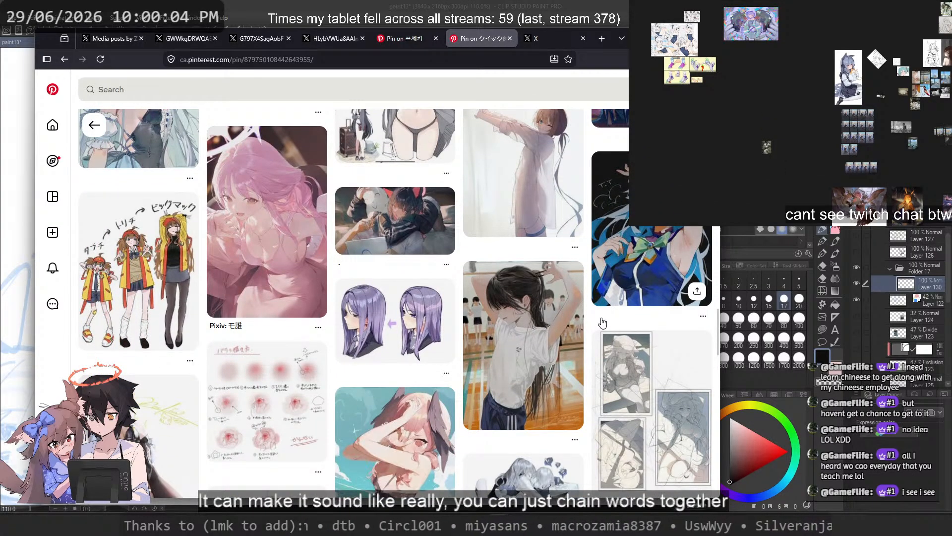
pyautogui.scroll(-4, 603, 322)
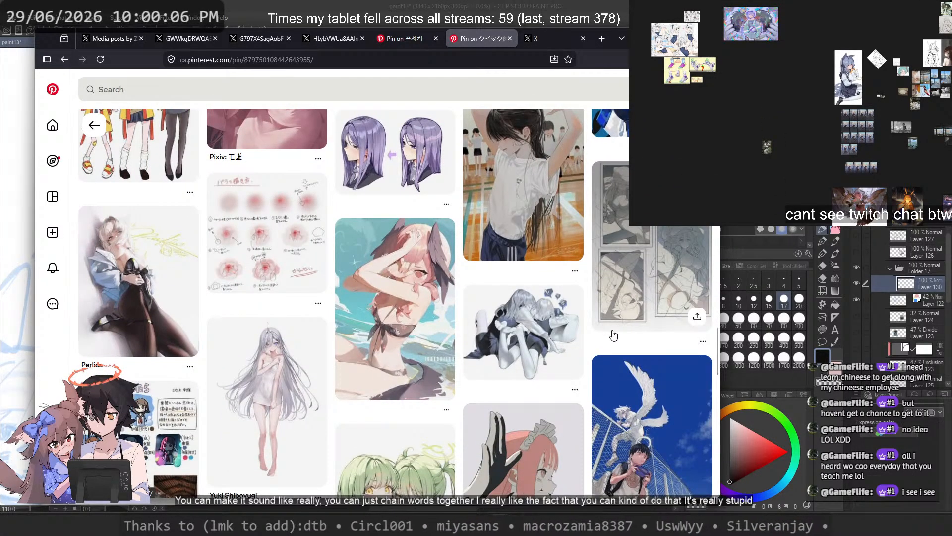
# Step: Look further through the armpit pin's related character illustrations, body studies and colouring references
pyautogui.scroll(-6, 614, 336)
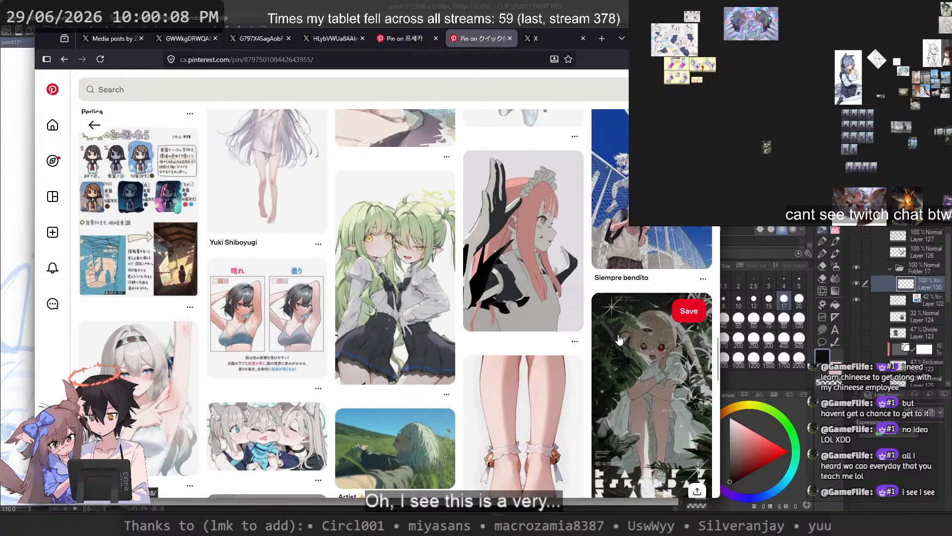
pyautogui.scroll(-4, 619, 340)
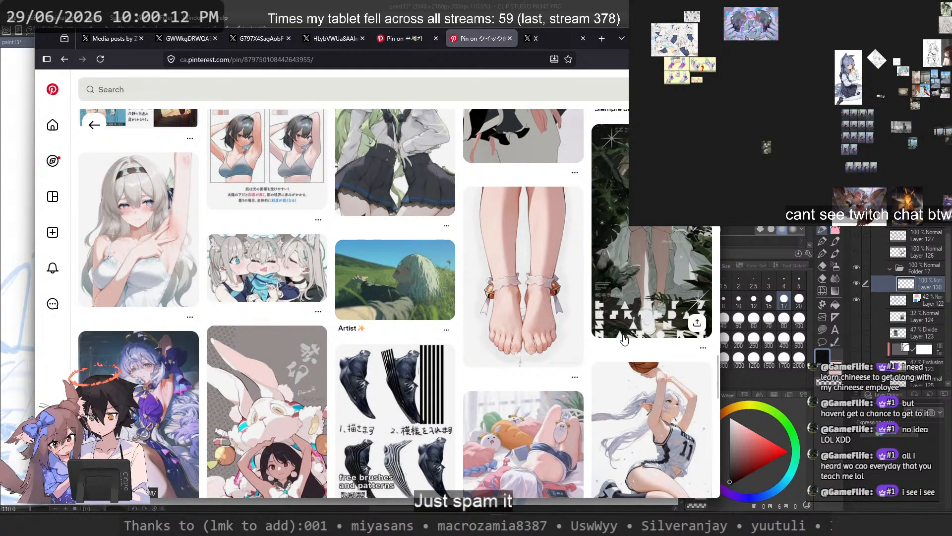
pyautogui.scroll(-4, 619, 339)
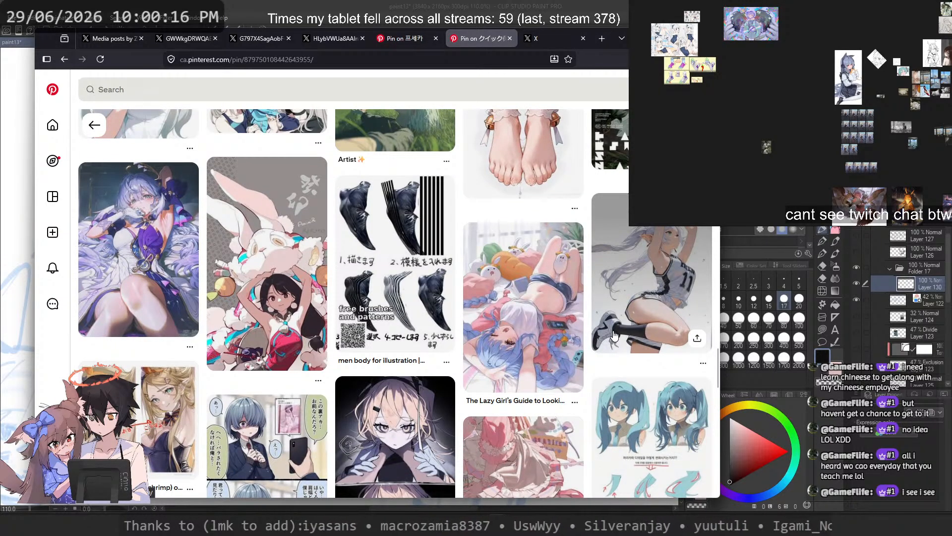
pyautogui.scroll(-6, 615, 336)
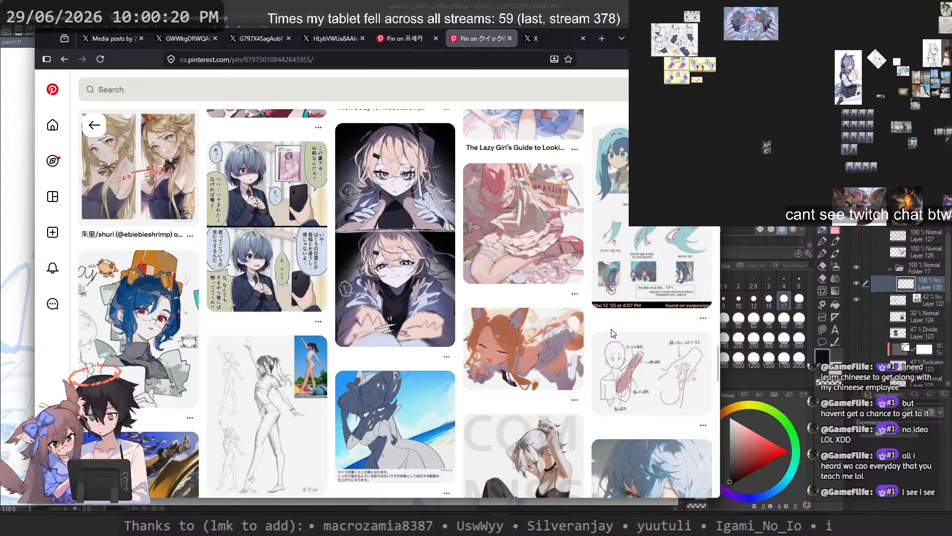
# Step: Open the pink frilled dress illustration from the related pins and look through its related character art
pyautogui.click(516, 256)
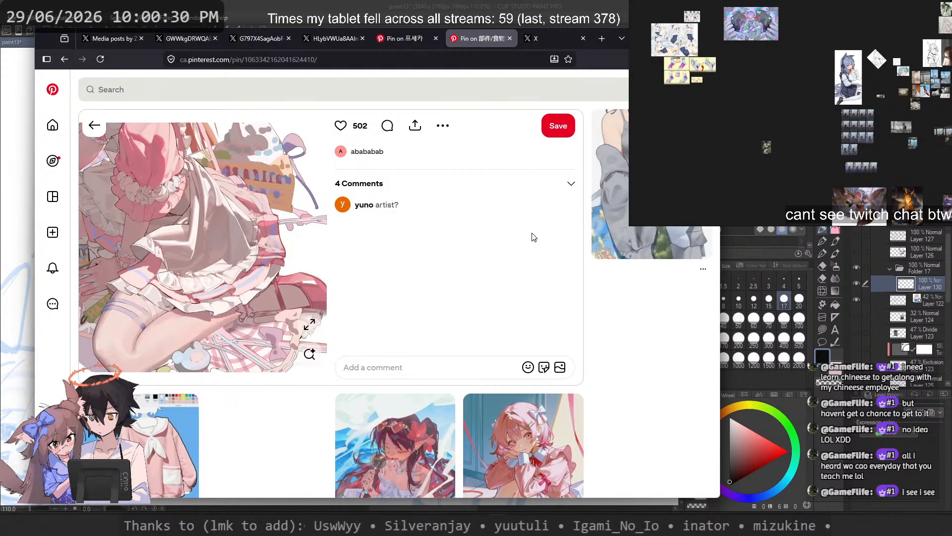
pyautogui.scroll(-5, 534, 237)
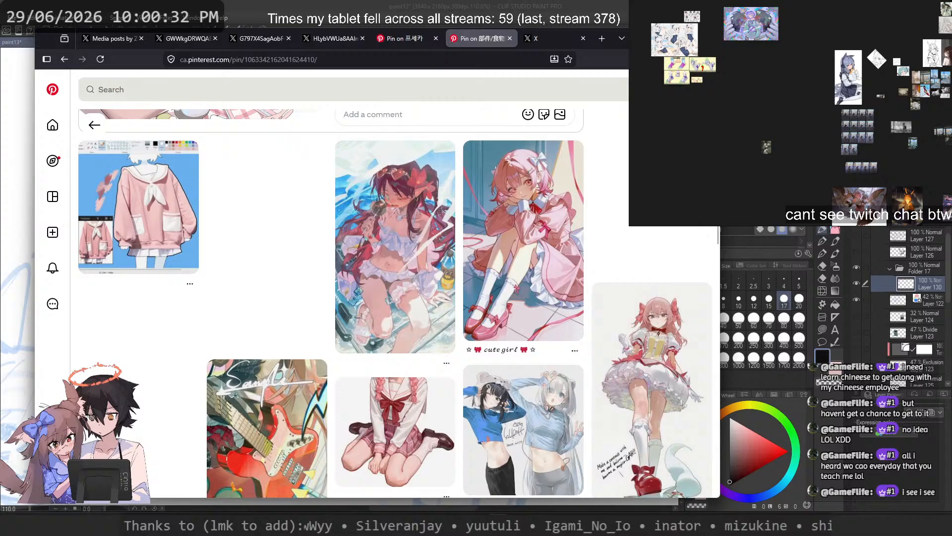
pyautogui.scroll(-4, 400, 421)
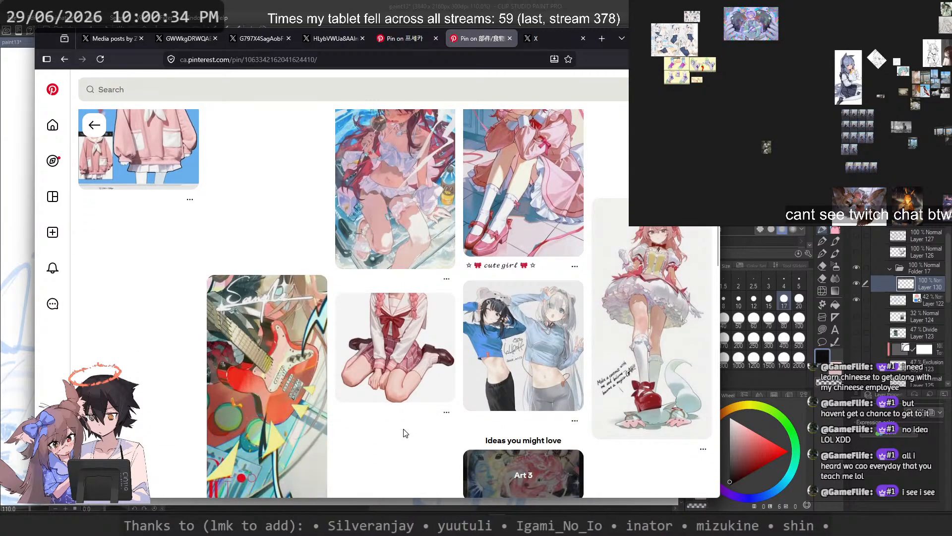
pyautogui.scroll(-5, 400, 421)
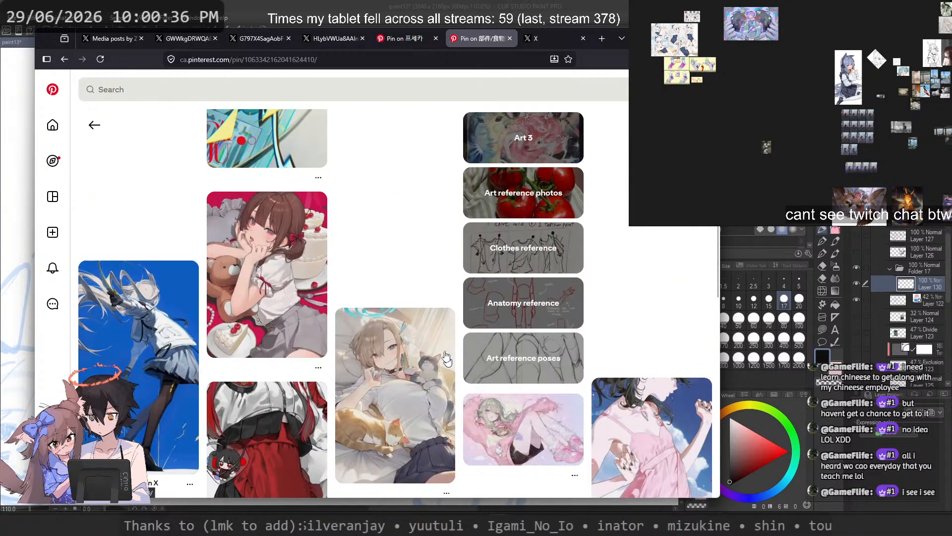
# Step: Bring up the outfit pin in a separate tab and look through its related clothing photos
pyautogui.middleClick(65, 58)
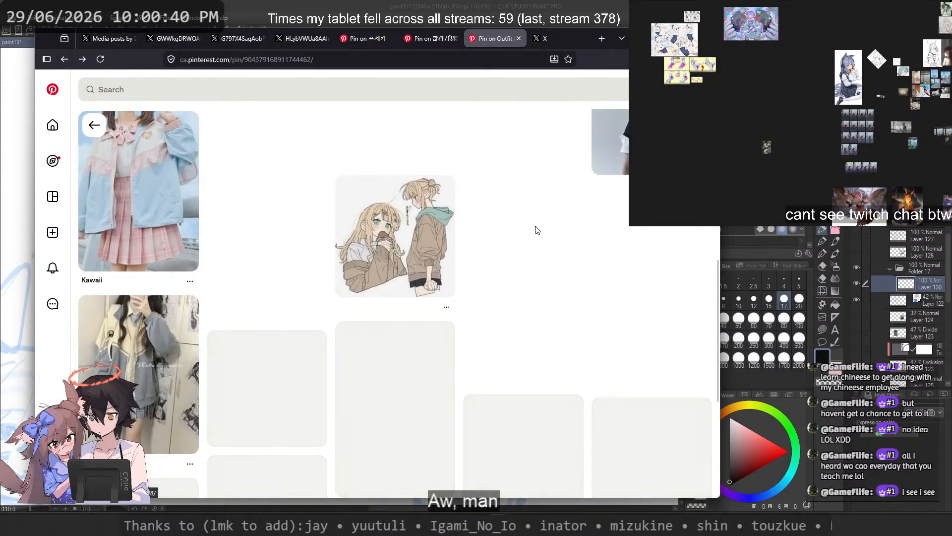
pyautogui.scroll(-5, 535, 230)
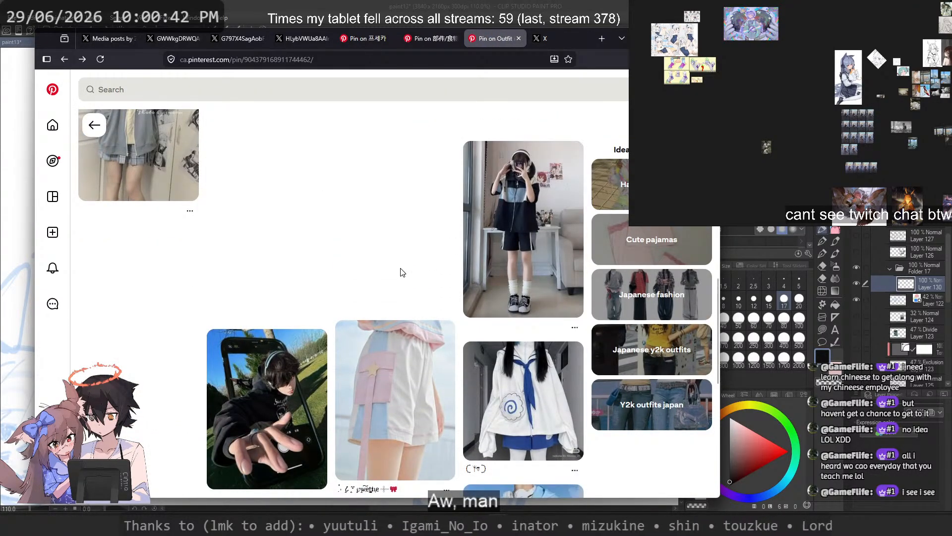
pyautogui.scroll(-5, 401, 272)
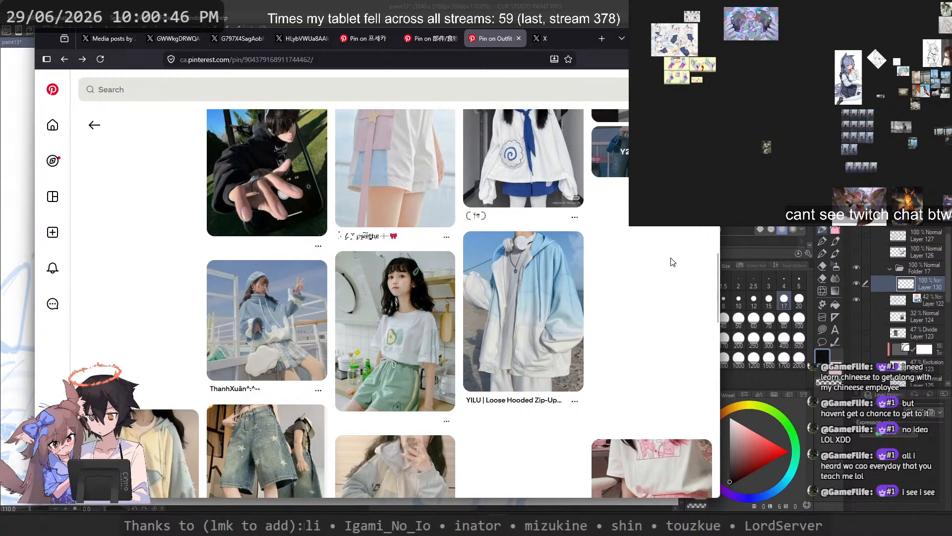
pyautogui.scroll(-3, 669, 258)
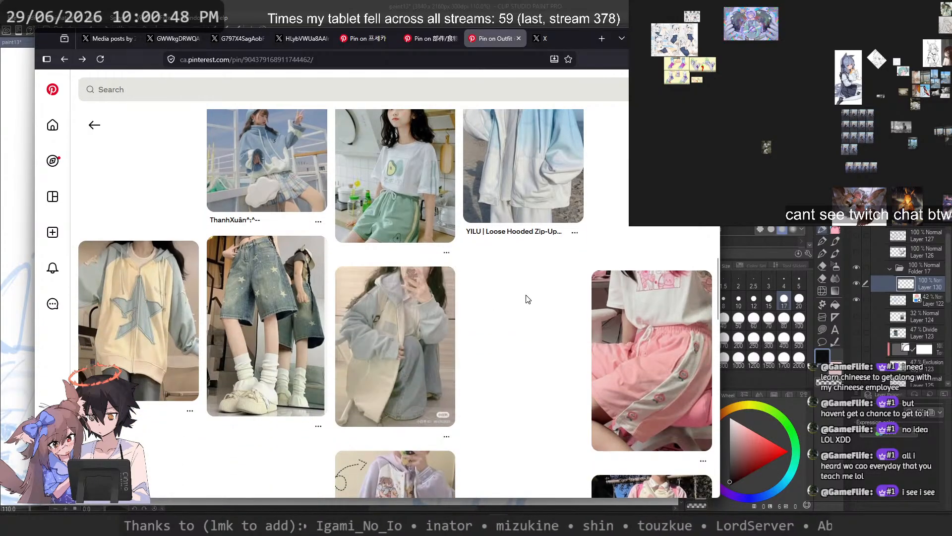
pyautogui.scroll(-3, 528, 299)
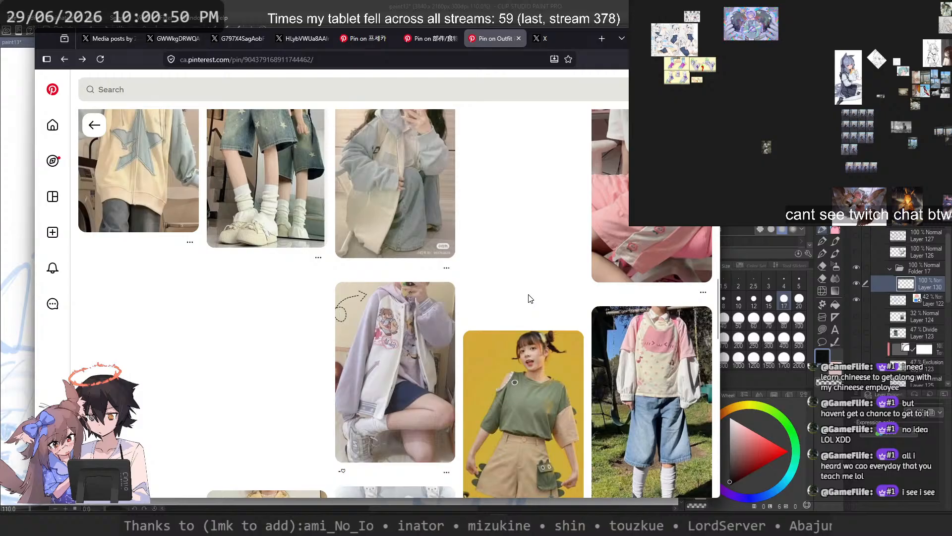
pyautogui.scroll(2, 530, 298)
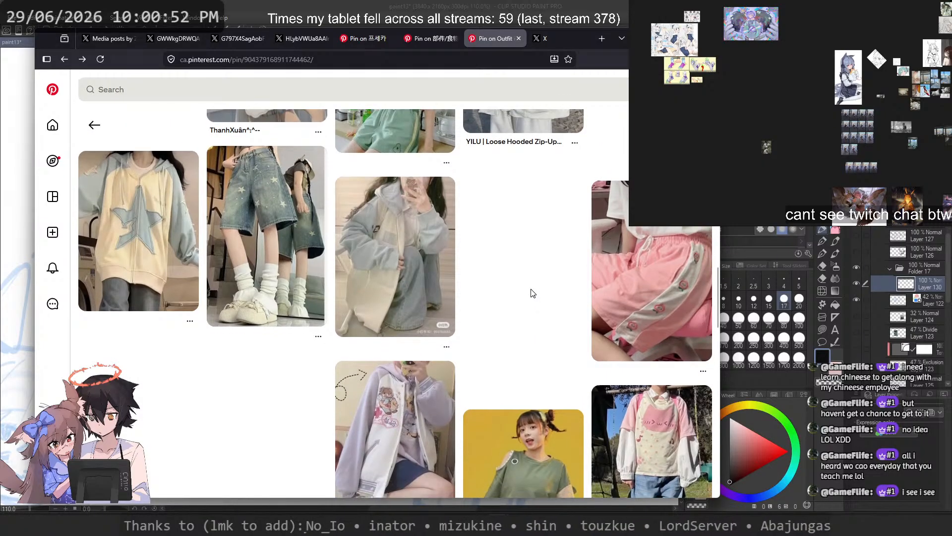
pyautogui.scroll(-4, 531, 292)
pyautogui.scroll(4, 541, 292)
# Step: Open the pin of the pink shorts with the white side stripe and copy its image
pyautogui.click(635, 284)
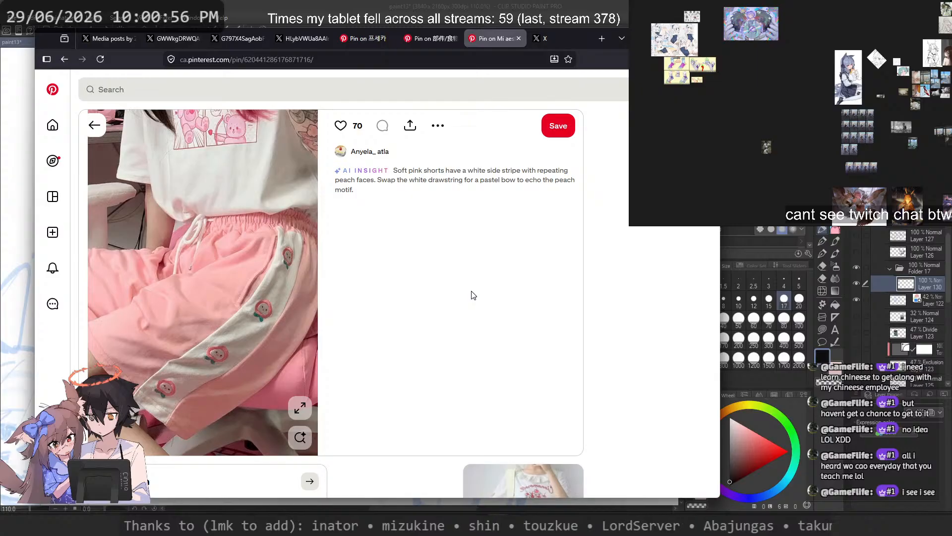
pyautogui.scroll(-5, 472, 295)
pyautogui.scroll(5, 402, 305)
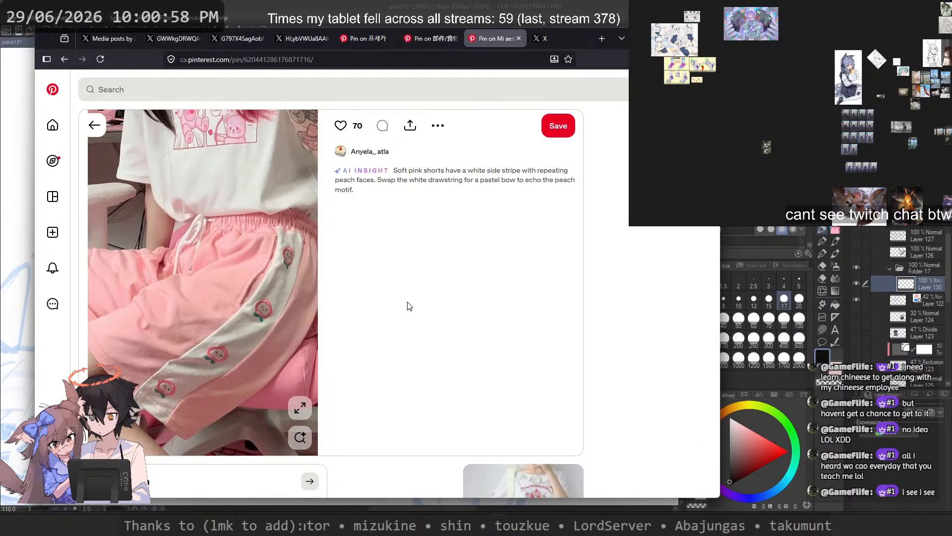
pyautogui.rightClick(161, 239)
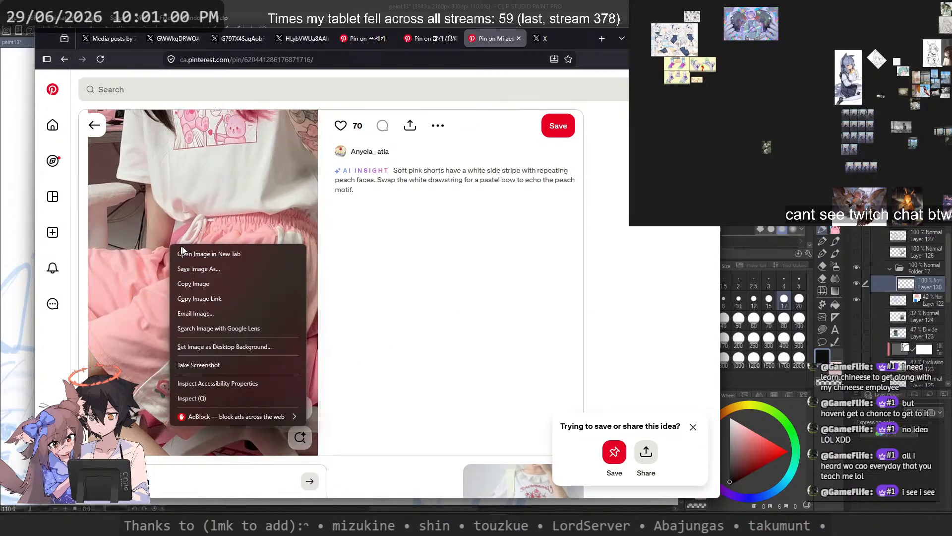
pyautogui.click(228, 281)
# Step: Paste the copied pink shorts photo into the reference board and place it beside the flower-holding photos
pyautogui.click(663, 38)
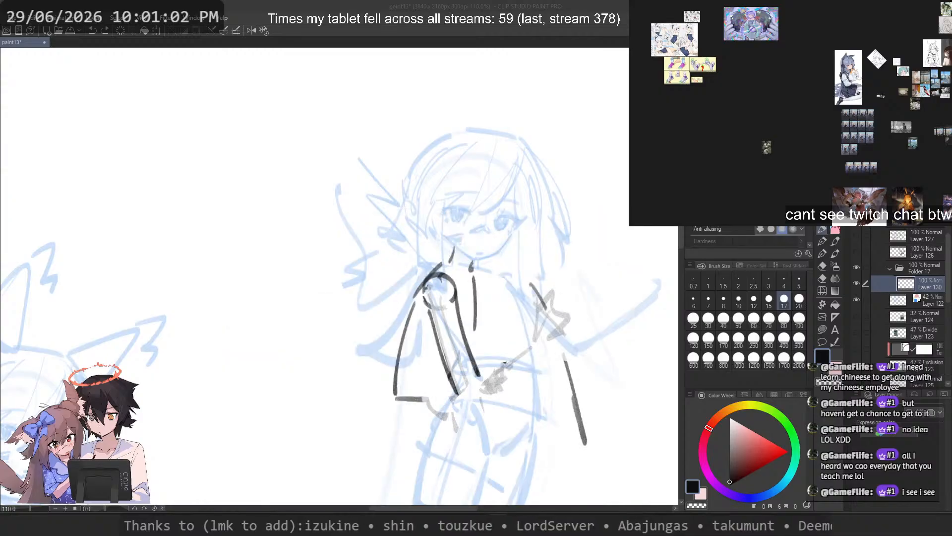
pyautogui.scroll(-5, 774, 169)
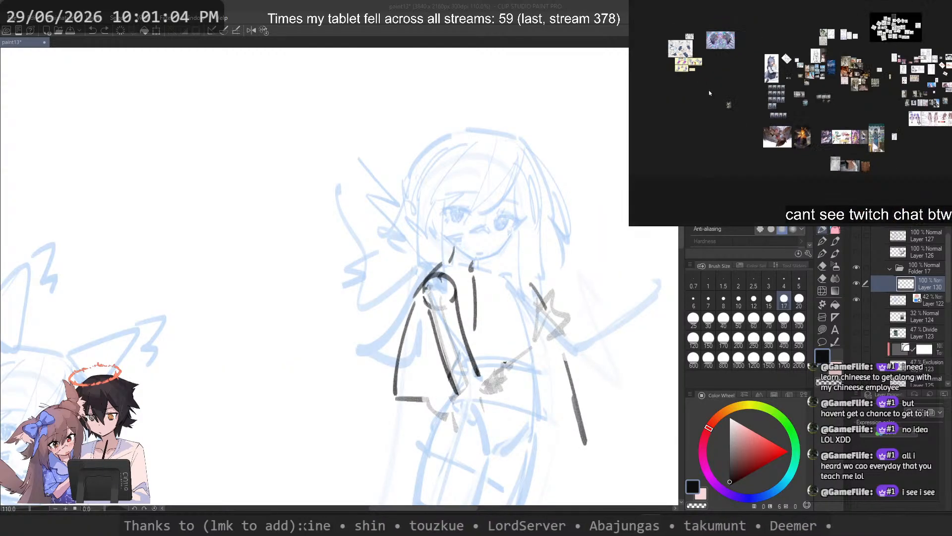
pyautogui.scroll(8, 771, 165)
pyautogui.hotkey('ctrl', 'v')
pyautogui.scroll(8, 771, 80)
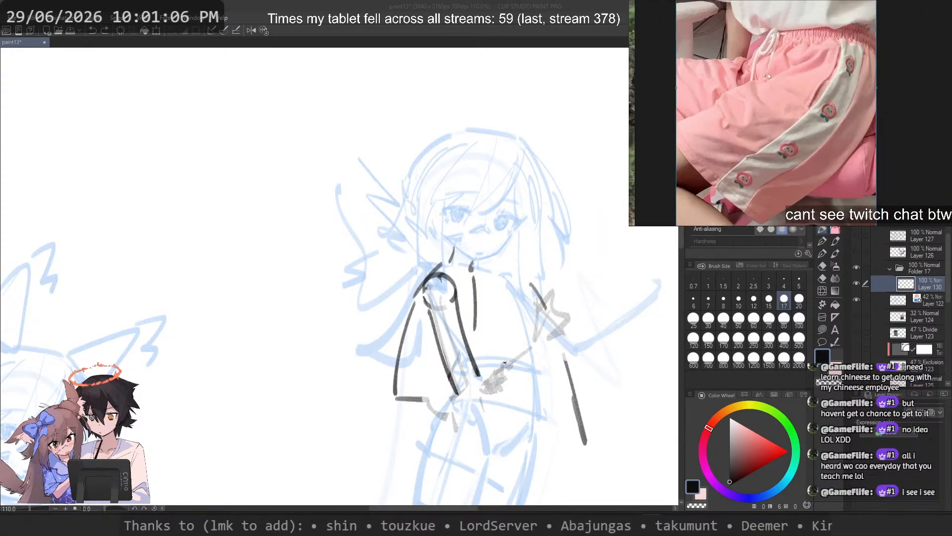
pyautogui.scroll(-4, 764, 94)
pyautogui.scroll(2, 760, 104)
pyautogui.moveTo(760, 103); pyautogui.dragTo(809, 99)
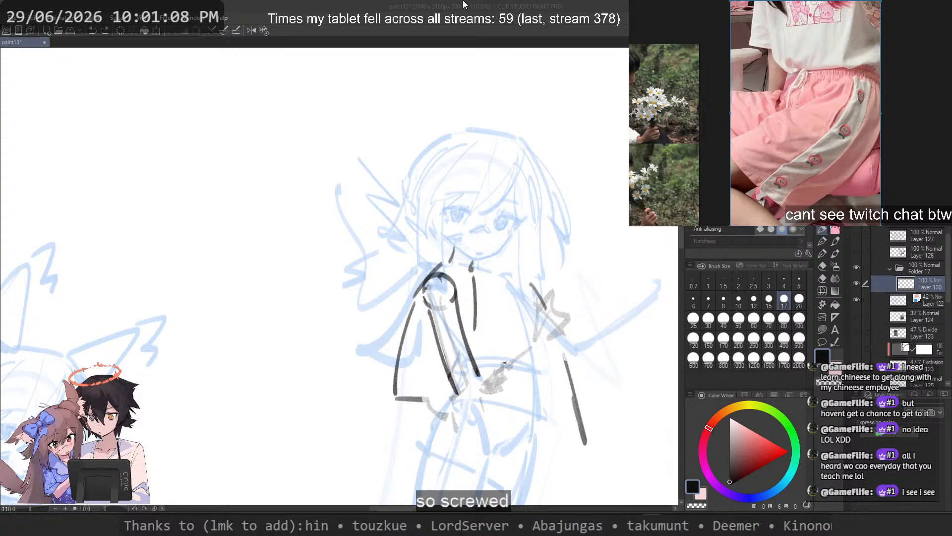
# Step: Mirror the pink shorts photo horizontally on the reference board for use with the seated winged character's sketch
pyautogui.scroll(-2, 464, 201)
pyautogui.scroll(-4, 465, 200)
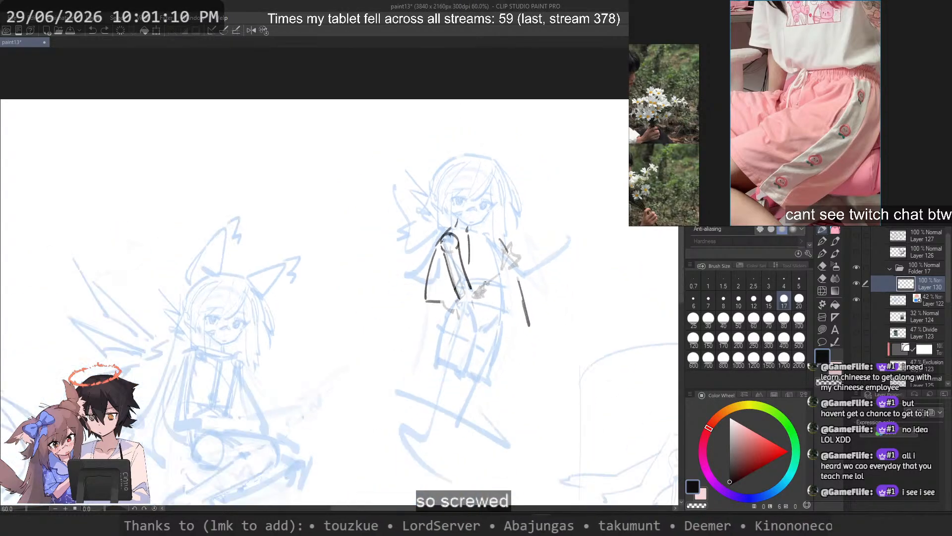
pyautogui.moveTo(235, 385); pyautogui.dragTo(407, 262)
pyautogui.scroll(5, 406, 262)
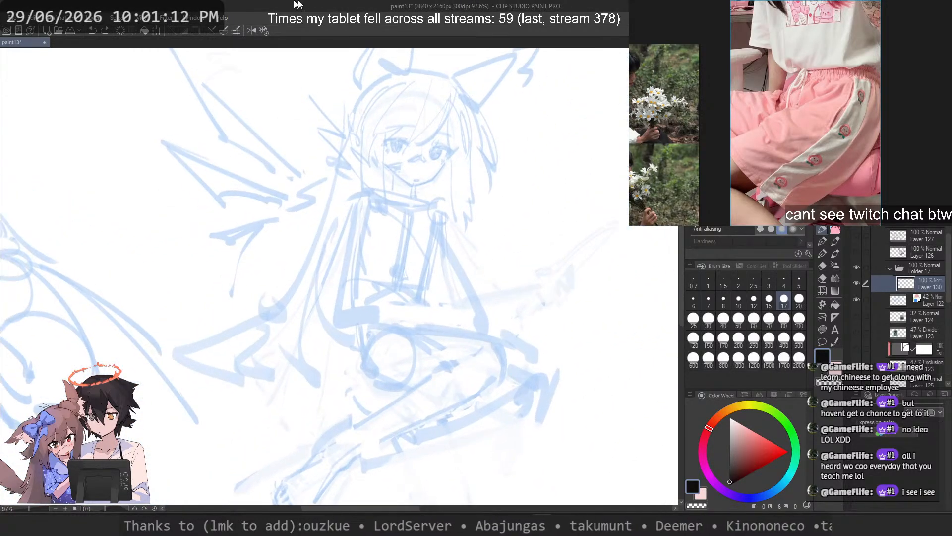
pyautogui.click(802, 147)
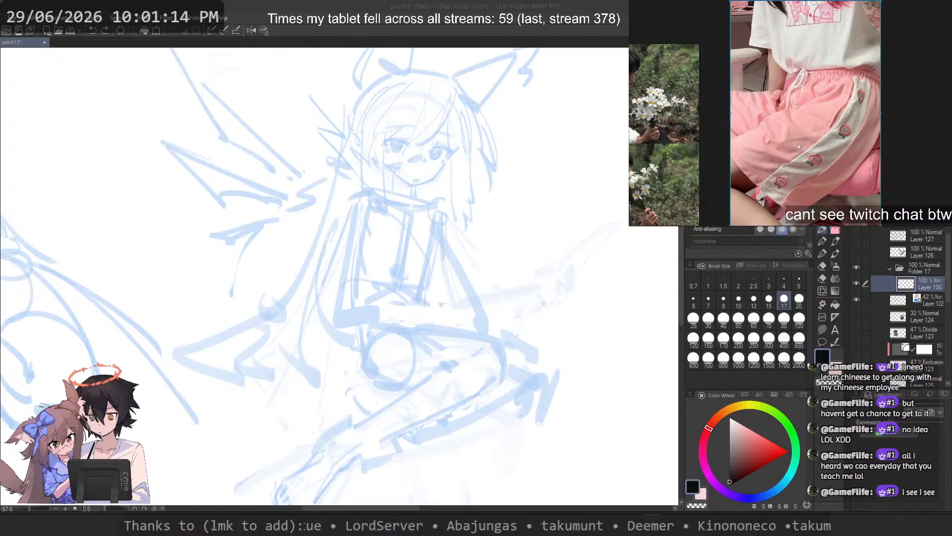
pyautogui.moveTo(797, 145); pyautogui.dragTo(801, 148)
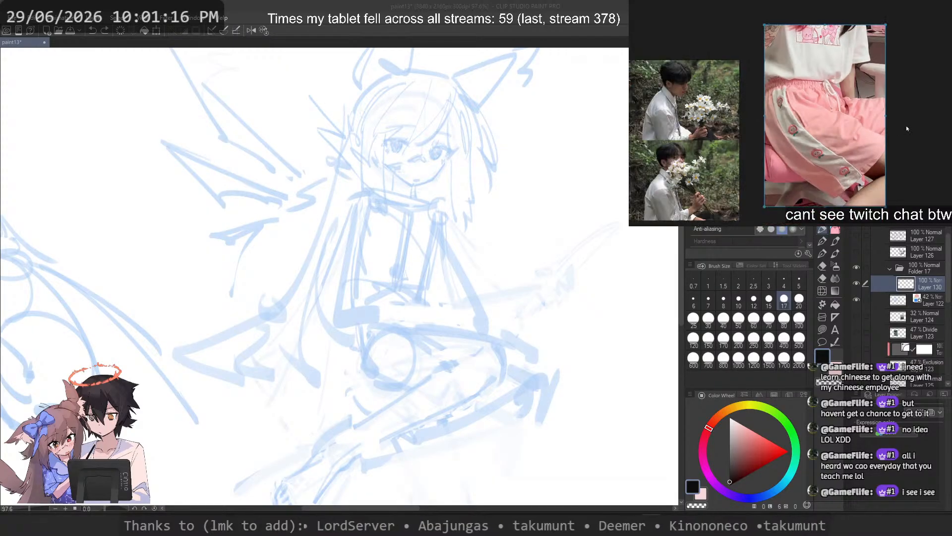
pyautogui.click(321, 8)
pyautogui.moveTo(366, 190); pyautogui.dragTo(360, 236)
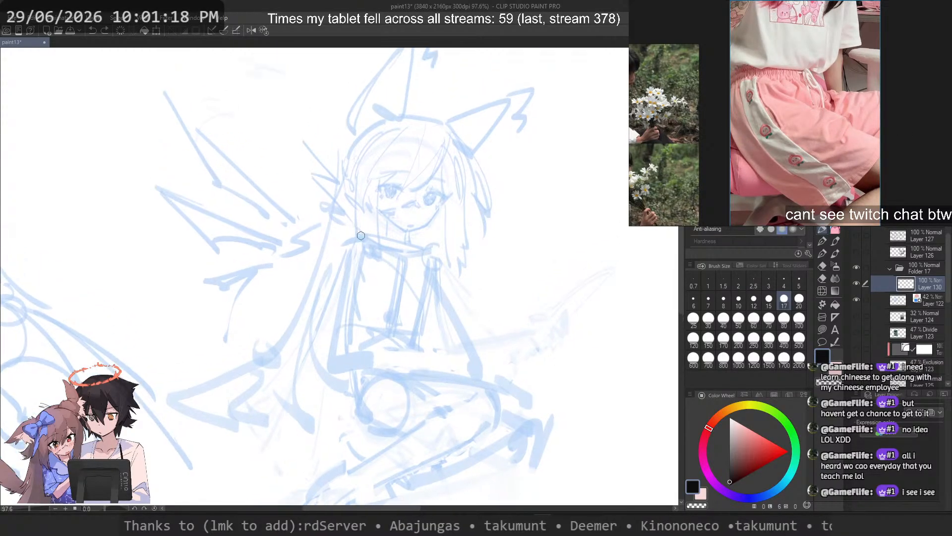
# Step: Delete the flower-holding photos beside the pink shorts photo from the reference board
pyautogui.scroll(-2, 762, 132)
pyautogui.click(711, 106)
pyautogui.press('Delete')
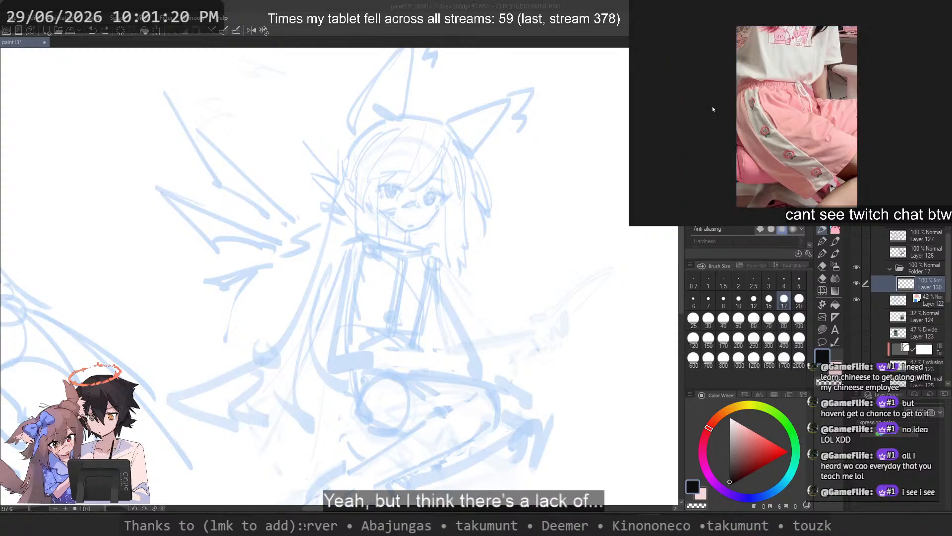
pyautogui.moveTo(481, 163); pyautogui.dragTo(491, 165)
pyautogui.moveTo(440, 269)
pyautogui.mouseDown()
pyautogui.moveTo(404, 256)
pyautogui.moveTo(363, 277)
pyautogui.moveTo(380, 266)
pyautogui.moveTo(357, 249)
pyautogui.moveTo(445, 254)
pyautogui.mouseUp()
pyautogui.hotkey('ctrl', 'z')
pyautogui.hotkey('ctrl', 'z')
pyautogui.hotkey('ctrl', 'z')
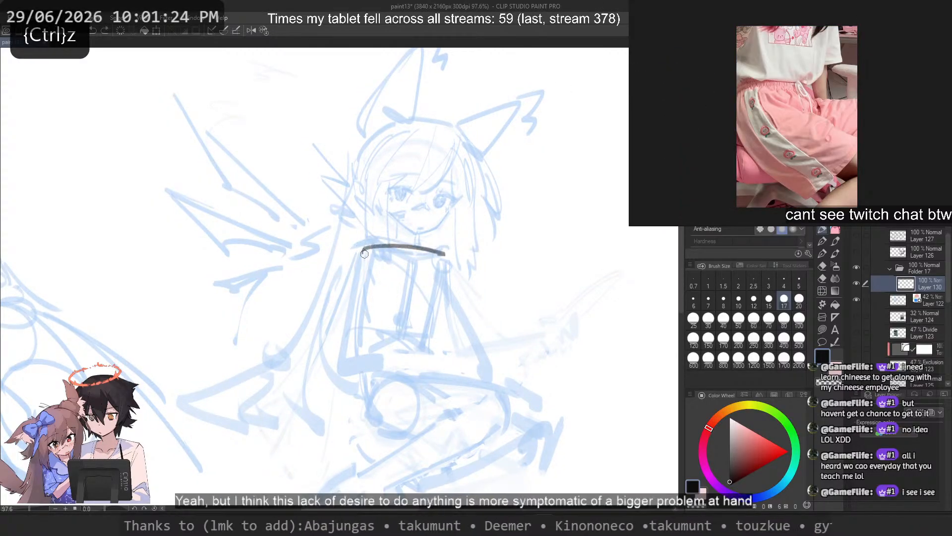
# Step: Sketch the seated character's ribcage as a four-sided box in dark strokes, from the shoulder line to the lower edge
pyautogui.hotkey('ctrl', 'z')
pyautogui.moveTo(368, 244)
pyautogui.mouseDown()
pyautogui.moveTo(442, 255)
pyautogui.moveTo(385, 315)
pyautogui.mouseUp()
pyautogui.hotkey('ctrl', 'z')
pyautogui.hotkey('ctrl', 'z')
pyautogui.moveTo(436, 252); pyautogui.dragTo(372, 246)
pyautogui.moveTo(373, 246); pyautogui.dragTo(362, 343)
pyautogui.hotkey('ctrl', 'z')
pyautogui.hotkey('ctrl', 'z')
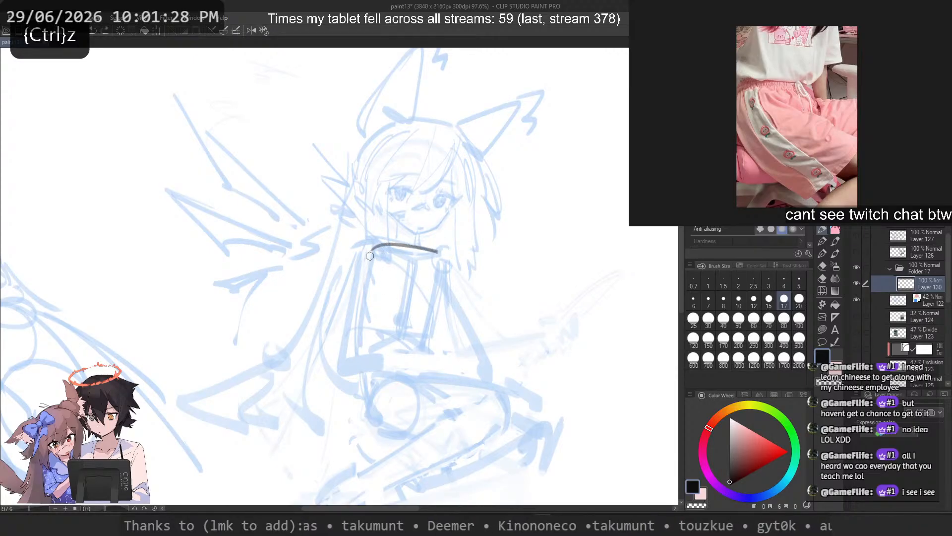
pyautogui.moveTo(370, 255); pyautogui.dragTo(364, 351)
pyautogui.hotkey('ctrl', 'z')
pyautogui.moveTo(441, 261)
pyautogui.mouseDown()
pyautogui.moveTo(430, 340)
pyautogui.moveTo(441, 284)
pyautogui.moveTo(427, 356)
pyautogui.mouseUp()
pyautogui.moveTo(429, 352)
pyautogui.mouseDown()
pyautogui.moveTo(363, 347)
pyautogui.moveTo(355, 358)
pyautogui.moveTo(429, 342)
pyautogui.mouseUp()
pyautogui.hotkey('ctrl', 'z')
pyautogui.moveTo(364, 352)
pyautogui.mouseDown()
pyautogui.moveTo(428, 346)
pyautogui.moveTo(425, 359)
pyautogui.mouseUp()
# Step: Sketch the curved waist lines under the ribcage box and the outer hip line of the seated character
pyautogui.hotkey('ctrl', 'z')
pyautogui.hotkey('ctrl', 'z')
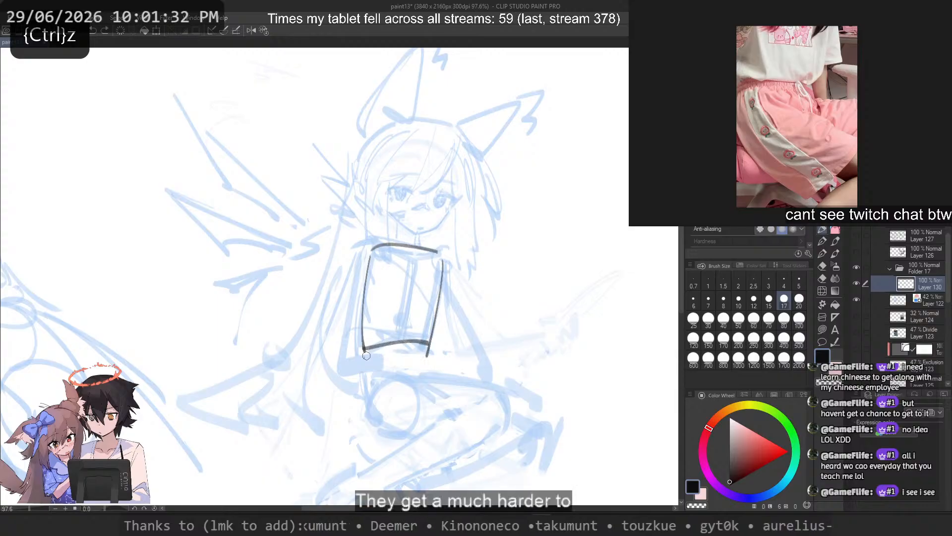
pyautogui.moveTo(365, 353)
pyautogui.mouseDown()
pyautogui.moveTo(428, 356)
pyautogui.moveTo(363, 377)
pyautogui.mouseUp()
pyautogui.hotkey('ctrl', 'z')
pyautogui.moveTo(425, 367); pyautogui.dragTo(365, 373)
pyautogui.hotkey('ctrl', 'z')
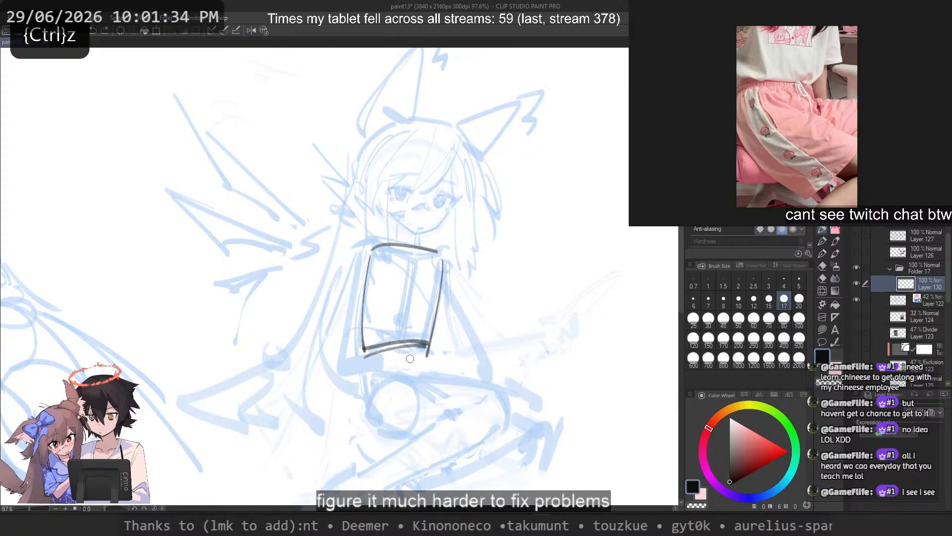
pyautogui.moveTo(427, 356); pyautogui.dragTo(379, 431)
pyautogui.hotkey('ctrl', 'z')
pyautogui.moveTo(371, 372); pyautogui.dragTo(376, 413)
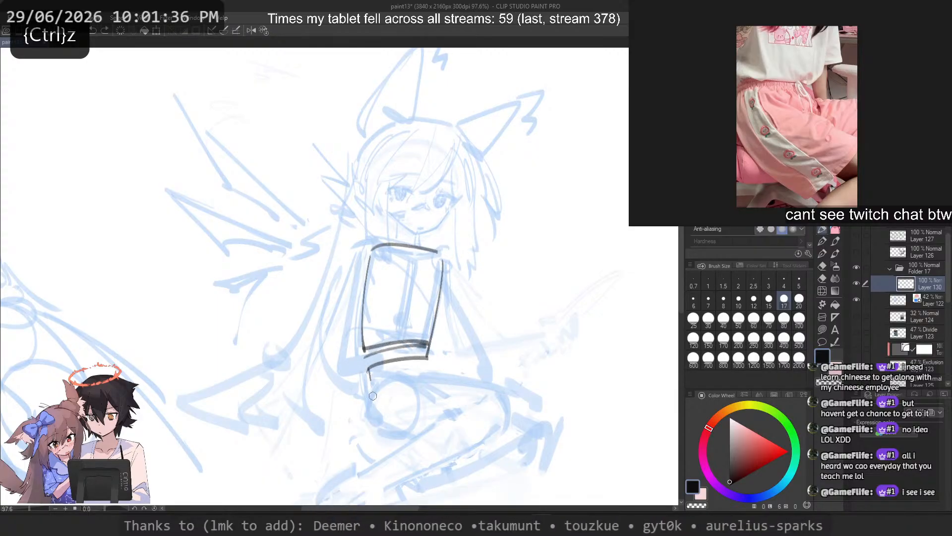
pyautogui.hotkey('ctrl', 'z')
pyautogui.moveTo(427, 359)
pyautogui.mouseDown()
pyautogui.moveTo(442, 381)
pyautogui.moveTo(501, 395)
pyautogui.mouseUp()
pyautogui.hotkey('ctrl', 'z')
pyautogui.hotkey('ctrl', 'z')
pyautogui.moveTo(402, 375)
pyautogui.mouseDown()
pyautogui.moveTo(540, 415)
pyautogui.moveTo(523, 409)
pyautogui.mouseUp()
pyautogui.moveTo(527, 422); pyautogui.dragTo(505, 457)
pyautogui.hotkey('ctrl', 'z')
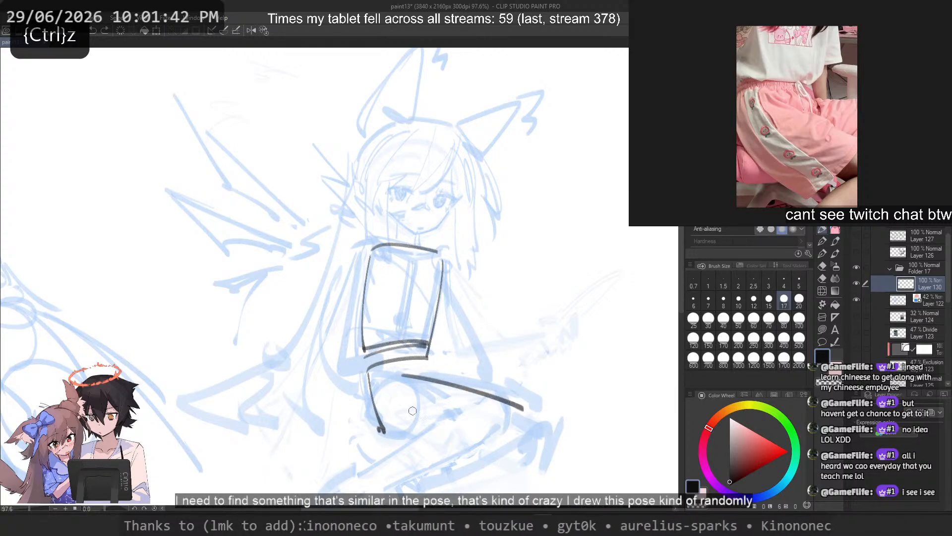
pyautogui.hotkey('ctrl', 'z')
# Step: Sketch the seated character's thigh in dark strokes, with its upper edge, short knee edge and lower edge
pyautogui.hotkey('ctrl', 'z')
pyautogui.moveTo(407, 377)
pyautogui.mouseDown()
pyautogui.moveTo(544, 427)
pyautogui.moveTo(537, 440)
pyautogui.mouseUp()
pyautogui.hotkey('ctrl', 'z')
pyautogui.moveTo(529, 443)
pyautogui.mouseDown()
pyautogui.moveTo(503, 464)
pyautogui.moveTo(515, 465)
pyautogui.mouseUp()
pyautogui.hotkey('ctrl', 'z')
pyautogui.moveTo(387, 433); pyautogui.dragTo(512, 465)
pyautogui.hotkey('ctrl', 'z')
pyautogui.moveTo(386, 435); pyautogui.dragTo(510, 453)
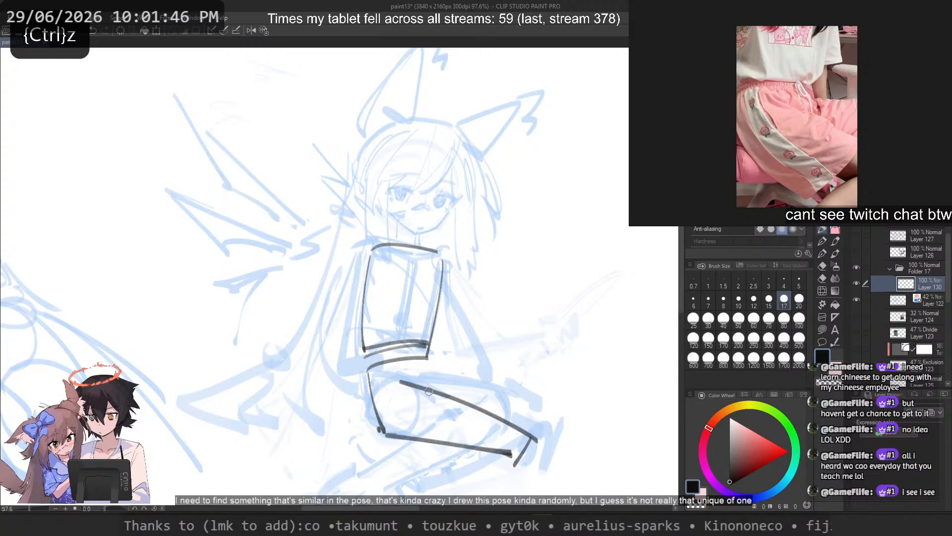
pyautogui.hotkey('ctrl', 'z')
pyautogui.moveTo(467, 408); pyautogui.dragTo(414, 468)
pyautogui.moveTo(469, 406)
pyautogui.mouseDown()
pyautogui.moveTo(425, 465)
pyautogui.moveTo(395, 446)
pyautogui.mouseUp()
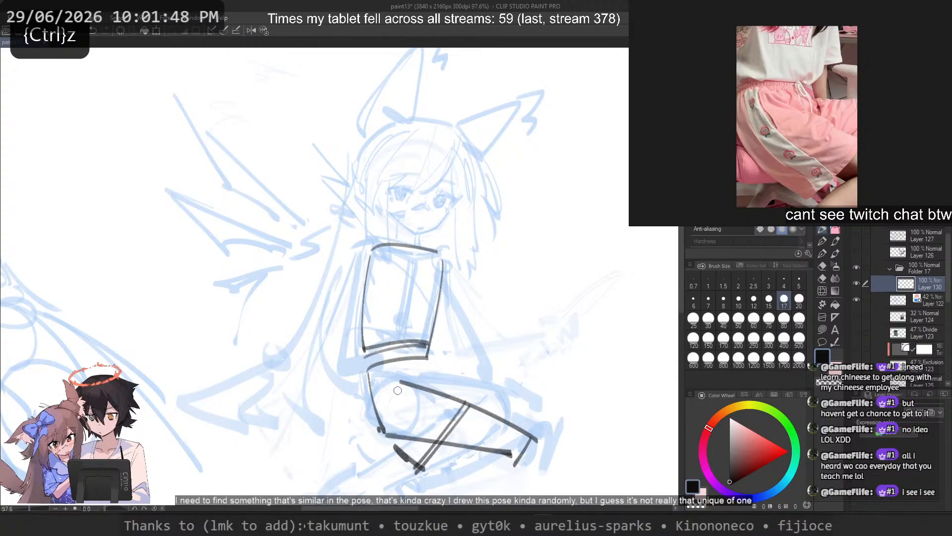
# Step: Reinforce the outer hip line, then sketch the curve under the buttock and a slanted cross line over the near thigh
pyautogui.hotkey('ctrl', 'z')
pyautogui.hotkey('ctrl', 'z')
pyautogui.hotkey('ctrl', 'z')
pyautogui.hotkey('ctrl', 'z')
pyautogui.moveTo(363, 372)
pyautogui.mouseDown()
pyautogui.moveTo(388, 454)
pyautogui.moveTo(381, 442)
pyautogui.mouseUp()
pyautogui.hotkey('ctrl', 'z')
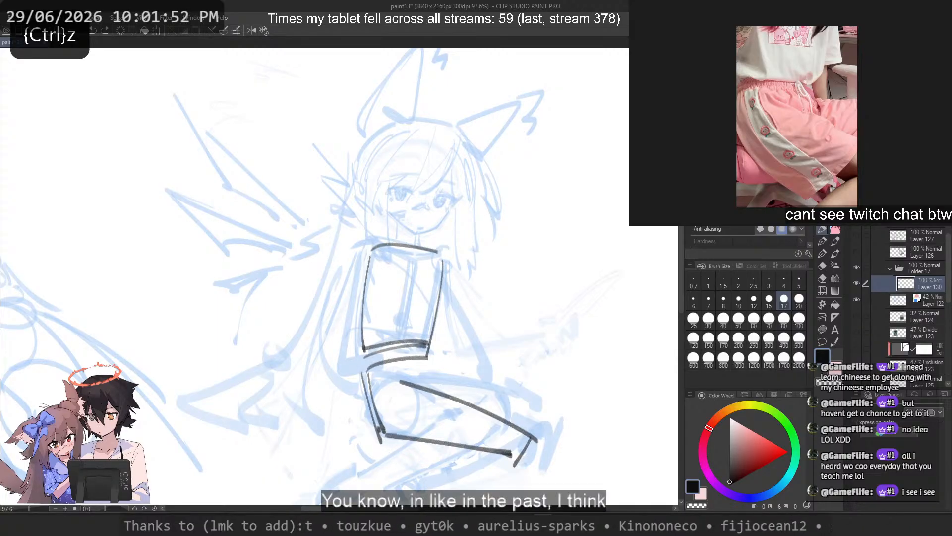
pyautogui.moveTo(380, 430); pyautogui.dragTo(437, 468)
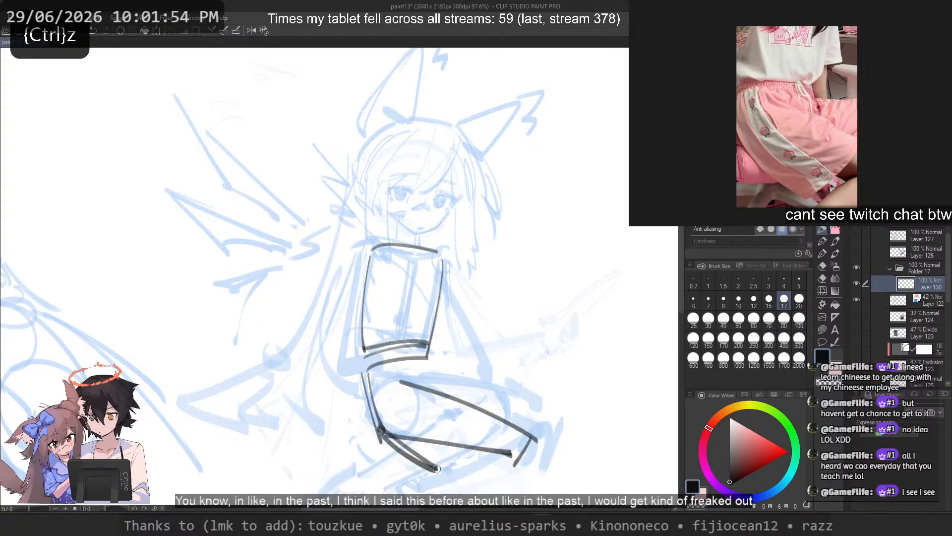
pyautogui.moveTo(468, 401)
pyautogui.mouseDown()
pyautogui.moveTo(431, 474)
pyautogui.moveTo(440, 475)
pyautogui.mouseUp()
pyautogui.hotkey('ctrl', 'z')
pyautogui.hotkey('ctrl', 'z')
pyautogui.moveTo(487, 413); pyautogui.dragTo(441, 479)
pyautogui.hotkey('ctrl', 'z')
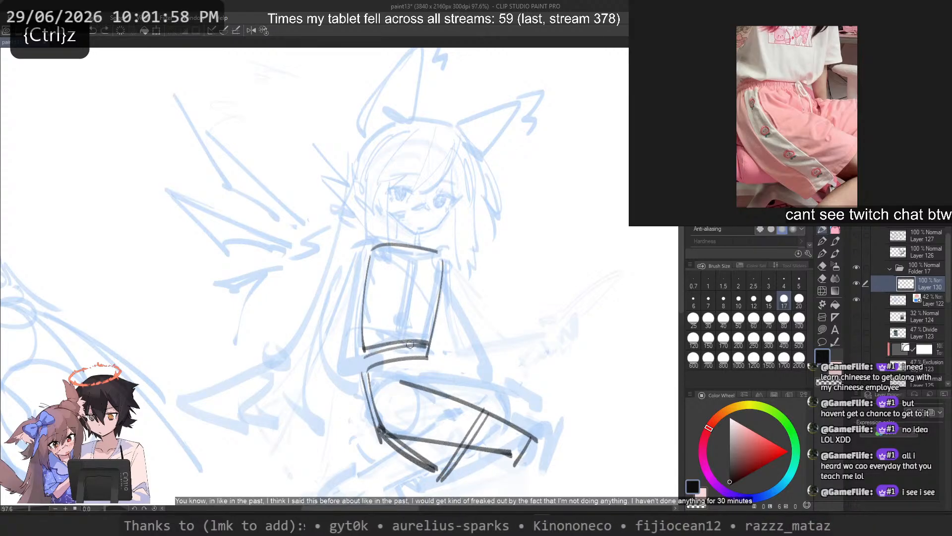
# Step: Thicken the near thigh's upper edge and sketch the short front hip line below the waist
pyautogui.hotkey('ctrl', 'z')
pyautogui.moveTo(400, 373); pyautogui.dragTo(496, 412)
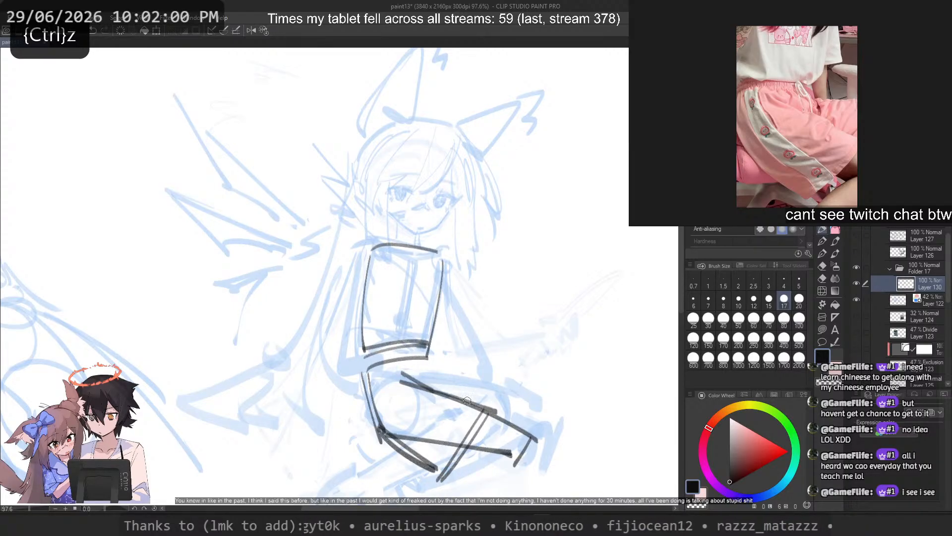
pyautogui.moveTo(428, 358)
pyautogui.mouseDown()
pyautogui.moveTo(459, 372)
pyautogui.moveTo(431, 372)
pyautogui.mouseUp()
pyautogui.hotkey('ctrl', 'z')
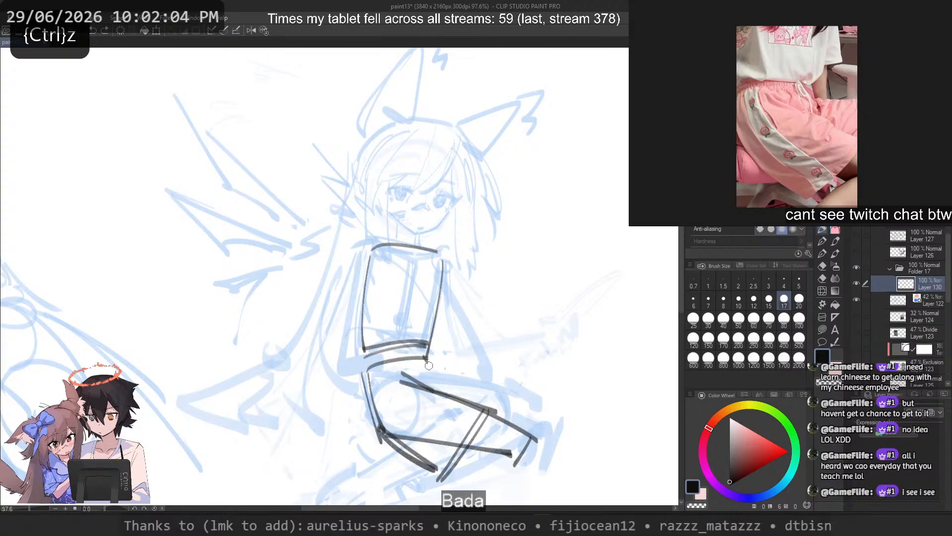
pyautogui.hotkey('ctrl', 'z')
pyautogui.moveTo(440, 376); pyautogui.dragTo(503, 390)
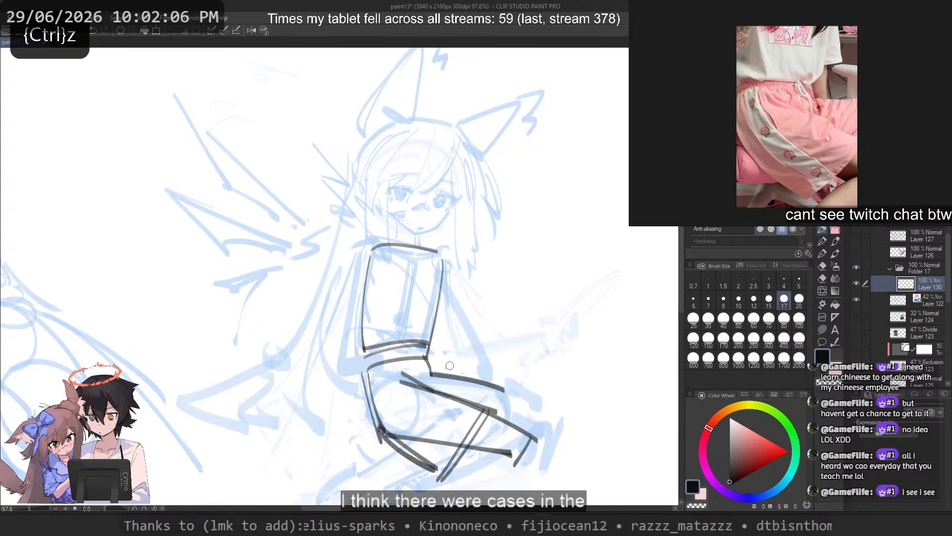
pyautogui.hotkey('ctrl', 'z')
# Step: Sketch the far thigh's upper edge as a nearly horizontal dark line from the front of the hip
pyautogui.hotkey('ctrl', 'z')
pyautogui.moveTo(432, 379)
pyautogui.mouseDown()
pyautogui.moveTo(505, 385)
pyautogui.moveTo(517, 370)
pyautogui.moveTo(506, 373)
pyautogui.mouseUp()
pyautogui.hotkey('ctrl', 'z')
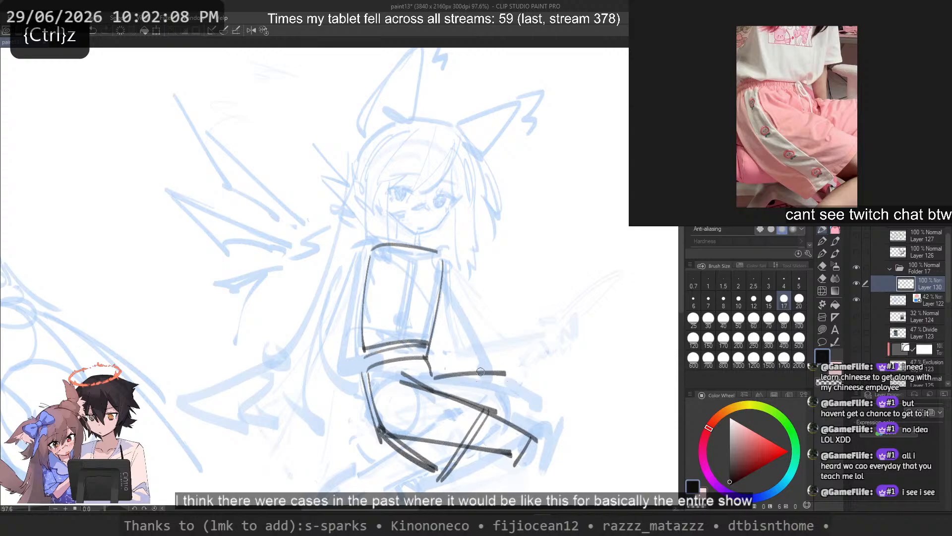
pyautogui.moveTo(429, 364)
pyautogui.mouseDown()
pyautogui.moveTo(491, 367)
pyautogui.moveTo(511, 373)
pyautogui.mouseUp()
pyautogui.hotkey('ctrl', 'z')
pyautogui.hotkey('ctrl', 'z')
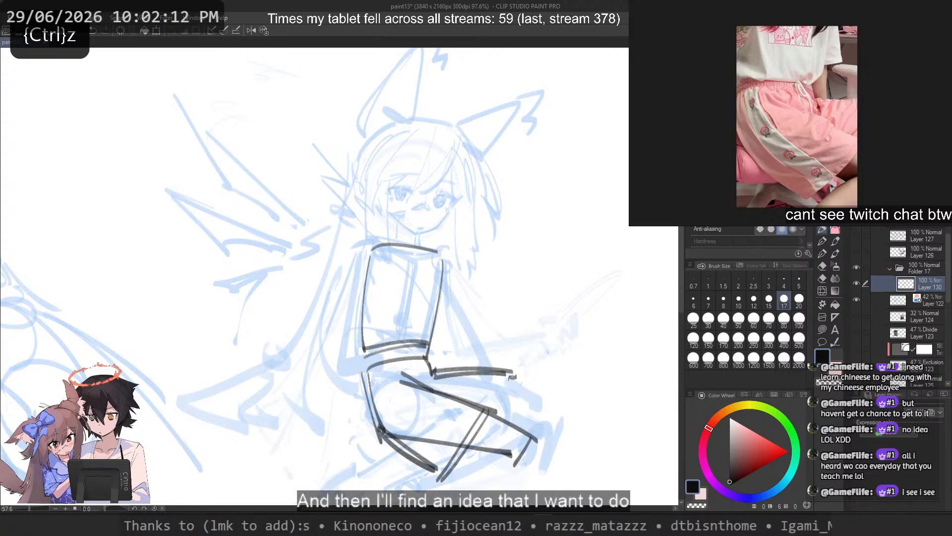
pyautogui.moveTo(443, 377); pyautogui.dragTo(507, 374)
pyautogui.moveTo(442, 376)
pyautogui.mouseDown()
pyautogui.moveTo(510, 369)
pyautogui.moveTo(505, 376)
pyautogui.mouseUp()
pyautogui.press('c')
pyautogui.press('c')
pyautogui.hotkey('ctrl', 'z')
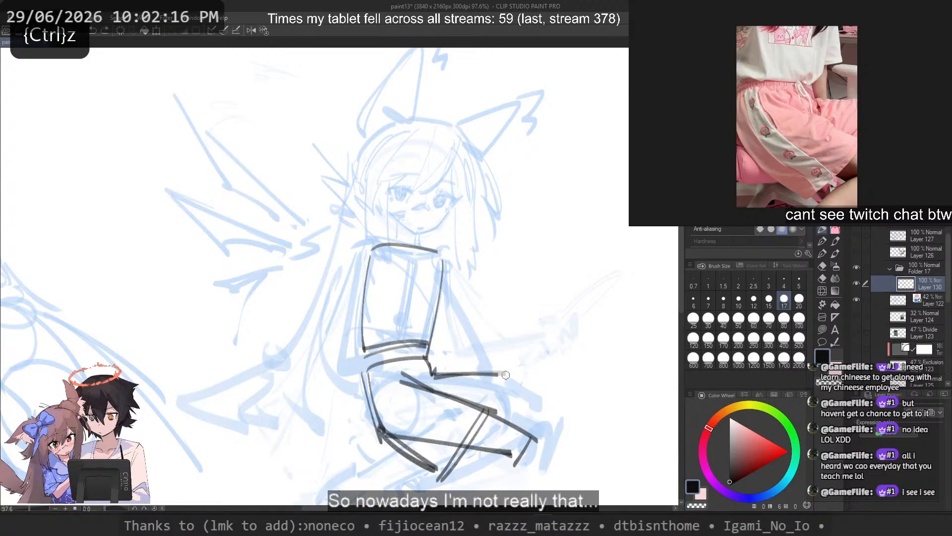
# Step: Extend the slanted cross line up to the far thigh's upper edge and lengthen that edge to the knee
pyautogui.hotkey('ctrl', 'z')
pyautogui.moveTo(435, 377); pyautogui.dragTo(501, 376)
pyautogui.moveTo(503, 377)
pyautogui.mouseDown()
pyautogui.moveTo(502, 404)
pyautogui.moveTo(509, 397)
pyautogui.moveTo(496, 377)
pyautogui.moveTo(485, 410)
pyautogui.mouseUp()
pyautogui.hotkey('ctrl', 'z')
# Step: Reinforce the near thigh's upper edge with darker strokes from the hip toward the knee
pyautogui.hotkey('ctrl', 'z')
pyautogui.moveTo(504, 377)
pyautogui.mouseDown()
pyautogui.moveTo(488, 410)
pyautogui.moveTo(558, 422)
pyautogui.mouseUp()
pyautogui.hotkey('ctrl', 'z')
# Step: Sketch the far leg's short knee edge and the front line of its shin slanting downward
pyautogui.hotkey('ctrl', 'z')
pyautogui.moveTo(446, 390); pyautogui.dragTo(534, 413)
pyautogui.hotkey('ctrl', 'z')
pyautogui.moveTo(406, 385)
pyautogui.mouseDown()
pyautogui.moveTo(561, 388)
pyautogui.moveTo(551, 380)
pyautogui.moveTo(536, 437)
pyautogui.mouseUp()
pyautogui.hotkey('ctrl', 'z')
pyautogui.hotkey('ctrl', 'z')
pyautogui.moveTo(548, 383)
pyautogui.mouseDown()
pyautogui.moveTo(552, 406)
pyautogui.moveTo(555, 397)
pyautogui.moveTo(507, 499)
pyautogui.mouseUp()
pyautogui.hotkey('ctrl', 'z')
pyautogui.hotkey('ctrl', 'z')
pyautogui.moveTo(556, 407); pyautogui.dragTo(527, 504)
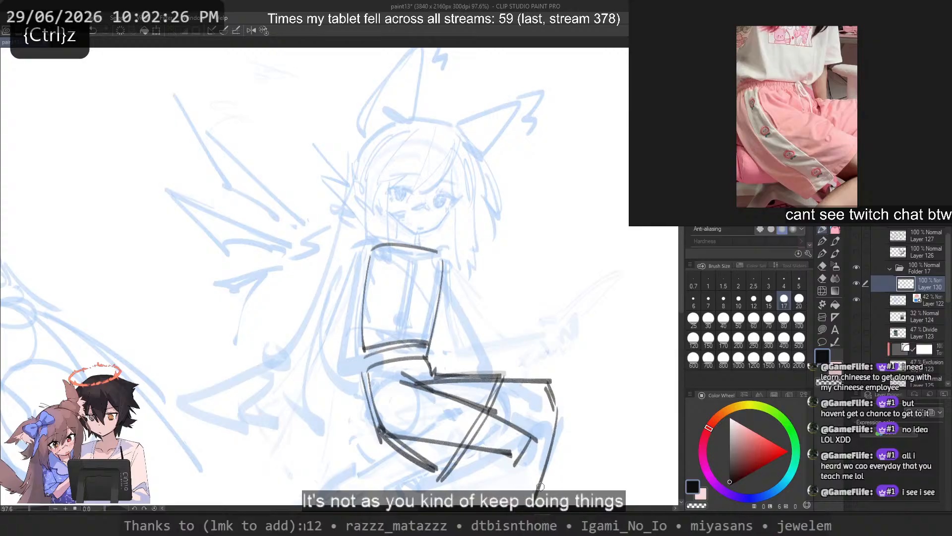
pyautogui.hotkey('ctrl', 'z')
pyautogui.moveTo(557, 411); pyautogui.dragTo(525, 504)
pyautogui.moveTo(505, 422)
pyautogui.mouseDown()
pyautogui.moveTo(524, 425)
pyautogui.moveTo(479, 489)
pyautogui.mouseUp()
pyautogui.hotkey('ctrl', 'z')
# Step: Erase the short knee edge at the end of the near thigh
pyautogui.press('c')
pyautogui.moveTo(533, 436)
pyautogui.mouseDown()
pyautogui.moveTo(515, 463)
pyautogui.moveTo(537, 440)
pyautogui.mouseUp()
pyautogui.press('c')
pyautogui.scroll(-2, 342, 238)
pyautogui.scroll(2, 396, 367)
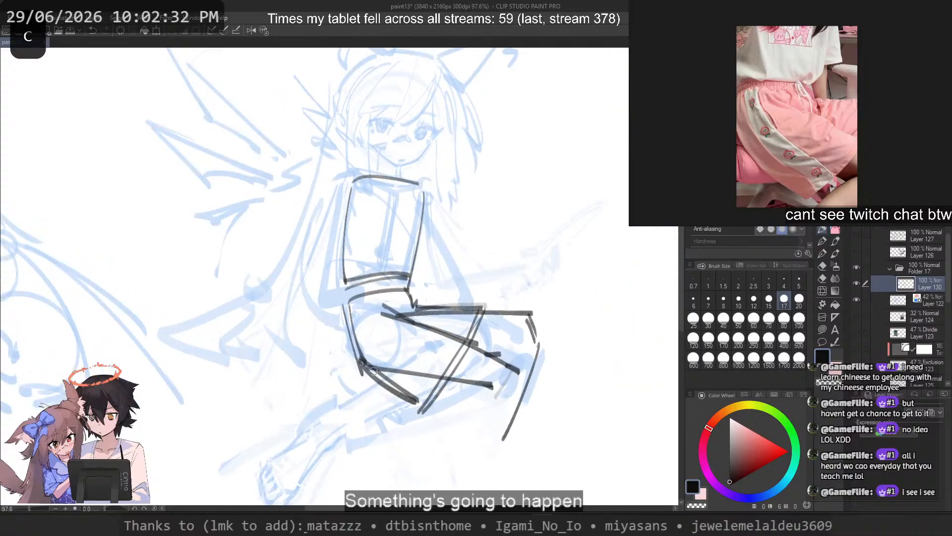
pyautogui.hotkey('ctrl', 'z')
# Step: Erase the near thigh's lower edge and redraw it as a darker line from the buttock to the back of the knee
pyautogui.press('c')
pyautogui.moveTo(379, 368); pyautogui.dragTo(470, 378)
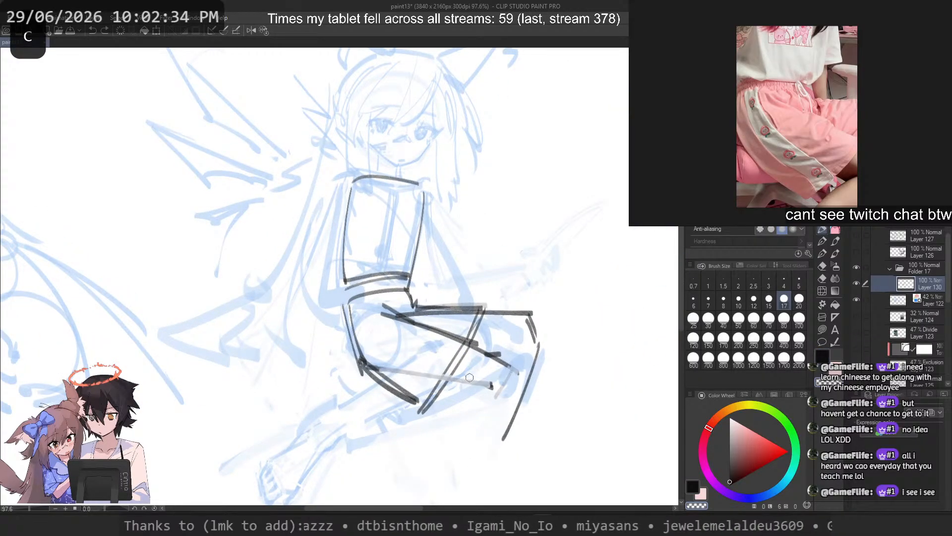
pyautogui.press('c')
pyautogui.moveTo(356, 361); pyautogui.dragTo(479, 394)
pyautogui.hotkey('ctrl', 'z')
pyautogui.hotkey('ctrl', 'z')
pyautogui.hotkey('ctrl', 'z')
pyautogui.hotkey('ctrl', 'z')
pyautogui.hotkey('ctrl', 'z')
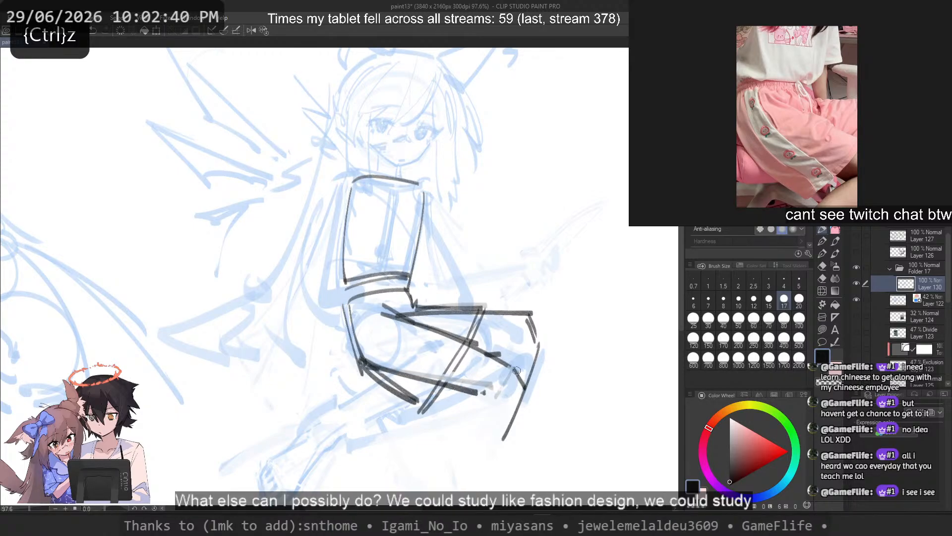
# Step: Sketch the back line of the near calf slanting down from behind the knee
pyautogui.moveTo(502, 378); pyautogui.dragTo(473, 403)
pyautogui.hotkey('ctrl', 'z')
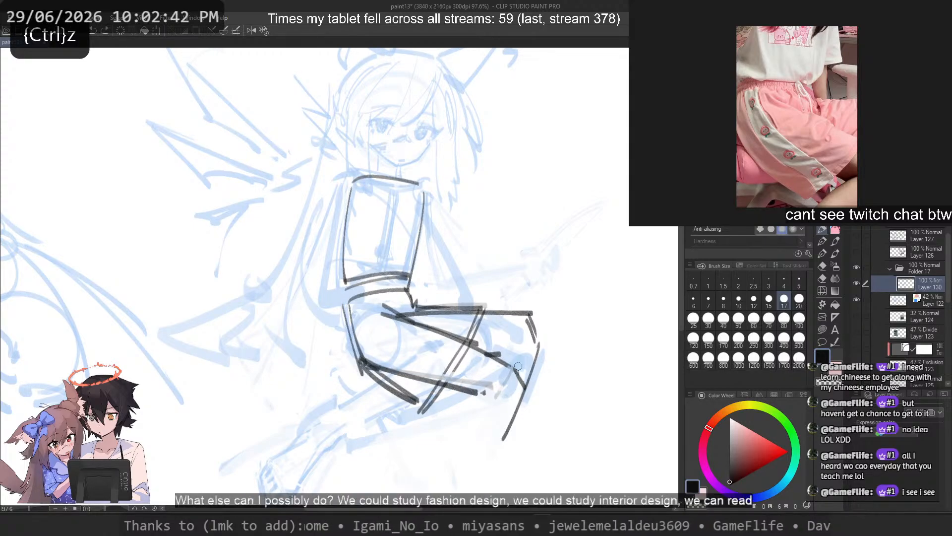
pyautogui.moveTo(509, 361)
pyautogui.mouseDown()
pyautogui.moveTo(525, 375)
pyautogui.moveTo(465, 406)
pyautogui.mouseUp()
pyautogui.hotkey('ctrl', 'z')
pyautogui.moveTo(498, 378); pyautogui.dragTo(422, 463)
pyautogui.hotkey('ctrl', 'z')
pyautogui.moveTo(463, 409)
pyautogui.mouseDown()
pyautogui.moveTo(420, 468)
pyautogui.moveTo(430, 448)
pyautogui.mouseUp()
pyautogui.hotkey('ctrl', 'z')
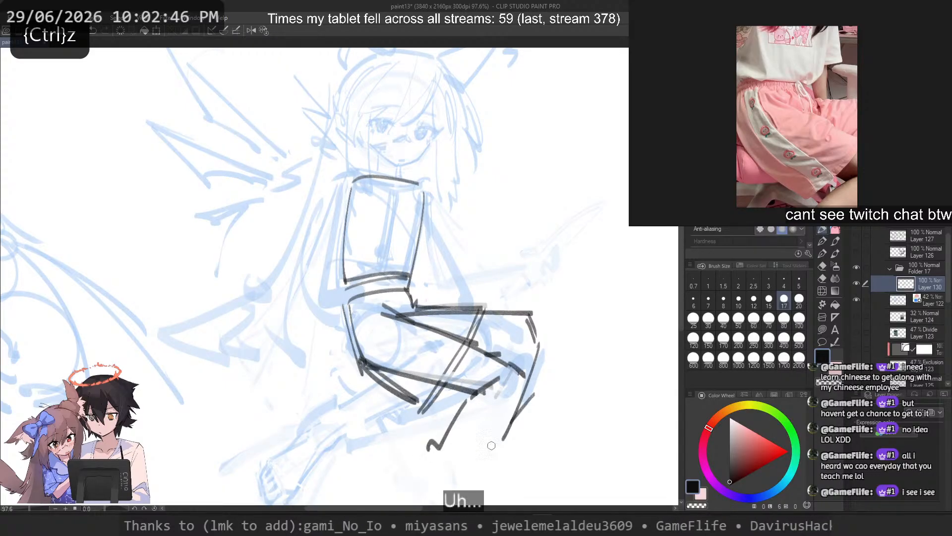
# Step: Sketch the near leg's rounded knee and its front shin line slanting down toward the ankle
pyautogui.moveTo(491, 446); pyautogui.dragTo(469, 469)
pyautogui.hotkey('ctrl', 'z')
pyautogui.moveTo(529, 398); pyautogui.dragTo(455, 468)
pyautogui.hotkey('ctrl', 'z')
pyautogui.hotkey('ctrl', 'z')
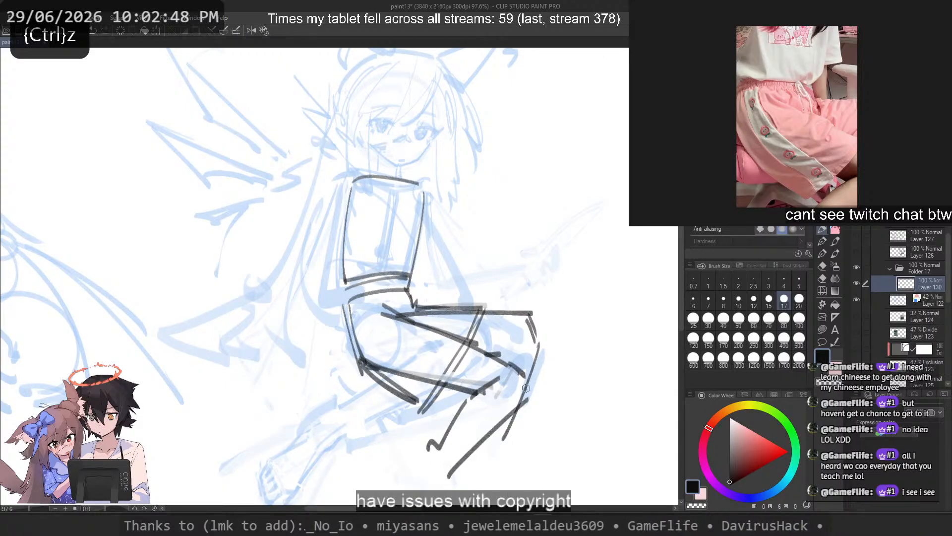
pyautogui.hotkey('ctrl', 'z')
pyautogui.moveTo(529, 381); pyautogui.dragTo(457, 472)
pyautogui.hotkey('ctrl', 'z')
pyautogui.hotkey('ctrl', 'z')
pyautogui.moveTo(524, 399); pyautogui.dragTo(455, 474)
pyautogui.hotkey('ctrl', 'z')
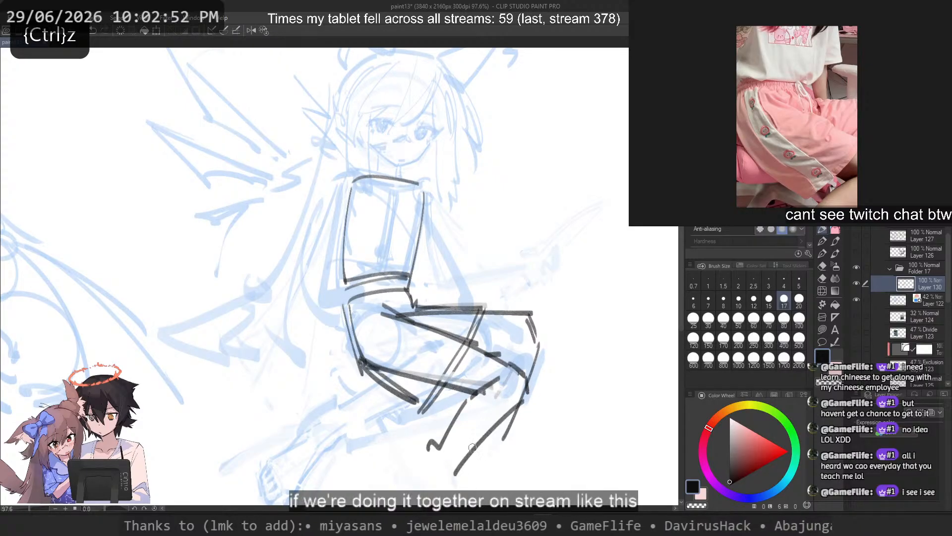
# Step: Erase the overshooting line behind the near knee and redraw the front shin line down to the ankle
pyautogui.press('c')
pyautogui.moveTo(497, 379); pyautogui.dragTo(490, 385)
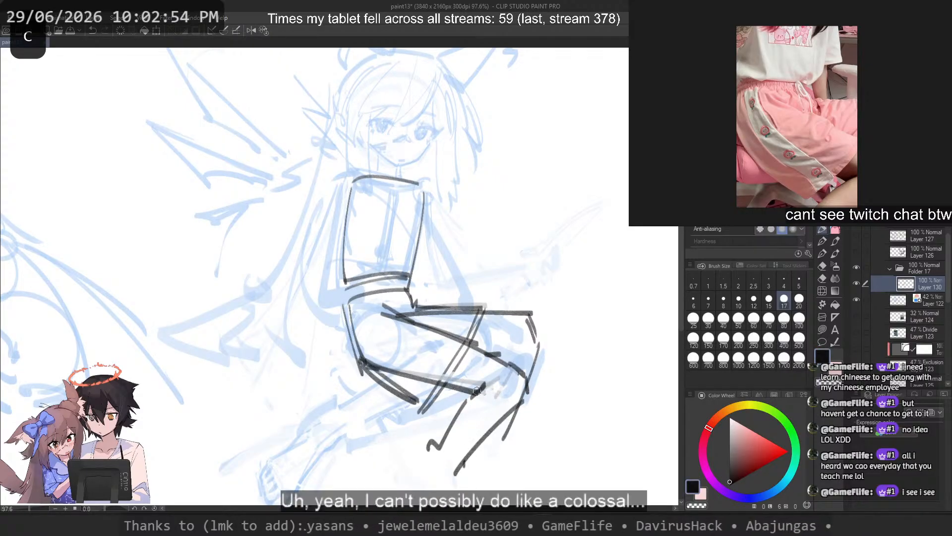
pyautogui.press('c')
pyautogui.moveTo(457, 470)
pyautogui.mouseDown()
pyautogui.moveTo(511, 413)
pyautogui.moveTo(456, 469)
pyautogui.mouseUp()
pyautogui.press('c')
pyautogui.hotkey('ctrl', 'z')
pyautogui.moveTo(523, 398); pyautogui.dragTo(443, 472)
pyautogui.hotkey('ctrl', 'z')
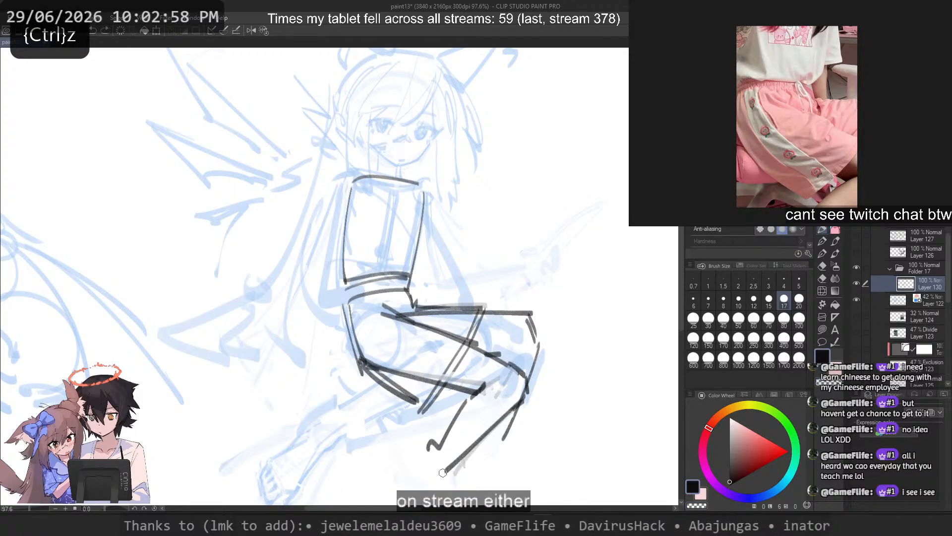
# Step: Erase the near calf's back line, redraw it longer, and close the lower leg with a short ankle line
pyautogui.press('c')
pyautogui.moveTo(454, 418); pyautogui.dragTo(423, 447)
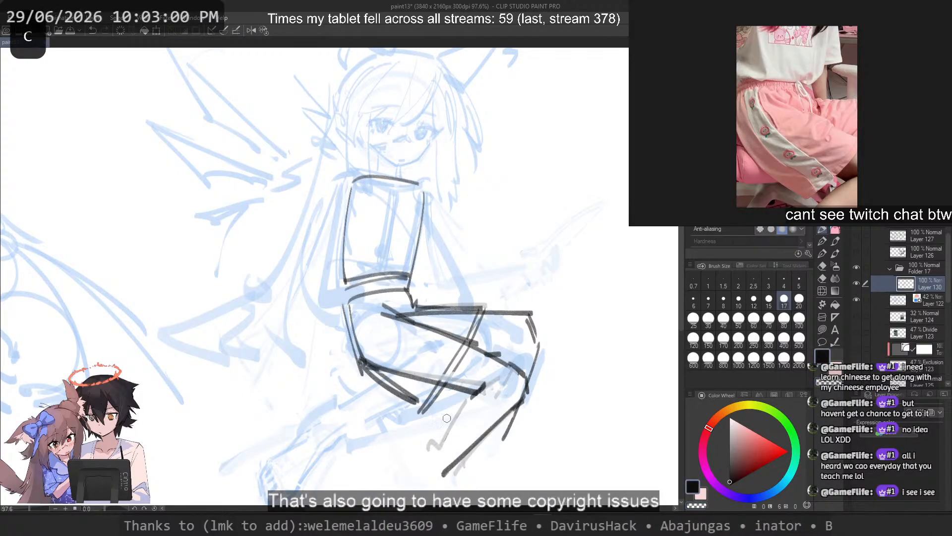
pyautogui.moveTo(468, 397)
pyautogui.mouseDown()
pyautogui.moveTo(428, 471)
pyautogui.moveTo(410, 472)
pyautogui.mouseUp()
pyautogui.hotkey('ctrl', 'z')
pyautogui.hotkey('ctrl', 'z')
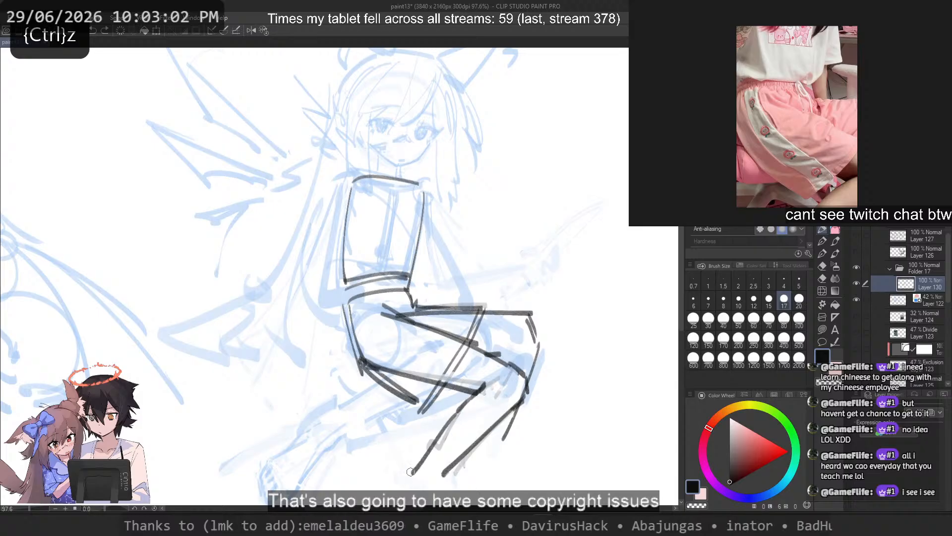
pyautogui.moveTo(361, 362); pyautogui.dragTo(387, 391)
# Step: Close the open outer shoulder corner of the ribcage box with short dark strokes
pyautogui.hotkey('ctrl', 'z')
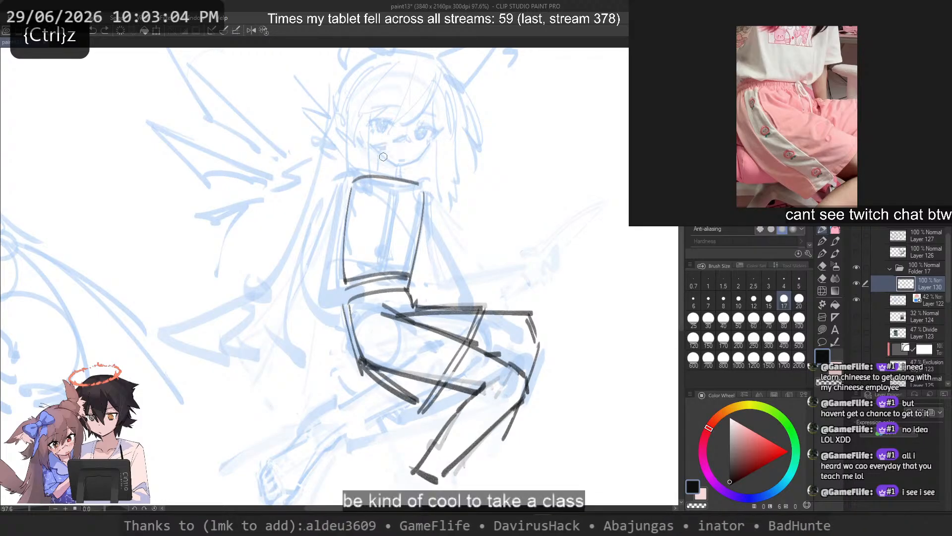
pyautogui.moveTo(373, 180)
pyautogui.mouseDown()
pyautogui.moveTo(338, 252)
pyautogui.moveTo(347, 196)
pyautogui.mouseUp()
pyautogui.hotkey('ctrl', 'z')
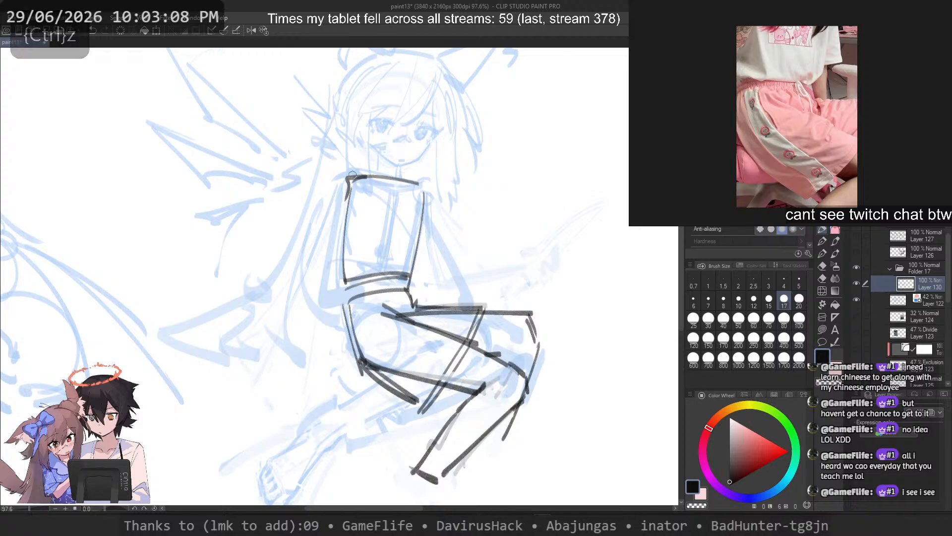
pyautogui.hotkey('ctrl', 'z')
# Step: Sketch the far upper arm's outer line down from the shoulder and a short cross line joining it to the ribcage
pyautogui.moveTo(430, 183); pyautogui.dragTo(446, 264)
pyautogui.moveTo(412, 264)
pyautogui.mouseDown()
pyautogui.moveTo(440, 261)
pyautogui.moveTo(454, 240)
pyautogui.moveTo(441, 245)
pyautogui.mouseUp()
pyautogui.hotkey('ctrl', 'z')
pyautogui.hotkey('ctrl', 'z')
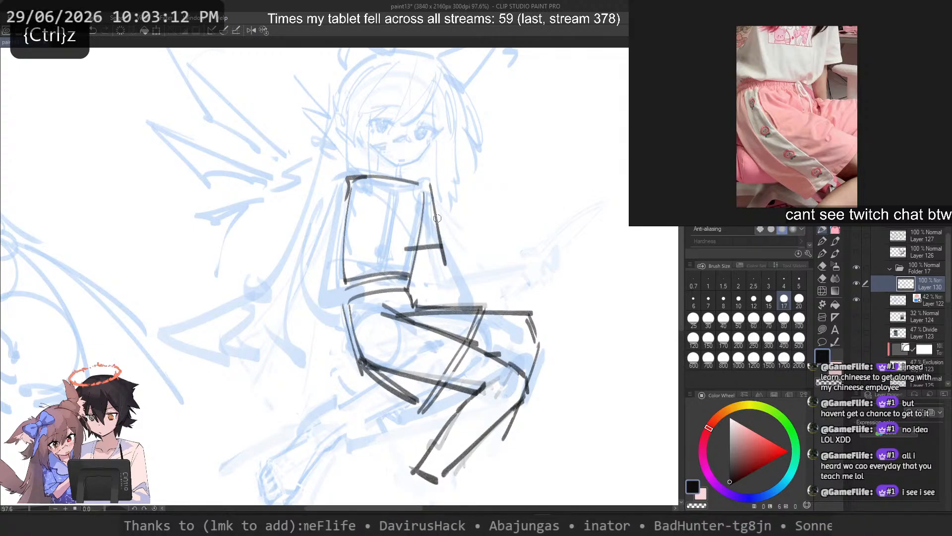
pyautogui.hotkey('ctrl', 'z')
pyautogui.moveTo(429, 180); pyautogui.dragTo(441, 257)
# Step: Sketch two shallow collar lines from the shoulders meeting in a V at the ribcage's centre
pyautogui.hotkey('ctrl', 'z')
pyautogui.moveTo(428, 181); pyautogui.dragTo(441, 259)
pyautogui.moveTo(412, 177)
pyautogui.mouseDown()
pyautogui.moveTo(428, 182)
pyautogui.moveTo(393, 193)
pyautogui.mouseUp()
pyautogui.hotkey('ctrl', 'z')
pyautogui.moveTo(364, 175)
pyautogui.mouseDown()
pyautogui.moveTo(403, 199)
pyautogui.moveTo(397, 190)
pyautogui.mouseUp()
# Step: Sketch the ribcage's vertical centre line and the arched lower rib edges spreading from its end
pyautogui.hotkey('ctrl', 'z')
pyautogui.hotkey('ctrl', 'z')
pyautogui.hotkey('ctrl', 'z')
pyautogui.moveTo(421, 179)
pyautogui.mouseDown()
pyautogui.moveTo(400, 188)
pyautogui.moveTo(391, 253)
pyautogui.mouseUp()
pyautogui.hotkey('ctrl', 'z')
pyautogui.hotkey('ctrl', 'z')
pyautogui.moveTo(397, 193); pyautogui.dragTo(395, 247)
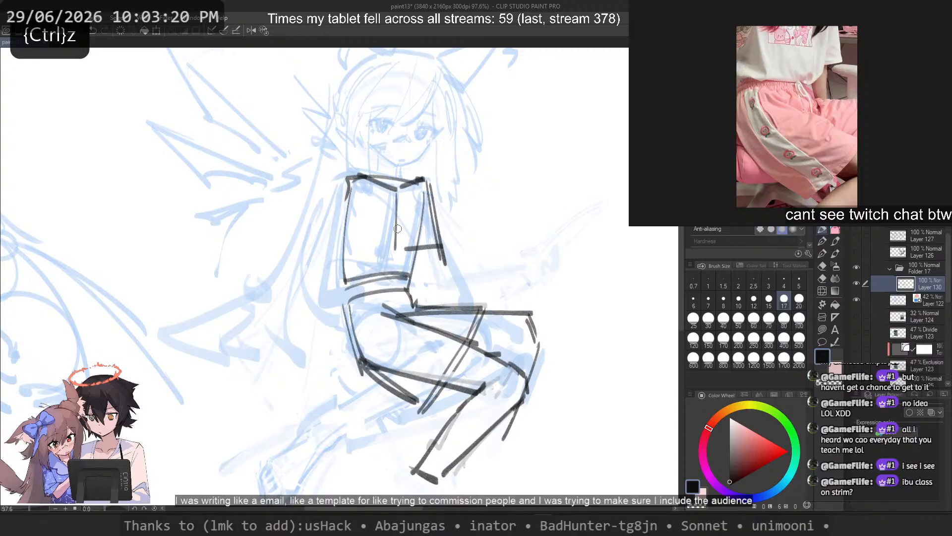
pyautogui.hotkey('ctrl', 'z')
pyautogui.moveTo(398, 193)
pyautogui.mouseDown()
pyautogui.moveTo(393, 260)
pyautogui.moveTo(399, 245)
pyautogui.mouseUp()
pyautogui.hotkey('ctrl', 'z')
pyautogui.hotkey('ctrl', 'z')
pyautogui.moveTo(404, 243); pyautogui.dragTo(391, 245)
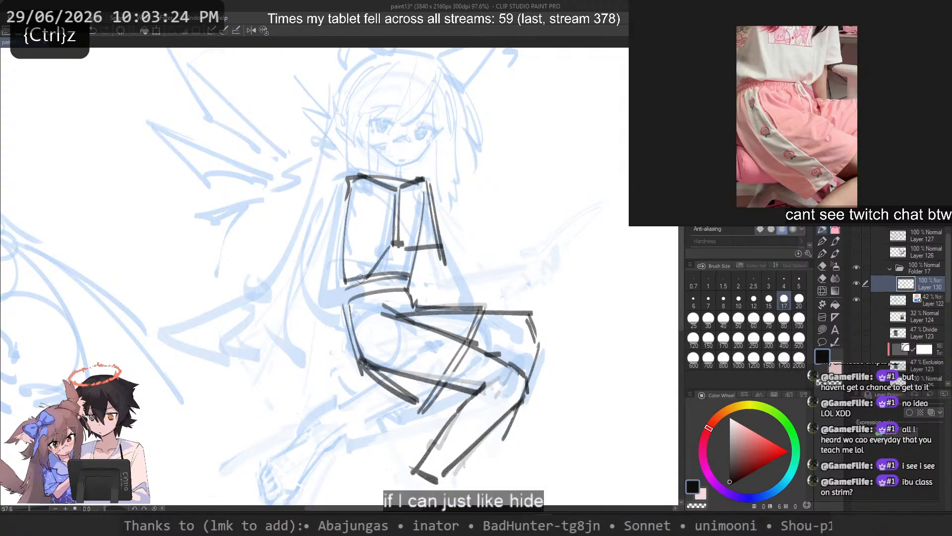
pyautogui.moveTo(360, 279); pyautogui.dragTo(342, 267)
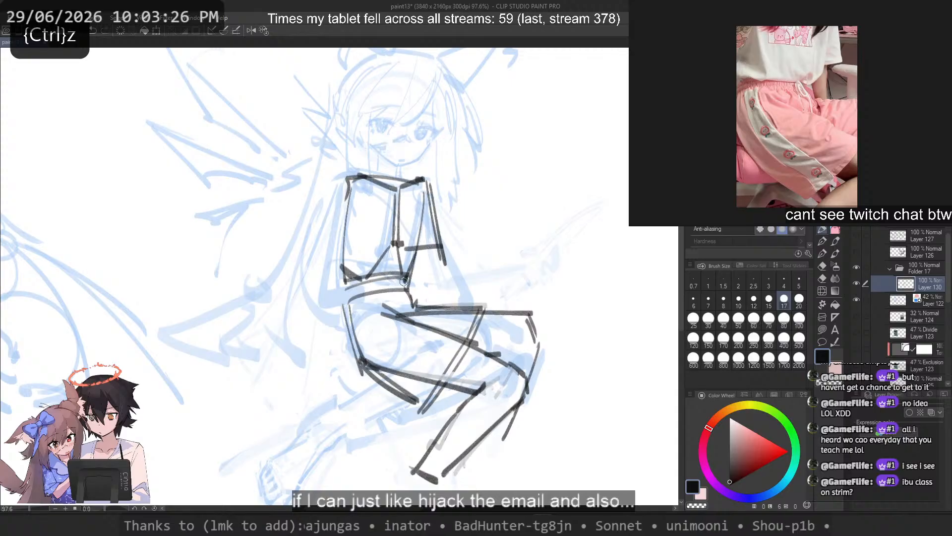
# Step: Sketch the pelvis's slanted front line from the waist down to the near thigh
pyautogui.moveTo(348, 319); pyautogui.dragTo(392, 321)
pyautogui.hotkey('ctrl', 'z')
pyautogui.hotkey('ctrl', 'z')
pyautogui.moveTo(390, 320)
pyautogui.mouseDown()
pyautogui.moveTo(356, 318)
pyautogui.moveTo(389, 318)
pyautogui.mouseUp()
pyautogui.hotkey('ctrl', 'z')
pyautogui.hotkey('ctrl', 'z')
pyautogui.moveTo(389, 319)
pyautogui.mouseDown()
pyautogui.moveTo(350, 317)
pyautogui.moveTo(354, 308)
pyautogui.moveTo(394, 321)
pyautogui.mouseUp()
pyautogui.hotkey('ctrl', 'z')
pyautogui.hotkey('ctrl', 'z')
pyautogui.moveTo(349, 313)
pyautogui.mouseDown()
pyautogui.moveTo(411, 286)
pyautogui.moveTo(415, 304)
pyautogui.mouseUp()
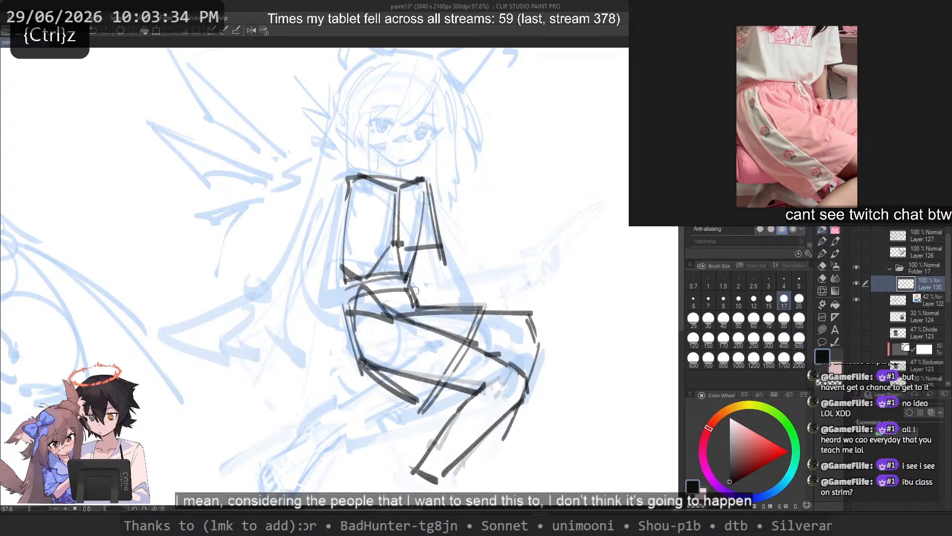
pyautogui.hotkey('ctrl', 'z')
pyautogui.hotkey('ctrl', 'z')
# Step: Reinforce the pelvis's outer and front lines and add a curve and a small circle for the near hip
pyautogui.moveTo(351, 276)
pyautogui.mouseDown()
pyautogui.moveTo(355, 331)
pyautogui.moveTo(351, 317)
pyautogui.mouseUp()
pyautogui.hotkey('ctrl', 'z')
pyautogui.hotkey('ctrl', 'z')
pyautogui.moveTo(365, 277)
pyautogui.mouseDown()
pyautogui.moveTo(389, 314)
pyautogui.moveTo(355, 329)
pyautogui.mouseUp()
pyautogui.moveTo(342, 270)
pyautogui.mouseDown()
pyautogui.moveTo(357, 352)
pyautogui.moveTo(379, 352)
pyautogui.moveTo(366, 355)
pyautogui.mouseUp()
pyautogui.hotkey('ctrl', 'z')
pyautogui.hotkey('ctrl', 'z')
pyautogui.hotkey('ctrl', 'z')
pyautogui.moveTo(407, 283); pyautogui.dragTo(425, 310)
pyautogui.hotkey('ctrl', 'z')
pyautogui.hotkey('ctrl', 'z')
# Step: Move the sketched pelvis and legs slightly down from the ribcage and clear the selection
pyautogui.press('ctrl')
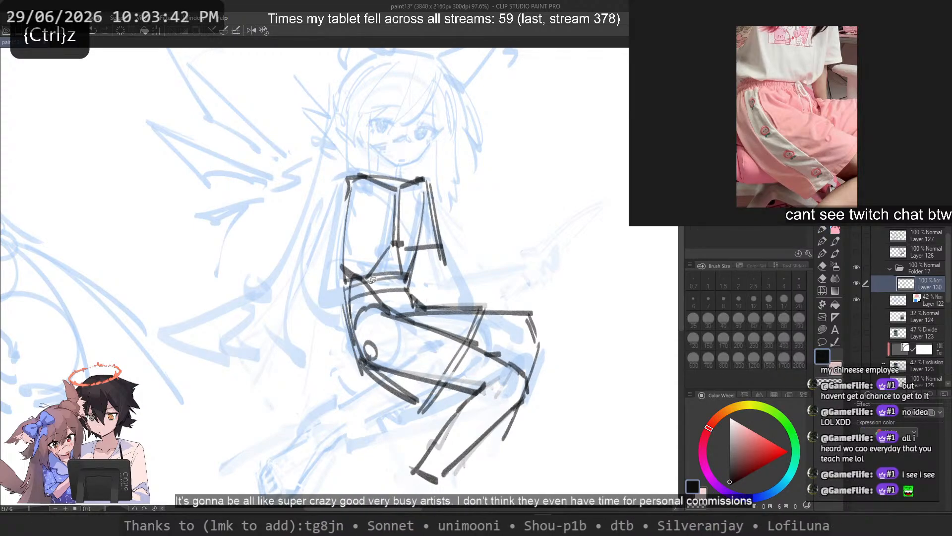
pyautogui.moveTo(375, 286)
pyautogui.mouseDown()
pyautogui.moveTo(362, 407)
pyautogui.moveTo(608, 397)
pyautogui.moveTo(404, 273)
pyautogui.moveTo(426, 305)
pyautogui.mouseUp()
pyautogui.hotkey('ctrl', 'd')
pyautogui.moveTo(458, 235); pyautogui.dragTo(473, 264)
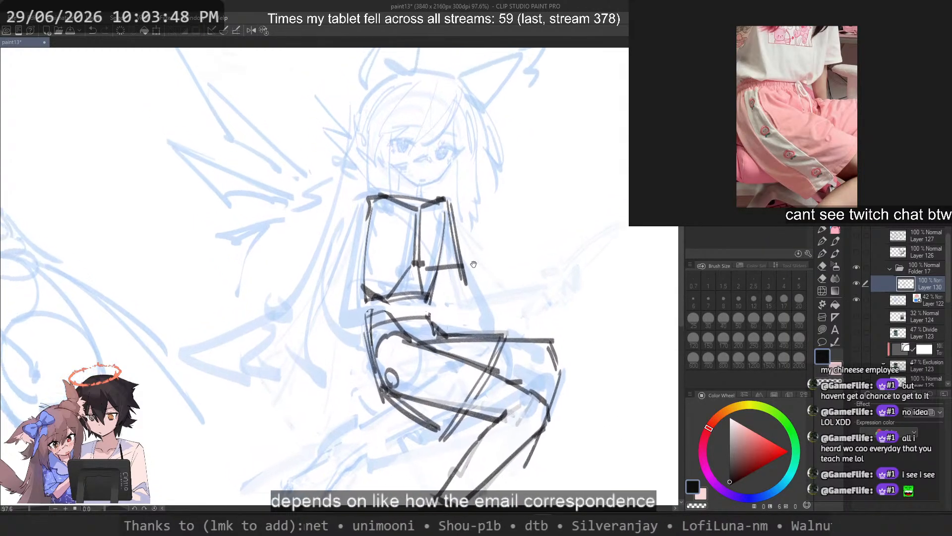
# Step: Sketch a circle for the near shoulder joint beside the ribcage's upper corner with the pen
pyautogui.click(823, 230)
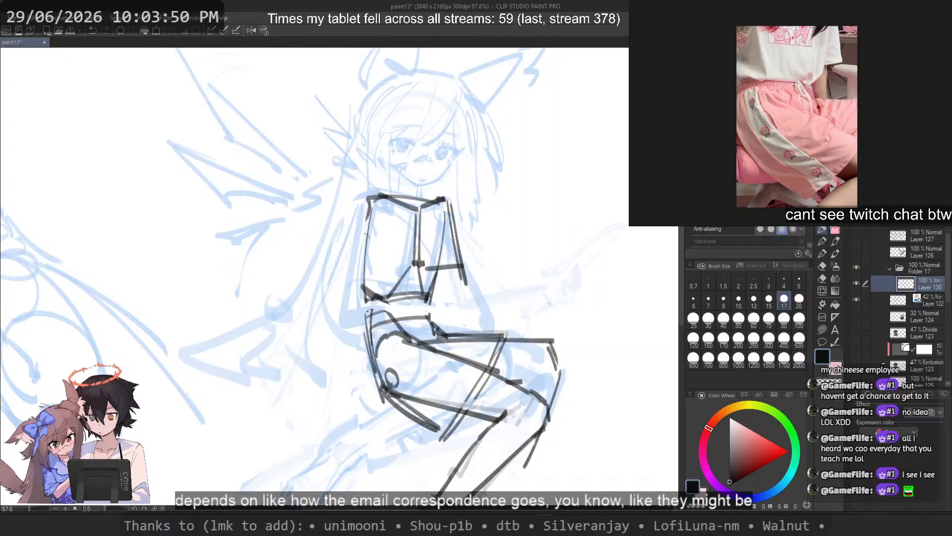
pyautogui.moveTo(369, 201); pyautogui.dragTo(338, 342)
pyautogui.hotkey('ctrl', 'z')
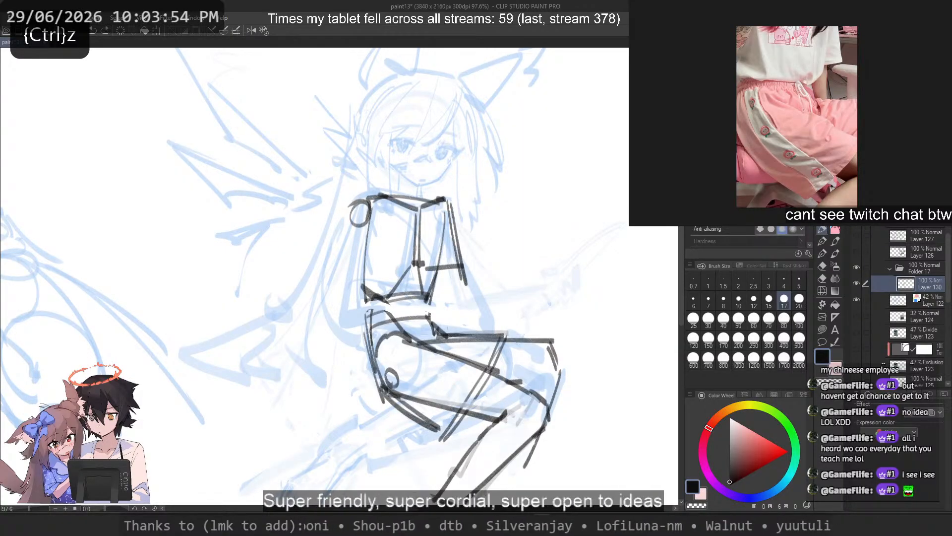
# Step: Mirror the canvas view and erase the far arm's line beside the ribcage
pyautogui.press('2')
pyautogui.hotkey('ctrl', 'z')
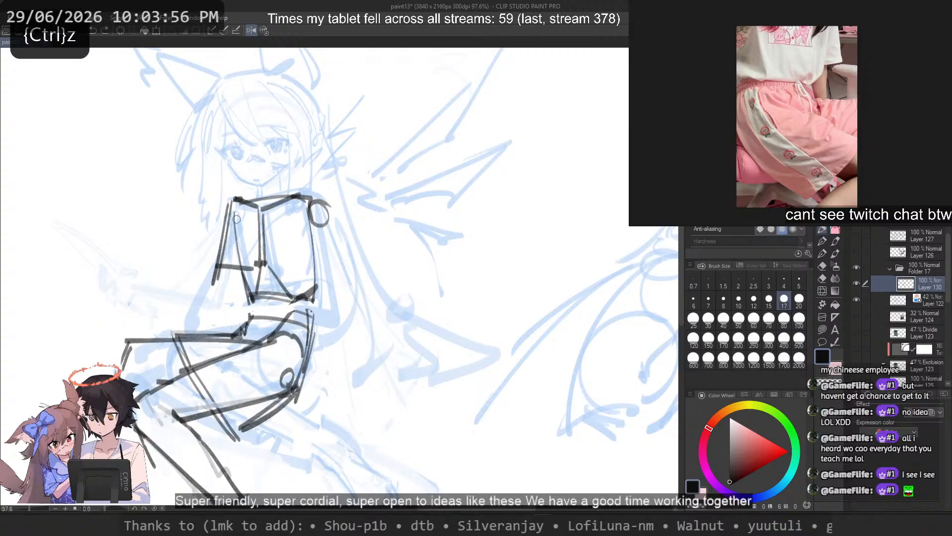
pyautogui.moveTo(243, 275)
pyautogui.mouseDown()
pyautogui.moveTo(245, 284)
pyautogui.moveTo(227, 266)
pyautogui.mouseUp()
pyautogui.press('c')
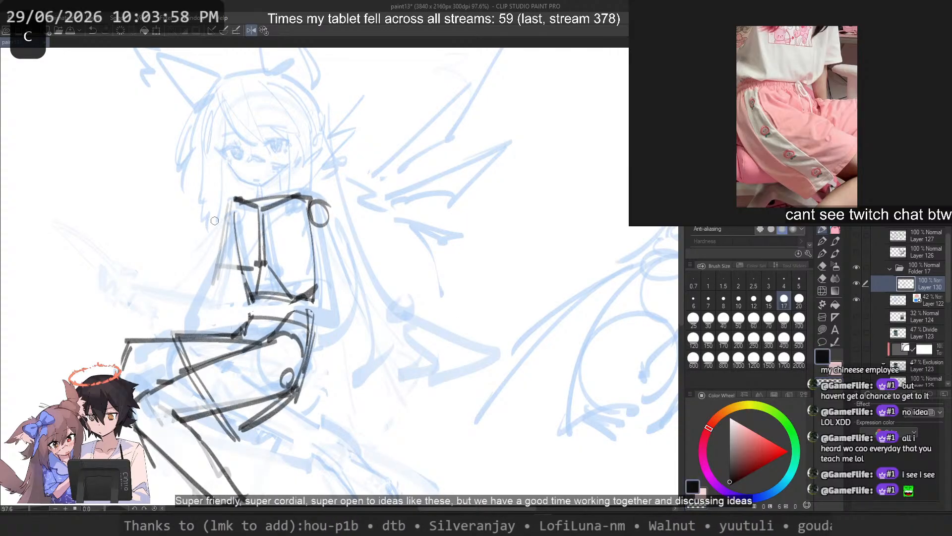
pyautogui.hotkey('ctrl', 'z')
# Step: Sketch a long straight line for the far arm from the shoulder down to just above the far thigh
pyautogui.moveTo(221, 213); pyautogui.dragTo(207, 328)
pyautogui.hotkey('ctrl', 'z')
pyautogui.hotkey('ctrl', 'z')
pyautogui.hotkey('ctrl', 'z')
# Step: Thin out the far end of the shoulder line with transparent strokes and redraw its corner
pyautogui.hotkey('ctrl', 'z')
pyautogui.press('c')
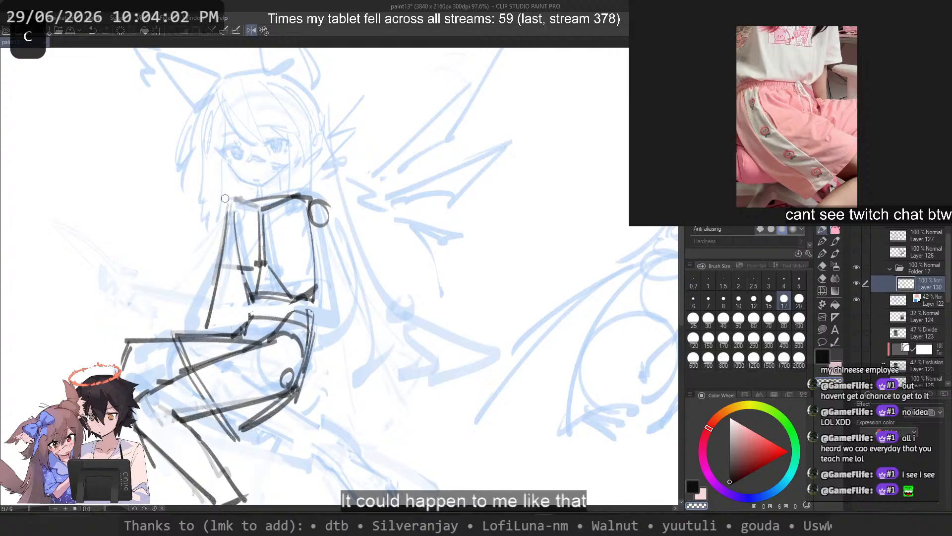
pyautogui.moveTo(225, 198); pyautogui.dragTo(254, 204)
pyautogui.hotkey('ctrl', 'z')
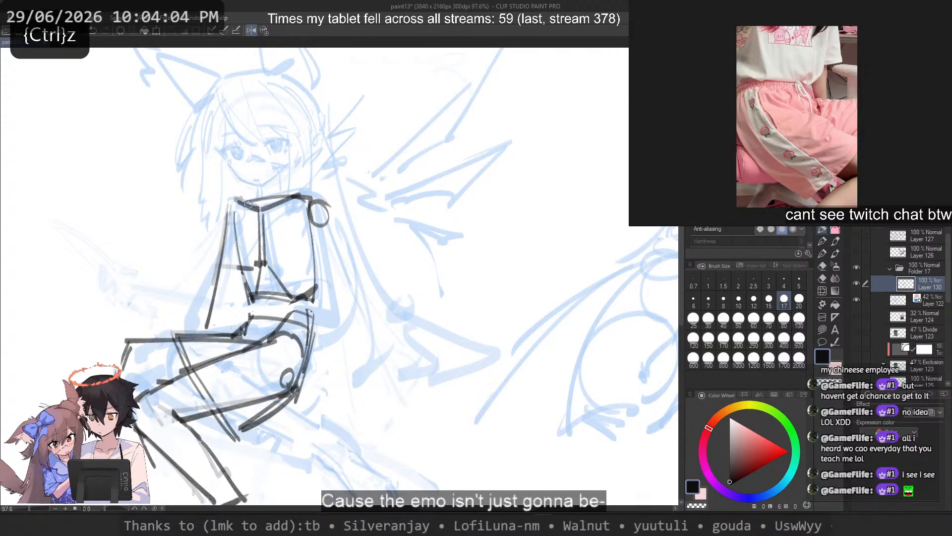
pyautogui.press('c')
# Step: Erase the far arm's long line and redraw the upper part of the ribcage's far side
pyautogui.press('c')
pyautogui.moveTo(242, 199)
pyautogui.mouseDown()
pyautogui.moveTo(230, 208)
pyautogui.moveTo(207, 350)
pyautogui.mouseUp()
pyautogui.hotkey('ctrl', 'z')
pyautogui.hotkey('ctrl', 'z')
pyautogui.moveTo(221, 211); pyautogui.dragTo(221, 301)
pyautogui.hotkey('ctrl', 'z')
pyautogui.press('c')
pyautogui.moveTo(223, 233); pyautogui.dragTo(207, 327)
pyautogui.moveTo(223, 220)
pyautogui.mouseDown()
pyautogui.moveTo(205, 325)
pyautogui.moveTo(223, 224)
pyautogui.mouseUp()
pyautogui.hotkey('ctrl', 'z')
pyautogui.moveTo(230, 207)
pyautogui.mouseDown()
pyautogui.moveTo(212, 317)
pyautogui.moveTo(236, 234)
pyautogui.mouseUp()
pyautogui.hotkey('ctrl', 'z')
pyautogui.press('c')
pyautogui.press('c')
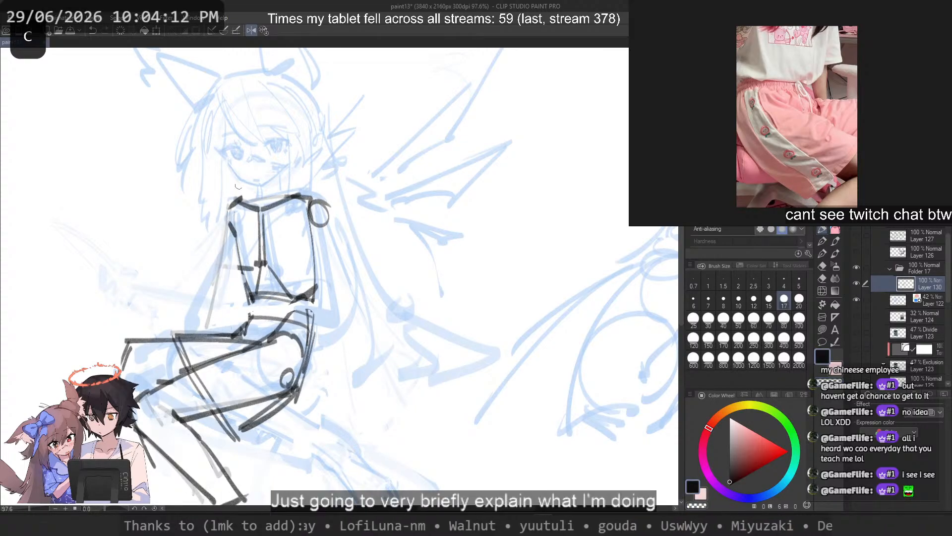
pyautogui.hotkey('ctrl', 'z')
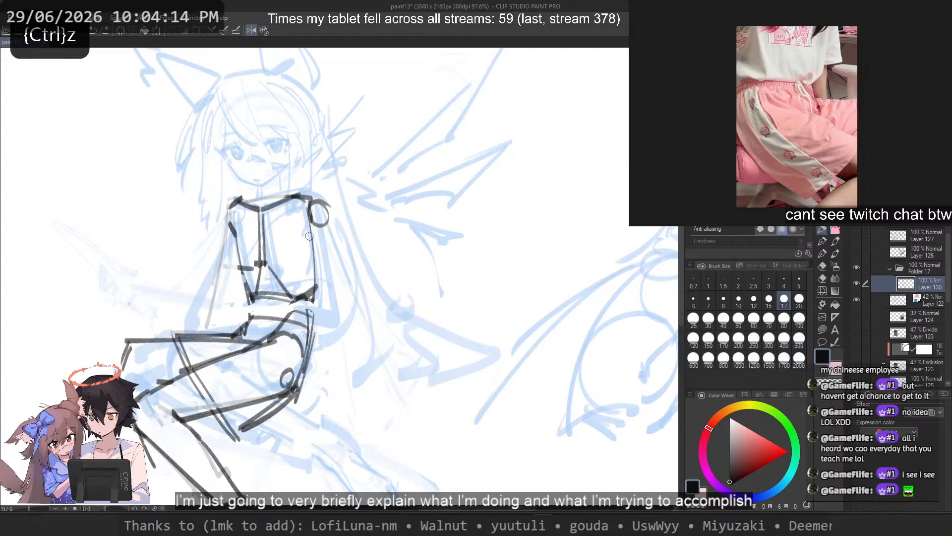
# Step: Try a near arm line slanting from the shoulder circle across the ribcage and pelvis
pyautogui.moveTo(310, 224); pyautogui.dragTo(299, 405)
pyautogui.hotkey('ctrl', 'z')
pyautogui.hotkey('ctrl', 'z')
pyautogui.moveTo(317, 209)
pyautogui.mouseDown()
pyautogui.moveTo(300, 383)
pyautogui.moveTo(273, 422)
pyautogui.mouseUp()
# Step: Unmirror the canvas view, remove the near arm attempt and try a nearly vertical far arm line down to the thigh
pyautogui.hotkey('ctrl', 'z')
pyautogui.moveTo(308, 224); pyautogui.dragTo(262, 409)
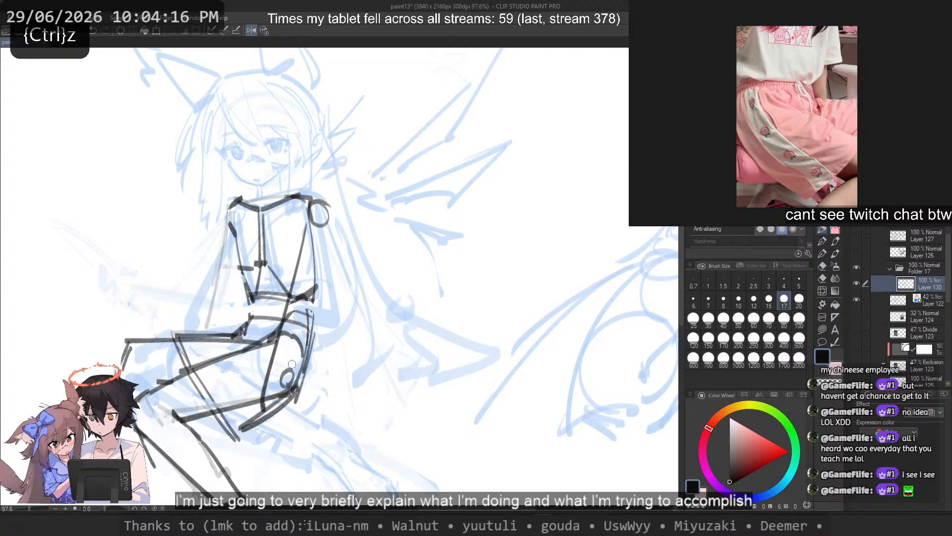
pyautogui.moveTo(331, 225); pyautogui.dragTo(300, 375)
pyautogui.press('6')
pyautogui.hotkey('ctrl', 'z')
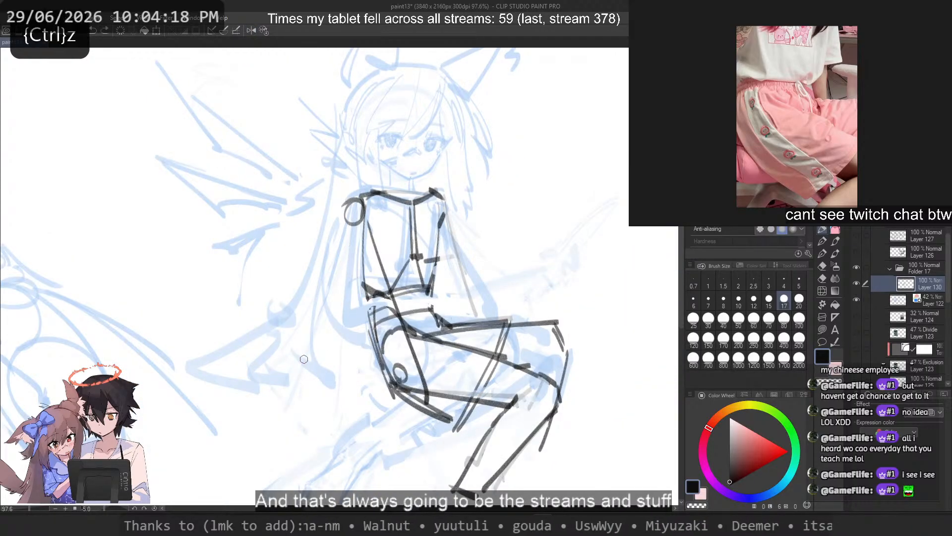
pyautogui.hotkey('ctrl', 'z')
pyautogui.moveTo(446, 201); pyautogui.dragTo(462, 308)
pyautogui.hotkey('ctrl', 'z')
pyautogui.moveTo(452, 210)
pyautogui.mouseDown()
pyautogui.moveTo(455, 328)
pyautogui.moveTo(457, 316)
pyautogui.mouseUp()
pyautogui.hotkey('ctrl', 'z')
pyautogui.hotkey('ctrl', 'z')
pyautogui.hotkey('ctrl', 'z')
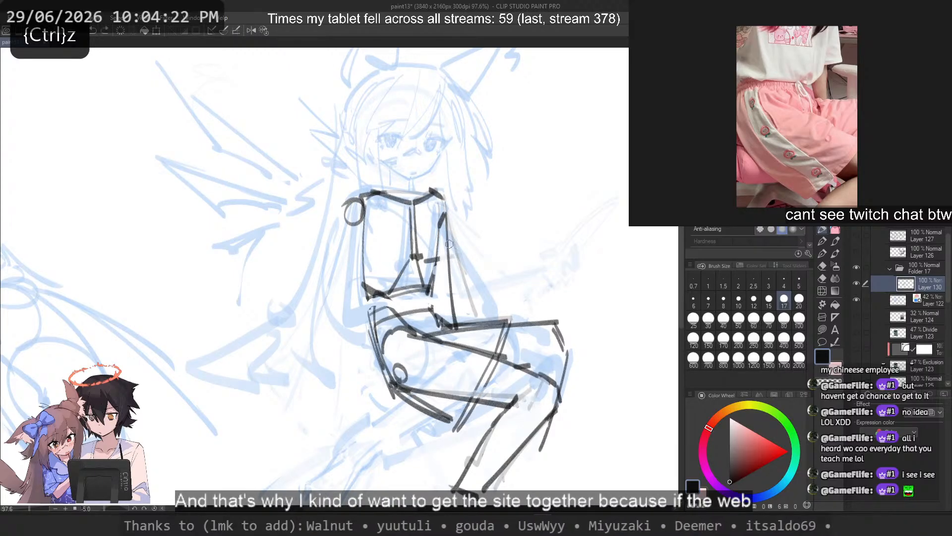
pyautogui.hotkey('ctrl', 'z')
pyautogui.moveTo(446, 211); pyautogui.dragTo(454, 308)
pyautogui.hotkey('ctrl', 'z')
pyautogui.moveTo(446, 211)
pyautogui.mouseDown()
pyautogui.moveTo(455, 327)
pyautogui.moveTo(450, 281)
pyautogui.moveTo(454, 318)
pyautogui.mouseUp()
pyautogui.hotkey('ctrl', 'z')
pyautogui.hotkey('ctrl', 'z')
# Step: Replace the far arm's line with one angling outward from the armpit to just above the thigh
pyautogui.hotkey('ctrl', 'z')
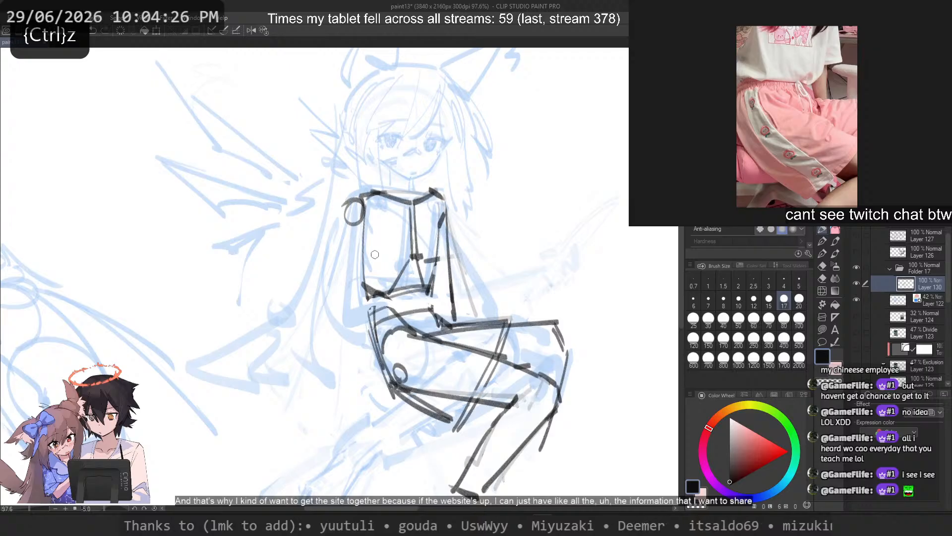
pyautogui.hotkey('ctrl', 'z')
pyautogui.moveTo(346, 218); pyautogui.dragTo(348, 341)
# Step: Try long single strokes for the near arm from the shoulder circle down past the pelvis
pyautogui.hotkey('ctrl', 'z')
pyautogui.hotkey('ctrl', 'z')
pyautogui.hotkey('ctrl', 'z')
pyautogui.moveTo(444, 212)
pyautogui.mouseDown()
pyautogui.moveTo(459, 303)
pyautogui.moveTo(467, 303)
pyautogui.mouseUp()
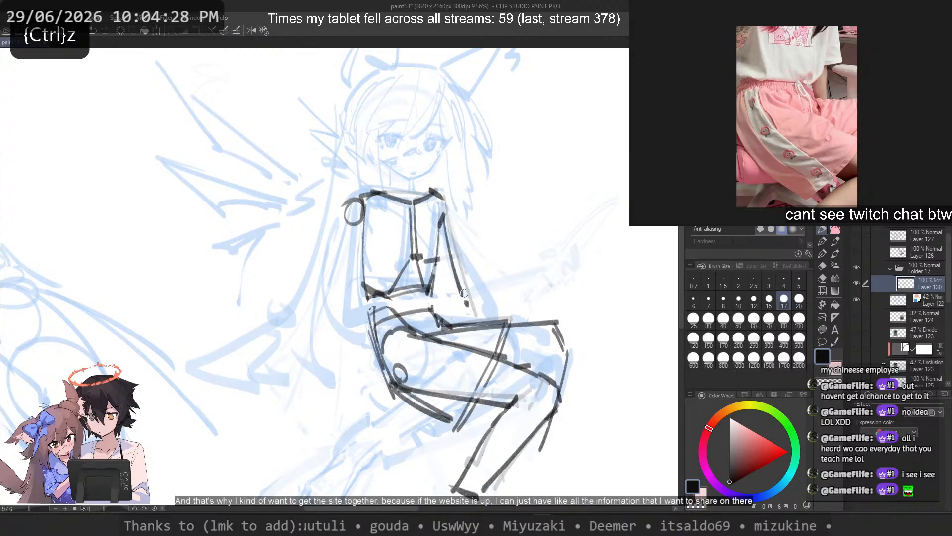
pyautogui.moveTo(354, 202); pyautogui.dragTo(347, 362)
pyautogui.hotkey('ctrl', 'z')
pyautogui.hotkey('ctrl', 'z')
pyautogui.moveTo(356, 211); pyautogui.dragTo(312, 420)
pyautogui.hotkey('ctrl', 'z')
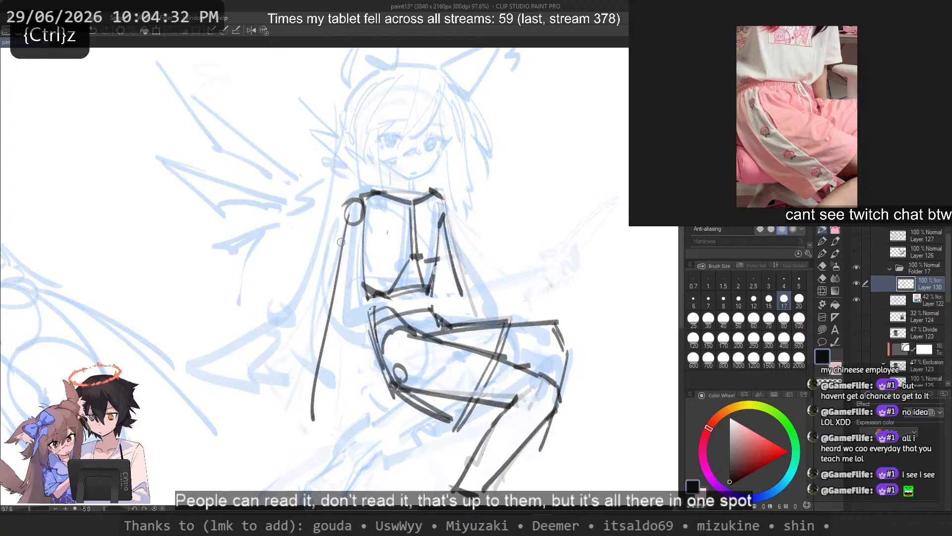
pyautogui.hotkey('ctrl', 'z')
pyautogui.hotkey('ctrl', 'z')
pyautogui.moveTo(352, 208)
pyautogui.mouseDown()
pyautogui.moveTo(334, 335)
pyautogui.moveTo(337, 384)
pyautogui.mouseUp()
pyautogui.hotkey('ctrl', 'z')
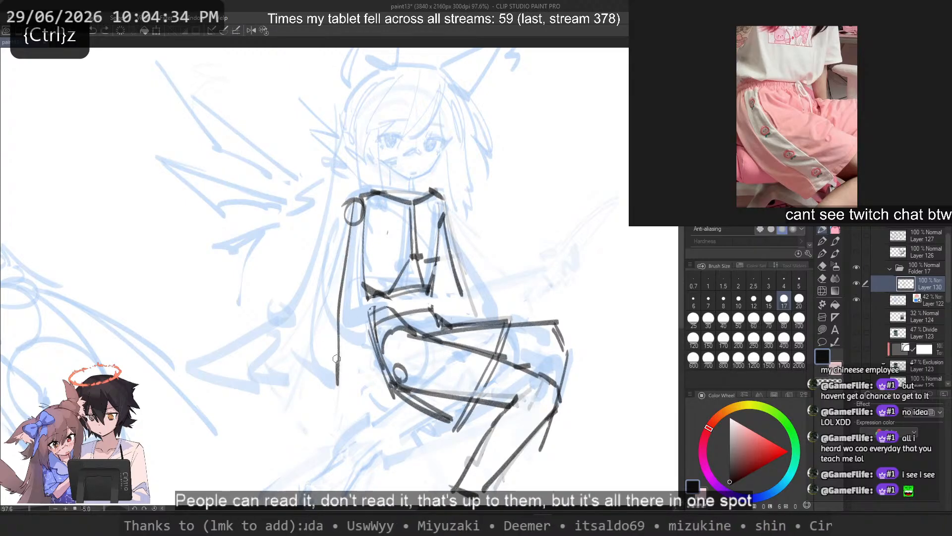
# Step: Sketch the near upper arm's centre line from the shoulder circle down to a small elbow circle at waist height
pyautogui.hotkey('ctrl', 'z')
pyautogui.moveTo(354, 205)
pyautogui.mouseDown()
pyautogui.moveTo(312, 441)
pyautogui.moveTo(351, 245)
pyautogui.moveTo(338, 340)
pyautogui.mouseUp()
pyautogui.hotkey('ctrl', 'z')
pyautogui.hotkey('ctrl', 'z')
pyautogui.moveTo(356, 207); pyautogui.dragTo(330, 401)
pyautogui.hotkey('ctrl', 'z')
pyautogui.moveTo(340, 279)
pyautogui.mouseDown()
pyautogui.moveTo(312, 415)
pyautogui.moveTo(307, 398)
pyautogui.mouseUp()
pyautogui.hotkey('ctrl', 'z')
pyautogui.moveTo(306, 402); pyautogui.dragTo(307, 410)
# Step: Sketch the near forearm line from the elbow circle down and inward to a point below the hip
pyautogui.hotkey('ctrl', 'z')
pyautogui.hotkey('ctrl', 'z')
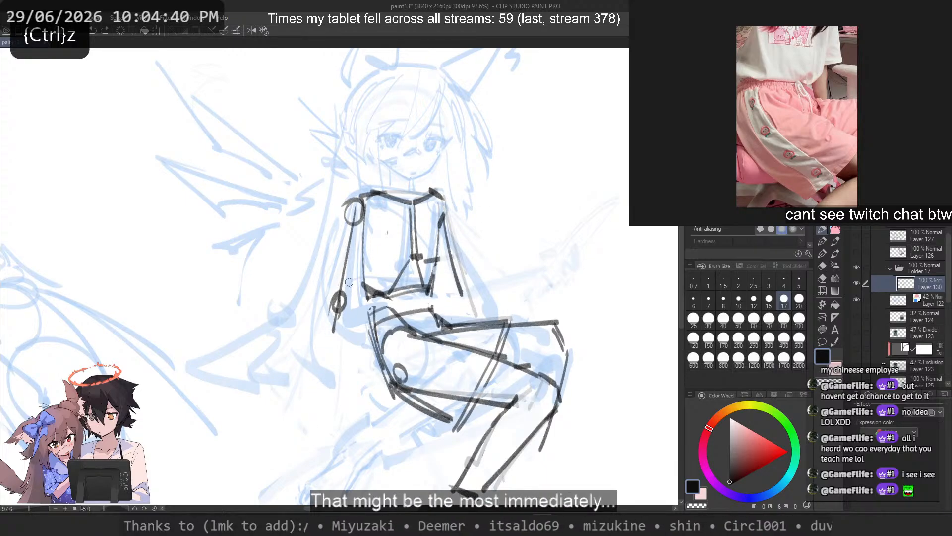
pyautogui.moveTo(350, 282); pyautogui.dragTo(375, 415)
pyautogui.hotkey('ctrl', 'z')
pyautogui.moveTo(339, 299); pyautogui.dragTo(369, 414)
pyautogui.hotkey('ctrl', 'z')
pyautogui.moveTo(343, 278); pyautogui.dragTo(366, 418)
pyautogui.hotkey('ctrl', 'z')
pyautogui.moveTo(344, 308); pyautogui.dragTo(367, 413)
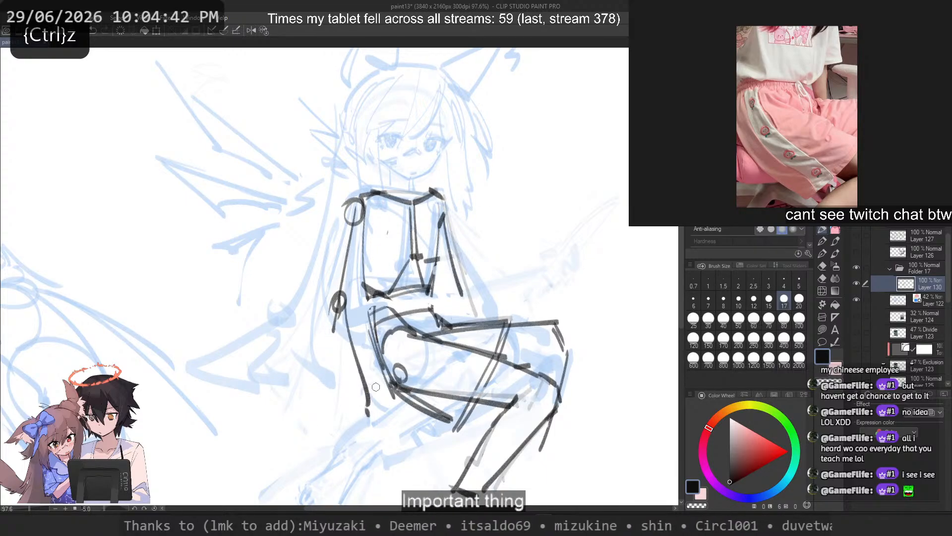
# Step: Rework the near end of the shoulder line into a straighter slope above the shoulder circle
pyautogui.hotkey('ctrl', 'z')
pyautogui.moveTo(344, 304); pyautogui.dragTo(371, 416)
pyautogui.moveTo(442, 192); pyautogui.dragTo(453, 210)
pyautogui.hotkey('ctrl', 'z')
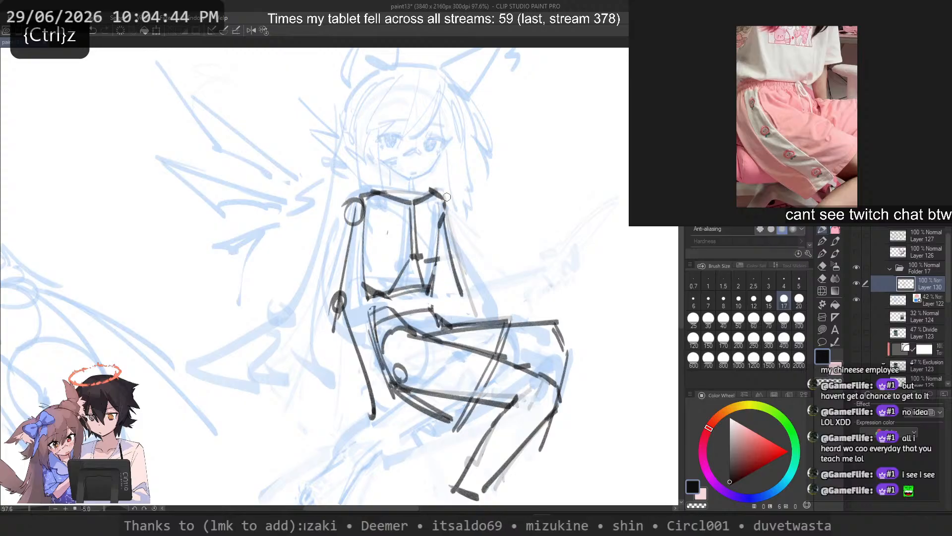
pyautogui.hotkey('ctrl', 'z')
pyautogui.moveTo(367, 192)
pyautogui.mouseDown()
pyautogui.moveTo(345, 204)
pyautogui.moveTo(375, 192)
pyautogui.moveTo(344, 255)
pyautogui.moveTo(380, 192)
pyautogui.moveTo(336, 285)
pyautogui.moveTo(344, 205)
pyautogui.moveTo(331, 329)
pyautogui.mouseUp()
pyautogui.press('c')
pyautogui.press('c')
pyautogui.hotkey('ctrl', 'z')
pyautogui.hotkey('ctrl', 'z')
pyautogui.hotkey('ctrl', 'z')
pyautogui.hotkey('ctrl', 'z')
pyautogui.hotkey('ctrl', 'z')
# Step: Try outer and inner contour lines for the near upper arm on either side of its centre line
pyautogui.hotkey('ctrl', 'z')
pyautogui.moveTo(342, 211)
pyautogui.mouseDown()
pyautogui.moveTo(327, 332)
pyautogui.moveTo(326, 303)
pyautogui.mouseUp()
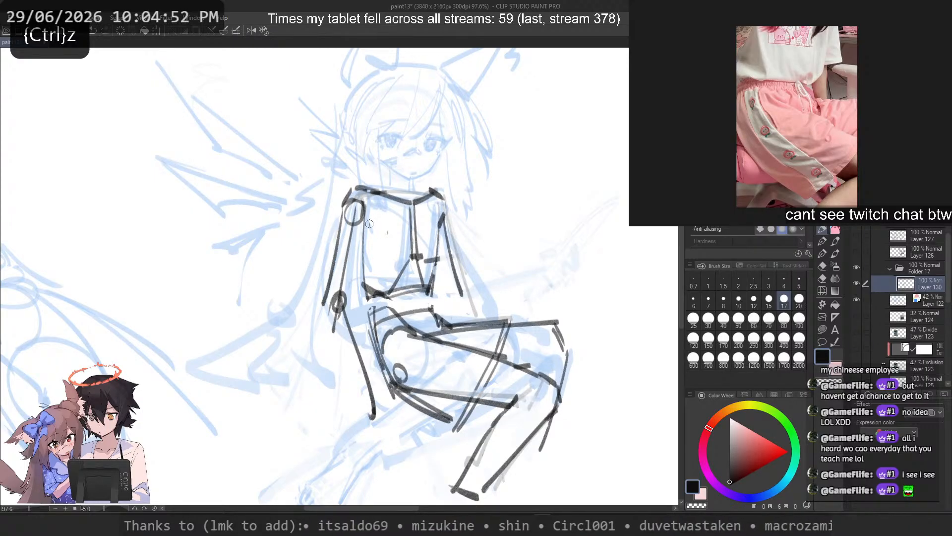
pyautogui.moveTo(366, 231); pyautogui.dragTo(351, 302)
pyautogui.hotkey('ctrl', 'z')
pyautogui.hotkey('ctrl', 'z')
pyautogui.moveTo(346, 208); pyautogui.dragTo(325, 302)
pyautogui.hotkey('ctrl', 'z')
pyautogui.moveTo(339, 231); pyautogui.dragTo(320, 309)
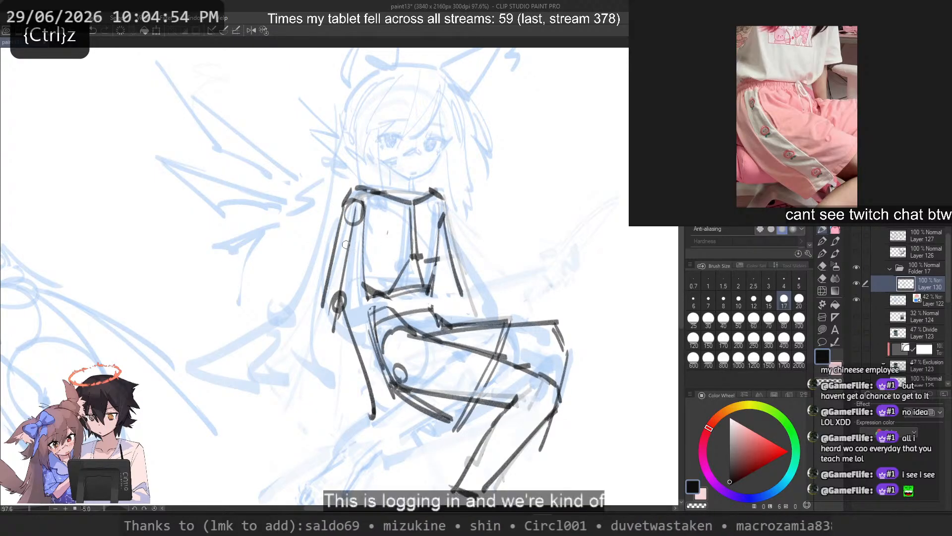
pyautogui.hotkey('ctrl', 'z')
pyautogui.moveTo(340, 212); pyautogui.dragTo(321, 305)
pyautogui.hotkey('ctrl', 'z')
pyautogui.moveTo(366, 221); pyautogui.dragTo(352, 301)
pyautogui.hotkey('ctrl', 'z')
pyautogui.moveTo(366, 231)
pyautogui.mouseDown()
pyautogui.moveTo(353, 304)
pyautogui.moveTo(341, 312)
pyautogui.mouseUp()
pyautogui.hotkey('ctrl', 'z')
pyautogui.hotkey('ctrl', 'z')
pyautogui.hotkey('ctrl', 'z')
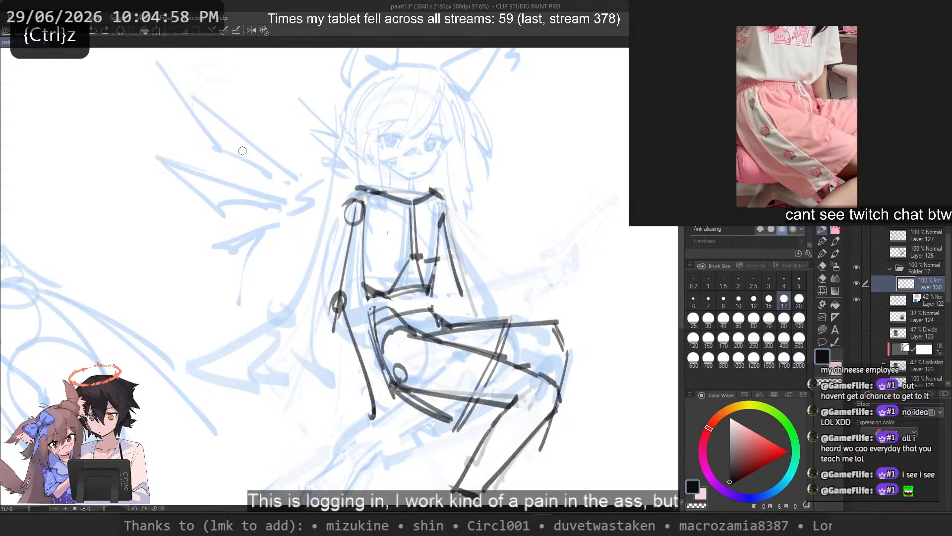
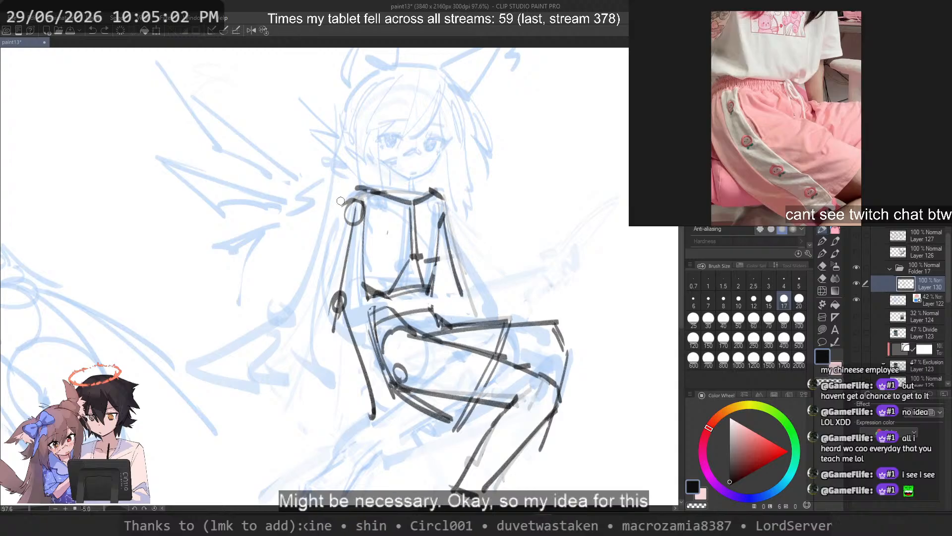
# Step: Save the current drawing
pyautogui.hotkey('ctrl', 's')
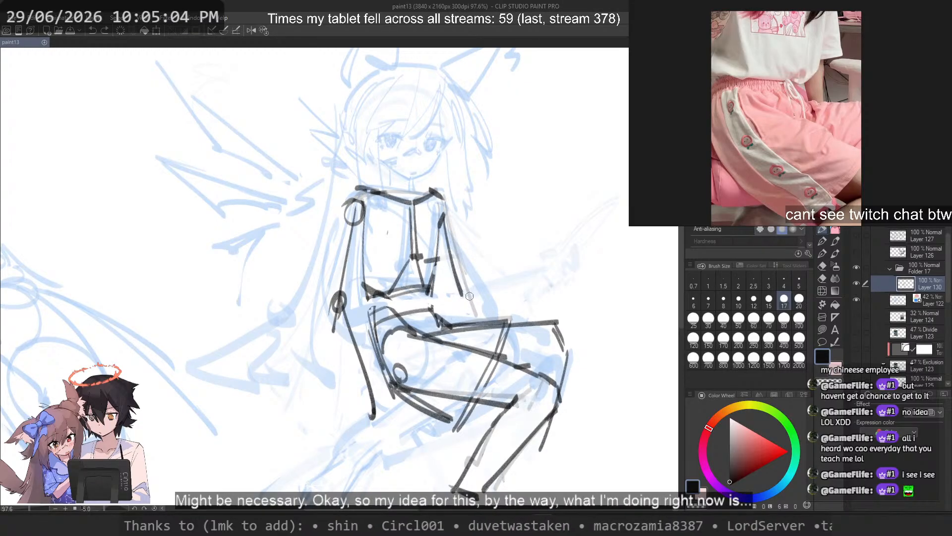
pyautogui.moveTo(470, 272); pyautogui.dragTo(486, 314)
pyautogui.scroll(2, 497, 276)
pyautogui.scroll(-1, 497, 273)
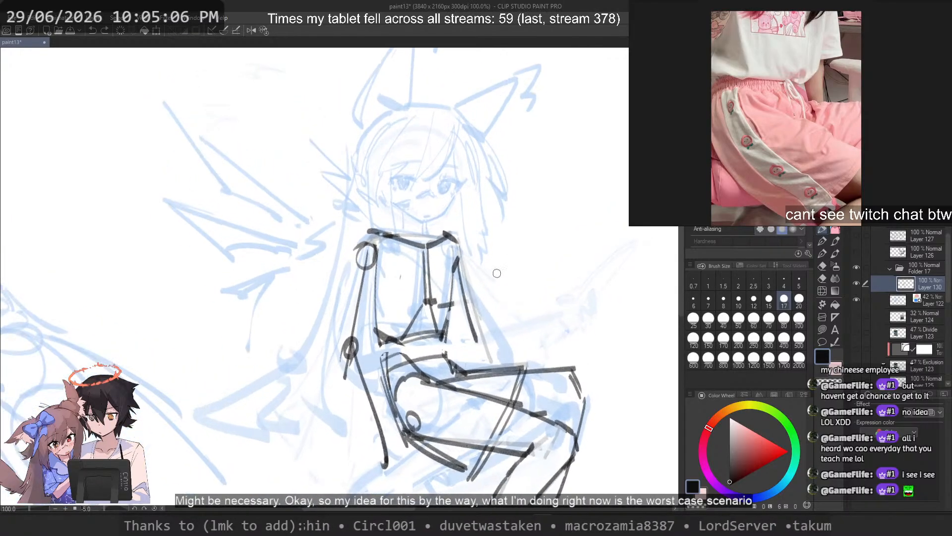
pyautogui.moveTo(497, 274); pyautogui.dragTo(466, 271)
pyautogui.scroll(-1, 466, 270)
pyautogui.moveTo(498, 176); pyautogui.dragTo(310, 184)
pyautogui.hotkey('ctrl', 'z')
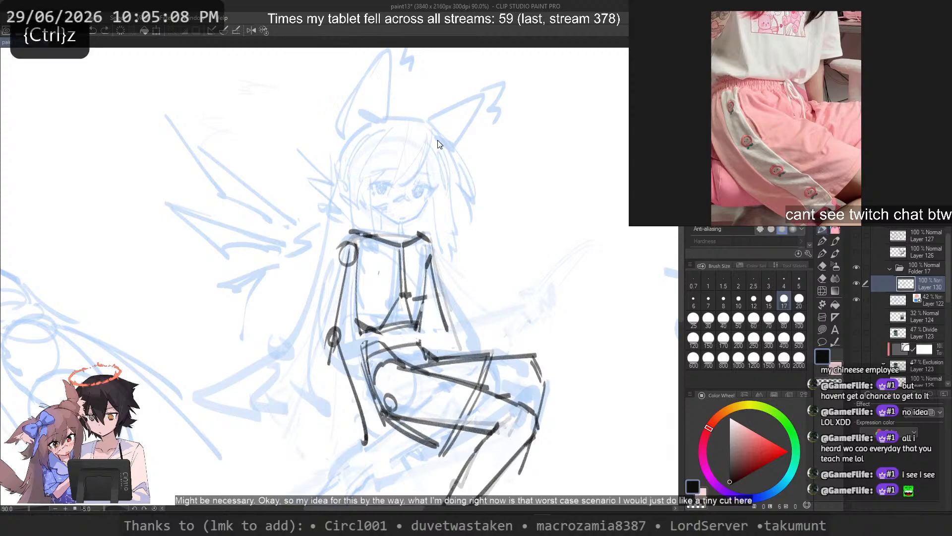
pyautogui.moveTo(527, 184)
pyautogui.mouseDown()
pyautogui.moveTo(342, 163)
pyautogui.moveTo(348, 462)
pyautogui.mouseUp()
pyautogui.hotkey('ctrl', 'z')
pyautogui.moveTo(323, 160); pyautogui.dragTo(325, 464)
pyautogui.hotkey('ctrl', 'z')
pyautogui.hotkey('ctrl', 'z')
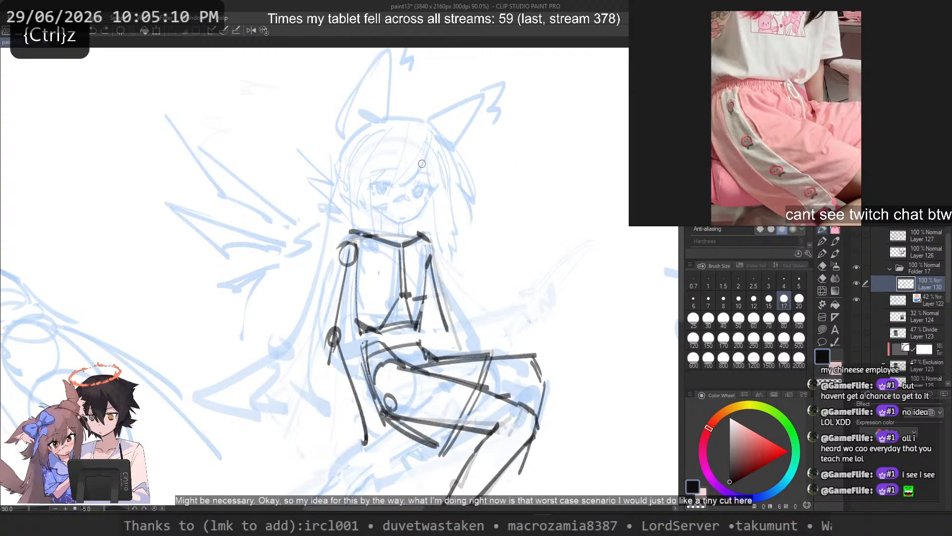
# Step: Draw the top edge and both side edges of a tall rectangular frame around the seated figure, starting across the forehead
pyautogui.moveTo(496, 167)
pyautogui.mouseDown()
pyautogui.moveTo(315, 162)
pyautogui.moveTo(308, 474)
pyautogui.mouseUp()
pyautogui.hotkey('ctrl', 'z')
pyautogui.moveTo(306, 160)
pyautogui.mouseDown()
pyautogui.moveTo(310, 440)
pyautogui.moveTo(322, 460)
pyautogui.mouseUp()
pyautogui.hotkey('ctrl', 'z')
pyautogui.moveTo(509, 156); pyautogui.dragTo(502, 464)
pyautogui.hotkey('ctrl', 'z')
pyautogui.moveTo(519, 178)
pyautogui.mouseDown()
pyautogui.moveTo(516, 474)
pyautogui.moveTo(523, 420)
pyautogui.moveTo(528, 472)
pyautogui.mouseUp()
pyautogui.hotkey('ctrl', 'z')
# Step: Draw the frame's bottom edge as a straight line beneath the thighs, redoing it until it meets the far side edge
pyautogui.hotkey('ctrl', 'z')
pyautogui.moveTo(534, 452); pyautogui.dragTo(308, 464)
pyautogui.hotkey('ctrl', 'z')
pyautogui.moveTo(530, 474)
pyautogui.mouseDown()
pyautogui.moveTo(337, 458)
pyautogui.moveTo(530, 468)
pyautogui.mouseUp()
pyautogui.hotkey('ctrl', 'z')
pyautogui.hotkey('ctrl', 'z')
pyautogui.moveTo(341, 457); pyautogui.dragTo(544, 451)
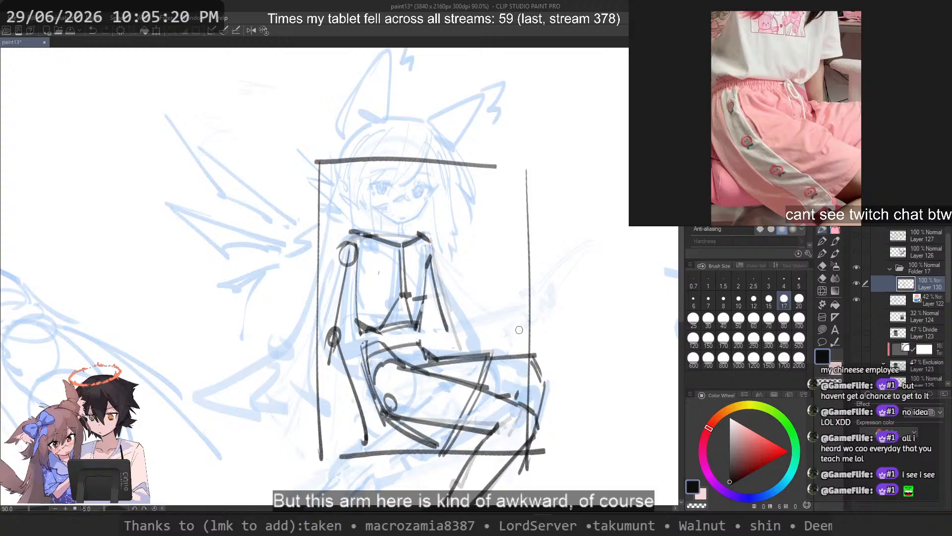
pyautogui.hotkey('ctrl', 'z')
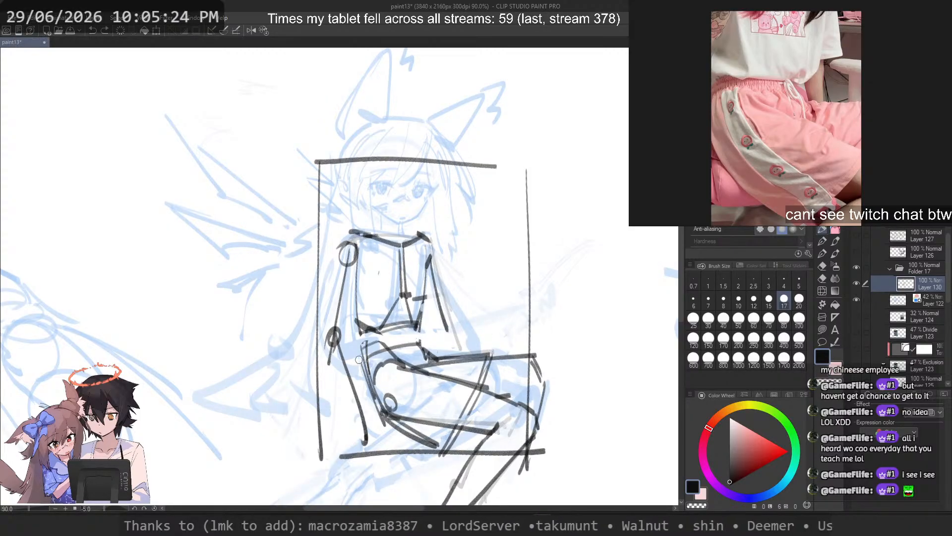
# Step: Lasso the lower contour line of the near thigh and adjust its hip end slightly with Free Transform
pyautogui.press('space')
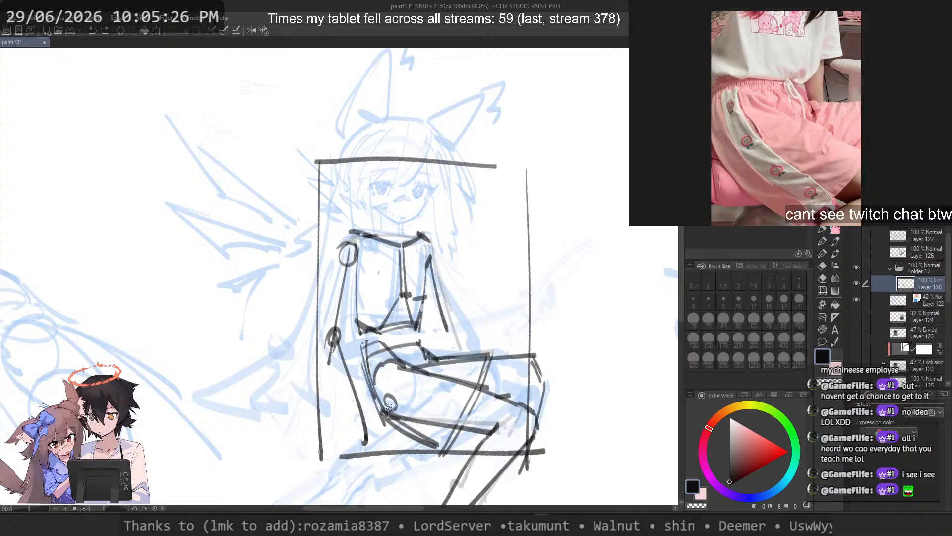
pyautogui.moveTo(485, 434); pyautogui.dragTo(499, 423)
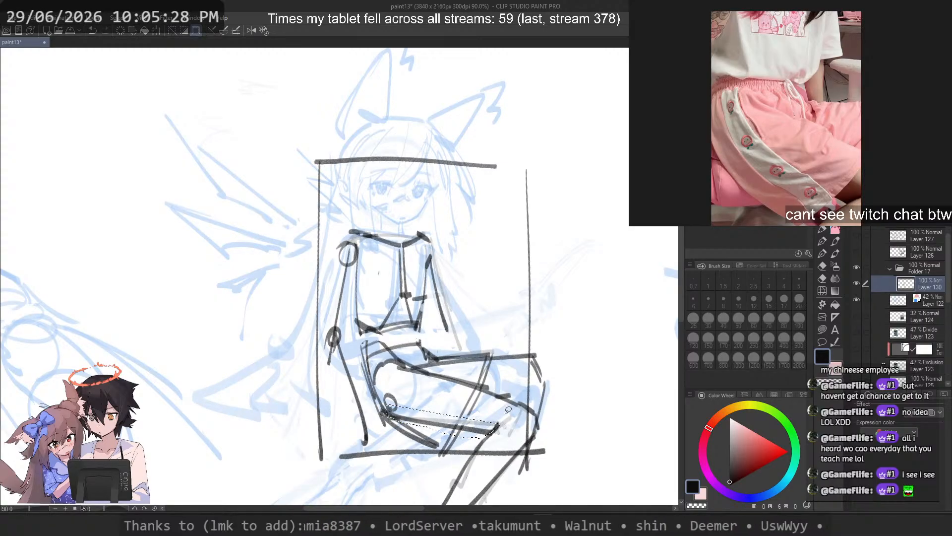
pyautogui.rightClick(449, 407)
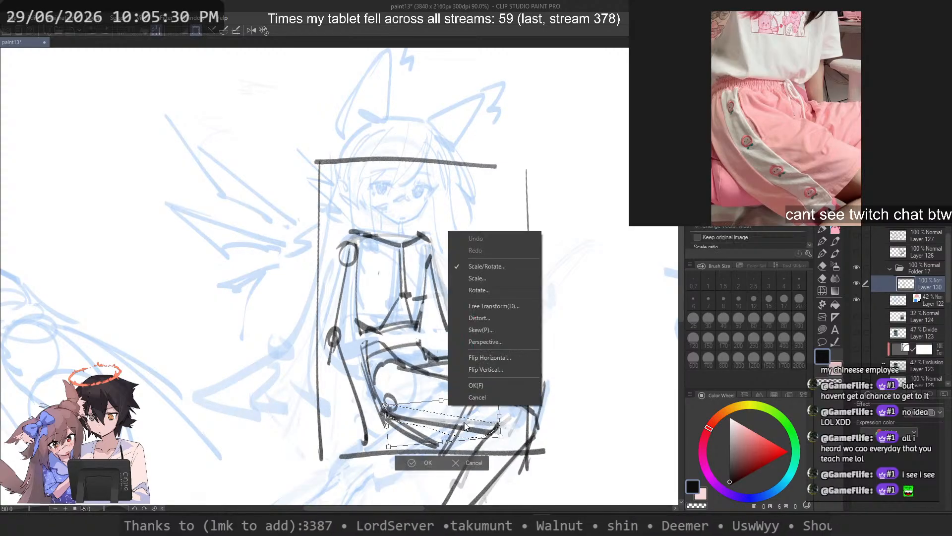
pyautogui.click(504, 305)
pyautogui.moveTo(377, 418); pyautogui.dragTo(386, 422)
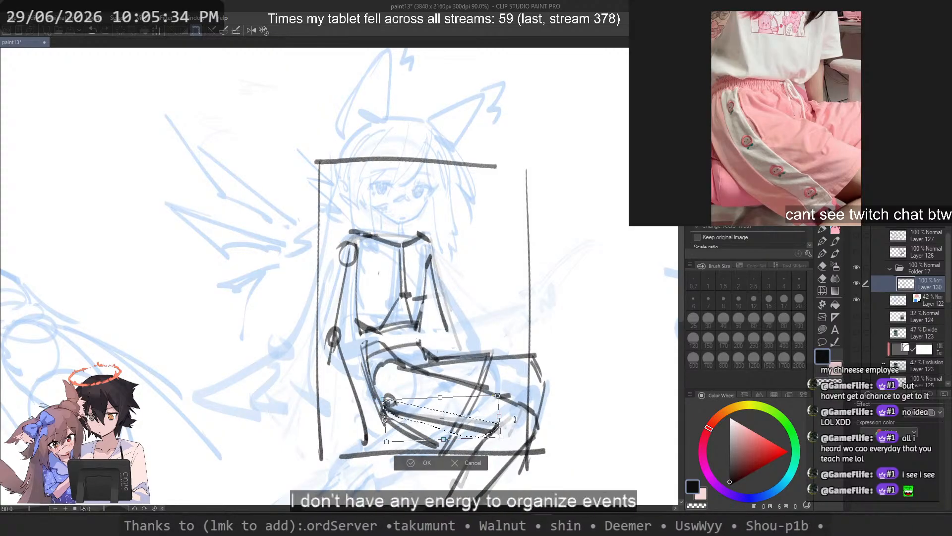
pyautogui.press('Return')
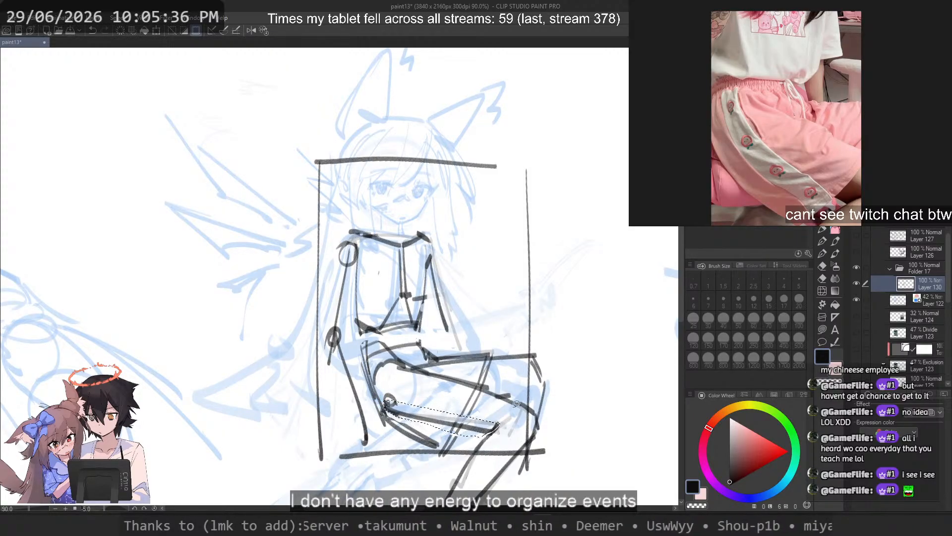
# Step: Lasso the seated character's head with its ears and hair on the blue sketch layer, Layer 122
pyautogui.scroll(-3, 505, 342)
pyautogui.scroll(1, 525, 345)
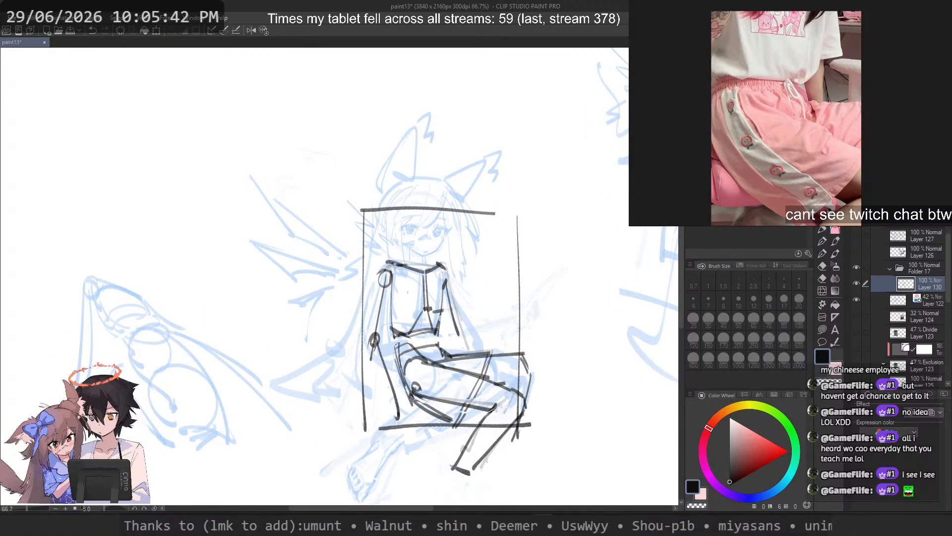
pyautogui.scroll(2, 503, 109)
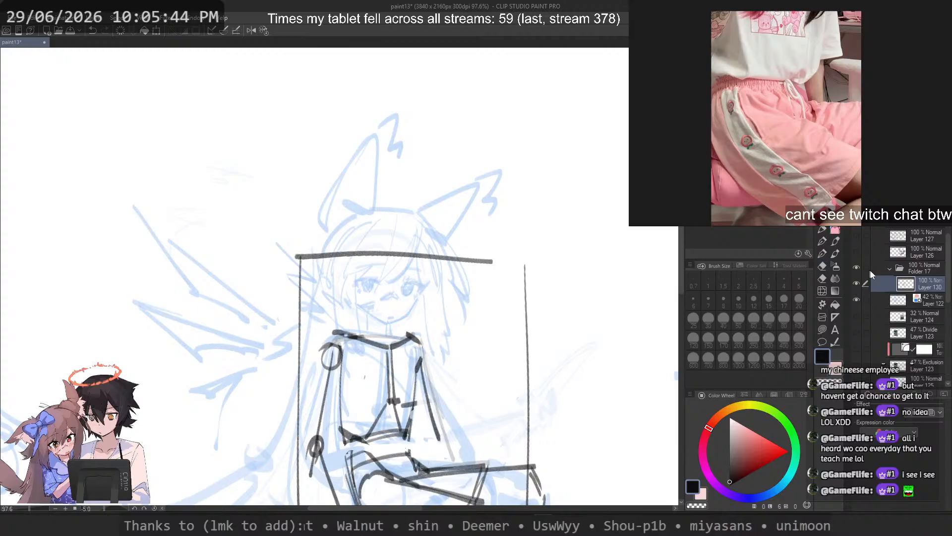
pyautogui.click(925, 300)
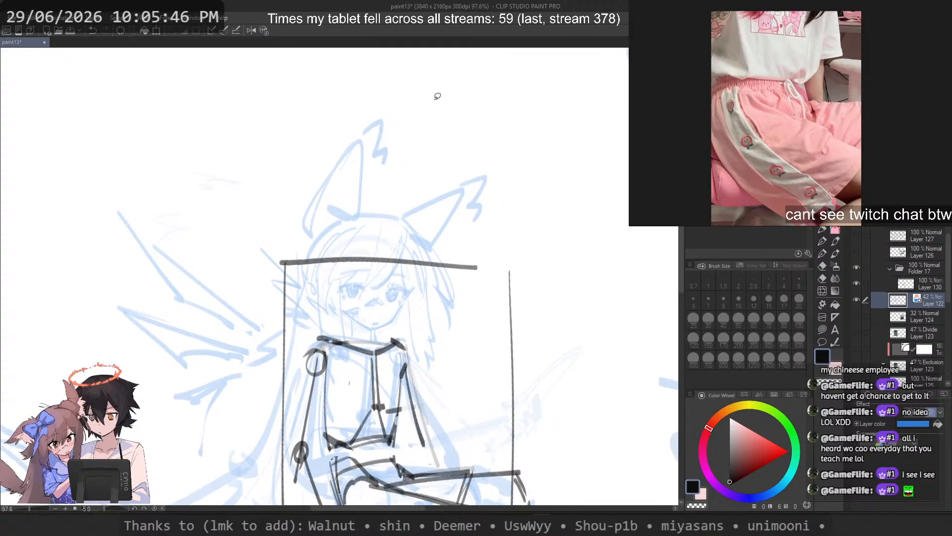
pyautogui.moveTo(430, 94)
pyautogui.mouseDown()
pyautogui.moveTo(270, 106)
pyautogui.moveTo(269, 210)
pyautogui.mouseUp()
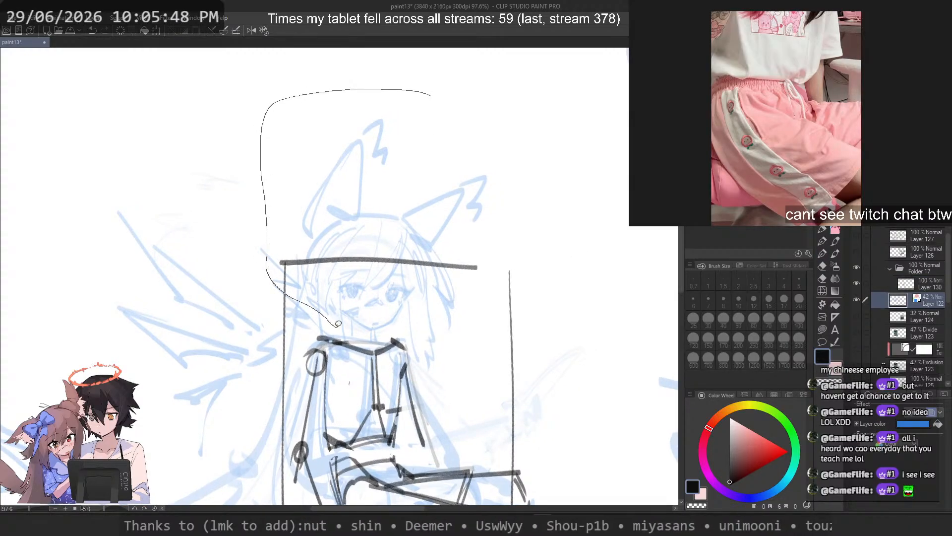
pyautogui.hotkey('ctrl', 'z')
pyautogui.moveTo(446, 126)
pyautogui.mouseDown()
pyautogui.moveTo(303, 183)
pyautogui.moveTo(302, 290)
pyautogui.mouseUp()
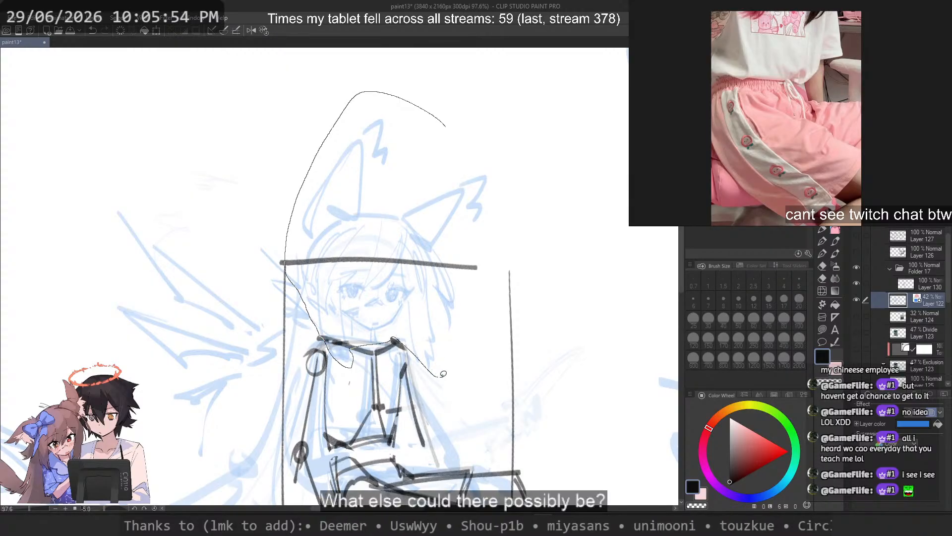
pyautogui.moveTo(443, 374)
pyautogui.mouseDown()
pyautogui.moveTo(516, 206)
pyautogui.moveTo(525, 145)
pyautogui.mouseUp()
# Step: Copy the selected head, hide the blue sketch layer and paste the head above Layer 130 in Folder 17
pyautogui.scroll(-3, 398, 159)
pyautogui.moveTo(410, 202); pyautogui.dragTo(429, 212)
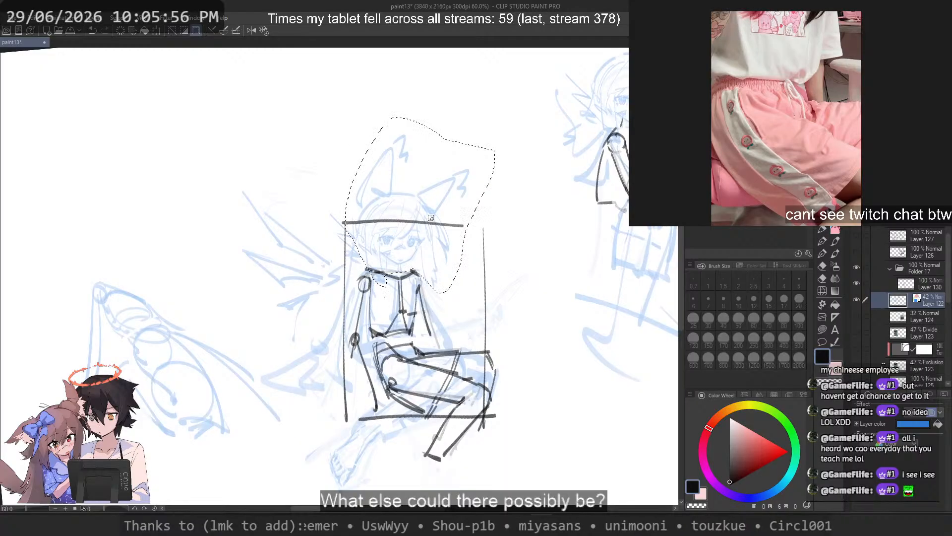
pyautogui.scroll(1, 432, 219)
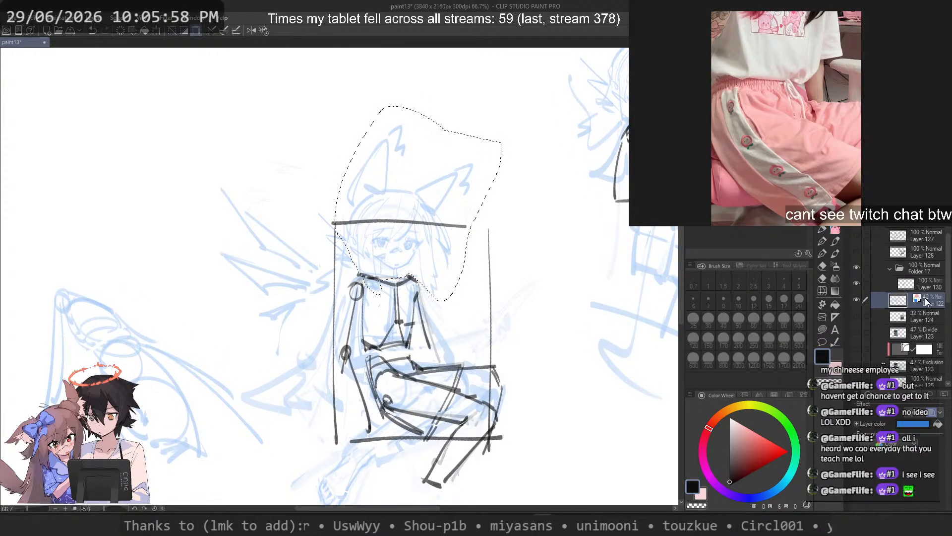
pyautogui.click(856, 299)
pyautogui.click(911, 284)
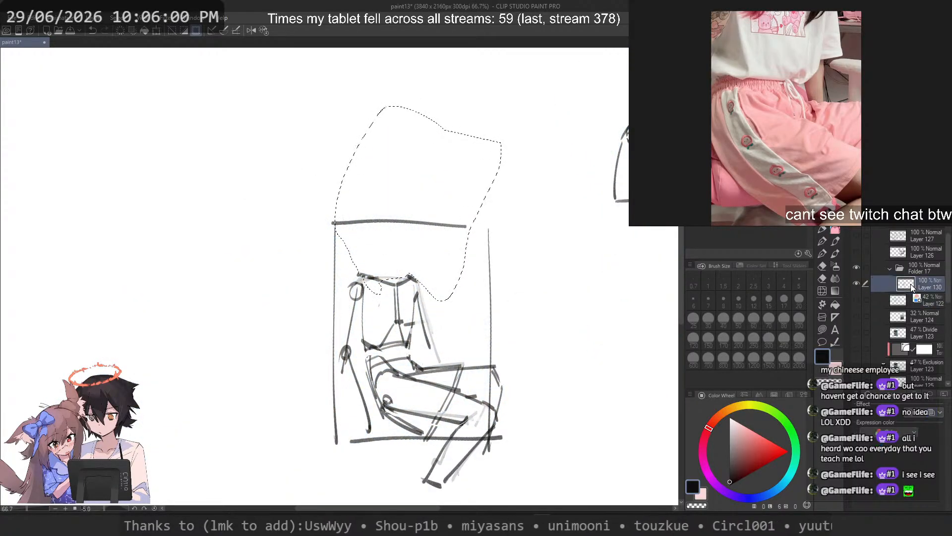
pyautogui.hotkey('ctrl', 'v')
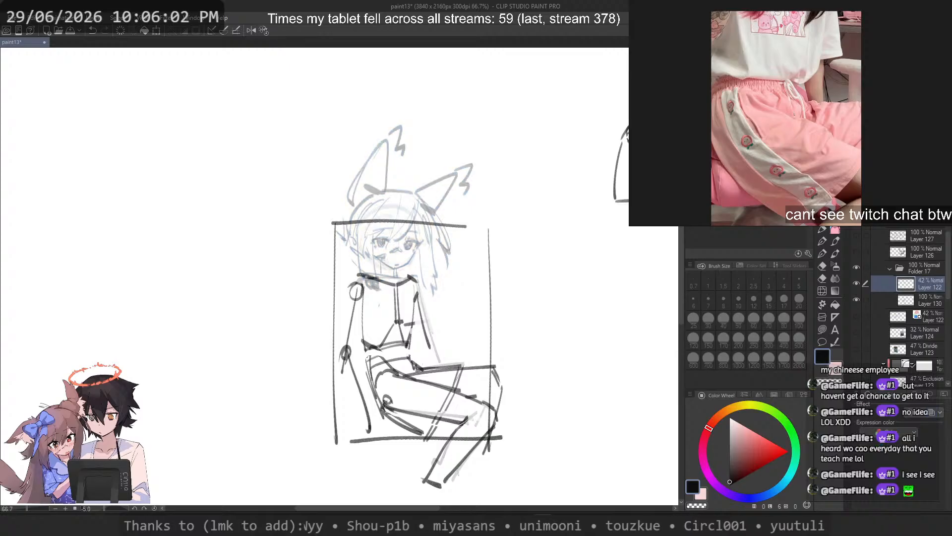
# Step: Transform the pasted head to fine-tune its position over the neck and shoulders, with the canvas view straightened
pyautogui.hotkey('ctrl', 't')
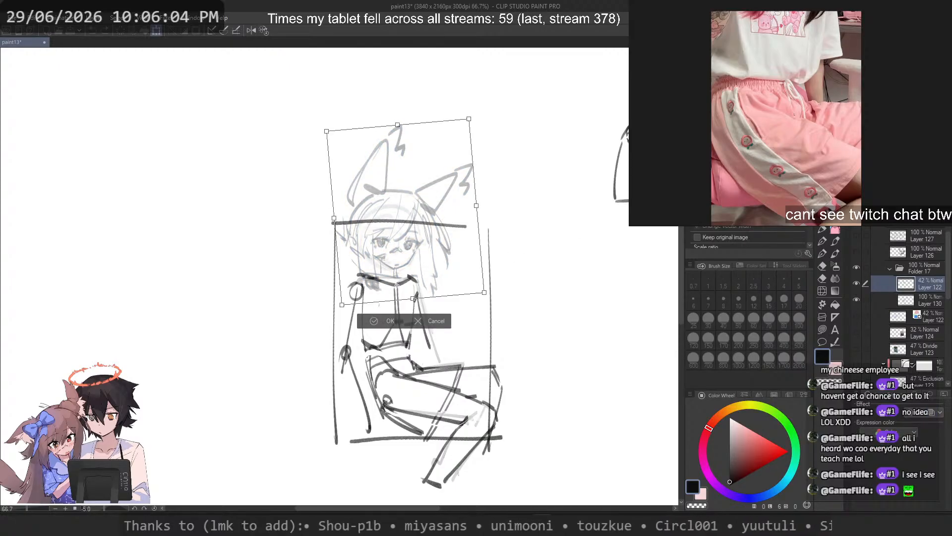
pyautogui.moveTo(549, 246); pyautogui.dragTo(586, 261)
pyautogui.scroll(-4, 452, 291)
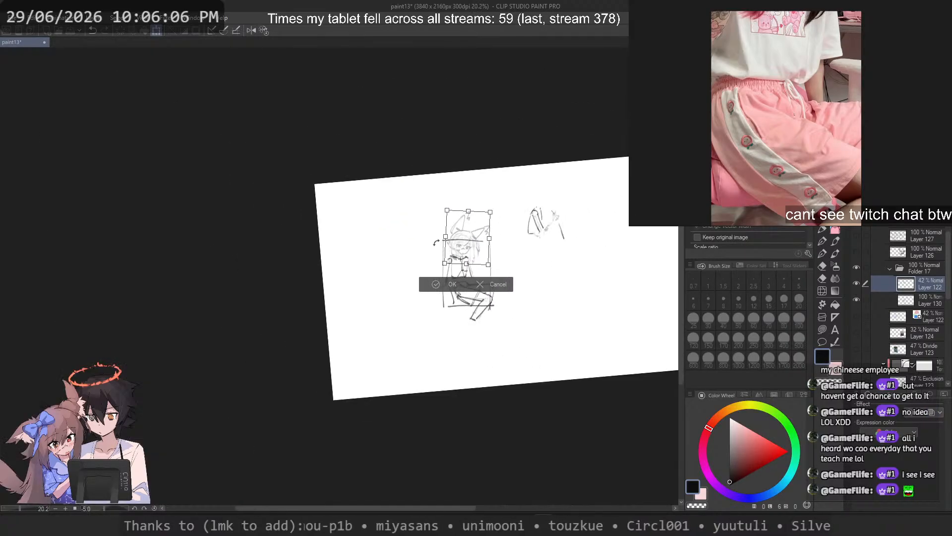
pyautogui.scroll(2, 452, 290)
pyautogui.scroll(3, 470, 279)
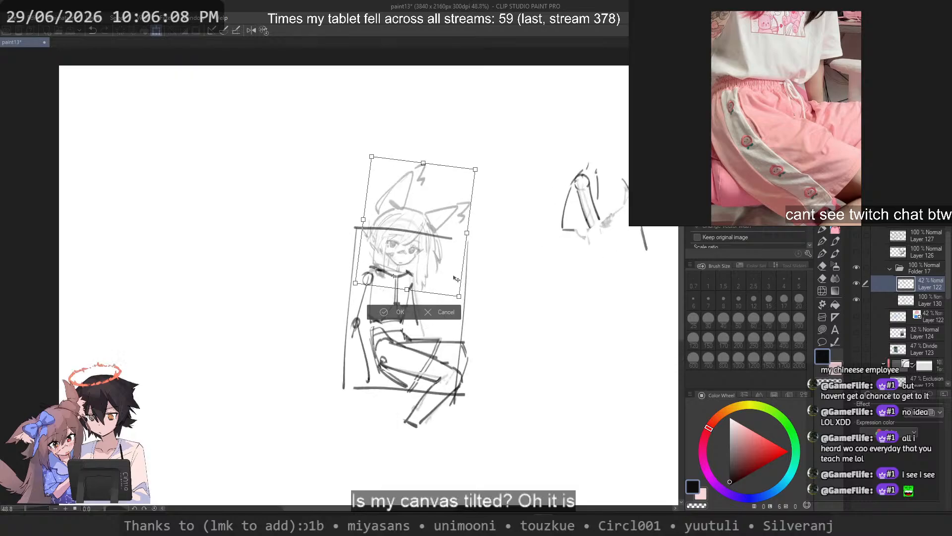
pyautogui.moveTo(379, 242)
pyautogui.mouseDown()
pyautogui.moveTo(395, 253)
pyautogui.moveTo(399, 243)
pyautogui.mouseUp()
pyautogui.press('Return')
# Step: Lasso the area between chin and collar on the pasted head layer and clear the neck lines inside it
pyautogui.scroll(3, 348, 252)
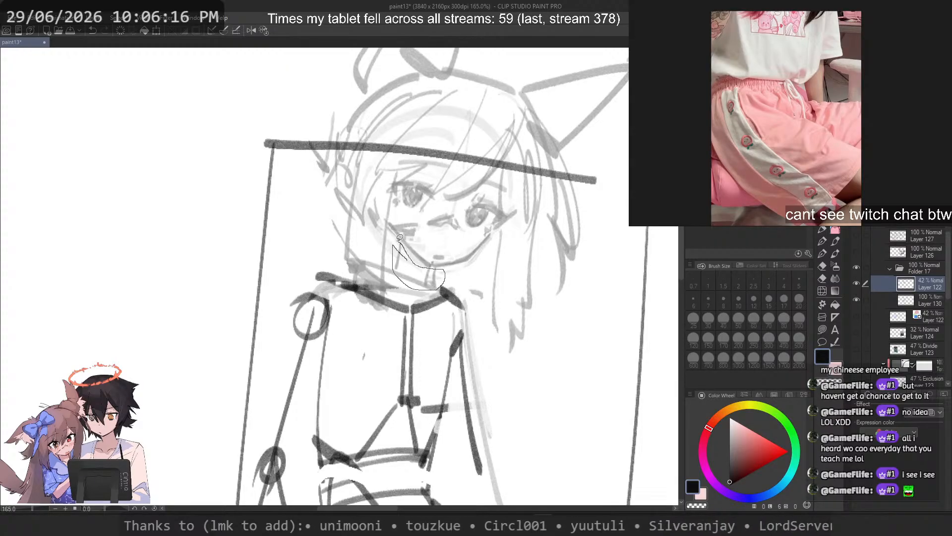
pyautogui.moveTo(400, 237); pyautogui.dragTo(399, 237)
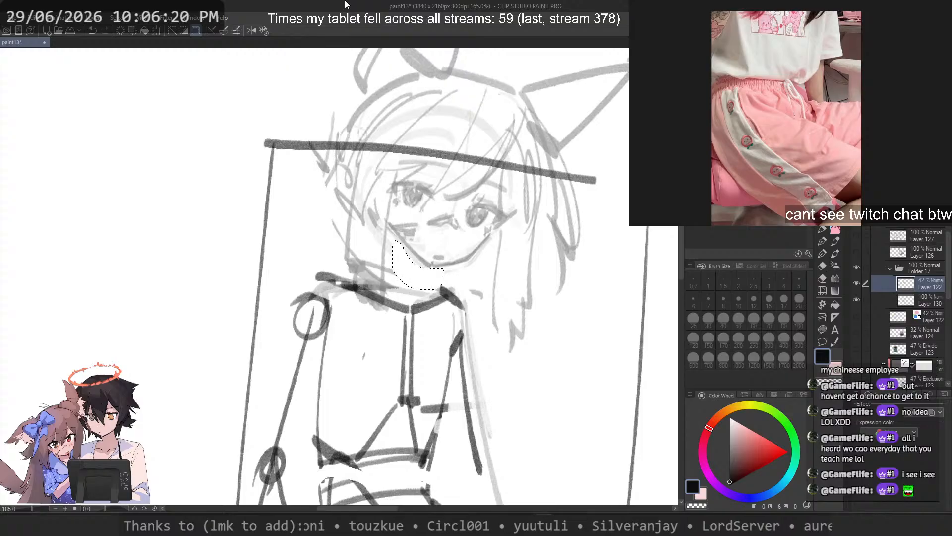
pyautogui.scroll(-5, 516, 149)
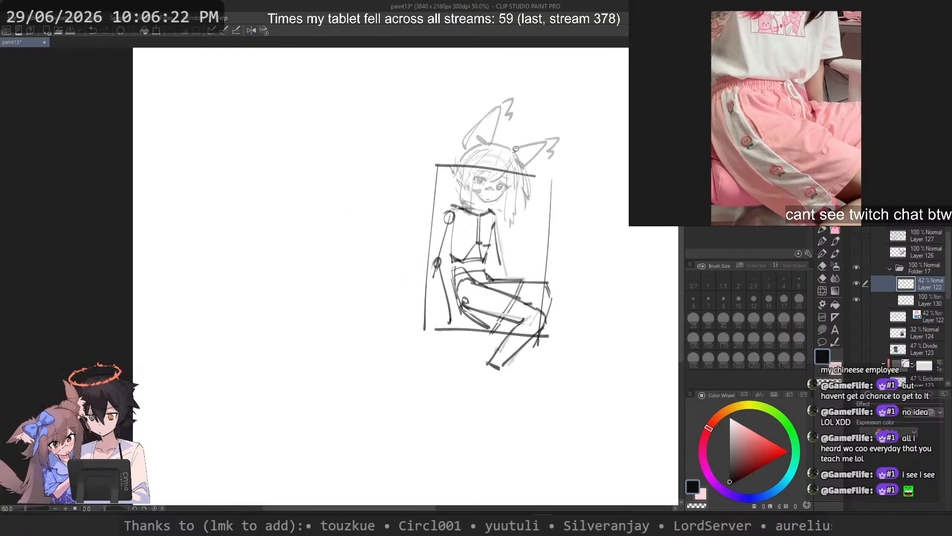
# Step: Lower the pasted head slightly towards the collar and tilt it a little counterclockwise
pyautogui.scroll(2, 516, 149)
pyautogui.hotkey('ctrl', 't')
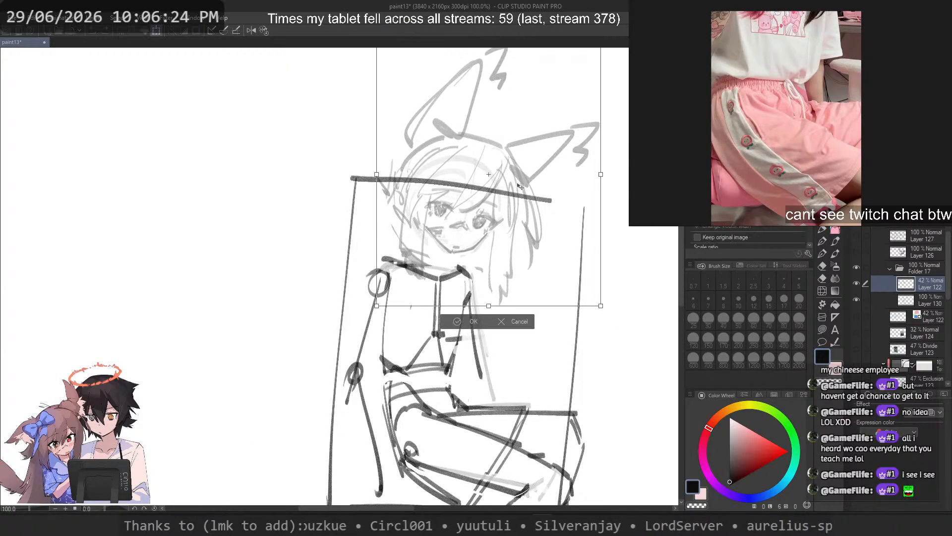
pyautogui.moveTo(526, 208)
pyautogui.mouseDown()
pyautogui.moveTo(516, 224)
pyautogui.moveTo(527, 223)
pyautogui.mouseUp()
pyautogui.moveTo(642, 258)
pyautogui.mouseDown()
pyautogui.moveTo(643, 236)
pyautogui.moveTo(628, 247)
pyautogui.mouseUp()
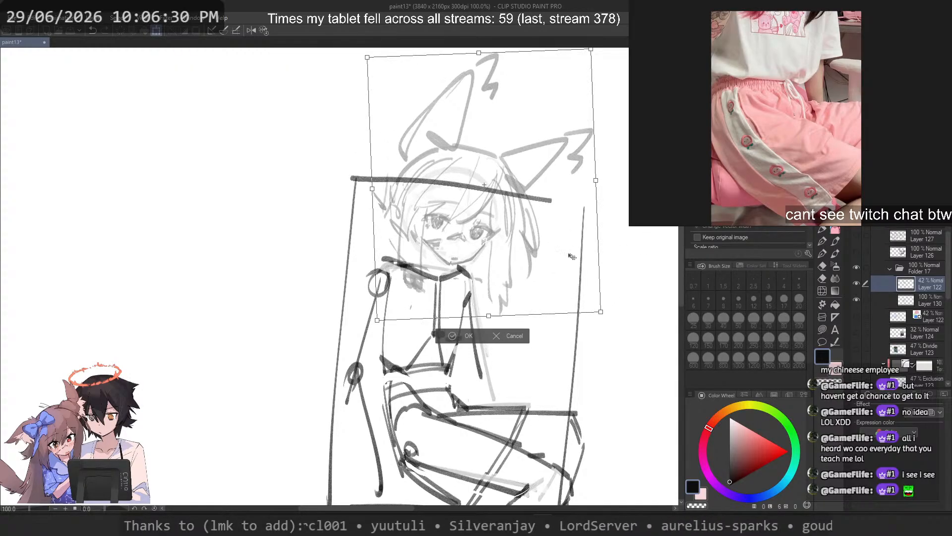
pyautogui.moveTo(537, 253)
pyautogui.mouseDown()
pyautogui.moveTo(524, 249)
pyautogui.moveTo(536, 249)
pyautogui.mouseUp()
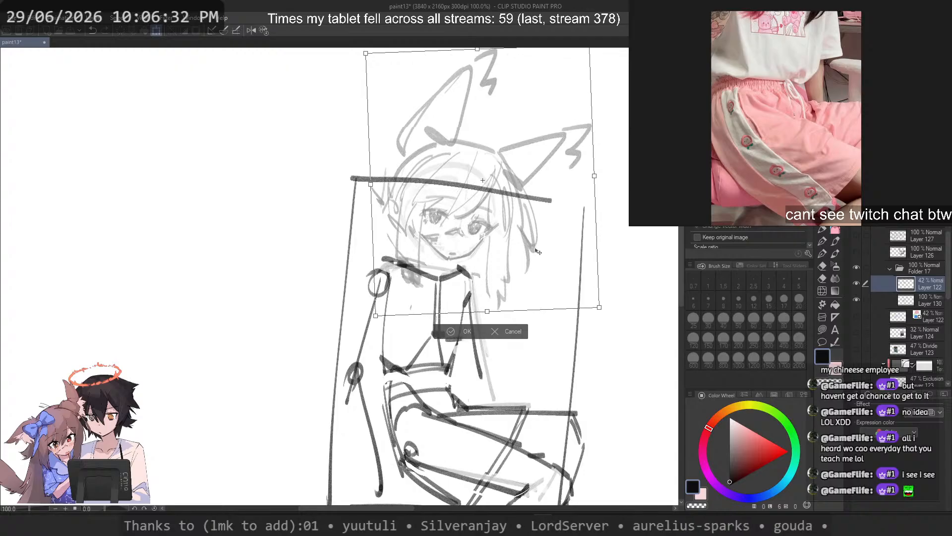
pyautogui.press('Return')
pyautogui.scroll(-11, 516, 206)
pyautogui.scroll(2, 557, 190)
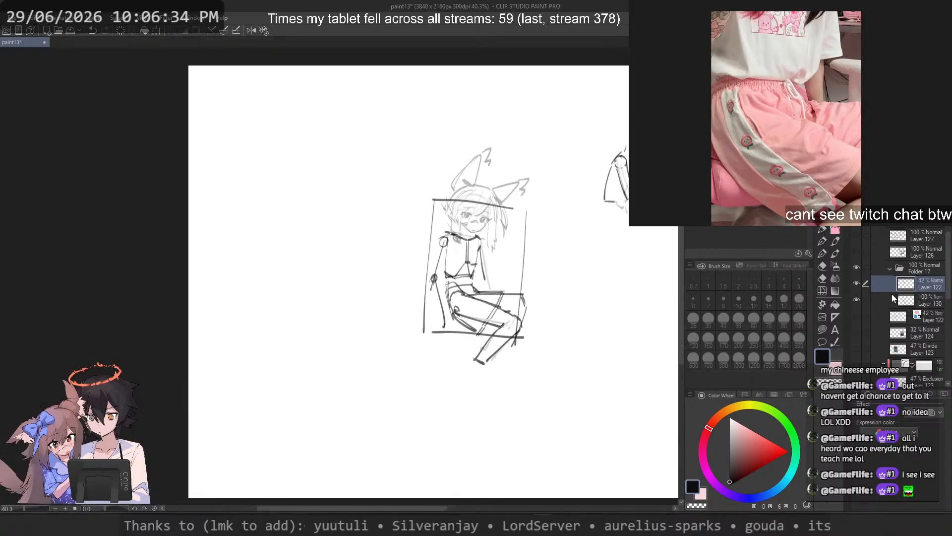
pyautogui.hotkey('ctrl', 't')
pyautogui.press('Escape')
# Step: With Folder 17 selected, lasso the framed figure and rotate it slightly counterclockwise so the frame stands upright
pyautogui.click(913, 273)
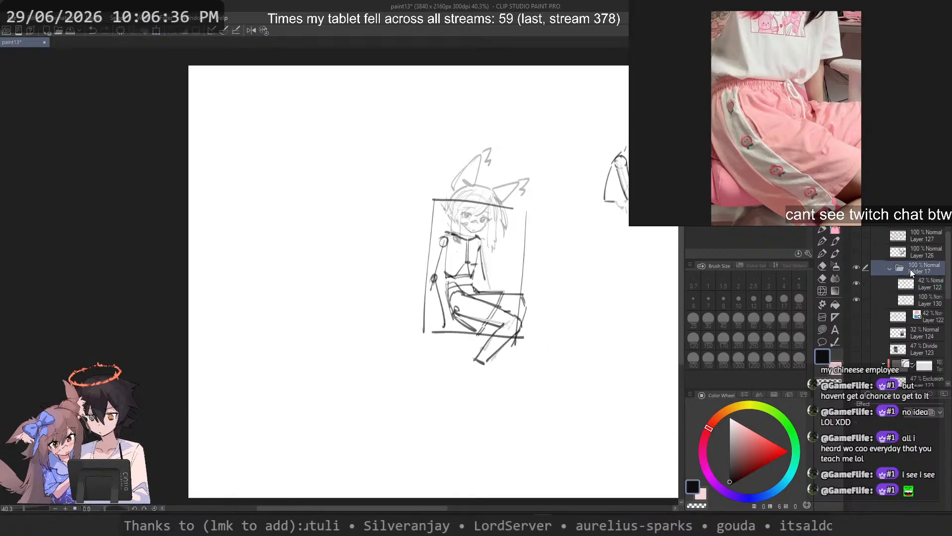
pyautogui.scroll(-2, 400, 252)
pyautogui.scroll(2, 536, 232)
pyautogui.hotkey('ctrl', 't')
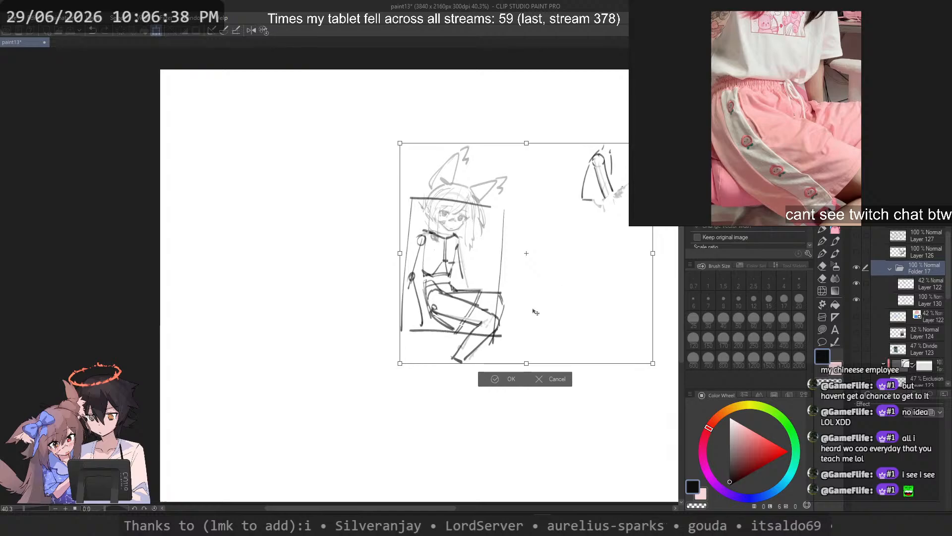
pyautogui.press('Escape')
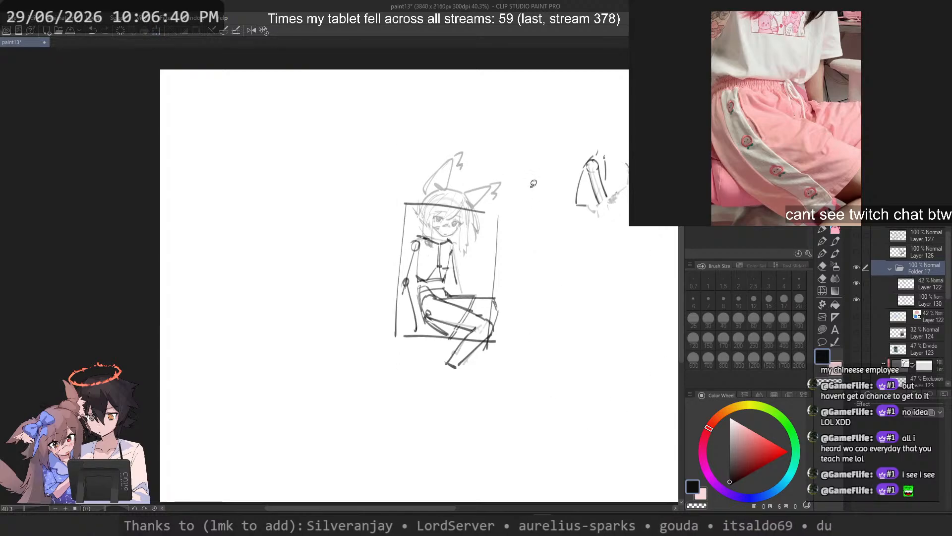
pyautogui.moveTo(533, 184)
pyautogui.mouseDown()
pyautogui.moveTo(427, 427)
pyautogui.moveTo(563, 295)
pyautogui.mouseUp()
pyautogui.hotkey('ctrl', 't')
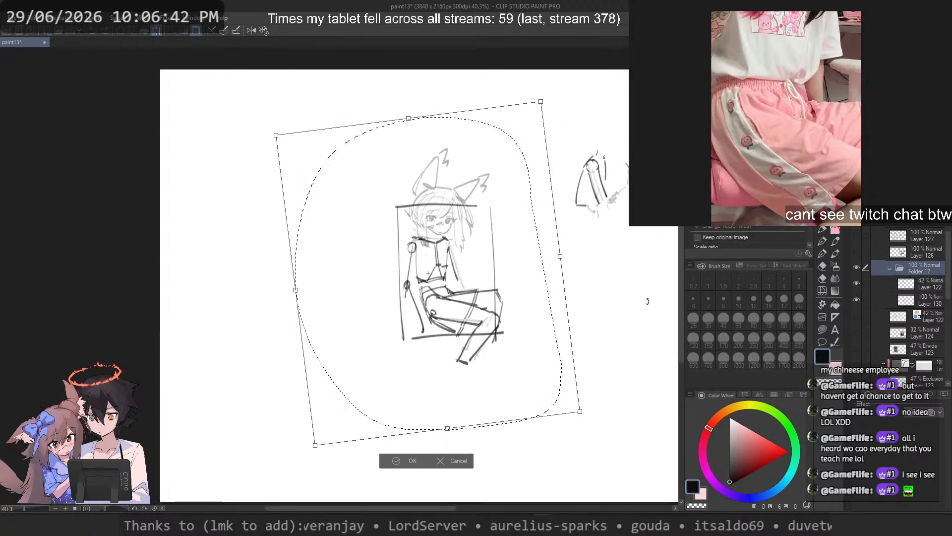
pyautogui.moveTo(647, 301); pyautogui.dragTo(642, 315)
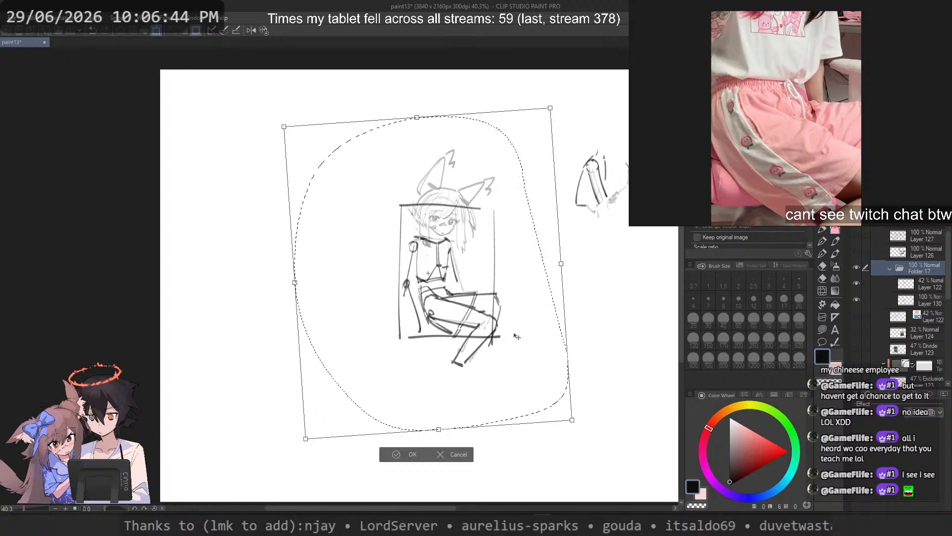
pyautogui.press('Return')
# Step: Transform the head on Layer 122, tilting it counterclockwise and shifting it left over the shoulders
pyautogui.scroll(3, 450, 220)
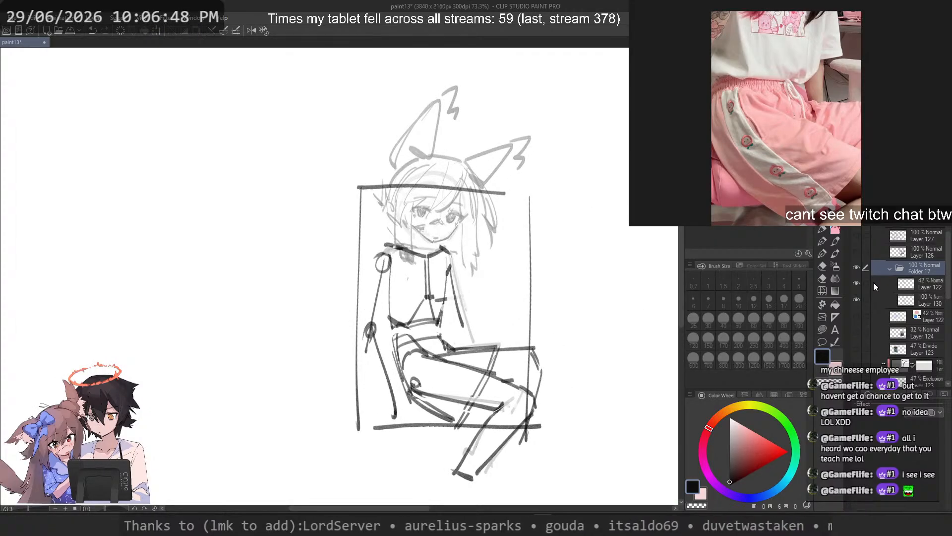
pyautogui.click(859, 282)
pyautogui.click(858, 282)
pyautogui.click(907, 286)
pyautogui.hotkey('ctrl', 't')
pyautogui.moveTo(632, 267); pyautogui.dragTo(629, 220)
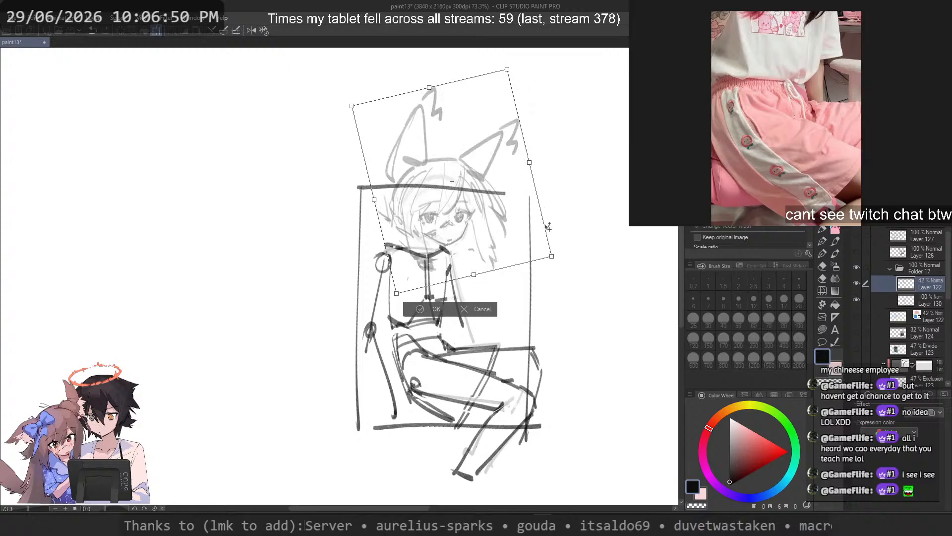
pyautogui.moveTo(498, 211)
pyautogui.mouseDown()
pyautogui.moveTo(469, 208)
pyautogui.moveTo(474, 190)
pyautogui.moveTo(474, 207)
pyautogui.mouseUp()
pyautogui.press('Return')
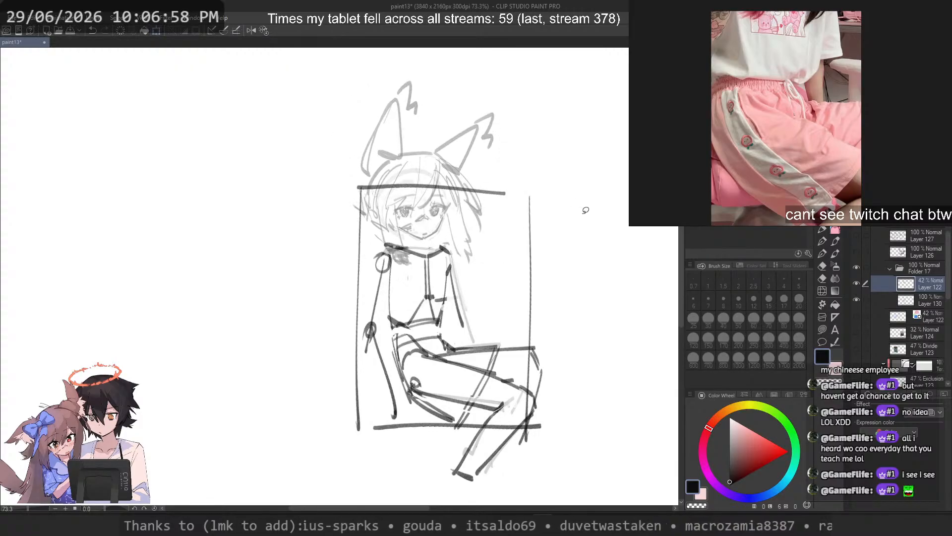
# Step: On Layer 130, lasso the torso's vertical centre line and shift it slightly left
pyautogui.scroll(6, 451, 246)
pyautogui.click(936, 296)
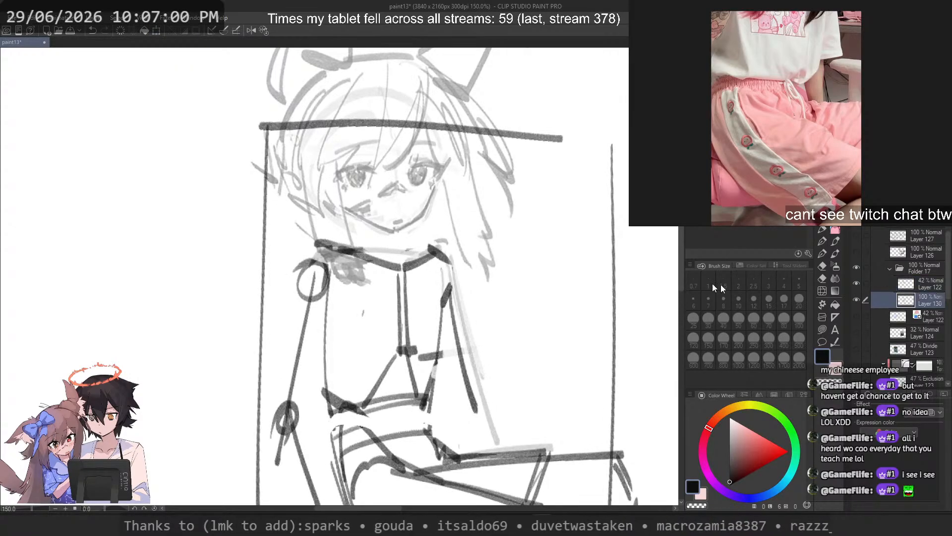
pyautogui.scroll(-3, 384, 236)
pyautogui.scroll(3, 411, 255)
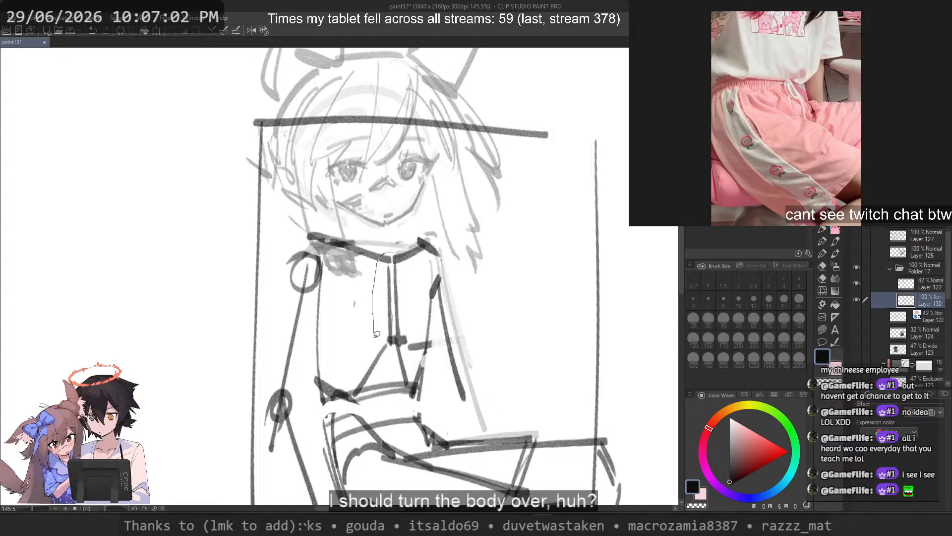
pyautogui.moveTo(425, 324); pyautogui.dragTo(397, 311)
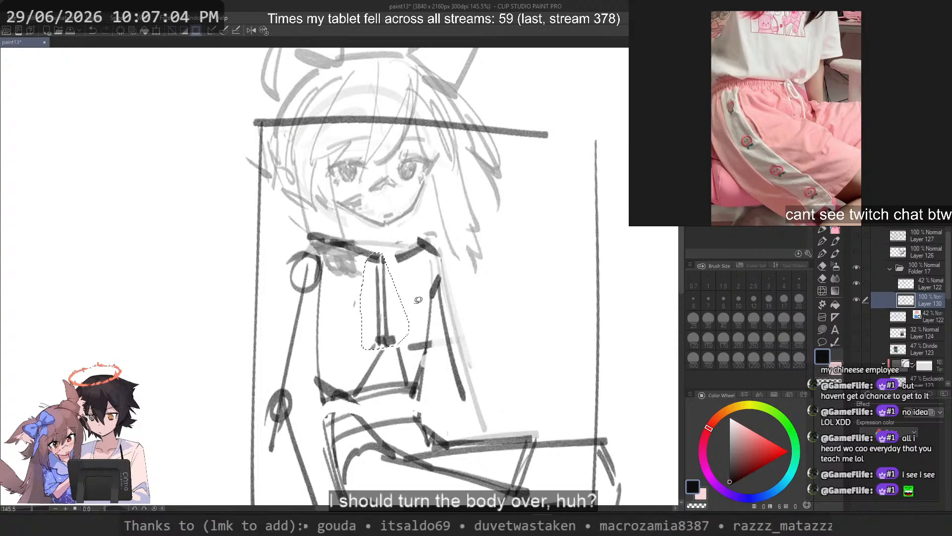
pyautogui.hotkey('ctrl', 'd')
# Step: Lasso the left upper arm with the adjoining torso edge and rotate them slightly counterclockwise
pyautogui.scroll(-5, 385, 296)
pyautogui.scroll(3, 396, 288)
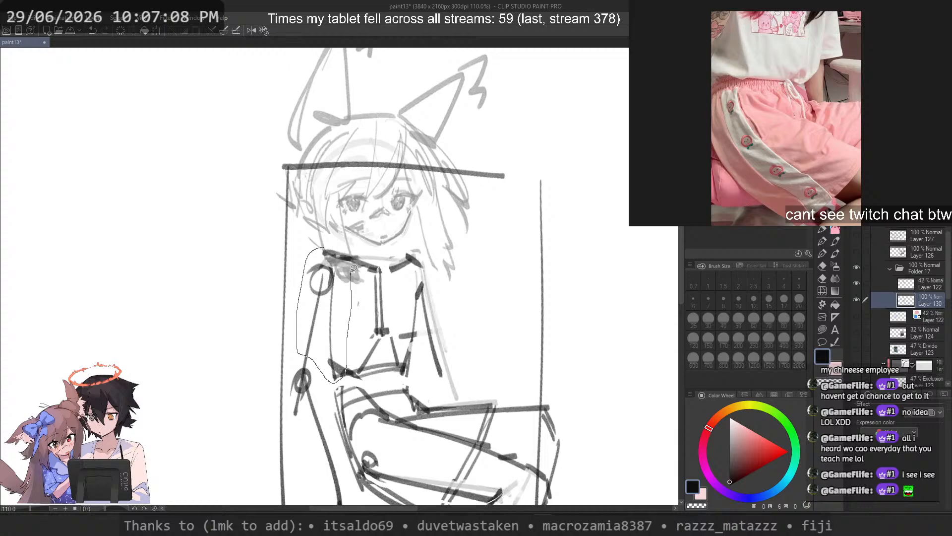
pyautogui.moveTo(353, 268); pyautogui.dragTo(326, 243)
pyautogui.hotkey('ctrl', 't')
pyautogui.moveTo(494, 312); pyautogui.dragTo(434, 301)
pyautogui.moveTo(338, 325); pyautogui.dragTo(337, 326)
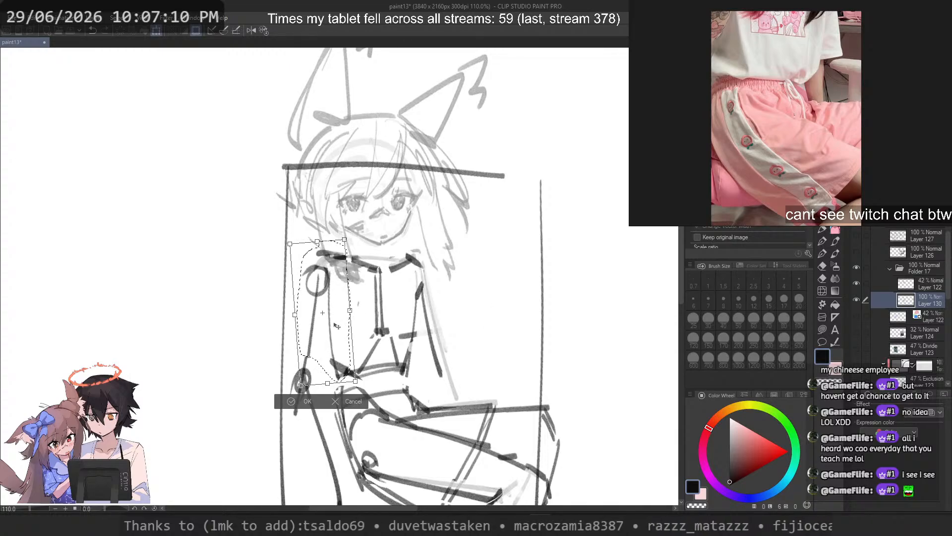
pyautogui.press('Return')
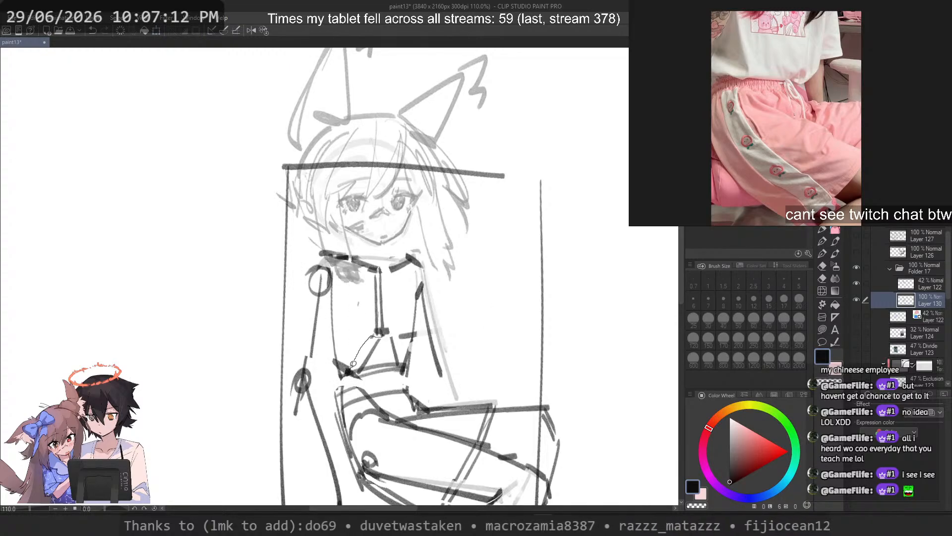
# Step: Lasso the lower rib lines beneath the centre line and rotate them slightly counterclockwise
pyautogui.moveTo(393, 363); pyautogui.dragTo(377, 335)
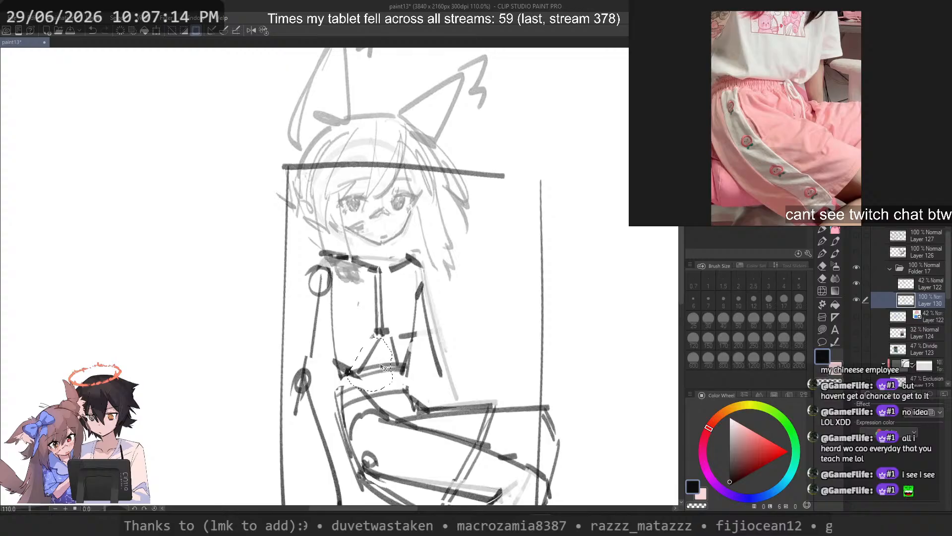
pyautogui.hotkey('ctrl', 't')
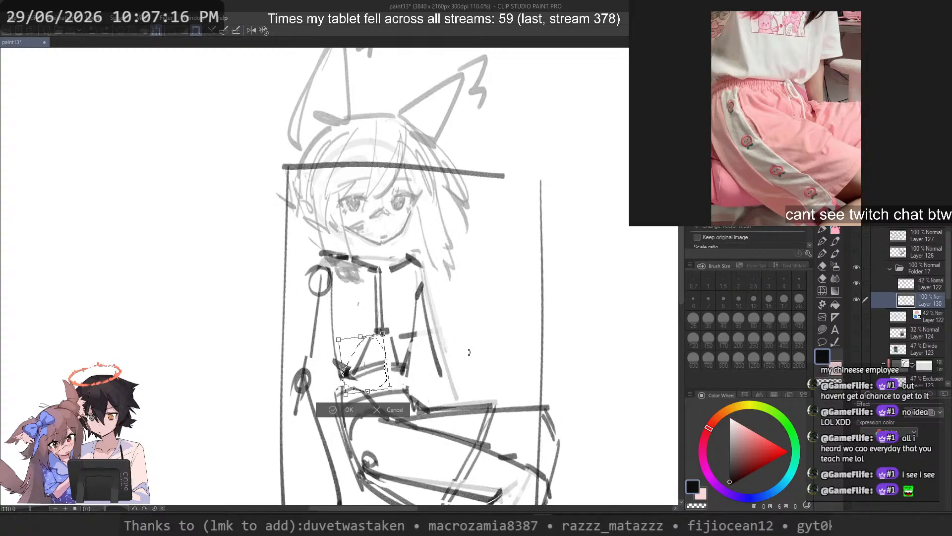
pyautogui.moveTo(469, 352); pyautogui.dragTo(468, 347)
pyautogui.press('Return')
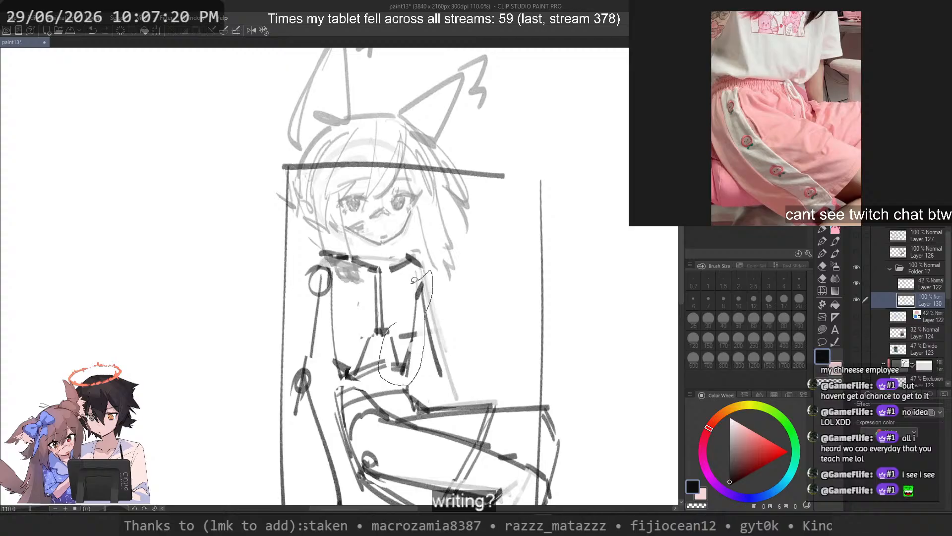
# Step: Lasso the right torso edge with its waist lines, transform them slightly and clear the selection
pyautogui.moveTo(396, 323); pyautogui.dragTo(396, 324)
pyautogui.hotkey('ctrl', 't')
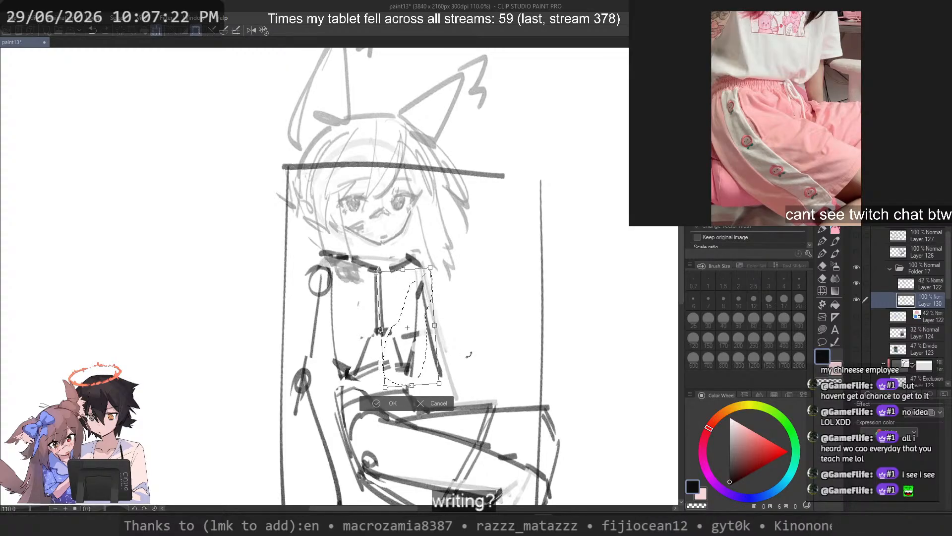
pyautogui.moveTo(469, 355); pyautogui.dragTo(423, 363)
pyautogui.press('Return')
pyautogui.hotkey('ctrl', 'd')
# Step: Lasso the left shoulder line under the chin and move it slightly outward
pyautogui.scroll(-5, 414, 271)
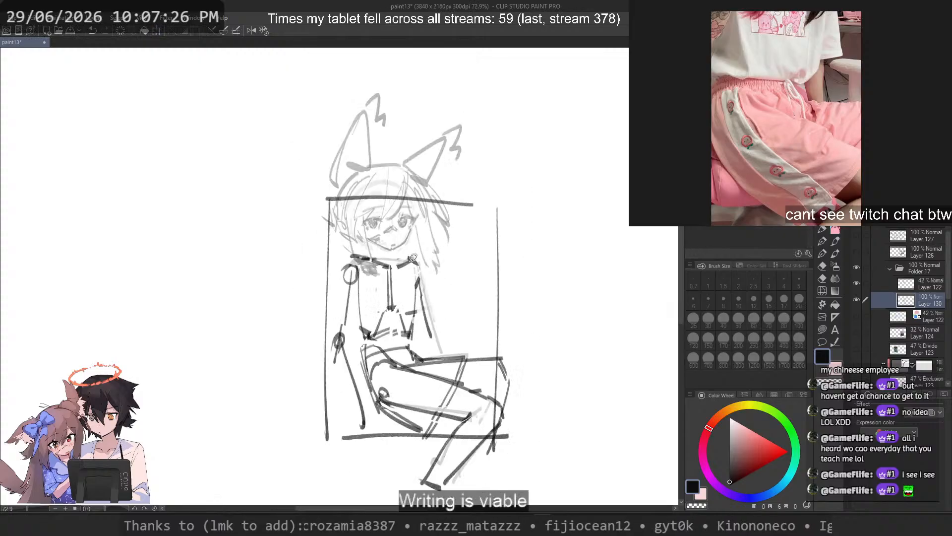
pyautogui.scroll(9, 401, 264)
pyautogui.moveTo(362, 244); pyautogui.dragTo(310, 237)
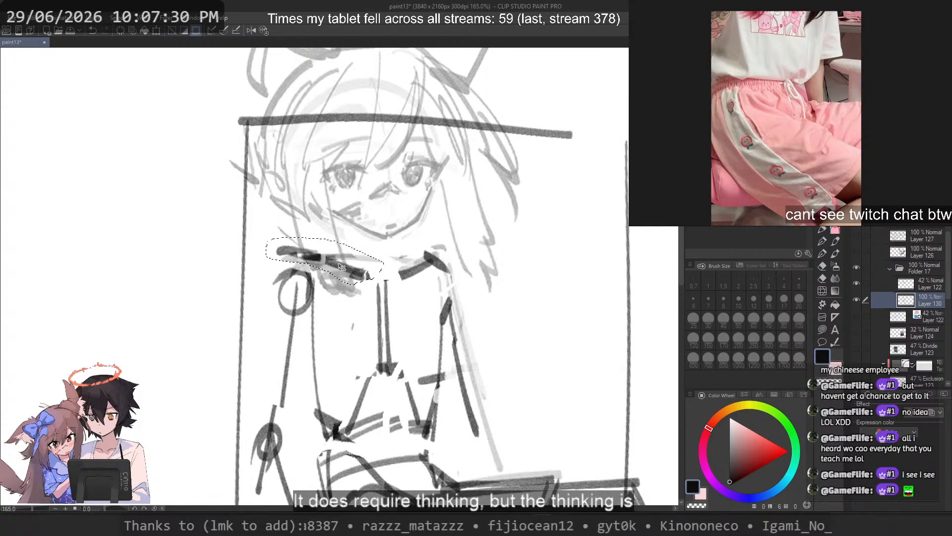
pyautogui.moveTo(341, 266); pyautogui.dragTo(339, 268)
# Step: Try to tilt the lassoed upper torso slightly counterclockwise and shift it left
pyautogui.scroll(-3, 400, 248)
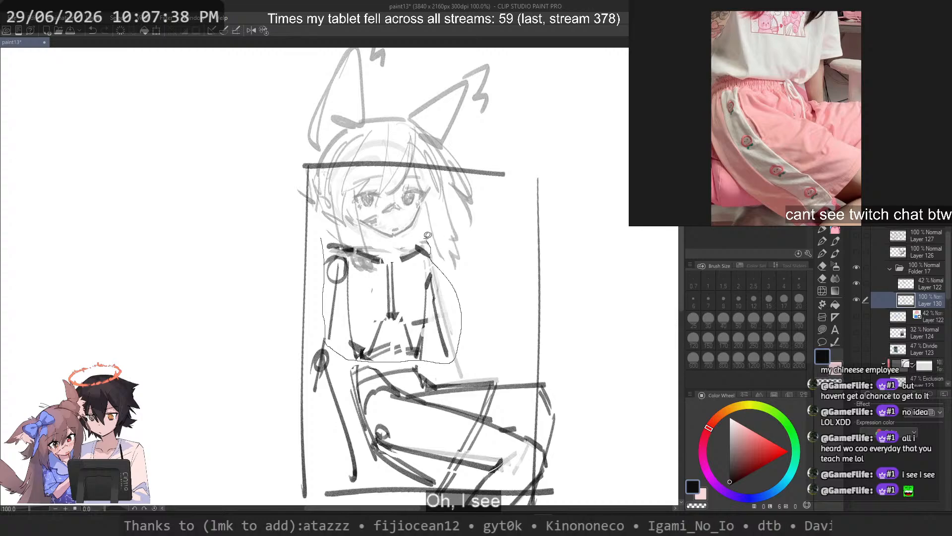
pyautogui.moveTo(427, 235); pyautogui.dragTo(389, 248)
pyautogui.hotkey('ctrl', 't')
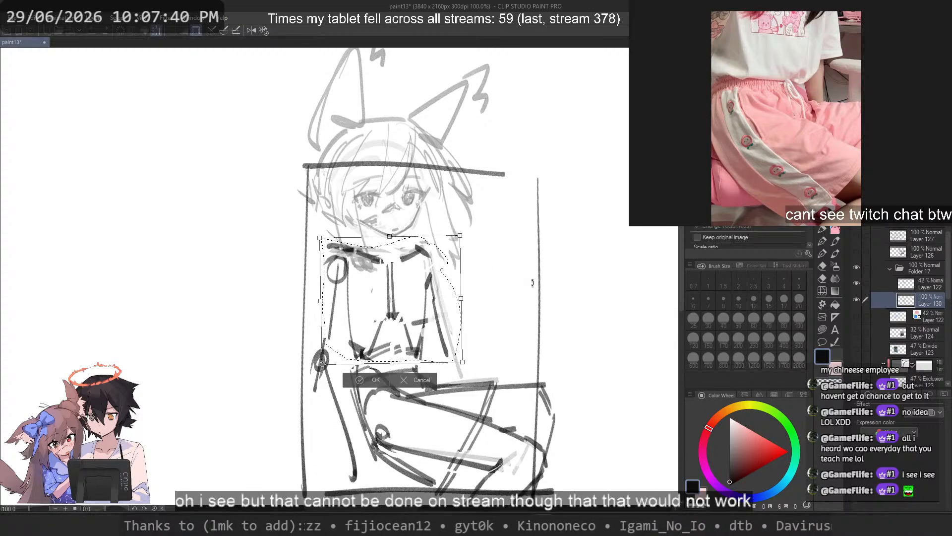
pyautogui.moveTo(534, 284); pyautogui.dragTo(538, 278)
pyautogui.moveTo(415, 296); pyautogui.dragTo(408, 296)
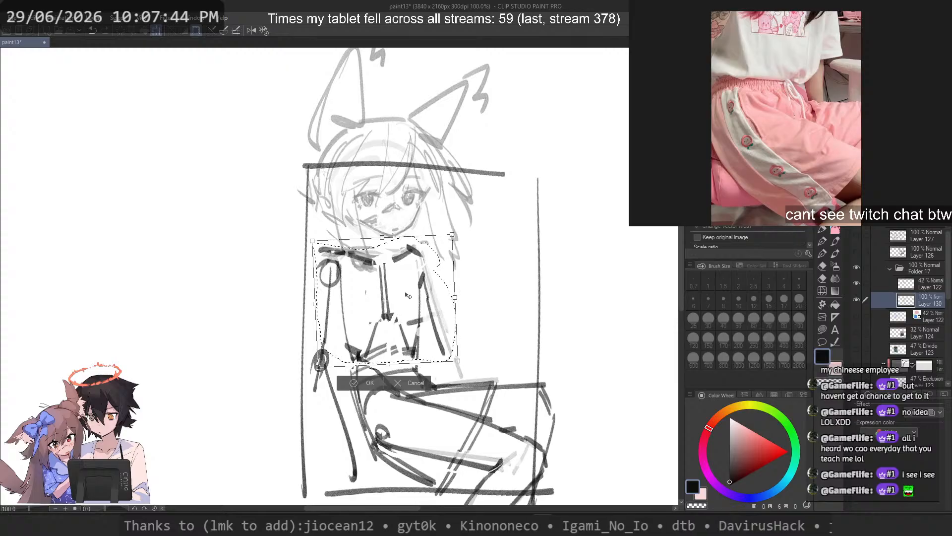
pyautogui.press('Escape')
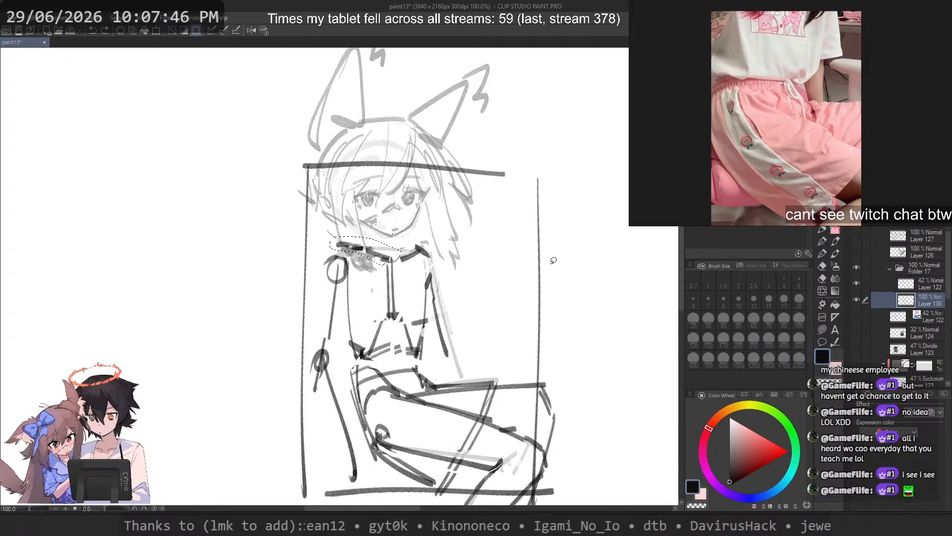
# Step: Undo the separate torso, arm and shoulder line adjustments back to the original torso construction
pyautogui.hotkey('ctrl', 'z')
pyautogui.hotkey('ctrl', 'z')
pyautogui.hotkey('ctrl', 'z')
pyautogui.hotkey('ctrl', 'z')
pyautogui.hotkey('ctrl', 'z')
pyautogui.hotkey('ctrl', 'z')
pyautogui.hotkey('ctrl', 'z')
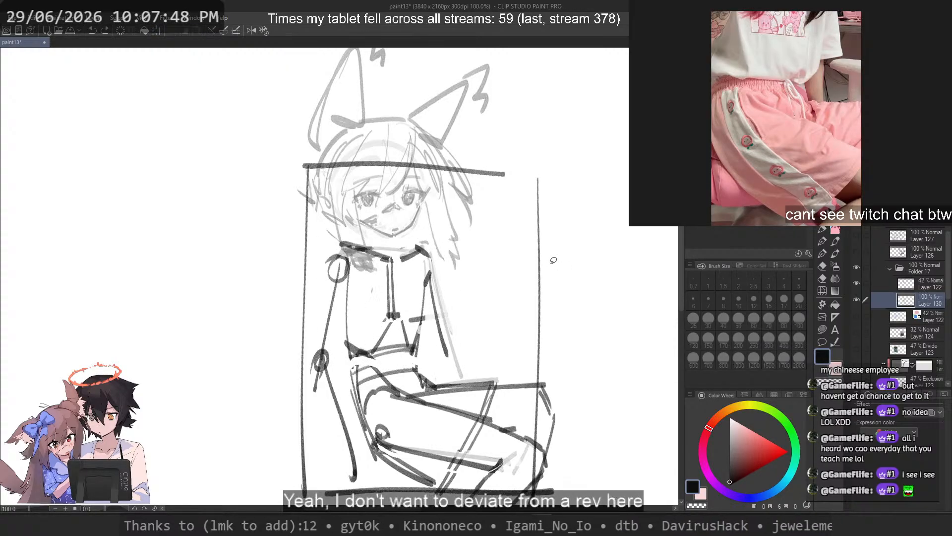
pyautogui.hotkey('ctrl', 'z')
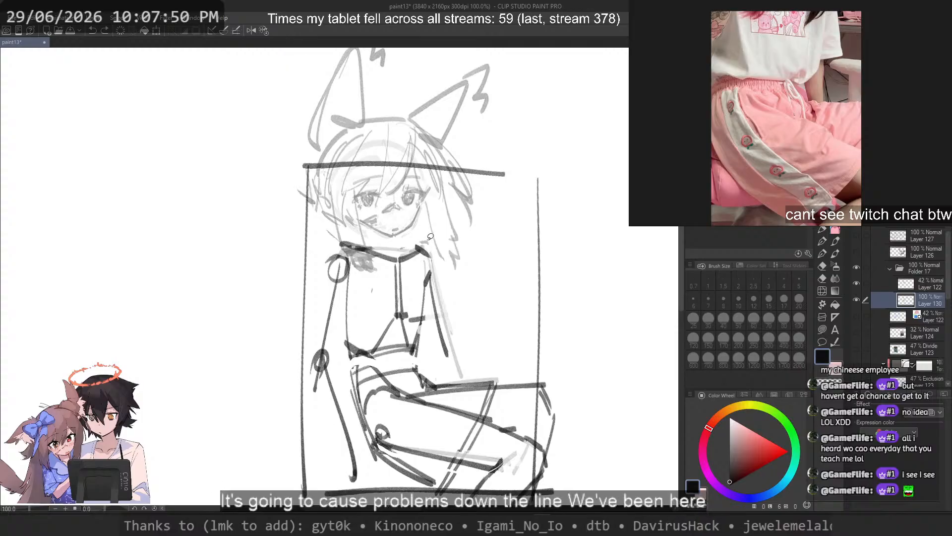
# Step: Lasso the whole upper torso with the upper arms, rotate it slightly clockwise and nudge it into place
pyautogui.moveTo(347, 239)
pyautogui.mouseDown()
pyautogui.moveTo(320, 305)
pyautogui.moveTo(325, 349)
pyautogui.moveTo(345, 357)
pyautogui.mouseUp()
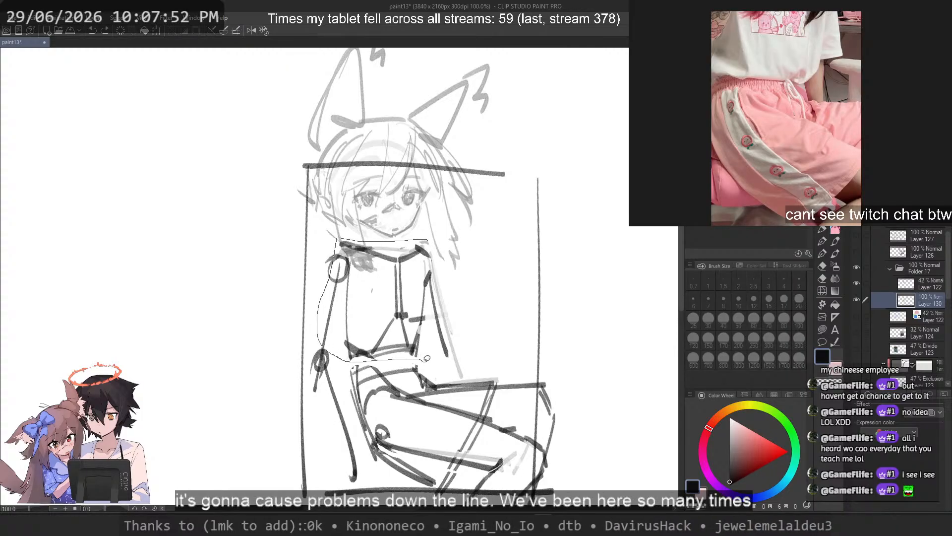
pyautogui.moveTo(444, 247); pyautogui.dragTo(438, 242)
pyautogui.hotkey('ctrl', 't')
pyautogui.moveTo(496, 278); pyautogui.dragTo(498, 300)
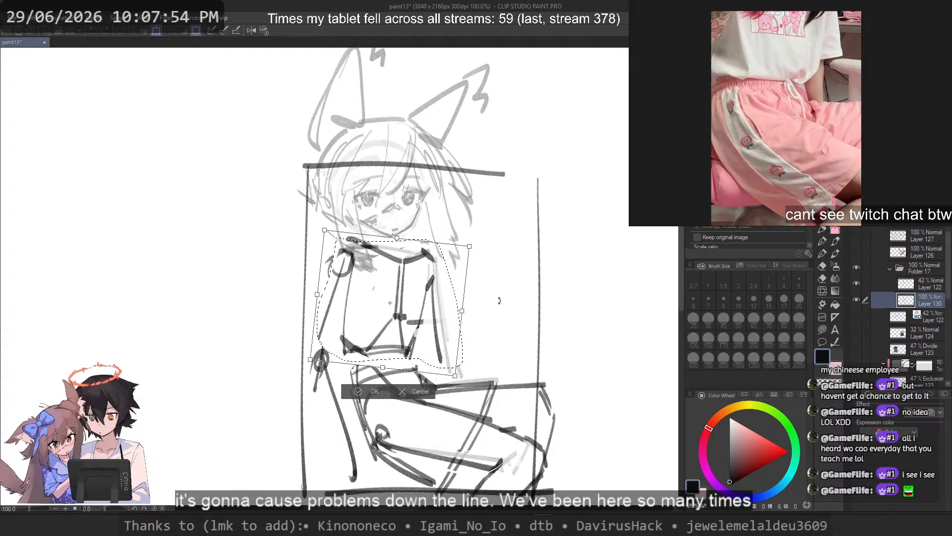
pyautogui.moveTo(421, 298); pyautogui.dragTo(425, 302)
pyautogui.press('Return')
pyautogui.hotkey('ctrl', 'd')
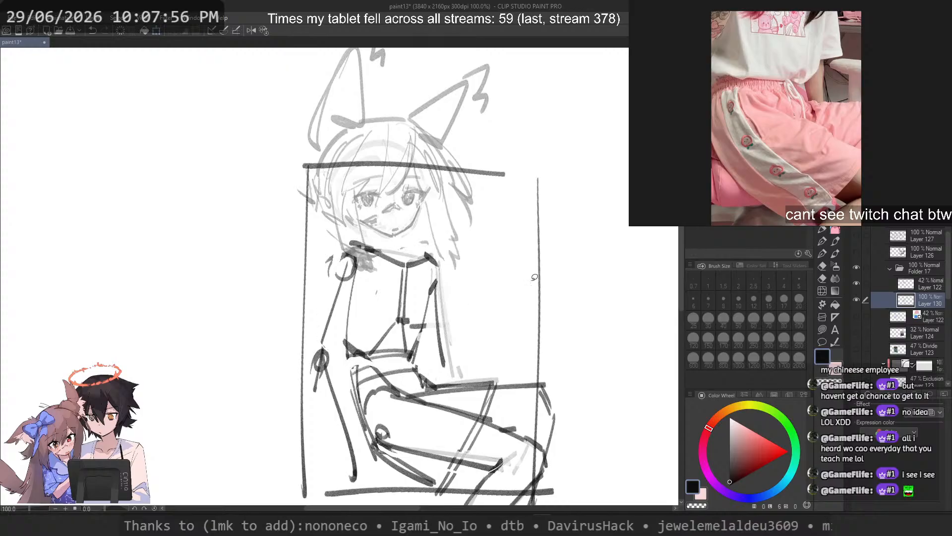
# Step: Move the head on Layer 122 out of the frame to the empty canvas on its left as a reference
pyautogui.click(885, 286)
pyautogui.hotkey('ctrl', 't')
pyautogui.moveTo(428, 231); pyautogui.dragTo(148, 245)
pyautogui.press('Return')
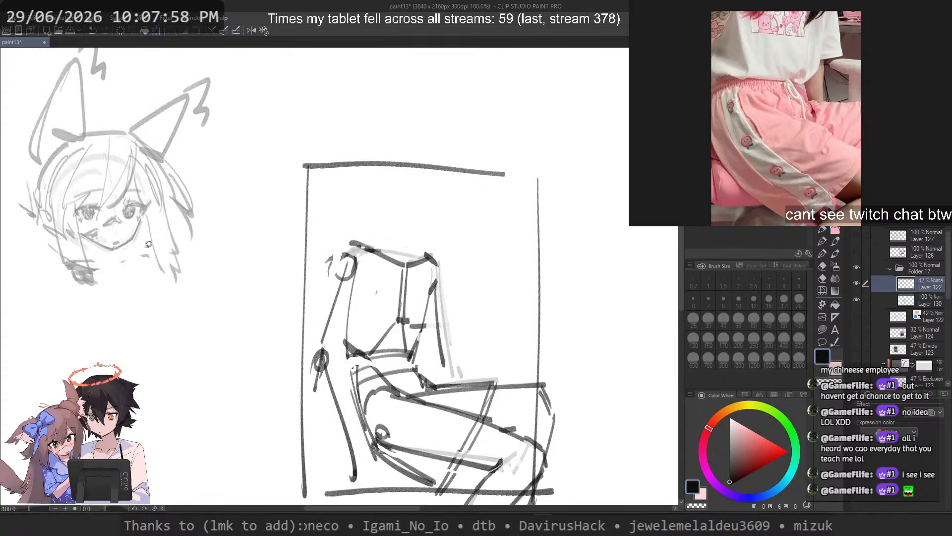
# Step: On Layer 130, sketch a new head circle above the shoulders with a curved eye line and a diagonal centre line
pyautogui.moveTo(390, 201); pyautogui.dragTo(421, 281)
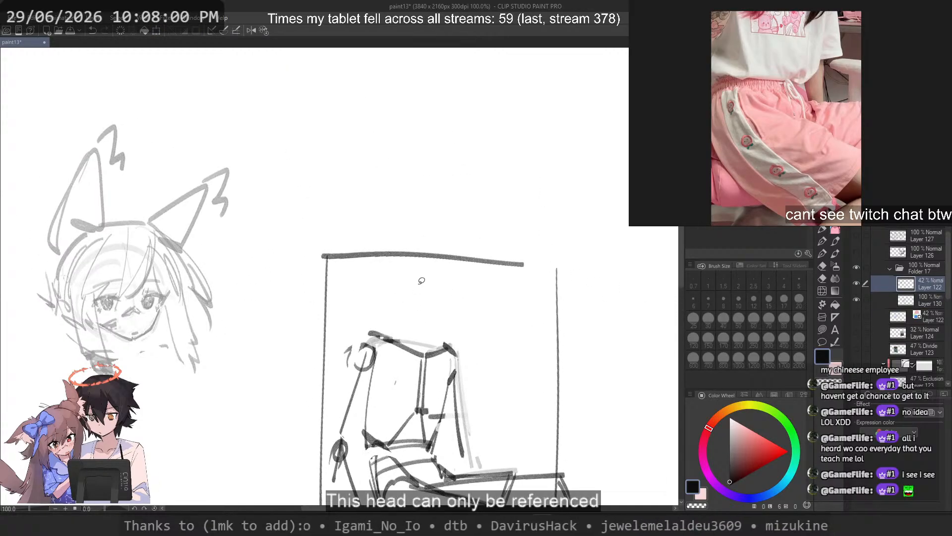
pyautogui.click(837, 229)
pyautogui.click(913, 302)
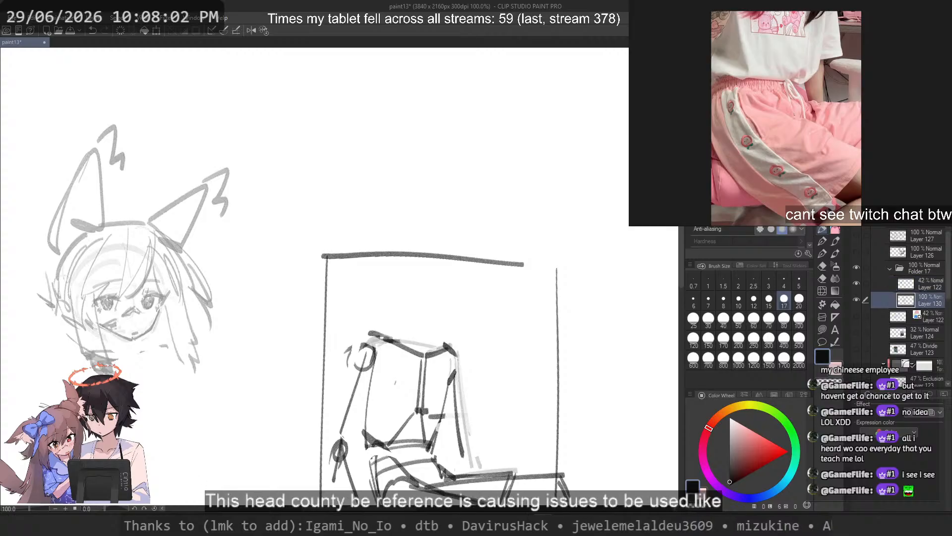
pyautogui.scroll(3, 420, 268)
pyautogui.moveTo(484, 276)
pyautogui.mouseDown()
pyautogui.moveTo(389, 244)
pyautogui.moveTo(378, 293)
pyautogui.mouseUp()
pyautogui.hotkey('ctrl', 'z')
pyautogui.moveTo(470, 256)
pyautogui.mouseDown()
pyautogui.moveTo(427, 232)
pyautogui.moveTo(470, 353)
pyautogui.moveTo(379, 274)
pyautogui.mouseUp()
pyautogui.hotkey('ctrl', 'z')
pyautogui.moveTo(411, 230)
pyautogui.mouseDown()
pyautogui.moveTo(360, 312)
pyautogui.moveTo(428, 211)
pyautogui.moveTo(371, 246)
pyautogui.moveTo(363, 285)
pyautogui.moveTo(386, 273)
pyautogui.moveTo(484, 312)
pyautogui.moveTo(518, 347)
pyautogui.mouseUp()
pyautogui.hotkey('ctrl', 'z')
pyautogui.hotkey('ctrl', 'z')
pyautogui.moveTo(384, 271)
pyautogui.mouseDown()
pyautogui.moveTo(476, 314)
pyautogui.moveTo(505, 341)
pyautogui.mouseUp()
pyautogui.moveTo(493, 221)
pyautogui.mouseDown()
pyautogui.moveTo(418, 365)
pyautogui.moveTo(431, 362)
pyautogui.mouseUp()
pyautogui.scroll(-7, 442, 186)
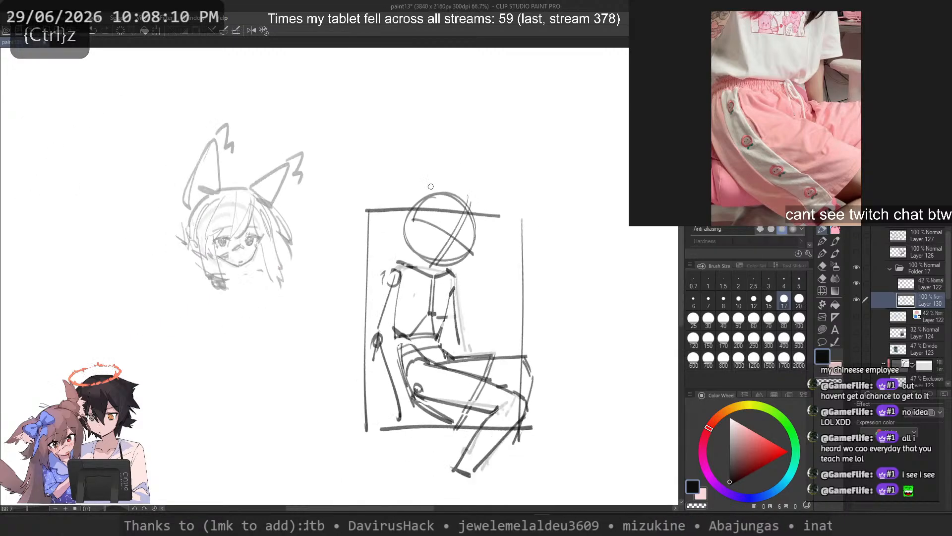
# Step: Try new strokes for the figure's left-hand arm and forearm, then undo them
pyautogui.scroll(4, 402, 263)
pyautogui.moveTo(394, 244); pyautogui.dragTo(338, 470)
pyautogui.hotkey('ctrl', 'z')
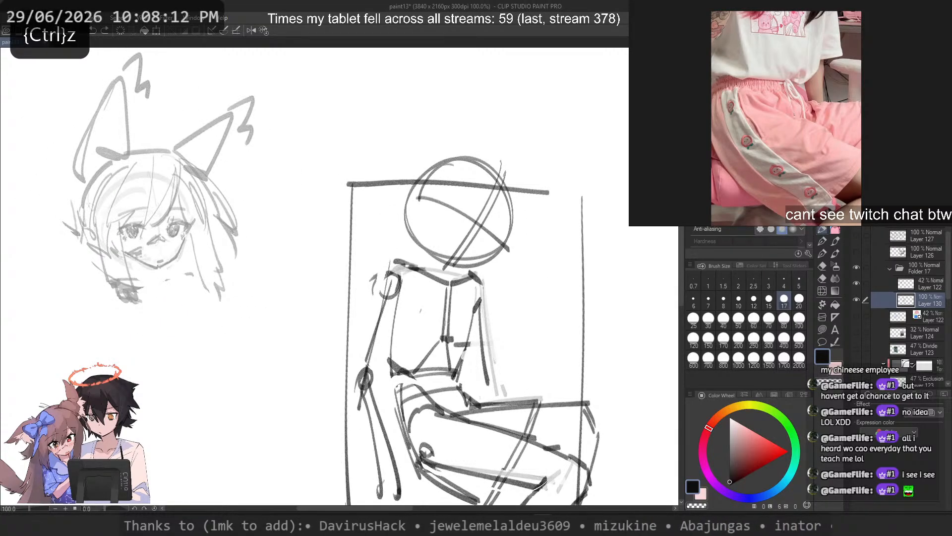
pyautogui.hotkey('ctrl', 'z')
pyautogui.hotkey('ctrl', 'z')
pyautogui.moveTo(365, 379); pyautogui.dragTo(385, 504)
pyautogui.hotkey('ctrl', 'z')
pyautogui.scroll(5, 453, 179)
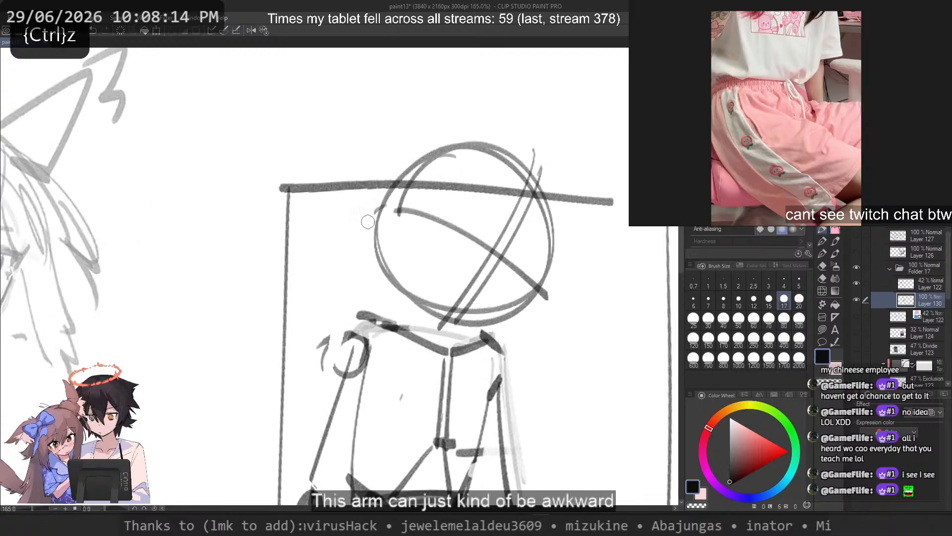
pyautogui.moveTo(369, 218); pyautogui.dragTo(369, 202)
pyautogui.moveTo(527, 174); pyautogui.dragTo(477, 293)
pyautogui.hotkey('ctrl', 'z')
pyautogui.hotkey('ctrl', 'z')
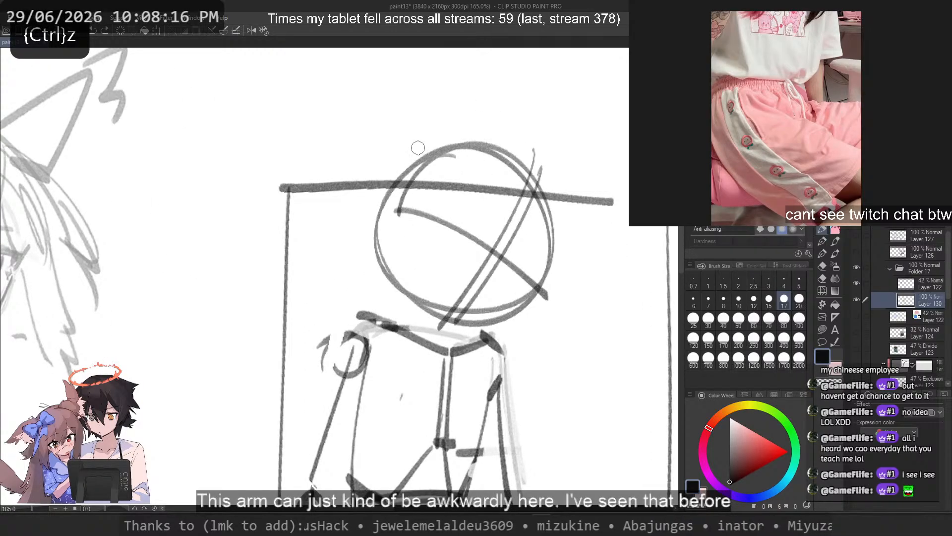
# Step: Fade the head circle and its eye and centre guide lines with a large transparent brush so they serve as light construction
pyautogui.press('-')
pyautogui.moveTo(424, 158); pyautogui.dragTo(456, 196)
pyautogui.scroll(-1, 457, 196)
pyautogui.press('c')
pyautogui.moveTo(462, 161); pyautogui.dragTo(522, 243)
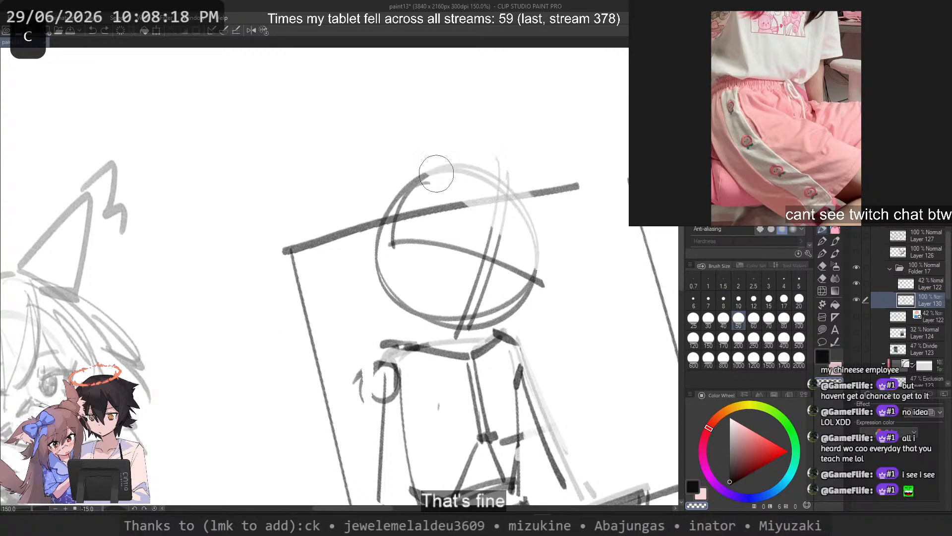
pyautogui.moveTo(437, 173)
pyautogui.mouseDown()
pyautogui.moveTo(492, 267)
pyautogui.moveTo(458, 266)
pyautogui.moveTo(497, 313)
pyautogui.moveTo(453, 318)
pyautogui.mouseUp()
pyautogui.press('c')
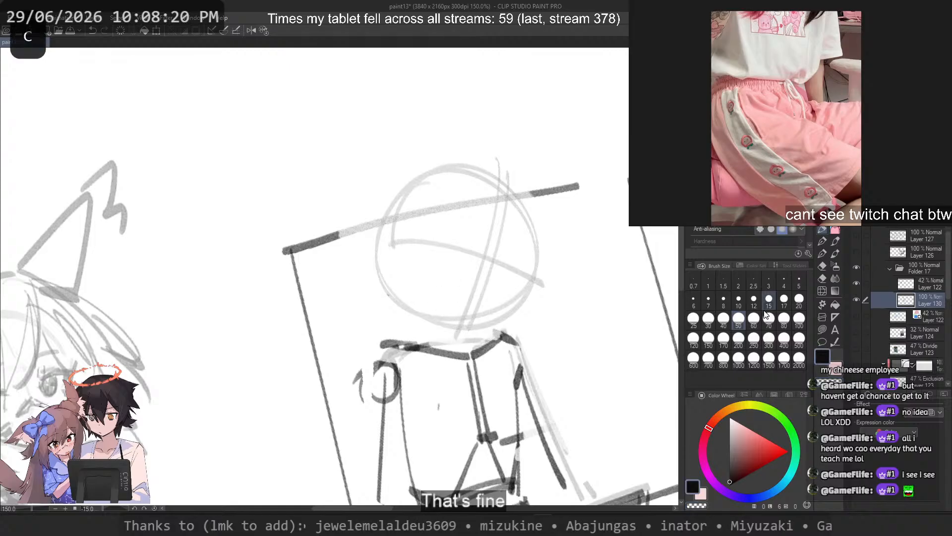
# Step: With brush size 15, sketch the far eye on the guide line with a thick upper lash and a dark iris
pyautogui.click(769, 300)
pyautogui.scroll(3, 506, 251)
pyautogui.moveTo(493, 268); pyautogui.dragTo(547, 304)
pyautogui.hotkey('ctrl', 'z')
pyautogui.hotkey('ctrl', 'z')
pyautogui.hotkey('ctrl', 'z')
pyautogui.moveTo(498, 286)
pyautogui.mouseDown()
pyautogui.moveTo(545, 304)
pyautogui.moveTo(499, 300)
pyautogui.moveTo(503, 290)
pyautogui.moveTo(492, 311)
pyautogui.moveTo(508, 300)
pyautogui.moveTo(536, 314)
pyautogui.moveTo(497, 305)
pyautogui.moveTo(502, 290)
pyautogui.moveTo(507, 310)
pyautogui.mouseUp()
pyautogui.hotkey('ctrl', 'z')
pyautogui.hotkey('ctrl', 'z')
pyautogui.hotkey('ctrl', 'z')
pyautogui.hotkey('ctrl', 'z')
pyautogui.hotkey('ctrl', 'z')
pyautogui.hotkey('ctrl', 'z')
pyautogui.moveTo(500, 308); pyautogui.dragTo(510, 317)
# Step: Sketch the near eye on the guide line with a curved upper lash, an outer lash corner and a dark iris
pyautogui.hotkey('ctrl', 'z')
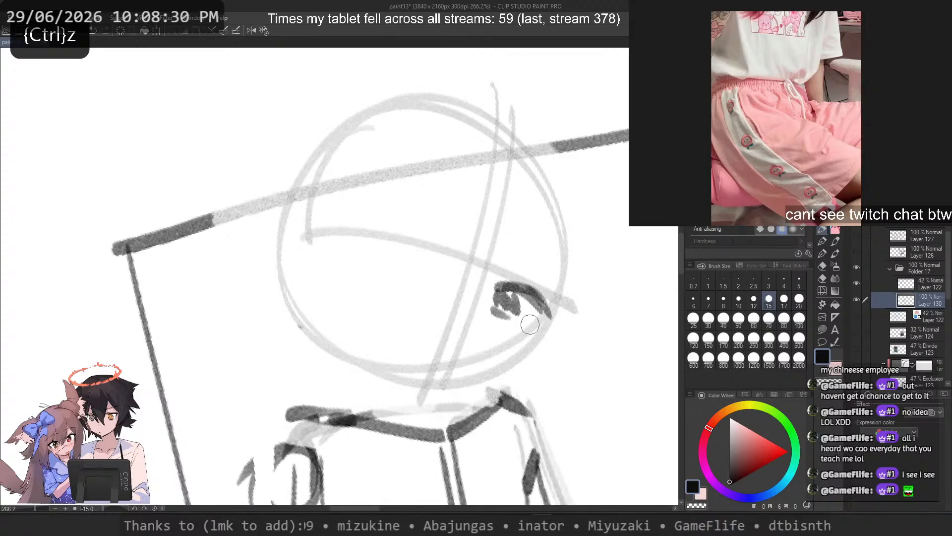
pyautogui.hotkey('ctrl', 'z')
pyautogui.hotkey('ctrl', 'z')
pyautogui.hotkey('ctrl', 'z')
pyautogui.moveTo(365, 241); pyautogui.dragTo(427, 263)
pyautogui.hotkey('ctrl', 'z')
pyautogui.moveTo(358, 239)
pyautogui.mouseDown()
pyautogui.moveTo(399, 231)
pyautogui.moveTo(404, 251)
pyautogui.moveTo(426, 257)
pyautogui.mouseUp()
pyautogui.moveTo(382, 243)
pyautogui.mouseDown()
pyautogui.moveTo(430, 270)
pyautogui.moveTo(364, 242)
pyautogui.moveTo(362, 260)
pyautogui.mouseUp()
pyautogui.hotkey('ctrl', 'z')
pyautogui.hotkey('ctrl', 'z')
pyautogui.moveTo(379, 242); pyautogui.dragTo(402, 255)
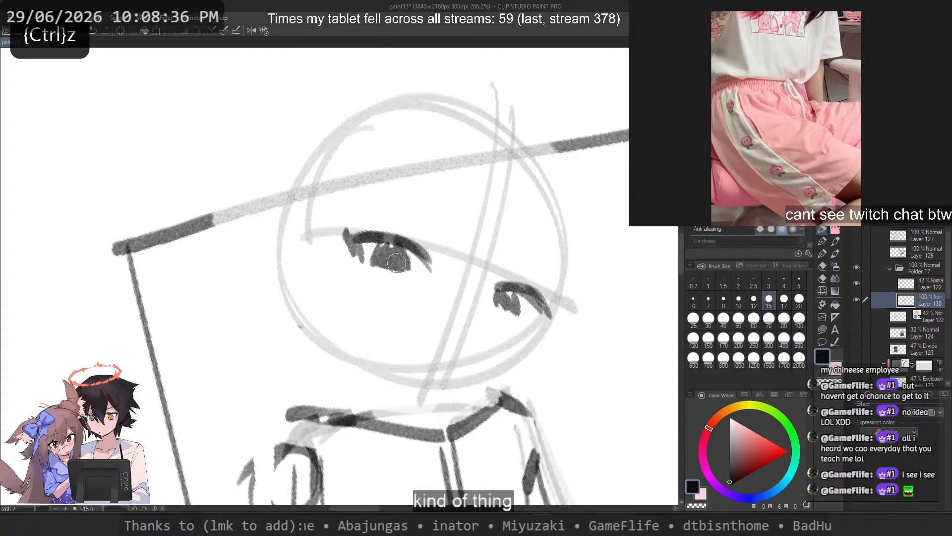
# Step: Fill out the irises of both eyes and draw two flat angular shapes below the eyes across the lower face
pyautogui.moveTo(502, 306); pyautogui.dragTo(516, 317)
pyautogui.hotkey('ctrl', 'z')
pyautogui.moveTo(503, 307)
pyautogui.mouseDown()
pyautogui.moveTo(550, 336)
pyautogui.moveTo(548, 320)
pyautogui.moveTo(530, 322)
pyautogui.moveTo(367, 253)
pyautogui.moveTo(466, 337)
pyautogui.mouseUp()
pyautogui.hotkey('ctrl', 'z')
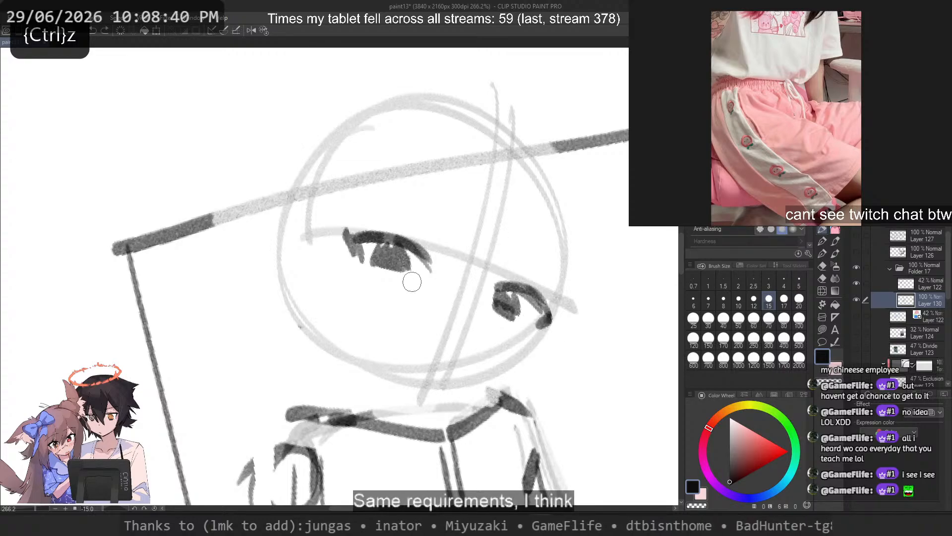
pyautogui.moveTo(383, 260); pyautogui.dragTo(394, 268)
pyautogui.moveTo(397, 319)
pyautogui.mouseDown()
pyautogui.moveTo(470, 289)
pyautogui.moveTo(486, 310)
pyautogui.mouseUp()
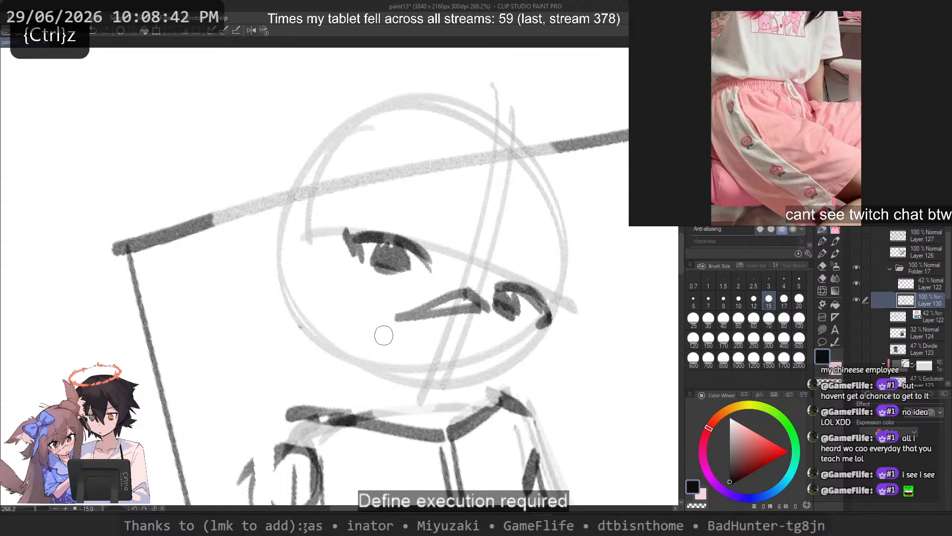
pyautogui.moveTo(389, 313); pyautogui.dragTo(383, 343)
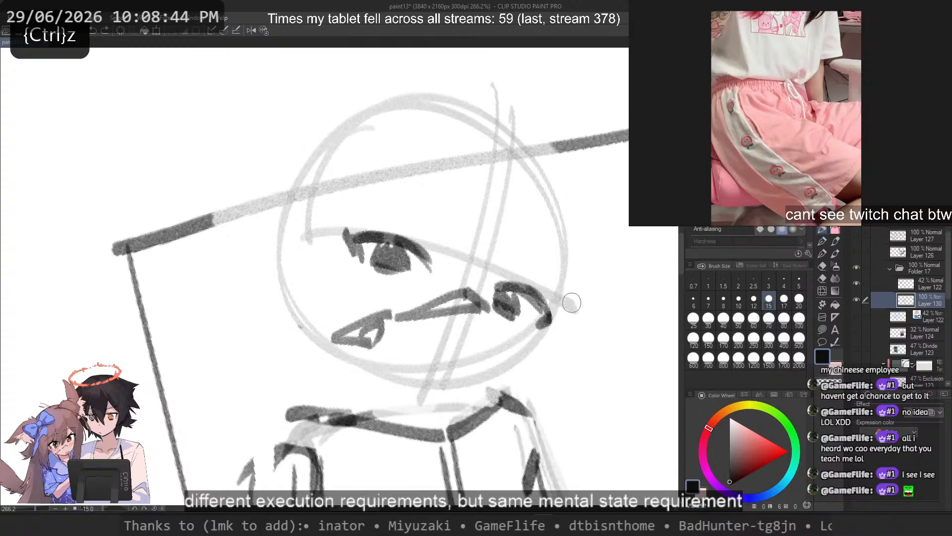
pyautogui.moveTo(578, 286); pyautogui.dragTo(540, 328)
pyautogui.moveTo(528, 396); pyautogui.dragTo(544, 342)
pyautogui.hotkey('ctrl', 'z')
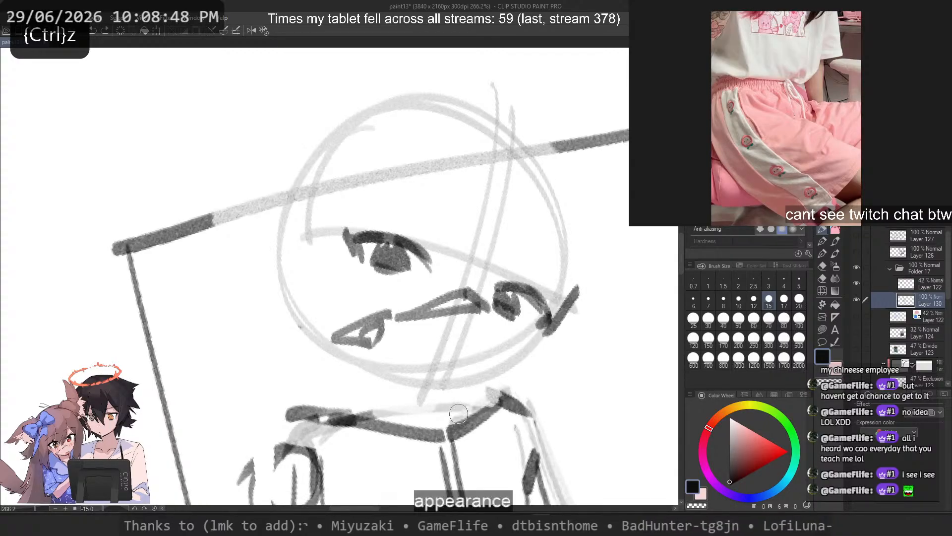
pyautogui.hotkey('ctrl', 'z')
# Step: Rework the far eye's upper lash line and trim its outer end, checking it in a mirrored view
pyautogui.moveTo(513, 289); pyautogui.dragTo(548, 321)
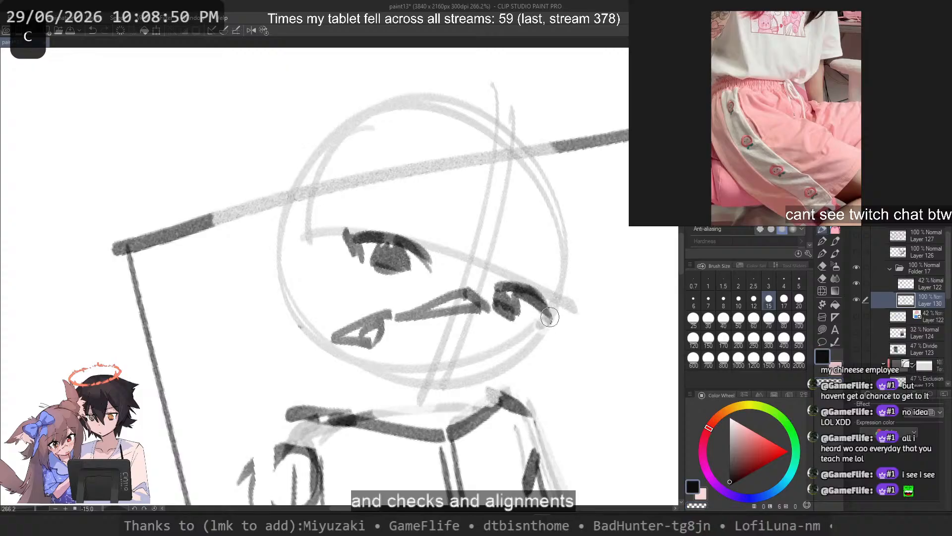
pyautogui.hotkey('ctrl', 'z')
pyautogui.hotkey('ctrl', 'z')
pyautogui.moveTo(504, 286)
pyautogui.mouseDown()
pyautogui.moveTo(550, 313)
pyautogui.moveTo(551, 324)
pyautogui.mouseUp()
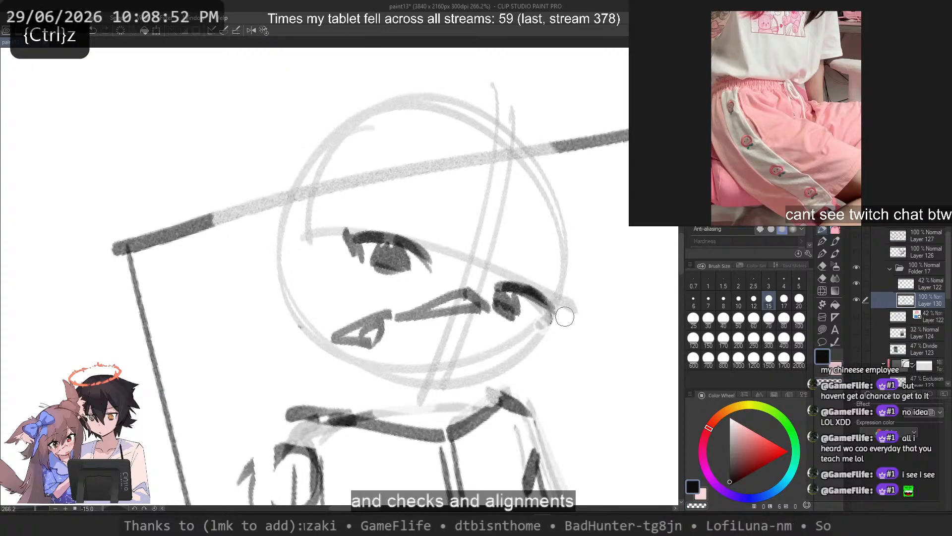
pyautogui.press('2')
pyautogui.hotkey('ctrl', 'z')
pyautogui.moveTo(127, 309); pyautogui.dragTo(148, 325)
pyautogui.hotkey('ctrl', 'z')
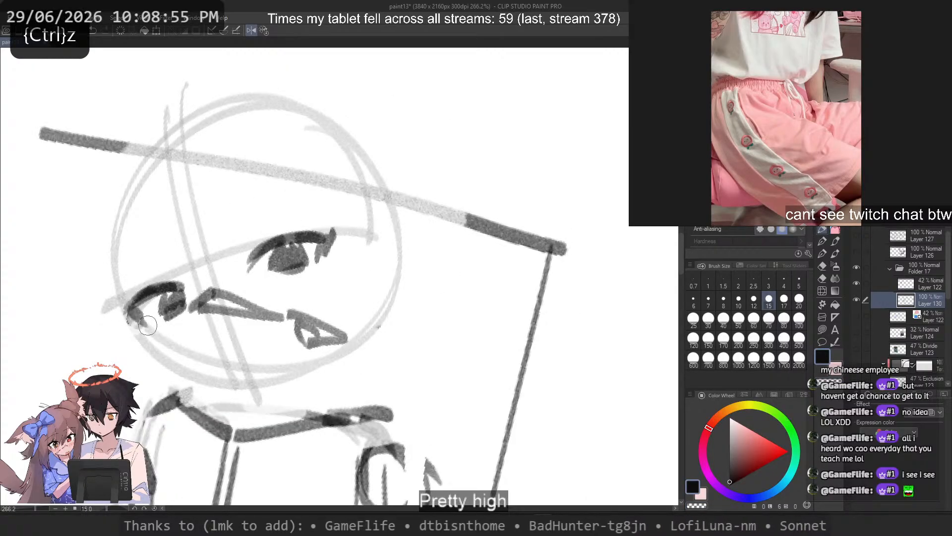
# Step: With brush size 8, add eyelid creases and pointed lash strokes above both eyes
pyautogui.click(720, 301)
pyautogui.moveTo(244, 244); pyautogui.dragTo(277, 227)
pyautogui.moveTo(170, 274); pyautogui.dragTo(133, 281)
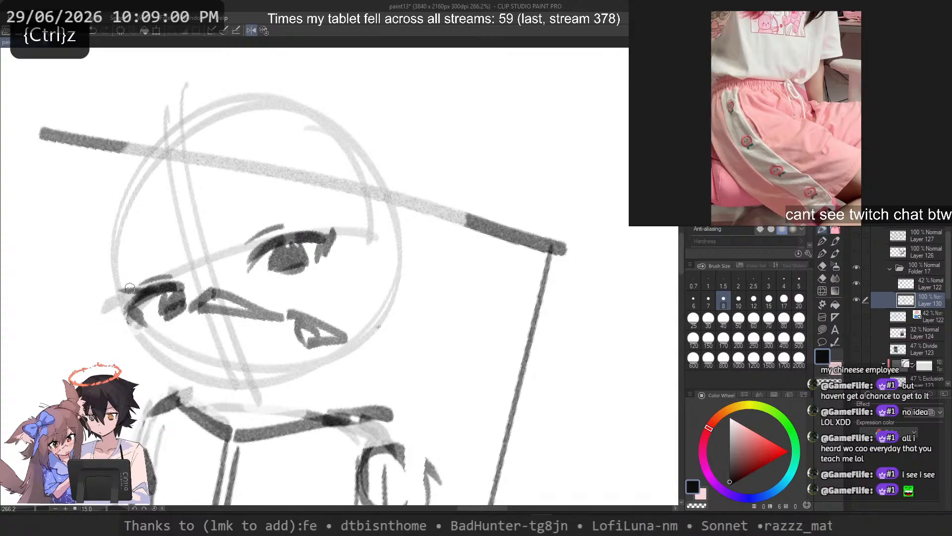
pyautogui.moveTo(271, 244)
pyautogui.mouseDown()
pyautogui.moveTo(227, 235)
pyautogui.moveTo(246, 232)
pyautogui.mouseUp()
pyautogui.hotkey('ctrl', 'z')
pyautogui.hotkey('ctrl', 'z')
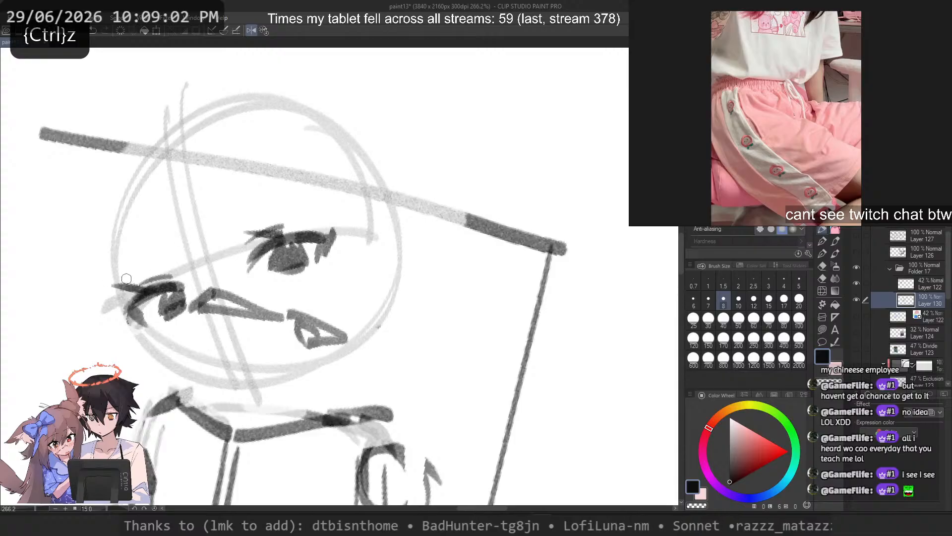
pyautogui.hotkey('ctrl', 'z')
pyautogui.moveTo(148, 287); pyautogui.dragTo(114, 280)
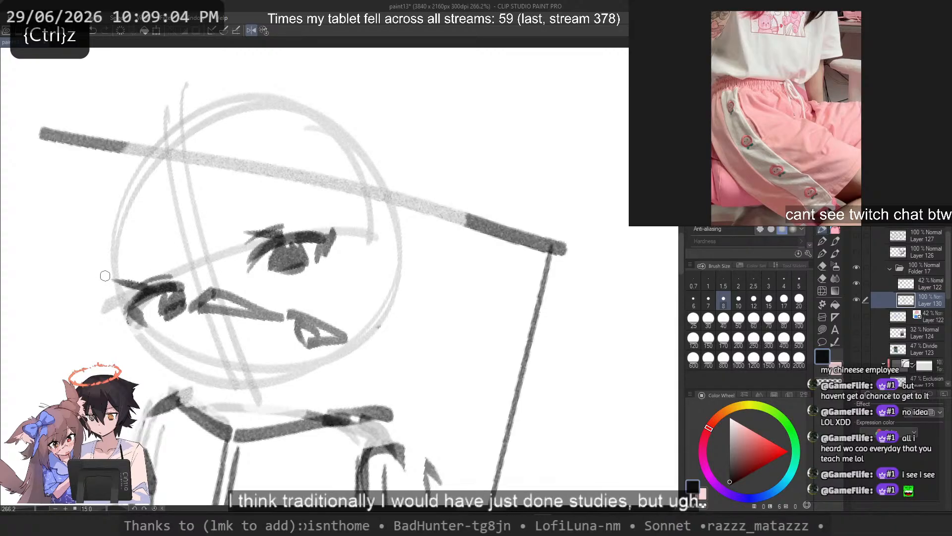
# Step: Draw a thin slanted eyebrow above the far eye, reaching to the edge of the head
pyautogui.moveTo(217, 198); pyautogui.dragTo(337, 179)
pyautogui.hotkey('ctrl', 'z')
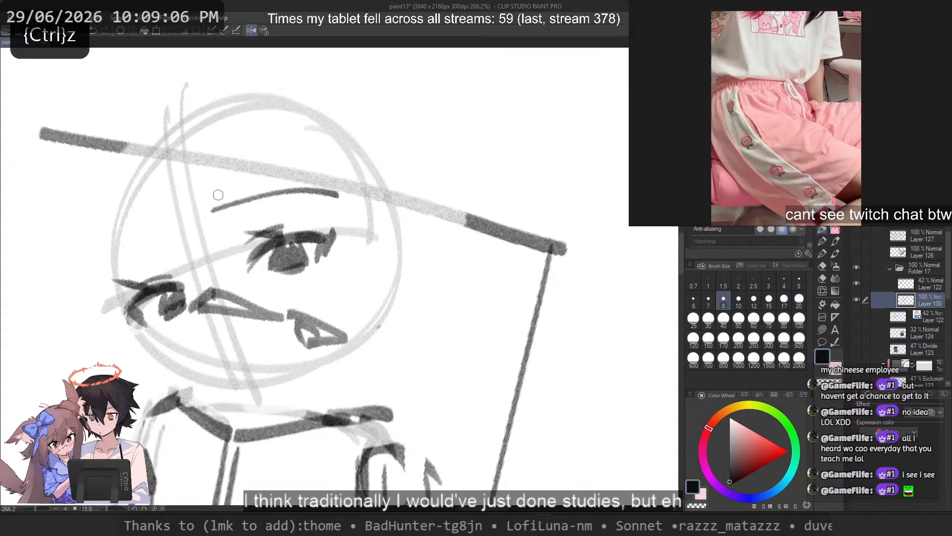
pyautogui.hotkey('ctrl', 'z')
# Step: Draw a thin, gently arched eyebrow above the near eye in the unmirrored view
pyautogui.hotkey('ctrl', 'z')
pyautogui.moveTo(107, 282)
pyautogui.mouseDown()
pyautogui.moveTo(157, 221)
pyautogui.moveTo(171, 240)
pyautogui.mouseUp()
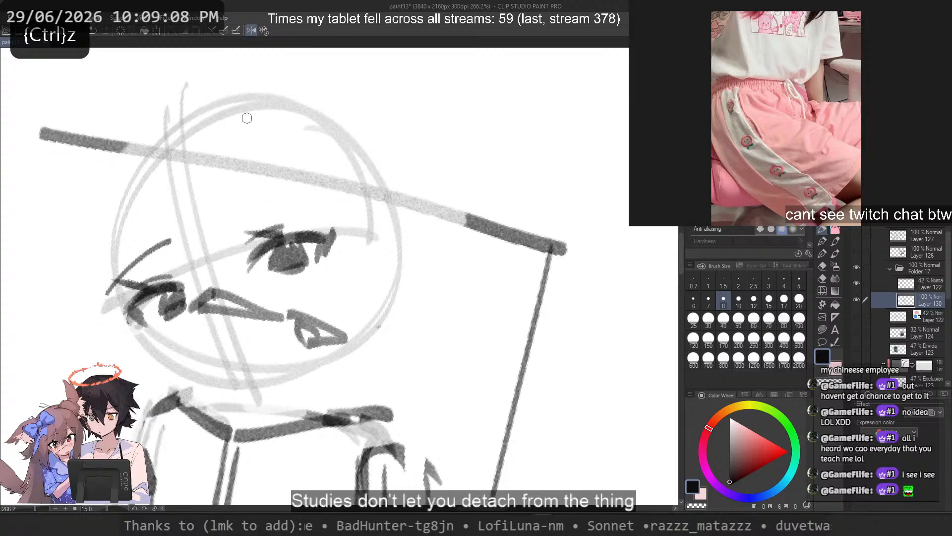
pyautogui.moveTo(228, 212); pyautogui.dragTo(451, 201)
pyautogui.hotkey('ctrl', 'z')
pyautogui.hotkey('ctrl', 'z')
pyautogui.press('2')
pyautogui.hotkey('ctrl', 'z')
pyautogui.hotkey('ctrl', 'z')
pyautogui.moveTo(361, 204); pyautogui.dragTo(455, 217)
pyautogui.hotkey('ctrl', 'z')
pyautogui.hotkey('ctrl', 'z')
pyautogui.moveTo(356, 212); pyautogui.dragTo(455, 217)
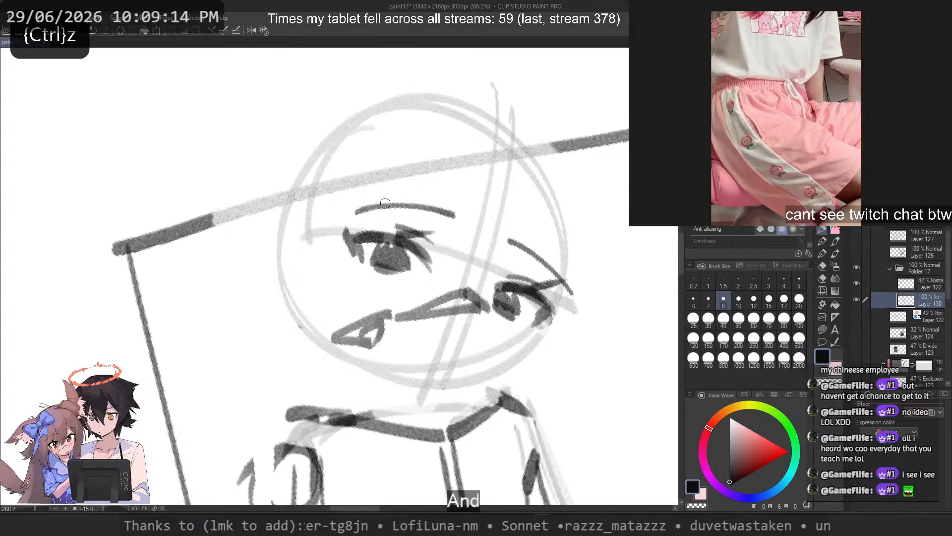
# Step: Lasso the whole head sketch, nudge it slightly up and to the right, and deselect it
pyautogui.press('m')
pyautogui.scroll(-1, 322, 219)
pyautogui.moveTo(287, 145)
pyautogui.mouseDown()
pyautogui.moveTo(280, 297)
pyautogui.moveTo(389, 360)
pyautogui.mouseUp()
pyautogui.moveTo(510, 323); pyautogui.dragTo(362, 140)
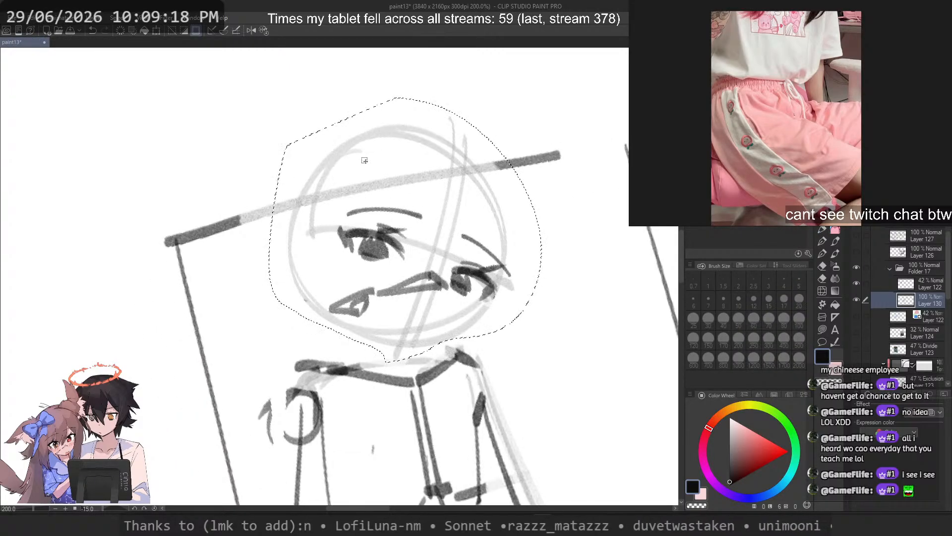
pyautogui.moveTo(439, 239); pyautogui.dragTo(455, 225)
pyautogui.click(545, 187)
pyautogui.scroll(-4, 544, 187)
pyautogui.scroll(5, 504, 204)
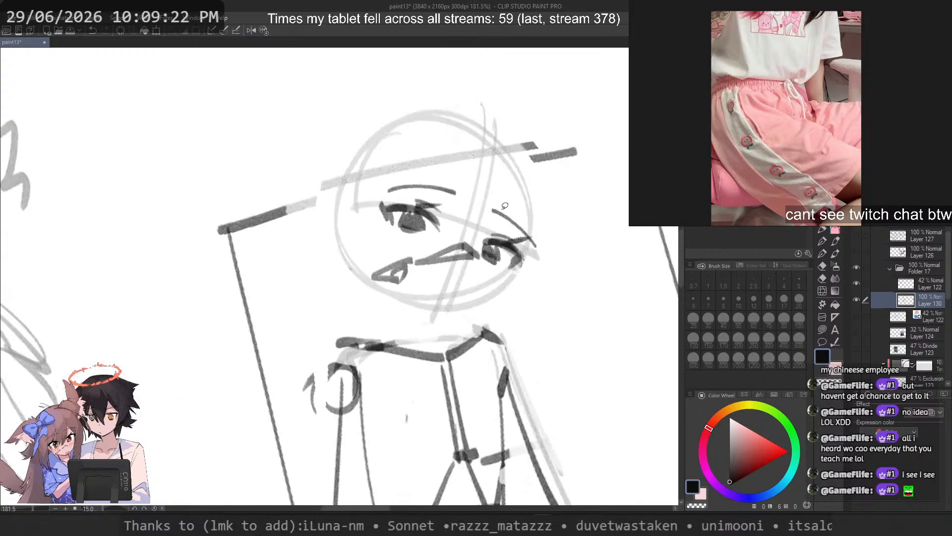
# Step: Draw a short slanted cheek contour beside the far eye with the pen
pyautogui.click(821, 231)
pyautogui.moveTo(563, 218); pyautogui.dragTo(525, 298)
pyautogui.hotkey('ctrl', 'z')
pyautogui.moveTo(524, 297); pyautogui.dragTo(516, 327)
# Step: Draw the far jaw line curving from the cheek contour down to the chin, retrying until the curve fits
pyautogui.moveTo(524, 290); pyautogui.dragTo(461, 357)
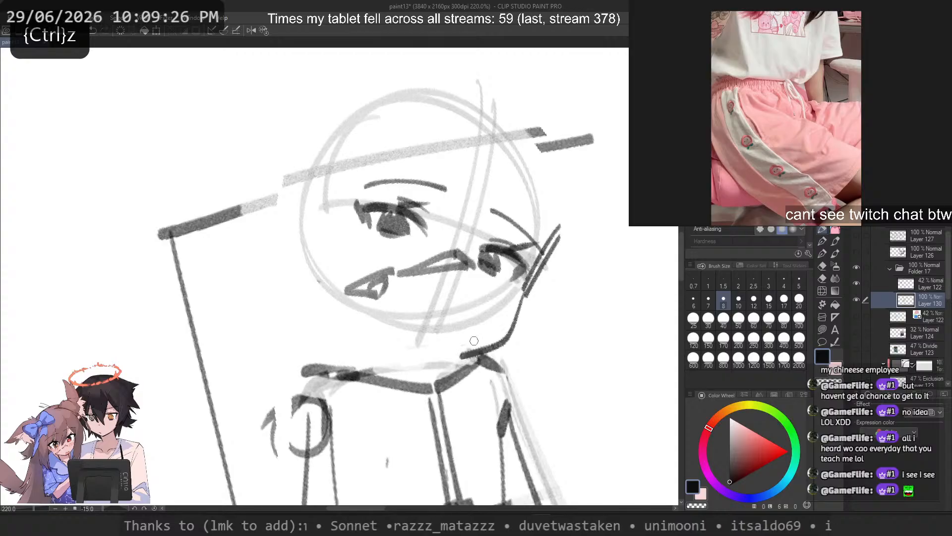
pyautogui.hotkey('ctrl', 'z')
pyautogui.moveTo(521, 294); pyautogui.dragTo(435, 362)
pyautogui.hotkey('ctrl', 'z')
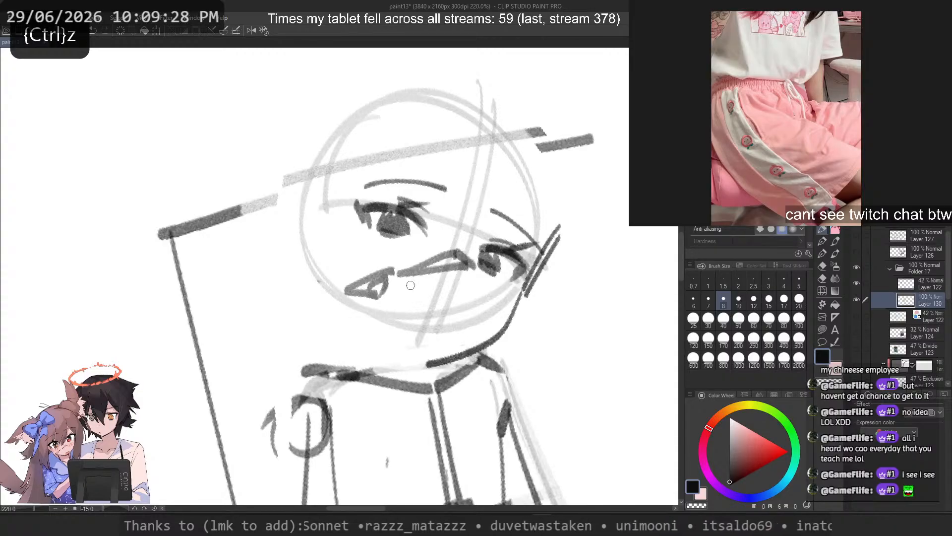
pyautogui.hotkey('ctrl', 'z')
pyautogui.moveTo(527, 283); pyautogui.dragTo(433, 359)
pyautogui.hotkey('ctrl', 'z')
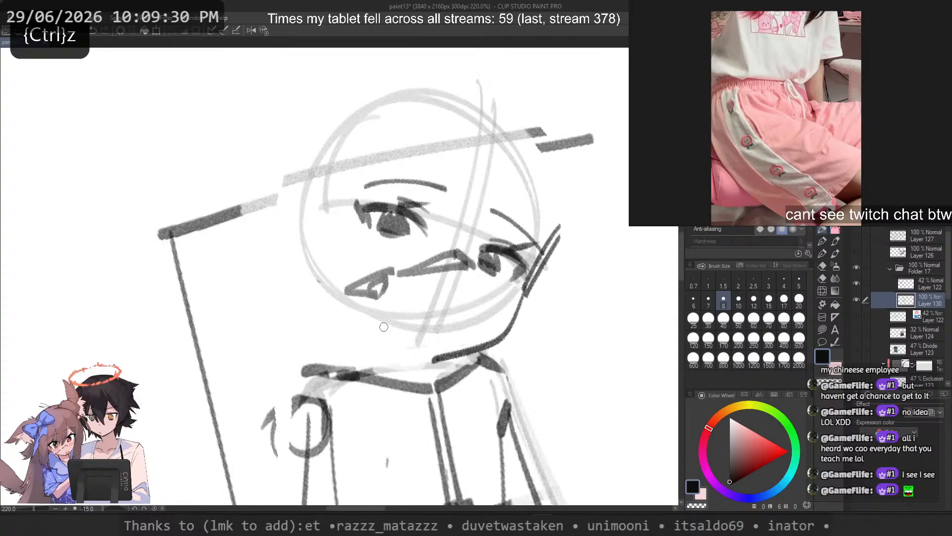
pyautogui.moveTo(338, 290); pyautogui.dragTo(411, 354)
pyautogui.hotkey('ctrl', 'z')
pyautogui.hotkey('ctrl', 'z')
pyautogui.moveTo(525, 292); pyautogui.dragTo(431, 358)
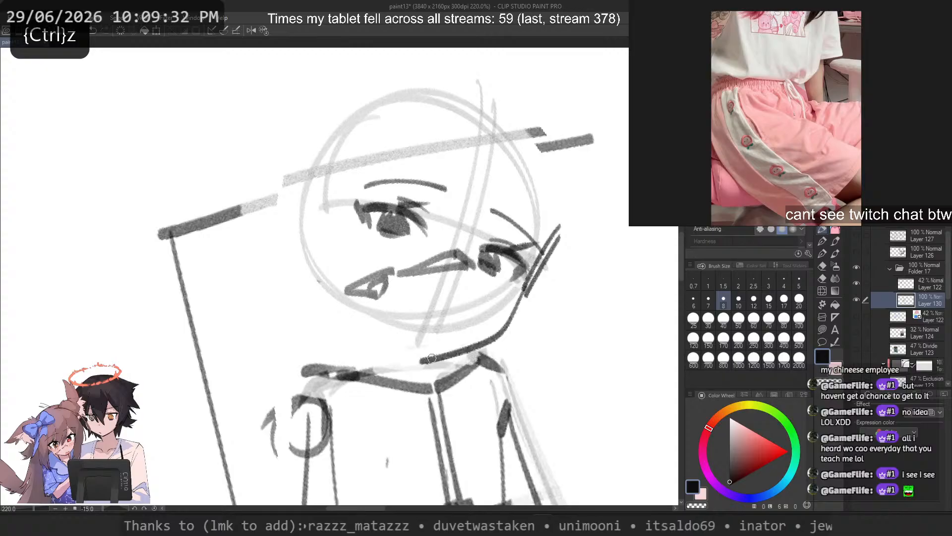
pyautogui.hotkey('ctrl', 'z')
pyautogui.moveTo(525, 285); pyautogui.dragTo(428, 359)
# Step: Draw the near jaw line slanting from the side of the head circle down to the chin
pyautogui.hotkey('ctrl', 'z')
pyautogui.moveTo(526, 285); pyautogui.dragTo(427, 359)
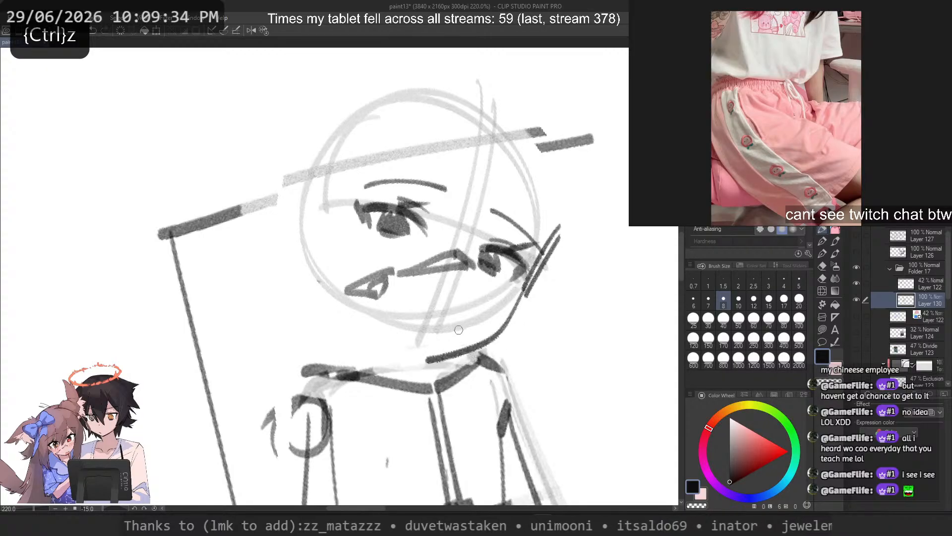
pyautogui.moveTo(335, 268); pyautogui.dragTo(399, 348)
pyautogui.hotkey('ctrl', 'z')
pyautogui.moveTo(337, 285); pyautogui.dragTo(415, 357)
pyautogui.hotkey('ctrl', 'z')
pyautogui.hotkey('ctrl', 'z')
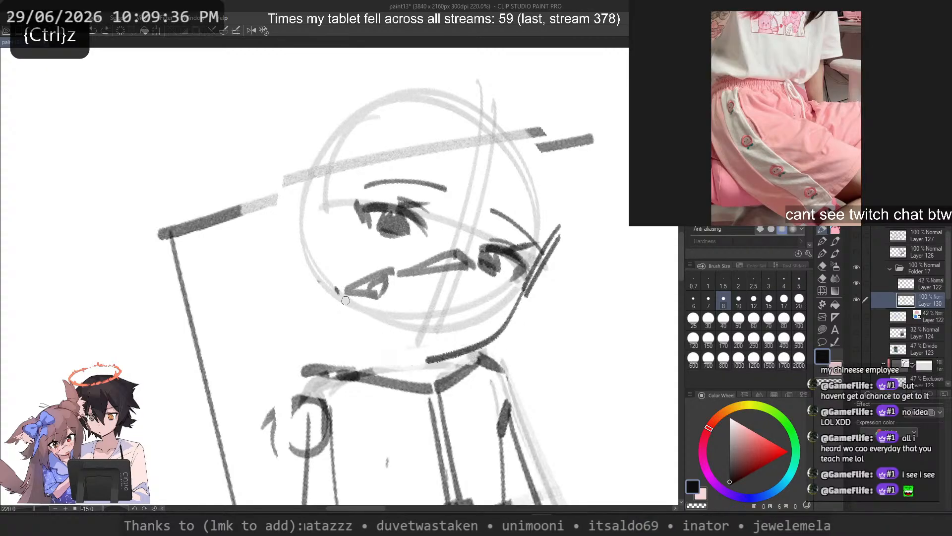
pyautogui.moveTo(336, 287); pyautogui.dragTo(413, 354)
# Step: Lasso the near eye with its eyebrow, transform it with a slight rotation, apply it and deselect
pyautogui.press('m')
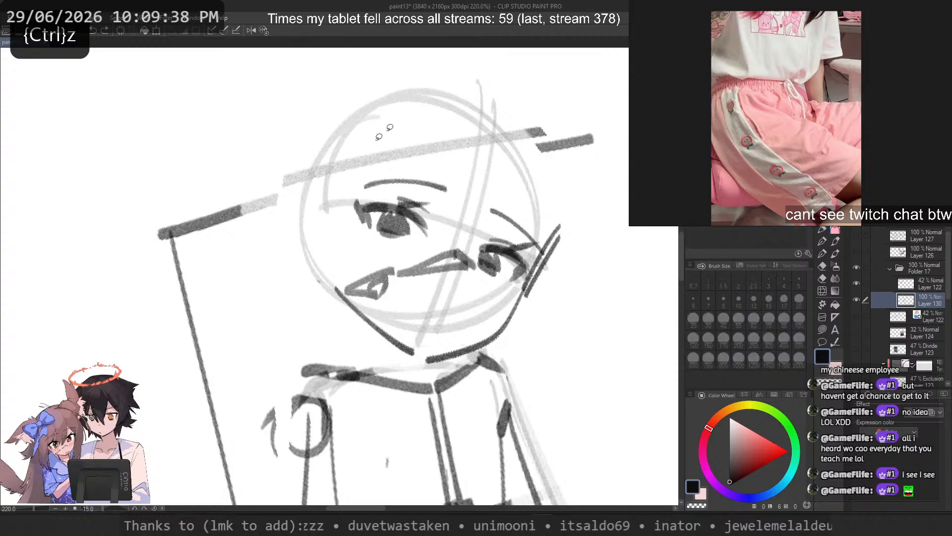
pyautogui.moveTo(389, 131); pyautogui.dragTo(367, 154)
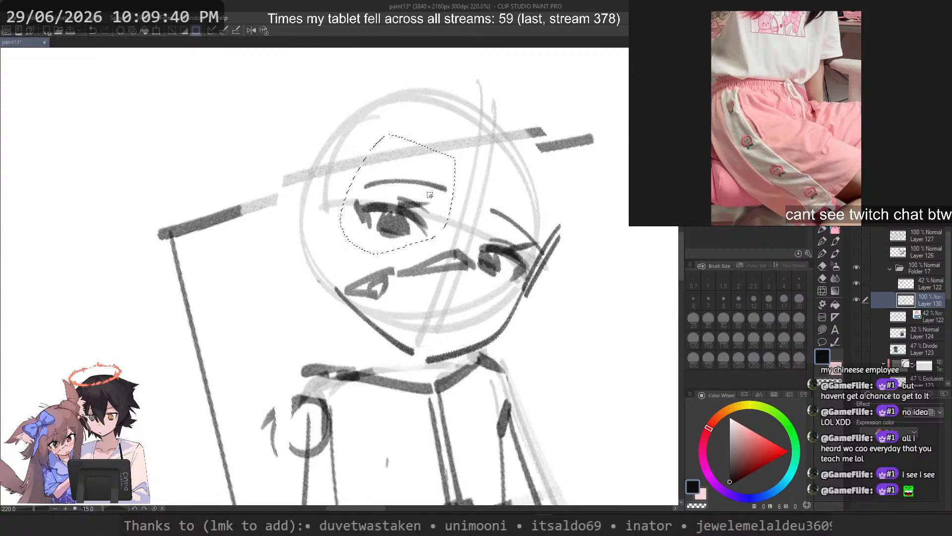
pyautogui.hotkey('ctrl', 't')
pyautogui.moveTo(501, 164)
pyautogui.mouseDown()
pyautogui.moveTo(523, 204)
pyautogui.moveTo(541, 180)
pyautogui.mouseUp()
pyautogui.press('Return')
pyautogui.hotkey('ctrl', 'd')
pyautogui.scroll(-2, 489, 192)
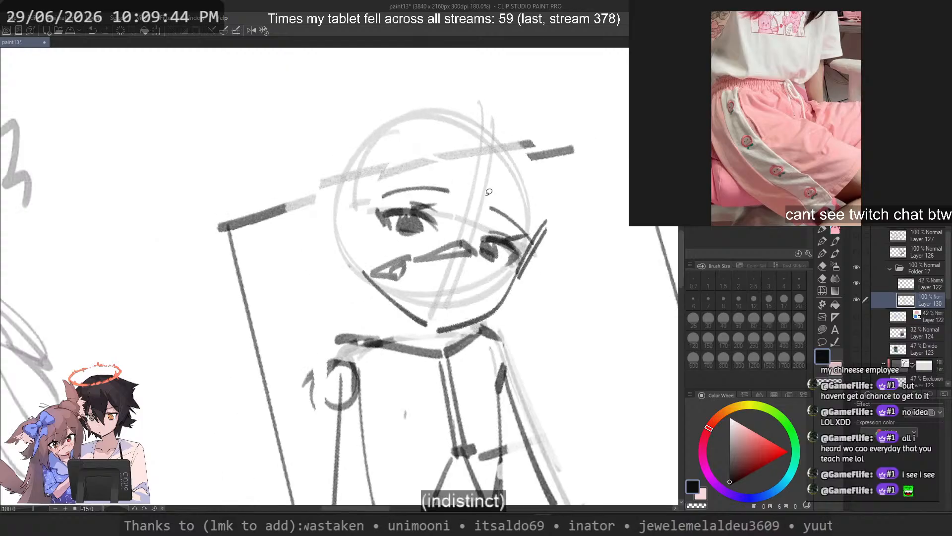
pyautogui.scroll(2, 468, 196)
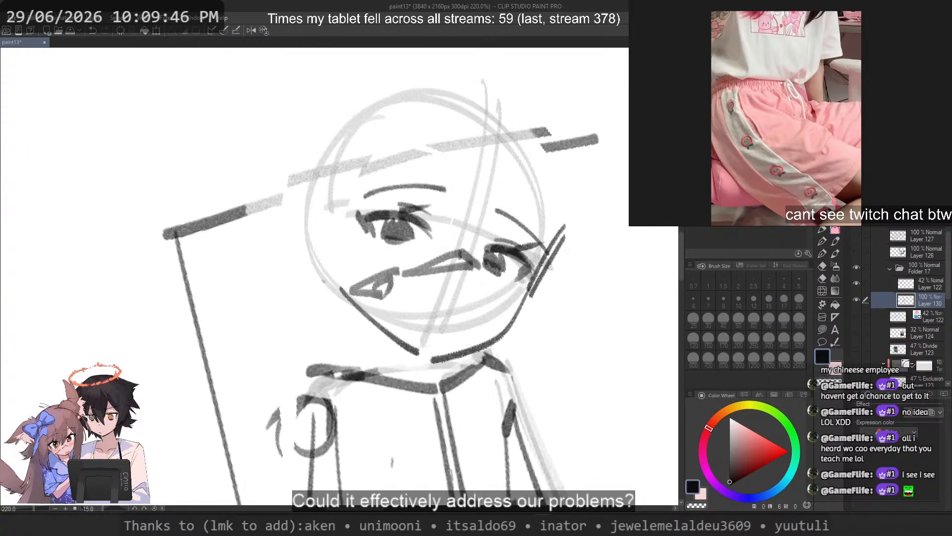
# Step: Lasso both jaw lines, move them slightly up to shorten the face, and deselect
pyautogui.moveTo(390, 352)
pyautogui.mouseDown()
pyautogui.moveTo(519, 329)
pyautogui.moveTo(408, 326)
pyautogui.moveTo(464, 330)
pyautogui.mouseUp()
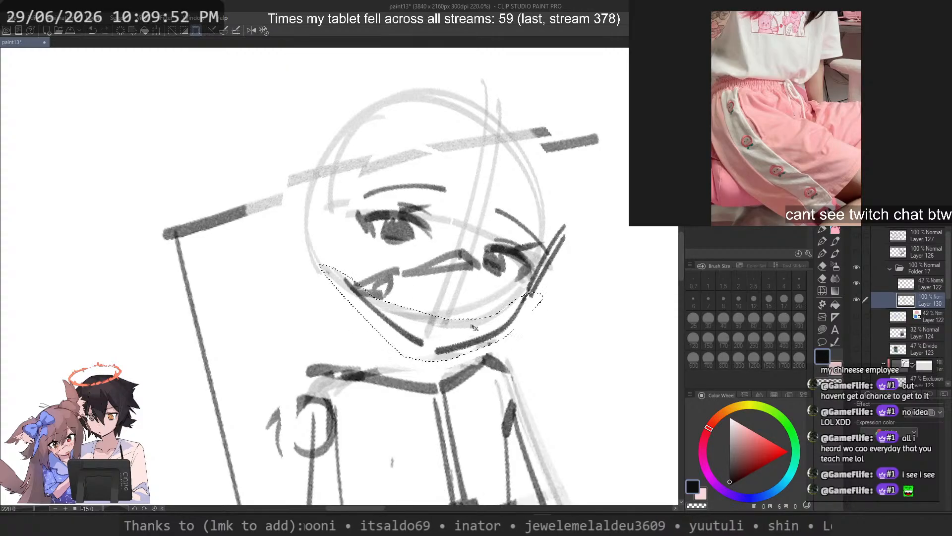
pyautogui.hotkey('ctrl', 'd')
pyautogui.scroll(-3, 519, 251)
pyautogui.scroll(4, 486, 234)
# Step: Fade the chin end of the far jaw line with the transparent brush and redraw that segment
pyautogui.click(821, 231)
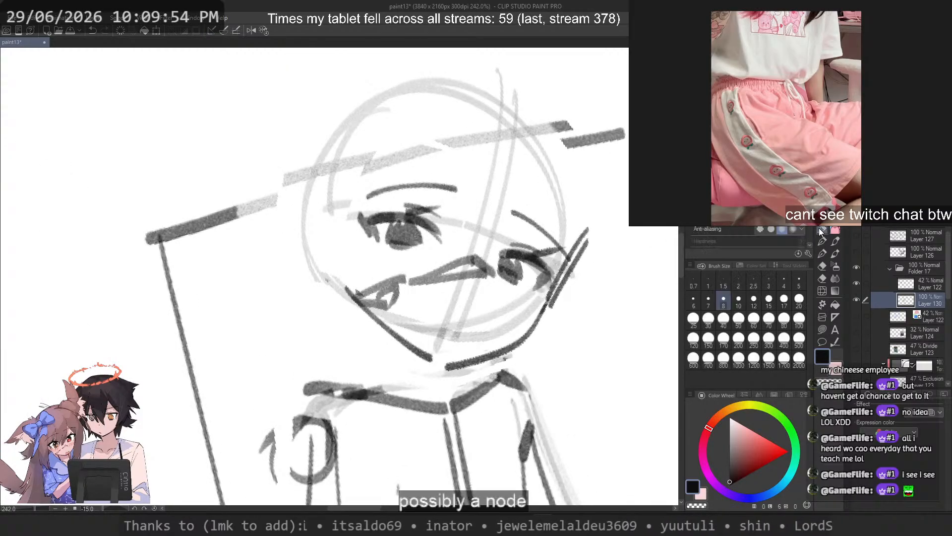
pyautogui.press('c')
pyautogui.moveTo(444, 367); pyautogui.dragTo(496, 350)
pyautogui.hotkey('ctrl', 'z')
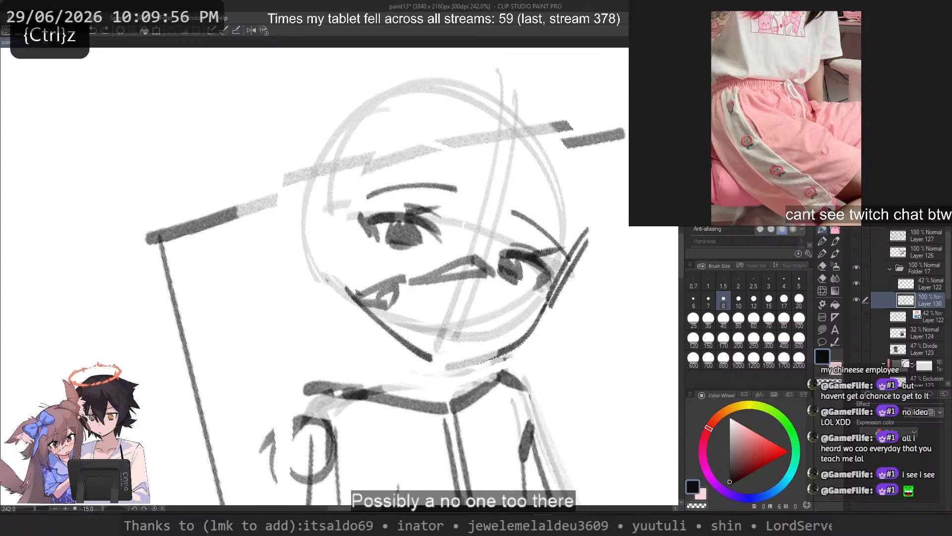
pyautogui.moveTo(559, 279); pyautogui.dragTo(496, 358)
pyautogui.hotkey('ctrl', 'z')
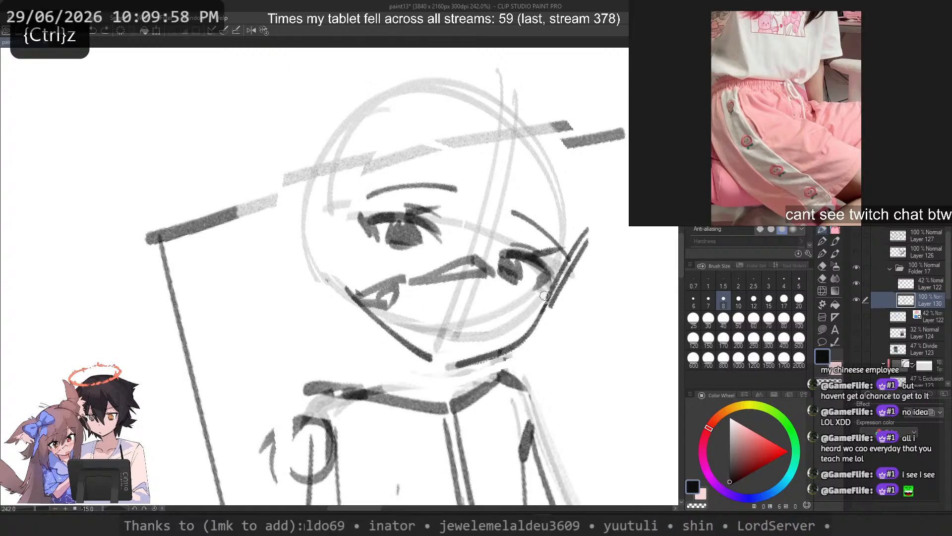
# Step: Redraw the far cheek and jaw as a more angular contour from beside the far eye to the chin
pyautogui.press('c')
pyautogui.moveTo(586, 236)
pyautogui.mouseDown()
pyautogui.moveTo(550, 300)
pyautogui.moveTo(548, 287)
pyautogui.moveTo(451, 367)
pyautogui.mouseUp()
pyautogui.press('c')
pyautogui.hotkey('ctrl', 'z')
pyautogui.press('c')
pyautogui.moveTo(521, 342); pyautogui.dragTo(458, 365)
pyautogui.press('c')
pyautogui.hotkey('ctrl', 'z')
pyautogui.moveTo(547, 293)
pyautogui.mouseDown()
pyautogui.moveTo(523, 350)
pyautogui.moveTo(438, 364)
pyautogui.mouseUp()
pyautogui.hotkey('ctrl', 'z')
pyautogui.moveTo(508, 353); pyautogui.dragTo(444, 370)
pyautogui.hotkey('ctrl', 'z')
# Step: Redraw the near jaw line to a slightly lower chin point, clean up its old upper part and add a short mouth stroke
pyautogui.moveTo(353, 291); pyautogui.dragTo(430, 358)
pyautogui.hotkey('ctrl', 'z')
pyautogui.press('c')
pyautogui.moveTo(376, 320); pyautogui.dragTo(434, 366)
pyautogui.press('c')
pyautogui.hotkey('ctrl', 'z')
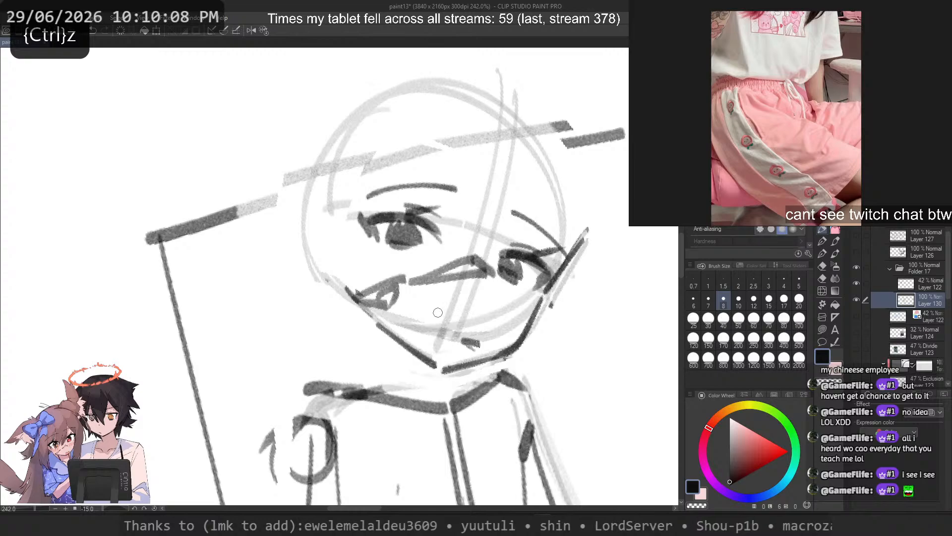
# Step: Redraw the short mouth stroke, fade the far jaw line and redraw it from the cheek to the chin
pyautogui.press('2')
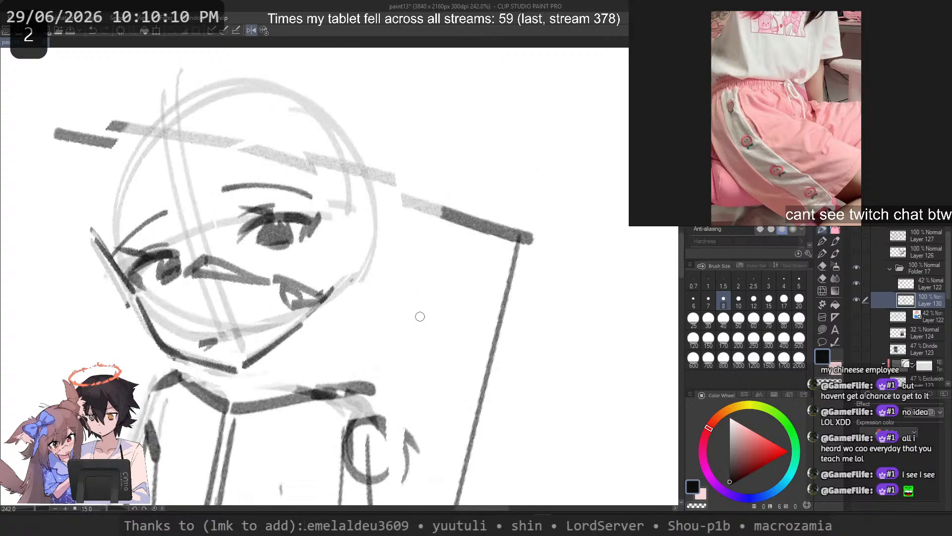
pyautogui.hotkey('ctrl', 'z')
pyautogui.moveTo(200, 350); pyautogui.dragTo(202, 351)
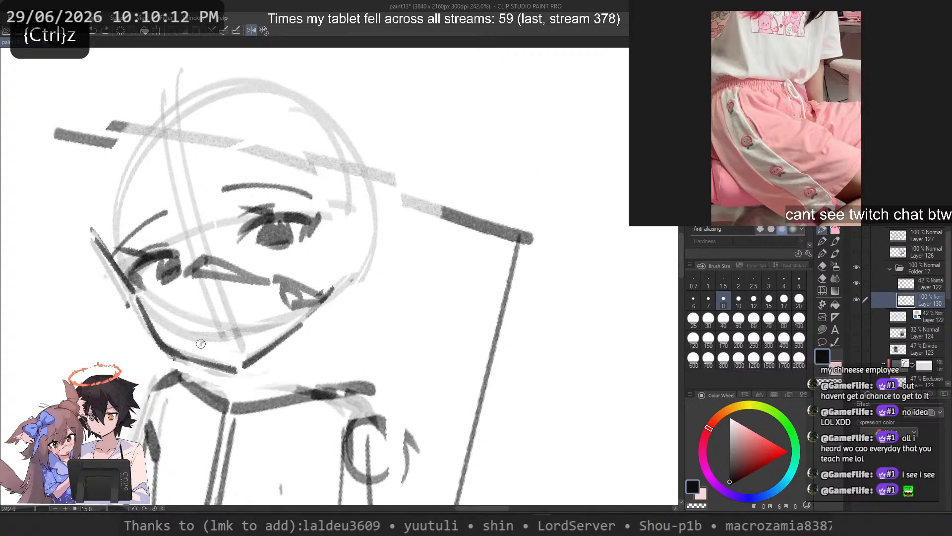
pyautogui.press('c')
pyautogui.moveTo(137, 298); pyautogui.dragTo(158, 344)
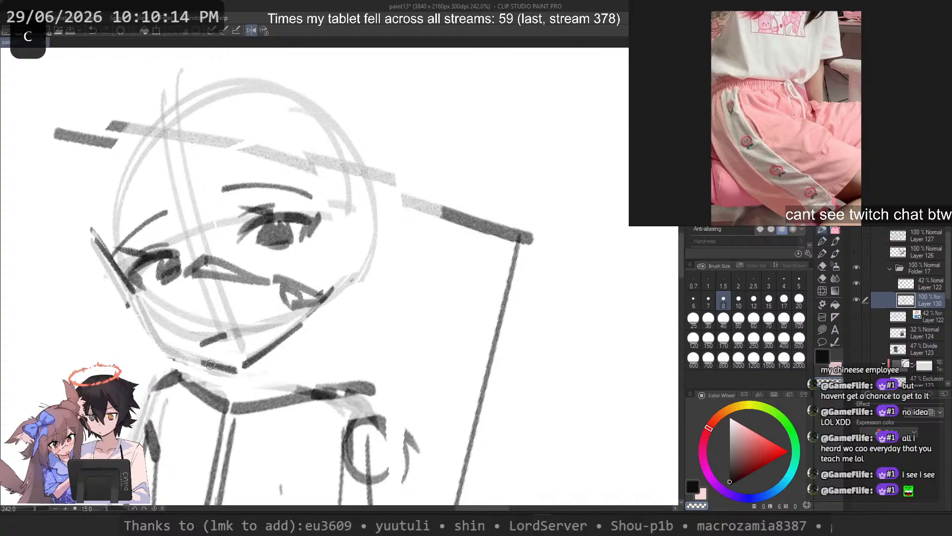
pyautogui.moveTo(210, 364); pyautogui.dragTo(213, 365)
pyautogui.press('c')
pyautogui.moveTo(141, 304)
pyautogui.mouseDown()
pyautogui.moveTo(194, 358)
pyautogui.moveTo(233, 363)
pyautogui.mouseUp()
pyautogui.hotkey('ctrl', 'z')
# Step: Fade the old far cheek line and redraw it as a flatter diagonal from outside the far eye to the jaw
pyautogui.hotkey('ctrl', 'z')
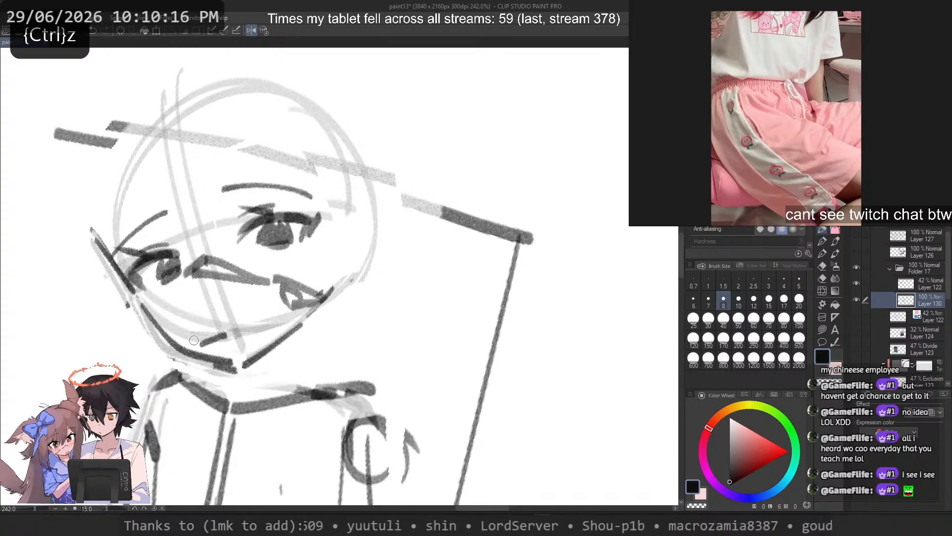
pyautogui.press('c')
pyautogui.moveTo(132, 294)
pyautogui.mouseDown()
pyautogui.moveTo(118, 270)
pyautogui.moveTo(136, 292)
pyautogui.mouseUp()
pyautogui.hotkey('ctrl', 'z')
pyautogui.moveTo(88, 257); pyautogui.dragTo(137, 292)
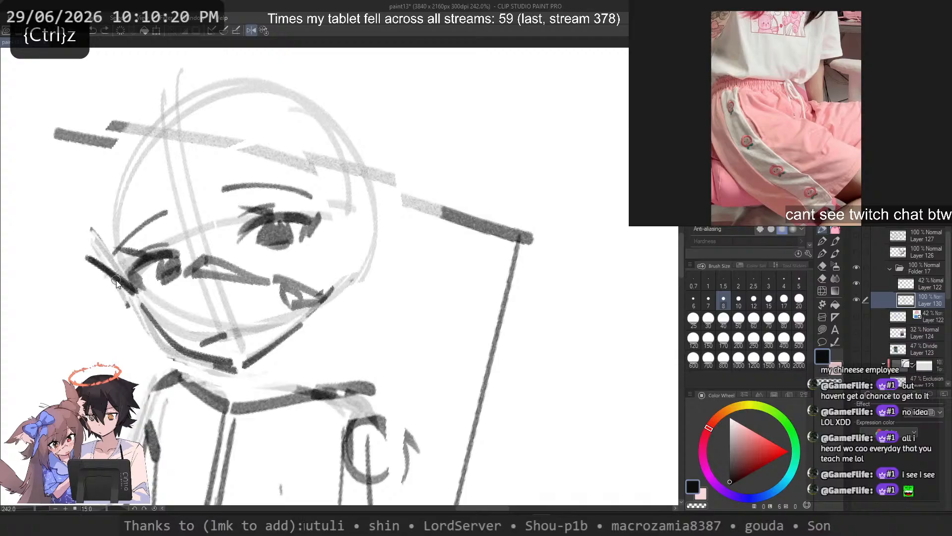
pyautogui.hotkey('ctrl', 'z')
pyautogui.moveTo(89, 257); pyautogui.dragTo(138, 293)
pyautogui.hotkey('ctrl', 'z')
pyautogui.hotkey('ctrl', 'z')
pyautogui.moveTo(88, 257)
pyautogui.mouseDown()
pyautogui.moveTo(234, 368)
pyautogui.moveTo(231, 332)
pyautogui.mouseUp()
# Step: Fade the mouth stroke with the transparent brush and redraw it shorter just above the chin
pyautogui.hotkey('ctrl', 'z')
pyautogui.press('c')
pyautogui.press('c')
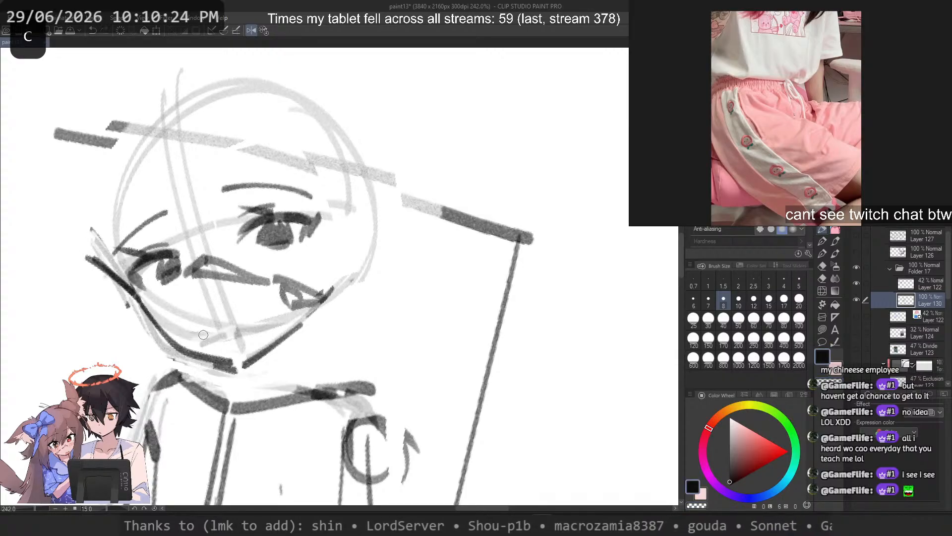
pyautogui.hotkey('ctrl', 'z')
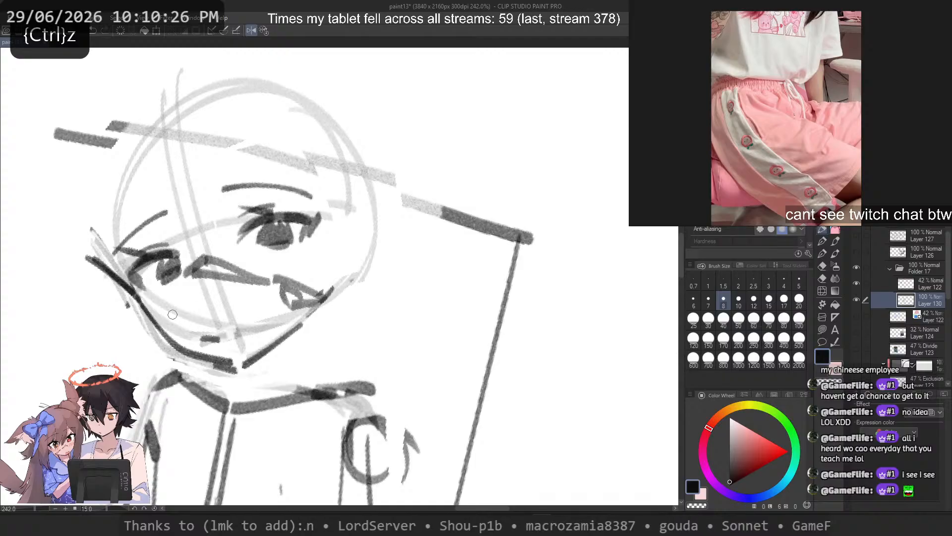
# Step: Clean up the chin point, redraw the near jaw line from the near cheek to the chin and fade the far cheek line's outer end
pyautogui.press('c')
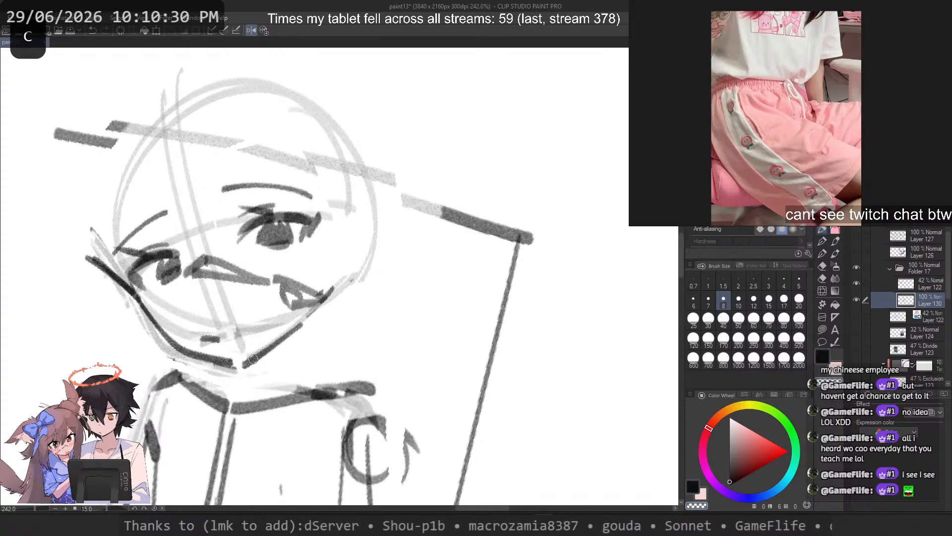
pyautogui.moveTo(253, 358); pyautogui.dragTo(240, 365)
pyautogui.click(264, 31)
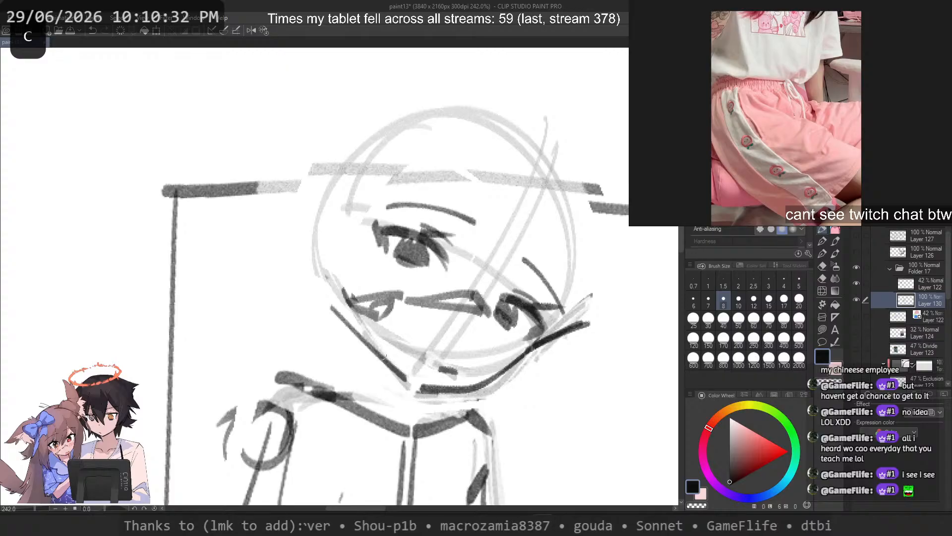
pyautogui.hotkey('ctrl', 'z')
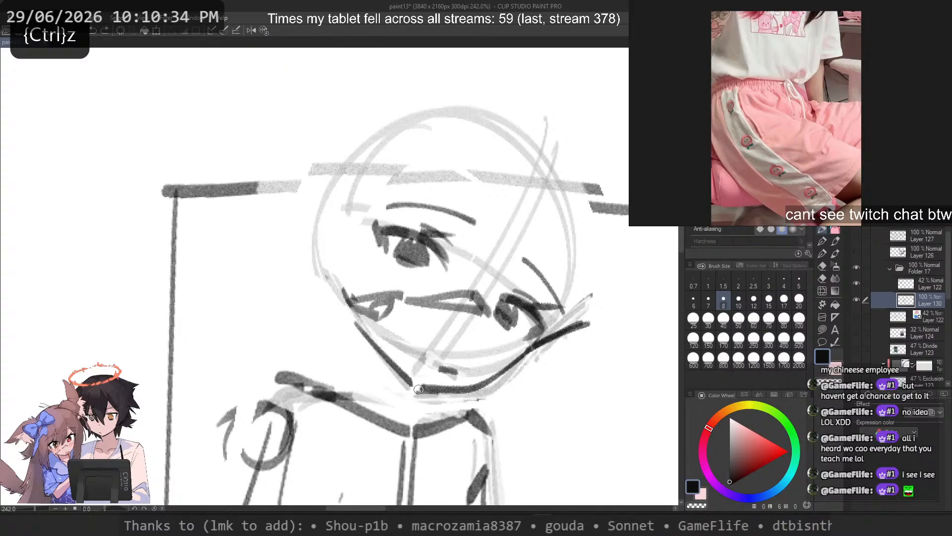
pyautogui.hotkey('ctrl', 'z')
pyautogui.moveTo(346, 312); pyautogui.dragTo(415, 385)
pyautogui.hotkey('ctrl', 'z')
pyautogui.moveTo(344, 292); pyautogui.dragTo(416, 383)
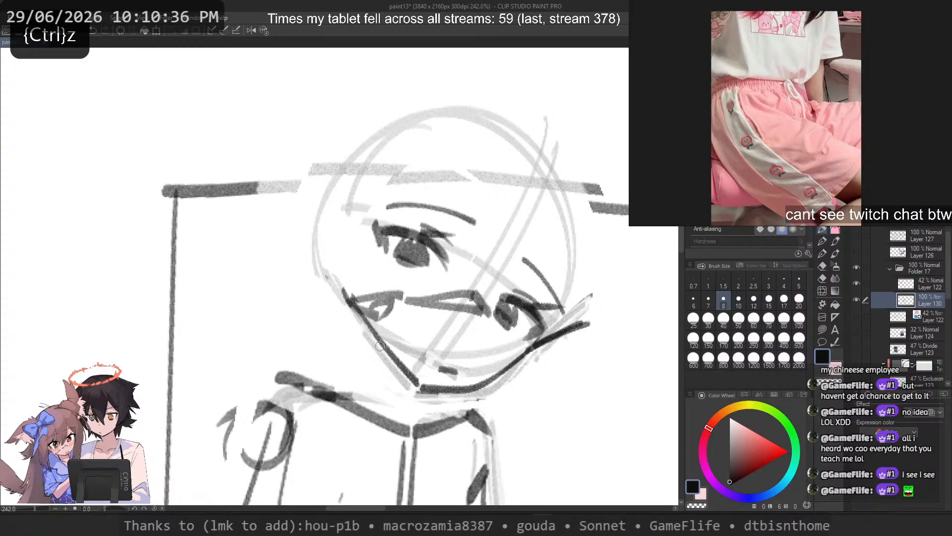
pyautogui.press('c')
pyautogui.moveTo(581, 323); pyautogui.dragTo(553, 346)
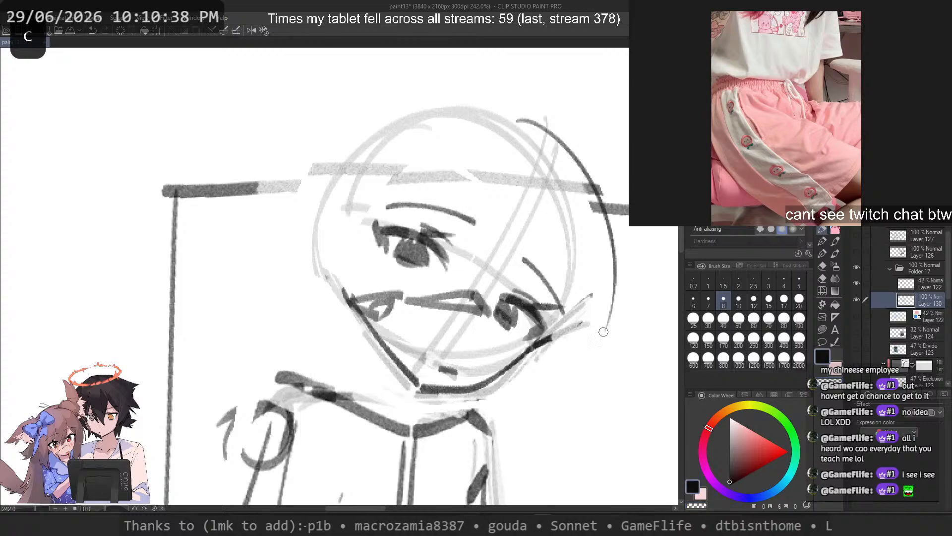
# Step: Draw the far side of the skull as an arc from the crown to the far cheek, fading the box line it crosses
pyautogui.hotkey('ctrl', 'z')
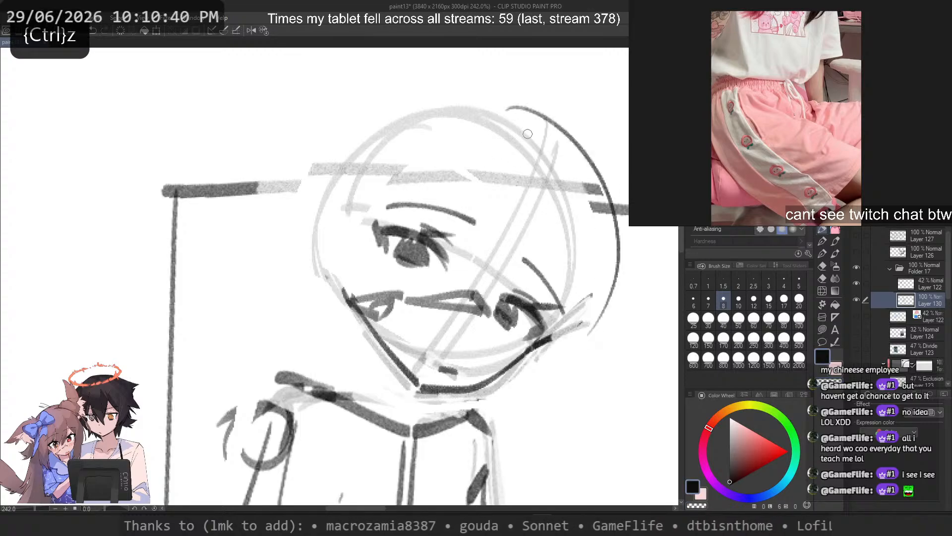
pyautogui.press('c')
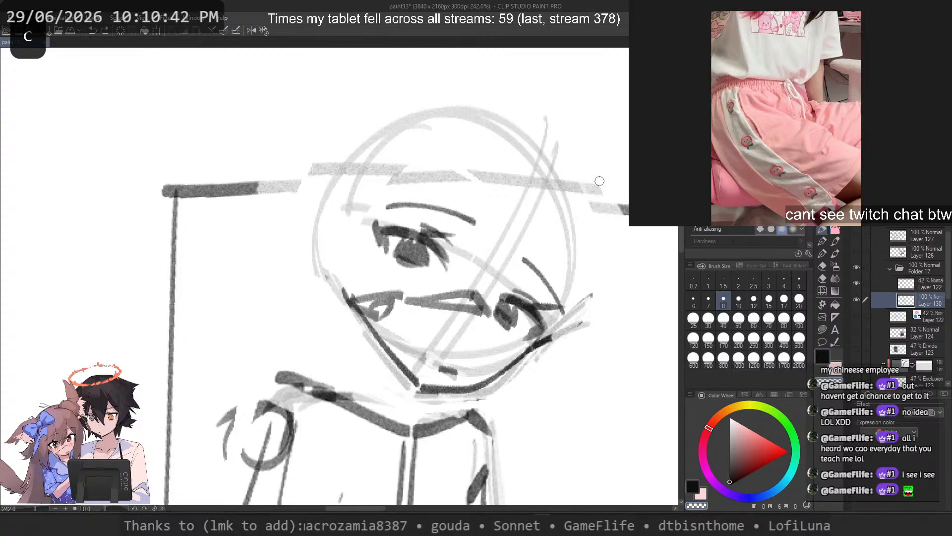
pyautogui.press('c')
pyautogui.moveTo(479, 101)
pyautogui.mouseDown()
pyautogui.moveTo(540, 355)
pyautogui.moveTo(580, 325)
pyautogui.mouseUp()
pyautogui.hotkey('ctrl', 'z')
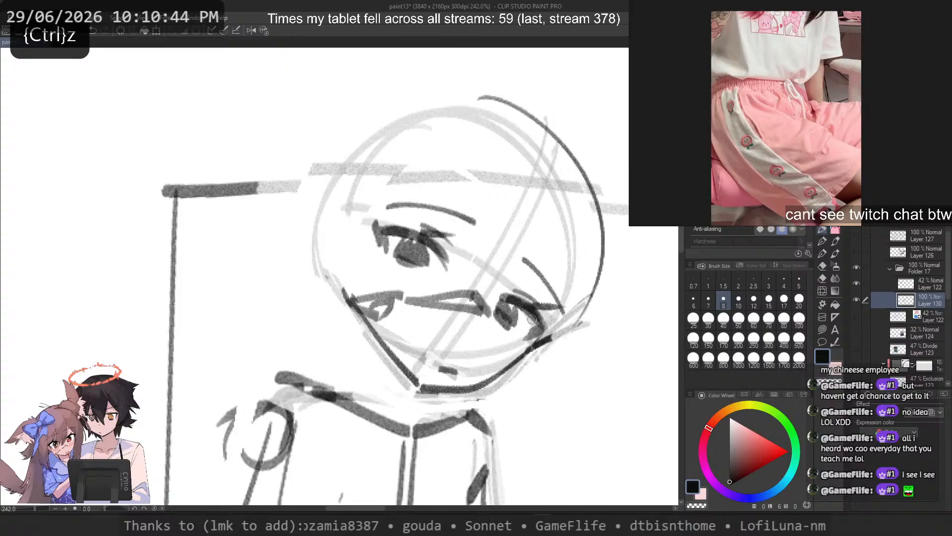
pyautogui.moveTo(477, 101); pyautogui.dragTo(563, 340)
pyautogui.hotkey('ctrl', 'z')
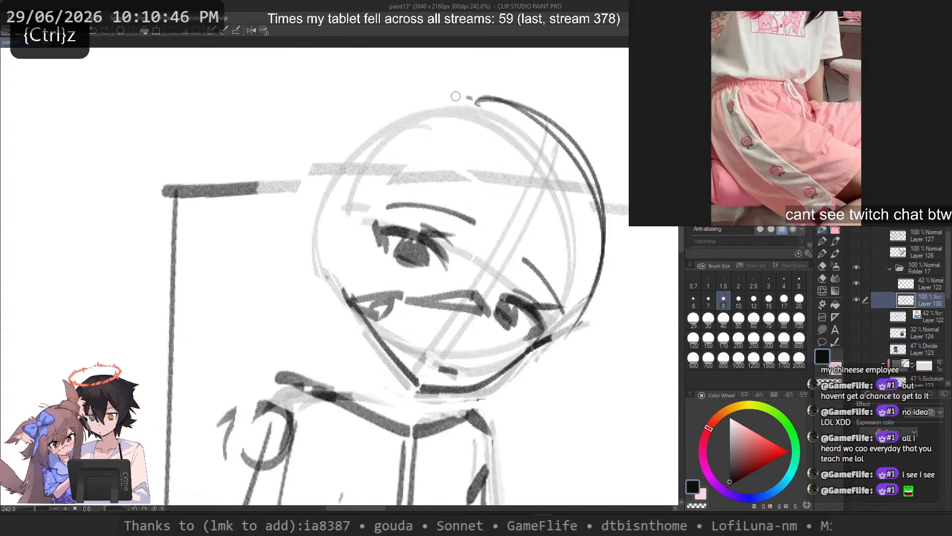
pyautogui.hotkey('ctrl', 'z')
# Step: Draw the near side of the skull as a curved contour from the crown to the near cheek
pyautogui.moveTo(455, 97)
pyautogui.mouseDown()
pyautogui.moveTo(321, 203)
pyautogui.moveTo(327, 197)
pyautogui.mouseUp()
pyautogui.hotkey('ctrl', 'z')
pyautogui.moveTo(471, 81); pyautogui.dragTo(319, 266)
pyautogui.hotkey('ctrl', 'z')
pyautogui.moveTo(474, 102); pyautogui.dragTo(330, 235)
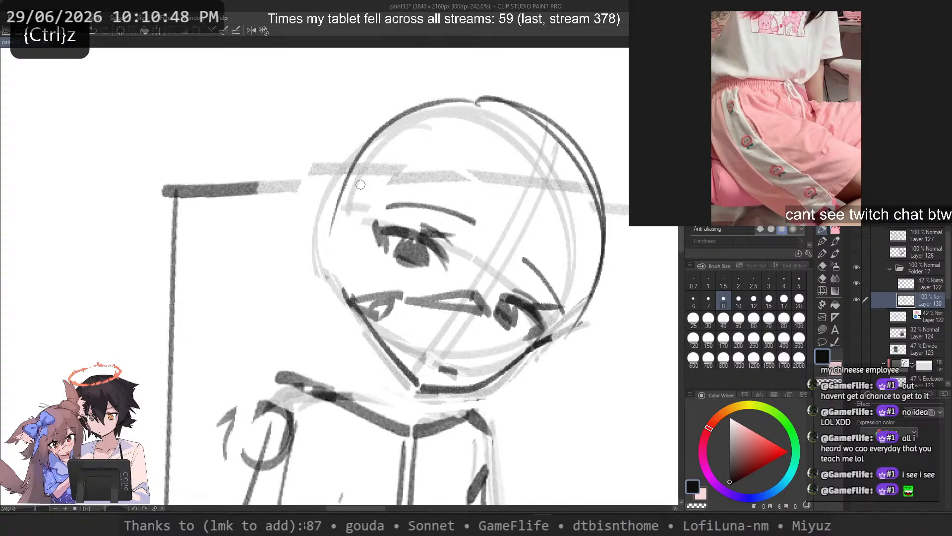
pyautogui.moveTo(467, 85); pyautogui.dragTo(328, 287)
pyautogui.hotkey('ctrl', 'z')
pyautogui.moveTo(404, 98); pyautogui.dragTo(319, 235)
pyautogui.moveTo(374, 145)
pyautogui.mouseDown()
pyautogui.moveTo(393, 185)
pyautogui.moveTo(326, 281)
pyautogui.mouseUp()
# Step: Add loose outer hair arcs over the crown, the far side and the near side of the head
pyautogui.moveTo(343, 160); pyautogui.dragTo(588, 271)
pyautogui.hotkey('ctrl', 'z')
pyautogui.moveTo(402, 93)
pyautogui.mouseDown()
pyautogui.moveTo(618, 190)
pyautogui.moveTo(624, 203)
pyautogui.mouseUp()
pyautogui.hotkey('ctrl', 'z')
pyautogui.moveTo(405, 93)
pyautogui.mouseDown()
pyautogui.moveTo(501, 95)
pyautogui.moveTo(628, 216)
pyautogui.moveTo(627, 278)
pyautogui.mouseUp()
pyautogui.hotkey('ctrl', 'z')
pyautogui.moveTo(355, 122); pyautogui.dragTo(299, 230)
pyautogui.hotkey('ctrl', 'z')
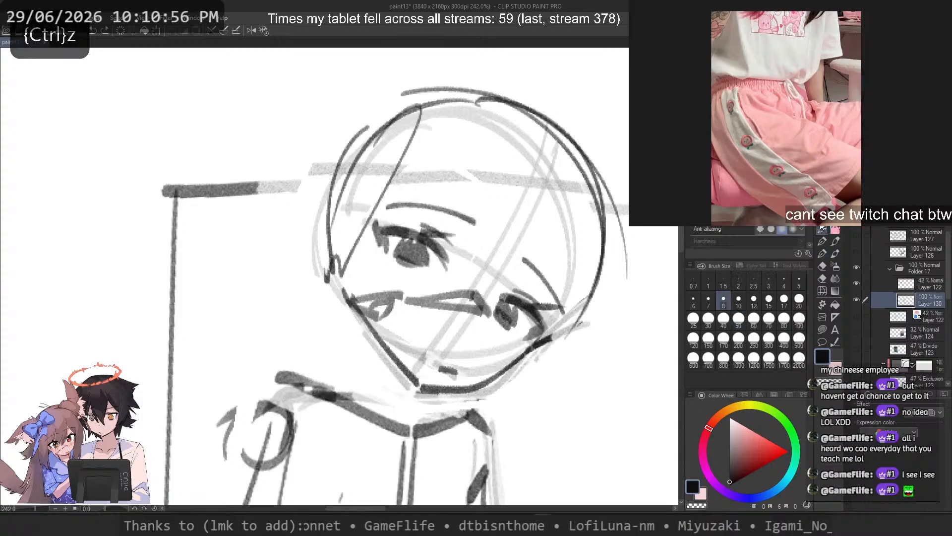
pyautogui.press('m')
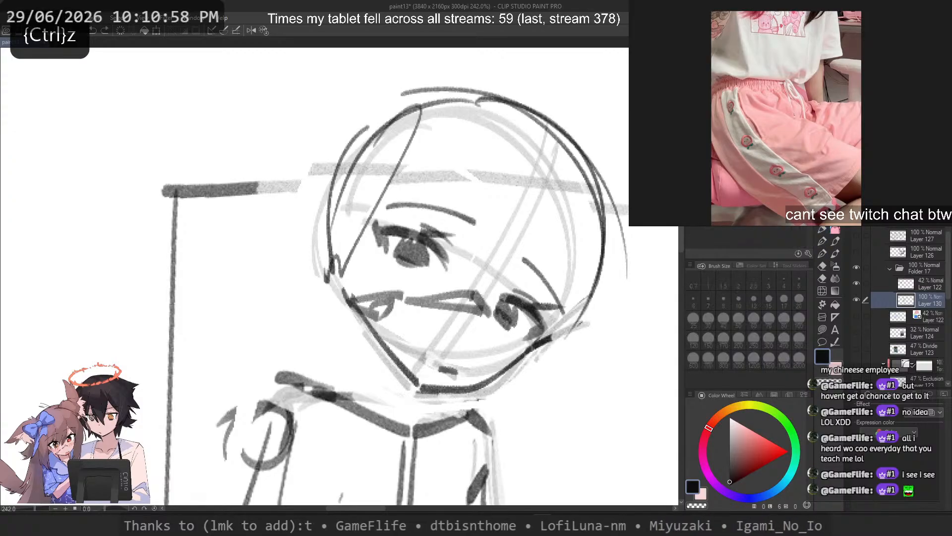
pyautogui.moveTo(361, 114)
pyautogui.mouseDown()
pyautogui.moveTo(390, 393)
pyautogui.moveTo(566, 67)
pyautogui.moveTo(432, 72)
pyautogui.mouseUp()
pyautogui.hotkey('ctrl', 'z')
pyautogui.click(819, 232)
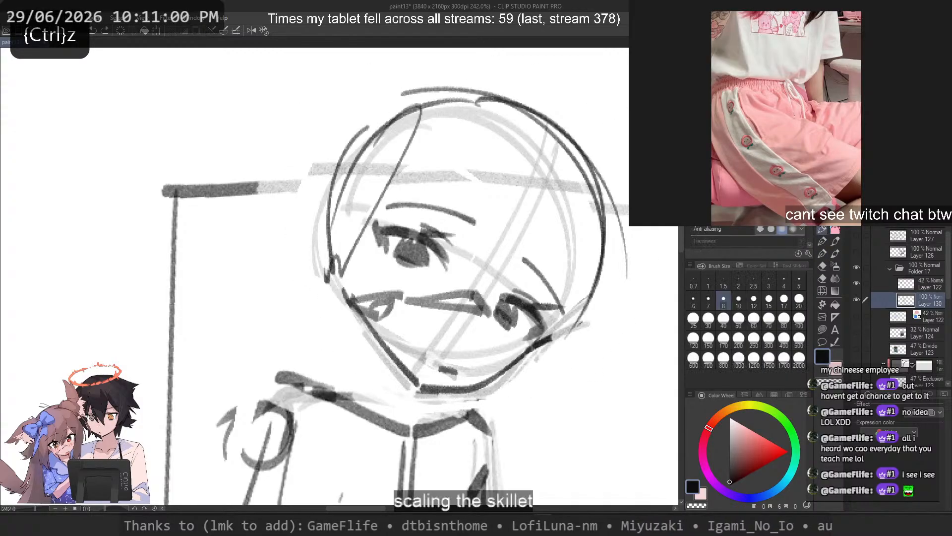
# Step: Sketch the long fringe strands from the crown to between the eyes and toward the far eye, with short pointed tips
pyautogui.moveTo(554, 145)
pyautogui.mouseDown()
pyautogui.moveTo(457, 267)
pyautogui.moveTo(517, 294)
pyautogui.moveTo(482, 270)
pyautogui.mouseUp()
pyautogui.hotkey('ctrl', 'z')
pyautogui.hotkey('ctrl', 'z')
pyautogui.hotkey('ctrl', 'z')
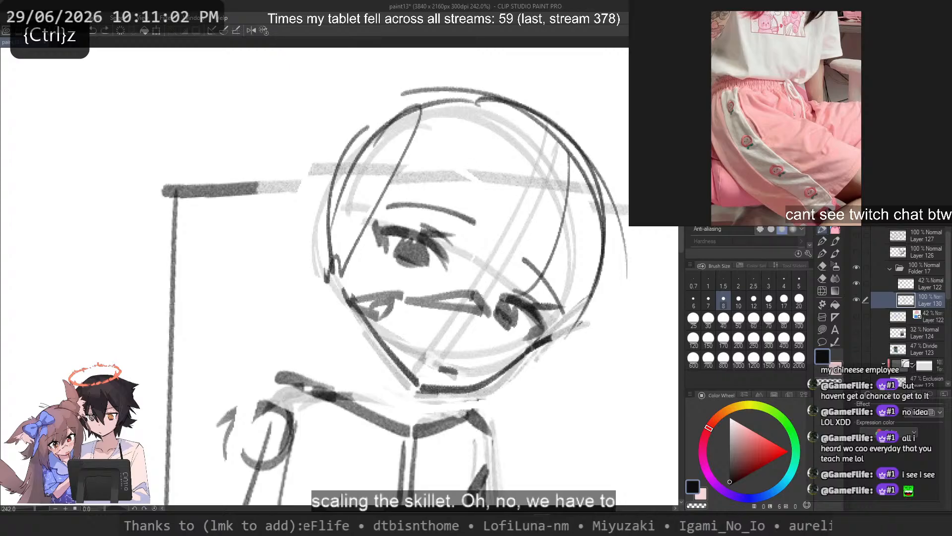
pyautogui.moveTo(499, 100); pyautogui.dragTo(417, 280)
pyautogui.hotkey('ctrl', 'z')
pyautogui.moveTo(529, 110); pyautogui.dragTo(448, 265)
pyautogui.moveTo(455, 91)
pyautogui.mouseDown()
pyautogui.moveTo(398, 252)
pyautogui.moveTo(360, 278)
pyautogui.mouseUp()
pyautogui.hotkey('ctrl', 'z')
pyautogui.moveTo(542, 174); pyautogui.dragTo(471, 291)
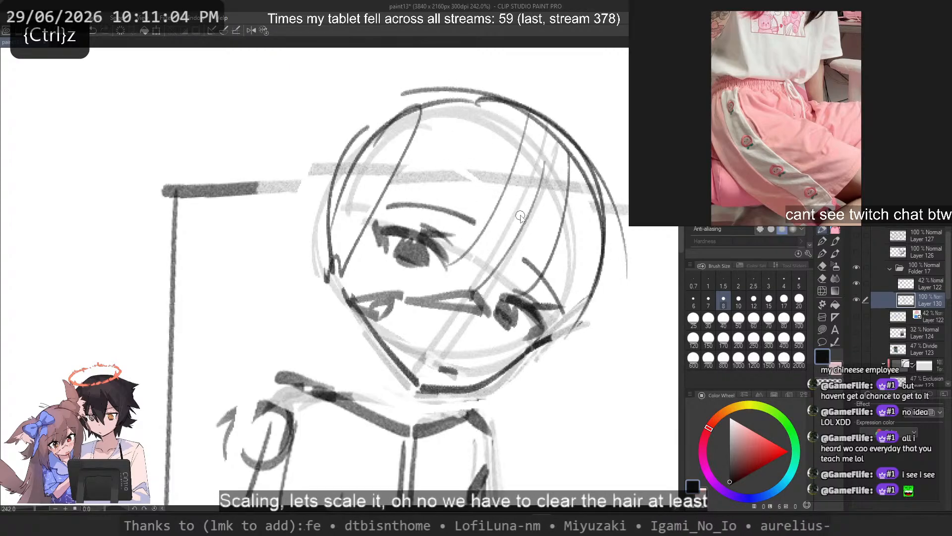
pyautogui.hotkey('ctrl', 'z')
pyautogui.moveTo(506, 208)
pyautogui.mouseDown()
pyautogui.moveTo(526, 267)
pyautogui.moveTo(559, 217)
pyautogui.mouseUp()
# Step: Sketch the side hair with strands beside the far eye and long locks hanging past the jaw on both sides
pyautogui.hotkey('ctrl', 'z')
pyautogui.moveTo(578, 167); pyautogui.dragTo(554, 327)
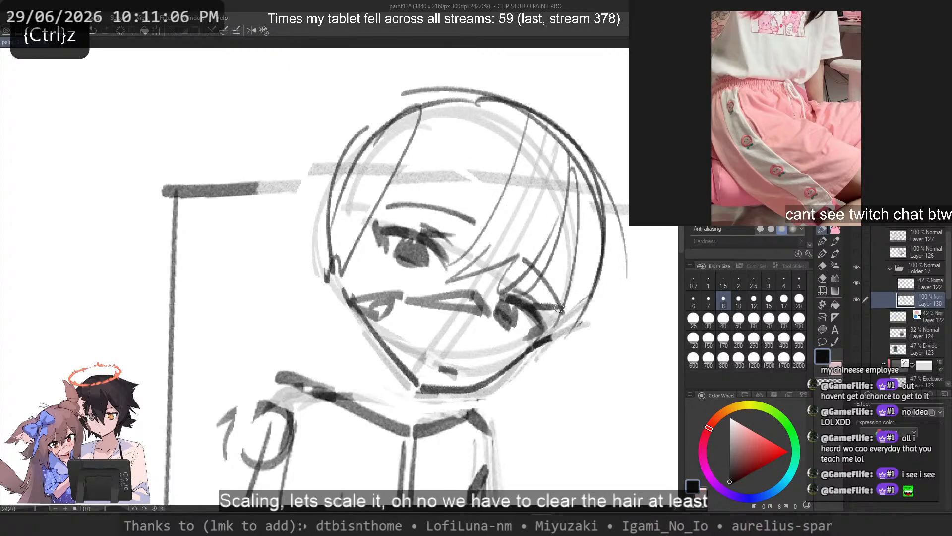
pyautogui.hotkey('ctrl', 'z')
pyautogui.moveTo(561, 243); pyautogui.dragTo(557, 342)
pyautogui.hotkey('ctrl', 'z')
pyautogui.moveTo(590, 274)
pyautogui.mouseDown()
pyautogui.moveTo(587, 449)
pyautogui.moveTo(577, 447)
pyautogui.mouseUp()
pyautogui.hotkey('ctrl', 'z')
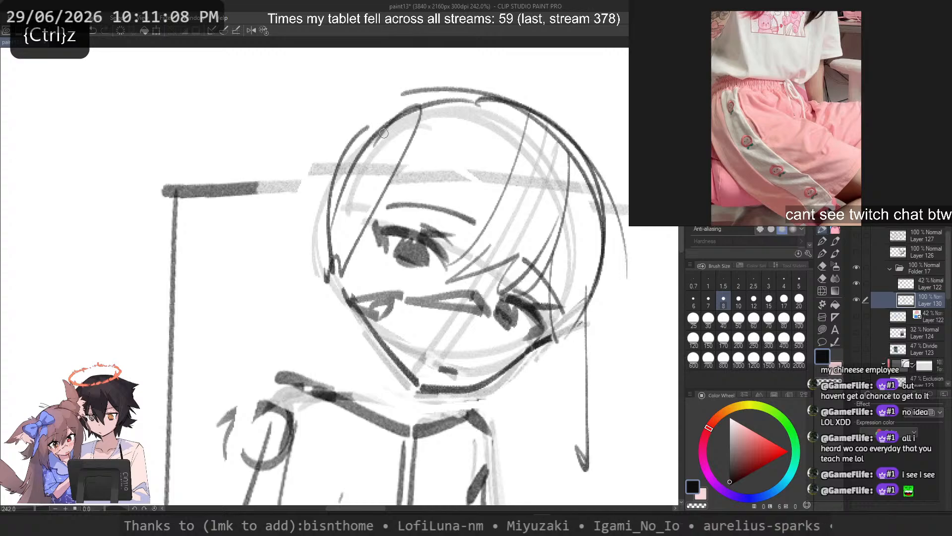
pyautogui.moveTo(385, 130); pyautogui.dragTo(356, 349)
pyautogui.hotkey('ctrl', 'z')
pyautogui.moveTo(349, 191); pyautogui.dragTo(344, 373)
# Step: Sketch the middle fringe strands between the eyes and short strands across the near eyebrow and temple
pyautogui.moveTo(501, 119); pyautogui.dragTo(391, 210)
pyautogui.moveTo(513, 144); pyautogui.dragTo(391, 241)
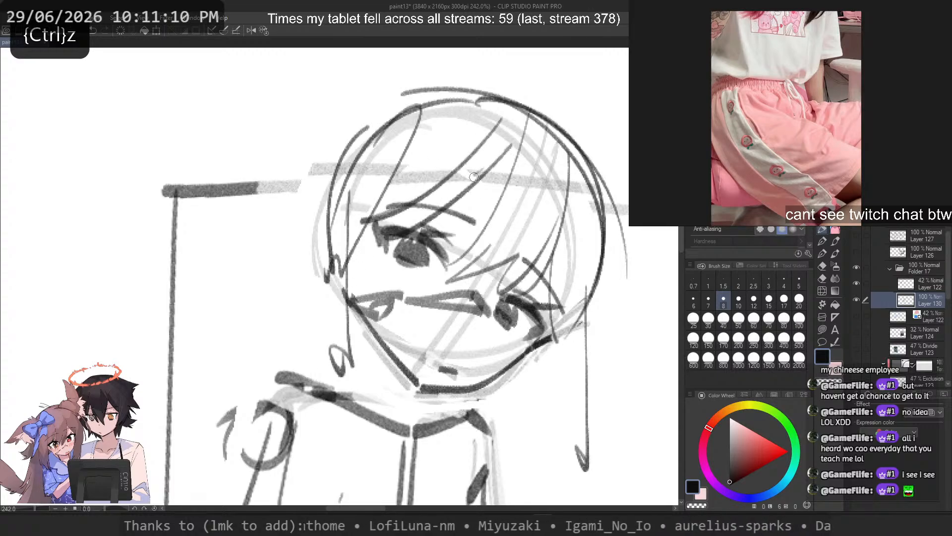
pyautogui.hotkey('ctrl', 'z')
pyautogui.hotkey('ctrl', 'z')
pyautogui.moveTo(522, 143); pyautogui.dragTo(442, 233)
pyautogui.moveTo(496, 130); pyautogui.dragTo(457, 285)
pyautogui.hotkey('ctrl', 'z')
pyautogui.moveTo(460, 144); pyautogui.dragTo(449, 252)
pyautogui.moveTo(471, 138); pyautogui.dragTo(465, 287)
pyautogui.moveTo(441, 182)
pyautogui.mouseDown()
pyautogui.moveTo(358, 231)
pyautogui.moveTo(367, 204)
pyautogui.mouseUp()
pyautogui.moveTo(370, 182); pyautogui.dragTo(312, 242)
pyautogui.moveTo(544, 83); pyautogui.dragTo(643, 326)
pyautogui.hotkey('ctrl', 'z')
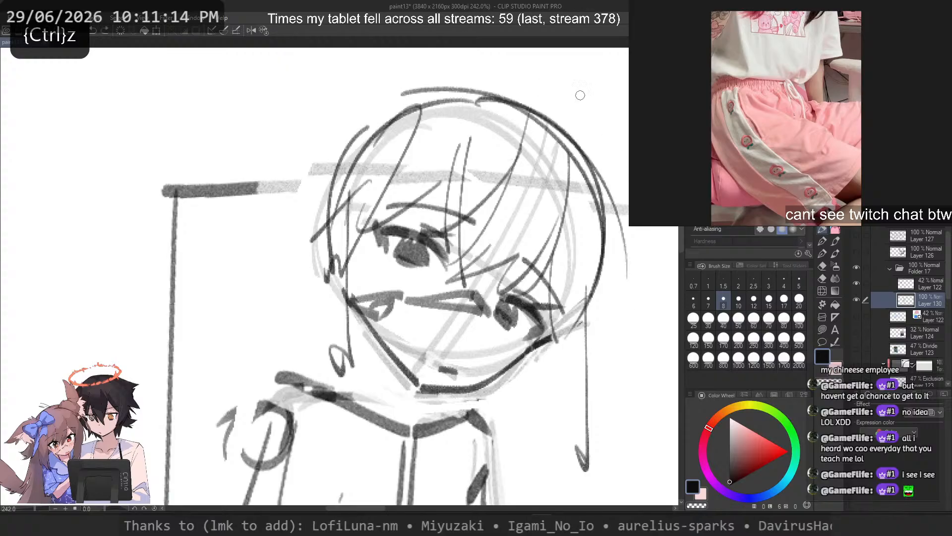
pyautogui.moveTo(577, 91); pyautogui.dragTo(640, 350)
pyautogui.hotkey('ctrl', 'z')
pyautogui.moveTo(543, 77); pyautogui.dragTo(628, 334)
pyautogui.hotkey('ctrl', 'z')
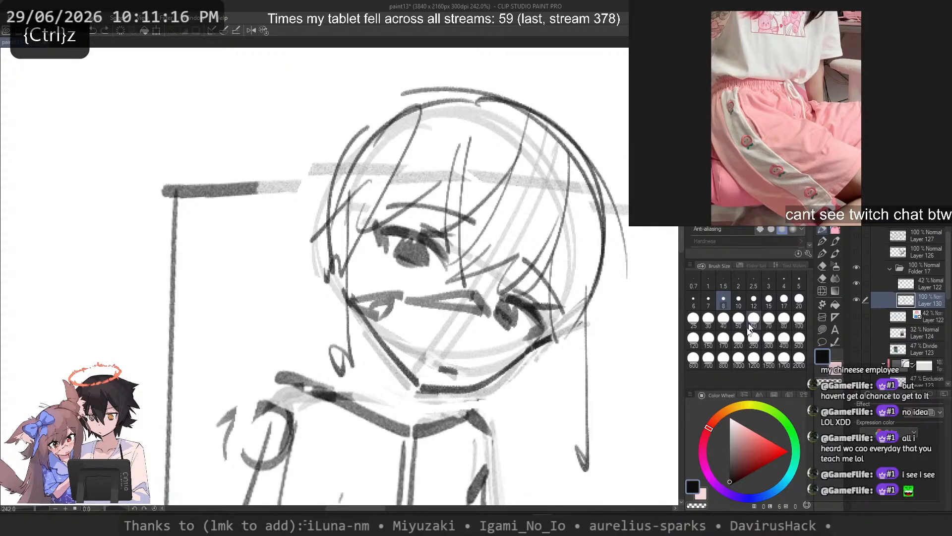
# Step: Fade the skull contour with the transparent brush at size 50, and return to the drawing colour at size 8
pyautogui.click(741, 322)
pyautogui.press('c')
pyautogui.moveTo(344, 114)
pyautogui.mouseDown()
pyautogui.moveTo(365, 92)
pyautogui.moveTo(626, 319)
pyautogui.moveTo(593, 164)
pyautogui.moveTo(356, 119)
pyautogui.moveTo(300, 254)
pyautogui.mouseUp()
pyautogui.press('c')
pyautogui.click(724, 300)
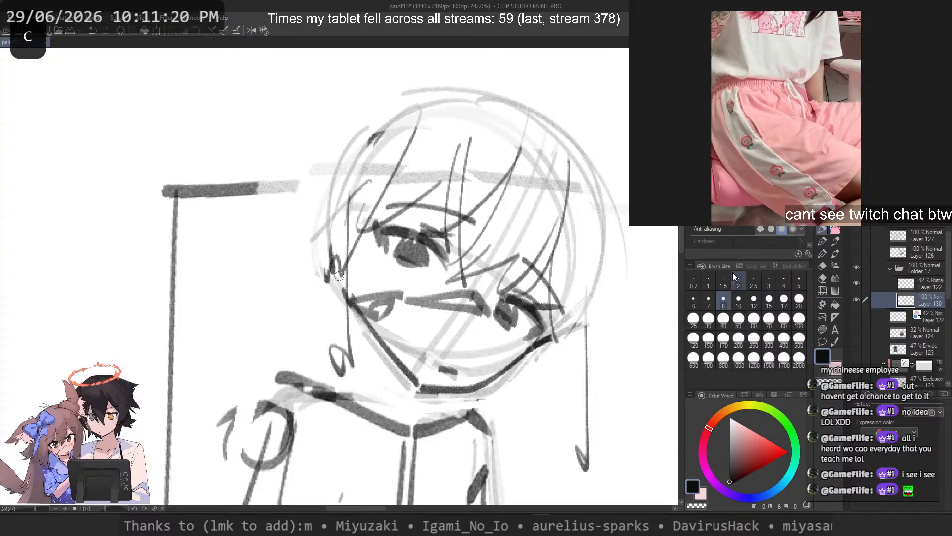
pyautogui.moveTo(519, 94); pyautogui.dragTo(630, 345)
pyautogui.hotkey('ctrl', 'z')
pyautogui.moveTo(512, 76); pyautogui.dragTo(631, 326)
pyautogui.hotkey('ctrl', 'z')
# Step: Lasso the whole head with its hair, scale it down slightly, tilt it counter-clockwise, reposition it over the neck and deselect
pyautogui.press('m')
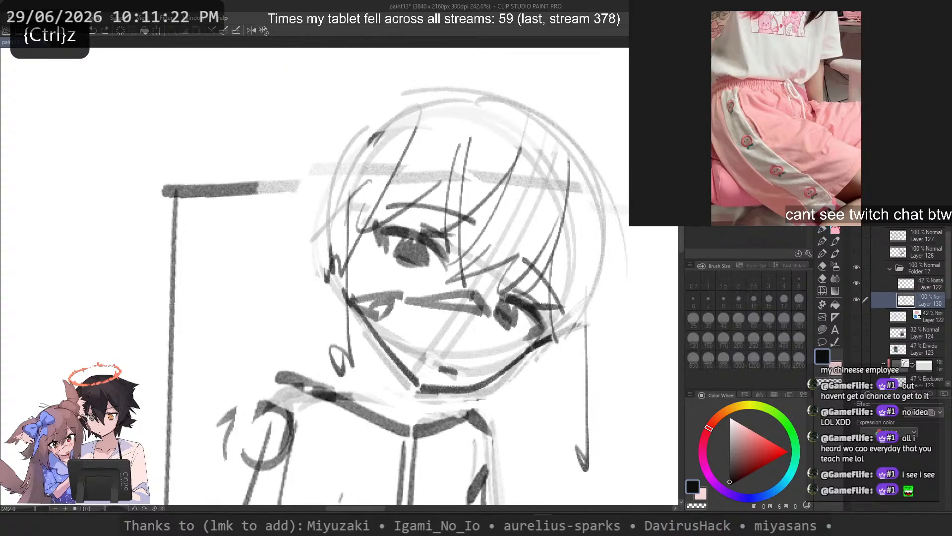
pyautogui.moveTo(364, 77)
pyautogui.mouseDown()
pyautogui.moveTo(273, 160)
pyautogui.moveTo(356, 388)
pyautogui.moveTo(429, 406)
pyautogui.moveTo(543, 475)
pyautogui.moveTo(362, 75)
pyautogui.mouseUp()
pyautogui.scroll(-4, 324, 176)
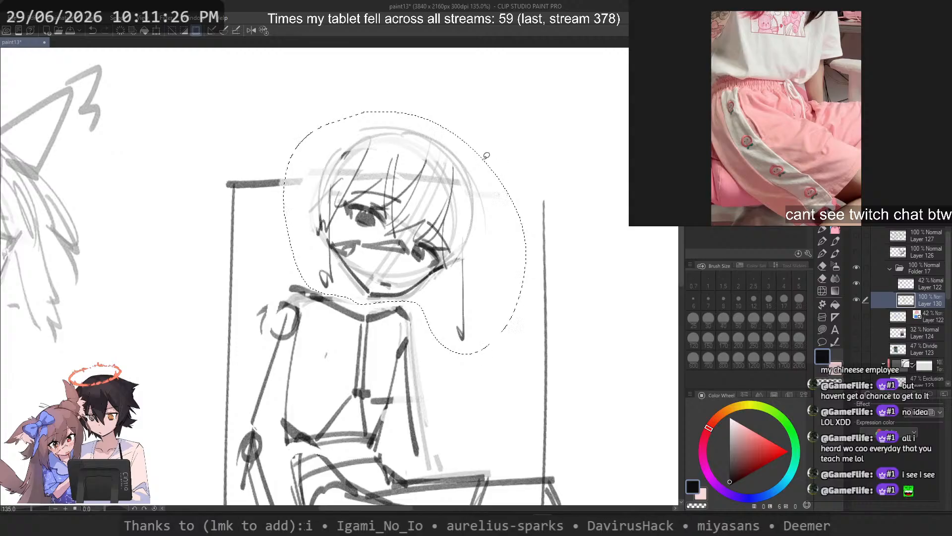
pyautogui.hotkey('ctrl', 't')
pyautogui.moveTo(524, 114)
pyautogui.mouseDown()
pyautogui.moveTo(500, 154)
pyautogui.moveTo(513, 122)
pyautogui.mouseUp()
pyautogui.moveTo(578, 169); pyautogui.dragTo(575, 162)
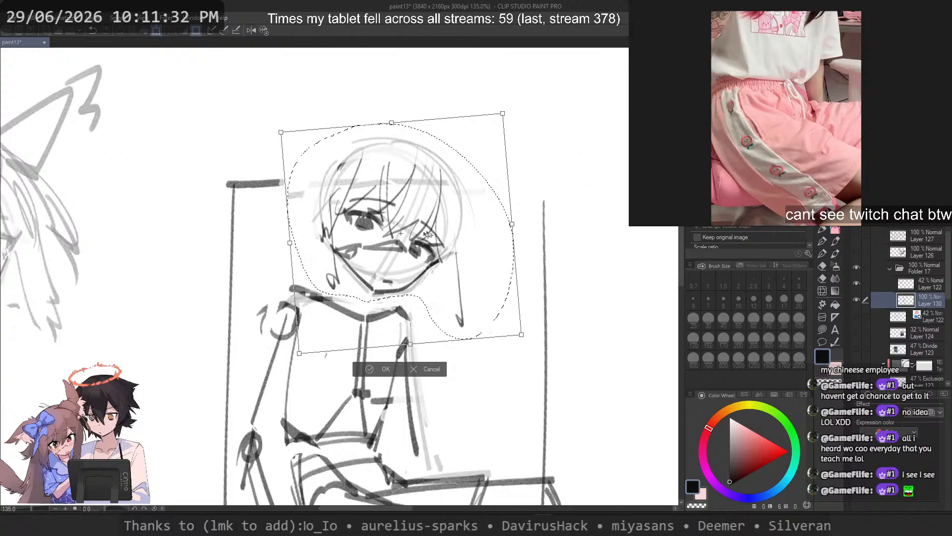
pyautogui.scroll(-4, 414, 233)
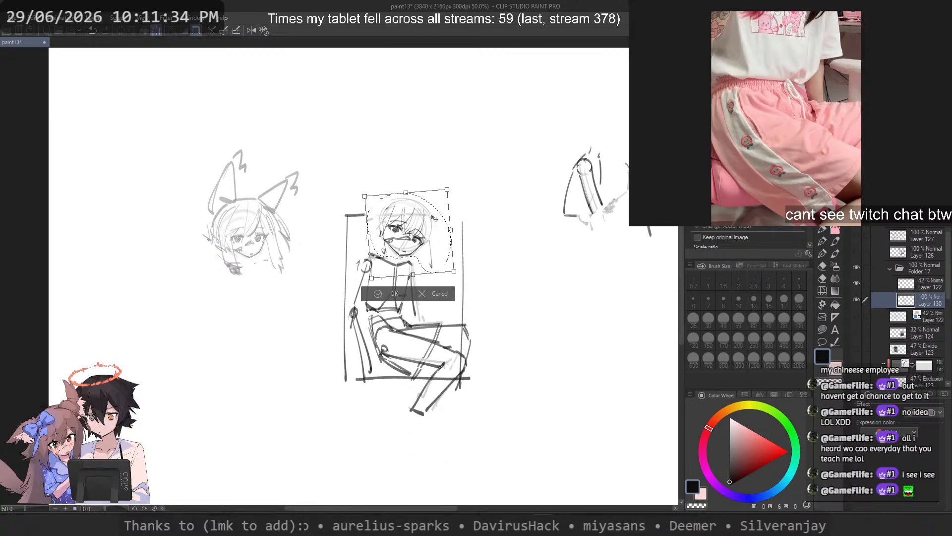
pyautogui.moveTo(434, 218); pyautogui.dragTo(427, 226)
pyautogui.press('Return')
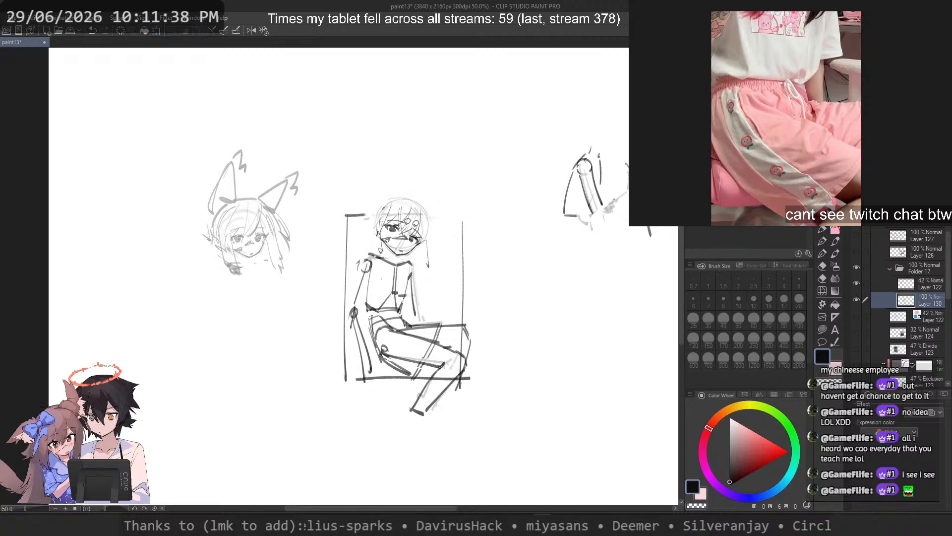
# Step: Sketch the seated figure's neck lines and the shoulder slope on the propped-arm side with the pen at size 8
pyautogui.scroll(4, 426, 226)
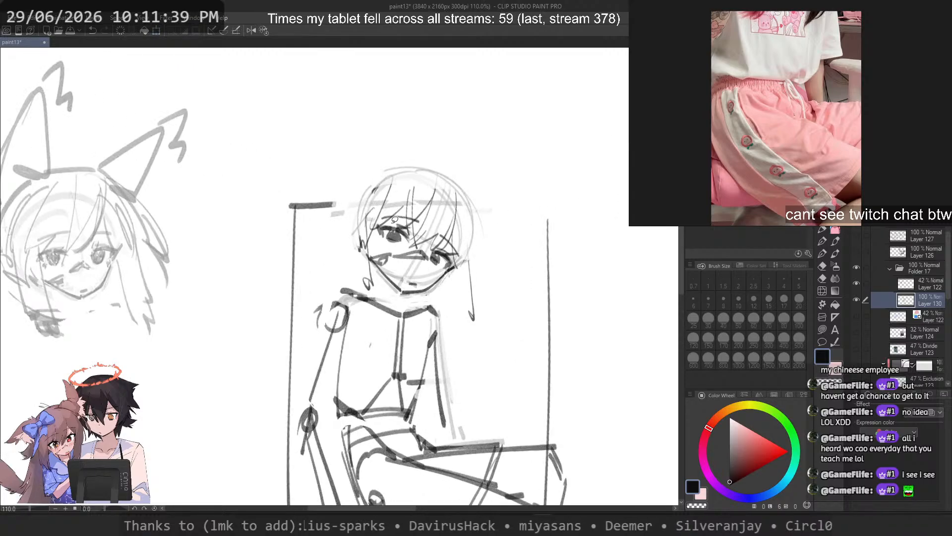
pyautogui.click(823, 231)
pyautogui.hotkey('ctrl', 'z')
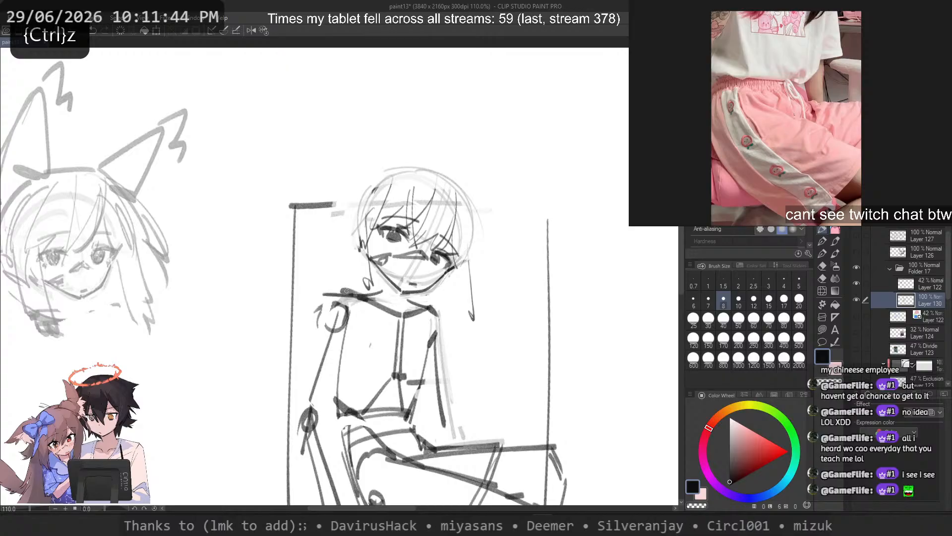
pyautogui.hotkey('ctrl', 'z')
pyautogui.moveTo(382, 291)
pyautogui.mouseDown()
pyautogui.moveTo(331, 300)
pyautogui.moveTo(325, 289)
pyautogui.mouseUp()
pyautogui.hotkey('ctrl', 'z')
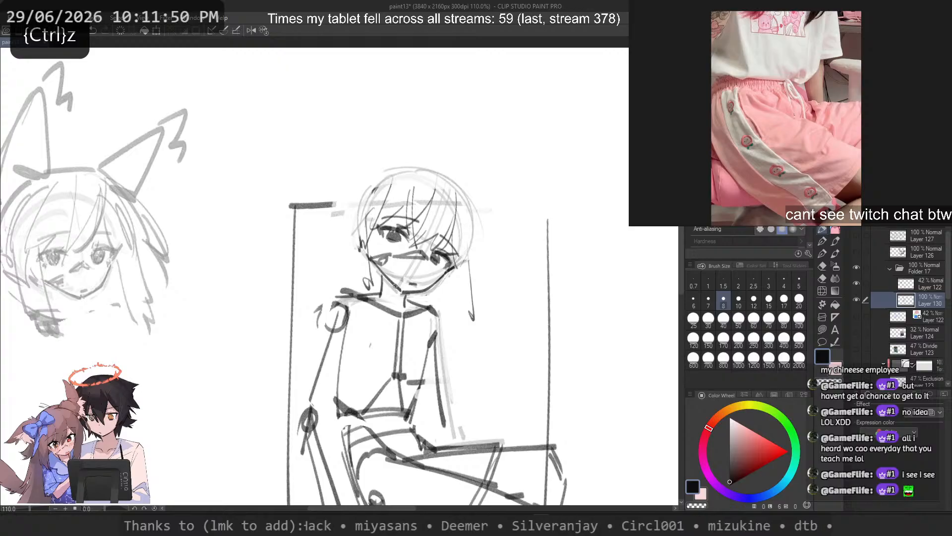
pyautogui.scroll(-5, 310, 194)
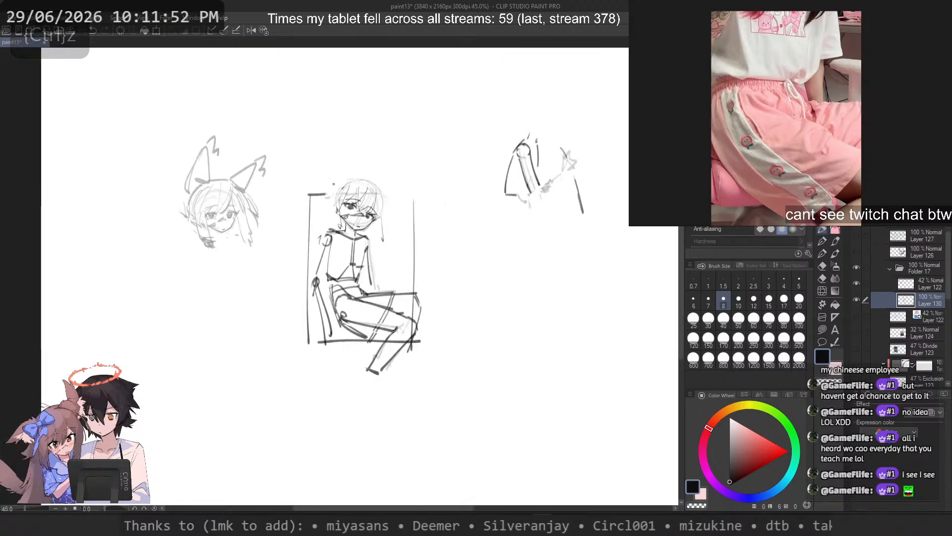
pyautogui.scroll(4, 336, 177)
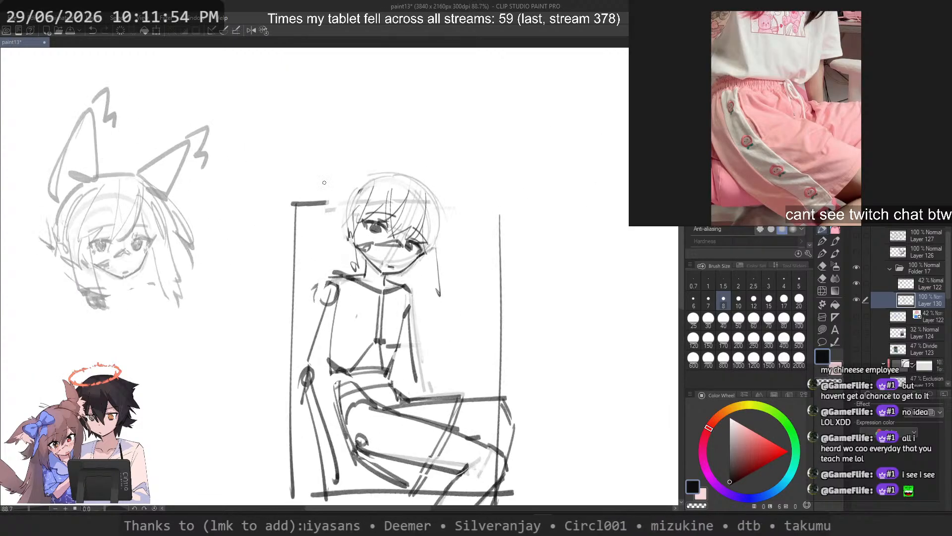
# Step: Set the brush size to 15 and redraw the knee-side contour of the torso from the shoulder down to the waist
pyautogui.click(769, 300)
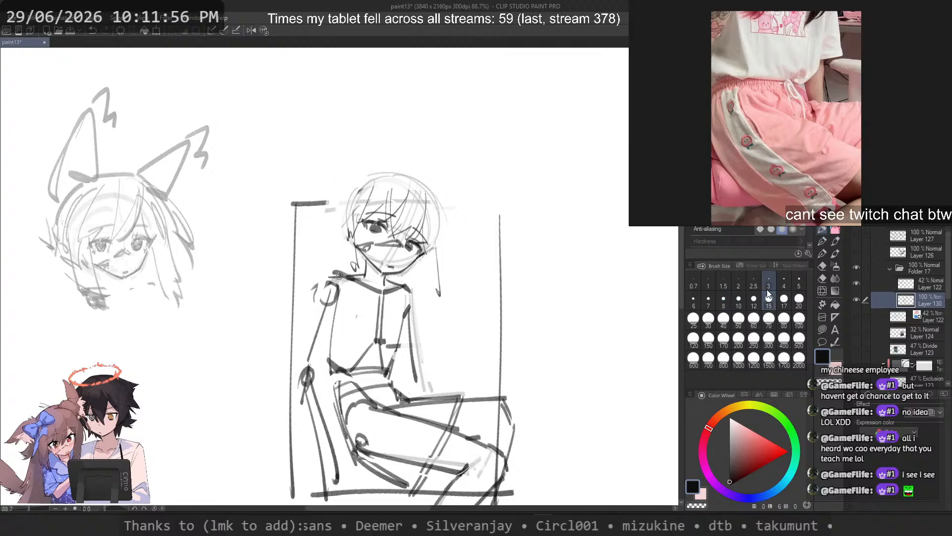
pyautogui.hotkey('ctrl', 'z')
pyautogui.moveTo(389, 276)
pyautogui.mouseDown()
pyautogui.moveTo(416, 291)
pyautogui.moveTo(412, 398)
pyautogui.mouseUp()
pyautogui.hotkey('ctrl', 'z')
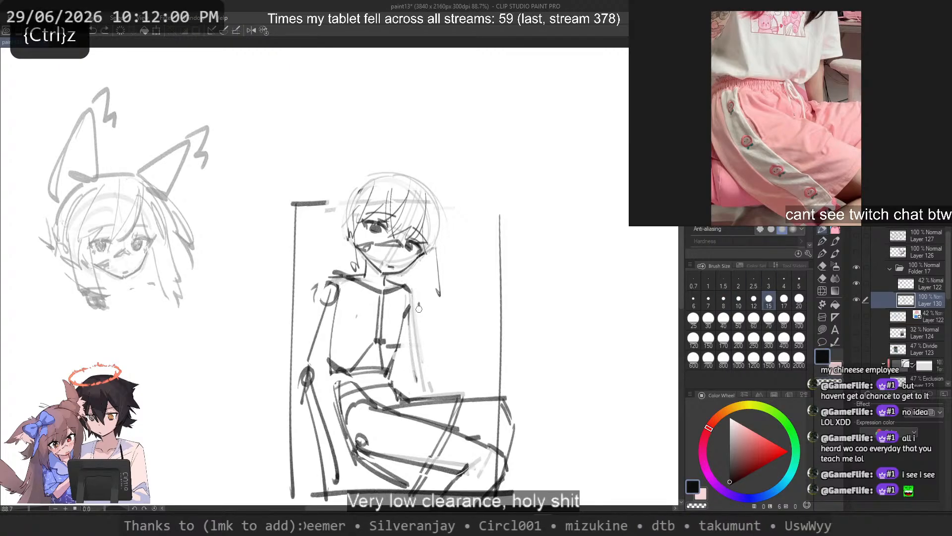
pyautogui.moveTo(419, 304); pyautogui.dragTo(412, 396)
pyautogui.press('2')
pyautogui.hotkey('ctrl', 'z')
pyautogui.moveTo(261, 298); pyautogui.dragTo(273, 394)
pyautogui.hotkey('ctrl', 'z')
pyautogui.hotkey('ctrl', 'z')
pyautogui.moveTo(262, 305); pyautogui.dragTo(271, 390)
pyautogui.moveTo(263, 307)
pyautogui.mouseDown()
pyautogui.moveTo(341, 289)
pyautogui.moveTo(259, 304)
pyautogui.mouseUp()
pyautogui.hotkey('ctrl', 'z')
pyautogui.hotkey('ctrl', 'z')
pyautogui.moveTo(262, 304); pyautogui.dragTo(278, 383)
pyautogui.hotkey('ctrl', 'z')
pyautogui.hotkey('ctrl', 'z')
pyautogui.moveTo(264, 303)
pyautogui.mouseDown()
pyautogui.moveTo(283, 397)
pyautogui.moveTo(278, 389)
pyautogui.mouseUp()
pyautogui.hotkey('ctrl', 'z')
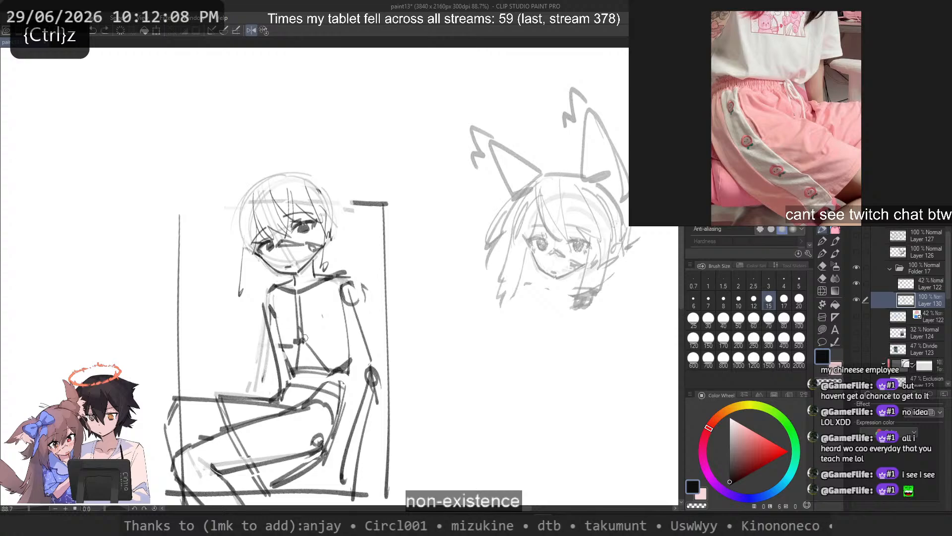
# Step: Sketch the back contour from the waist over the hip on the propped-arm side
pyautogui.moveTo(332, 372); pyautogui.dragTo(349, 340)
pyautogui.hotkey('ctrl', 'z')
pyautogui.hotkey('ctrl', 'z')
pyautogui.moveTo(343, 299)
pyautogui.mouseDown()
pyautogui.moveTo(356, 379)
pyautogui.moveTo(343, 312)
pyautogui.moveTo(338, 441)
pyautogui.mouseUp()
pyautogui.hotkey('ctrl', 'z')
pyautogui.hotkey('ctrl', 'z')
pyautogui.hotkey('ctrl', 'z')
pyautogui.moveTo(345, 386); pyautogui.dragTo(338, 435)
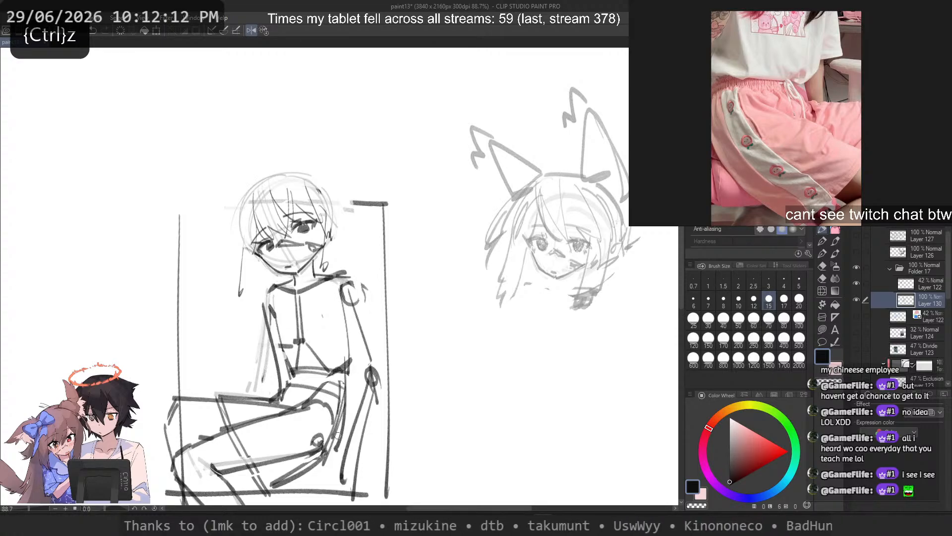
pyautogui.press('2')
pyautogui.hotkey('ctrl', 'z')
pyautogui.moveTo(332, 385)
pyautogui.mouseDown()
pyautogui.moveTo(336, 420)
pyautogui.moveTo(328, 399)
pyautogui.moveTo(343, 451)
pyautogui.moveTo(329, 403)
pyautogui.moveTo(339, 445)
pyautogui.mouseUp()
pyautogui.hotkey('ctrl', 'z')
pyautogui.hotkey('ctrl', 'z')
pyautogui.hotkey('ctrl', 'z')
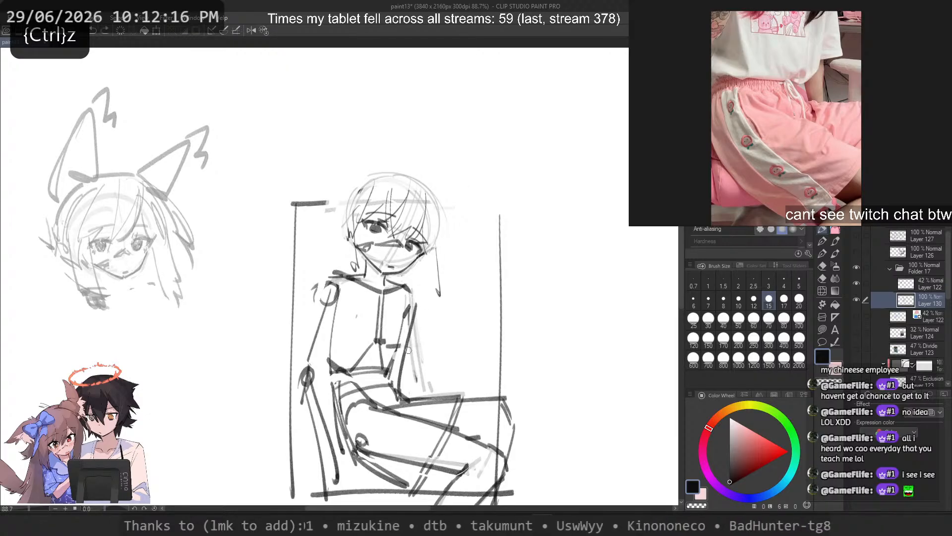
# Step: Sketch the knee-side arm line down to the thigh and a long curve sweeping outward and upward from its end
pyautogui.moveTo(415, 348); pyautogui.dragTo(475, 369)
pyautogui.hotkey('ctrl', 'z')
pyautogui.moveTo(410, 297)
pyautogui.mouseDown()
pyautogui.moveTo(410, 384)
pyautogui.moveTo(478, 316)
pyautogui.moveTo(411, 392)
pyautogui.mouseUp()
pyautogui.hotkey('ctrl', 'z')
pyautogui.hotkey('ctrl', 'z')
pyautogui.moveTo(411, 311); pyautogui.dragTo(422, 390)
pyautogui.moveTo(473, 291)
pyautogui.mouseDown()
pyautogui.moveTo(429, 391)
pyautogui.moveTo(431, 380)
pyautogui.mouseUp()
pyautogui.hotkey('ctrl', 'z')
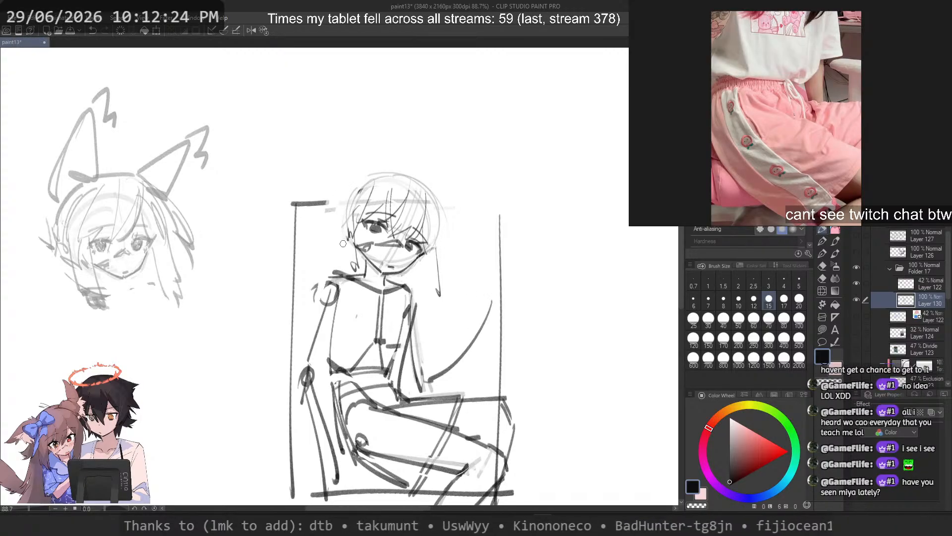
# Step: Fade the propped arm's lines, elbow joint and shoulder circle with the transparent brush
pyautogui.press('c')
pyautogui.moveTo(307, 370); pyautogui.dragTo(335, 286)
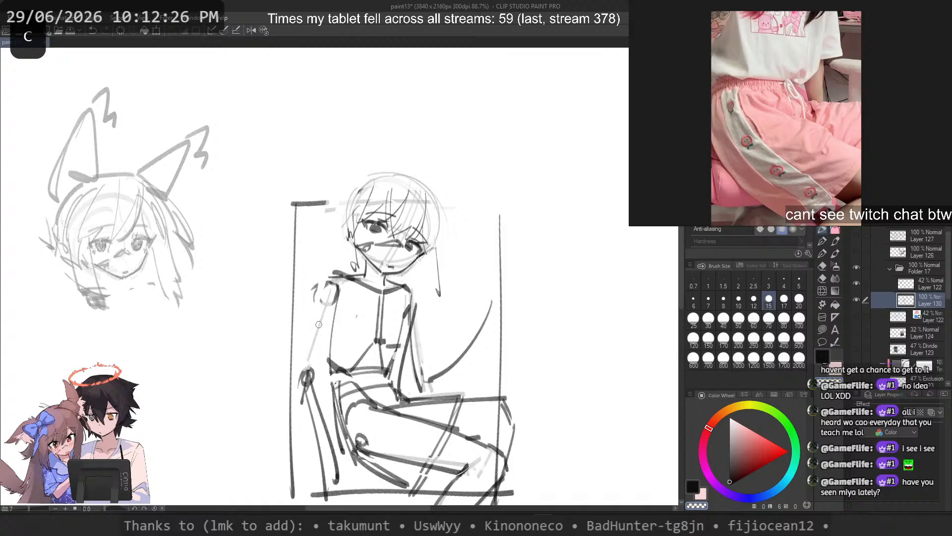
pyautogui.moveTo(300, 365); pyautogui.dragTo(338, 471)
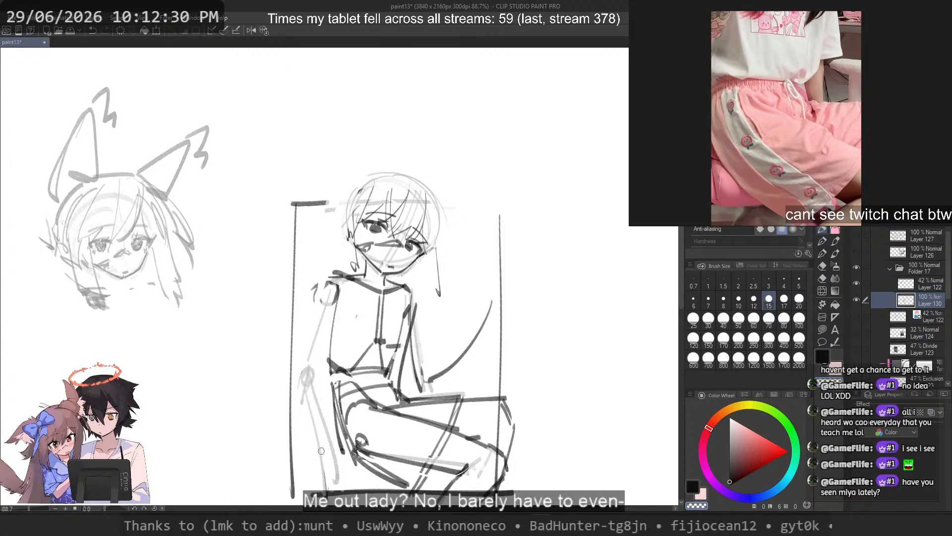
pyautogui.moveTo(333, 270); pyautogui.dragTo(332, 305)
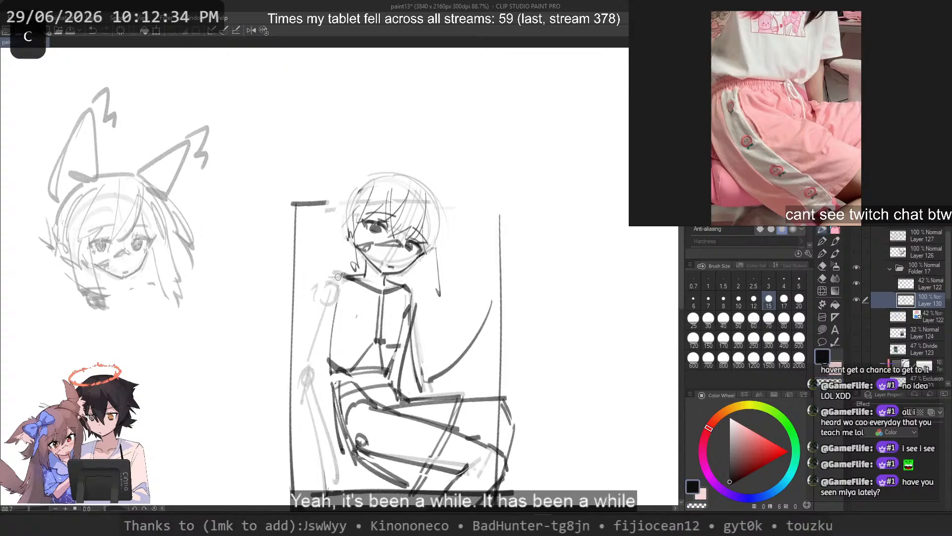
# Step: Redraw the shoulder line on the propped-arm side as a cleaner slope from the neck and clear the stray strokes around it
pyautogui.hotkey('ctrl', 'z')
pyautogui.press('c')
pyautogui.moveTo(339, 273); pyautogui.dragTo(365, 287)
pyautogui.hotkey('ctrl', 'z')
pyautogui.hotkey('ctrl', 'z')
pyautogui.press('c')
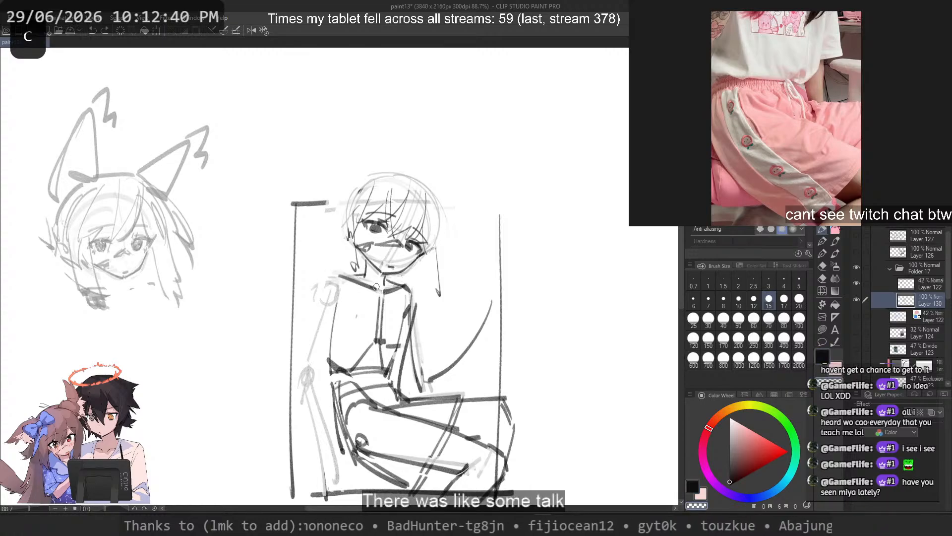
pyautogui.hotkey('ctrl', 'z')
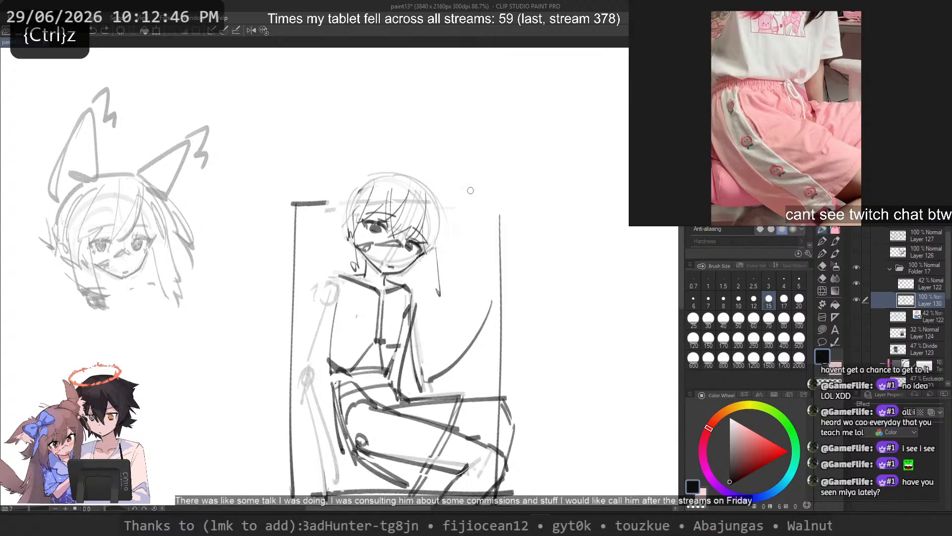
# Step: Set the brush size to 17 and sketch the outer hair arc over the knee side of the crown
pyautogui.click(715, 317)
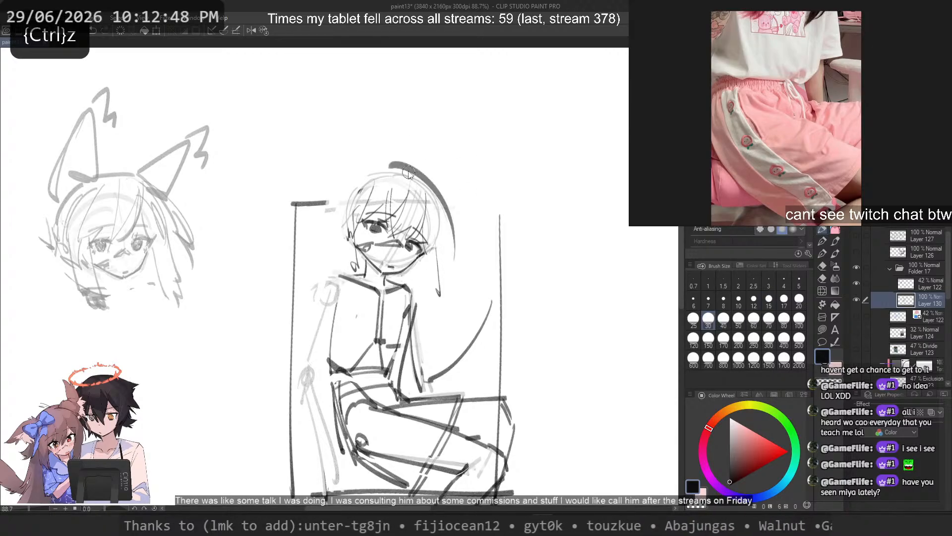
pyautogui.click(783, 300)
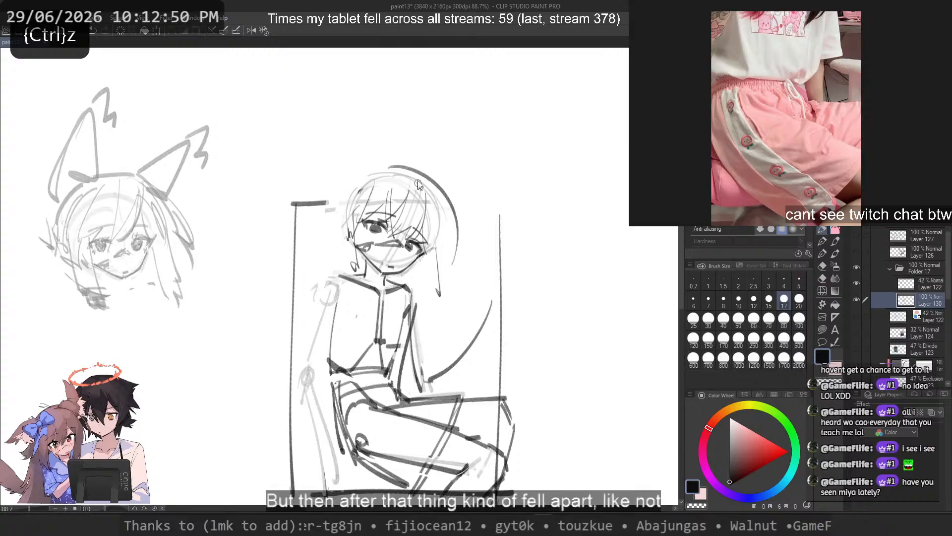
pyautogui.moveTo(399, 168); pyautogui.dragTo(453, 238)
pyautogui.hotkey('ctrl', 'z')
pyautogui.moveTo(433, 175)
pyautogui.mouseDown()
pyautogui.moveTo(469, 251)
pyautogui.moveTo(477, 237)
pyautogui.mouseUp()
pyautogui.hotkey('ctrl', 'z')
pyautogui.press('2')
pyautogui.hotkey('ctrl', 'z')
pyautogui.hotkey('ctrl', 'z')
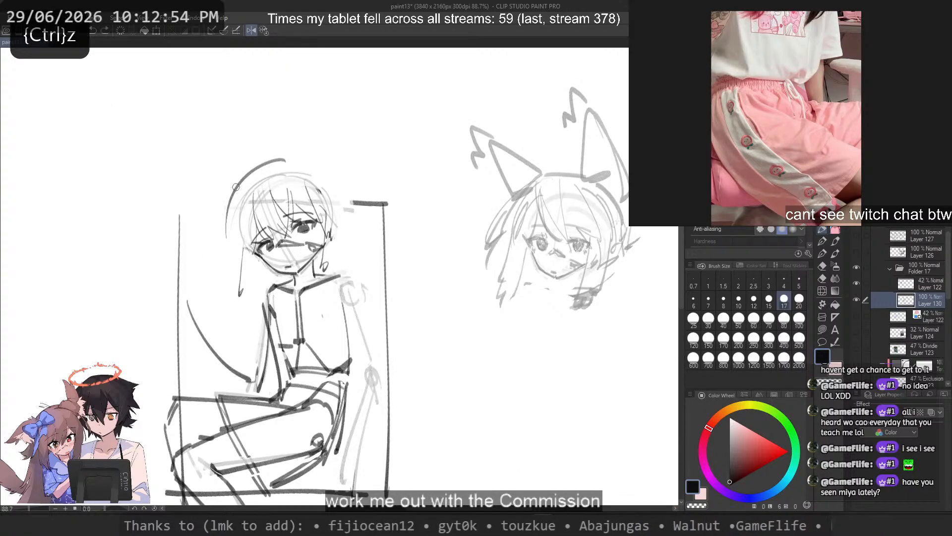
# Step: Extend the outer hair arc down the knee side of the head into a pointed strand level with the jaw
pyautogui.moveTo(240, 181)
pyautogui.mouseDown()
pyautogui.moveTo(208, 258)
pyautogui.moveTo(229, 197)
pyautogui.moveTo(223, 253)
pyautogui.mouseUp()
pyautogui.hotkey('ctrl', 'z')
pyautogui.moveTo(231, 205); pyautogui.dragTo(245, 272)
pyautogui.hotkey('ctrl', 'z')
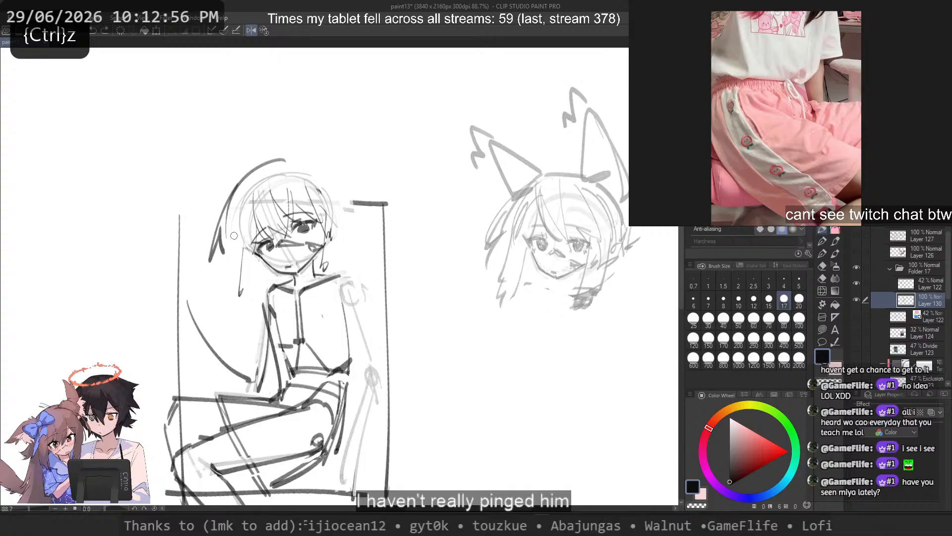
pyautogui.moveTo(224, 236); pyautogui.dragTo(233, 280)
pyautogui.hotkey('ctrl', 'z')
pyautogui.moveTo(231, 244); pyautogui.dragTo(230, 261)
pyautogui.moveTo(239, 206); pyautogui.dragTo(237, 306)
pyautogui.hotkey('ctrl', 'z')
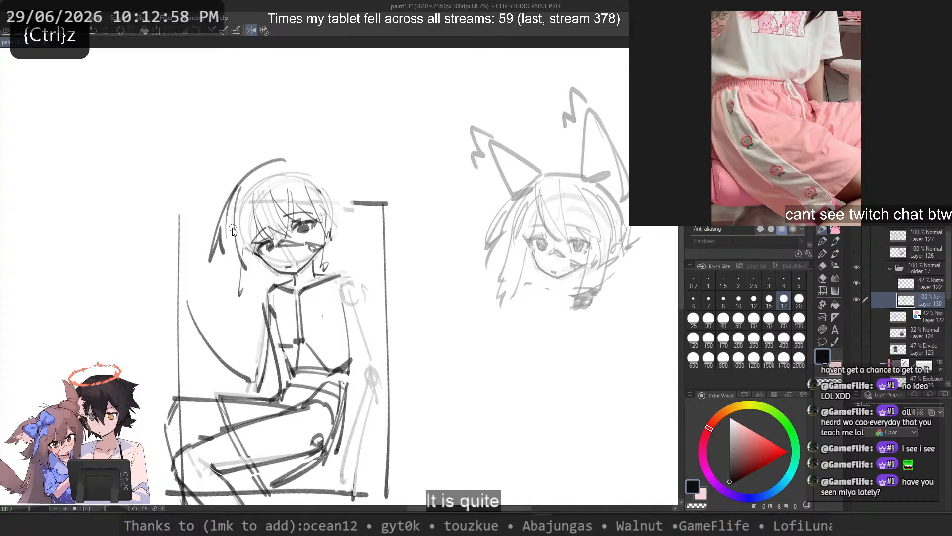
pyautogui.hotkey('ctrl', 'z')
pyautogui.moveTo(294, 158); pyautogui.dragTo(348, 224)
pyautogui.hotkey('ctrl', 'z')
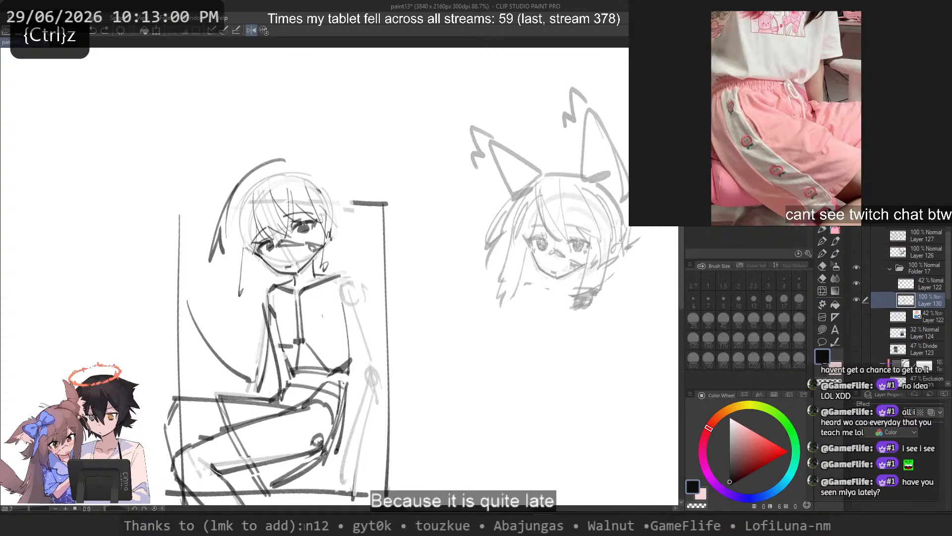
# Step: Lasso the outer hair arc, move it slightly closer to the skull, apply the transform and deselect
pyautogui.moveTo(228, 163)
pyautogui.mouseDown()
pyautogui.moveTo(211, 287)
pyautogui.moveTo(234, 228)
pyautogui.moveTo(308, 155)
pyautogui.mouseUp()
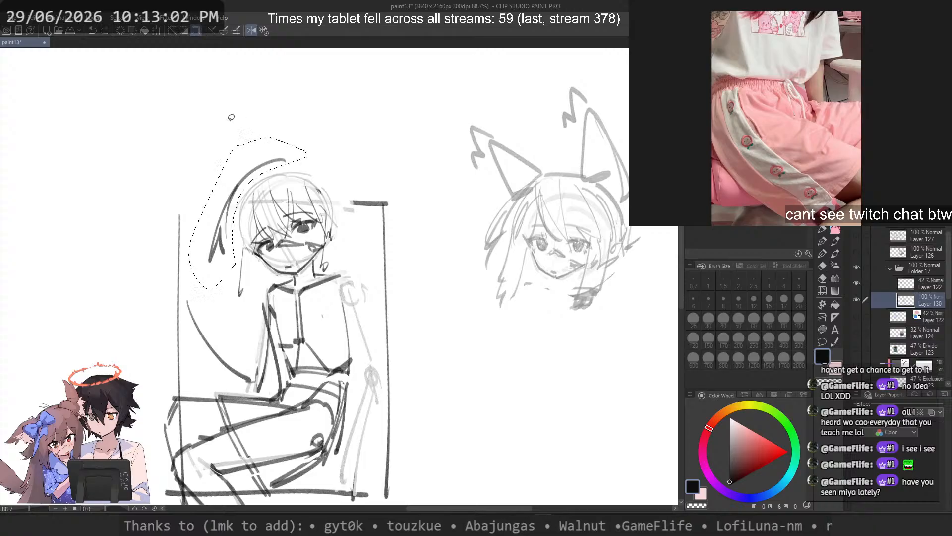
pyautogui.hotkey('ctrl', 't')
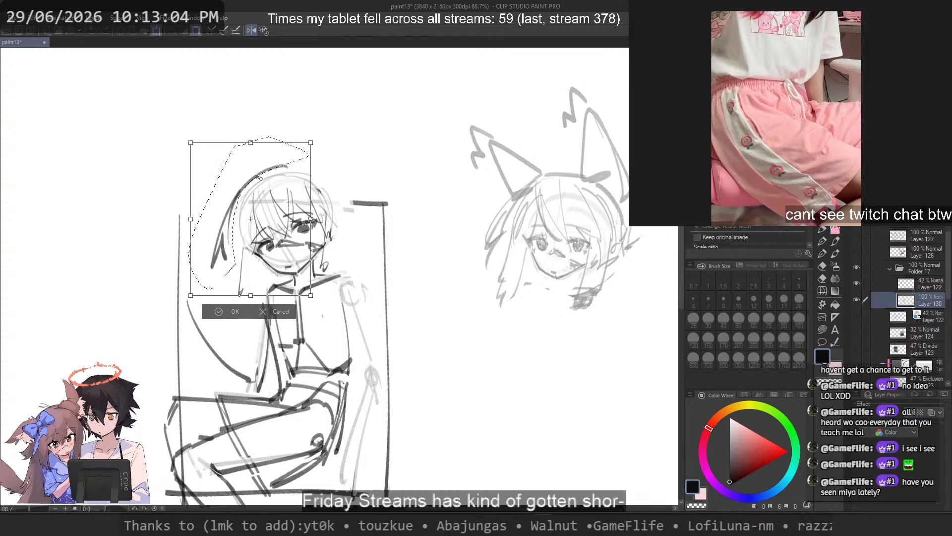
pyautogui.press('Return')
pyautogui.hotkey('ctrl', 'd')
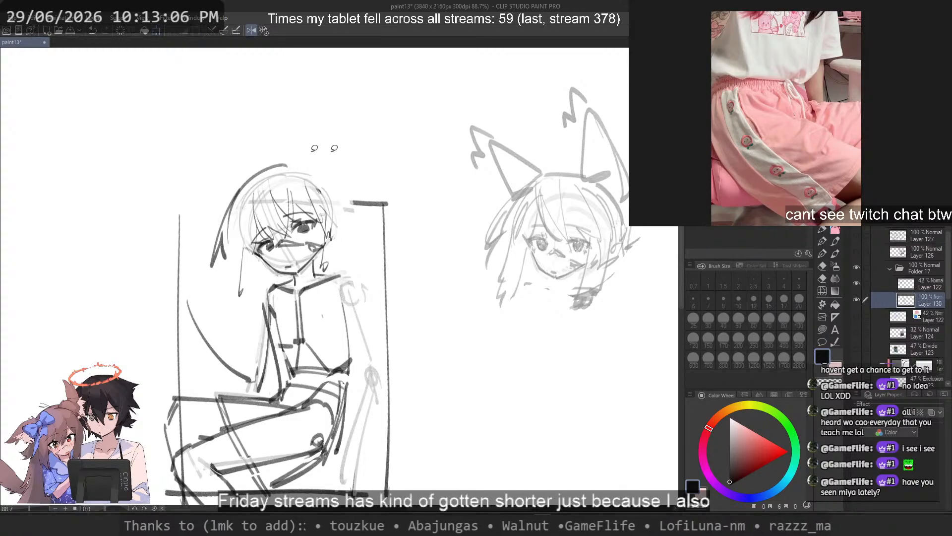
# Step: Sketch a lock hanging beside the cheek on the knee side, ending just below the chin near the shoulder
pyautogui.moveTo(318, 156); pyautogui.dragTo(359, 174)
pyautogui.scroll(1, 290, 155)
pyautogui.press('p')
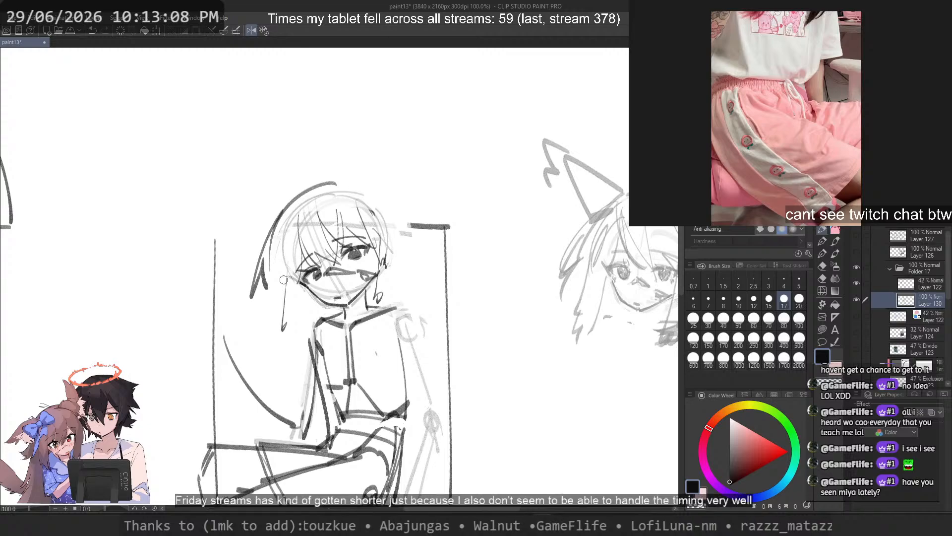
pyautogui.moveTo(296, 208); pyautogui.dragTo(284, 364)
pyautogui.hotkey('ctrl', 'z')
pyautogui.moveTo(292, 246); pyautogui.dragTo(293, 351)
pyautogui.hotkey('ctrl', 'z')
pyautogui.hotkey('ctrl', 'z')
pyautogui.moveTo(293, 262)
pyautogui.mouseDown()
pyautogui.moveTo(298, 353)
pyautogui.moveTo(286, 365)
pyautogui.moveTo(300, 354)
pyautogui.mouseUp()
pyautogui.hotkey('ctrl', 'z')
pyautogui.hotkey('ctrl', 'z')
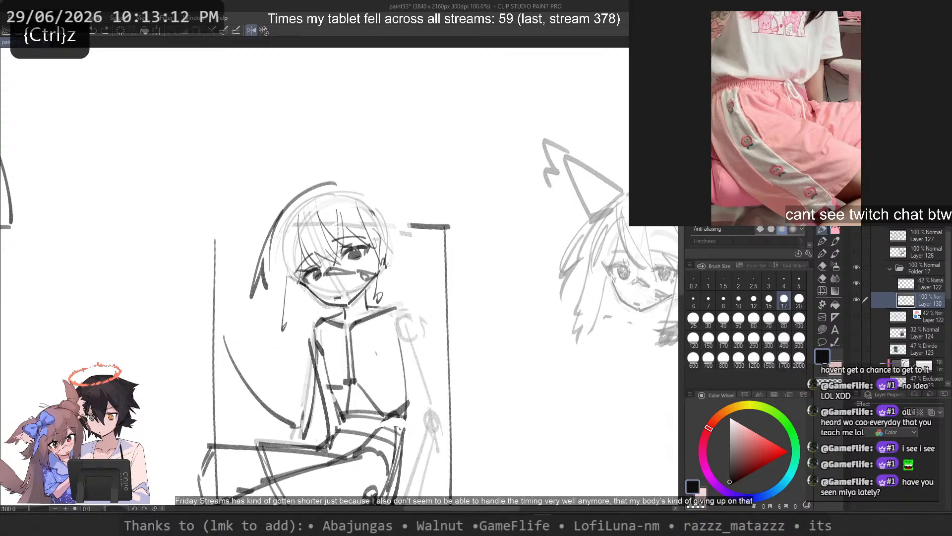
pyautogui.hotkey('ctrl', 'z')
pyautogui.moveTo(299, 274)
pyautogui.mouseDown()
pyautogui.moveTo(301, 355)
pyautogui.moveTo(303, 344)
pyautogui.mouseUp()
pyautogui.hotkey('ctrl', 'z')
pyautogui.moveTo(301, 279); pyautogui.dragTo(305, 335)
pyautogui.moveTo(299, 287); pyautogui.dragTo(304, 344)
pyautogui.moveTo(275, 265); pyautogui.dragTo(271, 338)
pyautogui.hotkey('ctrl', 'z')
pyautogui.hotkey('ctrl', 'z')
pyautogui.hotkey('ctrl', 'z')
pyautogui.moveTo(299, 279); pyautogui.dragTo(305, 353)
# Step: Sketch the lock's outer edge down to a pointed tip and fade the old strand inside it with the transparent brush
pyautogui.hotkey('ctrl', 'z')
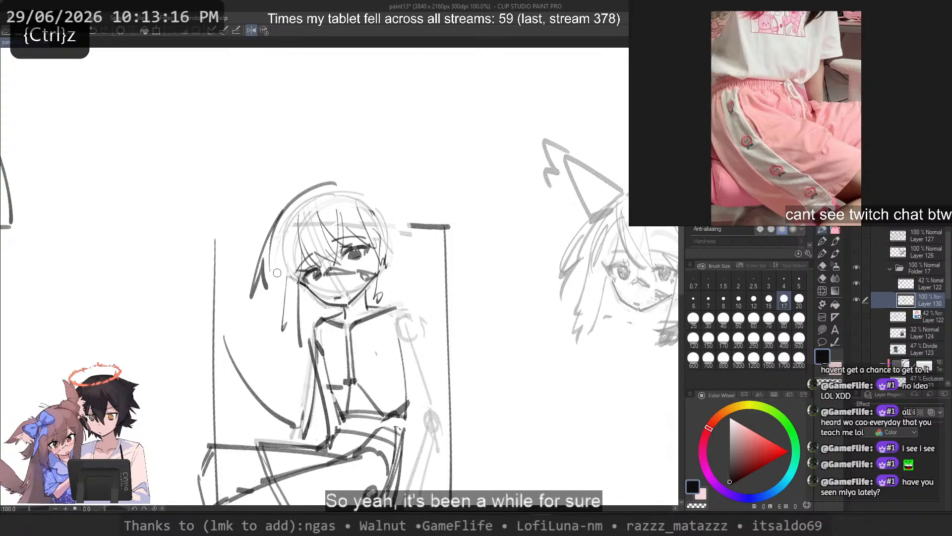
pyautogui.hotkey('ctrl', 'z')
pyautogui.moveTo(277, 267)
pyautogui.mouseDown()
pyautogui.moveTo(274, 335)
pyautogui.moveTo(299, 349)
pyautogui.mouseUp()
pyautogui.hotkey('ctrl', 'z')
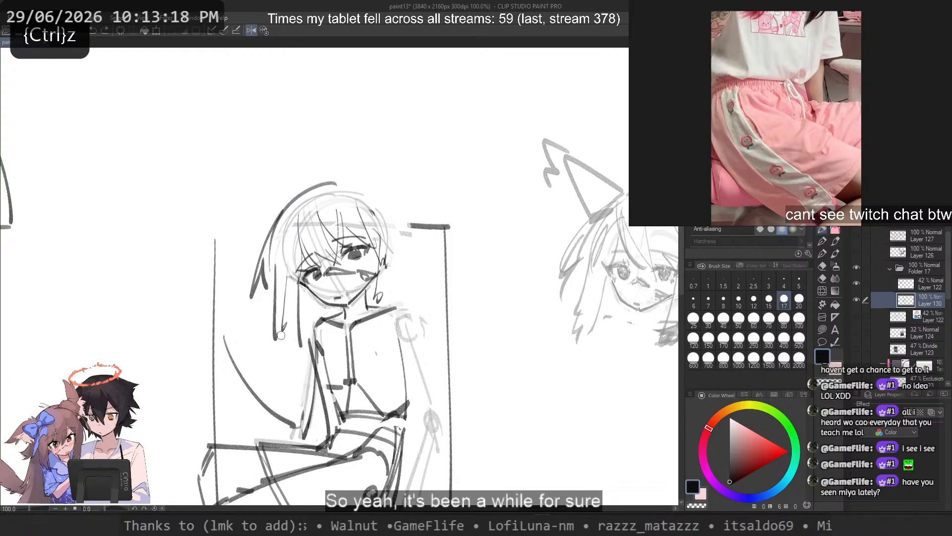
pyautogui.press('c')
pyautogui.moveTo(285, 278); pyautogui.dragTo(286, 321)
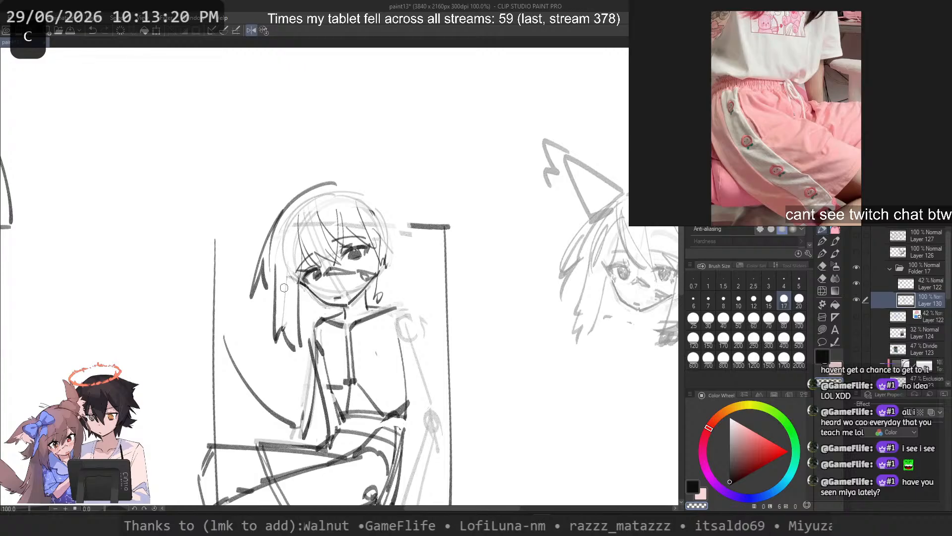
# Step: Return to the drawing colour and sketch the hair edge on the propped-arm side, falling past the ear to the shoulder
pyautogui.press('c')
pyautogui.moveTo(376, 214); pyautogui.dragTo(374, 341)
pyautogui.hotkey('ctrl', 'z')
pyautogui.moveTo(374, 233); pyautogui.dragTo(370, 339)
pyautogui.hotkey('ctrl', 'z')
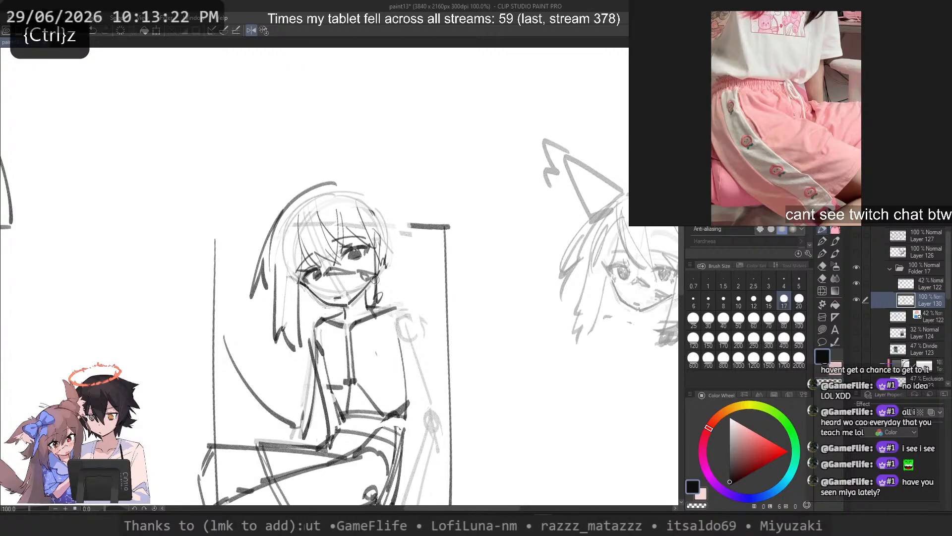
pyautogui.moveTo(395, 227); pyautogui.dragTo(397, 306)
pyautogui.hotkey('ctrl', 'z')
pyautogui.press('2')
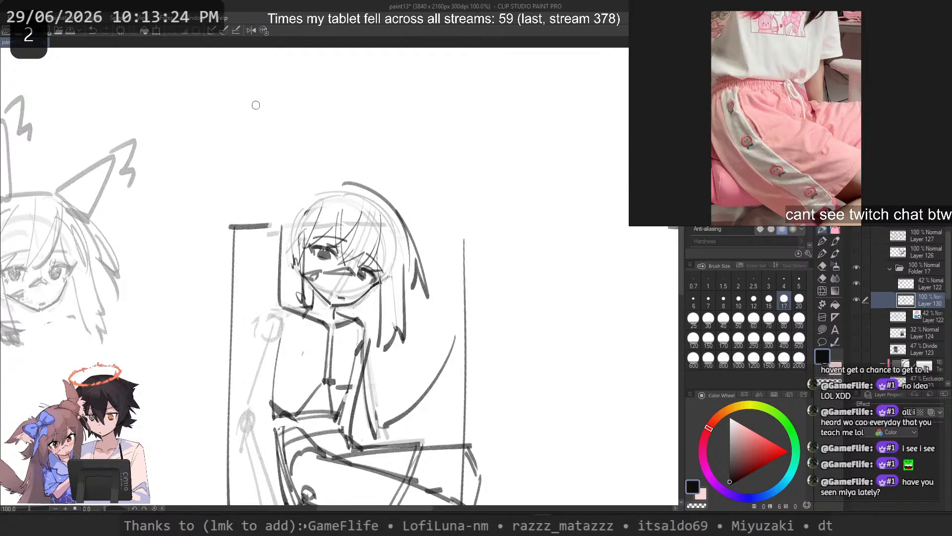
# Step: Sketch an arc from the top of the crown down to the hair edge on the propped-arm side
pyautogui.hotkey('ctrl', 'z')
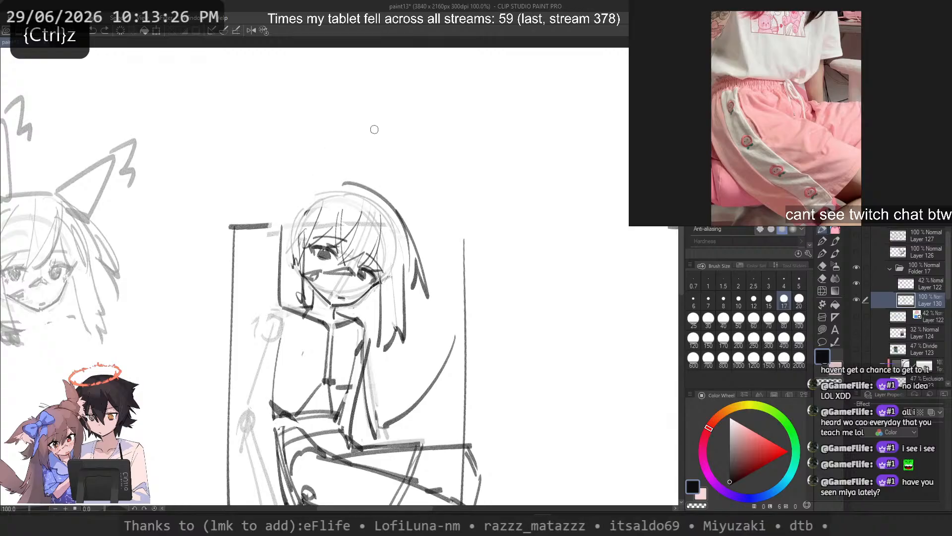
pyautogui.moveTo(291, 214); pyautogui.dragTo(284, 238)
pyautogui.hotkey('ctrl', 'z')
pyautogui.hotkey('ctrl', 'z')
pyautogui.moveTo(335, 182)
pyautogui.mouseDown()
pyautogui.moveTo(283, 240)
pyautogui.moveTo(283, 231)
pyautogui.moveTo(272, 265)
pyautogui.moveTo(418, 261)
pyautogui.mouseUp()
# Step: Sketch a second, wider hair contour outside the propped-arm side of the head, from the crown down to the shoulder
pyautogui.hotkey('ctrl', 'z')
pyautogui.hotkey('ctrl', 'z')
pyautogui.hotkey('ctrl', 'z')
pyautogui.hotkey('ctrl', 'z')
pyautogui.moveTo(288, 199); pyautogui.dragTo(243, 307)
pyautogui.hotkey('ctrl', 'z')
pyautogui.moveTo(267, 231)
pyautogui.mouseDown()
pyautogui.moveTo(230, 347)
pyautogui.moveTo(230, 298)
pyautogui.mouseUp()
pyautogui.hotkey('ctrl', 'z')
pyautogui.hotkey('ctrl', 'z')
pyautogui.moveTo(272, 200); pyautogui.dragTo(221, 276)
pyautogui.hotkey('ctrl', 'z')
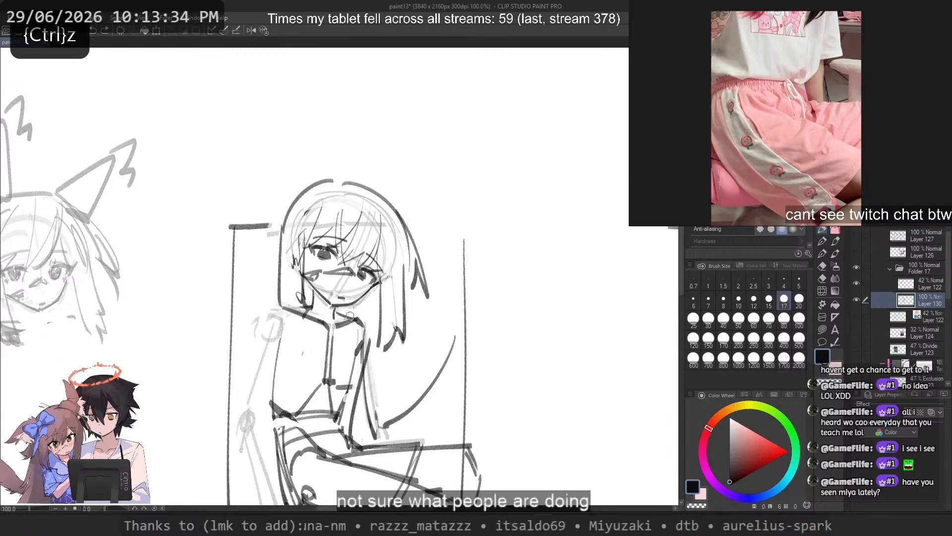
pyautogui.moveTo(303, 186); pyautogui.dragTo(253, 283)
# Step: Undo the wider hair contour strokes outside the propped-arm side of the head
pyautogui.hotkey('ctrl', 'z')
pyautogui.moveTo(338, 168); pyautogui.dragTo(265, 222)
pyautogui.hotkey('ctrl', 'z')
pyautogui.moveTo(315, 178)
pyautogui.mouseDown()
pyautogui.moveTo(273, 210)
pyautogui.moveTo(262, 321)
pyautogui.mouseUp()
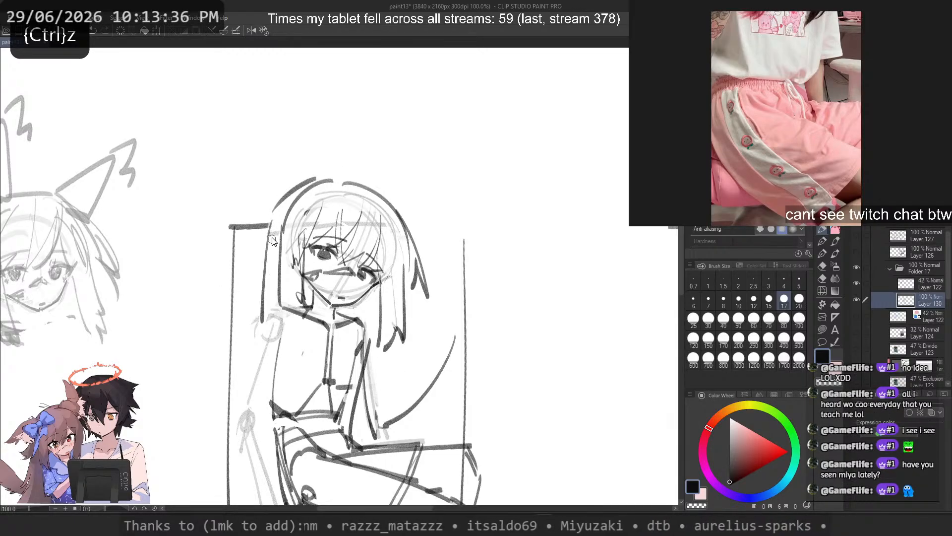
pyautogui.hotkey('ctrl', 'z')
pyautogui.moveTo(269, 216)
pyautogui.mouseDown()
pyautogui.moveTo(249, 340)
pyautogui.moveTo(232, 368)
pyautogui.moveTo(233, 329)
pyautogui.mouseUp()
pyautogui.hotkey('ctrl', 'z')
# Step: Redraw the outer hair contour from just above the crown, sloping outward and down on the propped-arm side
pyautogui.hotkey('ctrl', 'z')
pyautogui.hotkey('ctrl', 'z')
pyautogui.hotkey('ctrl', 'z')
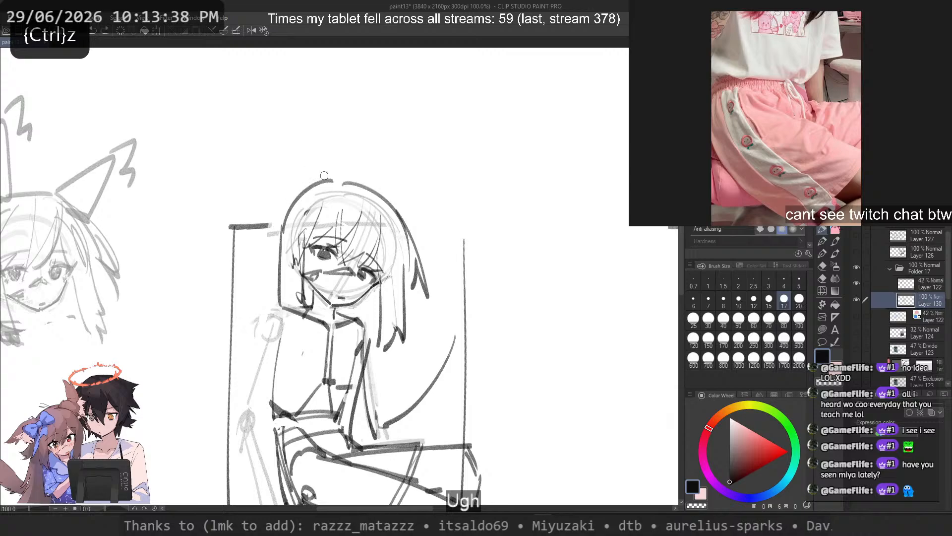
pyautogui.hotkey('ctrl', 'z')
pyautogui.moveTo(325, 176); pyautogui.dragTo(261, 237)
pyautogui.moveTo(269, 227); pyautogui.dragTo(248, 332)
pyautogui.hotkey('ctrl', 'z')
pyautogui.hotkey('ctrl', 'z')
pyautogui.moveTo(331, 180); pyautogui.dragTo(254, 251)
pyautogui.moveTo(258, 253); pyautogui.dragTo(257, 326)
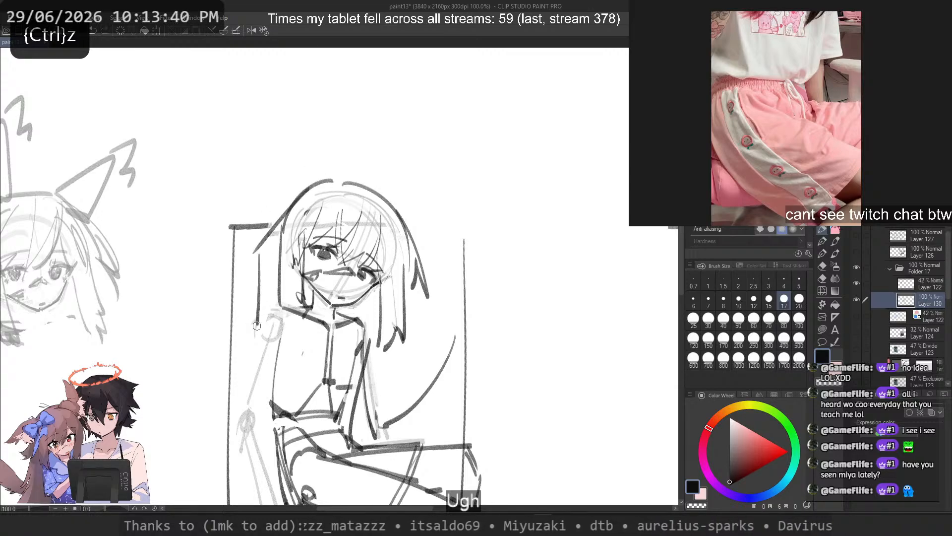
pyautogui.hotkey('ctrl', 'z')
pyautogui.hotkey('ctrl', 'z')
pyautogui.moveTo(336, 173)
pyautogui.mouseDown()
pyautogui.moveTo(268, 224)
pyautogui.moveTo(245, 335)
pyautogui.mouseUp()
# Step: Sketch two clusters of jagged outer hair strands beside the head and upper arm on the propped-arm side
pyautogui.hotkey('ctrl', 'z')
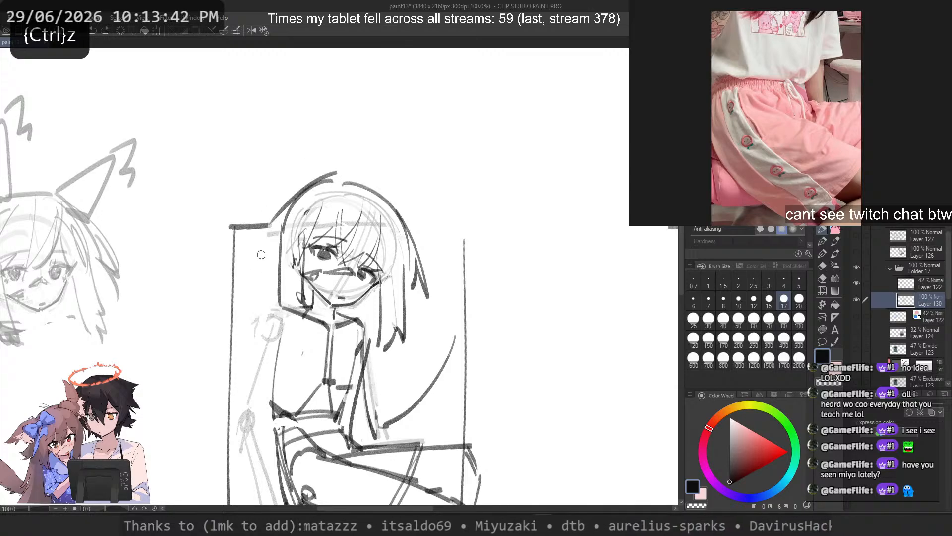
pyautogui.moveTo(263, 237); pyautogui.dragTo(257, 315)
pyautogui.hotkey('ctrl', 'z')
pyautogui.moveTo(263, 241)
pyautogui.mouseDown()
pyautogui.moveTo(237, 266)
pyautogui.moveTo(259, 271)
pyautogui.moveTo(253, 303)
pyautogui.mouseUp()
pyautogui.hotkey('ctrl', 'z')
# Step: Sketch a long hair edge on the opposite side, falling from the lock beside the face toward the resting forearm
pyautogui.hotkey('ctrl', 'z')
pyautogui.moveTo(258, 302)
pyautogui.mouseDown()
pyautogui.moveTo(251, 338)
pyautogui.moveTo(230, 345)
pyautogui.moveTo(238, 344)
pyautogui.mouseUp()
pyautogui.hotkey('ctrl', 'z')
pyautogui.hotkey('ctrl', 'z')
pyautogui.hotkey('ctrl', 'z')
pyautogui.hotkey('ctrl', 'z')
pyautogui.moveTo(257, 269)
pyautogui.mouseDown()
pyautogui.moveTo(240, 303)
pyautogui.moveTo(233, 394)
pyautogui.mouseUp()
pyautogui.moveTo(381, 346); pyautogui.dragTo(413, 420)
pyautogui.hotkey('ctrl', 'z')
pyautogui.moveTo(376, 308); pyautogui.dragTo(411, 411)
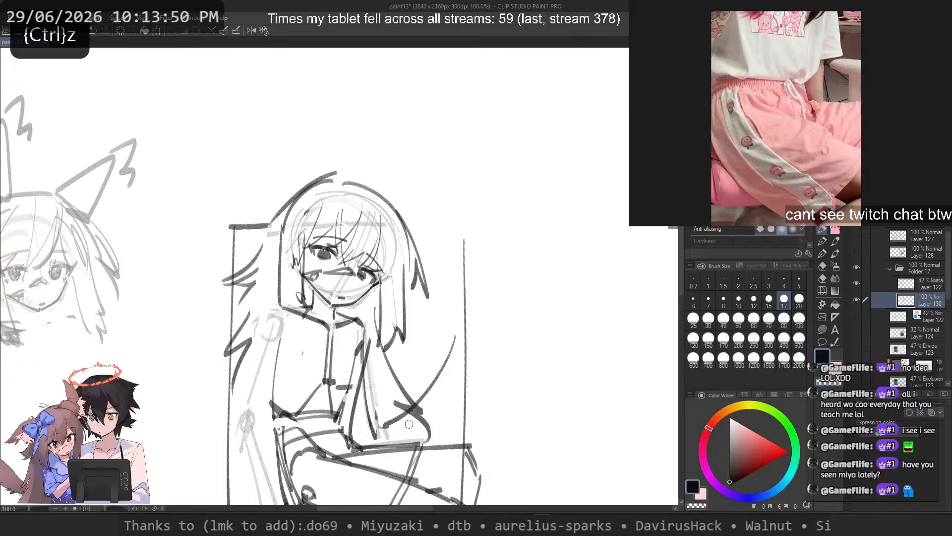
pyautogui.moveTo(241, 451); pyautogui.dragTo(227, 505)
# Step: Sketch the rounded shoulder and both edges of the propped upper arm down to the elbow
pyautogui.hotkey('ctrl', 'z')
pyautogui.moveTo(268, 311)
pyautogui.mouseDown()
pyautogui.moveTo(247, 486)
pyautogui.moveTo(245, 408)
pyautogui.moveTo(275, 333)
pyautogui.moveTo(233, 426)
pyautogui.mouseUp()
pyautogui.hotkey('ctrl', 'z')
pyautogui.hotkey('ctrl', 'z')
pyautogui.hotkey('ctrl', 'z')
pyautogui.hotkey('ctrl', 'z')
pyautogui.moveTo(273, 366); pyautogui.dragTo(256, 428)
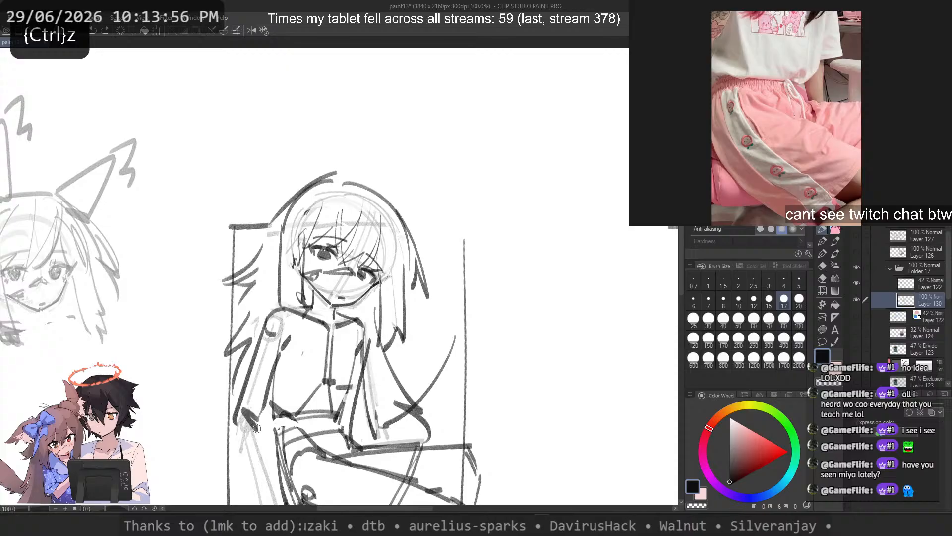
# Step: Sketch the outer edge of the propped forearm from the elbow down to the seat
pyautogui.scroll(-1, 295, 211)
pyautogui.moveTo(294, 160); pyautogui.dragTo(390, 163)
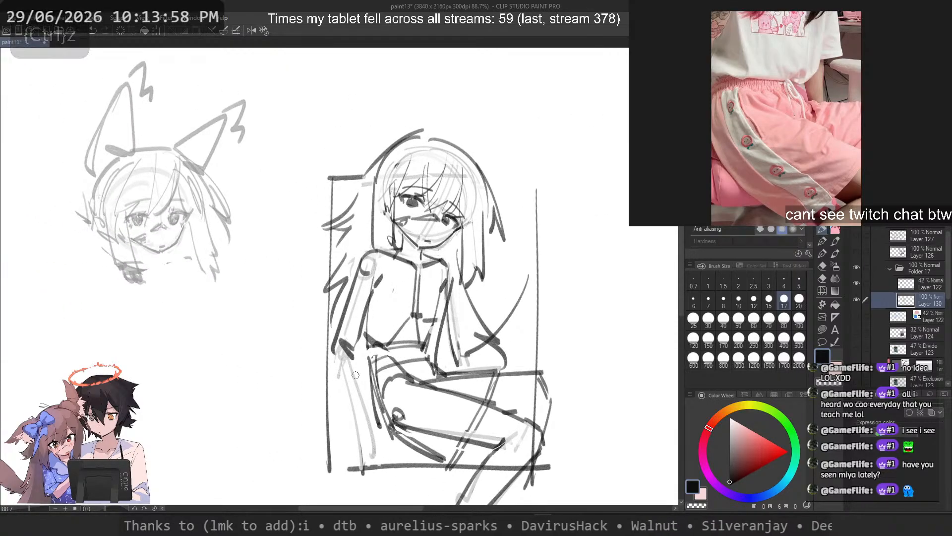
pyautogui.hotkey('ctrl', 'z')
pyautogui.moveTo(330, 351)
pyautogui.mouseDown()
pyautogui.moveTo(370, 461)
pyautogui.moveTo(360, 451)
pyautogui.mouseUp()
pyautogui.moveTo(359, 339); pyautogui.dragTo(374, 440)
pyautogui.hotkey('ctrl', 'z')
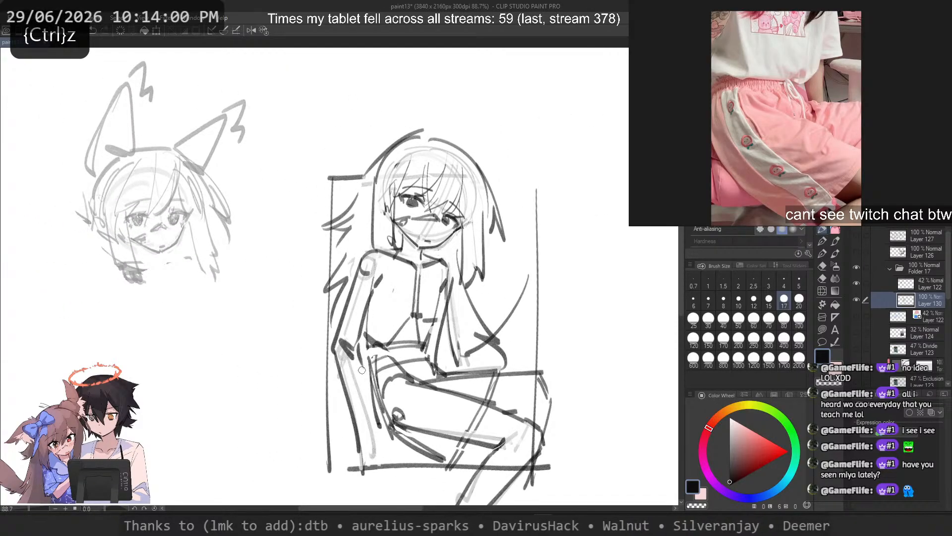
# Step: Sketch the inner edge of the propped forearm and mark the wrist and hand where it meets the seat
pyautogui.moveTo(362, 370); pyautogui.dragTo(371, 425)
pyautogui.hotkey('ctrl', 'z')
pyautogui.hotkey('ctrl', 'z')
pyautogui.moveTo(362, 359)
pyautogui.mouseDown()
pyautogui.moveTo(370, 445)
pyautogui.moveTo(379, 444)
pyautogui.mouseUp()
pyautogui.hotkey('ctrl', 'z')
pyautogui.hotkey('ctrl', 'z')
pyautogui.moveTo(371, 397); pyautogui.dragTo(379, 442)
pyautogui.moveTo(363, 447)
pyautogui.mouseDown()
pyautogui.moveTo(385, 441)
pyautogui.moveTo(380, 462)
pyautogui.mouseUp()
pyautogui.hotkey('ctrl', 'z')
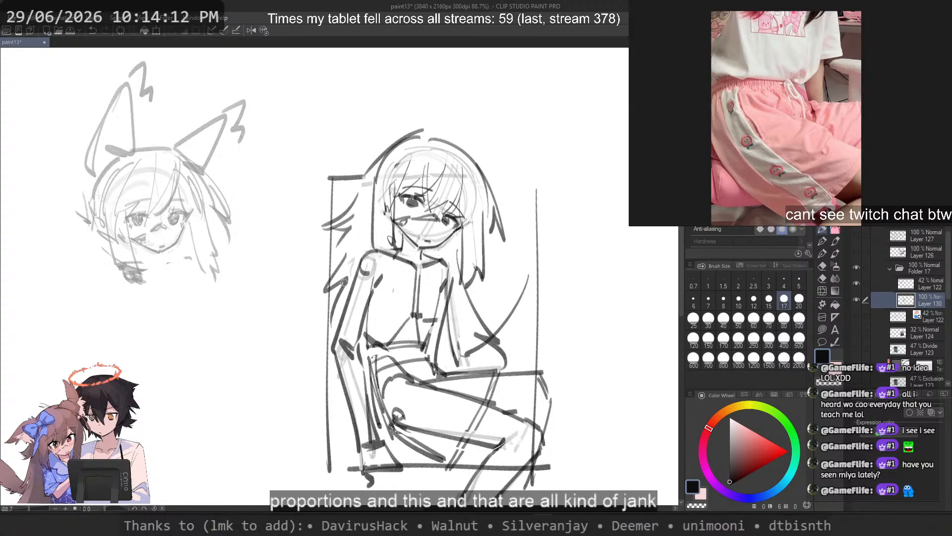
# Step: Lasso the seated character's lower face and jaw, rotate it slightly counter-clockwise, shift it slightly down, and deselect
pyautogui.scroll(4, 341, 279)
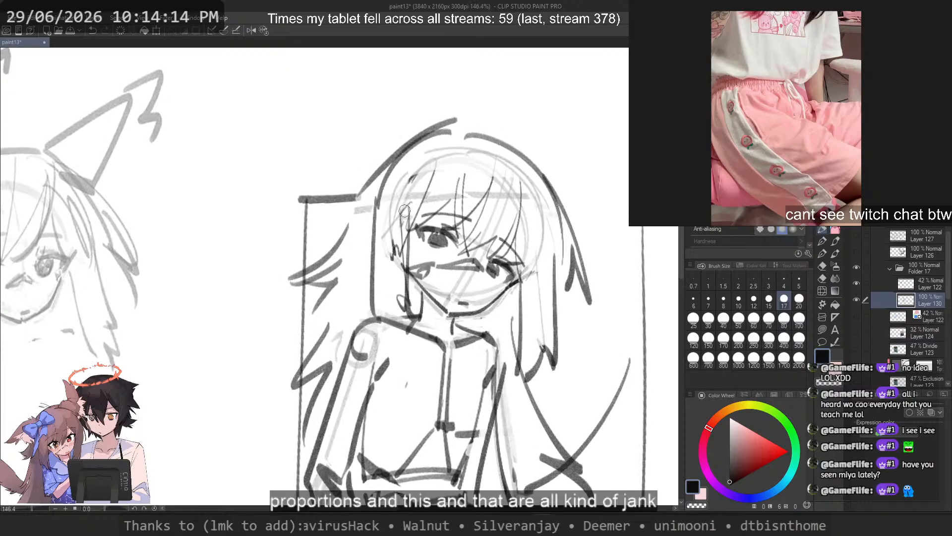
pyautogui.scroll(2, 405, 206)
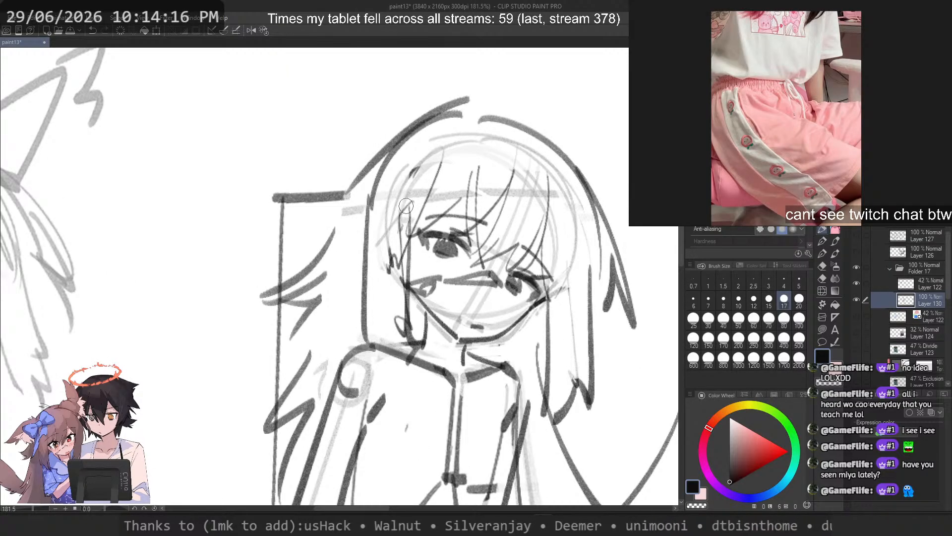
pyautogui.scroll(2, 535, 213)
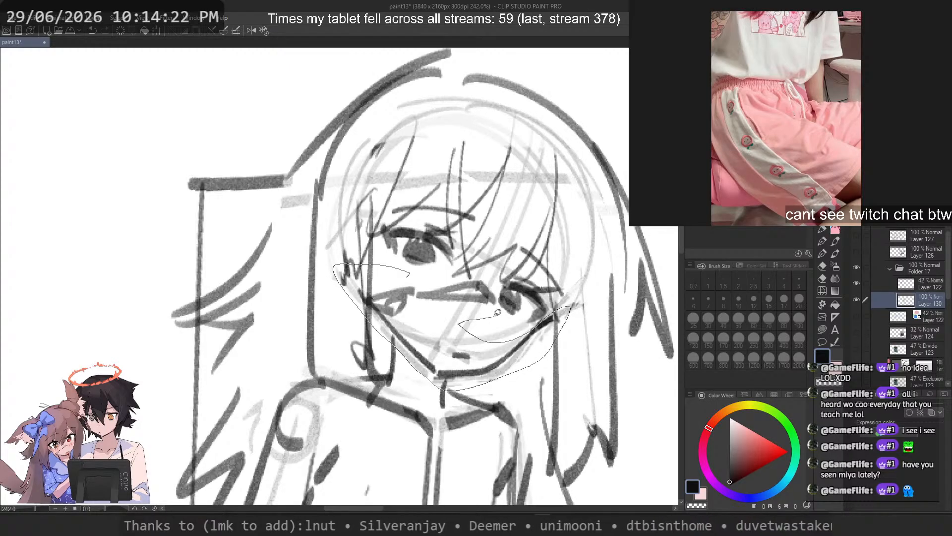
pyautogui.moveTo(500, 296); pyautogui.dragTo(365, 274)
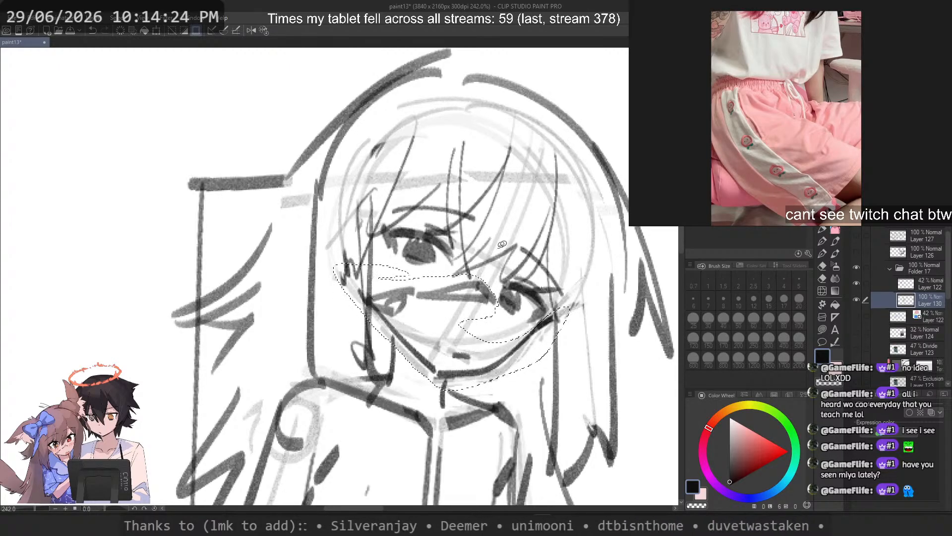
pyautogui.hotkey('ctrl', 't')
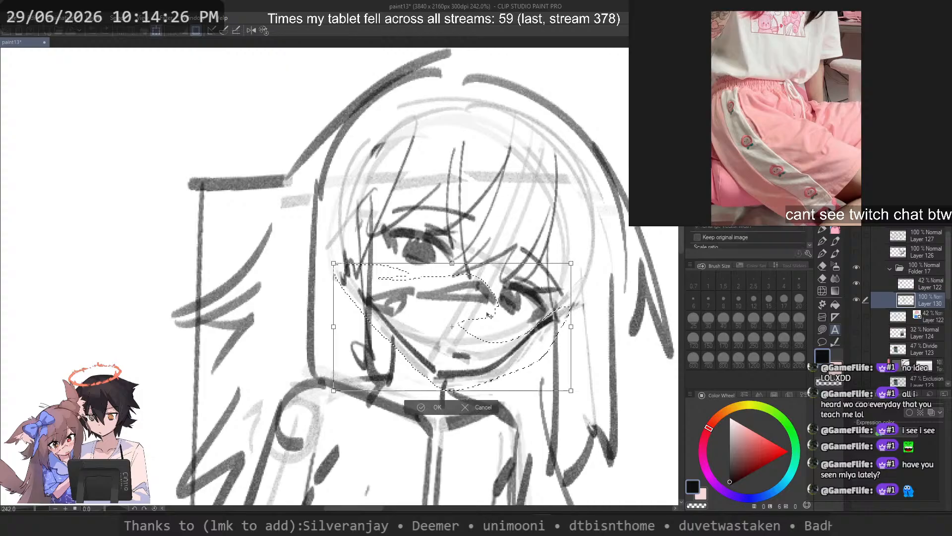
pyautogui.moveTo(615, 333); pyautogui.dragTo(640, 320)
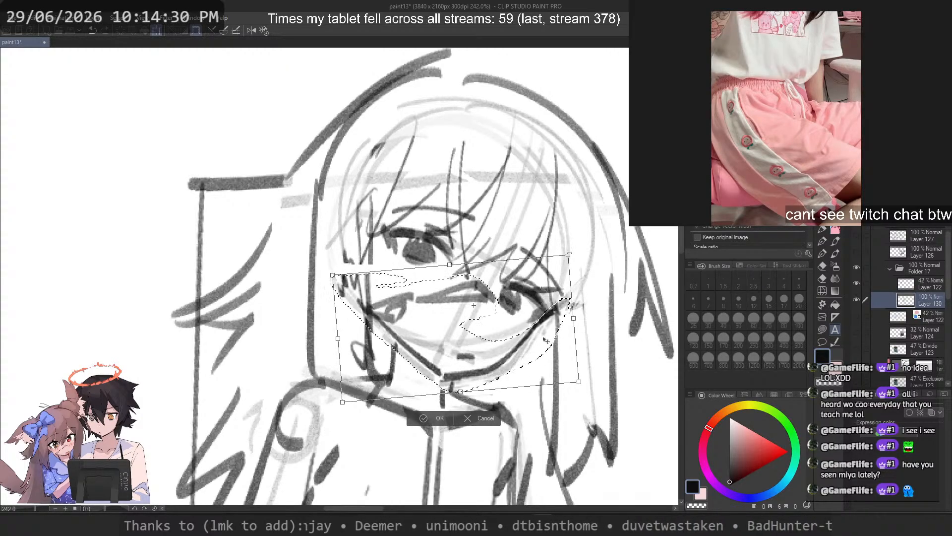
pyautogui.moveTo(544, 340); pyautogui.dragTo(550, 344)
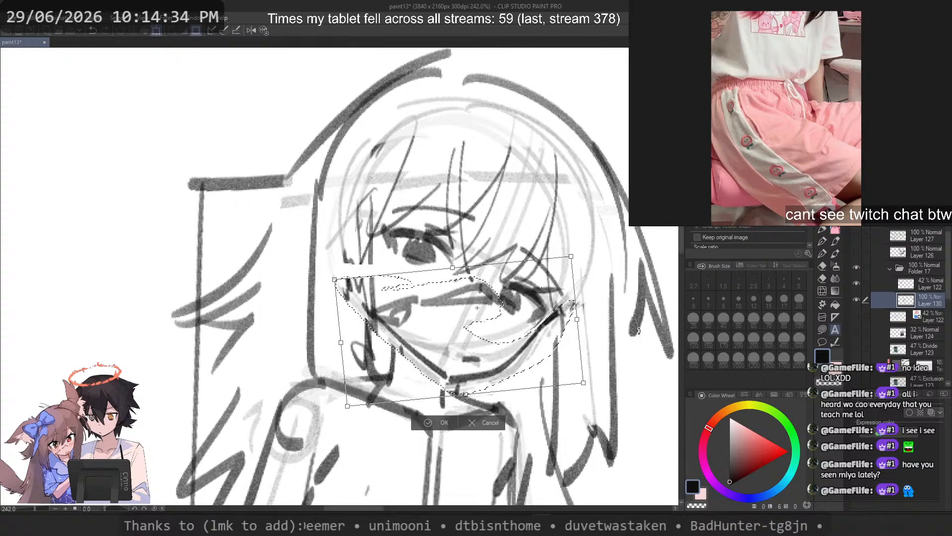
pyautogui.press('Return')
pyautogui.scroll(-3, 531, 223)
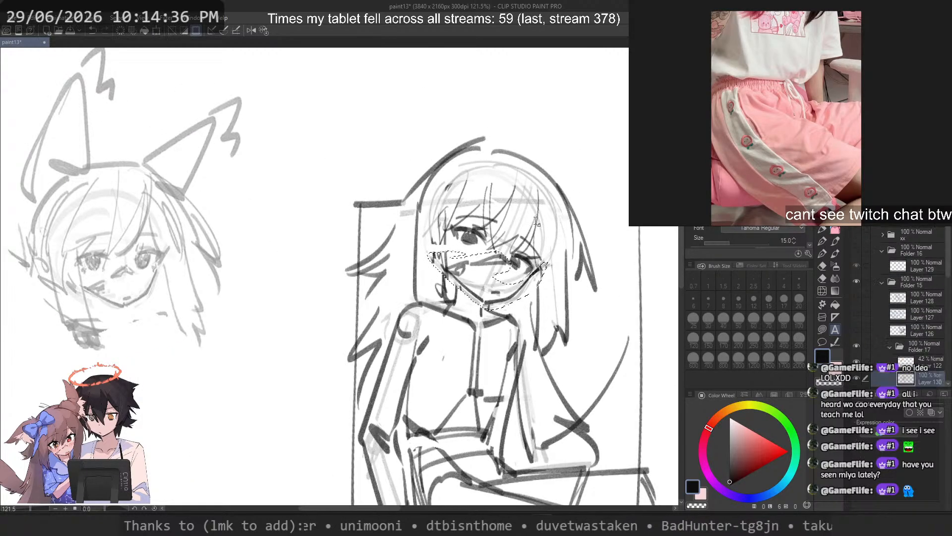
pyautogui.press('m')
pyautogui.click(586, 174)
pyautogui.scroll(-2, 484, 193)
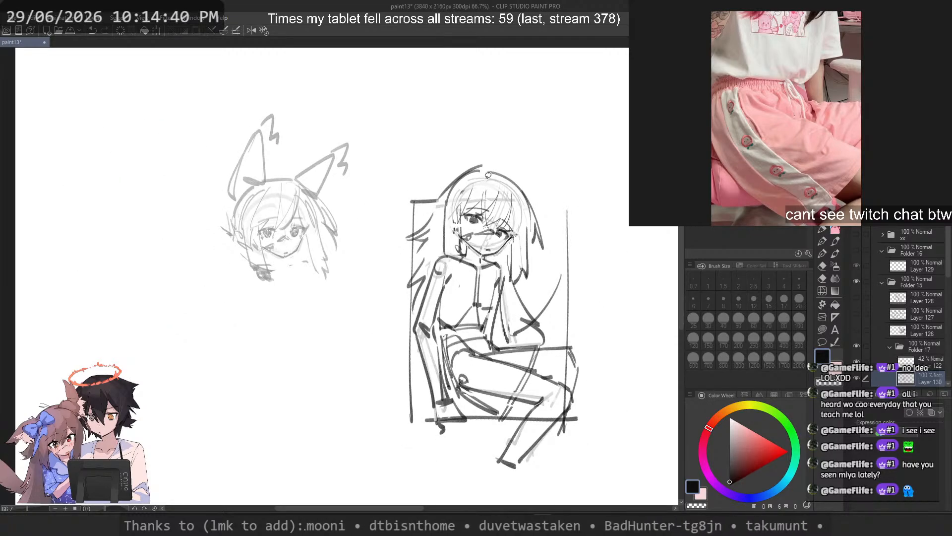
# Step: Lasso the fringe with the higher eye, rotate it slightly counter-clockwise, and deselect
pyautogui.scroll(5, 488, 175)
pyautogui.moveTo(487, 155)
pyautogui.mouseDown()
pyautogui.moveTo(445, 190)
pyautogui.moveTo(402, 283)
pyautogui.mouseUp()
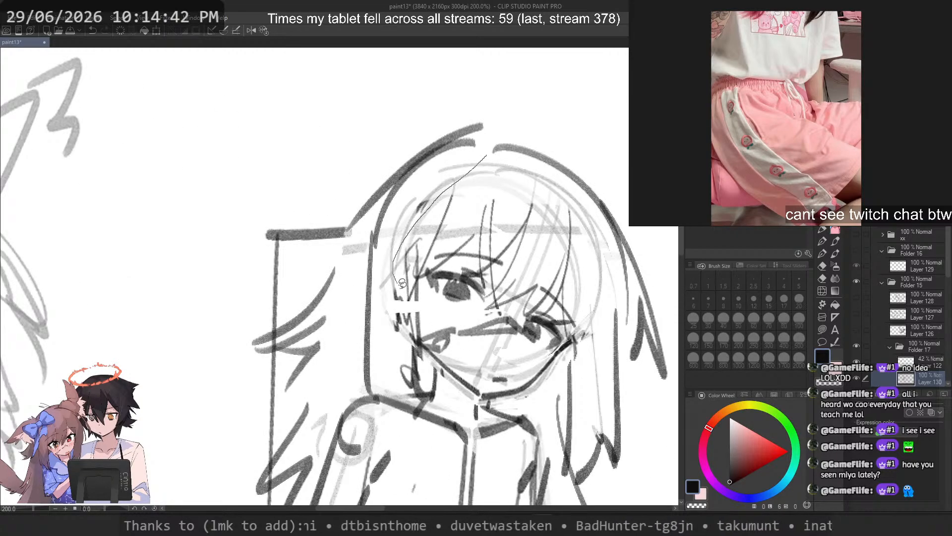
pyautogui.moveTo(556, 253)
pyautogui.mouseDown()
pyautogui.moveTo(545, 187)
pyautogui.moveTo(486, 157)
pyautogui.mouseUp()
pyautogui.hotkey('ctrl', 't')
pyautogui.moveTo(502, 259); pyautogui.dragTo(504, 258)
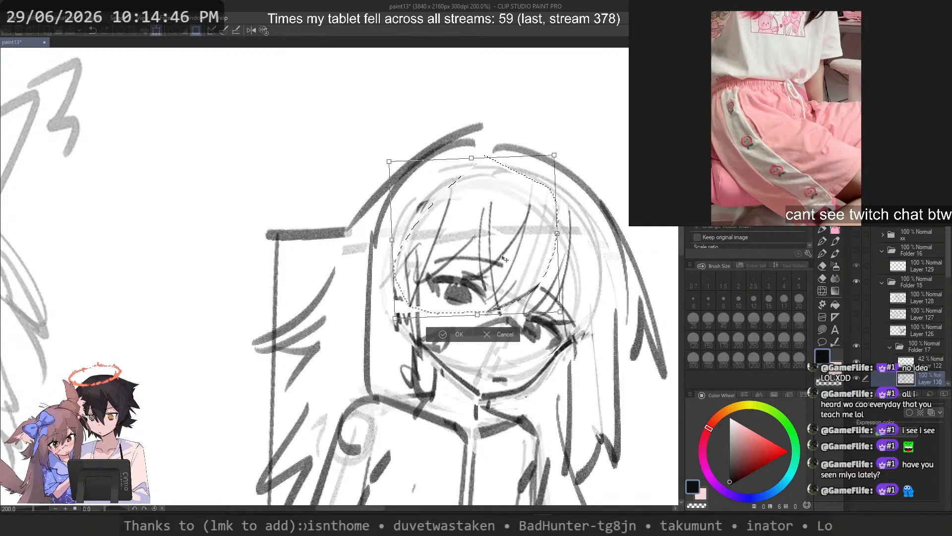
pyautogui.press('Return')
pyautogui.hotkey('ctrl', 'd')
pyautogui.scroll(-12, 496, 206)
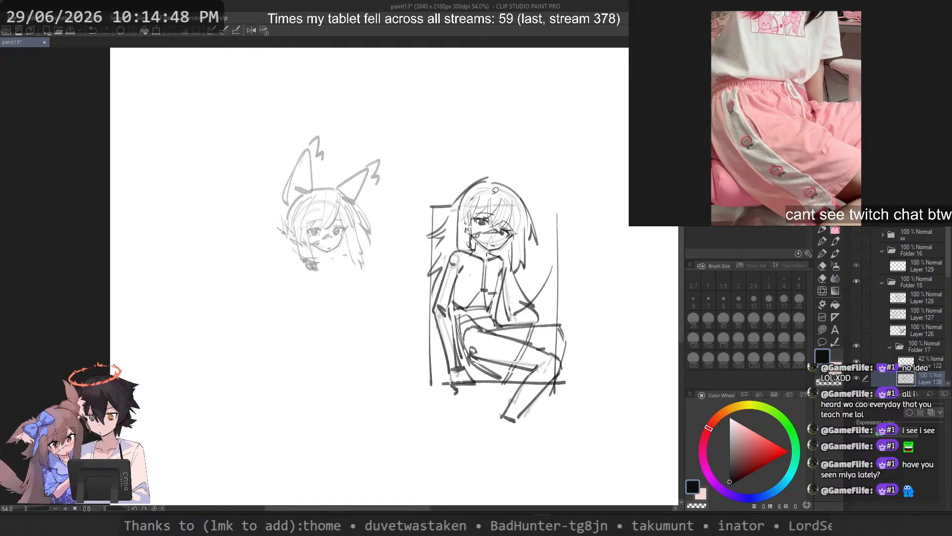
# Step: Reselect the fringe and higher eye with a tighter lasso and apply another very slight counter-clockwise rotation and nudge
pyautogui.scroll(9, 488, 208)
pyautogui.scroll(3, 488, 209)
pyautogui.moveTo(499, 152)
pyautogui.mouseDown()
pyautogui.moveTo(423, 156)
pyautogui.moveTo(389, 217)
pyautogui.moveTo(387, 260)
pyautogui.mouseUp()
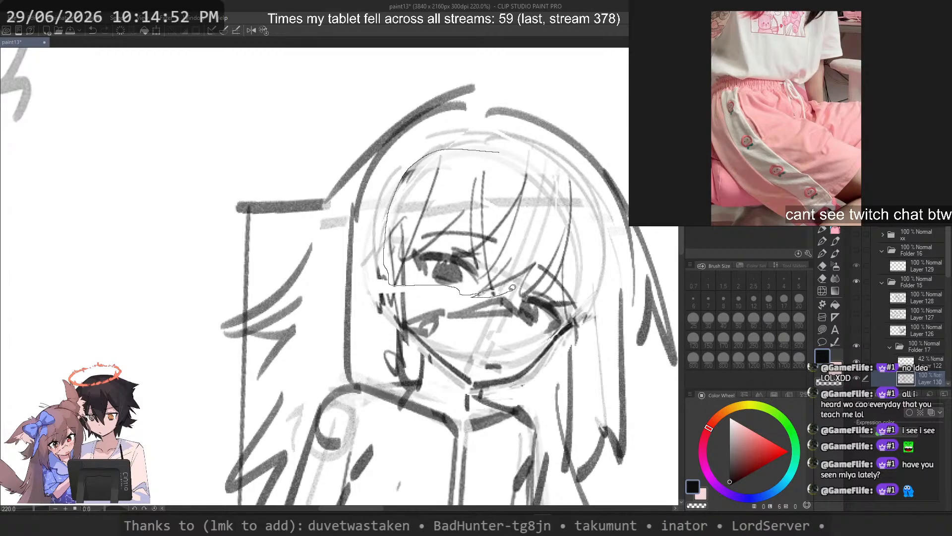
pyautogui.moveTo(543, 258); pyautogui.dragTo(544, 167)
pyautogui.hotkey('ctrl', 't')
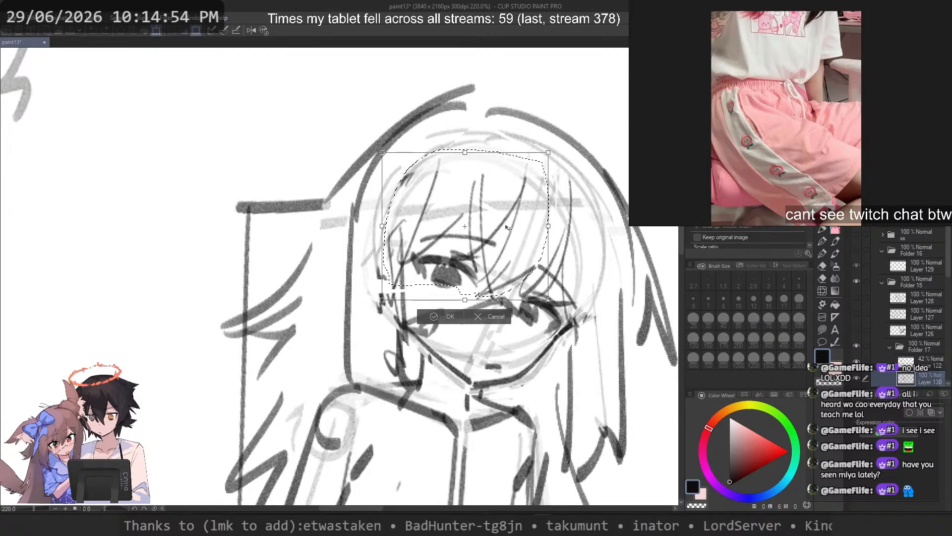
pyautogui.moveTo(596, 234); pyautogui.dragTo(597, 231)
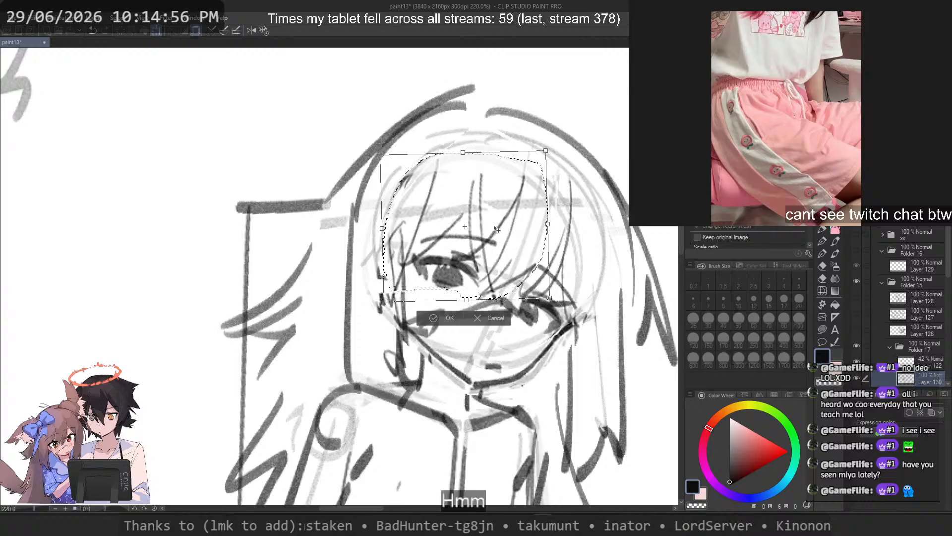
pyautogui.moveTo(497, 228); pyautogui.dragTo(496, 228)
pyautogui.press('Return')
pyautogui.scroll(-5, 493, 208)
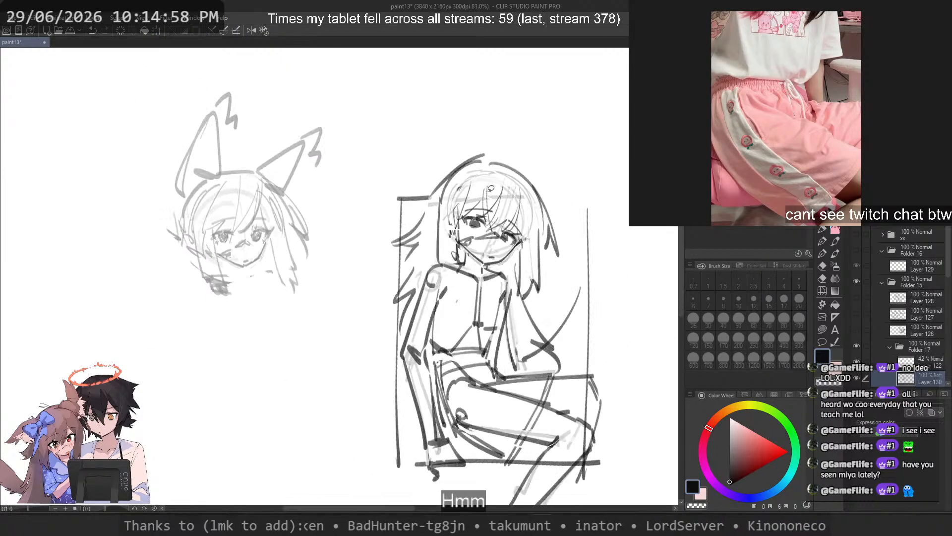
# Step: Lasso the outer hair contour at the crown, move it down closer to the head, deselect, and save the drawing
pyautogui.scroll(3, 521, 149)
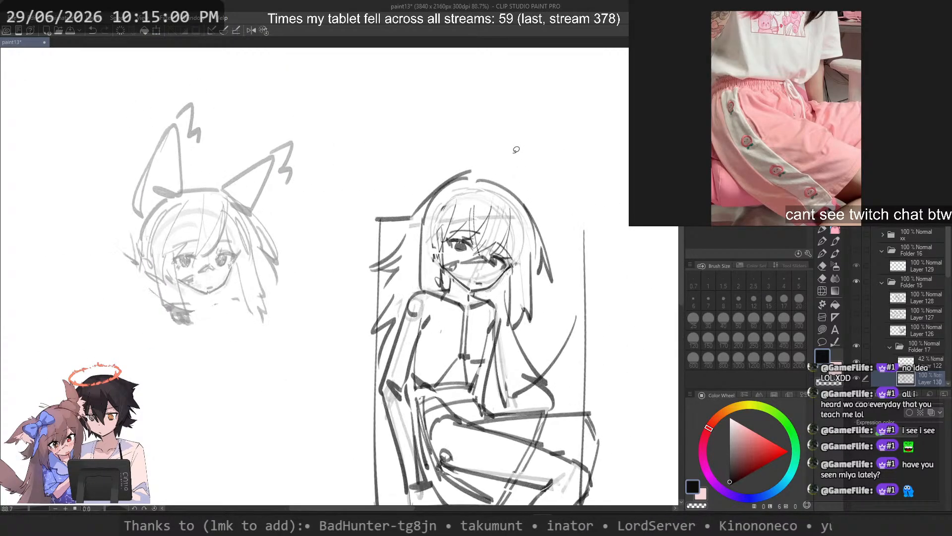
pyautogui.scroll(4, 516, 149)
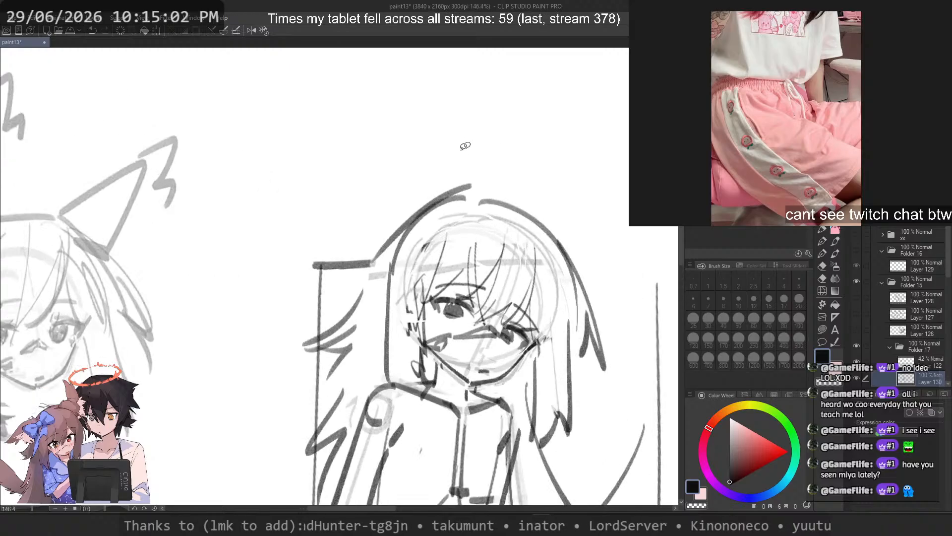
pyautogui.moveTo(459, 150)
pyautogui.mouseDown()
pyautogui.moveTo(355, 224)
pyautogui.moveTo(347, 253)
pyautogui.mouseUp()
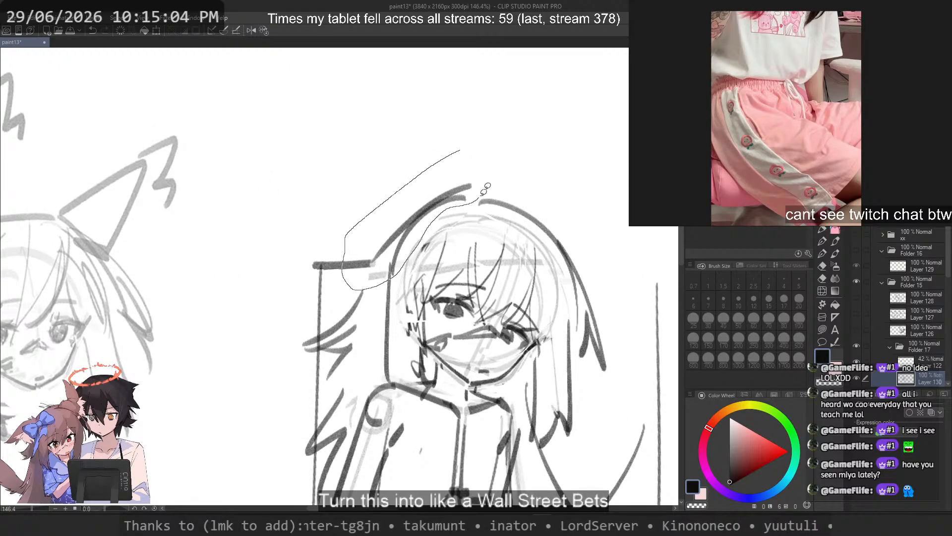
pyautogui.moveTo(480, 199); pyautogui.dragTo(499, 156)
pyautogui.moveTo(419, 212); pyautogui.dragTo(416, 223)
pyautogui.hotkey('ctrl', 'd')
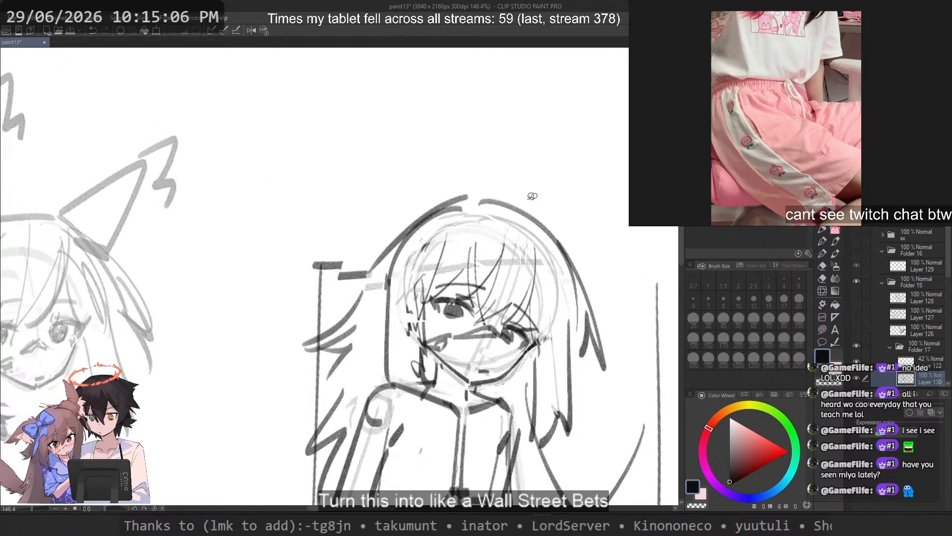
pyautogui.scroll(-5, 532, 196)
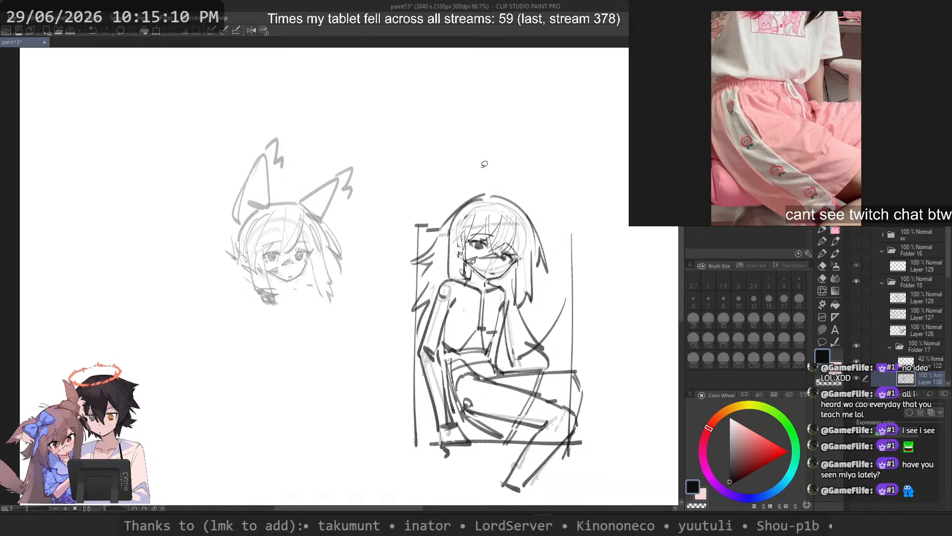
pyautogui.hotkey('ctrl', 's')
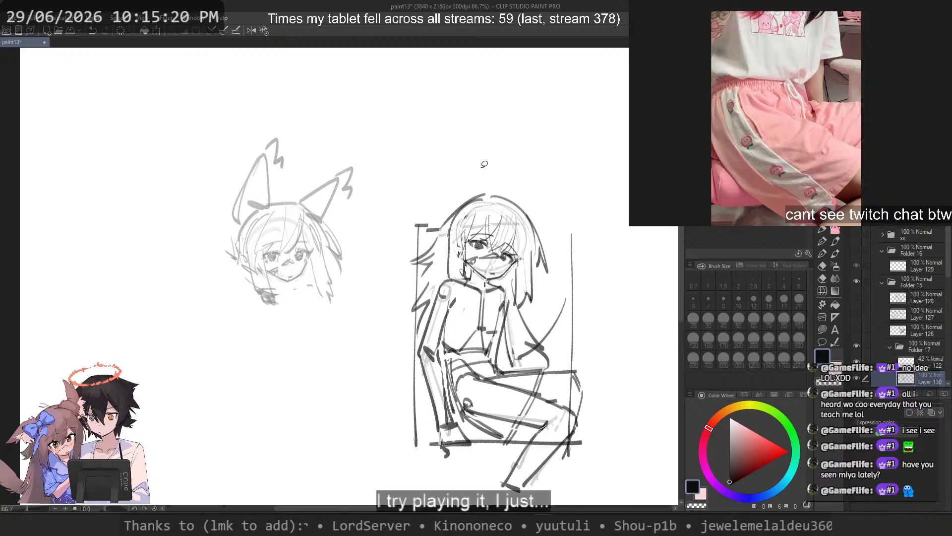
# Step: Lasso the dark elbow strokes on the propped arm and move them onto the empty canvas beside the figure
pyautogui.scroll(3, 417, 341)
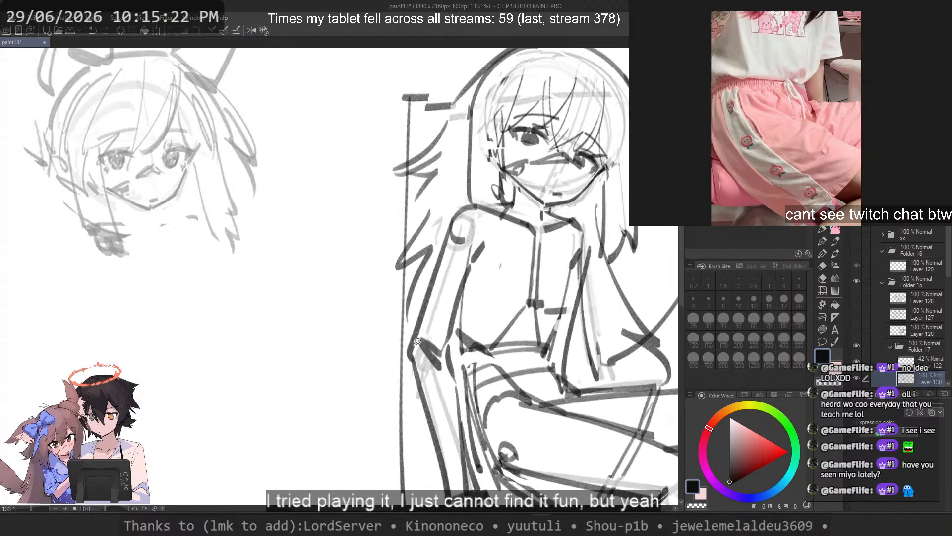
pyautogui.moveTo(420, 343); pyautogui.dragTo(439, 326)
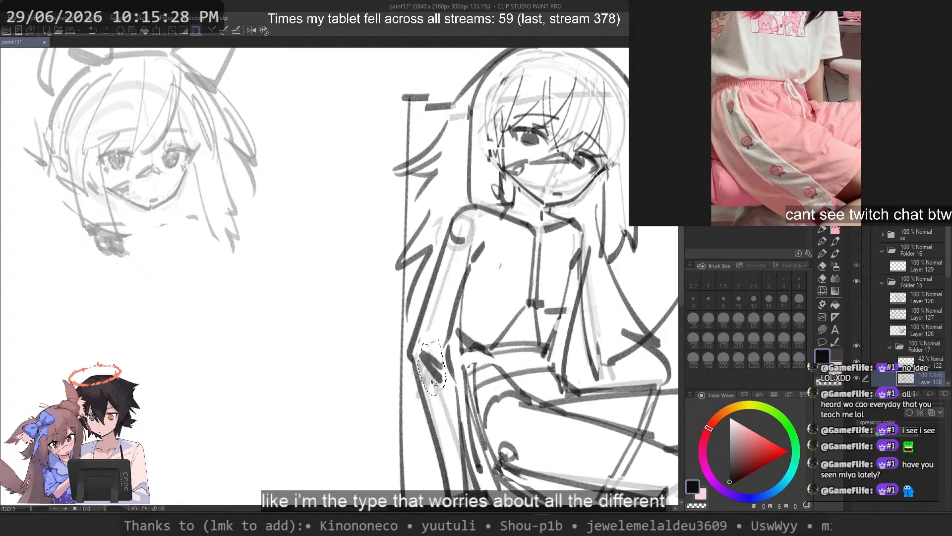
pyautogui.moveTo(433, 371); pyautogui.dragTo(324, 371)
# Step: Lasso the forearm of the seated figure's propped arm, nudge it slightly, and deselect
pyautogui.scroll(-9, 440, 263)
pyautogui.scroll(7, 448, 292)
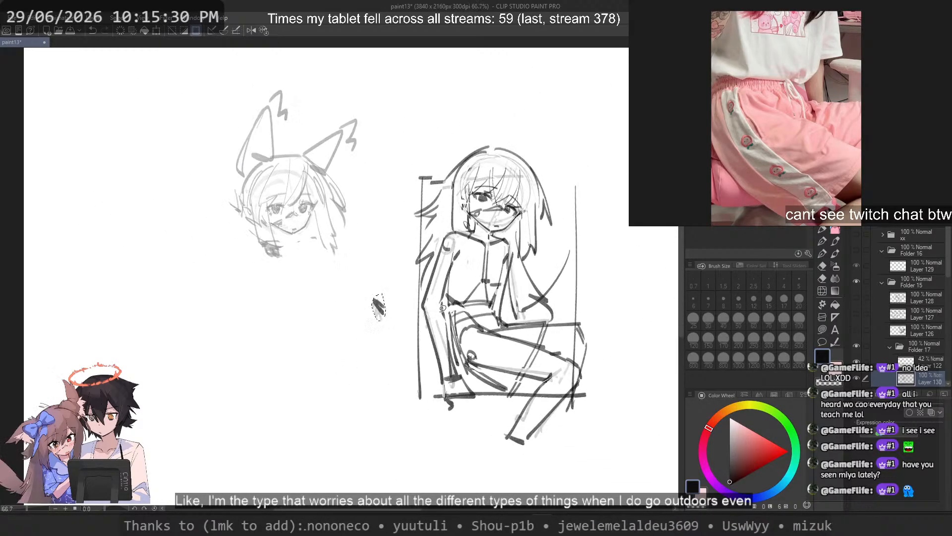
pyautogui.moveTo(442, 294)
pyautogui.mouseDown()
pyautogui.moveTo(420, 298)
pyautogui.moveTo(402, 324)
pyautogui.mouseUp()
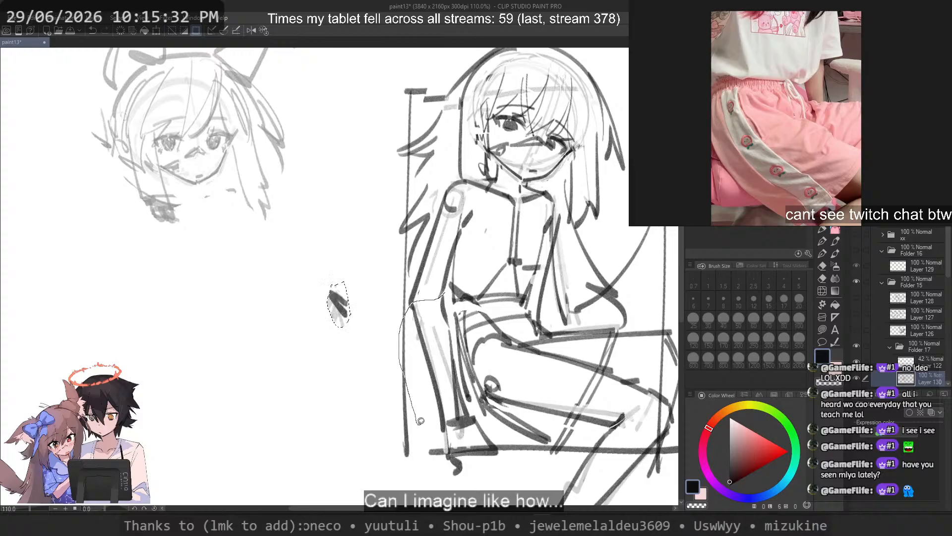
pyautogui.moveTo(420, 421)
pyautogui.mouseDown()
pyautogui.moveTo(446, 446)
pyautogui.moveTo(483, 437)
pyautogui.moveTo(448, 308)
pyautogui.moveTo(404, 410)
pyautogui.moveTo(419, 407)
pyautogui.mouseUp()
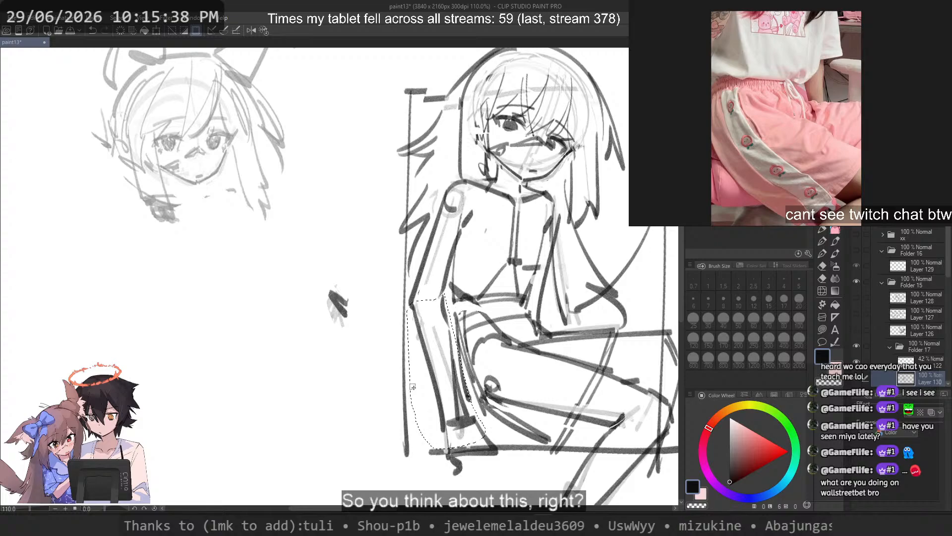
pyautogui.moveTo(442, 388)
pyautogui.mouseDown()
pyautogui.moveTo(436, 402)
pyautogui.moveTo(440, 393)
pyautogui.mouseUp()
pyautogui.hotkey('ctrl', 'd')
pyautogui.scroll(-4, 515, 308)
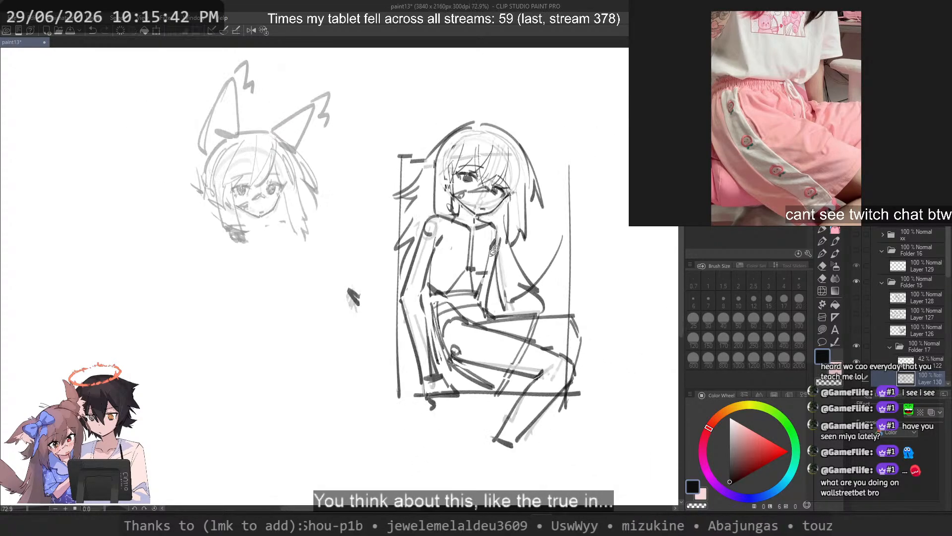
# Step: Erase the dark outlines of the propped arm from shoulder to hand, keeping the light underdrawing as a guide
pyautogui.moveTo(493, 257); pyautogui.dragTo(476, 281)
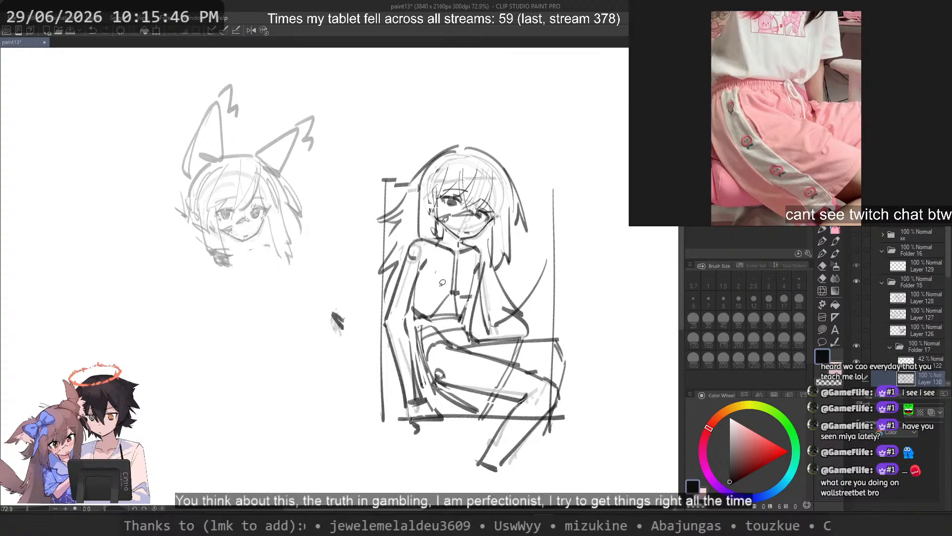
pyautogui.press('p')
pyautogui.scroll(4, 389, 291)
pyautogui.press('c')
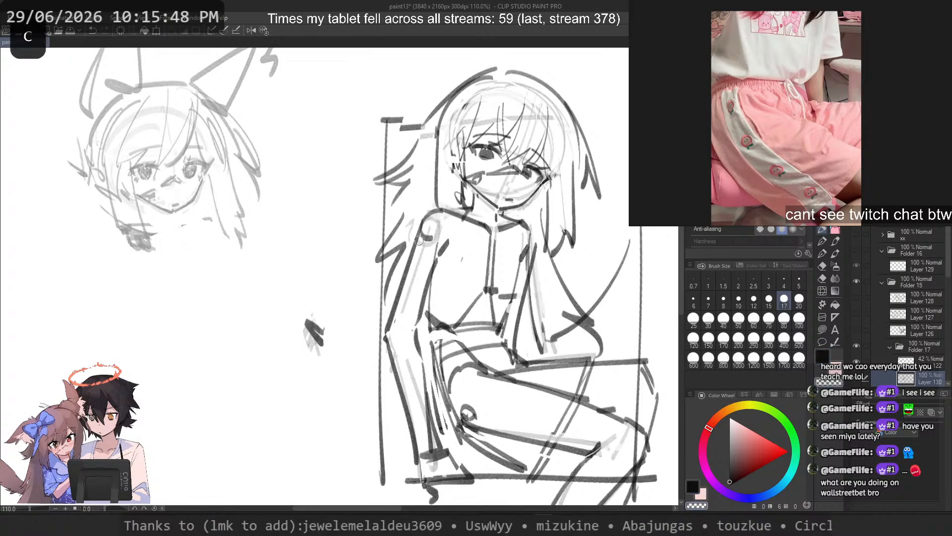
pyautogui.moveTo(425, 241)
pyautogui.mouseDown()
pyautogui.moveTo(435, 227)
pyautogui.moveTo(418, 322)
pyautogui.moveTo(429, 446)
pyautogui.moveTo(438, 454)
pyautogui.moveTo(440, 420)
pyautogui.mouseUp()
pyautogui.moveTo(473, 475)
pyautogui.mouseDown()
pyautogui.moveTo(434, 446)
pyautogui.moveTo(414, 370)
pyautogui.moveTo(392, 361)
pyautogui.mouseUp()
pyautogui.press('c')
pyautogui.moveTo(423, 221)
pyautogui.mouseDown()
pyautogui.moveTo(388, 344)
pyautogui.moveTo(454, 212)
pyautogui.moveTo(496, 225)
pyautogui.moveTo(432, 215)
pyautogui.moveTo(389, 376)
pyautogui.moveTo(395, 325)
pyautogui.mouseUp()
pyautogui.hotkey('ctrl', 'z')
pyautogui.press('c')
pyautogui.press('c')
pyautogui.hotkey('ctrl', 'z')
pyautogui.hotkey('ctrl', 'z')
pyautogui.hotkey('ctrl', 'z')
pyautogui.hotkey('ctrl', 'z')
pyautogui.hotkey('ctrl', 'z')
# Step: Redraw the outer line of the propped upper arm from the shoulder down to the elbow
pyautogui.hotkey('ctrl', 'z')
pyautogui.hotkey('ctrl', 'z')
pyautogui.hotkey('ctrl', 'z')
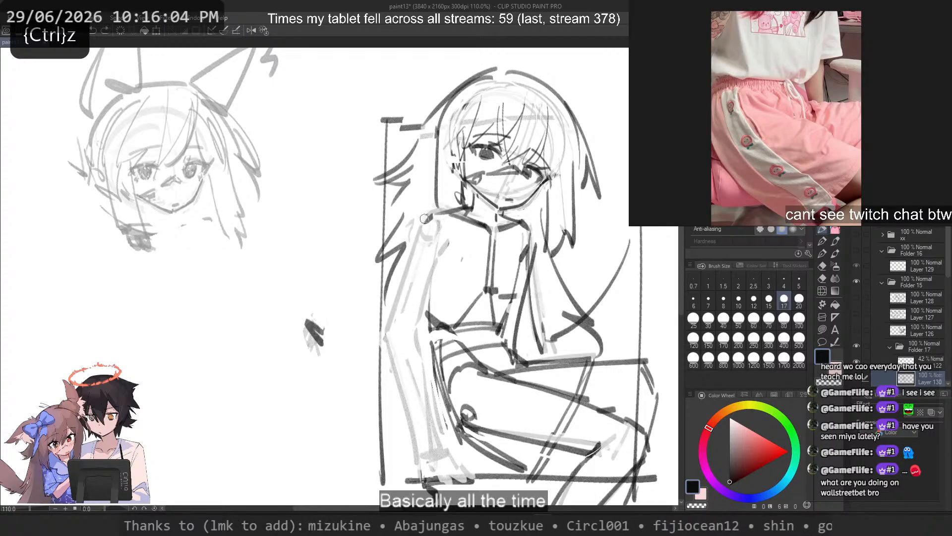
pyautogui.moveTo(415, 257); pyautogui.dragTo(394, 340)
pyautogui.hotkey('ctrl', 'z')
pyautogui.moveTo(425, 221); pyautogui.dragTo(388, 343)
pyautogui.hotkey('ctrl', 'z')
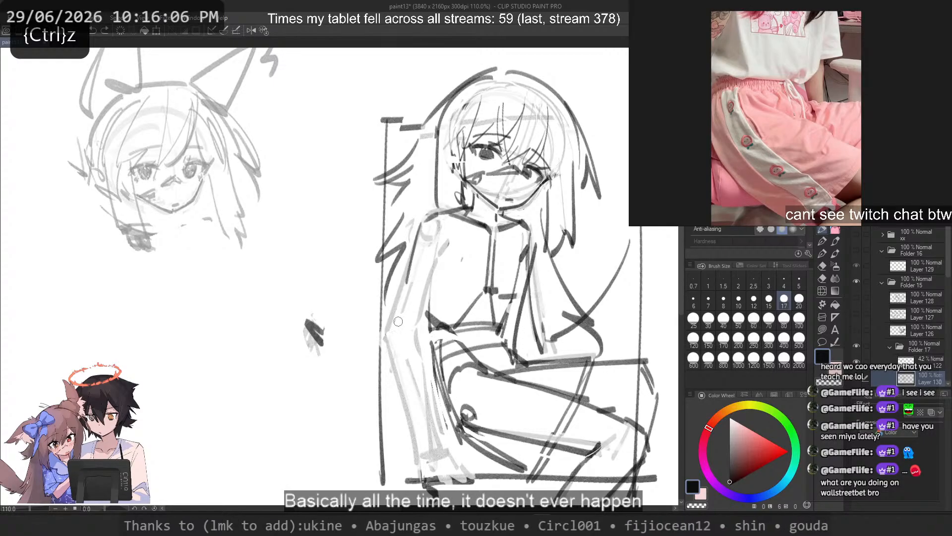
# Step: Sketch the inner upper-arm line and the angular crease marking the elbow of the propped arm
pyautogui.hotkey('ctrl', 'z')
pyautogui.moveTo(423, 219)
pyautogui.mouseDown()
pyautogui.moveTo(398, 355)
pyautogui.moveTo(383, 340)
pyautogui.moveTo(389, 334)
pyautogui.mouseUp()
pyautogui.hotkey('ctrl', 'z')
# Step: Redraw the outer forearm line of the propped arm from the elbow down to the wrist
pyautogui.hotkey('ctrl', 'z')
pyautogui.hotkey('ctrl', 'z')
pyautogui.hotkey('ctrl', 'z')
pyautogui.hotkey('ctrl', 'z')
pyautogui.hotkey('ctrl', 'z')
pyautogui.moveTo(439, 261)
pyautogui.mouseDown()
pyautogui.moveTo(423, 308)
pyautogui.moveTo(415, 343)
pyautogui.mouseUp()
pyautogui.hotkey('ctrl', 'z')
pyautogui.moveTo(393, 332)
pyautogui.mouseDown()
pyautogui.moveTo(382, 348)
pyautogui.moveTo(401, 325)
pyautogui.moveTo(391, 324)
pyautogui.moveTo(400, 327)
pyautogui.moveTo(387, 333)
pyautogui.moveTo(416, 338)
pyautogui.mouseUp()
pyautogui.hotkey('ctrl', 'z')
pyautogui.hotkey('ctrl', 'z')
pyautogui.hotkey('ctrl', 'z')
pyautogui.moveTo(396, 329)
pyautogui.mouseDown()
pyautogui.moveTo(417, 339)
pyautogui.moveTo(420, 465)
pyautogui.mouseUp()
pyautogui.hotkey('ctrl', 'z')
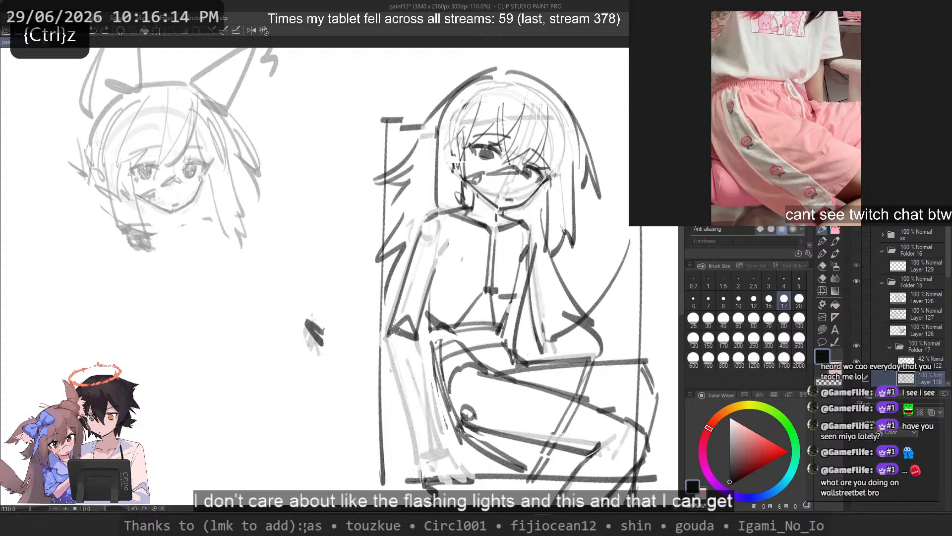
pyautogui.hotkey('ctrl', 'z')
pyautogui.moveTo(389, 342); pyautogui.dragTo(417, 457)
pyautogui.hotkey('ctrl', 'z')
pyautogui.moveTo(387, 340); pyautogui.dragTo(416, 466)
pyautogui.moveTo(418, 343)
pyautogui.mouseDown()
pyautogui.moveTo(441, 450)
pyautogui.moveTo(423, 363)
pyautogui.mouseUp()
# Step: Sketch the inner forearm line and rough in the supporting hand at the seat's edge
pyautogui.hotkey('ctrl', 'z')
pyautogui.hotkey('ctrl', 'z')
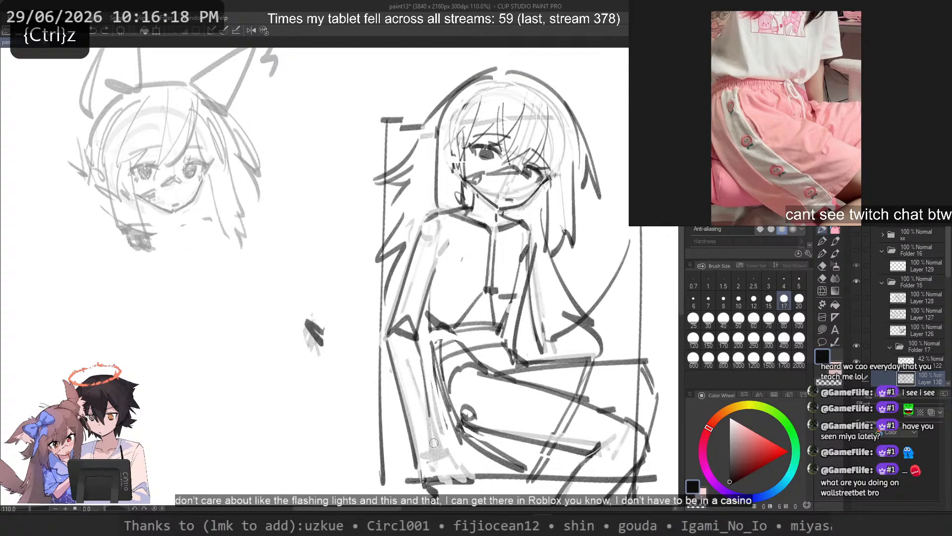
pyautogui.moveTo(434, 443); pyautogui.dragTo(436, 458)
pyautogui.hotkey('ctrl', 'z')
pyautogui.moveTo(418, 362); pyautogui.dragTo(435, 456)
pyautogui.moveTo(421, 454); pyautogui.dragTo(450, 473)
pyautogui.hotkey('ctrl', 'z')
pyautogui.hotkey('ctrl', 'z')
pyautogui.moveTo(420, 360); pyautogui.dragTo(437, 459)
pyautogui.hotkey('ctrl', 'z')
pyautogui.moveTo(420, 361); pyautogui.dragTo(436, 452)
pyautogui.moveTo(421, 454); pyautogui.dragTo(473, 474)
pyautogui.hotkey('ctrl', 'z')
pyautogui.hotkey('ctrl', 'z')
pyautogui.hotkey('ctrl', 'z')
pyautogui.moveTo(436, 444)
pyautogui.mouseDown()
pyautogui.moveTo(440, 484)
pyautogui.moveTo(437, 459)
pyautogui.moveTo(393, 478)
pyautogui.mouseUp()
pyautogui.hotkey('ctrl', 'z')
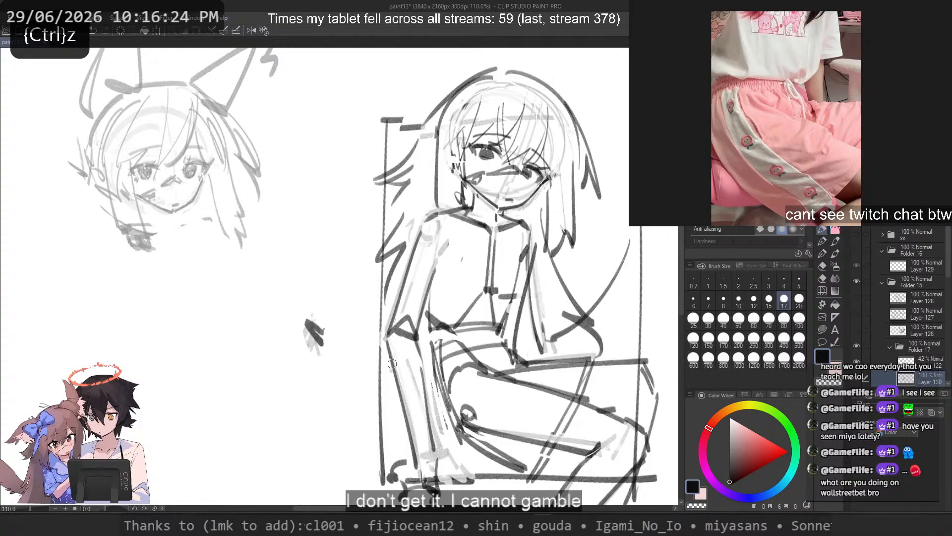
# Step: Erase the old dark line between the propped arm and the waist
pyautogui.moveTo(428, 238); pyautogui.dragTo(437, 357)
pyautogui.hotkey('ctrl', 'z')
# Step: Redraw the side contour of the torso and hip behind the propped arm
pyautogui.hotkey('ctrl', 'z')
pyautogui.press('c')
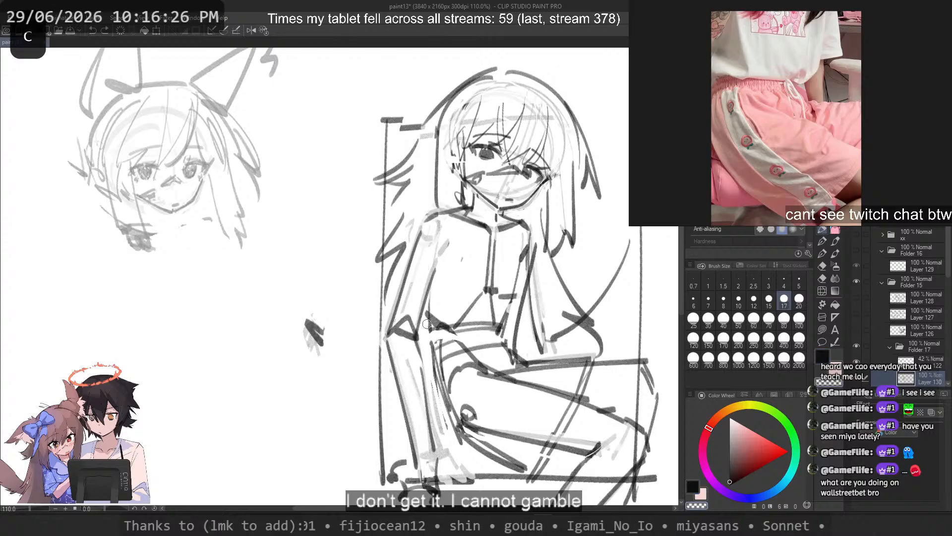
pyautogui.moveTo(427, 323); pyautogui.dragTo(443, 393)
pyautogui.press('c')
pyautogui.moveTo(466, 343)
pyautogui.mouseDown()
pyautogui.moveTo(438, 366)
pyautogui.moveTo(446, 408)
pyautogui.mouseUp()
pyautogui.hotkey('ctrl', 'z')
pyautogui.moveTo(422, 271); pyautogui.dragTo(429, 320)
pyautogui.hotkey('ctrl', 'z')
pyautogui.moveTo(426, 245); pyautogui.dragTo(435, 373)
pyautogui.hotkey('ctrl', 'z')
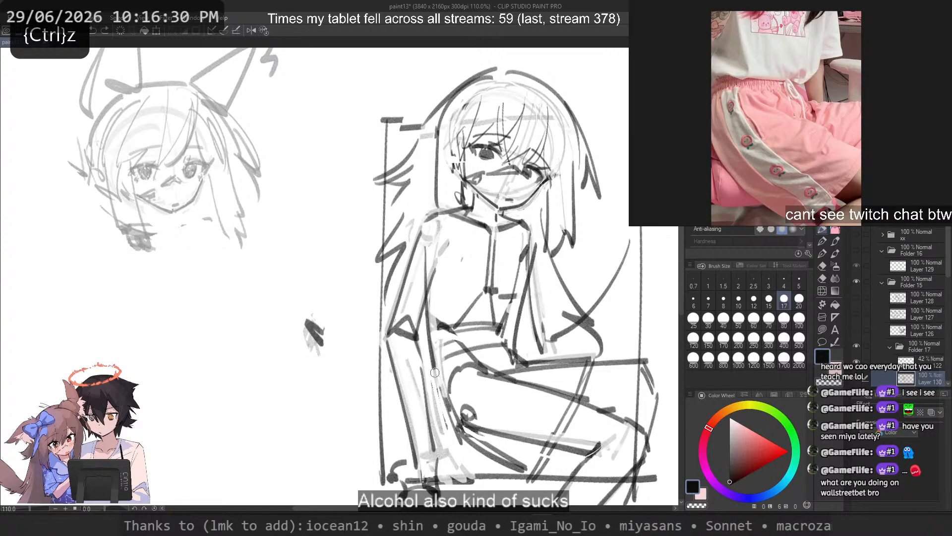
pyautogui.hotkey('ctrl', 'z')
pyautogui.moveTo(426, 232); pyautogui.dragTo(447, 420)
pyautogui.hotkey('ctrl', 'z')
pyautogui.hotkey('ctrl', 'z')
pyautogui.hotkey('ctrl', 'z')
pyautogui.moveTo(433, 344); pyautogui.dragTo(449, 430)
pyautogui.hotkey('ctrl', 'z')
pyautogui.hotkey('ctrl', 'z')
pyautogui.hotkey('ctrl', 'z')
pyautogui.moveTo(429, 353); pyautogui.dragTo(452, 415)
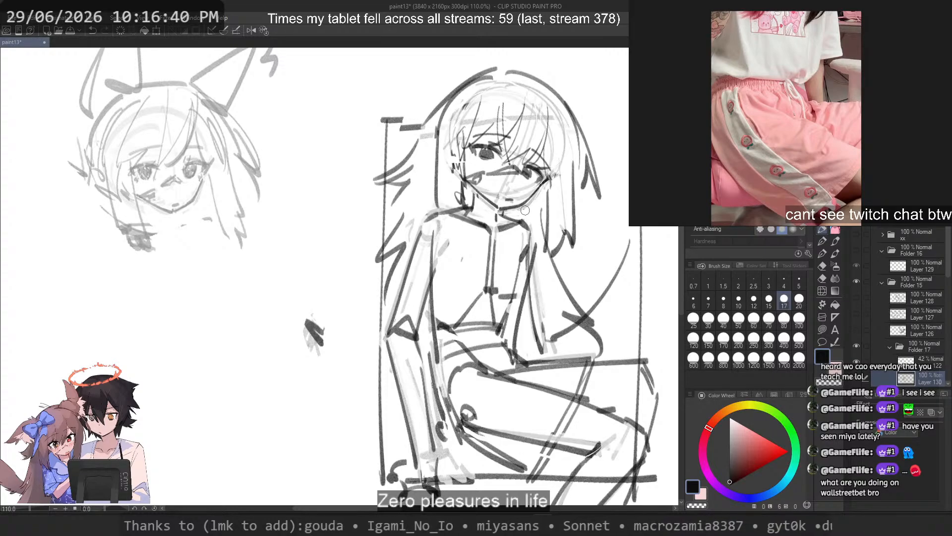
# Step: Clean up the strokes inside the propped upper arm, then lasso it, shift it slightly up, and rotate it slightly counter-clockwise
pyautogui.press('c')
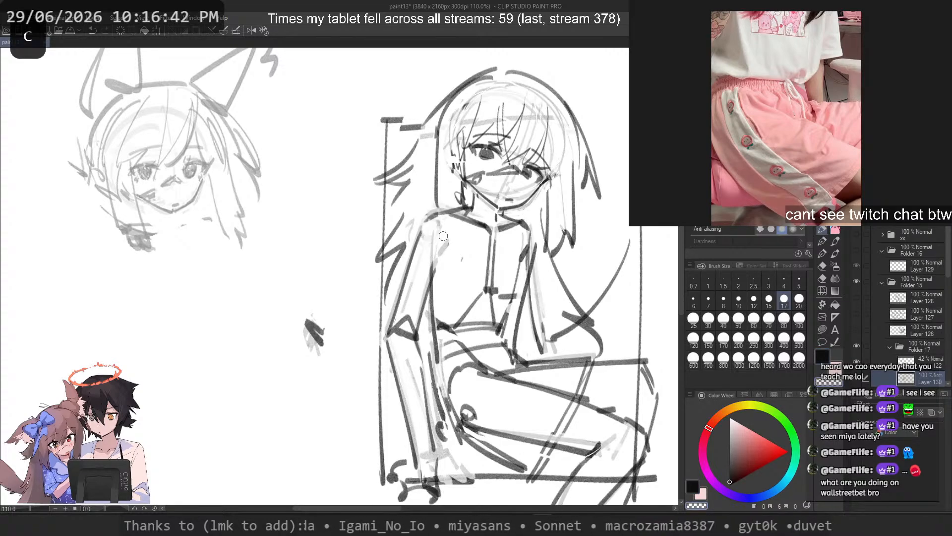
pyautogui.moveTo(443, 236); pyautogui.dragTo(413, 297)
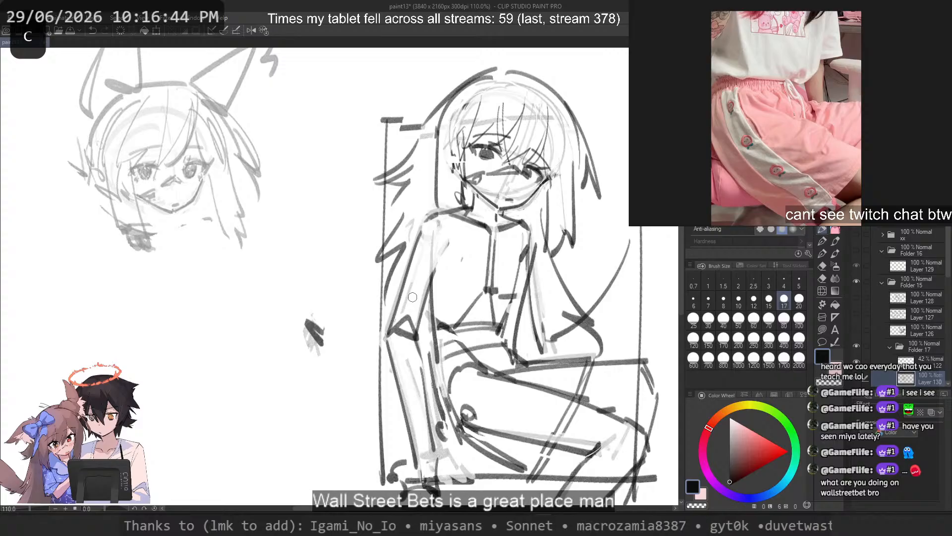
pyautogui.moveTo(451, 231)
pyautogui.mouseDown()
pyautogui.moveTo(443, 212)
pyautogui.moveTo(408, 270)
pyautogui.moveTo(393, 330)
pyautogui.moveTo(429, 205)
pyautogui.mouseUp()
pyautogui.hotkey('ctrl', 'z')
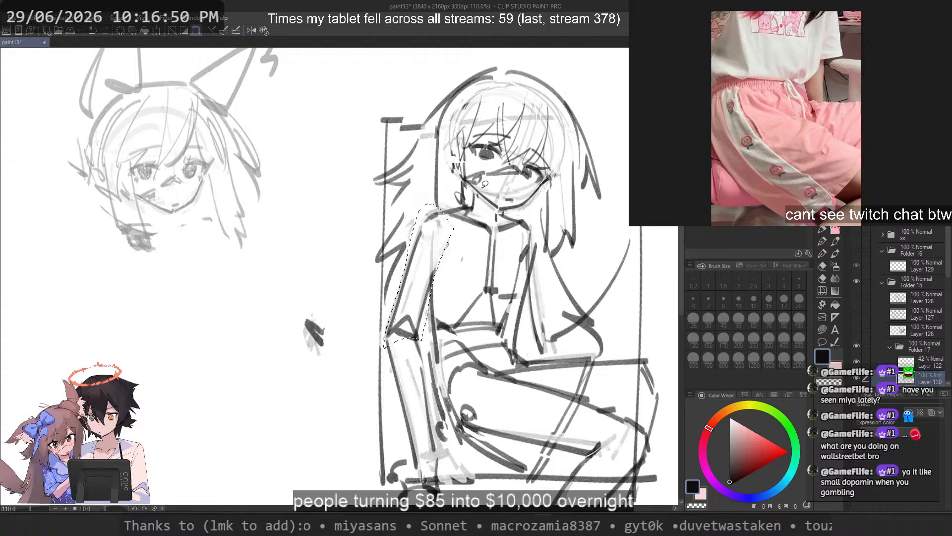
pyautogui.moveTo(430, 250); pyautogui.dragTo(433, 243)
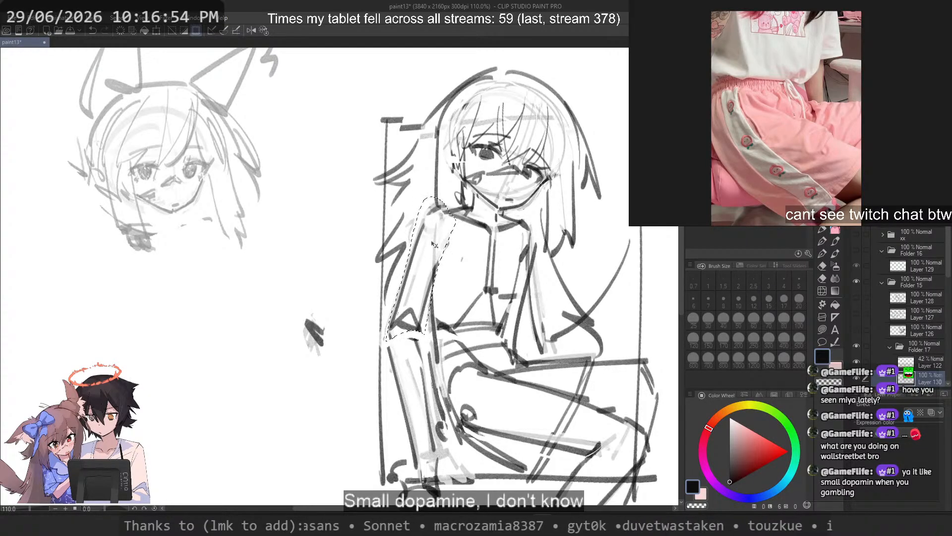
pyautogui.hotkey('ctrl', 't')
pyautogui.moveTo(538, 265); pyautogui.dragTo(537, 257)
pyautogui.moveTo(427, 290); pyautogui.dragTo(429, 292)
pyautogui.press('Return')
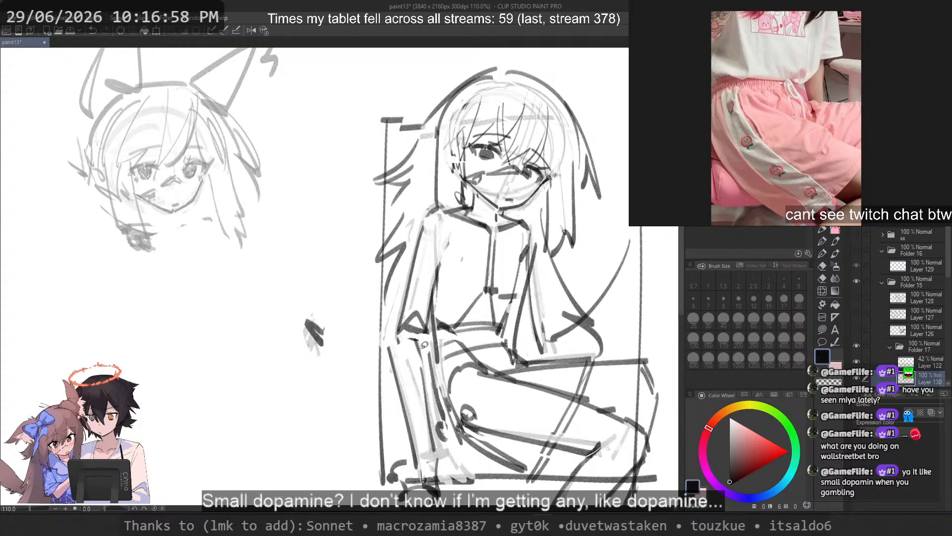
# Step: Lasso the forearm, transform it inward so it lines up with the repositioned elbow, and deselect
pyautogui.moveTo(388, 339); pyautogui.dragTo(394, 380)
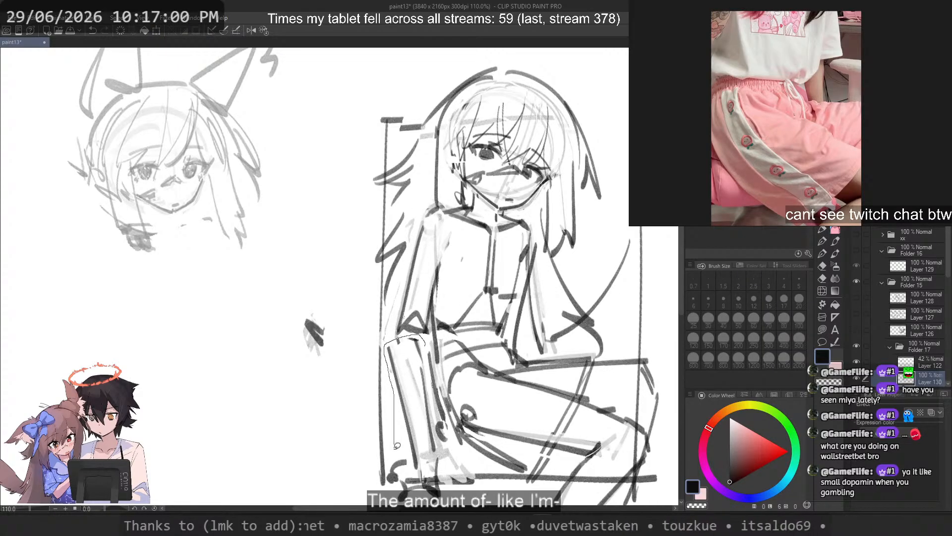
pyautogui.moveTo(449, 447); pyautogui.dragTo(442, 436)
pyautogui.hotkey('ctrl', 't')
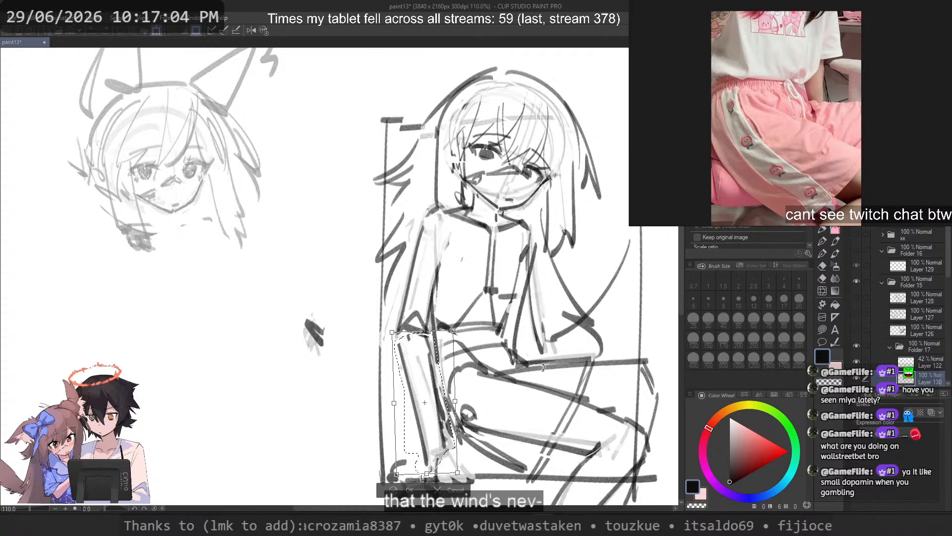
pyautogui.press('Return')
pyautogui.hotkey('ctrl', 'd')
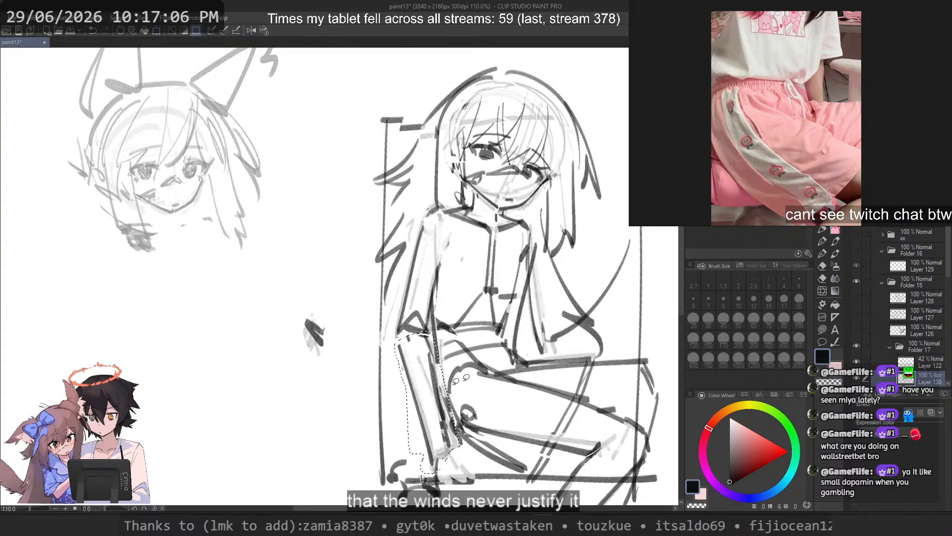
pyautogui.moveTo(413, 305); pyautogui.dragTo(131, 310)
pyautogui.moveTo(479, 196)
pyautogui.mouseDown()
pyautogui.moveTo(404, 219)
pyautogui.moveTo(421, 221)
pyautogui.moveTo(419, 184)
pyautogui.mouseUp()
pyautogui.press('p')
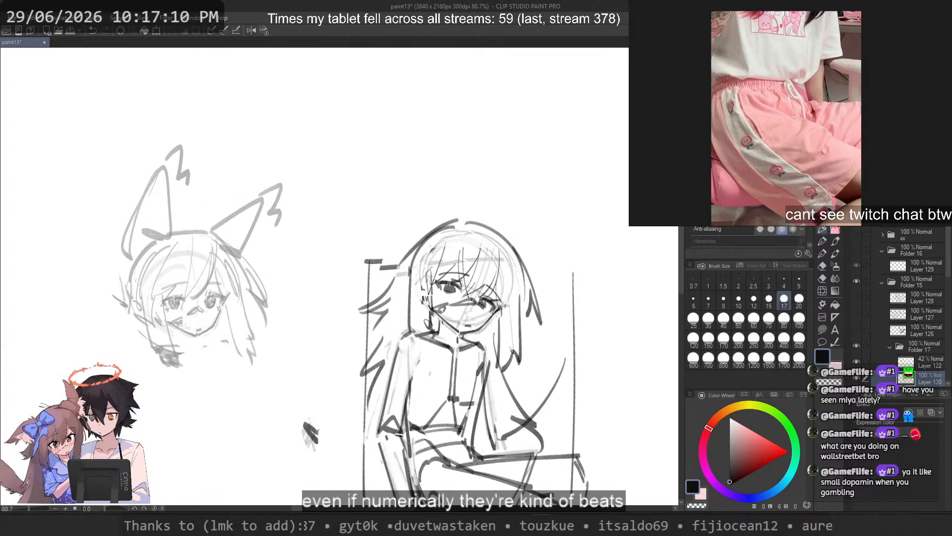
pyautogui.hotkey('ctrl', 'z')
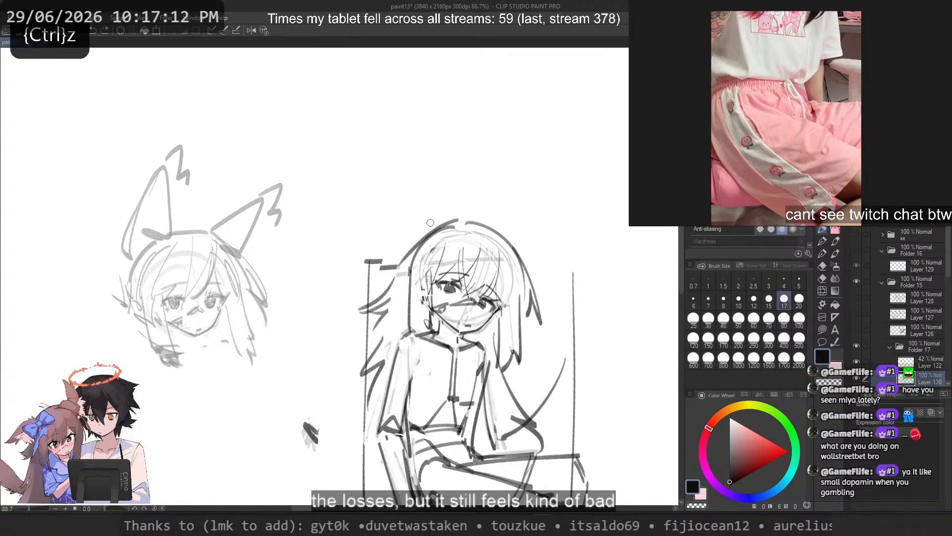
pyautogui.press('c')
pyautogui.moveTo(432, 218); pyautogui.dragTo(391, 289)
pyautogui.hotkey('ctrl', 'z')
pyautogui.hotkey('ctrl', 'z')
pyautogui.moveTo(439, 218)
pyautogui.mouseDown()
pyautogui.moveTo(389, 276)
pyautogui.moveTo(398, 282)
pyautogui.mouseUp()
pyautogui.hotkey('ctrl', 'z')
pyautogui.hotkey('ctrl', 'z')
pyautogui.hotkey('ctrl', 'z')
pyautogui.hotkey('ctrl', 'z')
pyautogui.hotkey('ctrl', 'z')
pyautogui.moveTo(454, 216)
pyautogui.mouseDown()
pyautogui.moveTo(400, 262)
pyautogui.moveTo(393, 293)
pyautogui.moveTo(381, 256)
pyautogui.mouseUp()
# Step: Sketch a tall rounded ear on the crown and a second ear extending sideways from the other side of the head
pyautogui.hotkey('ctrl', 'z')
pyautogui.hotkey('ctrl', 'z')
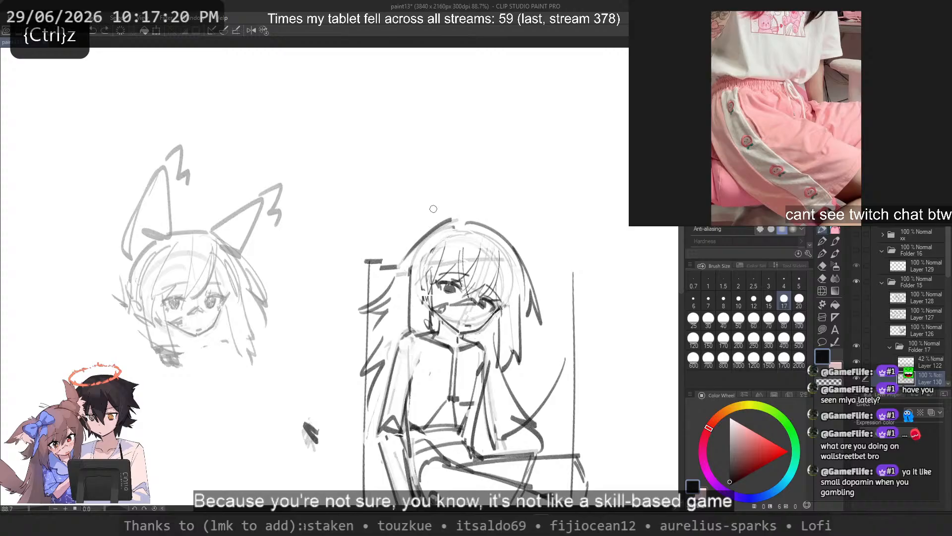
pyautogui.moveTo(462, 162)
pyautogui.mouseDown()
pyautogui.moveTo(404, 259)
pyautogui.moveTo(464, 214)
pyautogui.mouseUp()
pyautogui.hotkey('ctrl', 'z')
pyautogui.moveTo(549, 199)
pyautogui.mouseDown()
pyautogui.moveTo(512, 245)
pyautogui.moveTo(548, 263)
pyautogui.mouseUp()
pyautogui.hotkey('ctrl', 'z')
pyautogui.hotkey('ctrl', 'z')
pyautogui.moveTo(505, 233)
pyautogui.mouseDown()
pyautogui.moveTo(545, 270)
pyautogui.moveTo(538, 278)
pyautogui.moveTo(554, 268)
pyautogui.moveTo(569, 276)
pyautogui.mouseUp()
pyautogui.hotkey('ctrl', 'z')
pyautogui.hotkey('ctrl', 'z')
pyautogui.moveTo(514, 247)
pyautogui.mouseDown()
pyautogui.moveTo(579, 258)
pyautogui.moveTo(535, 275)
pyautogui.mouseUp()
# Step: Replace the seated figure's mouth with a small frown, mirroring the canvas view and using brush size 10 to refine it
pyautogui.press('c')
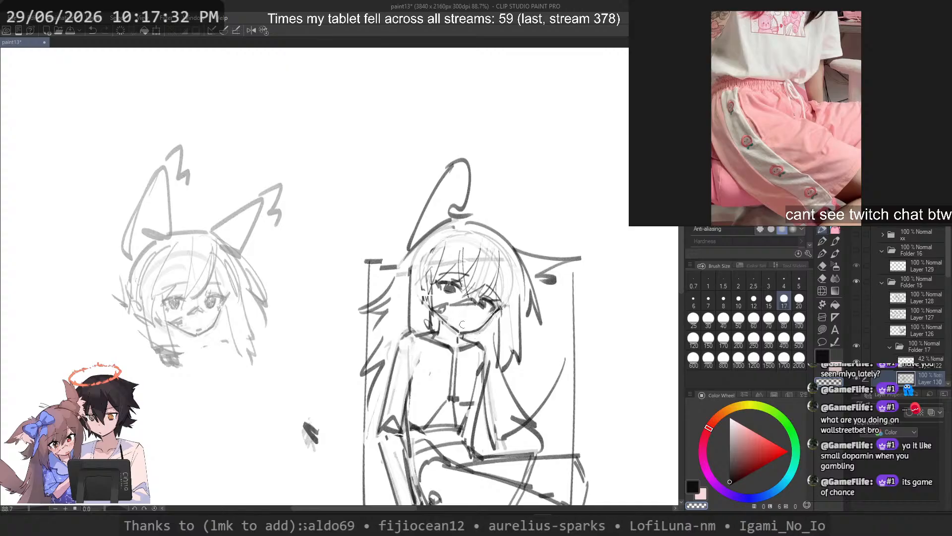
pyautogui.press('c')
pyautogui.hotkey('ctrl', 'z')
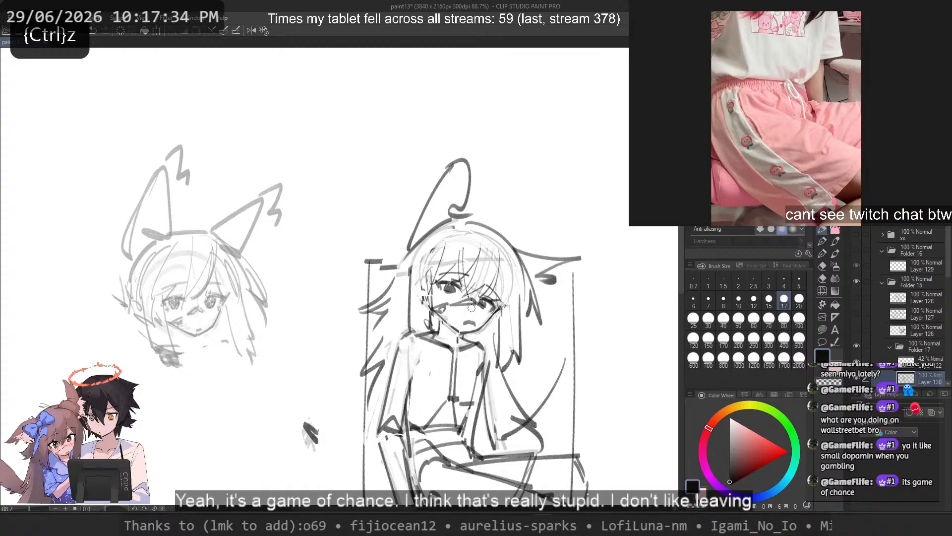
pyautogui.hotkey('ctrl', 'z')
pyautogui.press('2')
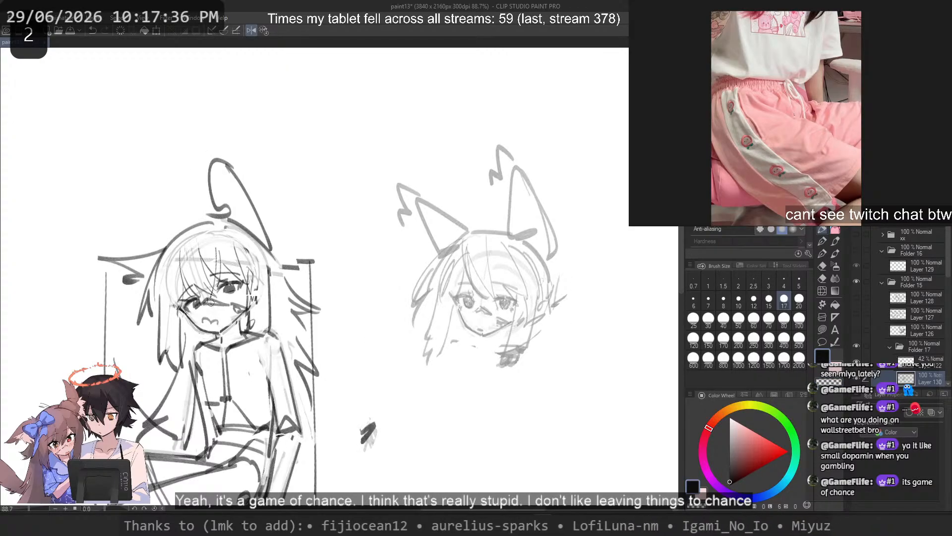
pyautogui.scroll(3, 210, 301)
pyautogui.hotkey('ctrl', 'z')
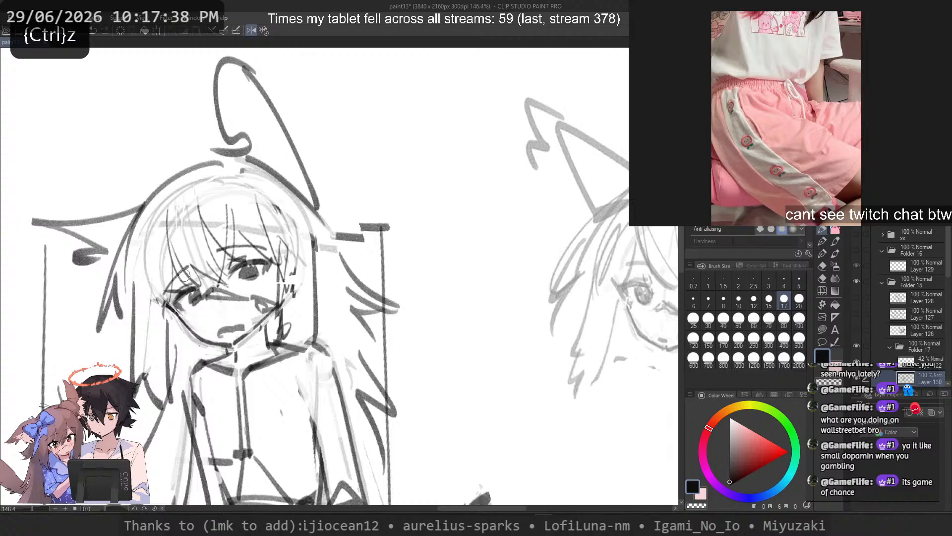
pyautogui.click(738, 298)
pyautogui.scroll(3, 218, 335)
pyautogui.moveTo(205, 336)
pyautogui.mouseDown()
pyautogui.moveTo(242, 314)
pyautogui.moveTo(246, 322)
pyautogui.moveTo(218, 331)
pyautogui.mouseUp()
pyautogui.hotkey('ctrl', 'z')
pyautogui.hotkey('ctrl', 'z')
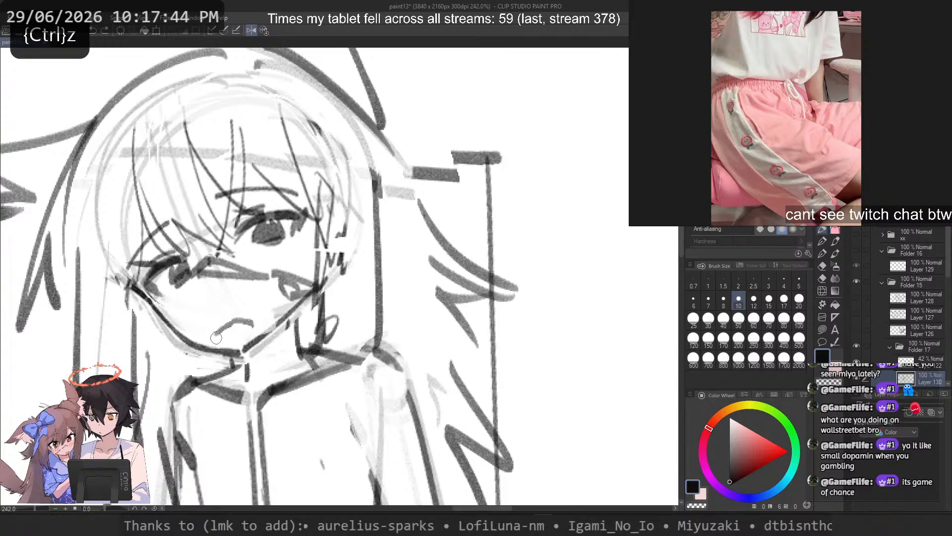
# Step: Review the whole mirrored sketch and browse the reference board for other images
pyautogui.scroll(-3, 290, 220)
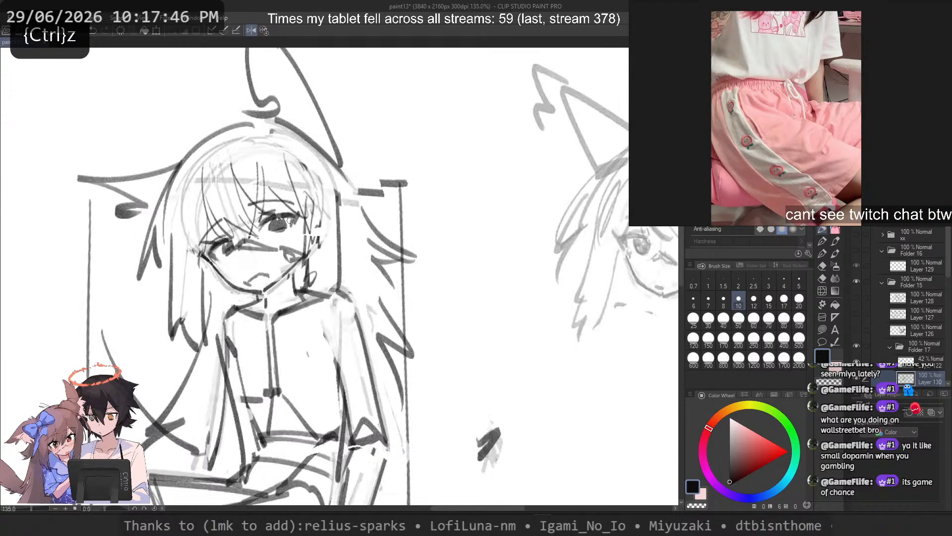
pyautogui.scroll(-4, 290, 220)
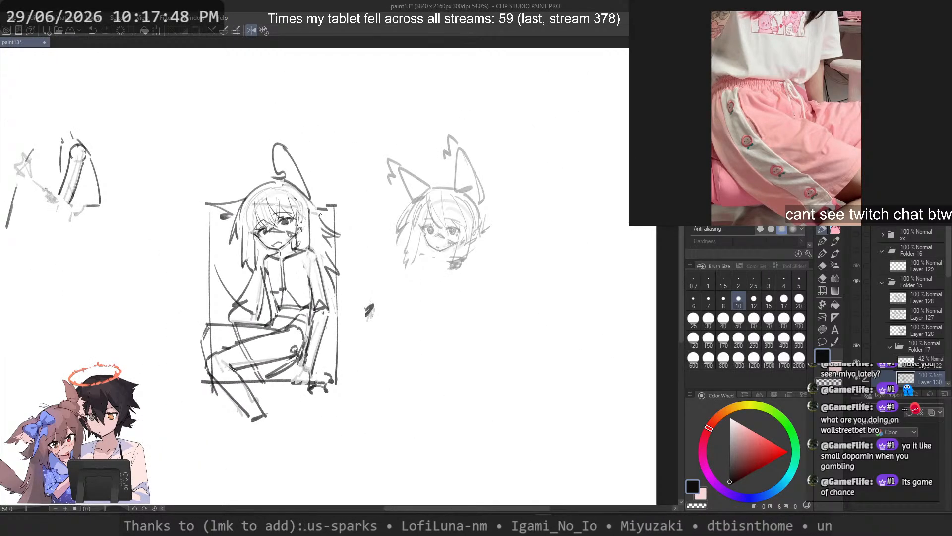
pyautogui.scroll(-1, 320, 214)
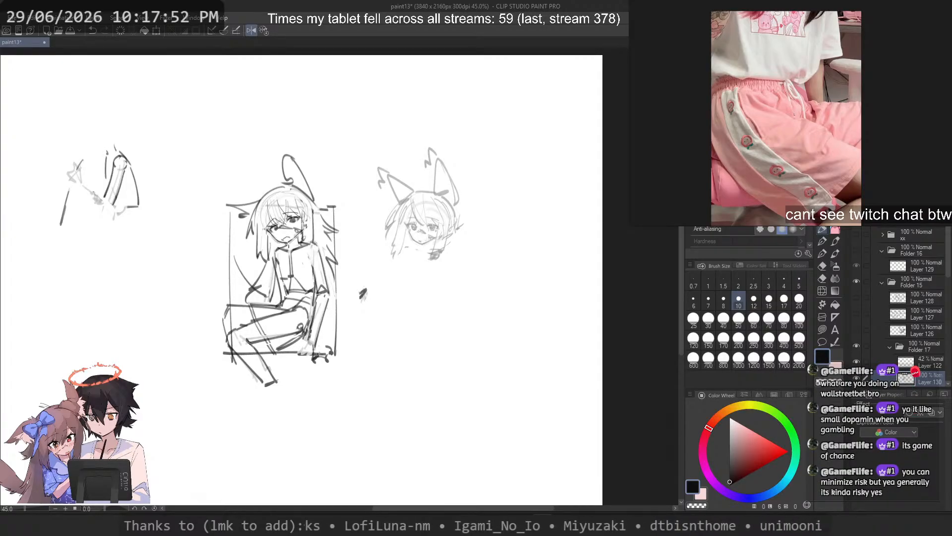
pyautogui.scroll(-8, 776, 97)
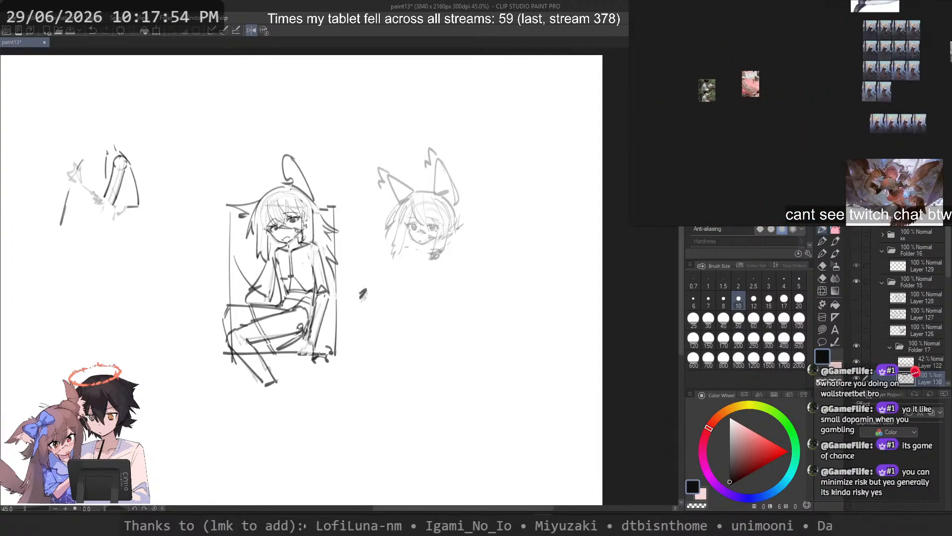
pyautogui.moveTo(776, 97); pyautogui.dragTo(714, 126)
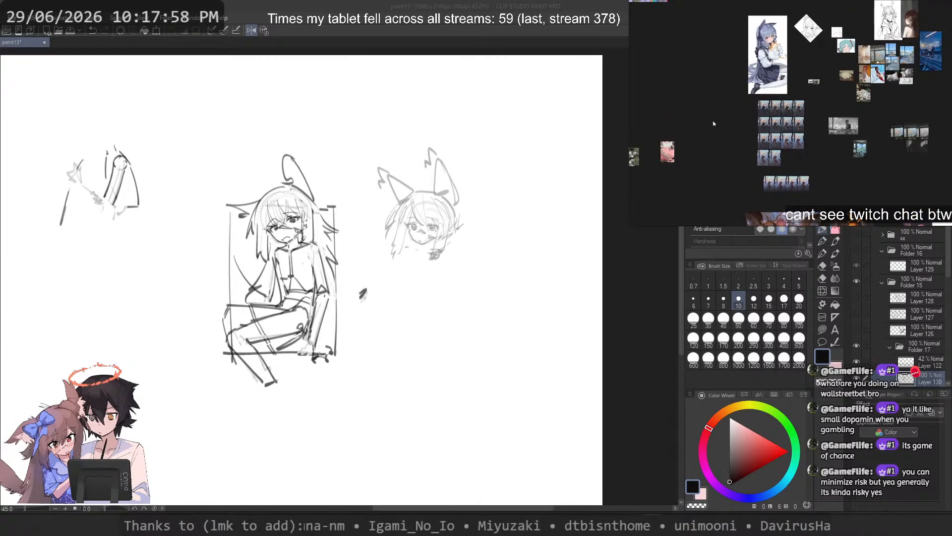
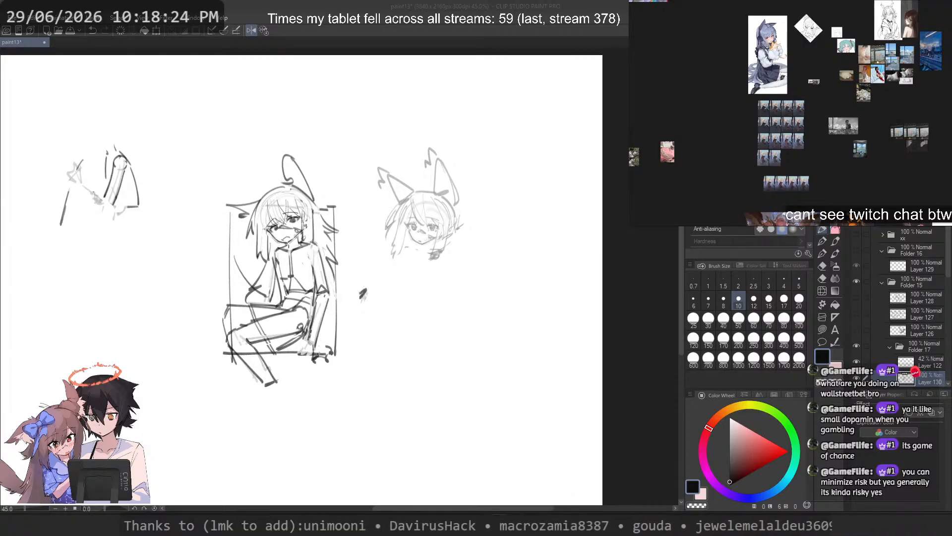
# Step: Flip the canvas view horizontally and sketch a round head circle in the blank area beside the seated figure
pyautogui.scroll(4, 496, 323)
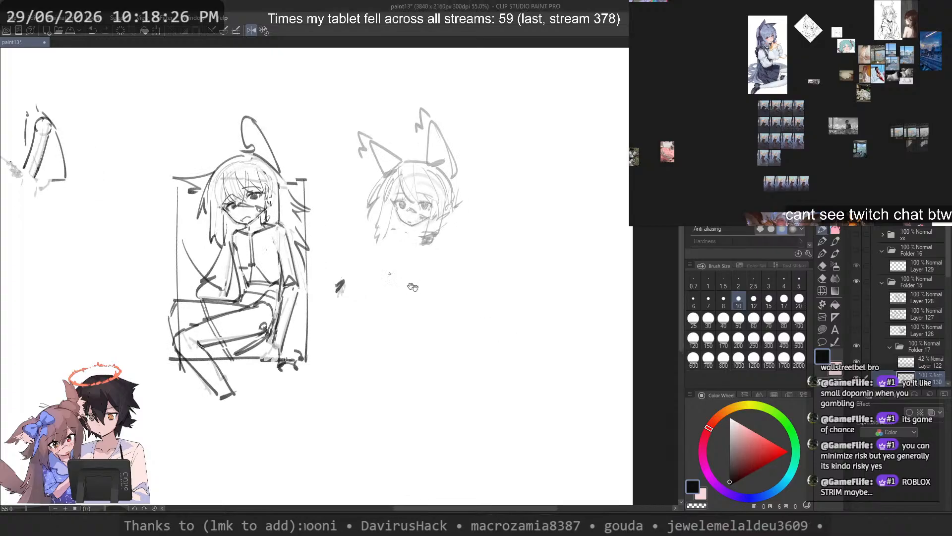
pyautogui.scroll(-1, 286, 201)
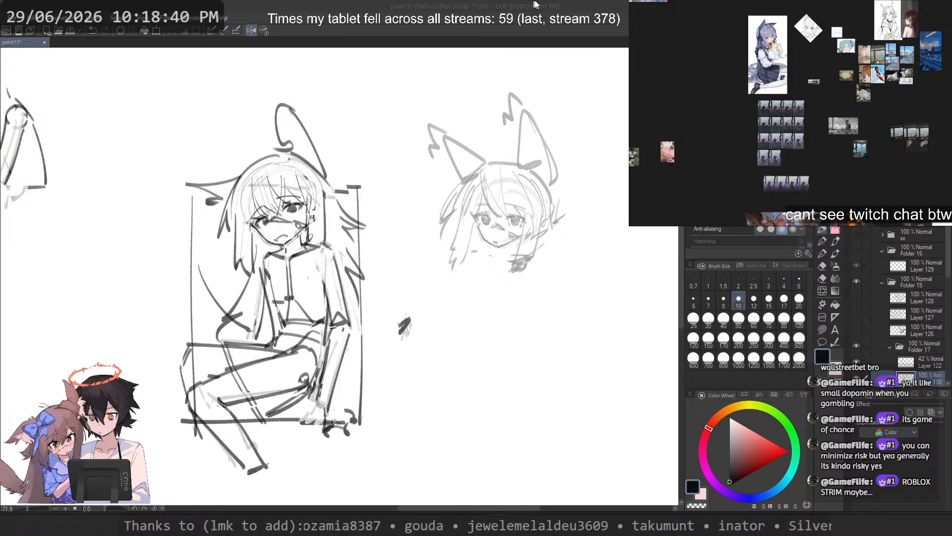
pyautogui.moveTo(424, 269); pyautogui.dragTo(529, 281)
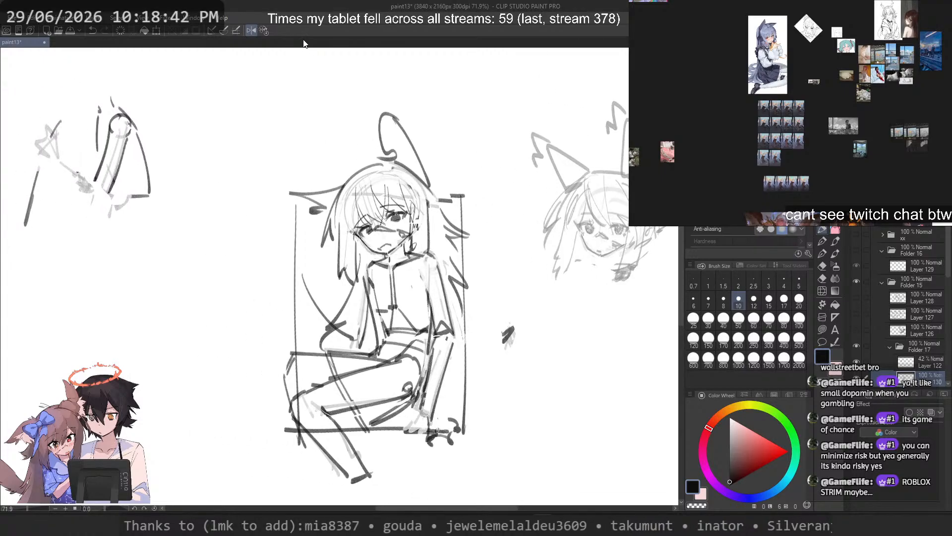
pyautogui.click(263, 30)
pyautogui.scroll(-4, 298, 124)
pyautogui.scroll(3, 461, 253)
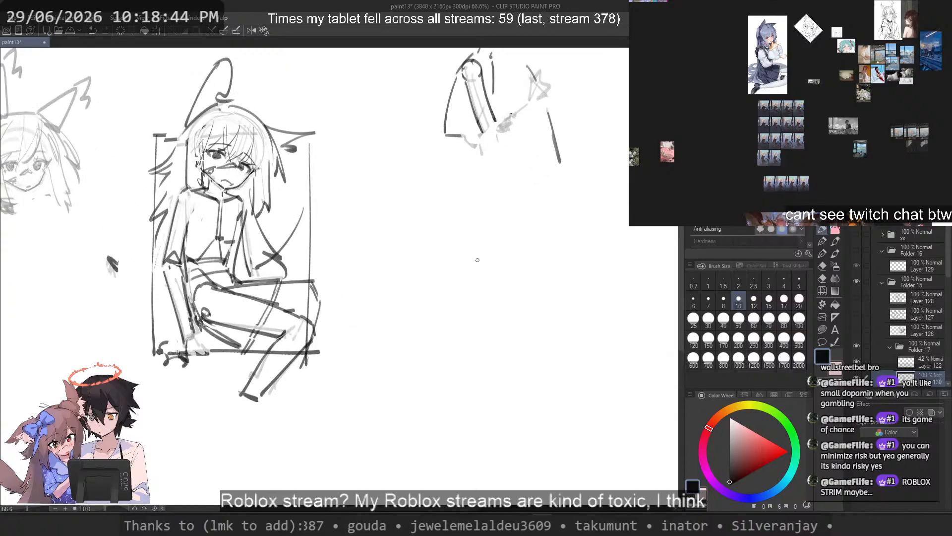
pyautogui.scroll(4, 477, 260)
pyautogui.moveTo(410, 213)
pyautogui.mouseDown()
pyautogui.moveTo(514, 354)
pyautogui.moveTo(404, 269)
pyautogui.mouseUp()
pyautogui.hotkey('ctrl', 'z')
pyautogui.moveTo(468, 209)
pyautogui.mouseDown()
pyautogui.moveTo(551, 353)
pyautogui.moveTo(409, 249)
pyautogui.moveTo(393, 295)
pyautogui.mouseUp()
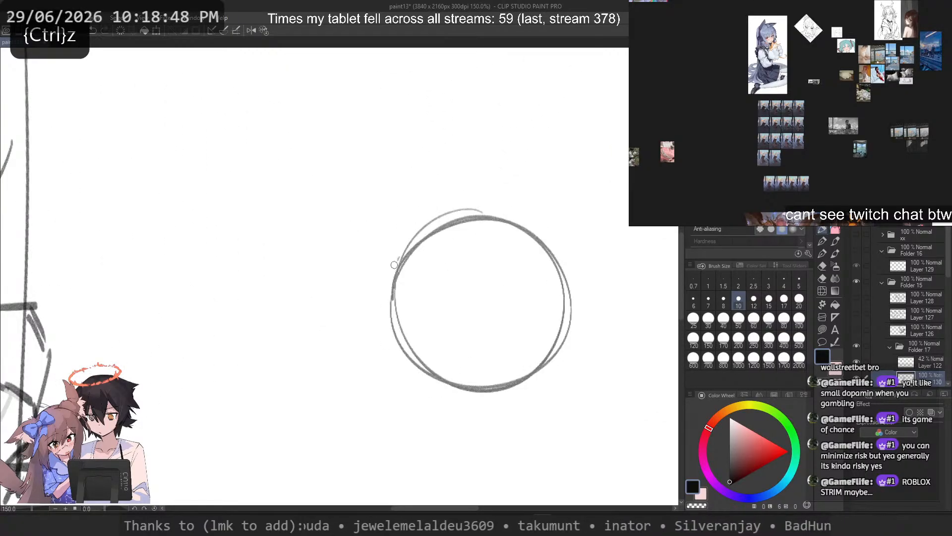
pyautogui.scroll(4, 440, 257)
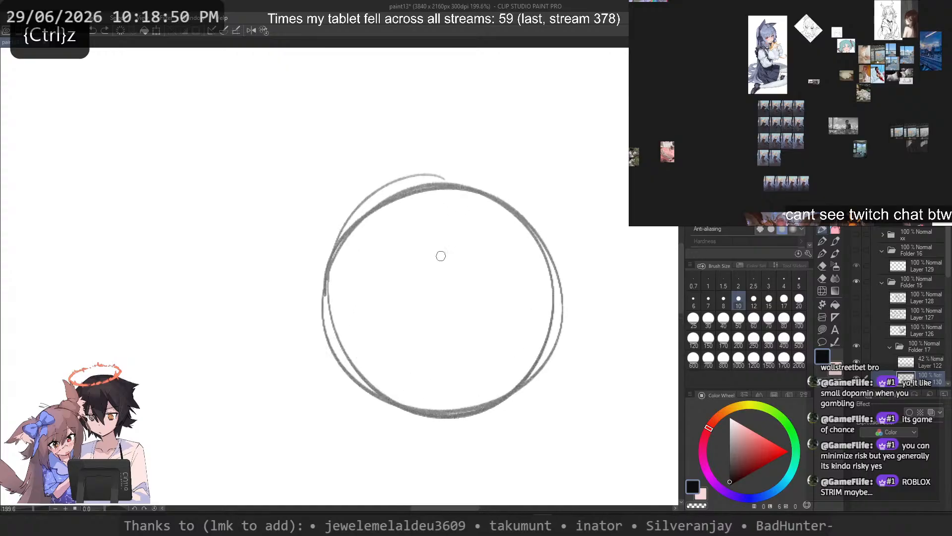
# Step: Draw a downward-curving eye line across the head circle and two near-vertical centre guidelines running below the chin
pyautogui.moveTo(250, 366); pyautogui.dragTo(614, 298)
pyautogui.scroll(-2, 375, 220)
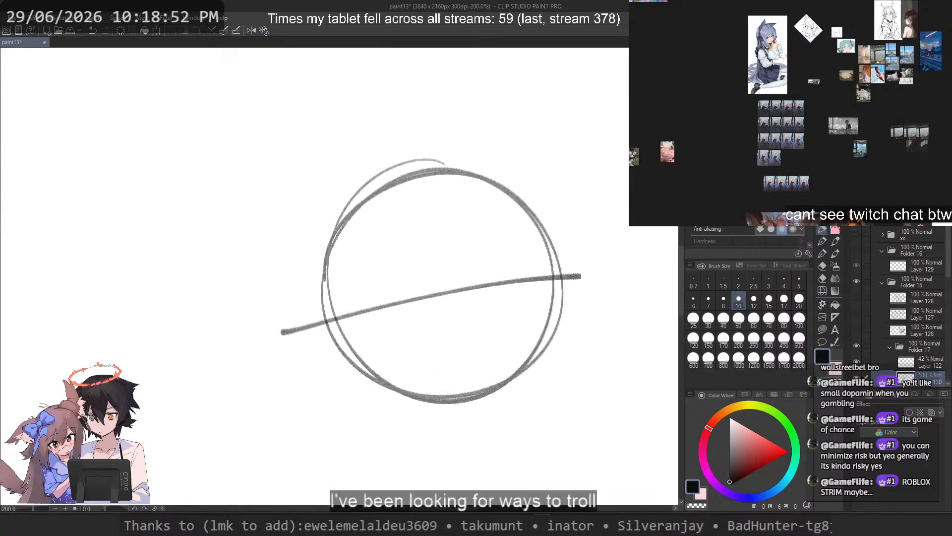
pyautogui.hotkey('ctrl', 'z')
pyautogui.moveTo(304, 330); pyautogui.dragTo(597, 354)
pyautogui.hotkey('ctrl', 'z')
pyautogui.moveTo(299, 275); pyautogui.dragTo(580, 327)
pyautogui.hotkey('ctrl', 'z')
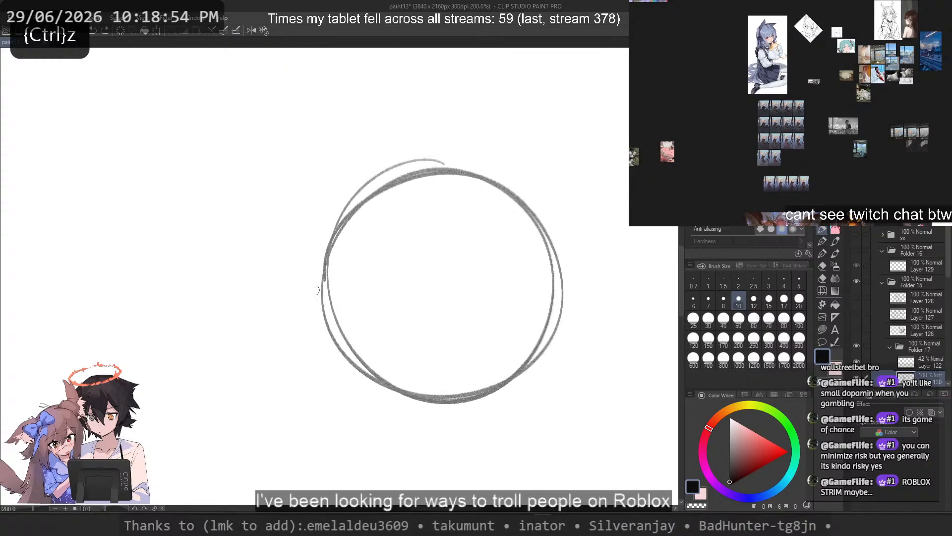
pyautogui.moveTo(310, 304); pyautogui.dragTo(577, 322)
pyautogui.moveTo(452, 145)
pyautogui.mouseDown()
pyautogui.moveTo(435, 471)
pyautogui.moveTo(420, 473)
pyautogui.moveTo(419, 459)
pyautogui.mouseUp()
pyautogui.hotkey('ctrl', 'z')
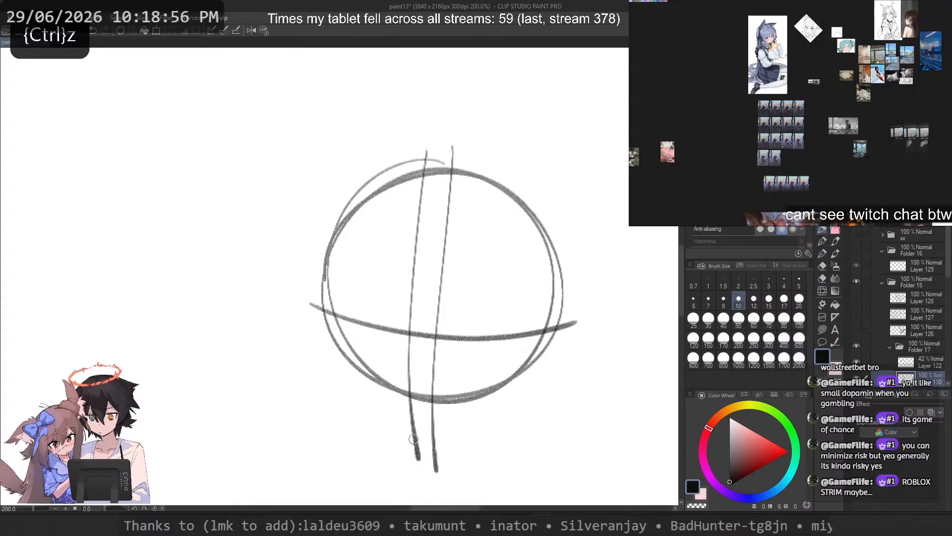
# Step: Fade the circle and guidelines to light grey with a transparent brush at size 250, and set the drawing brush to size 12
pyautogui.moveTo(340, 276); pyautogui.dragTo(360, 276)
pyautogui.press('c')
pyautogui.moveTo(500, 170)
pyautogui.mouseDown()
pyautogui.moveTo(432, 129)
pyautogui.moveTo(538, 248)
pyautogui.moveTo(555, 302)
pyautogui.moveTo(495, 375)
pyautogui.moveTo(587, 312)
pyautogui.mouseUp()
pyautogui.hotkey('ctrl', 'z')
pyautogui.click(755, 342)
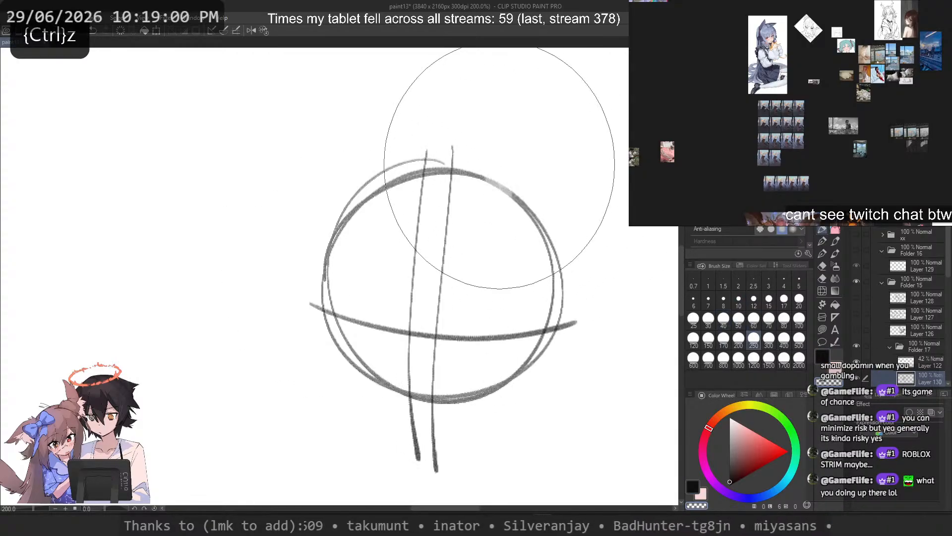
pyautogui.moveTo(500, 169)
pyautogui.mouseDown()
pyautogui.moveTo(302, 296)
pyautogui.moveTo(424, 345)
pyautogui.moveTo(519, 355)
pyautogui.moveTo(517, 345)
pyautogui.mouseUp()
pyautogui.click(708, 317)
pyautogui.press('c')
pyautogui.hotkey('ctrl', 'z')
pyautogui.click(754, 299)
pyautogui.hotkey('ctrl', 'z')
pyautogui.hotkey('ctrl', 'z')
pyautogui.hotkey('ctrl', 'z')
pyautogui.moveTo(457, 356); pyautogui.dragTo(519, 344)
pyautogui.hotkey('ctrl', 'z')
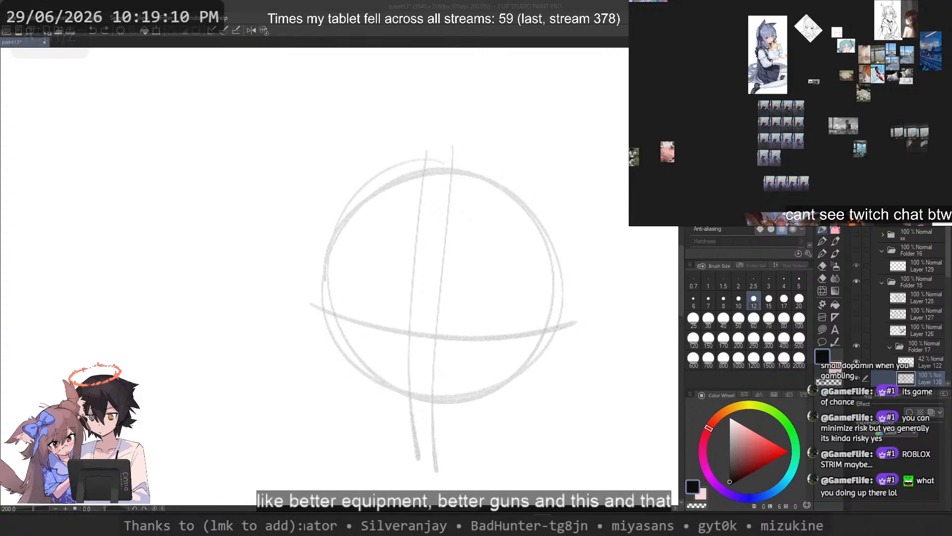
# Step: Switch to the web browser and look through the open Pinterest and X pages for a suitable face reference
pyautogui.hotkey('alt', 'Tab')
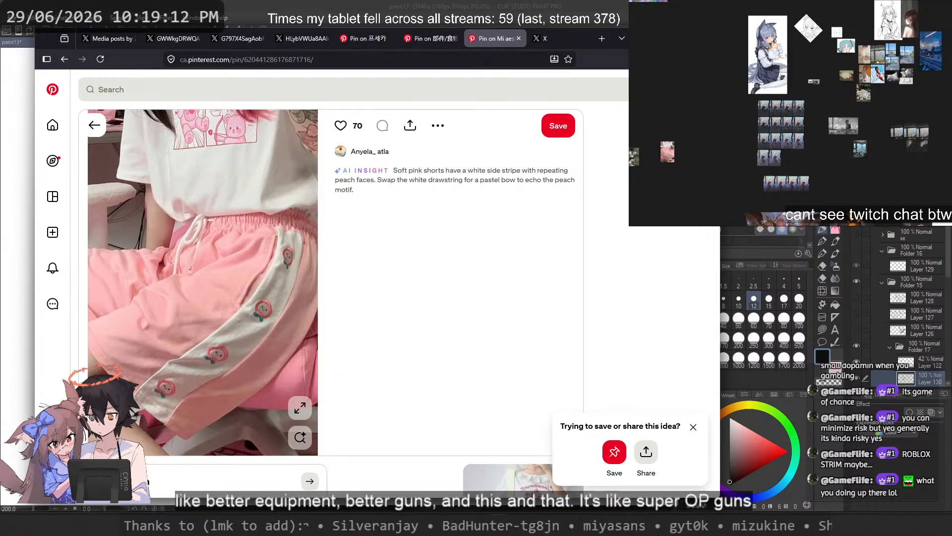
pyautogui.hotkey('alt', 'Tab')
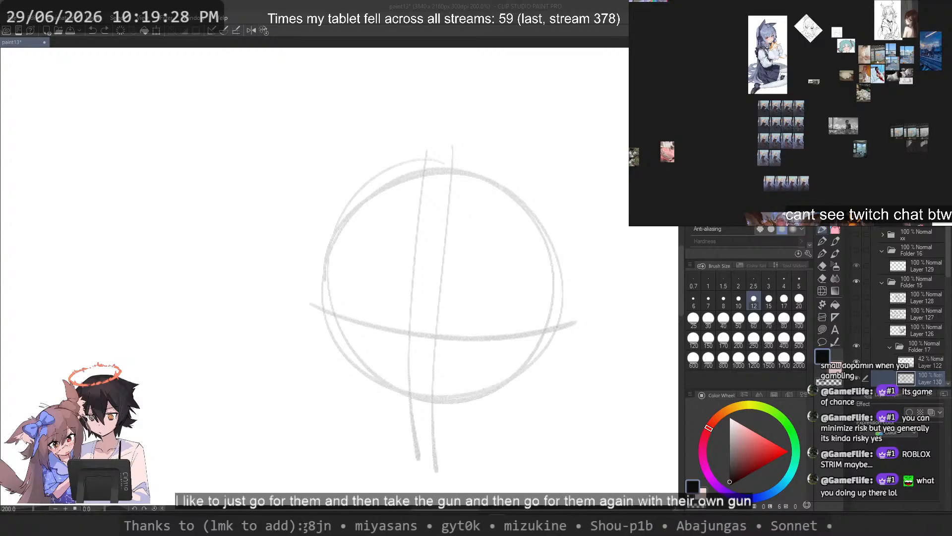
pyautogui.click(473, 525)
pyautogui.click(421, 40)
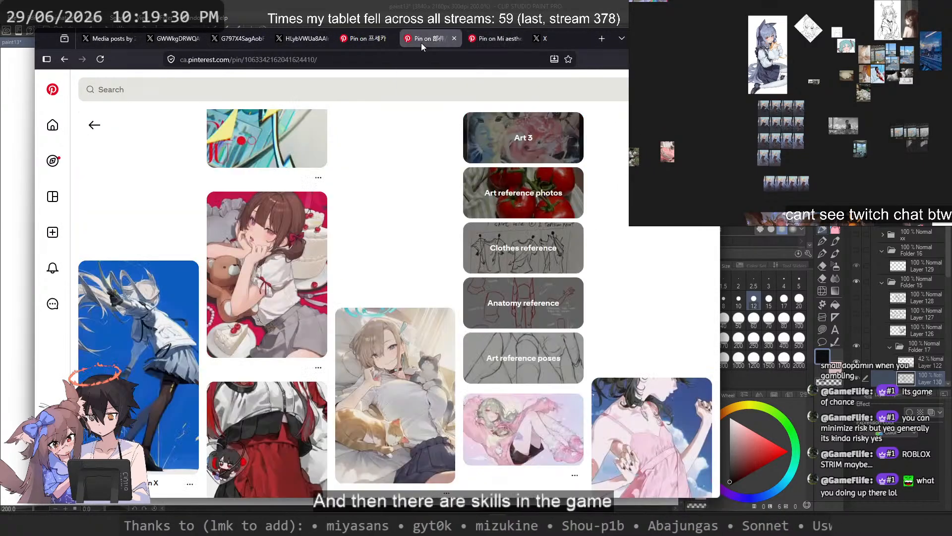
pyautogui.click(373, 42)
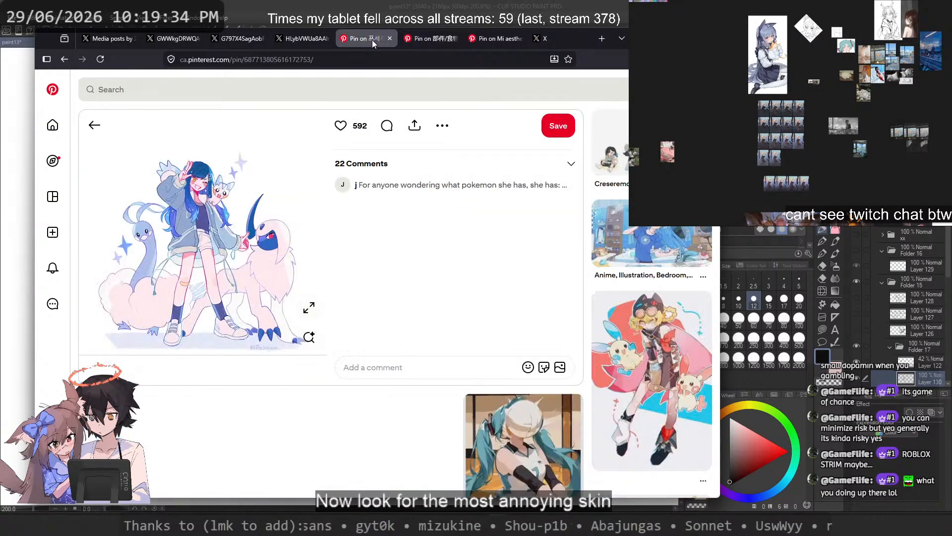
pyautogui.click(296, 43)
pyautogui.click(233, 40)
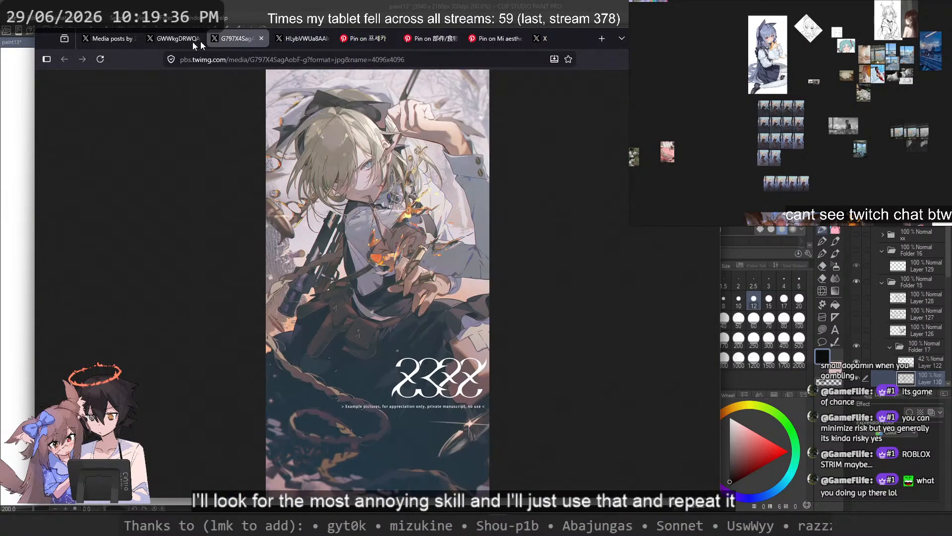
pyautogui.click(178, 41)
pyautogui.click(110, 38)
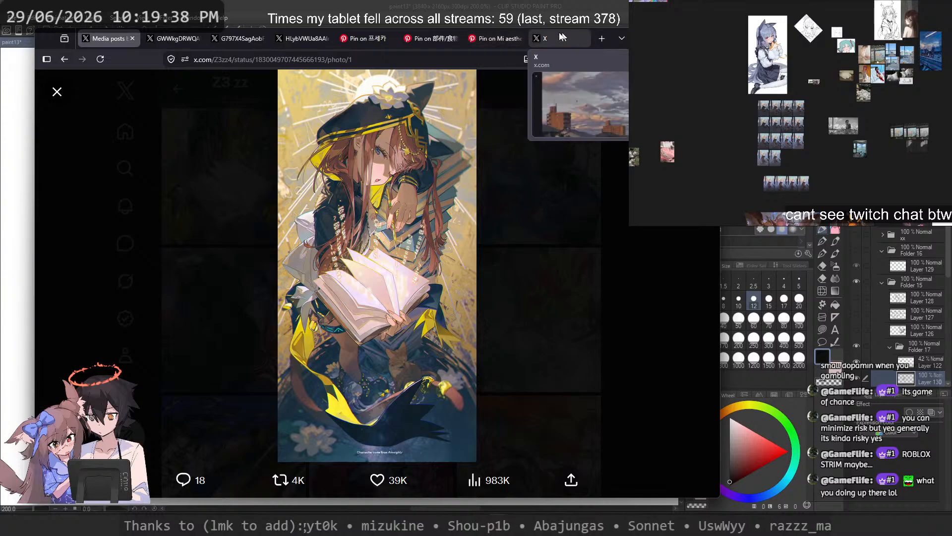
pyautogui.click(543, 38)
pyautogui.click(487, 38)
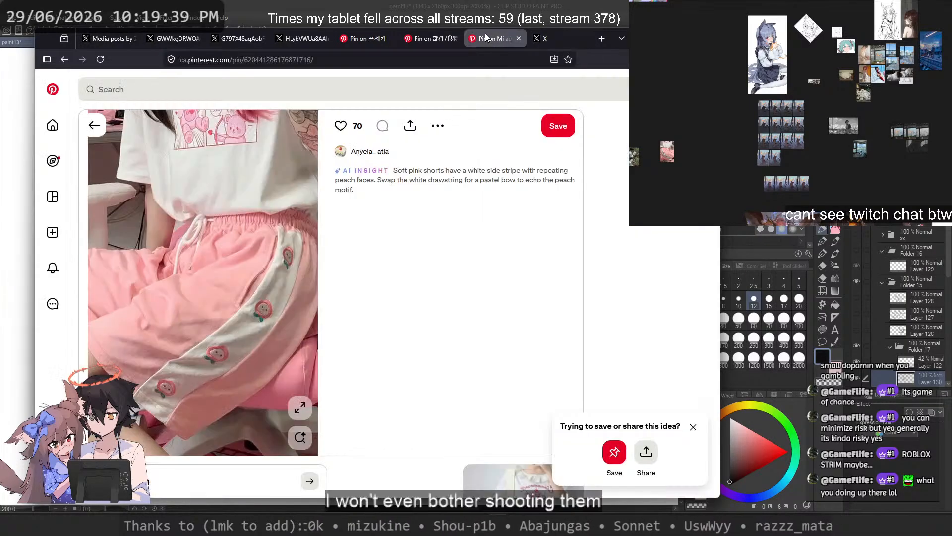
pyautogui.click(415, 40)
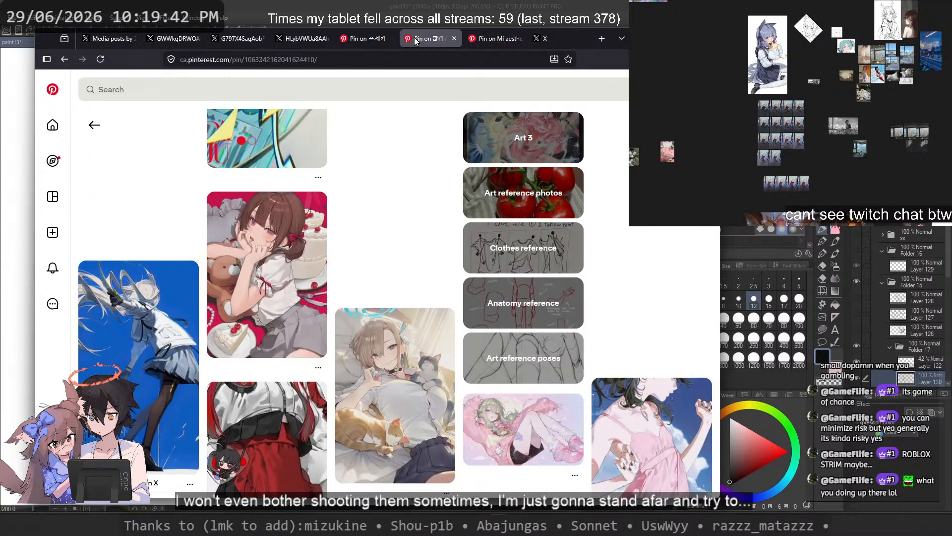
pyautogui.scroll(-5, 410, 184)
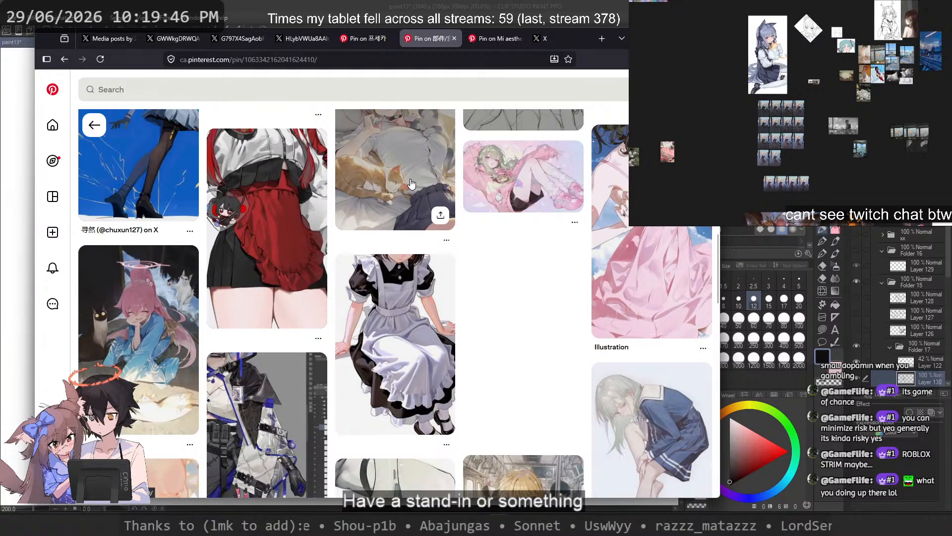
pyautogui.scroll(-5, 411, 183)
pyautogui.scroll(-3, 392, 221)
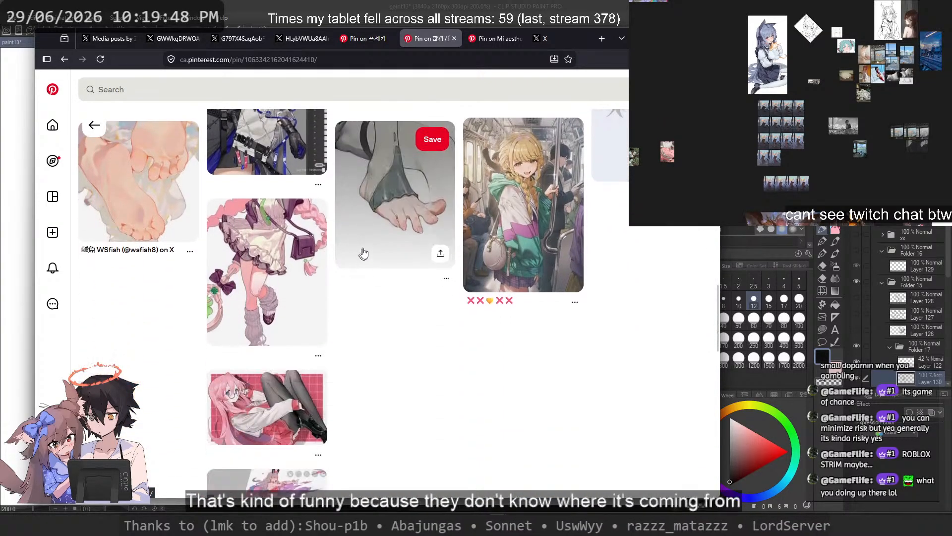
pyautogui.scroll(-5, 390, 248)
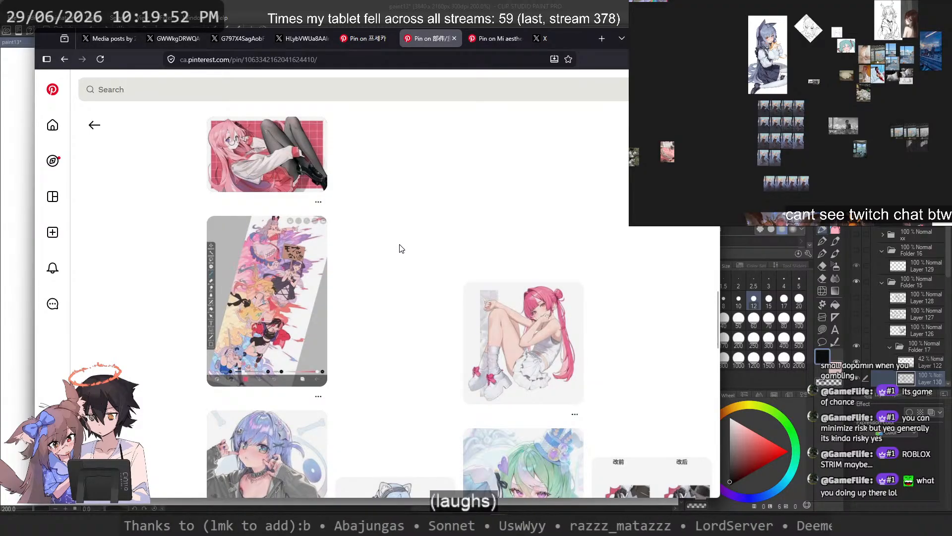
pyautogui.scroll(-5, 401, 248)
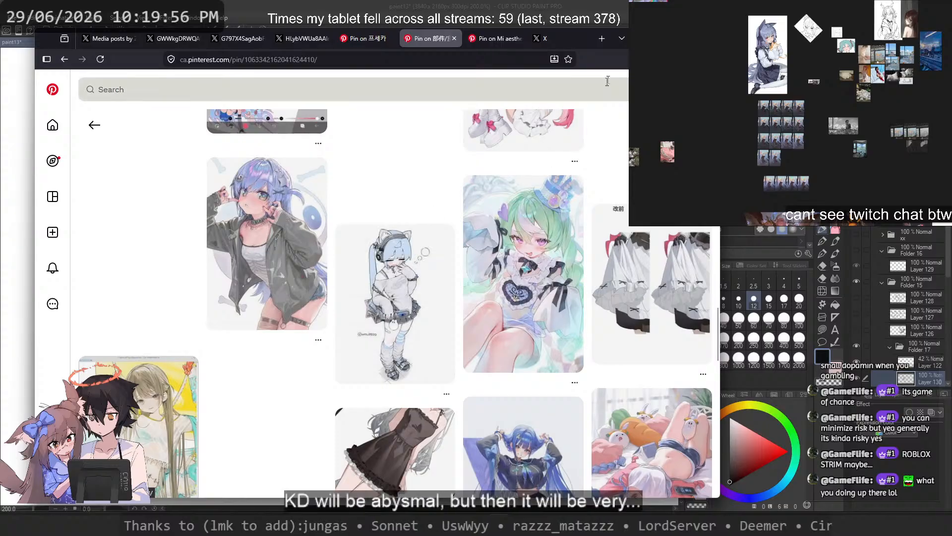
# Step: Copy the image of the green-haired girl in the blue top hat from its pin and paste it, zoomed in, on the reference board
pyautogui.click(549, 283)
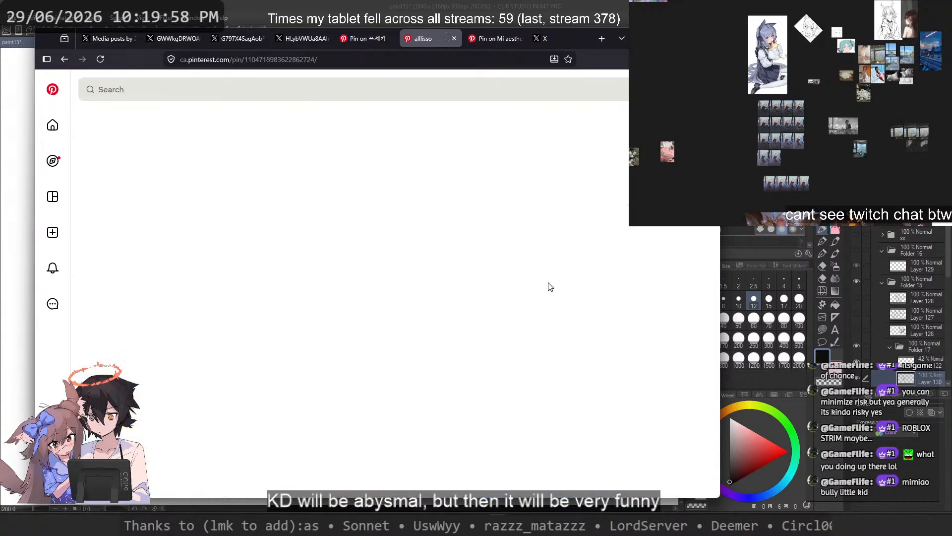
pyautogui.rightClick(238, 248)
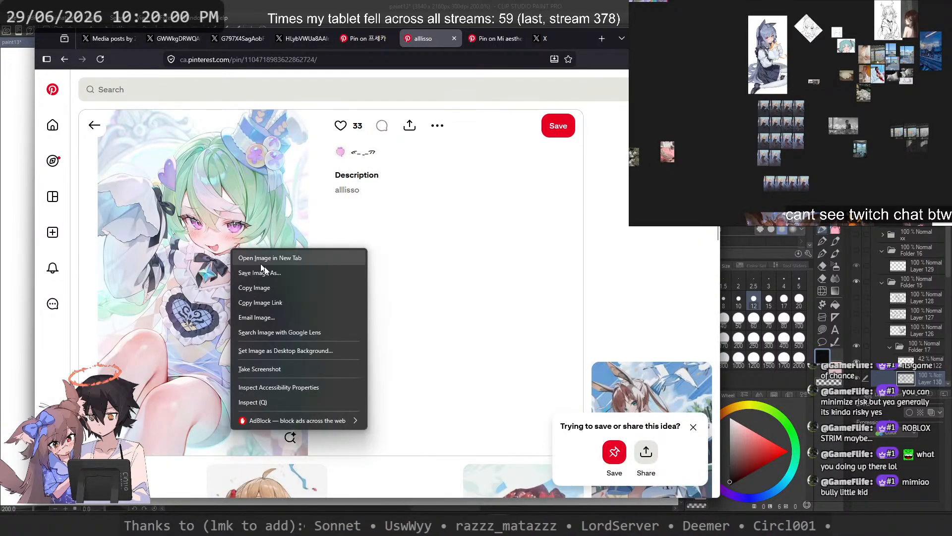
pyautogui.click(281, 281)
pyautogui.hotkey('alt', 'Tab')
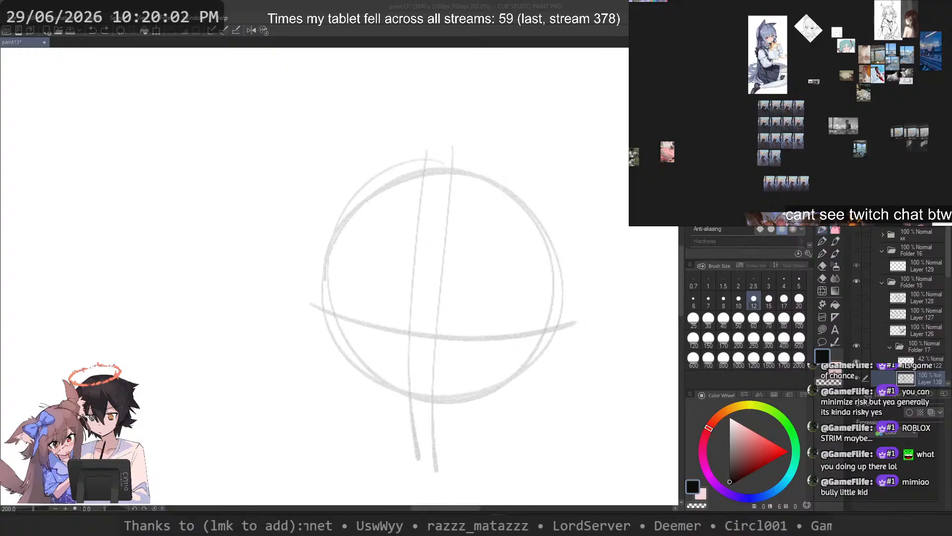
pyautogui.moveTo(726, 141); pyautogui.dragTo(789, 125)
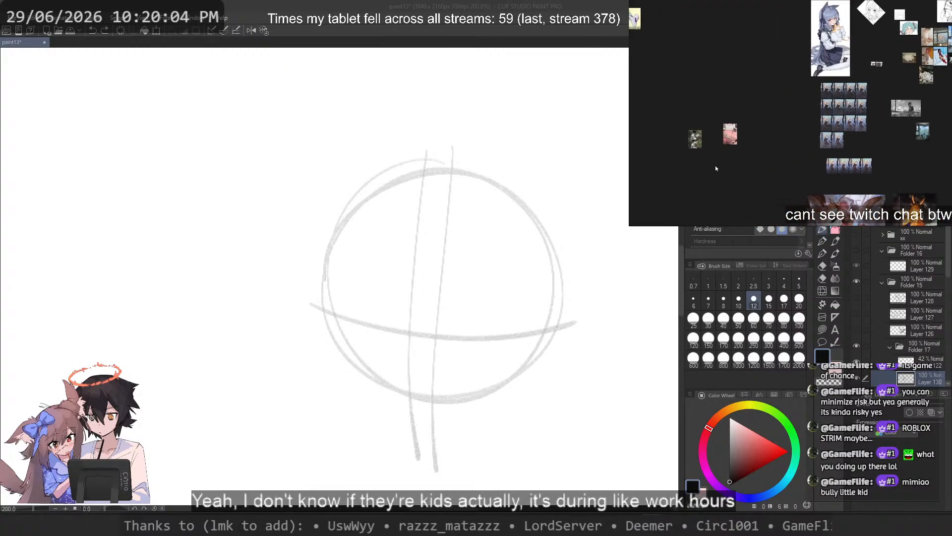
pyautogui.scroll(5, 717, 165)
pyautogui.hotkey('ctrl', 'v')
pyautogui.scroll(6, 722, 142)
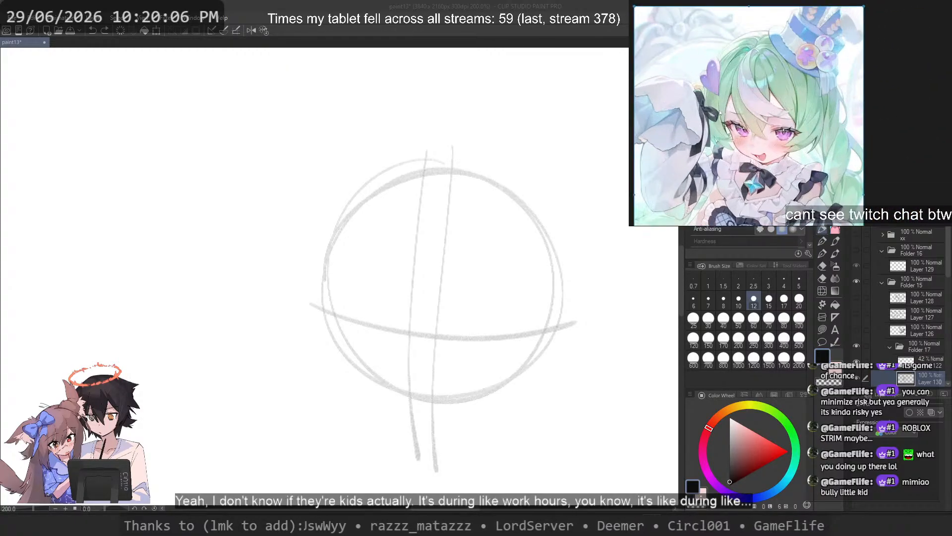
# Step: Return to the canvas and sketch a thick, arched upper lash line for the right-hand eye just below the eye line
pyautogui.click(570, 6)
pyautogui.moveTo(433, 237); pyautogui.dragTo(453, 238)
pyautogui.scroll(3, 517, 314)
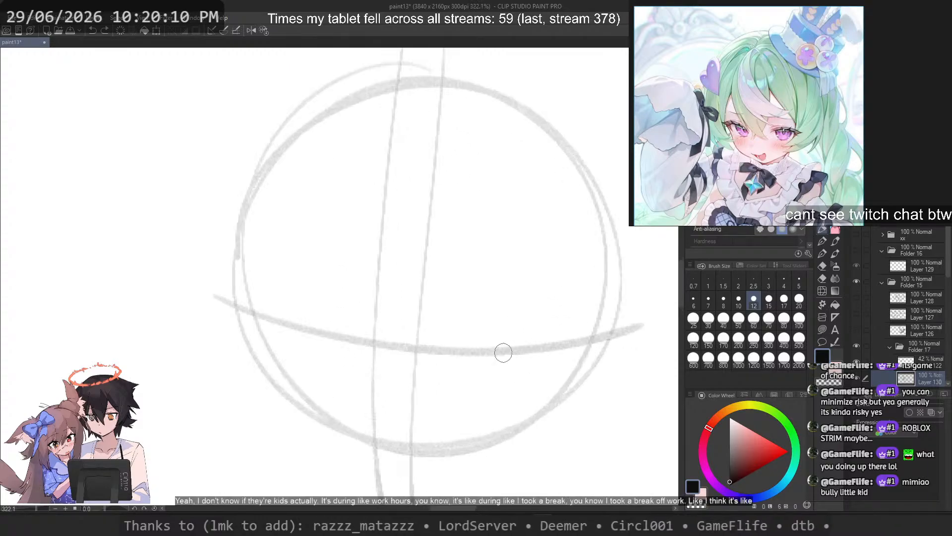
pyautogui.moveTo(462, 376); pyautogui.dragTo(550, 358)
pyautogui.moveTo(455, 383); pyautogui.dragTo(558, 357)
pyautogui.moveTo(514, 377); pyautogui.dragTo(570, 369)
pyautogui.hotkey('ctrl', 'z')
pyautogui.moveTo(482, 382); pyautogui.dragTo(562, 378)
pyautogui.moveTo(539, 361)
pyautogui.mouseDown()
pyautogui.moveTo(585, 381)
pyautogui.moveTo(578, 368)
pyautogui.moveTo(556, 385)
pyautogui.moveTo(563, 392)
pyautogui.moveTo(498, 409)
pyautogui.mouseUp()
pyautogui.hotkey('ctrl', 'z')
# Step: Sketch the left-hand eye's slanted upper lash line with a pointed outer corner at the circle's edge
pyautogui.hotkey('ctrl', 'z')
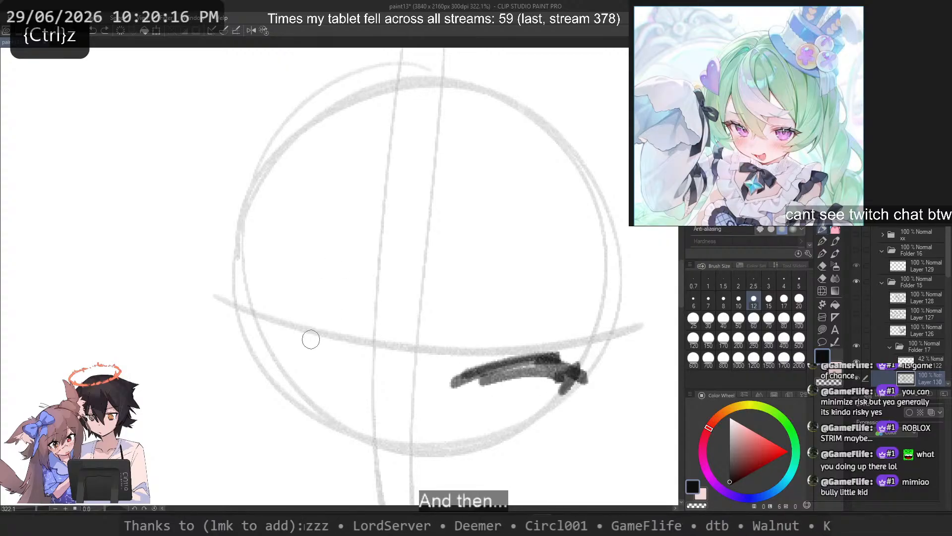
pyautogui.moveTo(302, 323); pyautogui.dragTo(367, 365)
pyautogui.hotkey('ctrl', 'z')
pyautogui.moveTo(262, 321)
pyautogui.mouseDown()
pyautogui.moveTo(343, 365)
pyautogui.moveTo(236, 336)
pyautogui.moveTo(243, 351)
pyautogui.moveTo(266, 356)
pyautogui.mouseUp()
pyautogui.hotkey('ctrl', 'z')
pyautogui.hotkey('ctrl', 'z')
pyautogui.hotkey('ctrl', 'z')
pyautogui.hotkey('ctrl', 'z')
pyautogui.hotkey('ctrl', 'z')
pyautogui.hotkey('ctrl', 'z')
pyautogui.moveTo(248, 321); pyautogui.dragTo(268, 368)
pyautogui.hotkey('ctrl', 'z')
pyautogui.hotkey('ctrl', 'z')
pyautogui.hotkey('ctrl', 'z')
pyautogui.moveTo(242, 324); pyautogui.dragTo(255, 354)
pyautogui.moveTo(559, 371); pyautogui.dragTo(536, 420)
pyautogui.hotkey('ctrl', 'z')
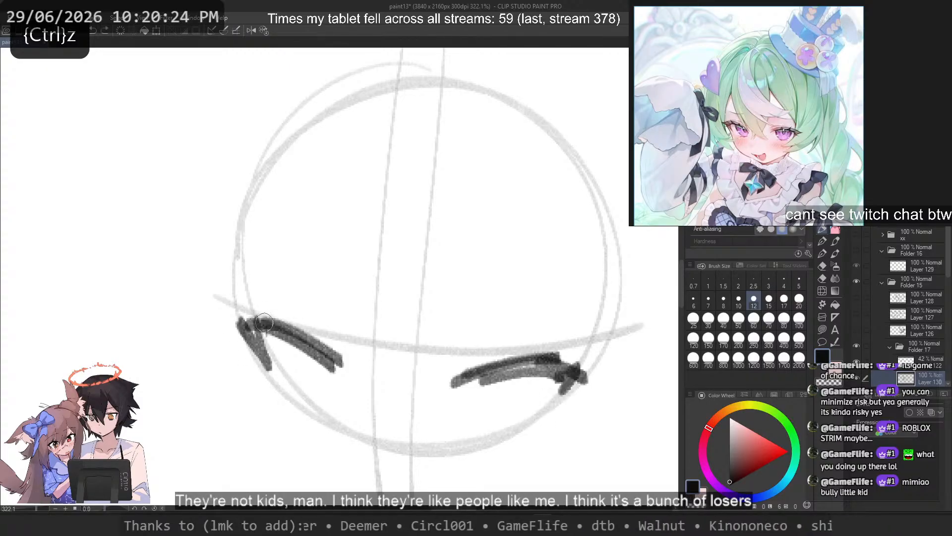
pyautogui.moveTo(260, 322); pyautogui.dragTo(271, 368)
pyautogui.hotkey('ctrl', 'z')
pyautogui.moveTo(256, 320); pyautogui.dragTo(271, 369)
pyautogui.hotkey('ctrl', 'z')
pyautogui.moveTo(570, 370)
pyautogui.mouseDown()
pyautogui.moveTo(548, 422)
pyautogui.moveTo(546, 406)
pyautogui.mouseUp()
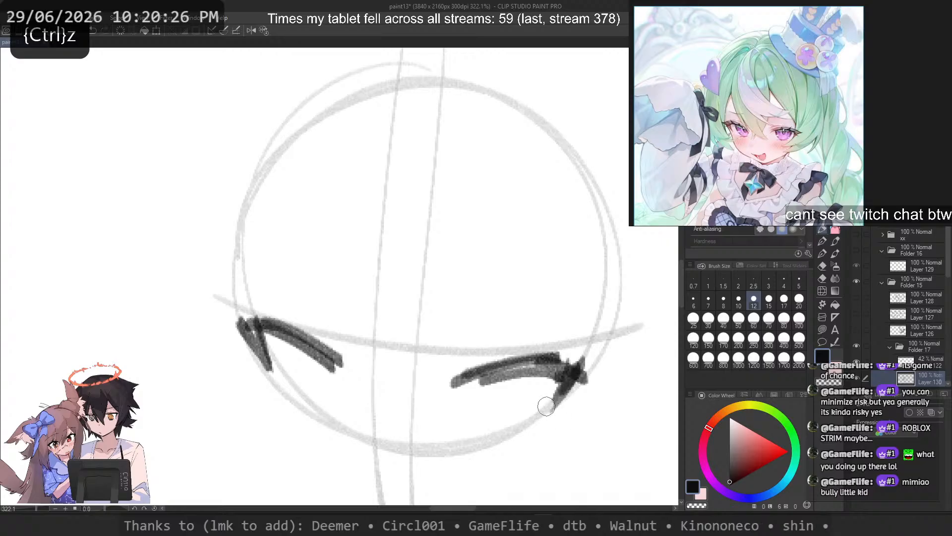
# Step: Add short strokes on top of both upper lash lines and a thin eyelid crease above the left-hand eye
pyautogui.hotkey('ctrl', 'z')
pyautogui.moveTo(485, 345)
pyautogui.mouseDown()
pyautogui.moveTo(526, 362)
pyautogui.moveTo(496, 361)
pyautogui.mouseUp()
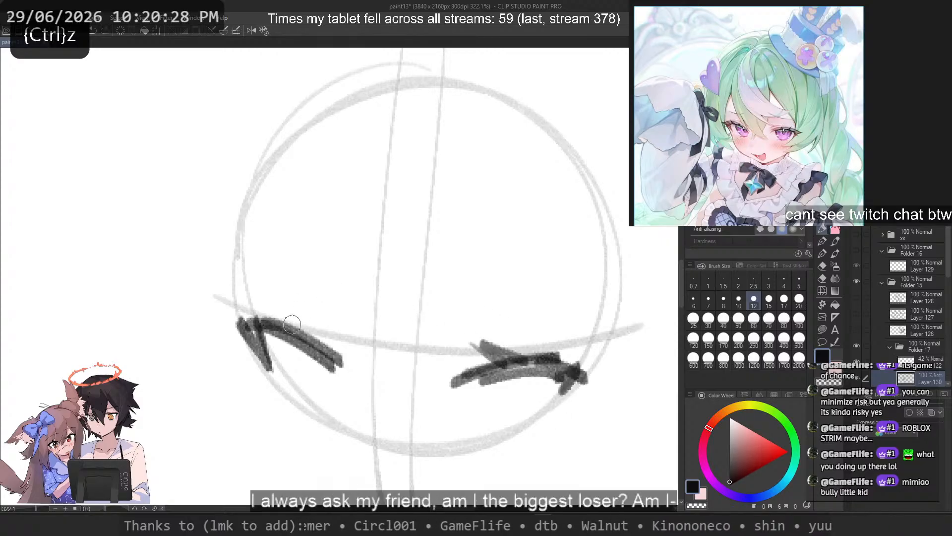
pyautogui.moveTo(273, 311); pyautogui.dragTo(298, 332)
pyautogui.moveTo(268, 312); pyautogui.dragTo(287, 334)
pyautogui.moveTo(508, 352); pyautogui.dragTo(463, 358)
pyautogui.hotkey('ctrl', 'z')
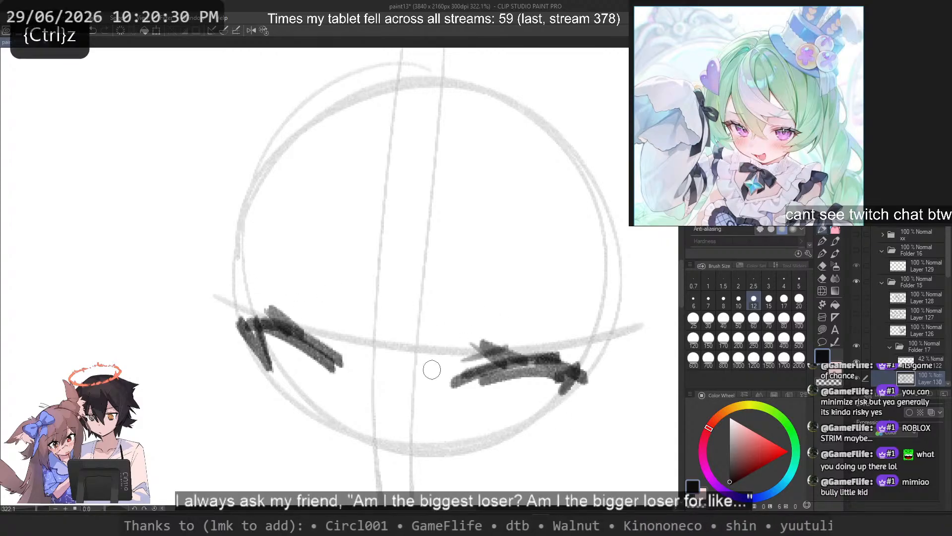
pyautogui.moveTo(298, 318); pyautogui.dragTo(344, 354)
pyautogui.hotkey('ctrl', 'z')
pyautogui.hotkey('ctrl', 'z')
pyautogui.moveTo(303, 319); pyautogui.dragTo(353, 355)
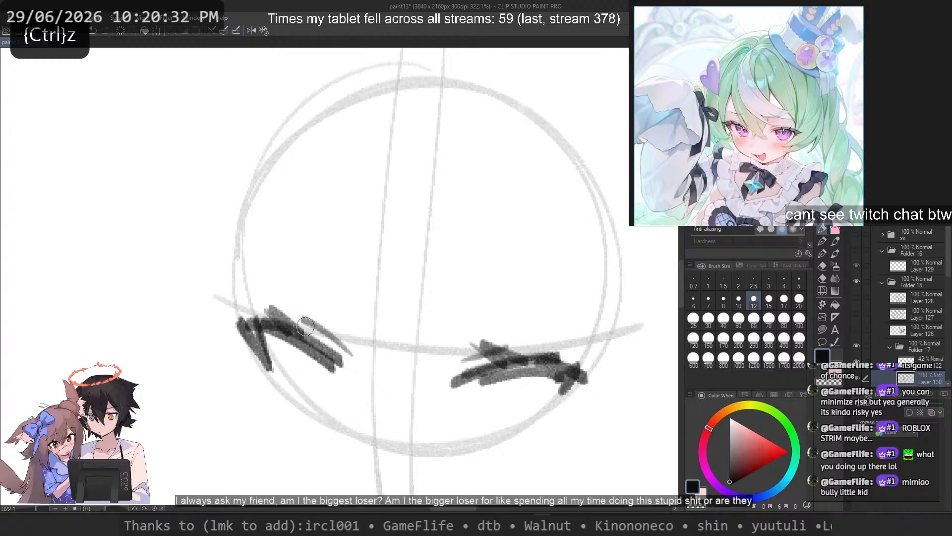
pyautogui.moveTo(295, 334); pyautogui.dragTo(357, 383)
pyautogui.hotkey('ctrl', 'z')
pyautogui.hotkey('ctrl', 'z')
pyautogui.moveTo(316, 355); pyautogui.dragTo(321, 400)
pyautogui.moveTo(286, 342); pyautogui.dragTo(308, 403)
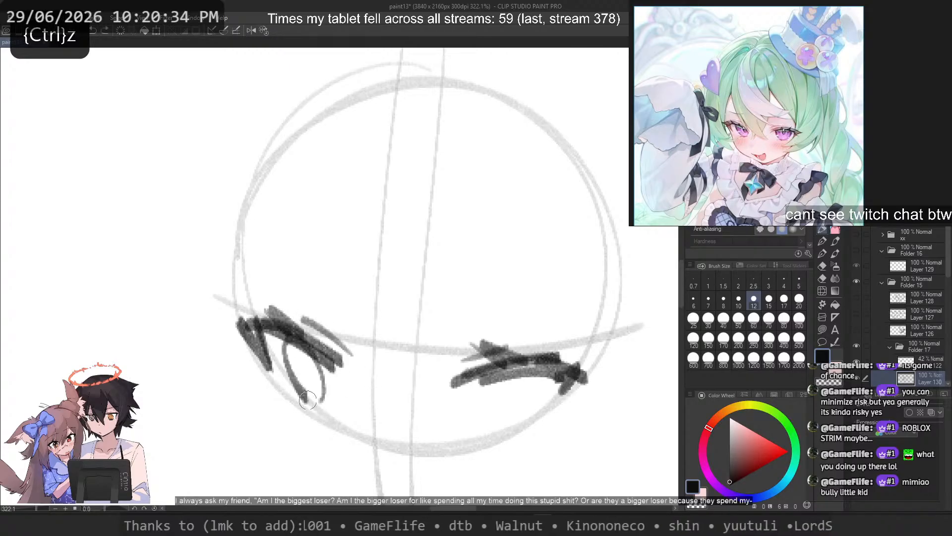
pyautogui.hotkey('ctrl', 'z')
pyautogui.hotkey('ctrl', 'z')
pyautogui.moveTo(290, 343); pyautogui.dragTo(310, 403)
pyautogui.hotkey('ctrl', 'z')
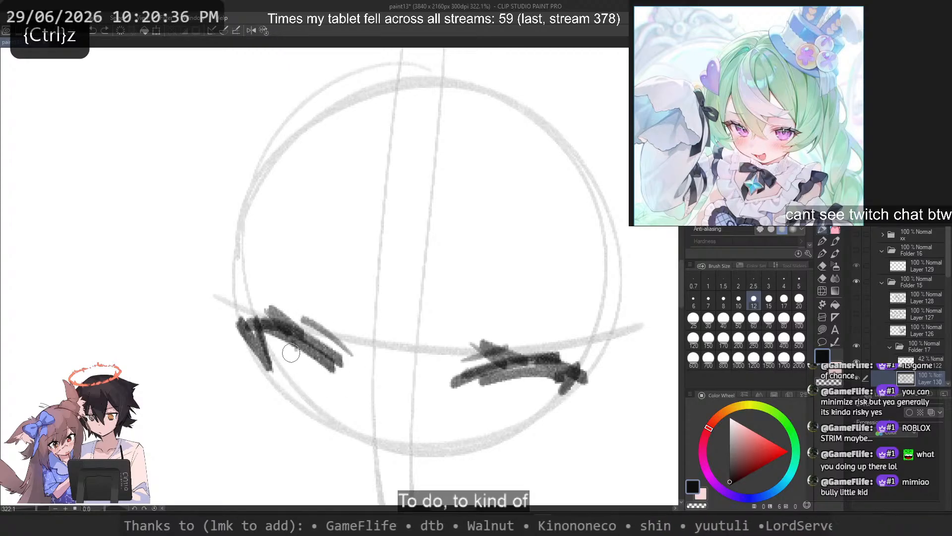
pyautogui.moveTo(292, 344); pyautogui.dragTo(313, 405)
pyautogui.moveTo(307, 382); pyautogui.dragTo(329, 409)
pyautogui.hotkey('ctrl', 'z')
pyautogui.hotkey('ctrl', 'z')
pyautogui.moveTo(291, 342); pyautogui.dragTo(304, 392)
pyautogui.hotkey('ctrl', 'z')
pyautogui.moveTo(339, 365); pyautogui.dragTo(341, 392)
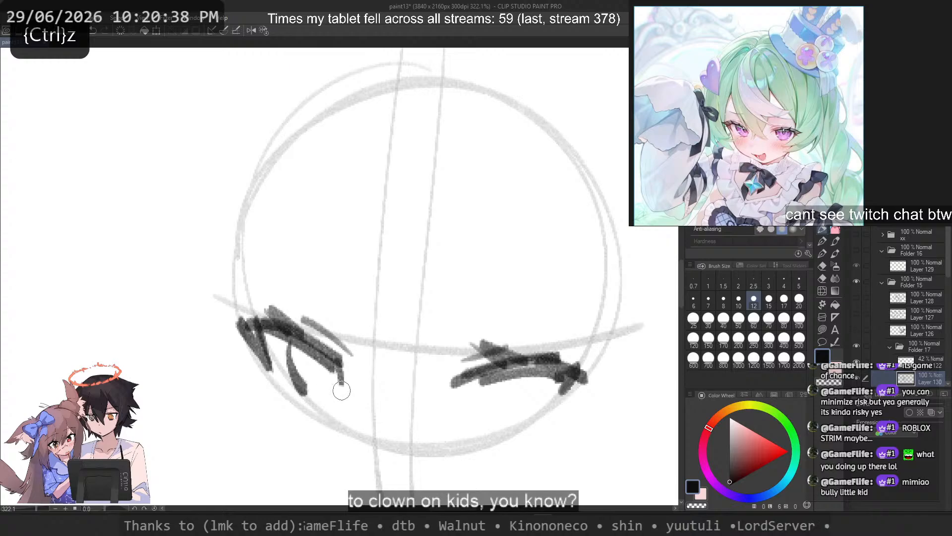
pyautogui.hotkey('ctrl', 'z')
# Step: Sketch the two curved side edges of the iris under the right-hand eye's upper lash line
pyautogui.hotkey('ctrl', 'z')
pyautogui.moveTo(487, 380)
pyautogui.mouseDown()
pyautogui.moveTo(499, 406)
pyautogui.moveTo(512, 405)
pyautogui.mouseUp()
pyautogui.moveTo(530, 375); pyautogui.dragTo(525, 408)
# Step: Sketch the two curved side edges of the iris under the left-hand eye's slanted upper lash line
pyautogui.hotkey('ctrl', 'z')
pyautogui.hotkey('ctrl', 'z')
pyautogui.moveTo(479, 381); pyautogui.dragTo(489, 408)
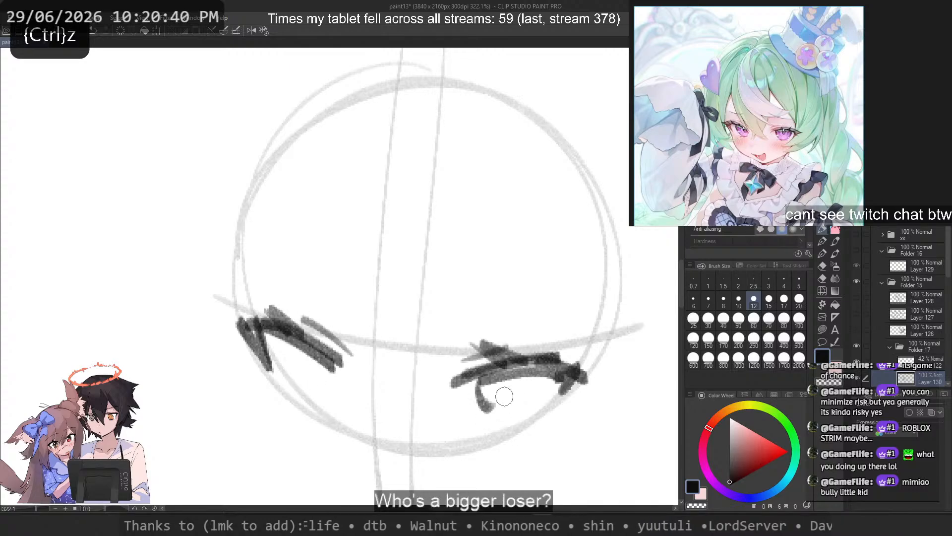
pyautogui.hotkey('ctrl', 'z')
pyautogui.moveTo(528, 379); pyautogui.dragTo(519, 410)
pyautogui.moveTo(282, 346)
pyautogui.mouseDown()
pyautogui.moveTo(300, 385)
pyautogui.moveTo(334, 405)
pyautogui.mouseUp()
pyautogui.hotkey('ctrl', 'z')
pyautogui.hotkey('ctrl', 'z')
pyautogui.hotkey('ctrl', 'z')
pyautogui.hotkey('ctrl', 'z')
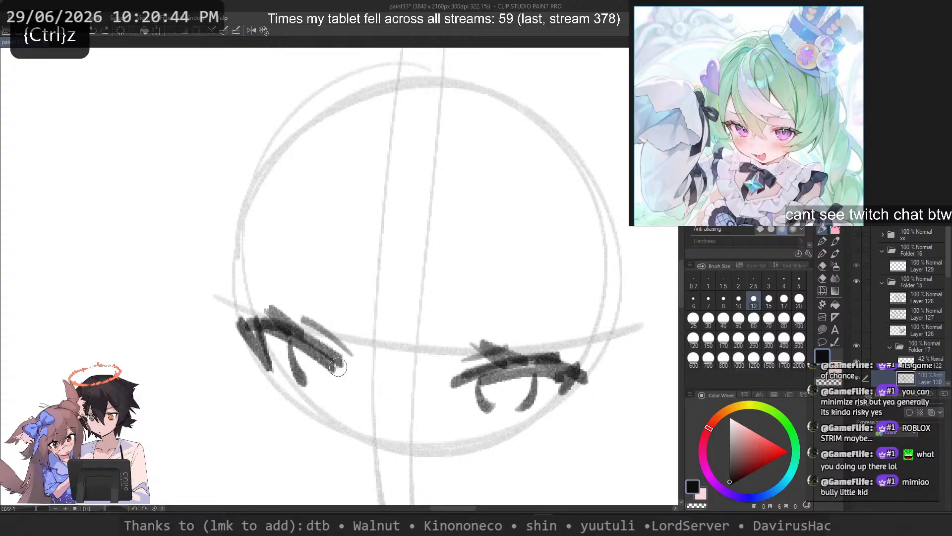
pyautogui.moveTo(341, 360); pyautogui.dragTo(338, 399)
pyautogui.moveTo(309, 387); pyautogui.dragTo(327, 400)
# Step: Reshape the outer corner of the left-hand eye's upper lash line by erasing its upper edge with transparent colour and redrawing the tip
pyautogui.hotkey('ctrl', 'z')
pyautogui.press('c')
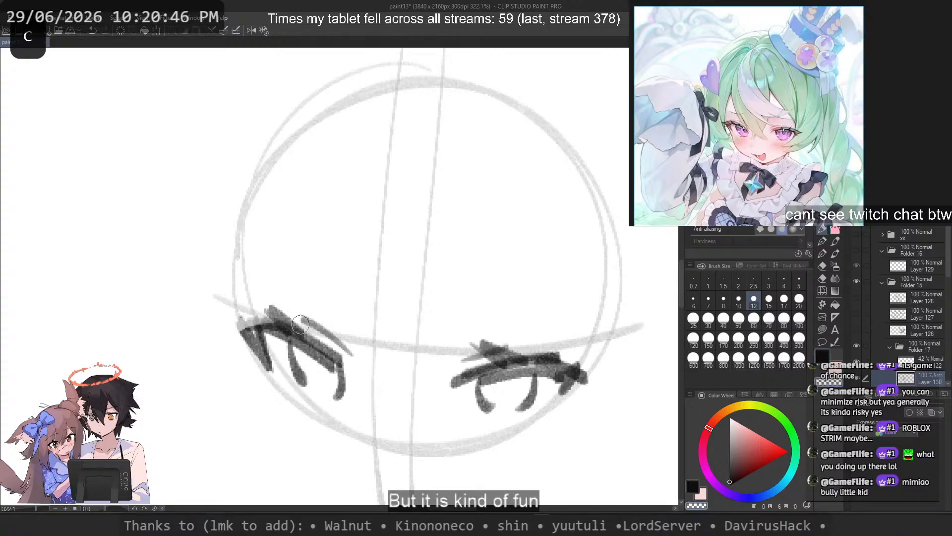
pyautogui.moveTo(254, 341)
pyautogui.mouseDown()
pyautogui.moveTo(291, 339)
pyautogui.moveTo(245, 329)
pyautogui.moveTo(326, 354)
pyautogui.mouseUp()
pyautogui.hotkey('ctrl', 'z')
pyautogui.hotkey('ctrl', 'z')
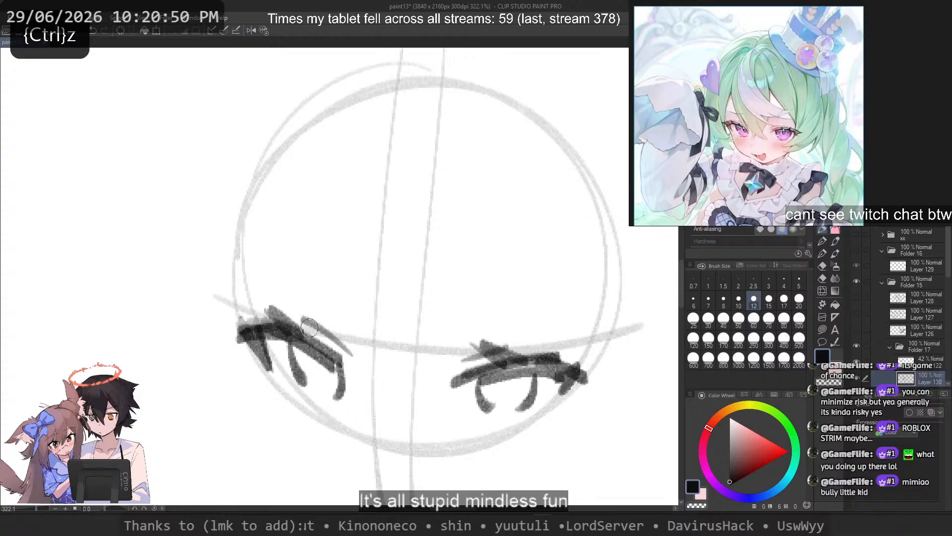
pyautogui.press('c')
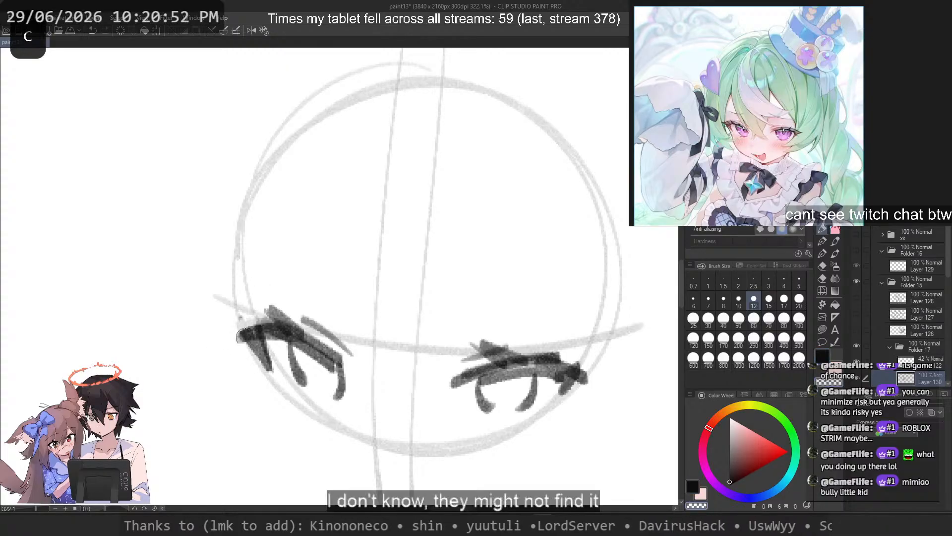
pyautogui.moveTo(253, 355); pyautogui.dragTo(270, 377)
pyautogui.hotkey('ctrl', 'z')
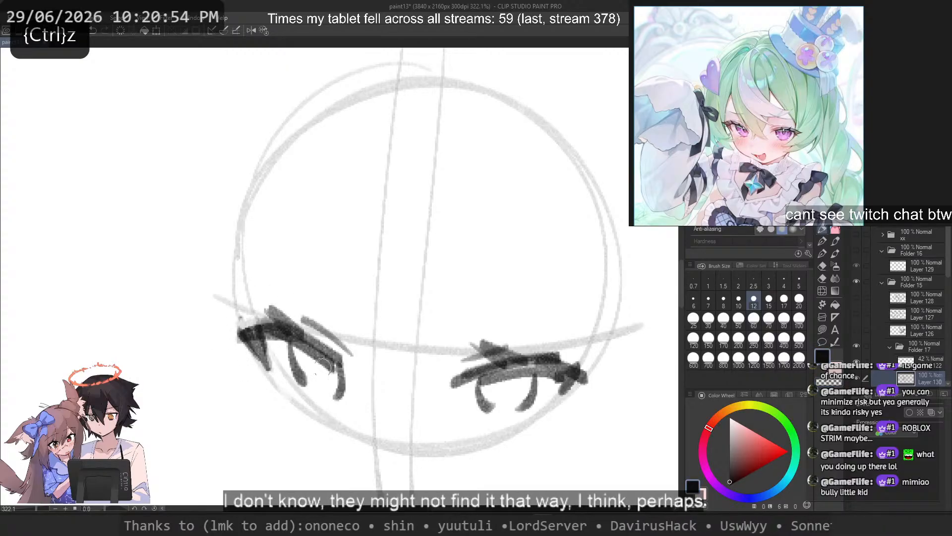
# Step: Thicken the left-hand iris's inner edge and add short dark strokes along the bottom of both irises
pyautogui.moveTo(327, 363)
pyautogui.mouseDown()
pyautogui.moveTo(310, 379)
pyautogui.moveTo(310, 390)
pyautogui.moveTo(308, 380)
pyautogui.moveTo(329, 392)
pyautogui.mouseUp()
pyautogui.hotkey('ctrl', 'z')
pyautogui.hotkey('ctrl', 'z')
pyautogui.hotkey('ctrl', 'z')
pyautogui.hotkey('ctrl', 'z')
# Step: Fill in a dark pupil in the right-hand eye and shade the upper part of the left-hand iris
pyautogui.hotkey('ctrl', 'z')
pyautogui.moveTo(489, 408); pyautogui.dragTo(514, 412)
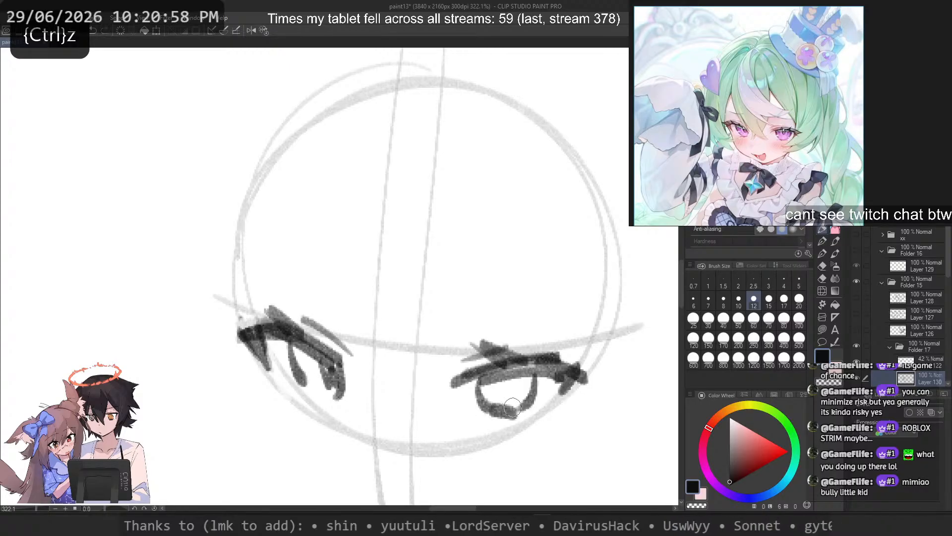
pyautogui.moveTo(308, 396); pyautogui.dragTo(333, 397)
pyautogui.hotkey('ctrl', 'z')
pyautogui.moveTo(503, 378)
pyautogui.mouseDown()
pyautogui.moveTo(526, 372)
pyautogui.moveTo(508, 382)
pyautogui.mouseUp()
pyautogui.hotkey('ctrl', 'z')
pyautogui.hotkey('ctrl', 'z')
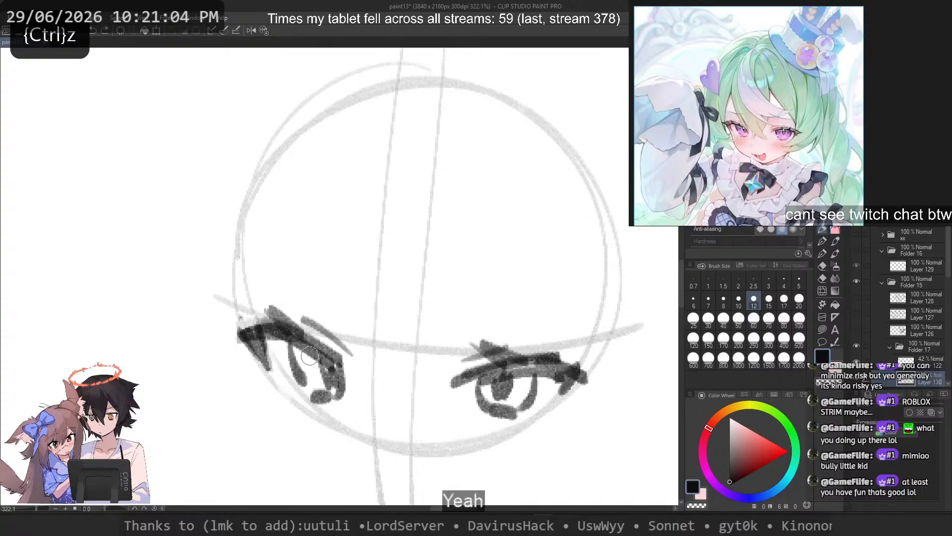
pyautogui.hotkey('ctrl', 'z')
pyautogui.moveTo(312, 369); pyautogui.dragTo(300, 344)
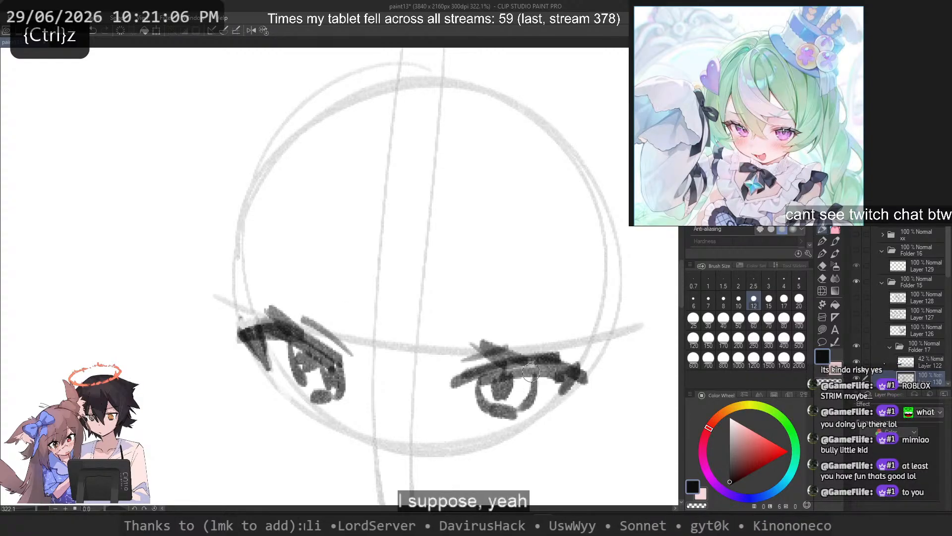
# Step: Set the brush size to 8, lighten the right-hand iris's interior with transparent colour and redraw its side outlines more cleanly
pyautogui.click(723, 300)
pyautogui.press('c')
pyautogui.moveTo(500, 393)
pyautogui.mouseDown()
pyautogui.moveTo(516, 381)
pyautogui.moveTo(490, 420)
pyautogui.moveTo(483, 415)
pyautogui.mouseUp()
pyautogui.press('c')
pyautogui.hotkey('ctrl', 'z')
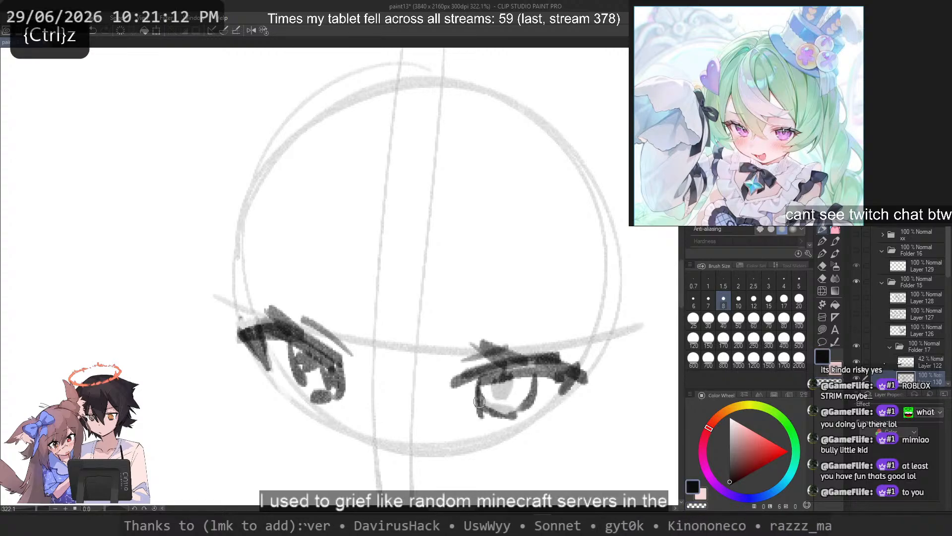
pyautogui.hotkey('ctrl', 'z')
pyautogui.moveTo(476, 377); pyautogui.dragTo(480, 413)
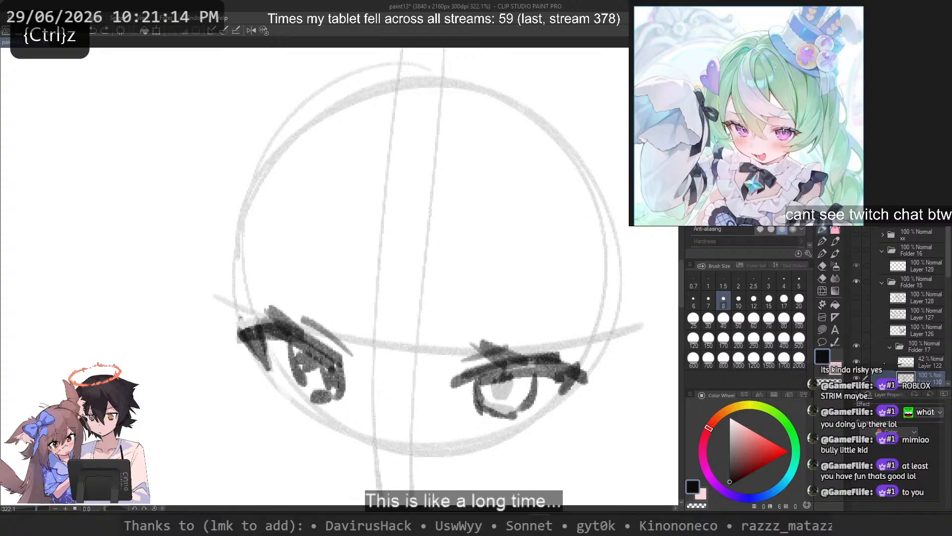
pyautogui.moveTo(536, 375); pyautogui.dragTo(519, 416)
pyautogui.hotkey('ctrl', 'z')
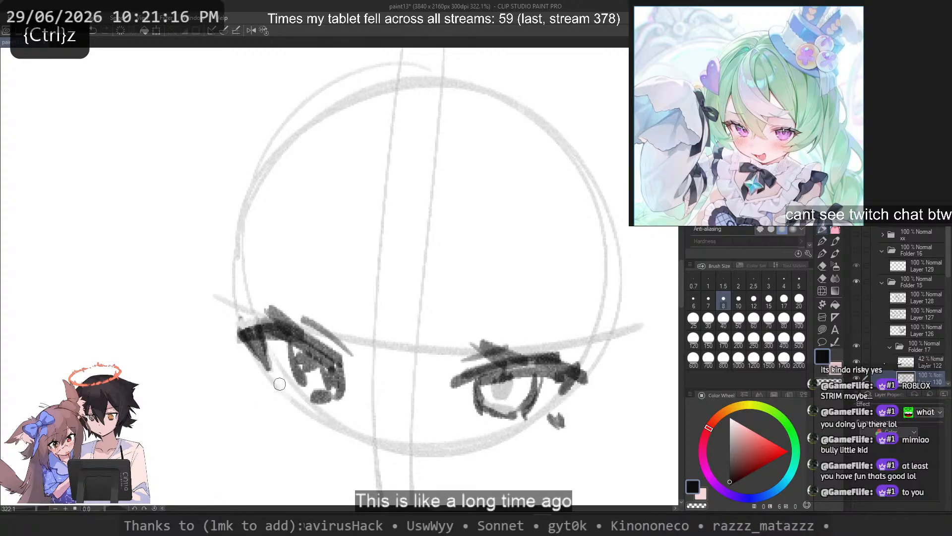
# Step: Add a small lower-lash mark below the outer corner of each eye
pyautogui.moveTo(278, 384); pyautogui.dragTo(273, 396)
pyautogui.hotkey('ctrl', 'z')
pyautogui.moveTo(276, 382); pyautogui.dragTo(269, 388)
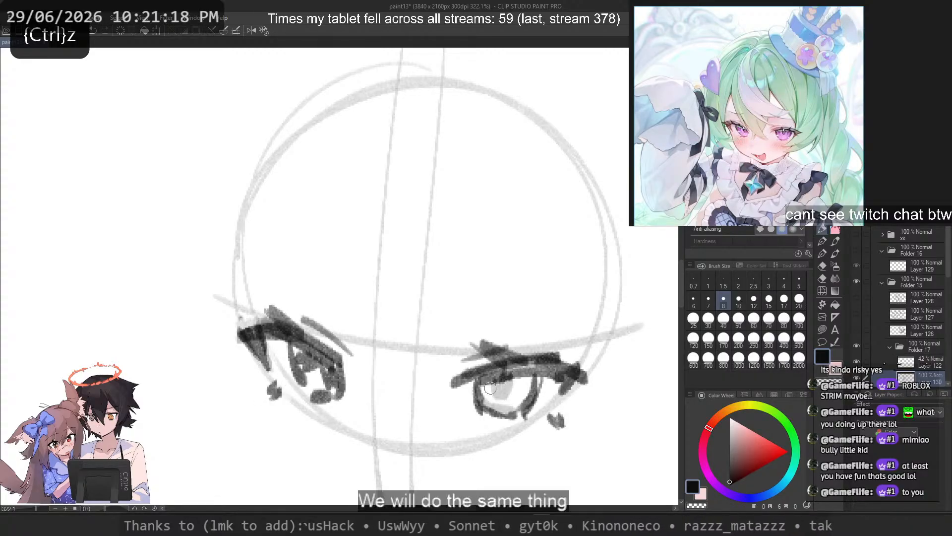
# Step: Lighten the inside of the left-hand iris with transparent colour and redraw its outer edge
pyautogui.moveTo(303, 358)
pyautogui.mouseDown()
pyautogui.moveTo(320, 382)
pyautogui.moveTo(311, 368)
pyautogui.moveTo(325, 385)
pyautogui.moveTo(333, 379)
pyautogui.mouseUp()
pyautogui.hotkey('ctrl', 'z')
pyautogui.press('c')
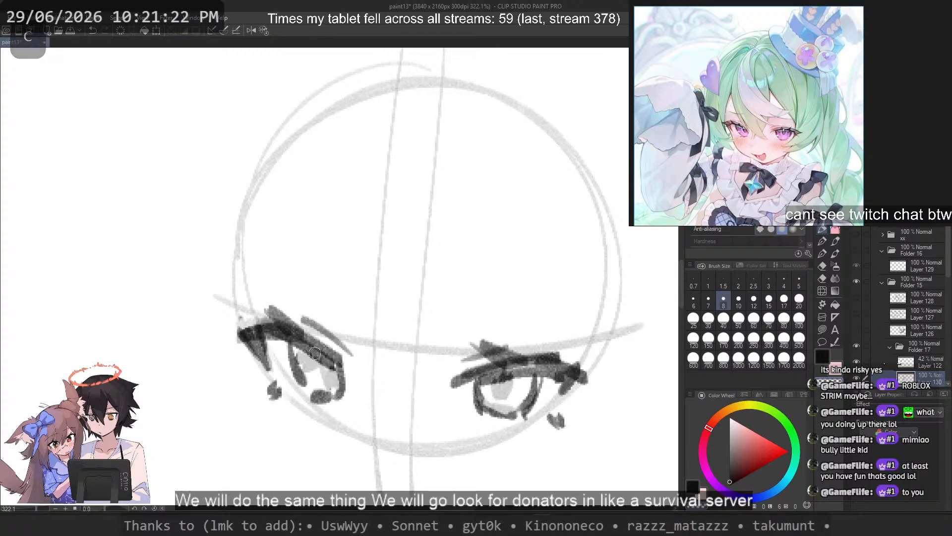
pyautogui.press('c')
pyautogui.hotkey('ctrl', 'z')
pyautogui.moveTo(296, 354)
pyautogui.mouseDown()
pyautogui.moveTo(307, 395)
pyautogui.moveTo(304, 385)
pyautogui.mouseUp()
pyautogui.hotkey('ctrl', 'z')
pyautogui.hotkey('ctrl', 'z')
pyautogui.hotkey('ctrl', 'z')
# Step: Redraw the left-hand iris's inner edge as a clean curve and erase the stray shading beside it
pyautogui.hotkey('ctrl', 'z')
pyautogui.hotkey('ctrl', 'z')
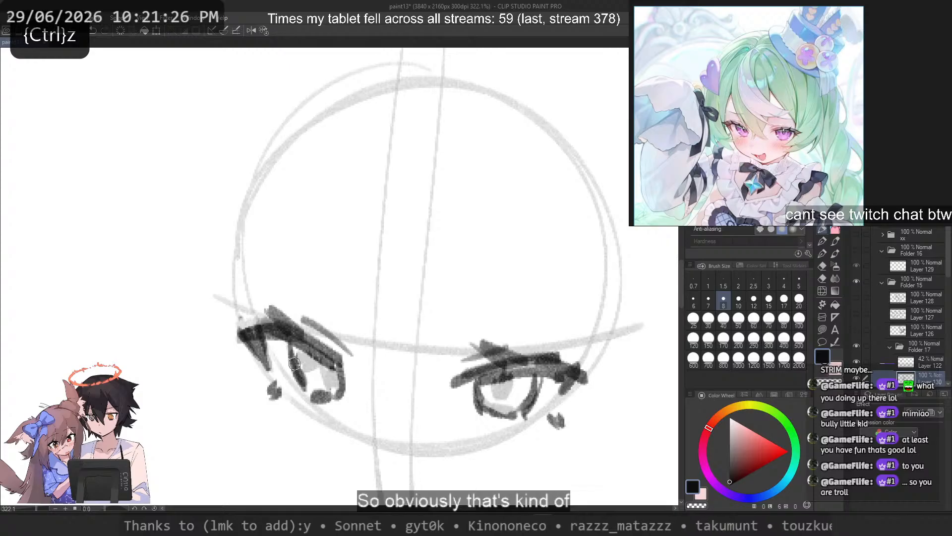
pyautogui.moveTo(294, 349)
pyautogui.mouseDown()
pyautogui.moveTo(307, 385)
pyautogui.moveTo(304, 372)
pyautogui.moveTo(327, 389)
pyautogui.moveTo(318, 385)
pyautogui.moveTo(302, 400)
pyautogui.moveTo(335, 396)
pyautogui.moveTo(315, 397)
pyautogui.moveTo(331, 389)
pyautogui.moveTo(331, 376)
pyautogui.moveTo(348, 402)
pyautogui.mouseUp()
pyautogui.hotkey('ctrl', 'z')
pyautogui.press('c')
pyautogui.press('c')
pyautogui.hotkey('ctrl', 'z')
pyautogui.press('c')
# Step: Erase the bottom of the right-hand iris with transparent colour and redraw its side and a flatter lower edge
pyautogui.press('c')
pyautogui.hotkey('ctrl', 'z')
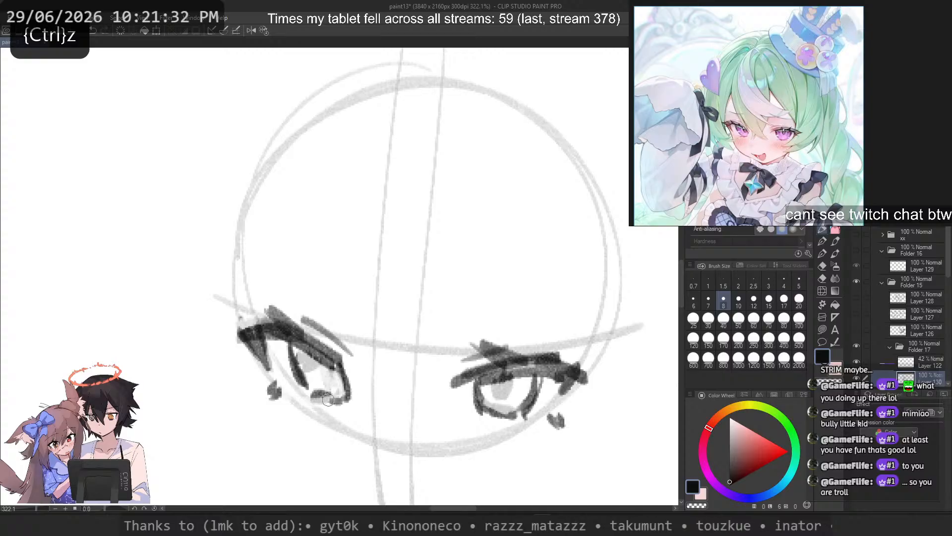
pyautogui.press('c')
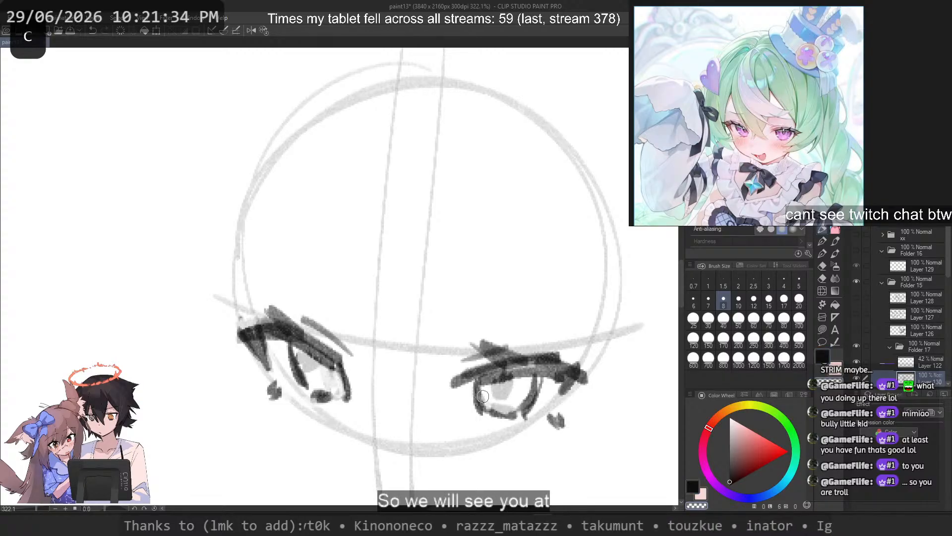
pyautogui.hotkey('ctrl', 'z')
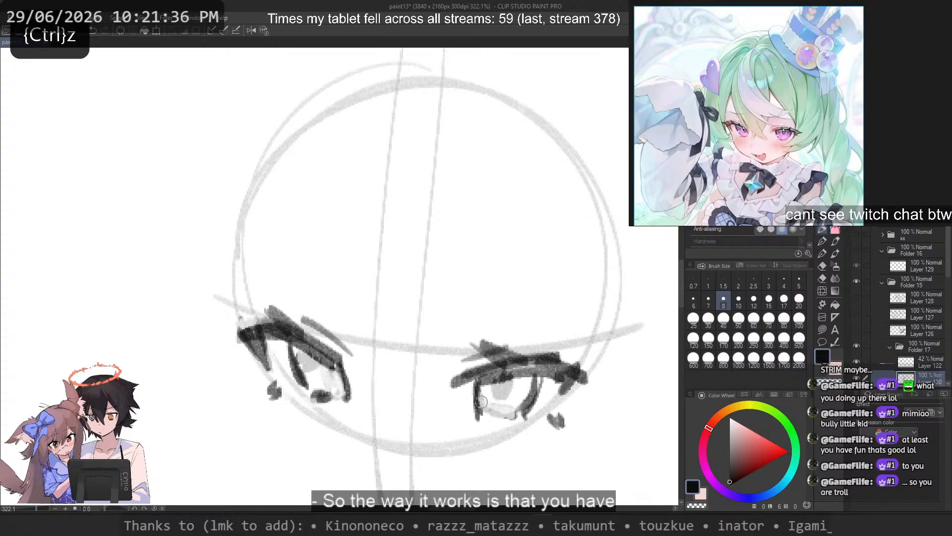
pyautogui.hotkey('ctrl', 'z')
pyautogui.moveTo(478, 409); pyautogui.dragTo(517, 420)
pyautogui.hotkey('ctrl', 'z')
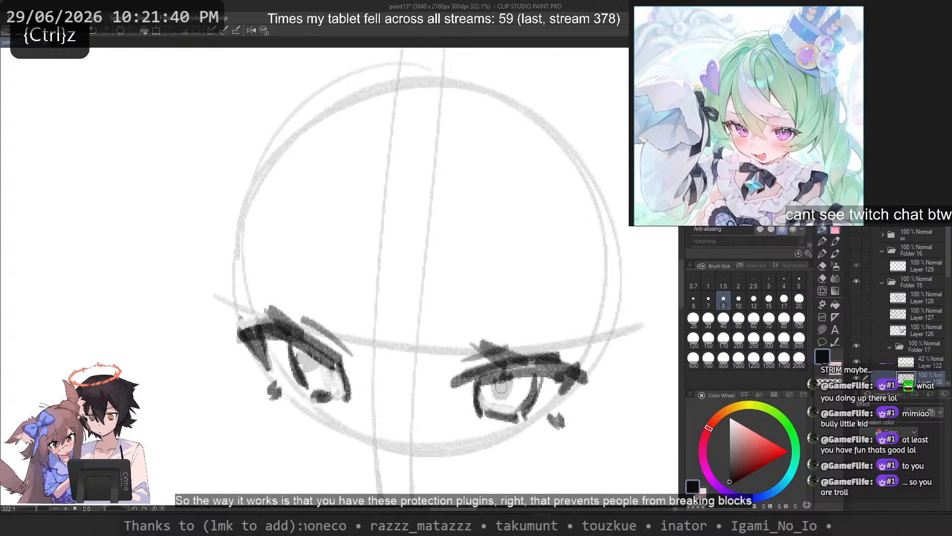
# Step: Draw dark pupils in both eyes and shade the upper part of each iris beneath the lash line
pyautogui.moveTo(501, 385)
pyautogui.mouseDown()
pyautogui.moveTo(504, 398)
pyautogui.moveTo(506, 387)
pyautogui.mouseUp()
pyautogui.hotkey('ctrl', 'z')
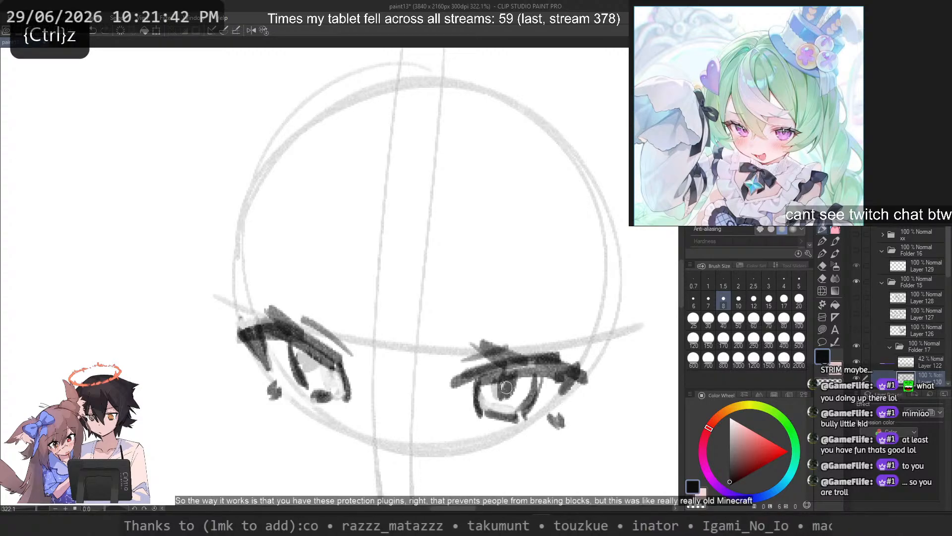
pyautogui.moveTo(328, 382)
pyautogui.mouseDown()
pyautogui.moveTo(325, 366)
pyautogui.moveTo(333, 381)
pyautogui.moveTo(339, 373)
pyautogui.mouseUp()
pyautogui.hotkey('ctrl', 'z')
pyautogui.moveTo(305, 372)
pyautogui.mouseDown()
pyautogui.moveTo(320, 362)
pyautogui.moveTo(300, 368)
pyautogui.moveTo(298, 343)
pyautogui.mouseUp()
pyautogui.hotkey('ctrl', 'z')
pyautogui.moveTo(522, 376); pyautogui.dragTo(527, 385)
pyautogui.moveTo(483, 378)
pyautogui.mouseDown()
pyautogui.moveTo(489, 388)
pyautogui.moveTo(497, 380)
pyautogui.mouseUp()
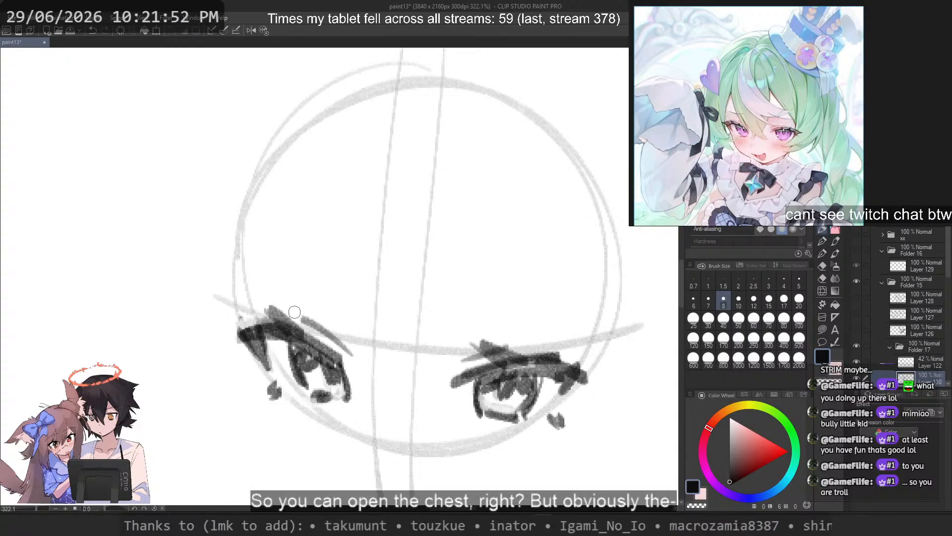
# Step: Sketch a small oval mouth below the circle, just left of the vertical centre guidelines
pyautogui.hotkey('ctrl', 'z')
pyautogui.moveTo(356, 470)
pyautogui.mouseDown()
pyautogui.moveTo(347, 471)
pyautogui.moveTo(363, 482)
pyautogui.mouseUp()
pyautogui.moveTo(374, 252); pyautogui.dragTo(377, 196)
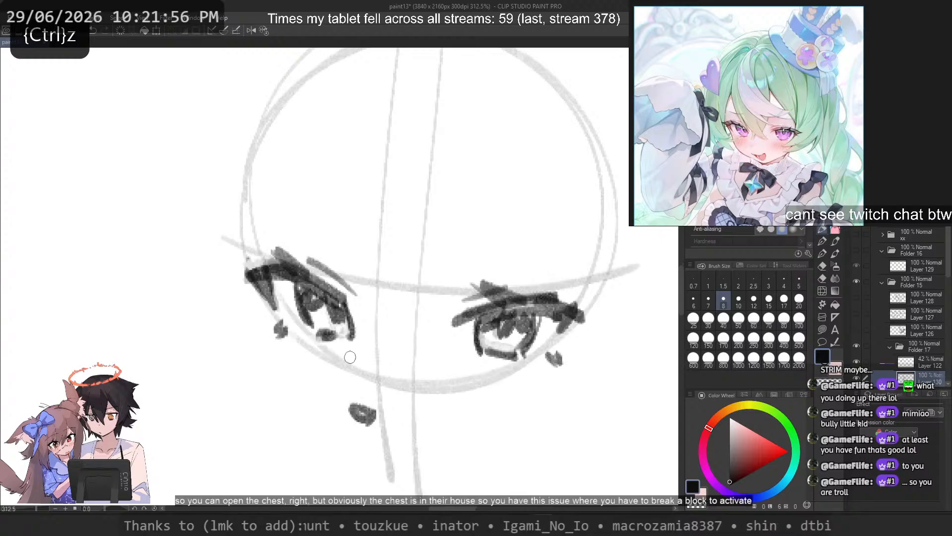
pyautogui.moveTo(214, 239); pyautogui.dragTo(265, 329)
pyautogui.hotkey('ctrl', 'z')
pyautogui.hotkey('ctrl', 'z')
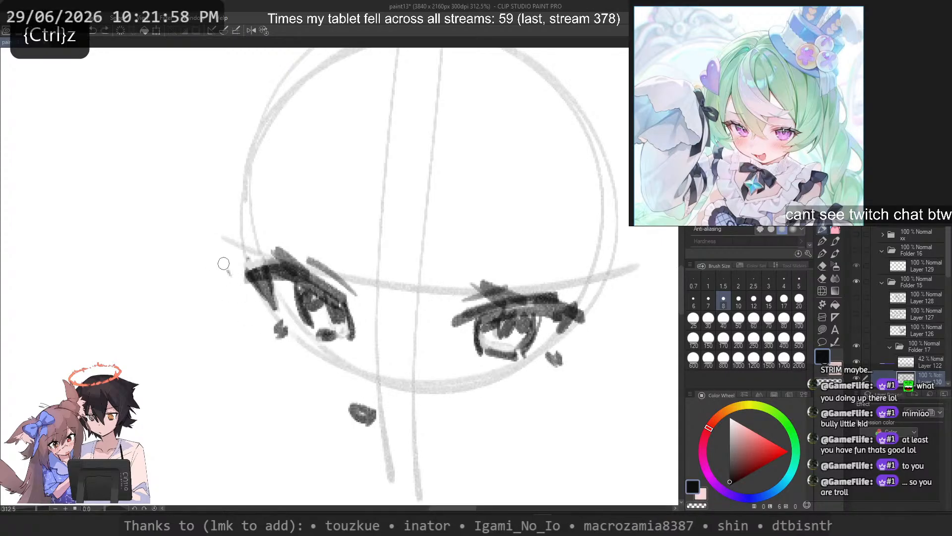
pyautogui.hotkey('ctrl', 'z')
pyautogui.moveTo(220, 254)
pyautogui.mouseDown()
pyautogui.moveTo(262, 334)
pyautogui.moveTo(270, 331)
pyautogui.mouseUp()
# Step: Darken the left-hand eye's upper lash line and clean up its outer corner with transparent colour
pyautogui.hotkey('ctrl', 'z')
pyautogui.hotkey('ctrl', 'z')
pyautogui.moveTo(252, 270)
pyautogui.mouseDown()
pyautogui.moveTo(286, 265)
pyautogui.moveTo(326, 284)
pyautogui.mouseUp()
pyautogui.hotkey('ctrl', 'z')
pyautogui.hotkey('ctrl', 'z')
pyautogui.hotkey('ctrl', 'z')
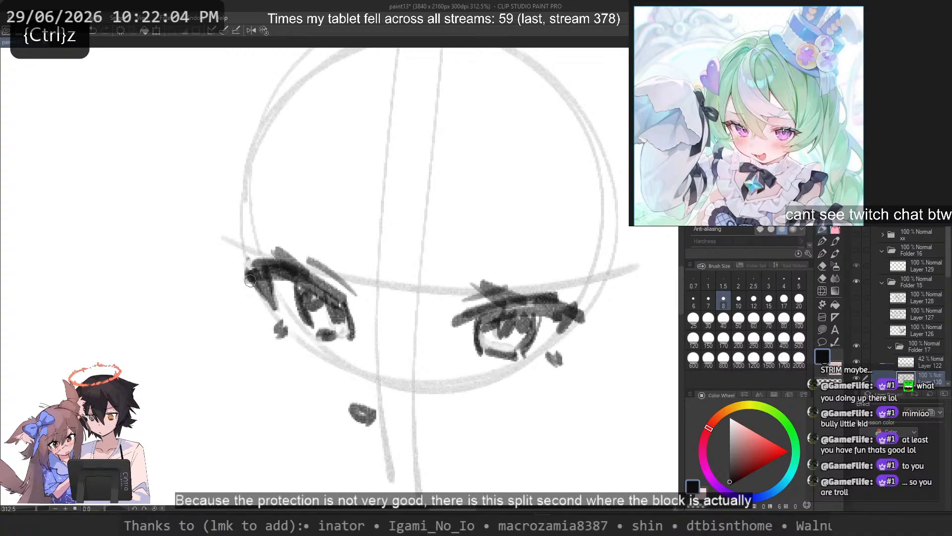
pyautogui.press('c')
pyautogui.moveTo(249, 271)
pyautogui.mouseDown()
pyautogui.moveTo(269, 303)
pyautogui.moveTo(240, 260)
pyautogui.moveTo(262, 246)
pyautogui.moveTo(285, 319)
pyautogui.moveTo(260, 284)
pyautogui.moveTo(273, 307)
pyautogui.moveTo(278, 311)
pyautogui.mouseUp()
pyautogui.press('c')
# Step: Reinforce the left-hand upper lash line toward its inner end and darken the right-hand eye's outer lash corner
pyautogui.hotkey('ctrl', 'z')
pyautogui.hotkey('ctrl', 'z')
pyautogui.moveTo(286, 262)
pyautogui.mouseDown()
pyautogui.moveTo(352, 303)
pyautogui.moveTo(332, 292)
pyautogui.mouseUp()
pyautogui.hotkey('ctrl', 'z')
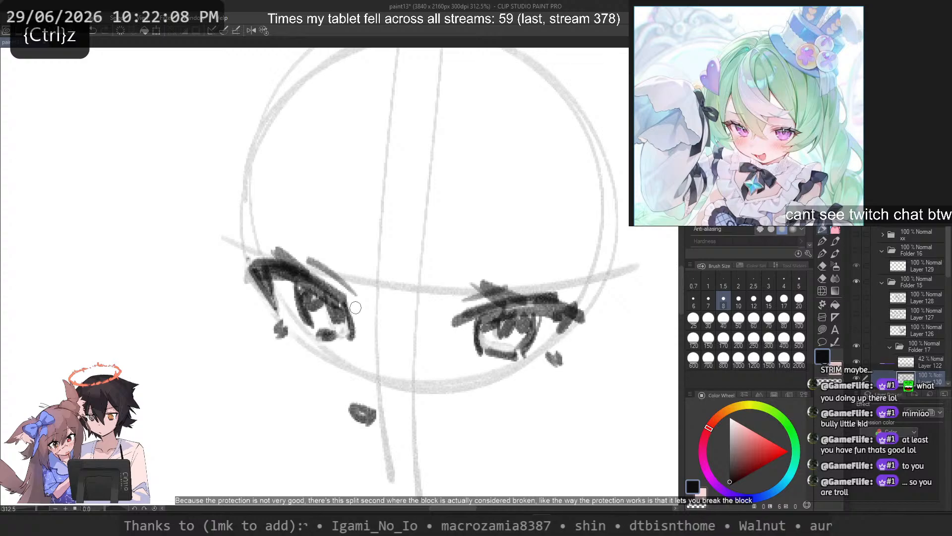
pyautogui.moveTo(563, 297)
pyautogui.mouseDown()
pyautogui.moveTo(599, 319)
pyautogui.moveTo(565, 332)
pyautogui.mouseUp()
pyautogui.hotkey('ctrl', 'z')
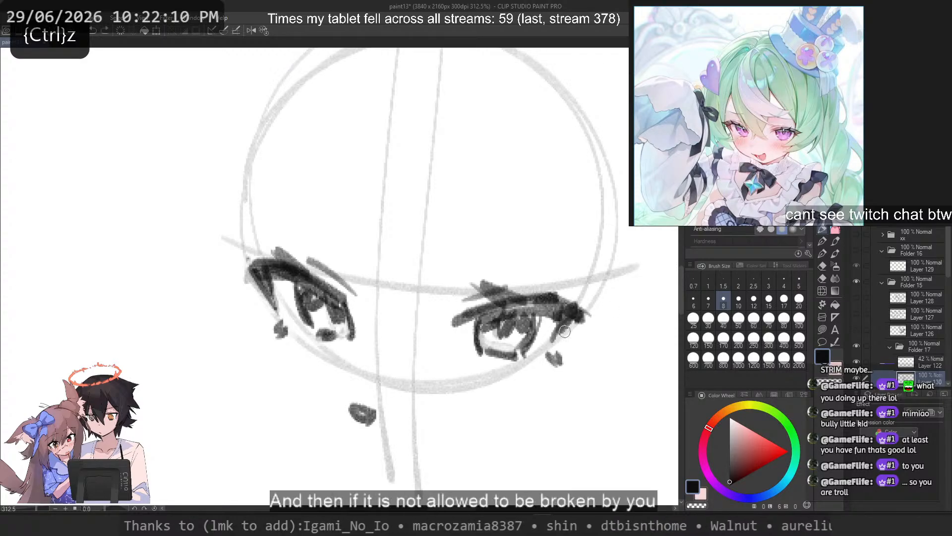
# Step: Draw the left-hand face contour from beside the eye down the cheek and around the jaw toward the chin
pyautogui.moveTo(180, 207); pyautogui.dragTo(268, 341)
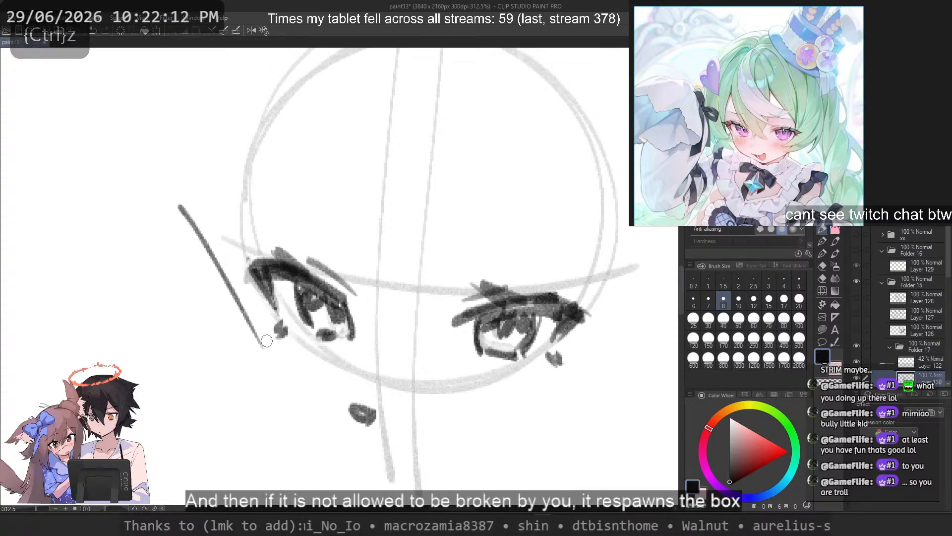
pyautogui.hotkey('ctrl', 'z')
pyautogui.moveTo(215, 244)
pyautogui.mouseDown()
pyautogui.moveTo(279, 369)
pyautogui.moveTo(415, 472)
pyautogui.mouseUp()
pyautogui.hotkey('ctrl', 'z')
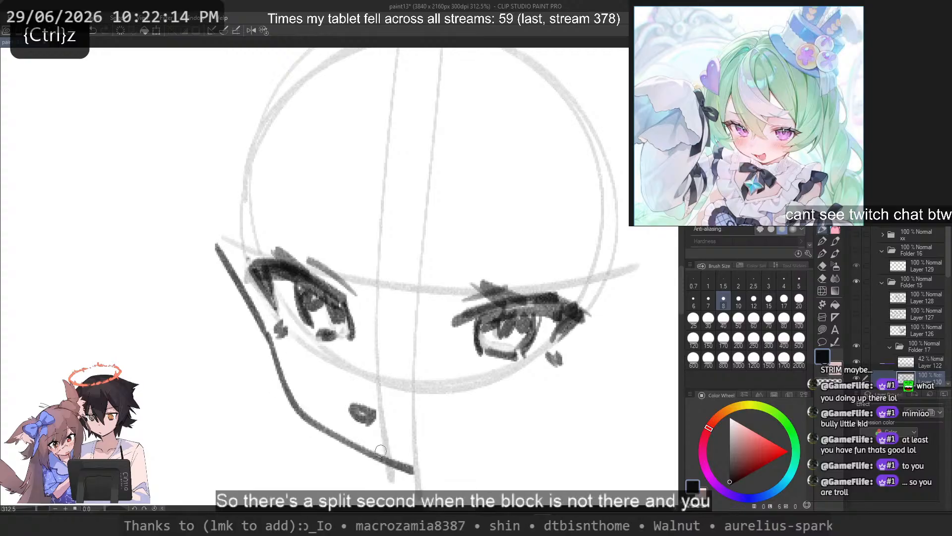
pyautogui.hotkey('ctrl', 'z')
pyautogui.moveTo(270, 343); pyautogui.dragTo(374, 461)
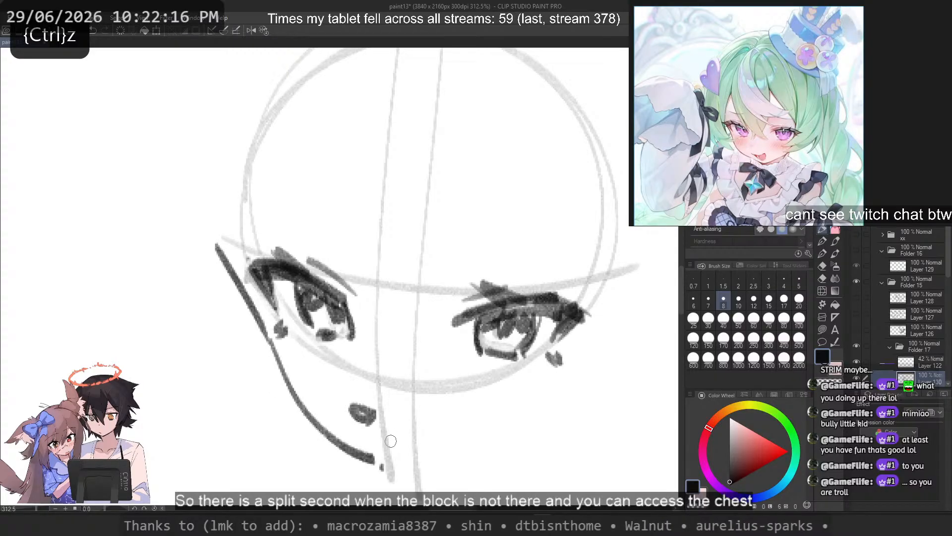
# Step: Draw the right-hand jawline as a long curve from the cheek down to meet the chin
pyautogui.moveTo(556, 439); pyautogui.dragTo(459, 468)
pyautogui.hotkey('ctrl', 'z')
pyautogui.moveTo(557, 416)
pyautogui.mouseDown()
pyautogui.moveTo(423, 469)
pyautogui.moveTo(399, 467)
pyautogui.mouseUp()
pyautogui.hotkey('ctrl', 'z')
pyautogui.hotkey('ctrl', 'z')
pyautogui.hotkey('ctrl', 'z')
pyautogui.moveTo(563, 411)
pyautogui.mouseDown()
pyautogui.moveTo(444, 461)
pyautogui.moveTo(384, 470)
pyautogui.mouseUp()
pyautogui.hotkey('ctrl', 'z')
pyautogui.hotkey('ctrl', 'z')
pyautogui.hotkey('ctrl', 'z')
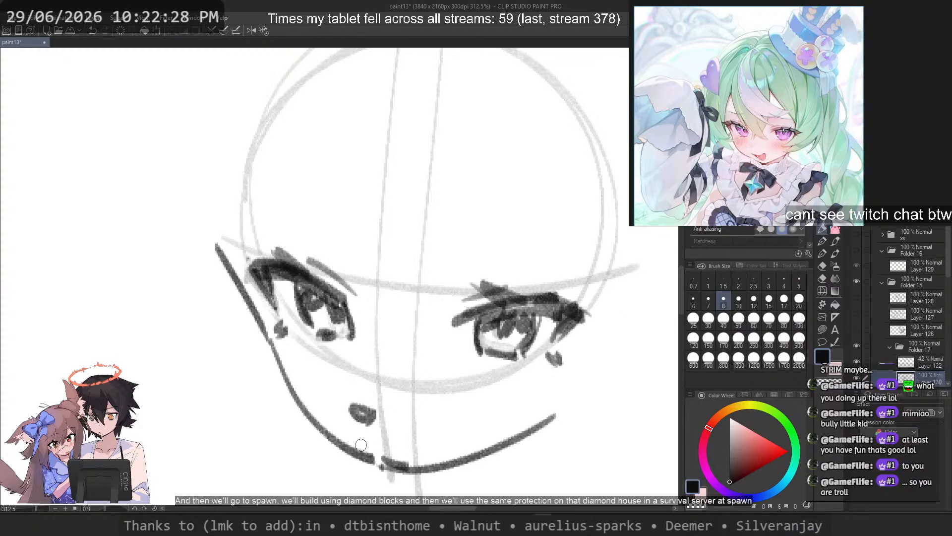
# Step: Sketch the left-hand outline of the head as an arc from the crown down to the top of the cheek line
pyautogui.moveTo(245, 74); pyautogui.dragTo(215, 235)
pyautogui.scroll(-2, 240, 95)
pyautogui.moveTo(325, 292); pyautogui.dragTo(402, 389)
pyautogui.hotkey('ctrl', 'z')
pyautogui.moveTo(428, 96); pyautogui.dragTo(305, 275)
pyautogui.hotkey('ctrl', 'z')
pyautogui.moveTo(403, 110)
pyautogui.mouseDown()
pyautogui.moveTo(306, 282)
pyautogui.moveTo(301, 225)
pyautogui.moveTo(303, 275)
pyautogui.mouseUp()
pyautogui.hotkey('ctrl', 'z')
# Step: Sketch the right-hand outline of the head as an arc from the crown down to eye level
pyautogui.moveTo(470, 92); pyautogui.dragTo(637, 276)
pyautogui.hotkey('ctrl', 'z')
pyautogui.moveTo(430, 89); pyautogui.dragTo(614, 274)
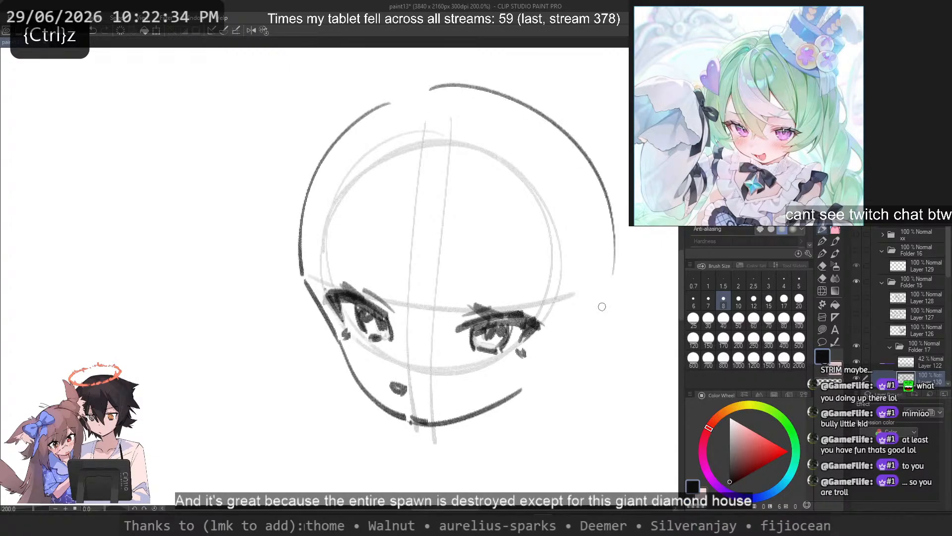
pyautogui.hotkey('ctrl', 'z')
pyautogui.moveTo(429, 95); pyautogui.dragTo(589, 306)
pyautogui.hotkey('ctrl', 'z')
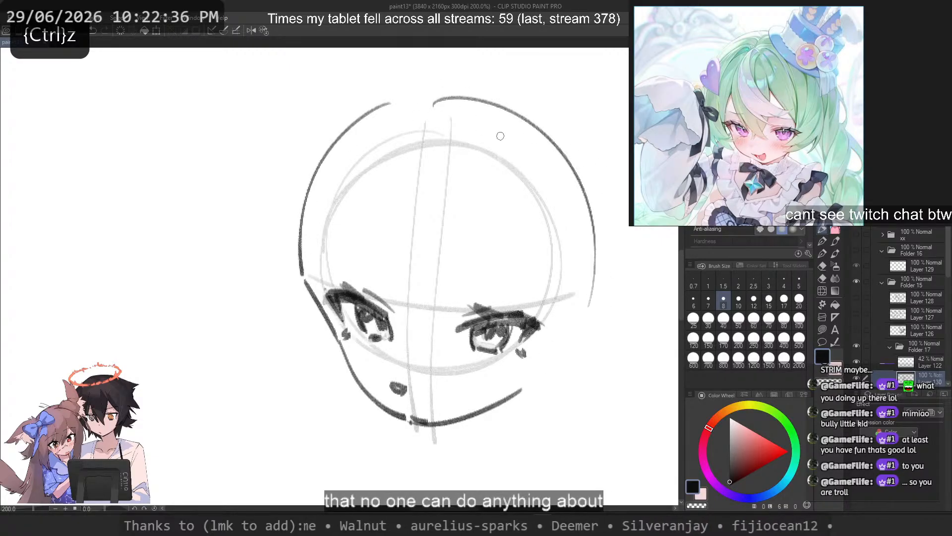
# Step: Draw a short line on the right-hand cheek and a second outer arc over the crown down the right-hand side of the head
pyautogui.moveTo(595, 227); pyautogui.dragTo(551, 378)
pyautogui.hotkey('ctrl', 'z')
pyautogui.moveTo(387, 103)
pyautogui.mouseDown()
pyautogui.moveTo(602, 218)
pyautogui.moveTo(606, 294)
pyautogui.mouseUp()
pyautogui.hotkey('ctrl', 'z')
pyautogui.hotkey('ctrl', 'z')
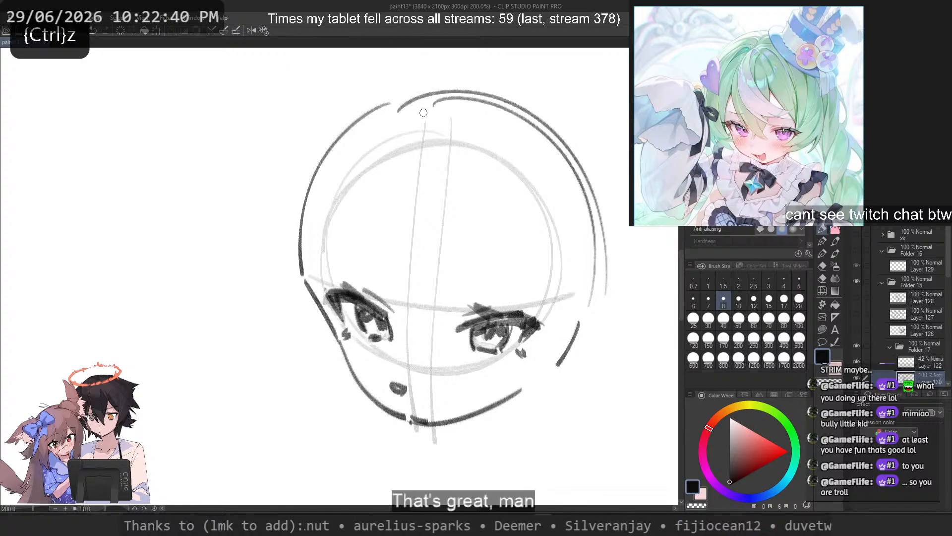
pyautogui.moveTo(470, 247)
pyautogui.mouseDown()
pyautogui.moveTo(368, 202)
pyautogui.moveTo(367, 229)
pyautogui.mouseUp()
pyautogui.hotkey('ctrl', 'z')
pyautogui.hotkey('ctrl', 'z')
pyautogui.moveTo(478, 126)
pyautogui.mouseDown()
pyautogui.moveTo(436, 347)
pyautogui.moveTo(409, 339)
pyautogui.mouseUp()
pyautogui.hotkey('ctrl', 'z')
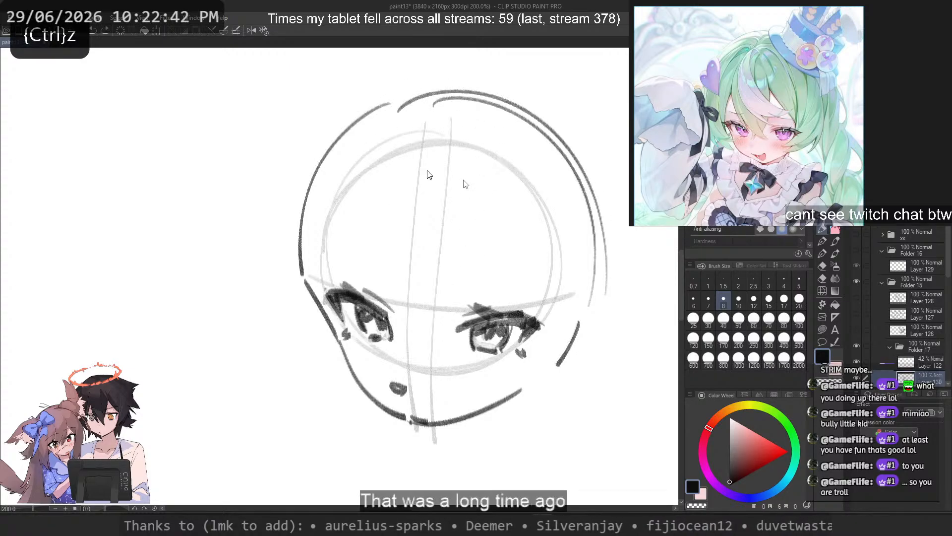
pyautogui.moveTo(480, 150); pyautogui.dragTo(406, 354)
pyautogui.hotkey('ctrl', 'z')
pyautogui.moveTo(355, 145); pyautogui.dragTo(285, 356)
pyautogui.hotkey('ctrl', 'z')
pyautogui.moveTo(333, 118)
pyautogui.mouseDown()
pyautogui.moveTo(260, 303)
pyautogui.moveTo(268, 343)
pyautogui.moveTo(270, 180)
pyautogui.moveTo(251, 350)
pyautogui.moveTo(252, 343)
pyautogui.mouseUp()
pyautogui.hotkey('ctrl', 'z')
pyautogui.hotkey('ctrl', 'z')
pyautogui.hotkey('ctrl', 'z')
pyautogui.hotkey('ctrl', 'z')
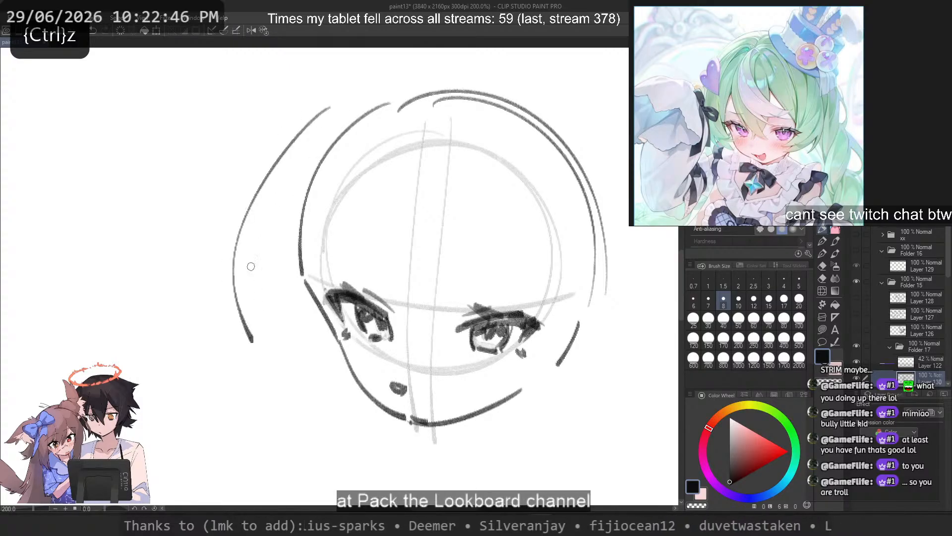
pyautogui.hotkey('ctrl', 'z')
pyautogui.moveTo(325, 80)
pyautogui.mouseDown()
pyautogui.moveTo(243, 202)
pyautogui.moveTo(253, 320)
pyautogui.mouseUp()
pyautogui.hotkey('ctrl', 'z')
pyautogui.hotkey('ctrl', 'z')
pyautogui.moveTo(310, 100); pyautogui.dragTo(242, 335)
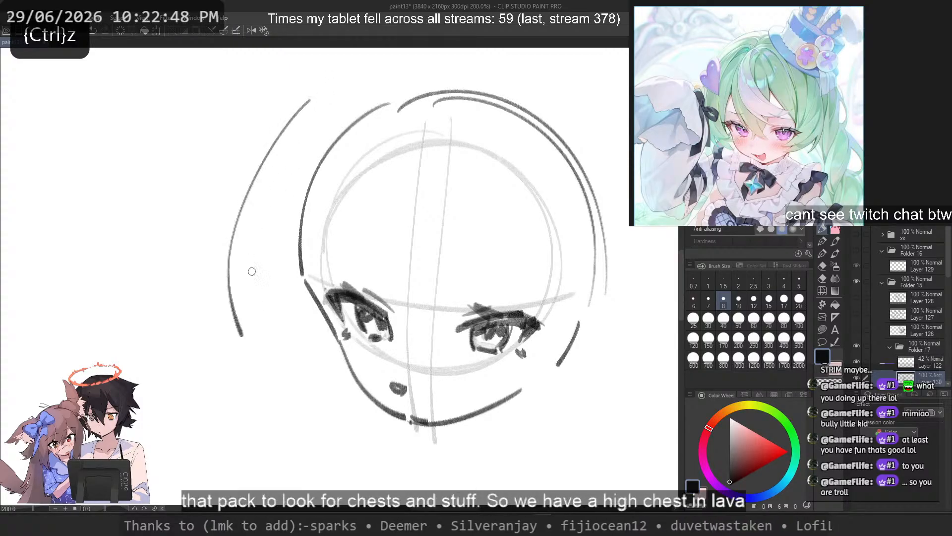
pyautogui.moveTo(255, 216); pyautogui.dragTo(262, 342)
pyautogui.hotkey('ctrl', 'z')
pyautogui.hotkey('ctrl', 'z')
pyautogui.moveTo(313, 112)
pyautogui.mouseDown()
pyautogui.moveTo(227, 332)
pyautogui.moveTo(227, 240)
pyautogui.moveTo(239, 343)
pyautogui.mouseUp()
pyautogui.hotkey('ctrl', 'z')
pyautogui.moveTo(236, 329); pyautogui.dragTo(257, 339)
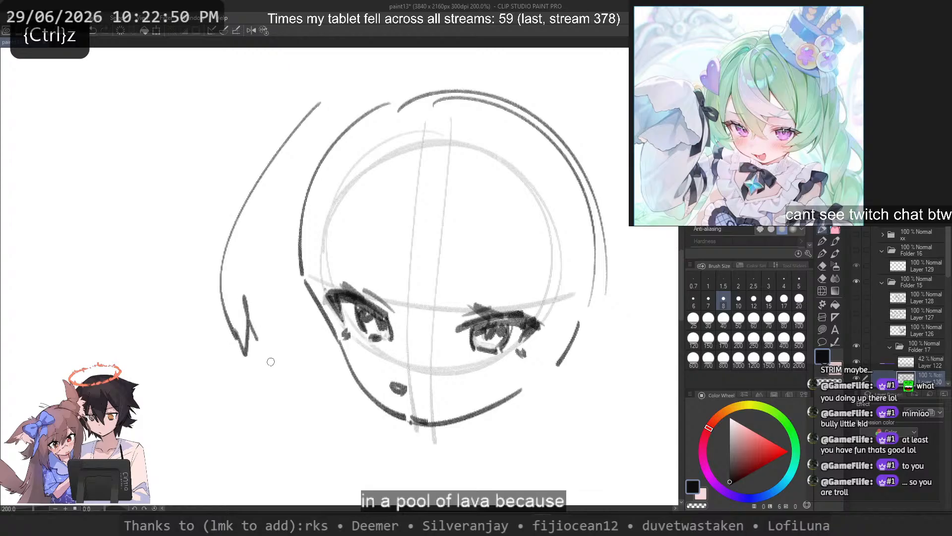
pyautogui.hotkey('ctrl', 'z')
pyautogui.moveTo(504, 173); pyautogui.dragTo(430, 352)
pyautogui.hotkey('ctrl', 'z')
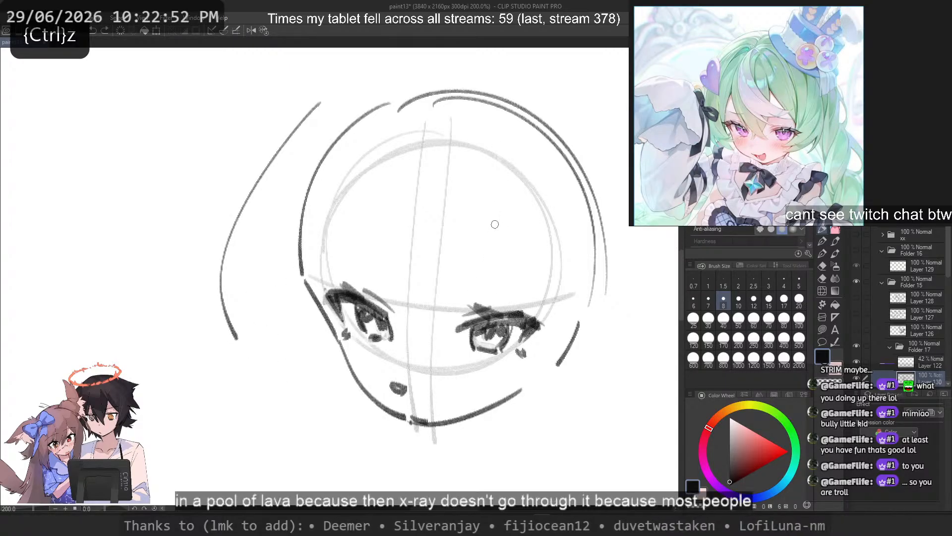
pyautogui.hotkey('ctrl', 'z')
pyautogui.moveTo(494, 165)
pyautogui.mouseDown()
pyautogui.moveTo(422, 338)
pyautogui.moveTo(431, 325)
pyautogui.mouseUp()
pyautogui.hotkey('ctrl', 'z')
pyautogui.hotkey('ctrl', 'z')
pyautogui.hotkey('ctrl', 'z')
pyautogui.hotkey('ctrl', 'z')
pyautogui.hotkey('ctrl', 'z')
# Step: Sketch angular peaked lines above the small mouth mark and a short mark on the left-hand jaw contour
pyautogui.moveTo(400, 356); pyautogui.dragTo(412, 376)
pyautogui.moveTo(400, 359); pyautogui.dragTo(446, 381)
pyautogui.moveTo(353, 368); pyautogui.dragTo(365, 388)
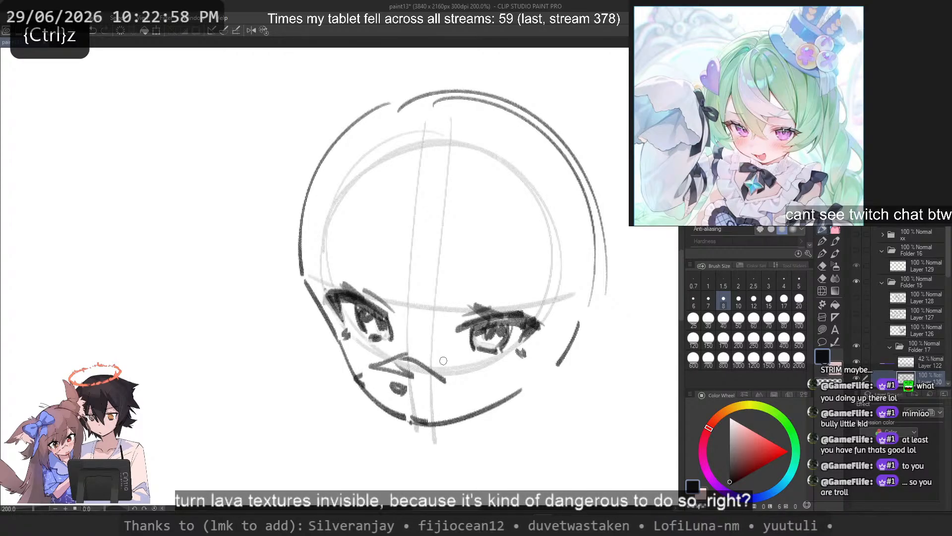
# Step: Erase the rough, heavy outer end of the right-hand eye's upper lash line
pyautogui.scroll(2, 495, 294)
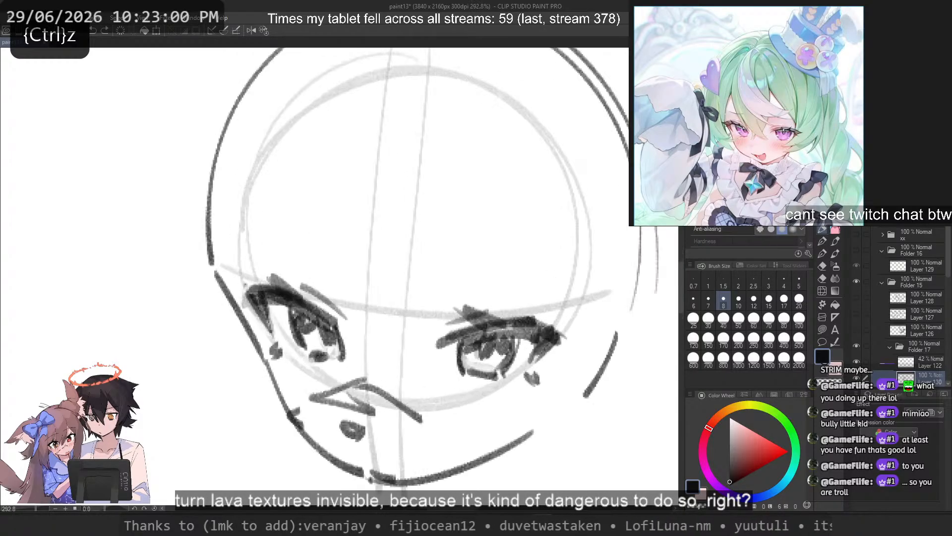
pyautogui.moveTo(506, 312); pyautogui.dragTo(561, 328)
pyautogui.moveTo(504, 313); pyautogui.dragTo(556, 337)
pyautogui.press('c')
pyautogui.hotkey('ctrl', 'z')
pyautogui.moveTo(482, 336); pyautogui.dragTo(556, 351)
pyautogui.moveTo(500, 323); pyautogui.dragTo(569, 340)
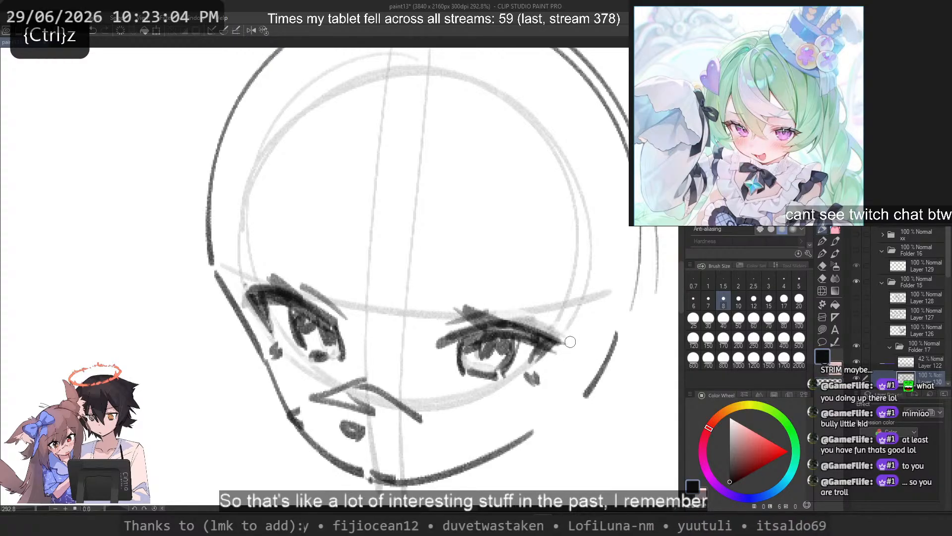
# Step: Redraw the right-hand eye's upper lid as a smoother, longer curve running over the iris to the outer corner
pyautogui.hotkey('ctrl', 'z')
pyautogui.hotkey('ctrl', 'z')
pyautogui.press('c')
pyautogui.moveTo(468, 349)
pyautogui.mouseDown()
pyautogui.moveTo(493, 343)
pyautogui.moveTo(510, 321)
pyautogui.moveTo(552, 330)
pyautogui.mouseUp()
pyautogui.hotkey('ctrl', 'z')
pyautogui.moveTo(456, 339)
pyautogui.mouseDown()
pyautogui.moveTo(560, 341)
pyautogui.moveTo(552, 340)
pyautogui.mouseUp()
pyautogui.hotkey('ctrl', 'z')
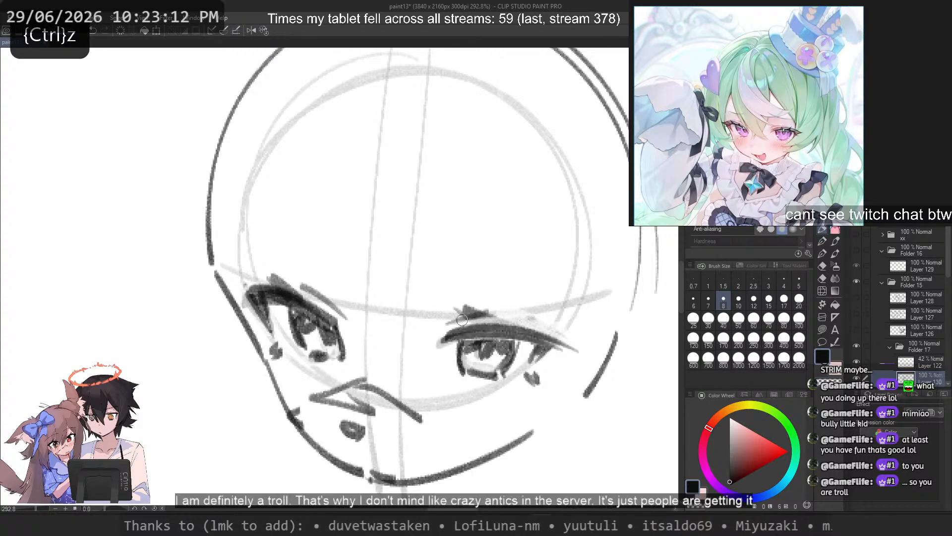
# Step: Mirror the canvas, rebuild the same eye's upper lash line with long strokes toward the inner corner, and reinforce the iris outline
pyautogui.press('2')
pyautogui.hotkey('ctrl', 'z')
pyautogui.hotkey('ctrl', 'z')
pyautogui.hotkey('ctrl', 'z')
pyautogui.hotkey('ctrl', 'z')
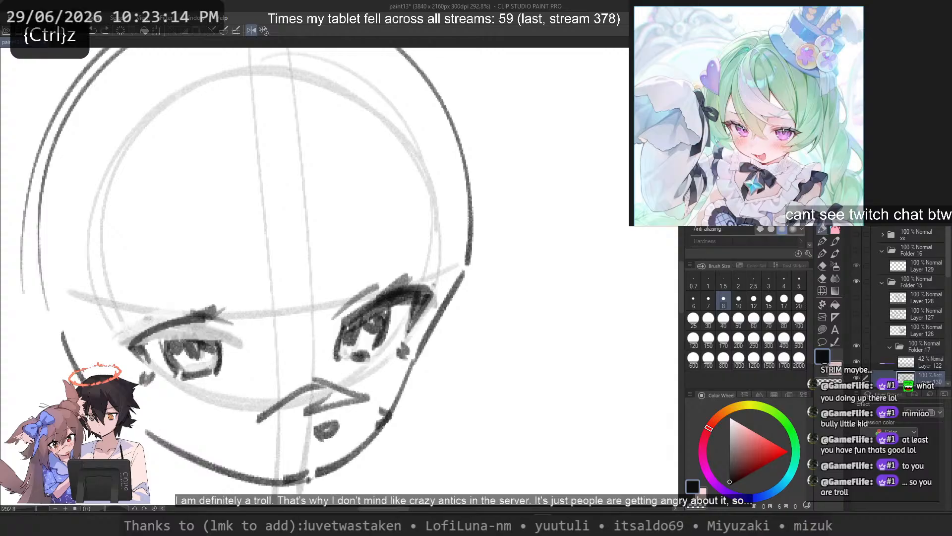
pyautogui.moveTo(140, 346); pyautogui.dragTo(262, 332)
pyautogui.hotkey('ctrl', 'z')
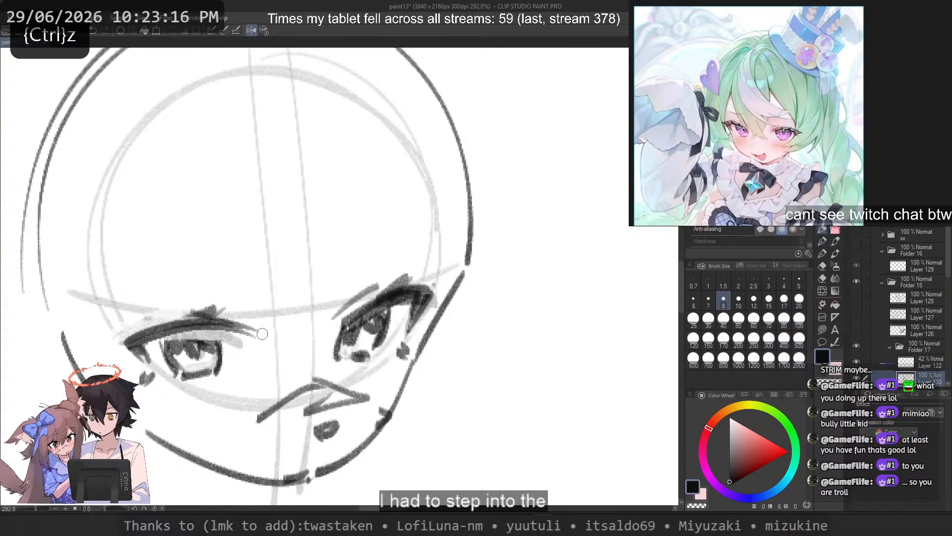
pyautogui.hotkey('ctrl', 'z')
pyautogui.hotkey('ctrl', 'z')
pyautogui.moveTo(129, 343); pyautogui.dragTo(256, 333)
pyautogui.hotkey('ctrl', 'z')
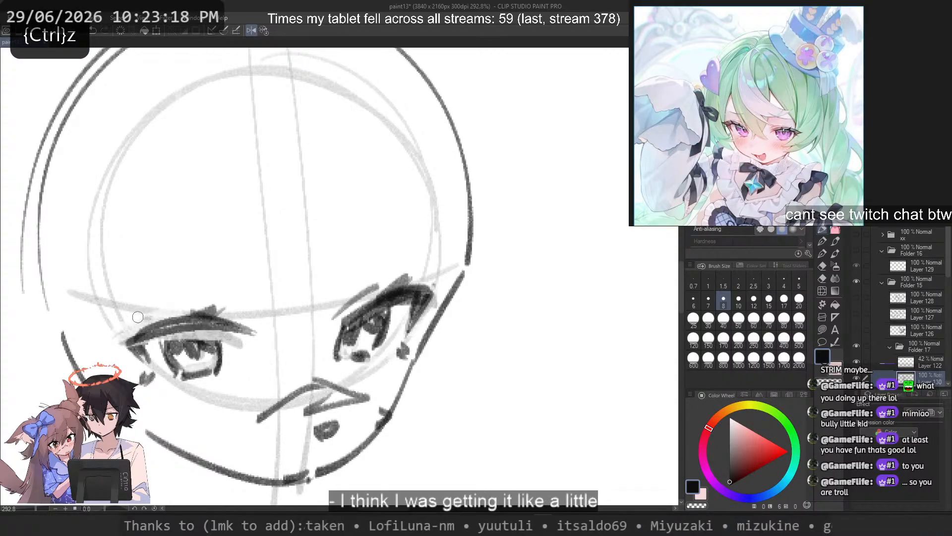
pyautogui.hotkey('ctrl', 'z')
pyautogui.hotkey('ctrl', 'z')
pyautogui.moveTo(131, 342)
pyautogui.mouseDown()
pyautogui.moveTo(256, 342)
pyautogui.moveTo(237, 339)
pyautogui.moveTo(247, 342)
pyautogui.moveTo(247, 331)
pyautogui.moveTo(246, 339)
pyautogui.mouseUp()
pyautogui.hotkey('ctrl', 'z')
pyautogui.hotkey('ctrl', 'z')
pyautogui.hotkey('ctrl', 'z')
pyautogui.hotkey('ctrl', 'z')
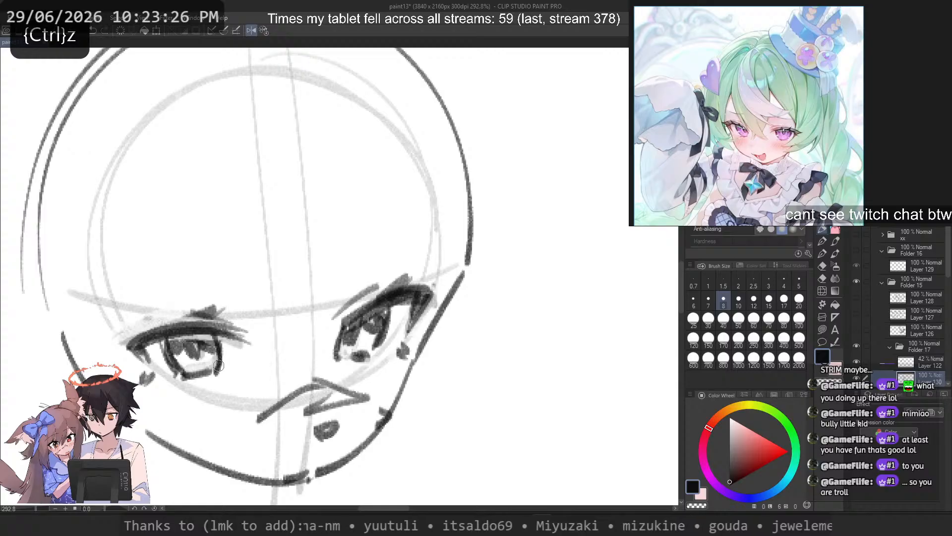
pyautogui.moveTo(213, 341); pyautogui.dragTo(166, 340)
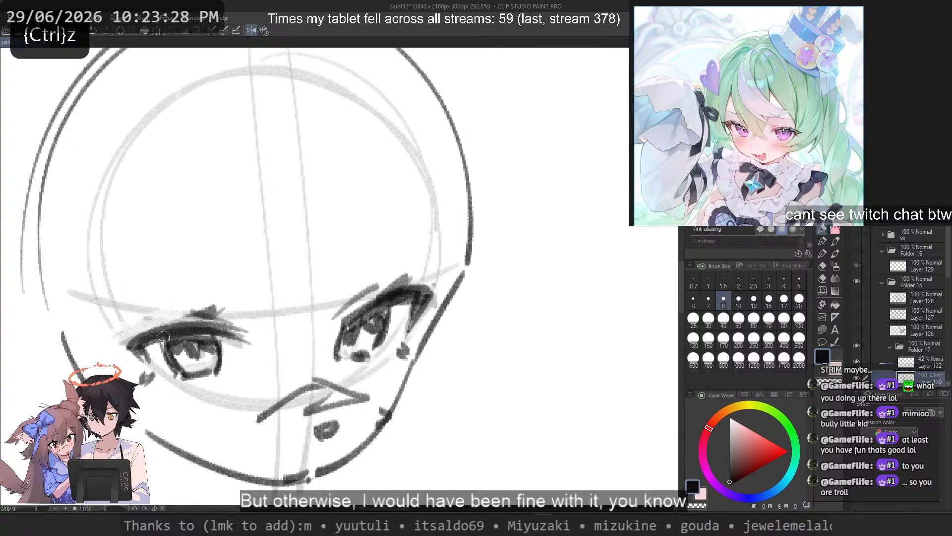
# Step: Erase the left-hand eye's heavy upper lashes in the unmirrored view and redraw the upper lid as a smoother curve
pyautogui.press('c')
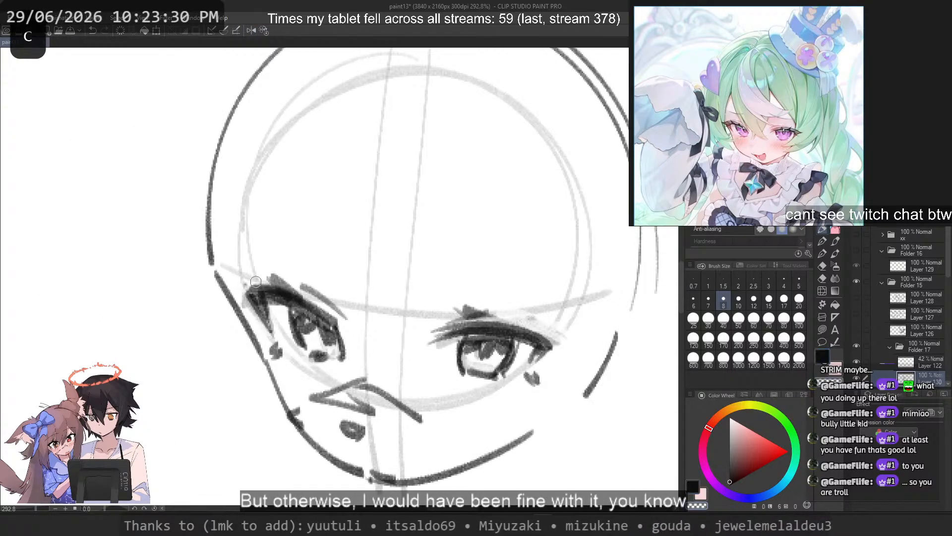
pyautogui.moveTo(251, 285)
pyautogui.mouseDown()
pyautogui.moveTo(246, 297)
pyautogui.moveTo(323, 308)
pyautogui.mouseUp()
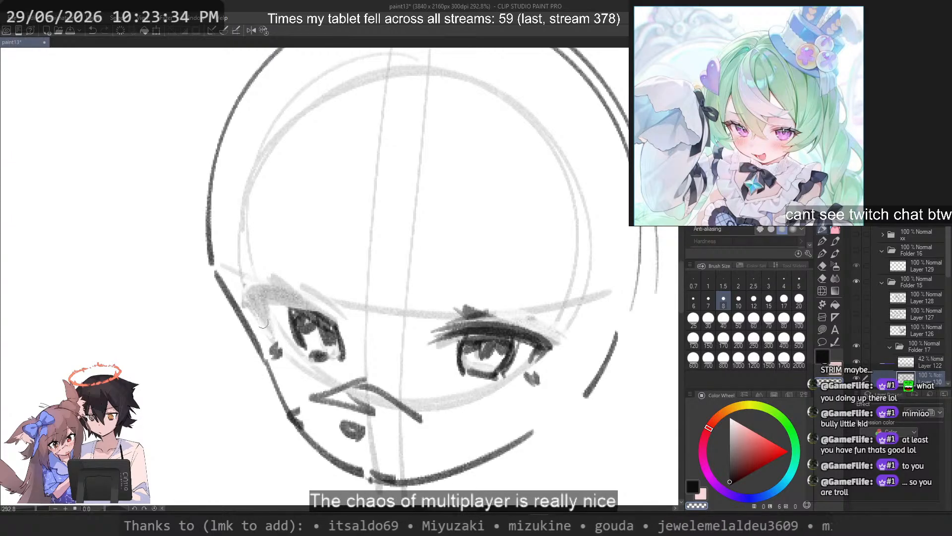
pyautogui.press('c')
pyautogui.moveTo(263, 301); pyautogui.dragTo(351, 331)
pyautogui.hotkey('ctrl', 'z')
pyautogui.moveTo(251, 306); pyautogui.dragTo(349, 323)
pyautogui.hotkey('ctrl', 'z')
# Step: Add a thick outer-corner lash to the left-hand eye and a short crease line above its upper lid
pyautogui.hotkey('ctrl', 'z')
pyautogui.moveTo(252, 303)
pyautogui.mouseDown()
pyautogui.moveTo(266, 335)
pyautogui.moveTo(260, 327)
pyautogui.mouseUp()
pyautogui.hotkey('ctrl', 'z')
pyautogui.moveTo(243, 301); pyautogui.dragTo(261, 328)
pyautogui.moveTo(294, 285); pyautogui.dragTo(333, 302)
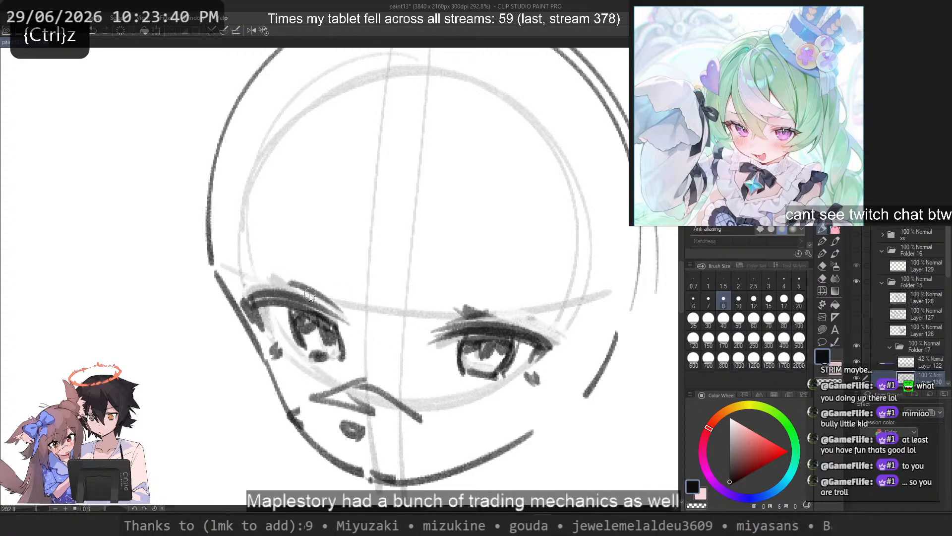
# Step: Rework the crease above the right-hand eye and add a short slanted flick at its inner end
pyautogui.moveTo(472, 312); pyautogui.dragTo(512, 318)
pyautogui.hotkey('ctrl', 'z')
pyautogui.hotkey('ctrl', 'z')
pyautogui.moveTo(448, 323); pyautogui.dragTo(518, 321)
pyautogui.hotkey('ctrl', 'z')
pyautogui.hotkey('ctrl', 'z')
# Step: Draw pointed flicks slanting up and outward to the left from the creases above both eyes
pyautogui.hotkey('ctrl', 'z')
pyautogui.moveTo(457, 303); pyautogui.dragTo(483, 317)
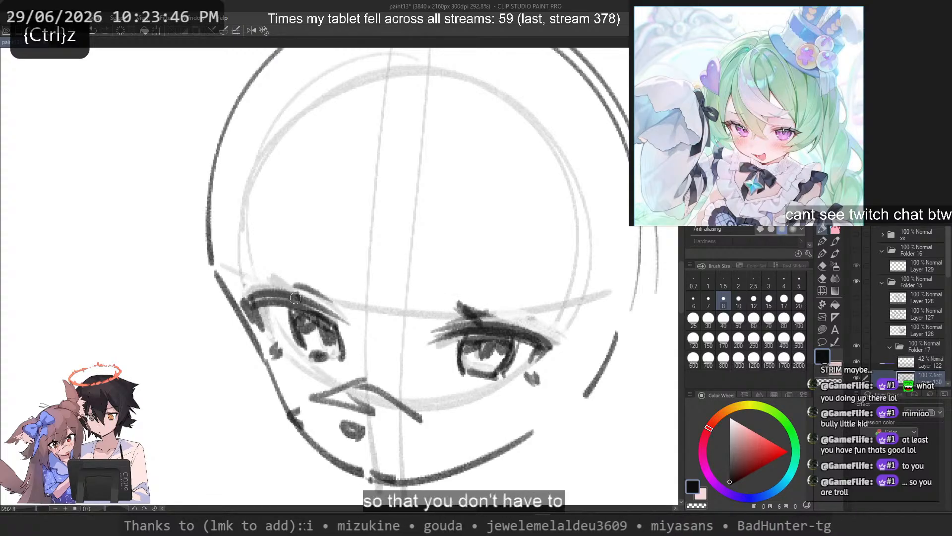
pyautogui.moveTo(296, 298); pyautogui.dragTo(262, 270)
pyautogui.hotkey('ctrl', 'z')
pyautogui.hotkey('ctrl', 'z')
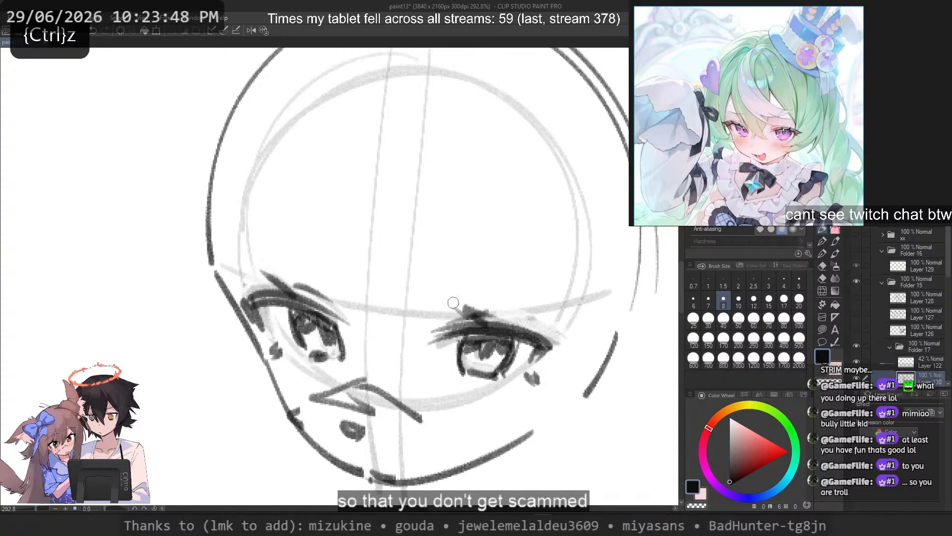
pyautogui.moveTo(454, 303); pyautogui.dragTo(451, 300)
pyautogui.hotkey('ctrl', 'z')
pyautogui.hotkey('ctrl', 'z')
pyautogui.moveTo(284, 300); pyautogui.dragTo(258, 264)
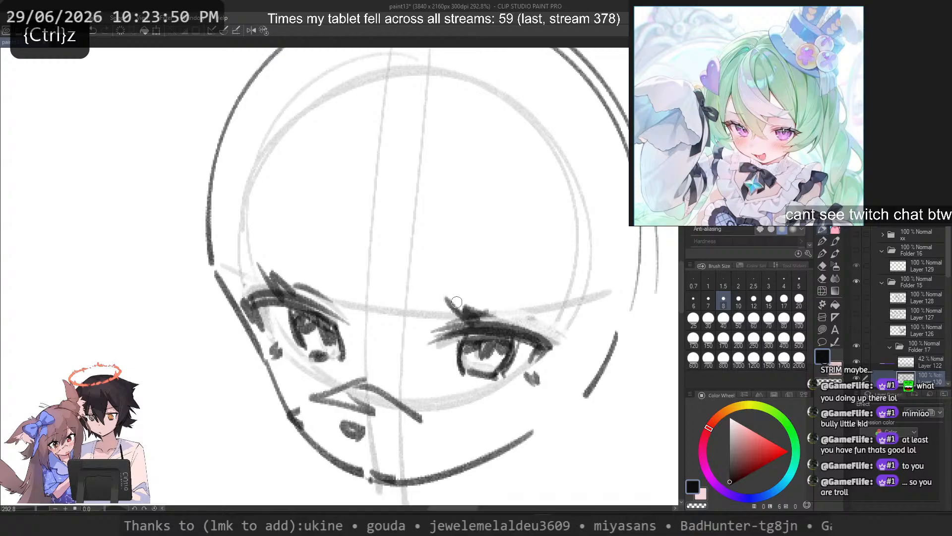
pyautogui.moveTo(462, 311); pyautogui.dragTo(517, 315)
pyautogui.hotkey('ctrl', 'z')
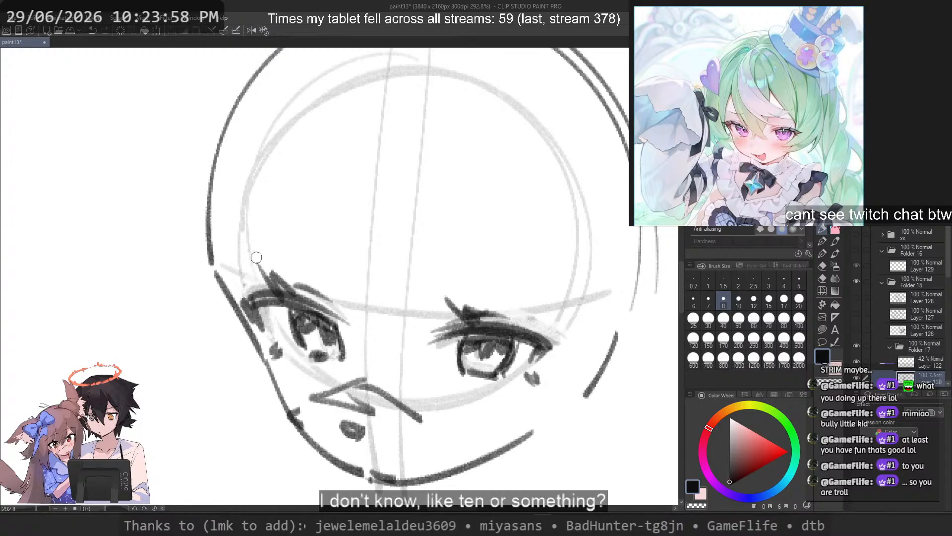
# Step: Reshape the outer-corner lashes of both eyes with short slanted strokes
pyautogui.hotkey('ctrl', 'z')
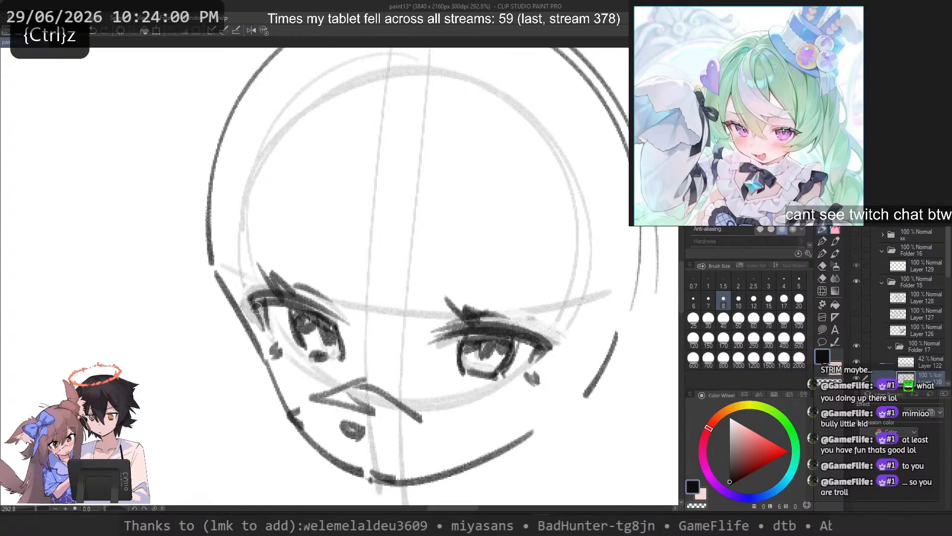
pyautogui.moveTo(251, 305); pyautogui.dragTo(271, 332)
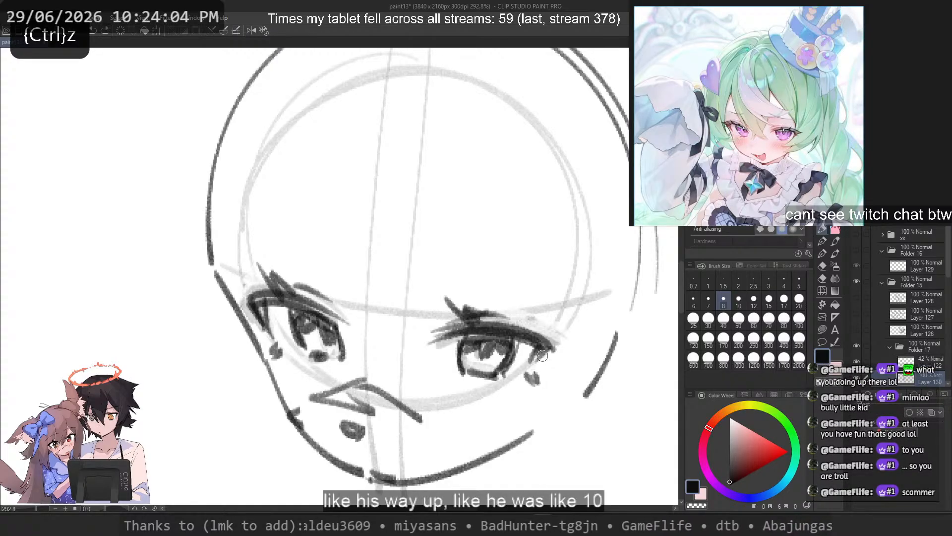
pyautogui.press('c')
pyautogui.moveTo(536, 345)
pyautogui.mouseDown()
pyautogui.moveTo(527, 373)
pyautogui.moveTo(503, 385)
pyautogui.mouseUp()
pyautogui.hotkey('ctrl', 'z')
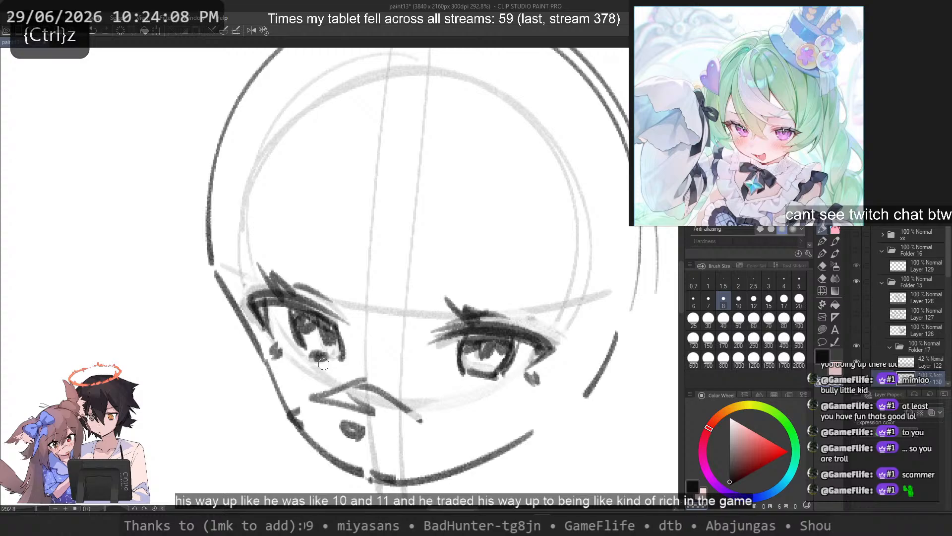
# Step: Trim the right-hand end of the line above the mouth and thicken the small mark on the left-hand jaw
pyautogui.moveTo(421, 421); pyautogui.dragTo(414, 401)
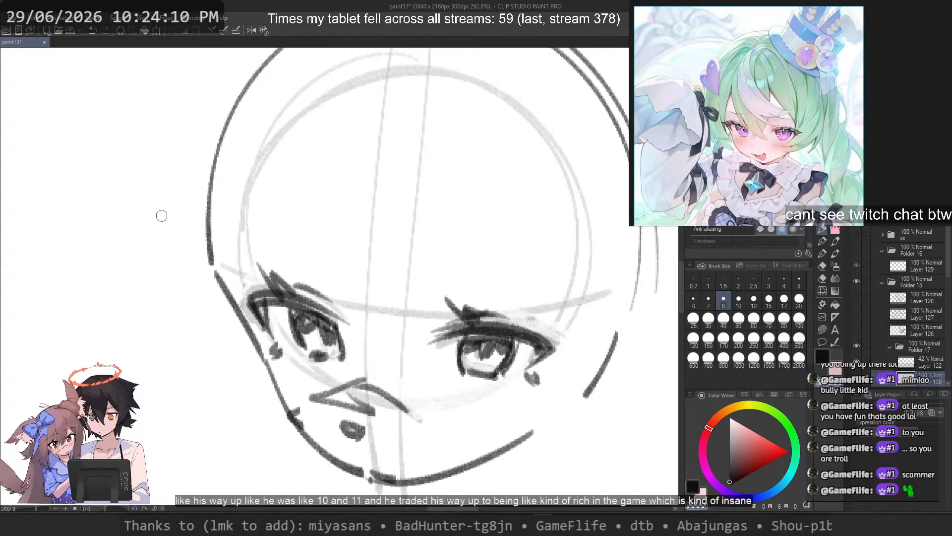
pyautogui.press('c')
pyautogui.moveTo(289, 406)
pyautogui.mouseDown()
pyautogui.moveTo(311, 446)
pyautogui.moveTo(299, 417)
pyautogui.moveTo(293, 428)
pyautogui.mouseUp()
pyautogui.hotkey('ctrl', 'z')
pyautogui.press('c')
pyautogui.hotkey('ctrl', 'z')
pyautogui.hotkey('ctrl', 'z')
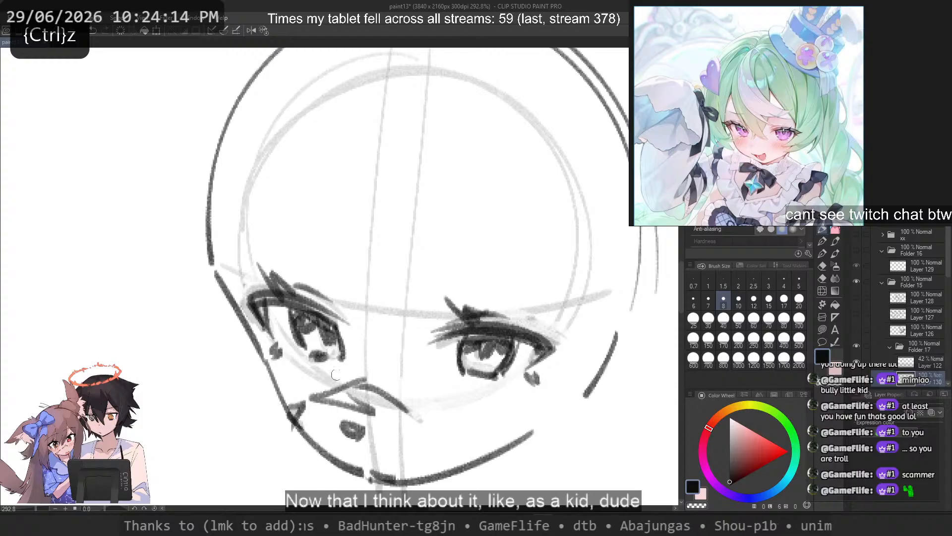
pyautogui.moveTo(395, 412); pyautogui.dragTo(402, 415)
pyautogui.moveTo(526, 314); pyautogui.dragTo(566, 335)
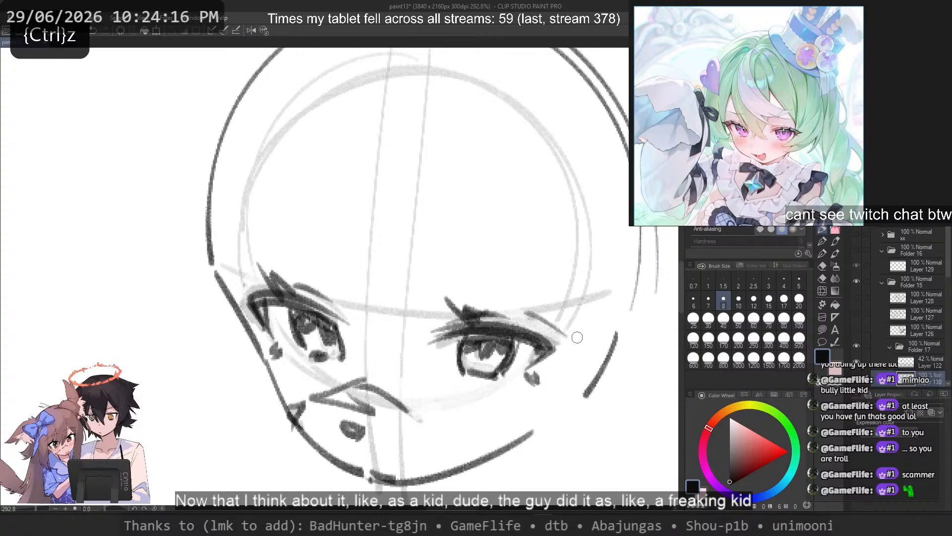
pyautogui.hotkey('ctrl', 'z')
pyautogui.moveTo(414, 202); pyautogui.dragTo(521, 233)
pyautogui.hotkey('ctrl', 'z')
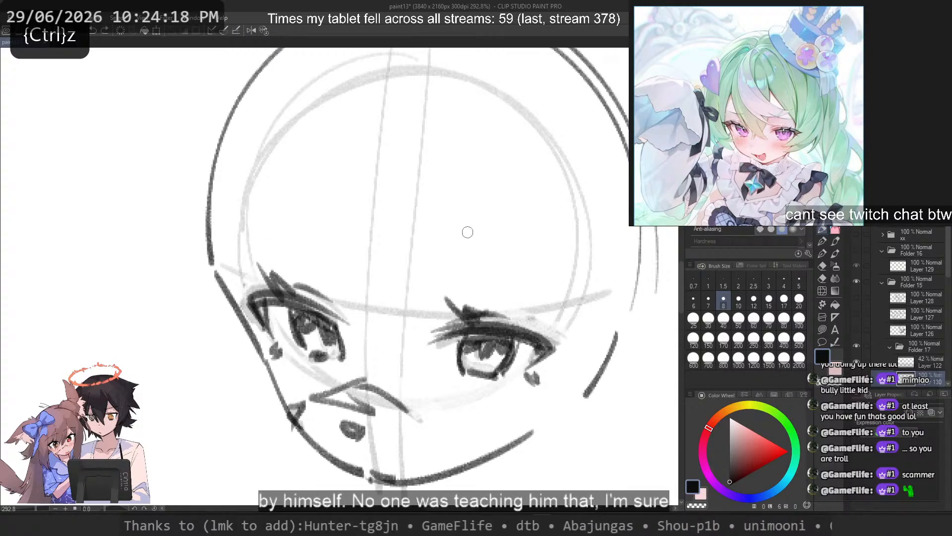
# Step: Draw thin, gently arched eyebrows above both eyes
pyautogui.moveTo(431, 249); pyautogui.dragTo(566, 273)
pyautogui.moveTo(231, 228)
pyautogui.mouseDown()
pyautogui.moveTo(314, 245)
pyautogui.moveTo(318, 259)
pyautogui.mouseUp()
pyautogui.hotkey('ctrl', 'z')
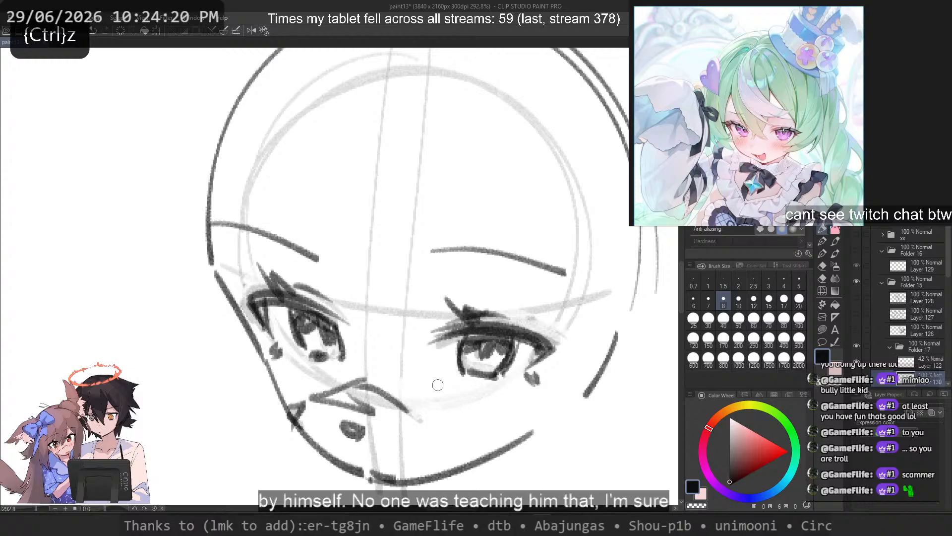
pyautogui.hotkey('ctrl', 'z')
pyautogui.moveTo(225, 248); pyautogui.dragTo(338, 237)
pyautogui.hotkey('ctrl', 'z')
pyautogui.moveTo(243, 248); pyautogui.dragTo(346, 252)
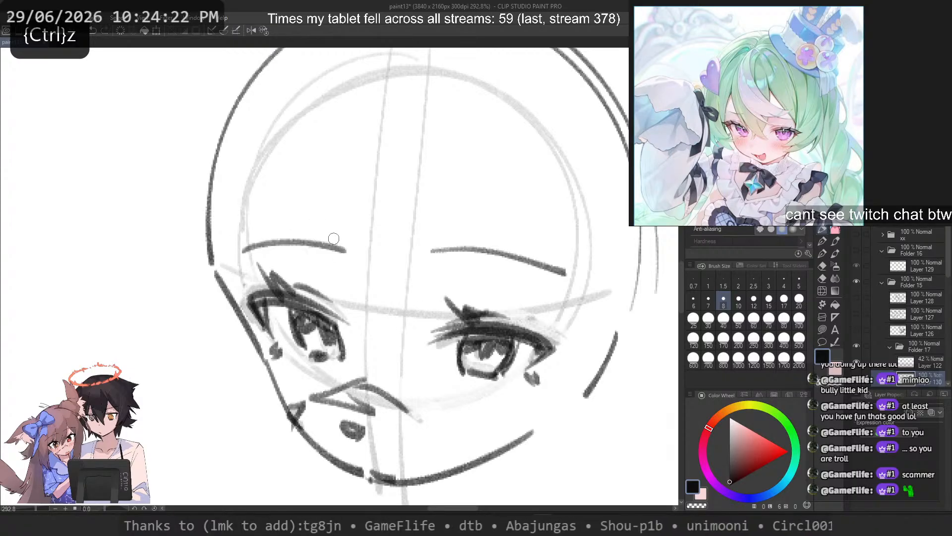
pyautogui.hotkey('ctrl', 'z')
pyautogui.moveTo(231, 252); pyautogui.dragTo(334, 246)
# Step: Sketch a curve sweeping from below the right-hand eye to the mouth and a shorter curved line on the mouth's left-hand side
pyautogui.moveTo(448, 378); pyautogui.dragTo(407, 430)
pyautogui.hotkey('ctrl', 'z')
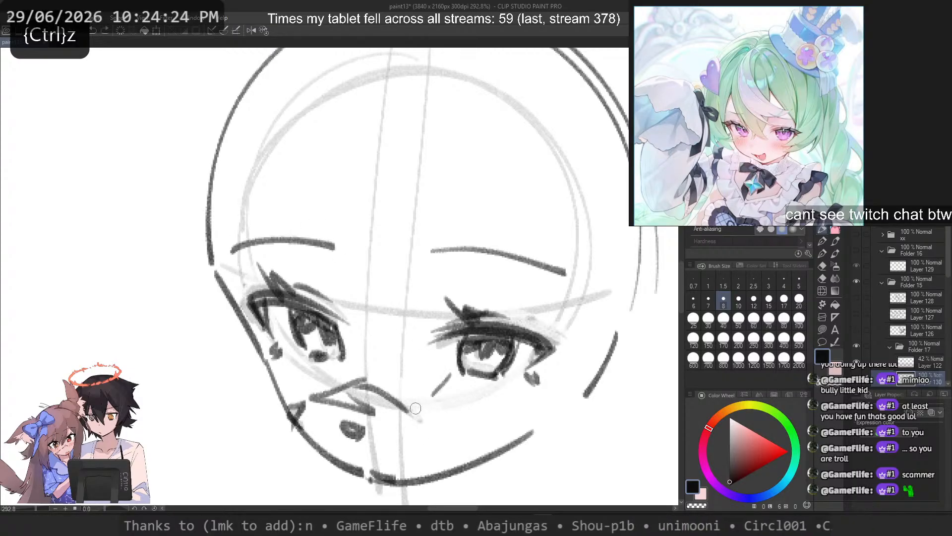
pyautogui.moveTo(432, 394); pyautogui.dragTo(375, 422)
pyautogui.hotkey('ctrl', 'z')
pyautogui.moveTo(442, 379); pyautogui.dragTo(376, 428)
pyautogui.hotkey('ctrl', 'z')
pyautogui.hotkey('ctrl', 'z')
pyautogui.hotkey('ctrl', 'z')
pyautogui.moveTo(330, 370)
pyautogui.mouseDown()
pyautogui.moveTo(331, 422)
pyautogui.moveTo(343, 421)
pyautogui.mouseUp()
# Step: Sketch a jagged, wavy tuft outside the right-hand cheek and begin a matching arched stroke outside the left-hand cheek
pyautogui.hotkey('ctrl', 'z')
pyautogui.hotkey('ctrl', 'z')
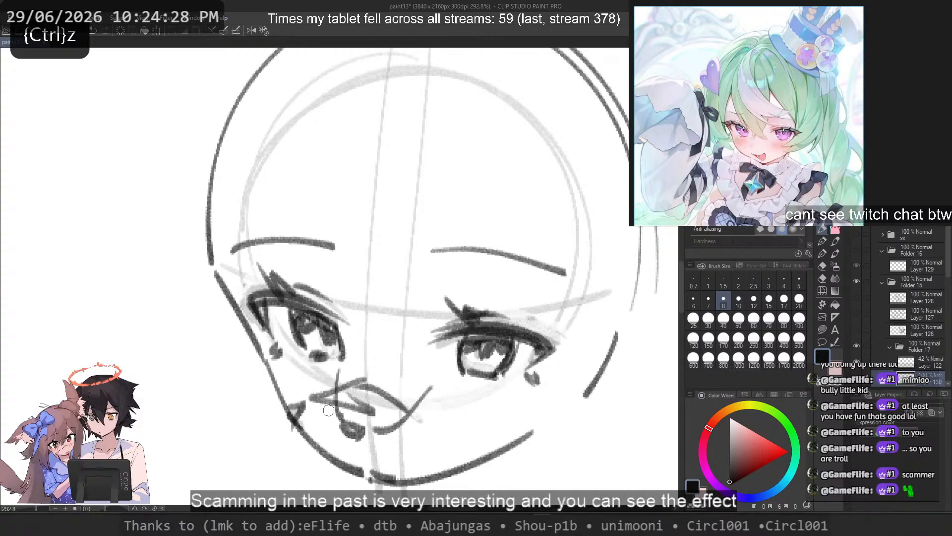
pyautogui.moveTo(548, 371)
pyautogui.mouseDown()
pyautogui.moveTo(611, 410)
pyautogui.moveTo(602, 440)
pyautogui.mouseUp()
pyautogui.hotkey('ctrl', 'z')
pyautogui.moveTo(249, 348)
pyautogui.mouseDown()
pyautogui.moveTo(236, 415)
pyautogui.moveTo(200, 352)
pyautogui.moveTo(240, 405)
pyautogui.mouseUp()
pyautogui.hotkey('ctrl', 'z')
pyautogui.hotkey('ctrl', 'z')
pyautogui.moveTo(208, 357); pyautogui.dragTo(232, 410)
pyautogui.hotkey('ctrl', 'z')
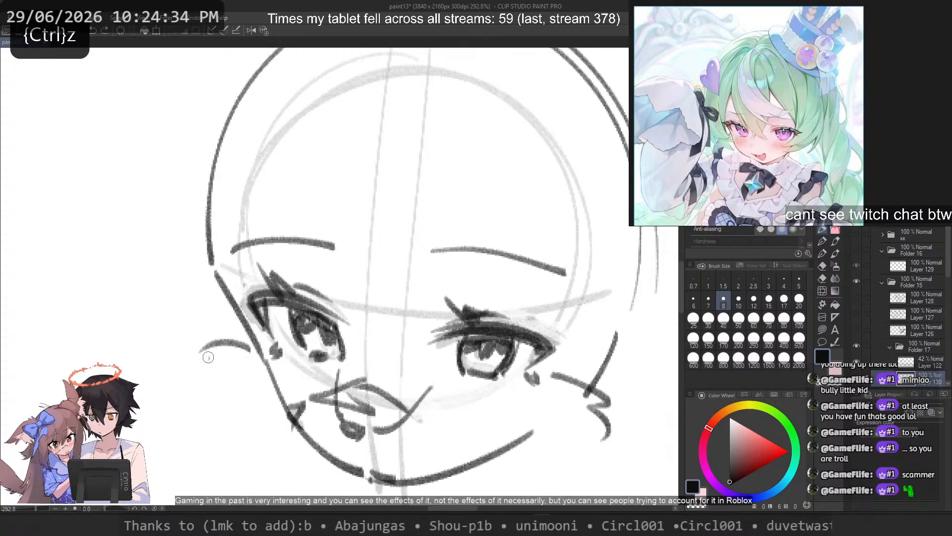
pyautogui.moveTo(208, 359); pyautogui.dragTo(227, 383)
pyautogui.moveTo(227, 391)
pyautogui.mouseDown()
pyautogui.moveTo(223, 441)
pyautogui.moveTo(209, 421)
pyautogui.moveTo(253, 451)
pyautogui.moveTo(213, 426)
pyautogui.mouseUp()
pyautogui.hotkey('ctrl', 'z')
pyautogui.hotkey('ctrl', 'z')
pyautogui.moveTo(229, 425); pyautogui.dragTo(250, 452)
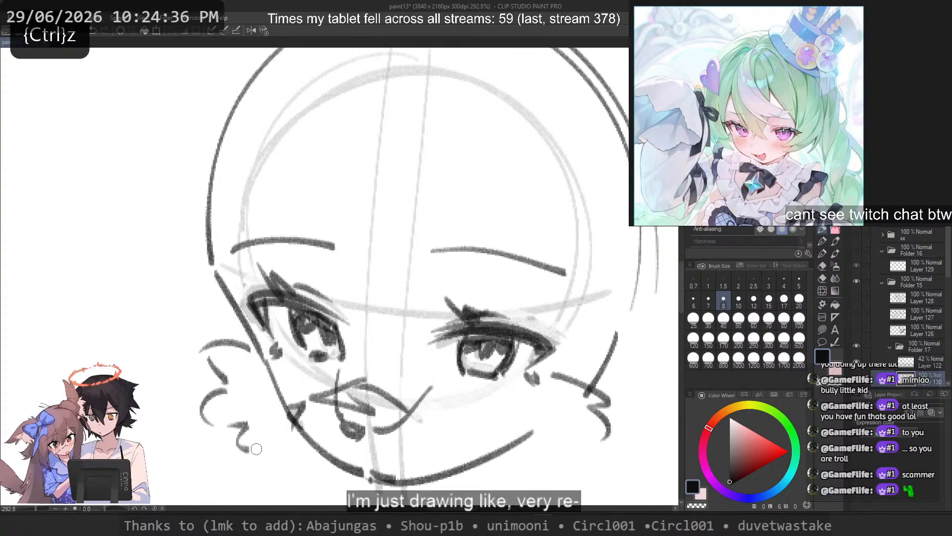
pyautogui.moveTo(289, 479); pyautogui.dragTo(305, 470)
pyautogui.hotkey('ctrl', 'z')
pyautogui.hotkey('ctrl', 'z')
pyautogui.hotkey('ctrl', 'z')
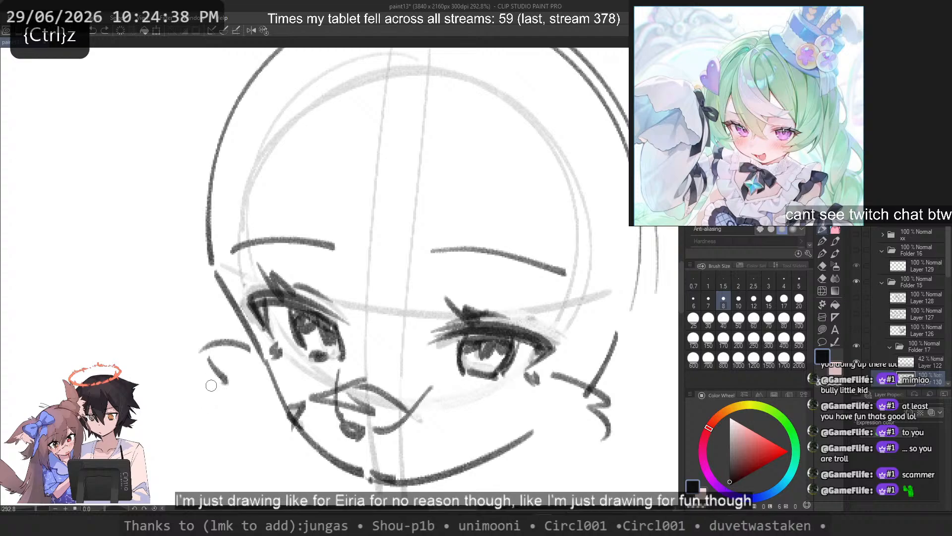
pyautogui.moveTo(206, 373); pyautogui.dragTo(218, 414)
pyautogui.hotkey('ctrl', 'z')
pyautogui.moveTo(201, 375)
pyautogui.mouseDown()
pyautogui.moveTo(234, 442)
pyautogui.moveTo(229, 410)
pyautogui.moveTo(275, 473)
pyautogui.mouseUp()
pyautogui.hotkey('ctrl', 'z')
pyautogui.hotkey('ctrl', 'z')
pyautogui.hotkey('ctrl', 'z')
pyautogui.moveTo(233, 415); pyautogui.dragTo(249, 462)
pyautogui.moveTo(249, 455); pyautogui.dragTo(297, 476)
pyautogui.hotkey('ctrl', 'z')
pyautogui.hotkey('ctrl', 'z')
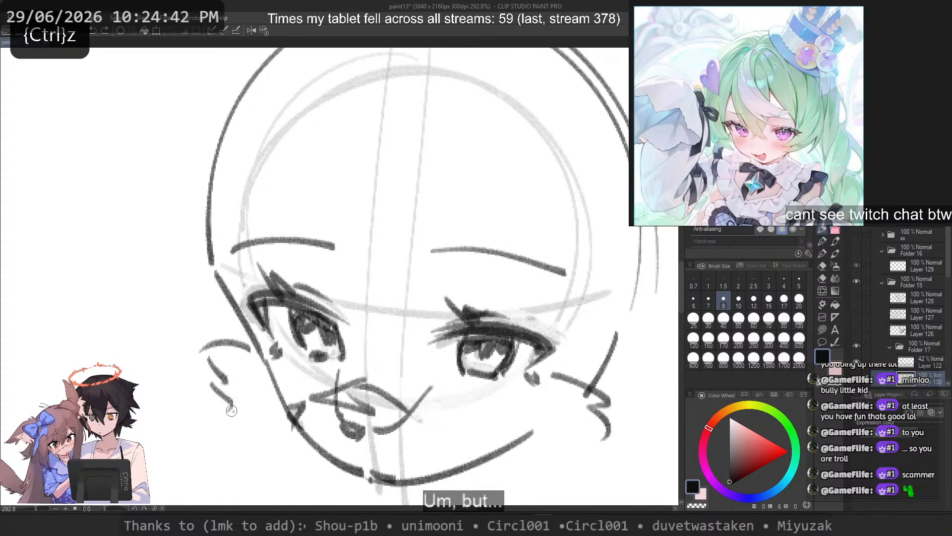
pyautogui.moveTo(231, 409); pyautogui.dragTo(246, 464)
pyautogui.hotkey('ctrl', 'z')
pyautogui.hotkey('ctrl', 'z')
# Step: Sketch a jagged, fluffy tuft outside the left-hand cheek, running from beside the eye to below the jaw
pyautogui.hotkey('ctrl', 'z')
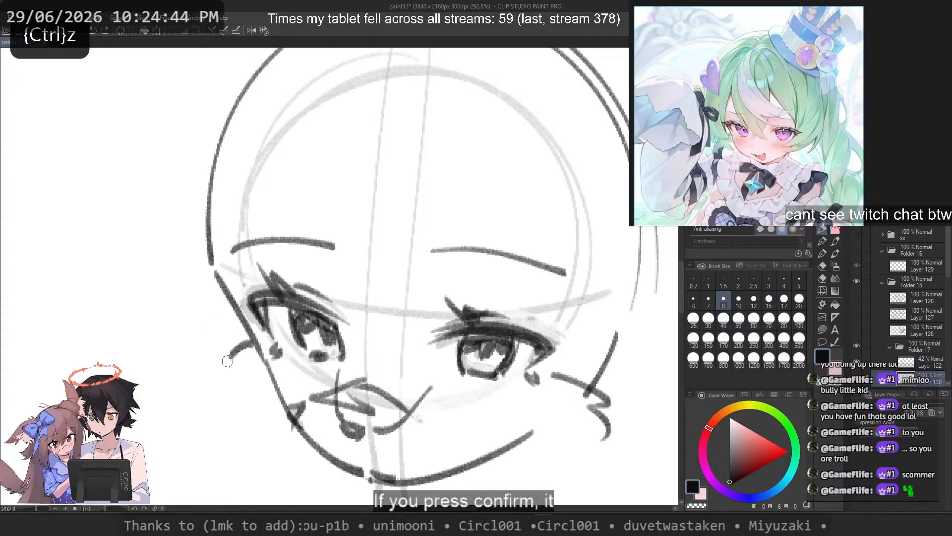
pyautogui.hotkey('ctrl', 'z')
pyautogui.moveTo(250, 354)
pyautogui.mouseDown()
pyautogui.moveTo(229, 381)
pyautogui.moveTo(222, 376)
pyautogui.moveTo(236, 380)
pyautogui.moveTo(223, 353)
pyautogui.mouseUp()
pyautogui.hotkey('ctrl', 'z')
pyautogui.hotkey('ctrl', 'z')
pyautogui.moveTo(232, 345)
pyautogui.mouseDown()
pyautogui.moveTo(218, 366)
pyautogui.moveTo(226, 358)
pyautogui.mouseUp()
pyautogui.hotkey('ctrl', 'z')
pyautogui.hotkey('ctrl', 'z')
pyautogui.moveTo(223, 367)
pyautogui.mouseDown()
pyautogui.moveTo(231, 380)
pyautogui.moveTo(206, 402)
pyautogui.mouseUp()
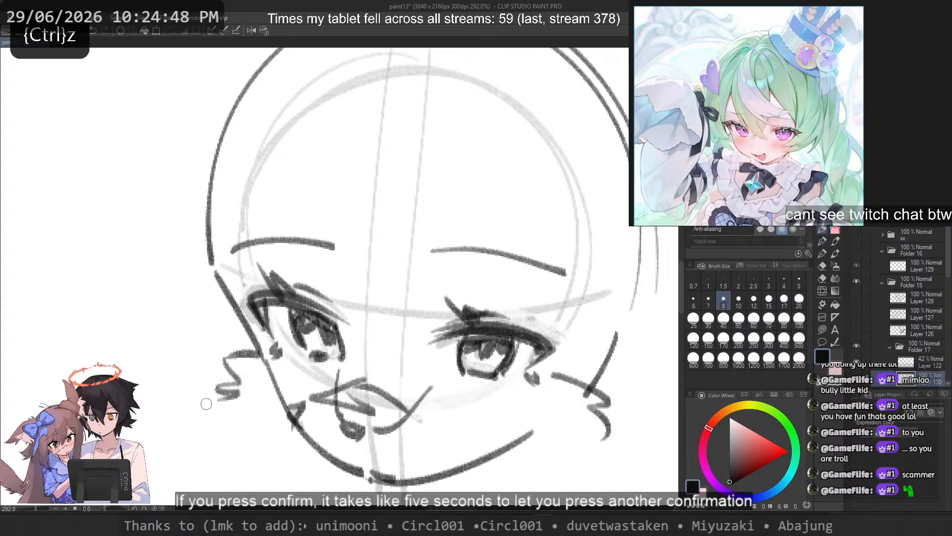
pyautogui.hotkey('ctrl', 'z')
pyautogui.moveTo(226, 366)
pyautogui.mouseDown()
pyautogui.moveTo(243, 382)
pyautogui.moveTo(242, 425)
pyautogui.mouseUp()
pyautogui.moveTo(236, 428); pyautogui.dragTo(299, 472)
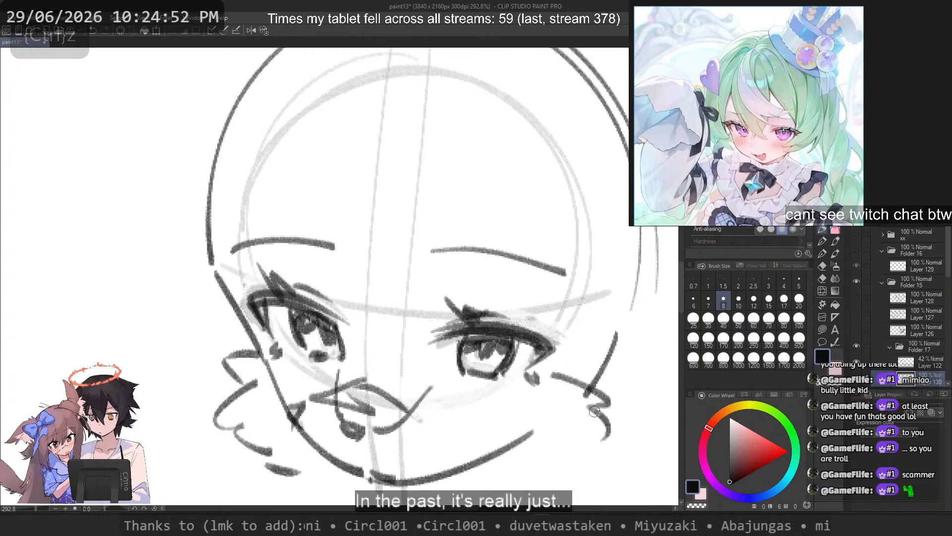
# Step: Fade the lower part of the right-hand cheek tuft and redraw it with pointed strokes reaching further down
pyautogui.moveTo(406, 317); pyautogui.dragTo(386, 256)
pyautogui.press('c')
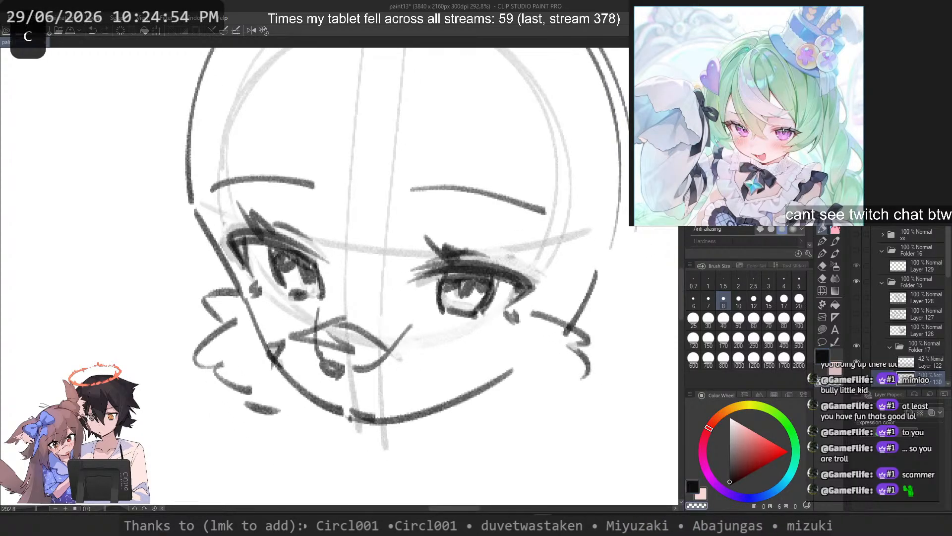
pyautogui.moveTo(569, 350)
pyautogui.mouseDown()
pyautogui.moveTo(591, 383)
pyautogui.moveTo(576, 426)
pyautogui.mouseUp()
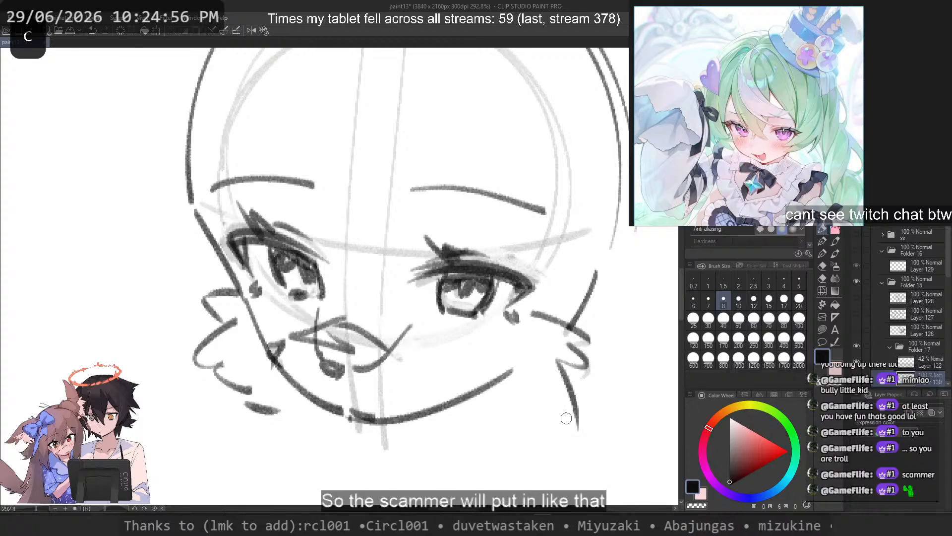
# Step: Sketch a short zigzag tuft below the right-hand side of the jaw
pyautogui.moveTo(493, 410)
pyautogui.mouseDown()
pyautogui.moveTo(521, 439)
pyautogui.moveTo(516, 406)
pyautogui.moveTo(557, 430)
pyautogui.moveTo(505, 423)
pyautogui.moveTo(561, 428)
pyautogui.mouseUp()
pyautogui.hotkey('ctrl', 'z')
pyautogui.hotkey('ctrl', 'z')
pyautogui.hotkey('ctrl', 'z')
pyautogui.moveTo(485, 397); pyautogui.dragTo(588, 422)
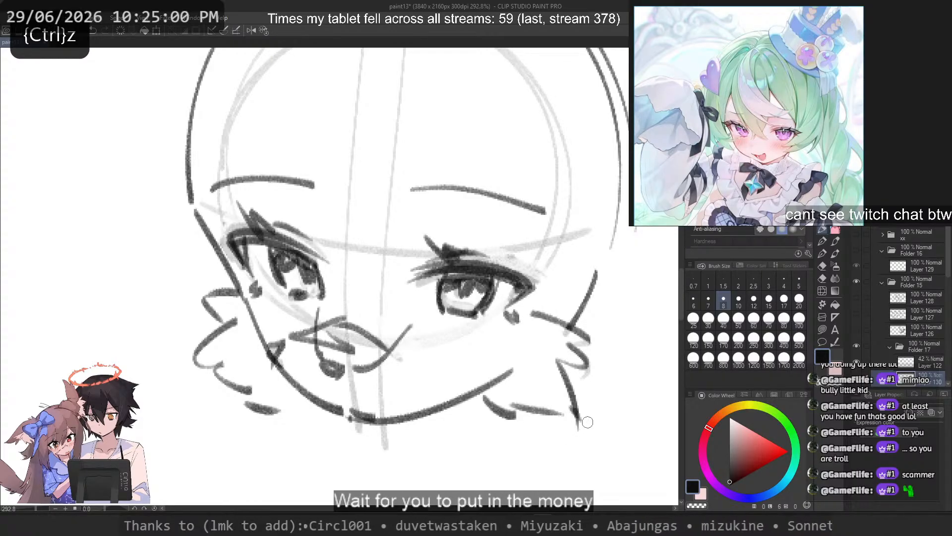
pyautogui.hotkey('ctrl', 'z')
pyautogui.moveTo(489, 395)
pyautogui.mouseDown()
pyautogui.moveTo(502, 416)
pyautogui.moveTo(557, 414)
pyautogui.mouseUp()
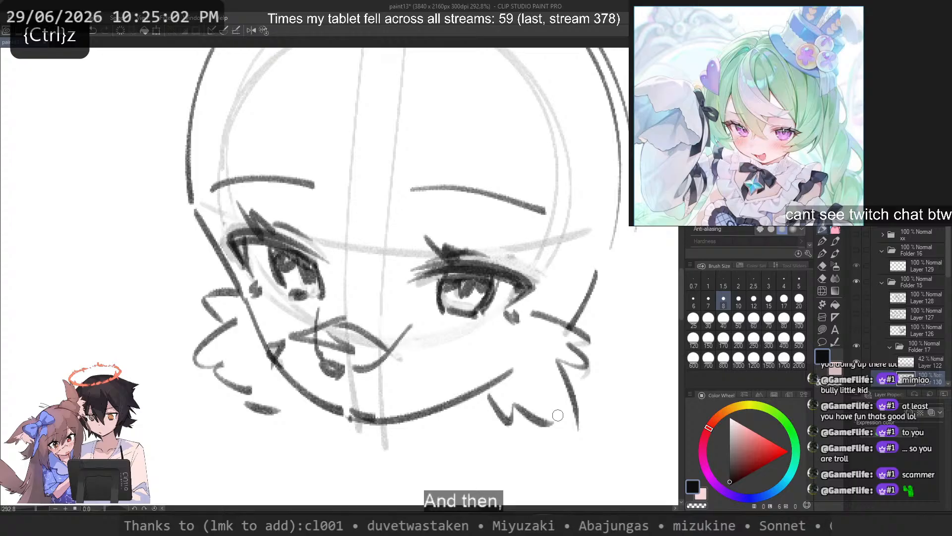
# Step: Lightly erase the doubled outline strokes at the crown of the head
pyautogui.moveTo(288, 259); pyautogui.dragTo(305, 291)
pyautogui.scroll(1, 305, 291)
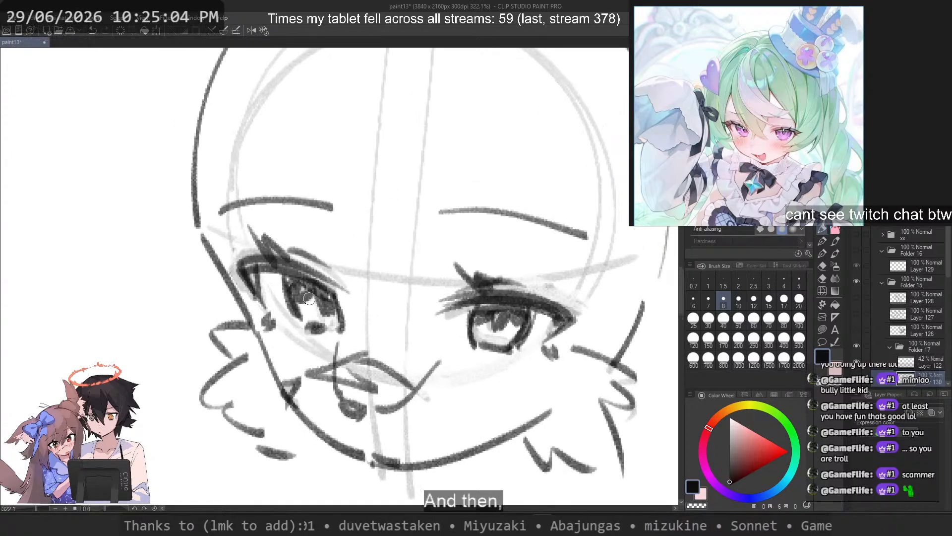
pyautogui.scroll(-4, 305, 291)
pyautogui.moveTo(343, 251); pyautogui.dragTo(381, 295)
pyautogui.press('c')
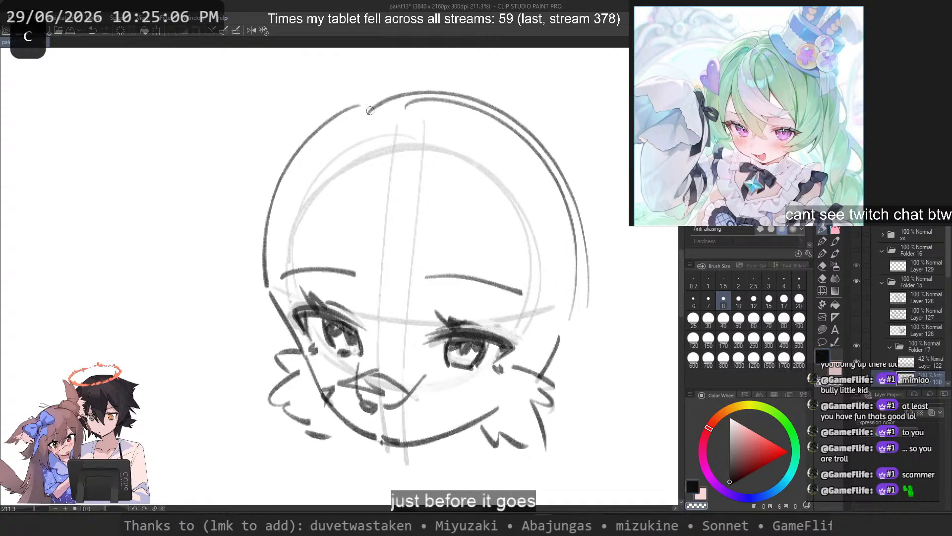
pyautogui.moveTo(381, 97); pyautogui.dragTo(469, 107)
pyautogui.press('c')
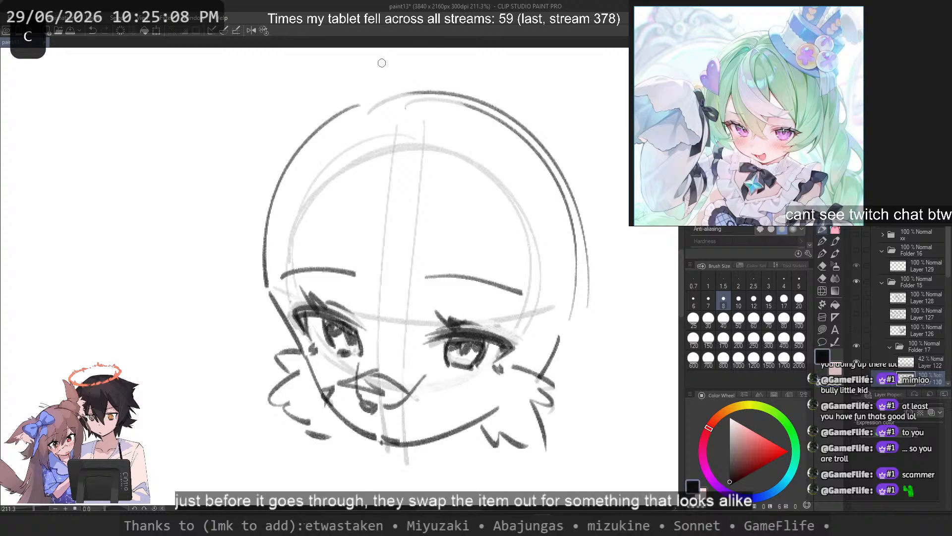
pyautogui.moveTo(88, 235)
pyautogui.mouseDown()
pyautogui.moveTo(134, 176)
pyautogui.moveTo(150, 238)
pyautogui.mouseUp()
pyautogui.moveTo(149, 239); pyautogui.dragTo(77, 237)
pyautogui.moveTo(100, 171)
pyautogui.mouseDown()
pyautogui.moveTo(139, 167)
pyautogui.moveTo(79, 234)
pyautogui.mouseUp()
pyautogui.hotkey('ctrl', 'z')
pyautogui.moveTo(124, 187)
pyautogui.mouseDown()
pyautogui.moveTo(99, 223)
pyautogui.moveTo(124, 213)
pyautogui.moveTo(118, 218)
pyautogui.moveTo(183, 130)
pyautogui.moveTo(205, 135)
pyautogui.mouseUp()
pyautogui.moveTo(99, 171); pyautogui.dragTo(120, 185)
pyautogui.hotkey('ctrl', 'z')
pyautogui.moveTo(127, 226)
pyautogui.mouseDown()
pyautogui.moveTo(201, 358)
pyautogui.moveTo(101, 289)
pyautogui.mouseUp()
pyautogui.hotkey('ctrl', 'z')
pyautogui.hotkey('ctrl', 'z')
pyautogui.moveTo(185, 252)
pyautogui.mouseDown()
pyautogui.moveTo(122, 279)
pyautogui.moveTo(148, 269)
pyautogui.mouseUp()
pyautogui.hotkey('ctrl', 'z')
pyautogui.hotkey('ctrl', 'z')
pyautogui.hotkey('ctrl', 'z')
pyautogui.hotkey('ctrl', 'z')
pyautogui.hotkey('ctrl', 'z')
pyautogui.hotkey('ctrl', 'z')
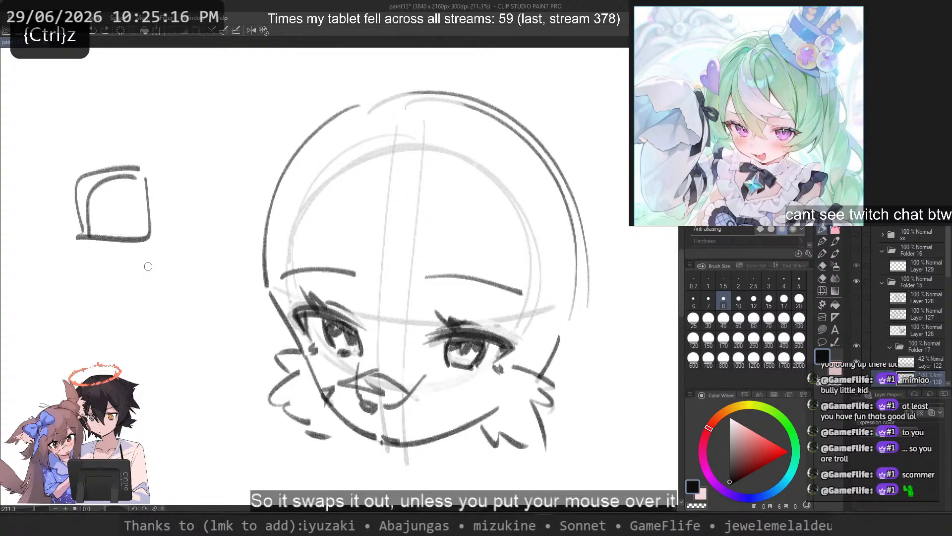
pyautogui.hotkey('ctrl', 'z')
pyautogui.hotkey('ctrl', 'z')
# Step: Draw an arc inside the head's left-hand edge, faded to a light guide, and another outside its right-hand edge
pyautogui.moveTo(384, 60); pyautogui.dragTo(247, 203)
pyautogui.hotkey('ctrl', 'z')
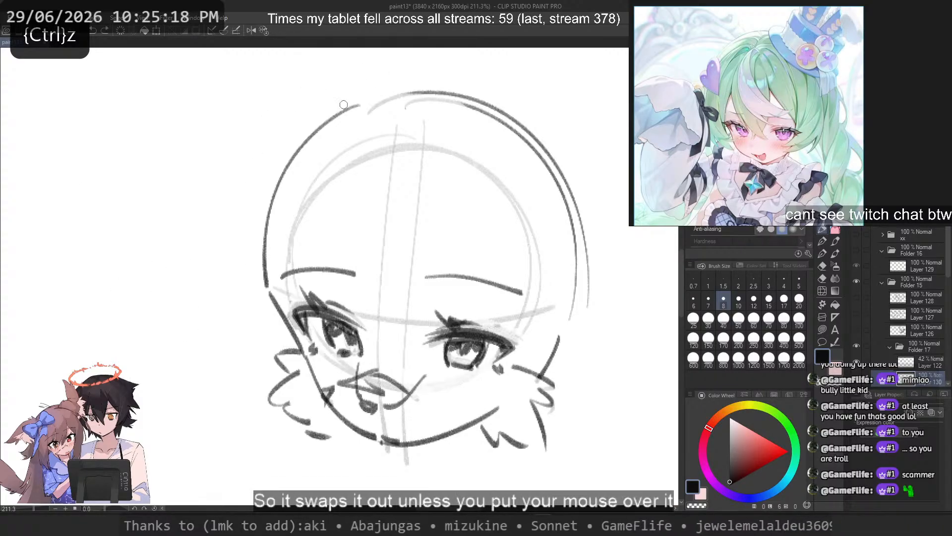
pyautogui.hotkey('ctrl', 'z')
pyautogui.moveTo(388, 94)
pyautogui.mouseDown()
pyautogui.moveTo(267, 216)
pyautogui.moveTo(256, 262)
pyautogui.moveTo(356, 100)
pyautogui.moveTo(273, 274)
pyautogui.mouseUp()
pyautogui.hotkey('ctrl', 'z')
pyautogui.hotkey('ctrl', 'z')
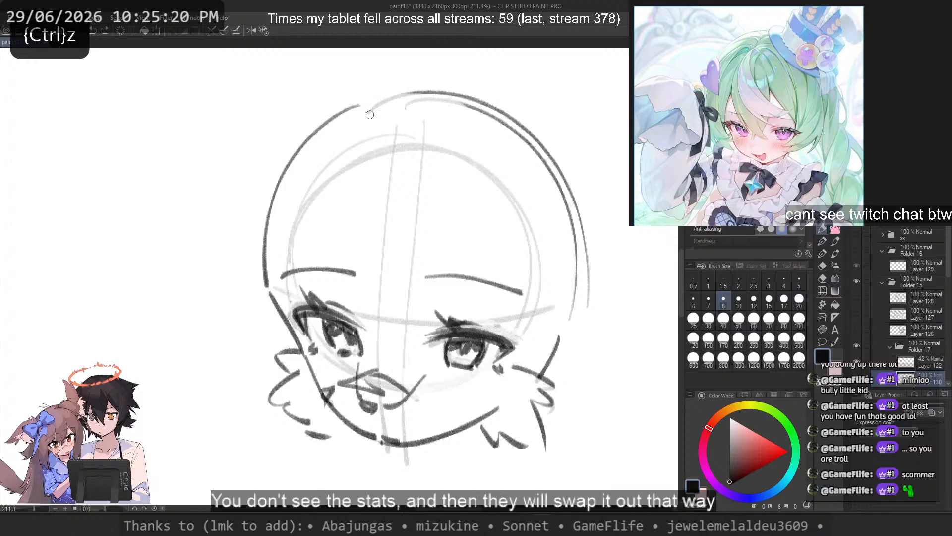
pyautogui.moveTo(384, 112); pyautogui.dragTo(277, 265)
pyautogui.hotkey('ctrl', 'z')
pyautogui.moveTo(496, 122)
pyautogui.mouseDown()
pyautogui.moveTo(555, 382)
pyautogui.moveTo(561, 374)
pyautogui.mouseUp()
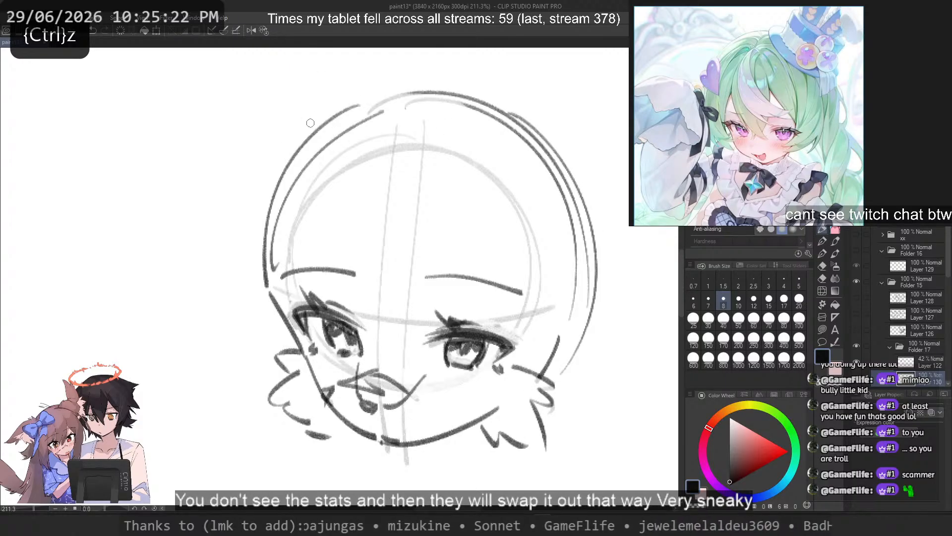
pyautogui.press('c')
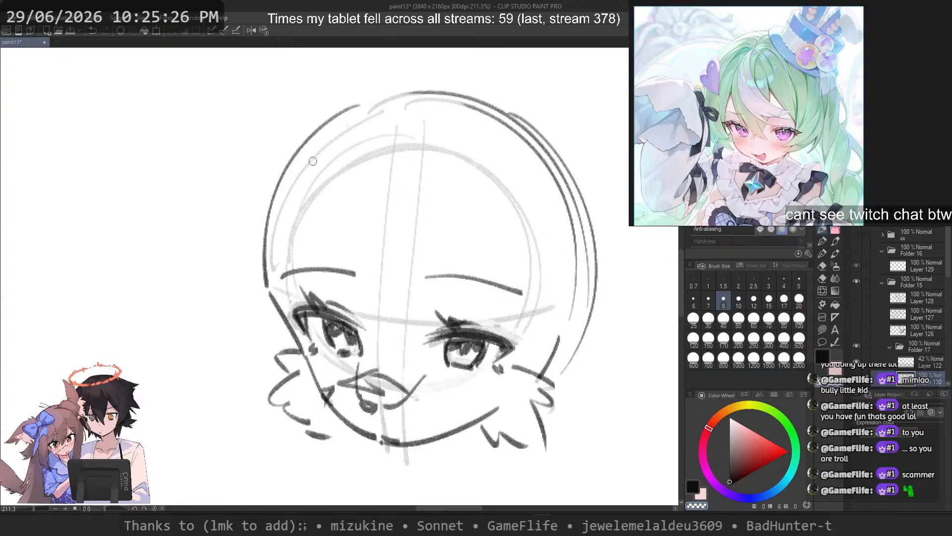
pyautogui.press('c')
pyautogui.moveTo(420, 147); pyautogui.dragTo(403, 362)
pyautogui.hotkey('ctrl', 'z')
pyautogui.moveTo(468, 165)
pyautogui.mouseDown()
pyautogui.moveTo(469, 236)
pyautogui.moveTo(402, 339)
pyautogui.moveTo(417, 350)
pyautogui.mouseUp()
pyautogui.hotkey('ctrl', 'z')
pyautogui.hotkey('ctrl', 'z')
pyautogui.moveTo(477, 144); pyautogui.dragTo(425, 334)
pyautogui.hotkey('ctrl', 'z')
pyautogui.moveTo(436, 144); pyautogui.dragTo(376, 363)
pyautogui.hotkey('ctrl', 'z')
pyautogui.moveTo(460, 159); pyautogui.dragTo(372, 370)
pyautogui.hotkey('ctrl', 'z')
pyautogui.moveTo(341, 140); pyautogui.dragTo(259, 331)
pyautogui.hotkey('ctrl', 'z')
pyautogui.moveTo(436, 133); pyautogui.dragTo(229, 253)
pyautogui.hotkey('ctrl', 'z')
pyautogui.moveTo(398, 125)
pyautogui.mouseDown()
pyautogui.moveTo(228, 218)
pyautogui.moveTo(213, 351)
pyautogui.mouseUp()
pyautogui.hotkey('ctrl', 'z')
pyautogui.hotkey('ctrl', 'z')
pyautogui.hotkey('ctrl', 'z')
pyautogui.moveTo(450, 113)
pyautogui.mouseDown()
pyautogui.moveTo(409, 328)
pyautogui.moveTo(423, 325)
pyautogui.mouseUp()
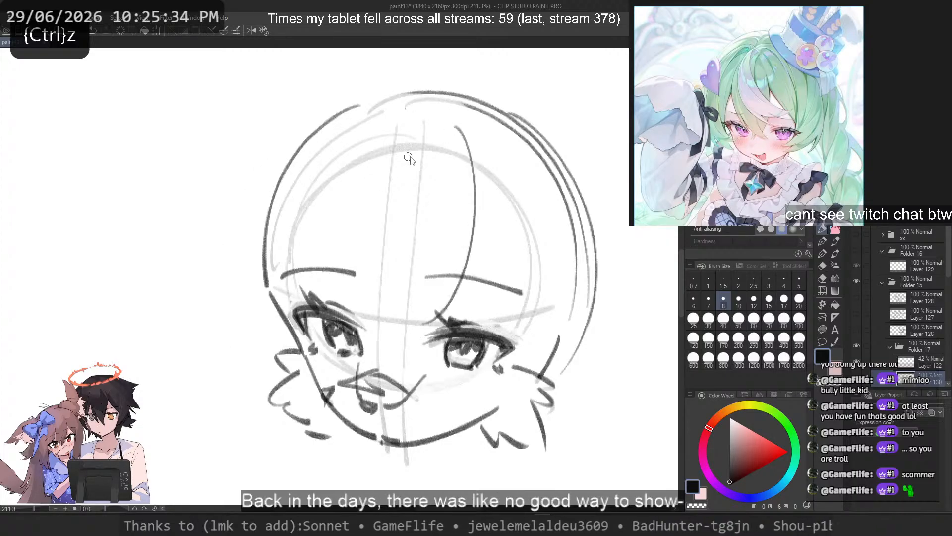
pyautogui.hotkey('ctrl', 'z')
pyautogui.moveTo(460, 131); pyautogui.dragTo(409, 338)
# Step: Extend the tip of the curved line beside the mouth slightly towards the right-hand eye
pyautogui.hotkey('ctrl', 'z')
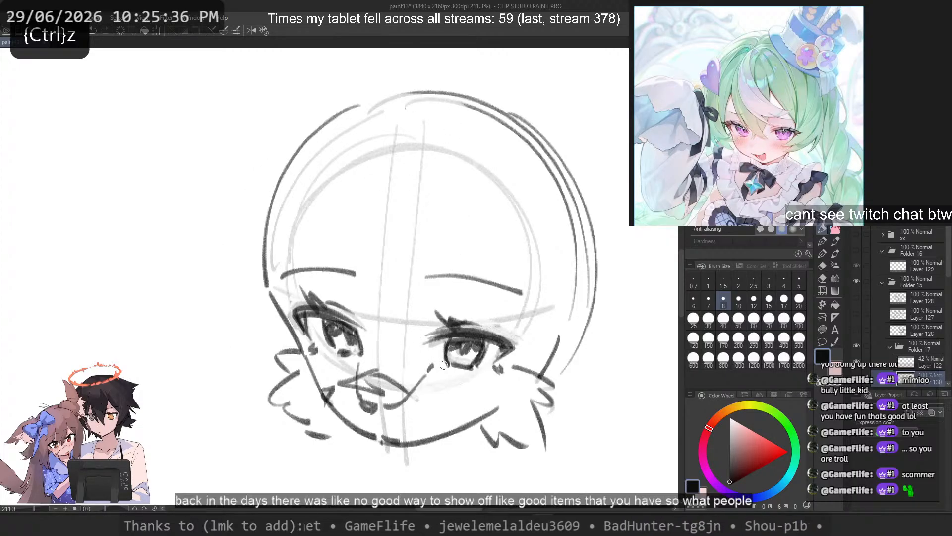
pyautogui.hotkey('ctrl', 'z')
pyautogui.moveTo(424, 378); pyautogui.dragTo(438, 364)
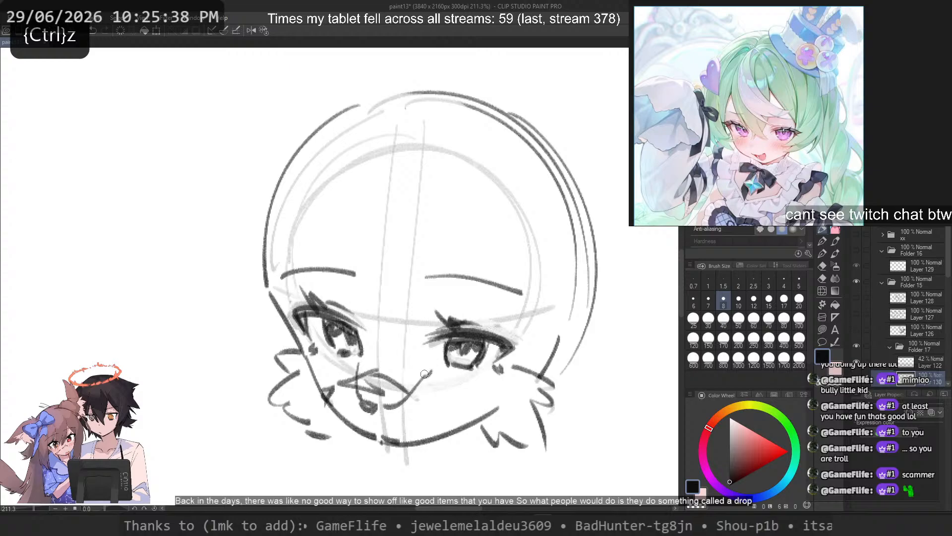
pyautogui.hotkey('ctrl', 'z')
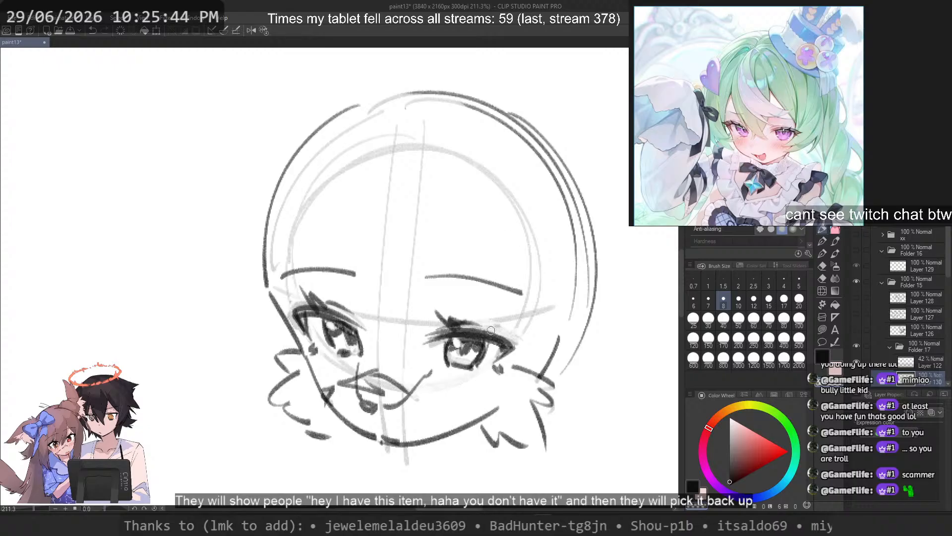
# Step: Draw a continuous arc over the crown joining the left-hand head outline to the right-hand side
pyautogui.press('c')
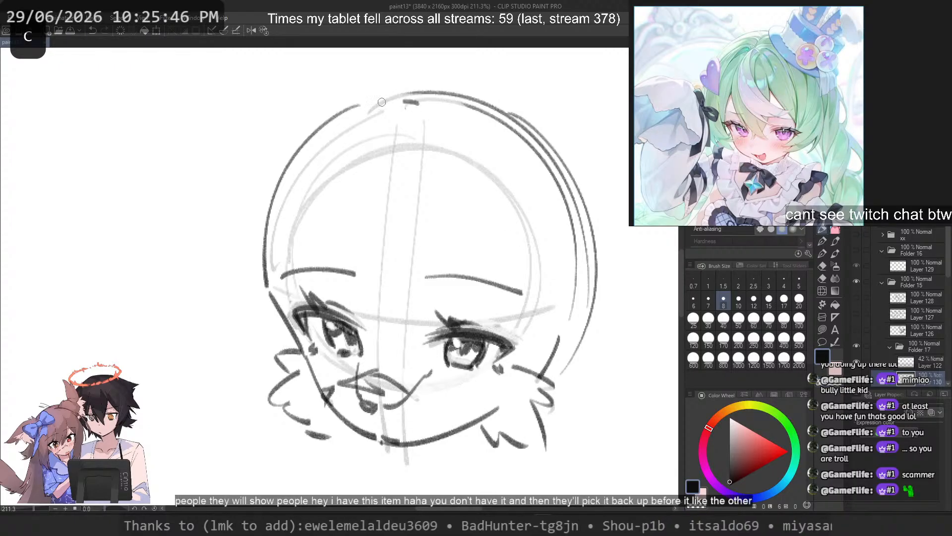
pyautogui.hotkey('ctrl', 'z')
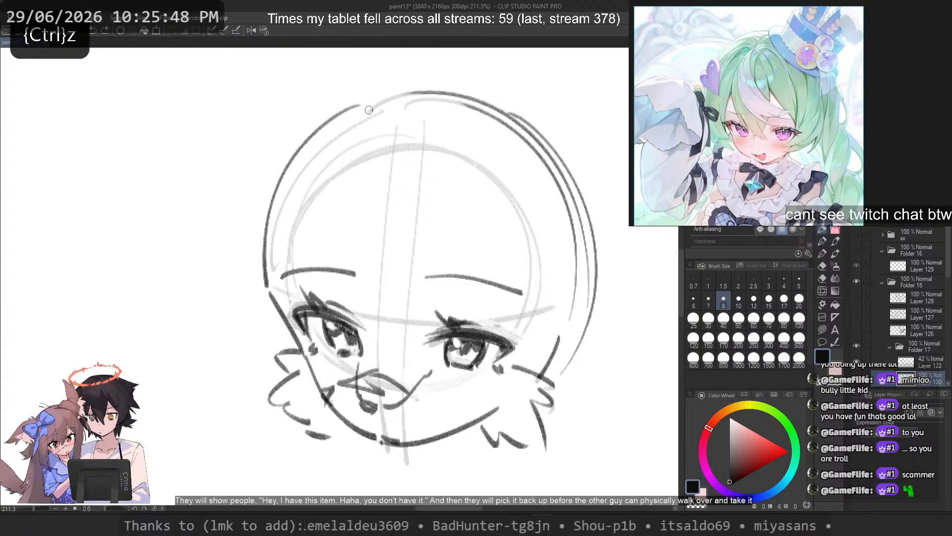
pyautogui.moveTo(369, 111); pyautogui.dragTo(560, 290)
pyautogui.hotkey('ctrl', 'z')
pyautogui.moveTo(335, 128); pyautogui.dragTo(570, 259)
pyautogui.moveTo(436, 79); pyautogui.dragTo(554, 330)
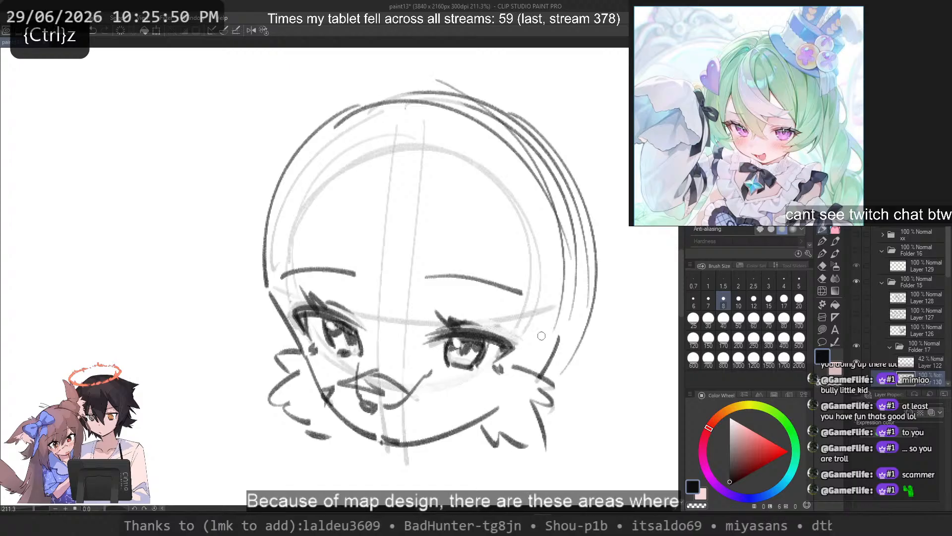
pyautogui.hotkey('ctrl', 'z')
pyautogui.moveTo(424, 96)
pyautogui.mouseDown()
pyautogui.moveTo(438, 96)
pyautogui.moveTo(559, 320)
pyautogui.mouseUp()
pyautogui.hotkey('ctrl', 'z')
# Step: Fade the overlapping outer arcs along the upper right-hand side of the head
pyautogui.press('c')
pyautogui.moveTo(499, 128)
pyautogui.mouseDown()
pyautogui.moveTo(487, 115)
pyautogui.moveTo(582, 267)
pyautogui.mouseUp()
pyautogui.moveTo(526, 139); pyautogui.dragTo(552, 238)
pyautogui.moveTo(519, 130); pyautogui.dragTo(582, 273)
# Step: Set the brush size to 10 and redraw the right-hand head outline from the crown down towards the cheek
pyautogui.click(765, 315)
pyautogui.moveTo(433, 104); pyautogui.dragTo(565, 272)
pyautogui.hotkey('ctrl', 'z')
pyautogui.click(738, 299)
pyautogui.moveTo(425, 99)
pyautogui.mouseDown()
pyautogui.moveTo(581, 311)
pyautogui.moveTo(560, 346)
pyautogui.mouseUp()
pyautogui.hotkey('ctrl', 'z')
# Step: Draw a long curved fringe strand sweeping from the crown across the forehead to between the eyes
pyautogui.hotkey('ctrl', 'z')
pyautogui.moveTo(404, 98)
pyautogui.mouseDown()
pyautogui.moveTo(559, 305)
pyautogui.moveTo(576, 248)
pyautogui.moveTo(576, 261)
pyautogui.moveTo(367, 161)
pyautogui.moveTo(351, 226)
pyautogui.mouseUp()
pyautogui.hotkey('ctrl', 'z')
pyautogui.hotkey('ctrl', 'z')
pyautogui.hotkey('ctrl', 'z')
pyautogui.hotkey('ctrl', 'z')
pyautogui.moveTo(444, 98)
pyautogui.mouseDown()
pyautogui.moveTo(461, 142)
pyautogui.moveTo(397, 332)
pyautogui.moveTo(380, 335)
pyautogui.mouseUp()
pyautogui.hotkey('ctrl', 'z')
# Step: Touch up the iris outlines of both eyes with small drawn and erased strokes
pyautogui.hotkey('ctrl', 'z')
pyautogui.moveTo(316, 125); pyautogui.dragTo(221, 322)
pyautogui.hotkey('ctrl', 'z')
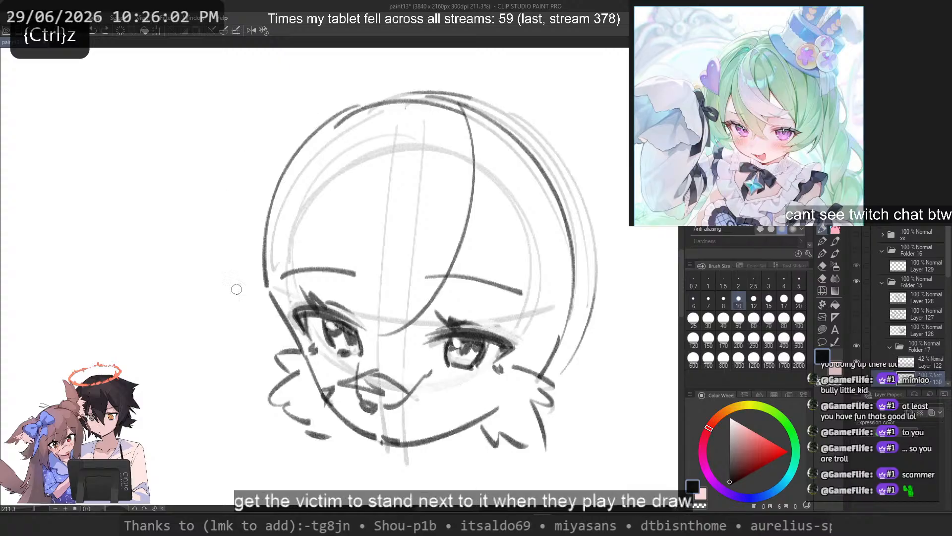
pyautogui.press('c')
pyautogui.press('c')
pyautogui.moveTo(443, 362); pyautogui.dragTo(450, 365)
pyautogui.hotkey('ctrl', 'z')
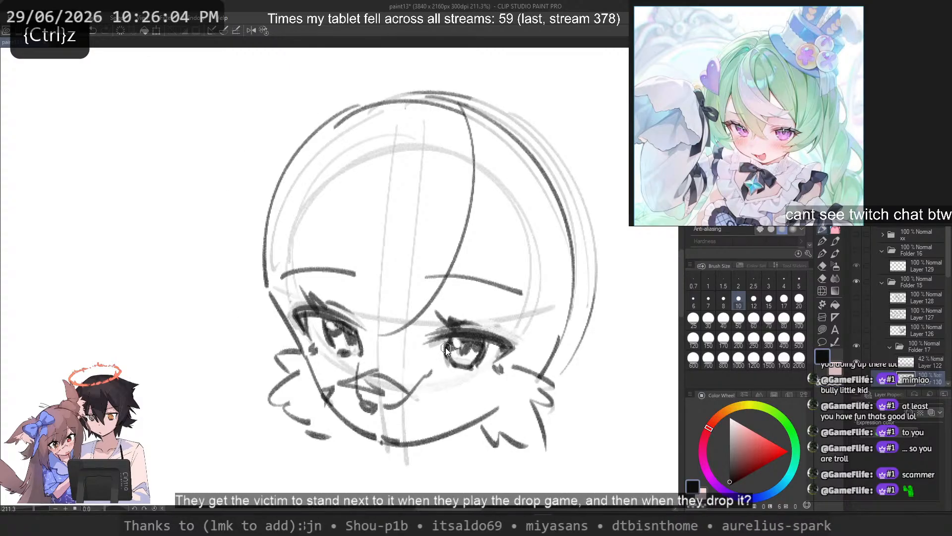
pyautogui.press('c')
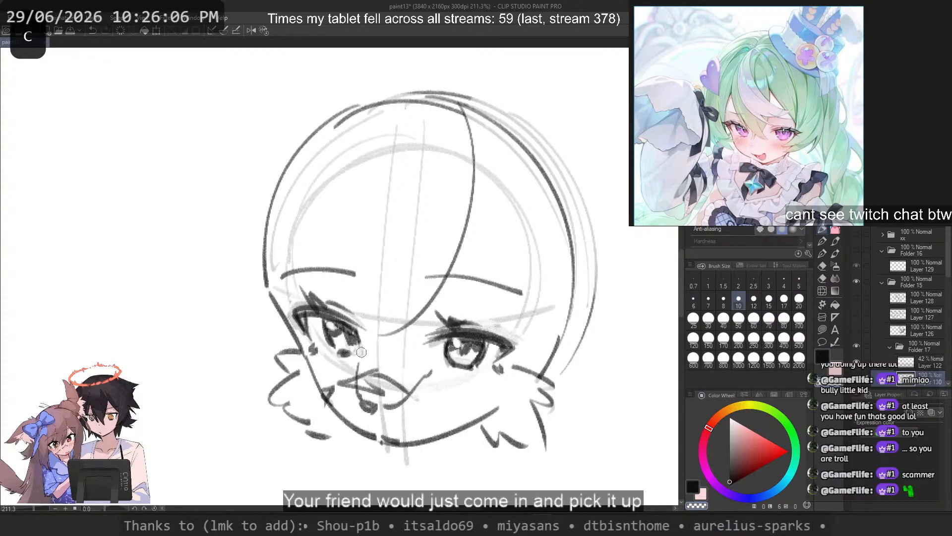
pyautogui.hotkey('ctrl', 'z')
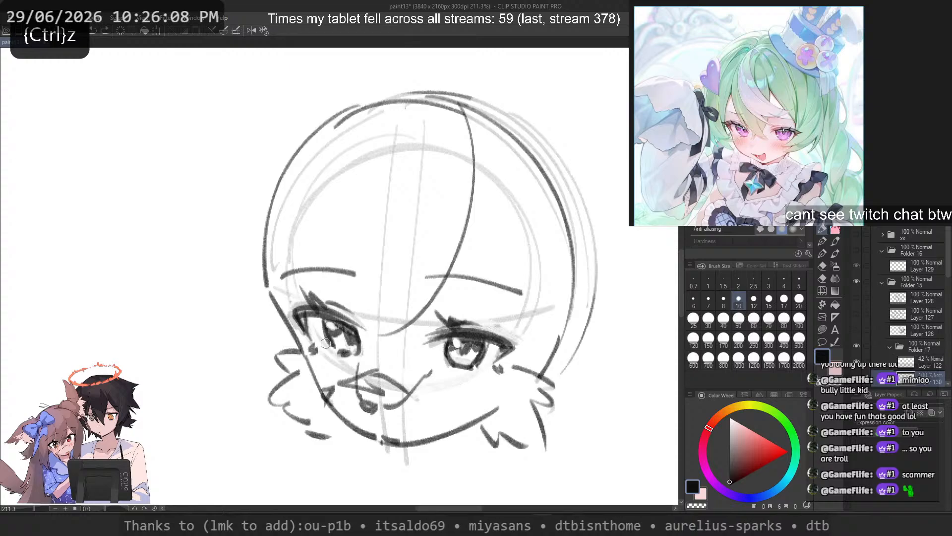
pyautogui.press('c')
pyautogui.hotkey('ctrl', 'z')
pyautogui.press('c')
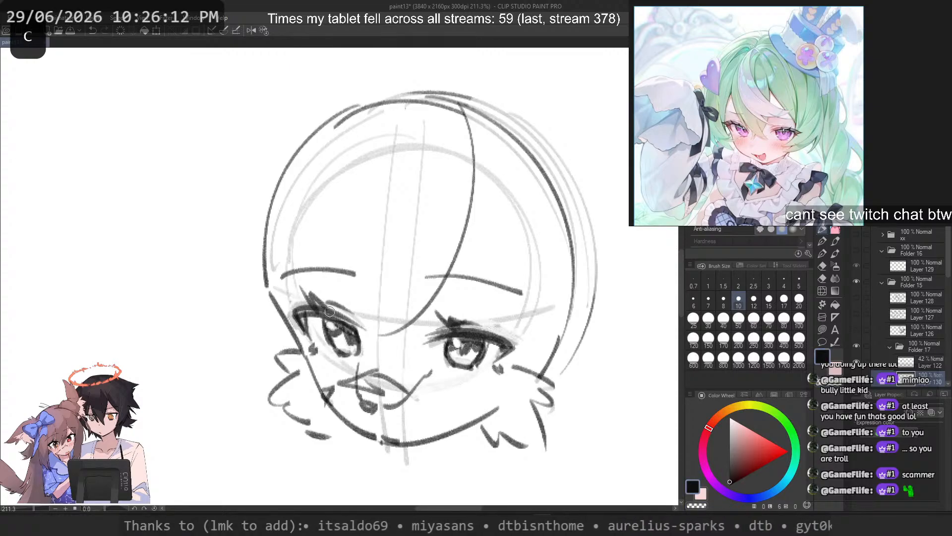
# Step: Lasso the left-hand iris and stretch it slightly downwards with a free transform
pyautogui.scroll(3, 330, 312)
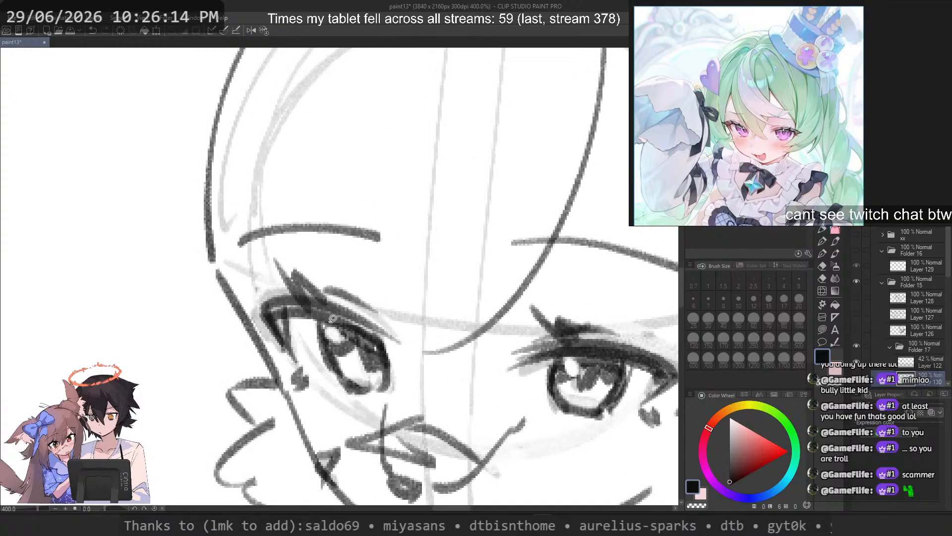
pyautogui.moveTo(346, 405); pyautogui.dragTo(327, 311)
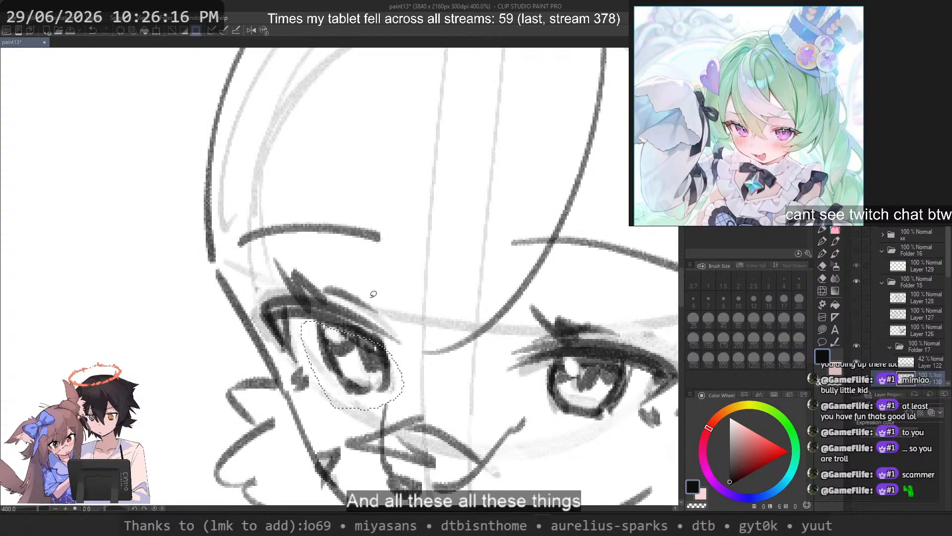
pyautogui.hotkey('ctrl', 't')
pyautogui.moveTo(359, 411); pyautogui.dragTo(360, 419)
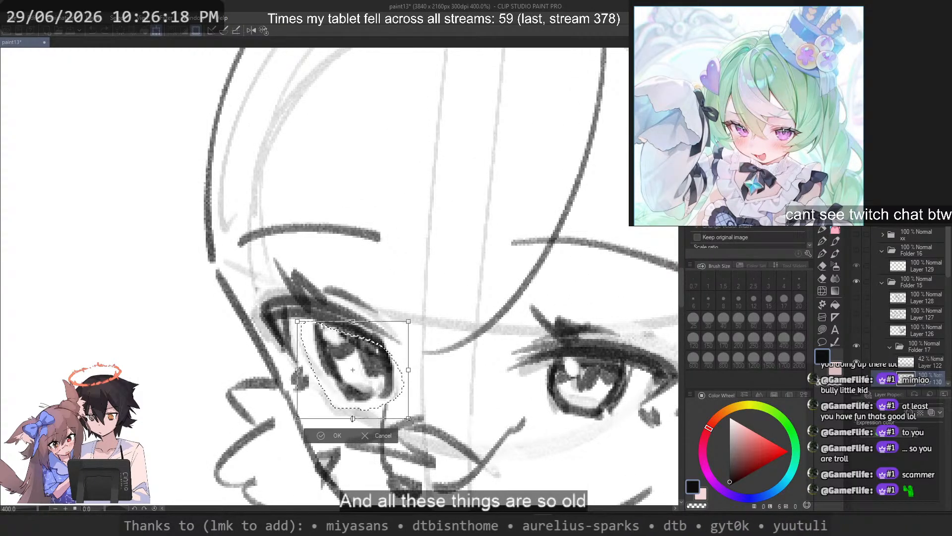
pyautogui.press('Return')
pyautogui.hotkey('ctrl', 'd')
# Step: Lasso the right-hand iris, reshape it with a Distort transform and deselect it
pyautogui.moveTo(603, 366); pyautogui.dragTo(537, 362)
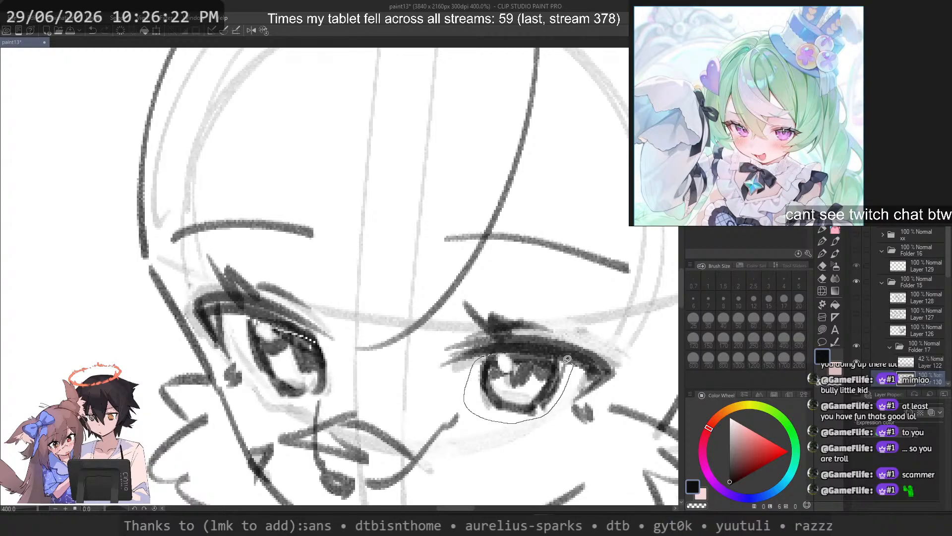
pyautogui.moveTo(537, 352); pyautogui.dragTo(551, 347)
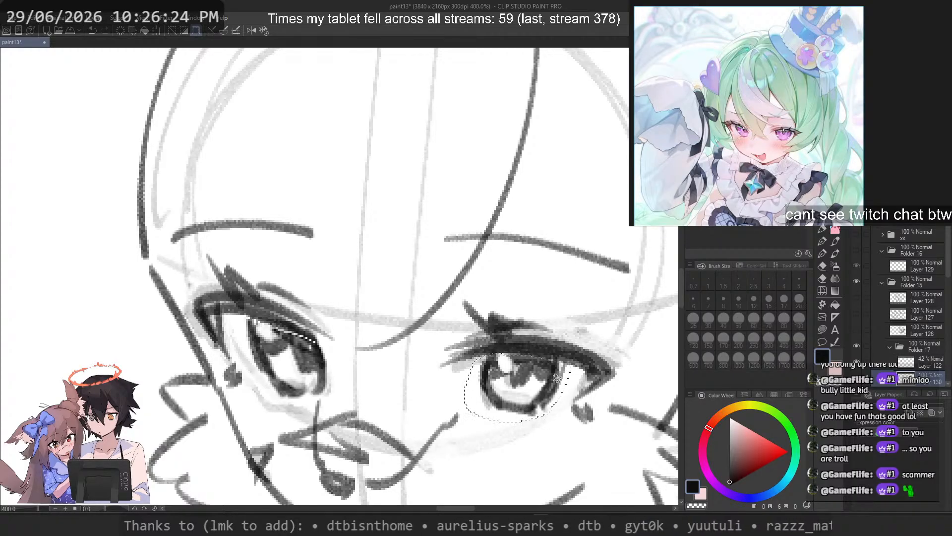
pyautogui.hotkey('ctrl', 't')
pyautogui.rightClick(570, 368)
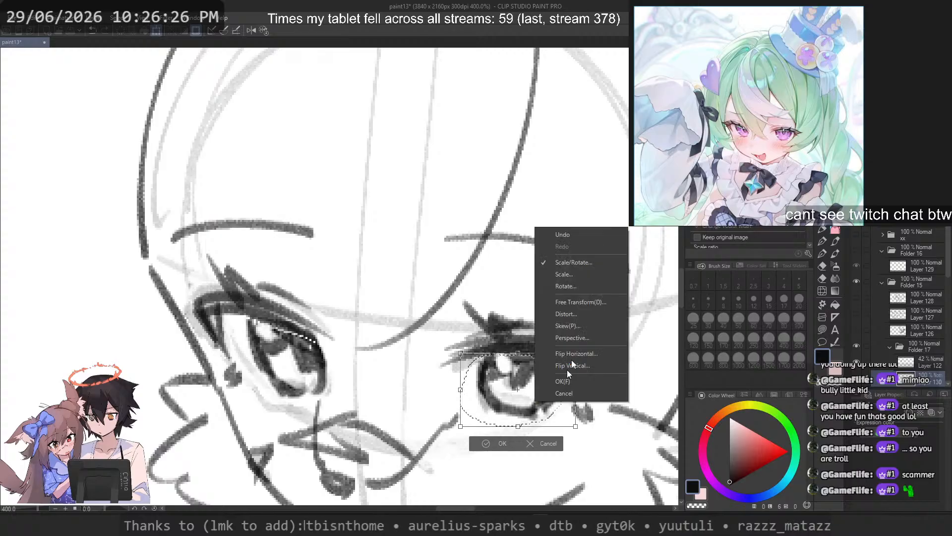
pyautogui.click(585, 313)
pyautogui.moveTo(574, 427); pyautogui.dragTo(513, 431)
pyautogui.press('Return')
pyautogui.hotkey('ctrl', 'd')
pyautogui.scroll(-6, 520, 287)
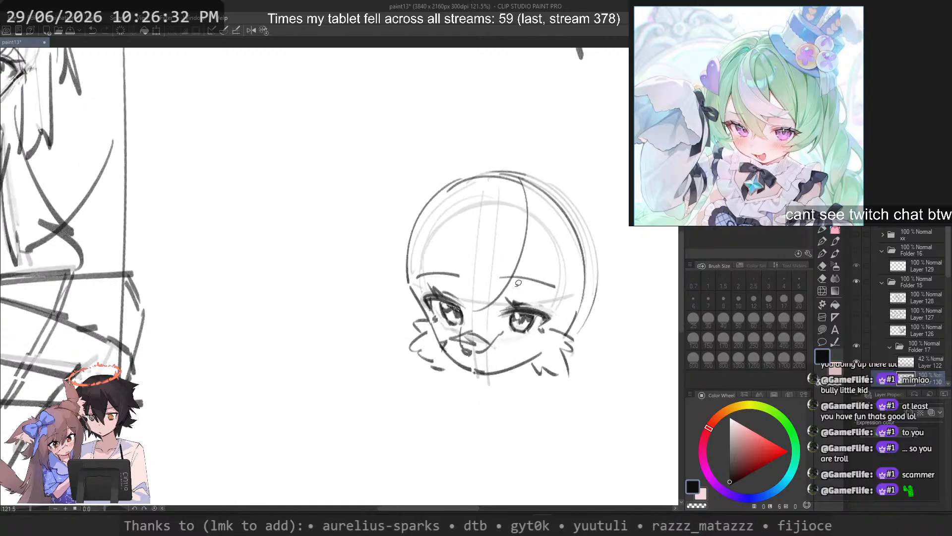
# Step: Touch up the right-hand eye with small drawn and erased strokes
pyautogui.scroll(3, 528, 269)
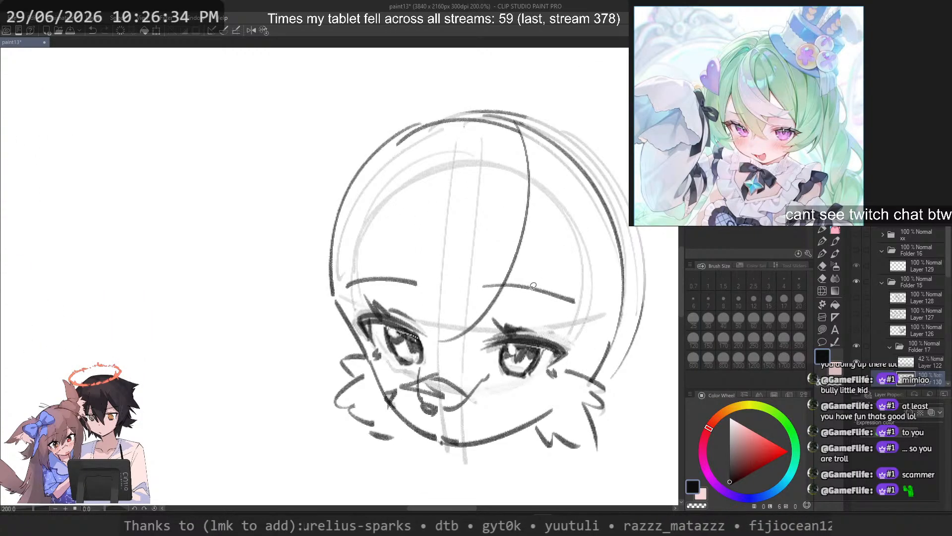
pyautogui.press('c')
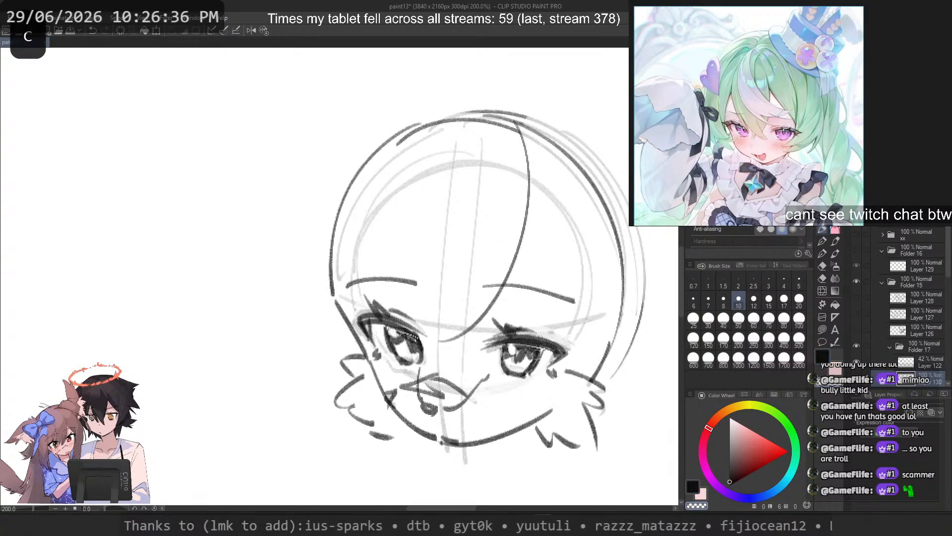
pyautogui.hotkey('ctrl', 'z')
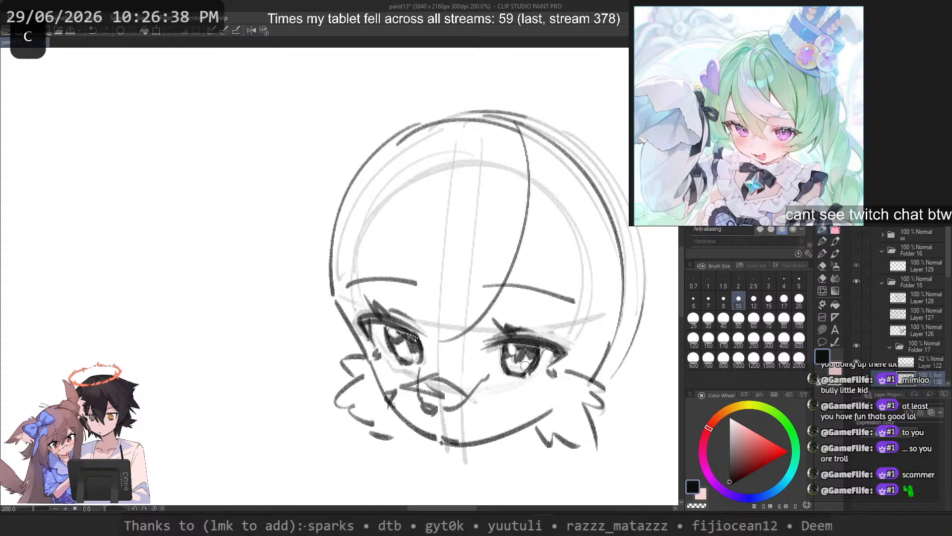
pyautogui.hotkey('ctrl', 'z')
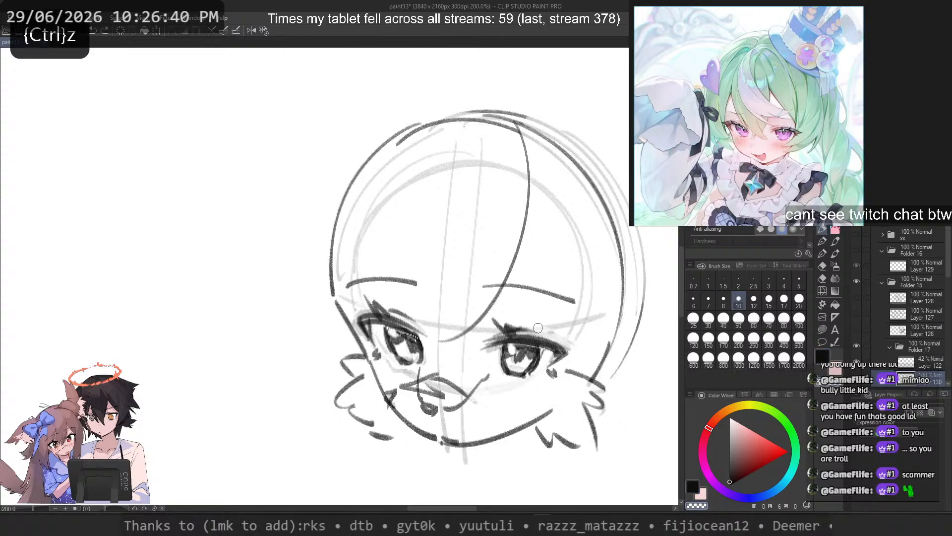
pyautogui.press('c')
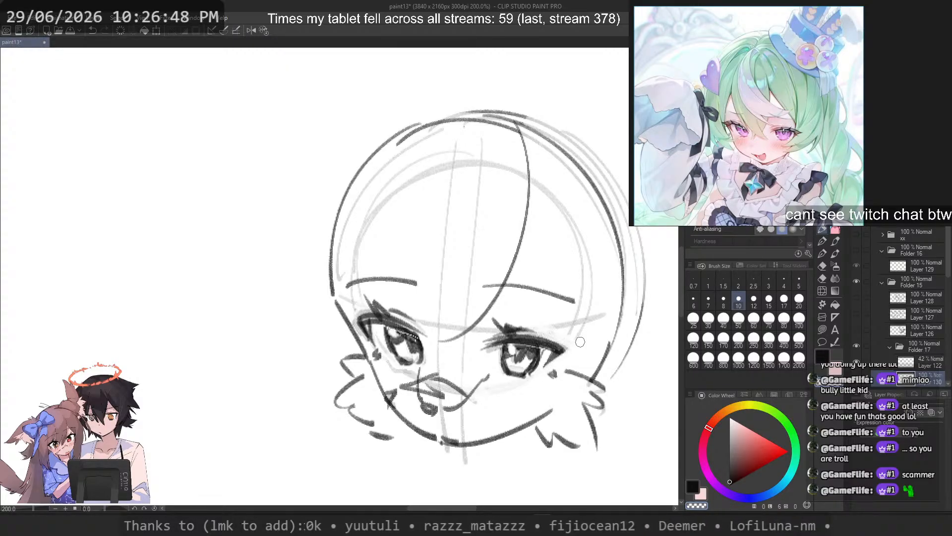
# Step: Draw a curved fringe strand from the crown down the forehead to the inner end of the left-hand eyebrow
pyautogui.press('c')
pyautogui.moveTo(488, 121)
pyautogui.mouseDown()
pyautogui.moveTo(357, 211)
pyautogui.moveTo(356, 234)
pyautogui.moveTo(376, 233)
pyautogui.moveTo(437, 296)
pyautogui.moveTo(406, 270)
pyautogui.moveTo(393, 296)
pyautogui.mouseUp()
pyautogui.hotkey('ctrl', 'z')
pyautogui.hotkey('ctrl', 'z')
# Step: Try several long fringe strokes from the crown and right-hand forehead down towards the nose, undoing each one
pyautogui.hotkey('ctrl', 'z')
pyautogui.hotkey('ctrl', 'z')
pyautogui.moveTo(473, 106)
pyautogui.mouseDown()
pyautogui.moveTo(387, 292)
pyautogui.moveTo(405, 264)
pyautogui.moveTo(410, 275)
pyautogui.mouseUp()
pyautogui.hotkey('ctrl', 'z')
pyautogui.hotkey('ctrl', 'z')
pyautogui.moveTo(481, 110)
pyautogui.mouseDown()
pyautogui.moveTo(439, 293)
pyautogui.moveTo(489, 375)
pyautogui.mouseUp()
pyautogui.hotkey('ctrl', 'z')
pyautogui.hotkey('ctrl', 'z')
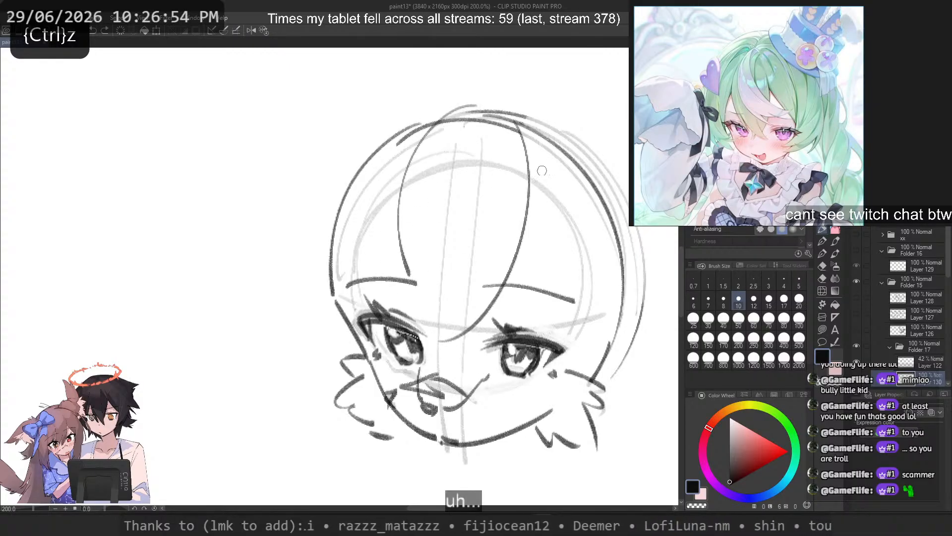
pyautogui.moveTo(542, 170); pyautogui.dragTo(516, 329)
pyautogui.hotkey('ctrl', 'z')
pyautogui.moveTo(525, 203); pyautogui.dragTo(518, 269)
pyautogui.hotkey('ctrl', 'z')
pyautogui.moveTo(519, 179); pyautogui.dragTo(489, 348)
# Step: Draw two overlapping fringe strands tapering from the right-hand forehead down to the inner corner of the right-hand eye
pyautogui.hotkey('ctrl', 'z')
pyautogui.moveTo(527, 195); pyautogui.dragTo(486, 352)
pyautogui.hotkey('ctrl', 'z')
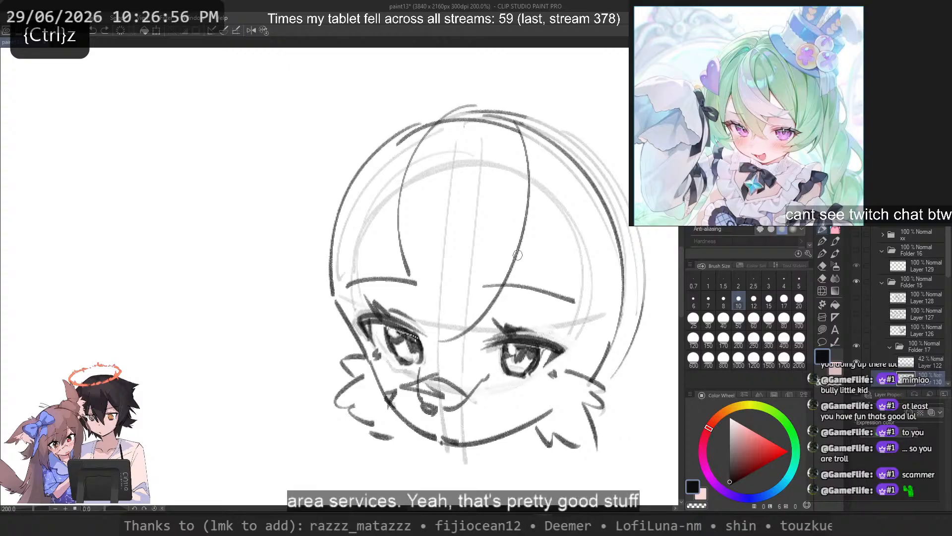
pyautogui.press('c')
pyautogui.moveTo(529, 197); pyautogui.dragTo(475, 367)
pyautogui.hotkey('ctrl', 'z')
pyautogui.press('c')
pyautogui.press('c')
# Step: Draw a fringe strand branching from the forehead down to the outer corner of the right-hand eye
pyautogui.hotkey('ctrl', 'z')
pyautogui.moveTo(511, 270); pyautogui.dragTo(476, 367)
pyautogui.hotkey('ctrl', 'z')
pyautogui.moveTo(536, 193); pyautogui.dragTo(494, 357)
pyautogui.moveTo(537, 228); pyautogui.dragTo(546, 341)
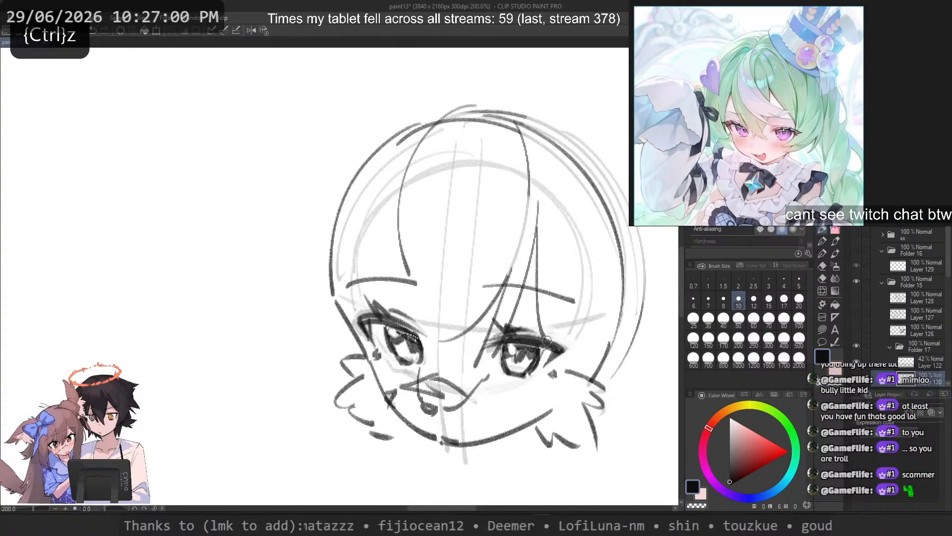
pyautogui.hotkey('ctrl', 'z')
pyautogui.moveTo(534, 247)
pyautogui.mouseDown()
pyautogui.moveTo(551, 342)
pyautogui.moveTo(562, 340)
pyautogui.mouseUp()
# Step: Draw a nearly straight side lock from the outer corner of the right-hand eye down past the chin
pyautogui.hotkey('ctrl', 'z')
pyautogui.hotkey('ctrl', 'z')
pyautogui.moveTo(567, 381); pyautogui.dragTo(582, 485)
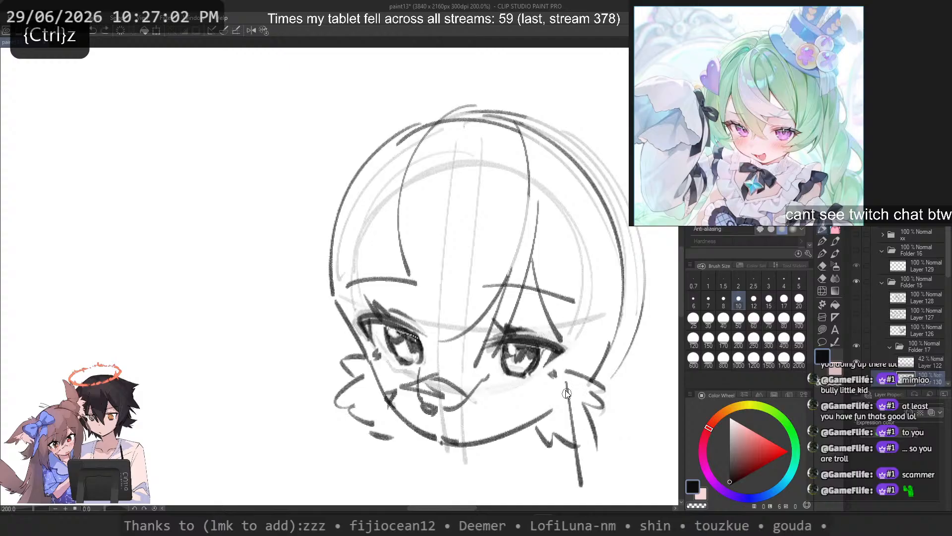
pyautogui.hotkey('ctrl', 'z')
pyautogui.moveTo(551, 304); pyautogui.dragTo(559, 493)
# Step: Try long side lock strokes down the left-hand side of the face, undoing each one
pyautogui.hotkey('ctrl', 'z')
pyautogui.moveTo(565, 341); pyautogui.dragTo(562, 496)
pyautogui.moveTo(332, 283); pyautogui.dragTo(355, 478)
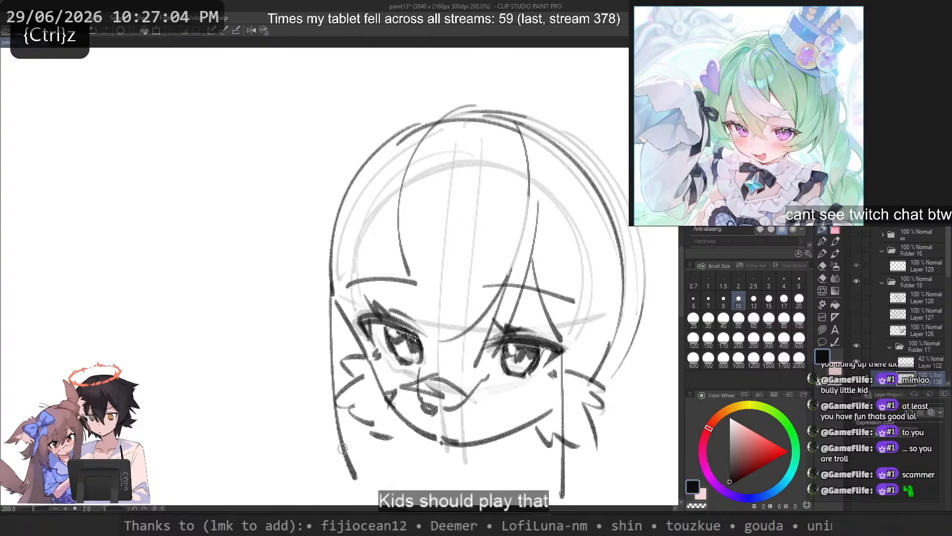
pyautogui.hotkey('ctrl', 'z')
pyautogui.moveTo(299, 264); pyautogui.dragTo(319, 464)
pyautogui.hotkey('ctrl', 'z')
pyautogui.moveTo(310, 288); pyautogui.dragTo(327, 474)
pyautogui.hotkey('ctrl', 'z')
pyautogui.moveTo(316, 278); pyautogui.dragTo(347, 468)
pyautogui.hotkey('ctrl', 'z')
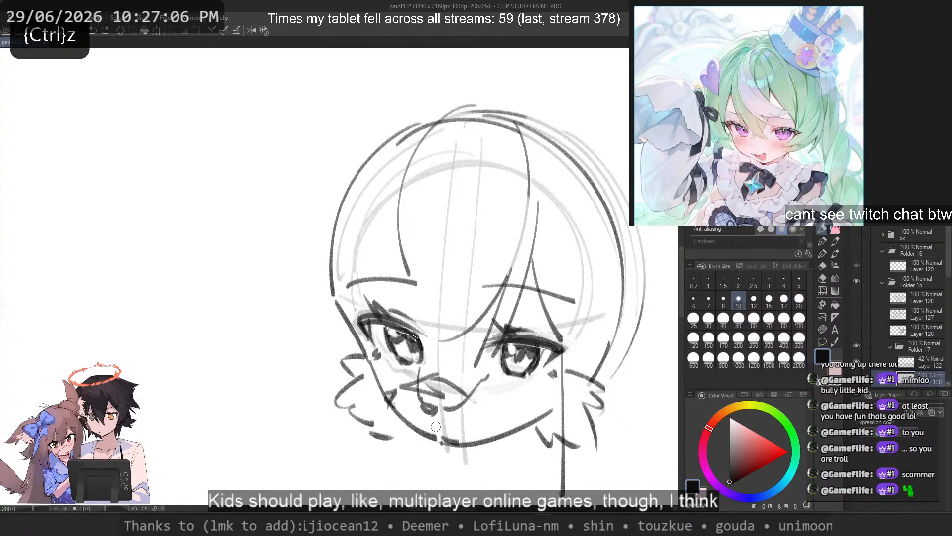
# Step: Touch up the bottom of the chin outline with a short, thick stroke
pyautogui.press('c')
pyautogui.moveTo(443, 432); pyautogui.dragTo(452, 440)
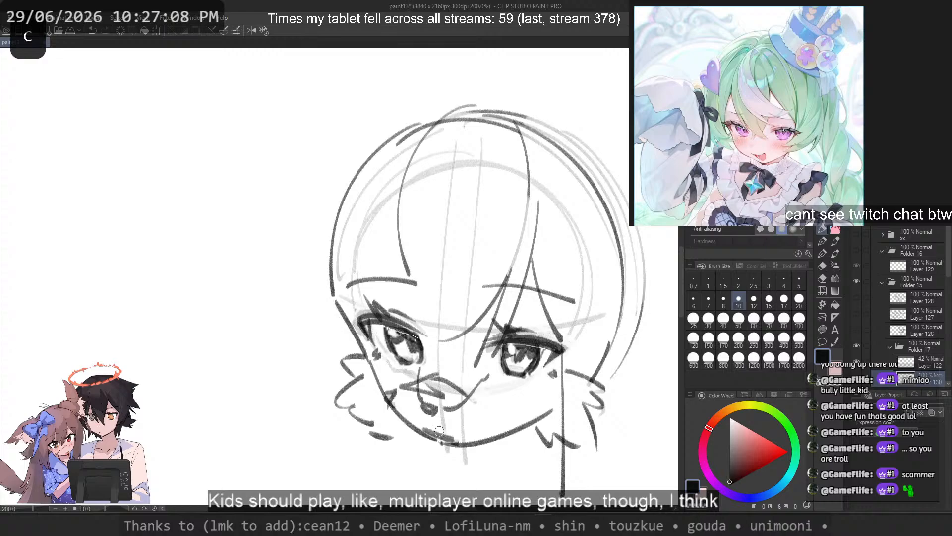
pyautogui.hotkey('ctrl', 'z')
pyautogui.hotkey('ctrl', 'z')
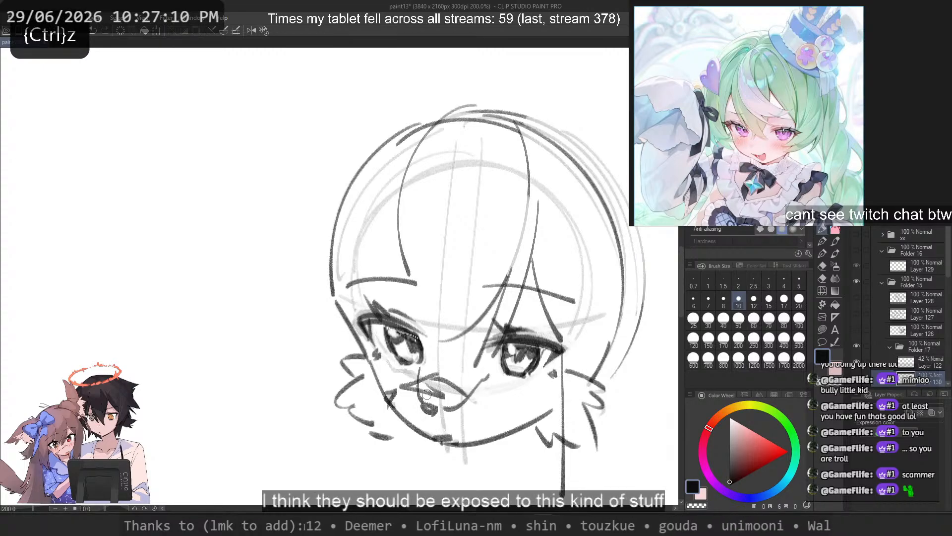
pyautogui.hotkey('ctrl', 'z')
pyautogui.moveTo(443, 439); pyautogui.dragTo(461, 437)
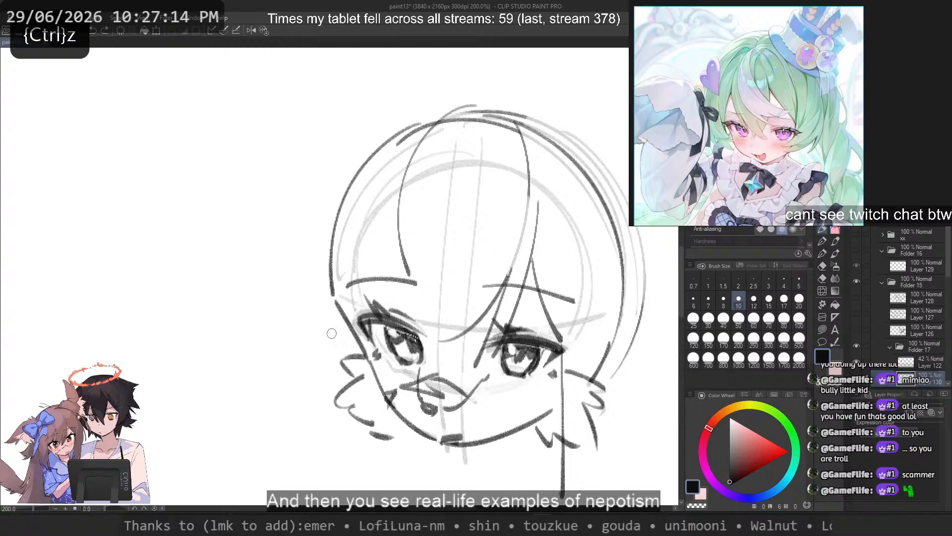
# Step: Try more side lock strokes beside the left-hand cheek and undo them
pyautogui.moveTo(326, 256); pyautogui.dragTo(333, 440)
pyautogui.hotkey('ctrl', 'z')
pyautogui.hotkey('ctrl', 'z')
pyautogui.moveTo(349, 282); pyautogui.dragTo(367, 490)
pyautogui.hotkey('ctrl', 'z')
pyautogui.hotkey('ctrl', 'z')
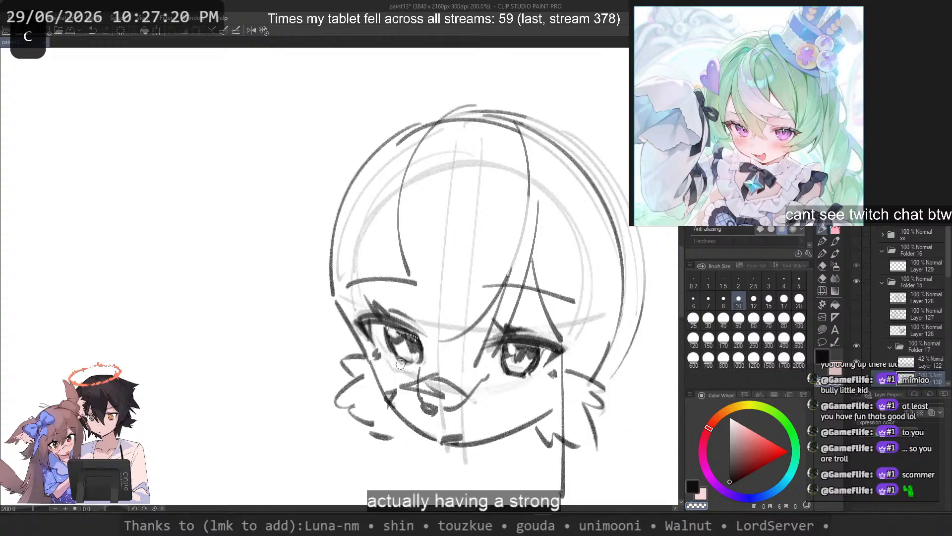
pyautogui.hotkey('ctrl', 'z')
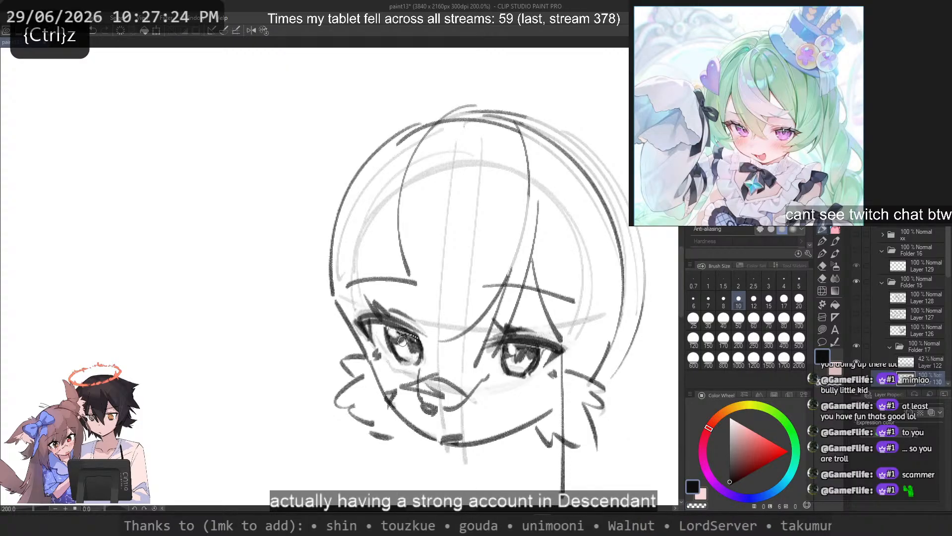
pyautogui.moveTo(297, 227); pyautogui.dragTo(314, 464)
pyautogui.hotkey('ctrl', 'z')
pyautogui.moveTo(331, 260); pyautogui.dragTo(362, 463)
pyautogui.hotkey('ctrl', 'z')
# Step: Try lightening the lower outline of the right-hand iris and undo the change
pyautogui.press('c')
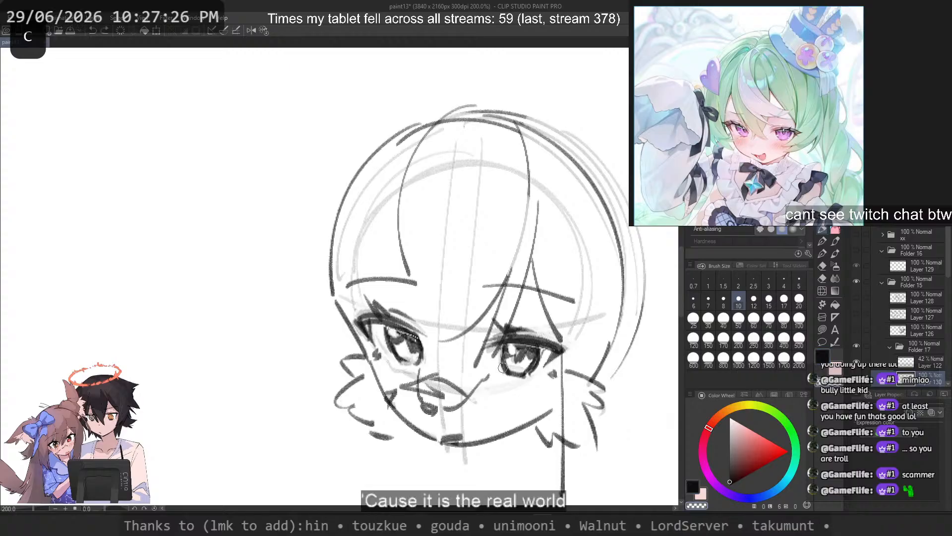
pyautogui.hotkey('ctrl', 'z')
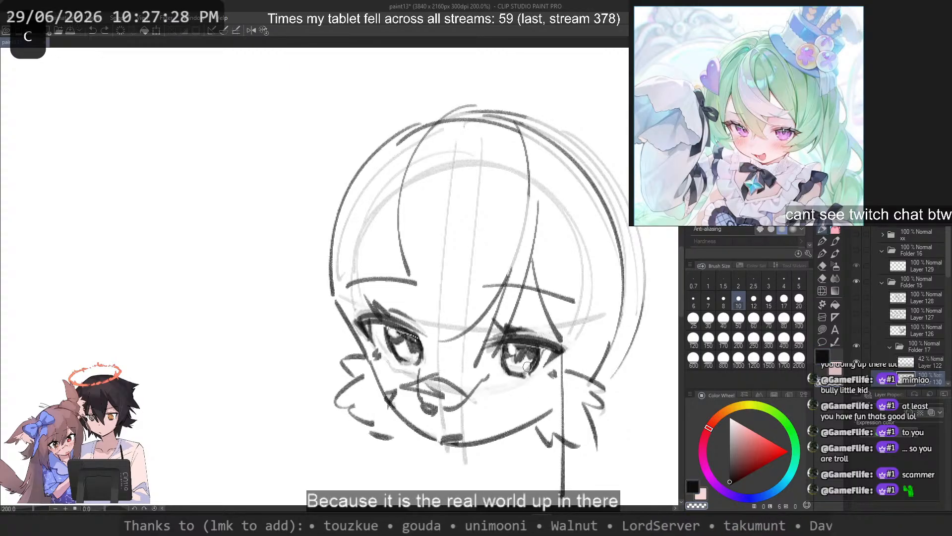
pyautogui.hotkey('ctrl', 'z')
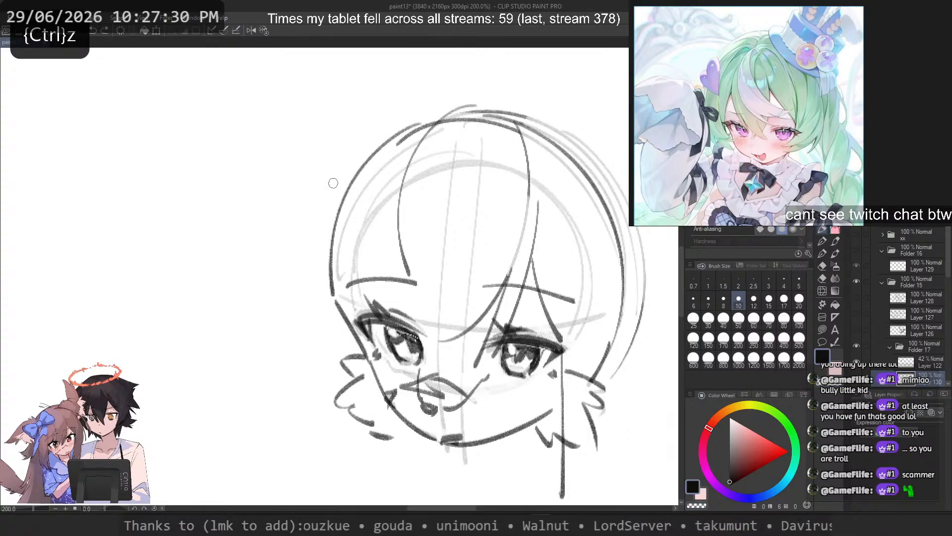
# Step: Draw a long curved hair outline outside the left-hand side of the head, from near the crown to eye level
pyautogui.moveTo(451, 98); pyautogui.dragTo(302, 256)
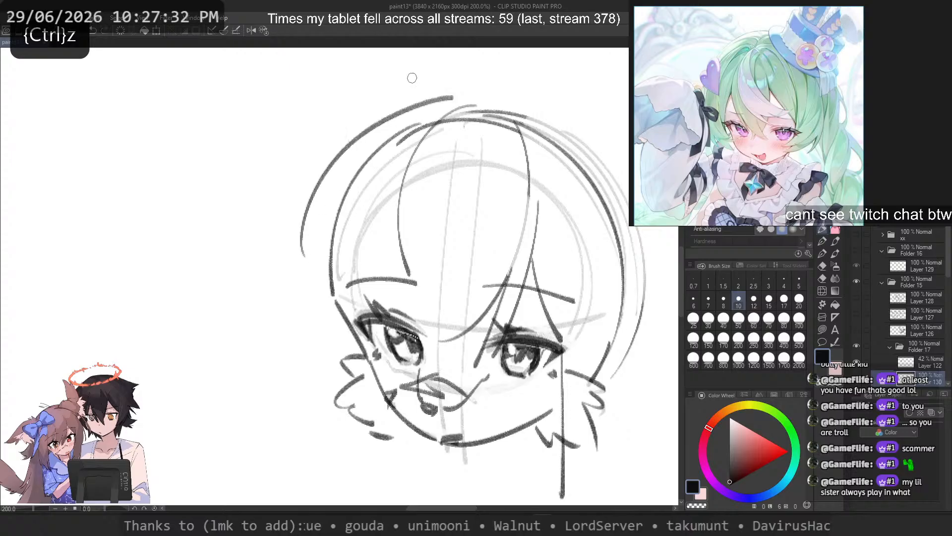
pyautogui.hotkey('ctrl', 'z')
pyautogui.moveTo(332, 129)
pyautogui.mouseDown()
pyautogui.moveTo(285, 316)
pyautogui.moveTo(268, 326)
pyautogui.moveTo(266, 315)
pyautogui.mouseUp()
pyautogui.hotkey('ctrl', 'z')
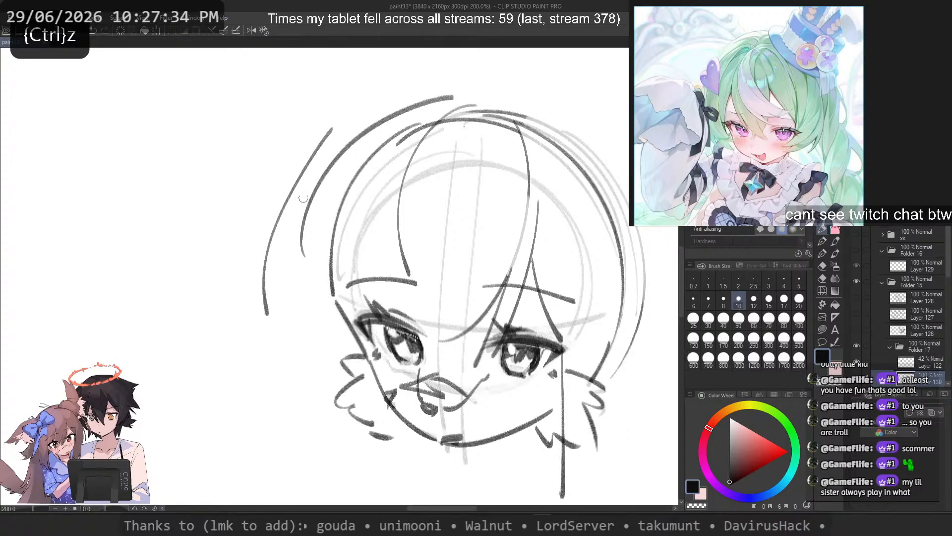
pyautogui.hotkey('ctrl', 'z')
pyautogui.moveTo(329, 157); pyautogui.dragTo(277, 329)
pyautogui.hotkey('ctrl', 'z')
pyautogui.hotkey('ctrl', 'z')
pyautogui.moveTo(378, 114)
pyautogui.mouseDown()
pyautogui.moveTo(265, 341)
pyautogui.moveTo(318, 322)
pyautogui.mouseUp()
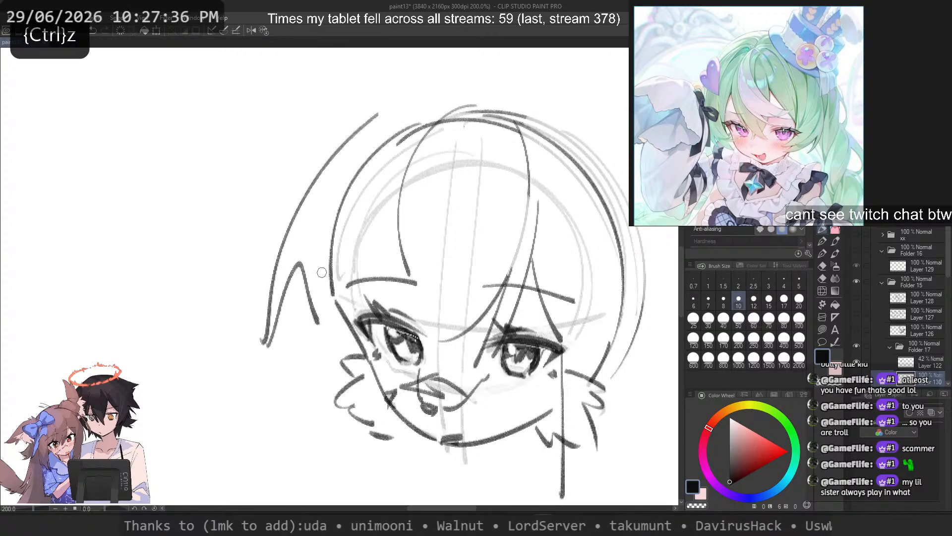
pyautogui.hotkey('ctrl', 'z')
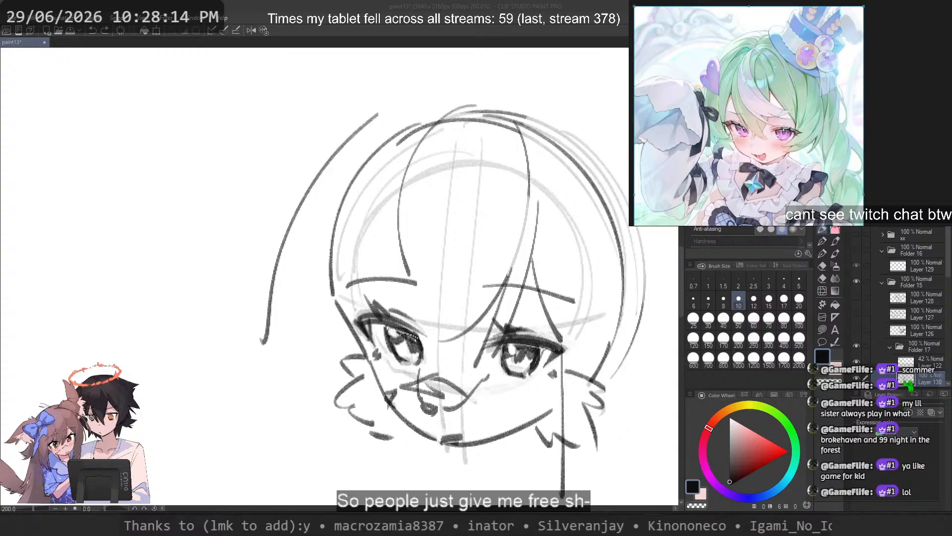
# Step: Erase and rework the upper part of the mouth sketch
pyautogui.scroll(-3, 443, 249)
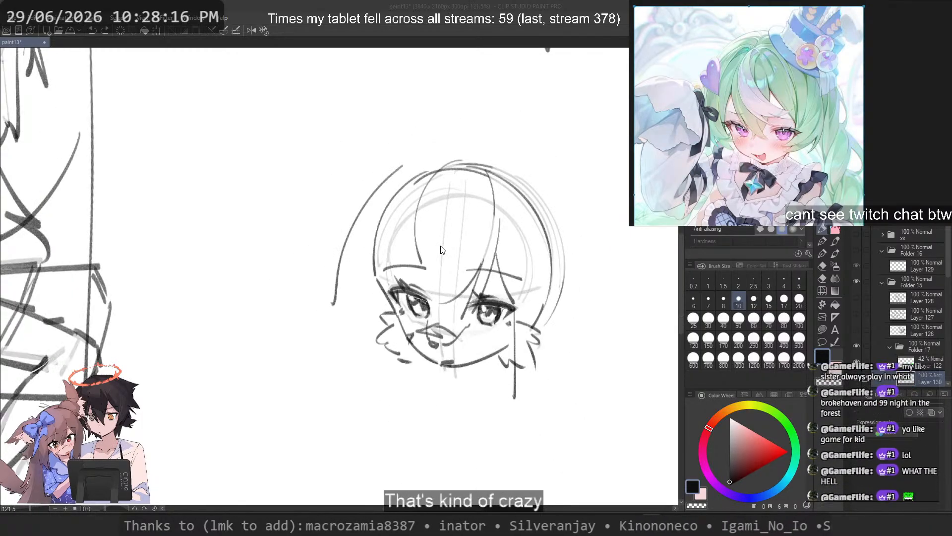
pyautogui.scroll(-3, 443, 250)
pyautogui.scroll(3, 451, 256)
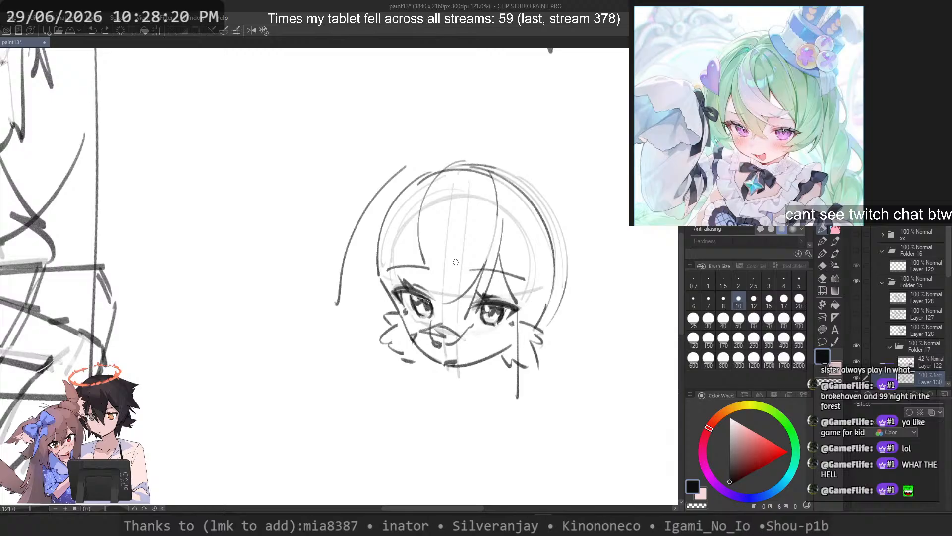
pyautogui.scroll(3, 456, 262)
pyautogui.press('c')
pyautogui.moveTo(436, 335)
pyautogui.mouseDown()
pyautogui.moveTo(482, 346)
pyautogui.moveTo(420, 353)
pyautogui.moveTo(475, 353)
pyautogui.mouseUp()
pyautogui.press('c')
pyautogui.hotkey('ctrl', 'z')
# Step: Lighten and redraw the lower outlines of both irises with short strokes
pyautogui.hotkey('ctrl', 'z')
pyautogui.press('c')
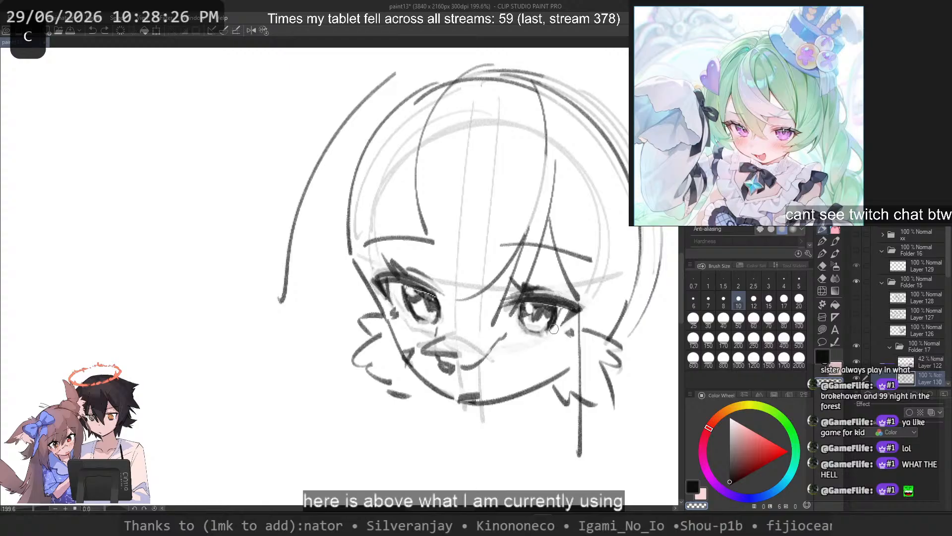
pyautogui.press('c')
pyautogui.moveTo(521, 318); pyautogui.dragTo(547, 329)
pyautogui.press('c')
pyautogui.moveTo(407, 308)
pyautogui.mouseDown()
pyautogui.moveTo(424, 325)
pyautogui.moveTo(437, 310)
pyautogui.moveTo(417, 315)
pyautogui.moveTo(424, 326)
pyautogui.moveTo(442, 322)
pyautogui.moveTo(414, 312)
pyautogui.moveTo(418, 320)
pyautogui.moveTo(409, 287)
pyautogui.moveTo(426, 275)
pyautogui.moveTo(407, 298)
pyautogui.moveTo(427, 278)
pyautogui.moveTo(405, 276)
pyautogui.moveTo(405, 297)
pyautogui.moveTo(437, 319)
pyautogui.moveTo(415, 278)
pyautogui.moveTo(407, 298)
pyautogui.moveTo(433, 323)
pyautogui.mouseUp()
pyautogui.hotkey('ctrl', 'z')
pyautogui.press('c')
# Step: Refine the left-hand iris outline with trial strokes, undoing the ones that do not fit
pyautogui.hotkey('ctrl', 'z')
pyautogui.hotkey('ctrl', 'z')
pyautogui.hotkey('ctrl', 'z')
pyautogui.hotkey('ctrl', 'z')
pyautogui.hotkey('ctrl', 'z')
pyautogui.hotkey('ctrl', 'z')
pyautogui.moveTo(405, 288); pyautogui.dragTo(436, 317)
pyautogui.hotkey('ctrl', 'z')
pyautogui.hotkey('ctrl', 'z')
pyautogui.hotkey('ctrl', 'z')
pyautogui.hotkey('ctrl', 'z')
pyautogui.hotkey('ctrl', 'z')
pyautogui.hotkey('ctrl', 'z')
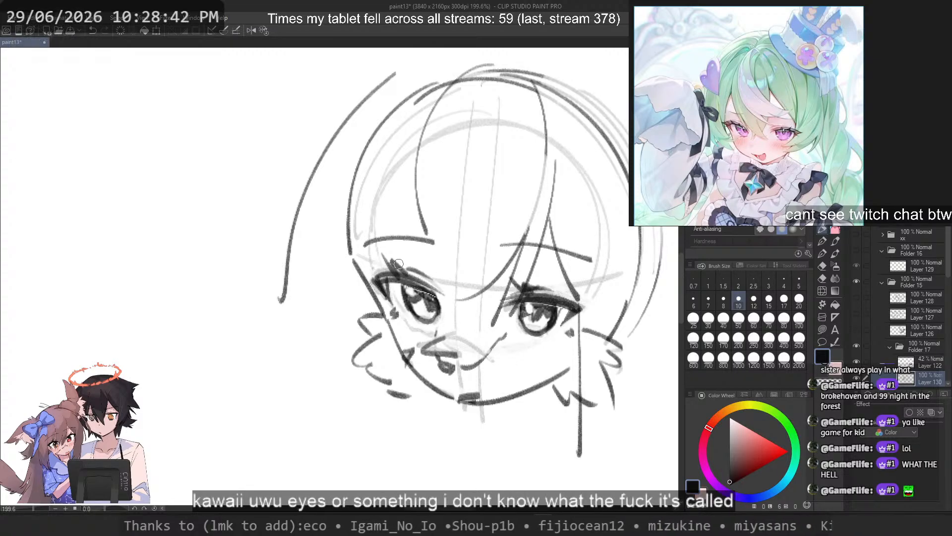
pyautogui.hotkey('ctrl', 'z')
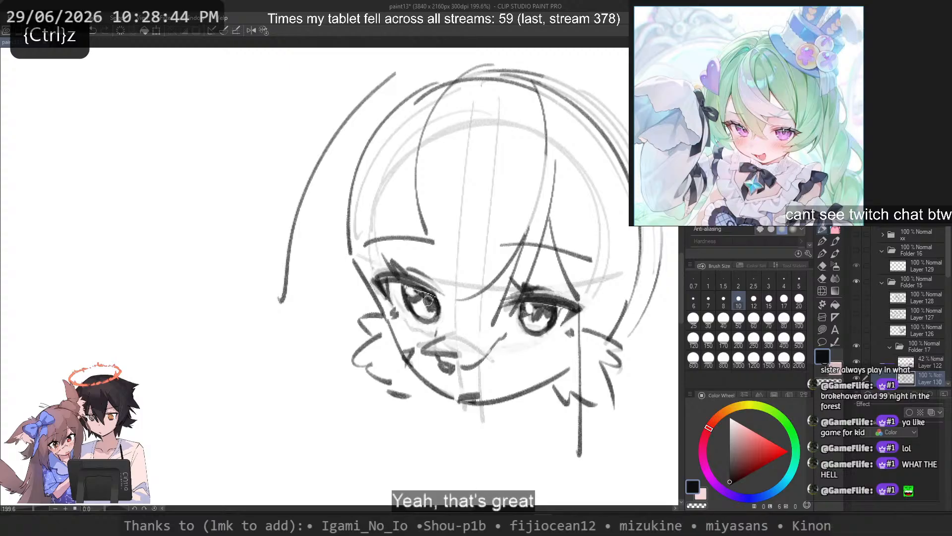
pyautogui.moveTo(438, 294); pyautogui.dragTo(433, 321)
pyautogui.hotkey('ctrl', 'z')
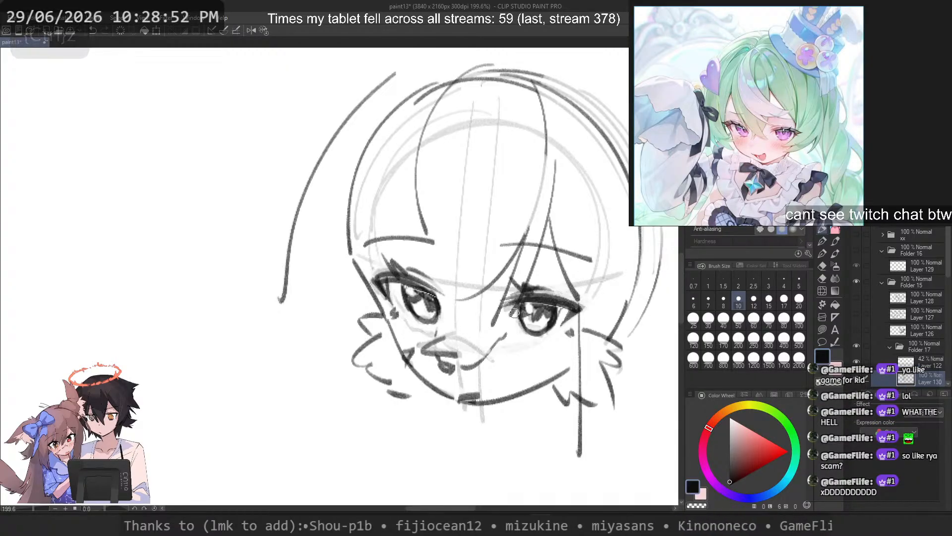
# Step: Set the brush size to 17 and erase the dark head outline around the crown and both sides of the head
pyautogui.scroll(-3, 515, 311)
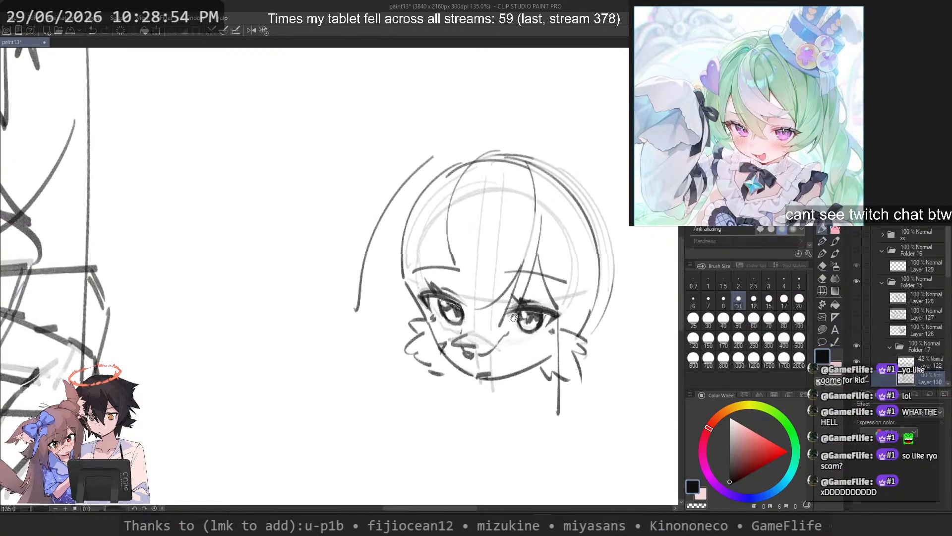
pyautogui.click(784, 301)
pyautogui.press('c')
pyautogui.moveTo(398, 232)
pyautogui.mouseDown()
pyautogui.moveTo(406, 294)
pyautogui.moveTo(430, 178)
pyautogui.moveTo(418, 201)
pyautogui.moveTo(491, 159)
pyautogui.moveTo(550, 181)
pyautogui.moveTo(578, 211)
pyautogui.moveTo(571, 198)
pyautogui.mouseUp()
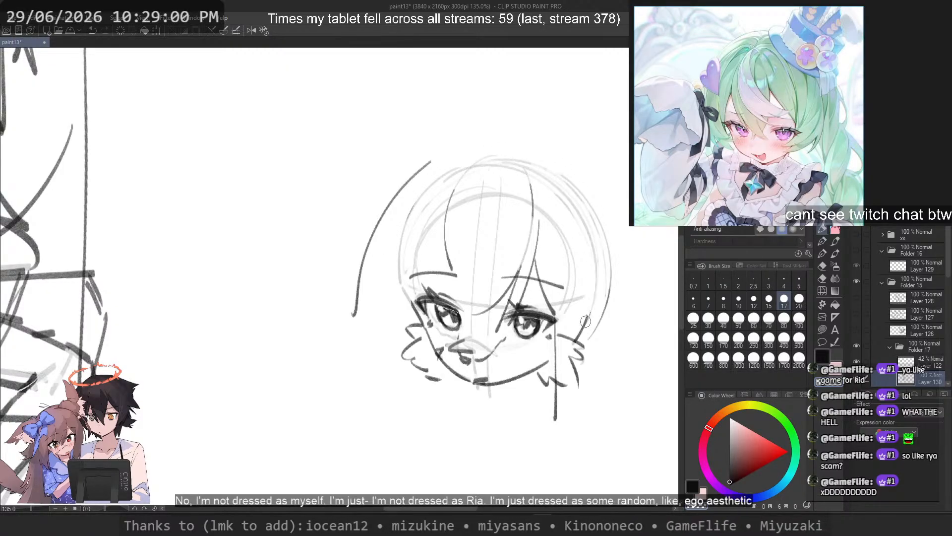
# Step: Set the brush size to 12 and try new curved strokes for the left-hand hair outline, undoing each one
pyautogui.moveTo(585, 321); pyautogui.dragTo(585, 327)
pyautogui.click(753, 302)
pyautogui.press('c')
pyautogui.moveTo(454, 158)
pyautogui.mouseDown()
pyautogui.moveTo(399, 197)
pyautogui.moveTo(364, 325)
pyautogui.mouseUp()
pyautogui.hotkey('ctrl', 'z')
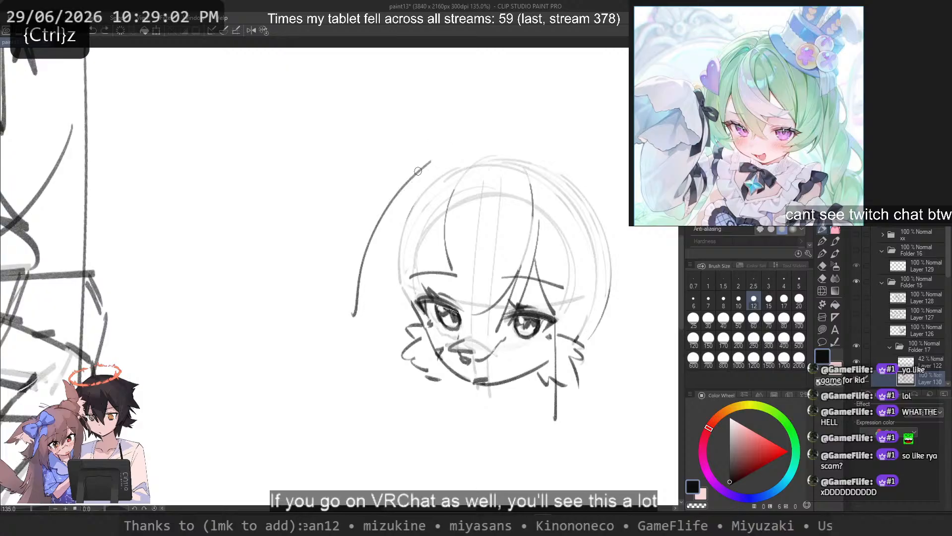
pyautogui.hotkey('ctrl', 'z')
pyautogui.moveTo(423, 163)
pyautogui.mouseDown()
pyautogui.moveTo(350, 291)
pyautogui.moveTo(367, 257)
pyautogui.moveTo(370, 301)
pyautogui.mouseUp()
pyautogui.hotkey('ctrl', 'z')
pyautogui.hotkey('ctrl', 'z')
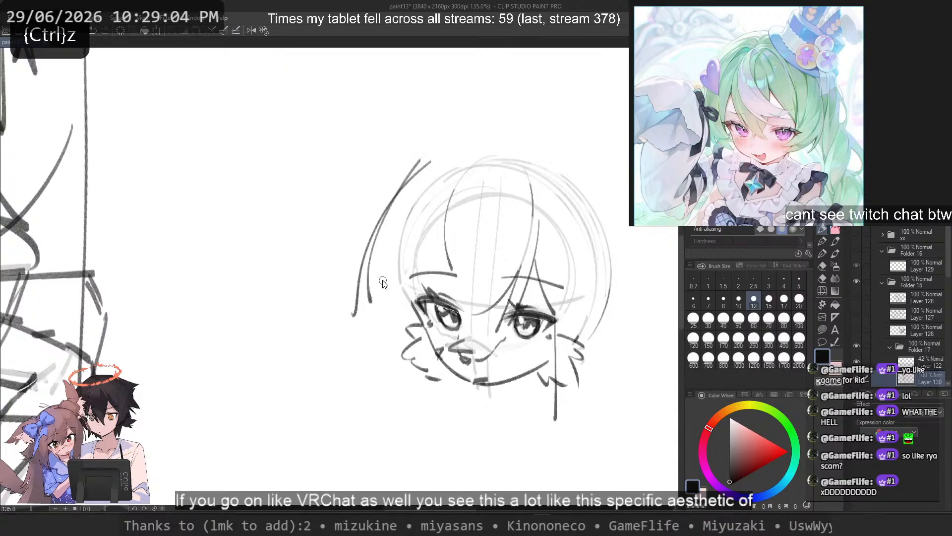
pyautogui.hotkey('ctrl', 'z')
pyautogui.press('c')
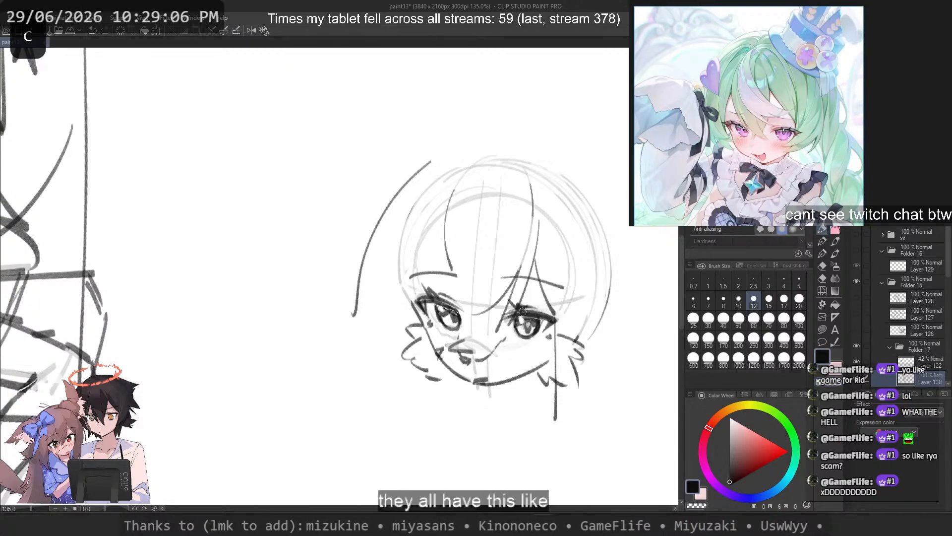
pyautogui.hotkey('ctrl', 'z')
# Step: Lasso the right-hand iris and adjust its shape and position slightly with a transform
pyautogui.scroll(5, 531, 322)
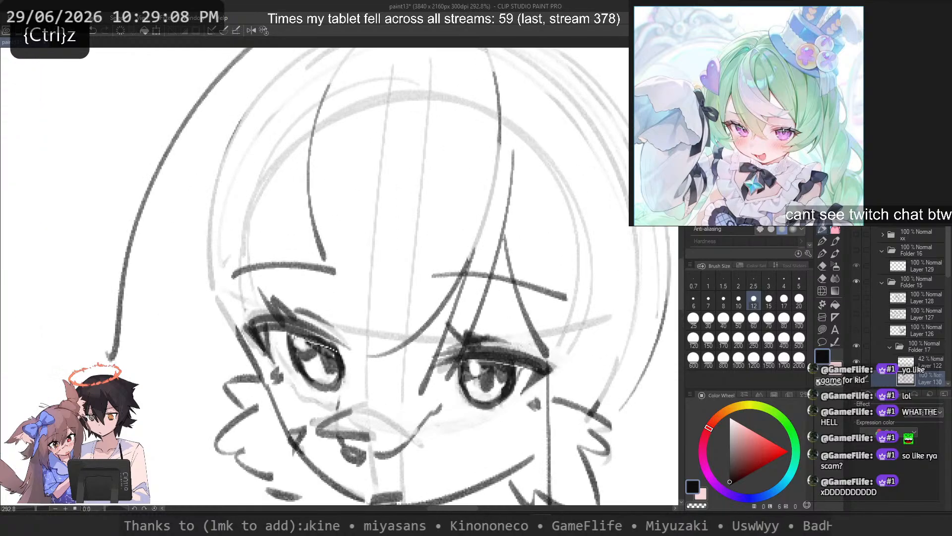
pyautogui.scroll(2, 461, 344)
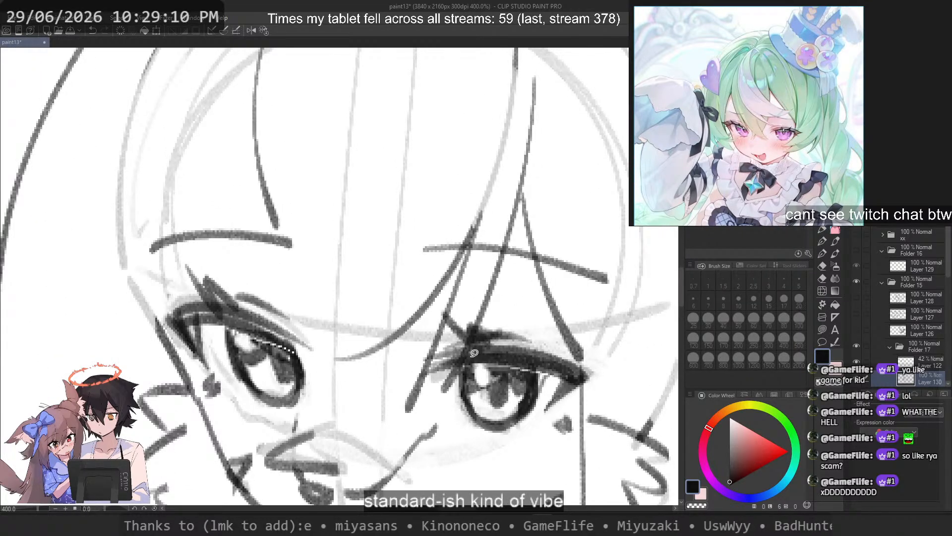
pyautogui.hotkey('ctrl', 'z')
pyautogui.moveTo(476, 360)
pyautogui.mouseDown()
pyautogui.moveTo(486, 449)
pyautogui.moveTo(546, 384)
pyautogui.moveTo(525, 370)
pyautogui.mouseUp()
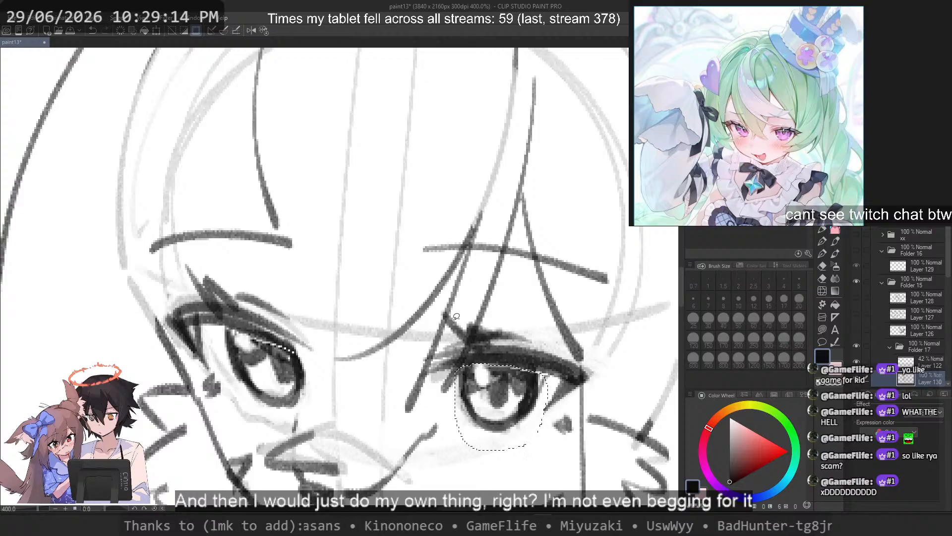
pyautogui.moveTo(518, 413); pyautogui.dragTo(526, 414)
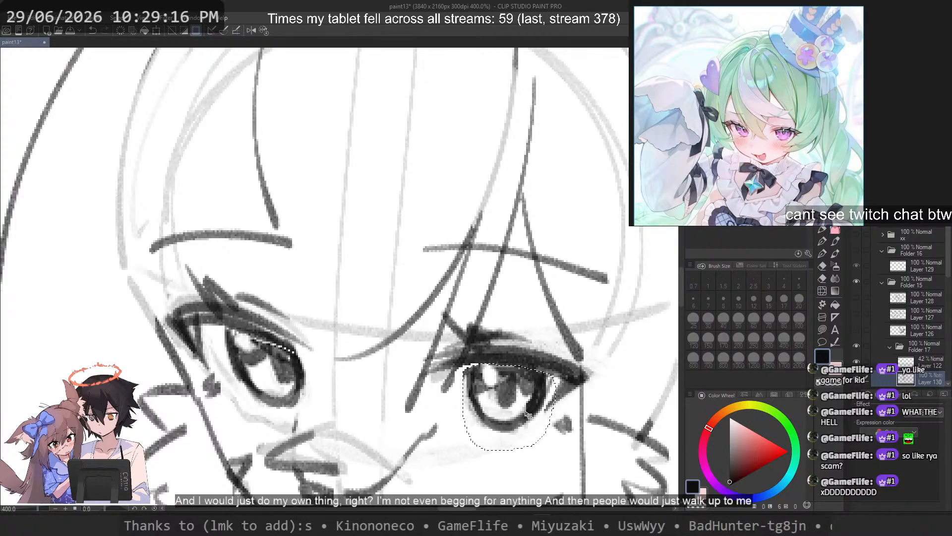
pyautogui.scroll(-2, 531, 387)
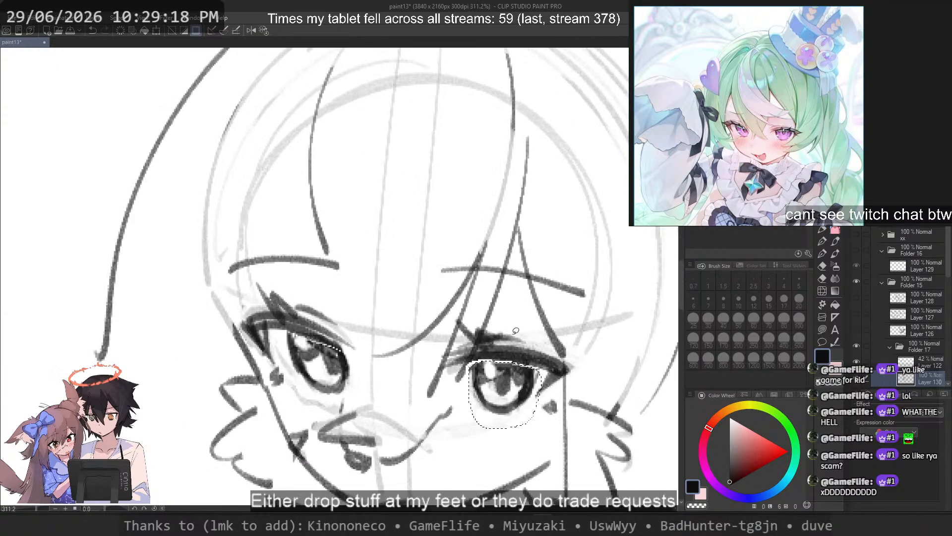
pyautogui.hotkey('ctrl', 't')
pyautogui.rightClick(503, 365)
pyautogui.click(551, 263)
pyautogui.moveTo(505, 428); pyautogui.dragTo(499, 432)
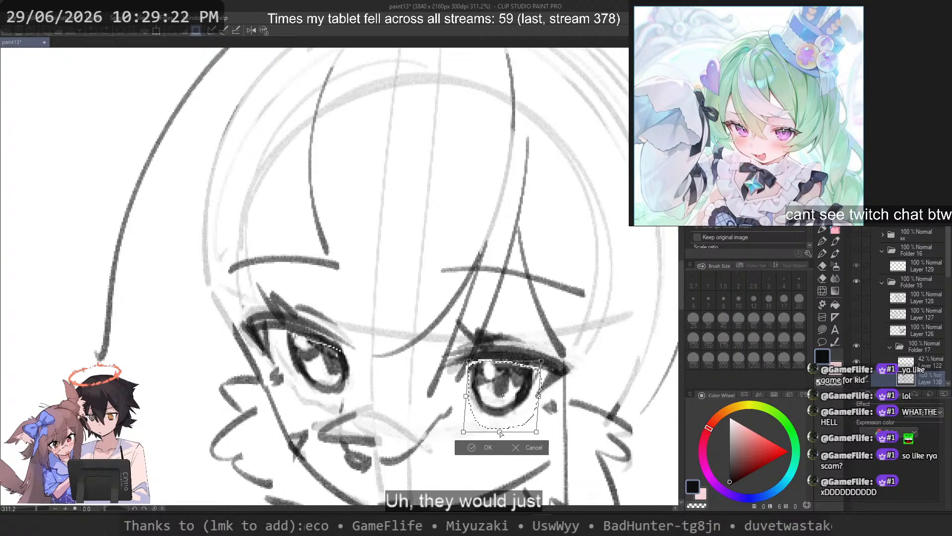
pyautogui.press('Return')
# Step: Compare the transformed right-hand iris with its earlier state by undoing and redoing, and leave the transform undone
pyautogui.scroll(-5, 554, 378)
pyautogui.scroll(3, 524, 289)
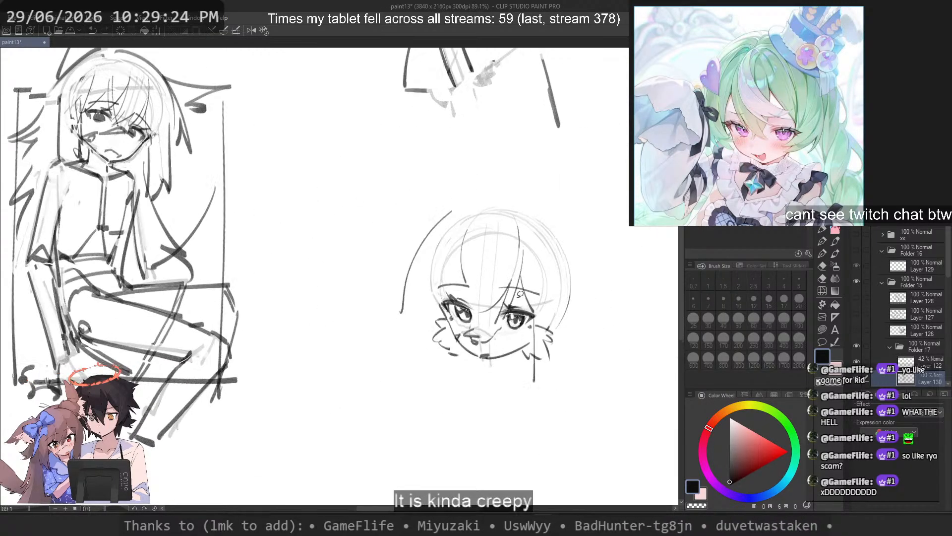
pyautogui.hotkey('ctrl', 'z')
pyautogui.hotkey('ctrl', 'z')
pyautogui.hotkey('ctrl', 'y')
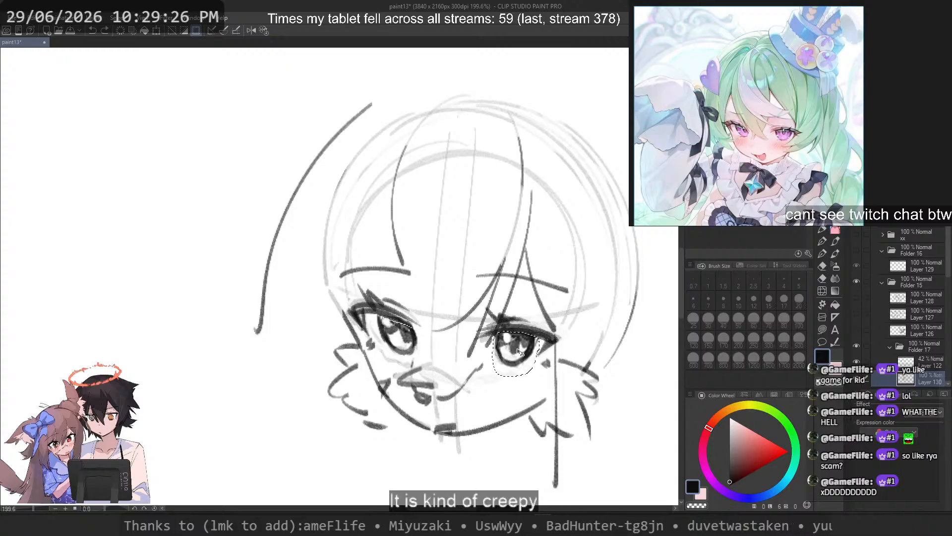
pyautogui.hotkey('ctrl', 'z')
# Step: Lasso the upper lash line of the right-hand eye and nudge it slightly, leaving the iris out
pyautogui.scroll(-4, 574, 289)
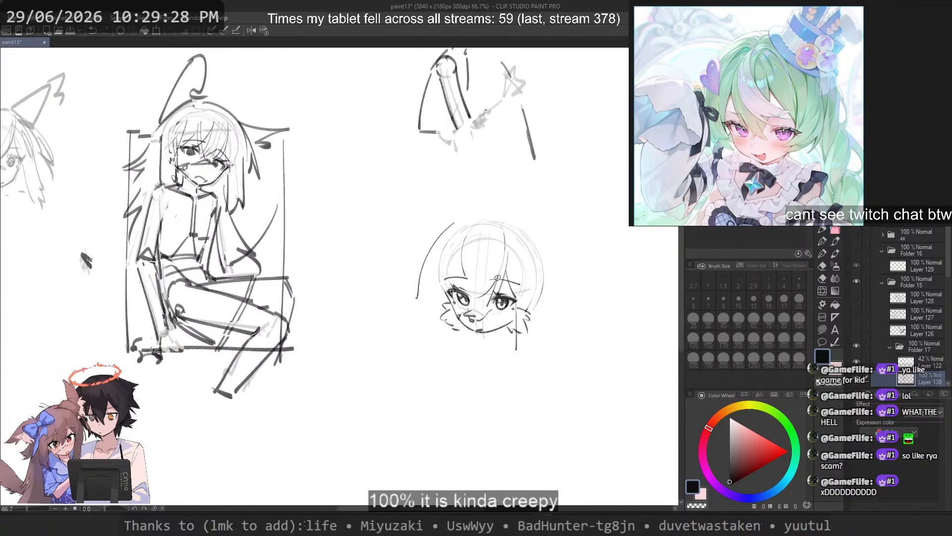
pyautogui.scroll(5, 469, 288)
pyautogui.moveTo(468, 288)
pyautogui.mouseDown()
pyautogui.moveTo(436, 328)
pyautogui.moveTo(439, 360)
pyautogui.mouseUp()
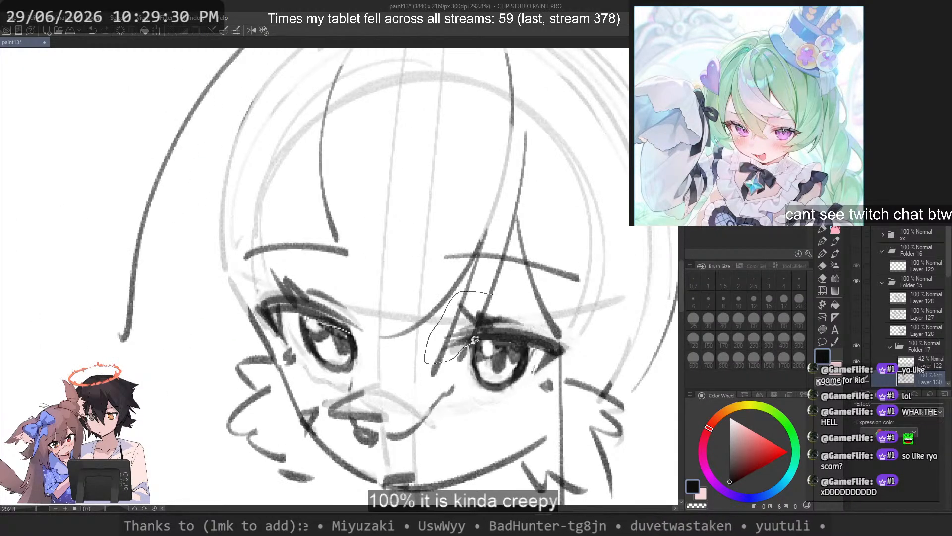
pyautogui.moveTo(550, 372)
pyautogui.mouseDown()
pyautogui.moveTo(576, 342)
pyautogui.moveTo(496, 295)
pyautogui.mouseUp()
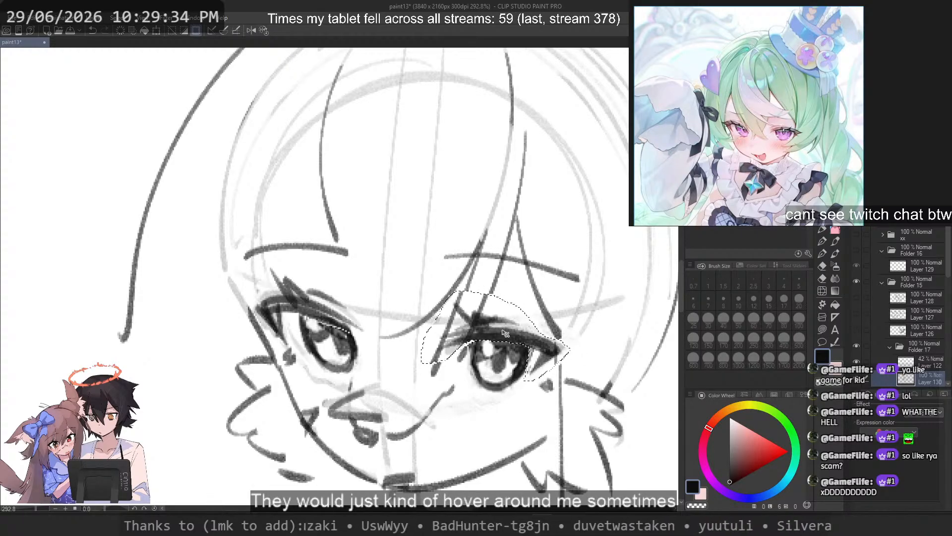
pyautogui.scroll(-8, 505, 334)
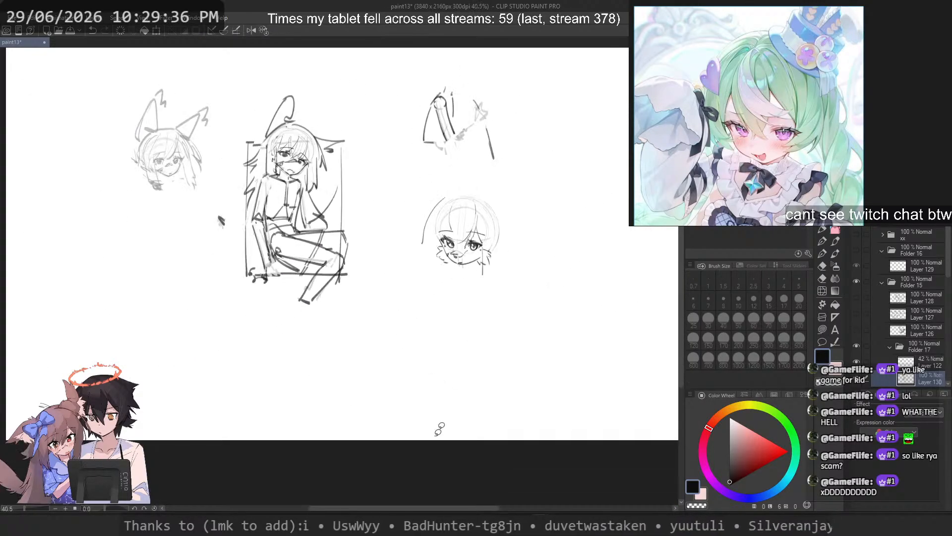
pyautogui.scroll(10, 473, 230)
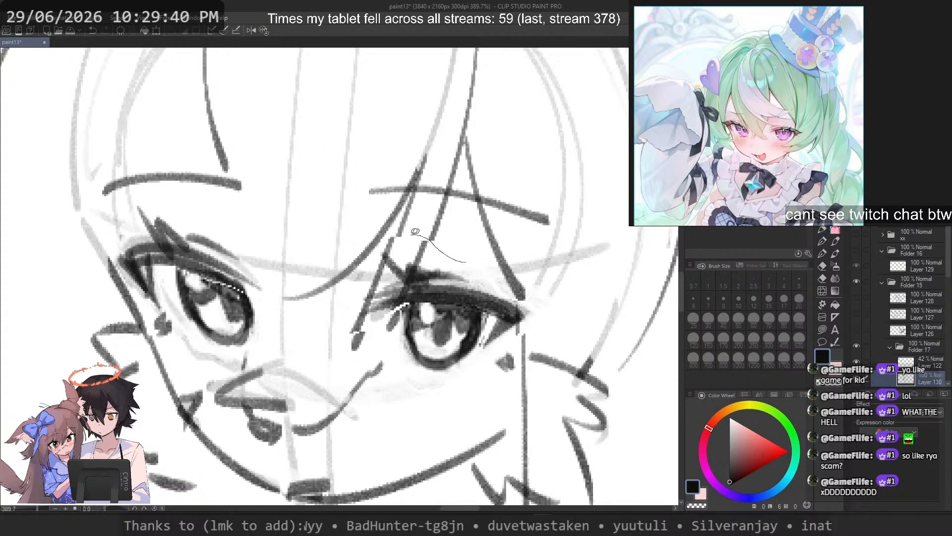
# Step: Lasso the whole right-hand eye, shift it slightly towards the nose with a transform, and deselect it
pyautogui.moveTo(415, 232)
pyautogui.mouseDown()
pyautogui.moveTo(333, 332)
pyautogui.moveTo(387, 359)
pyautogui.moveTo(459, 371)
pyautogui.moveTo(532, 329)
pyautogui.mouseUp()
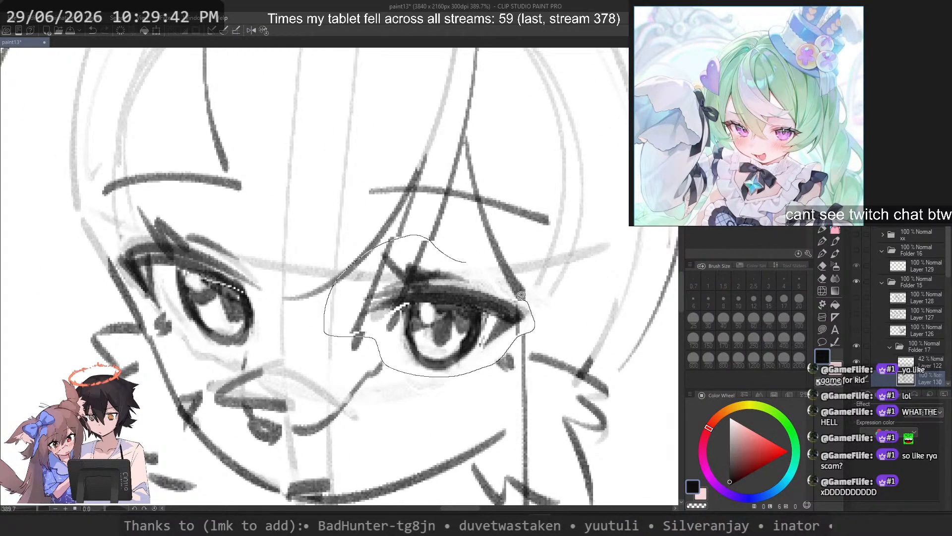
pyautogui.moveTo(521, 296); pyautogui.dragTo(468, 263)
pyautogui.hotkey('ctrl', 't')
pyautogui.rightClick(468, 276)
pyautogui.click(496, 349)
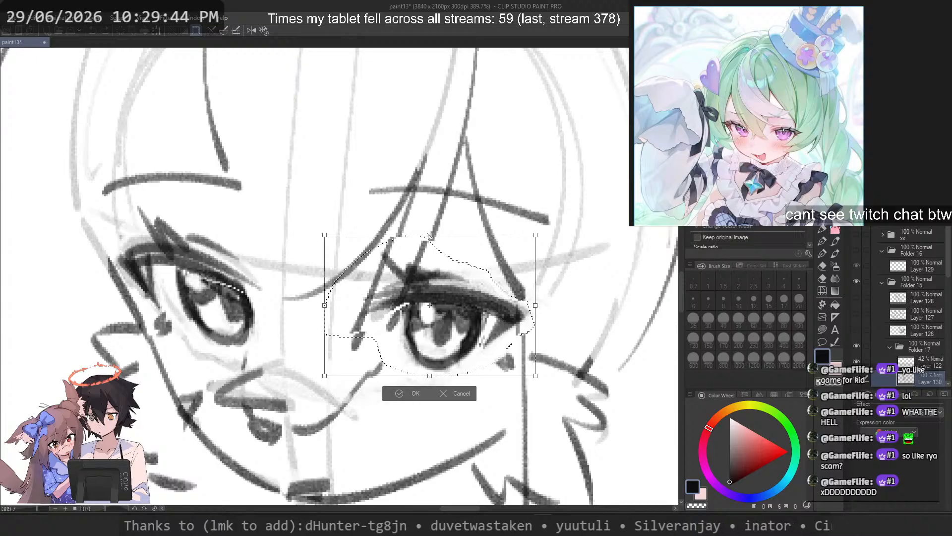
pyautogui.press('Return')
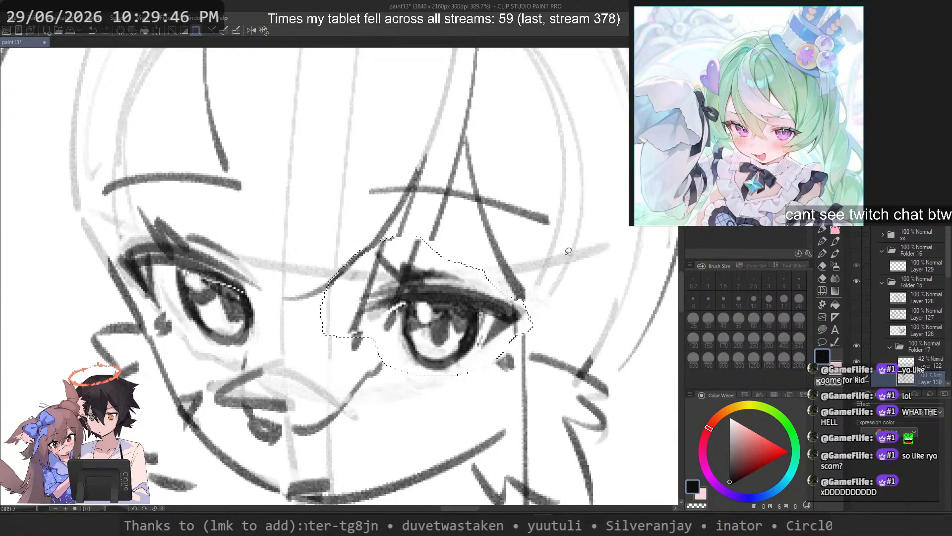
pyautogui.hotkey('ctrl', 'd')
# Step: Flip the canvas view horizontally, lasso the left-hand eye, stretch it slightly outward with a transform, and deselect it
pyautogui.scroll(-8, 499, 247)
pyautogui.scroll(5, 499, 247)
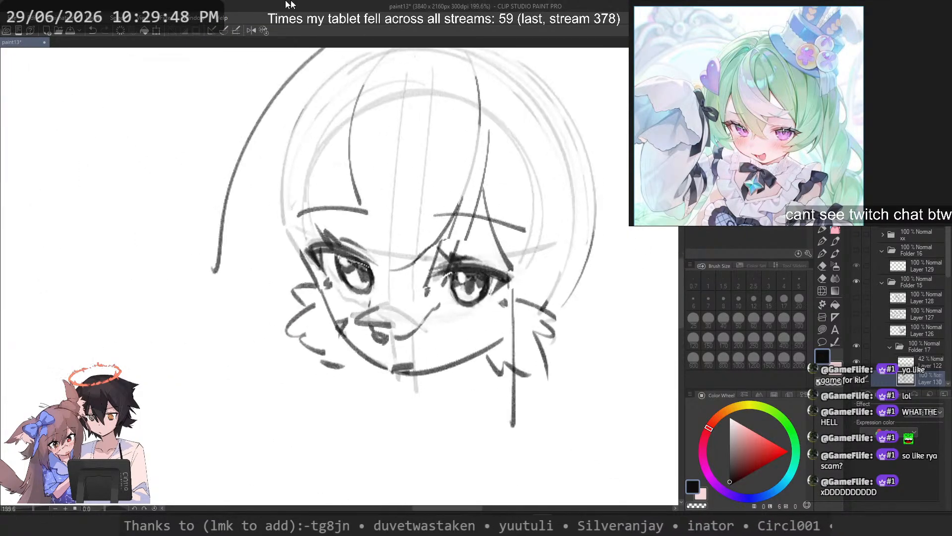
pyautogui.click(250, 31)
pyautogui.scroll(2, 386, 313)
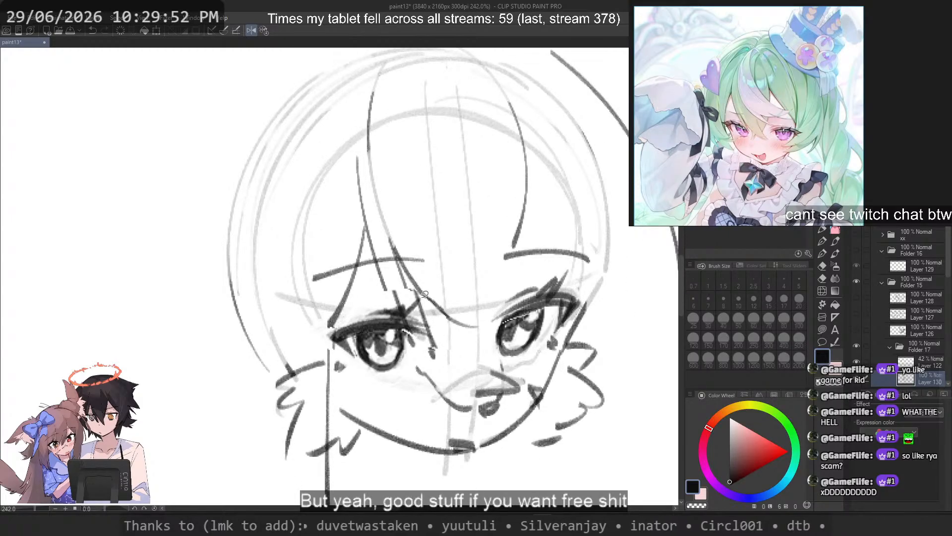
pyautogui.moveTo(371, 298)
pyautogui.mouseDown()
pyautogui.moveTo(322, 333)
pyautogui.moveTo(334, 347)
pyautogui.moveTo(382, 374)
pyautogui.moveTo(424, 359)
pyautogui.mouseUp()
pyautogui.moveTo(436, 301); pyautogui.dragTo(383, 279)
pyautogui.hotkey('ctrl', 't')
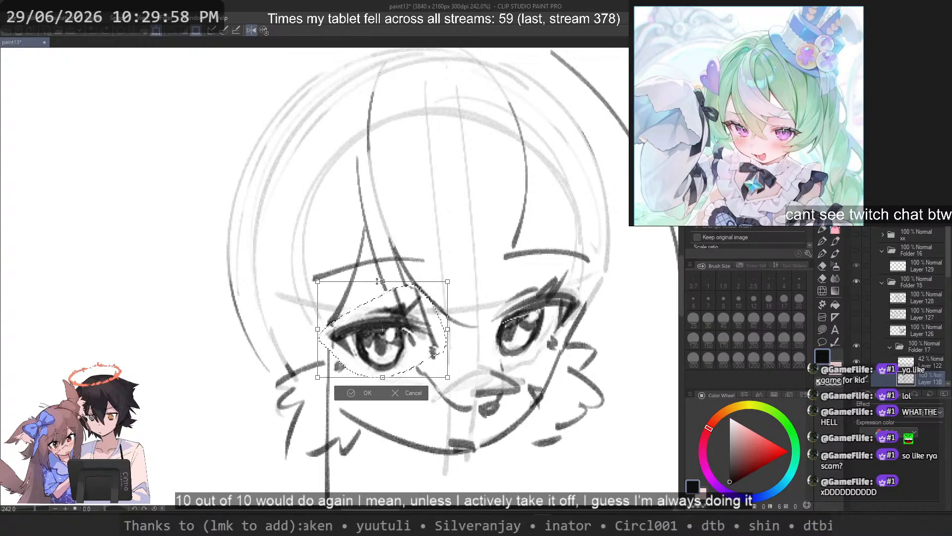
pyautogui.press('Return')
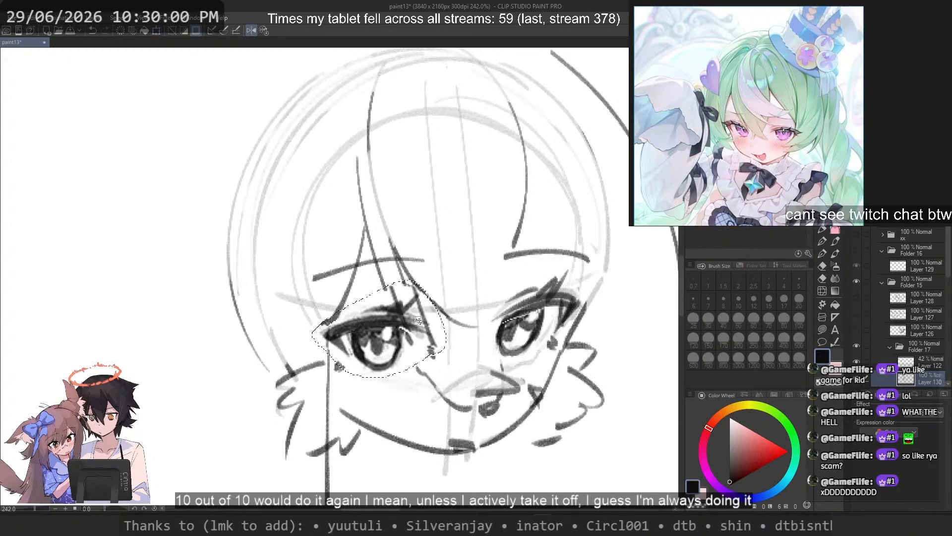
pyautogui.scroll(-5, 452, 287)
pyautogui.scroll(3, 448, 293)
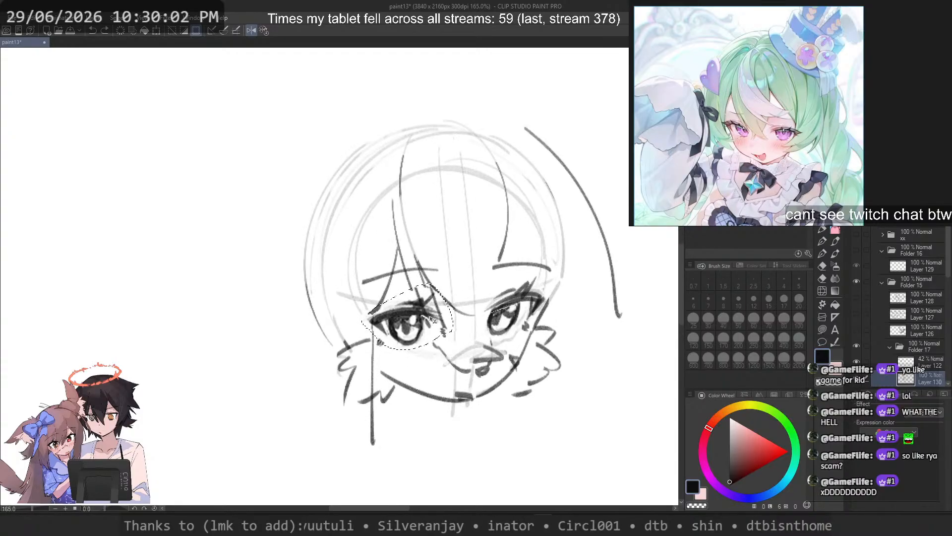
pyautogui.hotkey('ctrl', 'd')
# Step: Switch to the pen and erase along the right-hand jawline down to the chin using transparent colour
pyautogui.scroll(3, 481, 322)
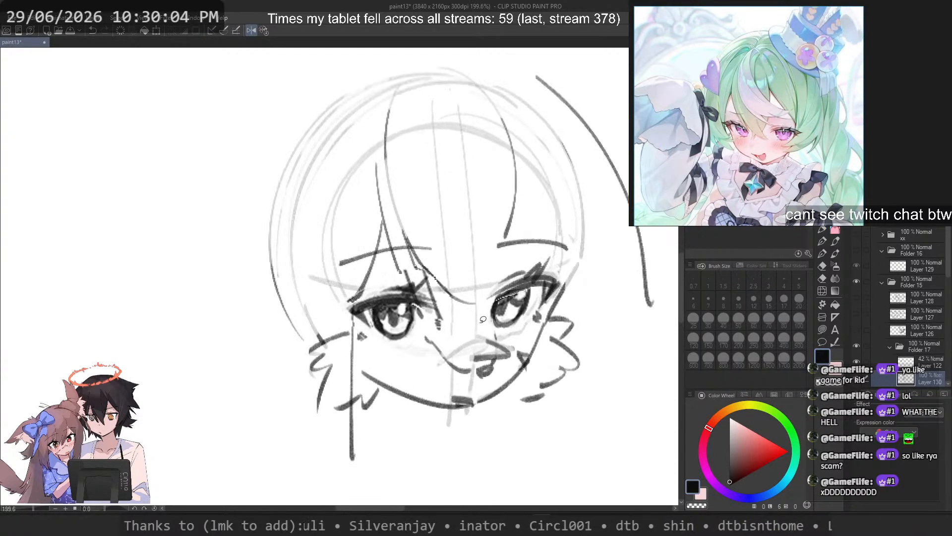
pyautogui.click(825, 231)
pyautogui.press('c')
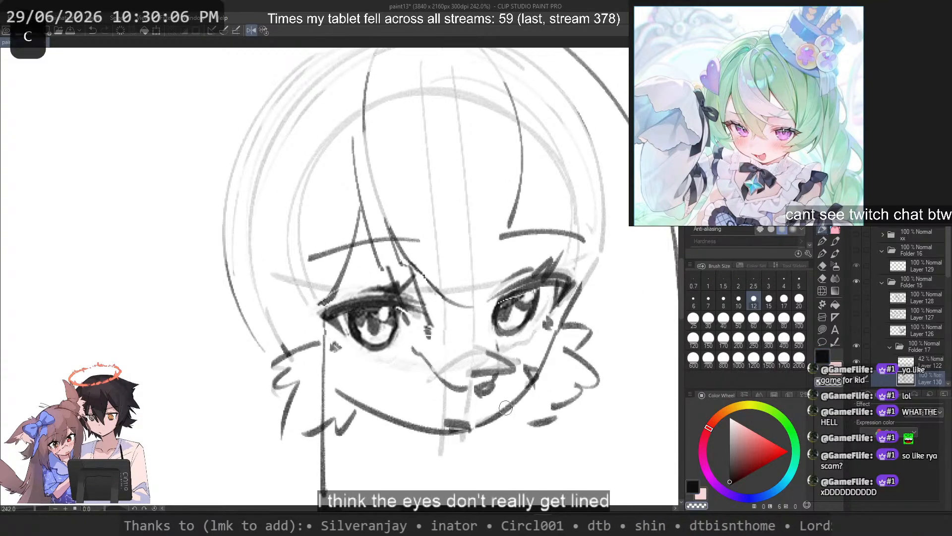
pyautogui.moveTo(529, 387)
pyautogui.mouseDown()
pyautogui.moveTo(481, 423)
pyautogui.moveTo(461, 421)
pyautogui.mouseUp()
pyautogui.press('c')
# Step: Try several strokes for the right-hand jawline from the cheek to the chin, undoing each one
pyautogui.hotkey('ctrl', 'z')
pyautogui.moveTo(549, 345)
pyautogui.mouseDown()
pyautogui.moveTo(463, 446)
pyautogui.moveTo(473, 429)
pyautogui.moveTo(450, 436)
pyautogui.mouseUp()
pyautogui.hotkey('ctrl', 'z')
pyautogui.moveTo(536, 379)
pyautogui.mouseDown()
pyautogui.moveTo(510, 408)
pyautogui.moveTo(448, 439)
pyautogui.mouseUp()
pyautogui.hotkey('ctrl', 'z')
pyautogui.moveTo(548, 349)
pyautogui.mouseDown()
pyautogui.moveTo(535, 382)
pyautogui.moveTo(453, 423)
pyautogui.mouseUp()
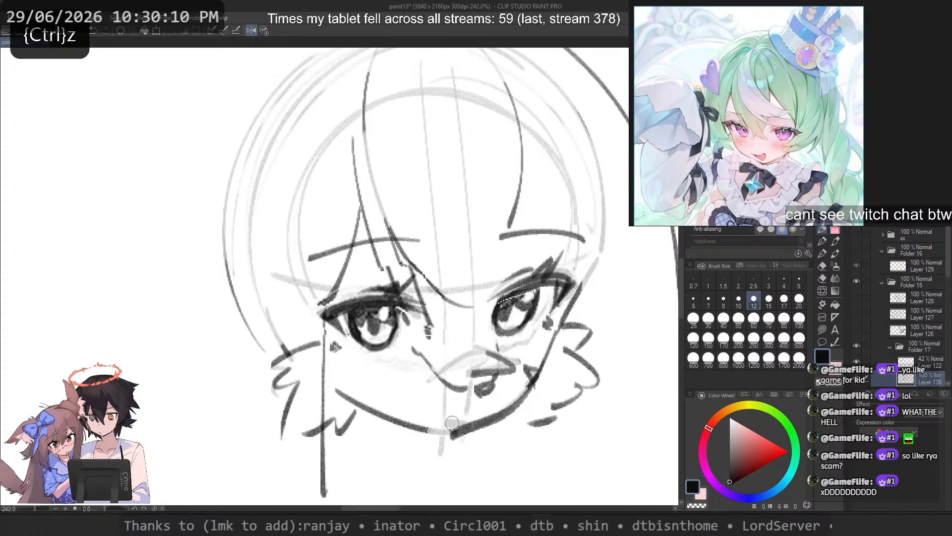
pyautogui.hotkey('ctrl', 'z')
pyautogui.moveTo(532, 384); pyautogui.dragTo(453, 431)
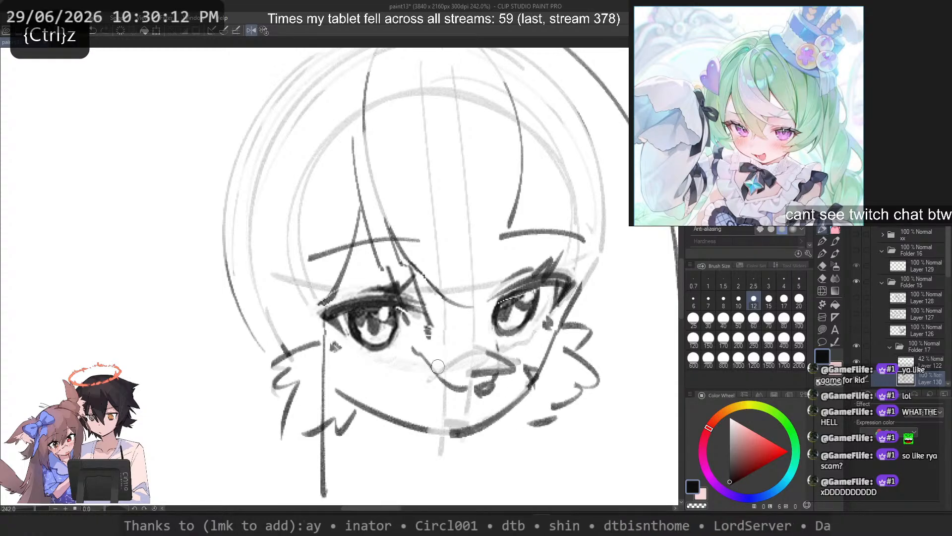
pyautogui.hotkey('ctrl', 'z')
# Step: Set the brush size to 10 and redraw the right-hand jawline from the cheek to the chin
pyautogui.click(738, 300)
pyautogui.moveTo(538, 374); pyautogui.dragTo(458, 429)
pyautogui.hotkey('ctrl', 'z')
# Step: Redraw the left-hand jawline as a straighter line from the cheek to the chin, undoing strokes that do not fit
pyautogui.hotkey('ctrl', 'z')
pyautogui.moveTo(349, 397)
pyautogui.mouseDown()
pyautogui.moveTo(460, 433)
pyautogui.moveTo(440, 430)
pyautogui.mouseUp()
pyautogui.hotkey('ctrl', 'z')
pyautogui.hotkey('ctrl', 'z')
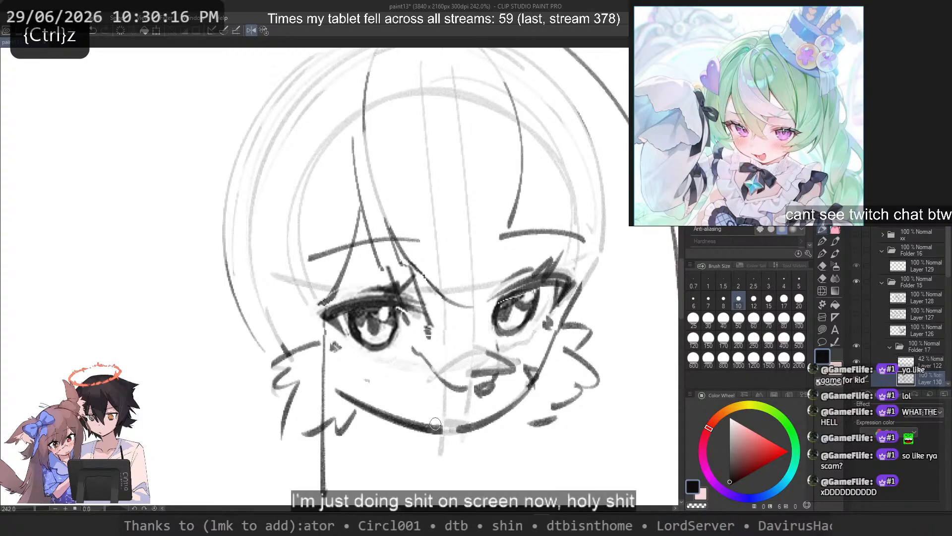
pyautogui.hotkey('ctrl', 'z')
pyautogui.moveTo(311, 375); pyautogui.dragTo(447, 433)
pyautogui.hotkey('ctrl', 'z')
pyautogui.press('c')
pyautogui.press('c')
pyautogui.moveTo(310, 377); pyautogui.dragTo(444, 434)
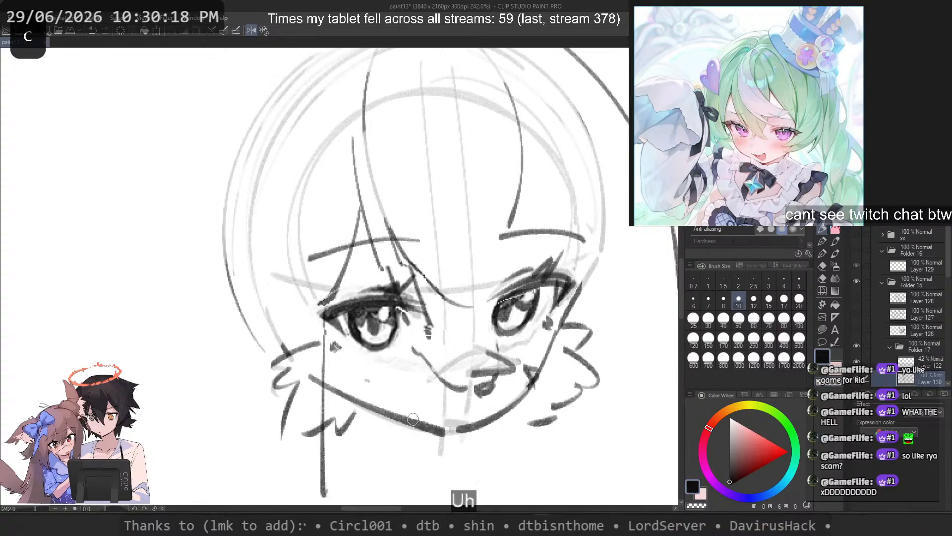
pyautogui.hotkey('ctrl', 'z')
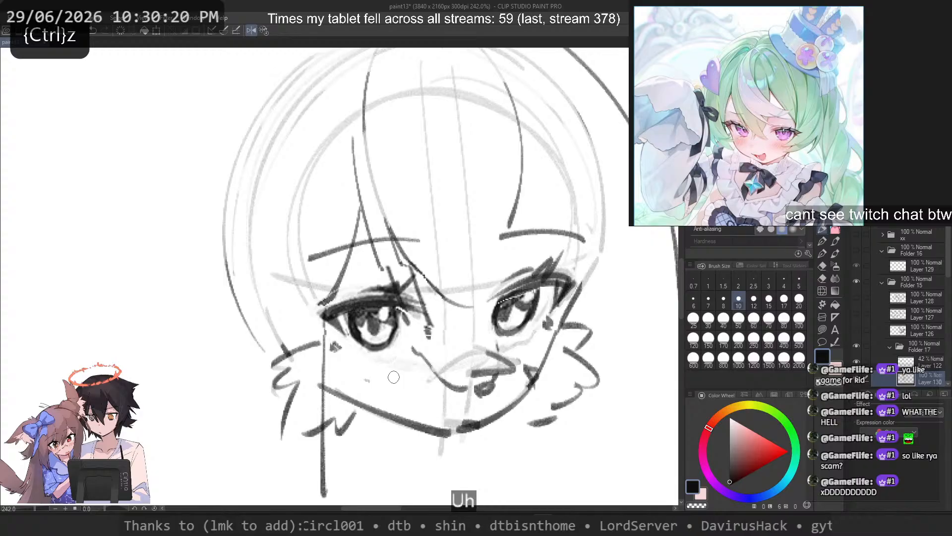
# Step: Erase the right-hand jawline up to the chin tip and try new strokes in its place
pyautogui.press('c')
pyautogui.moveTo(449, 431)
pyautogui.mouseDown()
pyautogui.moveTo(503, 405)
pyautogui.moveTo(443, 425)
pyautogui.mouseUp()
pyautogui.press('c')
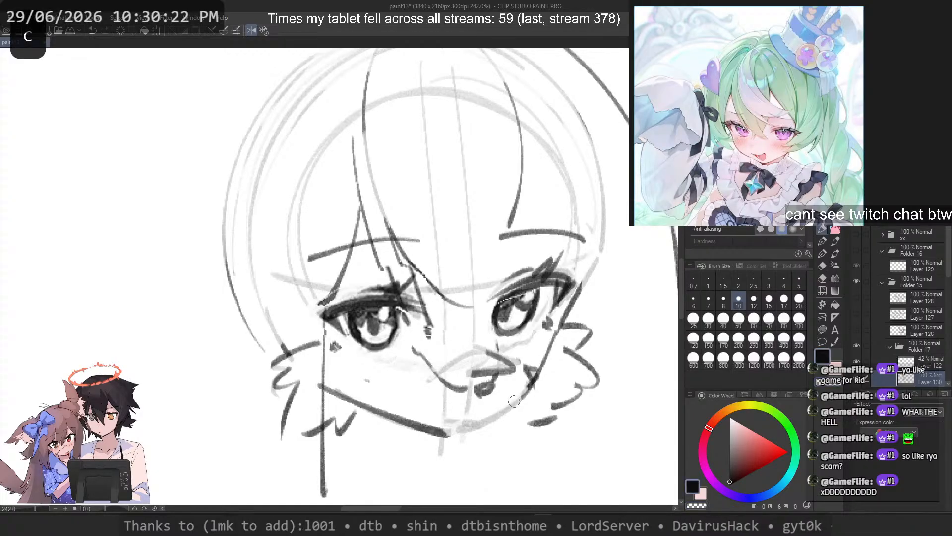
pyautogui.moveTo(535, 380); pyautogui.dragTo(450, 436)
pyautogui.hotkey('ctrl', 'z')
pyautogui.moveTo(535, 380)
pyautogui.mouseDown()
pyautogui.moveTo(512, 404)
pyautogui.moveTo(455, 430)
pyautogui.mouseUp()
# Step: Flip the view back and redraw the left-hand jawline until it meets the pointed chin, undoing strokes that do not fit
pyautogui.press('2')
pyautogui.hotkey('ctrl', 'z')
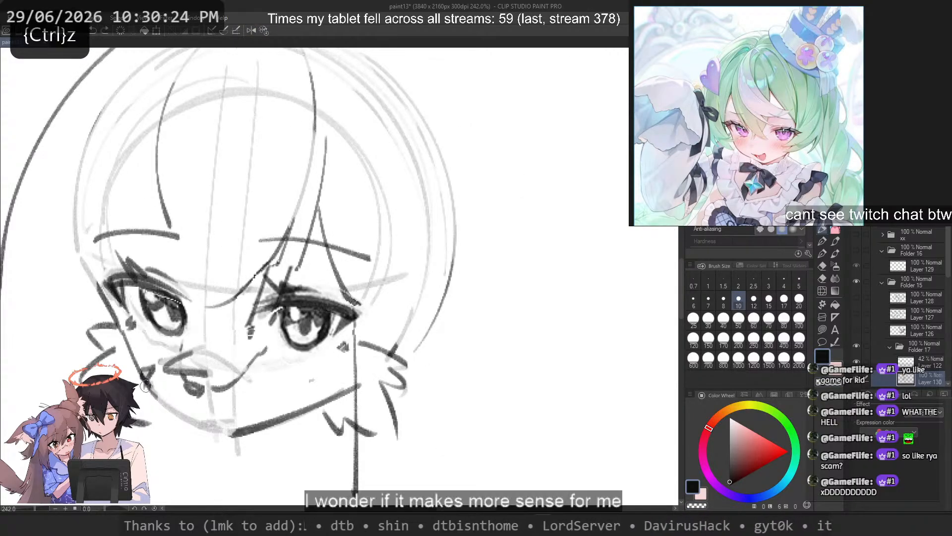
pyautogui.hotkey('ctrl', 'z')
pyautogui.moveTo(145, 385)
pyautogui.mouseDown()
pyautogui.moveTo(233, 436)
pyautogui.moveTo(234, 427)
pyautogui.moveTo(217, 422)
pyautogui.moveTo(235, 424)
pyautogui.mouseUp()
pyautogui.hotkey('ctrl', 'z')
pyautogui.hotkey('ctrl', 'z')
pyautogui.hotkey('ctrl', 'z')
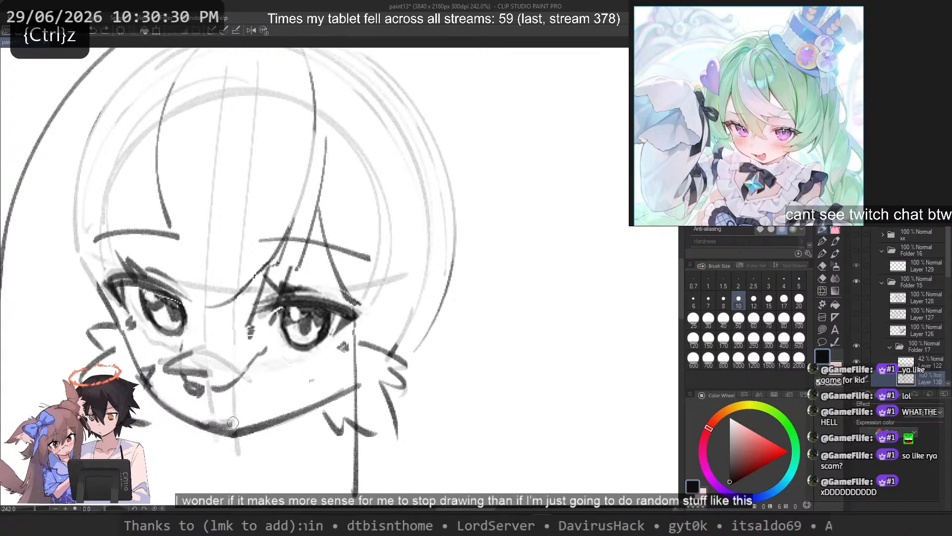
pyautogui.hotkey('ctrl', 'z')
pyautogui.moveTo(264, 376); pyautogui.dragTo(339, 388)
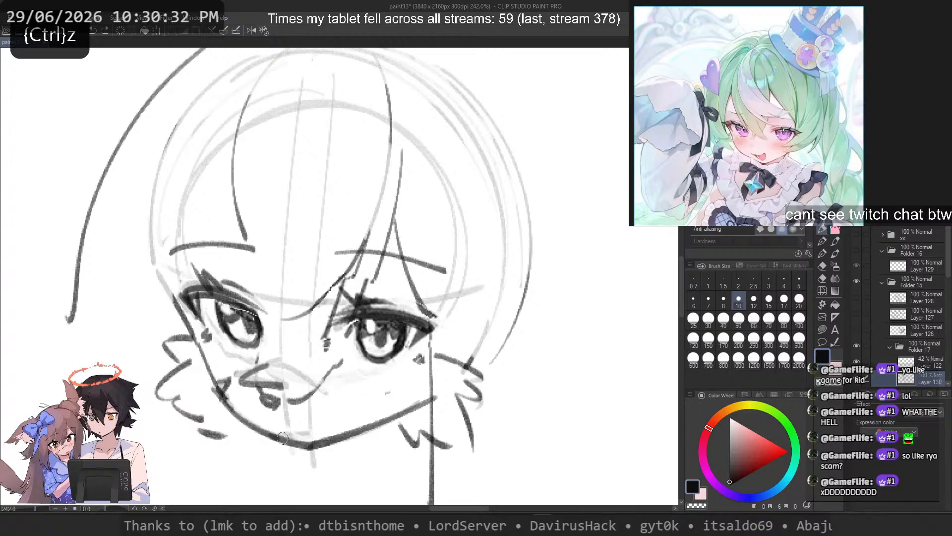
# Step: Touch up the left-hand jawline and the chin with short strokes, undoing those that do not fit
pyautogui.moveTo(284, 437)
pyautogui.mouseDown()
pyautogui.moveTo(308, 434)
pyautogui.moveTo(304, 423)
pyautogui.mouseUp()
pyautogui.hotkey('ctrl', 'z')
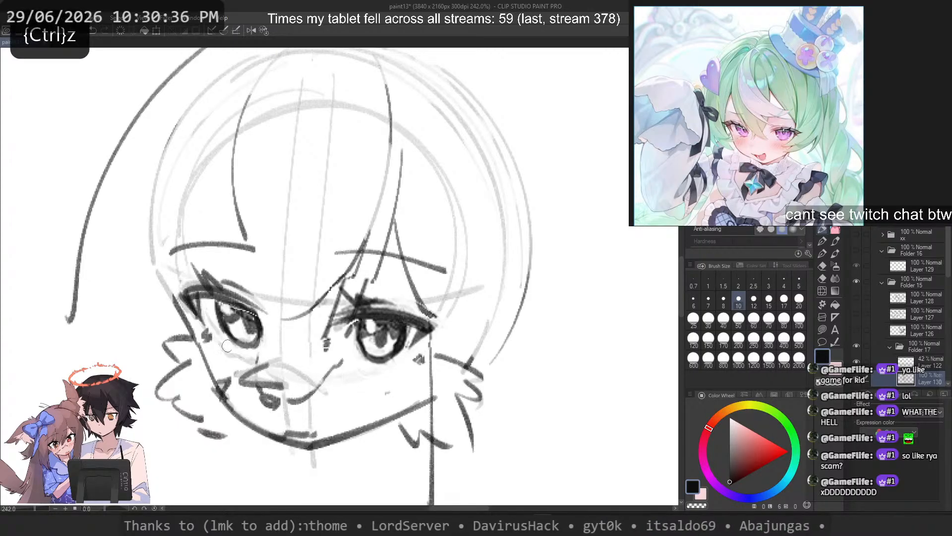
pyautogui.moveTo(336, 380)
pyautogui.mouseDown()
pyautogui.moveTo(403, 410)
pyautogui.moveTo(333, 408)
pyautogui.moveTo(374, 408)
pyautogui.moveTo(349, 397)
pyautogui.moveTo(346, 411)
pyautogui.moveTo(289, 408)
pyautogui.moveTo(385, 415)
pyautogui.mouseUp()
pyautogui.press('c')
pyautogui.press('c')
pyautogui.hotkey('ctrl', 'z')
pyautogui.hotkey('ctrl', 'z')
pyautogui.moveTo(333, 396); pyautogui.dragTo(354, 410)
pyautogui.moveTo(346, 396); pyautogui.dragTo(365, 416)
pyautogui.hotkey('ctrl', 'z')
# Step: Fade the old left-hand outer hair line and redraw it with brush size 15, undoing strokes that do not fit
pyautogui.scroll(-3, 357, 407)
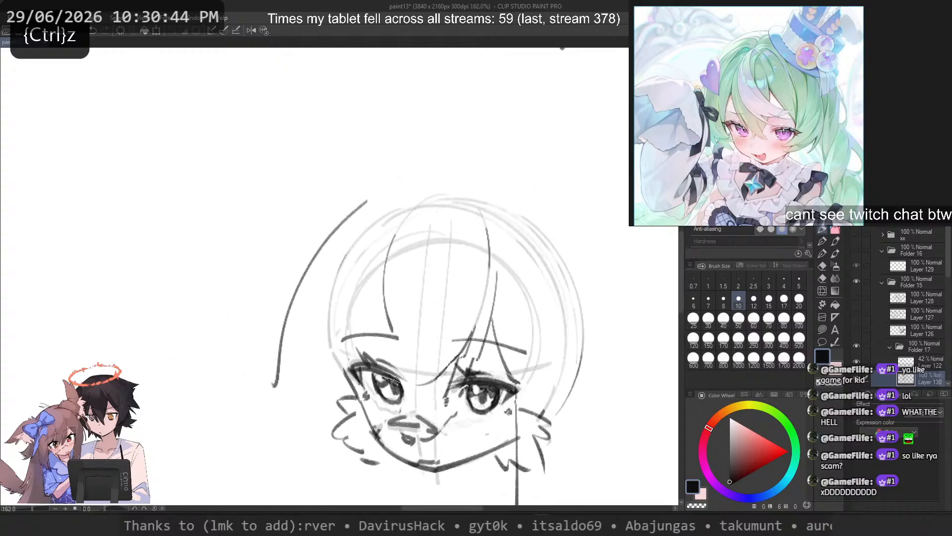
pyautogui.moveTo(369, 188); pyautogui.dragTo(277, 383)
pyautogui.hotkey('ctrl', 'z')
pyautogui.press('c')
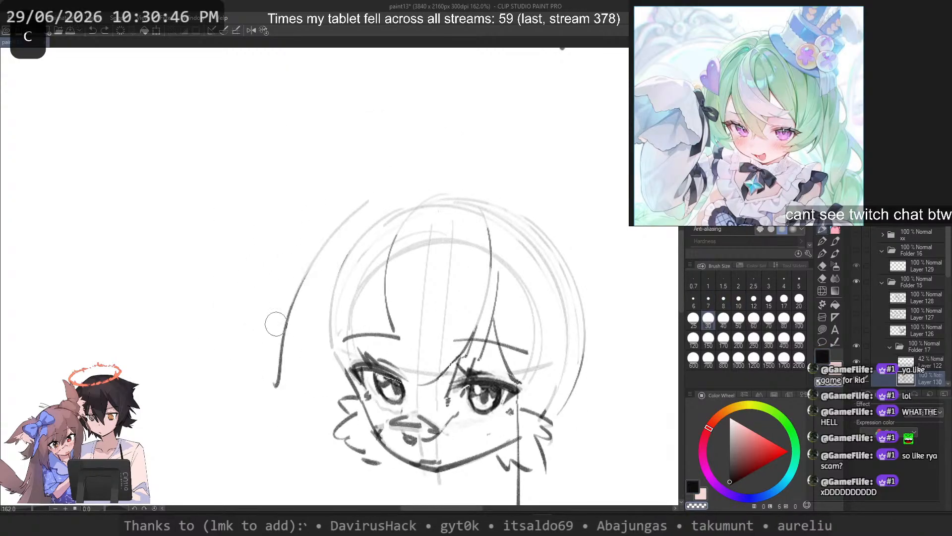
pyautogui.press('c')
pyautogui.click(769, 300)
pyautogui.moveTo(379, 196)
pyautogui.mouseDown()
pyautogui.moveTo(349, 221)
pyautogui.moveTo(285, 377)
pyautogui.moveTo(277, 377)
pyautogui.mouseUp()
pyautogui.hotkey('ctrl', 'z')
pyautogui.hotkey('ctrl', 'z')
pyautogui.moveTo(381, 194); pyautogui.dragTo(298, 377)
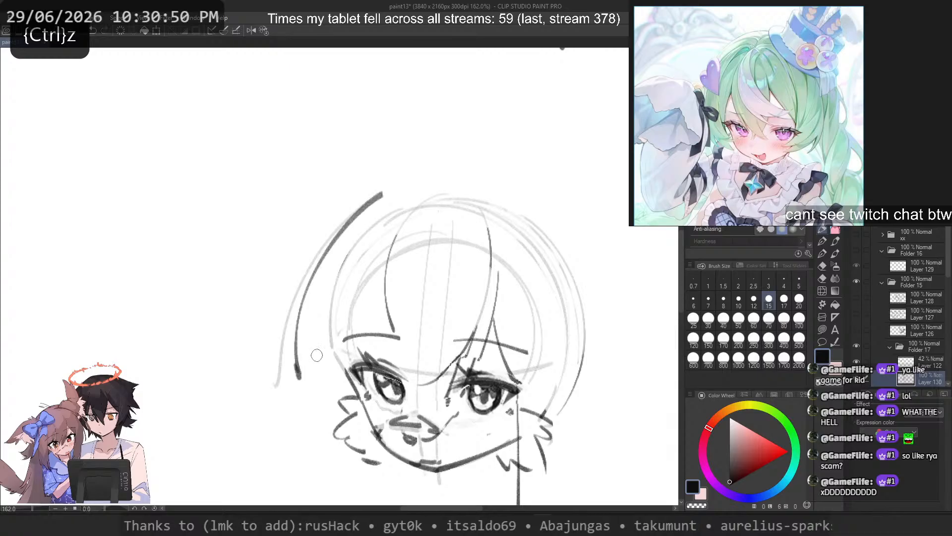
pyautogui.moveTo(383, 193); pyautogui.dragTo(274, 382)
# Step: Draw a curved fringe strand from the crown down toward the left-hand eyebrow, undoing trial strokes
pyautogui.hotkey('ctrl', 'z')
pyautogui.moveTo(345, 220)
pyautogui.mouseDown()
pyautogui.moveTo(311, 379)
pyautogui.moveTo(341, 376)
pyautogui.mouseUp()
pyautogui.hotkey('ctrl', 'z')
pyautogui.moveTo(356, 251); pyautogui.dragTo(367, 368)
pyautogui.hotkey('ctrl', 'z')
pyautogui.moveTo(384, 233); pyautogui.dragTo(426, 412)
pyautogui.hotkey('ctrl', 'z')
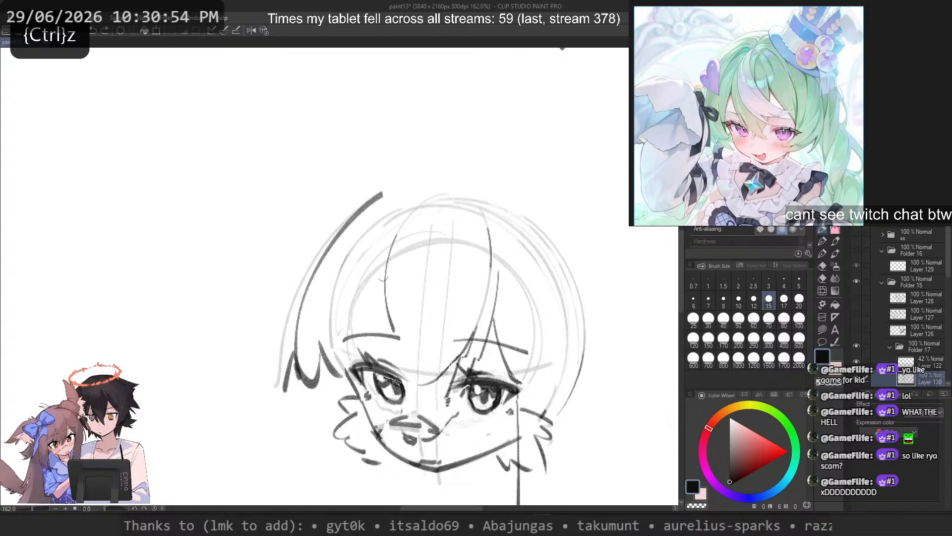
pyautogui.moveTo(376, 273); pyautogui.dragTo(393, 372)
pyautogui.hotkey('ctrl', 'z')
pyautogui.moveTo(370, 246); pyautogui.dragTo(389, 371)
pyautogui.hotkey('ctrl', 'z')
pyautogui.moveTo(400, 208); pyautogui.dragTo(367, 351)
pyautogui.hotkey('ctrl', 'z')
pyautogui.moveTo(415, 188); pyautogui.dragTo(375, 354)
# Step: Lighten the jagged tips of the left-hand hair and redraw the lower part of its outer line
pyautogui.hotkey('ctrl', 'z')
pyautogui.press('c')
pyautogui.moveTo(321, 343)
pyautogui.mouseDown()
pyautogui.moveTo(337, 372)
pyautogui.moveTo(311, 355)
pyautogui.moveTo(287, 389)
pyautogui.mouseUp()
pyautogui.press('c')
pyautogui.moveTo(315, 260)
pyautogui.mouseDown()
pyautogui.moveTo(276, 352)
pyautogui.moveTo(272, 388)
pyautogui.mouseUp()
pyautogui.hotkey('ctrl', 'z')
pyautogui.moveTo(317, 260)
pyautogui.mouseDown()
pyautogui.moveTo(283, 338)
pyautogui.moveTo(312, 394)
pyautogui.mouseUp()
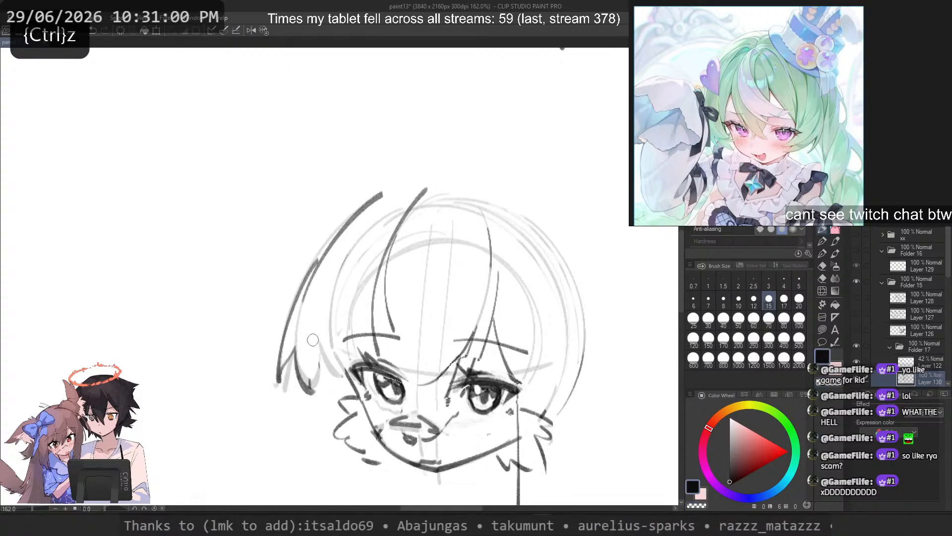
pyautogui.hotkey('ctrl', 'z')
pyautogui.moveTo(301, 304); pyautogui.dragTo(283, 393)
# Step: Draw a long lock hanging beside the left-hand cheek with a short pointed stroke at its end
pyautogui.hotkey('ctrl', 'z')
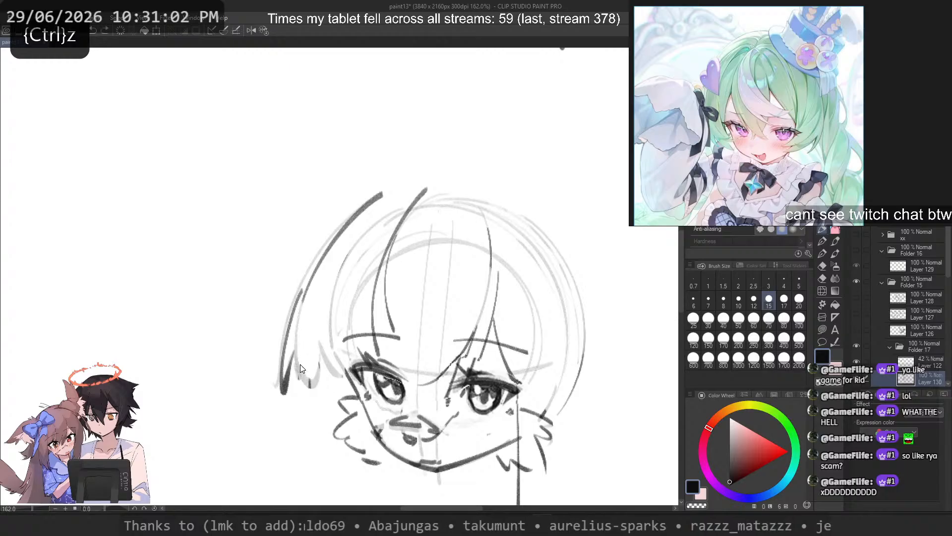
pyautogui.moveTo(297, 349)
pyautogui.mouseDown()
pyautogui.moveTo(326, 402)
pyautogui.moveTo(367, 403)
pyautogui.mouseUp()
pyautogui.hotkey('ctrl', 'z')
pyautogui.moveTo(307, 337); pyautogui.dragTo(316, 439)
pyautogui.moveTo(318, 378); pyautogui.dragTo(334, 472)
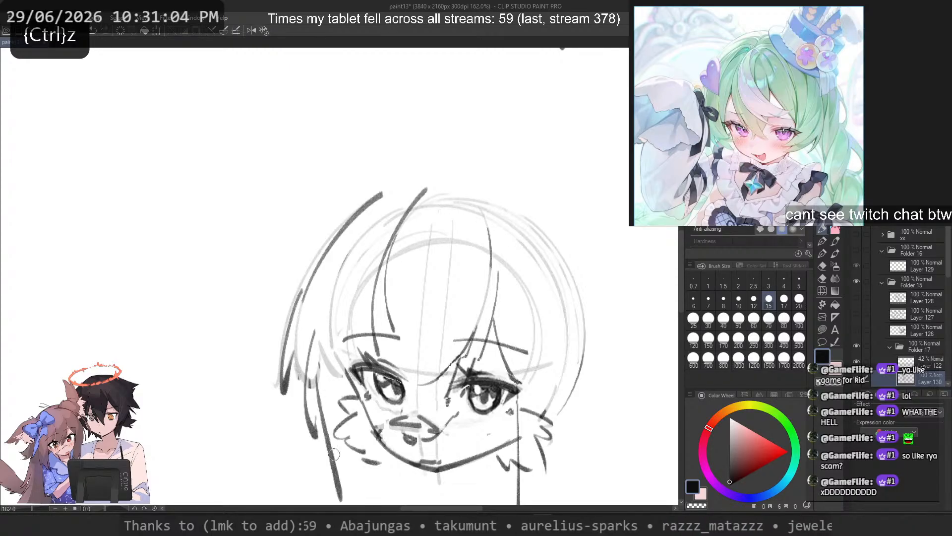
# Step: Draw a long vertical lock down the right-hand side of the face to below the chin
pyautogui.hotkey('ctrl', 'z')
pyautogui.hotkey('ctrl', 'z')
pyautogui.moveTo(307, 349); pyautogui.dragTo(302, 491)
pyautogui.moveTo(313, 452); pyautogui.dragTo(329, 486)
pyautogui.moveTo(562, 304); pyautogui.dragTo(559, 449)
pyautogui.hotkey('ctrl', 'z')
pyautogui.moveTo(570, 325); pyautogui.dragTo(561, 504)
# Step: Draw the right-hand hair outline from the crown down to the side lock, undoing strokes that do not fit
pyautogui.hotkey('ctrl', 'z')
pyautogui.moveTo(504, 190); pyautogui.dragTo(571, 331)
pyautogui.hotkey('ctrl', 'z')
pyautogui.moveTo(445, 180)
pyautogui.mouseDown()
pyautogui.moveTo(579, 358)
pyautogui.moveTo(571, 354)
pyautogui.mouseUp()
pyautogui.hotkey('ctrl', 'z')
pyautogui.hotkey('ctrl', 'z')
pyautogui.moveTo(473, 188); pyautogui.dragTo(584, 390)
pyautogui.hotkey('ctrl', 'z')
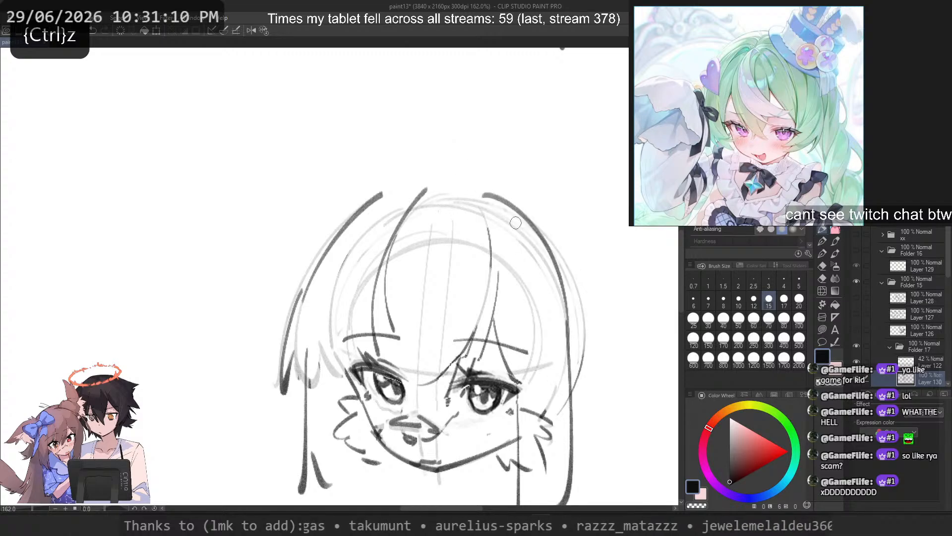
pyautogui.moveTo(467, 188); pyautogui.dragTo(568, 342)
pyautogui.moveTo(557, 229); pyautogui.dragTo(589, 402)
# Step: Try a wider outer line around the right-hand hair, undo it, and rework the closer outline from the crown
pyautogui.hotkey('ctrl', 'z')
pyautogui.moveTo(580, 297); pyautogui.dragTo(589, 403)
pyautogui.hotkey('ctrl', 'z')
pyautogui.moveTo(489, 174); pyautogui.dragTo(617, 412)
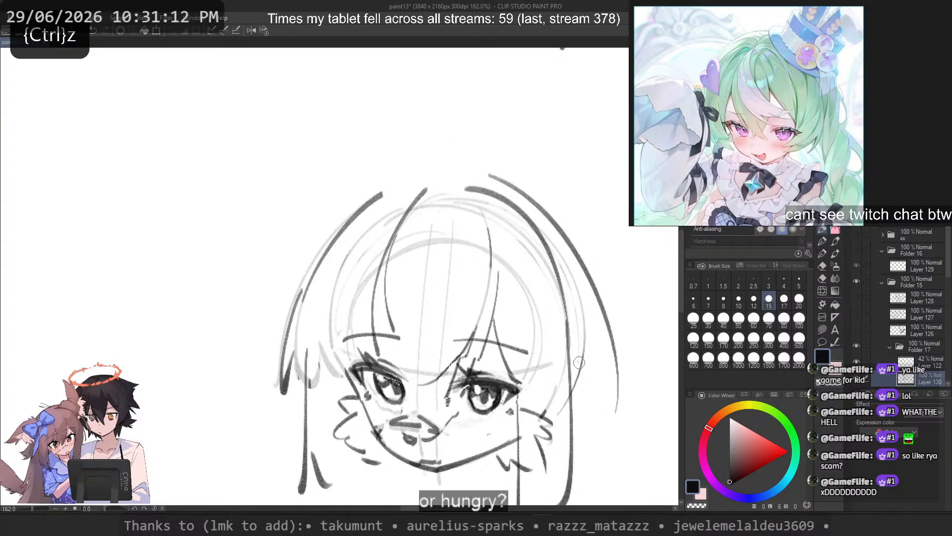
pyautogui.hotkey('ctrl', 'z')
pyautogui.hotkey('ctrl', 'z')
pyautogui.moveTo(464, 185)
pyautogui.mouseDown()
pyautogui.moveTo(587, 407)
pyautogui.moveTo(580, 333)
pyautogui.moveTo(583, 388)
pyautogui.moveTo(469, 186)
pyautogui.moveTo(576, 396)
pyautogui.mouseUp()
pyautogui.hotkey('ctrl', 'z')
pyautogui.hotkey('ctrl', 'z')
pyautogui.hotkey('ctrl', 'z')
# Step: Reinforce the upper left hair outline near the parting, undoing longer strokes tried across the crown
pyautogui.hotkey('ctrl', 'z')
pyautogui.hotkey('ctrl', 'z')
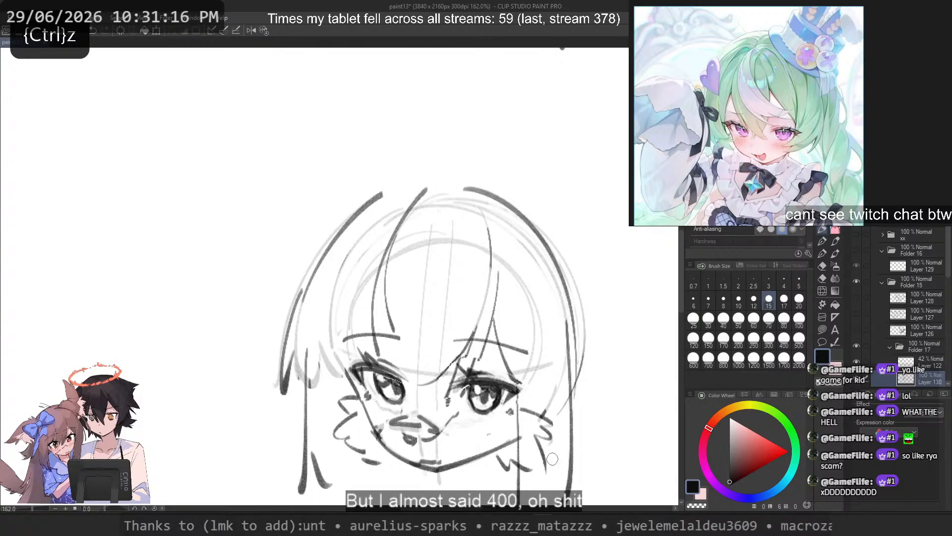
pyautogui.moveTo(496, 199); pyautogui.dragTo(342, 276)
pyautogui.hotkey('ctrl', 'z')
pyautogui.moveTo(467, 195); pyautogui.dragTo(327, 259)
pyautogui.hotkey('ctrl', 'z')
pyautogui.moveTo(436, 183); pyautogui.dragTo(303, 297)
pyautogui.hotkey('ctrl', 'z')
pyautogui.moveTo(405, 197)
pyautogui.mouseDown()
pyautogui.moveTo(325, 349)
pyautogui.moveTo(387, 211)
pyautogui.moveTo(249, 373)
pyautogui.mouseUp()
pyautogui.hotkey('ctrl', 'z')
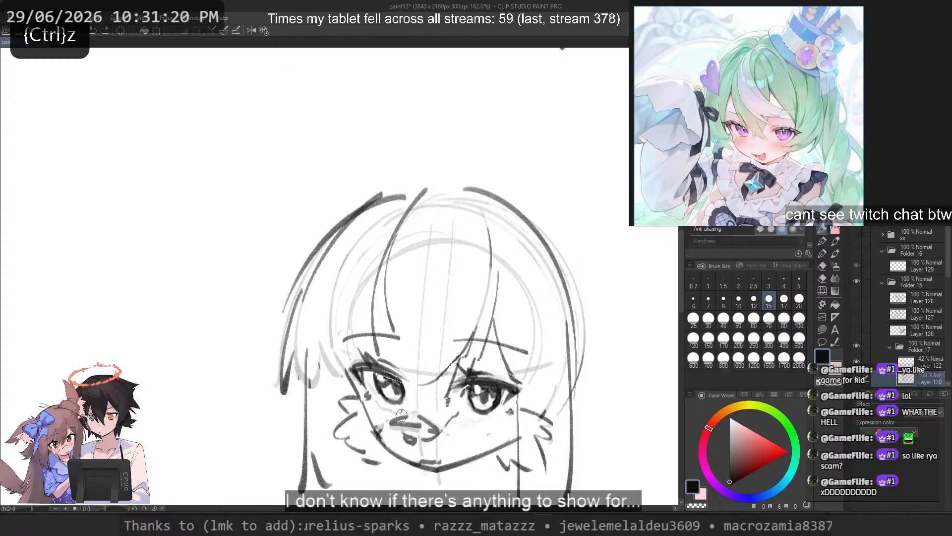
pyautogui.press('c')
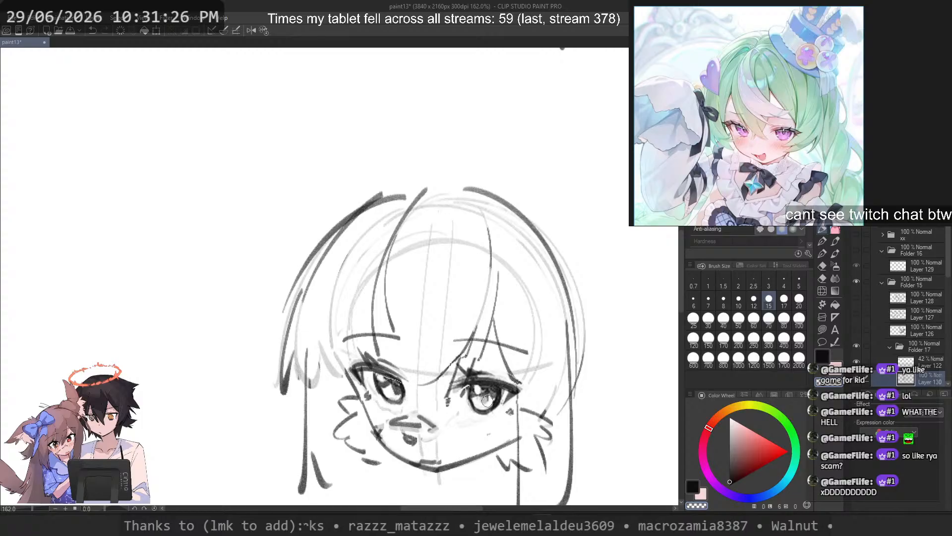
pyautogui.press('c')
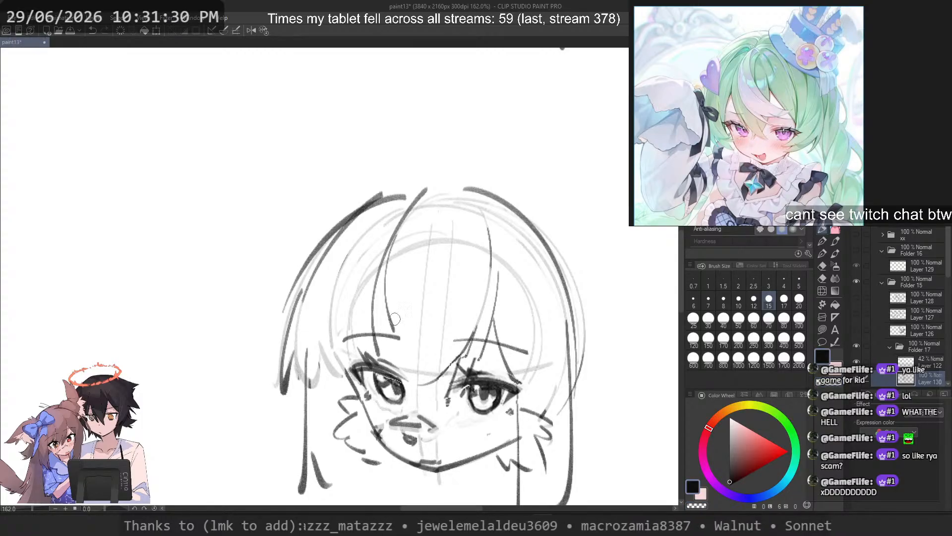
pyautogui.scroll(-3, 401, 299)
pyautogui.scroll(-2, 401, 299)
# Step: Redraw the left-hand face contour as a darker line from beside the eye down to the chin
pyautogui.scroll(1, 403, 306)
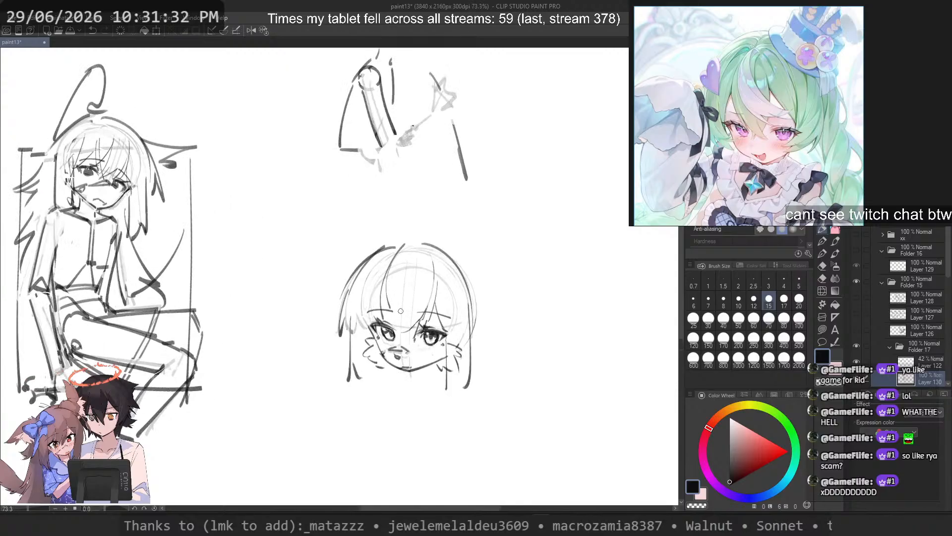
pyautogui.scroll(1, 401, 310)
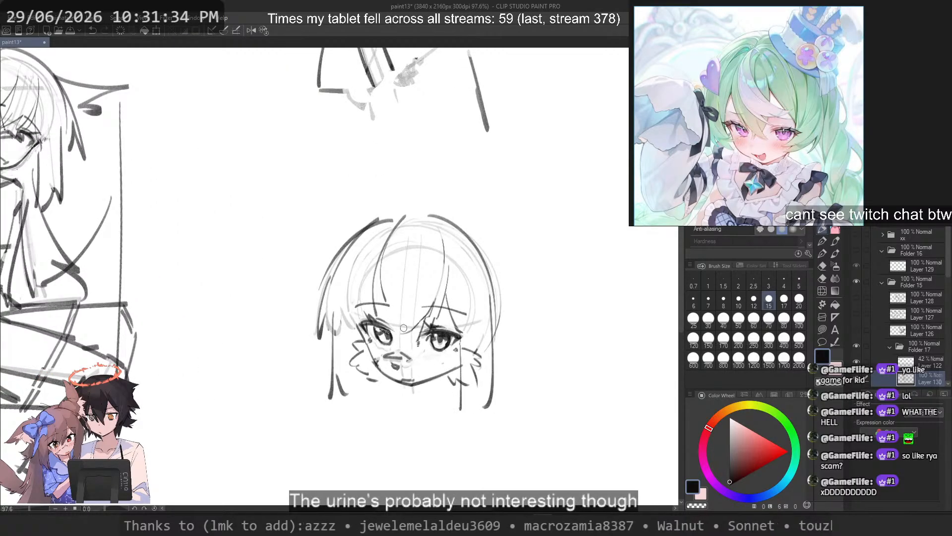
pyautogui.scroll(2, 403, 328)
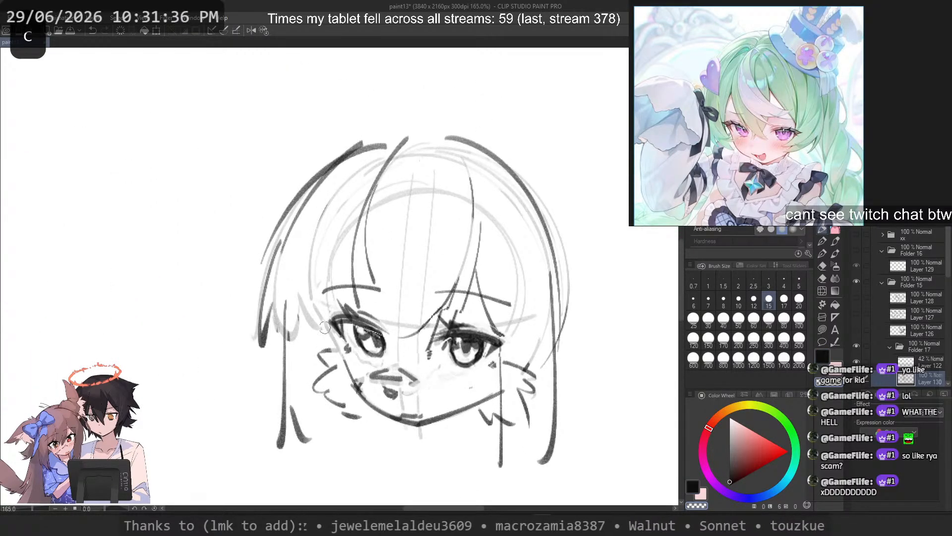
pyautogui.press('c')
pyautogui.moveTo(317, 317)
pyautogui.mouseDown()
pyautogui.moveTo(334, 337)
pyautogui.moveTo(316, 316)
pyautogui.moveTo(356, 391)
pyautogui.mouseUp()
pyautogui.hotkey('ctrl', 'z')
pyautogui.hotkey('ctrl', 'z')
pyautogui.hotkey('ctrl', 'z')
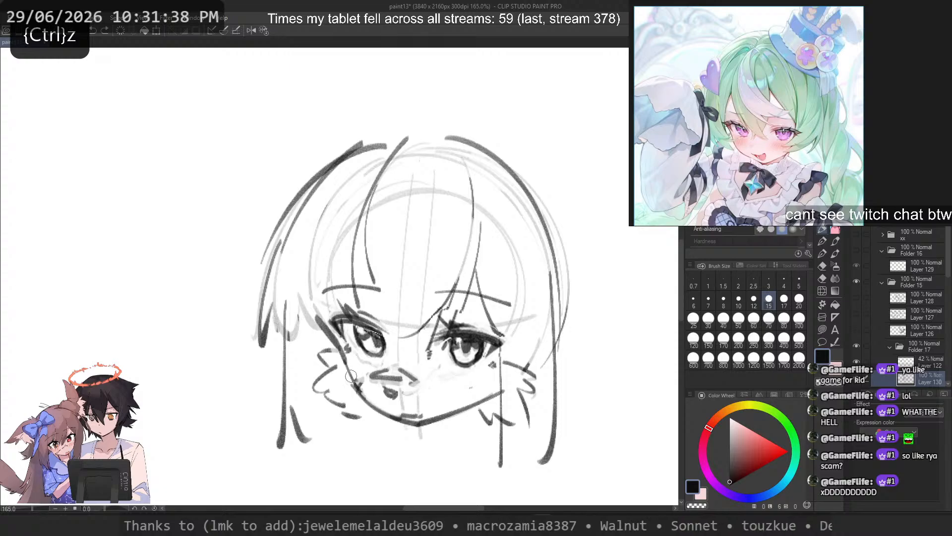
pyautogui.moveTo(344, 356)
pyautogui.mouseDown()
pyautogui.moveTo(361, 399)
pyautogui.moveTo(408, 426)
pyautogui.mouseUp()
# Step: Fade the right-hand jawline and redraw it from the cheek to the chin tip
pyautogui.hotkey('ctrl', 'z')
pyautogui.moveTo(359, 394); pyautogui.dragTo(408, 424)
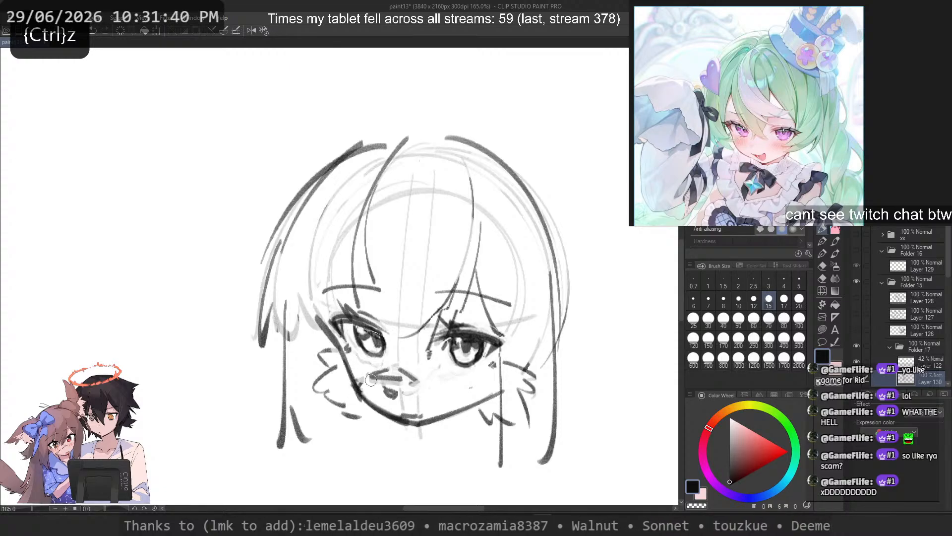
pyautogui.press('c')
pyautogui.moveTo(504, 391); pyautogui.dragTo(417, 425)
pyautogui.press('c')
pyautogui.hotkey('ctrl', 'z')
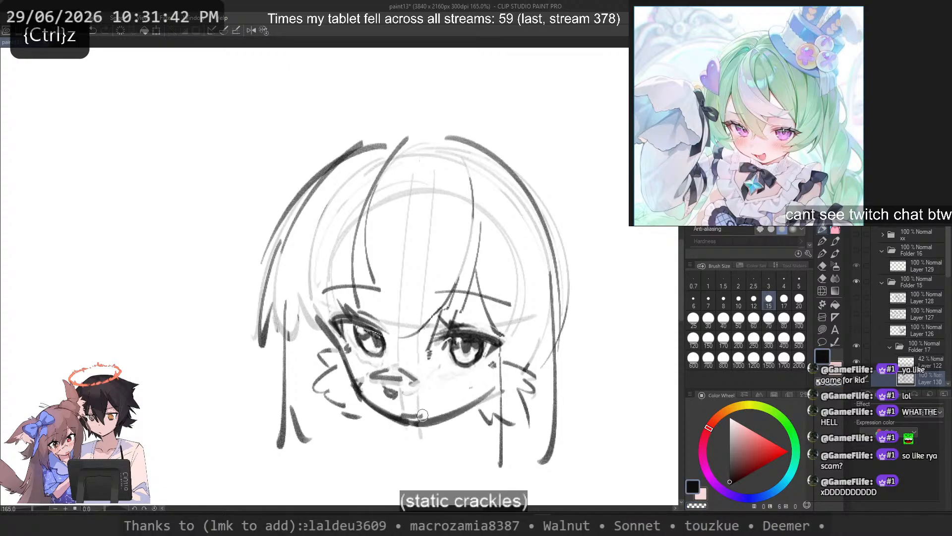
pyautogui.hotkey('ctrl', 'z')
pyautogui.moveTo(494, 388); pyautogui.dragTo(413, 427)
pyautogui.hotkey('ctrl', 'z')
pyautogui.moveTo(497, 386)
pyautogui.mouseDown()
pyautogui.moveTo(465, 412)
pyautogui.moveTo(411, 425)
pyautogui.mouseUp()
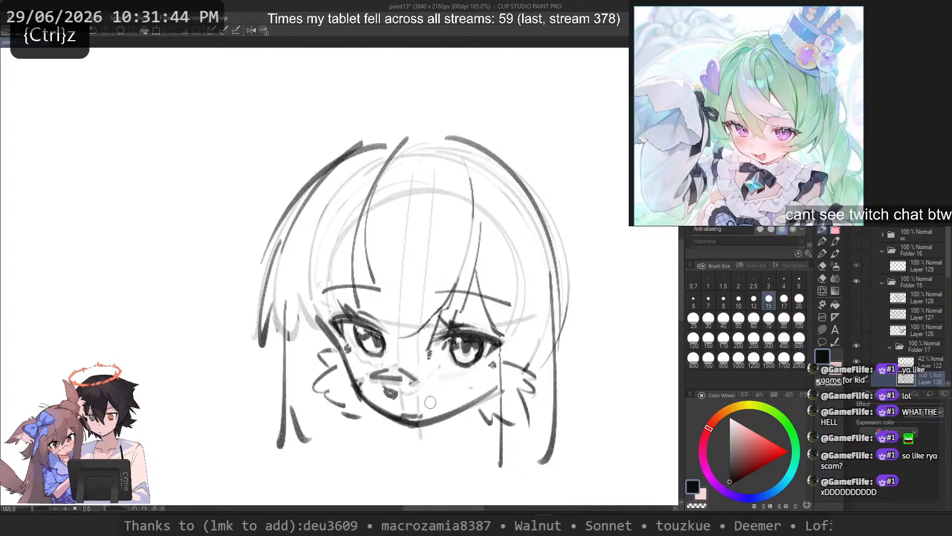
# Step: Set the brush size to 8, clear stray marks above the chin, and sketch a small mouth there
pyautogui.click(724, 300)
pyautogui.press('c')
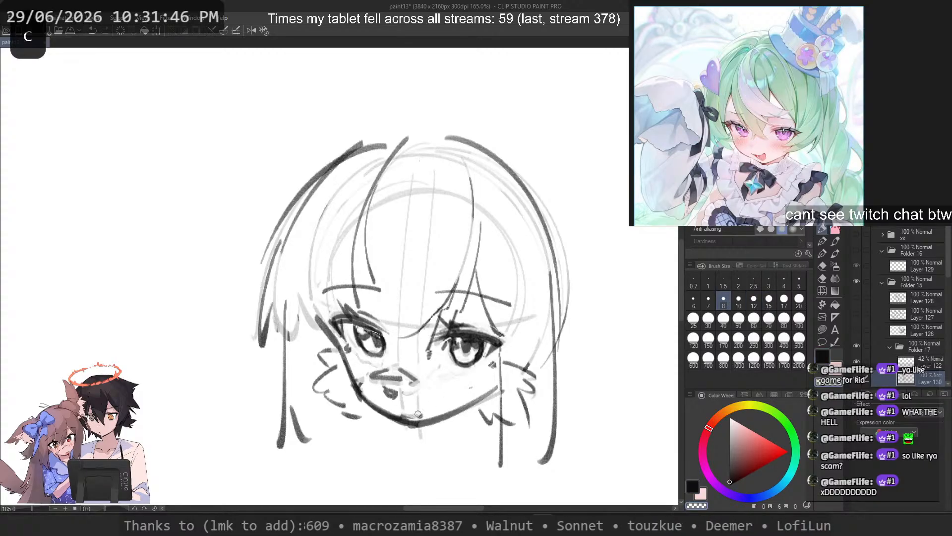
pyautogui.moveTo(398, 412); pyautogui.dragTo(435, 416)
pyautogui.hotkey('ctrl', 'z')
pyautogui.hotkey('ctrl', 'z')
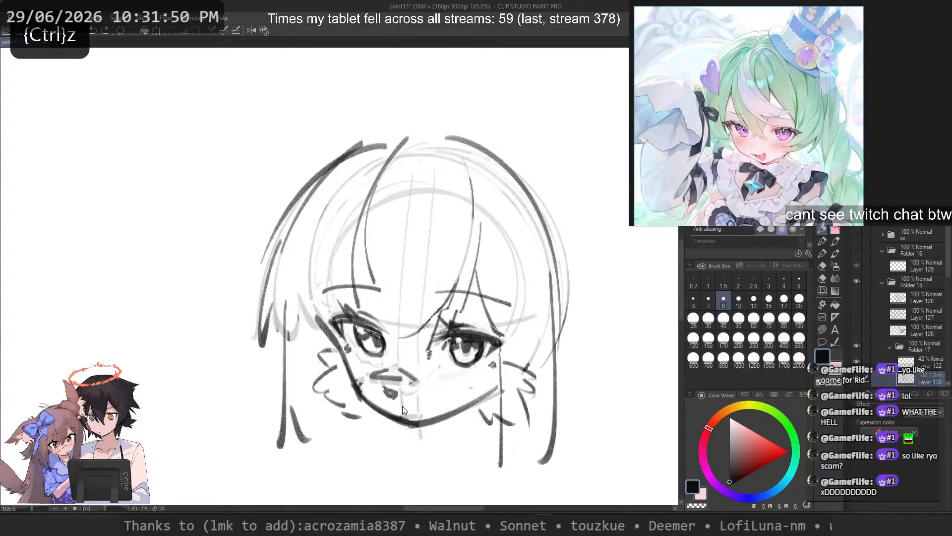
# Step: Draw small blush marks on the cheeks below both eyes, undoing strokes that do not fit
pyautogui.moveTo(364, 366); pyautogui.dragTo(361, 370)
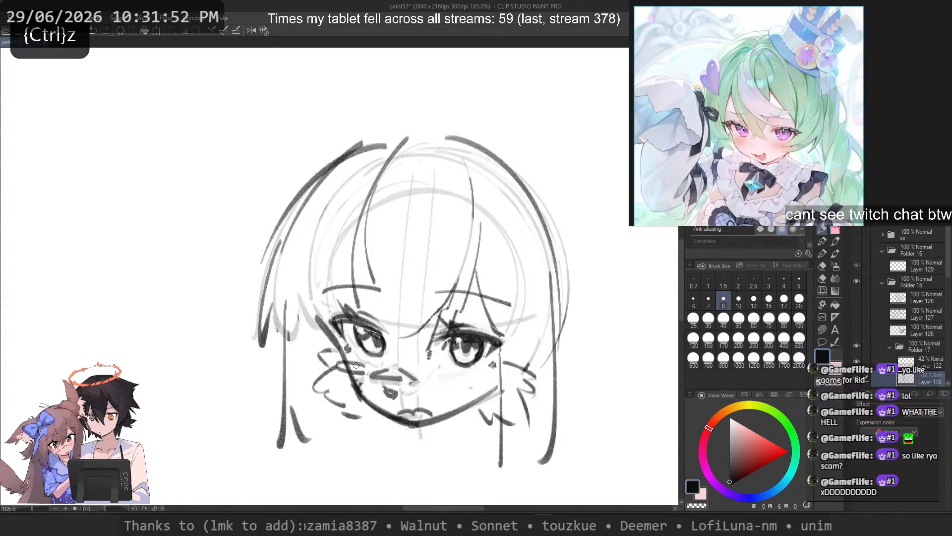
pyautogui.hotkey('ctrl', 'z')
pyautogui.moveTo(469, 371); pyautogui.dragTo(475, 372)
pyautogui.moveTo(342, 369); pyautogui.dragTo(366, 367)
pyautogui.hotkey('ctrl', 'z')
pyautogui.moveTo(366, 360)
pyautogui.mouseDown()
pyautogui.moveTo(342, 366)
pyautogui.moveTo(365, 366)
pyautogui.mouseUp()
pyautogui.hotkey('ctrl', 'z')
pyautogui.scroll(-3, 437, 320)
pyautogui.scroll(-3, 437, 320)
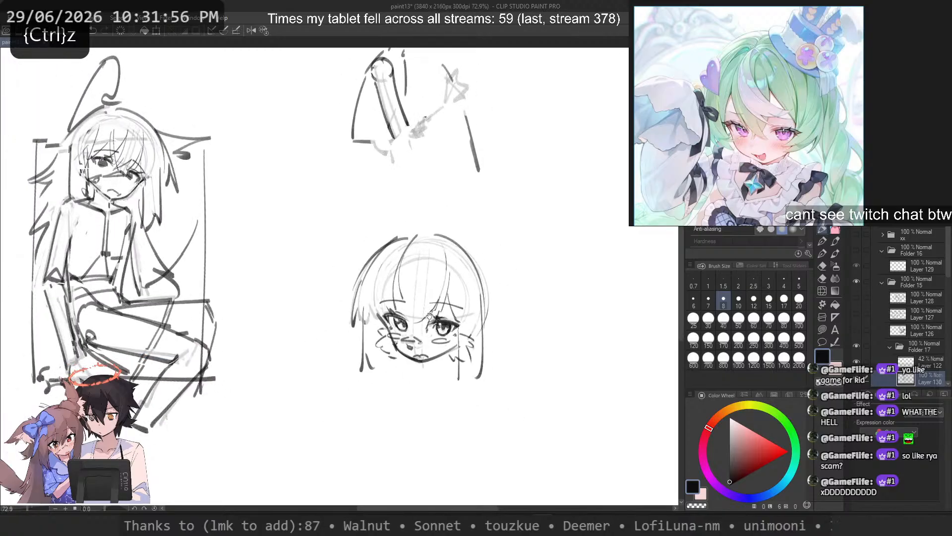
# Step: Set the brush size to 17 and fade the fringe strands and the upper hair outlines with transparent strokes
pyautogui.scroll(3, 432, 280)
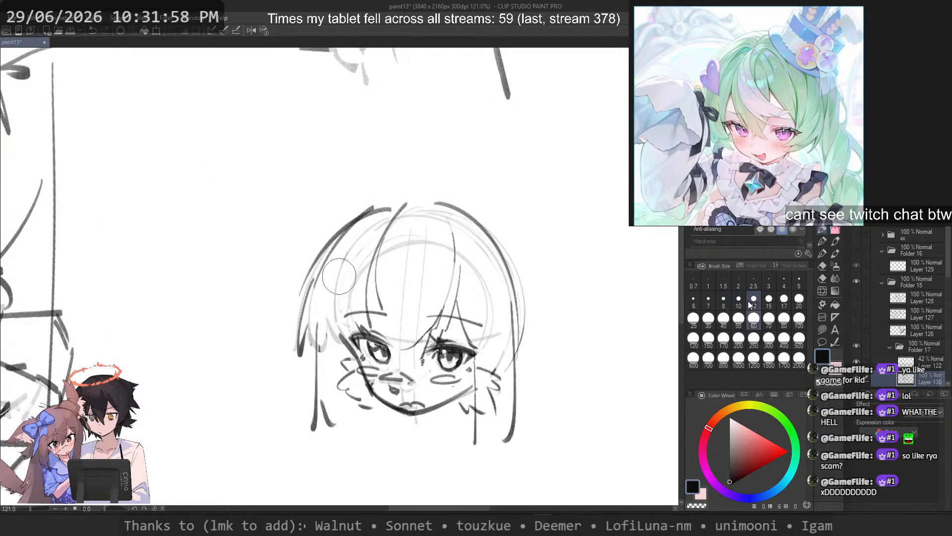
pyautogui.click(784, 298)
pyautogui.press('c')
pyautogui.moveTo(403, 208); pyautogui.dragTo(367, 298)
pyautogui.moveTo(454, 228); pyautogui.dragTo(453, 274)
pyautogui.moveTo(436, 204)
pyautogui.mouseDown()
pyautogui.moveTo(496, 238)
pyautogui.moveTo(516, 295)
pyautogui.mouseUp()
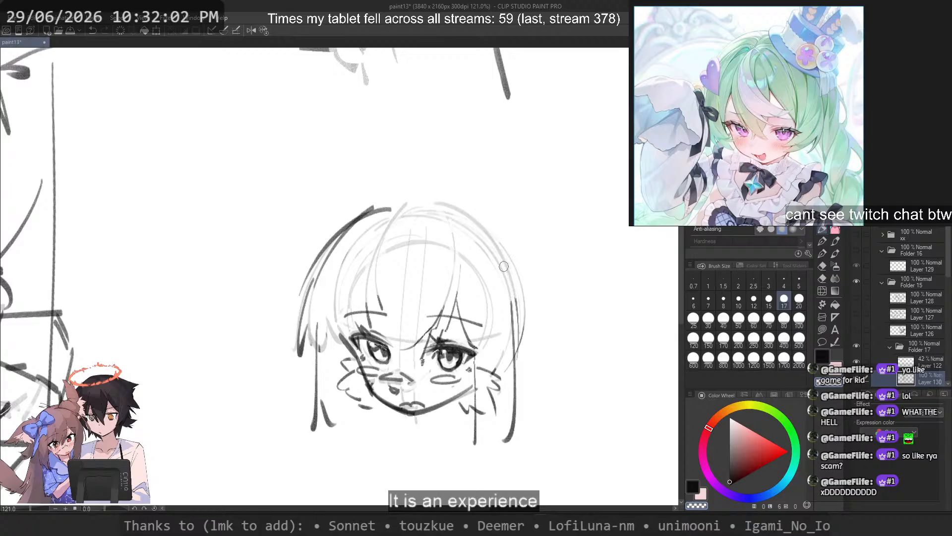
pyautogui.moveTo(394, 204)
pyautogui.mouseDown()
pyautogui.moveTo(370, 212)
pyautogui.moveTo(325, 250)
pyautogui.mouseUp()
# Step: Redraw the left-hand hair outline so it flares outward from the crown and ends in a pointed tip
pyautogui.press('c')
pyautogui.moveTo(380, 167)
pyautogui.mouseDown()
pyautogui.moveTo(327, 201)
pyautogui.moveTo(283, 323)
pyautogui.mouseUp()
pyautogui.hotkey('ctrl', 'z')
pyautogui.moveTo(418, 201)
pyautogui.mouseDown()
pyautogui.moveTo(370, 206)
pyautogui.moveTo(301, 334)
pyautogui.mouseUp()
pyautogui.hotkey('ctrl', 'z')
pyautogui.moveTo(380, 204)
pyautogui.mouseDown()
pyautogui.moveTo(301, 341)
pyautogui.moveTo(263, 353)
pyautogui.mouseUp()
pyautogui.hotkey('ctrl', 'z')
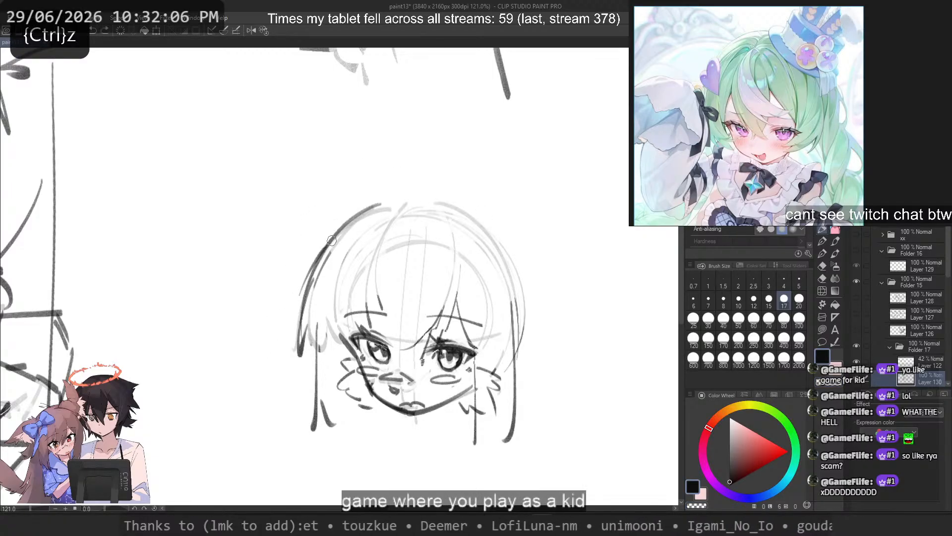
pyautogui.moveTo(336, 235); pyautogui.dragTo(270, 349)
pyautogui.moveTo(273, 343); pyautogui.dragTo(299, 340)
# Step: Draw a new crown line from the parting over the right-hand side of the head, undoing trial strokes
pyautogui.moveTo(435, 194); pyautogui.dragTo(530, 276)
pyautogui.hotkey('ctrl', 'z')
pyautogui.moveTo(387, 204)
pyautogui.mouseDown()
pyautogui.moveTo(522, 348)
pyautogui.moveTo(533, 341)
pyautogui.moveTo(418, 189)
pyautogui.moveTo(533, 326)
pyautogui.moveTo(532, 313)
pyautogui.moveTo(521, 330)
pyautogui.mouseUp()
pyautogui.hotkey('ctrl', 'z')
pyautogui.hotkey('ctrl', 'z')
pyautogui.hotkey('ctrl', 'z')
pyautogui.hotkey('ctrl', 'z')
pyautogui.hotkey('ctrl', 'z')
pyautogui.moveTo(392, 195); pyautogui.dragTo(524, 317)
pyautogui.hotkey('ctrl', 'z')
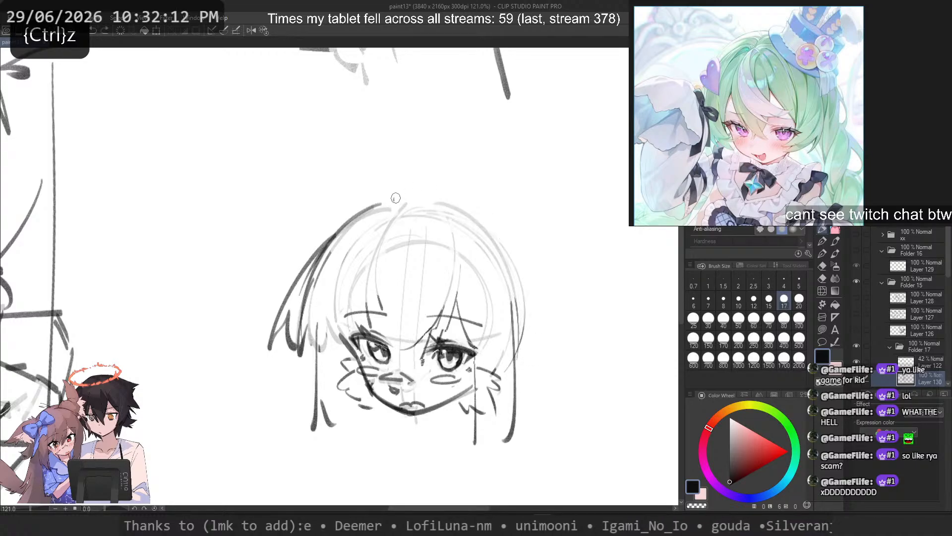
pyautogui.moveTo(392, 197); pyautogui.dragTo(516, 323)
# Step: Draw an outer hair line down the right-hand side of the head and end it with a jagged tip
pyautogui.moveTo(439, 193); pyautogui.dragTo(547, 366)
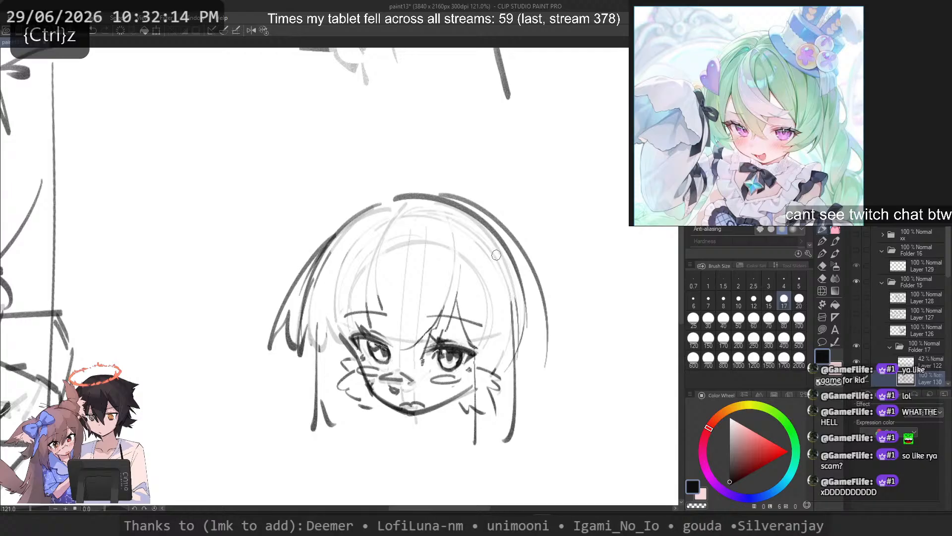
pyautogui.hotkey('ctrl', 'z')
# Step: Try short lock strokes beside both sides of the face, undoing each one
pyautogui.hotkey('ctrl', 'z')
pyautogui.moveTo(454, 196)
pyautogui.mouseDown()
pyautogui.moveTo(540, 370)
pyautogui.moveTo(516, 372)
pyautogui.mouseUp()
pyautogui.moveTo(539, 331); pyautogui.dragTo(529, 362)
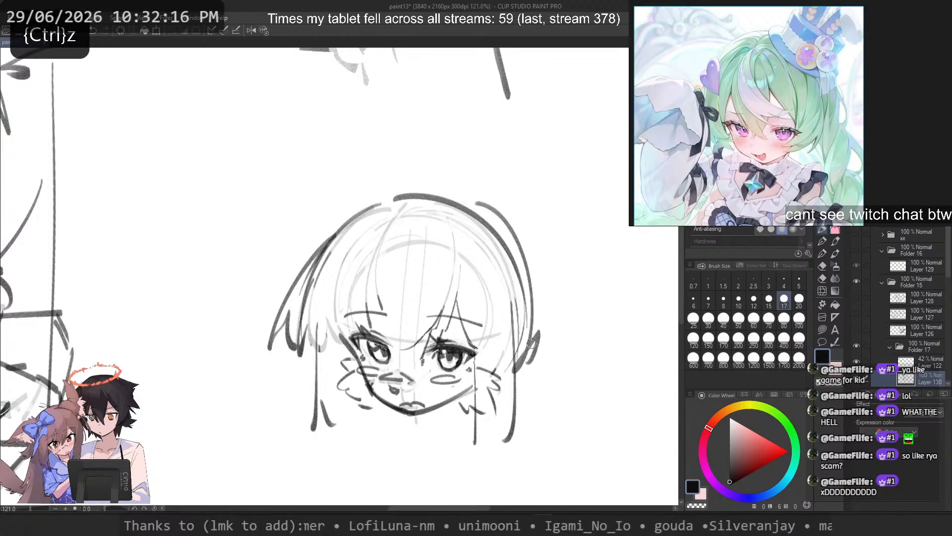
pyautogui.moveTo(301, 411); pyautogui.dragTo(317, 441)
pyautogui.hotkey('ctrl', 'z')
pyautogui.moveTo(547, 337)
pyautogui.mouseDown()
pyautogui.moveTo(557, 392)
pyautogui.moveTo(534, 376)
pyautogui.moveTo(608, 400)
pyautogui.mouseUp()
pyautogui.hotkey('ctrl', 'z')
# Step: Draw rounded looping bun outlines outside the upper left-hand and upper right-hand sides of the head
pyautogui.hotkey('ctrl', 'z')
pyautogui.hotkey('ctrl', 'z')
pyautogui.moveTo(296, 364); pyautogui.dragTo(283, 441)
pyautogui.hotkey('ctrl', 'z')
pyautogui.moveTo(353, 201)
pyautogui.mouseDown()
pyautogui.moveTo(276, 267)
pyautogui.moveTo(258, 267)
pyautogui.moveTo(271, 265)
pyautogui.mouseUp()
# Step: Draw a wide rounded hair arc bulging outward beside the left-hand cheek, redoing it until the curve fits
pyautogui.hotkey('ctrl', 'z')
pyautogui.moveTo(475, 202)
pyautogui.mouseDown()
pyautogui.moveTo(542, 171)
pyautogui.moveTo(459, 237)
pyautogui.moveTo(555, 198)
pyautogui.moveTo(470, 255)
pyautogui.mouseUp()
pyautogui.hotkey('ctrl', 'z')
pyautogui.scroll(-1, 359, 161)
pyautogui.moveTo(359, 161); pyautogui.dragTo(384, 129)
pyautogui.moveTo(358, 347)
pyautogui.mouseDown()
pyautogui.moveTo(303, 393)
pyautogui.moveTo(291, 320)
pyautogui.moveTo(312, 400)
pyautogui.moveTo(285, 376)
pyautogui.moveTo(296, 381)
pyautogui.mouseUp()
pyautogui.hotkey('ctrl', 'z')
pyautogui.hotkey('ctrl', 'z')
pyautogui.hotkey('ctrl', 'z')
pyautogui.moveTo(346, 336)
pyautogui.mouseDown()
pyautogui.moveTo(292, 356)
pyautogui.moveTo(288, 313)
pyautogui.moveTo(276, 369)
pyautogui.moveTo(291, 382)
pyautogui.moveTo(336, 366)
pyautogui.moveTo(290, 378)
pyautogui.moveTo(338, 352)
pyautogui.moveTo(325, 362)
pyautogui.mouseUp()
pyautogui.hotkey('ctrl', 'z')
pyautogui.hotkey('ctrl', 'z')
pyautogui.hotkey('ctrl', 'z')
pyautogui.hotkey('ctrl', 'z')
pyautogui.hotkey('ctrl', 'z')
pyautogui.hotkey('ctrl', 'z')
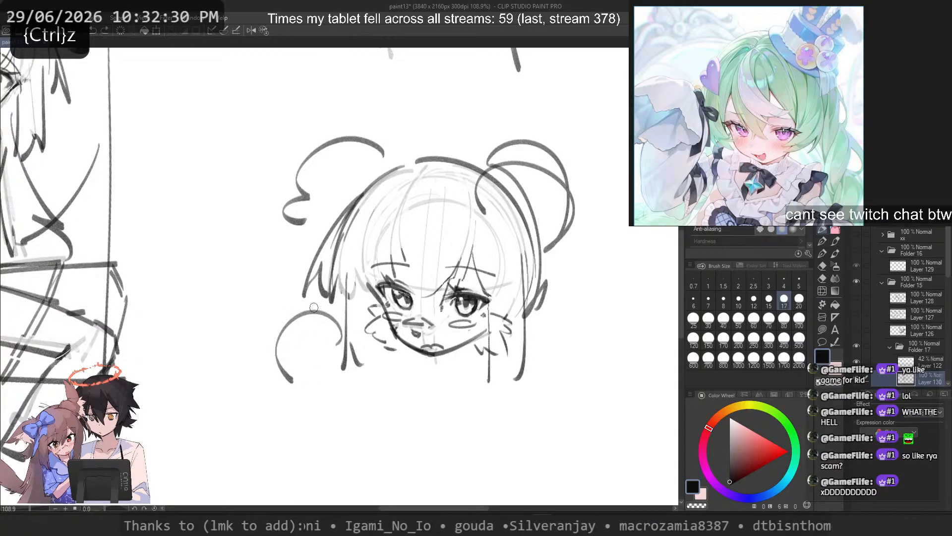
pyautogui.hotkey('ctrl', 'z')
pyautogui.moveTo(324, 320)
pyautogui.mouseDown()
pyautogui.moveTo(283, 381)
pyautogui.moveTo(350, 314)
pyautogui.moveTo(331, 359)
pyautogui.moveTo(347, 359)
pyautogui.moveTo(369, 333)
pyautogui.moveTo(346, 368)
pyautogui.mouseUp()
pyautogui.hotkey('ctrl', 'z')
pyautogui.hotkey('ctrl', 'z')
pyautogui.hotkey('ctrl', 'z')
pyautogui.hotkey('ctrl', 'z')
pyautogui.hotkey('ctrl', 'z')
pyautogui.hotkey('ctrl', 'z')
pyautogui.moveTo(326, 318); pyautogui.dragTo(283, 371)
pyautogui.hotkey('ctrl', 'z')
# Step: Extend the inner end of the cheek-side arc into a small curl hooking downward, undoing trial strokes
pyautogui.hotkey('ctrl', 'z')
pyautogui.hotkey('ctrl', 'z')
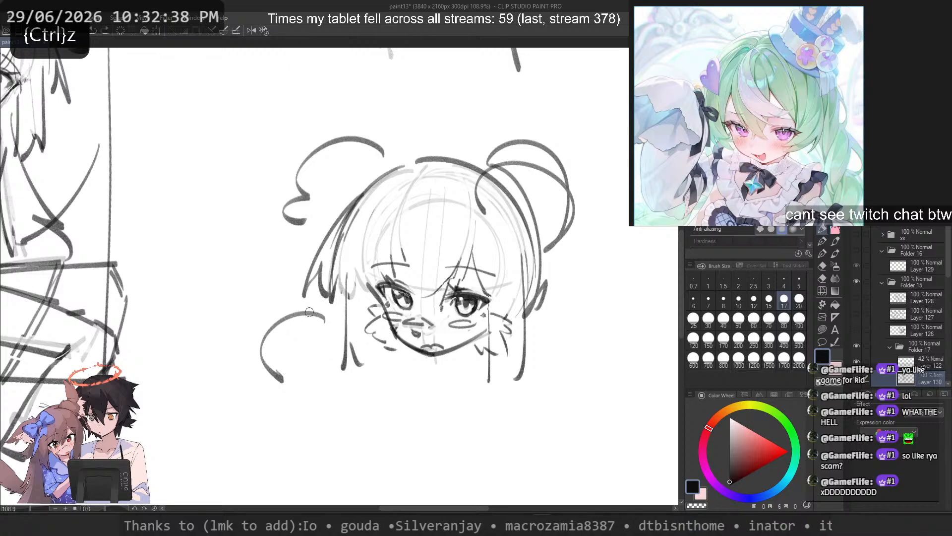
pyautogui.moveTo(326, 318); pyautogui.dragTo(291, 369)
pyautogui.hotkey('ctrl', 'z')
# Step: Try small rounded loop shapes in the blank canvas below and to the left of the head, undoing them all
pyautogui.hotkey('ctrl', 'z')
pyautogui.moveTo(325, 317)
pyautogui.mouseDown()
pyautogui.moveTo(330, 340)
pyautogui.moveTo(281, 390)
pyautogui.mouseUp()
pyautogui.hotkey('ctrl', 'z')
pyautogui.hotkey('ctrl', 'z')
pyautogui.hotkey('ctrl', 'z')
pyautogui.hotkey('ctrl', 'z')
pyautogui.hotkey('ctrl', 'z')
pyautogui.hotkey('ctrl', 'z')
pyautogui.moveTo(264, 351)
pyautogui.mouseDown()
pyautogui.moveTo(256, 401)
pyautogui.moveTo(166, 433)
pyautogui.moveTo(198, 415)
pyautogui.moveTo(190, 452)
pyautogui.mouseUp()
pyautogui.hotkey('ctrl', 'z')
pyautogui.moveTo(179, 408); pyautogui.dragTo(184, 463)
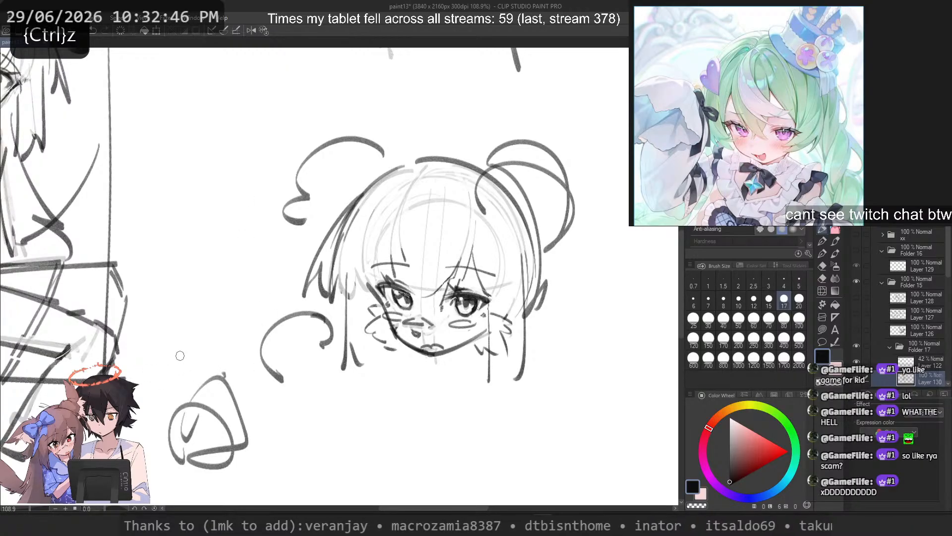
pyautogui.hotkey('ctrl', 'z')
pyautogui.hotkey('ctrl', 'z')
pyautogui.hotkey('ctrl', 'z')
pyautogui.hotkey('ctrl', 'z')
pyautogui.moveTo(219, 373)
pyautogui.mouseDown()
pyautogui.moveTo(190, 440)
pyautogui.moveTo(183, 357)
pyautogui.moveTo(190, 438)
pyautogui.moveTo(164, 426)
pyautogui.mouseUp()
pyautogui.hotkey('ctrl', 'z')
pyautogui.hotkey('ctrl', 'z')
pyautogui.moveTo(162, 427); pyautogui.dragTo(182, 450)
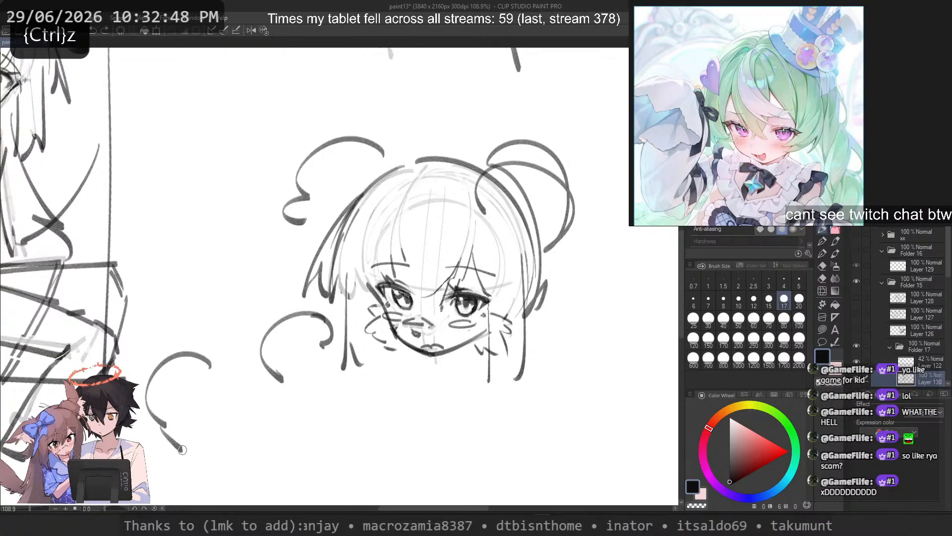
pyautogui.hotkey('ctrl', 'z')
pyautogui.hotkey('ctrl', 'z')
pyautogui.moveTo(209, 366); pyautogui.dragTo(167, 444)
pyautogui.hotkey('ctrl', 'z')
pyautogui.moveTo(210, 376); pyautogui.dragTo(173, 429)
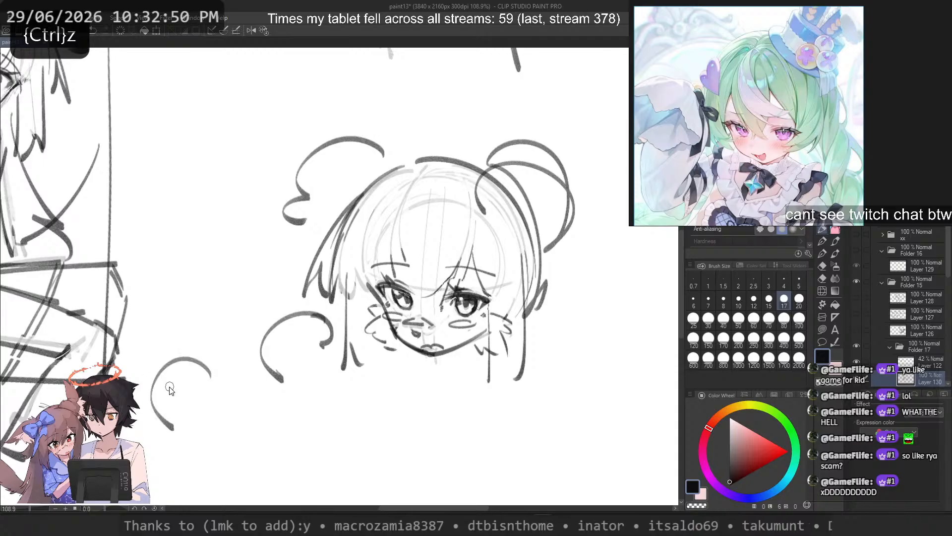
pyautogui.hotkey('ctrl', 'z')
# Step: Thicken the curl of the cheek-side hair arc with an inner stroke sweeping inward, undoing the extra strokes
pyautogui.moveTo(326, 336); pyautogui.dragTo(299, 363)
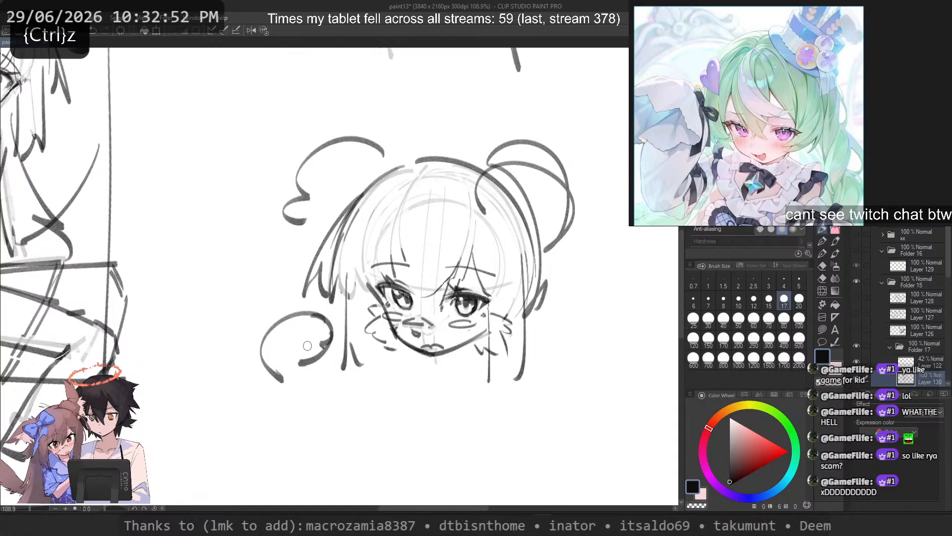
pyautogui.hotkey('ctrl', 'z')
pyautogui.moveTo(293, 312)
pyautogui.mouseDown()
pyautogui.moveTo(316, 307)
pyautogui.moveTo(357, 355)
pyautogui.moveTo(355, 332)
pyautogui.moveTo(335, 378)
pyautogui.moveTo(347, 285)
pyautogui.moveTo(350, 373)
pyautogui.mouseUp()
pyautogui.hotkey('ctrl', 'z')
# Step: Draw short pointed lock tips along the left-hand edge of the fringe, undoing misplaced strokes
pyautogui.hotkey('ctrl', 'z')
pyautogui.hotkey('ctrl', 'z')
pyautogui.hotkey('ctrl', 'z')
# Step: Fade the long left-hand side lock with transparent strokes and return to the drawing colour
pyautogui.press('c')
pyautogui.moveTo(343, 293)
pyautogui.mouseDown()
pyautogui.moveTo(351, 265)
pyautogui.moveTo(361, 391)
pyautogui.mouseUp()
pyautogui.press('c')
pyautogui.moveTo(365, 234); pyautogui.dragTo(360, 335)
pyautogui.hotkey('ctrl', 'z')
# Step: Draw a long fringe strand from the left-hand forehead down to a tip between the eyes
pyautogui.hotkey('ctrl', 'z')
pyautogui.moveTo(355, 218); pyautogui.dragTo(358, 319)
pyautogui.hotkey('ctrl', 'z')
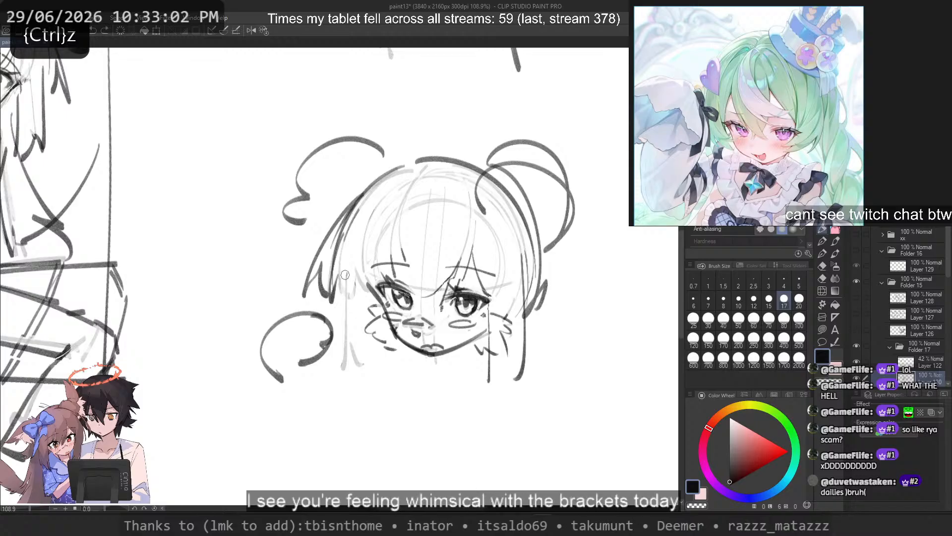
pyautogui.moveTo(349, 262)
pyautogui.mouseDown()
pyautogui.moveTo(366, 312)
pyautogui.moveTo(374, 307)
pyautogui.mouseUp()
pyautogui.hotkey('ctrl', 'z')
pyautogui.moveTo(378, 214); pyautogui.dragTo(415, 304)
# Step: Try a curved hair line hanging below the right-hand bun outline and undo it
pyautogui.hotkey('ctrl', 'z')
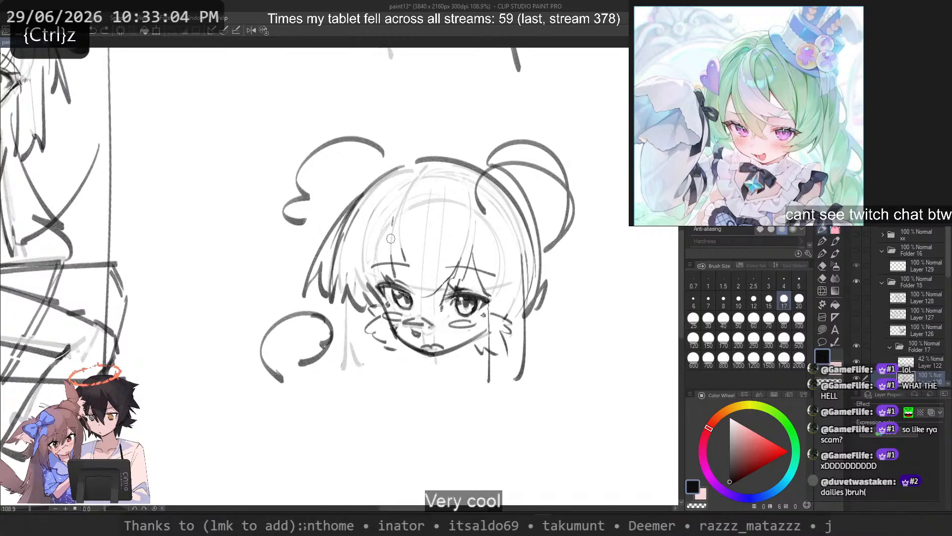
pyautogui.moveTo(391, 238); pyautogui.dragTo(423, 318)
pyautogui.hotkey('ctrl', 'z')
pyautogui.moveTo(399, 221)
pyautogui.mouseDown()
pyautogui.moveTo(401, 271)
pyautogui.moveTo(438, 312)
pyautogui.mouseUp()
pyautogui.moveTo(544, 242); pyautogui.dragTo(568, 335)
pyautogui.hotkey('ctrl', 'z')
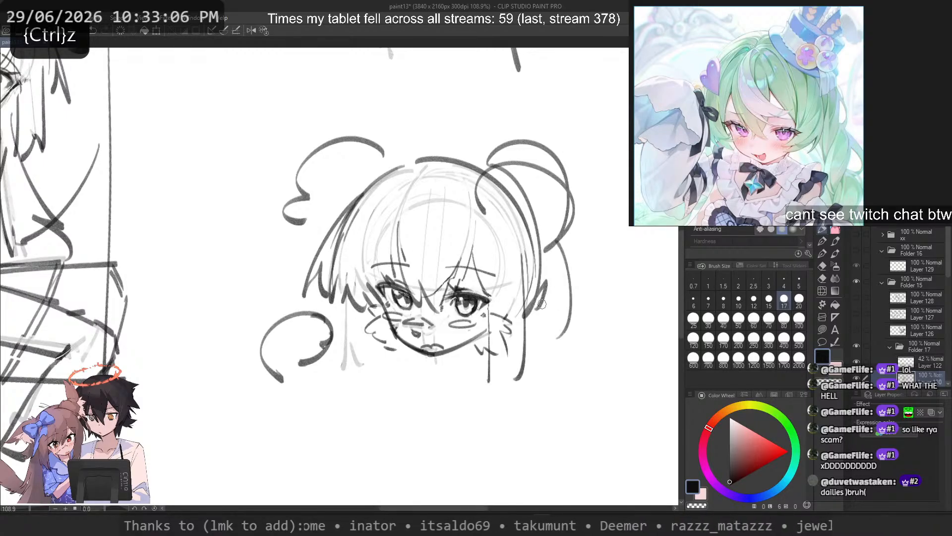
# Step: Add short fringe strands ending at the outer corner of the left-hand eye, undoing misplaced strokes
pyautogui.hotkey('ctrl', 'z')
pyautogui.moveTo(371, 281); pyautogui.dragTo(374, 311)
pyautogui.hotkey('ctrl', 'z')
pyautogui.moveTo(399, 264); pyautogui.dragTo(381, 303)
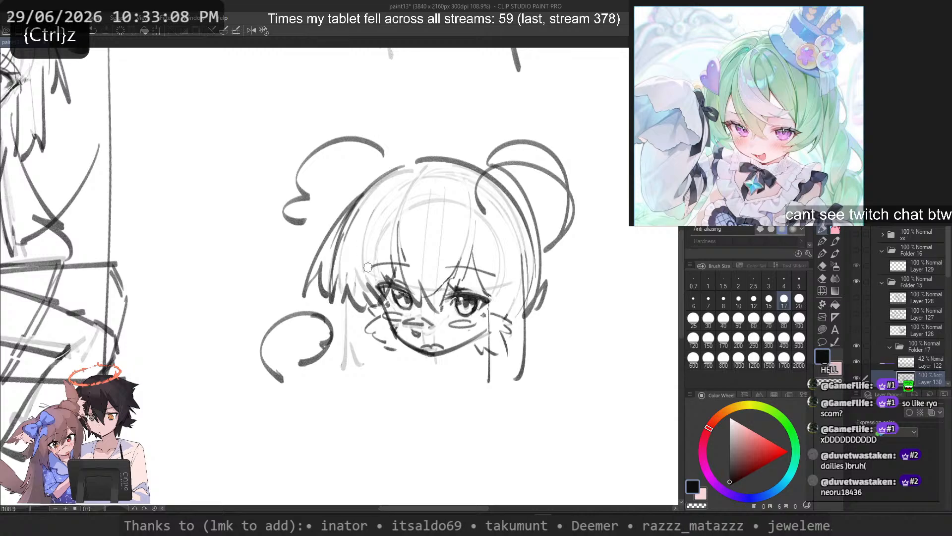
pyautogui.hotkey('ctrl', 'z')
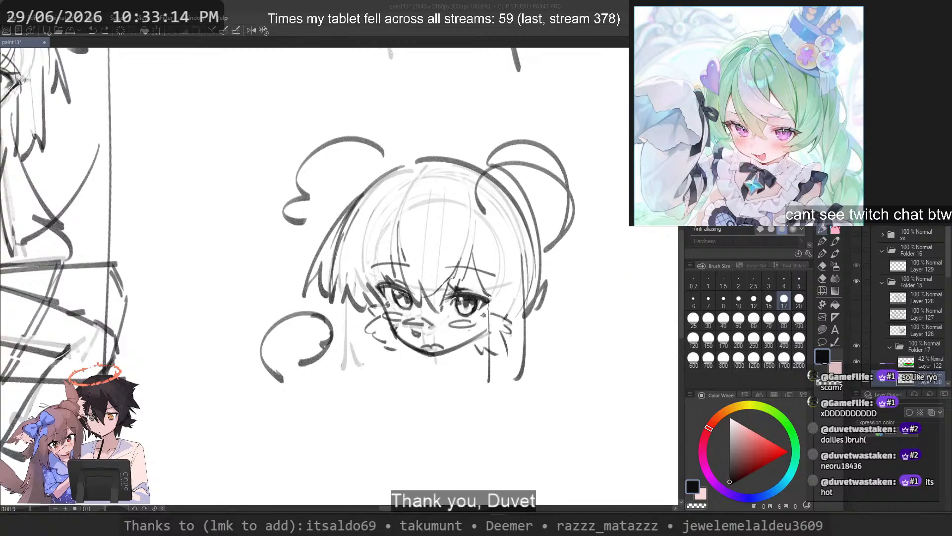
# Step: Switch to the web browser, find the artist's X profile using the copied handle, and look over its posts
pyautogui.click(487, 526)
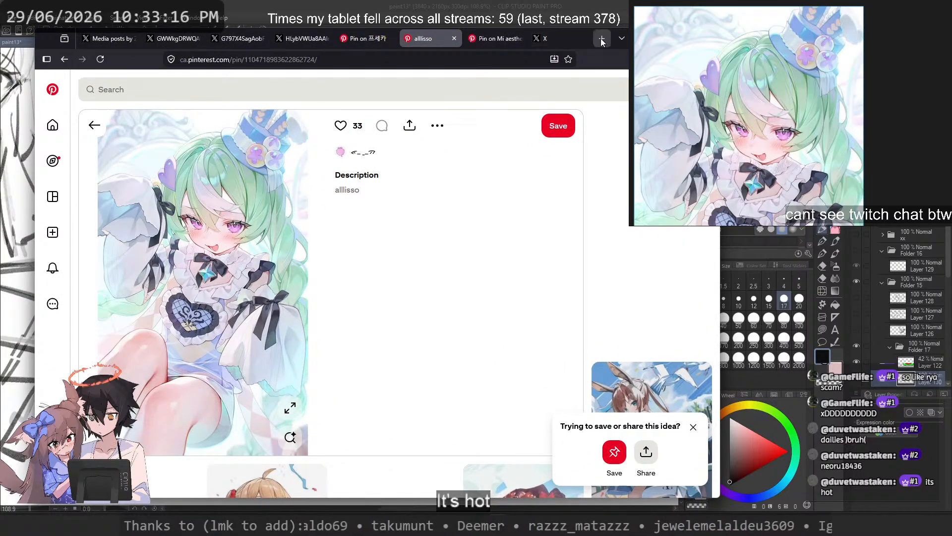
pyautogui.click(602, 42)
pyautogui.write('neoru18436')
pyautogui.press('Return')
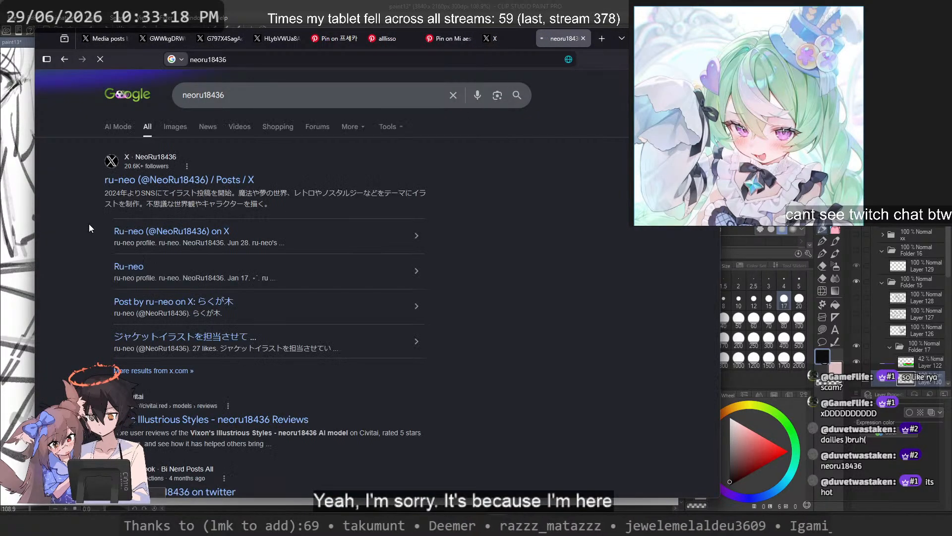
pyautogui.click(171, 180)
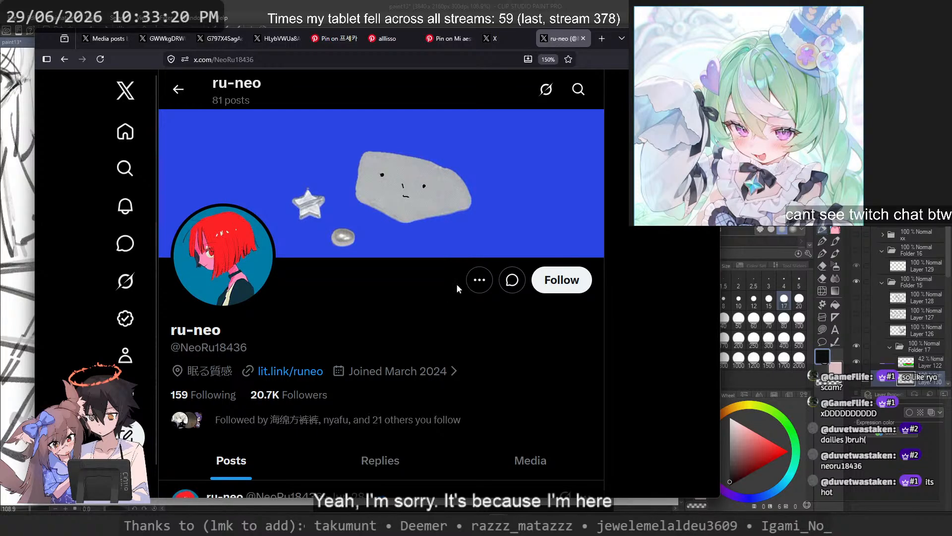
pyautogui.scroll(-5, 456, 283)
pyautogui.scroll(3, 456, 284)
pyautogui.click(371, 58)
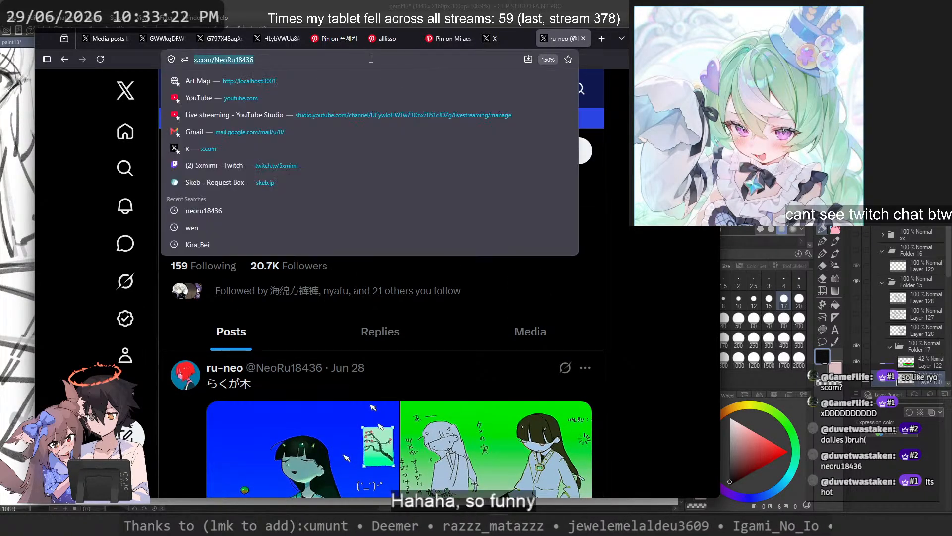
pyautogui.hotkey('alt', 'Tab')
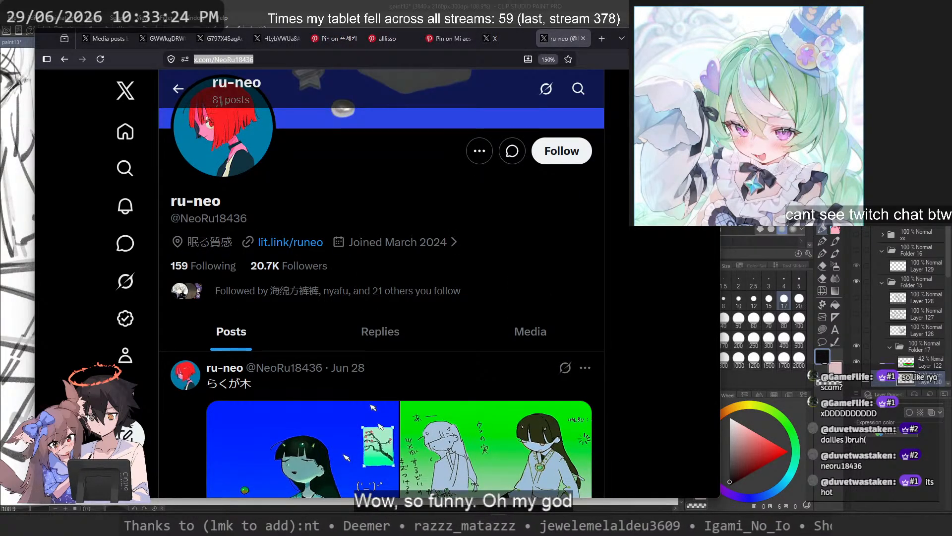
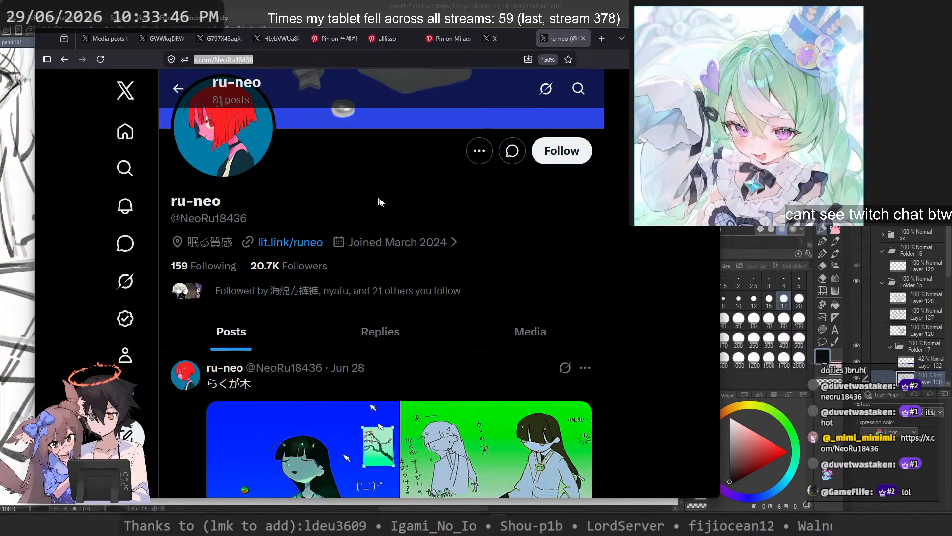
# Step: Show the media gallery of the artist's X profile and browse its newest illustrations
pyautogui.scroll(-5, 378, 201)
pyautogui.scroll(3, 516, 199)
pyautogui.click(528, 200)
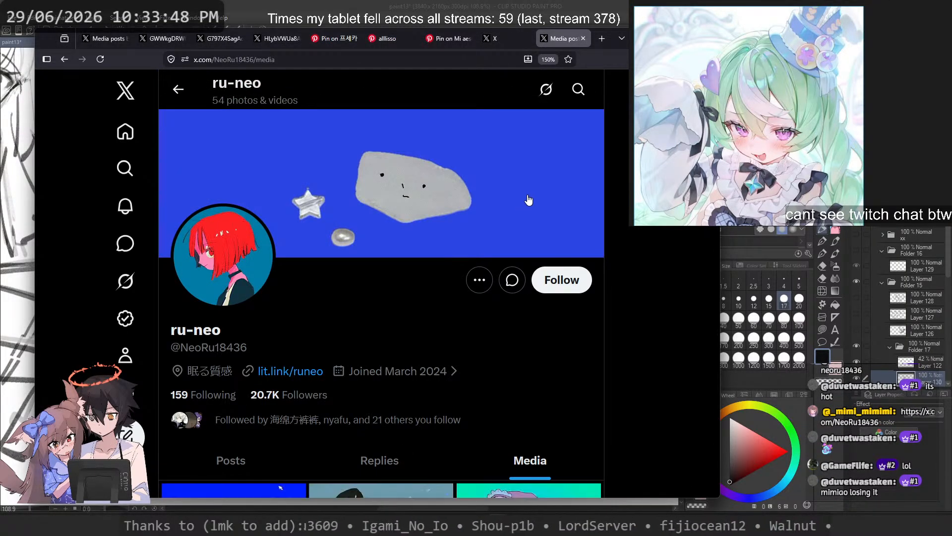
pyautogui.scroll(-5, 529, 200)
pyautogui.scroll(-3, 529, 200)
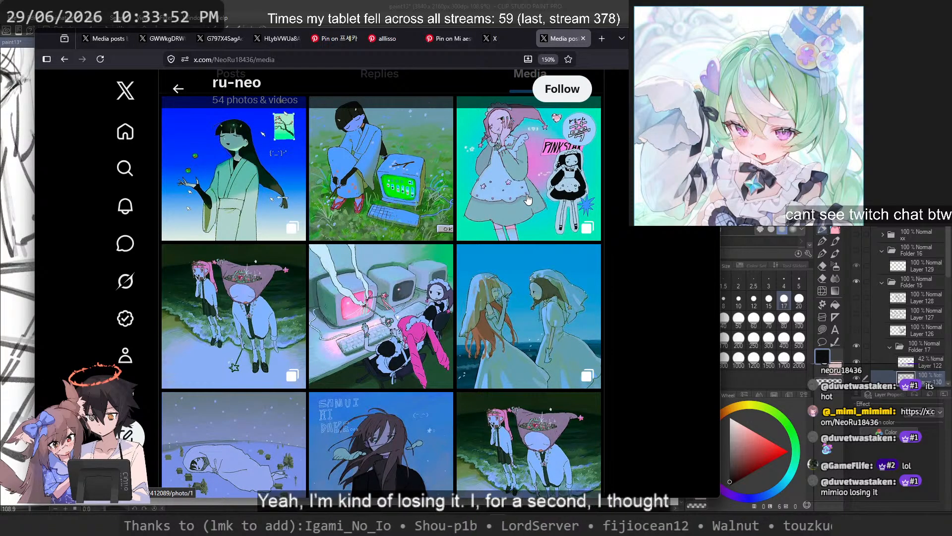
# Step: View both images of the newest post with the green-kimono character, and return to the gallery
pyautogui.click(241, 179)
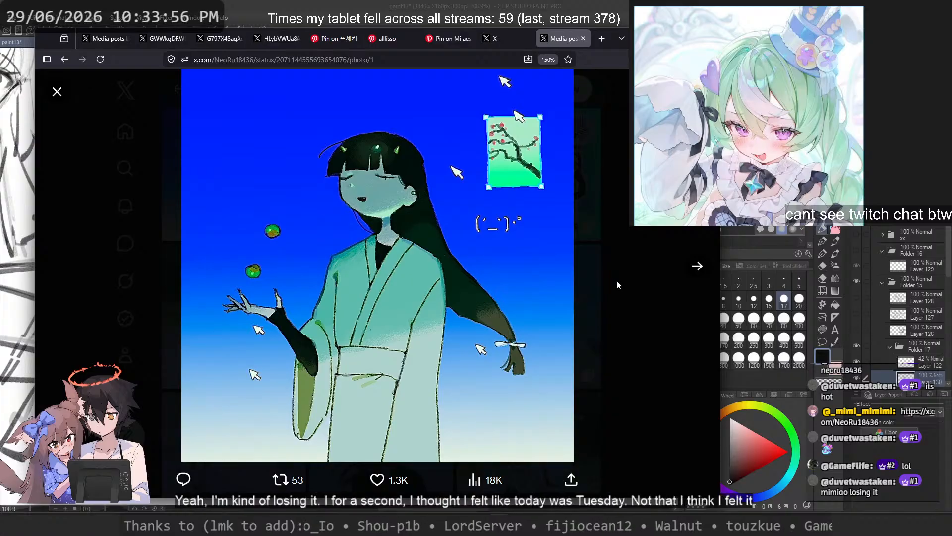
pyautogui.click(699, 268)
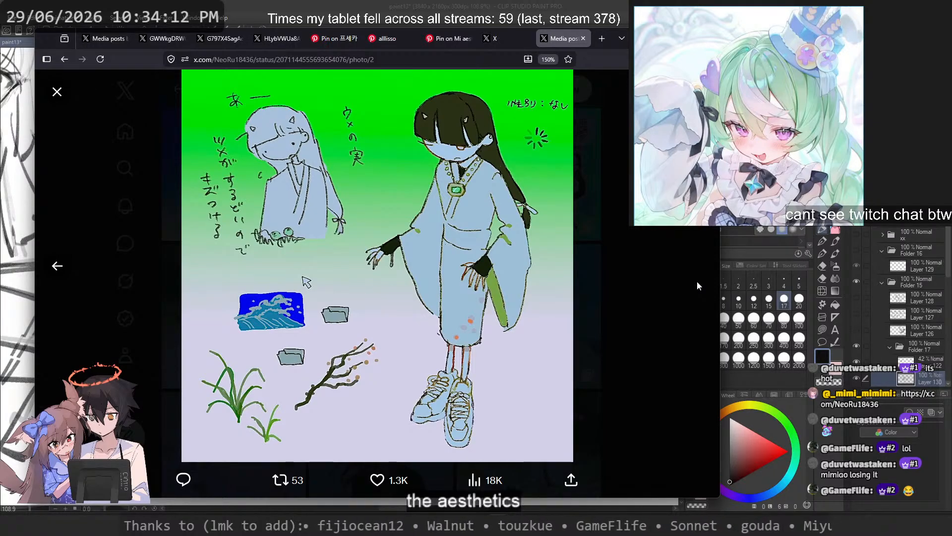
pyautogui.press('Escape')
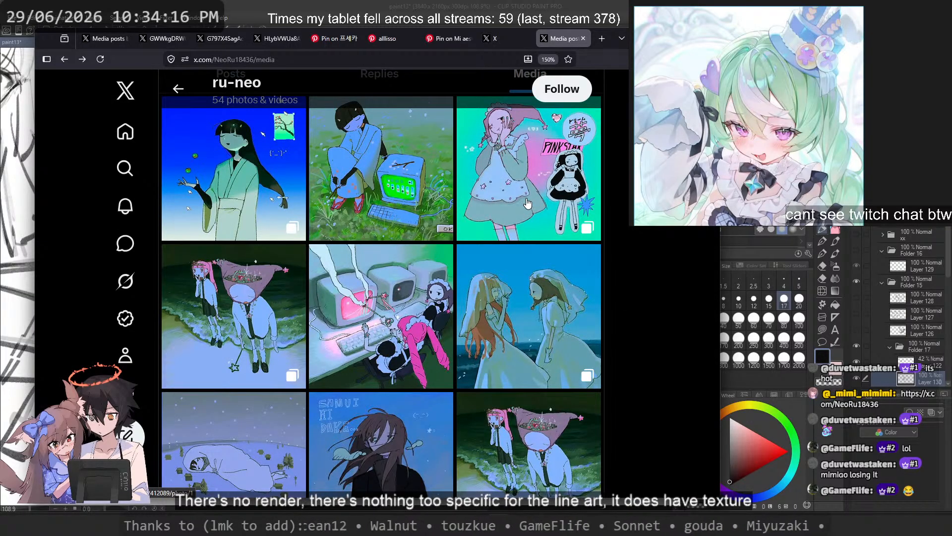
# Step: View the three images of the post with two veiled brides by the sea, and return to the gallery
pyautogui.click(521, 294)
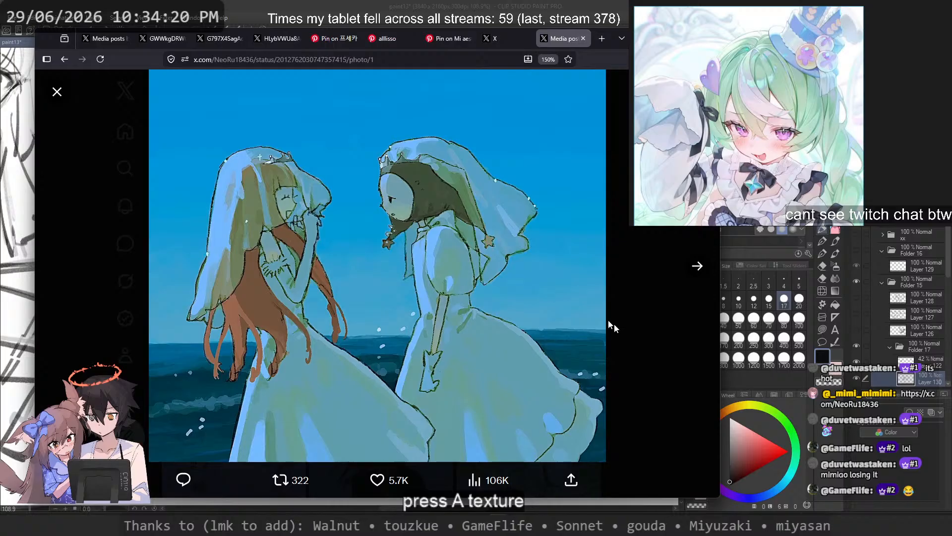
pyautogui.click(682, 276)
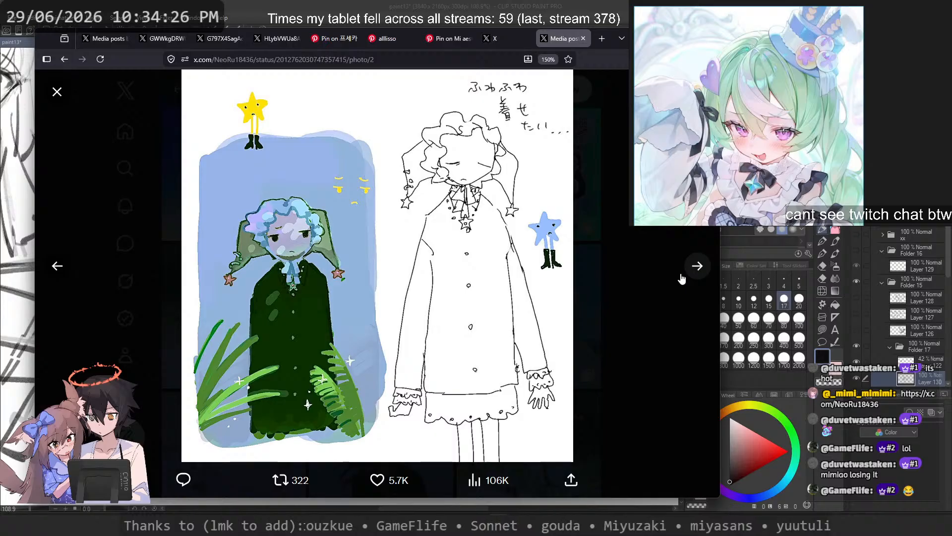
pyautogui.click(681, 279)
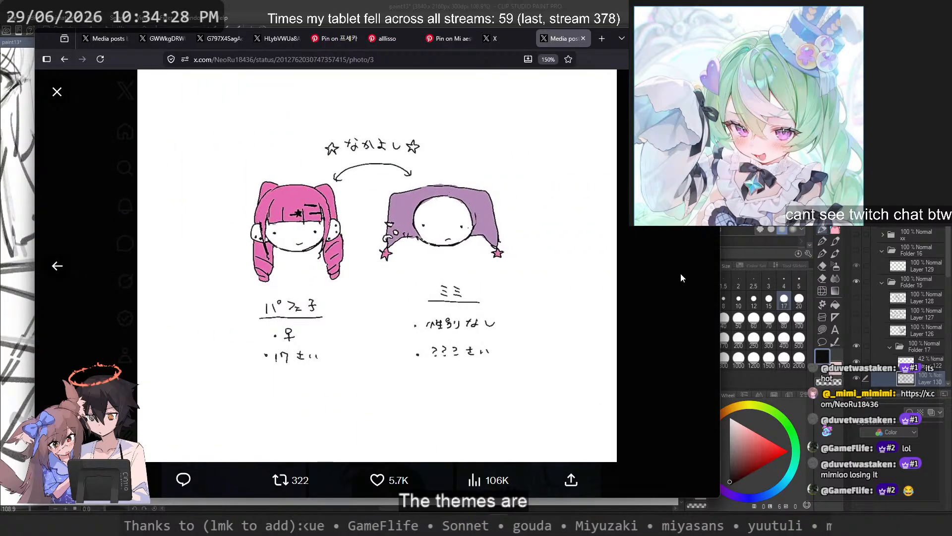
pyautogui.click(681, 273)
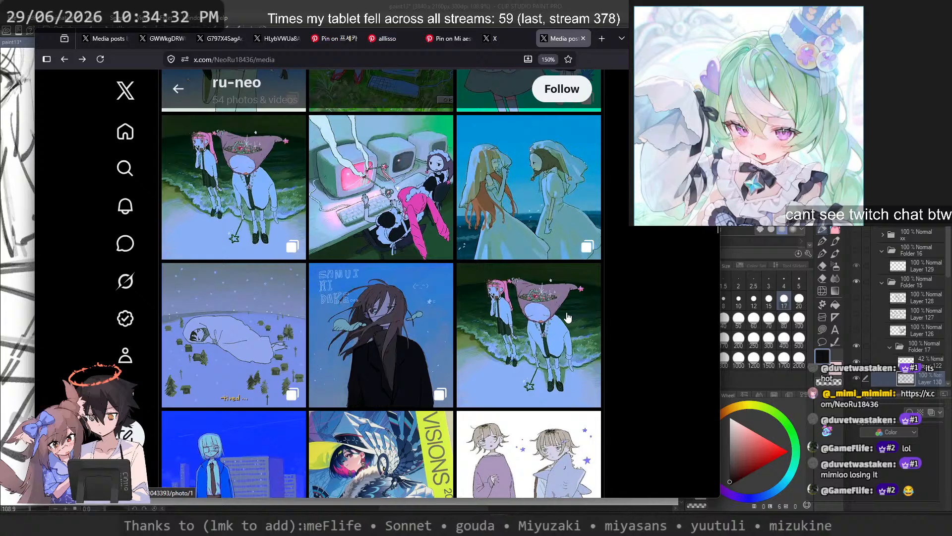
# Step: View both images of the "SAMUI HI DAKE..." post with the long-haired figure in a black coat, and close it
pyautogui.scroll(-3, 568, 318)
pyautogui.click(408, 204)
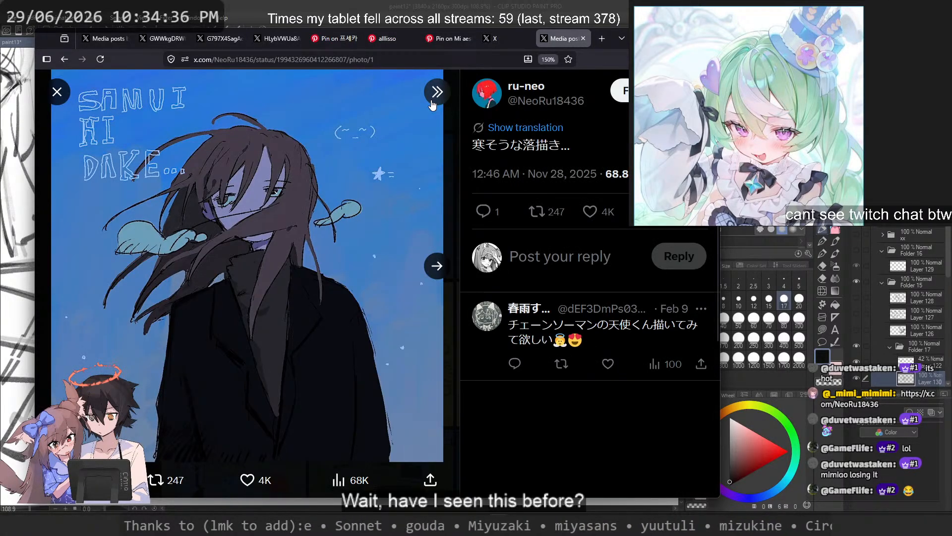
pyautogui.click(432, 99)
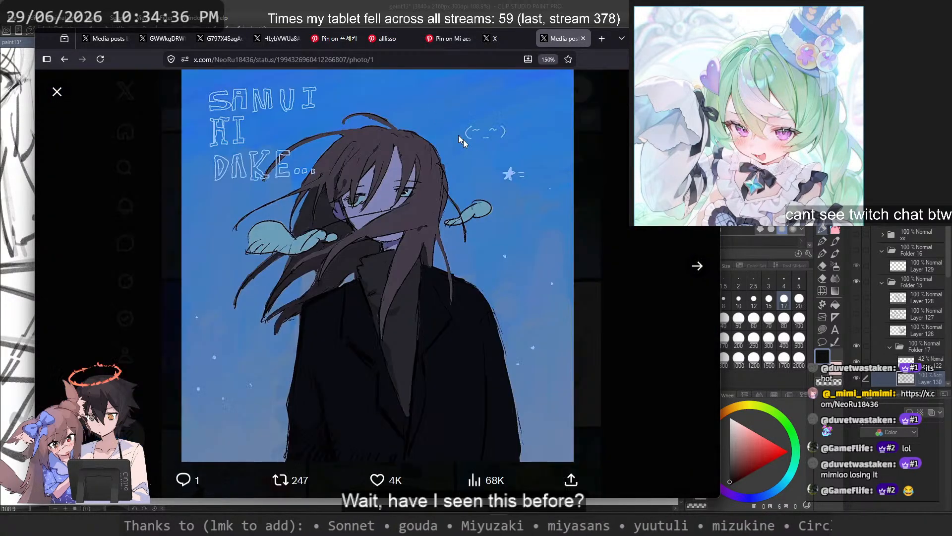
pyautogui.click(698, 267)
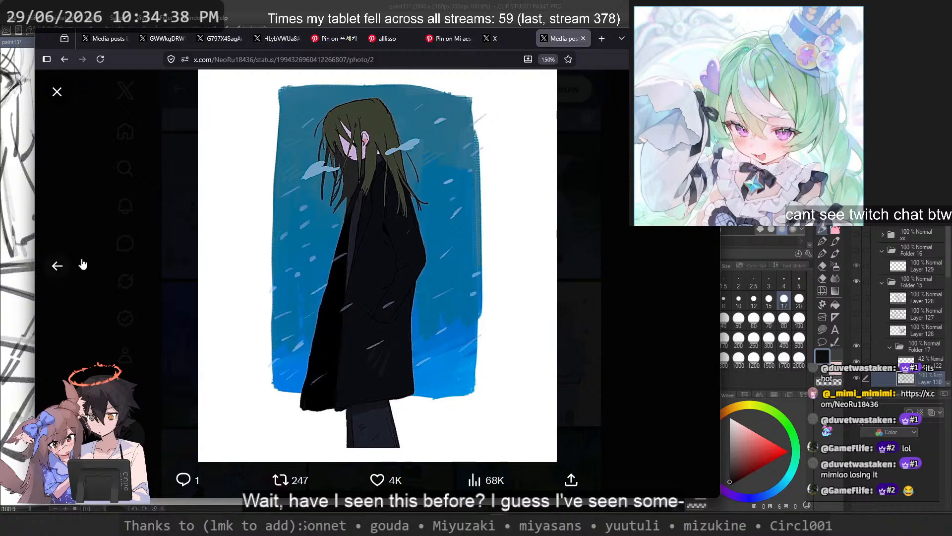
pyautogui.click(97, 266)
# Step: View the images of the post with the blue-jacketed student in front of buildings, and return to the gallery
pyautogui.click(268, 345)
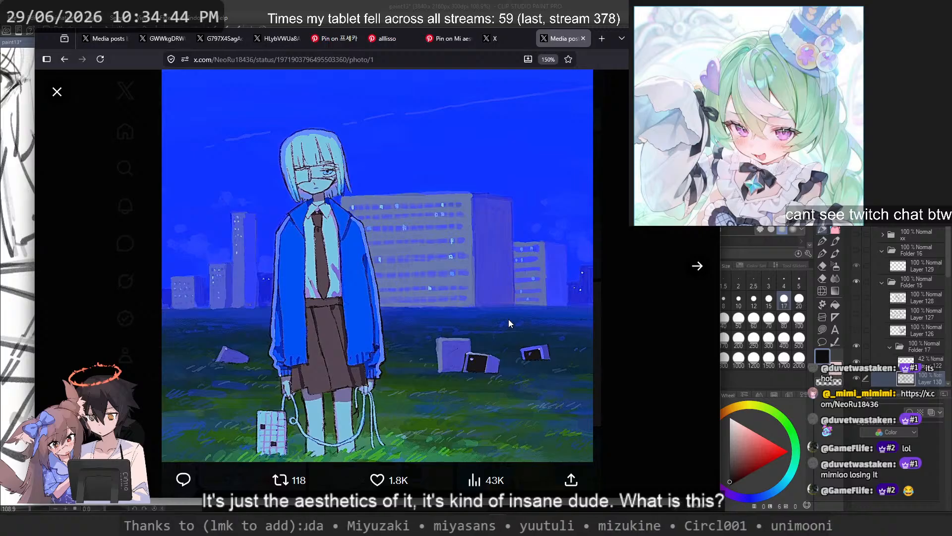
pyautogui.click(697, 266)
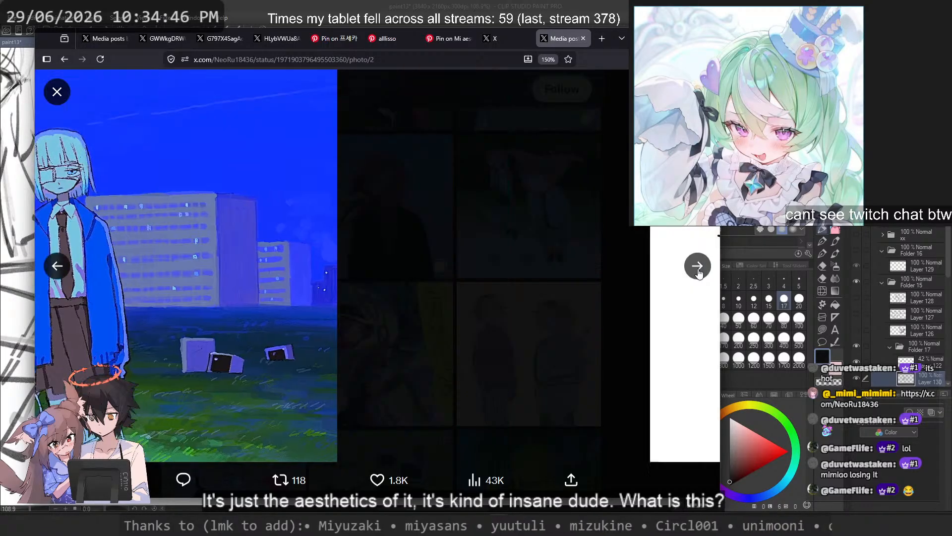
pyautogui.click(697, 266)
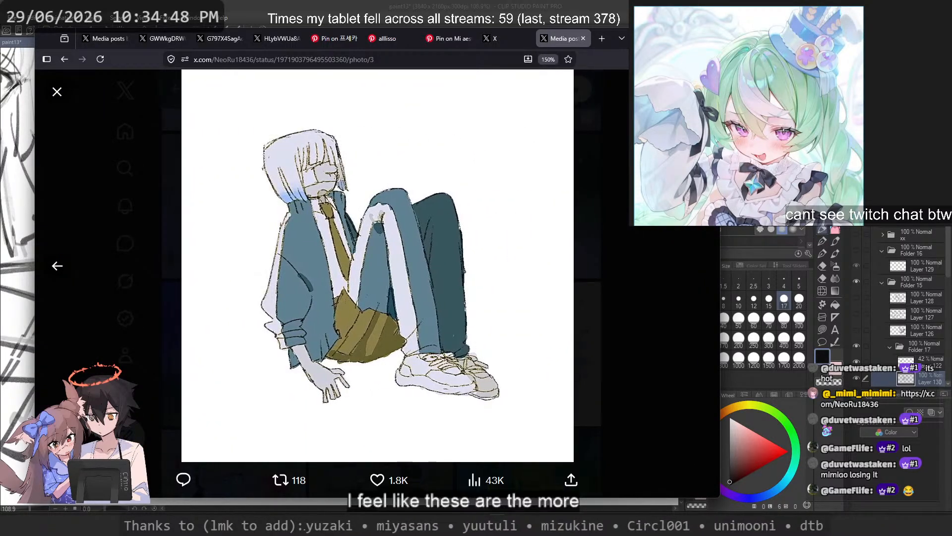
pyautogui.click(448, 287)
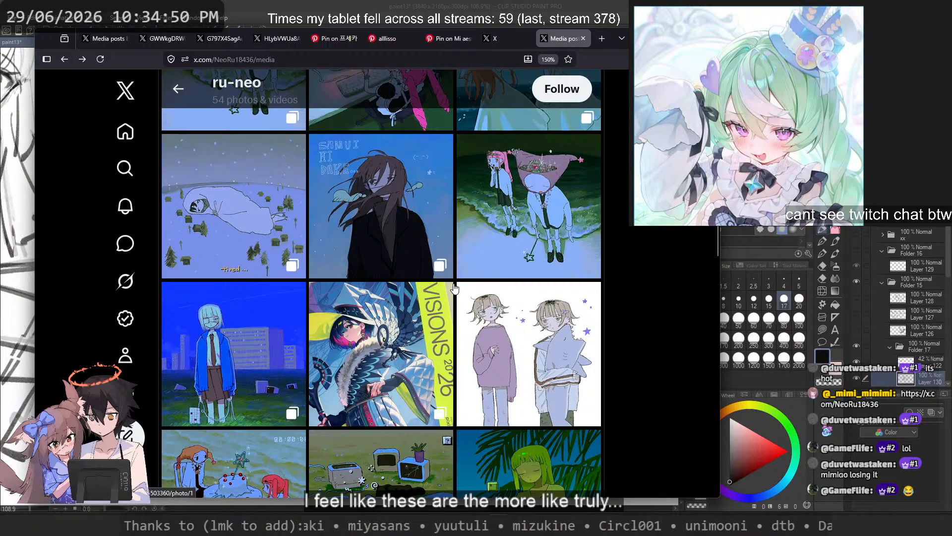
# Step: Open the blue illustration of the seated figure with palm trees and a map, bookmark its post and follow the artist
pyautogui.scroll(-2, 471, 278)
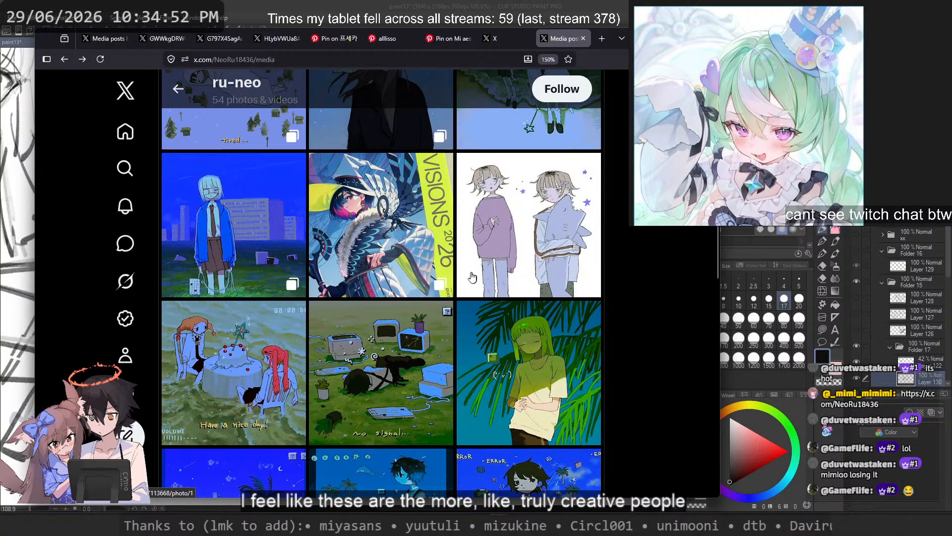
pyautogui.scroll(-4, 480, 329)
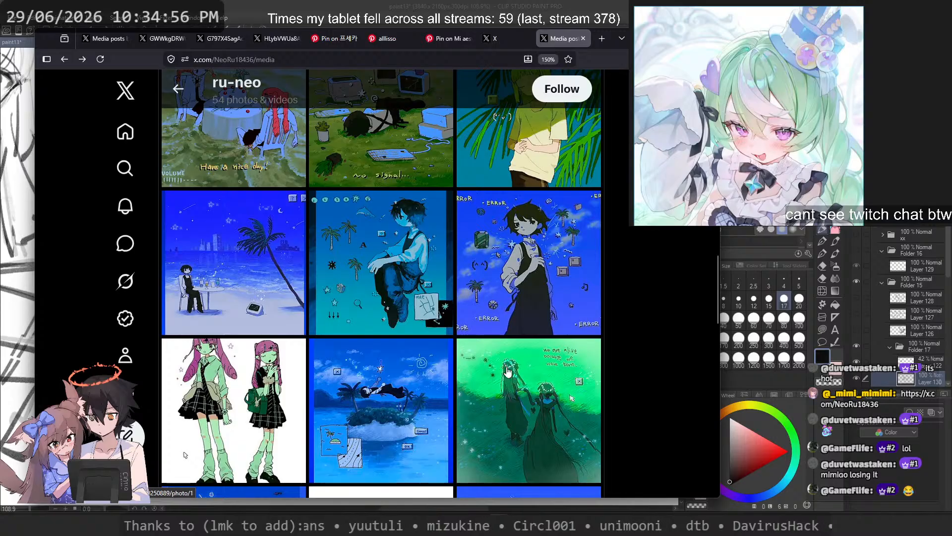
pyautogui.scroll(-2, 508, 371)
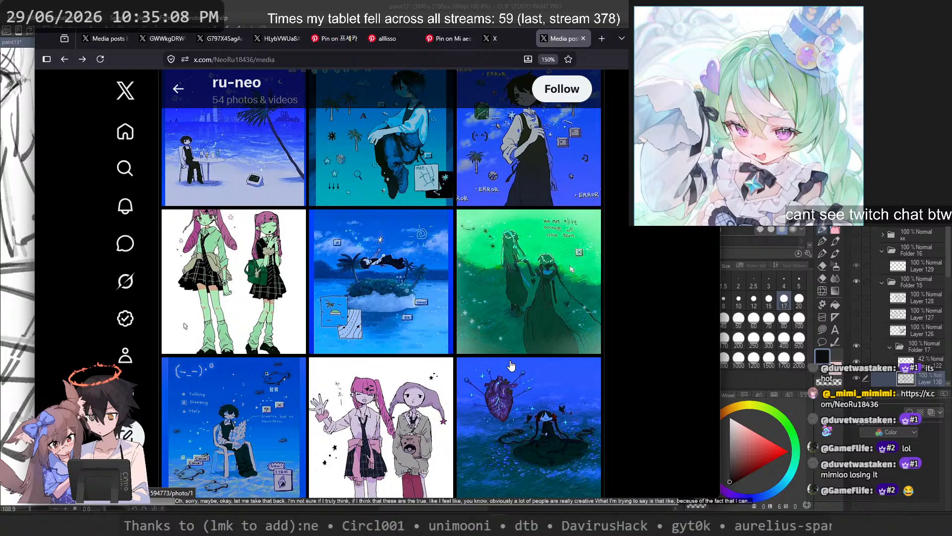
pyautogui.scroll(3, 382, 270)
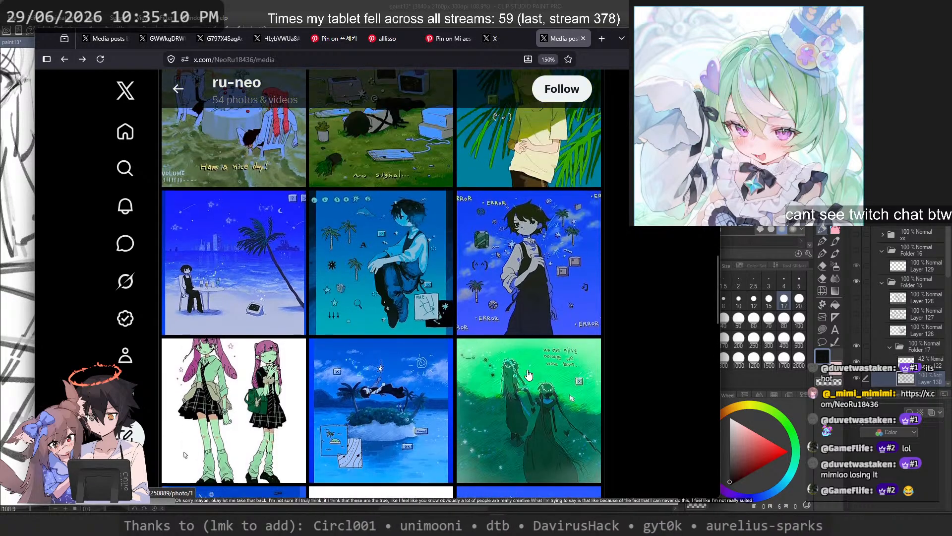
pyautogui.click(383, 270)
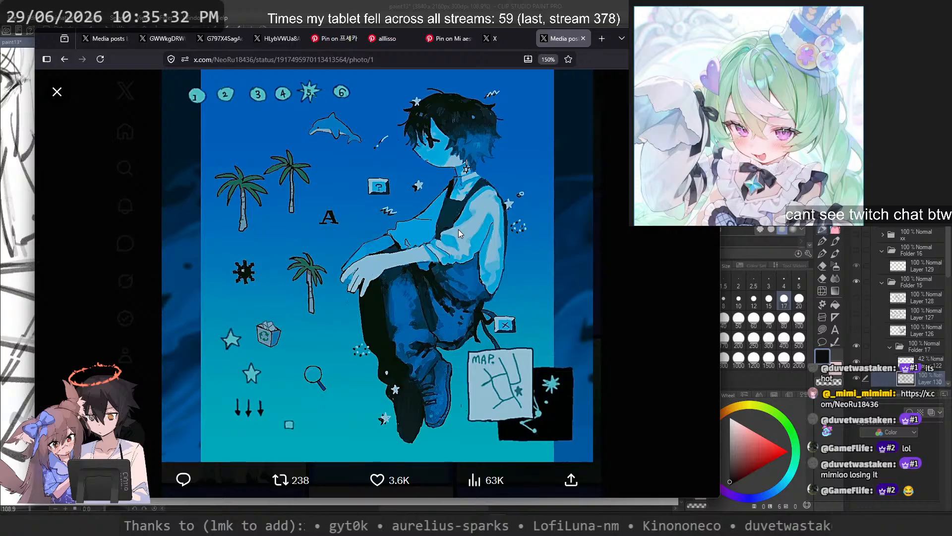
pyautogui.click(697, 92)
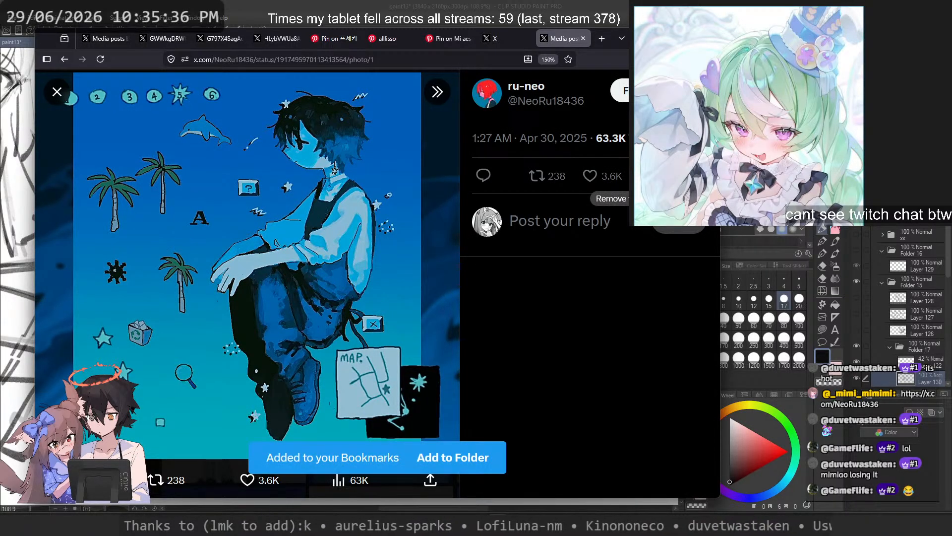
pyautogui.click(437, 92)
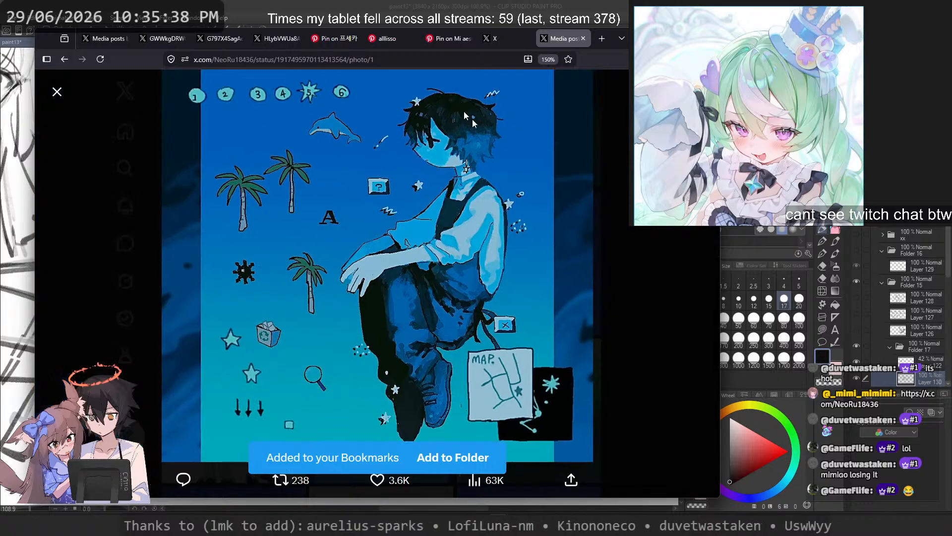
pyautogui.click(623, 170)
# Step: View the older purple illustration of the braided girl in a field with a floating door, and close it
pyautogui.scroll(-10, 532, 253)
pyautogui.scroll(-1, 532, 248)
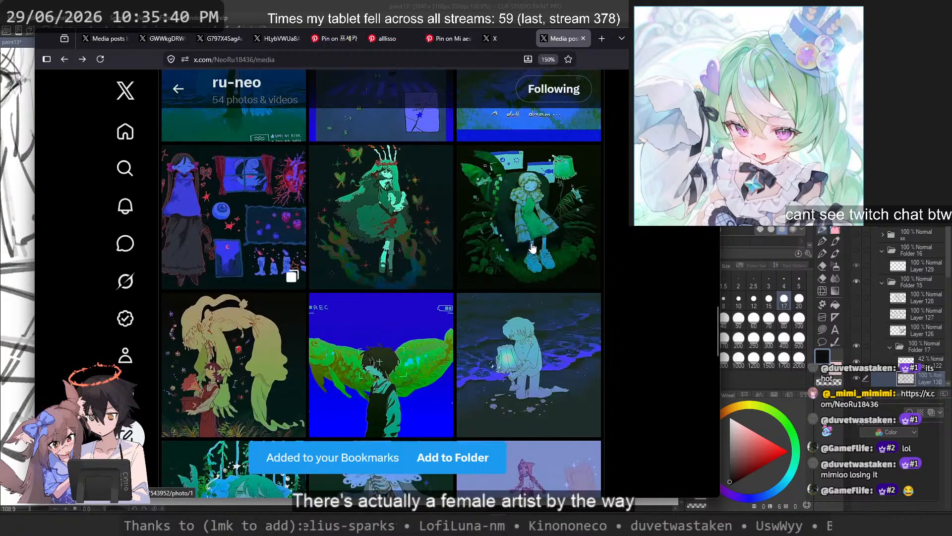
pyautogui.scroll(-2, 532, 248)
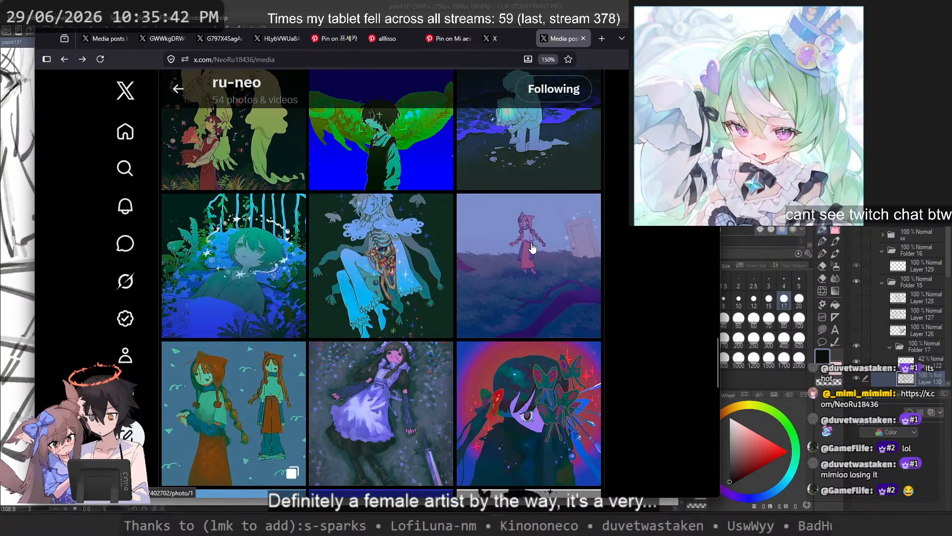
pyautogui.click(532, 247)
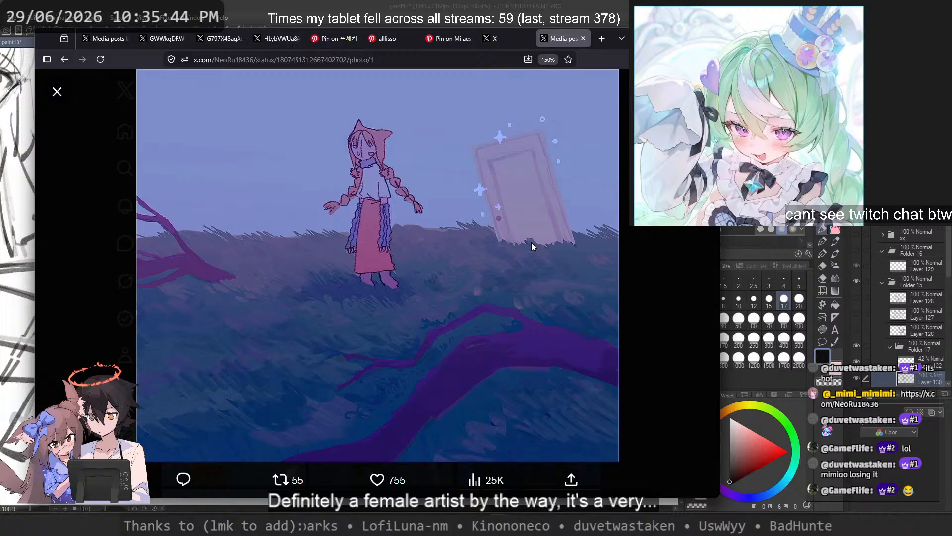
pyautogui.press('Escape')
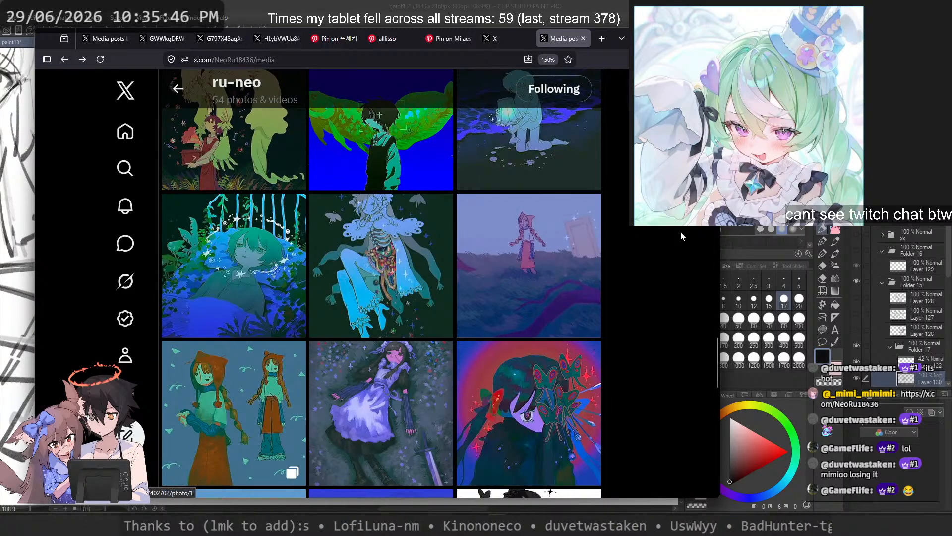
# Step: Browse to the oldest works in the gallery and view the illustration of two boys on a rooftop
pyautogui.scroll(-5, 614, 233)
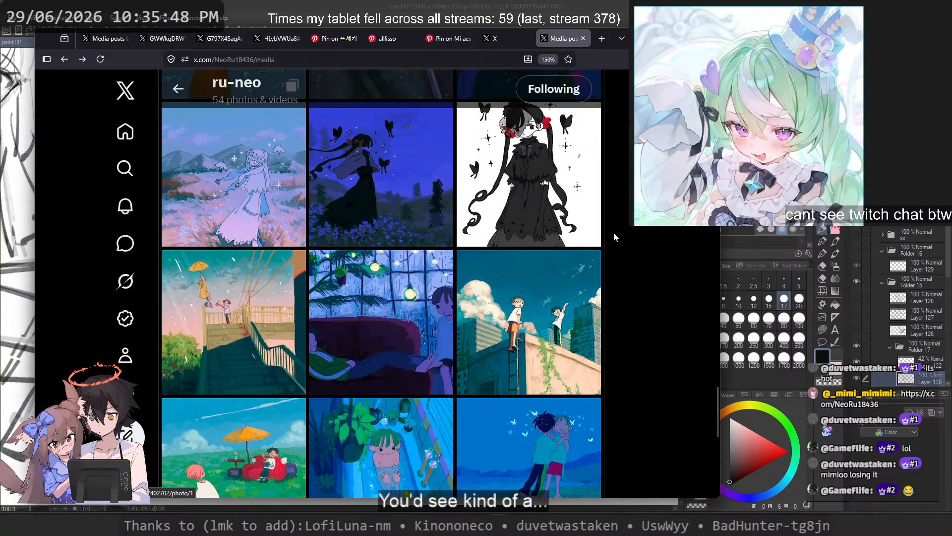
pyautogui.scroll(-3, 614, 233)
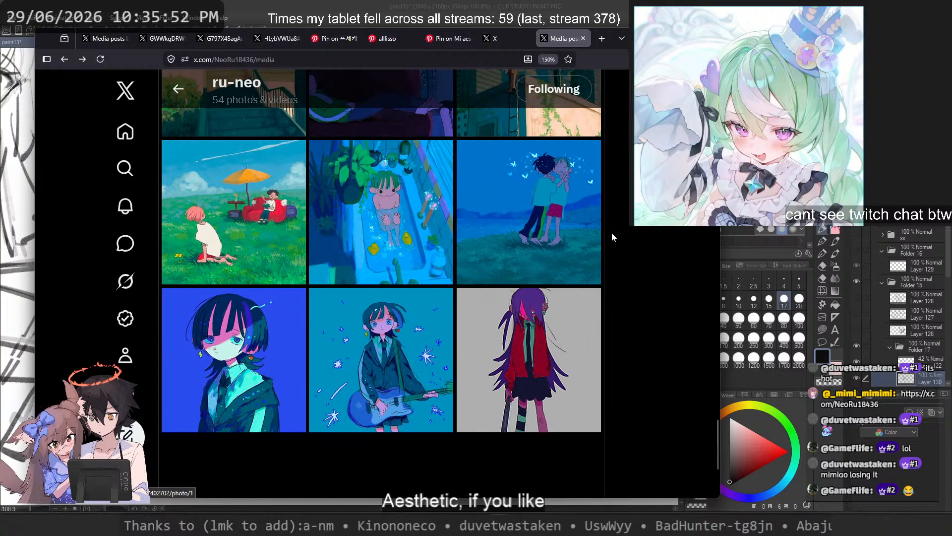
pyautogui.scroll(2, 611, 232)
pyautogui.click(554, 237)
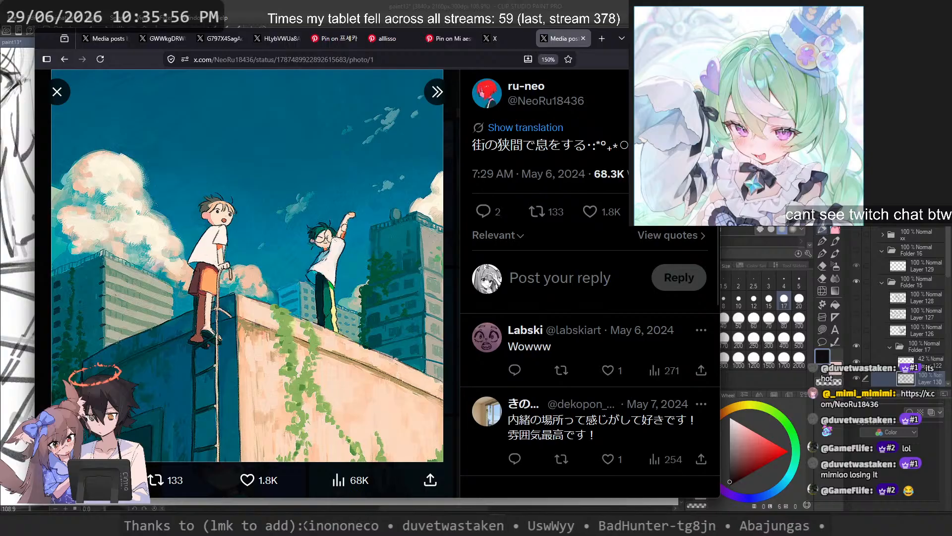
pyautogui.click(437, 93)
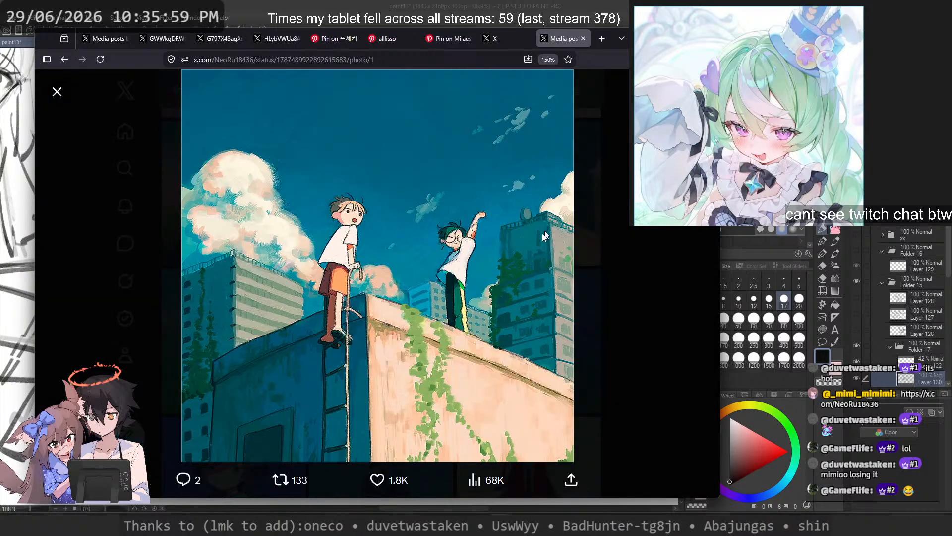
pyautogui.click(598, 236)
# Step: Go back to the newer works and open the illustration of the boy in front of a giant green fish
pyautogui.scroll(5, 280, 315)
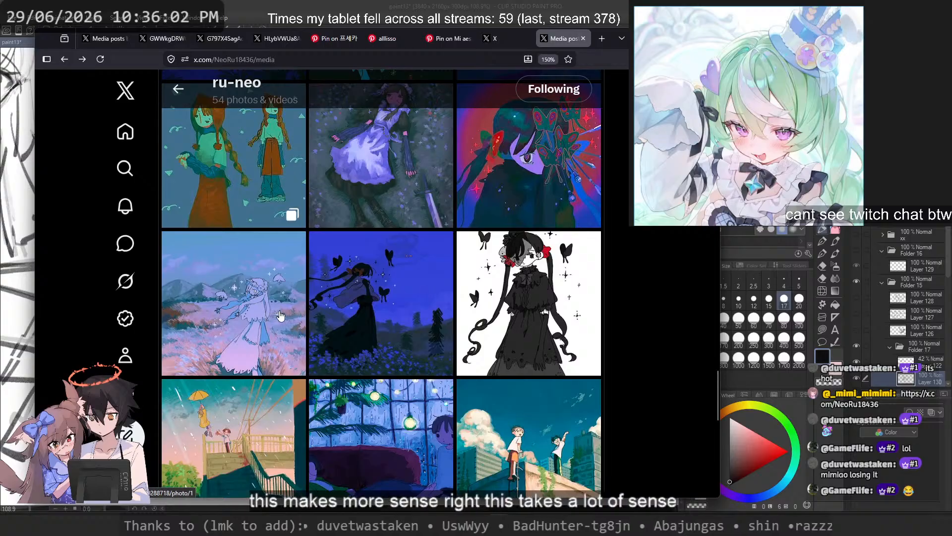
pyautogui.scroll(5, 280, 315)
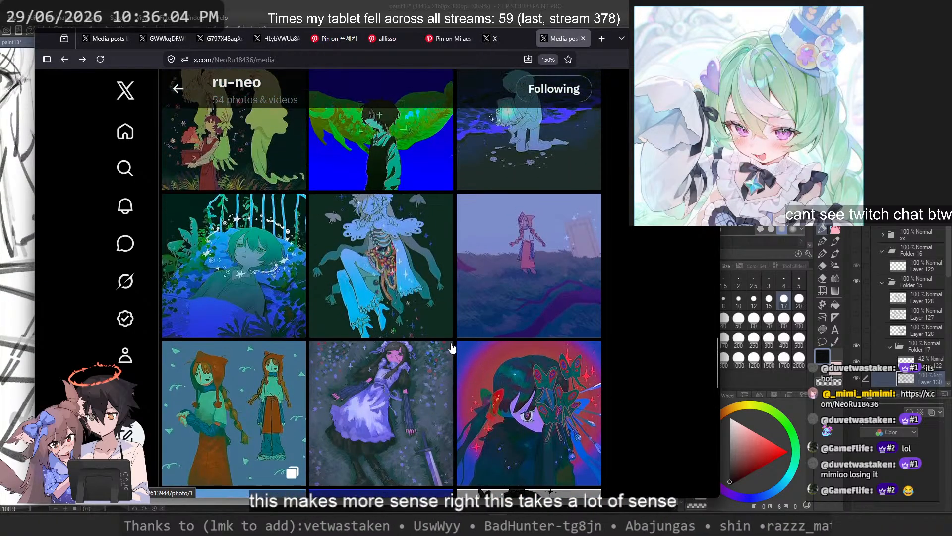
pyautogui.scroll(2, 451, 348)
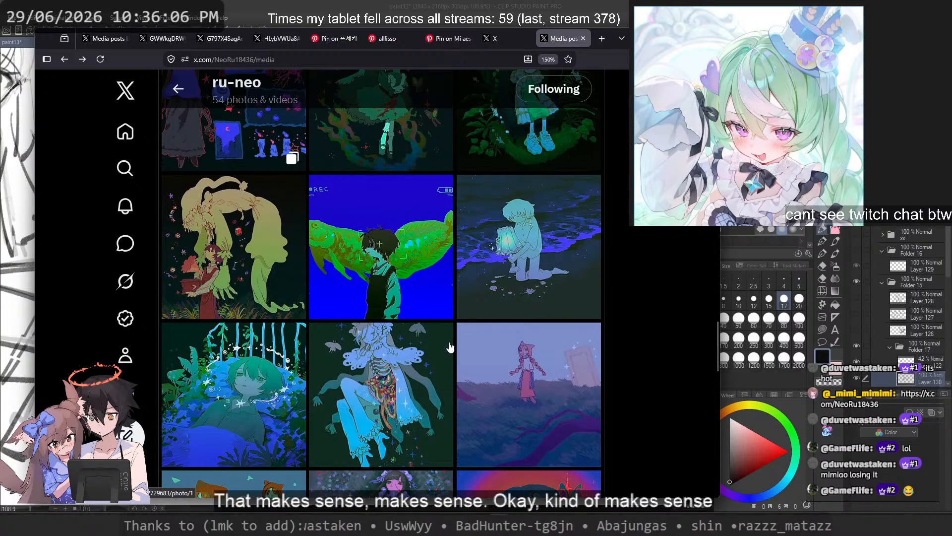
pyautogui.click(396, 278)
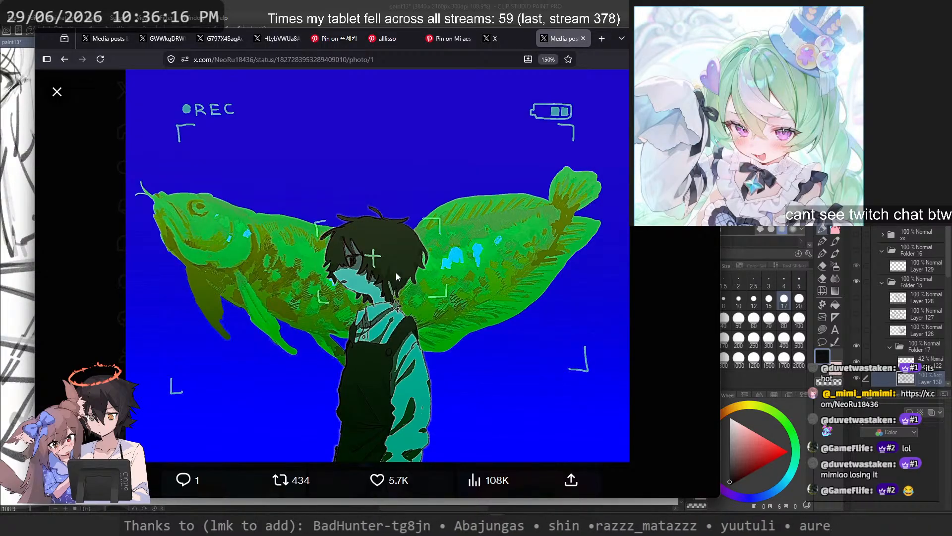
# Step: Close the green fish illustration and open the "A dull dream..." illustration as a full-size image in a new tab
pyautogui.click(674, 236)
pyautogui.scroll(3, 531, 281)
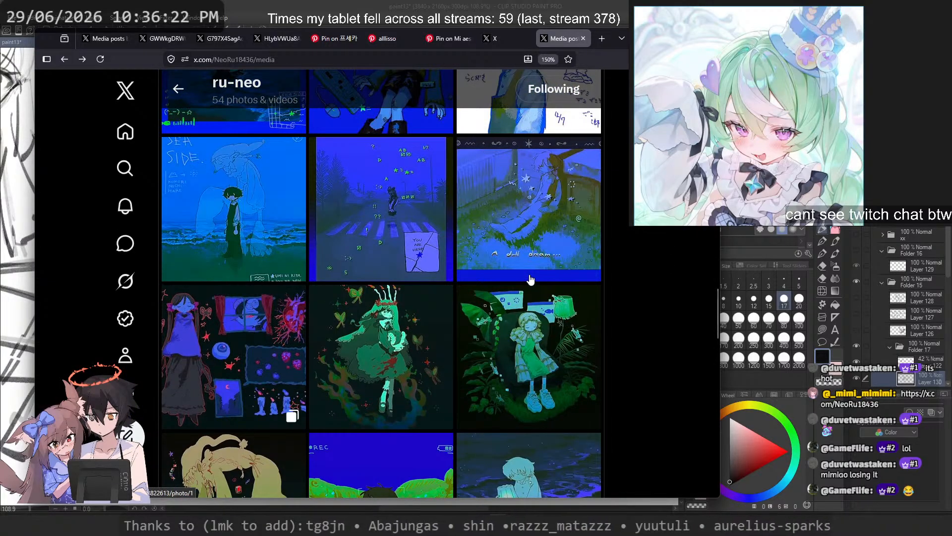
pyautogui.click(512, 249)
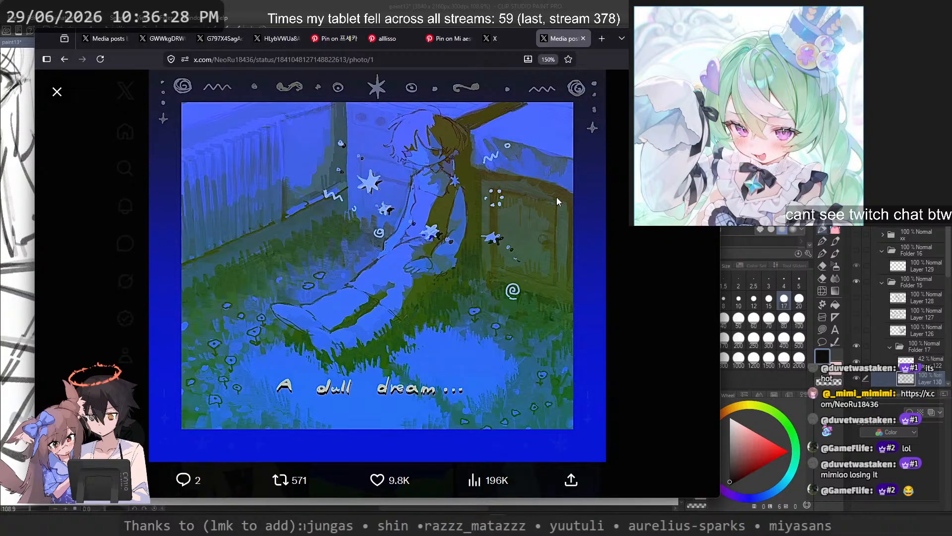
pyautogui.rightClick(563, 252)
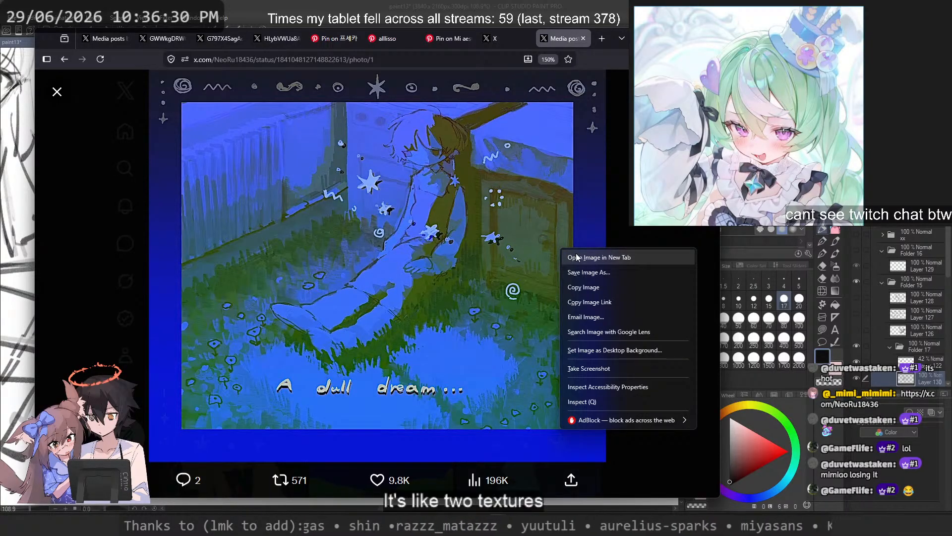
pyautogui.click(576, 257)
# Step: Examine the brushwork and textures of the "A dull dream..." image at 200%, from the grass and lettering to the figure and fence
pyautogui.click(533, 255)
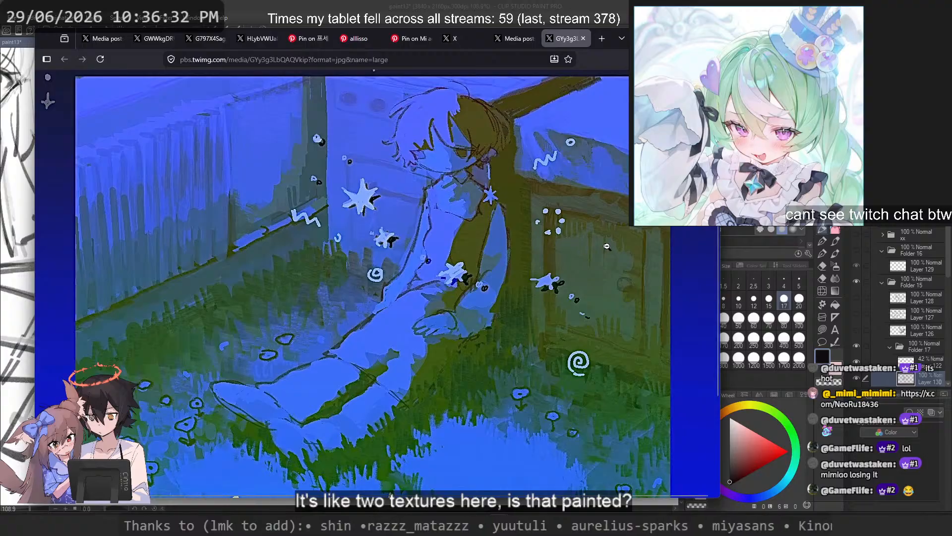
pyautogui.click(666, 276)
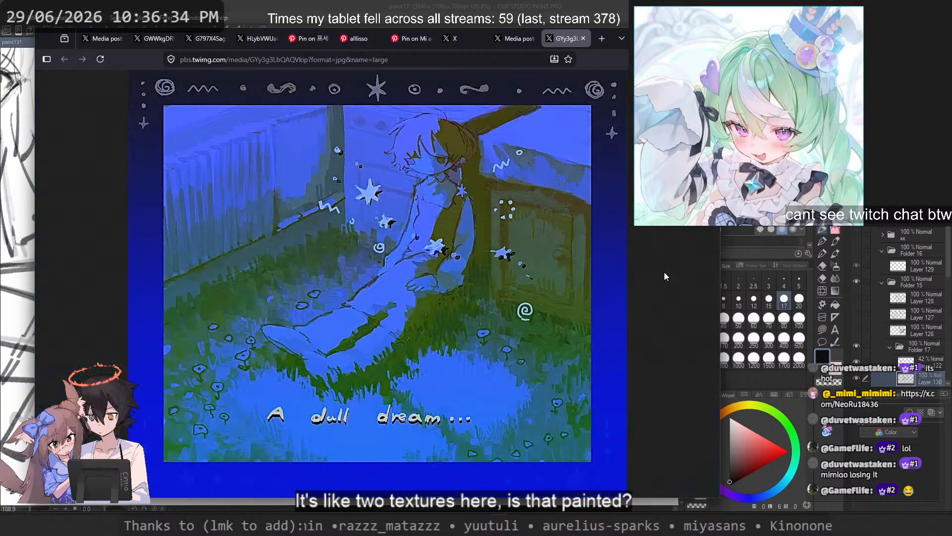
pyautogui.scroll(6, 645, 274)
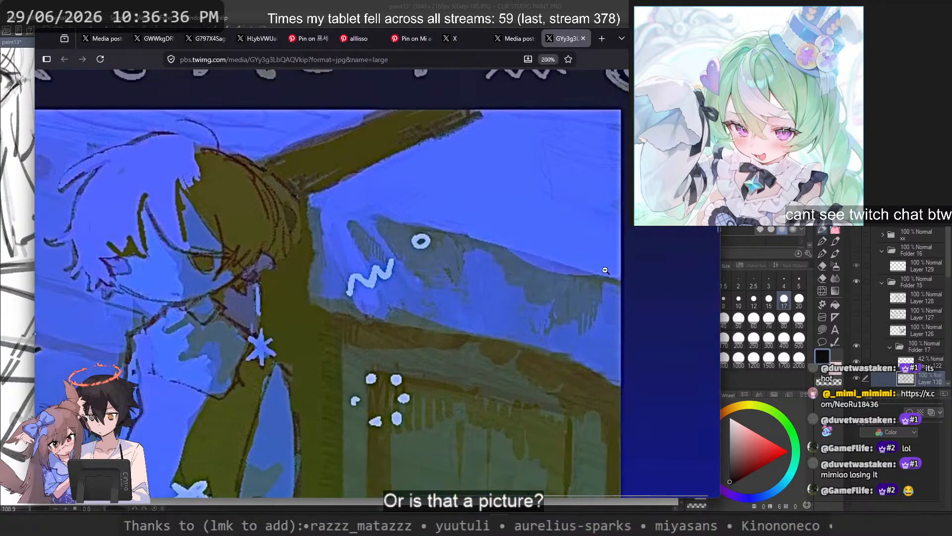
pyautogui.scroll(-5, 601, 271)
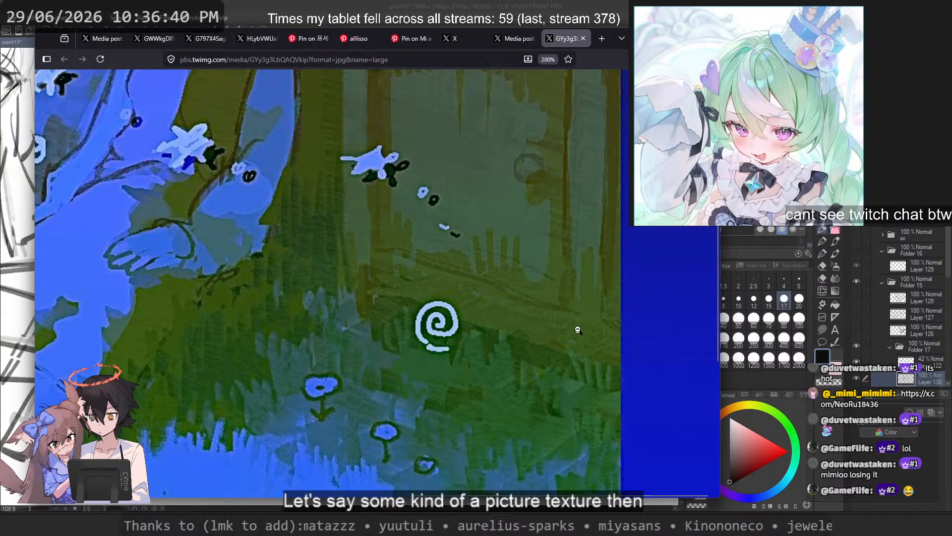
pyautogui.scroll(5, 575, 320)
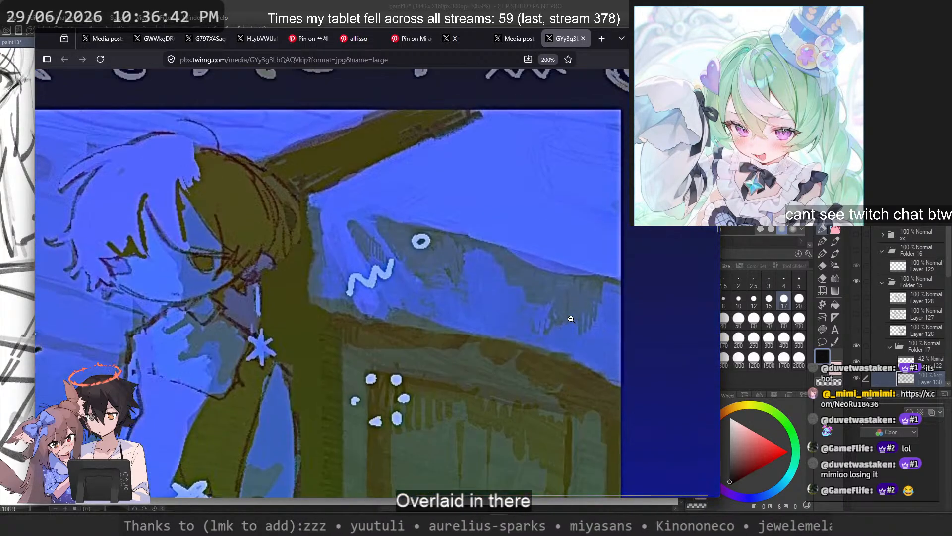
pyautogui.scroll(-10, 571, 319)
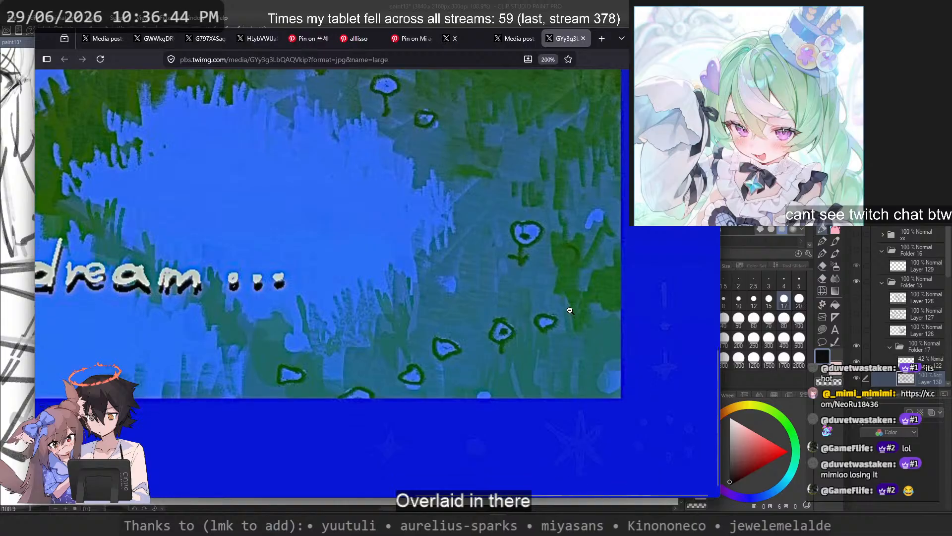
pyautogui.scroll(1, 570, 310)
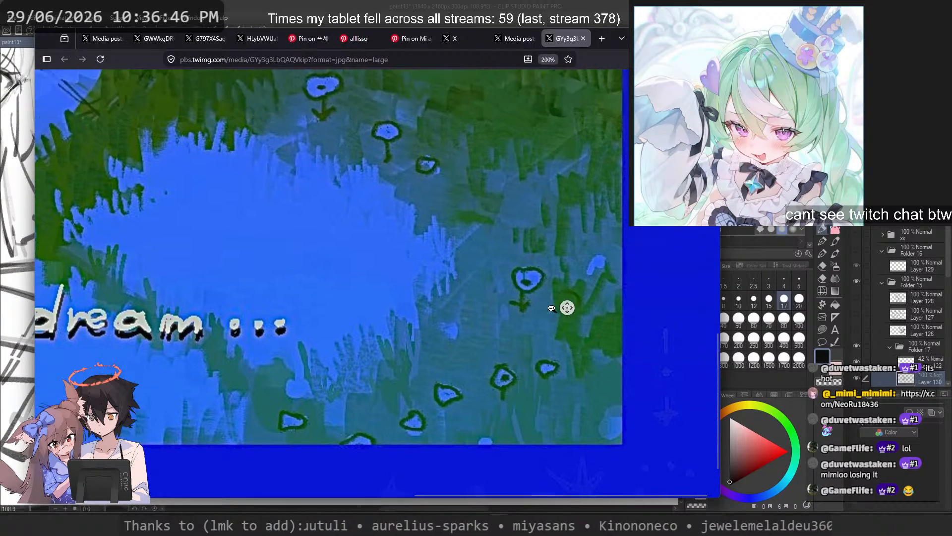
pyautogui.hscroll(-4, 566, 310)
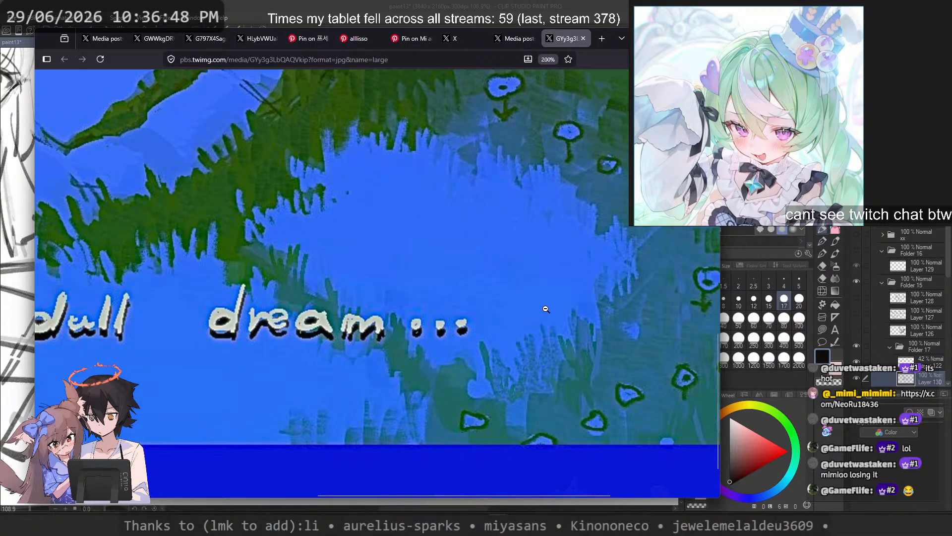
pyautogui.hscroll(-8, 546, 309)
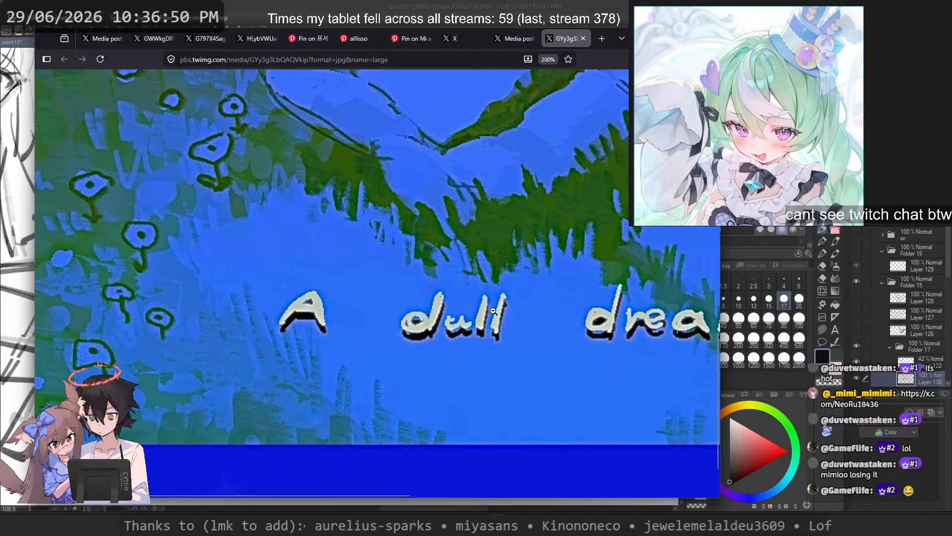
pyautogui.scroll(4, 495, 310)
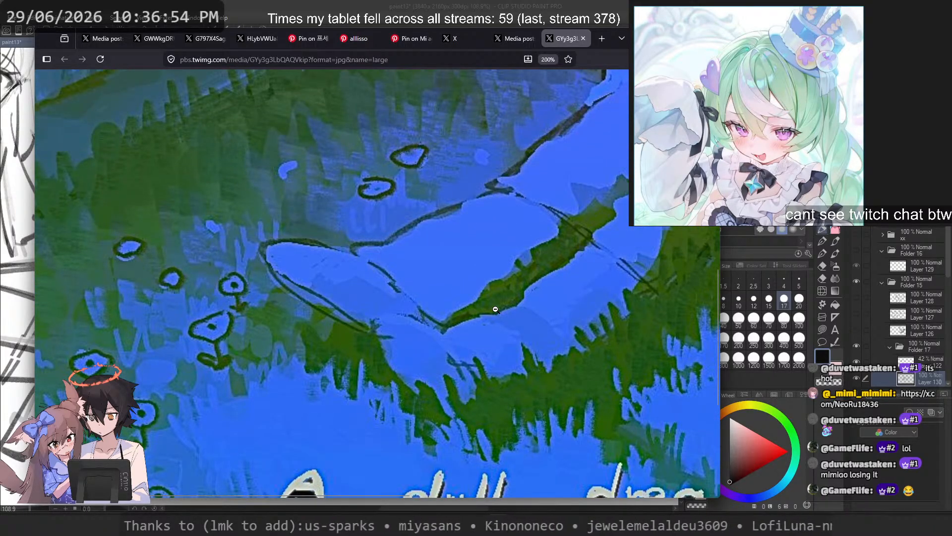
pyautogui.scroll(4, 495, 309)
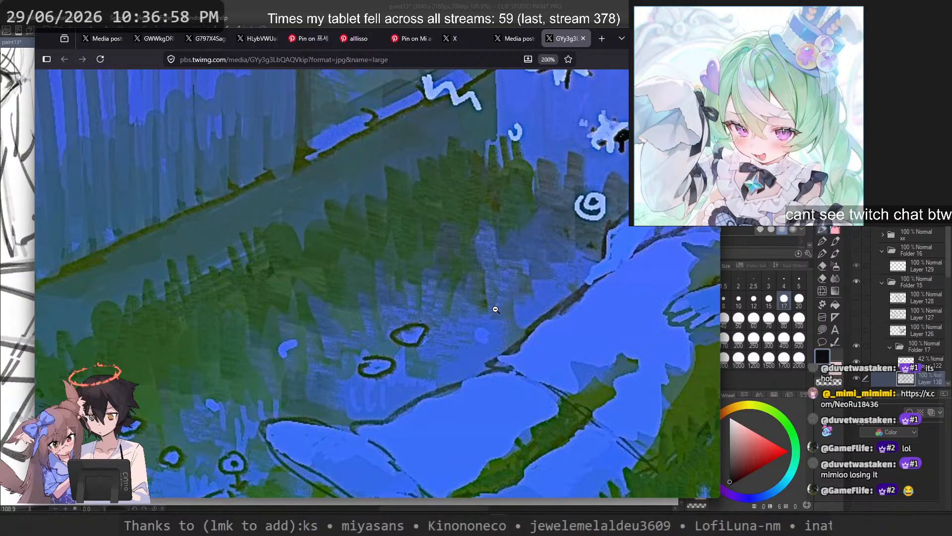
pyautogui.scroll(8, 495, 309)
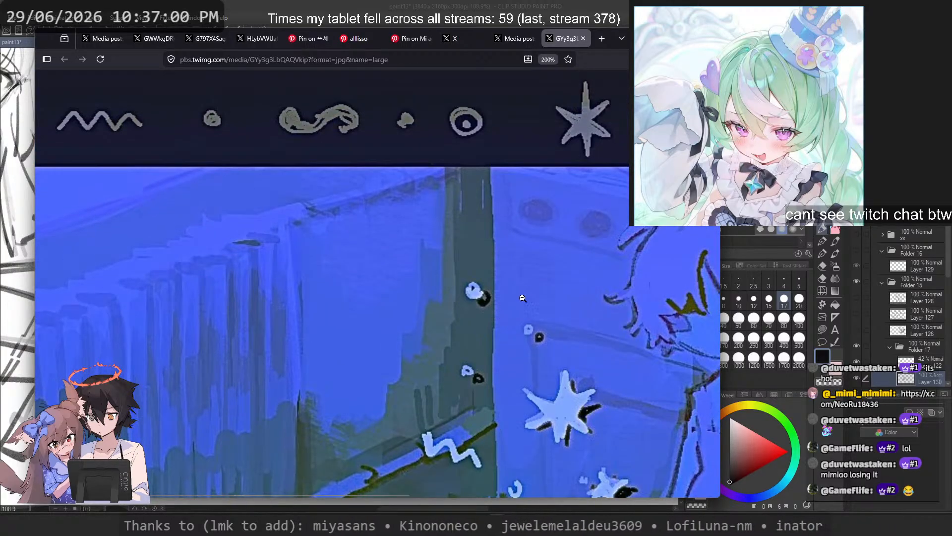
pyautogui.scroll(-3, 524, 290)
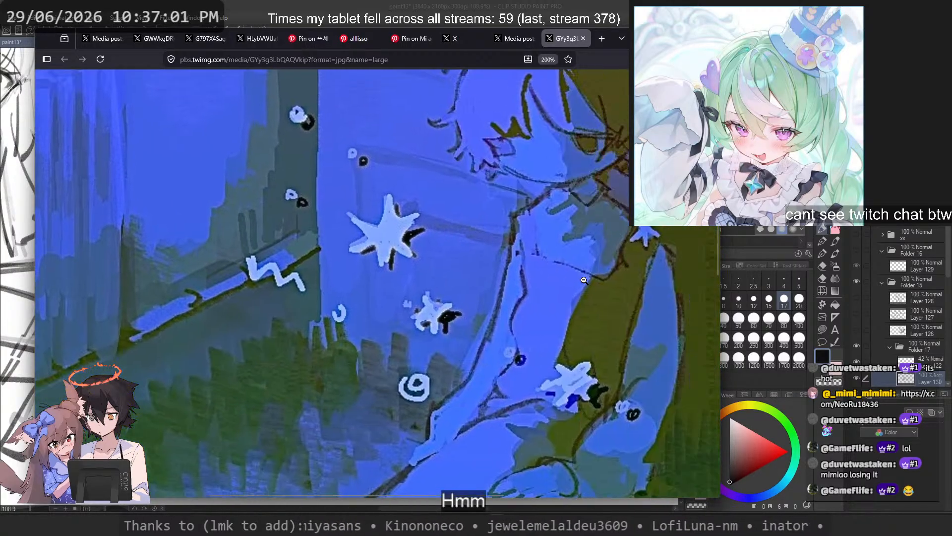
# Step: Close the full-size image tab and the illustration's post to return to the artist's media gallery
pyautogui.click(516, 39)
pyautogui.middleClick(564, 44)
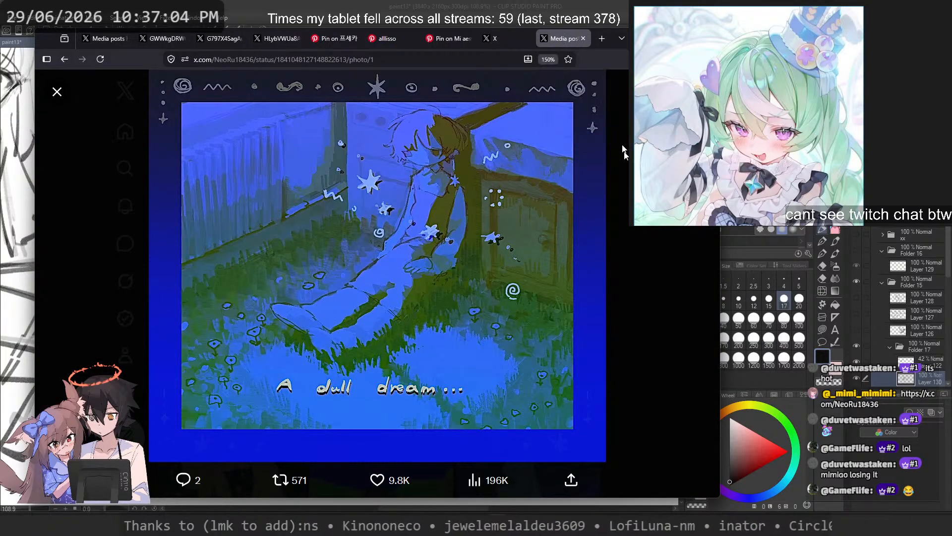
pyautogui.press('Escape')
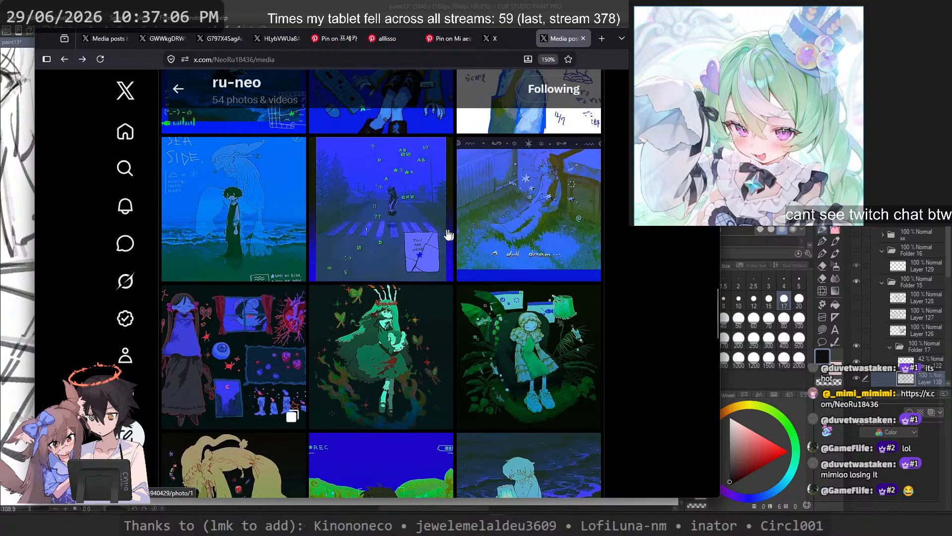
# Step: Look through the neighbouring works, view the "DREAM TOWN" illustration of the figure above the crosswalk, and close it
pyautogui.scroll(2, 405, 234)
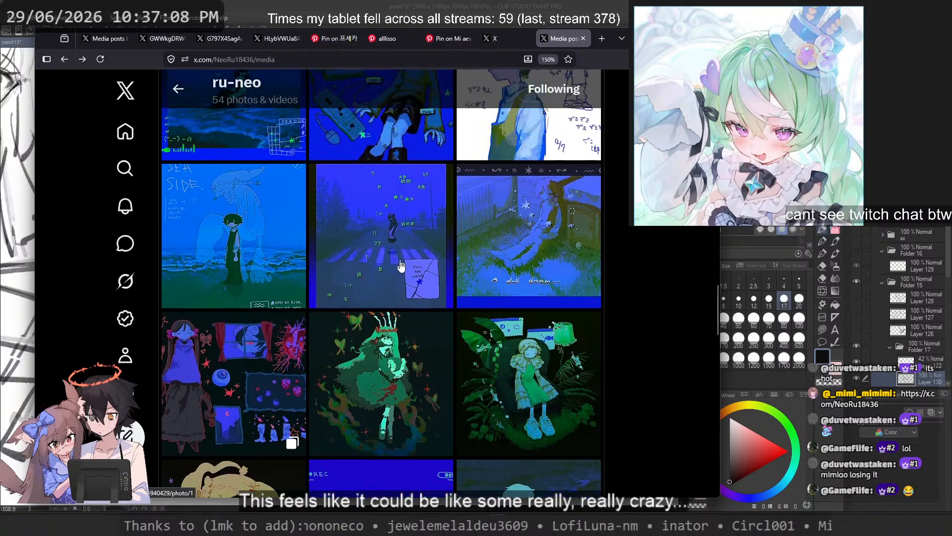
pyautogui.scroll(2, 416, 298)
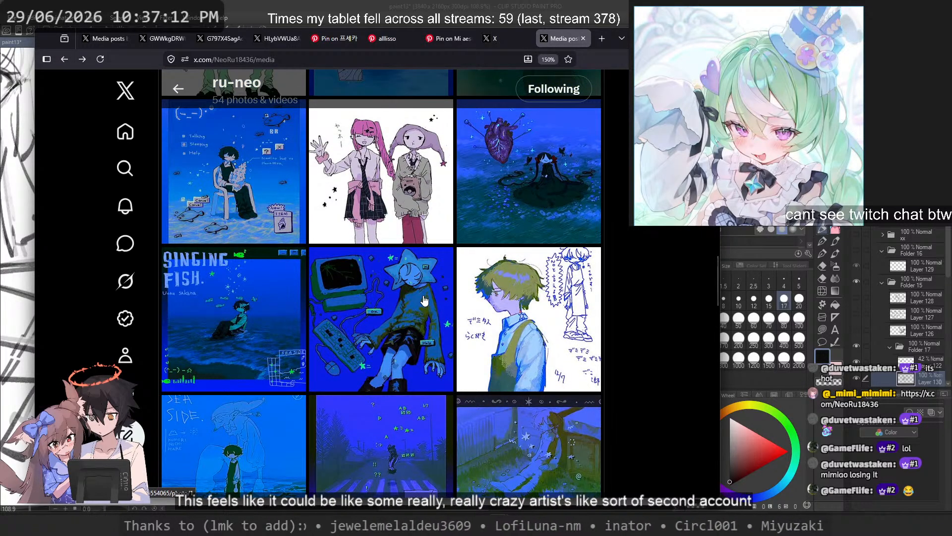
pyautogui.scroll(-2, 424, 300)
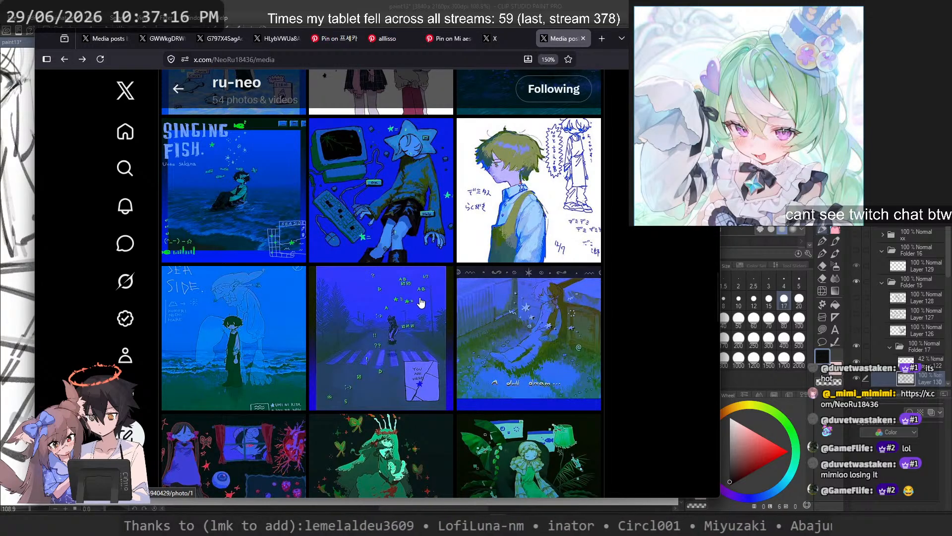
pyautogui.click(421, 299)
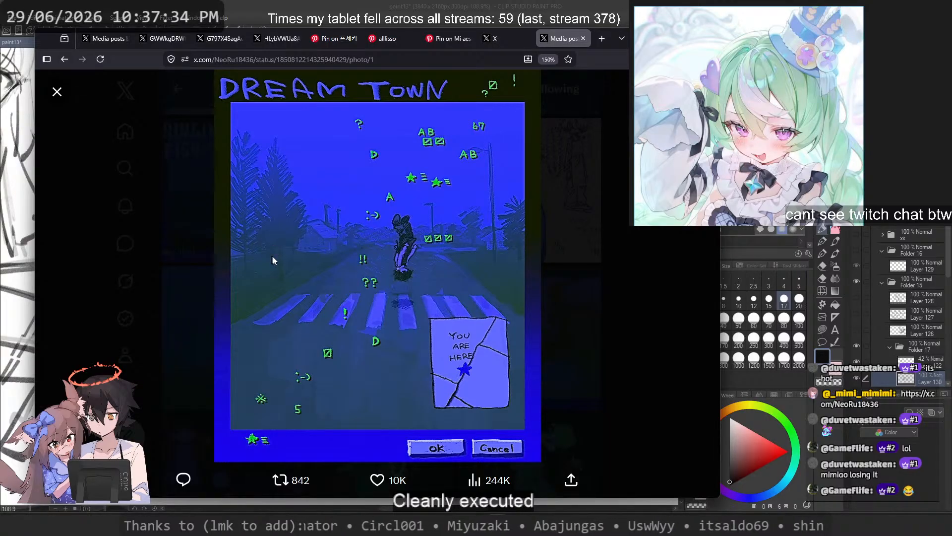
pyautogui.click(599, 263)
# Step: Go back to the newer works, view both photos of the VISIONS 2026 book post, and close it
pyautogui.scroll(6, 402, 213)
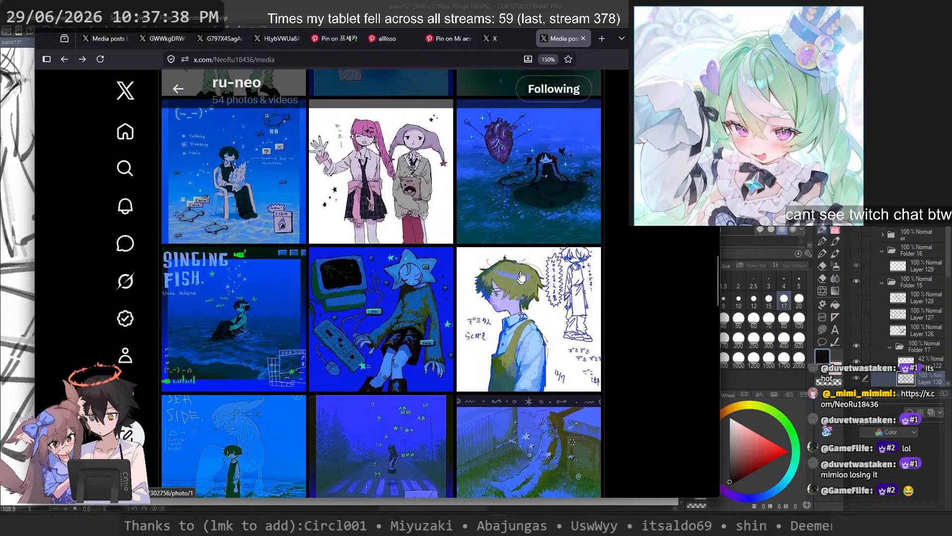
pyautogui.scroll(3, 521, 273)
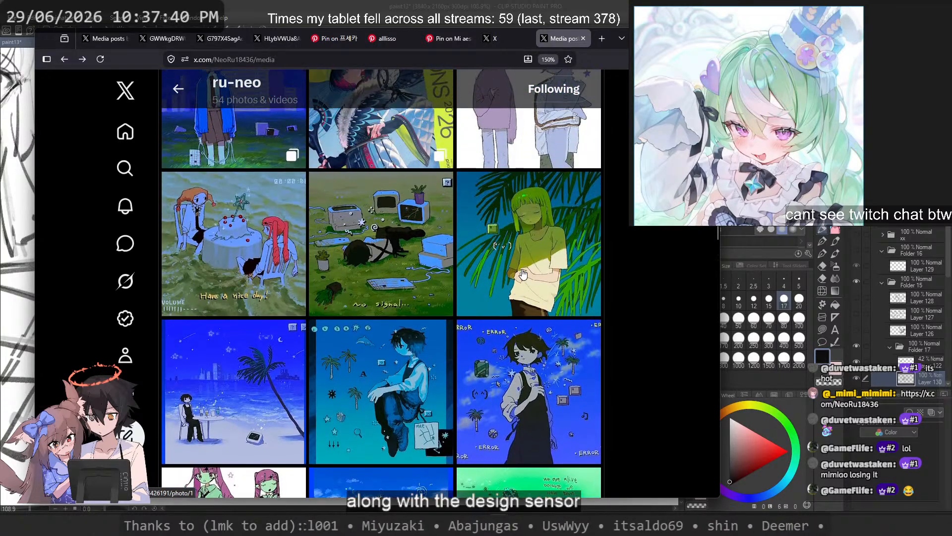
pyautogui.scroll(3, 523, 272)
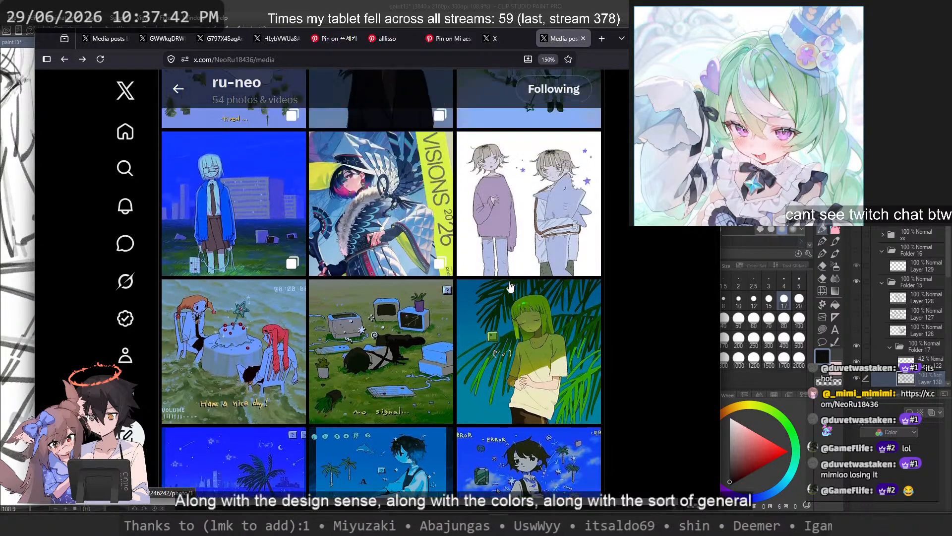
pyautogui.click(396, 241)
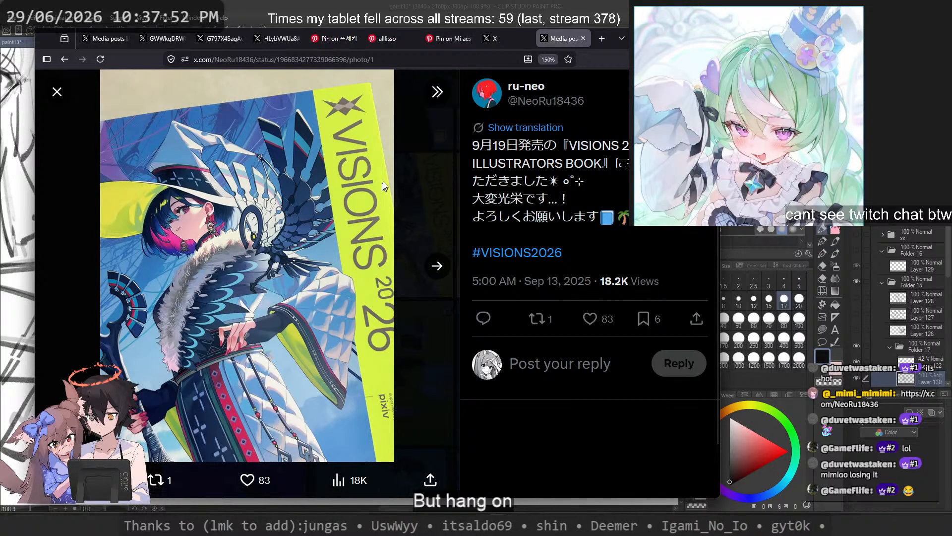
pyautogui.click(422, 267)
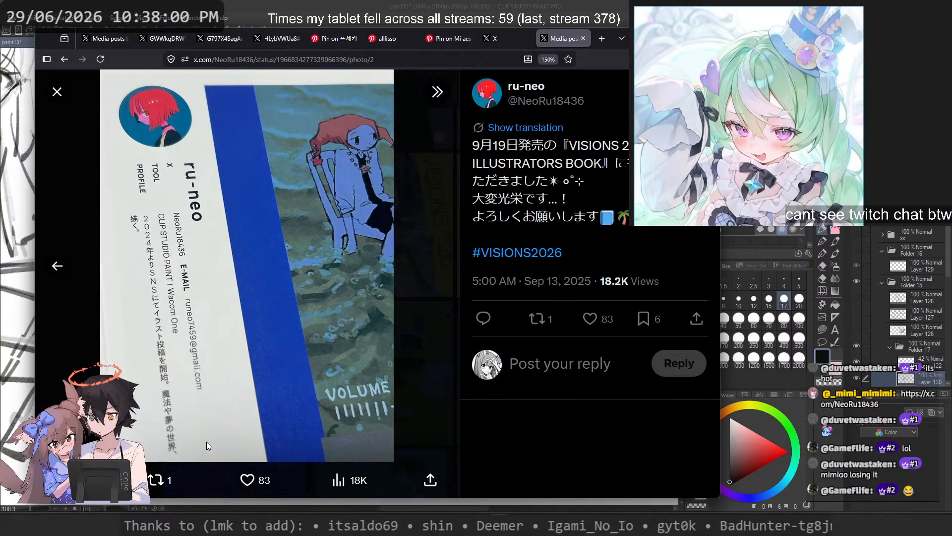
pyautogui.click(405, 352)
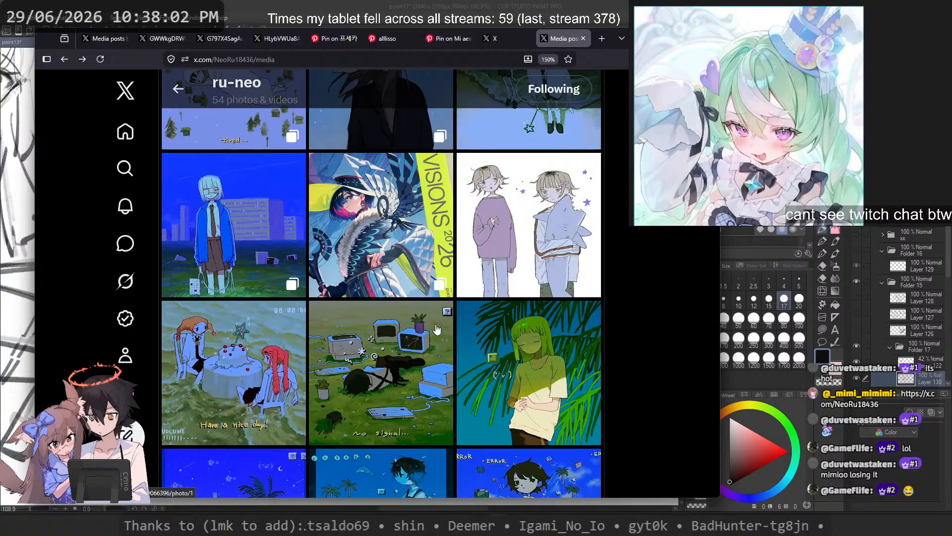
# Step: Open the lit.link page from the artist's profile and read the commission request notes
pyautogui.scroll(8, 436, 329)
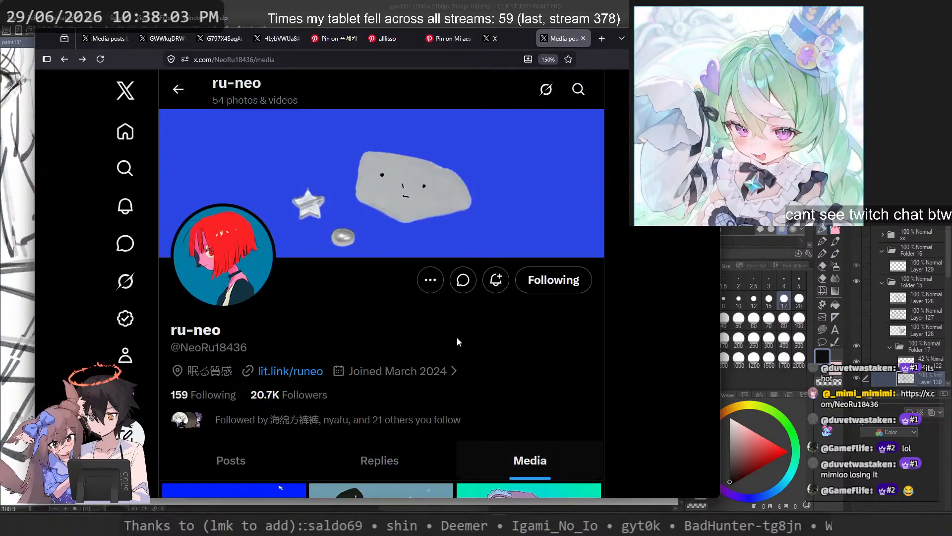
pyautogui.click(287, 376)
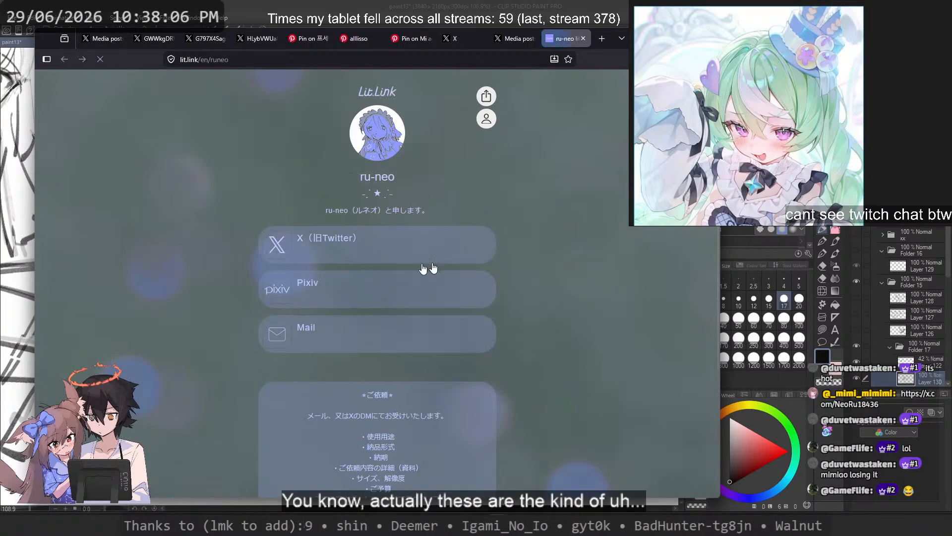
pyautogui.scroll(-3, 423, 268)
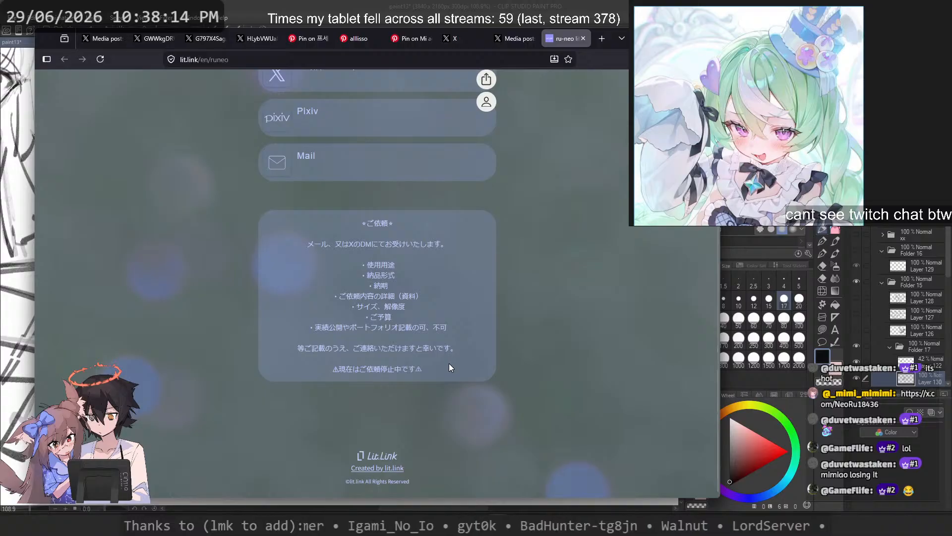
pyautogui.moveTo(416, 369); pyautogui.dragTo(452, 369)
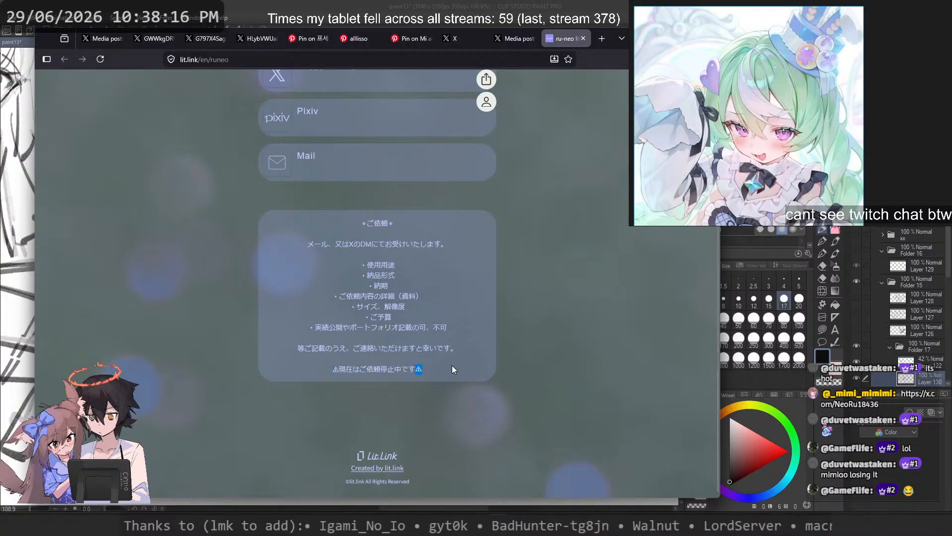
pyautogui.tripleClick(452, 370)
pyautogui.scroll(3, 453, 359)
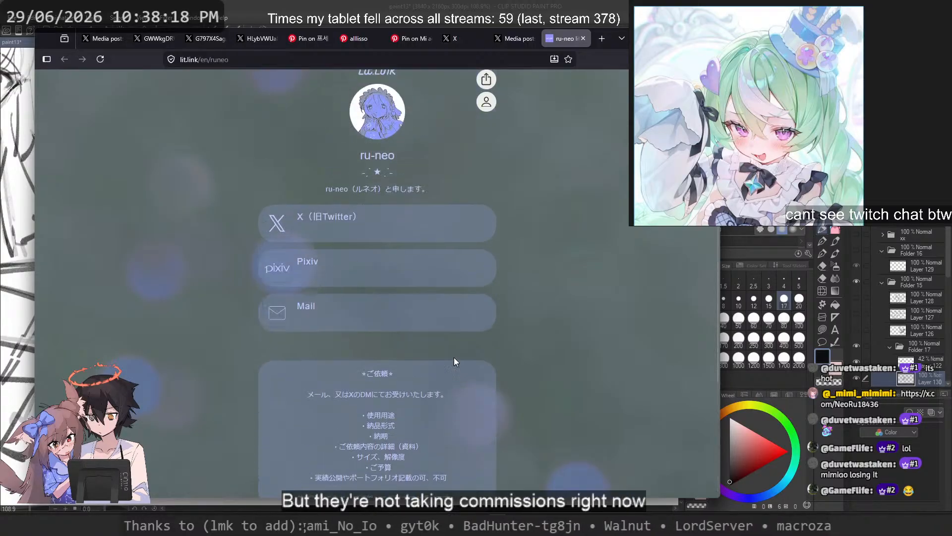
# Step: Open the artist's Pixiv profile from the link page and view the featured illustrations
pyautogui.click(333, 300)
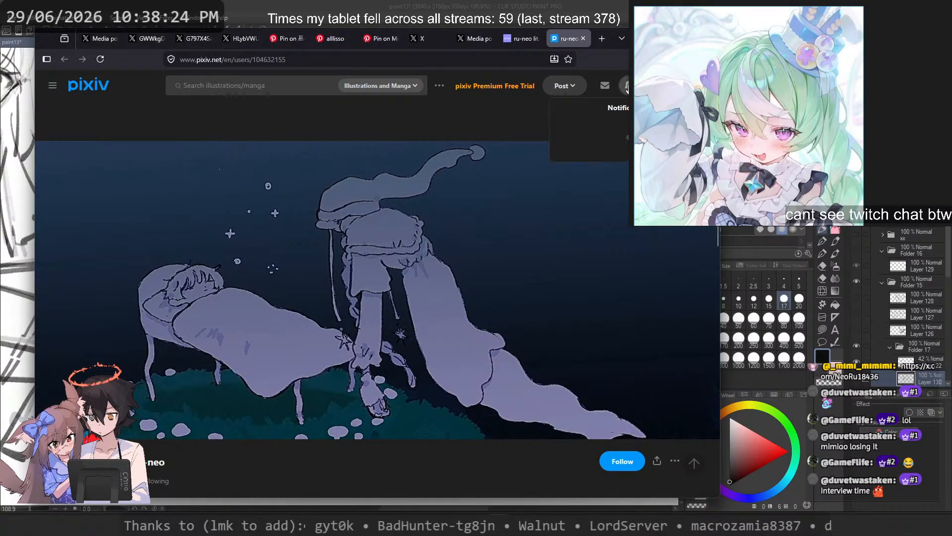
pyautogui.scroll(-8, 453, 161)
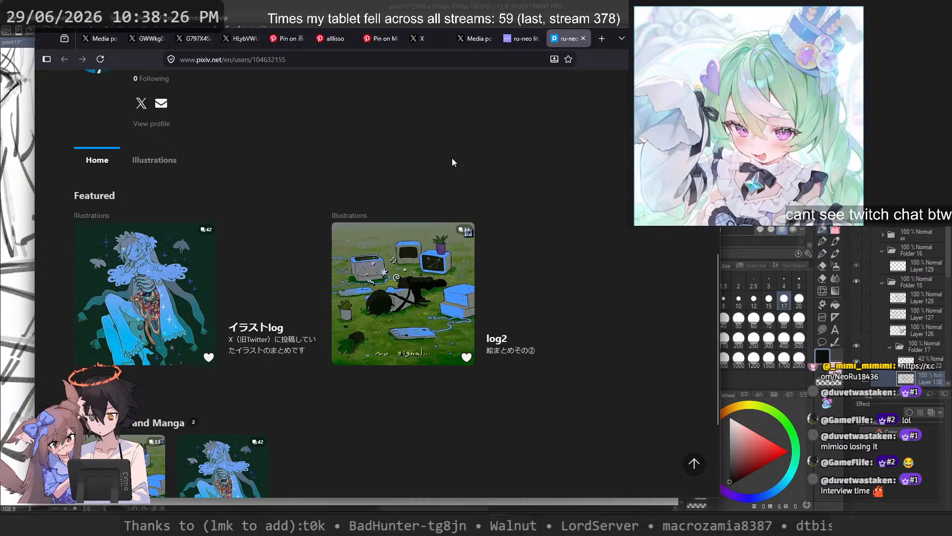
# Step: Browse the artist's Pixiv works, view the first image of the イラストlog entry, and close the Pixiv page
pyautogui.scroll(-2, 451, 158)
pyautogui.scroll(8, 453, 157)
pyautogui.scroll(-6, 453, 156)
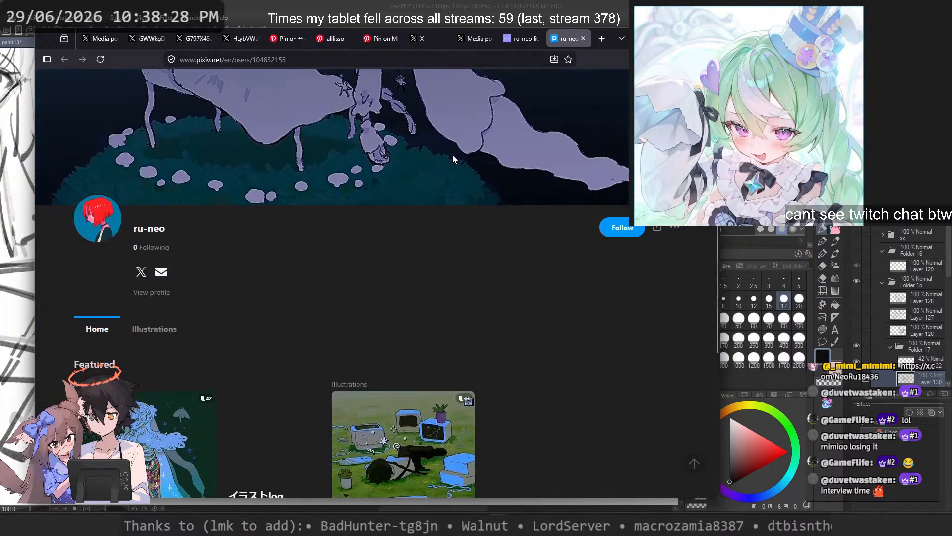
pyautogui.scroll(-1, 516, 131)
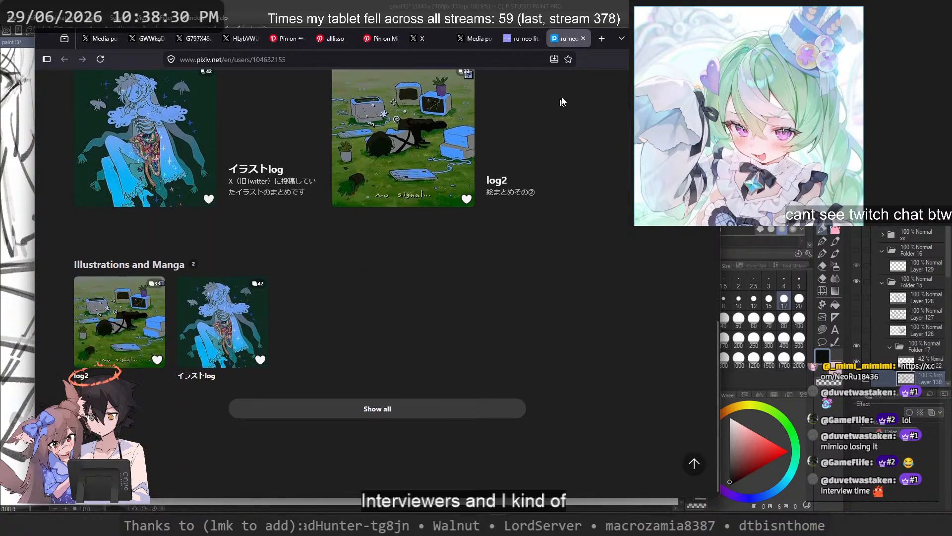
pyautogui.click(388, 396)
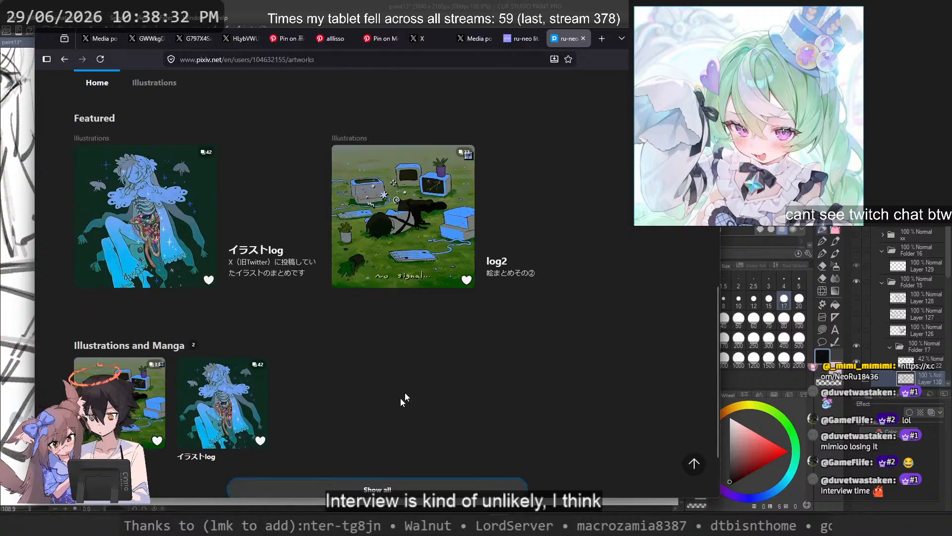
pyautogui.click(247, 195)
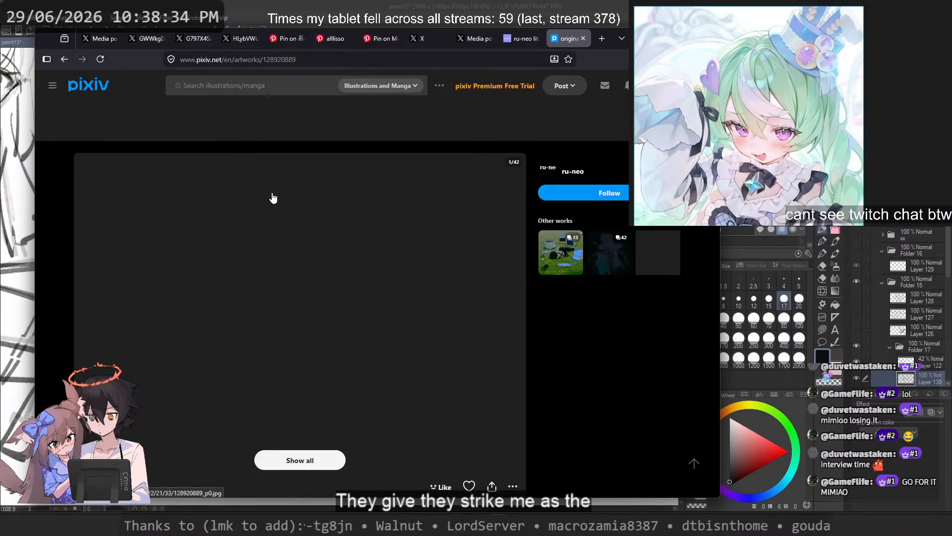
pyautogui.scroll(-1, 300, 372)
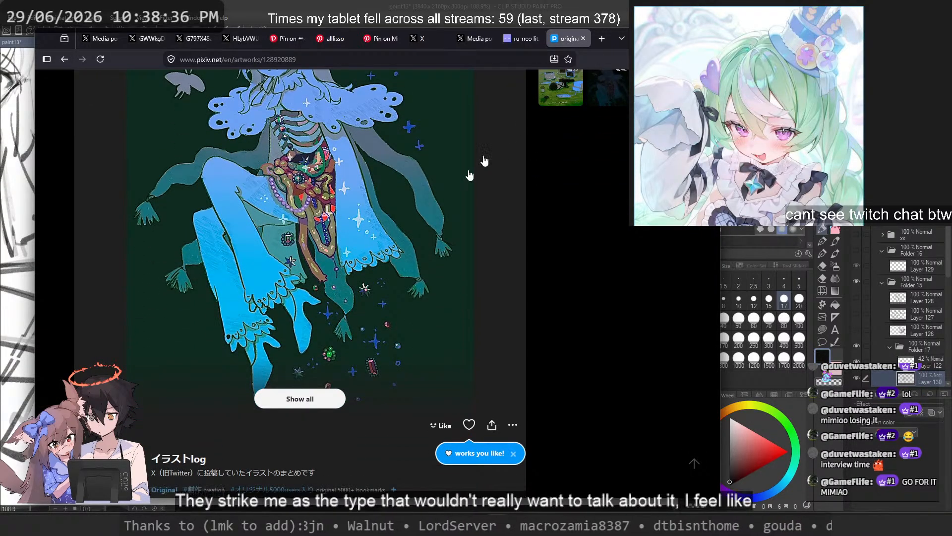
pyautogui.click(583, 38)
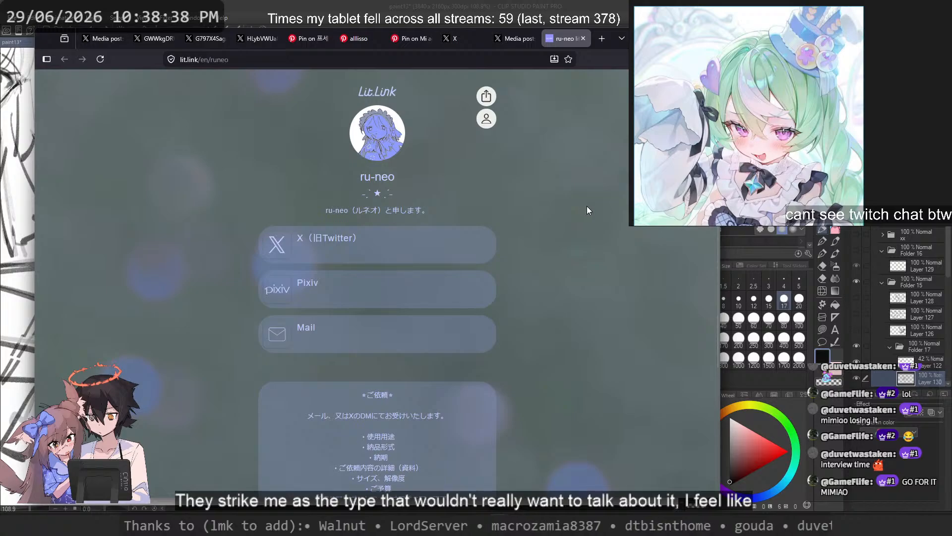
# Step: Reread the commission request notes on the lit.link page, glancing at the artist's X media page in between
pyautogui.scroll(-3, 442, 279)
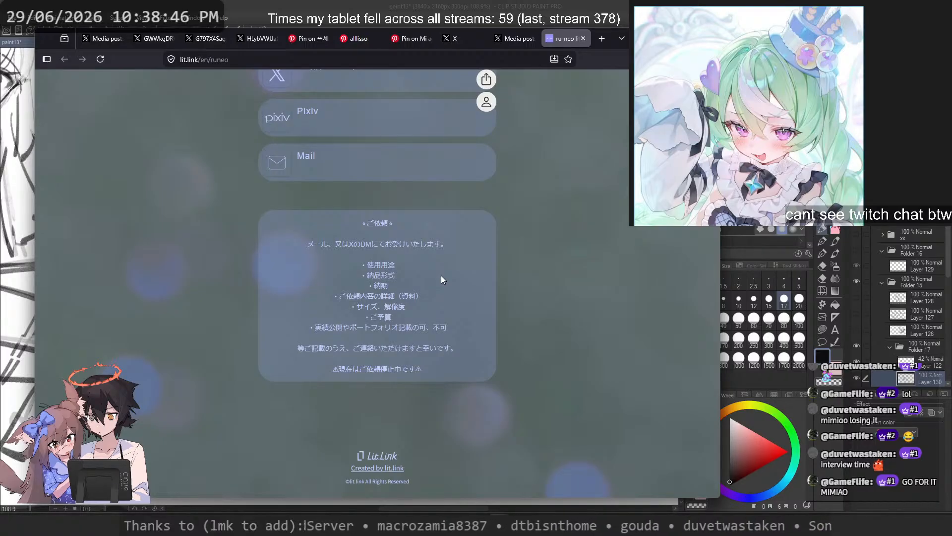
pyautogui.moveTo(449, 328); pyautogui.dragTo(385, 328)
pyautogui.click(481, 325)
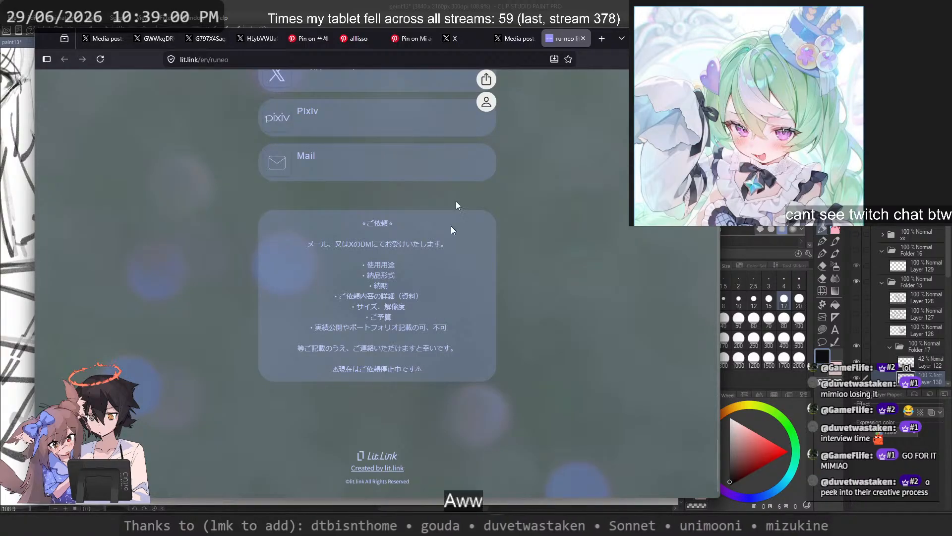
pyautogui.click(505, 38)
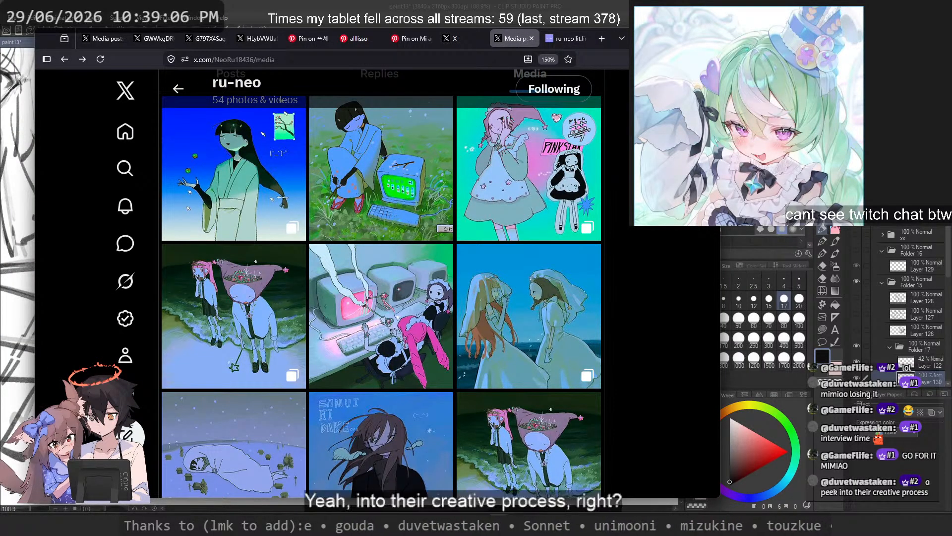
pyautogui.click(557, 40)
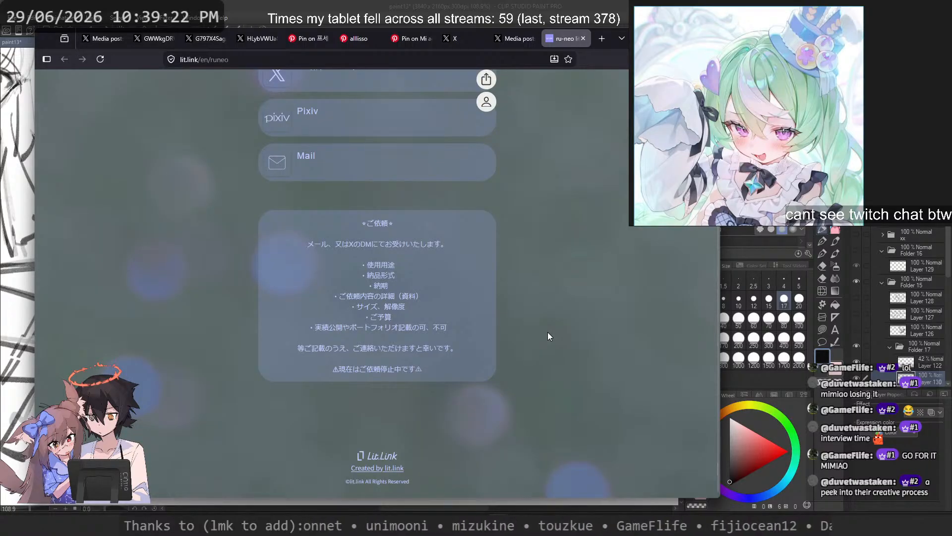
# Step: Glance at the cloudy sunset cityscape painting, return to the artist's X media page, and close it
pyautogui.click(454, 38)
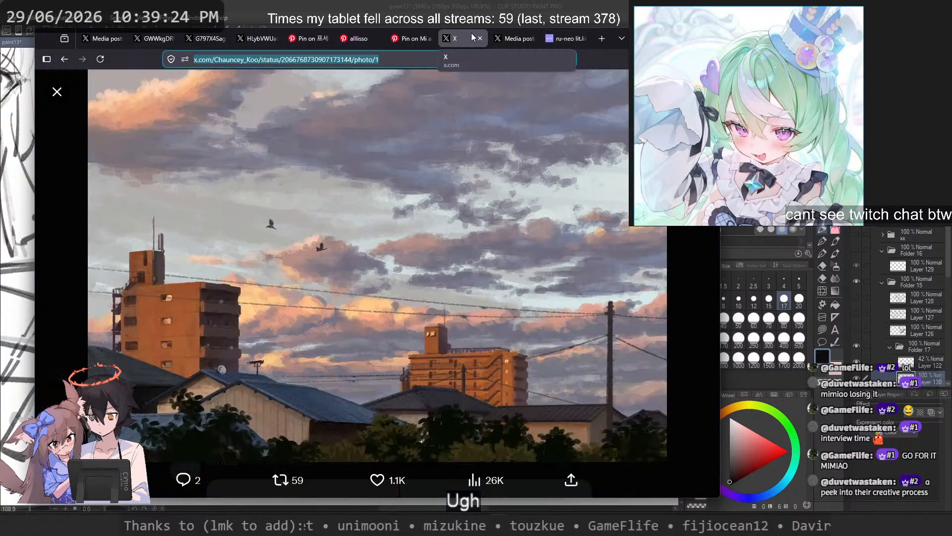
pyautogui.click(511, 33)
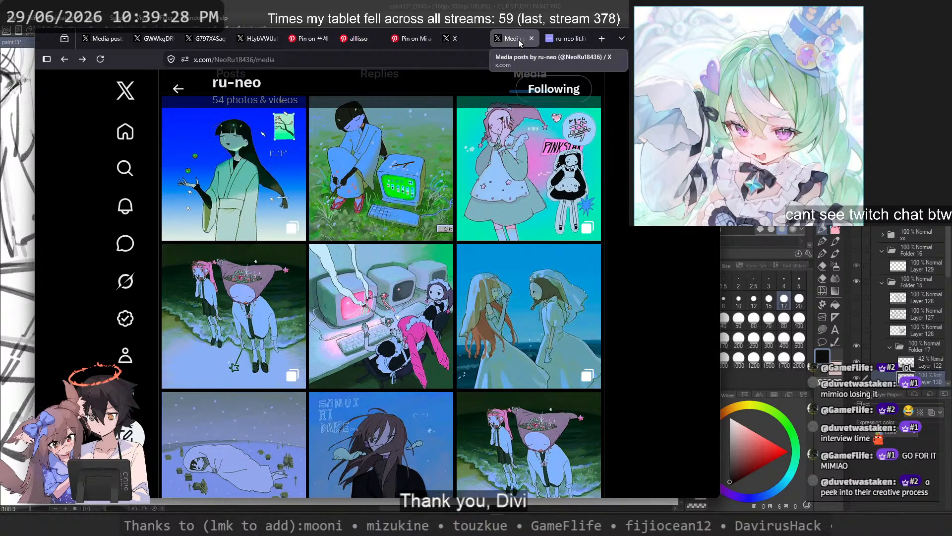
pyautogui.click(531, 38)
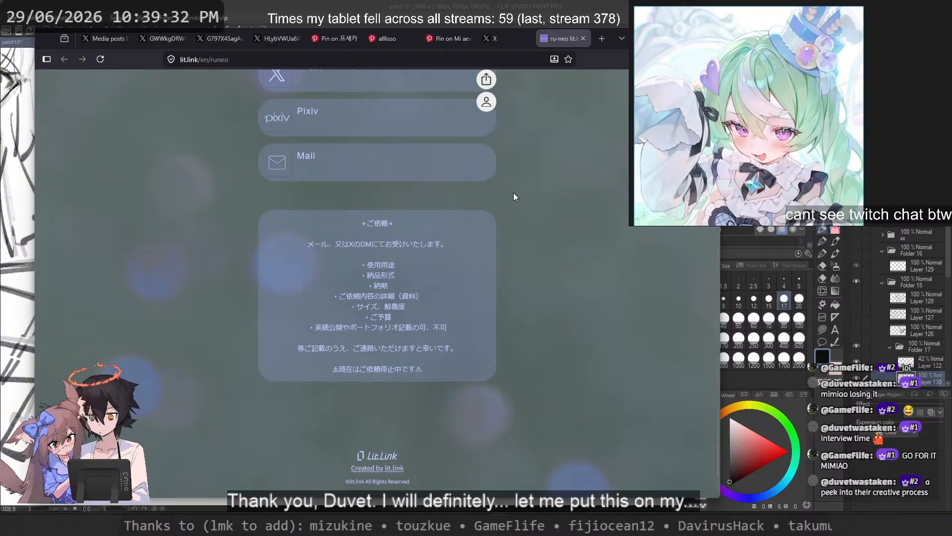
# Step: Check the lit.link page from its header to the request notes, glancing at the sunset cityscape in between
pyautogui.scroll(3, 558, 168)
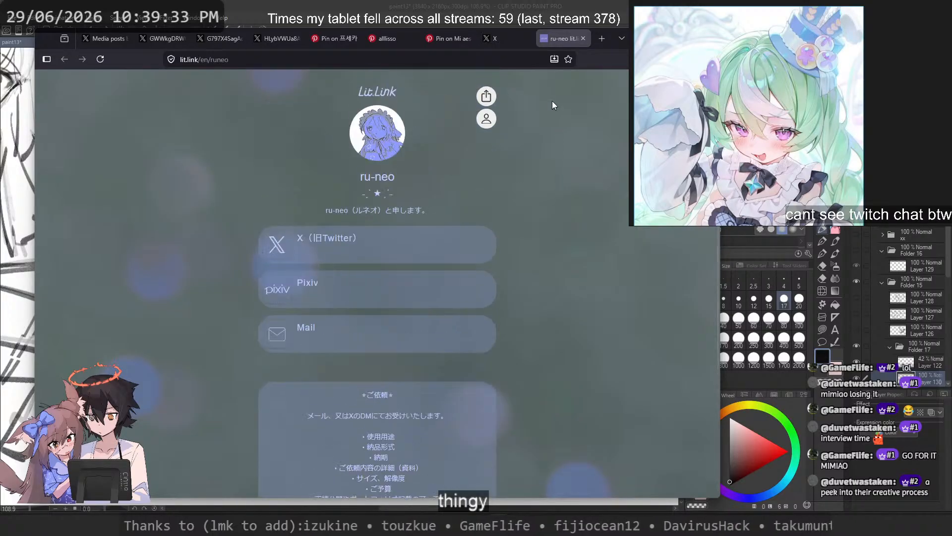
pyautogui.click(502, 39)
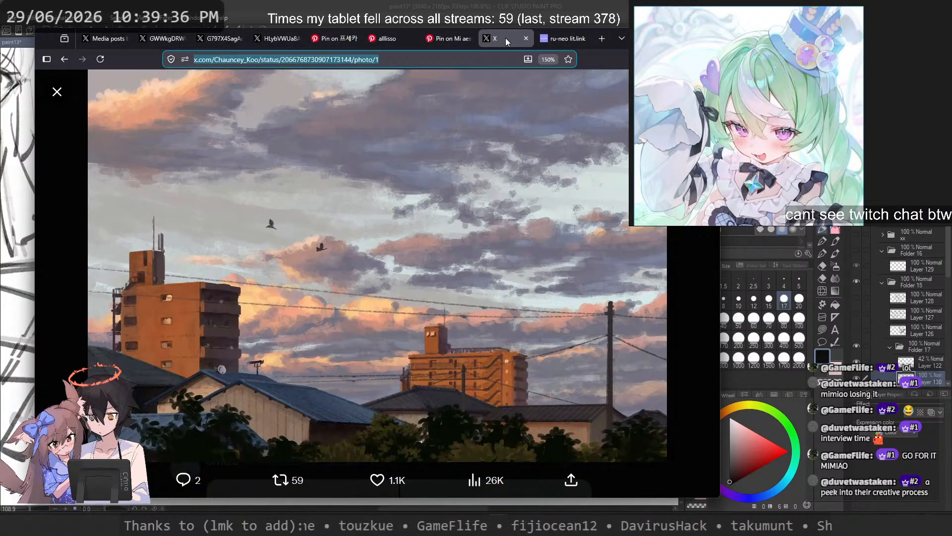
pyautogui.click(555, 39)
pyautogui.scroll(-3, 579, 206)
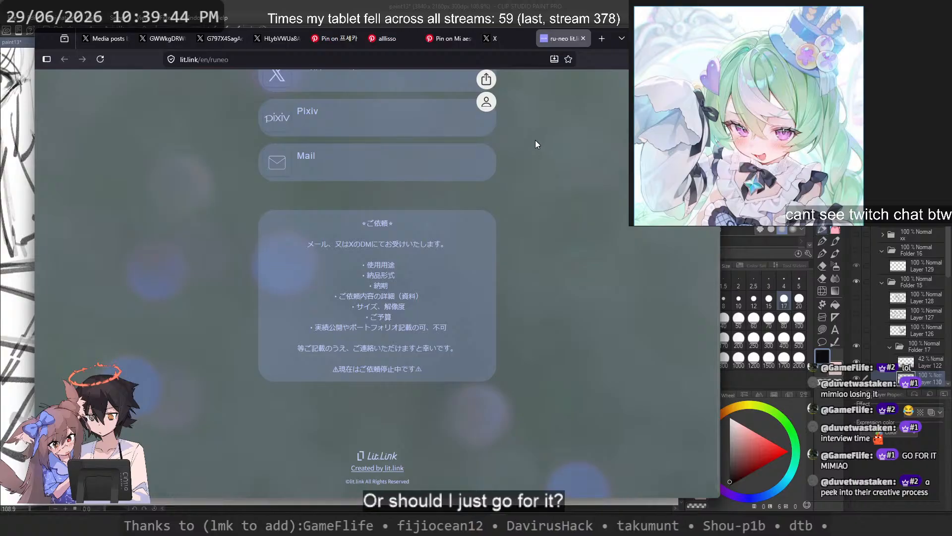
# Step: Review the open Pinterest pins of pink shorts, the green-haired girl and the Pokémon trainer, and browse the trainer pin's related ideas
pyautogui.click(462, 42)
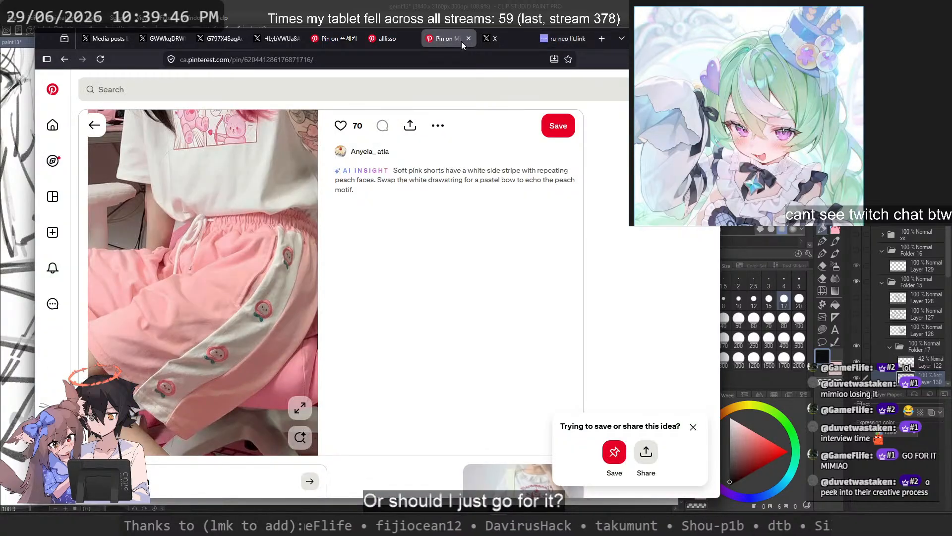
pyautogui.click(392, 43)
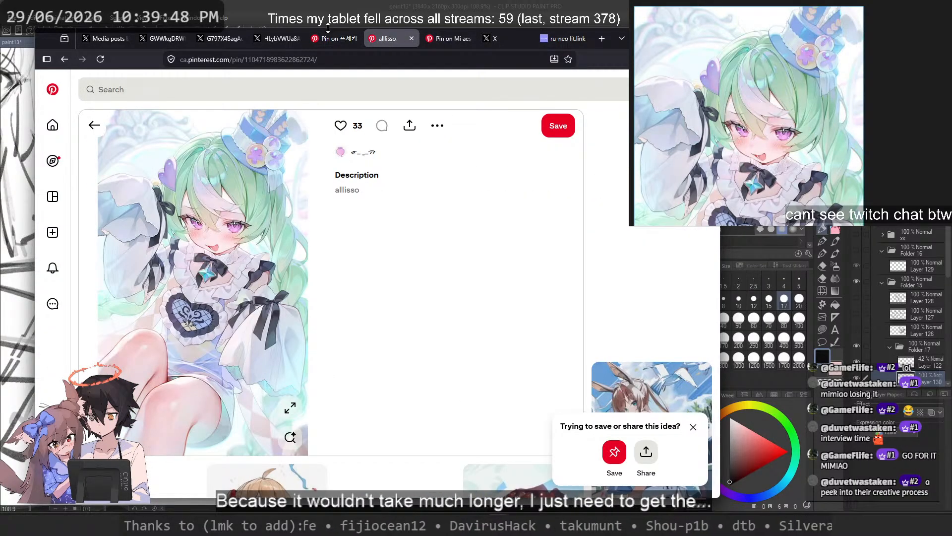
pyautogui.click(333, 38)
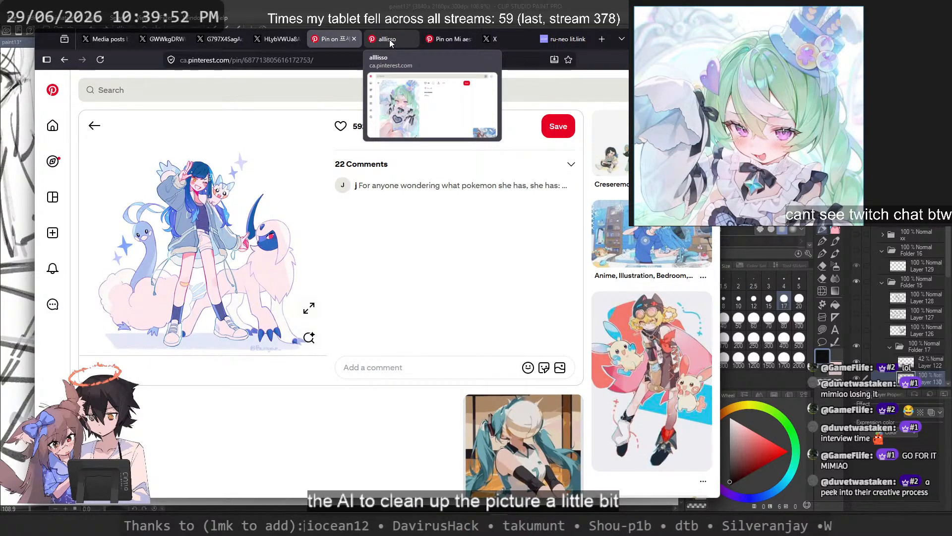
pyautogui.scroll(-5, 419, 201)
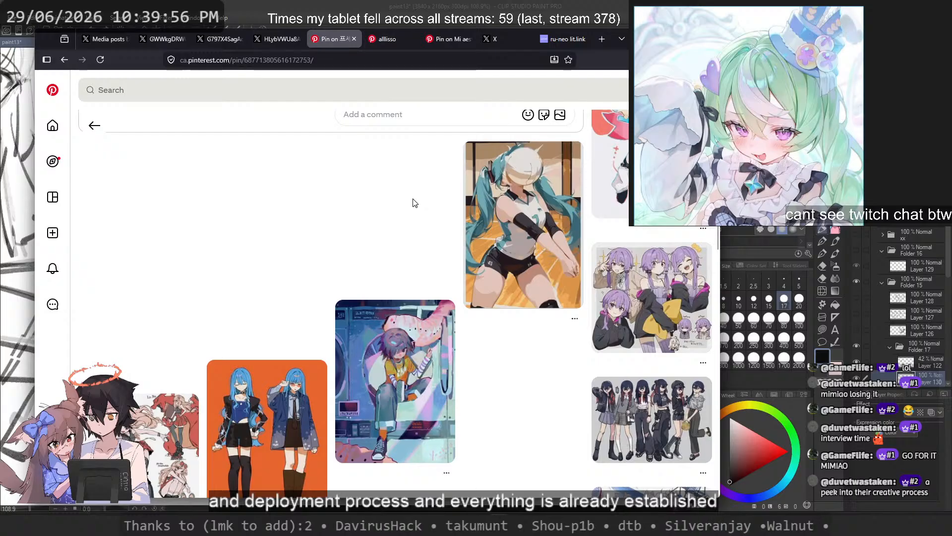
pyautogui.scroll(-5, 414, 203)
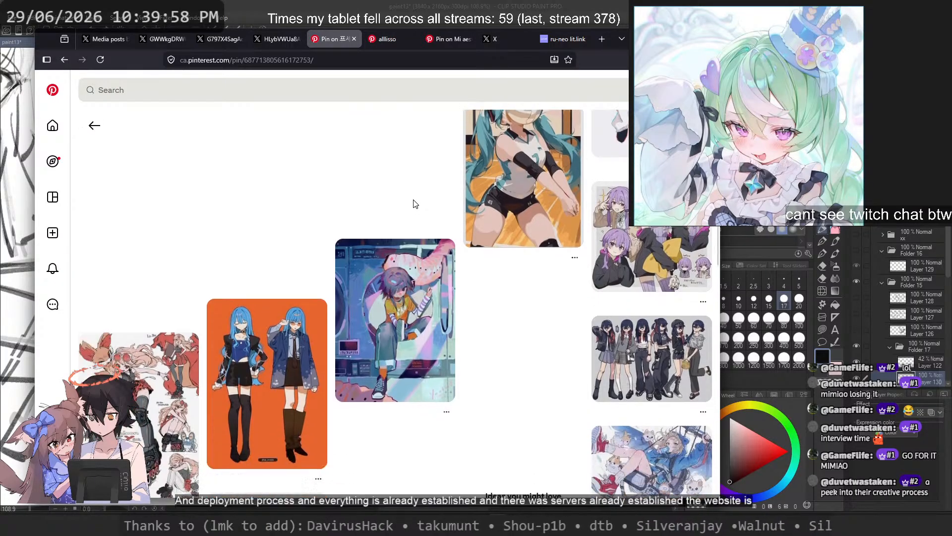
pyautogui.scroll(-2, 402, 264)
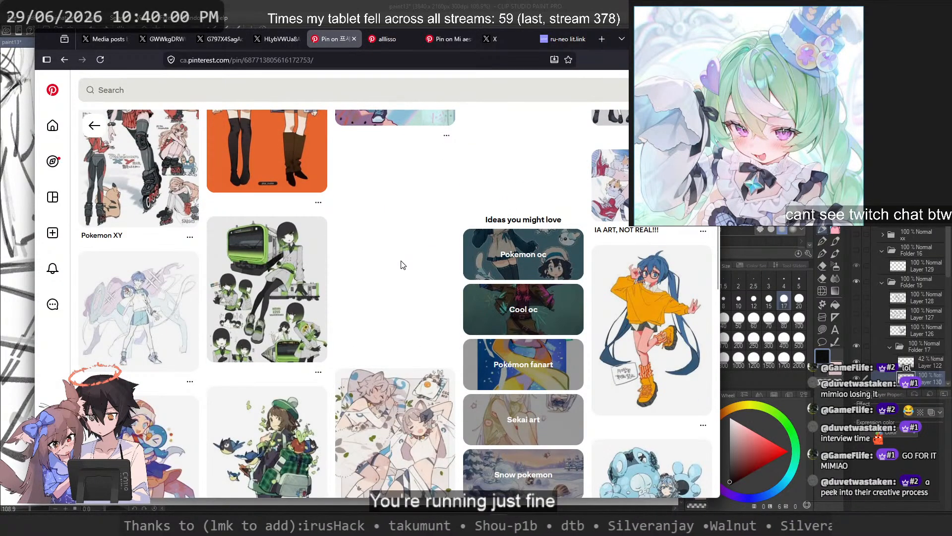
pyautogui.scroll(7, 397, 262)
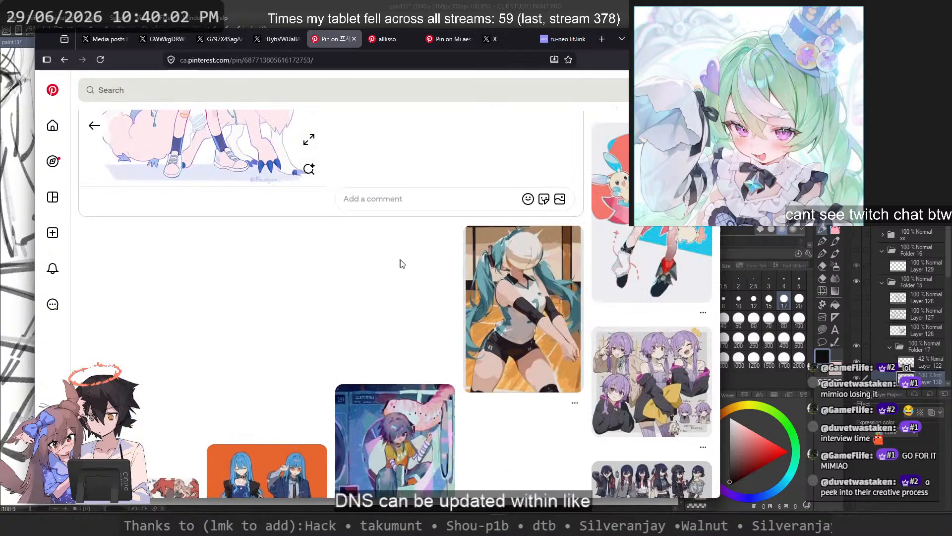
# Step: Flip through the open reference illustrations, from the pink-haired girl and the hooded reader to the sunset cityscape
pyautogui.click(282, 39)
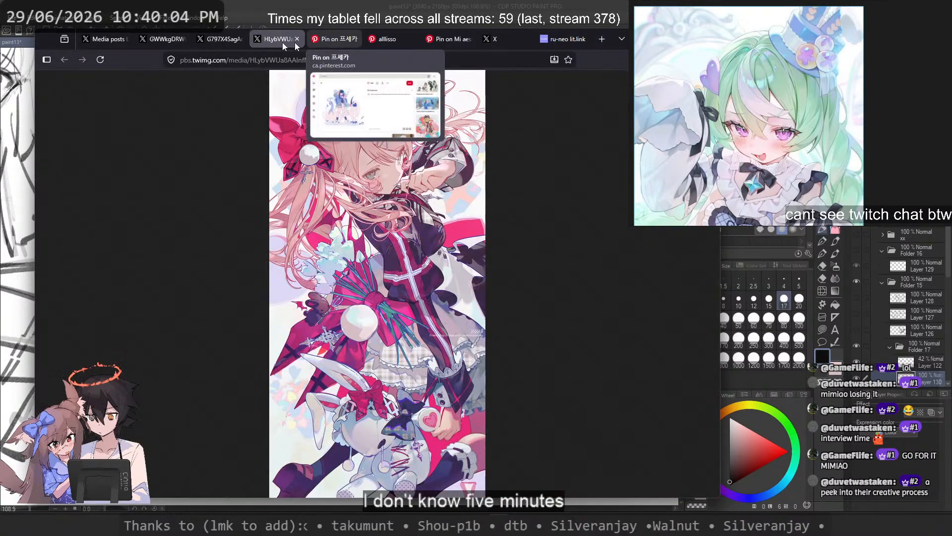
pyautogui.click(223, 39)
pyautogui.click(159, 40)
pyautogui.click(115, 40)
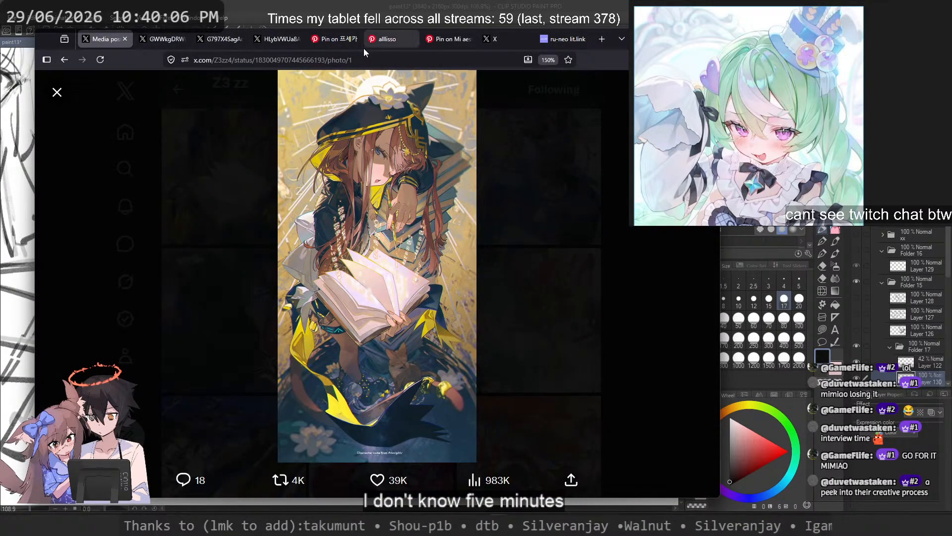
pyautogui.click(387, 41)
pyautogui.click(447, 42)
pyautogui.click(492, 40)
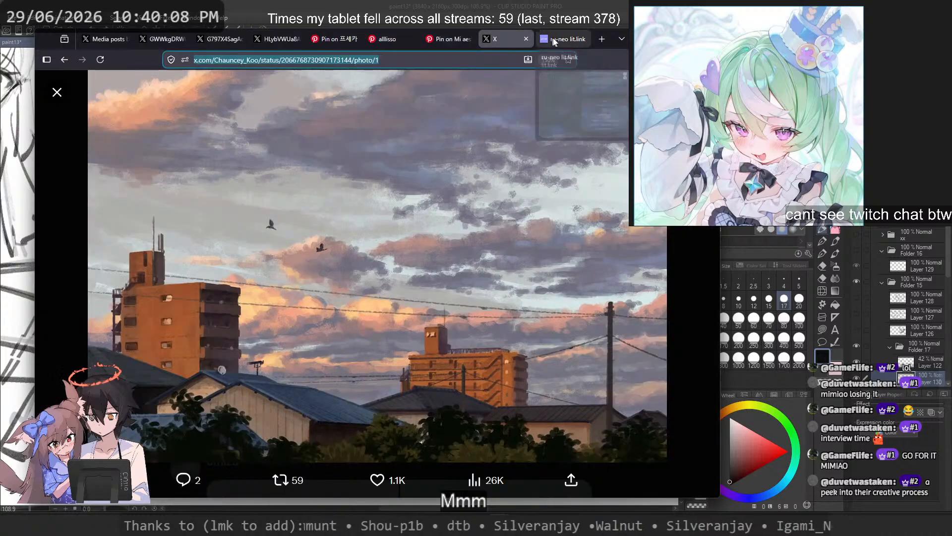
# Step: Read the lit.link commission notes once more and switch back to the sketch in Clip Studio Paint
pyautogui.click(560, 38)
pyautogui.scroll(3, 496, 213)
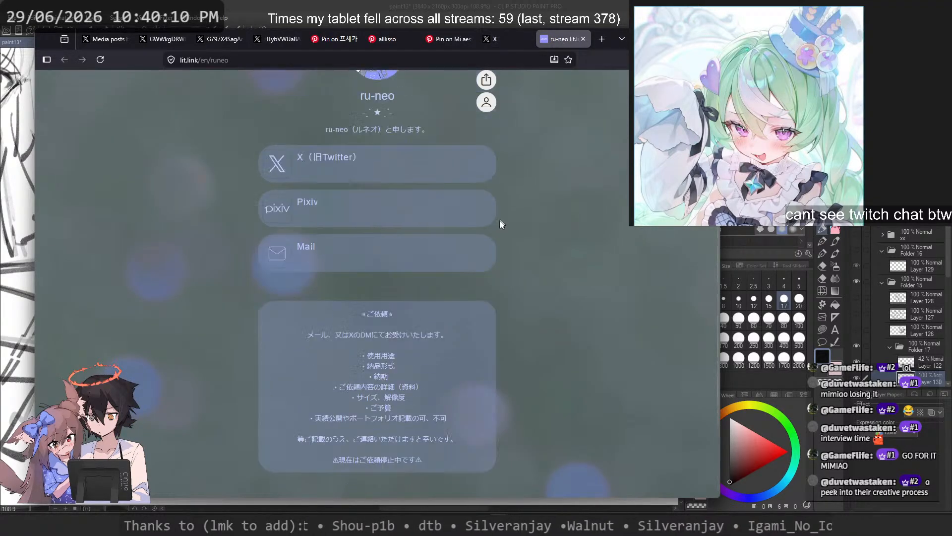
pyautogui.scroll(-3, 311, 298)
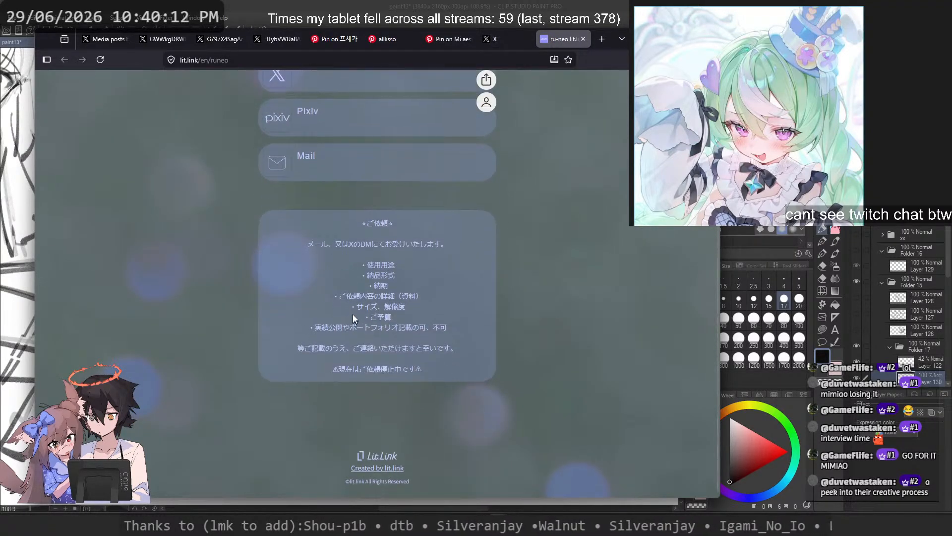
pyautogui.click(662, 39)
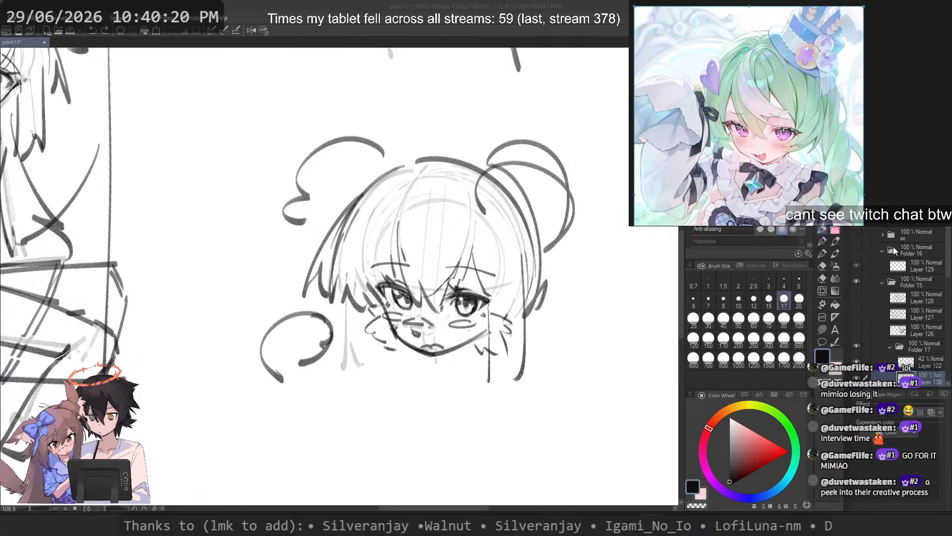
# Step: Sketch an inner contour on the chibi head's left hair loop and a dark coiled curl beneath it, undoing the stray right-side stroke
pyautogui.moveTo(485, 291); pyautogui.dragTo(508, 286)
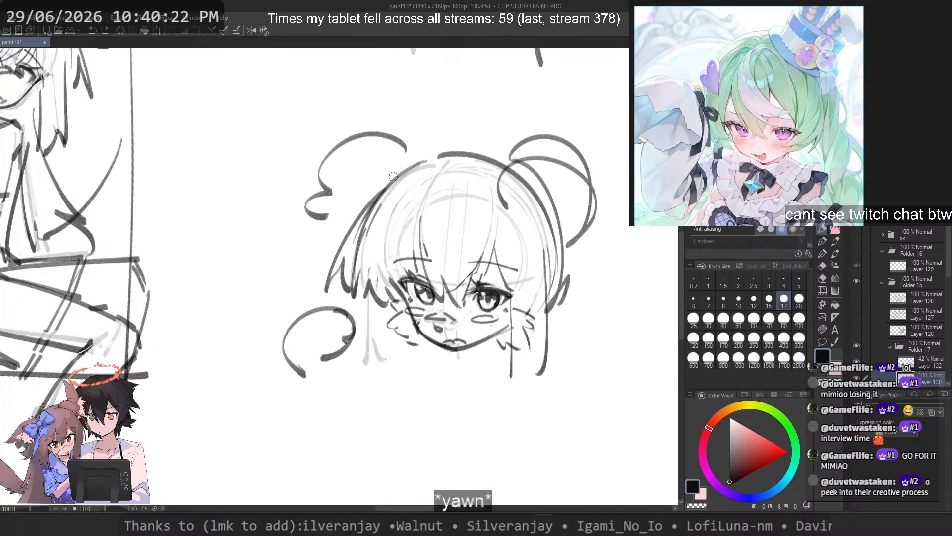
pyautogui.moveTo(417, 176); pyautogui.dragTo(323, 245)
pyautogui.moveTo(594, 184); pyautogui.dragTo(532, 239)
pyautogui.hotkey('ctrl', 'z')
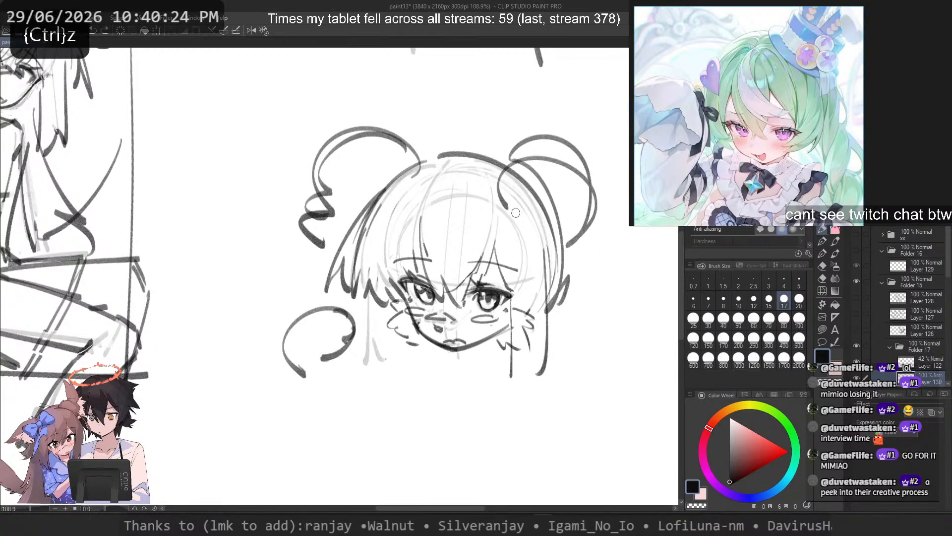
pyautogui.moveTo(317, 198)
pyautogui.mouseDown()
pyautogui.moveTo(299, 217)
pyautogui.moveTo(317, 258)
pyautogui.mouseUp()
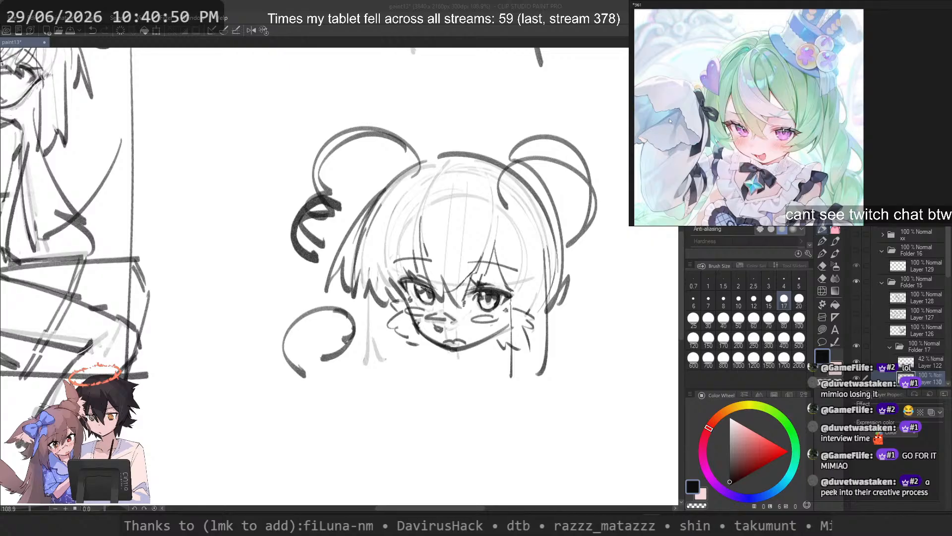
# Step: Lighten the coiled curl below the left hair loop with transparent strokes and return to the black drawing colour
pyautogui.click(579, 3)
pyautogui.moveTo(471, 101); pyautogui.dragTo(475, 134)
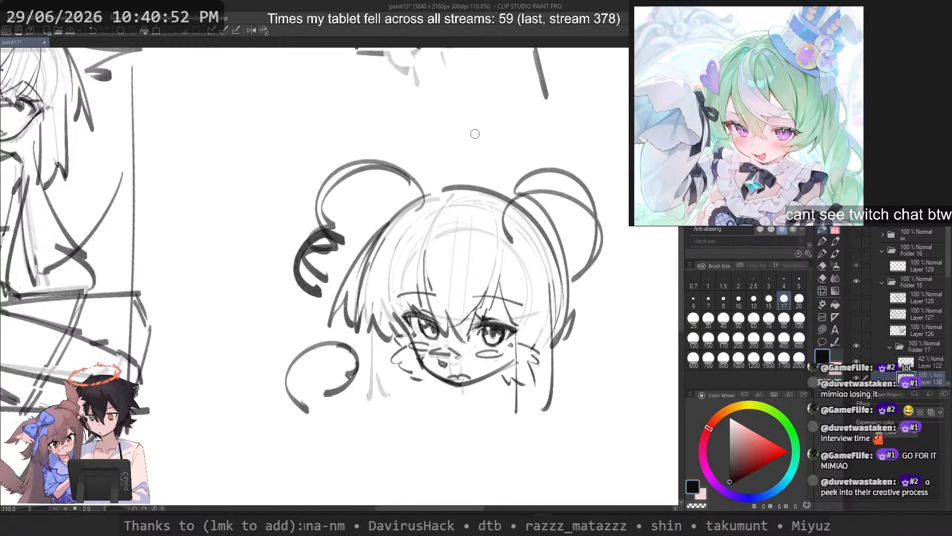
pyautogui.press('c')
pyautogui.moveTo(327, 229)
pyautogui.mouseDown()
pyautogui.moveTo(297, 248)
pyautogui.moveTo(310, 298)
pyautogui.moveTo(303, 239)
pyautogui.moveTo(342, 237)
pyautogui.moveTo(317, 238)
pyautogui.mouseUp()
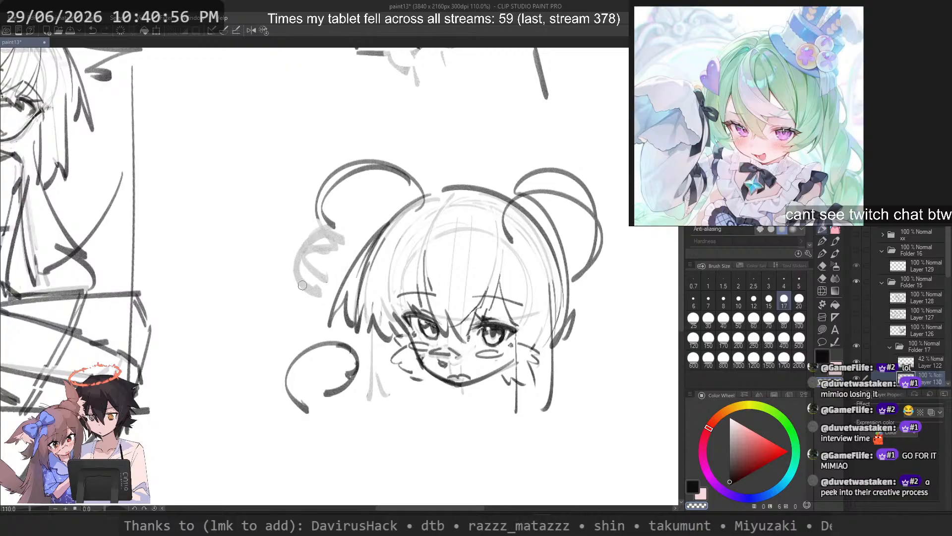
pyautogui.press('c')
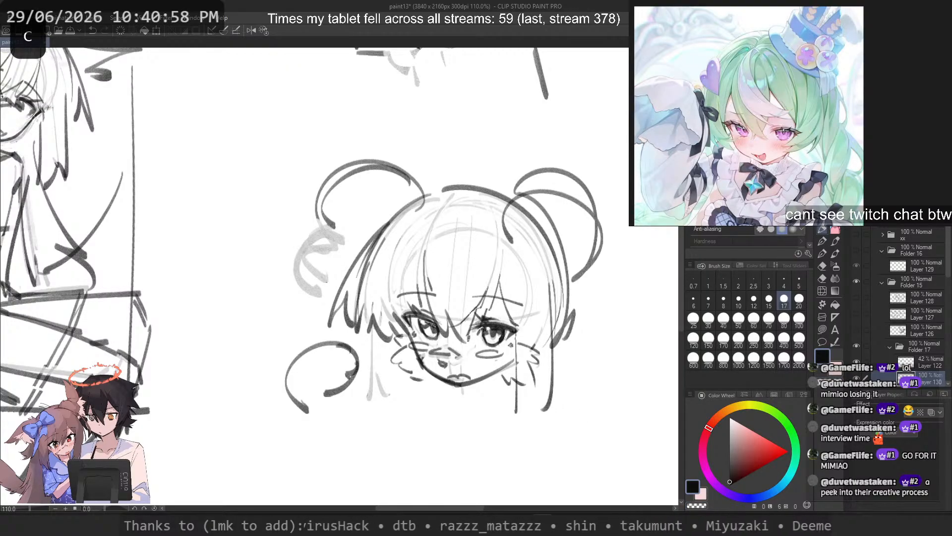
# Step: Zoom the reference board out to show its three images and return to the chibi head sketch
pyautogui.scroll(-7, 797, 203)
pyautogui.moveTo(797, 203); pyautogui.dragTo(789, 164)
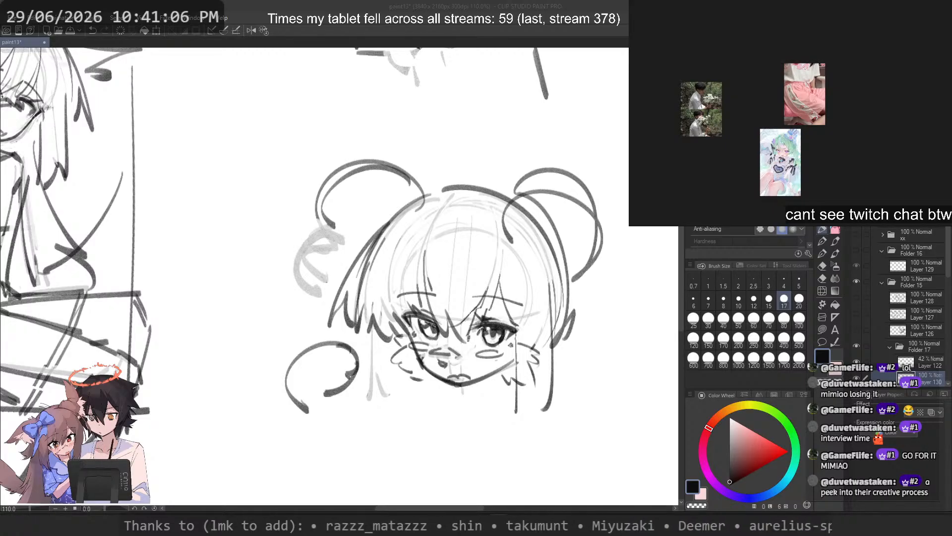
pyautogui.click(427, 5)
pyautogui.moveTo(462, 132); pyautogui.dragTo(478, 132)
pyautogui.moveTo(453, 234); pyautogui.dragTo(462, 192)
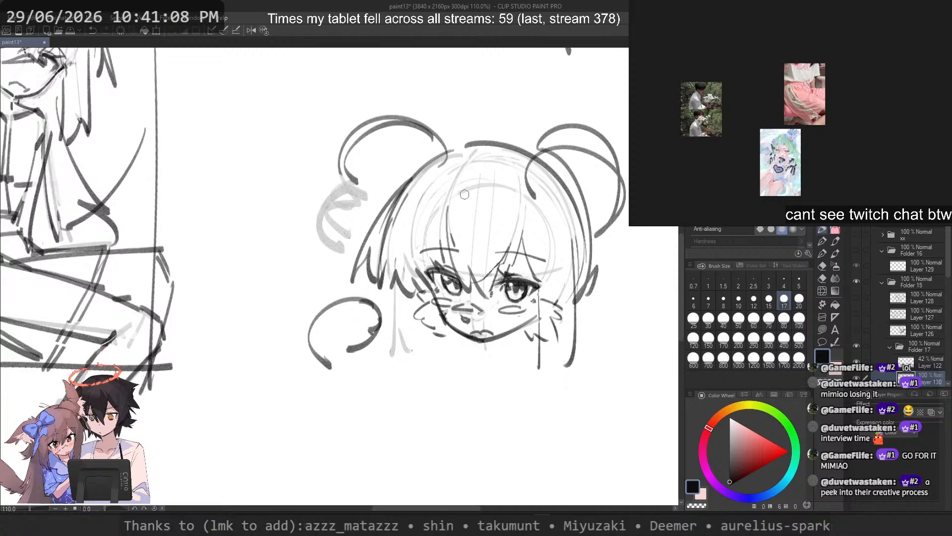
pyautogui.moveTo(586, 395); pyautogui.dragTo(532, 384)
pyautogui.hotkey('ctrl', 'z')
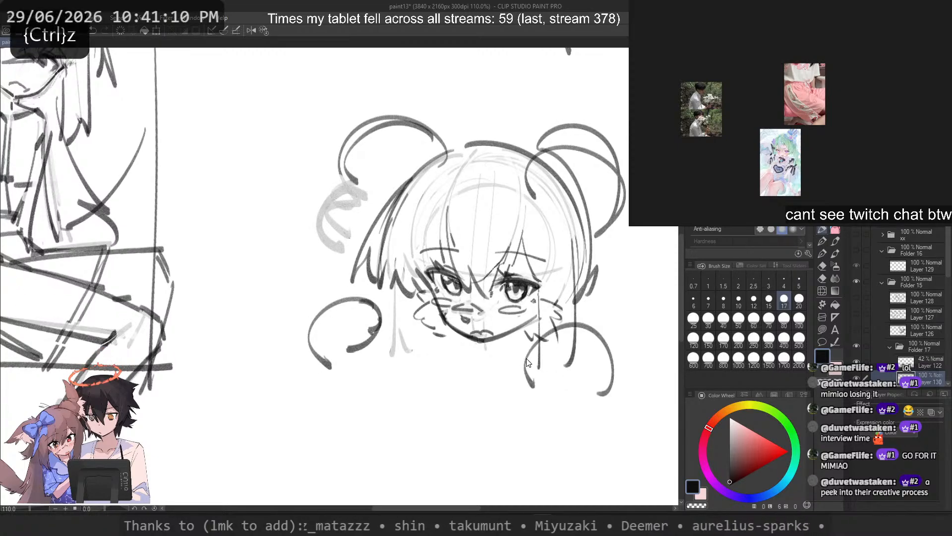
pyautogui.moveTo(592, 396)
pyautogui.mouseDown()
pyautogui.moveTo(549, 379)
pyautogui.moveTo(577, 327)
pyautogui.moveTo(545, 381)
pyautogui.mouseUp()
pyautogui.hotkey('ctrl', 'z')
pyautogui.moveTo(611, 401); pyautogui.dragTo(546, 365)
pyautogui.hotkey('ctrl', 'z')
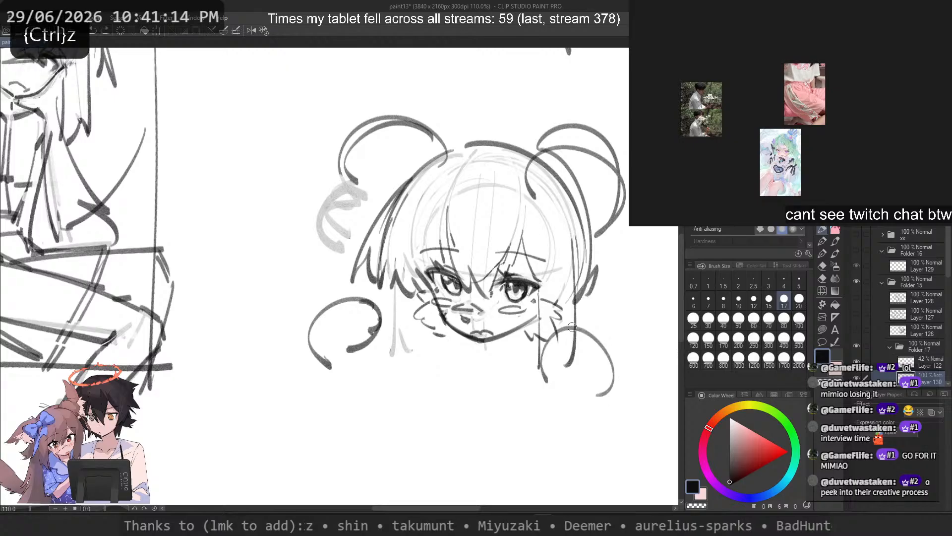
pyautogui.hotkey('ctrl', 'z')
pyautogui.moveTo(561, 325)
pyautogui.mouseDown()
pyautogui.moveTo(589, 401)
pyautogui.moveTo(526, 392)
pyautogui.mouseUp()
pyautogui.hotkey('ctrl', 'z')
pyautogui.moveTo(427, 328)
pyautogui.mouseDown()
pyautogui.moveTo(384, 357)
pyautogui.moveTo(376, 395)
pyautogui.mouseUp()
pyautogui.hotkey('ctrl', 'z')
# Step: Fade the old curved hair stroke left of the chibi's chin with size-40 transparent strokes
pyautogui.press('c')
pyautogui.moveTo(363, 300); pyautogui.dragTo(359, 344)
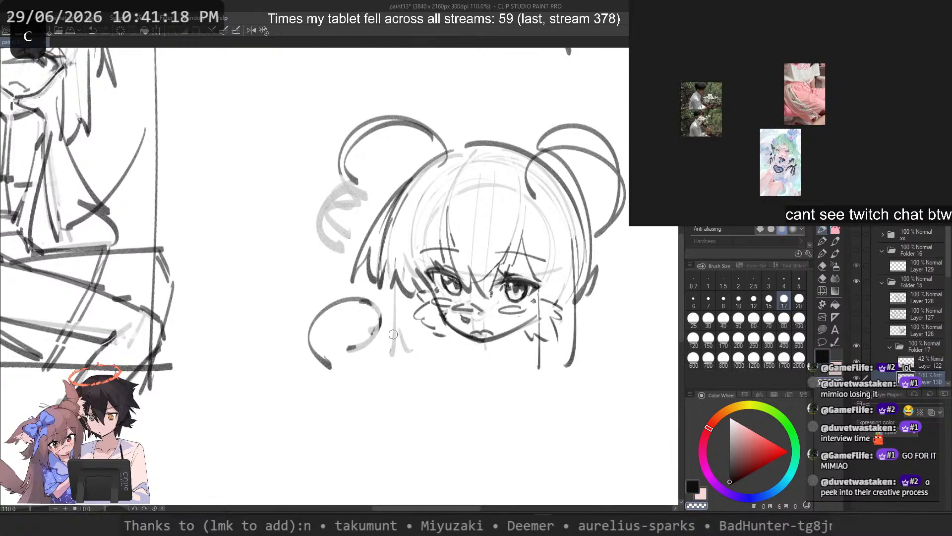
pyautogui.click(724, 320)
pyautogui.hotkey('ctrl', 'z')
pyautogui.moveTo(342, 297)
pyautogui.mouseDown()
pyautogui.moveTo(365, 333)
pyautogui.moveTo(343, 366)
pyautogui.moveTo(320, 364)
pyautogui.mouseUp()
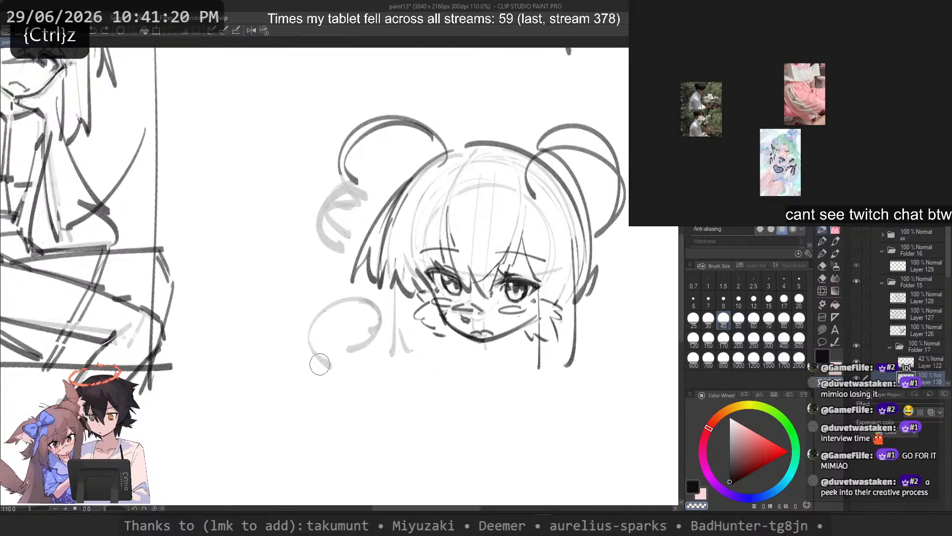
# Step: Sketch a rounded hair bun outline closer to the chin on the left side in black at brush size 17
pyautogui.press('c')
pyautogui.click(784, 298)
pyautogui.moveTo(421, 345); pyautogui.dragTo(366, 364)
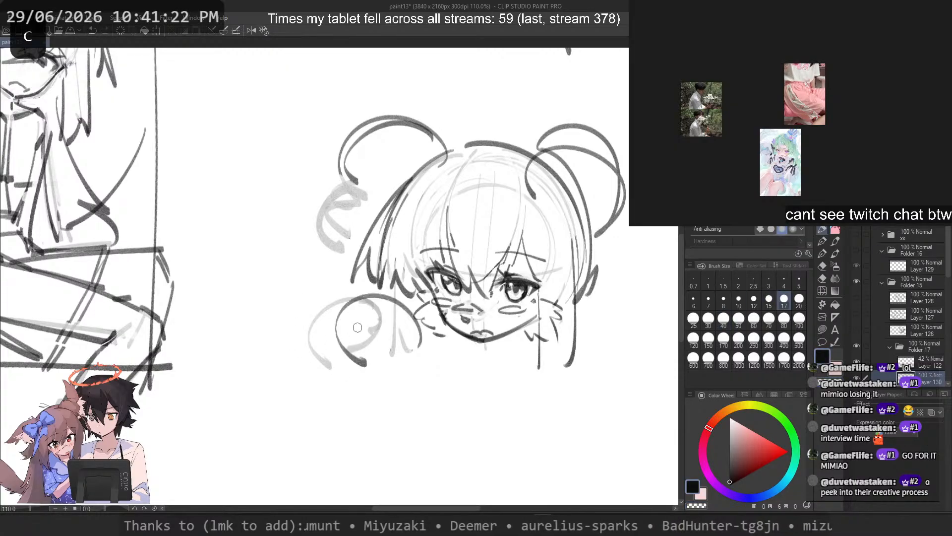
pyautogui.hotkey('ctrl', 'z')
pyautogui.moveTo(415, 323)
pyautogui.mouseDown()
pyautogui.moveTo(351, 354)
pyautogui.moveTo(361, 374)
pyautogui.mouseUp()
pyautogui.hotkey('ctrl', 'z')
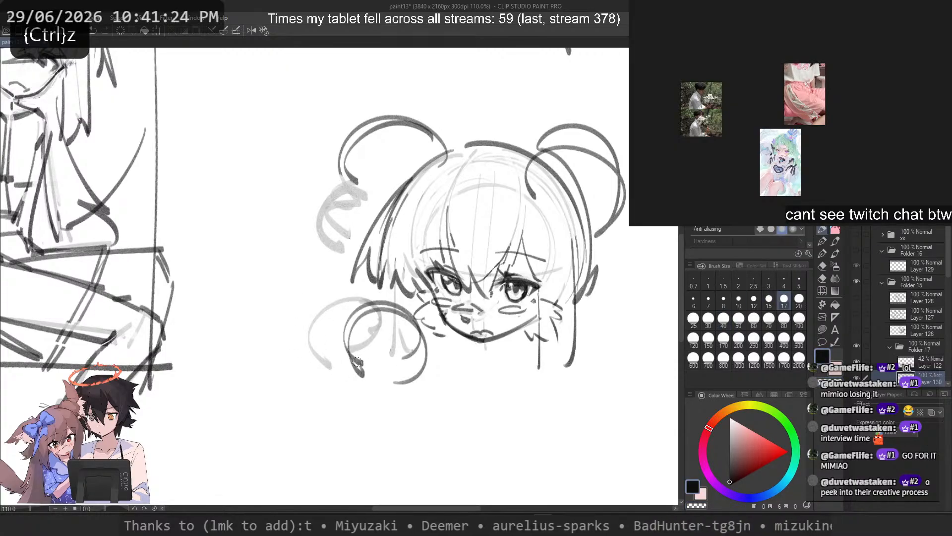
pyautogui.hotkey('ctrl', 'z')
pyautogui.moveTo(350, 334); pyautogui.dragTo(373, 391)
pyautogui.moveTo(362, 395)
pyautogui.mouseDown()
pyautogui.moveTo(395, 402)
pyautogui.moveTo(410, 370)
pyautogui.mouseUp()
# Step: Sketch a matching rounded hair bun outline on the right side of the chin, with a long outer curve sweeping downward
pyautogui.moveTo(562, 391)
pyautogui.mouseDown()
pyautogui.moveTo(520, 364)
pyautogui.moveTo(528, 346)
pyautogui.moveTo(613, 345)
pyautogui.moveTo(534, 386)
pyautogui.moveTo(546, 415)
pyautogui.mouseUp()
pyautogui.hotkey('ctrl', 'z')
pyautogui.hotkey('ctrl', 'z')
pyautogui.moveTo(613, 400)
pyautogui.mouseDown()
pyautogui.moveTo(572, 357)
pyautogui.moveTo(551, 393)
pyautogui.mouseUp()
pyautogui.moveTo(553, 383)
pyautogui.mouseDown()
pyautogui.moveTo(598, 367)
pyautogui.moveTo(570, 414)
pyautogui.mouseUp()
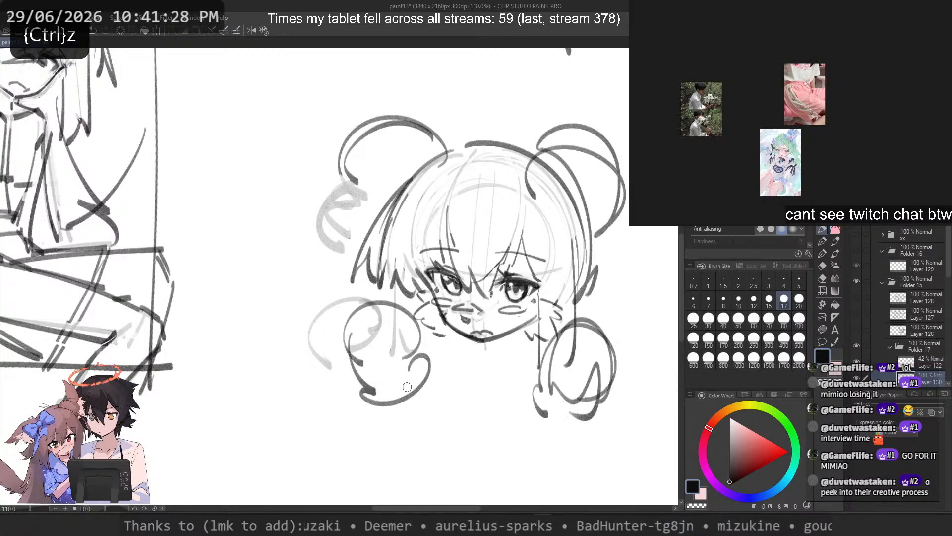
pyautogui.moveTo(407, 387); pyautogui.dragTo(353, 370)
pyautogui.hotkey('ctrl', 'z')
pyautogui.hotkey('ctrl', 'z')
pyautogui.hotkey('ctrl', 'z')
pyautogui.moveTo(559, 346)
pyautogui.mouseDown()
pyautogui.moveTo(631, 385)
pyautogui.moveTo(547, 379)
pyautogui.mouseUp()
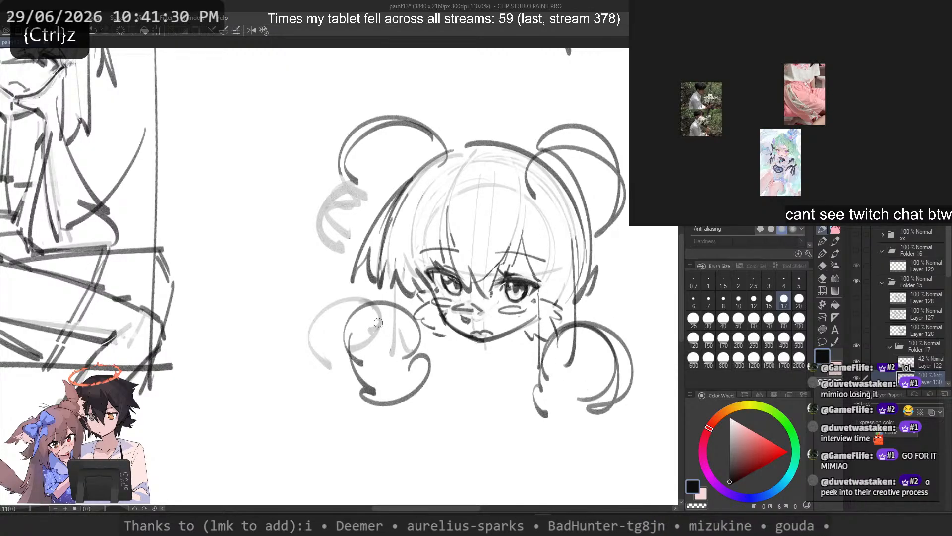
# Step: Add an outer strand beside the left lower bun and an arc across the right one, discarding the other trial strokes
pyautogui.hotkey('ctrl', 'z')
pyautogui.moveTo(562, 317); pyautogui.dragTo(627, 424)
pyautogui.moveTo(389, 313)
pyautogui.mouseDown()
pyautogui.moveTo(324, 367)
pyautogui.moveTo(321, 349)
pyautogui.moveTo(336, 342)
pyautogui.moveTo(409, 383)
pyautogui.mouseUp()
pyautogui.hotkey('ctrl', 'z')
pyautogui.hotkey('ctrl', 'z')
pyautogui.hotkey('ctrl', 'z')
pyautogui.moveTo(337, 316)
pyautogui.mouseDown()
pyautogui.moveTo(370, 396)
pyautogui.moveTo(356, 401)
pyautogui.moveTo(429, 412)
pyautogui.mouseUp()
pyautogui.hotkey('ctrl', 'z')
pyautogui.moveTo(602, 339)
pyautogui.mouseDown()
pyautogui.moveTo(546, 424)
pyautogui.moveTo(592, 350)
pyautogui.moveTo(549, 405)
pyautogui.mouseUp()
pyautogui.hotkey('ctrl', 'z')
pyautogui.hotkey('ctrl', 'z')
pyautogui.hotkey('ctrl', 'z')
pyautogui.moveTo(604, 343); pyautogui.dragTo(572, 357)
# Step: Divide the left lower bun with a diagonal stroke and reinforce its bottom edge with darker strokes
pyautogui.press('c')
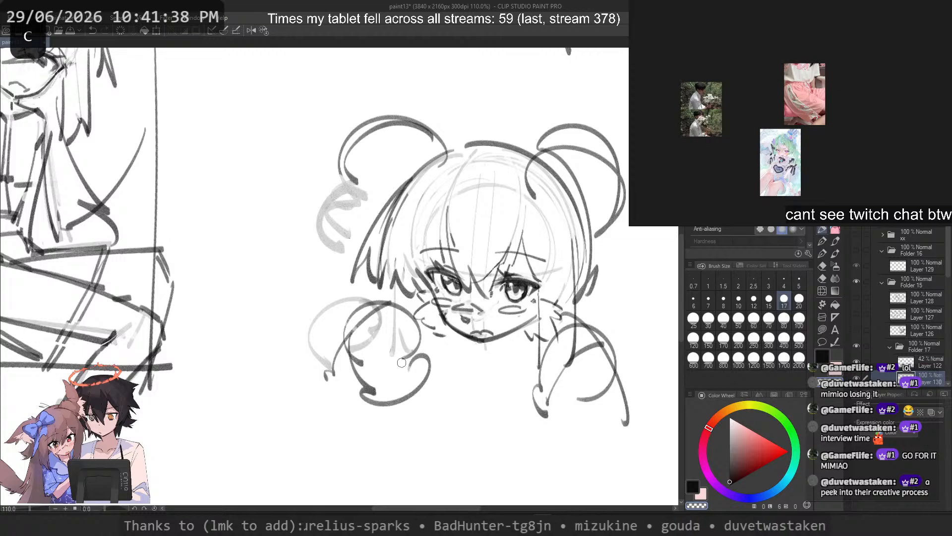
pyautogui.moveTo(357, 327); pyautogui.dragTo(399, 353)
pyautogui.hotkey('ctrl', 'z')
pyautogui.moveTo(338, 320)
pyautogui.mouseDown()
pyautogui.moveTo(360, 330)
pyautogui.moveTo(409, 383)
pyautogui.mouseUp()
pyautogui.hotkey('ctrl', 'z')
pyautogui.hotkey('ctrl', 'z')
pyautogui.moveTo(368, 339); pyautogui.dragTo(412, 391)
pyautogui.moveTo(339, 318); pyautogui.dragTo(380, 328)
pyautogui.hotkey('ctrl', 'z')
pyautogui.moveTo(348, 321)
pyautogui.mouseDown()
pyautogui.moveTo(404, 331)
pyautogui.moveTo(432, 373)
pyautogui.mouseUp()
# Step: Draw the inner contour of the right lower bun and a small coiled curl at its bottom
pyautogui.hotkey('ctrl', 'z')
pyautogui.moveTo(343, 369)
pyautogui.mouseDown()
pyautogui.moveTo(364, 407)
pyautogui.moveTo(375, 392)
pyautogui.mouseUp()
pyautogui.moveTo(362, 396); pyautogui.dragTo(405, 418)
pyautogui.moveTo(592, 377)
pyautogui.mouseDown()
pyautogui.moveTo(571, 411)
pyautogui.moveTo(545, 391)
pyautogui.mouseUp()
pyautogui.hotkey('ctrl', 'z')
pyautogui.hotkey('ctrl', 'z')
pyautogui.moveTo(554, 343); pyautogui.dragTo(537, 402)
pyautogui.moveTo(596, 409)
pyautogui.mouseDown()
pyautogui.moveTo(573, 436)
pyautogui.moveTo(531, 428)
pyautogui.mouseUp()
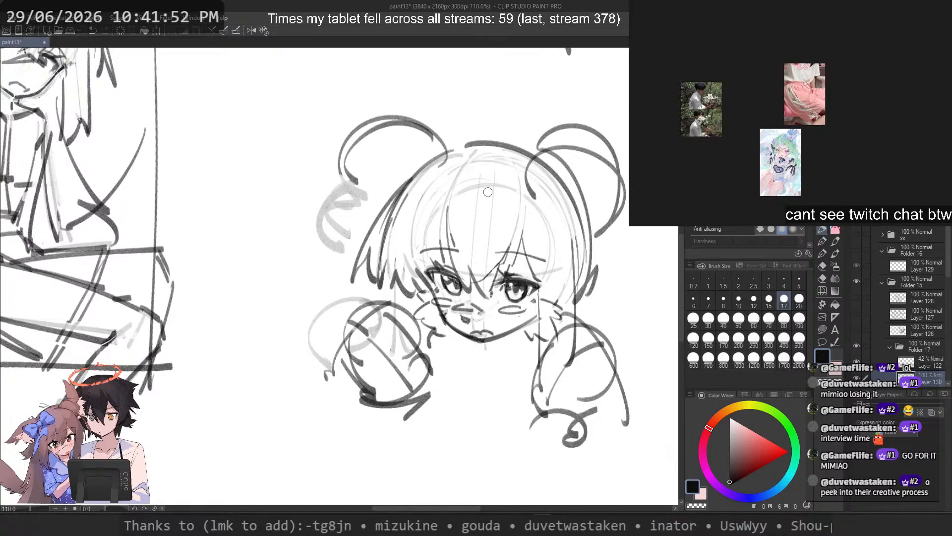
pyautogui.press('c')
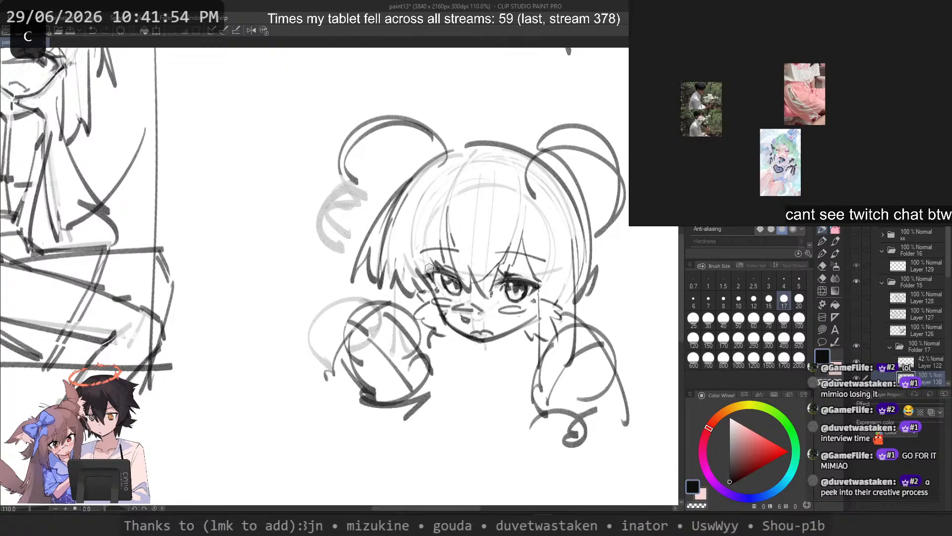
pyautogui.hotkey('ctrl', 'z')
pyautogui.click(738, 300)
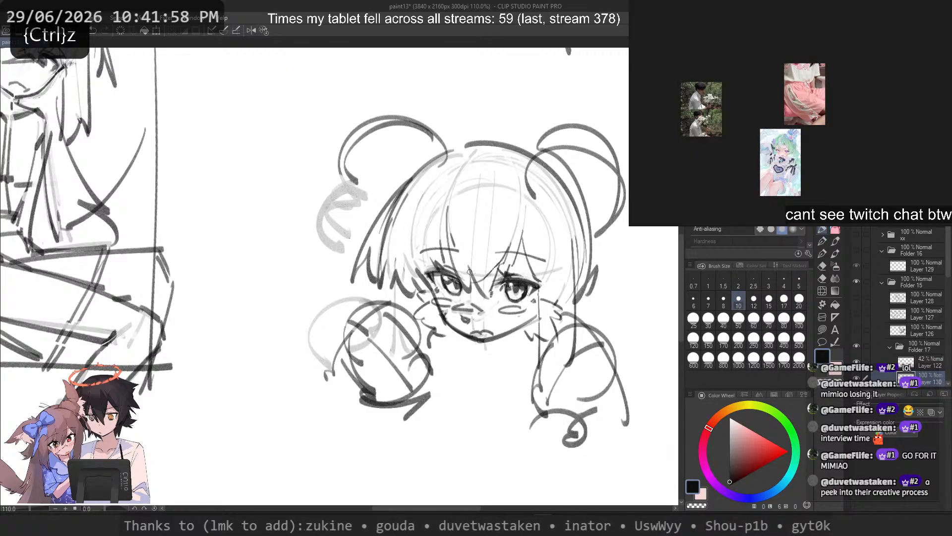
pyautogui.hotkey('ctrl', 'z')
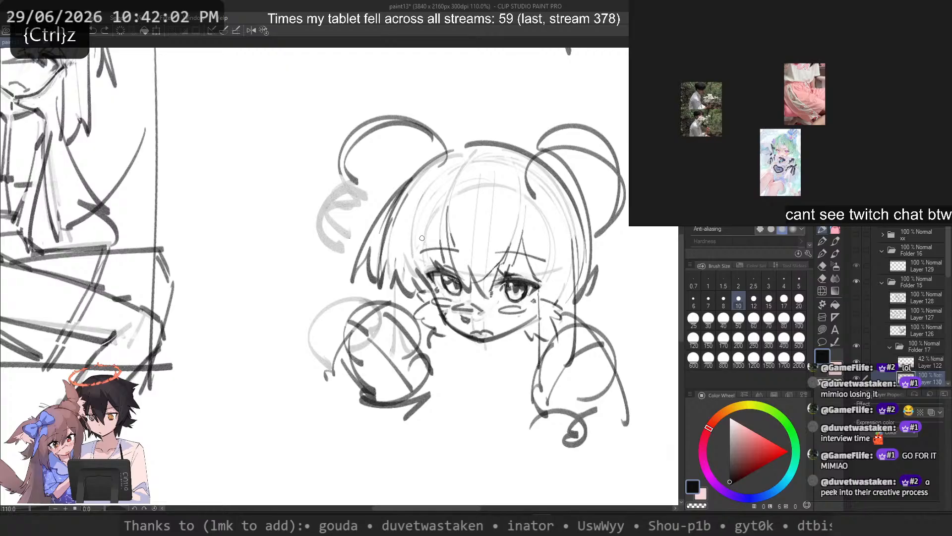
pyautogui.moveTo(418, 254); pyautogui.dragTo(464, 256)
pyautogui.hotkey('ctrl', 'z')
pyautogui.press('c')
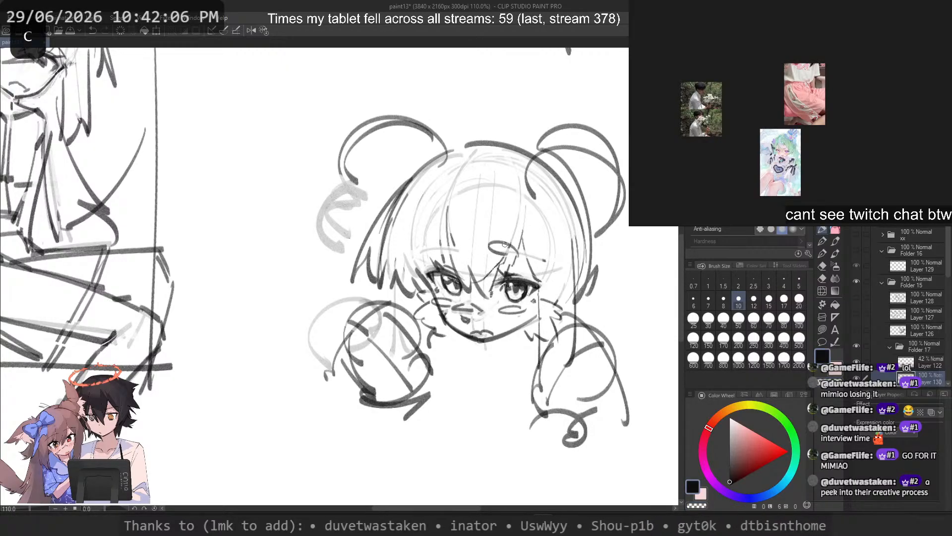
pyautogui.hotkey('ctrl', 'z')
pyautogui.hotkey('ctrl', 'z')
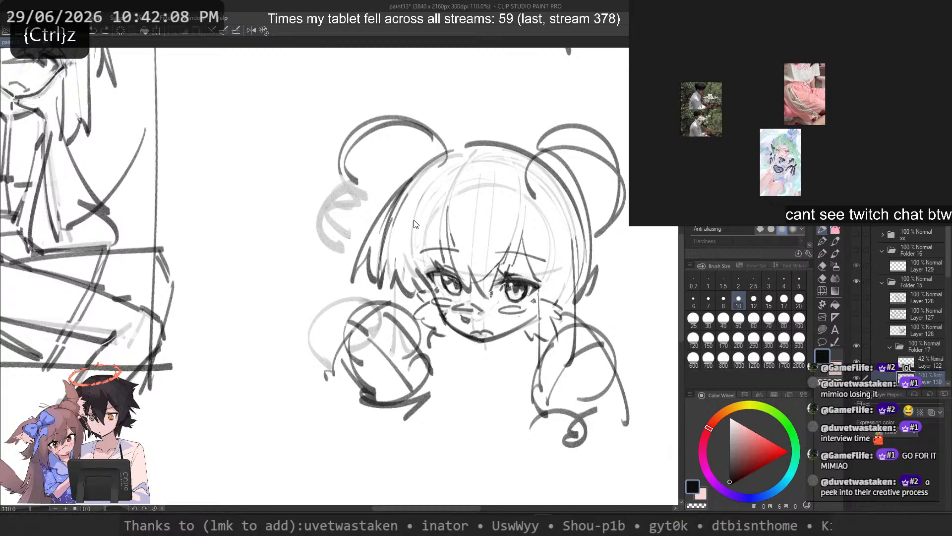
pyautogui.moveTo(604, 232)
pyautogui.mouseDown()
pyautogui.moveTo(592, 326)
pyautogui.moveTo(618, 316)
pyautogui.moveTo(599, 324)
pyautogui.mouseUp()
pyautogui.hotkey('ctrl', 'z')
pyautogui.hotkey('ctrl', 'z')
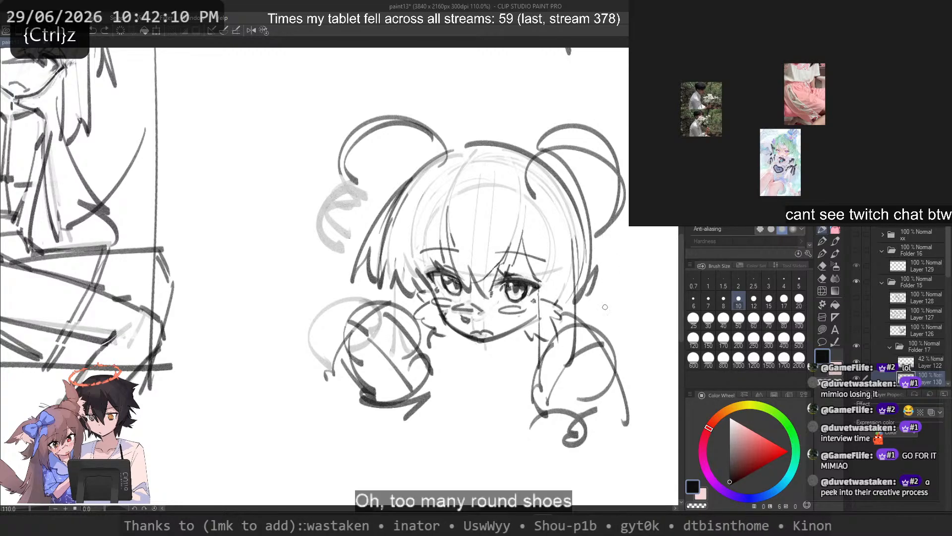
pyautogui.moveTo(606, 229); pyautogui.dragTo(603, 312)
pyautogui.hotkey('ctrl', 'z')
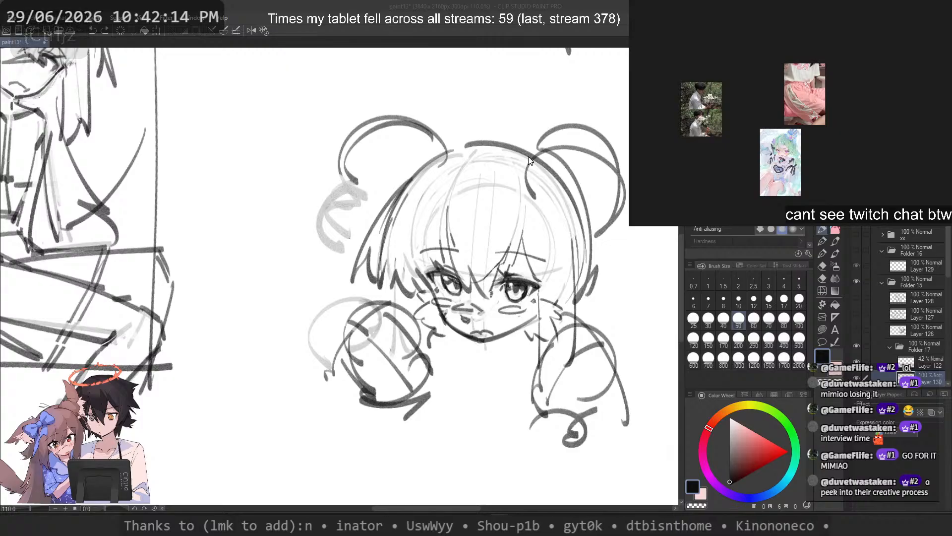
# Step: Sketch a small looped curl inside the right lower bun at brush size 12, undoing the extra curls
pyautogui.scroll(-2, 87, 282)
pyautogui.moveTo(207, 294); pyautogui.dragTo(237, 299)
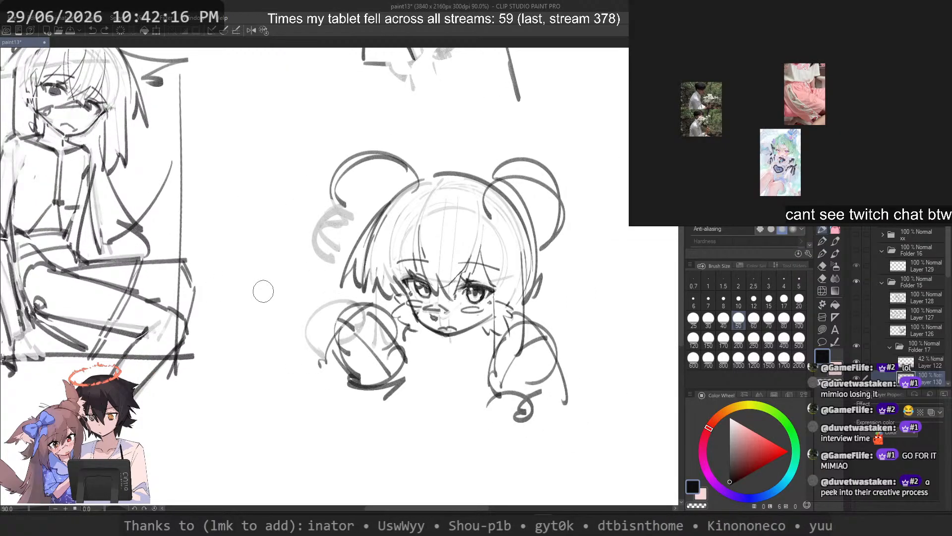
pyautogui.click(754, 299)
pyautogui.moveTo(504, 330); pyautogui.dragTo(506, 358)
pyautogui.hotkey('ctrl', 'z')
pyautogui.moveTo(532, 324)
pyautogui.mouseDown()
pyautogui.moveTo(536, 385)
pyautogui.moveTo(494, 387)
pyautogui.moveTo(501, 397)
pyautogui.mouseUp()
pyautogui.hotkey('ctrl', 'z')
pyautogui.hotkey('ctrl', 'z')
pyautogui.hotkey('ctrl', 'z')
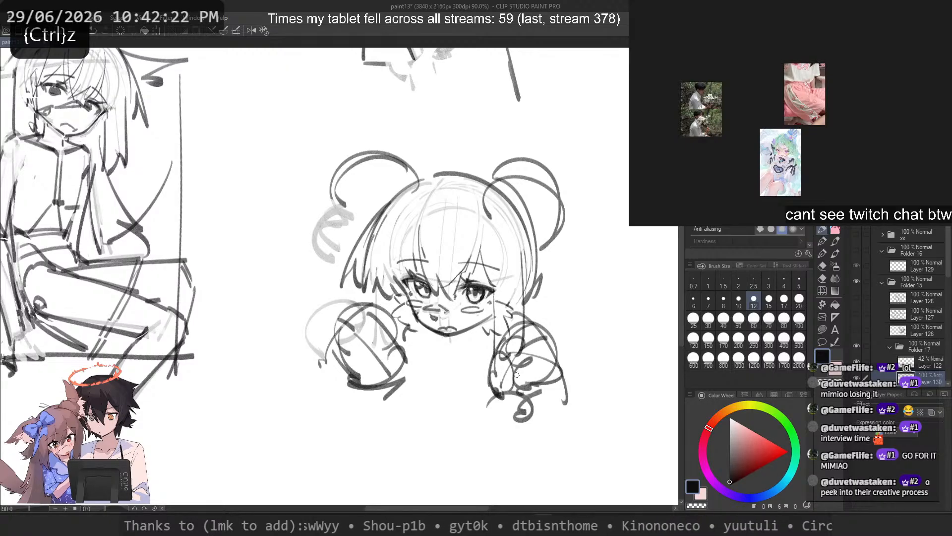
pyautogui.hotkey('ctrl', 'z')
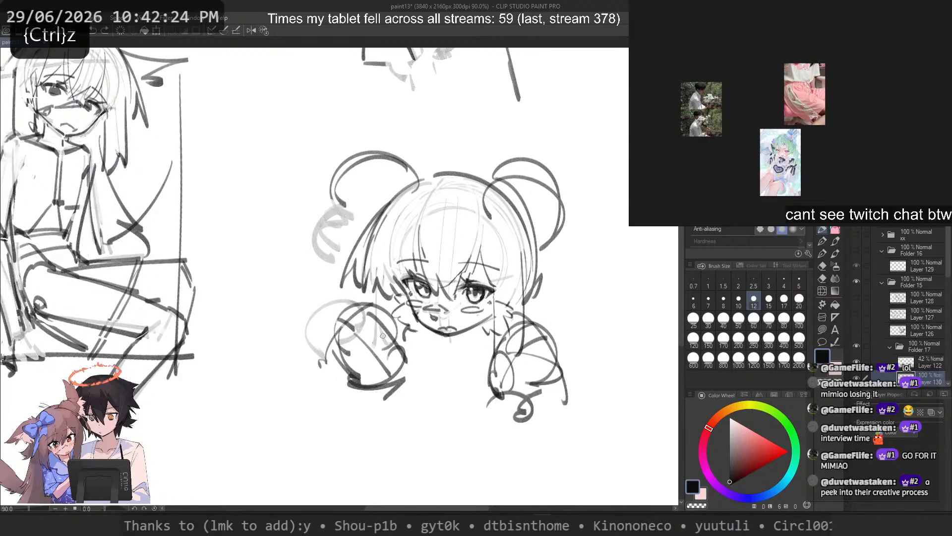
# Step: Fill the left lower bun with small overlapping curls, undoing the strokes that do not fit
pyautogui.moveTo(373, 312); pyautogui.dragTo(384, 340)
pyautogui.moveTo(389, 334)
pyautogui.mouseDown()
pyautogui.moveTo(381, 356)
pyautogui.moveTo(352, 324)
pyautogui.moveTo(375, 344)
pyautogui.moveTo(381, 335)
pyautogui.mouseUp()
pyautogui.hotkey('ctrl', 'z')
pyautogui.hotkey('ctrl', 'z')
pyautogui.moveTo(376, 326); pyautogui.dragTo(366, 343)
pyautogui.moveTo(383, 312)
pyautogui.mouseDown()
pyautogui.moveTo(392, 346)
pyautogui.moveTo(373, 341)
pyautogui.mouseUp()
pyautogui.hotkey('ctrl', 'z')
pyautogui.moveTo(370, 346)
pyautogui.mouseDown()
pyautogui.moveTo(348, 341)
pyautogui.moveTo(363, 357)
pyautogui.mouseUp()
pyautogui.moveTo(393, 342)
pyautogui.mouseDown()
pyautogui.moveTo(400, 367)
pyautogui.moveTo(393, 377)
pyautogui.mouseUp()
pyautogui.hotkey('ctrl', 'z')
pyautogui.hotkey('ctrl', 'z')
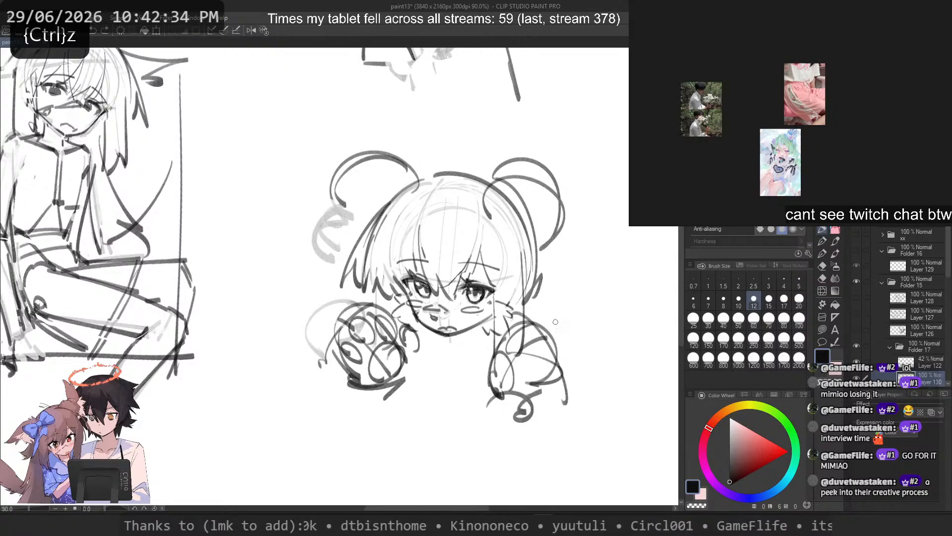
# Step: Close the crown outline toward the left hair and fade the upper-left hair loop with size-30 transparent strokes
pyautogui.hotkey('ctrl', 'z')
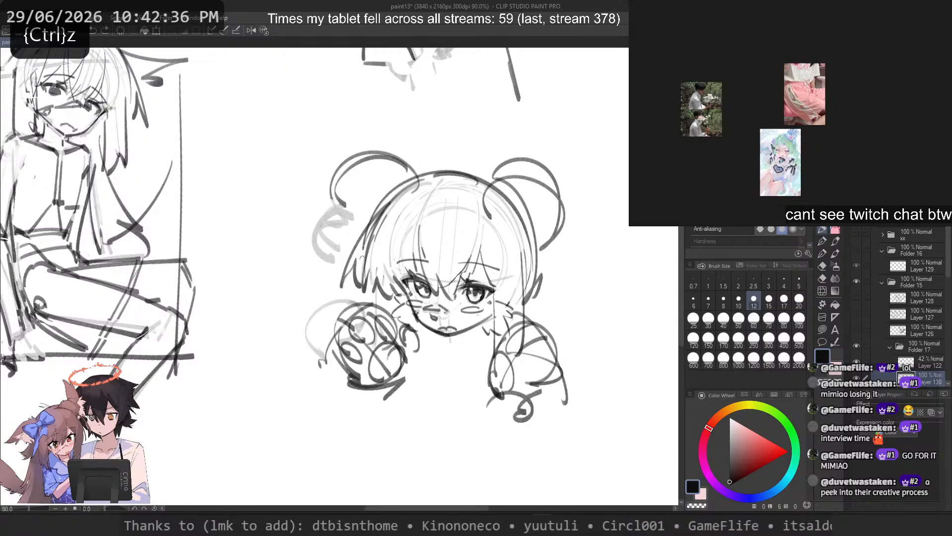
pyautogui.moveTo(354, 217); pyautogui.dragTo(419, 179)
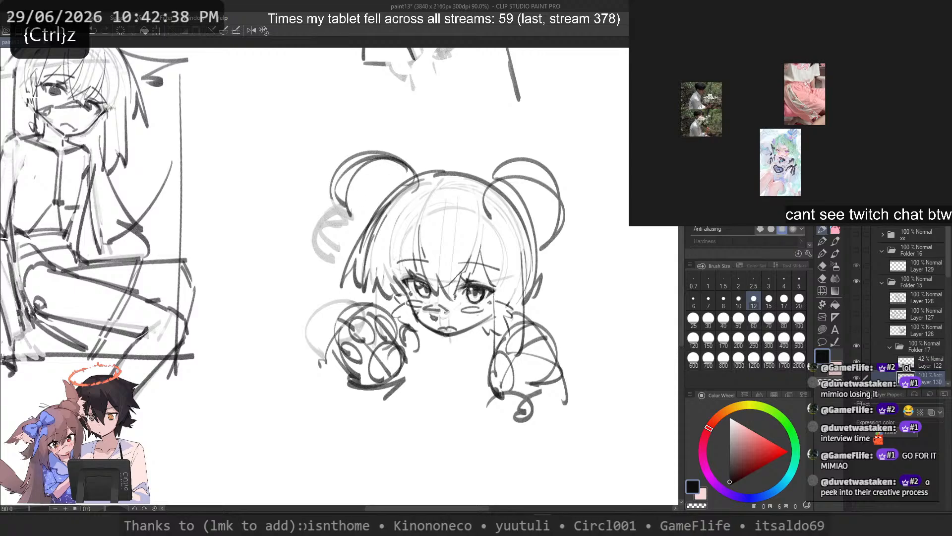
pyautogui.hotkey('ctrl', 'z')
pyautogui.click(708, 319)
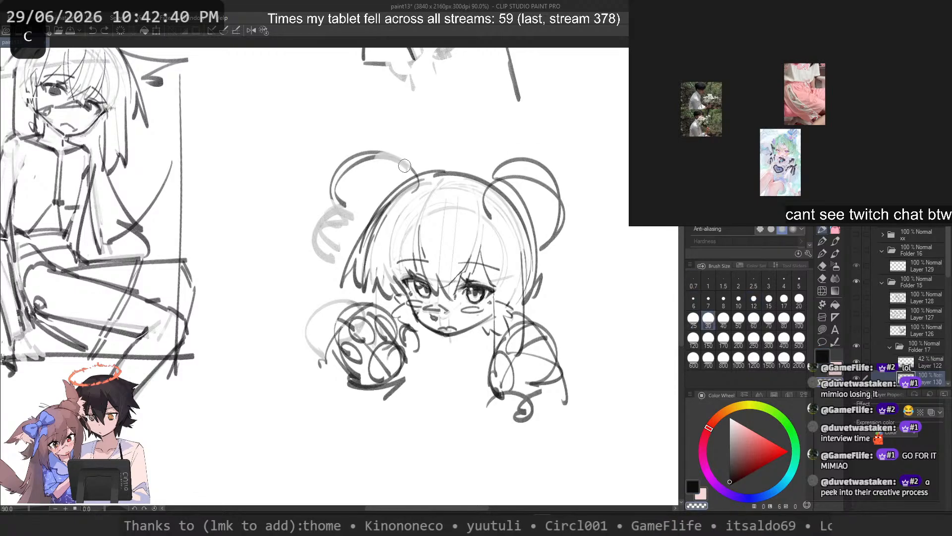
pyautogui.moveTo(405, 165); pyautogui.dragTo(359, 163)
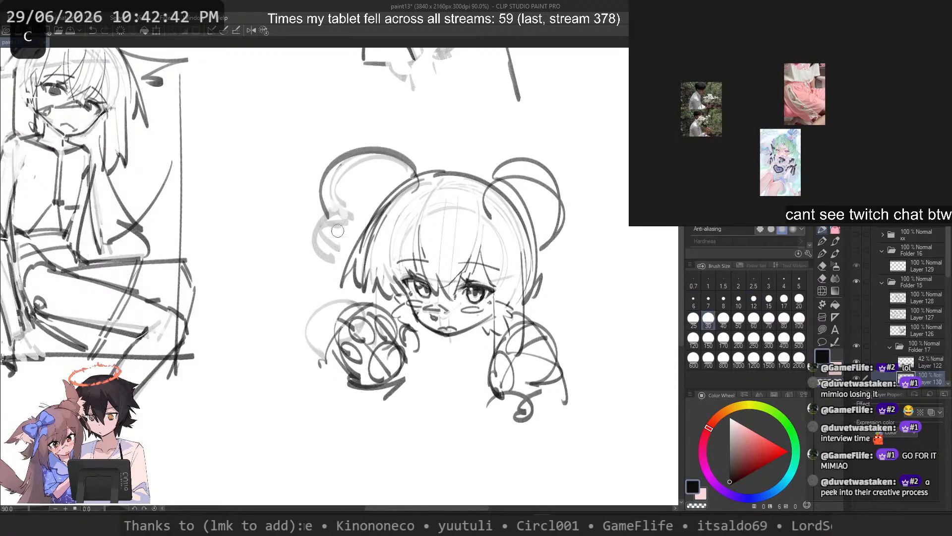
pyautogui.hotkey('ctrl', 'z')
pyautogui.hotkey('ctrl', 'z')
pyautogui.moveTo(408, 173)
pyautogui.mouseDown()
pyautogui.moveTo(342, 217)
pyautogui.moveTo(348, 173)
pyautogui.moveTo(332, 185)
pyautogui.mouseUp()
pyautogui.hotkey('ctrl', 'z')
# Step: Sketch a thick wing-shaped hair tuft with a scalloped lower edge extending left from the chibi's crown
pyautogui.hotkey('ctrl', 'z')
pyautogui.moveTo(414, 174)
pyautogui.mouseDown()
pyautogui.moveTo(385, 161)
pyautogui.moveTo(306, 163)
pyautogui.moveTo(303, 196)
pyautogui.mouseUp()
pyautogui.hotkey('ctrl', 'z')
pyautogui.hotkey('ctrl', 'z')
pyautogui.moveTo(287, 165)
pyautogui.mouseDown()
pyautogui.moveTo(307, 197)
pyautogui.moveTo(407, 173)
pyautogui.mouseUp()
pyautogui.hotkey('ctrl', 'z')
pyautogui.hotkey('ctrl', 'z')
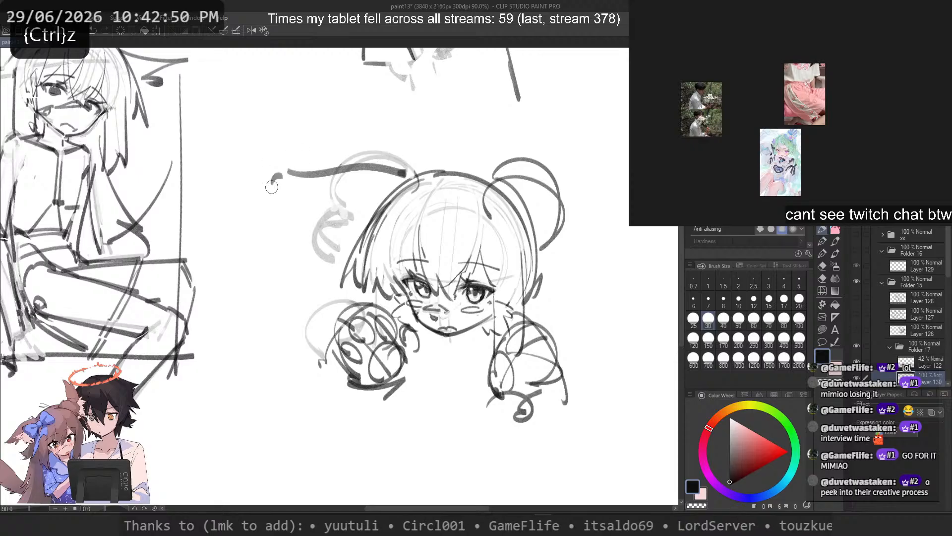
pyautogui.moveTo(273, 171); pyautogui.dragTo(347, 242)
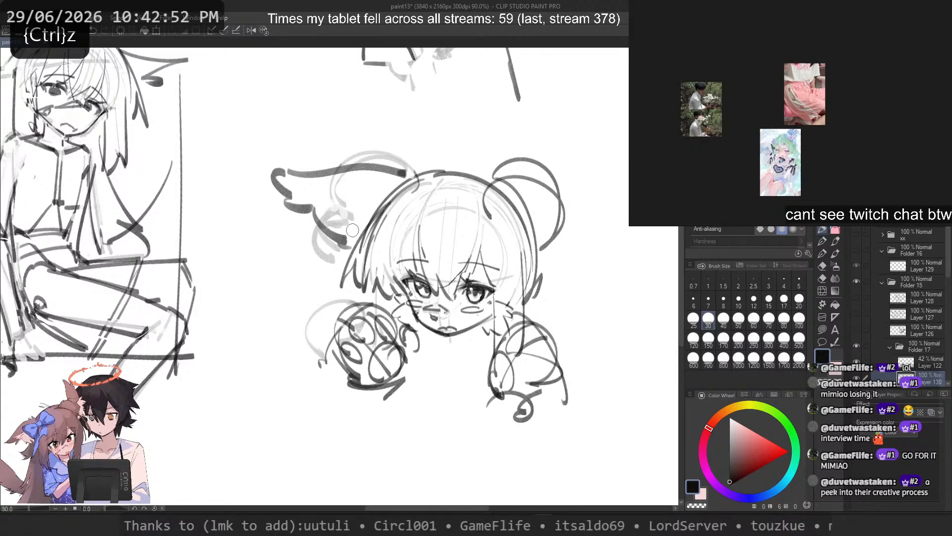
# Step: Fade the upper-right hair loops with transparent strokes and return to the black drawing colour
pyautogui.press('c')
pyautogui.moveTo(489, 217)
pyautogui.mouseDown()
pyautogui.moveTo(488, 190)
pyautogui.moveTo(541, 246)
pyautogui.moveTo(511, 172)
pyautogui.moveTo(558, 199)
pyautogui.moveTo(554, 229)
pyautogui.mouseUp()
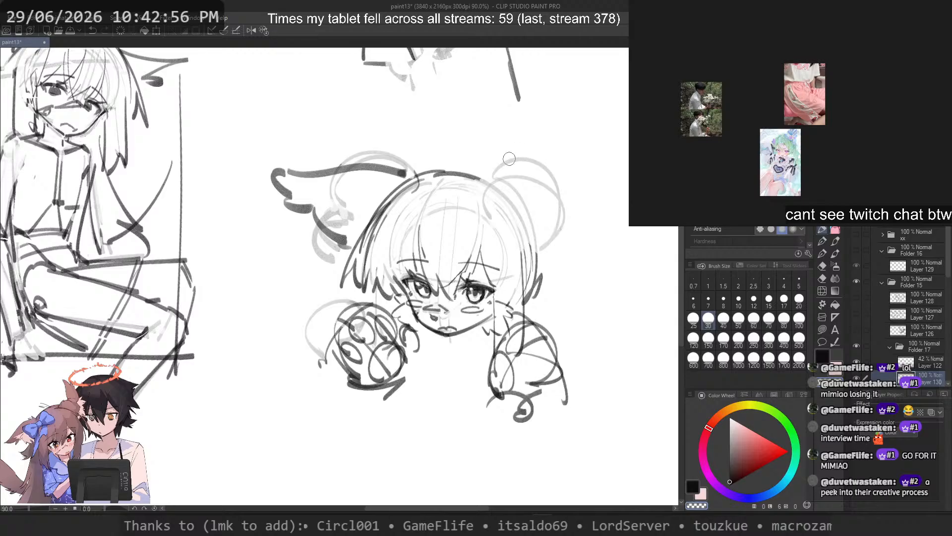
pyautogui.press('c')
pyautogui.moveTo(490, 171)
pyautogui.mouseDown()
pyautogui.moveTo(540, 170)
pyautogui.moveTo(541, 242)
pyautogui.mouseUp()
pyautogui.press('2')
pyautogui.hotkey('ctrl', 'z')
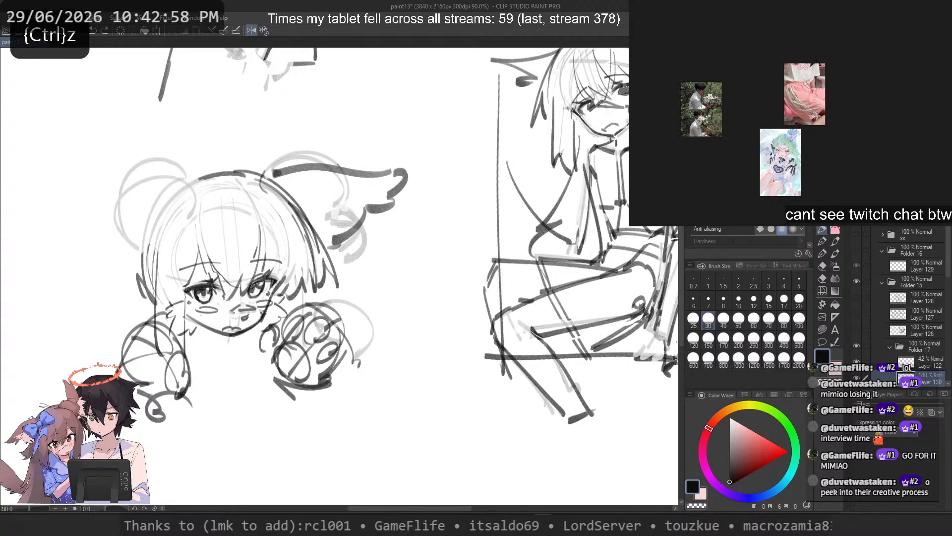
pyautogui.moveTo(173, 189); pyautogui.dragTo(139, 241)
pyautogui.hotkey('ctrl', 'z')
pyautogui.moveTo(182, 185)
pyautogui.mouseDown()
pyautogui.moveTo(140, 236)
pyautogui.moveTo(134, 179)
pyautogui.moveTo(138, 242)
pyautogui.mouseUp()
pyautogui.hotkey('ctrl', 'z')
pyautogui.moveTo(124, 147); pyautogui.dragTo(140, 185)
pyautogui.hotkey('ctrl', 'z')
pyautogui.moveTo(95, 144); pyautogui.dragTo(105, 204)
pyautogui.press('2')
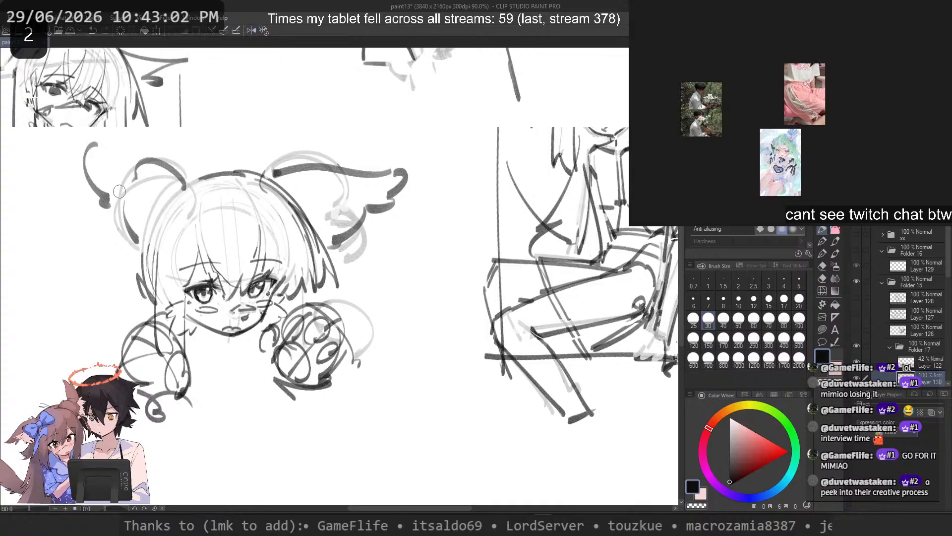
pyautogui.hotkey('ctrl', 'z')
pyautogui.hotkey('ctrl', 'z')
pyautogui.moveTo(487, 187); pyautogui.dragTo(506, 158)
# Step: Start a wing-shaped tuft at the upper right of the head with a short crown stroke, a long outer edge and a hooked tip
pyautogui.hotkey('ctrl', 'z')
pyautogui.hotkey('ctrl', 'z')
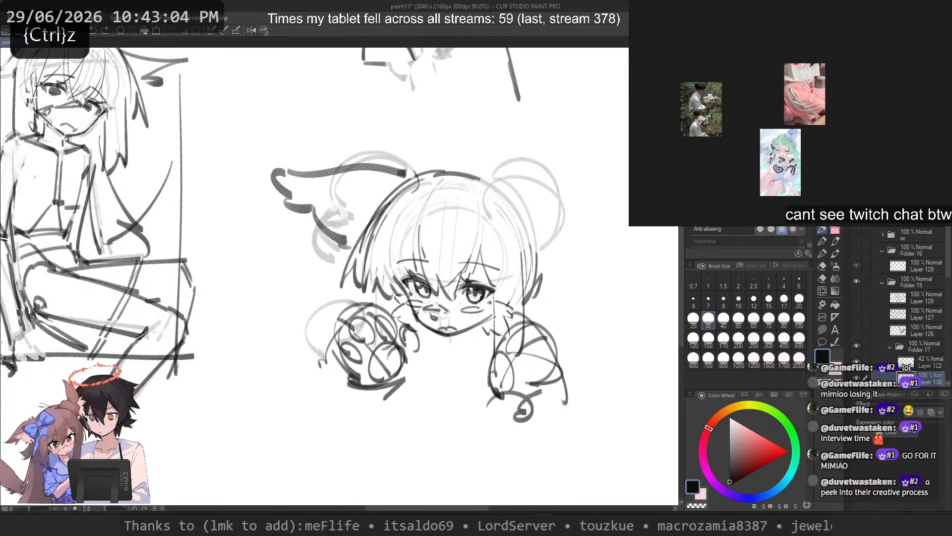
pyautogui.moveTo(487, 190); pyautogui.dragTo(511, 160)
pyautogui.moveTo(567, 200); pyautogui.dragTo(552, 262)
pyautogui.hotkey('ctrl', 'z')
pyautogui.moveTo(556, 226); pyautogui.dragTo(542, 255)
pyautogui.hotkey('ctrl', 'z')
pyautogui.hotkey('ctrl', 'z')
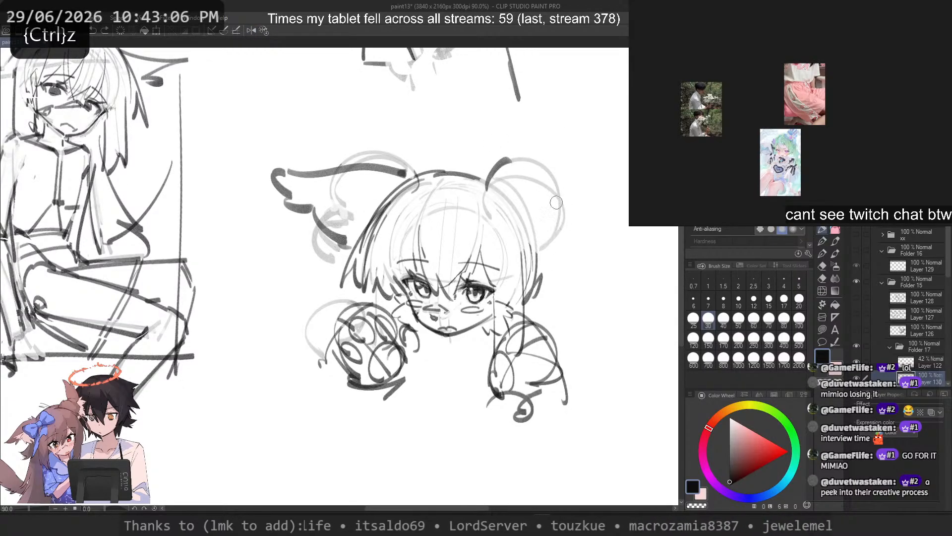
pyautogui.moveTo(582, 157); pyautogui.dragTo(546, 243)
pyautogui.hotkey('ctrl', 'z')
pyautogui.moveTo(566, 201); pyautogui.dragTo(537, 254)
pyautogui.hotkey('ctrl', 'z')
pyautogui.moveTo(581, 165)
pyautogui.mouseDown()
pyautogui.moveTo(532, 261)
pyautogui.moveTo(546, 232)
pyautogui.moveTo(527, 254)
pyautogui.mouseUp()
pyautogui.hotkey('ctrl', 'z')
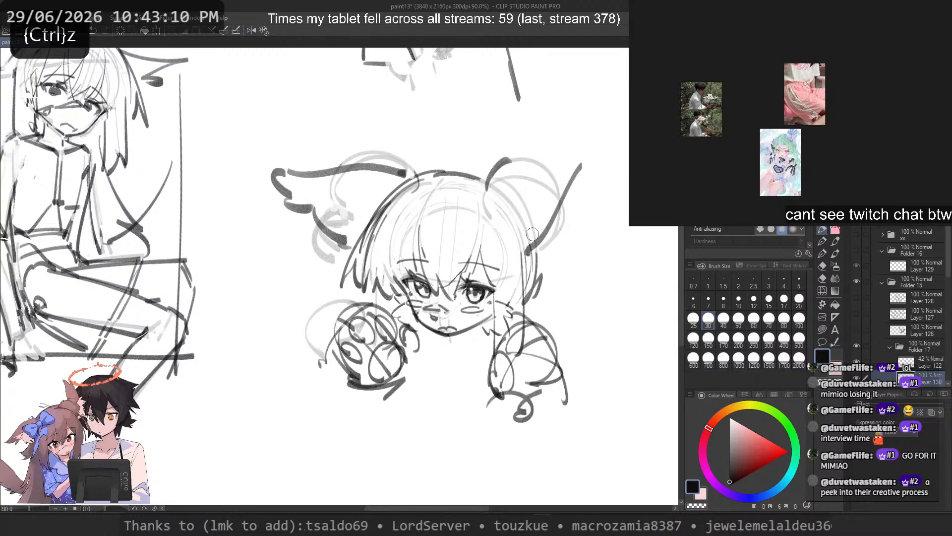
pyautogui.hotkey('ctrl', 'z')
pyautogui.moveTo(574, 135); pyautogui.dragTo(597, 168)
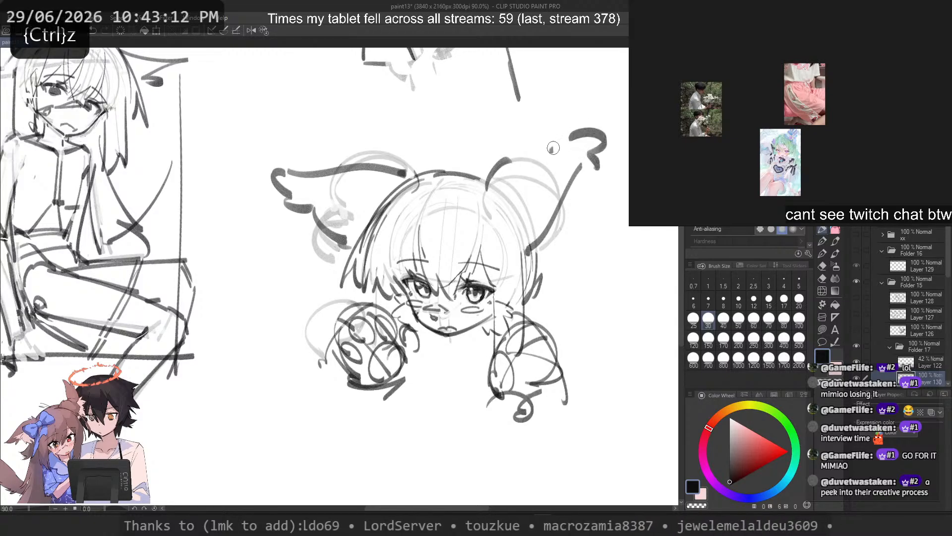
# Step: Add the scalloped upper edge of the right wing tuft between the crown and the tip, undoing strokes that do not fit
pyautogui.moveTo(553, 133); pyautogui.dragTo(530, 174)
pyautogui.moveTo(531, 174)
pyautogui.mouseDown()
pyautogui.moveTo(506, 157)
pyautogui.moveTo(529, 175)
pyautogui.moveTo(545, 149)
pyautogui.moveTo(525, 171)
pyautogui.moveTo(535, 145)
pyautogui.mouseUp()
pyautogui.hotkey('ctrl', 'z')
pyautogui.hotkey('ctrl', 'z')
pyautogui.hotkey('ctrl', 'z')
pyautogui.hotkey('ctrl', 'z')
pyautogui.hotkey('ctrl', 'z')
pyautogui.moveTo(531, 170); pyautogui.dragTo(565, 133)
pyautogui.moveTo(578, 175); pyautogui.dragTo(539, 233)
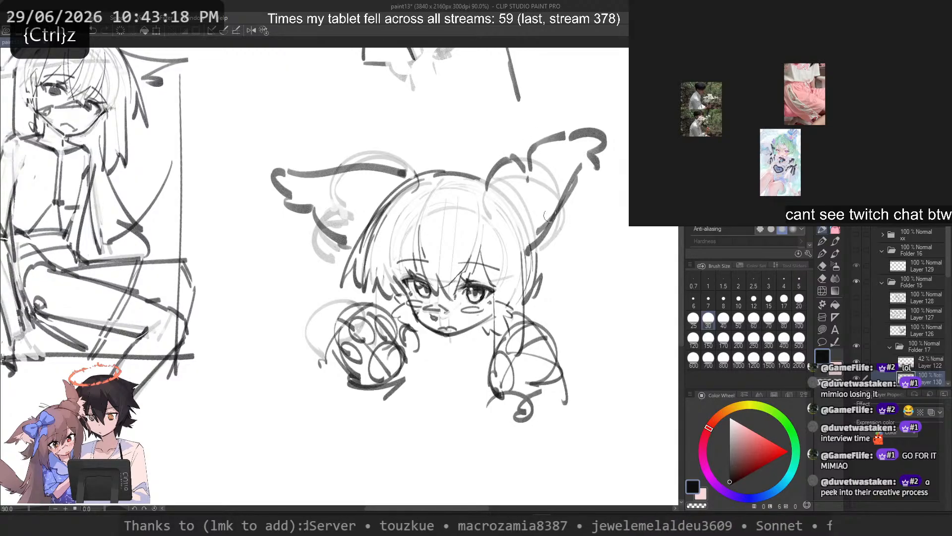
# Step: Fade the outer edge of the right wing tuft with transparent strokes and redraw it as a thick black line
pyautogui.hotkey('ctrl', 'z')
pyautogui.press('c')
pyautogui.moveTo(582, 164); pyautogui.dragTo(527, 251)
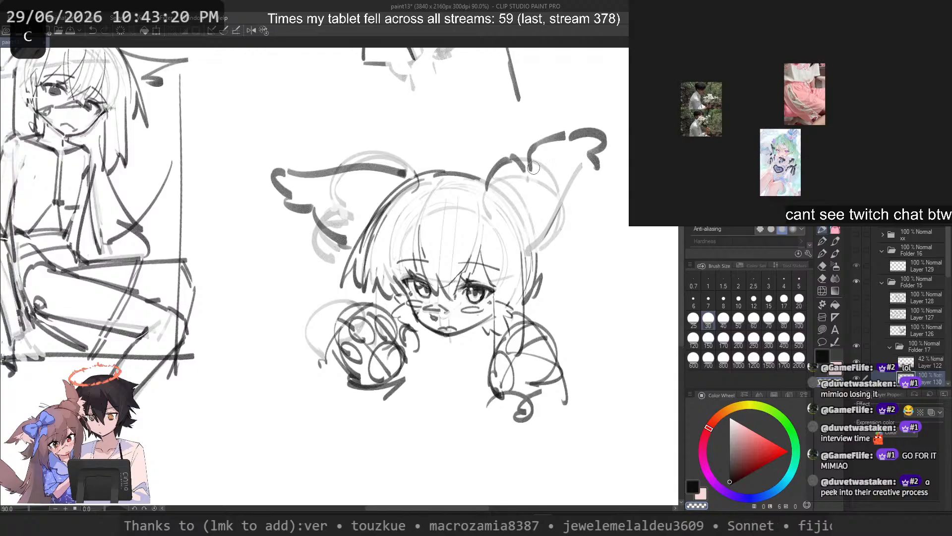
pyautogui.press('c')
pyautogui.moveTo(586, 171); pyautogui.dragTo(529, 243)
pyautogui.hotkey('ctrl', 'z')
pyautogui.hotkey('ctrl', 'z')
pyautogui.hotkey('ctrl', 'z')
pyautogui.moveTo(586, 176); pyautogui.dragTo(528, 248)
# Step: Fade the hooked tip of the right wing tuft and redraw it as pointed feathers on the mirrored canvas
pyautogui.press('c')
pyautogui.moveTo(565, 132)
pyautogui.mouseDown()
pyautogui.moveTo(595, 159)
pyautogui.moveTo(613, 147)
pyautogui.moveTo(592, 147)
pyautogui.mouseUp()
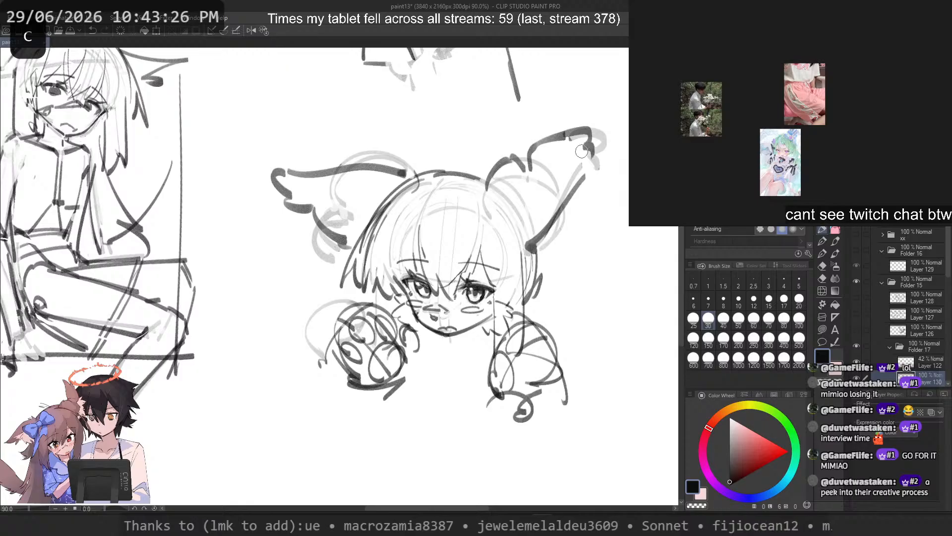
pyautogui.press('2')
pyautogui.hotkey('ctrl', 'z')
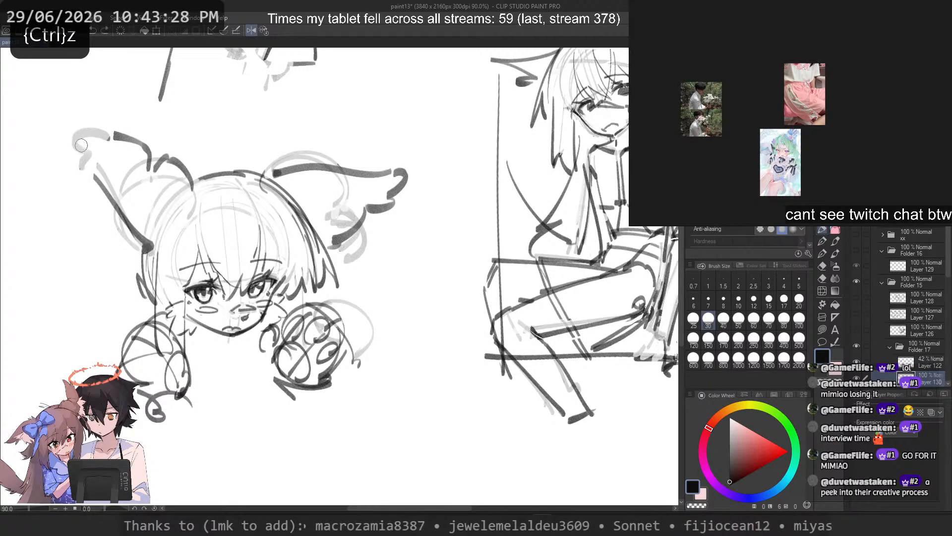
pyautogui.moveTo(81, 146)
pyautogui.mouseDown()
pyautogui.moveTo(102, 133)
pyautogui.moveTo(89, 120)
pyautogui.moveTo(106, 137)
pyautogui.moveTo(147, 249)
pyautogui.mouseUp()
pyautogui.hotkey('ctrl', 'z')
pyautogui.hotkey('ctrl', 'z')
pyautogui.hotkey('ctrl', 'z')
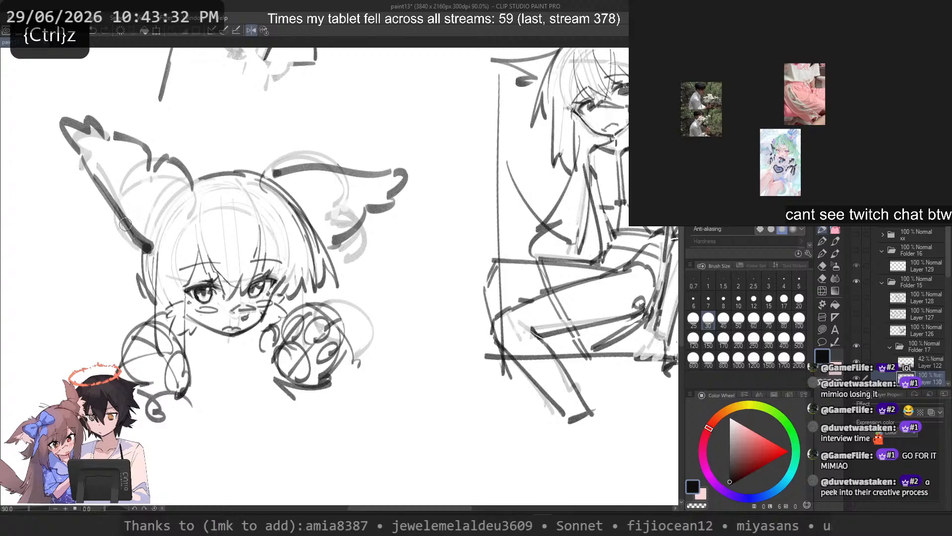
pyautogui.hotkey('ctrl', 'z')
pyautogui.moveTo(83, 166); pyautogui.dragTo(149, 250)
# Step: Redraw the wing tuft's root where it meets the crown and return the canvas to its unmirrored view
pyautogui.hotkey('ctrl', 'z')
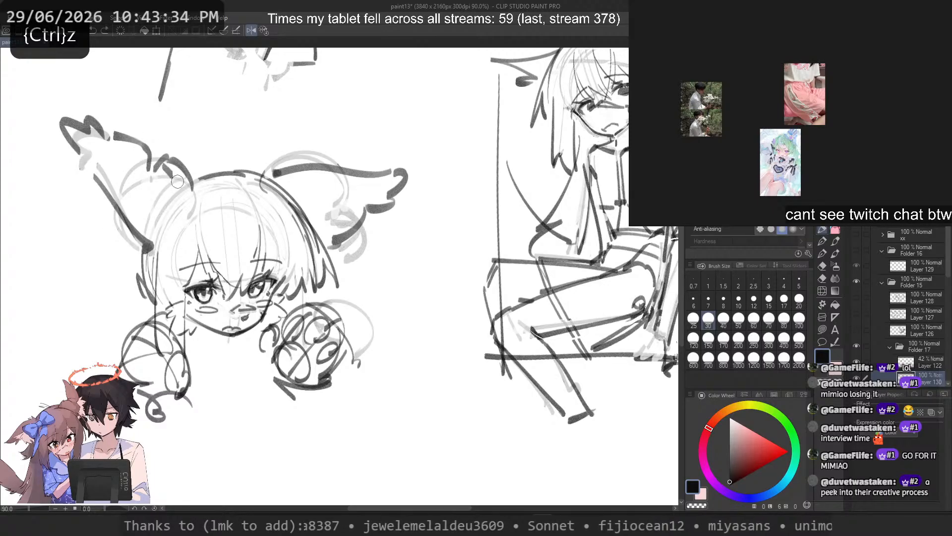
pyautogui.hotkey('ctrl', 'z')
pyautogui.moveTo(177, 182); pyautogui.dragTo(192, 189)
pyautogui.hotkey('ctrl', 'z')
pyautogui.press('c')
# Step: Try to draw a strand from the right wing tuft's root down the right side of the hair
pyautogui.press('c')
pyautogui.moveTo(169, 157); pyautogui.dragTo(195, 184)
pyautogui.press('2')
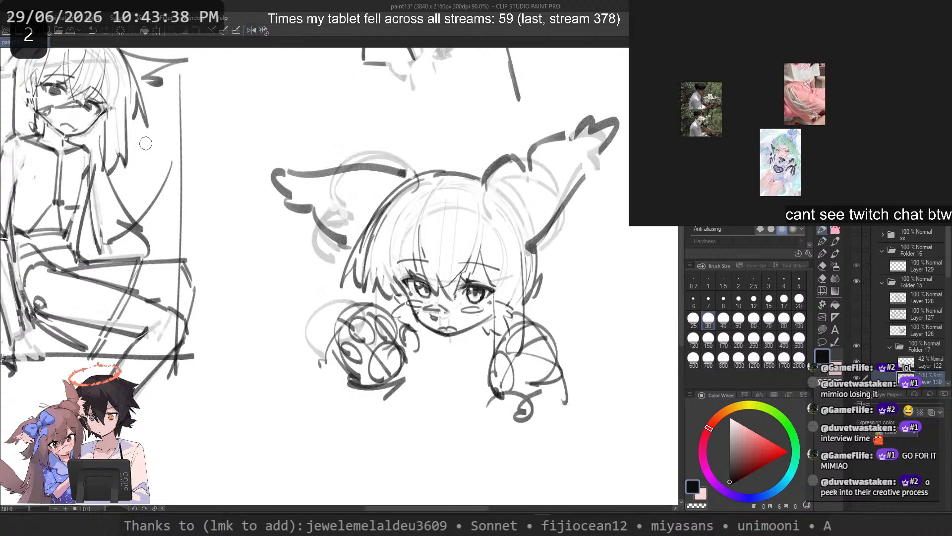
pyautogui.hotkey('ctrl', 'z')
pyautogui.moveTo(553, 213); pyautogui.dragTo(525, 268)
pyautogui.hotkey('ctrl', 'z')
pyautogui.press('c')
pyautogui.press('c')
pyautogui.moveTo(486, 184); pyautogui.dragTo(526, 266)
pyautogui.hotkey('ctrl', 'z')
pyautogui.moveTo(484, 184)
pyautogui.mouseDown()
pyautogui.moveTo(523, 250)
pyautogui.moveTo(504, 239)
pyautogui.mouseUp()
pyautogui.hotkey('ctrl', 'z')
pyautogui.hotkey('ctrl', 'z')
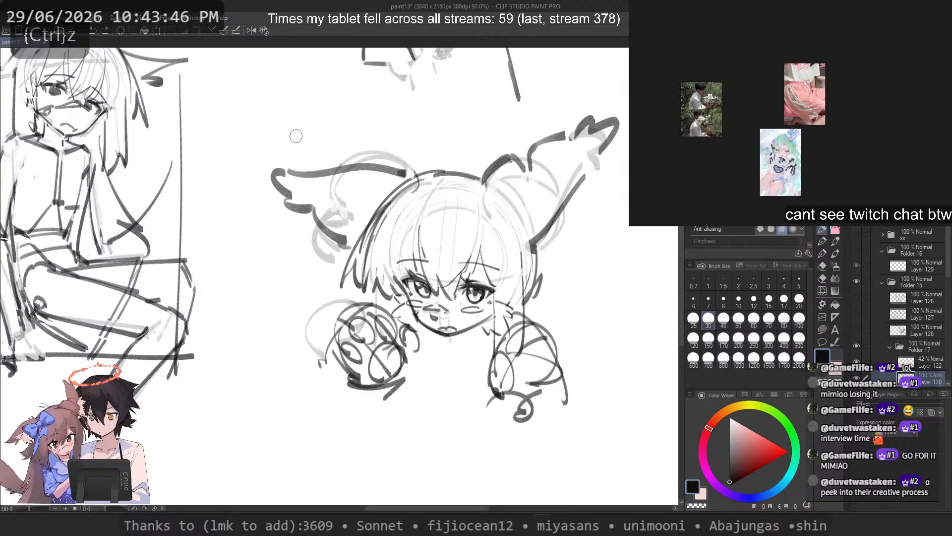
# Step: Try to sketch a curved strand arching from the top of the crown toward the left wing tuft
pyautogui.hotkey('ctrl', 'z')
pyautogui.moveTo(459, 151)
pyautogui.mouseDown()
pyautogui.moveTo(412, 174)
pyautogui.moveTo(412, 188)
pyautogui.moveTo(415, 168)
pyautogui.moveTo(383, 147)
pyautogui.mouseUp()
pyautogui.hotkey('ctrl', 'z')
pyautogui.hotkey('ctrl', 'z')
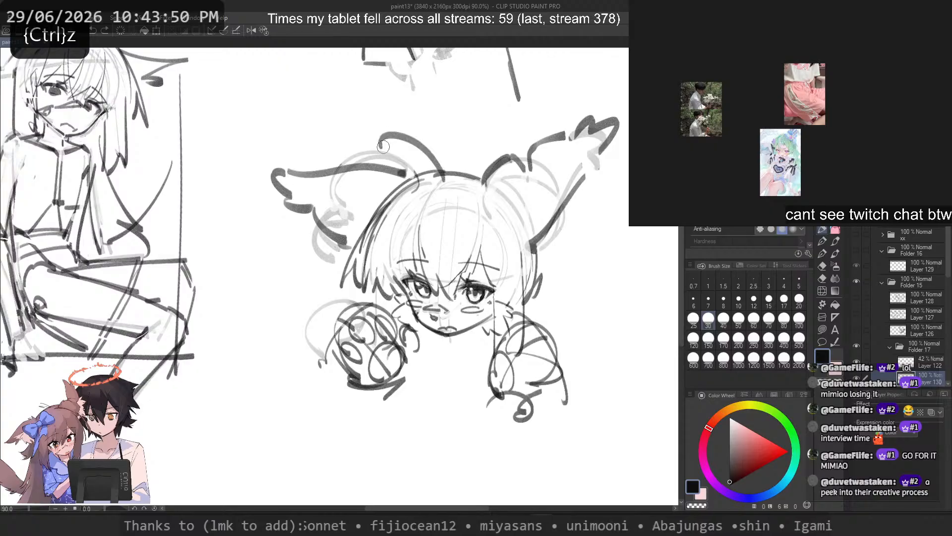
pyautogui.moveTo(444, 183); pyautogui.dragTo(386, 147)
pyautogui.hotkey('ctrl', 'z')
pyautogui.hotkey('ctrl', 'z')
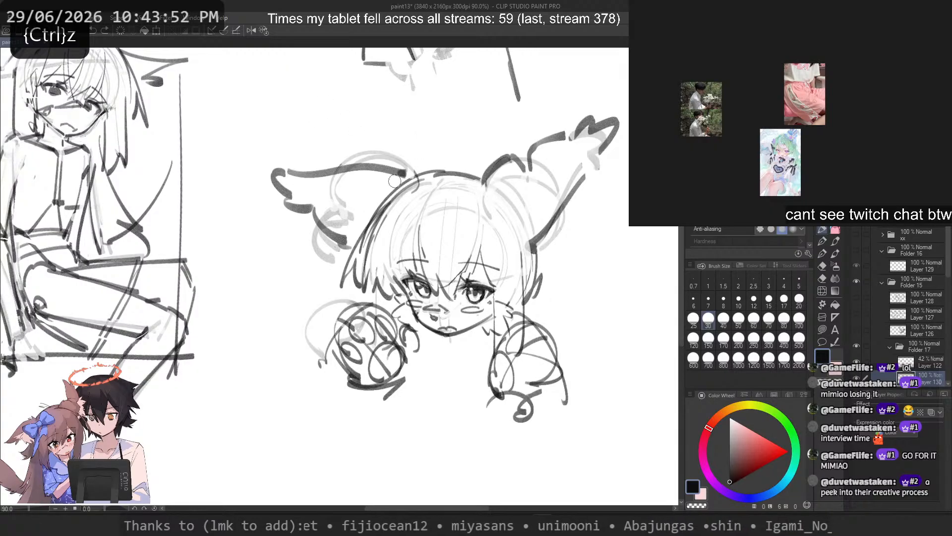
pyautogui.moveTo(417, 174)
pyautogui.mouseDown()
pyautogui.moveTo(496, 162)
pyautogui.moveTo(404, 169)
pyautogui.mouseUp()
pyautogui.hotkey('ctrl', 'z')
pyautogui.hotkey('ctrl', 'z')
pyautogui.hotkey('ctrl', 'z')
# Step: Clean up and redraw the outer lower-left edge of the hair above the left bun
pyautogui.hotkey('ctrl', 'z')
pyautogui.press('c')
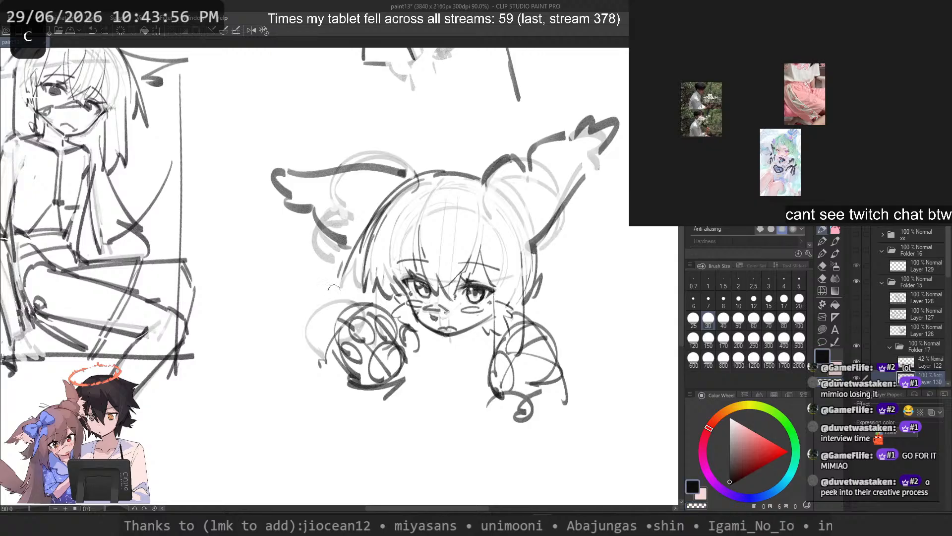
pyautogui.hotkey('ctrl', 'z')
pyautogui.moveTo(342, 272)
pyautogui.mouseDown()
pyautogui.moveTo(355, 277)
pyautogui.moveTo(364, 307)
pyautogui.moveTo(372, 295)
pyautogui.mouseUp()
pyautogui.hotkey('ctrl', 'z')
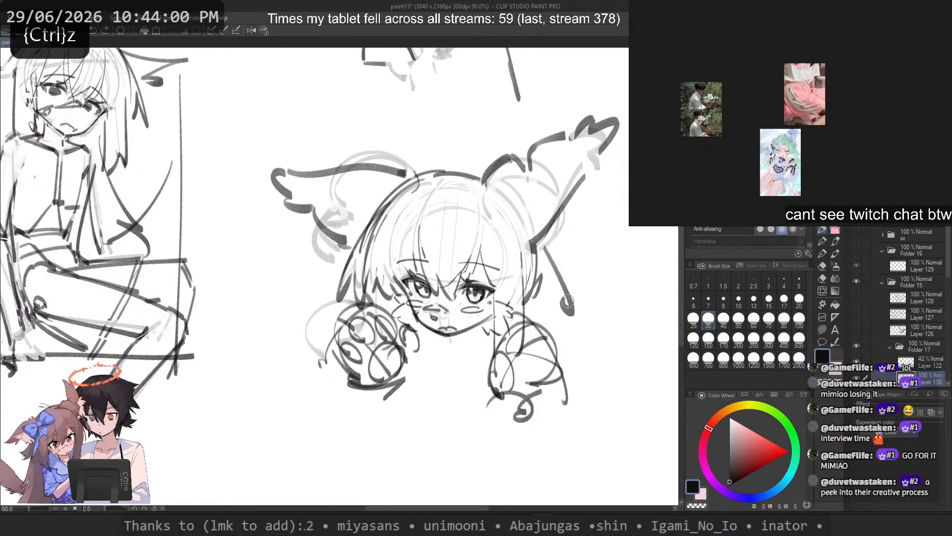
# Step: Try a loop beside the right hair, undo it and extend the right hair outline downward
pyautogui.moveTo(545, 281); pyautogui.dragTo(582, 320)
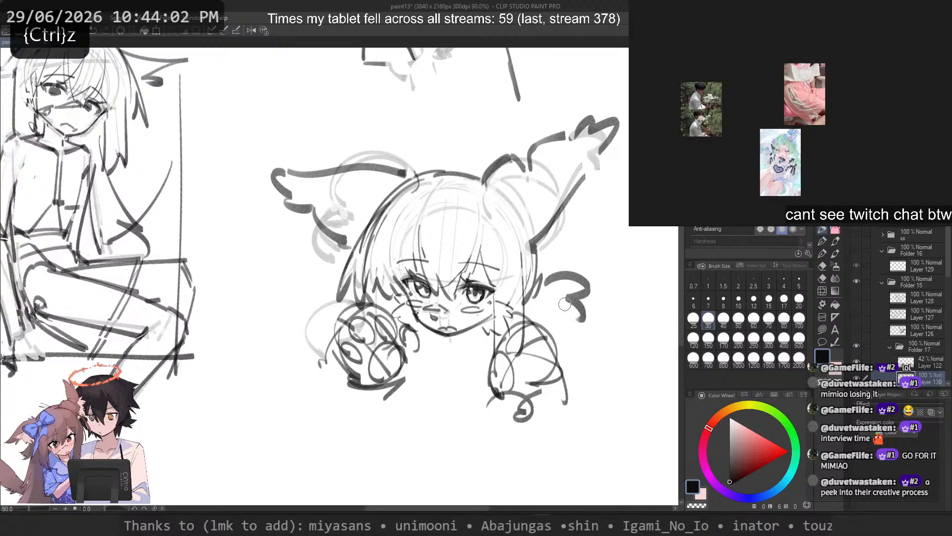
pyautogui.hotkey('ctrl', 'z')
pyautogui.press('c')
pyautogui.moveTo(541, 276); pyautogui.dragTo(532, 300)
pyautogui.press('c')
pyautogui.moveTo(543, 242)
pyautogui.mouseDown()
pyautogui.moveTo(551, 339)
pyautogui.moveTo(547, 321)
pyautogui.mouseUp()
pyautogui.hotkey('ctrl', 'z')
# Step: Sketch a bow with two pointed lobes extending right from the hair edge, undoing lobes that do not fit
pyautogui.hotkey('ctrl', 'z')
pyautogui.moveTo(547, 282)
pyautogui.mouseDown()
pyautogui.moveTo(568, 304)
pyautogui.moveTo(548, 308)
pyautogui.moveTo(594, 326)
pyautogui.mouseUp()
pyautogui.hotkey('ctrl', 'z')
pyautogui.hotkey('ctrl', 'z')
pyautogui.press('c')
pyautogui.press('c')
pyautogui.hotkey('ctrl', 'z')
pyautogui.moveTo(562, 276)
pyautogui.mouseDown()
pyautogui.moveTo(587, 297)
pyautogui.moveTo(571, 323)
pyautogui.moveTo(598, 317)
pyautogui.mouseUp()
pyautogui.hotkey('ctrl', 'z')
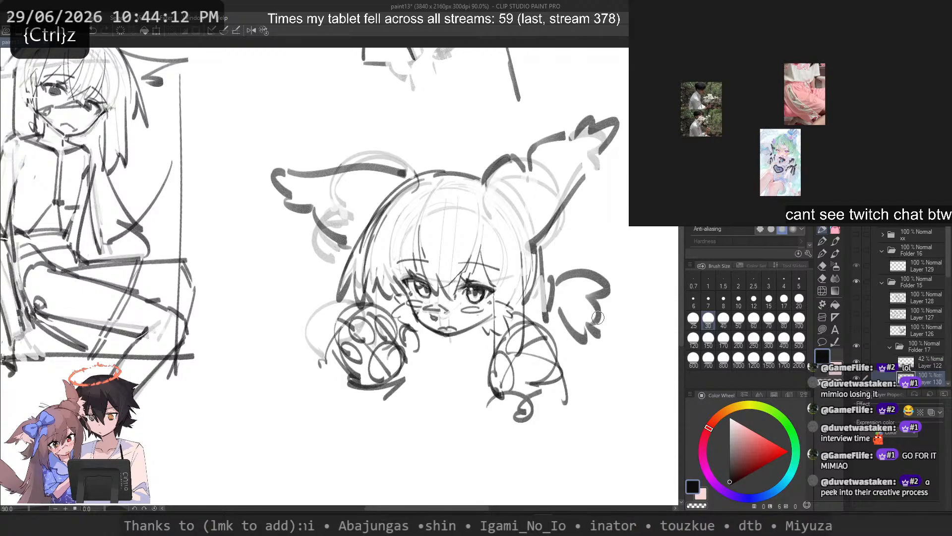
pyautogui.hotkey('ctrl', 'z')
pyautogui.hotkey('ctrl', 'z')
pyautogui.hotkey('ctrl', 'z')
pyautogui.moveTo(549, 295)
pyautogui.mouseDown()
pyautogui.moveTo(578, 289)
pyautogui.moveTo(570, 300)
pyautogui.moveTo(606, 280)
pyautogui.moveTo(580, 316)
pyautogui.mouseUp()
pyautogui.hotkey('ctrl', 'z')
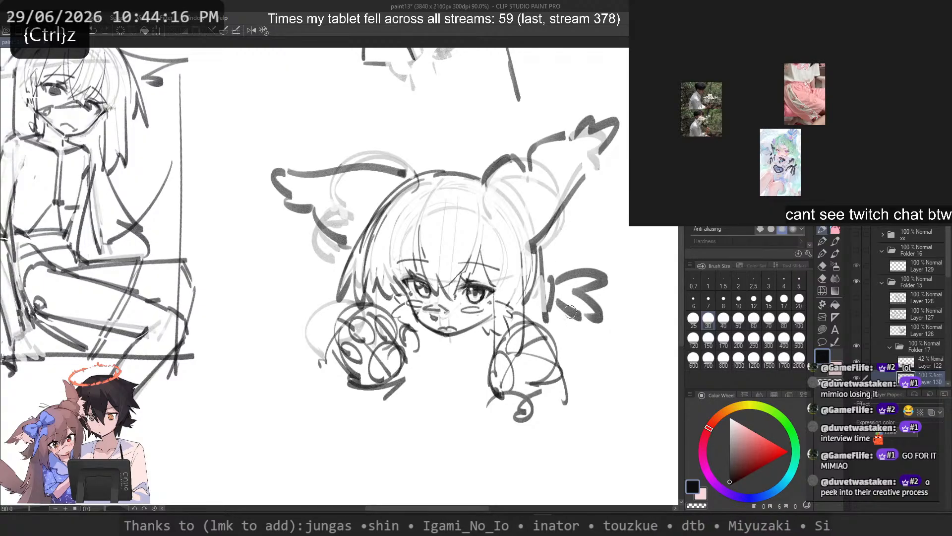
# Step: Clear the overlap at the bow's base with transparent strokes and sketch a small knot against the right hair
pyautogui.press('c')
pyautogui.moveTo(552, 278)
pyautogui.mouseDown()
pyautogui.moveTo(549, 305)
pyautogui.moveTo(550, 295)
pyautogui.mouseUp()
pyautogui.press('c')
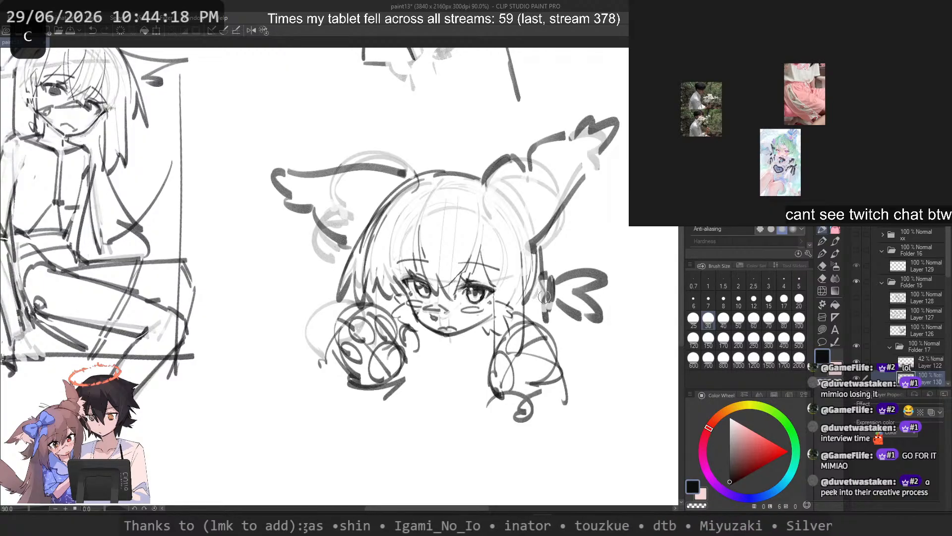
pyautogui.moveTo(540, 235); pyautogui.dragTo(547, 347)
pyautogui.hotkey('ctrl', 'z')
pyautogui.press('c')
pyautogui.press('c')
pyautogui.hotkey('ctrl', 'z')
pyautogui.hotkey('ctrl', 'z')
pyautogui.moveTo(545, 274)
pyautogui.mouseDown()
pyautogui.moveTo(544, 314)
pyautogui.moveTo(541, 300)
pyautogui.mouseUp()
# Step: Draw a short hair edge from beneath the bow's knot down toward the right bun
pyautogui.hotkey('ctrl', 'z')
pyautogui.hotkey('ctrl', 'z')
pyautogui.moveTo(548, 313); pyautogui.dragTo(561, 363)
pyautogui.hotkey('ctrl', 'z')
# Step: Try loose strands beside and below the left bun and around the chin
pyautogui.hotkey('ctrl', 'z')
pyautogui.moveTo(549, 309); pyautogui.dragTo(553, 331)
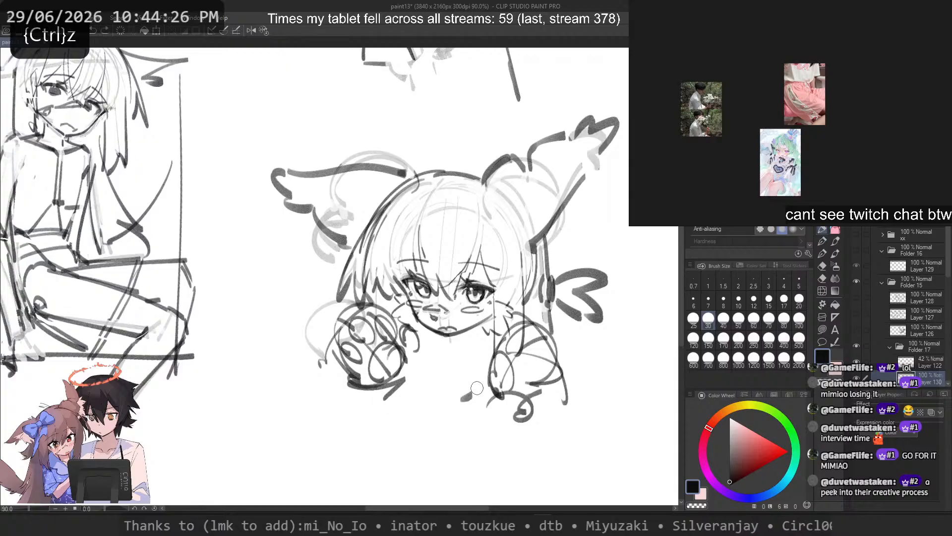
pyautogui.hotkey('ctrl', 'z')
pyautogui.moveTo(477, 388); pyautogui.dragTo(408, 325)
pyautogui.moveTo(486, 332)
pyautogui.mouseDown()
pyautogui.moveTo(465, 328)
pyautogui.moveTo(516, 321)
pyautogui.mouseUp()
pyautogui.hotkey('ctrl', 'z')
pyautogui.hotkey('ctrl', 'z')
pyautogui.moveTo(412, 372)
pyautogui.mouseDown()
pyautogui.moveTo(410, 389)
pyautogui.moveTo(430, 405)
pyautogui.mouseUp()
pyautogui.hotkey('ctrl', 'z')
pyautogui.hotkey('ctrl', 'z')
pyautogui.moveTo(423, 353); pyautogui.dragTo(416, 406)
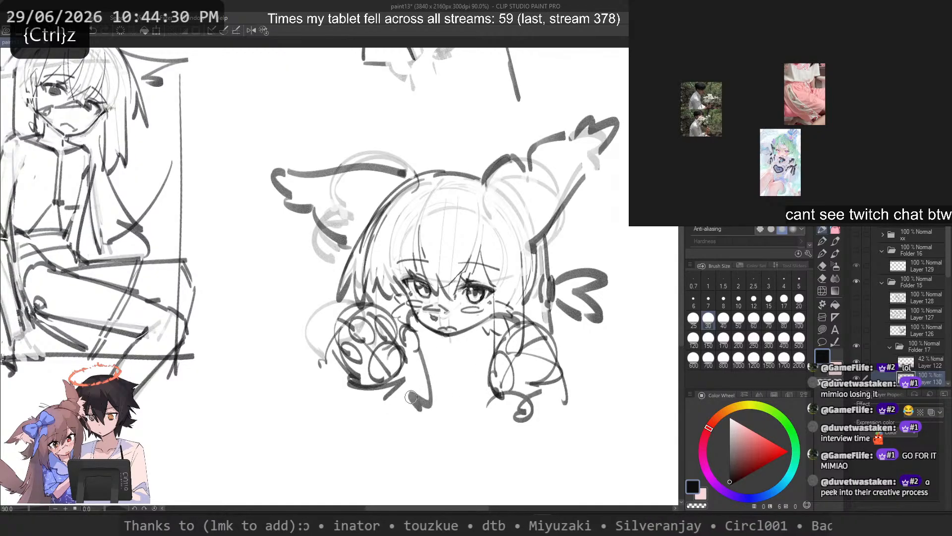
pyautogui.hotkey('ctrl', 'z')
pyautogui.moveTo(415, 372); pyautogui.dragTo(417, 415)
pyautogui.hotkey('ctrl', 'z')
pyautogui.moveTo(359, 392); pyautogui.dragTo(380, 393)
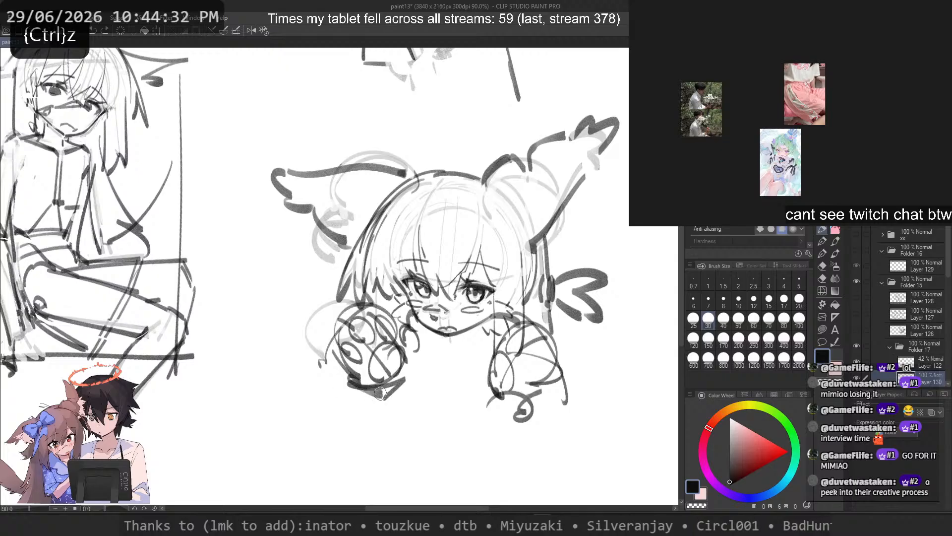
# Step: Darken the inner curls on the left side of the left bun
pyautogui.hotkey('ctrl', 'z')
pyautogui.moveTo(356, 310); pyautogui.dragTo(351, 370)
# Step: Add dark oval curls inside the left part of the right bun
pyautogui.hotkey('ctrl', 'z')
pyautogui.hotkey('ctrl', 'z')
pyautogui.moveTo(336, 331)
pyautogui.mouseDown()
pyautogui.moveTo(351, 365)
pyautogui.moveTo(359, 361)
pyautogui.mouseUp()
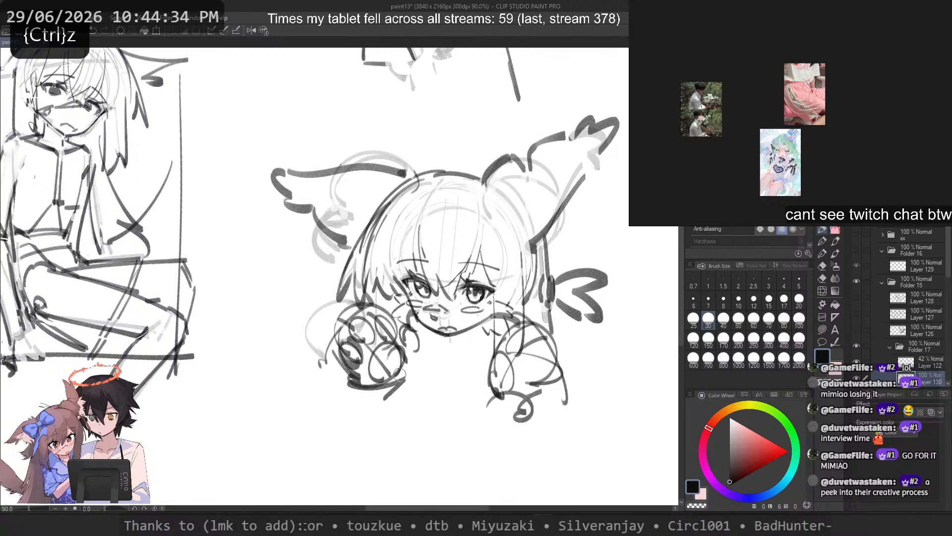
pyautogui.moveTo(490, 365); pyautogui.dragTo(542, 397)
# Step: Round out the right bun with curved strokes and darken the small curl at its base, undoing strokes that do not fit
pyautogui.hotkey('ctrl', 'z')
pyautogui.moveTo(502, 355); pyautogui.dragTo(512, 352)
pyautogui.moveTo(516, 359); pyautogui.dragTo(516, 368)
pyautogui.moveTo(514, 379)
pyautogui.mouseDown()
pyautogui.moveTo(494, 375)
pyautogui.moveTo(498, 364)
pyautogui.moveTo(490, 381)
pyautogui.moveTo(486, 373)
pyautogui.moveTo(499, 400)
pyautogui.mouseUp()
pyautogui.hotkey('ctrl', 'z')
pyautogui.moveTo(498, 354)
pyautogui.mouseDown()
pyautogui.moveTo(487, 380)
pyautogui.moveTo(499, 396)
pyautogui.mouseUp()
pyautogui.moveTo(544, 333)
pyautogui.mouseDown()
pyautogui.moveTo(547, 398)
pyautogui.moveTo(554, 391)
pyautogui.moveTo(539, 404)
pyautogui.mouseUp()
pyautogui.hotkey('ctrl', 'z')
pyautogui.hotkey('ctrl', 'z')
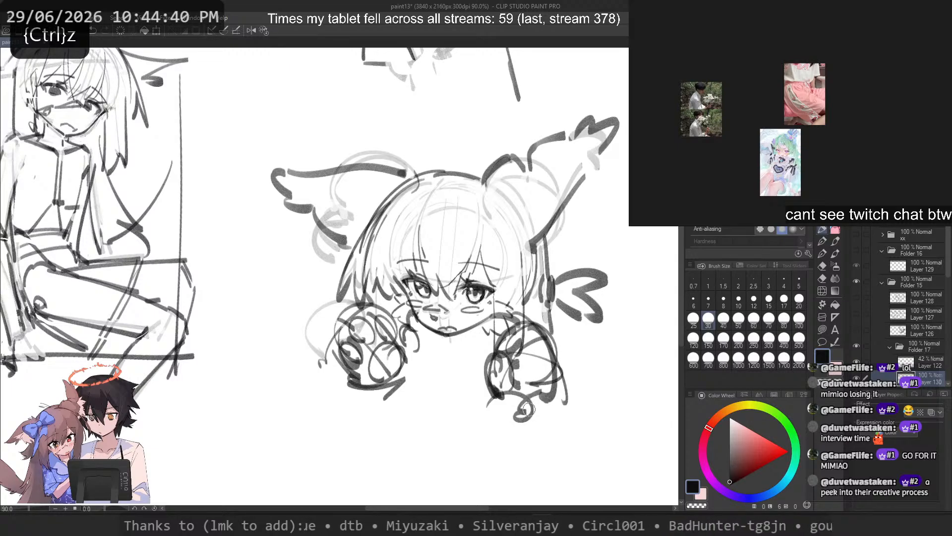
pyautogui.hotkey('ctrl', 'z')
pyautogui.hotkey('ctrl', 'z')
pyautogui.moveTo(531, 326)
pyautogui.mouseDown()
pyautogui.moveTo(550, 387)
pyautogui.moveTo(531, 324)
pyautogui.moveTo(547, 350)
pyautogui.moveTo(551, 393)
pyautogui.moveTo(551, 335)
pyautogui.moveTo(550, 402)
pyautogui.mouseUp()
pyautogui.hotkey('ctrl', 'z')
pyautogui.hotkey('ctrl', 'z')
pyautogui.moveTo(553, 392); pyautogui.dragTo(516, 403)
pyautogui.hotkey('ctrl', 'z')
pyautogui.hotkey('ctrl', 'z')
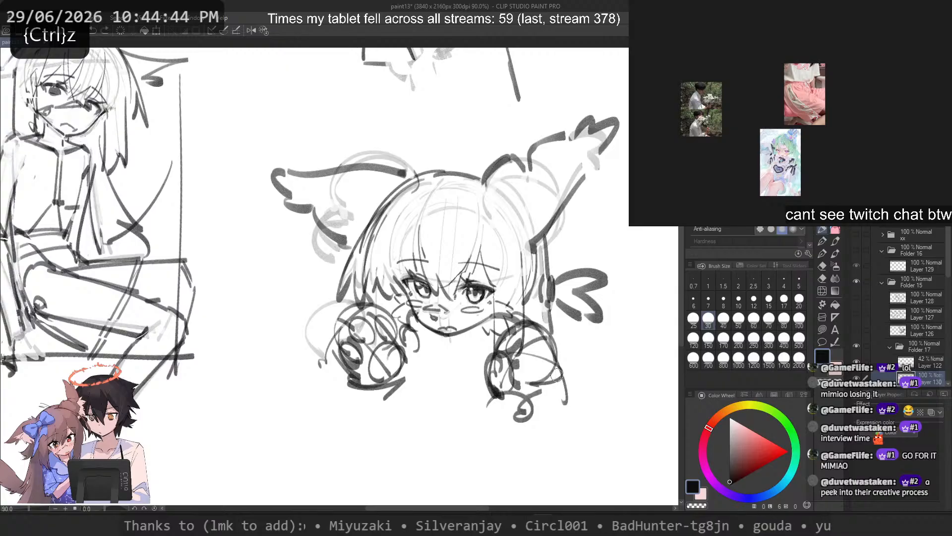
pyautogui.moveTo(530, 324)
pyautogui.mouseDown()
pyautogui.moveTo(548, 392)
pyautogui.moveTo(516, 411)
pyautogui.moveTo(501, 406)
pyautogui.mouseUp()
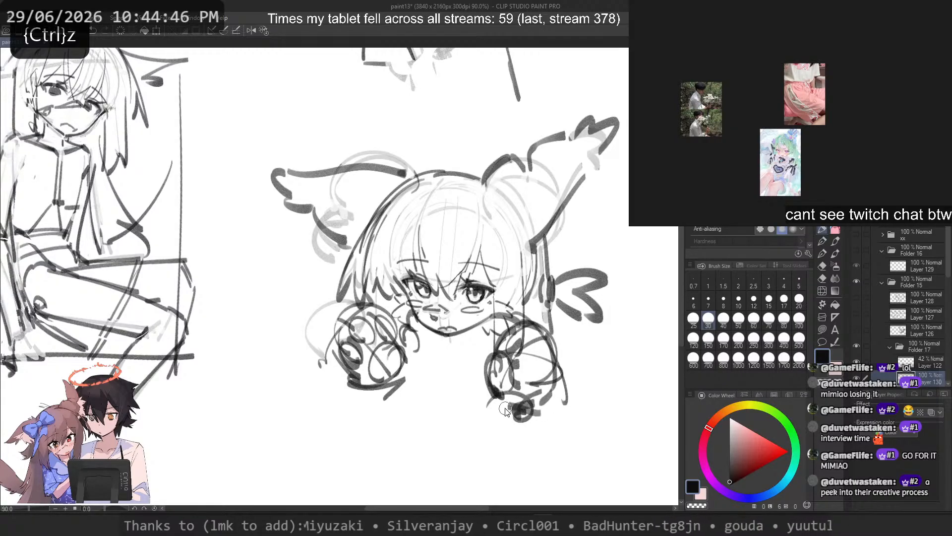
# Step: Undo the dark strokes on the right bun's base curl and try a neck line below the chin
pyautogui.hotkey('ctrl', 'z')
pyautogui.moveTo(434, 339)
pyautogui.mouseDown()
pyautogui.moveTo(455, 383)
pyautogui.moveTo(439, 400)
pyautogui.mouseUp()
pyautogui.hotkey('ctrl', 'z')
# Step: Sketch the neck's left edge and a curved neckline between the two buns, undoing strokes that do not fit
pyautogui.hotkey('ctrl', 'z')
pyautogui.hotkey('ctrl', 'z')
# Step: Draw the left shoulder line sloping from beneath the left bun toward the neck
pyautogui.hotkey('ctrl', 'z')
pyautogui.hotkey('ctrl', 'z')
pyautogui.hotkey('ctrl', 'z')
pyautogui.moveTo(416, 337)
pyautogui.mouseDown()
pyautogui.moveTo(442, 406)
pyautogui.moveTo(483, 411)
pyautogui.mouseUp()
pyautogui.hotkey('ctrl', 'z')
pyautogui.hotkey('ctrl', 'z')
pyautogui.press('c')
pyautogui.moveTo(498, 314)
pyautogui.mouseDown()
pyautogui.moveTo(510, 318)
pyautogui.moveTo(502, 321)
pyautogui.moveTo(525, 393)
pyautogui.moveTo(498, 414)
pyautogui.mouseUp()
pyautogui.press('c')
pyautogui.hotkey('ctrl', 'z')
pyautogui.hotkey('ctrl', 'z')
pyautogui.hotkey('ctrl', 'z')
# Step: Try a small oval and short slanted strokes just below the neckline
pyautogui.hotkey('ctrl', 'z')
pyautogui.moveTo(415, 386); pyautogui.dragTo(369, 413)
pyautogui.hotkey('ctrl', 'z')
pyautogui.moveTo(349, 381); pyautogui.dragTo(426, 405)
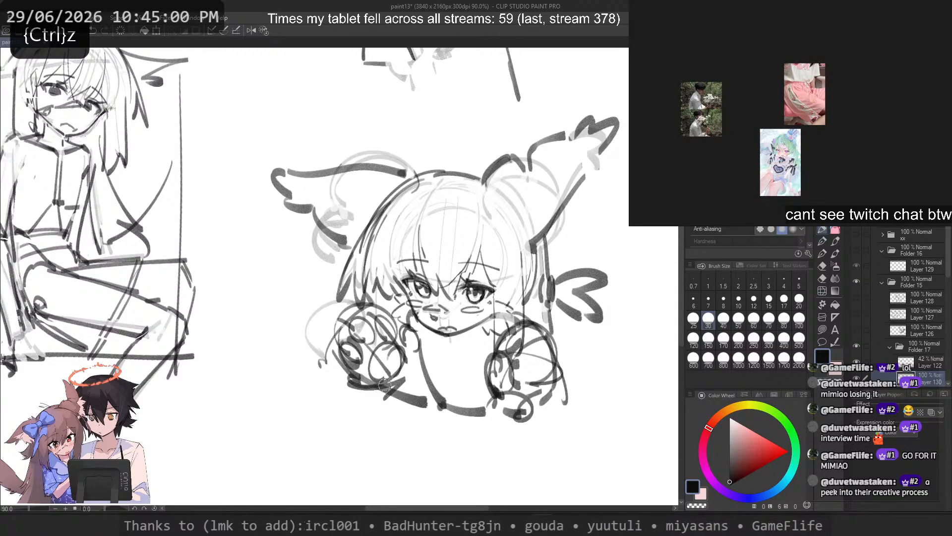
pyautogui.hotkey('ctrl', 'z')
pyautogui.moveTo(421, 341)
pyautogui.mouseDown()
pyautogui.moveTo(445, 412)
pyautogui.moveTo(499, 435)
pyautogui.mouseUp()
pyautogui.hotkey('ctrl', 'z')
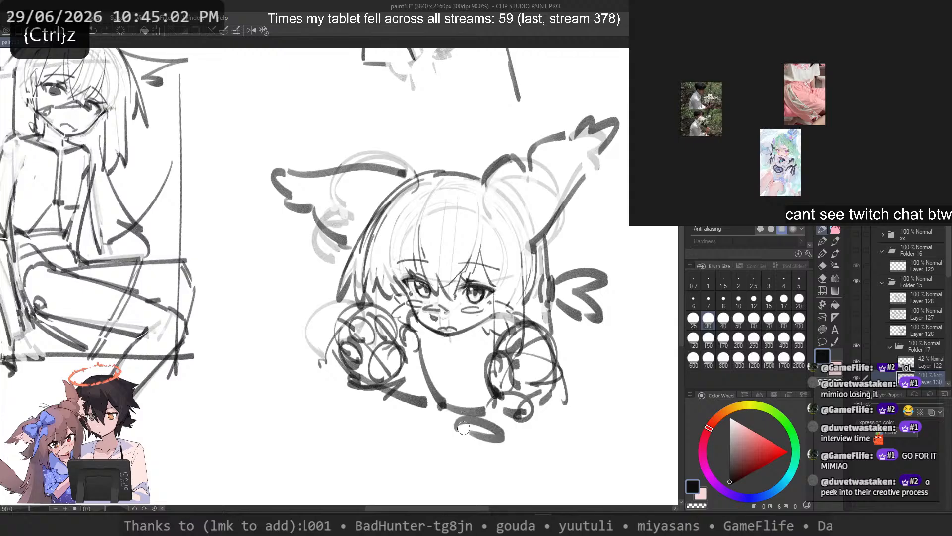
pyautogui.hotkey('ctrl', 'z')
pyautogui.moveTo(438, 408)
pyautogui.mouseDown()
pyautogui.moveTo(453, 446)
pyautogui.moveTo(440, 479)
pyautogui.moveTo(459, 466)
pyautogui.moveTo(443, 481)
pyautogui.moveTo(454, 439)
pyautogui.moveTo(469, 441)
pyautogui.mouseUp()
pyautogui.hotkey('ctrl', 'z')
pyautogui.hotkey('ctrl', 'z')
pyautogui.hotkey('ctrl', 'z')
pyautogui.hotkey('ctrl', 'z')
# Step: Try short body lines below the neckline and under the right bun's base curl
pyautogui.hotkey('ctrl', 'z')
pyautogui.hotkey('ctrl', 'z')
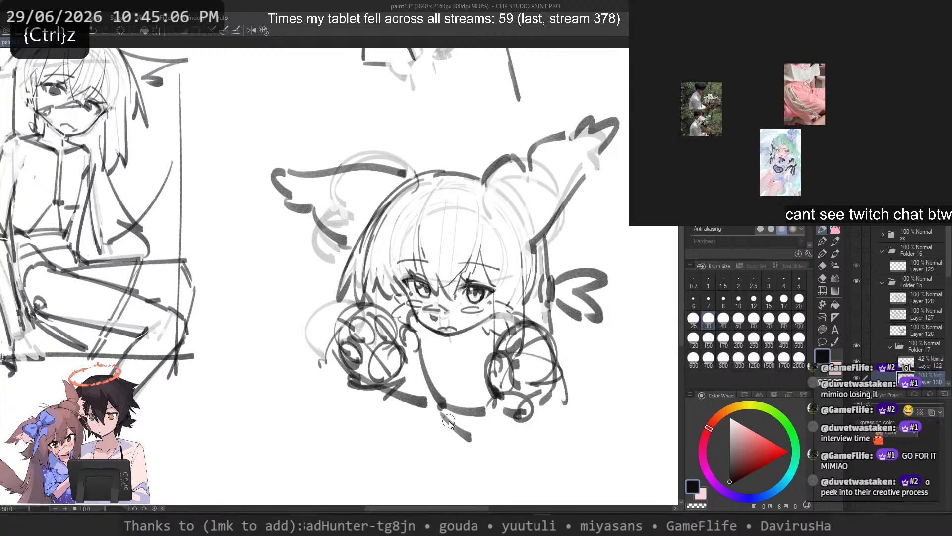
pyautogui.hotkey('ctrl', 'z')
pyautogui.moveTo(523, 410); pyautogui.dragTo(527, 441)
pyautogui.moveTo(453, 432); pyautogui.dragTo(527, 439)
# Step: Try alternative torso and collar lines running down from the neck and the right bun
pyautogui.hotkey('ctrl', 'z')
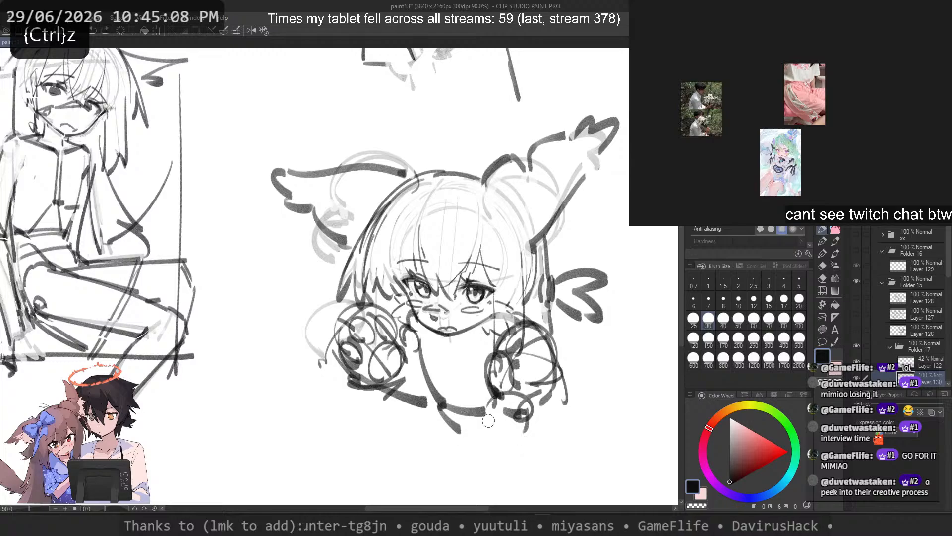
pyautogui.hotkey('ctrl', 'z')
pyautogui.hotkey('ctrl', 'z')
pyautogui.moveTo(423, 359); pyautogui.dragTo(442, 443)
pyautogui.hotkey('ctrl', 'z')
pyautogui.moveTo(429, 383)
pyautogui.mouseDown()
pyautogui.moveTo(442, 438)
pyautogui.moveTo(438, 425)
pyautogui.mouseUp()
pyautogui.hotkey('ctrl', 'z')
pyautogui.moveTo(509, 355); pyautogui.dragTo(523, 445)
pyautogui.hotkey('ctrl', 'z')
pyautogui.moveTo(503, 396)
pyautogui.mouseDown()
pyautogui.moveTo(503, 431)
pyautogui.moveTo(446, 434)
pyautogui.mouseUp()
# Step: Try broad strokes sweeping leftward beneath the neckline and left shoulder
pyautogui.hotkey('ctrl', 'z')
pyautogui.hotkey('ctrl', 'z')
pyautogui.hotkey('ctrl', 'z')
pyautogui.moveTo(440, 402); pyautogui.dragTo(462, 435)
pyautogui.hotkey('ctrl', 'z')
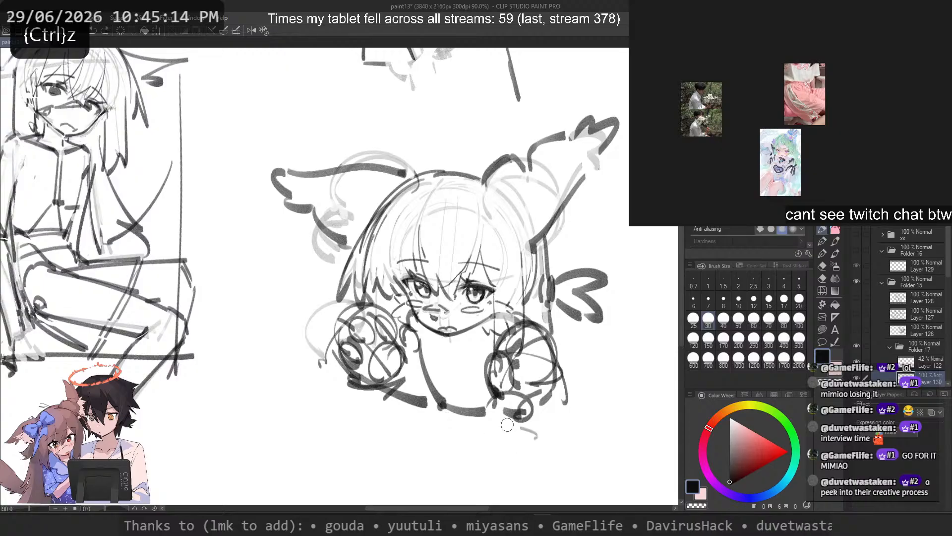
pyautogui.moveTo(517, 425); pyautogui.dragTo(435, 410)
pyautogui.hotkey('ctrl', 'z')
pyautogui.moveTo(463, 478); pyautogui.dragTo(398, 448)
# Step: Add a small accent where the left tuft joins the hair and try thin fringe strands with brush size 10
pyautogui.hotkey('ctrl', 'z')
pyautogui.moveTo(454, 434)
pyautogui.mouseDown()
pyautogui.moveTo(372, 419)
pyautogui.moveTo(366, 452)
pyautogui.mouseUp()
pyautogui.hotkey('ctrl', 'z')
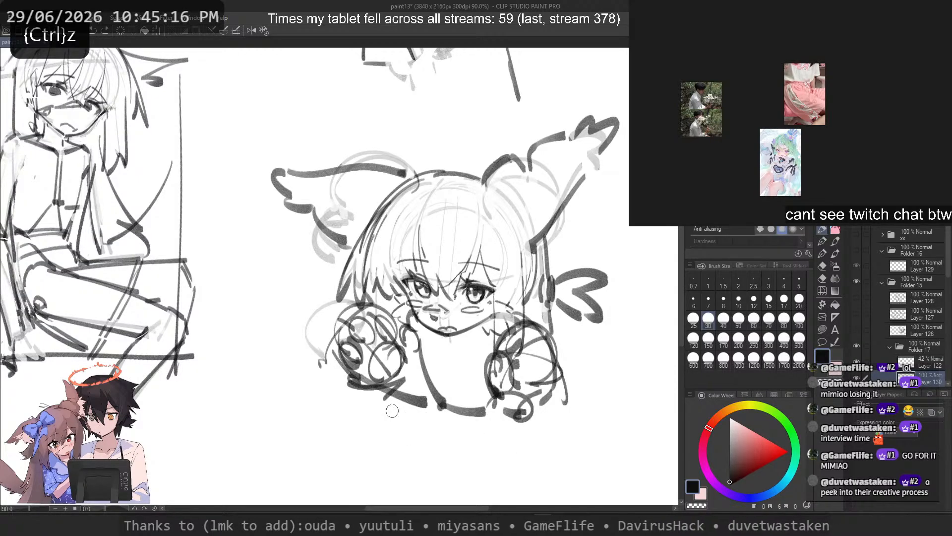
pyautogui.moveTo(406, 173)
pyautogui.mouseDown()
pyautogui.moveTo(357, 249)
pyautogui.moveTo(433, 277)
pyautogui.moveTo(428, 257)
pyautogui.moveTo(410, 295)
pyautogui.mouseUp()
pyautogui.click(738, 299)
pyautogui.hotkey('ctrl', 'z')
pyautogui.hotkey('ctrl', 'z')
pyautogui.hotkey('ctrl', 'z')
pyautogui.hotkey('ctrl', 'z')
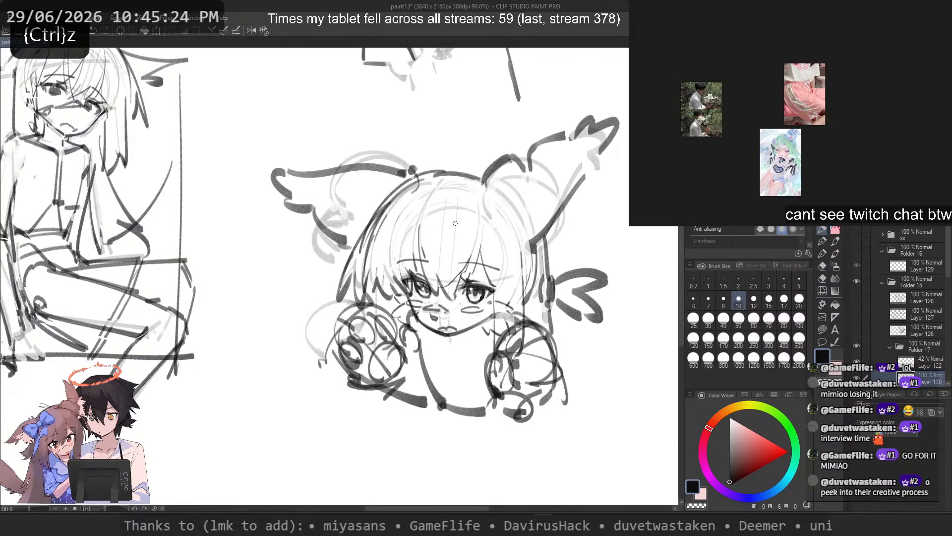
pyautogui.moveTo(469, 201)
pyautogui.mouseDown()
pyautogui.moveTo(495, 259)
pyautogui.moveTo(494, 294)
pyautogui.mouseUp()
pyautogui.hotkey('ctrl', 'z')
# Step: Set the brush size to 30 and try strands through the fringe above the right eye
pyautogui.hotkey('ctrl', 'z')
pyautogui.click(708, 320)
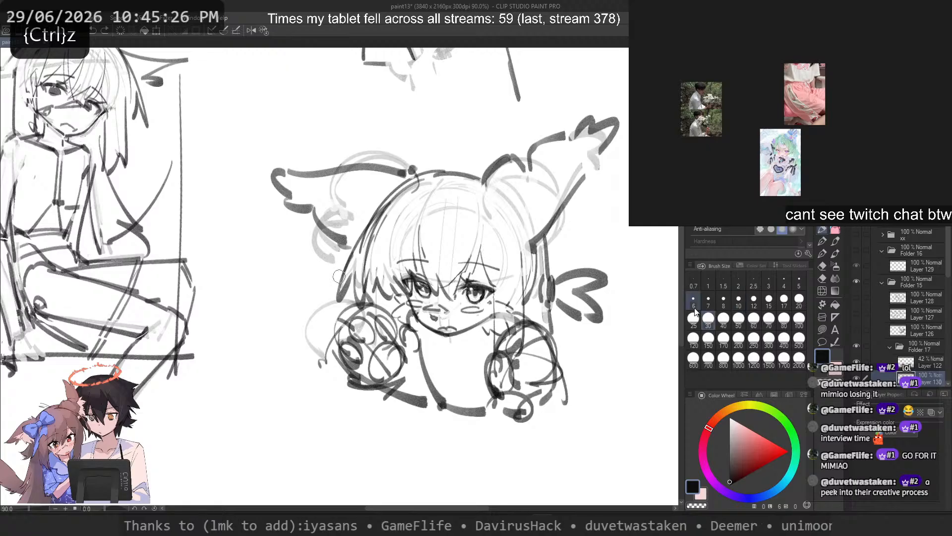
pyautogui.moveTo(481, 241)
pyautogui.mouseDown()
pyautogui.moveTo(501, 313)
pyautogui.moveTo(481, 256)
pyautogui.moveTo(492, 286)
pyautogui.moveTo(486, 279)
pyautogui.mouseUp()
pyautogui.hotkey('ctrl', 'z')
# Step: Draw two long vertical strands beside the right cheek, running down into the right bun
pyautogui.hotkey('ctrl', 'z')
pyautogui.hotkey('ctrl', 'z')
pyautogui.hotkey('ctrl', 'z')
pyautogui.hotkey('ctrl', 'z')
pyautogui.press('c')
pyautogui.press('c')
pyautogui.hotkey('ctrl', 'z')
pyautogui.hotkey('ctrl', 'z')
pyautogui.moveTo(473, 247)
pyautogui.mouseDown()
pyautogui.moveTo(493, 282)
pyautogui.moveTo(494, 308)
pyautogui.mouseUp()
pyautogui.hotkey('ctrl', 'z')
pyautogui.hotkey('ctrl', 'z')
# Step: Try matching vertical strands beside the left cheek
pyautogui.hotkey('ctrl', 'z')
pyautogui.moveTo(522, 248); pyautogui.dragTo(524, 341)
pyautogui.moveTo(492, 297); pyautogui.dragTo(497, 349)
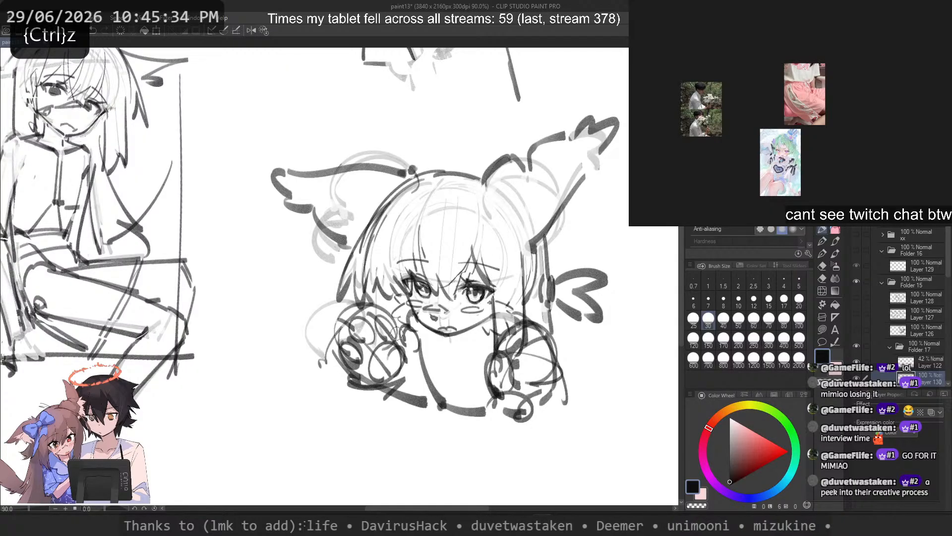
pyautogui.moveTo(402, 294)
pyautogui.mouseDown()
pyautogui.moveTo(411, 348)
pyautogui.moveTo(404, 340)
pyautogui.mouseUp()
pyautogui.hotkey('ctrl', 'z')
# Step: Extend the inner strand beside the right cheek down along the right bun's left edge
pyautogui.hotkey('ctrl', 'z')
pyautogui.moveTo(395, 294)
pyautogui.mouseDown()
pyautogui.moveTo(398, 329)
pyautogui.moveTo(392, 321)
pyautogui.mouseUp()
pyautogui.hotkey('ctrl', 'z')
pyautogui.hotkey('ctrl', 'z')
pyautogui.moveTo(526, 238); pyautogui.dragTo(526, 339)
pyautogui.hotkey('ctrl', 'z')
pyautogui.moveTo(492, 297); pyautogui.dragTo(487, 379)
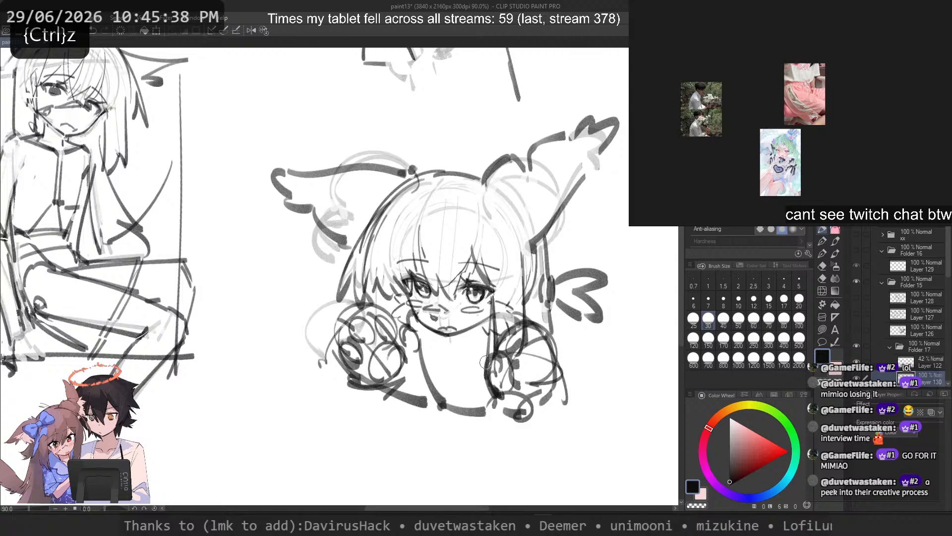
pyautogui.hotkey('ctrl', 'z')
pyautogui.moveTo(494, 330); pyautogui.dragTo(490, 367)
# Step: Draw a long curved strand hanging below the right bun with its tip hooking inward
pyautogui.moveTo(556, 327); pyautogui.dragTo(579, 456)
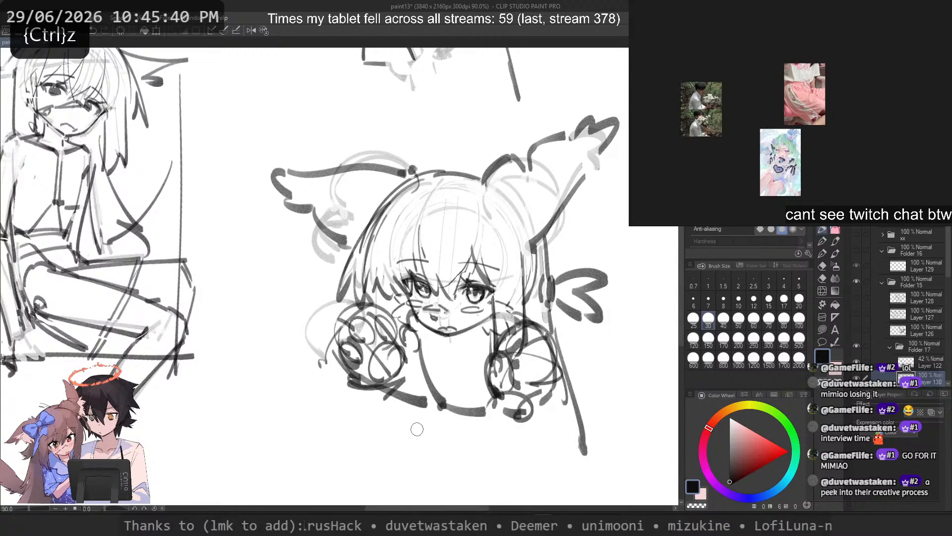
pyautogui.hotkey('ctrl', 'z')
pyautogui.moveTo(564, 390); pyautogui.dragTo(571, 481)
pyautogui.hotkey('ctrl', 'z')
pyautogui.moveTo(572, 395); pyautogui.dragTo(559, 477)
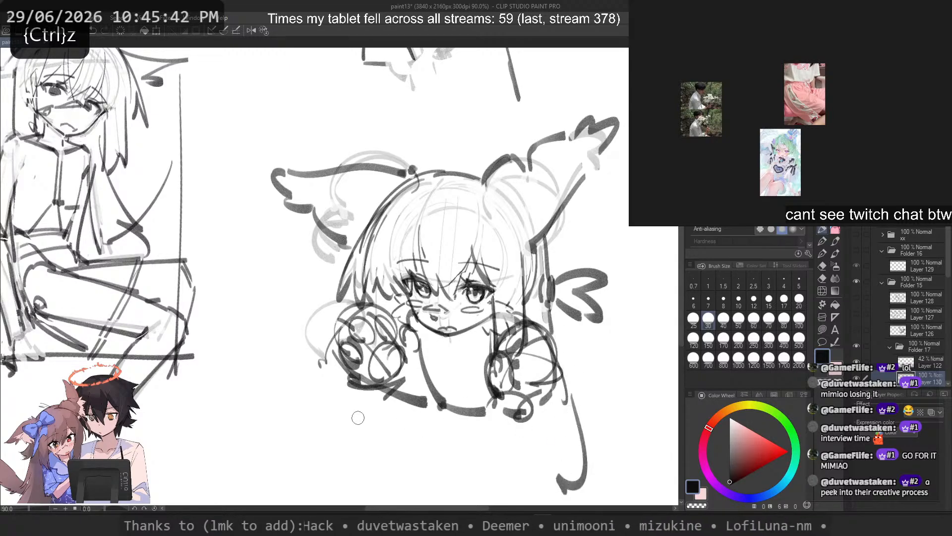
pyautogui.moveTo(327, 419); pyautogui.dragTo(329, 438)
# Step: Draw an inner line across the left wing tuft toward the hair, using brush size 15
pyautogui.moveTo(304, 181); pyautogui.dragTo(367, 209)
pyautogui.hotkey('ctrl', 'z')
pyautogui.moveTo(311, 182); pyautogui.dragTo(373, 203)
pyautogui.hotkey('ctrl', 'z')
pyautogui.moveTo(309, 184); pyautogui.dragTo(377, 202)
pyautogui.hotkey('ctrl', 'z')
pyautogui.click(769, 299)
pyautogui.moveTo(305, 181); pyautogui.dragTo(376, 204)
pyautogui.hotkey('ctrl', 'z')
# Step: Add a second line along the left tuft's lower feather toward the side of the head
pyautogui.hotkey('ctrl', 'z')
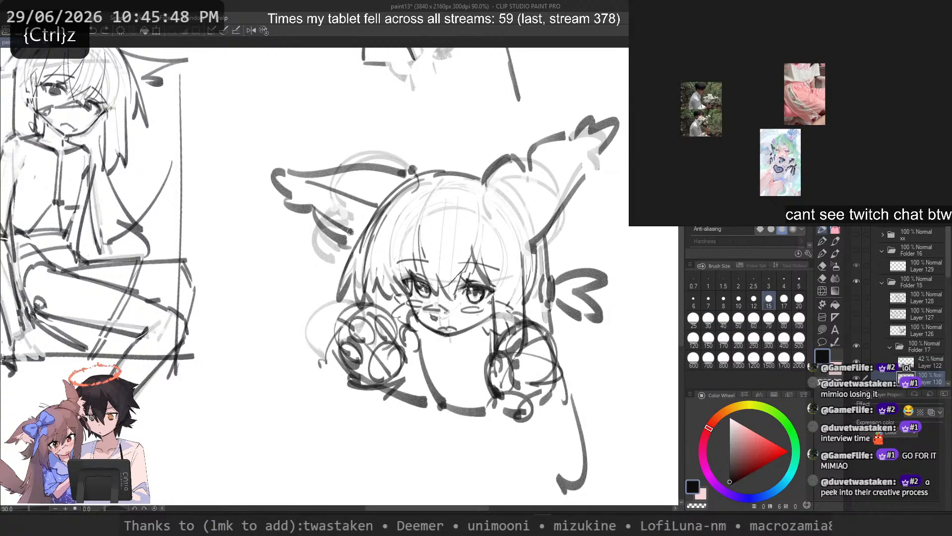
pyautogui.hotkey('ctrl', 'z')
pyautogui.moveTo(295, 192); pyautogui.dragTo(353, 236)
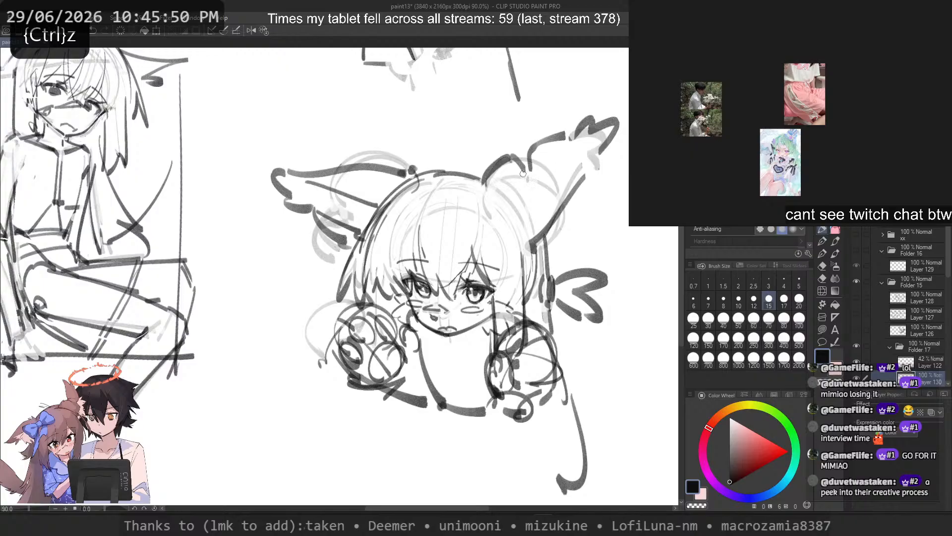
pyautogui.hotkey('ctrl', 'z')
# Step: Draw a short fold line at the right tuft's base and try contour lines inside its upper edge
pyautogui.moveTo(512, 168)
pyautogui.mouseDown()
pyautogui.moveTo(491, 192)
pyautogui.moveTo(577, 146)
pyautogui.mouseUp()
pyautogui.hotkey('ctrl', 'z')
pyautogui.hotkey('ctrl', 'z')
pyautogui.moveTo(573, 140); pyautogui.dragTo(589, 137)
pyautogui.hotkey('ctrl', 'z')
pyautogui.hotkey('ctrl', 'z')
pyautogui.hotkey('ctrl', 'z')
pyautogui.moveTo(535, 151); pyautogui.dragTo(576, 149)
pyautogui.hotkey('ctrl', 'z')
pyautogui.hotkey('ctrl', 'z')
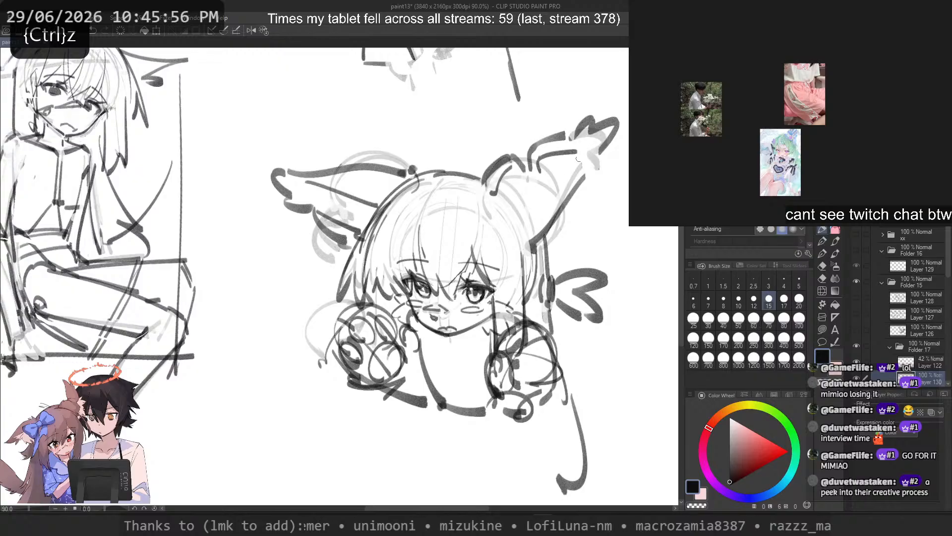
pyautogui.hotkey('ctrl', 'z')
# Step: Try an inner line along the right tuft's lower edge
pyautogui.hotkey('ctrl', 'z')
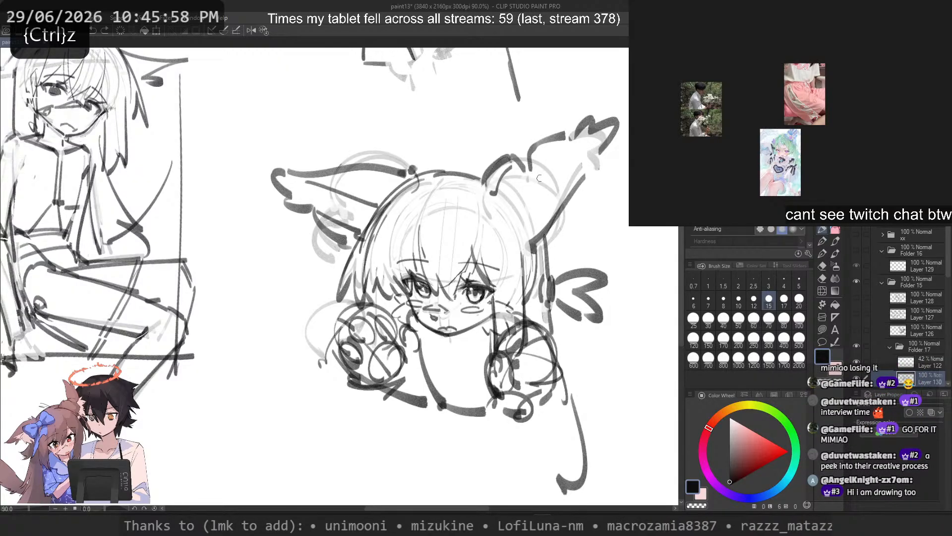
pyautogui.moveTo(575, 160); pyautogui.dragTo(516, 229)
pyautogui.hotkey('ctrl', 'z')
pyautogui.moveTo(585, 152); pyautogui.dragTo(525, 233)
pyautogui.hotkey('ctrl', 'z')
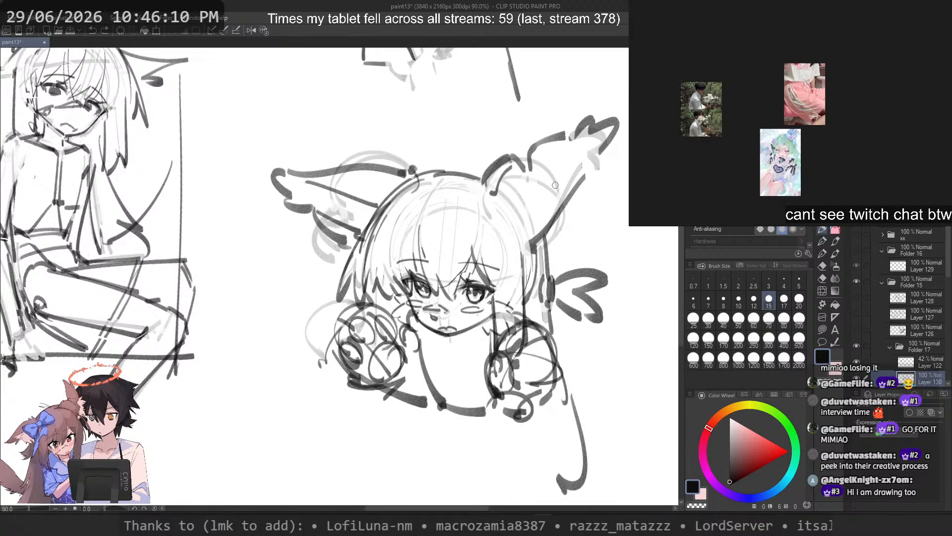
# Step: Retouch the fold at the right tuft's base and add a line inside its upper edge
pyautogui.press('c')
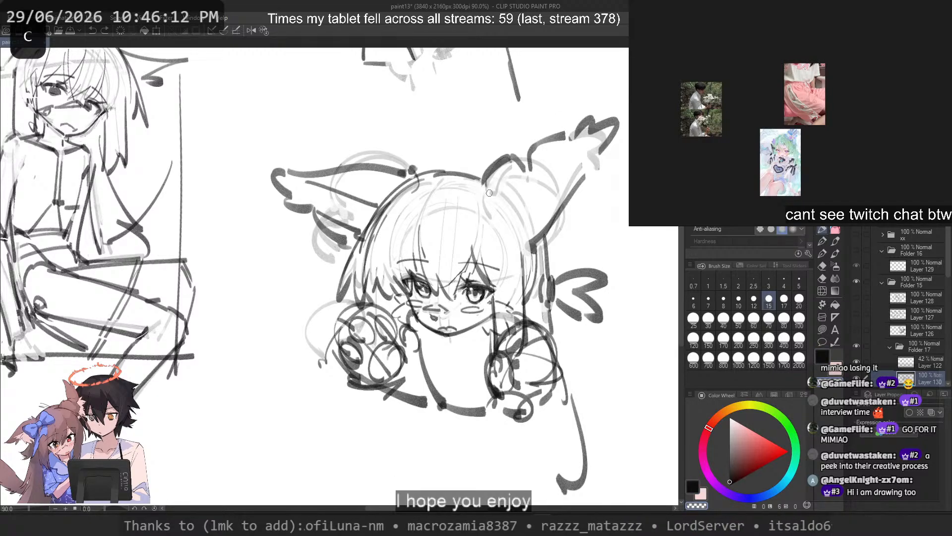
pyautogui.moveTo(515, 166)
pyautogui.mouseDown()
pyautogui.moveTo(489, 197)
pyautogui.moveTo(522, 172)
pyautogui.mouseUp()
pyautogui.hotkey('ctrl', 'z')
pyautogui.hotkey('ctrl', 'z')
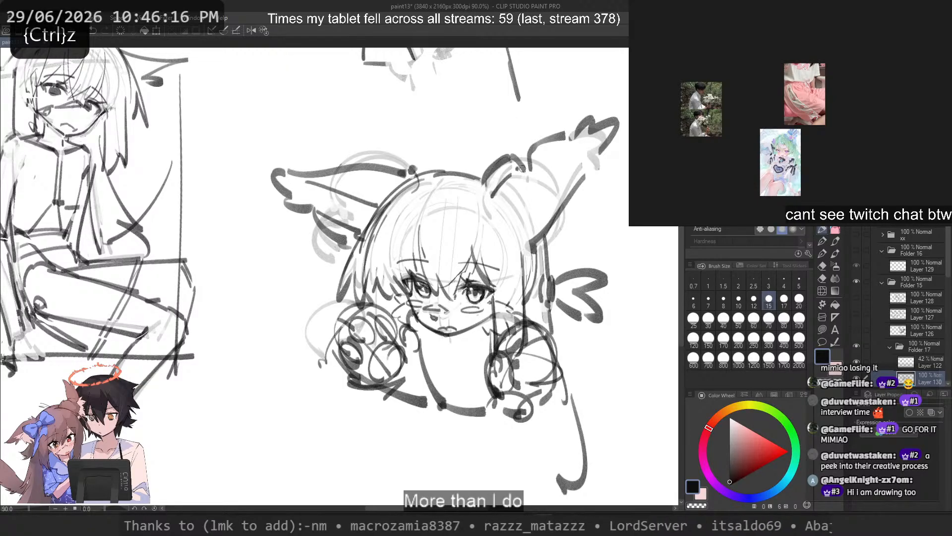
pyautogui.hotkey('ctrl', 'z')
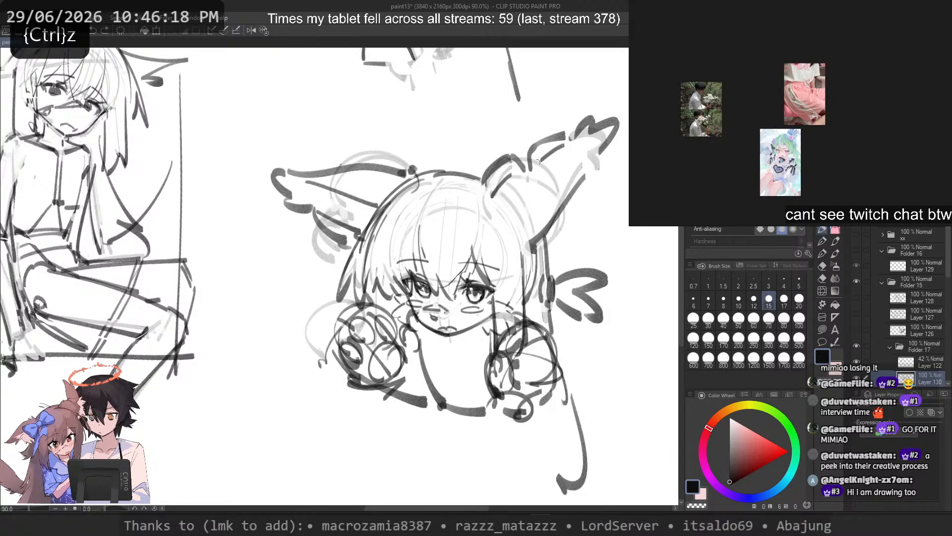
# Step: Try a long line from the right tuft's tip down to its base
pyautogui.hotkey('ctrl', 'z')
pyautogui.moveTo(580, 165); pyautogui.dragTo(524, 223)
pyautogui.hotkey('ctrl', 'z')
pyautogui.hotkey('ctrl', 'z')
pyautogui.hotkey('ctrl', 'z')
# Step: Mirror the canvas view and try lines inside the tip of the taller wing tuft
pyautogui.press('2')
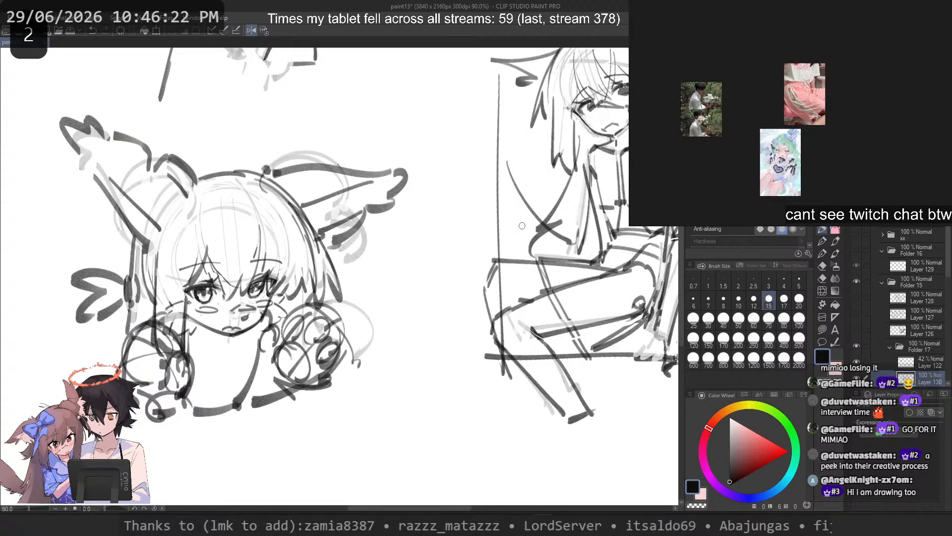
pyautogui.moveTo(78, 151)
pyautogui.mouseDown()
pyautogui.moveTo(100, 185)
pyautogui.moveTo(92, 172)
pyautogui.moveTo(144, 161)
pyautogui.mouseUp()
pyautogui.hotkey('ctrl', 'z')
# Step: Draw the taller tuft's long lower inner edge, restore the canvas orientation, and undo the extra marks at its base
pyautogui.hotkey('ctrl', 'z')
pyautogui.hotkey('ctrl', 'z')
pyautogui.hotkey('ctrl', 'z')
pyautogui.moveTo(97, 137)
pyautogui.mouseDown()
pyautogui.moveTo(135, 150)
pyautogui.moveTo(182, 217)
pyautogui.mouseUp()
pyautogui.hotkey('ctrl', 'z')
pyautogui.hotkey('ctrl', 'z')
pyautogui.hotkey('ctrl', 'z')
pyautogui.hotkey('ctrl', 'z')
pyautogui.press('2')
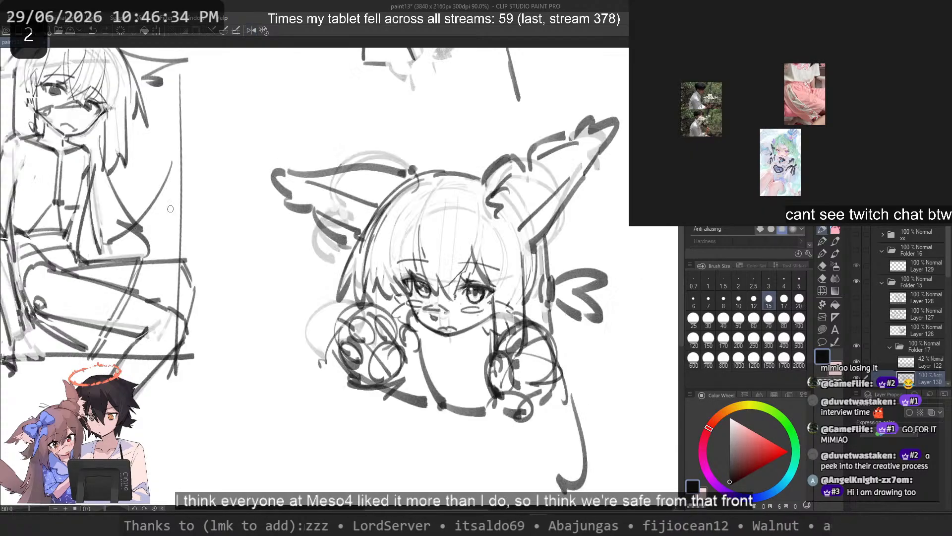
pyautogui.hotkey('ctrl', 'z')
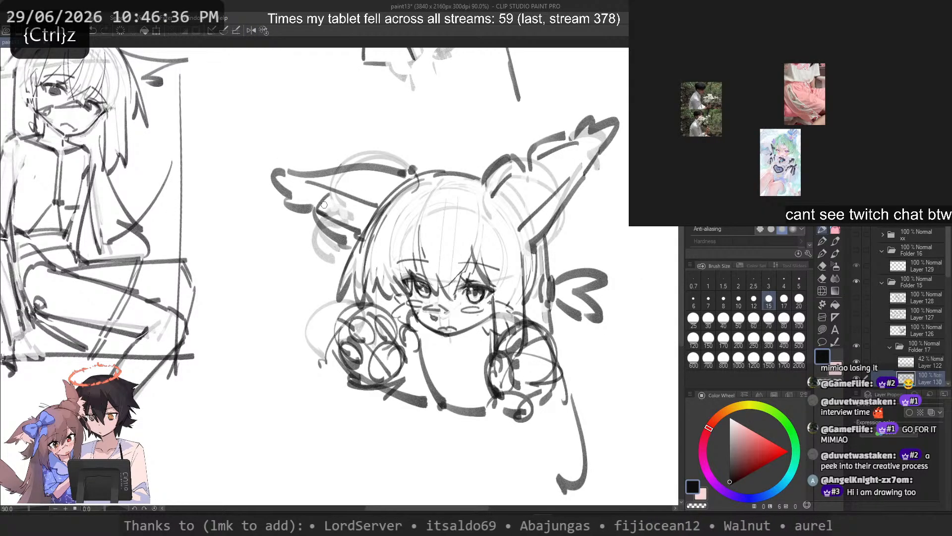
pyautogui.hotkey('ctrl', 'z')
pyautogui.press('space')
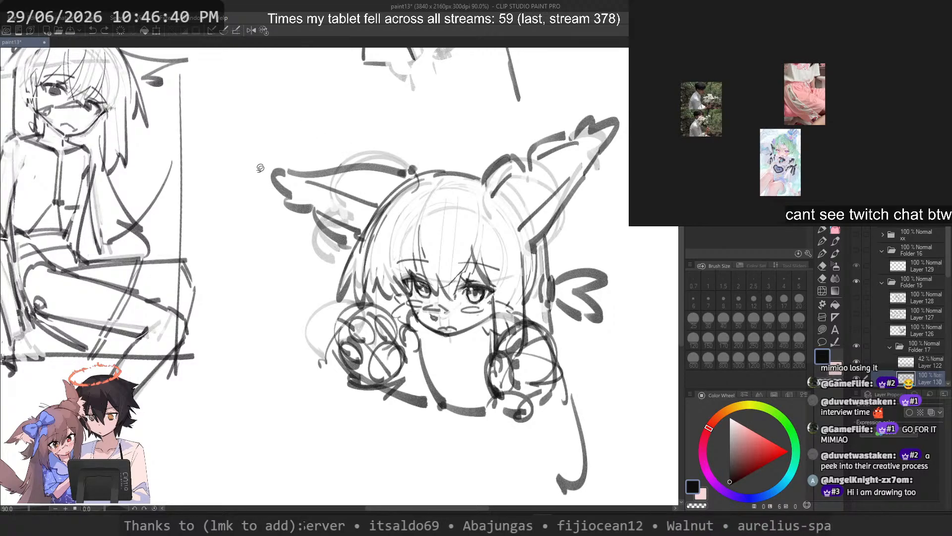
pyautogui.moveTo(254, 166); pyautogui.dragTo(307, 218)
pyautogui.hotkey('ctrl', 'z')
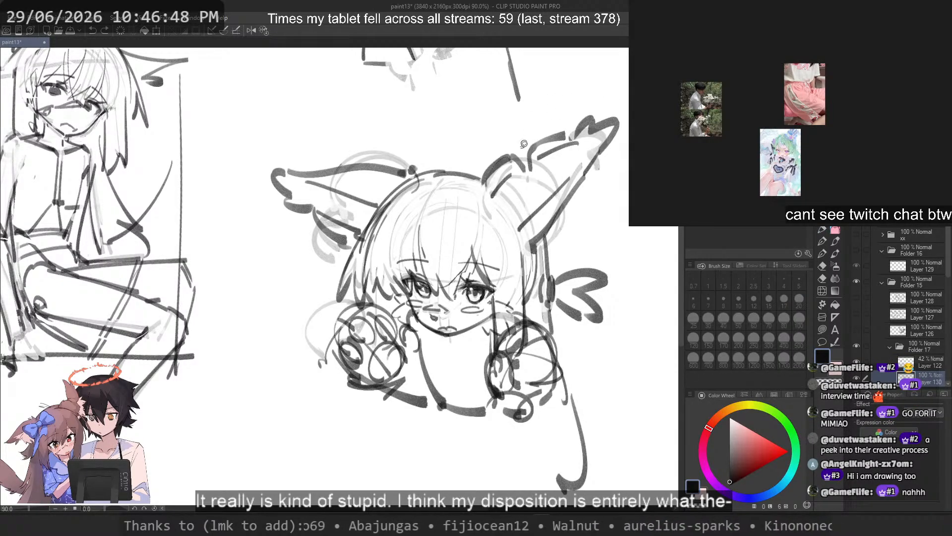
# Step: Select the upper part of the right wing tuft, rotate it slightly clockwise, shift it outward, and clear the selection
pyautogui.moveTo(522, 144)
pyautogui.mouseDown()
pyautogui.moveTo(552, 175)
pyautogui.moveTo(553, 202)
pyautogui.moveTo(626, 139)
pyautogui.moveTo(595, 92)
pyautogui.mouseUp()
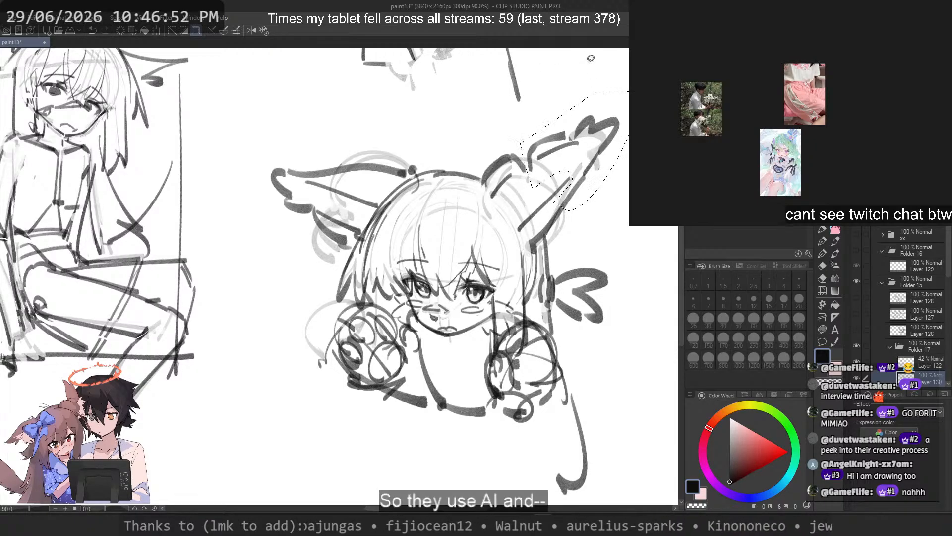
pyautogui.moveTo(608, 139); pyautogui.dragTo(607, 144)
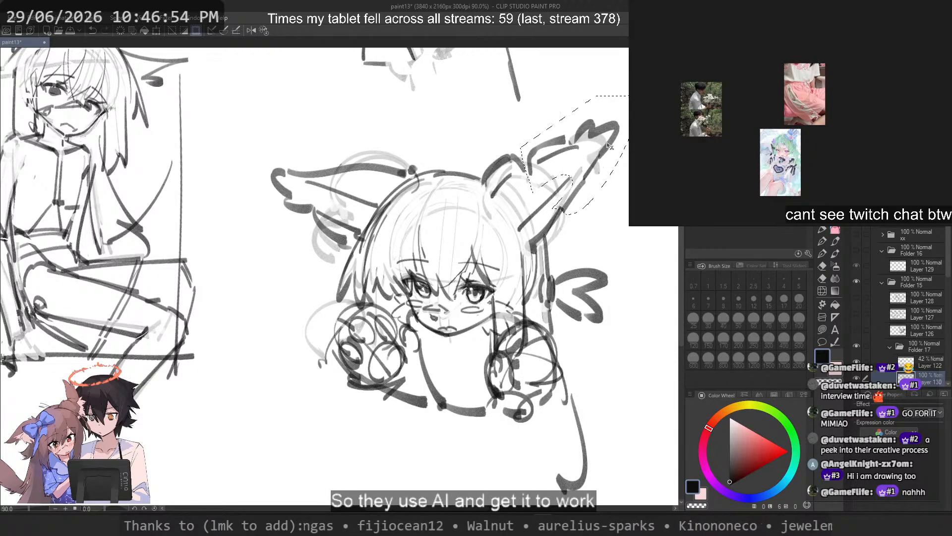
pyautogui.hotkey('ctrl', 'z')
pyautogui.hotkey('ctrl', 't')
pyautogui.moveTo(658, 244); pyautogui.dragTo(646, 253)
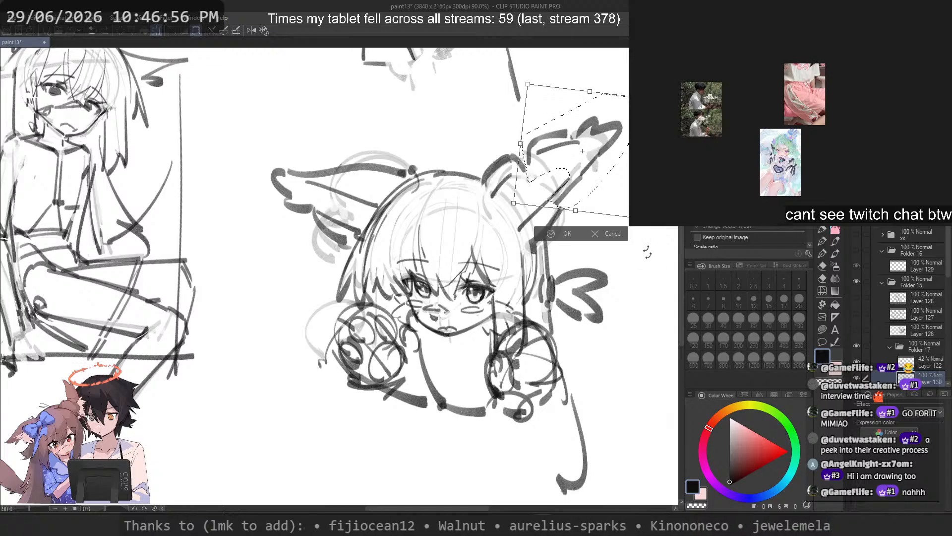
pyautogui.moveTo(617, 175); pyautogui.dragTo(619, 186)
pyautogui.moveTo(646, 248); pyautogui.dragTo(642, 250)
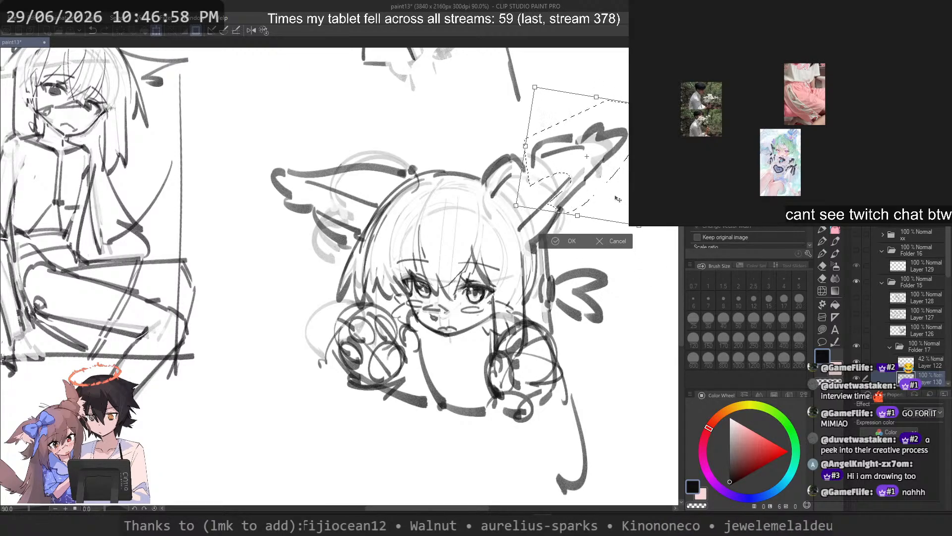
pyautogui.moveTo(616, 200); pyautogui.dragTo(621, 202)
pyautogui.press('Return')
pyautogui.hotkey('ctrl', 'd')
pyautogui.scroll(-10, 593, 182)
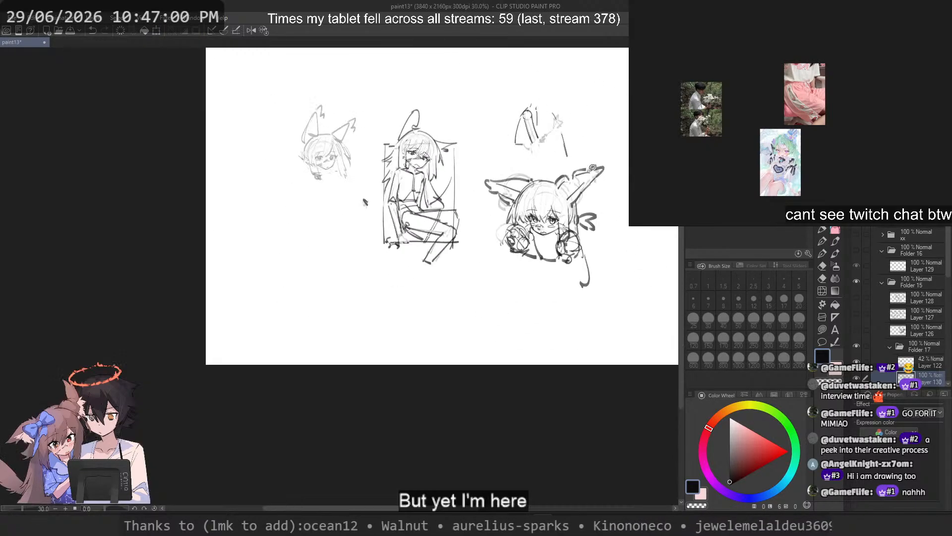
pyautogui.scroll(3, 595, 165)
pyautogui.scroll(8, 596, 165)
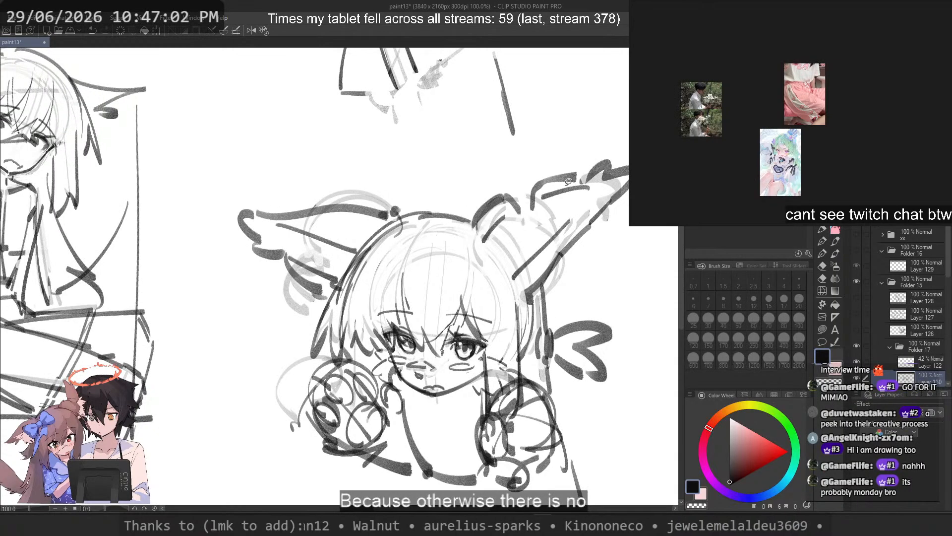
pyautogui.hotkey('ctrl', 'z')
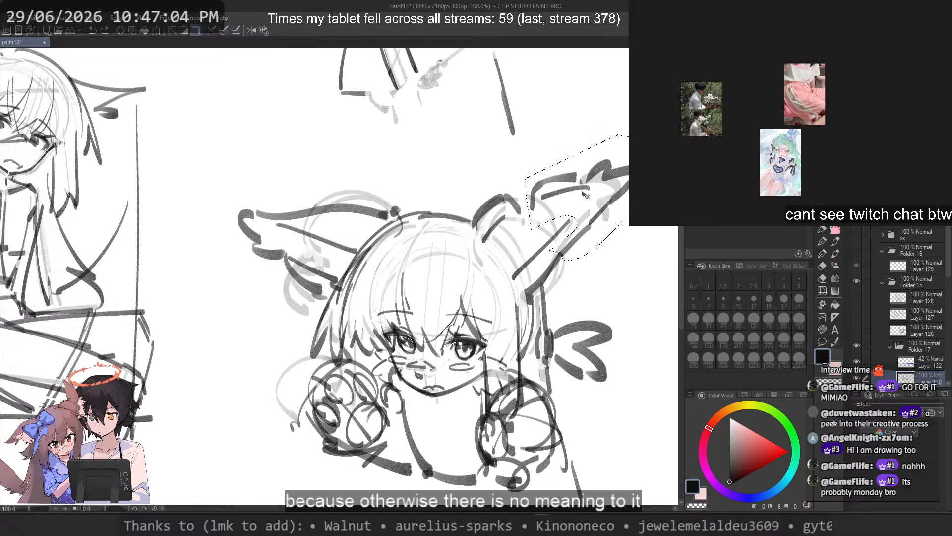
pyautogui.hotkey('ctrl', 'd')
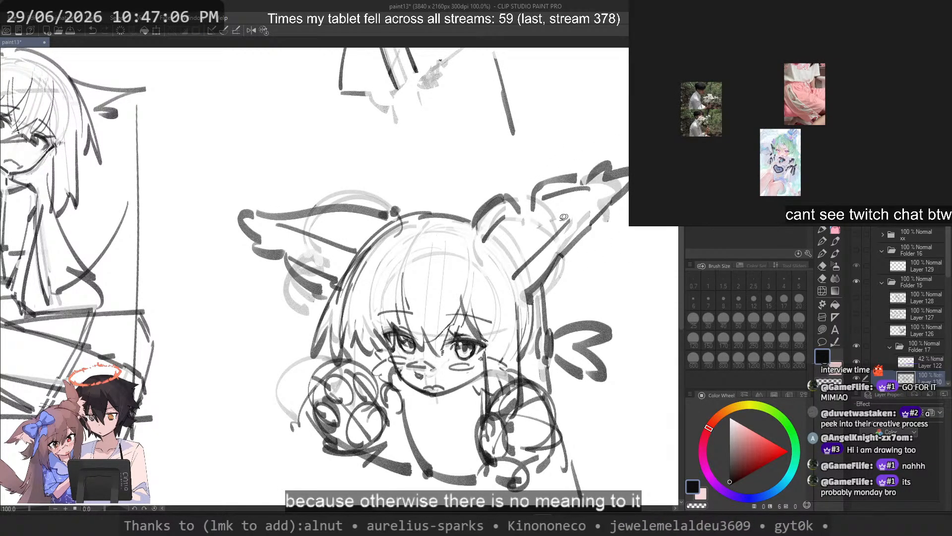
# Step: Move the left tuft's curled tip slightly outward and distort the fringe strokes on its underside toward the tip
pyautogui.moveTo(229, 217)
pyautogui.mouseDown()
pyautogui.moveTo(281, 289)
pyautogui.moveTo(292, 269)
pyautogui.mouseUp()
pyautogui.moveTo(269, 229); pyautogui.dragTo(248, 207)
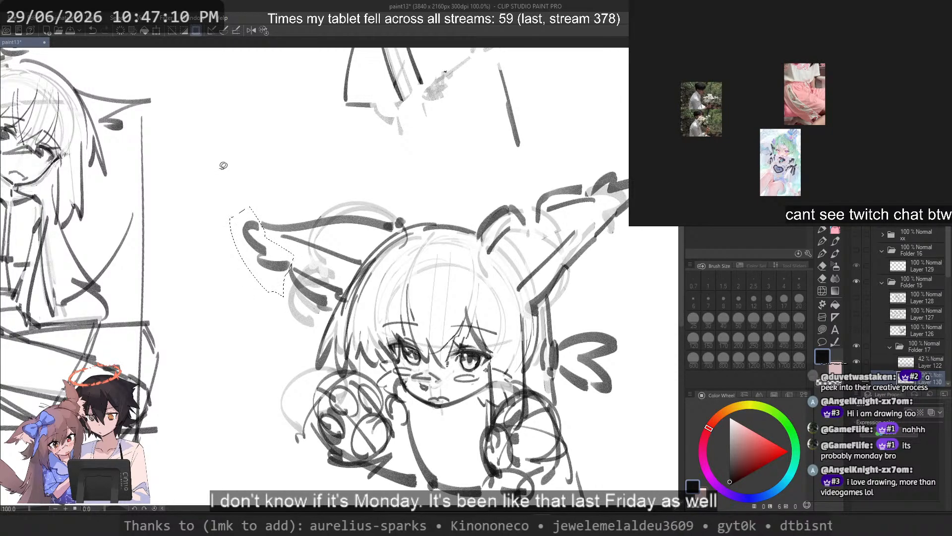
pyautogui.moveTo(284, 261)
pyautogui.mouseDown()
pyautogui.moveTo(272, 263)
pyautogui.moveTo(287, 288)
pyautogui.moveTo(344, 287)
pyautogui.mouseUp()
pyautogui.hotkey('ctrl', 'd')
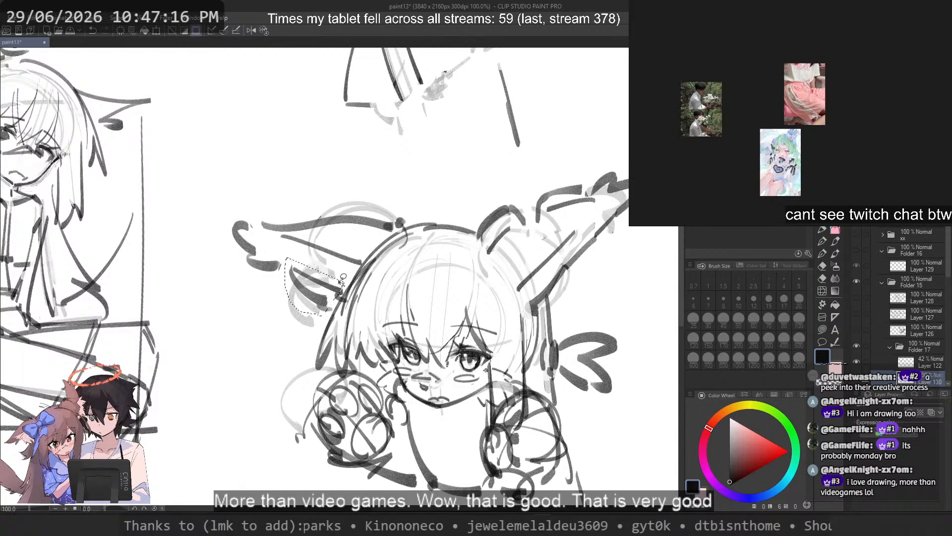
pyautogui.rightClick(328, 275)
pyautogui.click(362, 355)
pyautogui.moveTo(285, 257); pyautogui.dragTo(269, 254)
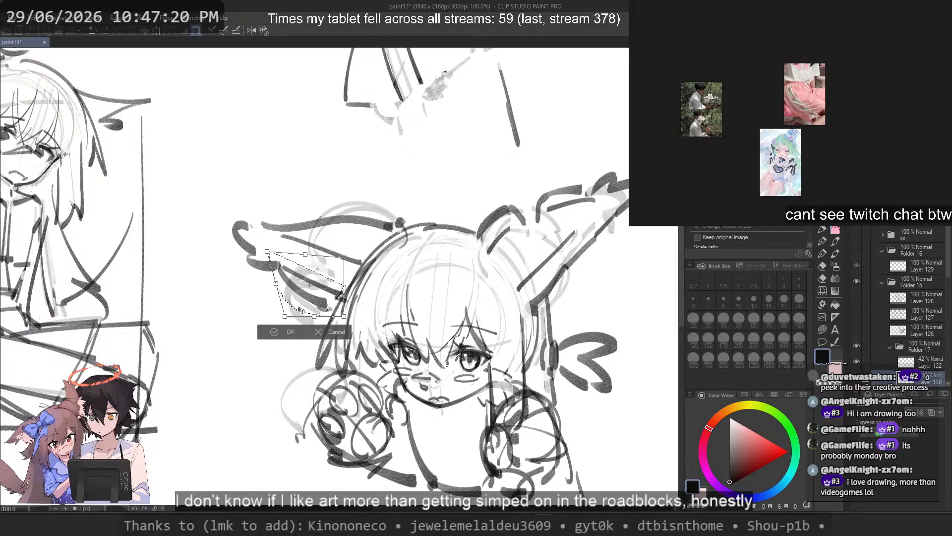
pyautogui.moveTo(285, 316); pyautogui.dragTo(291, 314)
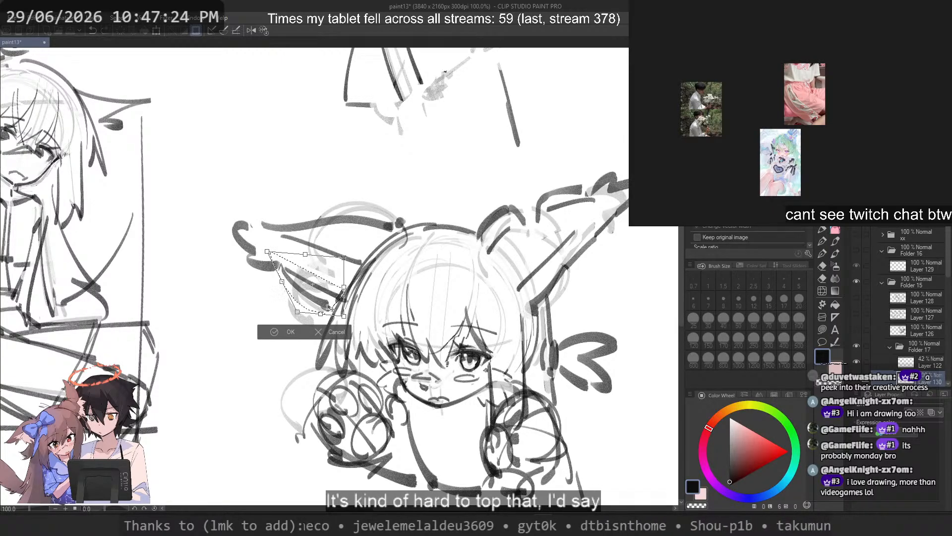
pyautogui.press('Return')
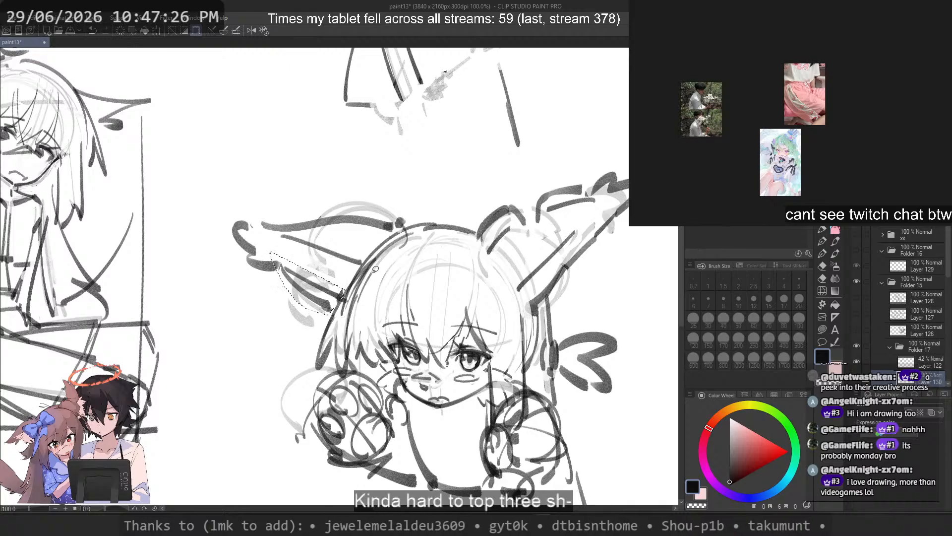
pyautogui.scroll(-4, 439, 170)
pyautogui.scroll(4, 399, 174)
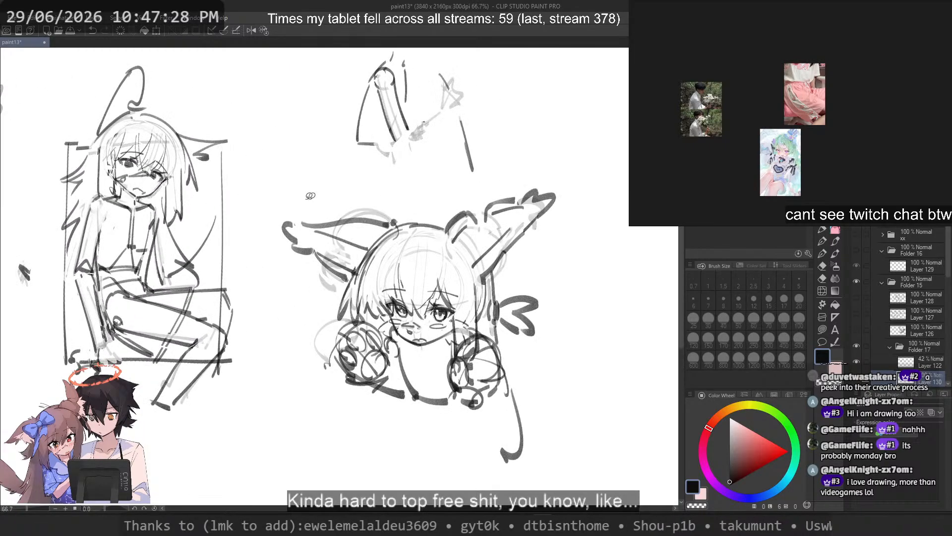
# Step: Select the whole left tuft and rotate it slightly clockwise around its base
pyautogui.moveTo(274, 195); pyautogui.dragTo(264, 265)
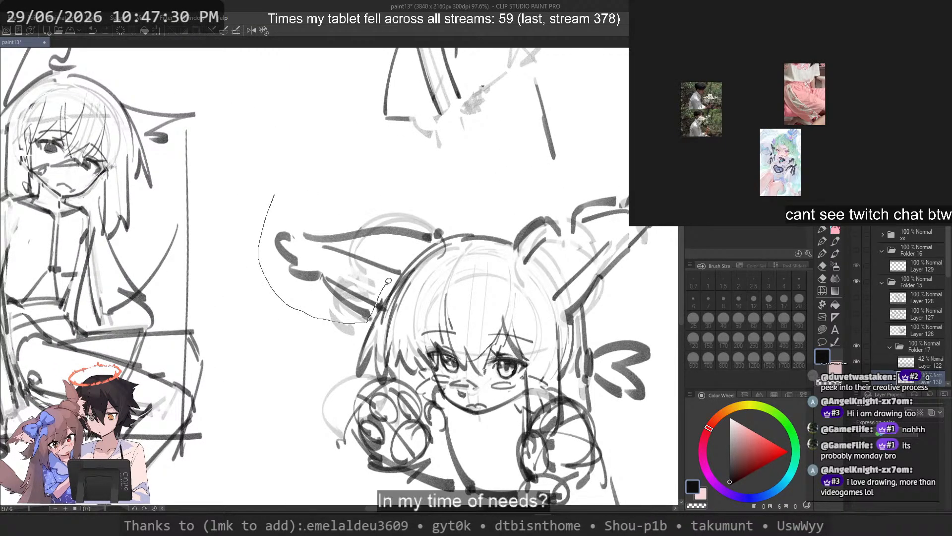
pyautogui.moveTo(464, 211); pyautogui.dragTo(464, 211)
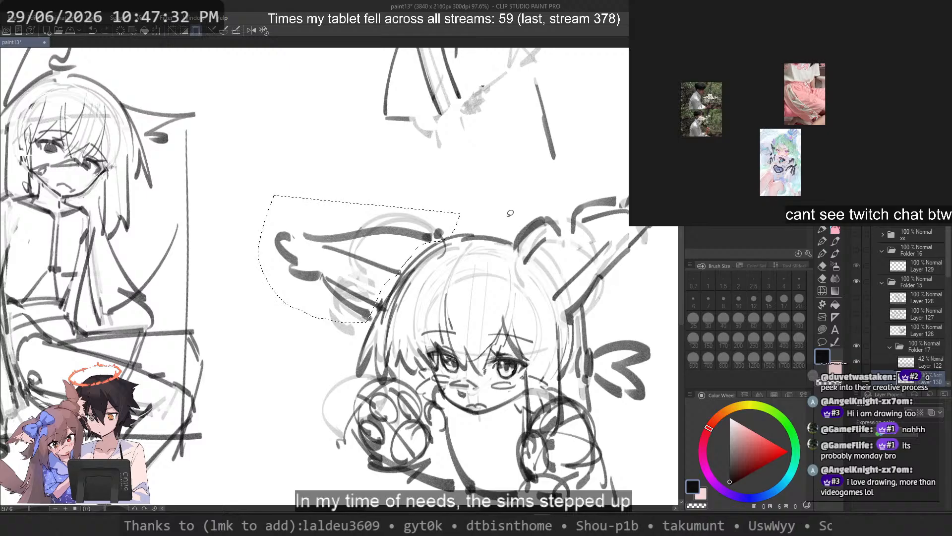
pyautogui.hotkey('ctrl', 't')
pyautogui.moveTo(501, 247); pyautogui.dragTo(497, 257)
pyautogui.moveTo(413, 266); pyautogui.dragTo(416, 260)
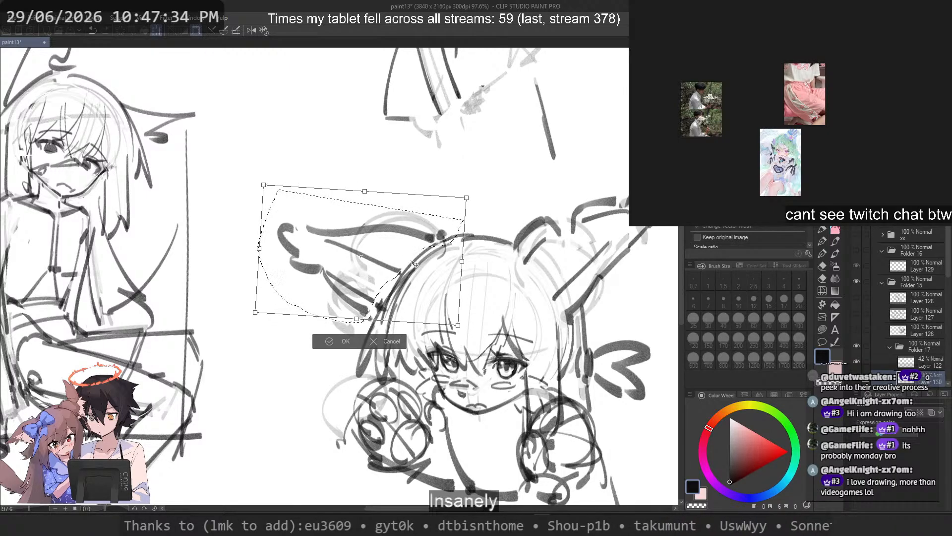
pyautogui.press('Return')
pyautogui.scroll(-2, 381, 203)
pyautogui.scroll(3, 381, 203)
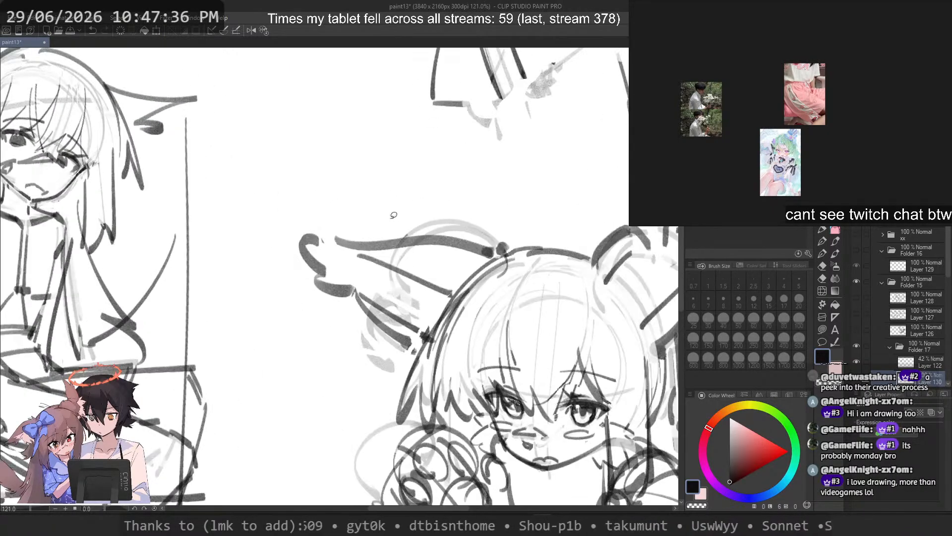
pyautogui.scroll(-3, 334, 210)
pyautogui.scroll(2, 370, 203)
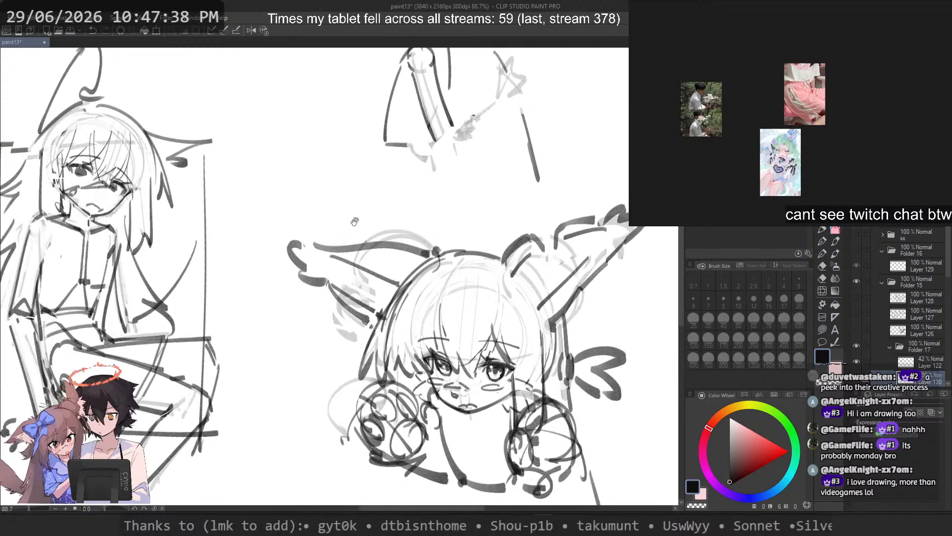
# Step: Clean up the left tuft's underside and draw its lower edge from the tip toward the base
pyautogui.press('c')
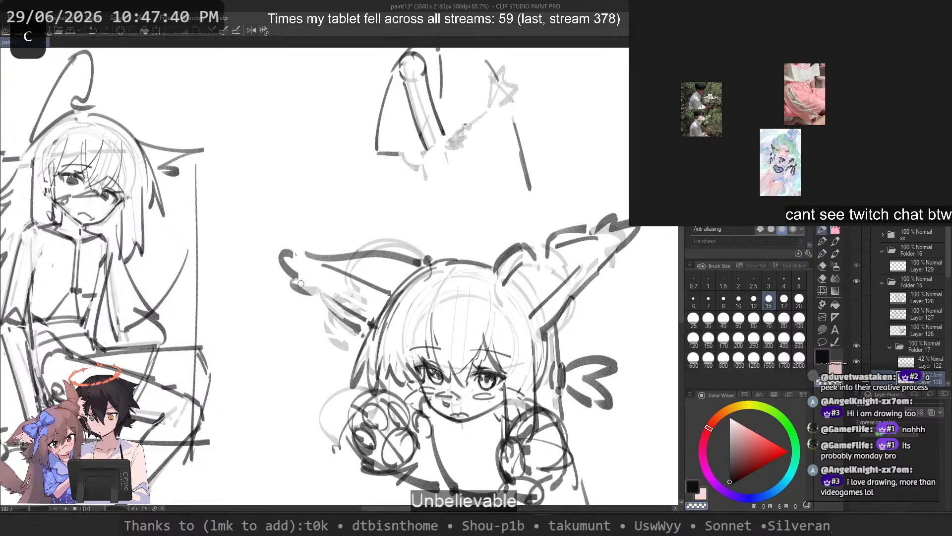
pyautogui.hotkey('ctrl', 'z')
pyautogui.moveTo(311, 291); pyautogui.dragTo(363, 334)
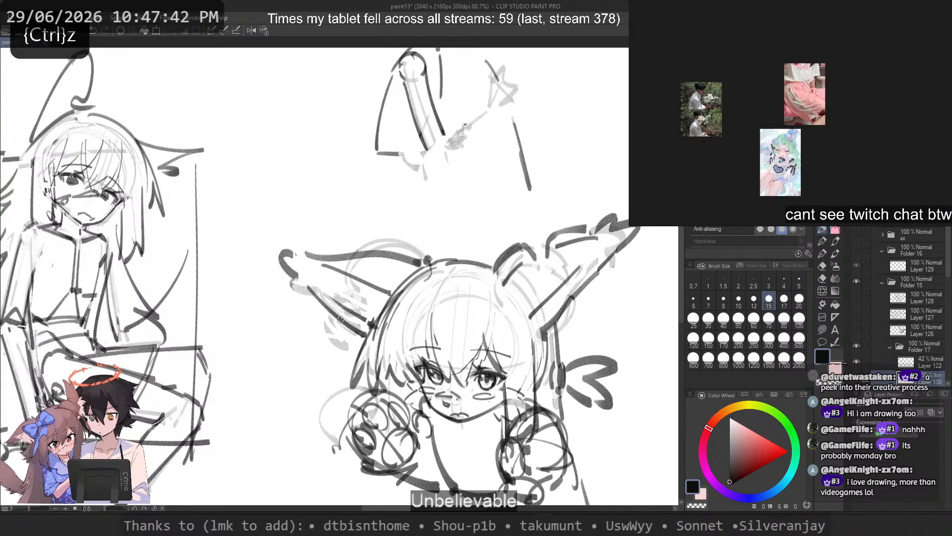
pyautogui.hotkey('ctrl', 'z')
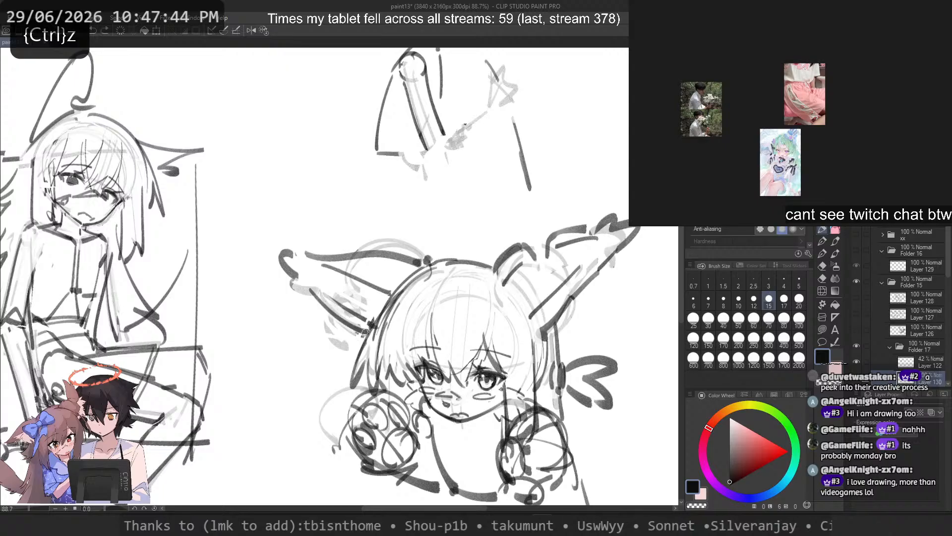
# Step: Set the brush size to 25 and redraw the left tuft's curled tip farther outward
pyautogui.press('c')
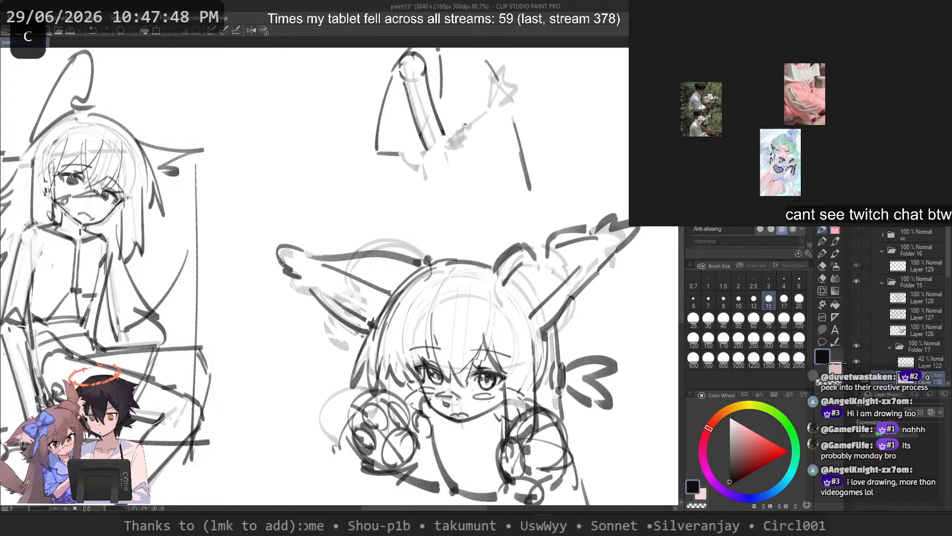
pyautogui.hotkey('ctrl', 'z')
pyautogui.hotkey('ctrl', 'z')
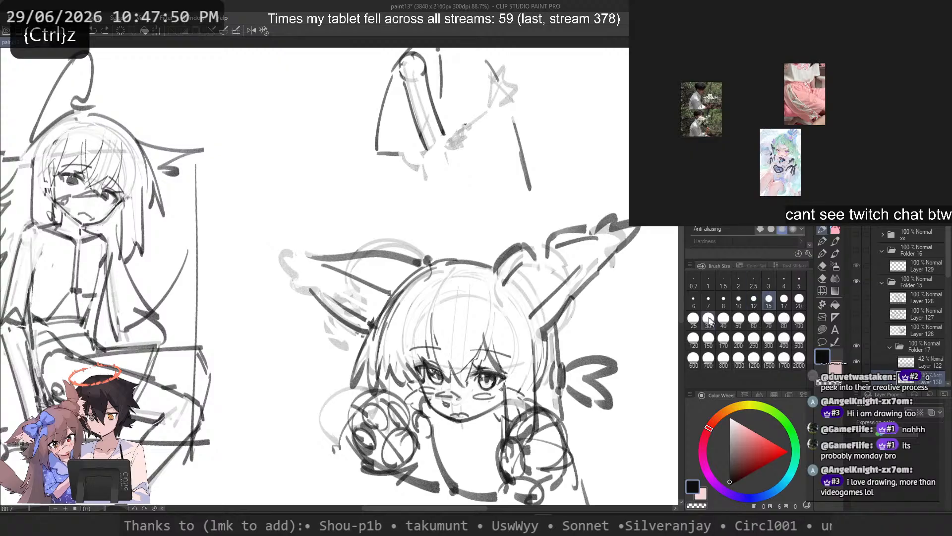
pyautogui.click(694, 318)
pyautogui.press('c')
pyautogui.moveTo(310, 258)
pyautogui.mouseDown()
pyautogui.moveTo(345, 256)
pyautogui.moveTo(286, 243)
pyautogui.mouseUp()
pyautogui.hotkey('ctrl', 'z')
pyautogui.hotkey('ctrl', 'z')
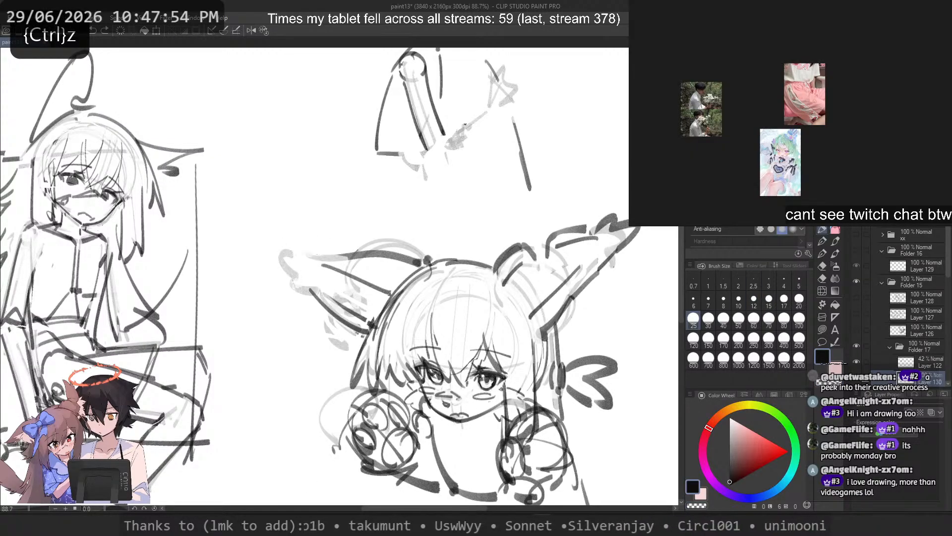
# Step: Retouch the left tuft's upper edge and the fold where it meets the head
pyautogui.hotkey('ctrl', 'z')
pyautogui.hotkey('ctrl', 'z')
pyautogui.moveTo(271, 244); pyautogui.dragTo(287, 273)
pyautogui.moveTo(283, 286); pyautogui.dragTo(287, 288)
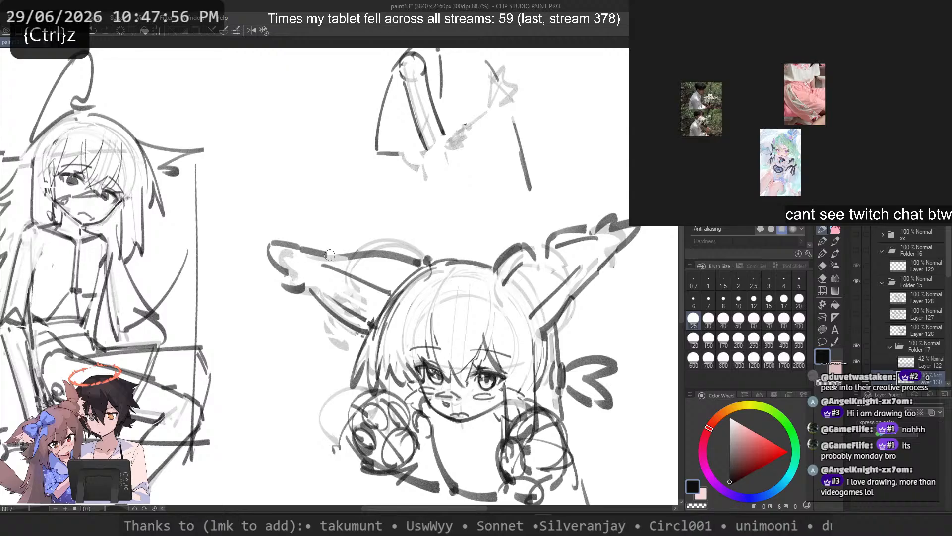
pyautogui.press('c')
pyautogui.moveTo(409, 255)
pyautogui.mouseDown()
pyautogui.moveTo(427, 262)
pyautogui.moveTo(406, 259)
pyautogui.moveTo(410, 252)
pyautogui.mouseUp()
pyautogui.hotkey('ctrl', 'z')
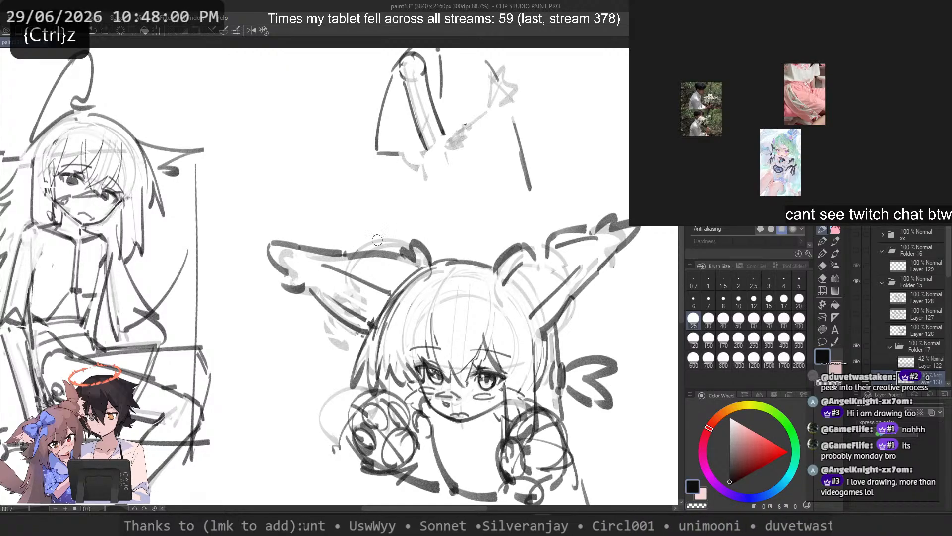
pyautogui.hotkey('ctrl', 'z')
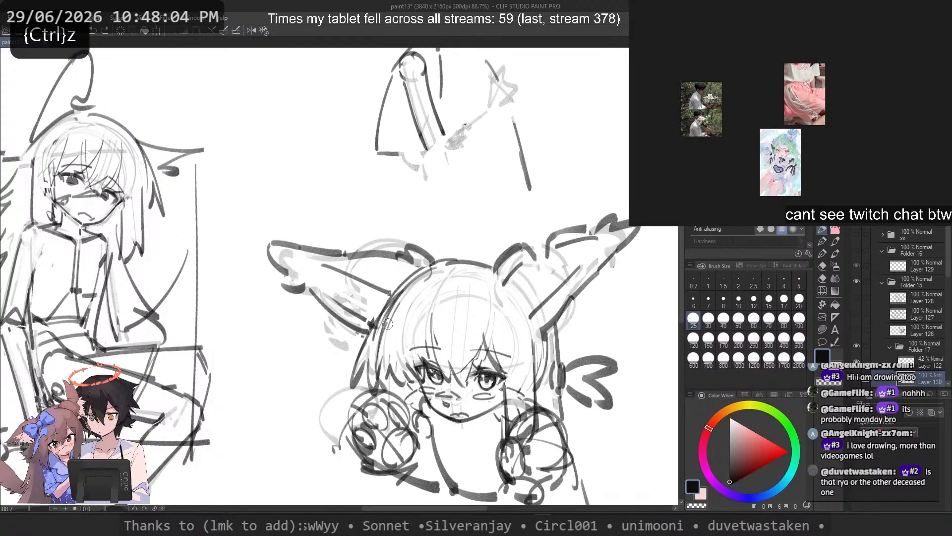
# Step: Mirror the canvas view and erase the old outer edge of the taller tuft between its tip and base
pyautogui.press('c')
pyautogui.moveTo(545, 326)
pyautogui.mouseDown()
pyautogui.moveTo(567, 307)
pyautogui.moveTo(551, 310)
pyautogui.moveTo(565, 311)
pyautogui.moveTo(550, 333)
pyautogui.mouseUp()
pyautogui.press('c')
pyautogui.hotkey('ctrl', 'z')
pyautogui.press('2')
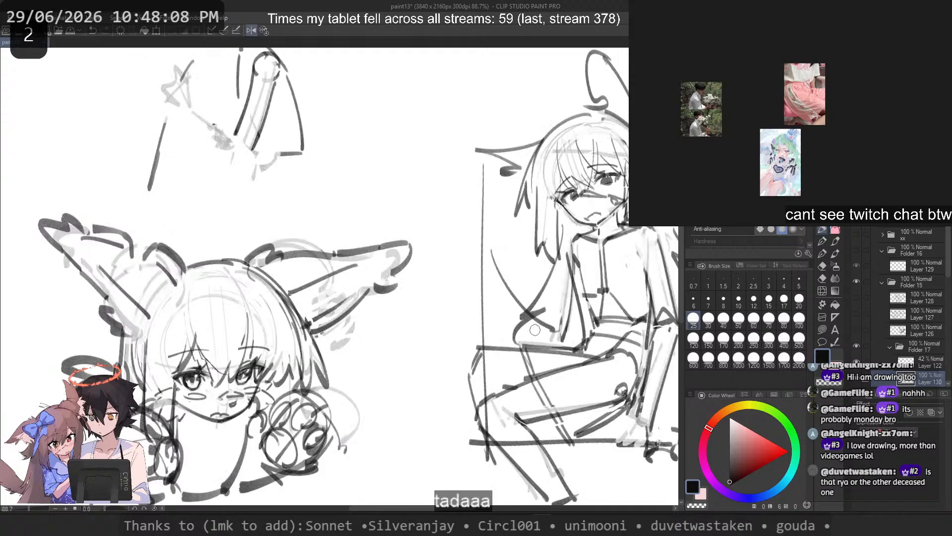
pyautogui.hotkey('ctrl', 'z')
pyautogui.press('c')
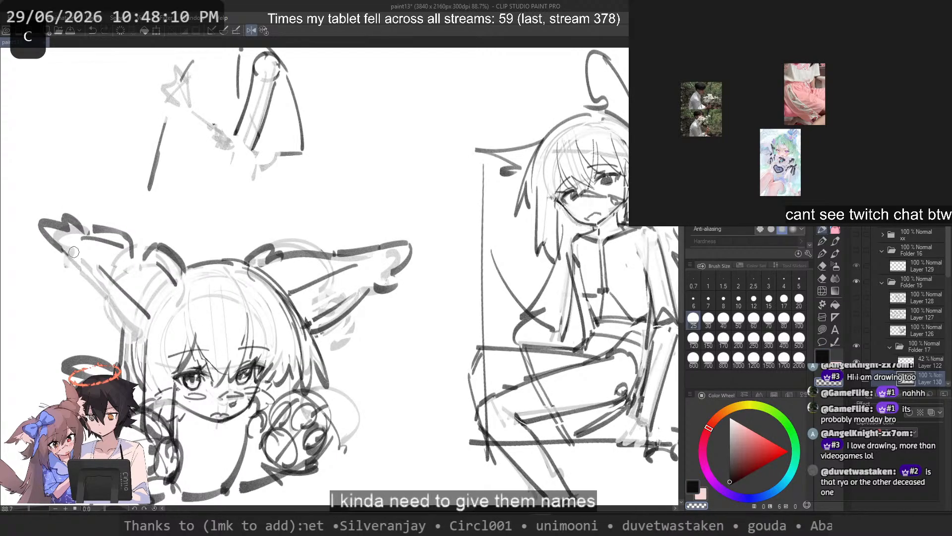
pyautogui.hotkey('ctrl', 'z')
# Step: Redraw the taller tuft's outer edge from below the tip to the base, with short strokes joining it to the hair
pyautogui.moveTo(68, 264)
pyautogui.mouseDown()
pyautogui.moveTo(121, 326)
pyautogui.moveTo(109, 321)
pyautogui.mouseUp()
pyautogui.hotkey('ctrl', 'z')
pyautogui.hotkey('ctrl', 'z')
pyautogui.moveTo(103, 319); pyautogui.dragTo(130, 336)
pyautogui.hotkey('ctrl', 'z')
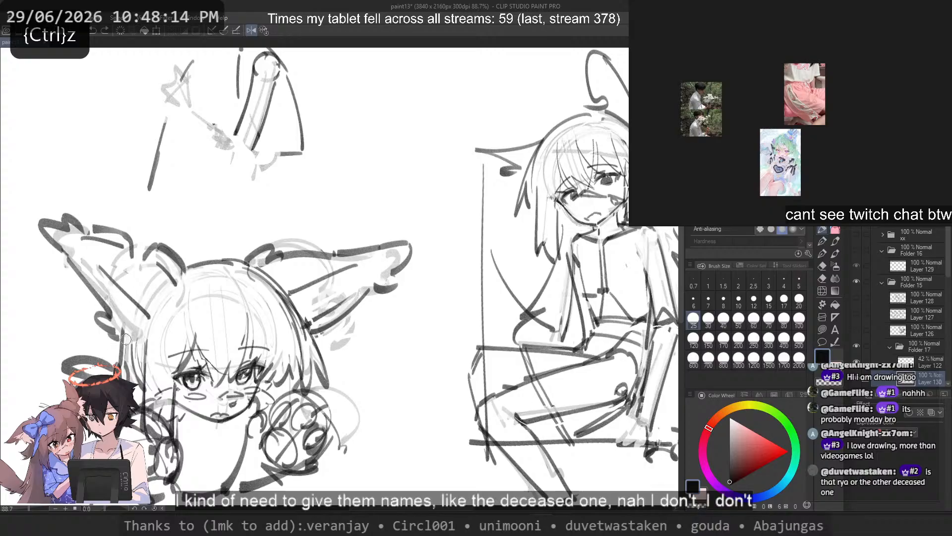
pyautogui.hotkey('ctrl', 'z')
pyautogui.hotkey('ctrl', 'z')
pyautogui.moveTo(67, 260)
pyautogui.mouseDown()
pyautogui.moveTo(103, 308)
pyautogui.moveTo(68, 256)
pyautogui.moveTo(111, 322)
pyautogui.mouseUp()
pyautogui.hotkey('ctrl', 'z')
pyautogui.hotkey('ctrl', 'z')
pyautogui.hotkey('ctrl', 'z')
pyautogui.hotkey('ctrl', 'z')
pyautogui.hotkey('ctrl', 'z')
pyautogui.hotkey('ctrl', 'z')
pyautogui.moveTo(106, 328); pyautogui.dragTo(134, 339)
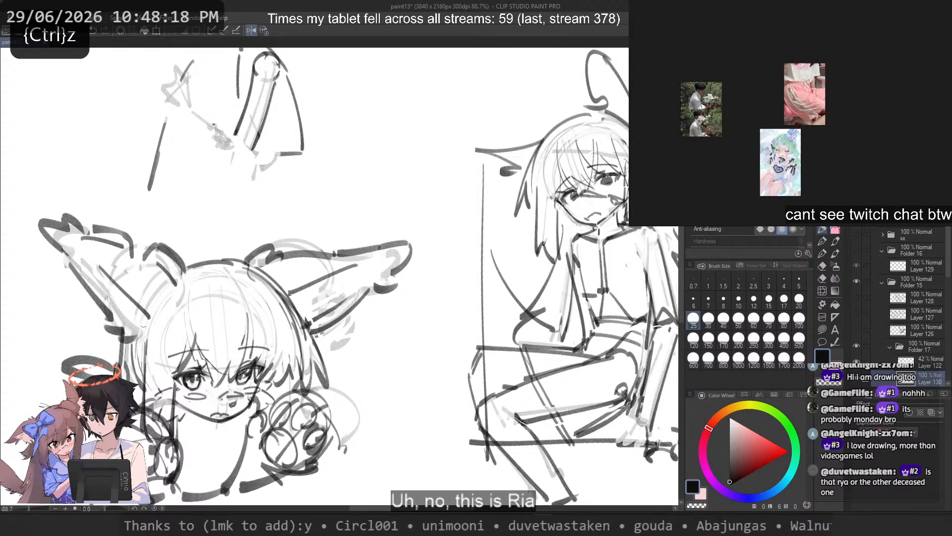
# Step: View the whole sketch and open another drawing from the recently used files
pyautogui.scroll(-3, 178, 250)
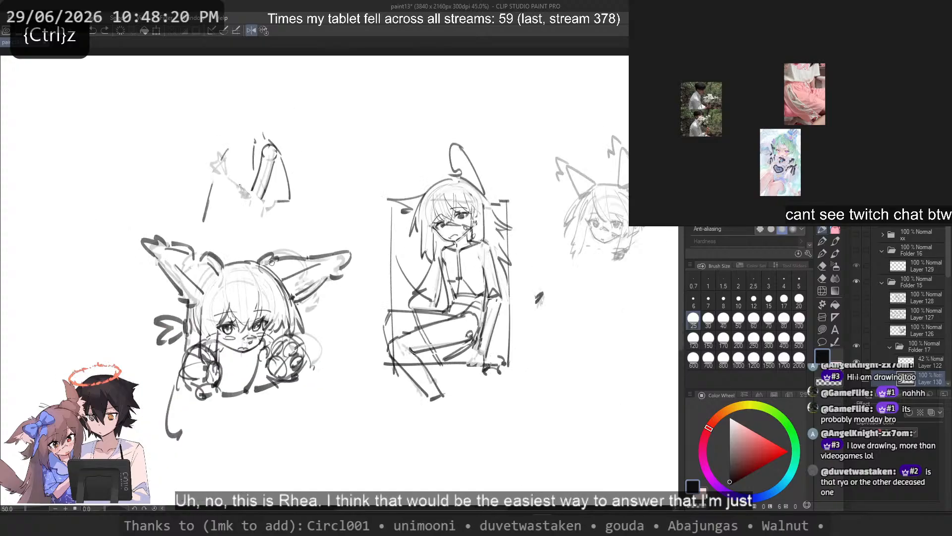
pyautogui.moveTo(191, 260); pyautogui.dragTo(231, 262)
pyautogui.scroll(2, 231, 262)
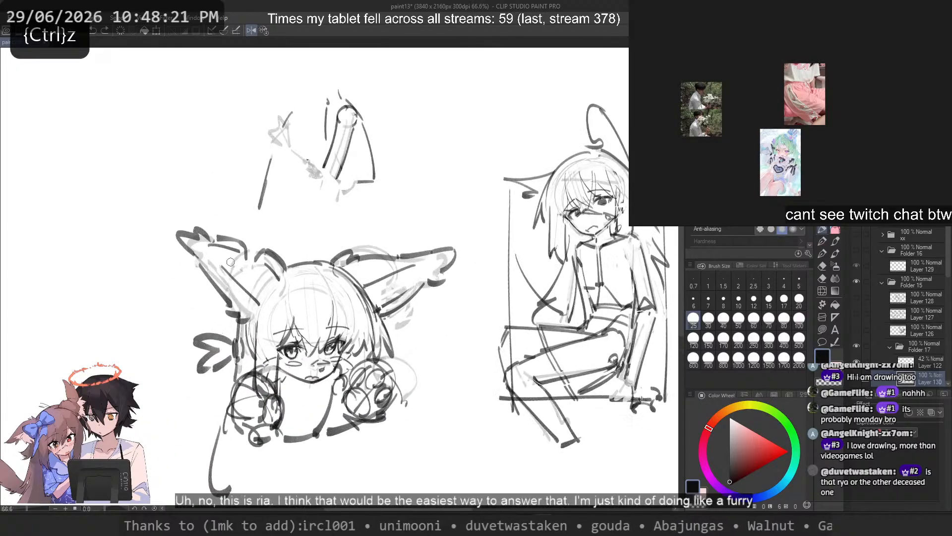
pyautogui.click(9, 18)
pyautogui.moveTo(105, 82)
pyautogui.click(364, 100)
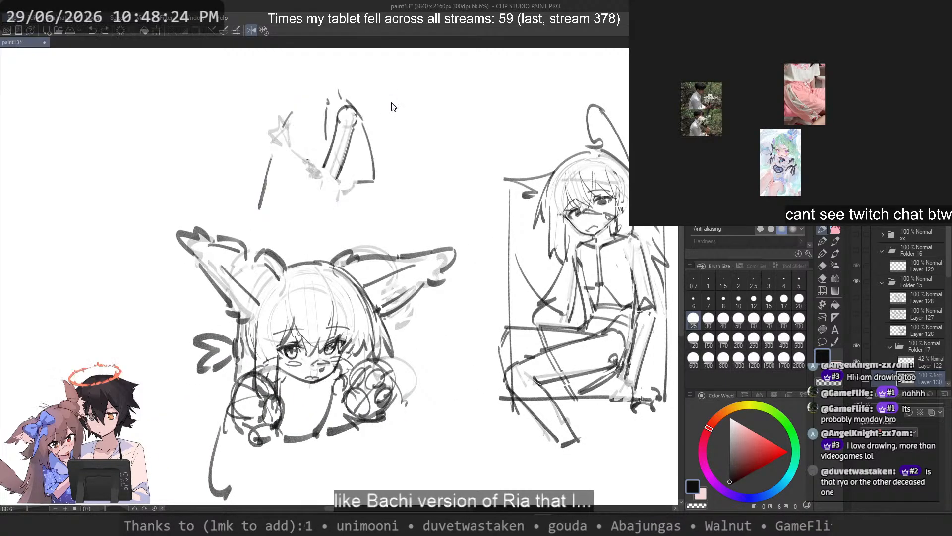
# Step: Examine the full-body figure sketch in the opened drawing, undoing the test strokes made over it
pyautogui.moveTo(386, 299); pyautogui.dragTo(410, 284)
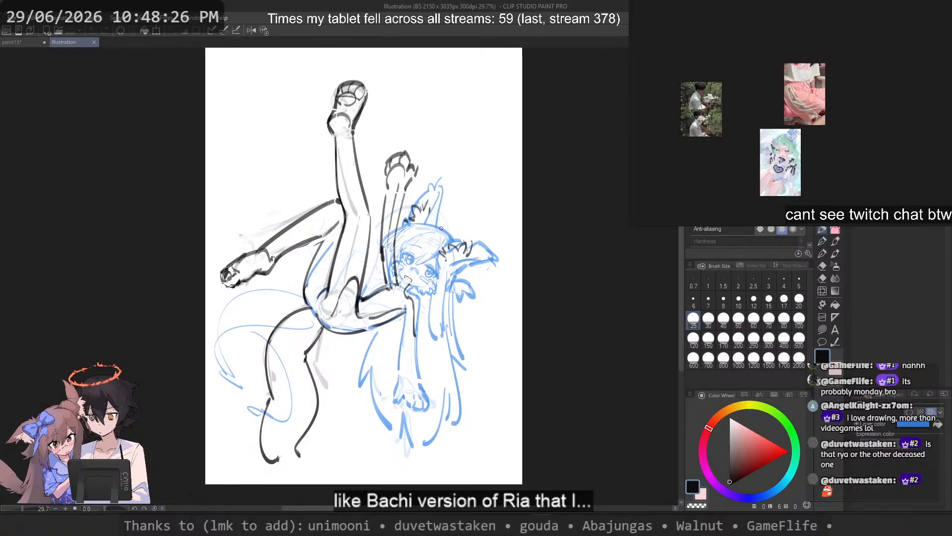
pyautogui.moveTo(390, 160)
pyautogui.mouseDown()
pyautogui.moveTo(589, 308)
pyautogui.moveTo(519, 213)
pyautogui.mouseUp()
pyautogui.scroll(2, 406, 99)
pyautogui.hotkey('ctrl', 'z')
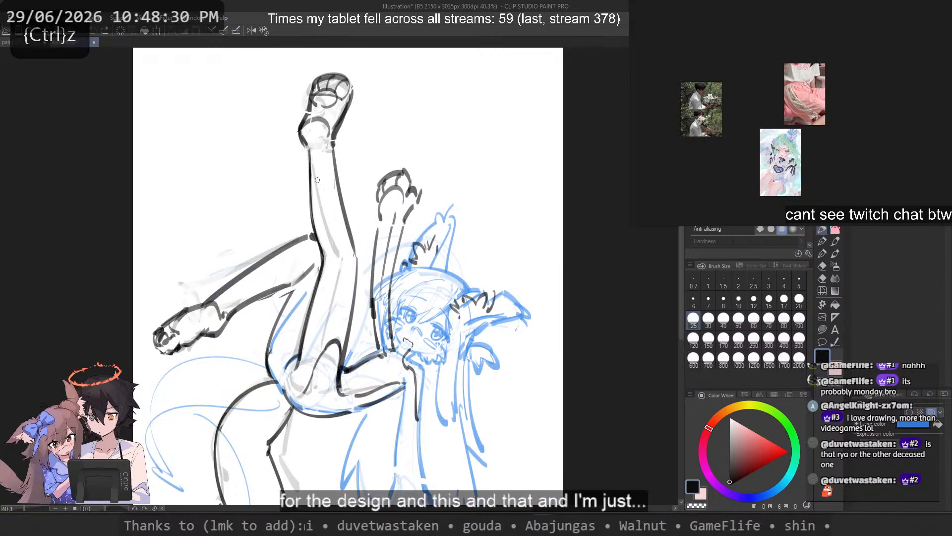
pyautogui.moveTo(453, 216); pyautogui.dragTo(470, 183)
pyautogui.scroll(-1, 466, 185)
pyautogui.scroll(3, 391, 284)
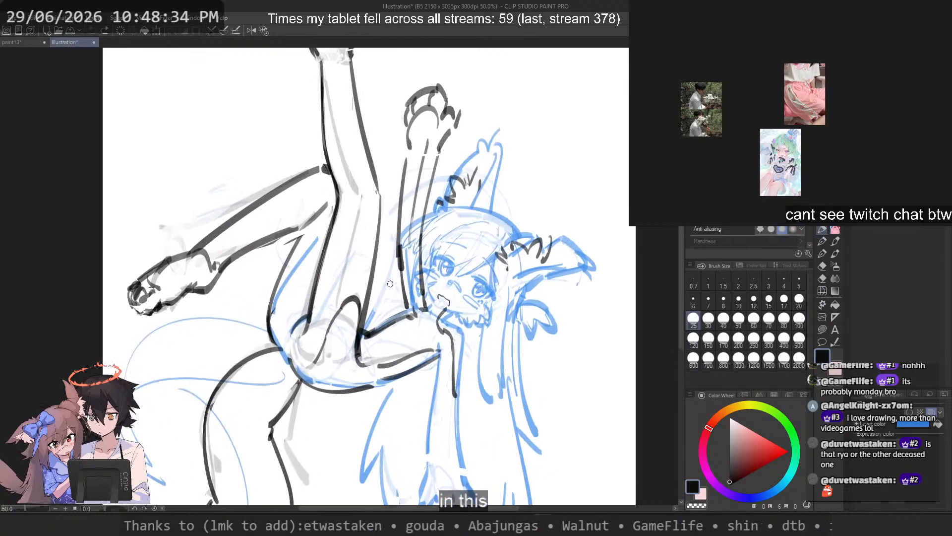
pyautogui.scroll(1, 390, 284)
pyautogui.moveTo(358, 321)
pyautogui.mouseDown()
pyautogui.moveTo(295, 379)
pyautogui.moveTo(347, 301)
pyautogui.moveTo(297, 370)
pyautogui.mouseUp()
pyautogui.hotkey('ctrl', 'z')
pyautogui.hotkey('ctrl', 'z')
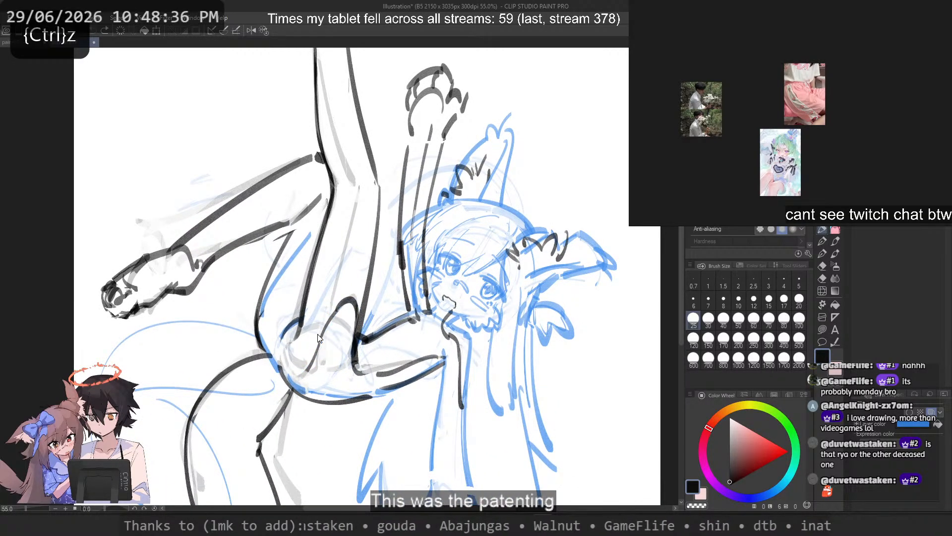
# Step: Try shading the figure's outfit solid dark with a size 200 brush, trimming the spill along its lower edge
pyautogui.moveTo(340, 310); pyautogui.dragTo(306, 394)
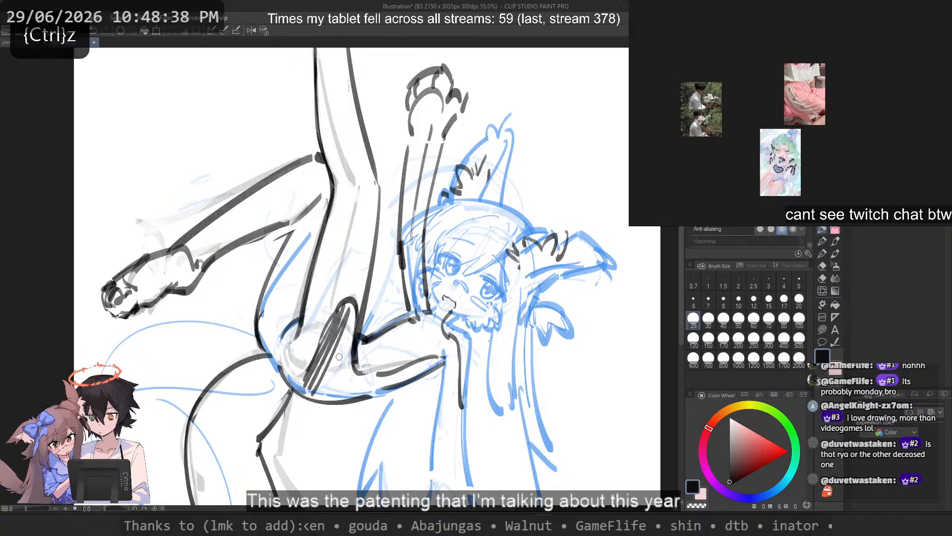
pyautogui.hotkey('ctrl', 'z')
pyautogui.moveTo(339, 277); pyautogui.dragTo(364, 276)
pyautogui.moveTo(349, 314)
pyautogui.mouseDown()
pyautogui.moveTo(340, 362)
pyautogui.moveTo(350, 314)
pyautogui.moveTo(313, 366)
pyautogui.moveTo(313, 379)
pyautogui.moveTo(349, 378)
pyautogui.moveTo(340, 385)
pyautogui.moveTo(340, 360)
pyautogui.moveTo(307, 390)
pyautogui.moveTo(354, 392)
pyautogui.moveTo(330, 378)
pyautogui.moveTo(389, 387)
pyautogui.moveTo(438, 371)
pyautogui.moveTo(394, 385)
pyautogui.moveTo(452, 380)
pyautogui.moveTo(354, 411)
pyautogui.mouseUp()
pyautogui.press('c')
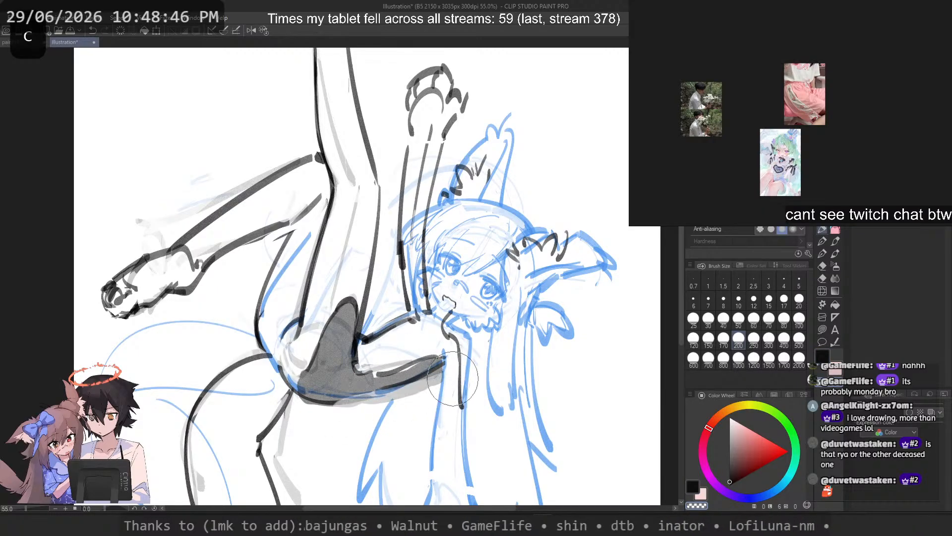
pyautogui.moveTo(453, 379); pyautogui.dragTo(379, 420)
pyautogui.press('c')
pyautogui.moveTo(461, 341)
pyautogui.mouseDown()
pyautogui.moveTo(463, 388)
pyautogui.moveTo(465, 345)
pyautogui.moveTo(446, 325)
pyautogui.moveTo(450, 349)
pyautogui.mouseUp()
pyautogui.press('c')
pyautogui.scroll(-7, 457, 334)
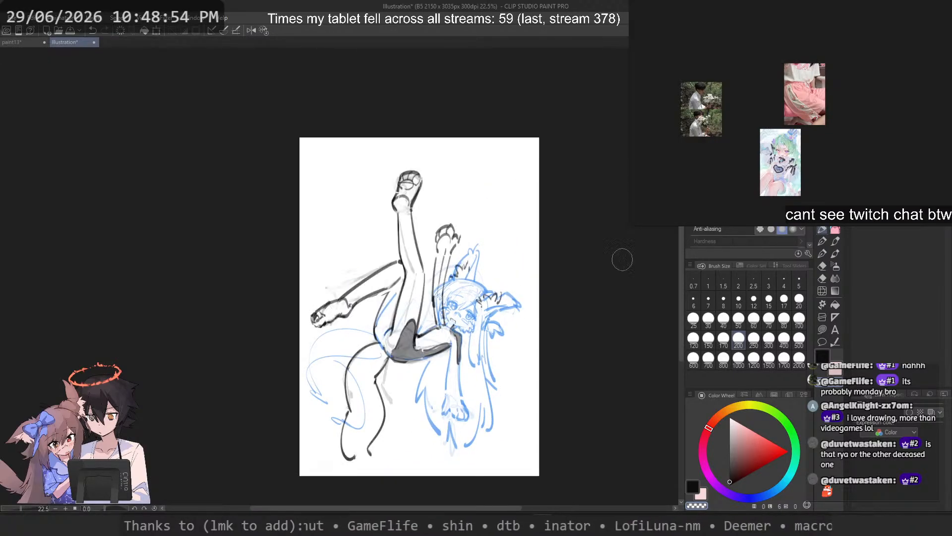
pyautogui.scroll(2, 620, 260)
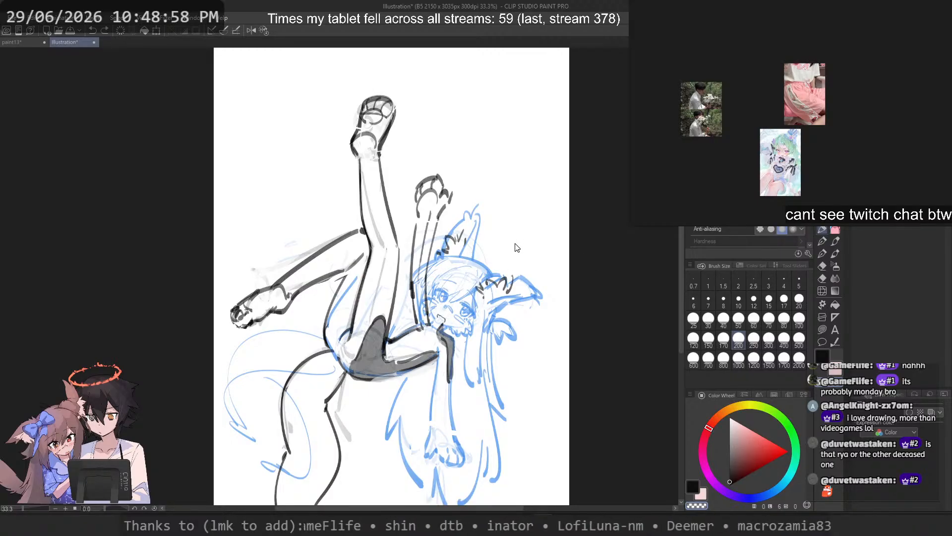
# Step: Undo the dark outfit shading and close the drawing without saving to return to the paint13 sketch
pyautogui.hotkey('ctrl', 'z')
pyautogui.hotkey('ctrl', 'z')
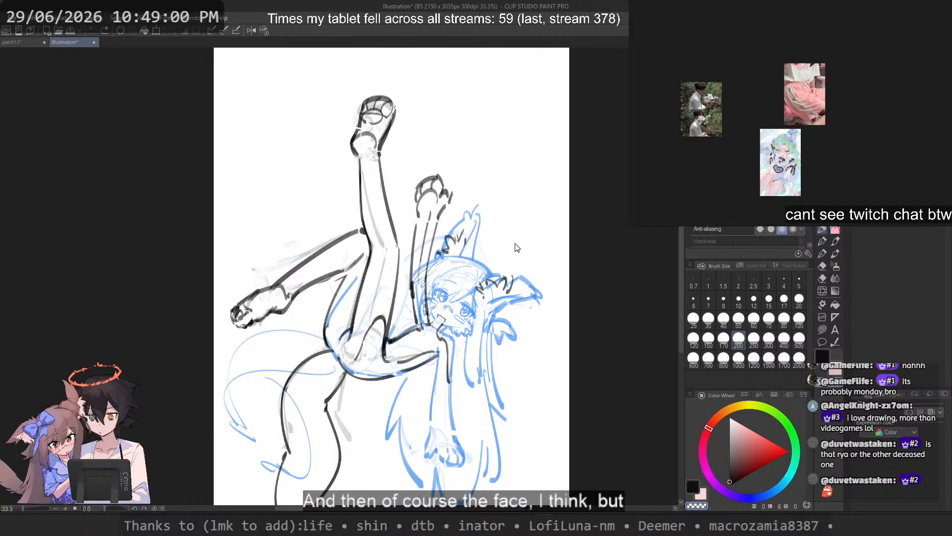
pyautogui.hotkey('ctrl', 'w')
pyautogui.click(483, 195)
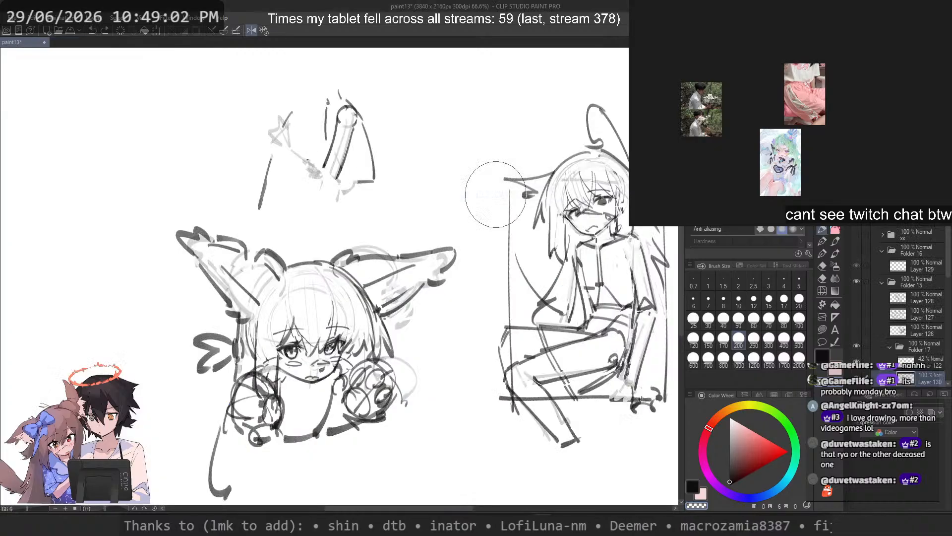
# Step: Set the brush size to 25, mirror the canvas view and retouch the small inner strokes of the longer tuft
pyautogui.moveTo(332, 346); pyautogui.dragTo(342, 352)
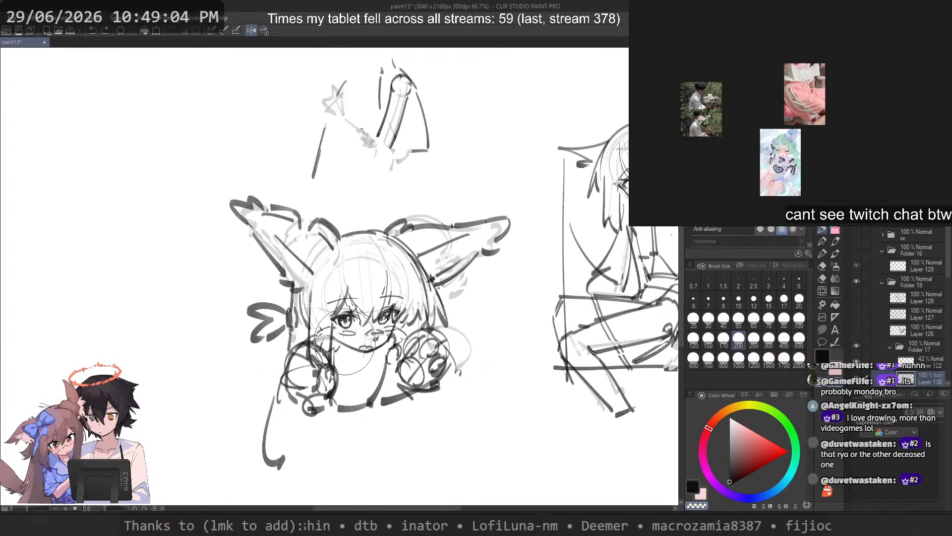
pyautogui.click(694, 320)
pyautogui.press('c')
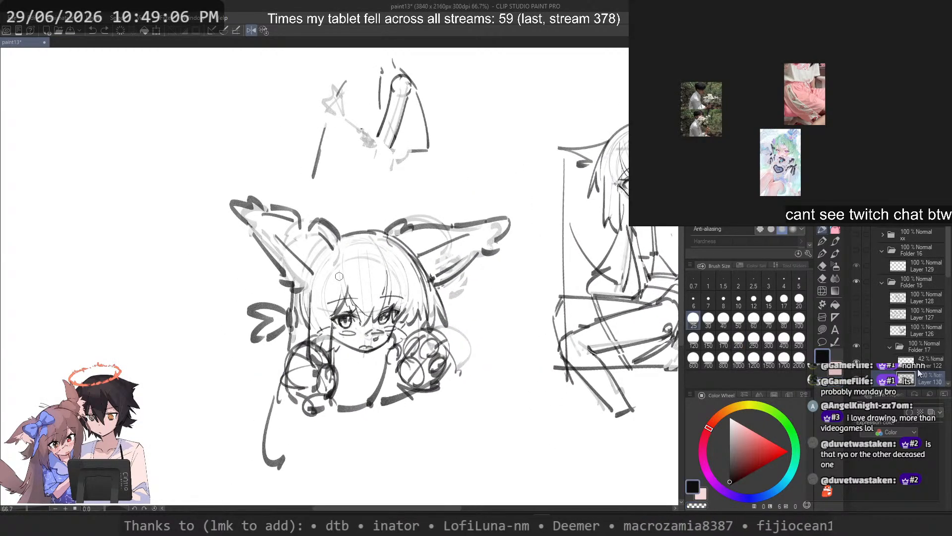
pyautogui.scroll(3, 307, 253)
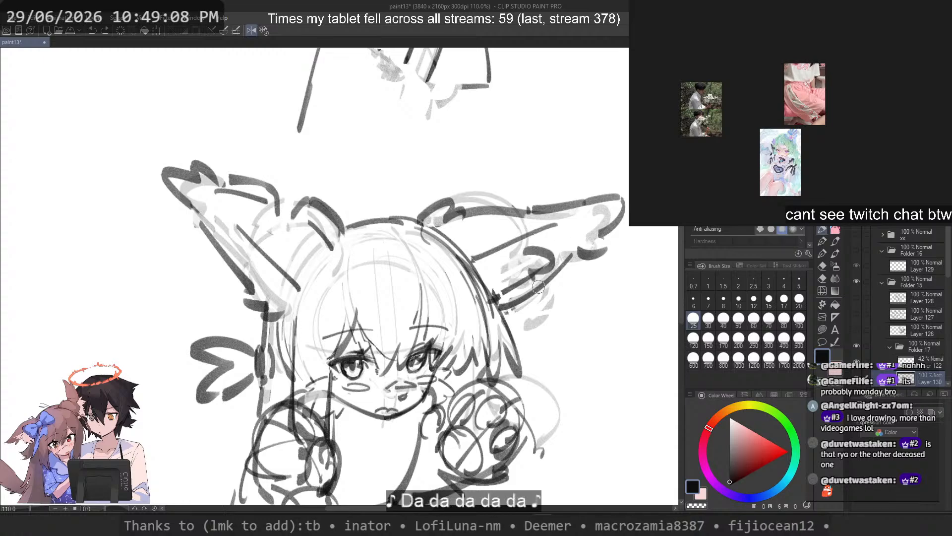
pyautogui.press('2')
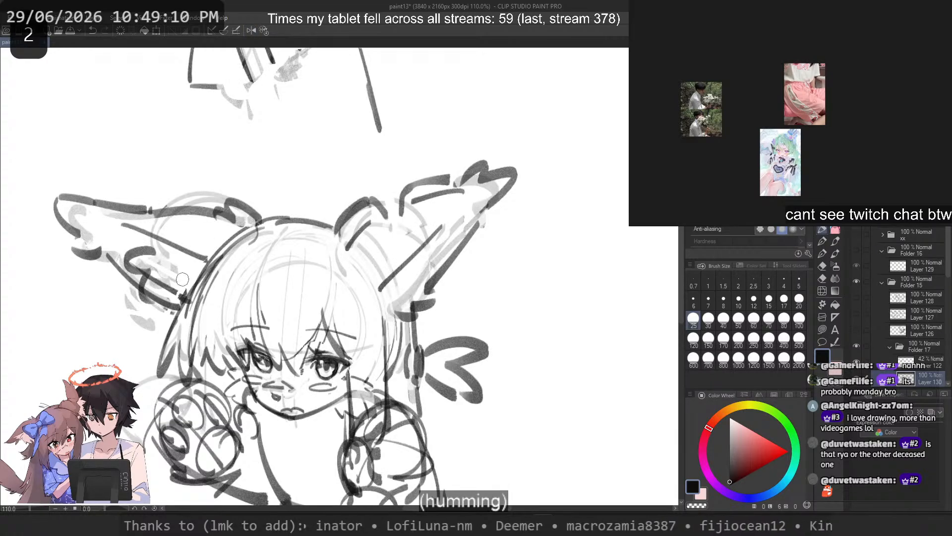
pyautogui.hotkey('ctrl', 'z')
pyautogui.hotkey('ctrl', 'z')
pyautogui.moveTo(162, 249)
pyautogui.mouseDown()
pyautogui.moveTo(160, 270)
pyautogui.moveTo(173, 270)
pyautogui.moveTo(158, 268)
pyautogui.mouseUp()
pyautogui.hotkey('ctrl', 'z')
pyautogui.hotkey('ctrl', 'z')
pyautogui.moveTo(152, 271); pyautogui.dragTo(169, 268)
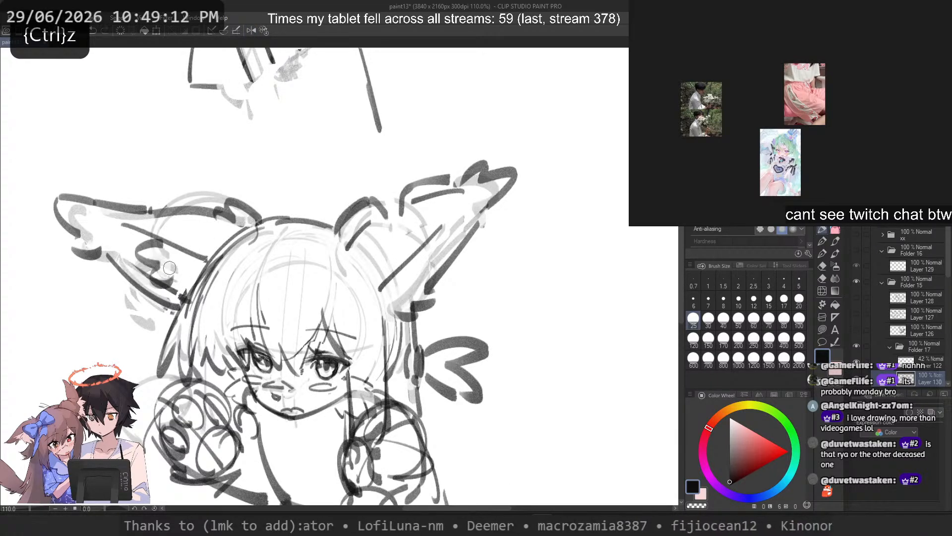
pyautogui.hotkey('ctrl', 'z')
pyautogui.hotkey('ctrl', 'z')
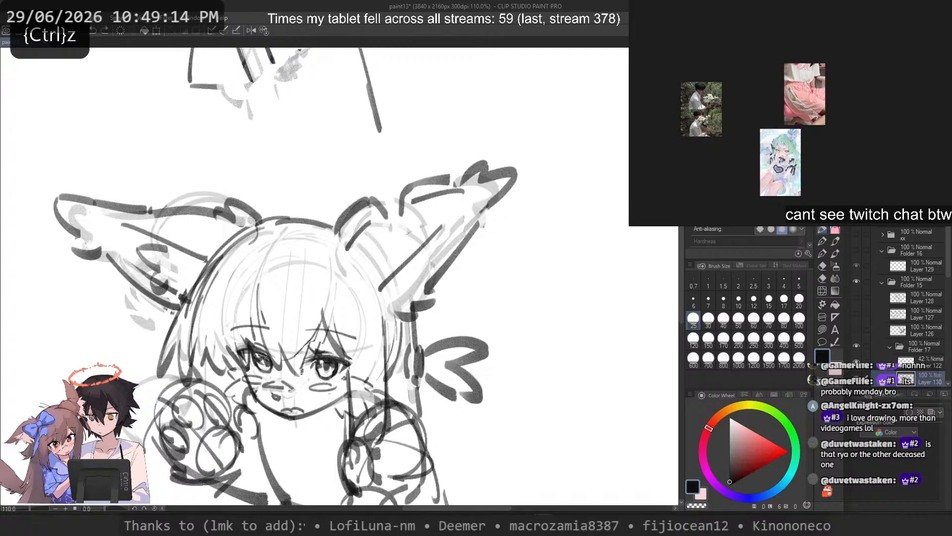
# Step: Erase the long diagonal inner line of the taller tuft
pyautogui.moveTo(414, 219)
pyautogui.mouseDown()
pyautogui.moveTo(386, 236)
pyautogui.moveTo(376, 263)
pyautogui.mouseUp()
pyautogui.hotkey('ctrl', 'z')
pyautogui.press('c')
pyautogui.moveTo(440, 229); pyautogui.dragTo(384, 286)
pyautogui.press('c')
pyautogui.hotkey('ctrl', 'z')
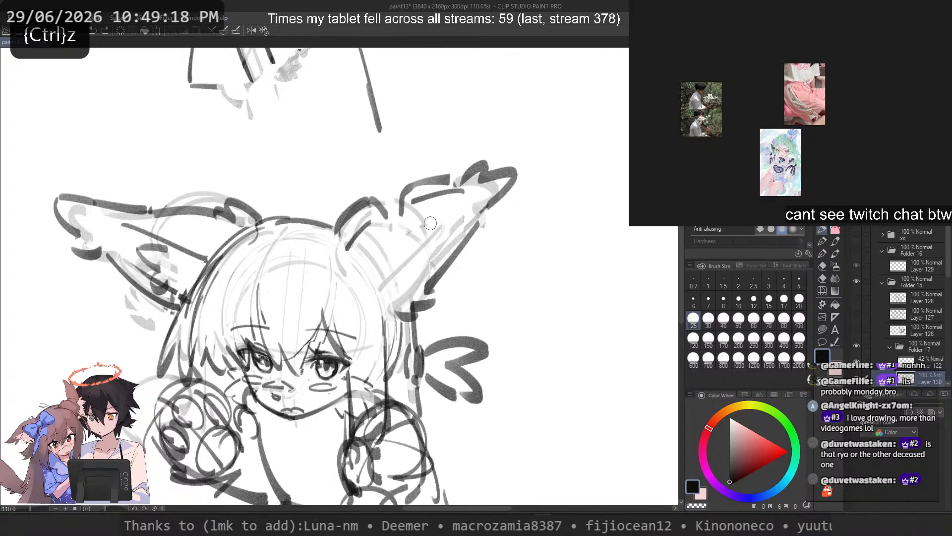
# Step: Try several new diagonal inner lines from the taller tuft's outer part down to its base
pyautogui.moveTo(443, 234); pyautogui.dragTo(383, 289)
pyautogui.hotkey('ctrl', 'z')
pyautogui.hotkey('ctrl', 'z')
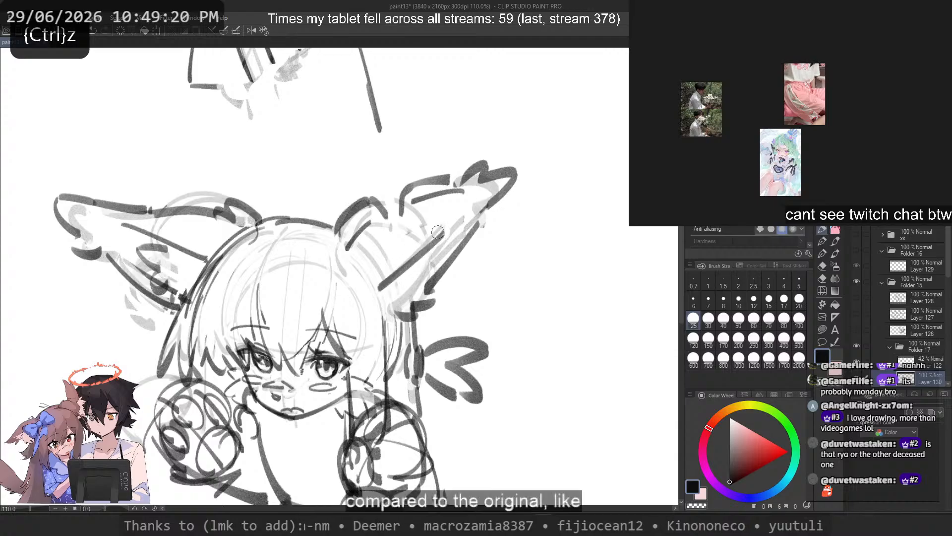
pyautogui.hotkey('ctrl', 'z')
pyautogui.moveTo(479, 204); pyautogui.dragTo(383, 289)
pyautogui.hotkey('ctrl', 'z')
pyautogui.moveTo(454, 224); pyautogui.dragTo(380, 290)
# Step: Erase the taller tuft's pointed tip and upper inner line, mirroring the canvas view back
pyautogui.hotkey('ctrl', 'z')
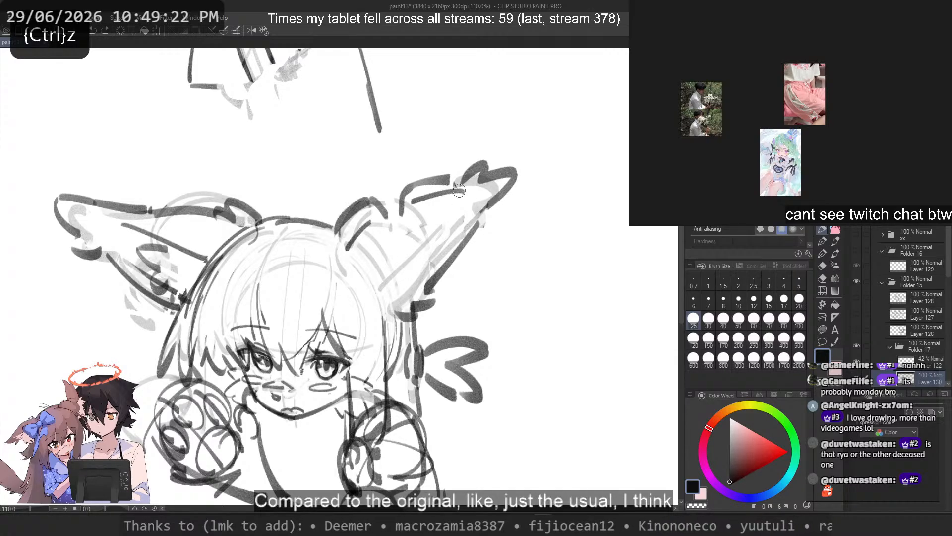
pyautogui.press('c')
pyautogui.moveTo(459, 186)
pyautogui.mouseDown()
pyautogui.moveTo(476, 163)
pyautogui.moveTo(484, 173)
pyautogui.moveTo(477, 212)
pyautogui.moveTo(521, 162)
pyautogui.moveTo(479, 149)
pyautogui.moveTo(458, 174)
pyautogui.moveTo(494, 193)
pyautogui.mouseUp()
pyautogui.press('c')
pyautogui.press('2')
pyautogui.hotkey('ctrl', 'z')
pyautogui.press('c')
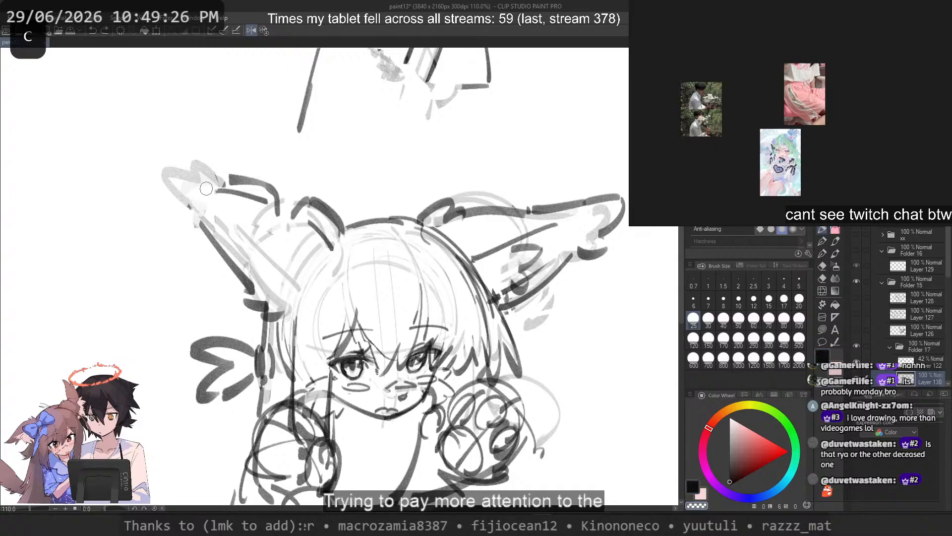
pyautogui.moveTo(261, 200)
pyautogui.mouseDown()
pyautogui.moveTo(209, 184)
pyautogui.moveTo(193, 203)
pyautogui.mouseUp()
# Step: Try a rounder tip outline for the taller tuft, with a small curl beneath it
pyautogui.hotkey('ctrl', 'z')
pyautogui.moveTo(212, 169)
pyautogui.mouseDown()
pyautogui.moveTo(176, 198)
pyautogui.moveTo(198, 201)
pyautogui.mouseUp()
pyautogui.hotkey('ctrl', 'z')
pyautogui.moveTo(183, 205); pyautogui.dragTo(201, 212)
pyautogui.hotkey('ctrl', 'z')
pyautogui.hotkey('ctrl', 'z')
pyautogui.moveTo(226, 175)
pyautogui.mouseDown()
pyautogui.moveTo(180, 179)
pyautogui.moveTo(198, 205)
pyautogui.mouseUp()
pyautogui.moveTo(182, 211); pyautogui.dragTo(208, 219)
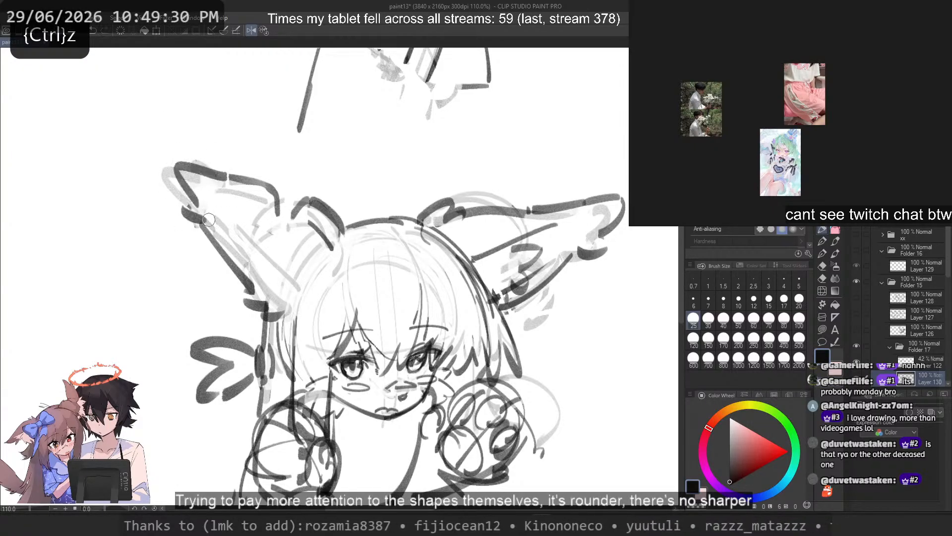
pyautogui.hotkey('ctrl', 'z')
pyautogui.moveTo(225, 176); pyautogui.dragTo(195, 202)
pyautogui.moveTo(188, 205); pyautogui.dragTo(207, 217)
# Step: Redraw the upper edge of the taller tuft's tip and try different curves down from its point
pyautogui.hotkey('ctrl', 'z')
pyautogui.hotkey('ctrl', 'z')
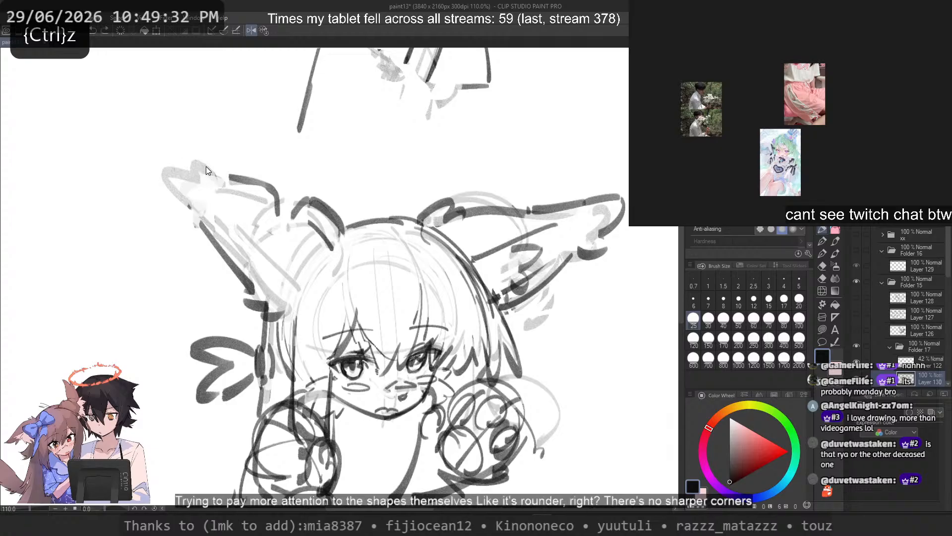
pyautogui.moveTo(225, 180)
pyautogui.mouseDown()
pyautogui.moveTo(193, 204)
pyautogui.moveTo(183, 169)
pyautogui.mouseUp()
pyautogui.hotkey('ctrl', 'z')
pyautogui.moveTo(165, 173); pyautogui.dragTo(199, 214)
pyautogui.moveTo(480, 312)
pyautogui.mouseDown()
pyautogui.moveTo(417, 303)
pyautogui.moveTo(415, 333)
pyautogui.mouseUp()
pyautogui.hotkey('ctrl', 'z')
pyautogui.hotkey('ctrl', 'z')
pyautogui.moveTo(172, 168); pyautogui.dragTo(193, 210)
pyautogui.hotkey('ctrl', 'z')
pyautogui.hotkey('ctrl', 'z')
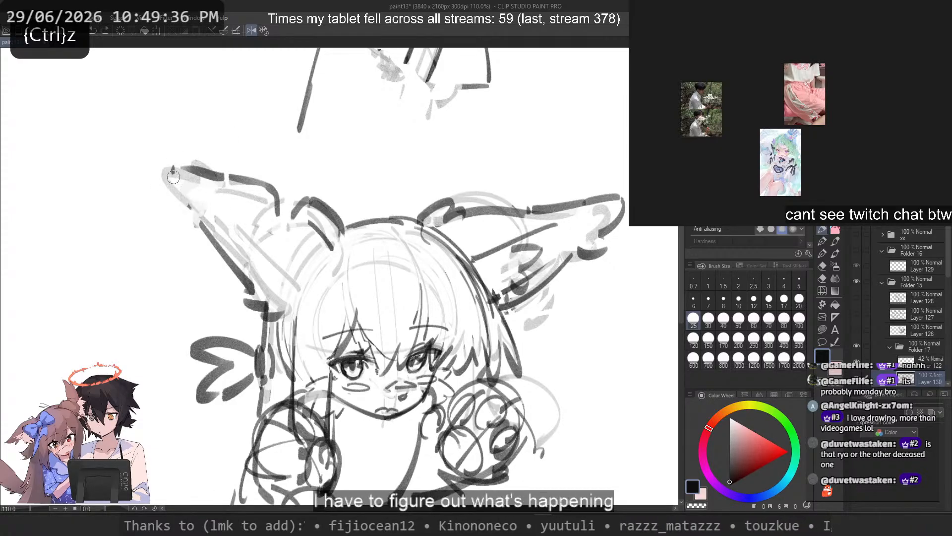
pyautogui.moveTo(173, 168); pyautogui.dragTo(193, 208)
pyautogui.moveTo(184, 210); pyautogui.dragTo(204, 223)
# Step: Erase the taller tuft's old outer edge and redraw it from the tip through a small curl to the base
pyautogui.hotkey('ctrl', 'z')
pyautogui.hotkey('ctrl', 'z')
pyautogui.press('c')
pyautogui.moveTo(254, 294); pyautogui.dragTo(200, 222)
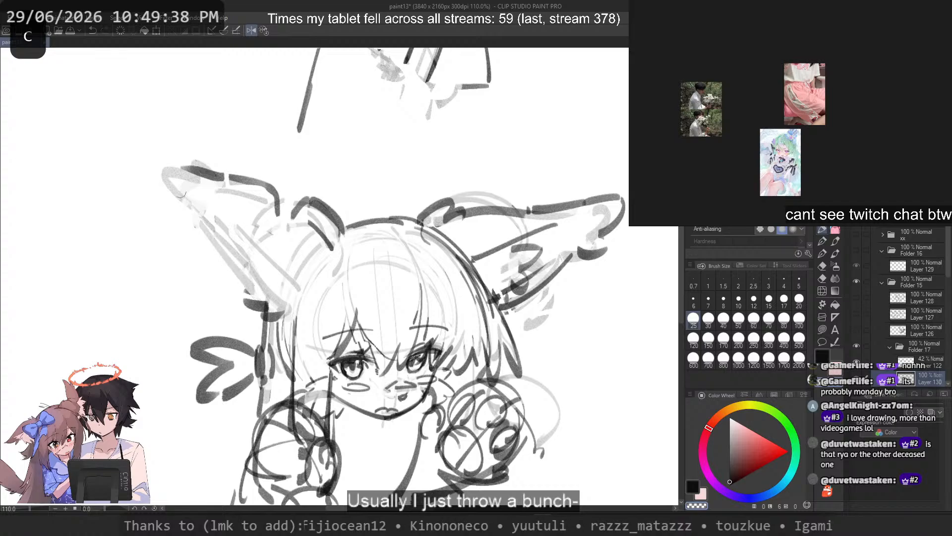
pyautogui.press('c')
pyautogui.moveTo(173, 168)
pyautogui.mouseDown()
pyautogui.moveTo(214, 234)
pyautogui.moveTo(280, 306)
pyautogui.mouseUp()
pyautogui.hotkey('ctrl', 'z')
pyautogui.hotkey('ctrl', 'z')
# Step: Try a diagonal inner line and an upper fold line inside the taller tuft
pyautogui.hotkey('ctrl', 'z')
pyautogui.moveTo(218, 239)
pyautogui.mouseDown()
pyautogui.moveTo(279, 312)
pyautogui.moveTo(267, 293)
pyautogui.mouseUp()
pyautogui.hotkey('ctrl', 'z')
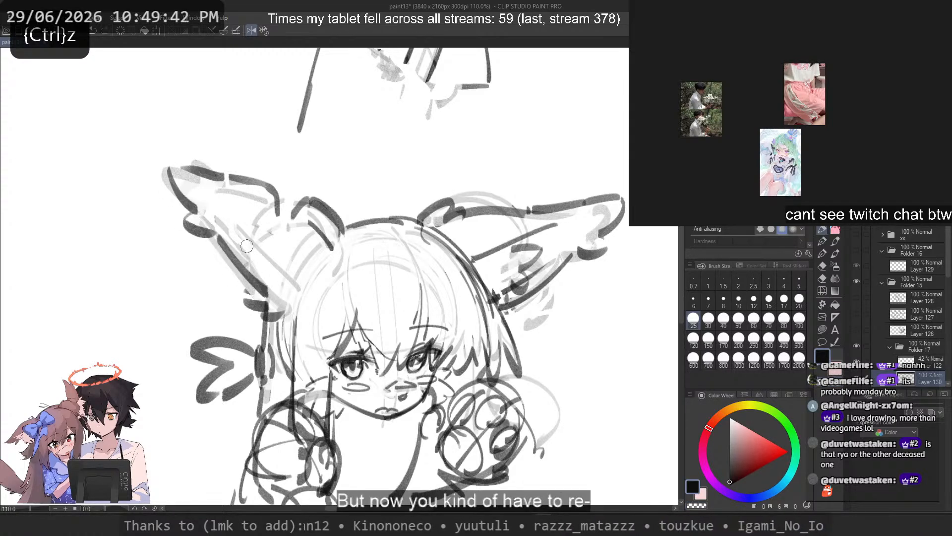
pyautogui.hotkey('ctrl', 'z')
pyautogui.moveTo(220, 213); pyautogui.dragTo(291, 281)
pyautogui.hotkey('ctrl', 'z')
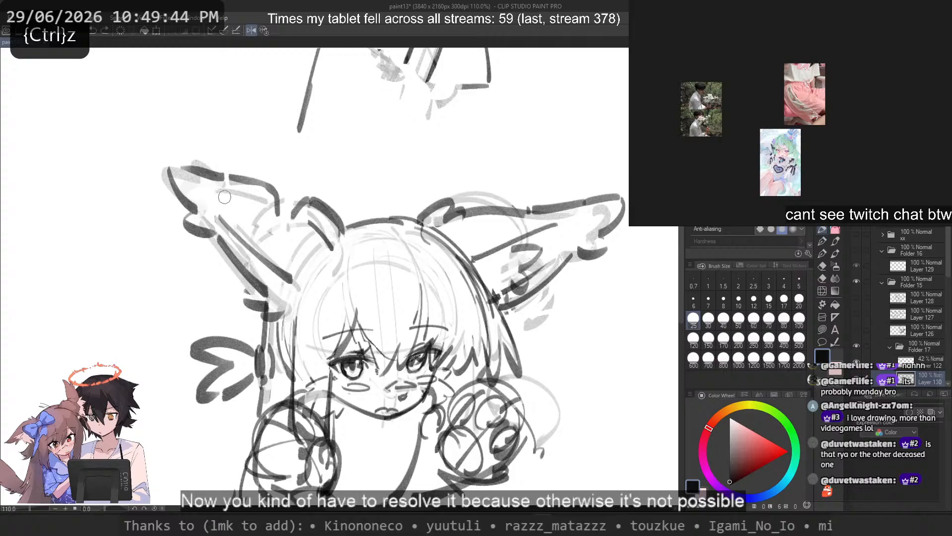
pyautogui.moveTo(219, 192); pyautogui.dragTo(269, 201)
pyautogui.hotkey('ctrl', 'z')
pyautogui.hotkey('ctrl', 'z')
pyautogui.moveTo(211, 193); pyautogui.dragTo(210, 197)
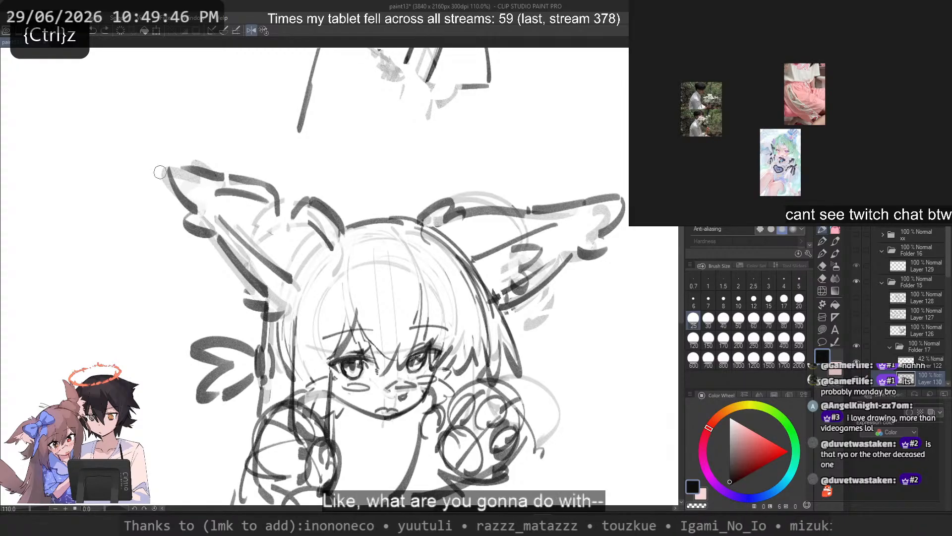
# Step: Try different fold lines beneath the taller tuft's upper edge, connecting toward the band at its base
pyautogui.hotkey('ctrl', 'z')
pyautogui.hotkey('ctrl', 'z')
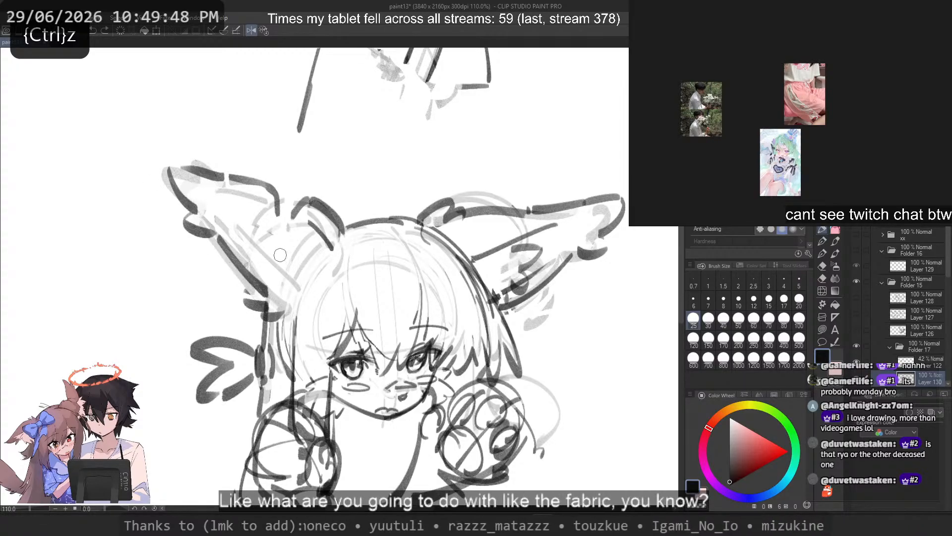
pyautogui.press('c')
pyautogui.hotkey('ctrl', 'z')
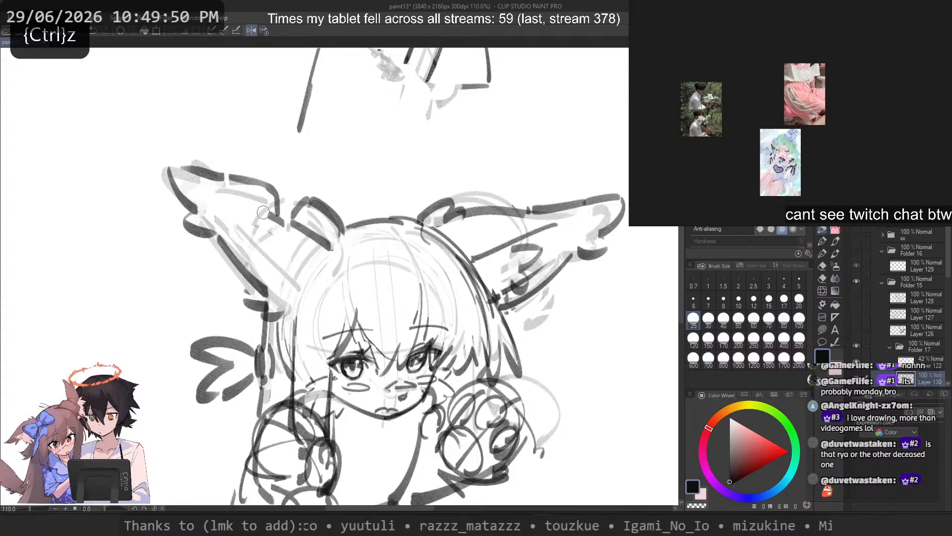
pyautogui.hotkey('ctrl', 'z')
pyautogui.moveTo(199, 185); pyautogui.dragTo(267, 210)
pyautogui.hotkey('ctrl', 'z')
pyautogui.hotkey('ctrl', 'z')
pyautogui.moveTo(203, 191)
pyautogui.mouseDown()
pyautogui.moveTo(320, 249)
pyautogui.moveTo(269, 215)
pyautogui.mouseUp()
pyautogui.hotkey('ctrl', 'z')
pyautogui.hotkey('ctrl', 'z')
# Step: Draw the fold line beneath the taller tuft's upper edge and continue it across the band beside the head
pyautogui.hotkey('ctrl', 'z')
pyautogui.hotkey('ctrl', 'z')
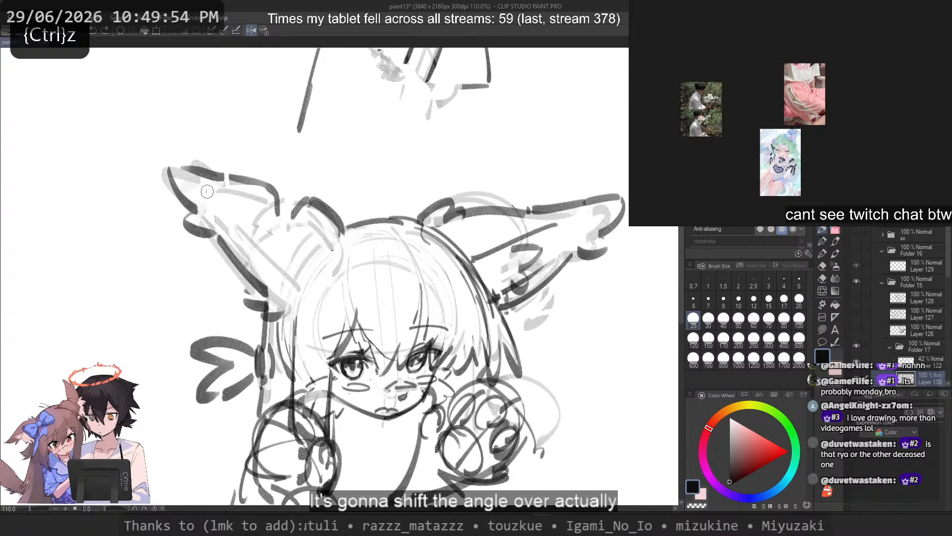
pyautogui.moveTo(207, 192); pyautogui.dragTo(283, 208)
pyautogui.hotkey('ctrl', 'z')
pyautogui.hotkey('ctrl', 'z')
pyautogui.hotkey('ctrl', 'z')
pyautogui.hotkey('ctrl', 'z')
pyautogui.moveTo(207, 192)
pyautogui.mouseDown()
pyautogui.moveTo(285, 223)
pyautogui.moveTo(273, 212)
pyautogui.mouseUp()
pyautogui.hotkey('ctrl', 'z')
pyautogui.moveTo(208, 192)
pyautogui.mouseDown()
pyautogui.moveTo(271, 210)
pyautogui.moveTo(312, 239)
pyautogui.mouseUp()
pyautogui.hotkey('ctrl', 'z')
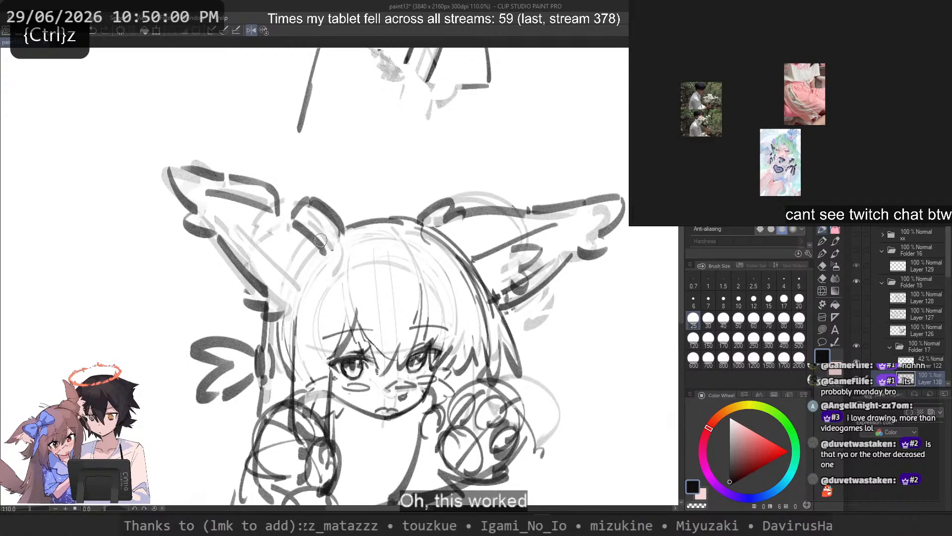
pyautogui.scroll(-4, 320, 240)
pyautogui.scroll(1, 356, 210)
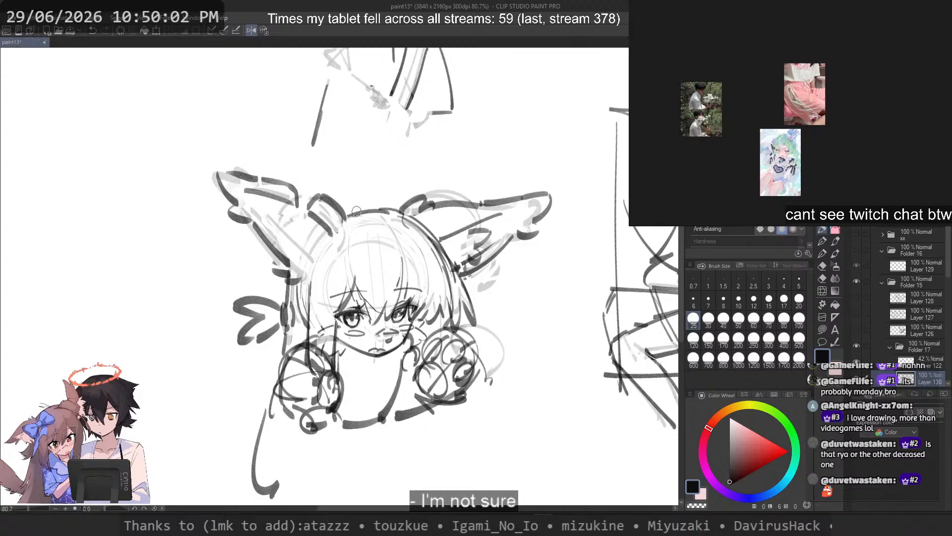
# Step: Sketch a circular head diagram beside the character with a downward direction arrow and hair strands sweeping out sideways
pyautogui.scroll(-1, 357, 211)
pyautogui.moveTo(235, 225)
pyautogui.mouseDown()
pyautogui.moveTo(258, 263)
pyautogui.moveTo(376, 234)
pyautogui.mouseUp()
pyautogui.moveTo(244, 304)
pyautogui.mouseDown()
pyautogui.moveTo(284, 375)
pyautogui.moveTo(227, 327)
pyautogui.moveTo(232, 346)
pyautogui.moveTo(240, 340)
pyautogui.moveTo(166, 370)
pyautogui.moveTo(173, 381)
pyautogui.mouseUp()
pyautogui.hotkey('ctrl', 'z')
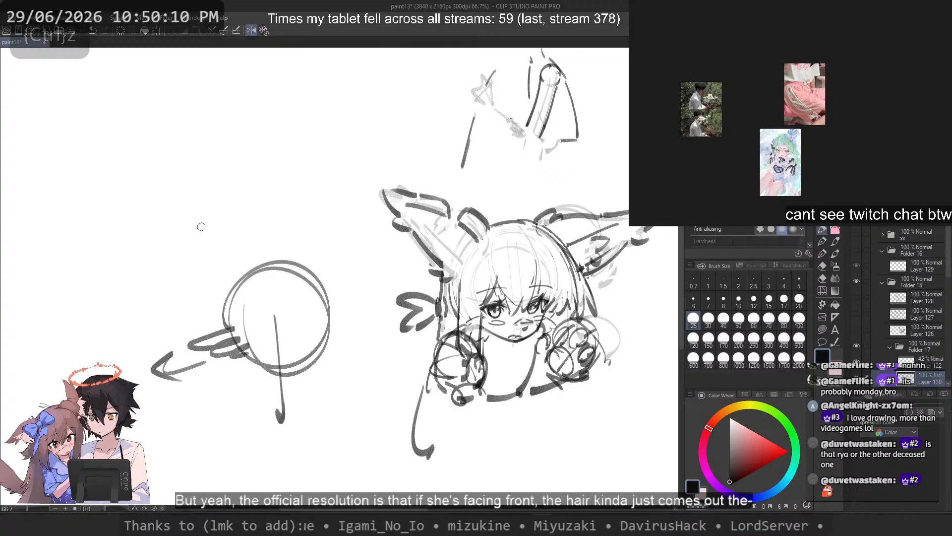
pyautogui.hotkey('ctrl', 'z')
# Step: Sketch a second head circle above the first with zigzag bangs and hair strands sweeping off its side
pyautogui.moveTo(263, 116)
pyautogui.mouseDown()
pyautogui.moveTo(278, 114)
pyautogui.moveTo(277, 214)
pyautogui.moveTo(193, 188)
pyautogui.mouseUp()
pyautogui.moveTo(240, 132); pyautogui.dragTo(248, 182)
pyautogui.moveTo(250, 149); pyautogui.dragTo(278, 171)
pyautogui.moveTo(271, 124); pyautogui.dragTo(293, 176)
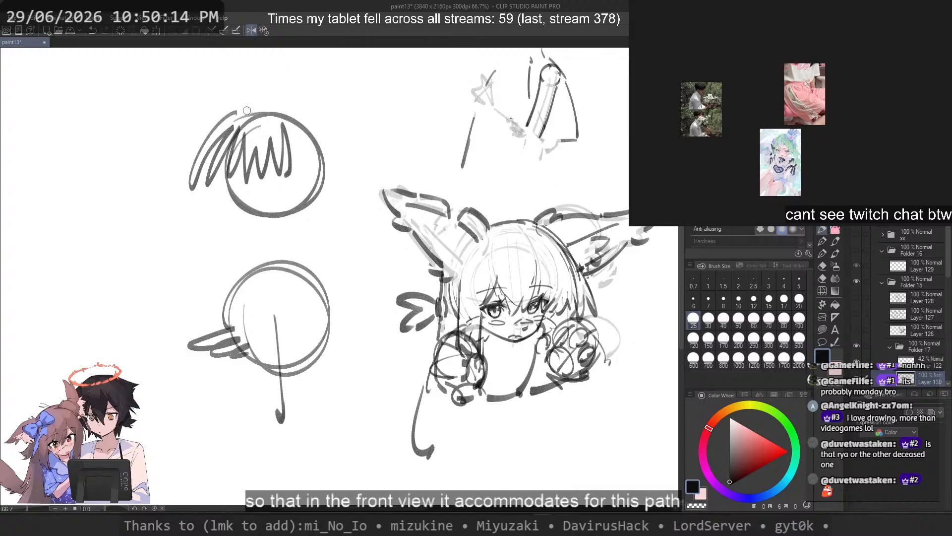
# Step: Sketch a smaller third head circle beside the other two, with a sideways direction arrow, zigzag bangs and straight hanging side strands
pyautogui.moveTo(204, 233)
pyautogui.mouseDown()
pyautogui.moveTo(154, 233)
pyautogui.moveTo(163, 265)
pyautogui.mouseUp()
pyautogui.moveTo(168, 204); pyautogui.dragTo(186, 283)
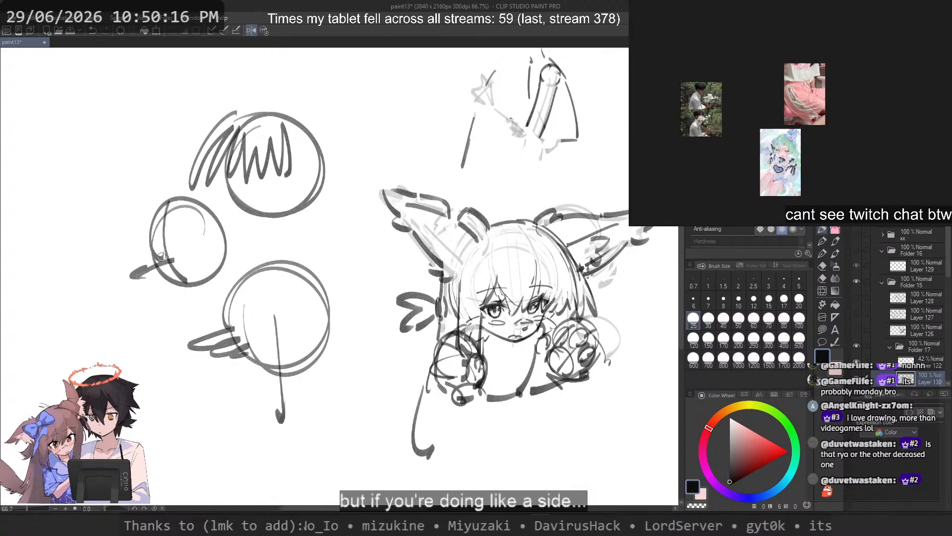
pyautogui.moveTo(160, 208)
pyautogui.mouseDown()
pyautogui.moveTo(149, 258)
pyautogui.moveTo(164, 199)
pyautogui.moveTo(177, 251)
pyautogui.moveTo(190, 245)
pyautogui.moveTo(208, 320)
pyautogui.mouseUp()
pyautogui.hotkey('ctrl', 'z')
pyautogui.moveTo(187, 214)
pyautogui.mouseDown()
pyautogui.moveTo(199, 258)
pyautogui.moveTo(202, 349)
pyautogui.moveTo(211, 282)
pyautogui.mouseUp()
pyautogui.hotkey('ctrl', 'z')
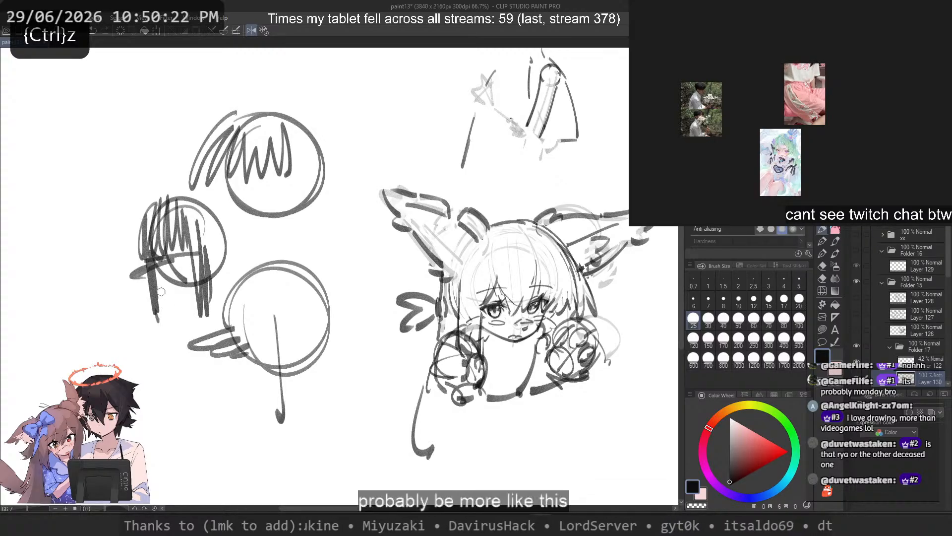
pyautogui.moveTo(131, 199)
pyautogui.mouseDown()
pyautogui.moveTo(139, 262)
pyautogui.moveTo(99, 268)
pyautogui.mouseUp()
pyautogui.hotkey('ctrl', 'z')
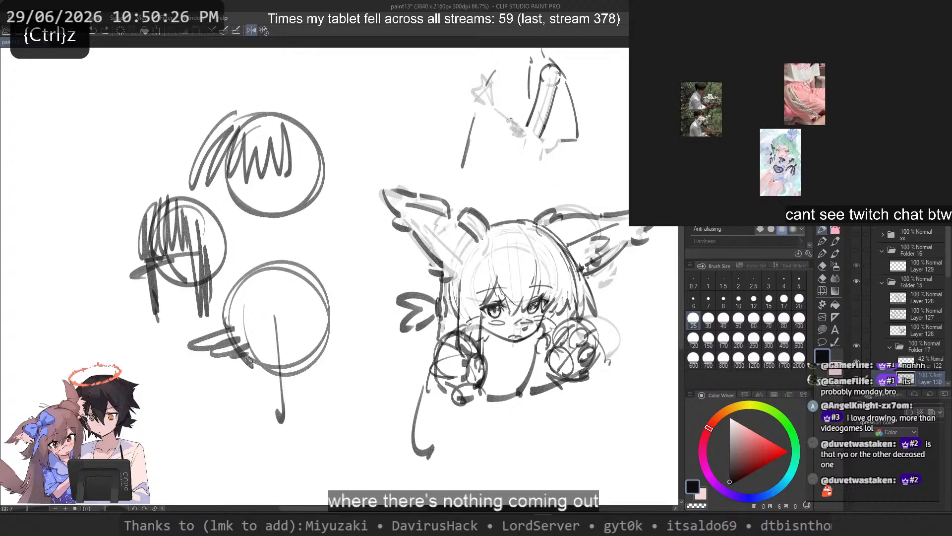
# Step: Try hair strands hanging beneath the lower head circle and a diagonal arrow pointing at it from below
pyautogui.moveTo(230, 346); pyautogui.dragTo(248, 359)
pyautogui.hotkey('ctrl', 'z')
pyautogui.moveTo(143, 208)
pyautogui.mouseDown()
pyautogui.moveTo(119, 271)
pyautogui.moveTo(127, 264)
pyautogui.moveTo(108, 260)
pyautogui.mouseUp()
pyautogui.hotkey('ctrl', 'z')
pyautogui.hotkey('ctrl', 'z')
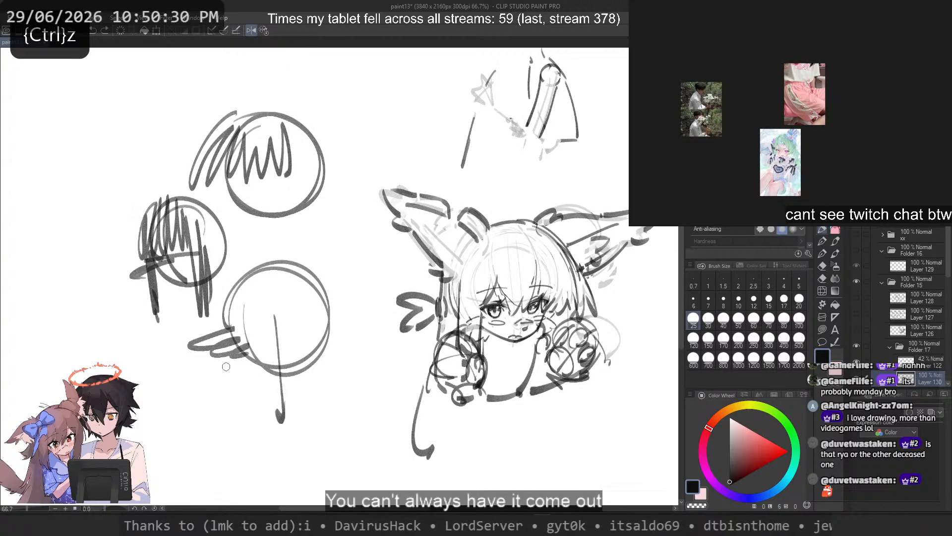
pyautogui.moveTo(251, 336); pyautogui.dragTo(232, 382)
pyautogui.moveTo(407, 451); pyautogui.dragTo(287, 339)
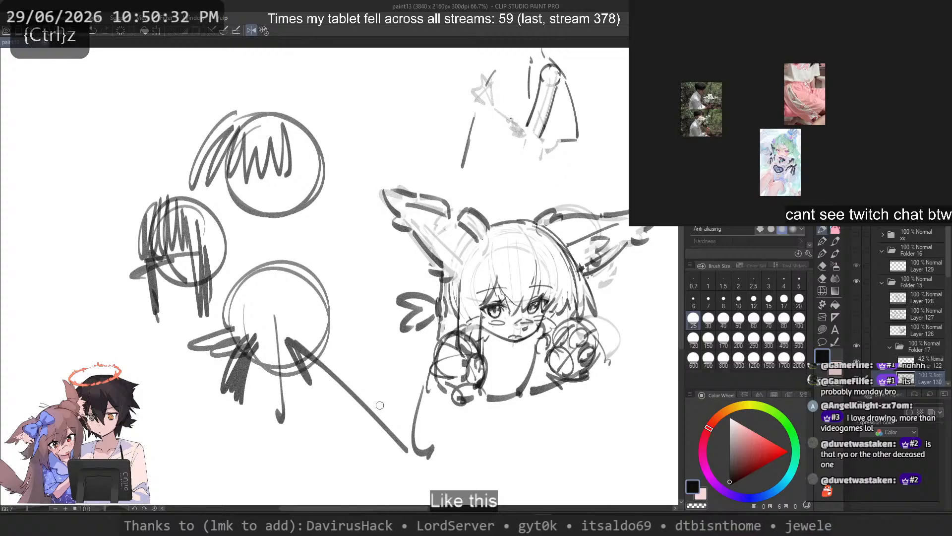
pyautogui.hotkey('ctrl', 'z')
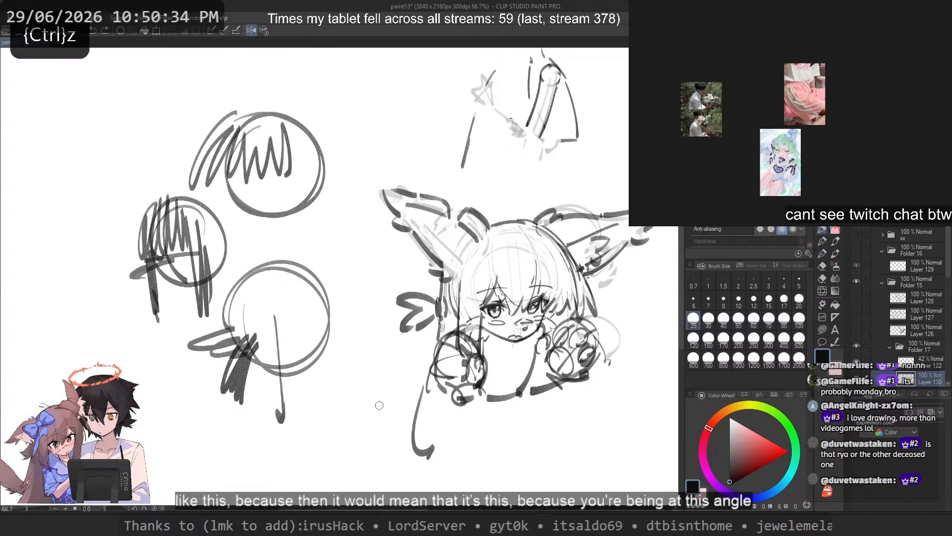
# Step: Erase all three head diagrams beside the character
pyautogui.press('c')
pyautogui.moveTo(136, 200)
pyautogui.mouseDown()
pyautogui.moveTo(183, 469)
pyautogui.moveTo(347, 107)
pyautogui.moveTo(127, 208)
pyautogui.mouseUp()
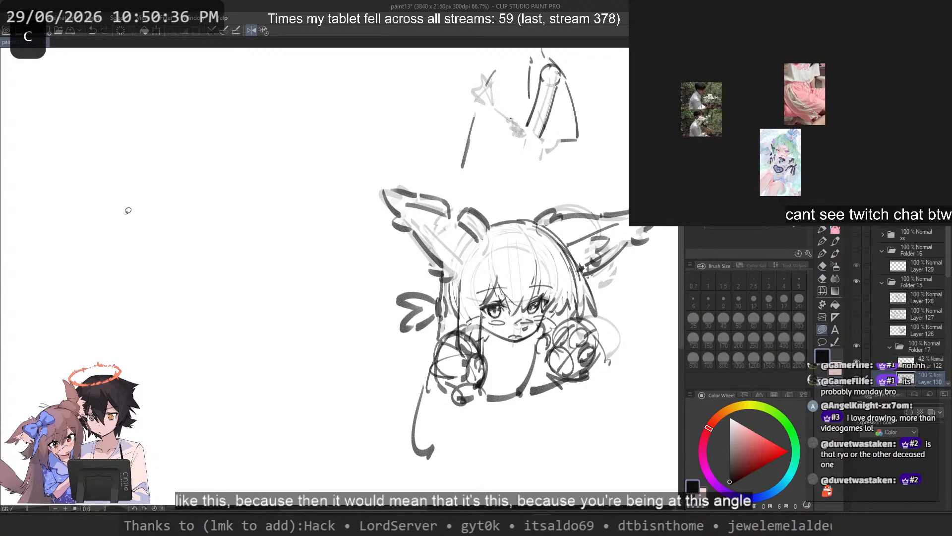
pyautogui.moveTo(384, 275); pyautogui.dragTo(283, 276)
pyautogui.scroll(3, 366, 231)
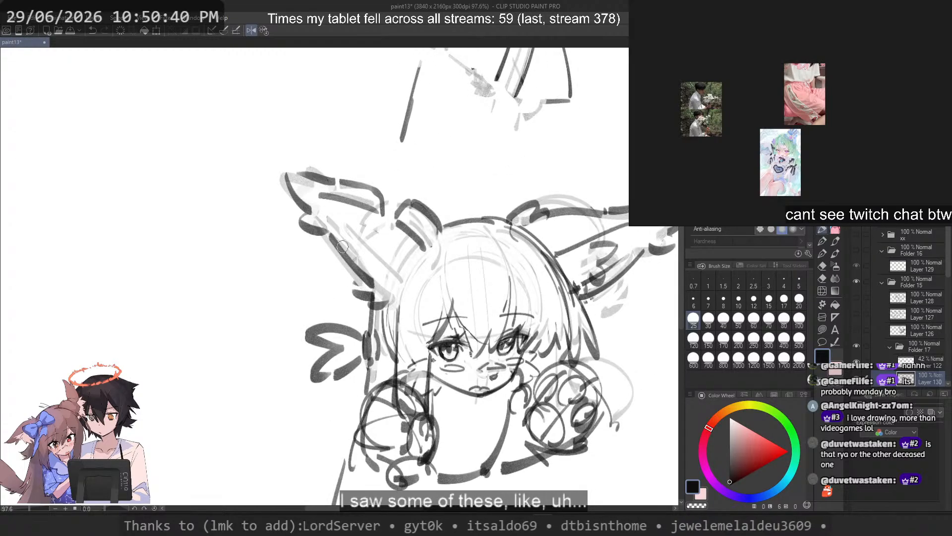
# Step: Rework the stroke along the taller tuft's lower edge and flip the canvas view horizontally
pyautogui.press('c')
pyautogui.hotkey('ctrl', 'z')
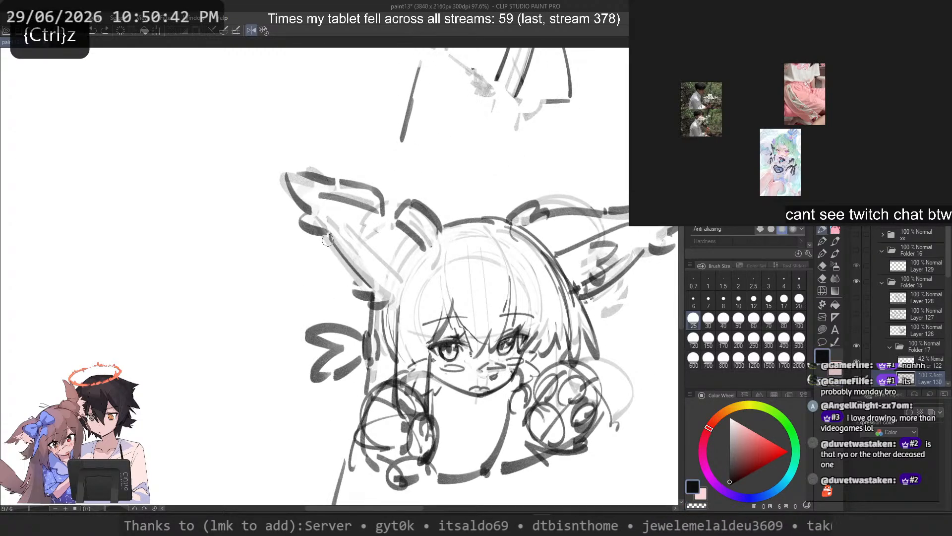
pyautogui.moveTo(329, 235); pyautogui.dragTo(384, 279)
pyautogui.hotkey('ctrl', 'z')
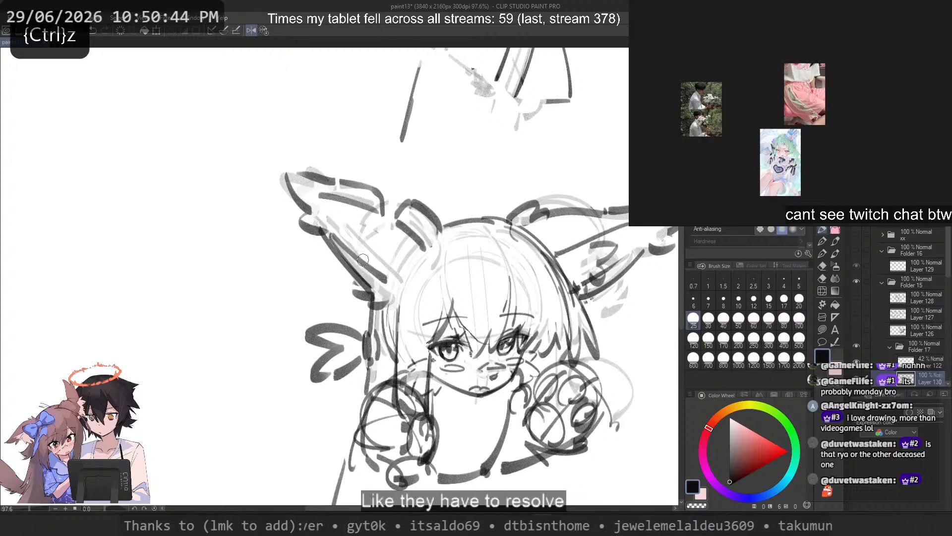
pyautogui.click(252, 31)
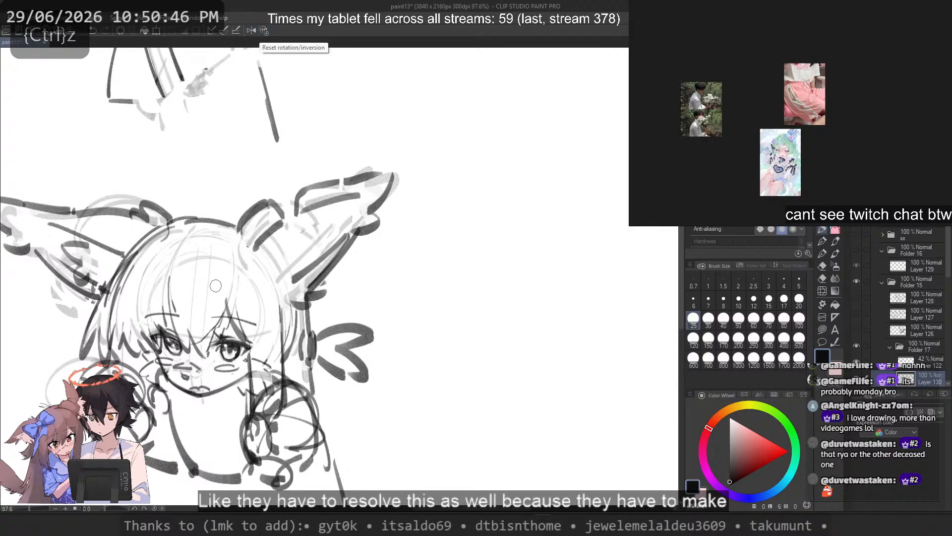
pyautogui.moveTo(263, 303); pyautogui.dragTo(419, 323)
# Step: Extend the taller tuft's upper edge across the gap so it joins the band beside the head
pyautogui.press('c')
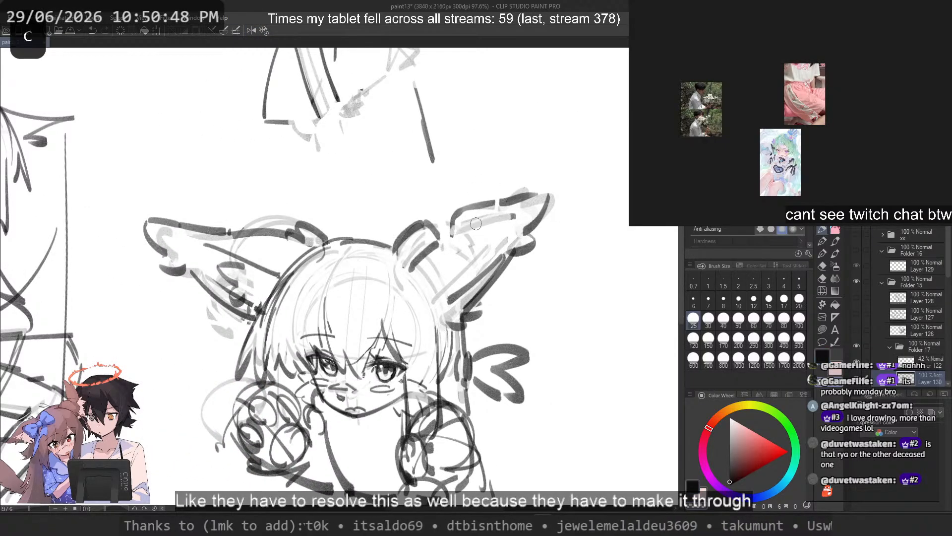
pyautogui.hotkey('ctrl', 'z')
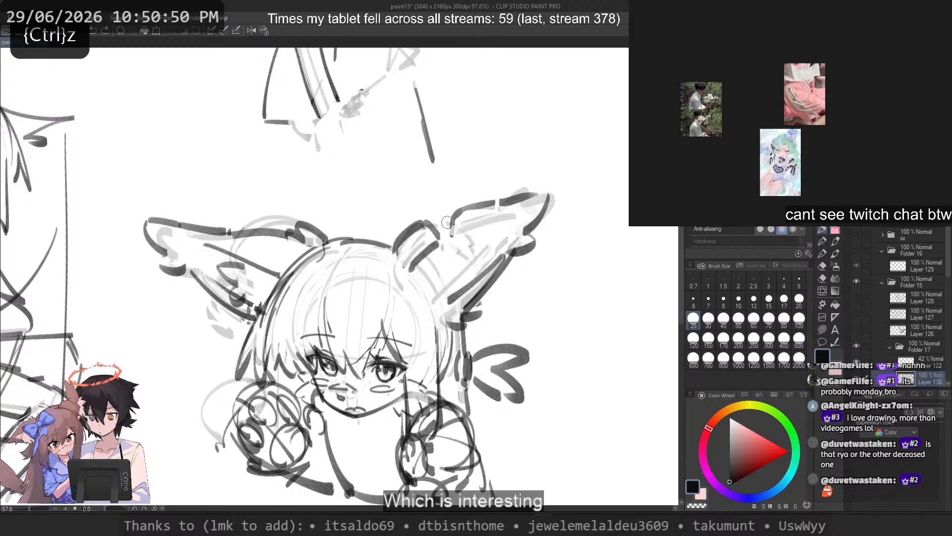
pyautogui.moveTo(474, 204); pyautogui.dragTo(419, 227)
pyautogui.hotkey('ctrl', 'z')
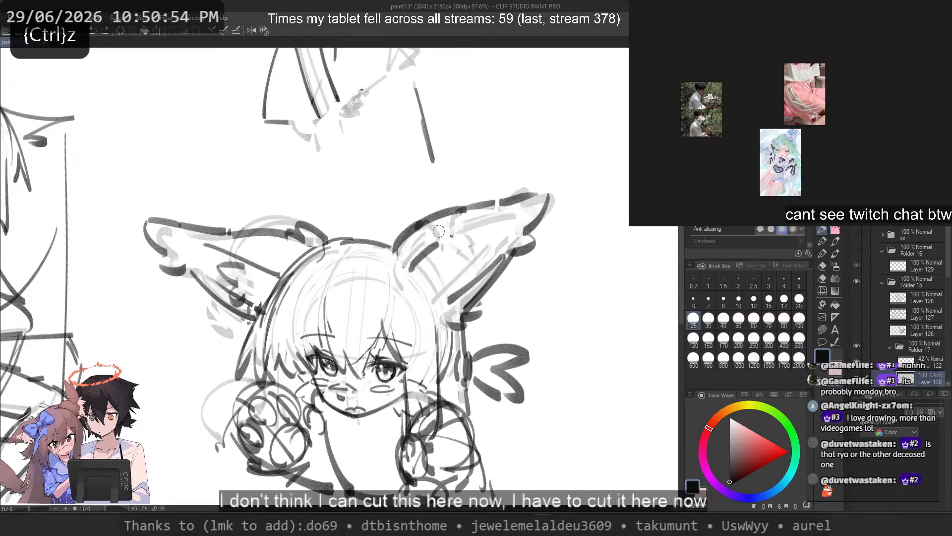
pyautogui.hotkey('ctrl', 'z')
# Step: Try different short fold lines at the taller tuft's base, just inside the joined upper edge
pyautogui.moveTo(435, 245)
pyautogui.mouseDown()
pyautogui.moveTo(452, 219)
pyautogui.moveTo(513, 219)
pyautogui.moveTo(411, 271)
pyautogui.mouseUp()
pyautogui.hotkey('ctrl', 'z')
pyautogui.hotkey('ctrl', 'z')
pyautogui.hotkey('ctrl', 'z')
pyautogui.hotkey('ctrl', 'z')
pyautogui.press('c')
pyautogui.press('c')
pyautogui.moveTo(440, 246); pyautogui.dragTo(411, 267)
pyautogui.hotkey('ctrl', 'z')
pyautogui.scroll(-14, 431, 251)
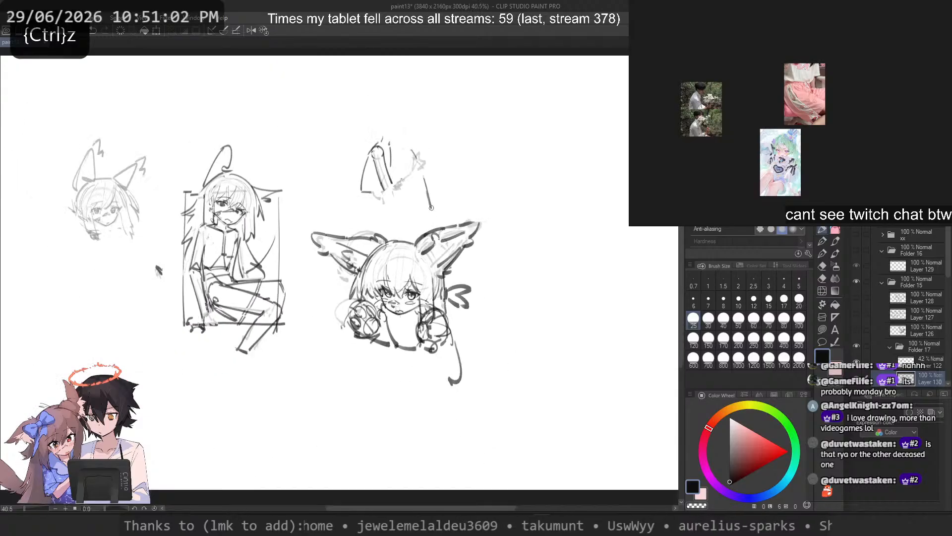
pyautogui.scroll(9, 419, 237)
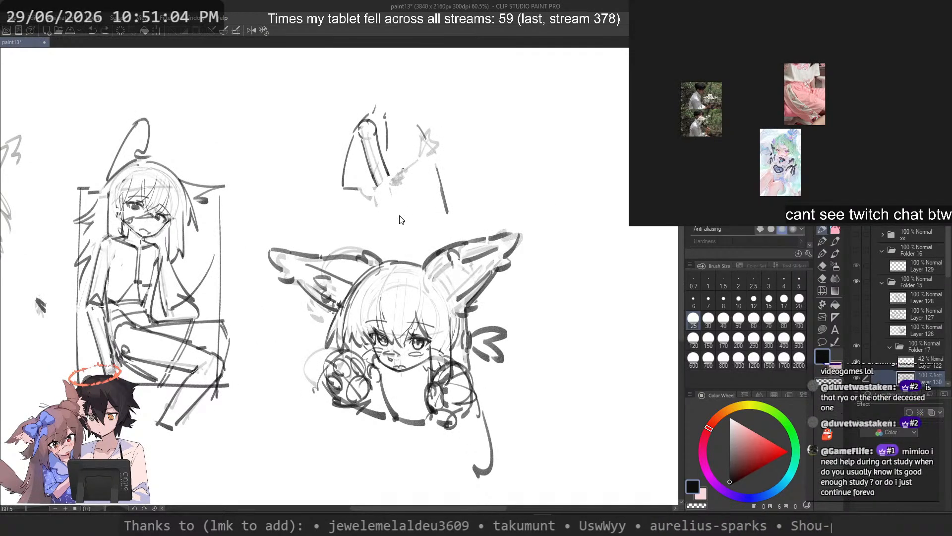
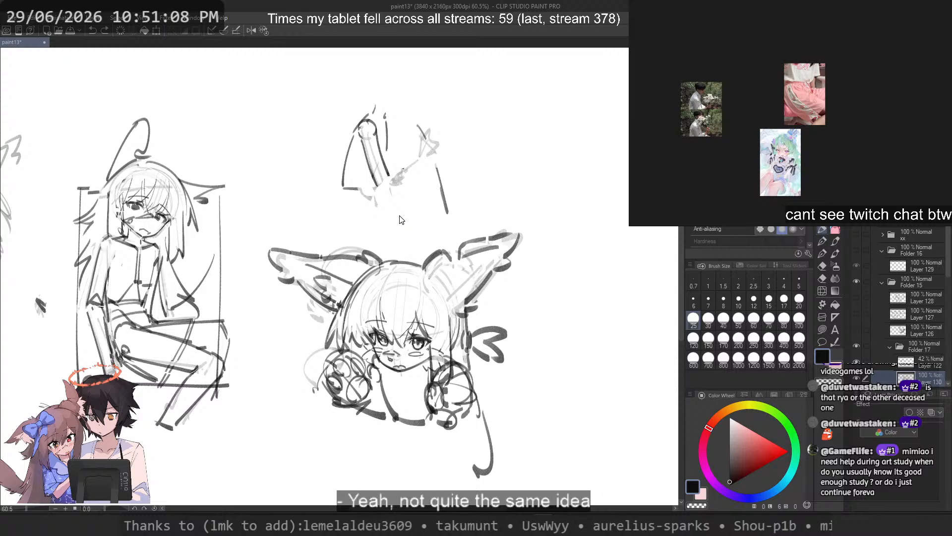
# Step: Undo the latest strokes on the taller tuft's tip and upper edge
pyautogui.hotkey('ctrl', 'z')
pyautogui.hotkey('ctrl', 'z')
pyautogui.hotkey('ctrl', 'z')
pyautogui.hotkey('ctrl', 'z')
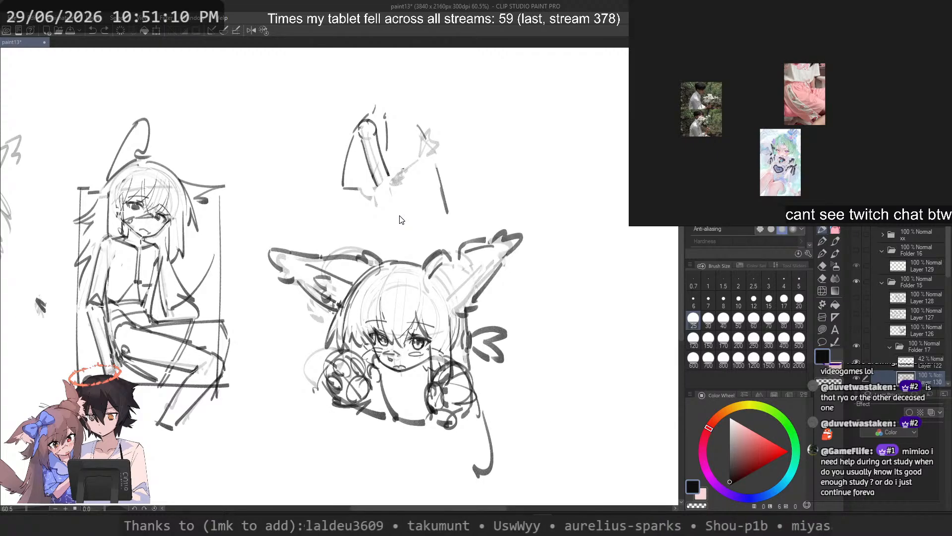
pyautogui.hotkey('ctrl', 'z')
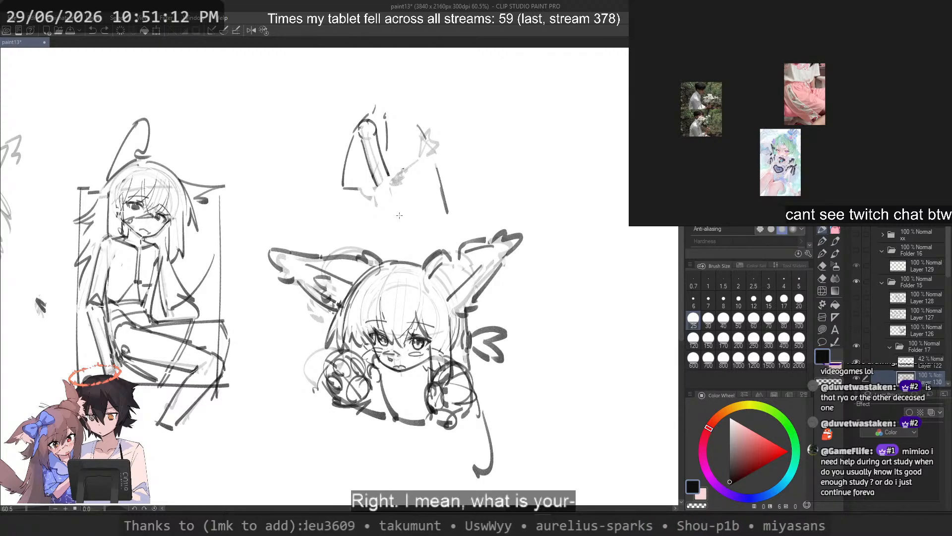
pyautogui.scroll(-4, 401, 209)
pyautogui.scroll(10, 397, 246)
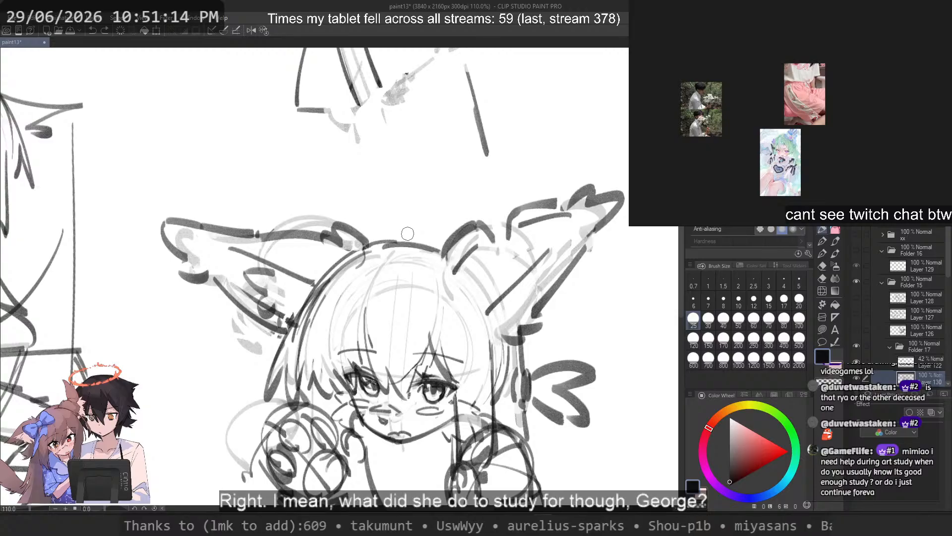
# Step: Try cleaning up the fold line at the taller tuft's base and erase the dark line just inside its upper edge
pyautogui.press('c')
pyautogui.moveTo(476, 248); pyautogui.dragTo(460, 275)
pyautogui.press('c')
pyautogui.hotkey('ctrl', 'z')
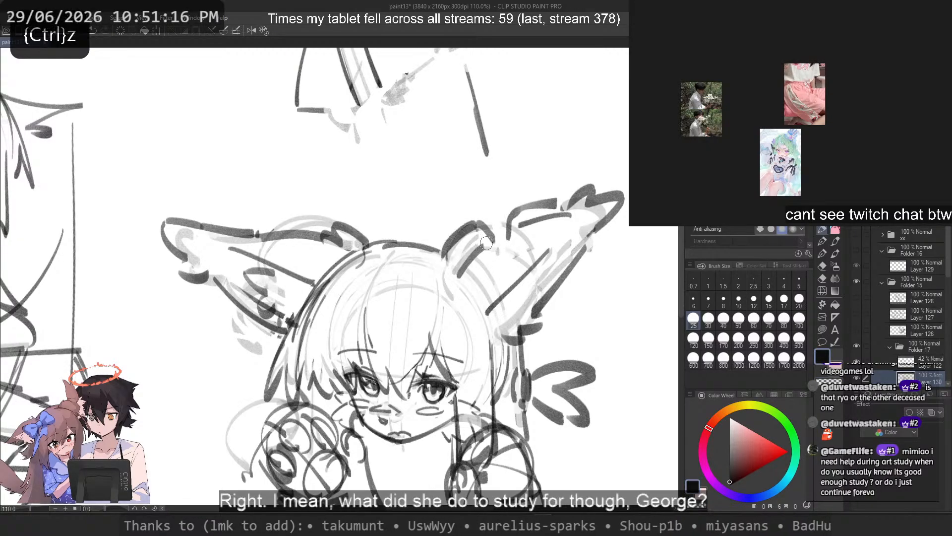
pyautogui.press('c')
pyautogui.moveTo(520, 226); pyautogui.dragTo(568, 215)
pyautogui.press('c')
pyautogui.hotkey('ctrl', 'z')
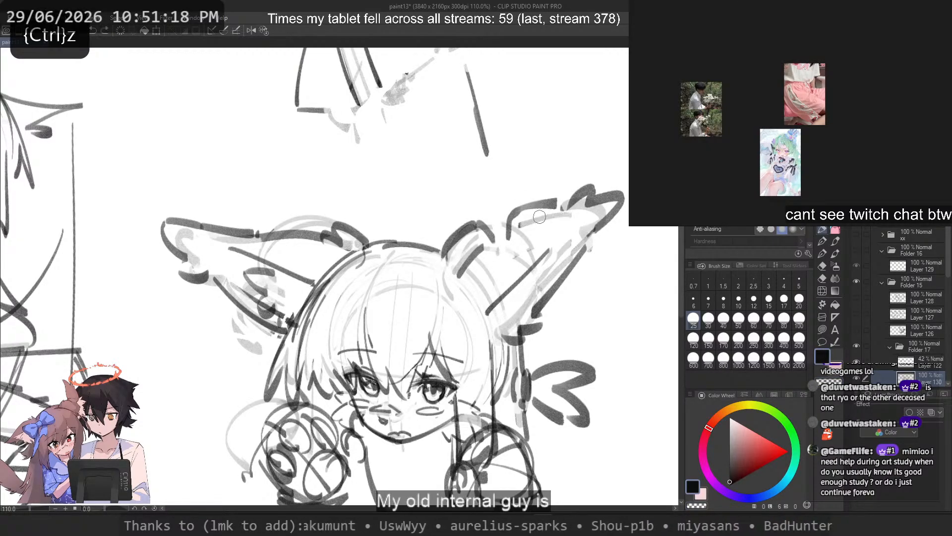
# Step: Erase the dark slanted stroke from the loose diagram above the head, leaving only its faint underlying line
pyautogui.moveTo(464, 59)
pyautogui.mouseDown()
pyautogui.moveTo(489, 169)
pyautogui.moveTo(479, 113)
pyautogui.moveTo(488, 158)
pyautogui.mouseUp()
pyautogui.hotkey('ctrl', 'z')
pyautogui.press('c')
pyautogui.scroll(-3, 476, 203)
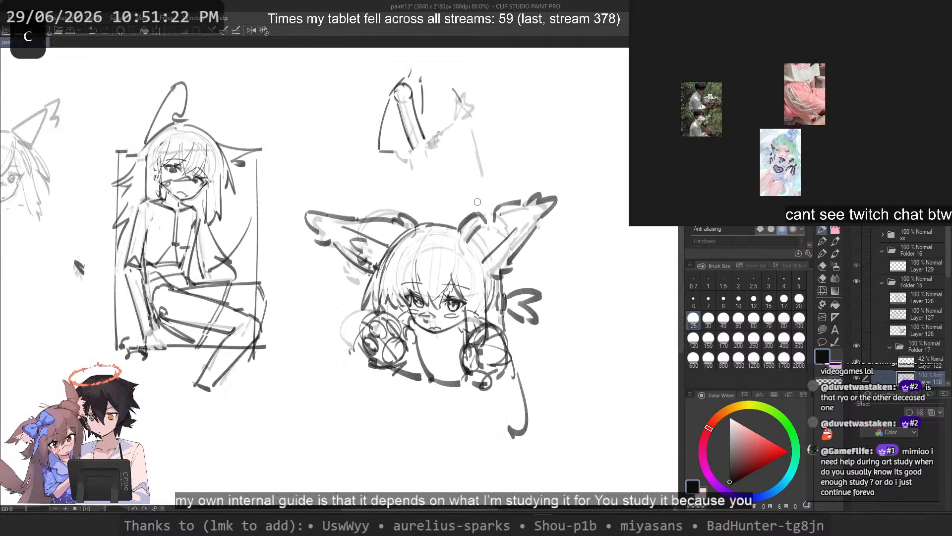
pyautogui.scroll(2, 510, 233)
pyautogui.press('c')
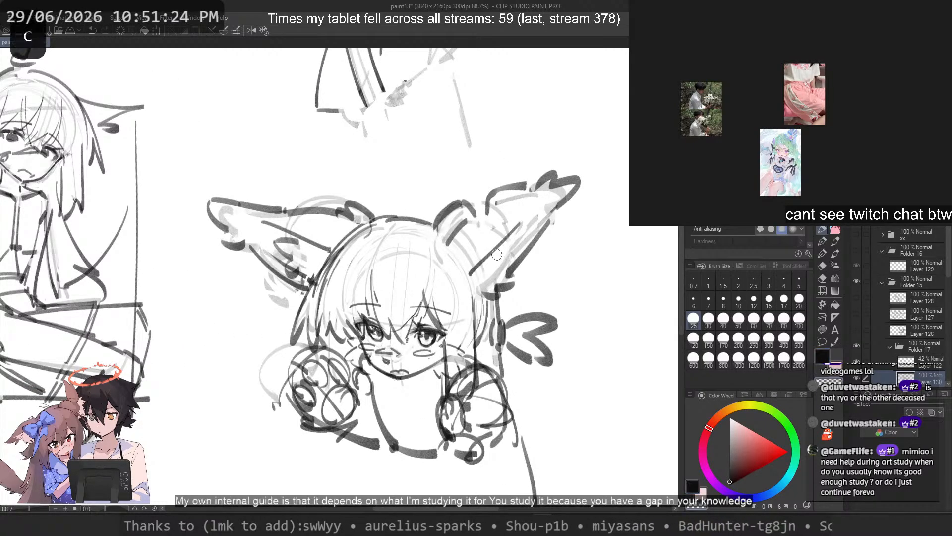
# Step: Erase the dark diagonal fold inside the taller tuft and the heavy stroke at the base of its lower edge
pyautogui.moveTo(517, 227); pyautogui.dragTo(471, 268)
pyautogui.press('c')
pyautogui.moveTo(529, 243)
pyautogui.mouseDown()
pyautogui.moveTo(480, 283)
pyautogui.moveTo(489, 291)
pyautogui.mouseUp()
pyautogui.hotkey('ctrl', 'z')
pyautogui.hotkey('ctrl', 'z')
pyautogui.press('c')
# Step: Rework the taller tuft's jagged end into a single sharp point with small notches underneath
pyautogui.press('c')
pyautogui.hotkey('ctrl', 'z')
pyautogui.hotkey('ctrl', 'z')
pyautogui.hotkey('ctrl', 'z')
pyautogui.hotkey('ctrl', 'z')
pyautogui.press('c')
pyautogui.moveTo(532, 190)
pyautogui.mouseDown()
pyautogui.moveTo(574, 171)
pyautogui.moveTo(549, 206)
pyautogui.moveTo(542, 181)
pyautogui.moveTo(572, 186)
pyautogui.moveTo(545, 181)
pyautogui.moveTo(577, 176)
pyautogui.moveTo(554, 202)
pyautogui.moveTo(551, 175)
pyautogui.moveTo(542, 181)
pyautogui.moveTo(583, 170)
pyautogui.moveTo(551, 224)
pyautogui.mouseUp()
pyautogui.press('c')
pyautogui.hotkey('ctrl', 'z')
pyautogui.hotkey('ctrl', 'z')
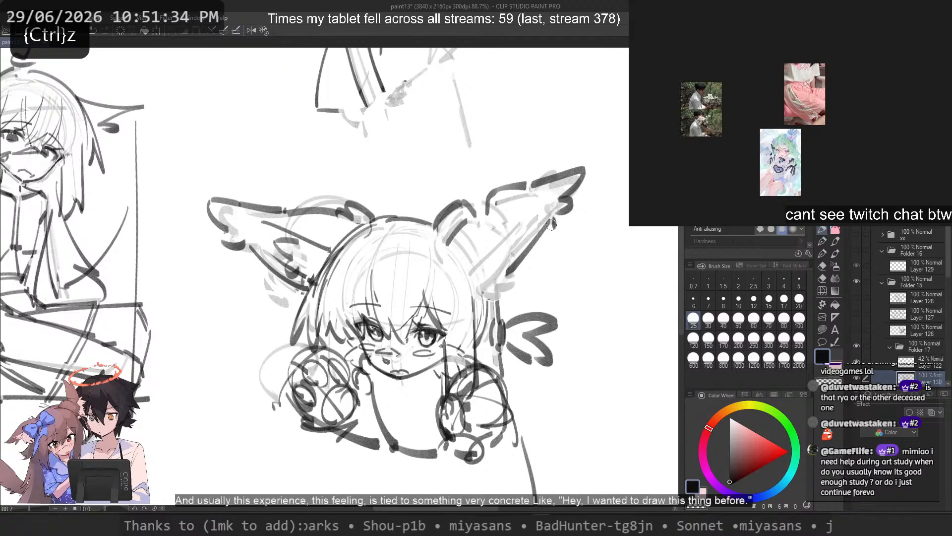
# Step: Erase the taller tuft's lower edge and redraw it as one sweeping stroke from below the tip to the base
pyautogui.press('c')
pyautogui.moveTo(498, 280)
pyautogui.mouseDown()
pyautogui.moveTo(545, 220)
pyautogui.moveTo(499, 280)
pyautogui.mouseUp()
pyautogui.press('c')
pyautogui.hotkey('ctrl', 'z')
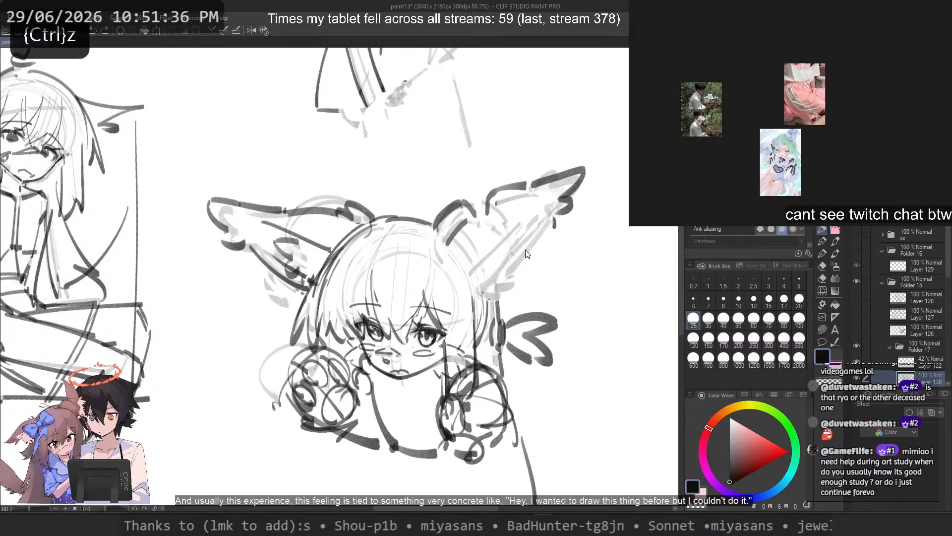
pyautogui.hotkey('ctrl', 'z')
pyautogui.moveTo(545, 220); pyautogui.dragTo(493, 279)
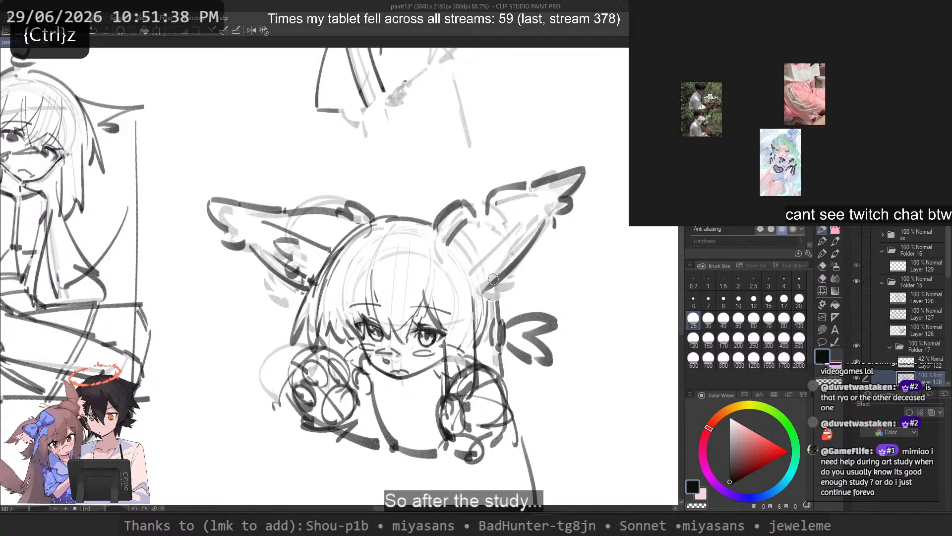
# Step: Flip the canvas view horizontally and retrace the taller tuft's lower edge
pyautogui.press('2')
pyautogui.hotkey('ctrl', 'z')
pyautogui.moveTo(143, 238); pyautogui.dragTo(194, 291)
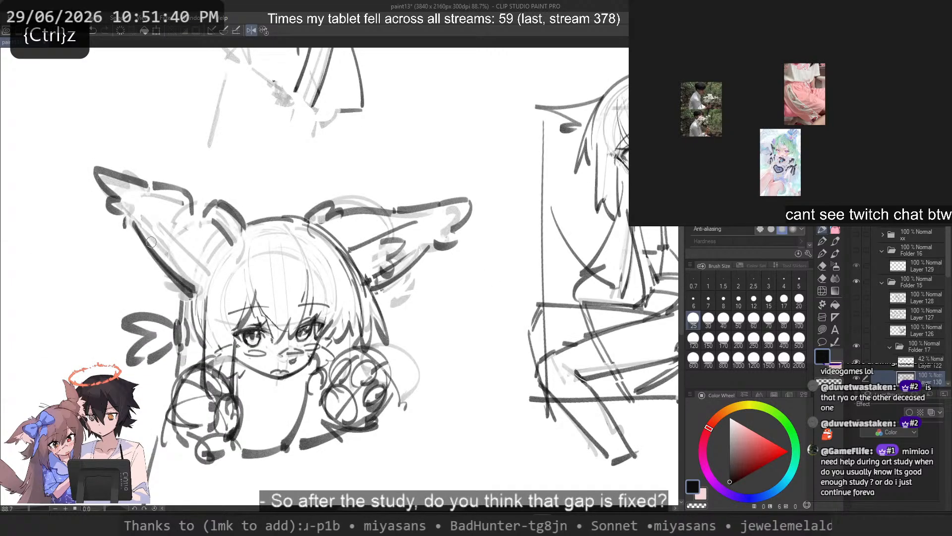
pyautogui.scroll(-3, 280, 177)
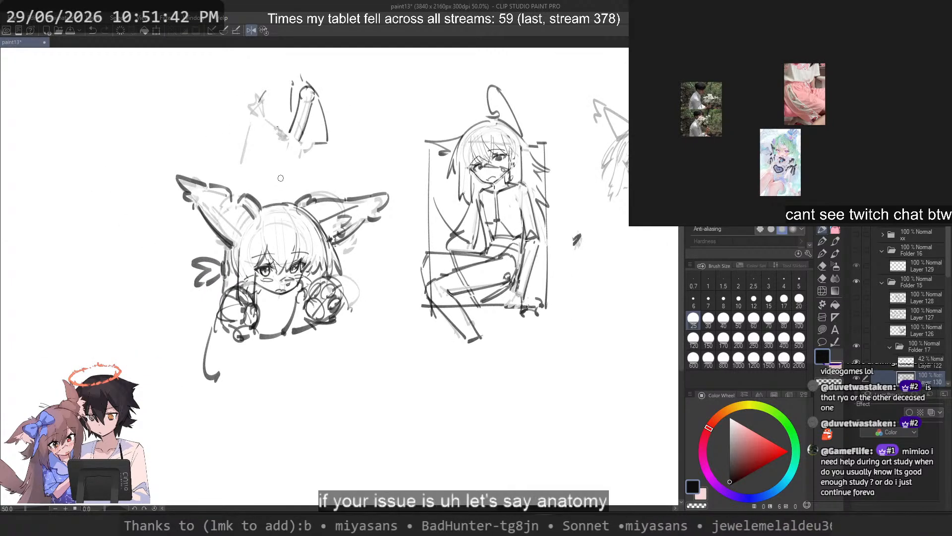
pyautogui.scroll(3, 280, 178)
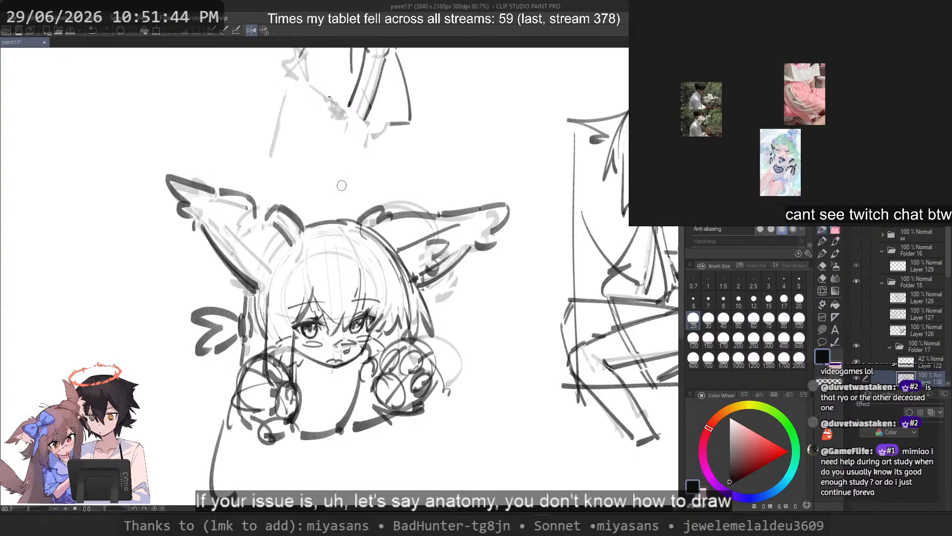
pyautogui.scroll(2, 341, 186)
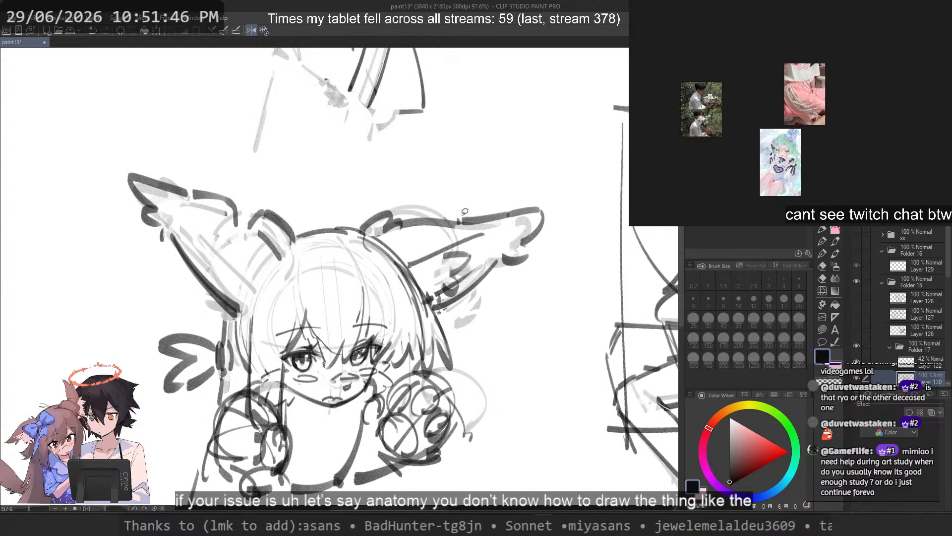
# Step: Lasso the outer end of the lower tuft, shrink it slightly towards the head, apply the transform and deselect
pyautogui.moveTo(454, 196)
pyautogui.mouseDown()
pyautogui.moveTo(461, 220)
pyautogui.moveTo(494, 224)
pyautogui.mouseUp()
pyautogui.moveTo(513, 279); pyautogui.dragTo(516, 173)
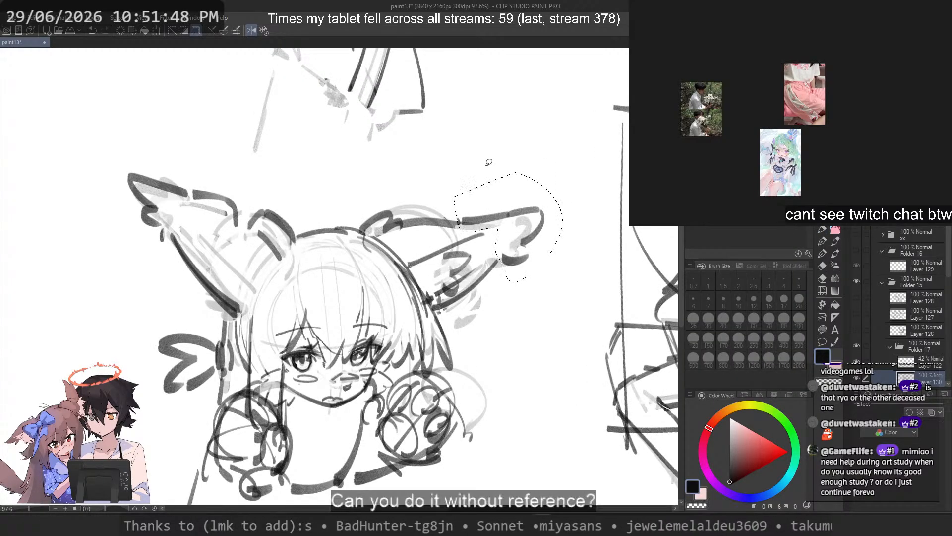
pyautogui.hotkey('ctrl', 't')
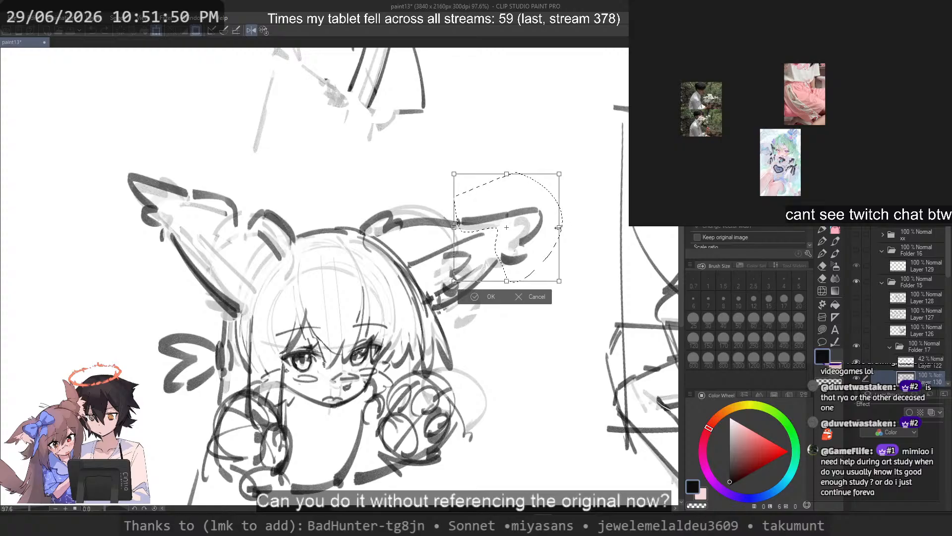
pyautogui.moveTo(534, 240); pyautogui.dragTo(533, 242)
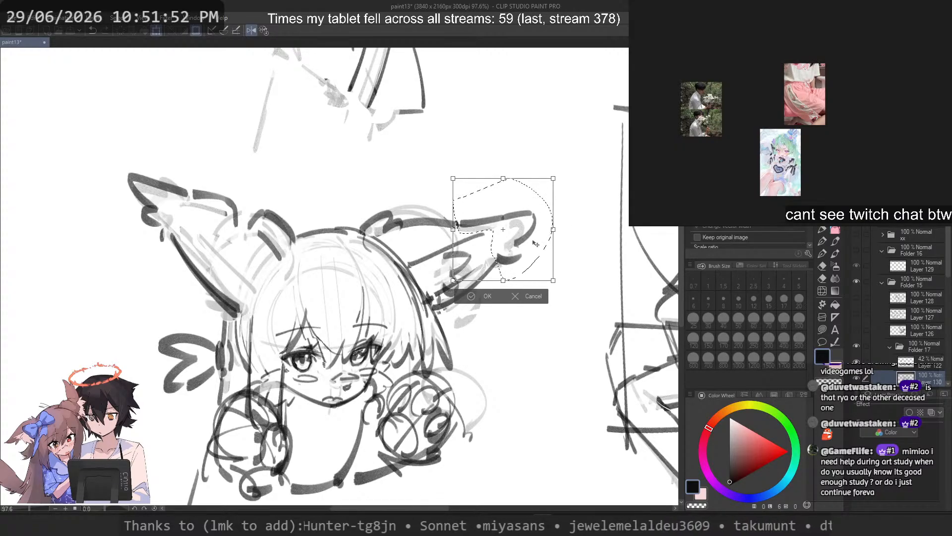
pyautogui.press('Return')
pyautogui.hotkey('ctrl', 'd')
pyautogui.scroll(-2, 495, 169)
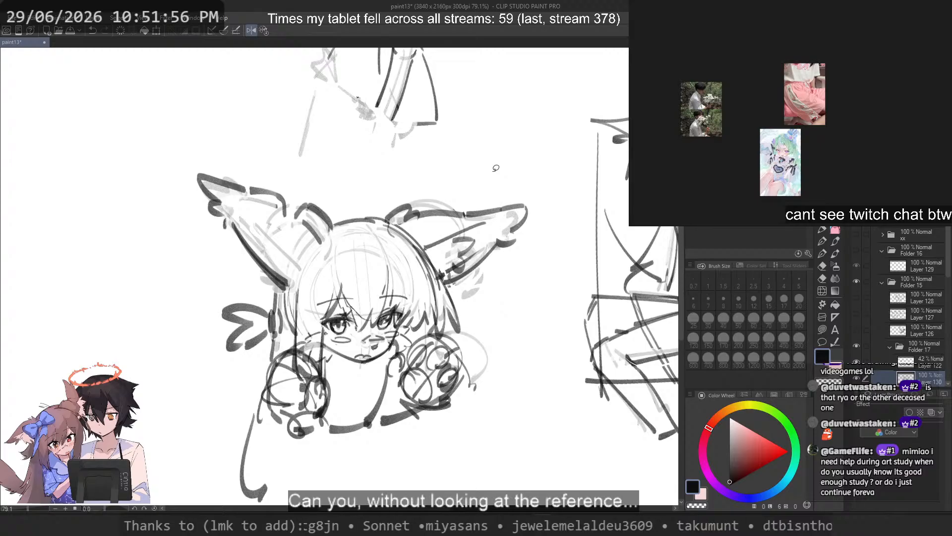
# Step: Try removing the fold at the taller tuft's base and drawing a long straight upper edge from its tip to the head
pyautogui.click(822, 231)
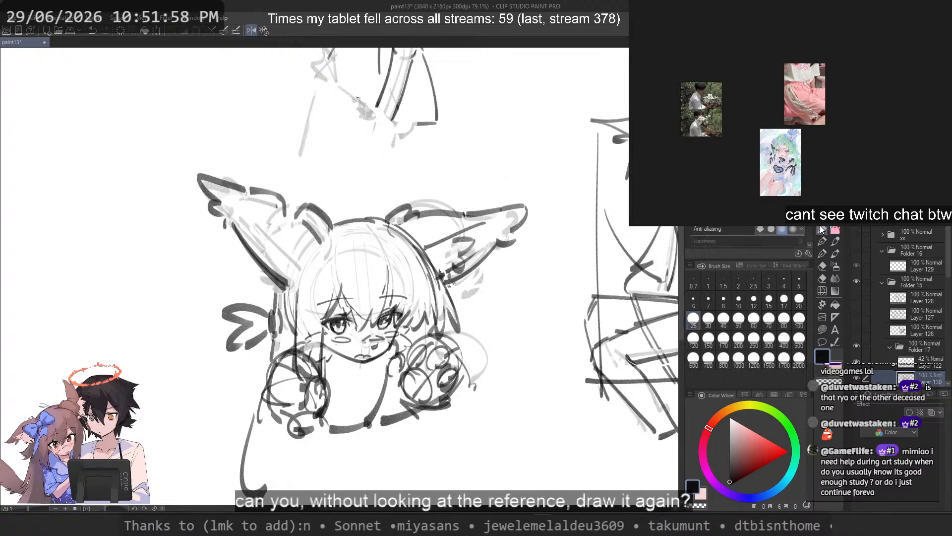
pyautogui.moveTo(242, 224); pyautogui.dragTo(290, 274)
pyautogui.hotkey('ctrl', 'z')
pyautogui.press('c')
pyautogui.moveTo(304, 221); pyautogui.dragTo(313, 242)
pyautogui.press('c')
pyautogui.hotkey('ctrl', 'z')
pyautogui.moveTo(217, 192)
pyautogui.mouseDown()
pyautogui.moveTo(318, 241)
pyautogui.moveTo(275, 214)
pyautogui.moveTo(295, 207)
pyautogui.mouseUp()
pyautogui.hotkey('ctrl', 'z')
pyautogui.hotkey('ctrl', 'z')
pyautogui.press('c')
pyautogui.hotkey('ctrl', 'z')
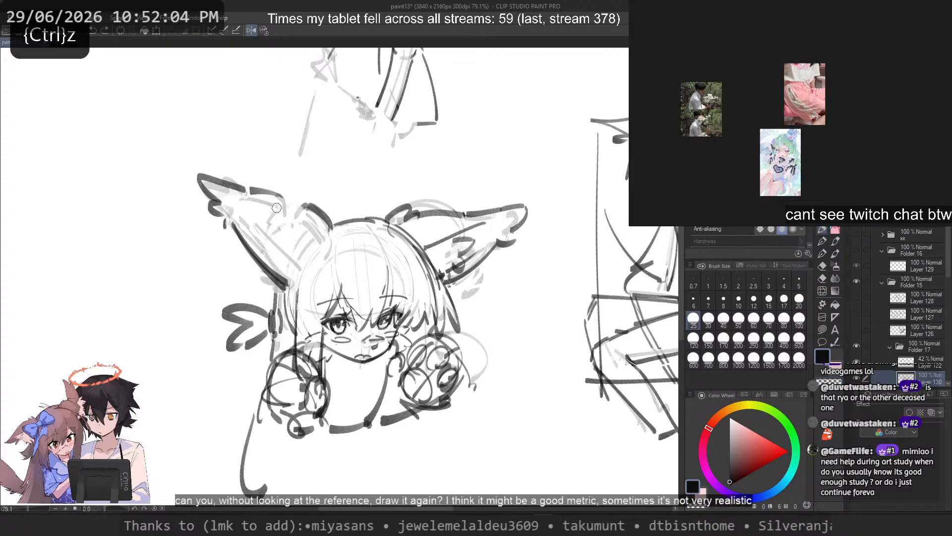
pyautogui.hotkey('ctrl', 'z')
pyautogui.moveTo(221, 194); pyautogui.dragTo(324, 242)
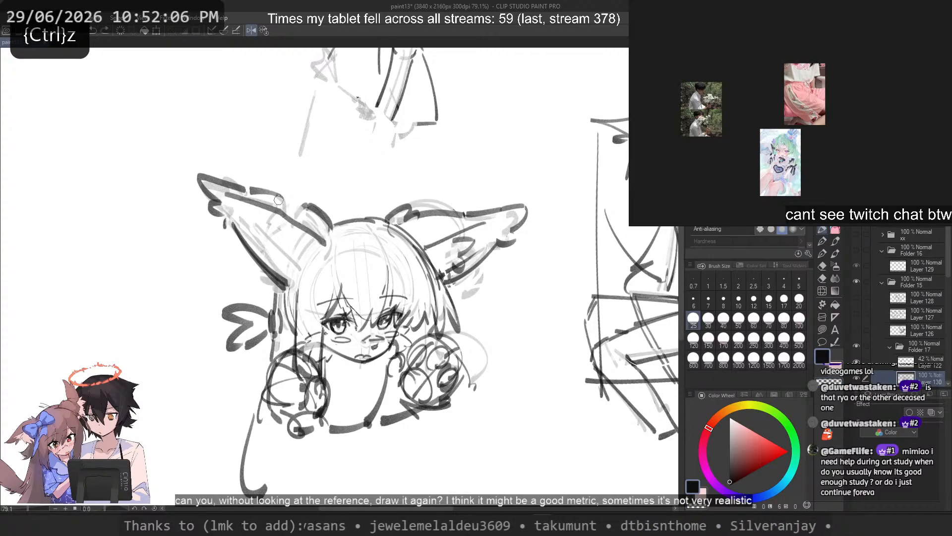
# Step: Try bridging the gap between the taller tuft's outer upper edge and the short band beside the head
pyautogui.press('c')
pyautogui.moveTo(288, 206)
pyautogui.mouseDown()
pyautogui.moveTo(282, 217)
pyautogui.moveTo(297, 204)
pyautogui.mouseUp()
pyautogui.press('c')
pyautogui.hotkey('ctrl', 'z')
pyautogui.scroll(-3, 313, 170)
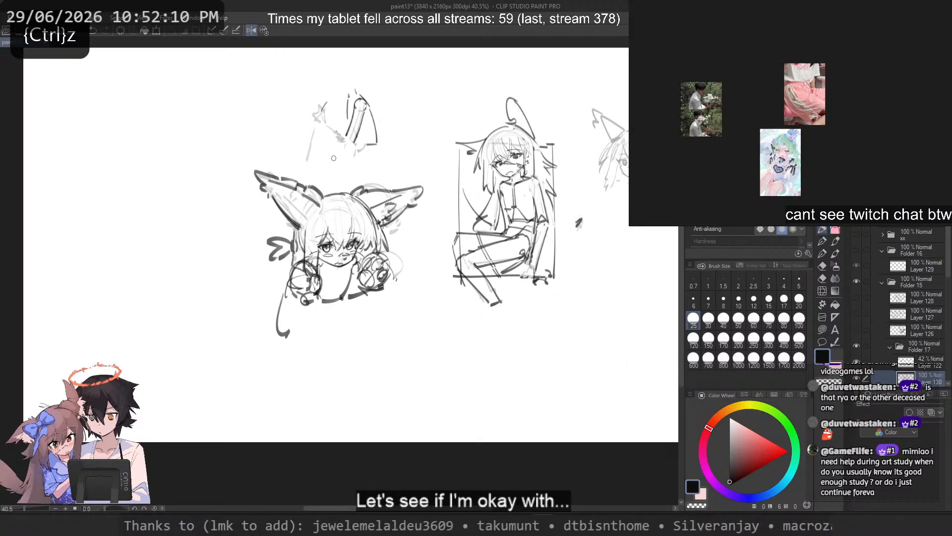
pyautogui.scroll(3, 332, 161)
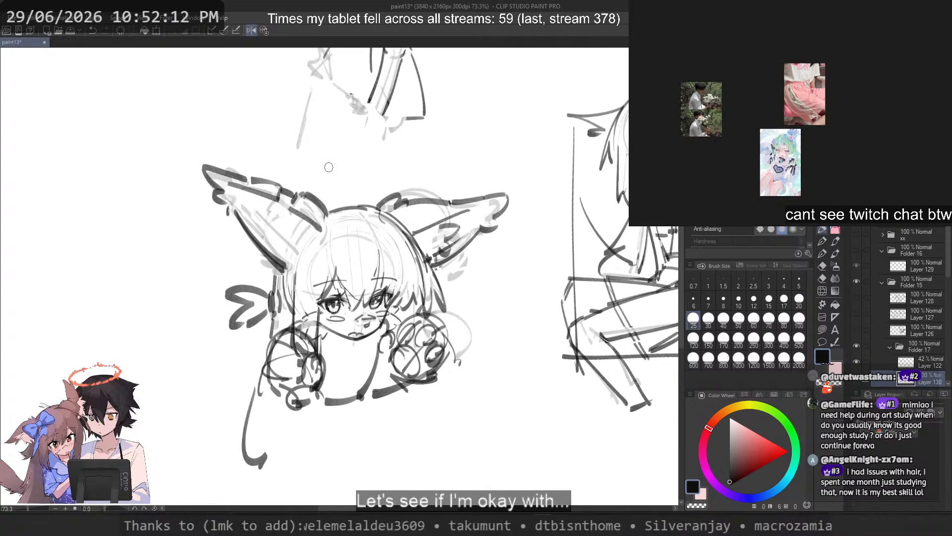
pyautogui.scroll(2, 329, 167)
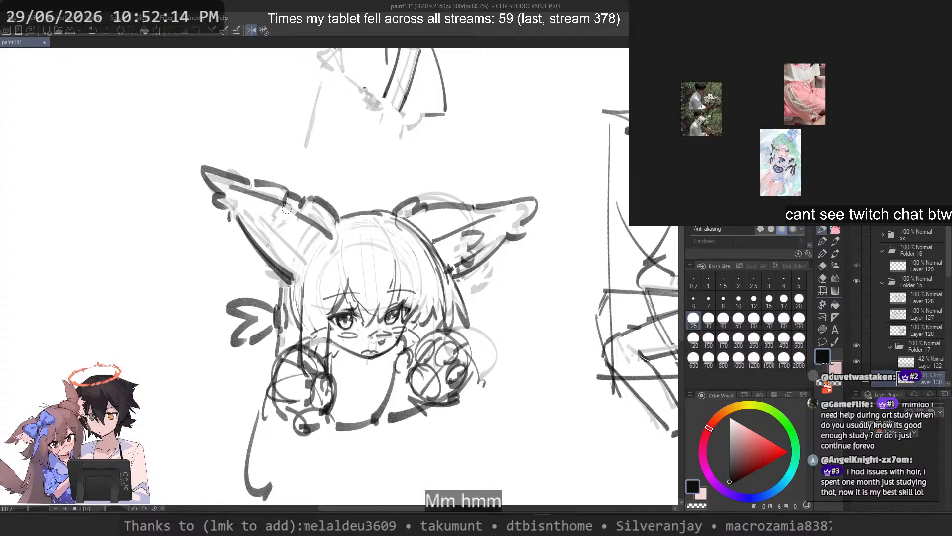
# Step: Undo the straight upper edge and the gap strokes on the taller tuft, keeping the lower tuft's resized end deselected
pyautogui.hotkey('ctrl', 'z')
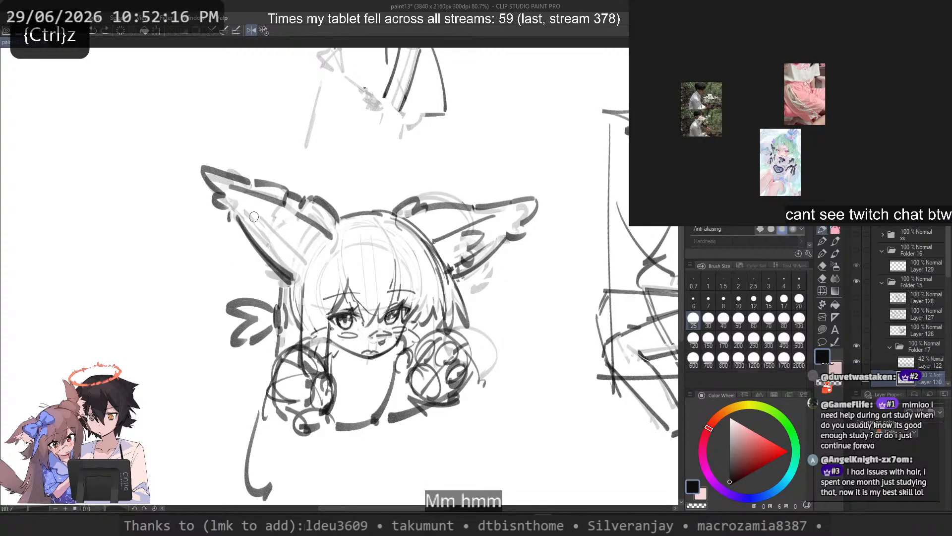
pyautogui.hotkey('ctrl', 'z')
pyautogui.hotkey('ctrl', 'z')
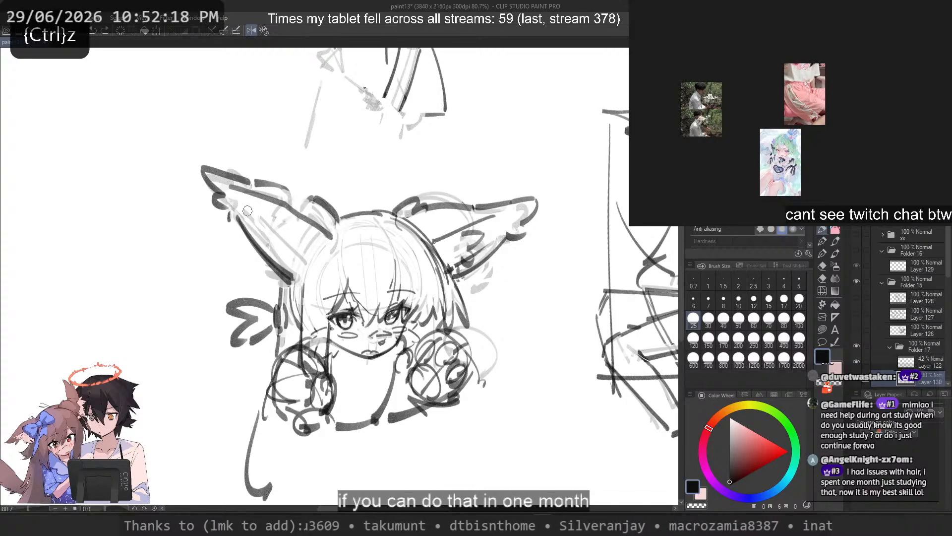
pyautogui.hotkey('ctrl', 'z')
pyautogui.hotkey('ctrl', 'z')
pyautogui.hotkey('ctrl', 'z')
pyautogui.hotkey('ctrl', 'z')
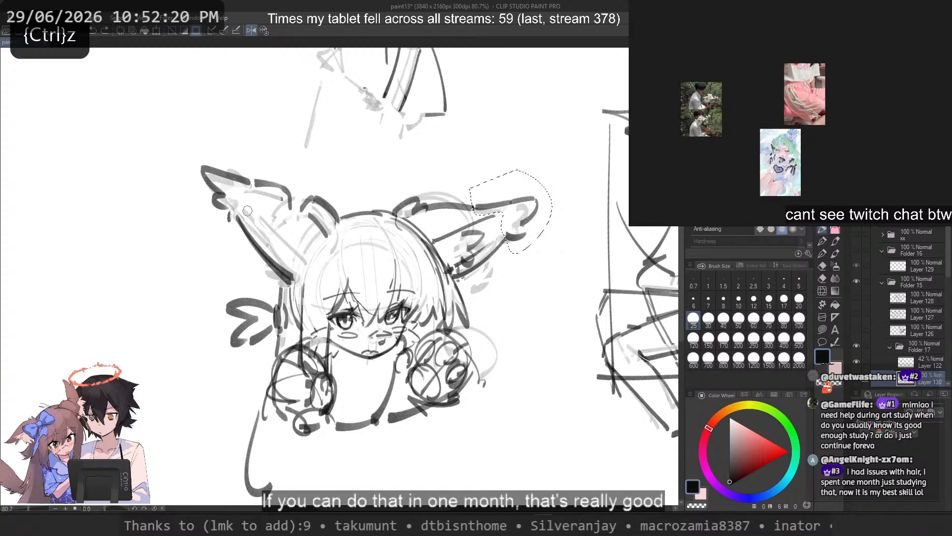
pyautogui.click(104, 31)
# Step: Erase the thick lower edge of the taller tuft and rework it as a thinner stroke down to the base
pyautogui.moveTo(241, 239); pyautogui.dragTo(268, 279)
pyautogui.press('c')
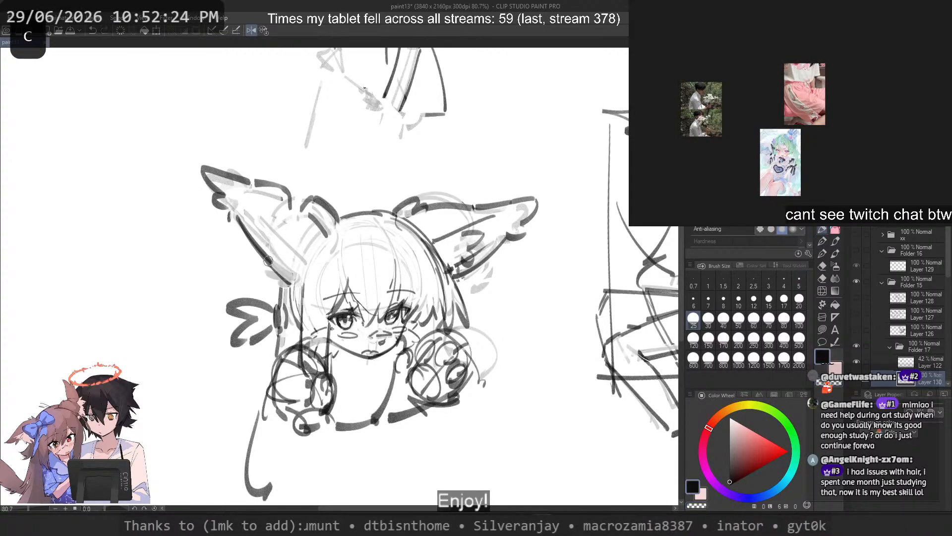
pyautogui.hotkey('ctrl', 'z')
pyautogui.press('c')
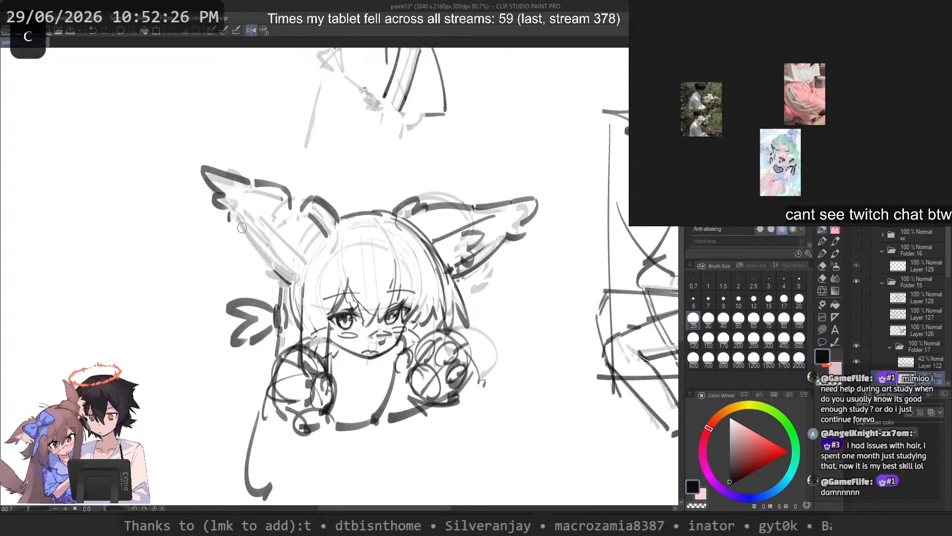
pyautogui.moveTo(234, 217)
pyautogui.mouseDown()
pyautogui.moveTo(292, 283)
pyautogui.moveTo(274, 267)
pyautogui.mouseUp()
pyautogui.hotkey('ctrl', 'z')
pyautogui.hotkey('ctrl', 'z')
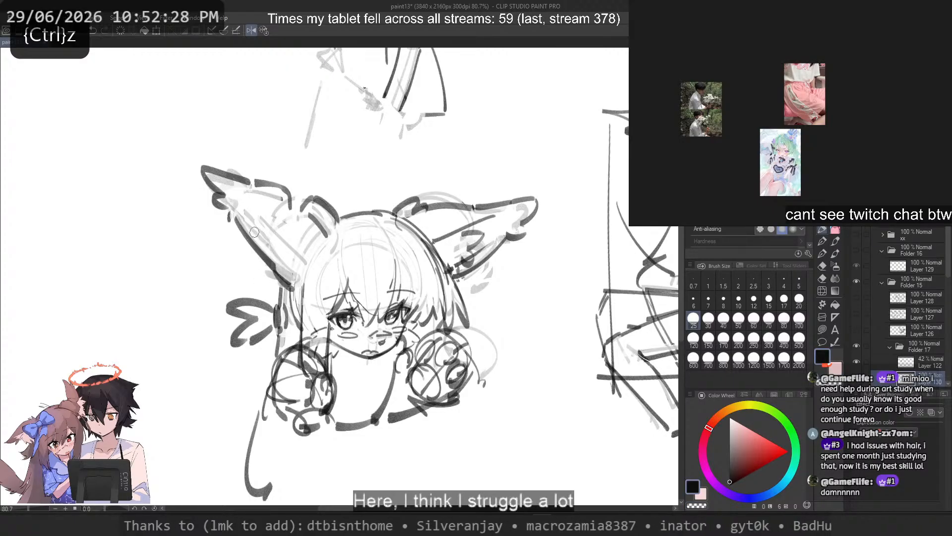
pyautogui.hotkey('ctrl', 'z')
pyautogui.moveTo(235, 217)
pyautogui.mouseDown()
pyautogui.moveTo(296, 284)
pyautogui.moveTo(237, 212)
pyautogui.moveTo(270, 238)
pyautogui.moveTo(251, 225)
pyautogui.moveTo(283, 280)
pyautogui.moveTo(256, 254)
pyautogui.moveTo(283, 284)
pyautogui.mouseUp()
pyautogui.hotkey('ctrl', 'z')
pyautogui.hotkey('ctrl', 'z')
pyautogui.hotkey('ctrl', 'z')
pyautogui.hotkey('ctrl', 'z')
pyautogui.hotkey('ctrl', 'z')
# Step: Strengthen the outline at the top of the head and try long side-hair strokes falling from the taller tuft's base
pyautogui.moveTo(350, 212); pyautogui.dragTo(376, 208)
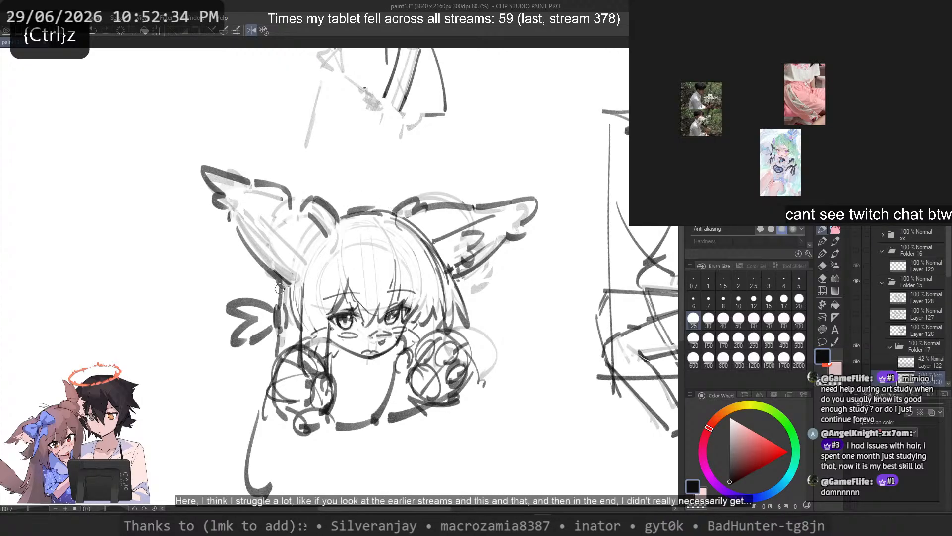
pyautogui.moveTo(280, 289); pyautogui.dragTo(271, 363)
pyautogui.hotkey('ctrl', 'z')
pyautogui.moveTo(272, 312); pyautogui.dragTo(232, 467)
pyautogui.hotkey('ctrl', 'z')
pyautogui.moveTo(271, 339); pyautogui.dragTo(215, 491)
pyautogui.hotkey('ctrl', 'z')
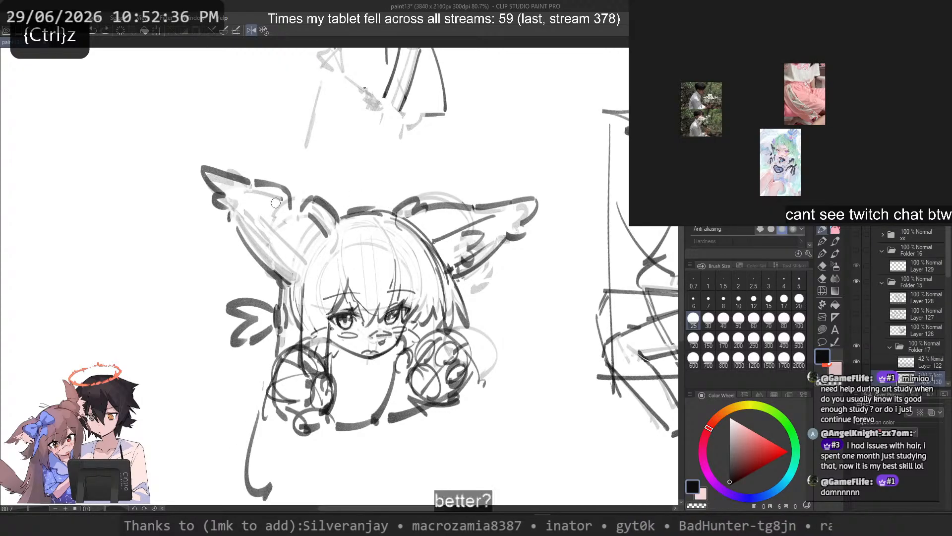
pyautogui.scroll(-1, 271, 208)
pyautogui.moveTo(263, 217); pyautogui.dragTo(247, 159)
pyautogui.scroll(5, 340, 278)
pyautogui.moveTo(385, 301)
pyautogui.mouseDown()
pyautogui.moveTo(376, 359)
pyautogui.moveTo(292, 288)
pyautogui.moveTo(310, 286)
pyautogui.moveTo(293, 300)
pyautogui.mouseUp()
pyautogui.hotkey('ctrl', 'z')
# Step: Try darkening the small round mark beneath the cheek blush, undoing each touch-up
pyautogui.hotkey('ctrl', 'z')
pyautogui.scroll(5, 312, 211)
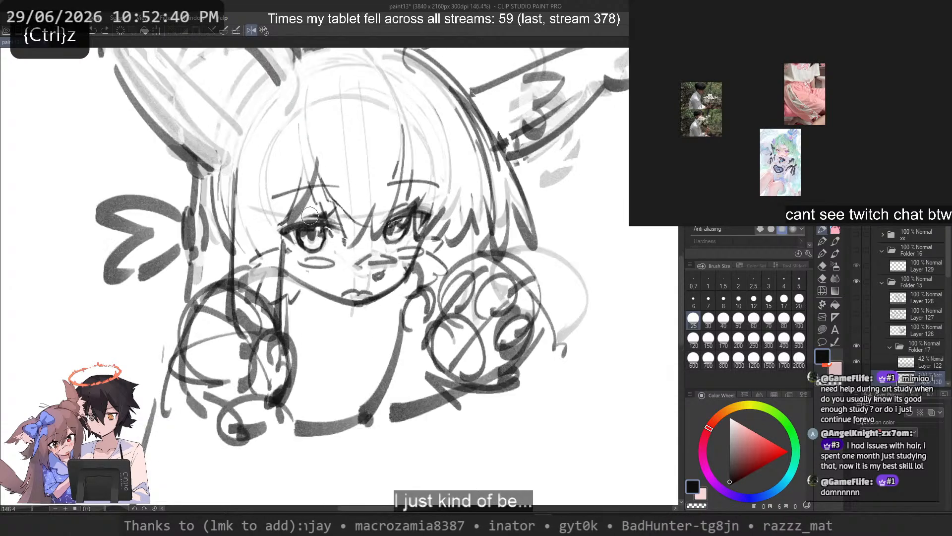
pyautogui.moveTo(428, 342)
pyautogui.mouseDown()
pyautogui.moveTo(456, 340)
pyautogui.moveTo(429, 336)
pyautogui.moveTo(451, 326)
pyautogui.moveTo(426, 335)
pyautogui.moveTo(444, 326)
pyautogui.moveTo(433, 351)
pyautogui.mouseUp()
pyautogui.press('c')
pyautogui.hotkey('ctrl', 'z')
pyautogui.hotkey('ctrl', 'z')
pyautogui.hotkey('ctrl', 'z')
pyautogui.hotkey('ctrl', 'z')
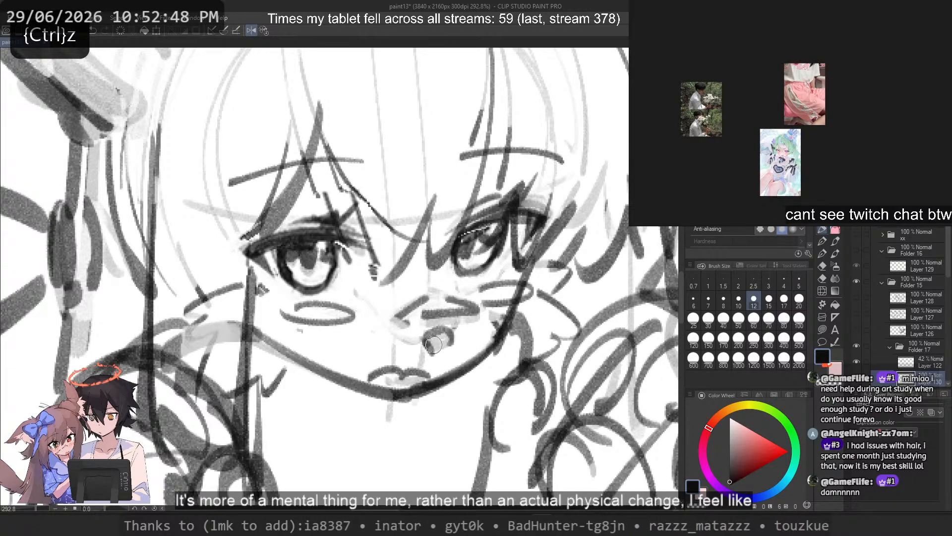
pyautogui.scroll(-3, 433, 343)
pyautogui.scroll(2, 433, 342)
pyautogui.hotkey('ctrl', 'z')
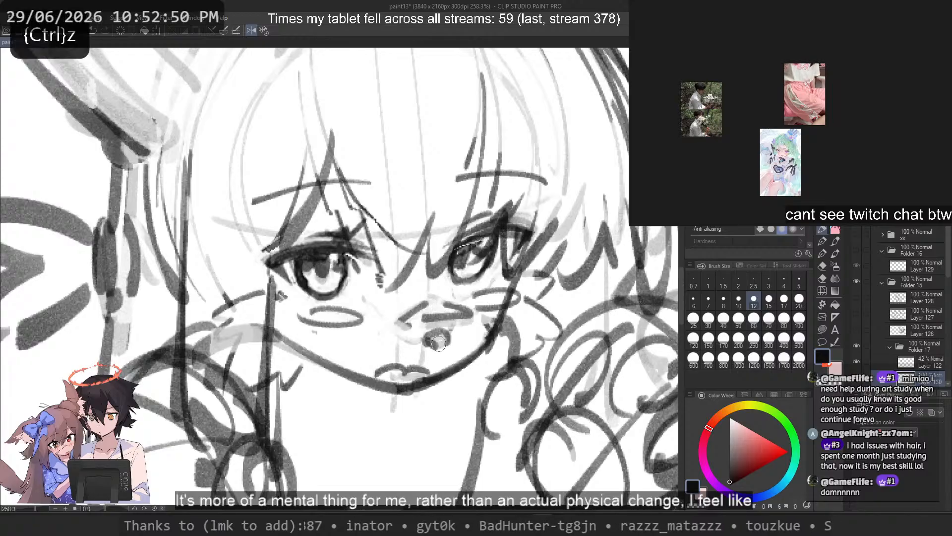
pyautogui.hotkey('ctrl', 'z')
pyautogui.hotkey('ctrl', 'z')
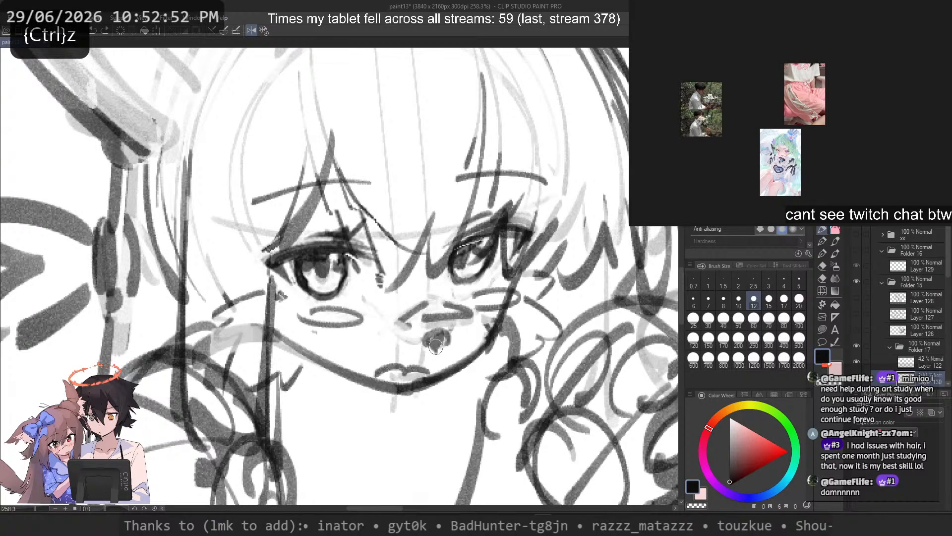
# Step: Try filling the small round mark solid and adding short lines across the cheek and beside the nose
pyautogui.hotkey('ctrl', 'z')
pyautogui.moveTo(432, 334)
pyautogui.mouseDown()
pyautogui.moveTo(445, 342)
pyautogui.moveTo(438, 347)
pyautogui.mouseUp()
pyautogui.moveTo(368, 292); pyautogui.dragTo(413, 338)
pyautogui.hotkey('ctrl', 'z')
pyautogui.hotkey('ctrl', 'z')
pyautogui.moveTo(452, 288); pyautogui.dragTo(455, 329)
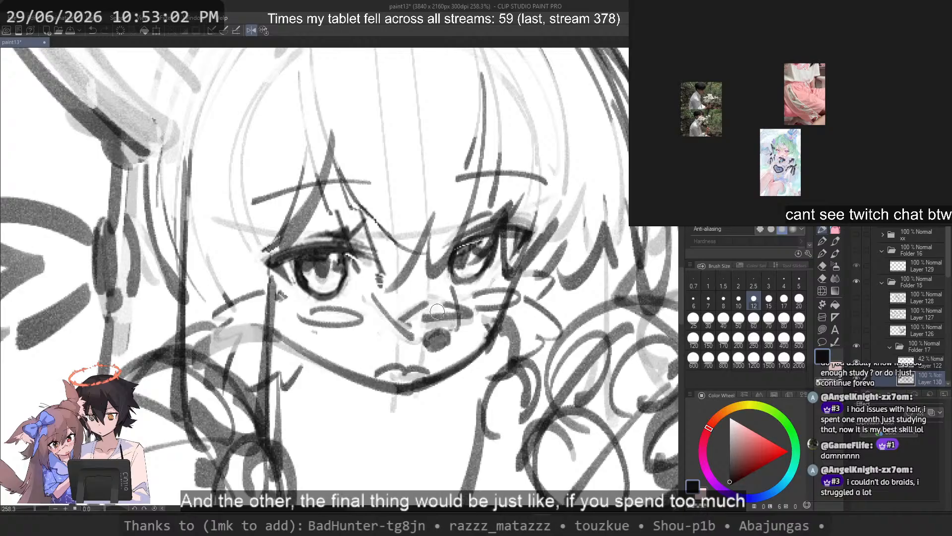
pyautogui.scroll(-5, 430, 292)
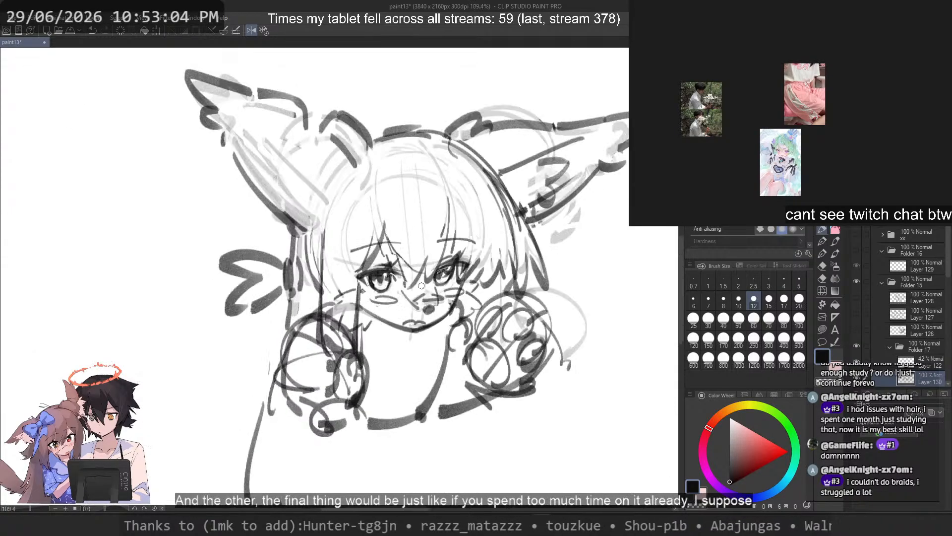
pyautogui.scroll(2, 427, 287)
pyautogui.scroll(3, 425, 286)
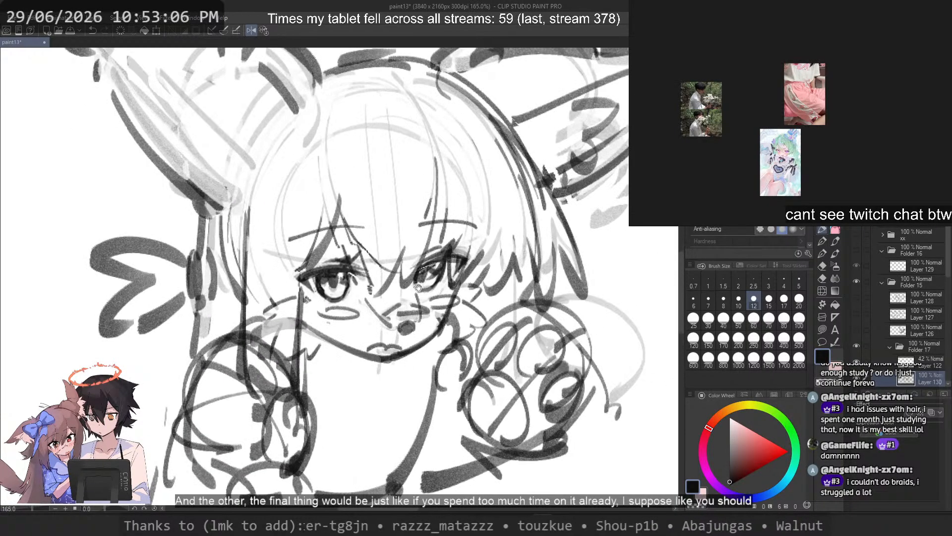
pyautogui.hotkey('ctrl', 'z')
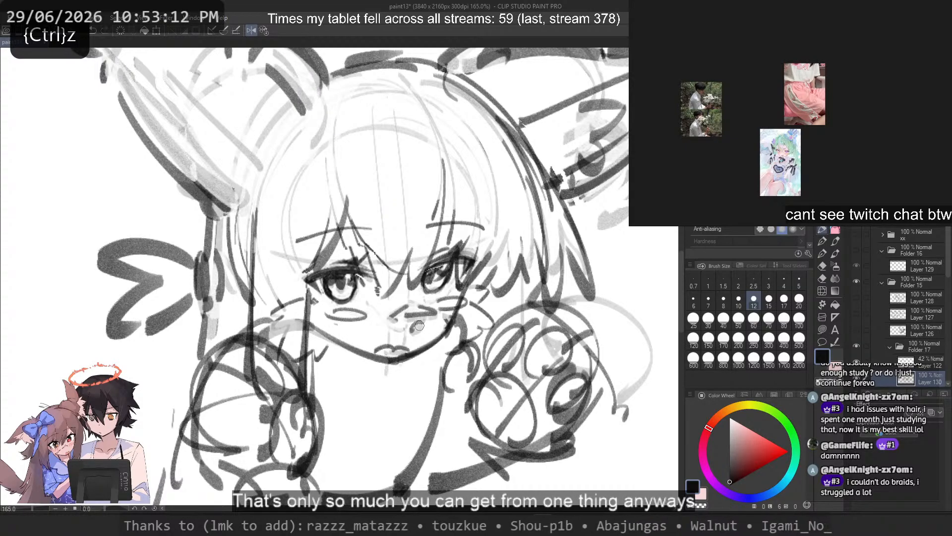
# Step: Try a slanted stroke from the cheek blush toward the edge of the face beneath the eye
pyautogui.scroll(-2, 413, 326)
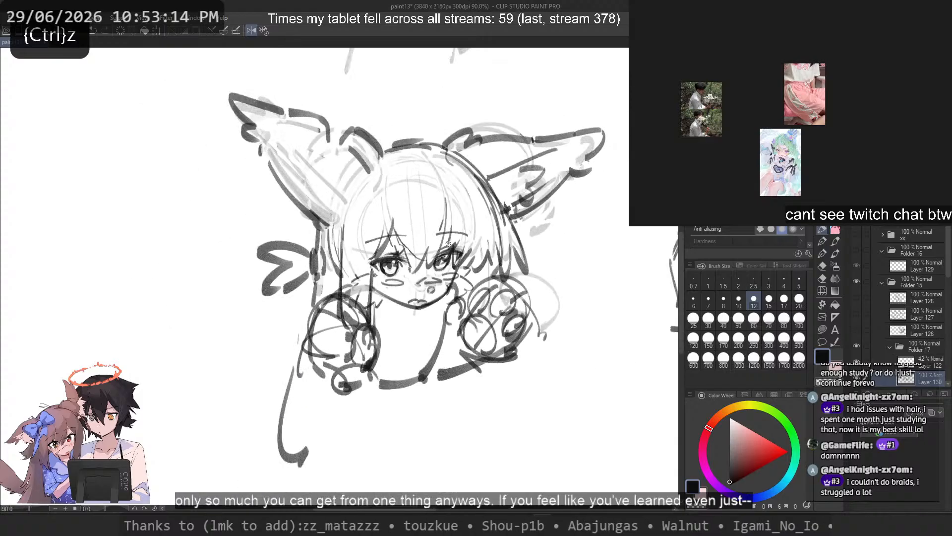
pyautogui.scroll(3, 447, 270)
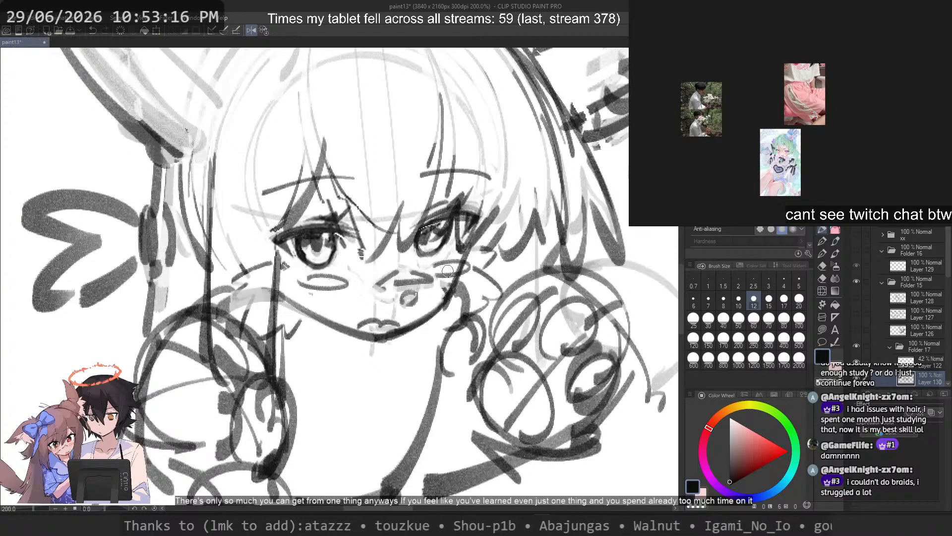
pyautogui.press('c')
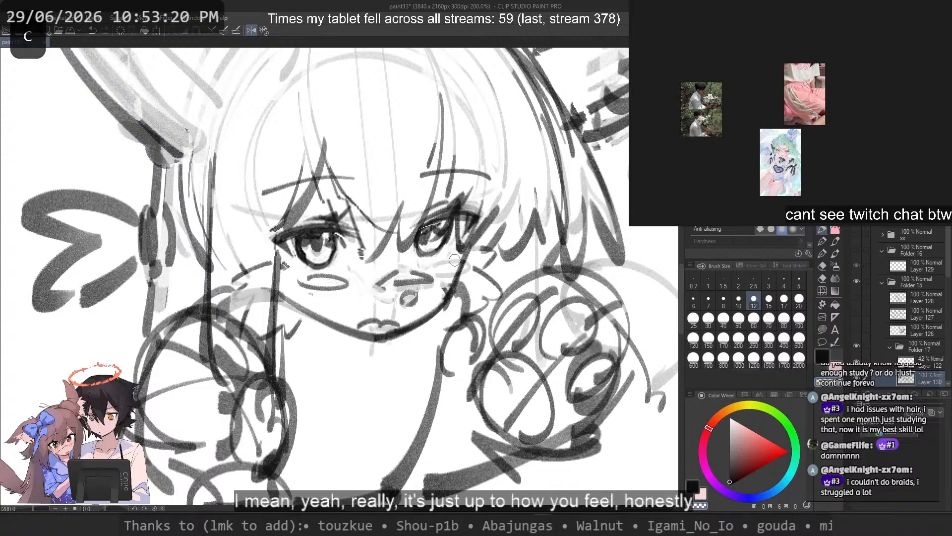
pyautogui.hotkey('ctrl', 'z')
pyautogui.moveTo(434, 271); pyautogui.dragTo(465, 259)
pyautogui.hotkey('ctrl', 'z')
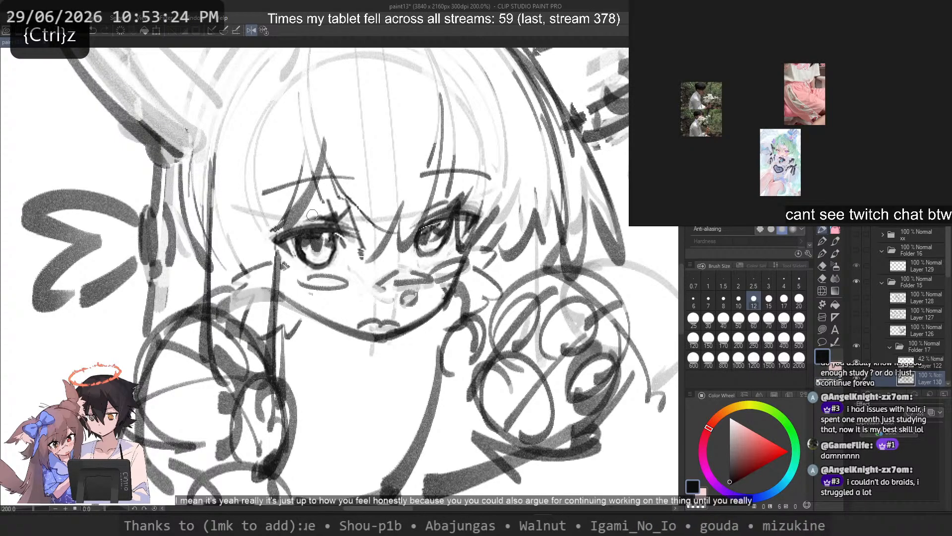
# Step: Lasso the outline strokes at the crown of the head, move them slightly upward and deselect
pyautogui.scroll(-2, 311, 205)
pyautogui.moveTo(293, 174); pyautogui.dragTo(355, 315)
pyautogui.click(827, 327)
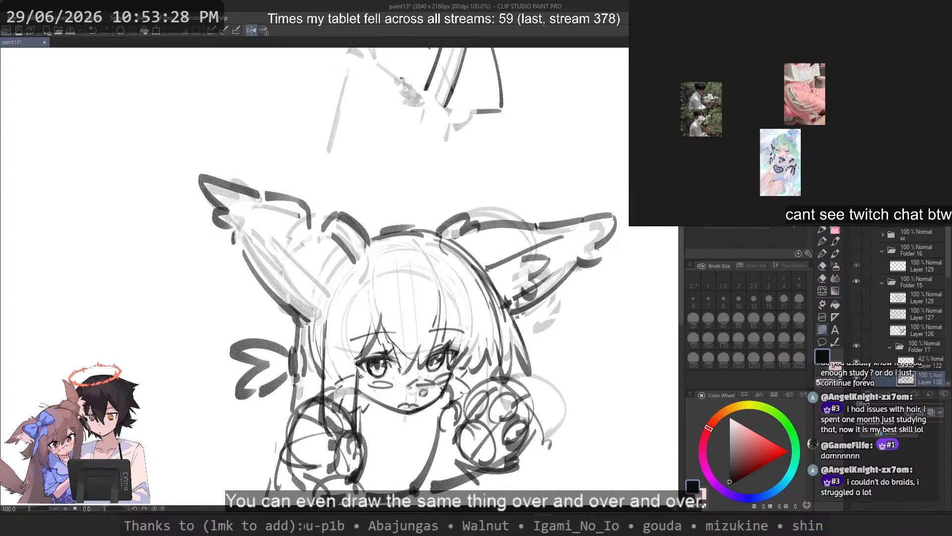
pyautogui.scroll(2, 377, 213)
pyautogui.moveTo(392, 182); pyautogui.dragTo(367, 216)
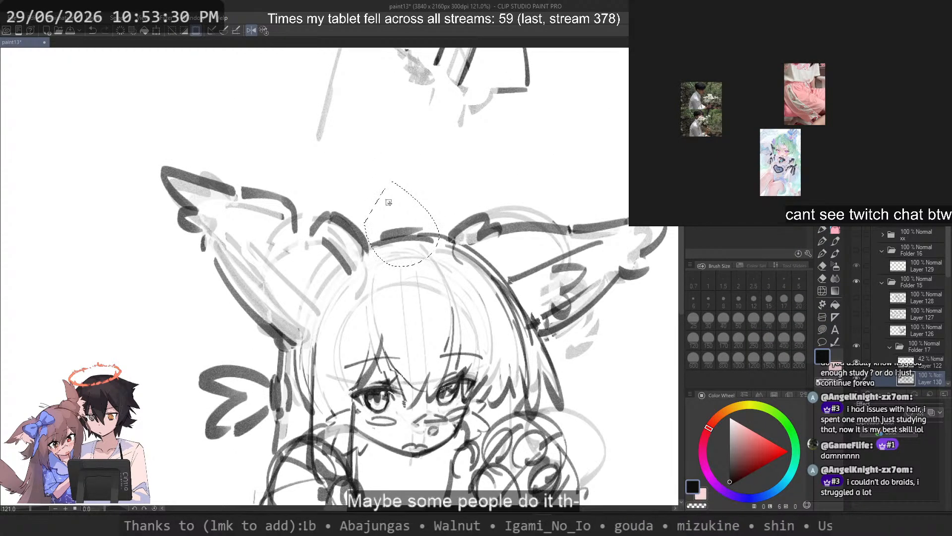
pyautogui.moveTo(412, 239); pyautogui.dragTo(406, 224)
pyautogui.hotkey('ctrl', 'd')
pyautogui.scroll(-10, 430, 177)
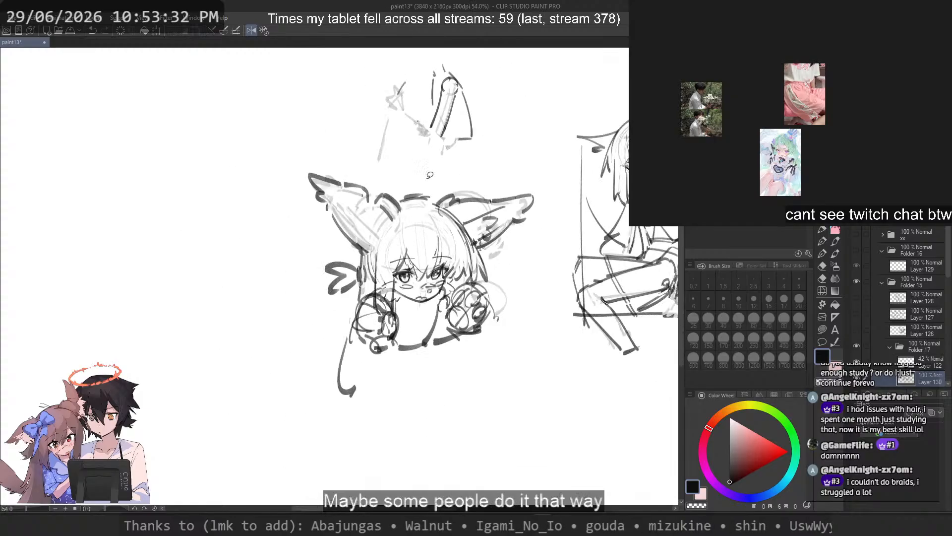
# Step: Redraw the head's outline as a smooth arc over the crown and down its side to the side hair
pyautogui.scroll(8, 431, 178)
pyautogui.click(823, 229)
pyautogui.scroll(4, 423, 235)
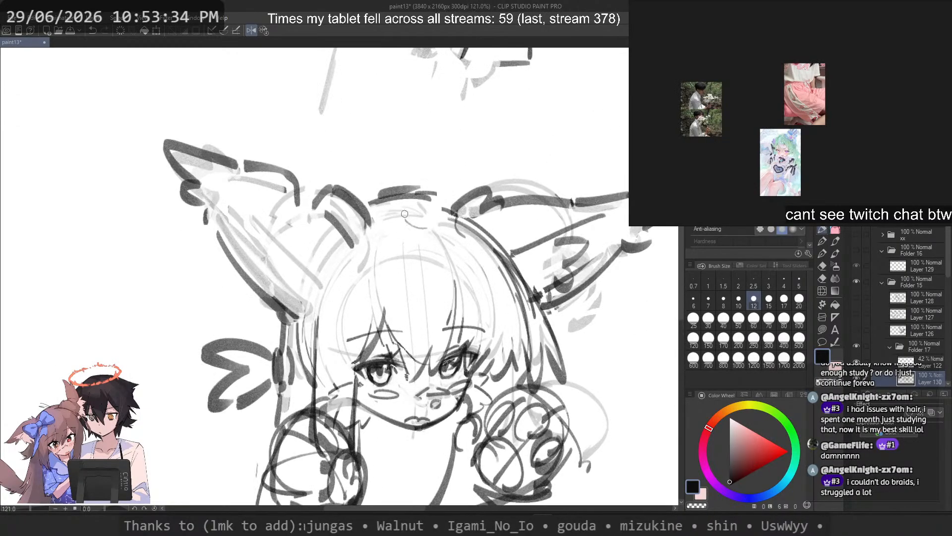
pyautogui.moveTo(403, 217); pyautogui.dragTo(498, 284)
pyautogui.hotkey('ctrl', 'z')
pyautogui.moveTo(394, 233); pyautogui.dragTo(537, 307)
pyautogui.hotkey('ctrl', 'z')
pyautogui.moveTo(396, 223); pyautogui.dragTo(545, 313)
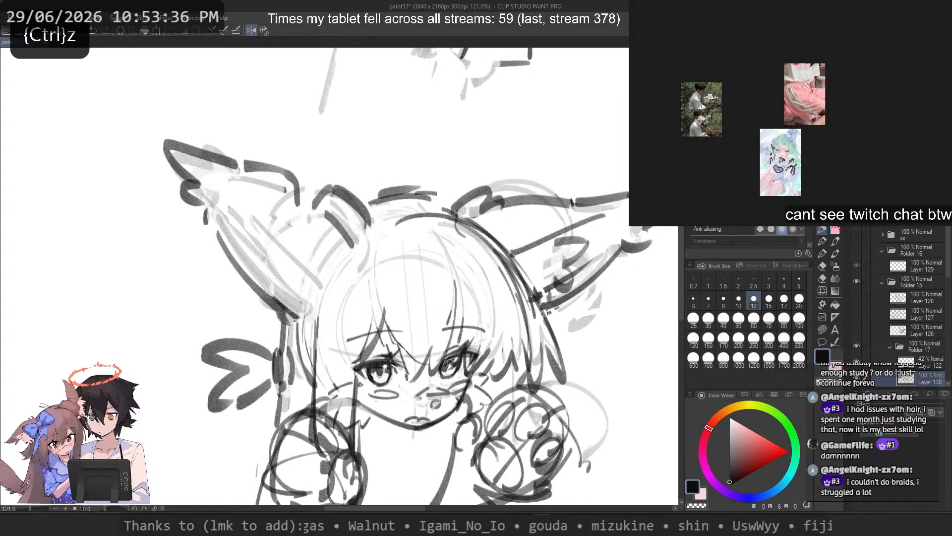
pyautogui.hotkey('ctrl', 'z')
pyautogui.moveTo(381, 226); pyautogui.dragTo(318, 330)
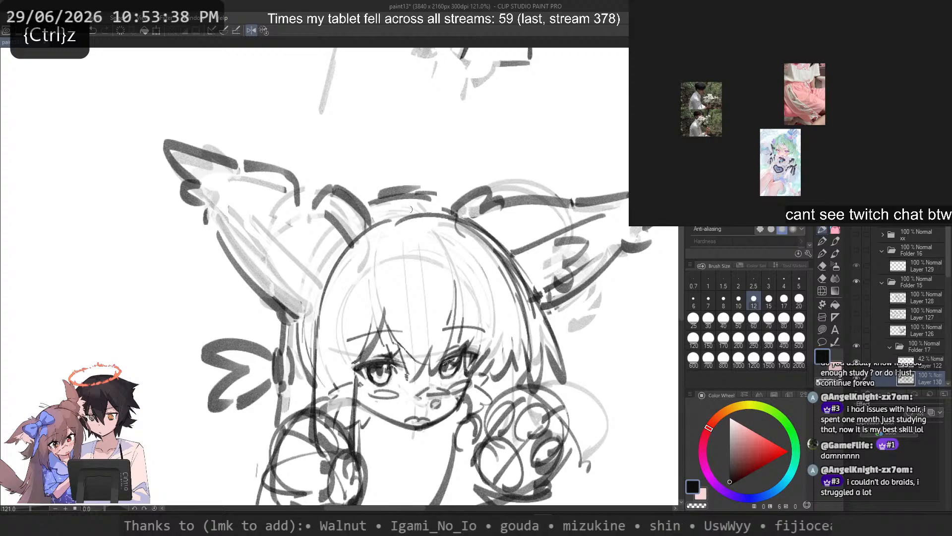
pyautogui.moveTo(411, 209); pyautogui.dragTo(373, 218)
pyautogui.hotkey('ctrl', 'z')
# Step: Draw a long side-hair stroke with brush size 20 from the taller tuft's base down past the curls
pyautogui.scroll(-5, 442, 192)
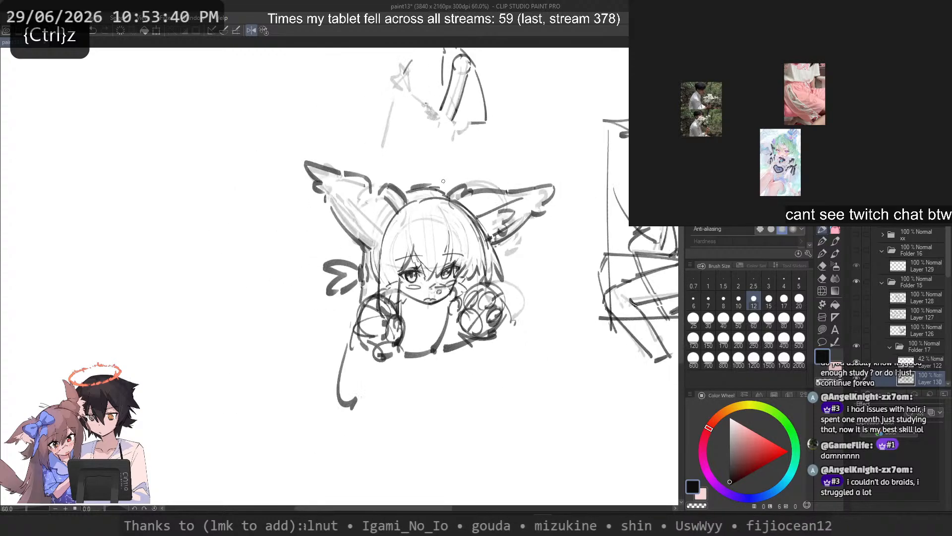
pyautogui.scroll(3, 427, 274)
pyautogui.moveTo(329, 257); pyautogui.dragTo(284, 412)
pyautogui.hotkey('ctrl', 'z')
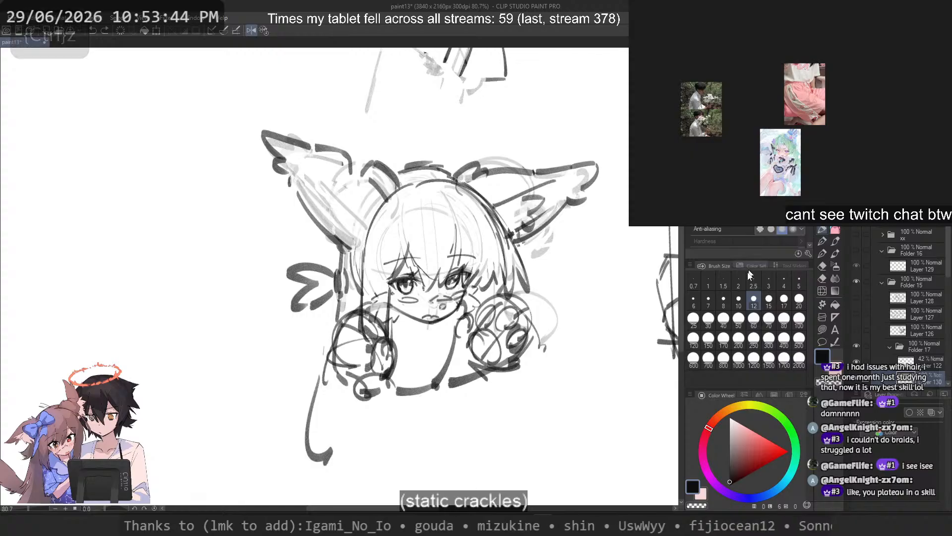
pyautogui.click(798, 301)
pyautogui.press('c')
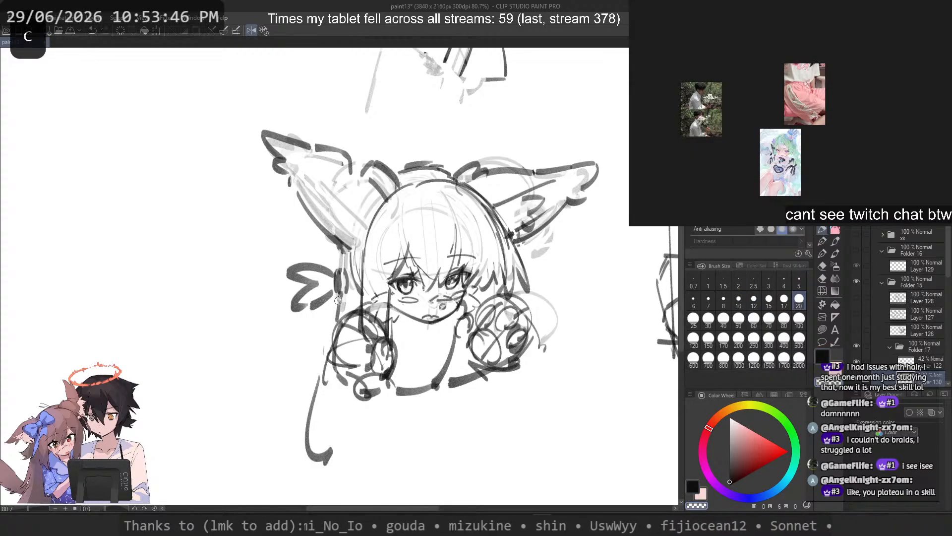
pyautogui.moveTo(331, 238); pyautogui.dragTo(295, 396)
pyautogui.hotkey('ctrl', 'z')
pyautogui.moveTo(335, 256); pyautogui.dragTo(301, 403)
pyautogui.hotkey('ctrl', 'z')
pyautogui.hotkey('ctrl', 'z')
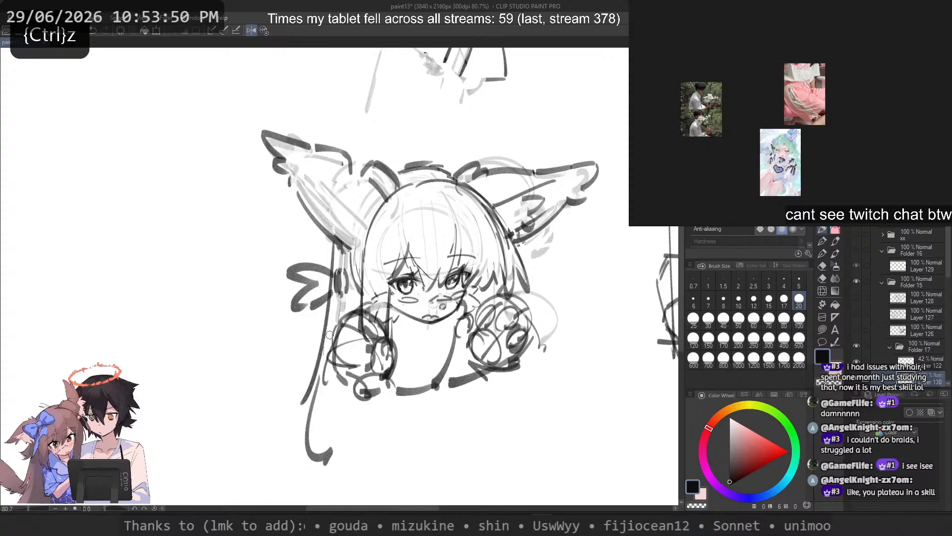
pyautogui.hotkey('ctrl', 'z')
pyautogui.moveTo(335, 242); pyautogui.dragTo(298, 422)
pyautogui.hotkey('ctrl', 'z')
pyautogui.moveTo(338, 243); pyautogui.dragTo(296, 419)
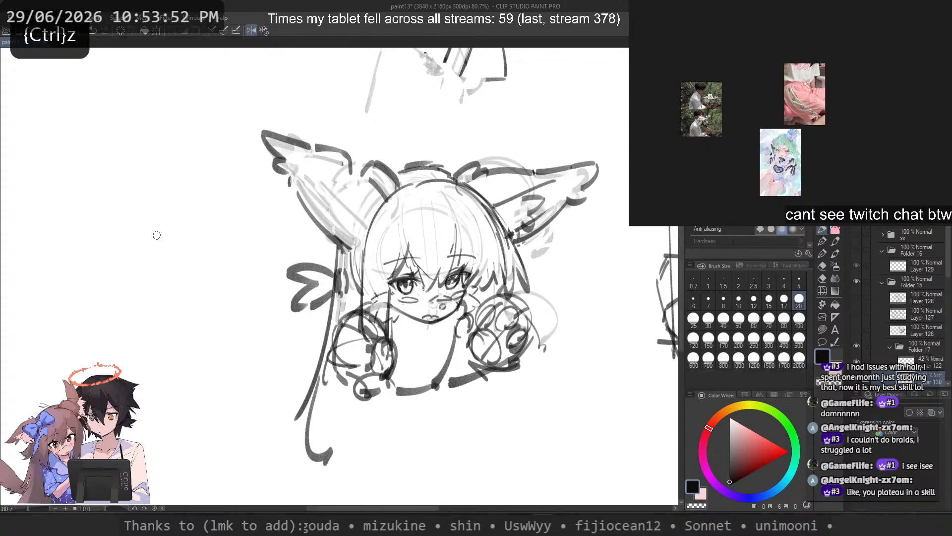
# Step: Sketch a long slanted guide line in the empty canvas beside the head, with parallel diagonal strokes across its upper part
pyautogui.moveTo(199, 164); pyautogui.dragTo(125, 365)
pyautogui.moveTo(211, 176); pyautogui.dragTo(143, 222)
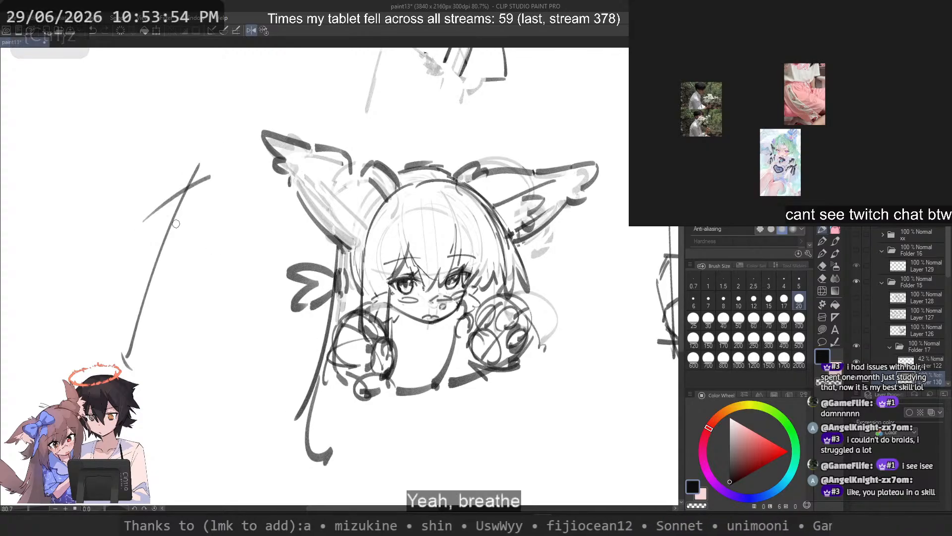
pyautogui.moveTo(202, 216); pyautogui.dragTo(128, 271)
pyautogui.moveTo(142, 172); pyautogui.dragTo(185, 241)
pyautogui.hotkey('ctrl', 'z')
pyautogui.moveTo(136, 190); pyautogui.dragTo(176, 244)
pyautogui.hotkey('ctrl', 'z')
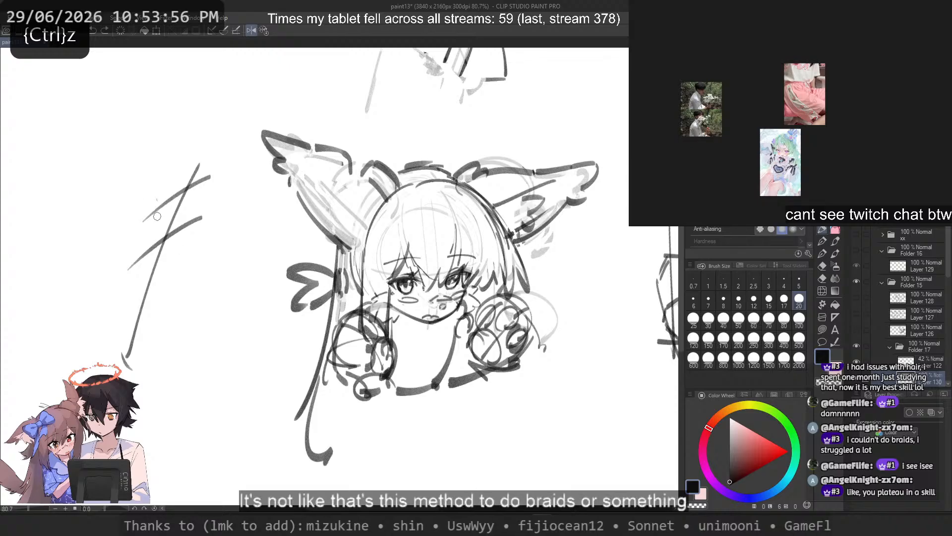
# Step: Cross the guide line with opposing diagonal strokes down its length to form a braid lattice
pyautogui.moveTo(160, 158); pyautogui.dragTo(202, 244)
pyautogui.hotkey('ctrl', 'z')
pyautogui.moveTo(149, 198); pyautogui.dragTo(193, 276)
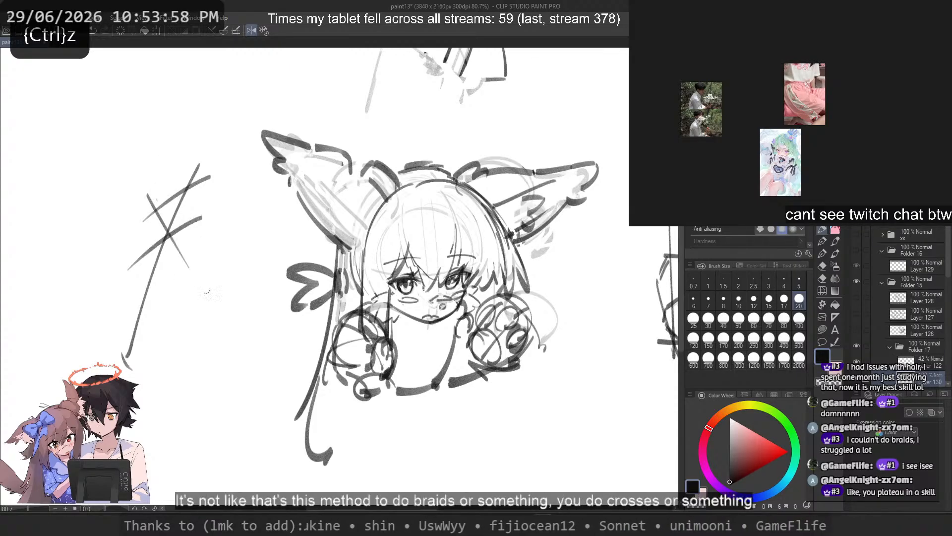
pyautogui.moveTo(132, 242); pyautogui.dragTo(182, 327)
pyautogui.moveTo(191, 260); pyautogui.dragTo(111, 329)
pyautogui.moveTo(112, 283); pyautogui.dragTo(181, 381)
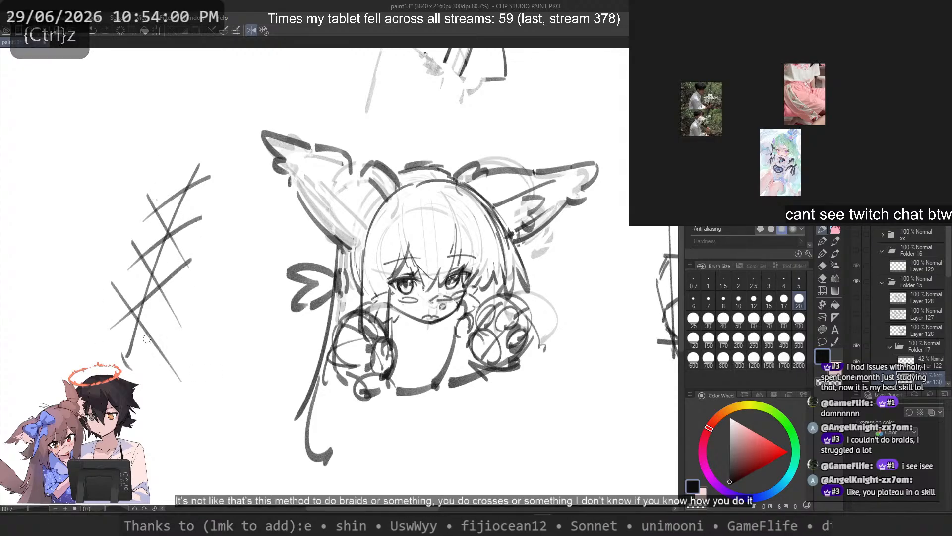
pyautogui.hotkey('ctrl', 'z')
pyautogui.moveTo(112, 308); pyautogui.dragTo(158, 365)
pyautogui.hotkey('ctrl', 'z')
pyautogui.moveTo(178, 333)
pyautogui.mouseDown()
pyautogui.moveTo(109, 373)
pyautogui.moveTo(122, 363)
pyautogui.mouseUp()
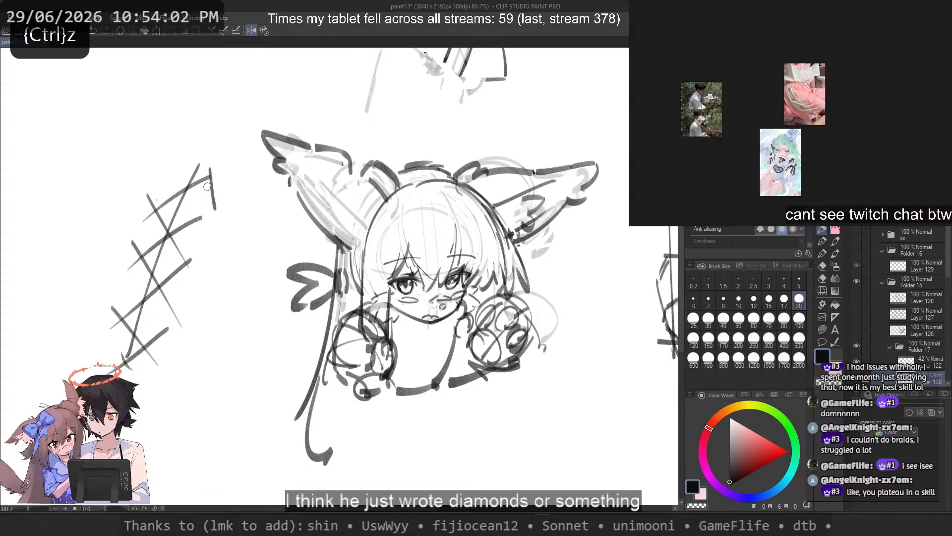
# Step: Connect the lattice's outer ends with short edge strokes and fade its centre guide line by partly erasing it
pyautogui.moveTo(208, 187); pyautogui.dragTo(218, 213)
pyautogui.hotkey('ctrl', 'z')
pyautogui.moveTo(145, 200); pyautogui.dragTo(128, 233)
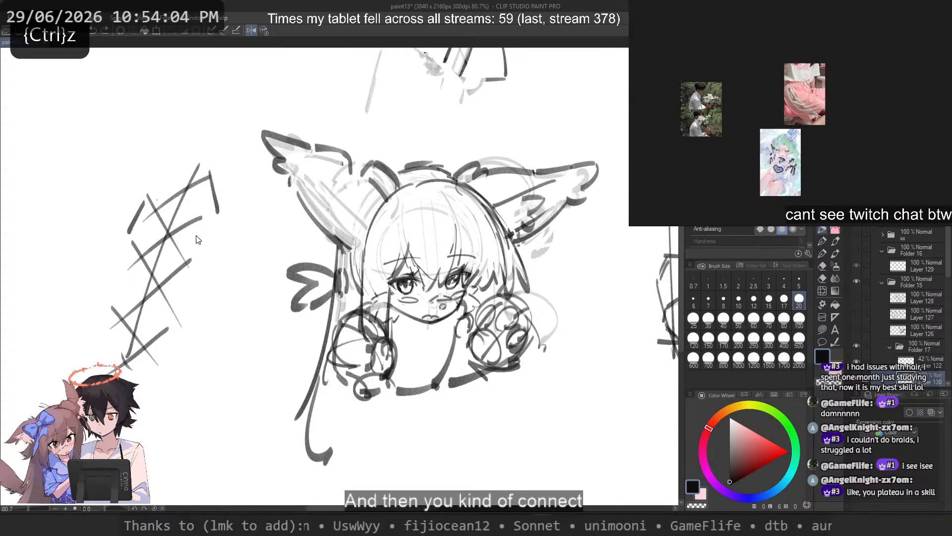
pyautogui.moveTo(196, 223); pyautogui.dragTo(203, 254)
pyautogui.hotkey('ctrl', 'z')
pyautogui.moveTo(137, 262); pyautogui.dragTo(114, 298)
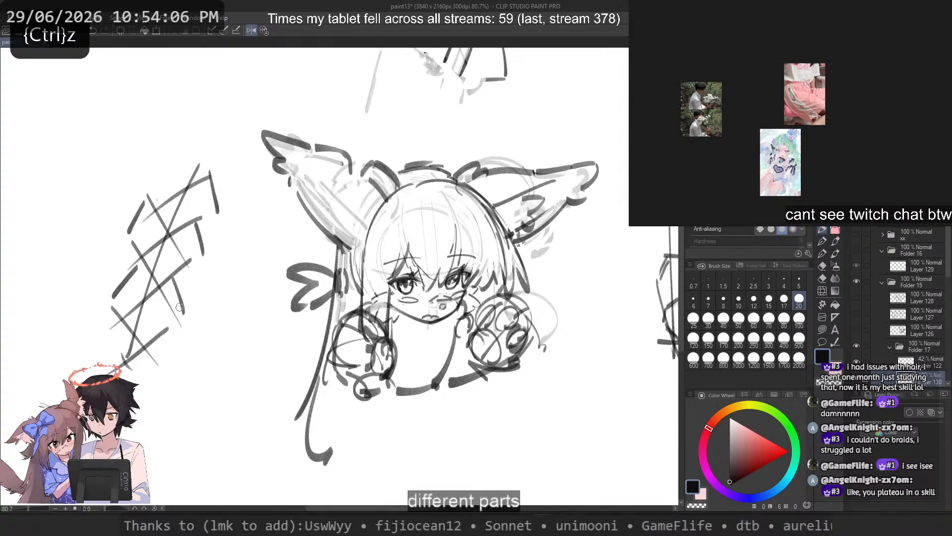
pyautogui.moveTo(138, 254); pyautogui.dragTo(152, 306)
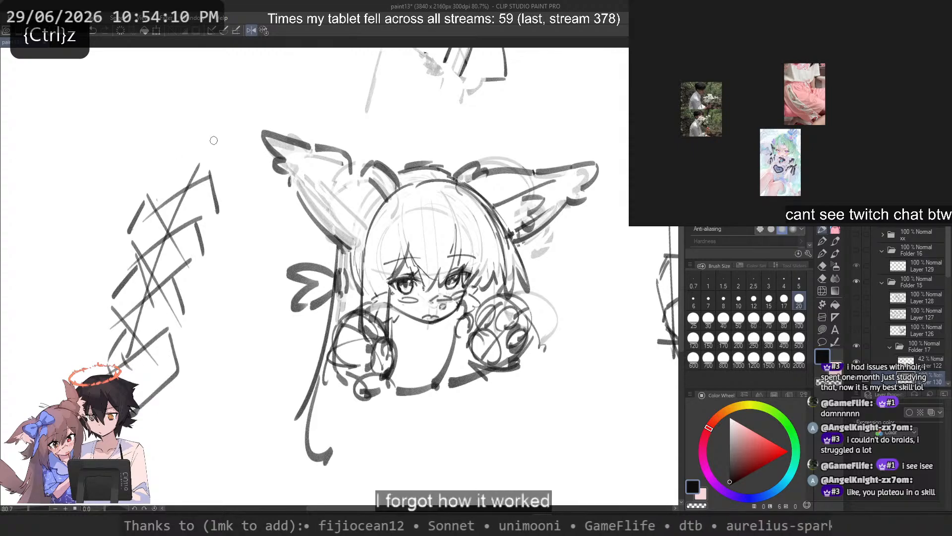
pyautogui.press('c')
pyautogui.moveTo(178, 203)
pyautogui.mouseDown()
pyautogui.moveTo(154, 243)
pyautogui.moveTo(163, 248)
pyautogui.moveTo(152, 226)
pyautogui.moveTo(144, 235)
pyautogui.moveTo(182, 243)
pyautogui.moveTo(141, 289)
pyautogui.moveTo(142, 274)
pyautogui.moveTo(159, 305)
pyautogui.mouseUp()
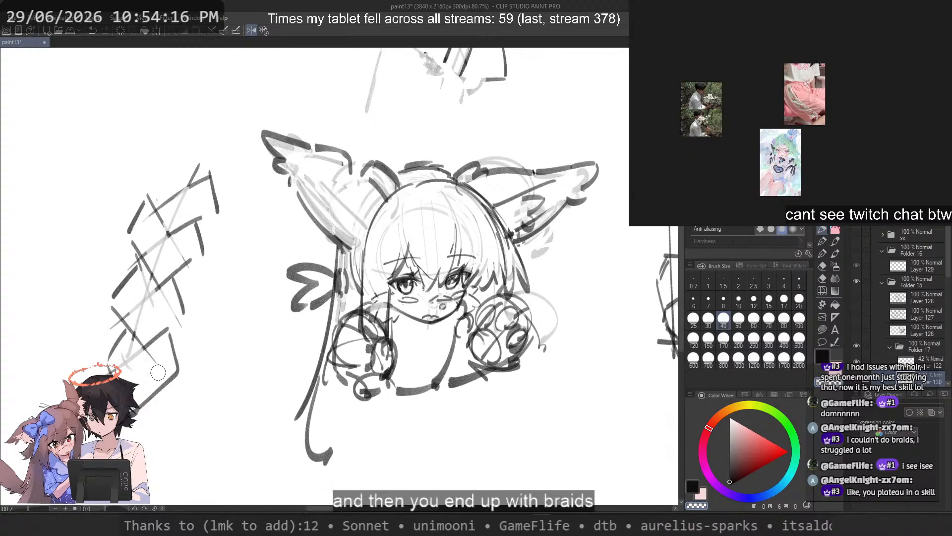
# Step: Darken the three crossings along the braid's centre with short, thick strokes
pyautogui.press('c')
pyautogui.moveTo(148, 196); pyautogui.dragTo(166, 250)
pyautogui.hotkey('ctrl', 'z')
pyautogui.hotkey('ctrl', 'z')
pyautogui.moveTo(171, 244); pyautogui.dragTo(197, 211)
pyautogui.hotkey('ctrl', 'z')
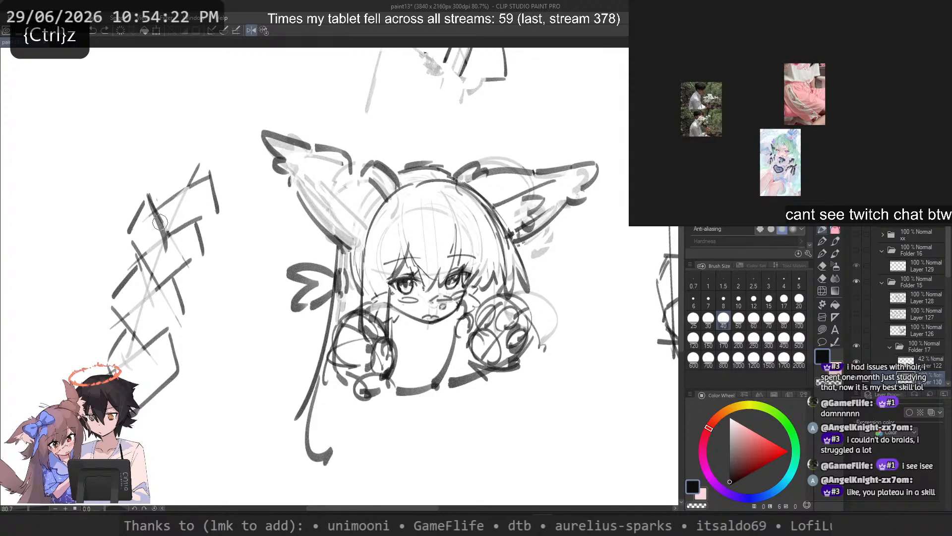
pyautogui.hotkey('ctrl', 'z')
pyautogui.moveTo(167, 231); pyautogui.dragTo(167, 234)
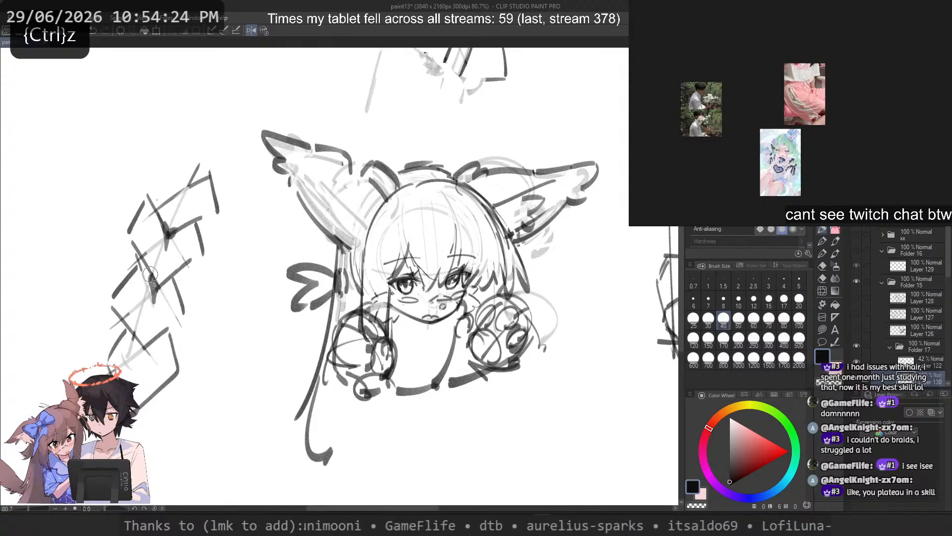
pyautogui.moveTo(150, 274); pyautogui.dragTo(161, 284)
pyautogui.moveTo(135, 334)
pyautogui.mouseDown()
pyautogui.moveTo(144, 372)
pyautogui.moveTo(143, 346)
pyautogui.mouseUp()
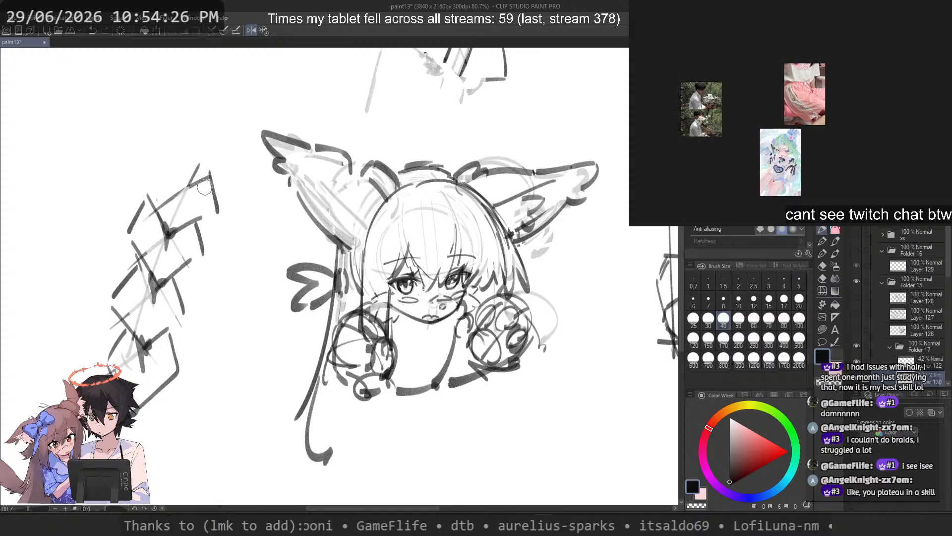
pyautogui.hotkey('ctrl', 'z')
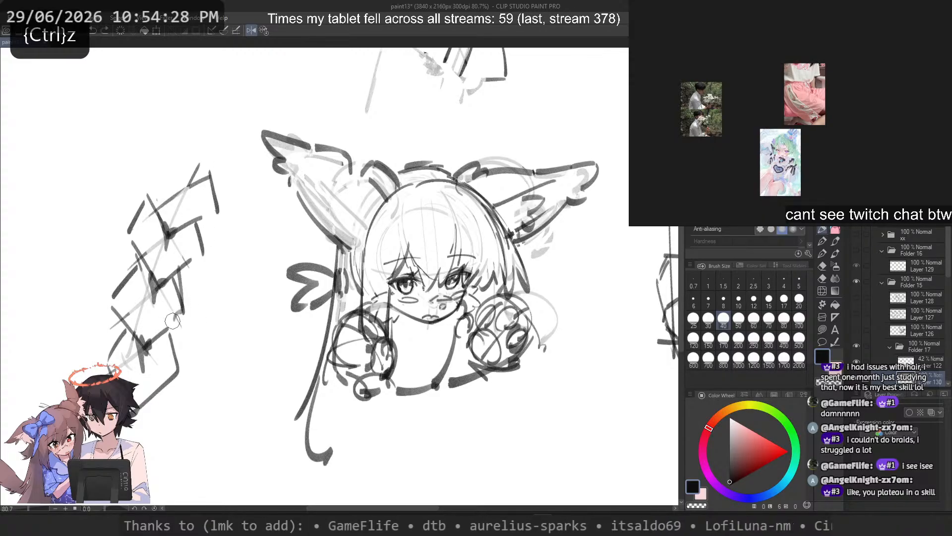
# Step: Thicken the short edges running from the braid's three centre crossings towards its right side
pyautogui.press('c')
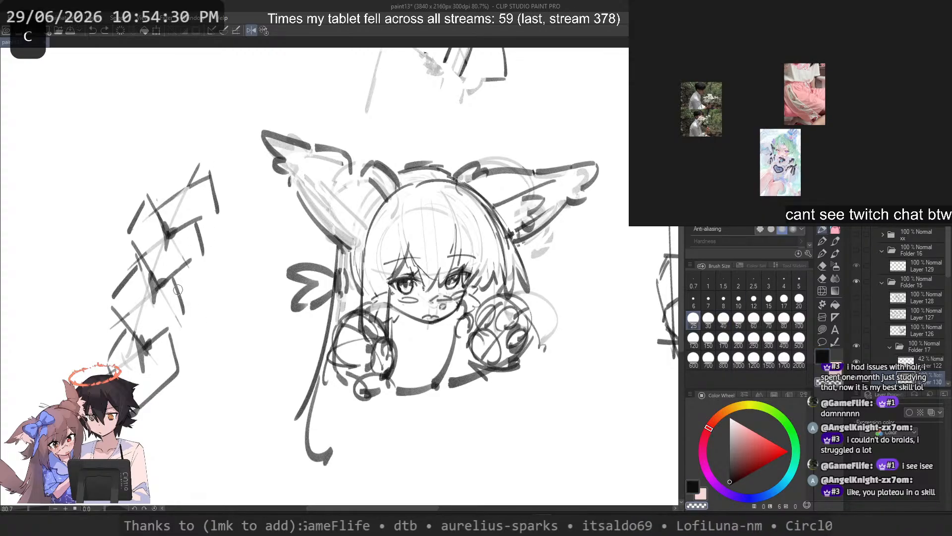
pyautogui.hotkey('ctrl', 'z')
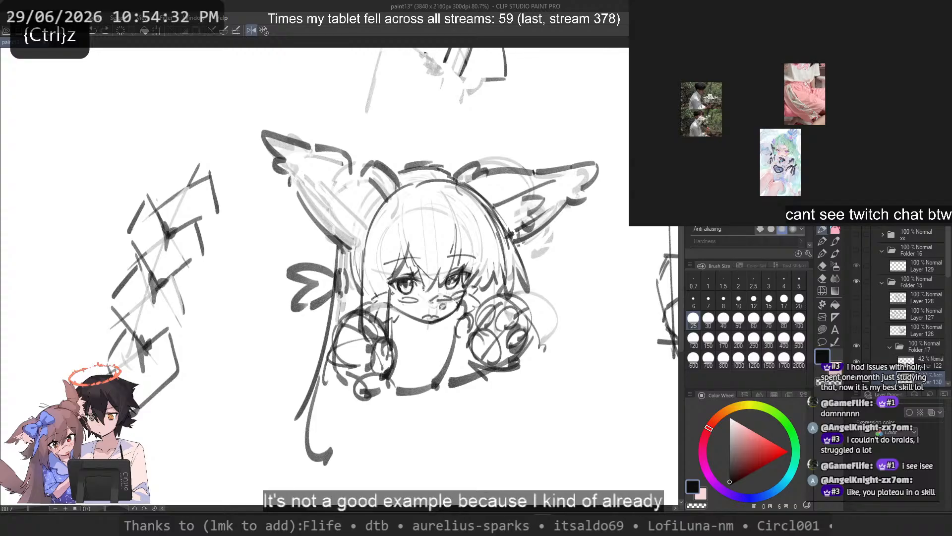
pyautogui.hotkey('ctrl', 'z')
pyautogui.moveTo(174, 273)
pyautogui.mouseDown()
pyautogui.moveTo(183, 308)
pyautogui.moveTo(143, 344)
pyautogui.mouseUp()
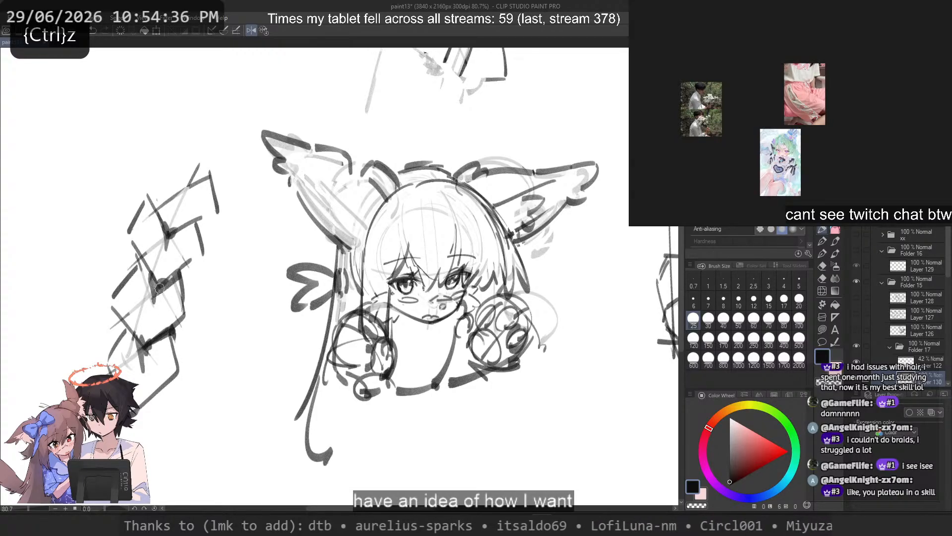
pyautogui.moveTo(179, 272); pyautogui.dragTo(157, 290)
pyautogui.moveTo(197, 219); pyautogui.dragTo(169, 236)
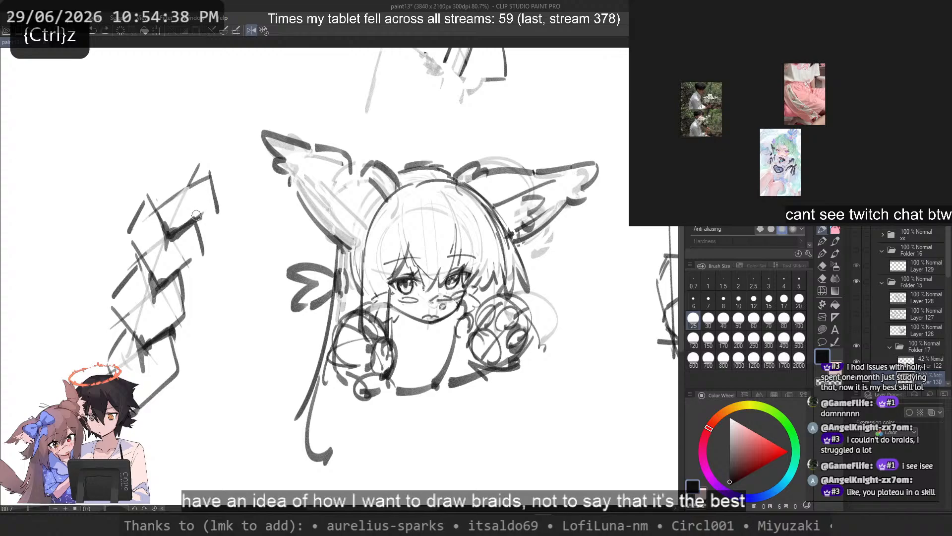
pyautogui.moveTo(204, 165); pyautogui.dragTo(203, 168)
pyautogui.hotkey('ctrl', 'z')
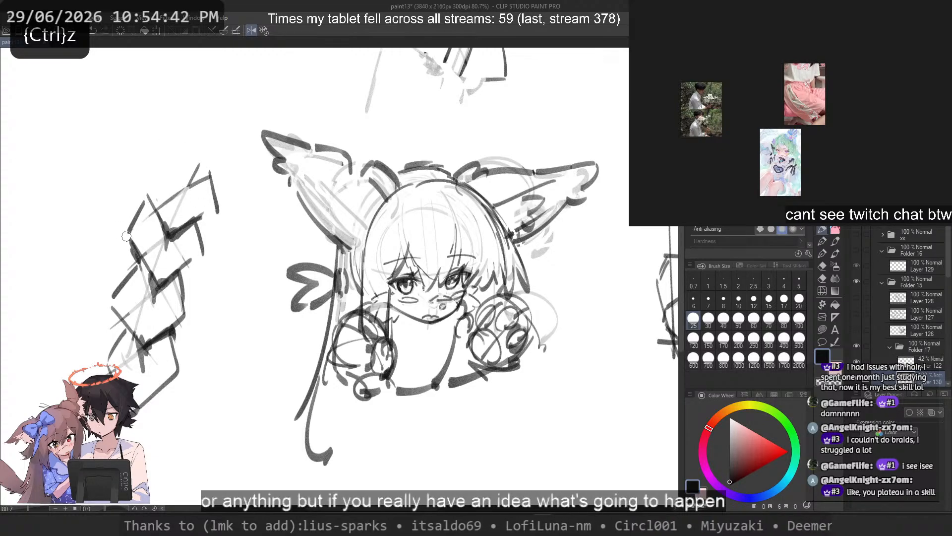
# Step: Redraw the left edge of the braid's middle section as a rounded outline ending at the lowest crossing
pyautogui.hotkey('ctrl', 'z')
pyautogui.moveTo(142, 208)
pyautogui.mouseDown()
pyautogui.moveTo(146, 282)
pyautogui.moveTo(120, 315)
pyautogui.mouseUp()
pyautogui.hotkey('ctrl', 'z')
pyautogui.hotkey('ctrl', 'z')
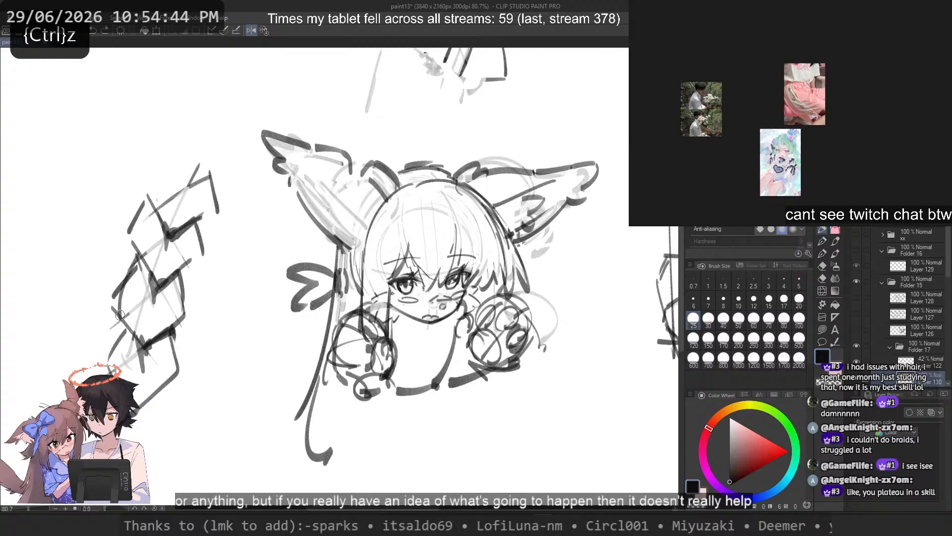
pyautogui.hotkey('ctrl', 'z')
pyautogui.press('c')
pyautogui.moveTo(137, 254)
pyautogui.mouseDown()
pyautogui.moveTo(119, 297)
pyautogui.moveTo(132, 337)
pyautogui.mouseUp()
pyautogui.hotkey('ctrl', 'z')
pyautogui.hotkey('ctrl', 'z')
pyautogui.moveTo(119, 294); pyautogui.dragTo(137, 344)
pyautogui.hotkey('ctrl', 'z')
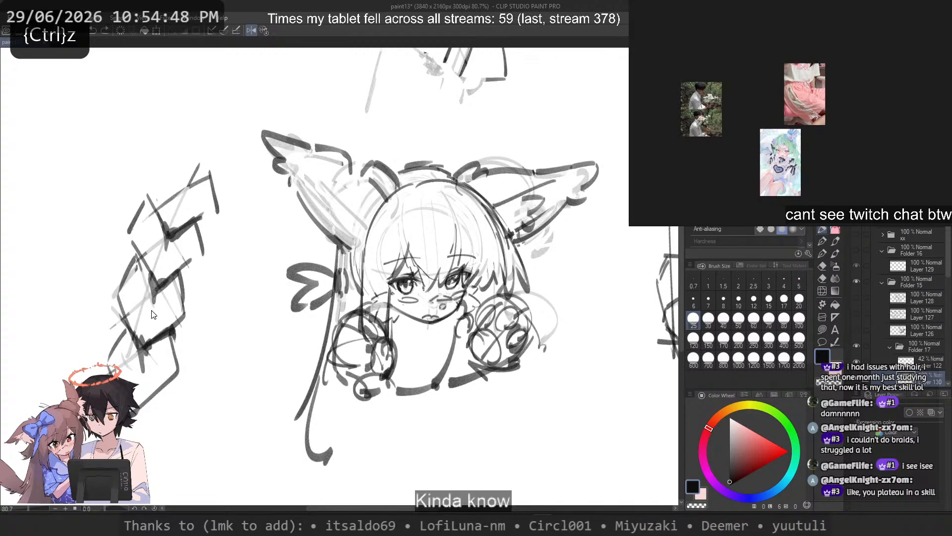
# Step: Add short strand strokes inside the left half of the braid, from its upper corner towards the lower crossings
pyautogui.hotkey('ctrl', 'z')
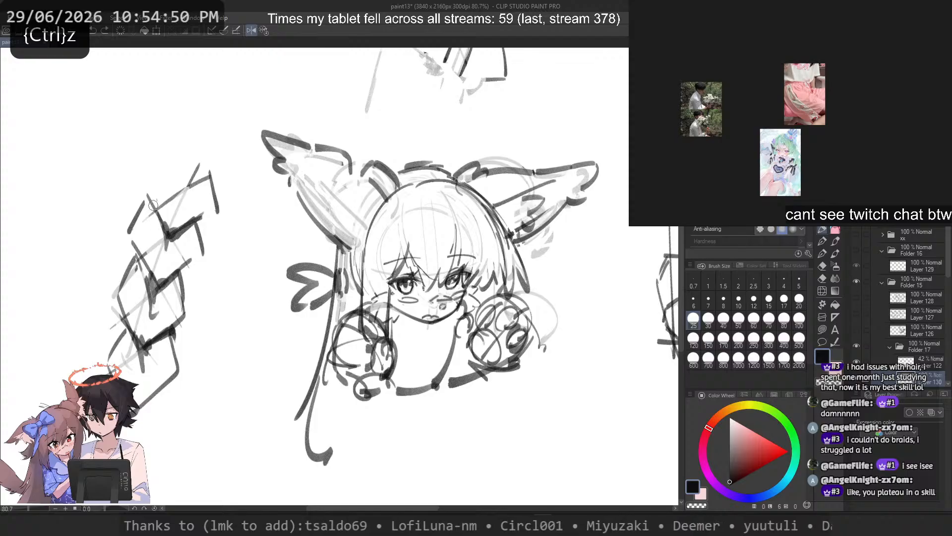
pyautogui.hotkey('ctrl', 'z')
pyautogui.moveTo(154, 205)
pyautogui.mouseDown()
pyautogui.moveTo(161, 261)
pyautogui.moveTo(154, 255)
pyautogui.mouseUp()
pyautogui.moveTo(147, 210)
pyautogui.mouseDown()
pyautogui.moveTo(135, 225)
pyautogui.moveTo(149, 254)
pyautogui.mouseUp()
pyautogui.hotkey('ctrl', 'z')
pyautogui.hotkey('ctrl', 'z')
pyautogui.hotkey('ctrl', 'z')
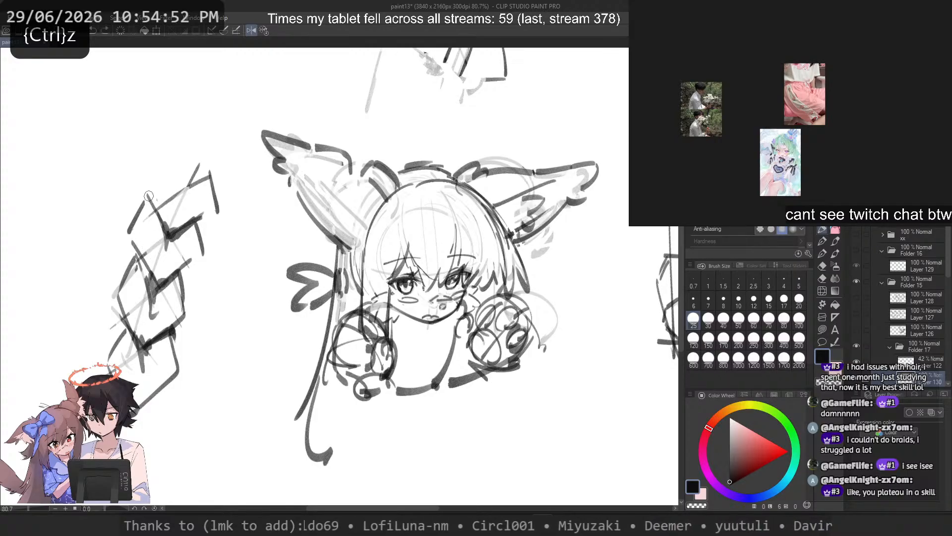
pyautogui.hotkey('ctrl', 'z')
pyautogui.moveTo(149, 196)
pyautogui.mouseDown()
pyautogui.moveTo(144, 219)
pyautogui.moveTo(168, 265)
pyautogui.moveTo(191, 183)
pyautogui.moveTo(171, 199)
pyautogui.moveTo(145, 339)
pyautogui.mouseUp()
pyautogui.hotkey('ctrl', 'z')
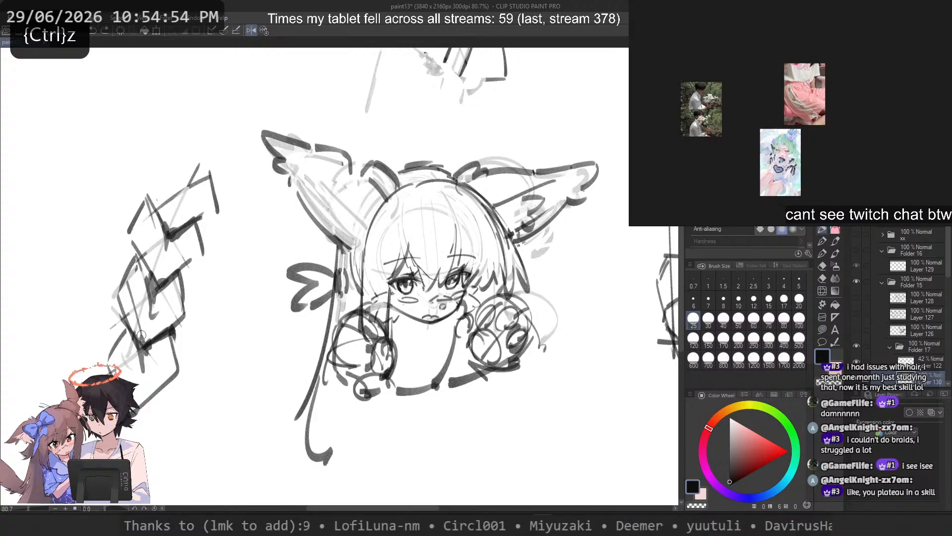
pyautogui.hotkey('ctrl', 'z')
# Step: Curve the lower right edge of the braid outwards with a rounded stroke beside the existing edge
pyautogui.moveTo(179, 281); pyautogui.dragTo(145, 347)
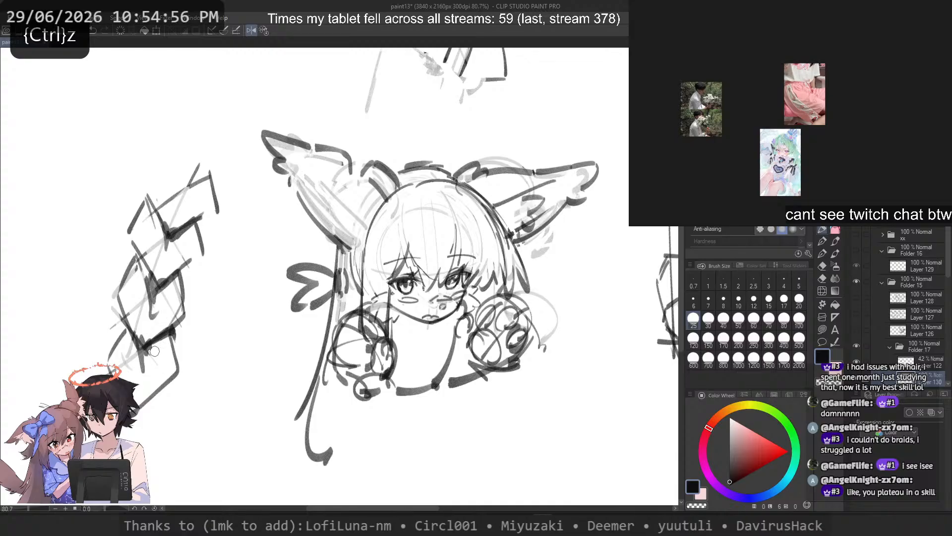
pyautogui.moveTo(181, 304)
pyautogui.mouseDown()
pyautogui.moveTo(145, 346)
pyautogui.moveTo(136, 390)
pyautogui.mouseUp()
pyautogui.hotkey('ctrl', 'z')
pyautogui.moveTo(177, 366); pyautogui.dragTo(136, 398)
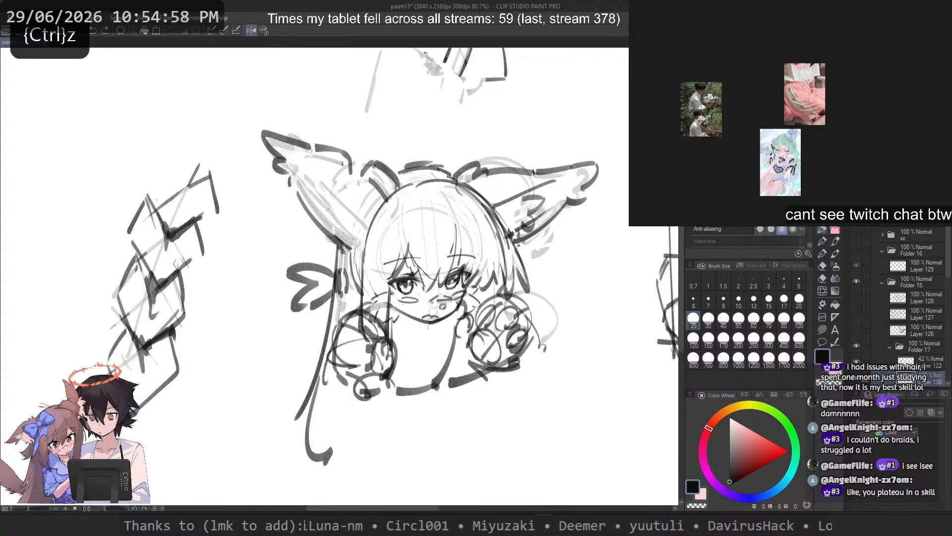
pyautogui.moveTo(180, 269); pyautogui.dragTo(171, 340)
pyautogui.hotkey('ctrl', 'z')
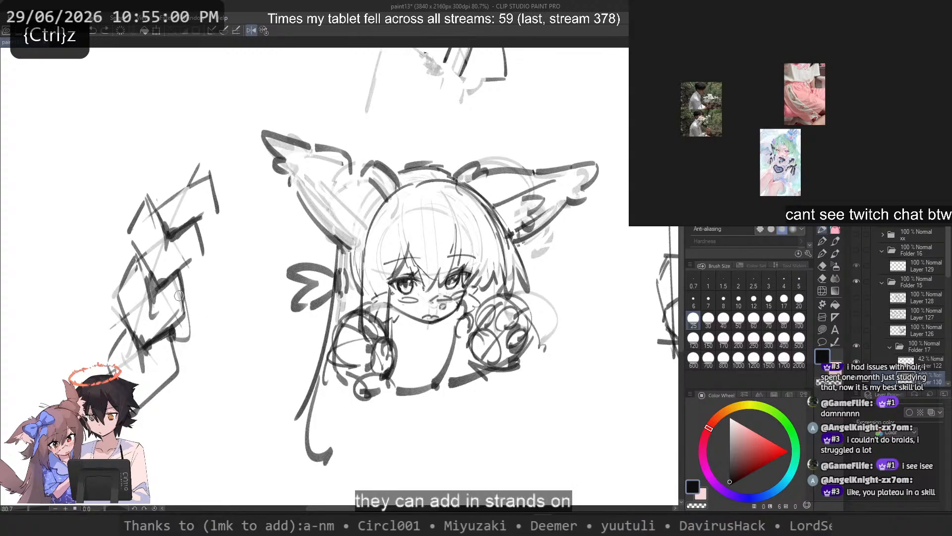
pyautogui.press('c')
pyautogui.moveTo(178, 285); pyautogui.dragTo(183, 311)
pyautogui.hotkey('ctrl', 'z')
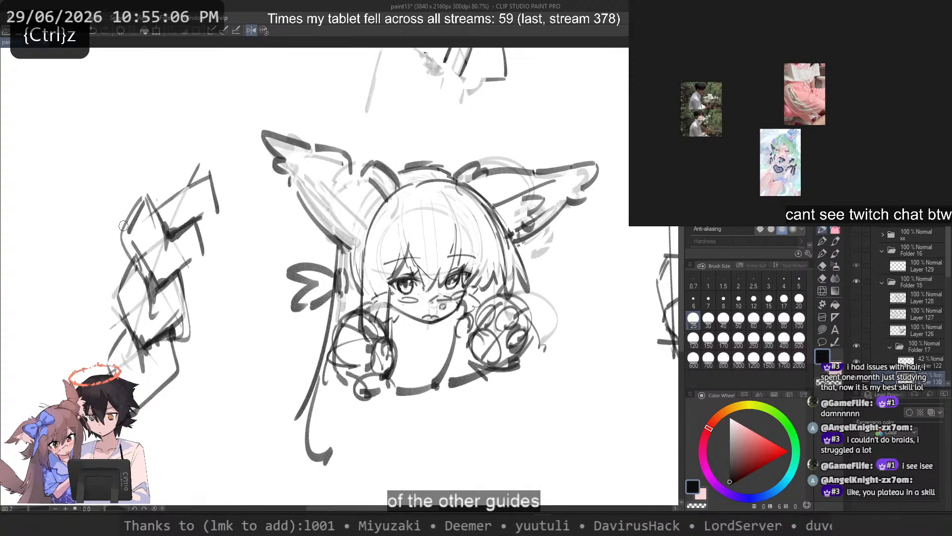
# Step: Outline the braid's upper-left section with doubled curved strand lines running down to the middle crossing
pyautogui.press('c')
pyautogui.hotkey('ctrl', 'z')
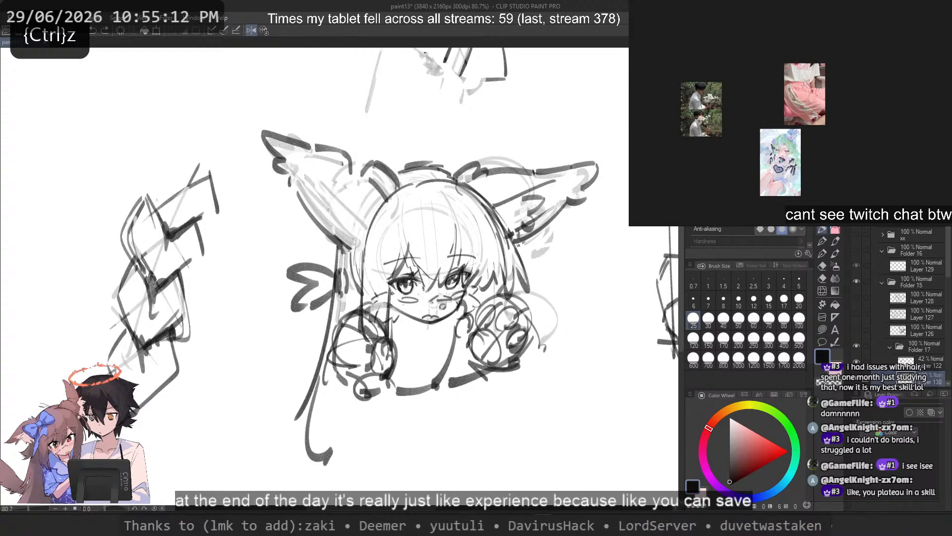
pyautogui.press('c')
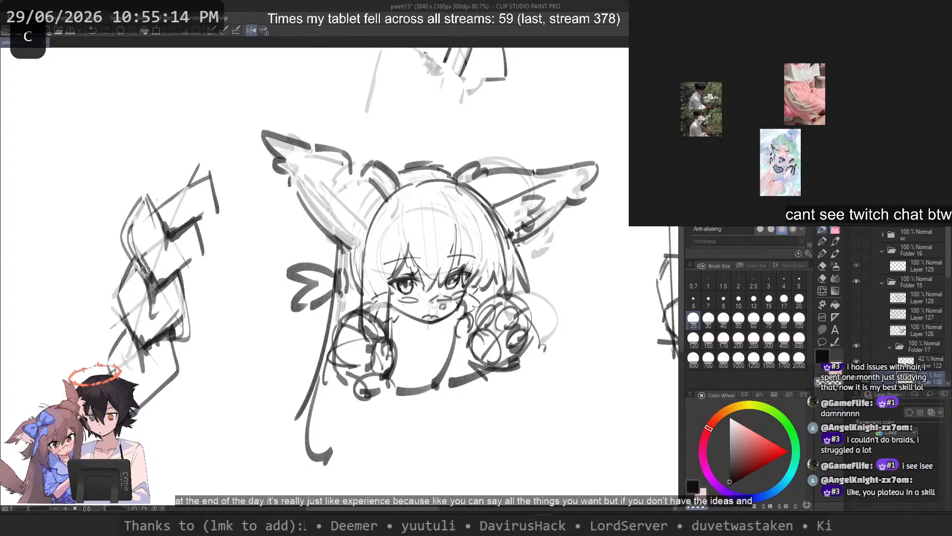
pyautogui.hotkey('ctrl', 'z')
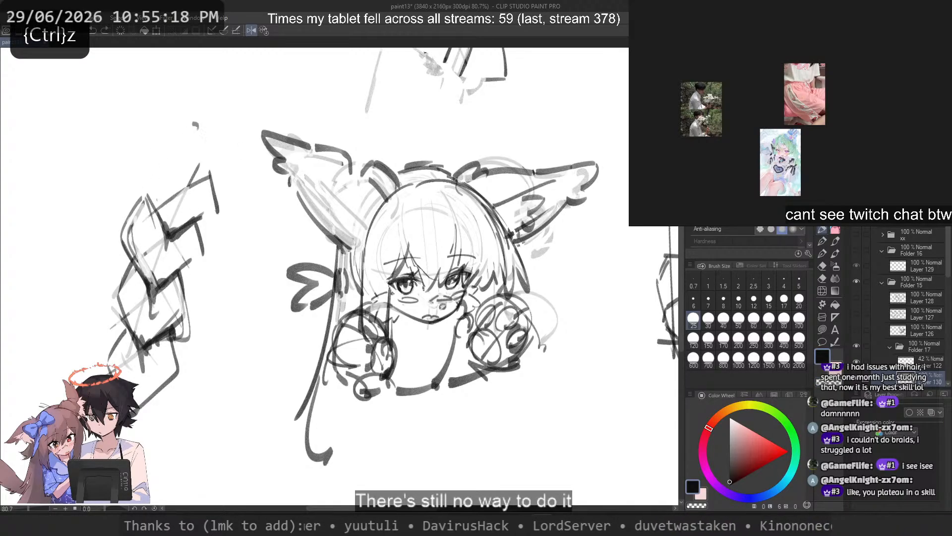
# Step: Try a long rounded outer curve down the braid's left side
pyautogui.moveTo(124, 256); pyautogui.dragTo(124, 336)
pyautogui.hotkey('ctrl', 'z')
pyautogui.moveTo(135, 228); pyautogui.dragTo(130, 308)
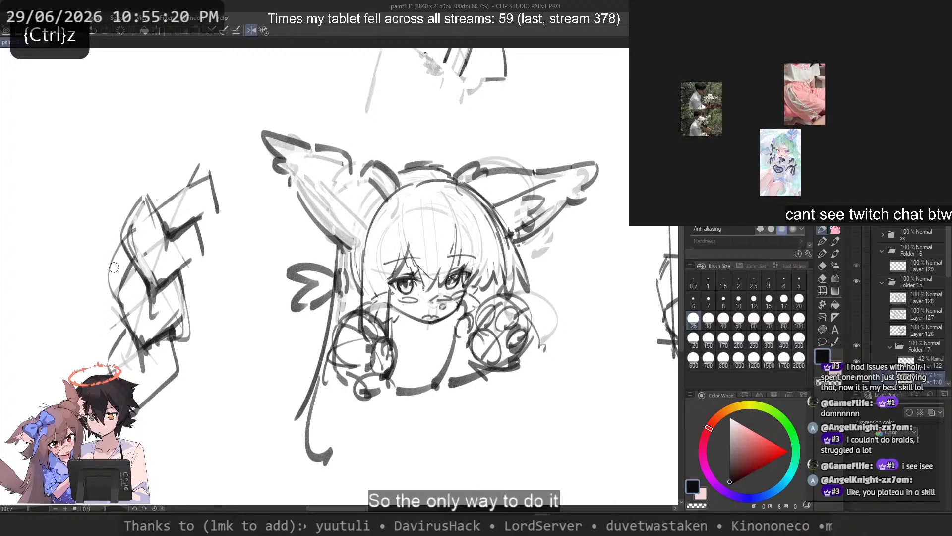
pyautogui.hotkey('ctrl', 'z')
pyautogui.moveTo(136, 211)
pyautogui.mouseDown()
pyautogui.moveTo(139, 299)
pyautogui.moveTo(130, 276)
pyautogui.moveTo(139, 285)
pyautogui.moveTo(122, 317)
pyautogui.moveTo(116, 372)
pyautogui.mouseUp()
pyautogui.hotkey('ctrl', 'z')
# Step: Sketch a rounded loop bulging out from the braid's lower-left section
pyautogui.hotkey('ctrl', 'z')
pyautogui.hotkey('ctrl', 'z')
pyautogui.hotkey('ctrl', 'z')
pyautogui.hotkey('ctrl', 'z')
pyautogui.moveTo(116, 291); pyautogui.dragTo(113, 372)
pyautogui.hotkey('ctrl', 'z')
pyautogui.moveTo(128, 274); pyautogui.dragTo(134, 364)
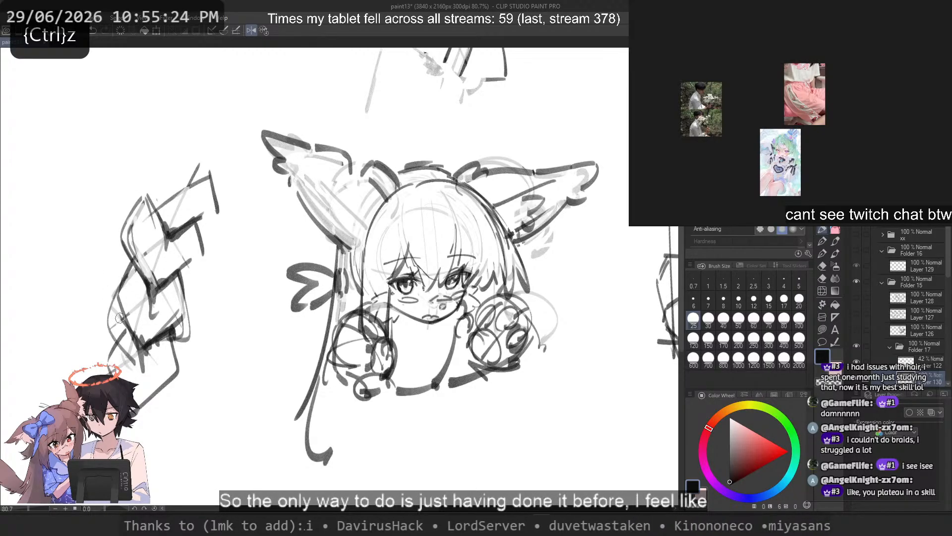
# Step: Try extra strand strokes along the right edge of the braid's bottom tip
pyautogui.hotkey('ctrl', 'z')
pyautogui.moveTo(137, 253)
pyautogui.mouseDown()
pyautogui.moveTo(124, 355)
pyautogui.moveTo(139, 365)
pyautogui.mouseUp()
pyautogui.hotkey('ctrl', 'z')
pyautogui.moveTo(113, 292)
pyautogui.mouseDown()
pyautogui.moveTo(151, 417)
pyautogui.moveTo(129, 431)
pyautogui.mouseUp()
pyautogui.hotkey('ctrl', 'z')
pyautogui.hotkey('ctrl', 'z')
pyautogui.moveTo(176, 370); pyautogui.dragTo(133, 424)
pyautogui.moveTo(174, 376)
pyautogui.mouseDown()
pyautogui.moveTo(146, 416)
pyautogui.moveTo(135, 415)
pyautogui.mouseUp()
pyautogui.hotkey('ctrl', 'z')
pyautogui.press('c')
pyautogui.hotkey('ctrl', 'z')
pyautogui.hotkey('ctrl', 'z')
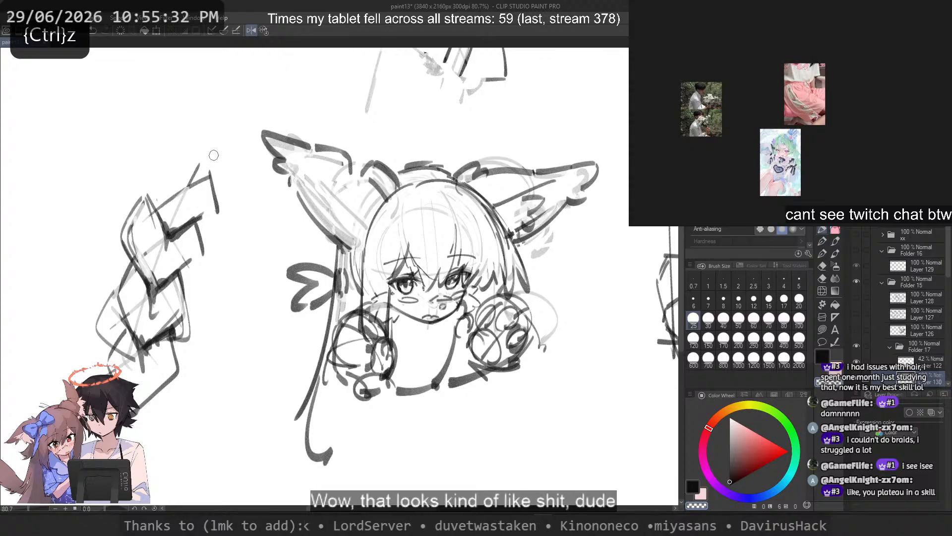
# Step: Extend the right edge of the braid's top section upwards and darken its lower edge to the upper crossing
pyautogui.press('c')
pyautogui.hotkey('ctrl', 'z')
pyautogui.moveTo(211, 152)
pyautogui.mouseDown()
pyautogui.moveTo(207, 194)
pyautogui.moveTo(176, 226)
pyautogui.mouseUp()
pyautogui.moveTo(191, 150)
pyautogui.mouseDown()
pyautogui.moveTo(151, 206)
pyautogui.moveTo(161, 188)
pyautogui.mouseUp()
pyautogui.hotkey('ctrl', 'z')
# Step: Try several sweeping curved guide lines in the empty canvas beside the braid
pyautogui.hotkey('ctrl', 'z')
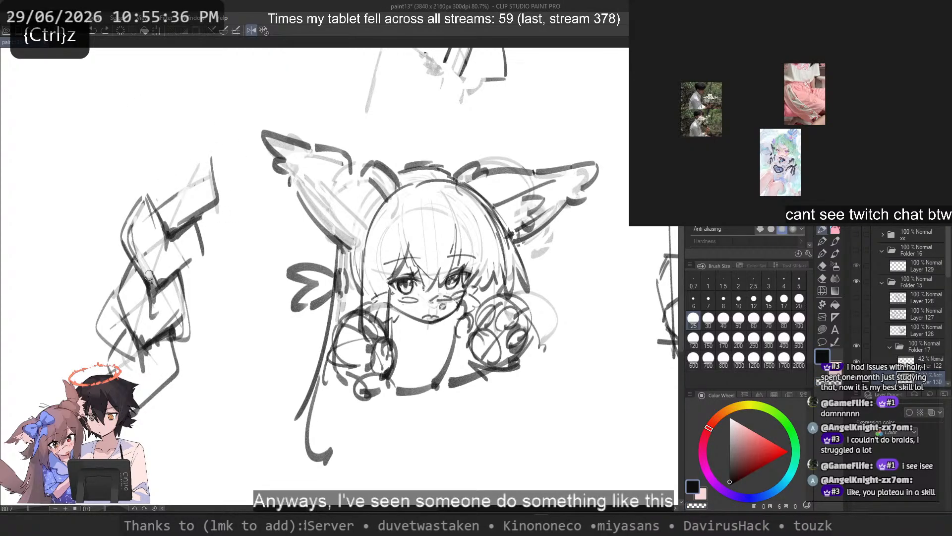
pyautogui.moveTo(149, 275); pyautogui.dragTo(415, 322)
pyautogui.moveTo(358, 111); pyautogui.dragTo(189, 386)
pyautogui.hotkey('ctrl', 'z')
pyautogui.moveTo(388, 109); pyautogui.dragTo(145, 370)
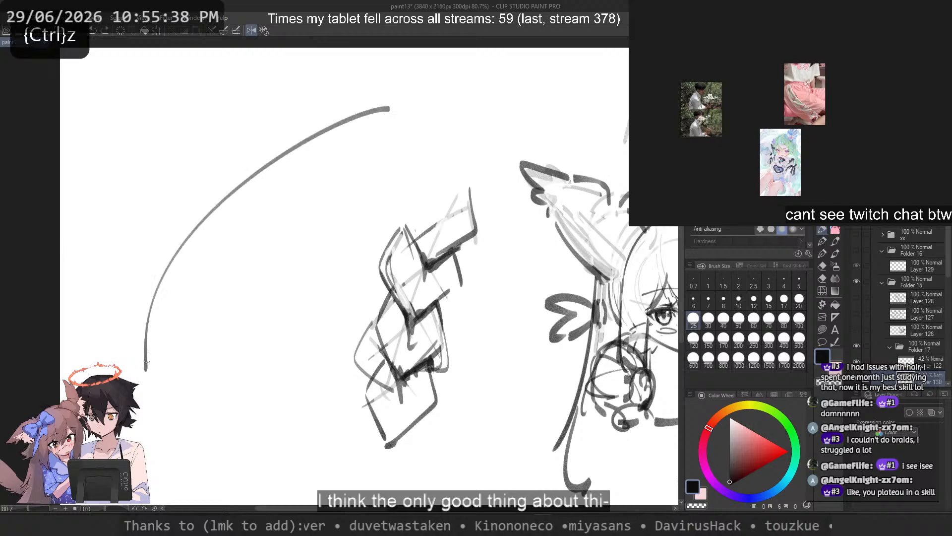
pyautogui.moveTo(349, 76); pyautogui.dragTo(158, 262)
pyautogui.hotkey('ctrl', 'z')
pyautogui.moveTo(377, 122); pyautogui.dragTo(158, 404)
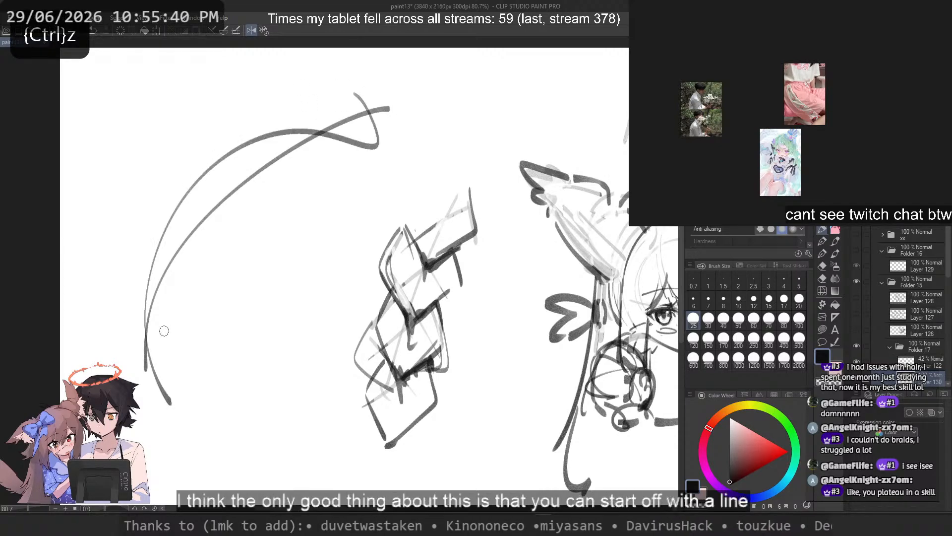
pyautogui.hotkey('ctrl', 'z')
pyautogui.moveTo(388, 110); pyautogui.dragTo(161, 410)
pyautogui.hotkey('ctrl', 'z')
pyautogui.moveTo(474, 200); pyautogui.dragTo(130, 332)
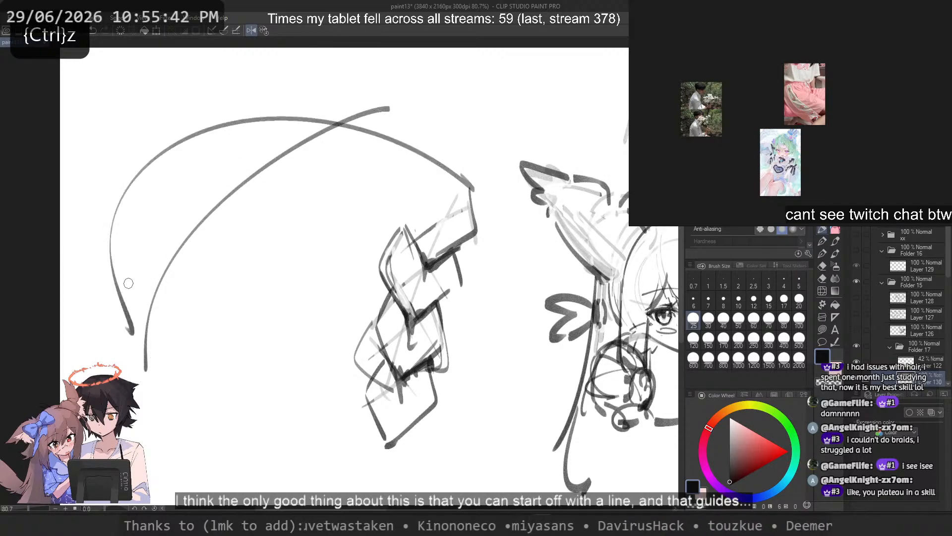
pyautogui.hotkey('ctrl', 'z')
pyautogui.moveTo(419, 208)
pyautogui.mouseDown()
pyautogui.moveTo(194, 119)
pyautogui.moveTo(164, 197)
pyautogui.mouseUp()
# Step: Try a curving chain of four overlapping braid segments beside the lattice braid, without a guide line
pyautogui.hotkey('ctrl', 'z')
pyautogui.hotkey('ctrl', 'z')
pyautogui.moveTo(331, 102)
pyautogui.mouseDown()
pyautogui.moveTo(293, 149)
pyautogui.moveTo(305, 174)
pyautogui.mouseUp()
pyautogui.moveTo(350, 109)
pyautogui.mouseDown()
pyautogui.moveTo(310, 175)
pyautogui.moveTo(261, 209)
pyautogui.mouseUp()
pyautogui.moveTo(336, 166)
pyautogui.mouseDown()
pyautogui.moveTo(334, 183)
pyautogui.moveTo(258, 215)
pyautogui.moveTo(196, 224)
pyautogui.mouseUp()
pyautogui.hotkey('ctrl', 'z')
pyautogui.moveTo(246, 185)
pyautogui.mouseDown()
pyautogui.moveTo(205, 210)
pyautogui.moveTo(208, 181)
pyautogui.moveTo(237, 225)
pyautogui.moveTo(201, 245)
pyautogui.mouseUp()
pyautogui.moveTo(272, 227)
pyautogui.mouseDown()
pyautogui.moveTo(216, 243)
pyautogui.moveTo(184, 230)
pyautogui.mouseUp()
pyautogui.moveTo(194, 186)
pyautogui.mouseDown()
pyautogui.moveTo(143, 173)
pyautogui.moveTo(163, 184)
pyautogui.moveTo(156, 232)
pyautogui.mouseUp()
# Step: Undo the chain of freehand braid segments
pyautogui.hotkey('ctrl', 'z')
pyautogui.moveTo(210, 172)
pyautogui.mouseDown()
pyautogui.moveTo(187, 162)
pyautogui.moveTo(158, 222)
pyautogui.mouseUp()
pyautogui.moveTo(191, 216); pyautogui.dragTo(155, 219)
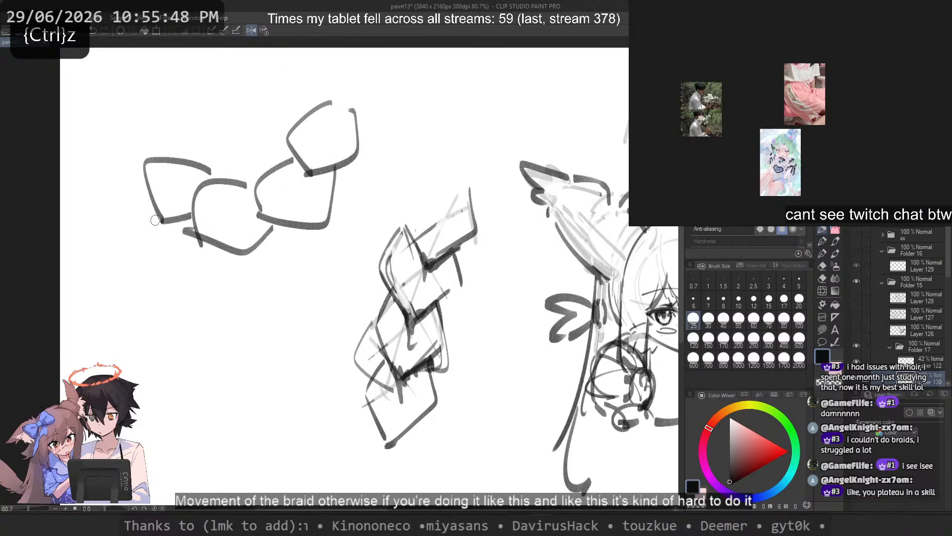
pyautogui.moveTo(141, 130); pyautogui.dragTo(126, 152)
pyautogui.hotkey('ctrl', 'z')
pyautogui.hotkey('ctrl', 'z')
pyautogui.hotkey('ctrl', 'z')
pyautogui.hotkey('ctrl', 'z')
pyautogui.hotkey('ctrl', 'z')
pyautogui.hotkey('ctrl', 'z')
pyautogui.hotkey('ctrl', 'z')
pyautogui.hotkey('ctrl', 'z')
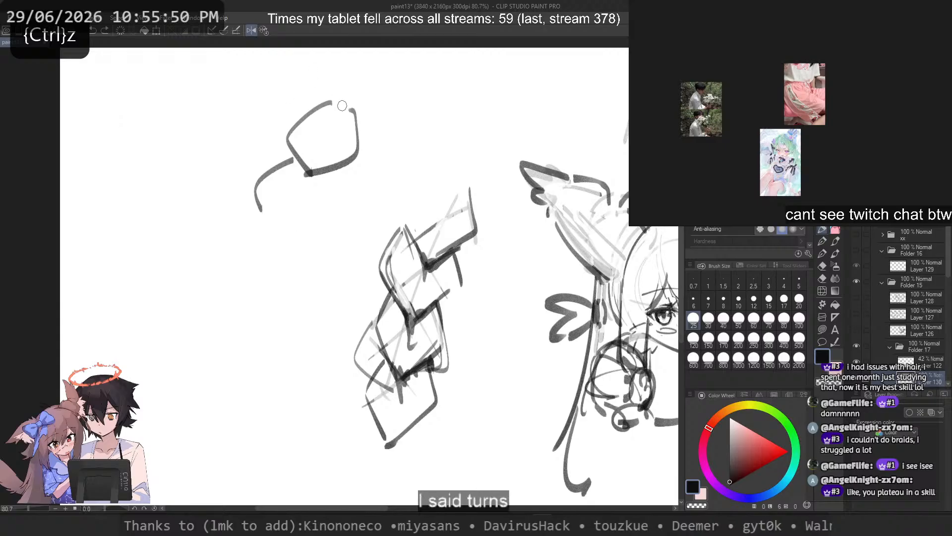
# Step: Try two wide, roughly parallel arcs as guides for a turning braid
pyautogui.hotkey('ctrl', 'z')
pyautogui.moveTo(374, 81); pyautogui.dragTo(138, 268)
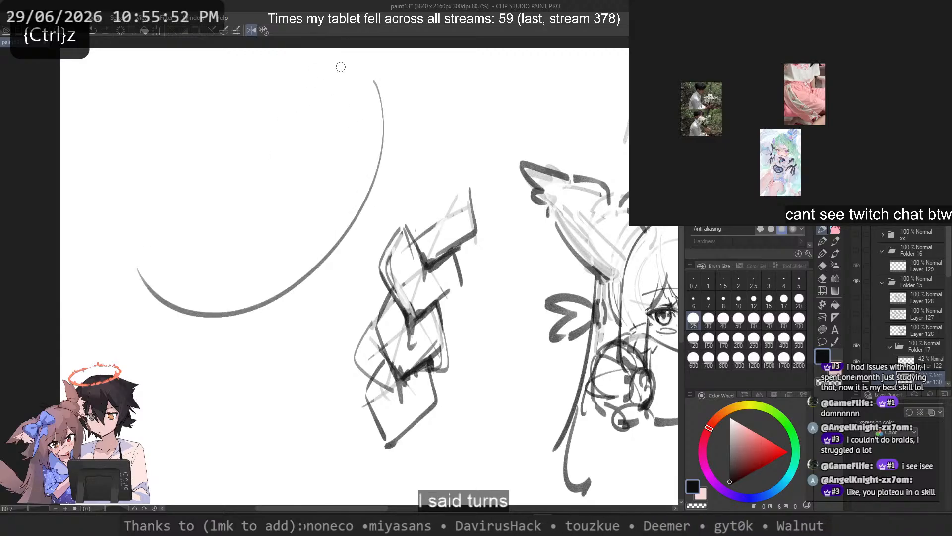
pyautogui.moveTo(341, 67); pyautogui.dragTo(164, 300)
# Step: Draw three long, nearly vertical guide lines beside the braid and cross their upper part with diagonal strokes
pyautogui.hotkey('ctrl', 'z')
pyautogui.hotkey('ctrl', 'z')
pyautogui.moveTo(205, 182); pyautogui.dragTo(180, 437)
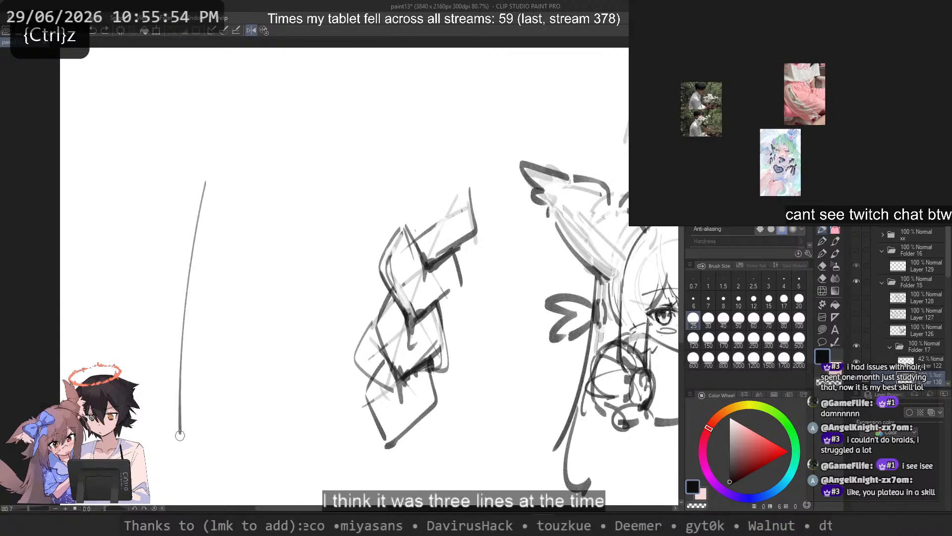
pyautogui.moveTo(239, 184); pyautogui.dragTo(212, 453)
pyautogui.moveTo(292, 176)
pyautogui.mouseDown()
pyautogui.moveTo(249, 474)
pyautogui.moveTo(213, 229)
pyautogui.moveTo(188, 257)
pyautogui.mouseUp()
pyautogui.hotkey('ctrl', 'z')
pyautogui.moveTo(268, 235); pyautogui.dragTo(186, 300)
pyautogui.moveTo(209, 190)
pyautogui.mouseDown()
pyautogui.moveTo(268, 286)
pyautogui.moveTo(278, 263)
pyautogui.moveTo(260, 239)
pyautogui.mouseUp()
# Step: Continue the criss-cross of opposing diagonals down the three guide lines to form three stacked crossings
pyautogui.hotkey('ctrl', 'z')
pyautogui.hotkey('ctrl', 'z')
pyautogui.hotkey('ctrl', 'z')
pyautogui.hotkey('ctrl', 'z')
pyautogui.moveTo(192, 219); pyautogui.dragTo(264, 309)
pyautogui.hotkey('ctrl', 'z')
pyautogui.moveTo(190, 233); pyautogui.dragTo(264, 309)
pyautogui.moveTo(182, 291); pyautogui.dragTo(258, 366)
pyautogui.hotkey('ctrl', 'z')
pyautogui.moveTo(263, 303); pyautogui.dragTo(178, 371)
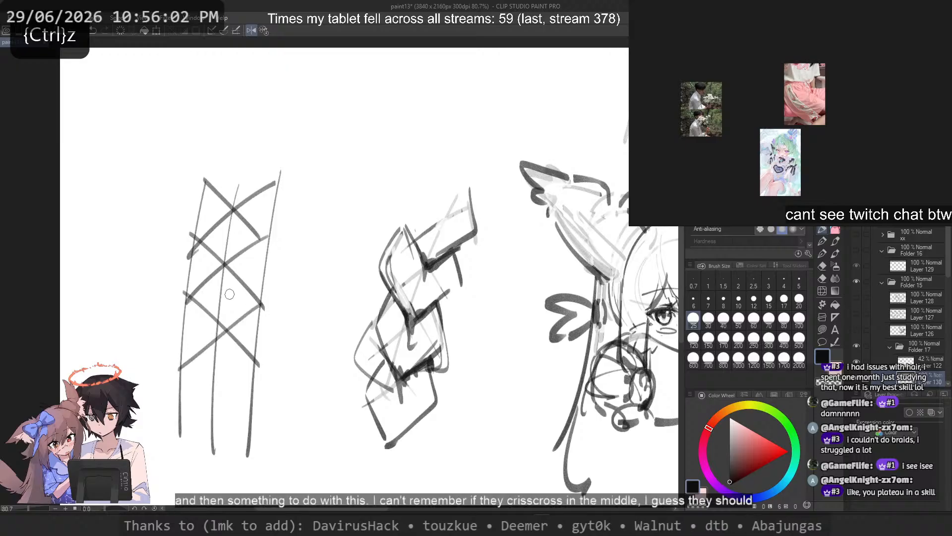
# Step: Try curved strand edges around the middle crossing of the three-line lattice
pyautogui.hotkey('ctrl', 'z')
pyautogui.moveTo(263, 303); pyautogui.dragTo(176, 363)
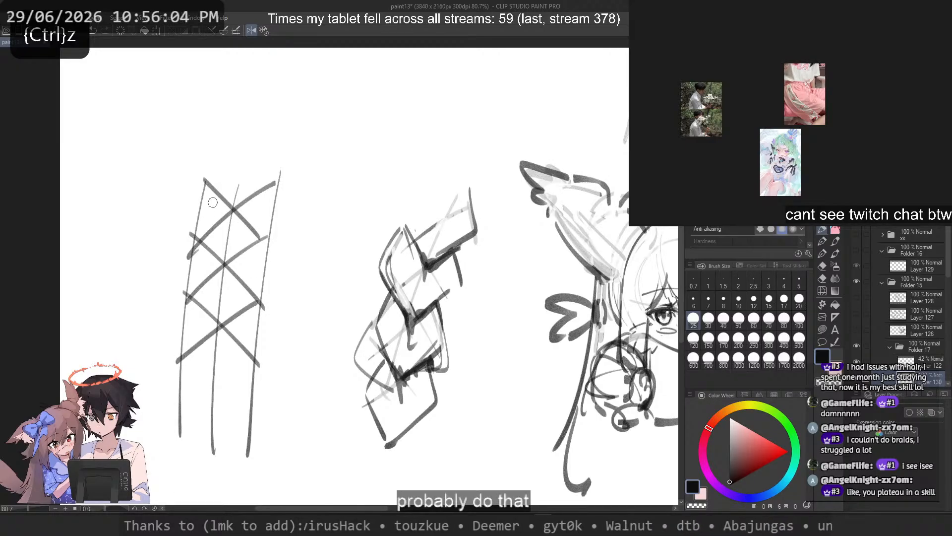
pyautogui.moveTo(248, 248); pyautogui.dragTo(263, 281)
pyautogui.hotkey('ctrl', 'z')
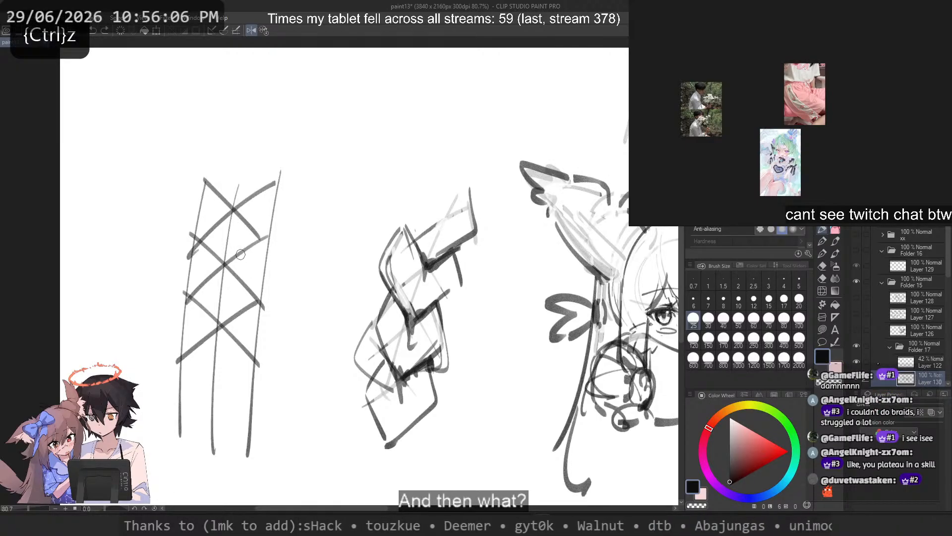
pyautogui.hotkey('ctrl', 'z')
pyautogui.moveTo(201, 243)
pyautogui.mouseDown()
pyautogui.moveTo(189, 270)
pyautogui.moveTo(219, 319)
pyautogui.mouseUp()
pyautogui.hotkey('ctrl', 'z')
pyautogui.moveTo(251, 243); pyautogui.dragTo(219, 315)
pyautogui.hotkey('ctrl', 'z')
pyautogui.moveTo(265, 263); pyautogui.dragTo(224, 326)
# Step: Sketch heavier strand outlines around the lattice's middle and lowest crossings
pyautogui.hotkey('ctrl', 'z')
pyautogui.hotkey('ctrl', 'z')
pyautogui.moveTo(215, 252)
pyautogui.mouseDown()
pyautogui.moveTo(211, 321)
pyautogui.moveTo(223, 328)
pyautogui.moveTo(188, 302)
pyautogui.moveTo(217, 373)
pyautogui.mouseUp()
pyautogui.hotkey('ctrl', 'z')
pyautogui.hotkey('ctrl', 'z')
pyautogui.hotkey('ctrl', 'z')
pyautogui.hotkey('ctrl', 'z')
pyautogui.hotkey('ctrl', 'z')
pyautogui.hotkey('ctrl', 'z')
pyautogui.hotkey('ctrl', 'z')
pyautogui.moveTo(213, 267)
pyautogui.mouseDown()
pyautogui.moveTo(216, 355)
pyautogui.moveTo(221, 330)
pyautogui.mouseUp()
# Step: Undo the strand outlines, diagonals and guide lines of the three-line lattice
pyautogui.hotkey('ctrl', 'z')
pyautogui.moveTo(242, 252); pyautogui.dragTo(206, 384)
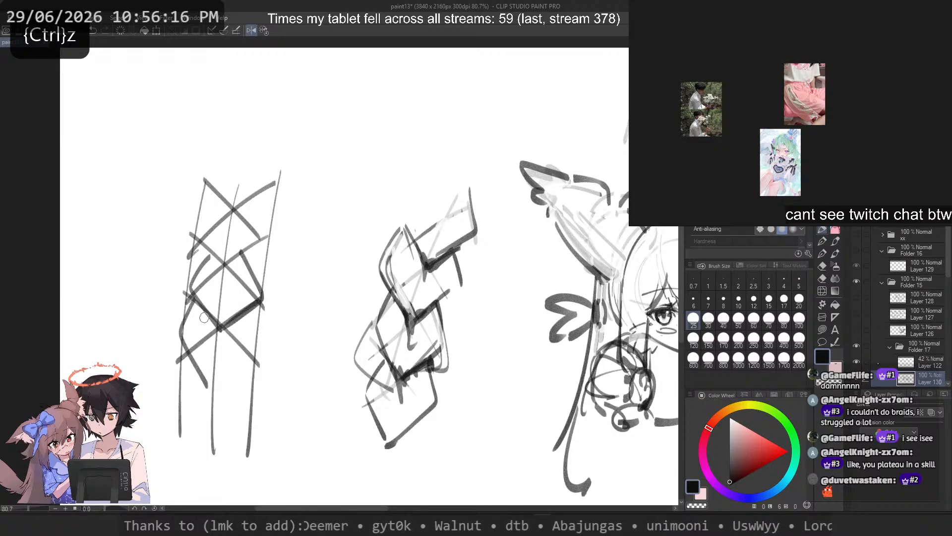
pyautogui.moveTo(204, 316)
pyautogui.mouseDown()
pyautogui.moveTo(216, 391)
pyautogui.moveTo(207, 382)
pyautogui.moveTo(262, 314)
pyautogui.mouseUp()
pyautogui.hotkey('ctrl', 'z')
pyautogui.hotkey('ctrl', 'z')
pyautogui.hotkey('ctrl', 'z')
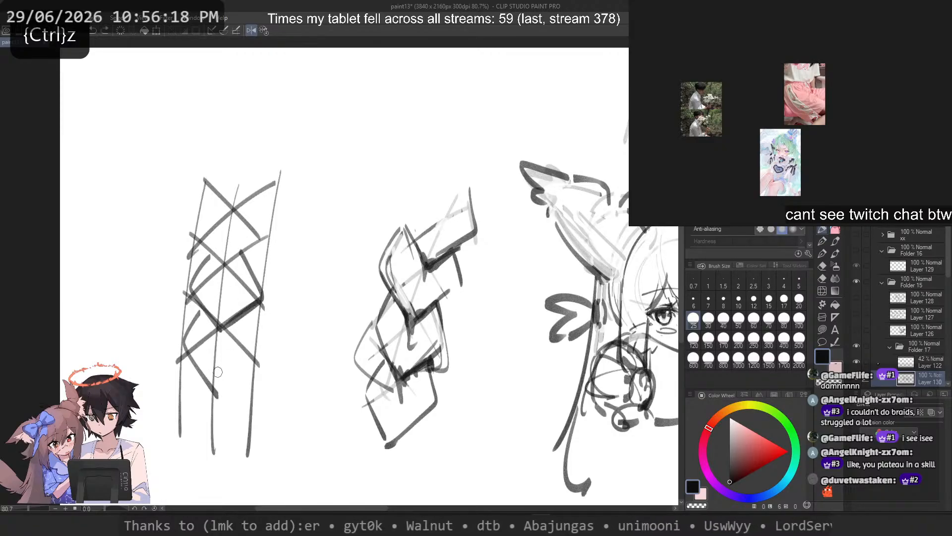
pyautogui.hotkey('ctrl', 'z')
pyautogui.hotkey('ctrl', 'z')
pyautogui.hotkey('ctrl', 'z')
pyautogui.hotkey('ctrl', 'z')
pyautogui.hotkey('ctrl', 'z')
pyautogui.hotkey('ctrl', 'z')
pyautogui.hotkey('ctrl', 'z')
pyautogui.hotkey('ctrl', 'z')
pyautogui.hotkey('ctrl', 'z')
pyautogui.hotkey('ctrl', 'z')
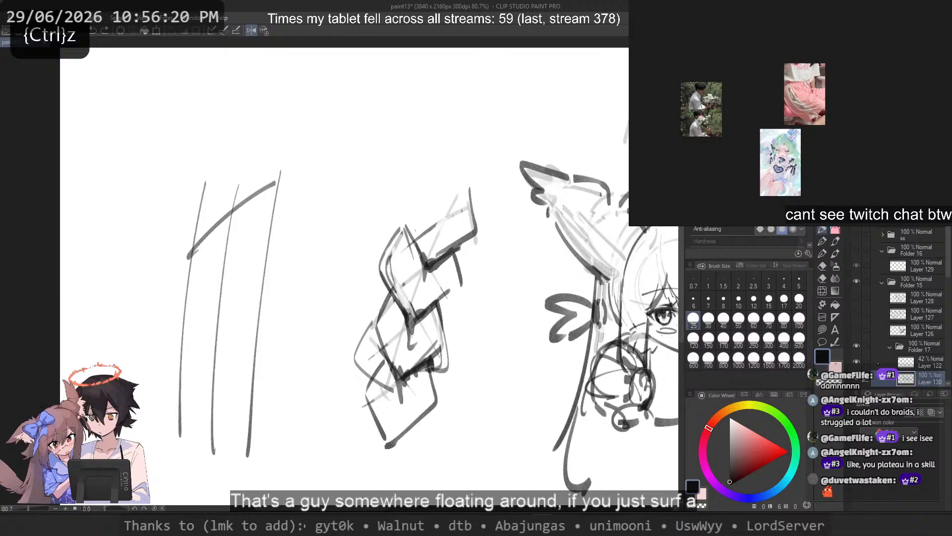
pyautogui.hotkey('ctrl', 'z')
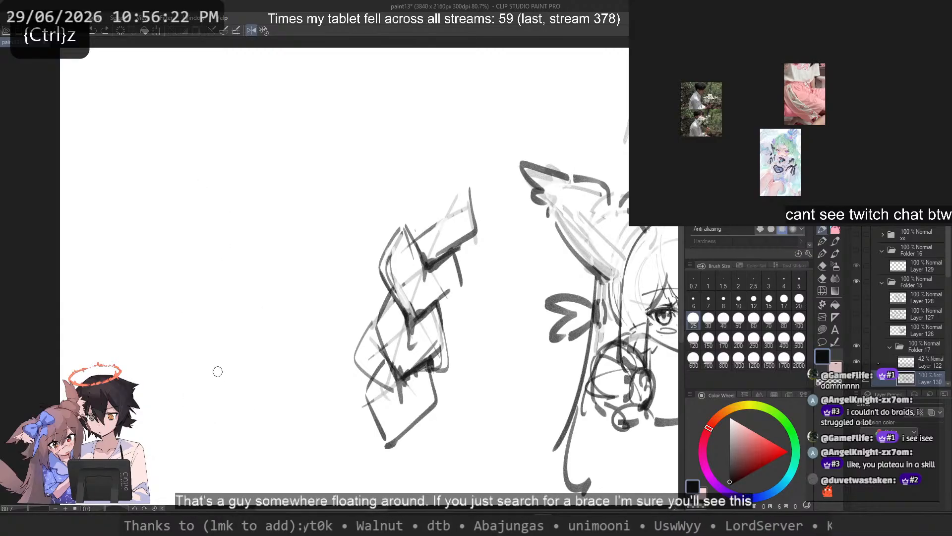
# Step: Erase the whole braid study beside the chibi head with a lasso fill in transparent colour
pyautogui.click(827, 327)
pyautogui.press('c')
pyautogui.moveTo(476, 102)
pyautogui.mouseDown()
pyautogui.moveTo(261, 358)
pyautogui.moveTo(196, 208)
pyautogui.mouseUp()
pyautogui.press('c')
pyautogui.scroll(-2, 312, 185)
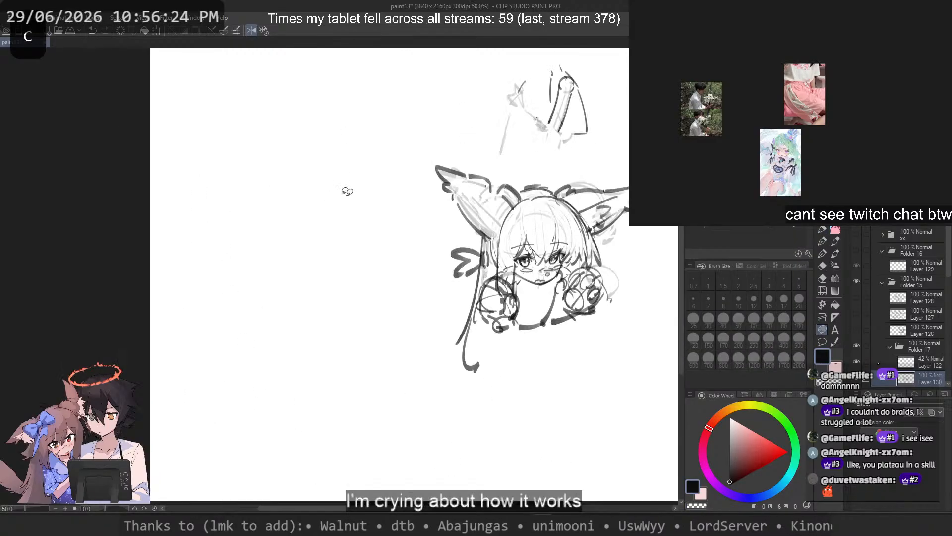
pyautogui.moveTo(347, 191); pyautogui.dragTo(294, 231)
pyautogui.scroll(3, 354, 258)
# Step: Try pen strokes for an inner contour along the upper edge of the chibi head's left ear
pyautogui.click(822, 230)
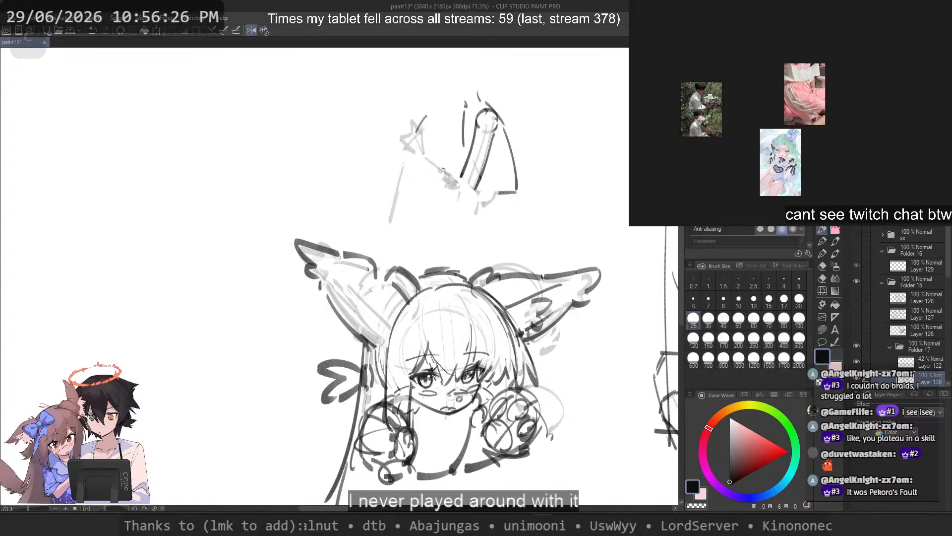
pyautogui.scroll(1, 388, 270)
pyautogui.moveTo(323, 269)
pyautogui.mouseDown()
pyautogui.moveTo(394, 320)
pyautogui.moveTo(393, 284)
pyautogui.mouseUp()
pyautogui.hotkey('ctrl', 'z')
pyautogui.press('c')
pyautogui.hotkey('ctrl', 'z')
pyautogui.moveTo(323, 262); pyautogui.dragTo(403, 309)
pyautogui.hotkey('ctrl', 'z')
# Step: Try short fur strokes along the lower inner edge of the left ear, and undo them
pyautogui.moveTo(319, 297); pyautogui.dragTo(378, 356)
pyautogui.hotkey('ctrl', 'z')
pyautogui.moveTo(326, 304)
pyautogui.mouseDown()
pyautogui.moveTo(381, 350)
pyautogui.moveTo(376, 340)
pyautogui.mouseUp()
pyautogui.hotkey('ctrl', 'z')
pyautogui.moveTo(366, 296)
pyautogui.mouseDown()
pyautogui.moveTo(338, 307)
pyautogui.moveTo(345, 319)
pyautogui.mouseUp()
pyautogui.hotkey('ctrl', 'z')
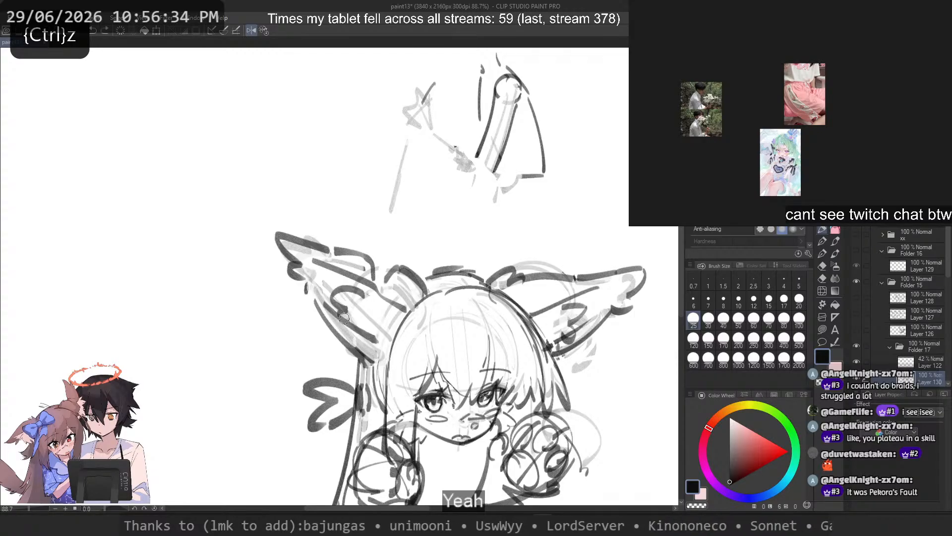
pyautogui.hotkey('ctrl', 'z')
pyautogui.hotkey('ctrl', 'z')
# Step: Try long inner lines running from the left ear's tip towards its base
pyautogui.hotkey('ctrl', 'z')
pyautogui.moveTo(316, 259); pyautogui.dragTo(371, 277)
pyautogui.hotkey('ctrl', 'z')
pyautogui.moveTo(305, 277); pyautogui.dragTo(385, 348)
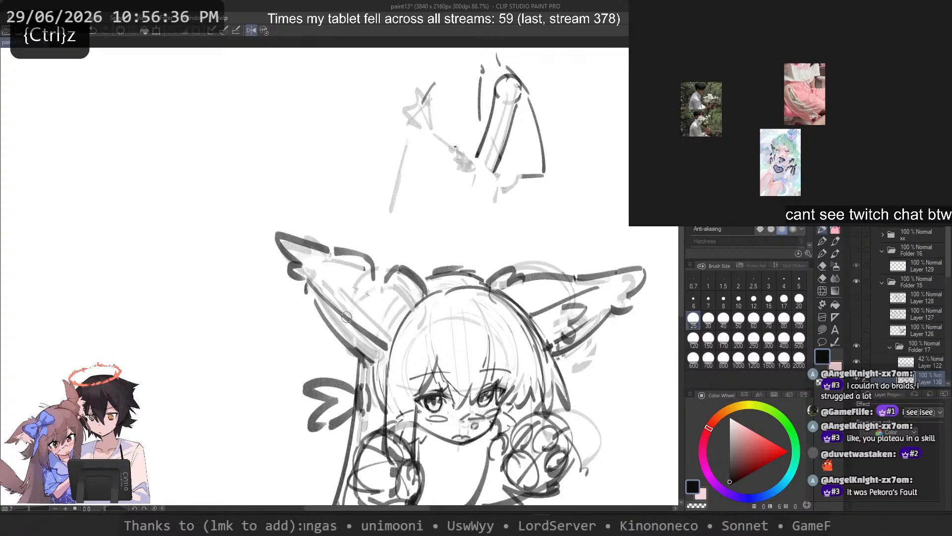
pyautogui.hotkey('ctrl', 'z')
pyautogui.moveTo(320, 292); pyautogui.dragTo(388, 346)
# Step: Sketch dark fur tufts inside the left ear and around its base beside the hair
pyautogui.hotkey('ctrl', 'z')
pyautogui.moveTo(315, 255)
pyautogui.mouseDown()
pyautogui.moveTo(370, 283)
pyautogui.moveTo(366, 270)
pyautogui.mouseUp()
pyautogui.moveTo(388, 290); pyautogui.dragTo(412, 304)
pyautogui.hotkey('ctrl', 'z')
pyautogui.hotkey('ctrl', 'z')
pyautogui.moveTo(369, 270)
pyautogui.mouseDown()
pyautogui.moveTo(337, 293)
pyautogui.moveTo(385, 317)
pyautogui.moveTo(378, 295)
pyautogui.moveTo(397, 315)
pyautogui.mouseUp()
pyautogui.hotkey('ctrl', 'z')
pyautogui.hotkey('ctrl', 'z')
pyautogui.moveTo(348, 298)
pyautogui.mouseDown()
pyautogui.moveTo(392, 308)
pyautogui.moveTo(372, 290)
pyautogui.moveTo(392, 290)
pyautogui.moveTo(426, 320)
pyautogui.moveTo(414, 332)
pyautogui.mouseUp()
pyautogui.hotkey('ctrl', 'z')
pyautogui.hotkey('ctrl', 'z')
pyautogui.hotkey('ctrl', 'z')
pyautogui.scroll(-5, 263, 193)
pyautogui.moveTo(294, 270); pyautogui.dragTo(294, 243)
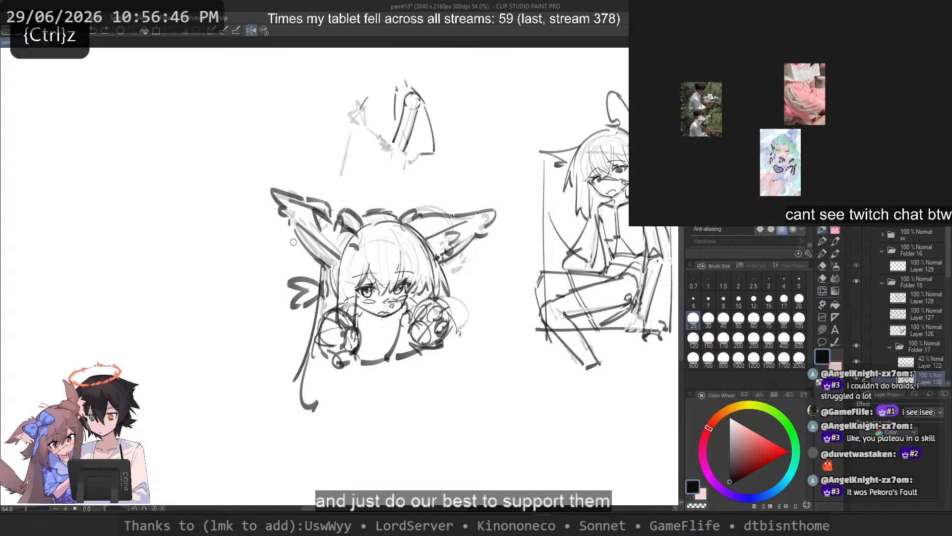
# Step: Clean up the fur strokes at the base of the right ear using transparent colour
pyautogui.scroll(2, 318, 271)
pyautogui.press('c')
pyautogui.moveTo(475, 261); pyautogui.dragTo(477, 250)
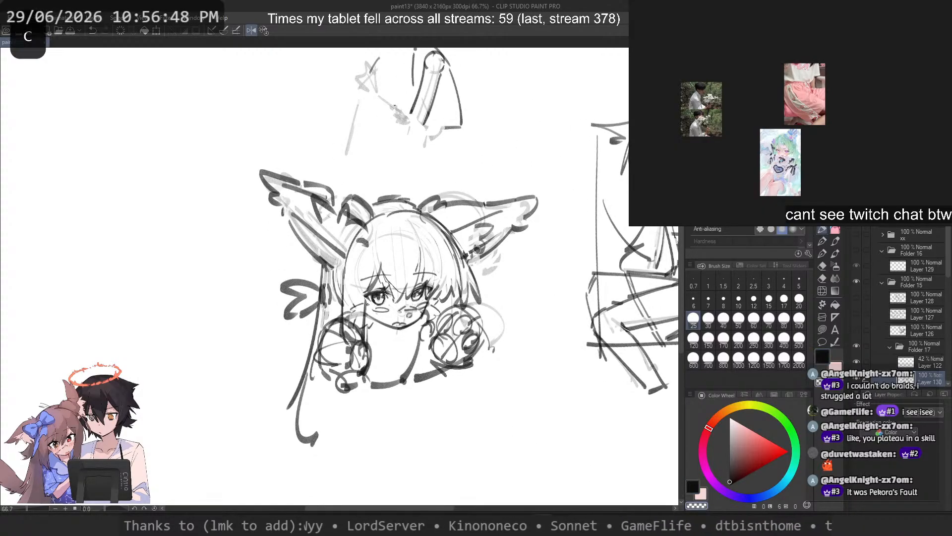
pyautogui.hotkey('ctrl', 'z')
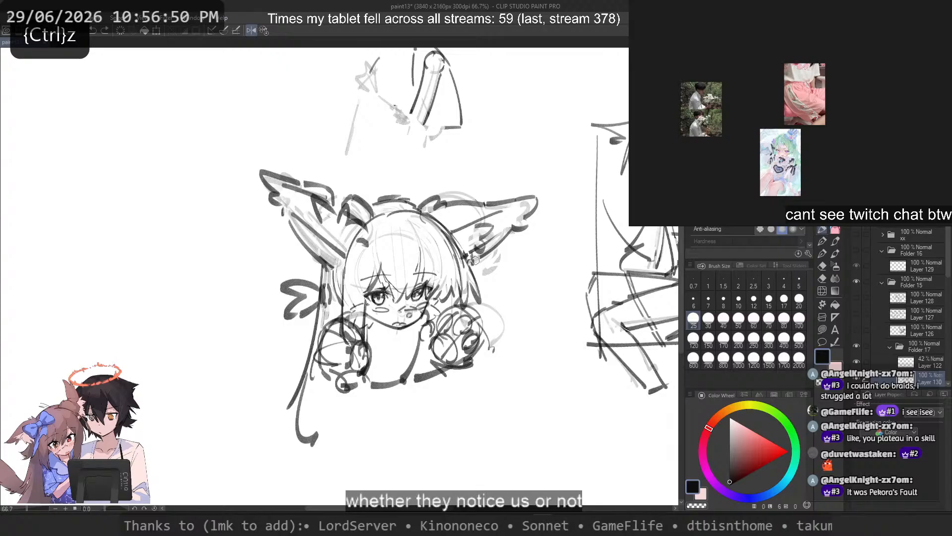
pyautogui.press('c')
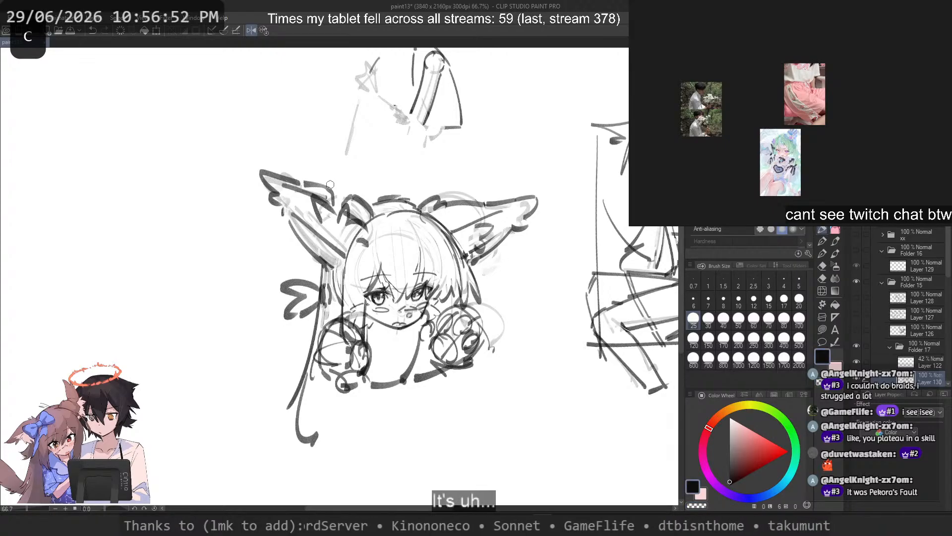
# Step: Sketch dark hair strokes on top of the head next to the left ear's base
pyautogui.moveTo(345, 198); pyautogui.dragTo(371, 214)
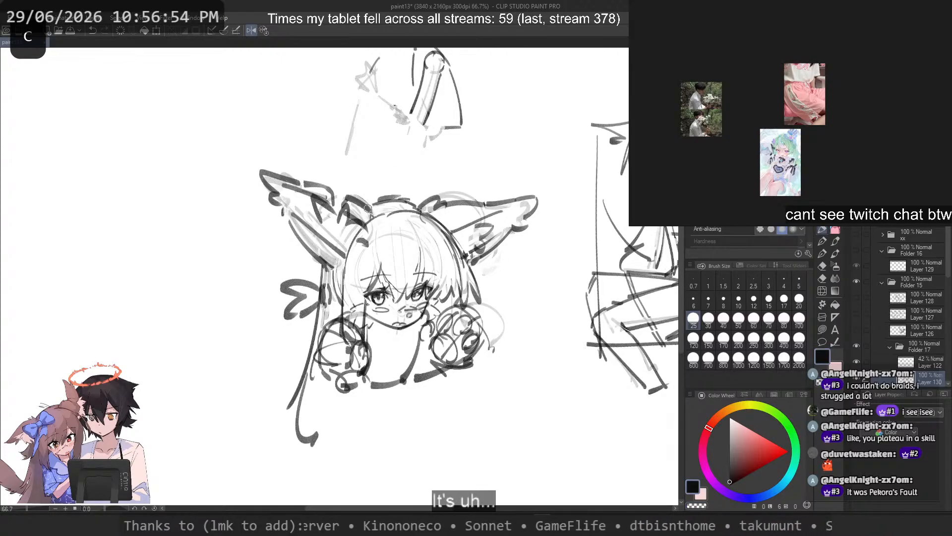
pyautogui.hotkey('ctrl', 'z')
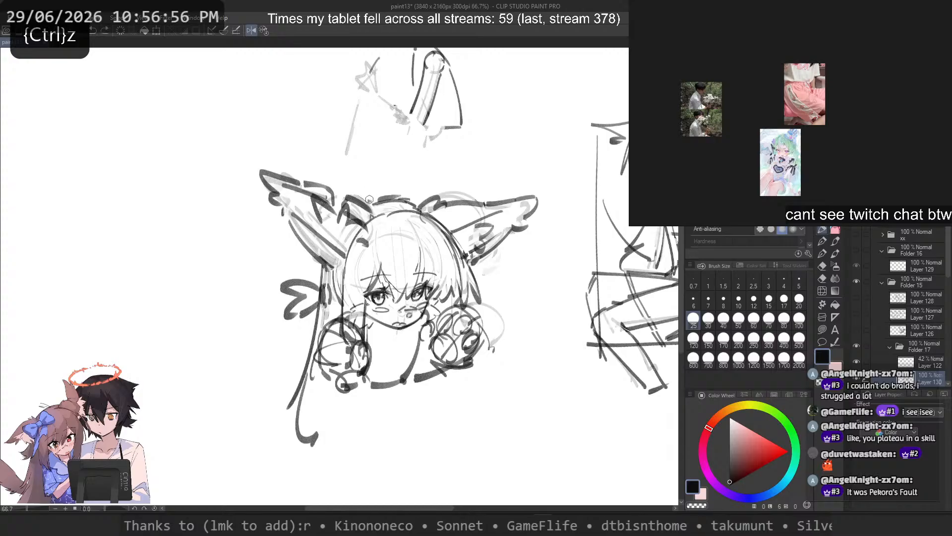
pyautogui.hotkey('ctrl', 'z')
pyautogui.moveTo(368, 212); pyautogui.dragTo(397, 200)
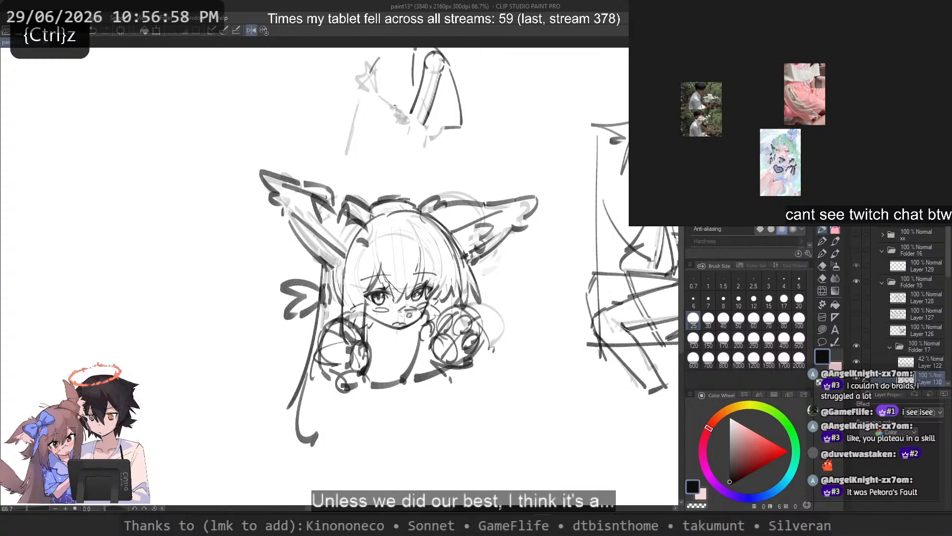
pyautogui.moveTo(454, 409); pyautogui.dragTo(446, 447)
pyautogui.hotkey('ctrl', 'z')
pyautogui.hotkey('ctrl', 'z')
pyautogui.moveTo(313, 302)
pyautogui.mouseDown()
pyautogui.moveTo(270, 391)
pyautogui.moveTo(269, 376)
pyautogui.mouseUp()
pyautogui.hotkey('ctrl', 'z')
pyautogui.hotkey('ctrl', 'z')
# Step: Lasso the lower rim of the left eye's iris, shift it slightly upward and clear the selection
pyautogui.scroll(5, 381, 271)
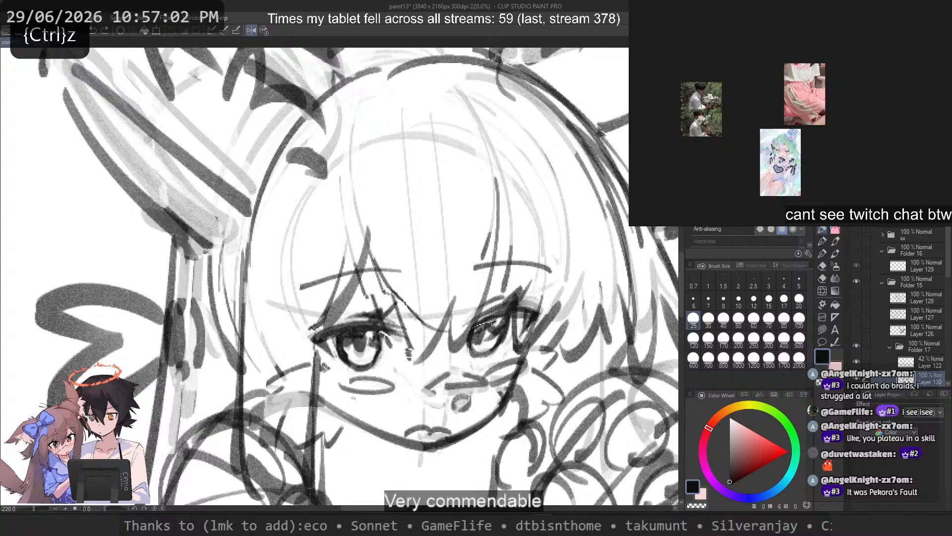
pyautogui.press('m')
pyautogui.scroll(3, 364, 347)
pyautogui.moveTo(335, 362)
pyautogui.mouseDown()
pyautogui.moveTo(405, 343)
pyautogui.moveTo(375, 362)
pyautogui.mouseUp()
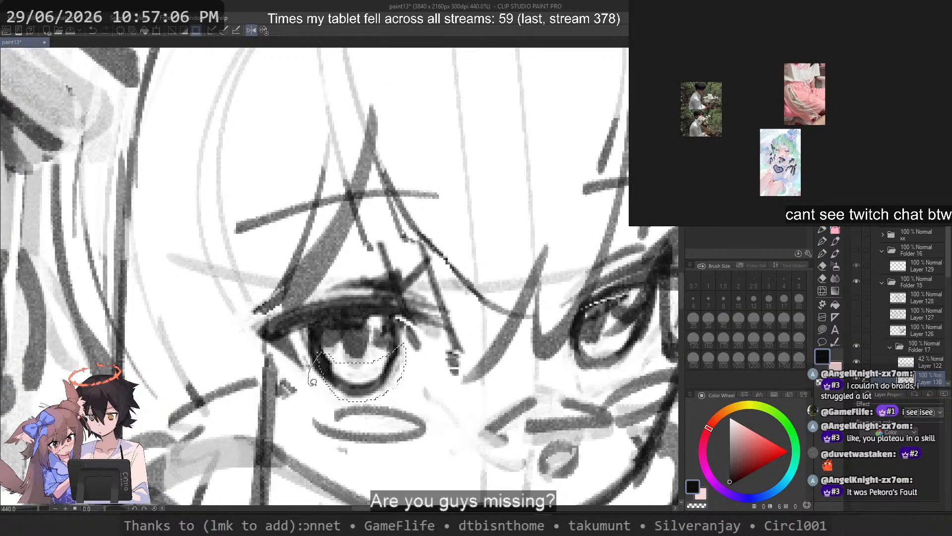
pyautogui.moveTo(311, 383); pyautogui.dragTo(377, 376)
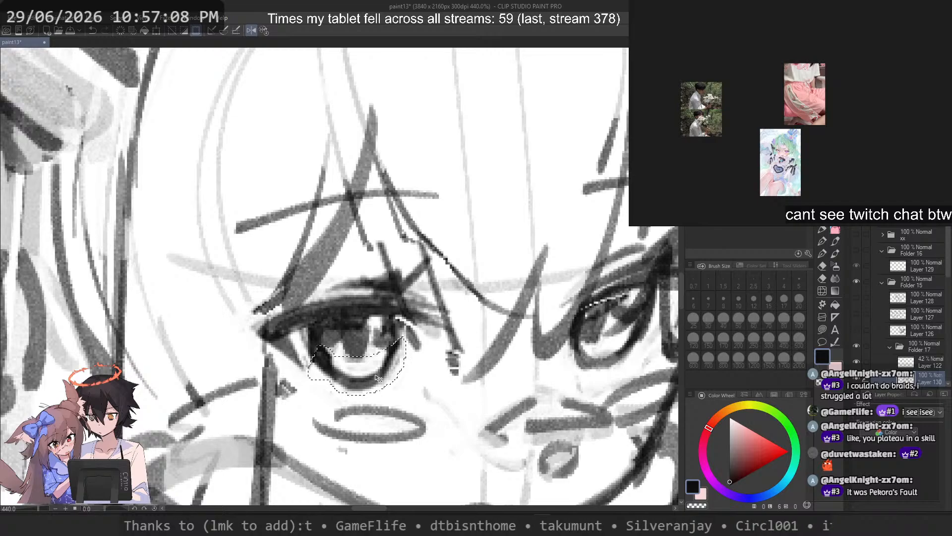
pyautogui.hotkey('ctrl', 'd')
pyautogui.scroll(-8, 377, 262)
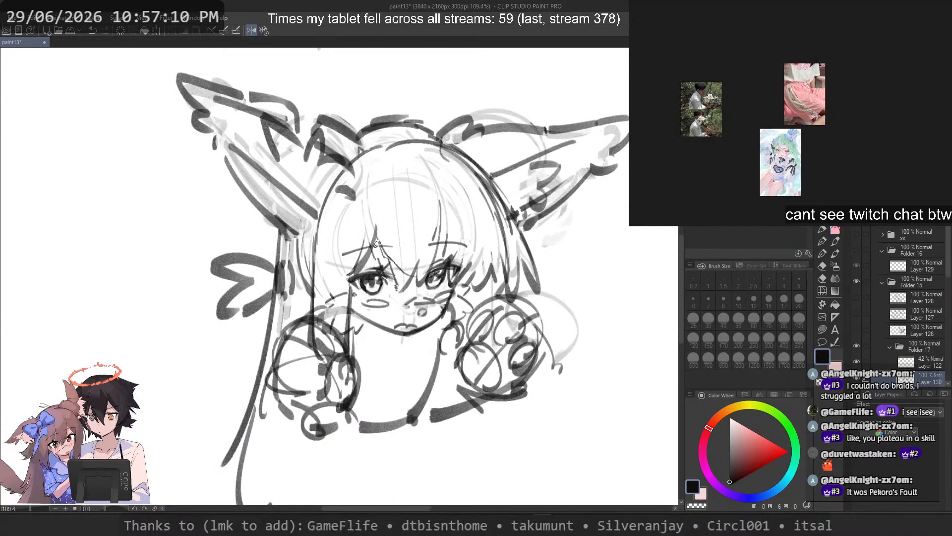
# Step: Set the brush size to 10 and touch up the left eye's iris and upper lashes
pyautogui.scroll(4, 375, 245)
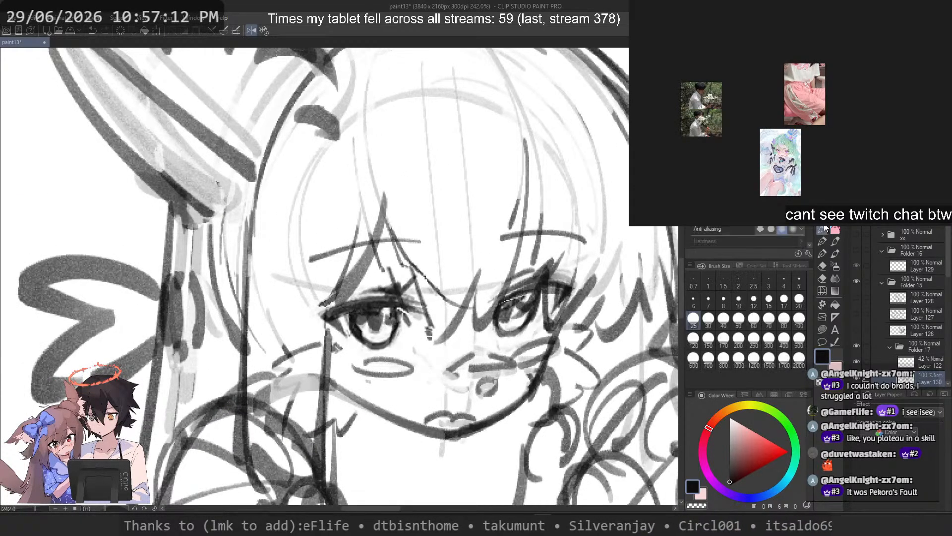
pyautogui.hotkey('ctrl', 'z')
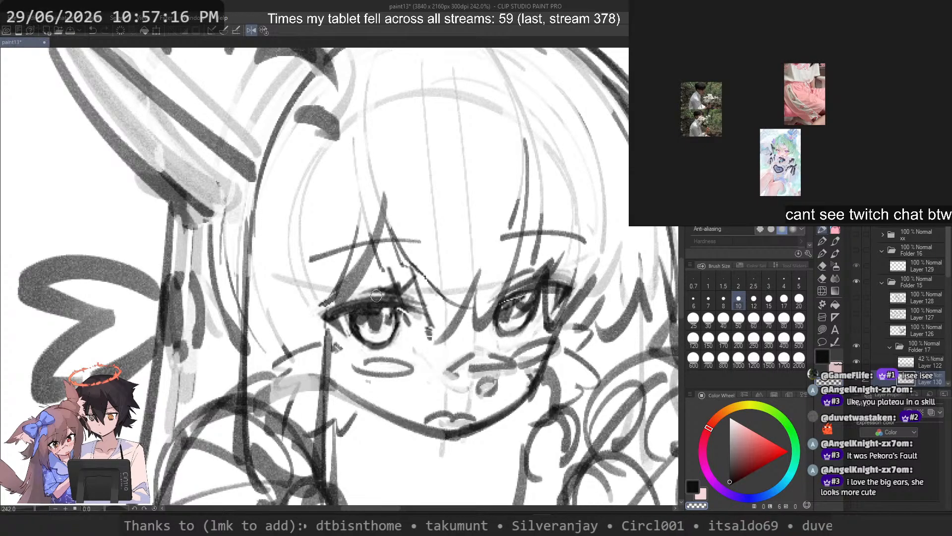
pyautogui.hotkey('ctrl', 'z')
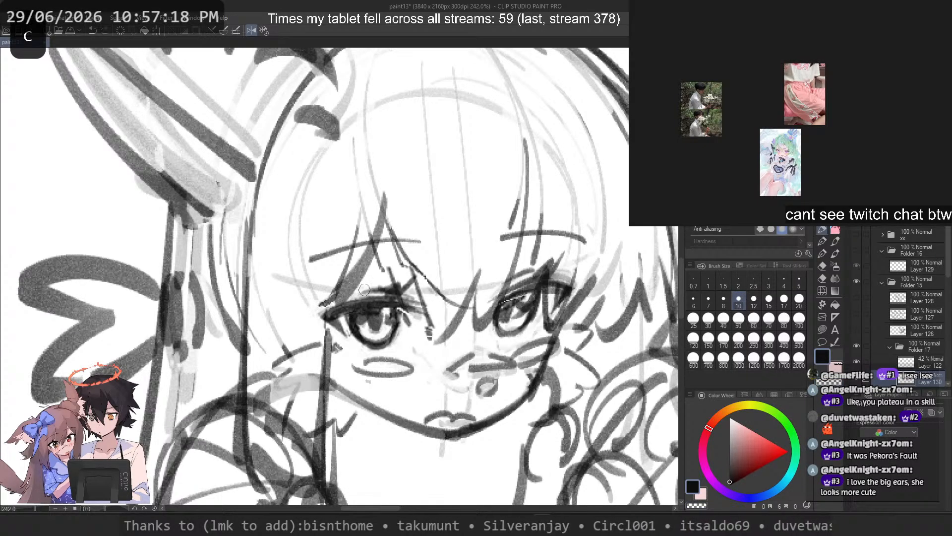
pyautogui.hotkey('ctrl', 'z')
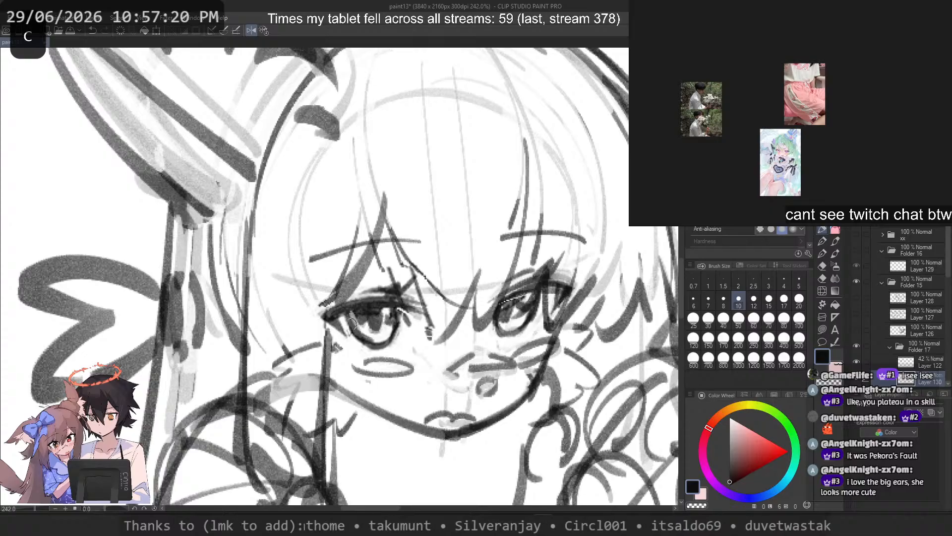
pyautogui.hotkey('ctrl', 'z')
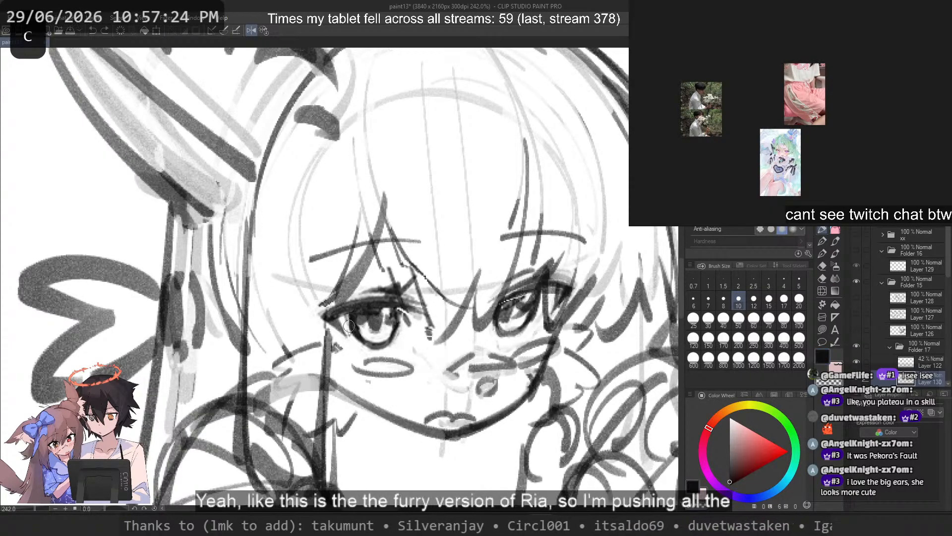
pyautogui.hotkey('ctrl', 'z')
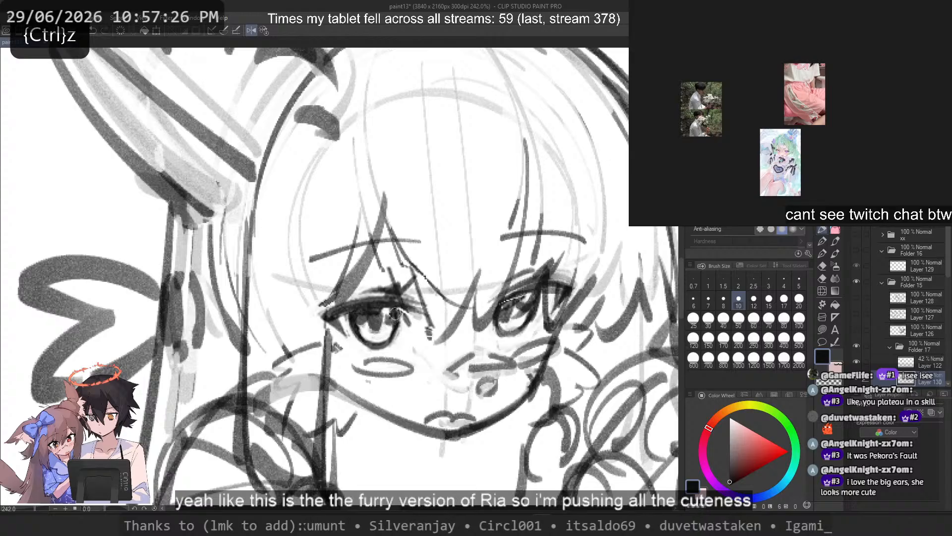
pyautogui.scroll(-7, 395, 313)
pyautogui.moveTo(397, 313); pyautogui.dragTo(364, 305)
pyautogui.moveTo(338, 224); pyautogui.dragTo(291, 303)
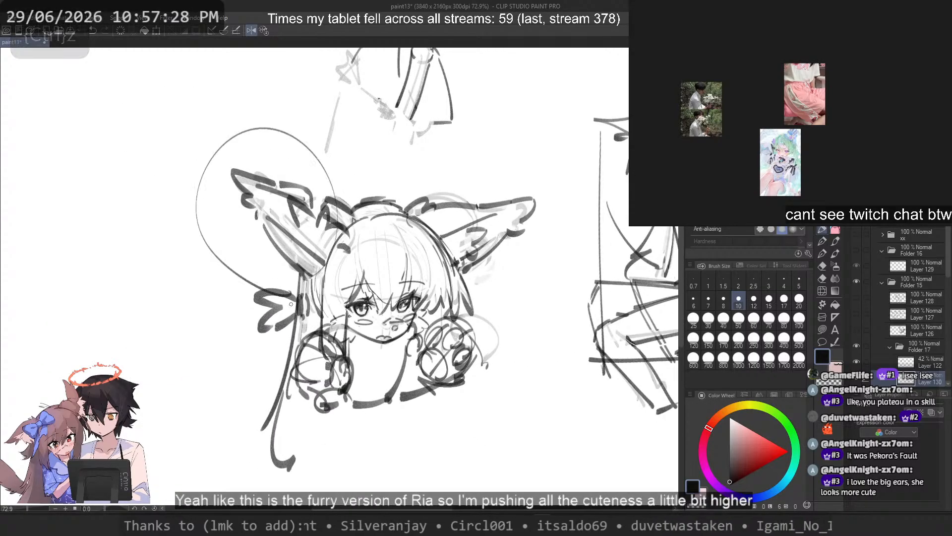
pyautogui.hotkey('ctrl', 'z')
pyautogui.hotkey('ctrl', 'z')
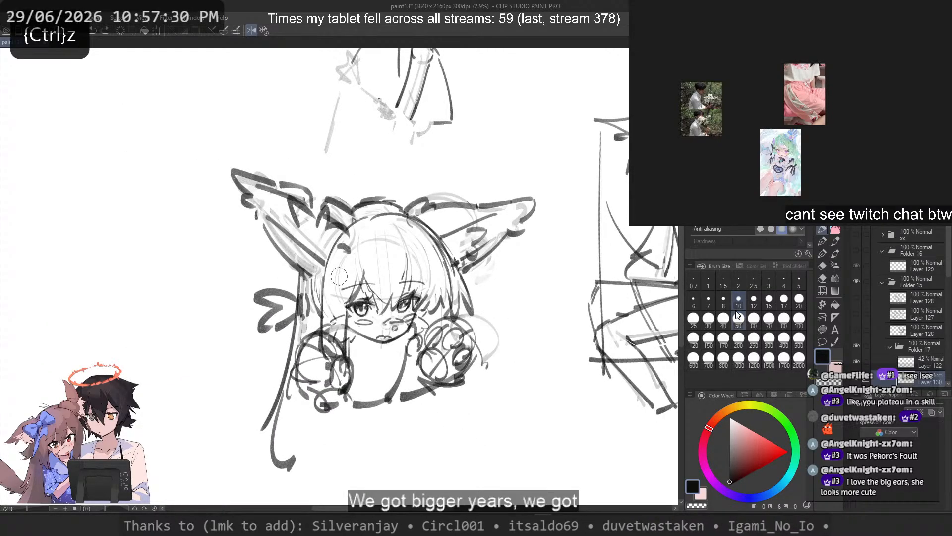
# Step: At brush size 15, try curved outlines for a small rounded shape beside the left ear
pyautogui.press('c')
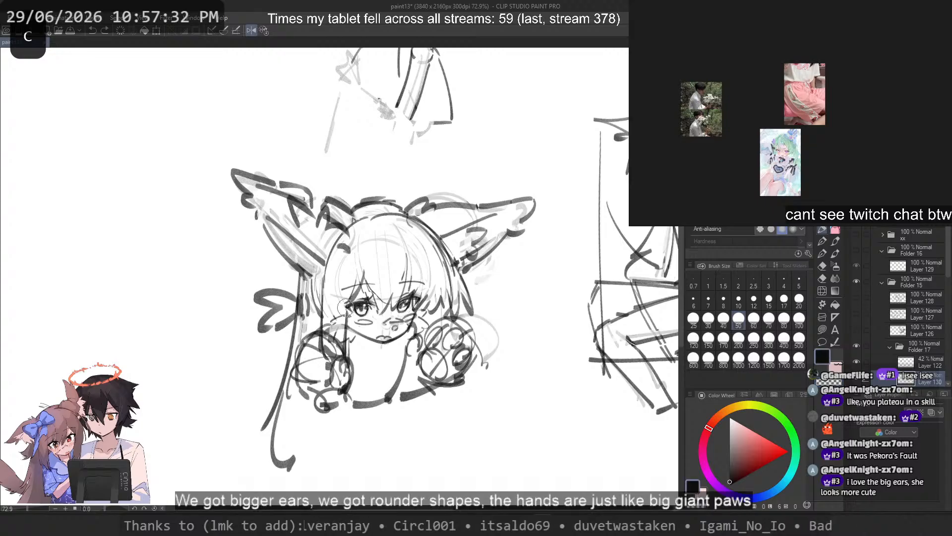
pyautogui.scroll(1, 299, 227)
pyautogui.moveTo(253, 240); pyautogui.dragTo(216, 295)
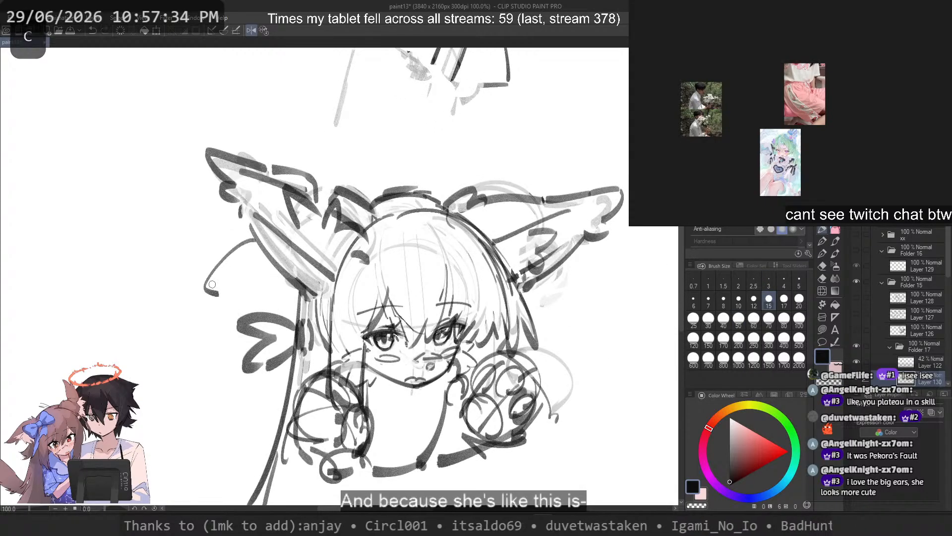
pyautogui.hotkey('ctrl', 'z')
pyautogui.moveTo(244, 231)
pyautogui.mouseDown()
pyautogui.moveTo(186, 273)
pyautogui.moveTo(186, 249)
pyautogui.mouseUp()
pyautogui.hotkey('ctrl', 'z')
pyautogui.hotkey('ctrl', 'z')
pyautogui.hotkey('ctrl', 'z')
pyautogui.moveTo(272, 262); pyautogui.dragTo(219, 283)
# Step: Outline a small rounded block shape in the empty area beside the left ear
pyautogui.hotkey('ctrl', 'z')
pyautogui.moveTo(185, 249)
pyautogui.mouseDown()
pyautogui.moveTo(205, 286)
pyautogui.moveTo(249, 240)
pyautogui.mouseUp()
pyautogui.hotkey('ctrl', 'z')
pyautogui.hotkey('ctrl', 'z')
# Step: Add a simple face with dash eyes and a small mouth inside the rounded shape
pyautogui.hotkey('ctrl', 'z')
pyautogui.moveTo(192, 242); pyautogui.dragTo(248, 241)
pyautogui.hotkey('ctrl', 'z')
pyautogui.press('c')
pyautogui.moveTo(227, 278)
pyautogui.mouseDown()
pyautogui.moveTo(262, 271)
pyautogui.moveTo(211, 285)
pyautogui.moveTo(244, 264)
pyautogui.moveTo(237, 280)
pyautogui.moveTo(268, 279)
pyautogui.mouseUp()
pyautogui.press('c')
pyautogui.hotkey('ctrl', 'z')
pyautogui.moveTo(245, 232); pyautogui.dragTo(282, 276)
pyautogui.hotkey('ctrl', 'z')
pyautogui.moveTo(202, 280)
pyautogui.mouseDown()
pyautogui.moveTo(203, 246)
pyautogui.moveTo(213, 237)
pyautogui.moveTo(233, 263)
pyautogui.mouseUp()
pyautogui.hotkey('ctrl', 'z')
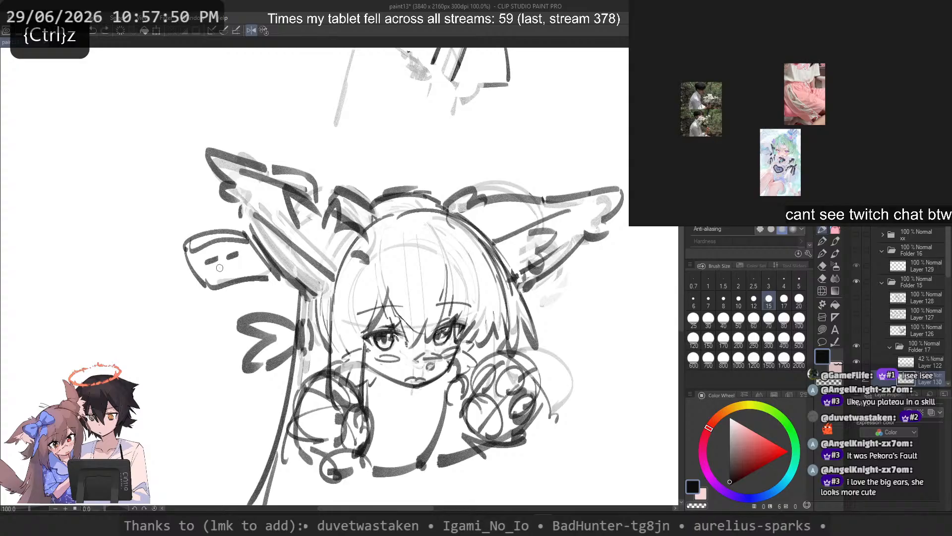
pyautogui.scroll(-8, 252, 257)
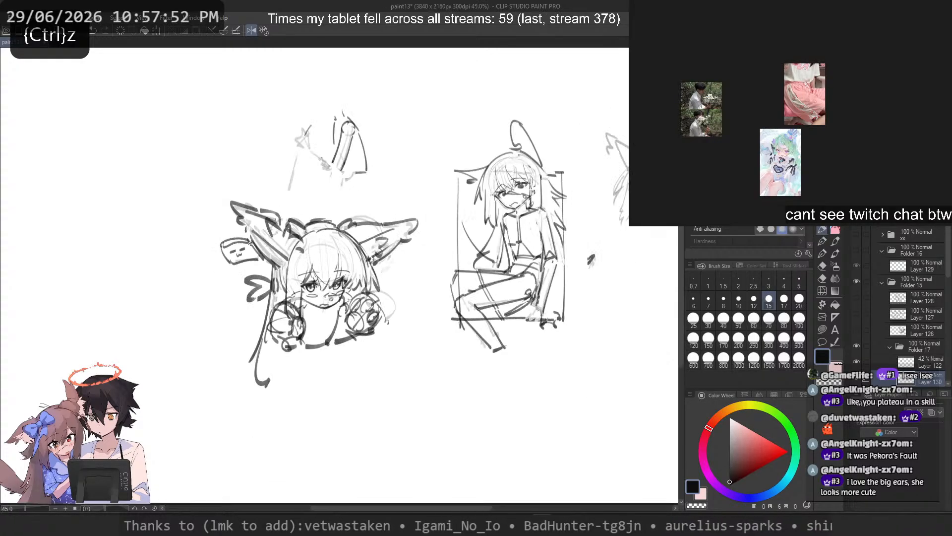
pyautogui.moveTo(298, 262); pyautogui.dragTo(276, 257)
pyautogui.scroll(3, 277, 256)
pyautogui.moveTo(269, 206)
pyautogui.mouseDown()
pyautogui.moveTo(316, 311)
pyautogui.moveTo(308, 196)
pyautogui.mouseUp()
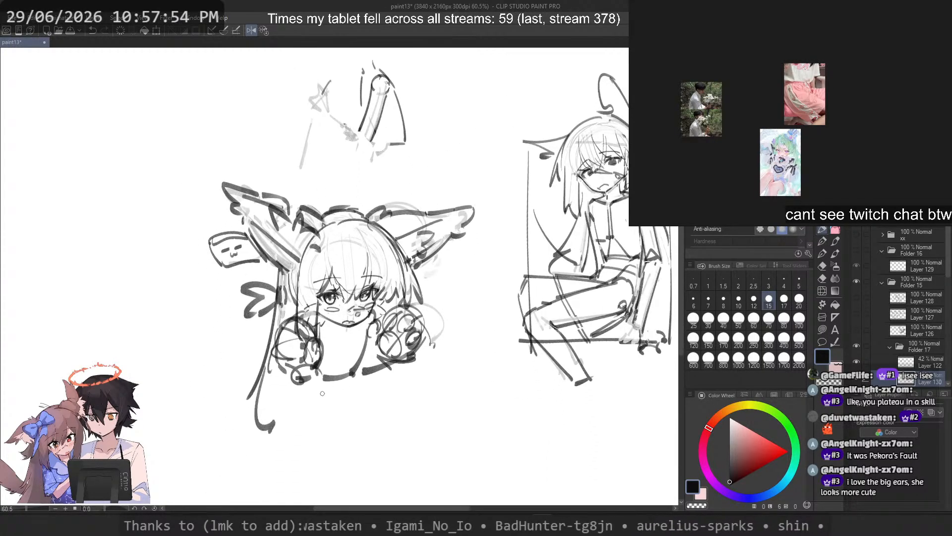
# Step: Try curved outlines for a large tail in the empty space to the left of the head
pyautogui.scroll(1, 308, 196)
pyautogui.moveTo(314, 431)
pyautogui.mouseDown()
pyautogui.moveTo(289, 413)
pyautogui.moveTo(270, 462)
pyautogui.mouseUp()
pyautogui.hotkey('ctrl', 'z')
pyautogui.moveTo(216, 324); pyautogui.dragTo(153, 323)
pyautogui.hotkey('ctrl', 'z')
pyautogui.moveTo(235, 303)
pyautogui.mouseDown()
pyautogui.moveTo(153, 266)
pyautogui.moveTo(188, 353)
pyautogui.moveTo(122, 313)
pyautogui.mouseUp()
pyautogui.hotkey('ctrl', 'z')
pyautogui.hotkey('ctrl', 'z')
pyautogui.moveTo(126, 244); pyautogui.dragTo(130, 310)
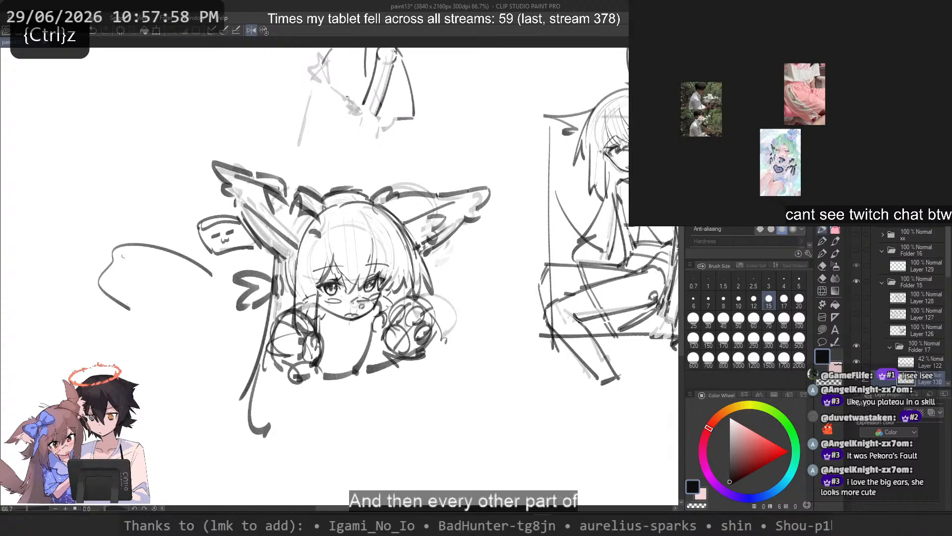
# Step: Sketch the curved tip and the upper outer edge of a large tail left of the head
pyautogui.hotkey('ctrl', 'z')
pyautogui.moveTo(214, 288)
pyautogui.mouseDown()
pyautogui.moveTo(127, 244)
pyautogui.moveTo(125, 299)
pyautogui.mouseUp()
pyautogui.hotkey('ctrl', 'z')
pyautogui.moveTo(119, 252); pyautogui.dragTo(137, 322)
pyautogui.moveTo(142, 340); pyautogui.dragTo(167, 353)
# Step: Extend both sides of the tail down towards its base with long curved strokes
pyautogui.hotkey('ctrl', 'z')
pyautogui.hotkey('ctrl', 'z')
pyautogui.moveTo(118, 255)
pyautogui.mouseDown()
pyautogui.moveTo(128, 295)
pyautogui.moveTo(159, 336)
pyautogui.mouseUp()
pyautogui.moveTo(165, 337)
pyautogui.mouseDown()
pyautogui.moveTo(190, 408)
pyautogui.moveTo(213, 410)
pyautogui.mouseUp()
pyautogui.hotkey('ctrl', 'z')
pyautogui.hotkey('ctrl', 'z')
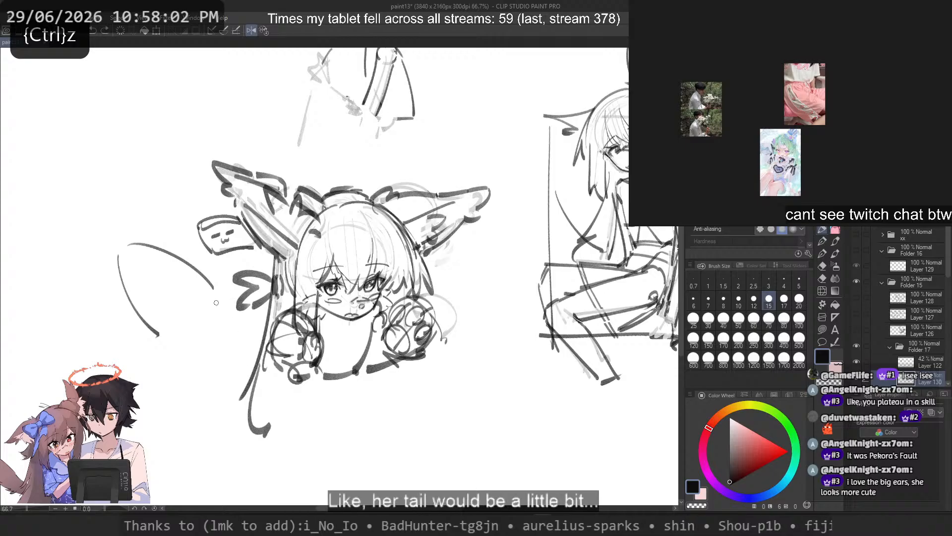
pyautogui.moveTo(216, 297); pyautogui.dragTo(253, 369)
pyautogui.hotkey('ctrl', 'z')
pyautogui.moveTo(170, 346); pyautogui.dragTo(187, 373)
pyautogui.hotkey('ctrl', 'z')
pyautogui.hotkey('ctrl', 'z')
pyautogui.moveTo(209, 288); pyautogui.dragTo(234, 363)
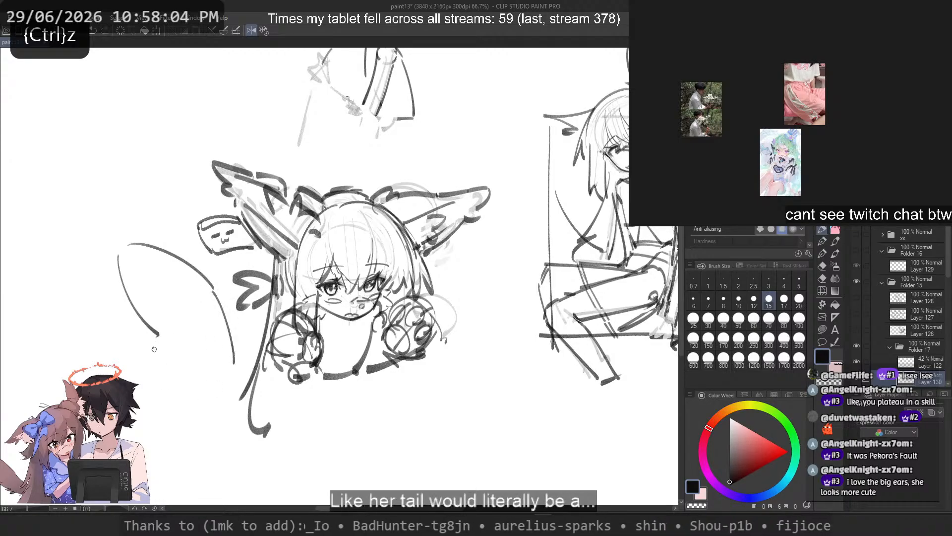
pyautogui.moveTo(157, 342)
pyautogui.mouseDown()
pyautogui.moveTo(176, 393)
pyautogui.moveTo(193, 403)
pyautogui.mouseUp()
pyautogui.hotkey('ctrl', 'z')
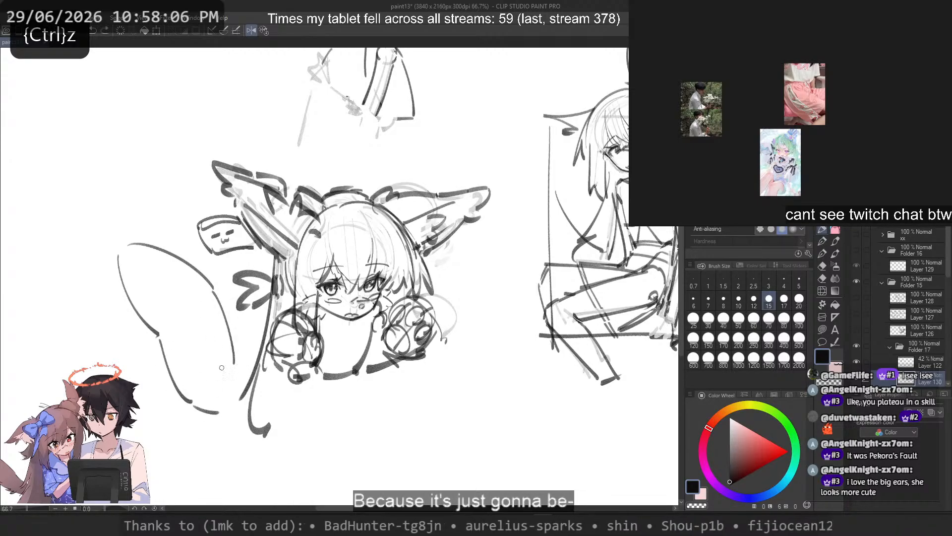
# Step: Sketch short strokes at the tail's base to connect its two sides towards the character
pyautogui.moveTo(221, 368); pyautogui.dragTo(251, 361)
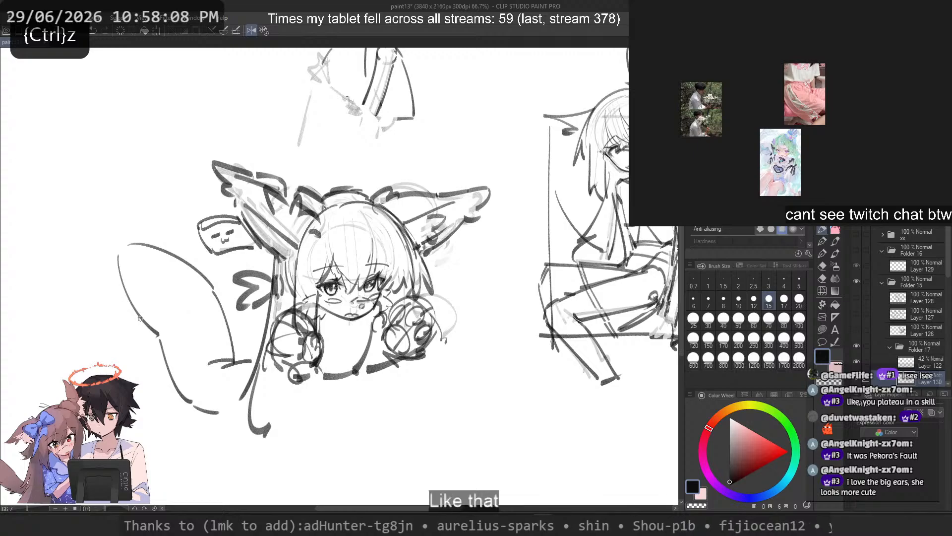
pyautogui.moveTo(215, 372); pyautogui.dragTo(229, 364)
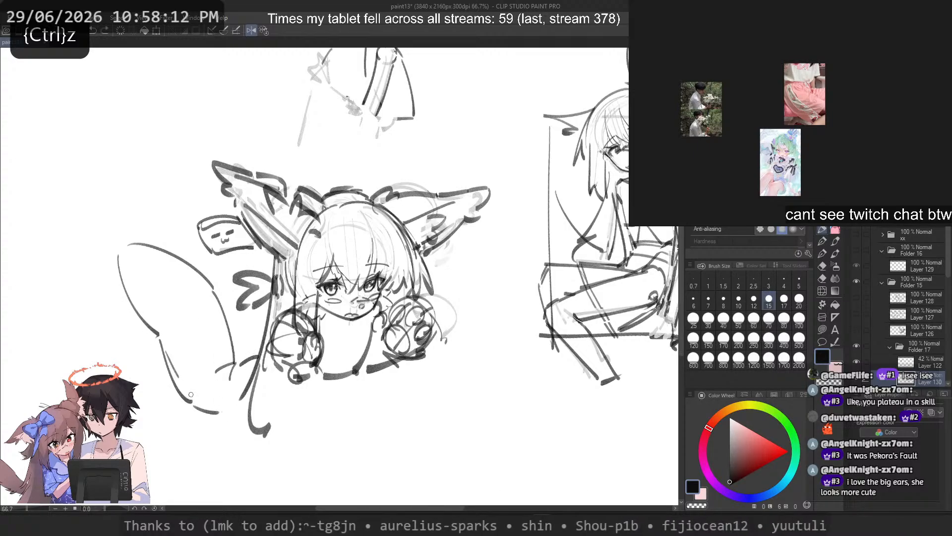
pyautogui.hotkey('ctrl', 'z')
pyautogui.moveTo(214, 416); pyautogui.dragTo(236, 425)
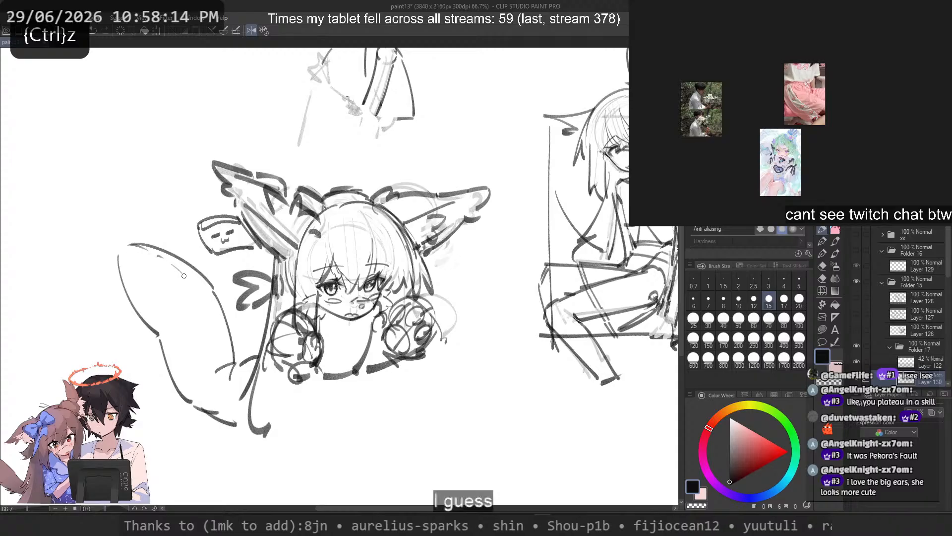
# Step: Try a stroke at the tail's base and a longer curve along its outer edge
pyautogui.moveTo(208, 336)
pyautogui.mouseDown()
pyautogui.moveTo(228, 361)
pyautogui.moveTo(249, 362)
pyautogui.mouseUp()
pyautogui.moveTo(117, 266); pyautogui.dragTo(162, 347)
pyautogui.hotkey('ctrl', 'z')
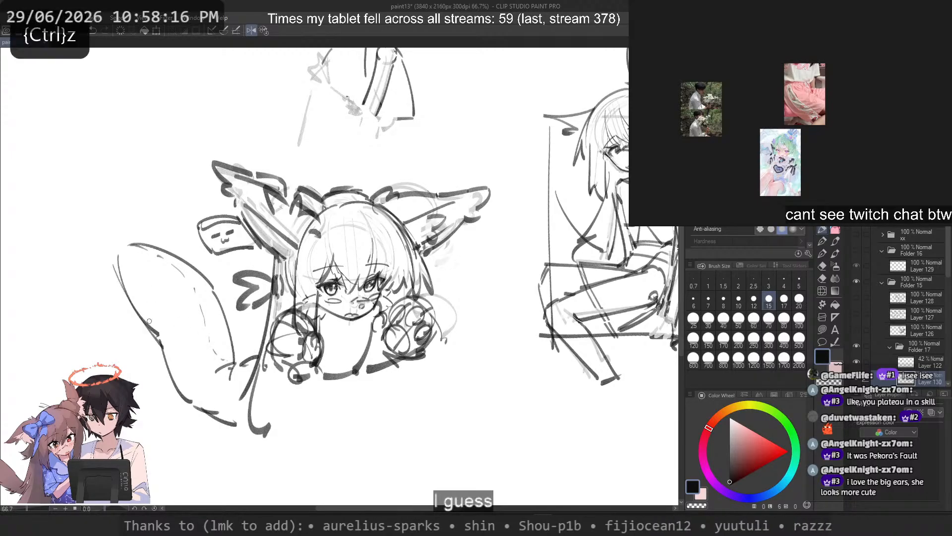
pyautogui.moveTo(118, 248)
pyautogui.mouseDown()
pyautogui.moveTo(148, 328)
pyautogui.moveTo(178, 335)
pyautogui.moveTo(199, 413)
pyautogui.mouseUp()
pyautogui.hotkey('ctrl', 'z')
pyautogui.hotkey('ctrl', 'z')
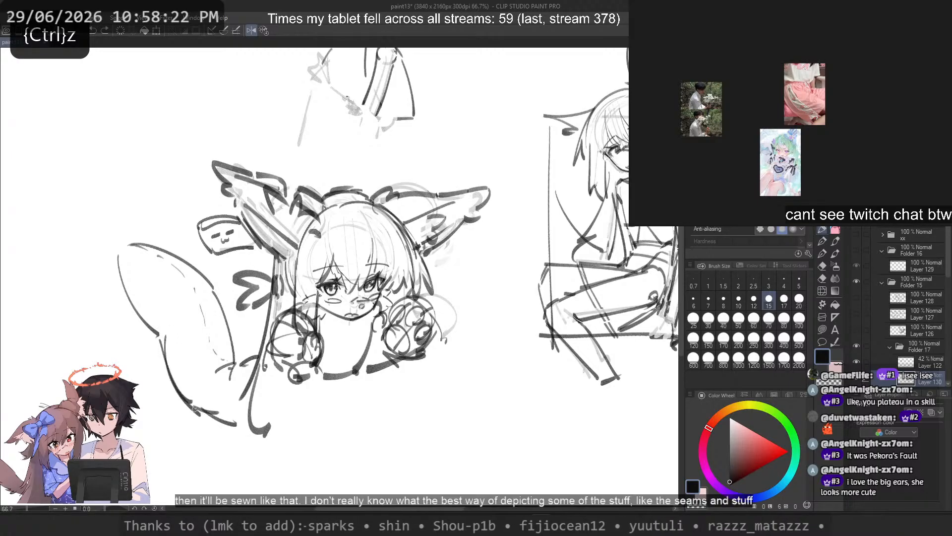
# Step: Redraw the tail's lower outer edge below the notch and clean up the overlapping lines
pyautogui.hotkey('ctrl', 'z')
pyautogui.press('c')
pyautogui.moveTo(159, 338)
pyautogui.mouseDown()
pyautogui.moveTo(172, 382)
pyautogui.moveTo(207, 418)
pyautogui.moveTo(163, 352)
pyautogui.moveTo(204, 413)
pyautogui.mouseUp()
pyautogui.press('c')
pyautogui.hotkey('ctrl', 'z')
pyautogui.hotkey('ctrl', 'z')
pyautogui.hotkey('ctrl', 'z')
pyautogui.moveTo(164, 335)
pyautogui.mouseDown()
pyautogui.moveTo(177, 391)
pyautogui.moveTo(201, 413)
pyautogui.mouseUp()
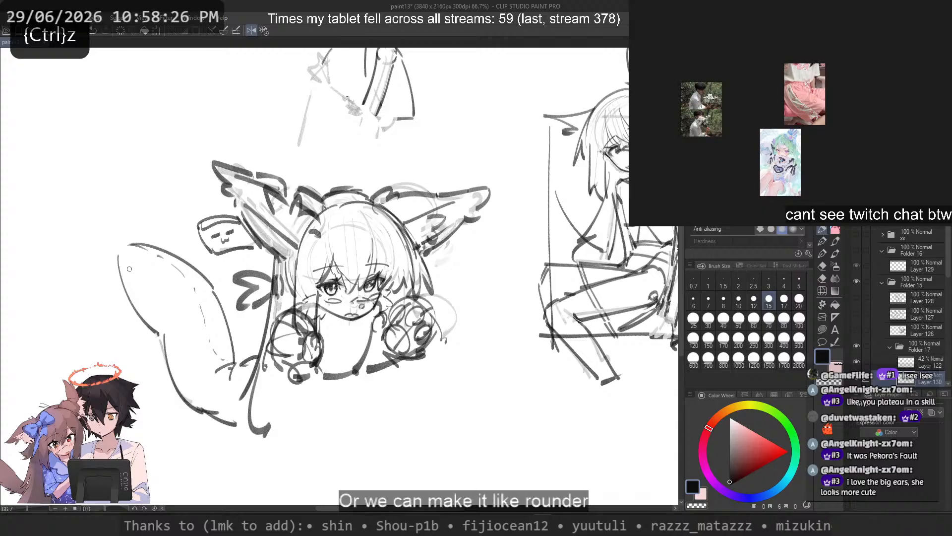
# Step: Erase the tail's old tip and redraw its upper edge as a rounder curve reaching further left
pyautogui.press('c')
pyautogui.moveTo(113, 250); pyautogui.dragTo(153, 331)
pyautogui.press('c')
pyautogui.moveTo(107, 243); pyautogui.dragTo(227, 354)
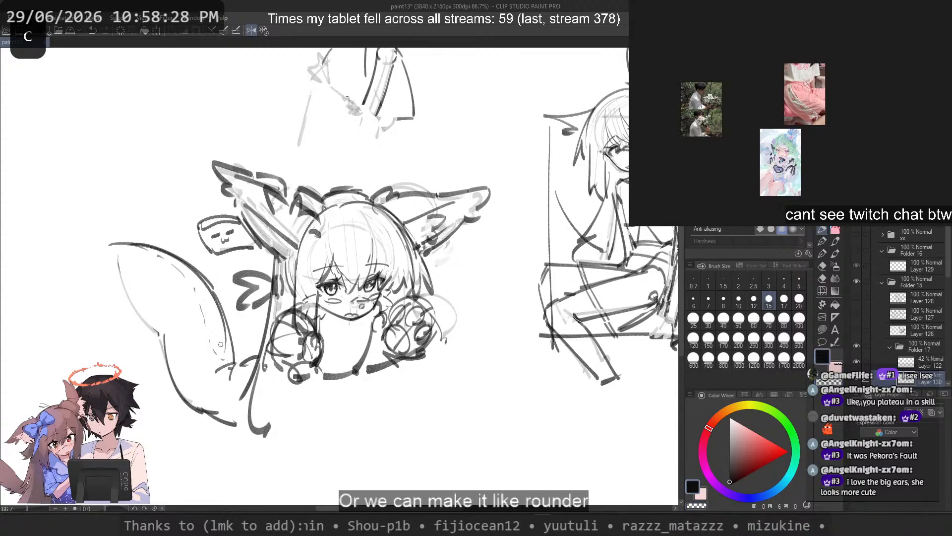
pyautogui.hotkey('ctrl', 'z')
pyautogui.moveTo(107, 246)
pyautogui.mouseDown()
pyautogui.moveTo(227, 361)
pyautogui.moveTo(226, 338)
pyautogui.moveTo(235, 359)
pyautogui.mouseUp()
pyautogui.hotkey('ctrl', 'z')
# Step: Sketch a rounded tail tip and bring its outer edge down to meet the notch
pyautogui.hotkey('ctrl', 'z')
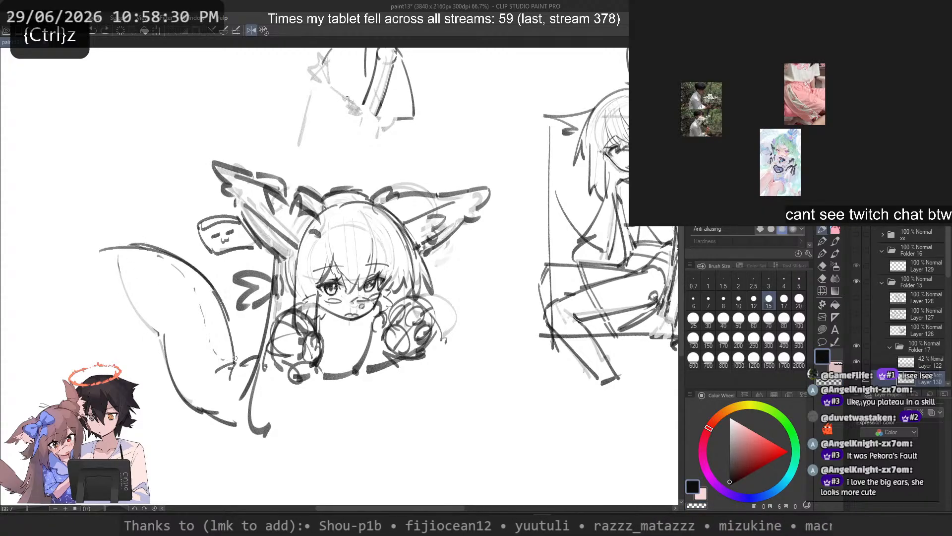
pyautogui.hotkey('ctrl', 'z')
pyautogui.moveTo(95, 250)
pyautogui.mouseDown()
pyautogui.moveTo(161, 335)
pyautogui.moveTo(145, 328)
pyautogui.moveTo(148, 316)
pyautogui.mouseUp()
pyautogui.hotkey('ctrl', 'z')
pyautogui.hotkey('ctrl', 'z')
pyautogui.hotkey('ctrl', 'z')
pyautogui.moveTo(99, 253); pyautogui.dragTo(144, 317)
pyautogui.hotkey('ctrl', 'z')
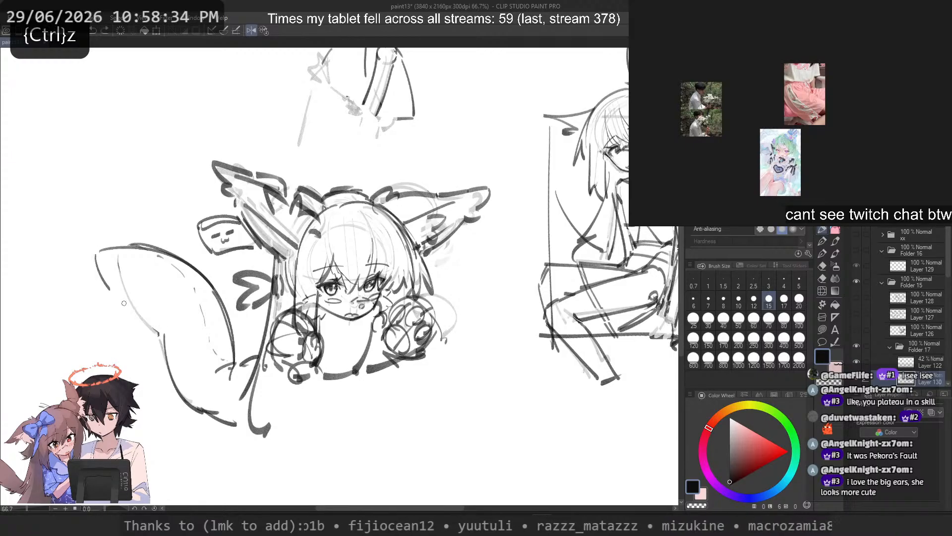
pyautogui.moveTo(95, 254)
pyautogui.mouseDown()
pyautogui.moveTo(124, 303)
pyautogui.moveTo(151, 310)
pyautogui.moveTo(97, 252)
pyautogui.moveTo(140, 324)
pyautogui.moveTo(99, 251)
pyautogui.moveTo(166, 329)
pyautogui.mouseUp()
pyautogui.hotkey('ctrl', 'z')
pyautogui.hotkey('ctrl', 'z')
pyautogui.hotkey('ctrl', 'z')
pyautogui.hotkey('ctrl', 'z')
pyautogui.hotkey('ctrl', 'z')
pyautogui.moveTo(163, 334); pyautogui.dragTo(169, 334)
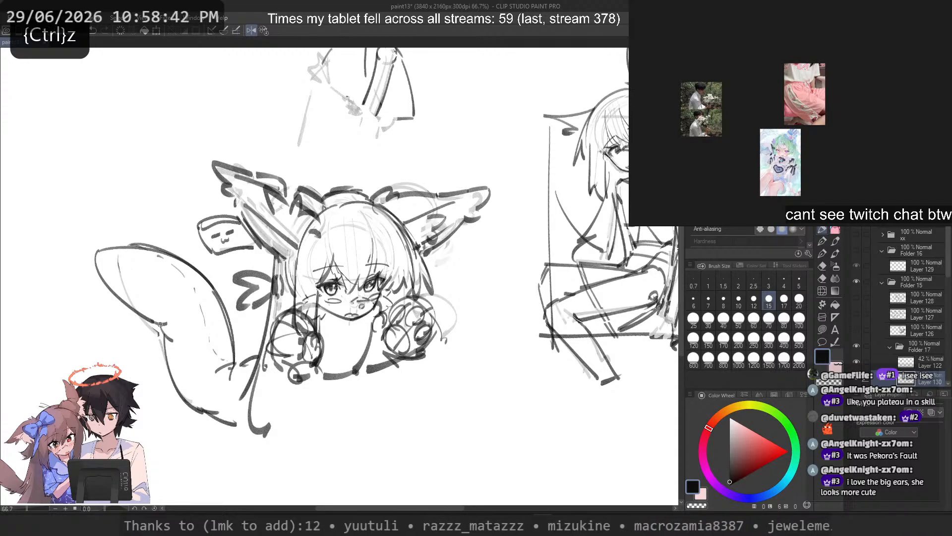
# Step: Try short inner strokes on the tail and a large arc in the space below the character
pyautogui.moveTo(164, 260)
pyautogui.mouseDown()
pyautogui.moveTo(189, 297)
pyautogui.moveTo(154, 314)
pyautogui.moveTo(150, 296)
pyautogui.moveTo(200, 272)
pyautogui.mouseUp()
pyautogui.hotkey('ctrl', 'z')
pyautogui.hotkey('ctrl', 'z')
pyautogui.hotkey('ctrl', 'z')
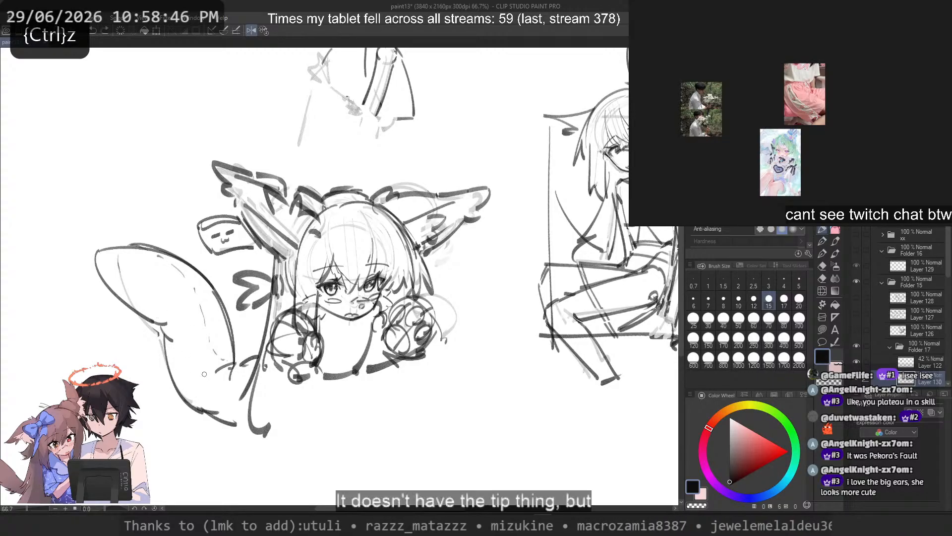
pyautogui.moveTo(198, 390); pyautogui.dragTo(243, 406)
pyautogui.hotkey('ctrl', 'z')
pyautogui.moveTo(371, 462); pyautogui.dragTo(296, 465)
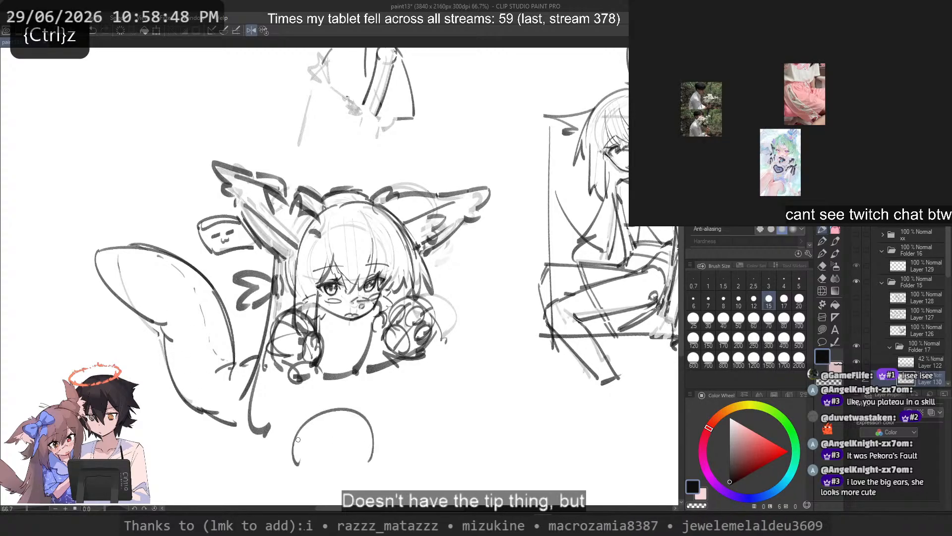
pyautogui.scroll(3, 339, 255)
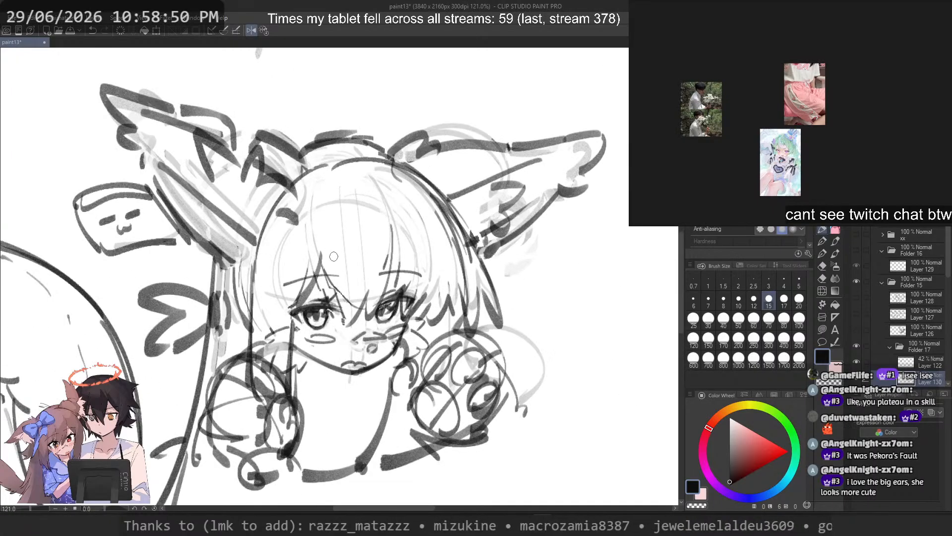
# Step: Erase the character's mouth and redraw it as a small wavy open mouth above the chin
pyautogui.press('c')
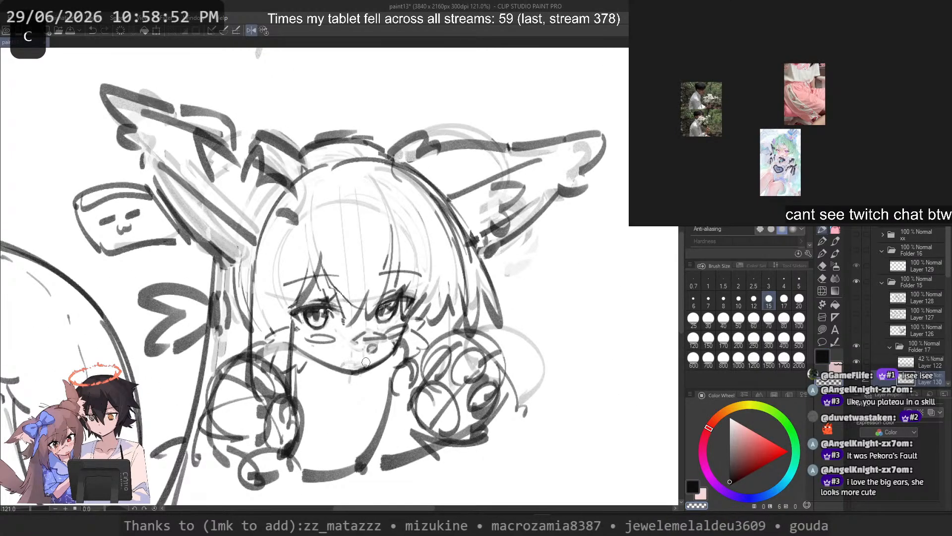
pyautogui.press('c')
pyautogui.moveTo(368, 363)
pyautogui.mouseDown()
pyautogui.moveTo(341, 364)
pyautogui.moveTo(347, 336)
pyautogui.moveTo(372, 312)
pyautogui.moveTo(363, 366)
pyautogui.moveTo(335, 360)
pyautogui.moveTo(346, 346)
pyautogui.moveTo(359, 367)
pyautogui.moveTo(336, 362)
pyautogui.moveTo(338, 339)
pyautogui.moveTo(355, 359)
pyautogui.moveTo(336, 367)
pyautogui.moveTo(364, 265)
pyautogui.moveTo(354, 329)
pyautogui.moveTo(335, 366)
pyautogui.mouseUp()
pyautogui.hotkey('ctrl', 'z')
pyautogui.hotkey('ctrl', 'z')
pyautogui.hotkey('ctrl', 'z')
pyautogui.hotkey('ctrl', 'z')
pyautogui.hotkey('ctrl', 'z')
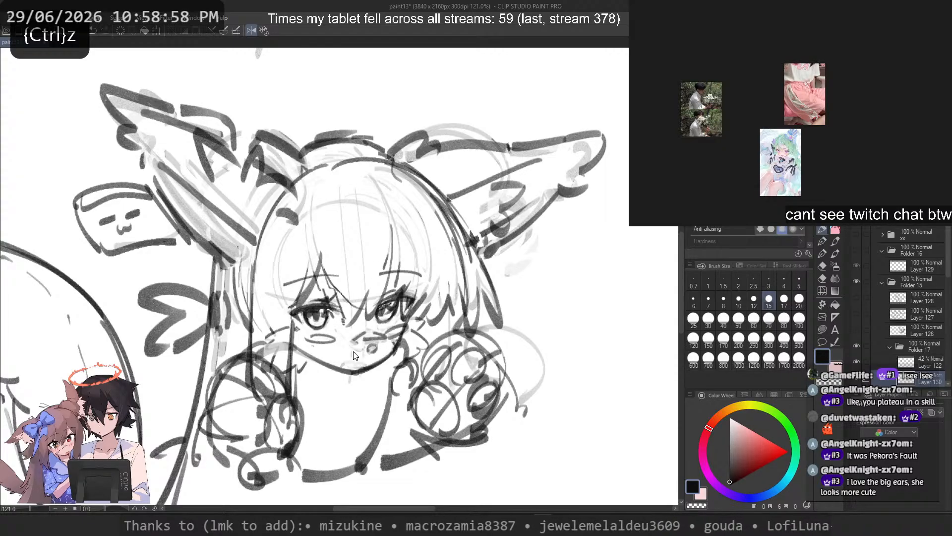
# Step: Clean up the iris of the eye on the right with small erasing and drawing touches
pyautogui.scroll(4, 359, 316)
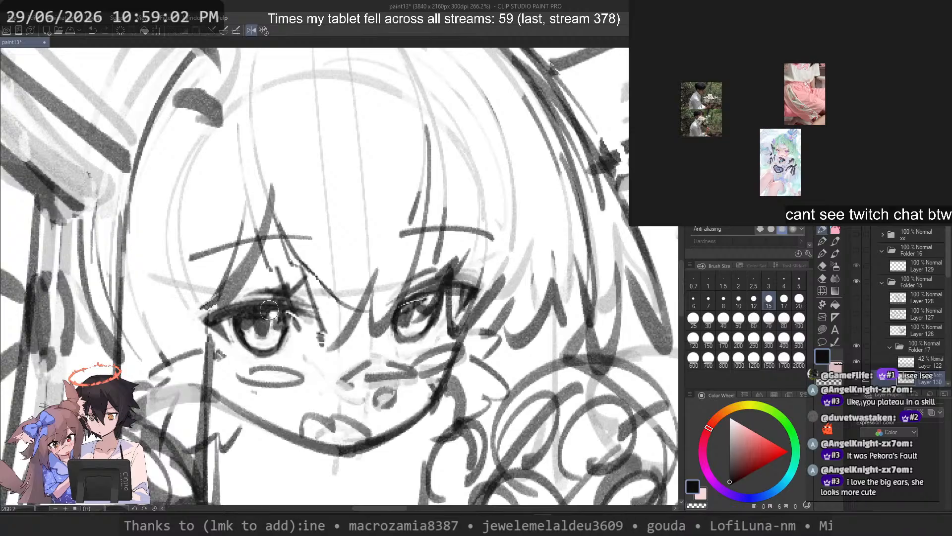
pyautogui.press('c')
pyautogui.moveTo(432, 306); pyautogui.dragTo(410, 308)
pyautogui.press('c')
pyautogui.hotkey('ctrl', 'z')
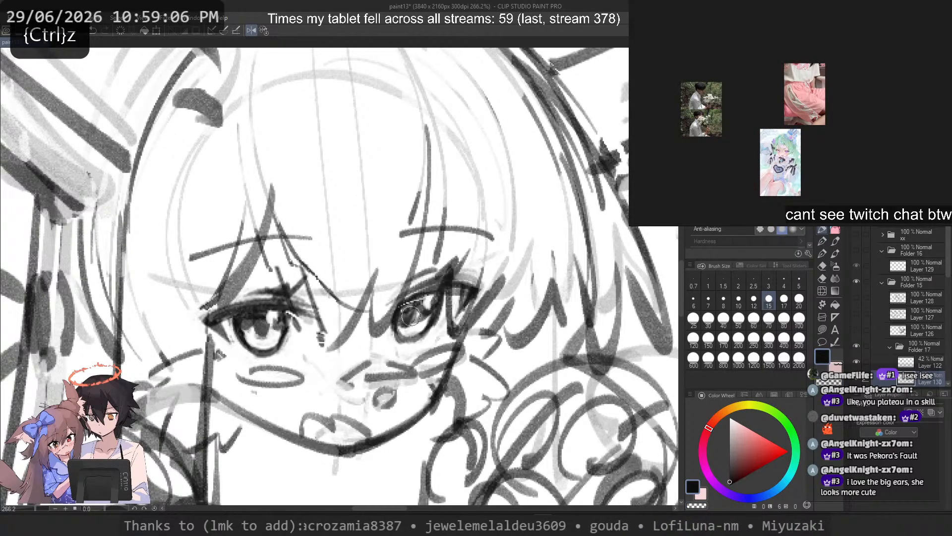
# Step: Touch up the small marks on the right cheek next to the mouth
pyautogui.scroll(-5, 404, 259)
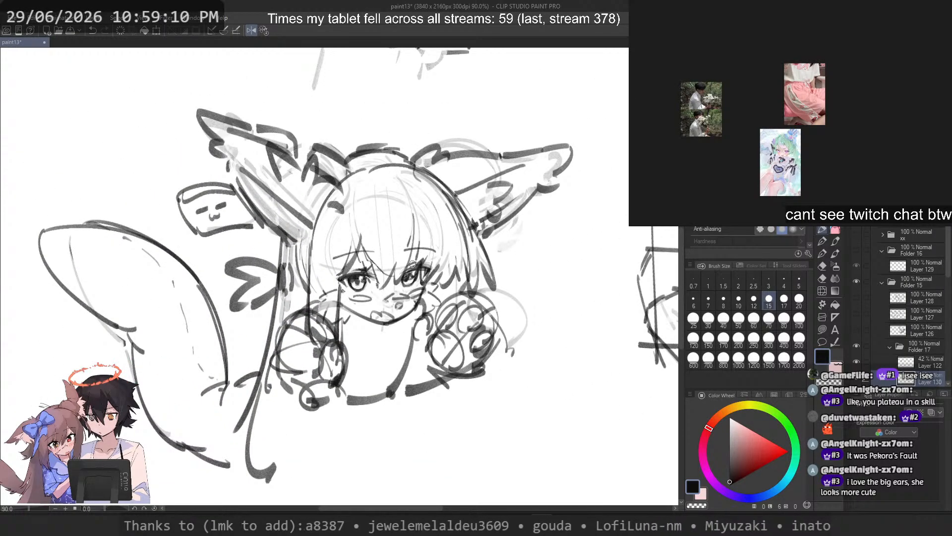
pyautogui.scroll(3, 413, 263)
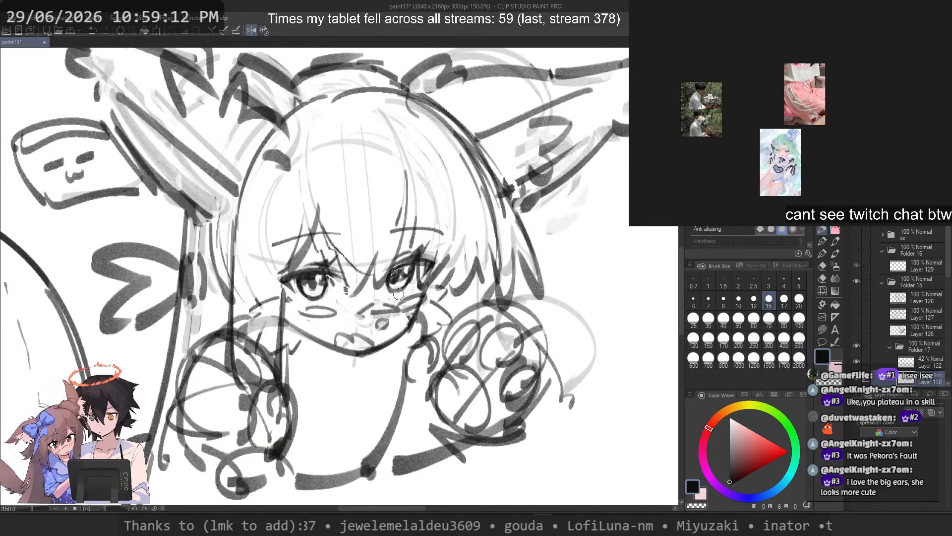
pyautogui.scroll(1, 399, 291)
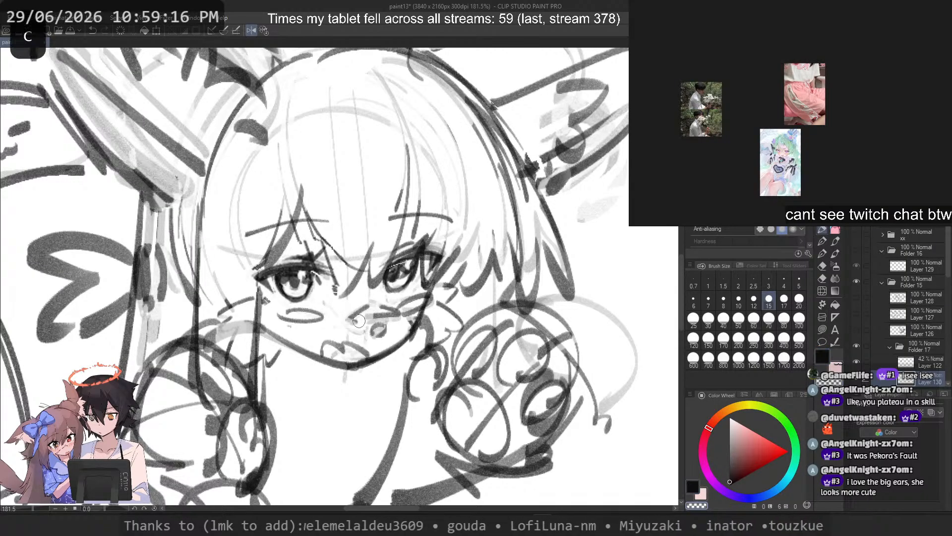
pyautogui.hotkey('ctrl', 'z')
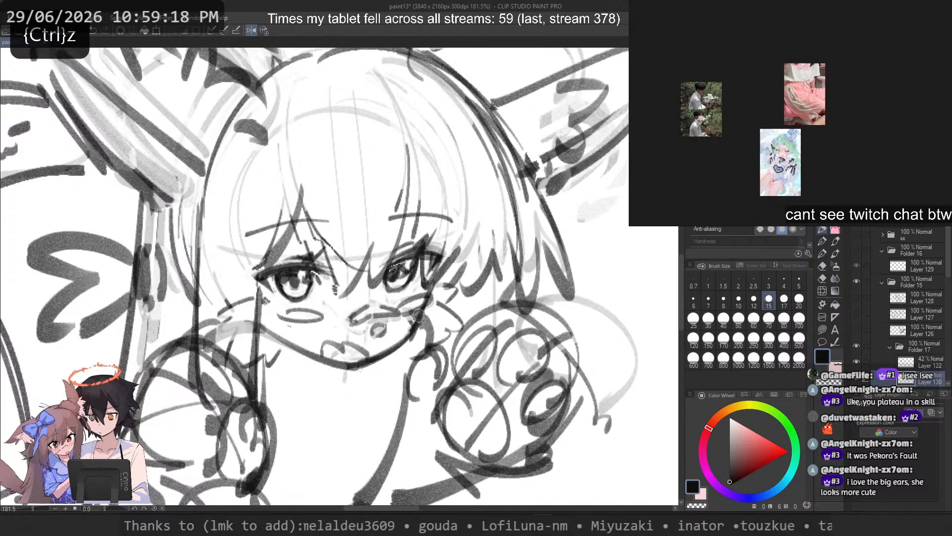
pyautogui.scroll(-5, 396, 288)
pyautogui.scroll(3, 384, 300)
pyautogui.moveTo(363, 334); pyautogui.dragTo(369, 342)
# Step: Erase the dark lines of the round puff right of the neck with a size 40 eraser
pyautogui.click(723, 319)
pyautogui.press('c')
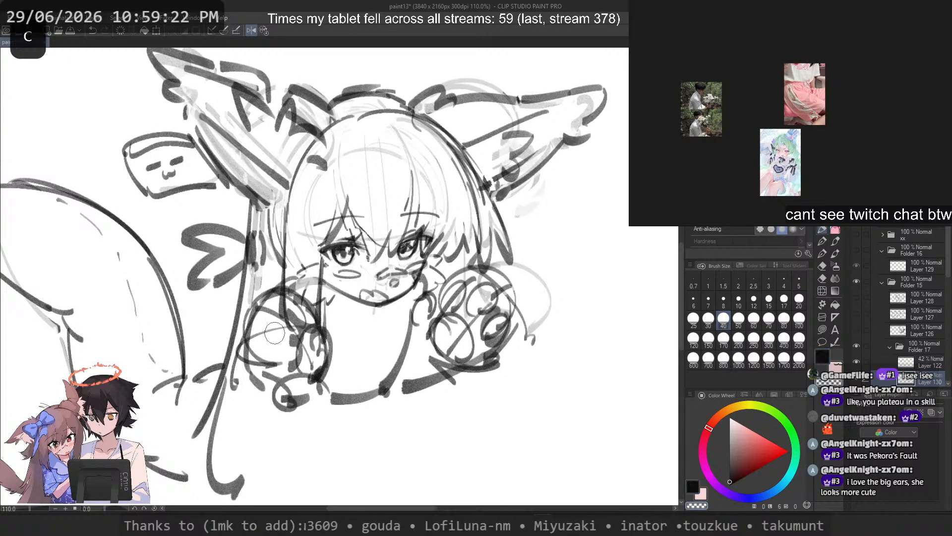
pyautogui.hotkey('ctrl', 'z')
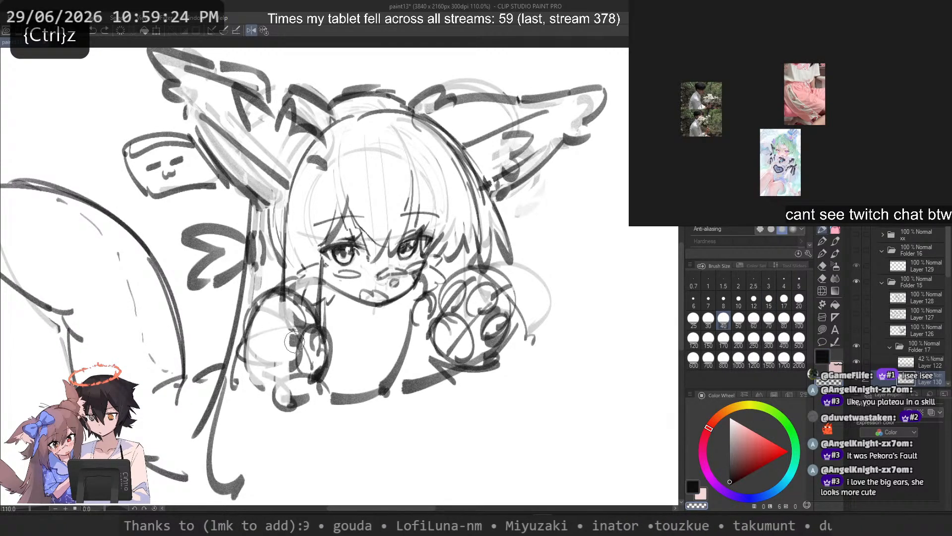
pyautogui.moveTo(481, 273)
pyautogui.mouseDown()
pyautogui.moveTo(523, 333)
pyautogui.moveTo(469, 320)
pyautogui.moveTo(429, 357)
pyautogui.moveTo(416, 309)
pyautogui.moveTo(432, 288)
pyautogui.mouseUp()
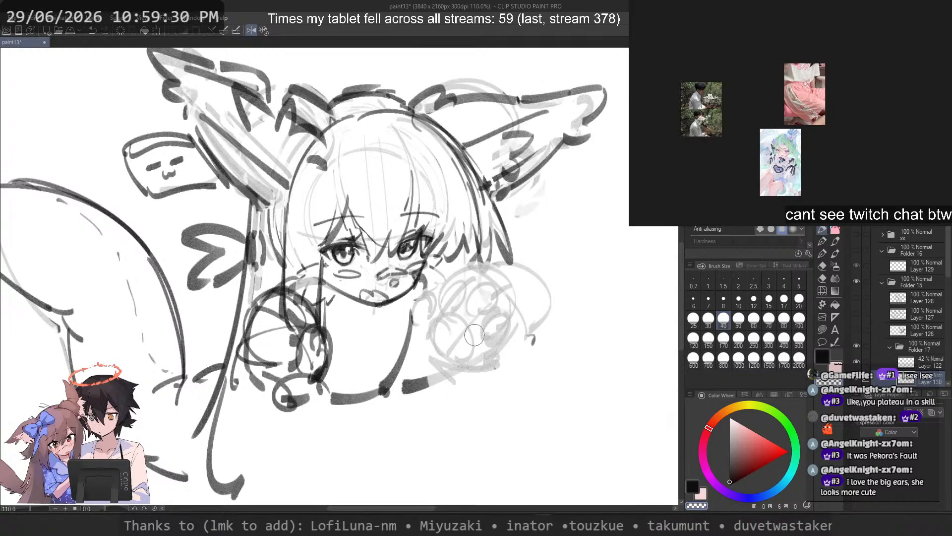
# Step: Flip the canvas view horizontally and redraw the torso's curved side line under the chin with brush size 15, erasing stray lines
pyautogui.click(769, 298)
pyautogui.hotkey('ctrl', 'z')
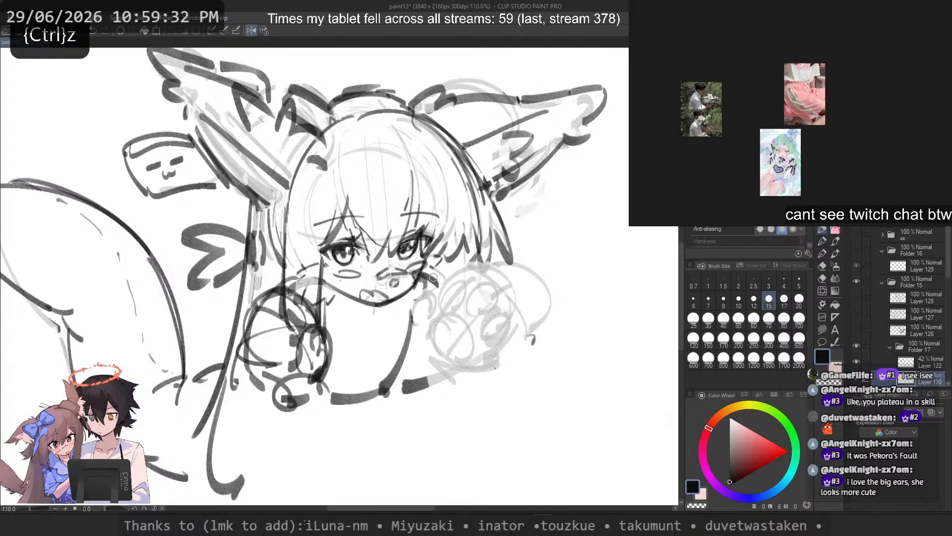
pyautogui.press('6')
pyautogui.press('c')
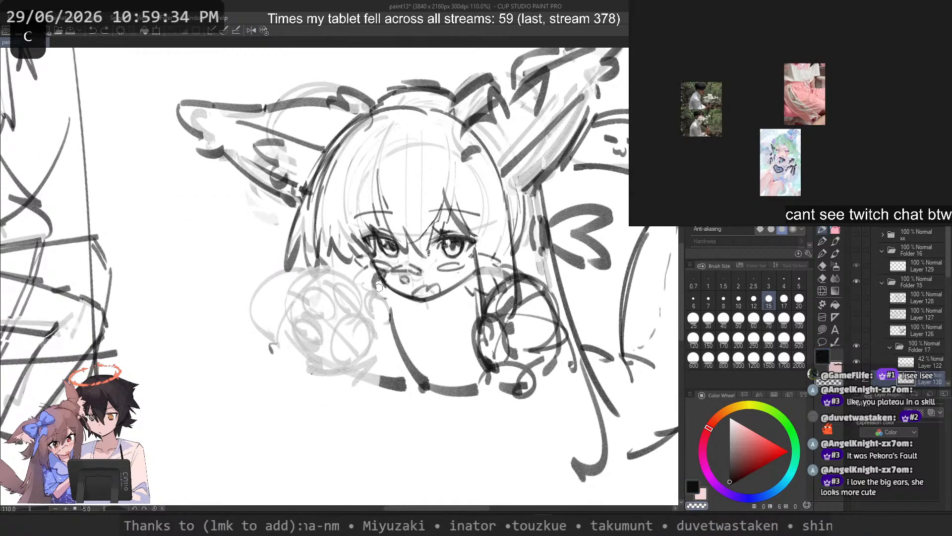
pyautogui.press('c')
pyautogui.moveTo(385, 303)
pyautogui.mouseDown()
pyautogui.moveTo(403, 329)
pyautogui.moveTo(391, 321)
pyautogui.moveTo(399, 361)
pyautogui.moveTo(477, 390)
pyautogui.mouseUp()
pyautogui.hotkey('ctrl', 'z')
pyautogui.press('c')
pyautogui.press('c')
pyautogui.hotkey('ctrl', 'z')
pyautogui.press('c')
pyautogui.press('c')
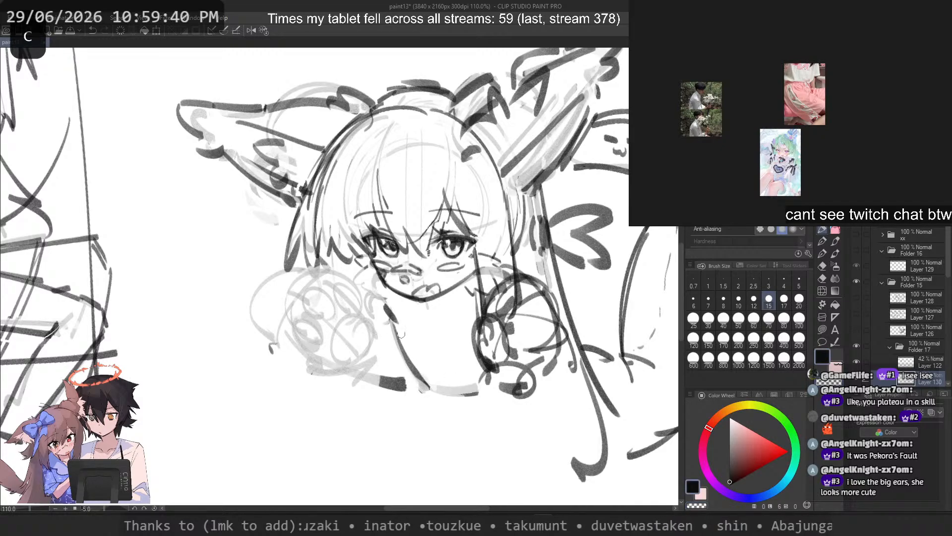
pyautogui.moveTo(396, 321); pyautogui.dragTo(434, 392)
pyautogui.hotkey('ctrl', 'z')
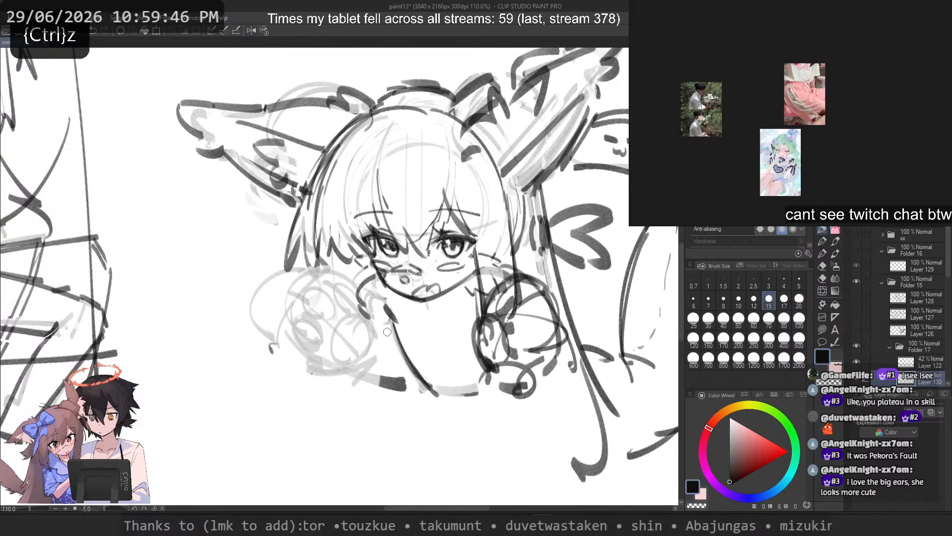
# Step: Try short curved strokes running down from the cheek into the gap between the puff and the torso
pyautogui.hotkey('ctrl', 'z')
pyautogui.moveTo(374, 275); pyautogui.dragTo(371, 316)
pyautogui.hotkey('ctrl', 'z')
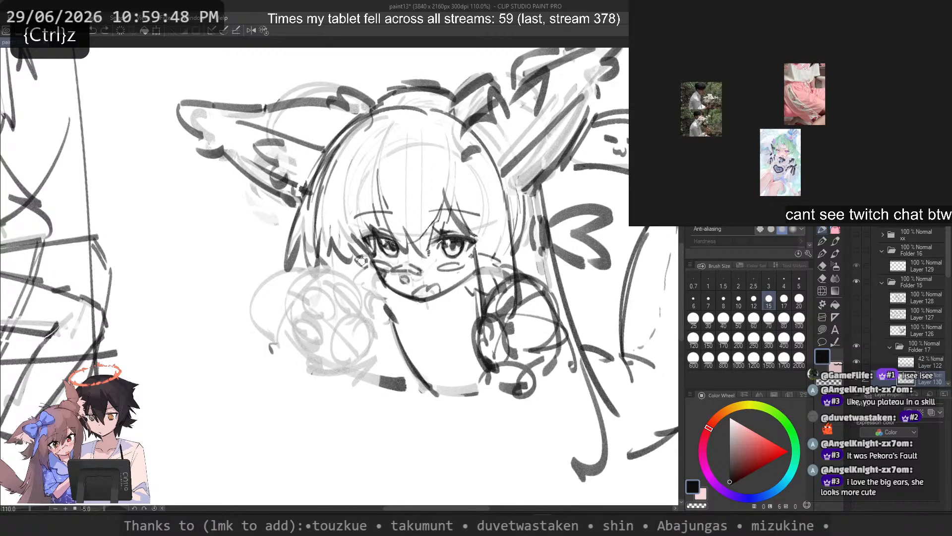
pyautogui.moveTo(363, 261)
pyautogui.mouseDown()
pyautogui.moveTo(385, 299)
pyautogui.moveTo(367, 319)
pyautogui.moveTo(392, 351)
pyautogui.mouseUp()
pyautogui.hotkey('ctrl', 'z')
pyautogui.hotkey('ctrl', 'z')
pyautogui.hotkey('ctrl', 'z')
pyautogui.moveTo(361, 293)
pyautogui.mouseDown()
pyautogui.moveTo(393, 361)
pyautogui.moveTo(376, 323)
pyautogui.moveTo(388, 340)
pyautogui.moveTo(378, 334)
pyautogui.mouseUp()
pyautogui.hotkey('ctrl', 'z')
pyautogui.hotkey('ctrl', 'z')
# Step: Sketch the curved upper outline of the round puff over its faint guide circle
pyautogui.hotkey('ctrl', 'z')
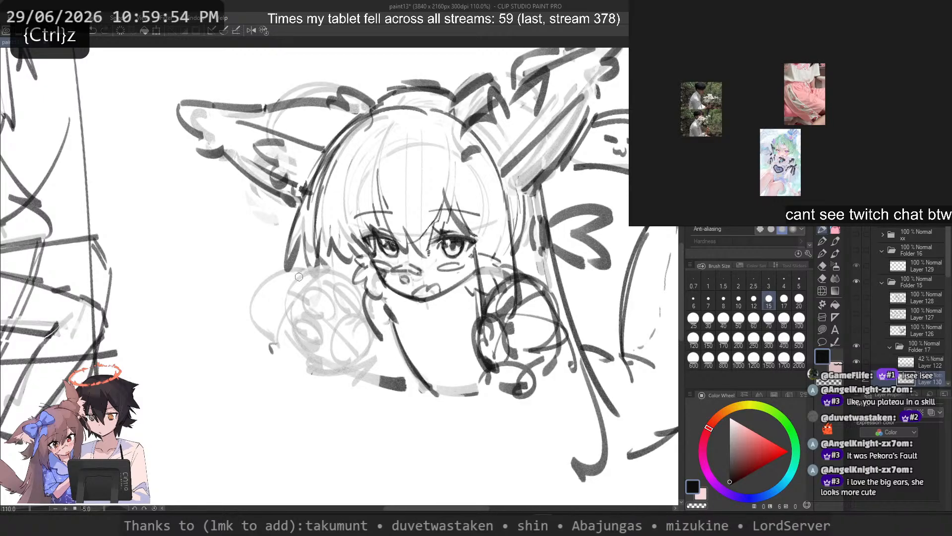
pyautogui.hotkey('ctrl', 'z')
pyautogui.hotkey('ctrl', 'z')
pyautogui.moveTo(322, 281)
pyautogui.mouseDown()
pyautogui.moveTo(378, 319)
pyautogui.moveTo(291, 329)
pyautogui.moveTo(299, 350)
pyautogui.moveTo(354, 289)
pyautogui.mouseUp()
pyautogui.hotkey('ctrl', 'z')
pyautogui.hotkey('ctrl', 'z')
pyautogui.hotkey('ctrl', 'z')
pyautogui.hotkey('ctrl', 'z')
pyautogui.moveTo(289, 337)
pyautogui.mouseDown()
pyautogui.moveTo(354, 288)
pyautogui.moveTo(388, 343)
pyautogui.mouseUp()
pyautogui.hotkey('ctrl', 'z')
# Step: Erase the short strokes between the puff and the torso and try new ones in the gap
pyautogui.hotkey('ctrl', 'z')
pyautogui.hotkey('ctrl', 'z')
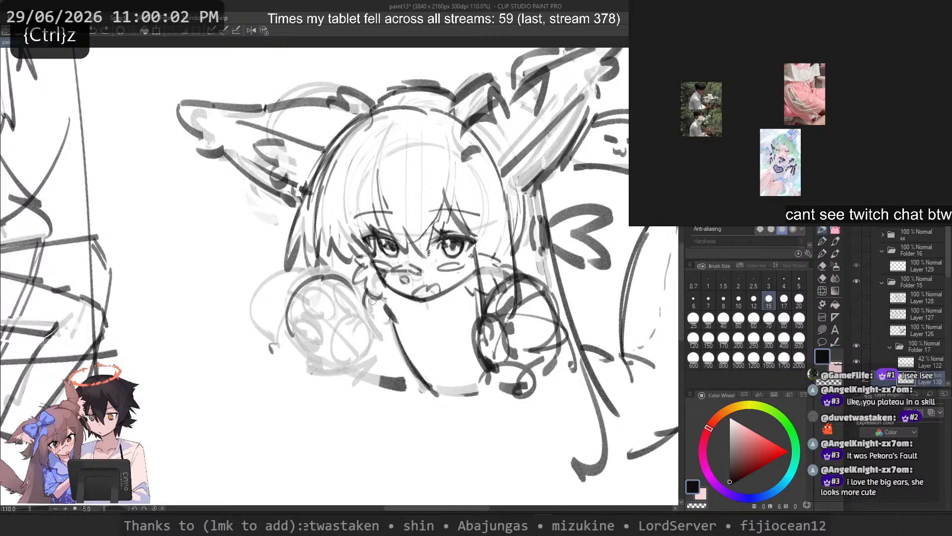
pyautogui.moveTo(368, 299)
pyautogui.mouseDown()
pyautogui.moveTo(398, 343)
pyautogui.moveTo(396, 334)
pyautogui.mouseUp()
pyautogui.hotkey('ctrl', 'z')
# Step: Try several slightly curved lines from the jaw down to the torso's side line
pyautogui.hotkey('ctrl', 'z')
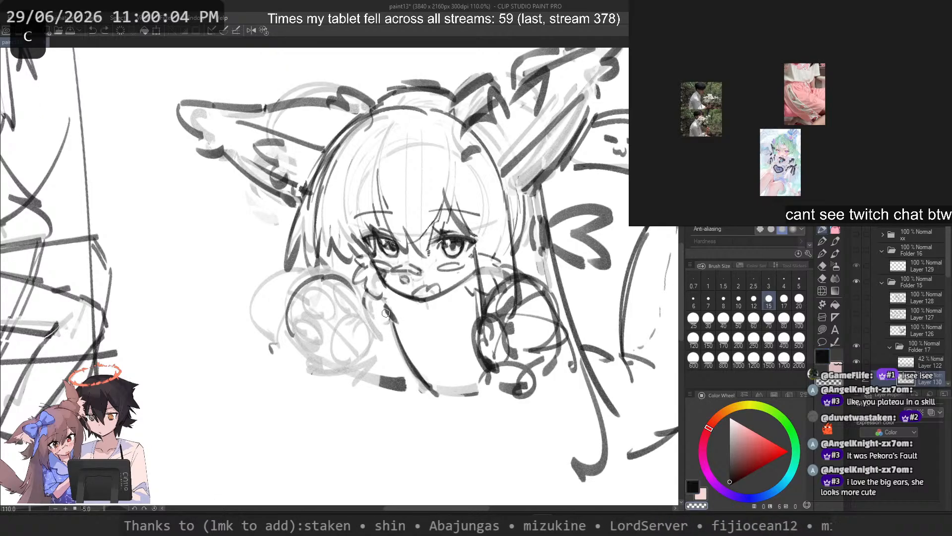
pyautogui.press('c')
pyautogui.moveTo(364, 297)
pyautogui.mouseDown()
pyautogui.moveTo(397, 325)
pyautogui.moveTo(372, 286)
pyautogui.moveTo(392, 320)
pyautogui.mouseUp()
pyautogui.hotkey('ctrl', 'z')
pyautogui.hotkey('ctrl', 'z')
pyautogui.hotkey('ctrl', 'z')
pyautogui.moveTo(375, 286); pyautogui.dragTo(394, 335)
pyautogui.hotkey('ctrl', 'z')
pyautogui.hotkey('ctrl', 'z')
pyautogui.moveTo(377, 282)
pyautogui.mouseDown()
pyautogui.moveTo(397, 333)
pyautogui.moveTo(395, 313)
pyautogui.moveTo(397, 345)
pyautogui.mouseUp()
pyautogui.hotkey('ctrl', 'z')
pyautogui.hotkey('ctrl', 'z')
pyautogui.hotkey('ctrl', 'z')
pyautogui.moveTo(381, 285); pyautogui.dragTo(398, 345)
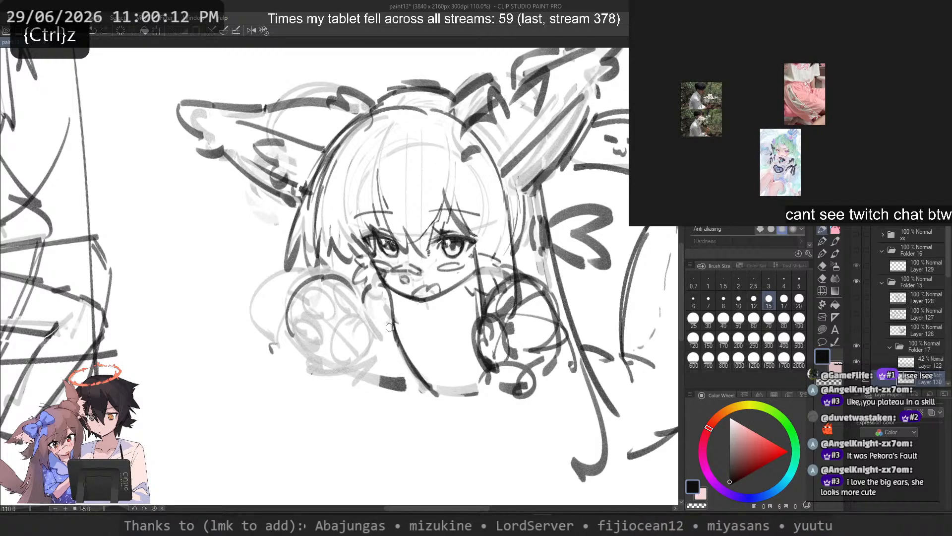
pyautogui.hotkey('ctrl', 'z')
pyautogui.moveTo(381, 287); pyautogui.dragTo(396, 320)
pyautogui.hotkey('ctrl', 'z')
pyautogui.moveTo(379, 284)
pyautogui.mouseDown()
pyautogui.moveTo(395, 325)
pyautogui.moveTo(364, 289)
pyautogui.moveTo(364, 311)
pyautogui.moveTo(393, 312)
pyautogui.moveTo(398, 347)
pyautogui.moveTo(397, 335)
pyautogui.mouseUp()
pyautogui.hotkey('ctrl', 'z')
pyautogui.hotkey('ctrl', 'z')
pyautogui.press('c')
pyautogui.press('c')
pyautogui.hotkey('ctrl', 'z')
pyautogui.hotkey('ctrl', 'z')
# Step: Extend the torso's side line up to the jaw with one clean stroke and clear the leftover marks
pyautogui.hotkey('ctrl', 'z')
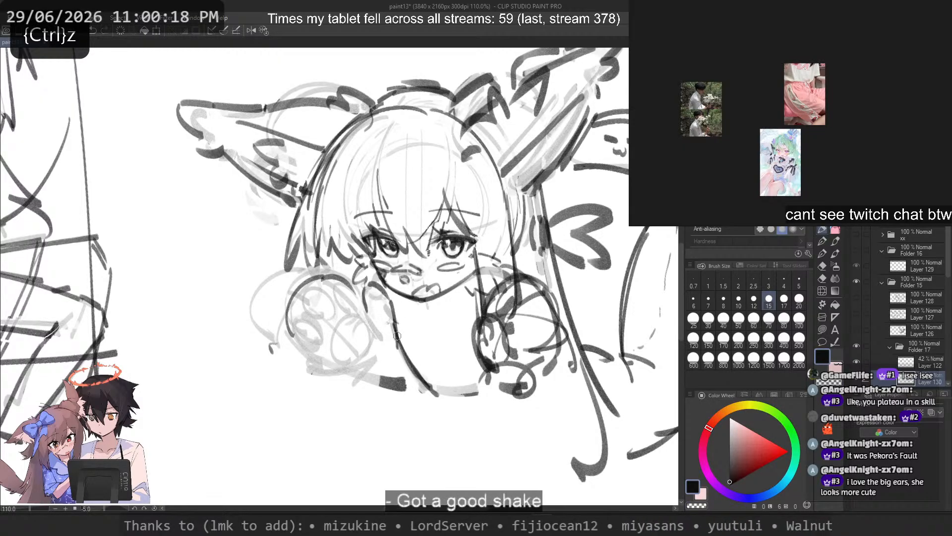
pyautogui.hotkey('ctrl', 'z')
pyautogui.hotkey('ctrl', 'z')
pyautogui.moveTo(375, 279)
pyautogui.mouseDown()
pyautogui.moveTo(386, 308)
pyautogui.moveTo(363, 316)
pyautogui.moveTo(364, 306)
pyautogui.moveTo(391, 309)
pyautogui.moveTo(390, 319)
pyautogui.mouseUp()
pyautogui.hotkey('ctrl', 'z')
pyautogui.hotkey('ctrl', 'z')
pyautogui.hotkey('ctrl', 'z')
pyautogui.hotkey('ctrl', 'z')
pyautogui.moveTo(378, 283); pyautogui.dragTo(395, 338)
pyautogui.hotkey('ctrl', 'z')
pyautogui.press('c')
pyautogui.press('c')
pyautogui.hotkey('ctrl', 'z')
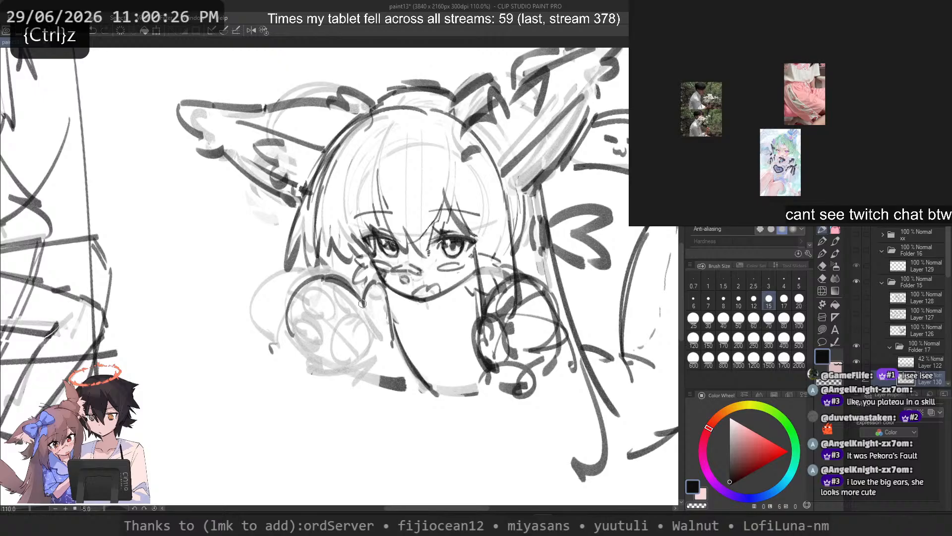
pyautogui.press('c')
pyautogui.hotkey('ctrl', 'z')
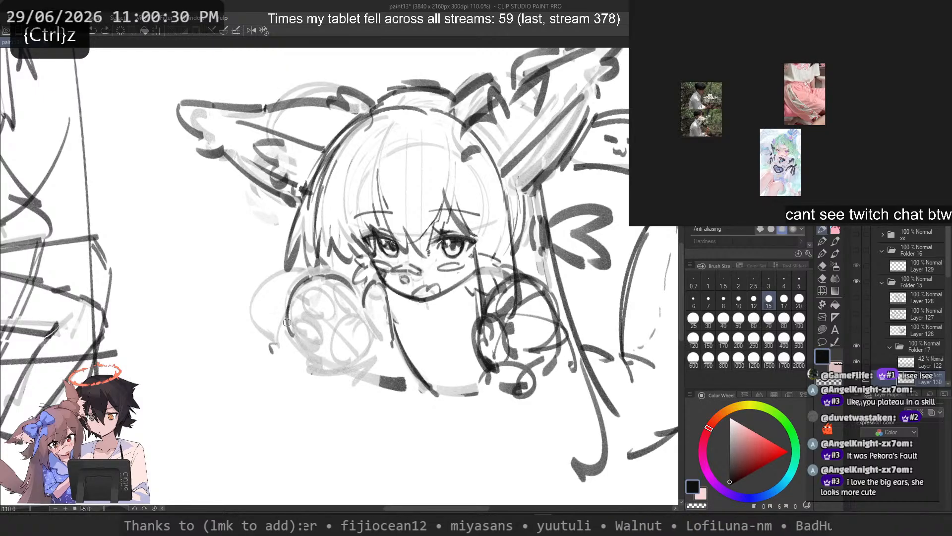
# Step: Sketch the puff's outer side as a long stroke slanting down towards the lower edge of the torso
pyautogui.press('c')
pyautogui.moveTo(292, 313); pyautogui.dragTo(341, 389)
pyautogui.hotkey('ctrl', 'z')
pyautogui.hotkey('ctrl', 'z')
pyautogui.hotkey('ctrl', 'z')
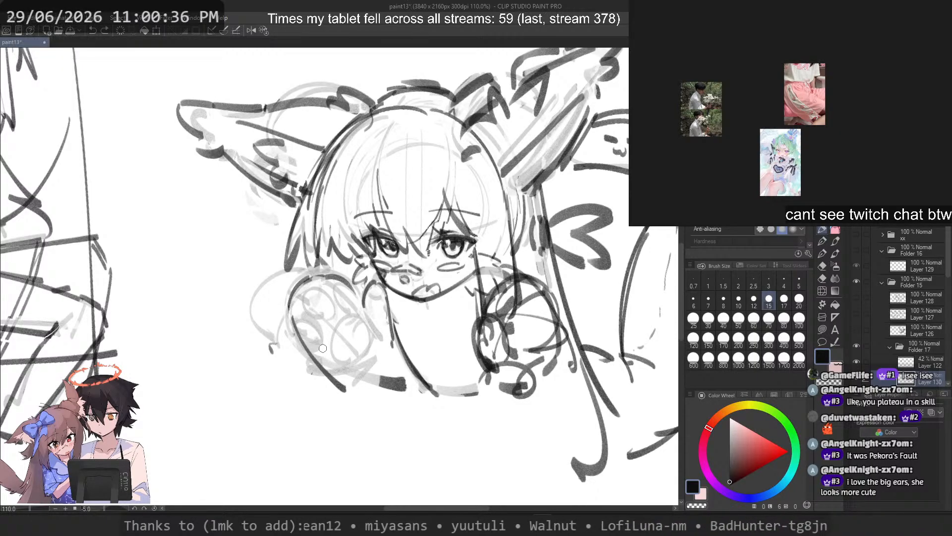
# Step: Sketch the rounded top and small thumb curve of a separate paw in the blank area below the character
pyautogui.moveTo(242, 432); pyautogui.dragTo(204, 438)
pyautogui.hotkey('ctrl', 'z')
pyautogui.moveTo(207, 398)
pyautogui.mouseDown()
pyautogui.moveTo(269, 403)
pyautogui.moveTo(244, 454)
pyautogui.mouseUp()
pyautogui.hotkey('ctrl', 'z')
pyautogui.moveTo(207, 398)
pyautogui.mouseDown()
pyautogui.moveTo(238, 381)
pyautogui.moveTo(245, 446)
pyautogui.moveTo(184, 441)
pyautogui.mouseUp()
pyautogui.hotkey('ctrl', 'z')
pyautogui.moveTo(246, 446); pyautogui.dragTo(224, 469)
pyautogui.hotkey('ctrl', 'z')
pyautogui.moveTo(194, 414)
pyautogui.mouseDown()
pyautogui.moveTo(173, 429)
pyautogui.moveTo(176, 439)
pyautogui.mouseUp()
pyautogui.moveTo(176, 439); pyautogui.dragTo(177, 448)
# Step: Clean up the paw's thumb edge and redraw the outer side curving in towards the wrist
pyautogui.press('c')
pyautogui.moveTo(193, 414); pyautogui.dragTo(184, 443)
pyautogui.hotkey('ctrl', 'z')
pyautogui.press('c')
pyautogui.moveTo(245, 450); pyautogui.dragTo(219, 475)
pyautogui.press('c')
pyautogui.hotkey('ctrl', 'z')
pyautogui.moveTo(263, 431); pyautogui.dragTo(215, 466)
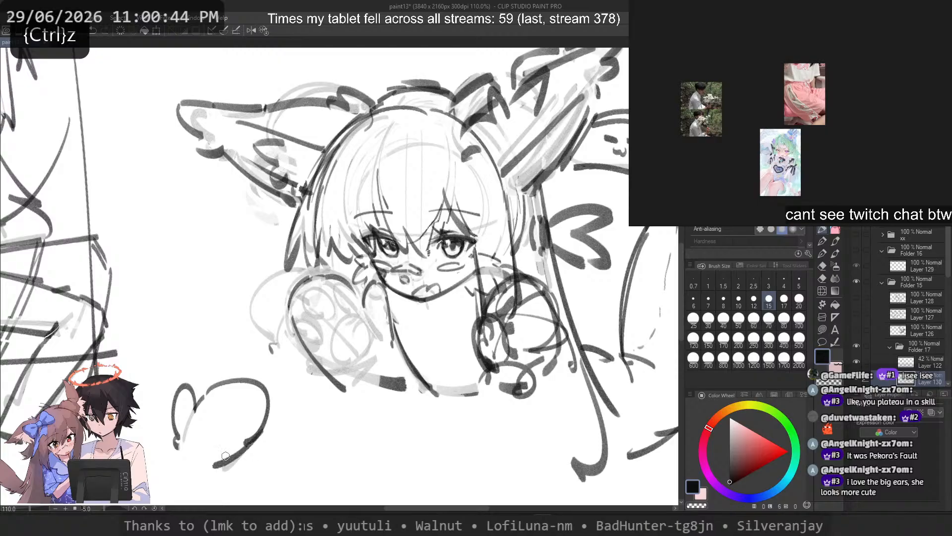
# Step: Rework the paw's upper contour beside the thumb and trim its lower outer side, trying several strokes
pyautogui.moveTo(194, 412); pyautogui.dragTo(215, 384)
pyautogui.hotkey('ctrl', 'z')
pyautogui.press('c')
pyautogui.moveTo(255, 434)
pyautogui.mouseDown()
pyautogui.moveTo(214, 466)
pyautogui.moveTo(213, 479)
pyautogui.moveTo(219, 472)
pyautogui.mouseUp()
pyautogui.press('c')
pyautogui.hotkey('ctrl', 'z')
pyautogui.moveTo(205, 392)
pyautogui.mouseDown()
pyautogui.moveTo(212, 379)
pyautogui.moveTo(265, 388)
pyautogui.moveTo(269, 427)
pyautogui.mouseUp()
pyautogui.hotkey('ctrl', 'z')
pyautogui.hotkey('ctrl', 'z')
pyautogui.hotkey('ctrl', 'z')
pyautogui.hotkey('ctrl', 'z')
# Step: Extend the paw's outer side down to a narrow wrist and clean up the stroke
pyautogui.moveTo(267, 396)
pyautogui.mouseDown()
pyautogui.moveTo(214, 420)
pyautogui.moveTo(237, 451)
pyautogui.moveTo(250, 439)
pyautogui.moveTo(225, 470)
pyautogui.mouseUp()
pyautogui.hotkey('ctrl', 'z')
pyautogui.hotkey('ctrl', 'z')
pyautogui.press('c')
pyautogui.press('c')
pyautogui.moveTo(261, 432); pyautogui.dragTo(205, 500)
pyautogui.press('c')
pyautogui.press('c')
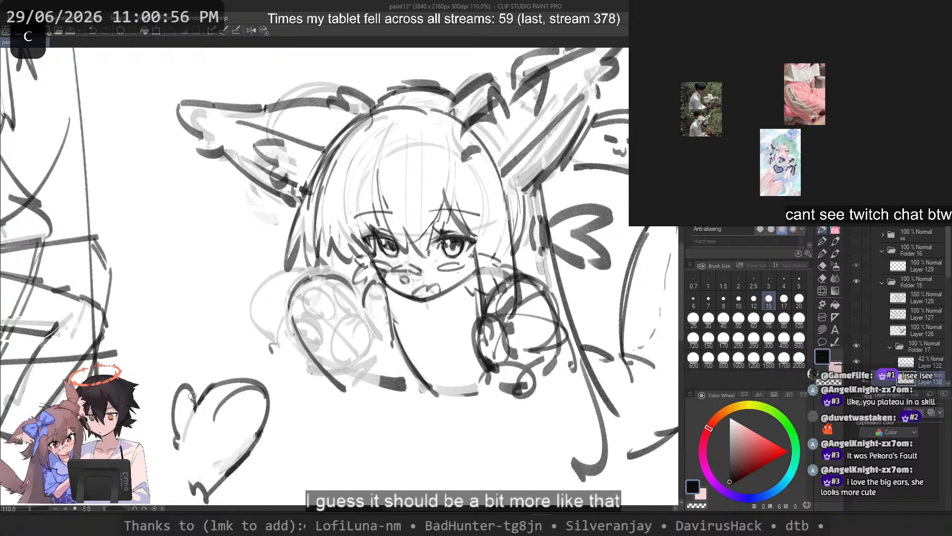
# Step: Try several curved guide strokes inside the paw's rounded top for the toes
pyautogui.hotkey('ctrl', 'z')
pyautogui.moveTo(194, 400); pyautogui.dragTo(241, 453)
pyautogui.hotkey('ctrl', 'z')
pyautogui.moveTo(197, 399); pyautogui.dragTo(253, 412)
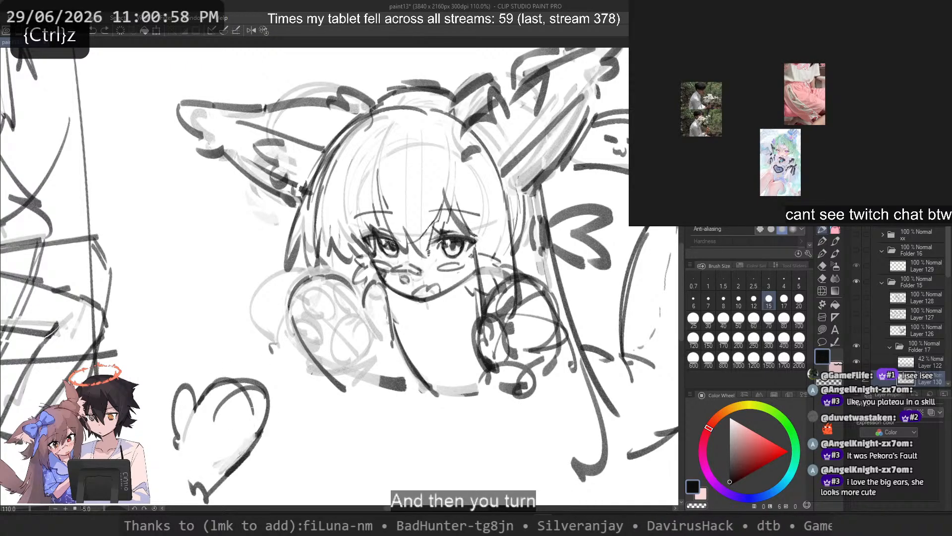
pyautogui.press('c')
pyautogui.moveTo(212, 382)
pyautogui.mouseDown()
pyautogui.moveTo(262, 389)
pyautogui.moveTo(252, 438)
pyautogui.mouseUp()
pyautogui.hotkey('ctrl', 'z')
pyautogui.hotkey('ctrl', 'z')
pyautogui.hotkey('ctrl', 'z')
pyautogui.hotkey('ctrl', 'z')
# Step: Draw small toe curves along the inside of the paw's upper edge, erasing and retrying strokes
pyautogui.hotkey('ctrl', 'z')
pyautogui.hotkey('ctrl', 'z')
pyautogui.moveTo(214, 398); pyautogui.dragTo(236, 378)
pyautogui.hotkey('ctrl', 'z')
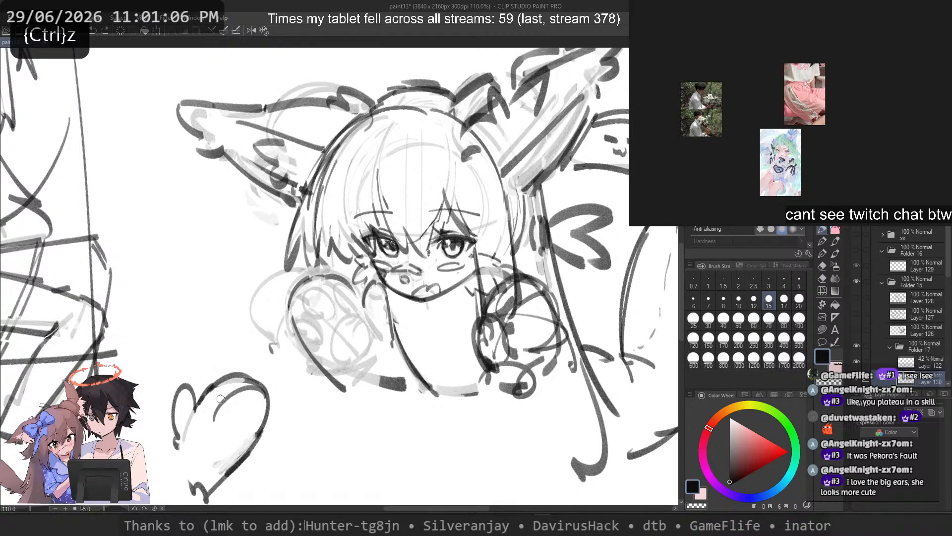
pyautogui.press('c')
pyautogui.moveTo(215, 420)
pyautogui.mouseDown()
pyautogui.moveTo(260, 387)
pyautogui.moveTo(229, 381)
pyautogui.moveTo(262, 410)
pyautogui.moveTo(241, 379)
pyautogui.moveTo(237, 415)
pyautogui.moveTo(199, 401)
pyautogui.moveTo(211, 397)
pyautogui.mouseUp()
pyautogui.press('c')
pyautogui.hotkey('ctrl', 'z')
pyautogui.hotkey('ctrl', 'z')
pyautogui.hotkey('ctrl', 'z')
pyautogui.hotkey('ctrl', 'z')
pyautogui.hotkey('ctrl', 'z')
pyautogui.hotkey('ctrl', 'z')
pyautogui.hotkey('ctrl', 'z')
pyautogui.hotkey('ctrl', 'z')
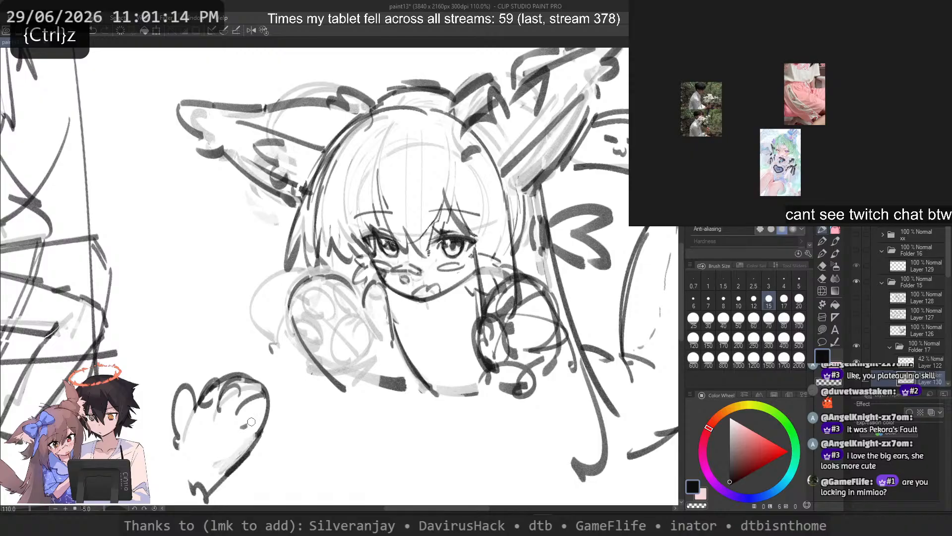
# Step: Add an oval toe pad near the paw's outer side and a large round central pad near the thumb
pyautogui.hotkey('ctrl', 'z')
pyautogui.moveTo(251, 422)
pyautogui.mouseDown()
pyautogui.moveTo(241, 401)
pyautogui.moveTo(227, 424)
pyautogui.mouseUp()
pyautogui.moveTo(227, 439)
pyautogui.mouseDown()
pyautogui.moveTo(209, 427)
pyautogui.moveTo(193, 441)
pyautogui.moveTo(197, 457)
pyautogui.mouseUp()
pyautogui.hotkey('ctrl', 'z')
pyautogui.hotkey('ctrl', 'z')
pyautogui.hotkey('ctrl', 'z')
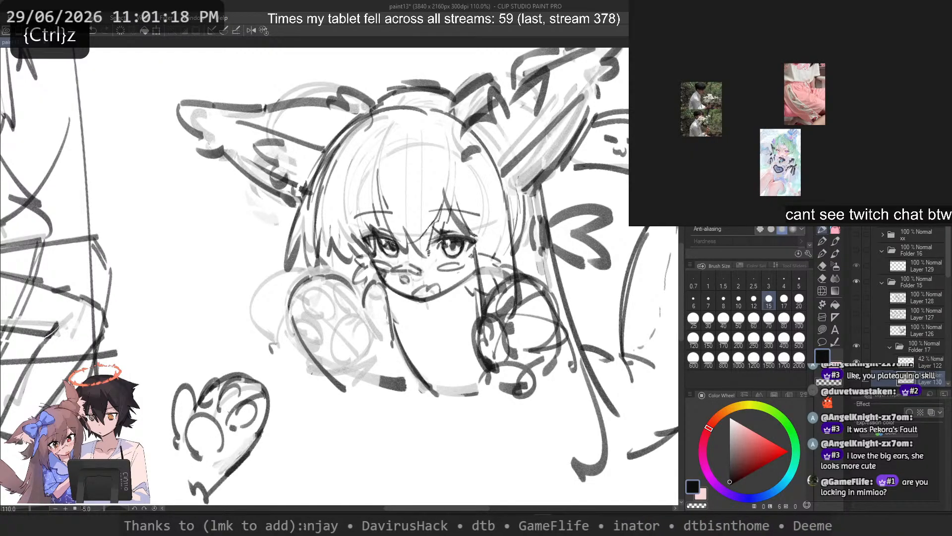
# Step: Touch up the toe curves and the paw's outer edge around the oval toe pad
pyautogui.hotkey('ctrl', 'z')
pyautogui.moveTo(223, 394)
pyautogui.mouseDown()
pyautogui.moveTo(250, 377)
pyautogui.moveTo(256, 390)
pyautogui.moveTo(258, 375)
pyautogui.moveTo(267, 403)
pyautogui.moveTo(249, 387)
pyautogui.moveTo(269, 410)
pyautogui.mouseUp()
pyautogui.press('c')
pyautogui.press('c')
pyautogui.hotkey('ctrl', 'z')
pyautogui.press('c')
# Step: Flip the canvas view horizontally and try new strokes for the paw's thumb
pyautogui.press('c')
pyautogui.hotkey('ctrl', 'z')
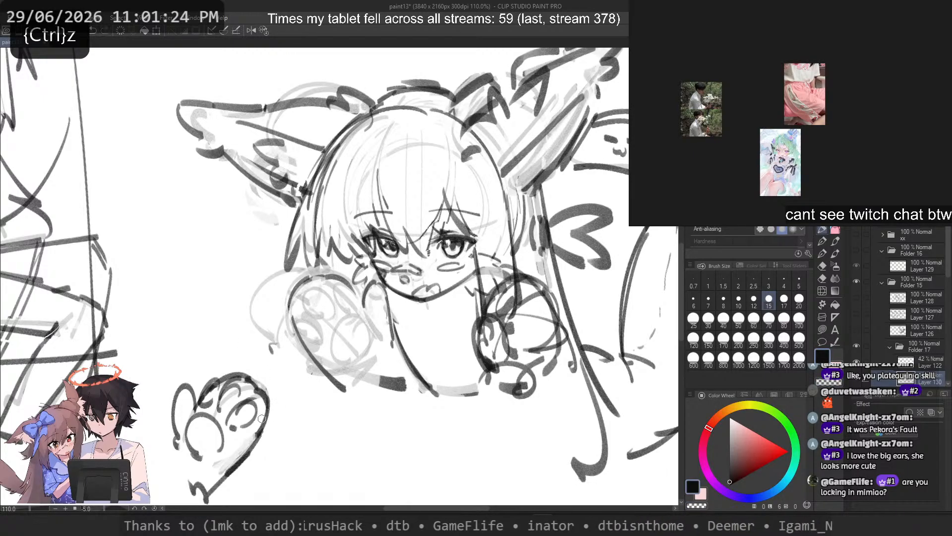
pyautogui.press('2')
pyautogui.hotkey('ctrl', 'z')
pyautogui.moveTo(416, 395); pyautogui.dragTo(413, 428)
pyautogui.hotkey('ctrl', 'z')
pyautogui.press('c')
pyautogui.moveTo(486, 396)
pyautogui.mouseDown()
pyautogui.moveTo(513, 421)
pyautogui.moveTo(485, 408)
pyautogui.moveTo(497, 387)
pyautogui.moveTo(486, 404)
pyautogui.moveTo(506, 388)
pyautogui.mouseUp()
pyautogui.press('c')
pyautogui.hotkey('ctrl', 'z')
# Step: Redraw the thumb as a rounder, shorter bump with an inner pad curve
pyautogui.hotkey('ctrl', 'z')
pyautogui.moveTo(484, 407)
pyautogui.mouseDown()
pyautogui.moveTo(512, 397)
pyautogui.moveTo(515, 423)
pyautogui.moveTo(498, 383)
pyautogui.moveTo(511, 426)
pyautogui.mouseUp()
pyautogui.hotkey('ctrl', 'z')
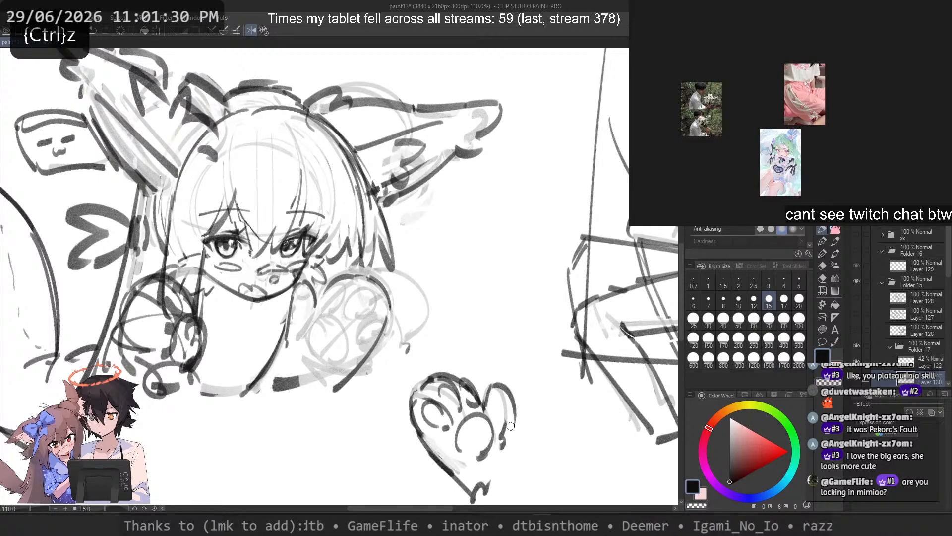
pyautogui.hotkey('ctrl', 'z')
pyautogui.hotkey('ctrl', 'z')
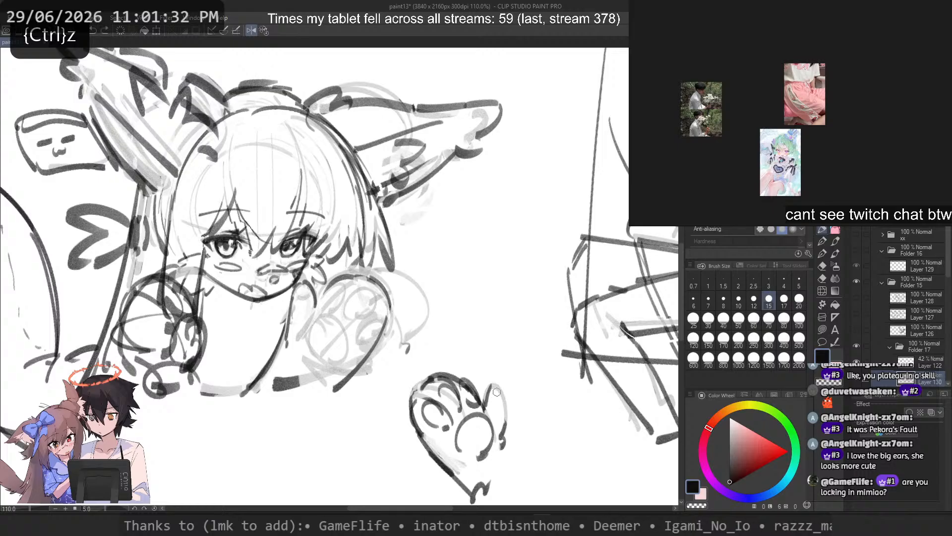
pyautogui.hotkey('ctrl', 'z')
pyautogui.moveTo(493, 386); pyautogui.dragTo(506, 427)
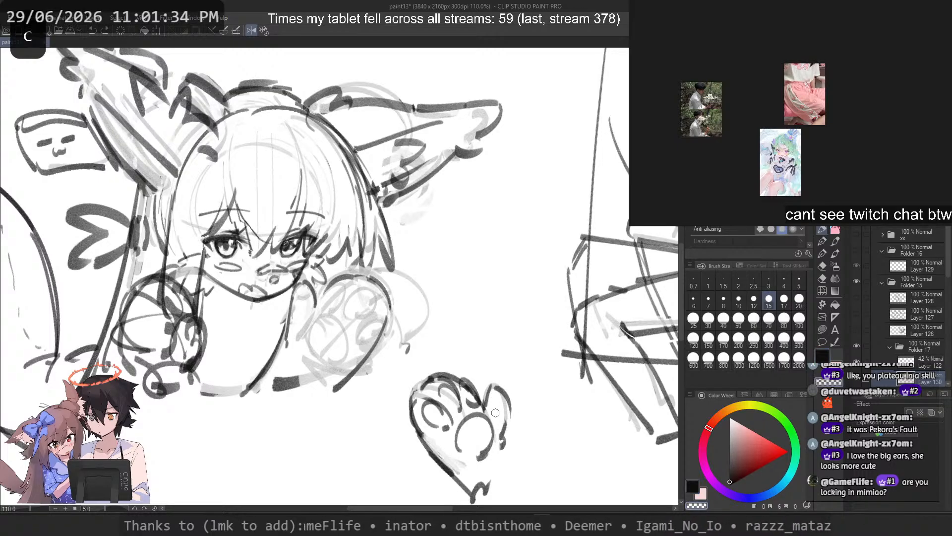
pyautogui.hotkey('ctrl', 'z')
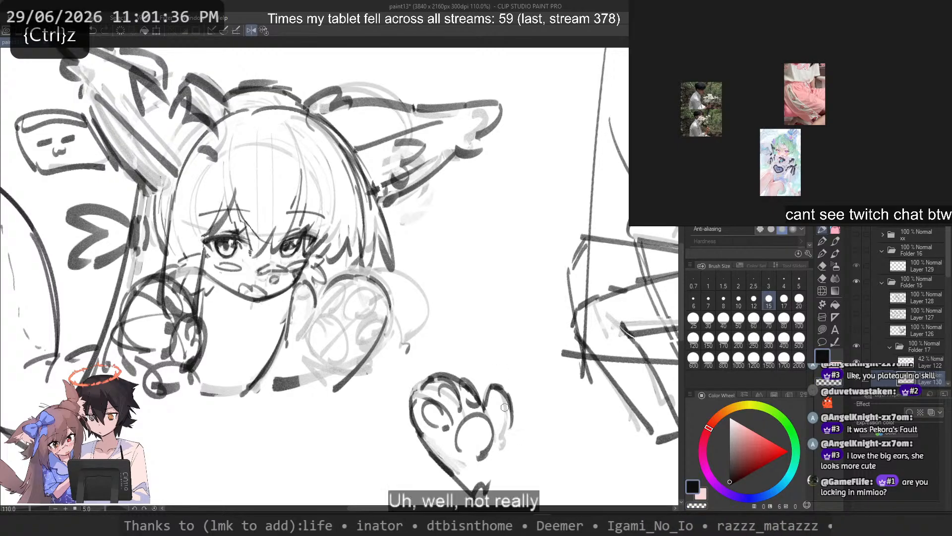
pyautogui.moveTo(497, 394); pyautogui.dragTo(503, 417)
pyautogui.press('c')
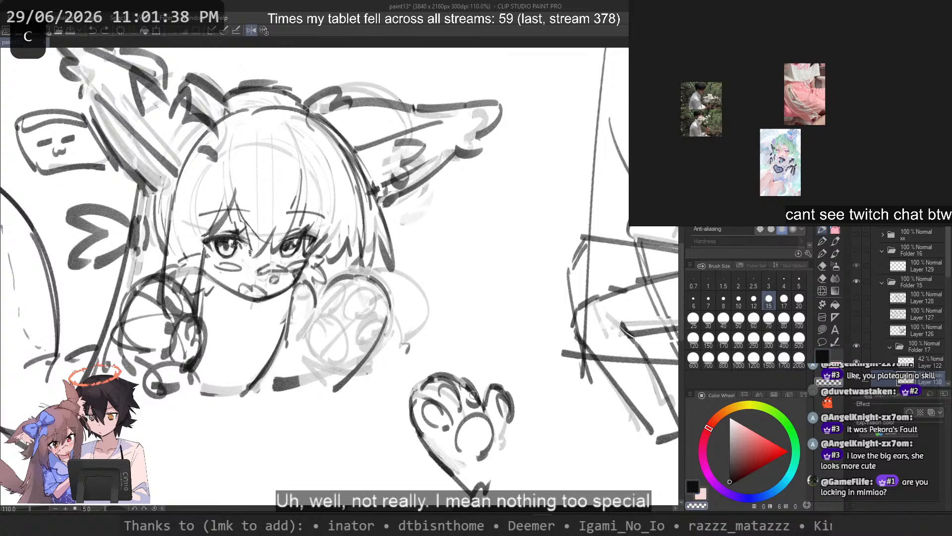
# Step: Reshape the toe bump between the thumb and the paw's top edge, erasing the excess line
pyautogui.moveTo(463, 379); pyautogui.dragTo(480, 406)
pyautogui.press('c')
pyautogui.hotkey('ctrl', 'z')
pyautogui.moveTo(457, 376)
pyautogui.mouseDown()
pyautogui.moveTo(478, 404)
pyautogui.moveTo(455, 408)
pyautogui.moveTo(449, 384)
pyautogui.moveTo(459, 408)
pyautogui.mouseUp()
pyautogui.hotkey('ctrl', 'z')
pyautogui.hotkey('ctrl', 'z')
pyautogui.press('c')
# Step: Refine the paw's upper outer contour and prepare the central pad area with trial strokes
pyautogui.press('c')
pyautogui.hotkey('ctrl', 'z')
pyautogui.hotkey('ctrl', 'z')
pyautogui.moveTo(434, 381)
pyautogui.mouseDown()
pyautogui.moveTo(438, 398)
pyautogui.moveTo(411, 414)
pyautogui.moveTo(417, 432)
pyautogui.mouseUp()
pyautogui.hotkey('ctrl', 'z')
pyautogui.press('c')
pyautogui.hotkey('ctrl', 'z')
pyautogui.press('c')
pyautogui.hotkey('ctrl', 'z')
pyautogui.moveTo(416, 398)
pyautogui.mouseDown()
pyautogui.moveTo(421, 430)
pyautogui.moveTo(472, 427)
pyautogui.moveTo(458, 430)
pyautogui.moveTo(490, 453)
pyautogui.mouseUp()
pyautogui.hotkey('ctrl', 'z')
# Step: Erase parts of the round central pad and try new curves for its outline
pyautogui.press('c')
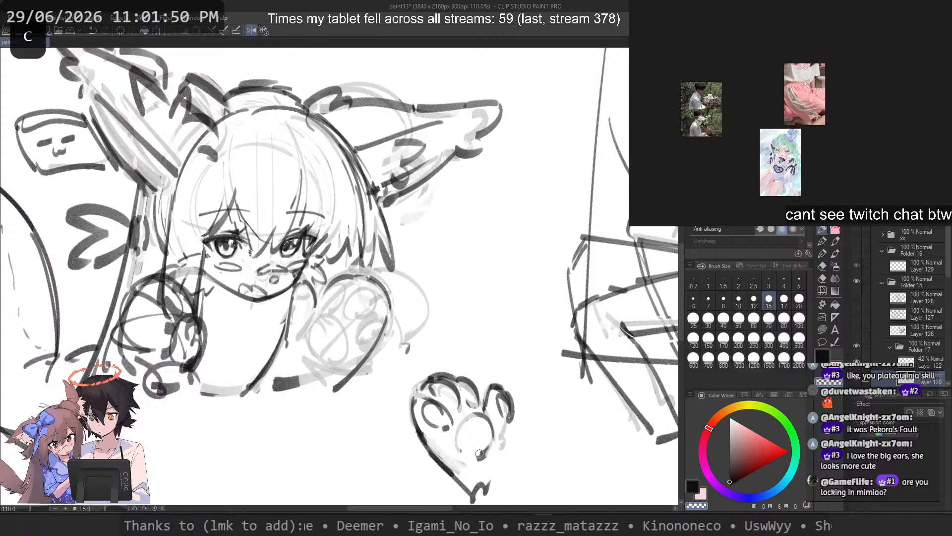
pyautogui.moveTo(476, 414); pyautogui.dragTo(480, 458)
pyautogui.press('c')
pyautogui.moveTo(460, 420)
pyautogui.mouseDown()
pyautogui.moveTo(458, 444)
pyautogui.moveTo(471, 460)
pyautogui.moveTo(479, 408)
pyautogui.moveTo(472, 461)
pyautogui.mouseUp()
pyautogui.hotkey('ctrl', 'z')
# Step: Redraw the central pad as a clean rounded shape below the toes
pyautogui.hotkey('ctrl', 'z')
pyautogui.hotkey('ctrl', 'z')
pyautogui.hotkey('ctrl', 'z')
pyautogui.hotkey('ctrl', 'z')
pyautogui.hotkey('ctrl', 'z')
pyautogui.moveTo(458, 420)
pyautogui.mouseDown()
pyautogui.moveTo(471, 437)
pyautogui.moveTo(478, 416)
pyautogui.moveTo(468, 375)
pyautogui.moveTo(460, 448)
pyautogui.moveTo(456, 431)
pyautogui.moveTo(473, 411)
pyautogui.moveTo(457, 422)
pyautogui.moveTo(460, 442)
pyautogui.moveTo(484, 451)
pyautogui.moveTo(475, 410)
pyautogui.moveTo(500, 448)
pyautogui.mouseUp()
pyautogui.hotkey('ctrl', 'z')
pyautogui.hotkey('ctrl', 'z')
pyautogui.hotkey('ctrl', 'z')
pyautogui.hotkey('ctrl', 'z')
pyautogui.hotkey('ctrl', 'z')
pyautogui.hotkey('ctrl', 'z')
pyautogui.hotkey('ctrl', 'z')
pyautogui.hotkey('ctrl', 'z')
pyautogui.moveTo(473, 416)
pyautogui.mouseDown()
pyautogui.moveTo(492, 428)
pyautogui.moveTo(490, 457)
pyautogui.mouseUp()
# Step: Sketch a simple upright arch as the outline of a second paw beside the first one
pyautogui.scroll(-3, 436, 223)
pyautogui.moveTo(413, 279); pyautogui.dragTo(424, 305)
pyautogui.scroll(1, 425, 305)
pyautogui.moveTo(407, 338); pyautogui.dragTo(394, 305)
pyautogui.moveTo(394, 356); pyautogui.dragTo(388, 343)
pyautogui.scroll(2, 381, 353)
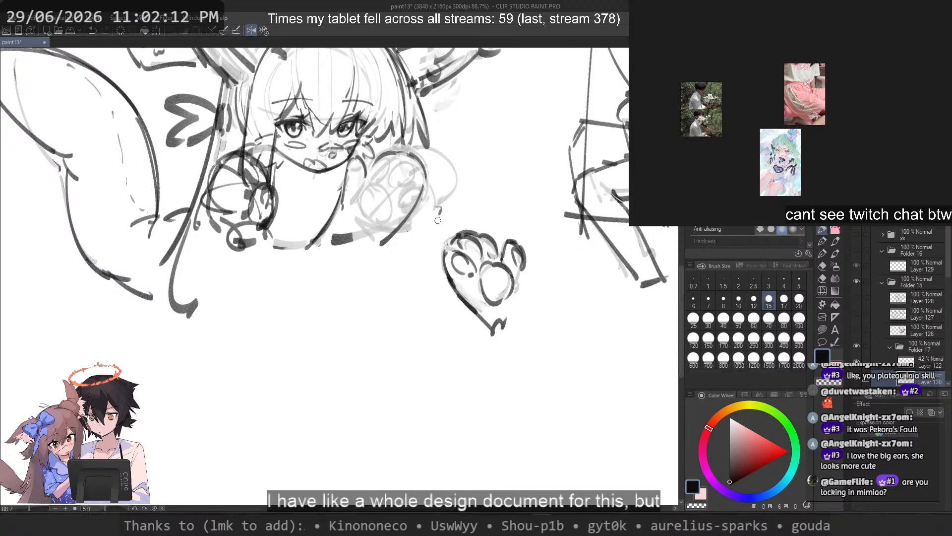
pyautogui.moveTo(394, 379); pyautogui.dragTo(339, 399)
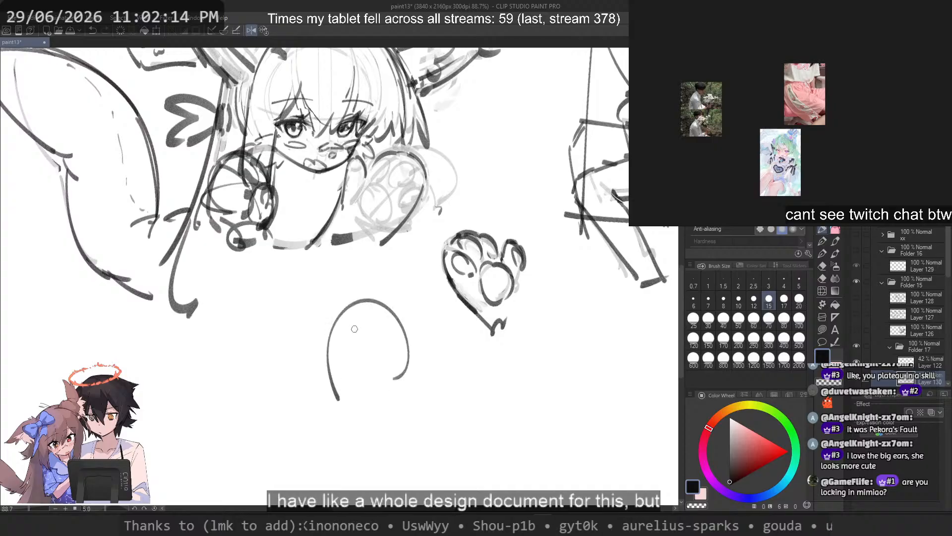
pyautogui.moveTo(405, 379); pyautogui.dragTo(393, 399)
pyautogui.hotkey('ctrl', 'z')
pyautogui.moveTo(409, 356); pyautogui.dragTo(406, 394)
# Step: Divide the second paw's top with short toe lines and add toe pads and a round central pad
pyautogui.moveTo(330, 314); pyautogui.dragTo(337, 337)
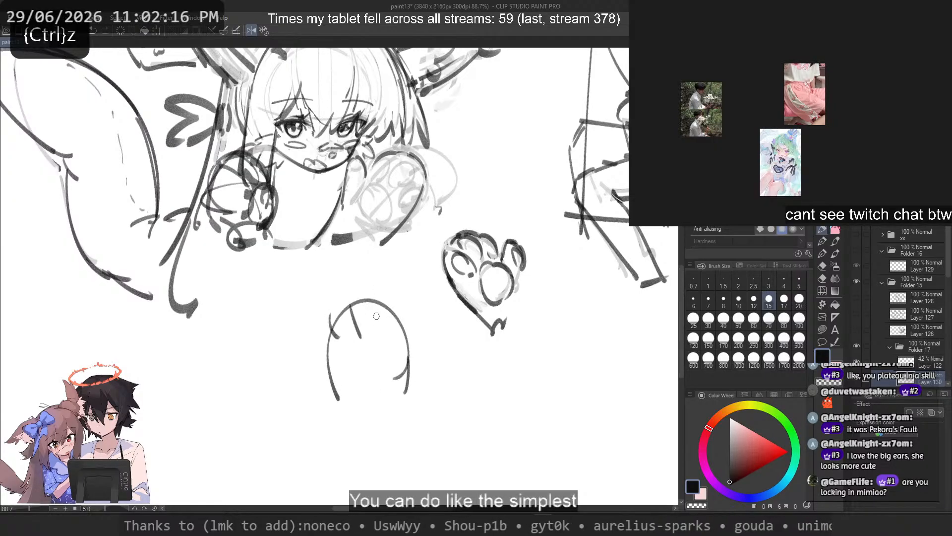
pyautogui.hotkey('ctrl', 'z')
pyautogui.moveTo(377, 304)
pyautogui.mouseDown()
pyautogui.moveTo(379, 331)
pyautogui.moveTo(329, 354)
pyautogui.mouseUp()
pyautogui.moveTo(358, 325); pyautogui.dragTo(349, 351)
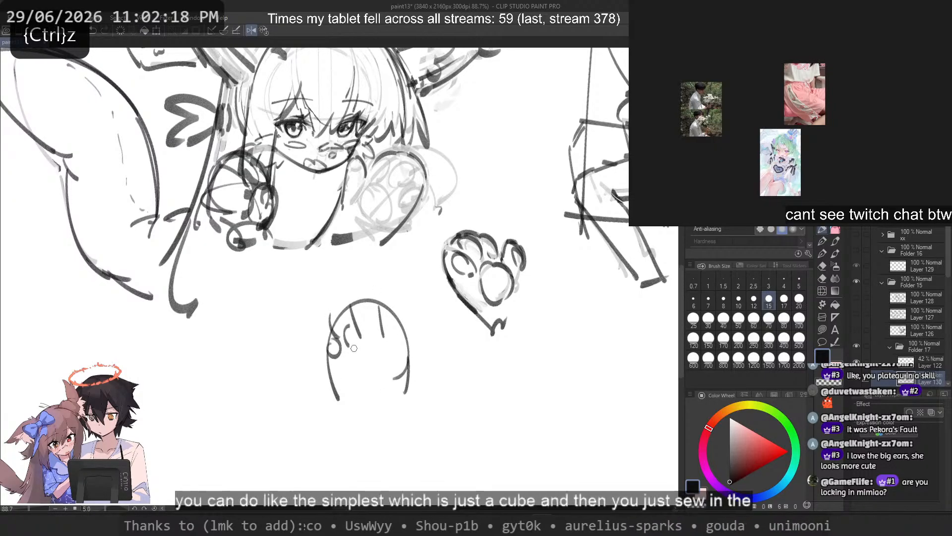
pyautogui.moveTo(382, 315); pyautogui.dragTo(363, 348)
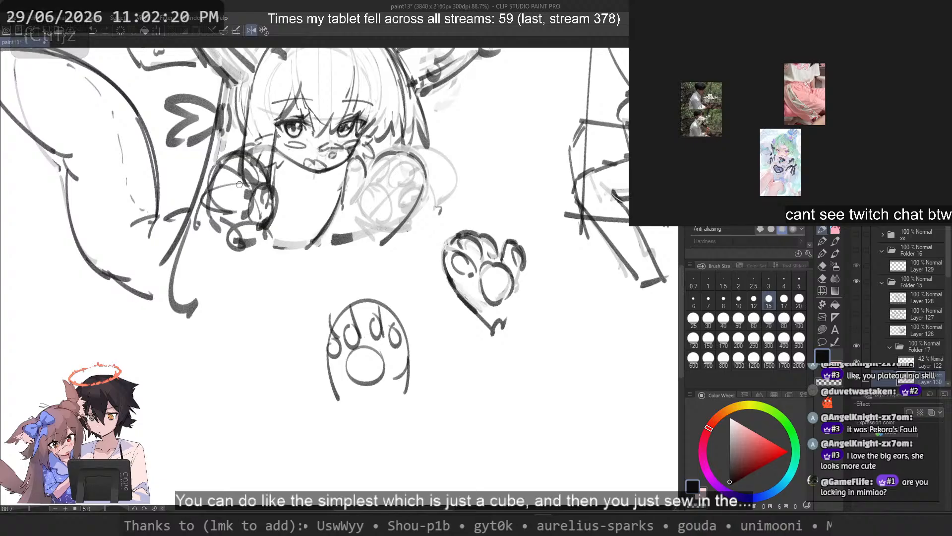
# Step: Sketch the angular, open outline of a third upright paw beside the arched paw, with a peaked top and two straight sides
pyautogui.hotkey('ctrl', 'z')
pyautogui.moveTo(241, 313)
pyautogui.mouseDown()
pyautogui.moveTo(200, 356)
pyautogui.moveTo(206, 344)
pyautogui.moveTo(288, 333)
pyautogui.moveTo(223, 326)
pyautogui.mouseUp()
pyautogui.hotkey('ctrl', 'z')
pyautogui.hotkey('ctrl', 'z')
pyautogui.hotkey('ctrl', 'z')
pyautogui.moveTo(251, 306)
pyautogui.mouseDown()
pyautogui.moveTo(275, 317)
pyautogui.moveTo(306, 342)
pyautogui.mouseUp()
pyautogui.hotkey('ctrl', 'z')
pyautogui.hotkey('ctrl', 'z')
pyautogui.moveTo(289, 323); pyautogui.dragTo(305, 345)
pyautogui.moveTo(214, 331)
pyautogui.mouseDown()
pyautogui.moveTo(203, 347)
pyautogui.moveTo(219, 415)
pyautogui.mouseUp()
pyautogui.hotkey('ctrl', 'z')
# Step: Divide the third paw's top with short vertical toe lines and fill the sections with four elongated toe pads
pyautogui.hotkey('ctrl', 'z')
pyautogui.hotkey('ctrl', 'z')
pyautogui.moveTo(217, 334); pyautogui.dragTo(205, 361)
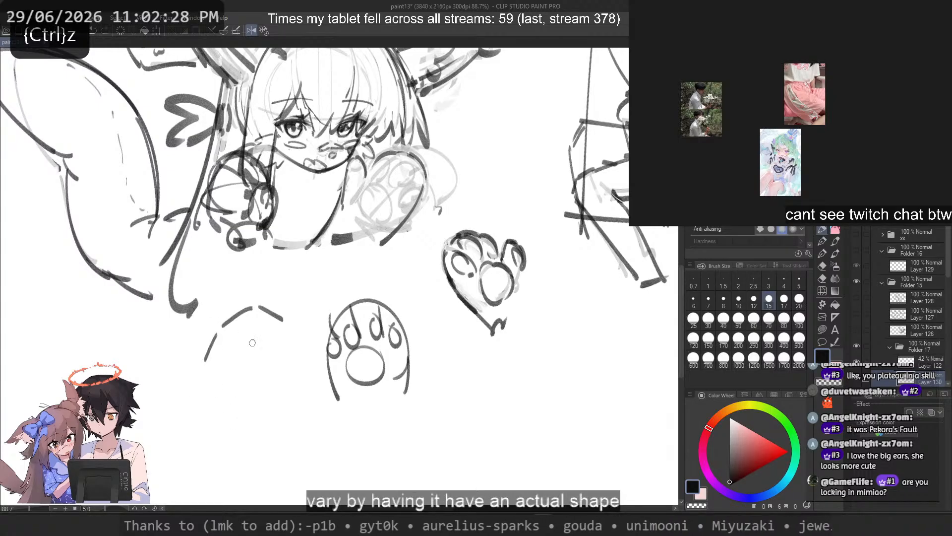
pyautogui.moveTo(290, 327); pyautogui.dragTo(307, 354)
pyautogui.moveTo(306, 363)
pyautogui.mouseDown()
pyautogui.moveTo(287, 414)
pyautogui.moveTo(295, 416)
pyautogui.mouseUp()
pyautogui.hotkey('ctrl', 'z')
pyautogui.hotkey('ctrl', 'z')
pyautogui.moveTo(206, 367); pyautogui.dragTo(211, 425)
pyautogui.moveTo(310, 358); pyautogui.dragTo(308, 416)
pyautogui.moveTo(255, 310); pyautogui.dragTo(259, 366)
pyautogui.hotkey('ctrl', 'z')
pyautogui.moveTo(288, 332); pyautogui.dragTo(282, 368)
pyautogui.hotkey('ctrl', 'z')
pyautogui.moveTo(287, 333); pyautogui.dragTo(284, 361)
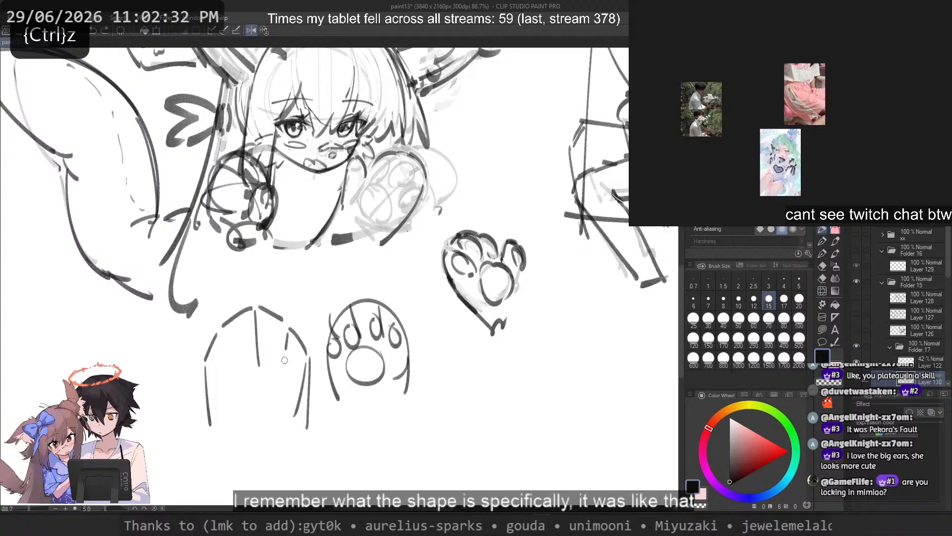
pyautogui.hotkey('ctrl', 'z')
pyautogui.moveTo(221, 330); pyautogui.dragTo(231, 363)
pyautogui.hotkey('ctrl', 'z')
pyautogui.moveTo(214, 361)
pyautogui.mouseDown()
pyautogui.moveTo(226, 372)
pyautogui.moveTo(221, 342)
pyautogui.mouseUp()
pyautogui.hotkey('ctrl', 'z')
pyautogui.hotkey('ctrl', 'z')
pyautogui.moveTo(250, 321); pyautogui.dragTo(298, 347)
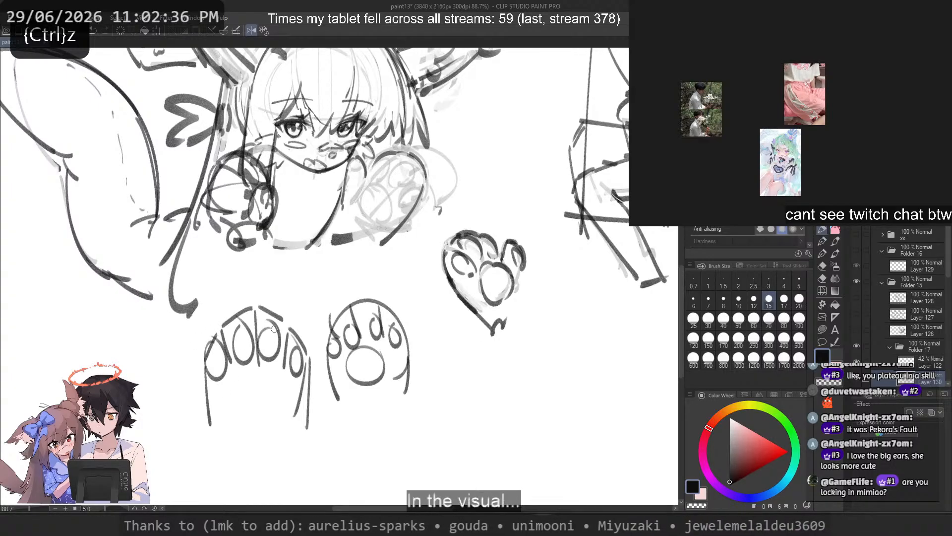
# Step: Add raised toe tips along the third paw's top edge, a large round central pad and an extra line down its side
pyautogui.moveTo(268, 297); pyautogui.dragTo(269, 309)
pyautogui.hotkey('ctrl', 'z')
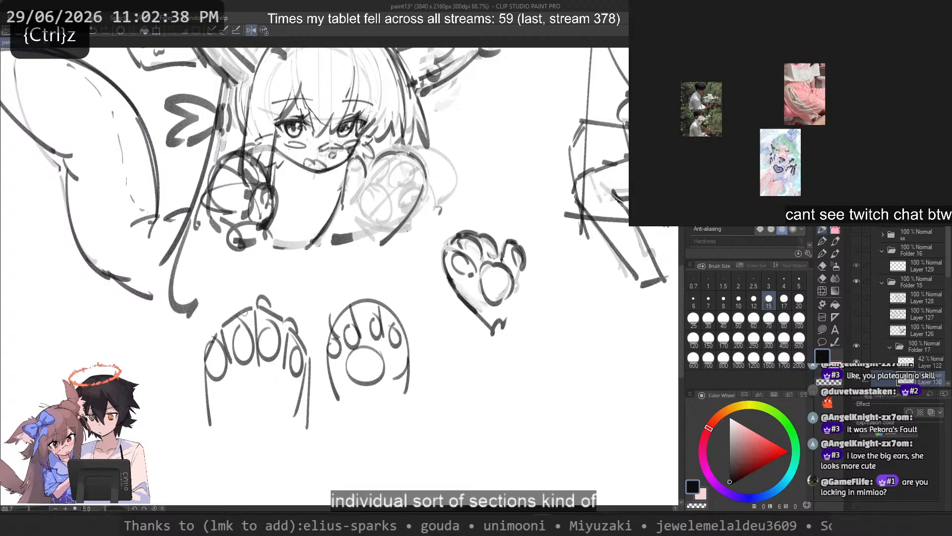
pyautogui.moveTo(214, 335); pyautogui.dragTo(218, 326)
pyautogui.moveTo(276, 448)
pyautogui.mouseDown()
pyautogui.moveTo(286, 400)
pyautogui.moveTo(217, 427)
pyautogui.mouseUp()
pyautogui.hotkey('ctrl', 'z')
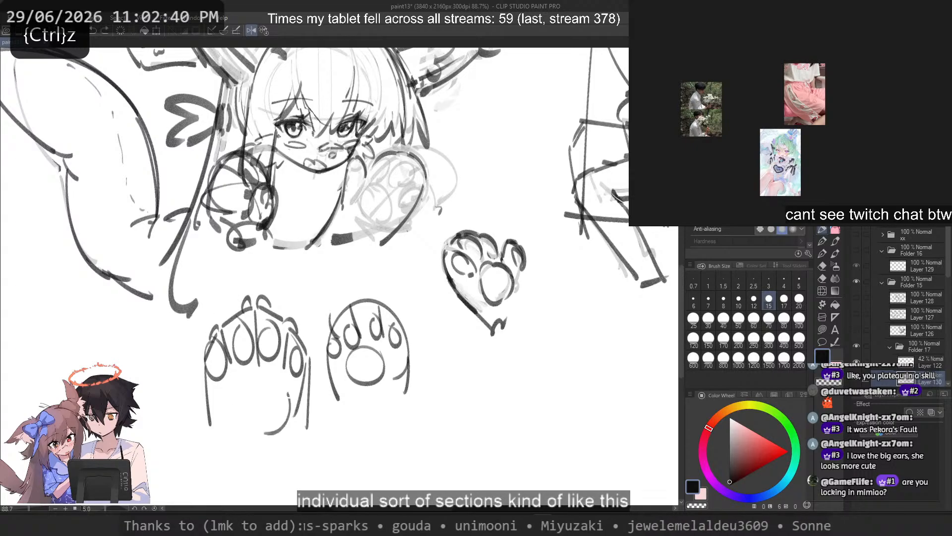
pyautogui.moveTo(287, 416); pyautogui.dragTo(218, 415)
pyautogui.moveTo(204, 355); pyautogui.dragTo(209, 407)
pyautogui.hotkey('ctrl', 'z')
pyautogui.hotkey('ctrl', 'z')
pyautogui.moveTo(278, 383); pyautogui.dragTo(251, 375)
pyautogui.moveTo(199, 354); pyautogui.dragTo(213, 423)
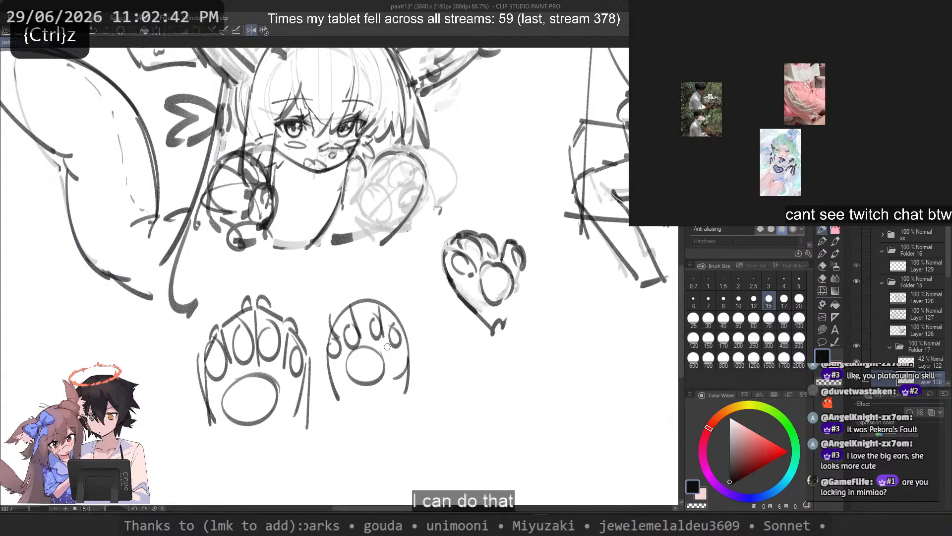
pyautogui.moveTo(403, 342); pyautogui.dragTo(334, 394)
pyautogui.hotkey('ctrl', 'z')
pyautogui.moveTo(407, 363)
pyautogui.mouseDown()
pyautogui.moveTo(340, 397)
pyautogui.moveTo(322, 347)
pyautogui.mouseUp()
pyautogui.hotkey('ctrl', 'z')
pyautogui.moveTo(321, 307)
pyautogui.mouseDown()
pyautogui.moveTo(349, 366)
pyautogui.moveTo(318, 311)
pyautogui.mouseUp()
pyautogui.hotkey('ctrl', 'z')
pyautogui.moveTo(211, 406)
pyautogui.mouseDown()
pyautogui.moveTo(180, 354)
pyautogui.moveTo(197, 398)
pyautogui.mouseUp()
pyautogui.hotkey('ctrl', 'z')
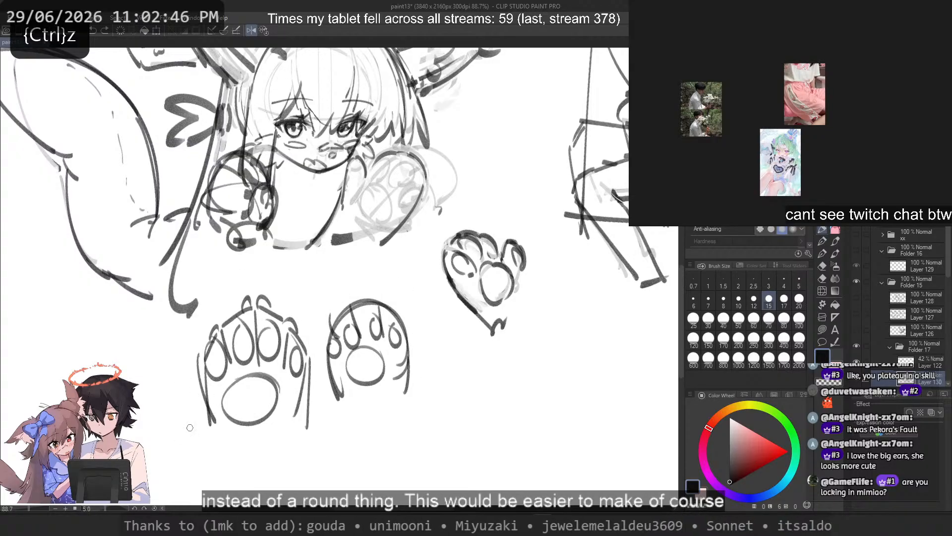
pyautogui.moveTo(498, 228); pyautogui.dragTo(527, 284)
pyautogui.hotkey('ctrl', 'z')
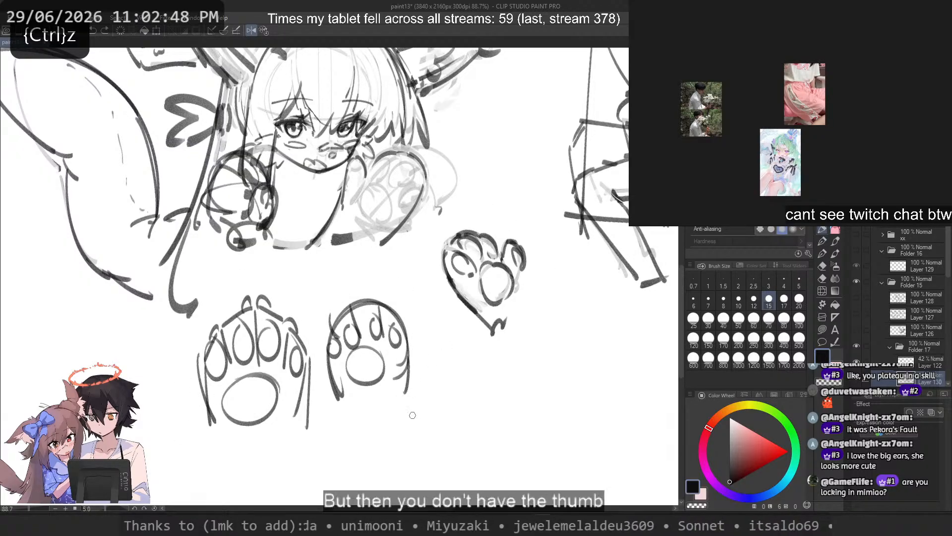
pyautogui.moveTo(378, 433)
pyautogui.mouseDown()
pyautogui.moveTo(406, 320)
pyautogui.moveTo(338, 411)
pyautogui.mouseUp()
pyautogui.hotkey('ctrl', 'z')
pyautogui.moveTo(493, 430)
pyautogui.mouseDown()
pyautogui.moveTo(497, 396)
pyautogui.moveTo(434, 425)
pyautogui.moveTo(448, 427)
pyautogui.mouseUp()
pyautogui.hotkey('ctrl', 'z')
pyautogui.hotkey('ctrl', 'z')
pyautogui.hotkey('ctrl', 'z')
pyautogui.moveTo(518, 325); pyautogui.dragTo(504, 352)
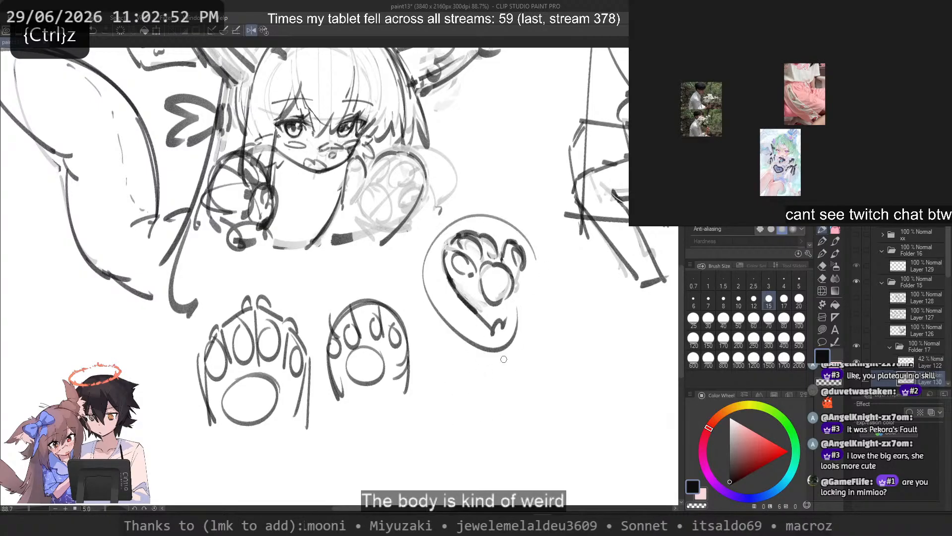
# Step: Sketch a fourth, smaller mitten outline below the original paw study, with a rounded top and a separate thumb on its side
pyautogui.hotkey('ctrl', 'z')
pyautogui.moveTo(497, 400)
pyautogui.mouseDown()
pyautogui.moveTo(446, 412)
pyautogui.moveTo(472, 462)
pyautogui.mouseUp()
pyautogui.hotkey('ctrl', 'z')
pyautogui.hotkey('ctrl', 'z')
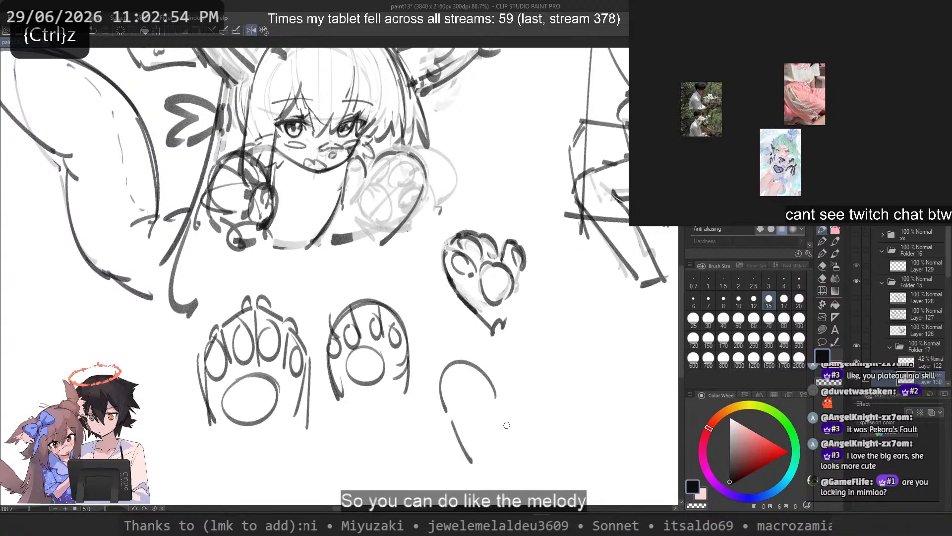
pyautogui.moveTo(503, 411); pyautogui.dragTo(515, 459)
pyautogui.hotkey('ctrl', 'z')
pyautogui.hotkey('ctrl', 'z')
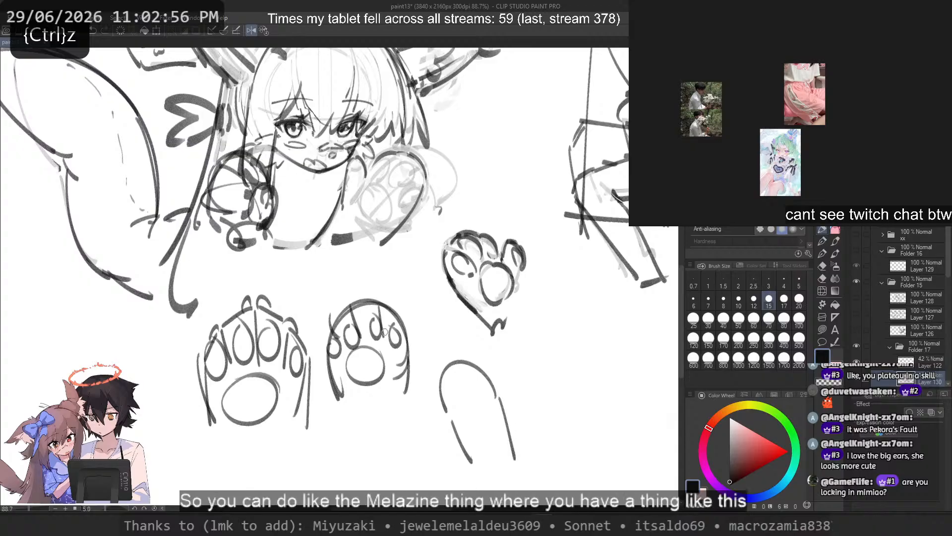
pyautogui.moveTo(388, 425); pyautogui.dragTo(340, 425)
pyautogui.hotkey('ctrl', 'z')
pyautogui.moveTo(501, 398)
pyautogui.mouseDown()
pyautogui.moveTo(517, 413)
pyautogui.moveTo(514, 430)
pyautogui.mouseUp()
pyautogui.hotkey('ctrl', 'z')
pyautogui.hotkey('ctrl', 'z')
pyautogui.moveTo(502, 397); pyautogui.dragTo(511, 396)
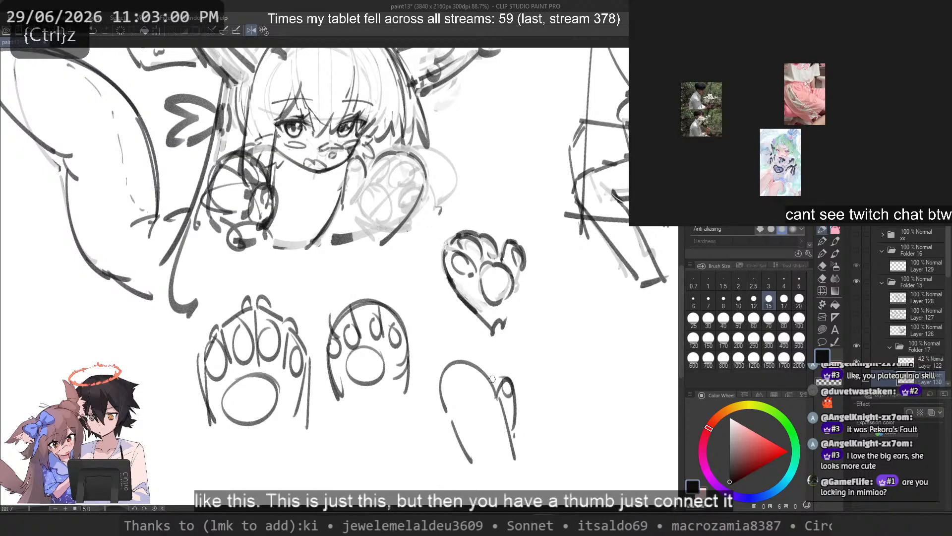
# Step: Fill the thumbed mitten with three small toe pads, a central pad and a thumb pad
pyautogui.hotkey('ctrl', 'z')
pyautogui.moveTo(448, 368)
pyautogui.mouseDown()
pyautogui.moveTo(454, 383)
pyautogui.moveTo(443, 394)
pyautogui.mouseUp()
pyautogui.hotkey('ctrl', 'z')
pyautogui.moveTo(459, 369); pyautogui.dragTo(459, 370)
pyautogui.moveTo(471, 369); pyautogui.dragTo(475, 369)
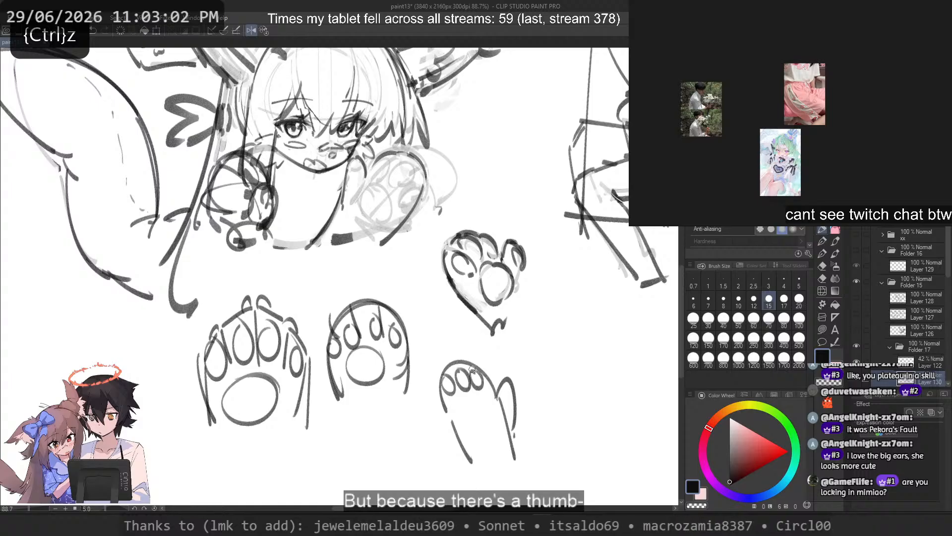
pyautogui.moveTo(461, 408); pyautogui.dragTo(464, 398)
pyautogui.moveTo(509, 386); pyautogui.dragTo(496, 397)
# Step: Sketch another thumbed mitten beside it with four narrow toe pads, a round central pad and a thumb pad
pyautogui.moveTo(579, 449)
pyautogui.mouseDown()
pyautogui.moveTo(589, 393)
pyautogui.moveTo(544, 451)
pyautogui.mouseUp()
pyautogui.moveTo(539, 380); pyautogui.dragTo(541, 377)
pyautogui.moveTo(547, 375); pyautogui.dragTo(577, 389)
pyautogui.moveTo(551, 414); pyautogui.dragTo(570, 391)
pyautogui.moveTo(598, 385)
pyautogui.mouseDown()
pyautogui.moveTo(595, 449)
pyautogui.moveTo(591, 387)
pyautogui.mouseUp()
pyautogui.hotkey('ctrl', 'z')
pyautogui.hotkey('ctrl', 'z')
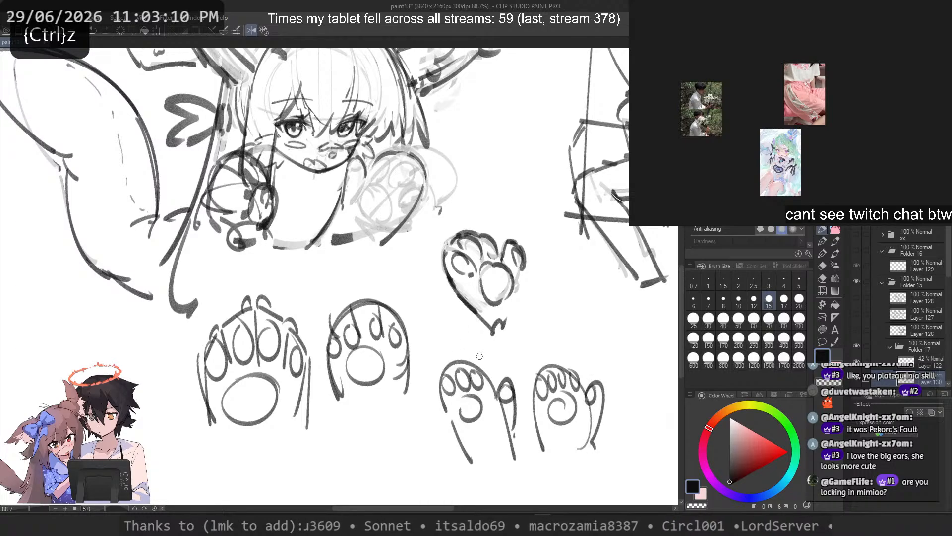
pyautogui.moveTo(479, 356)
pyautogui.mouseDown()
pyautogui.moveTo(436, 446)
pyautogui.moveTo(433, 404)
pyautogui.mouseUp()
pyautogui.hotkey('ctrl', 'z')
pyautogui.hotkey('ctrl', 'z')
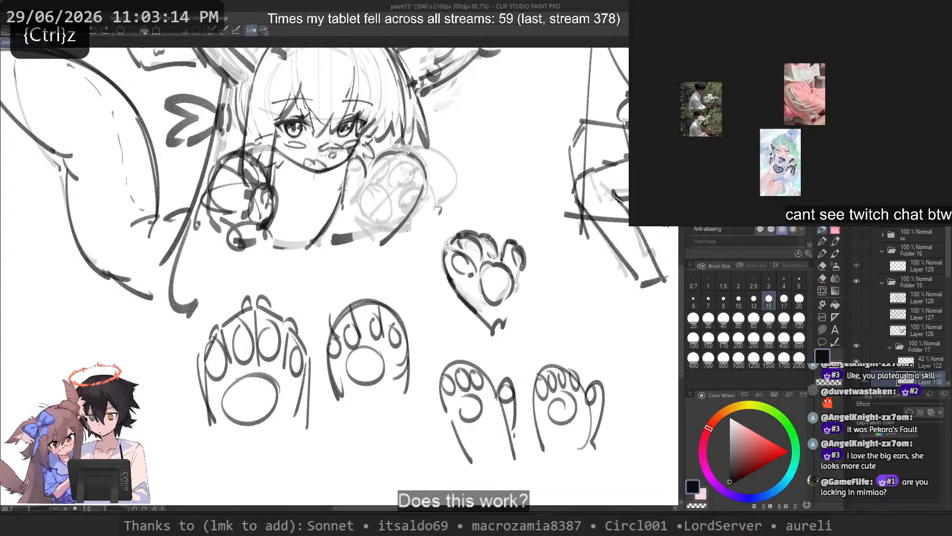
pyautogui.moveTo(487, 237)
pyautogui.mouseDown()
pyautogui.moveTo(526, 233)
pyautogui.moveTo(427, 265)
pyautogui.mouseUp()
pyautogui.hotkey('ctrl', 'z')
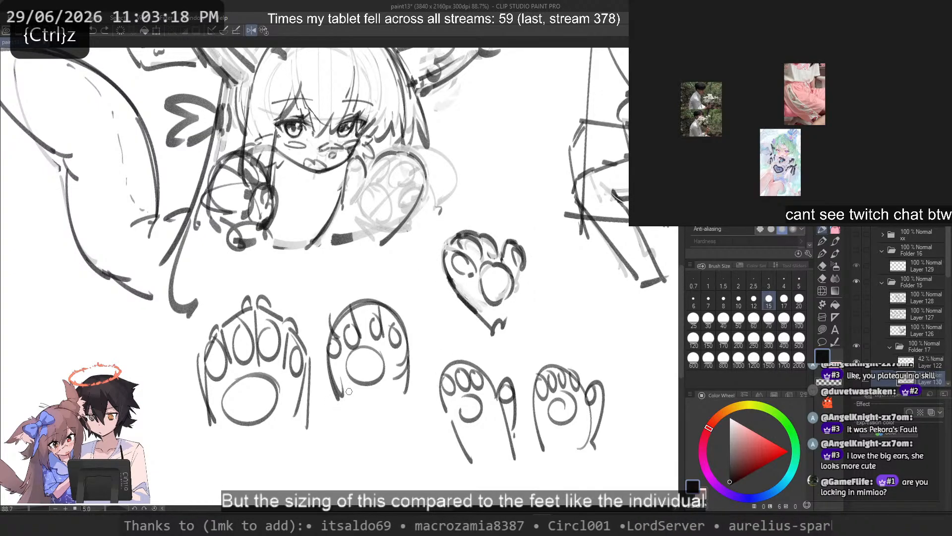
pyautogui.moveTo(458, 405)
pyautogui.mouseDown()
pyautogui.moveTo(457, 416)
pyautogui.moveTo(478, 398)
pyautogui.mouseUp()
pyautogui.hotkey('ctrl', 'z')
pyautogui.hotkey('ctrl', 'z')
pyautogui.moveTo(216, 171)
pyautogui.mouseDown()
pyautogui.moveTo(222, 259)
pyautogui.moveTo(224, 159)
pyautogui.mouseUp()
pyautogui.hotkey('ctrl', 'z')
pyautogui.moveTo(374, 147); pyautogui.dragTo(379, 149)
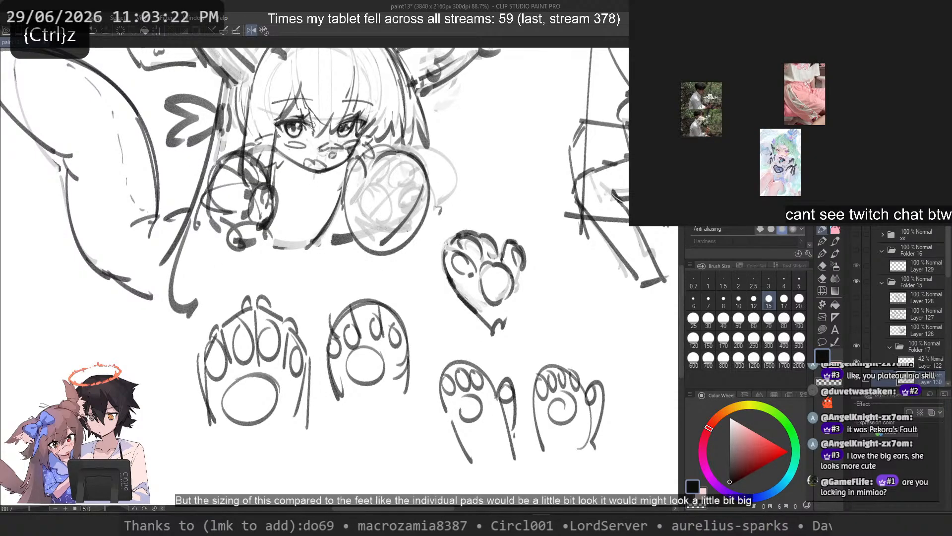
pyautogui.hotkey('ctrl', 'z')
pyautogui.moveTo(402, 263)
pyautogui.mouseDown()
pyautogui.moveTo(337, 243)
pyautogui.moveTo(369, 225)
pyautogui.mouseUp()
pyautogui.hotkey('ctrl', 'z')
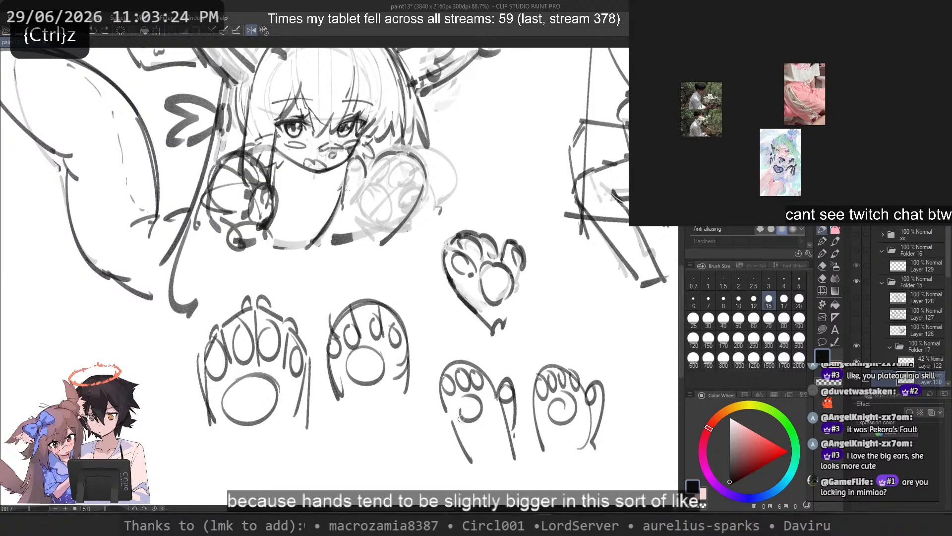
pyautogui.moveTo(549, 427)
pyautogui.mouseDown()
pyautogui.moveTo(576, 342)
pyautogui.moveTo(558, 431)
pyautogui.mouseUp()
pyautogui.hotkey('ctrl', 'z')
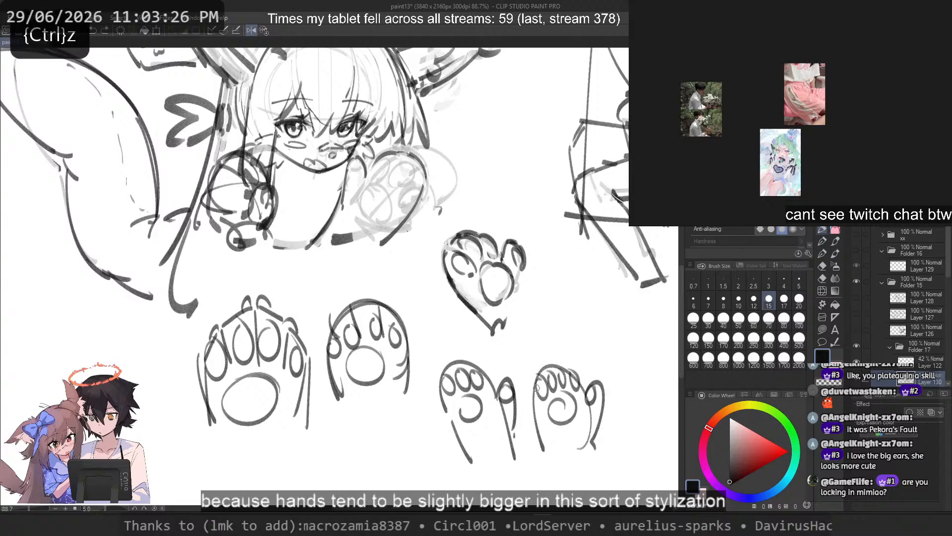
pyautogui.moveTo(539, 366)
pyautogui.mouseDown()
pyautogui.moveTo(580, 350)
pyautogui.moveTo(534, 367)
pyautogui.mouseUp()
pyautogui.hotkey('ctrl', 'z')
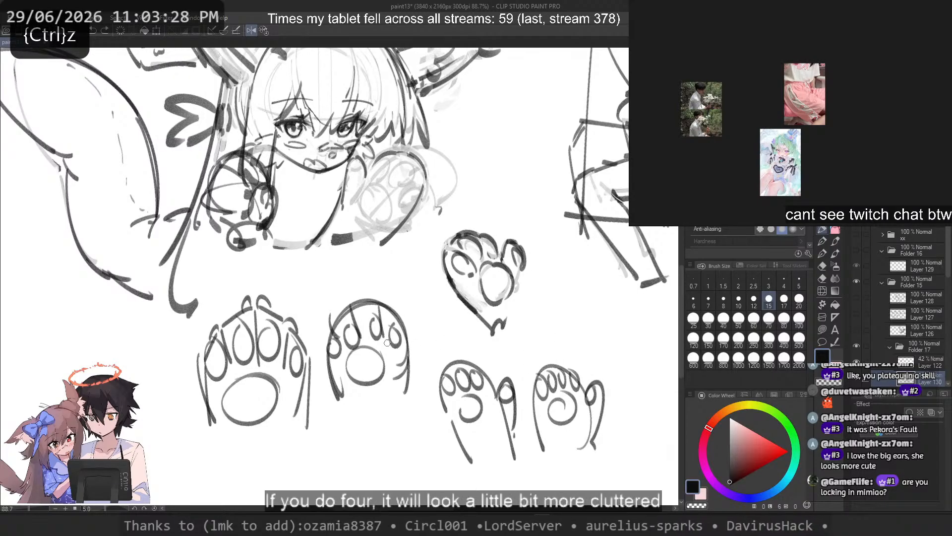
# Step: Flip the canvas view horizontally to see the whole sketch mirrored
pyautogui.scroll(-1, 387, 342)
pyautogui.moveTo(474, 334); pyautogui.dragTo(441, 350)
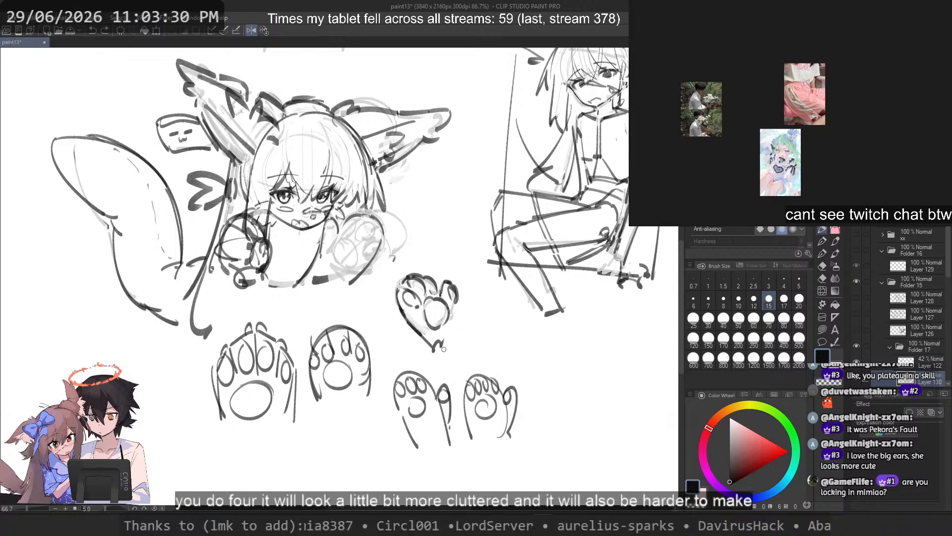
pyautogui.click(258, 31)
# Step: Sketch a small round central pad with the first narrow toes above it, in the empty space below the arched paw
pyautogui.moveTo(327, 476)
pyautogui.mouseDown()
pyautogui.moveTo(298, 450)
pyautogui.moveTo(301, 464)
pyautogui.moveTo(344, 467)
pyautogui.moveTo(324, 446)
pyautogui.moveTo(310, 442)
pyautogui.moveTo(298, 461)
pyautogui.mouseUp()
pyautogui.hotkey('ctrl', 'z')
pyautogui.hotkey('ctrl', 'z')
pyautogui.hotkey('ctrl', 'z')
pyautogui.hotkey('ctrl', 'z')
pyautogui.hotkey('ctrl', 'z')
pyautogui.moveTo(301, 461)
pyautogui.mouseDown()
pyautogui.moveTo(321, 454)
pyautogui.moveTo(325, 470)
pyautogui.mouseUp()
pyautogui.moveTo(304, 477)
pyautogui.mouseDown()
pyautogui.moveTo(321, 477)
pyautogui.moveTo(311, 448)
pyautogui.moveTo(328, 453)
pyautogui.moveTo(315, 452)
pyautogui.mouseUp()
pyautogui.hotkey('ctrl', 'z')
pyautogui.hotkey('ctrl', 'z')
pyautogui.hotkey('ctrl', 'z')
pyautogui.hotkey('ctrl', 'z')
pyautogui.moveTo(317, 452); pyautogui.dragTo(293, 463)
pyautogui.hotkey('ctrl', 'z')
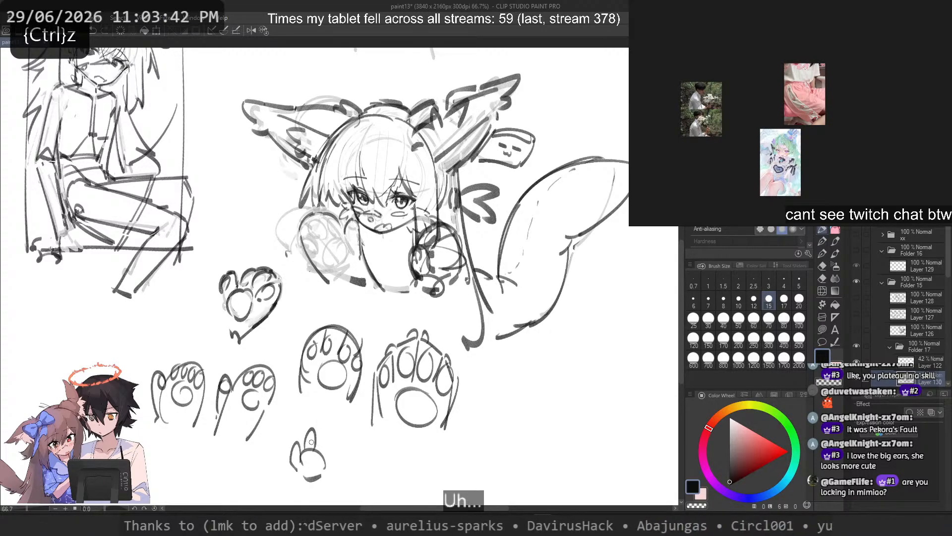
# Step: Complete the small splayed paw with the remaining narrow toes fanned around its pad
pyautogui.moveTo(326, 463); pyautogui.dragTo(333, 468)
pyautogui.hotkey('ctrl', 'z')
pyautogui.moveTo(327, 465)
pyautogui.mouseDown()
pyautogui.moveTo(334, 458)
pyautogui.moveTo(305, 417)
pyautogui.mouseUp()
pyautogui.hotkey('ctrl', 'z')
# Step: Sketch a slim, slanted finger study beside the small splayed paw, trying bumps along its contour
pyautogui.hotkey('ctrl', 'z')
pyautogui.hotkey('ctrl', 'z')
pyautogui.hotkey('ctrl', 'z')
pyautogui.moveTo(386, 436)
pyautogui.mouseDown()
pyautogui.moveTo(397, 470)
pyautogui.moveTo(414, 466)
pyautogui.mouseUp()
pyautogui.hotkey('ctrl', 'z')
pyautogui.moveTo(387, 431)
pyautogui.mouseDown()
pyautogui.moveTo(407, 455)
pyautogui.moveTo(372, 446)
pyautogui.mouseUp()
pyautogui.hotkey('ctrl', 'z')
pyautogui.hotkey('ctrl', 'z')
pyautogui.moveTo(372, 430)
pyautogui.mouseDown()
pyautogui.moveTo(387, 463)
pyautogui.moveTo(420, 461)
pyautogui.mouseUp()
pyautogui.hotkey('ctrl', 'z')
pyautogui.moveTo(392, 478); pyautogui.dragTo(387, 475)
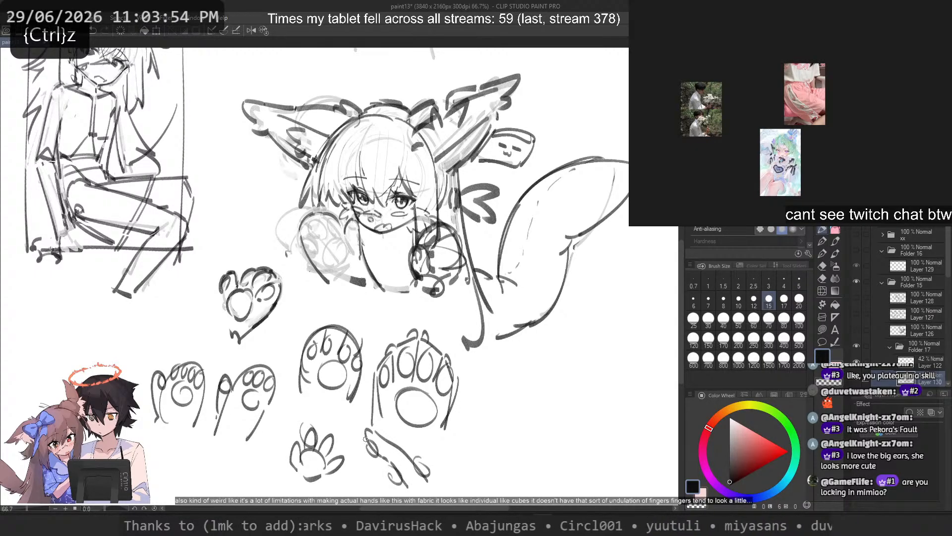
# Step: Try out further curved finger and tube shapes beside the slanted finger study
pyautogui.moveTo(383, 433)
pyautogui.mouseDown()
pyautogui.moveTo(390, 424)
pyautogui.moveTo(466, 471)
pyautogui.mouseUp()
pyautogui.hotkey('ctrl', 'z')
pyautogui.hotkey('ctrl', 'z')
pyautogui.moveTo(426, 441); pyautogui.dragTo(451, 471)
pyautogui.moveTo(431, 429); pyautogui.dragTo(460, 468)
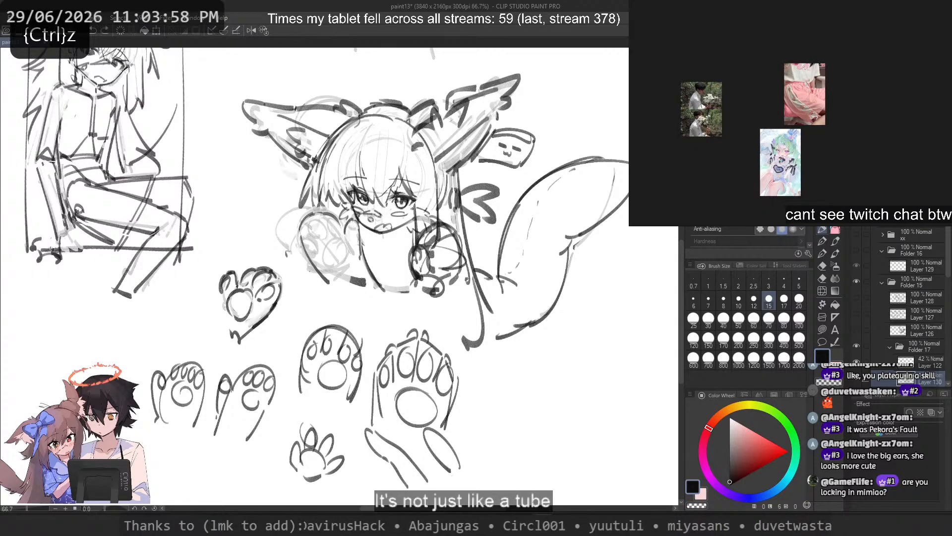
pyautogui.hotkey('ctrl', 'z')
pyautogui.hotkey('ctrl', 'z')
pyautogui.moveTo(396, 419)
pyautogui.mouseDown()
pyautogui.moveTo(365, 460)
pyautogui.moveTo(427, 436)
pyautogui.mouseUp()
pyautogui.moveTo(347, 448); pyautogui.dragTo(428, 459)
pyautogui.hotkey('ctrl', 'z')
pyautogui.hotkey('ctrl', 'z')
pyautogui.hotkey('ctrl', 'z')
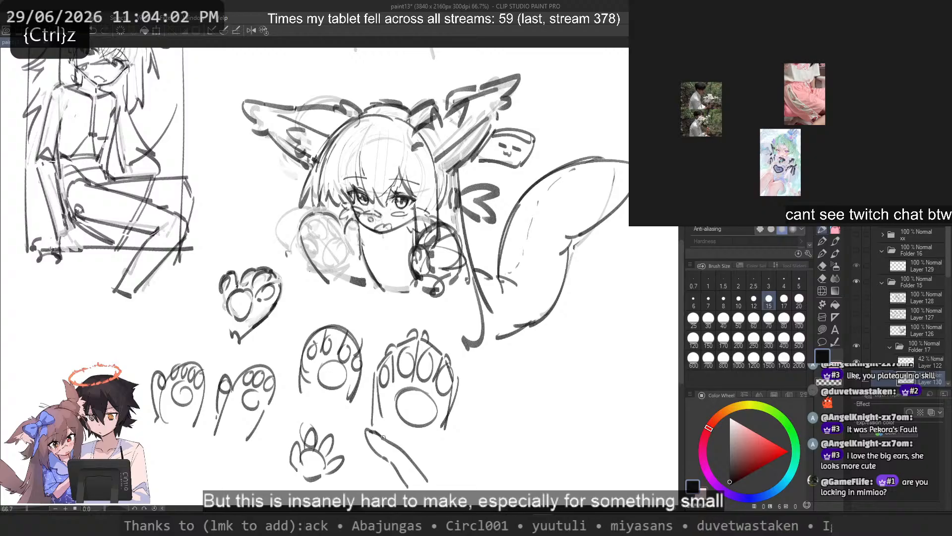
pyautogui.moveTo(147, 480); pyautogui.dragTo(318, 483)
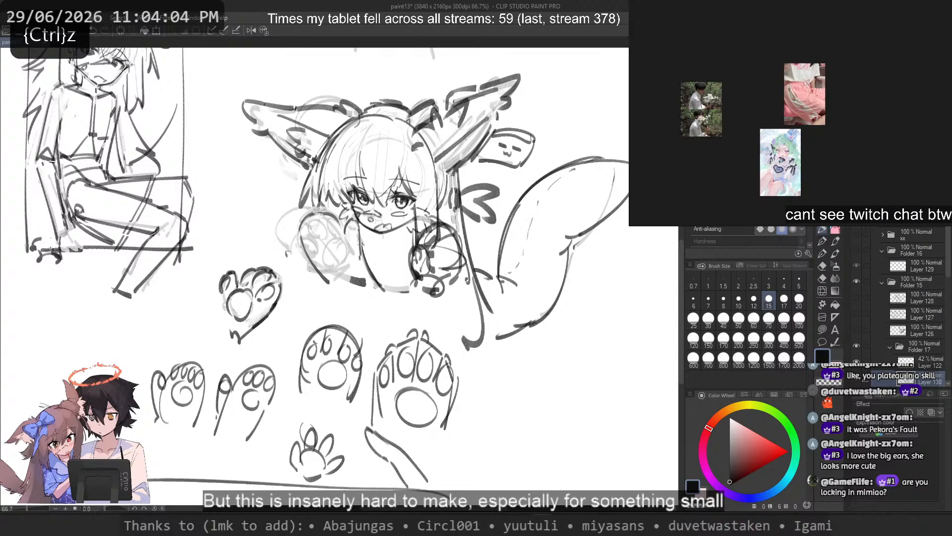
pyautogui.hotkey('ctrl', 'z')
pyautogui.moveTo(143, 338)
pyautogui.mouseDown()
pyautogui.moveTo(128, 382)
pyautogui.moveTo(304, 311)
pyautogui.moveTo(40, 399)
pyautogui.mouseUp()
pyautogui.hotkey('ctrl', 'z')
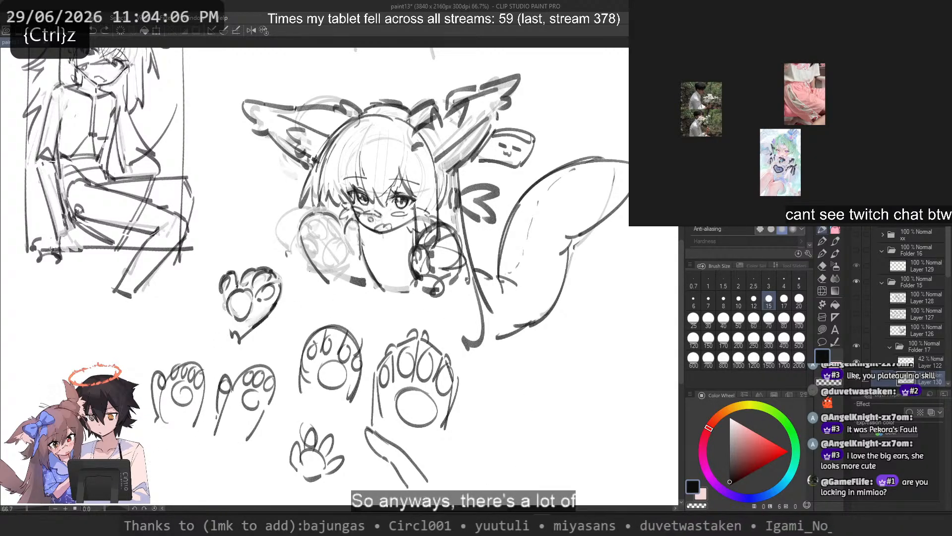
# Step: Lasso the group of paw studies below the character, move it to the empty area above the figure, and deselect
pyautogui.moveTo(290, 315)
pyautogui.mouseDown()
pyautogui.moveTo(96, 360)
pyautogui.moveTo(498, 475)
pyautogui.moveTo(333, 294)
pyautogui.mouseUp()
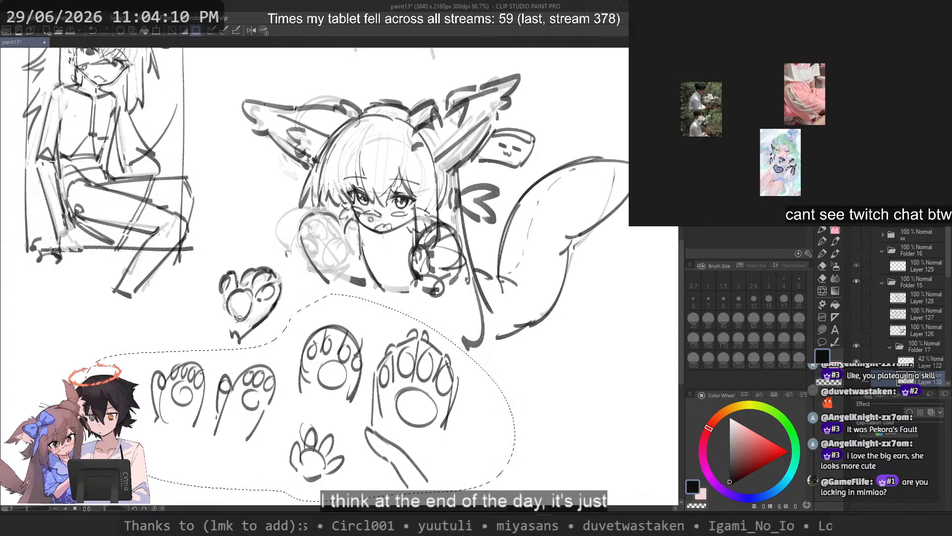
pyautogui.scroll(-2, 331, 345)
pyautogui.moveTo(360, 365)
pyautogui.mouseDown()
pyautogui.moveTo(553, 168)
pyautogui.moveTo(542, 147)
pyautogui.mouseUp()
pyautogui.hotkey('ctrl', 'd')
# Step: Return to a close view of the character and save the paint13 file
pyautogui.scroll(1, 336, 282)
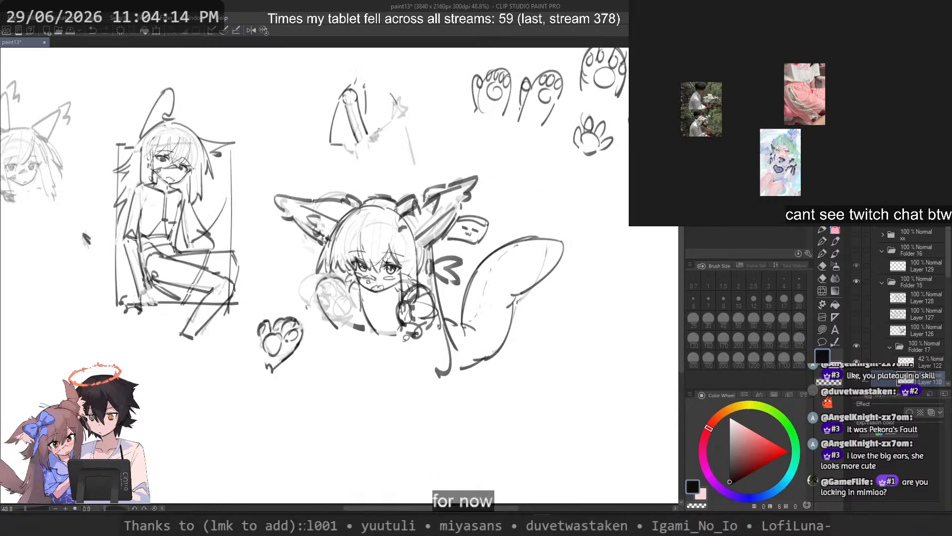
pyautogui.scroll(2, 402, 338)
pyautogui.moveTo(356, 311); pyautogui.dragTo(370, 327)
pyautogui.hotkey('ctrl', 's')
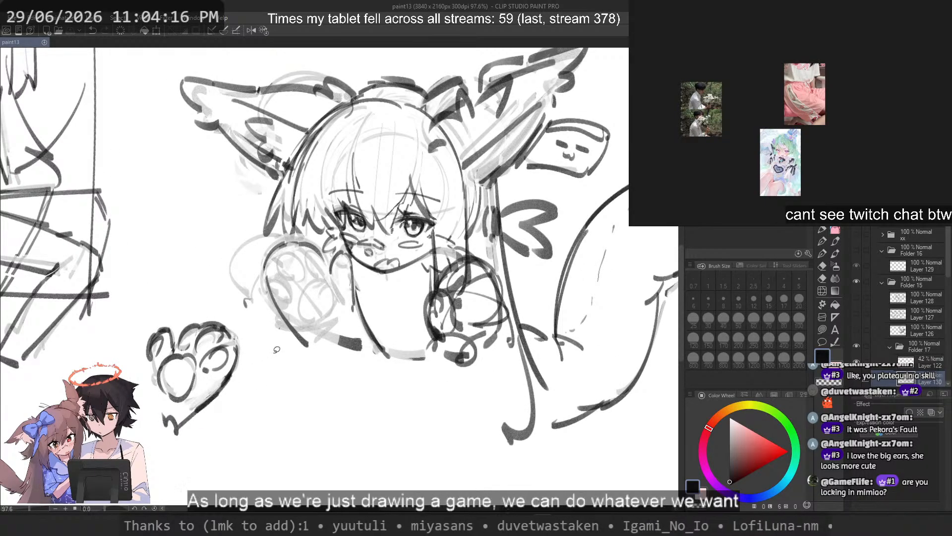
# Step: Erase the dark outline of the old raised paw mitten beside the character's face using the transparent colour
pyautogui.moveTo(287, 352); pyautogui.dragTo(306, 362)
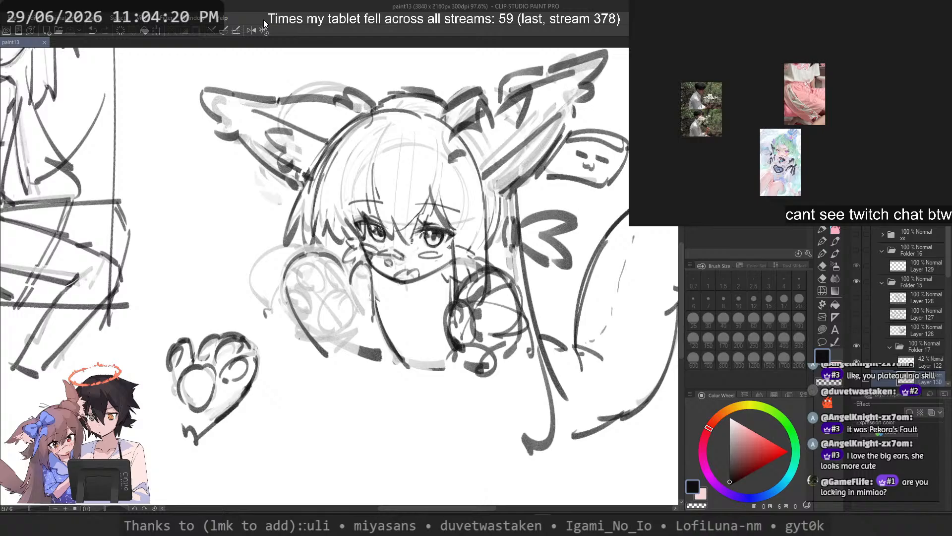
pyautogui.click(824, 228)
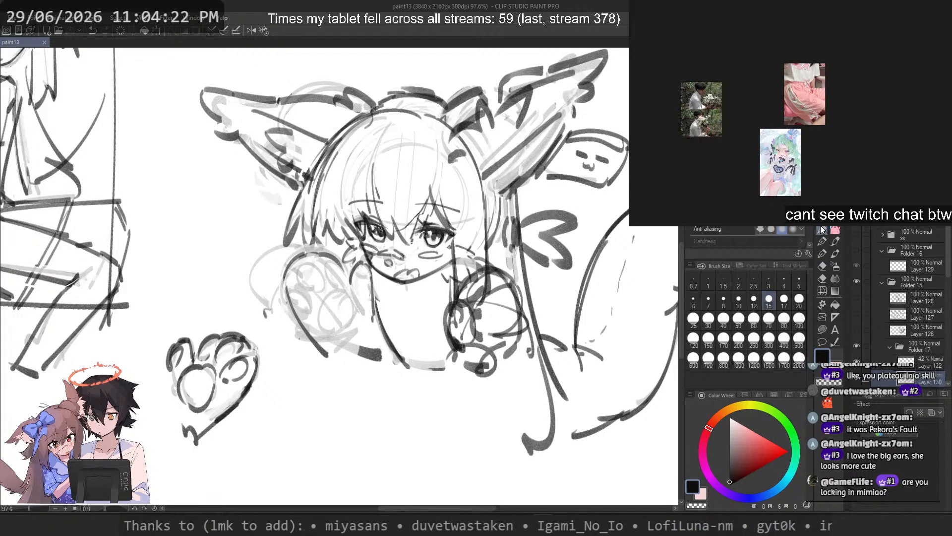
pyautogui.press('c')
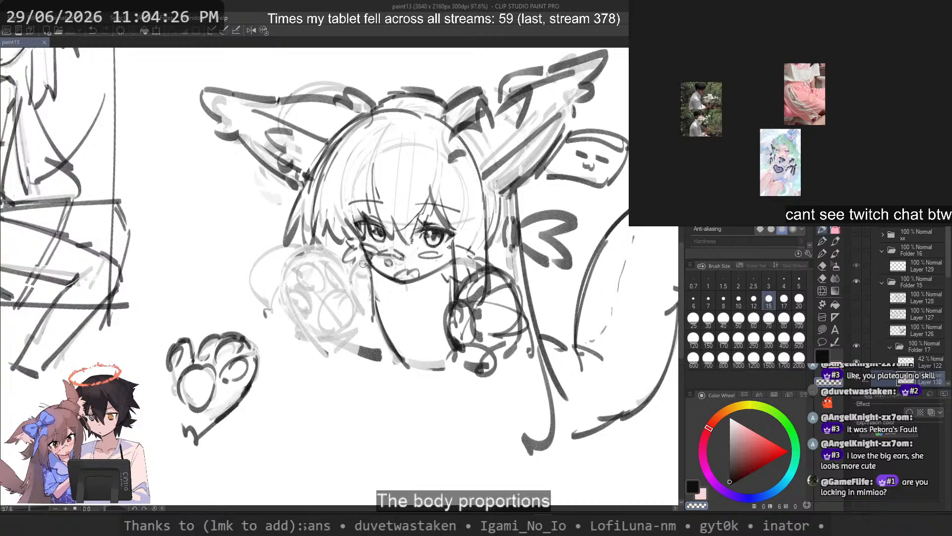
pyautogui.moveTo(359, 339)
pyautogui.mouseDown()
pyautogui.moveTo(379, 355)
pyautogui.moveTo(350, 343)
pyautogui.mouseUp()
pyautogui.press('c')
# Step: Lasso the separate paw study, flip it horizontally, and move and rotate it onto the raised hand beside the face
pyautogui.moveTo(186, 316)
pyautogui.mouseDown()
pyautogui.moveTo(270, 426)
pyautogui.moveTo(198, 287)
pyautogui.mouseUp()
pyautogui.hotkey('ctrl', 't')
pyautogui.rightClick(250, 360)
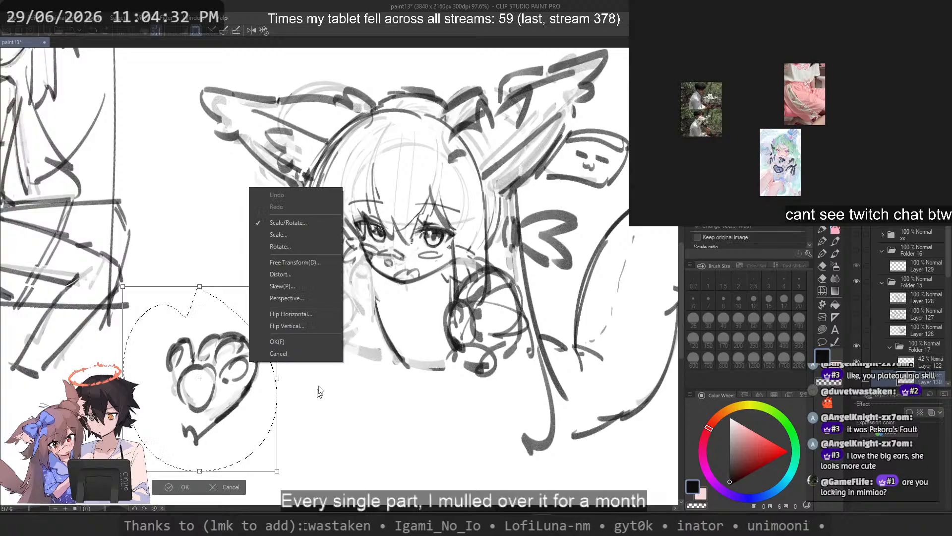
pyautogui.click(298, 314)
pyautogui.moveTo(248, 410)
pyautogui.mouseDown()
pyautogui.moveTo(381, 347)
pyautogui.moveTo(373, 335)
pyautogui.mouseUp()
pyautogui.moveTo(446, 352); pyautogui.dragTo(453, 342)
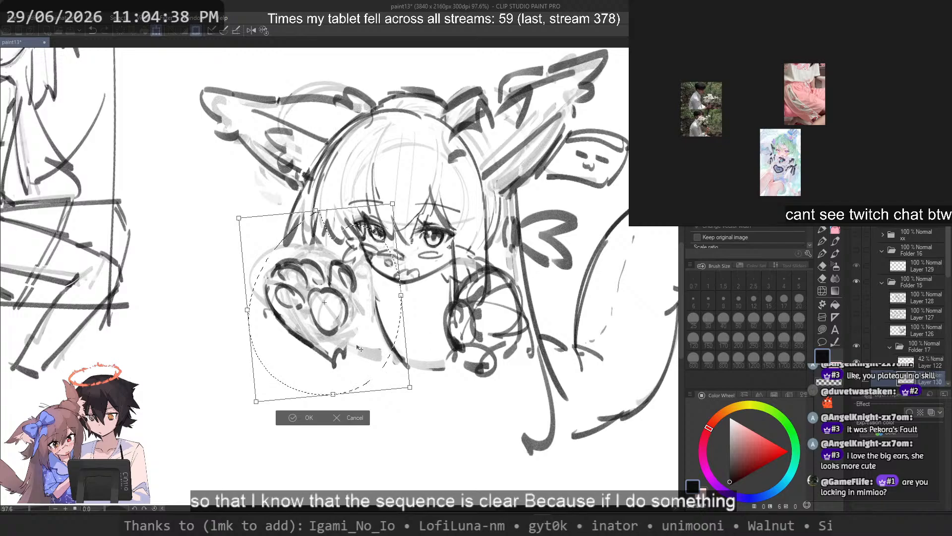
pyautogui.press('Return')
# Step: Lasso the heart-shaped palm pad of the raised paw and try adjusting its shape with Free Transform
pyautogui.scroll(3, 322, 303)
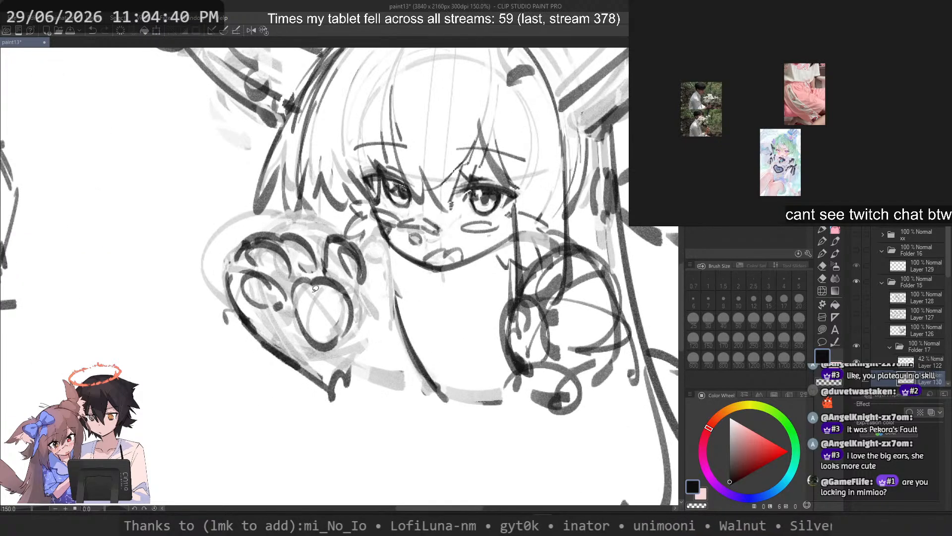
pyautogui.moveTo(293, 324)
pyautogui.mouseDown()
pyautogui.moveTo(320, 362)
pyautogui.moveTo(351, 362)
pyautogui.mouseUp()
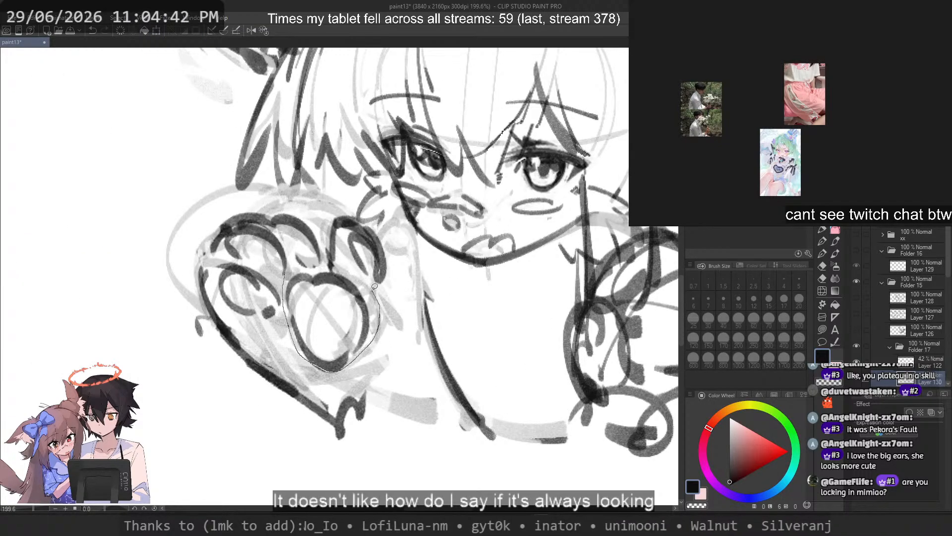
pyautogui.moveTo(339, 266); pyautogui.dragTo(305, 268)
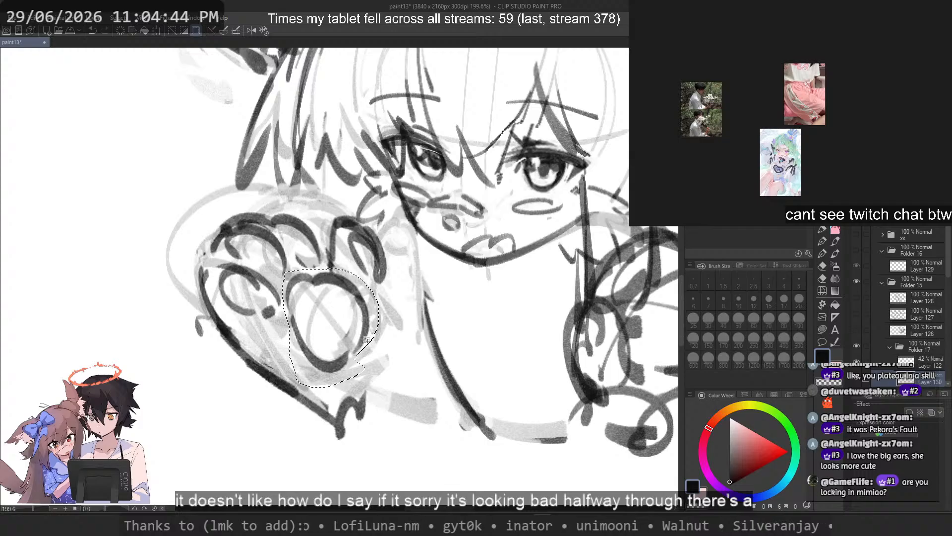
pyautogui.hotkey('ctrl', 't')
pyautogui.rightClick(357, 314)
pyautogui.click(391, 390)
pyautogui.moveTo(367, 348); pyautogui.dragTo(297, 258)
pyautogui.hotkey('ctrl', 'z')
pyautogui.press('Return')
pyautogui.hotkey('ctrl', 'd')
# Step: Lasso the outer toes and palm pad together, shift and slightly rotate them inside the paw with Free Transform, and deselect
pyautogui.scroll(2, 294, 246)
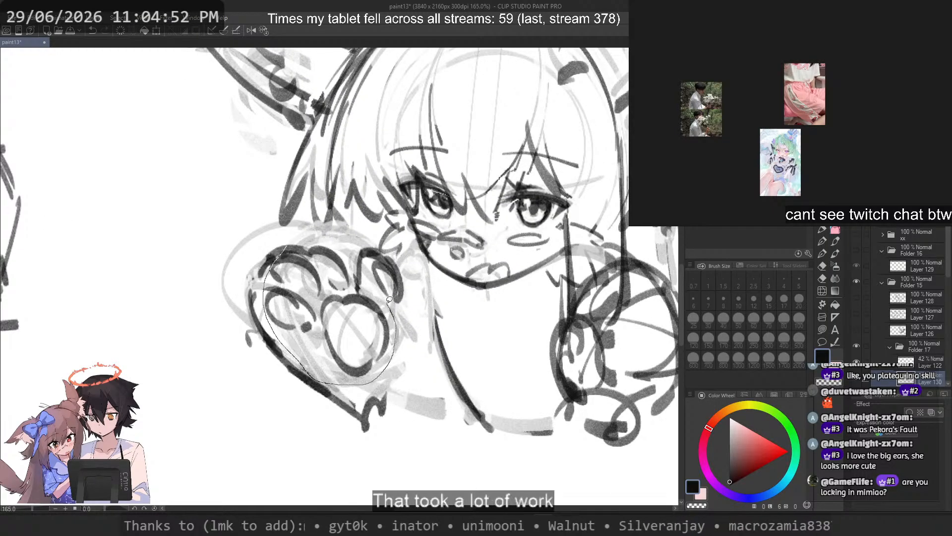
pyautogui.moveTo(320, 241); pyautogui.dragTo(297, 243)
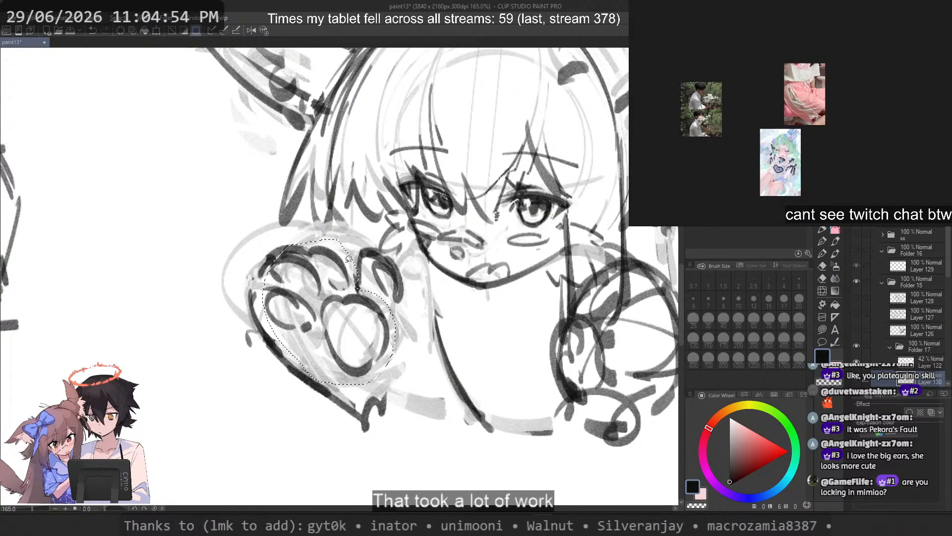
pyautogui.rightClick(343, 289)
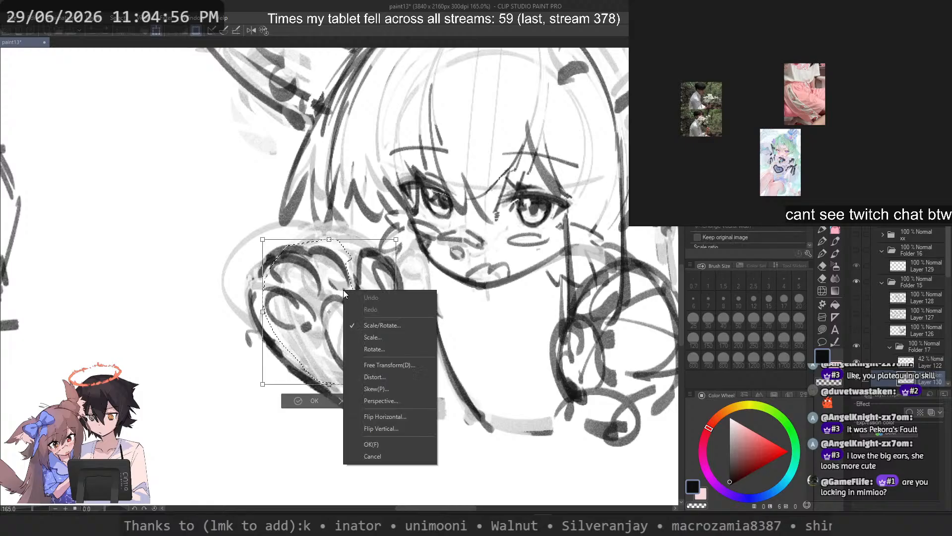
pyautogui.click(382, 365)
pyautogui.moveTo(270, 312)
pyautogui.mouseDown()
pyautogui.moveTo(282, 312)
pyautogui.moveTo(276, 321)
pyautogui.mouseUp()
pyautogui.moveTo(433, 384); pyautogui.dragTo(437, 375)
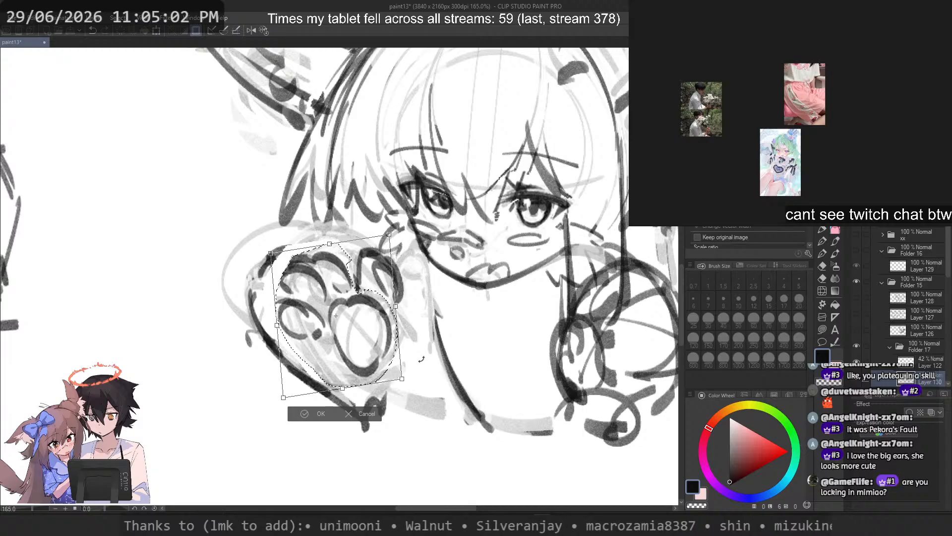
pyautogui.press('Return')
pyautogui.hotkey('ctrl', 'd')
# Step: Lasso the palm pad and the toe nearest the face, nudge them toward the other toes, and deselect
pyautogui.scroll(-3, 347, 297)
pyautogui.scroll(4, 320, 265)
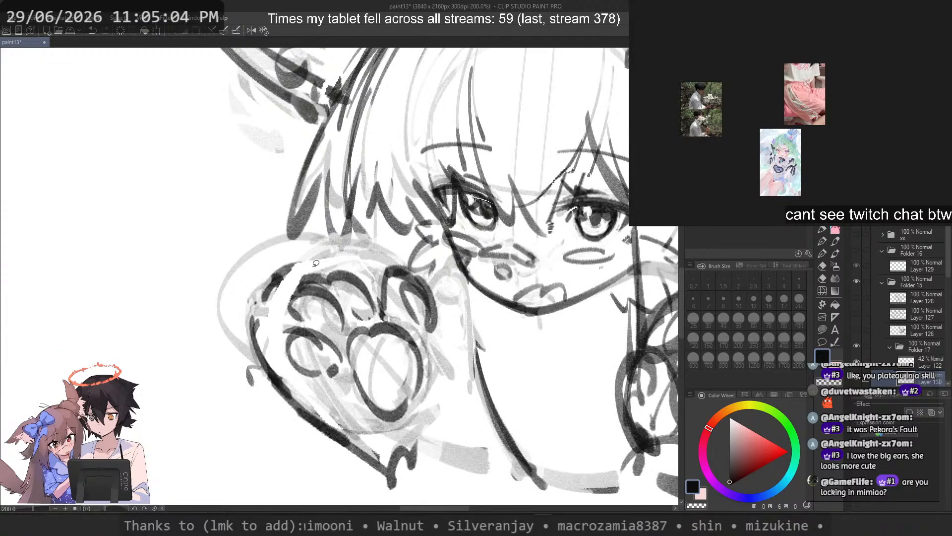
pyautogui.moveTo(349, 349); pyautogui.dragTo(347, 355)
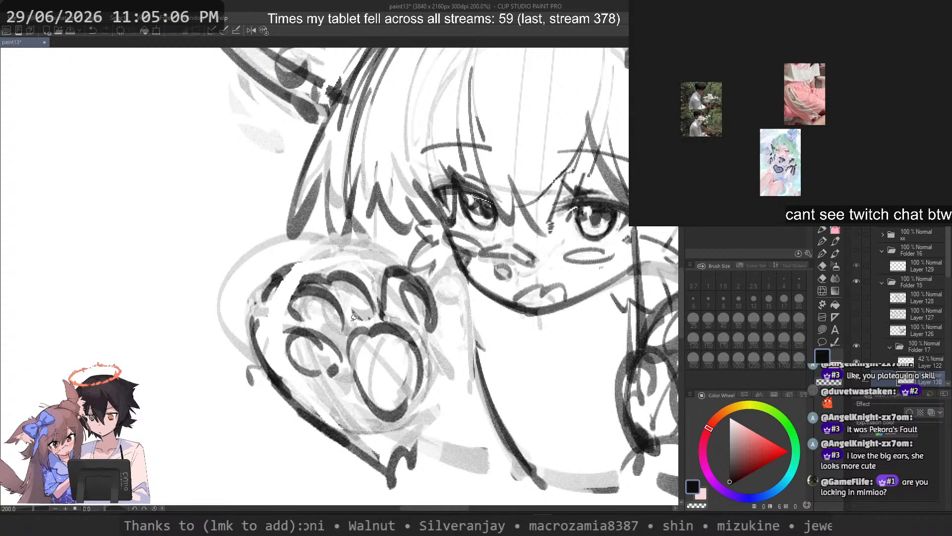
pyautogui.moveTo(350, 321)
pyautogui.mouseDown()
pyautogui.moveTo(342, 382)
pyautogui.moveTo(366, 420)
pyautogui.mouseUp()
pyautogui.moveTo(438, 387)
pyautogui.mouseDown()
pyautogui.moveTo(452, 340)
pyautogui.moveTo(449, 299)
pyautogui.mouseUp()
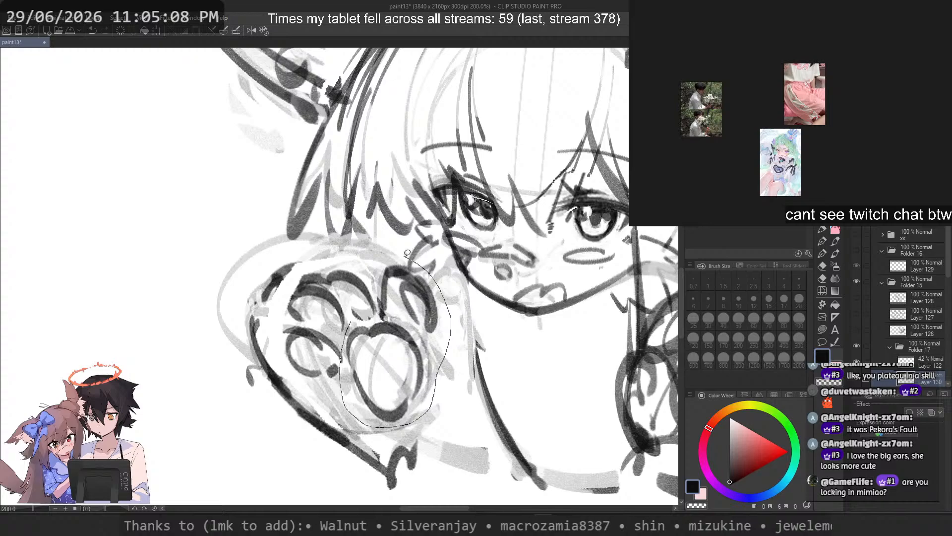
pyautogui.moveTo(370, 315); pyautogui.dragTo(351, 321)
pyautogui.moveTo(409, 252)
pyautogui.mouseDown()
pyautogui.moveTo(430, 274)
pyautogui.moveTo(439, 258)
pyautogui.mouseUp()
pyautogui.moveTo(380, 356); pyautogui.dragTo(369, 356)
pyautogui.hotkey('ctrl', 'd')
# Step: Lasso the face-side half of the palm pad and shift it inward to narrow the pad
pyautogui.moveTo(386, 320)
pyautogui.mouseDown()
pyautogui.moveTo(359, 405)
pyautogui.moveTo(393, 427)
pyautogui.moveTo(432, 386)
pyautogui.moveTo(393, 387)
pyautogui.mouseUp()
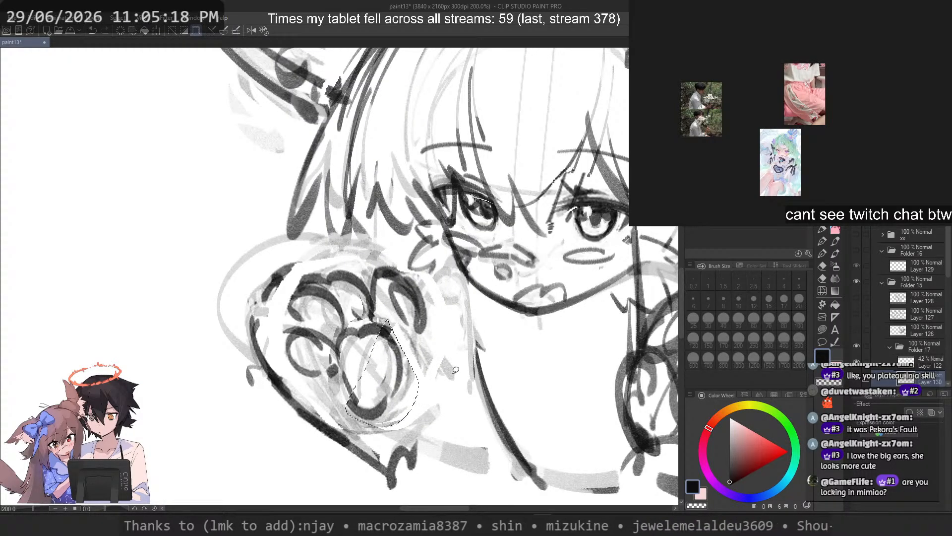
pyautogui.hotkey('ctrl', 'd')
pyautogui.moveTo(417, 325); pyautogui.dragTo(392, 348)
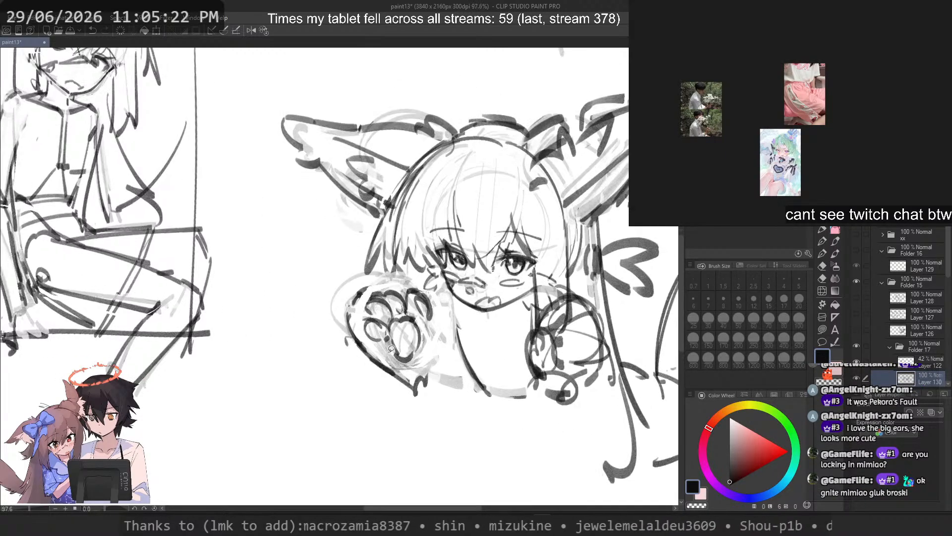
# Step: Erase the outer contour of the raised paw mitten with the pen in transparent colour, and return to the drawing colour
pyautogui.click(823, 230)
pyautogui.press('c')
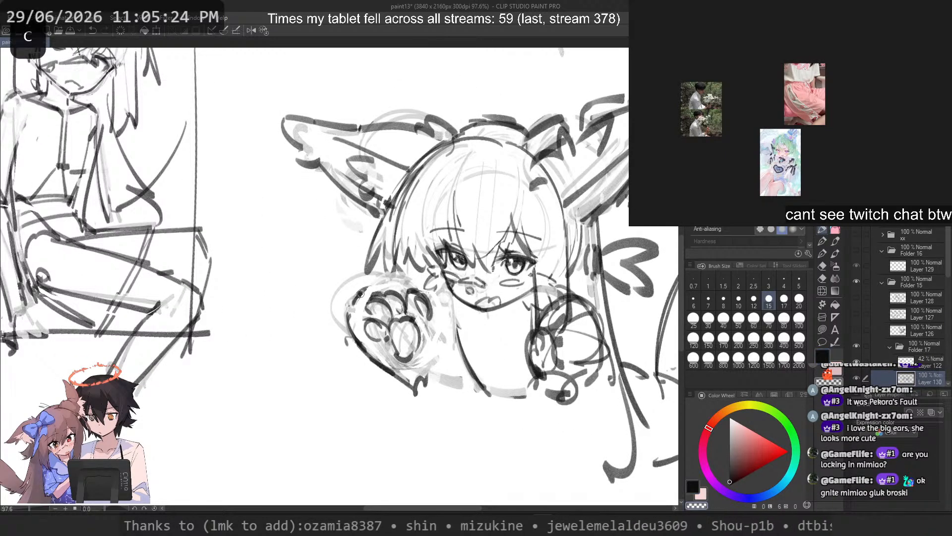
pyautogui.moveTo(365, 289)
pyautogui.mouseDown()
pyautogui.moveTo(347, 323)
pyautogui.moveTo(369, 361)
pyautogui.moveTo(421, 393)
pyautogui.moveTo(368, 314)
pyautogui.moveTo(358, 353)
pyautogui.moveTo(373, 291)
pyautogui.moveTo(362, 282)
pyautogui.moveTo(357, 350)
pyautogui.mouseUp()
pyautogui.press('c')
# Step: Try out several curves for the outer side of the raised paw mitten, undoing the rejected strokes
pyautogui.hotkey('ctrl', 'z')
pyautogui.hotkey('ctrl', 'z')
pyautogui.hotkey('ctrl', 'z')
pyautogui.moveTo(365, 281)
pyautogui.mouseDown()
pyautogui.moveTo(351, 339)
pyautogui.moveTo(358, 348)
pyautogui.mouseUp()
pyautogui.hotkey('ctrl', 'z')
pyautogui.moveTo(366, 288)
pyautogui.mouseDown()
pyautogui.moveTo(410, 299)
pyautogui.moveTo(357, 287)
pyautogui.moveTo(349, 306)
pyautogui.moveTo(383, 381)
pyautogui.mouseUp()
pyautogui.hotkey('ctrl', 'z')
pyautogui.hotkey('ctrl', 'z')
pyautogui.hotkey('ctrl', 'z')
pyautogui.hotkey('ctrl', 'z')
pyautogui.hotkey('ctrl', 'z')
pyautogui.hotkey('ctrl', 'z')
pyautogui.hotkey('ctrl', 'z')
pyautogui.hotkey('ctrl', 'z')
# Step: Try a longer contour sweeping around the raised paw's outer side and straight down to the wrist
pyautogui.hotkey('ctrl', 'z')
pyautogui.hotkey('ctrl', 'z')
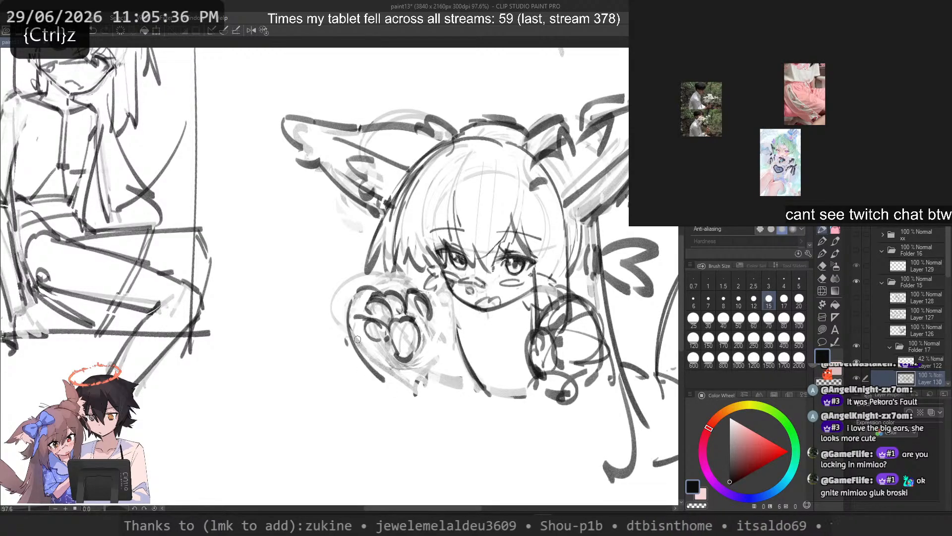
pyautogui.hotkey('ctrl', 'z')
pyautogui.hotkey('ctrl', 'z')
pyautogui.hotkey('ctrl', 'z')
pyautogui.moveTo(370, 288)
pyautogui.mouseDown()
pyautogui.moveTo(358, 342)
pyautogui.moveTo(361, 290)
pyautogui.moveTo(368, 359)
pyautogui.mouseUp()
pyautogui.moveTo(369, 362); pyautogui.dragTo(402, 390)
pyautogui.hotkey('ctrl', 'z')
pyautogui.moveTo(354, 343); pyautogui.dragTo(424, 406)
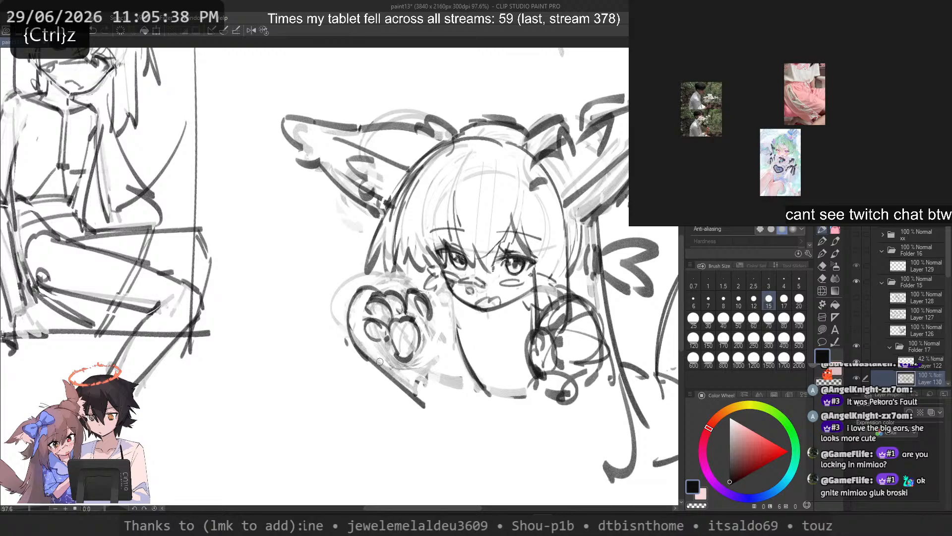
pyautogui.hotkey('ctrl', 'z')
pyautogui.hotkey('ctrl', 'z')
pyautogui.moveTo(352, 306); pyautogui.dragTo(378, 367)
# Step: Sketch the raised mitten's lower outer contour from beside the toes down to the wrist
pyautogui.hotkey('ctrl', 'z')
pyautogui.moveTo(369, 289); pyautogui.dragTo(393, 380)
pyautogui.hotkey('ctrl', 'z')
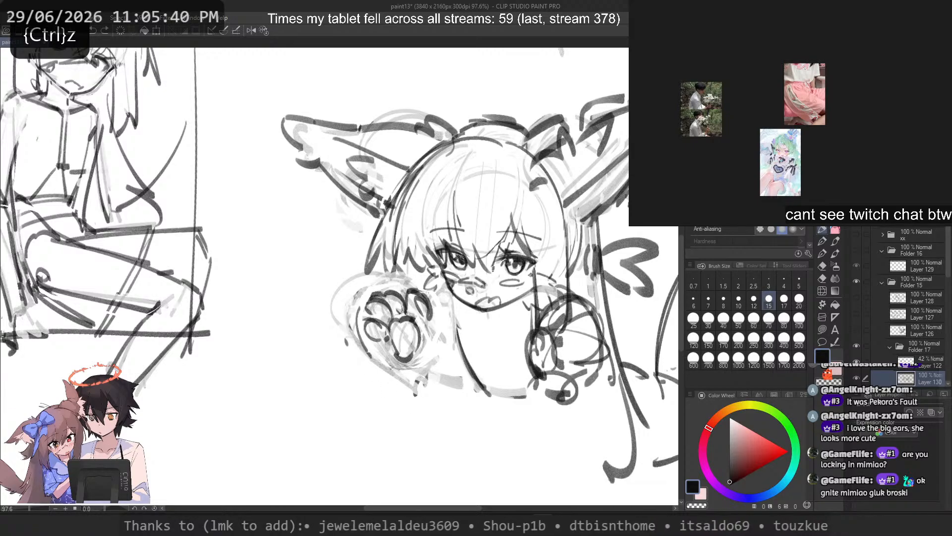
pyautogui.moveTo(359, 308); pyautogui.dragTo(405, 387)
pyautogui.moveTo(368, 299); pyautogui.dragTo(410, 300)
pyautogui.hotkey('ctrl', 'z')
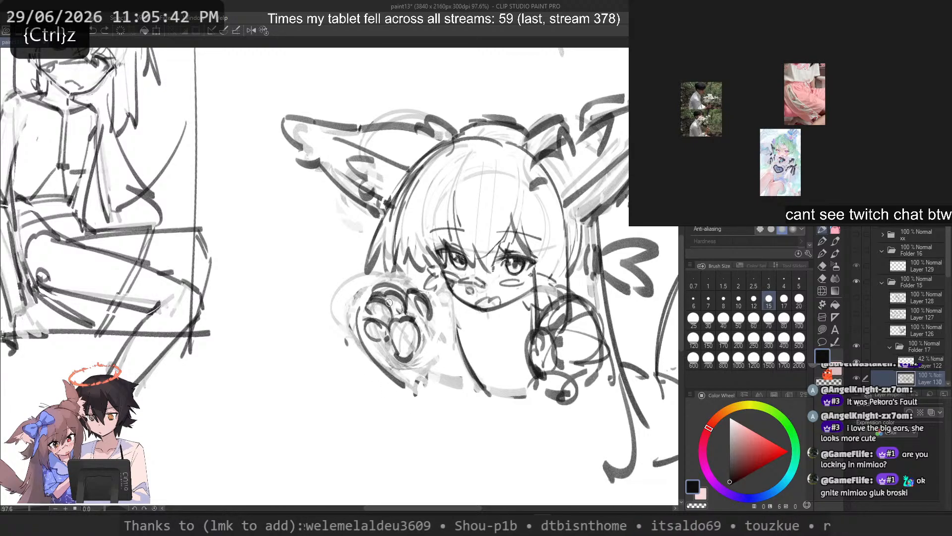
pyautogui.moveTo(377, 360); pyautogui.dragTo(420, 398)
pyautogui.hotkey('ctrl', 'z')
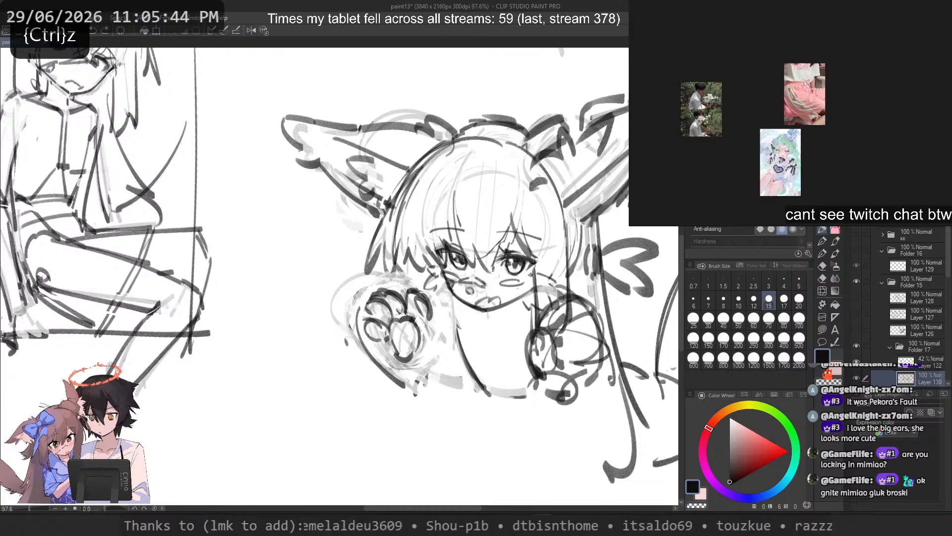
# Step: Sketch a small oval thumb at the base of the raised mitten next to the torso, with a curve joining it to the palm
pyautogui.hotkey('ctrl', 'z')
pyautogui.moveTo(364, 346)
pyautogui.mouseDown()
pyautogui.moveTo(440, 397)
pyautogui.moveTo(429, 387)
pyautogui.mouseUp()
pyautogui.moveTo(418, 331); pyautogui.dragTo(421, 395)
pyautogui.hotkey('ctrl', 'z')
pyautogui.moveTo(428, 339); pyautogui.dragTo(430, 389)
pyautogui.moveTo(431, 354)
pyautogui.mouseDown()
pyautogui.moveTo(432, 391)
pyautogui.moveTo(441, 357)
pyautogui.moveTo(458, 362)
pyautogui.mouseUp()
pyautogui.hotkey('ctrl', 'z')
pyautogui.hotkey('ctrl', 'z')
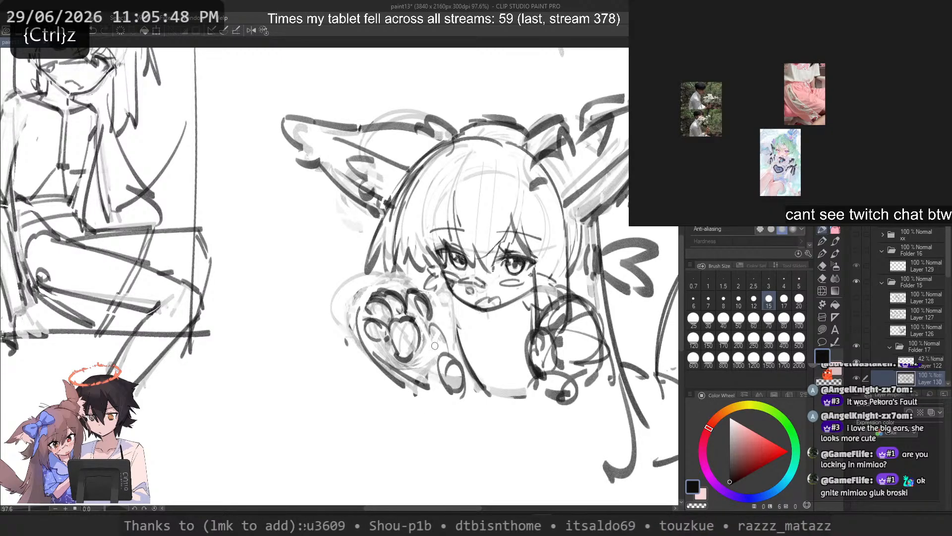
pyautogui.moveTo(431, 332); pyautogui.dragTo(457, 359)
pyautogui.hotkey('ctrl', 'z')
# Step: Try short accent strokes beside the toe nearest the face and around the small oval thumb
pyautogui.hotkey('ctrl', 'z')
pyautogui.hotkey('ctrl', 'z')
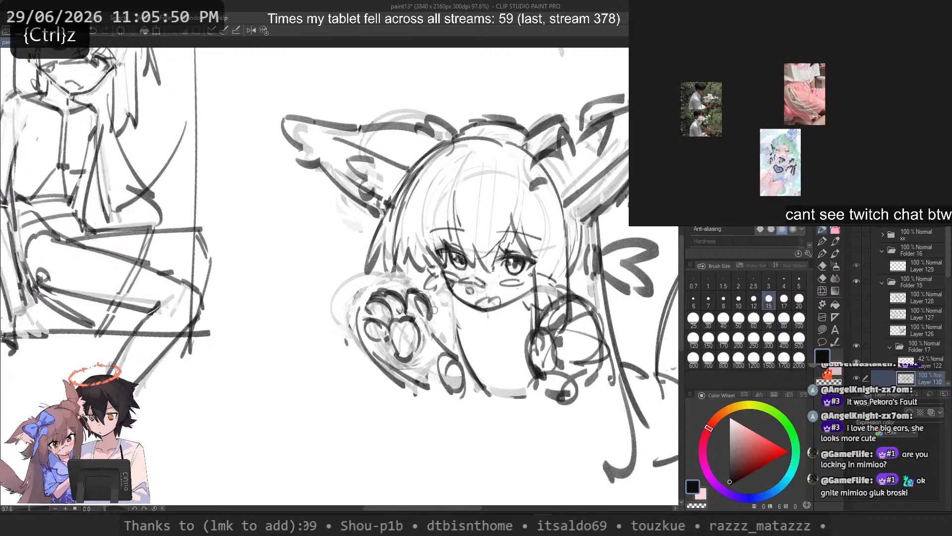
pyautogui.hotkey('ctrl', 'z')
pyautogui.moveTo(433, 287)
pyautogui.mouseDown()
pyautogui.moveTo(433, 327)
pyautogui.moveTo(438, 313)
pyautogui.mouseUp()
pyautogui.hotkey('ctrl', 'z')
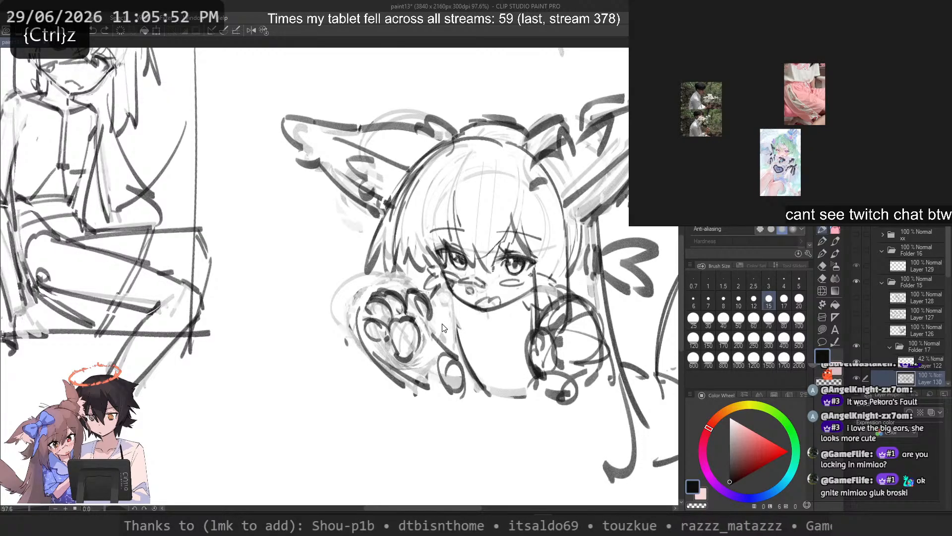
pyautogui.hotkey('ctrl', 'z')
# Step: Clear the raised mitten's outer contour and redraw it from above the toes down the outer side to the oval thumb
pyautogui.hotkey('ctrl', 'z')
pyautogui.moveTo(466, 380)
pyautogui.mouseDown()
pyautogui.moveTo(478, 394)
pyautogui.moveTo(457, 396)
pyautogui.mouseUp()
pyautogui.hotkey('ctrl', 'z')
pyautogui.moveTo(357, 294)
pyautogui.mouseDown()
pyautogui.moveTo(362, 350)
pyautogui.moveTo(426, 387)
pyautogui.mouseUp()
pyautogui.hotkey('ctrl', 'z')
pyautogui.press('c')
pyautogui.press('c')
pyautogui.moveTo(374, 356); pyautogui.dragTo(449, 401)
pyautogui.hotkey('ctrl', 'z')
pyautogui.press('c')
pyautogui.press('c')
pyautogui.hotkey('ctrl', 'z')
pyautogui.hotkey('ctrl', 'z')
pyautogui.hotkey('ctrl', 'z')
pyautogui.hotkey('ctrl', 'z')
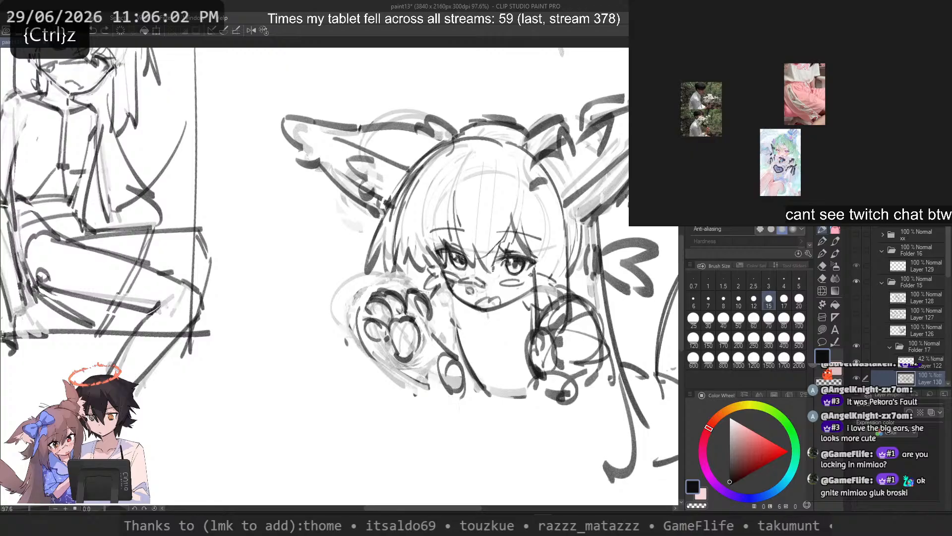
pyautogui.moveTo(385, 363); pyautogui.dragTo(449, 399)
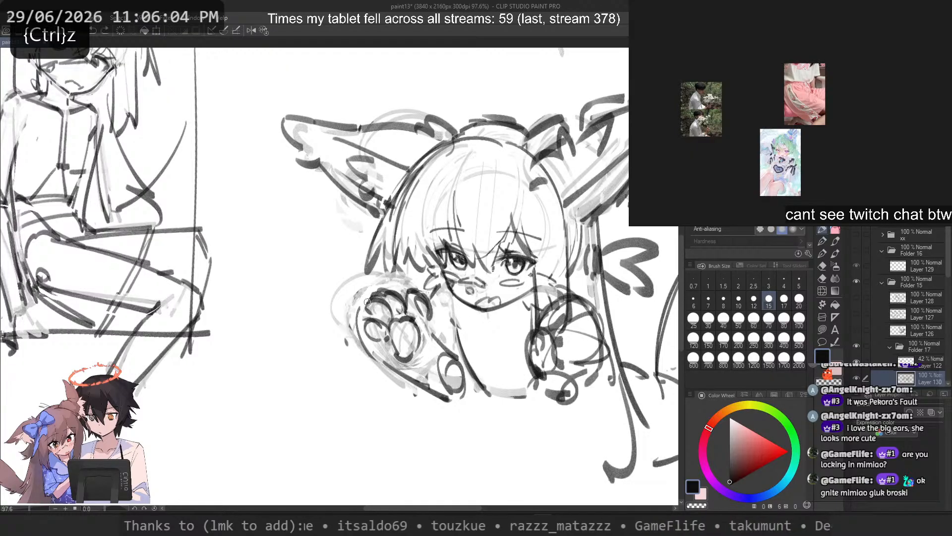
pyautogui.hotkey('ctrl', 'z')
pyautogui.moveTo(376, 289)
pyautogui.mouseDown()
pyautogui.moveTo(360, 334)
pyautogui.moveTo(368, 348)
pyautogui.mouseUp()
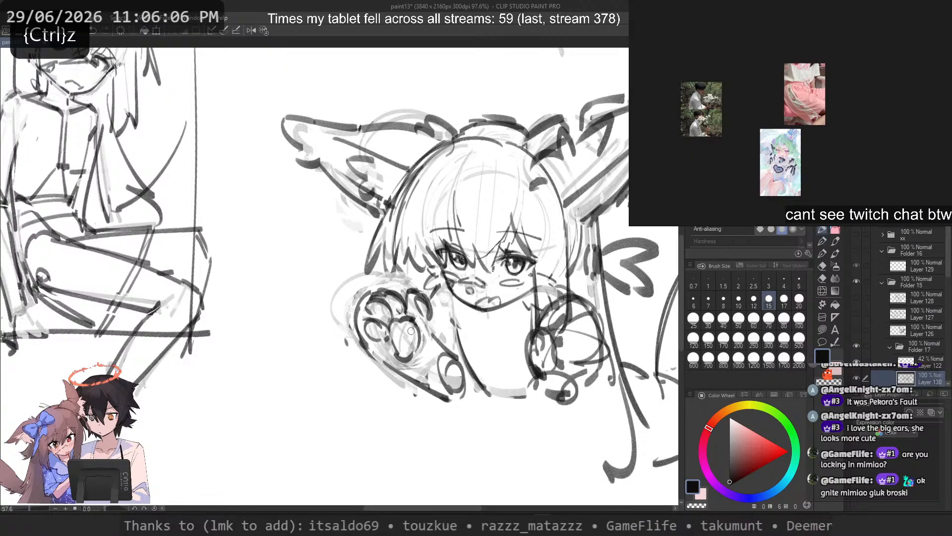
# Step: Erase the dark line work of the other paw mitten beside the torso and set the brush size to 17
pyautogui.scroll(-4, 412, 331)
pyautogui.scroll(2, 441, 342)
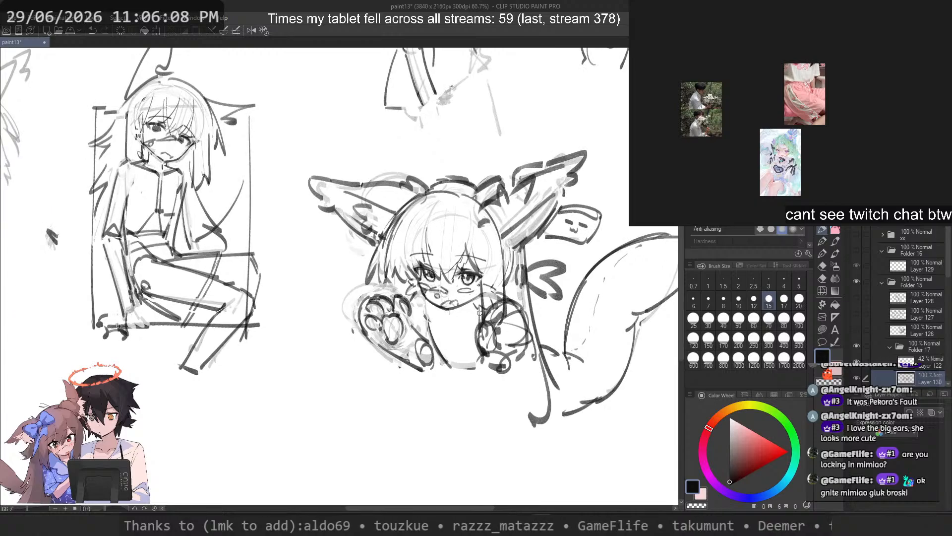
pyautogui.scroll(2, 479, 312)
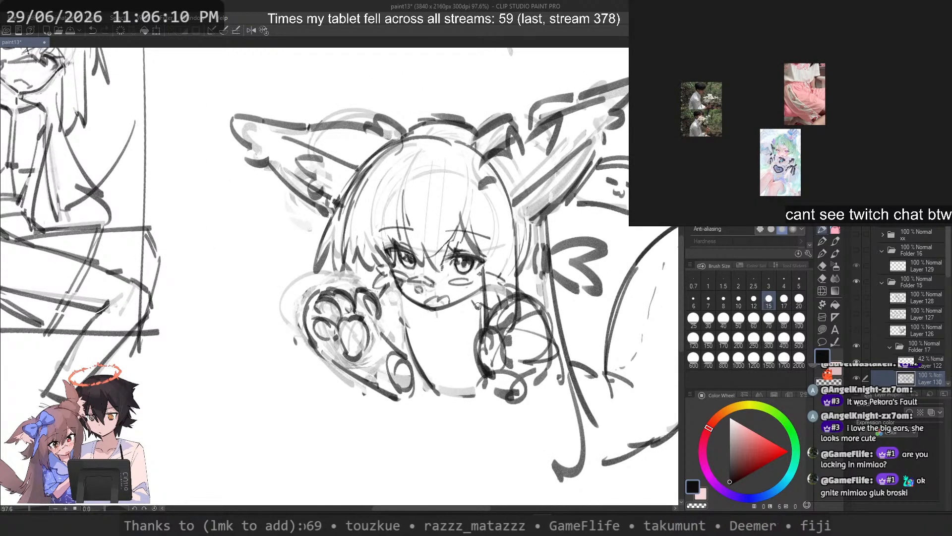
pyautogui.press('c')
pyautogui.moveTo(481, 330)
pyautogui.mouseDown()
pyautogui.moveTo(489, 377)
pyautogui.moveTo(494, 347)
pyautogui.moveTo(515, 394)
pyautogui.moveTo(514, 317)
pyautogui.moveTo(526, 297)
pyautogui.moveTo(548, 377)
pyautogui.moveTo(485, 376)
pyautogui.mouseUp()
pyautogui.press('c')
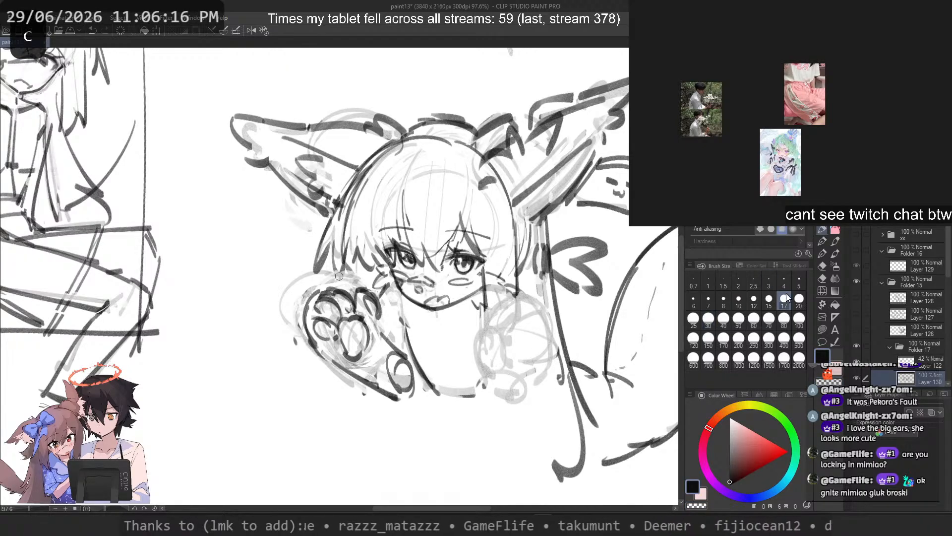
# Step: Try out rounded outlines and inner curves for the second paw mitten over its faint guide sketch
pyautogui.moveTo(498, 308); pyautogui.dragTo(520, 395)
pyautogui.moveTo(484, 377); pyautogui.dragTo(486, 344)
pyautogui.hotkey('ctrl', 'z')
pyautogui.moveTo(526, 312)
pyautogui.mouseDown()
pyautogui.moveTo(545, 377)
pyautogui.moveTo(491, 351)
pyautogui.mouseUp()
pyautogui.hotkey('ctrl', 'z')
pyautogui.moveTo(526, 394)
pyautogui.mouseDown()
pyautogui.moveTo(520, 317)
pyautogui.moveTo(491, 383)
pyautogui.mouseUp()
pyautogui.hotkey('ctrl', 'z')
pyautogui.moveTo(498, 325); pyautogui.dragTo(530, 349)
pyautogui.moveTo(526, 350)
pyautogui.mouseDown()
pyautogui.moveTo(512, 364)
pyautogui.moveTo(495, 347)
pyautogui.mouseUp()
pyautogui.hotkey('ctrl', 'z')
pyautogui.hotkey('ctrl', 'z')
pyautogui.hotkey('ctrl', 'z')
pyautogui.hotkey('ctrl', 'z')
# Step: Draw the arched outer contour of the second paw mitten with an inner curve on the torso side
pyautogui.hotkey('ctrl', 'z')
pyautogui.moveTo(547, 373); pyautogui.dragTo(492, 351)
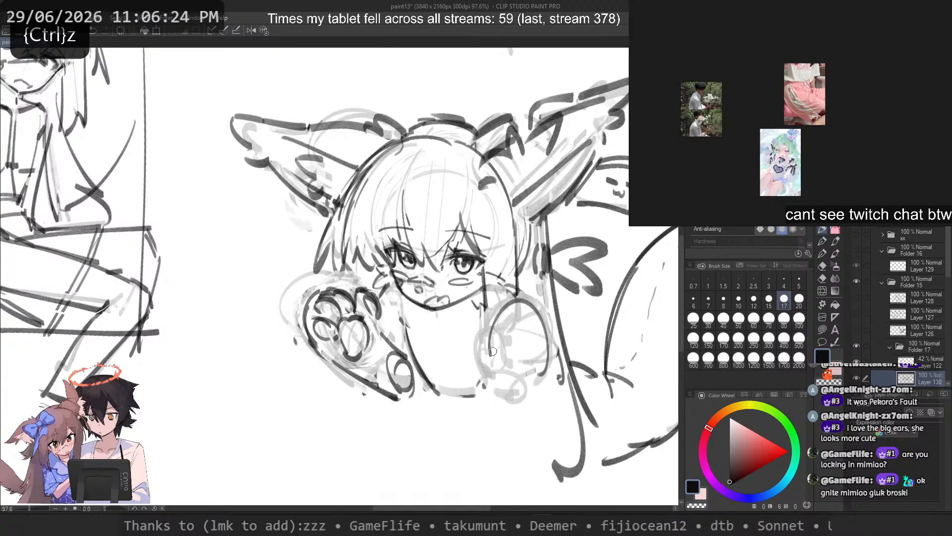
pyautogui.moveTo(513, 305)
pyautogui.mouseDown()
pyautogui.moveTo(530, 362)
pyautogui.moveTo(524, 396)
pyautogui.mouseUp()
# Step: Add curved contour lines across the back of the second paw mitten, retrying strokes until the shape fits the faint guide
pyautogui.hotkey('ctrl', 'z')
pyautogui.hotkey('ctrl', 'z')
pyautogui.moveTo(546, 335); pyautogui.dragTo(496, 334)
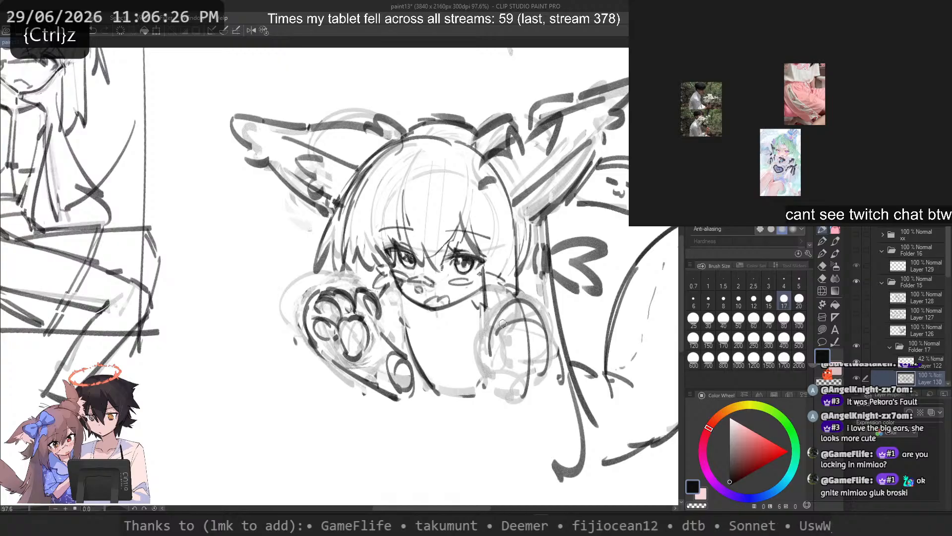
pyautogui.hotkey('ctrl', 'z')
pyautogui.moveTo(547, 366)
pyautogui.mouseDown()
pyautogui.moveTo(502, 338)
pyautogui.moveTo(511, 366)
pyautogui.mouseUp()
pyautogui.hotkey('ctrl', 'z')
pyautogui.hotkey('ctrl', 'z')
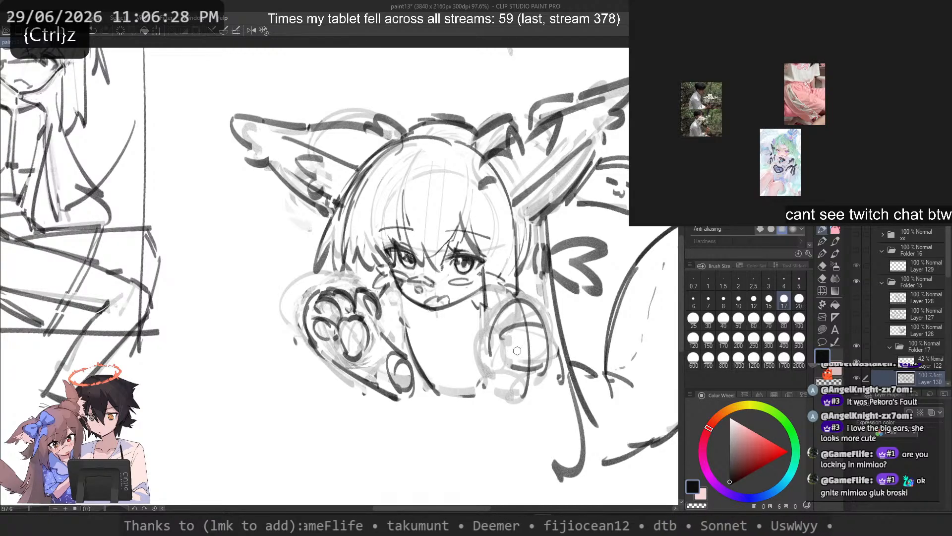
# Step: Sketch a column of small rounded toes along the torso-side edge of the second paw mitten
pyautogui.hotkey('ctrl', 'z')
pyautogui.hotkey('ctrl', 'z')
pyautogui.moveTo(540, 334)
pyautogui.mouseDown()
pyautogui.moveTo(503, 332)
pyautogui.moveTo(511, 358)
pyautogui.moveTo(489, 321)
pyautogui.moveTo(494, 373)
pyautogui.moveTo(505, 362)
pyautogui.mouseUp()
pyautogui.hotkey('ctrl', 'z')
pyautogui.hotkey('ctrl', 'z')
pyautogui.hotkey('ctrl', 'z')
pyautogui.hotkey('ctrl', 'z')
pyautogui.hotkey('ctrl', 'z')
pyautogui.hotkey('ctrl', 'z')
pyautogui.hotkey('ctrl', 'z')
pyautogui.moveTo(490, 355)
pyautogui.mouseDown()
pyautogui.moveTo(486, 332)
pyautogui.moveTo(501, 335)
pyautogui.mouseUp()
pyautogui.hotkey('ctrl', 'z')
pyautogui.hotkey('ctrl', 'z')
pyautogui.moveTo(494, 371)
pyautogui.mouseDown()
pyautogui.moveTo(510, 373)
pyautogui.moveTo(495, 365)
pyautogui.moveTo(493, 381)
pyautogui.mouseUp()
# Step: Rework the second mitten's toe lines and round off its lower end
pyautogui.hotkey('ctrl', 'z')
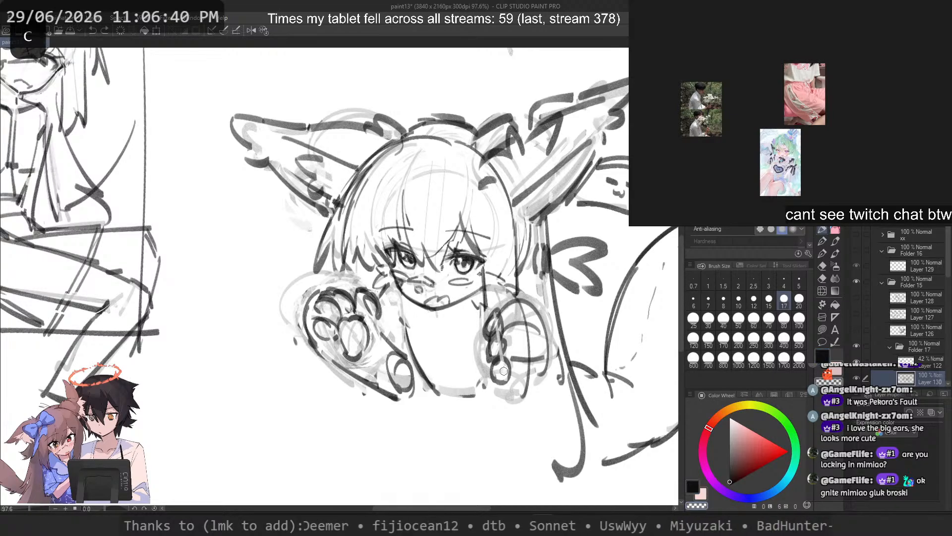
pyautogui.hotkey('ctrl', 'z')
pyautogui.hotkey('ctrl', 'z')
pyautogui.hotkey('ctrl', 'z')
pyautogui.hotkey('ctrl', 'z')
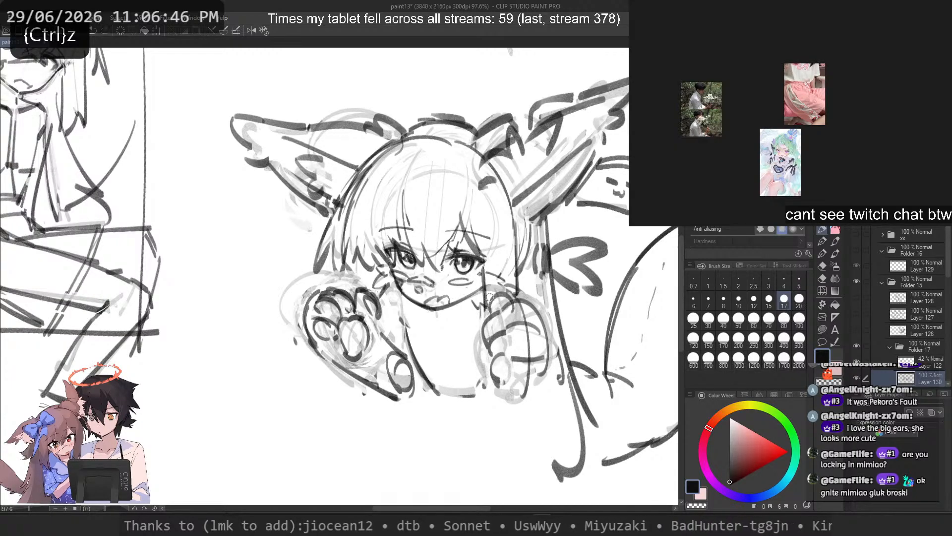
pyautogui.hotkey('ctrl', 'z')
pyautogui.moveTo(520, 297)
pyautogui.mouseDown()
pyautogui.moveTo(543, 384)
pyautogui.moveTo(505, 386)
pyautogui.mouseUp()
pyautogui.hotkey('ctrl', 'z')
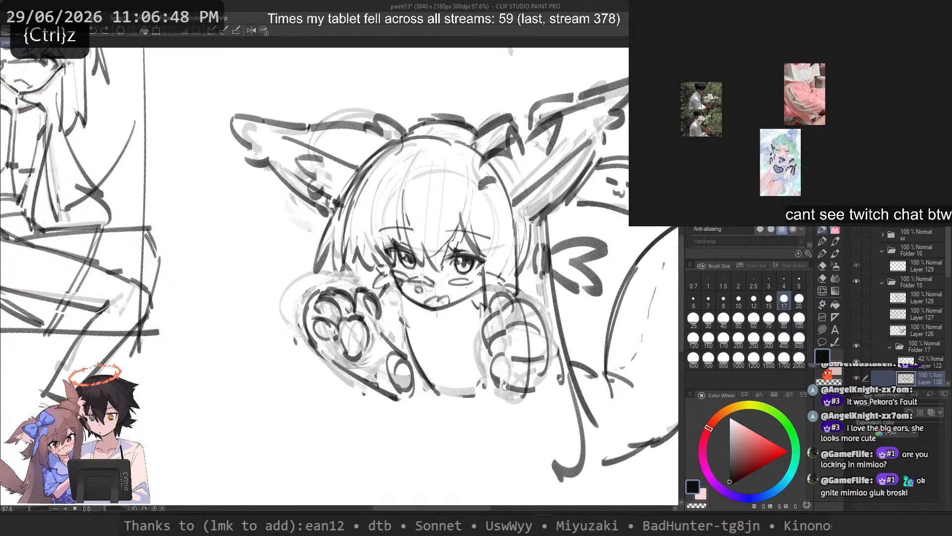
# Step: Lasso the second paw mitten, shorten it slightly and tilt it clockwise, deselect it and return to the pen
pyautogui.press('m')
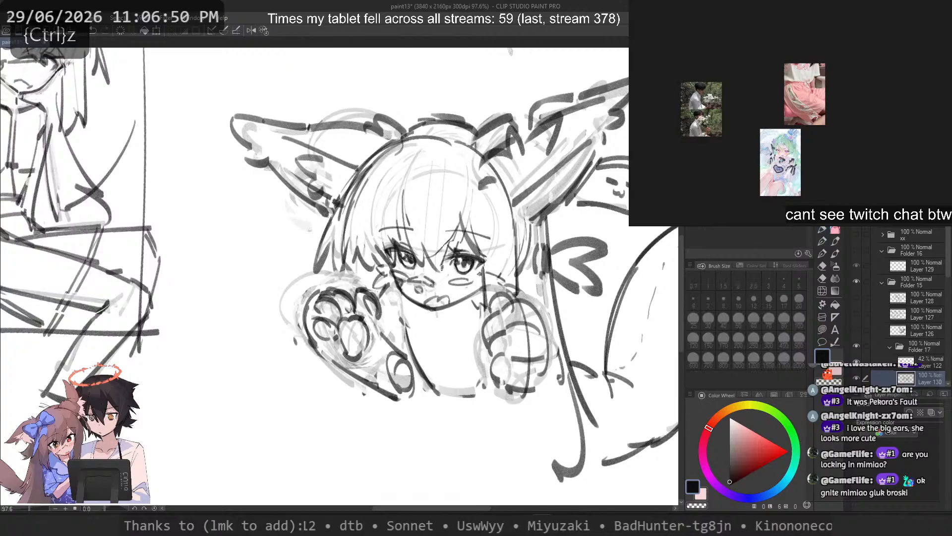
pyautogui.moveTo(492, 393)
pyautogui.mouseDown()
pyautogui.moveTo(526, 292)
pyautogui.moveTo(492, 283)
pyautogui.mouseUp()
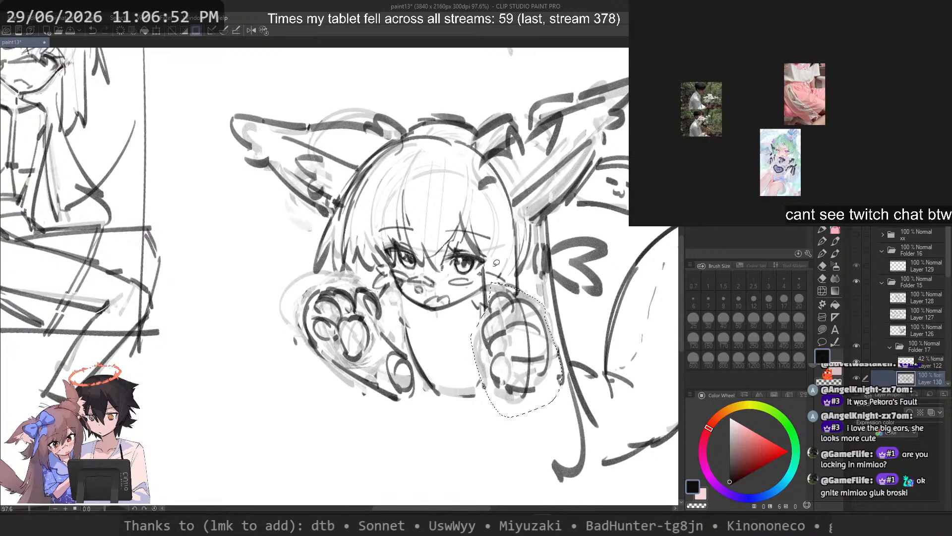
pyautogui.hotkey('ctrl', 't')
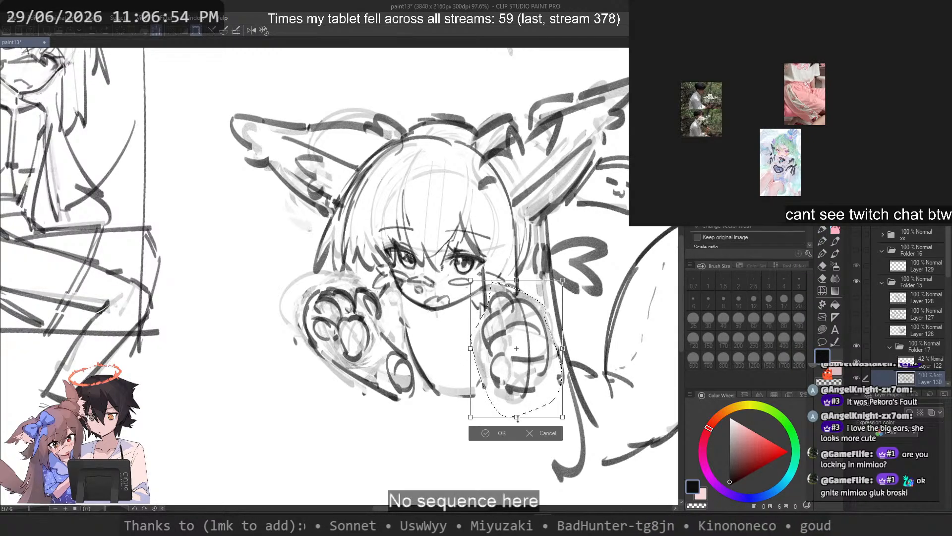
pyautogui.moveTo(518, 420); pyautogui.dragTo(518, 401)
pyautogui.moveTo(611, 383); pyautogui.dragTo(600, 403)
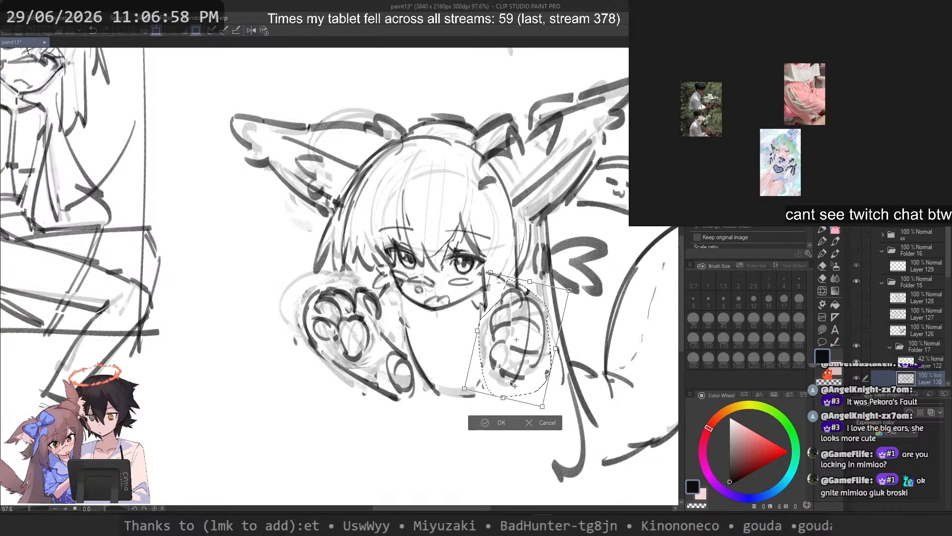
pyautogui.press('Return')
pyautogui.hotkey('ctrl', 'd')
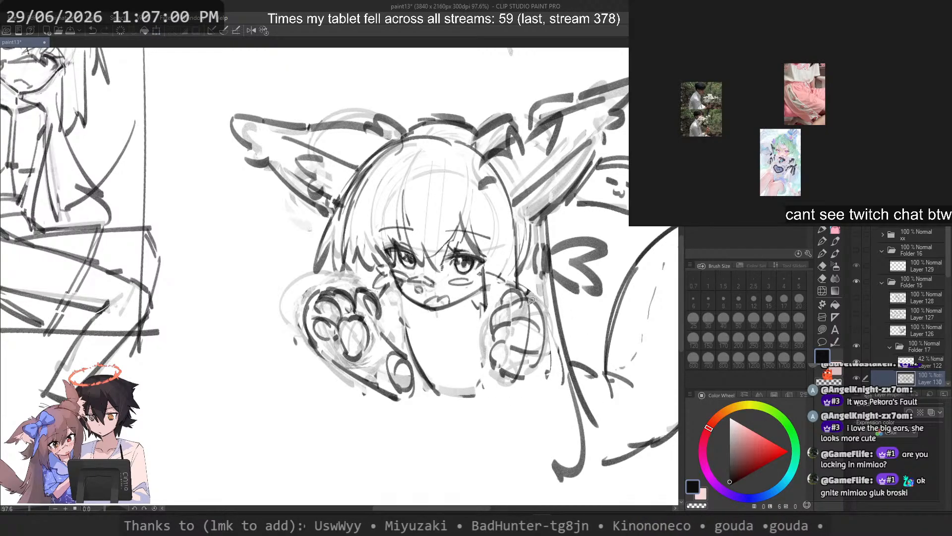
pyautogui.scroll(1, 531, 300)
pyautogui.click(822, 230)
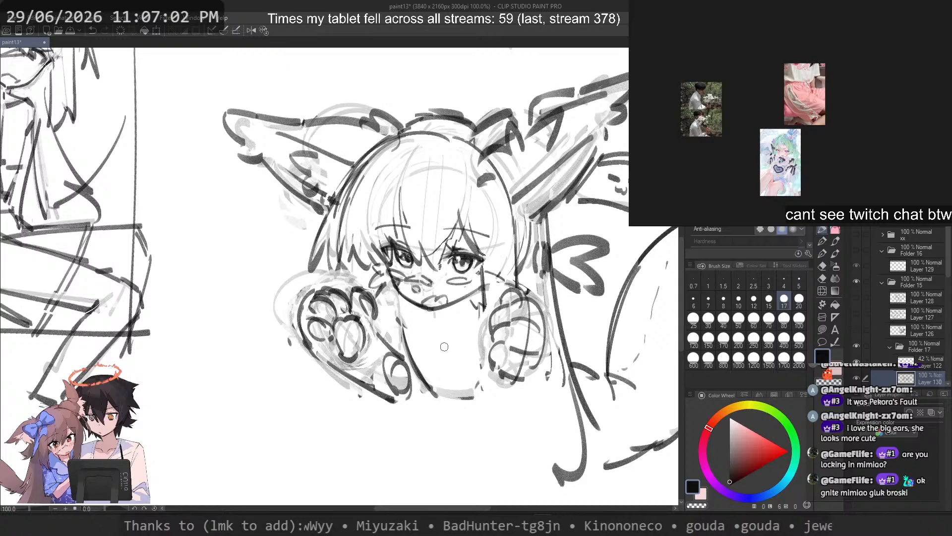
# Step: Try out strokes for the torso outline in the space between the two paw mittens
pyautogui.hotkey('ctrl', 'z')
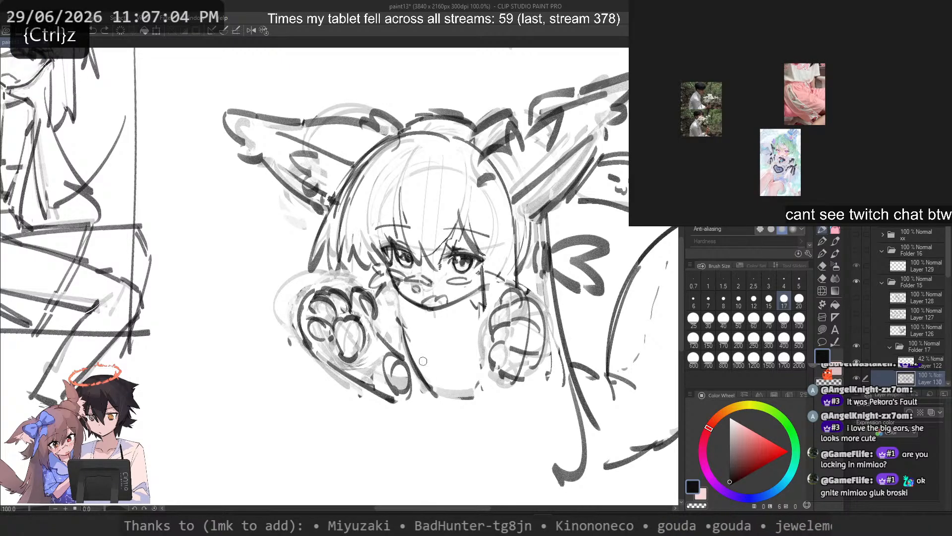
pyautogui.moveTo(423, 361); pyautogui.dragTo(451, 396)
pyautogui.hotkey('ctrl', 'z')
pyautogui.moveTo(495, 329); pyautogui.dragTo(413, 351)
pyautogui.hotkey('ctrl', 'z')
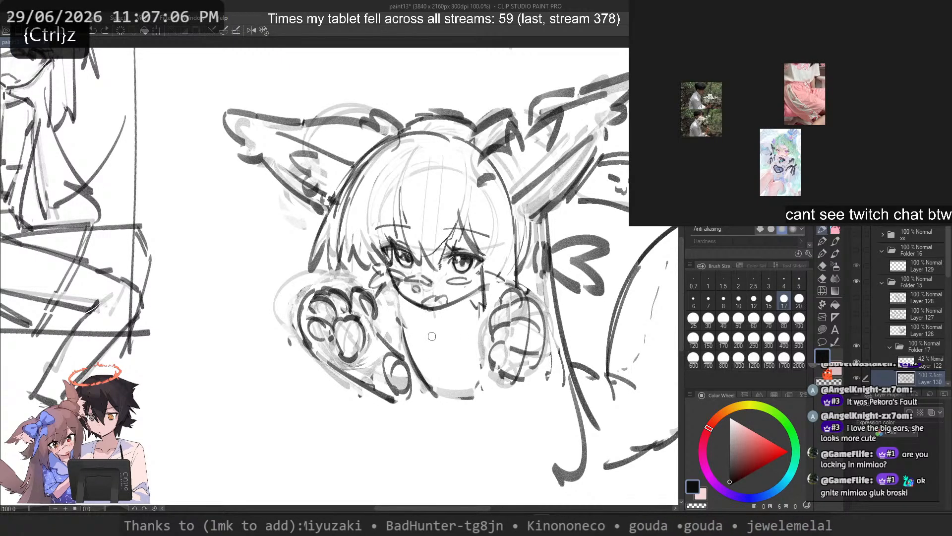
pyautogui.moveTo(493, 290)
pyautogui.mouseDown()
pyautogui.moveTo(508, 411)
pyautogui.moveTo(406, 394)
pyautogui.mouseUp()
pyautogui.hotkey('ctrl', 'z')
pyautogui.hotkey('ctrl', 'z')
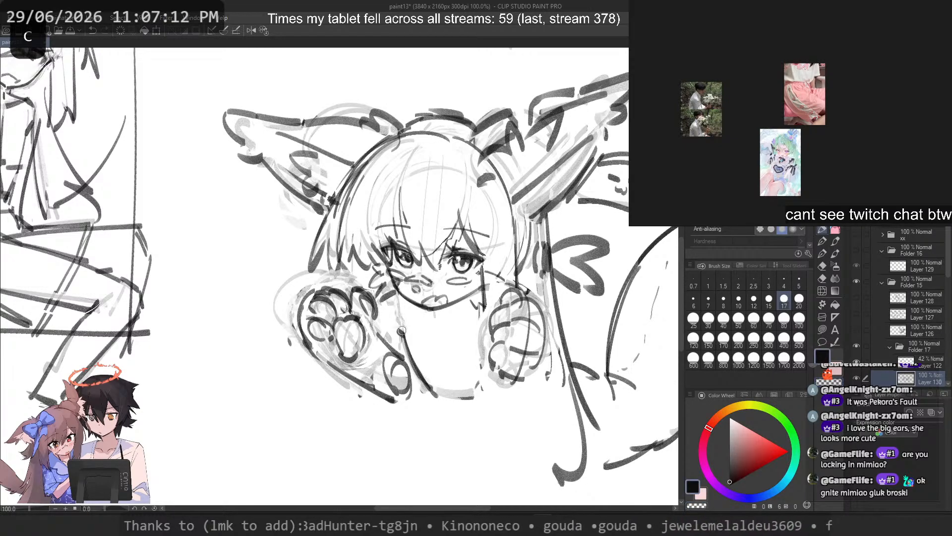
# Step: Redraw the raised mitten's inner contour from the toe nearest the face down to the oval thumb
pyautogui.moveTo(378, 300); pyautogui.dragTo(395, 345)
pyautogui.hotkey('ctrl', 'z')
pyautogui.hotkey('ctrl', 'z')
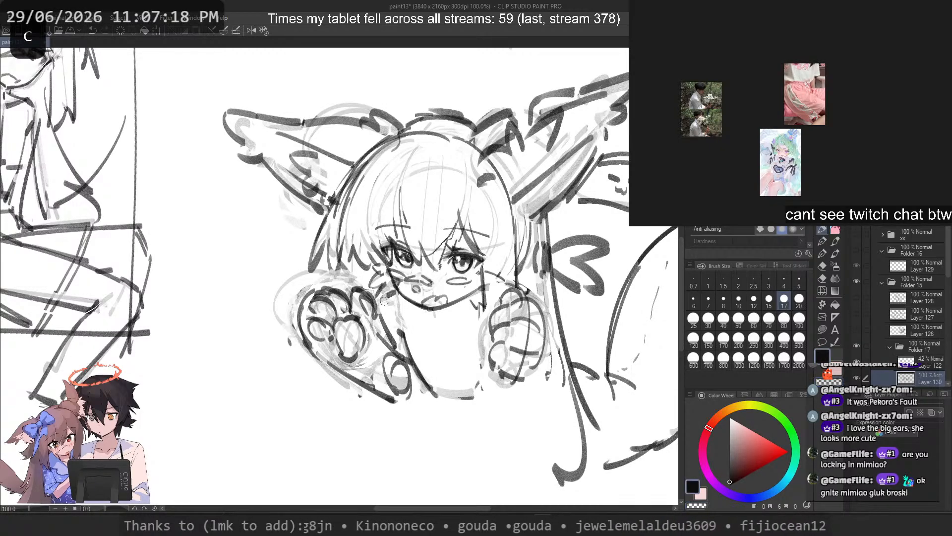
# Step: Strengthen the line above the second paw mitten and redraw its lower contour on the torso side
pyautogui.moveTo(489, 286); pyautogui.dragTo(514, 301)
pyautogui.hotkey('ctrl', 'z')
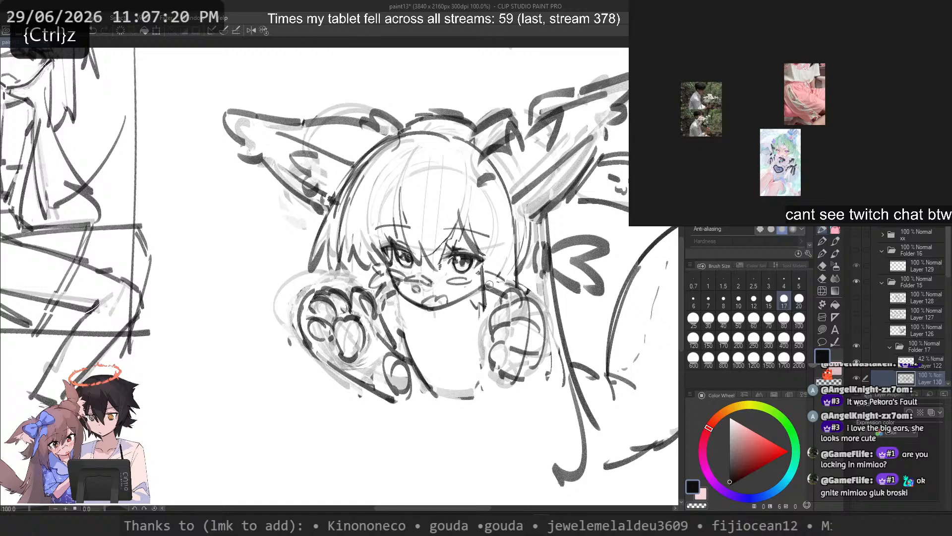
pyautogui.moveTo(502, 404); pyautogui.dragTo(493, 388)
pyautogui.hotkey('ctrl', 'z')
pyautogui.moveTo(491, 374)
pyautogui.mouseDown()
pyautogui.moveTo(523, 381)
pyautogui.moveTo(524, 396)
pyautogui.moveTo(506, 398)
pyautogui.mouseUp()
pyautogui.hotkey('ctrl', 'z')
# Step: Rework the torso's side contour beside the raised mitten, from below the chin down to the lower edge
pyautogui.hotkey('ctrl', 'z')
pyautogui.hotkey('ctrl', 'z')
pyautogui.hotkey('ctrl', 'z')
pyautogui.hotkey('ctrl', 'z')
pyautogui.moveTo(498, 384); pyautogui.dragTo(509, 396)
pyautogui.moveTo(434, 386)
pyautogui.mouseDown()
pyautogui.moveTo(484, 393)
pyautogui.moveTo(489, 402)
pyautogui.mouseUp()
pyautogui.hotkey('ctrl', 'z')
pyautogui.press('c')
pyautogui.hotkey('ctrl', 'z')
pyautogui.moveTo(404, 339)
pyautogui.mouseDown()
pyautogui.moveTo(439, 400)
pyautogui.moveTo(439, 390)
pyautogui.moveTo(453, 391)
pyautogui.moveTo(434, 389)
pyautogui.mouseUp()
pyautogui.hotkey('ctrl', 'z')
pyautogui.hotkey('ctrl', 'z')
pyautogui.hotkey('ctrl', 'z')
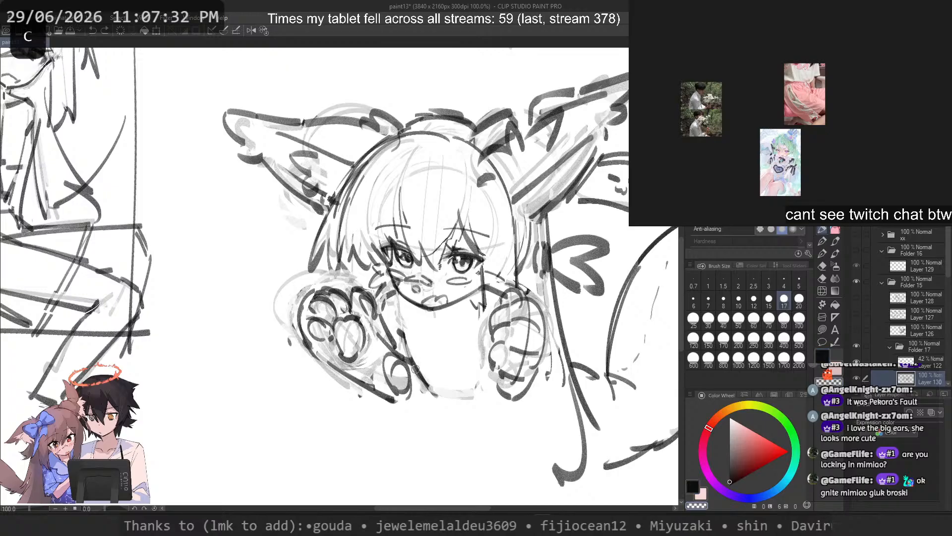
pyautogui.moveTo(406, 337)
pyautogui.mouseDown()
pyautogui.moveTo(432, 387)
pyautogui.moveTo(484, 395)
pyautogui.mouseUp()
# Step: Close the torso's lower edge with a shallow curve running between the two paw mittens
pyautogui.hotkey('ctrl', 'z')
pyautogui.hotkey('ctrl', 'z')
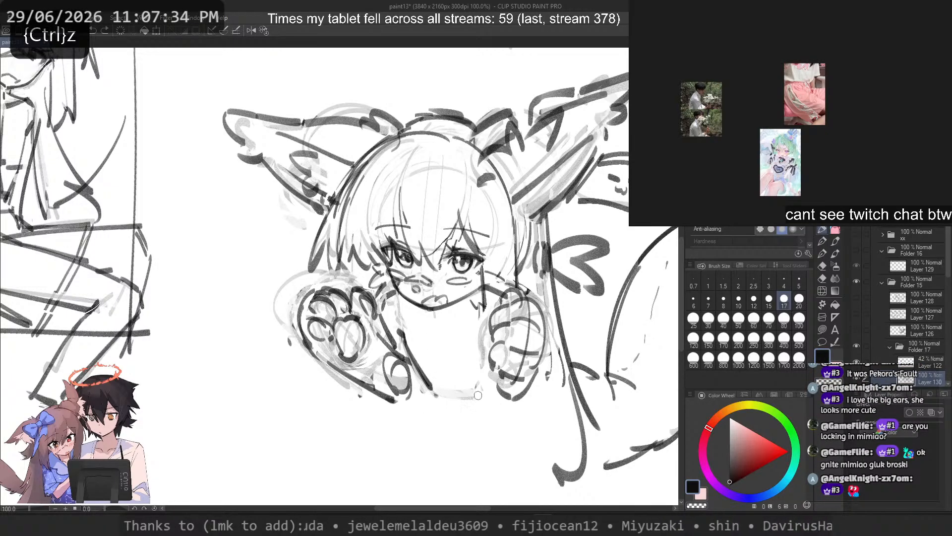
pyautogui.moveTo(421, 390)
pyautogui.mouseDown()
pyautogui.moveTo(477, 396)
pyautogui.moveTo(428, 389)
pyautogui.moveTo(462, 403)
pyautogui.moveTo(440, 405)
pyautogui.moveTo(472, 408)
pyautogui.mouseUp()
pyautogui.hotkey('ctrl', 'z')
pyautogui.moveTo(481, 473); pyautogui.dragTo(461, 464)
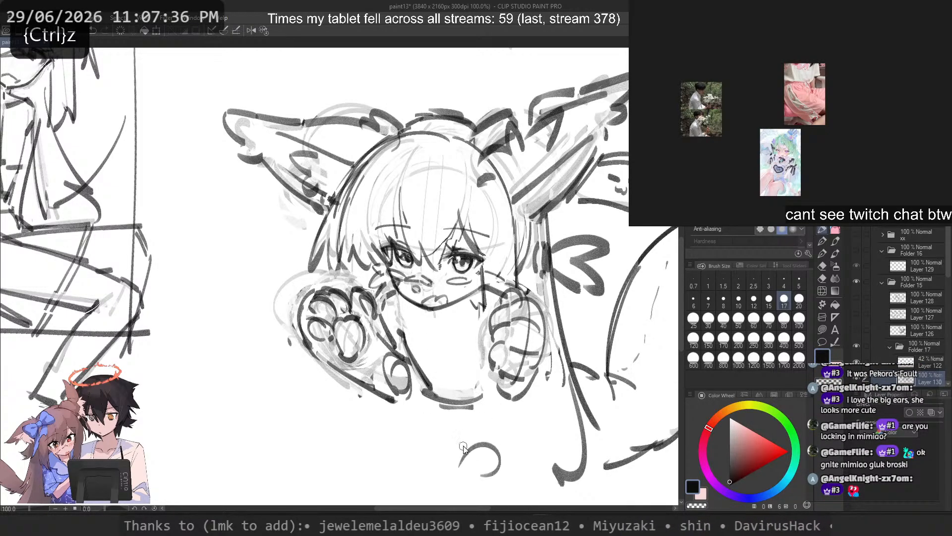
pyautogui.hotkey('ctrl', 'z')
pyautogui.hotkey('ctrl', 'z')
pyautogui.moveTo(430, 389)
pyautogui.mouseDown()
pyautogui.moveTo(463, 402)
pyautogui.moveTo(492, 392)
pyautogui.mouseUp()
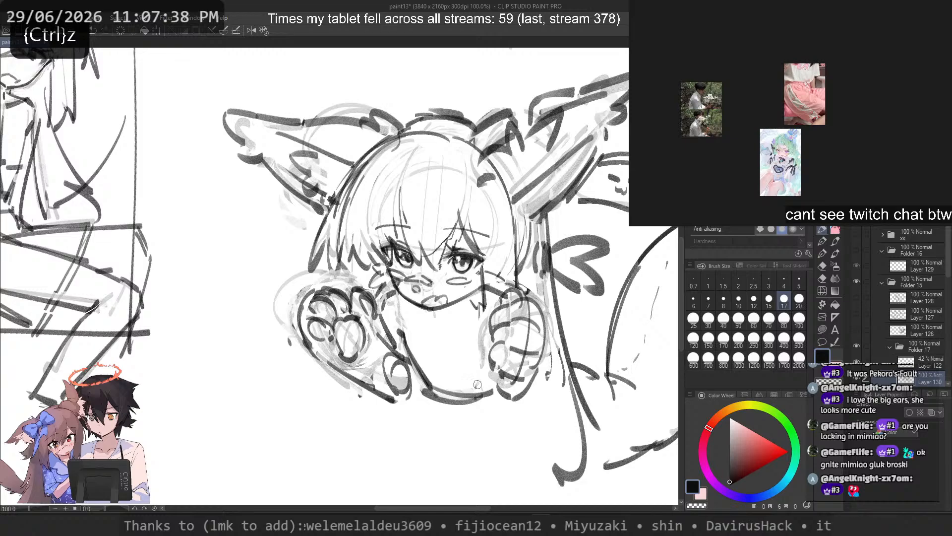
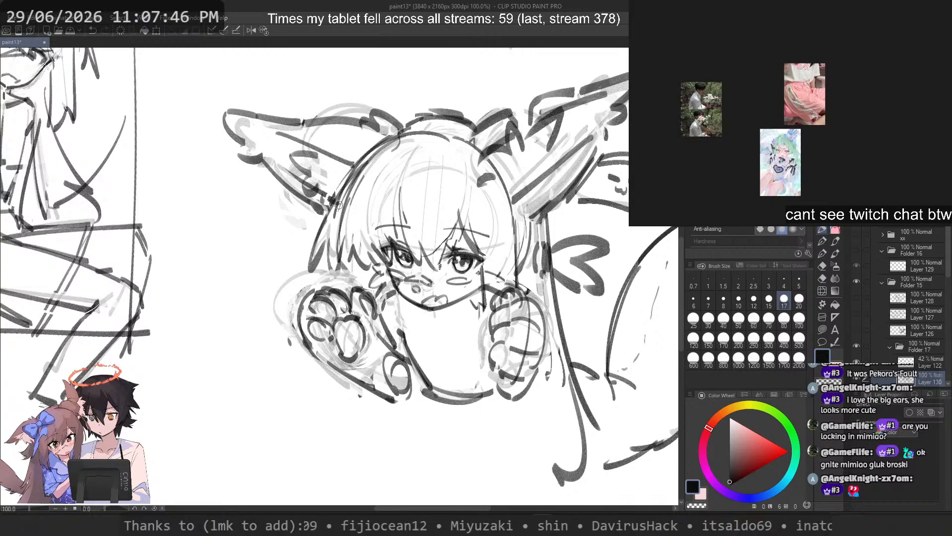
# Step: Erase the head contour at the inner base of the ear above the second paw mitten
pyautogui.hotkey('ctrl', 'z')
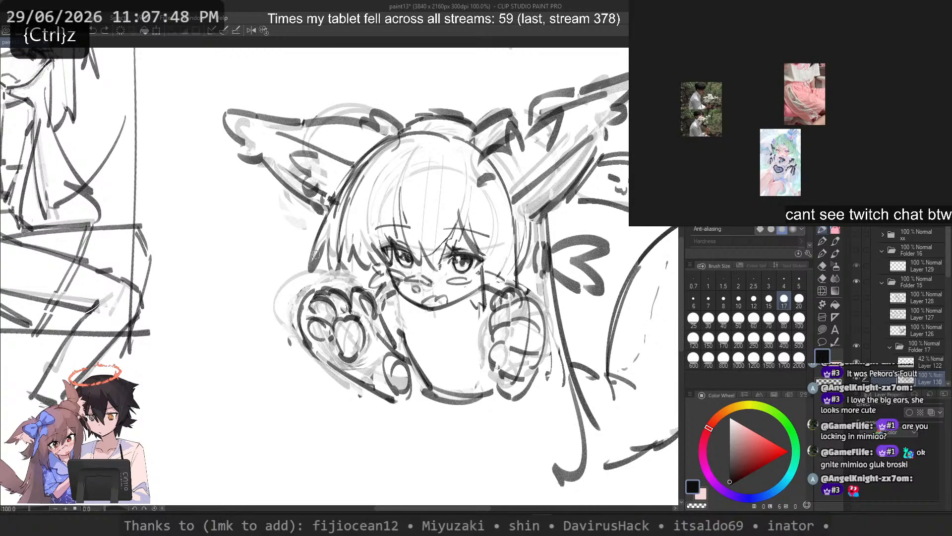
pyautogui.moveTo(485, 191); pyautogui.dragTo(550, 163)
pyautogui.hotkey('ctrl', 'z')
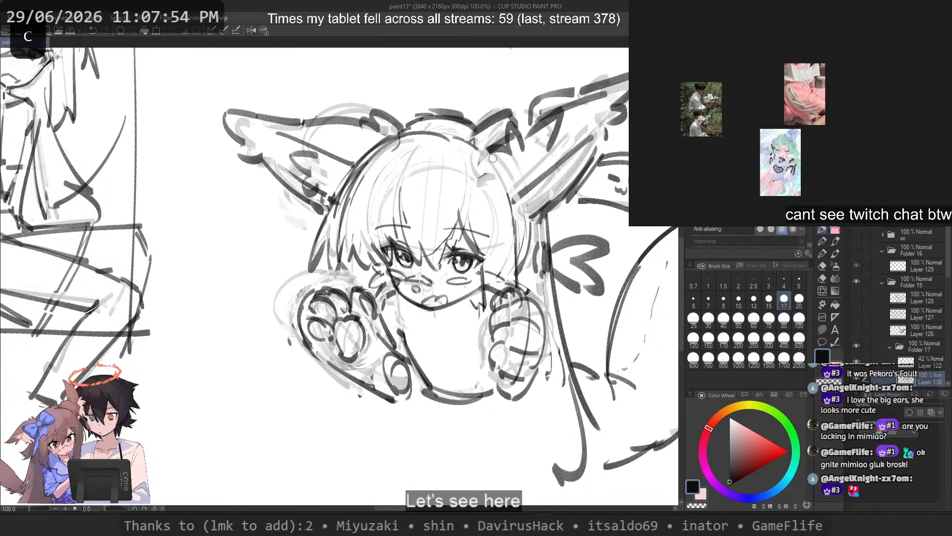
pyautogui.scroll(-2, 494, 155)
pyautogui.moveTo(493, 156); pyautogui.dragTo(470, 210)
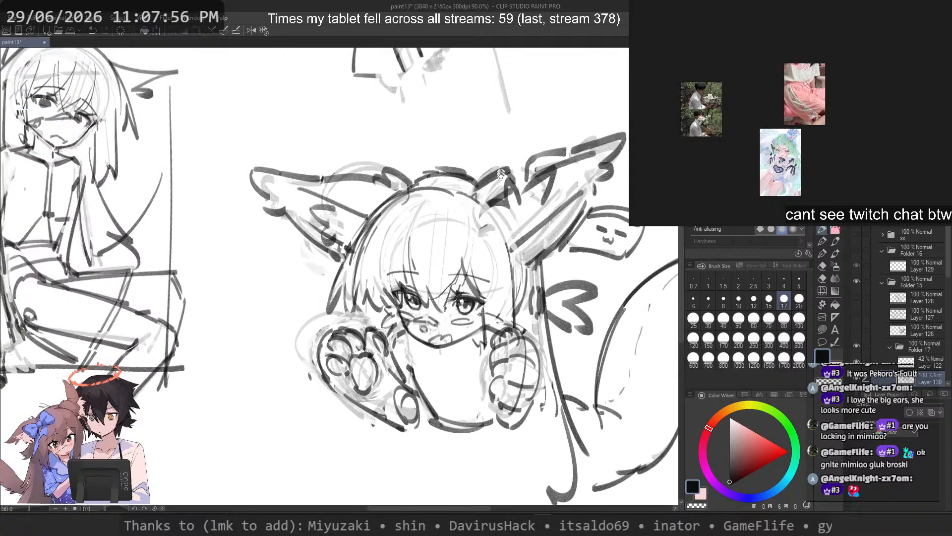
# Step: Erase the whole ear above the second paw mitten with a size 60 transparent brush, and restore brush size 17
pyautogui.scroll(4, 473, 209)
pyautogui.scroll(1, 527, 166)
pyautogui.click(754, 318)
pyautogui.press('c')
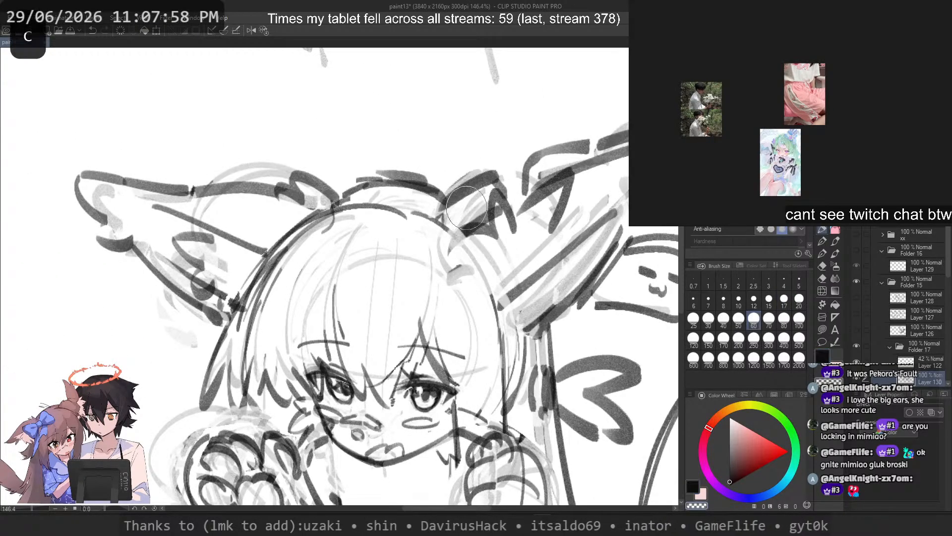
pyautogui.moveTo(470, 199)
pyautogui.mouseDown()
pyautogui.moveTo(472, 154)
pyautogui.moveTo(510, 158)
pyautogui.moveTo(606, 206)
pyautogui.moveTo(626, 130)
pyautogui.mouseUp()
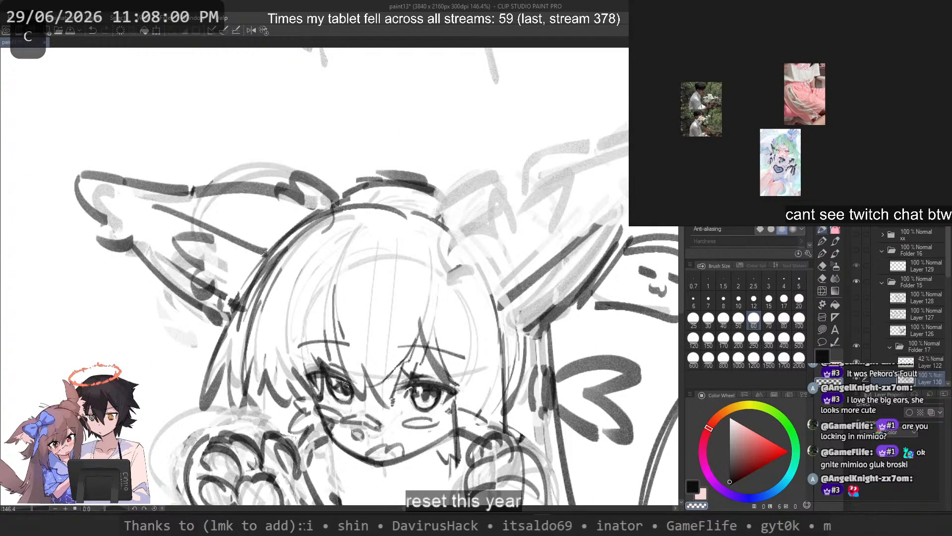
pyautogui.moveTo(619, 223)
pyautogui.mouseDown()
pyautogui.moveTo(549, 271)
pyautogui.moveTo(571, 318)
pyautogui.moveTo(645, 278)
pyautogui.moveTo(664, 297)
pyautogui.moveTo(555, 278)
pyautogui.mouseUp()
pyautogui.click(784, 298)
pyautogui.press('c')
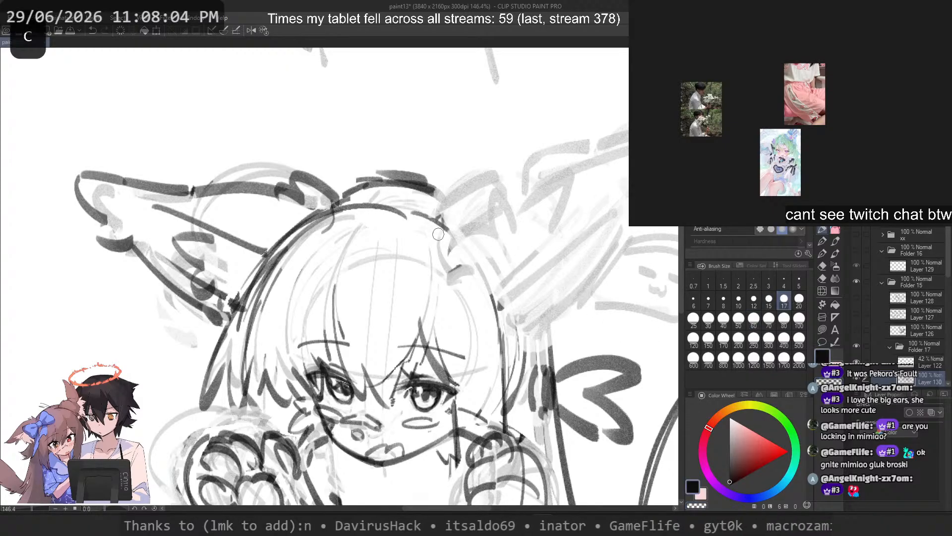
# Step: Start a new upper edge for the erased ear, running outward from the crown of the head, using the mirrored canvas view
pyautogui.scroll(-2, 293, 242)
pyautogui.scroll(3, 372, 201)
pyautogui.moveTo(365, 263); pyautogui.dragTo(496, 243)
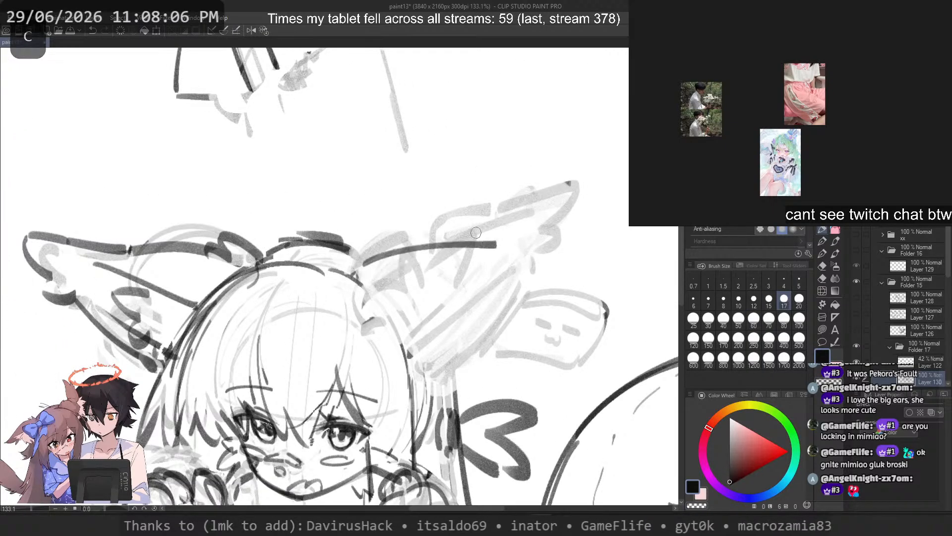
pyautogui.press('2')
pyautogui.hotkey('ctrl', 'z')
pyautogui.moveTo(321, 266); pyautogui.dragTo(209, 246)
pyautogui.hotkey('ctrl', 'z')
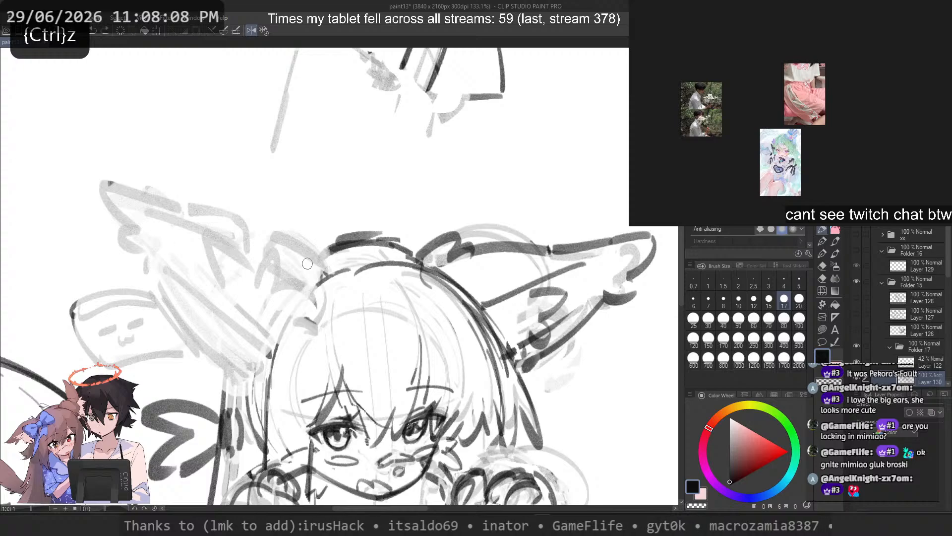
pyautogui.moveTo(315, 264); pyautogui.dragTo(210, 245)
pyautogui.hotkey('ctrl', 'z')
# Step: Draw the curved base line of the new ear and strengthen the crown line between the ears
pyautogui.moveTo(304, 259)
pyautogui.mouseDown()
pyautogui.moveTo(223, 348)
pyautogui.moveTo(254, 371)
pyautogui.moveTo(317, 271)
pyautogui.moveTo(240, 371)
pyautogui.mouseUp()
pyautogui.hotkey('ctrl', 'z')
pyautogui.hotkey('ctrl', 'z')
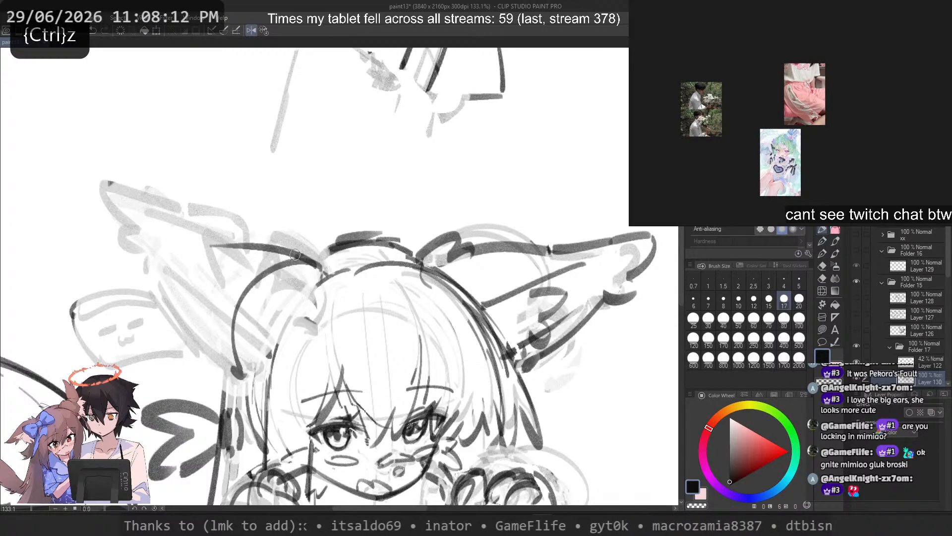
pyautogui.hotkey('ctrl', 'z')
pyautogui.moveTo(296, 254)
pyautogui.mouseDown()
pyautogui.moveTo(371, 233)
pyautogui.moveTo(419, 241)
pyautogui.moveTo(365, 242)
pyautogui.mouseUp()
pyautogui.press('c')
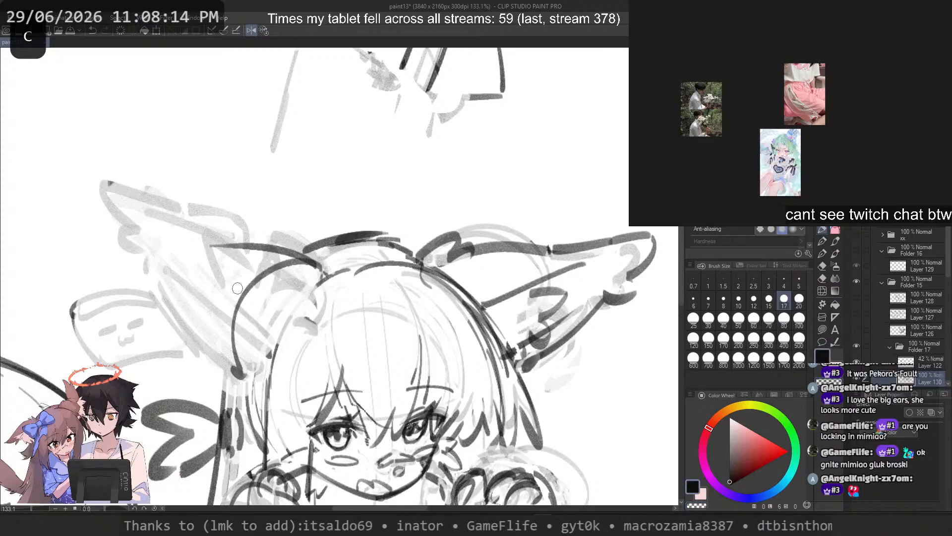
# Step: Erase the new ear's curved base line from the crown down to its lower end
pyautogui.hotkey('ctrl', 'z')
pyautogui.moveTo(247, 280)
pyautogui.mouseDown()
pyautogui.moveTo(223, 386)
pyautogui.moveTo(277, 260)
pyautogui.moveTo(300, 260)
pyautogui.mouseUp()
pyautogui.hotkey('ctrl', 'z')
pyautogui.press('c')
pyautogui.moveTo(232, 350); pyautogui.dragTo(248, 301)
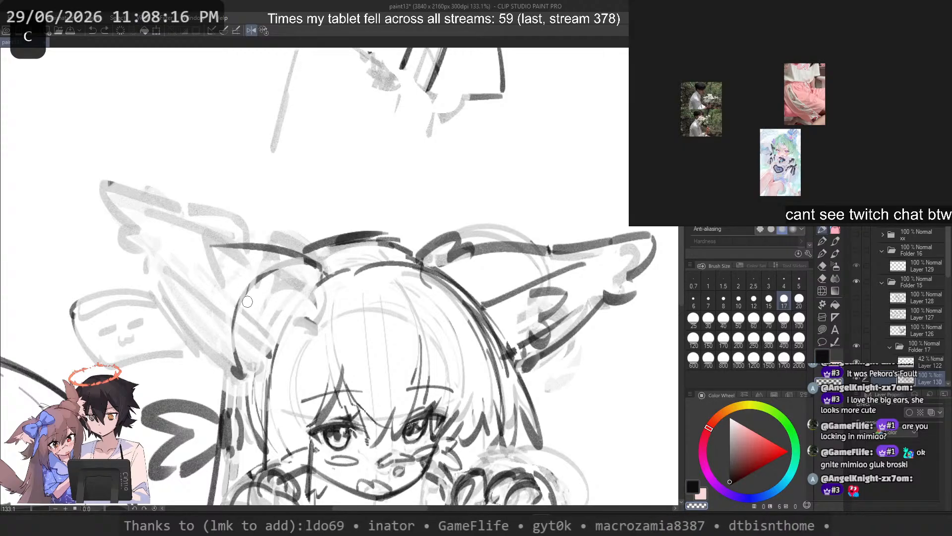
pyautogui.moveTo(278, 272); pyautogui.dragTo(251, 297)
pyautogui.moveTo(244, 367); pyautogui.dragTo(237, 328)
# Step: Redraw the ear's base curve and the head's side contour, joining their lower ends with a short stroke
pyautogui.press('c')
pyautogui.moveTo(307, 272)
pyautogui.mouseDown()
pyautogui.moveTo(285, 279)
pyautogui.moveTo(239, 377)
pyautogui.moveTo(248, 384)
pyautogui.moveTo(270, 361)
pyautogui.moveTo(268, 384)
pyautogui.mouseUp()
pyautogui.hotkey('ctrl', 'z')
# Step: Extend the ear's upper edge outward to a new tip at about the height of the crown
pyautogui.hotkey('ctrl', 'z')
pyautogui.hotkey('ctrl', 'z')
pyautogui.moveTo(243, 383); pyautogui.dragTo(268, 378)
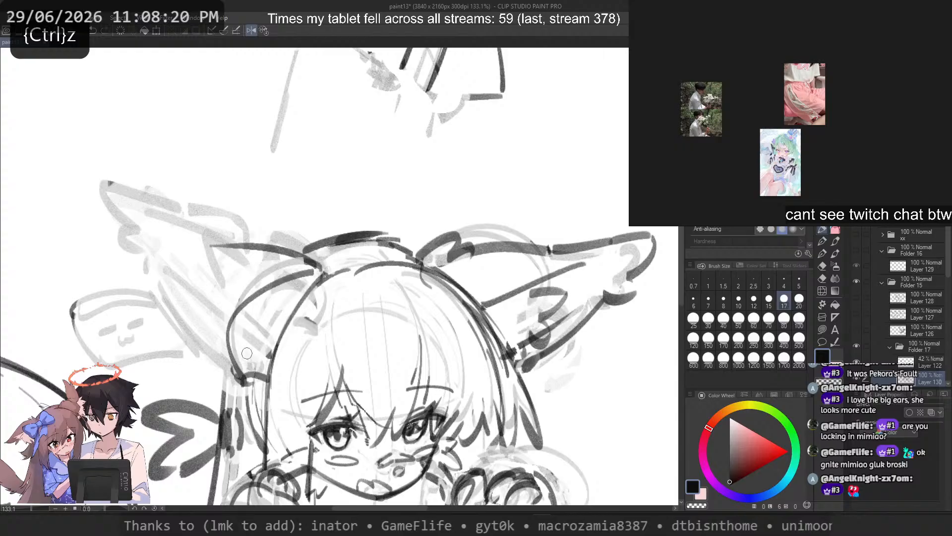
pyautogui.moveTo(238, 244)
pyautogui.mouseDown()
pyautogui.moveTo(113, 276)
pyautogui.moveTo(121, 236)
pyautogui.moveTo(72, 280)
pyautogui.moveTo(60, 263)
pyautogui.moveTo(90, 286)
pyautogui.mouseUp()
# Step: Draw the rounded outer curve of the ear tip with a fur tuft beneath it
pyautogui.hotkey('ctrl', 'z')
pyautogui.hotkey('ctrl', 'z')
pyautogui.hotkey('ctrl', 'z')
pyautogui.moveTo(65, 241); pyautogui.dragTo(125, 299)
pyautogui.hotkey('ctrl', 'z')
pyautogui.moveTo(51, 257); pyautogui.dragTo(86, 284)
pyautogui.moveTo(74, 307); pyautogui.dragTo(111, 301)
pyautogui.hotkey('ctrl', 'z')
pyautogui.hotkey('ctrl', 'z')
pyautogui.hotkey('ctrl', 'z')
pyautogui.moveTo(74, 228)
pyautogui.mouseDown()
pyautogui.moveTo(68, 271)
pyautogui.moveTo(152, 348)
pyautogui.moveTo(223, 384)
pyautogui.mouseUp()
# Step: Draw the ear's lower edge as a curve from below the fur tuft back to the side of the head
pyautogui.hotkey('ctrl', 'z')
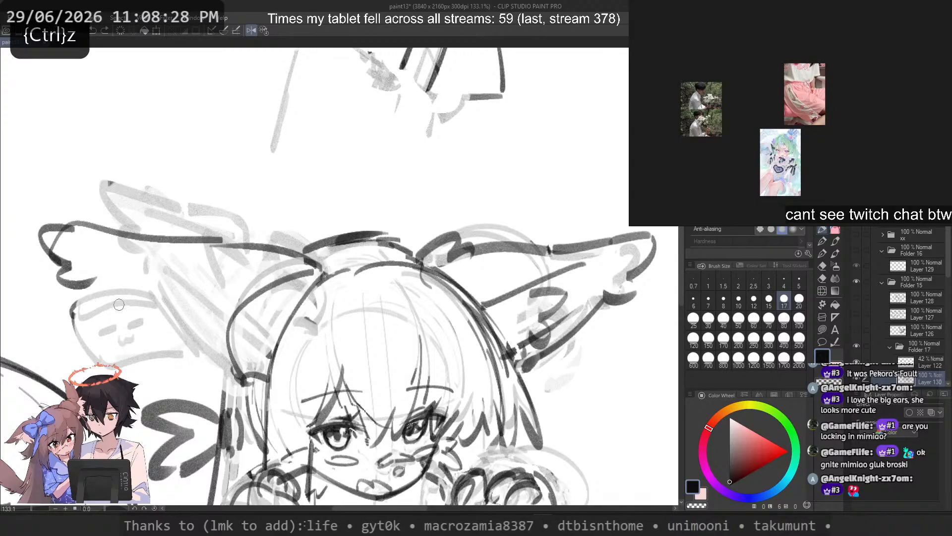
pyautogui.moveTo(105, 290)
pyautogui.mouseDown()
pyautogui.moveTo(244, 385)
pyautogui.moveTo(96, 323)
pyautogui.mouseUp()
pyautogui.hotkey('ctrl', 'z')
pyautogui.hotkey('ctrl', 'z')
pyautogui.hotkey('ctrl', 'z')
pyautogui.moveTo(106, 297); pyautogui.dragTo(118, 309)
pyautogui.moveTo(93, 239); pyautogui.dragTo(252, 290)
# Step: Redraw the ear tip's outer curve and the scalloped tufts linking it to the lower edge
pyautogui.hotkey('ctrl', 'z')
# Step: Erase the overlapping lines at the ear tip and sketch small fur tufts below it
pyautogui.press('c')
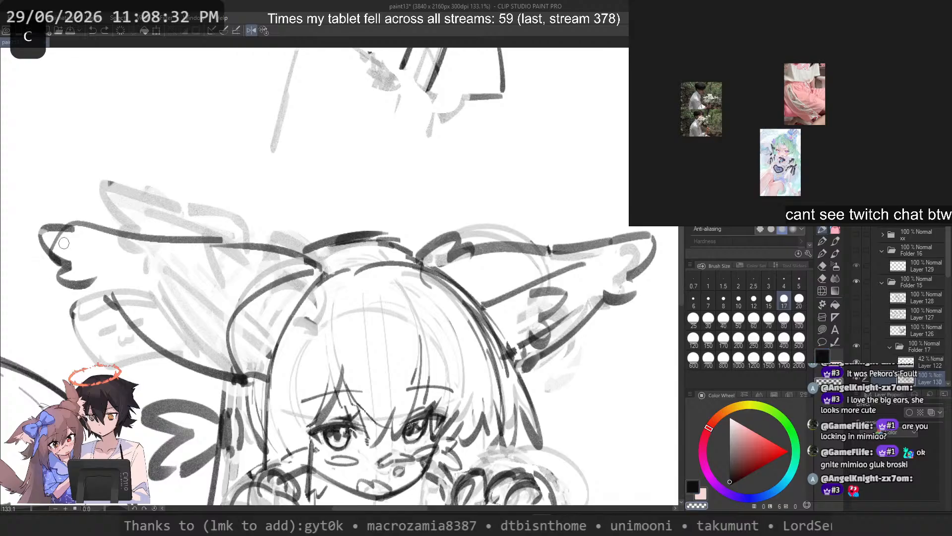
pyautogui.moveTo(58, 239); pyautogui.dragTo(46, 231)
pyautogui.moveTo(91, 285)
pyautogui.mouseDown()
pyautogui.moveTo(42, 243)
pyautogui.moveTo(69, 223)
pyautogui.moveTo(125, 237)
pyautogui.mouseUp()
pyautogui.moveTo(104, 233)
pyautogui.mouseDown()
pyautogui.moveTo(45, 237)
pyautogui.moveTo(88, 275)
pyautogui.mouseUp()
pyautogui.moveTo(74, 280); pyautogui.dragTo(109, 291)
pyautogui.moveTo(92, 300); pyautogui.dragTo(121, 298)
pyautogui.hotkey('ctrl', 'z')
pyautogui.hotkey('ctrl', 'z')
pyautogui.hotkey('ctrl', 'z')
pyautogui.moveTo(93, 230)
pyautogui.mouseDown()
pyautogui.moveTo(43, 224)
pyautogui.moveTo(87, 273)
pyautogui.mouseUp()
pyautogui.moveTo(86, 274)
pyautogui.mouseDown()
pyautogui.moveTo(49, 294)
pyautogui.moveTo(114, 296)
pyautogui.mouseUp()
pyautogui.hotkey('ctrl', 'z')
pyautogui.hotkey('ctrl', 'z')
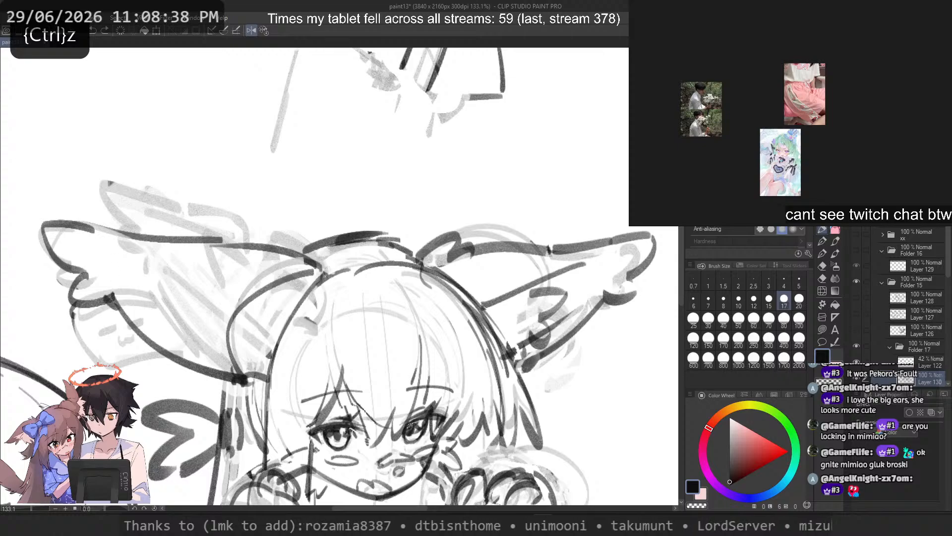
# Step: Erase the ear's inner base curve and the upper edge between crown and tip, and flip the canvas view back
pyautogui.press('c')
pyautogui.moveTo(229, 326); pyautogui.dragTo(306, 273)
pyautogui.press('c')
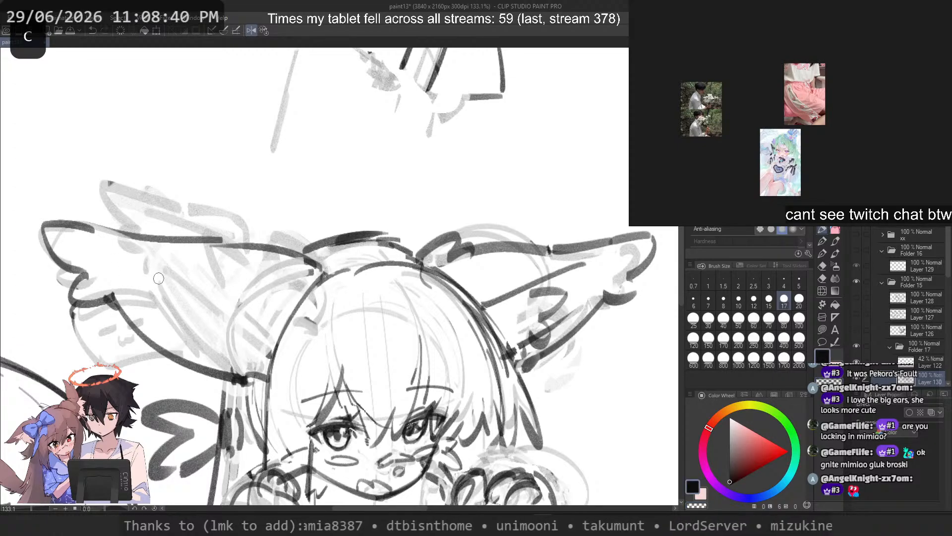
pyautogui.moveTo(133, 242)
pyautogui.mouseDown()
pyautogui.moveTo(281, 294)
pyautogui.moveTo(214, 238)
pyautogui.moveTo(263, 247)
pyautogui.moveTo(272, 293)
pyautogui.moveTo(285, 302)
pyautogui.moveTo(316, 267)
pyautogui.moveTo(273, 245)
pyautogui.moveTo(308, 265)
pyautogui.moveTo(513, 246)
pyautogui.mouseUp()
pyautogui.press('c')
pyautogui.press('c')
pyautogui.press('2')
pyautogui.hotkey('ctrl', 'z')
pyautogui.hotkey('ctrl', 'z')
pyautogui.moveTo(358, 256); pyautogui.dragTo(524, 234)
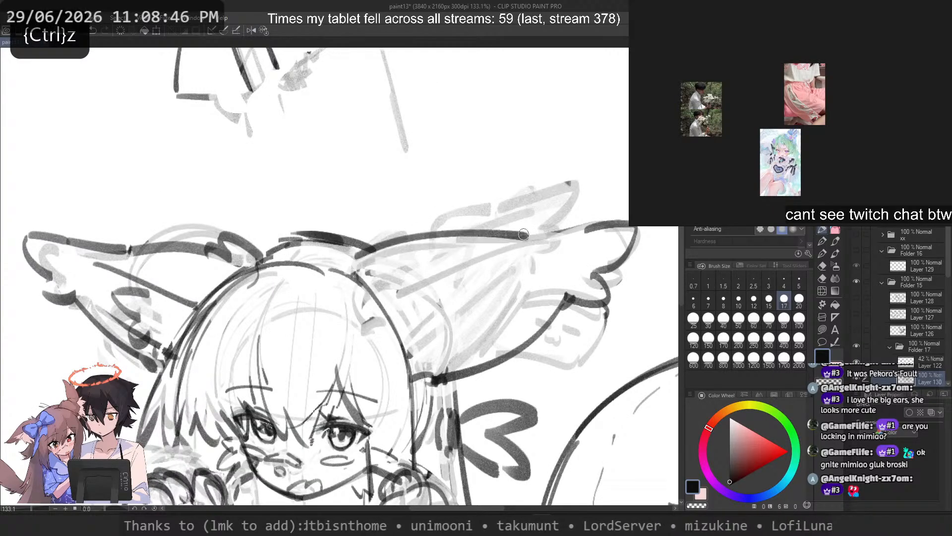
pyautogui.hotkey('ctrl', 'z')
pyautogui.moveTo(351, 274)
pyautogui.mouseDown()
pyautogui.moveTo(463, 248)
pyautogui.moveTo(456, 240)
pyautogui.mouseUp()
pyautogui.hotkey('ctrl', 'z')
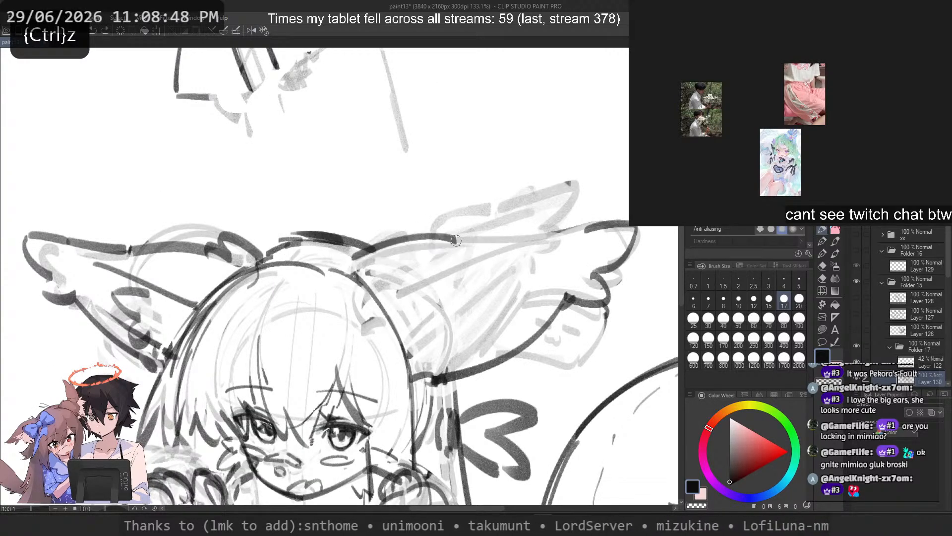
pyautogui.hotkey('ctrl', 'z')
pyautogui.hotkey('ctrl', 'z')
pyautogui.moveTo(377, 246)
pyautogui.mouseDown()
pyautogui.moveTo(426, 236)
pyautogui.moveTo(490, 255)
pyautogui.mouseUp()
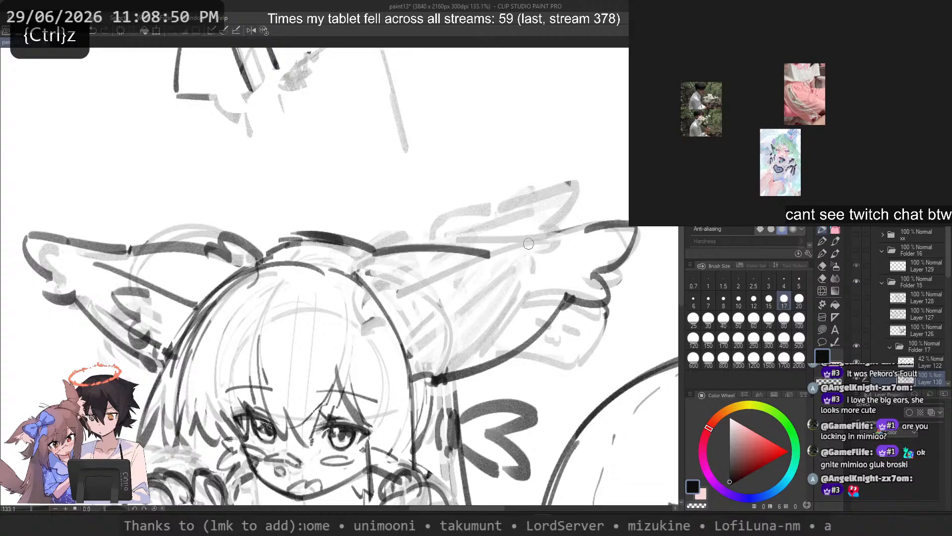
pyautogui.moveTo(564, 242)
pyautogui.mouseDown()
pyautogui.moveTo(499, 246)
pyautogui.moveTo(605, 240)
pyautogui.moveTo(596, 275)
pyautogui.mouseUp()
pyautogui.hotkey('ctrl', 'z')
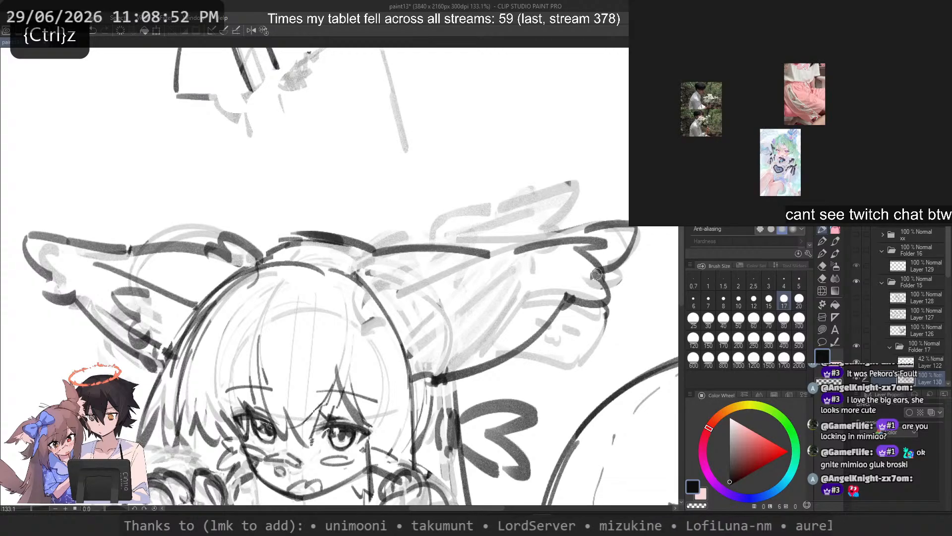
# Step: Redraw the ear's upper edge as one nearly straight stroke from the crown toward the tip
pyautogui.hotkey('ctrl', 'z')
pyautogui.hotkey('ctrl', 'z')
pyautogui.moveTo(373, 254); pyautogui.dragTo(545, 240)
pyautogui.hotkey('ctrl', 'z')
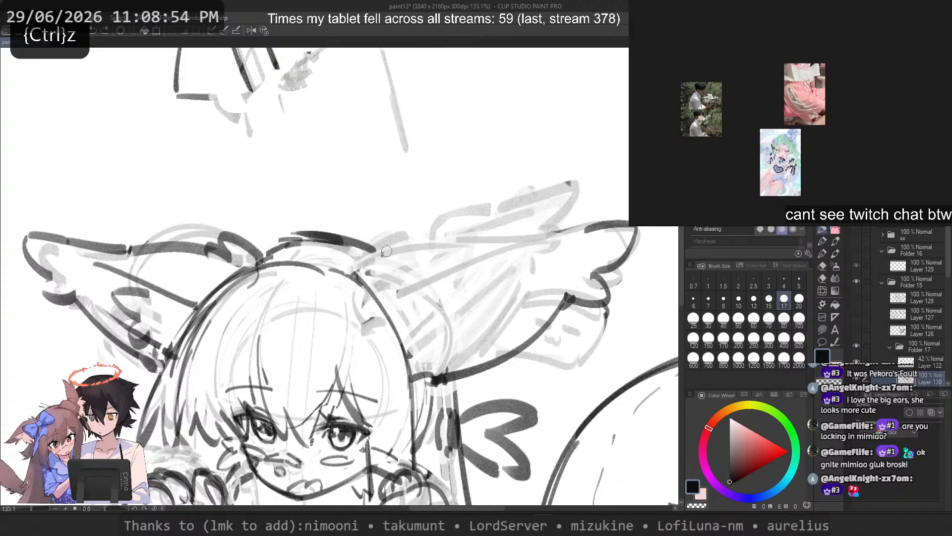
pyautogui.moveTo(382, 254)
pyautogui.mouseDown()
pyautogui.moveTo(529, 250)
pyautogui.moveTo(541, 233)
pyautogui.mouseUp()
pyautogui.hotkey('ctrl', 'z')
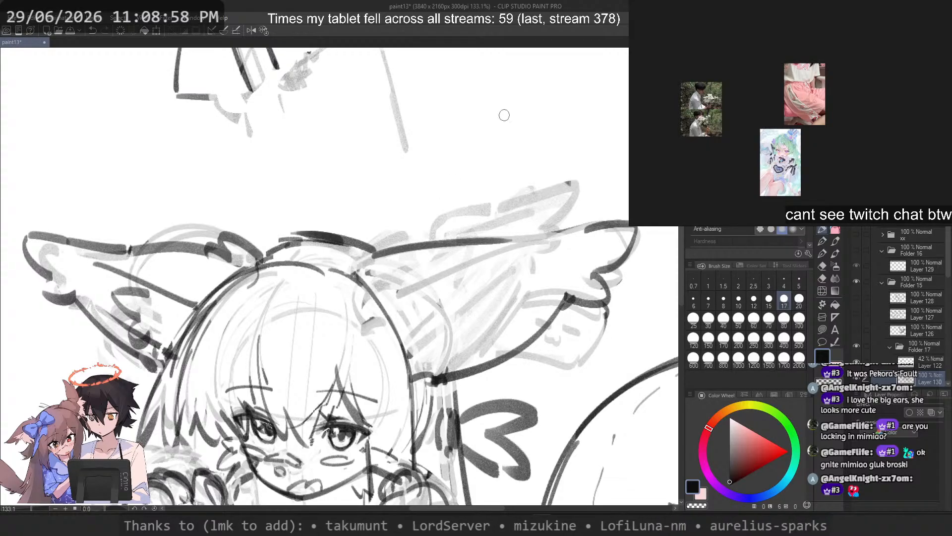
pyautogui.press('c')
pyautogui.moveTo(568, 303)
pyautogui.mouseDown()
pyautogui.moveTo(472, 373)
pyautogui.moveTo(442, 381)
pyautogui.mouseUp()
pyautogui.press('c')
pyautogui.moveTo(566, 305)
pyautogui.mouseDown()
pyautogui.moveTo(549, 325)
pyautogui.moveTo(425, 379)
pyautogui.mouseUp()
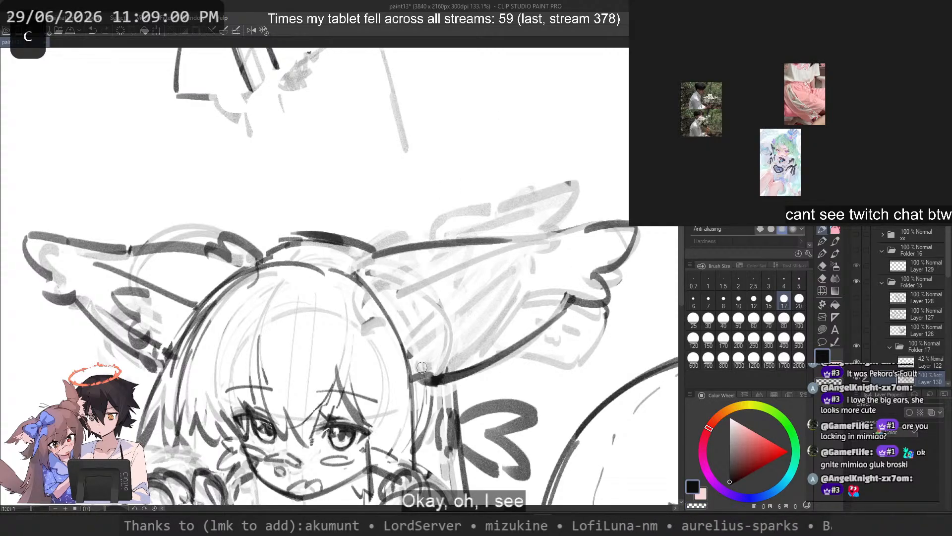
pyautogui.press('2')
pyautogui.hotkey('ctrl', 'z')
pyautogui.hotkey('ctrl', 'z')
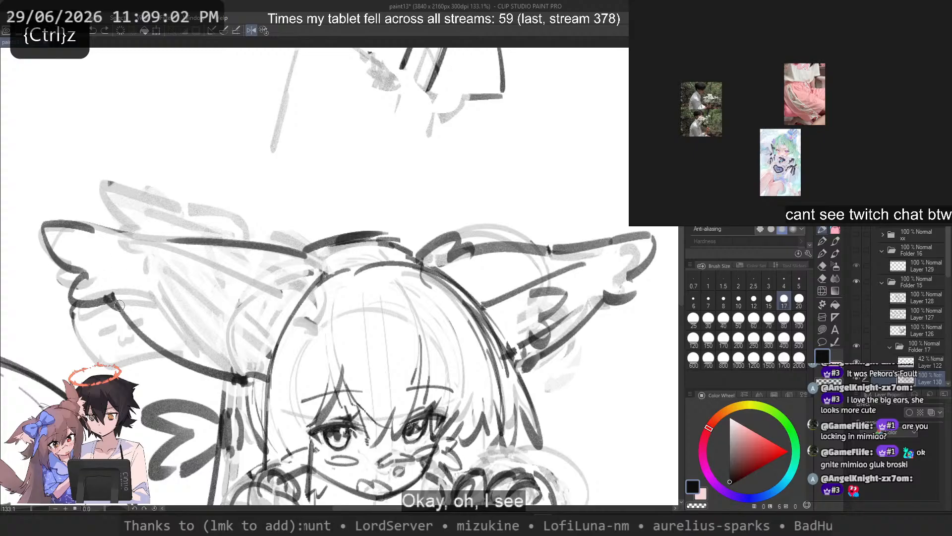
# Step: Erase the ear's lower edge and redraw it as a slimmer line from the fur tuft to the head
pyautogui.scroll(-7, 119, 306)
pyautogui.scroll(6, 307, 258)
pyautogui.press('c')
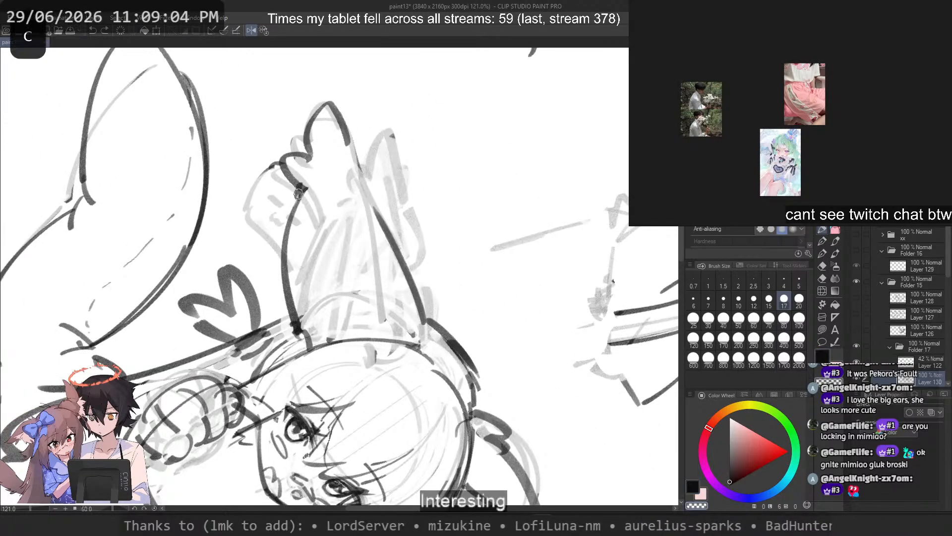
pyautogui.moveTo(298, 194); pyautogui.dragTo(293, 312)
pyautogui.press('c')
pyautogui.moveTo(300, 194)
pyautogui.mouseDown()
pyautogui.moveTo(306, 355)
pyautogui.moveTo(298, 335)
pyautogui.mouseUp()
pyautogui.hotkey('ctrl', 'z')
# Step: Erase the outer stretch of the ear's upper edge around the tip
pyautogui.hotkey('ctrl', 'z')
pyautogui.press('c')
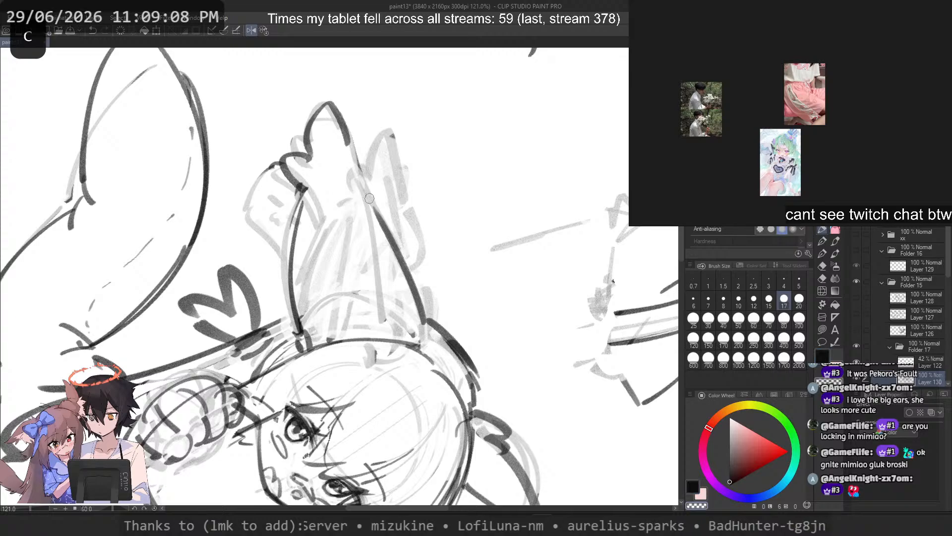
pyautogui.moveTo(376, 218)
pyautogui.mouseDown()
pyautogui.moveTo(366, 186)
pyautogui.moveTo(389, 229)
pyautogui.mouseUp()
pyautogui.press('c')
pyautogui.hotkey('ctrl', 'z')
pyautogui.moveTo(331, 107)
pyautogui.mouseDown()
pyautogui.moveTo(375, 201)
pyautogui.moveTo(346, 134)
pyautogui.moveTo(349, 147)
pyautogui.mouseUp()
pyautogui.press('c')
pyautogui.moveTo(324, 103)
pyautogui.mouseDown()
pyautogui.moveTo(308, 158)
pyautogui.moveTo(350, 159)
pyautogui.moveTo(376, 215)
pyautogui.mouseUp()
pyautogui.press('c')
pyautogui.hotkey('ctrl', 'z')
pyautogui.hotkey('ctrl', 'z')
pyautogui.hotkey('ctrl', 'z')
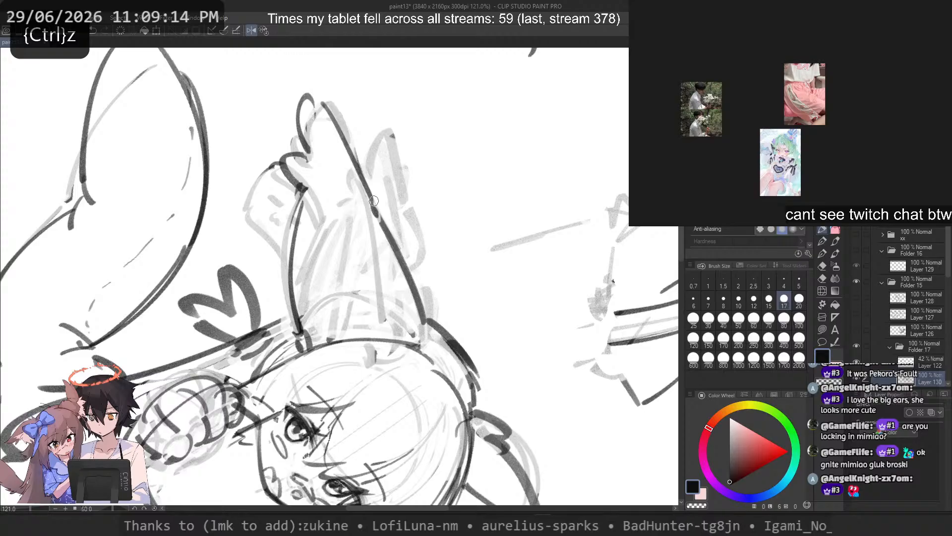
# Step: Redraw the tip's outer curve and a straight upper edge from the tip to the existing upper line
pyautogui.hotkey('ctrl', 'z')
pyautogui.hotkey('ctrl', 'z')
# Step: Try to clean up and redraw the fur tuft where the ear's tip meets its lower edge
pyautogui.hotkey('ctrl', 'z')
pyautogui.moveTo(322, 107); pyautogui.dragTo(313, 158)
pyautogui.moveTo(322, 112); pyautogui.dragTo(374, 208)
pyautogui.hotkey('ctrl', 'z')
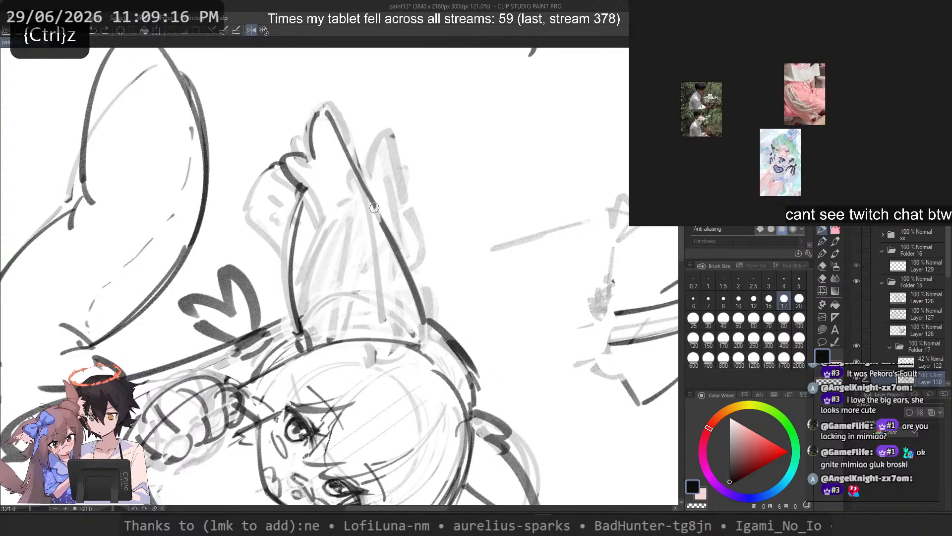
pyautogui.press('c')
pyautogui.moveTo(306, 158)
pyautogui.mouseDown()
pyautogui.moveTo(280, 162)
pyautogui.moveTo(304, 190)
pyautogui.mouseUp()
pyautogui.press('c')
# Step: Draw the ear's inner fur line running from near the tip toward the base at the head
pyautogui.hotkey('ctrl', 'z')
pyautogui.moveTo(287, 182); pyautogui.dragTo(307, 188)
pyautogui.hotkey('ctrl', 'z')
pyautogui.hotkey('ctrl', 'z')
pyautogui.moveTo(334, 175); pyautogui.dragTo(375, 296)
pyautogui.hotkey('ctrl', 'z')
pyautogui.moveTo(349, 180)
pyautogui.mouseDown()
pyautogui.moveTo(372, 333)
pyautogui.moveTo(350, 267)
pyautogui.moveTo(370, 328)
pyautogui.mouseUp()
pyautogui.hotkey('ctrl', 'z')
# Step: Refine the inner fur line by trimming it and adding a curled tuft midway, and return the canvas to its upright view
pyautogui.hotkey('ctrl', 'z')
pyautogui.hotkey('ctrl', 'z')
pyautogui.moveTo(346, 193)
pyautogui.mouseDown()
pyautogui.moveTo(363, 331)
pyautogui.moveTo(366, 320)
pyautogui.mouseUp()
pyautogui.hotkey('ctrl', 'z')
pyautogui.moveTo(362, 320); pyautogui.dragTo(369, 337)
pyautogui.moveTo(357, 239)
pyautogui.mouseDown()
pyautogui.moveTo(385, 270)
pyautogui.moveTo(362, 281)
pyautogui.moveTo(347, 250)
pyautogui.moveTo(302, 308)
pyautogui.moveTo(368, 251)
pyautogui.moveTo(378, 258)
pyautogui.mouseUp()
pyautogui.hotkey('ctrl', 'z')
pyautogui.press('c')
pyautogui.press('c')
pyautogui.hotkey('ctrl', 'z')
pyautogui.press('c')
pyautogui.press('c')
pyautogui.moveTo(345, 234); pyautogui.dragTo(354, 279)
pyautogui.hotkey('ctrl', 'z')
pyautogui.press('c')
pyautogui.press('c')
pyautogui.hotkey('ctrl', 'z')
pyautogui.moveTo(296, 248); pyautogui.dragTo(318, 343)
pyautogui.hotkey('ctrl', 'z')
pyautogui.click(263, 31)
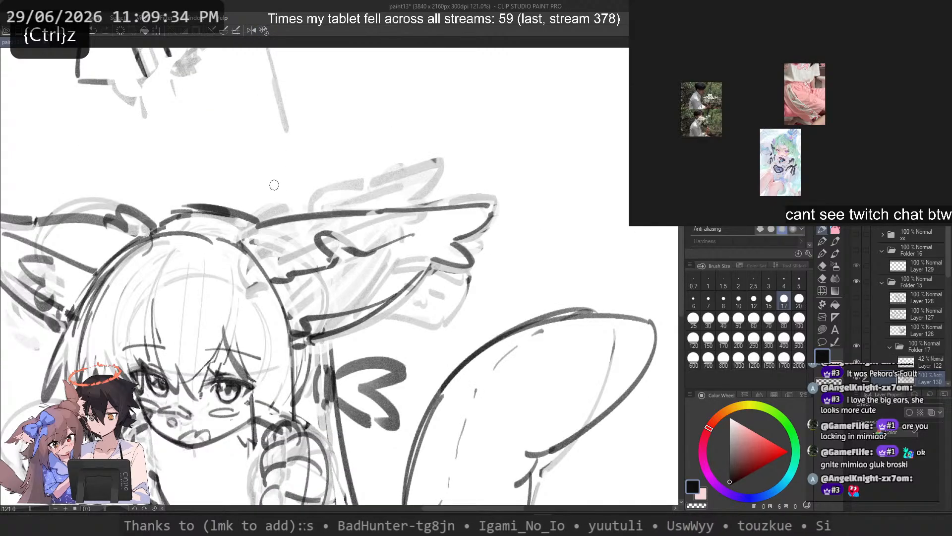
# Step: Thin the ear's lower edge with the eraser and draw a rounded fur tuft just inside it
pyautogui.scroll(-5, 419, 260)
pyautogui.scroll(5, 355, 231)
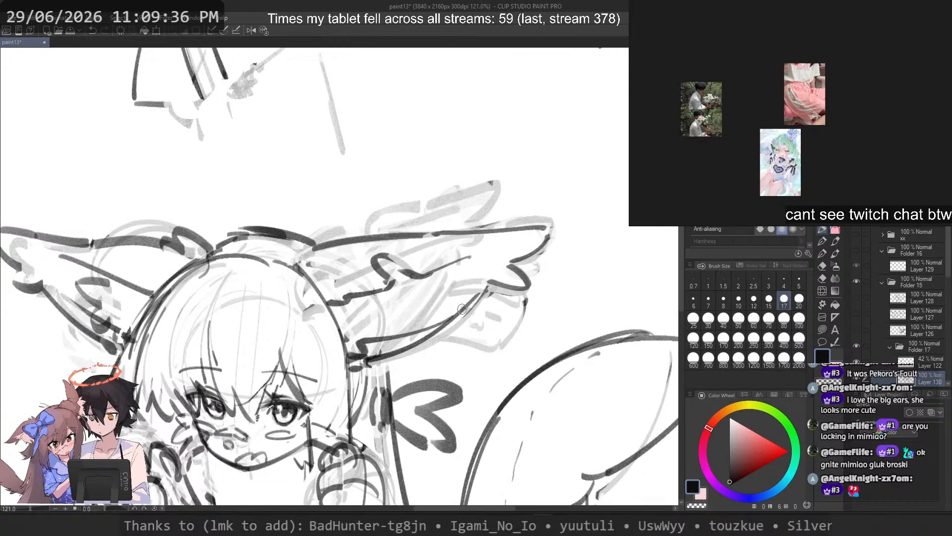
pyautogui.press('c')
pyautogui.moveTo(479, 291)
pyautogui.mouseDown()
pyautogui.moveTo(428, 338)
pyautogui.moveTo(375, 362)
pyautogui.mouseUp()
pyautogui.press('c')
pyautogui.moveTo(479, 308); pyautogui.dragTo(401, 359)
pyautogui.hotkey('ctrl', 'z')
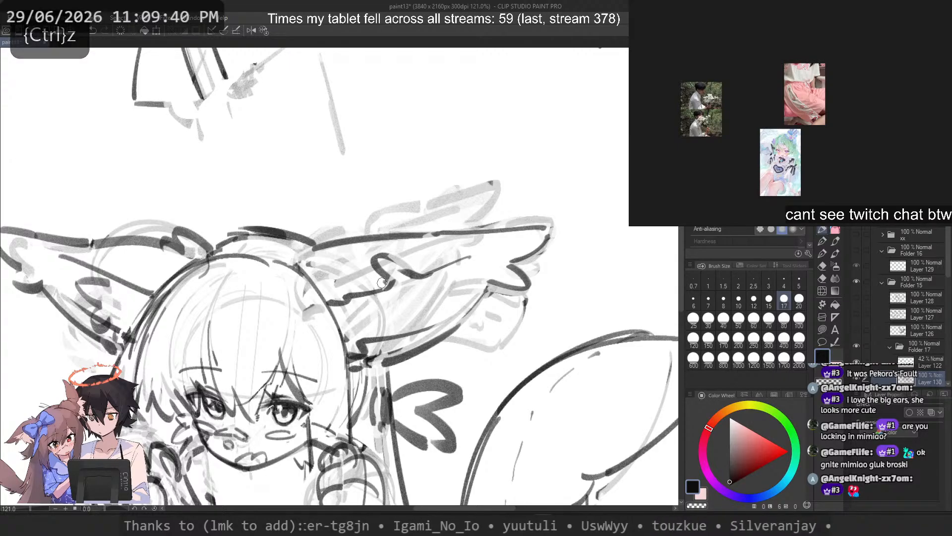
pyautogui.moveTo(426, 300); pyautogui.dragTo(403, 359)
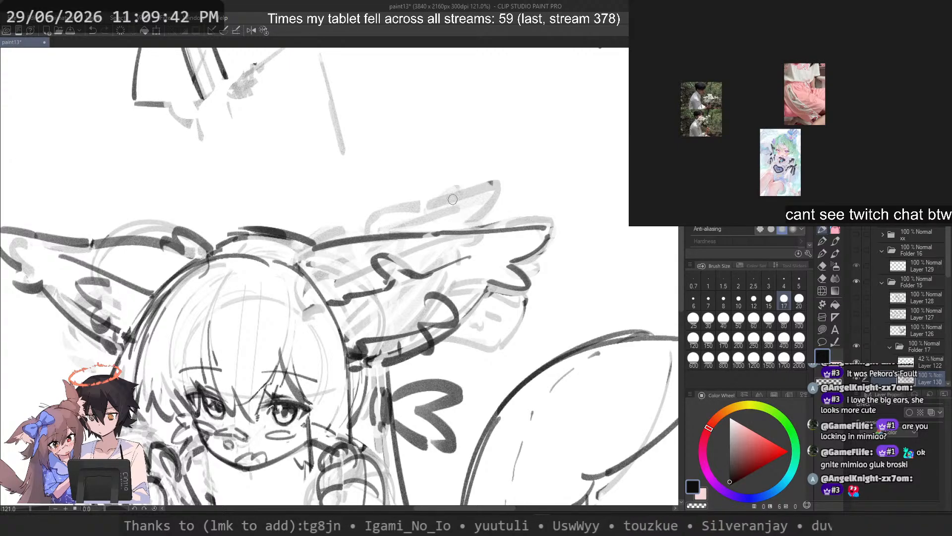
pyautogui.hotkey('ctrl', 'z')
pyautogui.scroll(-4, 378, 207)
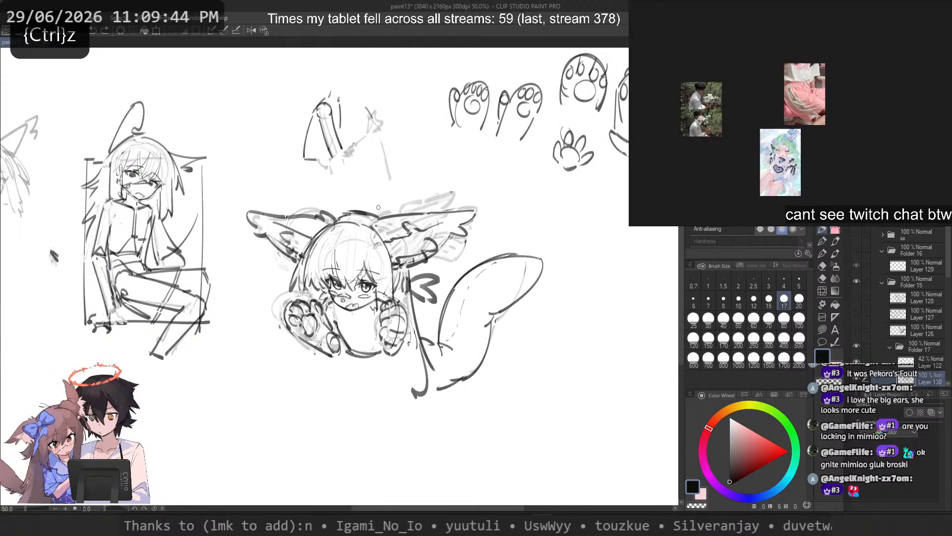
# Step: Lasso the iris of the eye on the tail side, skew its lower part slightly toward the nose and deselect
pyautogui.scroll(3, 348, 283)
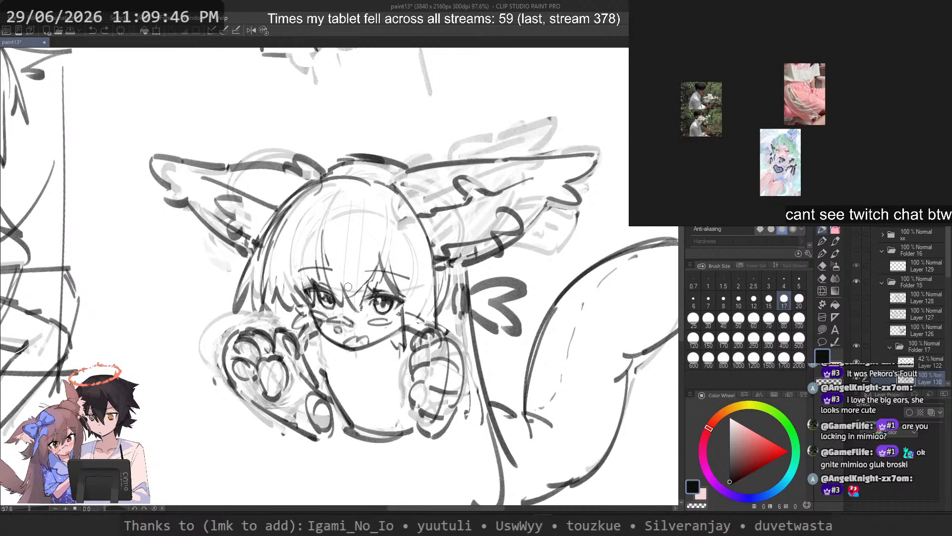
pyautogui.scroll(3, 317, 324)
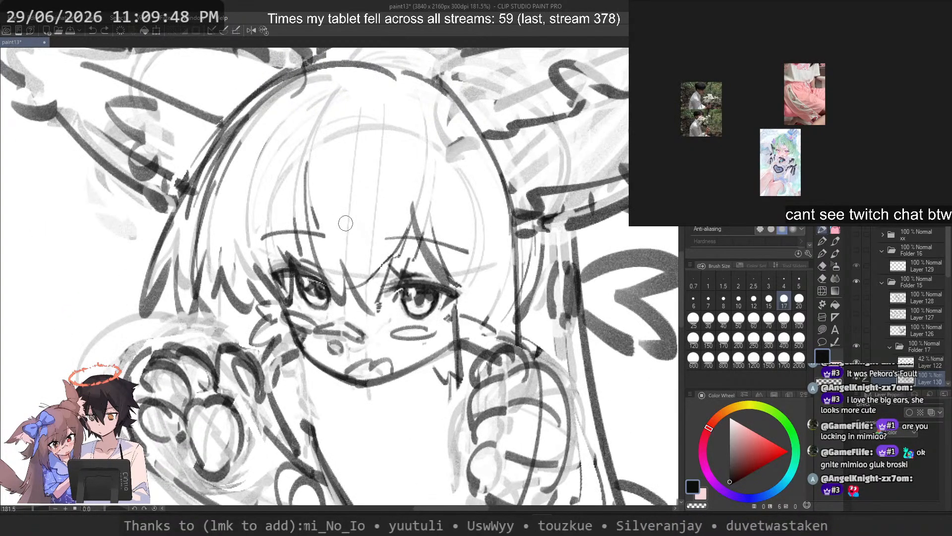
pyautogui.scroll(3, 404, 293)
pyautogui.moveTo(417, 281)
pyautogui.mouseDown()
pyautogui.moveTo(402, 323)
pyautogui.moveTo(489, 305)
pyautogui.moveTo(480, 278)
pyautogui.moveTo(484, 287)
pyautogui.mouseUp()
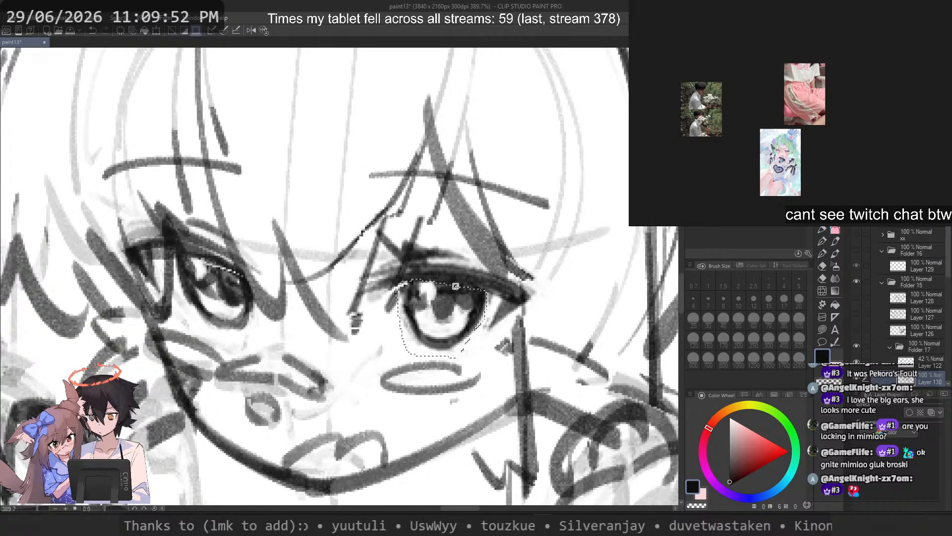
pyautogui.rightClick(461, 323)
pyautogui.click(517, 400)
pyautogui.moveTo(441, 358); pyautogui.dragTo(434, 361)
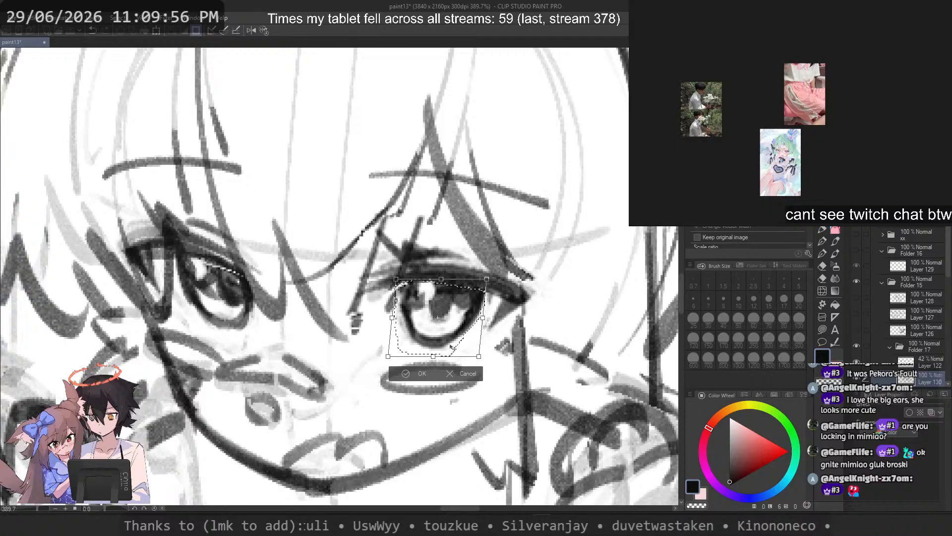
pyautogui.press('Return')
pyautogui.hotkey('ctrl', 'd')
pyautogui.scroll(-10, 477, 254)
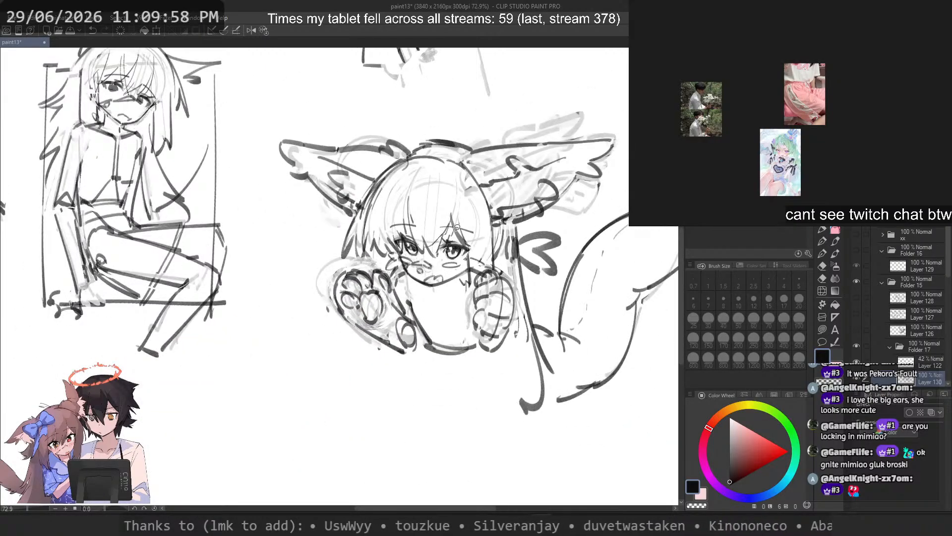
# Step: Lasso both eyes with their brows, scale them up slightly, mainly upward, and deselect
pyautogui.scroll(5, 456, 227)
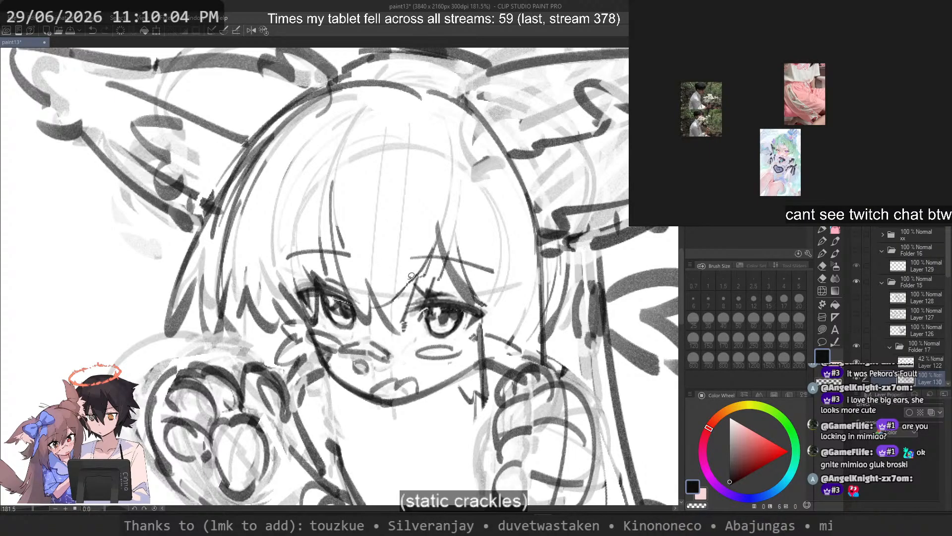
pyautogui.scroll(1, 408, 288)
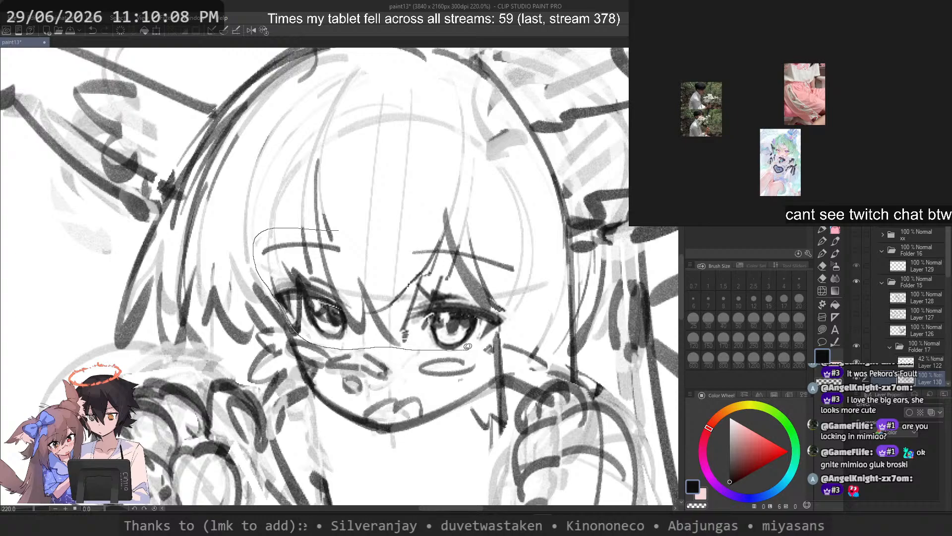
pyautogui.moveTo(511, 318)
pyautogui.mouseDown()
pyautogui.moveTo(432, 197)
pyautogui.moveTo(406, 184)
pyautogui.mouseUp()
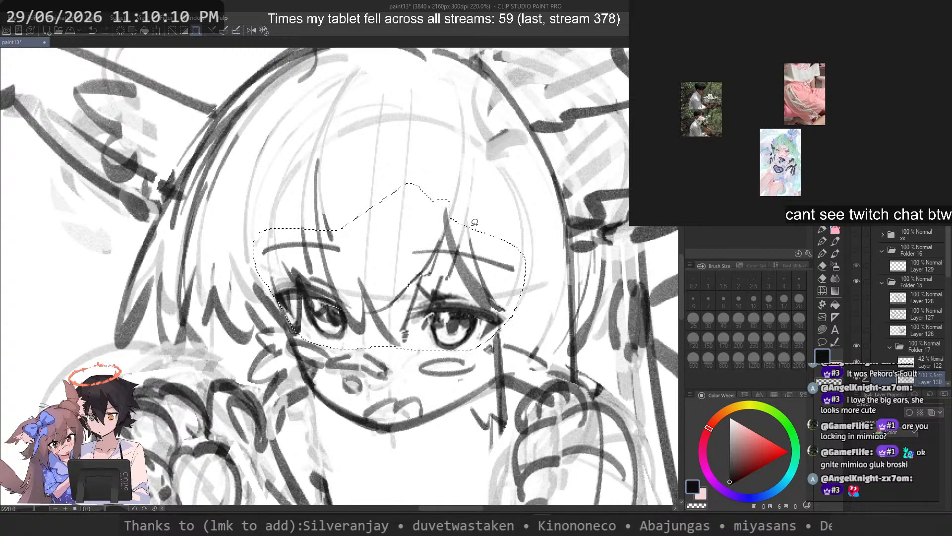
pyautogui.hotkey('ctrl', 't')
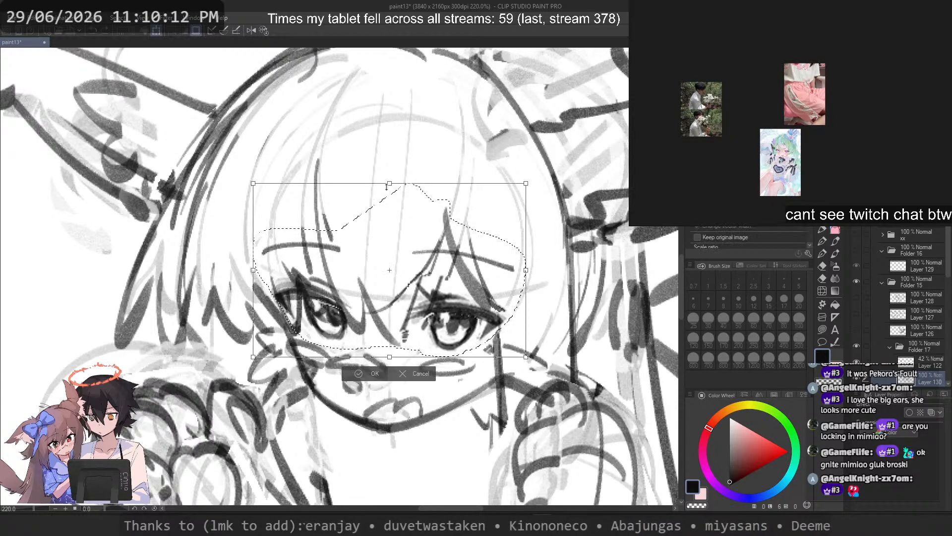
pyautogui.moveTo(388, 172); pyautogui.dragTo(389, 174)
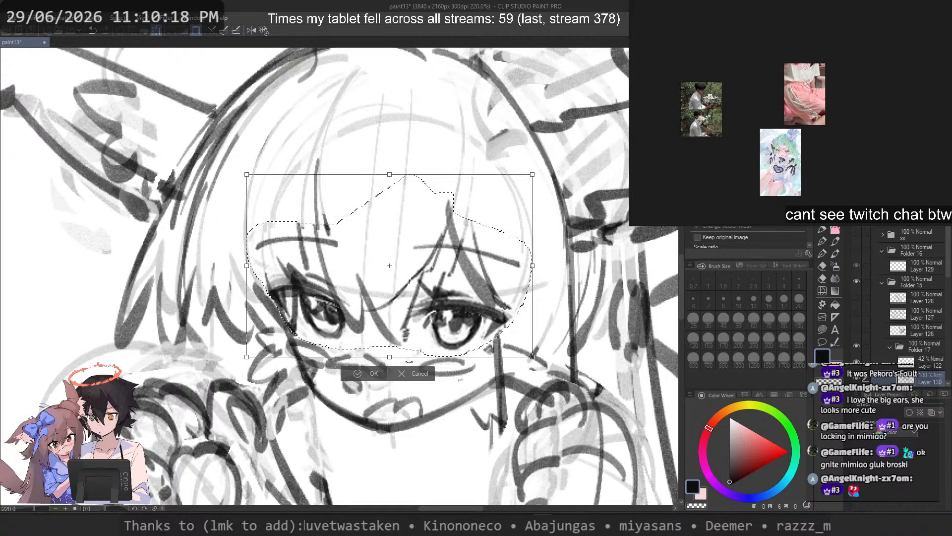
pyautogui.moveTo(390, 356); pyautogui.dragTo(389, 356)
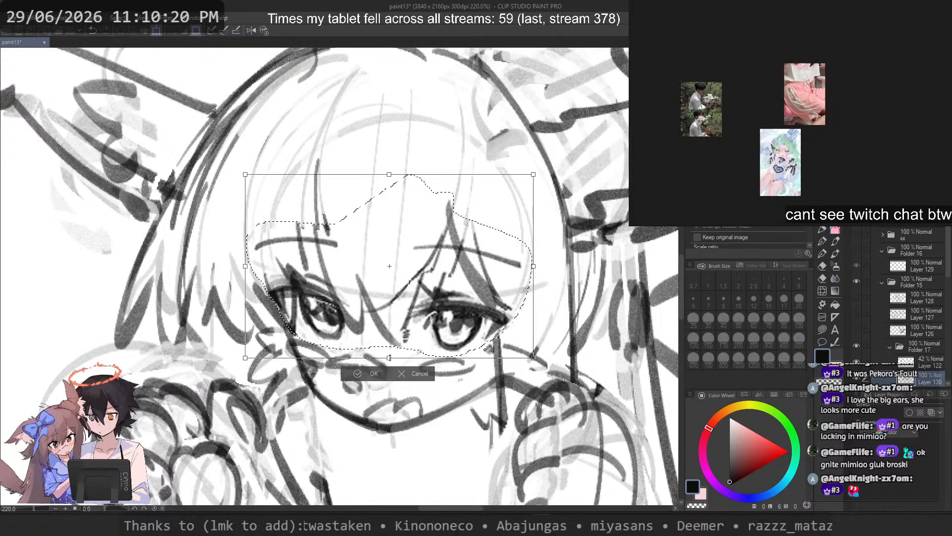
pyautogui.press('Return')
pyautogui.hotkey('ctrl', 'd')
pyautogui.scroll(-10, 419, 214)
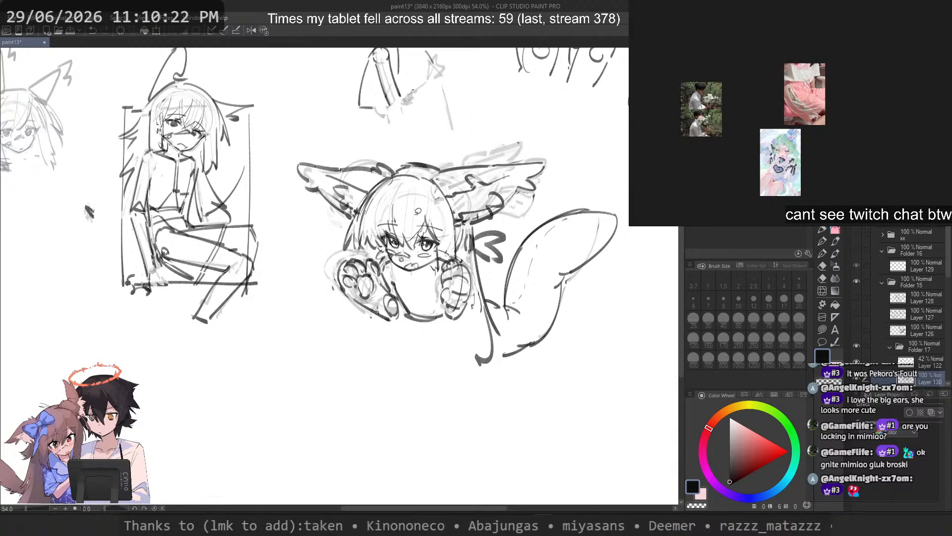
# Step: Lasso the tail-side eye with its brow, shift them slightly toward the nose and deselect
pyautogui.scroll(4, 417, 212)
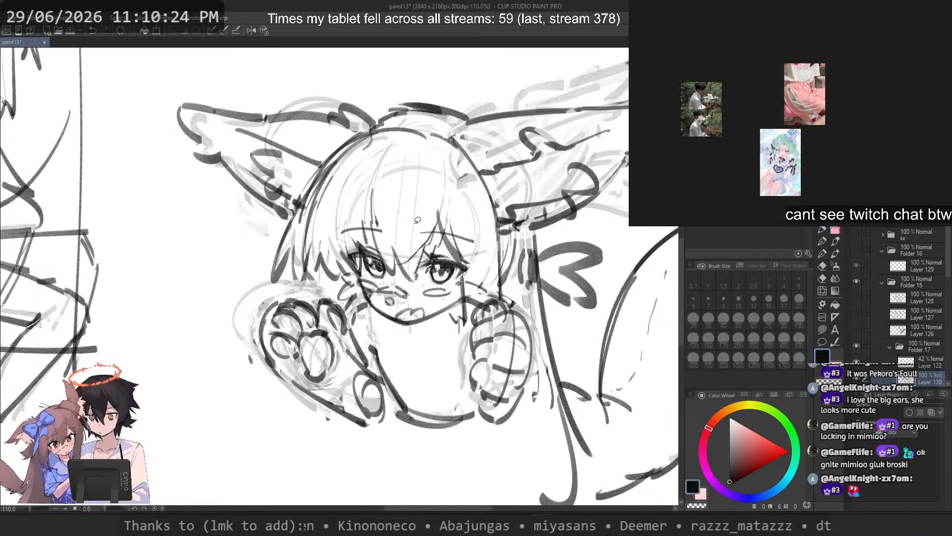
pyautogui.scroll(2, 418, 219)
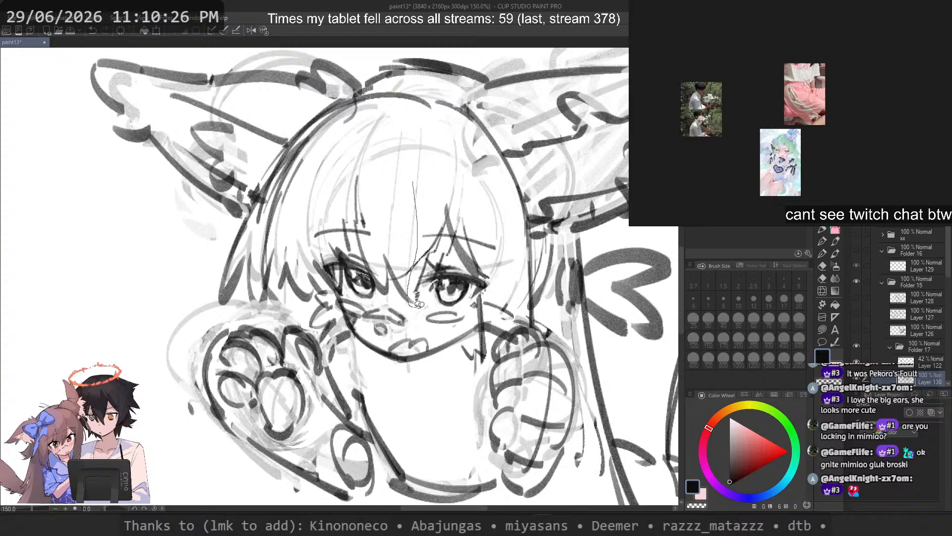
pyautogui.moveTo(479, 294)
pyautogui.mouseDown()
pyautogui.moveTo(471, 182)
pyautogui.moveTo(462, 182)
pyautogui.mouseUp()
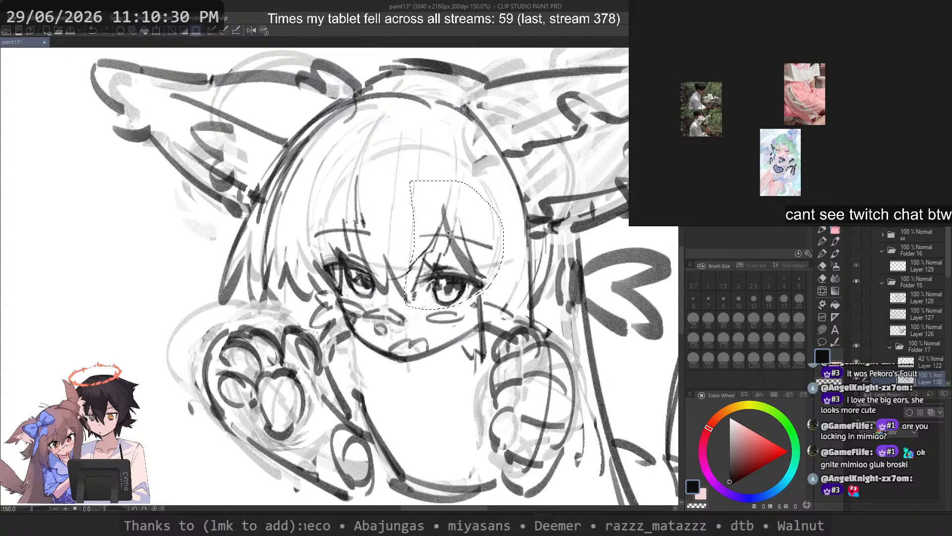
pyautogui.hotkey('ctrl', 'd')
pyautogui.scroll(-3, 496, 233)
pyautogui.scroll(4, 482, 227)
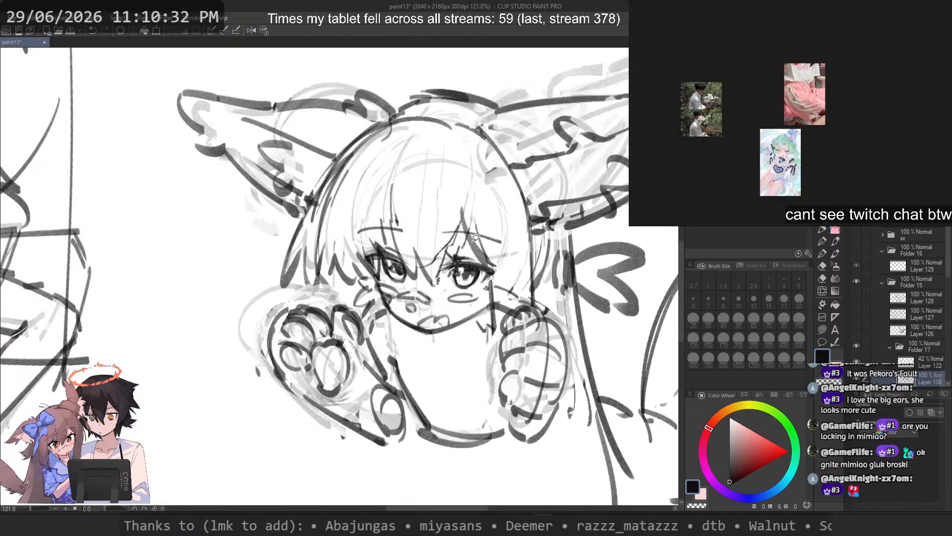
# Step: Try to touch up the lines at the inner corner of the tail-side eye with a size 8 brush
pyautogui.click(823, 228)
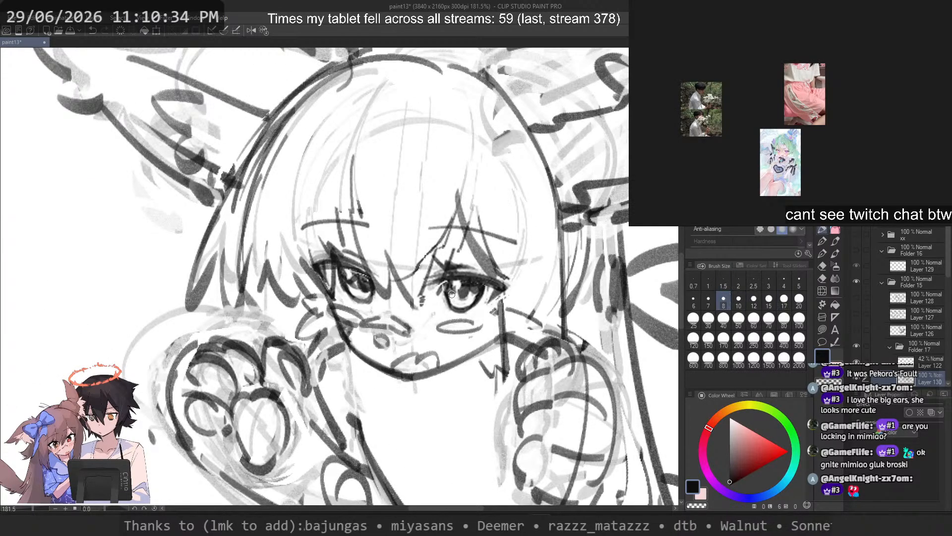
pyautogui.hotkey('ctrl', 'z')
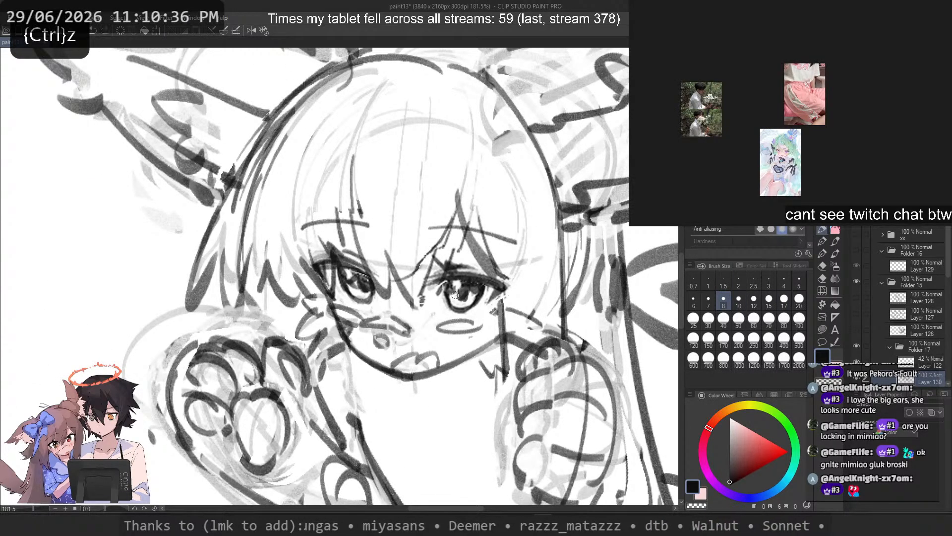
pyautogui.scroll(-5, 451, 291)
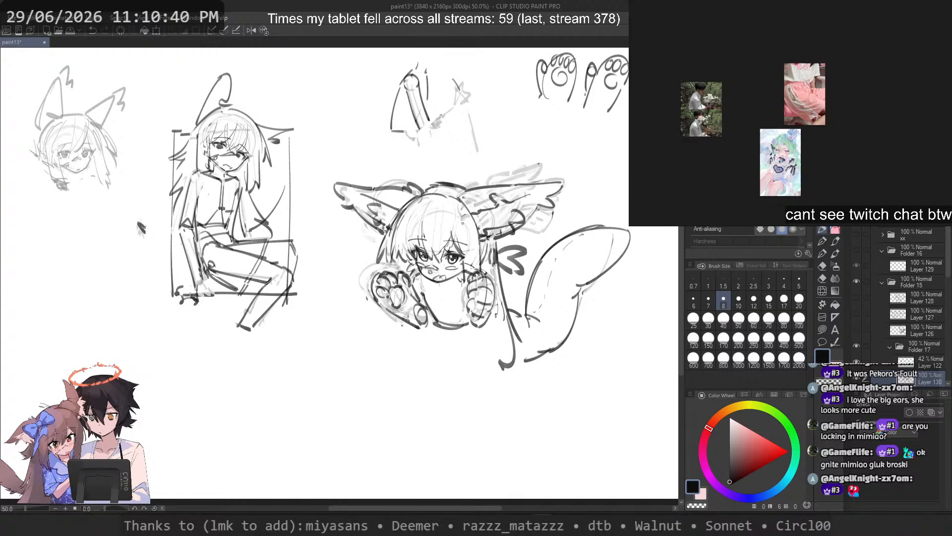
pyautogui.scroll(5, 462, 223)
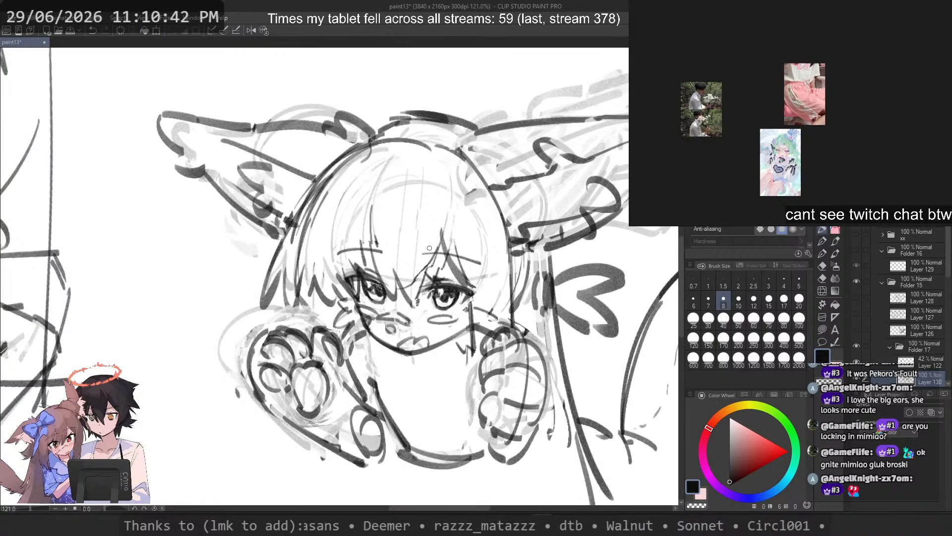
pyautogui.scroll(3, 430, 248)
pyautogui.hotkey('ctrl', 'z')
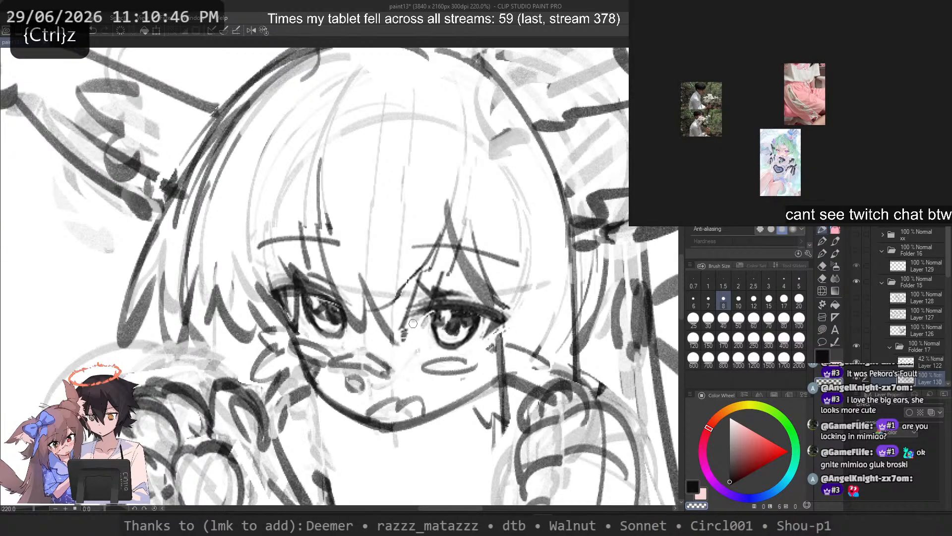
pyautogui.hotkey('ctrl', 'z')
# Step: Erase the dark lines along the body-facing side of the second paw mitten and try a new toe stroke there
pyautogui.scroll(-5, 439, 149)
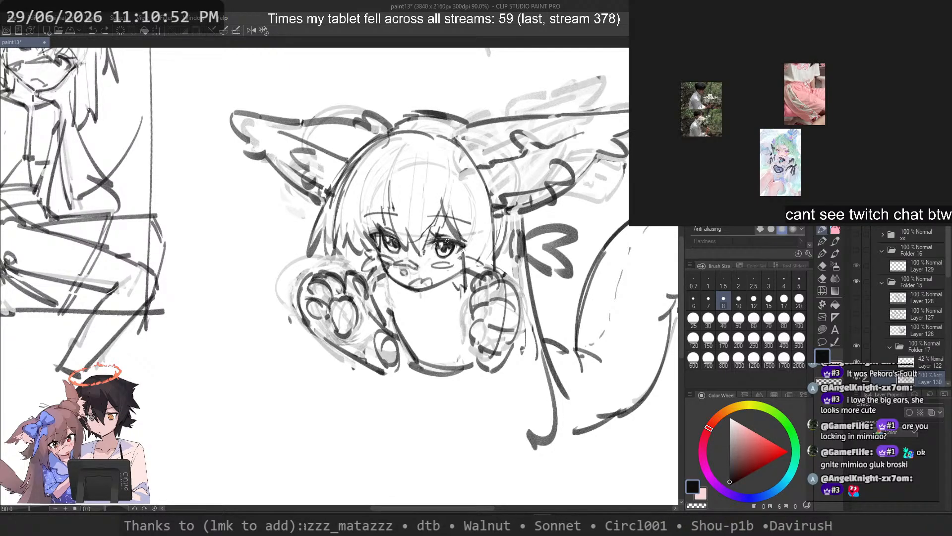
pyautogui.scroll(2, 445, 281)
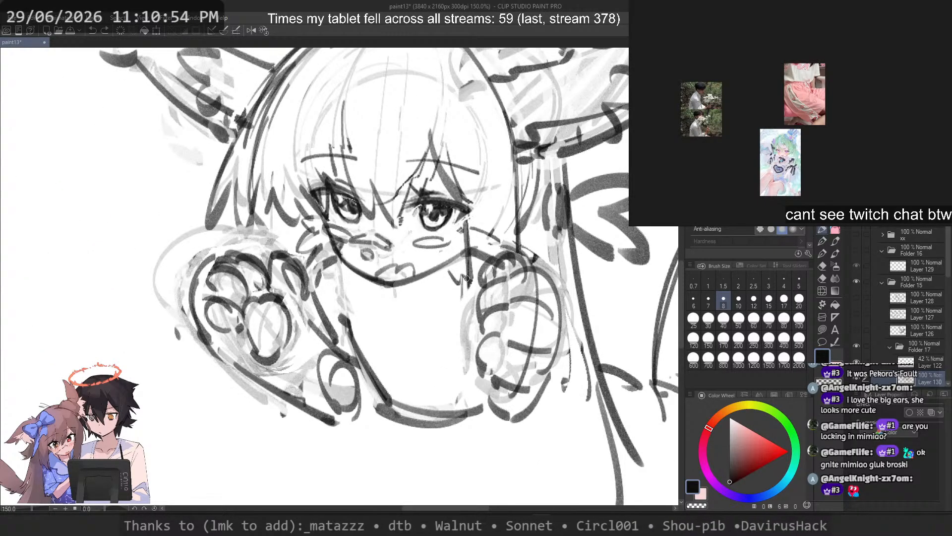
pyautogui.press('c')
pyautogui.moveTo(477, 322); pyautogui.dragTo(485, 379)
pyautogui.press('c')
pyautogui.hotkey('ctrl', 'z')
pyautogui.moveTo(507, 270); pyautogui.dragTo(485, 307)
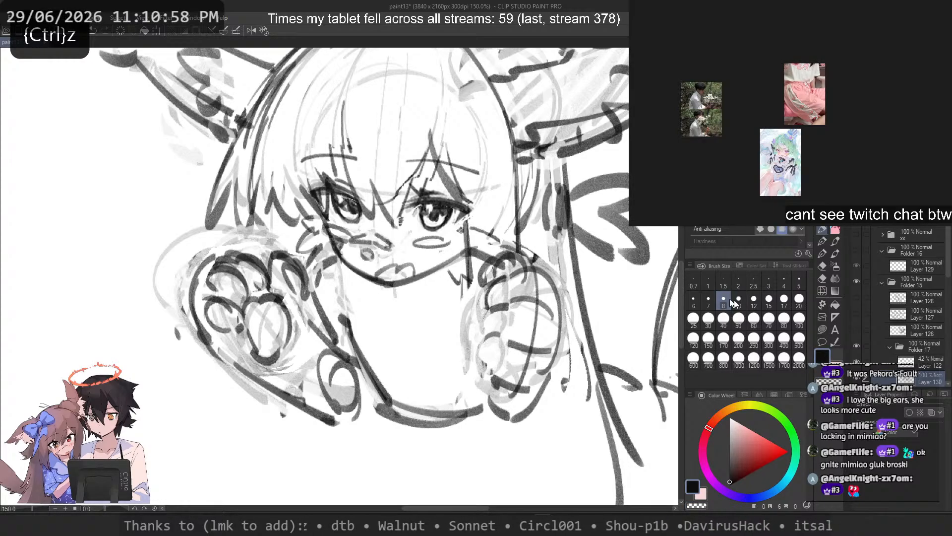
# Step: Set the brush size to 15 and redraw the toe curves along the second paw's body-facing side
pyautogui.click(768, 298)
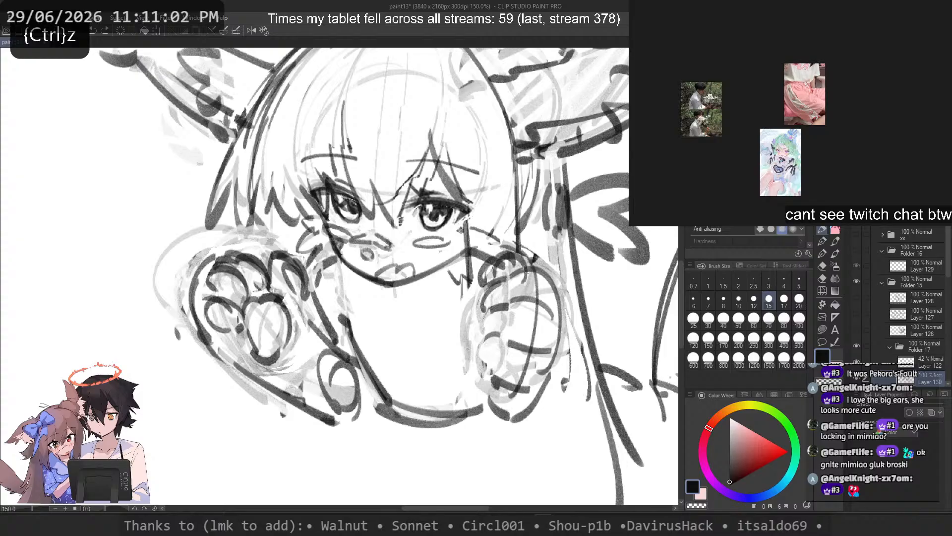
pyautogui.moveTo(528, 269); pyautogui.dragTo(541, 402)
pyautogui.hotkey('ctrl', 'z')
pyautogui.moveTo(505, 310); pyautogui.dragTo(480, 346)
pyautogui.hotkey('ctrl', 'z')
pyautogui.moveTo(506, 308)
pyautogui.mouseDown()
pyautogui.moveTo(479, 339)
pyautogui.moveTo(481, 328)
pyautogui.moveTo(486, 381)
pyautogui.moveTo(495, 340)
pyautogui.moveTo(485, 371)
pyautogui.mouseUp()
pyautogui.hotkey('ctrl', 'z')
# Step: Extend the second paw's lowest toe line and add a curved outline along its body-facing side
pyautogui.hotkey('ctrl', 'z')
pyautogui.hotkey('ctrl', 'z')
pyautogui.moveTo(498, 315); pyautogui.dragTo(484, 354)
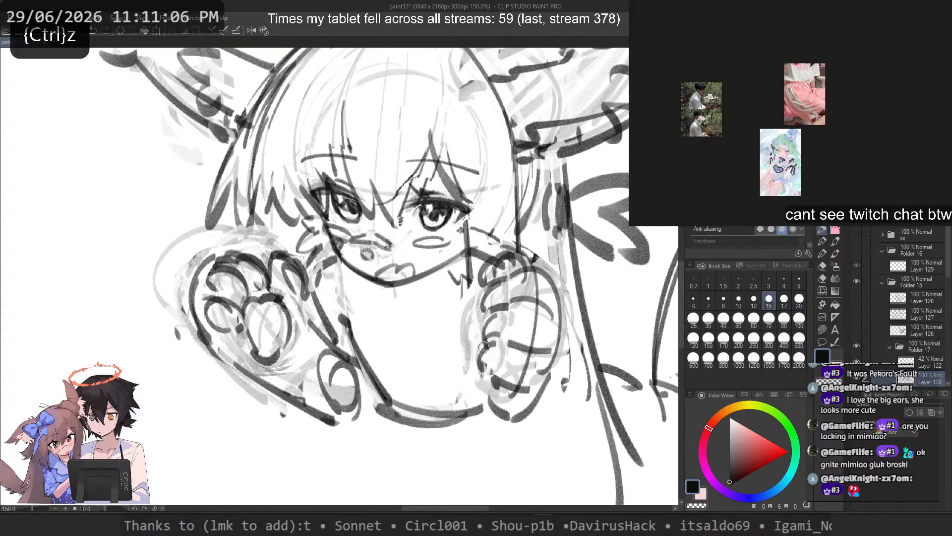
pyautogui.moveTo(490, 386)
pyautogui.mouseDown()
pyautogui.moveTo(550, 365)
pyautogui.moveTo(510, 391)
pyautogui.moveTo(507, 377)
pyautogui.moveTo(521, 381)
pyautogui.mouseUp()
pyautogui.hotkey('ctrl', 'z')
pyautogui.hotkey('ctrl', 'z')
pyautogui.press('c')
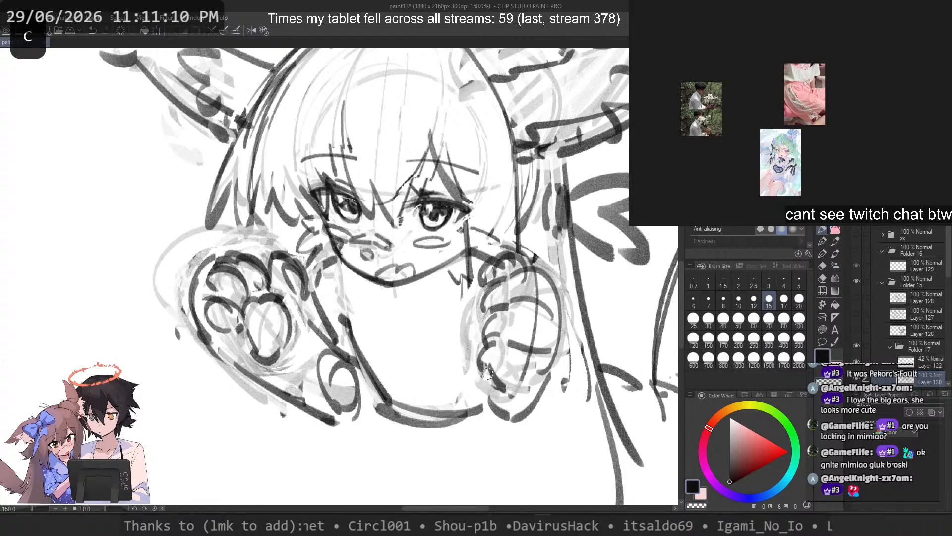
pyautogui.hotkey('ctrl', 'z')
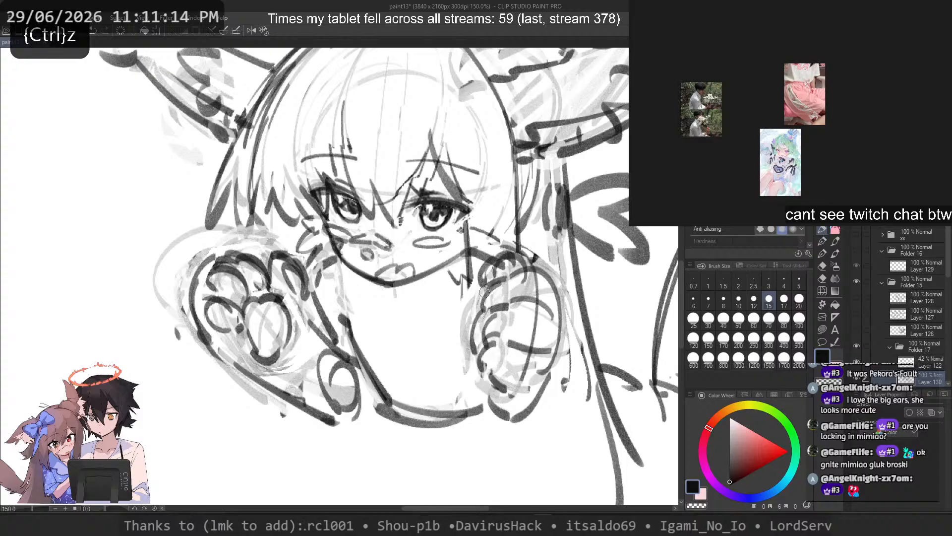
pyautogui.scroll(-7, 498, 305)
# Step: Lasso the second paw mitten's pad and toe lines and use Free Transform to tilt them slightly clockwise and reposition them
pyautogui.scroll(5, 506, 310)
pyautogui.scroll(1, 488, 260)
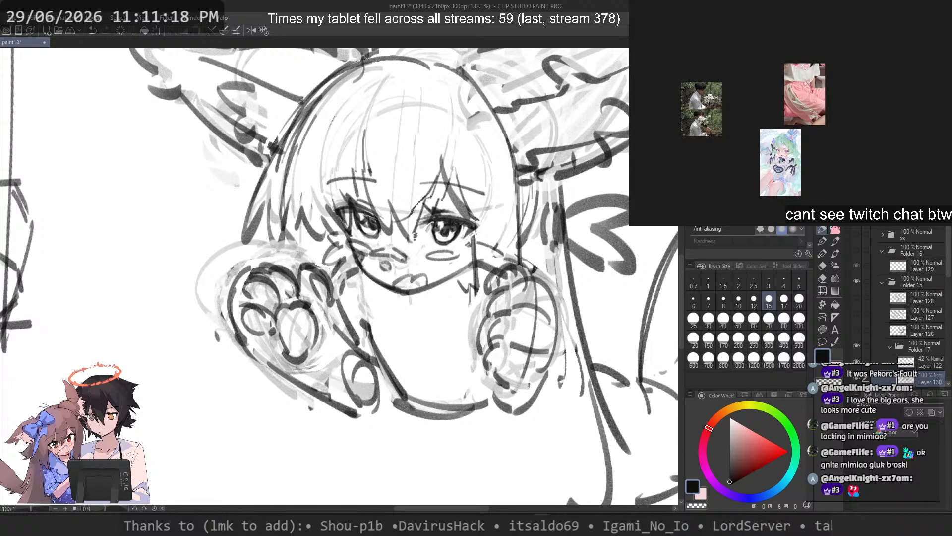
pyautogui.press('m')
pyautogui.moveTo(494, 267)
pyautogui.mouseDown()
pyautogui.moveTo(473, 342)
pyautogui.moveTo(489, 379)
pyautogui.mouseUp()
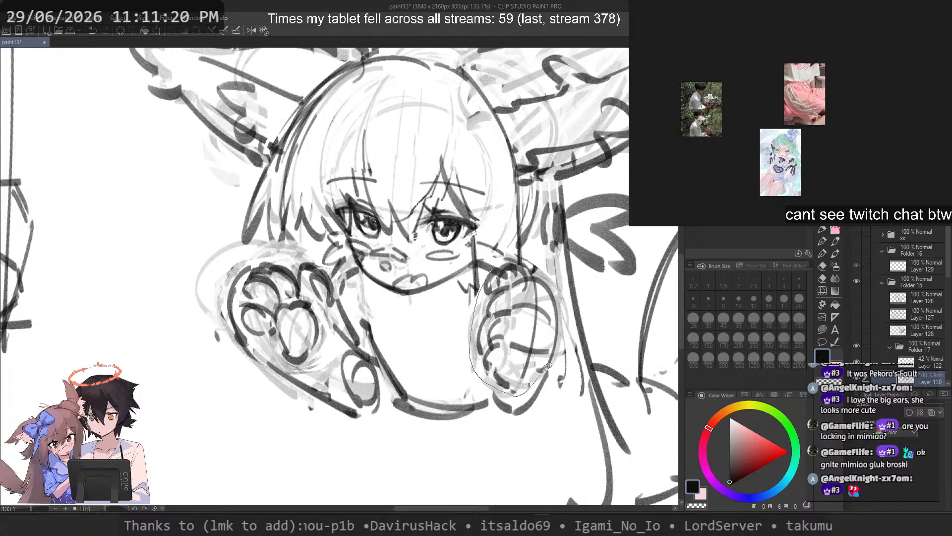
pyautogui.moveTo(548, 366)
pyautogui.mouseDown()
pyautogui.moveTo(528, 255)
pyautogui.moveTo(494, 265)
pyautogui.mouseUp()
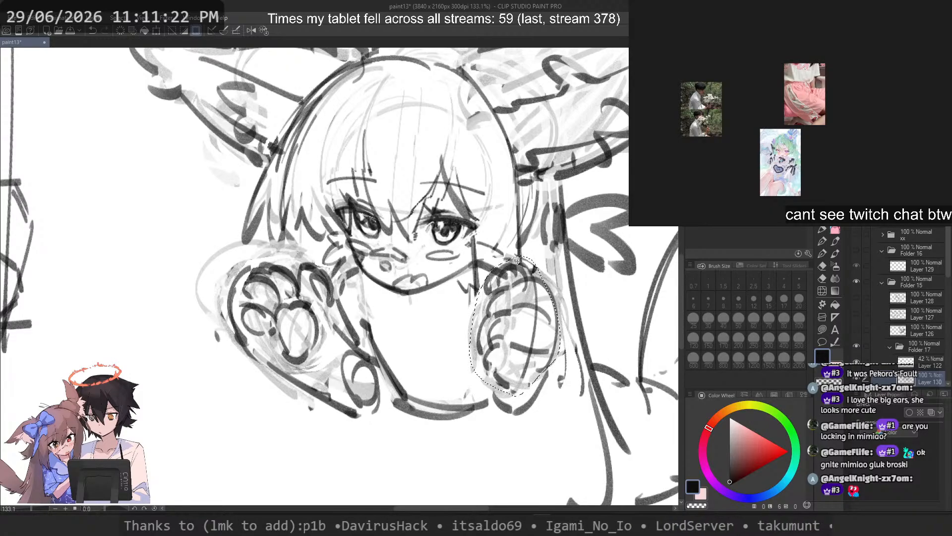
pyautogui.hotkey('ctrl', 't')
pyautogui.moveTo(515, 396); pyautogui.dragTo(535, 348)
pyautogui.rightClick(533, 325)
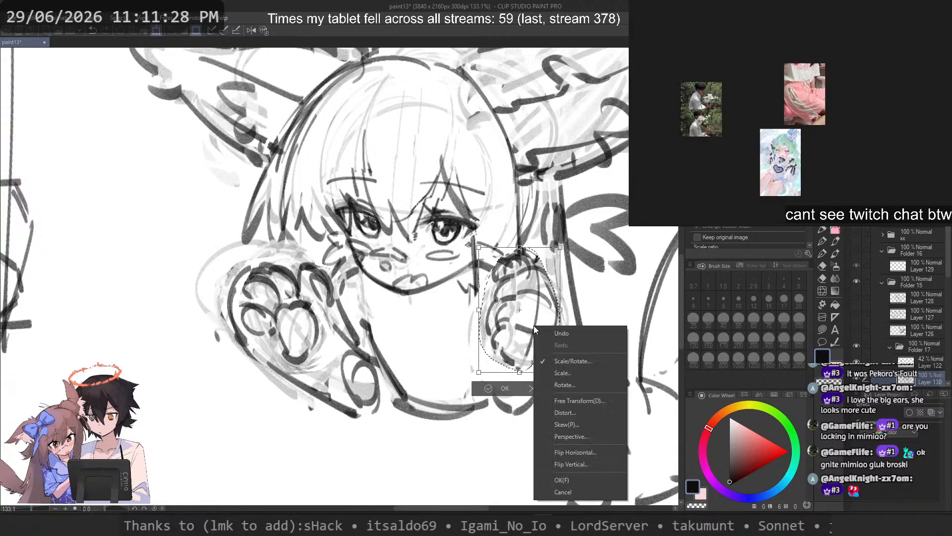
pyautogui.click(567, 400)
pyautogui.moveTo(516, 333); pyautogui.dragTo(503, 361)
pyautogui.moveTo(623, 345); pyautogui.dragTo(619, 363)
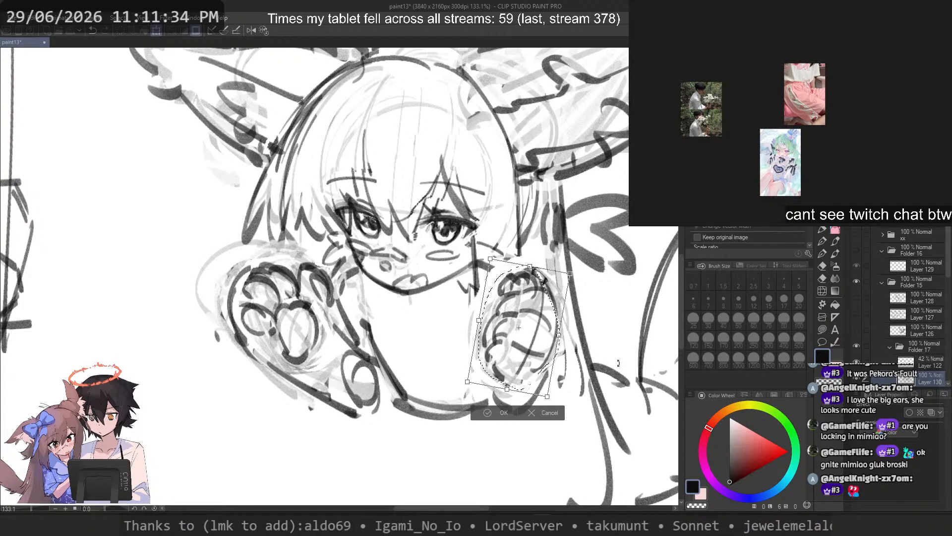
pyautogui.press('Return')
pyautogui.scroll(-2, 571, 283)
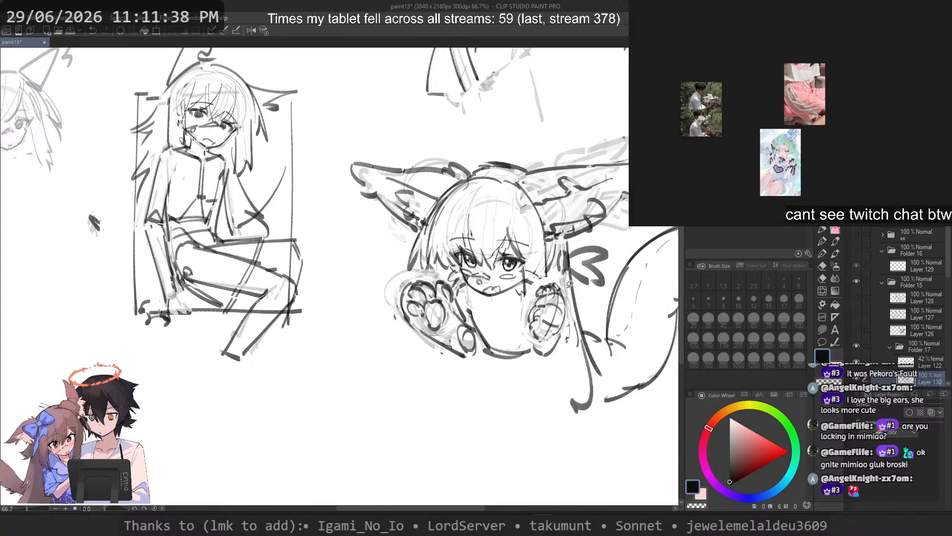
pyautogui.scroll(3, 569, 286)
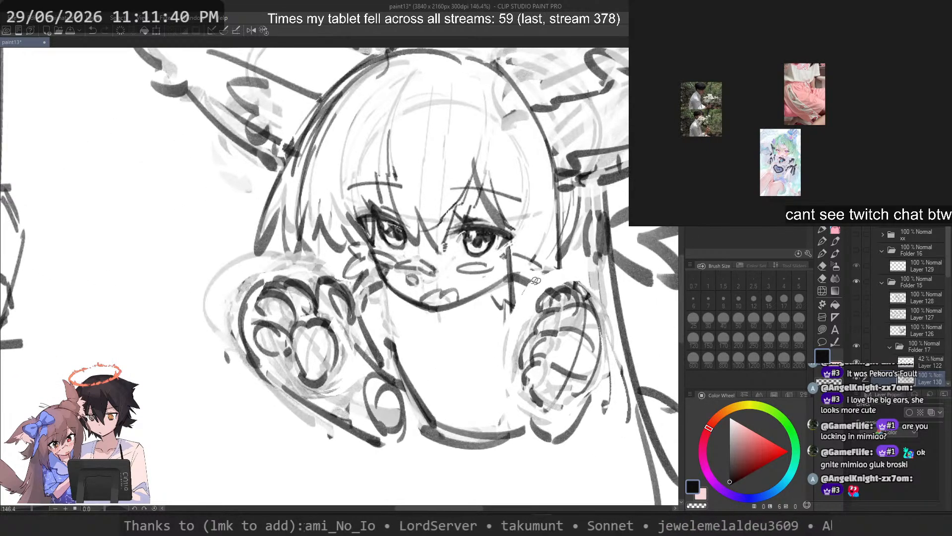
pyautogui.moveTo(553, 292); pyautogui.dragTo(522, 276)
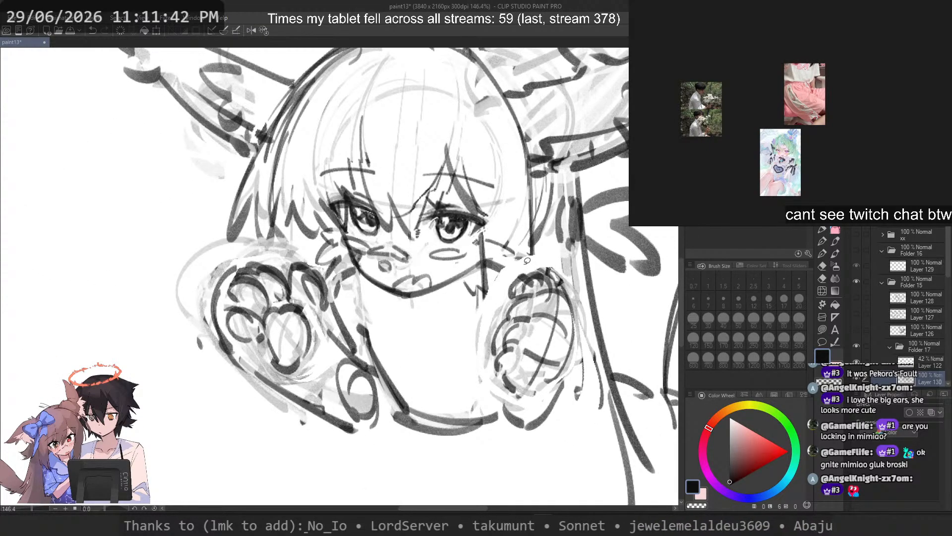
pyautogui.moveTo(516, 399)
pyautogui.mouseDown()
pyautogui.moveTo(499, 411)
pyautogui.moveTo(550, 442)
pyautogui.moveTo(572, 371)
pyautogui.moveTo(530, 426)
pyautogui.mouseUp()
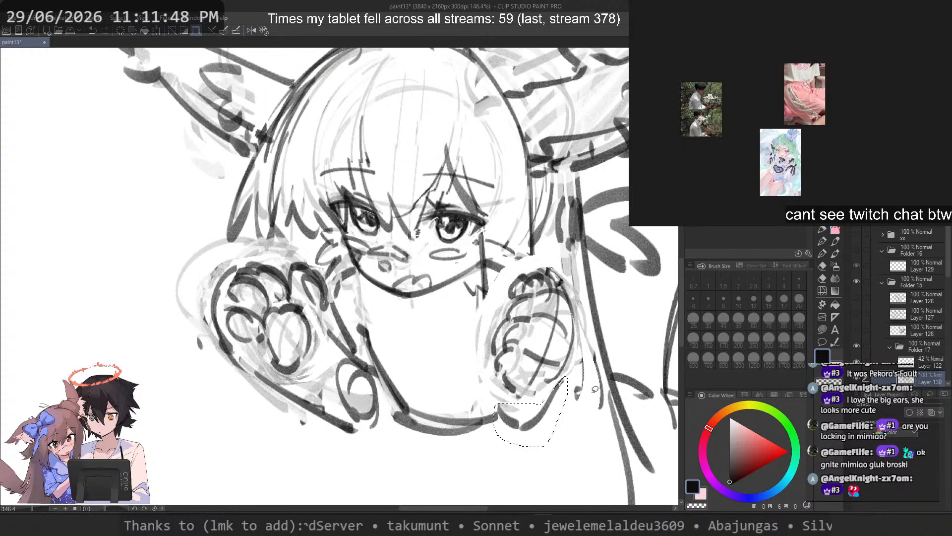
pyautogui.hotkey('ctrl', 'd')
# Step: Return to the pen, erase the dark curve at the base of the torso and draw a wide horizontal ellipse there
pyautogui.scroll(-6, 488, 314)
pyautogui.scroll(5, 480, 307)
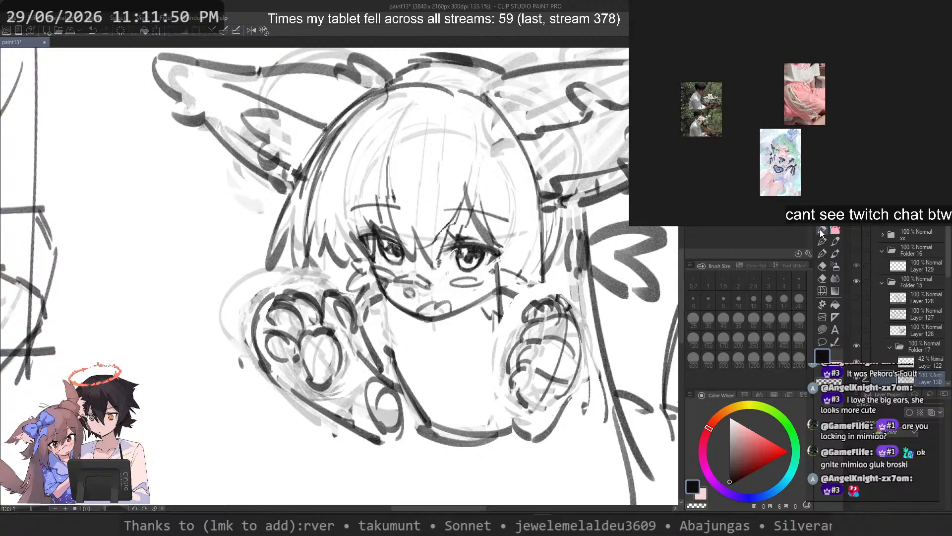
pyautogui.click(822, 232)
pyautogui.press('c')
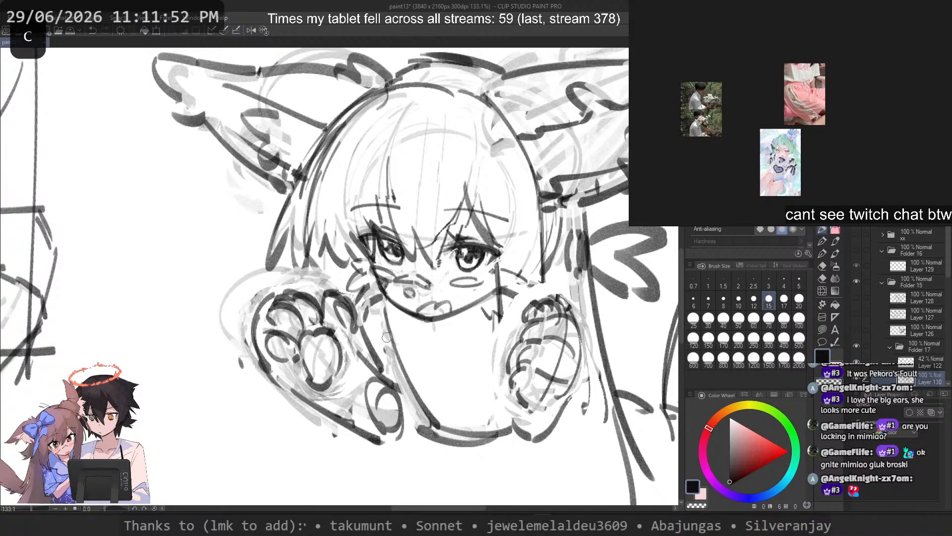
pyautogui.hotkey('ctrl', 'z')
pyautogui.moveTo(387, 338)
pyautogui.mouseDown()
pyautogui.moveTo(441, 439)
pyautogui.moveTo(429, 418)
pyautogui.moveTo(515, 384)
pyautogui.mouseUp()
pyautogui.hotkey('ctrl', 'z')
# Step: Try a short line along the second paw's body-facing edge and check it with the canvas mirrored
pyautogui.hotkey('ctrl', 'z')
pyautogui.hotkey('ctrl', 'z')
pyautogui.hotkey('ctrl', 'z')
pyautogui.press('c')
pyautogui.moveTo(421, 425)
pyautogui.mouseDown()
pyautogui.moveTo(516, 428)
pyautogui.moveTo(467, 432)
pyautogui.mouseUp()
pyautogui.press('c')
pyautogui.moveTo(427, 412)
pyautogui.mouseDown()
pyautogui.moveTo(511, 428)
pyautogui.moveTo(516, 417)
pyautogui.mouseUp()
pyautogui.moveTo(497, 325); pyautogui.dragTo(513, 394)
pyautogui.hotkey('ctrl', 'z')
pyautogui.hotkey('ctrl', 'z')
pyautogui.moveTo(496, 345)
pyautogui.mouseDown()
pyautogui.moveTo(513, 391)
pyautogui.moveTo(510, 369)
pyautogui.mouseUp()
pyautogui.press('2')
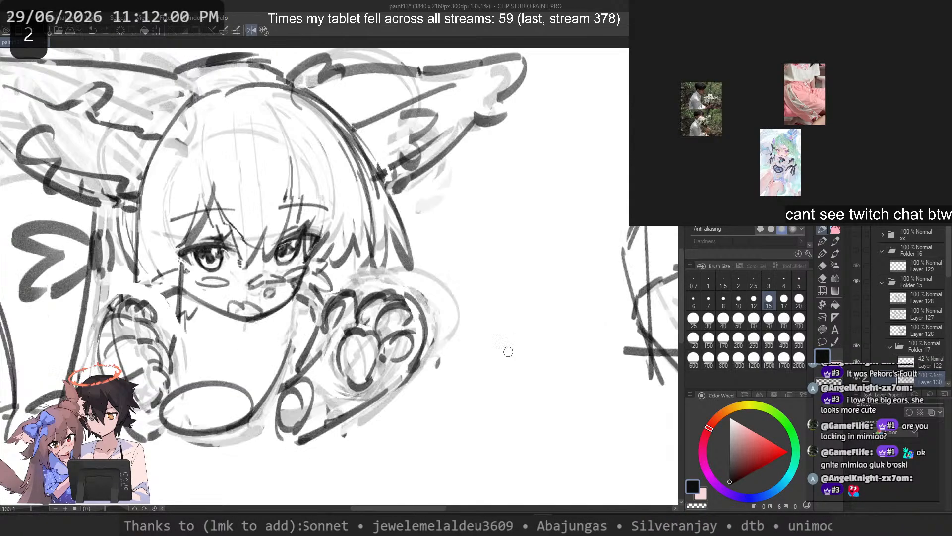
pyautogui.hotkey('ctrl', 'z')
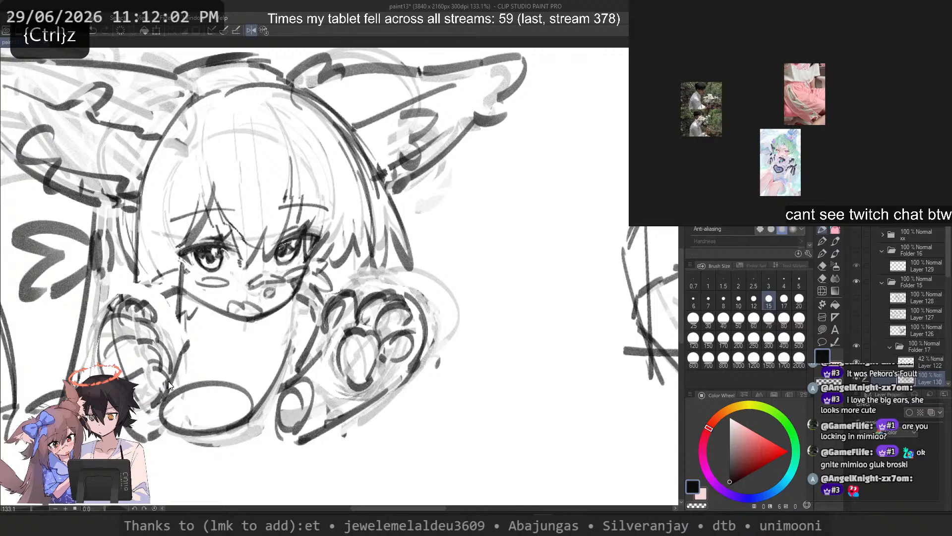
pyautogui.hotkey('ctrl', 'z')
# Step: Try longer forearm lines below the second paw in the mirrored view, flip the canvas back and undo them
pyautogui.moveTo(182, 352); pyautogui.dragTo(167, 423)
pyautogui.hotkey('ctrl', 'z')
pyautogui.hotkey('ctrl', 'z')
pyautogui.hotkey('ctrl', 'z')
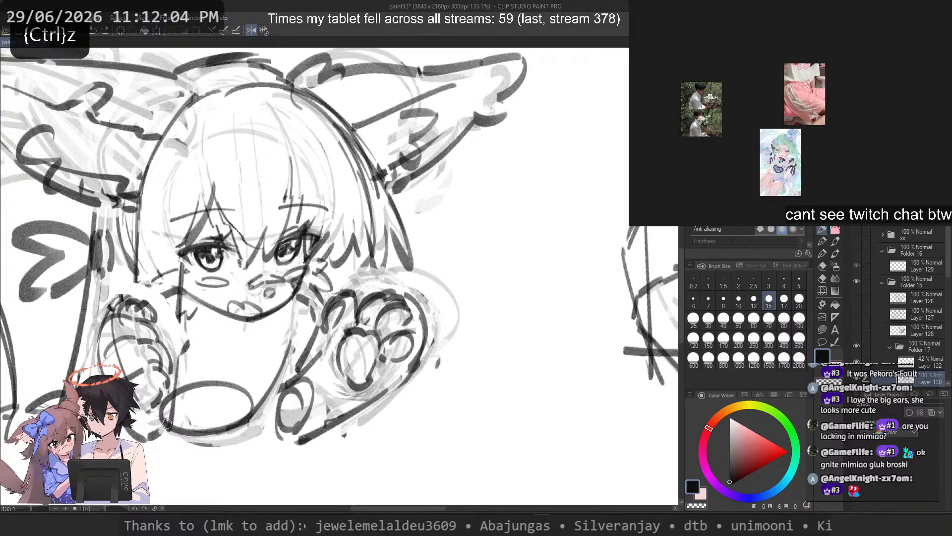
pyautogui.hotkey('ctrl', 'z')
pyautogui.moveTo(175, 354)
pyautogui.mouseDown()
pyautogui.moveTo(168, 451)
pyautogui.moveTo(170, 401)
pyautogui.moveTo(168, 473)
pyautogui.mouseUp()
pyautogui.hotkey('ctrl', 'z')
pyautogui.moveTo(175, 356); pyautogui.dragTo(168, 464)
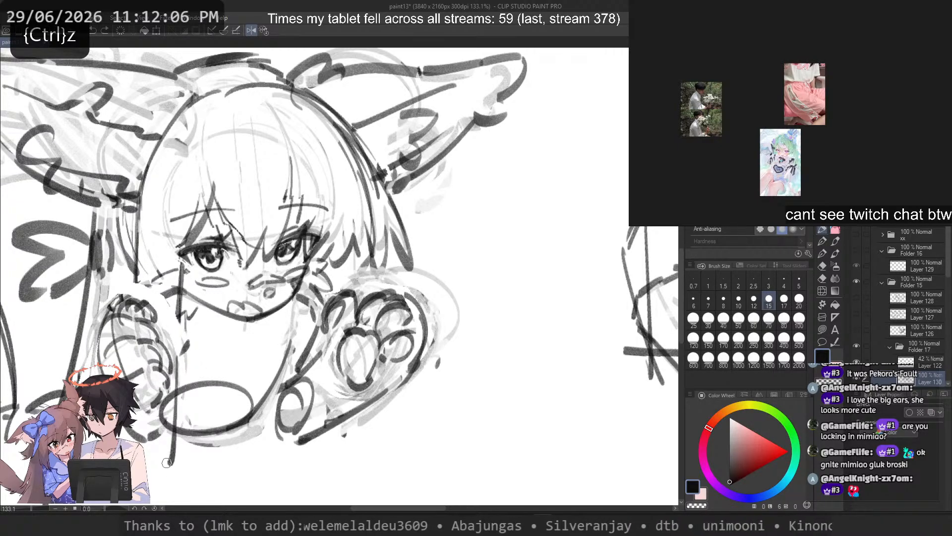
pyautogui.moveTo(136, 431); pyautogui.dragTo(148, 453)
pyautogui.press('2')
pyautogui.hotkey('ctrl', 'z')
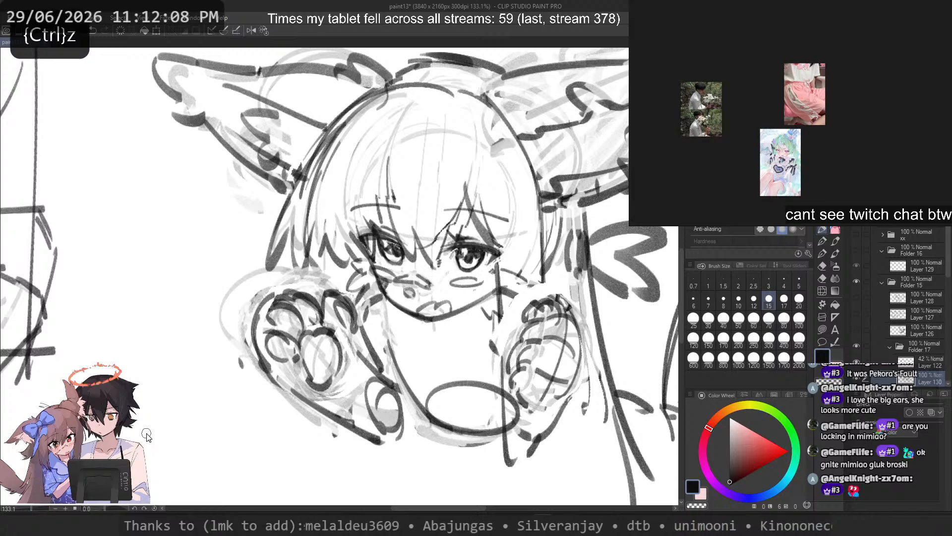
# Step: Draw both sides of the forearm below the second paw, converging toward its lower end
pyautogui.hotkey('ctrl', 'z')
pyautogui.hotkey('ctrl', 'z')
pyautogui.moveTo(500, 363); pyautogui.dragTo(517, 460)
pyautogui.moveTo(554, 439); pyautogui.dragTo(523, 464)
# Step: Try several outer and body-facing forearm lines below the first paw, undoing each attempt
pyautogui.hotkey('ctrl', 'z')
pyautogui.moveTo(563, 410); pyautogui.dragTo(536, 460)
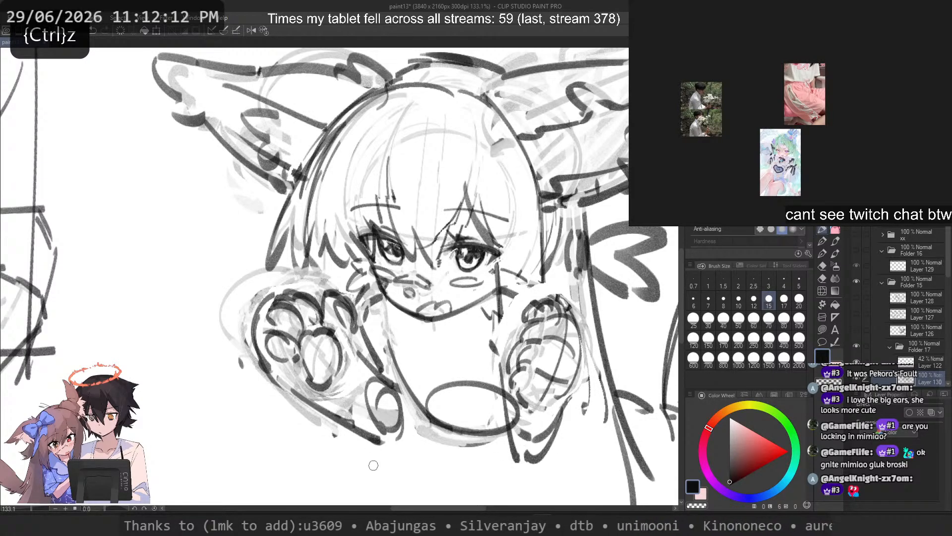
pyautogui.moveTo(346, 420); pyautogui.dragTo(394, 465)
pyautogui.hotkey('ctrl', 'z')
pyautogui.moveTo(278, 373); pyautogui.dragTo(369, 448)
pyautogui.hotkey('ctrl', 'z')
pyautogui.moveTo(293, 393); pyautogui.dragTo(403, 382)
pyautogui.hotkey('ctrl', 'z')
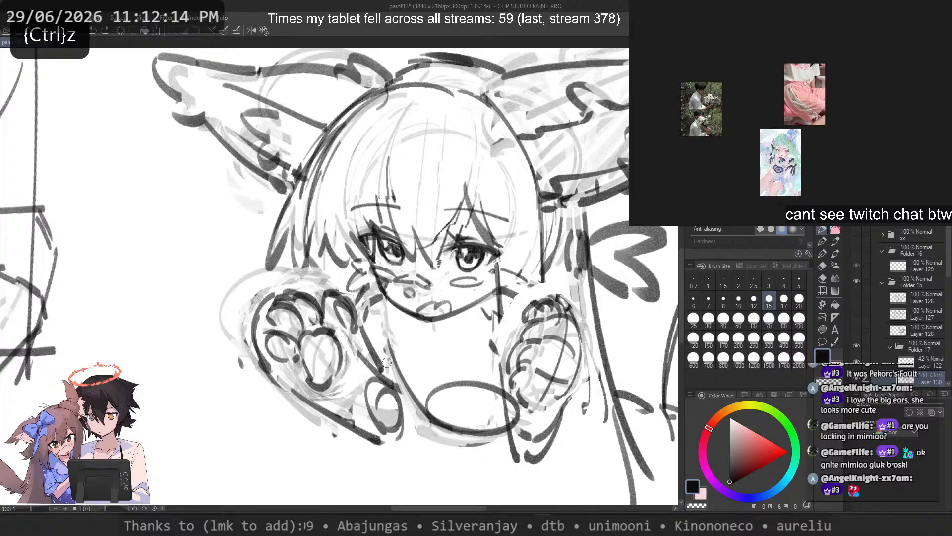
pyautogui.moveTo(368, 328); pyautogui.dragTo(368, 442)
pyautogui.hotkey('ctrl', 'z')
pyautogui.moveTo(404, 376); pyautogui.dragTo(395, 455)
pyautogui.hotkey('ctrl', 'z')
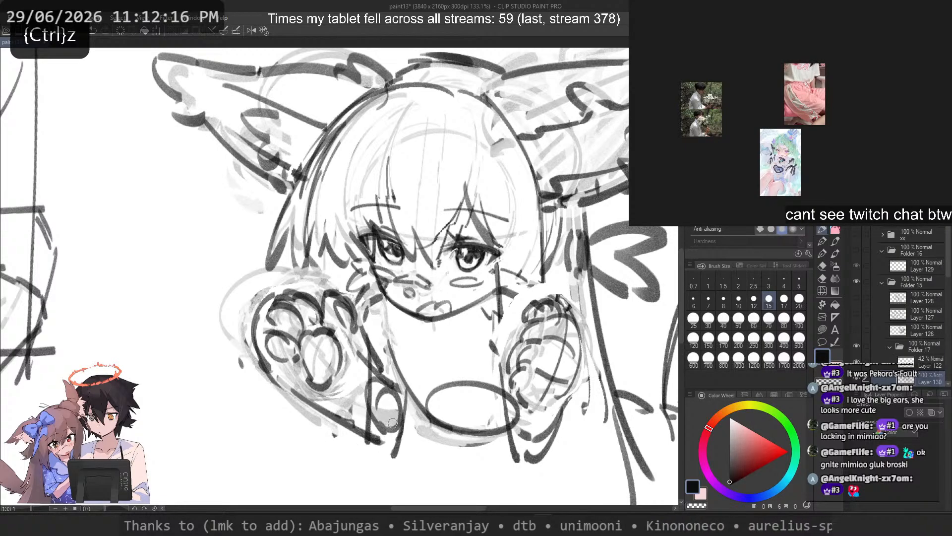
pyautogui.hotkey('ctrl', 'z')
pyautogui.hotkey('ctrl', 'z')
# Step: Erase the old dark forearm lines and the small oval below the first paw
pyautogui.press('c')
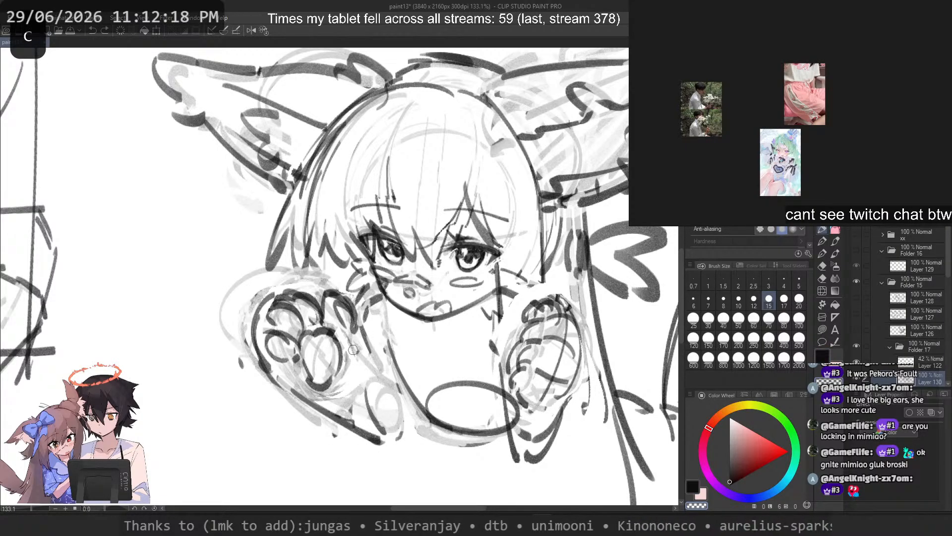
pyautogui.moveTo(366, 389)
pyautogui.mouseDown()
pyautogui.moveTo(383, 440)
pyautogui.moveTo(310, 399)
pyautogui.mouseUp()
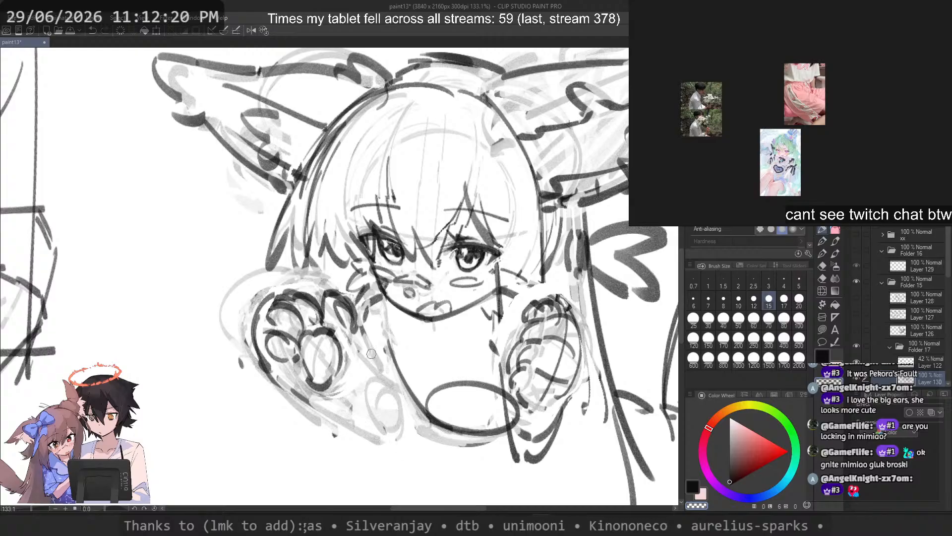
pyautogui.press('c')
# Step: Try a new straight forearm line down the first paw's body-facing side
pyautogui.moveTo(363, 328)
pyautogui.mouseDown()
pyautogui.moveTo(359, 440)
pyautogui.moveTo(367, 382)
pyautogui.moveTo(366, 431)
pyautogui.mouseUp()
pyautogui.hotkey('ctrl', 'z')
pyautogui.hotkey('ctrl', 'z')
pyautogui.hotkey('ctrl', 'z')
pyautogui.hotkey('ctrl', 'z')
pyautogui.moveTo(364, 351); pyautogui.dragTo(358, 434)
# Step: Sketch two nearly vertical lines between the first paw and the torso for the arm and the body edge
pyautogui.hotkey('ctrl', 'z')
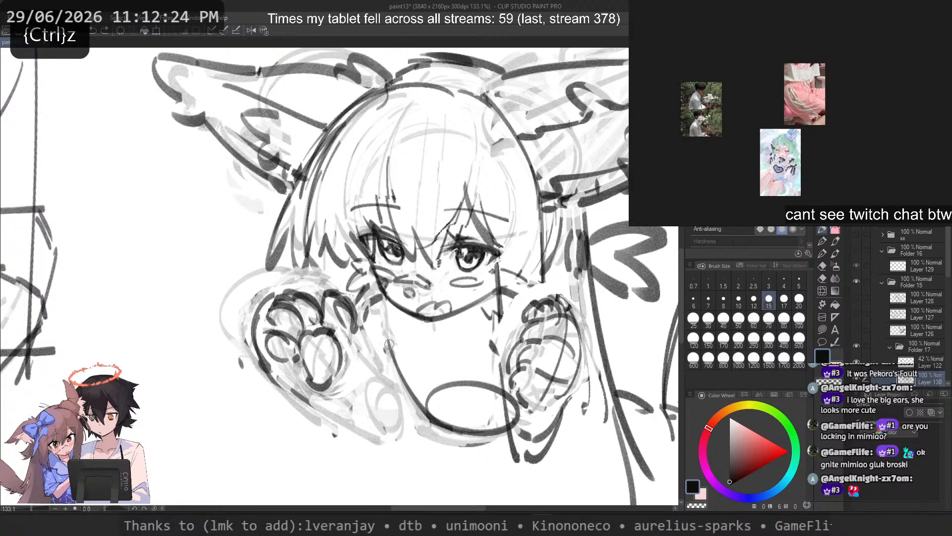
pyautogui.press('c')
pyautogui.hotkey('ctrl', 'z')
pyautogui.hotkey('ctrl', 'z')
pyautogui.moveTo(399, 375); pyautogui.dragTo(394, 453)
pyautogui.hotkey('ctrl', 'z')
pyautogui.moveTo(365, 346)
pyautogui.mouseDown()
pyautogui.moveTo(357, 444)
pyautogui.moveTo(359, 412)
pyautogui.mouseUp()
pyautogui.hotkey('ctrl', 'z')
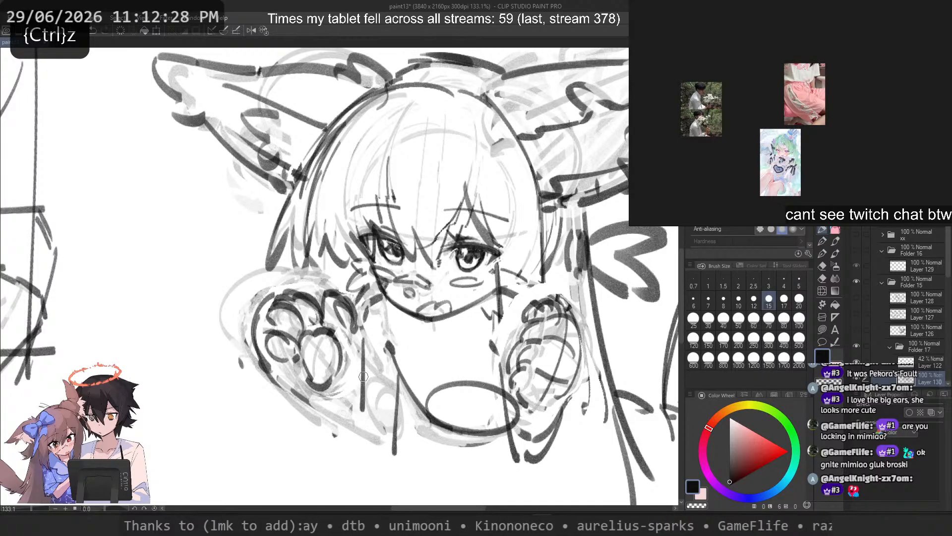
pyautogui.hotkey('ctrl', 'z')
# Step: Draw the outer forearm line diagonally below the first paw and close its lower tip
pyautogui.hotkey('ctrl', 'z')
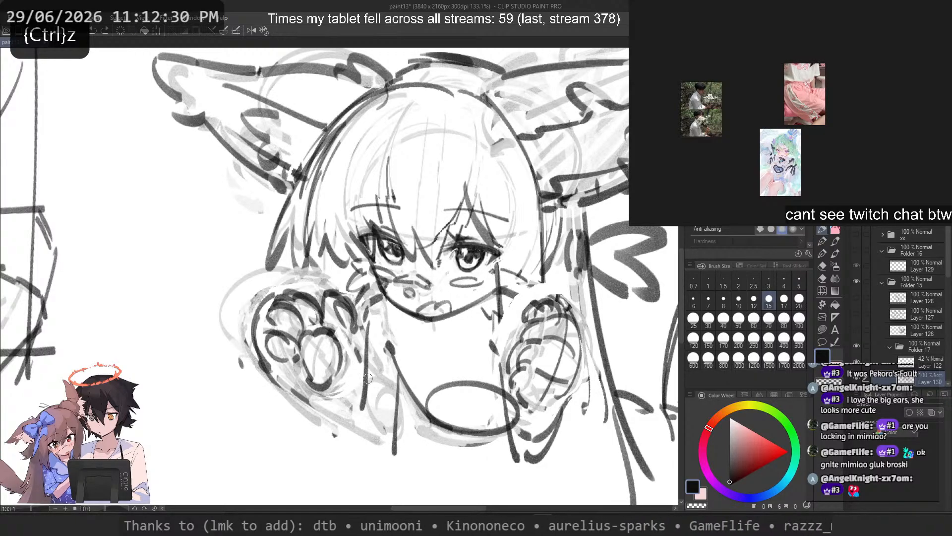
pyautogui.moveTo(285, 388)
pyautogui.mouseDown()
pyautogui.moveTo(349, 454)
pyautogui.moveTo(367, 450)
pyautogui.mouseUp()
pyautogui.hotkey('ctrl', 'z')
pyautogui.hotkey('ctrl', 'z')
pyautogui.moveTo(380, 456)
pyautogui.mouseDown()
pyautogui.moveTo(366, 434)
pyautogui.moveTo(391, 456)
pyautogui.mouseUp()
# Step: Erase part of the first forearm's body-facing line and redraw it as a diagonal stroke from the paw
pyautogui.press('c')
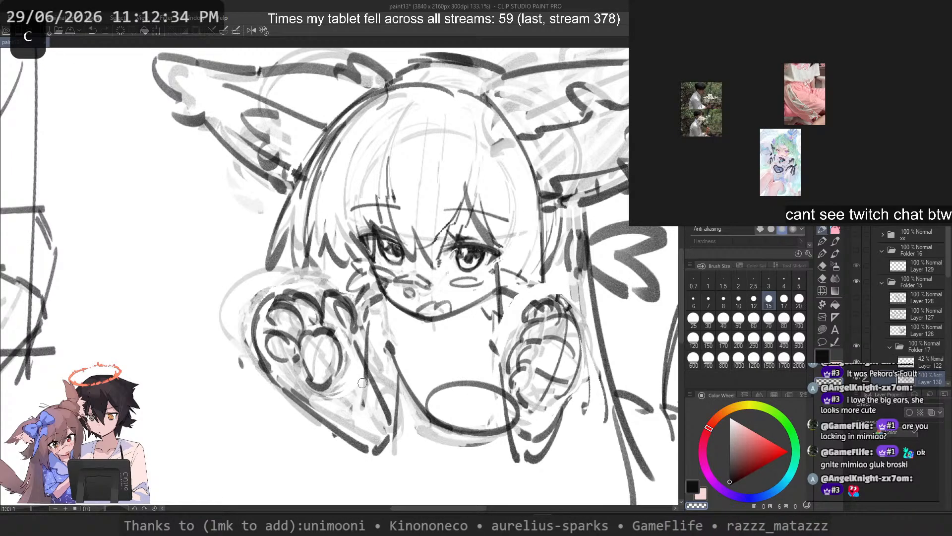
pyautogui.moveTo(387, 419)
pyautogui.mouseDown()
pyautogui.moveTo(373, 374)
pyautogui.moveTo(383, 408)
pyautogui.mouseUp()
pyautogui.press('c')
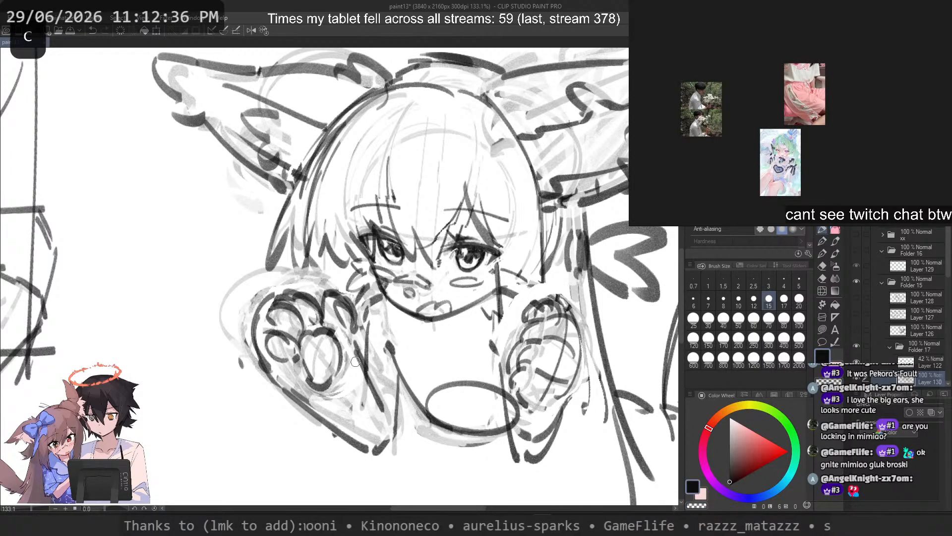
pyautogui.moveTo(354, 347); pyautogui.dragTo(385, 410)
pyautogui.hotkey('ctrl', 'z')
pyautogui.moveTo(361, 364); pyautogui.dragTo(388, 408)
pyautogui.hotkey('ctrl', 'z')
pyautogui.hotkey('ctrl', 'z')
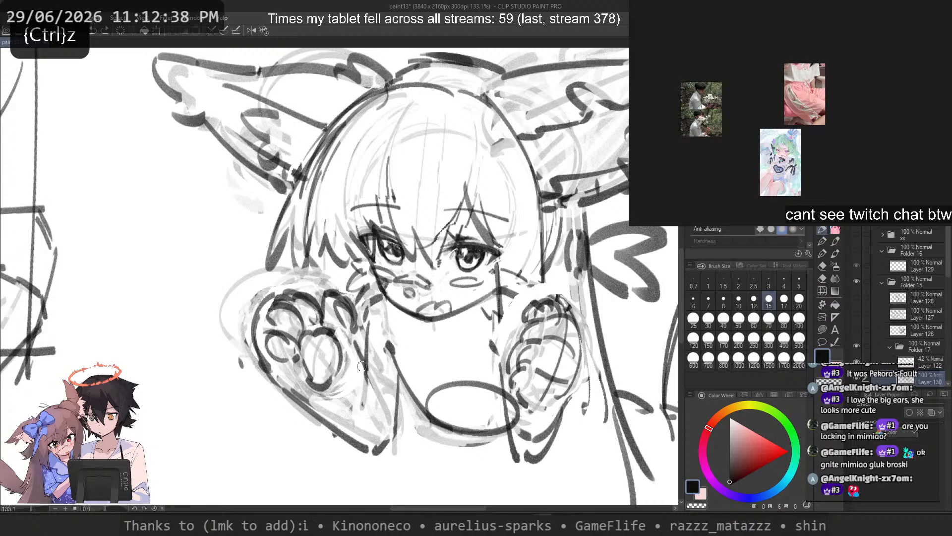
pyautogui.moveTo(357, 350); pyautogui.dragTo(385, 403)
# Step: Try long body lines running down beside the first forearm and from the ellipse, undoing each one
pyautogui.scroll(-5, 398, 360)
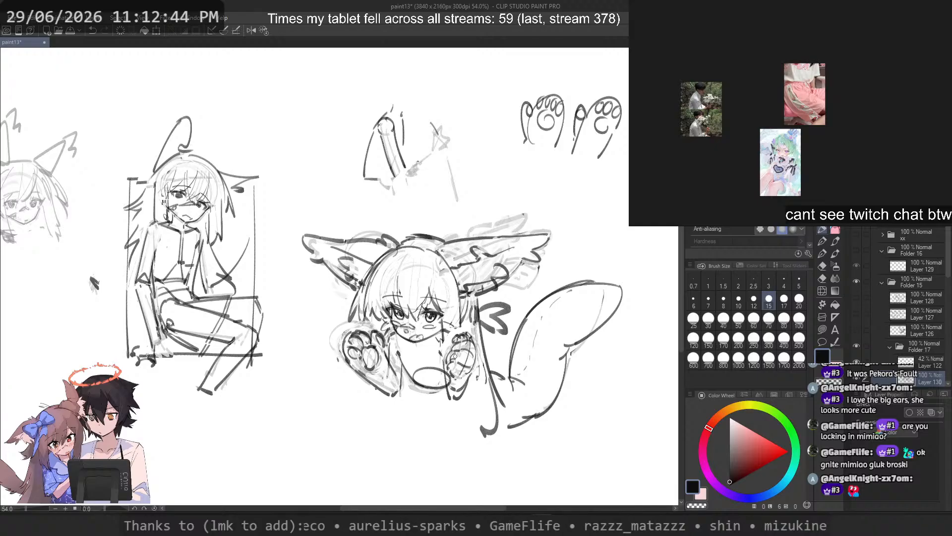
pyautogui.scroll(4, 455, 356)
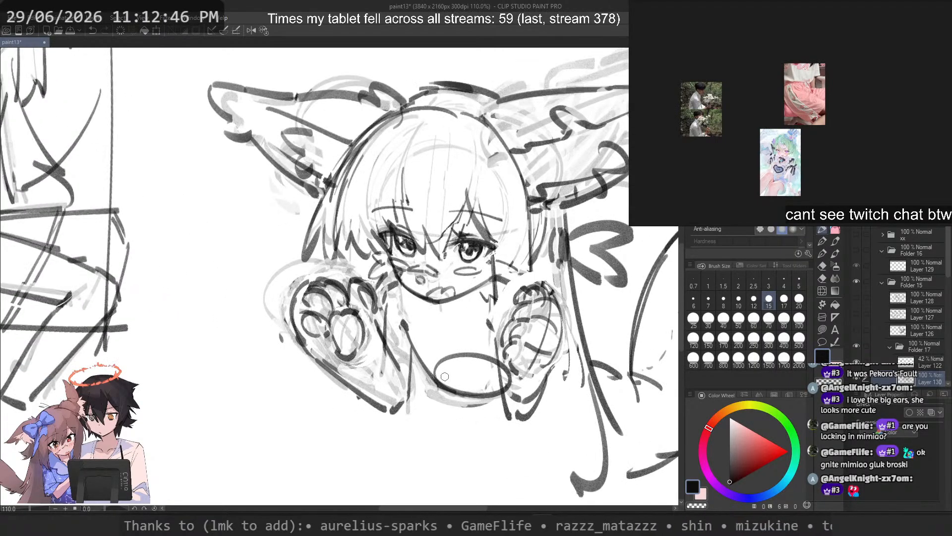
pyautogui.hotkey('ctrl', 'z')
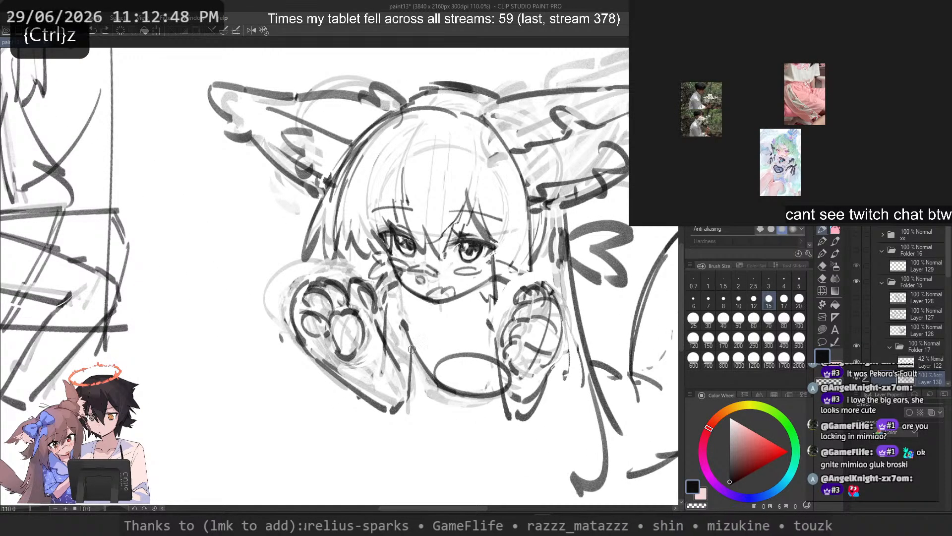
pyautogui.moveTo(408, 327)
pyautogui.mouseDown()
pyautogui.moveTo(496, 392)
pyautogui.moveTo(444, 410)
pyautogui.moveTo(423, 490)
pyautogui.mouseUp()
pyautogui.hotkey('ctrl', 'z')
pyautogui.hotkey('ctrl', 'z')
# Step: Erase the dark ellipse at the torso's base to a faint guide and rework the chest curve beside the first paw
pyautogui.hotkey('ctrl', 'z')
pyautogui.moveTo(433, 388)
pyautogui.mouseDown()
pyautogui.moveTo(423, 463)
pyautogui.moveTo(408, 449)
pyautogui.mouseUp()
pyautogui.hotkey('ctrl', 'z')
pyautogui.hotkey('ctrl', 'z')
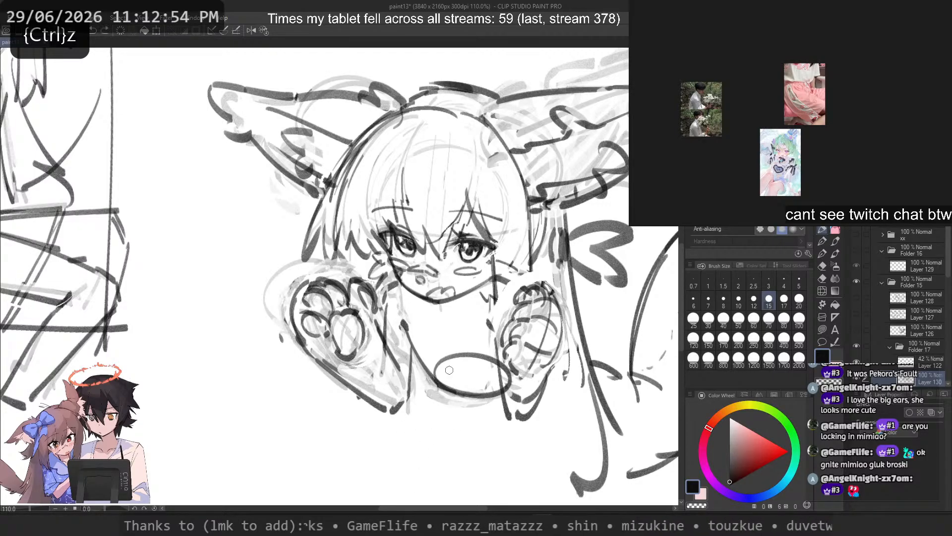
pyautogui.moveTo(495, 377)
pyautogui.mouseDown()
pyautogui.moveTo(432, 384)
pyautogui.moveTo(496, 396)
pyautogui.mouseUp()
pyautogui.hotkey('ctrl', 'z')
# Step: Draw a long, slightly curved body line running down from the faint ellipse, undoing the unwanted attempts
pyautogui.hotkey('ctrl', 'z')
pyautogui.press('c')
pyautogui.hotkey('ctrl', 'z')
pyautogui.press('c')
pyautogui.hotkey('ctrl', 'z')
pyautogui.moveTo(409, 340); pyautogui.dragTo(452, 384)
pyautogui.moveTo(493, 333)
pyautogui.mouseDown()
pyautogui.moveTo(431, 391)
pyautogui.moveTo(445, 357)
pyautogui.moveTo(432, 381)
pyautogui.mouseUp()
pyautogui.hotkey('ctrl', 'z')
pyautogui.press('c')
pyautogui.press('c')
pyautogui.moveTo(407, 331)
pyautogui.mouseDown()
pyautogui.moveTo(455, 386)
pyautogui.moveTo(446, 376)
pyautogui.moveTo(431, 477)
pyautogui.mouseUp()
pyautogui.hotkey('ctrl', 'z')
pyautogui.hotkey('ctrl', 'z')
pyautogui.hotkey('ctrl', 'z')
pyautogui.hotkey('ctrl', 'z')
pyautogui.hotkey('ctrl', 'z')
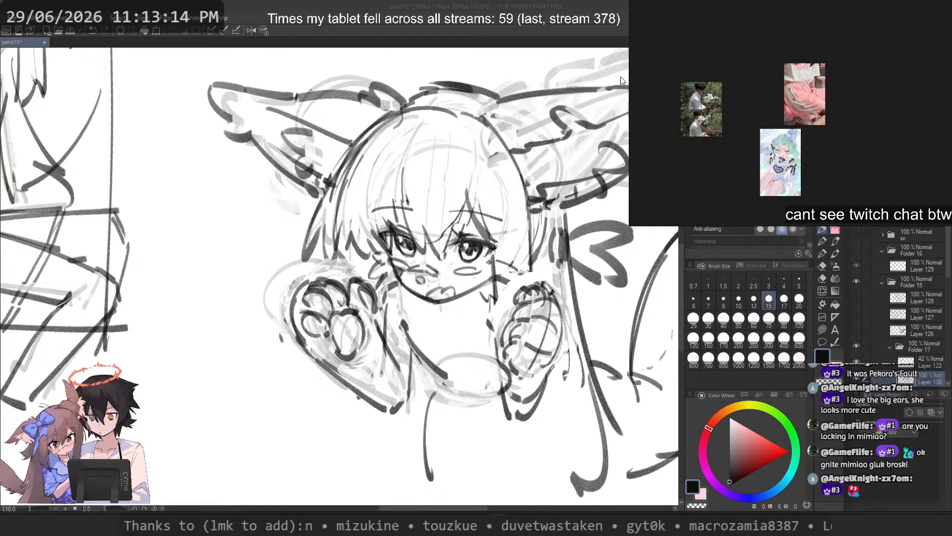
# Step: Erase the new body line below the ellipse back to a faint guide
pyautogui.scroll(-3, 491, 159)
pyautogui.scroll(2, 511, 285)
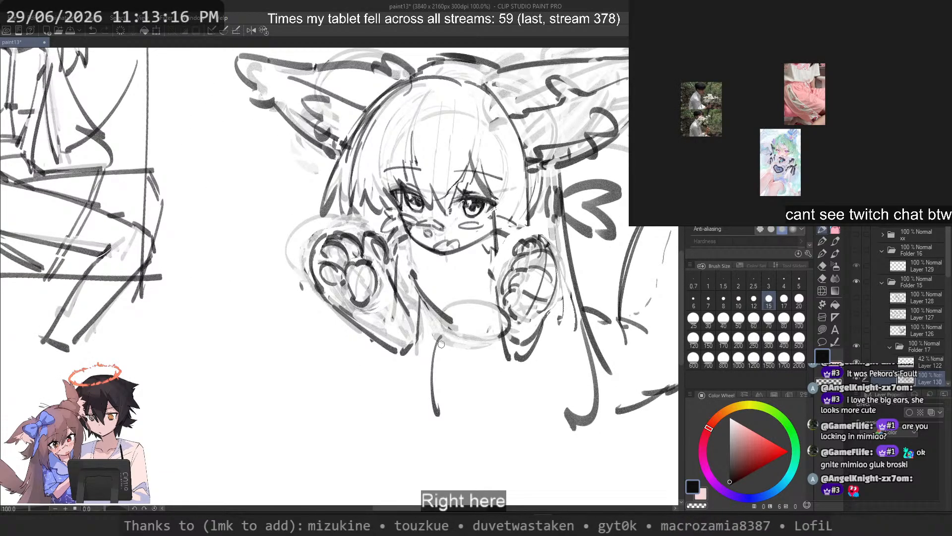
pyautogui.press('c')
pyautogui.hotkey('ctrl', 'z')
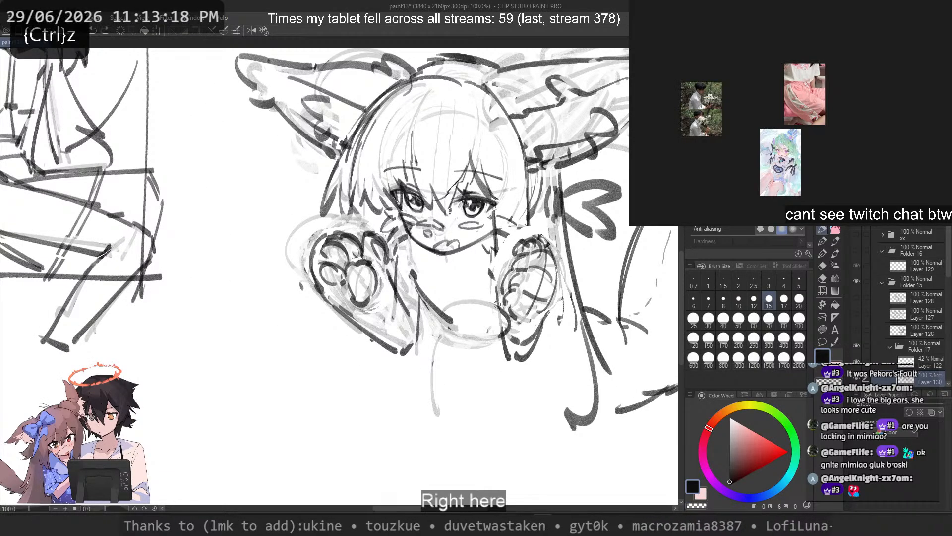
# Step: Try a darker body line over the faint guide, extending farther down
pyautogui.moveTo(438, 338)
pyautogui.mouseDown()
pyautogui.moveTo(451, 474)
pyautogui.moveTo(425, 391)
pyautogui.moveTo(455, 475)
pyautogui.mouseUp()
pyautogui.hotkey('ctrl', 'z')
pyautogui.hotkey('ctrl', 'z')
# Step: Try a dark curve across the torso's base and a short stroke beside the second forearm
pyautogui.hotkey('ctrl', 'z')
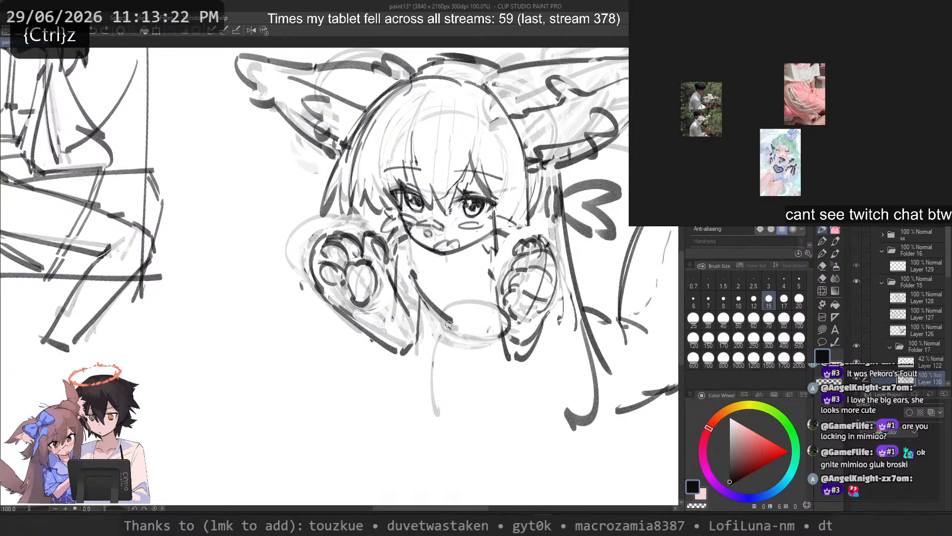
pyautogui.moveTo(509, 310); pyautogui.dragTo(434, 357)
pyautogui.hotkey('ctrl', 'z')
pyautogui.hotkey('ctrl', 'z')
pyautogui.moveTo(444, 325); pyautogui.dragTo(447, 463)
pyautogui.hotkey('ctrl', 'z')
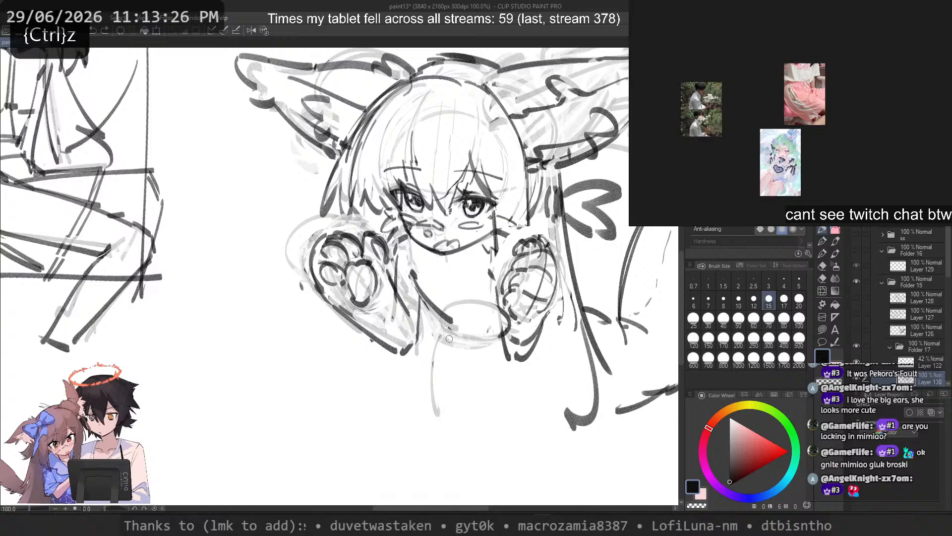
pyautogui.moveTo(554, 305); pyautogui.dragTo(574, 336)
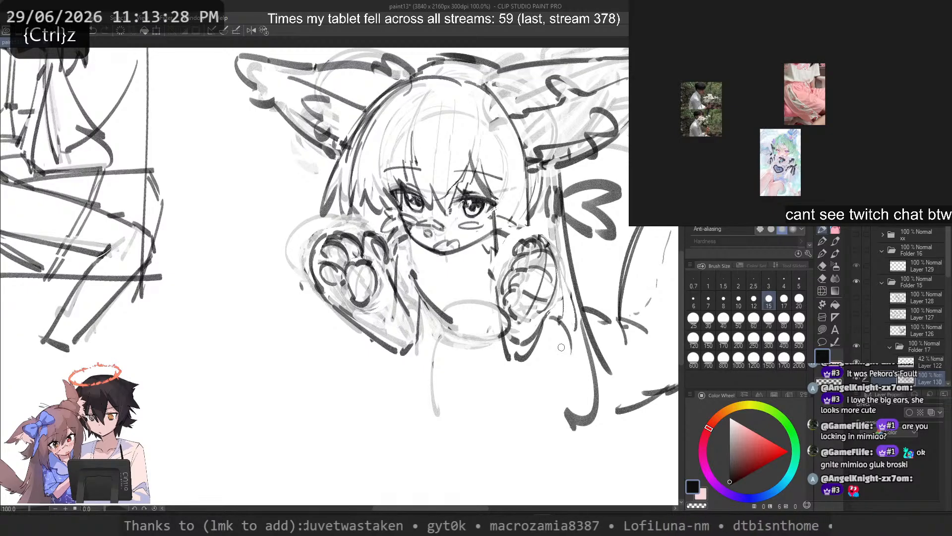
pyautogui.hotkey('ctrl', 'z')
# Step: Try a long body line curving down from the faint ellipse, with a jagged hem at its lower end
pyautogui.hotkey('ctrl', 'z')
pyautogui.moveTo(452, 346)
pyautogui.mouseDown()
pyautogui.moveTo(485, 472)
pyautogui.moveTo(474, 458)
pyautogui.moveTo(543, 472)
pyautogui.mouseUp()
pyautogui.hotkey('ctrl', 'z')
pyautogui.moveTo(540, 432); pyautogui.dragTo(505, 457)
pyautogui.hotkey('ctrl', 'z')
pyautogui.hotkey('ctrl', 'z')
pyautogui.hotkey('ctrl', 'z')
pyautogui.hotkey('ctrl', 'z')
pyautogui.moveTo(447, 336); pyautogui.dragTo(444, 472)
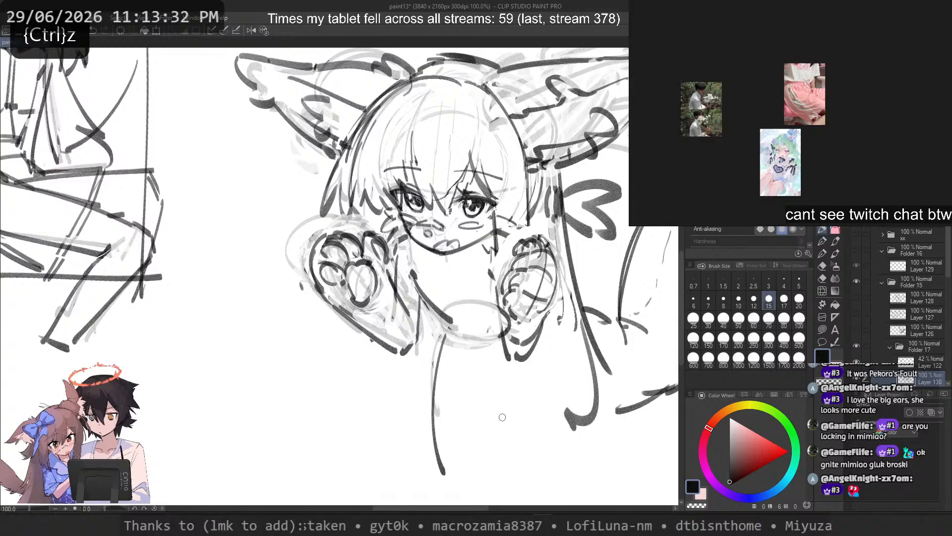
# Step: Try a matching body line running down from beside the second forearm, then undo both body lines
pyautogui.hotkey('ctrl', 'z')
pyautogui.moveTo(446, 335)
pyautogui.mouseDown()
pyautogui.moveTo(437, 471)
pyautogui.moveTo(436, 391)
pyautogui.moveTo(440, 462)
pyautogui.mouseUp()
pyautogui.hotkey('ctrl', 'z')
pyautogui.moveTo(445, 471); pyautogui.dragTo(480, 462)
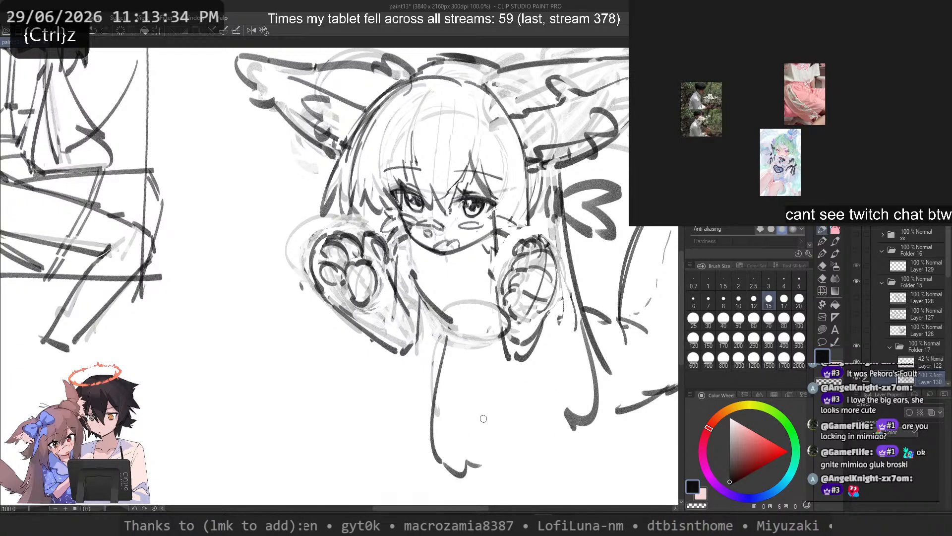
pyautogui.hotkey('ctrl', 'z')
pyautogui.moveTo(506, 356); pyautogui.dragTo(527, 453)
pyautogui.hotkey('ctrl', 'z')
pyautogui.moveTo(544, 333); pyautogui.dragTo(562, 451)
pyautogui.hotkey('ctrl', 'z')
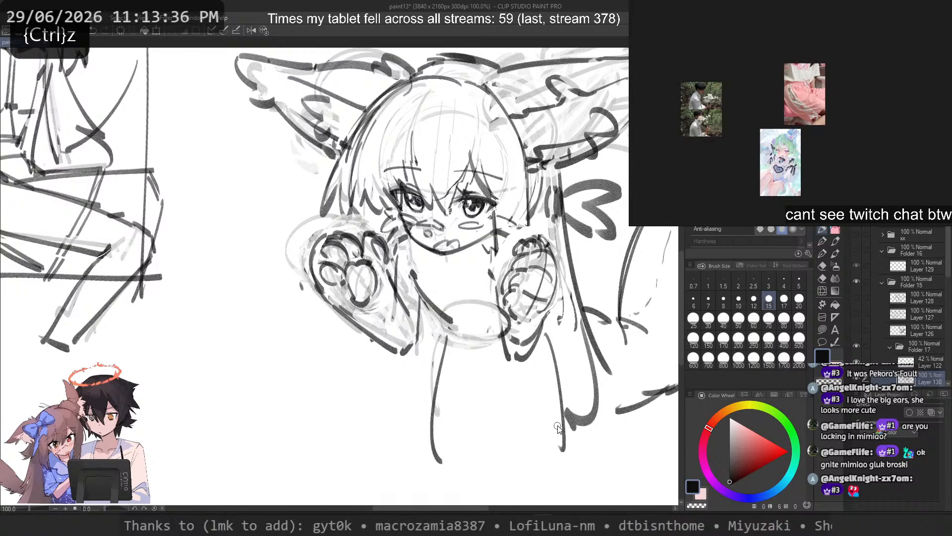
pyautogui.hotkey('ctrl', 'z')
pyautogui.hotkey('ctrl', 'z')
# Step: Sketch short jagged strands in the side hair just above the first paw
pyautogui.moveTo(369, 267)
pyautogui.mouseDown()
pyautogui.moveTo(335, 267)
pyautogui.moveTo(357, 267)
pyautogui.mouseUp()
pyautogui.moveTo(357, 248); pyautogui.dragTo(342, 269)
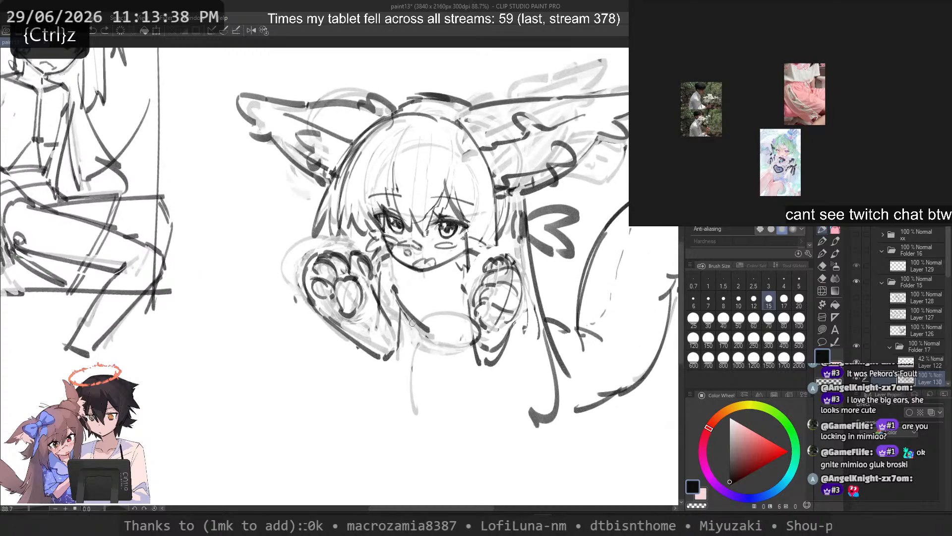
pyautogui.hotkey('ctrl', 'z')
pyautogui.moveTo(325, 194)
pyautogui.mouseDown()
pyautogui.moveTo(304, 234)
pyautogui.moveTo(339, 252)
pyautogui.mouseUp()
pyautogui.hotkey('ctrl', 'z')
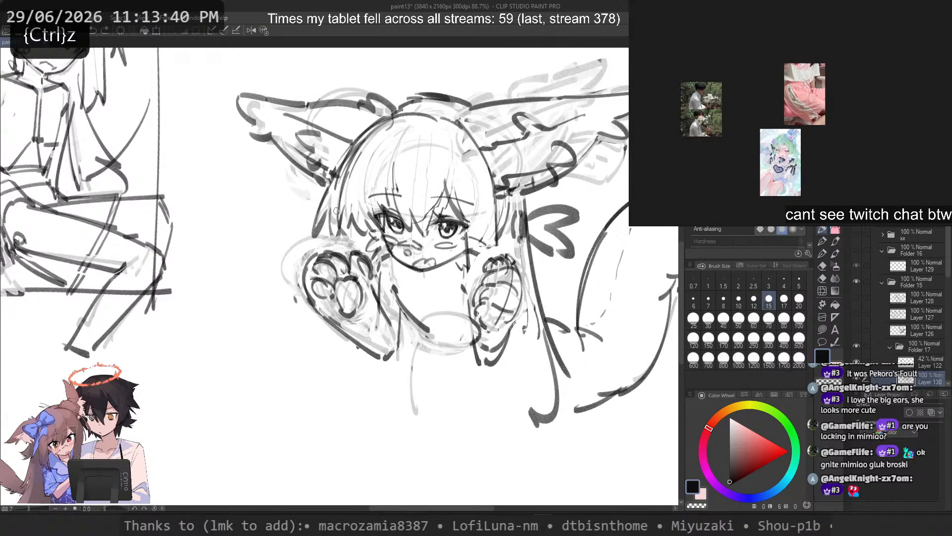
pyautogui.moveTo(346, 211)
pyautogui.mouseDown()
pyautogui.moveTo(331, 246)
pyautogui.moveTo(350, 254)
pyautogui.moveTo(329, 237)
pyautogui.moveTo(334, 228)
pyautogui.moveTo(347, 259)
pyautogui.mouseUp()
pyautogui.hotkey('ctrl', 'z')
pyautogui.hotkey('ctrl', 'z')
pyautogui.hotkey('ctrl', 'z')
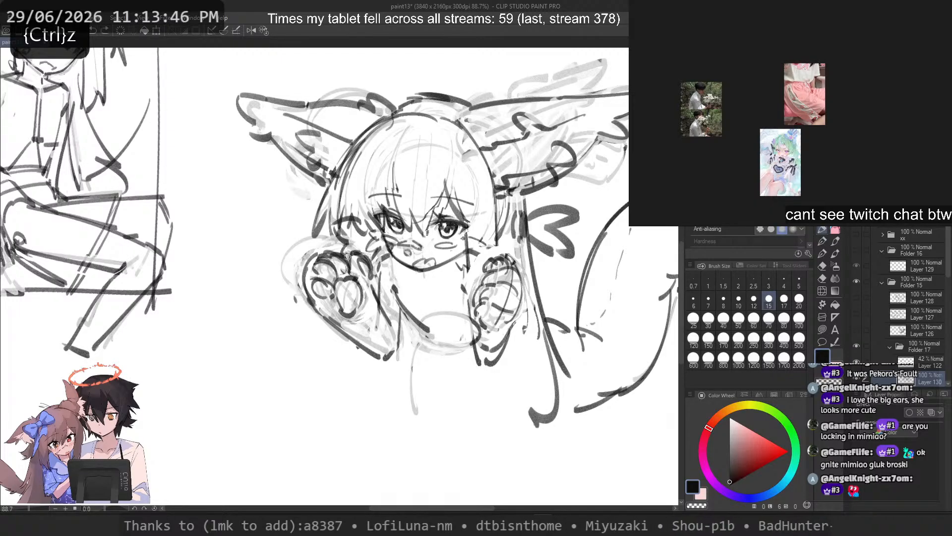
# Step: Set the brush size to 50 and try long thick lines running down from the torso's base
pyautogui.moveTo(562, 330); pyautogui.dragTo(571, 443)
pyautogui.hotkey('ctrl', 'z')
pyautogui.click(739, 320)
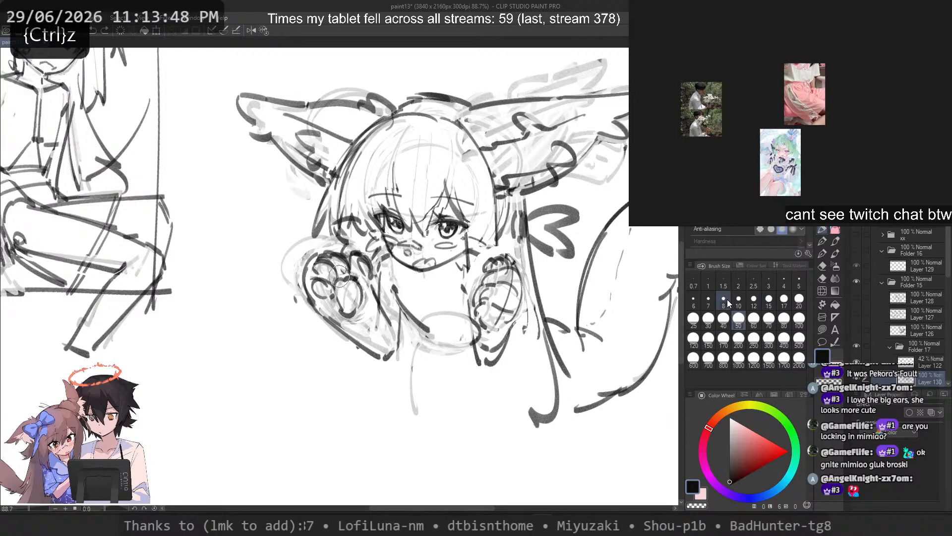
pyautogui.moveTo(415, 368); pyautogui.dragTo(435, 466)
pyautogui.hotkey('ctrl', 'z')
pyautogui.moveTo(417, 341)
pyautogui.mouseDown()
pyautogui.moveTo(420, 439)
pyautogui.moveTo(433, 489)
pyautogui.moveTo(450, 496)
pyautogui.mouseUp()
pyautogui.hotkey('ctrl', 'z')
pyautogui.hotkey('ctrl', 'z')
pyautogui.moveTo(496, 351)
pyautogui.mouseDown()
pyautogui.moveTo(493, 496)
pyautogui.moveTo(487, 475)
pyautogui.mouseUp()
pyautogui.hotkey('ctrl', 'z')
# Step: Try a pair of lines tapering toward each other below the torso
pyautogui.hotkey('ctrl', 'z')
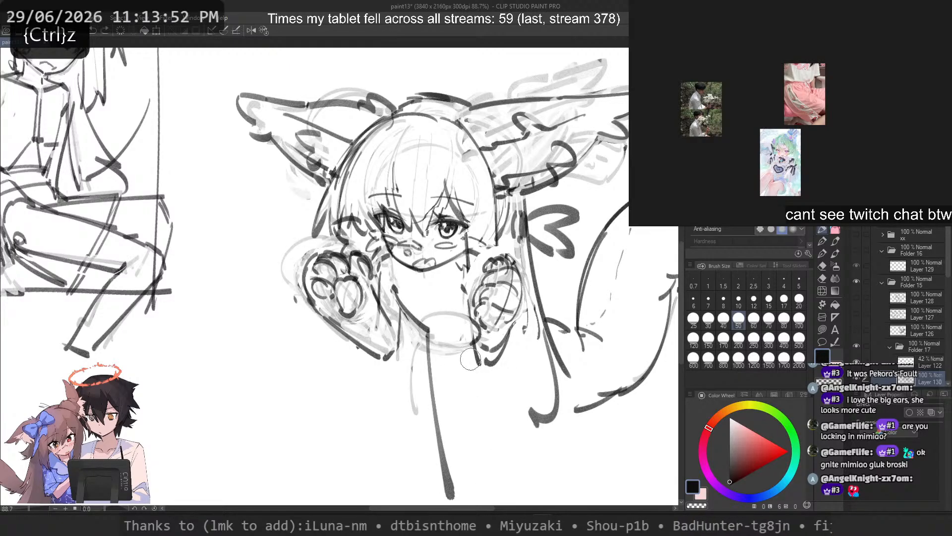
pyautogui.hotkey('ctrl', 'z')
pyautogui.moveTo(500, 362); pyautogui.dragTo(490, 454)
pyautogui.moveTo(432, 348); pyautogui.dragTo(450, 449)
pyautogui.hotkey('ctrl', 'z')
pyautogui.moveTo(432, 350); pyautogui.dragTo(452, 452)
pyautogui.moveTo(495, 450); pyautogui.dragTo(462, 454)
# Step: Draw a leg line slanting outward below the torso and a second one below the other forearm
pyautogui.hotkey('ctrl', 'z')
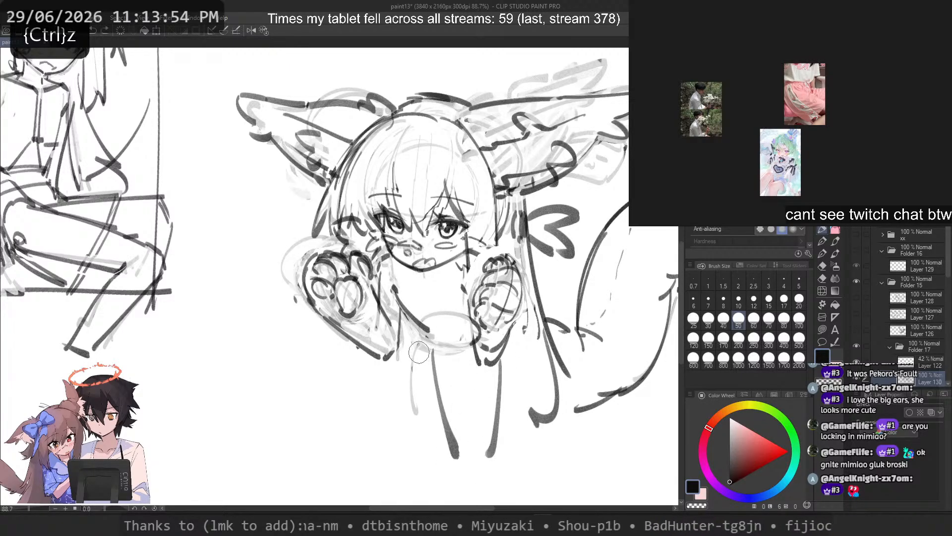
pyautogui.hotkey('ctrl', 'z')
pyautogui.hotkey('ctrl', 'z')
pyautogui.moveTo(422, 341); pyautogui.dragTo(391, 432)
pyautogui.hotkey('ctrl', 'z')
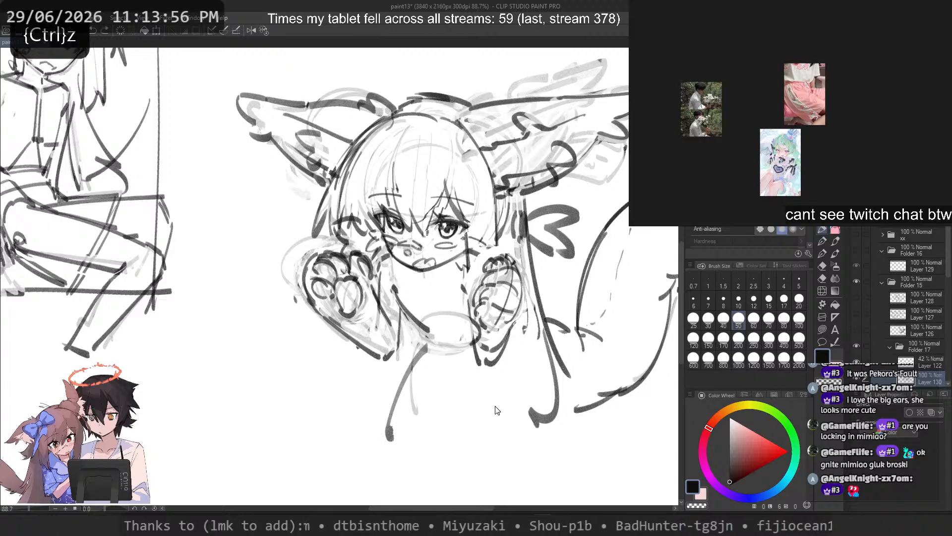
pyautogui.moveTo(501, 362)
pyautogui.mouseDown()
pyautogui.moveTo(517, 442)
pyautogui.moveTo(538, 432)
pyautogui.mouseUp()
# Step: Add a rounded arch at the lower end of each leg line, undoing the unwanted strokes
pyautogui.hotkey('ctrl', 'z')
pyautogui.hotkey('ctrl', 'z')
pyautogui.moveTo(502, 357); pyautogui.dragTo(490, 444)
pyautogui.hotkey('ctrl', 'z')
pyautogui.moveTo(499, 362)
pyautogui.mouseDown()
pyautogui.moveTo(498, 441)
pyautogui.moveTo(393, 445)
pyautogui.moveTo(397, 438)
pyautogui.mouseUp()
pyautogui.hotkey('ctrl', 'z')
pyautogui.hotkey('ctrl', 'z')
pyautogui.moveTo(475, 439); pyautogui.dragTo(492, 444)
pyautogui.hotkey('ctrl', 'z')
pyautogui.moveTo(419, 366); pyautogui.dragTo(454, 447)
pyautogui.hotkey('ctrl', 'z')
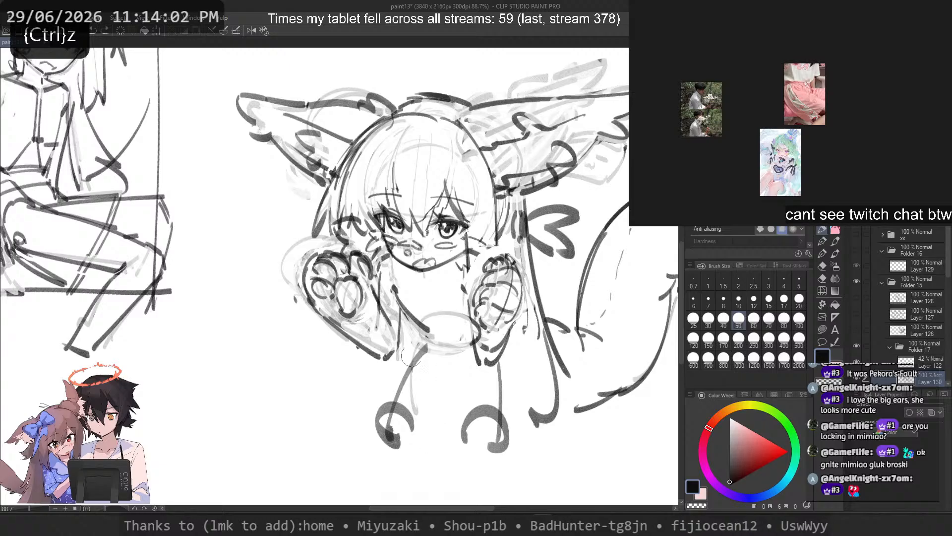
pyautogui.hotkey('ctrl', 'z')
pyautogui.moveTo(419, 343)
pyautogui.mouseDown()
pyautogui.moveTo(373, 422)
pyautogui.moveTo(379, 427)
pyautogui.mouseUp()
pyautogui.hotkey('ctrl', 'z')
# Step: Set the brush size to 25 and sketch a small rounded joint just below the torso's base
pyautogui.click(696, 314)
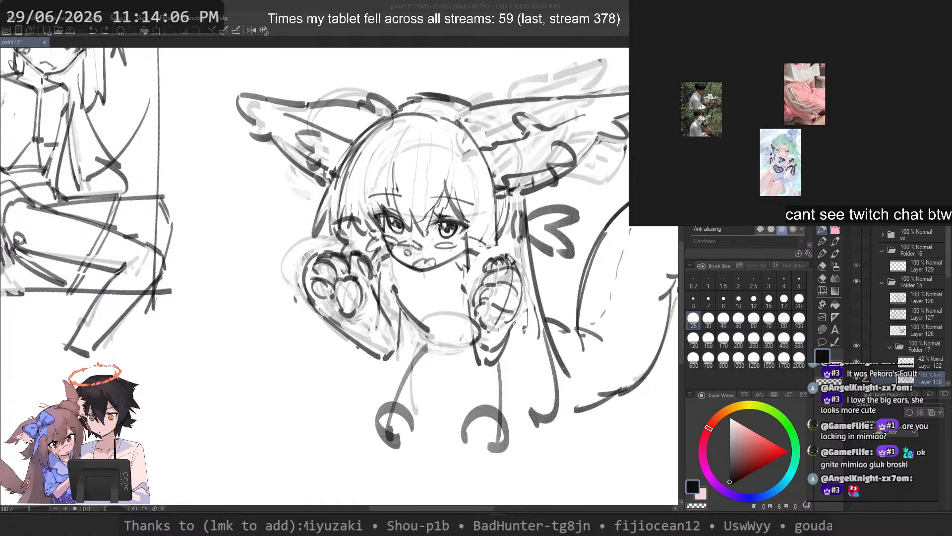
pyautogui.click(326, 4)
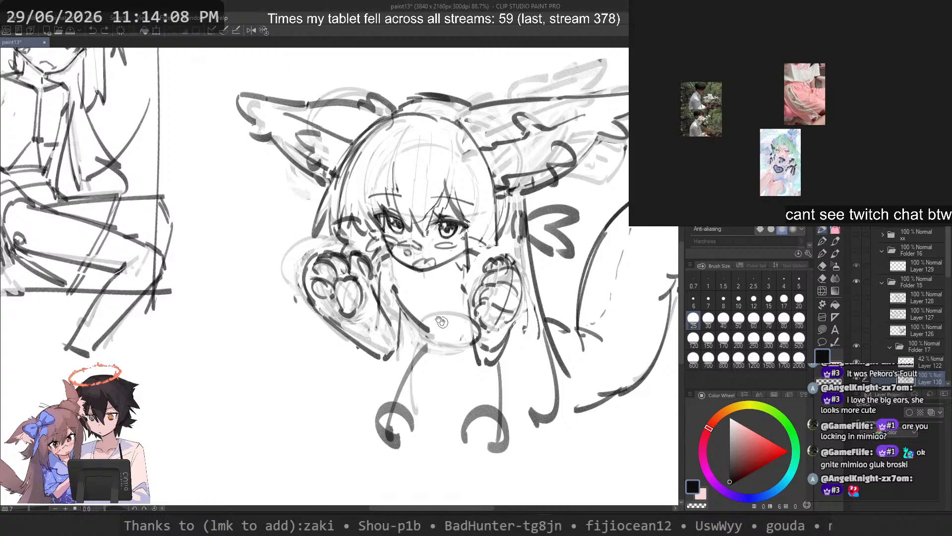
pyautogui.moveTo(444, 323); pyautogui.dragTo(427, 299)
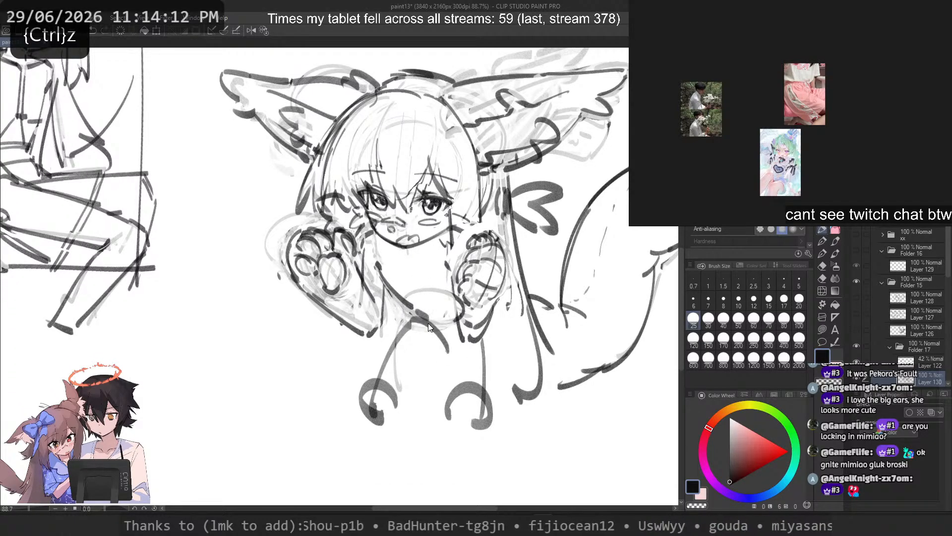
pyautogui.hotkey('ctrl', 'z')
pyautogui.moveTo(416, 350)
pyautogui.mouseDown()
pyautogui.moveTo(404, 319)
pyautogui.moveTo(405, 332)
pyautogui.moveTo(452, 351)
pyautogui.mouseUp()
pyautogui.hotkey('ctrl', 'z')
# Step: Try several long outer lines for the first leg, slanting down from the rounded joint
pyautogui.hotkey('ctrl', 'z')
pyautogui.moveTo(406, 328); pyautogui.dragTo(335, 407)
pyautogui.hotkey('ctrl', 'z')
pyautogui.hotkey('ctrl', 'z')
pyautogui.moveTo(408, 316)
pyautogui.mouseDown()
pyautogui.moveTo(346, 386)
pyautogui.moveTo(344, 418)
pyautogui.moveTo(326, 435)
pyautogui.moveTo(335, 435)
pyautogui.mouseUp()
pyautogui.hotkey('ctrl', 'z')
pyautogui.hotkey('ctrl', 'z')
pyautogui.hotkey('ctrl', 'z')
pyautogui.hotkey('ctrl', 'z')
pyautogui.moveTo(406, 317)
pyautogui.mouseDown()
pyautogui.moveTo(331, 423)
pyautogui.moveTo(333, 444)
pyautogui.mouseUp()
pyautogui.hotkey('ctrl', 'z')
# Step: Erase the first leg's old line and arch to a faint guide and try a longer, wider-slanting outer line
pyautogui.press('c')
pyautogui.moveTo(402, 331)
pyautogui.mouseDown()
pyautogui.moveTo(360, 422)
pyautogui.moveTo(385, 406)
pyautogui.moveTo(356, 413)
pyautogui.moveTo(377, 424)
pyautogui.mouseUp()
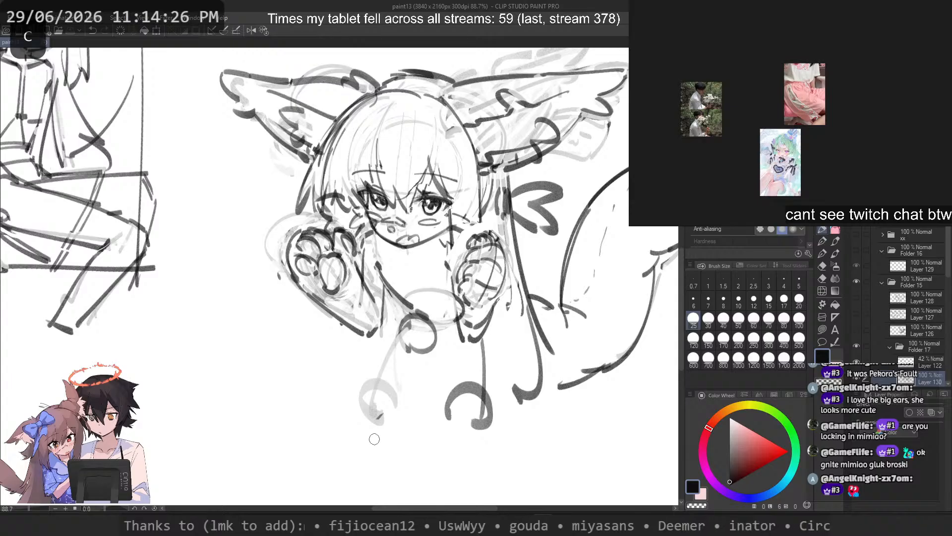
pyautogui.moveTo(406, 321)
pyautogui.mouseDown()
pyautogui.moveTo(311, 427)
pyautogui.moveTo(326, 442)
pyautogui.mouseUp()
pyautogui.hotkey('ctrl', 'z')
pyautogui.hotkey('ctrl', 'z')
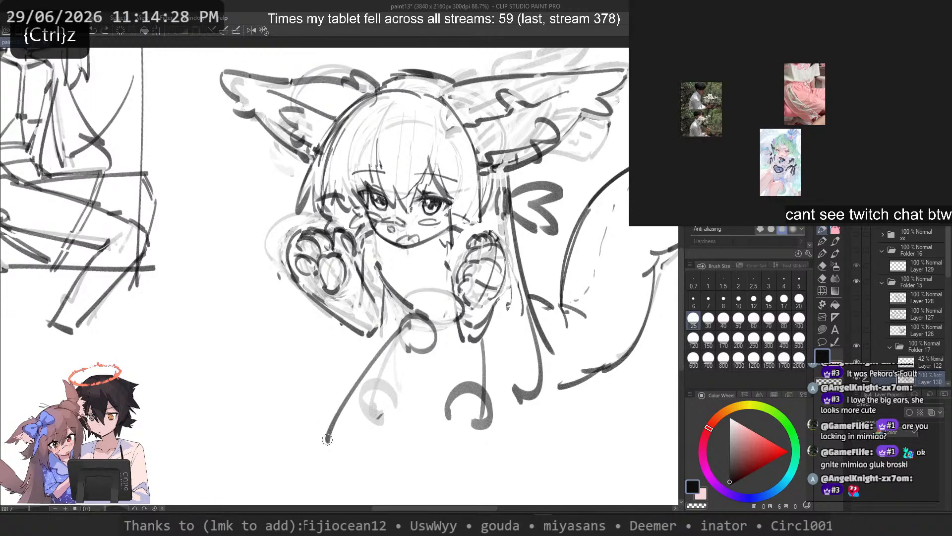
# Step: Draw the first leg's curved outer line and a rounded shape at its lower end
pyautogui.hotkey('ctrl', 'z')
pyautogui.moveTo(391, 336)
pyautogui.mouseDown()
pyautogui.moveTo(331, 428)
pyautogui.moveTo(374, 411)
pyautogui.moveTo(346, 415)
pyautogui.moveTo(383, 451)
pyautogui.mouseUp()
pyautogui.hotkey('ctrl', 'z')
pyautogui.hotkey('ctrl', 'z')
pyautogui.hotkey('ctrl', 'z')
pyautogui.moveTo(465, 439)
pyautogui.mouseDown()
pyautogui.moveTo(430, 422)
pyautogui.moveTo(432, 453)
pyautogui.mouseUp()
# Step: Close the rounded shape at the second leg's lower end and add a curved inner stroke to both rounded shapes
pyautogui.hotkey('ctrl', 'z')
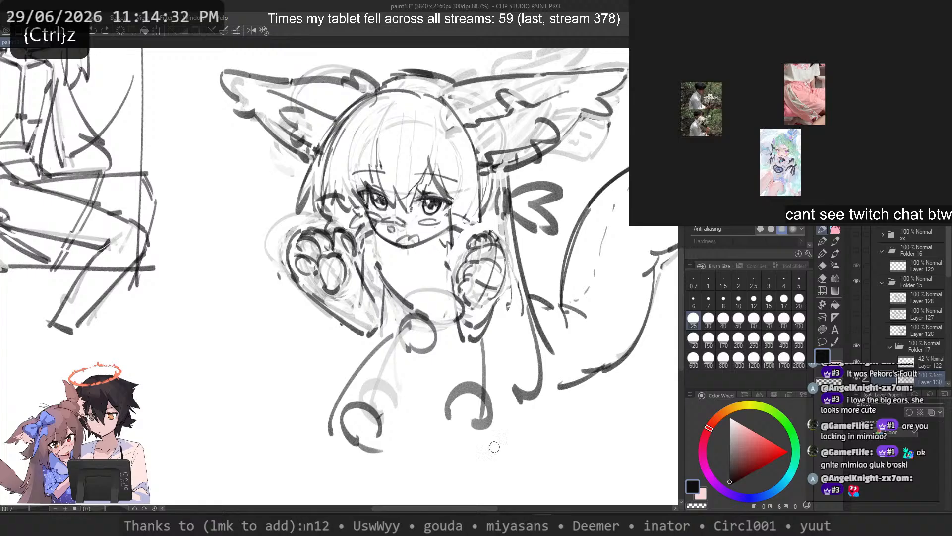
pyautogui.hotkey('ctrl', 'z')
pyautogui.moveTo(495, 449); pyautogui.dragTo(464, 440)
pyautogui.moveTo(464, 447); pyautogui.dragTo(487, 442)
pyautogui.moveTo(367, 400); pyautogui.dragTo(367, 455)
pyautogui.hotkey('ctrl', 'z')
pyautogui.moveTo(349, 395); pyautogui.dragTo(378, 454)
pyautogui.moveTo(485, 395); pyautogui.dragTo(469, 455)
# Step: Draw the second leg's outer and inner lines down to its rounded end
pyautogui.hotkey('ctrl', 'z')
pyautogui.hotkey('ctrl', 'z')
pyautogui.moveTo(490, 333); pyautogui.dragTo(506, 437)
# Step: Erase the second leg's lower outer line to a faint guide and redraw it darker and slightly closer in
pyautogui.hotkey('ctrl', 'z')
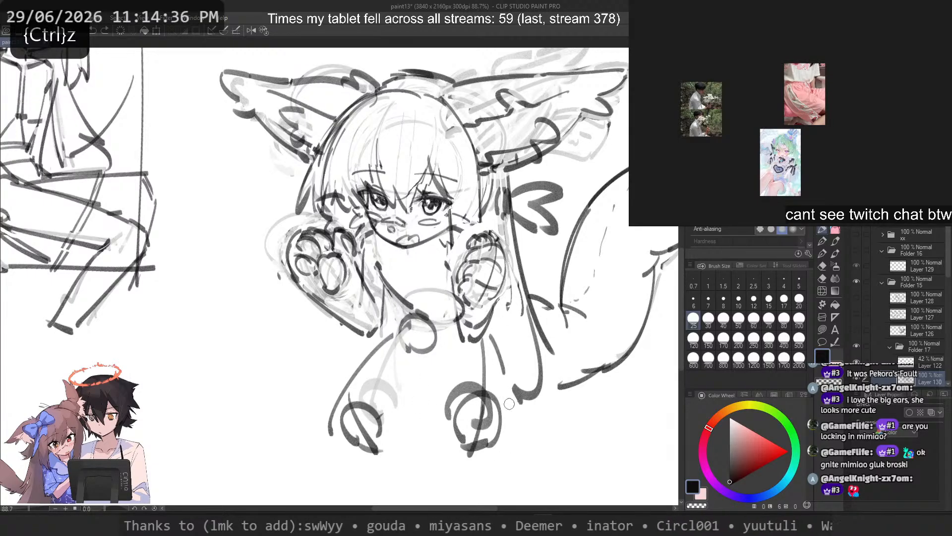
pyautogui.moveTo(510, 404); pyautogui.dragTo(510, 445)
pyautogui.moveTo(443, 339); pyautogui.dragTo(454, 436)
pyautogui.hotkey('ctrl', 'z')
pyautogui.hotkey('ctrl', 'z')
pyautogui.hotkey('ctrl', 'z')
pyautogui.hotkey('ctrl', 'z')
pyautogui.press('c')
pyautogui.moveTo(507, 388)
pyautogui.mouseDown()
pyautogui.moveTo(510, 445)
pyautogui.moveTo(501, 438)
pyautogui.mouseUp()
pyautogui.press('c')
pyautogui.hotkey('ctrl', 'z')
pyautogui.hotkey('ctrl', 'z')
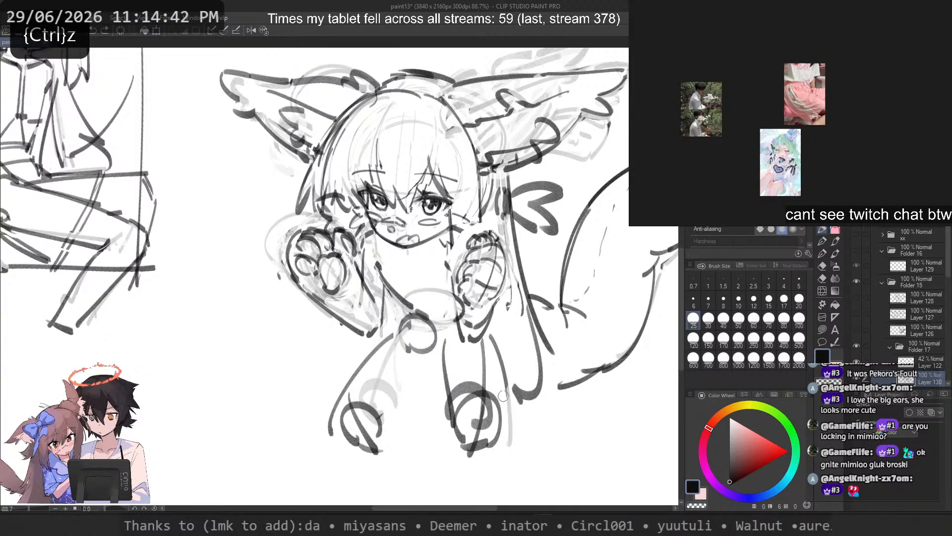
pyautogui.hotkey('ctrl', 'z')
pyautogui.moveTo(504, 370); pyautogui.dragTo(502, 435)
pyautogui.hotkey('ctrl', 'z')
pyautogui.moveTo(494, 341); pyautogui.dragTo(503, 433)
# Step: Erase the second leg's rounded end and old middle line to a faint guide
pyautogui.hotkey('ctrl', 'z')
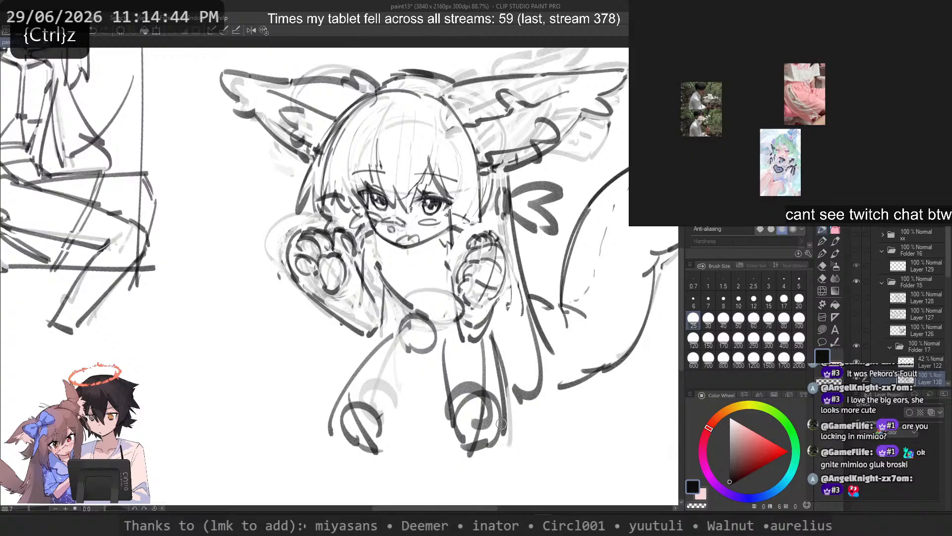
pyautogui.hotkey('ctrl', 'z')
pyautogui.press('c')
pyautogui.moveTo(508, 395)
pyautogui.mouseDown()
pyautogui.moveTo(490, 334)
pyautogui.moveTo(488, 344)
pyautogui.mouseUp()
pyautogui.press('c')
pyautogui.moveTo(493, 330)
pyautogui.mouseDown()
pyautogui.moveTo(503, 438)
pyautogui.moveTo(486, 424)
pyautogui.moveTo(474, 433)
pyautogui.moveTo(471, 380)
pyautogui.moveTo(454, 399)
pyautogui.moveTo(497, 420)
pyautogui.moveTo(476, 452)
pyautogui.moveTo(458, 456)
pyautogui.moveTo(448, 400)
pyautogui.mouseUp()
pyautogui.hotkey('ctrl', 'z')
pyautogui.press('c')
pyautogui.moveTo(498, 422); pyautogui.dragTo(496, 439)
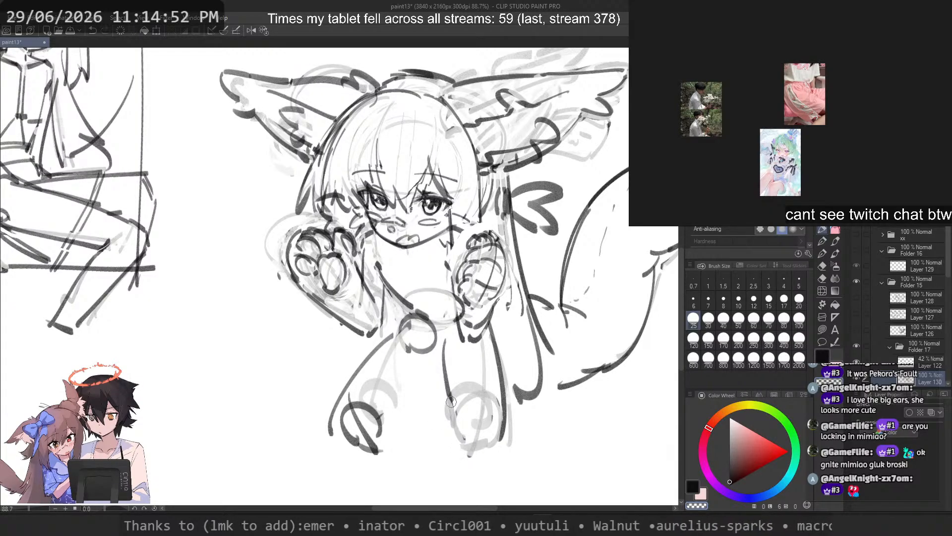
# Step: Redraw the second leg's inner line down over the faint rounded end
pyautogui.press('c')
pyautogui.moveTo(448, 376); pyautogui.dragTo(457, 438)
pyautogui.hotkey('ctrl', 'z')
# Step: Redraw the second leg's inner line from its upper end down to the rounded end
pyautogui.hotkey('ctrl', 'z')
pyautogui.hotkey('ctrl', 'z')
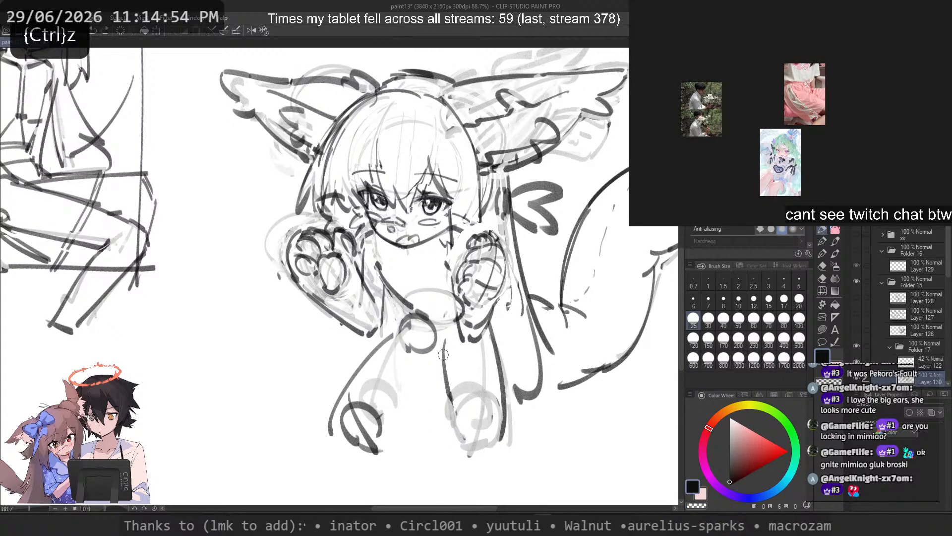
pyautogui.press('c')
pyautogui.press('c')
pyautogui.moveTo(443, 342)
pyautogui.mouseDown()
pyautogui.moveTo(461, 441)
pyautogui.moveTo(449, 388)
pyautogui.moveTo(469, 333)
pyautogui.moveTo(453, 375)
pyautogui.moveTo(499, 394)
pyautogui.moveTo(449, 371)
pyautogui.mouseUp()
pyautogui.hotkey('ctrl', 'z')
pyautogui.hotkey('ctrl', 'z')
pyautogui.hotkey('ctrl', 'z')
pyautogui.hotkey('ctrl', 'z')
pyautogui.hotkey('ctrl', 'z')
pyautogui.hotkey('ctrl', 'z')
pyautogui.hotkey('ctrl', 'z')
pyautogui.hotkey('ctrl', 'z')
pyautogui.hotkey('ctrl', 'z')
pyautogui.hotkey('ctrl', 'z')
pyautogui.hotkey('ctrl', 'z')
pyautogui.moveTo(456, 322)
pyautogui.mouseDown()
pyautogui.moveTo(443, 364)
pyautogui.moveTo(451, 381)
pyautogui.mouseUp()
pyautogui.hotkey('ctrl', 'z')
pyautogui.hotkey('ctrl', 'z')
pyautogui.hotkey('ctrl', 'z')
pyautogui.hotkey('ctrl', 'z')
pyautogui.hotkey('ctrl', 'z')
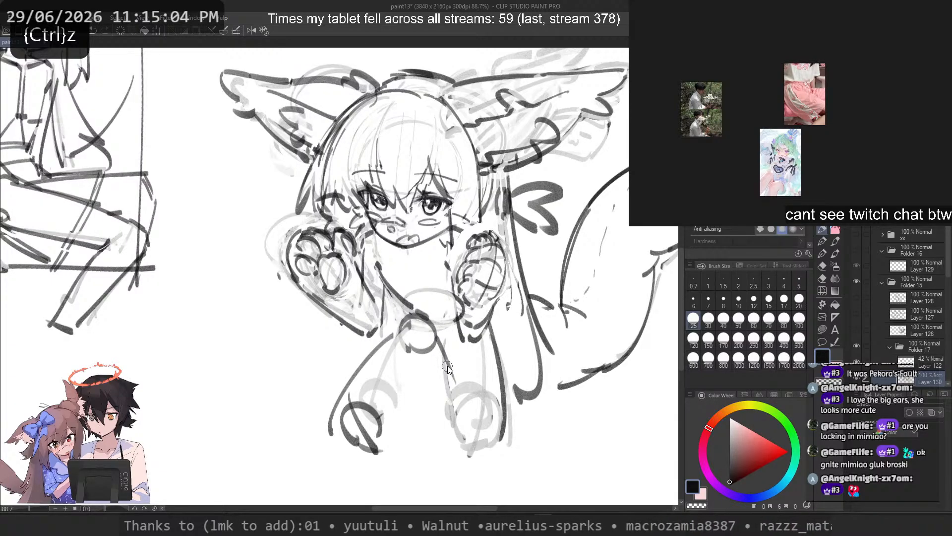
pyautogui.hotkey('ctrl', 'z')
pyautogui.moveTo(441, 337); pyautogui.dragTo(460, 432)
pyautogui.hotkey('ctrl', 'z')
# Step: Close the second leg's rounded end between its inner and outer lines
pyautogui.hotkey('ctrl', 'z')
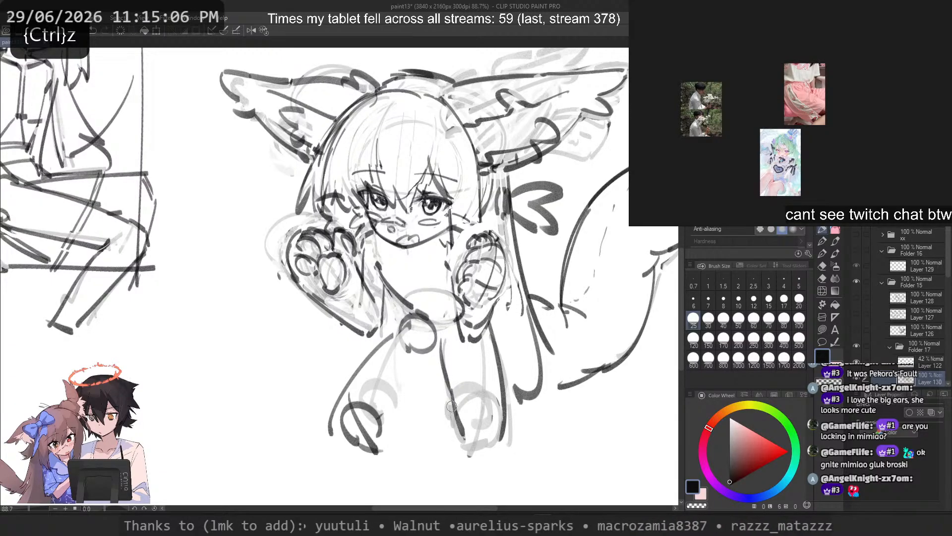
pyautogui.hotkey('ctrl', 'z')
pyautogui.moveTo(450, 388)
pyautogui.mouseDown()
pyautogui.moveTo(460, 431)
pyautogui.moveTo(483, 454)
pyautogui.mouseUp()
pyautogui.hotkey('ctrl', 'z')
pyautogui.hotkey('ctrl', 'z')
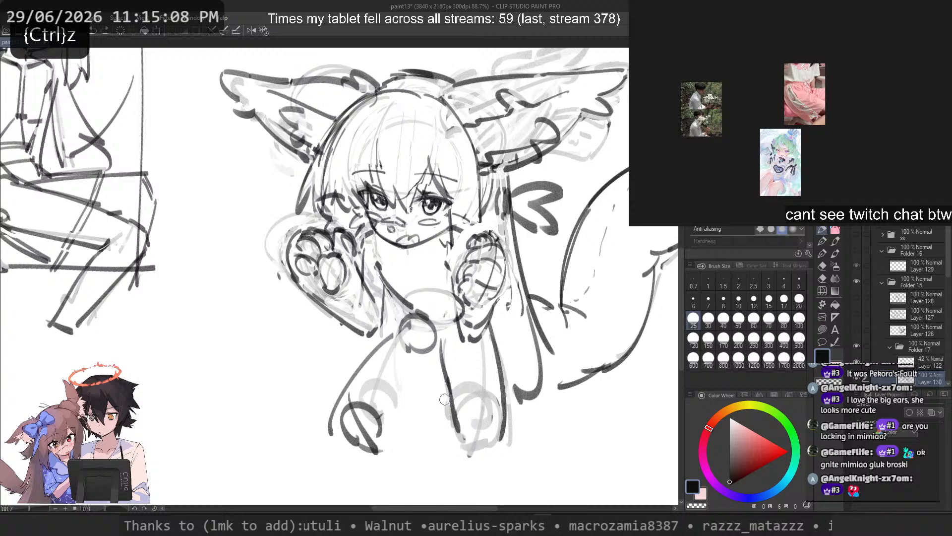
# Step: Draw the first leg's inner line diagonally from between the legs down to its rounded end
pyautogui.hotkey('ctrl', 'z')
pyautogui.moveTo(447, 395)
pyautogui.mouseDown()
pyautogui.moveTo(460, 449)
pyautogui.moveTo(471, 453)
pyautogui.mouseUp()
pyautogui.hotkey('ctrl', 'z')
pyautogui.moveTo(411, 405)
pyautogui.mouseDown()
pyautogui.moveTo(399, 434)
pyautogui.moveTo(379, 445)
pyautogui.mouseUp()
pyautogui.hotkey('ctrl', 'z')
pyautogui.hotkey('ctrl', 'z')
pyautogui.moveTo(429, 392); pyautogui.dragTo(380, 448)
pyautogui.hotkey('ctrl', 'z')
pyautogui.moveTo(439, 370); pyautogui.dragTo(386, 452)
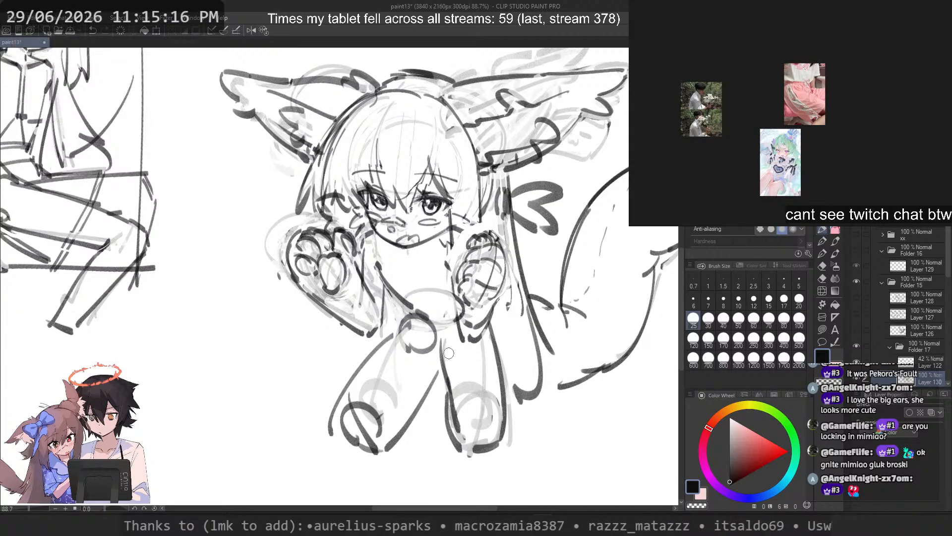
# Step: Try to extend the second leg's inner line up to the small circle at the first leg's top
pyautogui.press('c')
pyautogui.moveTo(441, 340); pyautogui.dragTo(443, 363)
pyautogui.press('c')
pyautogui.hotkey('ctrl', 'z')
pyautogui.moveTo(428, 332); pyautogui.dragTo(441, 368)
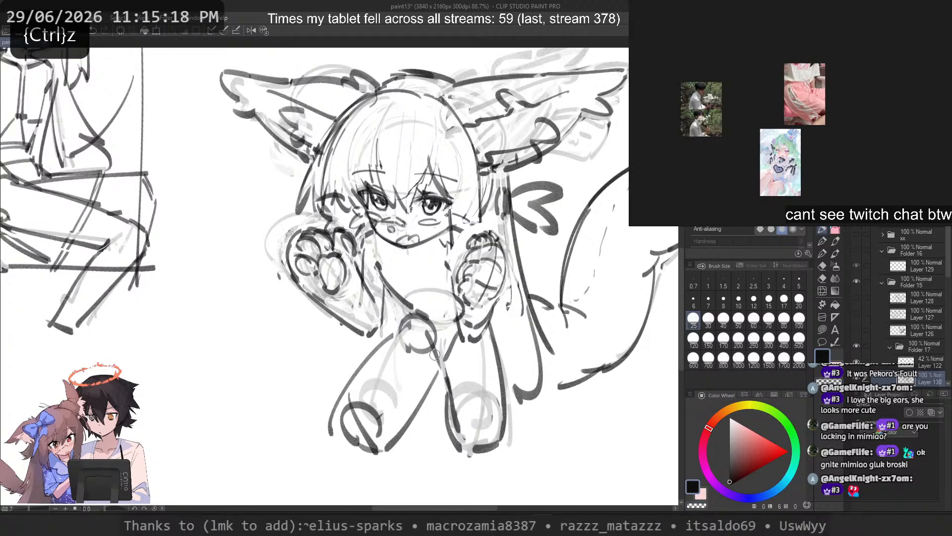
pyautogui.hotkey('ctrl', 'z')
pyautogui.moveTo(427, 331); pyautogui.dragTo(446, 365)
pyautogui.moveTo(457, 328)
pyautogui.mouseDown()
pyautogui.moveTo(442, 357)
pyautogui.moveTo(460, 423)
pyautogui.mouseUp()
pyautogui.hotkey('ctrl', 'z')
# Step: Add a second line inside the first leg's inner edge, running down to its rounded end
pyautogui.hotkey('ctrl', 'z')
pyautogui.hotkey('ctrl', 'z')
pyautogui.hotkey('ctrl', 'z')
pyautogui.hotkey('ctrl', 'z')
pyautogui.hotkey('ctrl', 'z')
pyautogui.moveTo(425, 365)
pyautogui.mouseDown()
pyautogui.moveTo(431, 387)
pyautogui.moveTo(400, 432)
pyautogui.moveTo(388, 428)
pyautogui.mouseUp()
pyautogui.hotkey('ctrl', 'z')
pyautogui.hotkey('ctrl', 'z')
pyautogui.hotkey('ctrl', 'z')
pyautogui.hotkey('ctrl', 'z')
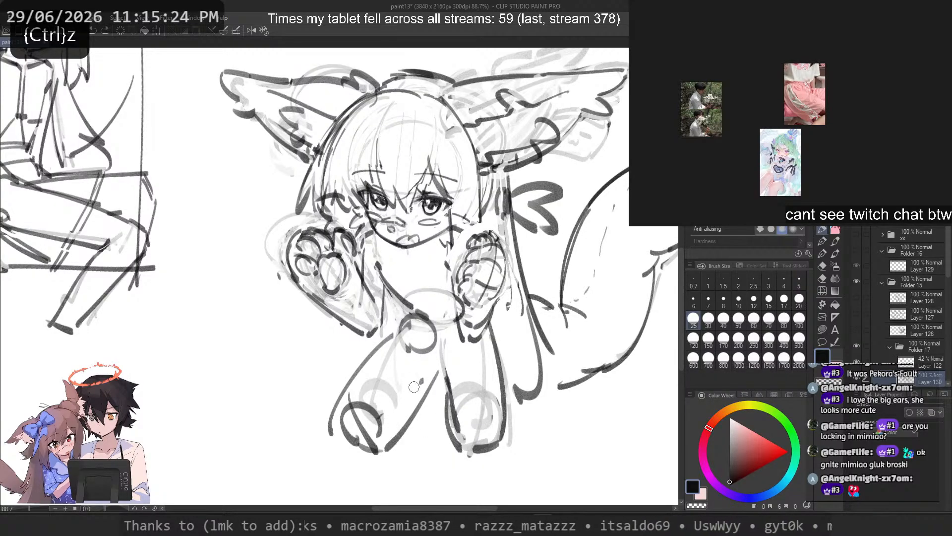
pyautogui.hotkey('ctrl', 'z')
pyautogui.moveTo(419, 382); pyautogui.dragTo(384, 430)
pyautogui.moveTo(423, 377); pyautogui.dragTo(433, 353)
# Step: Erase the first leg's lower outer line to a faint guide and redraw it closer in
pyautogui.hotkey('ctrl', 'z')
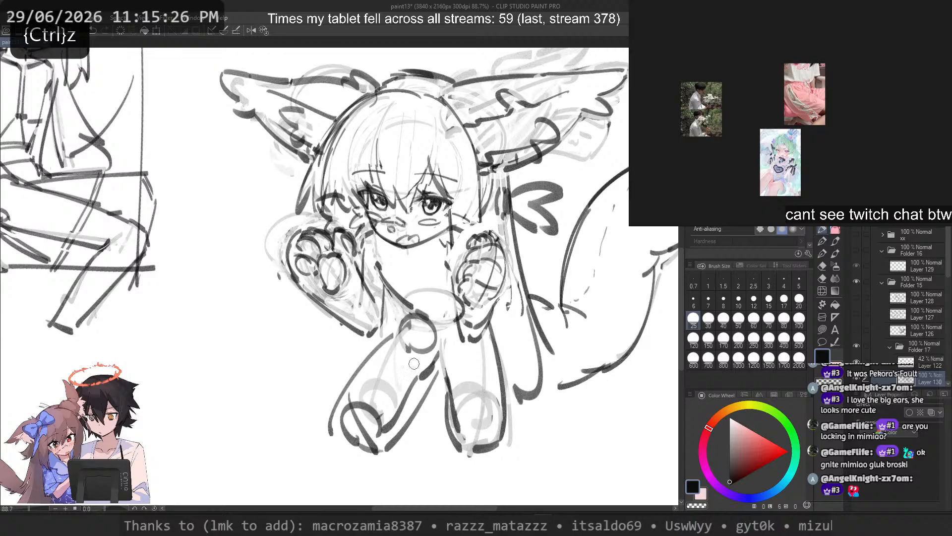
pyautogui.moveTo(366, 361); pyautogui.dragTo(338, 422)
pyautogui.hotkey('ctrl', 'z')
pyautogui.press('c')
pyautogui.moveTo(347, 383); pyautogui.dragTo(330, 436)
pyautogui.press('c')
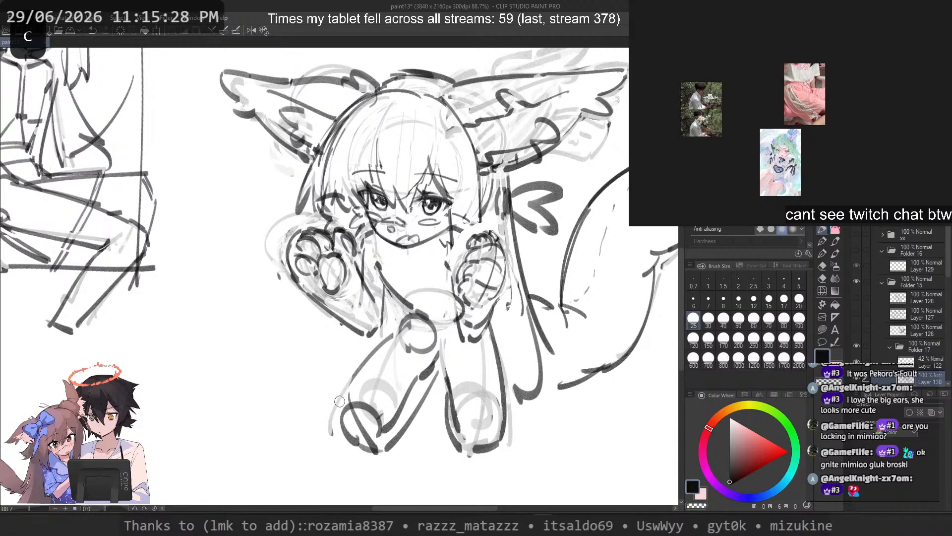
pyautogui.moveTo(364, 364); pyautogui.dragTo(339, 428)
pyautogui.hotkey('ctrl', 'z')
pyautogui.moveTo(374, 347); pyautogui.dragTo(339, 424)
pyautogui.hotkey('ctrl', 'z')
pyautogui.hotkey('ctrl', 'z')
pyautogui.moveTo(399, 326); pyautogui.dragTo(344, 425)
# Step: Rework the outer side of the first leg's rounded end with darker strokes
pyautogui.hotkey('ctrl', 'z')
pyautogui.moveTo(396, 327)
pyautogui.mouseDown()
pyautogui.moveTo(345, 415)
pyautogui.moveTo(347, 441)
pyautogui.moveTo(340, 425)
pyautogui.mouseUp()
pyautogui.hotkey('ctrl', 'z')
pyautogui.hotkey('ctrl', 'z')
pyautogui.hotkey('ctrl', 'z')
pyautogui.moveTo(346, 442)
pyautogui.mouseDown()
pyautogui.moveTo(362, 451)
pyautogui.moveTo(352, 443)
pyautogui.mouseUp()
pyautogui.hotkey('ctrl', 'z')
pyautogui.hotkey('ctrl', 'z')
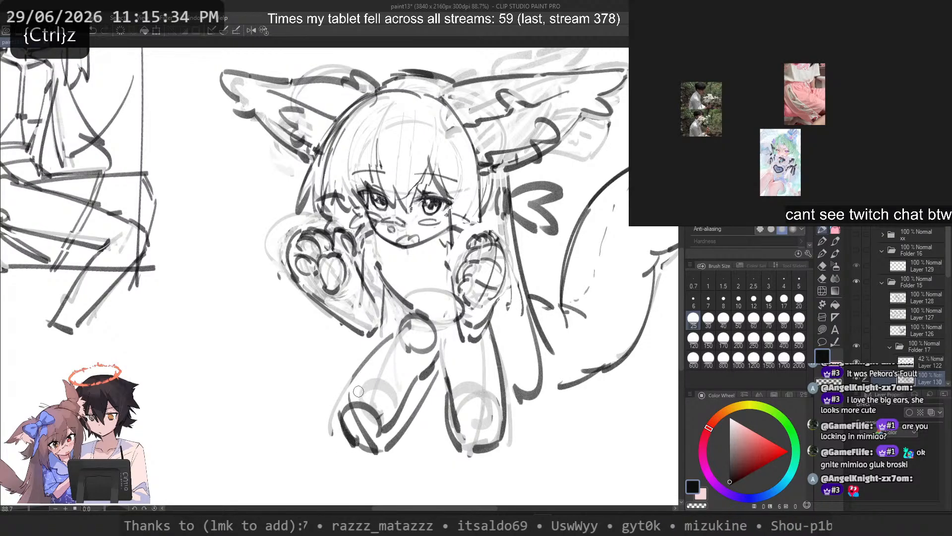
pyautogui.hotkey('ctrl', 'z')
pyautogui.moveTo(377, 347)
pyautogui.mouseDown()
pyautogui.moveTo(340, 428)
pyautogui.moveTo(371, 459)
pyautogui.mouseUp()
pyautogui.hotkey('ctrl', 'z')
pyautogui.hotkey('ctrl', 'z')
pyautogui.moveTo(431, 380)
pyautogui.mouseDown()
pyautogui.moveTo(386, 454)
pyautogui.moveTo(433, 370)
pyautogui.mouseUp()
pyautogui.hotkey('ctrl', 'z')
pyautogui.hotkey('ctrl', 'z')
pyautogui.scroll(-3, 432, 369)
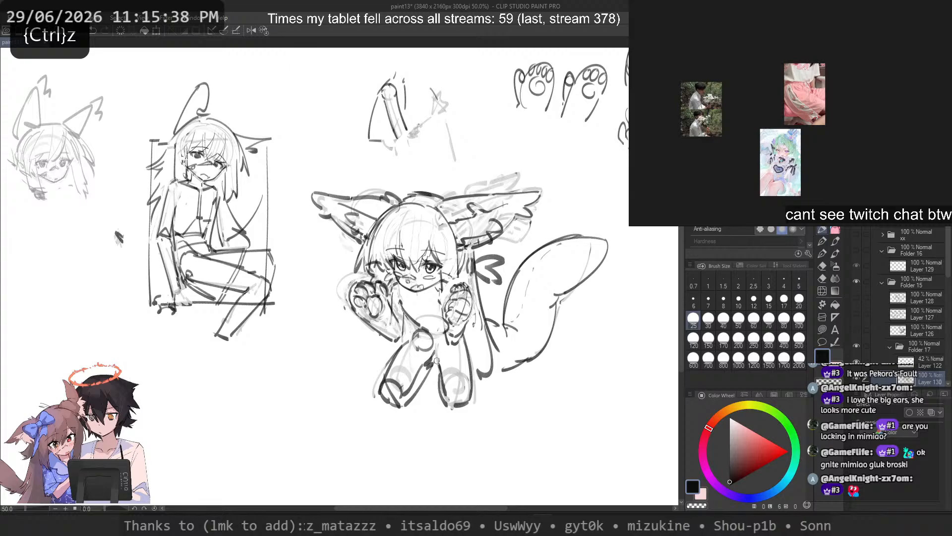
pyautogui.scroll(1, 432, 326)
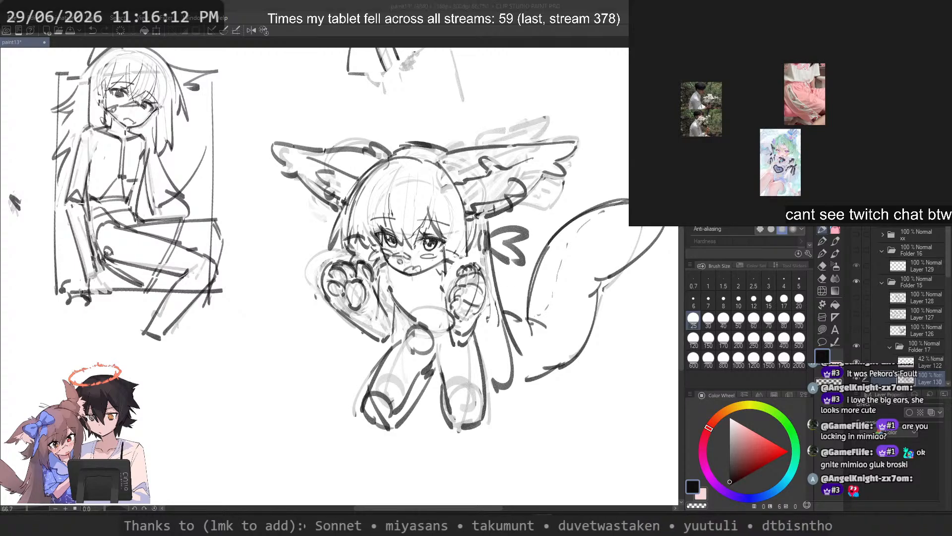
# Step: Switch to the reference board, paste a new crawling-pose reference image, and delete the three old images
pyautogui.hotkey('ctrl', 'v')
pyautogui.moveTo(847, 171); pyautogui.dragTo(941, 122)
pyautogui.moveTo(861, 89); pyautogui.dragTo(693, 150)
pyautogui.press('Delete')
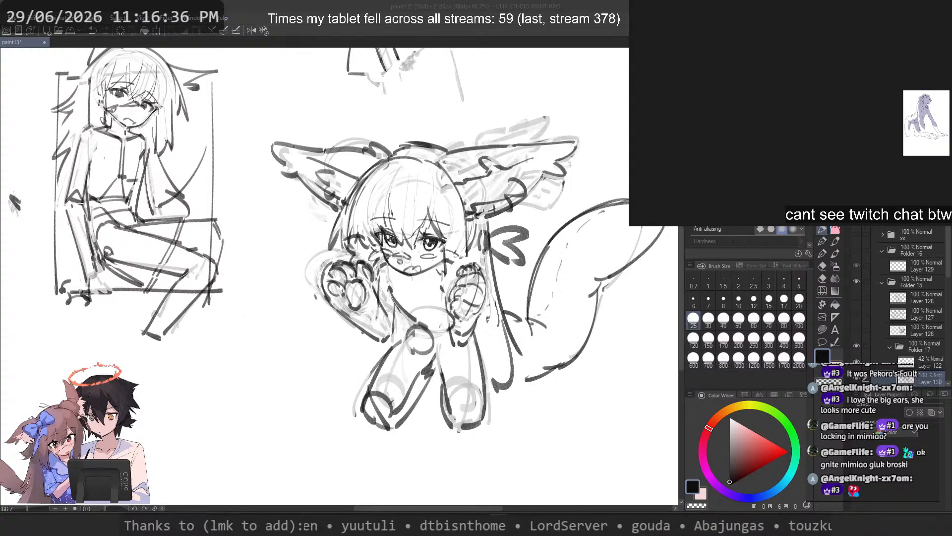
# Step: Switch back to the canvas and erase the dark lines of both legs down to a faint guide
pyautogui.click(396, 5)
pyautogui.scroll(-2, 393, 134)
pyautogui.scroll(4, 400, 266)
pyautogui.scroll(-1, 436, 266)
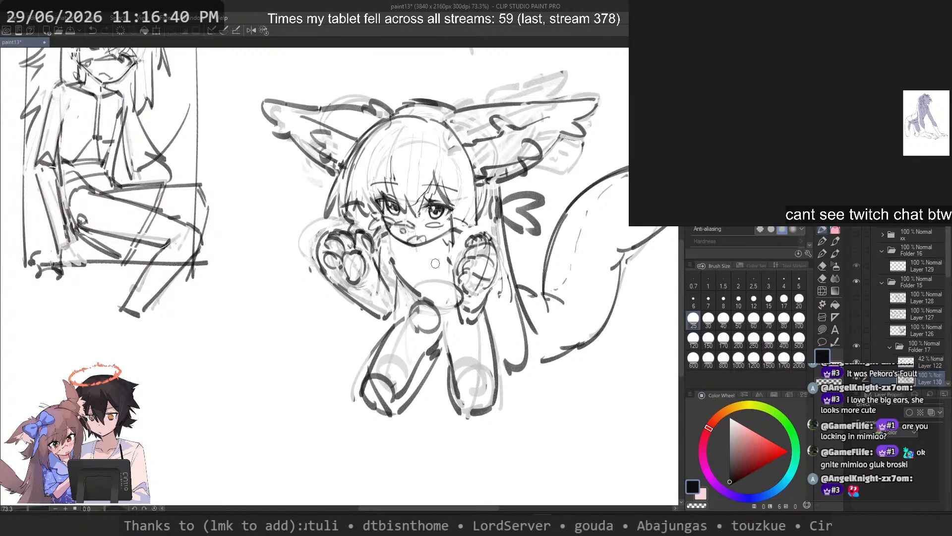
pyautogui.press('c')
pyautogui.moveTo(418, 300)
pyautogui.mouseDown()
pyautogui.moveTo(393, 403)
pyautogui.moveTo(433, 322)
pyautogui.mouseUp()
pyautogui.moveTo(433, 322)
pyautogui.mouseDown()
pyautogui.moveTo(445, 358)
pyautogui.moveTo(435, 307)
pyautogui.mouseUp()
pyautogui.moveTo(390, 385); pyautogui.dragTo(373, 405)
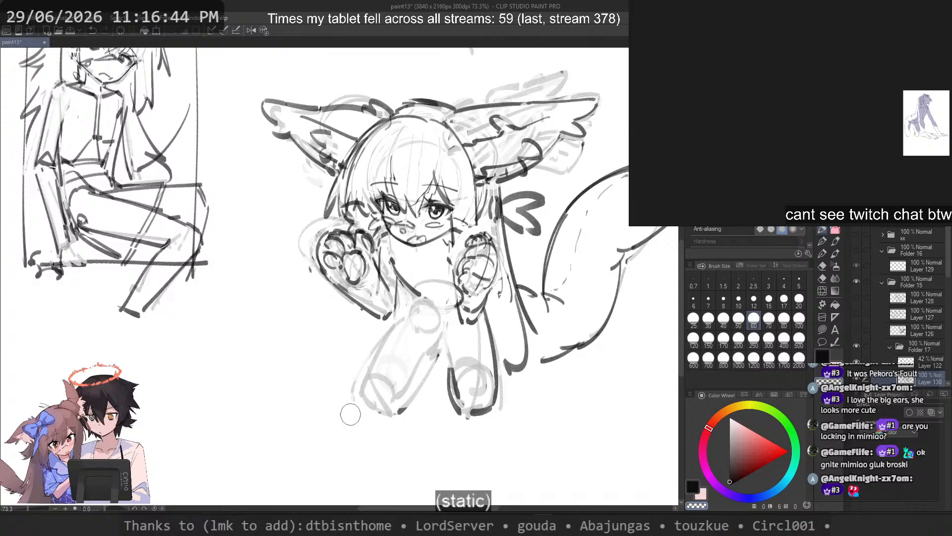
pyautogui.moveTo(447, 390)
pyautogui.mouseDown()
pyautogui.moveTo(446, 373)
pyautogui.moveTo(491, 397)
pyautogui.moveTo(496, 307)
pyautogui.moveTo(493, 322)
pyautogui.mouseUp()
pyautogui.press('c')
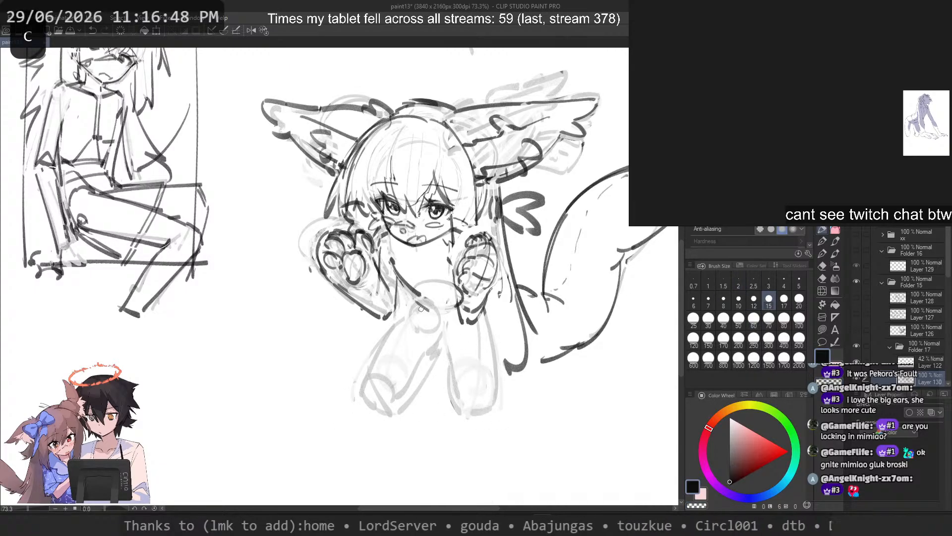
pyautogui.hotkey('ctrl', 'z')
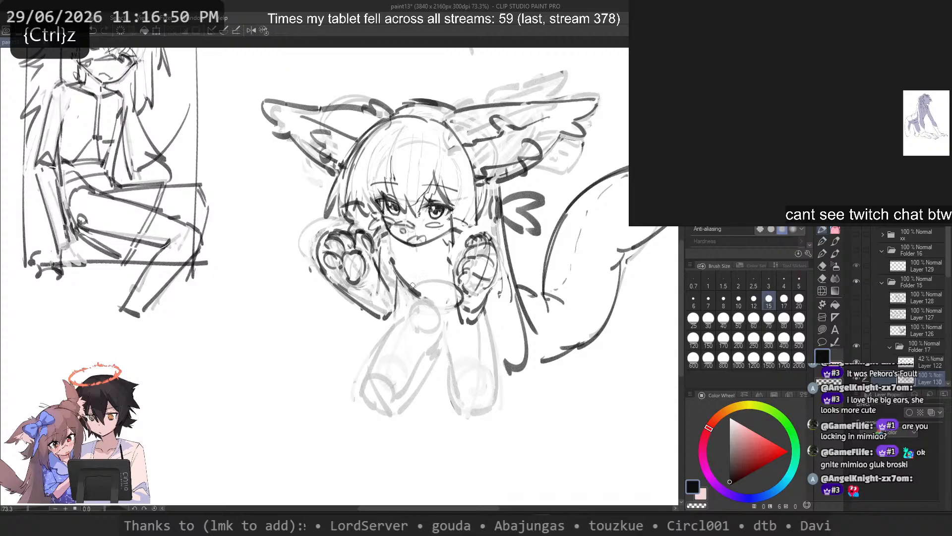
# Step: Lasso a selection around the whole chibi character, including the ears and tail
pyautogui.scroll(-2, 412, 286)
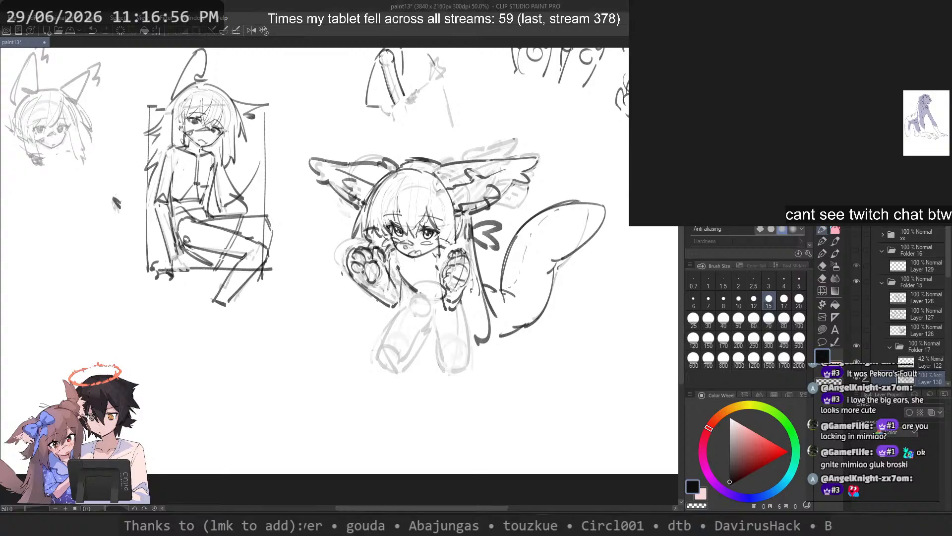
pyautogui.moveTo(520, 212); pyautogui.dragTo(497, 274)
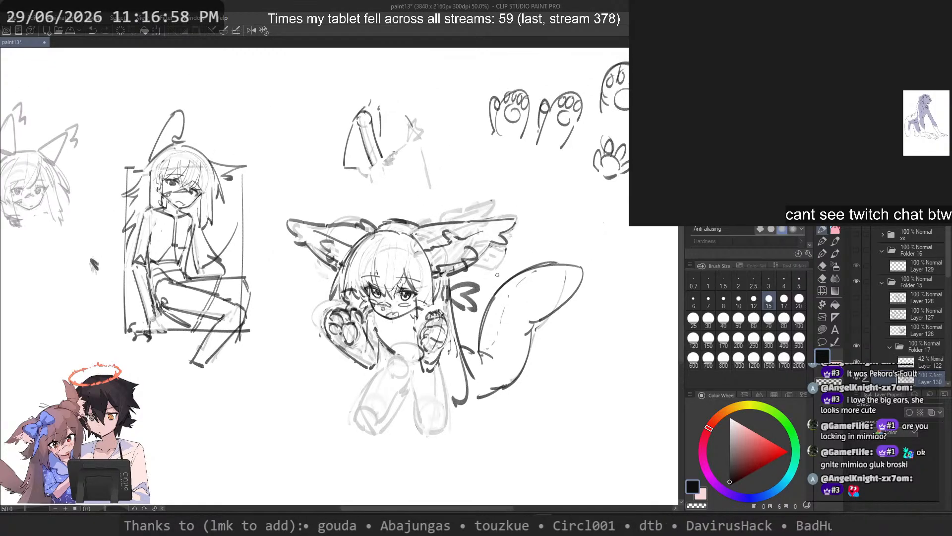
pyautogui.press('m')
pyautogui.moveTo(396, 197)
pyautogui.mouseDown()
pyautogui.moveTo(272, 284)
pyautogui.moveTo(418, 480)
pyautogui.moveTo(560, 204)
pyautogui.moveTo(435, 198)
pyautogui.mouseUp()
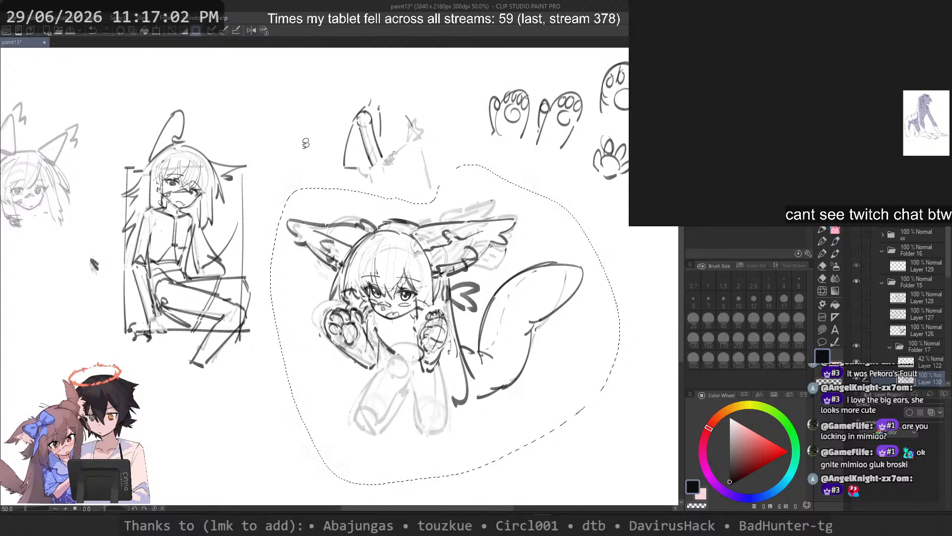
# Step: Open the recently used Illustration document
pyautogui.click(11, 17)
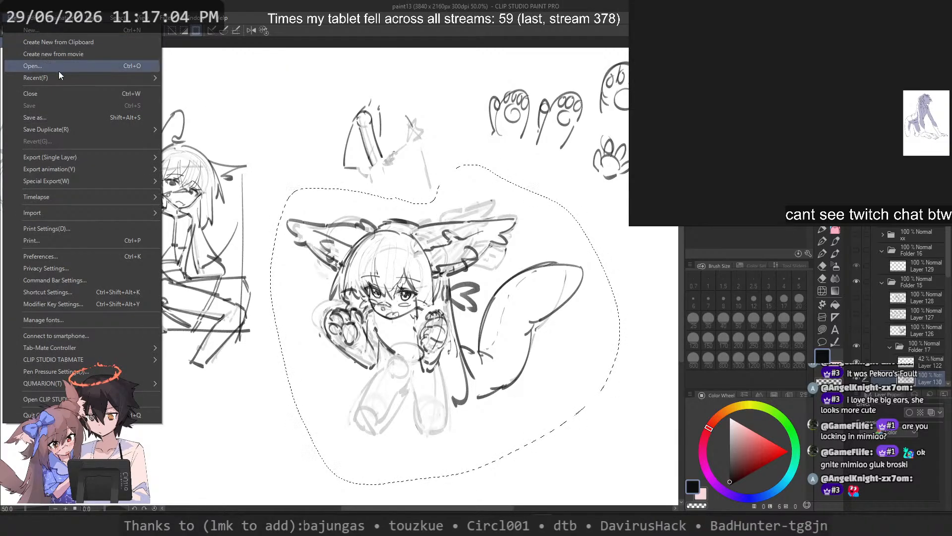
pyautogui.click(58, 70)
pyautogui.click(11, 18)
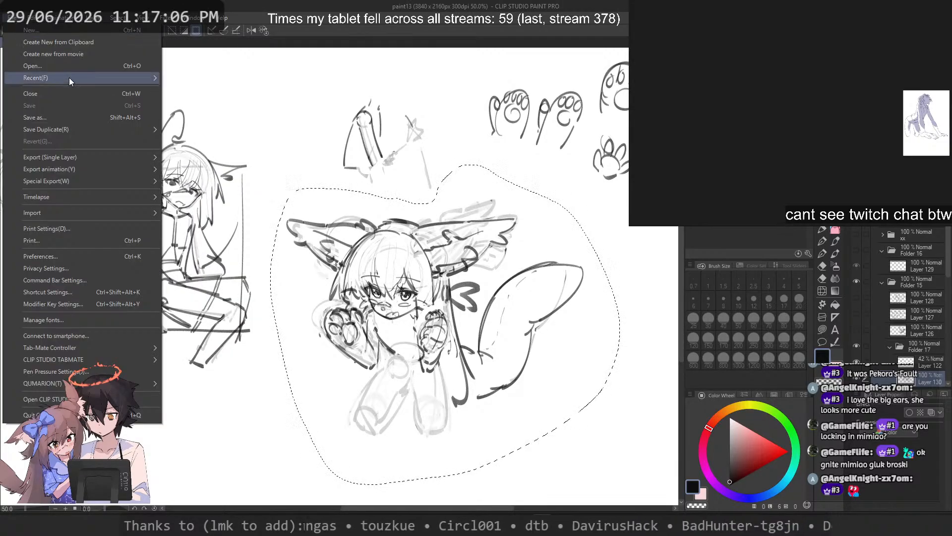
pyautogui.moveTo(69, 77)
pyautogui.click(362, 97)
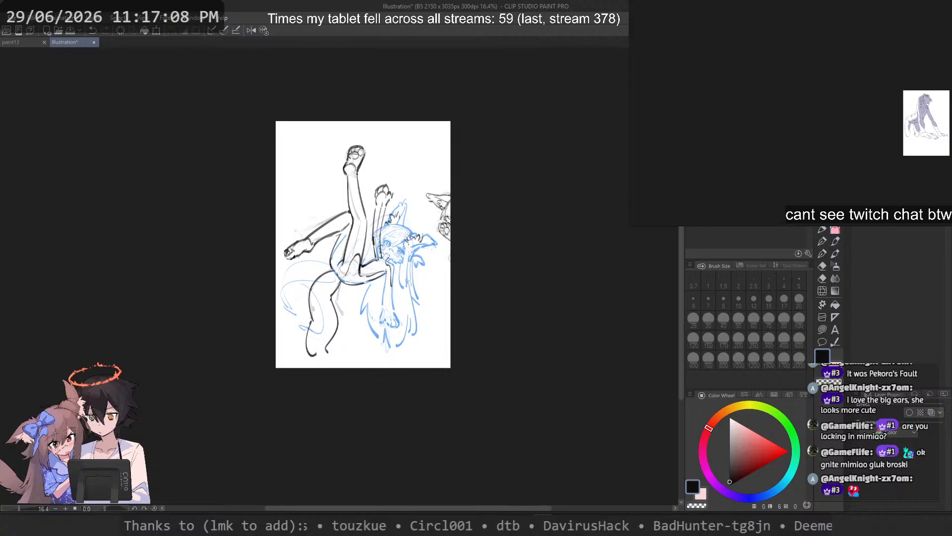
# Step: Transform the pasted chibi character, moving it into the upper-left corner of the page
pyautogui.hotkey('ctrl', 't')
pyautogui.moveTo(465, 238)
pyautogui.mouseDown()
pyautogui.moveTo(311, 178)
pyautogui.moveTo(327, 181)
pyautogui.mouseUp()
pyautogui.press('Return')
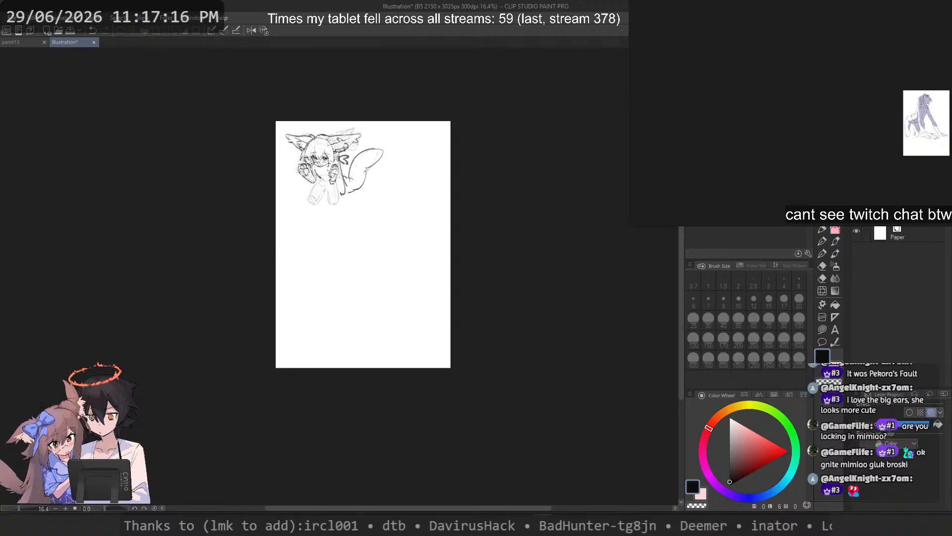
pyautogui.click(897, 198)
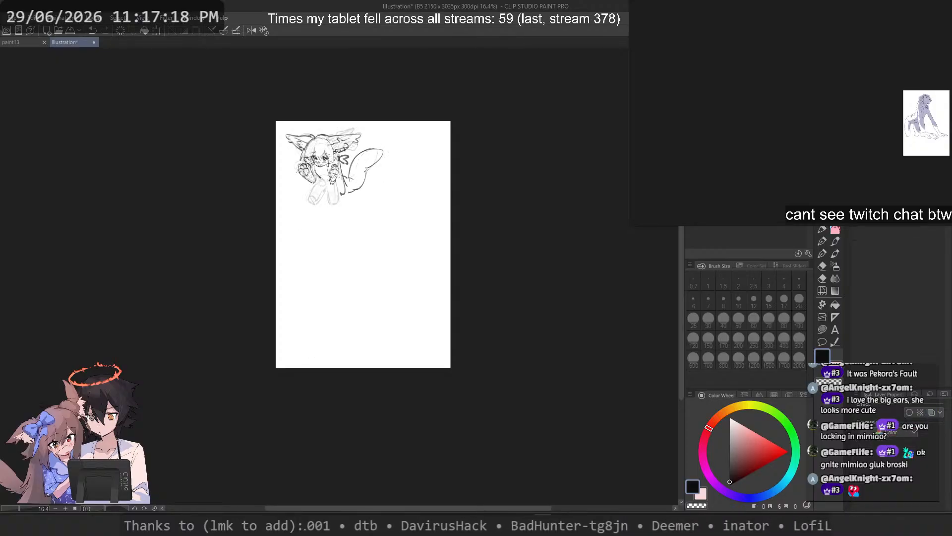
# Step: Reposition the enlarged crawling-pose reference and sketch a round guide circle in the empty area below the chibi's tail
pyautogui.scroll(5, 381, 137)
pyautogui.moveTo(260, 266); pyautogui.dragTo(252, 219)
pyautogui.scroll(2, 252, 219)
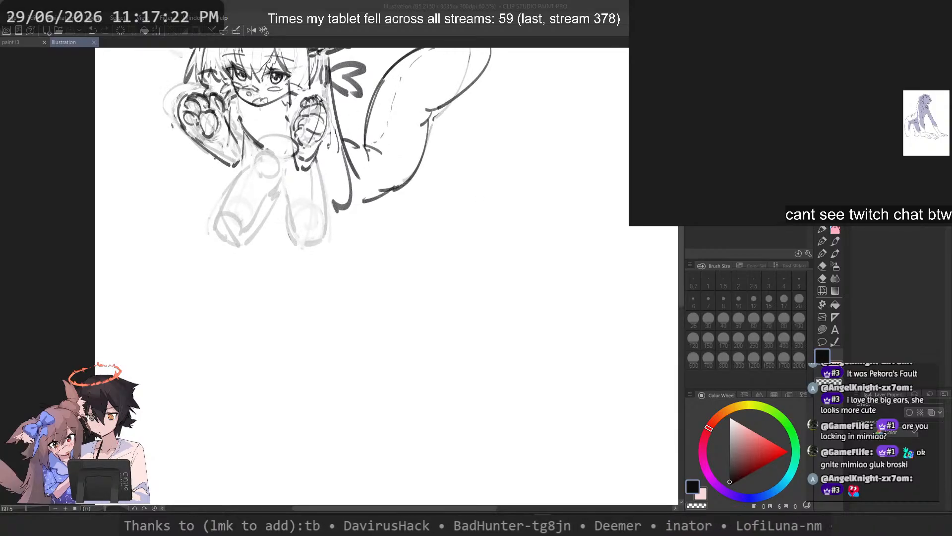
pyautogui.scroll(6, 940, 125)
pyautogui.scroll(-1, 775, 119)
pyautogui.scroll(2, 775, 117)
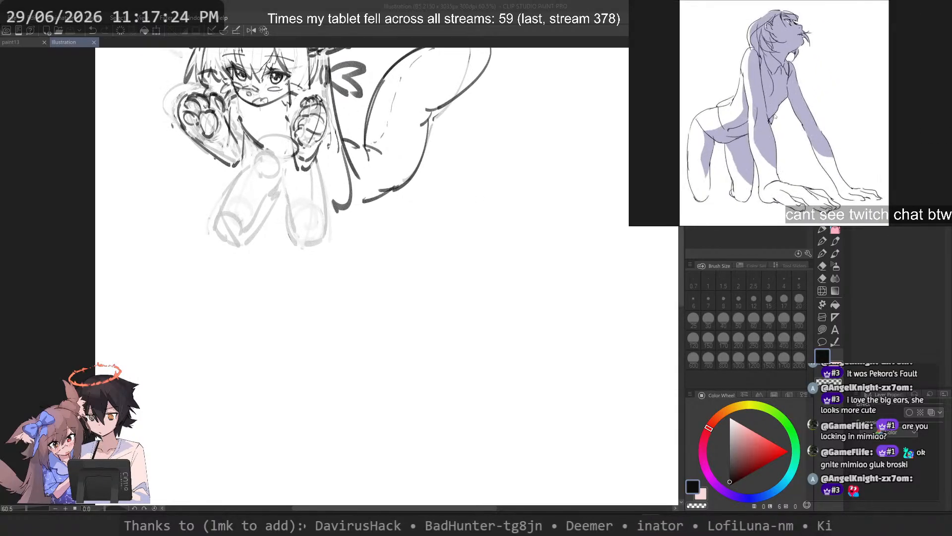
pyautogui.moveTo(779, 113); pyautogui.dragTo(747, 121)
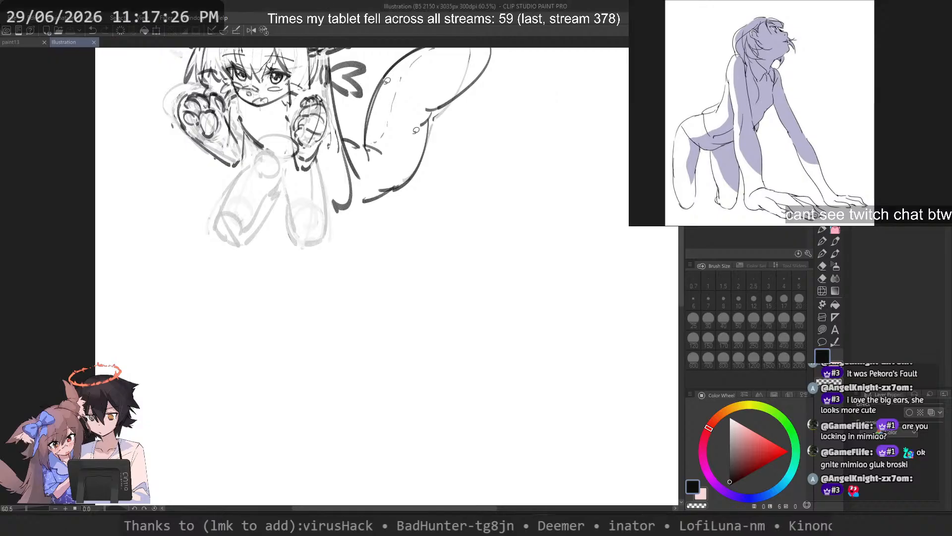
pyautogui.moveTo(506, 334); pyautogui.dragTo(475, 295)
pyautogui.scroll(2, 457, 263)
pyautogui.click(822, 230)
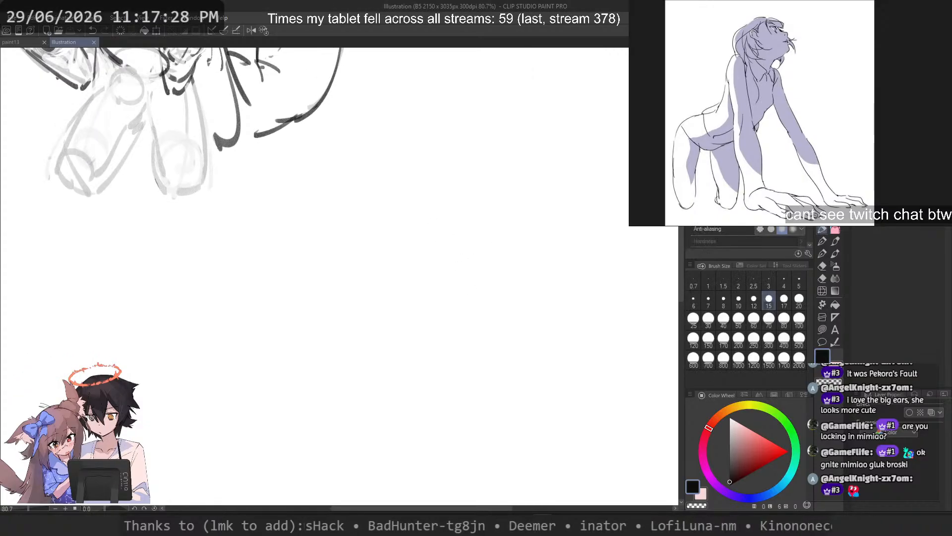
pyautogui.scroll(3, 496, 160)
pyautogui.moveTo(461, 172); pyautogui.dragTo(361, 216)
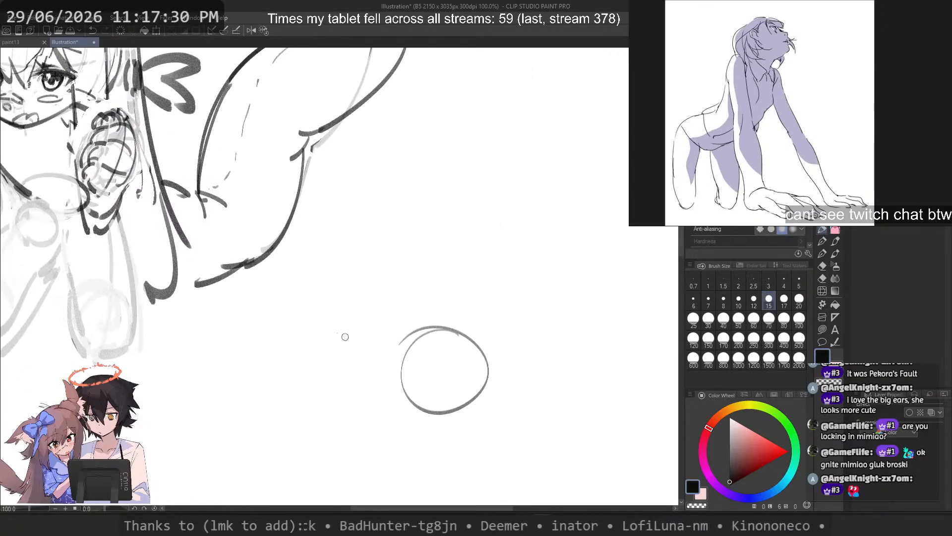
pyautogui.hotkey('ctrl', 'z')
pyautogui.moveTo(410, 365)
pyautogui.mouseDown()
pyautogui.moveTo(447, 289)
pyautogui.moveTo(527, 316)
pyautogui.mouseUp()
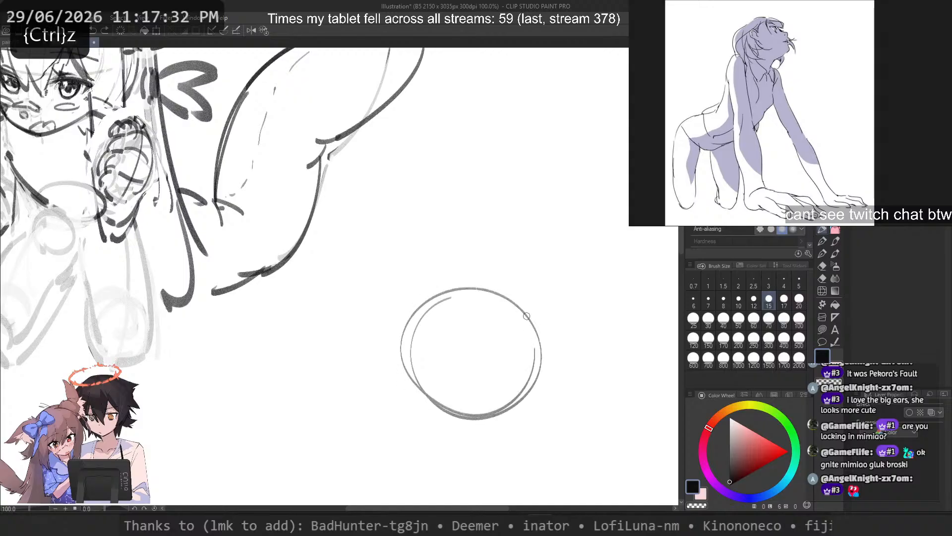
# Step: Lasso the chibi's eye above the blush oval and release the selection
pyautogui.moveTo(205, 247); pyautogui.dragTo(398, 301)
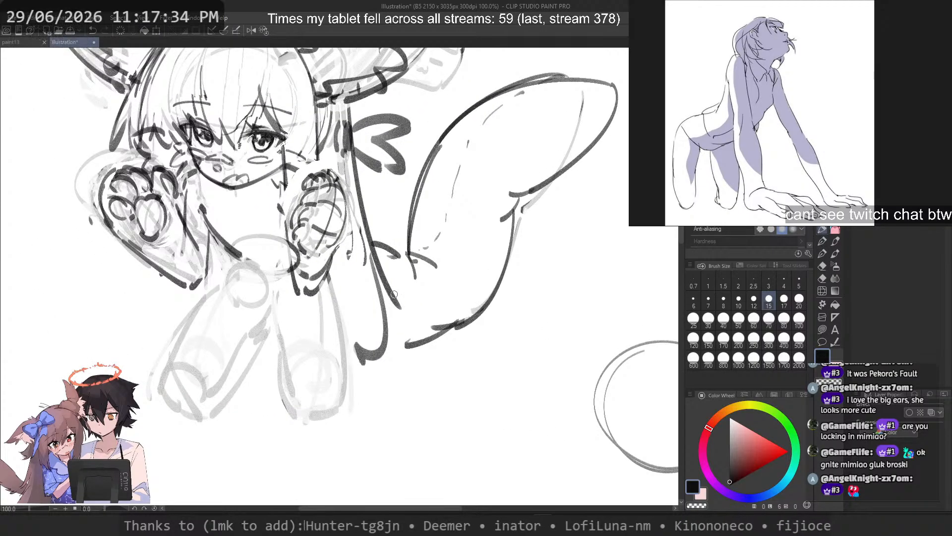
pyautogui.scroll(5, 217, 102)
pyautogui.scroll(5, 216, 102)
pyautogui.press('space')
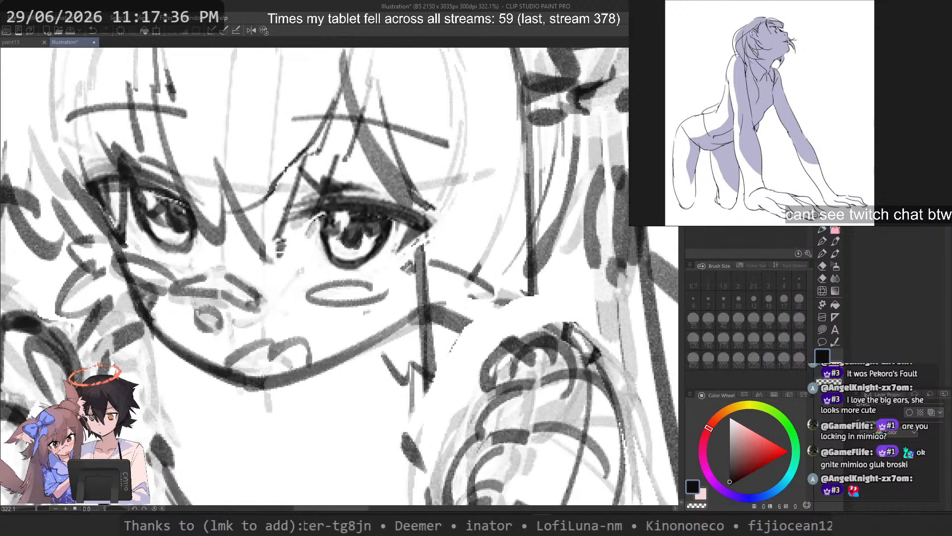
pyautogui.scroll(2, 356, 210)
pyautogui.moveTo(327, 211)
pyautogui.mouseDown()
pyautogui.moveTo(414, 275)
pyautogui.moveTo(332, 190)
pyautogui.mouseUp()
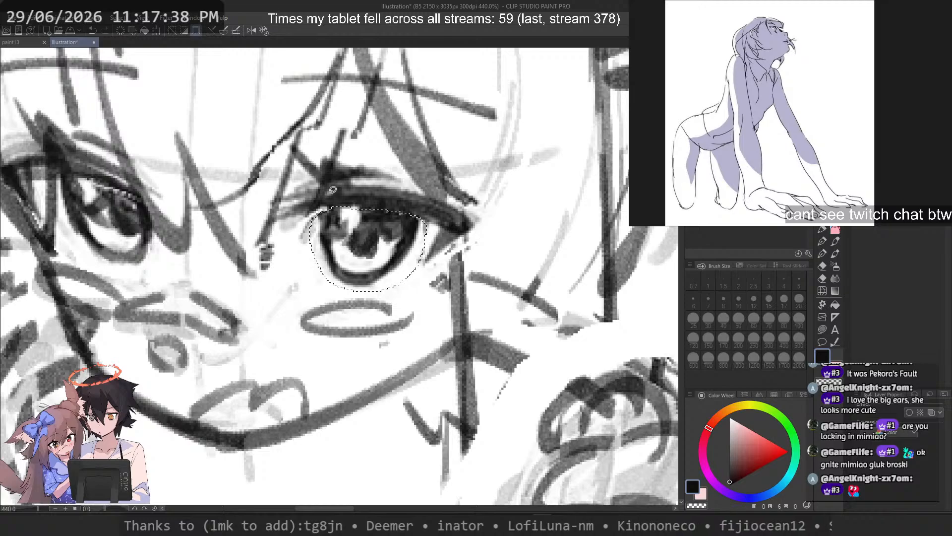
pyautogui.scroll(-8, 356, 216)
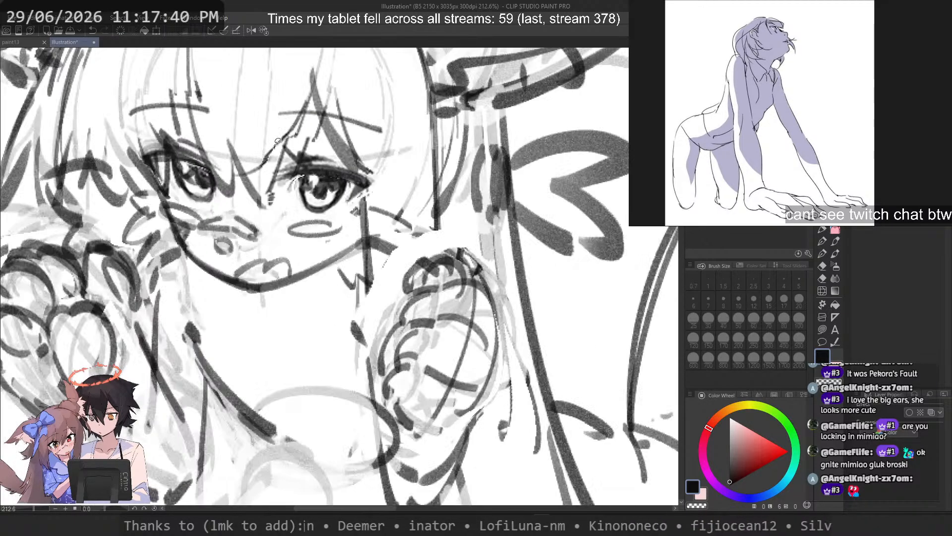
pyautogui.scroll(-1, 278, 140)
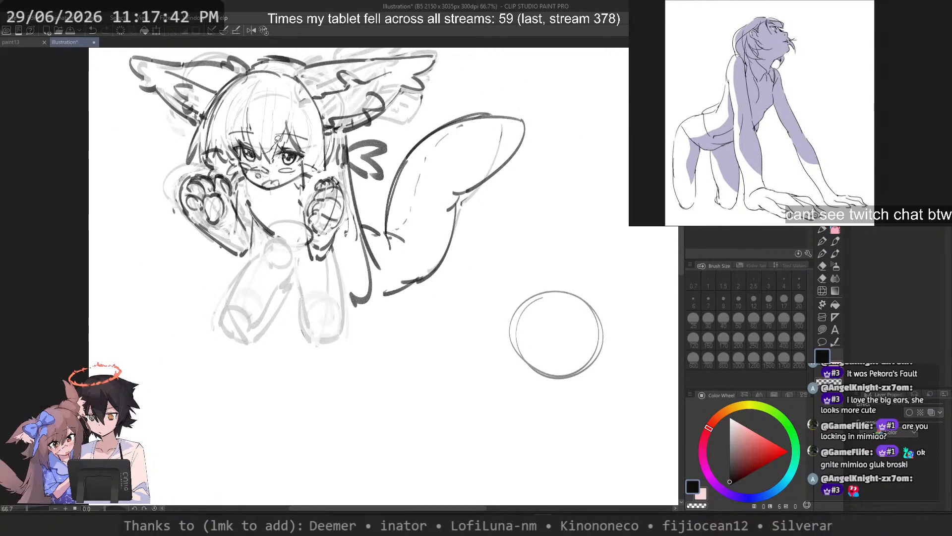
# Step: Slant the selected chibi eye slightly by shifting its lower edge outward, nudge it sideways and release the selection
pyautogui.scroll(9, 278, 140)
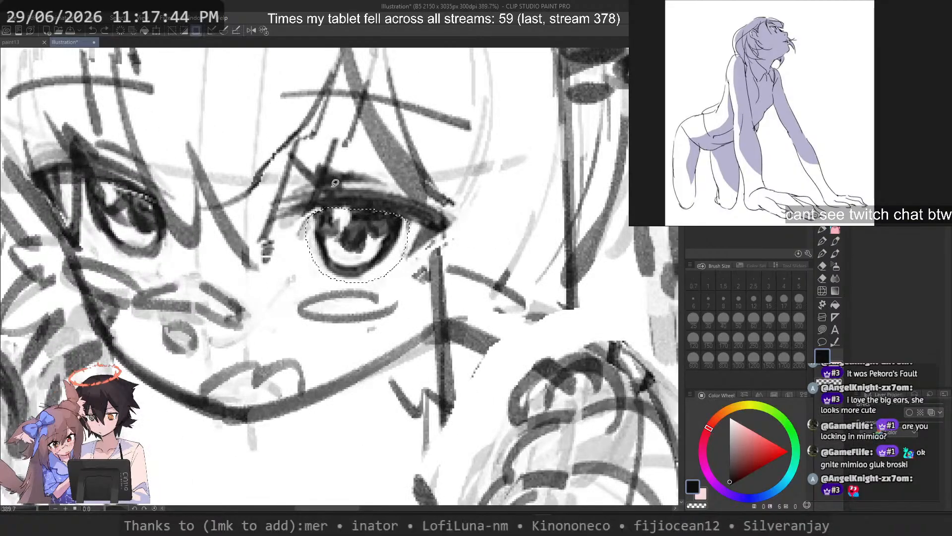
pyautogui.hotkey('ctrl', 't')
pyautogui.rightClick(362, 241)
pyautogui.click(420, 313)
pyautogui.moveTo(355, 285); pyautogui.dragTo(363, 284)
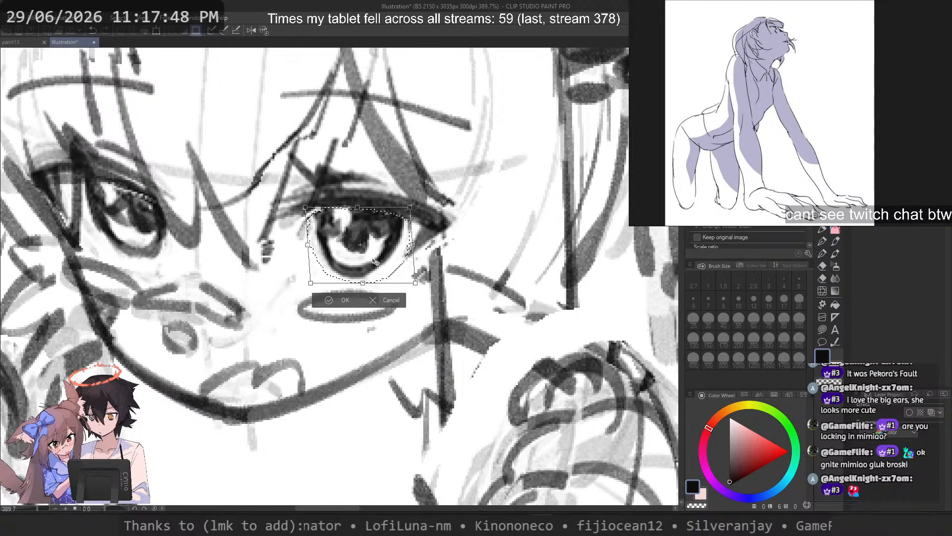
pyautogui.press('Return')
pyautogui.press('Right')
pyautogui.press('Right')
pyautogui.press('Right')
pyautogui.hotkey('ctrl', 'd')
pyautogui.scroll(-7, 332, 152)
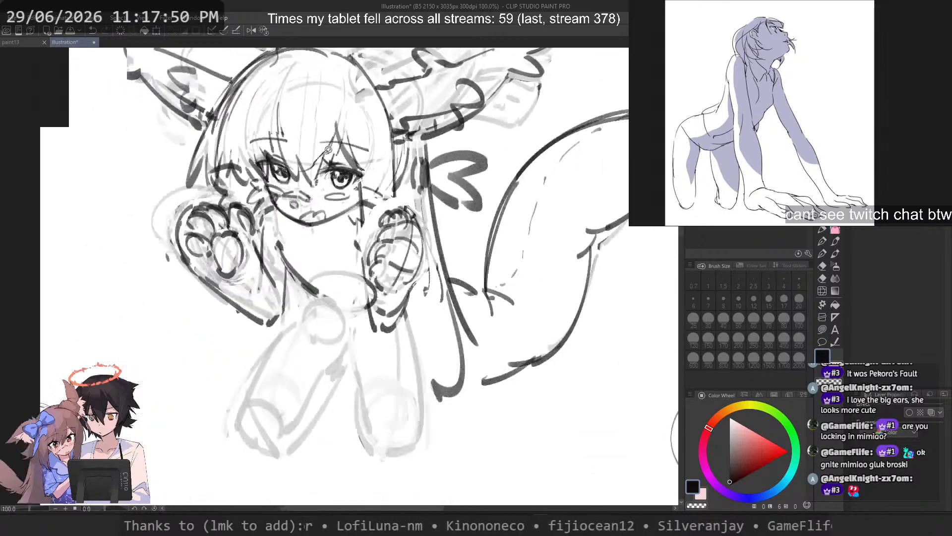
# Step: Check the adjusted eye against the whole face, make a slight correction to it and deselect
pyautogui.scroll(-2, 327, 149)
pyautogui.scroll(3, 328, 148)
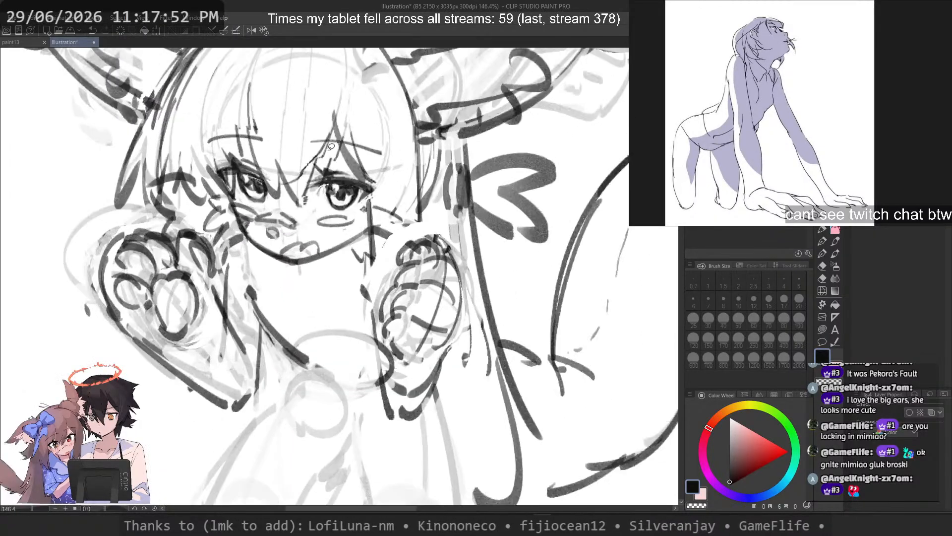
pyautogui.scroll(1, 341, 198)
pyautogui.moveTo(321, 187)
pyautogui.mouseDown()
pyautogui.moveTo(345, 222)
pyautogui.moveTo(323, 187)
pyautogui.mouseUp()
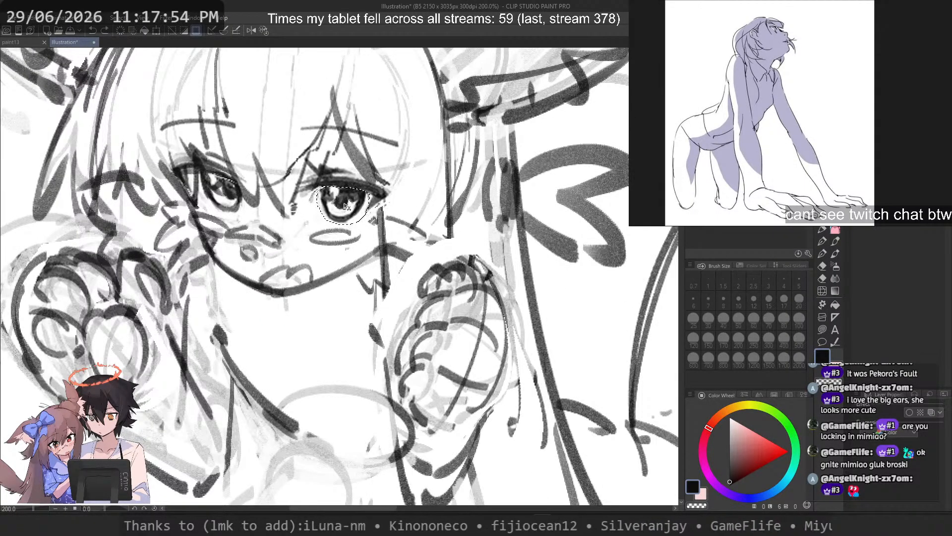
pyautogui.scroll(-4, 254, 127)
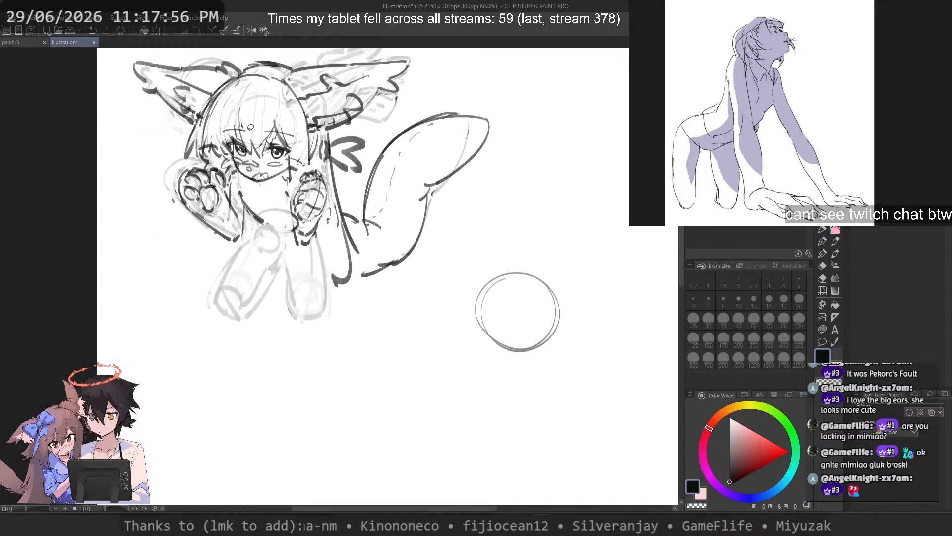
pyautogui.scroll(4, 254, 127)
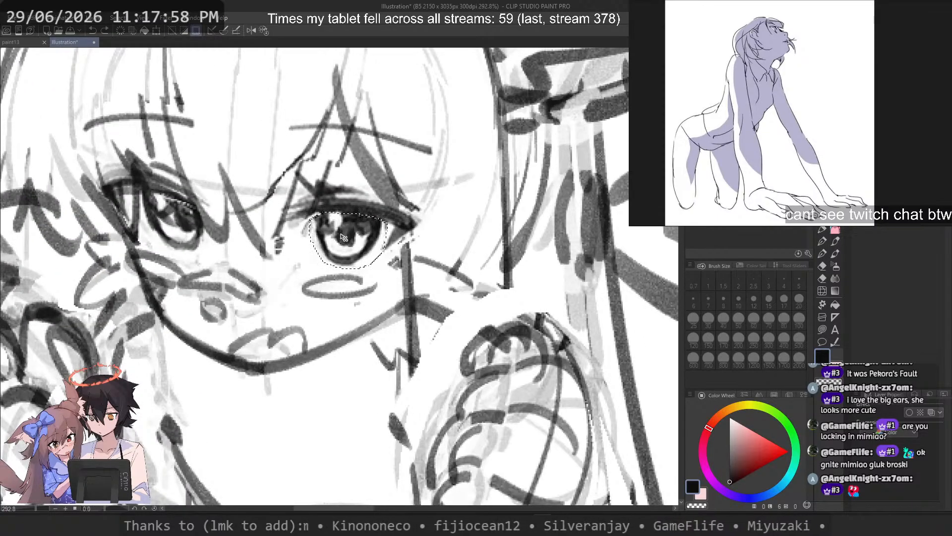
pyautogui.hotkey('ctrl', 'd')
# Step: Lasso the pupil and lower iris inside the same eye and check it against the whole character
pyautogui.scroll(2, 353, 237)
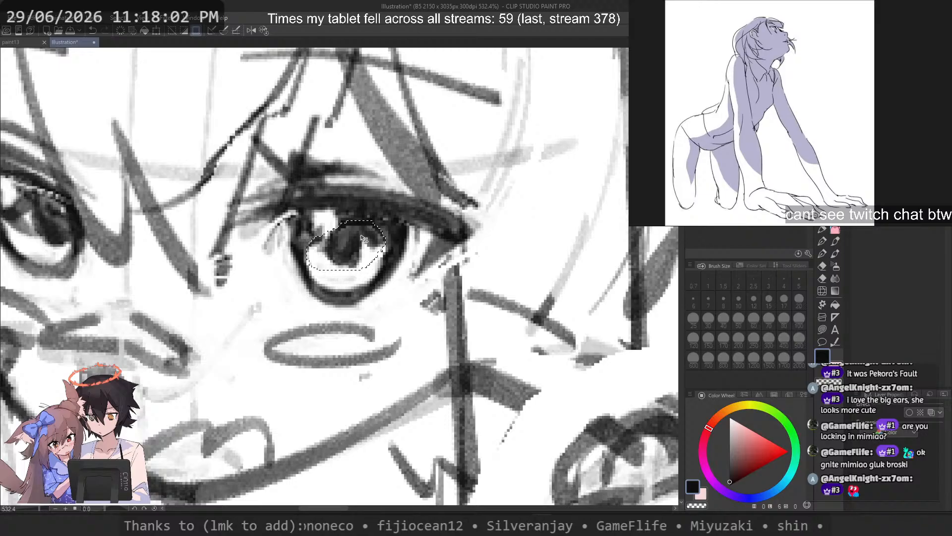
pyautogui.scroll(-6, 382, 194)
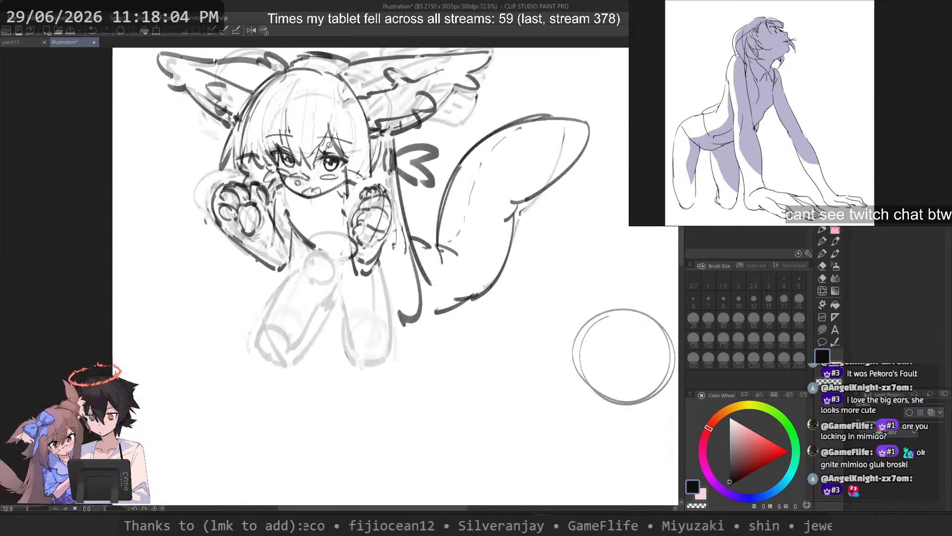
pyautogui.scroll(3, 328, 144)
pyautogui.scroll(3, 325, 142)
pyautogui.moveTo(390, 268); pyautogui.dragTo(347, 290)
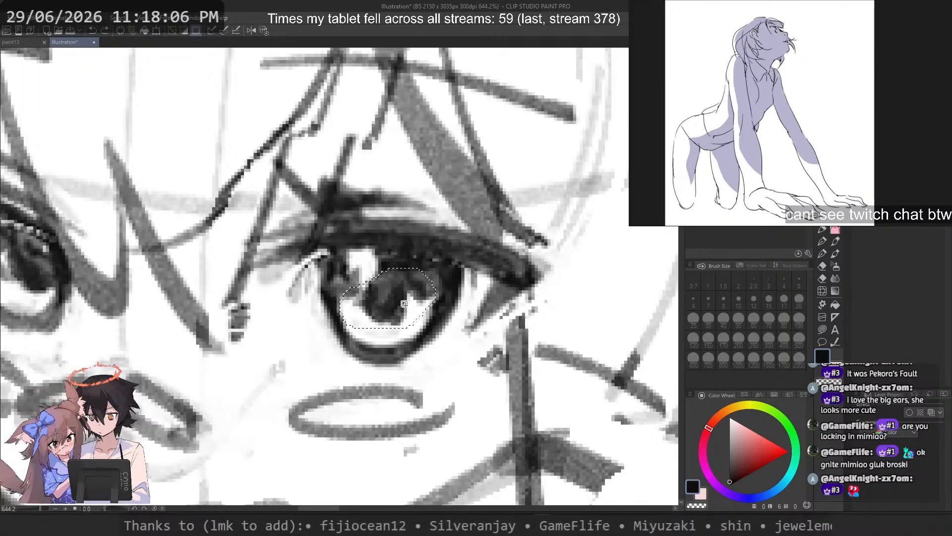
pyautogui.scroll(-7, 408, 302)
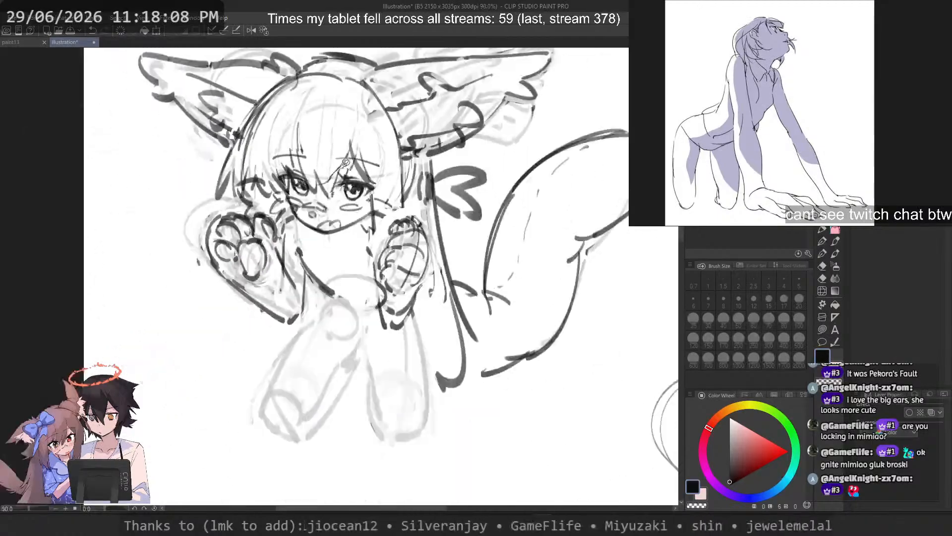
pyautogui.scroll(4, 402, 319)
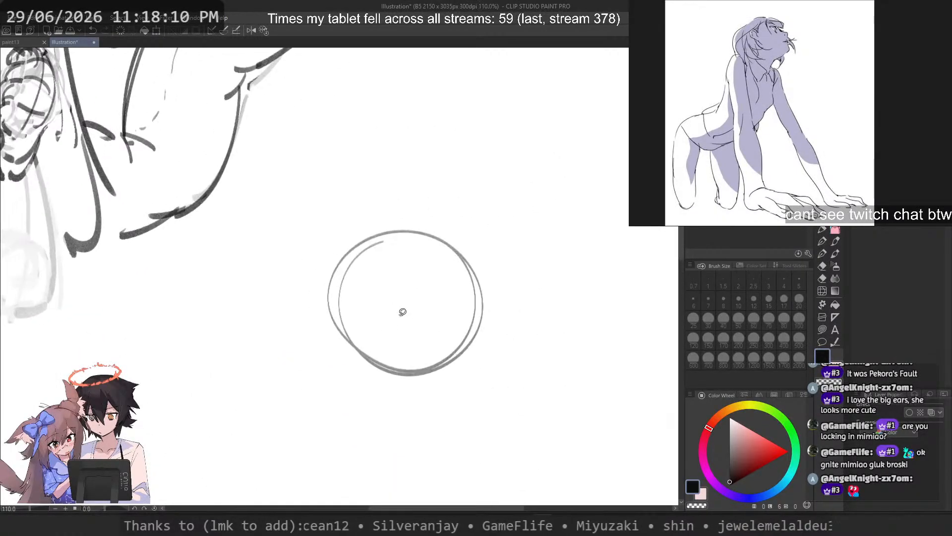
# Step: Try thin curved horizontal and vertical face guidelines across the round guide circle with the pen
pyautogui.click(822, 231)
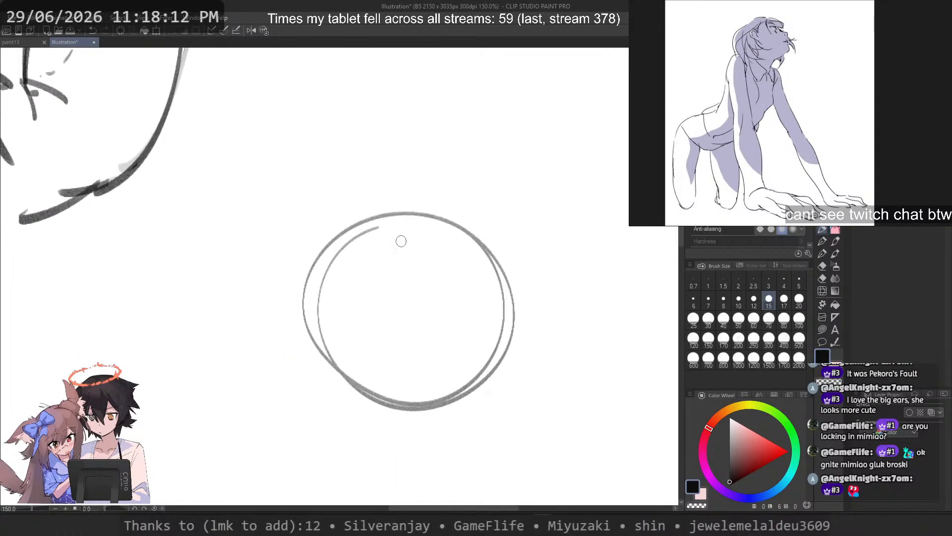
pyautogui.moveTo(304, 272); pyautogui.dragTo(525, 373)
pyautogui.scroll(-4, 389, 246)
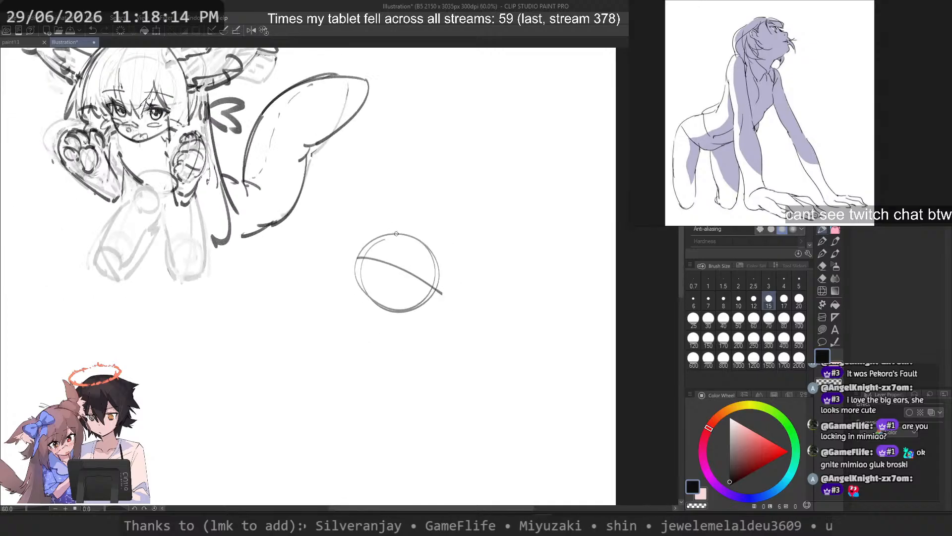
pyautogui.scroll(3, 374, 241)
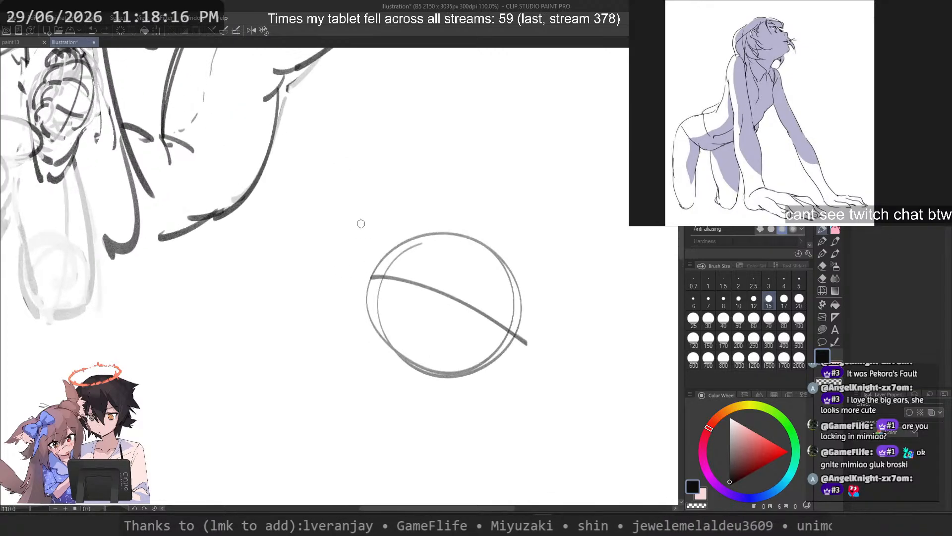
pyautogui.moveTo(471, 241); pyautogui.dragTo(403, 406)
pyautogui.hotkey('ctrl', 'z')
pyautogui.moveTo(494, 239)
pyautogui.mouseDown()
pyautogui.moveTo(424, 427)
pyautogui.moveTo(427, 404)
pyautogui.mouseUp()
pyautogui.hotkey('ctrl', 'z')
# Step: Replace the guideline with two thick crossing face guidelines at brush size 50, and fade the head sketch using transparent colour at size 170
pyautogui.hotkey('ctrl', 'z')
pyautogui.click(739, 320)
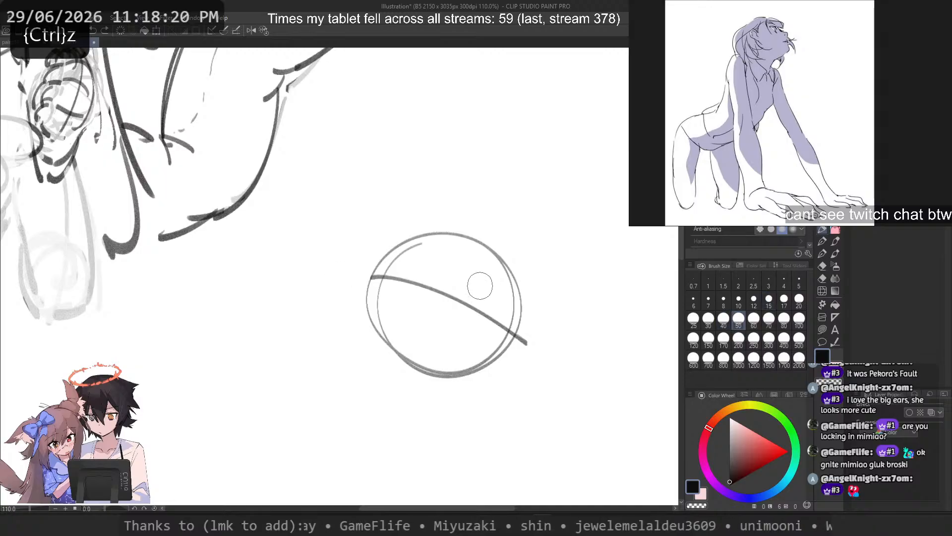
pyautogui.hotkey('ctrl', 'z')
pyautogui.moveTo(384, 285); pyautogui.dragTo(507, 357)
pyautogui.moveTo(505, 244); pyautogui.dragTo(420, 410)
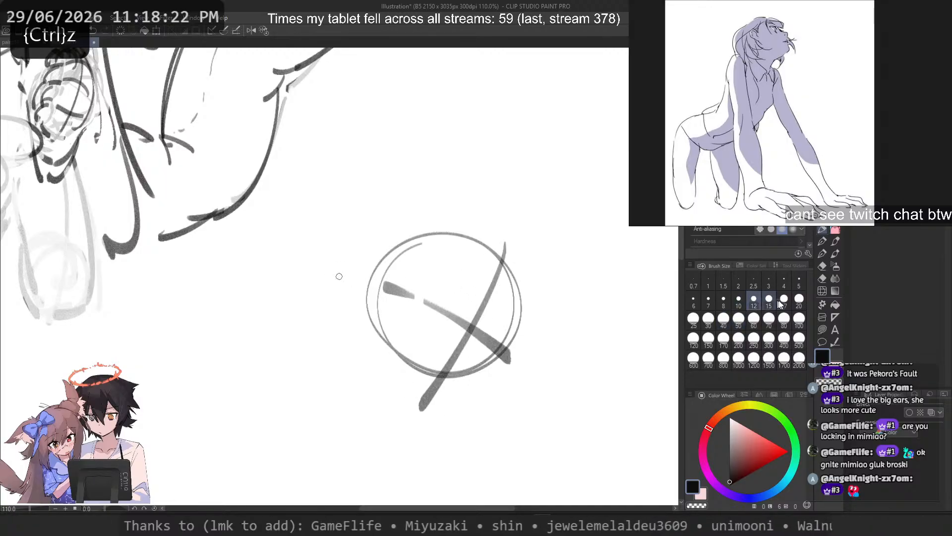
pyautogui.click(724, 339)
pyautogui.press('c')
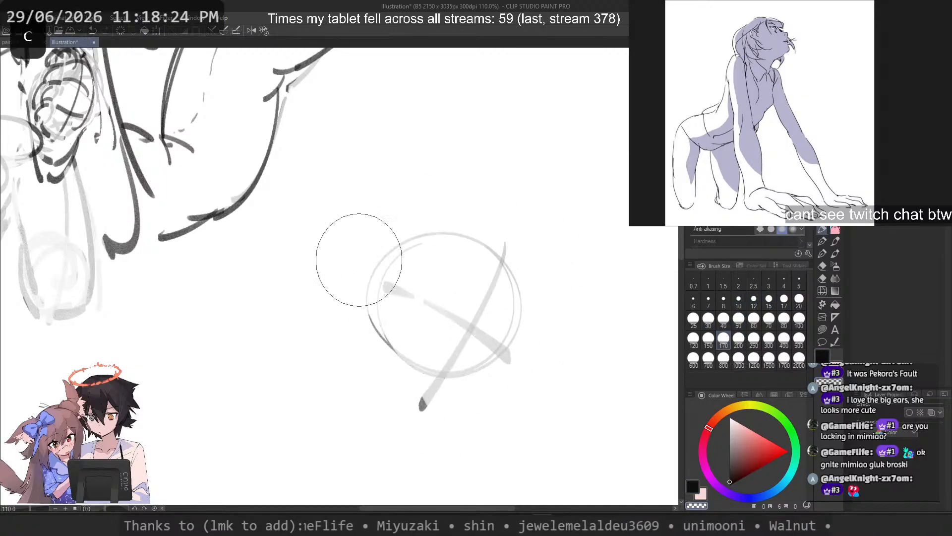
pyautogui.scroll(1, 478, 201)
# Step: Try several short eye-line strokes over the faded guidelines at brush size 17
pyautogui.moveTo(489, 331); pyautogui.dragTo(523, 364)
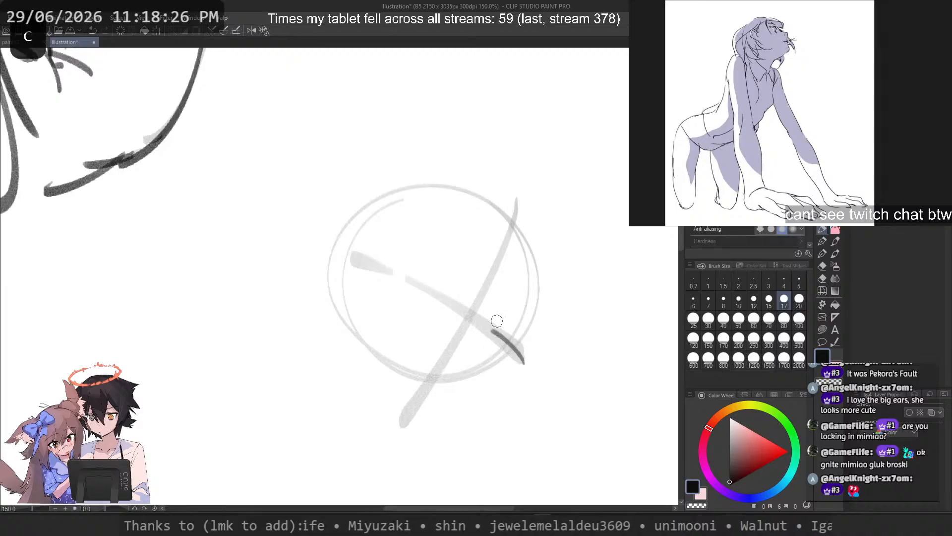
pyautogui.hotkey('ctrl', 'z')
pyautogui.moveTo(388, 281); pyautogui.dragTo(435, 312)
pyautogui.hotkey('ctrl', 'z')
pyautogui.moveTo(469, 341)
pyautogui.mouseDown()
pyautogui.moveTo(493, 326)
pyautogui.moveTo(504, 348)
pyautogui.mouseUp()
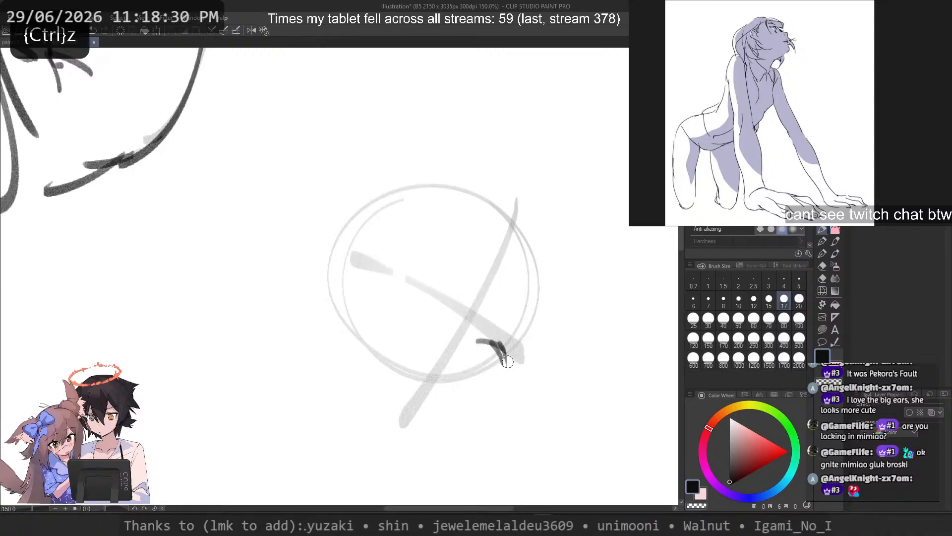
pyautogui.moveTo(376, 259); pyautogui.dragTo(439, 313)
pyautogui.hotkey('ctrl', 'z')
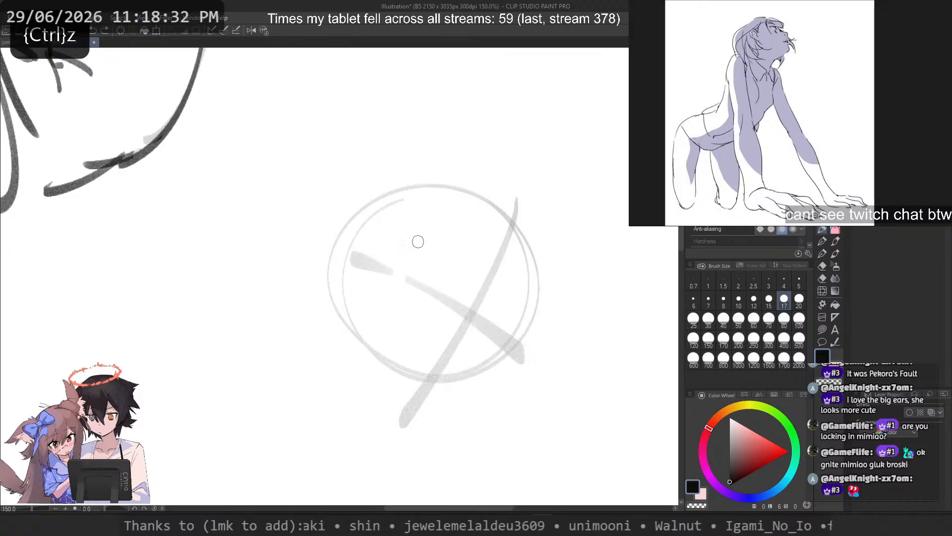
pyautogui.moveTo(448, 279); pyautogui.dragTo(516, 377)
pyautogui.hotkey('ctrl', 'z')
# Step: Draw a dark curved eye line and a curved centre line crossing it inside the head circle at brush size 17
pyautogui.moveTo(371, 241); pyautogui.dragTo(487, 327)
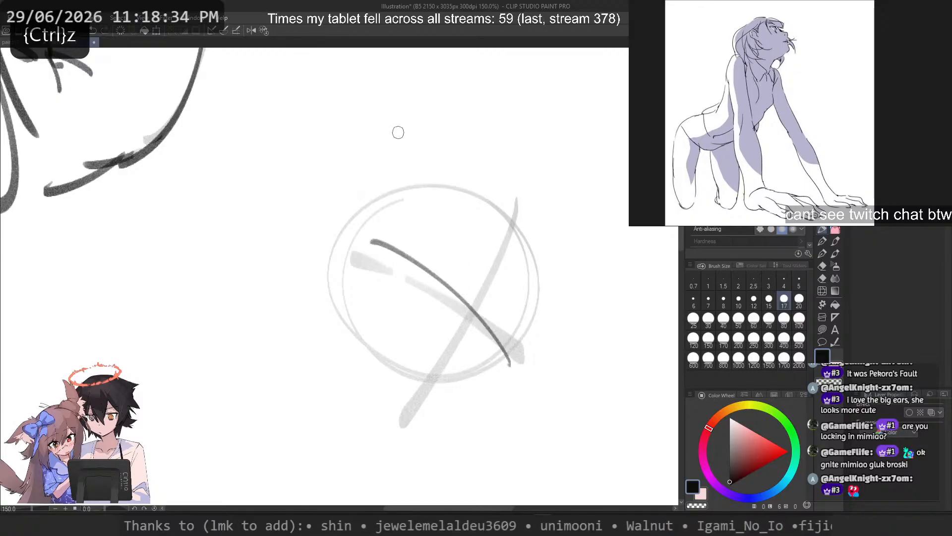
pyautogui.scroll(-3, 398, 132)
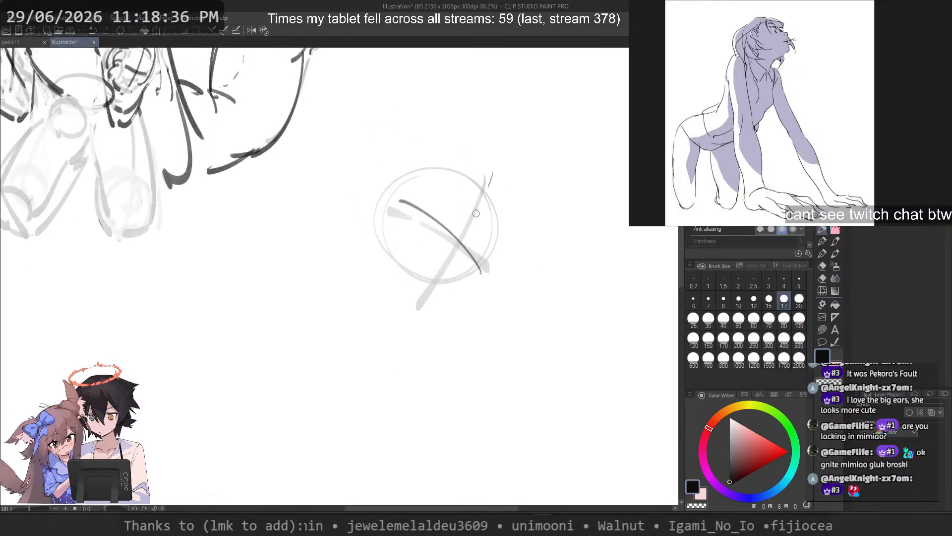
pyautogui.moveTo(488, 186); pyautogui.dragTo(416, 310)
pyautogui.hotkey('ctrl', 'z')
# Step: Try curved strokes on the upper part of the head circle, around the centre line
pyautogui.hotkey('ctrl', 'z')
pyautogui.moveTo(486, 181); pyautogui.dragTo(410, 290)
pyautogui.moveTo(482, 193); pyautogui.dragTo(417, 286)
pyautogui.moveTo(476, 276); pyautogui.dragTo(461, 231)
pyautogui.hotkey('ctrl', 'z')
pyautogui.moveTo(440, 166)
pyautogui.mouseDown()
pyautogui.moveTo(440, 193)
pyautogui.moveTo(499, 234)
pyautogui.mouseUp()
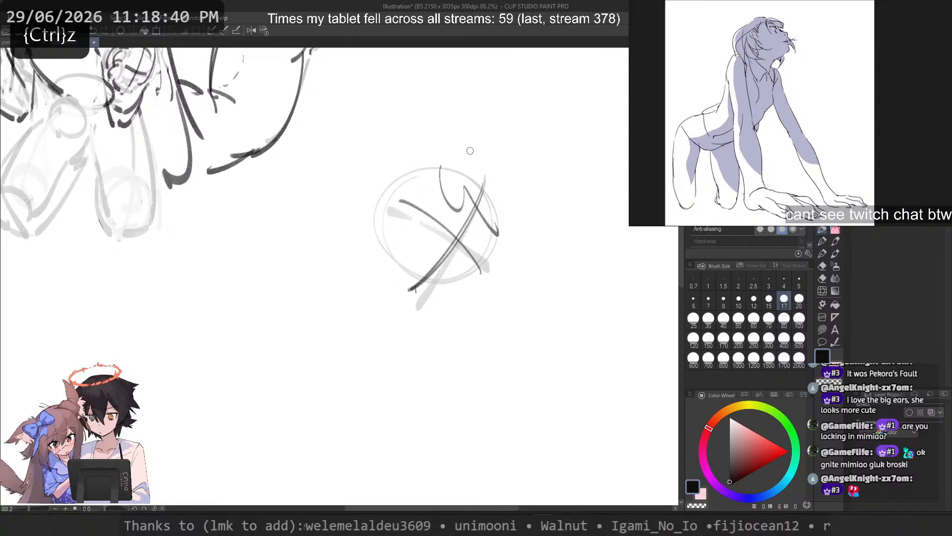
pyautogui.hotkey('ctrl', 'z')
pyautogui.moveTo(483, 167); pyautogui.dragTo(494, 237)
pyautogui.hotkey('ctrl', 'z')
# Step: Try several curved shoulder lines directly beneath the head circle
pyautogui.moveTo(443, 319)
pyautogui.mouseDown()
pyautogui.moveTo(422, 296)
pyautogui.moveTo(347, 276)
pyautogui.moveTo(339, 285)
pyautogui.mouseUp()
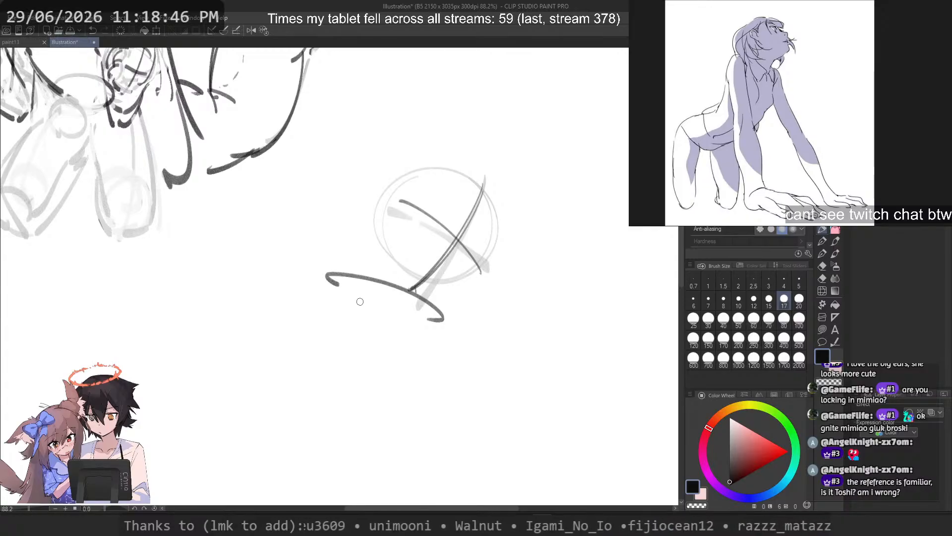
pyautogui.hotkey('ctrl', 'z')
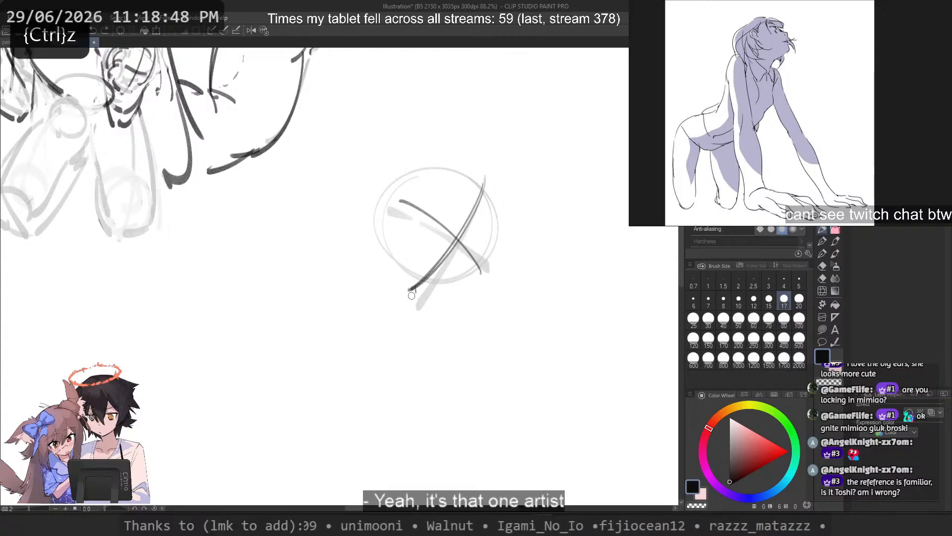
pyautogui.moveTo(359, 284)
pyautogui.mouseDown()
pyautogui.moveTo(474, 324)
pyautogui.moveTo(463, 321)
pyautogui.mouseUp()
pyautogui.hotkey('ctrl', 'z')
pyautogui.hotkey('ctrl', 'z')
pyautogui.moveTo(336, 299); pyautogui.dragTo(470, 324)
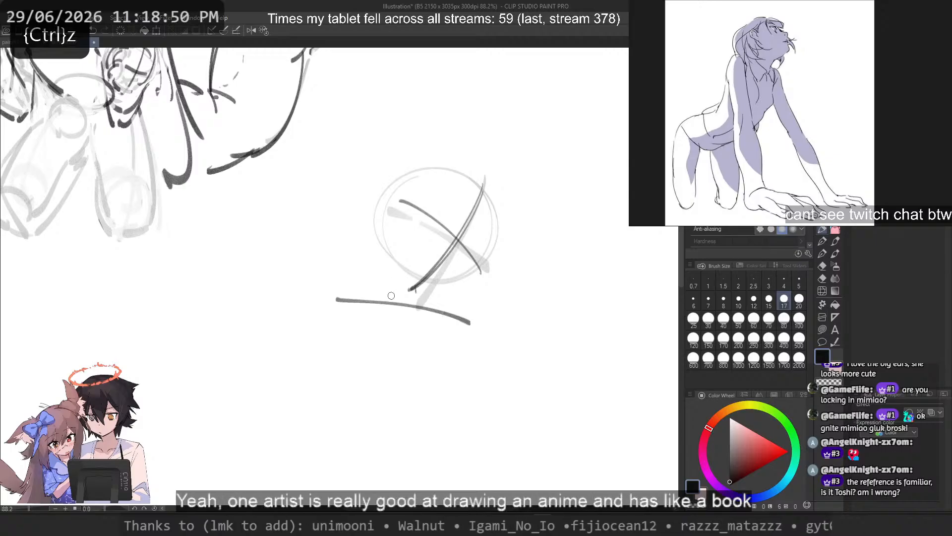
pyautogui.hotkey('ctrl', 'z')
pyautogui.hotkey('ctrl', 'z')
pyautogui.moveTo(353, 273)
pyautogui.mouseDown()
pyautogui.moveTo(466, 331)
pyautogui.moveTo(484, 304)
pyautogui.mouseUp()
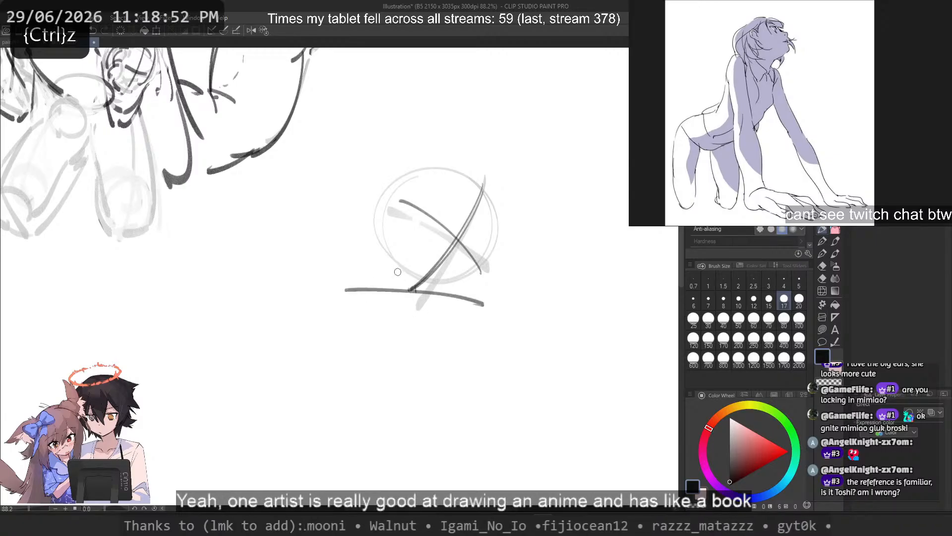
pyautogui.hotkey('ctrl', 'z')
# Step: Try a flatter shoulder line under the head with arm strokes running down from the shoulders
pyautogui.moveTo(359, 300); pyautogui.dragTo(465, 307)
pyautogui.scroll(-3, 407, 224)
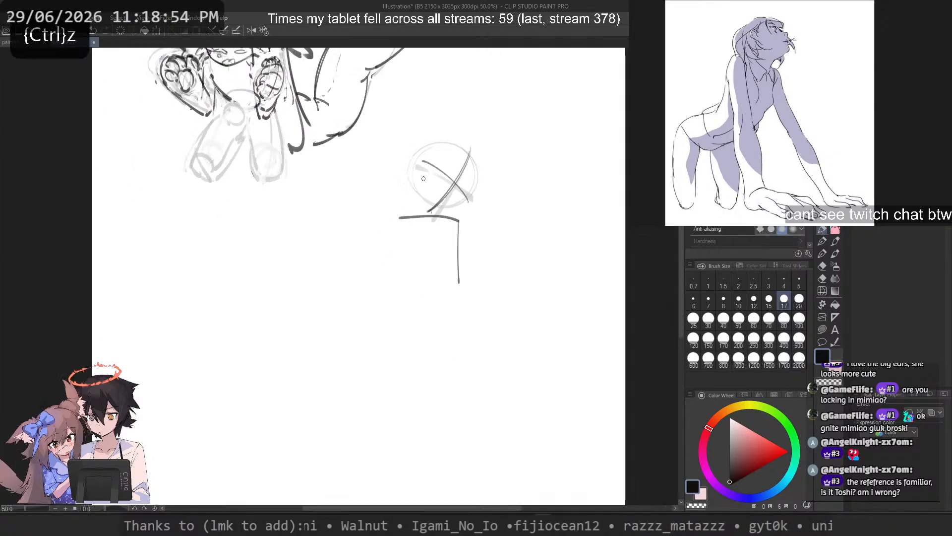
pyautogui.hotkey('ctrl', 'z')
pyautogui.hotkey('ctrl', 'z')
pyautogui.moveTo(406, 195)
pyautogui.mouseDown()
pyautogui.moveTo(387, 179)
pyautogui.moveTo(442, 398)
pyautogui.moveTo(436, 366)
pyautogui.mouseUp()
pyautogui.hotkey('ctrl', 'z')
# Step: Sketch a shoulder circle beside the head, a long arm line running down from it and a rounded hand shape at its end
pyautogui.hotkey('ctrl', 'z')
pyautogui.hotkey('ctrl', 'z')
pyautogui.moveTo(395, 181); pyautogui.dragTo(415, 328)
pyautogui.hotkey('ctrl', 'z')
pyautogui.moveTo(391, 181); pyautogui.dragTo(397, 341)
pyautogui.moveTo(414, 327)
pyautogui.mouseDown()
pyautogui.moveTo(407, 323)
pyautogui.moveTo(439, 365)
pyautogui.moveTo(399, 359)
pyautogui.mouseUp()
# Step: Try a long slanting line for the second arm, running down from under the chin
pyautogui.hotkey('ctrl', 'z')
pyautogui.moveTo(442, 221); pyautogui.dragTo(492, 360)
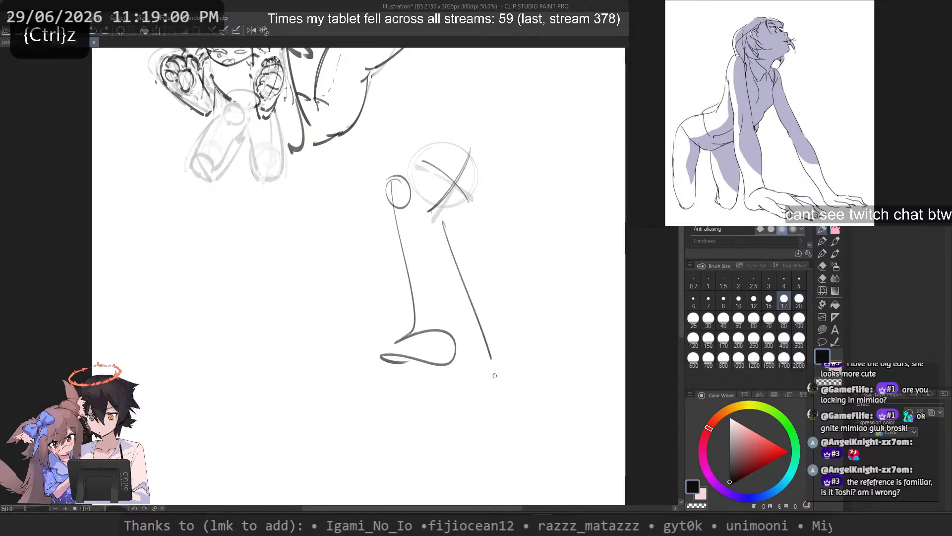
pyautogui.hotkey('ctrl', 'z')
pyautogui.moveTo(439, 221)
pyautogui.mouseDown()
pyautogui.moveTo(510, 367)
pyautogui.moveTo(487, 342)
pyautogui.moveTo(496, 379)
pyautogui.moveTo(493, 348)
pyautogui.mouseUp()
pyautogui.hotkey('ctrl', 'z')
pyautogui.hotkey('ctrl', 'z')
pyautogui.hotkey('ctrl', 'z')
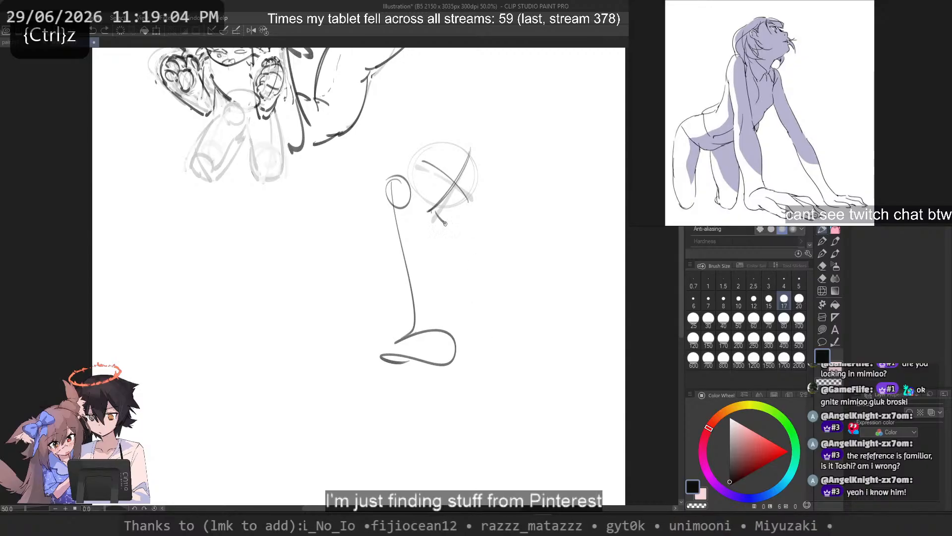
pyautogui.hotkey('ctrl', 'z')
# Step: Try steeper, slightly shorter lines for the second arm below a small shoulder stroke
pyautogui.moveTo(449, 219); pyautogui.dragTo(478, 315)
pyautogui.hotkey('ctrl', 'z')
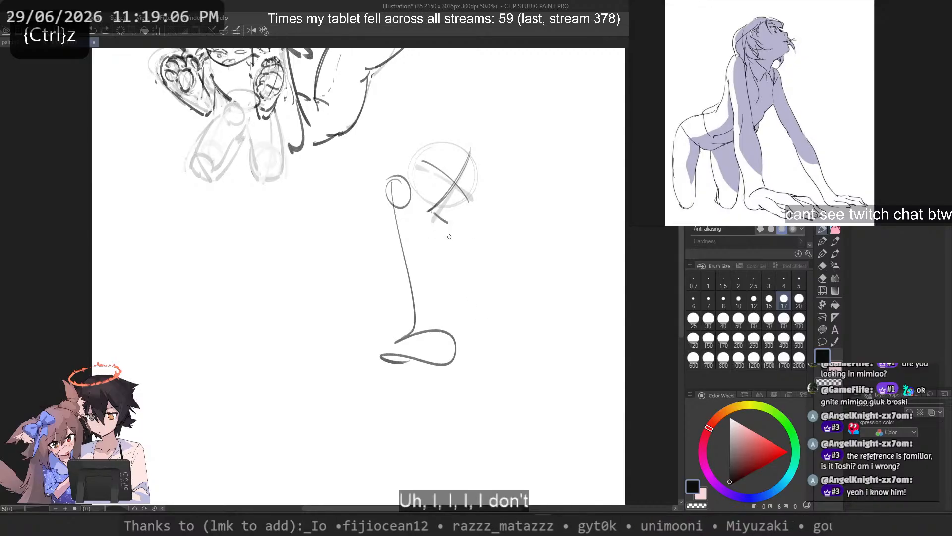
pyautogui.hotkey('ctrl', 'z')
pyautogui.moveTo(451, 223)
pyautogui.mouseDown()
pyautogui.moveTo(492, 346)
pyautogui.moveTo(476, 328)
pyautogui.mouseUp()
pyautogui.hotkey('ctrl', 'z')
pyautogui.moveTo(450, 224); pyautogui.dragTo(476, 341)
pyautogui.hotkey('ctrl', 'z')
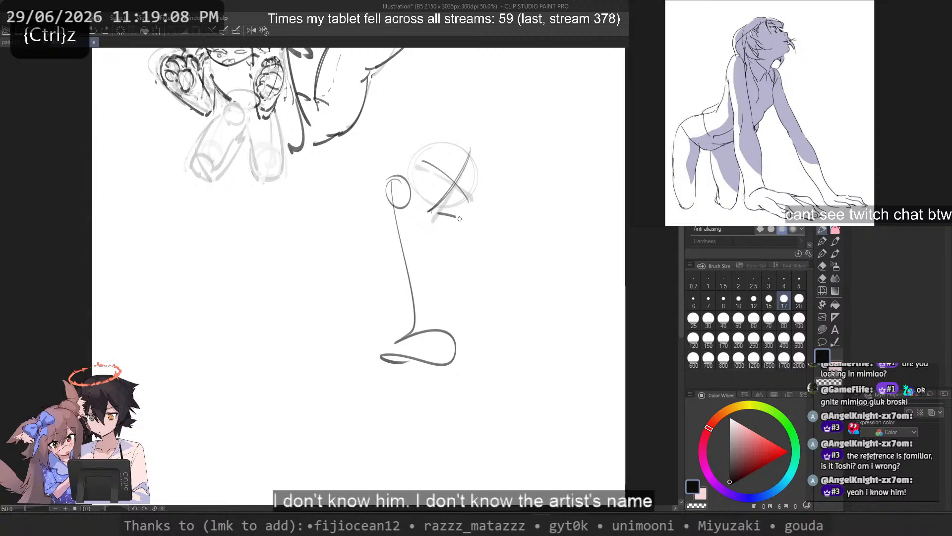
# Step: Try a short slanting line for the far arm, running down from just under the chin
pyautogui.hotkey('ctrl', 'z')
pyautogui.moveTo(451, 209)
pyautogui.mouseDown()
pyautogui.moveTo(495, 302)
pyautogui.moveTo(471, 261)
pyautogui.moveTo(501, 257)
pyautogui.moveTo(505, 272)
pyautogui.mouseUp()
pyautogui.hotkey('ctrl', 'z')
pyautogui.hotkey('ctrl', 'z')
pyautogui.hotkey('ctrl', 'z')
pyautogui.hotkey('ctrl', 'z')
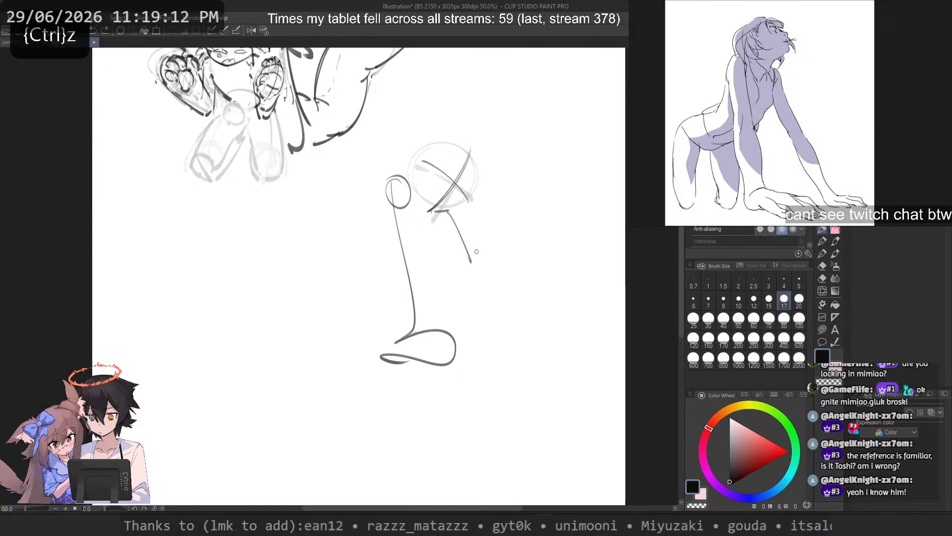
# Step: Try a more diagonal upper-arm line under the chin, paired with a near-vertical line beside it
pyautogui.hotkey('ctrl', 'z')
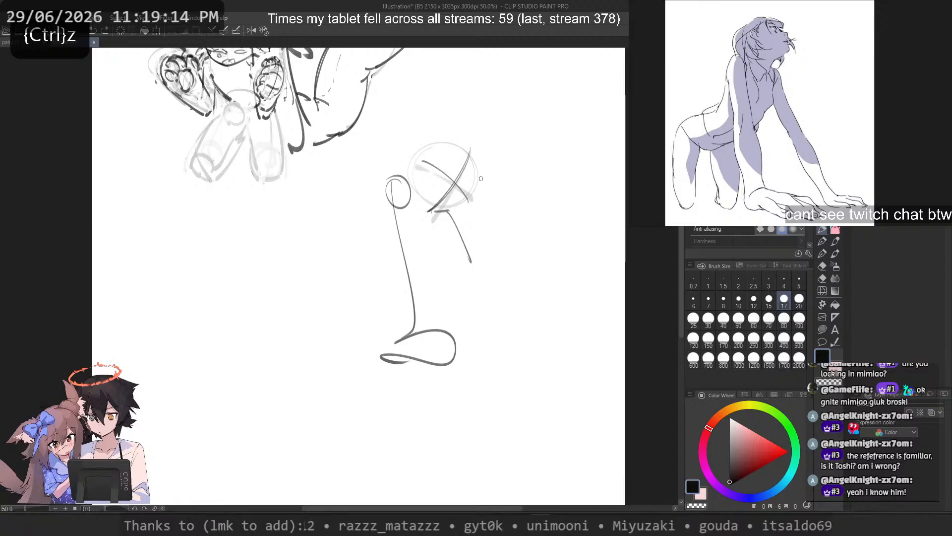
pyautogui.moveTo(477, 248); pyautogui.dragTo(476, 265)
pyautogui.moveTo(501, 231)
pyautogui.mouseDown()
pyautogui.moveTo(506, 285)
pyautogui.moveTo(473, 264)
pyautogui.moveTo(495, 273)
pyautogui.mouseUp()
pyautogui.hotkey('ctrl', 'z')
pyautogui.hotkey('ctrl', 'z')
pyautogui.hotkey('ctrl', 'z')
pyautogui.hotkey('ctrl', 'z')
pyautogui.moveTo(445, 220)
pyautogui.mouseDown()
pyautogui.moveTo(499, 277)
pyautogui.moveTo(486, 218)
pyautogui.moveTo(495, 272)
pyautogui.mouseUp()
pyautogui.hotkey('ctrl', 'z')
pyautogui.moveTo(493, 202); pyautogui.dragTo(498, 287)
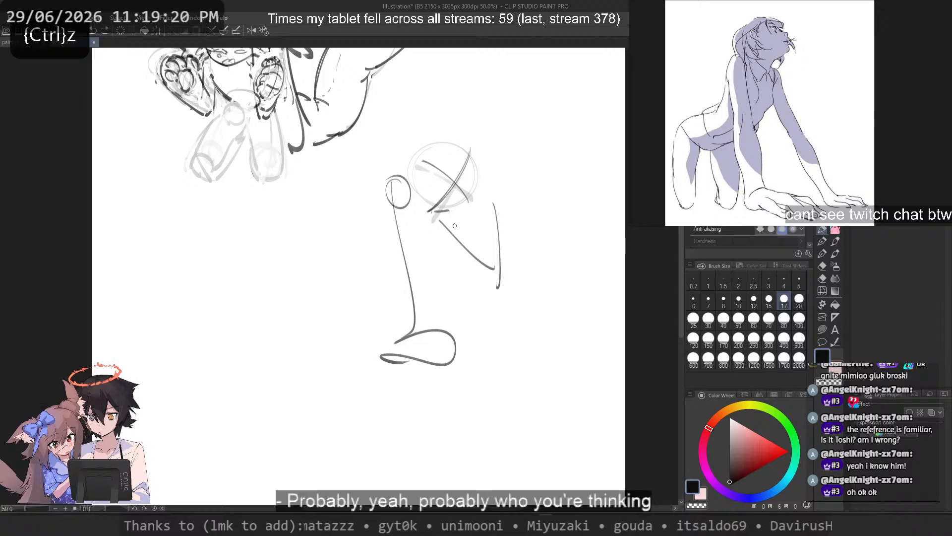
# Step: Sketch the far arm as two lines meeting in a narrow V below the chin, capped with a rounded shoulder loop
pyautogui.moveTo(449, 243); pyautogui.dragTo(473, 290)
pyautogui.moveTo(480, 220); pyautogui.dragTo(481, 289)
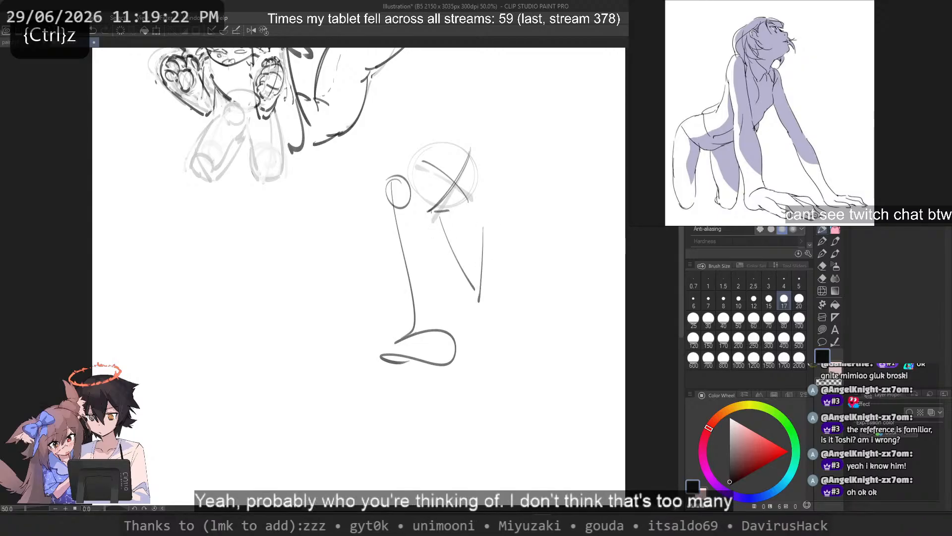
pyautogui.hotkey('ctrl', 'z')
pyautogui.moveTo(484, 229)
pyautogui.mouseDown()
pyautogui.moveTo(467, 214)
pyautogui.moveTo(468, 242)
pyautogui.mouseUp()
pyautogui.moveTo(469, 236); pyautogui.dragTo(474, 254)
# Step: Try curved back lines sweeping down from the shoulder circle and a short chest line from under the chin
pyautogui.moveTo(386, 203); pyautogui.dragTo(340, 267)
pyautogui.hotkey('ctrl', 'z')
pyautogui.moveTo(399, 179); pyautogui.dragTo(305, 244)
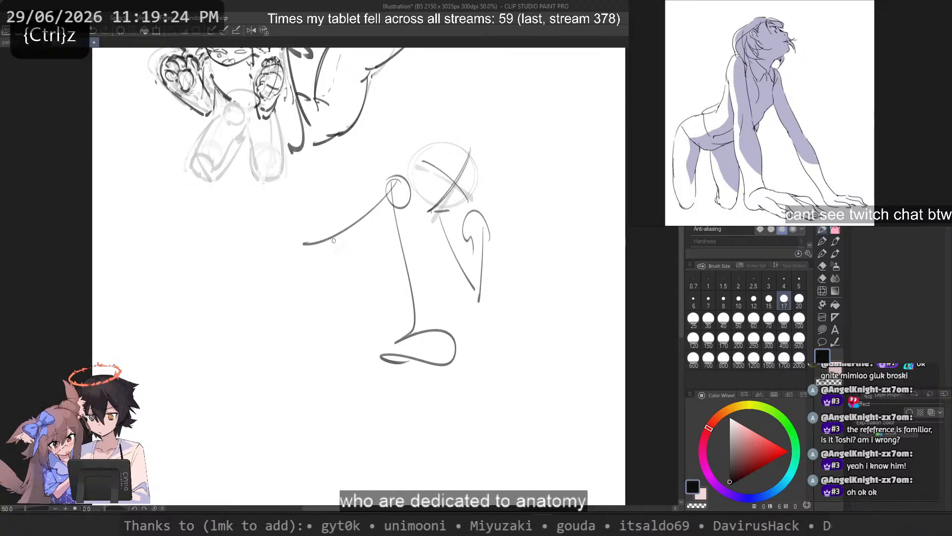
pyautogui.hotkey('ctrl', 'z')
pyautogui.moveTo(387, 175); pyautogui.dragTo(368, 253)
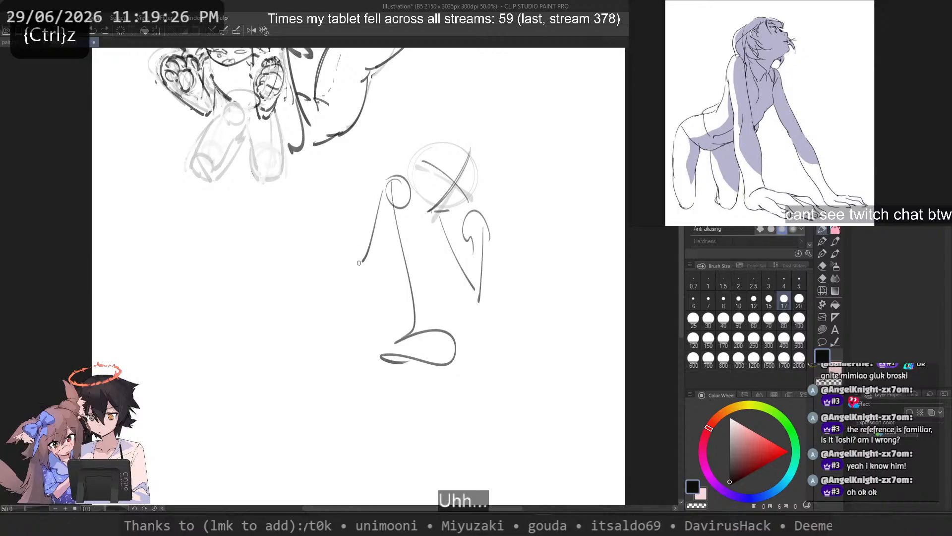
pyautogui.hotkey('ctrl', 'z')
pyautogui.moveTo(437, 229); pyautogui.dragTo(401, 282)
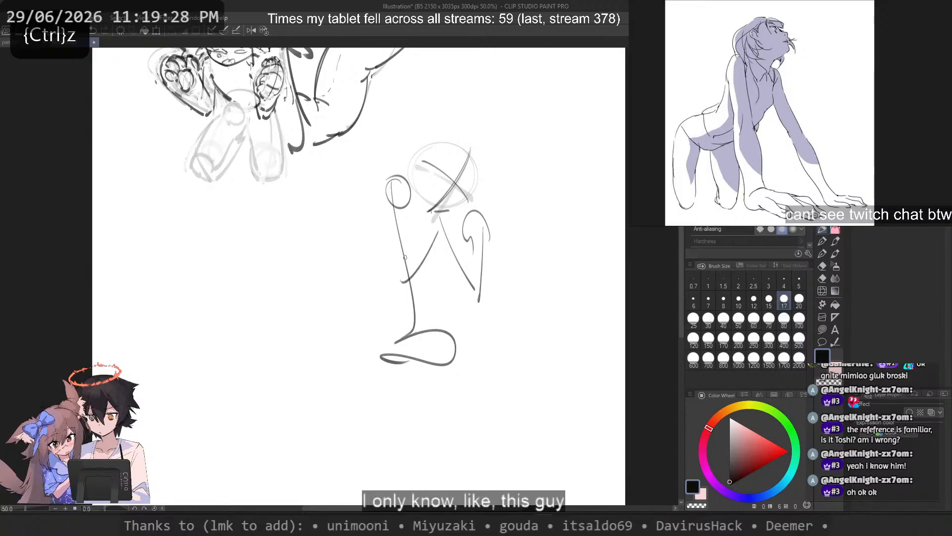
pyautogui.hotkey('ctrl', 'z')
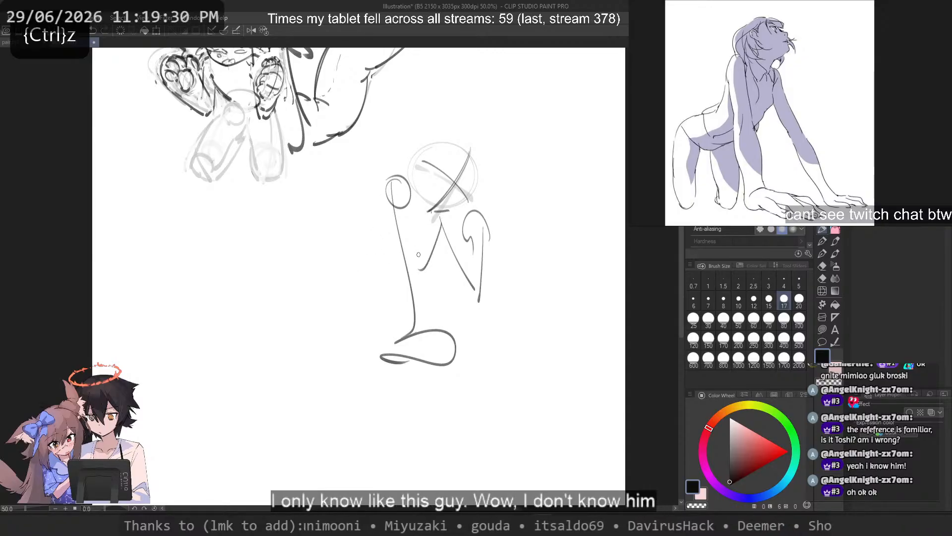
pyautogui.hotkey('ctrl', 'z')
pyautogui.hotkey('ctrl', 'z')
# Step: Block in the torso with a curved chest line, a slanting back line from the shoulder circle and a waist line joining them
pyautogui.moveTo(445, 227); pyautogui.dragTo(415, 267)
pyautogui.moveTo(388, 185)
pyautogui.mouseDown()
pyautogui.moveTo(364, 266)
pyautogui.moveTo(363, 255)
pyautogui.mouseUp()
pyautogui.hotkey('ctrl', 'z')
pyautogui.moveTo(419, 279); pyautogui.dragTo(368, 259)
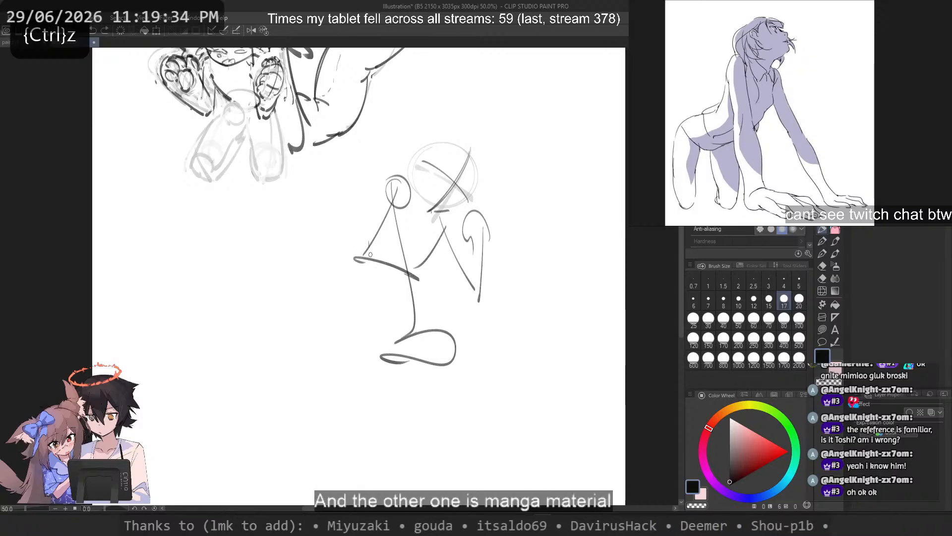
pyautogui.hotkey('ctrl', 'z')
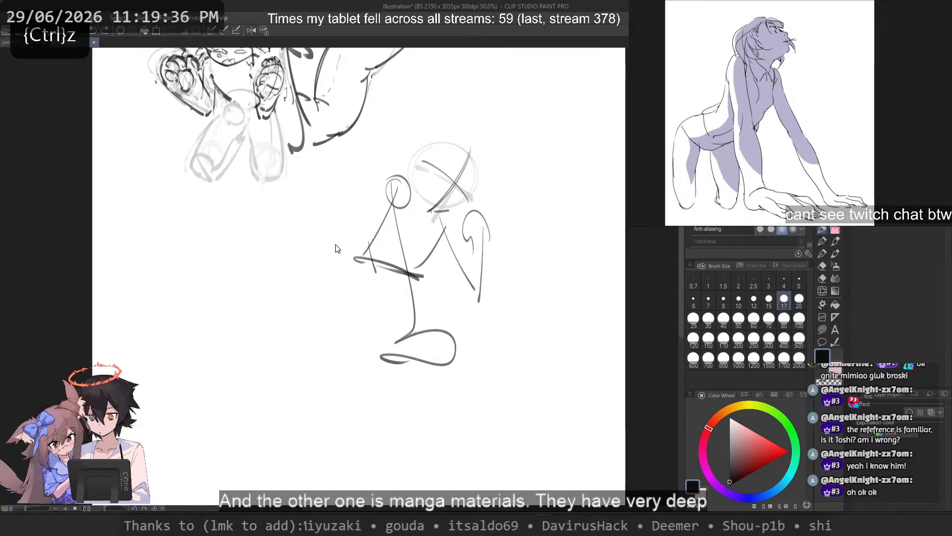
pyautogui.hotkey('ctrl', 'z')
# Step: Sketch the hips behind the waist, with a curved rump line and a rounded pelvis outline underneath
pyautogui.moveTo(312, 283); pyautogui.dragTo(325, 250)
pyautogui.hotkey('ctrl', 'z')
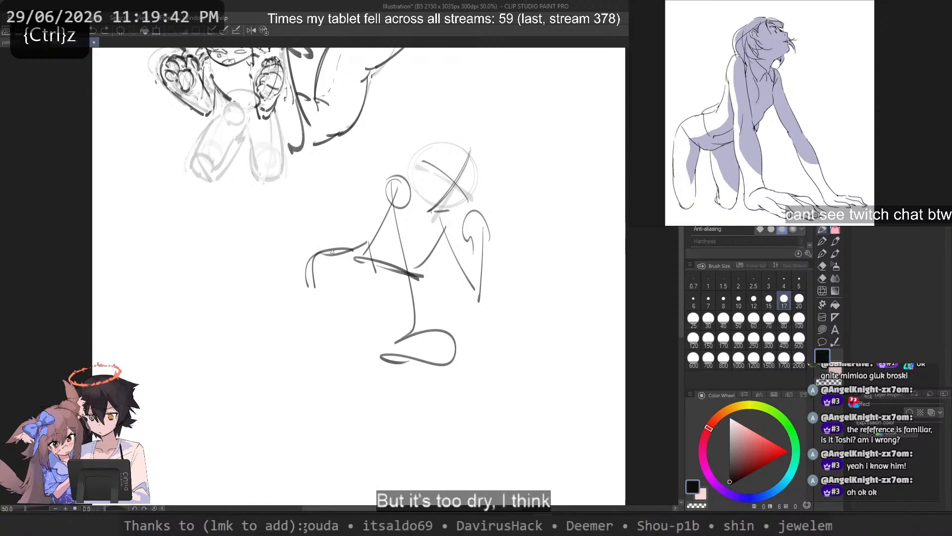
pyautogui.moveTo(332, 252)
pyautogui.mouseDown()
pyautogui.moveTo(356, 298)
pyautogui.moveTo(394, 277)
pyautogui.moveTo(387, 291)
pyautogui.mouseUp()
pyautogui.hotkey('ctrl', 'z')
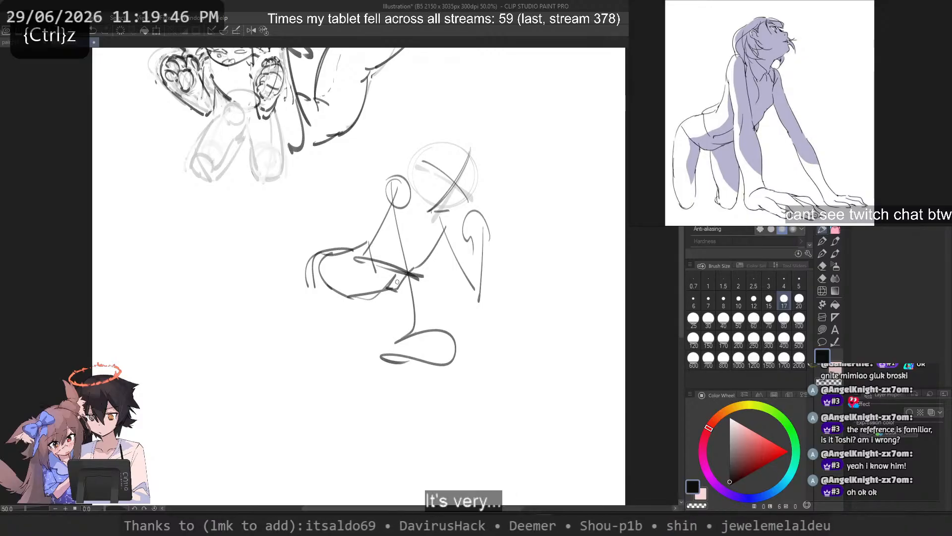
pyautogui.hotkey('ctrl', 'z')
# Step: Try long curved lines for the back of the thigh, running down from the rump
pyautogui.moveTo(306, 273)
pyautogui.mouseDown()
pyautogui.moveTo(325, 403)
pyautogui.moveTo(308, 386)
pyautogui.mouseUp()
pyautogui.hotkey('ctrl', 'z')
pyautogui.hotkey('ctrl', 'z')
# Step: Sketch both legs as long lines running down from the hips, with short foot strokes at their ends
pyautogui.hotkey('ctrl', 'z')
pyautogui.moveTo(300, 246)
pyautogui.mouseDown()
pyautogui.moveTo(297, 342)
pyautogui.moveTo(322, 351)
pyautogui.moveTo(324, 370)
pyautogui.mouseUp()
pyautogui.hotkey('ctrl', 'z')
pyautogui.hotkey('ctrl', 'z')
pyautogui.hotkey('ctrl', 'z')
pyautogui.moveTo(305, 268); pyautogui.dragTo(316, 377)
pyautogui.hotkey('ctrl', 'z')
pyautogui.moveTo(312, 372); pyautogui.dragTo(317, 384)
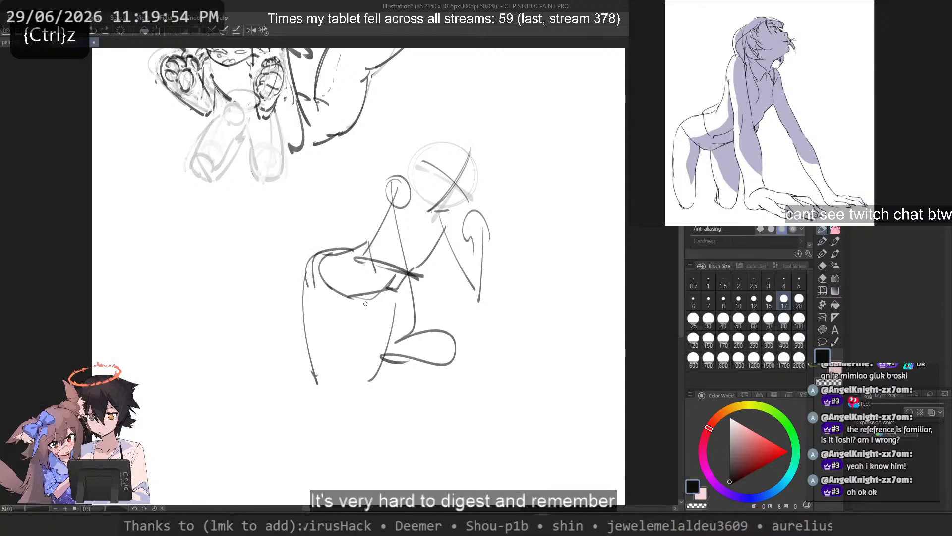
pyautogui.hotkey('ctrl', 'z')
pyautogui.moveTo(382, 292); pyautogui.dragTo(387, 384)
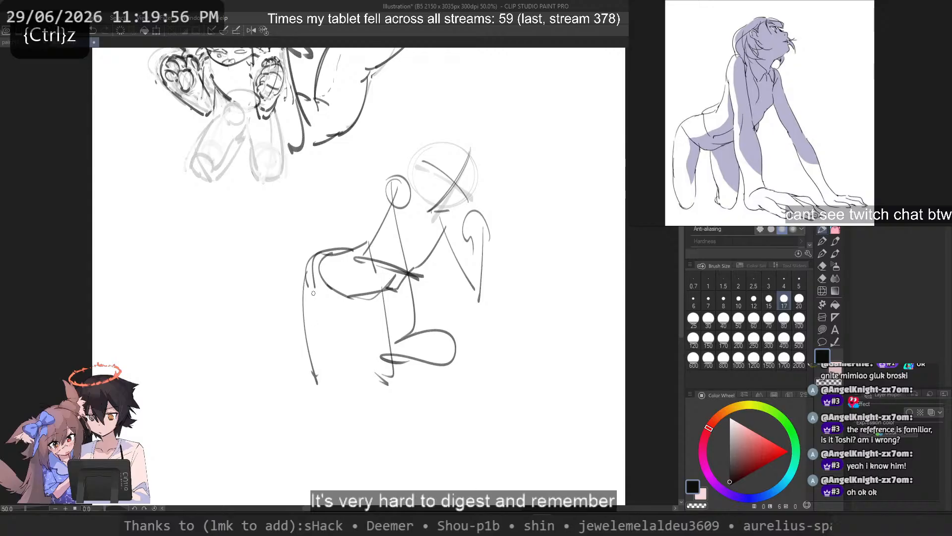
pyautogui.hotkey('ctrl', 'z')
pyautogui.moveTo(315, 278); pyautogui.dragTo(309, 382)
pyautogui.hotkey('ctrl', 'z')
pyautogui.moveTo(317, 395); pyautogui.dragTo(305, 393)
# Step: Extend the supporting arm line from the shoulder circle further down and draw a new hand shape at its end
pyautogui.moveTo(393, 182); pyautogui.dragTo(421, 397)
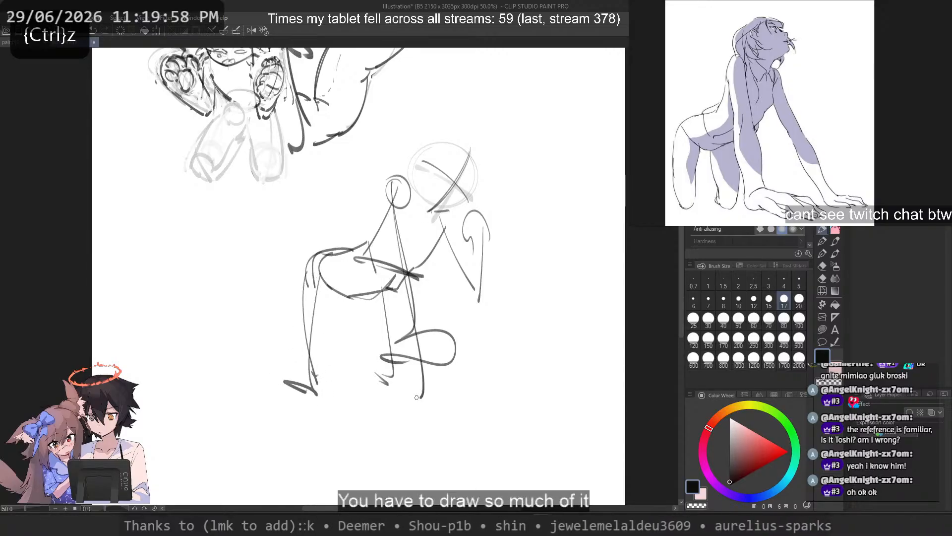
pyautogui.hotkey('ctrl', 'z')
pyautogui.moveTo(393, 192)
pyautogui.mouseDown()
pyautogui.moveTo(421, 400)
pyautogui.moveTo(404, 395)
pyautogui.moveTo(454, 376)
pyautogui.mouseUp()
pyautogui.hotkey('ctrl', 'z')
# Step: Fade out the old, higher hand shape using the transparent colour at brush size 40
pyautogui.press('c')
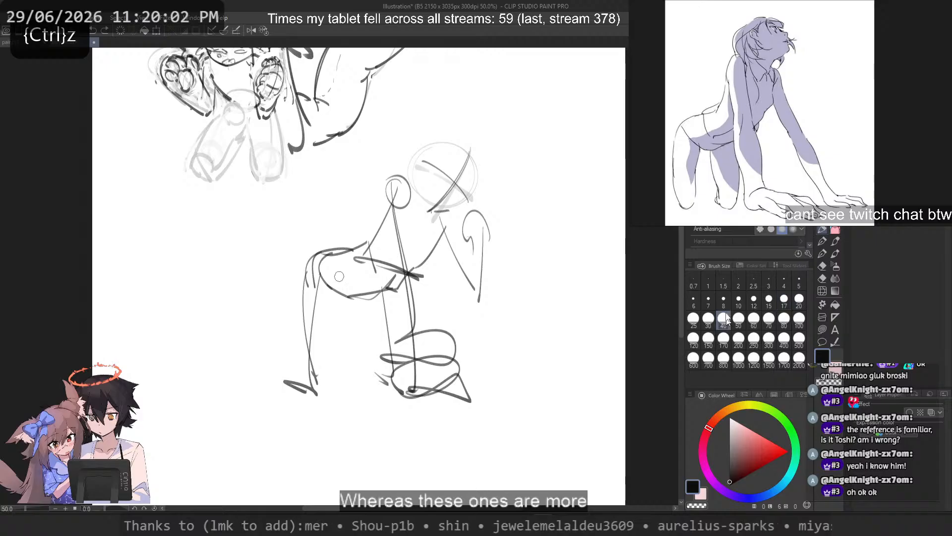
pyautogui.moveTo(433, 329)
pyautogui.mouseDown()
pyautogui.moveTo(446, 332)
pyautogui.moveTo(399, 363)
pyautogui.moveTo(379, 349)
pyautogui.mouseUp()
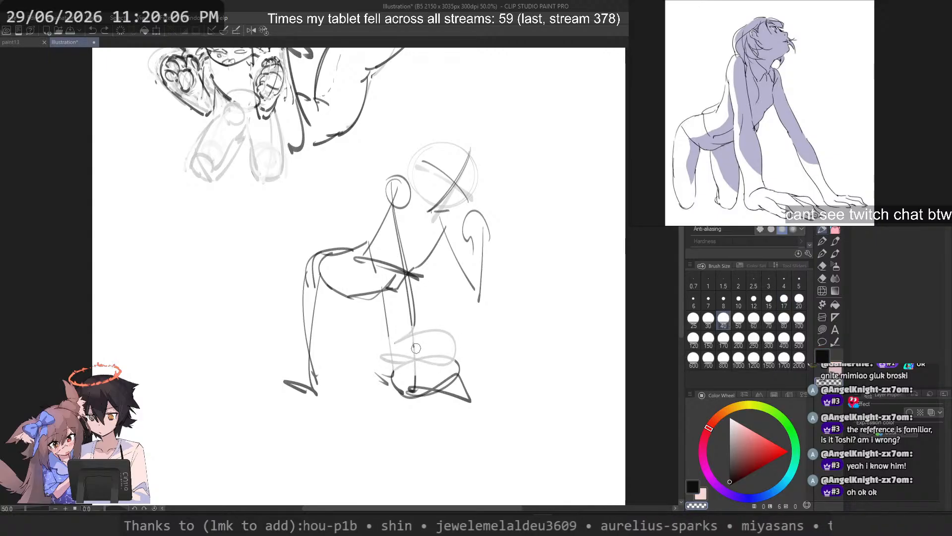
pyautogui.press('c')
# Step: Try new lines for the far arm and the chest, starting from under the chin
pyautogui.hotkey('ctrl', 'z')
pyautogui.moveTo(450, 229)
pyautogui.mouseDown()
pyautogui.moveTo(476, 313)
pyautogui.moveTo(472, 294)
pyautogui.mouseUp()
pyautogui.hotkey('ctrl', 'z')
pyautogui.hotkey('ctrl', 'z')
pyautogui.hotkey('ctrl', 'z')
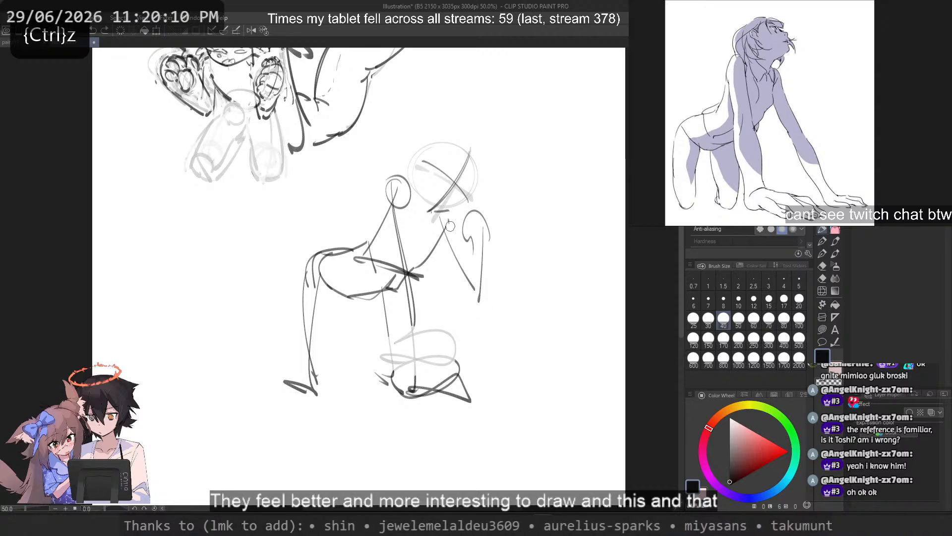
pyautogui.moveTo(446, 225); pyautogui.dragTo(479, 305)
pyautogui.hotkey('ctrl', 'z')
pyautogui.moveTo(447, 227); pyautogui.dragTo(394, 287)
# Step: Try a vertical stroke at the far shoulder and a longer, more slanted line for the far arm
pyautogui.hotkey('ctrl', 'z')
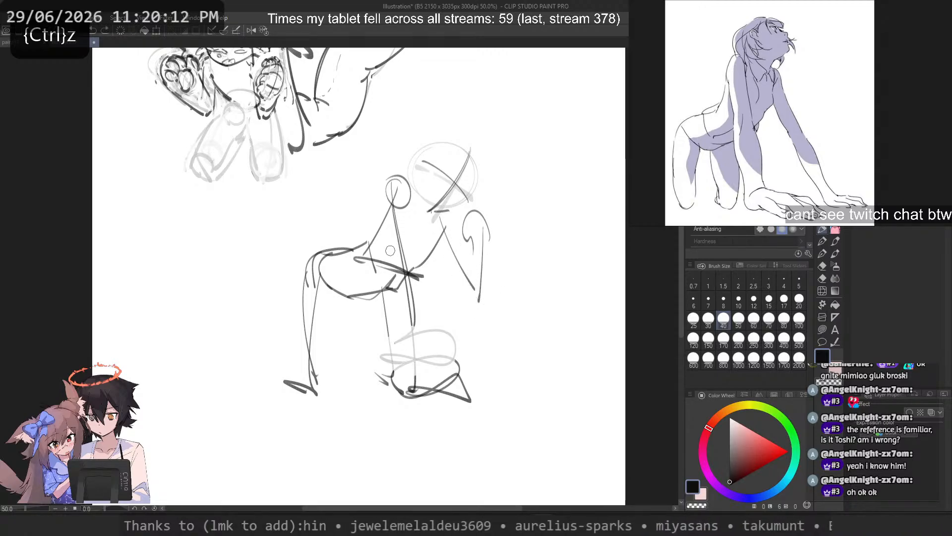
pyautogui.moveTo(485, 233); pyautogui.dragTo(483, 281)
pyautogui.hotkey('ctrl', 'z')
pyautogui.hotkey('ctrl', 'z')
pyautogui.moveTo(447, 229)
pyautogui.mouseDown()
pyautogui.moveTo(480, 284)
pyautogui.moveTo(520, 284)
pyautogui.moveTo(516, 314)
pyautogui.moveTo(502, 293)
pyautogui.mouseUp()
# Step: Try forearm strokes extending outward from the lower end of the far arm
pyautogui.hotkey('ctrl', 'z')
pyautogui.hotkey('ctrl', 'z')
pyautogui.hotkey('ctrl', 'z')
pyautogui.hotkey('ctrl', 'z')
pyautogui.moveTo(498, 257)
pyautogui.mouseDown()
pyautogui.moveTo(458, 234)
pyautogui.moveTo(468, 286)
pyautogui.mouseUp()
pyautogui.hotkey('ctrl', 'z')
pyautogui.moveTo(526, 339)
pyautogui.mouseDown()
pyautogui.moveTo(536, 307)
pyautogui.moveTo(466, 290)
pyautogui.mouseUp()
pyautogui.hotkey('ctrl', 'z')
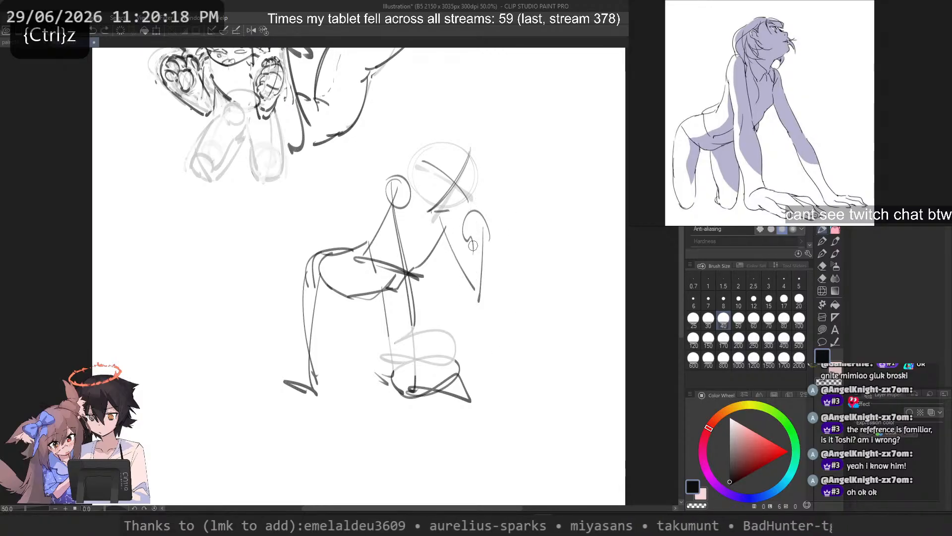
pyautogui.moveTo(525, 287); pyautogui.dragTo(462, 279)
pyautogui.hotkey('ctrl', 'z')
pyautogui.moveTo(524, 301)
pyautogui.mouseDown()
pyautogui.moveTo(476, 268)
pyautogui.moveTo(508, 292)
pyautogui.mouseUp()
# Step: Try a large rounded arc out from the far shoulder with a second arc below it
pyautogui.hotkey('ctrl', 'z')
pyautogui.hotkey('ctrl', 'z')
pyautogui.moveTo(472, 259); pyautogui.dragTo(518, 281)
pyautogui.moveTo(521, 286)
pyautogui.mouseDown()
pyautogui.moveTo(532, 306)
pyautogui.moveTo(521, 346)
pyautogui.mouseUp()
pyautogui.hotkey('ctrl', 'z')
pyautogui.hotkey('ctrl', 'z')
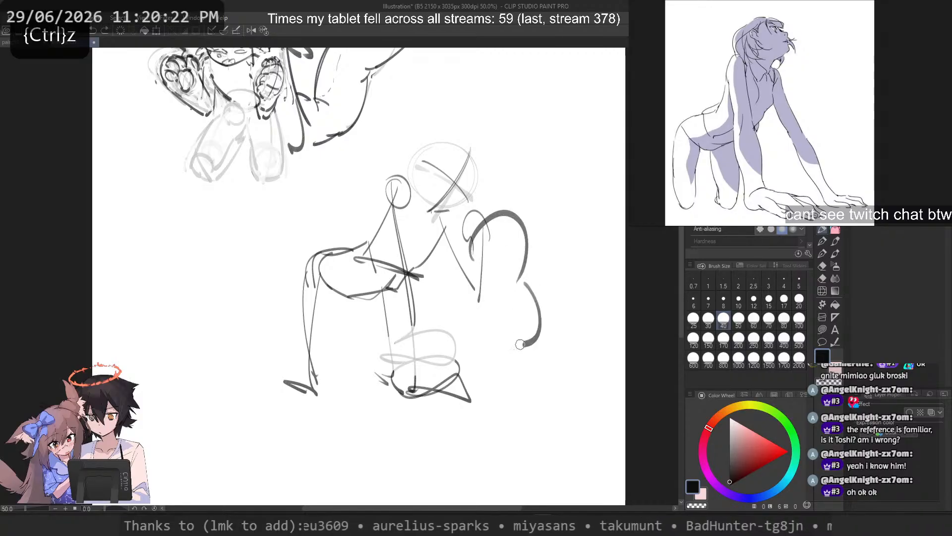
pyautogui.hotkey('ctrl', 'z')
pyautogui.hotkey('ctrl', 'z')
pyautogui.moveTo(468, 237)
pyautogui.mouseDown()
pyautogui.moveTo(511, 257)
pyautogui.moveTo(468, 243)
pyautogui.mouseUp()
pyautogui.hotkey('ctrl', 'z')
pyautogui.hotkey('ctrl', 'z')
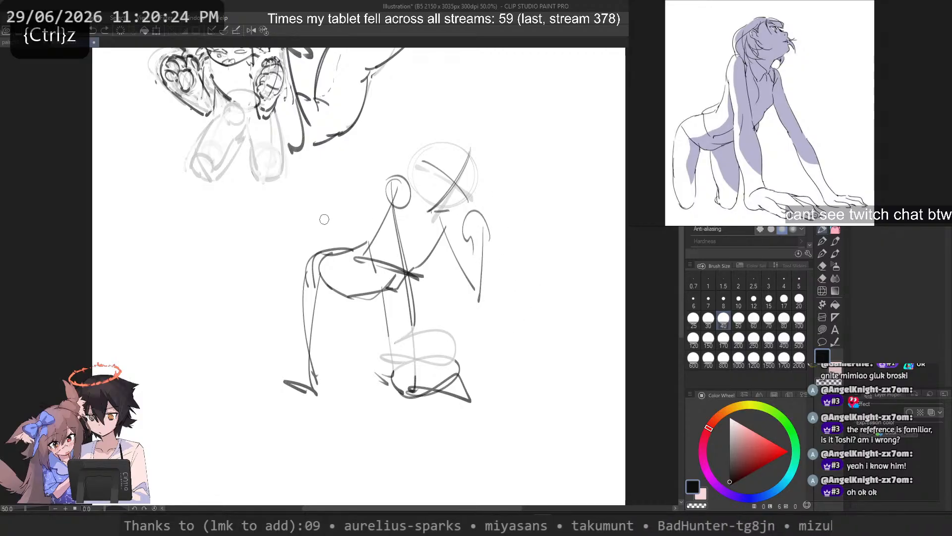
# Step: Add a short thick arc over the top of the near shoulder circle
pyautogui.moveTo(340, 261); pyautogui.dragTo(324, 378)
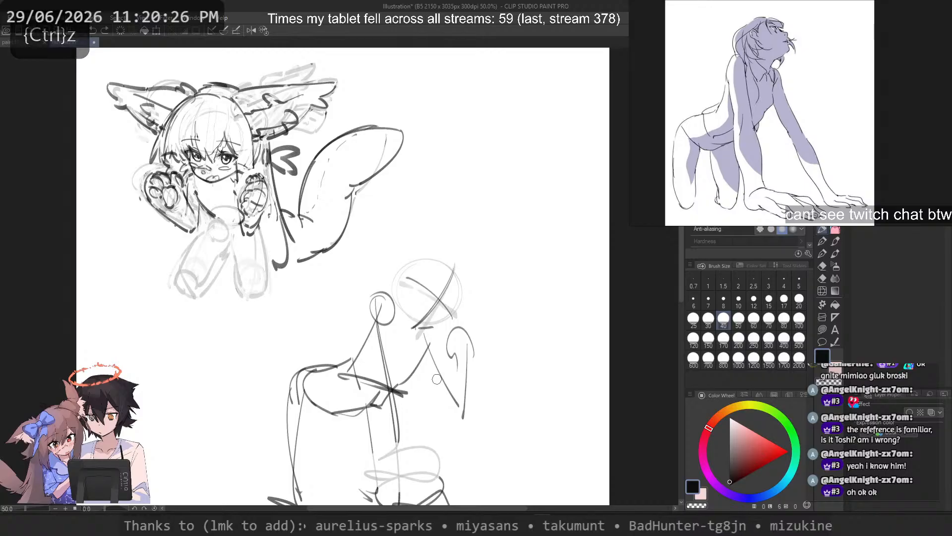
pyautogui.moveTo(436, 380); pyautogui.dragTo(429, 272)
pyautogui.moveTo(411, 236); pyautogui.dragTo(421, 232)
pyautogui.moveTo(371, 204); pyautogui.dragTo(405, 217)
# Step: Try strokes across the head circle and a small eye mark near the crossing guidelines
pyautogui.moveTo(530, 226); pyautogui.dragTo(430, 171)
pyautogui.hotkey('ctrl', 'z')
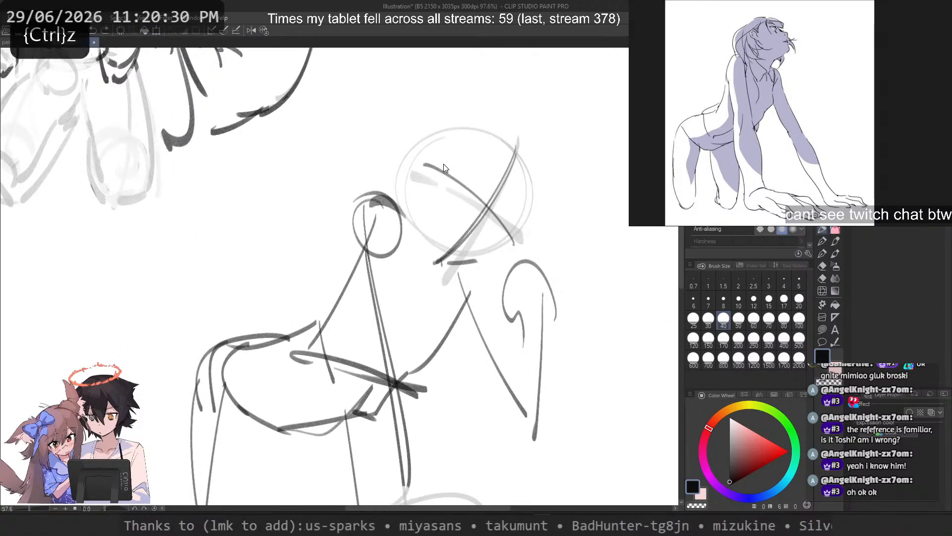
pyautogui.moveTo(505, 263); pyautogui.dragTo(422, 204)
pyautogui.hotkey('ctrl', 'z')
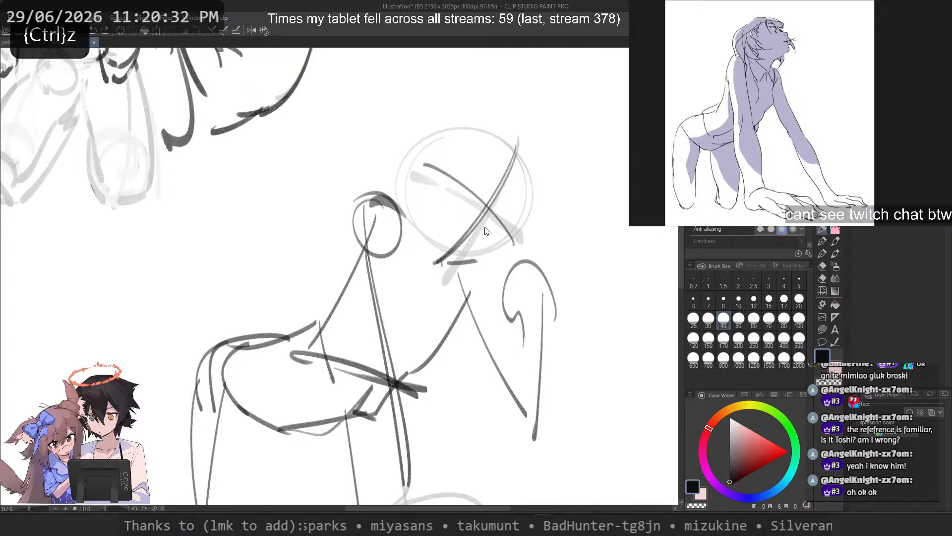
pyautogui.moveTo(486, 232); pyautogui.dragTo(492, 236)
pyautogui.scroll(-9, 488, 205)
pyautogui.scroll(6, 485, 203)
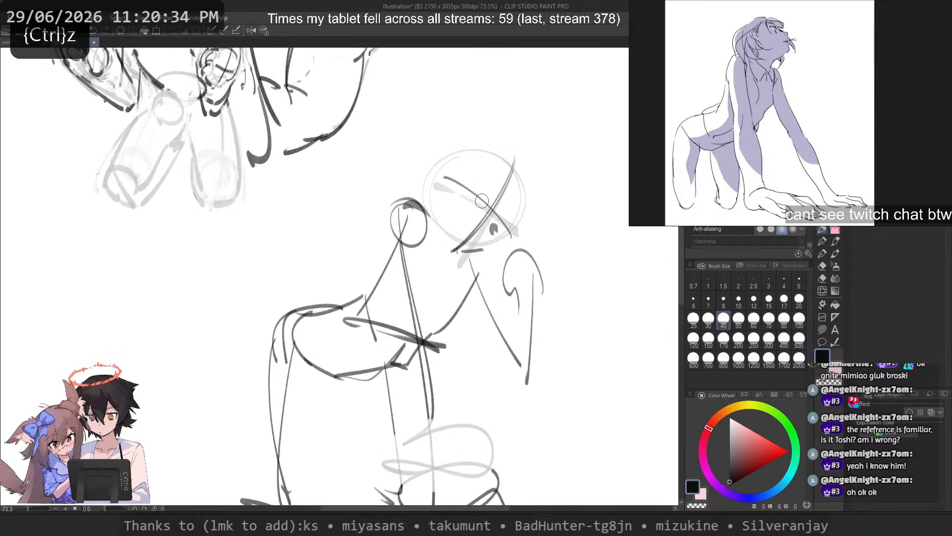
pyautogui.hotkey('ctrl', 'z')
pyautogui.scroll(-3, 451, 230)
pyautogui.scroll(2, 452, 229)
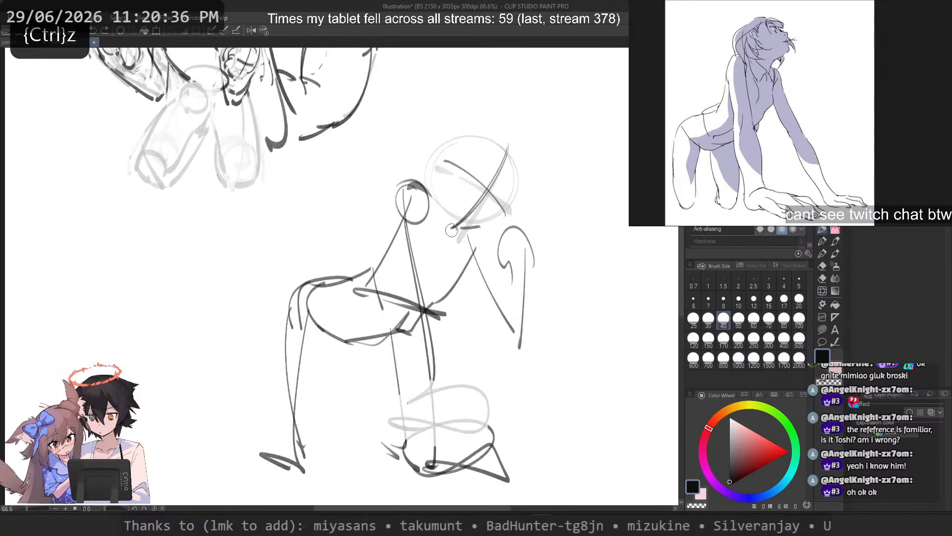
# Step: Try erasing along the chest line below the chin with the transparent colour
pyautogui.scroll(2, 450, 222)
pyautogui.press('c')
pyautogui.moveTo(479, 256)
pyautogui.mouseDown()
pyautogui.moveTo(422, 332)
pyautogui.moveTo(367, 368)
pyautogui.moveTo(279, 333)
pyautogui.moveTo(428, 315)
pyautogui.mouseUp()
pyautogui.press('c')
pyautogui.hotkey('ctrl', 'z')
# Step: Try a steeper chest line below the chin and a new back line from the shoulder circle
pyautogui.hotkey('ctrl', 'z')
pyautogui.hotkey('ctrl', 'z')
pyautogui.moveTo(474, 243); pyautogui.dragTo(437, 310)
pyautogui.hotkey('ctrl', 'z')
pyautogui.moveTo(470, 249); pyautogui.dragTo(433, 313)
pyautogui.moveTo(410, 192); pyautogui.dragTo(365, 279)
pyautogui.hotkey('ctrl', 'z')
pyautogui.hotkey('ctrl', 'z')
pyautogui.hotkey('ctrl', 'z')
pyautogui.hotkey('ctrl', 'z')
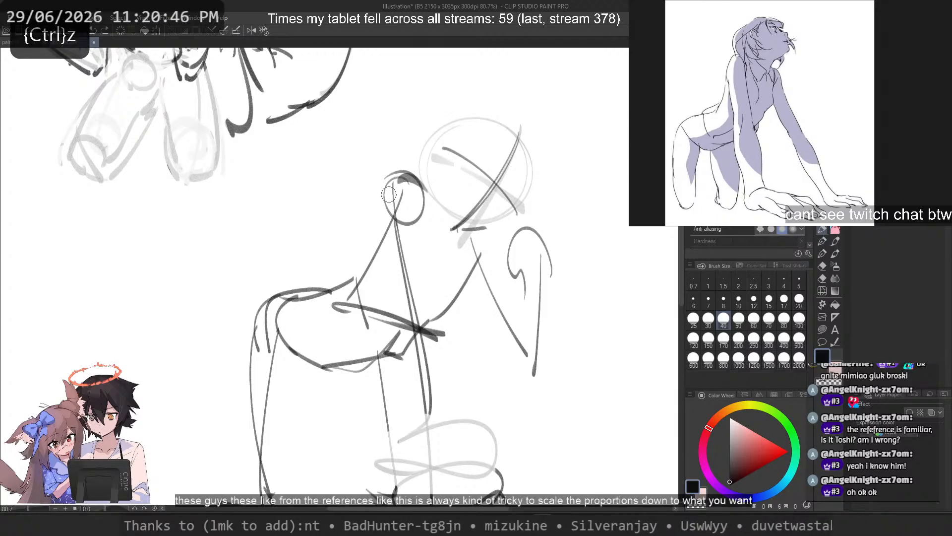
# Step: Set the brush size to 15 and lasso the head circle together with its crossing face guidelines
pyautogui.scroll(-1, 402, 204)
pyautogui.moveTo(402, 204)
pyautogui.mouseDown()
pyautogui.moveTo(444, 330)
pyautogui.moveTo(442, 305)
pyautogui.mouseUp()
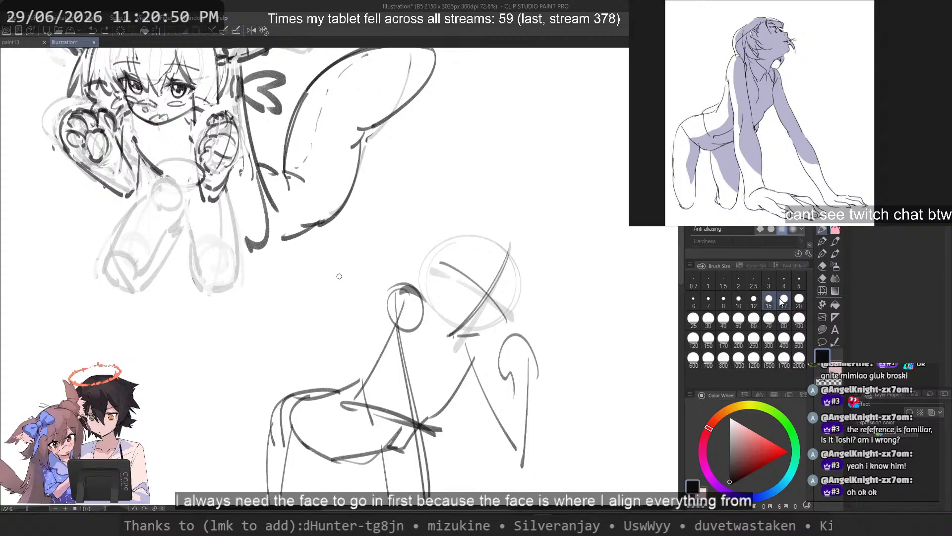
pyautogui.scroll(5, 453, 299)
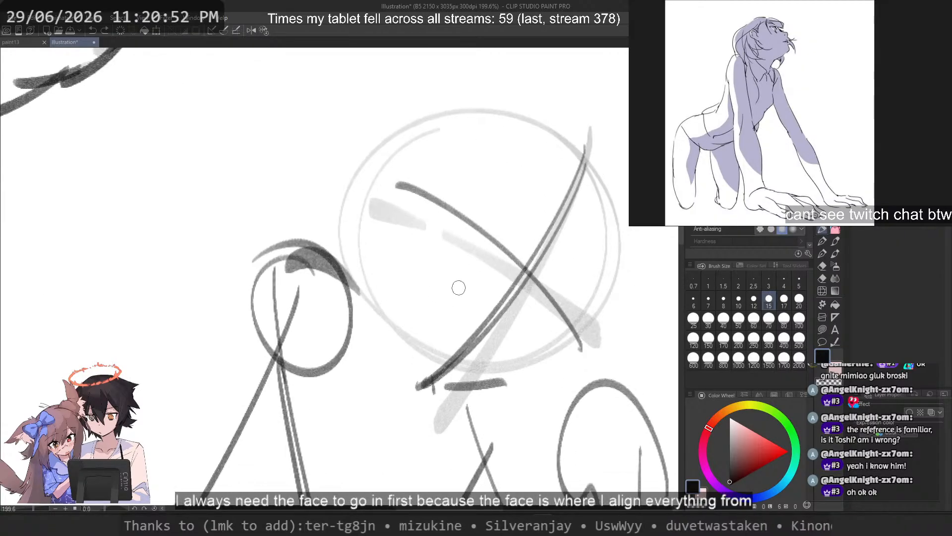
pyautogui.scroll(-1, 387, 224)
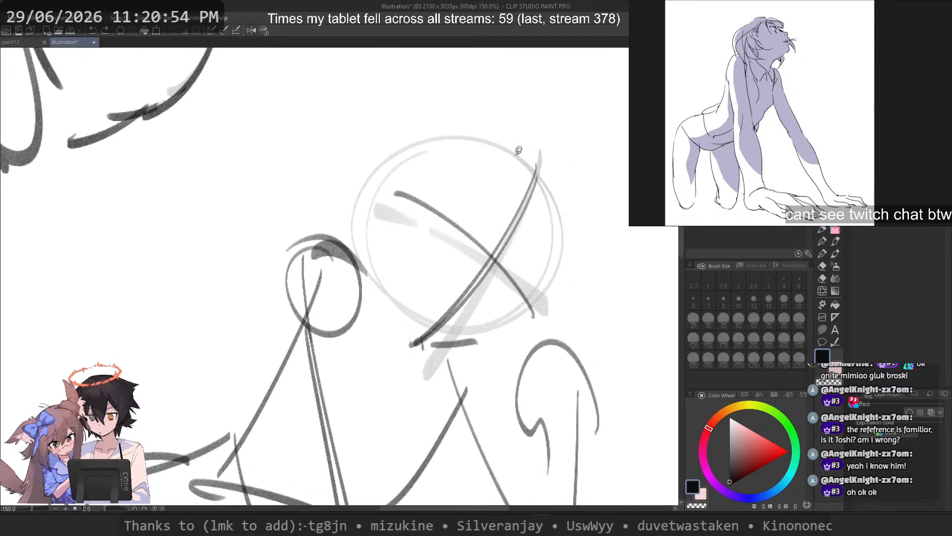
pyautogui.moveTo(501, 116); pyautogui.dragTo(360, 141)
pyautogui.moveTo(355, 221); pyautogui.dragTo(396, 345)
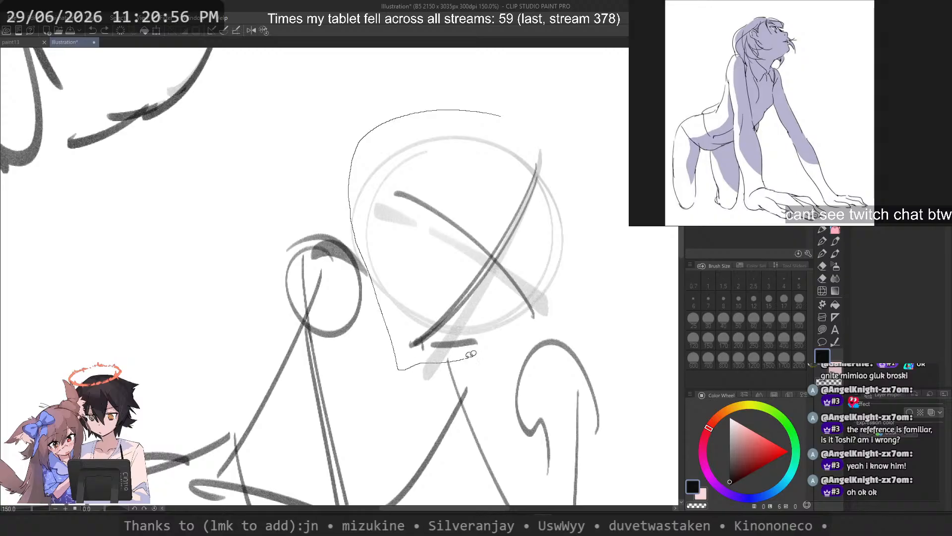
pyautogui.moveTo(466, 357); pyautogui.dragTo(590, 202)
# Step: Move the lassoed head circle and guidelines down to the right, rotate them slightly clockwise and apply the transformation
pyautogui.moveTo(503, 274)
pyautogui.mouseDown()
pyautogui.moveTo(538, 277)
pyautogui.moveTo(530, 298)
pyautogui.mouseUp()
pyautogui.hotkey('ctrl', 't')
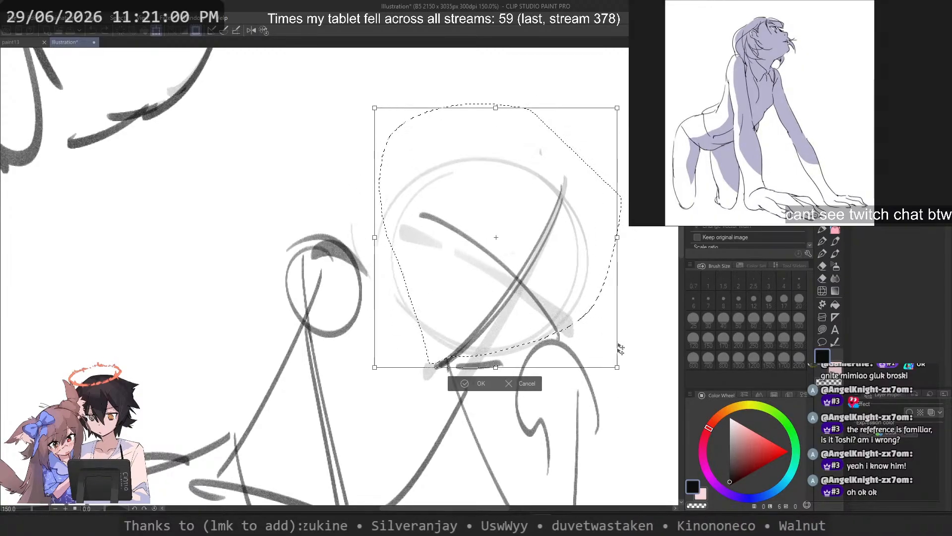
pyautogui.moveTo(620, 349); pyautogui.dragTo(603, 364)
pyautogui.scroll(-4, 565, 313)
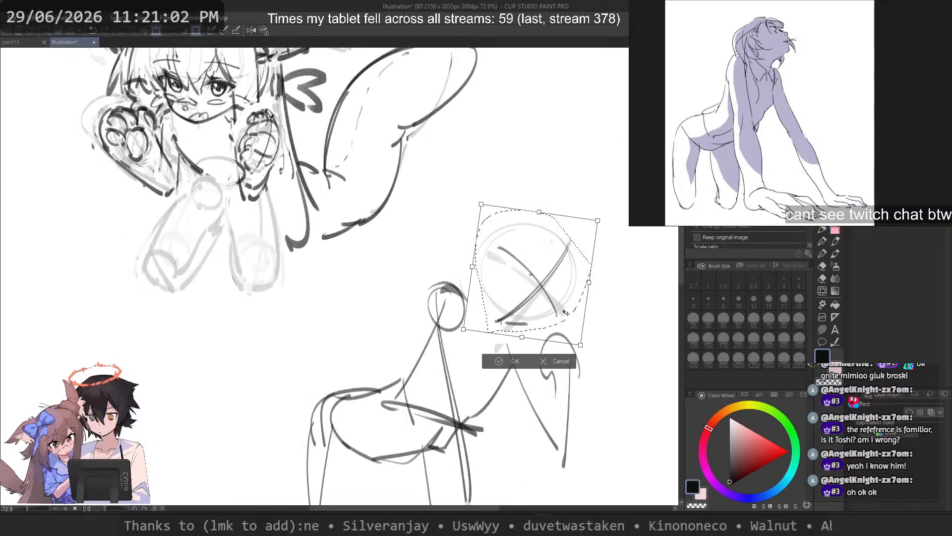
pyautogui.scroll(-1, 566, 313)
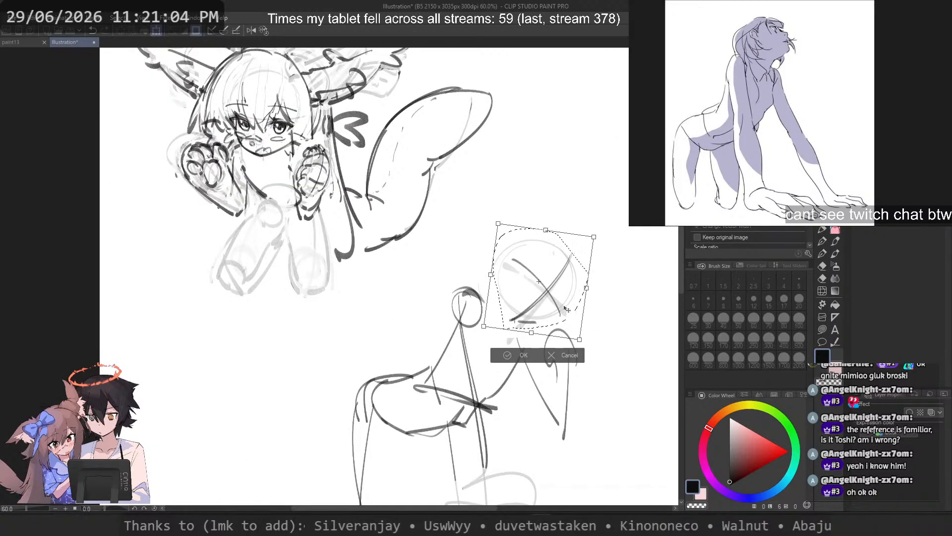
pyautogui.press('Return')
pyautogui.scroll(5, 579, 281)
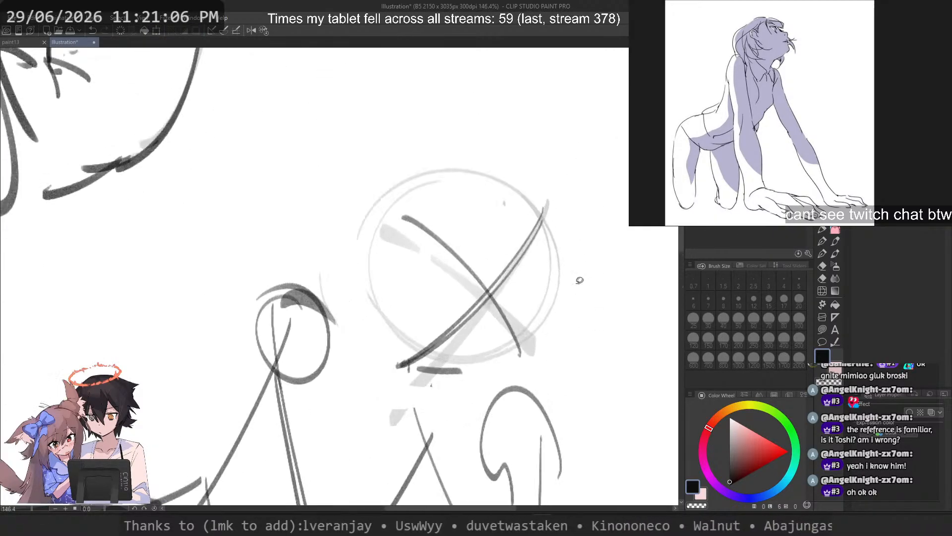
pyautogui.scroll(1, 541, 265)
# Step: Lighten the head circle and crossing face guidelines using the transparent colour at brush size 50
pyautogui.press('c')
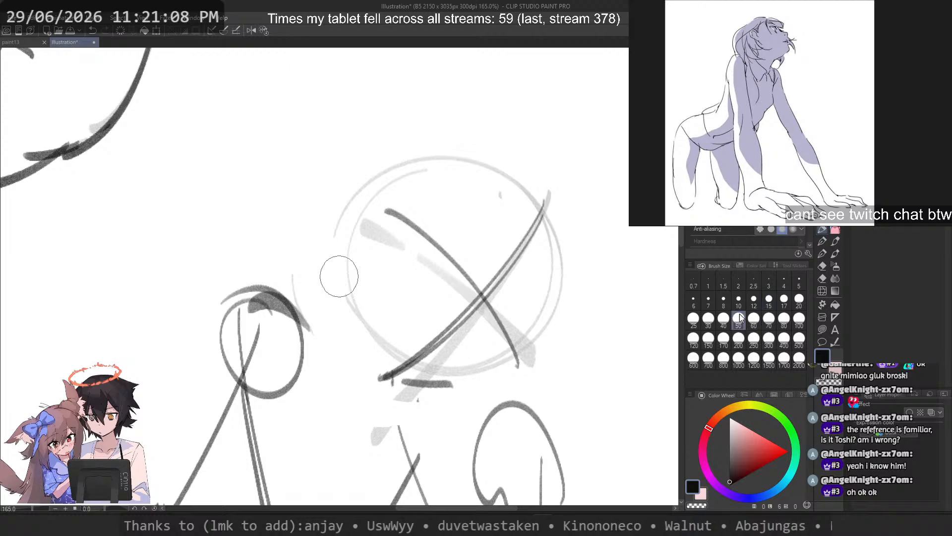
pyautogui.moveTo(438, 208)
pyautogui.mouseDown()
pyautogui.moveTo(517, 361)
pyautogui.moveTo(467, 386)
pyautogui.moveTo(380, 363)
pyautogui.moveTo(541, 208)
pyautogui.moveTo(531, 260)
pyautogui.moveTo(556, 219)
pyautogui.moveTo(512, 178)
pyautogui.mouseUp()
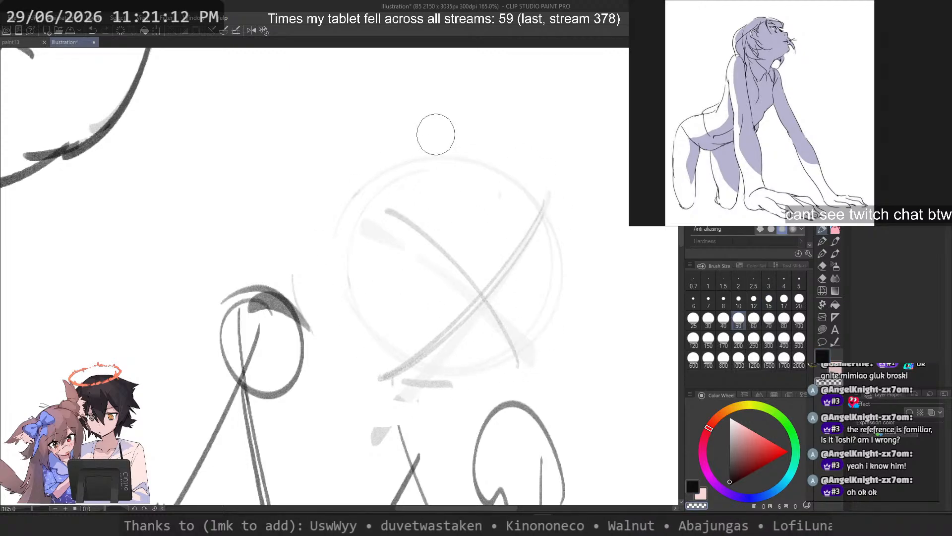
# Step: Set the brush size to 12 and draw the far eye's curved upper lash line with a thick outer corner
pyautogui.click(754, 300)
pyautogui.press('c')
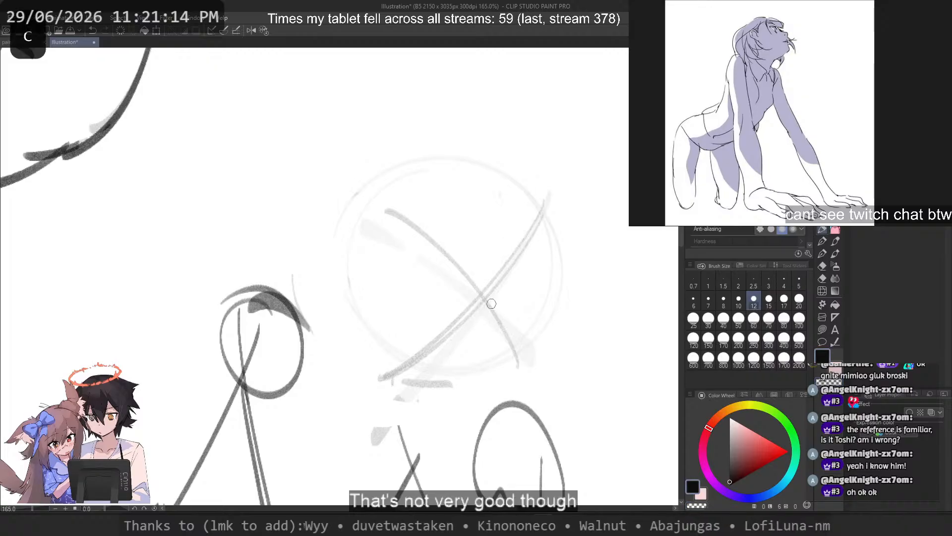
pyautogui.moveTo(488, 310); pyautogui.dragTo(507, 352)
pyautogui.hotkey('ctrl', 'z')
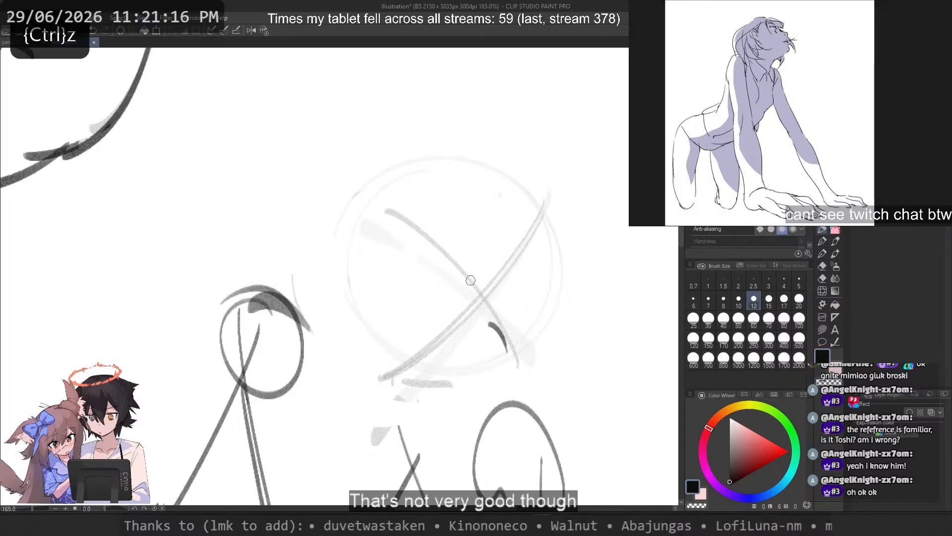
pyautogui.scroll(8, 424, 184)
pyautogui.scroll(6, 457, 211)
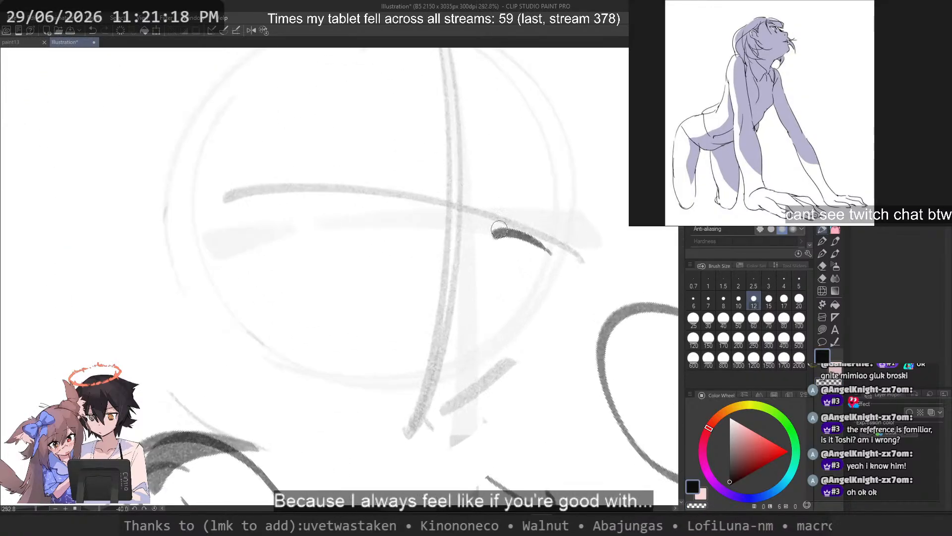
pyautogui.moveTo(496, 231); pyautogui.dragTo(562, 270)
pyautogui.hotkey('ctrl', 'z')
pyautogui.hotkey('ctrl', 'z')
pyautogui.hotkey('ctrl', 'z')
pyautogui.moveTo(532, 236); pyautogui.dragTo(563, 276)
pyautogui.moveTo(536, 274)
pyautogui.mouseDown()
pyautogui.moveTo(564, 265)
pyautogui.moveTo(545, 243)
pyautogui.moveTo(550, 276)
pyautogui.mouseUp()
# Step: Draw a dark filled iris beneath the far eye's lash line
pyautogui.hotkey('ctrl', 'z')
pyautogui.hotkey('ctrl', 'z')
pyautogui.moveTo(336, 206); pyautogui.dragTo(397, 217)
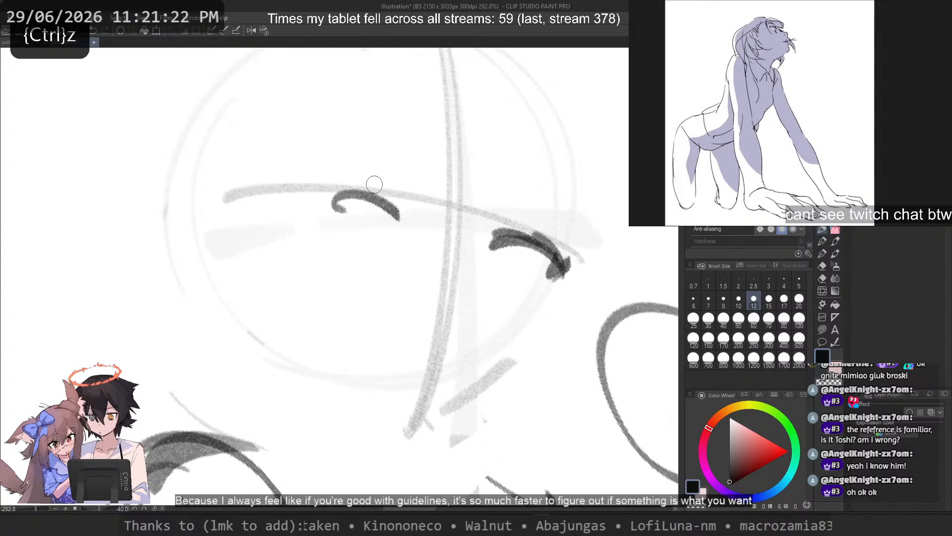
pyautogui.hotkey('ctrl', 'z')
pyautogui.moveTo(532, 231)
pyautogui.mouseDown()
pyautogui.moveTo(497, 228)
pyautogui.moveTo(530, 235)
pyautogui.moveTo(495, 272)
pyautogui.moveTo(517, 279)
pyautogui.mouseUp()
pyautogui.hotkey('ctrl', 'z')
pyautogui.press('c')
pyautogui.press('c')
# Step: Draw the near eye's arched upper lash line along the horizontal guideline, with a short outer corner lash
pyautogui.hotkey('ctrl', 'z')
pyautogui.hotkey('ctrl', 'z')
pyautogui.moveTo(492, 247); pyautogui.dragTo(506, 267)
pyautogui.moveTo(365, 195)
pyautogui.mouseDown()
pyautogui.moveTo(285, 197)
pyautogui.moveTo(404, 215)
pyautogui.mouseUp()
pyautogui.hotkey('ctrl', 'z')
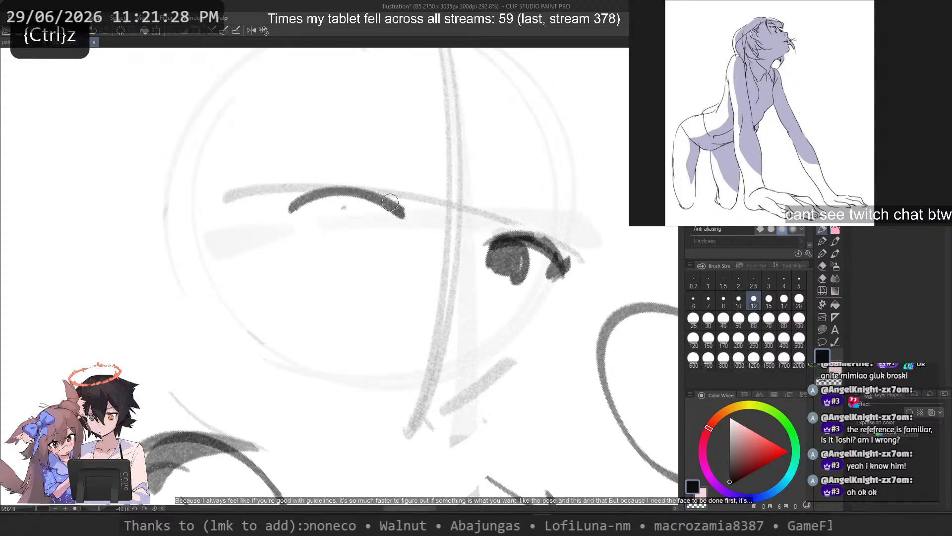
pyautogui.moveTo(293, 210); pyautogui.dragTo(365, 196)
pyautogui.hotkey('ctrl', 'z')
pyautogui.hotkey('ctrl', 'z')
pyautogui.moveTo(294, 194)
pyautogui.mouseDown()
pyautogui.moveTo(368, 191)
pyautogui.moveTo(296, 199)
pyautogui.moveTo(344, 180)
pyautogui.moveTo(276, 206)
pyautogui.moveTo(303, 190)
pyautogui.moveTo(301, 219)
pyautogui.mouseUp()
# Step: Draw the near eye's rounded dark iris below its lash line, redoing strokes to refine its shape
pyautogui.hotkey('ctrl', 'z')
pyautogui.hotkey('ctrl', 'z')
pyautogui.hotkey('ctrl', 'z')
pyautogui.moveTo(281, 200); pyautogui.dragTo(297, 228)
pyautogui.moveTo(361, 211); pyautogui.dragTo(369, 244)
pyautogui.moveTo(315, 213)
pyautogui.mouseDown()
pyautogui.moveTo(340, 201)
pyautogui.moveTo(326, 235)
pyautogui.moveTo(333, 206)
pyautogui.moveTo(362, 215)
pyautogui.mouseUp()
pyautogui.hotkey('ctrl', 'z')
pyautogui.hotkey('ctrl', 'z')
pyautogui.moveTo(322, 216); pyautogui.dragTo(315, 242)
pyautogui.moveTo(314, 237)
pyautogui.mouseDown()
pyautogui.moveTo(365, 235)
pyautogui.moveTo(358, 226)
pyautogui.moveTo(323, 233)
pyautogui.mouseUp()
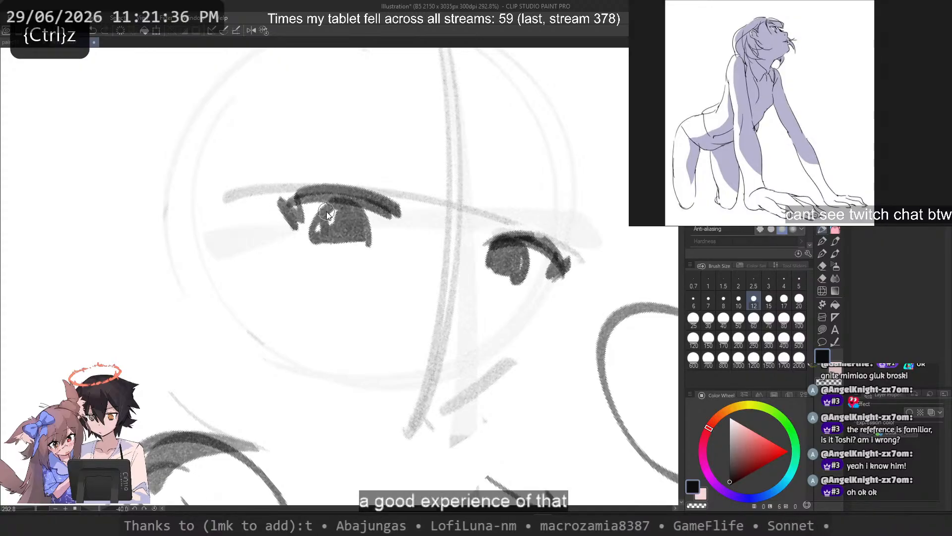
pyautogui.hotkey('ctrl', 'z')
pyautogui.hotkey('ctrl', 'z')
pyautogui.hotkey('ctrl', 'z')
pyautogui.hotkey('ctrl', 'z')
pyautogui.hotkey('ctrl', 'z')
pyautogui.moveTo(331, 199); pyautogui.dragTo(361, 238)
pyautogui.moveTo(319, 214)
pyautogui.mouseDown()
pyautogui.moveTo(350, 217)
pyautogui.moveTo(352, 232)
pyautogui.moveTo(327, 209)
pyautogui.moveTo(350, 203)
pyautogui.moveTo(356, 239)
pyautogui.mouseUp()
pyautogui.hotkey('ctrl', 'z')
pyautogui.hotkey('ctrl', 'z')
pyautogui.hotkey('ctrl', 'z')
pyautogui.hotkey('ctrl', 'z')
pyautogui.hotkey('ctrl', 'z')
pyautogui.moveTo(338, 199); pyautogui.dragTo(366, 230)
pyautogui.moveTo(322, 217); pyautogui.dragTo(319, 239)
pyautogui.moveTo(334, 205)
pyautogui.mouseDown()
pyautogui.moveTo(357, 236)
pyautogui.moveTo(334, 210)
pyautogui.moveTo(325, 237)
pyautogui.moveTo(350, 221)
pyautogui.moveTo(325, 209)
pyautogui.moveTo(313, 218)
pyautogui.moveTo(323, 241)
pyautogui.moveTo(347, 209)
pyautogui.moveTo(366, 234)
pyautogui.mouseUp()
pyautogui.hotkey('ctrl', 'z')
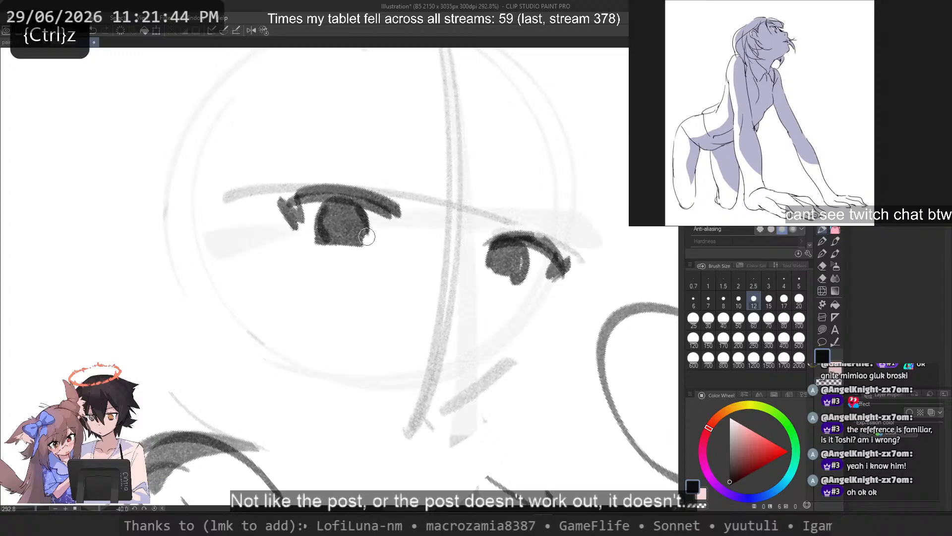
# Step: Extend the near eye's upper lash line outward and trim its upper edge with the transparent colour
pyautogui.moveTo(327, 188); pyautogui.dragTo(274, 216)
pyautogui.hotkey('ctrl', 'z')
pyautogui.press('c')
pyautogui.moveTo(336, 183)
pyautogui.mouseDown()
pyautogui.moveTo(248, 221)
pyautogui.moveTo(319, 189)
pyautogui.moveTo(285, 196)
pyautogui.moveTo(376, 202)
pyautogui.moveTo(364, 186)
pyautogui.moveTo(385, 204)
pyautogui.mouseUp()
pyautogui.press('c')
pyautogui.hotkey('ctrl', 'z')
pyautogui.hotkey('ctrl', 'z')
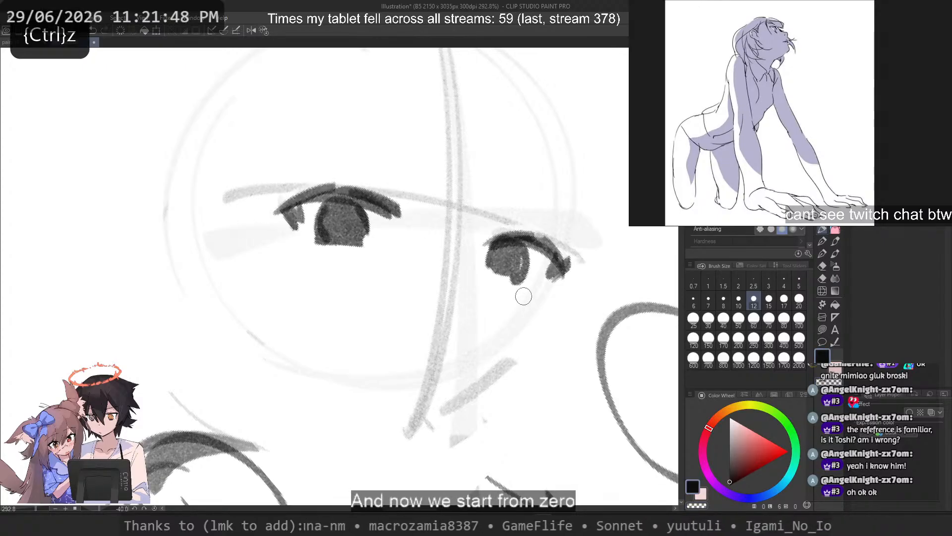
# Step: Add a small dark mark below the far eye and trim the near iris's lower edge with the transparent colour
pyautogui.moveTo(525, 297); pyautogui.dragTo(511, 281)
pyautogui.click(264, 31)
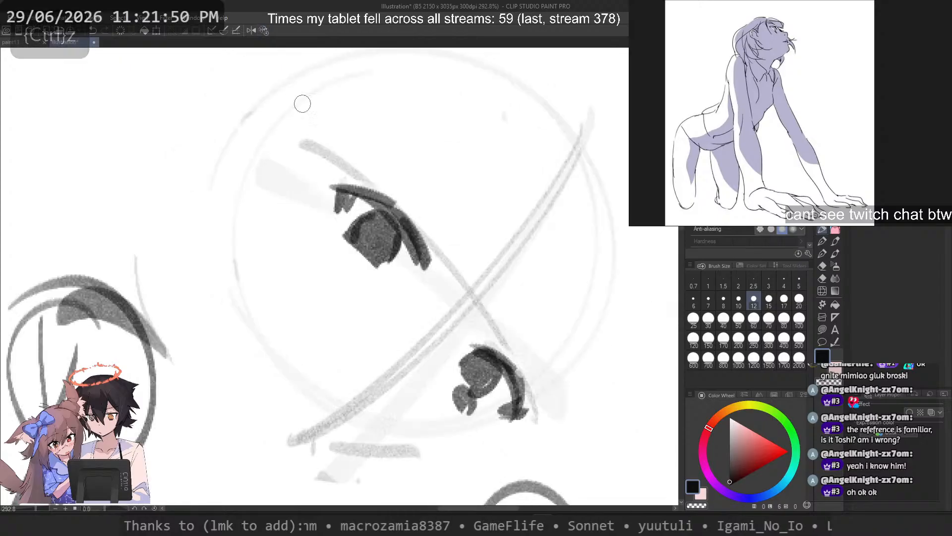
pyautogui.scroll(-6, 482, 150)
pyautogui.scroll(5, 493, 151)
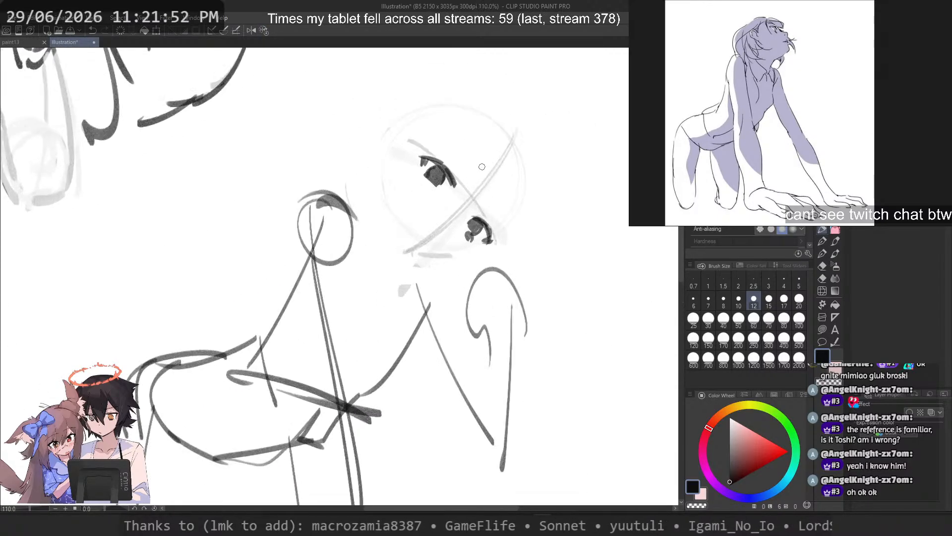
pyautogui.moveTo(365, 172); pyautogui.dragTo(392, 204)
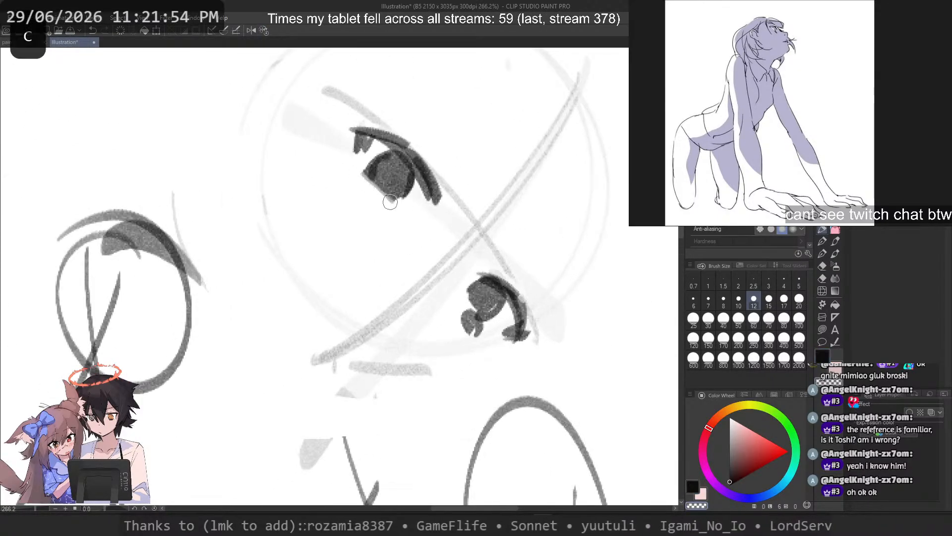
pyautogui.hotkey('ctrl', 'z')
pyautogui.press('c')
# Step: Draw a thin, slanted eyebrow stroke above each eye
pyautogui.moveTo(519, 255)
pyautogui.mouseDown()
pyautogui.moveTo(562, 322)
pyautogui.moveTo(576, 308)
pyautogui.mouseUp()
pyautogui.hotkey('ctrl', 'z')
pyautogui.hotkey('ctrl', 'z')
pyautogui.moveTo(519, 255); pyautogui.dragTo(580, 315)
pyautogui.moveTo(407, 94); pyautogui.dragTo(464, 174)
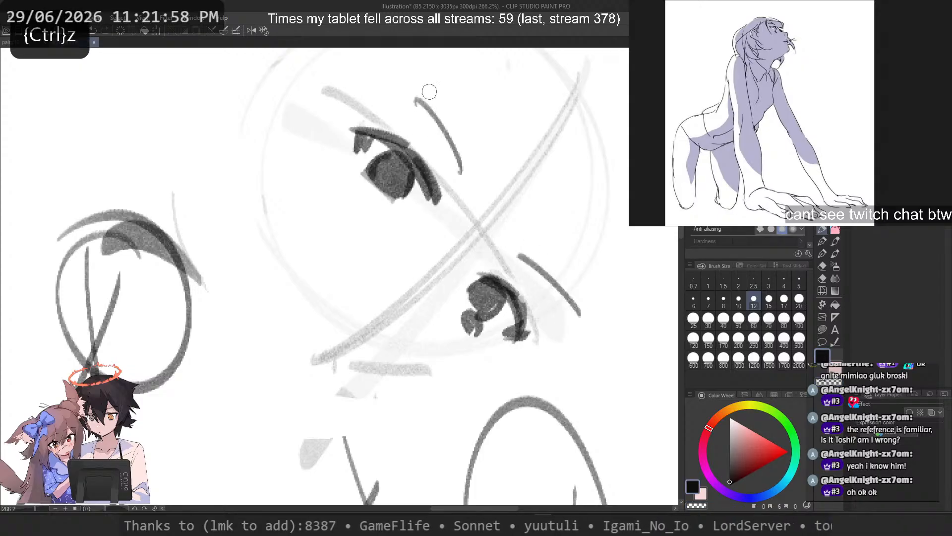
pyautogui.hotkey('ctrl', 'z')
pyautogui.moveTo(392, 77); pyautogui.dragTo(465, 173)
# Step: Erase the small mark touching the far iris and redraw it lower as a short dark nose mark
pyautogui.press('c')
pyautogui.moveTo(458, 298)
pyautogui.mouseDown()
pyautogui.moveTo(470, 336)
pyautogui.moveTo(458, 308)
pyautogui.moveTo(482, 335)
pyautogui.moveTo(476, 314)
pyautogui.mouseUp()
pyautogui.press('c')
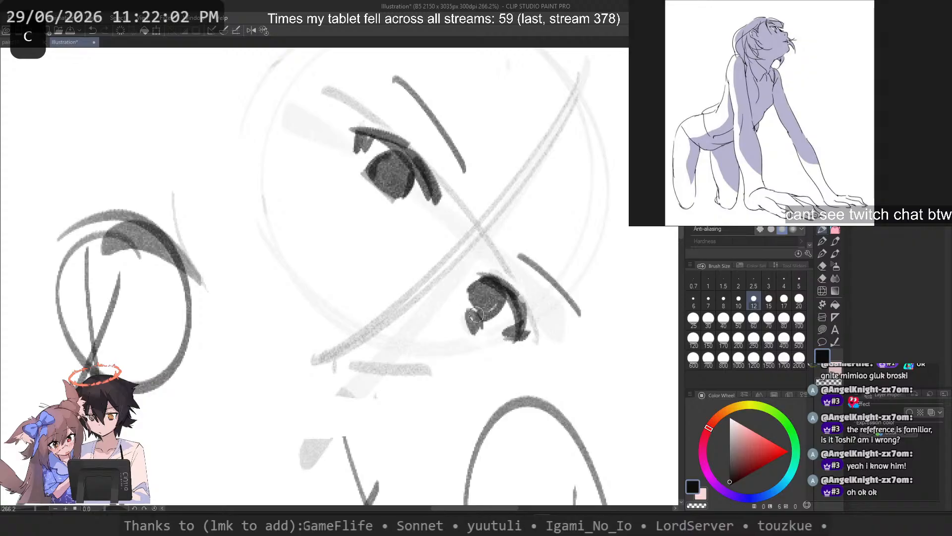
pyautogui.moveTo(359, 190); pyautogui.dragTo(301, 197)
pyautogui.moveTo(383, 210); pyautogui.dragTo(379, 294)
pyautogui.moveTo(474, 367)
pyautogui.mouseDown()
pyautogui.moveTo(459, 356)
pyautogui.moveTo(429, 369)
pyautogui.mouseUp()
pyautogui.hotkey('ctrl', 'z')
pyautogui.hotkey('ctrl', 'z')
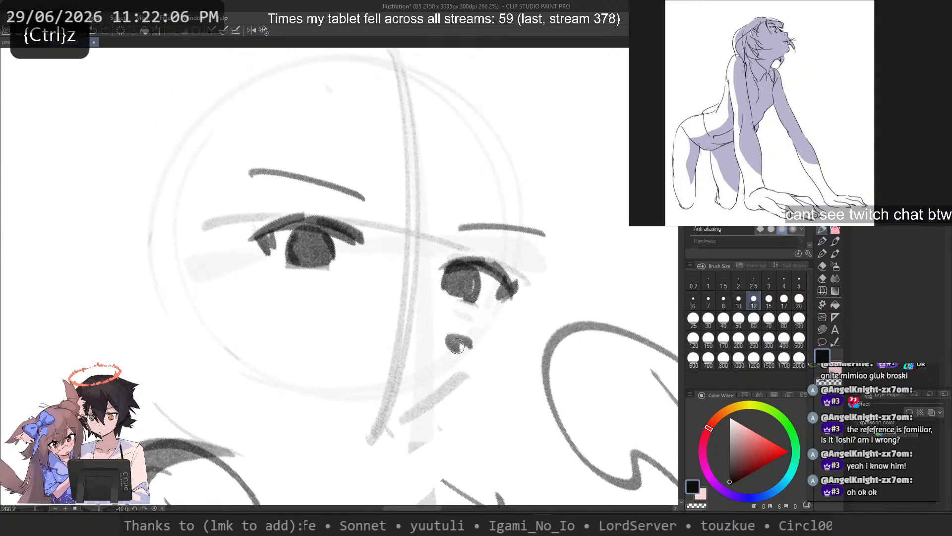
pyautogui.moveTo(468, 327)
pyautogui.mouseDown()
pyautogui.moveTo(442, 325)
pyautogui.moveTo(459, 318)
pyautogui.moveTo(470, 328)
pyautogui.mouseUp()
pyautogui.hotkey('ctrl', 'z')
pyautogui.hotkey('ctrl', 'z')
# Step: Try a short mouth stroke under the nose mark, and lighten the vertical face guideline with the transparent colour
pyautogui.moveTo(471, 371); pyautogui.dragTo(435, 373)
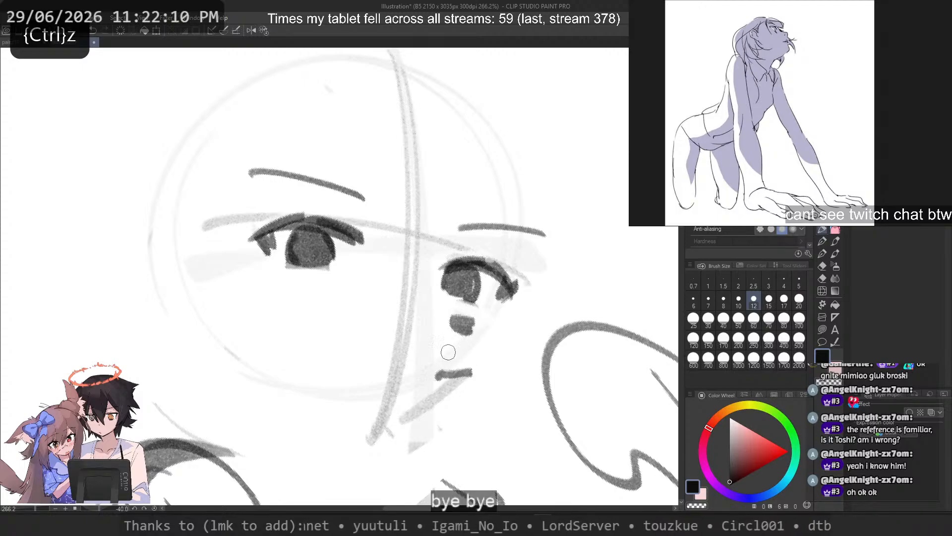
pyautogui.hotkey('ctrl', 'z')
pyautogui.press('c')
pyautogui.moveTo(414, 163)
pyautogui.mouseDown()
pyautogui.moveTo(401, 350)
pyautogui.moveTo(376, 427)
pyautogui.moveTo(407, 414)
pyautogui.moveTo(413, 428)
pyautogui.moveTo(445, 419)
pyautogui.moveTo(409, 333)
pyautogui.mouseUp()
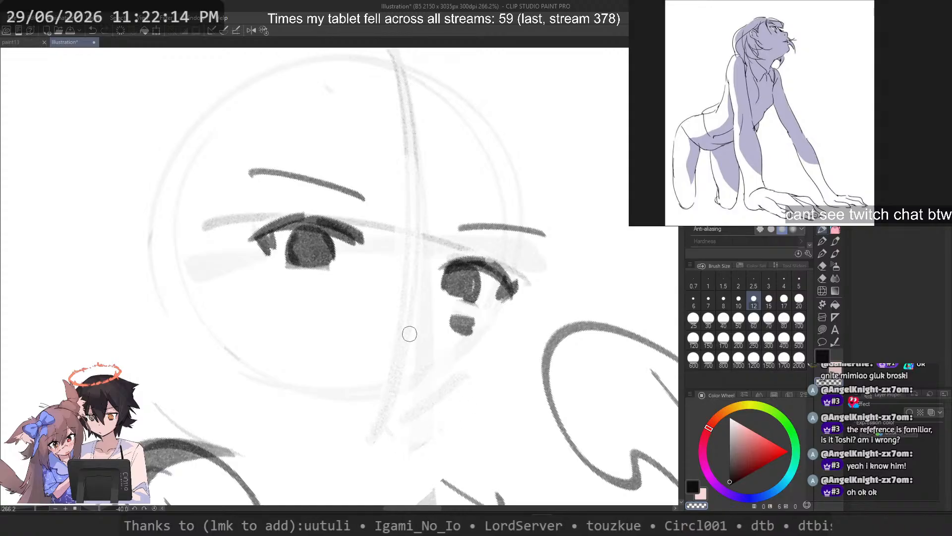
# Step: Draw a wavy upper mouth line across the lower face guideline with a small corner mark on its far side
pyautogui.press('c')
pyautogui.moveTo(460, 379)
pyautogui.mouseDown()
pyautogui.moveTo(409, 369)
pyautogui.moveTo(403, 355)
pyautogui.moveTo(424, 377)
pyautogui.moveTo(370, 396)
pyautogui.moveTo(408, 382)
pyautogui.moveTo(371, 396)
pyautogui.moveTo(387, 344)
pyautogui.moveTo(383, 369)
pyautogui.mouseUp()
pyautogui.hotkey('ctrl', 'z')
pyautogui.hotkey('ctrl', 'z')
pyautogui.hotkey('ctrl', 'z')
pyautogui.hotkey('ctrl', 'z')
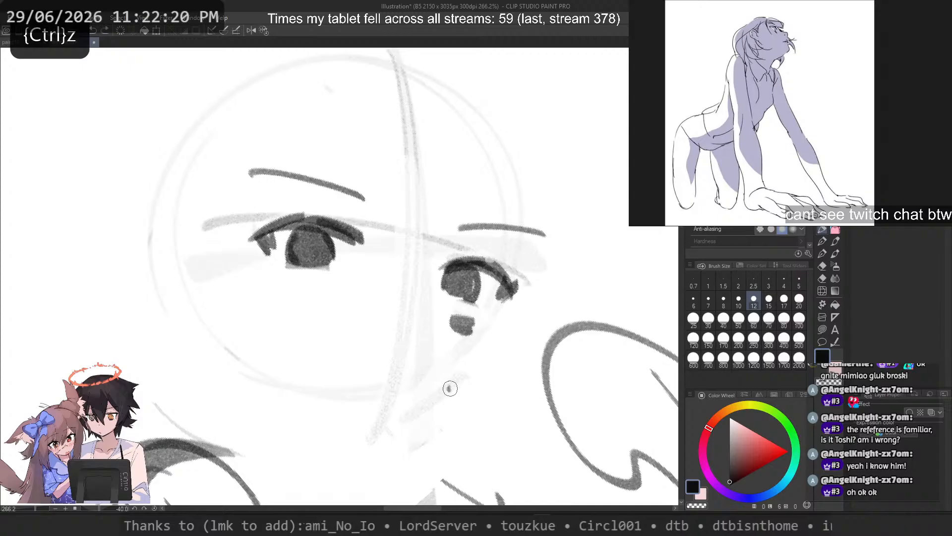
pyautogui.moveTo(450, 388)
pyautogui.mouseDown()
pyautogui.moveTo(398, 365)
pyautogui.moveTo(379, 382)
pyautogui.mouseUp()
pyautogui.moveTo(463, 392); pyautogui.dragTo(462, 398)
# Step: Draw the far cheek and jaw contour from beside the far eye down to the chin
pyautogui.hotkey('ctrl', 'z')
pyautogui.moveTo(460, 387); pyautogui.dragTo(457, 396)
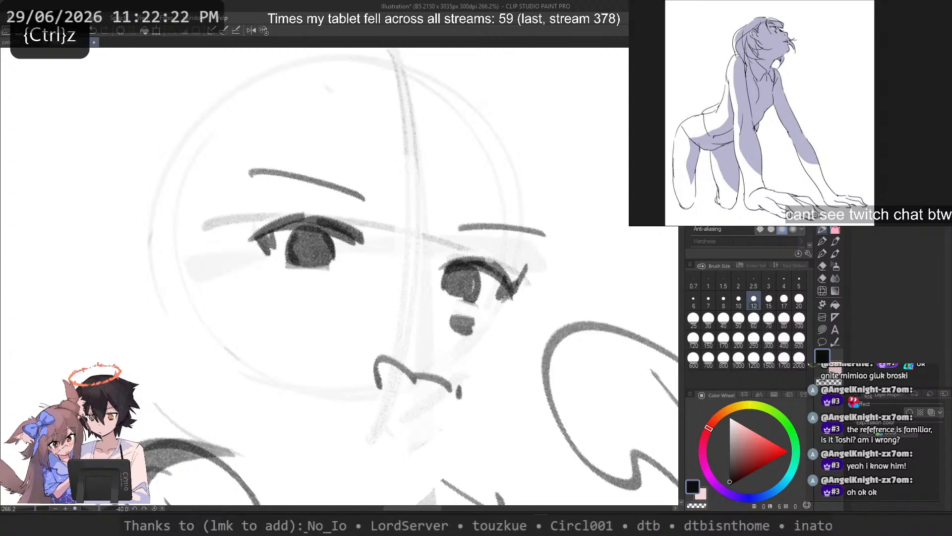
pyautogui.hotkey('ctrl', 'z')
pyautogui.moveTo(540, 265)
pyautogui.mouseDown()
pyautogui.moveTo(503, 327)
pyautogui.moveTo(510, 323)
pyautogui.moveTo(431, 414)
pyautogui.mouseUp()
pyautogui.hotkey('ctrl', 'z')
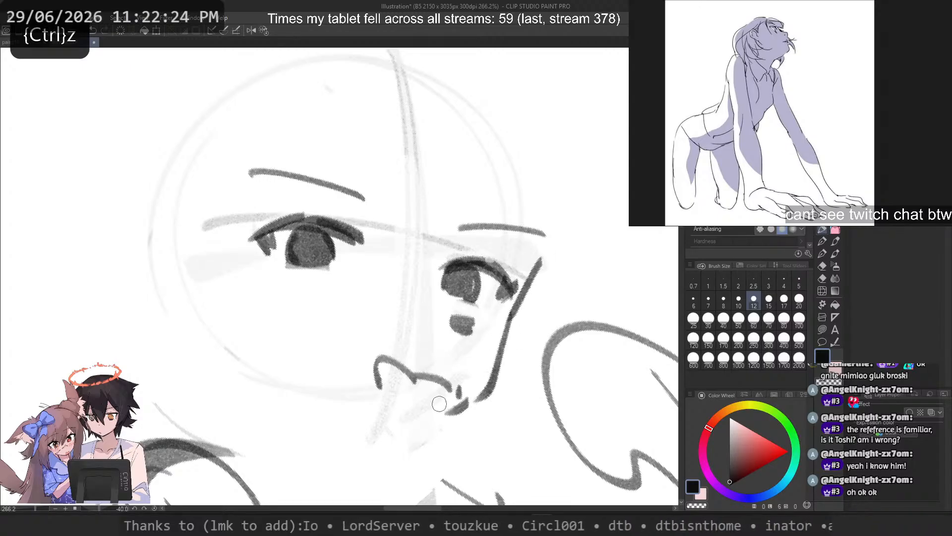
pyautogui.hotkey('ctrl', 'z')
# Step: Draw the near jawline from the lower edge of the head circle down to the chin
pyautogui.hotkey('ctrl', 'z')
pyautogui.moveTo(516, 315)
pyautogui.mouseDown()
pyautogui.moveTo(422, 427)
pyautogui.moveTo(412, 424)
pyautogui.mouseUp()
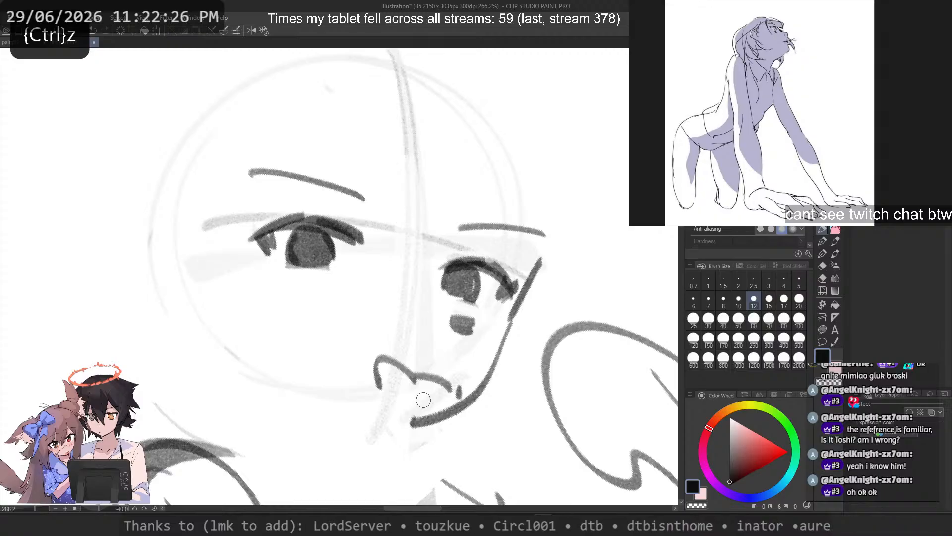
pyautogui.moveTo(235, 344)
pyautogui.mouseDown()
pyautogui.moveTo(357, 430)
pyautogui.moveTo(373, 418)
pyautogui.moveTo(359, 408)
pyautogui.mouseUp()
pyautogui.hotkey('ctrl', 'z')
pyautogui.hotkey('ctrl', 'z')
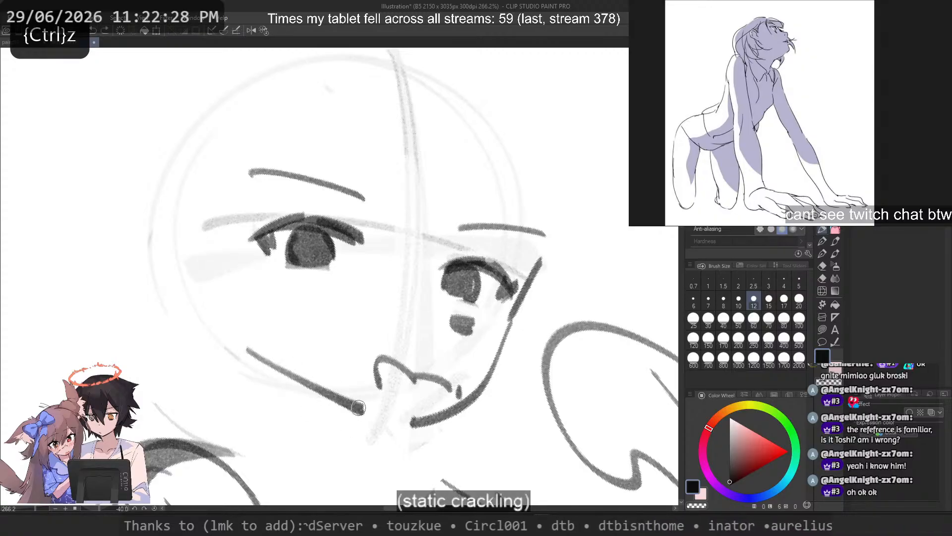
pyautogui.hotkey('ctrl', 'z')
pyautogui.moveTo(243, 352); pyautogui.dragTo(371, 425)
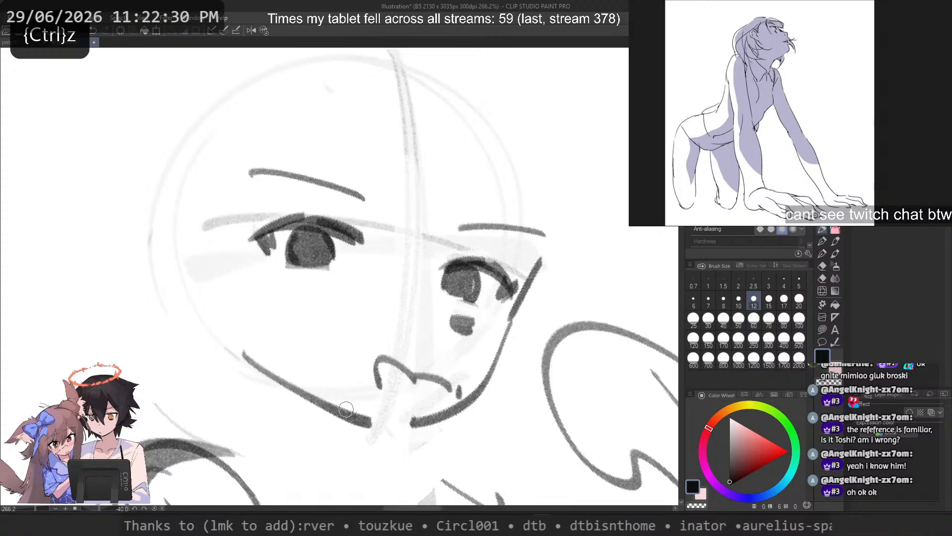
# Step: Lasso the inner part of the far eye, transform its shape, apply it and clear the selection
pyautogui.press('m')
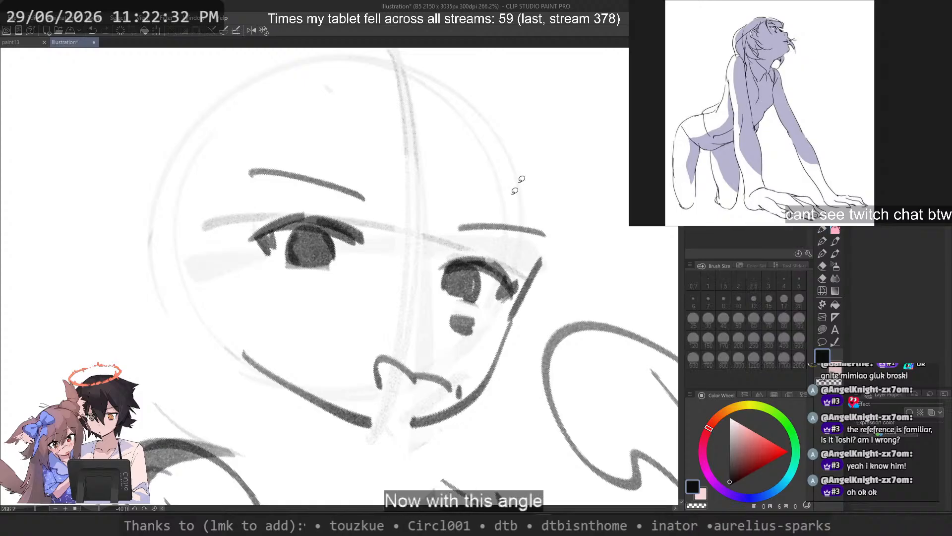
pyautogui.moveTo(453, 199); pyautogui.dragTo(461, 305)
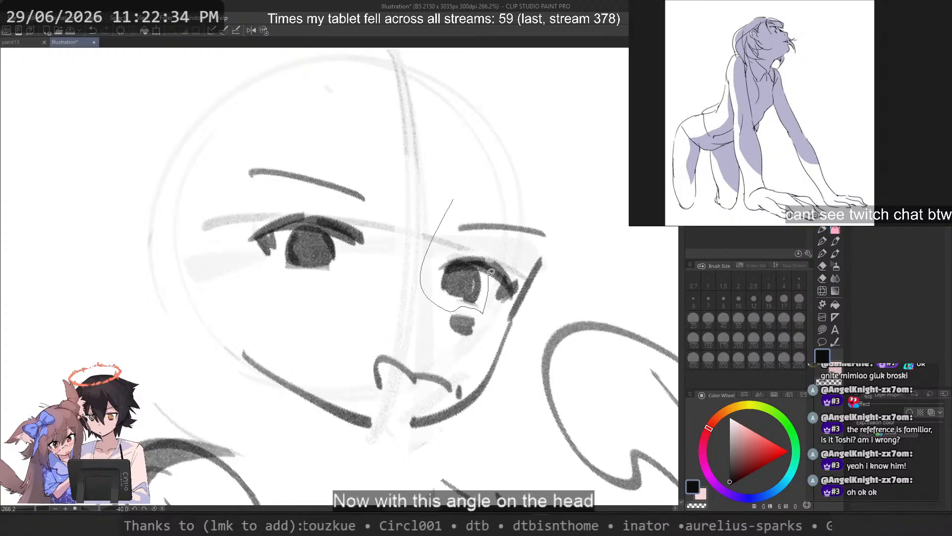
pyautogui.moveTo(491, 272); pyautogui.dragTo(490, 274)
pyautogui.moveTo(492, 239); pyautogui.dragTo(425, 256)
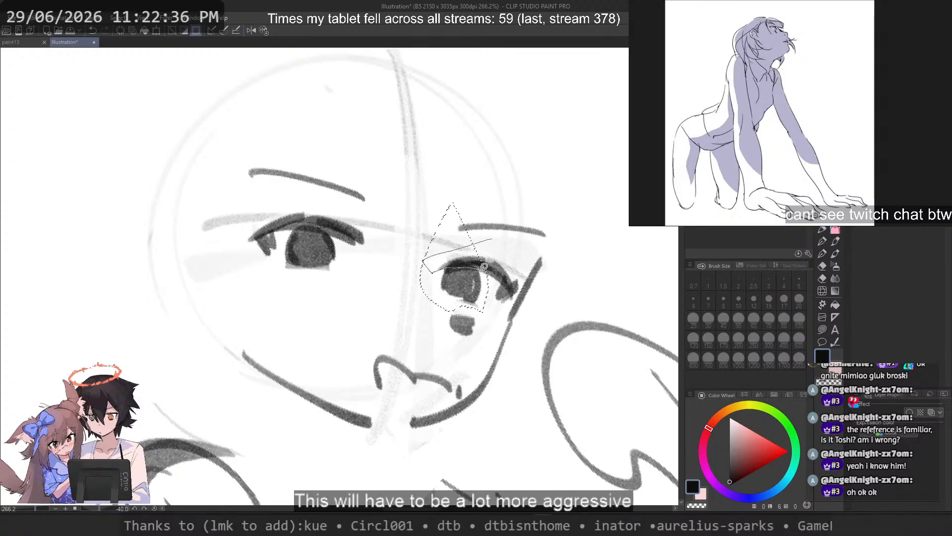
pyautogui.moveTo(495, 297)
pyautogui.mouseDown()
pyautogui.moveTo(525, 273)
pyautogui.moveTo(519, 264)
pyautogui.moveTo(442, 276)
pyautogui.moveTo(433, 255)
pyautogui.moveTo(454, 242)
pyautogui.moveTo(480, 313)
pyautogui.mouseUp()
pyautogui.scroll(1, 498, 253)
pyautogui.rightClick(480, 248)
pyautogui.click(505, 287)
pyautogui.press('Return')
pyautogui.hotkey('ctrl', 'd')
# Step: Lasso the far eye's iris, shift it slightly toward the outer corner and clear the selection
pyautogui.scroll(2, 474, 288)
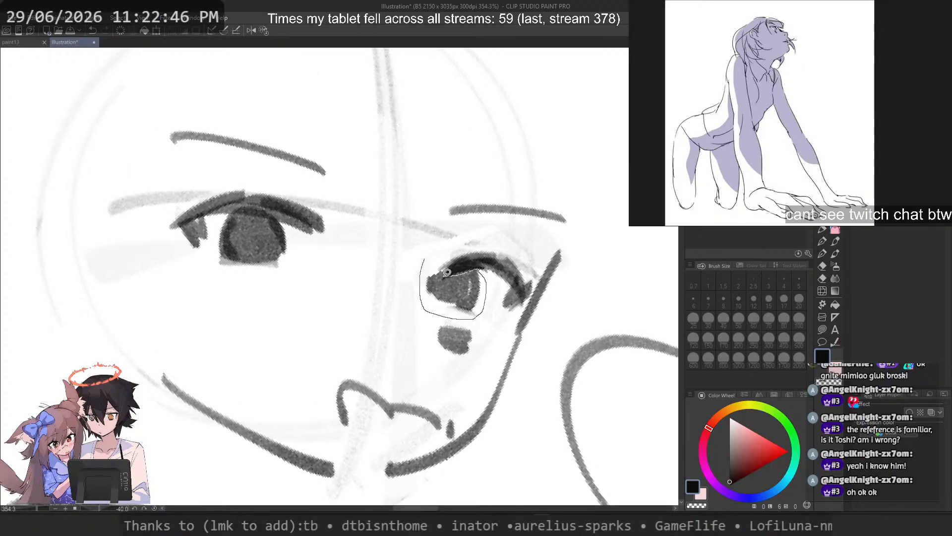
pyautogui.moveTo(447, 272); pyautogui.dragTo(424, 258)
pyautogui.moveTo(456, 295); pyautogui.dragTo(470, 295)
pyautogui.hotkey('ctrl', 'd')
# Step: Lasso the small mark beneath the far eye, shift it slightly toward the outer cheek, apply the transform and clear the selection
pyautogui.scroll(-3, 468, 238)
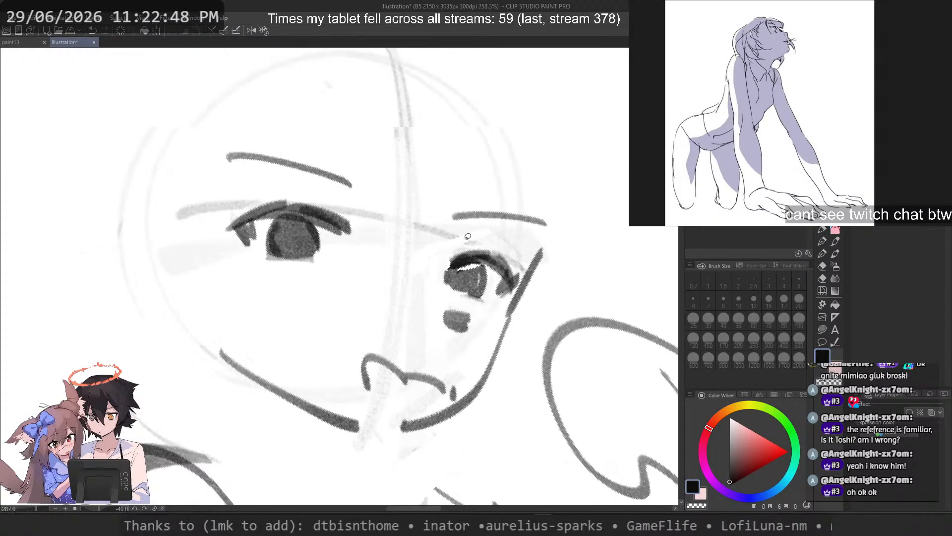
pyautogui.scroll(-2, 467, 236)
pyautogui.moveTo(408, 189)
pyautogui.mouseDown()
pyautogui.moveTo(347, 309)
pyautogui.moveTo(424, 244)
pyautogui.moveTo(425, 264)
pyautogui.mouseUp()
pyautogui.hotkey('ctrl', 'd')
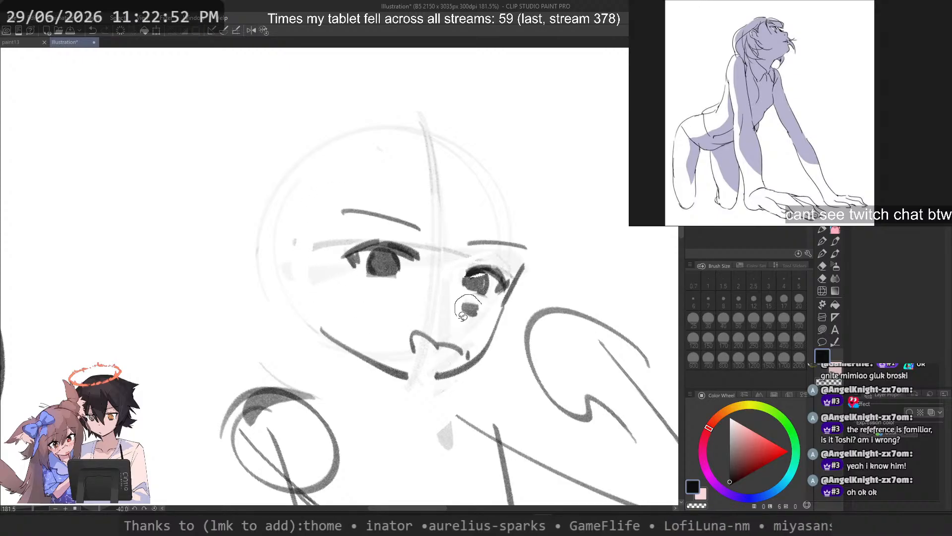
pyautogui.moveTo(462, 316)
pyautogui.mouseDown()
pyautogui.moveTo(494, 315)
pyautogui.moveTo(459, 318)
pyautogui.mouseUp()
pyautogui.hotkey('ctrl', 't')
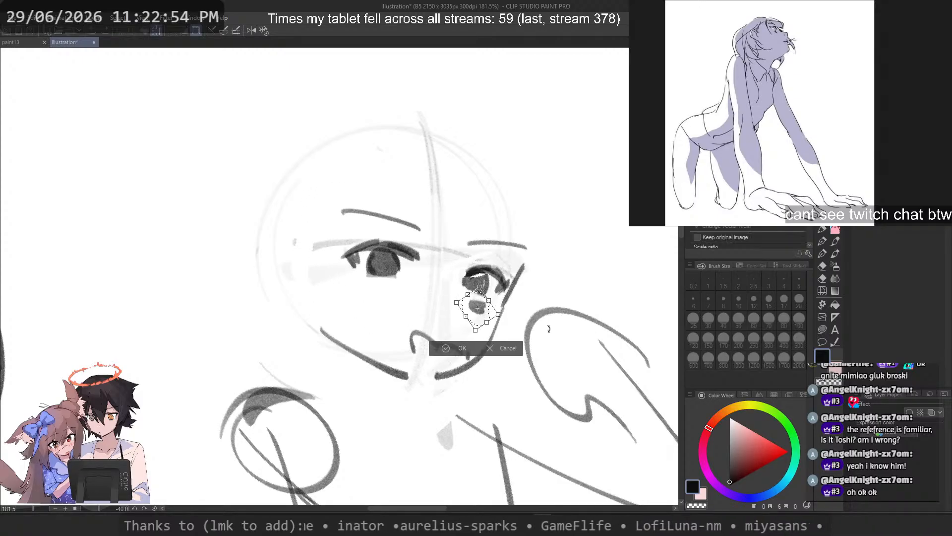
pyautogui.moveTo(549, 328); pyautogui.dragTo(547, 333)
pyautogui.press('Return')
pyautogui.hotkey('ctrl', 'd')
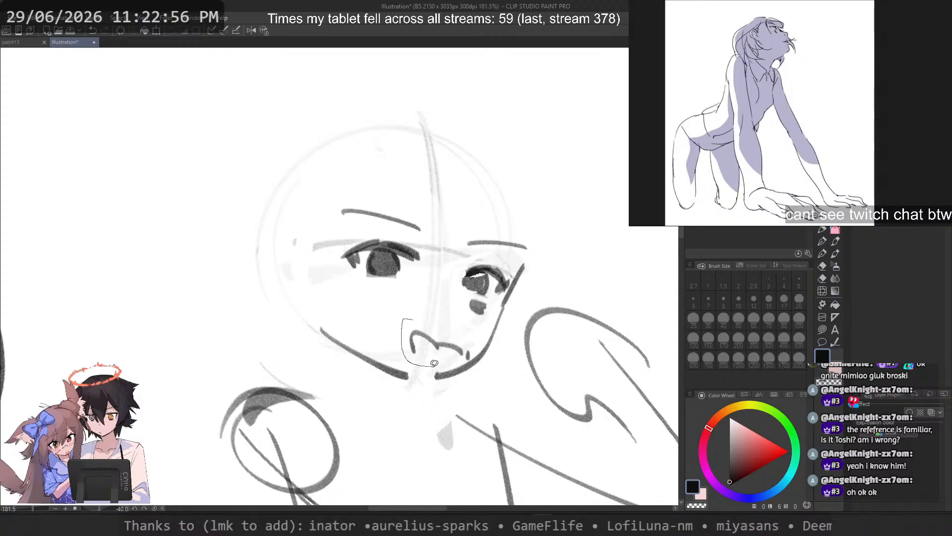
# Step: Lasso the mouth, shift it slightly upward and clear the selection
pyautogui.moveTo(468, 357)
pyautogui.mouseDown()
pyautogui.moveTo(483, 341)
pyautogui.moveTo(454, 340)
pyautogui.mouseUp()
pyautogui.hotkey('ctrl', 'd')
pyautogui.scroll(-9, 467, 278)
pyautogui.scroll(10, 464, 279)
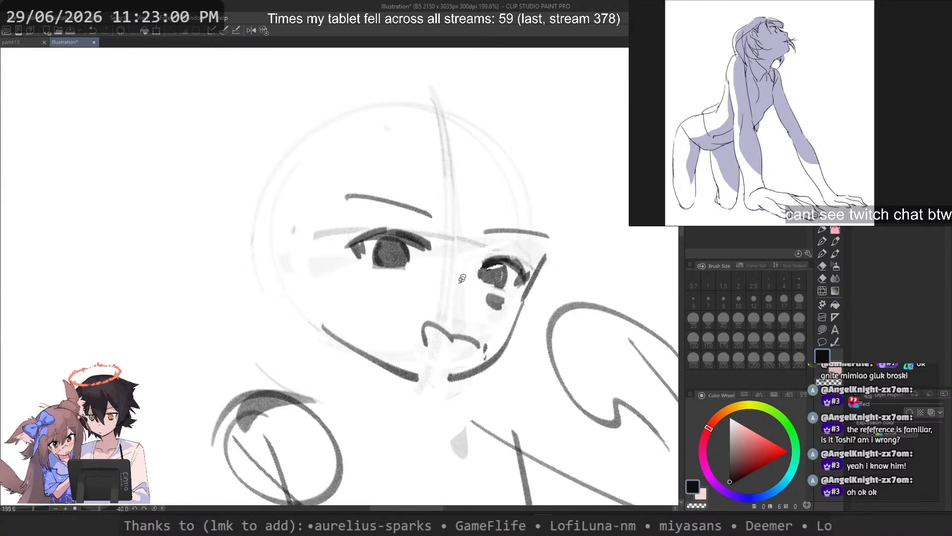
# Step: Redraw the near jawline with a thick pen stroke running down to the chin
pyautogui.moveTo(461, 284); pyautogui.dragTo(453, 308)
pyautogui.press('p')
pyautogui.hotkey('ctrl', 'z')
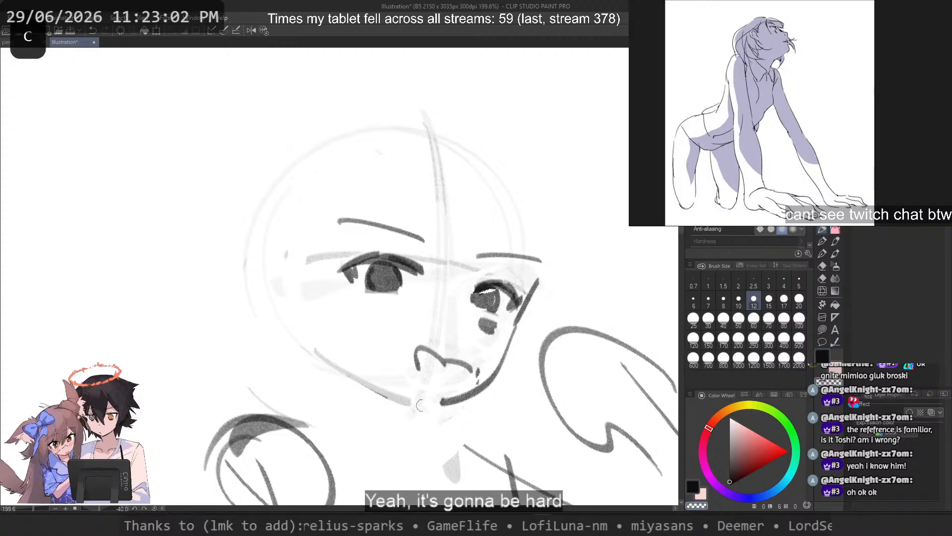
pyautogui.hotkey('ctrl', 'z')
pyautogui.moveTo(318, 346); pyautogui.dragTo(423, 405)
# Step: Erase the far jawline below the cheek and redraw it down to the chin with the brush size at 7
pyautogui.press('c')
pyautogui.moveTo(499, 368); pyautogui.dragTo(446, 400)
pyautogui.moveTo(540, 276)
pyautogui.mouseDown()
pyautogui.moveTo(496, 378)
pyautogui.moveTo(522, 307)
pyautogui.moveTo(511, 331)
pyautogui.moveTo(515, 325)
pyautogui.mouseUp()
pyautogui.press('c')
pyautogui.hotkey('ctrl', 'z')
pyautogui.moveTo(514, 329)
pyautogui.mouseDown()
pyautogui.moveTo(491, 387)
pyautogui.moveTo(438, 404)
pyautogui.mouseUp()
pyautogui.hotkey('ctrl', 'z')
pyautogui.hotkey('ctrl', 'z')
pyautogui.hotkey('ctrl', 'z')
pyautogui.hotkey('ctrl', 'z')
pyautogui.click(709, 284)
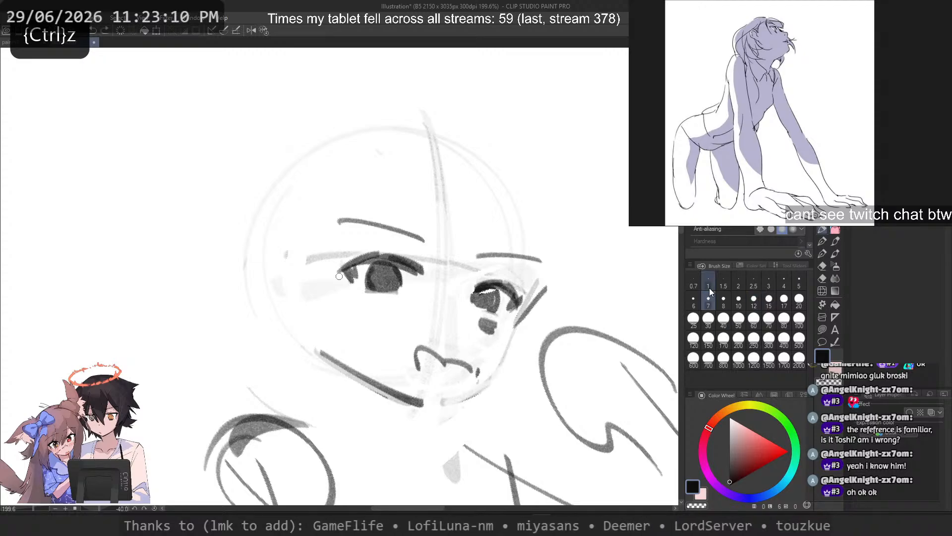
pyautogui.moveTo(513, 327)
pyautogui.mouseDown()
pyautogui.moveTo(465, 395)
pyautogui.moveTo(442, 401)
pyautogui.mouseUp()
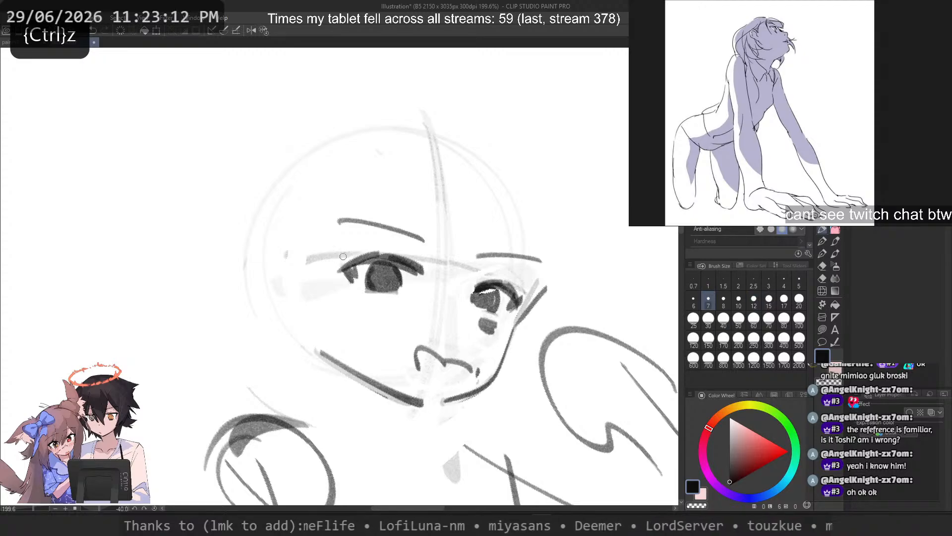
# Step: Erase the thick near jawline and redraw it thinner and slightly higher, ending at the chin
pyautogui.press('c')
pyautogui.moveTo(320, 352)
pyautogui.mouseDown()
pyautogui.moveTo(423, 404)
pyautogui.moveTo(415, 398)
pyautogui.mouseUp()
pyautogui.press('c')
pyautogui.hotkey('ctrl', 'z')
pyautogui.moveTo(339, 356); pyautogui.dragTo(432, 397)
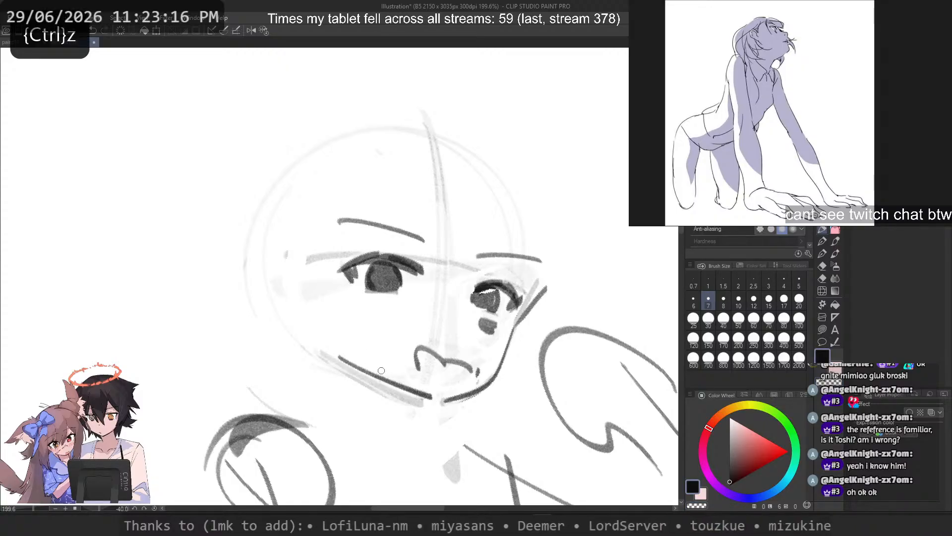
# Step: Undo the recent jawline, mouth and far-eye edits on the tilted face
pyautogui.moveTo(387, 218)
pyautogui.mouseDown()
pyautogui.moveTo(322, 220)
pyautogui.moveTo(384, 261)
pyautogui.mouseUp()
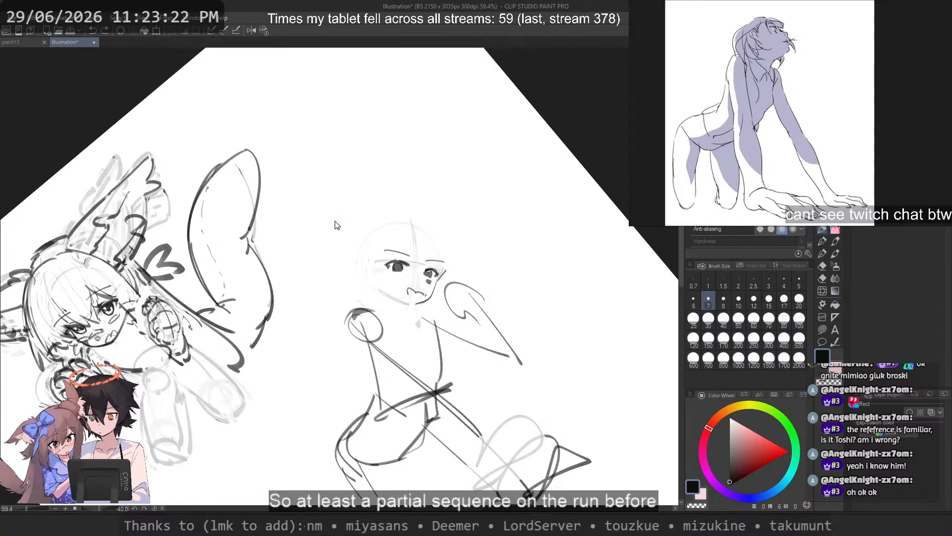
pyautogui.hotkey('ctrl', 'z')
pyautogui.hotkey('ctrl', 'z')
pyautogui.hotkey('ctrl', 'z')
pyautogui.hotkey('ctrl', 'z')
pyautogui.hotkey('ctrl', 'z')
pyautogui.hotkey('ctrl', 'z')
pyautogui.hotkey('ctrl', 'z')
pyautogui.hotkey('ctrl', 'z')
pyautogui.hotkey('ctrl', 'z')
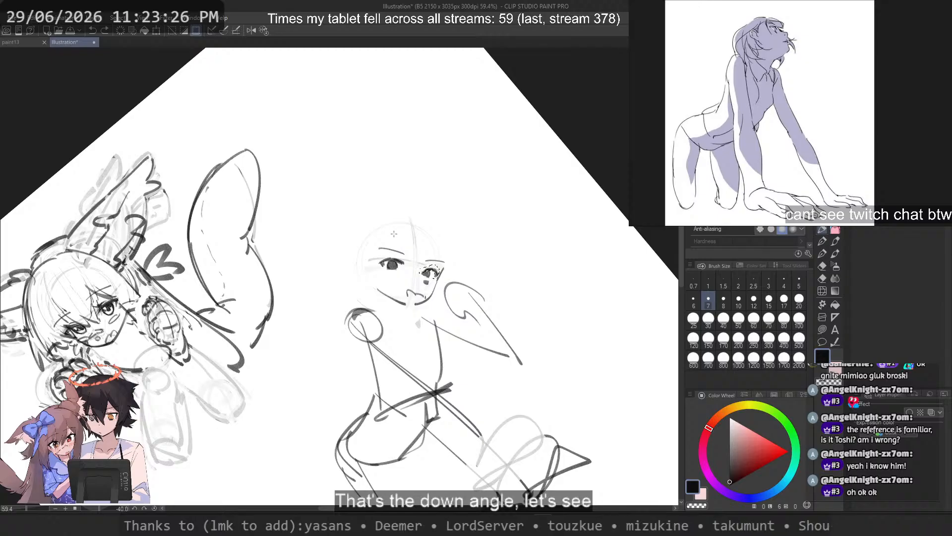
pyautogui.hotkey('ctrl', 'z')
pyautogui.hotkey('ctrl', 'z')
pyautogui.hotkey('ctrl', 'z')
pyautogui.scroll(4, 420, 241)
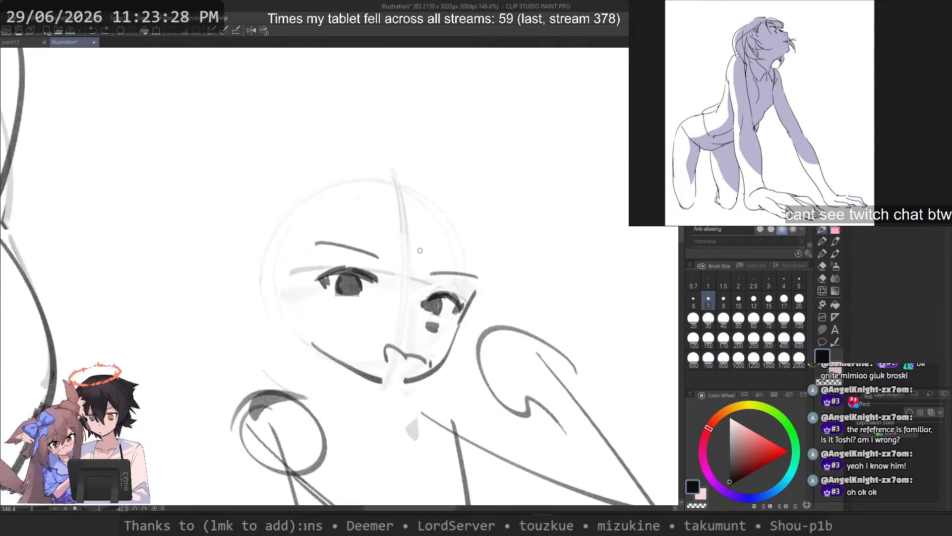
# Step: Reset the canvas rotation to 0 and review both figures on the whole page
pyautogui.scroll(-3, 418, 250)
pyautogui.scroll(3, 416, 250)
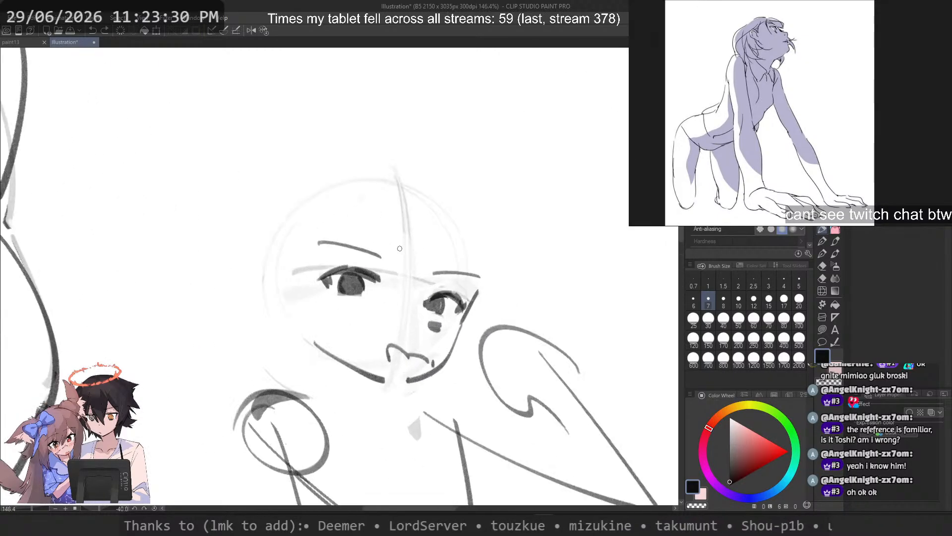
pyautogui.scroll(-3, 395, 258)
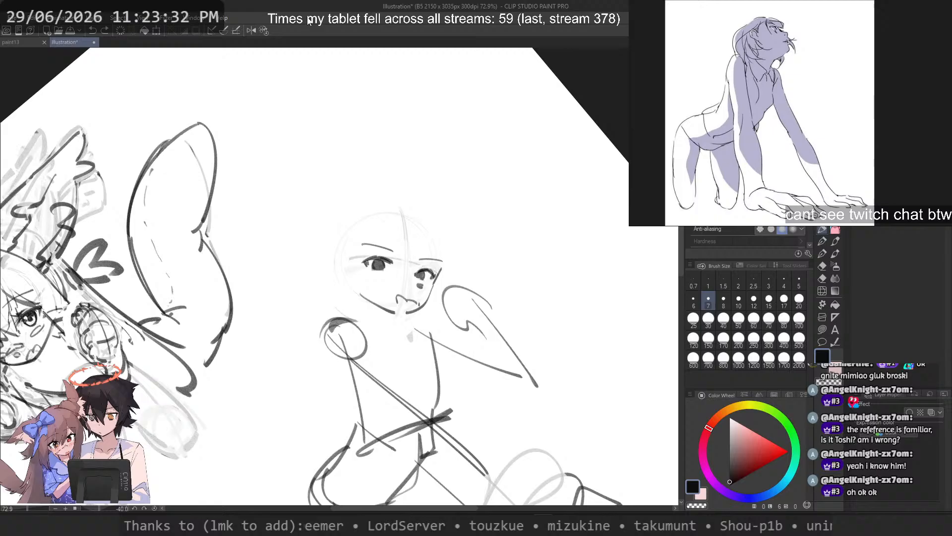
pyautogui.click(264, 29)
pyautogui.scroll(3, 402, 222)
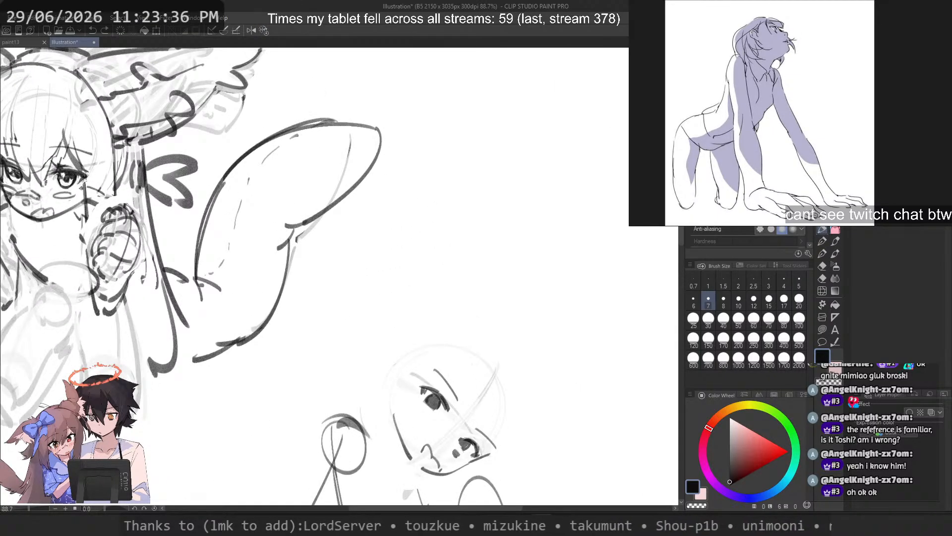
pyautogui.scroll(-3, 442, 249)
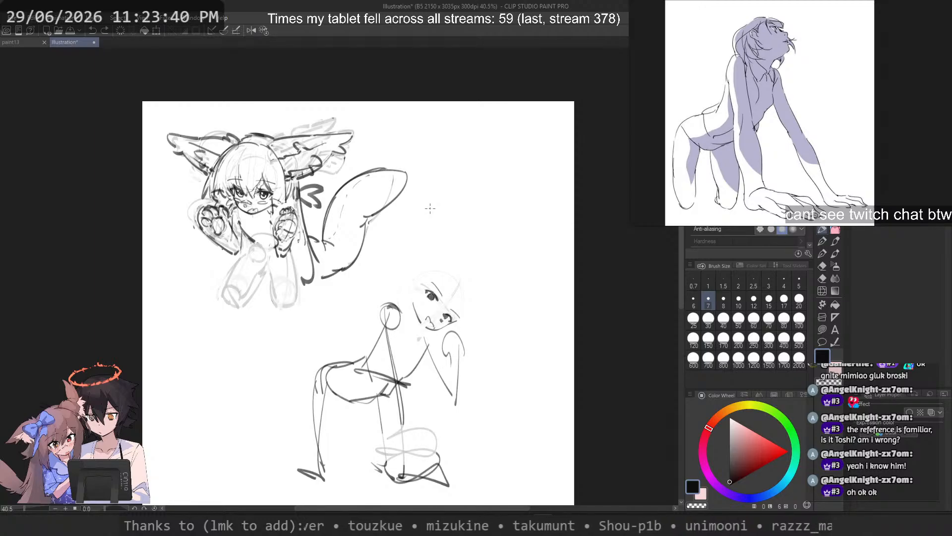
pyautogui.scroll(-2, 696, 149)
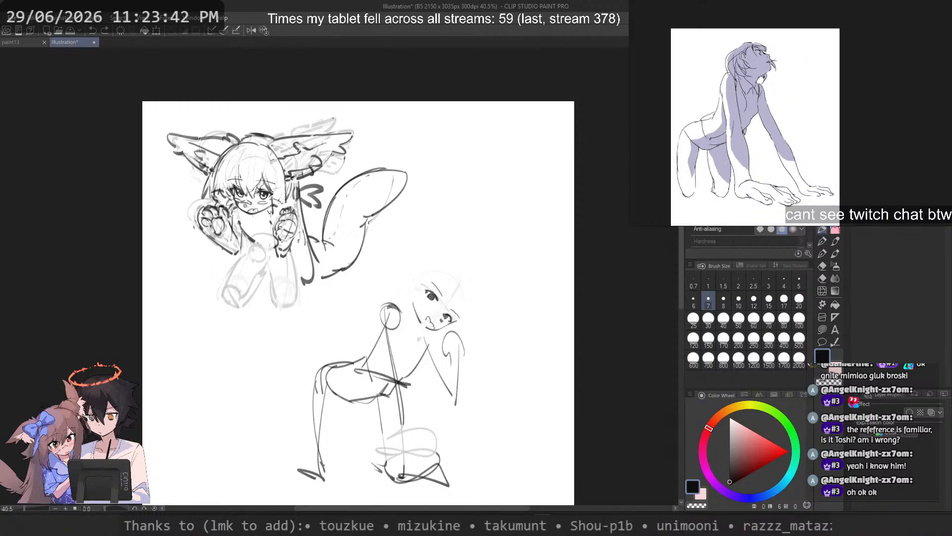
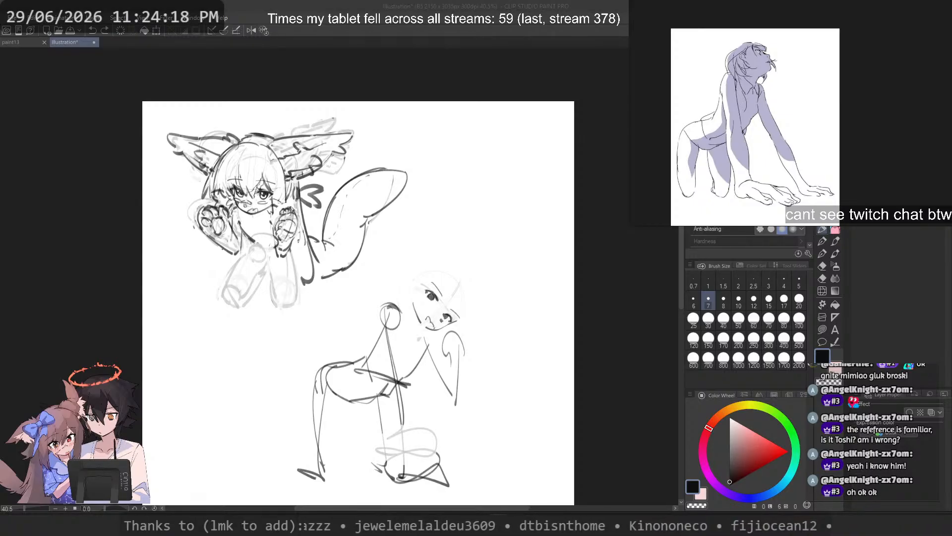
# Step: Paste the reclining-figure pose image onto the reference board and enlarge it to fill the reference view
pyautogui.scroll(-5, 793, 149)
pyautogui.hotkey('ctrl', 'v')
pyautogui.scroll(9, 795, 148)
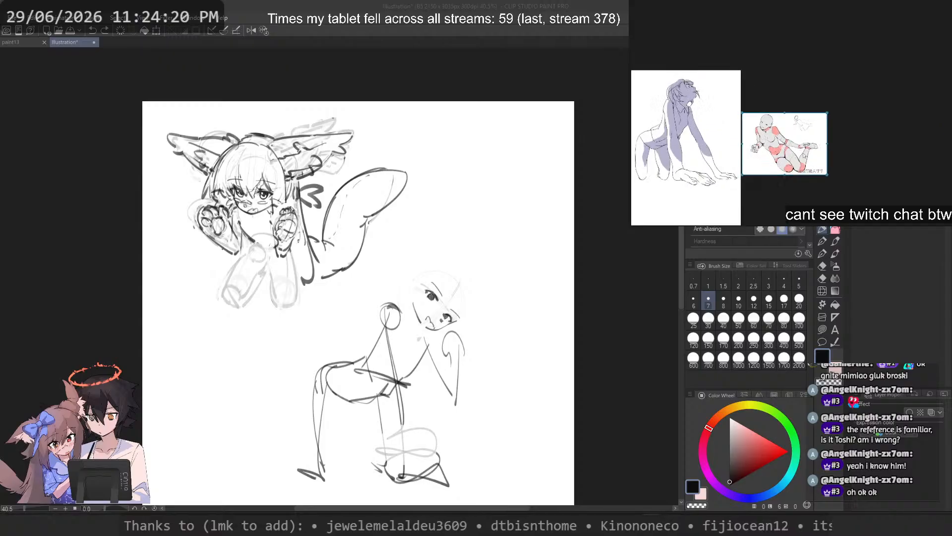
pyautogui.scroll(6, 425, 223)
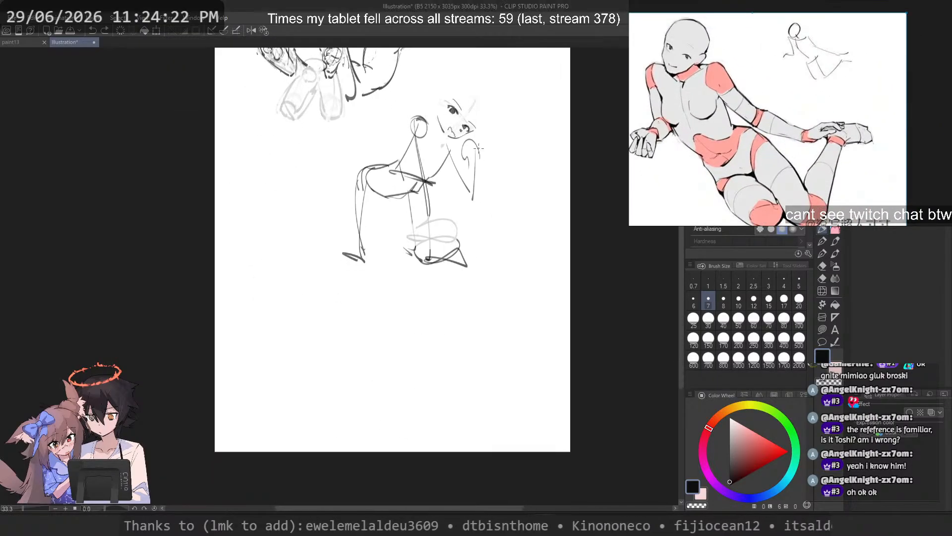
# Step: Sketch a rough head circle in the blank canvas area below the existing figures with brush size 15
pyautogui.moveTo(344, 226)
pyautogui.mouseDown()
pyautogui.moveTo(271, 272)
pyautogui.moveTo(339, 205)
pyautogui.moveTo(395, 195)
pyautogui.moveTo(328, 328)
pyautogui.mouseUp()
pyautogui.scroll(4, 329, 220)
pyautogui.hotkey('ctrl', 'z')
pyautogui.click(724, 317)
pyautogui.click(769, 299)
pyautogui.hotkey('ctrl', 'z')
pyautogui.moveTo(309, 185)
pyautogui.mouseDown()
pyautogui.moveTo(276, 178)
pyautogui.moveTo(260, 204)
pyautogui.mouseUp()
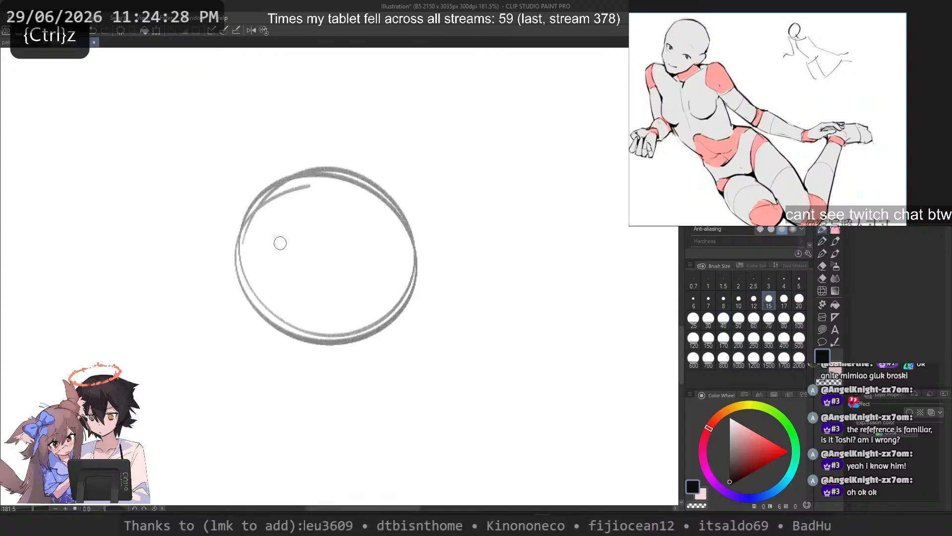
pyautogui.hotkey('ctrl', 'z')
pyautogui.moveTo(375, 186)
pyautogui.mouseDown()
pyautogui.moveTo(248, 238)
pyautogui.moveTo(274, 186)
pyautogui.mouseUp()
pyautogui.moveTo(272, 296); pyautogui.dragTo(413, 201)
pyautogui.moveTo(421, 246); pyautogui.dragTo(276, 185)
pyautogui.moveTo(218, 234); pyautogui.dragTo(427, 308)
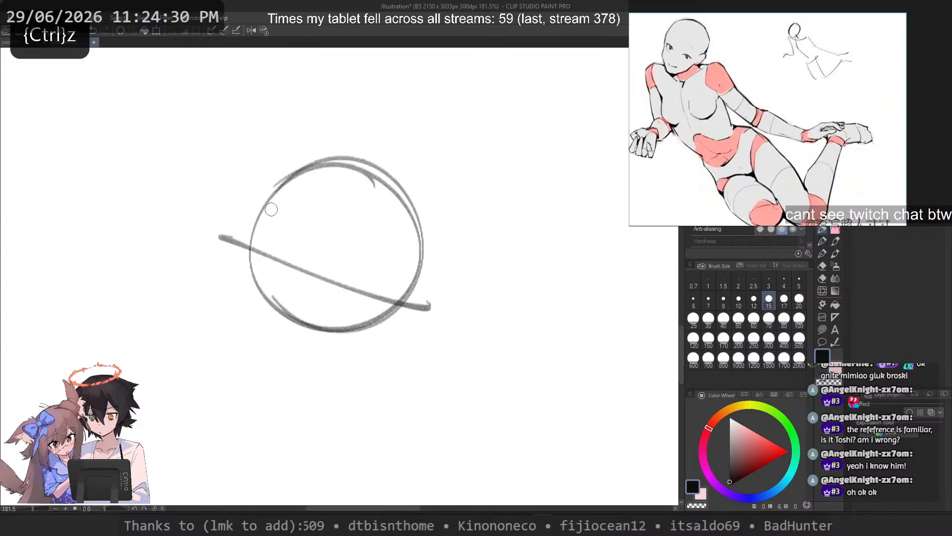
pyautogui.hotkey('ctrl', 'z')
pyautogui.moveTo(232, 228); pyautogui.dragTo(428, 312)
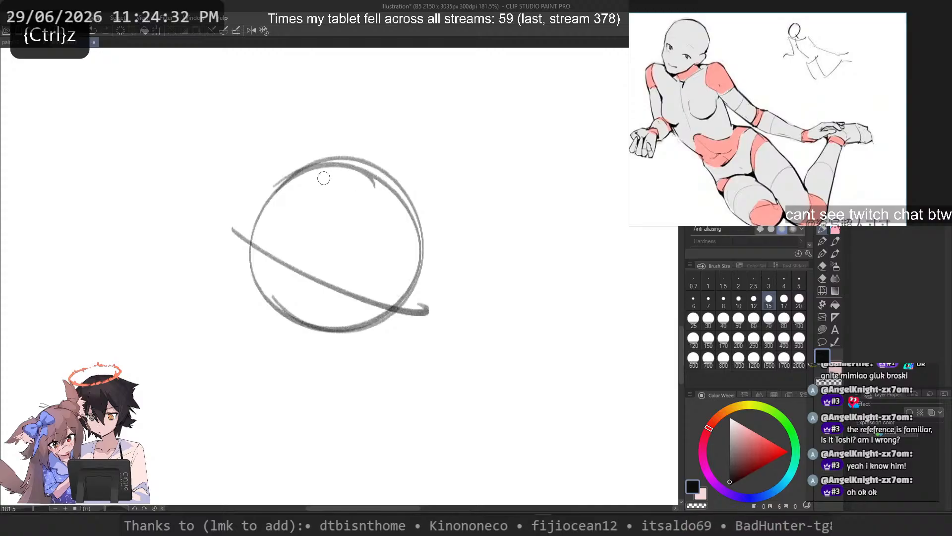
pyautogui.hotkey('ctrl', 'z')
pyautogui.moveTo(224, 258); pyautogui.dragTo(445, 278)
pyautogui.hotkey('ctrl', 'z')
pyautogui.moveTo(243, 234); pyautogui.dragTo(415, 287)
pyautogui.hotkey('ctrl', 'z')
pyautogui.moveTo(242, 251); pyautogui.dragTo(425, 277)
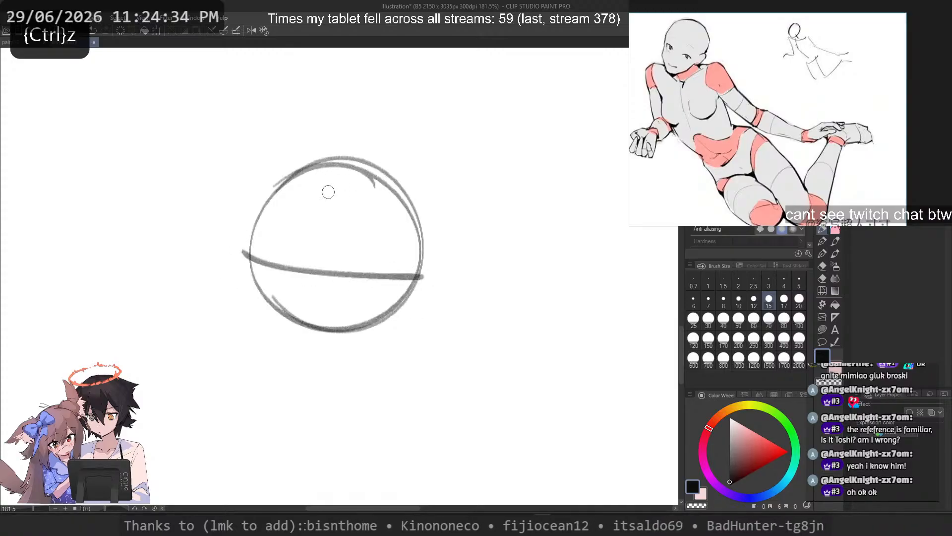
pyautogui.moveTo(350, 139); pyautogui.dragTo(324, 377)
pyautogui.hotkey('ctrl', 'z')
pyautogui.hotkey('ctrl', 'z')
# Step: Draw a curved, tilted eye line across the head circle and two slanted centre lines running past the chin
pyautogui.moveTo(245, 228); pyautogui.dragTo(427, 285)
pyautogui.moveTo(335, 145); pyautogui.dragTo(306, 380)
pyautogui.moveTo(349, 148); pyautogui.dragTo(334, 223)
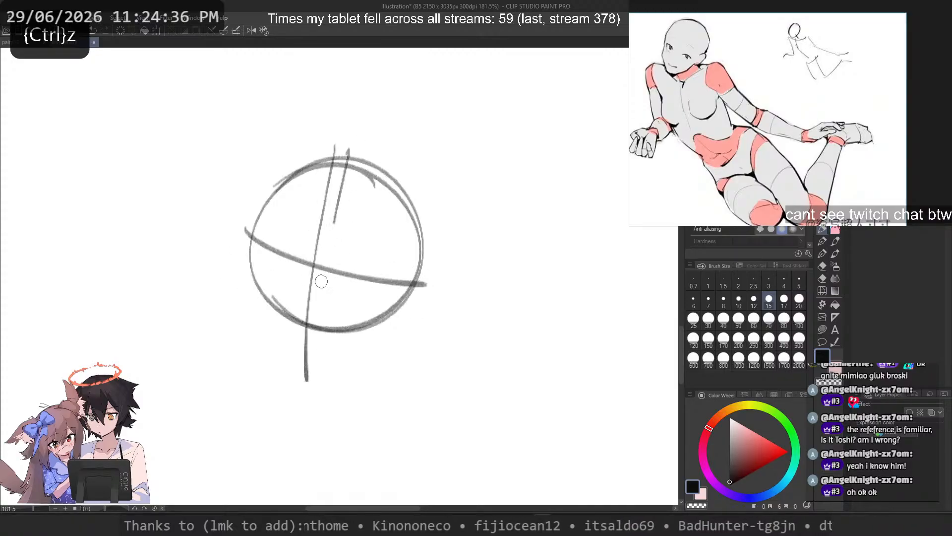
pyautogui.moveTo(321, 282); pyautogui.dragTo(316, 406)
# Step: Lighten the whole head construction sketch with the transparent colour at brush size 200
pyautogui.click(739, 342)
pyautogui.press('c')
pyautogui.moveTo(368, 164)
pyautogui.mouseDown()
pyautogui.moveTo(295, 184)
pyautogui.moveTo(259, 304)
pyautogui.mouseUp()
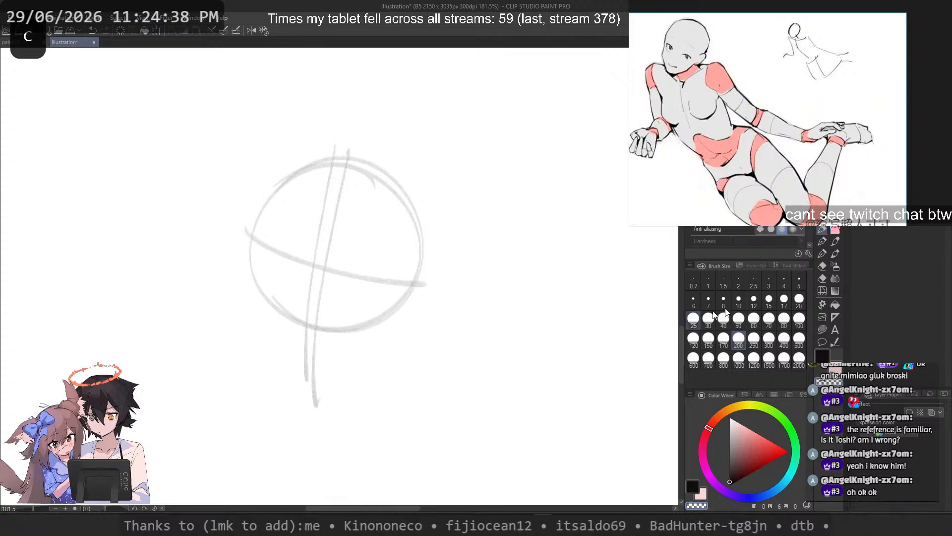
# Step: Draw the thick upper lash lines of both eyes just beneath the eye guideline with brush size 12
pyautogui.click(753, 320)
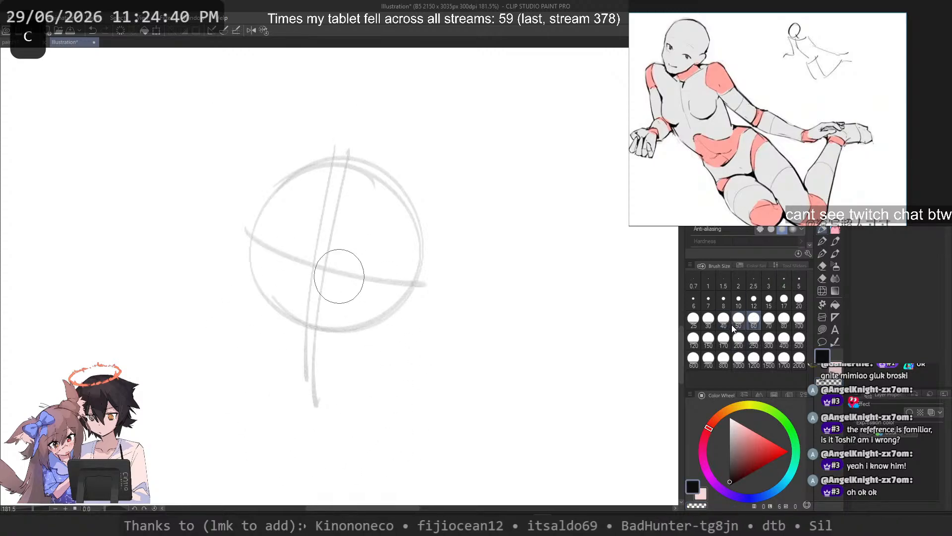
pyautogui.click(784, 298)
pyautogui.scroll(2, 270, 251)
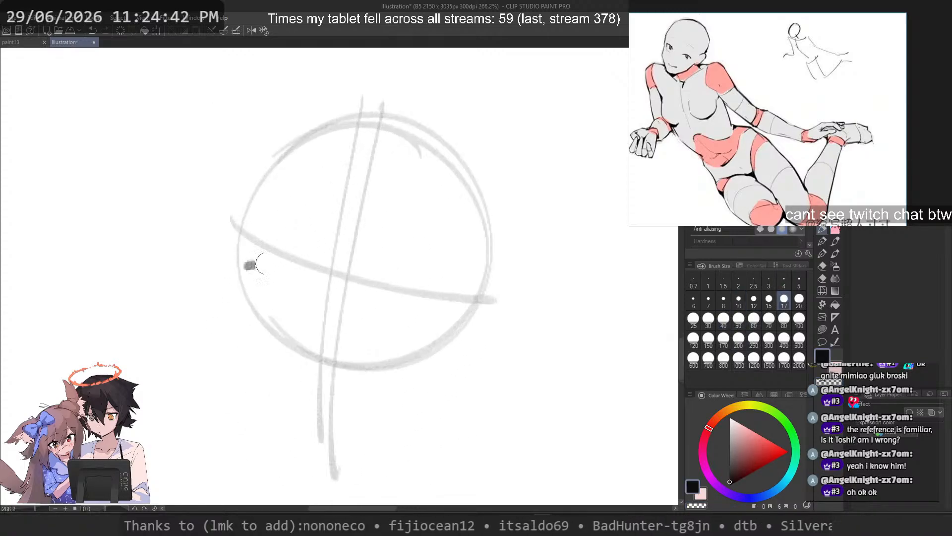
pyautogui.moveTo(250, 265); pyautogui.dragTo(307, 279)
pyautogui.click(756, 284)
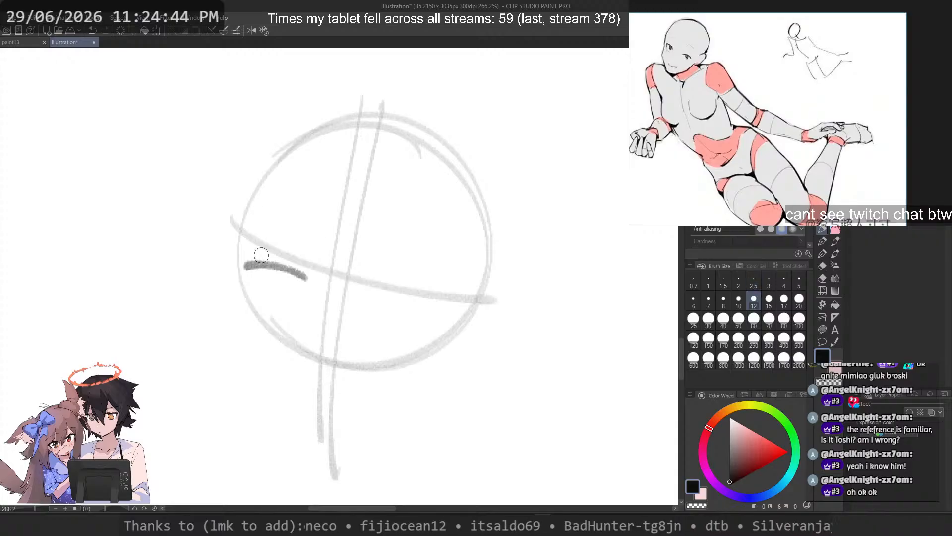
pyautogui.hotkey('ctrl', 'z')
pyautogui.moveTo(246, 251)
pyautogui.mouseDown()
pyautogui.moveTo(304, 271)
pyautogui.moveTo(246, 254)
pyautogui.moveTo(267, 247)
pyautogui.moveTo(254, 248)
pyautogui.moveTo(300, 279)
pyautogui.mouseUp()
pyautogui.hotkey('ctrl', 'z')
pyautogui.hotkey('ctrl', 'z')
pyautogui.hotkey('ctrl', 'z')
pyautogui.moveTo(243, 250); pyautogui.dragTo(299, 276)
pyautogui.hotkey('ctrl', 'z')
pyautogui.hotkey('ctrl', 'z')
pyautogui.moveTo(246, 253)
pyautogui.mouseDown()
pyautogui.moveTo(299, 277)
pyautogui.moveTo(258, 276)
pyautogui.moveTo(245, 260)
pyautogui.moveTo(249, 271)
pyautogui.mouseUp()
pyautogui.hotkey('ctrl', 'z')
pyautogui.moveTo(377, 295)
pyautogui.mouseDown()
pyautogui.moveTo(428, 298)
pyautogui.moveTo(385, 296)
pyautogui.moveTo(437, 311)
pyautogui.moveTo(392, 291)
pyautogui.moveTo(422, 320)
pyautogui.mouseUp()
pyautogui.hotkey('ctrl', 'z')
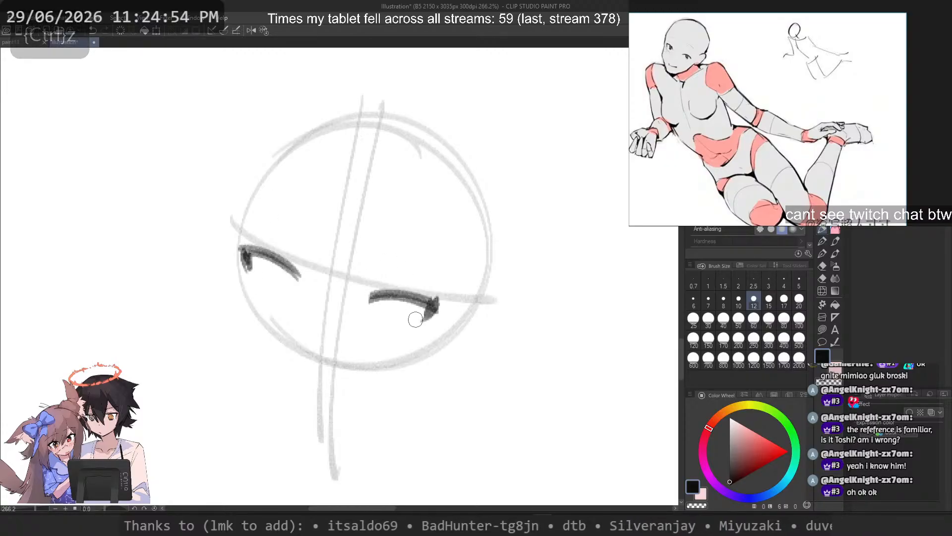
# Step: Draw a U-shaped iris outline hanging from the left eye's upper lash line
pyautogui.moveTo(296, 274)
pyautogui.mouseDown()
pyautogui.moveTo(267, 279)
pyautogui.moveTo(297, 275)
pyautogui.moveTo(289, 298)
pyautogui.mouseUp()
pyautogui.hotkey('ctrl', 'z')
pyautogui.hotkey('ctrl', 'z')
pyautogui.hotkey('ctrl', 'z')
# Step: Draw a matching U-shaped iris outline for the right eye and touch up the left iris
pyautogui.hotkey('ctrl', 'z')
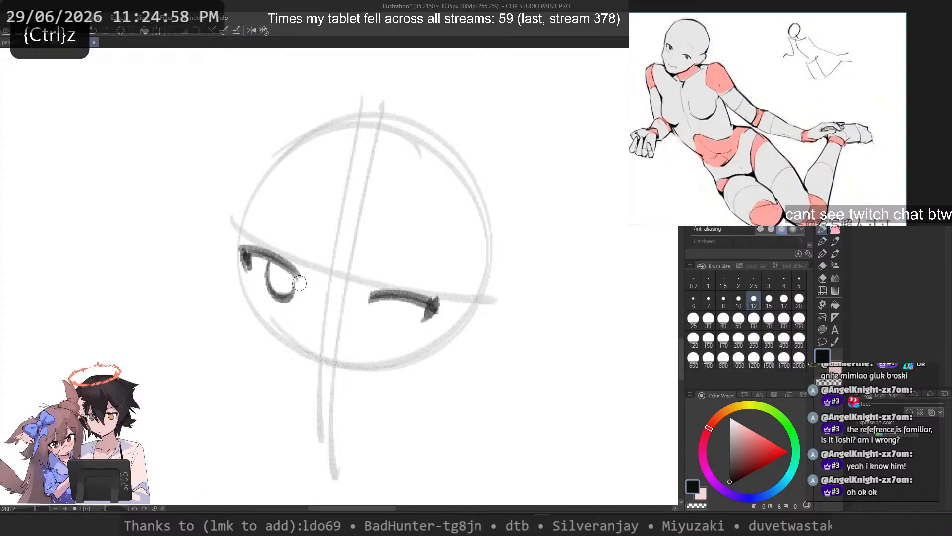
pyautogui.moveTo(386, 301)
pyautogui.mouseDown()
pyautogui.moveTo(387, 325)
pyautogui.moveTo(416, 309)
pyautogui.moveTo(390, 325)
pyautogui.mouseUp()
pyautogui.hotkey('ctrl', 'z')
pyautogui.hotkey('ctrl', 'z')
pyautogui.moveTo(417, 301)
pyautogui.mouseDown()
pyautogui.moveTo(401, 331)
pyautogui.moveTo(412, 322)
pyautogui.mouseUp()
pyautogui.hotkey('ctrl', 'z')
pyautogui.hotkey('ctrl', 'z')
pyautogui.moveTo(269, 262)
pyautogui.mouseDown()
pyautogui.moveTo(270, 291)
pyautogui.moveTo(285, 299)
pyautogui.mouseUp()
pyautogui.hotkey('ctrl', 'z')
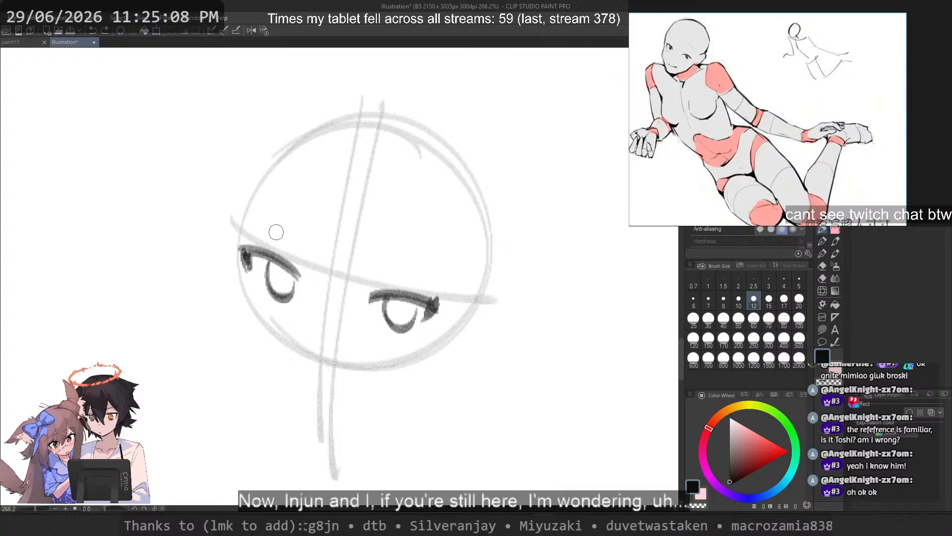
pyautogui.moveTo(272, 244); pyautogui.dragTo(303, 268)
pyautogui.hotkey('ctrl', 'z')
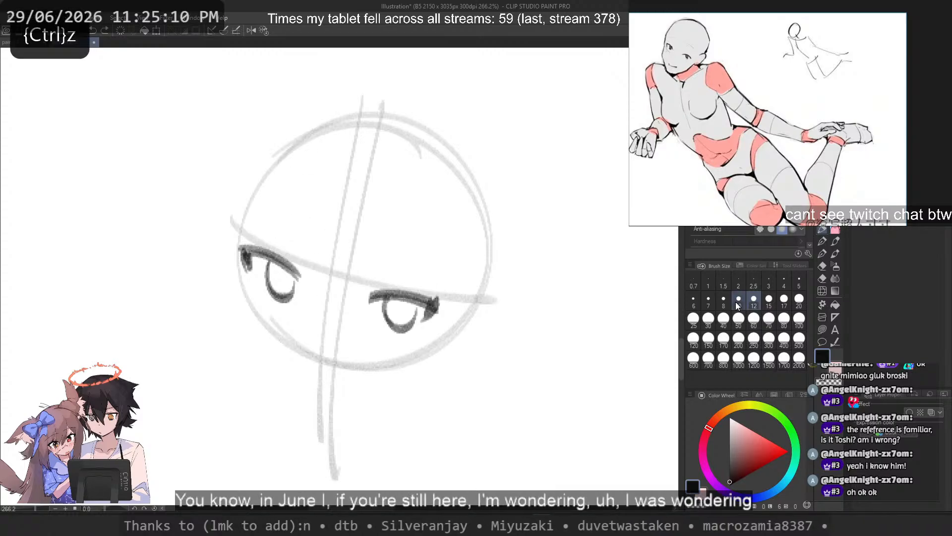
pyautogui.hotkey('ctrl', 'z')
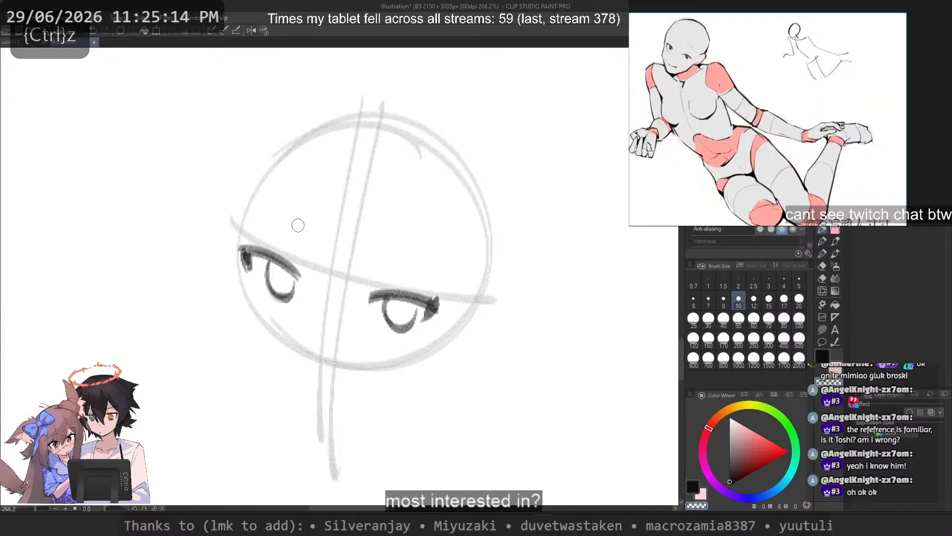
# Step: Refine the curve of the left eye's iris outline with brush size 12
pyautogui.click(754, 300)
pyautogui.press('c')
pyautogui.hotkey('ctrl', 'z')
pyautogui.moveTo(270, 263); pyautogui.dragTo(289, 299)
pyautogui.hotkey('ctrl', 'z')
pyautogui.hotkey('ctrl', 'z')
pyautogui.hotkey('ctrl', 'z')
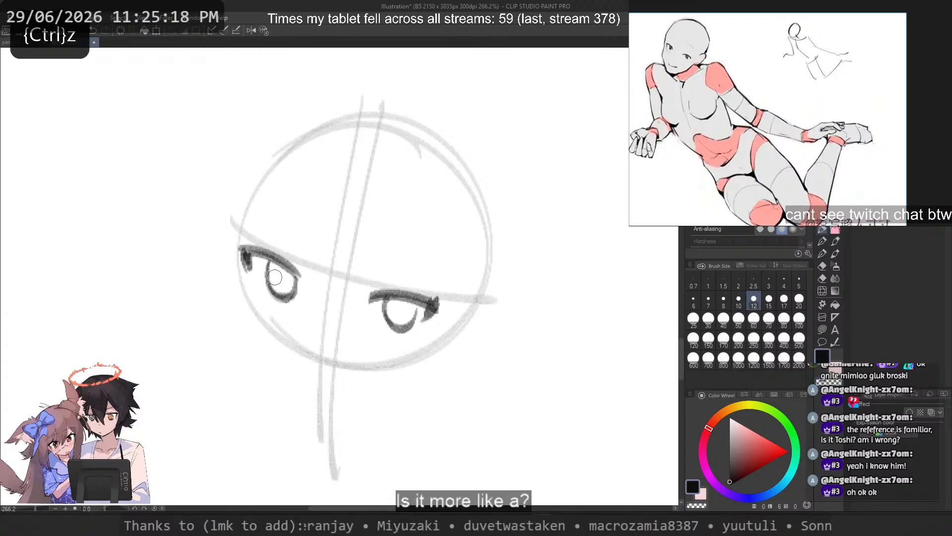
pyautogui.moveTo(268, 264); pyautogui.dragTo(281, 297)
pyautogui.hotkey('ctrl', 'z')
pyautogui.hotkey('ctrl', 'z')
pyautogui.hotkey('ctrl', 'z')
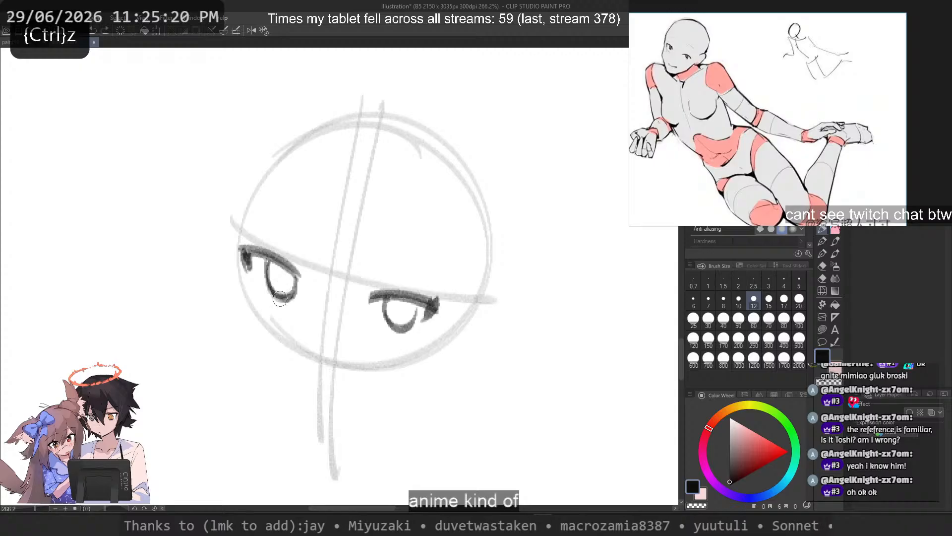
pyautogui.hotkey('ctrl', 'z')
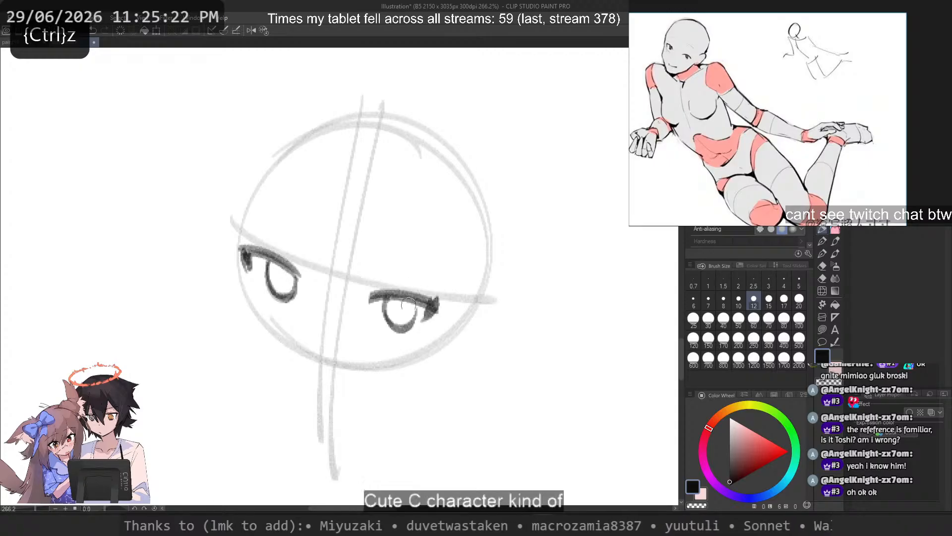
pyautogui.moveTo(417, 304); pyautogui.dragTo(413, 324)
pyautogui.hotkey('ctrl', 'z')
pyautogui.moveTo(363, 295)
pyautogui.mouseDown()
pyautogui.moveTo(375, 277)
pyautogui.moveTo(426, 294)
pyautogui.moveTo(373, 294)
pyautogui.moveTo(436, 308)
pyautogui.mouseUp()
pyautogui.hotkey('ctrl', 'z')
pyautogui.hotkey('ctrl', 'z')
pyautogui.press('c')
# Step: Redraw the right eye's upper lash line with a thinner, tapered outer corner, reducing the brush to size 8
pyautogui.hotkey('ctrl', 'z')
pyautogui.hotkey('ctrl', 'z')
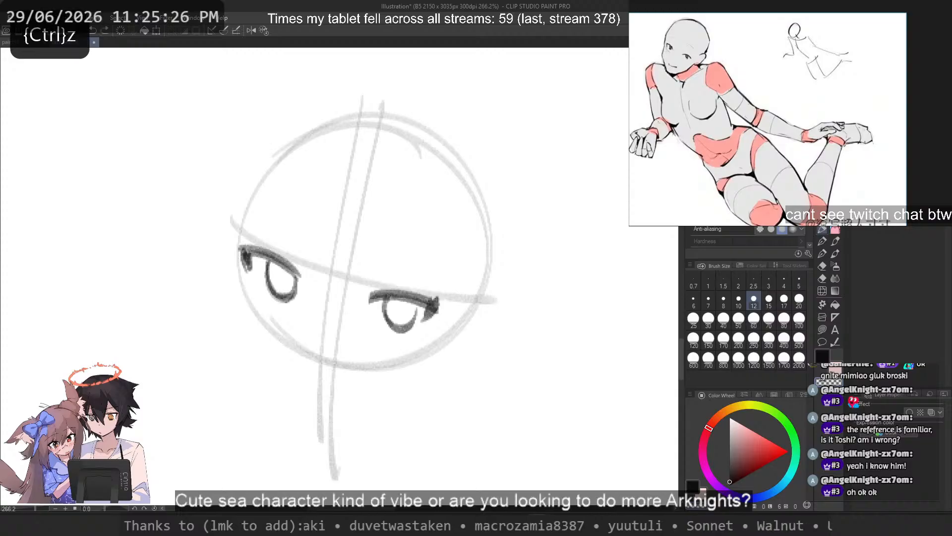
pyautogui.moveTo(375, 290); pyautogui.dragTo(438, 303)
pyautogui.press('c')
pyautogui.hotkey('ctrl', 'z')
pyautogui.moveTo(374, 294); pyautogui.dragTo(448, 315)
pyautogui.hotkey('ctrl', 'z')
pyautogui.press('[')
pyautogui.press('[')
pyautogui.moveTo(372, 296)
pyautogui.mouseDown()
pyautogui.moveTo(415, 297)
pyautogui.moveTo(448, 318)
pyautogui.moveTo(411, 296)
pyautogui.moveTo(425, 325)
pyautogui.mouseUp()
pyautogui.hotkey('ctrl', 'z')
pyautogui.hotkey('ctrl', 'z')
pyautogui.press('c')
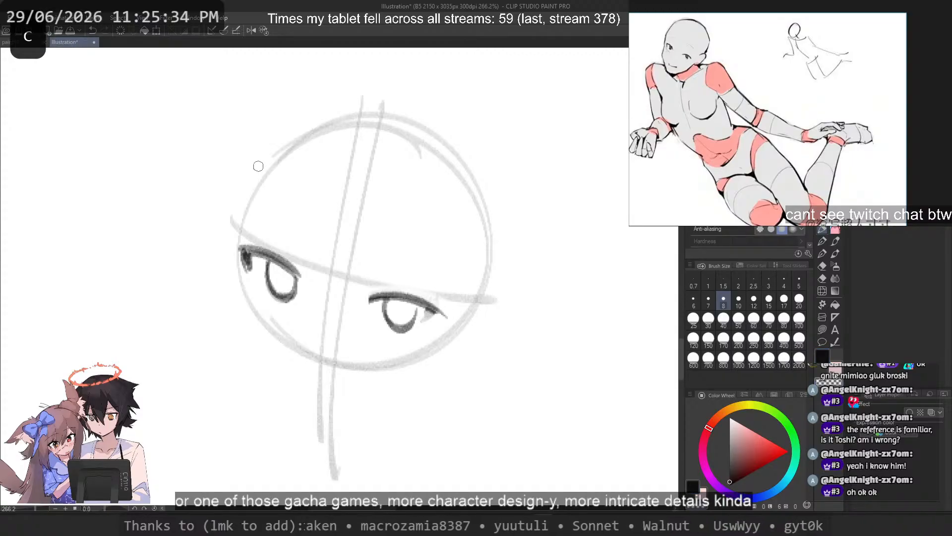
pyautogui.moveTo(245, 249); pyautogui.dragTo(248, 271)
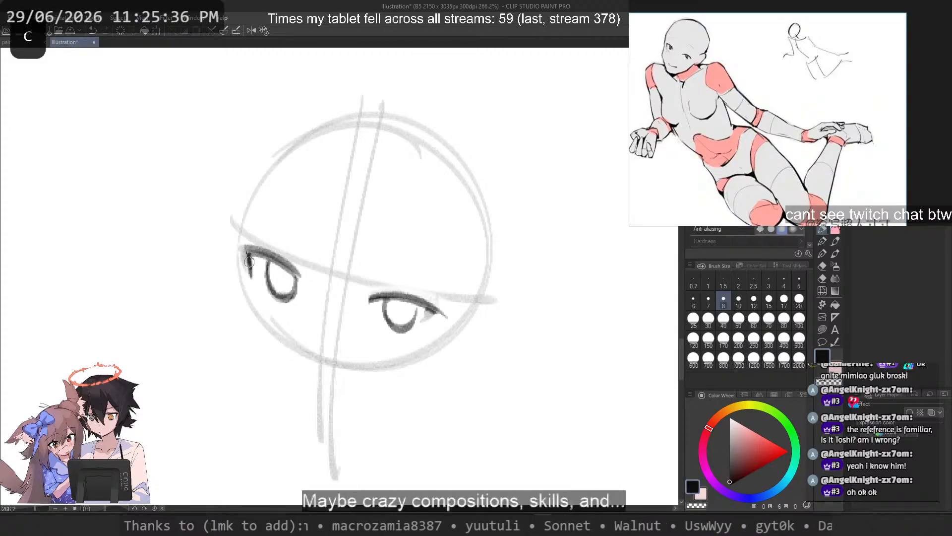
pyautogui.hotkey('ctrl', 'z')
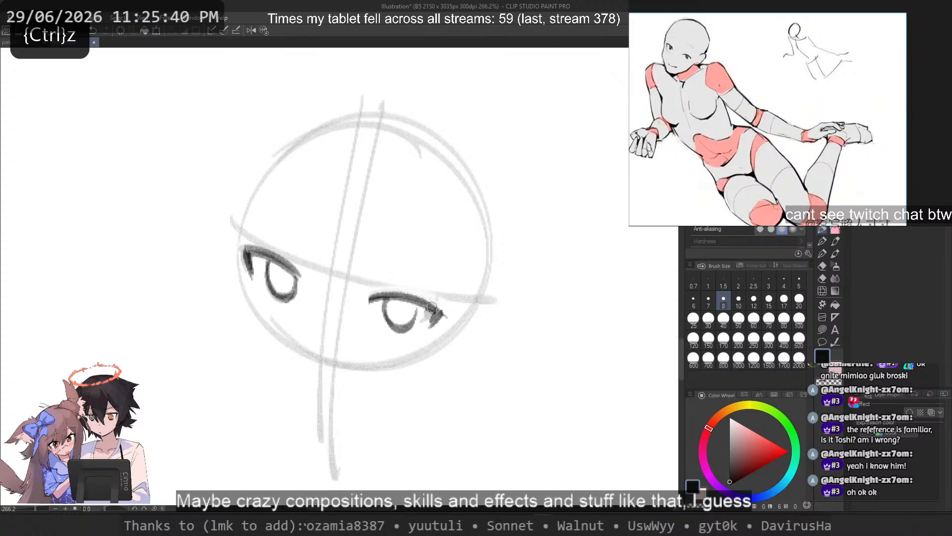
pyautogui.press('c')
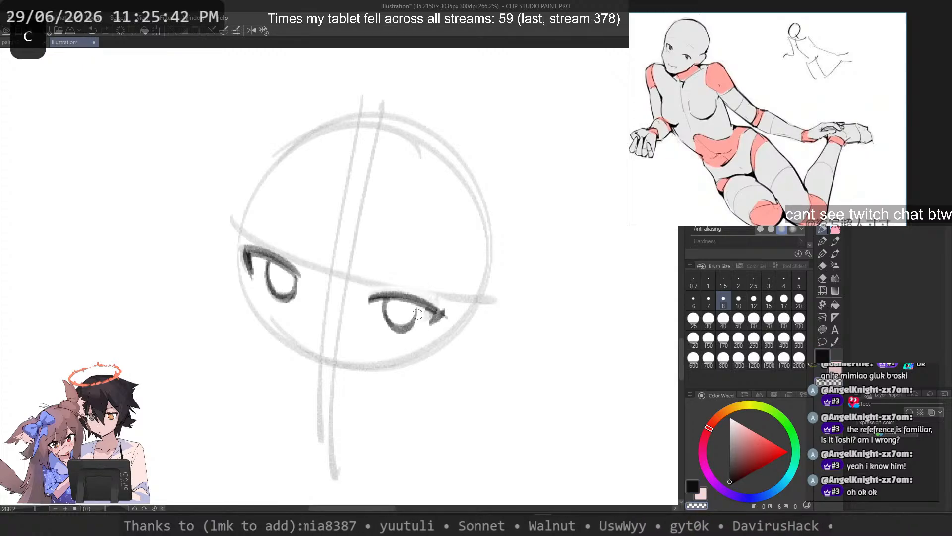
pyautogui.hotkey('ctrl', 'z')
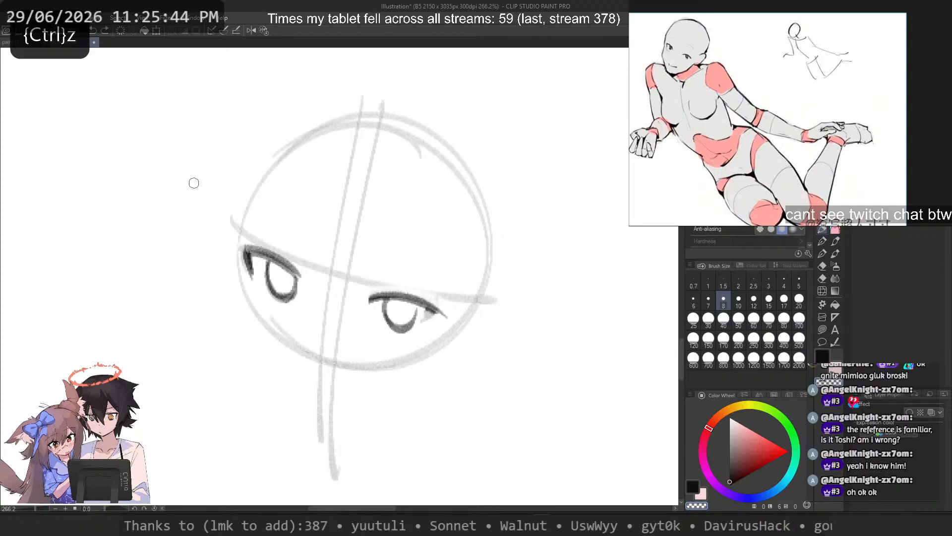
pyautogui.hotkey('ctrl', 'z')
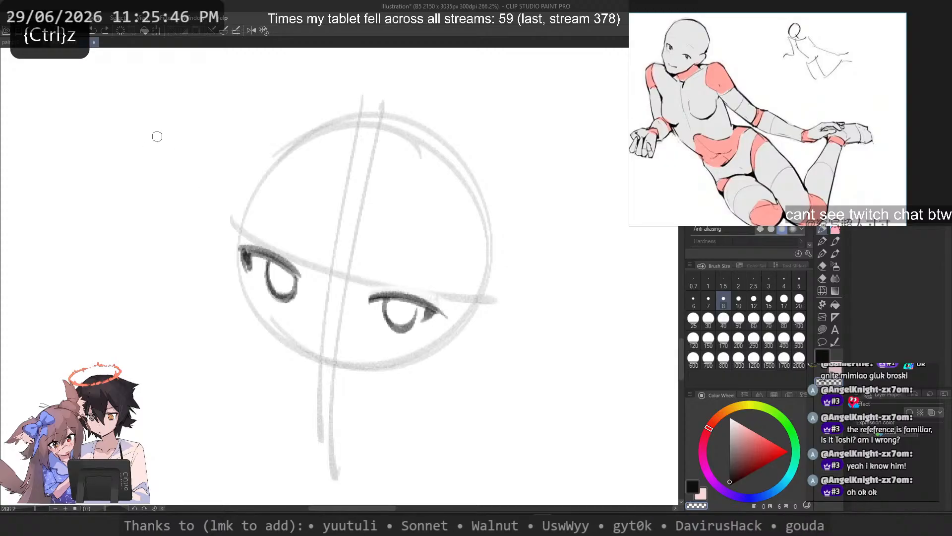
# Step: Add a short dark lash stroke beneath the outer corner of the right eye's lash line and clean it up
pyautogui.press('c')
pyautogui.moveTo(428, 312); pyautogui.dragTo(420, 328)
pyautogui.hotkey('ctrl', 'z')
pyautogui.press('c')
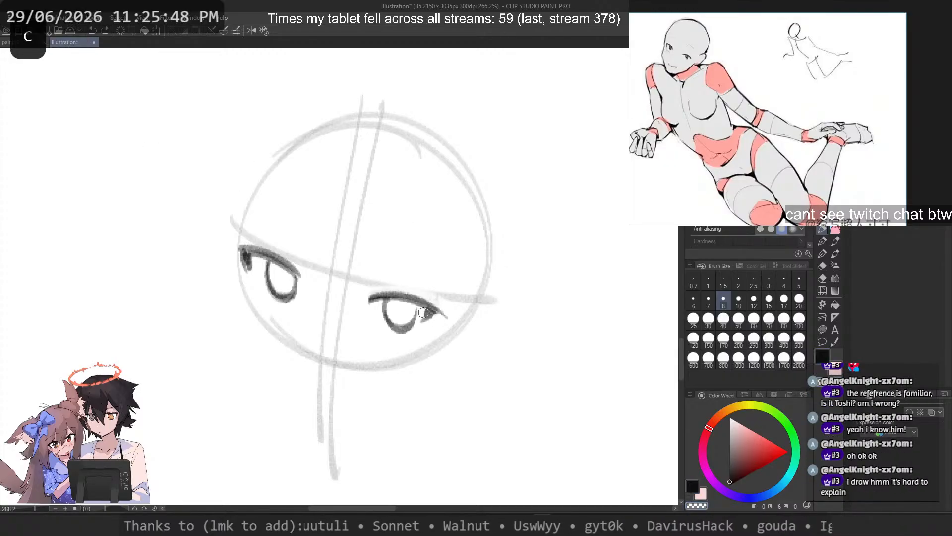
pyautogui.hotkey('ctrl', 'z')
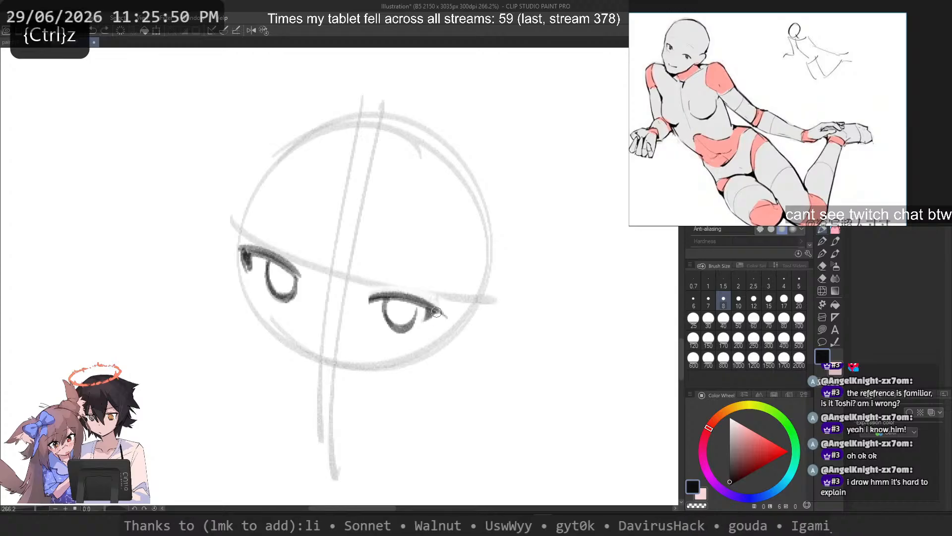
pyautogui.hotkey('ctrl', 'z')
# Step: Redraw the right eye's iris outline as a cleaner rounded U shape
pyautogui.moveTo(415, 304)
pyautogui.mouseDown()
pyautogui.moveTo(415, 321)
pyautogui.moveTo(386, 322)
pyautogui.mouseUp()
pyautogui.hotkey('ctrl', 'z')
pyautogui.press('c')
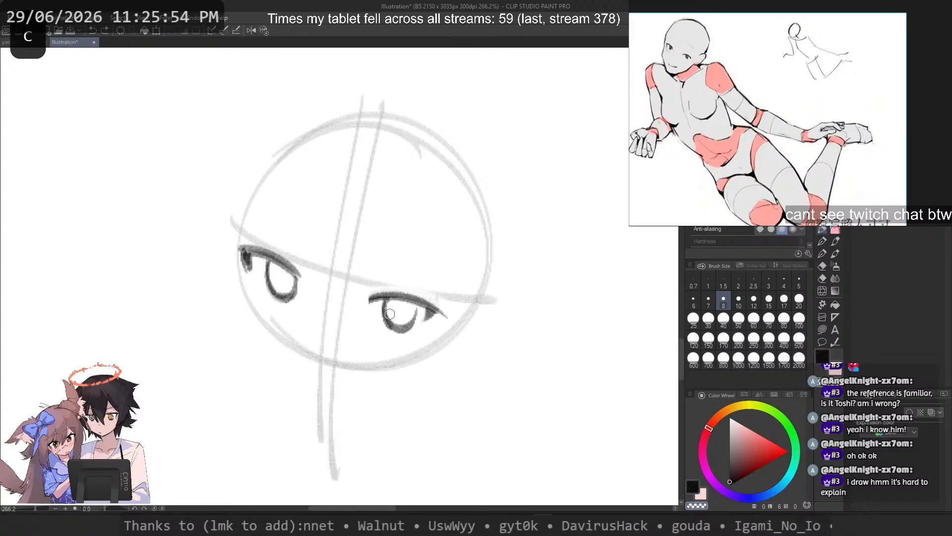
pyautogui.hotkey('ctrl', 'z')
pyautogui.moveTo(384, 304); pyautogui.dragTo(409, 330)
# Step: Add short eyelid crease strokes above the upper lash lines of both eyes
pyautogui.moveTo(379, 287); pyautogui.dragTo(400, 287)
pyautogui.hotkey('ctrl', 'z')
pyautogui.moveTo(281, 251)
pyautogui.mouseDown()
pyautogui.moveTo(308, 268)
pyautogui.moveTo(275, 246)
pyautogui.mouseUp()
pyautogui.hotkey('ctrl', 'z')
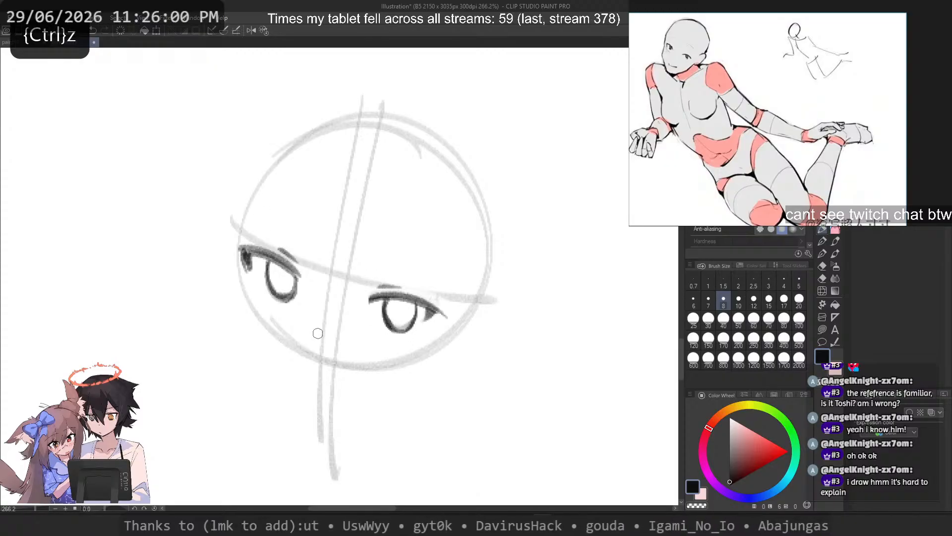
# Step: Draw a small curved nose near the lower edge of the head circle, left of the centre lines
pyautogui.moveTo(318, 333)
pyautogui.mouseDown()
pyautogui.moveTo(285, 327)
pyautogui.moveTo(292, 331)
pyautogui.moveTo(276, 324)
pyautogui.moveTo(298, 342)
pyautogui.mouseUp()
pyautogui.hotkey('ctrl', 'z')
pyautogui.hotkey('ctrl', 'z')
pyautogui.hotkey('ctrl', 'z')
pyautogui.moveTo(306, 342)
pyautogui.mouseDown()
pyautogui.moveTo(290, 326)
pyautogui.moveTo(295, 343)
pyautogui.mouseUp()
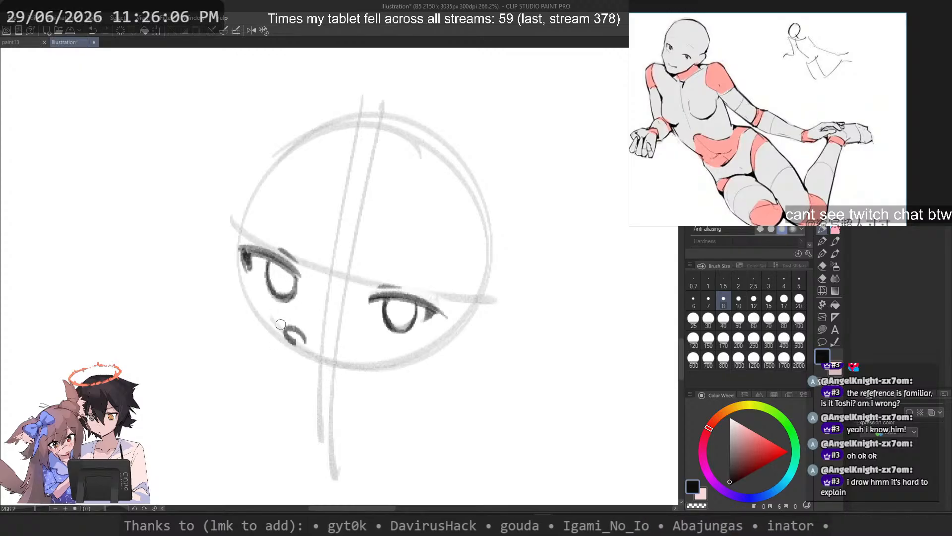
# Step: Draw a small wavy mouth below the nose with short marks for the lower lip
pyautogui.moveTo(298, 415)
pyautogui.mouseDown()
pyautogui.moveTo(302, 376)
pyautogui.moveTo(273, 377)
pyautogui.moveTo(282, 380)
pyautogui.mouseUp()
pyautogui.hotkey('ctrl', 'z')
pyautogui.hotkey('ctrl', 'z')
pyautogui.hotkey('ctrl', 'z')
pyautogui.moveTo(307, 397); pyautogui.dragTo(308, 390)
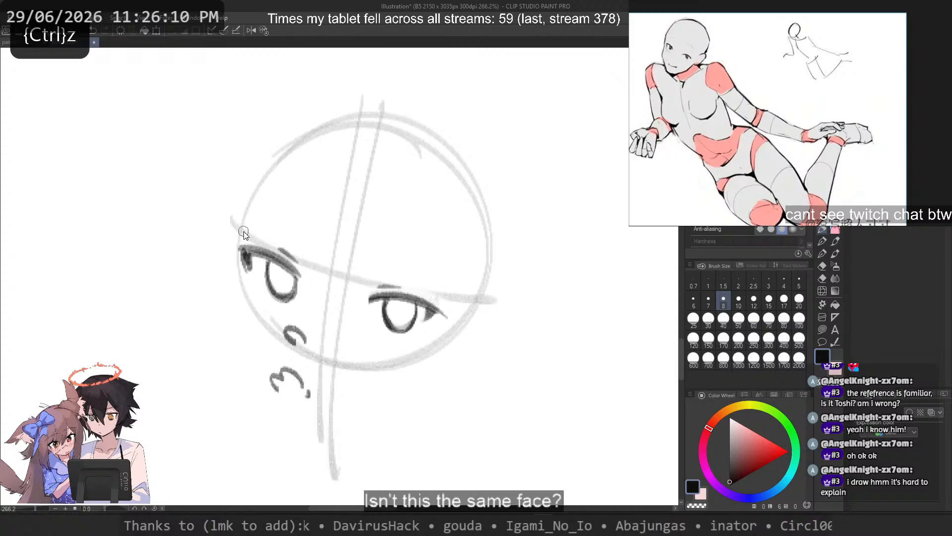
# Step: Draw the left face contour from beside the eye down the cheek to the chin below the mouth
pyautogui.hotkey('ctrl', 'z')
pyautogui.moveTo(233, 235)
pyautogui.mouseDown()
pyautogui.moveTo(241, 329)
pyautogui.moveTo(282, 391)
pyautogui.mouseUp()
pyautogui.hotkey('ctrl', 'z')
pyautogui.hotkey('ctrl', 'z')
pyautogui.hotkey('ctrl', 'z')
pyautogui.hotkey('ctrl', 'z')
pyautogui.moveTo(236, 288); pyautogui.dragTo(286, 393)
pyautogui.hotkey('ctrl', 'z')
pyautogui.hotkey('ctrl', 'z')
pyautogui.moveTo(234, 288); pyautogui.dragTo(294, 393)
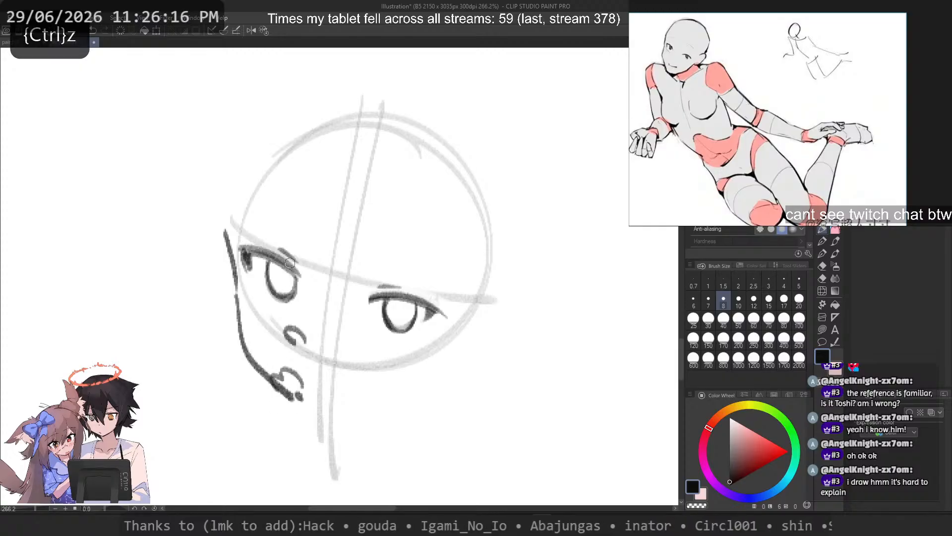
# Step: Draw the jawline from the chin towards the right side of the face
pyautogui.moveTo(403, 385)
pyautogui.mouseDown()
pyautogui.moveTo(304, 402)
pyautogui.moveTo(316, 404)
pyautogui.mouseUp()
pyautogui.hotkey('ctrl', 'z')
pyautogui.hotkey('ctrl', 'z')
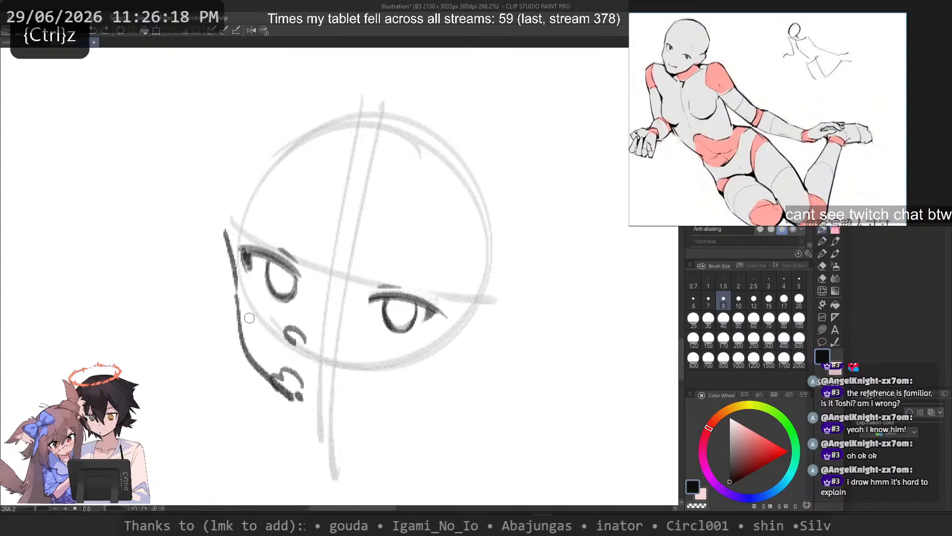
pyautogui.moveTo(395, 383); pyautogui.dragTo(311, 400)
# Step: Select the eye on the right side of the face, rotate it slightly clockwise and shift it slightly down towards the nose
pyautogui.hotkey('ctrl', 'z')
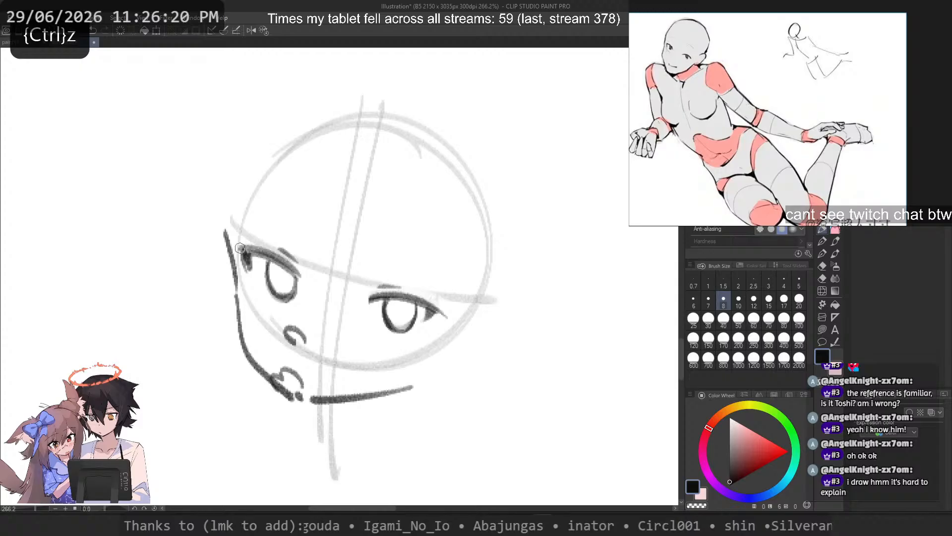
pyautogui.moveTo(238, 293); pyautogui.dragTo(293, 398)
pyautogui.hotkey('ctrl', 'z')
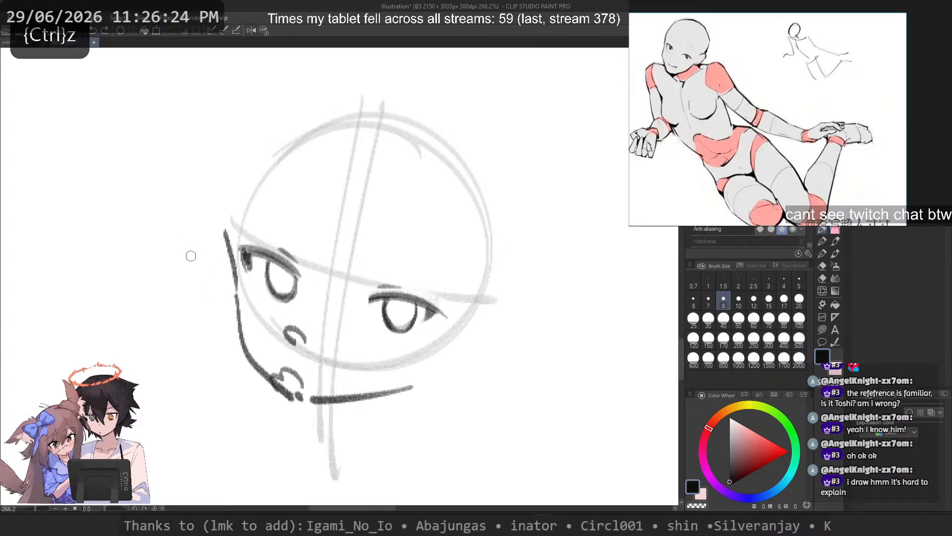
pyautogui.press('m')
pyautogui.moveTo(412, 261); pyautogui.dragTo(365, 260)
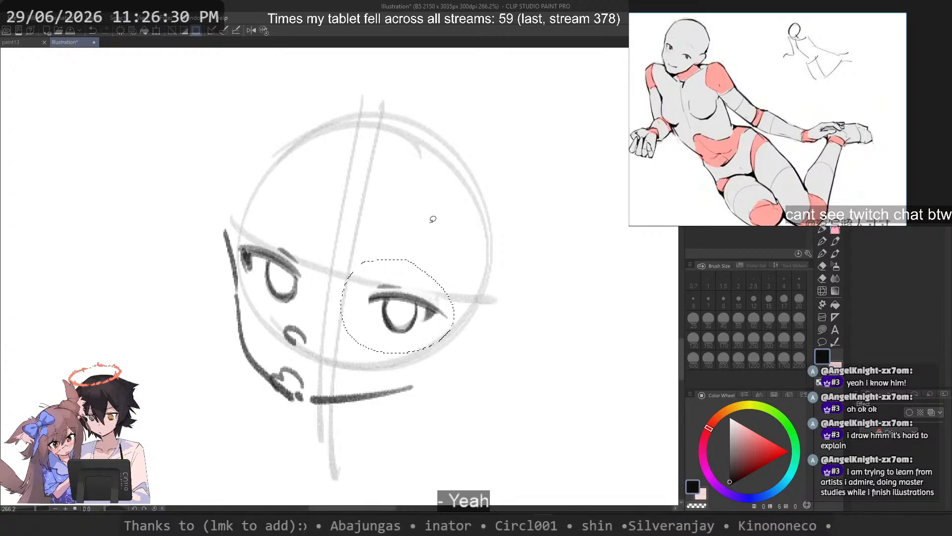
pyautogui.hotkey('ctrl', 't')
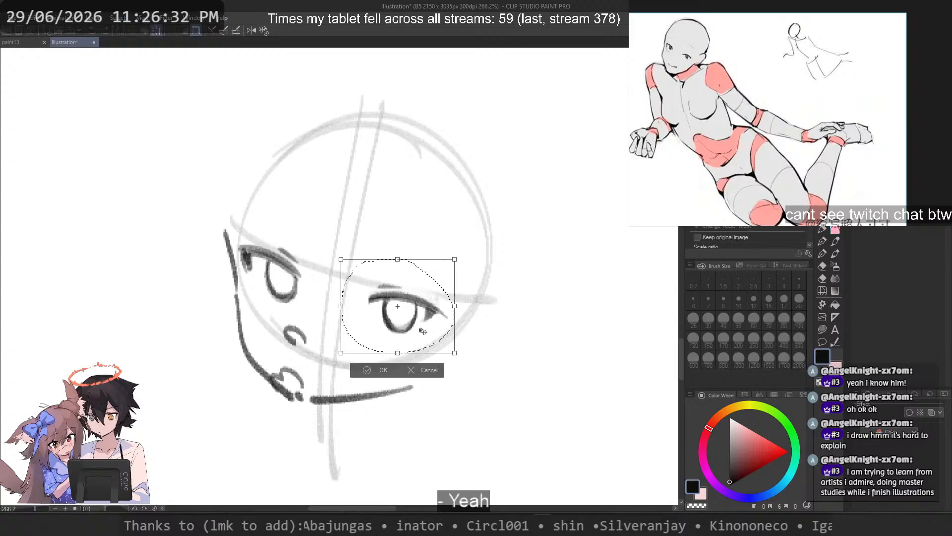
pyautogui.moveTo(496, 337); pyautogui.dragTo(493, 344)
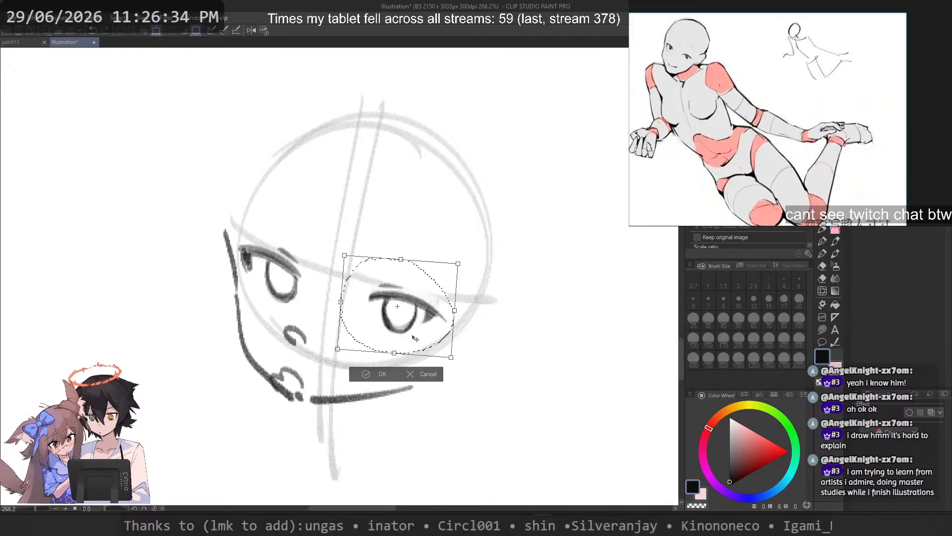
pyautogui.moveTo(415, 338); pyautogui.dragTo(409, 341)
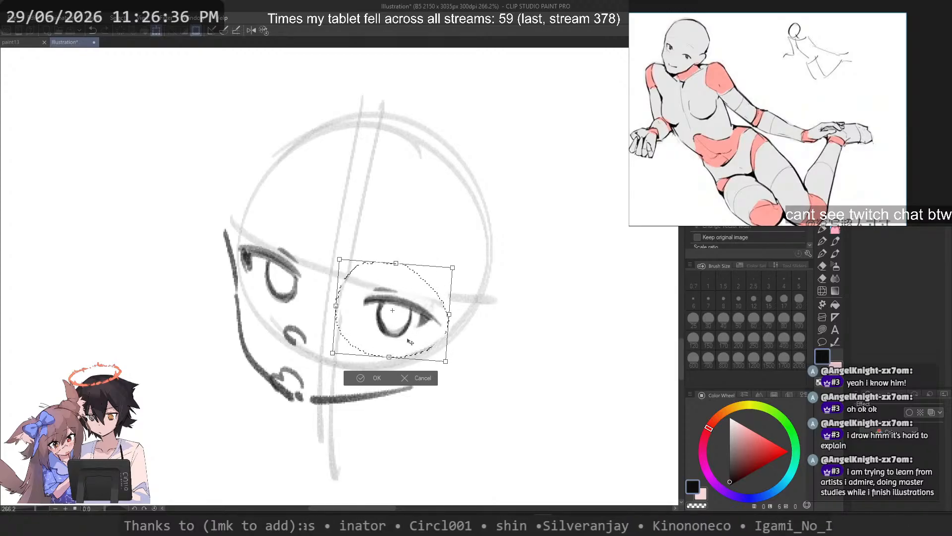
pyautogui.press('Return')
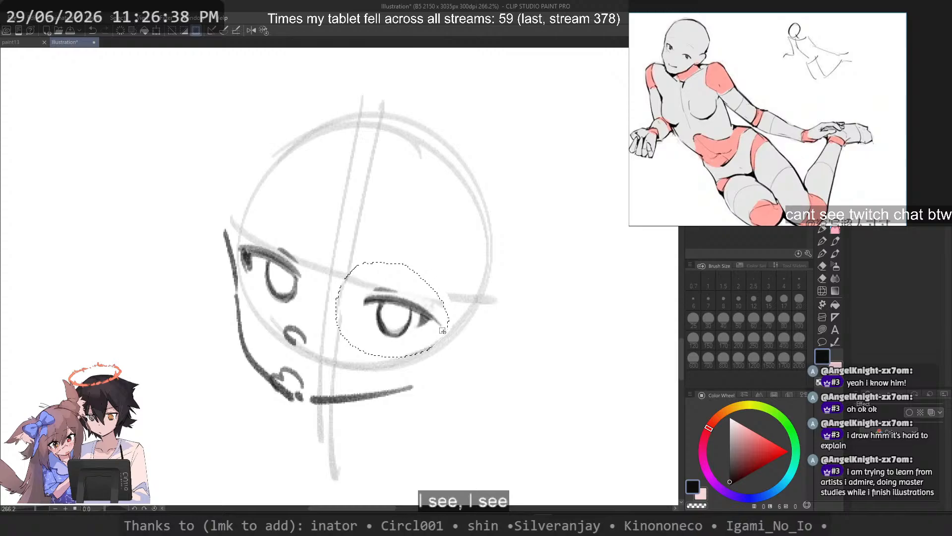
pyautogui.hotkey('ctrl', 'd')
# Step: Select the upper eyelid and lashes of the right-hand eye and skew their outer end slightly downwards
pyautogui.scroll(1, 443, 265)
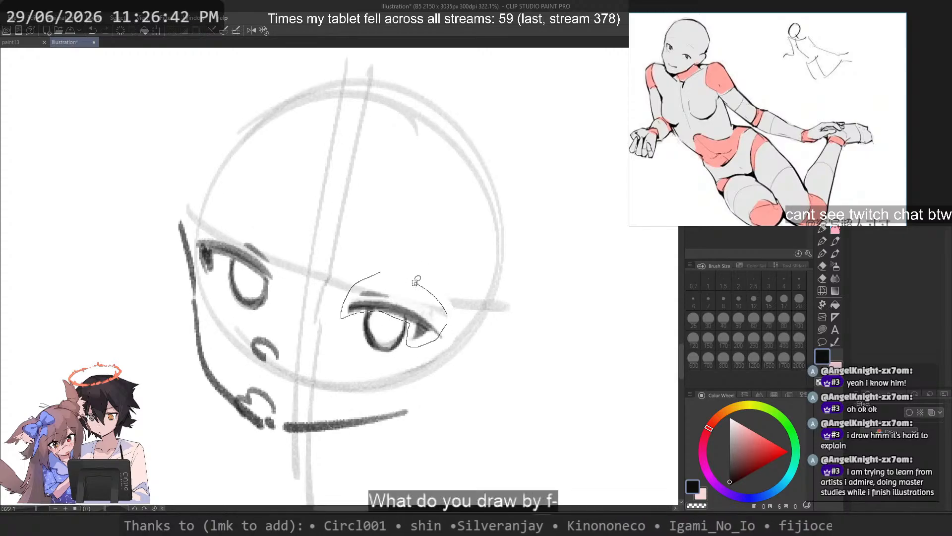
pyautogui.moveTo(416, 282); pyautogui.dragTo(381, 273)
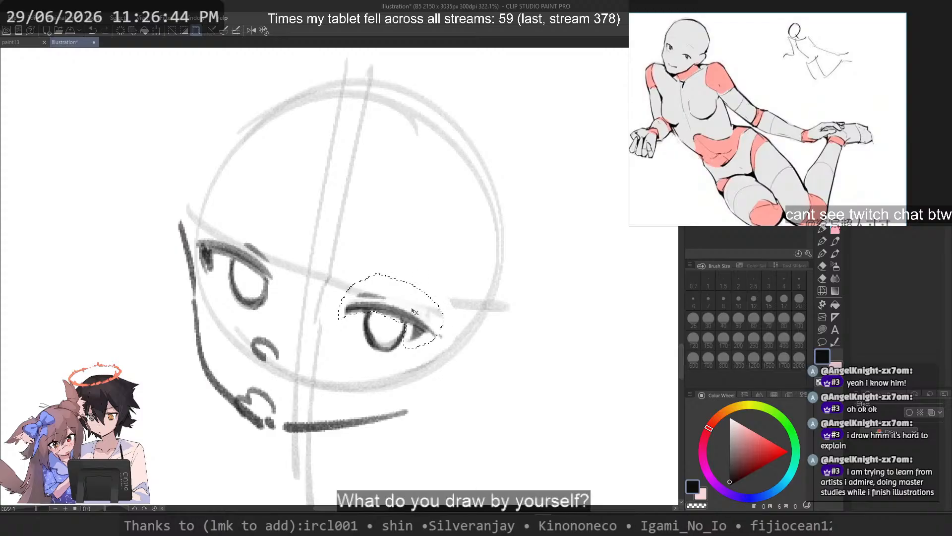
pyautogui.moveTo(414, 312); pyautogui.dragTo(416, 305)
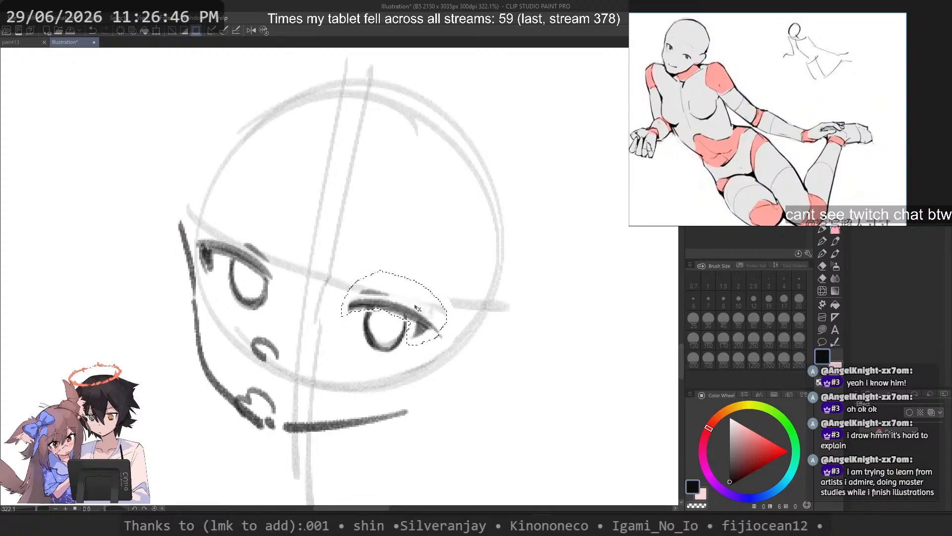
pyautogui.rightClick(418, 308)
pyautogui.click(486, 383)
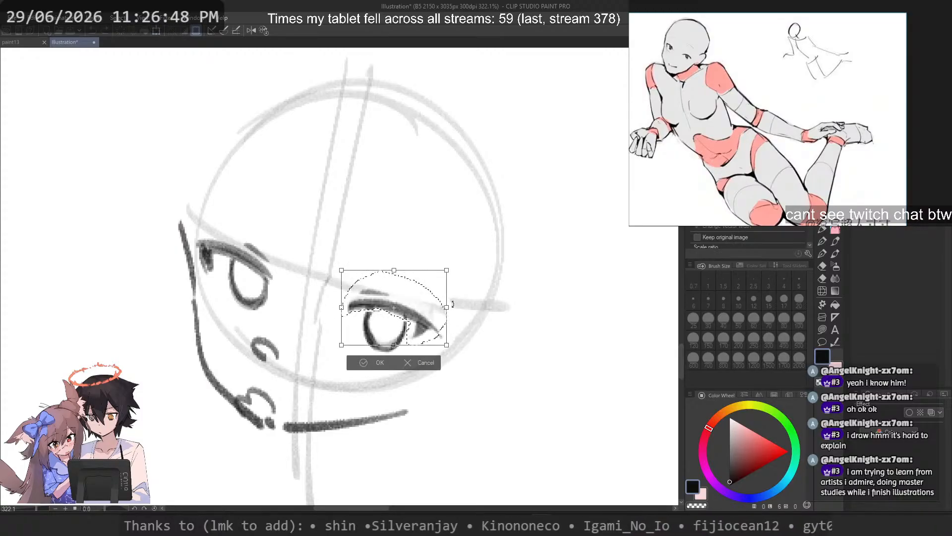
pyautogui.moveTo(450, 316); pyautogui.dragTo(449, 314)
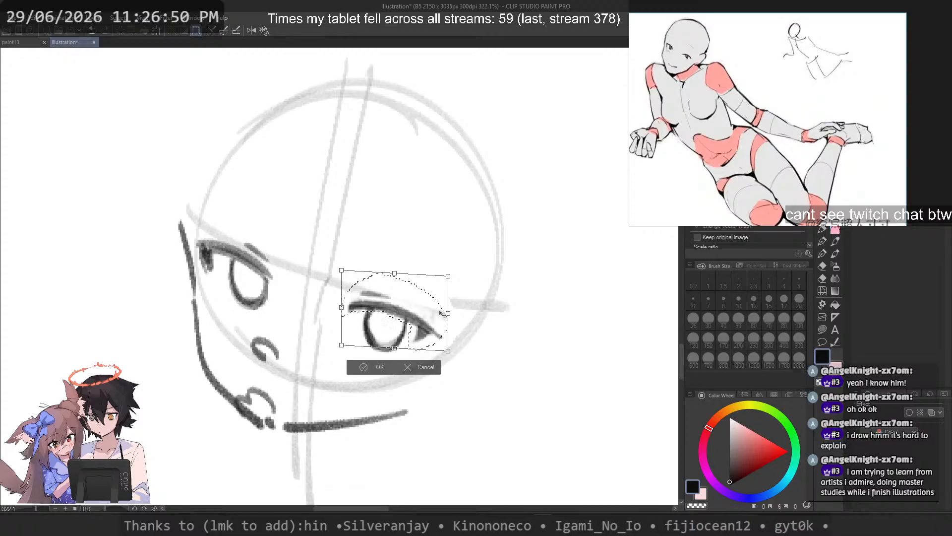
pyautogui.press('Return')
pyautogui.hotkey('ctrl', 'd')
pyautogui.scroll(-4, 423, 254)
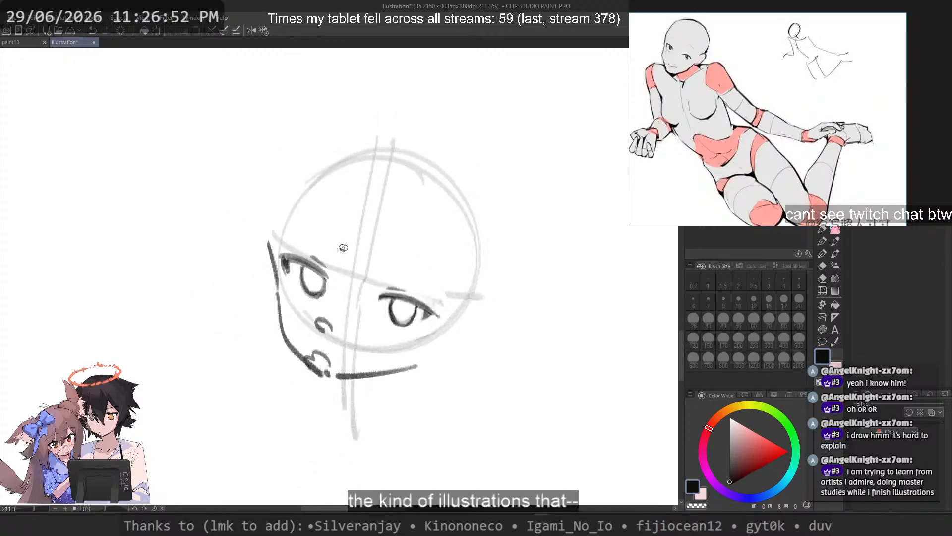
pyautogui.scroll(8, 310, 241)
pyautogui.moveTo(230, 245); pyautogui.dragTo(254, 318)
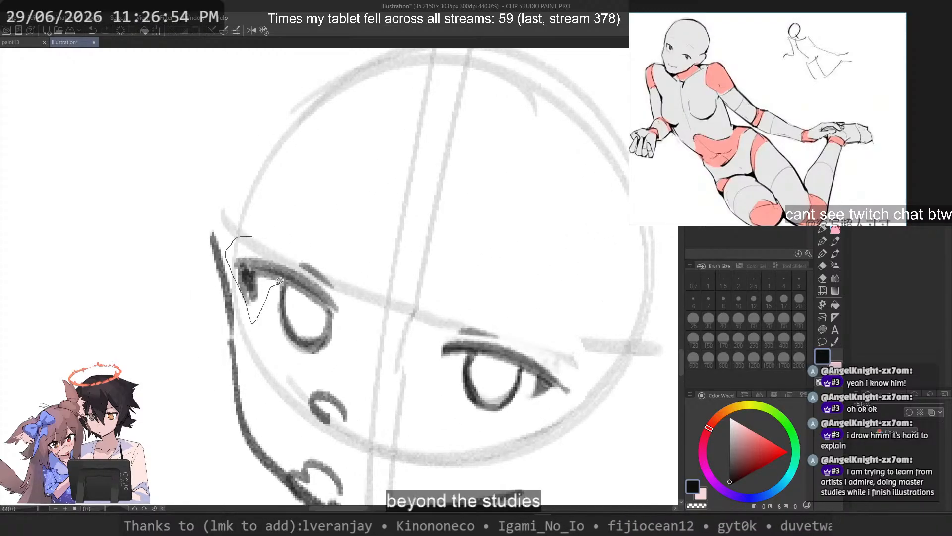
pyautogui.moveTo(279, 282)
pyautogui.mouseDown()
pyautogui.moveTo(313, 300)
pyautogui.moveTo(335, 247)
pyautogui.mouseUp()
pyautogui.scroll(-6, 353, 255)
pyautogui.hotkey('ctrl', 'd')
pyautogui.scroll(-6, 429, 247)
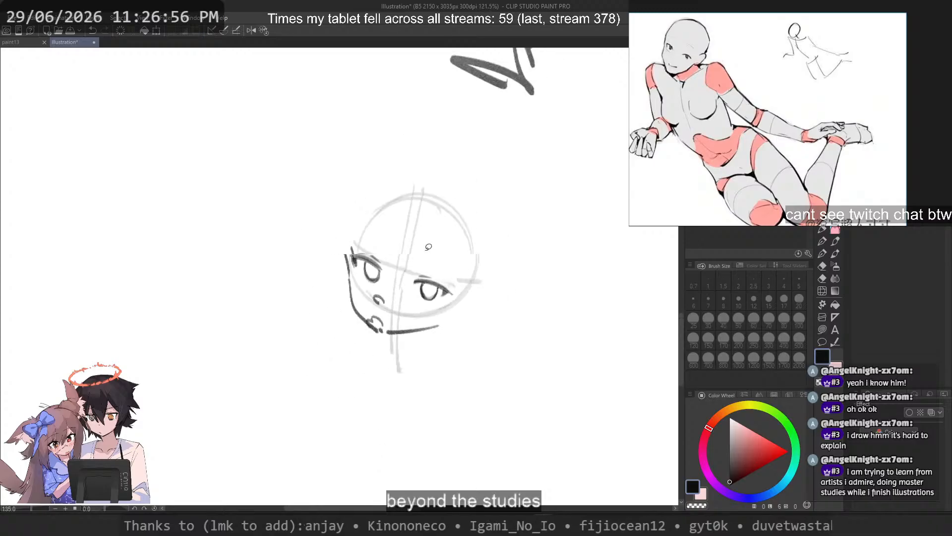
# Step: Examine the other figures on the page, temporarily showing the hidden sketch layers
pyautogui.scroll(3, 391, 269)
pyautogui.scroll(-10, 403, 260)
pyautogui.moveTo(403, 259); pyautogui.dragTo(373, 406)
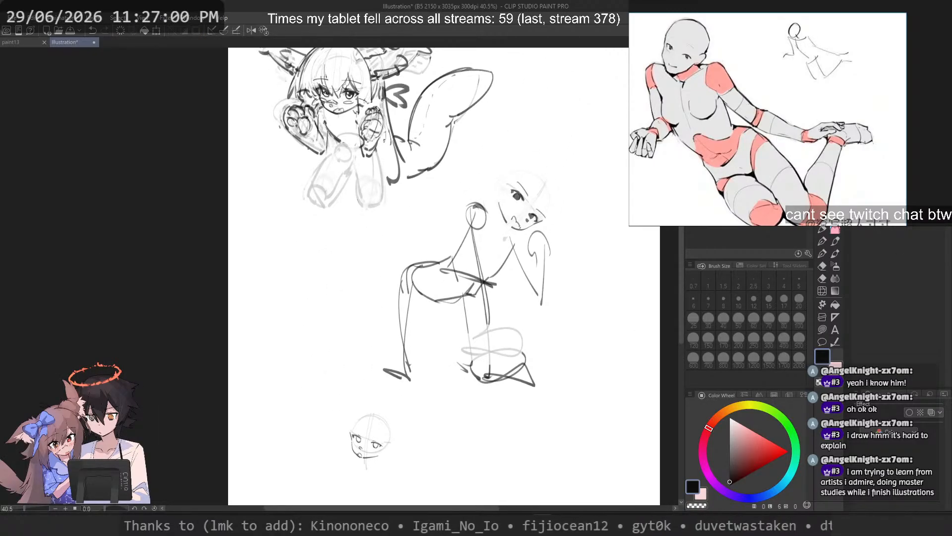
pyautogui.hotkey('ctrl', 'z')
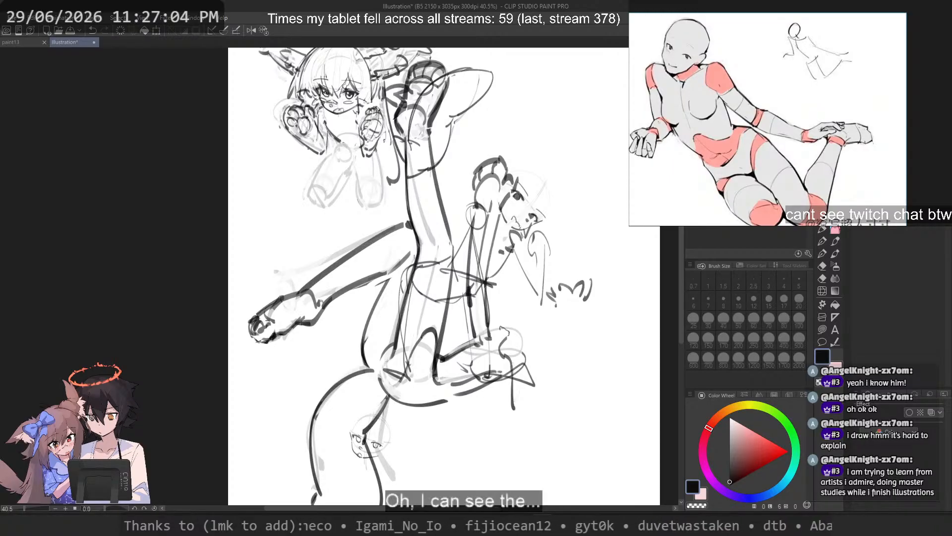
pyautogui.hotkey('ctrl', 'z')
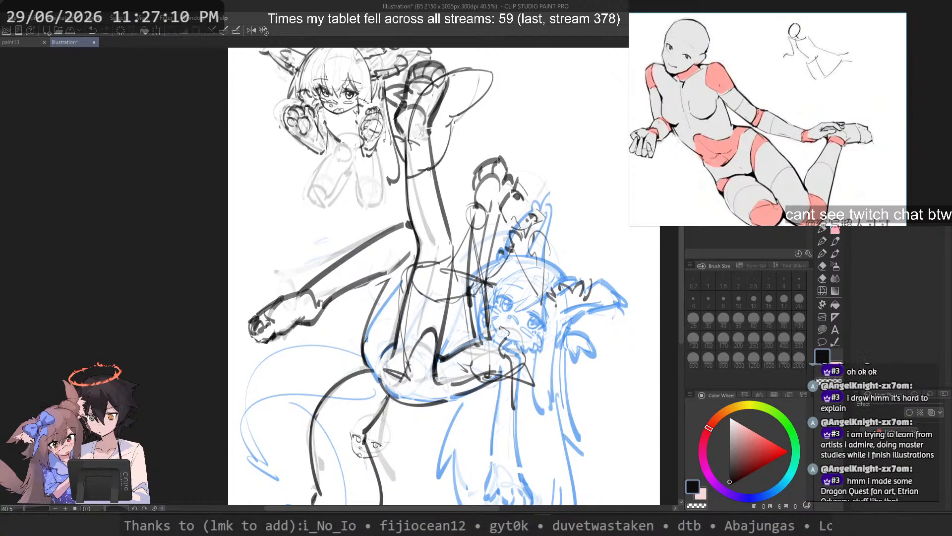
pyautogui.hotkey('ctrl', 'z')
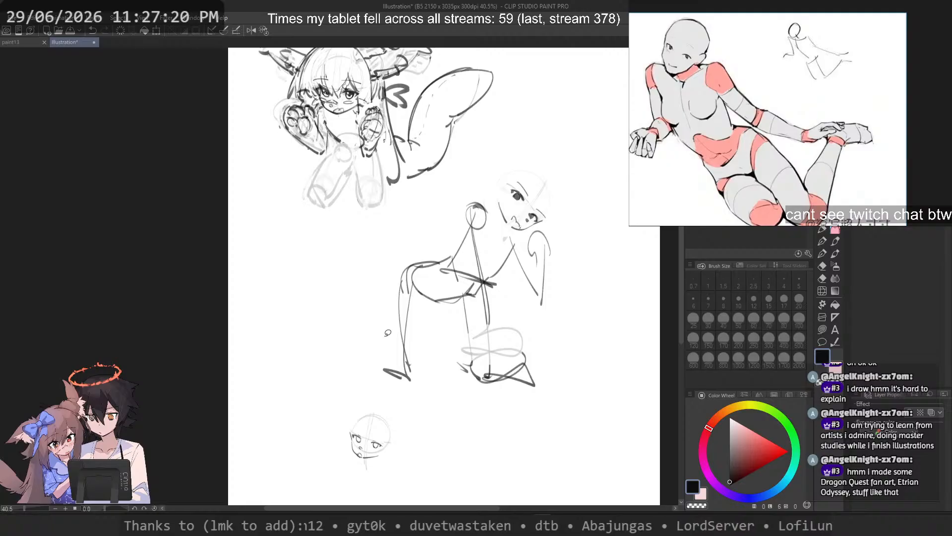
pyautogui.moveTo(388, 333); pyautogui.dragTo(403, 298)
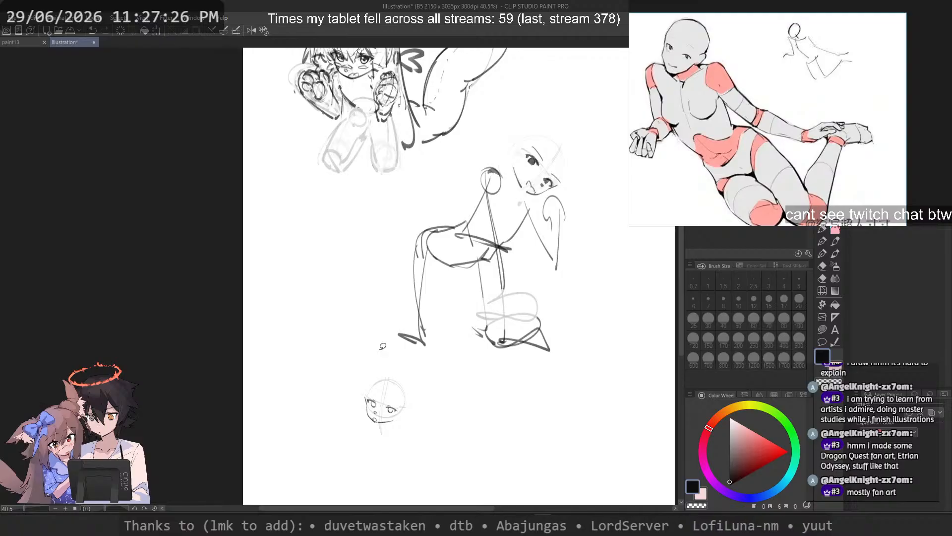
pyautogui.moveTo(354, 289); pyautogui.dragTo(356, 340)
pyautogui.moveTo(350, 124); pyautogui.dragTo(368, 204)
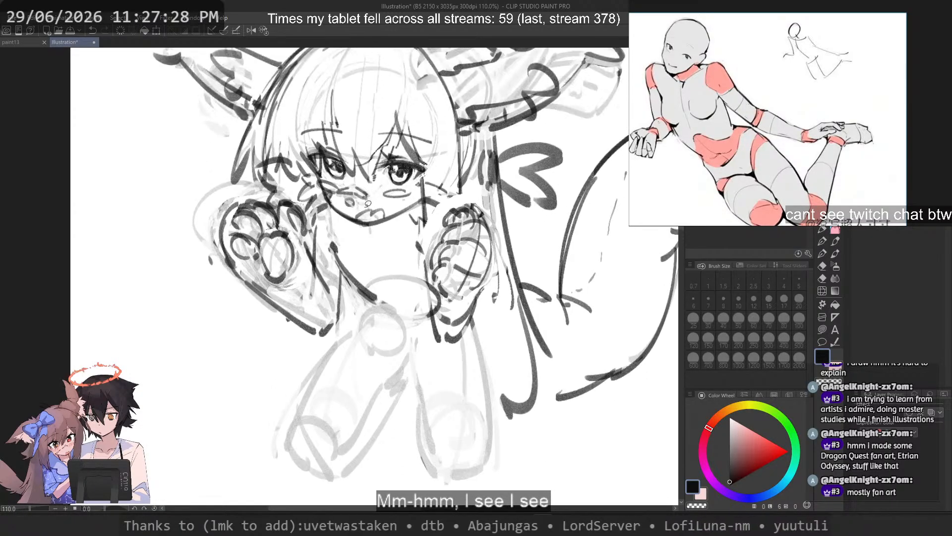
pyautogui.scroll(-4, 375, 106)
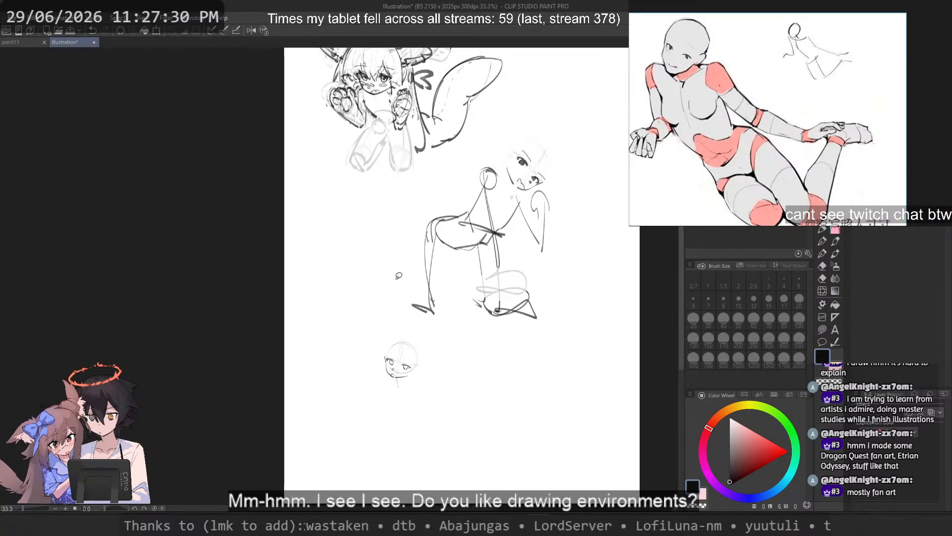
pyautogui.scroll(5, 400, 318)
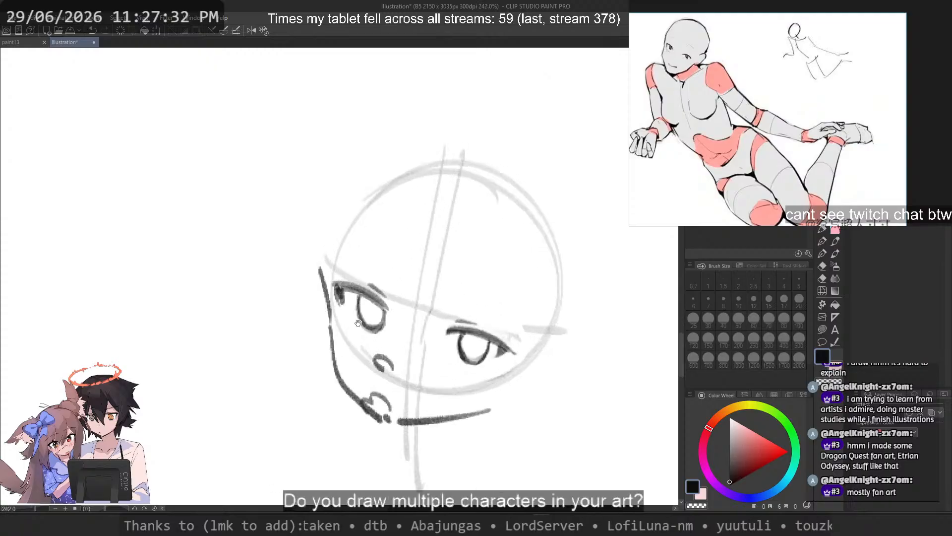
# Step: Erase the old nose and lighten the construction lines across the face using the pen with transparent colour
pyautogui.click(823, 229)
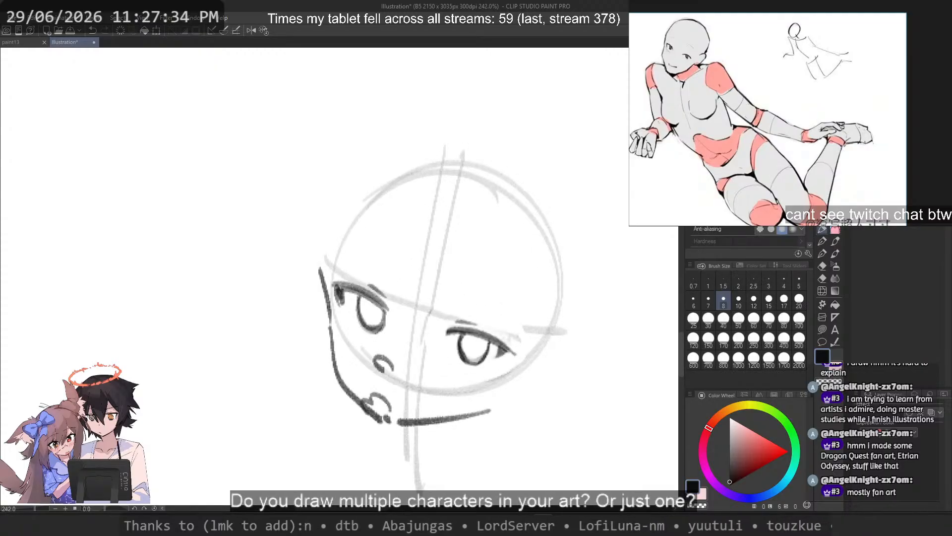
pyautogui.scroll(-5, 400, 335)
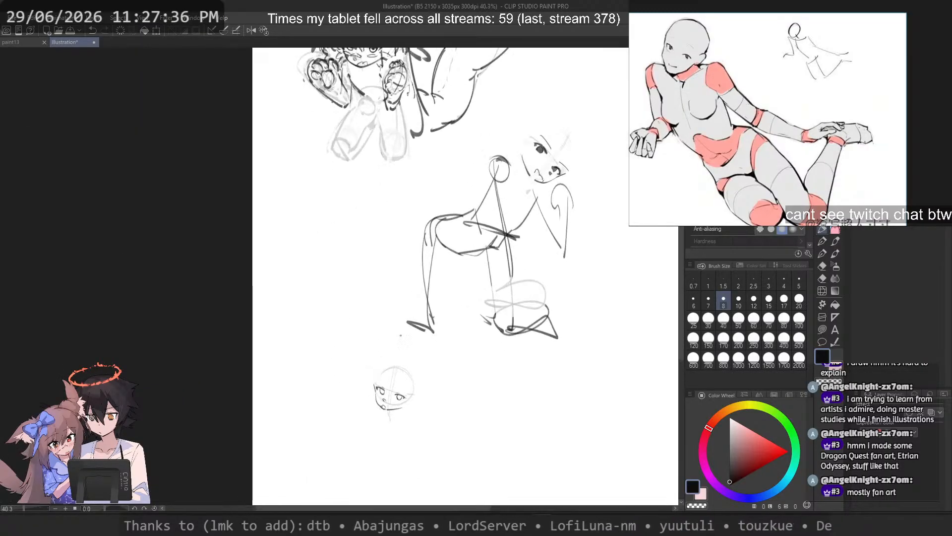
pyautogui.scroll(5, 400, 335)
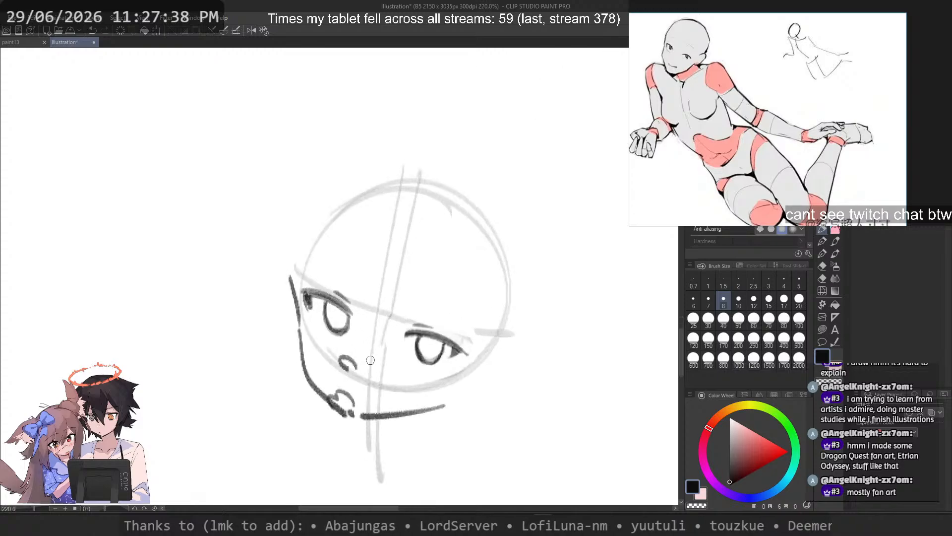
pyautogui.press('c')
pyautogui.moveTo(339, 361)
pyautogui.mouseDown()
pyautogui.moveTo(311, 344)
pyautogui.moveTo(408, 390)
pyautogui.moveTo(443, 382)
pyautogui.mouseUp()
pyautogui.moveTo(392, 315)
pyautogui.mouseDown()
pyautogui.moveTo(383, 344)
pyautogui.moveTo(382, 301)
pyautogui.mouseUp()
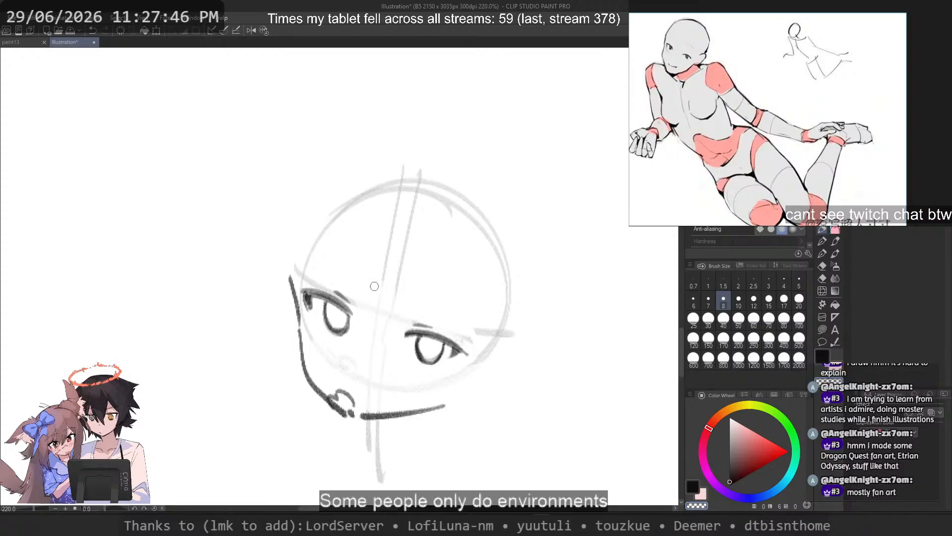
pyautogui.moveTo(374, 286)
pyautogui.mouseDown()
pyautogui.moveTo(399, 208)
pyautogui.moveTo(401, 291)
pyautogui.mouseUp()
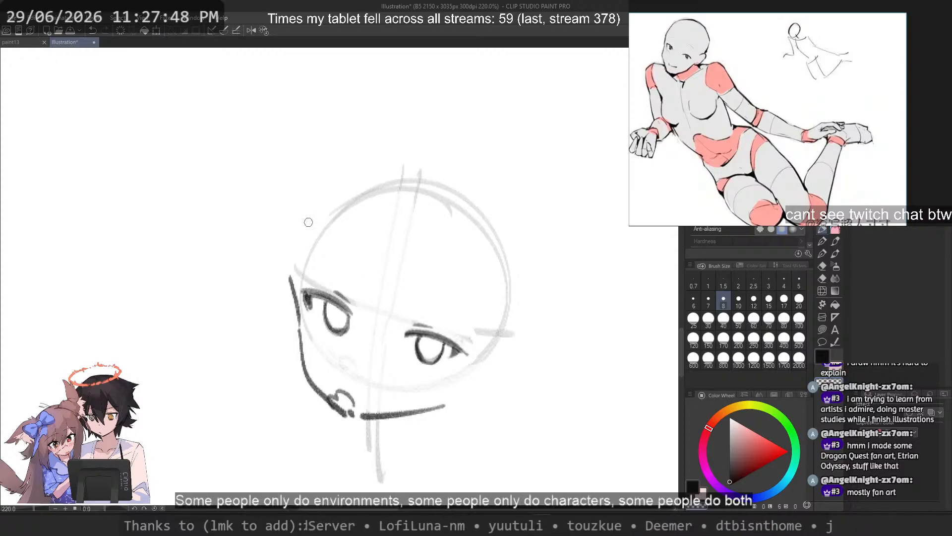
# Step: Redraw the nose as a small rounded shape with a short nostril mark above the mouth
pyautogui.press('c')
pyautogui.hotkey('ctrl', 'z')
pyautogui.moveTo(363, 357)
pyautogui.mouseDown()
pyautogui.moveTo(343, 351)
pyautogui.moveTo(342, 360)
pyautogui.mouseUp()
pyautogui.hotkey('ctrl', 'z')
pyautogui.hotkey('ctrl', 'z')
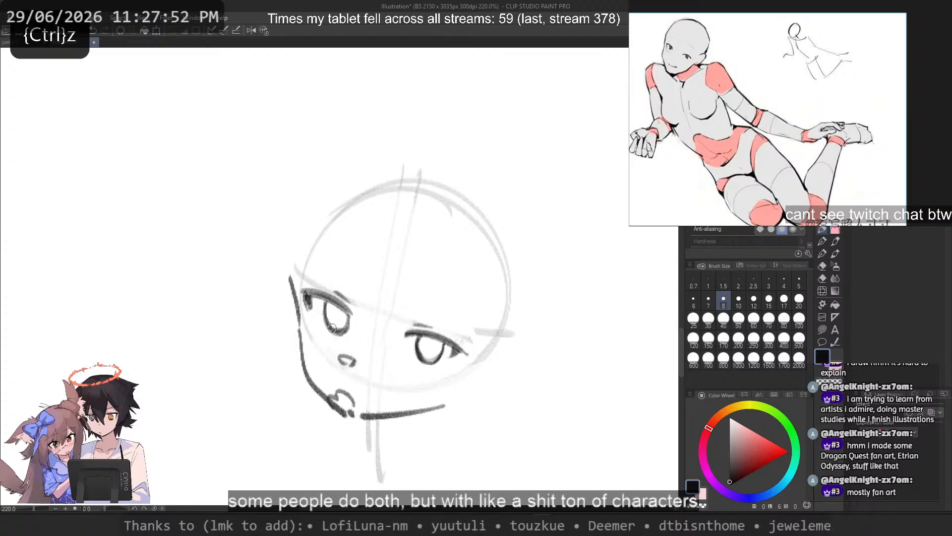
# Step: Draw an angular mark across the nose bridge and short pointed marks on the left cheek
pyautogui.scroll(6, 336, 388)
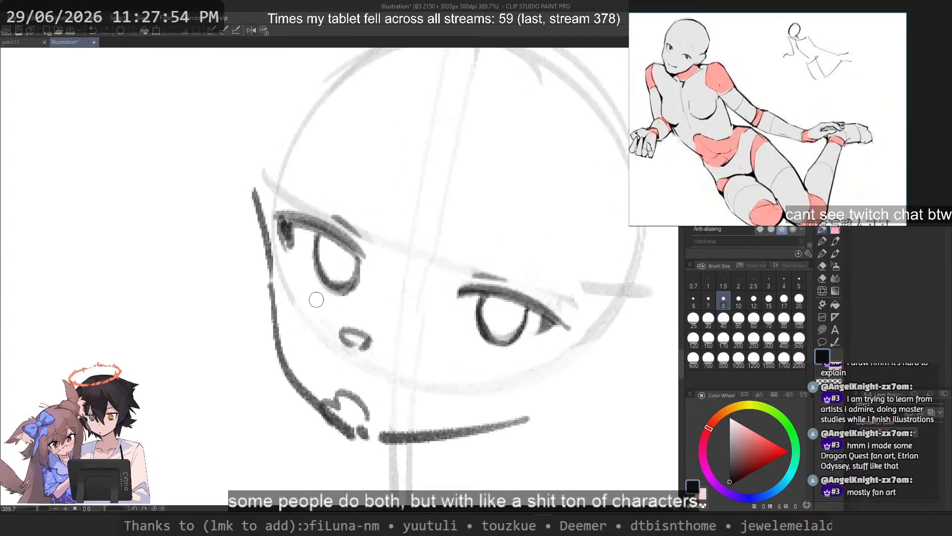
pyautogui.moveTo(385, 314)
pyautogui.mouseDown()
pyautogui.moveTo(421, 353)
pyautogui.moveTo(377, 319)
pyautogui.moveTo(341, 322)
pyautogui.mouseUp()
pyautogui.hotkey('ctrl', 'z')
pyautogui.moveTo(277, 338); pyautogui.dragTo(306, 329)
pyautogui.moveTo(281, 343); pyautogui.dragTo(286, 381)
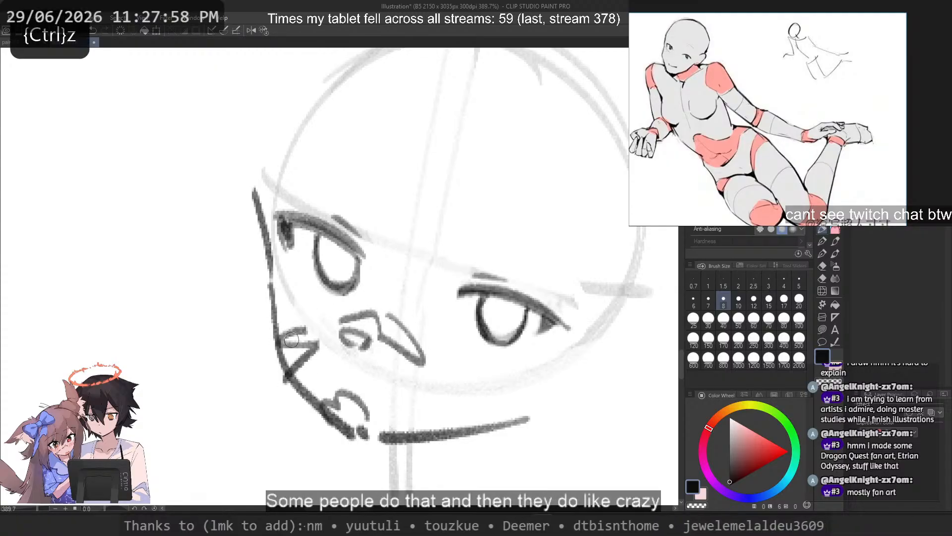
pyautogui.moveTo(481, 296); pyautogui.dragTo(486, 334)
pyautogui.hotkey('ctrl', 'z')
pyautogui.moveTo(316, 242); pyautogui.dragTo(325, 286)
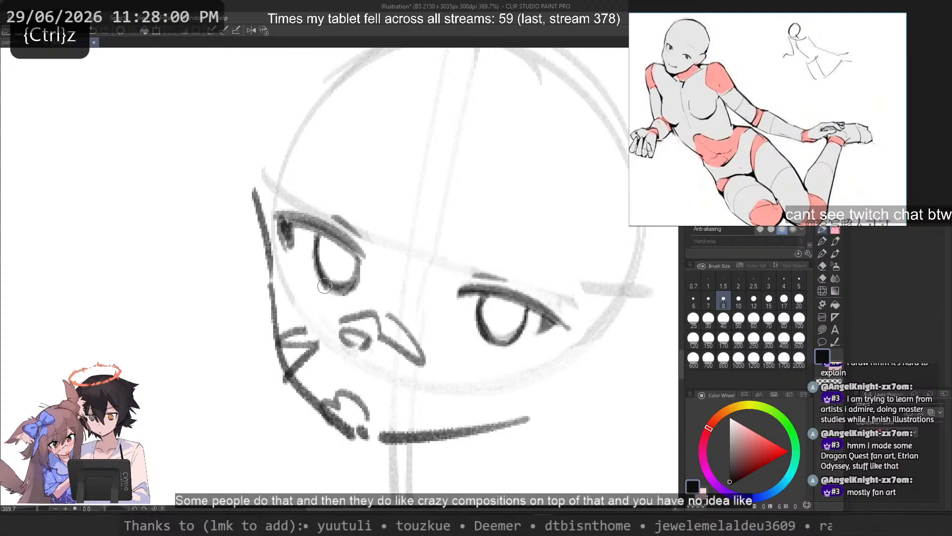
pyautogui.hotkey('ctrl', 'z')
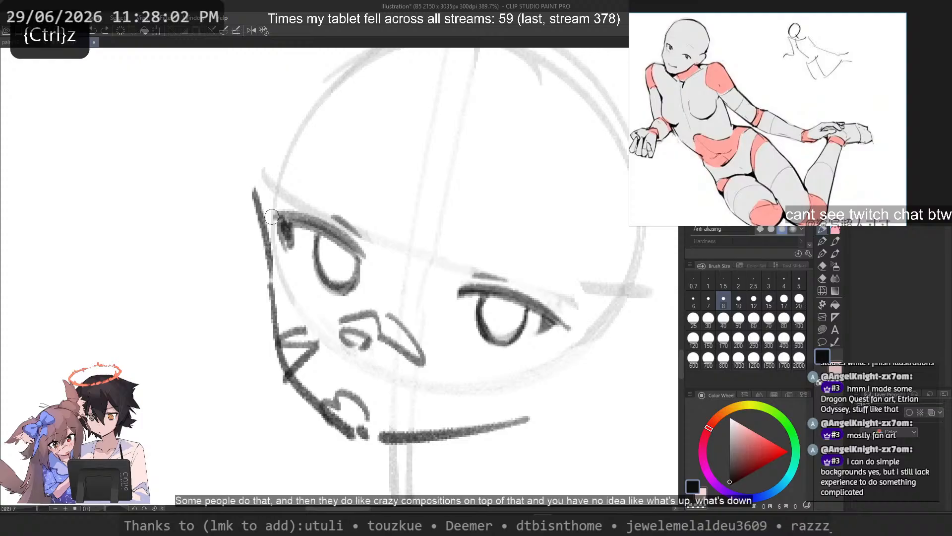
# Step: Select the eye nearer the ear with a freehand selection, rotate it slightly clockwise, and deselect it
pyautogui.press('ctrl')
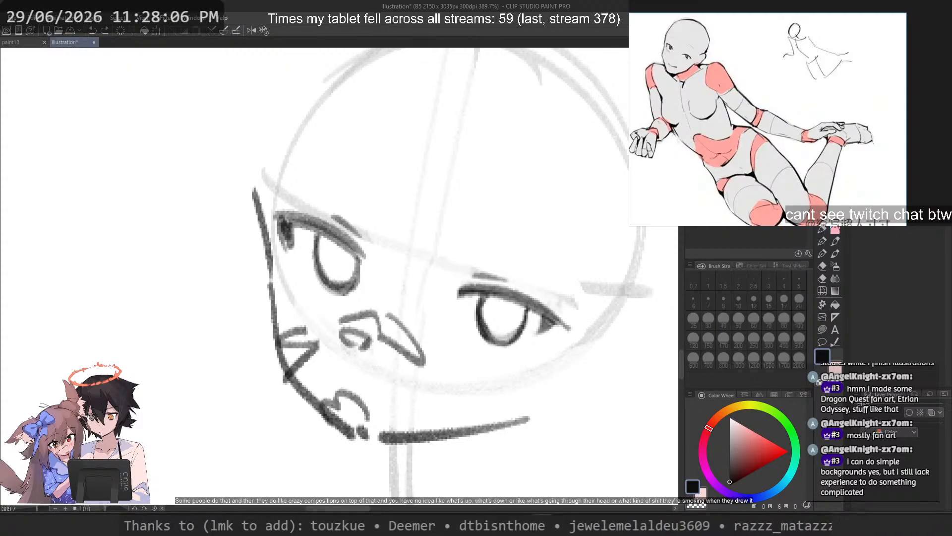
pyautogui.moveTo(459, 248); pyautogui.dragTo(445, 263)
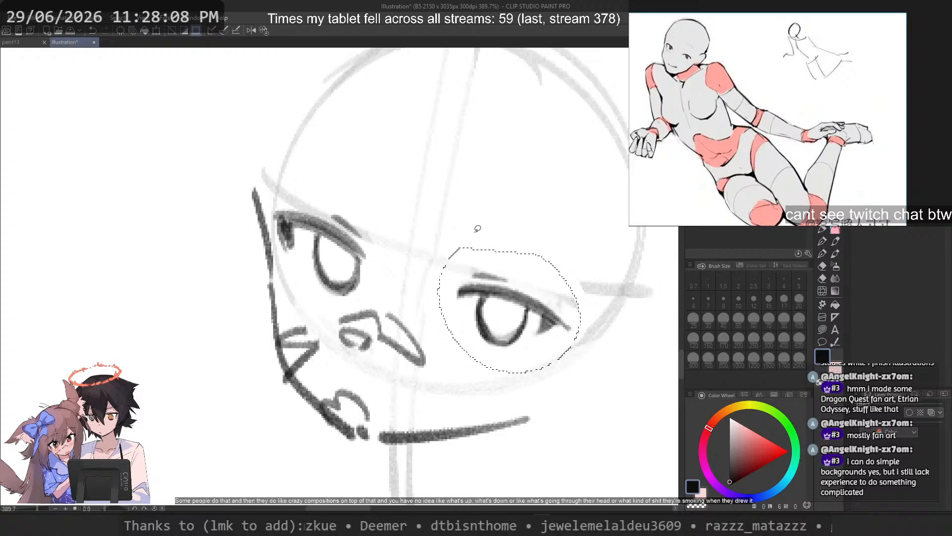
pyautogui.moveTo(508, 310); pyautogui.dragTo(506, 313)
pyautogui.hotkey('ctrl', 't')
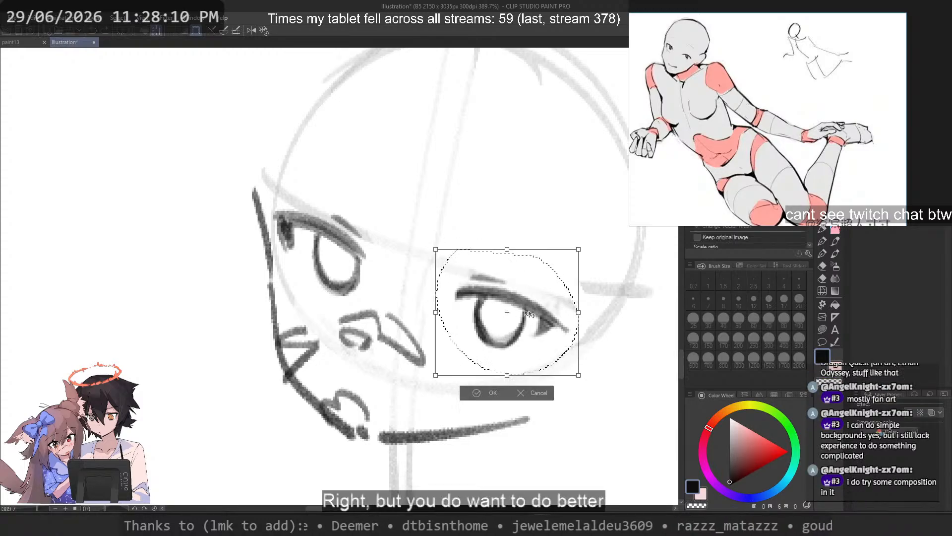
pyautogui.moveTo(608, 334); pyautogui.dragTo(609, 341)
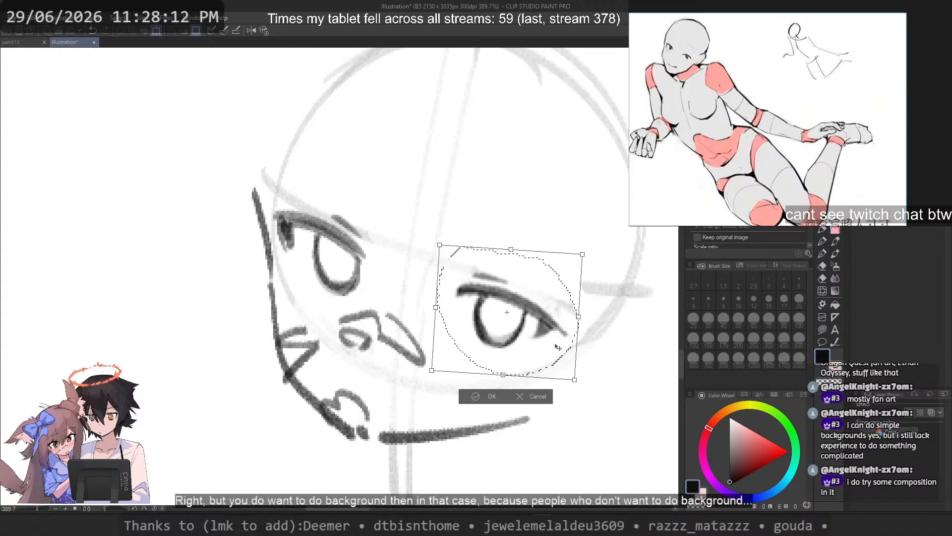
pyautogui.press('Return')
pyautogui.hotkey('ctrl', 'd')
# Step: Refine the outer corner of the transformed eye by trimming it and darkening its lash wedge
pyautogui.scroll(-4, 550, 267)
pyautogui.scroll(2, 545, 265)
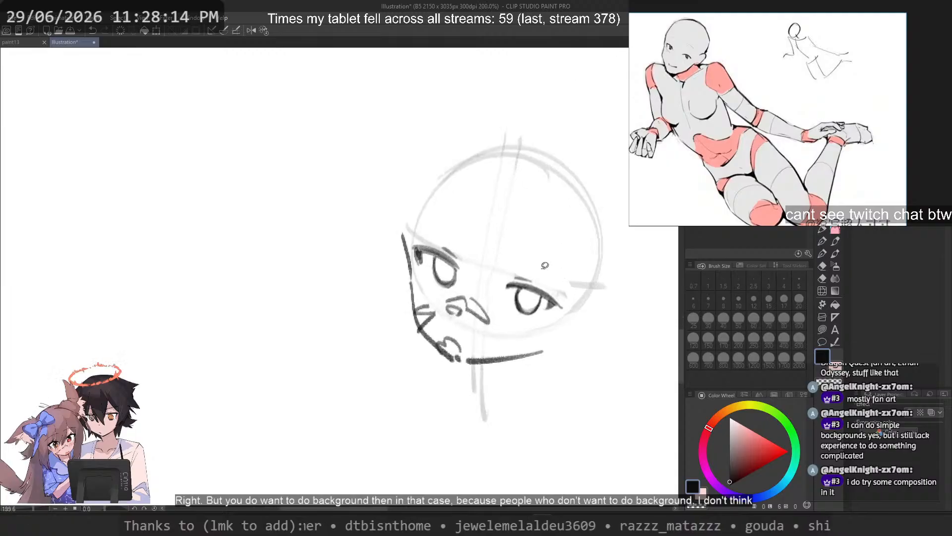
pyautogui.scroll(3, 544, 266)
pyautogui.click(823, 229)
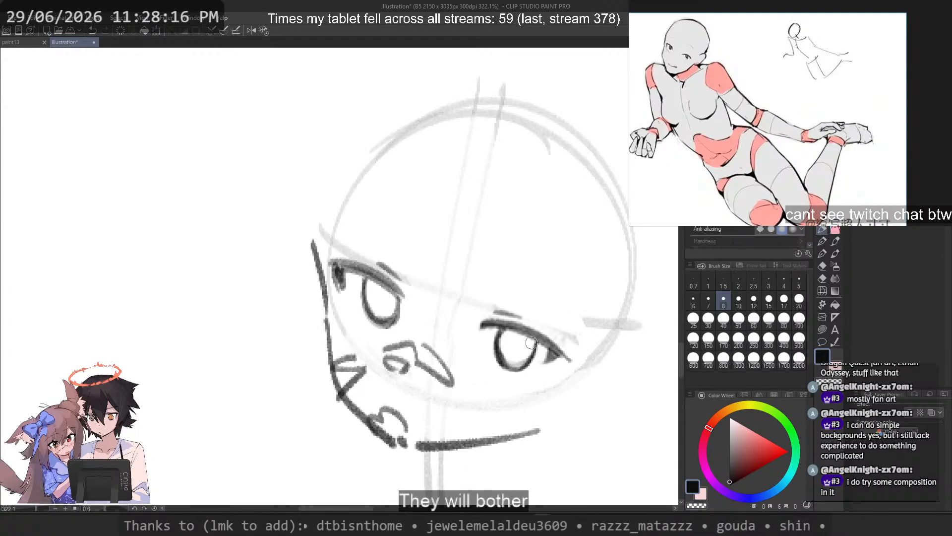
pyautogui.press('c')
pyautogui.moveTo(547, 353)
pyautogui.mouseDown()
pyautogui.moveTo(543, 367)
pyautogui.moveTo(569, 362)
pyautogui.moveTo(544, 366)
pyautogui.moveTo(568, 356)
pyautogui.moveTo(544, 365)
pyautogui.moveTo(559, 355)
pyautogui.mouseUp()
pyautogui.press('c')
pyautogui.hotkey('ctrl', 'z')
pyautogui.hotkey('ctrl', 'z')
pyautogui.hotkey('ctrl', 'z')
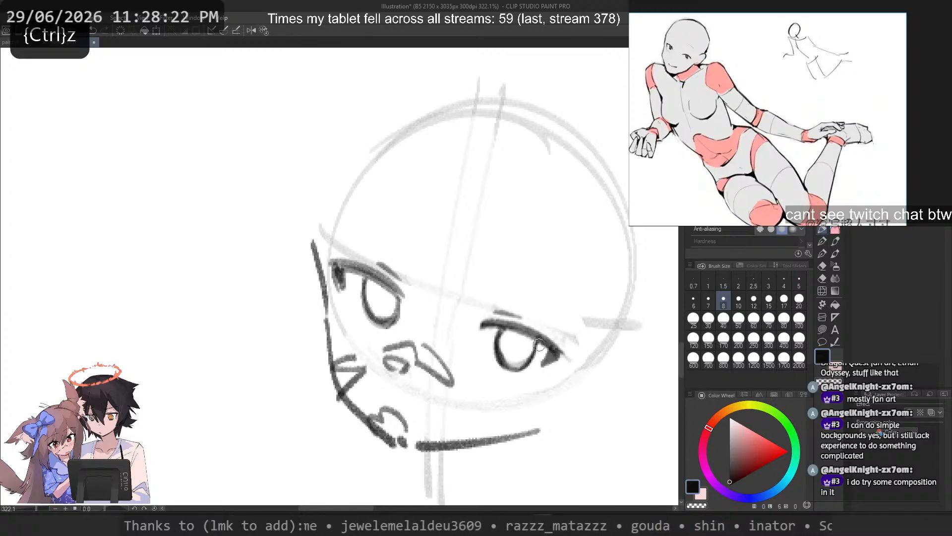
# Step: Draw the pupils and shade the upper part of the irises in both eyes
pyautogui.moveTo(382, 296); pyautogui.dragTo(385, 311)
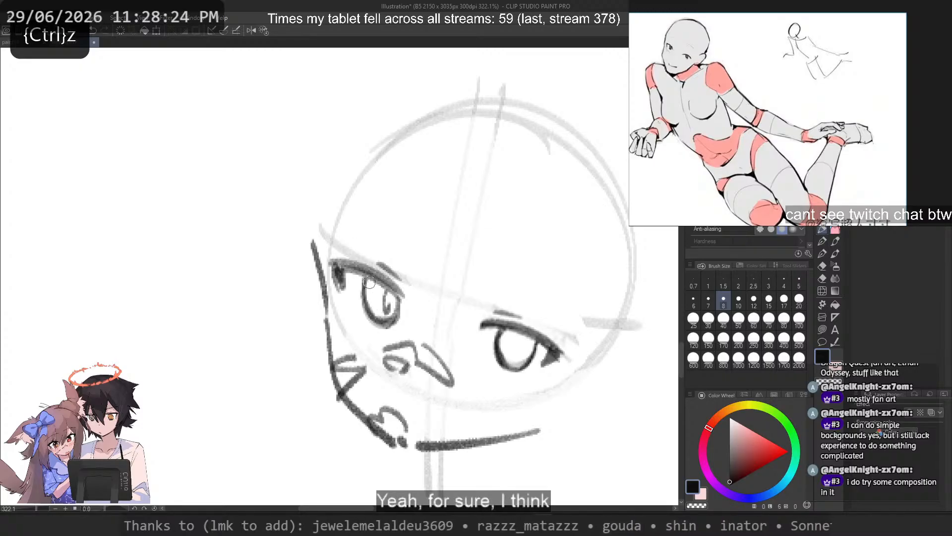
pyautogui.hotkey('ctrl', 'z')
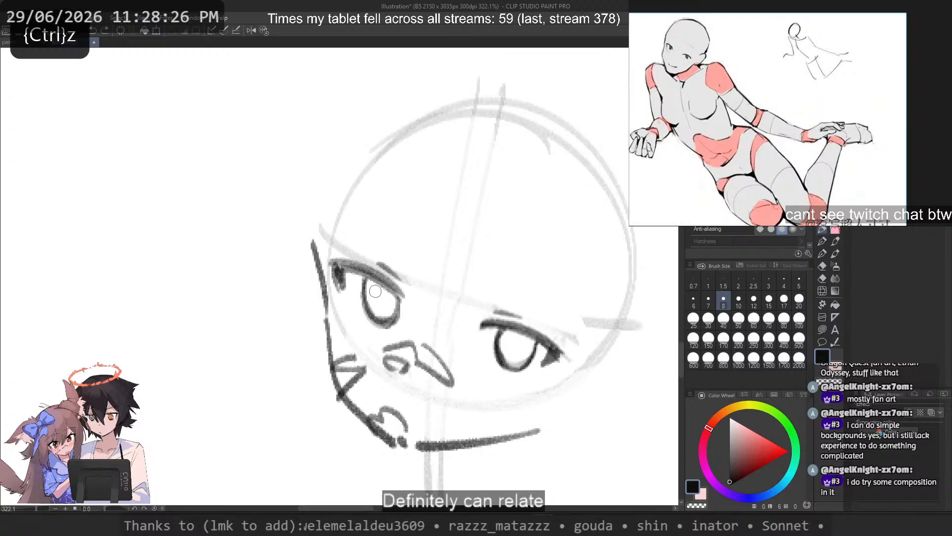
pyautogui.moveTo(392, 307)
pyautogui.mouseDown()
pyautogui.moveTo(371, 295)
pyautogui.moveTo(380, 285)
pyautogui.mouseUp()
pyautogui.moveTo(520, 336)
pyautogui.mouseDown()
pyautogui.moveTo(499, 324)
pyautogui.moveTo(509, 346)
pyautogui.moveTo(495, 341)
pyautogui.moveTo(507, 336)
pyautogui.moveTo(497, 350)
pyautogui.moveTo(499, 334)
pyautogui.moveTo(519, 364)
pyautogui.mouseUp()
pyautogui.hotkey('ctrl', 'z')
pyautogui.press('c')
pyautogui.press('c')
pyautogui.hotkey('ctrl', 'z')
# Step: Draw a thin curved eyebrow above each eye
pyautogui.hotkey('ctrl', 'z')
pyautogui.hotkey('ctrl', 'z')
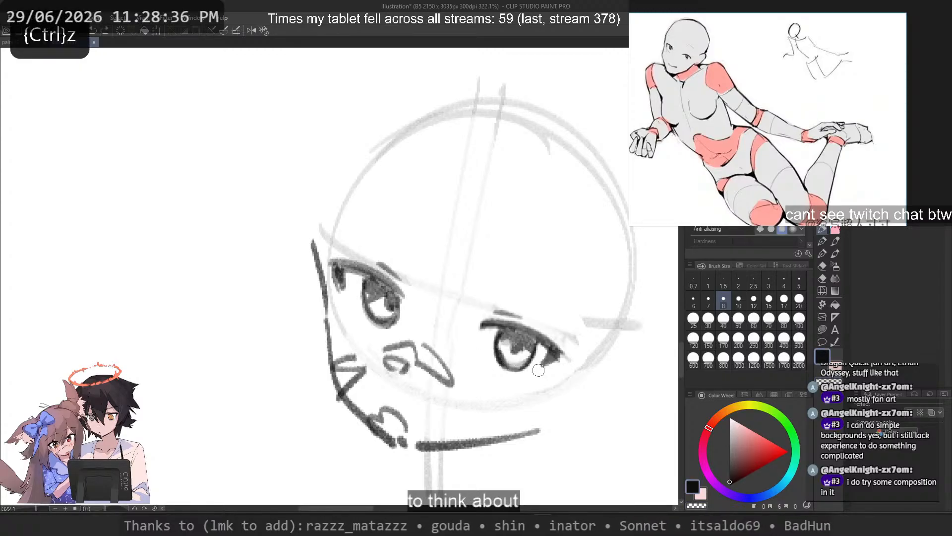
pyautogui.moveTo(510, 257); pyautogui.dragTo(574, 304)
pyautogui.hotkey('ctrl', 'z')
pyautogui.hotkey('ctrl', 'z')
pyautogui.moveTo(338, 218)
pyautogui.mouseDown()
pyautogui.moveTo(416, 241)
pyautogui.moveTo(408, 232)
pyautogui.mouseUp()
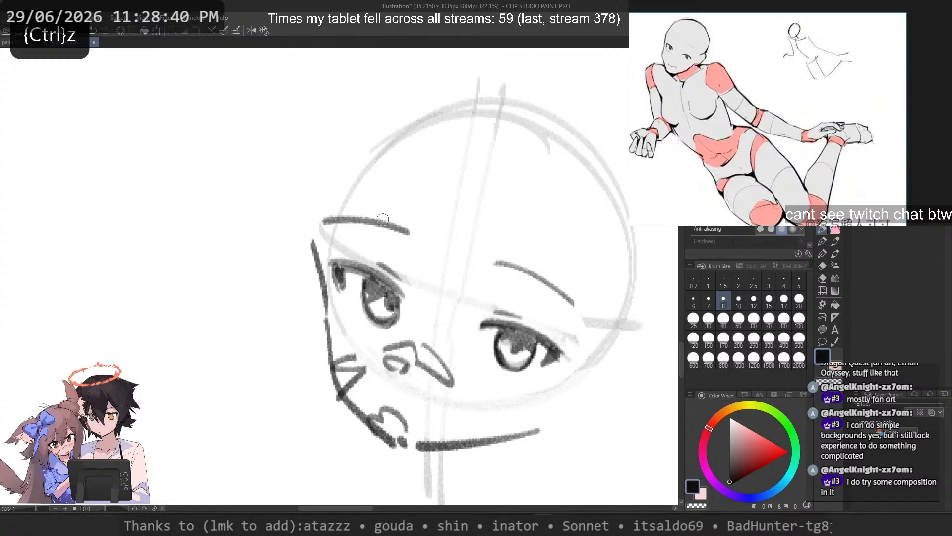
pyautogui.hotkey('ctrl', 'z')
pyautogui.moveTo(334, 222); pyautogui.dragTo(420, 232)
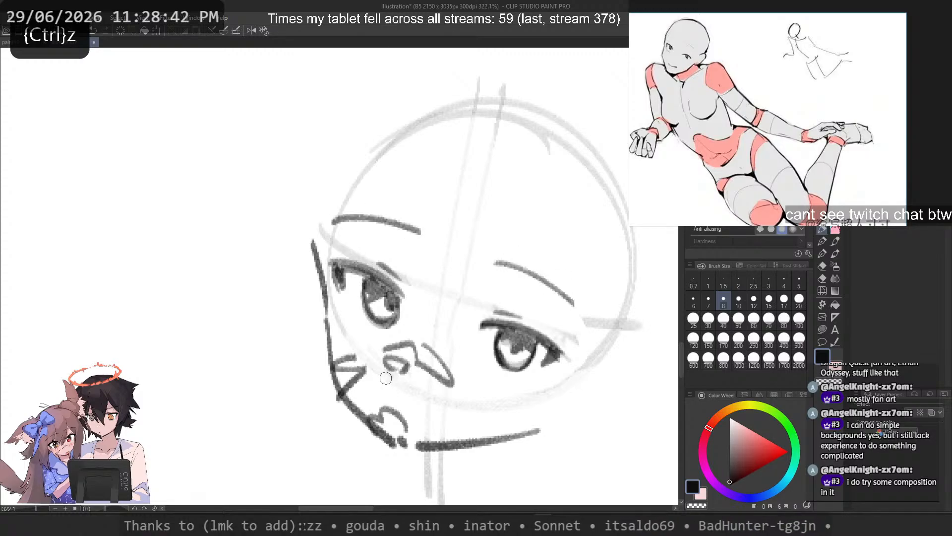
# Step: Lighten the old mouth lines and redraw the mouth as a wavy line just above the chin
pyautogui.press('c')
pyautogui.moveTo(382, 409)
pyautogui.mouseDown()
pyautogui.moveTo(406, 433)
pyautogui.moveTo(420, 427)
pyautogui.moveTo(405, 415)
pyautogui.moveTo(430, 437)
pyautogui.mouseUp()
pyautogui.press('c')
pyautogui.hotkey('ctrl', 'z')
pyautogui.hotkey('ctrl', 'z')
pyautogui.hotkey('ctrl', 'z')
pyautogui.hotkey('ctrl', 'z')
pyautogui.hotkey('ctrl', 'z')
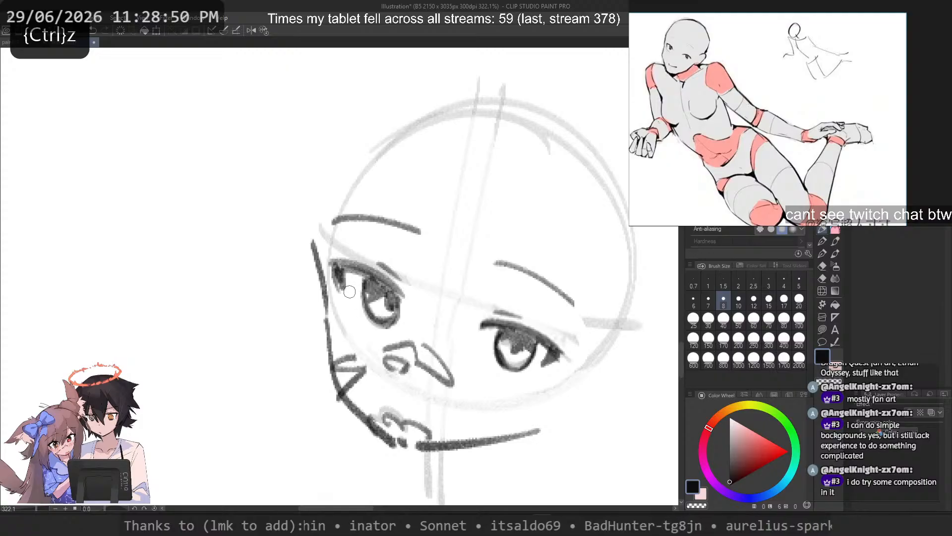
# Step: Sketch an oval blush mark on each cheek and a wavy tuft beside the jaw on both sides
pyautogui.hotkey('ctrl', 'z')
pyautogui.moveTo(314, 234)
pyautogui.mouseDown()
pyautogui.moveTo(332, 337)
pyautogui.moveTo(308, 314)
pyautogui.mouseUp()
pyautogui.hotkey('ctrl', 'z')
pyautogui.moveTo(475, 381); pyautogui.dragTo(542, 402)
pyautogui.moveTo(476, 392); pyautogui.dragTo(526, 416)
pyautogui.moveTo(317, 310); pyautogui.dragTo(270, 365)
pyautogui.hotkey('ctrl', 'z')
pyautogui.moveTo(320, 341)
pyautogui.mouseDown()
pyautogui.moveTo(269, 350)
pyautogui.moveTo(327, 422)
pyautogui.mouseUp()
pyautogui.moveTo(577, 407)
pyautogui.mouseDown()
pyautogui.moveTo(590, 471)
pyautogui.moveTo(502, 469)
pyautogui.mouseUp()
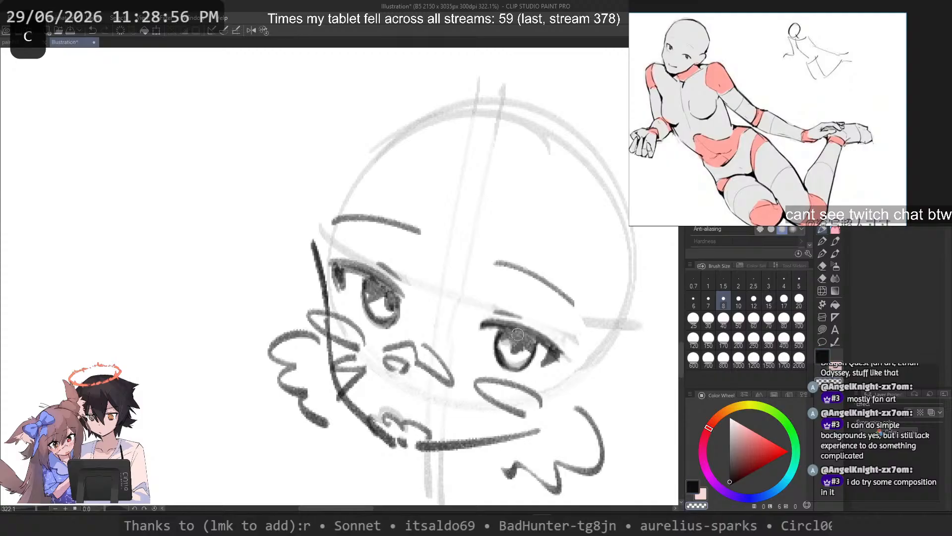
# Step: Erase a small highlight into the iris of each eye using the transparent colour
pyautogui.moveTo(518, 334); pyautogui.dragTo(519, 336)
pyautogui.moveTo(384, 287); pyautogui.dragTo(387, 289)
pyautogui.press('c')
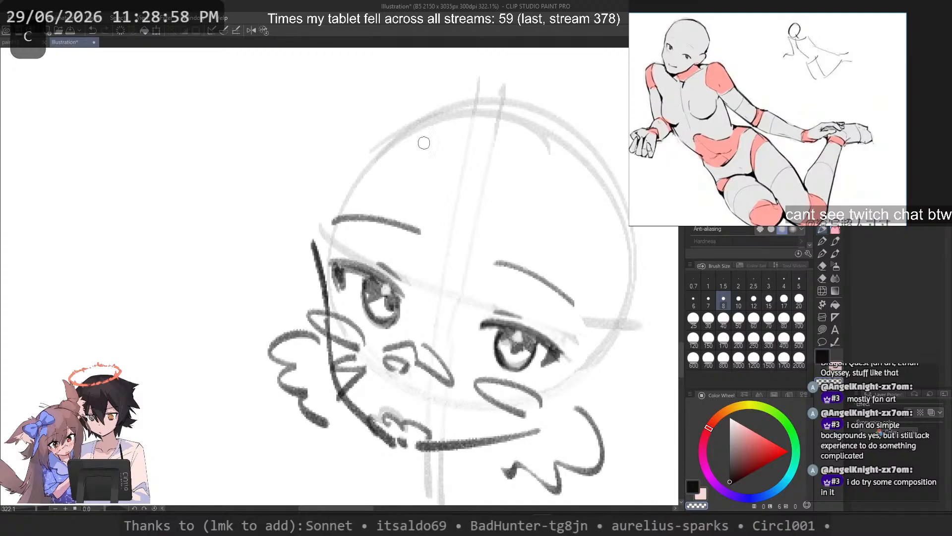
# Step: Try several curved hair strokes across the forehead and around the outside of the head, and undo them
pyautogui.moveTo(495, 143); pyautogui.dragTo(389, 206)
pyautogui.scroll(-2, 481, 228)
pyautogui.moveTo(461, 240); pyautogui.dragTo(460, 279)
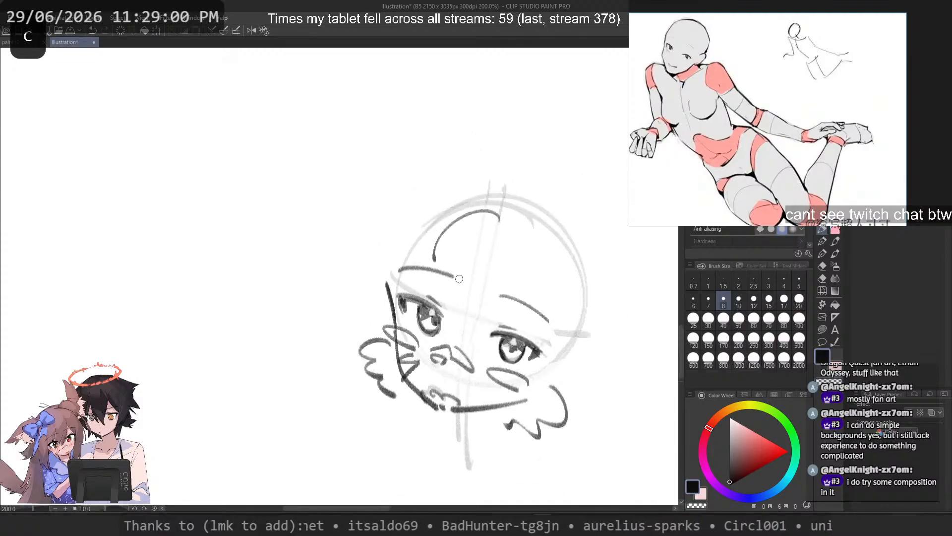
pyautogui.hotkey('ctrl', 'z')
pyautogui.moveTo(493, 181); pyautogui.dragTo(442, 279)
pyautogui.hotkey('ctrl', 'z')
pyautogui.moveTo(528, 188); pyautogui.dragTo(476, 318)
pyautogui.hotkey('ctrl', 'z')
pyautogui.moveTo(552, 207)
pyautogui.mouseDown()
pyautogui.moveTo(536, 276)
pyautogui.moveTo(478, 336)
pyautogui.mouseUp()
pyautogui.hotkey('ctrl', 'z')
pyautogui.moveTo(554, 229); pyautogui.dragTo(485, 329)
pyautogui.moveTo(443, 198); pyautogui.dragTo(364, 280)
pyautogui.hotkey('ctrl', 'z')
pyautogui.moveTo(462, 183)
pyautogui.mouseDown()
pyautogui.moveTo(357, 276)
pyautogui.moveTo(363, 295)
pyautogui.moveTo(349, 298)
pyautogui.mouseUp()
pyautogui.hotkey('ctrl', 'z')
pyautogui.hotkey('ctrl', 'z')
pyautogui.moveTo(419, 192)
pyautogui.mouseDown()
pyautogui.moveTo(345, 262)
pyautogui.moveTo(336, 315)
pyautogui.mouseUp()
pyautogui.hotkey('ctrl', 'z')
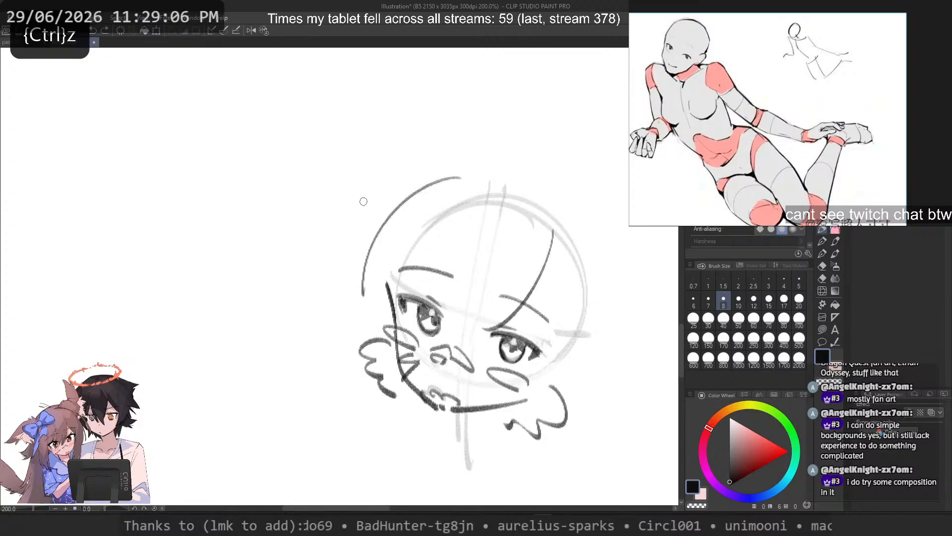
pyautogui.hotkey('ctrl', 'z')
pyautogui.hotkey('ctrl', 'z')
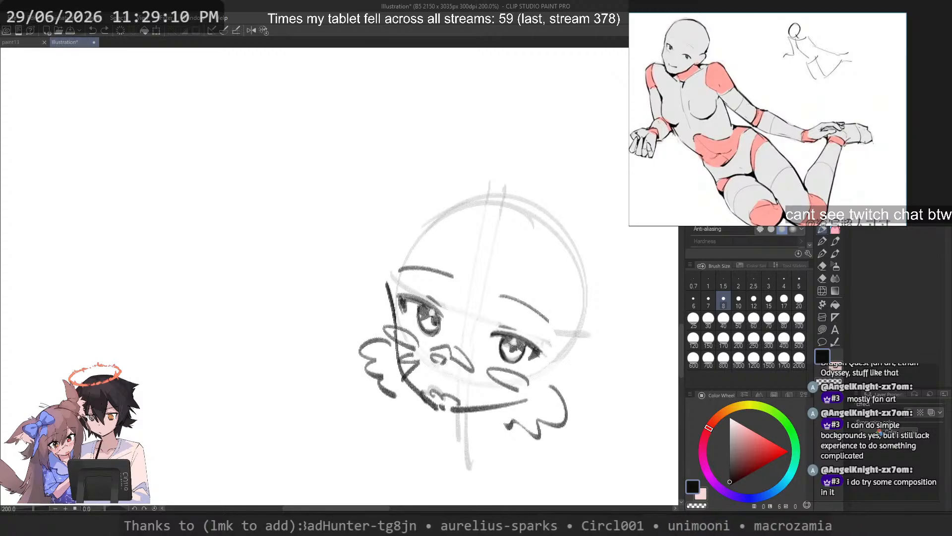
# Step: Flip the reclining-figure reference image horizontally
pyautogui.click(756, 117)
pyautogui.scroll(-3, 755, 116)
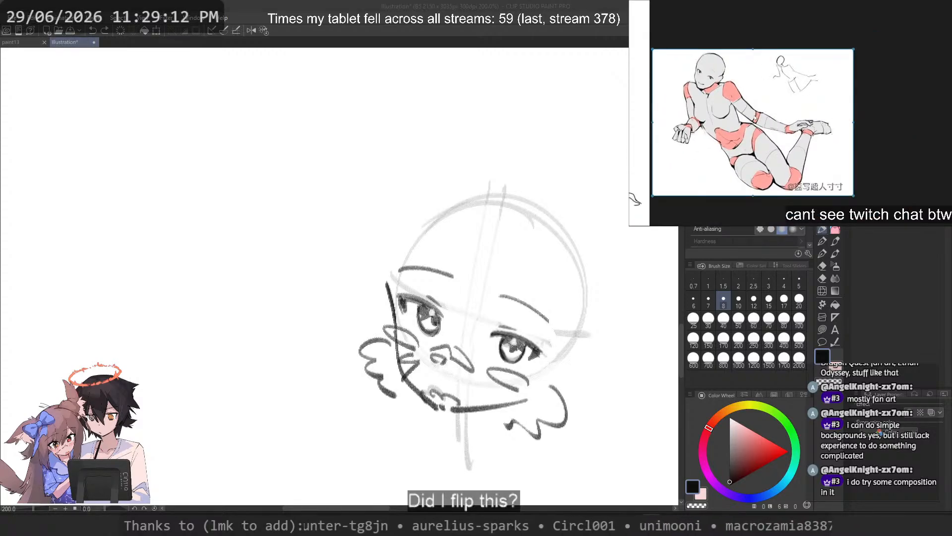
pyautogui.hotkey('alt', 'shift', 'h')
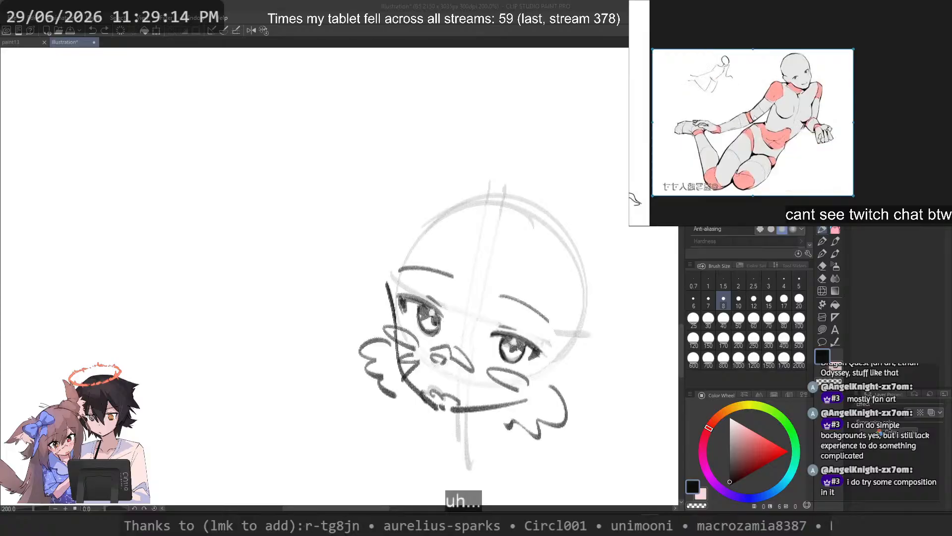
# Step: Select the whole head sketch, flip it horizontally, and deselect it
pyautogui.scroll(-3, 479, 146)
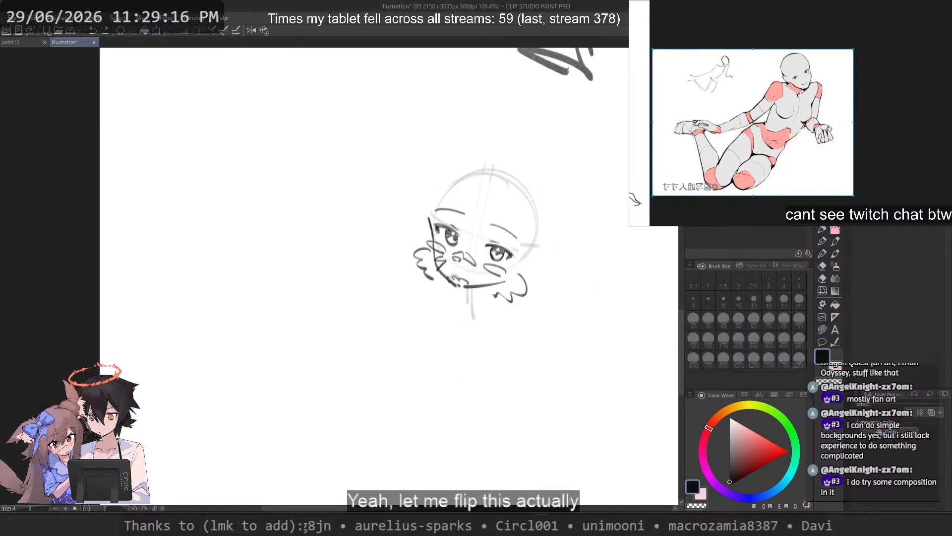
pyautogui.moveTo(534, 120)
pyautogui.mouseDown()
pyautogui.moveTo(499, 318)
pyautogui.moveTo(587, 166)
pyautogui.mouseUp()
pyautogui.moveTo(432, 167)
pyautogui.mouseDown()
pyautogui.moveTo(408, 175)
pyautogui.moveTo(539, 319)
pyautogui.mouseUp()
pyautogui.hotkey('ctrl', 't')
pyautogui.rightClick(540, 238)
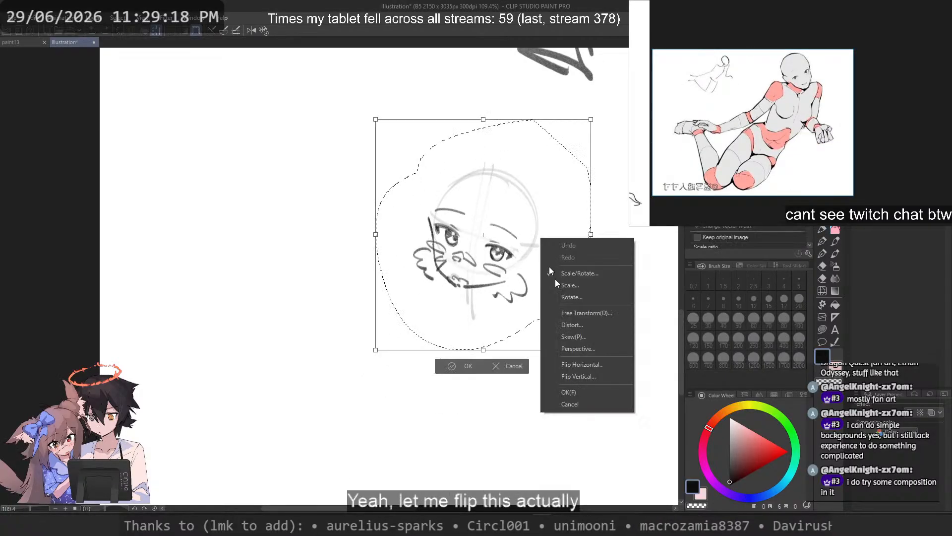
pyautogui.click(590, 365)
pyautogui.press('Return')
pyautogui.hotkey('ctrl', 'd')
pyautogui.scroll(4, 480, 228)
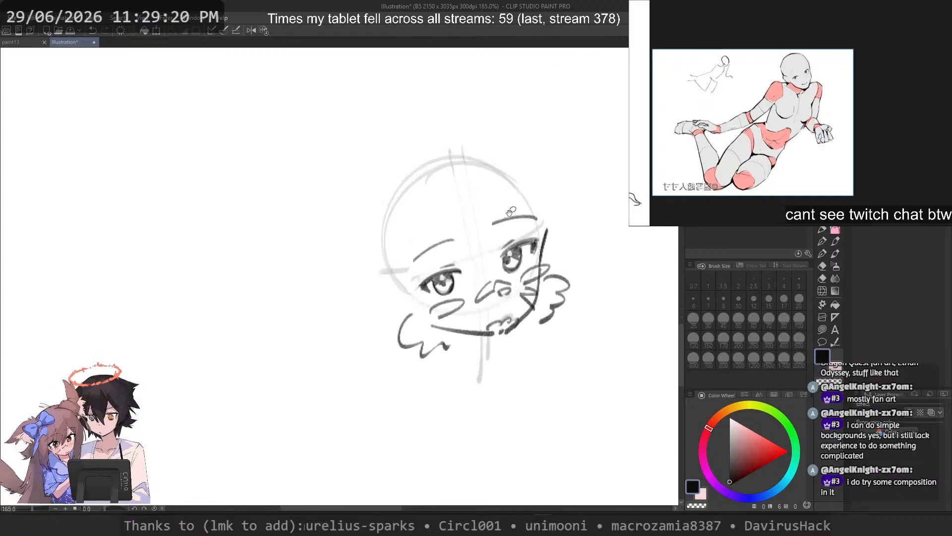
# Step: Move the pointed marks from the far cheek to the near cheek and darken the nose
pyautogui.press('c')
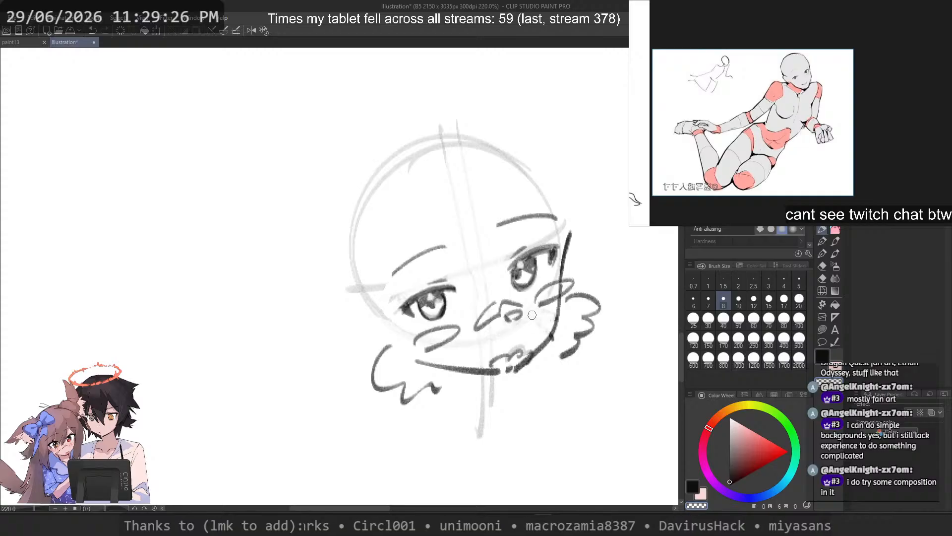
pyautogui.hotkey('ctrl', 'z')
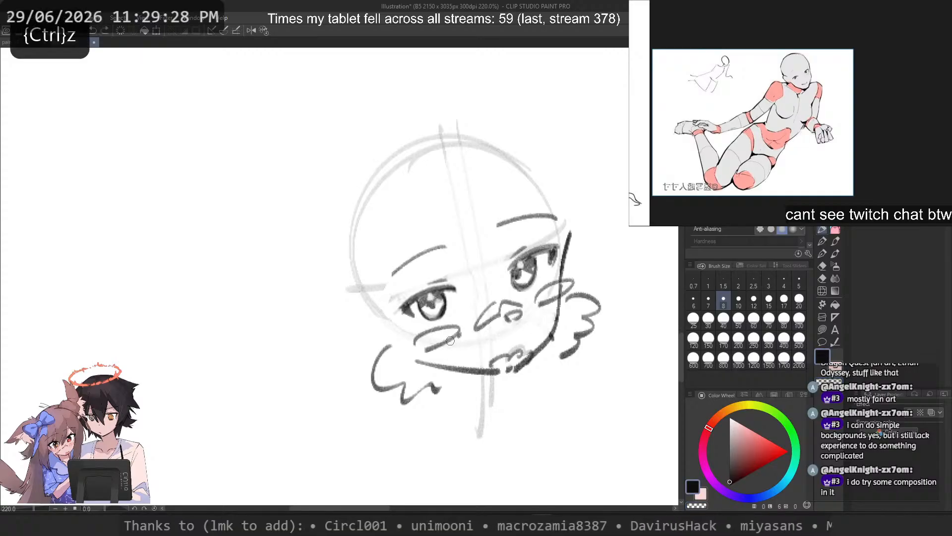
pyautogui.moveTo(433, 360); pyautogui.dragTo(465, 338)
pyautogui.hotkey('ctrl', 'z')
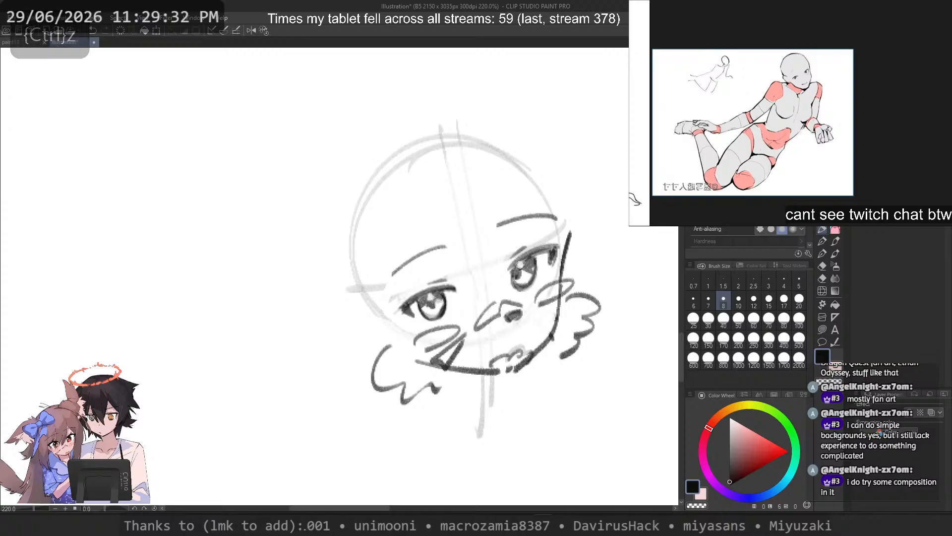
pyautogui.hotkey('ctrl', 'z')
# Step: Erase the mouth and redraw it as a small, filled wavy shape above the chin
pyautogui.press('c')
pyautogui.moveTo(520, 350); pyautogui.dragTo(490, 362)
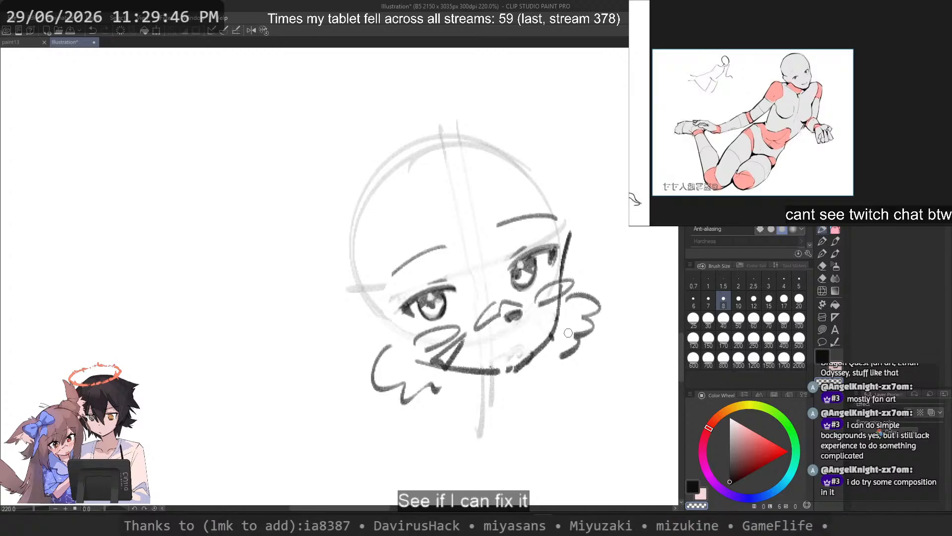
pyautogui.hotkey('ctrl', 'z')
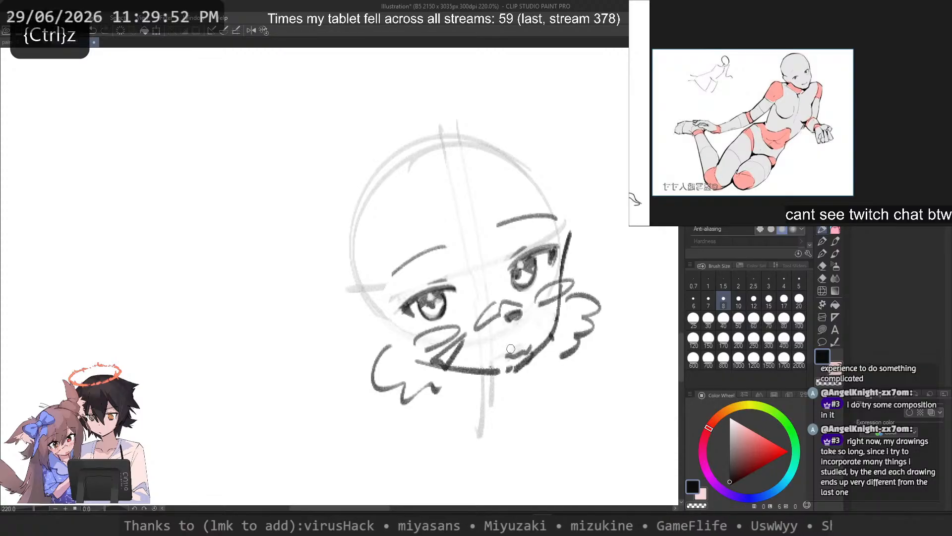
pyautogui.moveTo(529, 344)
pyautogui.mouseDown()
pyautogui.moveTo(488, 357)
pyautogui.moveTo(494, 346)
pyautogui.moveTo(512, 351)
pyautogui.moveTo(485, 356)
pyautogui.moveTo(484, 346)
pyautogui.moveTo(529, 348)
pyautogui.moveTo(504, 343)
pyautogui.mouseUp()
pyautogui.hotkey('ctrl', 'z')
pyautogui.hotkey('ctrl', 'z')
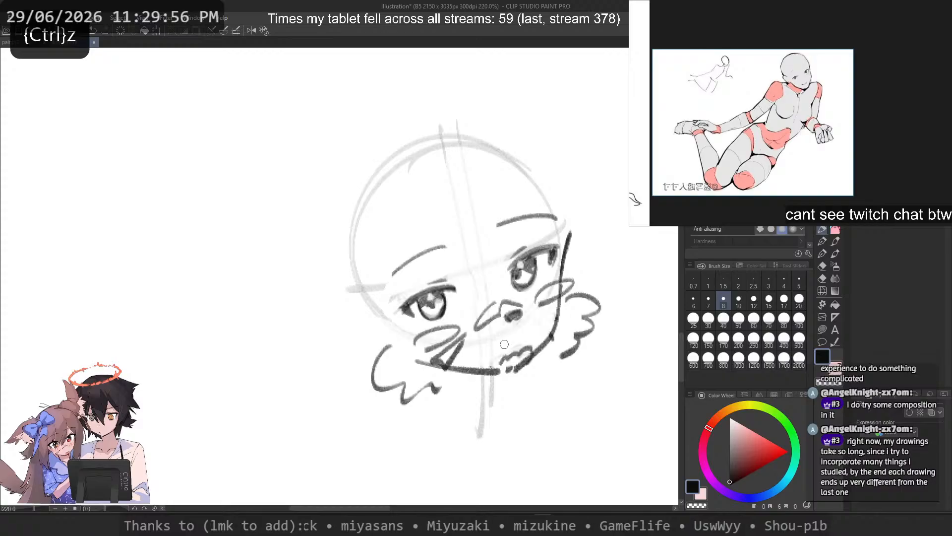
pyautogui.hotkey('ctrl', 'z')
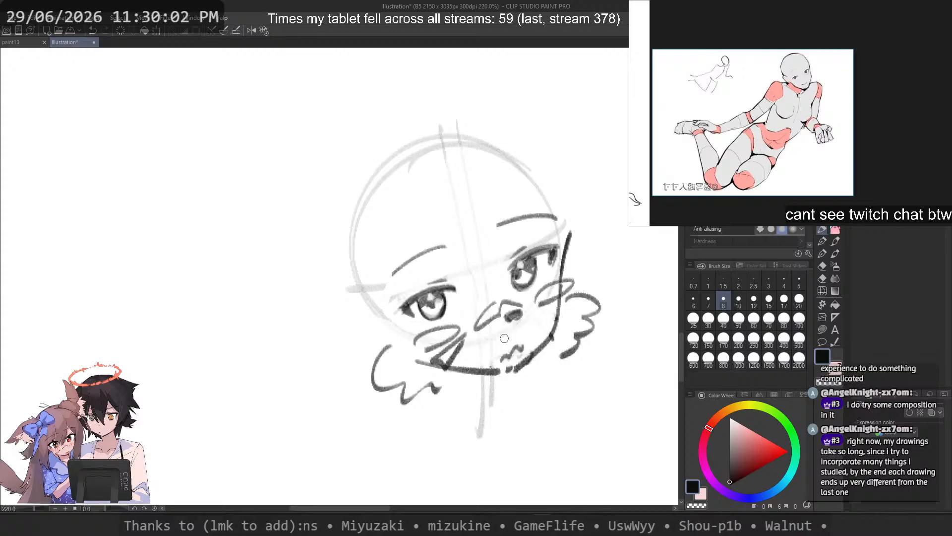
pyautogui.hotkey('ctrl', 'z')
pyautogui.moveTo(527, 351); pyautogui.dragTo(502, 360)
pyautogui.hotkey('ctrl', 'z')
# Step: Darken the upper lash lines and add short upward lashes to both eyes
pyautogui.hotkey('ctrl', 'z')
pyautogui.moveTo(445, 285); pyautogui.dragTo(403, 304)
pyautogui.moveTo(525, 255); pyautogui.dragTo(540, 238)
pyautogui.hotkey('ctrl', 'z')
pyautogui.hotkey('ctrl', 'z')
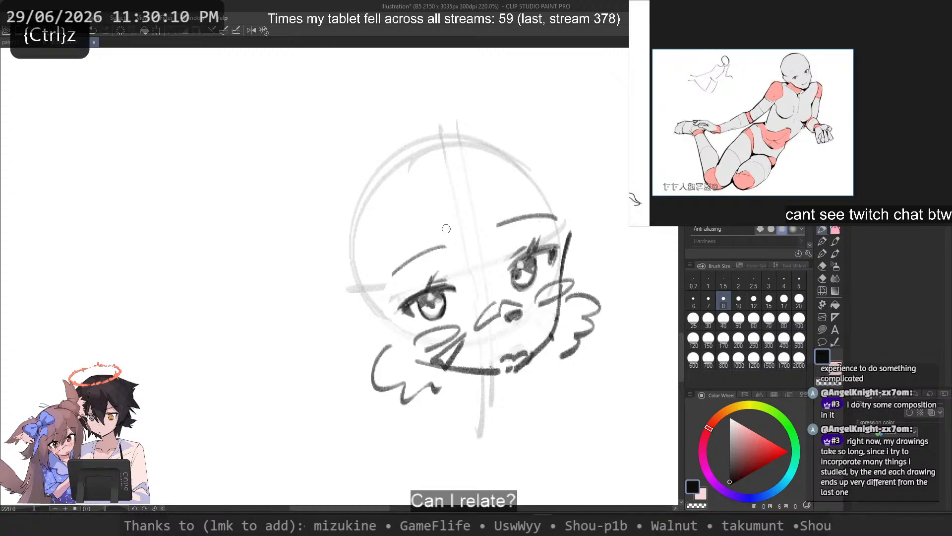
pyautogui.hotkey('ctrl', 'z')
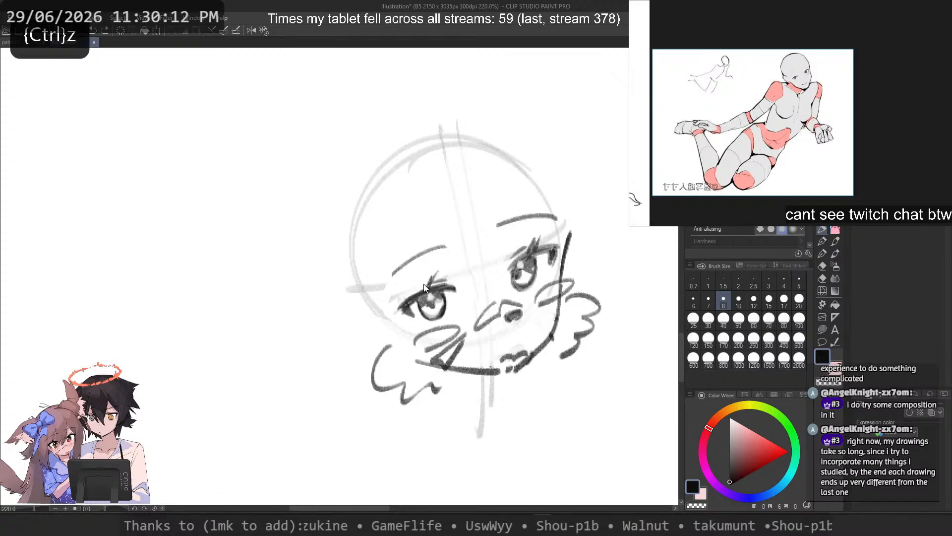
pyautogui.press('c')
pyautogui.press('c')
pyautogui.moveTo(438, 270)
pyautogui.mouseDown()
pyautogui.moveTo(395, 310)
pyautogui.moveTo(444, 287)
pyautogui.mouseUp()
pyautogui.hotkey('ctrl', 'z')
pyautogui.hotkey('ctrl', 'z')
pyautogui.hotkey('ctrl', 'z')
pyautogui.hotkey('ctrl', 'z')
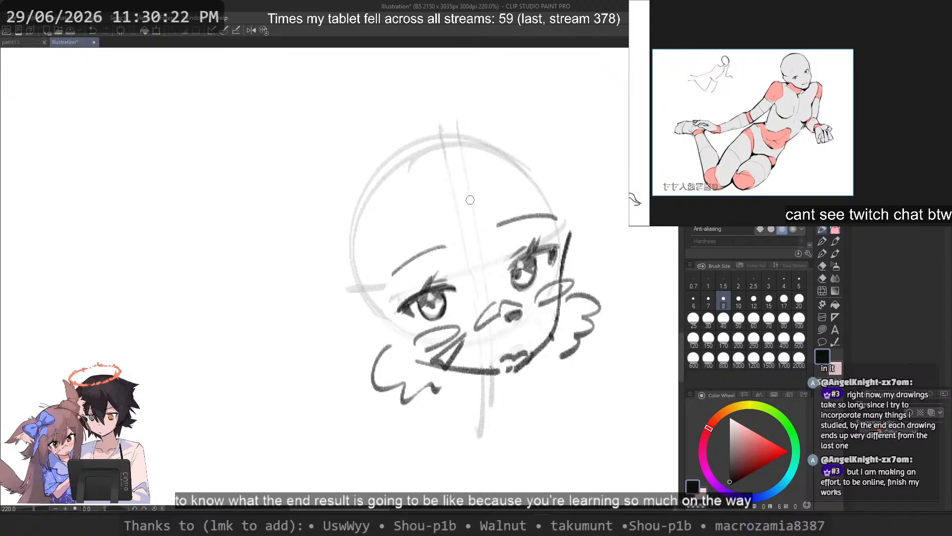
# Step: Add small marks beneath both eyes and shade the two cheek blush patches with dense hatching
pyautogui.hotkey('ctrl', 'z')
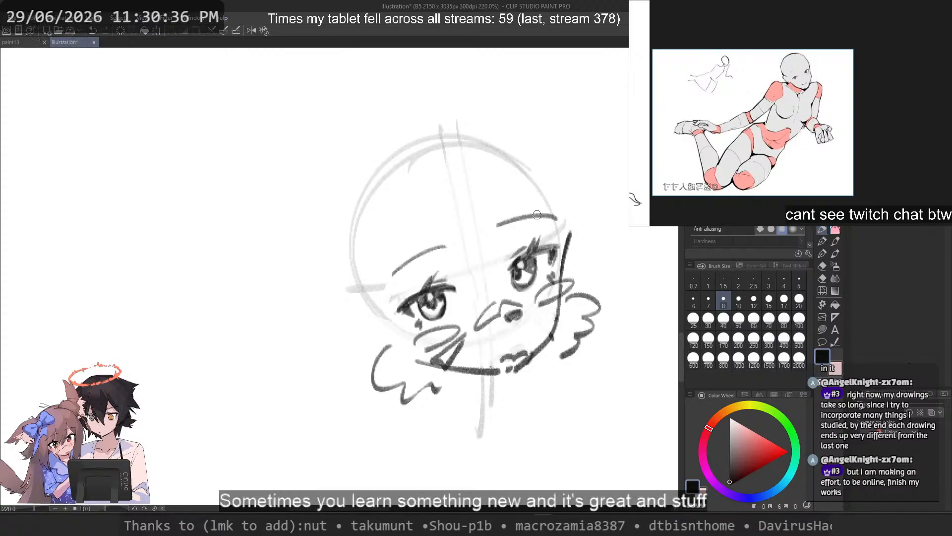
pyautogui.moveTo(542, 292); pyautogui.dragTo(558, 296)
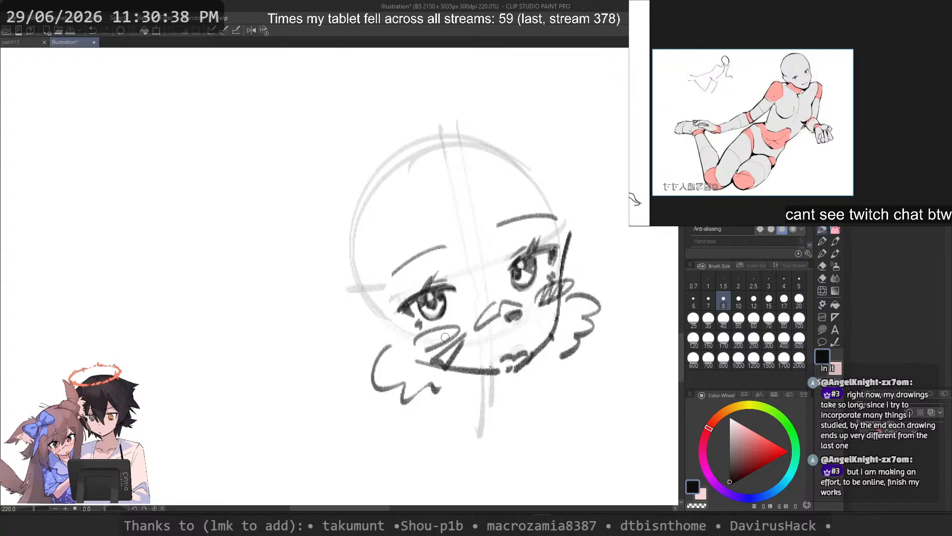
pyautogui.moveTo(445, 337)
pyautogui.mouseDown()
pyautogui.moveTo(437, 347)
pyautogui.moveTo(422, 343)
pyautogui.moveTo(439, 338)
pyautogui.moveTo(423, 336)
pyautogui.mouseUp()
pyautogui.hotkey('ctrl', 'z')
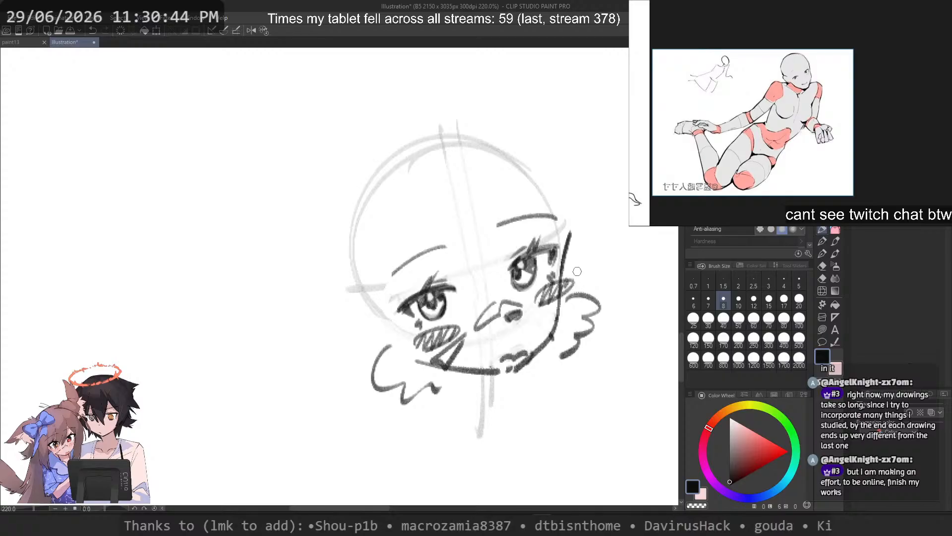
# Step: Fade the wavy tufts on both sides of the jaw with the transparent colour at brush size 30
pyautogui.click(708, 318)
pyautogui.press('c')
pyautogui.moveTo(386, 348)
pyautogui.mouseDown()
pyautogui.moveTo(376, 382)
pyautogui.moveTo(393, 399)
pyautogui.mouseUp()
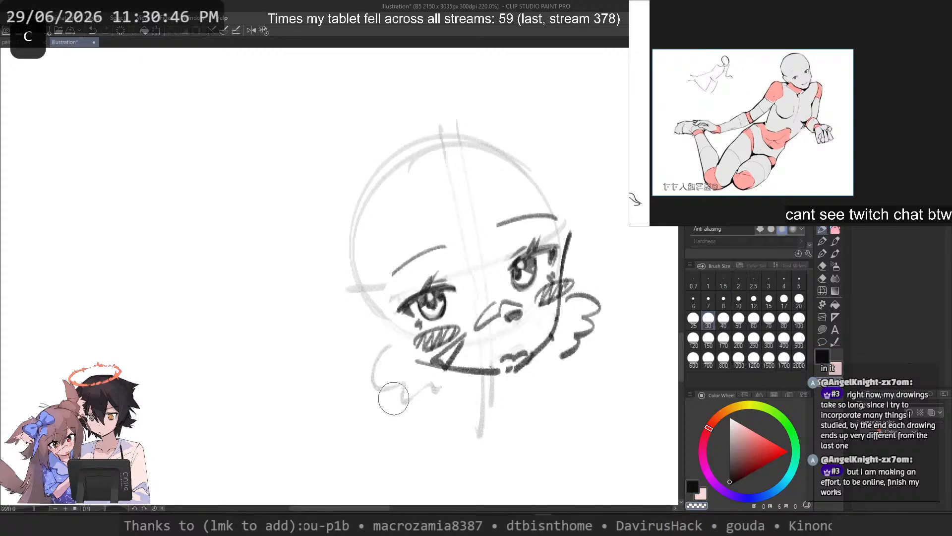
pyautogui.moveTo(582, 301)
pyautogui.mouseDown()
pyautogui.moveTo(595, 318)
pyautogui.moveTo(570, 310)
pyautogui.moveTo(592, 299)
pyautogui.moveTo(595, 342)
pyautogui.mouseUp()
# Step: Redraw both jaw tufts as sharp zigzag points over the faded outlines, using black at brush size 7
pyautogui.click(784, 298)
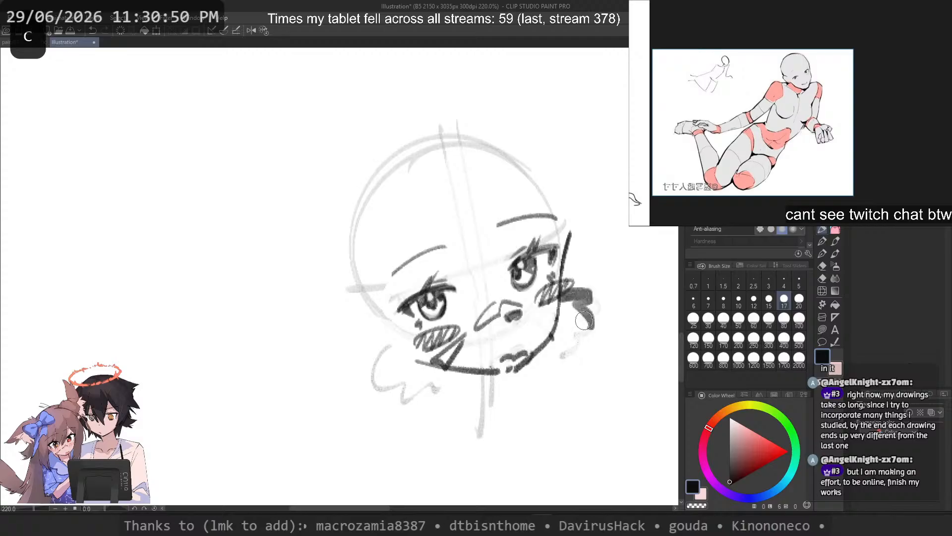
pyautogui.hotkey('ctrl', 'z')
pyautogui.click(708, 298)
pyautogui.hotkey('ctrl', 'z')
pyautogui.moveTo(566, 298); pyautogui.dragTo(594, 317)
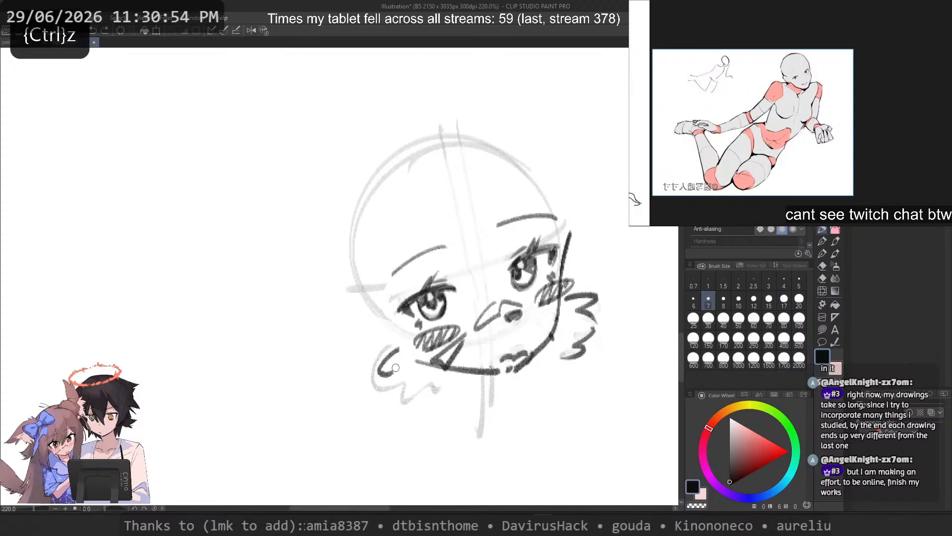
pyautogui.hotkey('ctrl', 'z')
pyautogui.moveTo(396, 347); pyautogui.dragTo(379, 369)
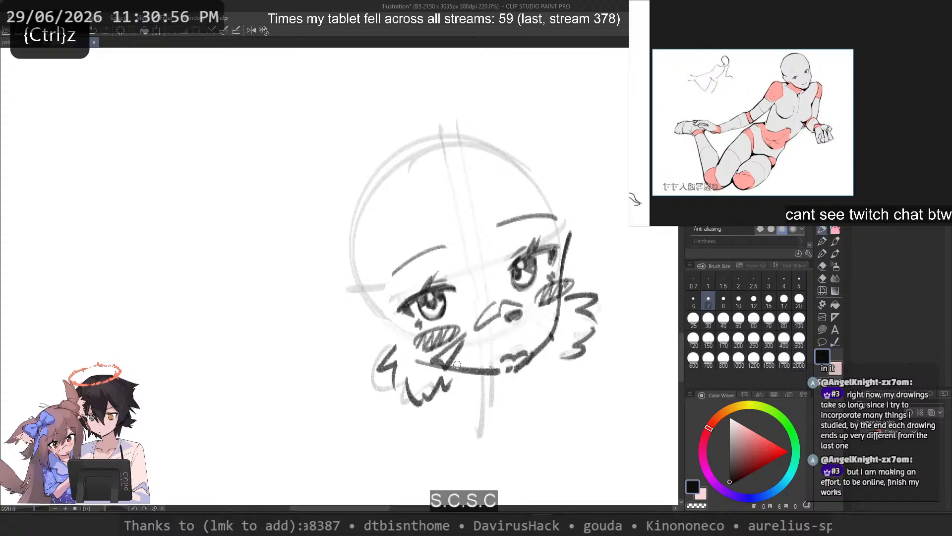
pyautogui.hotkey('ctrl', 'z')
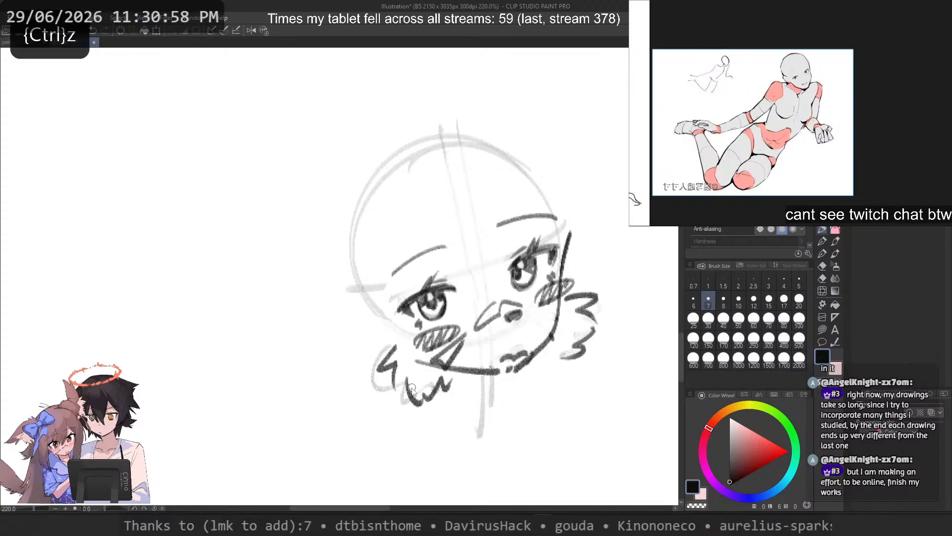
pyautogui.moveTo(397, 397)
pyautogui.mouseDown()
pyautogui.moveTo(449, 364)
pyautogui.moveTo(418, 364)
pyautogui.moveTo(406, 389)
pyautogui.moveTo(425, 403)
pyautogui.moveTo(442, 385)
pyautogui.mouseUp()
pyautogui.hotkey('ctrl', 'z')
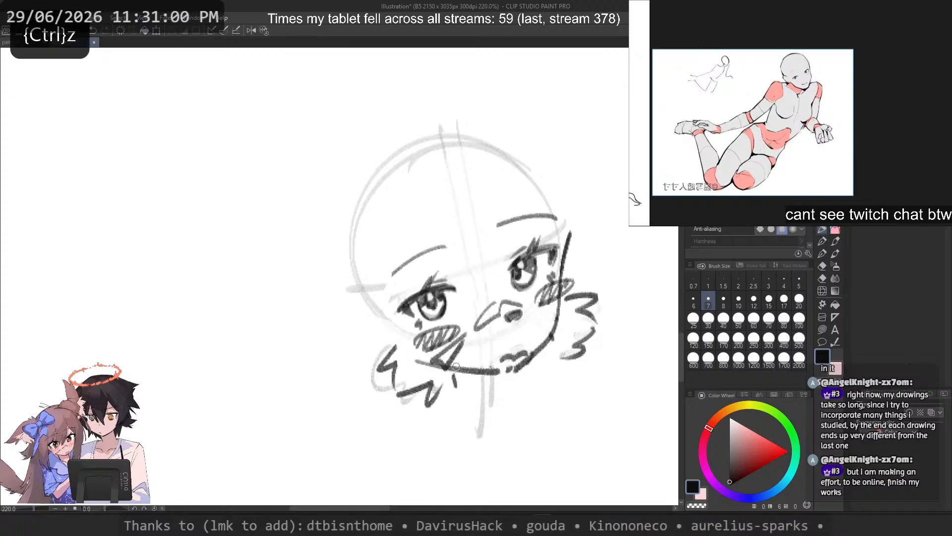
pyautogui.hotkey('ctrl', 'z')
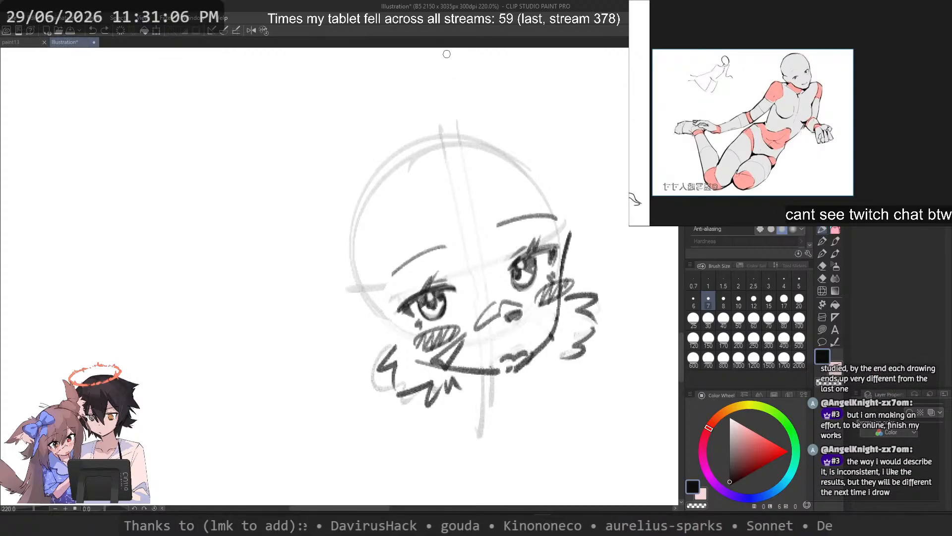
# Step: Draw a long curved bang strand from the crown down past the far brow's inner end at brush size 10
pyautogui.click(738, 300)
pyautogui.moveTo(473, 119); pyautogui.dragTo(486, 299)
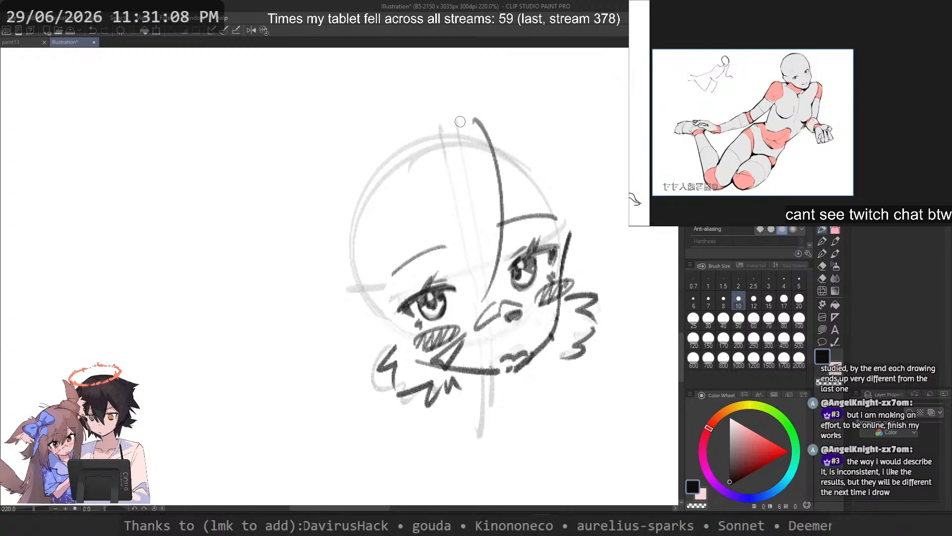
pyautogui.hotkey('ctrl', 'z')
pyautogui.moveTo(461, 97)
pyautogui.mouseDown()
pyautogui.moveTo(506, 162)
pyautogui.moveTo(484, 298)
pyautogui.mouseUp()
pyautogui.hotkey('ctrl', 'z')
pyautogui.hotkey('ctrl', 'z')
pyautogui.hotkey('ctrl', 'z')
pyautogui.moveTo(479, 112)
pyautogui.mouseDown()
pyautogui.moveTo(486, 300)
pyautogui.moveTo(460, 311)
pyautogui.moveTo(484, 290)
pyautogui.mouseUp()
pyautogui.hotkey('ctrl', 'z')
pyautogui.hotkey('ctrl', 'z')
pyautogui.hotkey('ctrl', 'z')
pyautogui.hotkey('ctrl', 'z')
pyautogui.hotkey('ctrl', 'z')
pyautogui.moveTo(491, 147); pyautogui.dragTo(483, 298)
pyautogui.hotkey('ctrl', 'z')
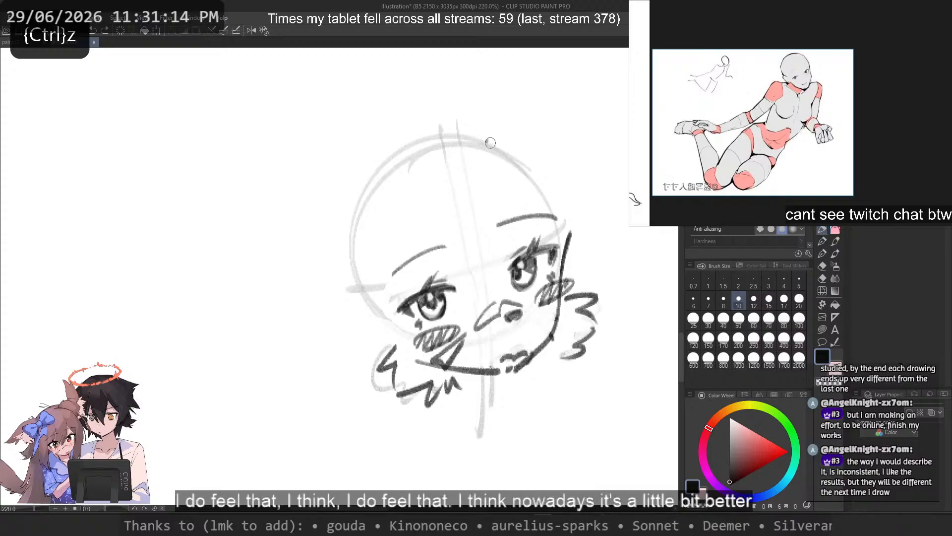
pyautogui.moveTo(491, 141); pyautogui.dragTo(485, 293)
# Step: Add short pointed bang strands between the eyes, beside the long central strand
pyautogui.hotkey('ctrl', 'z')
pyautogui.moveTo(491, 148); pyautogui.dragTo(485, 293)
pyautogui.hotkey('ctrl', 'z')
pyautogui.moveTo(484, 239); pyautogui.dragTo(478, 296)
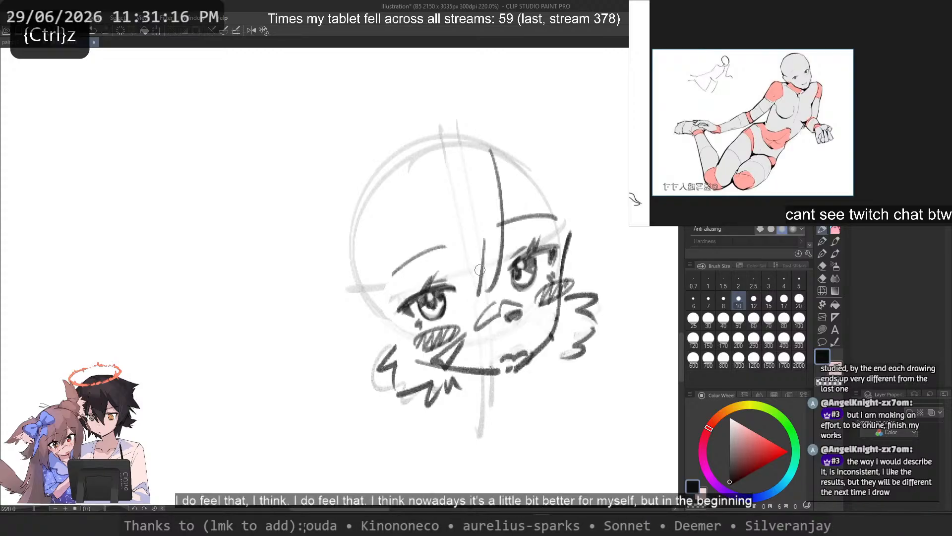
pyautogui.moveTo(480, 228)
pyautogui.mouseDown()
pyautogui.moveTo(458, 299)
pyautogui.moveTo(442, 305)
pyautogui.moveTo(456, 289)
pyautogui.mouseUp()
# Step: Draw a long curved bang strand from the crown down to the outer side of the near eye
pyautogui.hotkey('ctrl', 'z')
pyautogui.hotkey('ctrl', 'z')
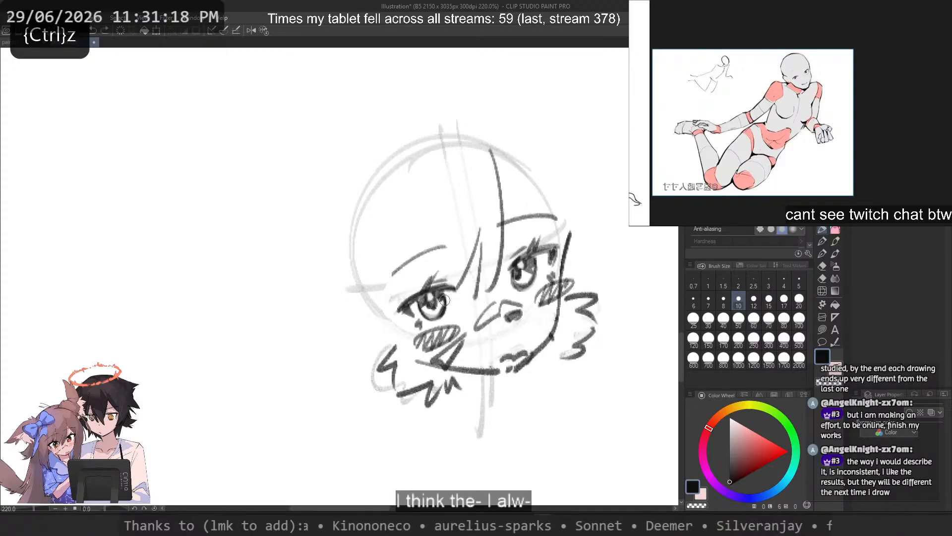
pyautogui.moveTo(389, 164); pyautogui.dragTo(374, 292)
# Step: Add a short pointed bang tip over the near eye's outer corner and a diagonal strand across the far brow
pyautogui.hotkey('ctrl', 'z')
pyautogui.hotkey('ctrl', 'z')
pyautogui.moveTo(420, 135)
pyautogui.mouseDown()
pyautogui.moveTo(372, 301)
pyautogui.moveTo(376, 293)
pyautogui.moveTo(386, 311)
pyautogui.mouseUp()
pyautogui.hotkey('ctrl', 'z')
pyautogui.hotkey('ctrl', 'z')
pyautogui.moveTo(425, 261); pyautogui.dragTo(399, 316)
pyautogui.hotkey('ctrl', 'z')
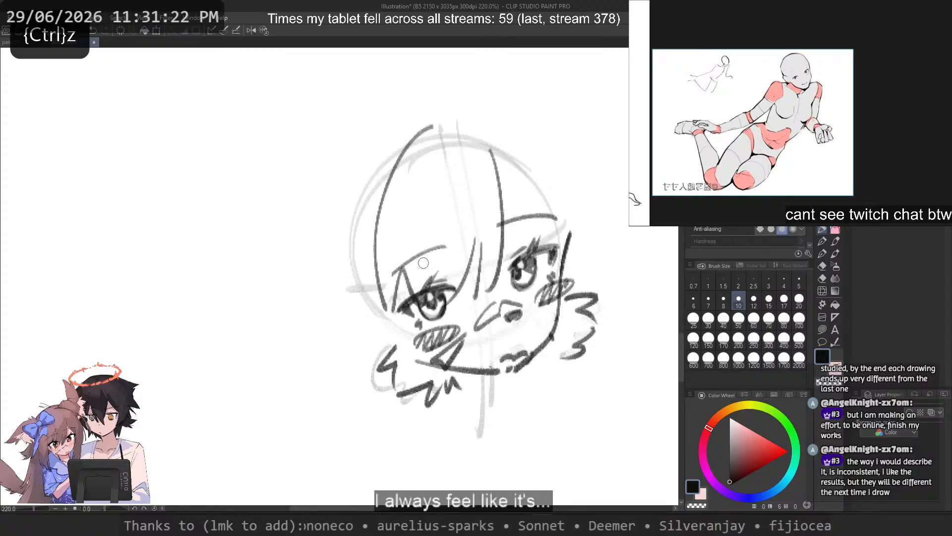
pyautogui.hotkey('ctrl', 'z')
pyautogui.moveTo(405, 262); pyautogui.dragTo(394, 312)
pyautogui.hotkey('ctrl', 'z')
pyautogui.moveTo(500, 177)
pyautogui.mouseDown()
pyautogui.moveTo(541, 244)
pyautogui.moveTo(551, 240)
pyautogui.mouseUp()
pyautogui.hotkey('ctrl', 'z')
# Step: Try several outer hair contours down the near side of the head
pyautogui.hotkey('ctrl', 'z')
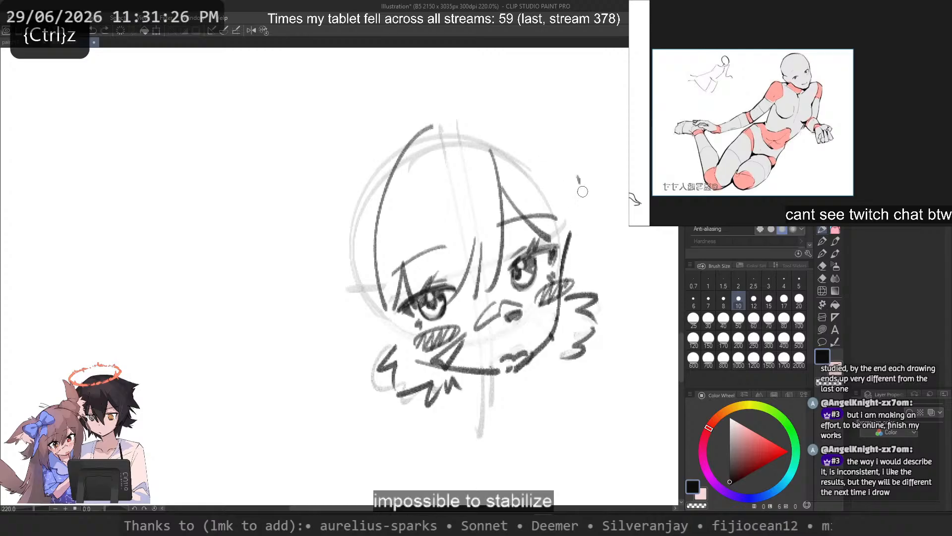
pyautogui.moveTo(379, 134); pyautogui.dragTo(320, 186)
pyautogui.moveTo(295, 223); pyautogui.dragTo(292, 328)
pyautogui.hotkey('ctrl', 'z')
pyautogui.moveTo(386, 145)
pyautogui.mouseDown()
pyautogui.moveTo(282, 287)
pyautogui.moveTo(343, 179)
pyautogui.mouseUp()
pyautogui.hotkey('ctrl', 'z')
pyautogui.hotkey('ctrl', 'z')
pyautogui.hotkey('ctrl', 'z')
pyautogui.hotkey('ctrl', 'z')
pyautogui.moveTo(366, 144); pyautogui.dragTo(316, 340)
pyautogui.hotkey('ctrl', 'z')
pyautogui.hotkey('ctrl', 'z')
pyautogui.moveTo(387, 124); pyautogui.dragTo(313, 326)
pyautogui.hotkey('ctrl', 'z')
pyautogui.moveTo(367, 157)
pyautogui.mouseDown()
pyautogui.moveTo(329, 248)
pyautogui.moveTo(331, 336)
pyautogui.moveTo(359, 295)
pyautogui.moveTo(319, 335)
pyautogui.moveTo(306, 331)
pyautogui.mouseUp()
pyautogui.hotkey('ctrl', 'z')
pyautogui.hotkey('ctrl', 'z')
# Step: Draw the outer hair contour as a large arc from above the crown down the far side of the head
pyautogui.hotkey('ctrl', 'z')
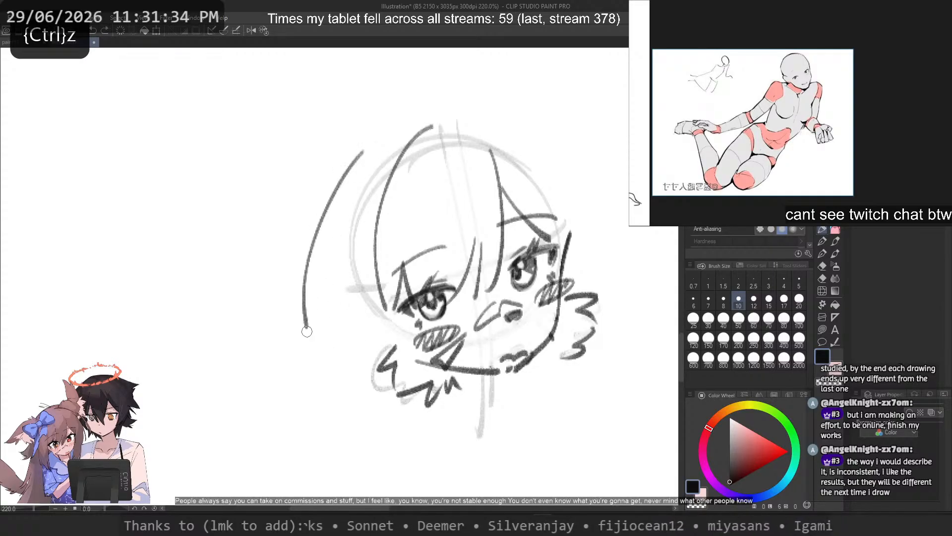
pyautogui.moveTo(323, 290); pyautogui.dragTo(342, 348)
pyautogui.hotkey('ctrl', 'z')
pyautogui.hotkey('ctrl', 'z')
pyautogui.moveTo(391, 130)
pyautogui.mouseDown()
pyautogui.moveTo(327, 202)
pyautogui.moveTo(316, 320)
pyautogui.mouseUp()
pyautogui.hotkey('ctrl', 'z')
pyautogui.moveTo(432, 134)
pyautogui.mouseDown()
pyautogui.moveTo(454, 118)
pyautogui.moveTo(598, 231)
pyautogui.mouseUp()
pyautogui.hotkey('ctrl', 'z')
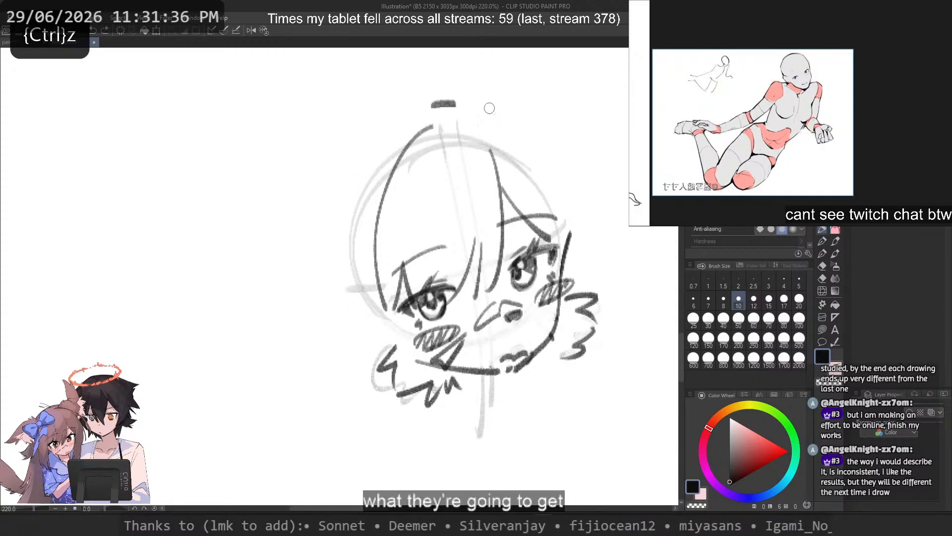
pyautogui.hotkey('ctrl', 'z')
pyautogui.moveTo(454, 102)
pyautogui.mouseDown()
pyautogui.moveTo(613, 270)
pyautogui.moveTo(621, 308)
pyautogui.moveTo(617, 278)
pyautogui.mouseUp()
pyautogui.hotkey('ctrl', 'z')
pyautogui.hotkey('ctrl', 'z')
pyautogui.moveTo(429, 78); pyautogui.dragTo(611, 261)
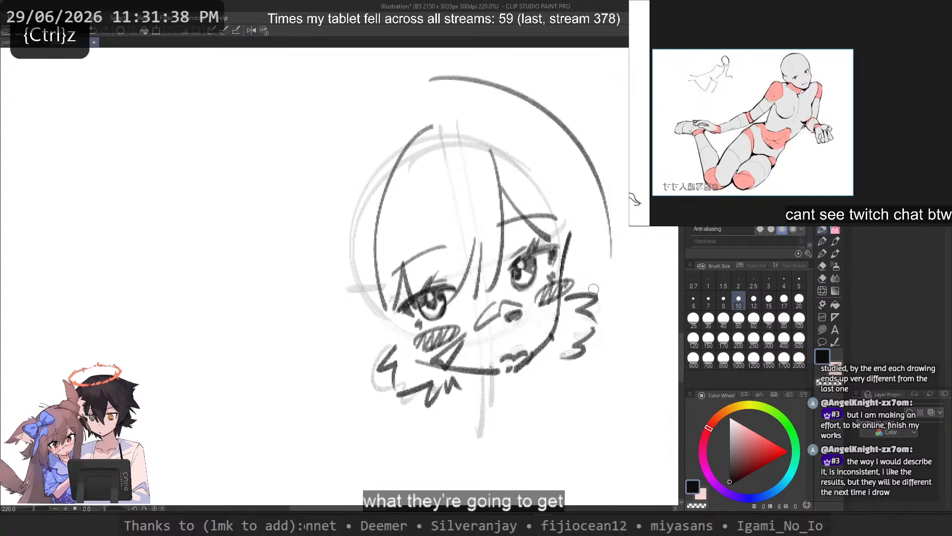
# Step: Try a second, wider contour line outside the hair's far-side arc
pyautogui.hotkey('ctrl', 'z')
pyautogui.moveTo(455, 79); pyautogui.dragTo(609, 267)
pyautogui.hotkey('ctrl', 'z')
pyautogui.moveTo(439, 91); pyautogui.dragTo(600, 260)
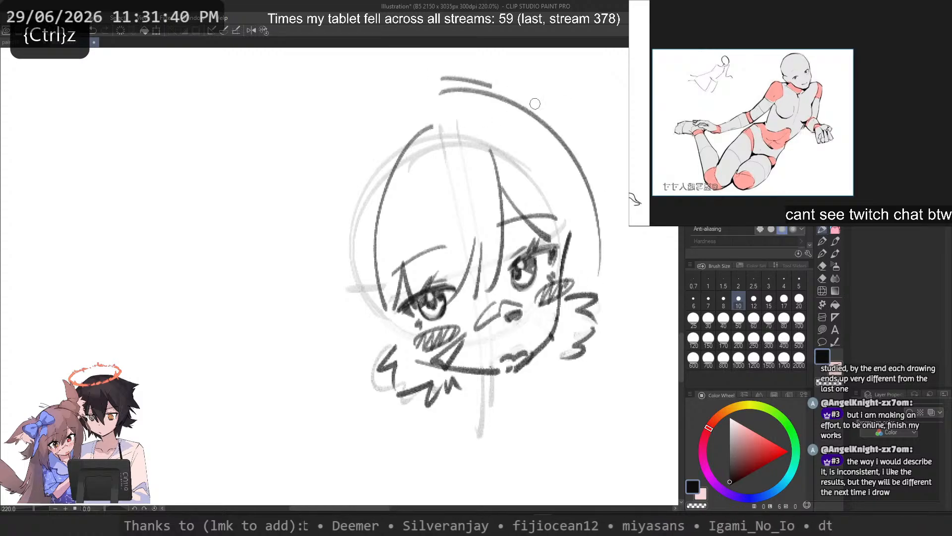
pyautogui.moveTo(536, 103); pyautogui.dragTo(616, 280)
pyautogui.hotkey('ctrl', 'z')
pyautogui.moveTo(547, 122)
pyautogui.mouseDown()
pyautogui.moveTo(600, 204)
pyautogui.moveTo(625, 314)
pyautogui.mouseUp()
pyautogui.moveTo(601, 279); pyautogui.dragTo(613, 323)
pyautogui.hotkey('ctrl', 'z')
pyautogui.hotkey('ctrl', 'z')
pyautogui.moveTo(468, 85); pyautogui.dragTo(613, 283)
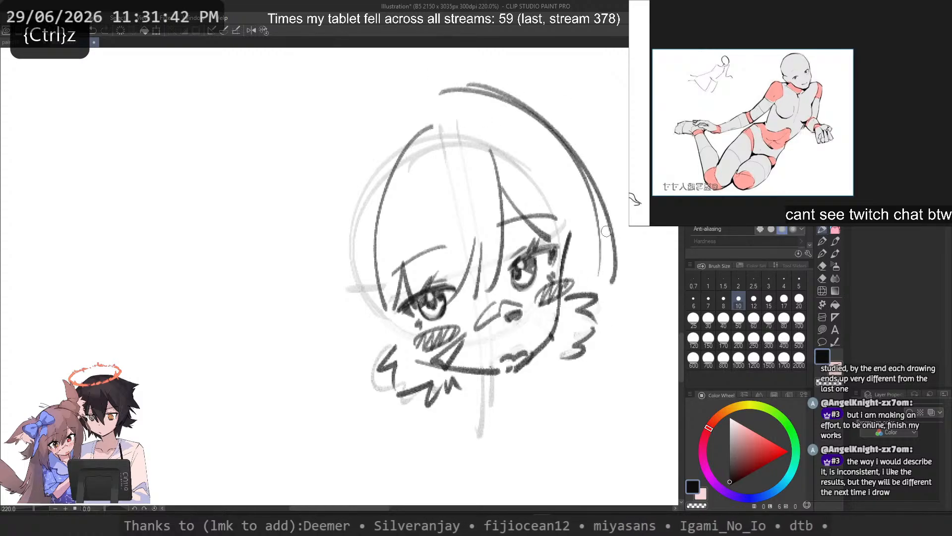
pyautogui.hotkey('ctrl', 'z')
pyautogui.moveTo(588, 170); pyautogui.dragTo(611, 328)
pyautogui.hotkey('ctrl', 'z')
pyautogui.moveTo(406, 95); pyautogui.dragTo(325, 240)
pyautogui.hotkey('ctrl', 'z')
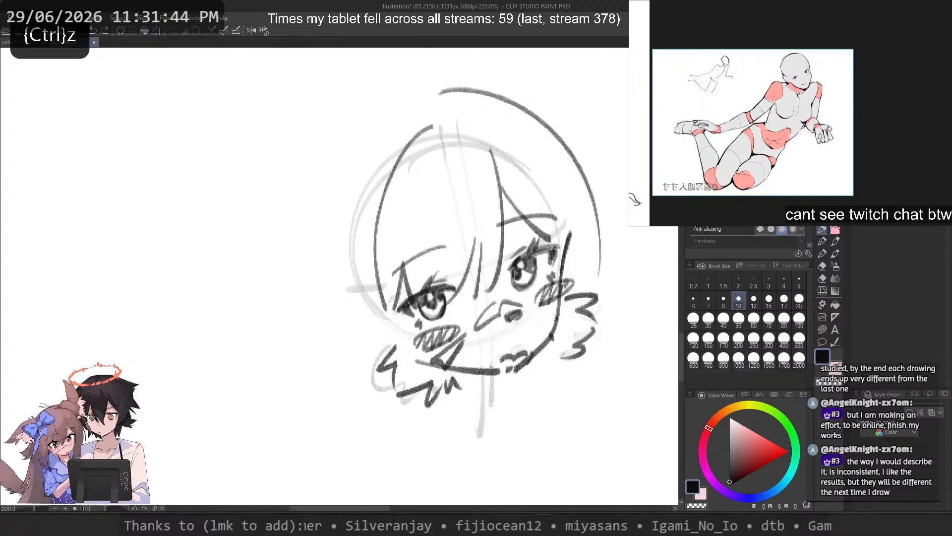
pyautogui.moveTo(459, 84); pyautogui.dragTo(619, 255)
# Step: Try arched outer hair contours from the crown down to the near cheek's level
pyautogui.hotkey('ctrl', 'z')
pyautogui.moveTo(459, 86)
pyautogui.mouseDown()
pyautogui.moveTo(506, 89)
pyautogui.moveTo(612, 237)
pyautogui.moveTo(507, 92)
pyautogui.moveTo(618, 272)
pyautogui.moveTo(489, 85)
pyautogui.moveTo(612, 250)
pyautogui.moveTo(317, 204)
pyautogui.mouseUp()
pyautogui.hotkey('ctrl', 'z')
pyautogui.hotkey('ctrl', 'z')
pyautogui.hotkey('ctrl', 'z')
pyautogui.hotkey('ctrl', 'z')
pyautogui.moveTo(432, 97); pyautogui.dragTo(297, 231)
pyautogui.hotkey('ctrl', 'z')
pyautogui.moveTo(405, 105)
pyautogui.mouseDown()
pyautogui.moveTo(305, 283)
pyautogui.moveTo(317, 282)
pyautogui.mouseUp()
pyautogui.hotkey('ctrl', 'z')
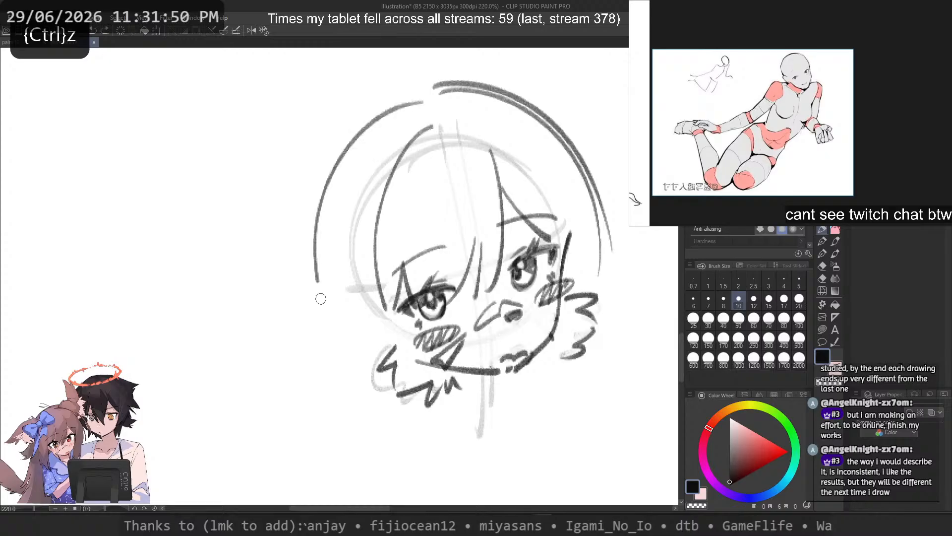
pyautogui.hotkey('ctrl', 'z')
pyautogui.moveTo(414, 116)
pyautogui.mouseDown()
pyautogui.moveTo(315, 299)
pyautogui.moveTo(304, 270)
pyautogui.moveTo(305, 291)
pyautogui.mouseUp()
pyautogui.hotkey('ctrl', 'z')
pyautogui.hotkey('ctrl', 'z')
pyautogui.hotkey('ctrl', 'z')
pyautogui.moveTo(403, 112)
pyautogui.mouseDown()
pyautogui.moveTo(321, 229)
pyautogui.moveTo(325, 323)
pyautogui.mouseUp()
pyautogui.hotkey('ctrl', 'z')
pyautogui.hotkey('ctrl', 'z')
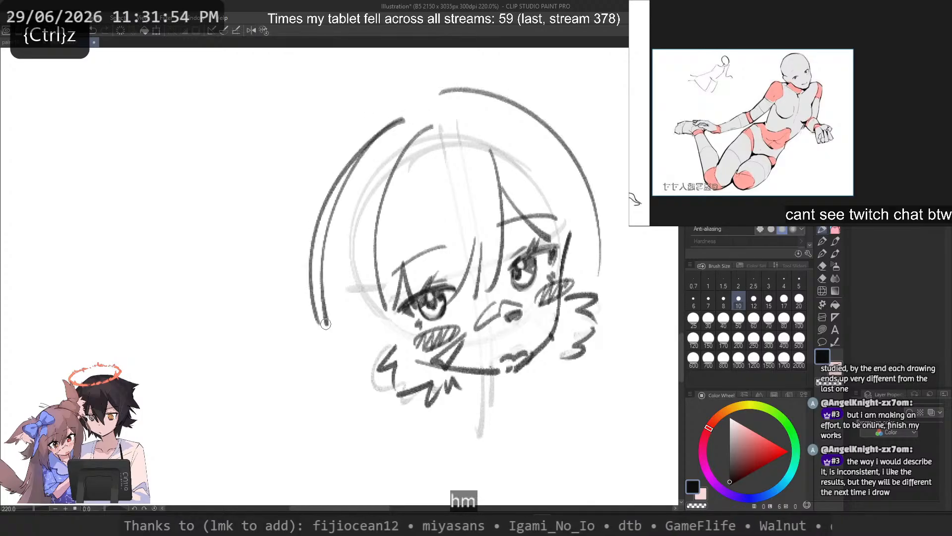
pyautogui.hotkey('ctrl', 'z')
pyautogui.hotkey('ctrl', 'z')
pyautogui.moveTo(402, 117)
pyautogui.mouseDown()
pyautogui.moveTo(319, 313)
pyautogui.moveTo(330, 308)
pyautogui.mouseUp()
pyautogui.hotkey('ctrl', 'z')
pyautogui.moveTo(371, 145)
pyautogui.mouseDown()
pyautogui.moveTo(327, 266)
pyautogui.moveTo(324, 321)
pyautogui.mouseUp()
# Step: Draw the near side's outer hair edge down to cheek level and end it in a pointed, flicked lock
pyautogui.hotkey('ctrl', 'z')
pyautogui.hotkey('ctrl', 'z')
pyautogui.hotkey('ctrl', 'z')
pyautogui.hotkey('ctrl', 'z')
pyautogui.moveTo(398, 122)
pyautogui.mouseDown()
pyautogui.moveTo(312, 312)
pyautogui.moveTo(328, 305)
pyautogui.mouseUp()
pyautogui.hotkey('ctrl', 'z')
pyautogui.hotkey('ctrl', 'z')
pyautogui.moveTo(363, 128); pyautogui.dragTo(318, 327)
pyautogui.hotkey('ctrl', 'z')
pyautogui.moveTo(350, 151); pyautogui.dragTo(309, 310)
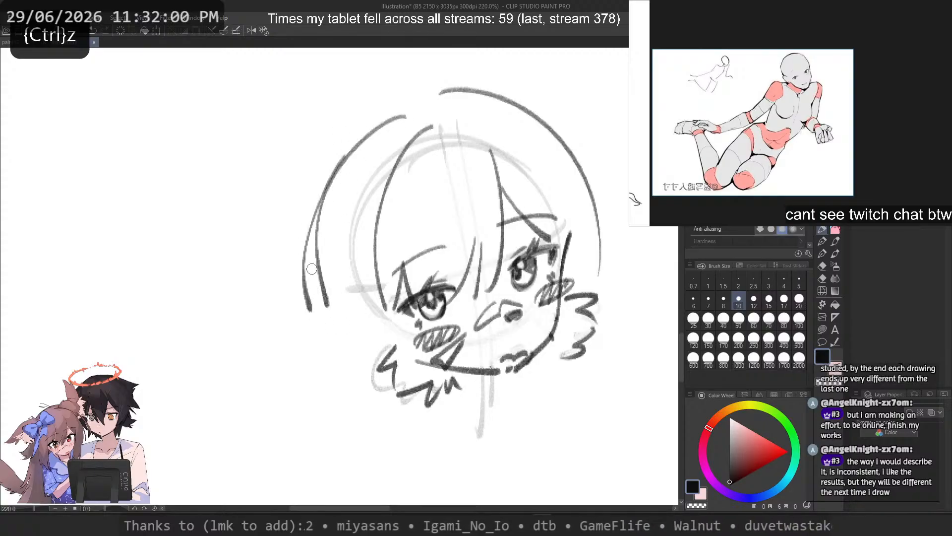
pyautogui.hotkey('ctrl', 'z')
pyautogui.moveTo(333, 170)
pyautogui.mouseDown()
pyautogui.moveTo(311, 325)
pyautogui.moveTo(334, 329)
pyautogui.moveTo(310, 333)
pyautogui.mouseUp()
# Step: Extend the far side's hair with one long, nearly vertical strand reaching well below the chin
pyautogui.hotkey('ctrl', 'z')
pyautogui.hotkey('ctrl', 'z')
pyautogui.hotkey('ctrl', 'z')
pyautogui.moveTo(315, 253); pyautogui.dragTo(343, 337)
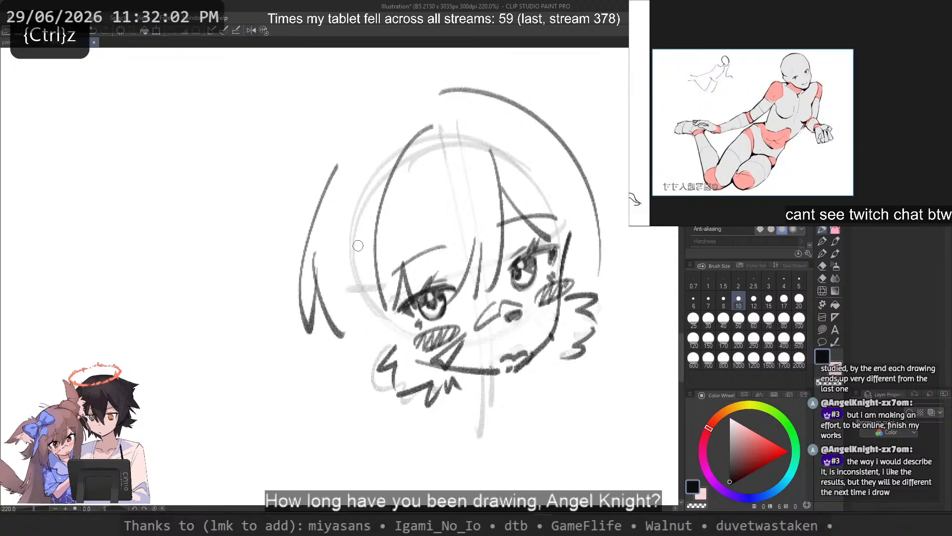
pyautogui.moveTo(361, 256); pyautogui.dragTo(361, 417)
pyautogui.hotkey('ctrl', 'z')
pyautogui.moveTo(602, 207); pyautogui.dragTo(597, 453)
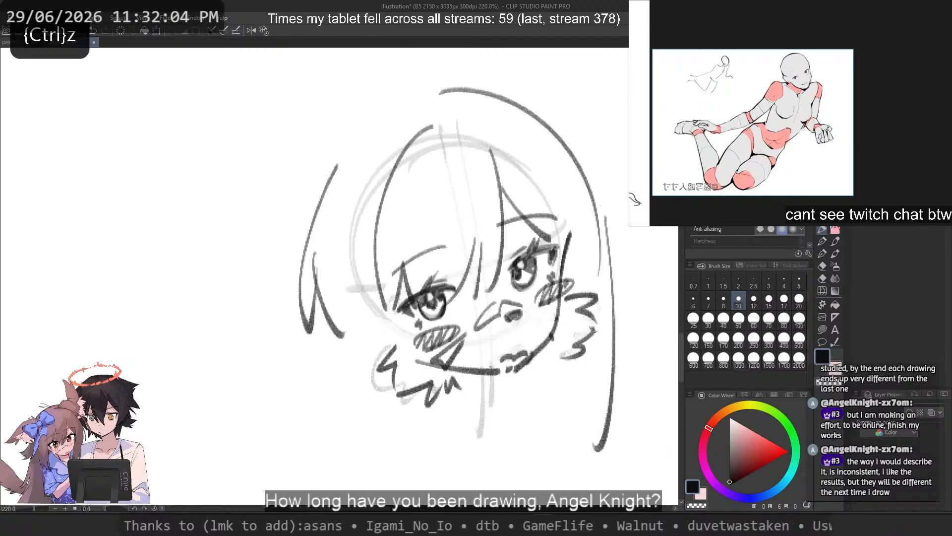
# Step: Draw the inner edge of the near side's long hair lock, running nearly vertically past the cheek to below the chin
pyautogui.hotkey('ctrl', 'z')
pyautogui.moveTo(606, 229); pyautogui.dragTo(591, 462)
pyautogui.moveTo(353, 353); pyautogui.dragTo(353, 453)
pyautogui.hotkey('ctrl', 'z')
pyautogui.moveTo(374, 289)
pyautogui.mouseDown()
pyautogui.moveTo(376, 461)
pyautogui.moveTo(391, 449)
pyautogui.mouseUp()
# Step: Try outer edges with jagged tips for the near side's long lock, first nearly vertical and then slanting outward
pyautogui.hotkey('ctrl', 'z')
pyautogui.hotkey('ctrl', 'z')
pyautogui.hotkey('ctrl', 'z')
pyautogui.moveTo(396, 311); pyautogui.dragTo(389, 467)
pyautogui.moveTo(330, 334); pyautogui.dragTo(332, 449)
pyautogui.hotkey('ctrl', 'z')
pyautogui.moveTo(333, 299); pyautogui.dragTo(332, 455)
pyautogui.moveTo(334, 436); pyautogui.dragTo(361, 474)
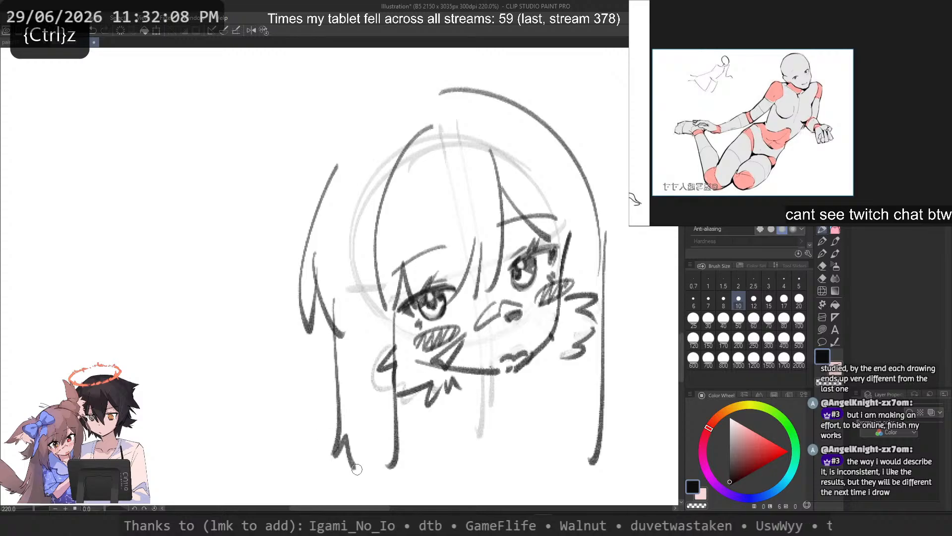
pyautogui.hotkey('ctrl', 'z')
pyautogui.hotkey('ctrl', 'z')
pyautogui.moveTo(333, 284)
pyautogui.mouseDown()
pyautogui.moveTo(322, 435)
pyautogui.moveTo(313, 435)
pyautogui.mouseUp()
pyautogui.hotkey('ctrl', 'z')
pyautogui.moveTo(319, 433); pyautogui.dragTo(339, 410)
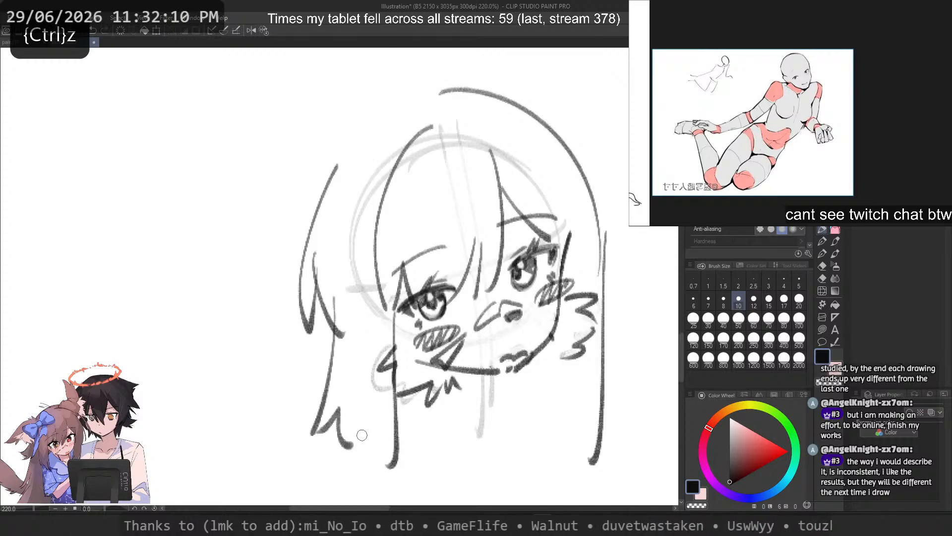
# Step: Draw the near lock's outer edge slanting outward to a point, and join it to the inner edge with jagged tips
pyautogui.hotkey('ctrl', 'z')
pyautogui.hotkey('ctrl', 'z')
pyautogui.hotkey('ctrl', 'z')
pyautogui.moveTo(342, 298)
pyautogui.mouseDown()
pyautogui.moveTo(331, 429)
pyautogui.moveTo(340, 404)
pyautogui.mouseUp()
pyautogui.hotkey('ctrl', 'z')
pyautogui.moveTo(340, 320); pyautogui.dragTo(340, 405)
pyautogui.moveTo(344, 408); pyautogui.dragTo(350, 435)
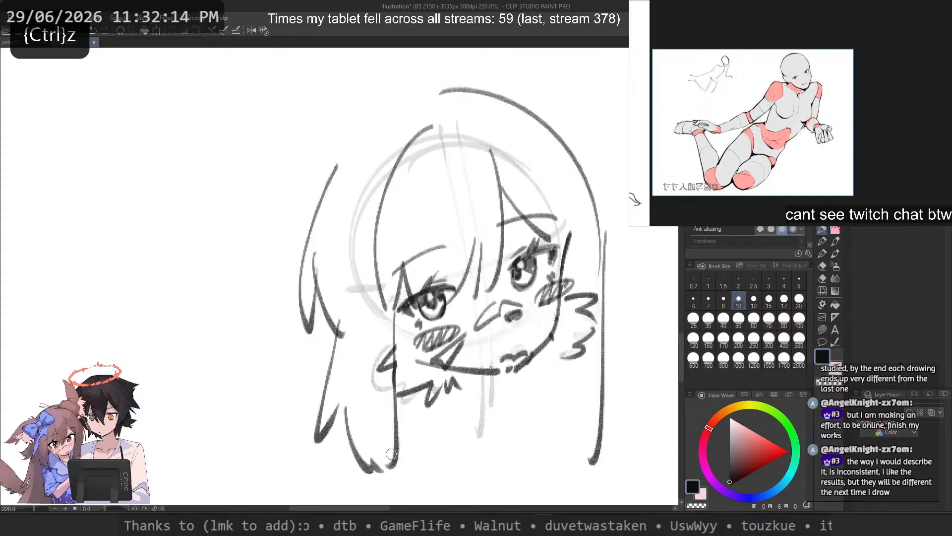
# Step: Draw the far lock's inner edge down from the jaw and join it to the long outer strand with jagged tips
pyautogui.moveTo(541, 375); pyautogui.dragTo(522, 442)
pyautogui.hotkey('ctrl', 'z')
pyautogui.moveTo(538, 358); pyautogui.dragTo(576, 442)
pyautogui.hotkey('ctrl', 'z')
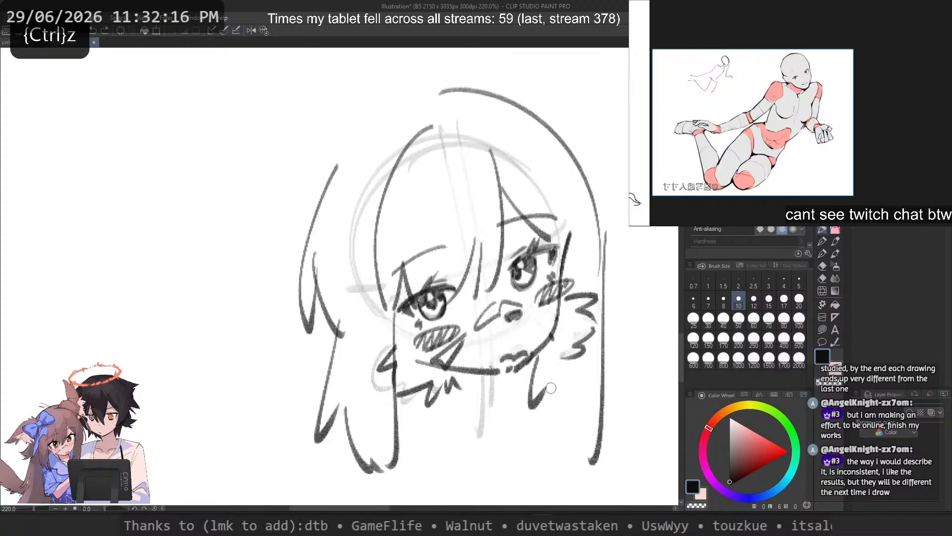
pyautogui.moveTo(551, 387); pyautogui.dragTo(599, 449)
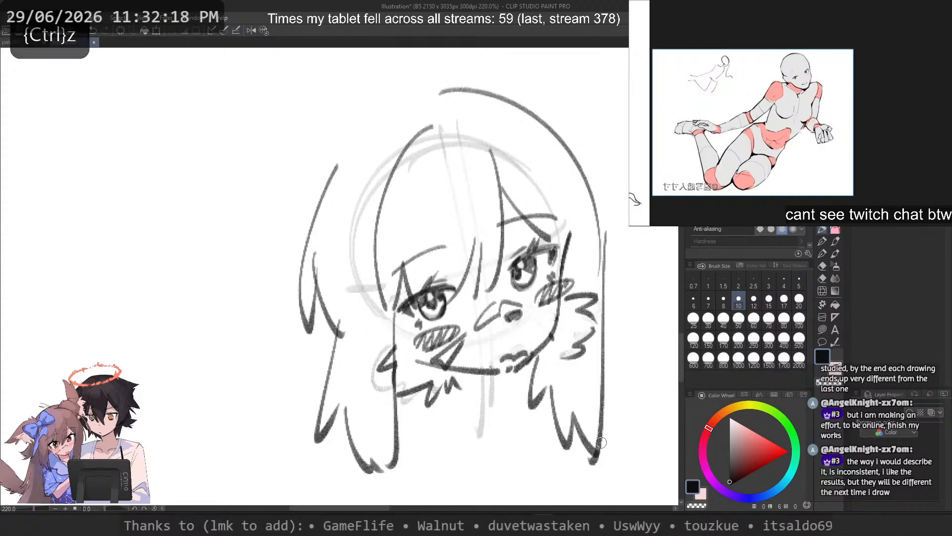
# Step: Try hair contour strokes from the crown toward the near side and down the far side
pyautogui.scroll(-5, 445, 154)
pyautogui.moveTo(412, 121)
pyautogui.mouseDown()
pyautogui.moveTo(430, 142)
pyautogui.moveTo(367, 178)
pyautogui.moveTo(359, 213)
pyautogui.mouseUp()
pyautogui.scroll(1, 429, 141)
pyautogui.hotkey('ctrl', 'z')
pyautogui.moveTo(457, 134)
pyautogui.mouseDown()
pyautogui.moveTo(406, 165)
pyautogui.moveTo(396, 190)
pyautogui.mouseUp()
pyautogui.hotkey('ctrl', 'z')
pyautogui.moveTo(481, 138)
pyautogui.mouseDown()
pyautogui.moveTo(543, 155)
pyautogui.moveTo(583, 260)
pyautogui.mouseUp()
pyautogui.hotkey('ctrl', 'z')
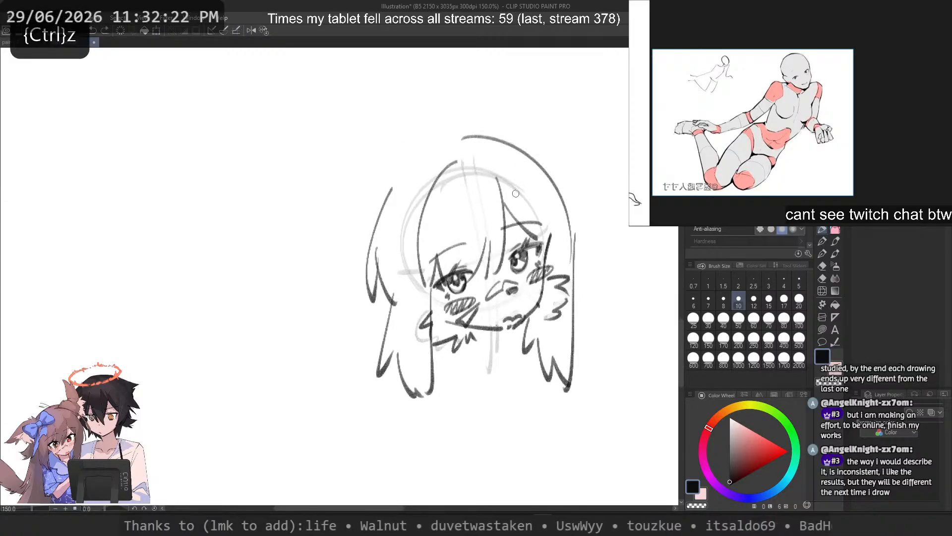
# Step: Try an additional bang strand curving down beside the far eye
pyautogui.moveTo(507, 167); pyautogui.dragTo(541, 256)
pyautogui.hotkey('ctrl', 'z')
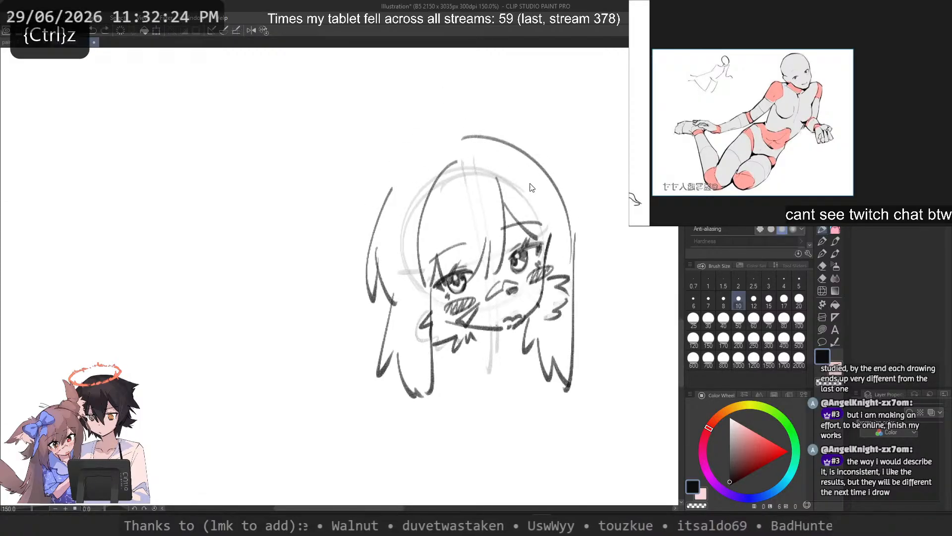
pyautogui.moveTo(517, 174); pyautogui.dragTo(544, 265)
pyautogui.hotkey('ctrl', 'z')
pyautogui.press('c')
pyautogui.moveTo(553, 232); pyautogui.dragTo(549, 257)
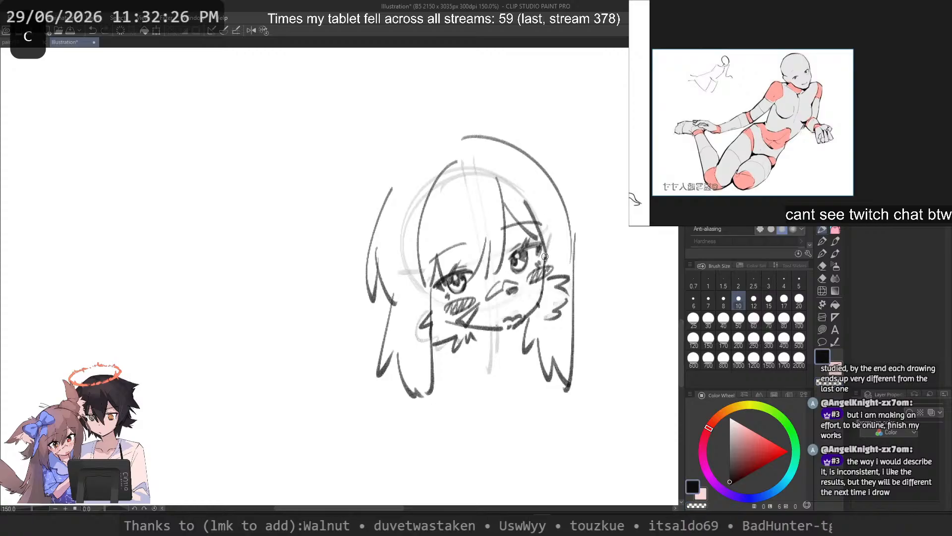
pyautogui.hotkey('ctrl', 'z')
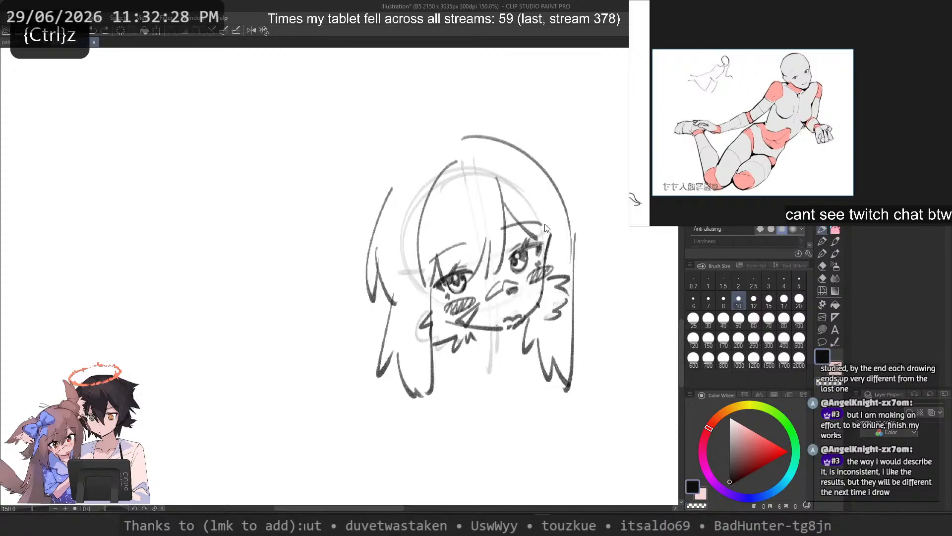
# Step: Fade the far lock's inner edge with the transparent brush and redraw it running straight down from the jaw
pyautogui.press('c')
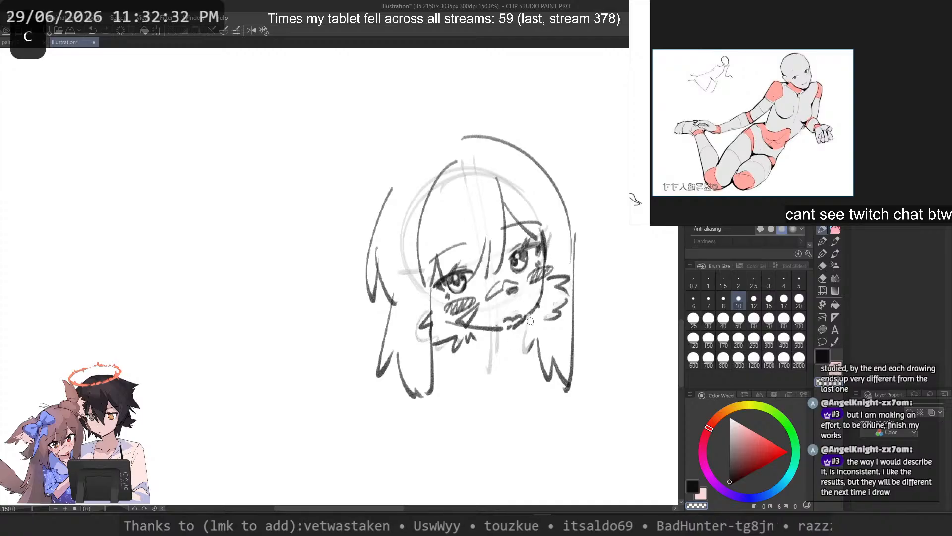
pyautogui.hotkey('ctrl', 'z')
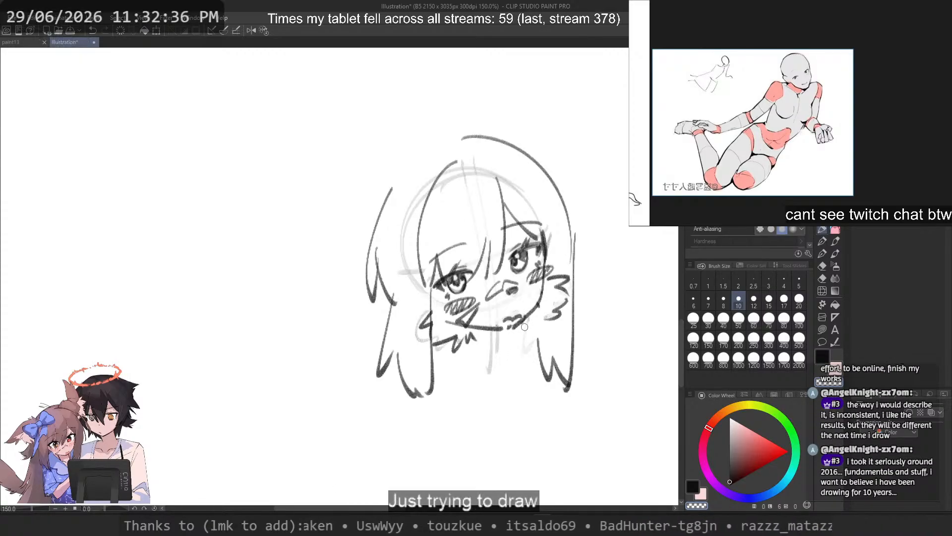
pyautogui.press('c')
pyautogui.hotkey('ctrl', 'z')
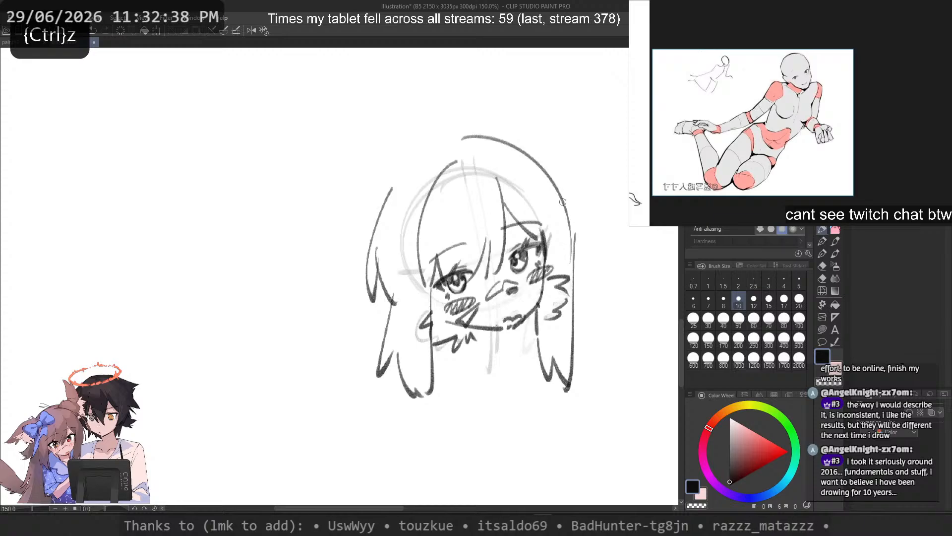
# Step: Try a wider outer contour around the far side of the hair, starting at the crown
pyautogui.moveTo(563, 202); pyautogui.dragTo(582, 335)
pyautogui.hotkey('ctrl', 'z')
pyautogui.moveTo(488, 132); pyautogui.dragTo(574, 267)
pyautogui.hotkey('ctrl', 'z')
pyautogui.moveTo(449, 130)
pyautogui.mouseDown()
pyautogui.moveTo(584, 264)
pyautogui.moveTo(587, 292)
pyautogui.mouseUp()
pyautogui.hotkey('ctrl', 'z')
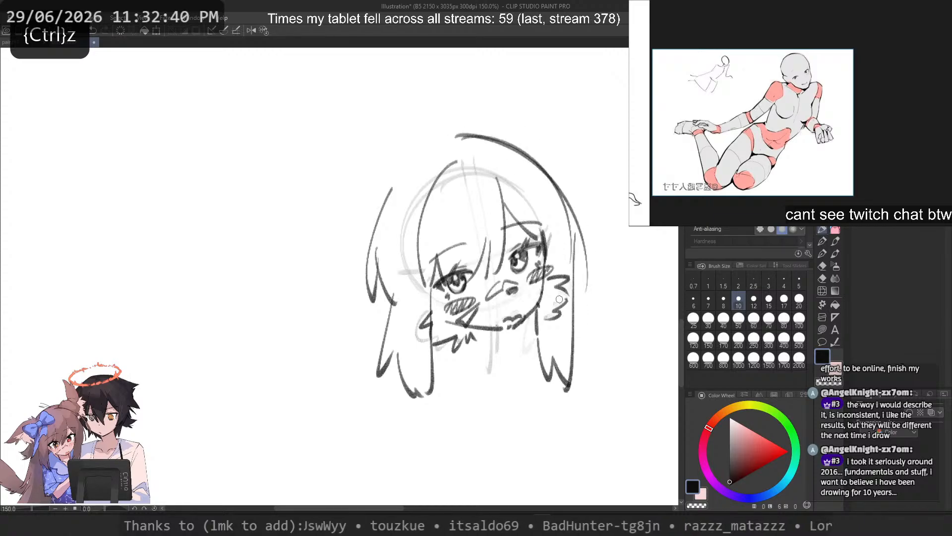
# Step: Try wider outer hair arcs on both sides of the head in a horizontally mirrored view, and restore the normal view
pyautogui.press('2')
pyautogui.moveTo(158, 286); pyautogui.dragTo(367, 340)
pyautogui.hotkey('ctrl', 'z')
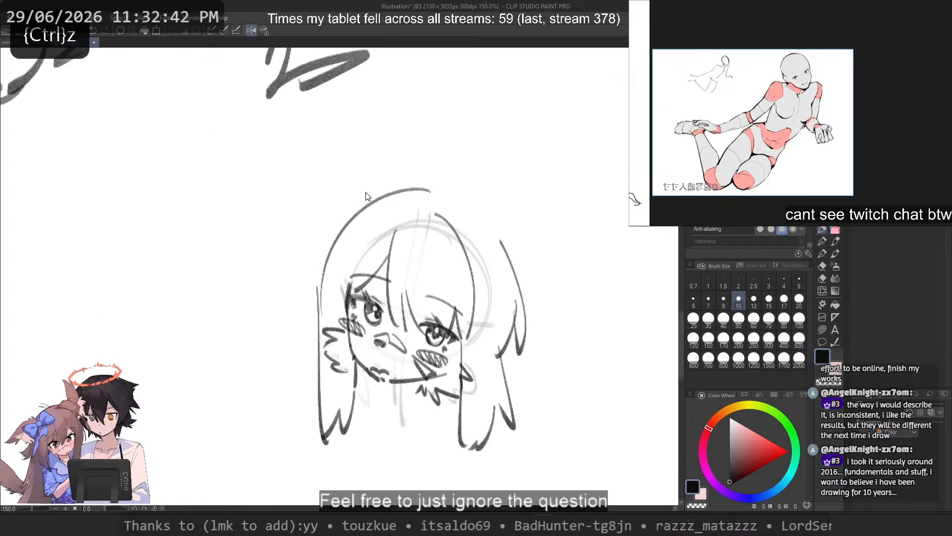
pyautogui.moveTo(408, 177); pyautogui.dragTo(306, 321)
pyautogui.hotkey('ctrl', 'z')
pyautogui.moveTo(350, 206); pyautogui.dragTo(299, 334)
pyautogui.hotkey('ctrl', 'z')
pyautogui.moveTo(426, 187)
pyautogui.mouseDown()
pyautogui.moveTo(438, 174)
pyautogui.moveTo(549, 320)
pyautogui.mouseUp()
pyautogui.hotkey('ctrl', 'z')
pyautogui.moveTo(425, 186)
pyautogui.mouseDown()
pyautogui.moveTo(451, 182)
pyautogui.moveTo(531, 298)
pyautogui.mouseUp()
pyautogui.press('2')
pyautogui.hotkey('ctrl', 'z')
# Step: Set the brush size to 15 and fade the upper end of the near bang strand
pyautogui.moveTo(381, 228); pyautogui.dragTo(608, 264)
pyautogui.moveTo(418, 267)
pyautogui.mouseDown()
pyautogui.moveTo(420, 203)
pyautogui.moveTo(373, 251)
pyautogui.mouseUp()
pyautogui.scroll(-1, 420, 203)
pyautogui.click(769, 300)
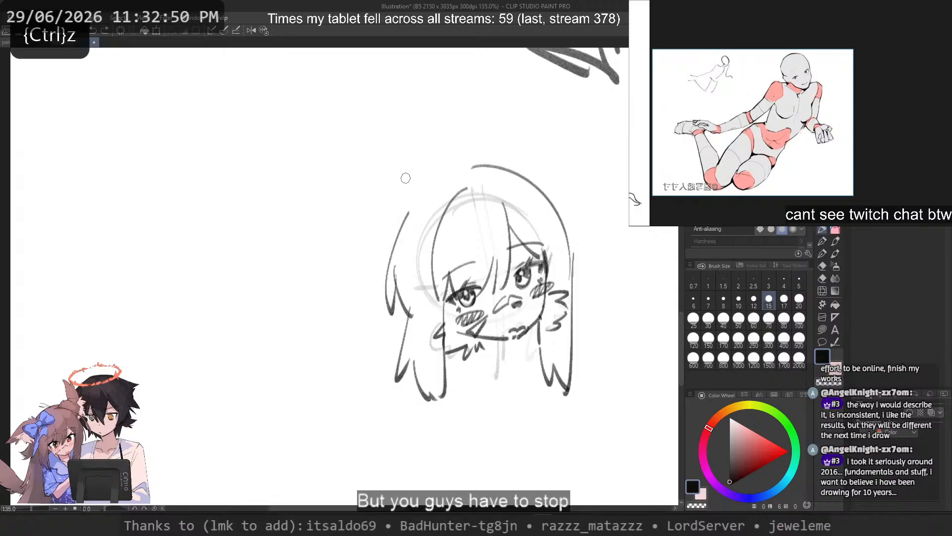
pyautogui.hotkey('ctrl', 'z')
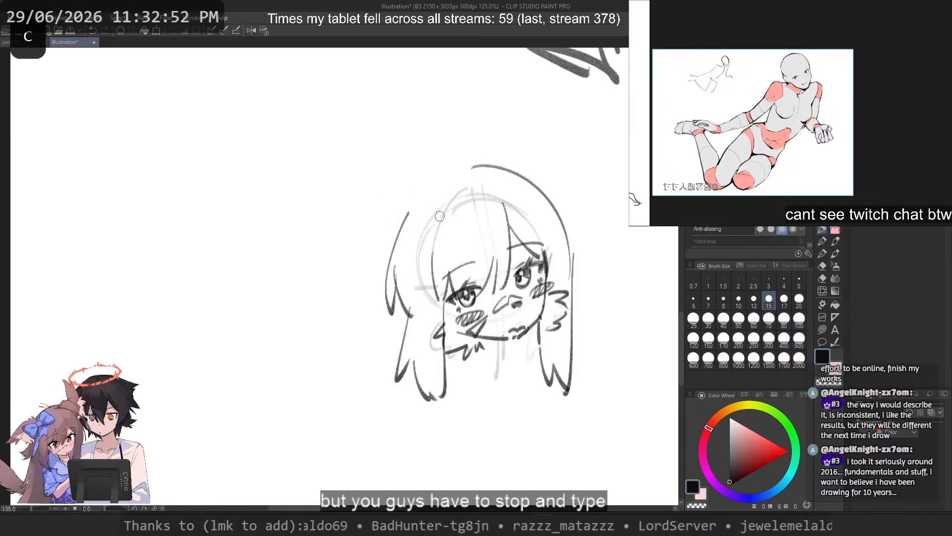
# Step: Try long curved side strands from the near side of the crown down to eye level
pyautogui.moveTo(448, 196); pyautogui.dragTo(417, 293)
pyautogui.hotkey('ctrl', 'z')
pyautogui.moveTo(426, 208)
pyautogui.mouseDown()
pyautogui.moveTo(405, 324)
pyautogui.moveTo(436, 305)
pyautogui.mouseUp()
pyautogui.hotkey('ctrl', 'z')
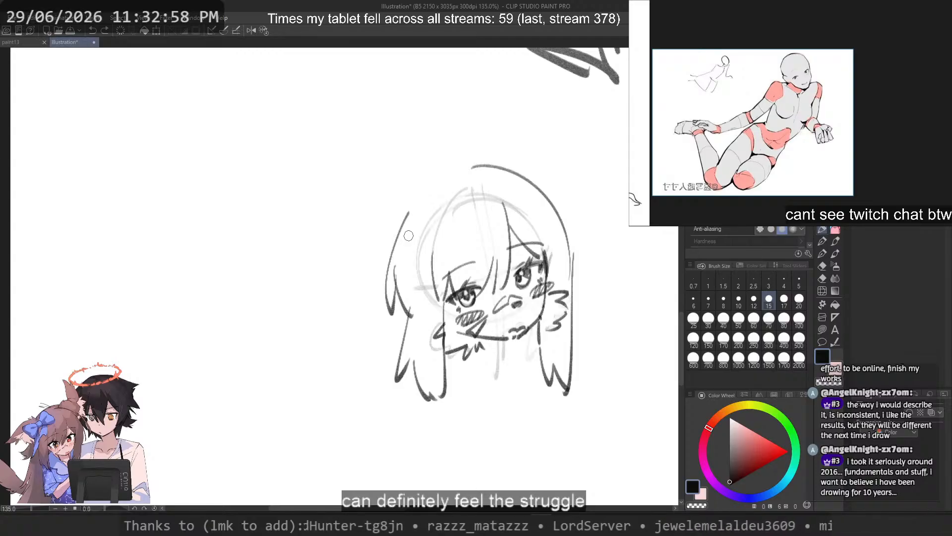
# Step: Fade the near side's outer flicked lock and redraw it closer to the face, ending in jagged tips at eye level
pyautogui.hotkey('ctrl', 'z')
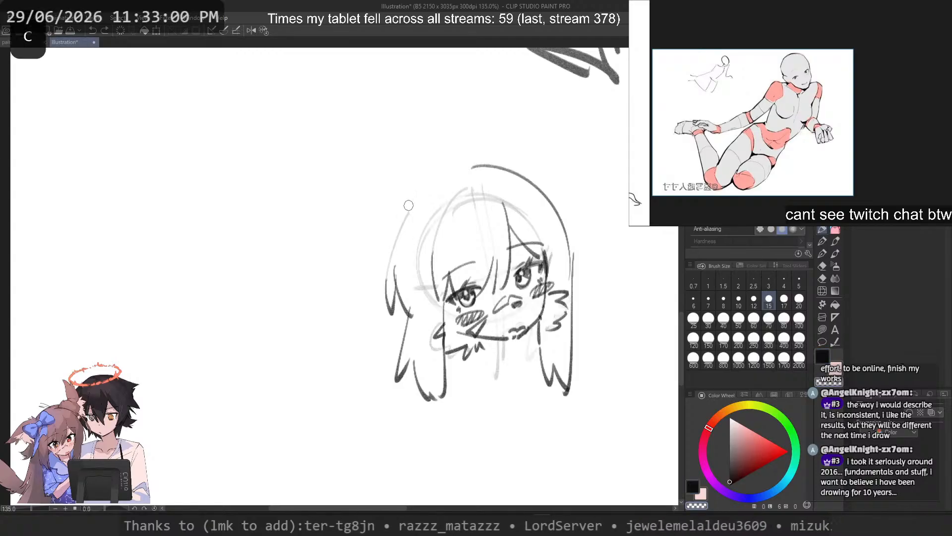
pyautogui.press('c')
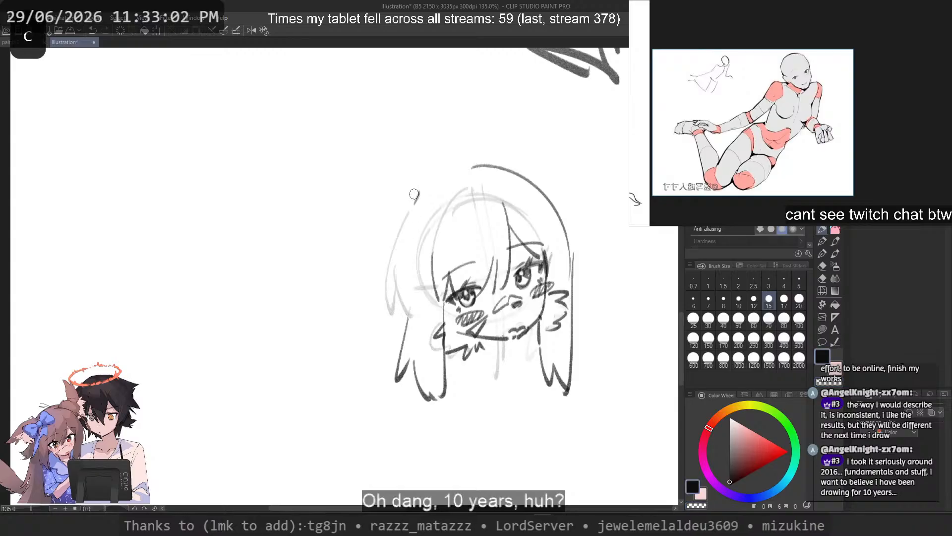
pyautogui.hotkey('ctrl', 'z')
pyautogui.moveTo(417, 192)
pyautogui.mouseDown()
pyautogui.moveTo(386, 294)
pyautogui.moveTo(425, 314)
pyautogui.mouseUp()
pyautogui.hotkey('ctrl', 'z')
pyautogui.moveTo(422, 213)
pyautogui.mouseDown()
pyautogui.moveTo(420, 313)
pyautogui.moveTo(406, 309)
pyautogui.moveTo(432, 311)
pyautogui.mouseUp()
pyautogui.hotkey('ctrl', 'z')
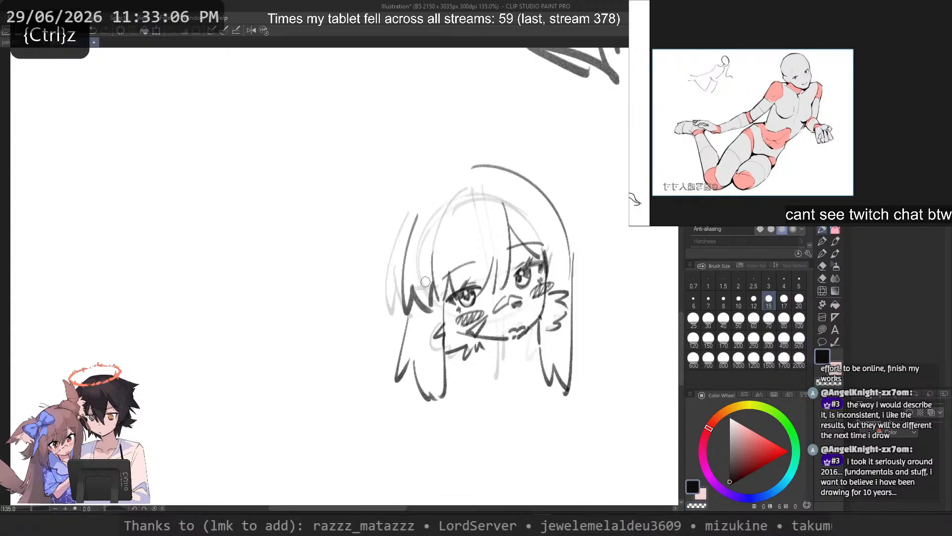
# Step: Try an outer contour stroke beyond the redrawn near-side lock
pyautogui.hotkey('ctrl', 'z')
pyautogui.hotkey('ctrl', 'z')
pyautogui.moveTo(420, 190)
pyautogui.mouseDown()
pyautogui.moveTo(371, 296)
pyautogui.moveTo(380, 263)
pyautogui.mouseUp()
pyautogui.hotkey('ctrl', 'z')
pyautogui.hotkey('ctrl', 'z')
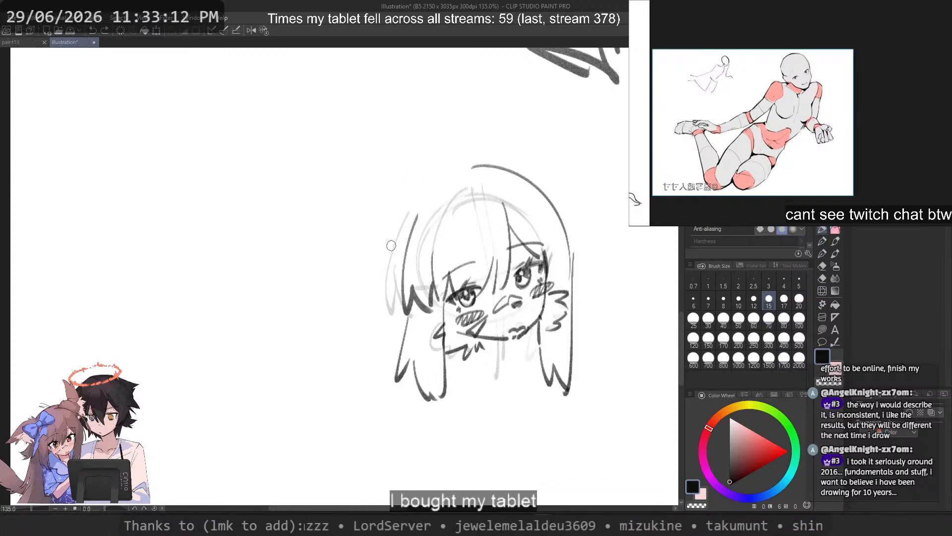
# Step: Try thicker, wider far-side hair arcs from the crown to eye level, comparing them in the mirrored view
pyautogui.moveTo(463, 156)
pyautogui.mouseDown()
pyautogui.moveTo(390, 228)
pyautogui.moveTo(583, 251)
pyautogui.moveTo(603, 287)
pyautogui.mouseUp()
pyautogui.hotkey('ctrl', 'z')
pyautogui.hotkey('ctrl', 'z')
pyautogui.hotkey('ctrl', 'z')
pyautogui.moveTo(496, 166); pyautogui.dragTo(582, 274)
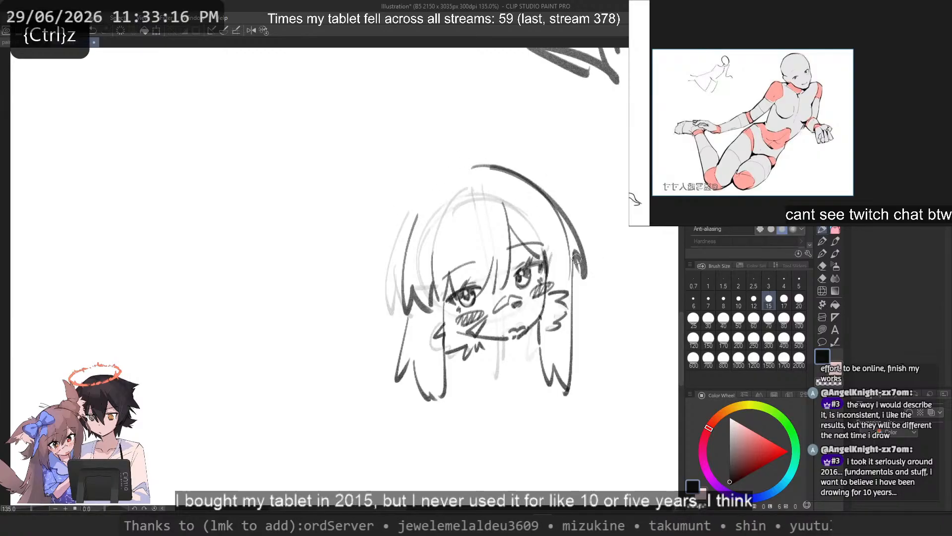
pyautogui.press('2')
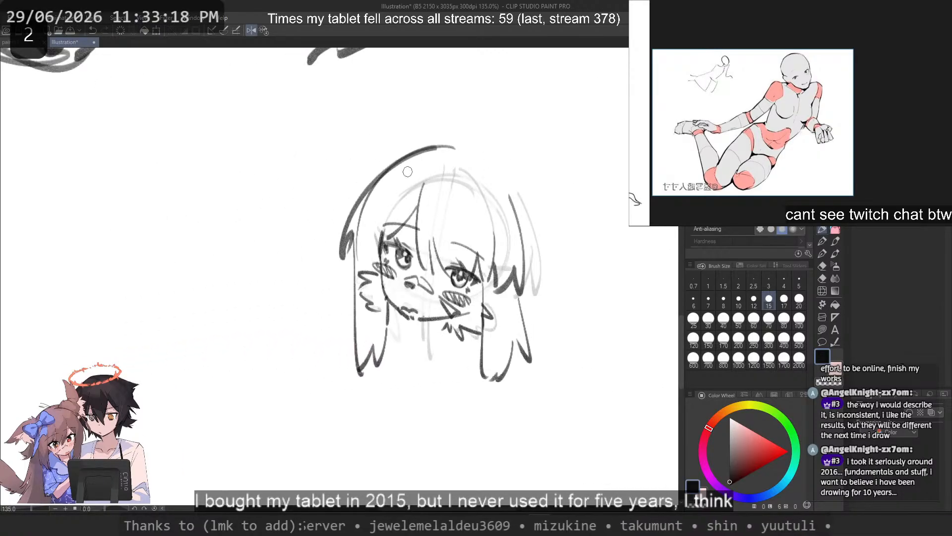
pyautogui.hotkey('ctrl', 'z')
pyautogui.moveTo(398, 158); pyautogui.dragTo(331, 259)
pyautogui.hotkey('ctrl', 'z')
pyautogui.moveTo(383, 168); pyautogui.dragTo(331, 245)
pyautogui.hotkey('ctrl', 'z')
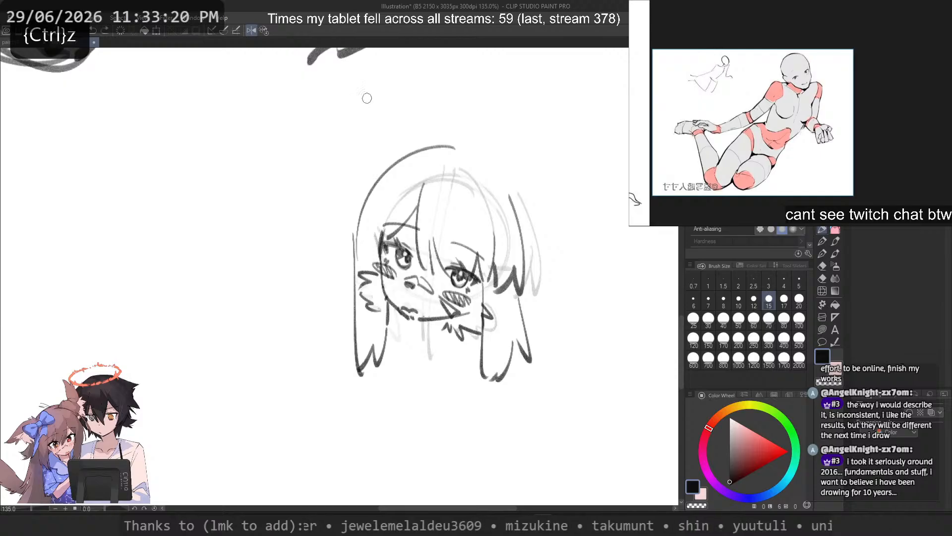
# Step: Try a rounded near-side contour from the crown down to cheek level, in both mirrored and normal views
pyautogui.moveTo(516, 187); pyautogui.dragTo(532, 243)
pyautogui.hotkey('ctrl', 'z')
pyautogui.hotkey('ctrl', 'z')
pyautogui.moveTo(459, 143)
pyautogui.mouseDown()
pyautogui.moveTo(558, 285)
pyautogui.moveTo(548, 279)
pyautogui.mouseUp()
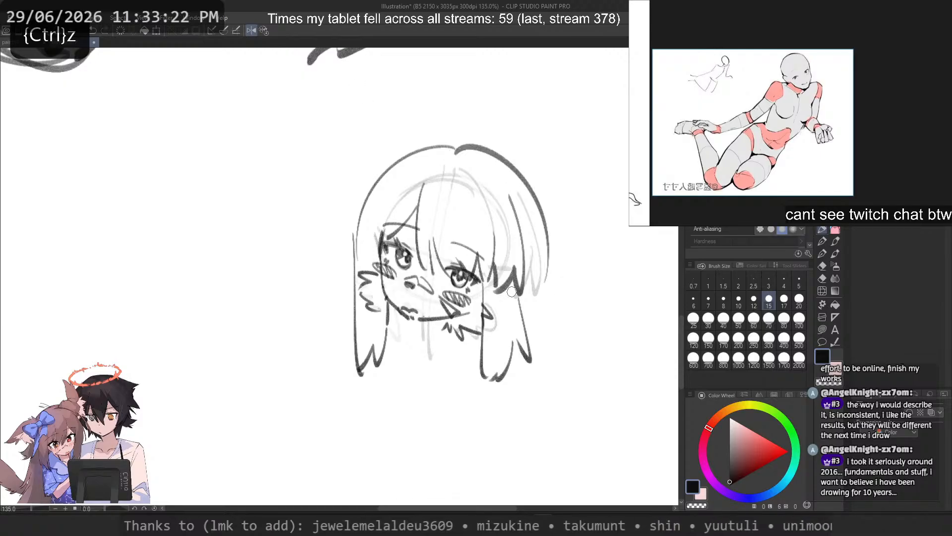
pyautogui.press('2')
pyautogui.moveTo(286, 257)
pyautogui.mouseDown()
pyautogui.moveTo(447, 258)
pyautogui.moveTo(567, 280)
pyautogui.mouseUp()
pyautogui.hotkey('ctrl', 'z')
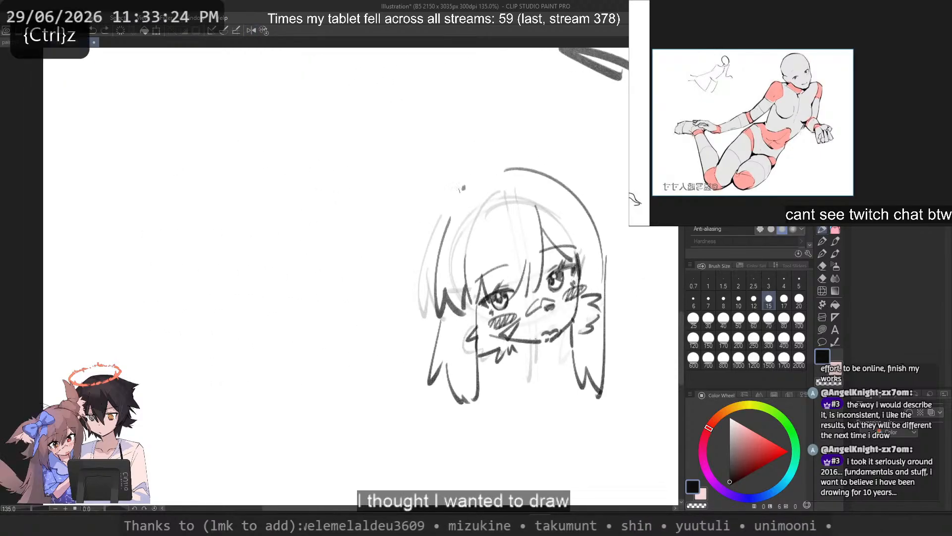
pyautogui.moveTo(464, 187); pyautogui.dragTo(406, 296)
pyautogui.hotkey('ctrl', 'z')
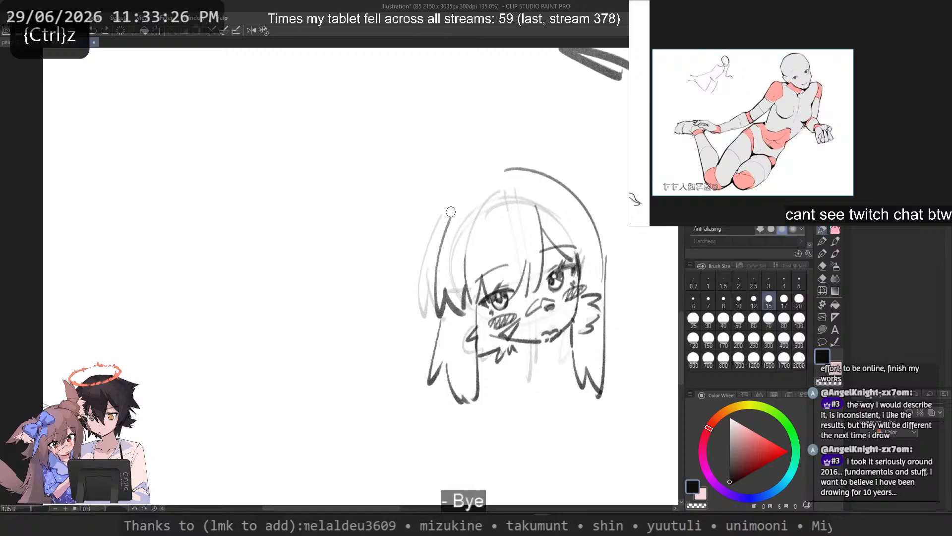
# Step: Fade the far-side crown arc with the transparent brush, sketch a wider arc outside it, and mirror the canvas view
pyautogui.press('c')
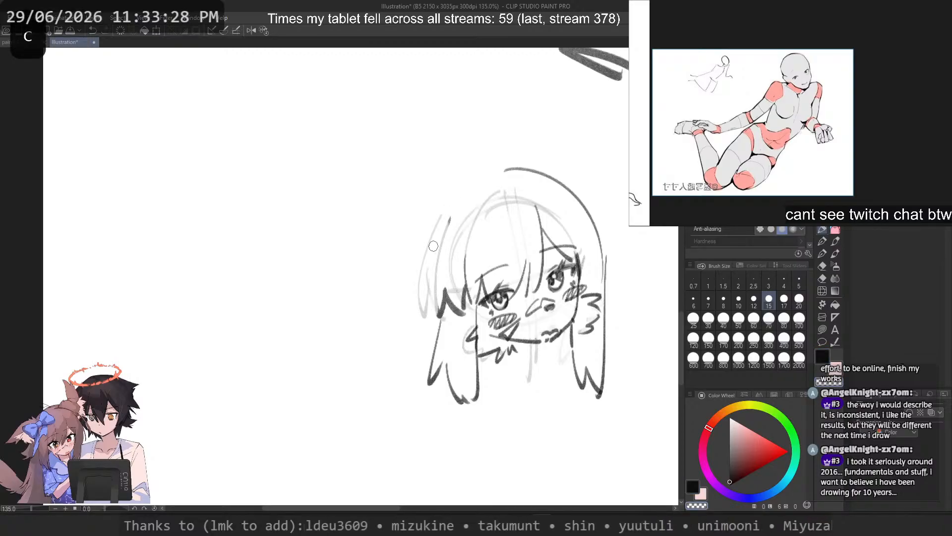
pyautogui.hotkey('ctrl', 'z')
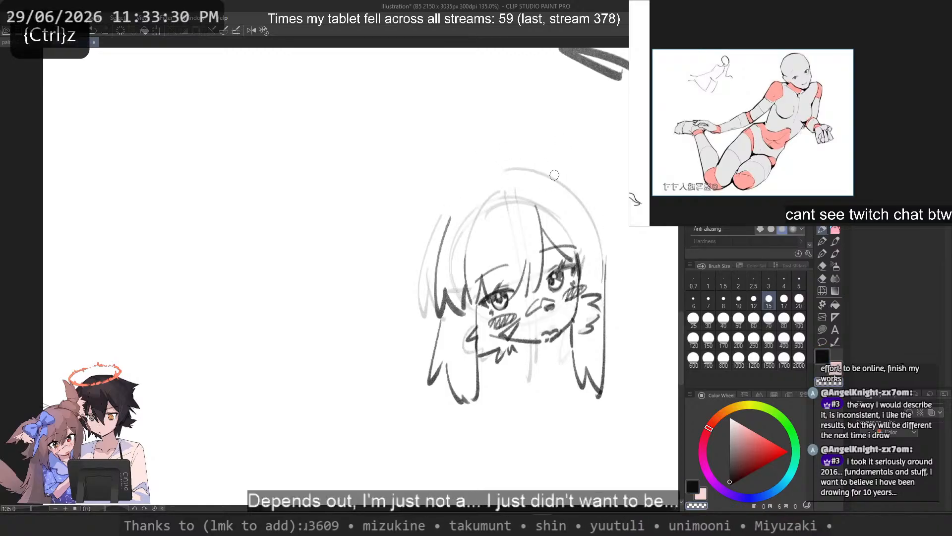
pyautogui.moveTo(526, 172); pyautogui.dragTo(618, 266)
pyautogui.press('2')
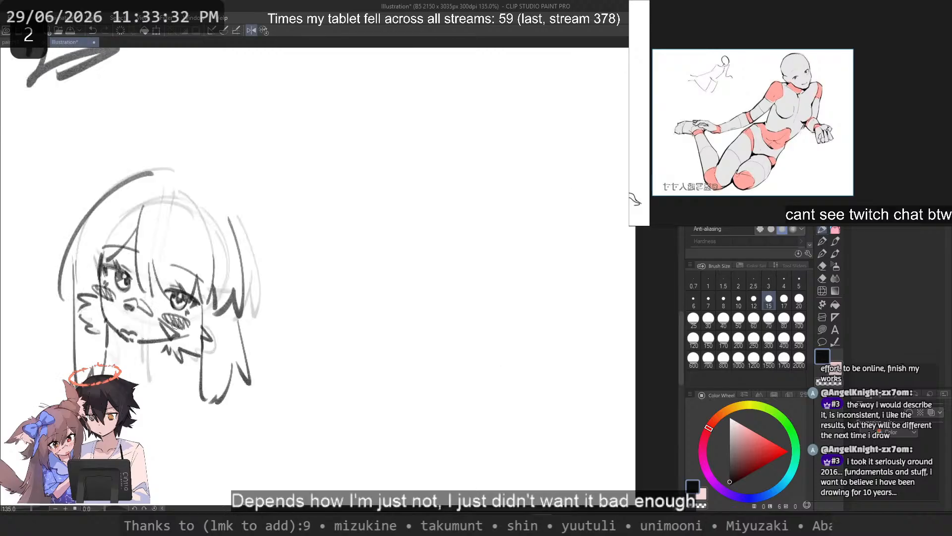
pyautogui.moveTo(302, 303)
pyautogui.mouseDown()
pyautogui.moveTo(495, 280)
pyautogui.moveTo(593, 287)
pyautogui.mouseUp()
pyautogui.hotkey('ctrl', 'z')
# Step: Redraw the far side's outer hair contour as a shorter, wider arc ending in a flicked tip near eye level
pyautogui.moveTo(406, 169)
pyautogui.mouseDown()
pyautogui.moveTo(383, 181)
pyautogui.moveTo(366, 242)
pyautogui.moveTo(347, 259)
pyautogui.moveTo(369, 213)
pyautogui.moveTo(367, 227)
pyautogui.mouseUp()
pyautogui.hotkey('ctrl', 'z')
pyautogui.hotkey('ctrl', 'z')
pyautogui.hotkey('ctrl', 'z')
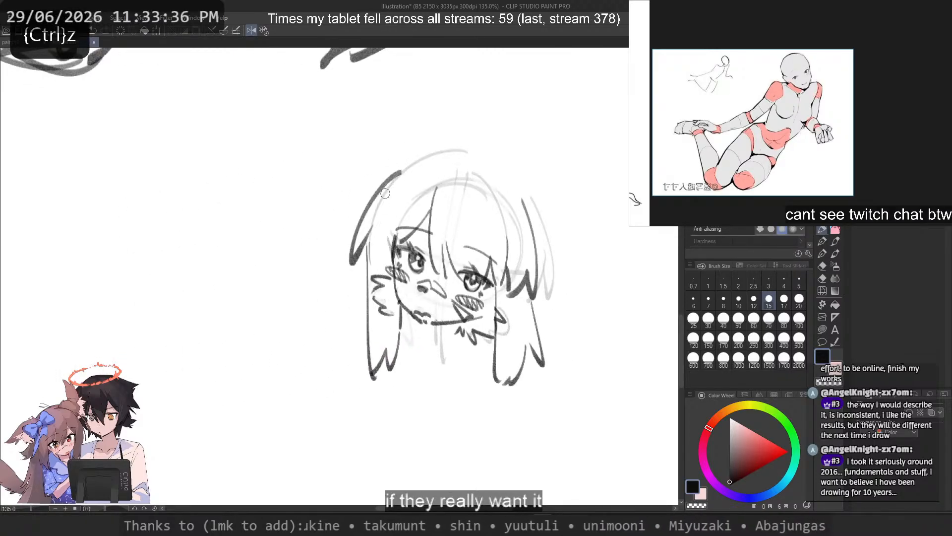
pyautogui.hotkey('ctrl', 'z')
pyautogui.moveTo(399, 171); pyautogui.dragTo(363, 232)
pyautogui.hotkey('ctrl', 'z')
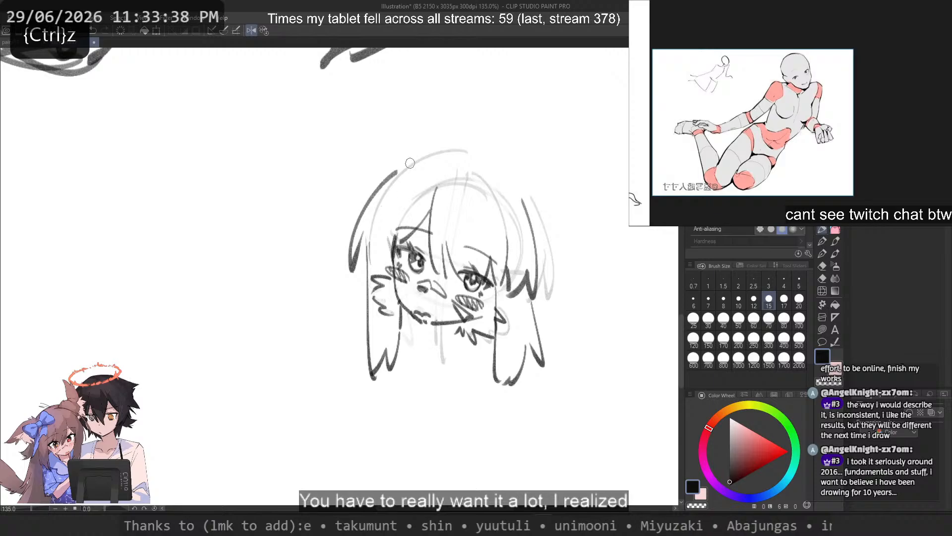
# Step: Try contour strokes over the crown and down the near side of the hair in the mirrored view
pyautogui.hotkey('ctrl', 'z')
pyautogui.moveTo(406, 170)
pyautogui.mouseDown()
pyautogui.moveTo(476, 153)
pyautogui.moveTo(541, 231)
pyautogui.mouseUp()
pyautogui.hotkey('ctrl', 'z')
# Step: Fade the near long lock's slanting outer edge, redraw it more vertically, and return the canvas to the unmirrored view
pyautogui.hotkey('ctrl', 'z')
pyautogui.moveTo(453, 153)
pyautogui.mouseDown()
pyautogui.moveTo(553, 281)
pyautogui.moveTo(525, 349)
pyautogui.mouseUp()
pyautogui.hotkey('ctrl', 'z')
pyautogui.hotkey('ctrl', 'z')
pyautogui.press('c')
pyautogui.press('2')
pyautogui.hotkey('ctrl', 'z')
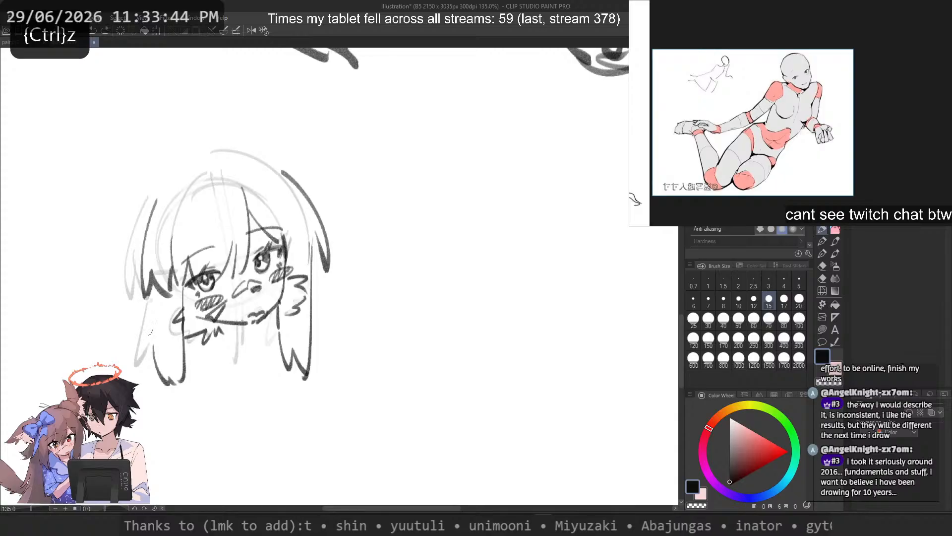
pyautogui.moveTo(193, 240); pyautogui.dragTo(467, 289)
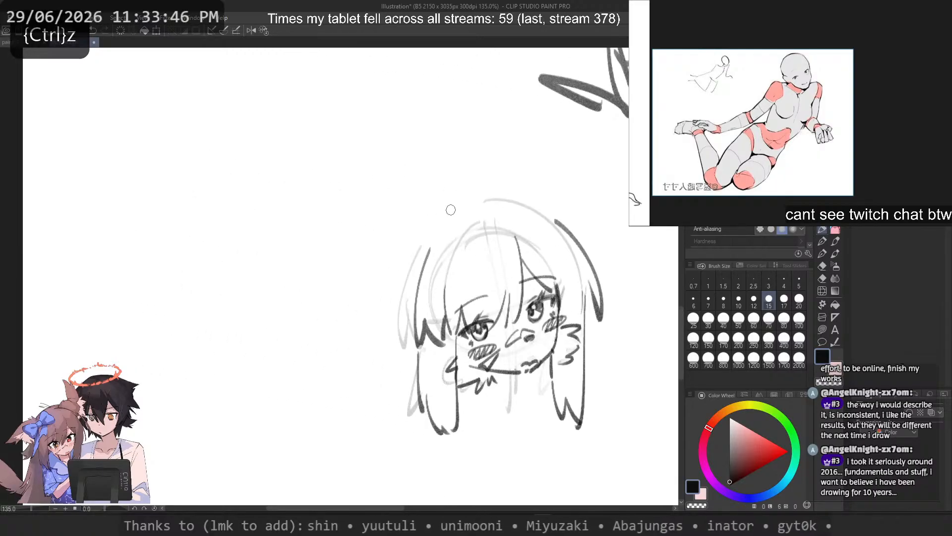
# Step: Draw a bold rounded arc over the crown of the hair, joining the far-side outer contour
pyautogui.moveTo(456, 194)
pyautogui.mouseDown()
pyautogui.moveTo(375, 291)
pyautogui.moveTo(401, 283)
pyautogui.mouseUp()
pyautogui.hotkey('ctrl', 'z')
pyautogui.hotkey('ctrl', 'z')
pyautogui.hotkey('ctrl', 'z')
pyautogui.moveTo(530, 198)
pyautogui.mouseDown()
pyautogui.moveTo(422, 258)
pyautogui.moveTo(430, 237)
pyautogui.mouseUp()
# Step: Try outer contour arcs down the near side of the hair from the crown to eye level
pyautogui.hotkey('ctrl', 'z')
pyautogui.moveTo(549, 213)
pyautogui.mouseDown()
pyautogui.moveTo(431, 225)
pyautogui.moveTo(390, 310)
pyautogui.mouseUp()
pyautogui.hotkey('ctrl', 'z')
pyautogui.moveTo(408, 238); pyautogui.dragTo(387, 328)
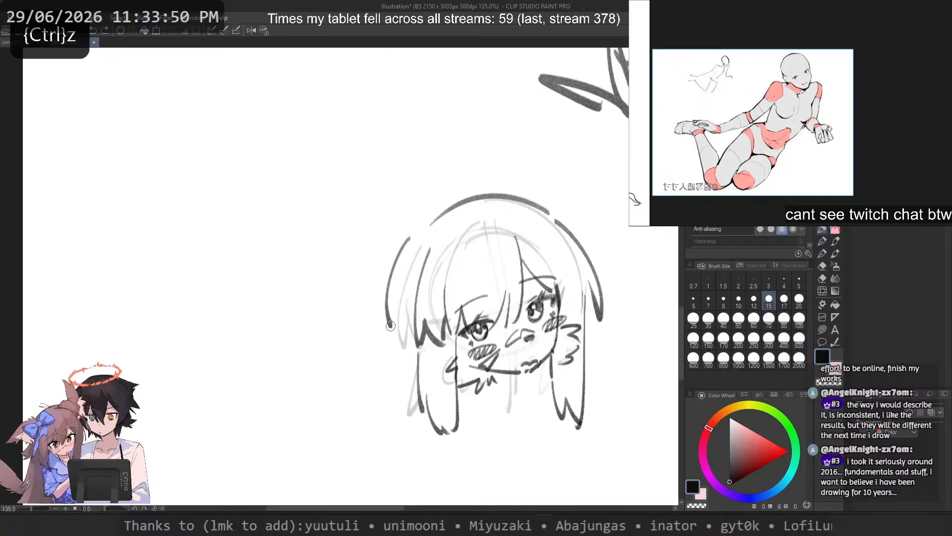
pyautogui.hotkey('ctrl', 'z')
pyautogui.moveTo(449, 226)
pyautogui.mouseDown()
pyautogui.moveTo(418, 172)
pyautogui.moveTo(384, 282)
pyautogui.mouseUp()
pyautogui.hotkey('ctrl', 'z')
pyautogui.hotkey('ctrl', 'z')
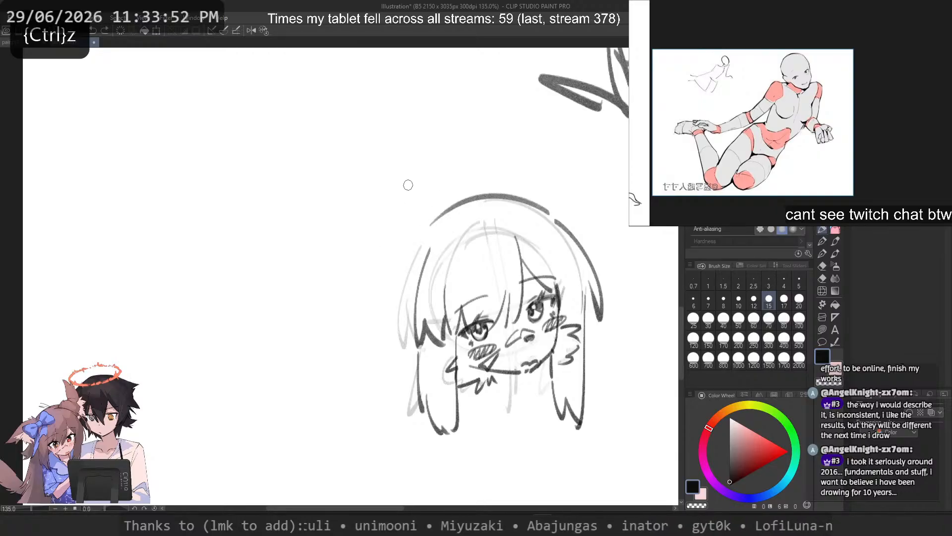
# Step: Sketch a large pointed animal ear on the near side of the head with a curved upper edge and slanting lower edge
pyautogui.hotkey('ctrl', 'z')
pyautogui.moveTo(417, 221); pyautogui.dragTo(307, 192)
pyautogui.hotkey('ctrl', 'z')
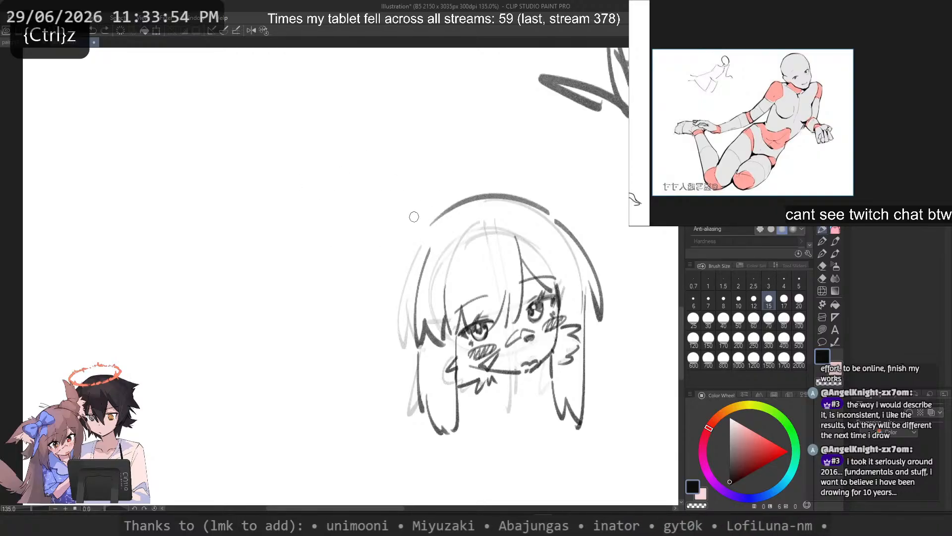
pyautogui.moveTo(421, 225); pyautogui.dragTo(312, 193)
pyautogui.moveTo(322, 205); pyautogui.dragTo(387, 297)
pyautogui.hotkey('ctrl', 'z')
pyautogui.moveTo(317, 209); pyautogui.dragTo(400, 305)
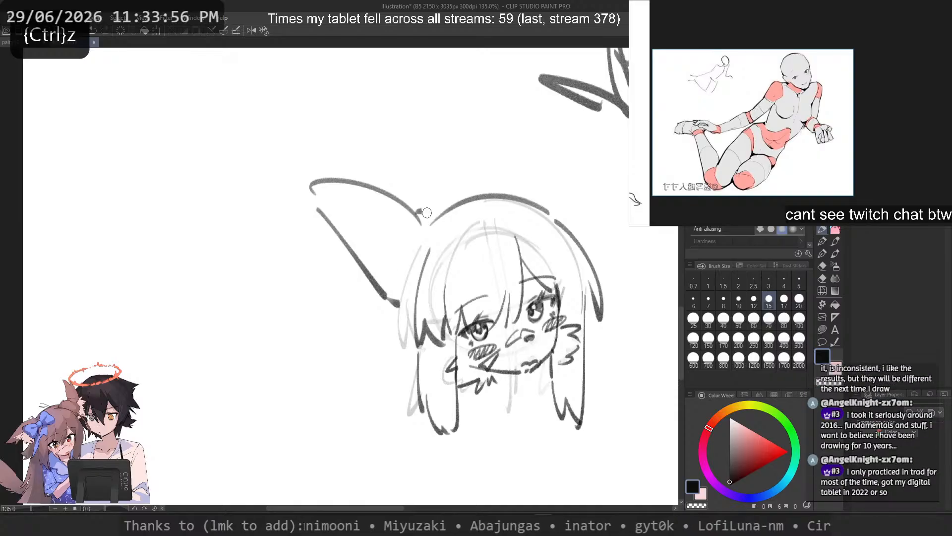
# Step: Try curved outer-edge strokes for the second animal ear on the far side of the crown
pyautogui.moveTo(571, 212); pyautogui.dragTo(480, 130)
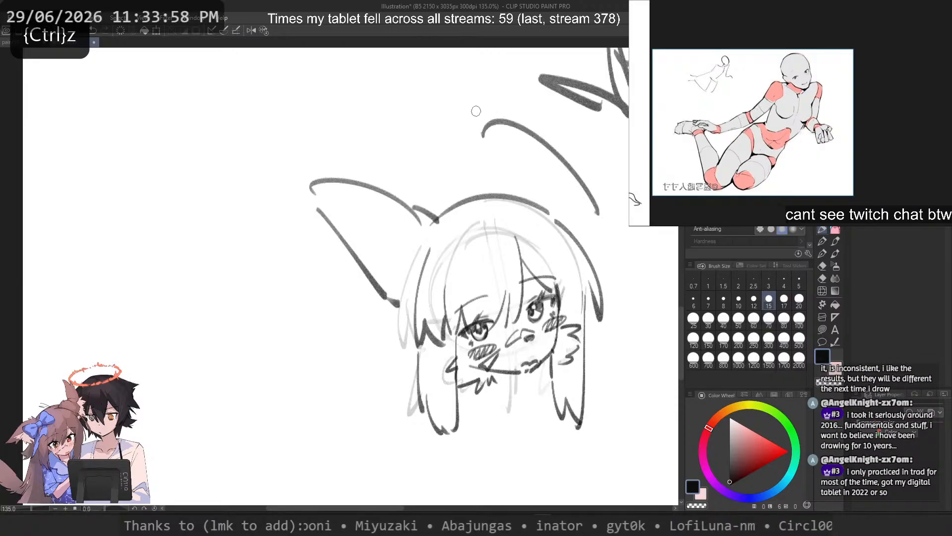
pyautogui.hotkey('ctrl', 'z')
pyautogui.moveTo(568, 211)
pyautogui.mouseDown()
pyautogui.moveTo(489, 123)
pyautogui.moveTo(483, 185)
pyautogui.mouseUp()
pyautogui.hotkey('ctrl', 'z')
pyautogui.hotkey('ctrl', 'z')
pyautogui.moveTo(502, 114)
pyautogui.mouseDown()
pyautogui.moveTo(506, 192)
pyautogui.moveTo(495, 184)
pyautogui.moveTo(570, 217)
pyautogui.mouseUp()
pyautogui.hotkey('ctrl', 'z')
# Step: Try placing the far ear's inner edge as a near-vertical stroke rising from the crown, with an outer curve
pyautogui.hotkey('ctrl', 'z')
pyautogui.hotkey('ctrl', 'z')
pyautogui.moveTo(471, 103); pyautogui.dragTo(486, 197)
pyautogui.hotkey('ctrl', 'z')
pyautogui.moveTo(467, 109); pyautogui.dragTo(481, 184)
pyautogui.moveTo(470, 105)
pyautogui.mouseDown()
pyautogui.moveTo(560, 198)
pyautogui.moveTo(568, 222)
pyautogui.mouseUp()
pyautogui.hotkey('ctrl', 'z')
# Step: Try a complete far-ear outline with two curved edges and short strokes beside the near side of the head
pyautogui.hotkey('ctrl', 'z')
pyautogui.hotkey('ctrl', 'z')
pyautogui.moveTo(482, 99); pyautogui.dragTo(488, 195)
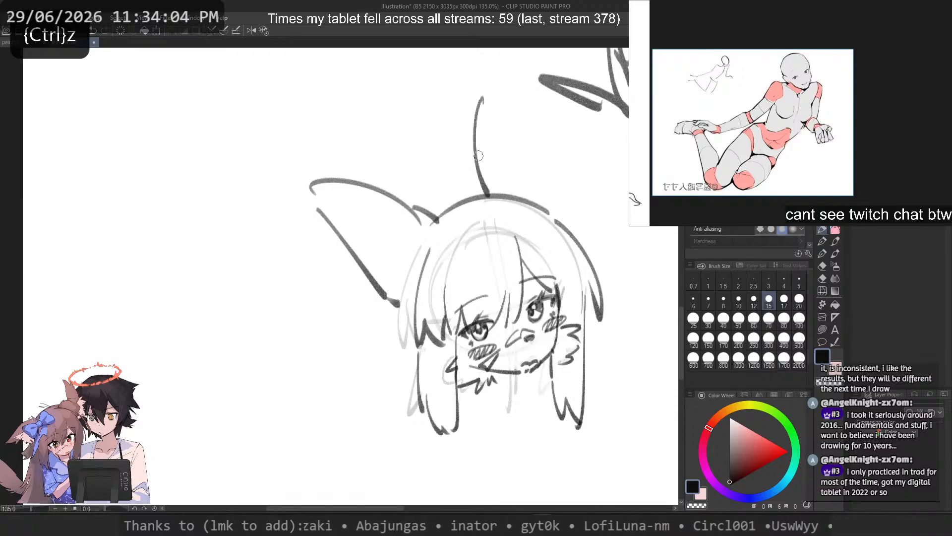
pyautogui.hotkey('ctrl', 'z')
pyautogui.moveTo(472, 119)
pyautogui.mouseDown()
pyautogui.moveTo(503, 205)
pyautogui.moveTo(486, 179)
pyautogui.moveTo(495, 184)
pyautogui.mouseUp()
pyautogui.hotkey('ctrl', 'z')
pyautogui.hotkey('ctrl', 'z')
pyautogui.hotkey('ctrl', 'z')
pyautogui.moveTo(494, 103); pyautogui.dragTo(481, 151)
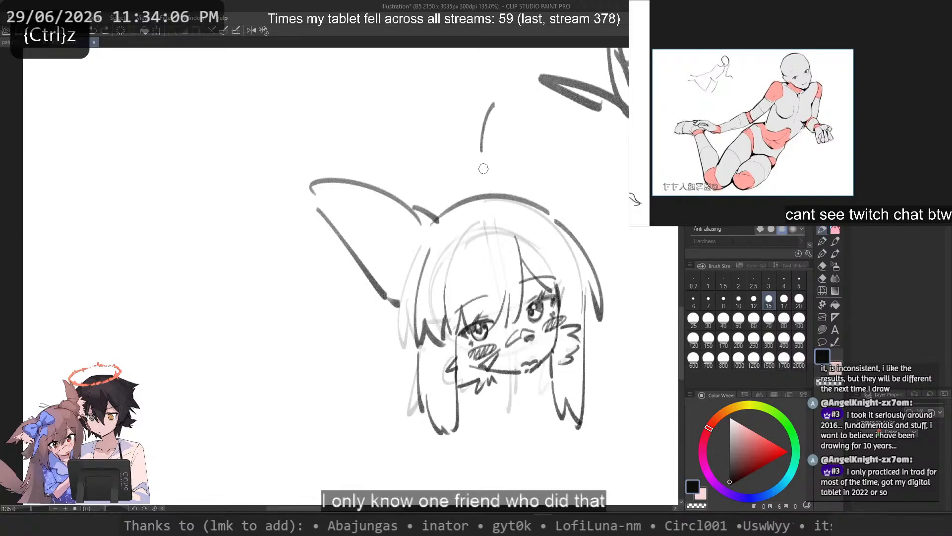
pyautogui.hotkey('ctrl', 'z')
pyautogui.moveTo(492, 101)
pyautogui.mouseDown()
pyautogui.moveTo(501, 191)
pyautogui.moveTo(575, 214)
pyautogui.mouseUp()
pyautogui.hotkey('ctrl', 'z')
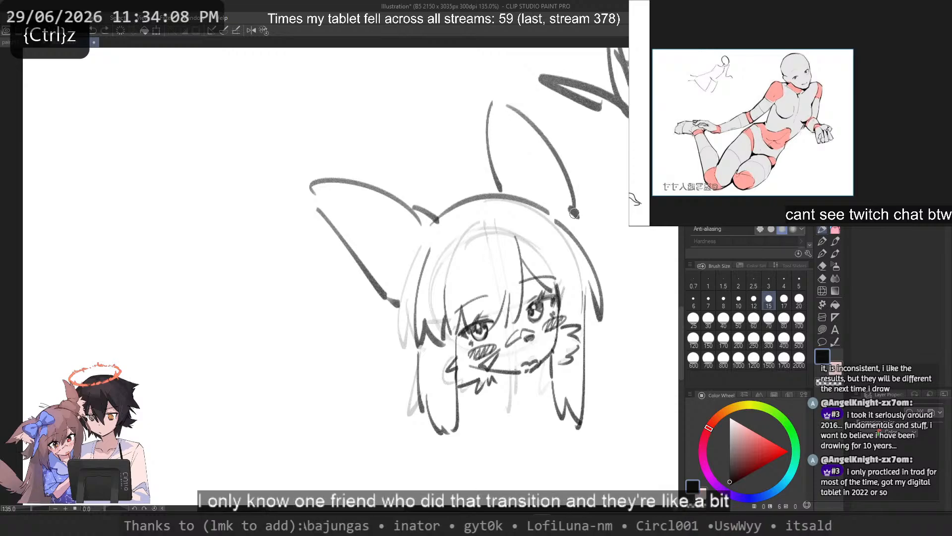
pyautogui.moveTo(324, 302); pyautogui.dragTo(367, 326)
pyautogui.moveTo(366, 327); pyautogui.dragTo(303, 362)
pyautogui.hotkey('ctrl', 'z')
pyautogui.hotkey('ctrl', 'z')
# Step: Redraw the far ear as a tall pointed shape with a straight inner edge and a curved outer edge
pyautogui.moveTo(476, 165)
pyautogui.mouseDown()
pyautogui.moveTo(476, 245)
pyautogui.moveTo(474, 234)
pyautogui.mouseUp()
pyautogui.hotkey('ctrl', 'z')
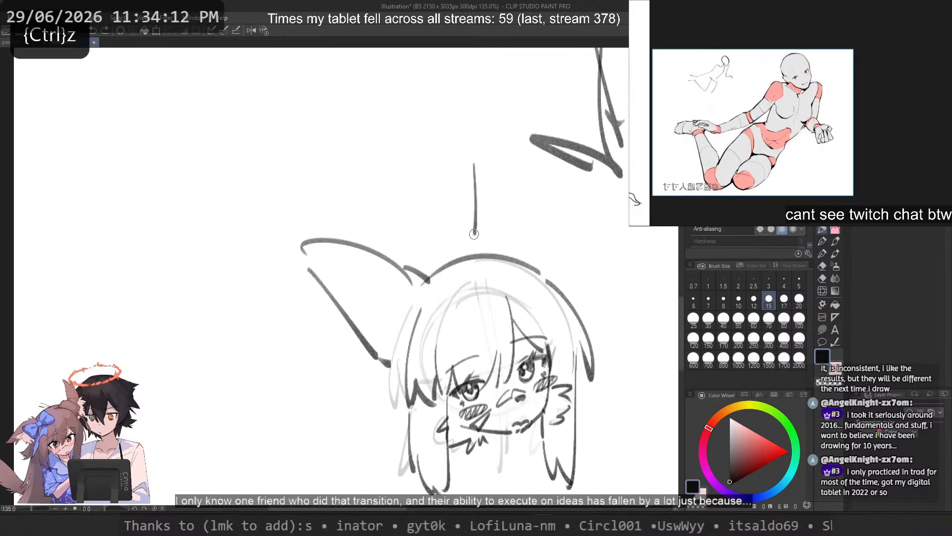
pyautogui.hotkey('ctrl', 'z')
pyautogui.moveTo(472, 170)
pyautogui.mouseDown()
pyautogui.moveTo(477, 204)
pyautogui.moveTo(483, 158)
pyautogui.moveTo(525, 193)
pyautogui.moveTo(558, 269)
pyautogui.mouseUp()
pyautogui.hotkey('ctrl', 'z')
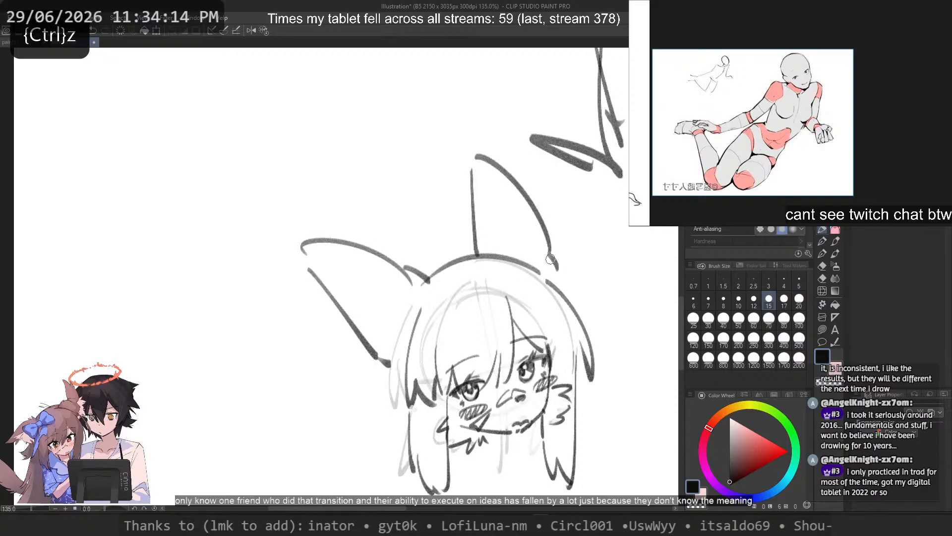
# Step: Try fur tufts at the far ear's outer base and fade the lower part of its outer edge
pyautogui.moveTo(255, 276); pyautogui.dragTo(261, 252)
pyautogui.scroll(-1, 261, 251)
pyautogui.moveTo(547, 255); pyautogui.dragTo(550, 273)
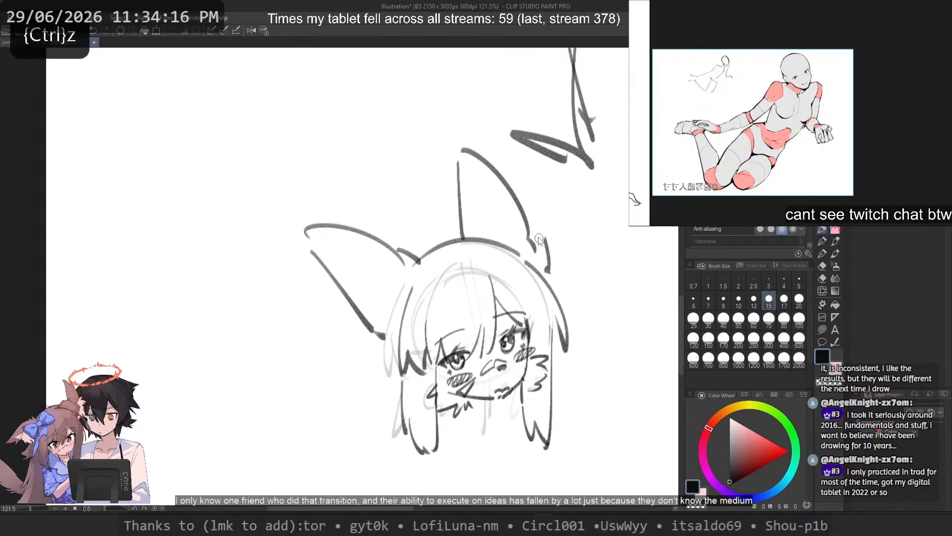
pyautogui.hotkey('ctrl', 'z')
pyautogui.moveTo(532, 223); pyautogui.dragTo(549, 274)
pyautogui.hotkey('ctrl', 'z')
pyautogui.moveTo(501, 181)
pyautogui.mouseDown()
pyautogui.moveTo(547, 277)
pyautogui.moveTo(549, 267)
pyautogui.mouseUp()
pyautogui.hotkey('ctrl', 'z')
# Step: Redraw the near ear's lower edge as a fuller curve and fade the old straight line
pyautogui.hotkey('ctrl', 'z')
pyautogui.moveTo(313, 247)
pyautogui.mouseDown()
pyautogui.moveTo(379, 343)
pyautogui.moveTo(353, 317)
pyautogui.moveTo(385, 348)
pyautogui.mouseUp()
pyautogui.hotkey('ctrl', 'z')
pyautogui.press('c')
pyautogui.press('c')
# Step: Try inner fold lines inside the near ear, running from its tip toward the hair
pyautogui.hotkey('ctrl', 'z')
pyautogui.hotkey('ctrl', 'z')
pyautogui.moveTo(336, 273); pyautogui.dragTo(390, 327)
pyautogui.hotkey('ctrl', 'z')
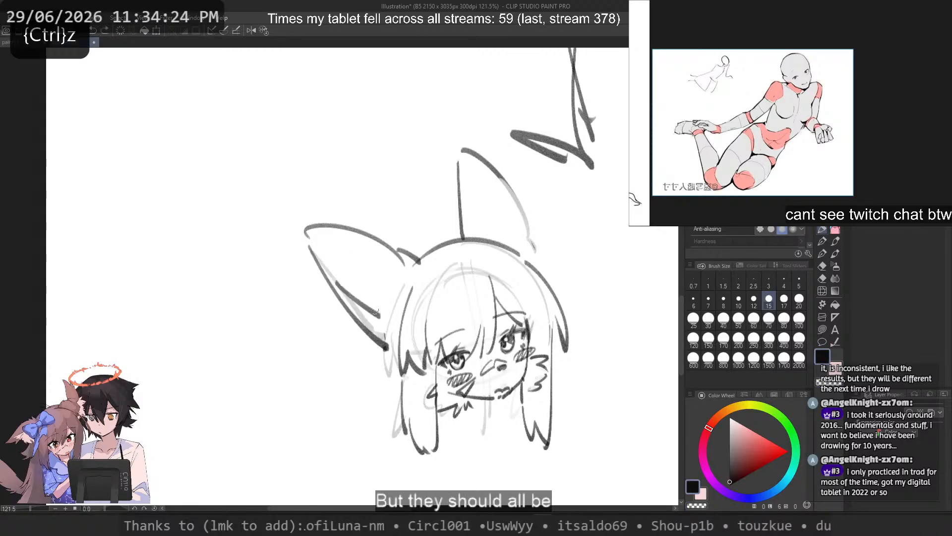
pyautogui.hotkey('ctrl', 'z')
pyautogui.moveTo(326, 258)
pyautogui.mouseDown()
pyautogui.moveTo(392, 324)
pyautogui.moveTo(388, 309)
pyautogui.mouseUp()
pyautogui.hotkey('ctrl', 'z')
pyautogui.moveTo(367, 245)
pyautogui.mouseDown()
pyautogui.moveTo(379, 253)
pyautogui.moveTo(393, 330)
pyautogui.mouseUp()
# Step: Extend the far ear with a taller pointed tip and a small fur tuft, fading the old tip line
pyautogui.hotkey('ctrl', 'z')
pyautogui.hotkey('ctrl', 'z')
pyautogui.hotkey('ctrl', 'z')
pyautogui.moveTo(328, 268); pyautogui.dragTo(390, 322)
pyautogui.hotkey('ctrl', 'z')
pyautogui.moveTo(307, 235)
pyautogui.mouseDown()
pyautogui.moveTo(317, 219)
pyautogui.moveTo(336, 226)
pyautogui.moveTo(326, 225)
pyautogui.mouseUp()
pyautogui.hotkey('ctrl', 'z')
pyautogui.hotkey('ctrl', 'z')
pyautogui.moveTo(463, 158)
pyautogui.mouseDown()
pyautogui.moveTo(485, 146)
pyautogui.moveTo(466, 134)
pyautogui.moveTo(473, 158)
pyautogui.moveTo(455, 162)
pyautogui.moveTo(472, 145)
pyautogui.moveTo(480, 156)
pyautogui.moveTo(458, 121)
pyautogui.moveTo(492, 144)
pyautogui.mouseUp()
pyautogui.hotkey('ctrl', 'z')
pyautogui.hotkey('ctrl', 'z')
pyautogui.press('c')
pyautogui.press('c')
pyautogui.hotkey('ctrl', 'z')
pyautogui.press('c')
pyautogui.hotkey('ctrl', 'z')
pyautogui.hotkey('ctrl', 'z')
# Step: Extend the near ear with a longer pointed tip and fur tufts, fading the old tip and upper-edge lines
pyautogui.hotkey('ctrl', 'z')
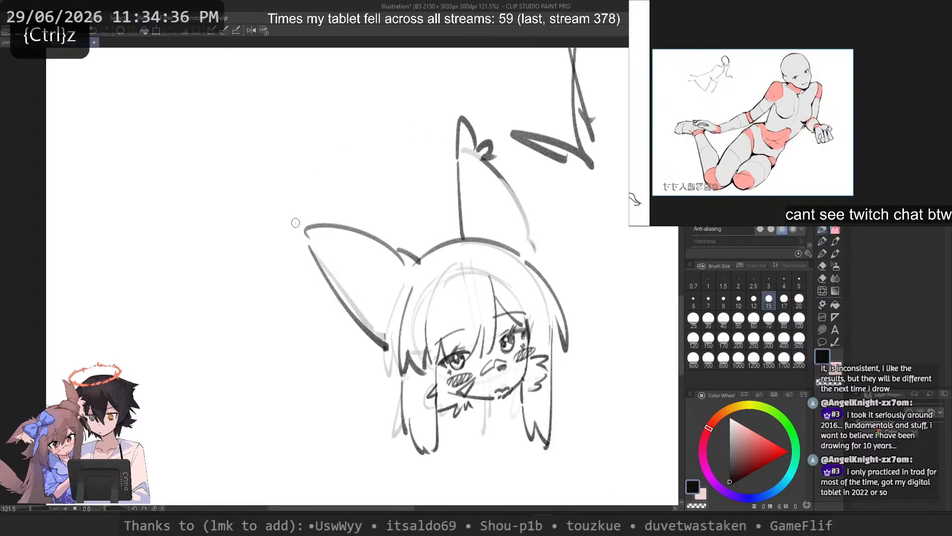
pyautogui.moveTo(298, 231)
pyautogui.mouseDown()
pyautogui.moveTo(333, 219)
pyautogui.moveTo(289, 223)
pyautogui.moveTo(307, 243)
pyautogui.mouseUp()
pyautogui.hotkey('ctrl', 'z')
pyautogui.hotkey('ctrl', 'z')
pyautogui.moveTo(282, 205); pyautogui.dragTo(332, 233)
pyautogui.hotkey('ctrl', 'z')
pyautogui.hotkey('ctrl', 'z')
pyautogui.press('c')
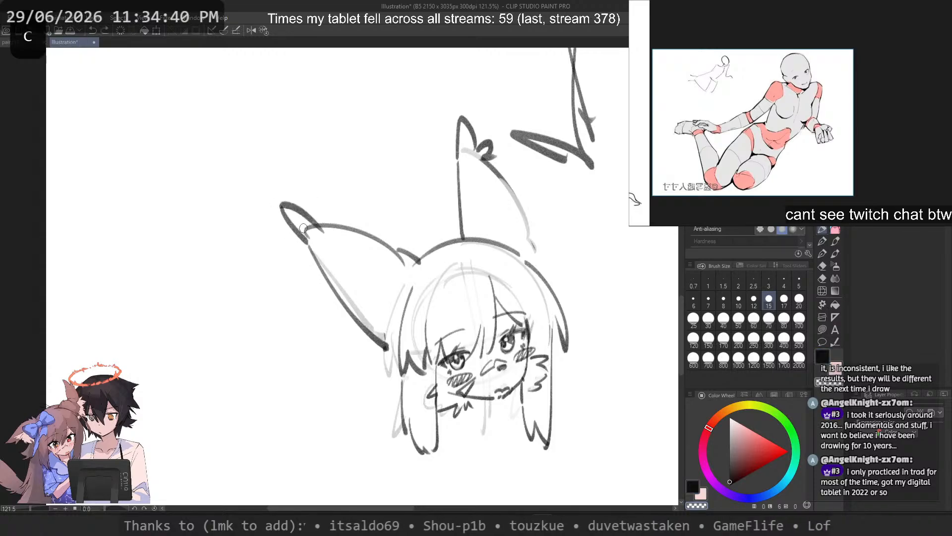
pyautogui.hotkey('ctrl', 'z')
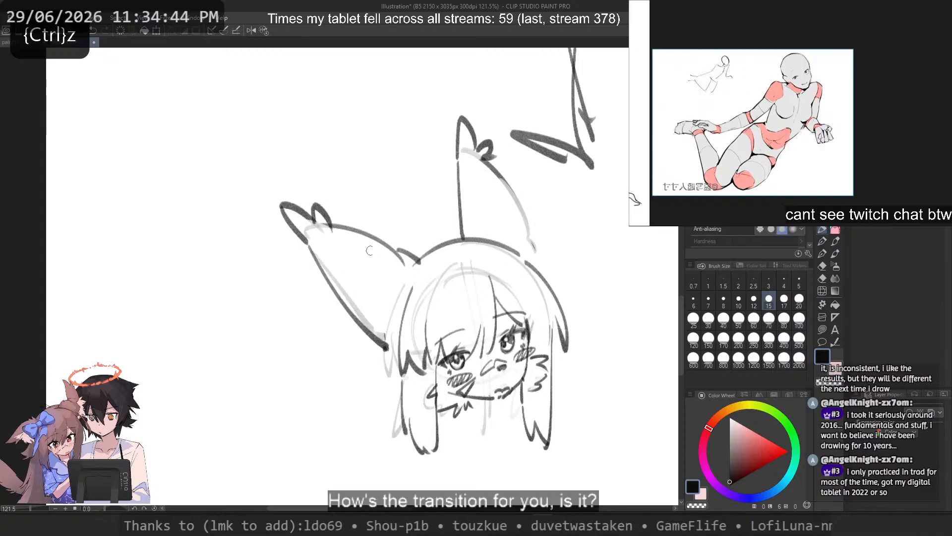
pyautogui.press('c')
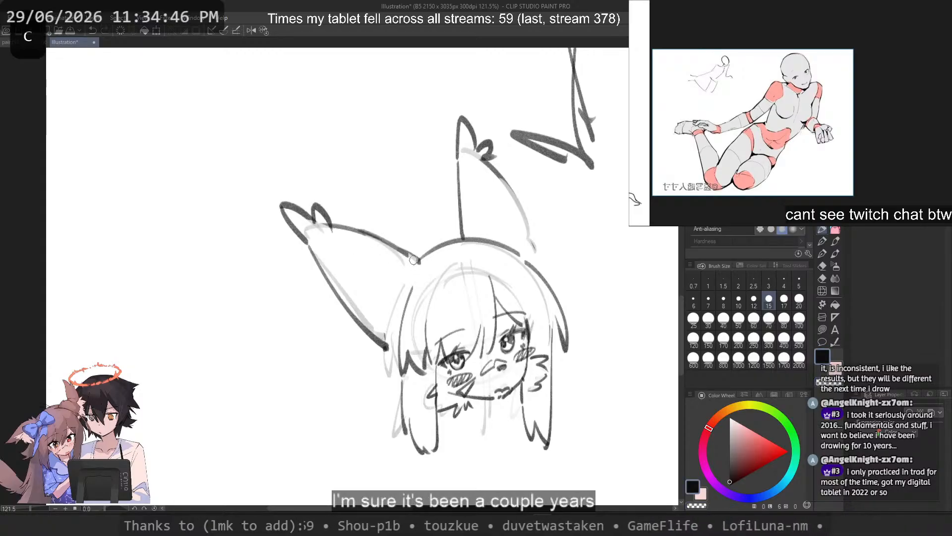
pyautogui.hotkey('ctrl', 'z')
# Step: Fade and redraw the far ear's inner edge, and add a small fur tuft at its base on the crown
pyautogui.press('c')
pyautogui.moveTo(462, 171); pyautogui.dragTo(463, 226)
pyautogui.press('c')
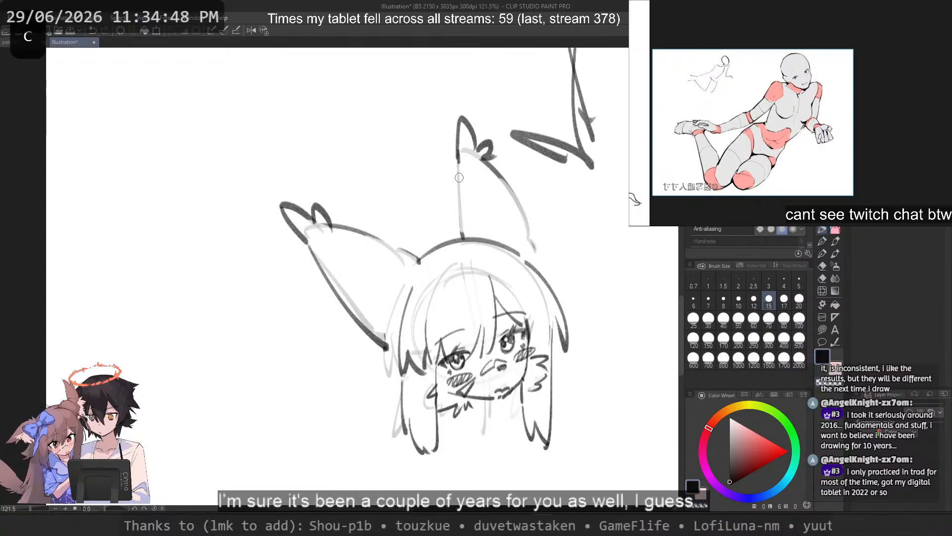
pyautogui.hotkey('ctrl', 'z')
pyautogui.moveTo(457, 161); pyautogui.dragTo(459, 234)
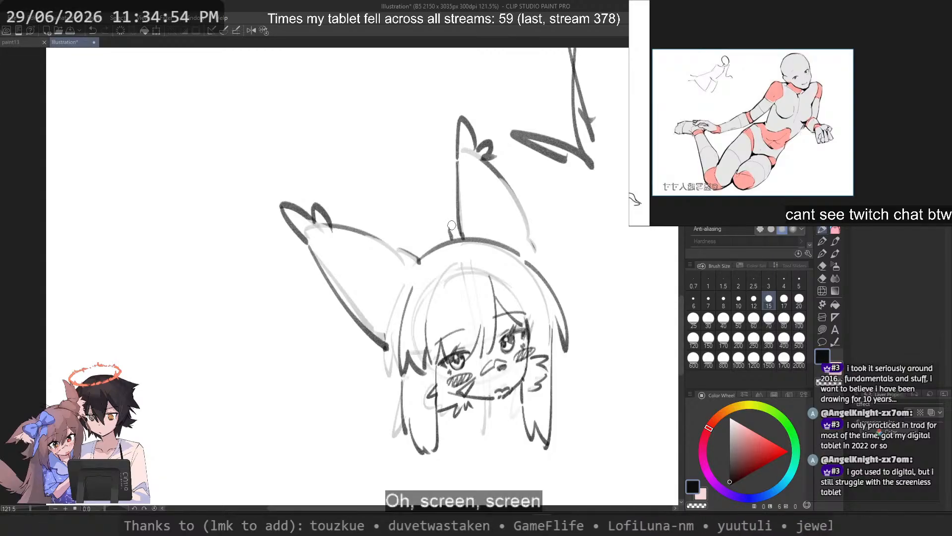
pyautogui.hotkey('ctrl', 'z')
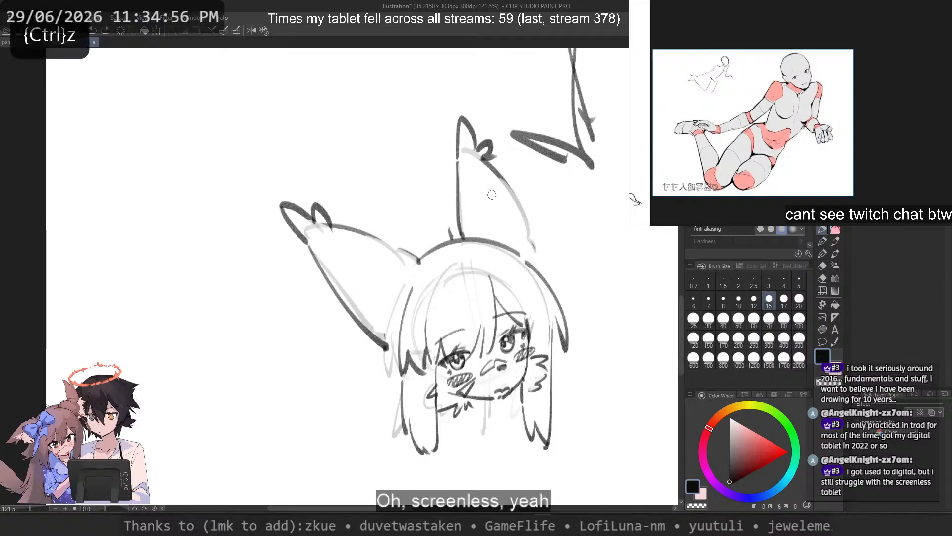
pyautogui.press('c')
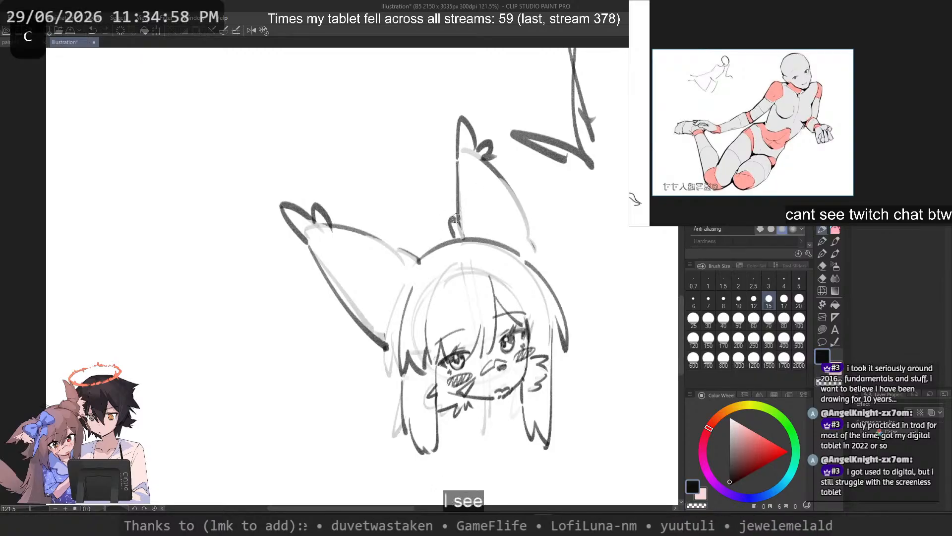
pyautogui.hotkey('ctrl', 'z')
pyautogui.moveTo(446, 213); pyautogui.dragTo(462, 237)
pyautogui.hotkey('ctrl', 'z')
# Step: Redraw the far ear's outer edge in a darker line and finish its base with a fur tuft
pyautogui.moveTo(505, 180); pyautogui.dragTo(547, 266)
pyautogui.hotkey('ctrl', 'z')
# Step: Add jagged fur tufts below the near ear's base and a looped bow-like shape beside the near side of the hair
pyautogui.hotkey('ctrl', 'z')
pyautogui.hotkey('ctrl', 'z')
pyautogui.moveTo(373, 337)
pyautogui.mouseDown()
pyautogui.moveTo(376, 361)
pyautogui.moveTo(354, 348)
pyautogui.moveTo(392, 346)
pyautogui.moveTo(381, 355)
pyautogui.moveTo(388, 434)
pyautogui.mouseUp()
pyautogui.hotkey('ctrl', 'z')
pyautogui.hotkey('ctrl', 'z')
pyautogui.hotkey('ctrl', 'z')
pyautogui.press('c')
pyautogui.hotkey('ctrl', 'z')
pyautogui.hotkey('ctrl', 'z')
pyautogui.hotkey('ctrl', 'z')
pyautogui.moveTo(386, 375)
pyautogui.mouseDown()
pyautogui.moveTo(333, 387)
pyautogui.moveTo(332, 375)
pyautogui.moveTo(348, 406)
pyautogui.moveTo(348, 382)
pyautogui.moveTo(354, 397)
pyautogui.moveTo(330, 389)
pyautogui.moveTo(345, 410)
pyautogui.moveTo(341, 398)
pyautogui.moveTo(373, 390)
pyautogui.mouseUp()
pyautogui.hotkey('ctrl', 'z')
pyautogui.hotkey('ctrl', 'z')
pyautogui.hotkey('ctrl', 'z')
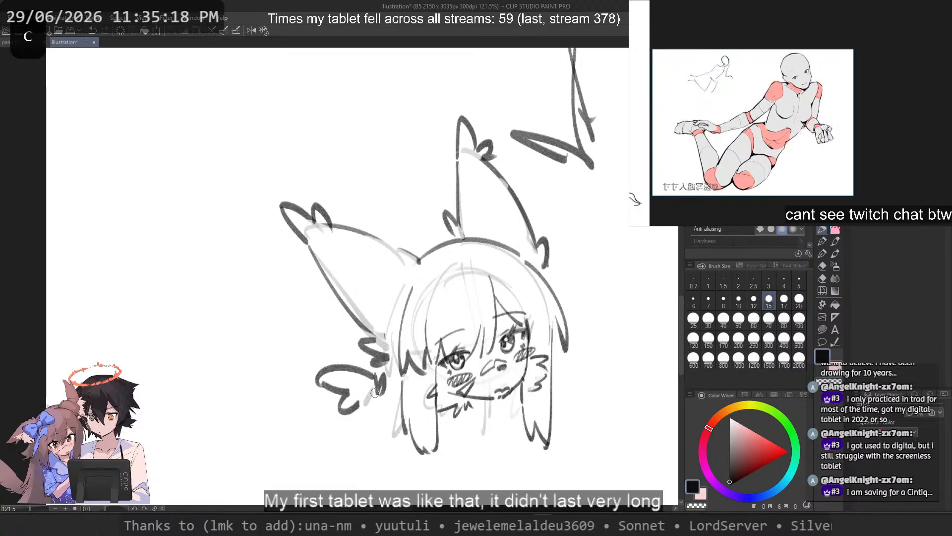
# Step: Refine the knot of the bow-like shape and draw a long vertical hair line hanging down from it
pyautogui.hotkey('ctrl', 'z')
pyautogui.moveTo(387, 368); pyautogui.dragTo(381, 379)
pyautogui.hotkey('ctrl', 'z')
pyautogui.moveTo(364, 342)
pyautogui.mouseDown()
pyautogui.moveTo(370, 420)
pyautogui.moveTo(364, 343)
pyautogui.moveTo(362, 471)
pyautogui.mouseUp()
pyautogui.hotkey('ctrl', 'z')
pyautogui.hotkey('ctrl', 'z')
# Step: Draw a second thick arc just above the crown line between the two ears
pyautogui.hotkey('ctrl', 'z')
pyautogui.moveTo(370, 399); pyautogui.dragTo(367, 449)
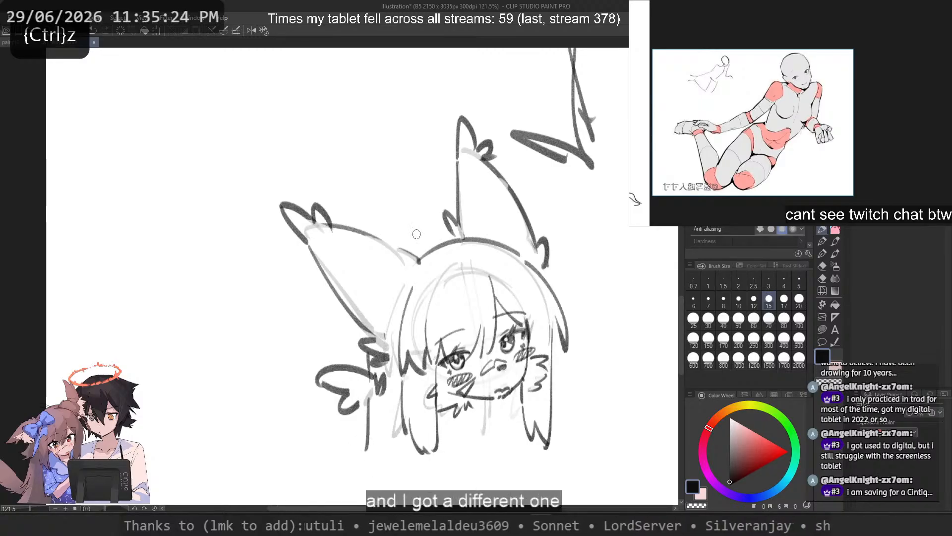
pyautogui.moveTo(387, 258)
pyautogui.mouseDown()
pyautogui.moveTo(471, 229)
pyautogui.moveTo(507, 245)
pyautogui.mouseUp()
# Step: Try a slanting inner fold line along the near ear's lower edge
pyautogui.hotkey('ctrl', 'z')
pyautogui.hotkey('ctrl', 'z')
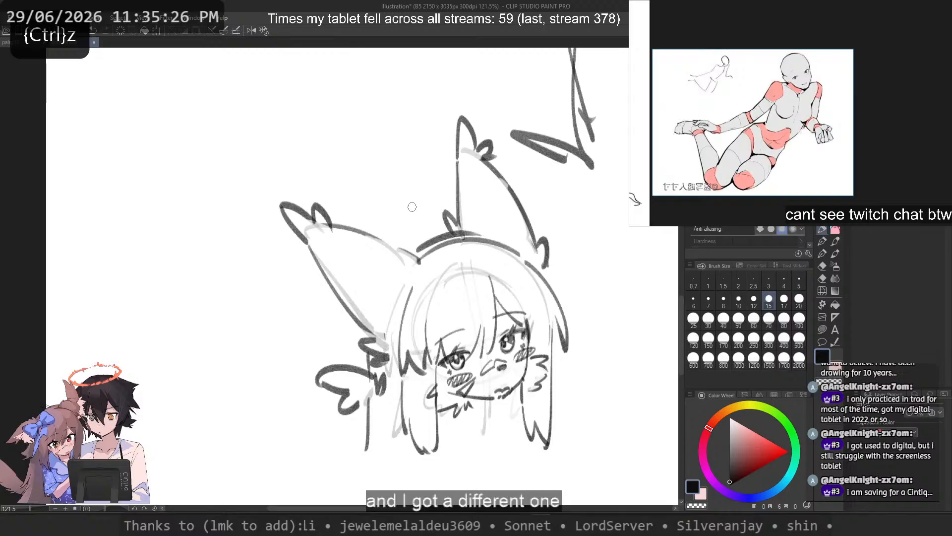
pyautogui.moveTo(322, 234); pyautogui.dragTo(398, 323)
# Step: Sketch the far ear's interior with a zigzag fur line and a short fold line along the outer edge
pyautogui.hotkey('ctrl', 'z')
pyautogui.moveTo(332, 270); pyautogui.dragTo(394, 326)
pyautogui.hotkey('ctrl', 'z')
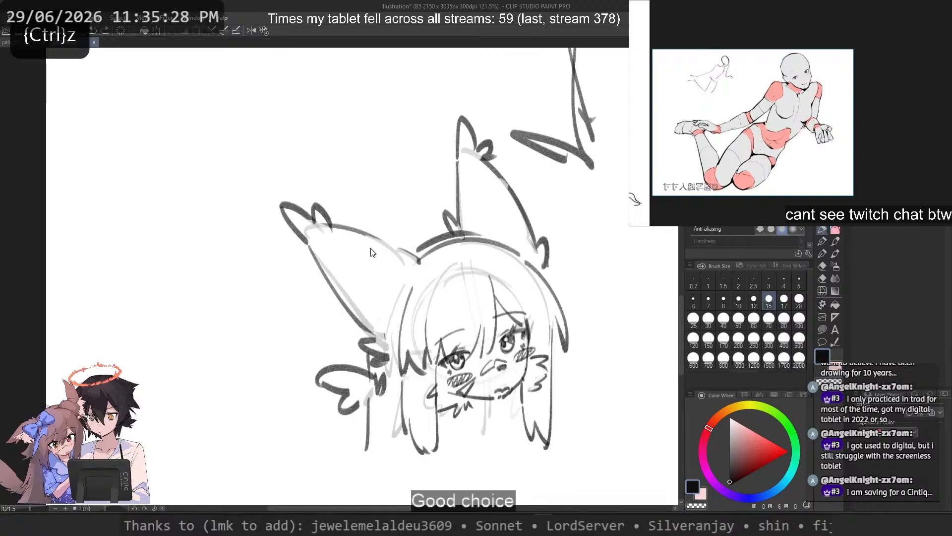
pyautogui.moveTo(471, 160); pyautogui.dragTo(488, 231)
pyautogui.hotkey('ctrl', 'z')
pyautogui.moveTo(477, 160); pyautogui.dragTo(504, 238)
pyautogui.hotkey('ctrl', 'z')
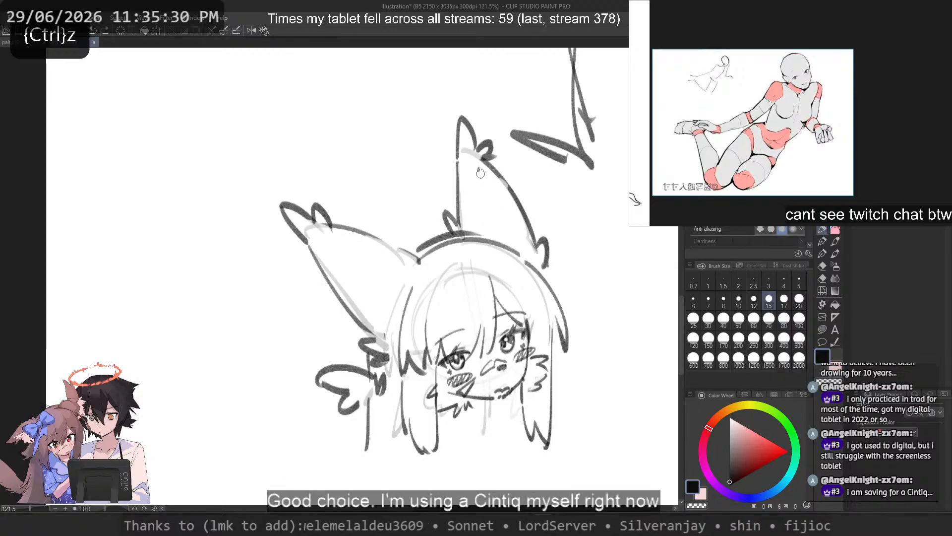
pyautogui.moveTo(477, 167); pyautogui.dragTo(503, 243)
pyautogui.hotkey('ctrl', 'z')
pyautogui.hotkey('ctrl', 'z')
pyautogui.moveTo(485, 190); pyautogui.dragTo(493, 205)
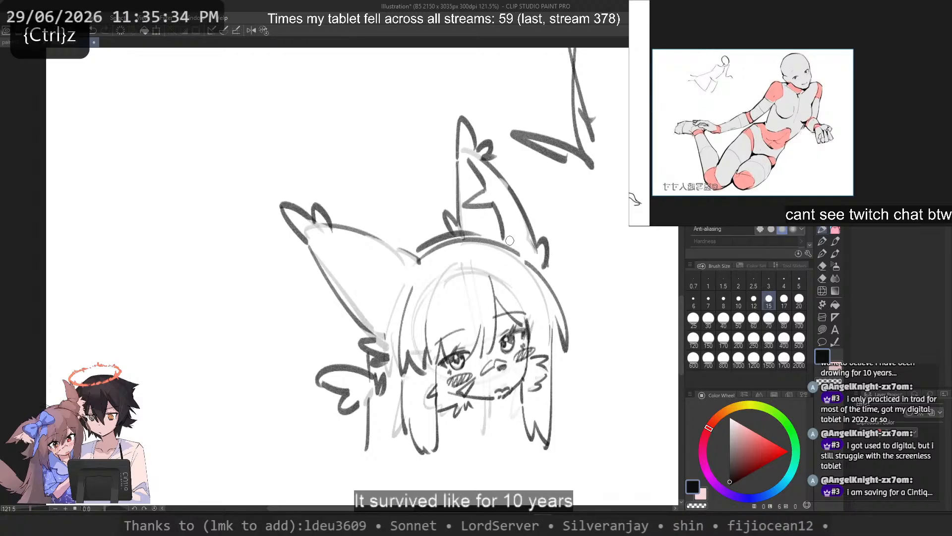
pyautogui.moveTo(513, 205); pyautogui.dragTo(520, 252)
pyautogui.hotkey('ctrl', 'z')
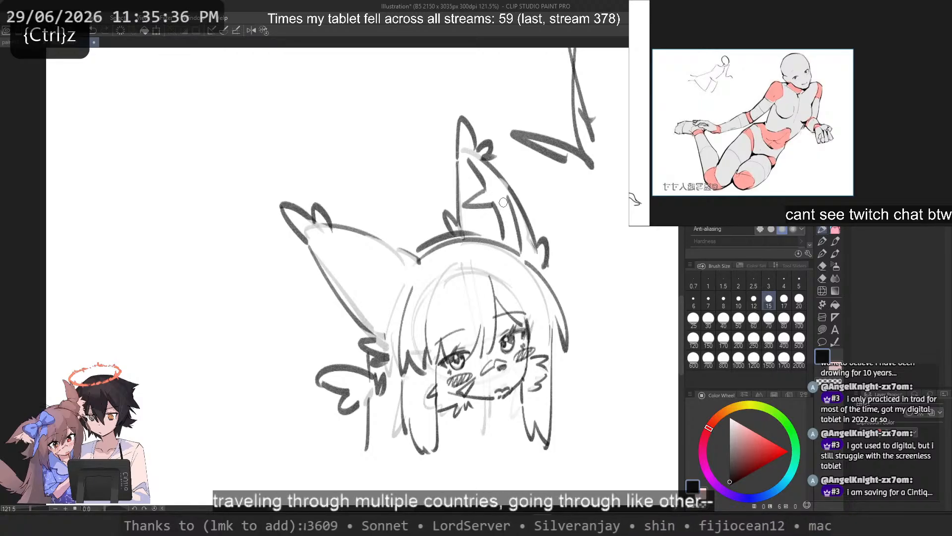
# Step: Draw a slanting inner fold line along the near ear's lower edge, redrawing it until it sits right
pyautogui.moveTo(328, 252); pyautogui.dragTo(396, 328)
pyautogui.hotkey('ctrl', 'z')
pyautogui.moveTo(332, 270); pyautogui.dragTo(392, 313)
pyautogui.hotkey('ctrl', 'z')
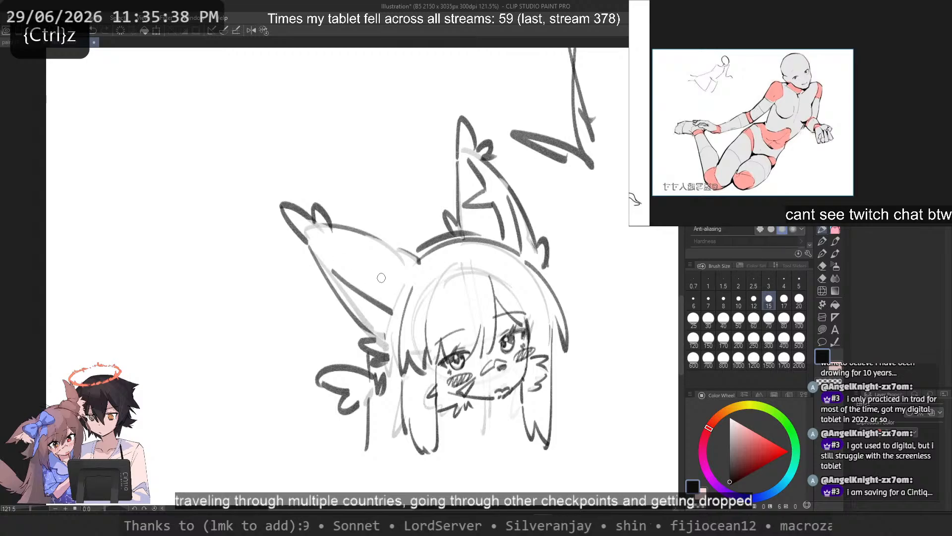
pyautogui.moveTo(350, 237)
pyautogui.mouseDown()
pyautogui.moveTo(405, 283)
pyautogui.moveTo(404, 273)
pyautogui.mouseUp()
pyautogui.hotkey('ctrl', 'z')
pyautogui.hotkey('ctrl', 'z')
pyautogui.hotkey('ctrl', 'z')
pyautogui.moveTo(331, 276); pyautogui.dragTo(387, 325)
pyautogui.hotkey('ctrl', 'z')
pyautogui.moveTo(335, 278)
pyautogui.mouseDown()
pyautogui.moveTo(379, 315)
pyautogui.moveTo(358, 296)
pyautogui.moveTo(395, 323)
pyautogui.mouseUp()
# Step: Handwrite "Cintiq 13HD" on the blank canvas above the near ear
pyautogui.moveTo(224, 106)
pyautogui.mouseDown()
pyautogui.moveTo(248, 158)
pyautogui.moveTo(269, 141)
pyautogui.mouseUp()
pyautogui.moveTo(250, 87)
pyautogui.mouseDown()
pyautogui.moveTo(276, 128)
pyautogui.moveTo(280, 101)
pyautogui.moveTo(330, 148)
pyautogui.mouseUp()
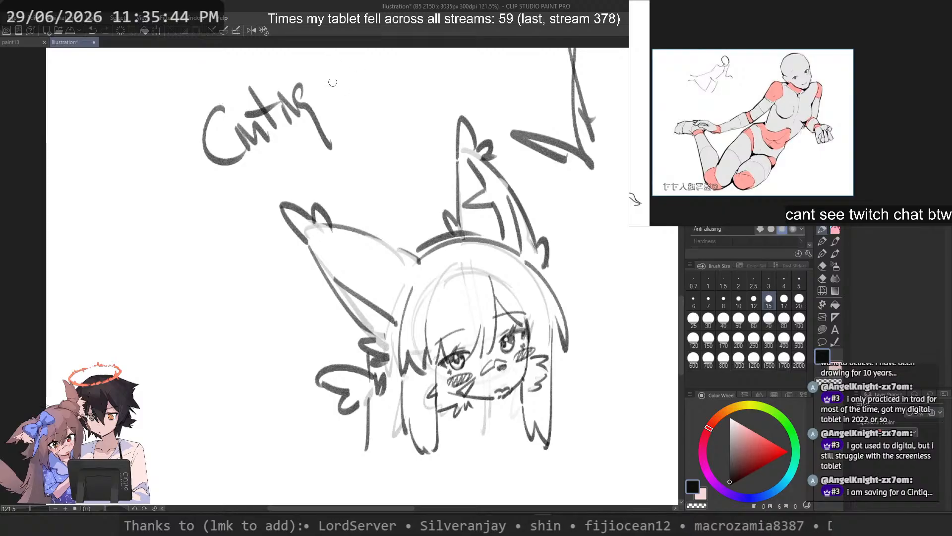
pyautogui.moveTo(332, 63); pyautogui.dragTo(366, 117)
pyautogui.moveTo(358, 70)
pyautogui.mouseDown()
pyautogui.moveTo(379, 88)
pyautogui.moveTo(376, 102)
pyautogui.mouseUp()
pyautogui.moveTo(397, 50)
pyautogui.mouseDown()
pyautogui.moveTo(402, 97)
pyautogui.moveTo(430, 68)
pyautogui.mouseUp()
pyautogui.moveTo(419, 48); pyautogui.dragTo(433, 90)
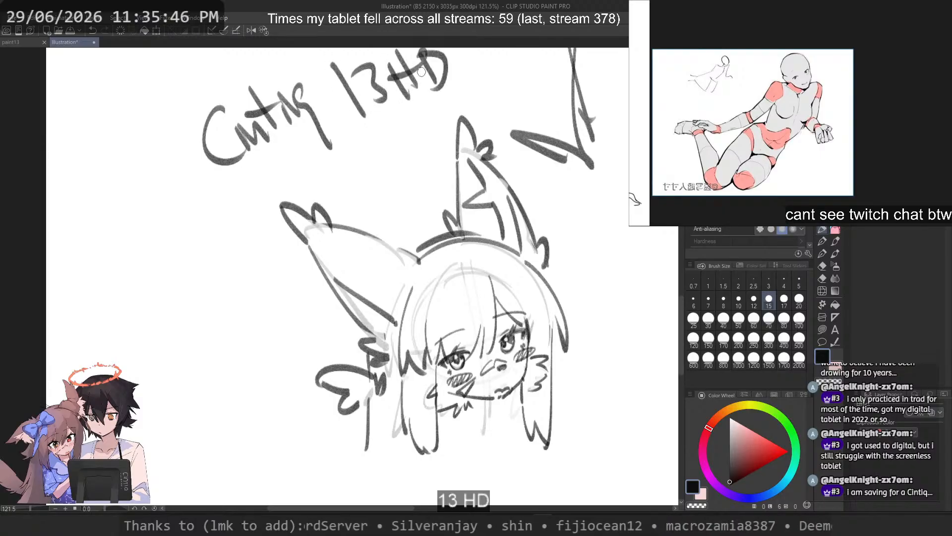
# Step: Try a short zigzag fur line inside the near ear
pyautogui.moveTo(336, 235)
pyautogui.mouseDown()
pyautogui.moveTo(402, 280)
pyautogui.moveTo(376, 263)
pyautogui.mouseUp()
pyautogui.hotkey('ctrl', 'z')
pyautogui.hotkey('ctrl', 'z')
pyautogui.hotkey('ctrl', 'z')
pyautogui.hotkey('ctrl', 'z')
pyautogui.hotkey('ctrl', 'z')
pyautogui.hotkey('ctrl', 'z')
pyautogui.hotkey('ctrl', 'z')
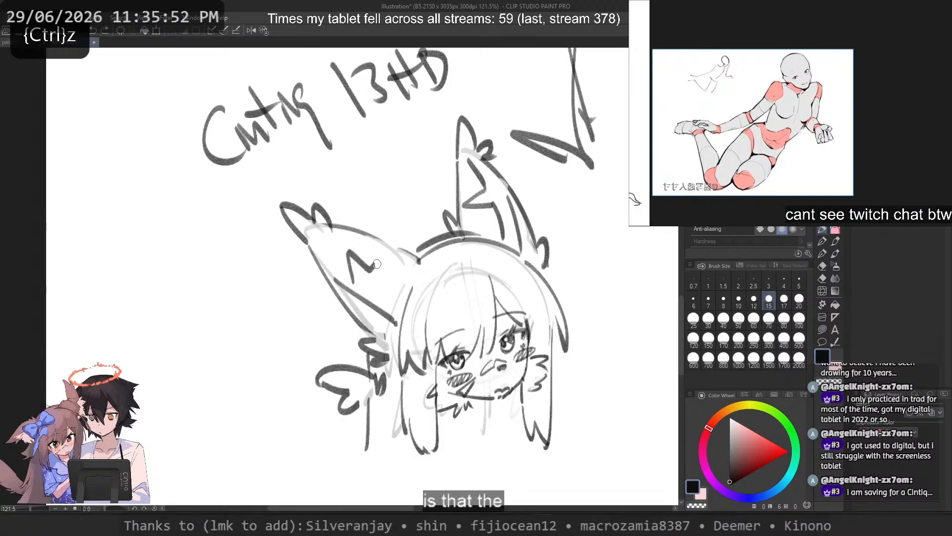
# Step: Sketch a tablet's front view beside the character, with a rounded outer frame and an inner screen outline
pyautogui.hotkey('ctrl', 'z')
pyautogui.moveTo(152, 203); pyautogui.dragTo(82, 318)
pyautogui.moveTo(214, 210); pyautogui.dragTo(87, 313)
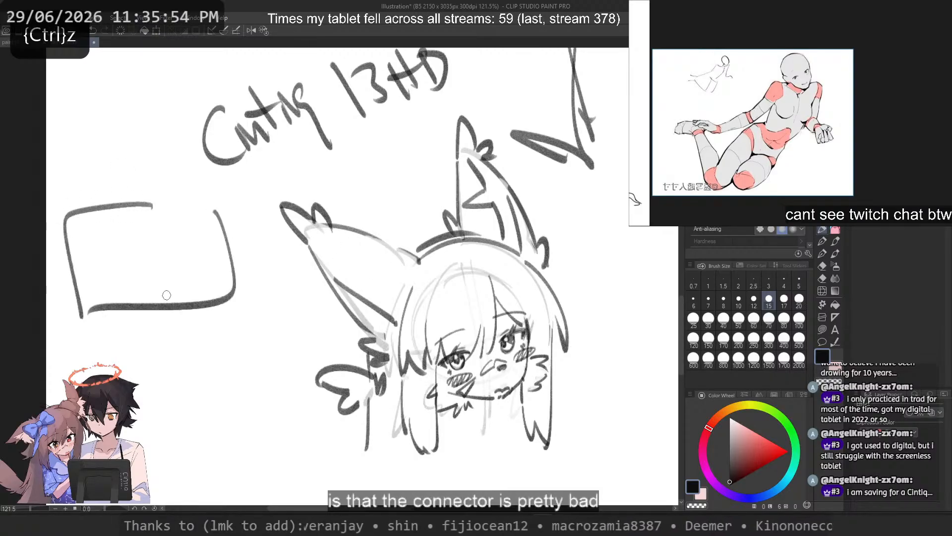
pyautogui.moveTo(219, 331); pyautogui.dragTo(377, 346)
# Step: Add a narrow button strip inside the tablet's frame and a small connector plug on its opposite edge
pyautogui.hotkey('ctrl', 'z')
pyautogui.hotkey('ctrl', 'z')
pyautogui.moveTo(382, 246)
pyautogui.mouseDown()
pyautogui.moveTo(251, 325)
pyautogui.moveTo(257, 350)
pyautogui.mouseUp()
pyautogui.moveTo(408, 257); pyautogui.dragTo(371, 346)
pyautogui.moveTo(266, 347); pyautogui.dragTo(392, 342)
pyautogui.moveTo(392, 264); pyautogui.dragTo(378, 317)
pyautogui.moveTo(396, 268); pyautogui.dragTo(400, 323)
pyautogui.moveTo(378, 278)
pyautogui.mouseDown()
pyautogui.moveTo(397, 280)
pyautogui.moveTo(378, 286)
pyautogui.mouseUp()
pyautogui.moveTo(397, 298)
pyautogui.mouseDown()
pyautogui.moveTo(379, 290)
pyautogui.moveTo(379, 319)
pyautogui.mouseUp()
pyautogui.moveTo(340, 252); pyautogui.dragTo(268, 330)
pyautogui.hotkey('ctrl', 'z')
pyautogui.moveTo(229, 290)
pyautogui.mouseDown()
pyautogui.moveTo(238, 317)
pyautogui.moveTo(211, 305)
pyautogui.mouseUp()
# Step: Sketch the tablet's side view as a thin, slightly tilted upright bar below the front view
pyautogui.moveTo(316, 375)
pyautogui.mouseDown()
pyautogui.moveTo(308, 502)
pyautogui.moveTo(326, 502)
pyautogui.mouseUp()
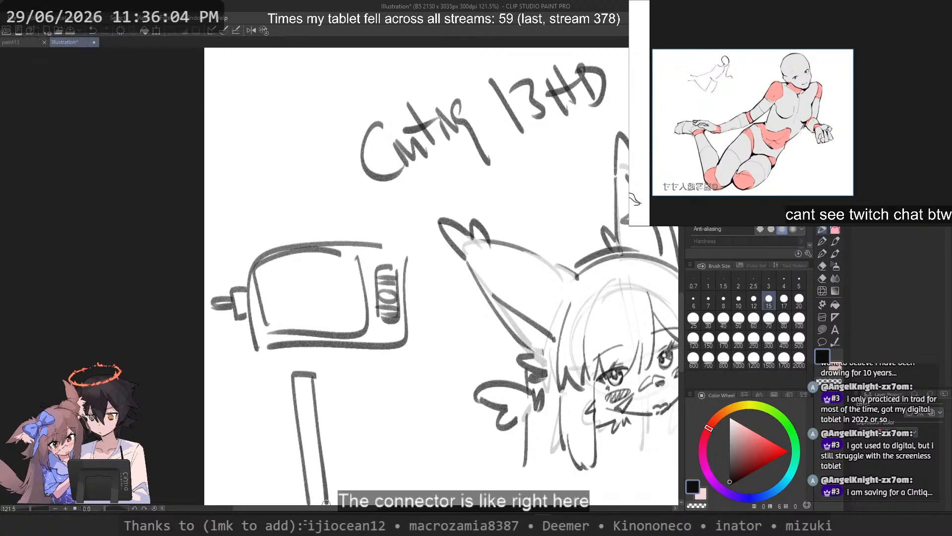
pyautogui.moveTo(304, 275); pyautogui.dragTo(322, 180)
pyautogui.hotkey('ctrl', 'z')
pyautogui.moveTo(330, 281); pyautogui.dragTo(342, 491)
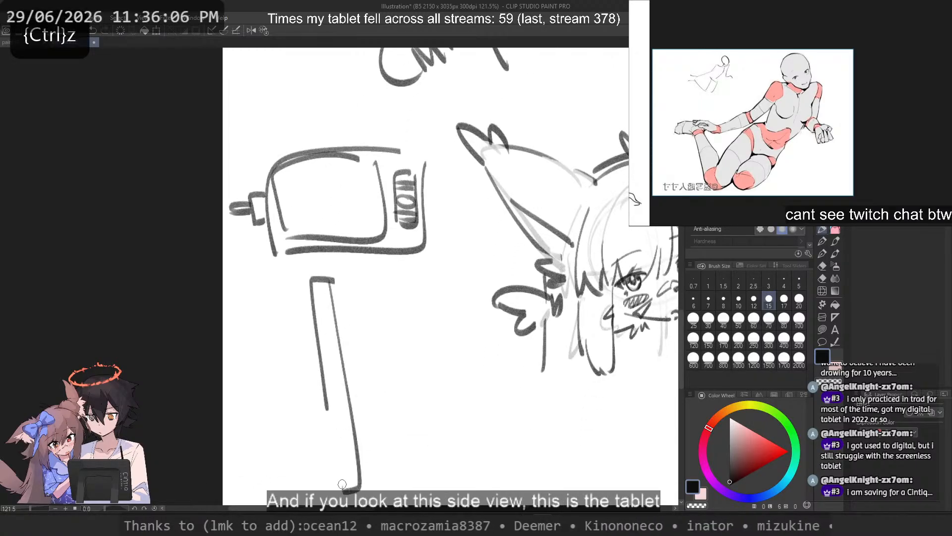
pyautogui.moveTo(327, 410); pyautogui.dragTo(338, 488)
# Step: Draw a dark connector block midway along the side-view bar with a thick cable running out from it
pyautogui.moveTo(339, 358)
pyautogui.mouseDown()
pyautogui.moveTo(342, 400)
pyautogui.moveTo(330, 380)
pyautogui.moveTo(210, 386)
pyautogui.mouseUp()
pyautogui.moveTo(331, 380); pyautogui.dragTo(231, 393)
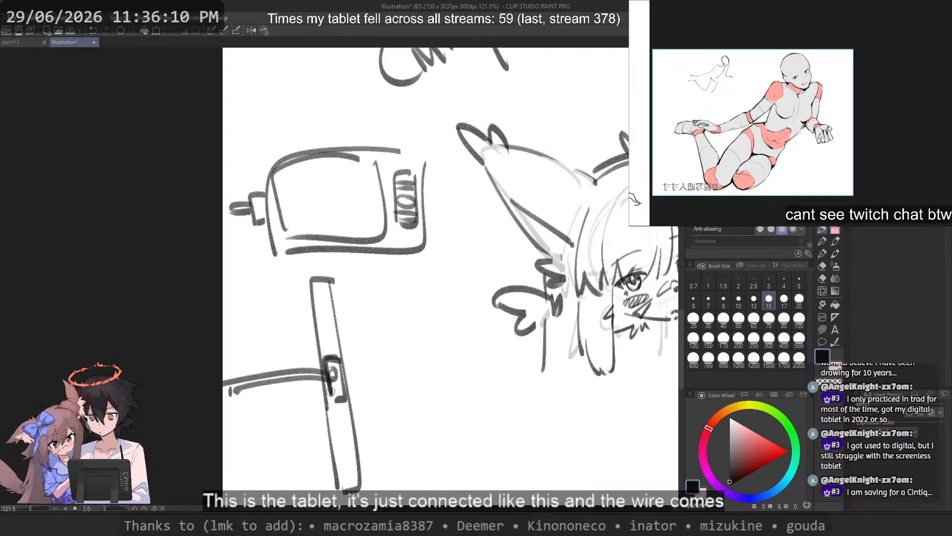
pyautogui.moveTo(331, 392); pyautogui.dragTo(342, 397)
pyautogui.moveTo(328, 374); pyautogui.dragTo(248, 380)
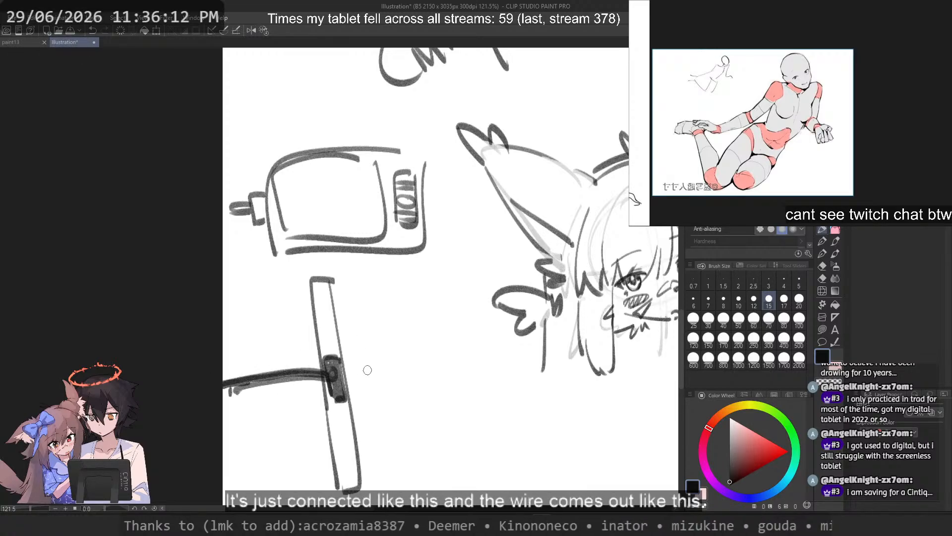
# Step: Add an arrow pointing at the connector and a curved double-headed arrow across the side-view bar
pyautogui.moveTo(392, 364); pyautogui.dragTo(350, 372)
pyautogui.moveTo(363, 361); pyautogui.dragTo(367, 378)
pyautogui.moveTo(367, 339); pyautogui.dragTo(280, 349)
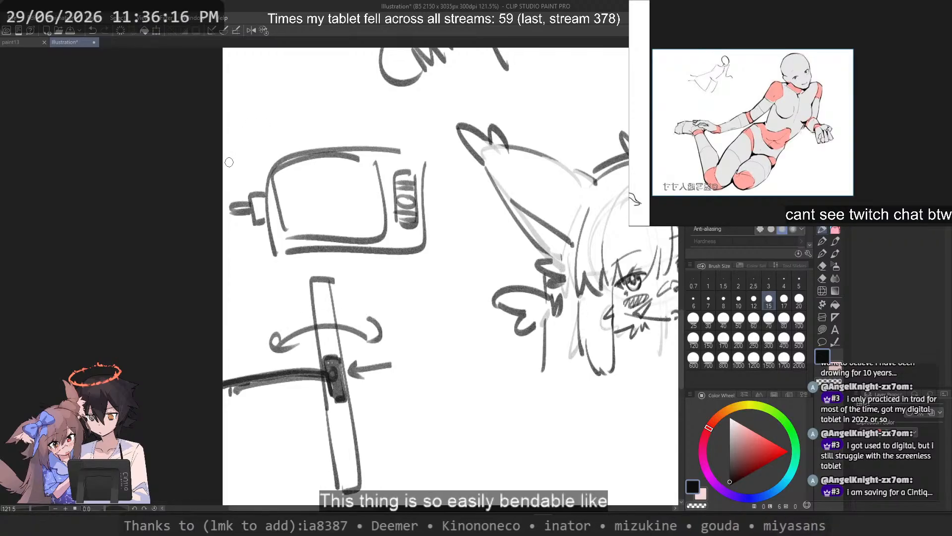
# Step: Erase both tablet diagrams beside the character and return to the sketching brush
pyautogui.click(822, 328)
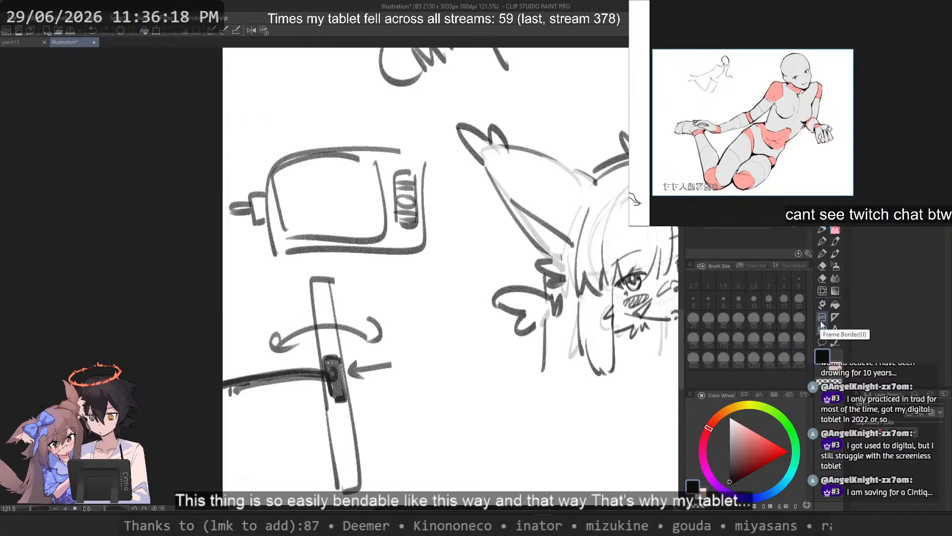
pyautogui.press('c')
pyautogui.moveTo(406, 120)
pyautogui.mouseDown()
pyautogui.moveTo(432, 476)
pyautogui.moveTo(137, 189)
pyautogui.moveTo(378, 90)
pyautogui.mouseUp()
pyautogui.click(823, 228)
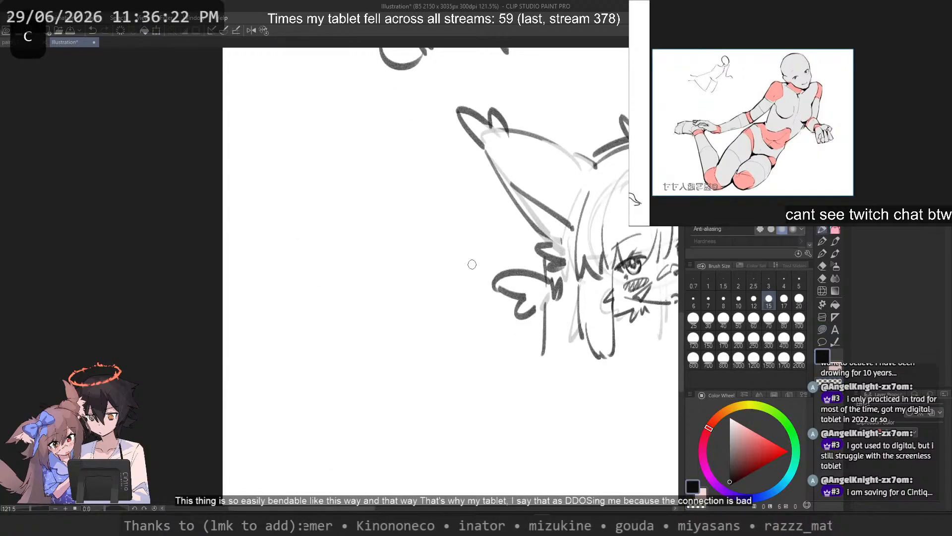
# Step: Draw the near ear's upper outline as a long curve running down to the hair
pyautogui.moveTo(472, 264); pyautogui.dragTo(336, 306)
pyautogui.scroll(2, 383, 209)
pyautogui.moveTo(363, 197); pyautogui.dragTo(451, 265)
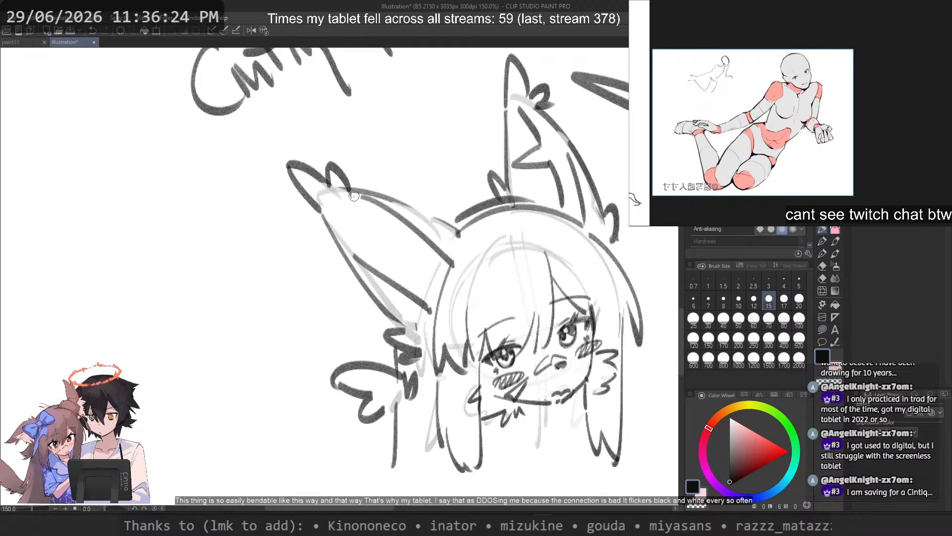
pyautogui.hotkey('ctrl', 'z')
pyautogui.moveTo(354, 196); pyautogui.dragTo(449, 262)
pyautogui.hotkey('ctrl', 'z')
# Step: Try a curled fur line inside the near ear, extending it towards the ear's base
pyautogui.moveTo(382, 256); pyautogui.dragTo(425, 260)
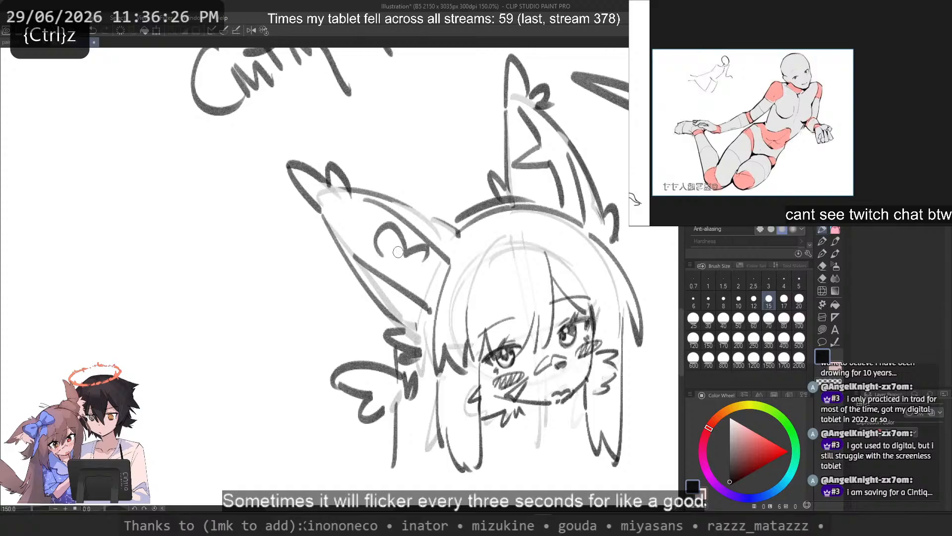
pyautogui.hotkey('ctrl', 'z')
pyautogui.moveTo(369, 247); pyautogui.dragTo(434, 267)
pyautogui.hotkey('ctrl', 'z')
pyautogui.moveTo(381, 256)
pyautogui.mouseDown()
pyautogui.moveTo(376, 225)
pyautogui.moveTo(442, 252)
pyautogui.moveTo(470, 292)
pyautogui.mouseUp()
pyautogui.hotkey('ctrl', 'z')
# Step: Sketch jagged fur tufts where the near ear meets the hair and a curled fur line inside the ear
pyautogui.hotkey('ctrl', 'z')
pyautogui.moveTo(414, 254)
pyautogui.mouseDown()
pyautogui.moveTo(454, 260)
pyautogui.moveTo(454, 317)
pyautogui.mouseUp()
pyautogui.hotkey('ctrl', 'z')
pyautogui.moveTo(452, 284); pyautogui.dragTo(454, 307)
pyautogui.moveTo(370, 226)
pyautogui.mouseDown()
pyautogui.moveTo(380, 268)
pyautogui.moveTo(387, 264)
pyautogui.mouseUp()
pyautogui.hotkey('ctrl', 'z')
pyautogui.moveTo(371, 226); pyautogui.dragTo(411, 246)
# Step: Erase the lower part of the far ear's outer outline
pyautogui.press('c')
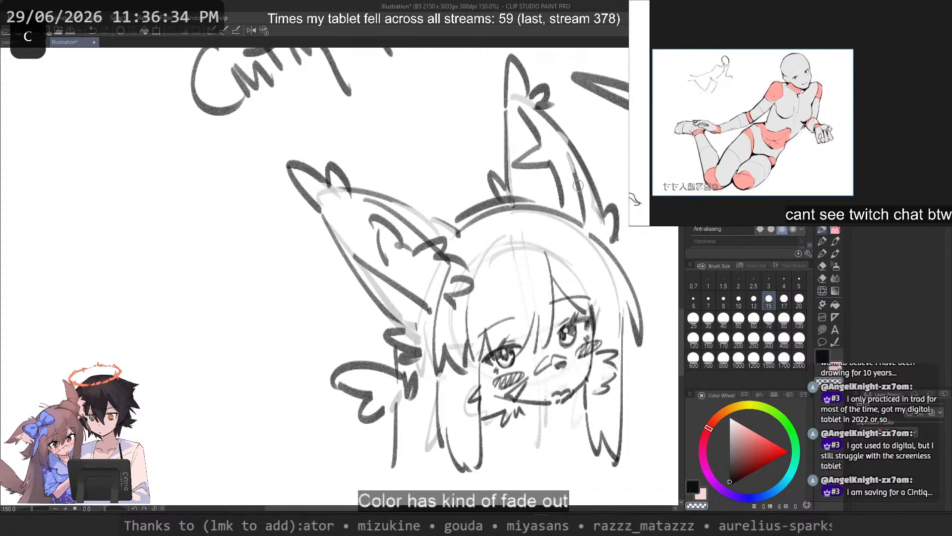
pyautogui.moveTo(575, 164); pyautogui.dragTo(583, 208)
pyautogui.press('c')
# Step: Sketch jagged fur tufts along the far ear's lower outer edge, redoing them until they fan outward
pyautogui.moveTo(569, 146)
pyautogui.mouseDown()
pyautogui.moveTo(603, 213)
pyautogui.moveTo(606, 197)
pyautogui.mouseUp()
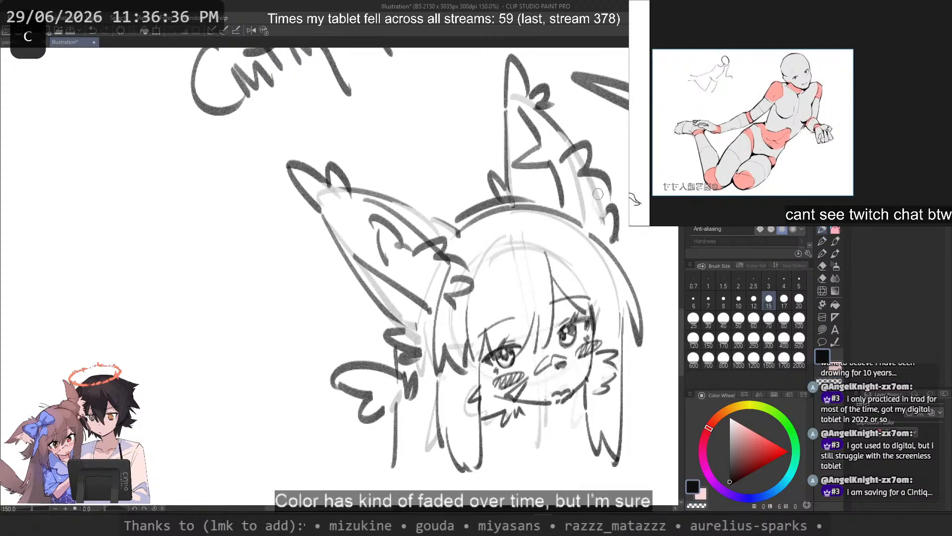
pyautogui.hotkey('ctrl', 'z')
pyautogui.moveTo(575, 142); pyautogui.dragTo(592, 187)
pyautogui.hotkey('ctrl', 'z')
pyautogui.moveTo(559, 159)
pyautogui.mouseDown()
pyautogui.moveTo(616, 173)
pyautogui.moveTo(633, 226)
pyautogui.moveTo(627, 243)
pyautogui.mouseUp()
pyautogui.hotkey('ctrl', 'z')
pyautogui.hotkey('ctrl', 'z')
pyautogui.hotkey('ctrl', 'z')
pyautogui.press('c')
# Step: Erase a small piece of the zigzag fur line near the tip of the far ear's interior
pyautogui.press('c')
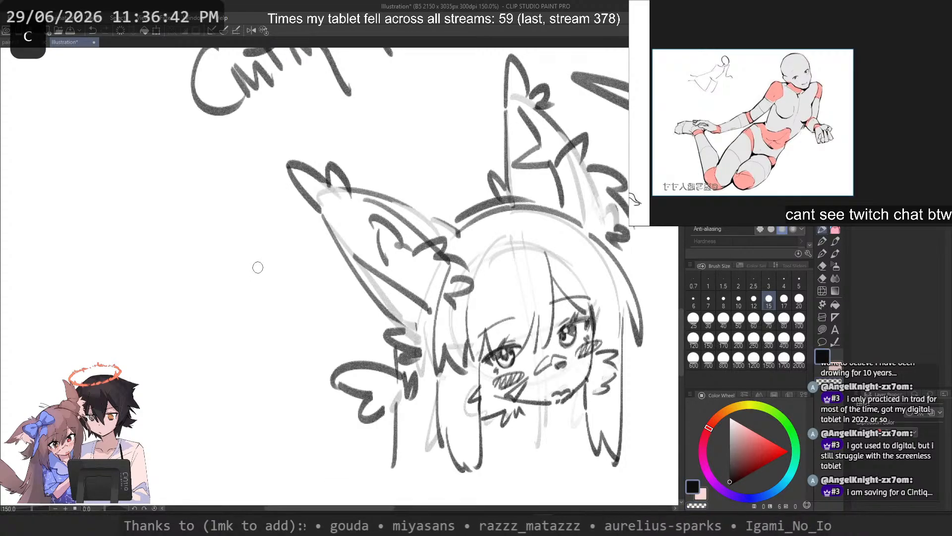
pyautogui.scroll(-1, 258, 268)
pyautogui.moveTo(257, 270)
pyautogui.mouseDown()
pyautogui.moveTo(272, 291)
pyautogui.moveTo(298, 281)
pyautogui.mouseUp()
pyautogui.press('c')
pyautogui.moveTo(483, 190); pyautogui.dragTo(473, 173)
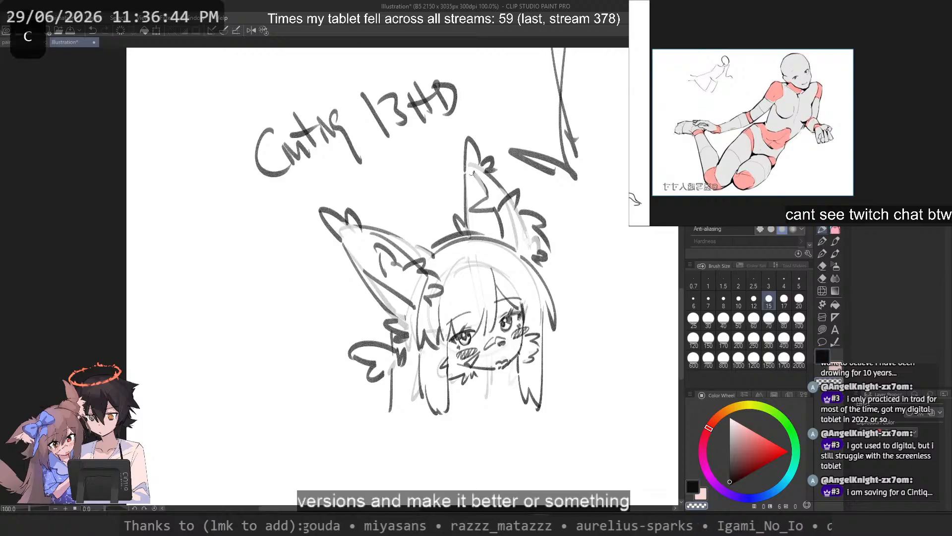
pyautogui.hotkey('ctrl', 'z')
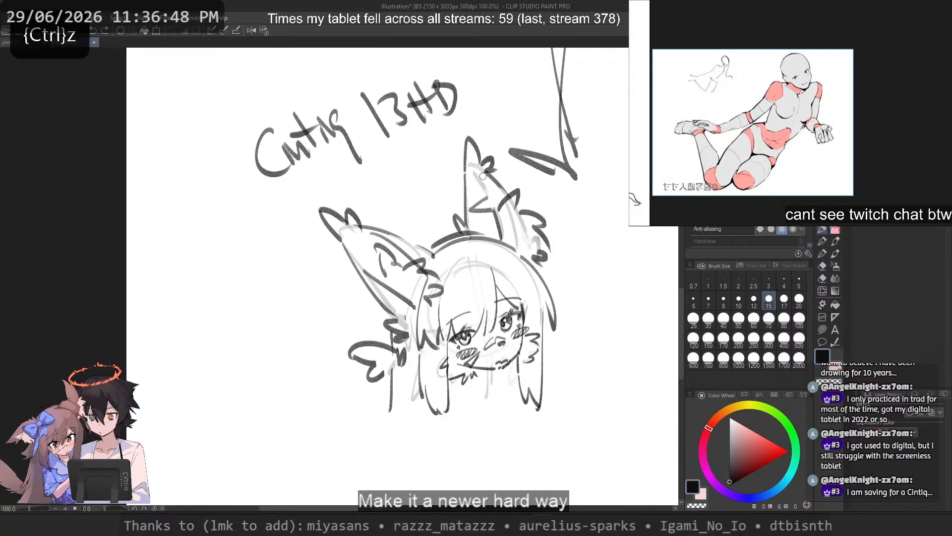
# Step: Try a rounded rectangular tablet outline beside the near ear
pyautogui.moveTo(282, 247); pyautogui.dragTo(177, 371)
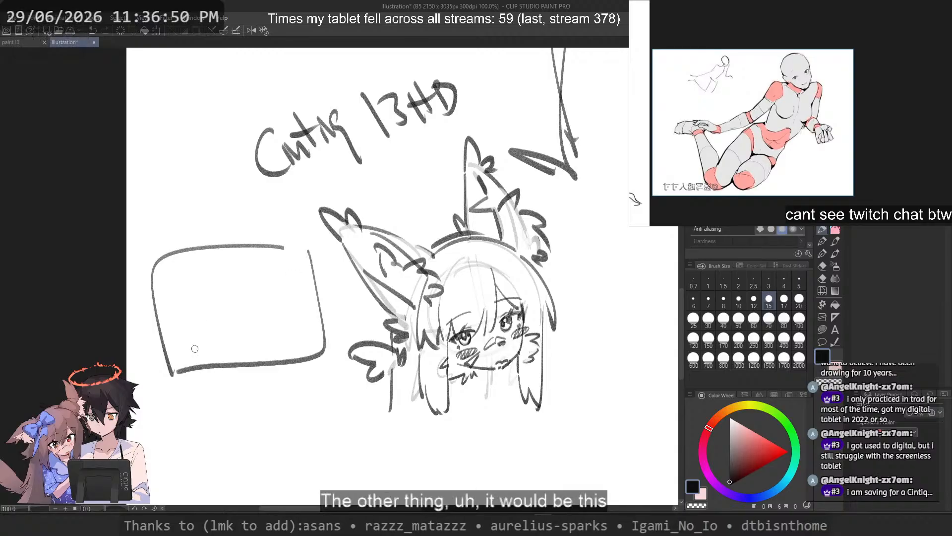
pyautogui.hotkey('ctrl', 'z')
pyautogui.moveTo(286, 245)
pyautogui.mouseDown()
pyautogui.moveTo(173, 372)
pyautogui.moveTo(311, 330)
pyautogui.moveTo(175, 371)
pyautogui.mouseUp()
pyautogui.hotkey('ctrl', 'z')
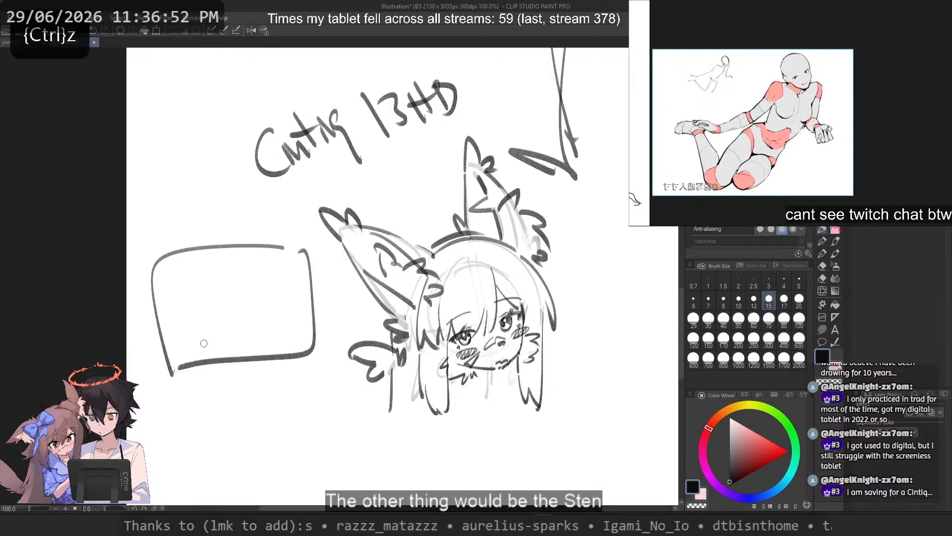
pyautogui.hotkey('ctrl', 'z')
pyautogui.hotkey('ctrl', 'z')
pyautogui.moveTo(279, 263)
pyautogui.mouseDown()
pyautogui.moveTo(206, 395)
pyautogui.moveTo(251, 268)
pyautogui.moveTo(212, 378)
pyautogui.mouseUp()
pyautogui.hotkey('ctrl', 'z')
pyautogui.hotkey('ctrl', 'z')
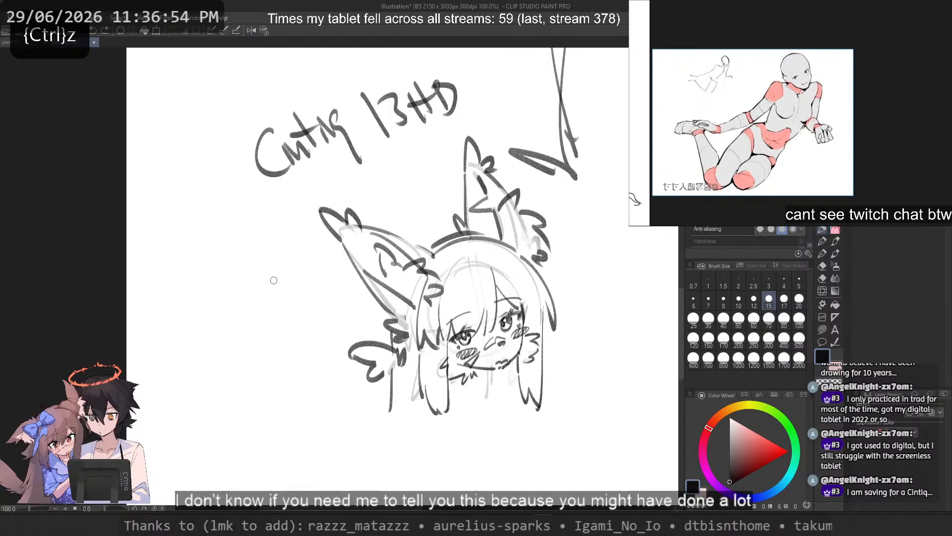
# Step: Sketch a tablet's side view as a slanted thin bar beside the near ear, with a stylus pointing at it
pyautogui.hotkey('ctrl', 'z')
pyautogui.moveTo(312, 266)
pyautogui.mouseDown()
pyautogui.moveTo(192, 275)
pyautogui.moveTo(314, 403)
pyautogui.mouseUp()
pyautogui.hotkey('ctrl', 'z')
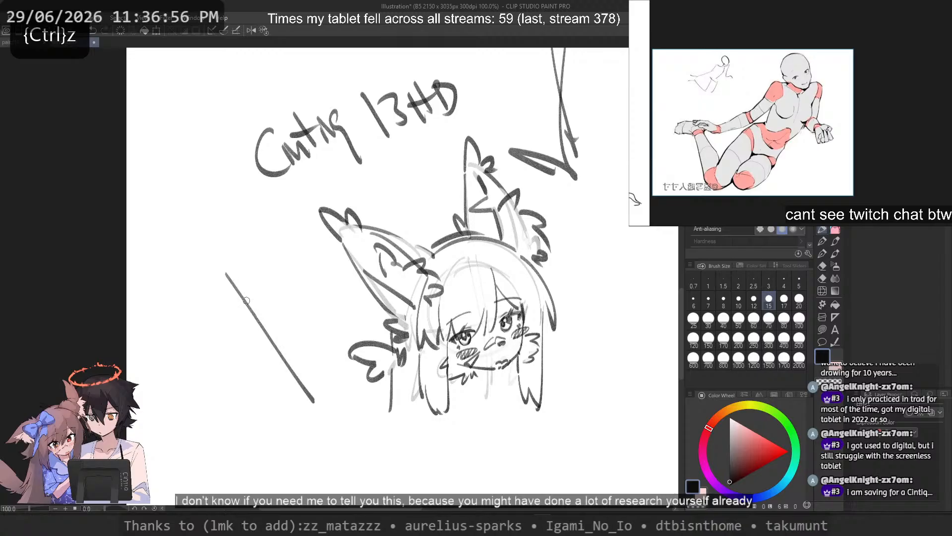
pyautogui.moveTo(229, 274); pyautogui.dragTo(331, 408)
pyautogui.hotkey('ctrl', 'z')
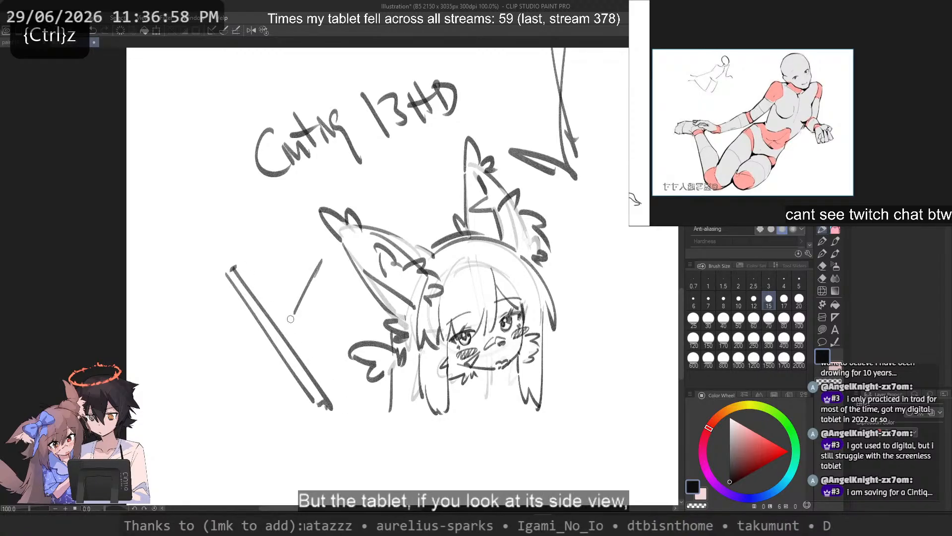
pyautogui.moveTo(327, 250); pyautogui.dragTo(290, 332)
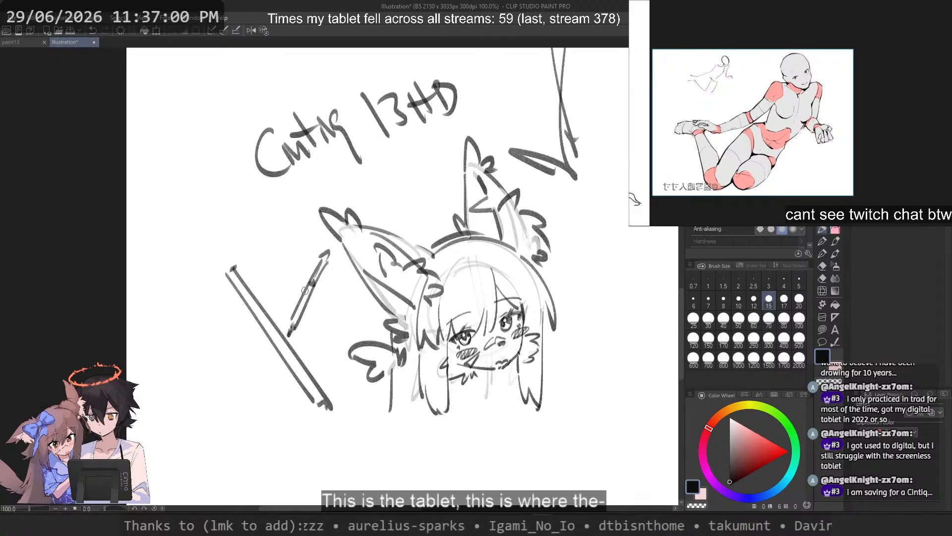
pyautogui.hotkey('ctrl', 'z')
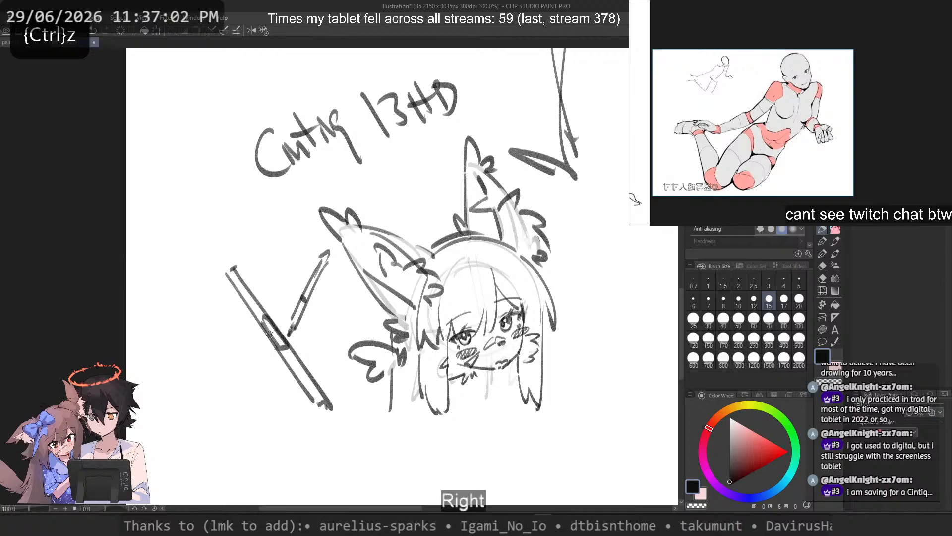
# Step: Add a cable curving out of the slanted tablet's connector, a leaning stand leg behind it and a base line
pyautogui.moveTo(271, 335); pyautogui.dragTo(146, 421)
pyautogui.moveTo(233, 289)
pyautogui.mouseDown()
pyautogui.moveTo(192, 411)
pyautogui.moveTo(233, 310)
pyautogui.moveTo(204, 395)
pyautogui.mouseUp()
pyautogui.hotkey('ctrl', 'z')
pyautogui.hotkey('ctrl', 'z')
pyautogui.moveTo(239, 303)
pyautogui.mouseDown()
pyautogui.moveTo(202, 402)
pyautogui.moveTo(214, 375)
pyautogui.mouseUp()
pyautogui.hotkey('ctrl', 'z')
pyautogui.moveTo(331, 405); pyautogui.dragTo(181, 405)
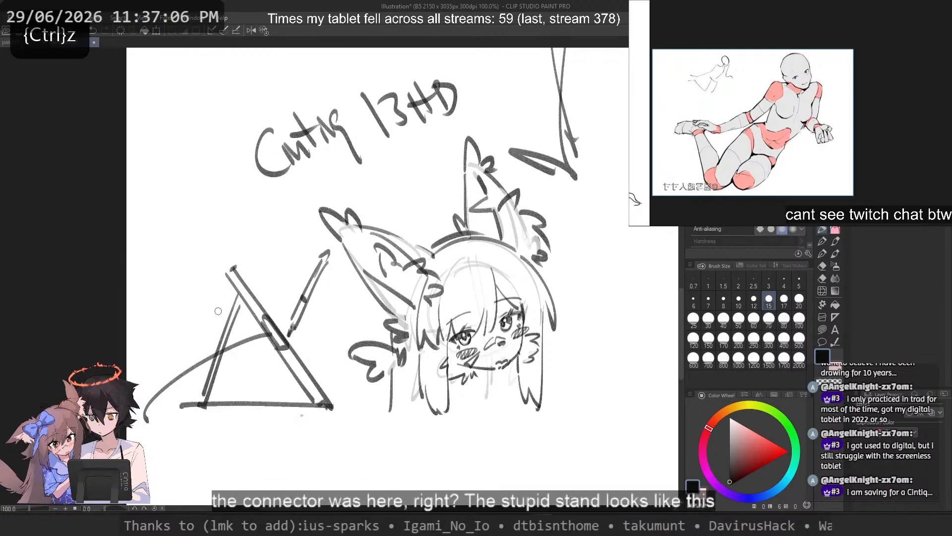
pyautogui.moveTo(243, 309)
pyautogui.mouseDown()
pyautogui.moveTo(223, 290)
pyautogui.moveTo(179, 149)
pyautogui.mouseUp()
pyautogui.hotkey('ctrl', 'z')
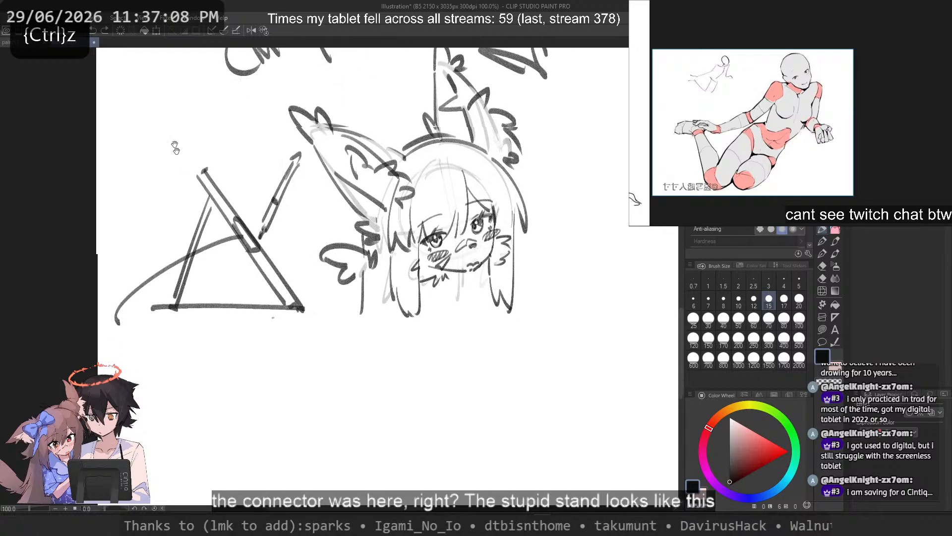
# Step: Sketch the tablet's back view as a large tilted four-sided outline below the side view
pyautogui.moveTo(349, 322)
pyautogui.mouseDown()
pyautogui.moveTo(224, 317)
pyautogui.moveTo(207, 431)
pyautogui.moveTo(400, 443)
pyautogui.mouseUp()
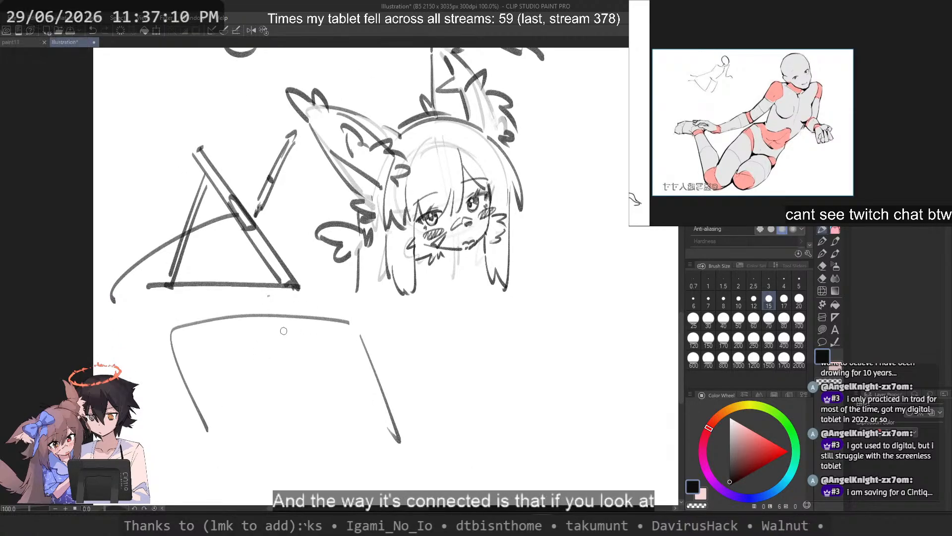
pyautogui.moveTo(319, 344)
pyautogui.mouseDown()
pyautogui.moveTo(251, 338)
pyautogui.moveTo(205, 351)
pyautogui.moveTo(241, 348)
pyautogui.mouseUp()
pyautogui.hotkey('ctrl', 'z')
pyautogui.hotkey('ctrl', 'z')
pyautogui.hotkey('ctrl', 'z')
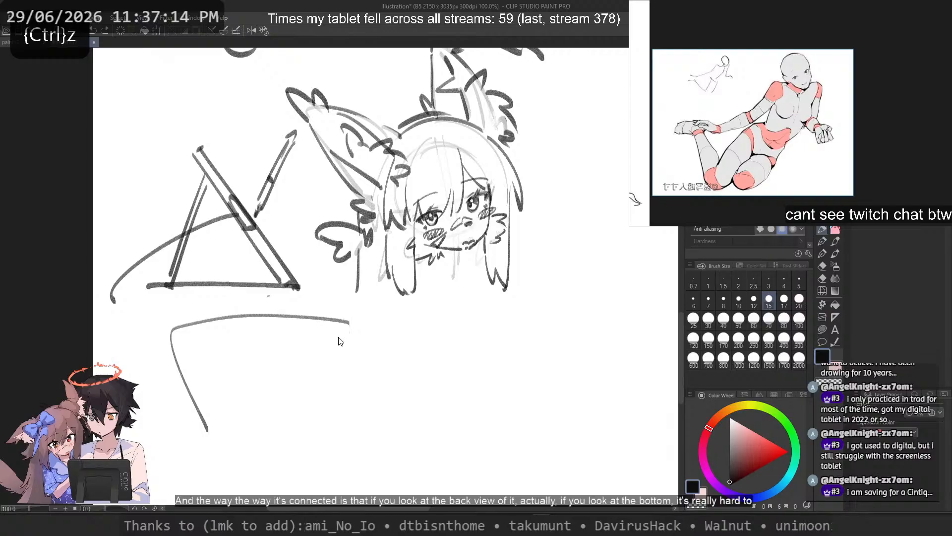
pyautogui.moveTo(341, 323)
pyautogui.mouseDown()
pyautogui.moveTo(248, 327)
pyautogui.moveTo(317, 454)
pyautogui.moveTo(207, 436)
pyautogui.moveTo(251, 378)
pyautogui.moveTo(278, 439)
pyautogui.mouseUp()
pyautogui.hotkey('ctrl', 'z')
# Step: Draw the stand over the tablet's back with two legs, a crossbar and a small connecting tab on top
pyautogui.hotkey('ctrl', 'z')
pyautogui.moveTo(215, 362); pyautogui.dragTo(179, 460)
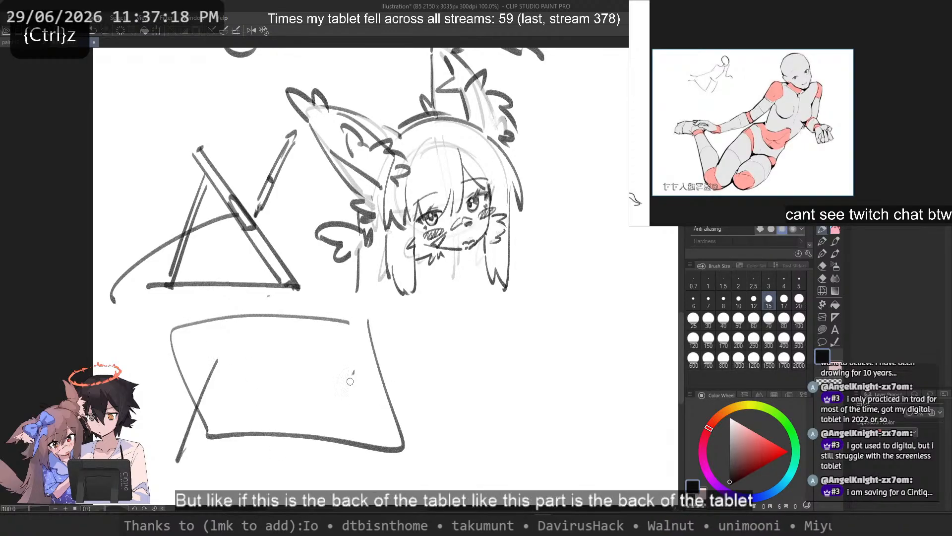
pyautogui.moveTo(350, 379); pyautogui.dragTo(328, 469)
pyautogui.hotkey('ctrl', 'z')
pyautogui.hotkey('ctrl', 'z')
pyautogui.moveTo(204, 359); pyautogui.dragTo(189, 463)
pyautogui.hotkey('ctrl', 'z')
pyautogui.moveTo(346, 362)
pyautogui.mouseDown()
pyautogui.moveTo(341, 460)
pyautogui.moveTo(207, 352)
pyautogui.moveTo(287, 346)
pyautogui.moveTo(256, 335)
pyautogui.mouseUp()
pyautogui.hotkey('ctrl', 'z')
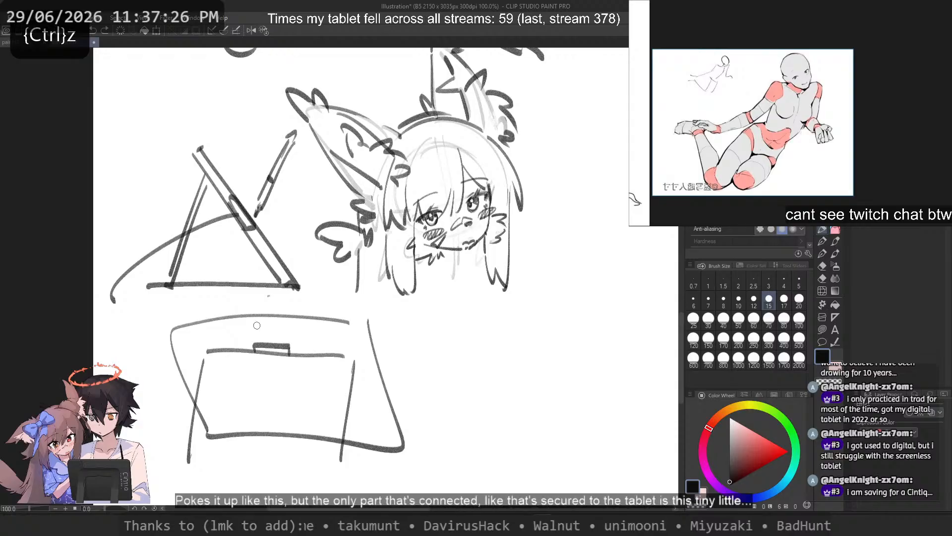
pyautogui.hotkey('ctrl', 'z')
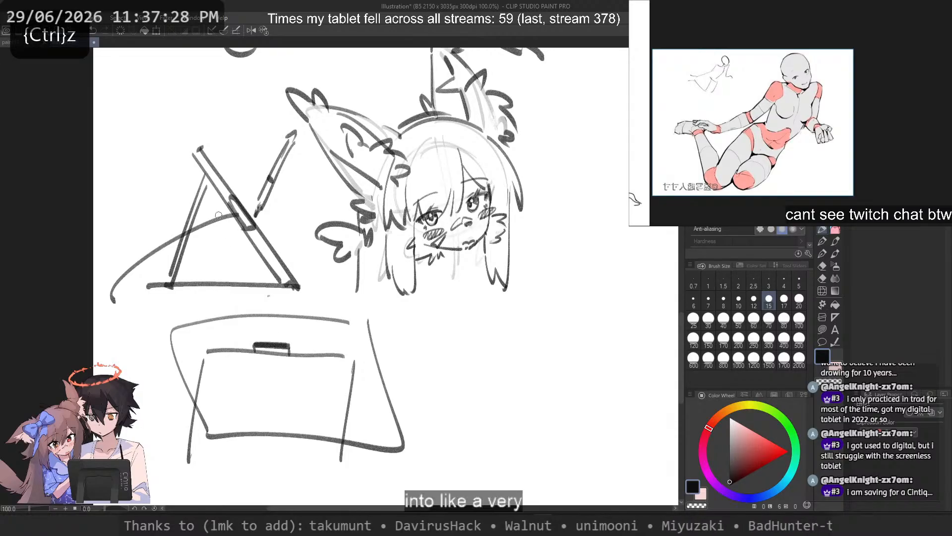
# Step: Mark the joint where the stand leg meets the side-view tablet with a small dark knob
pyautogui.scroll(4, 201, 168)
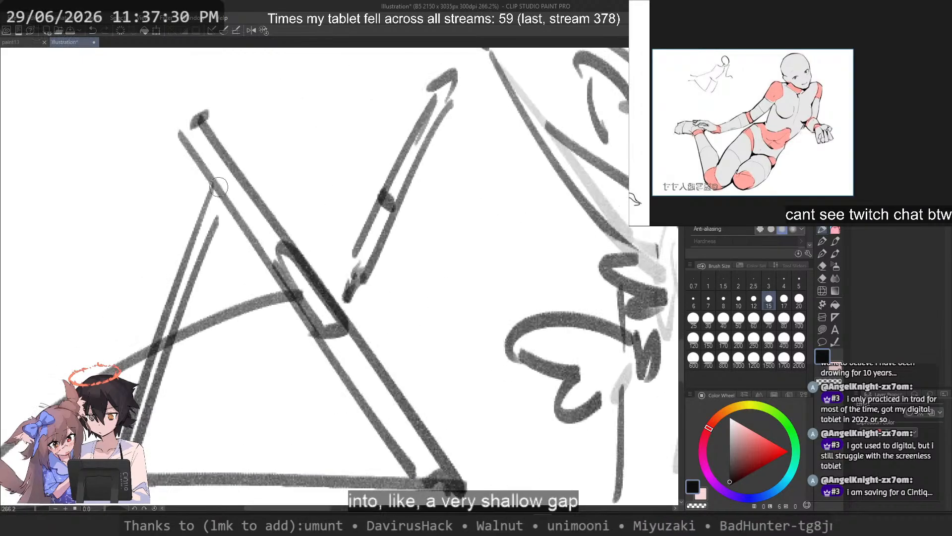
pyautogui.press('c')
pyautogui.moveTo(220, 191)
pyautogui.mouseDown()
pyautogui.moveTo(232, 206)
pyautogui.moveTo(212, 187)
pyautogui.mouseUp()
pyautogui.hotkey('ctrl', 'z')
pyautogui.moveTo(82, 144); pyautogui.dragTo(191, 204)
pyautogui.hotkey('ctrl', 'z')
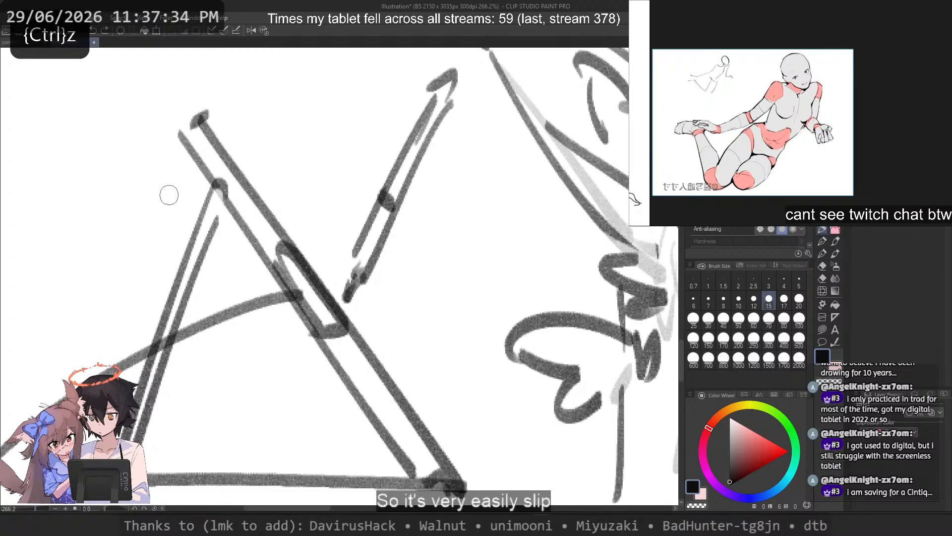
# Step: Try drawing curved arrows that show the slanted tablet slipping to either side of its stand
pyautogui.moveTo(104, 155); pyautogui.dragTo(298, 368)
pyautogui.moveTo(276, 322); pyautogui.dragTo(302, 372)
pyautogui.moveTo(92, 158); pyautogui.dragTo(138, 181)
pyautogui.hotkey('ctrl', 'z')
pyautogui.moveTo(195, 140); pyautogui.dragTo(50, 335)
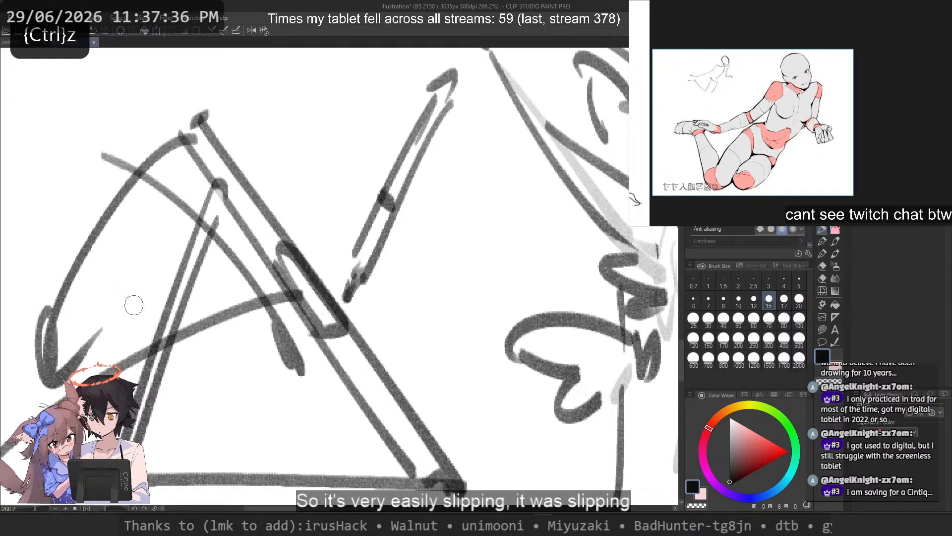
pyautogui.hotkey('ctrl', 'z')
pyautogui.hotkey('ctrl', 'z')
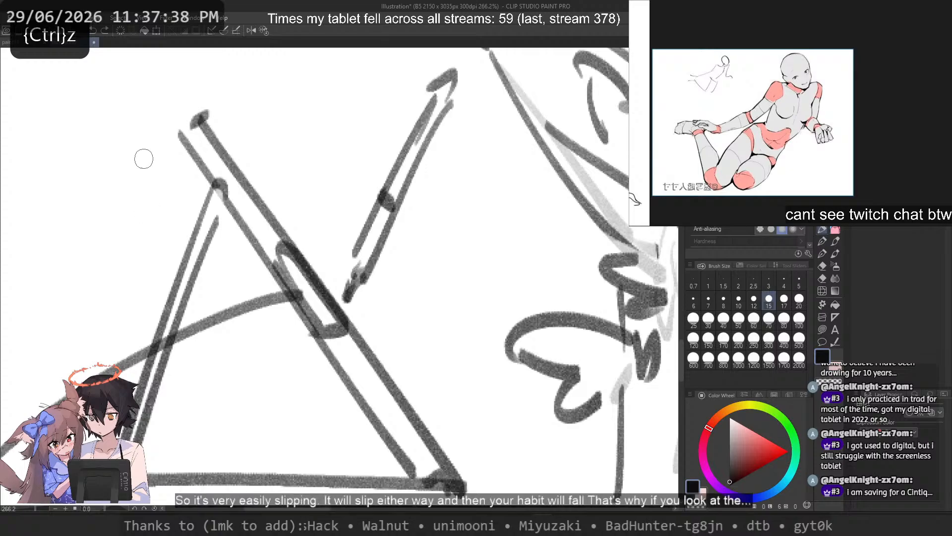
# Step: Circle the foot joint of the side-view stand and complete the base lines in both tablet views
pyautogui.scroll(-4, 159, 138)
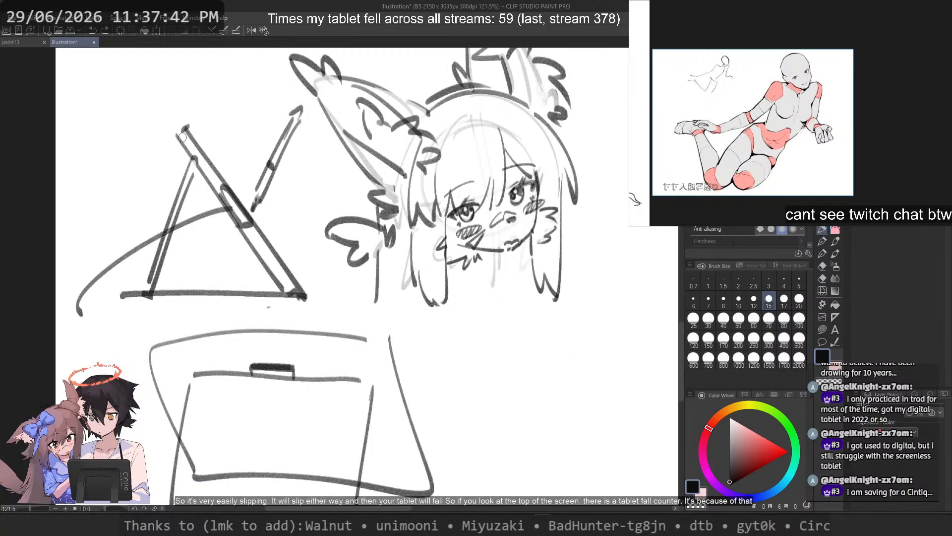
pyautogui.moveTo(135, 271); pyautogui.dragTo(122, 286)
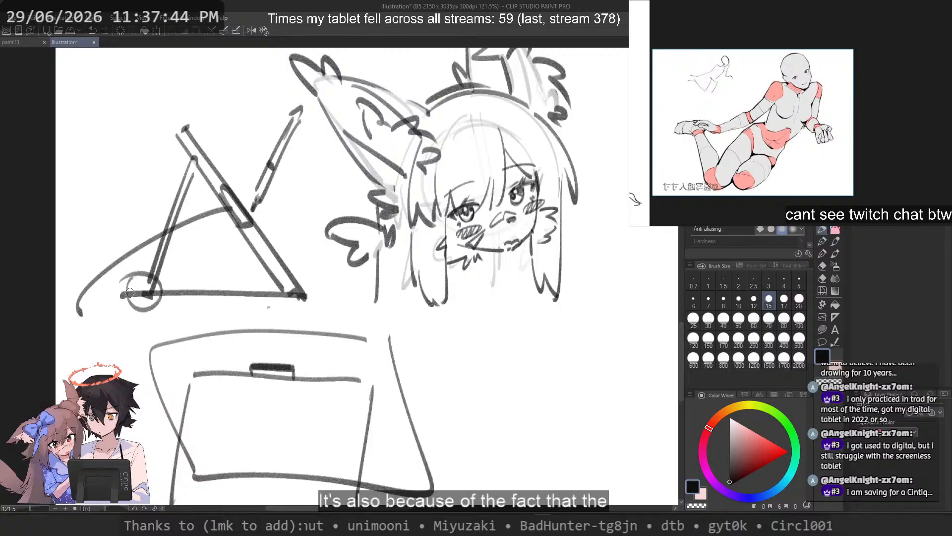
pyautogui.scroll(-4, 205, 84)
pyautogui.scroll(2, 186, 246)
pyautogui.moveTo(186, 246); pyautogui.dragTo(214, 271)
pyautogui.moveTo(320, 243)
pyautogui.mouseDown()
pyautogui.moveTo(146, 239)
pyautogui.moveTo(351, 243)
pyautogui.mouseUp()
pyautogui.hotkey('ctrl', 'z')
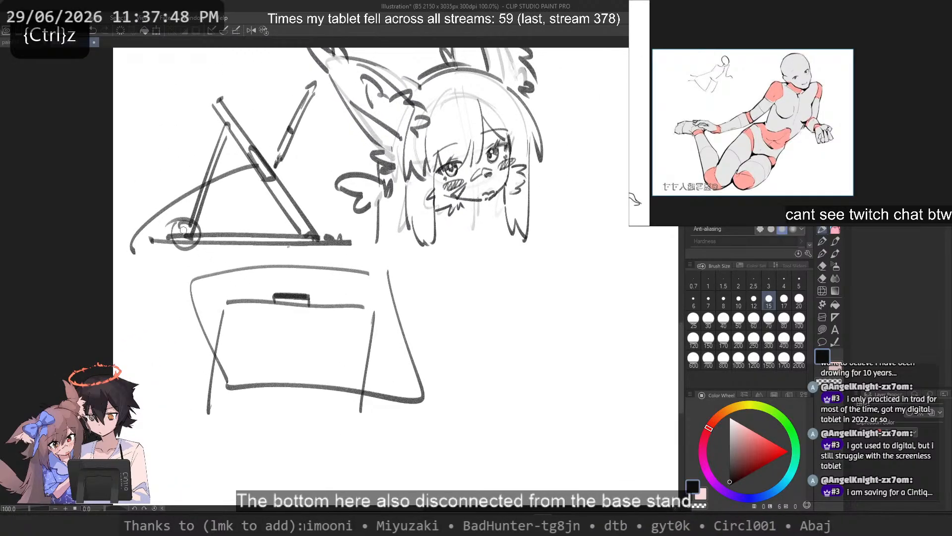
pyautogui.moveTo(362, 416); pyautogui.dragTo(200, 396)
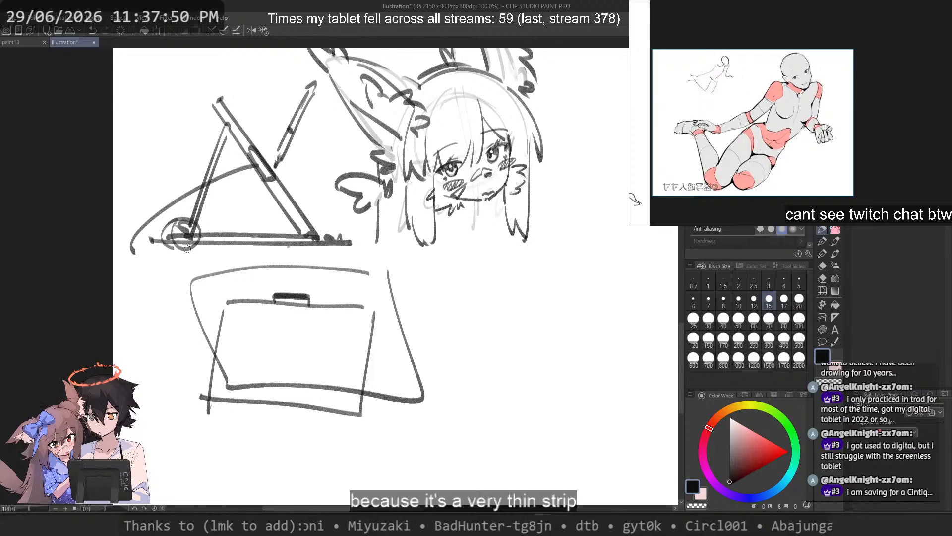
pyautogui.moveTo(187, 248); pyautogui.dragTo(198, 233)
# Step: Sketch an enlarged slanted stand leg resting on a long horizontal base line below the tablet's back view
pyautogui.moveTo(185, 340)
pyautogui.mouseDown()
pyautogui.moveTo(221, 328)
pyautogui.moveTo(294, 232)
pyautogui.mouseUp()
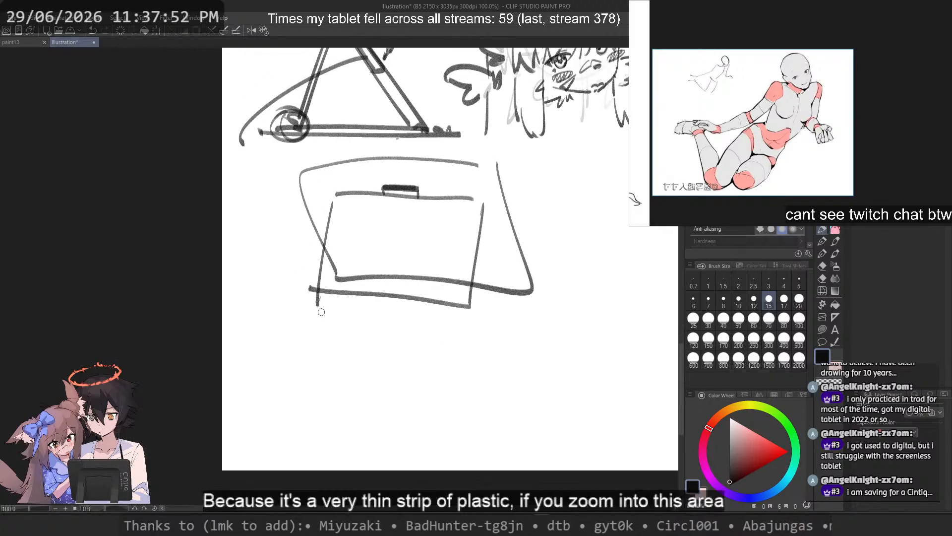
pyautogui.moveTo(306, 313)
pyautogui.mouseDown()
pyautogui.moveTo(267, 417)
pyautogui.moveTo(296, 402)
pyautogui.moveTo(267, 415)
pyautogui.mouseUp()
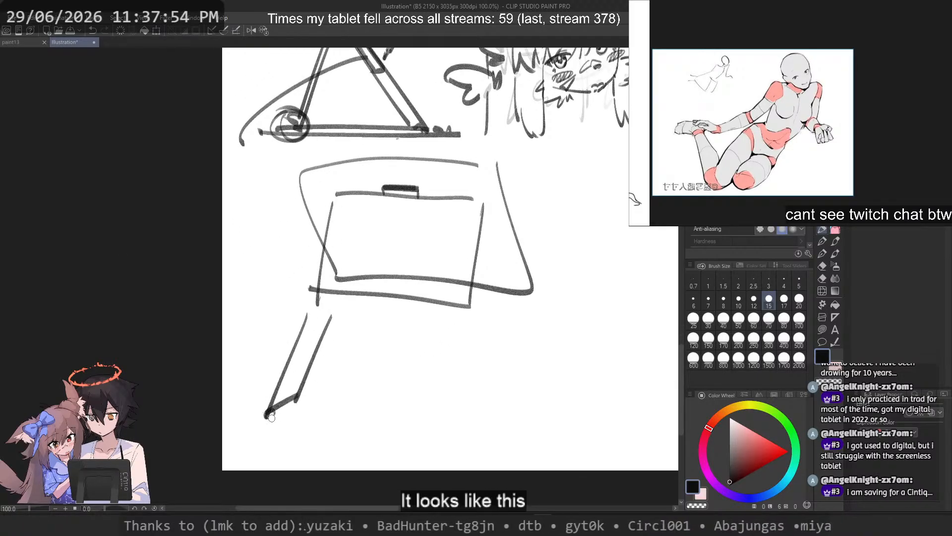
pyautogui.hotkey('ctrl', 'z')
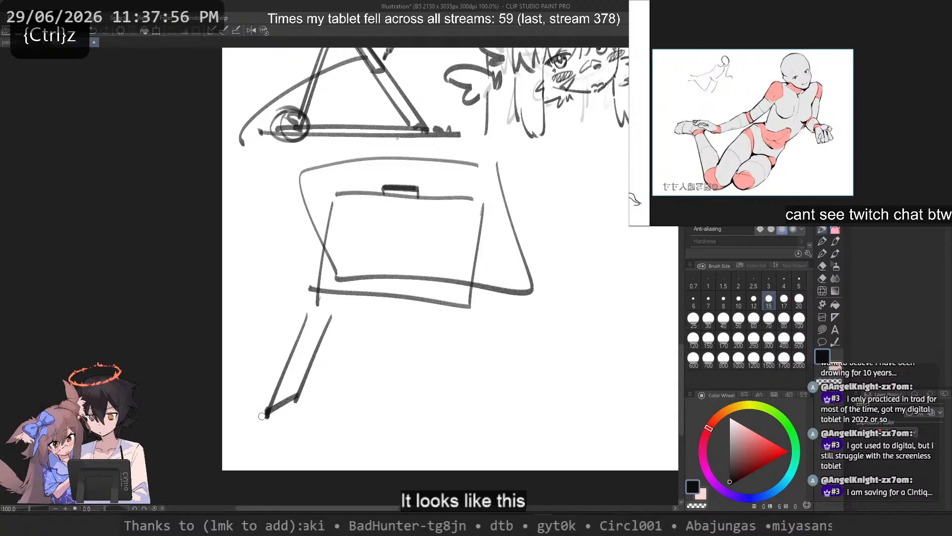
pyautogui.moveTo(262, 416)
pyautogui.mouseDown()
pyautogui.moveTo(550, 418)
pyautogui.moveTo(262, 427)
pyautogui.mouseUp()
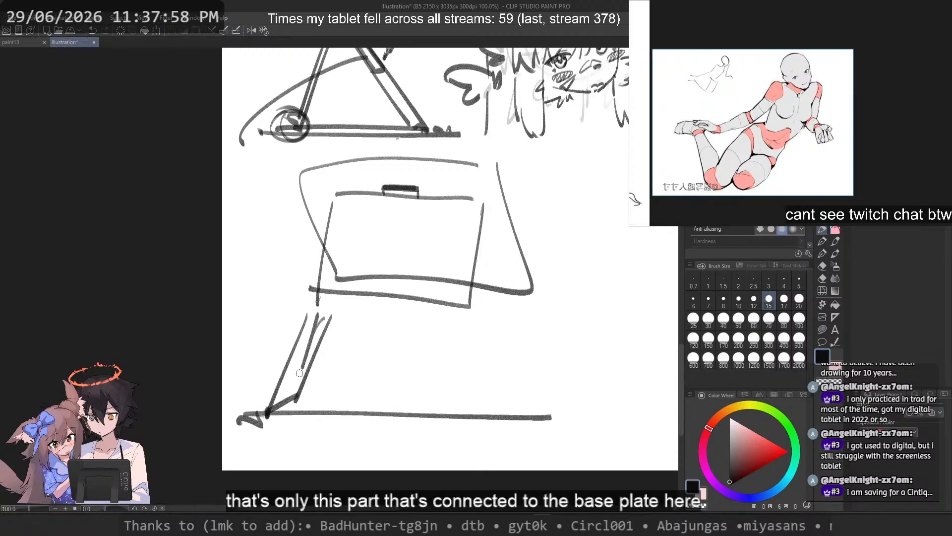
pyautogui.moveTo(300, 373); pyautogui.dragTo(292, 390)
pyautogui.hotkey('ctrl', 'z')
# Step: Darken the side-view stand leg and shade the enlarged leg solid
pyautogui.moveTo(427, 209)
pyautogui.mouseDown()
pyautogui.moveTo(469, 263)
pyautogui.moveTo(411, 272)
pyautogui.mouseUp()
pyautogui.hotkey('ctrl', 'z')
pyautogui.moveTo(303, 111)
pyautogui.mouseDown()
pyautogui.moveTo(322, 58)
pyautogui.moveTo(302, 117)
pyautogui.mouseUp()
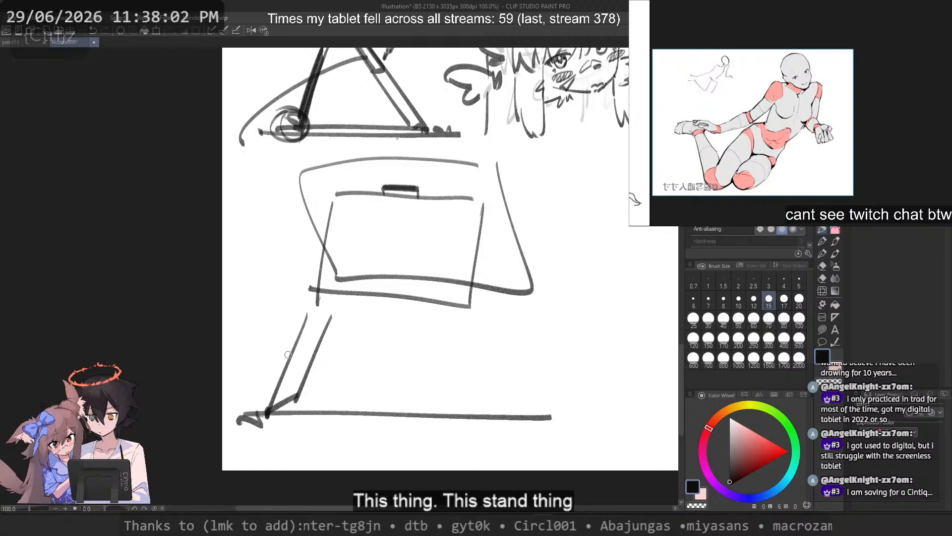
pyautogui.moveTo(296, 385)
pyautogui.mouseDown()
pyautogui.moveTo(329, 314)
pyautogui.moveTo(275, 406)
pyautogui.moveTo(300, 347)
pyautogui.mouseUp()
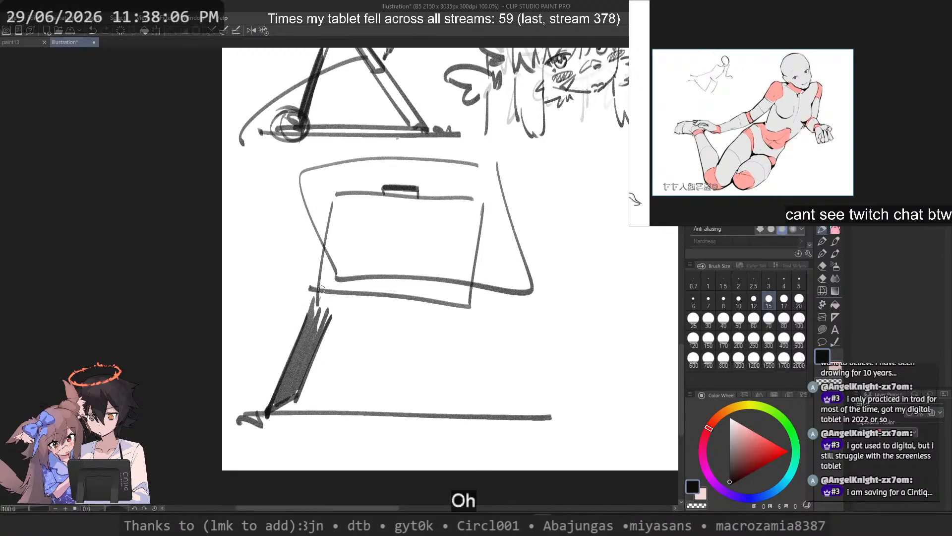
# Step: Circle the enlarged leg's hinge and draw a curved arrow across the leg to show its swinging motion
pyautogui.moveTo(277, 396); pyautogui.dragTo(270, 394)
pyautogui.moveTo(315, 339); pyautogui.dragTo(371, 407)
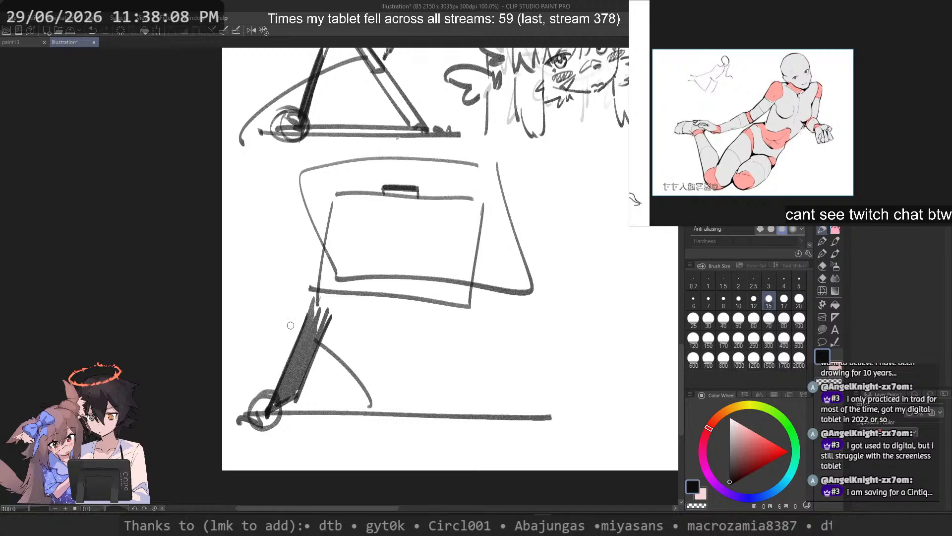
pyautogui.moveTo(248, 310)
pyautogui.mouseDown()
pyautogui.moveTo(318, 342)
pyautogui.moveTo(377, 421)
pyautogui.mouseUp()
pyautogui.moveTo(268, 396); pyautogui.dragTo(283, 444)
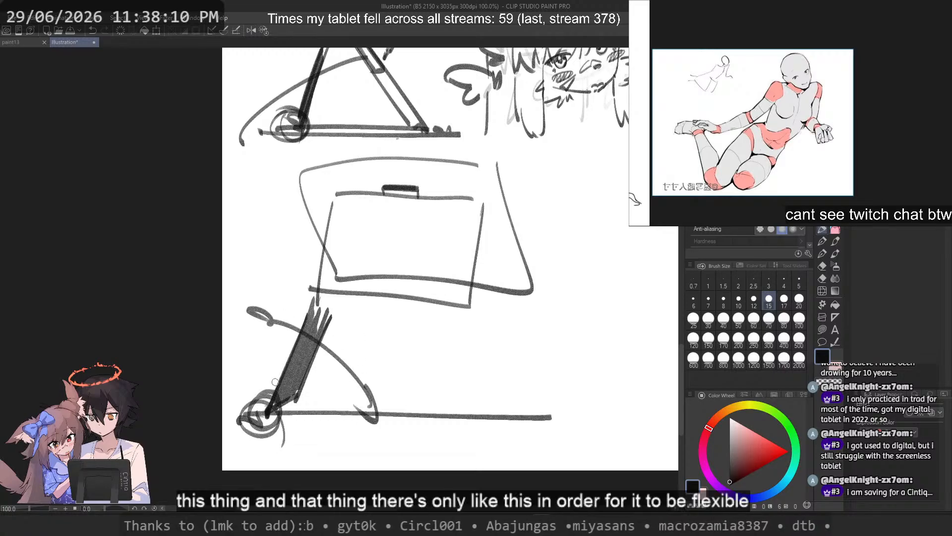
# Step: Erase the tablet, stand and hinge doodles around the character together with the Cintiq 13HD lettering
pyautogui.scroll(-2, 275, 382)
pyautogui.scroll(1, 317, 308)
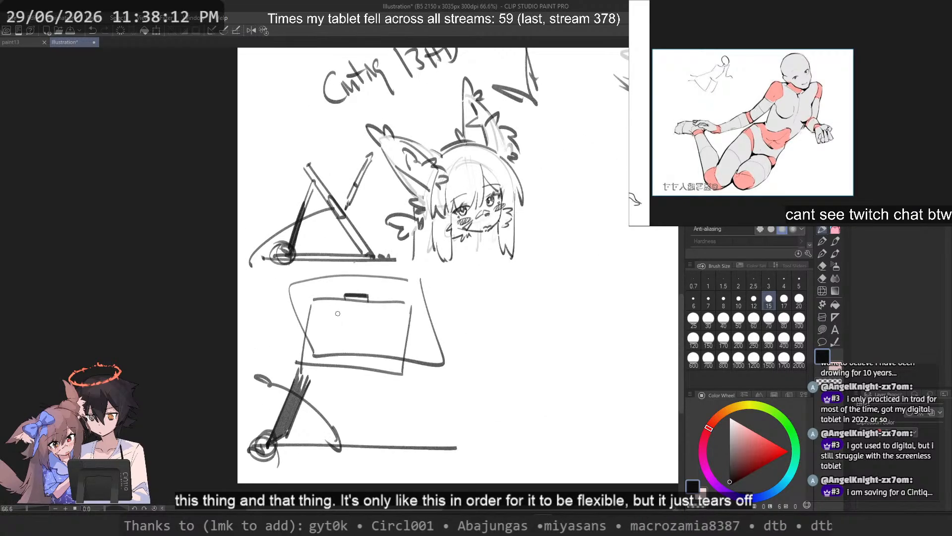
pyautogui.press('c')
pyautogui.moveTo(350, 130)
pyautogui.mouseDown()
pyautogui.moveTo(375, 144)
pyautogui.moveTo(373, 219)
pyautogui.moveTo(406, 260)
pyautogui.moveTo(366, 473)
pyautogui.moveTo(342, 116)
pyautogui.mouseUp()
pyautogui.moveTo(393, 351)
pyautogui.mouseDown()
pyautogui.moveTo(474, 489)
pyautogui.moveTo(372, 387)
pyautogui.mouseUp()
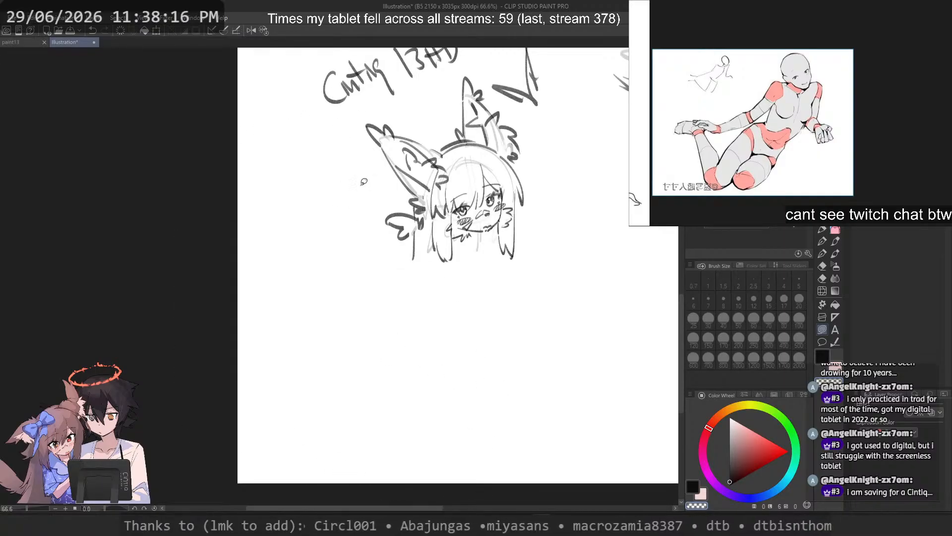
pyautogui.moveTo(358, 113); pyautogui.dragTo(323, 306)
# Step: Erase the dark outline of the long hair strand hanging beside the bow-like hair ornament
pyautogui.scroll(1, 293, 255)
pyautogui.moveTo(310, 250)
pyautogui.mouseDown()
pyautogui.moveTo(320, 322)
pyautogui.moveTo(308, 194)
pyautogui.mouseUp()
pyautogui.scroll(1, 344, 342)
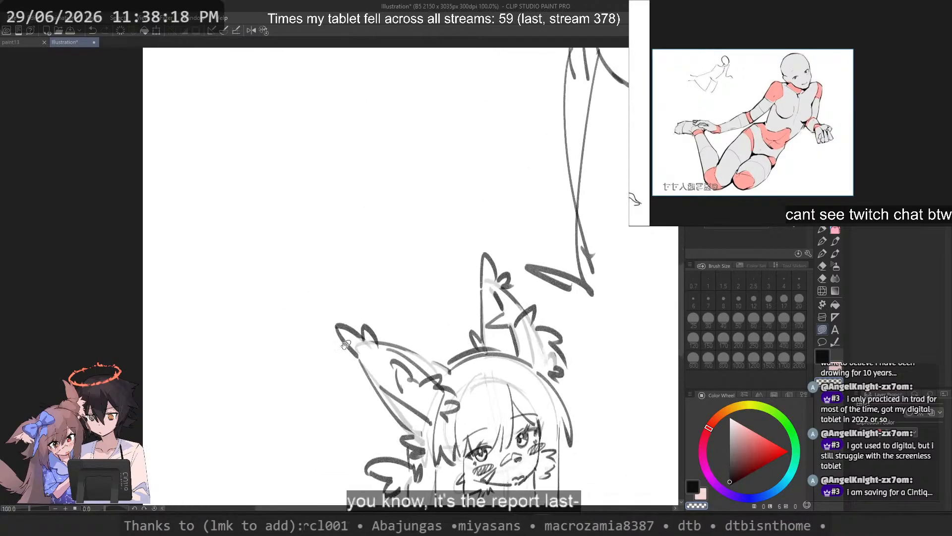
pyautogui.moveTo(346, 343); pyautogui.dragTo(251, 185)
pyautogui.press('p')
pyautogui.scroll(4, 374, 298)
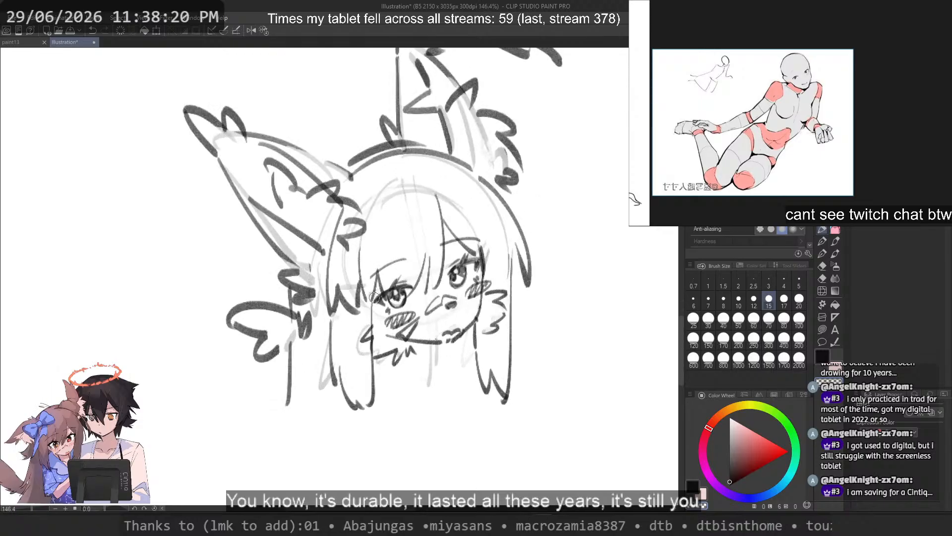
pyautogui.scroll(4, 375, 298)
pyautogui.moveTo(374, 297); pyautogui.dragTo(326, 298)
pyautogui.scroll(-3, 322, 298)
pyautogui.scroll(2, 307, 303)
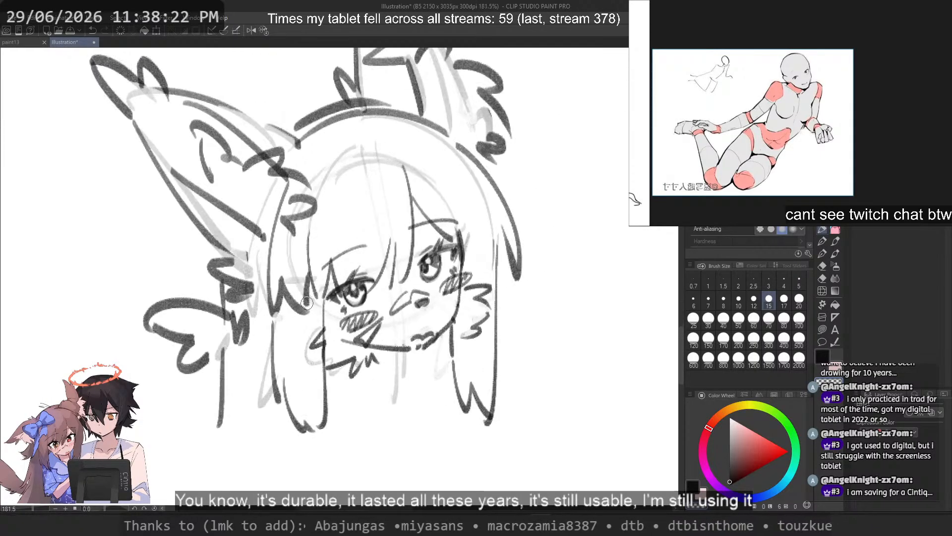
pyautogui.hotkey('ctrl', 'z')
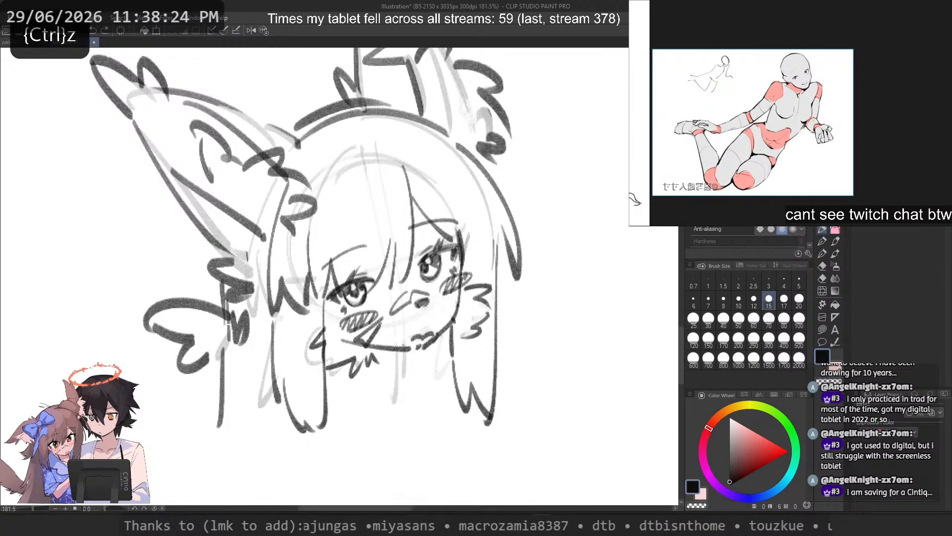
pyautogui.hotkey('ctrl', 'z')
pyautogui.moveTo(228, 324)
pyautogui.mouseDown()
pyautogui.moveTo(199, 491)
pyautogui.moveTo(213, 457)
pyautogui.mouseUp()
pyautogui.hotkey('ctrl', 'z')
pyautogui.press('c')
pyautogui.moveTo(224, 292); pyautogui.dragTo(220, 427)
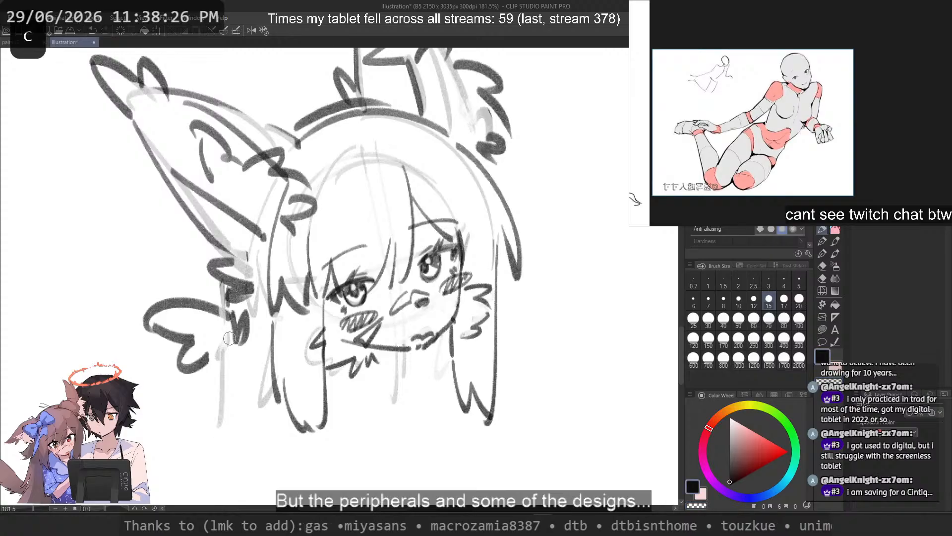
# Step: Redraw the long hair strand as a bold, slightly curved line running down from the fur beside the hair ornament
pyautogui.moveTo(240, 307); pyautogui.dragTo(218, 454)
pyautogui.hotkey('ctrl', 'z')
pyautogui.hotkey('ctrl', 'z')
pyautogui.moveTo(243, 278); pyautogui.dragTo(217, 446)
pyautogui.hotkey('ctrl', 'z')
pyautogui.moveTo(243, 297); pyautogui.dragTo(223, 441)
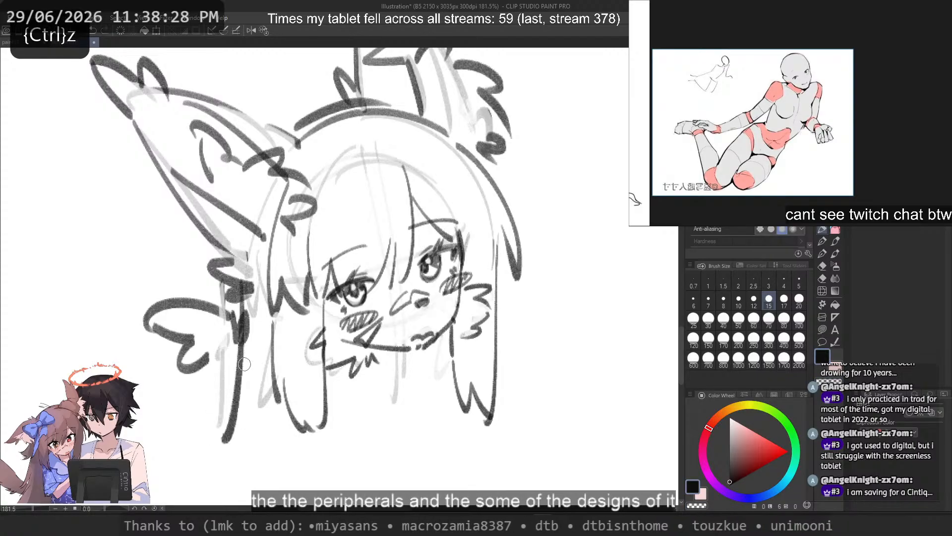
# Step: Outline a freehand selection around the bangs and both eyes and start a free transform on it
pyautogui.moveTo(298, 306); pyautogui.dragTo(214, 308)
pyautogui.moveTo(354, 260)
pyautogui.mouseDown()
pyautogui.moveTo(421, 409)
pyautogui.moveTo(421, 261)
pyautogui.mouseUp()
pyautogui.moveTo(389, 305); pyautogui.dragTo(462, 306)
pyautogui.moveTo(375, 312); pyautogui.dragTo(382, 326)
pyautogui.moveTo(354, 319); pyautogui.dragTo(370, 318)
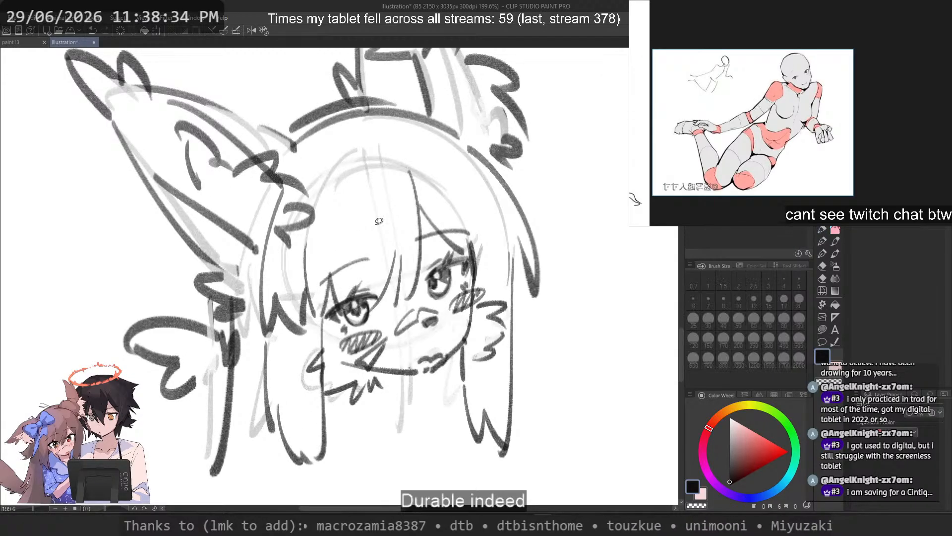
pyautogui.moveTo(342, 234); pyautogui.dragTo(373, 234)
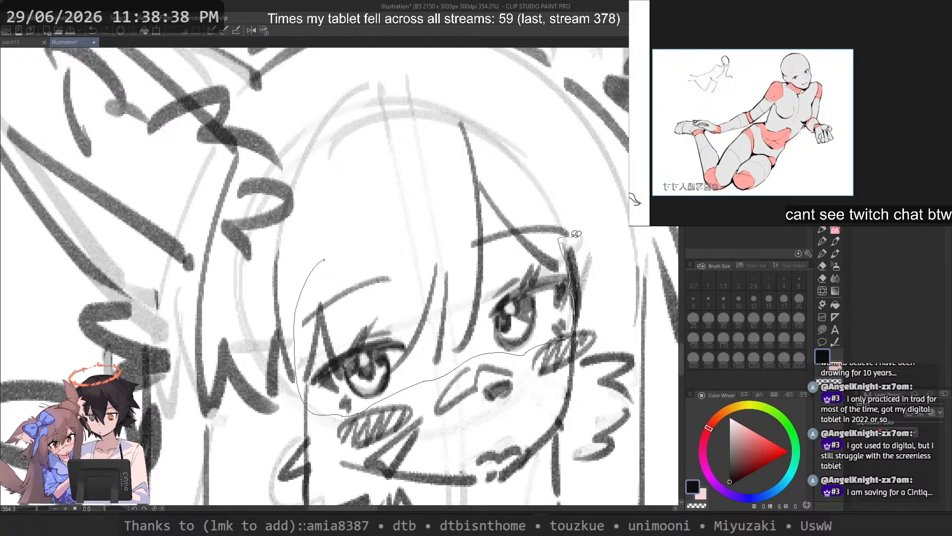
pyautogui.moveTo(463, 103); pyautogui.dragTo(325, 259)
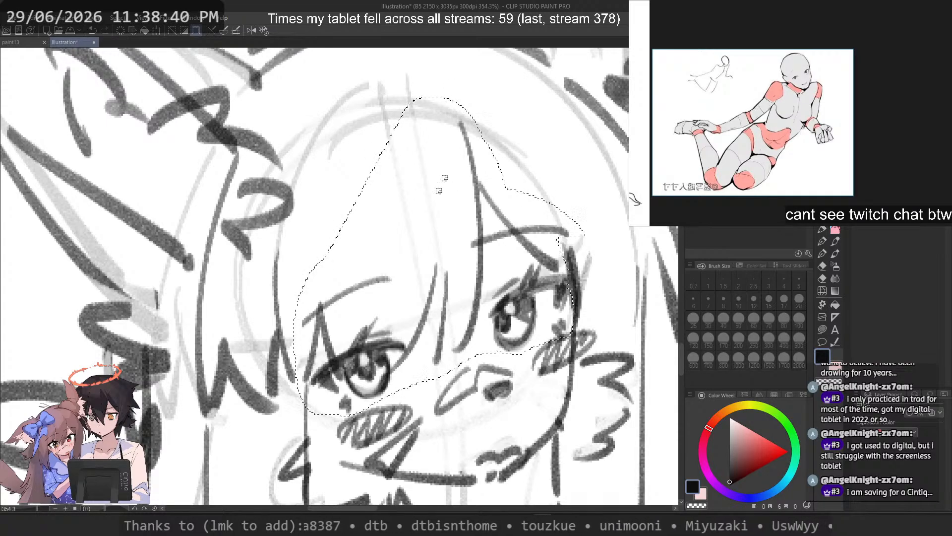
pyautogui.moveTo(439, 191); pyautogui.dragTo(425, 215)
pyautogui.hotkey('ctrl', 't')
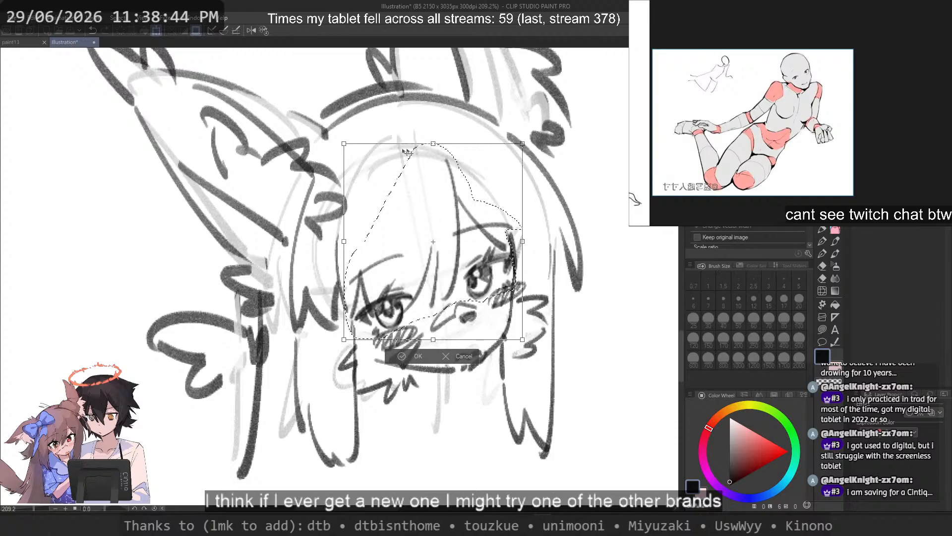
# Step: Try enlarging the selected bangs and eyes strongly toward the upper part of the head and repositioning them
pyautogui.moveTo(344, 143); pyautogui.dragTo(316, 111)
pyautogui.moveTo(445, 191); pyautogui.dragTo(455, 194)
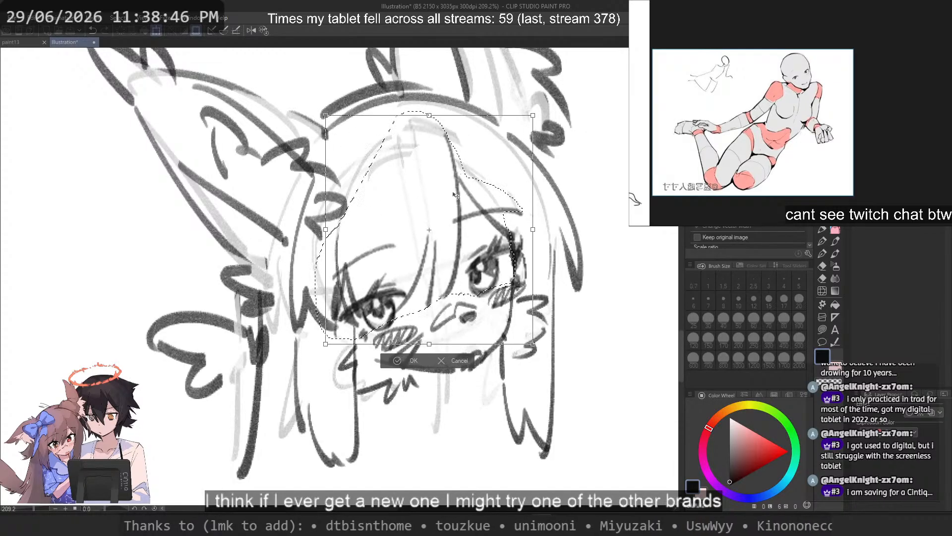
pyautogui.hotkey('ctrl', 'z')
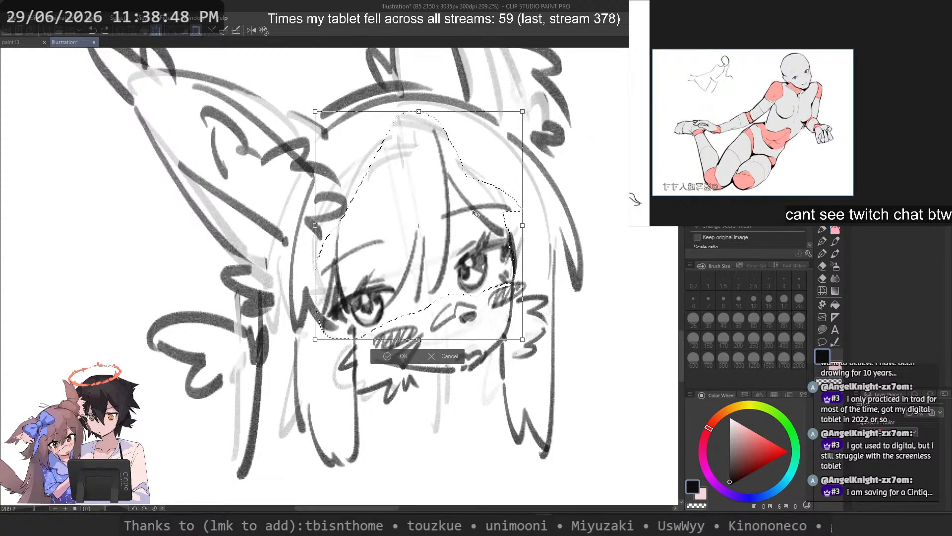
pyautogui.hotkey('ctrl', 'z')
# Step: Enlarge the selected bangs and eyes slightly and shift them a little upward on the face
pyautogui.moveTo(344, 241); pyautogui.dragTo(336, 241)
pyautogui.moveTo(456, 260); pyautogui.dragTo(456, 254)
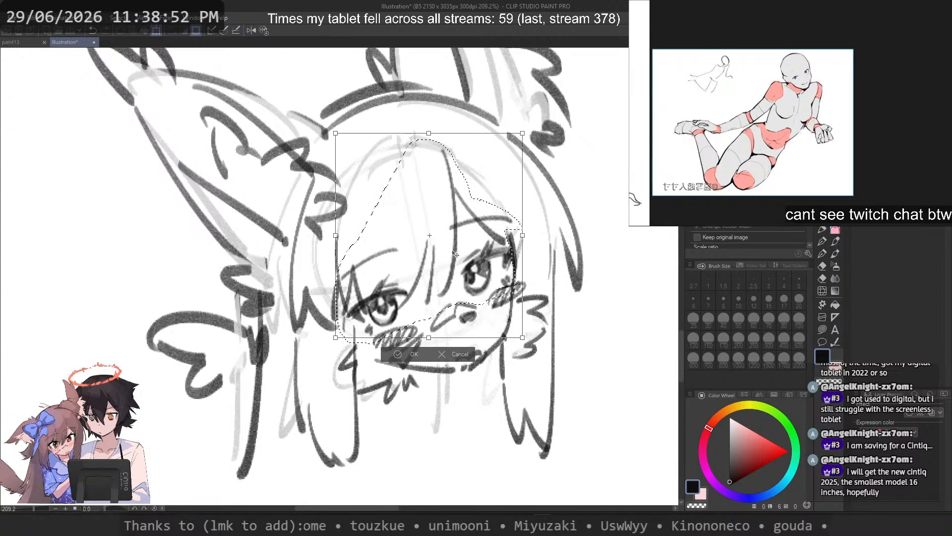
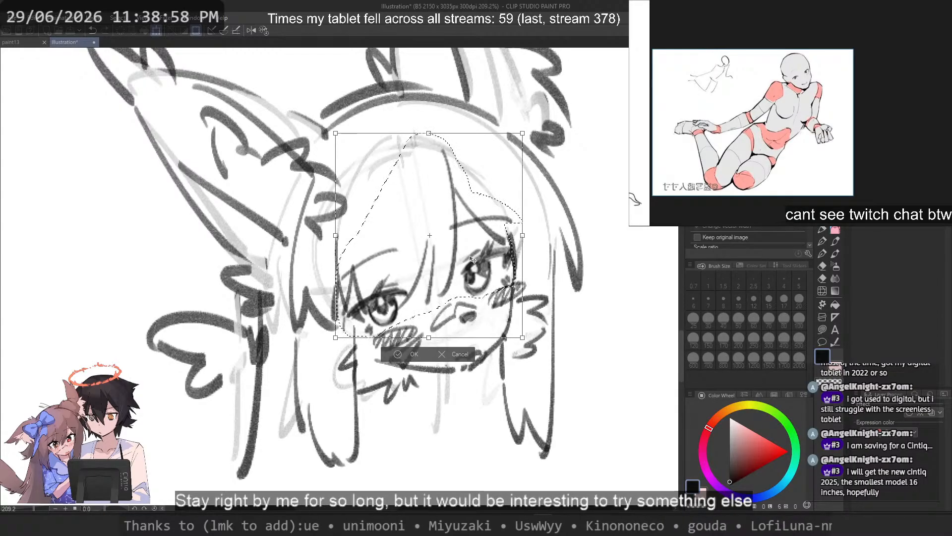
# Step: Nudge the enlarged bangs and eyes slightly toward the ornament side of the face, apply the transform and clear the selection
pyautogui.moveTo(469, 260); pyautogui.dragTo(466, 261)
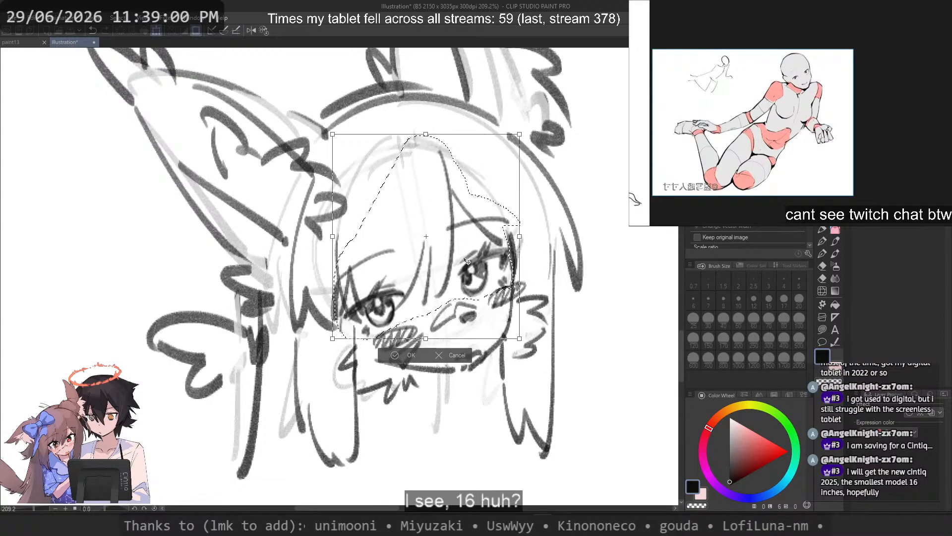
pyautogui.press('Return')
pyautogui.hotkey('ctrl', 'd')
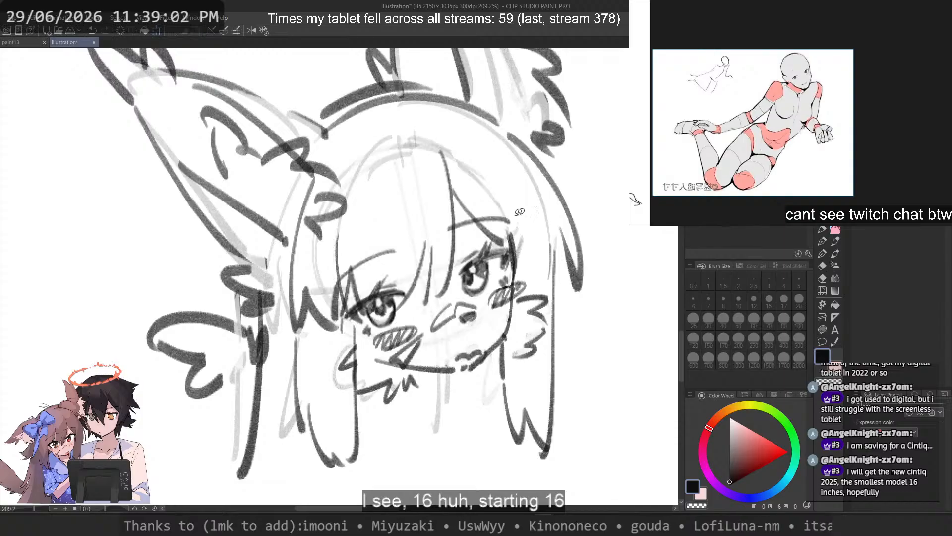
# Step: Examine the resized bangs and eyes close up and in proportion to the whole head
pyautogui.scroll(-4, 480, 249)
pyautogui.scroll(6, 496, 258)
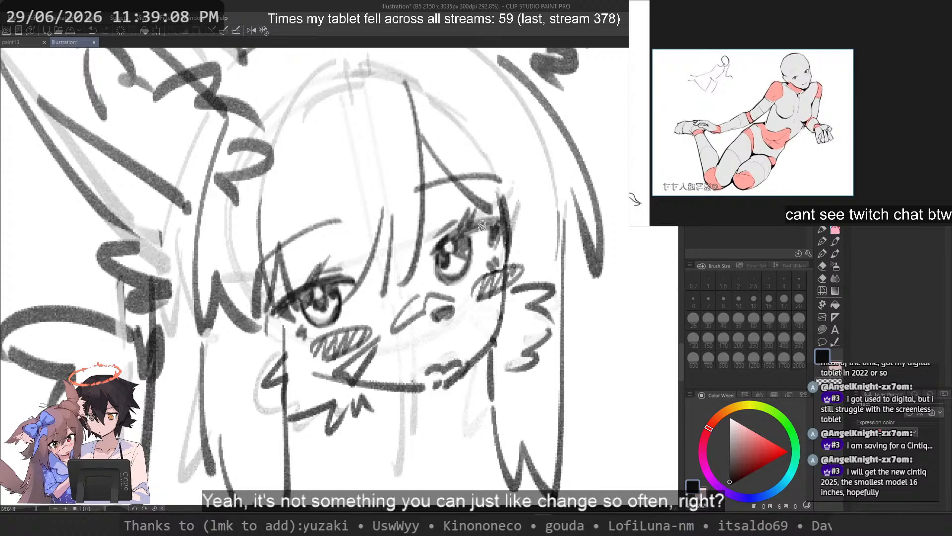
pyautogui.moveTo(482, 226); pyautogui.dragTo(479, 248)
pyautogui.scroll(2, 472, 247)
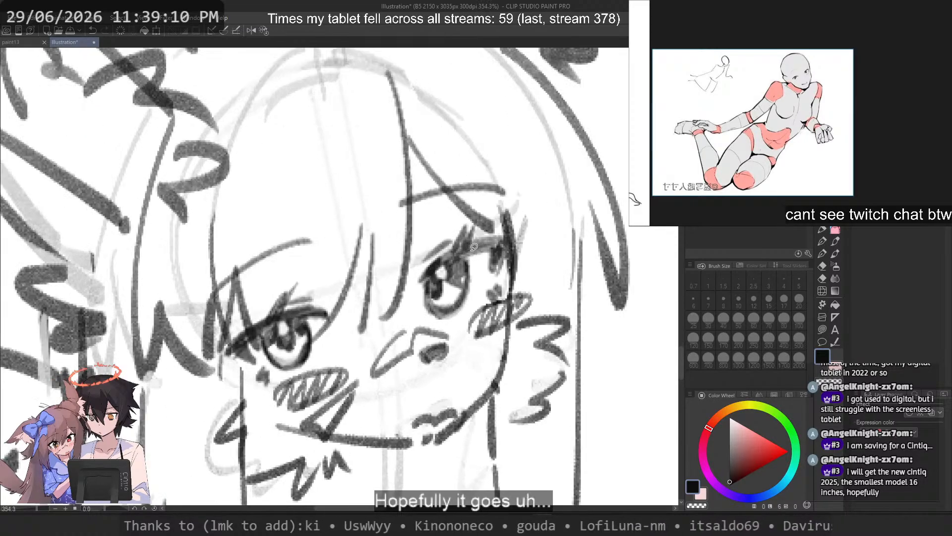
pyautogui.scroll(-2, 471, 246)
pyautogui.moveTo(471, 245); pyautogui.dragTo(473, 246)
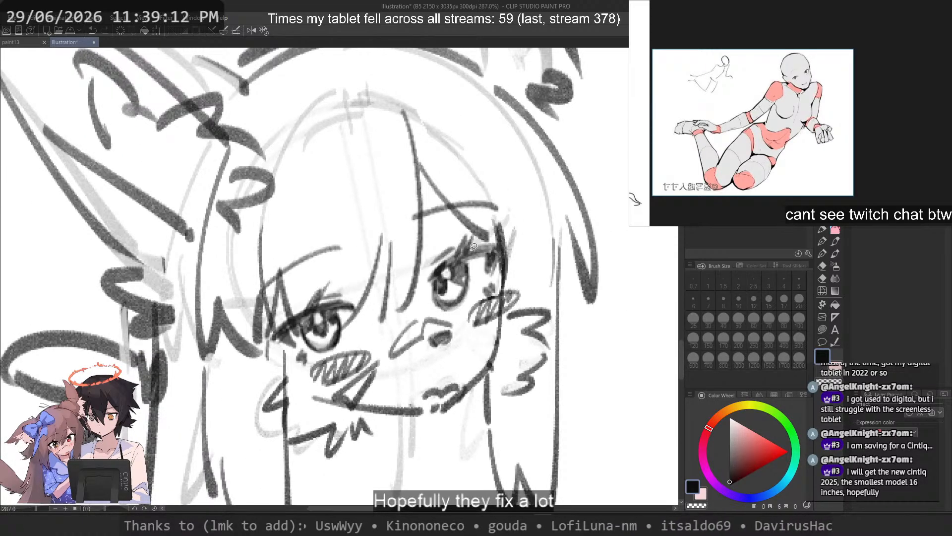
pyautogui.scroll(-3, 472, 247)
pyautogui.scroll(1, 469, 250)
pyautogui.scroll(-3, 466, 254)
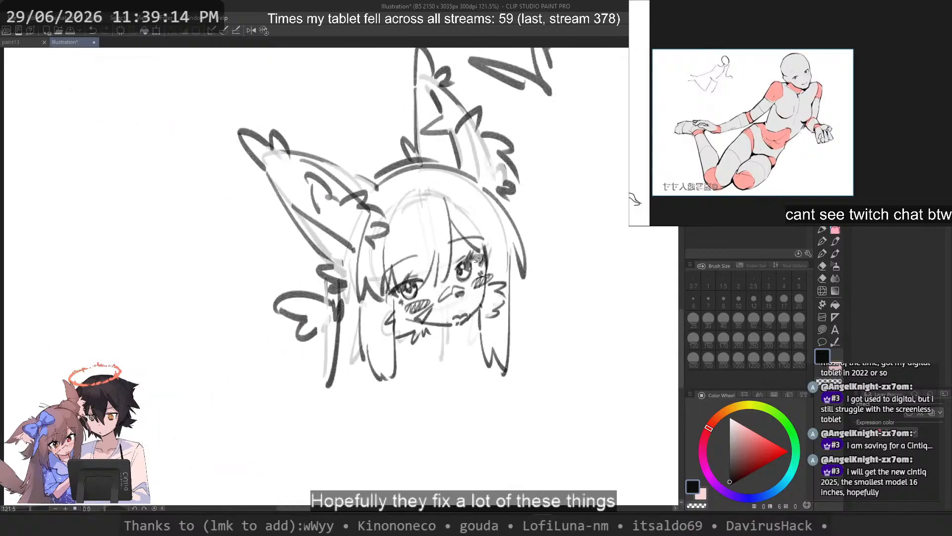
pyautogui.moveTo(465, 257); pyautogui.dragTo(455, 271)
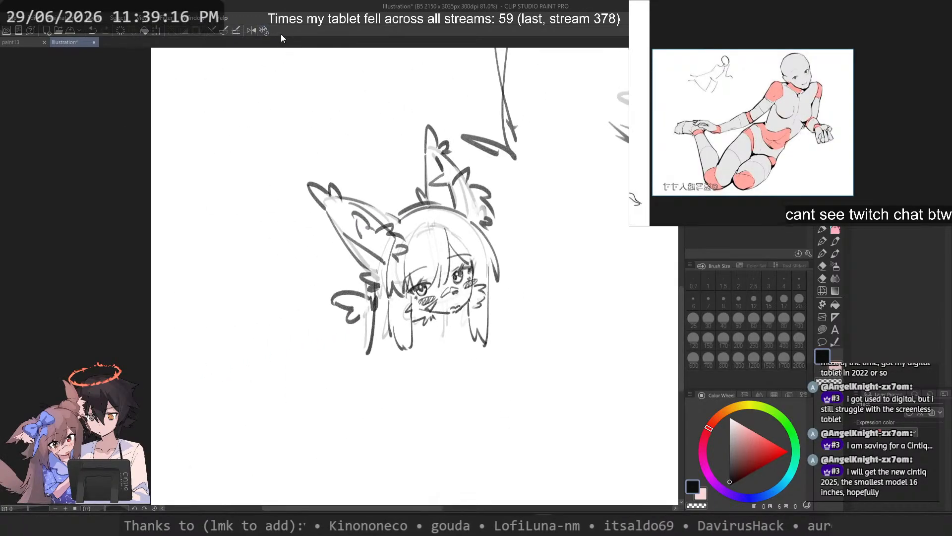
# Step: Outline the whole head sketch with a freehand selection, move it to the lower-right part of the page beside the figure's feet, and deselect
pyautogui.scroll(-1, 287, 71)
pyautogui.moveTo(375, 92)
pyautogui.mouseDown()
pyautogui.moveTo(476, 164)
pyautogui.moveTo(387, 96)
pyautogui.mouseUp()
pyautogui.scroll(-2, 488, 253)
pyautogui.moveTo(487, 252); pyautogui.dragTo(555, 245)
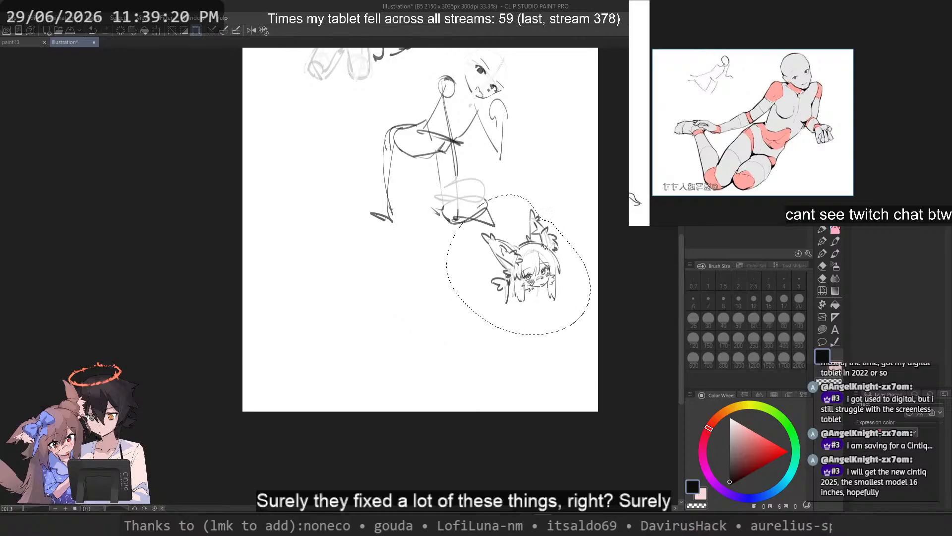
pyautogui.hotkey('ctrl', 'd')
# Step: Select both eyes with their surrounding bangs freehand, shift them slightly to the right on the face, and deselect
pyautogui.scroll(3, 566, 293)
pyautogui.scroll(4, 528, 258)
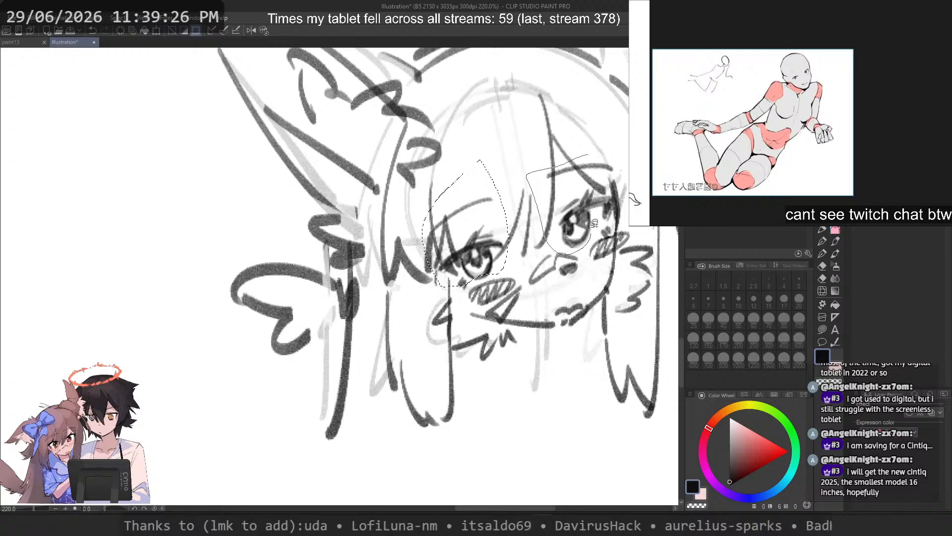
pyautogui.scroll(1, 588, 157)
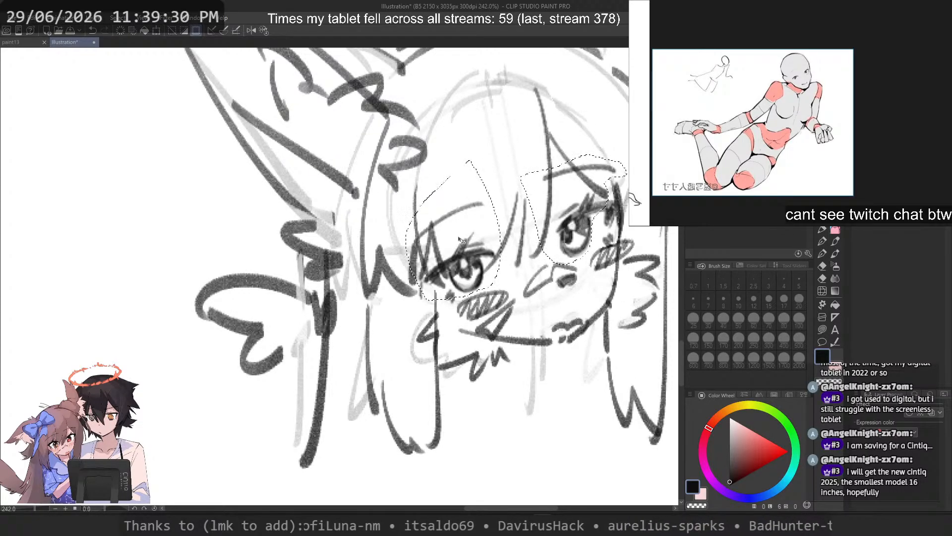
pyautogui.moveTo(461, 240); pyautogui.dragTo(472, 240)
pyautogui.hotkey('ctrl', 'd')
pyautogui.scroll(-12, 510, 258)
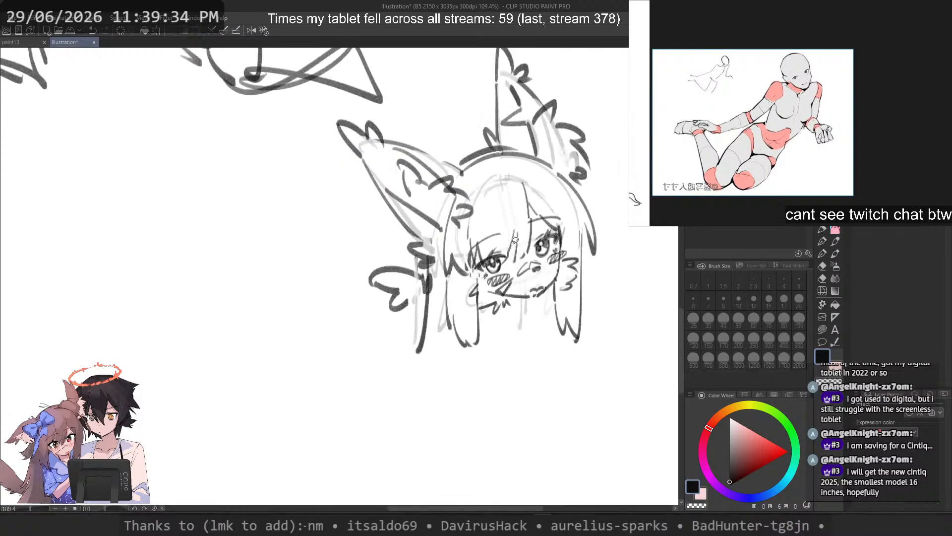
# Step: Select the eye on the ornament side with its fringe strands freehand, shift it slightly toward the nose, and deselect
pyautogui.scroll(12, 503, 231)
pyautogui.scroll(1, 503, 231)
pyautogui.moveTo(447, 243); pyautogui.dragTo(371, 261)
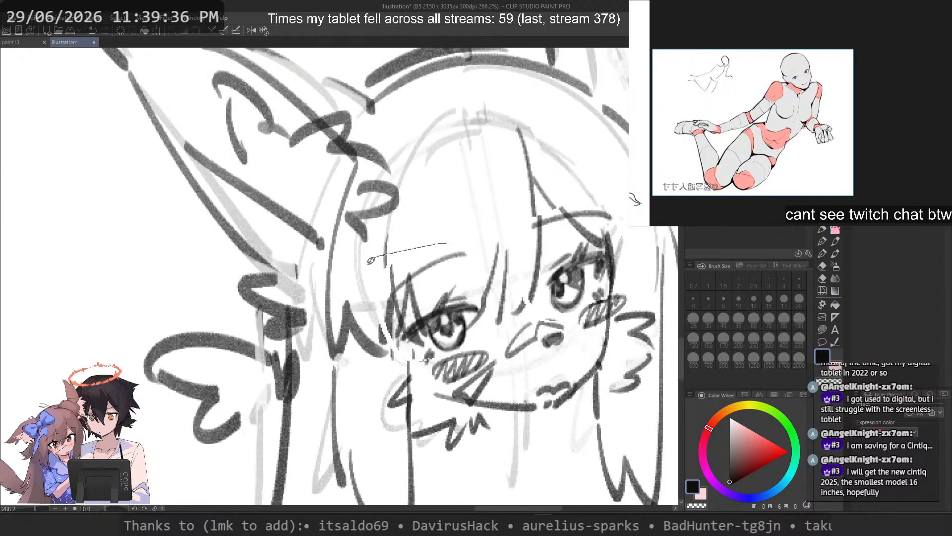
pyautogui.moveTo(488, 330); pyautogui.dragTo(516, 212)
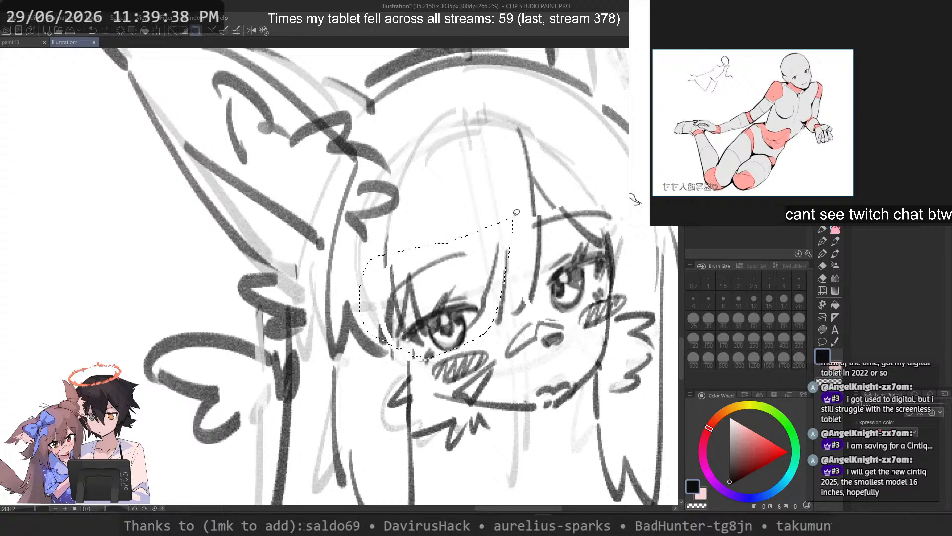
pyautogui.moveTo(470, 307); pyautogui.dragTo(436, 355)
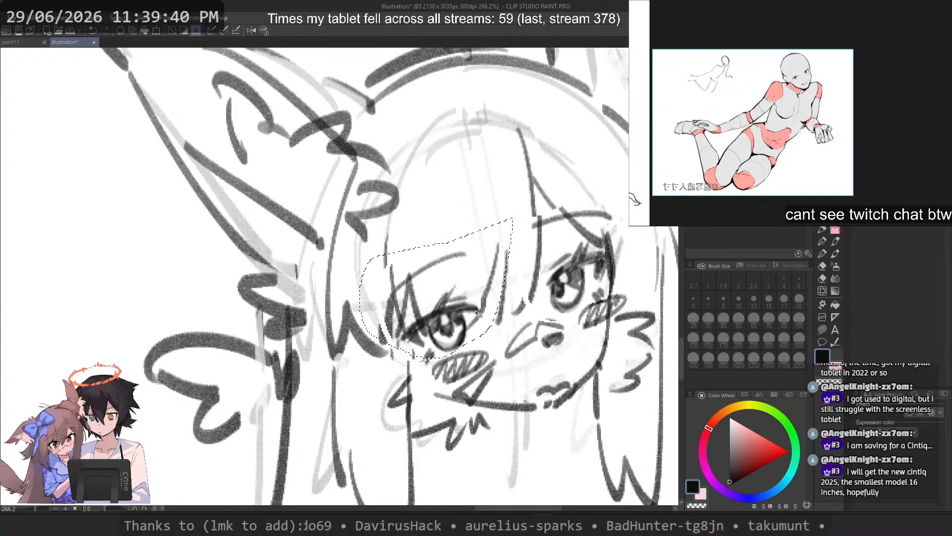
pyautogui.moveTo(477, 314); pyautogui.dragTo(487, 313)
pyautogui.hotkey('ctrl', 'd')
pyautogui.scroll(-4, 448, 295)
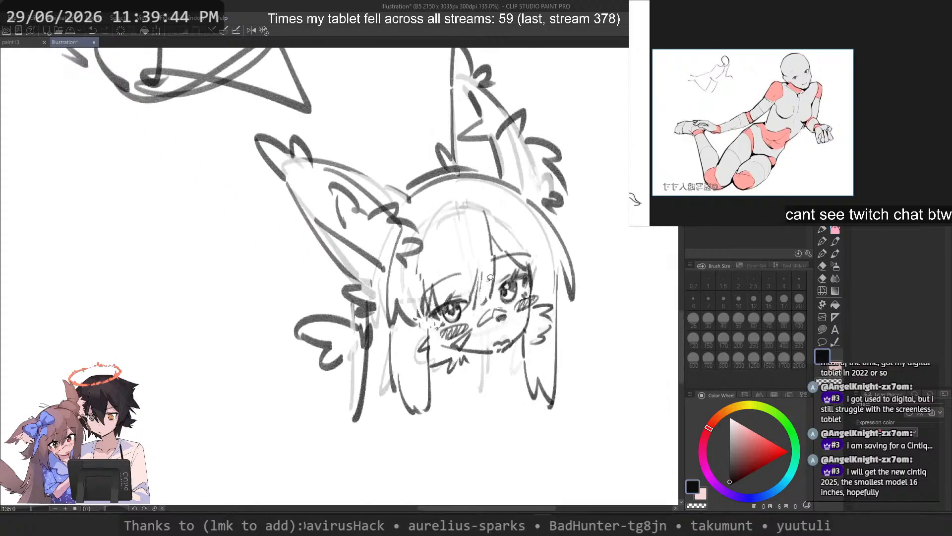
# Step: Select both eyes and the lower bangs freehand, enlarge them slightly up and outward with a free transform, and apply it
pyautogui.scroll(2, 490, 277)
pyautogui.scroll(1, 466, 294)
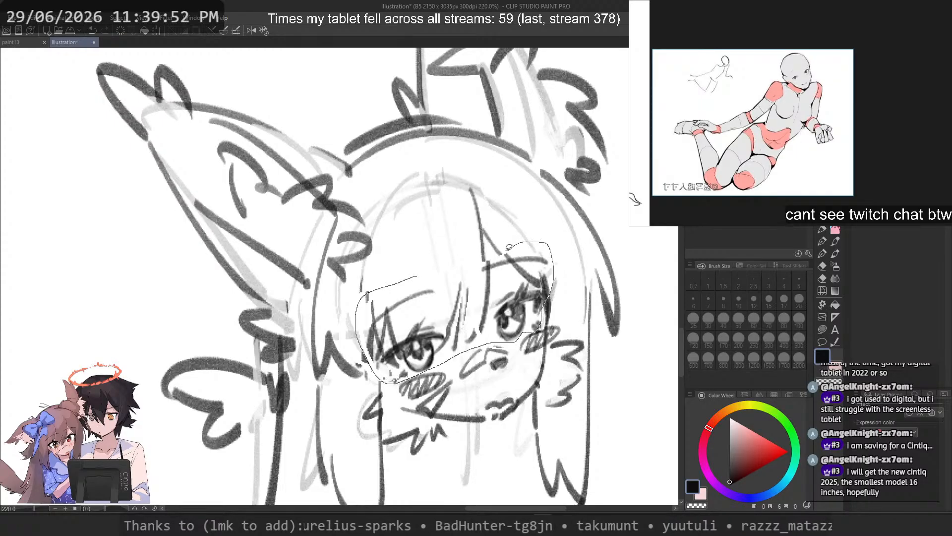
pyautogui.moveTo(462, 254); pyautogui.dragTo(460, 255)
pyautogui.hotkey('ctrl', 't')
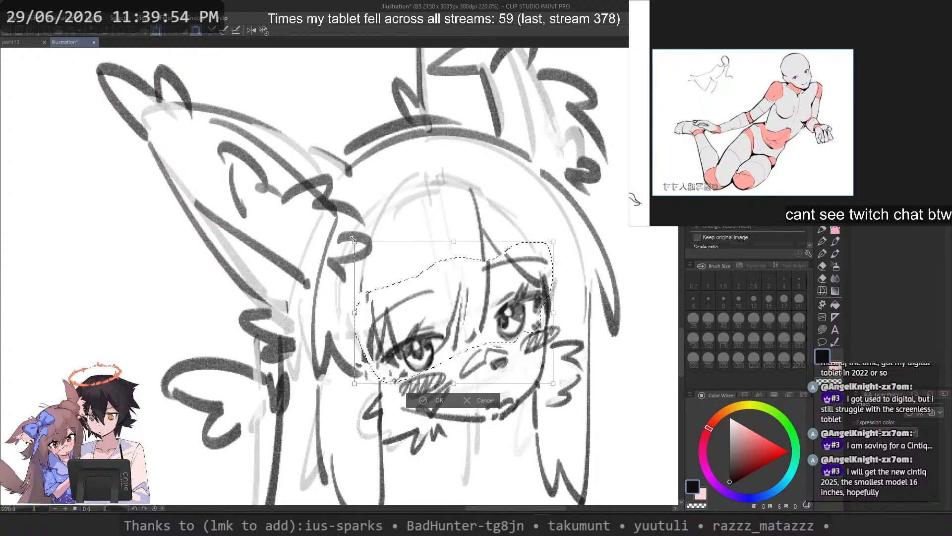
pyautogui.moveTo(354, 240); pyautogui.dragTo(338, 212)
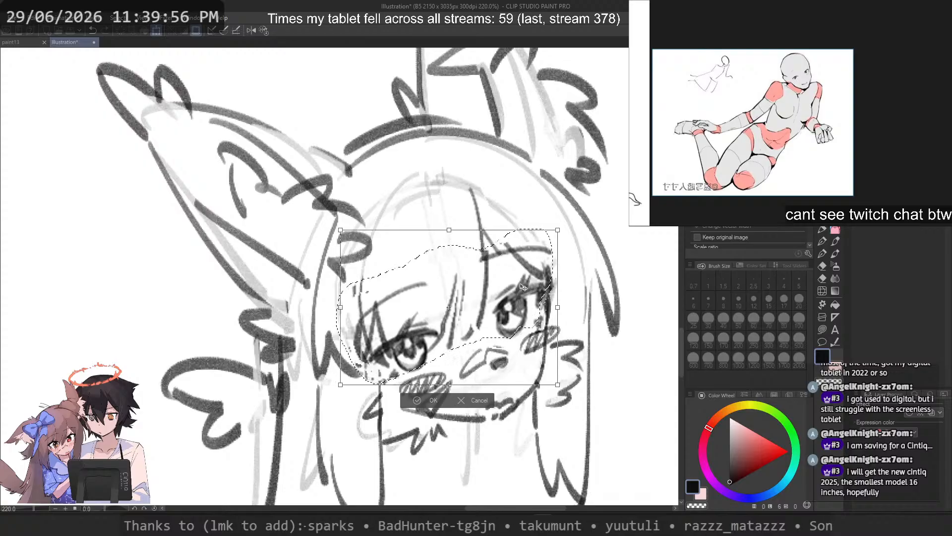
pyautogui.scroll(-3, 520, 287)
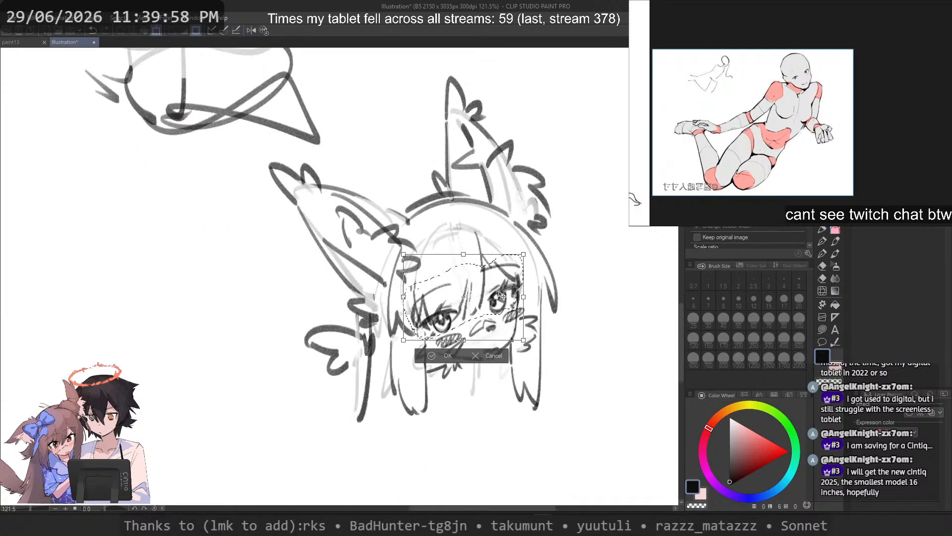
pyautogui.moveTo(499, 292); pyautogui.dragTo(497, 292)
pyautogui.press('Return')
pyautogui.scroll(-3, 499, 294)
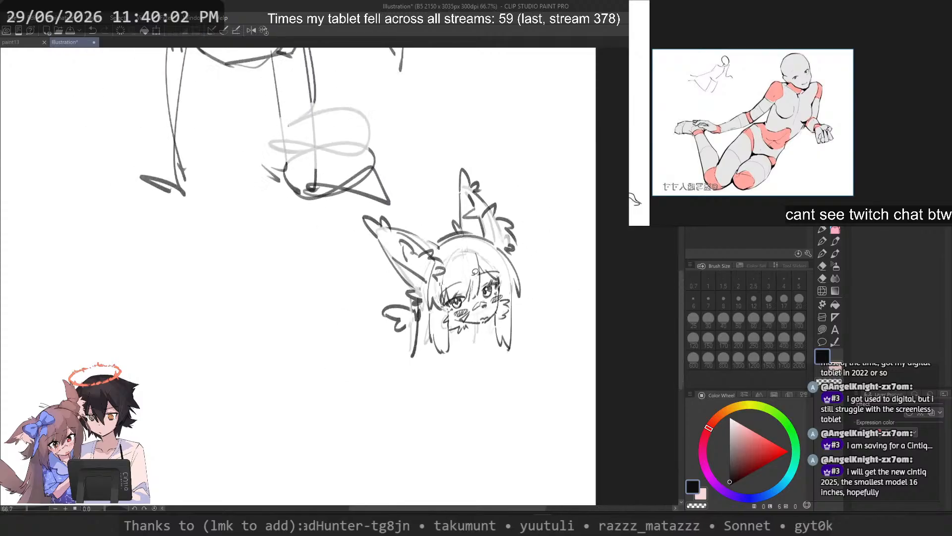
# Step: Erase the lower part of the bold hair strand beneath the hair ornament using the pen in transparent colour at size 40
pyautogui.scroll(3, 487, 261)
pyautogui.moveTo(474, 309); pyautogui.dragTo(470, 308)
pyautogui.click(822, 230)
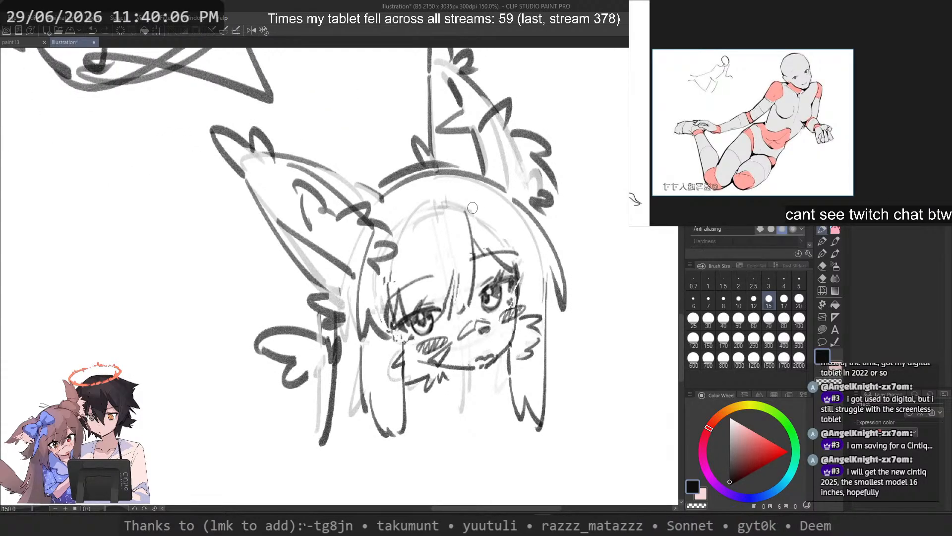
pyautogui.scroll(-2, 473, 208)
pyautogui.scroll(2, 477, 278)
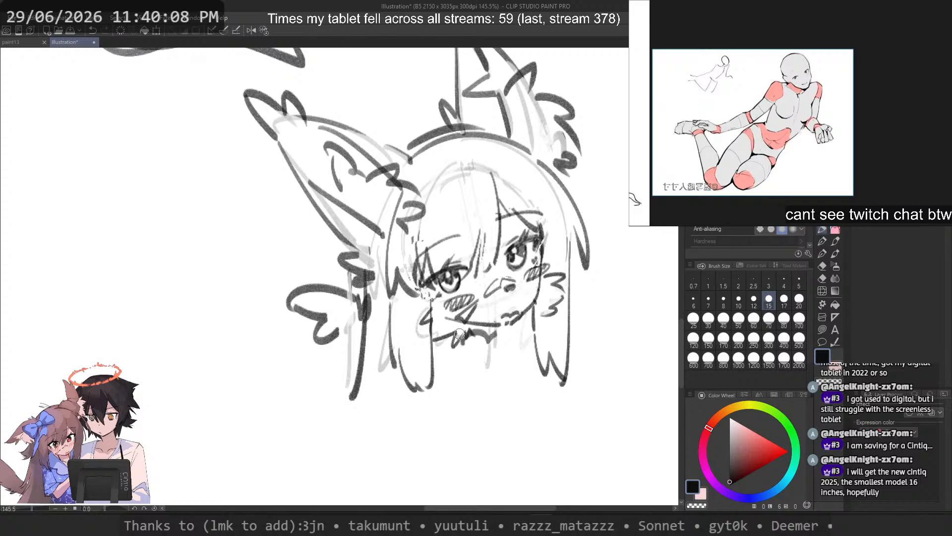
pyautogui.click(724, 320)
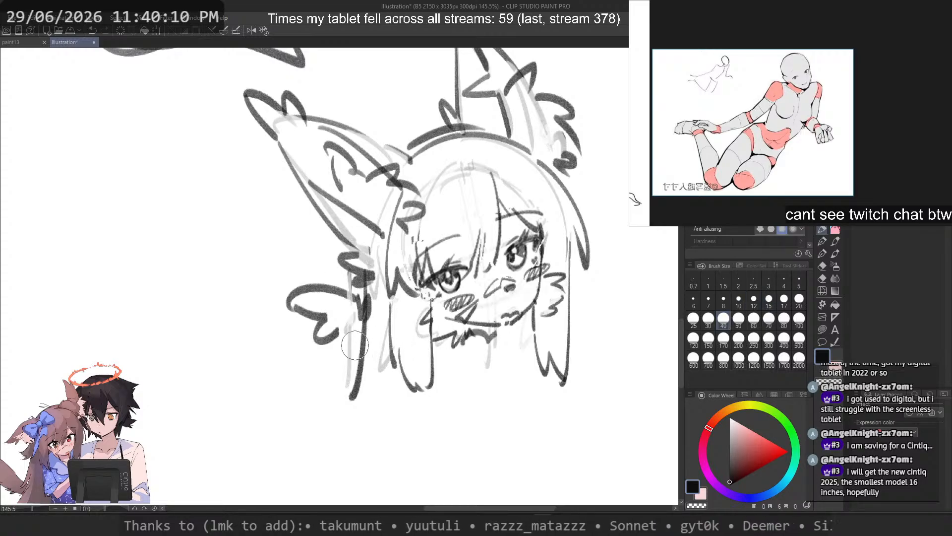
pyautogui.press('c')
pyautogui.moveTo(360, 337); pyautogui.dragTo(365, 347)
pyautogui.click(784, 299)
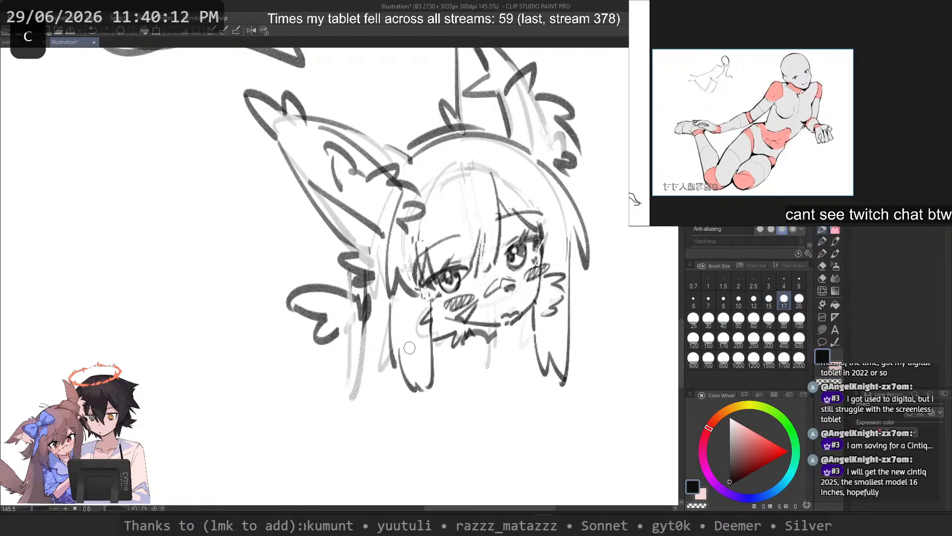
pyautogui.hotkey('ctrl', 'z')
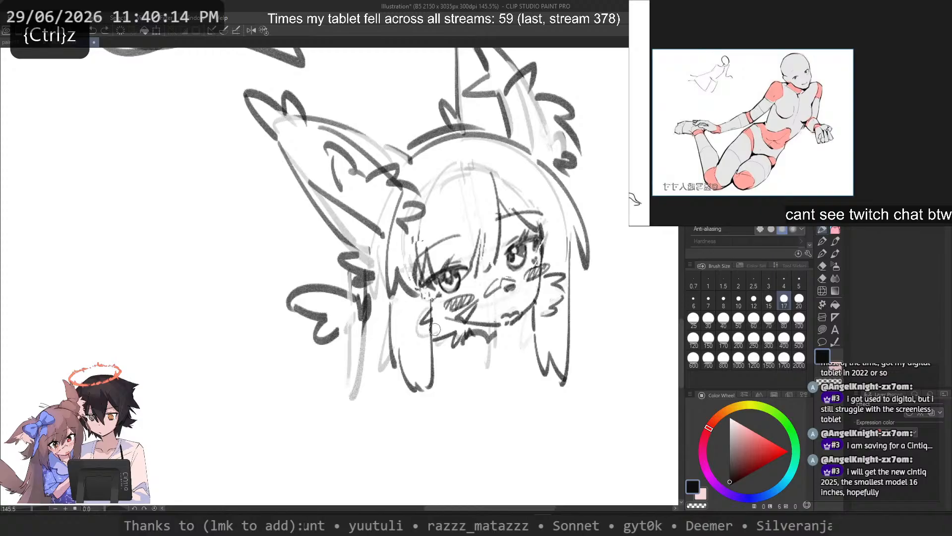
# Step: Try drawing a longer outer outline for the side hair lock opposite the hair ornament at brush size 17
pyautogui.moveTo(519, 344)
pyautogui.mouseDown()
pyautogui.moveTo(388, 319)
pyautogui.moveTo(520, 330)
pyautogui.moveTo(573, 301)
pyautogui.mouseUp()
pyautogui.hotkey('ctrl', 'z')
pyautogui.hotkey('ctrl', 'z')
pyautogui.moveTo(573, 302)
pyautogui.mouseDown()
pyautogui.moveTo(584, 377)
pyautogui.moveTo(569, 403)
pyautogui.mouseUp()
pyautogui.hotkey('ctrl', 'z')
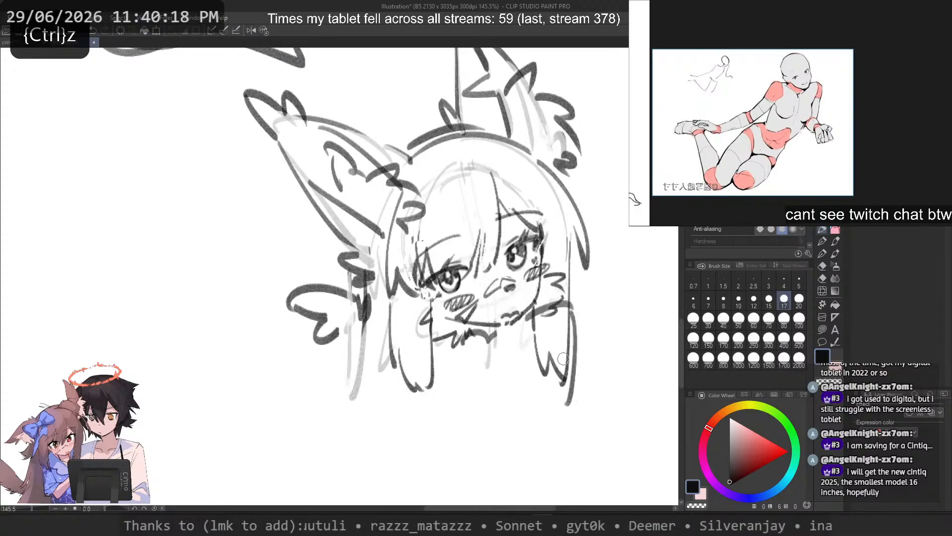
pyautogui.hotkey('ctrl', 'z')
pyautogui.hotkey('ctrl', 'z')
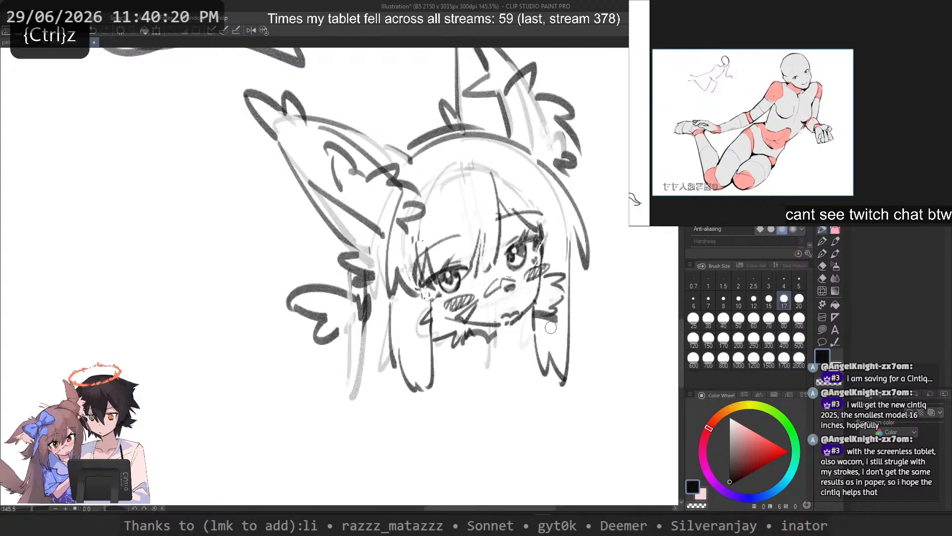
# Step: Try adding round loops over the side hair locks on both sides of the face, and undo them
pyautogui.scroll(-1, 443, 292)
pyautogui.moveTo(443, 292); pyautogui.dragTo(449, 266)
pyautogui.scroll(-1, 432, 270)
pyautogui.hotkey('ctrl', 'z')
pyautogui.moveTo(505, 279)
pyautogui.mouseDown()
pyautogui.moveTo(516, 305)
pyautogui.moveTo(505, 278)
pyautogui.moveTo(519, 267)
pyautogui.mouseUp()
pyautogui.hotkey('ctrl', 'z')
pyautogui.hotkey('ctrl', 'z')
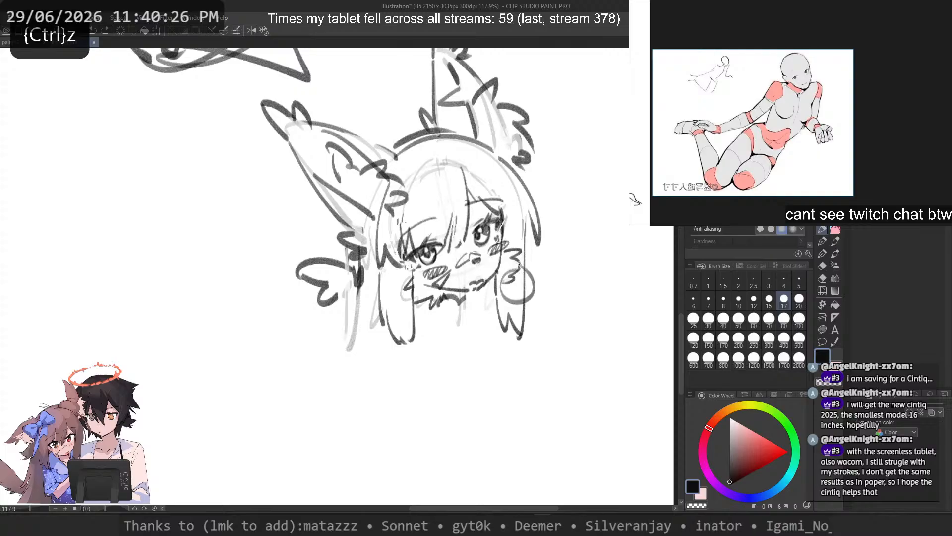
pyautogui.hotkey('ctrl', 'z')
pyautogui.moveTo(393, 294)
pyautogui.mouseDown()
pyautogui.moveTo(376, 296)
pyautogui.moveTo(383, 319)
pyautogui.mouseUp()
pyautogui.hotkey('ctrl', 'z')
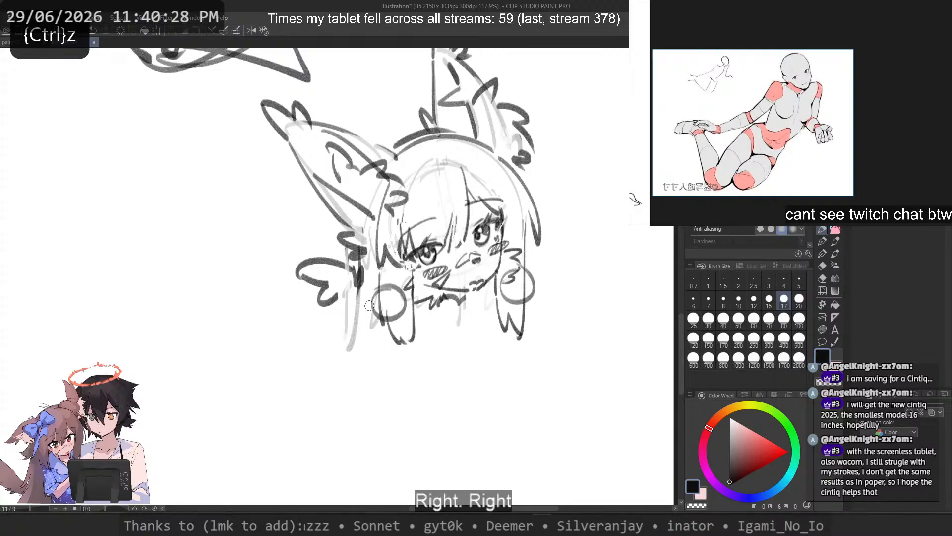
pyautogui.hotkey('ctrl', 'z')
pyautogui.hotkey('ctrl', 'z')
# Step: Outline the whole head sketch with a freehand selection, rotate it slightly counterclockwise with a free transform, and apply it
pyautogui.scroll(-3, 387, 278)
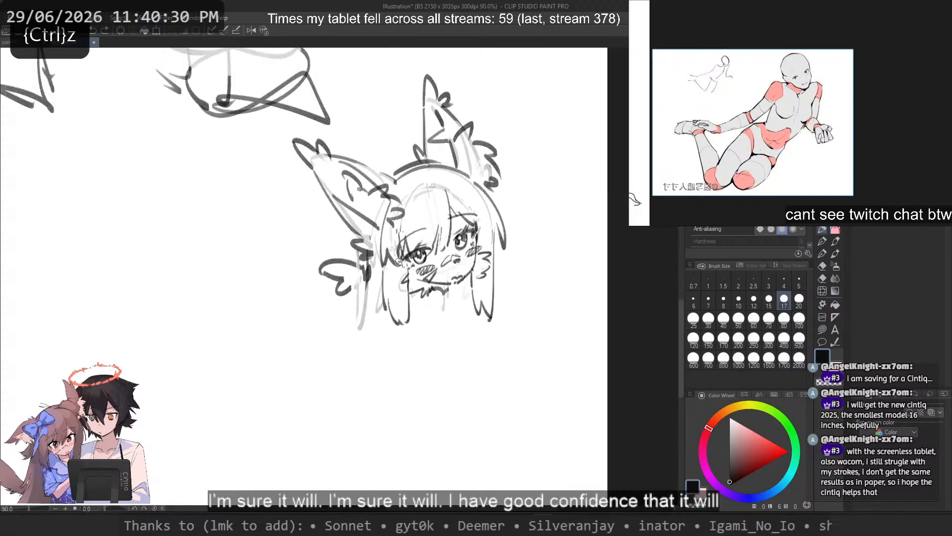
pyautogui.moveTo(384, 270); pyautogui.dragTo(396, 322)
pyautogui.press('m')
pyautogui.moveTo(381, 180)
pyautogui.mouseDown()
pyautogui.moveTo(276, 187)
pyautogui.moveTo(574, 382)
pyautogui.moveTo(377, 130)
pyautogui.mouseUp()
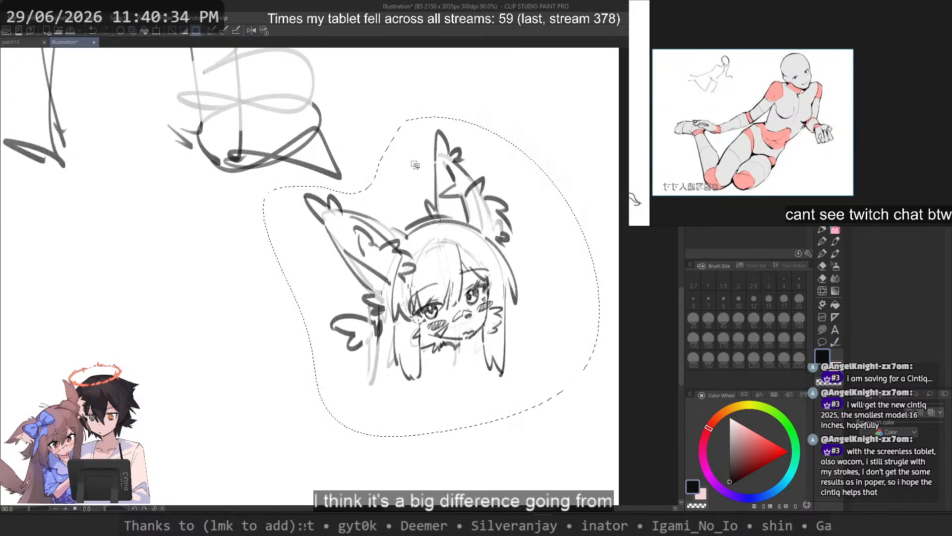
pyautogui.scroll(-1, 422, 179)
pyautogui.hotkey('ctrl', 't')
pyautogui.moveTo(611, 353); pyautogui.dragTo(616, 331)
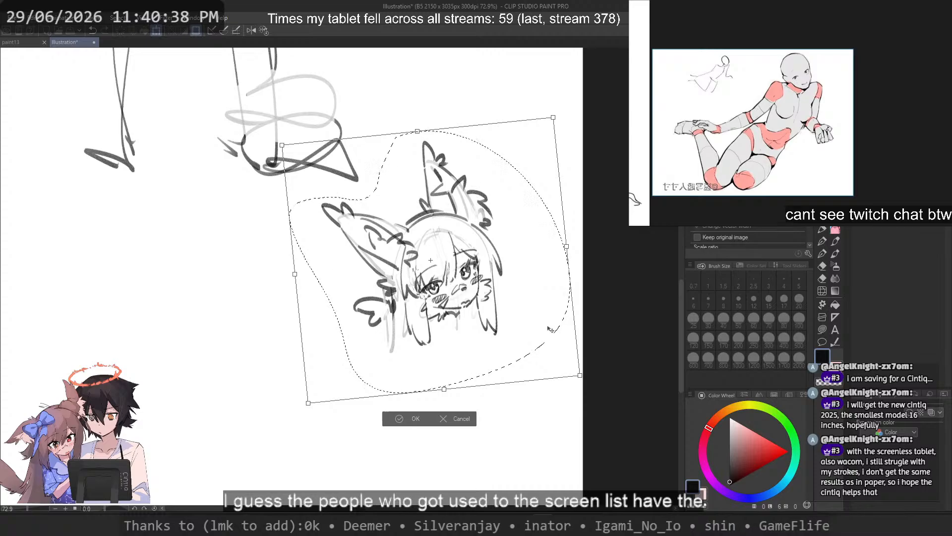
pyautogui.press('Return')
# Step: Erase the dark outlines of the side hair locks on both sides of the face with the pen in transparent colour
pyautogui.scroll(3, 457, 272)
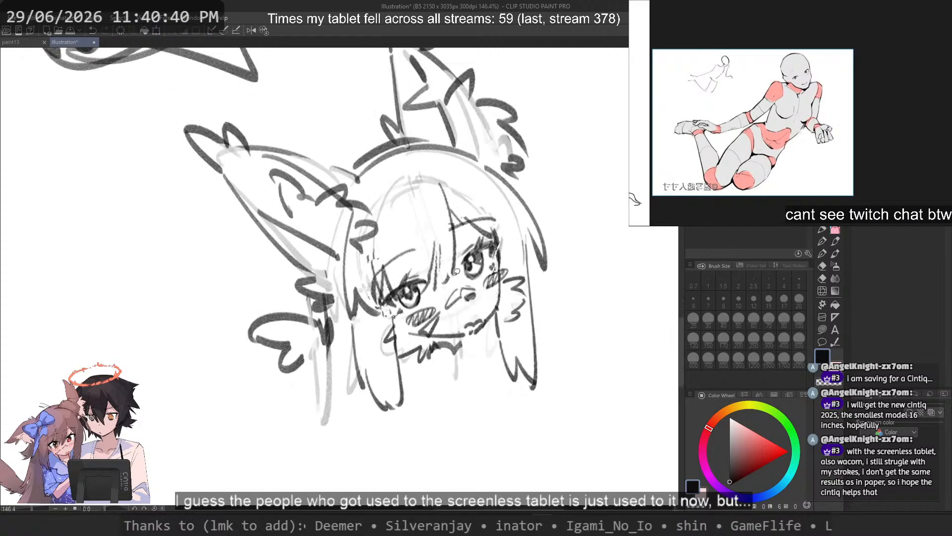
pyautogui.click(824, 231)
pyautogui.press('c')
pyautogui.moveTo(527, 252); pyautogui.dragTo(534, 386)
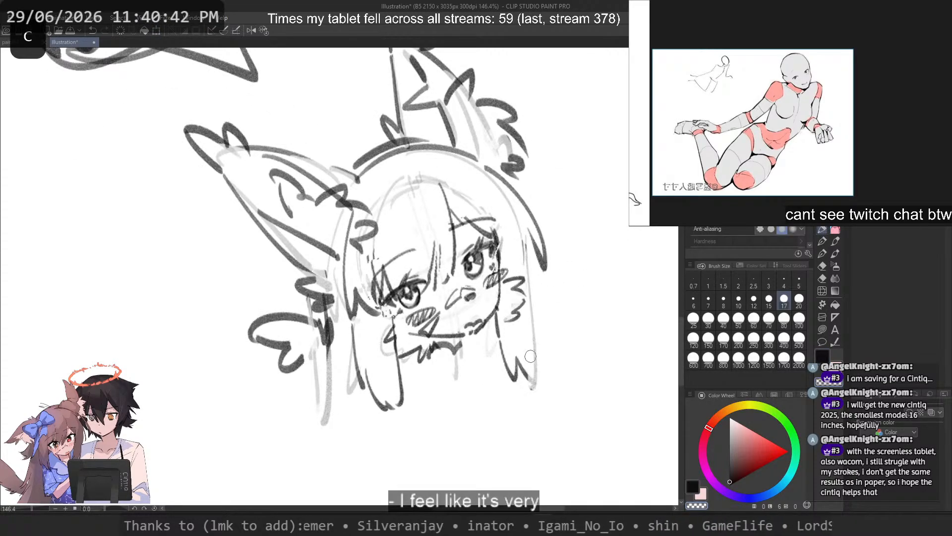
pyautogui.moveTo(401, 405)
pyautogui.mouseDown()
pyautogui.moveTo(396, 329)
pyautogui.moveTo(385, 404)
pyautogui.moveTo(384, 370)
pyautogui.mouseUp()
# Step: Redraw the side hair lock below the ornament-side eye with thinner lines and a jagged tip at brush size 10
pyautogui.press('c')
pyautogui.hotkey('ctrl', 'z')
pyautogui.click(745, 297)
pyautogui.hotkey('ctrl', 'z')
pyautogui.hotkey('ctrl', 'z')
pyautogui.moveTo(381, 290); pyautogui.dragTo(383, 406)
pyautogui.hotkey('ctrl', 'z')
pyautogui.moveTo(350, 322)
pyautogui.mouseDown()
pyautogui.moveTo(345, 388)
pyautogui.moveTo(377, 402)
pyautogui.mouseUp()
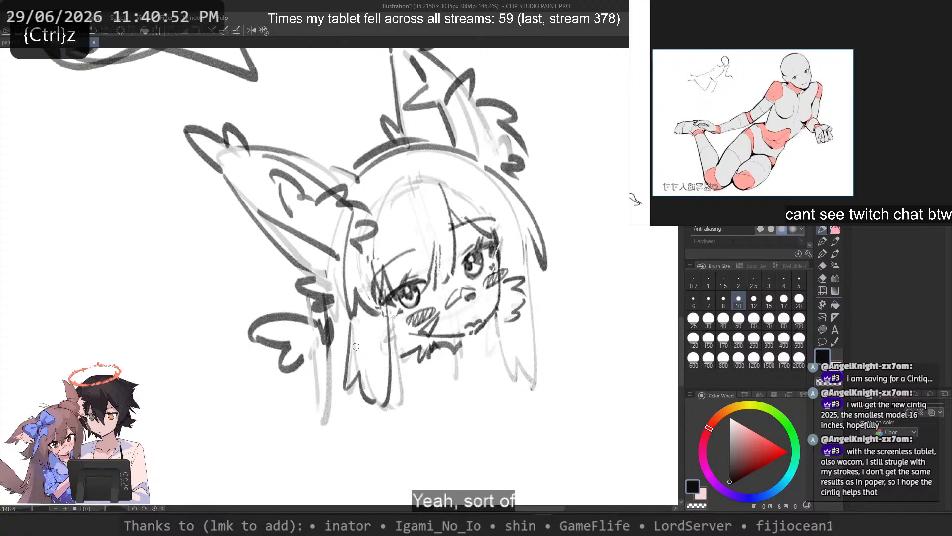
# Step: Redraw the side hair lock on the opposite side from the ornament with thin lines and a jagged tip at brush size 10
pyautogui.hotkey('ctrl', 'z')
pyautogui.moveTo(527, 241)
pyautogui.mouseDown()
pyautogui.moveTo(527, 359)
pyautogui.moveTo(517, 385)
pyautogui.mouseUp()
pyautogui.moveTo(495, 318); pyautogui.dragTo(516, 380)
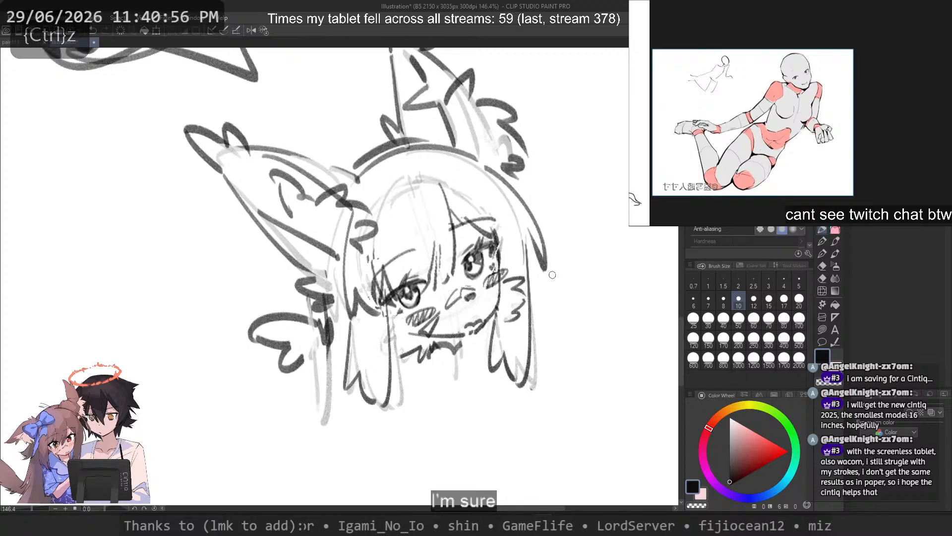
# Step: Try adding a strand beside the newly redrawn side hair lock, and undo it
pyautogui.moveTo(521, 303)
pyautogui.mouseDown()
pyautogui.moveTo(554, 291)
pyautogui.moveTo(516, 304)
pyautogui.moveTo(556, 372)
pyautogui.mouseUp()
pyautogui.hotkey('ctrl', 'z')
pyautogui.hotkey('ctrl', 'z')
# Step: Erase part of the zigzag fur strokes under the chin and draw a short neck line in their place
pyautogui.hotkey('ctrl', 'z')
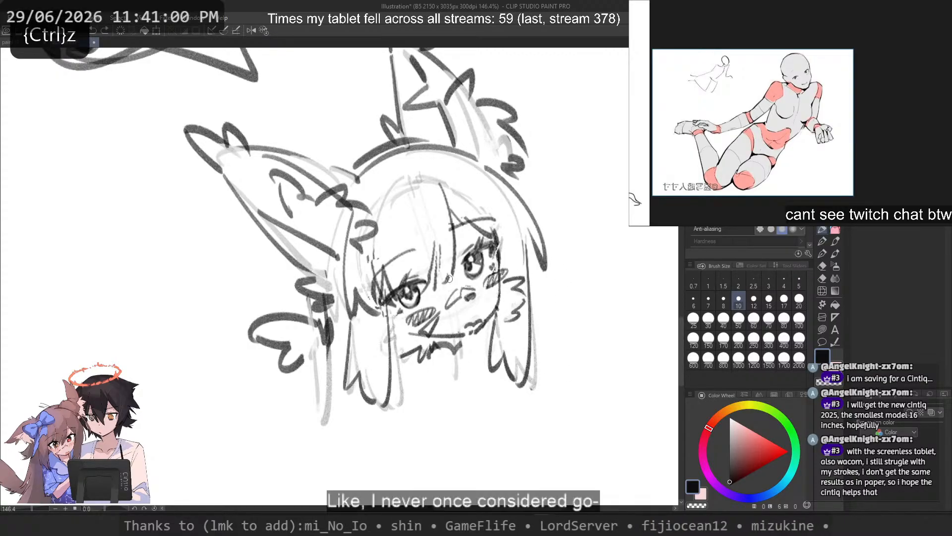
pyautogui.press('c')
pyautogui.moveTo(437, 343)
pyautogui.mouseDown()
pyautogui.moveTo(457, 343)
pyautogui.moveTo(452, 363)
pyautogui.moveTo(461, 356)
pyautogui.mouseUp()
pyautogui.press('c')
pyautogui.hotkey('ctrl', 'z')
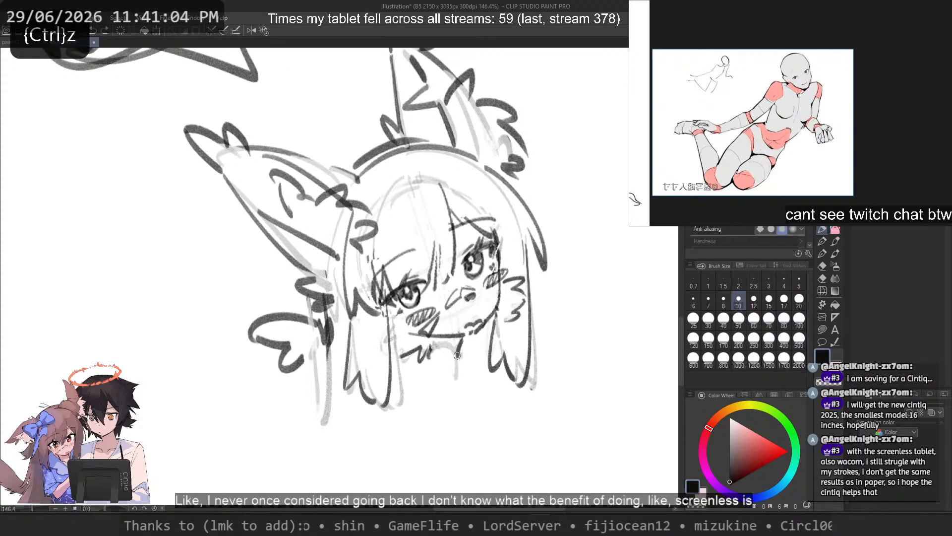
# Step: Try a stroke across the tips of the side hair locks, and undo the recent attempts
pyautogui.scroll(-4, 421, 340)
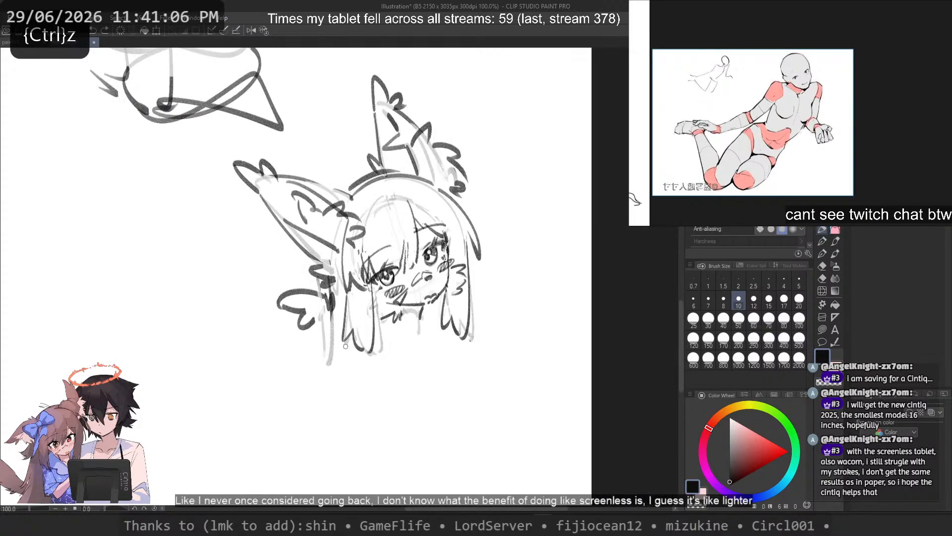
pyautogui.moveTo(348, 337)
pyautogui.mouseDown()
pyautogui.moveTo(411, 343)
pyautogui.moveTo(395, 350)
pyautogui.moveTo(409, 339)
pyautogui.moveTo(468, 338)
pyautogui.mouseUp()
pyautogui.scroll(3, 386, 337)
pyautogui.hotkey('ctrl', 'z')
pyautogui.hotkey('ctrl', 'z')
pyautogui.hotkey('ctrl', 'z')
pyautogui.hotkey('ctrl', 'z')
pyautogui.hotkey('ctrl', 'z')
pyautogui.hotkey('ctrl', 'z')
pyautogui.hotkey('ctrl', 'z')
pyautogui.scroll(10, 498, 266)
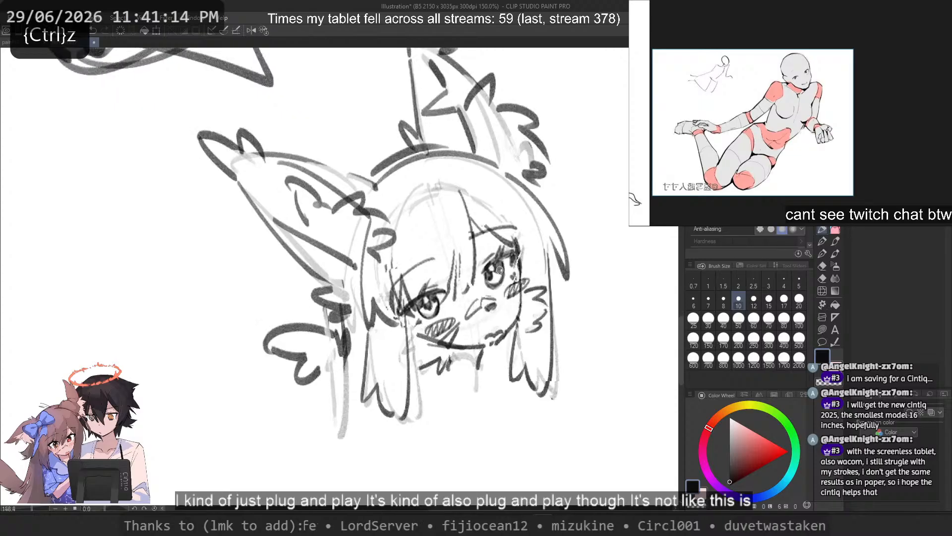
# Step: Redraw the cheek and jaw contour below the far eye, and erase the old mouth
pyautogui.moveTo(554, 210); pyautogui.dragTo(541, 272)
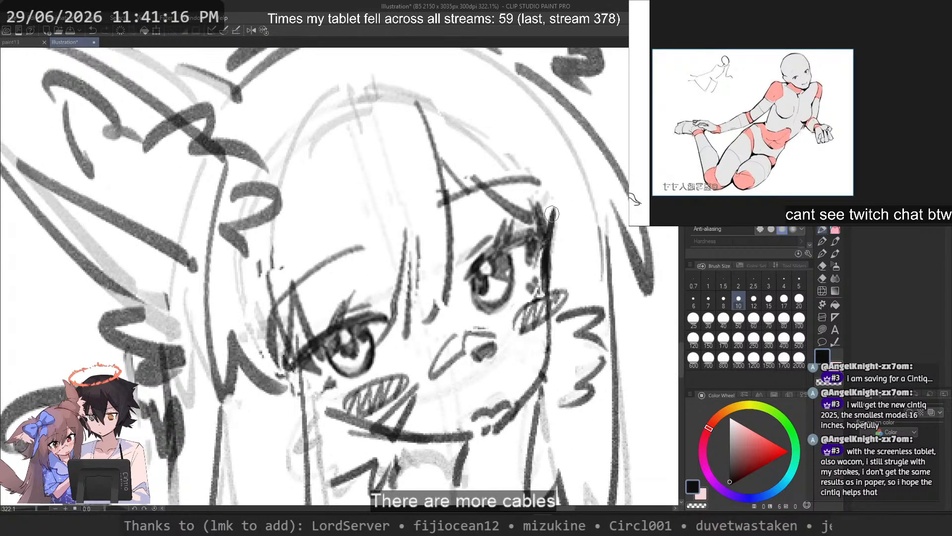
pyautogui.hotkey('ctrl', 'z')
pyautogui.moveTo(553, 211)
pyautogui.mouseDown()
pyautogui.moveTo(544, 274)
pyautogui.moveTo(533, 251)
pyautogui.moveTo(549, 356)
pyautogui.mouseUp()
pyautogui.hotkey('ctrl', 'z')
pyautogui.hotkey('ctrl', 'z')
pyautogui.hotkey('ctrl', 'z')
pyautogui.moveTo(546, 258)
pyautogui.mouseDown()
pyautogui.moveTo(542, 380)
pyautogui.moveTo(492, 428)
pyautogui.mouseUp()
pyautogui.hotkey('ctrl', 'z')
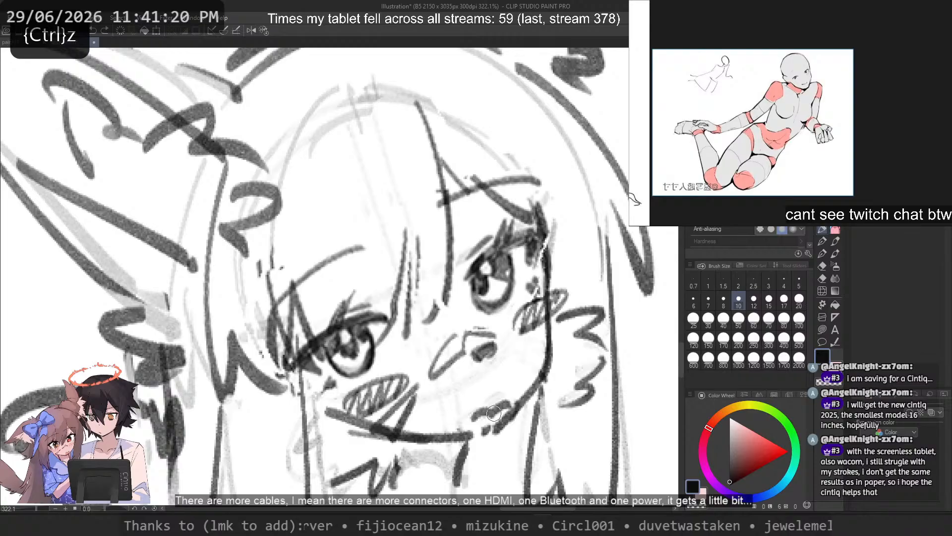
pyautogui.hotkey('ctrl', 'z')
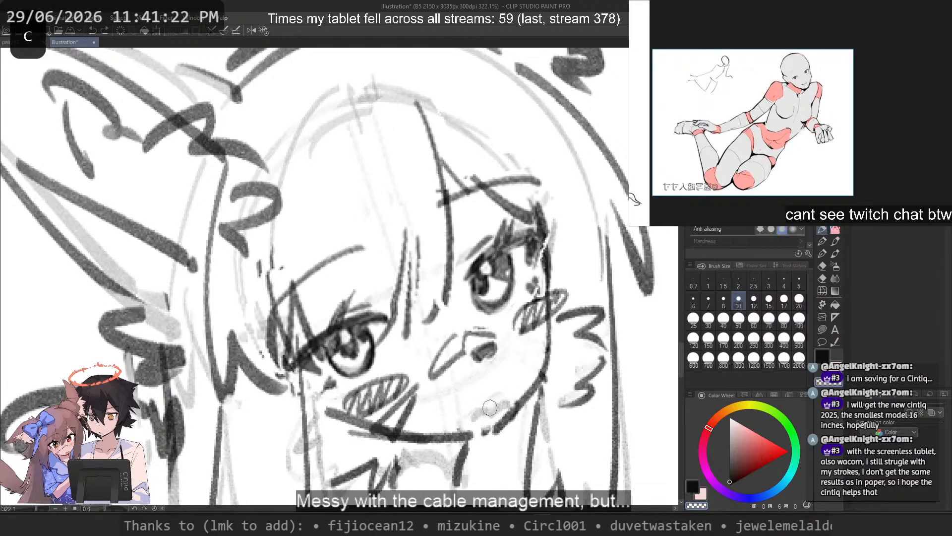
pyautogui.moveTo(551, 337); pyautogui.dragTo(488, 426)
pyautogui.scroll(-2, 319, 253)
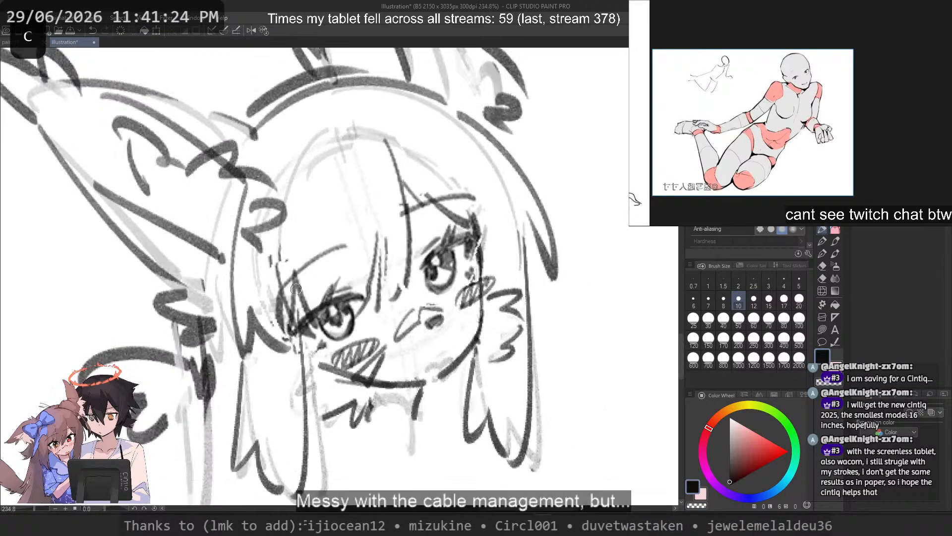
# Step: Close the chin contour with a small curved mouth above it, and erase the rough cheek line in the mirrored, rotated view
pyautogui.moveTo(303, 398); pyautogui.dragTo(360, 438)
pyautogui.hotkey('ctrl', 'z')
pyautogui.moveTo(321, 412)
pyautogui.mouseDown()
pyautogui.moveTo(362, 440)
pyautogui.moveTo(389, 423)
pyautogui.mouseUp()
pyautogui.press('2')
pyautogui.hotkey('ctrl', 'z')
pyautogui.moveTo(291, 426)
pyautogui.mouseDown()
pyautogui.moveTo(320, 431)
pyautogui.moveTo(289, 422)
pyautogui.moveTo(247, 393)
pyautogui.moveTo(261, 387)
pyautogui.moveTo(288, 415)
pyautogui.moveTo(208, 360)
pyautogui.moveTo(221, 357)
pyautogui.moveTo(318, 434)
pyautogui.moveTo(217, 371)
pyautogui.moveTo(232, 410)
pyautogui.moveTo(208, 371)
pyautogui.mouseUp()
pyautogui.hotkey('ctrl', 'z')
pyautogui.hotkey('ctrl', 'z')
pyautogui.hotkey('ctrl', 'z')
pyautogui.press('c')
pyautogui.press('c')
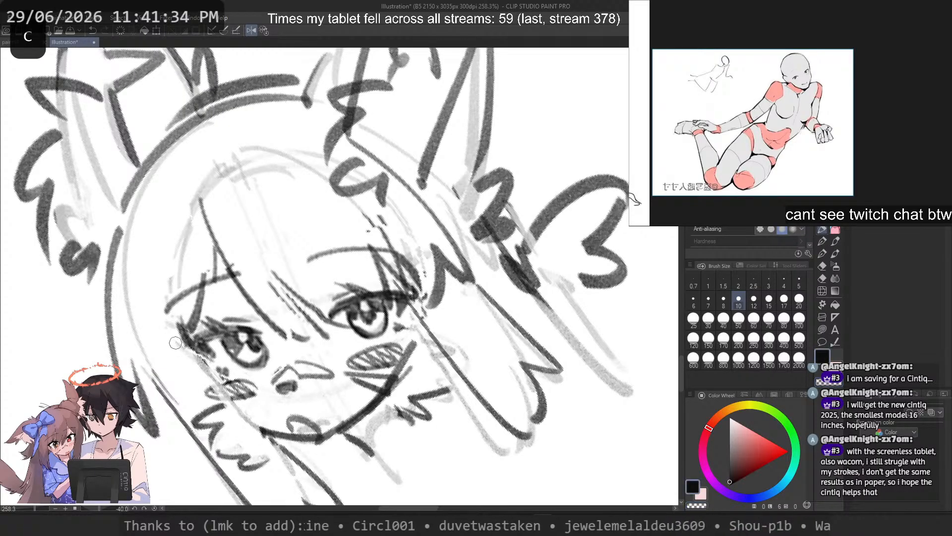
# Step: Redraw the cheek line from the far eye to the chin in the mirrored view, and restore the normal canvas orientation
pyautogui.hotkey('ctrl', 'z')
pyautogui.moveTo(171, 341)
pyautogui.mouseDown()
pyautogui.moveTo(213, 373)
pyautogui.moveTo(237, 414)
pyautogui.mouseUp()
pyautogui.hotkey('ctrl', 'z')
pyautogui.moveTo(216, 376)
pyautogui.mouseDown()
pyautogui.moveTo(271, 429)
pyautogui.moveTo(259, 428)
pyautogui.moveTo(277, 430)
pyautogui.mouseUp()
pyautogui.hotkey('ctrl', 'z')
pyautogui.hotkey('ctrl', 'z')
pyautogui.click(263, 30)
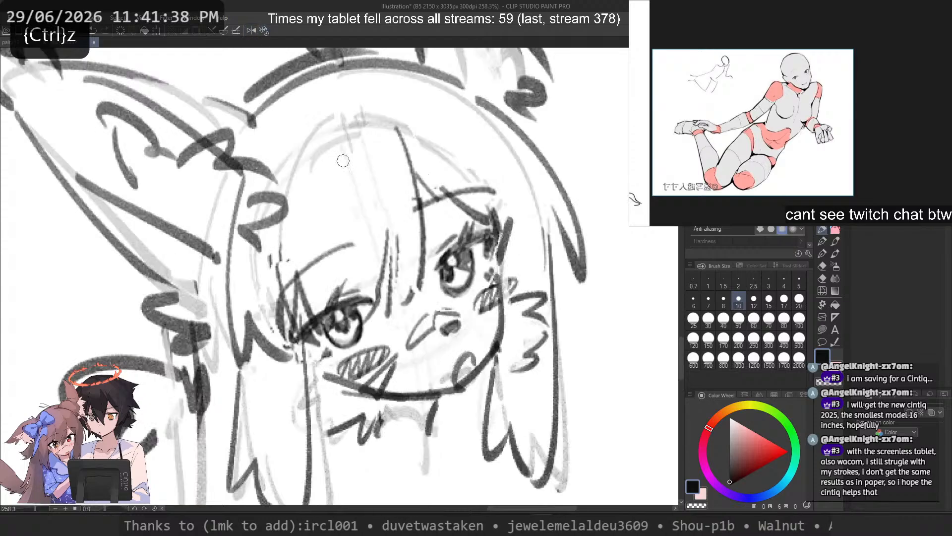
# Step: Set the brush size to 8 and try sketching large curved body lines below the chin, and undo them
pyautogui.scroll(-2, 477, 240)
pyautogui.moveTo(479, 243); pyautogui.dragTo(488, 186)
pyautogui.scroll(2, 451, 236)
pyautogui.click(724, 300)
pyautogui.scroll(-4, 477, 185)
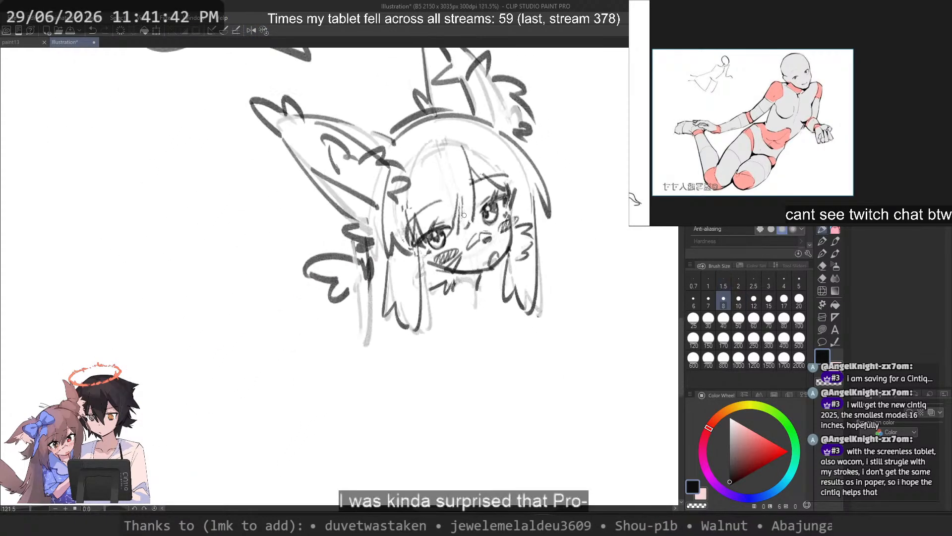
pyautogui.moveTo(465, 280); pyautogui.dragTo(518, 231)
pyautogui.moveTo(583, 310)
pyautogui.mouseDown()
pyautogui.moveTo(524, 254)
pyautogui.moveTo(530, 240)
pyautogui.moveTo(494, 303)
pyautogui.mouseUp()
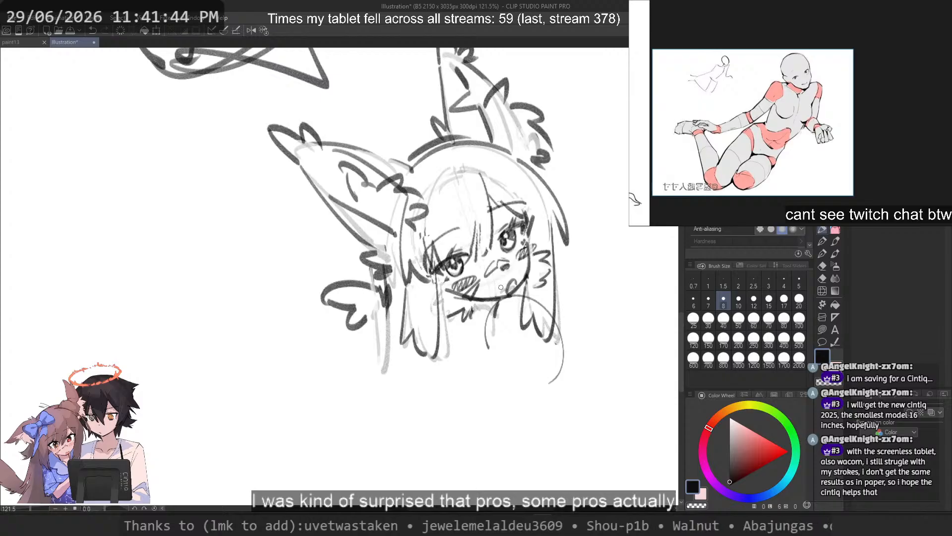
pyautogui.hotkey('ctrl', 'z')
# Step: Erase the curved mouth and redraw it as a small downturned line just above the chin
pyautogui.moveTo(539, 279); pyautogui.dragTo(540, 286)
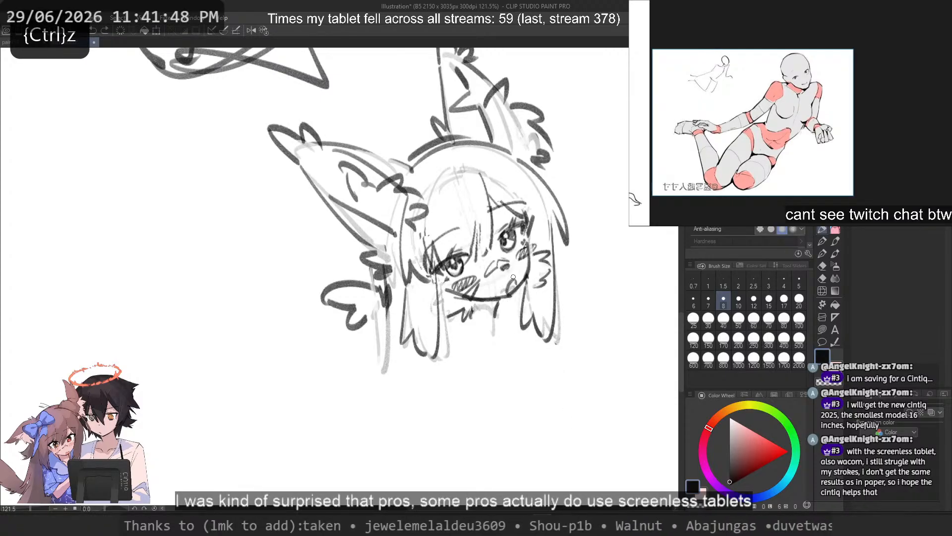
pyautogui.press('c')
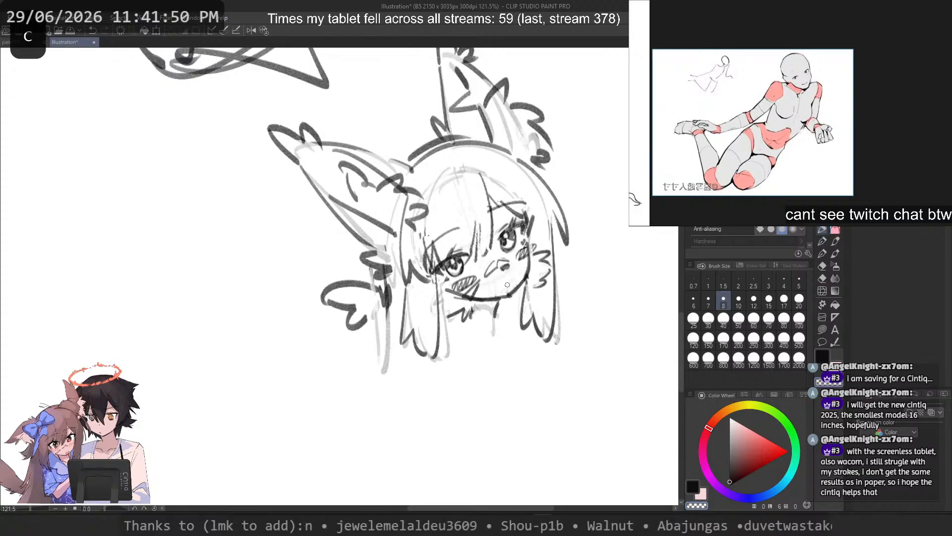
pyautogui.hotkey('ctrl', 'z')
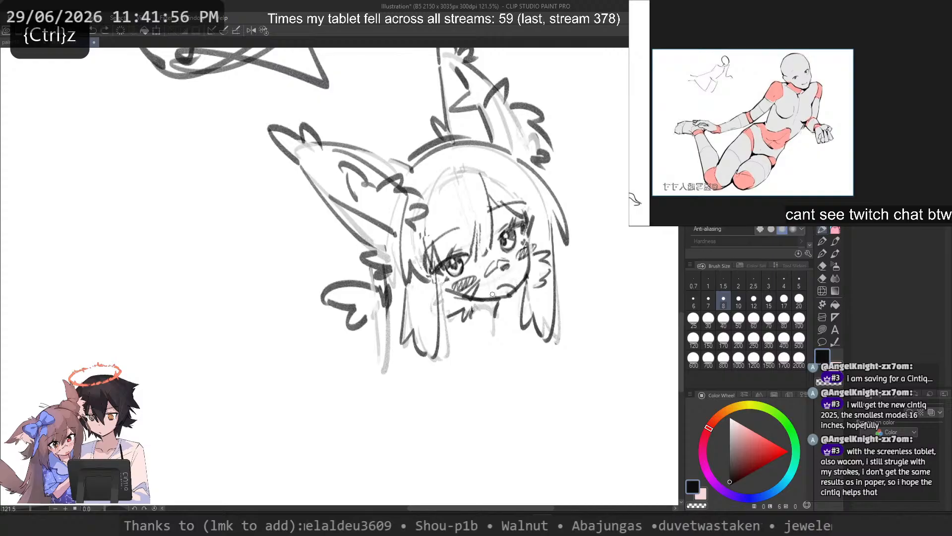
pyautogui.scroll(-2, 497, 254)
pyautogui.scroll(6, 496, 258)
pyautogui.scroll(-6, 496, 258)
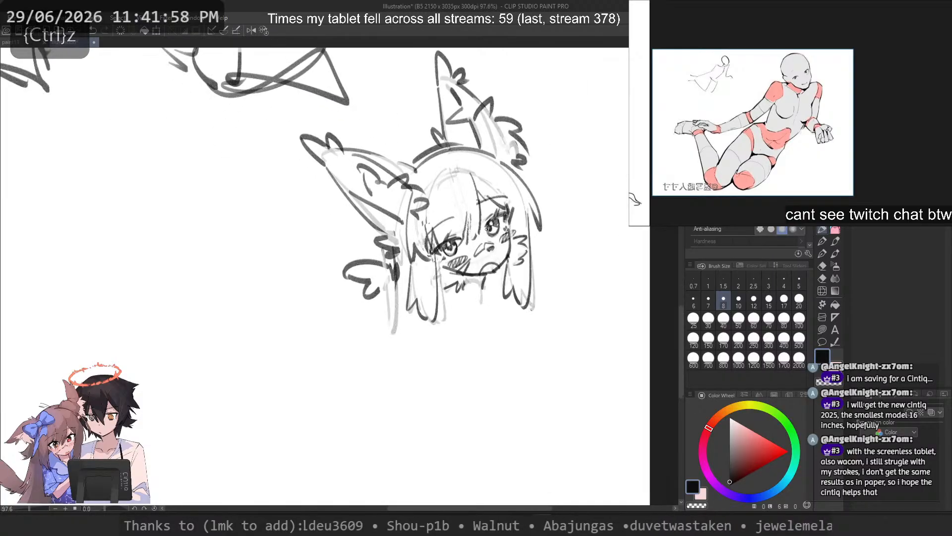
# Step: Try redrawing the mouth as a wide wavy curve touching the chin line, and undo it
pyautogui.scroll(8, 494, 263)
pyautogui.hotkey('ctrl', 'z')
pyautogui.moveTo(529, 302); pyautogui.dragTo(489, 325)
pyautogui.hotkey('ctrl', 'z')
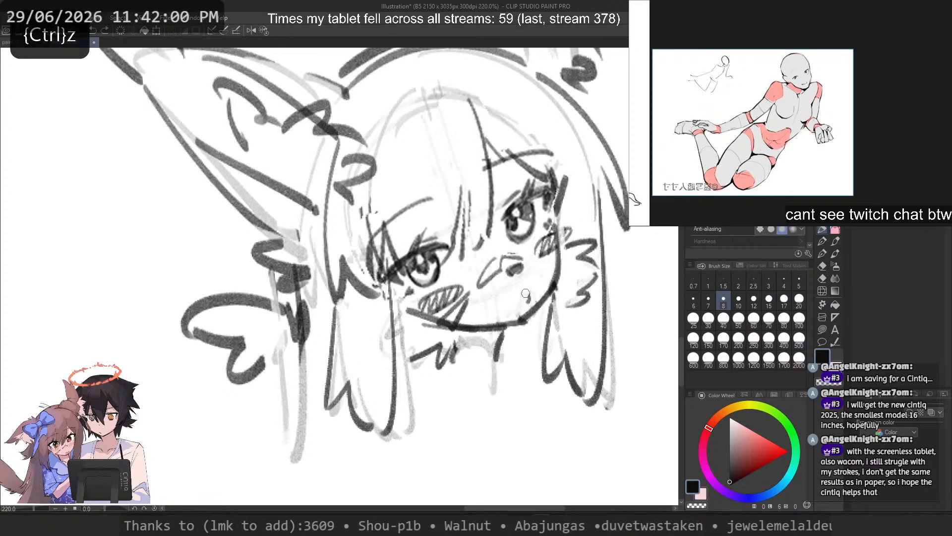
pyautogui.moveTo(529, 301); pyautogui.dragTo(488, 325)
pyautogui.scroll(-9, 527, 288)
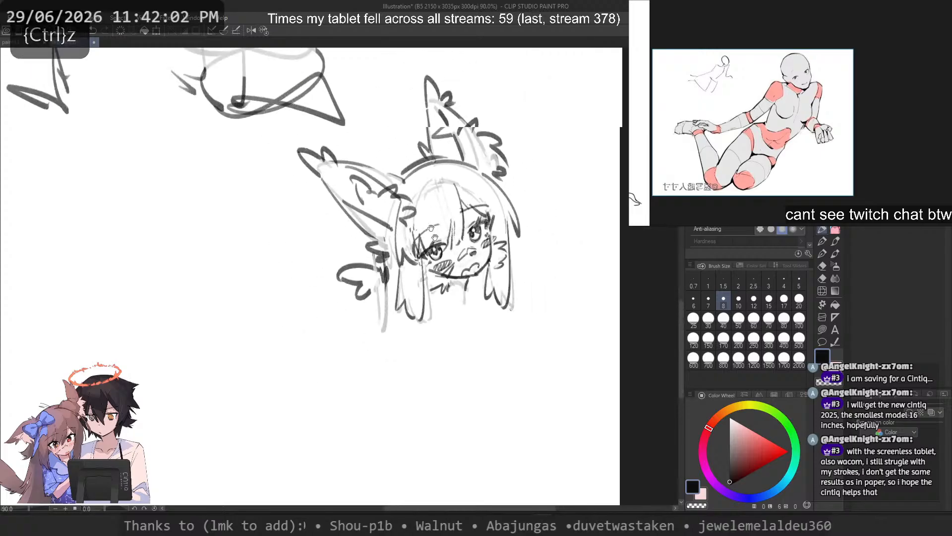
pyautogui.scroll(9, 468, 341)
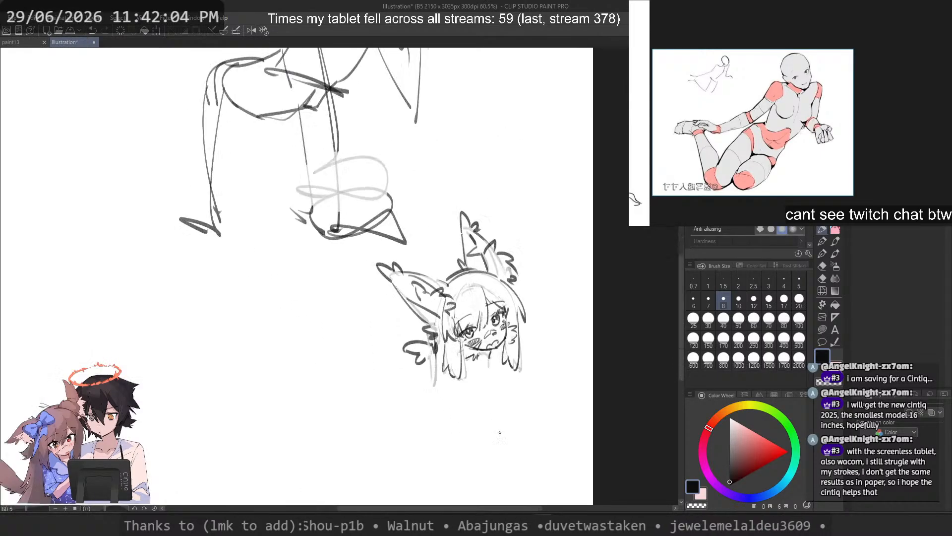
pyautogui.hotkey('ctrl', 'z')
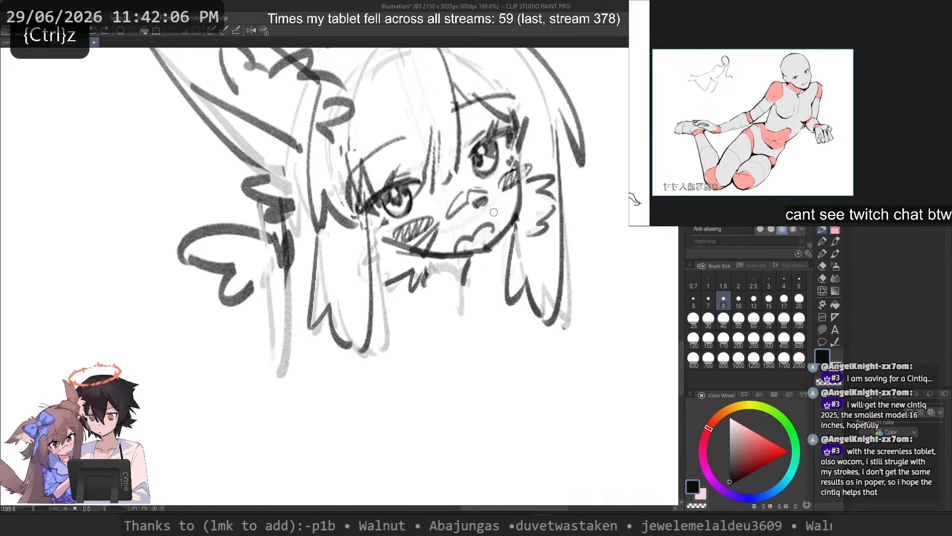
pyautogui.hotkey('ctrl', 'z')
# Step: Redraw the mouth as a small, compact wavy shape just above the chin
pyautogui.hotkey('ctrl', 'z')
pyautogui.moveTo(494, 237); pyautogui.dragTo(467, 247)
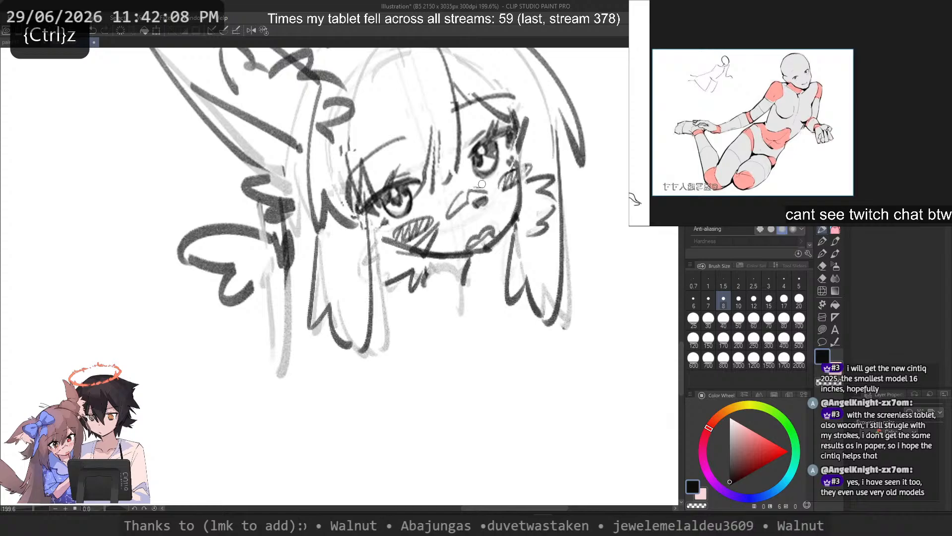
pyautogui.hotkey('ctrl', 'z')
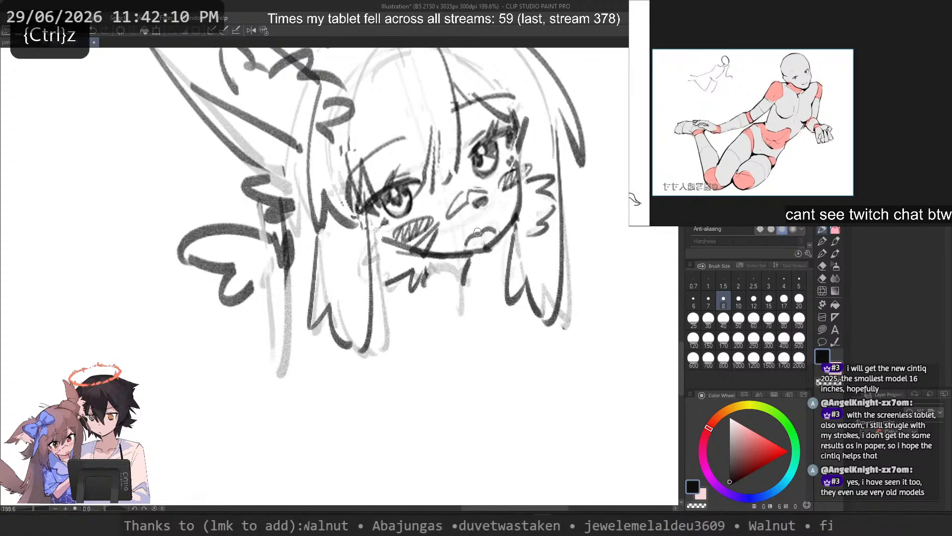
pyautogui.hotkey('ctrl', 'z')
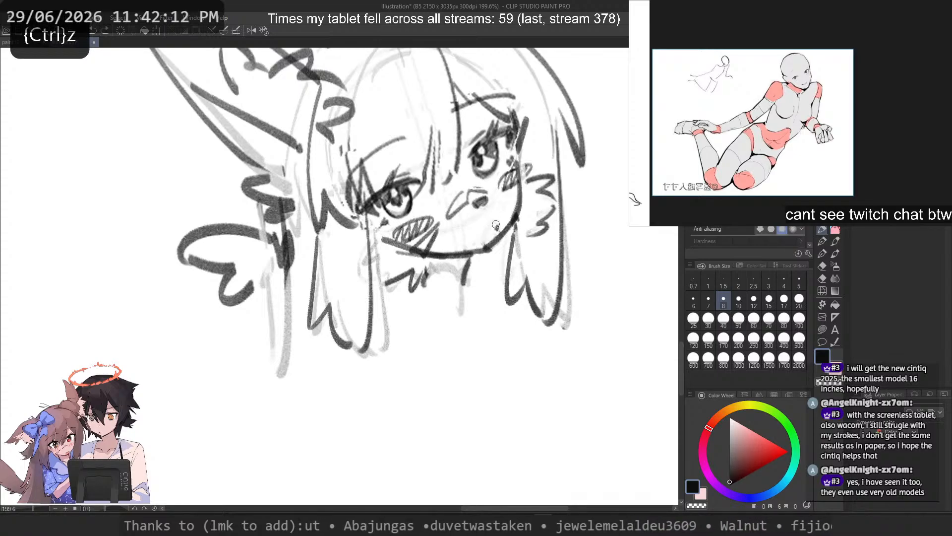
pyautogui.moveTo(497, 230); pyautogui.dragTo(468, 245)
pyautogui.scroll(-3, 476, 230)
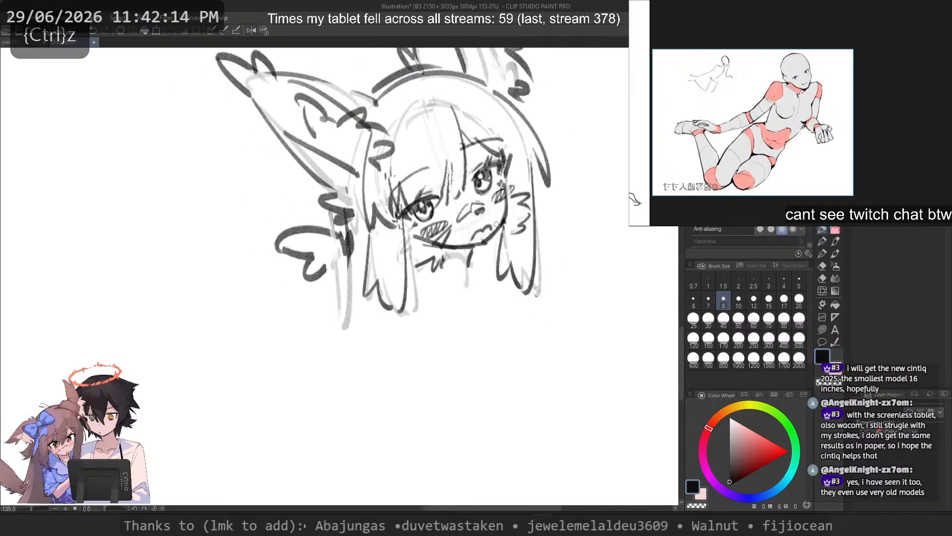
pyautogui.moveTo(500, 215); pyautogui.dragTo(487, 242)
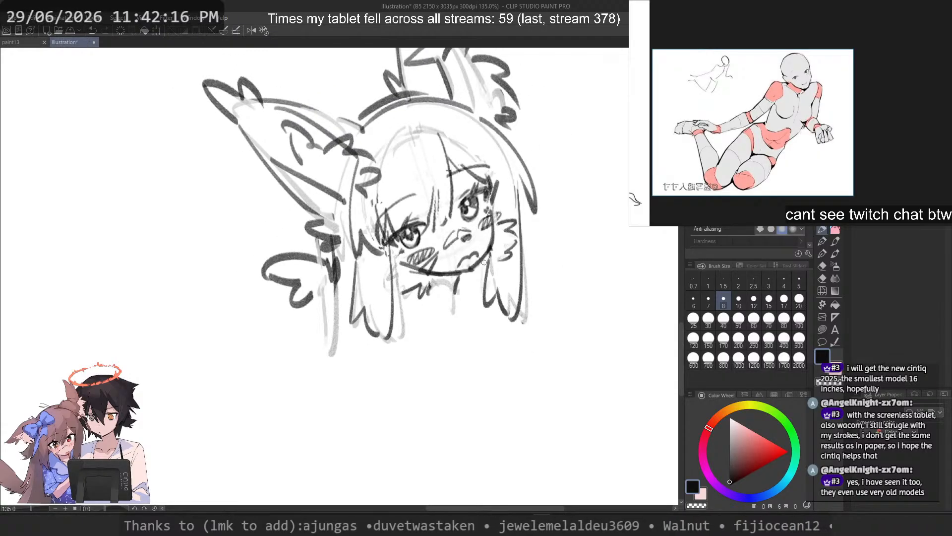
# Step: Draw a long back-hair line from beside the hair ornament down past the tip of the near side lock
pyautogui.moveTo(326, 244)
pyautogui.mouseDown()
pyautogui.moveTo(307, 415)
pyautogui.moveTo(322, 316)
pyautogui.moveTo(307, 404)
pyautogui.moveTo(313, 396)
pyautogui.mouseUp()
pyautogui.hotkey('ctrl', 'z')
pyautogui.hotkey('ctrl', 'z')
pyautogui.hotkey('ctrl', 'z')
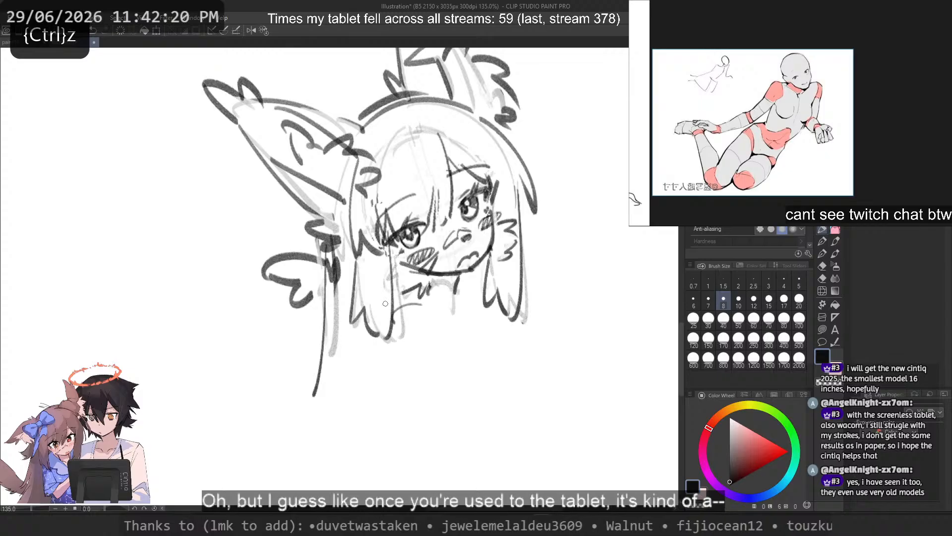
pyautogui.hotkey('ctrl', 'z')
# Step: Sketch a round shoulder joint over the ornament-side hair lock and a collarbone line running below the chin
pyautogui.hotkey('ctrl', 'z')
pyautogui.moveTo(359, 299); pyautogui.dragTo(468, 306)
pyautogui.hotkey('ctrl', 'z')
pyautogui.moveTo(382, 287)
pyautogui.mouseDown()
pyautogui.moveTo(424, 299)
pyautogui.moveTo(420, 282)
pyautogui.moveTo(472, 295)
pyautogui.moveTo(480, 274)
pyautogui.mouseUp()
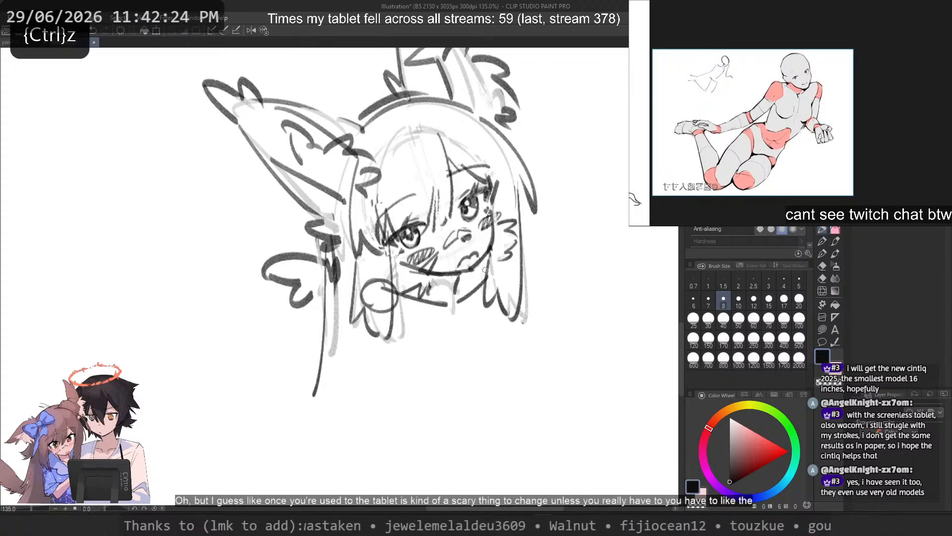
pyautogui.hotkey('ctrl', 'z')
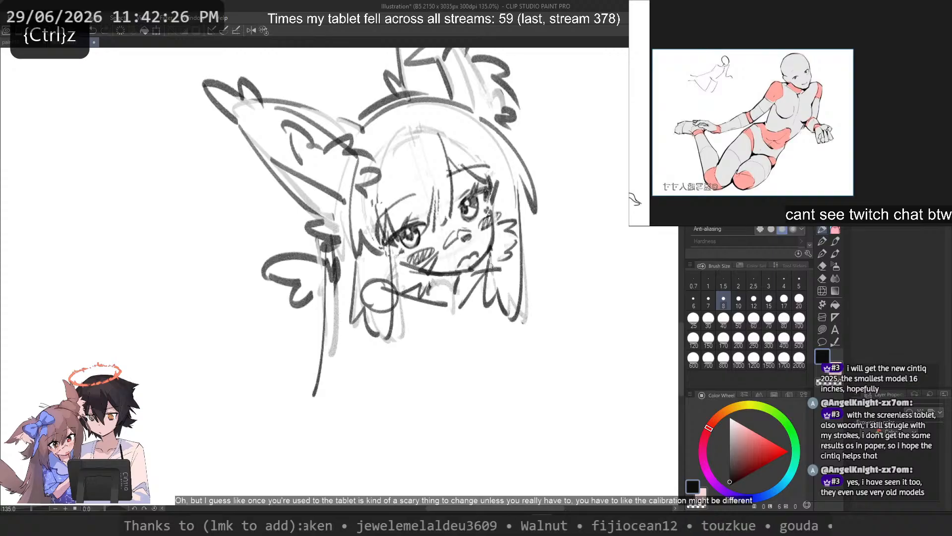
pyautogui.hotkey('ctrl', 'z')
# Step: Try sketching the far shoulder and arm lines over the far side hair lock, and undo them
pyautogui.moveTo(484, 267)
pyautogui.mouseDown()
pyautogui.moveTo(502, 268)
pyautogui.moveTo(505, 306)
pyautogui.mouseUp()
pyautogui.hotkey('ctrl', 'z')
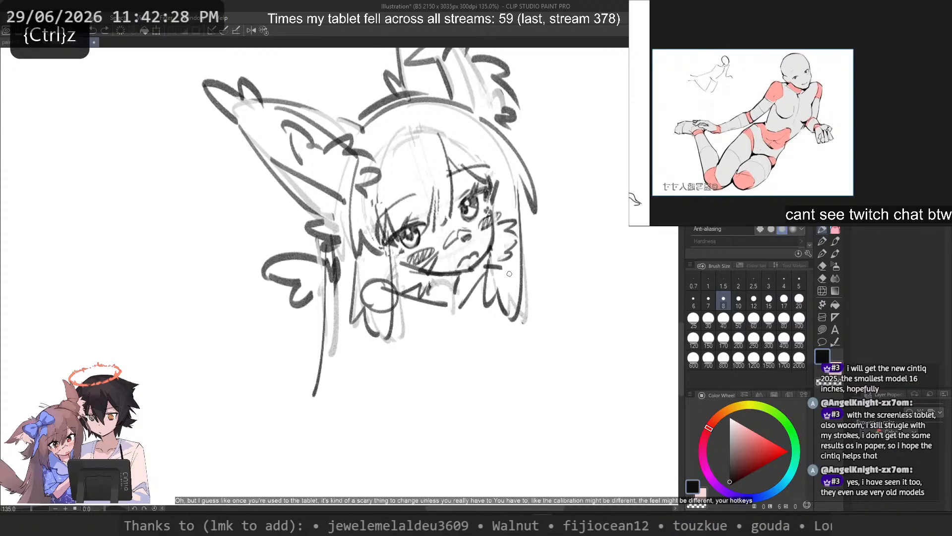
pyautogui.hotkey('ctrl', 'z')
pyautogui.moveTo(515, 268); pyautogui.dragTo(501, 422)
pyautogui.hotkey('ctrl', 'z')
# Step: Raise the brush size to 20 and try a long slanted body line below the far side hair lock, and undo it
pyautogui.press(']')
pyautogui.press(']')
pyautogui.press(']')
pyautogui.press(']')
pyautogui.press(']')
pyautogui.moveTo(511, 293); pyautogui.dragTo(488, 457)
pyautogui.hotkey('ctrl', 'z')
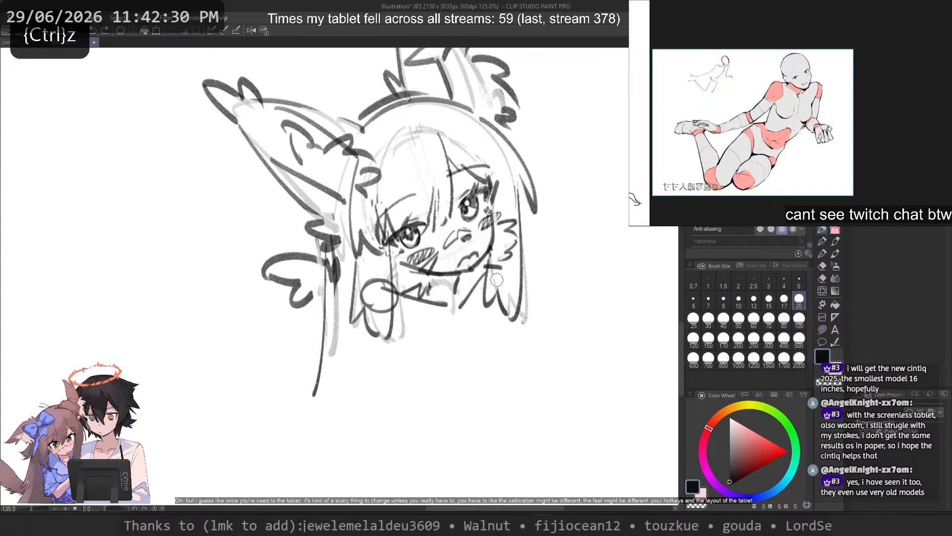
pyautogui.moveTo(514, 273)
pyautogui.mouseDown()
pyautogui.moveTo(491, 451)
pyautogui.moveTo(501, 370)
pyautogui.mouseUp()
pyautogui.hotkey('ctrl', 'z')
pyautogui.hotkey('ctrl', 'z')
pyautogui.moveTo(508, 293); pyautogui.dragTo(485, 436)
# Step: Try sketching a slanted line below the shoulder joint and a large rounded ribcage below the neck, and undo them
pyautogui.hotkey('ctrl', 'z')
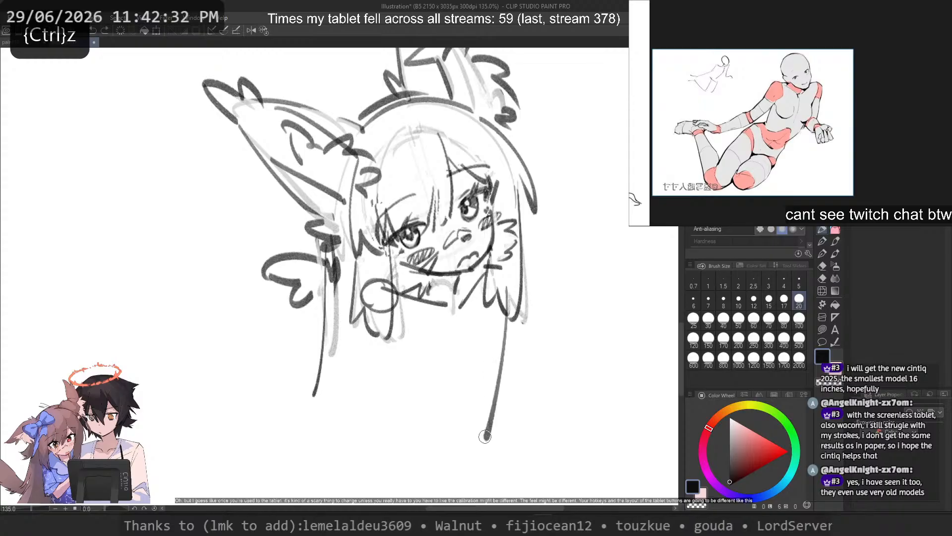
pyautogui.moveTo(365, 317); pyautogui.dragTo(342, 432)
pyautogui.hotkey('ctrl', 'z')
pyautogui.hotkey('ctrl', 'z')
pyautogui.moveTo(495, 282)
pyautogui.mouseDown()
pyautogui.moveTo(452, 422)
pyautogui.moveTo(409, 376)
pyautogui.mouseUp()
pyautogui.hotkey('ctrl', 'z')
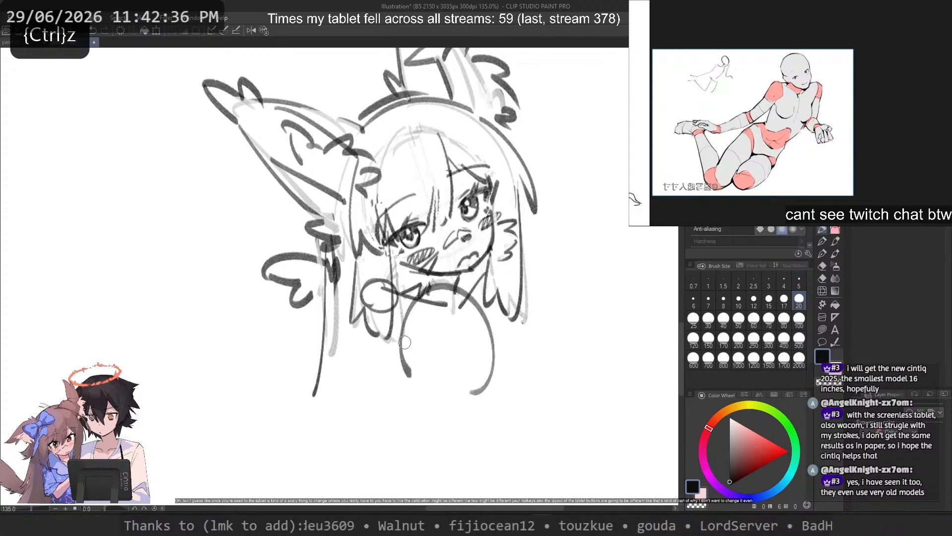
# Step: Try drawing a straight vertical body line down from the round shoulder joint, and undo it
pyautogui.hotkey('ctrl', 'z')
pyautogui.moveTo(394, 299); pyautogui.dragTo(385, 410)
pyautogui.hotkey('ctrl', 'z')
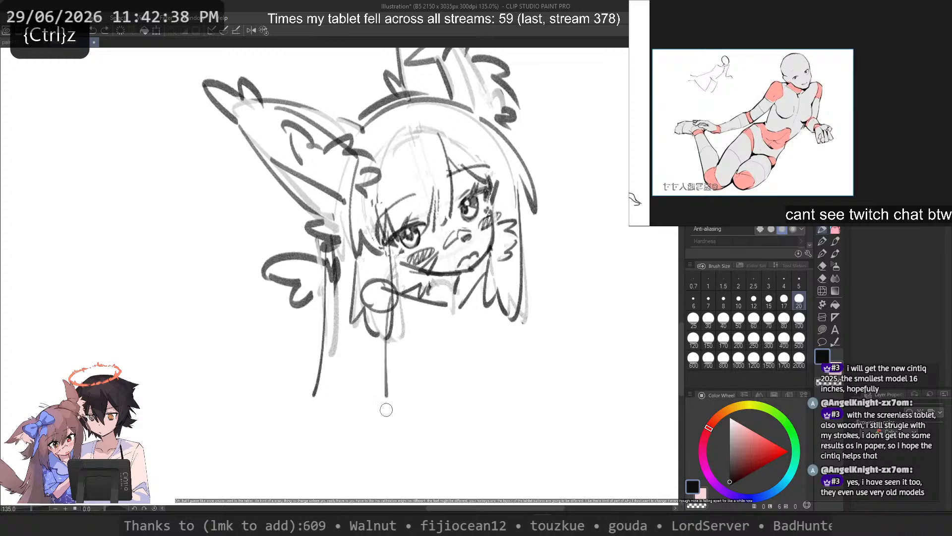
pyautogui.hotkey('ctrl', 'z')
pyautogui.moveTo(397, 292); pyautogui.dragTo(395, 405)
pyautogui.hotkey('ctrl', 'z')
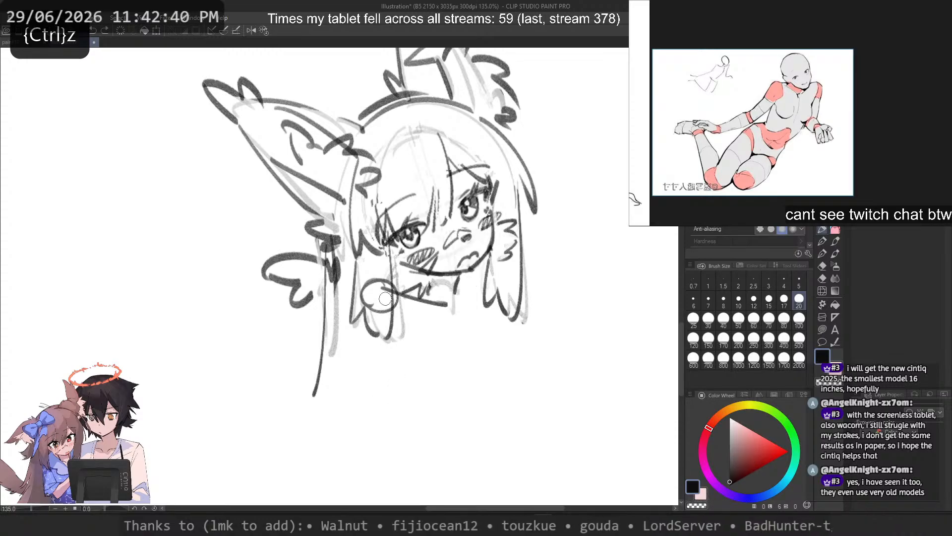
# Step: Lasso the near eye with its brow and lashes, nudge the selection slightly, and deselect it
pyautogui.hotkey('ctrl', 'z')
pyautogui.scroll(2, 381, 102)
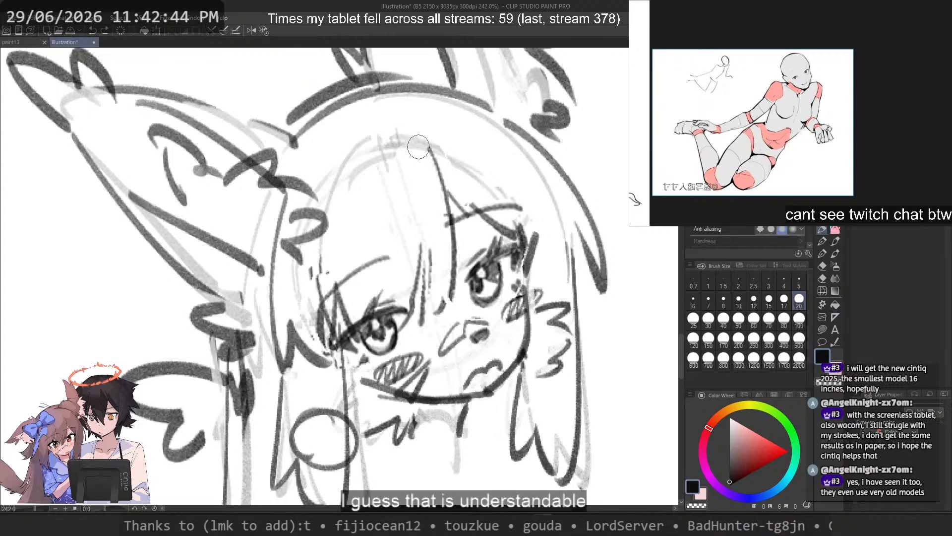
pyautogui.press('space')
pyautogui.moveTo(373, 232); pyautogui.dragTo(331, 353)
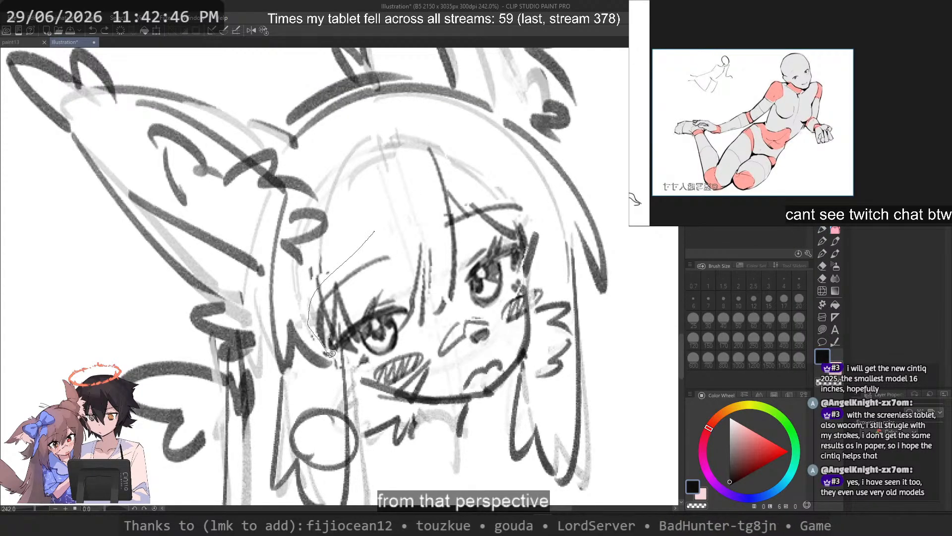
pyautogui.moveTo(401, 340); pyautogui.dragTo(407, 218)
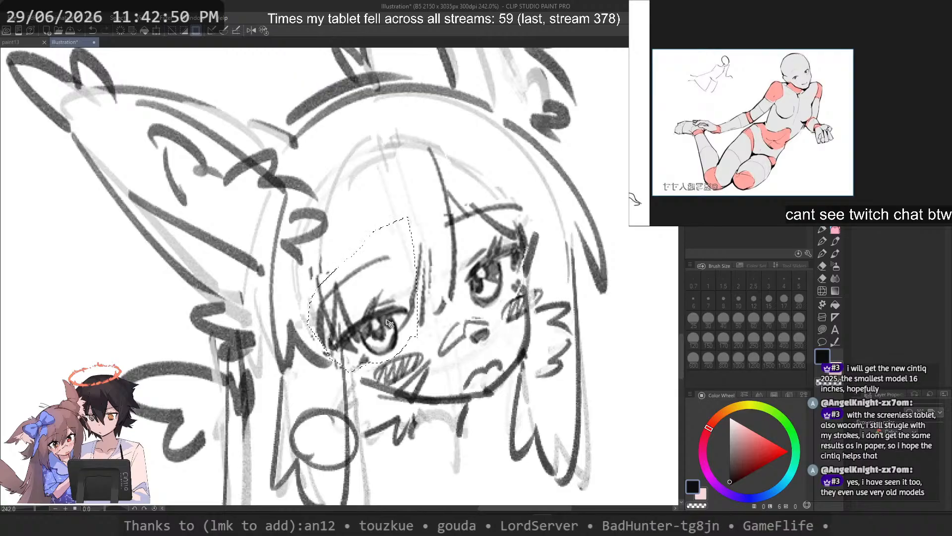
pyautogui.moveTo(389, 323); pyautogui.dragTo(393, 325)
pyautogui.hotkey('ctrl', 'd')
pyautogui.scroll(-4, 422, 218)
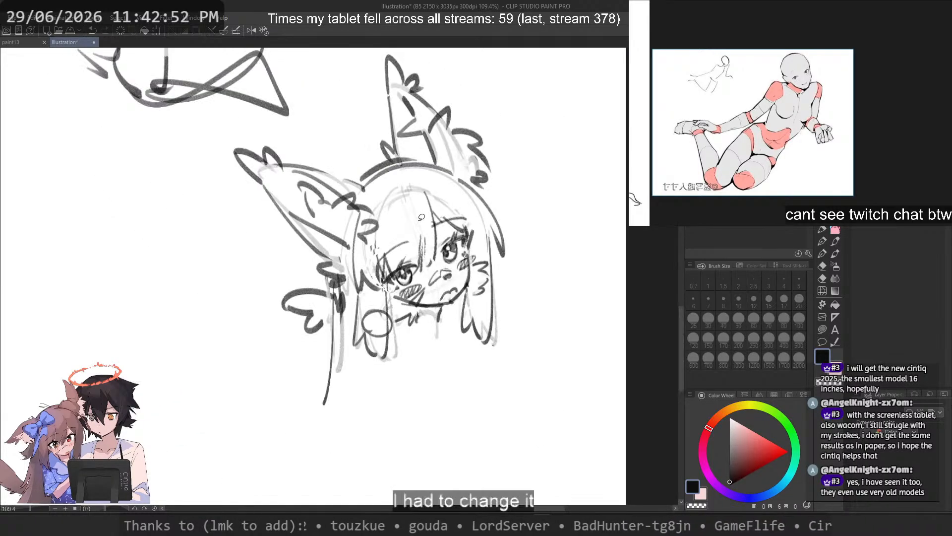
# Step: Try a short stroke beside the neck below the chin, and undo it
pyautogui.scroll(4, 422, 217)
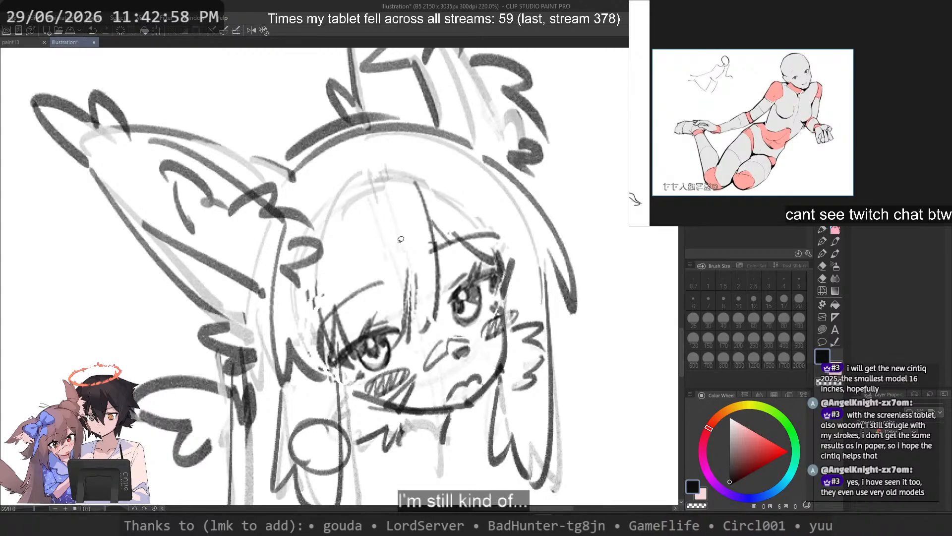
pyautogui.scroll(-2, 342, 208)
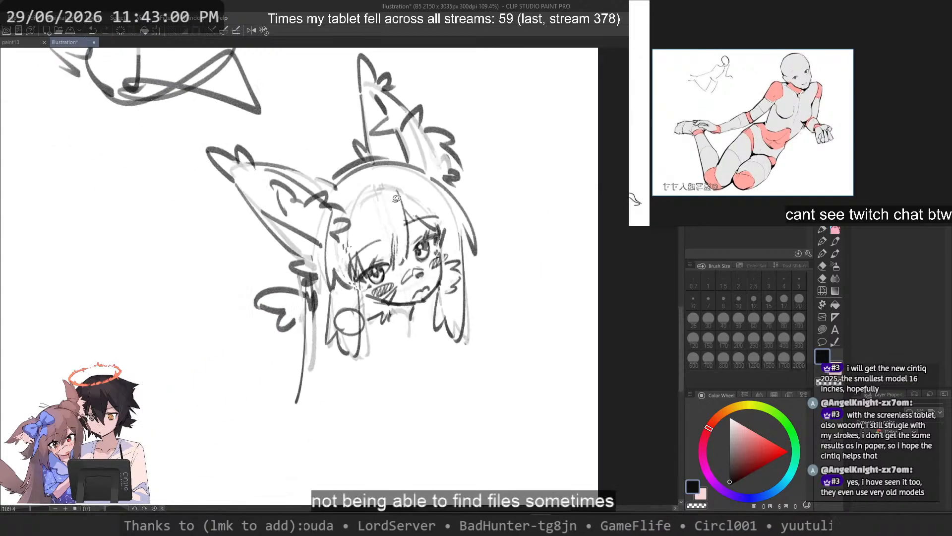
pyautogui.scroll(1, 411, 235)
pyautogui.scroll(1, 411, 235)
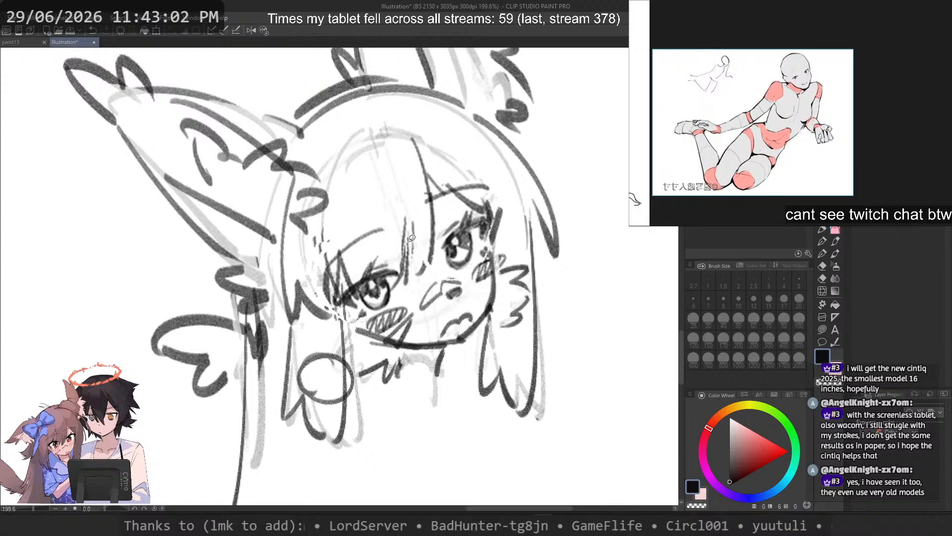
pyautogui.click(822, 231)
pyautogui.scroll(-1, 457, 227)
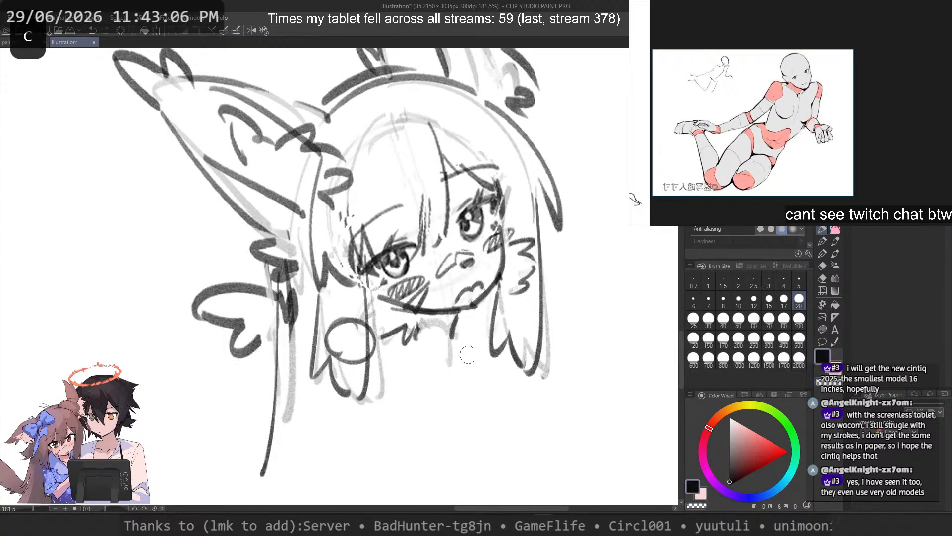
pyautogui.moveTo(462, 355); pyautogui.dragTo(442, 344)
pyautogui.hotkey('ctrl', 'z')
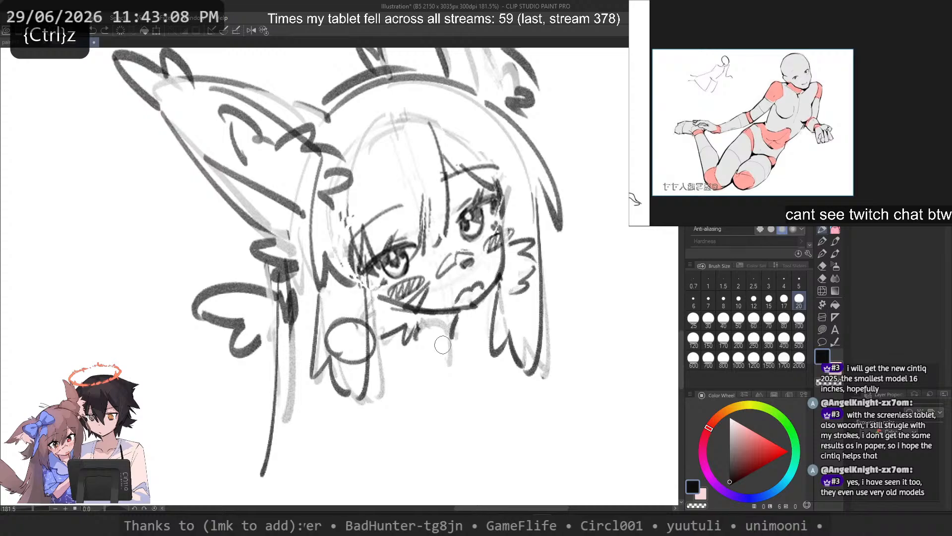
# Step: Lasso the nose and nudge it slightly, and adjust the mouth's position the same way
pyautogui.press('m')
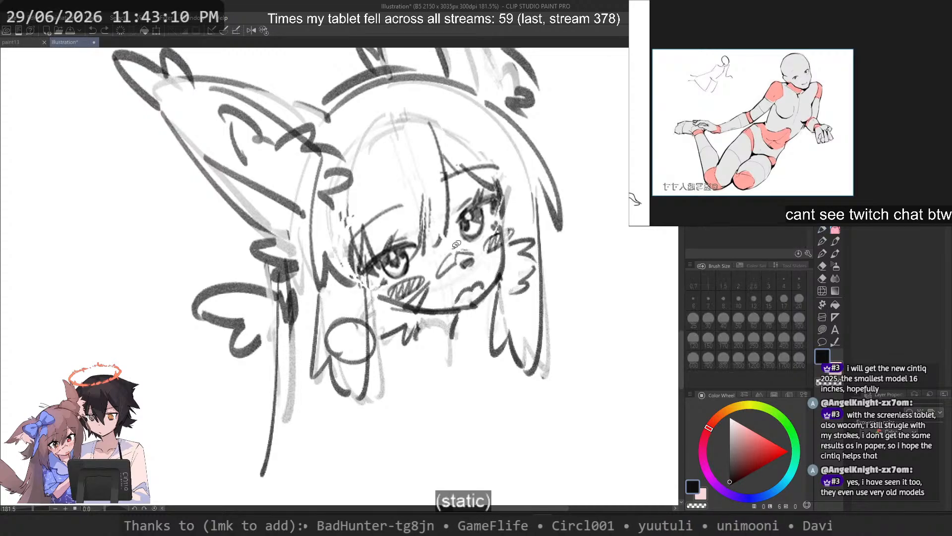
pyautogui.moveTo(459, 245); pyautogui.dragTo(469, 245)
pyautogui.scroll(1, 468, 248)
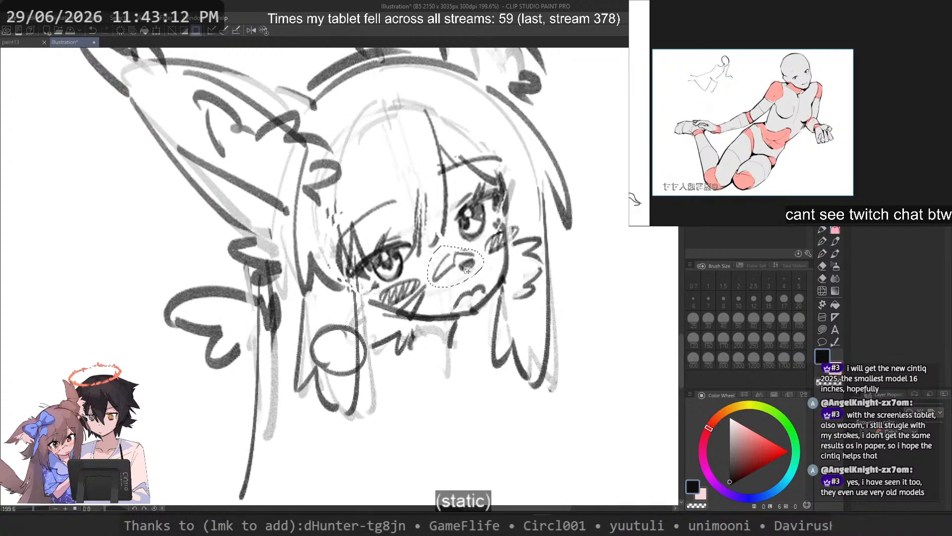
pyautogui.hotkey('ctrl', 'd')
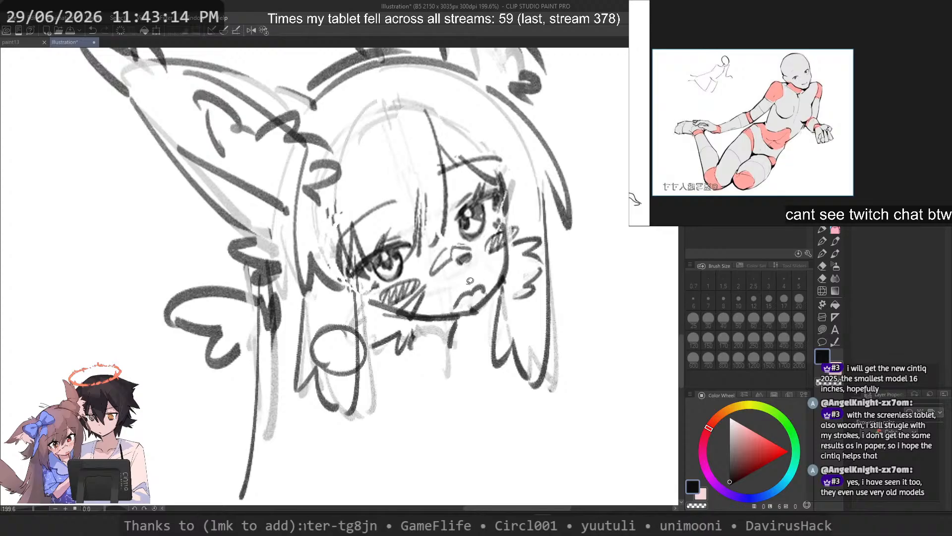
pyautogui.moveTo(480, 294)
pyautogui.mouseDown()
pyautogui.moveTo(490, 284)
pyautogui.moveTo(466, 308)
pyautogui.moveTo(481, 296)
pyautogui.mouseUp()
pyautogui.scroll(-5, 566, 233)
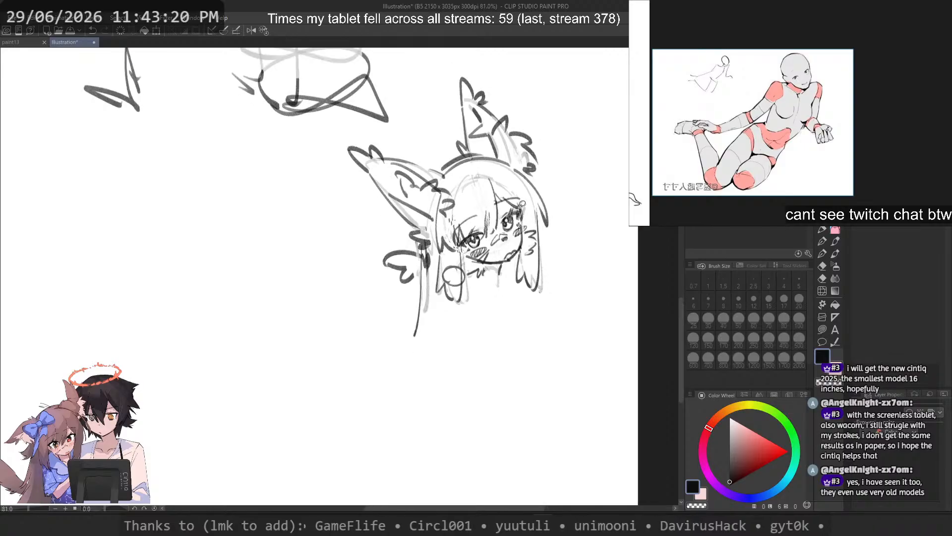
# Step: Sketch a long slanted torso centre line running down from the neck, undoing the unsuitable attempts
pyautogui.press('p')
pyautogui.moveTo(500, 286); pyautogui.dragTo(427, 446)
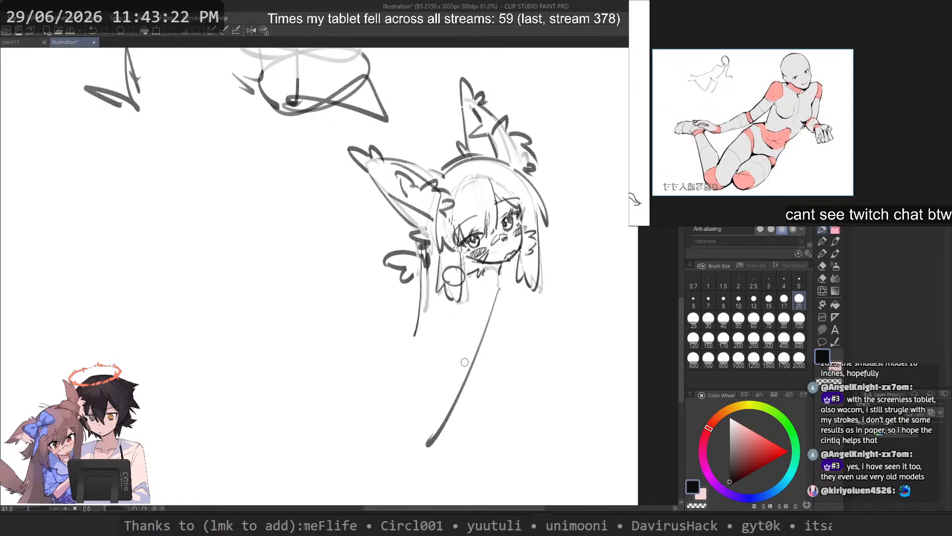
pyautogui.hotkey('ctrl', 'z')
pyautogui.moveTo(487, 283); pyautogui.dragTo(442, 422)
pyautogui.hotkey('ctrl', 'z')
pyautogui.hotkey('ctrl', 'z')
pyautogui.hotkey('ctrl', 'z')
pyautogui.moveTo(493, 282)
pyautogui.mouseDown()
pyautogui.moveTo(452, 386)
pyautogui.moveTo(433, 409)
pyautogui.mouseUp()
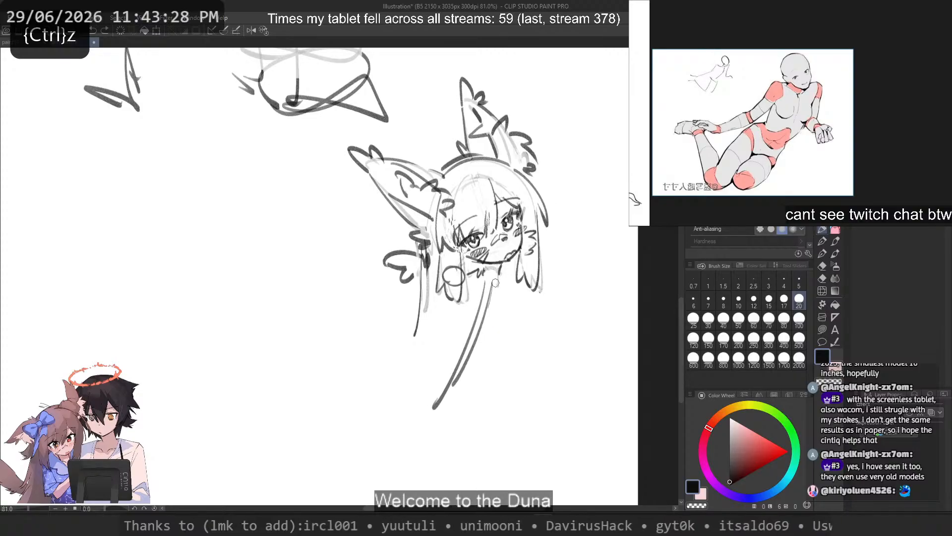
# Step: Sketch the far shoulder line with a small round joint and an arm line ending in a short curve
pyautogui.hotkey('ctrl', 'z')
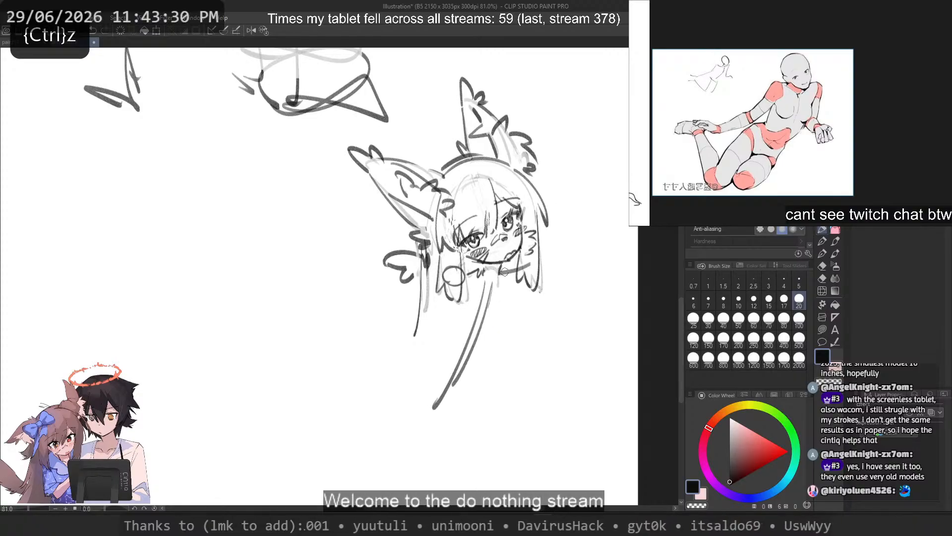
pyautogui.moveTo(524, 264)
pyautogui.mouseDown()
pyautogui.moveTo(517, 271)
pyautogui.moveTo(530, 386)
pyautogui.moveTo(516, 351)
pyautogui.moveTo(554, 368)
pyautogui.moveTo(554, 358)
pyautogui.mouseUp()
pyautogui.hotkey('ctrl', 'z')
# Step: Sketch the near arm as a long curve from the round shoulder joint outward, with a small hand mark at its end
pyautogui.hotkey('ctrl', 'z')
pyautogui.hotkey('ctrl', 'z')
pyautogui.hotkey('ctrl', 'z')
pyautogui.moveTo(441, 282)
pyautogui.mouseDown()
pyautogui.moveTo(425, 338)
pyautogui.moveTo(374, 352)
pyautogui.moveTo(366, 352)
pyautogui.moveTo(407, 329)
pyautogui.moveTo(312, 339)
pyautogui.mouseUp()
pyautogui.hotkey('ctrl', 'z')
pyautogui.hotkey('ctrl', 'z')
pyautogui.hotkey('ctrl', 'z')
# Step: Sketch the far side line of the torso down from the far shoulder joint, undoing rejected strokes
pyautogui.hotkey('ctrl', 'z')
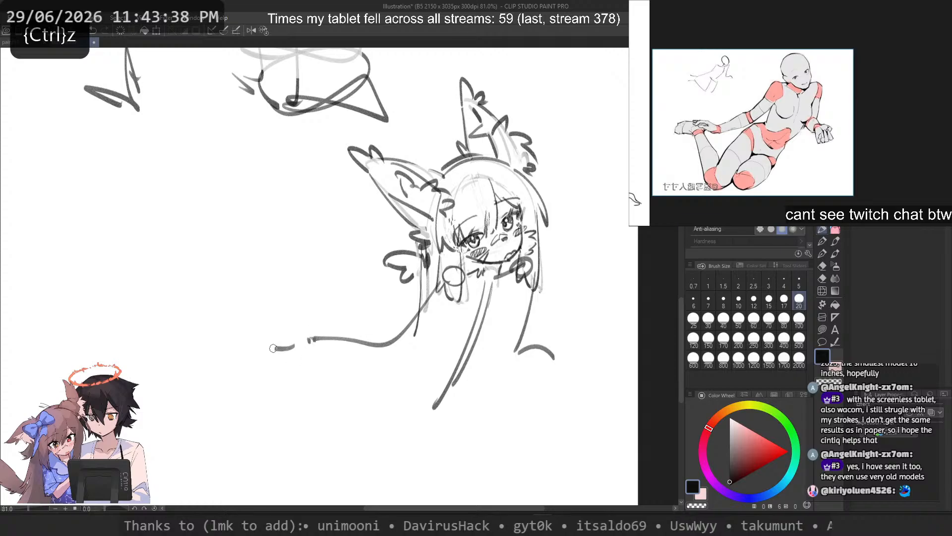
pyautogui.moveTo(488, 314); pyautogui.dragTo(440, 383)
pyautogui.hotkey('ctrl', 'z')
pyautogui.moveTo(519, 279); pyautogui.dragTo(490, 364)
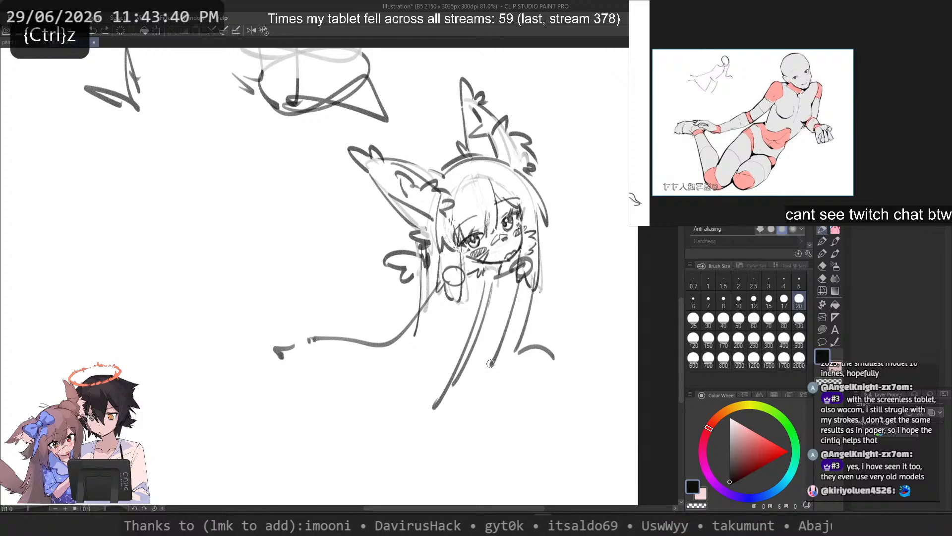
pyautogui.hotkey('ctrl', 'z')
pyautogui.moveTo(523, 278); pyautogui.dragTo(498, 355)
pyautogui.hotkey('ctrl', 'z')
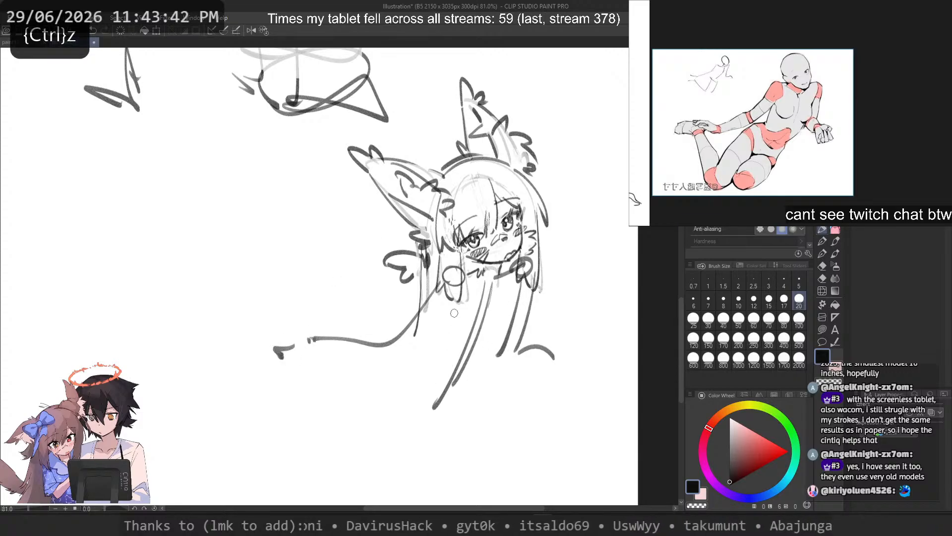
# Step: Sketch the near side line of the torso below the round shoulder joint and a horizontal base line across the waist
pyautogui.hotkey('ctrl', 'z')
pyautogui.moveTo(450, 293); pyautogui.dragTo(435, 348)
pyautogui.hotkey('ctrl', 'z')
# Step: Double the near torso side line and extend the far one past the waist into a short curve
pyautogui.hotkey('ctrl', 'z')
pyautogui.moveTo(448, 289); pyautogui.dragTo(439, 350)
pyautogui.moveTo(430, 352); pyautogui.dragTo(465, 352)
pyautogui.hotkey('ctrl', 'z')
pyautogui.hotkey('ctrl', 'z')
pyautogui.moveTo(444, 299); pyautogui.dragTo(443, 352)
pyautogui.moveTo(430, 355)
pyautogui.mouseDown()
pyautogui.moveTo(494, 359)
pyautogui.moveTo(452, 365)
pyautogui.mouseUp()
pyautogui.moveTo(506, 353)
pyautogui.mouseDown()
pyautogui.moveTo(472, 371)
pyautogui.moveTo(444, 415)
pyautogui.mouseUp()
pyautogui.hotkey('ctrl', 'z')
pyautogui.hotkey('ctrl', 'z')
pyautogui.moveTo(502, 347); pyautogui.dragTo(470, 384)
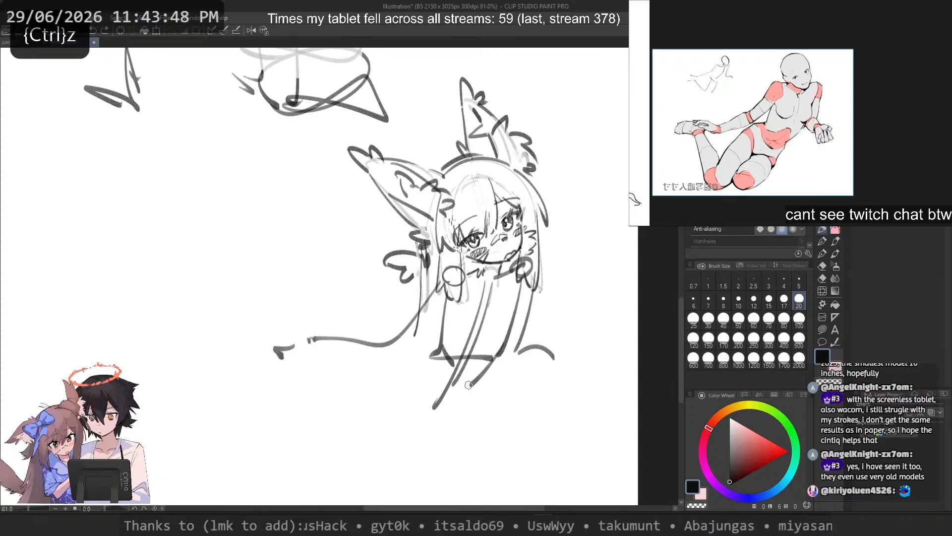
pyautogui.hotkey('ctrl', 'z')
pyautogui.hotkey('ctrl', 'z')
pyautogui.hotkey('ctrl', 'z')
pyautogui.moveTo(455, 286); pyautogui.dragTo(446, 350)
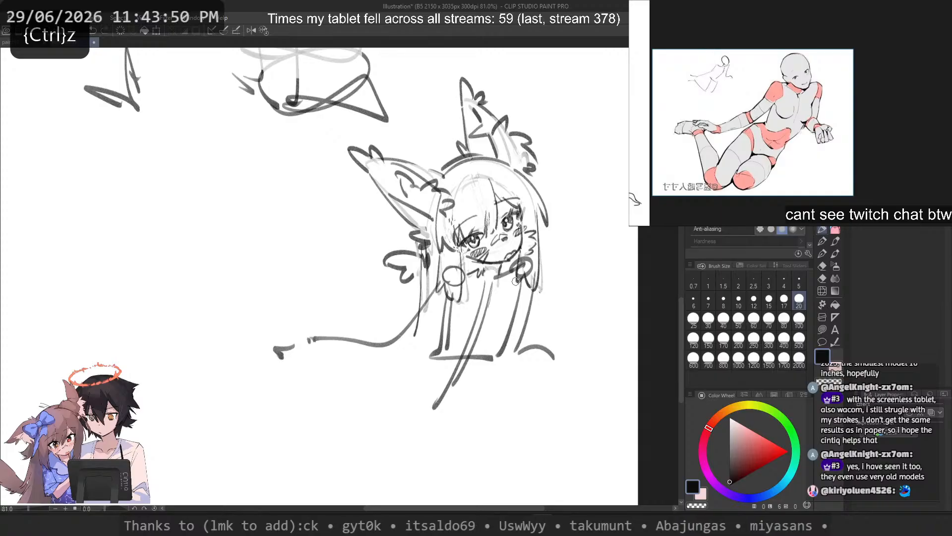
pyautogui.moveTo(518, 285); pyautogui.dragTo(464, 395)
pyautogui.hotkey('ctrl', 'z')
pyautogui.hotkey('ctrl', 'z')
pyautogui.moveTo(499, 349)
pyautogui.mouseDown()
pyautogui.moveTo(465, 395)
pyautogui.moveTo(471, 385)
pyautogui.mouseUp()
# Step: Sketch the near hip's upper contour outward from the bottom of the near torso line
pyautogui.moveTo(443, 332); pyautogui.dragTo(417, 353)
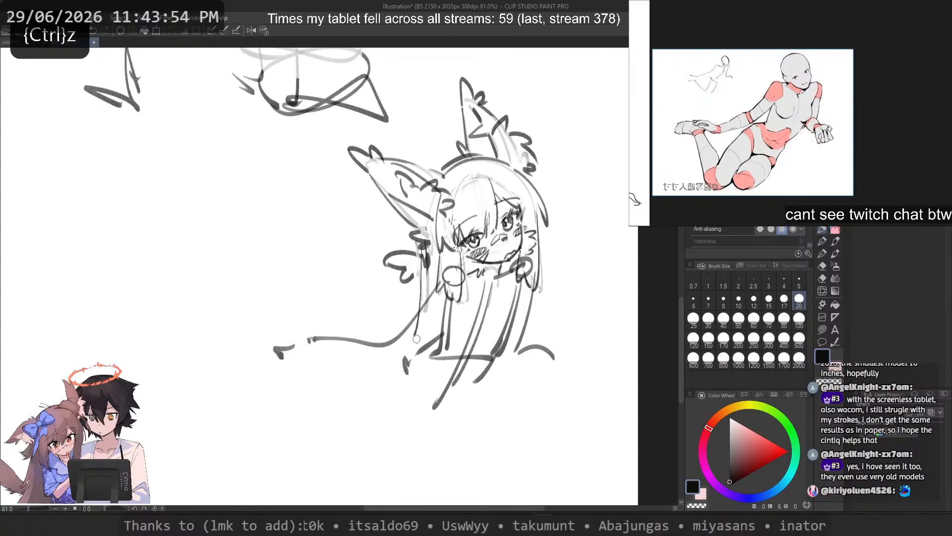
pyautogui.hotkey('ctrl', 'z')
pyautogui.hotkey('ctrl', 'z')
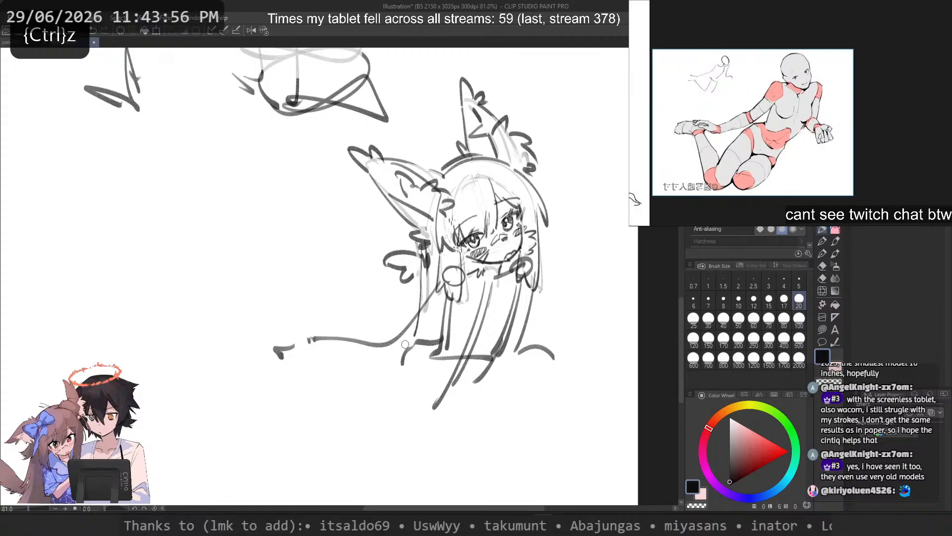
pyautogui.hotkey('ctrl', 'z')
pyautogui.moveTo(443, 338)
pyautogui.mouseDown()
pyautogui.moveTo(408, 346)
pyautogui.moveTo(391, 372)
pyautogui.mouseUp()
pyautogui.hotkey('ctrl', 'z')
# Step: Sketch the hip's outer side and a curved lower pelvis edge running toward the centre line
pyautogui.moveTo(411, 342)
pyautogui.mouseDown()
pyautogui.moveTo(397, 363)
pyautogui.moveTo(408, 385)
pyautogui.mouseUp()
pyautogui.moveTo(405, 373)
pyautogui.mouseDown()
pyautogui.moveTo(459, 385)
pyautogui.moveTo(436, 380)
pyautogui.mouseUp()
pyautogui.hotkey('ctrl', 'z')
pyautogui.moveTo(492, 365)
pyautogui.mouseDown()
pyautogui.moveTo(457, 409)
pyautogui.moveTo(468, 396)
pyautogui.mouseUp()
pyautogui.hotkey('ctrl', 'z')
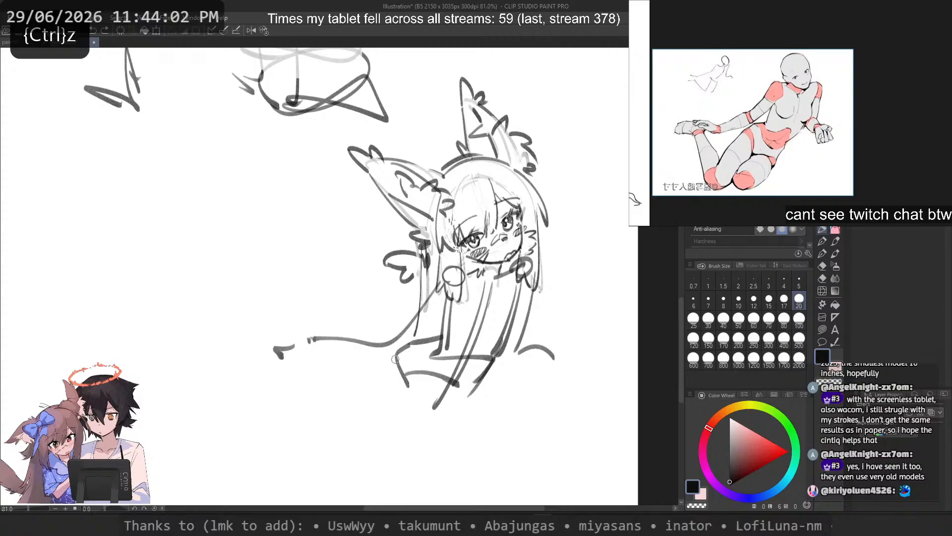
pyautogui.hotkey('ctrl', 'z')
# Step: Sketch the thighs slanting down from the hips with two long side lines and rounded knee strokes at the end
pyautogui.moveTo(396, 360)
pyautogui.mouseDown()
pyautogui.moveTo(337, 473)
pyautogui.moveTo(329, 465)
pyautogui.mouseUp()
pyautogui.moveTo(466, 385); pyautogui.dragTo(382, 469)
pyautogui.hotkey('ctrl', 'z')
pyautogui.moveTo(395, 482); pyautogui.dragTo(336, 456)
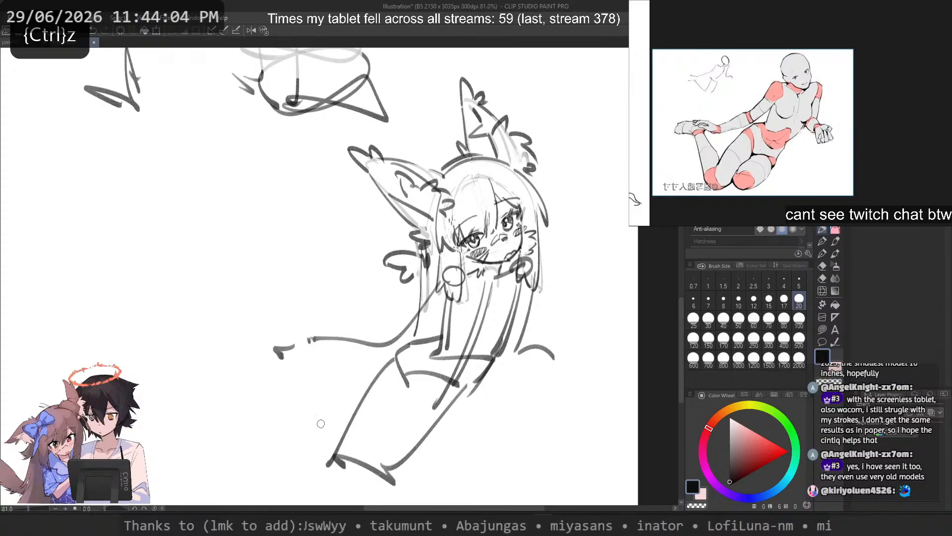
pyautogui.hotkey('ctrl', 'z')
pyautogui.hotkey('ctrl', 'z')
pyautogui.hotkey('ctrl', 'z')
pyautogui.moveTo(461, 438)
pyautogui.mouseDown()
pyautogui.moveTo(384, 437)
pyautogui.moveTo(382, 466)
pyautogui.mouseUp()
pyautogui.hotkey('ctrl', 'z')
pyautogui.moveTo(478, 388)
pyautogui.mouseDown()
pyautogui.moveTo(414, 465)
pyautogui.moveTo(407, 457)
pyautogui.mouseUp()
pyautogui.moveTo(409, 470); pyautogui.dragTo(370, 455)
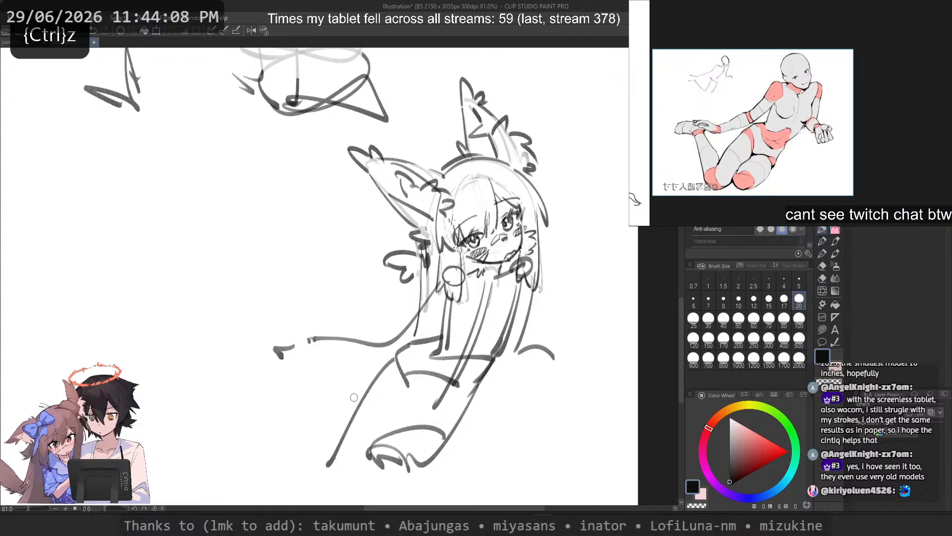
# Step: Sketch a short horizontal stroke just below the pelvis edge, across the lower end of the centre line
pyautogui.moveTo(458, 385)
pyautogui.mouseDown()
pyautogui.moveTo(404, 406)
pyautogui.moveTo(413, 397)
pyautogui.mouseUp()
pyautogui.hotkey('ctrl', 'z')
pyautogui.moveTo(396, 407); pyautogui.dragTo(392, 415)
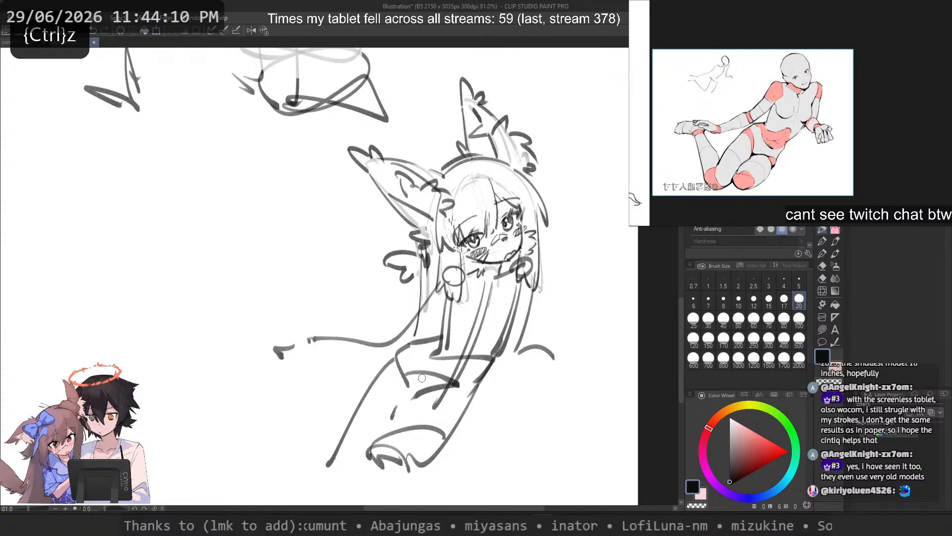
pyautogui.hotkey('ctrl', 'z')
pyautogui.moveTo(428, 395); pyautogui.dragTo(462, 393)
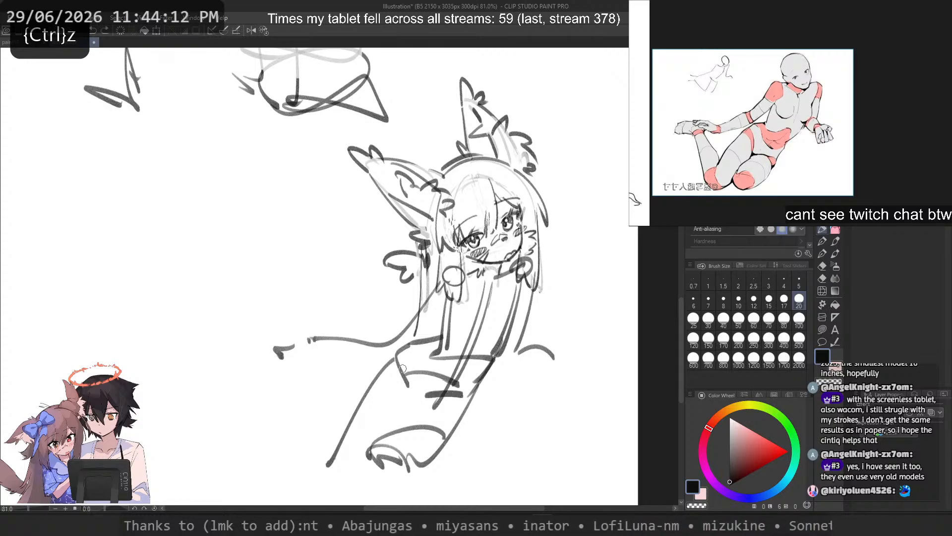
# Step: Set the brush size to 30 and fade the hip and thigh lines with the transparent colour
pyautogui.click(709, 319)
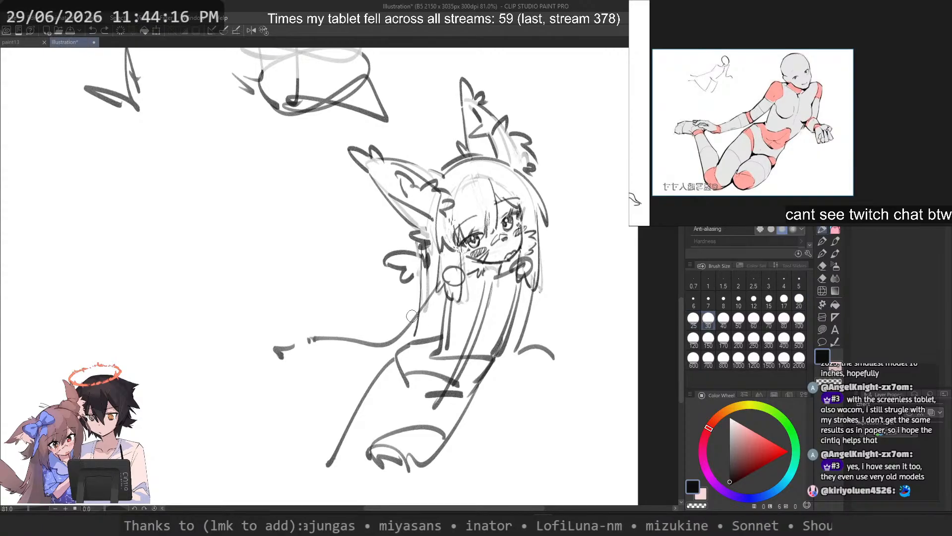
pyautogui.press('c')
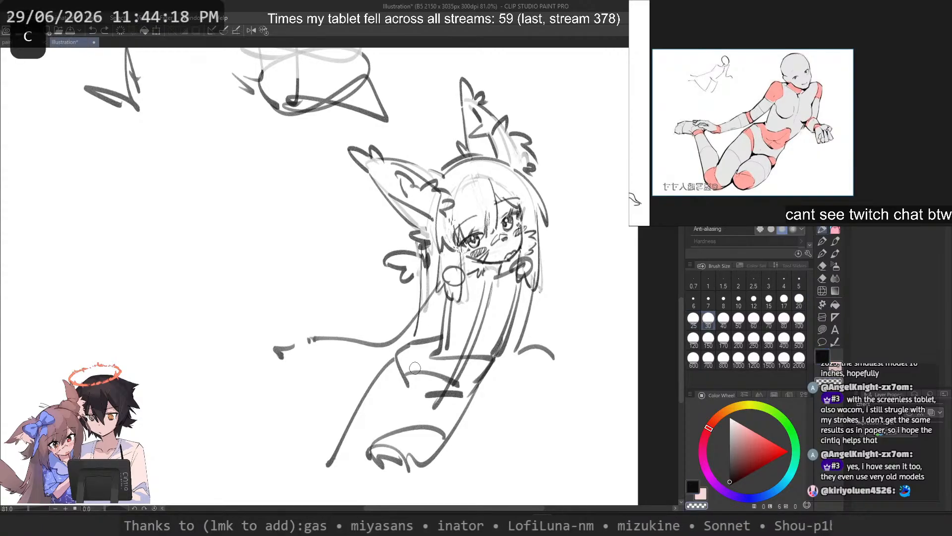
pyautogui.moveTo(404, 378)
pyautogui.mouseDown()
pyautogui.moveTo(421, 373)
pyautogui.moveTo(466, 397)
pyautogui.moveTo(455, 359)
pyautogui.moveTo(431, 342)
pyautogui.moveTo(443, 333)
pyautogui.moveTo(403, 376)
pyautogui.moveTo(451, 436)
pyautogui.moveTo(437, 432)
pyautogui.moveTo(387, 457)
pyautogui.moveTo(341, 446)
pyautogui.moveTo(376, 368)
pyautogui.mouseUp()
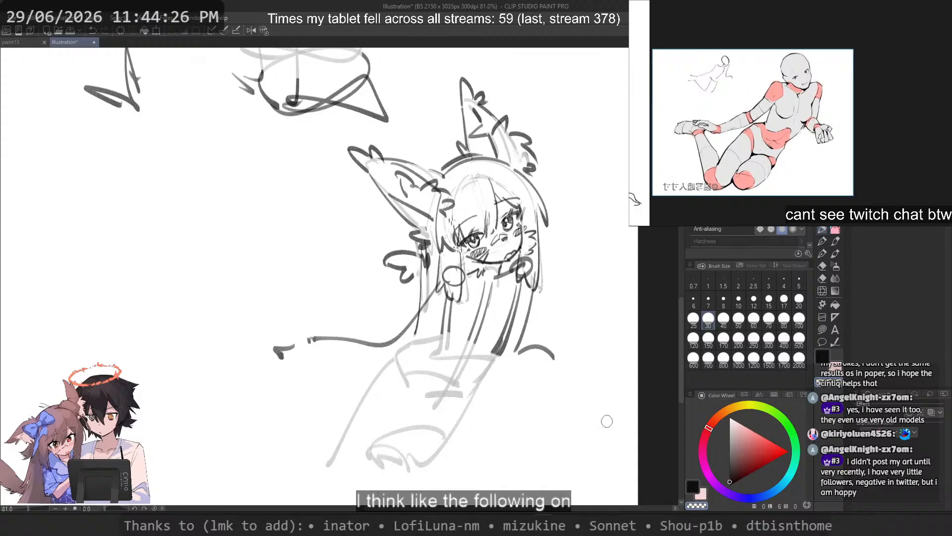
# Step: Set the brush size to 25 and lighten the far side line of the torso with the transparent colour
pyautogui.press('c')
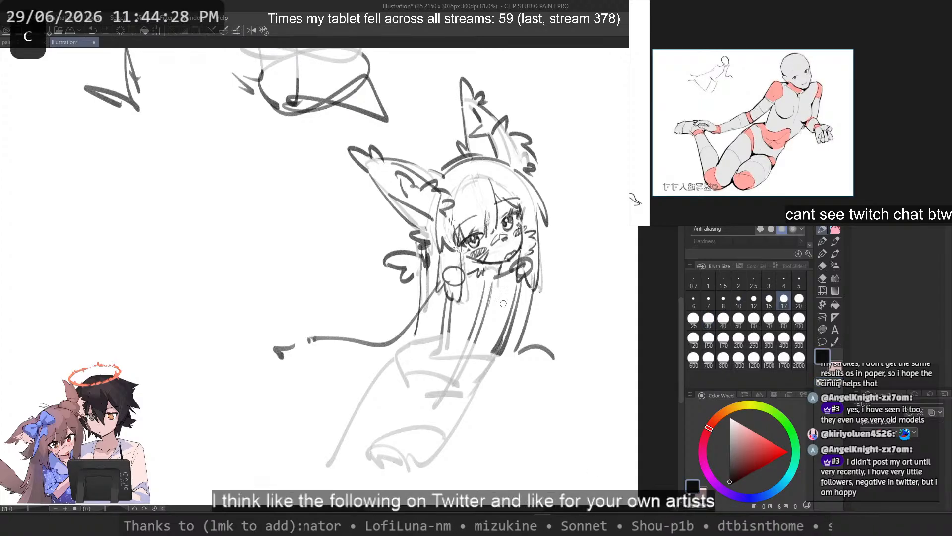
pyautogui.hotkey('ctrl', 'z')
pyautogui.press('c')
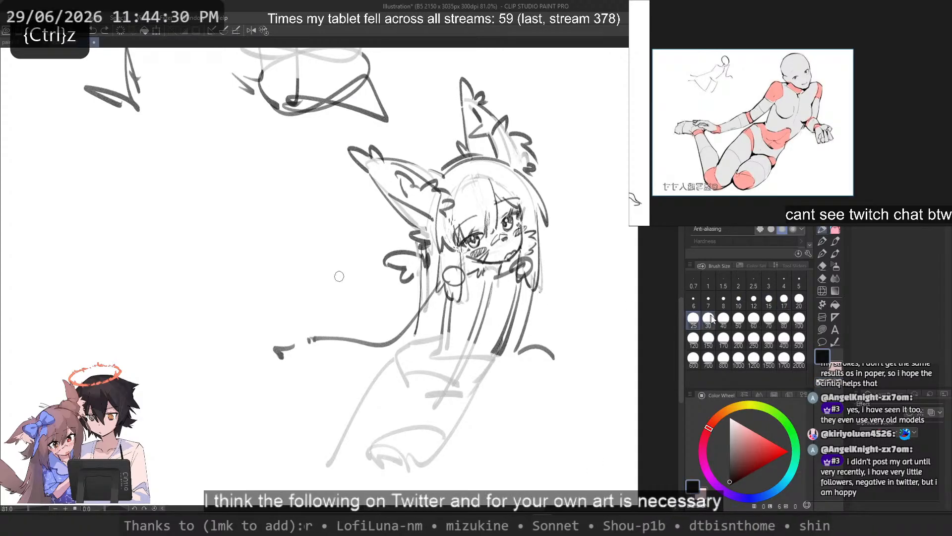
pyautogui.moveTo(512, 319)
pyautogui.mouseDown()
pyautogui.moveTo(499, 354)
pyautogui.moveTo(506, 324)
pyautogui.moveTo(474, 375)
pyautogui.mouseUp()
pyautogui.press('c')
pyautogui.hotkey('ctrl', 'z')
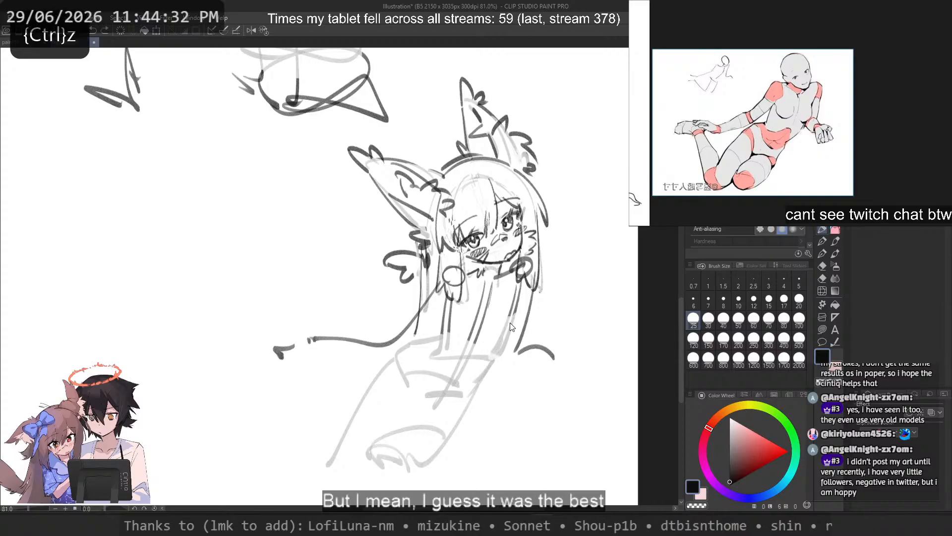
# Step: Redraw the far torso side line in dark strokes down to the waist, and fade the near torso side lines
pyautogui.moveTo(520, 285)
pyautogui.mouseDown()
pyautogui.moveTo(483, 371)
pyautogui.moveTo(497, 352)
pyautogui.moveTo(482, 369)
pyautogui.moveTo(489, 360)
pyautogui.mouseUp()
pyautogui.hotkey('ctrl', 'z')
pyautogui.hotkey('ctrl', 'z')
pyautogui.hotkey('ctrl', 'z')
pyautogui.hotkey('ctrl', 'z')
pyautogui.moveTo(513, 314); pyautogui.dragTo(488, 366)
pyautogui.press('c')
pyautogui.moveTo(451, 301); pyautogui.dragTo(443, 336)
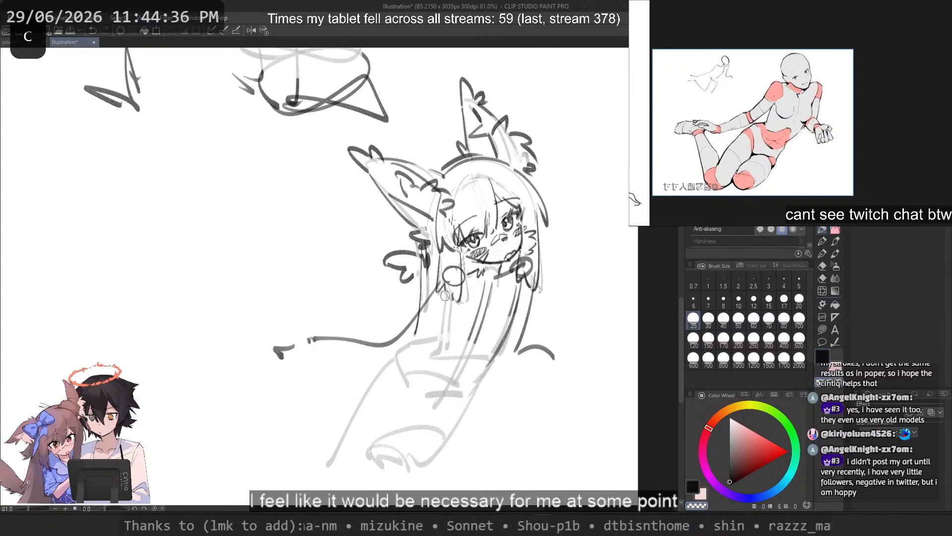
# Step: Redraw the near torso side line in black from the shoulder down, ending in an angular stroke across the lower ribs
pyautogui.press('c')
pyautogui.moveTo(454, 281); pyautogui.dragTo(437, 340)
pyautogui.hotkey('ctrl', 'z')
pyautogui.hotkey('ctrl', 'z')
pyautogui.hotkey('ctrl', 'z')
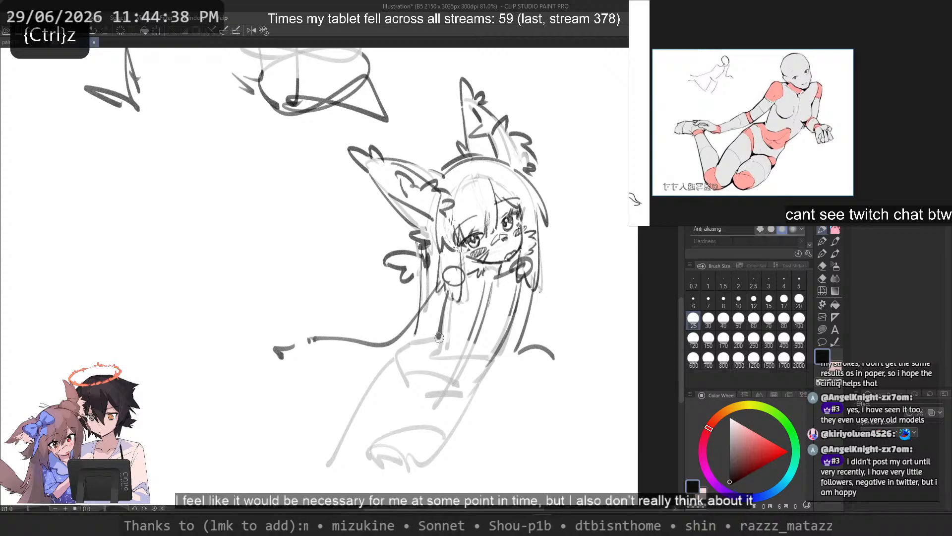
pyautogui.hotkey('ctrl', 'z')
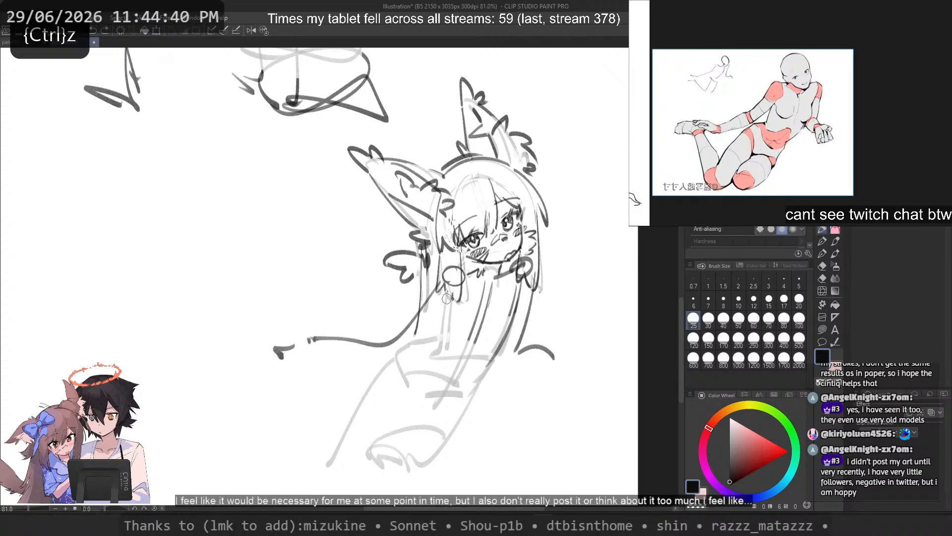
pyautogui.moveTo(448, 288)
pyautogui.mouseDown()
pyautogui.moveTo(448, 333)
pyautogui.moveTo(462, 322)
pyautogui.moveTo(474, 328)
pyautogui.moveTo(454, 349)
pyautogui.moveTo(447, 336)
pyautogui.moveTo(485, 337)
pyautogui.moveTo(478, 333)
pyautogui.moveTo(489, 336)
pyautogui.moveTo(488, 361)
pyautogui.mouseUp()
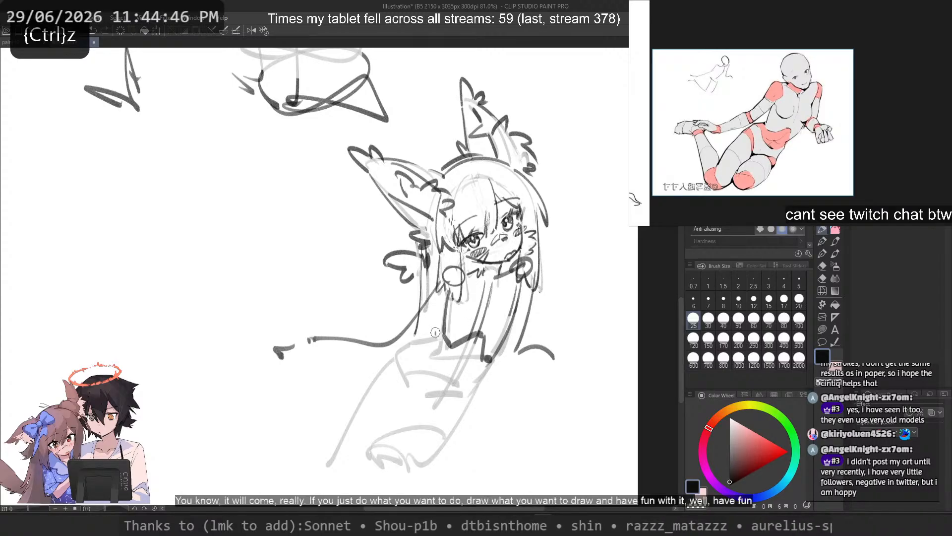
# Step: Draw a curved line across the top of the chest beneath the chin, bending down along the far side
pyautogui.moveTo(436, 332); pyautogui.dragTo(392, 349)
pyautogui.hotkey('ctrl', 'z')
pyautogui.moveTo(519, 271)
pyautogui.mouseDown()
pyautogui.moveTo(499, 346)
pyautogui.moveTo(509, 324)
pyautogui.moveTo(452, 304)
pyautogui.mouseUp()
pyautogui.hotkey('ctrl', 'z')
pyautogui.hotkey('ctrl', 'z')
# Step: Rework the near torso side line into a dark slanted stroke from the near shoulder to the waist
pyautogui.hotkey('ctrl', 'z')
pyautogui.moveTo(491, 337)
pyautogui.mouseDown()
pyautogui.moveTo(448, 319)
pyautogui.moveTo(491, 321)
pyautogui.moveTo(464, 286)
pyautogui.mouseUp()
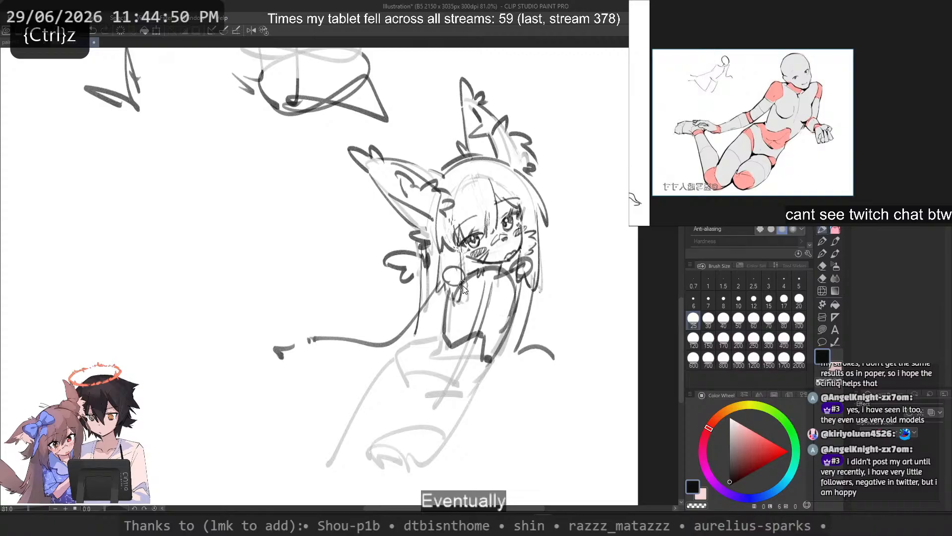
pyautogui.hotkey('ctrl', 'z')
pyautogui.moveTo(502, 322)
pyautogui.mouseDown()
pyautogui.moveTo(448, 298)
pyautogui.moveTo(455, 292)
pyautogui.moveTo(445, 344)
pyautogui.mouseUp()
pyautogui.hotkey('ctrl', 'z')
pyautogui.press('c')
pyautogui.press('c')
pyautogui.moveTo(447, 302); pyautogui.dragTo(449, 346)
pyautogui.hotkey('ctrl', 'z')
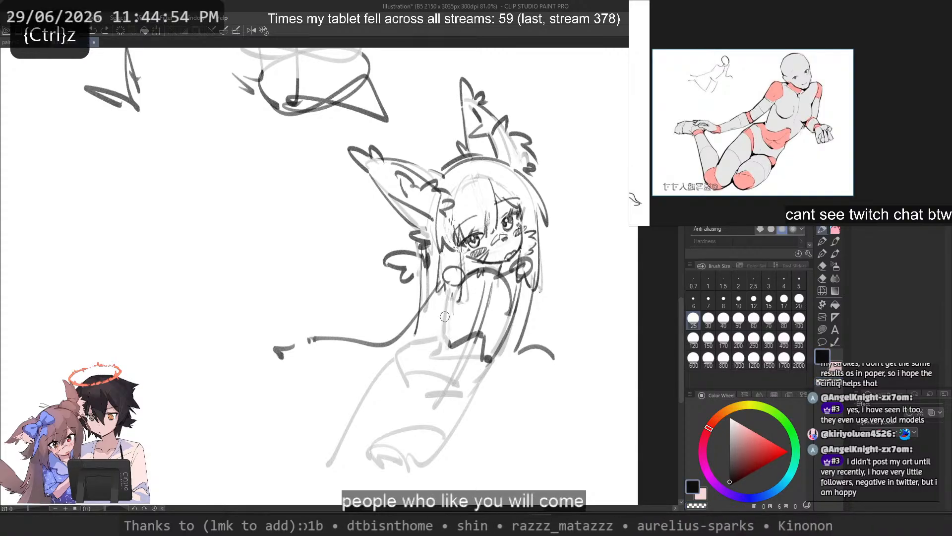
pyautogui.hotkey('ctrl', 'z')
pyautogui.moveTo(448, 295)
pyautogui.mouseDown()
pyautogui.moveTo(437, 347)
pyautogui.moveTo(407, 347)
pyautogui.moveTo(413, 338)
pyautogui.moveTo(430, 343)
pyautogui.moveTo(409, 339)
pyautogui.moveTo(379, 375)
pyautogui.mouseUp()
# Step: Darken the hip's upper edge from the waist outward and the long outer thigh line below it
pyautogui.hotkey('ctrl', 'z')
pyautogui.hotkey('ctrl', 'z')
pyautogui.hotkey('ctrl', 'z')
pyautogui.hotkey('ctrl', 'z')
pyautogui.hotkey('ctrl', 'z')
pyautogui.moveTo(411, 347)
pyautogui.mouseDown()
pyautogui.moveTo(377, 364)
pyautogui.moveTo(440, 339)
pyautogui.mouseUp()
pyautogui.hotkey('ctrl', 'z')
pyautogui.hotkey('ctrl', 'z')
pyautogui.moveTo(381, 368)
pyautogui.mouseDown()
pyautogui.moveTo(364, 427)
pyautogui.moveTo(343, 462)
pyautogui.moveTo(334, 449)
pyautogui.moveTo(325, 468)
pyautogui.mouseUp()
pyautogui.hotkey('ctrl', 'z')
pyautogui.hotkey('ctrl', 'z')
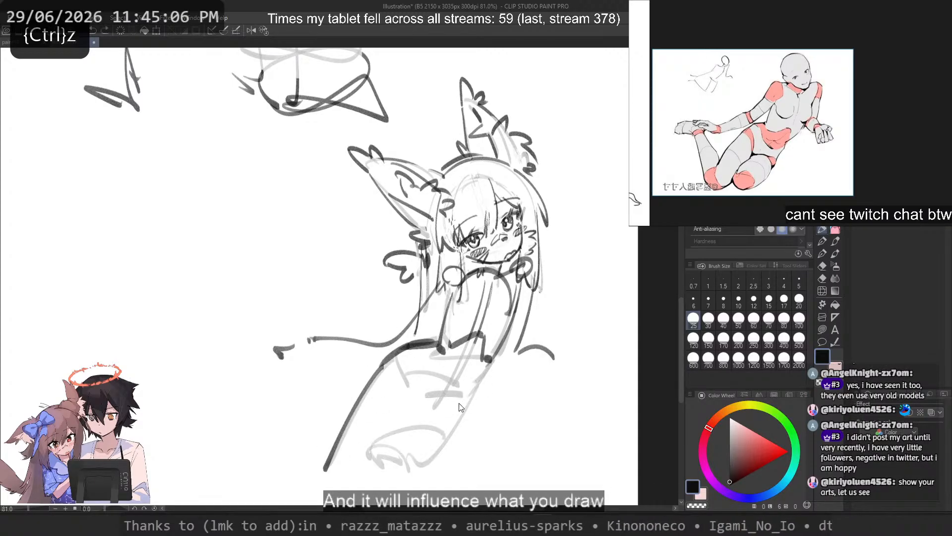
# Step: Draw a short dark line for the far side of the hip, running down from the waist corner
pyautogui.hotkey('ctrl', 'z')
pyautogui.moveTo(490, 361)
pyautogui.mouseDown()
pyautogui.moveTo(458, 393)
pyautogui.moveTo(464, 389)
pyautogui.mouseUp()
pyautogui.moveTo(458, 397); pyautogui.dragTo(426, 463)
pyautogui.hotkey('ctrl', 'z')
pyautogui.hotkey('ctrl', 'z')
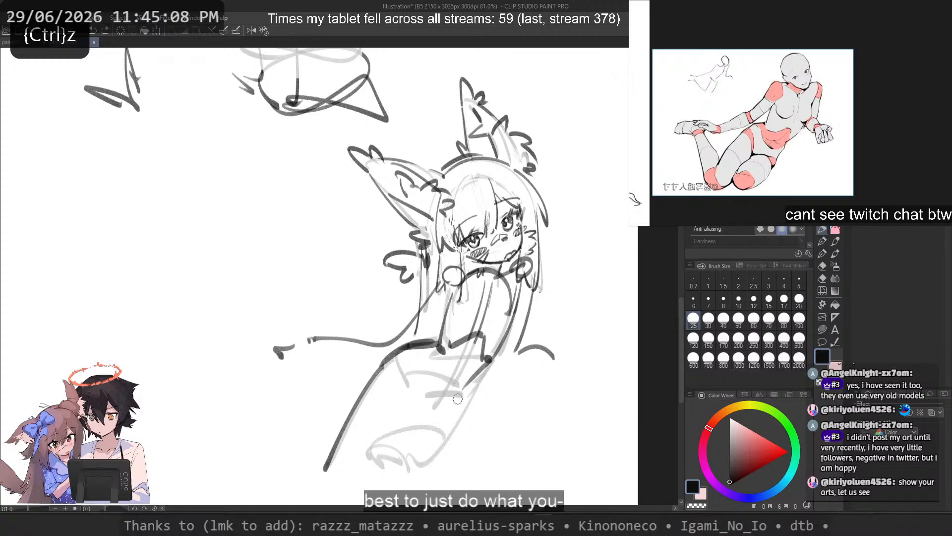
pyautogui.hotkey('ctrl', 'z')
pyautogui.moveTo(465, 395); pyautogui.dragTo(408, 473)
pyautogui.hotkey('ctrl', 'z')
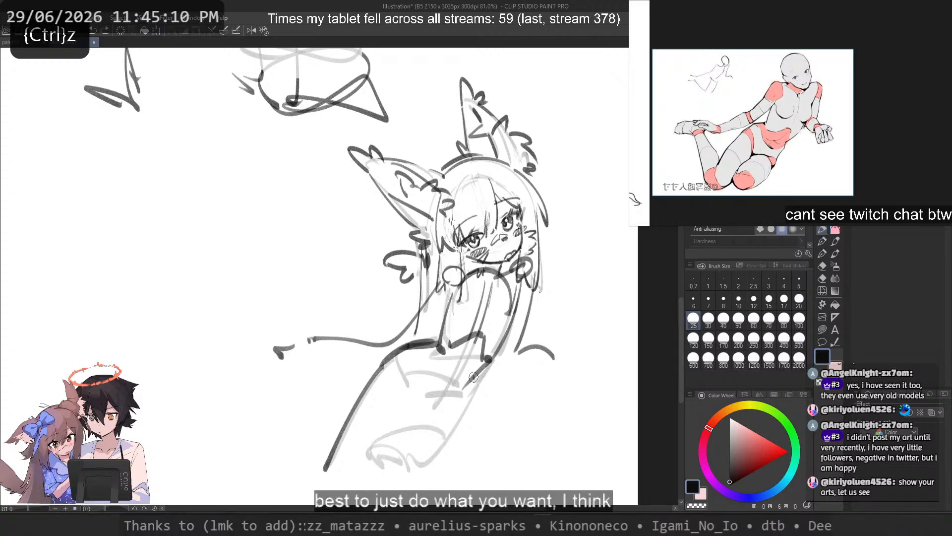
pyautogui.moveTo(473, 376); pyautogui.dragTo(456, 402)
# Step: Draw the front edge of the pelvis from the near hip down to the crotch and across to the far hip
pyautogui.hotkey('ctrl', 'z')
pyautogui.moveTo(408, 358)
pyautogui.mouseDown()
pyautogui.moveTo(428, 401)
pyautogui.moveTo(441, 392)
pyautogui.moveTo(424, 388)
pyautogui.moveTo(449, 393)
pyautogui.mouseUp()
pyautogui.hotkey('ctrl', 'z')
pyautogui.hotkey('ctrl', 'z')
pyautogui.hotkey('ctrl', 'z')
pyautogui.hotkey('ctrl', 'z')
# Step: Draw a short inner thigh line running down and outward from the crotch
pyautogui.hotkey('ctrl', 'z')
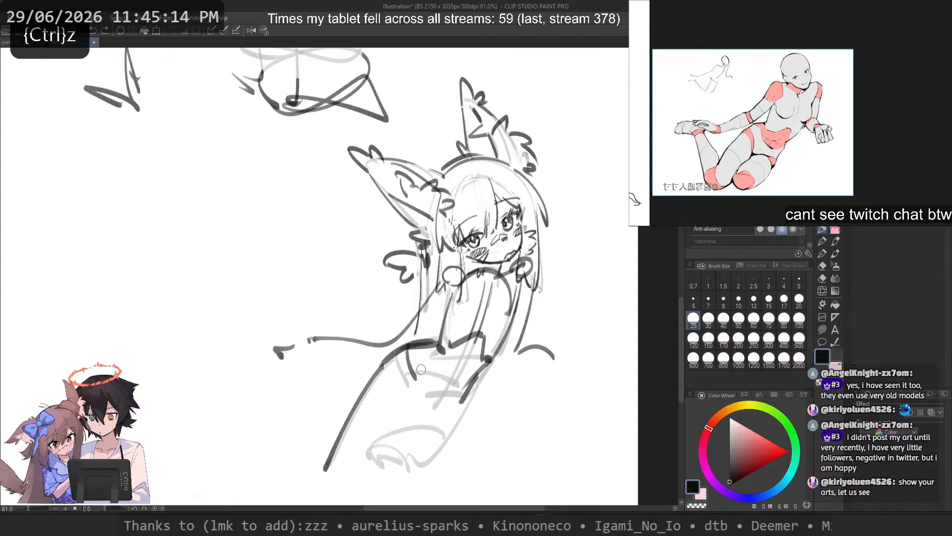
pyautogui.moveTo(394, 370); pyautogui.dragTo(411, 399)
pyautogui.hotkey('ctrl', 'z')
pyautogui.moveTo(389, 357)
pyautogui.mouseDown()
pyautogui.moveTo(414, 406)
pyautogui.moveTo(463, 396)
pyautogui.moveTo(390, 436)
pyautogui.mouseUp()
pyautogui.hotkey('ctrl', 'z')
pyautogui.hotkey('ctrl', 'z')
pyautogui.hotkey('ctrl', 'z')
pyautogui.moveTo(426, 402)
pyautogui.mouseDown()
pyautogui.moveTo(390, 434)
pyautogui.moveTo(409, 408)
pyautogui.moveTo(380, 463)
pyautogui.mouseUp()
pyautogui.hotkey('ctrl', 'z')
pyautogui.hotkey('ctrl', 'z')
pyautogui.hotkey('ctrl', 'z')
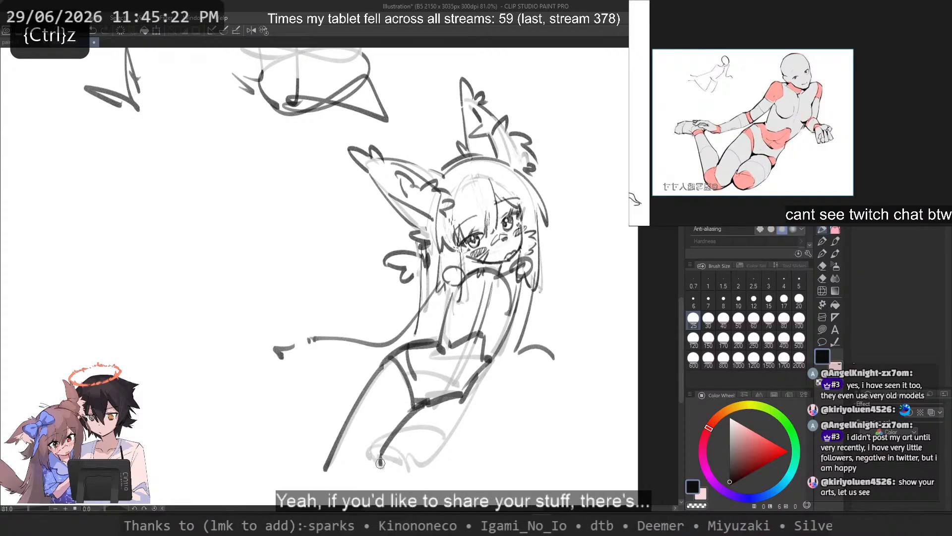
# Step: Rework and thicken the far hip line between the waist corner and the lower pelvis edge
pyautogui.hotkey('ctrl', 'z')
pyautogui.moveTo(422, 404); pyautogui.dragTo(386, 444)
pyautogui.hotkey('ctrl', 'z')
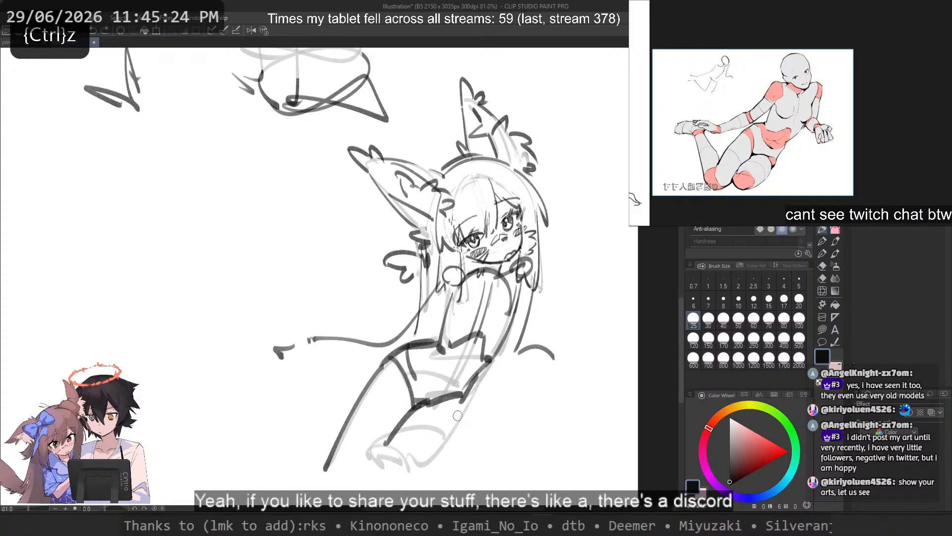
pyautogui.press('c')
pyautogui.press('c')
pyautogui.moveTo(471, 382); pyautogui.dragTo(457, 413)
pyautogui.hotkey('ctrl', 'z')
pyautogui.hotkey('ctrl', 'z')
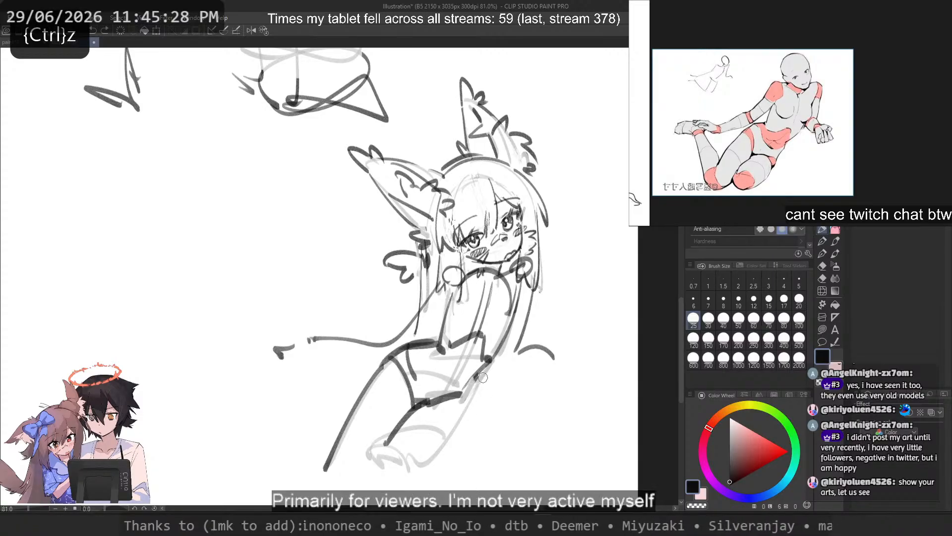
pyautogui.moveTo(481, 370); pyautogui.dragTo(428, 451)
pyautogui.hotkey('ctrl', 'z')
pyautogui.hotkey('ctrl', 'z')
pyautogui.moveTo(468, 395); pyautogui.dragTo(424, 466)
pyautogui.hotkey('ctrl', 'z')
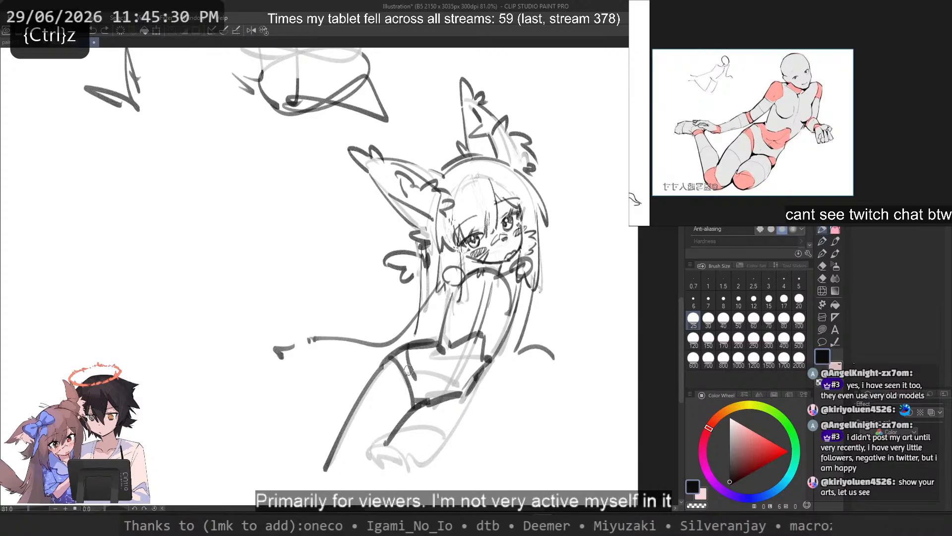
# Step: Fade the pelvis edges, inner thigh line, hip line and outer thigh line with the transparent colour
pyautogui.press('c')
pyautogui.moveTo(462, 393)
pyautogui.mouseDown()
pyautogui.moveTo(417, 403)
pyautogui.moveTo(375, 455)
pyautogui.moveTo(397, 424)
pyautogui.mouseUp()
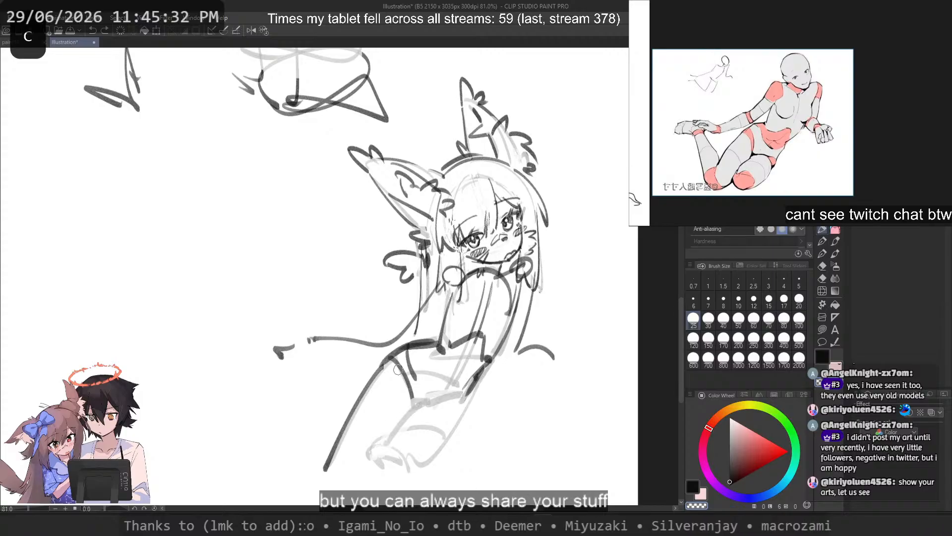
pyautogui.moveTo(398, 367); pyautogui.dragTo(413, 400)
pyautogui.moveTo(436, 341)
pyautogui.mouseDown()
pyautogui.moveTo(403, 348)
pyautogui.moveTo(347, 419)
pyautogui.moveTo(330, 466)
pyautogui.mouseUp()
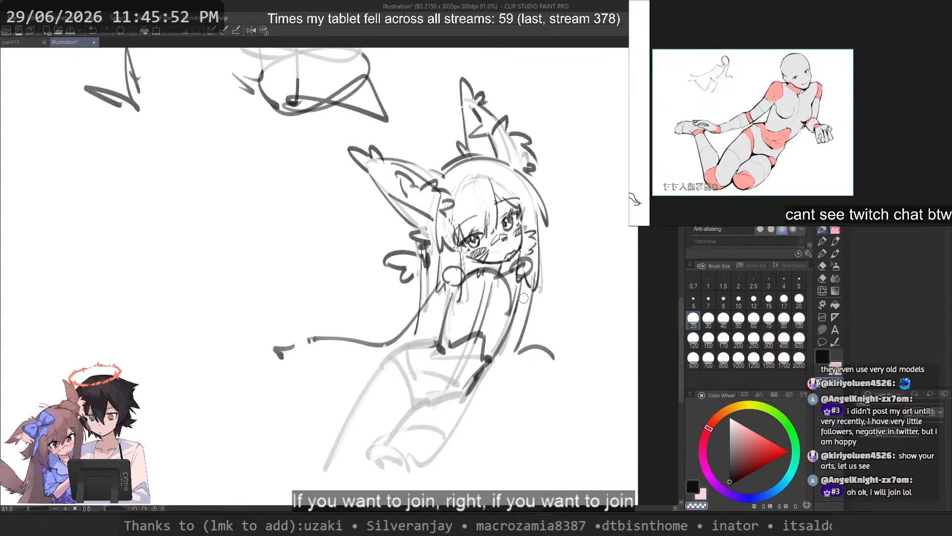
# Step: Set the brush size to 17 and draw the near shoulder and upper arm line sweeping down from below the chin
pyautogui.scroll(2, 502, 311)
pyautogui.click(784, 300)
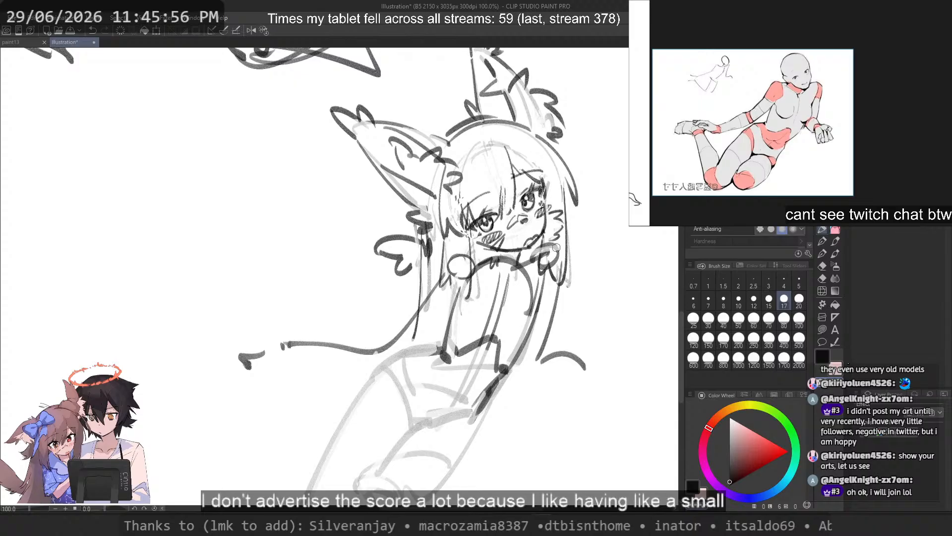
pyautogui.hotkey('ctrl', 'z')
pyautogui.press('c')
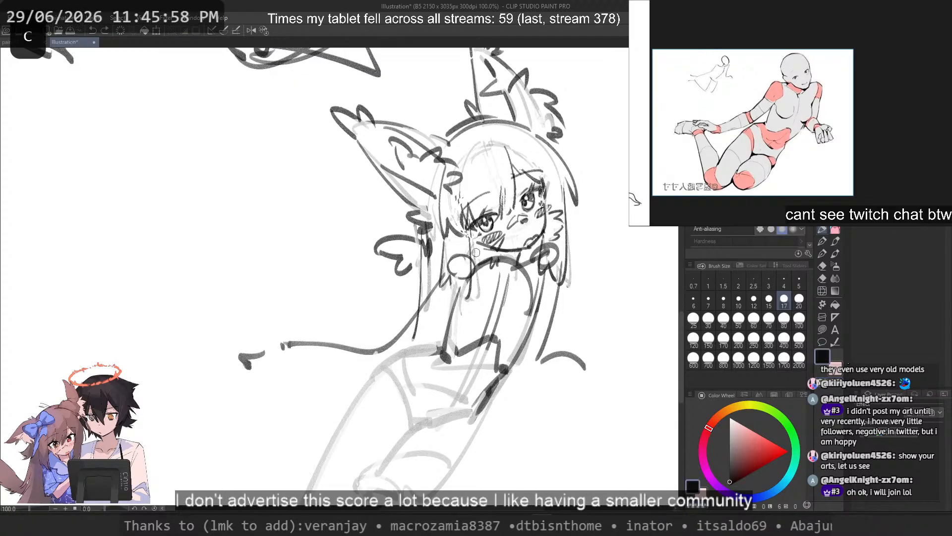
pyautogui.hotkey('ctrl', 'z')
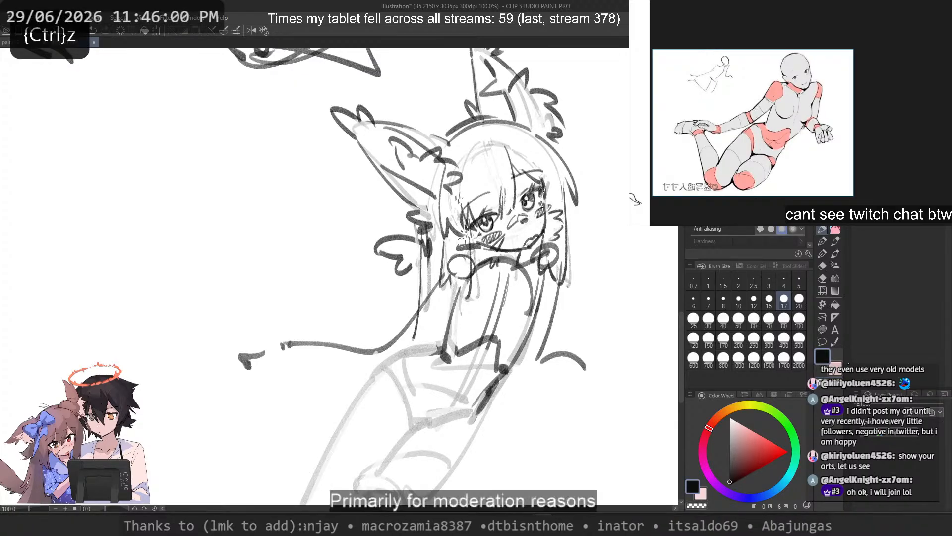
pyautogui.moveTo(450, 254); pyautogui.dragTo(398, 334)
pyautogui.hotkey('ctrl', 'z')
pyautogui.hotkey('ctrl', 'z')
pyautogui.moveTo(454, 249); pyautogui.dragTo(395, 343)
pyautogui.hotkey('ctrl', 'z')
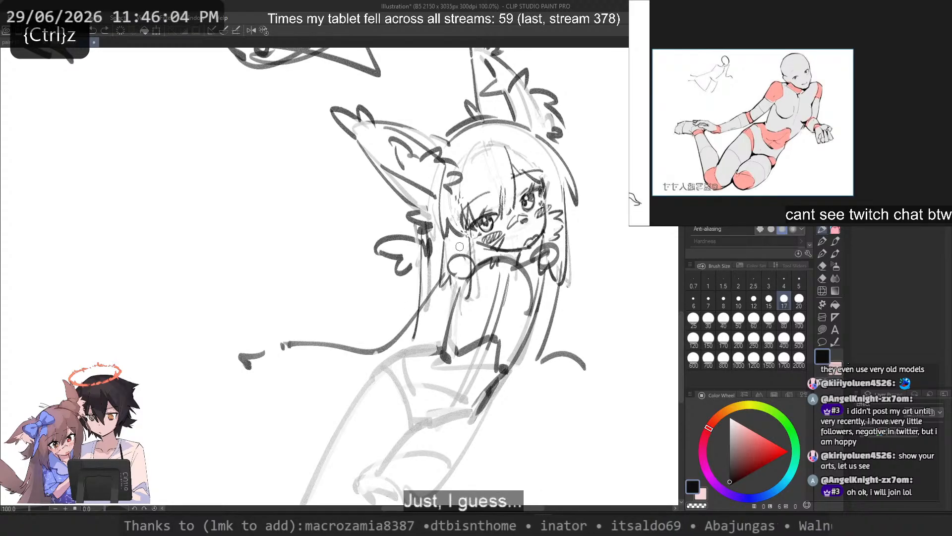
pyautogui.hotkey('ctrl', 'z')
pyautogui.moveTo(454, 248); pyautogui.dragTo(403, 340)
pyautogui.hotkey('ctrl', 'z')
pyautogui.hotkey('ctrl', 'z')
pyautogui.moveTo(454, 250); pyautogui.dragTo(397, 342)
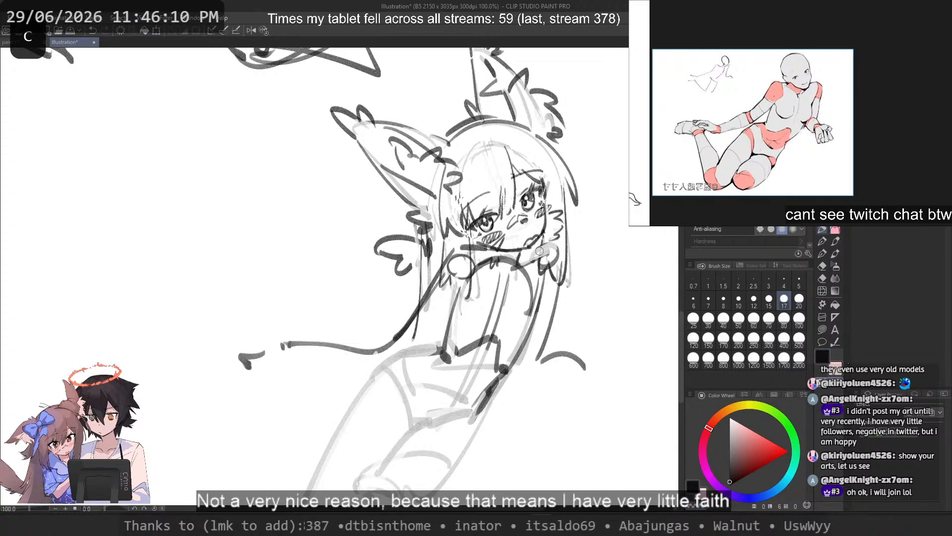
# Step: Set the brush size to 40 and fade the chest, torso side and waist lines with the transparent colour
pyautogui.hotkey('ctrl', 'z')
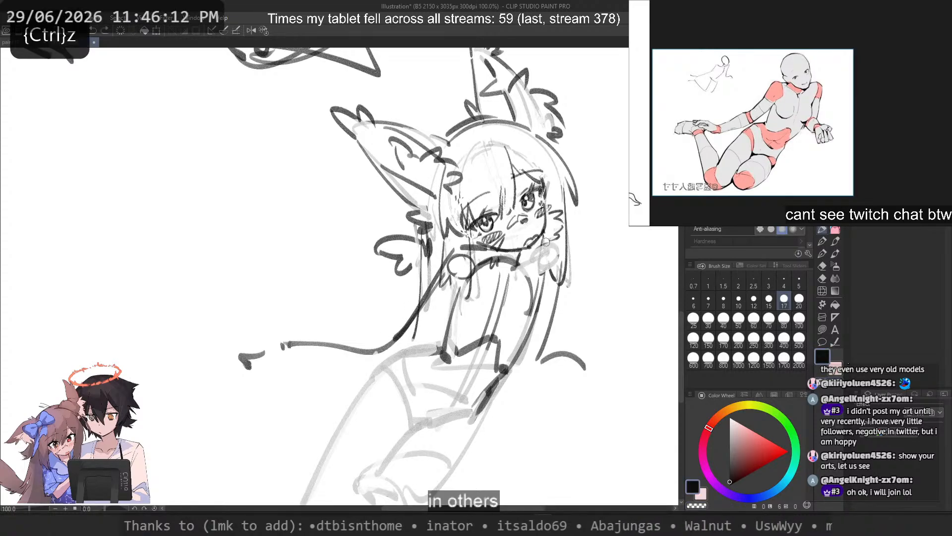
pyautogui.hotkey('ctrl', 'z')
pyautogui.hotkey('ctrl', 'z')
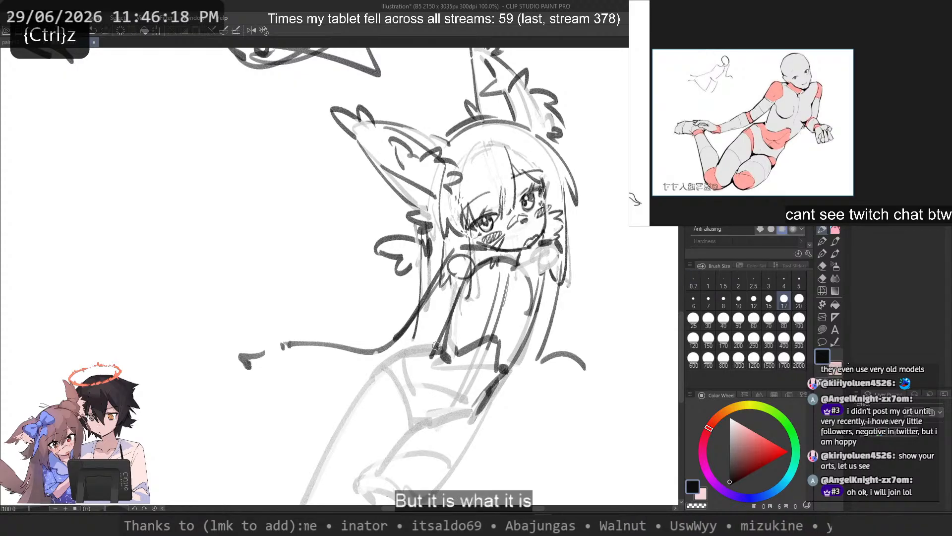
pyautogui.click(723, 320)
pyautogui.press('c')
pyautogui.moveTo(445, 357)
pyautogui.mouseDown()
pyautogui.moveTo(471, 276)
pyautogui.moveTo(513, 262)
pyautogui.moveTo(530, 308)
pyautogui.mouseUp()
pyautogui.moveTo(505, 369); pyautogui.dragTo(542, 272)
pyautogui.moveTo(500, 384)
pyautogui.mouseDown()
pyautogui.moveTo(474, 428)
pyautogui.moveTo(504, 279)
pyautogui.mouseUp()
pyautogui.moveTo(498, 280)
pyautogui.mouseDown()
pyautogui.moveTo(461, 354)
pyautogui.moveTo(433, 353)
pyautogui.mouseUp()
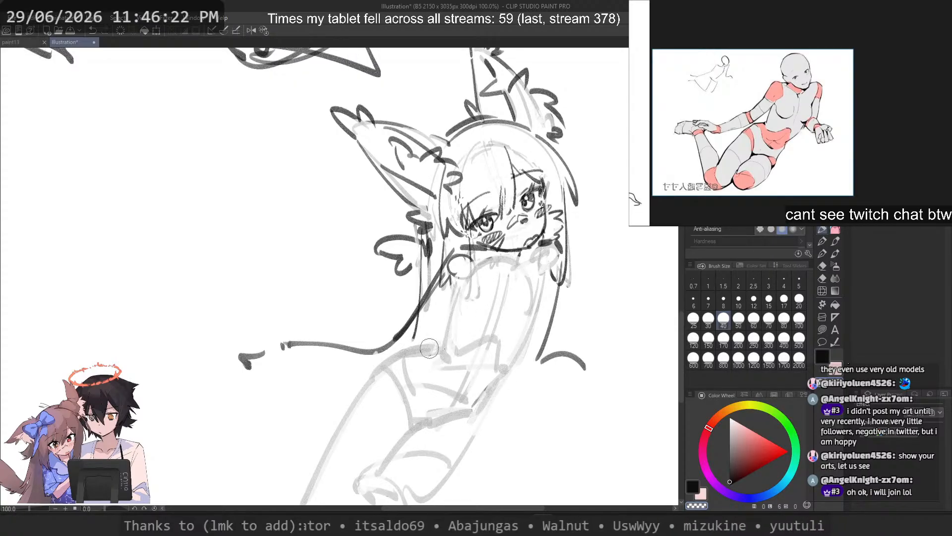
# Step: Set the brush size to 17 and try to outline the torso in black as a rounded rib cage shape
pyautogui.press('c')
pyautogui.click(784, 300)
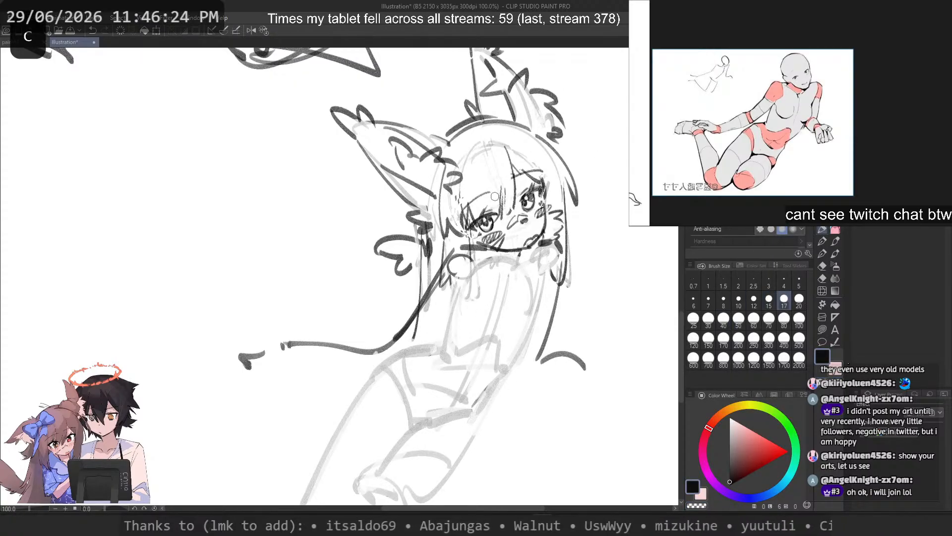
pyautogui.moveTo(498, 267)
pyautogui.mouseDown()
pyautogui.moveTo(456, 359)
pyautogui.moveTo(502, 305)
pyautogui.moveTo(464, 375)
pyautogui.mouseUp()
pyautogui.hotkey('ctrl', 'z')
pyautogui.hotkey('ctrl', 'z')
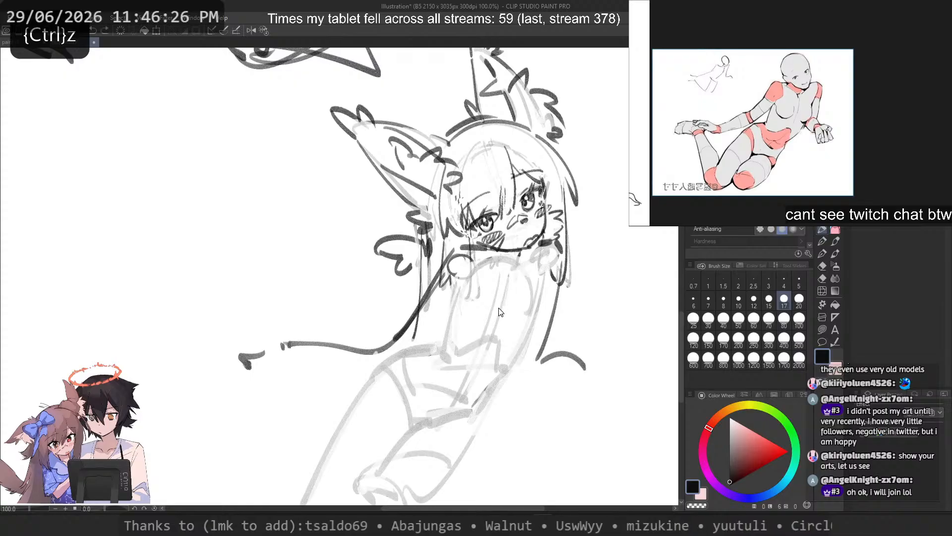
pyautogui.hotkey('ctrl', 'z')
pyautogui.moveTo(509, 265)
pyautogui.mouseDown()
pyautogui.moveTo(499, 320)
pyautogui.moveTo(520, 266)
pyautogui.moveTo(461, 288)
pyautogui.moveTo(531, 311)
pyautogui.mouseUp()
pyautogui.hotkey('ctrl', 'z')
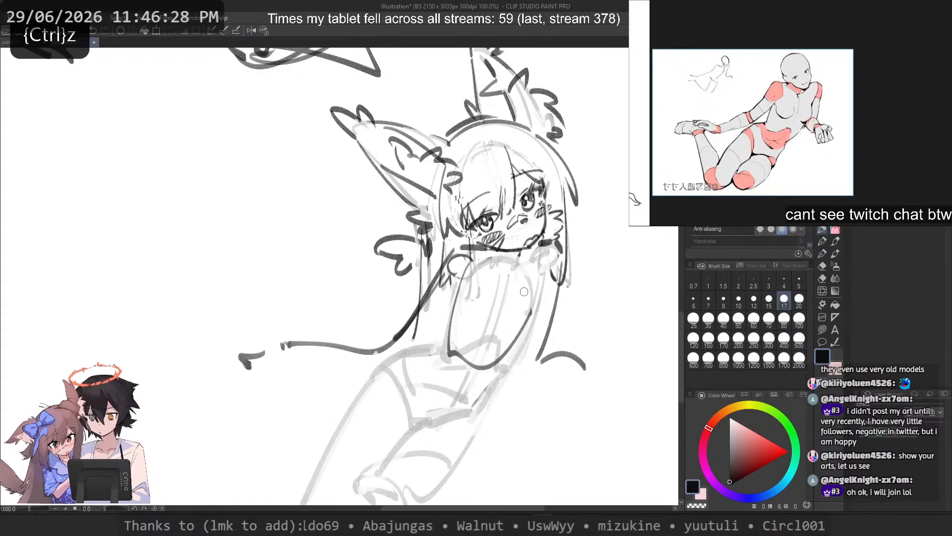
pyautogui.hotkey('ctrl', 'z')
# Step: Redraw both torso sides in black strokes and close them with an ellipse at the waist
pyautogui.moveTo(469, 265); pyautogui.dragTo(455, 350)
pyautogui.moveTo(539, 272); pyautogui.dragTo(506, 367)
pyautogui.moveTo(466, 271)
pyautogui.mouseDown()
pyautogui.moveTo(444, 346)
pyautogui.moveTo(464, 360)
pyautogui.mouseUp()
pyautogui.moveTo(535, 271)
pyautogui.mouseDown()
pyautogui.moveTo(508, 365)
pyautogui.moveTo(447, 351)
pyautogui.moveTo(501, 373)
pyautogui.mouseUp()
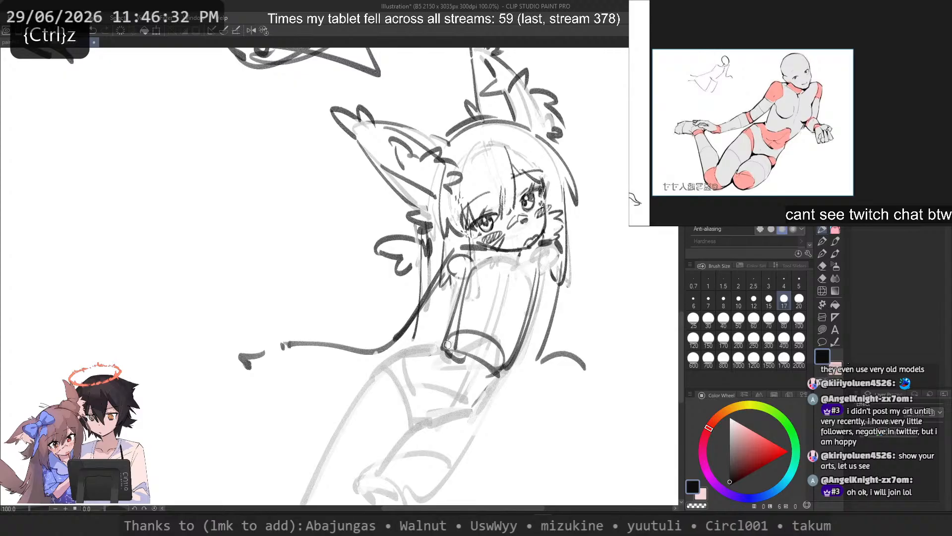
pyautogui.hotkey('ctrl', 'z')
# Step: Draw the pelvis's upper near edge from the waist to the hip and its far side down from the waist
pyautogui.moveTo(452, 339); pyautogui.dragTo(395, 361)
pyautogui.hotkey('ctrl', 'z')
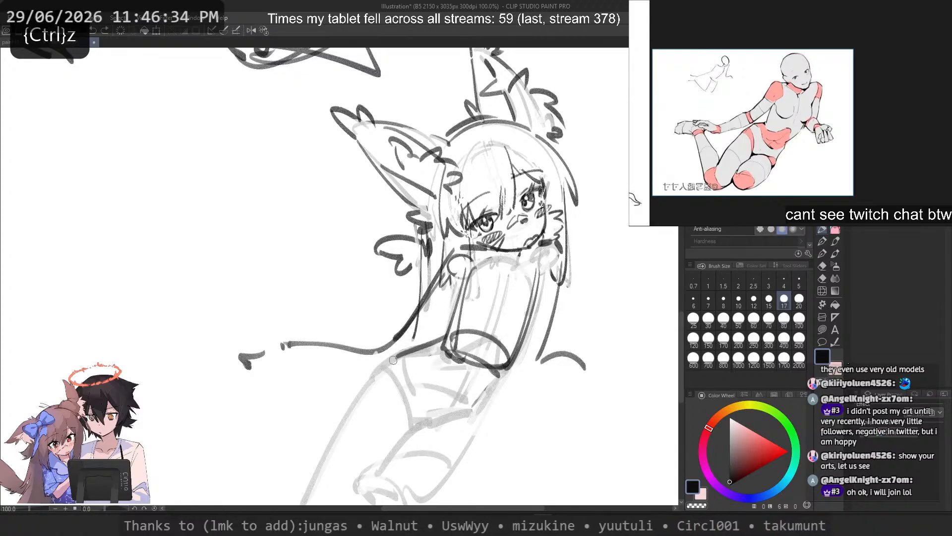
pyautogui.hotkey('ctrl', 'z')
pyautogui.hotkey('ctrl', 'z')
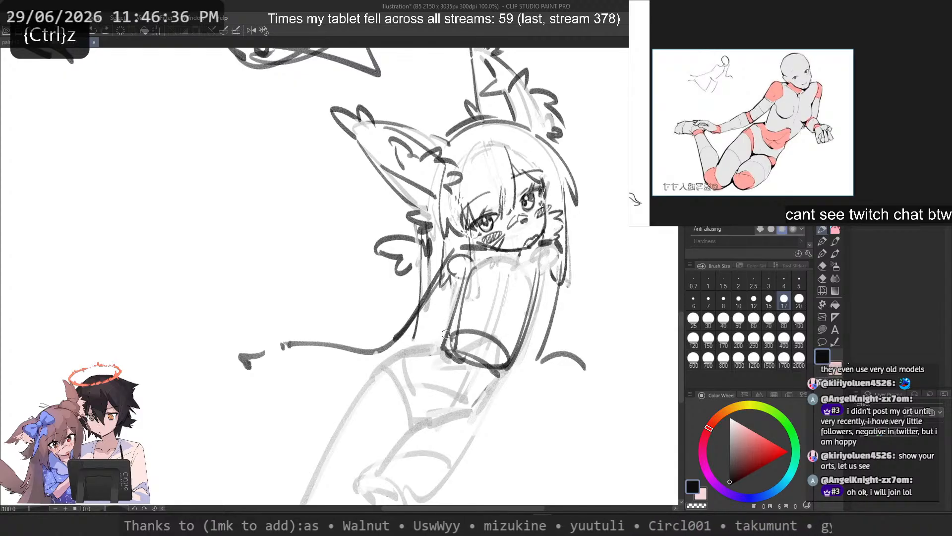
pyautogui.moveTo(448, 339); pyautogui.dragTo(403, 358)
# Step: Draw the pelvis's near edge and lower edge, and add a curve across its front to the lower far corner
pyautogui.hotkey('ctrl', 'z')
pyautogui.moveTo(520, 341); pyautogui.dragTo(470, 407)
pyautogui.moveTo(467, 424)
pyautogui.mouseDown()
pyautogui.moveTo(398, 371)
pyautogui.moveTo(434, 414)
pyautogui.mouseUp()
pyautogui.hotkey('ctrl', 'z')
pyautogui.hotkey('ctrl', 'z')
pyautogui.moveTo(410, 355); pyautogui.dragTo(417, 410)
pyautogui.moveTo(472, 398)
pyautogui.mouseDown()
pyautogui.moveTo(419, 419)
pyautogui.moveTo(419, 407)
pyautogui.mouseUp()
pyautogui.hotkey('ctrl', 'z')
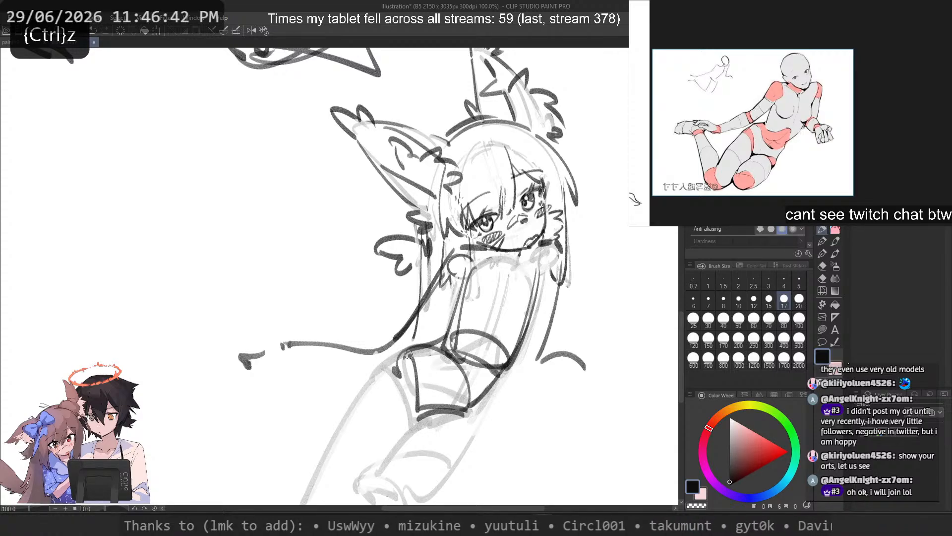
pyautogui.moveTo(408, 355); pyautogui.dragTo(466, 411)
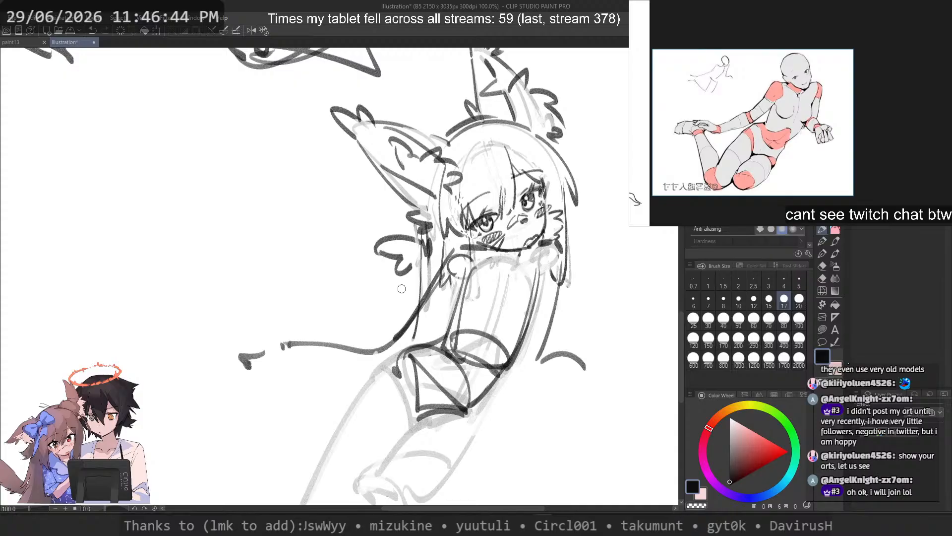
# Step: Fade and redraw the pelvis's near edge, then darken its far edge from the waist to the lower corner
pyautogui.press('c')
pyautogui.moveTo(413, 366)
pyautogui.mouseDown()
pyautogui.moveTo(419, 401)
pyautogui.moveTo(410, 381)
pyautogui.moveTo(410, 411)
pyautogui.mouseUp()
pyautogui.press('c')
pyautogui.moveTo(411, 358); pyautogui.dragTo(413, 415)
pyautogui.hotkey('ctrl', 'z')
pyautogui.hotkey('ctrl', 'z')
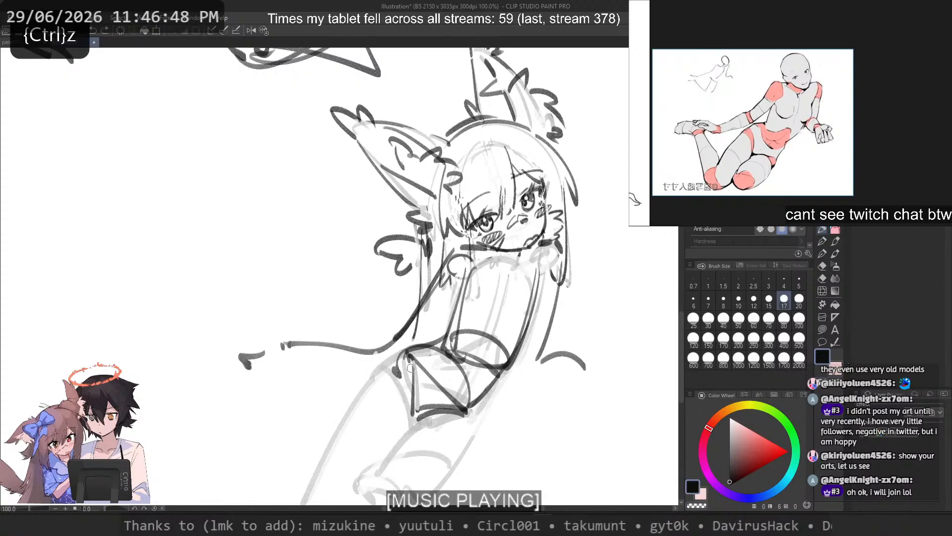
pyautogui.moveTo(411, 368); pyautogui.dragTo(409, 351)
pyautogui.hotkey('ctrl', 'z')
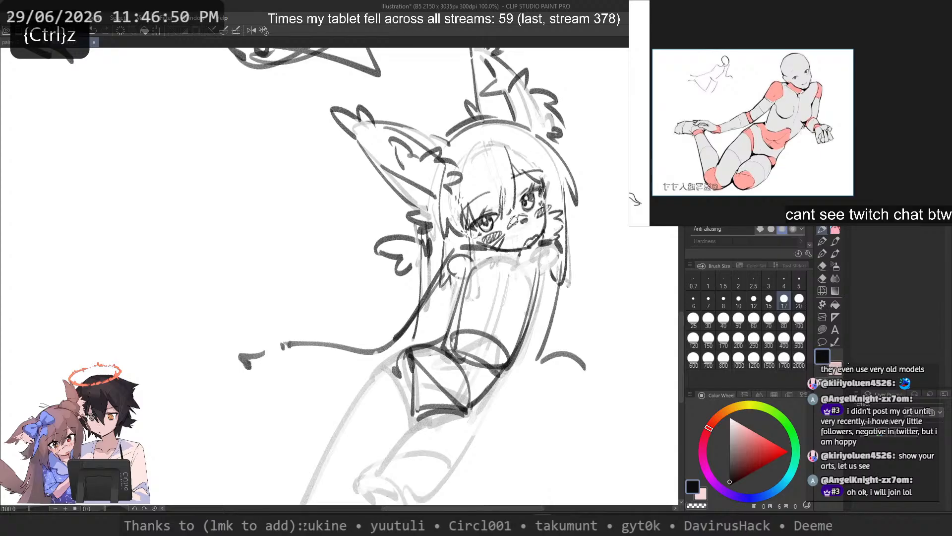
pyautogui.moveTo(506, 370); pyautogui.dragTo(466, 411)
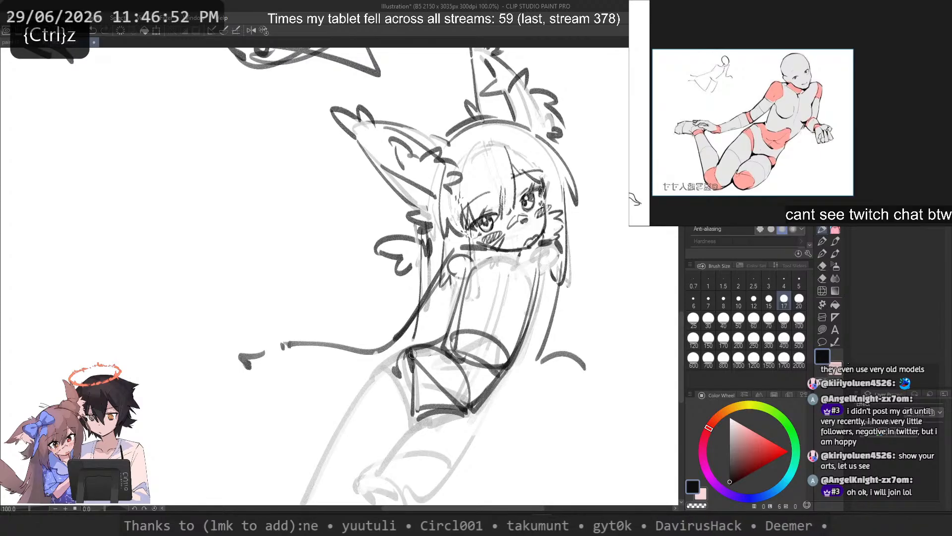
pyautogui.scroll(-3, 483, 158)
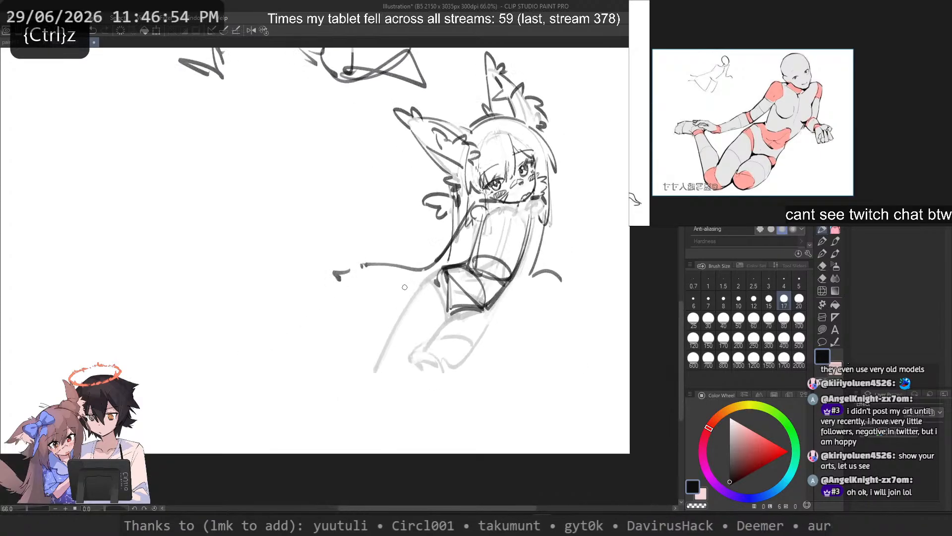
# Step: Draw the upper thigh's long edge from the hip to the knee and a diagonal stroke for the front thigh below the pelvis
pyautogui.moveTo(445, 273)
pyautogui.mouseDown()
pyautogui.moveTo(323, 333)
pyautogui.moveTo(363, 383)
pyautogui.mouseUp()
pyautogui.hotkey('ctrl', 'z')
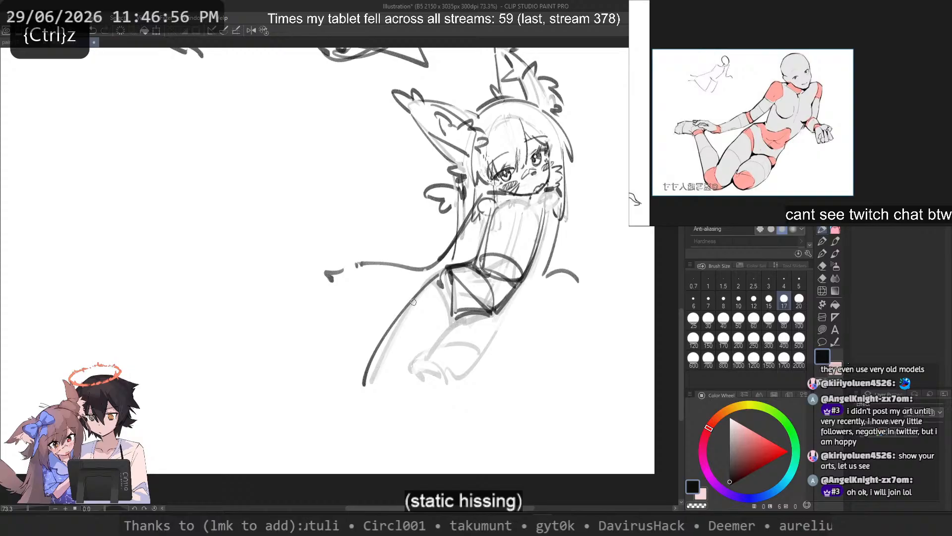
pyautogui.hotkey('ctrl', 'z')
pyautogui.hotkey('ctrl', 'z')
pyautogui.moveTo(428, 275); pyautogui.dragTo(354, 389)
pyautogui.moveTo(488, 314); pyautogui.dragTo(421, 376)
pyautogui.hotkey('ctrl', 'z')
pyautogui.moveTo(483, 321); pyautogui.dragTo(413, 377)
pyautogui.moveTo(556, 207); pyautogui.dragTo(528, 311)
pyautogui.hotkey('ctrl', 'z')
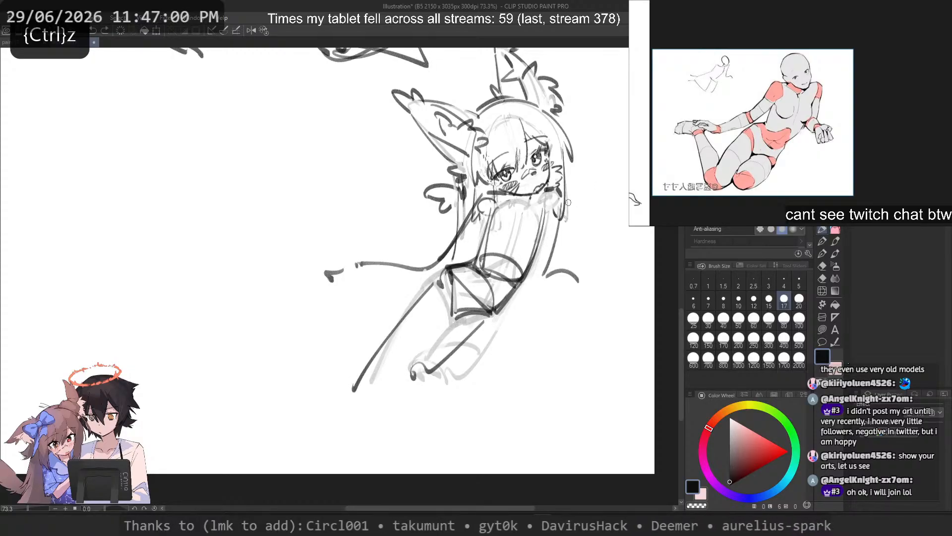
pyautogui.moveTo(556, 211); pyautogui.dragTo(523, 345)
pyautogui.hotkey('ctrl', 'z')
pyautogui.hotkey('ctrl', 'z')
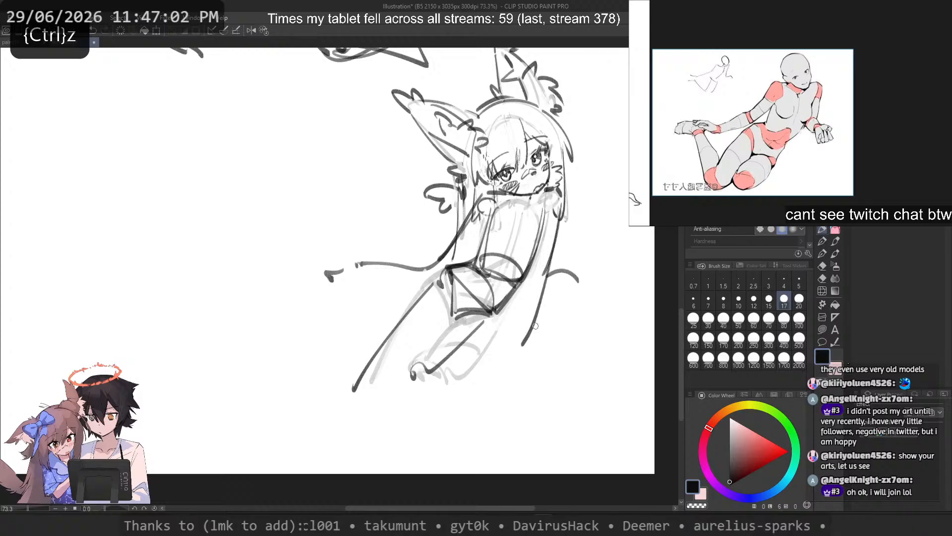
pyautogui.hotkey('ctrl', 'z')
pyautogui.moveTo(556, 208); pyautogui.dragTo(506, 361)
pyautogui.moveTo(368, 264); pyautogui.dragTo(308, 247)
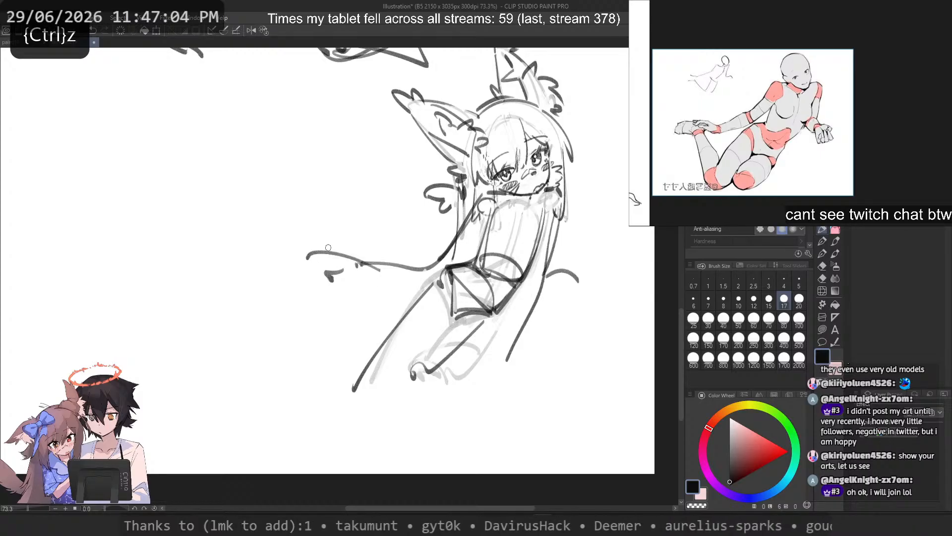
pyautogui.hotkey('ctrl', 'z')
pyautogui.hotkey('ctrl', 'z')
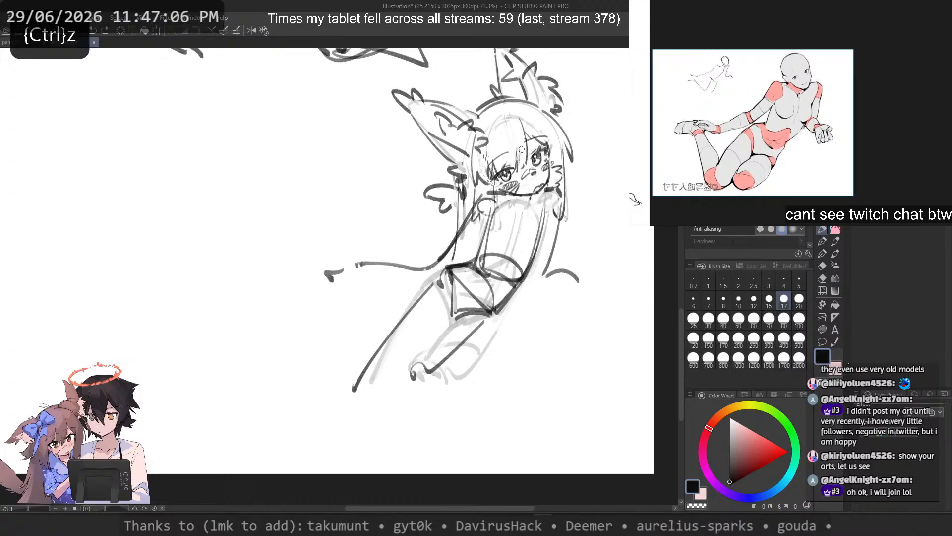
pyautogui.moveTo(489, 187); pyautogui.dragTo(442, 263)
pyautogui.hotkey('ctrl', 'z')
pyautogui.hotkey('ctrl', 'z')
pyautogui.hotkey('ctrl', 'z')
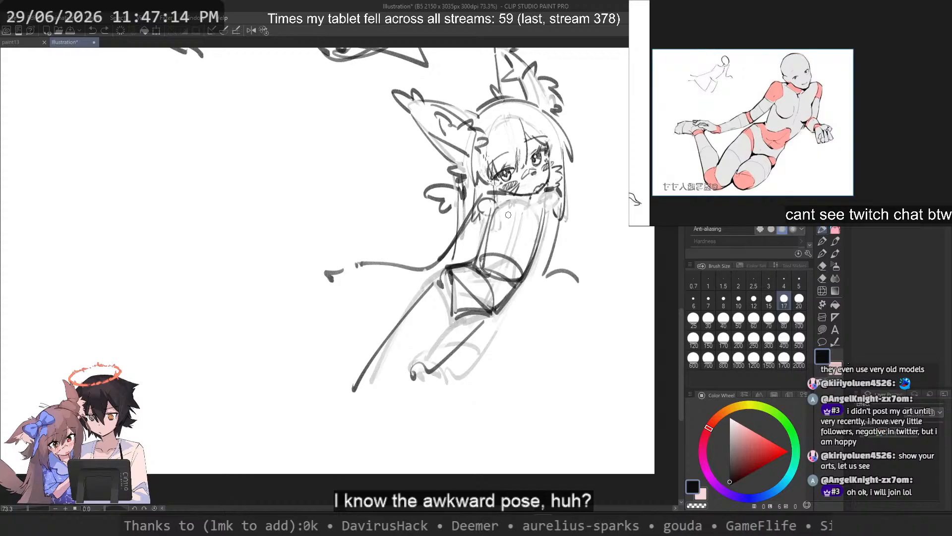
# Step: Rework the start of the upper thigh with a short dark stroke at the hip corner of the pelvis
pyautogui.moveTo(436, 274)
pyautogui.mouseDown()
pyautogui.moveTo(387, 326)
pyautogui.moveTo(387, 350)
pyautogui.mouseUp()
pyautogui.hotkey('ctrl', 'z')
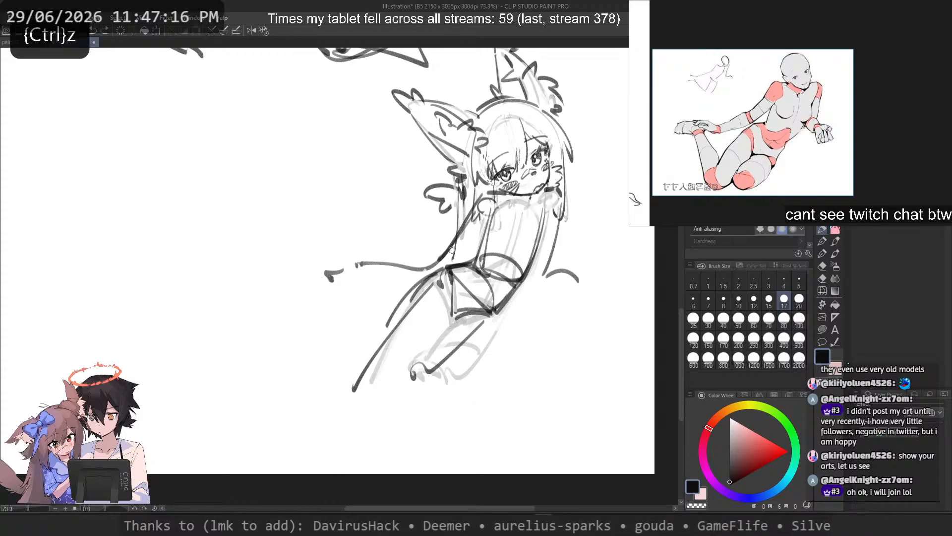
pyautogui.hotkey('ctrl', 'z')
pyautogui.hotkey('ctrl', 'z')
pyautogui.moveTo(437, 271)
pyautogui.mouseDown()
pyautogui.moveTo(416, 289)
pyautogui.moveTo(423, 284)
pyautogui.mouseUp()
pyautogui.moveTo(424, 285); pyautogui.dragTo(359, 391)
pyautogui.hotkey('ctrl', 'z')
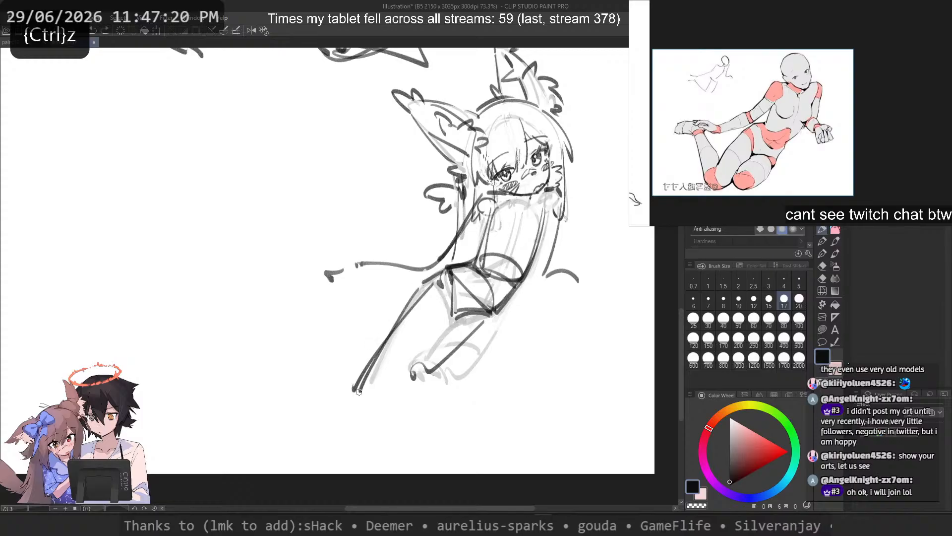
# Step: Add a second, steeper contour line along the upper thigh from below the hip down to the knee
pyautogui.hotkey('ctrl', 'z')
pyautogui.moveTo(421, 289)
pyautogui.mouseDown()
pyautogui.moveTo(365, 378)
pyautogui.moveTo(387, 335)
pyautogui.mouseUp()
pyautogui.hotkey('ctrl', 'z')
pyautogui.moveTo(406, 304); pyautogui.dragTo(380, 349)
pyautogui.hotkey('ctrl', 'z')
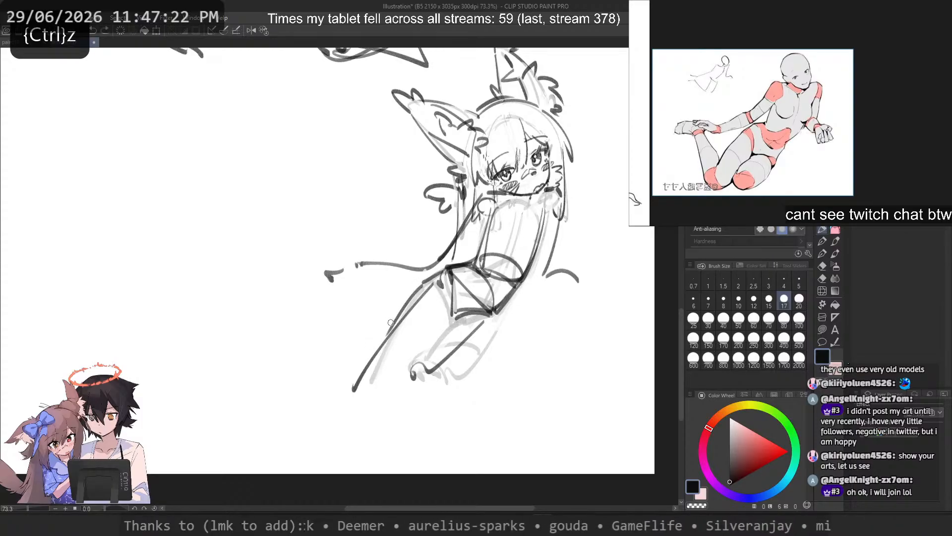
pyautogui.hotkey('ctrl', 'z')
pyautogui.moveTo(432, 281)
pyautogui.mouseDown()
pyautogui.moveTo(392, 327)
pyautogui.moveTo(365, 389)
pyautogui.mouseUp()
pyautogui.hotkey('ctrl', 'z')
pyautogui.hotkey('ctrl', 'z')
pyautogui.moveTo(402, 312); pyautogui.dragTo(368, 389)
pyautogui.hotkey('ctrl', 'z')
pyautogui.moveTo(444, 305); pyautogui.dragTo(421, 357)
pyautogui.hotkey('ctrl', 'z')
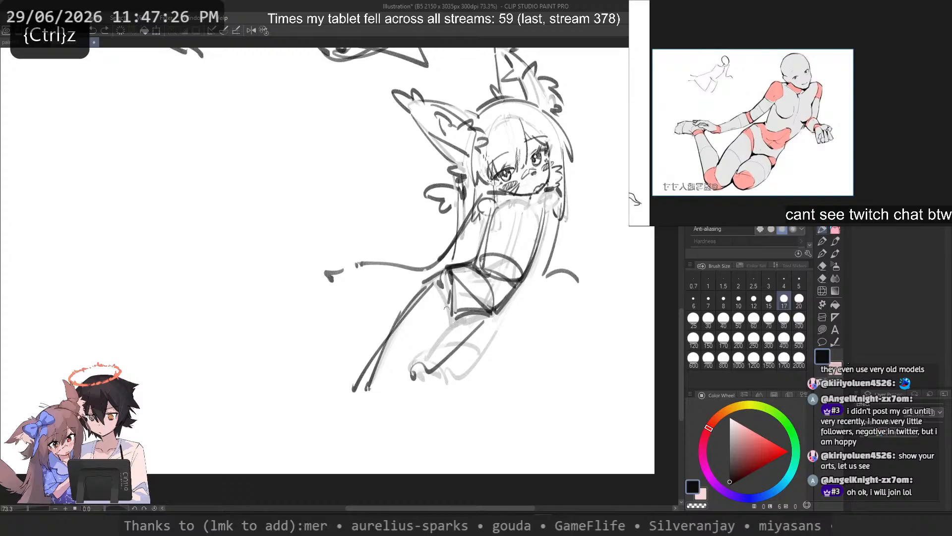
pyautogui.moveTo(446, 306); pyautogui.dragTo(413, 378)
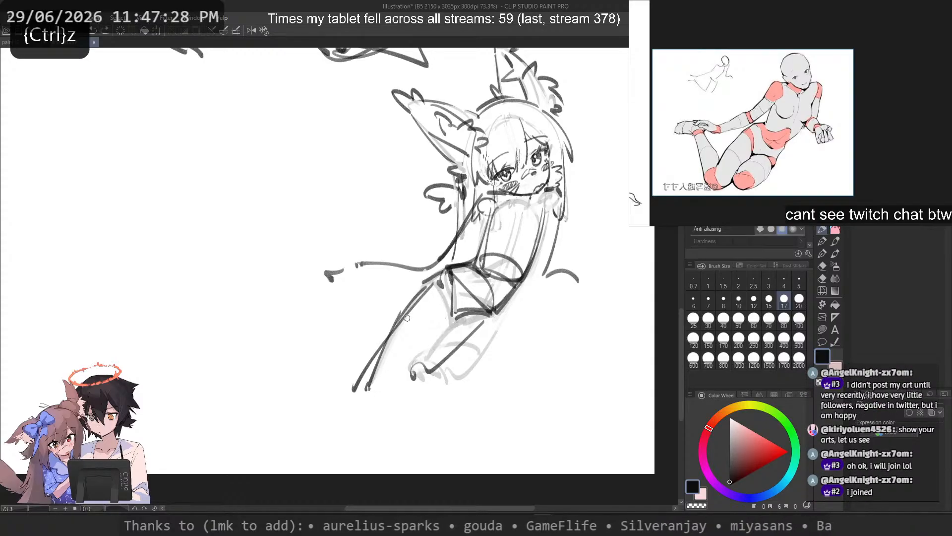
pyautogui.moveTo(416, 296); pyautogui.dragTo(381, 364)
pyautogui.hotkey('ctrl', 'z')
pyautogui.hotkey('ctrl', 'z')
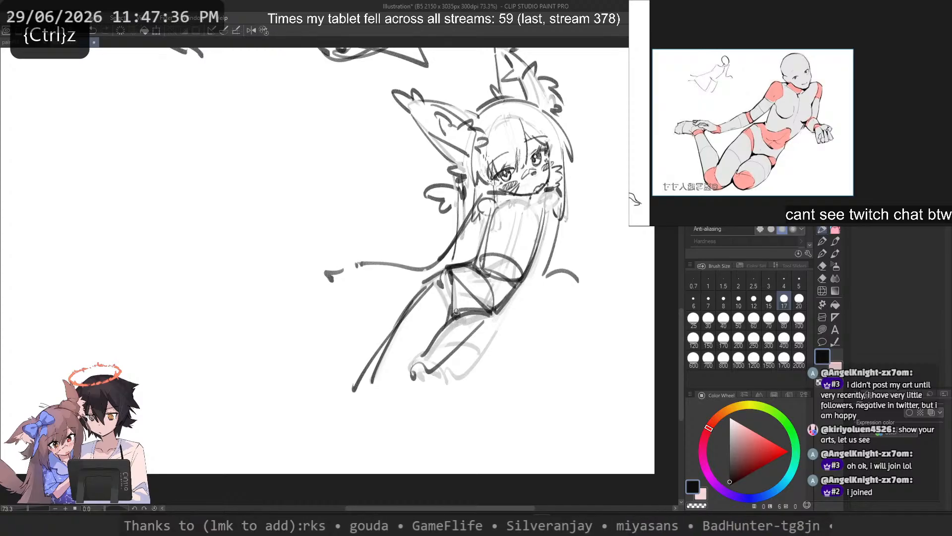
# Step: Draw the front thigh's upper edge from the pelvis's lower near corner down towards the knee
pyautogui.hotkey('ctrl', 'z')
pyautogui.hotkey('ctrl', 'z')
pyautogui.moveTo(452, 323); pyautogui.dragTo(415, 366)
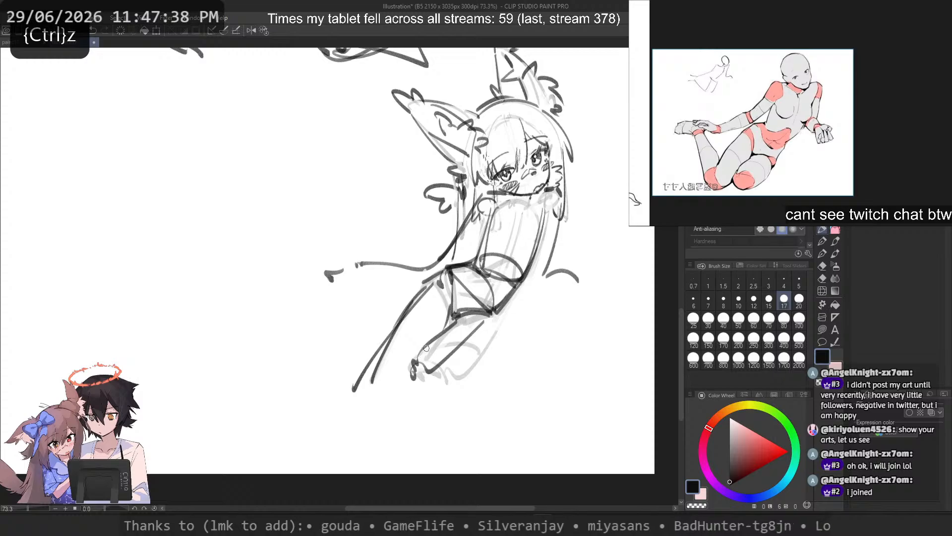
pyautogui.hotkey('ctrl', 'z')
pyautogui.moveTo(457, 319); pyautogui.dragTo(421, 355)
pyautogui.hotkey('ctrl', 'z')
pyautogui.moveTo(503, 306); pyautogui.dragTo(473, 358)
pyautogui.hotkey('ctrl', 'z')
pyautogui.hotkey('ctrl', 'z')
pyautogui.hotkey('ctrl', 'z')
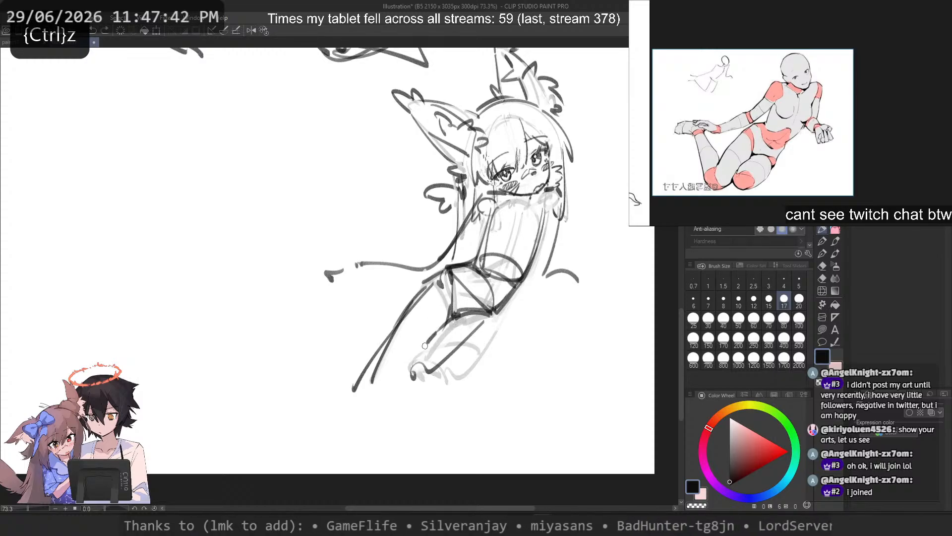
# Step: Flip the canvas horizontally and draw the front thigh's lower edge and its rounded knee end
pyautogui.hotkey('ctrl', 'z')
pyautogui.moveTo(503, 313)
pyautogui.mouseDown()
pyautogui.moveTo(452, 372)
pyautogui.moveTo(466, 359)
pyautogui.mouseUp()
pyautogui.press('2')
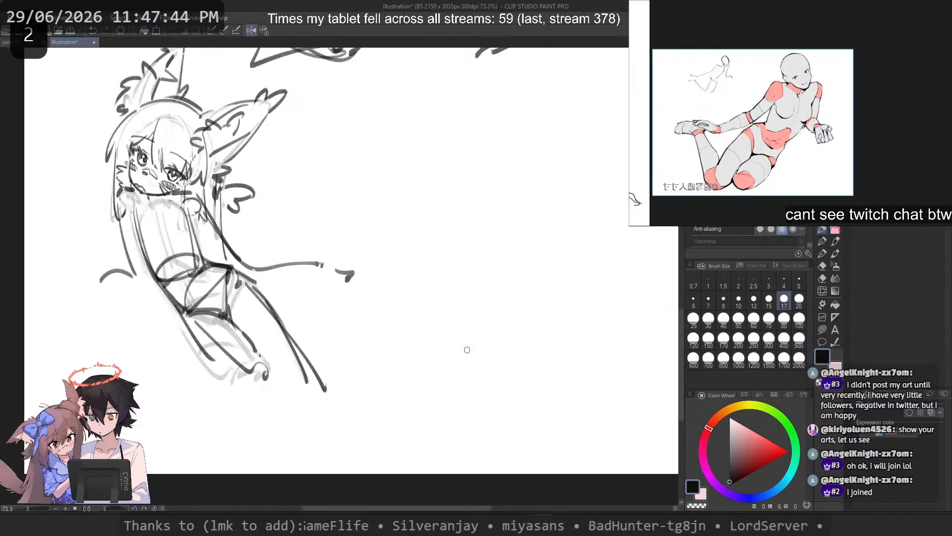
pyautogui.hotkey('ctrl', 'z')
pyautogui.moveTo(175, 311)
pyautogui.mouseDown()
pyautogui.moveTo(205, 352)
pyautogui.moveTo(258, 383)
pyautogui.mouseUp()
pyautogui.hotkey('ctrl', 'z')
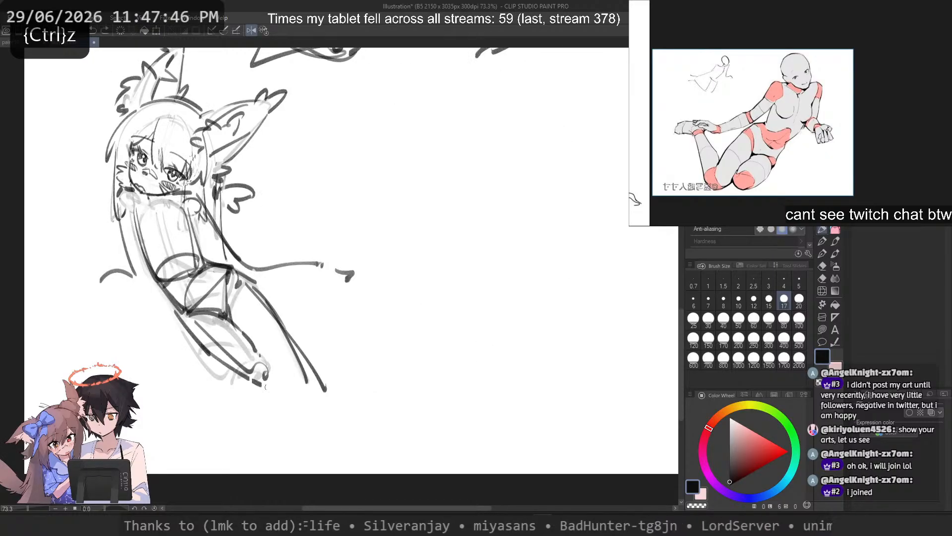
pyautogui.hotkey('ctrl', 'z')
pyautogui.moveTo(213, 354); pyautogui.dragTo(267, 392)
pyautogui.hotkey('ctrl', 'z')
pyautogui.moveTo(239, 335)
pyautogui.mouseDown()
pyautogui.moveTo(283, 367)
pyautogui.moveTo(261, 387)
pyautogui.mouseUp()
pyautogui.hotkey('ctrl', 'z')
pyautogui.moveTo(248, 297); pyautogui.dragTo(323, 381)
# Step: Flip the canvas back and rough in the folded lower leg with straight strokes rising from the upper thigh's knee
pyautogui.hotkey('ctrl', 'z')
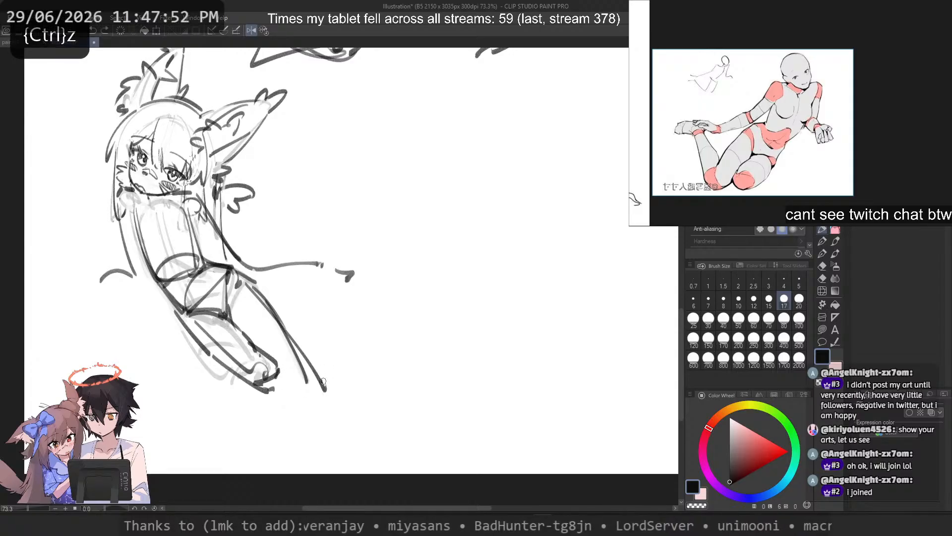
pyautogui.press('2')
pyautogui.moveTo(220, 323); pyautogui.dragTo(358, 378)
pyautogui.hotkey('ctrl', 'z')
pyautogui.moveTo(292, 284)
pyautogui.mouseDown()
pyautogui.moveTo(370, 386)
pyautogui.moveTo(342, 317)
pyautogui.moveTo(335, 323)
pyautogui.moveTo(357, 402)
pyautogui.mouseUp()
pyautogui.hotkey('ctrl', 'z')
pyautogui.hotkey('ctrl', 'z')
pyautogui.hotkey('ctrl', 'z')
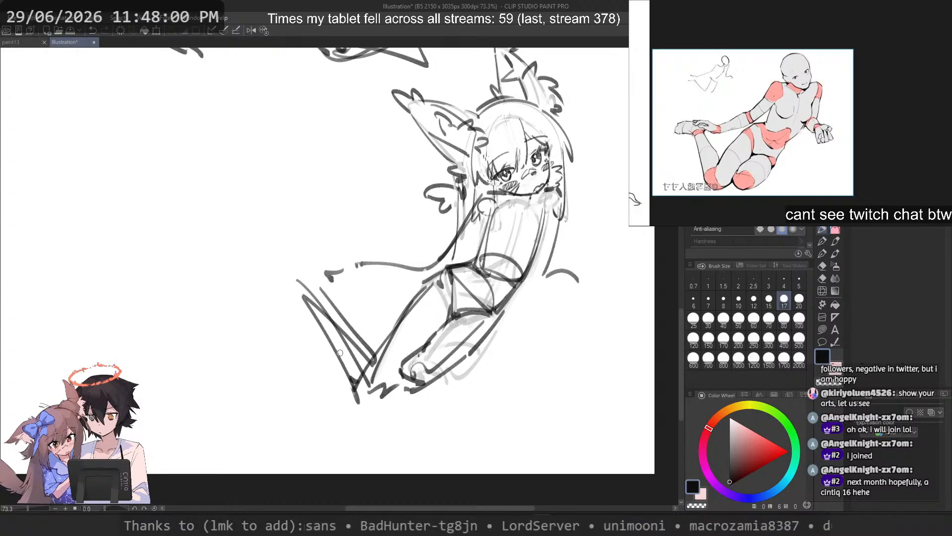
pyautogui.hotkey('ctrl', 'z')
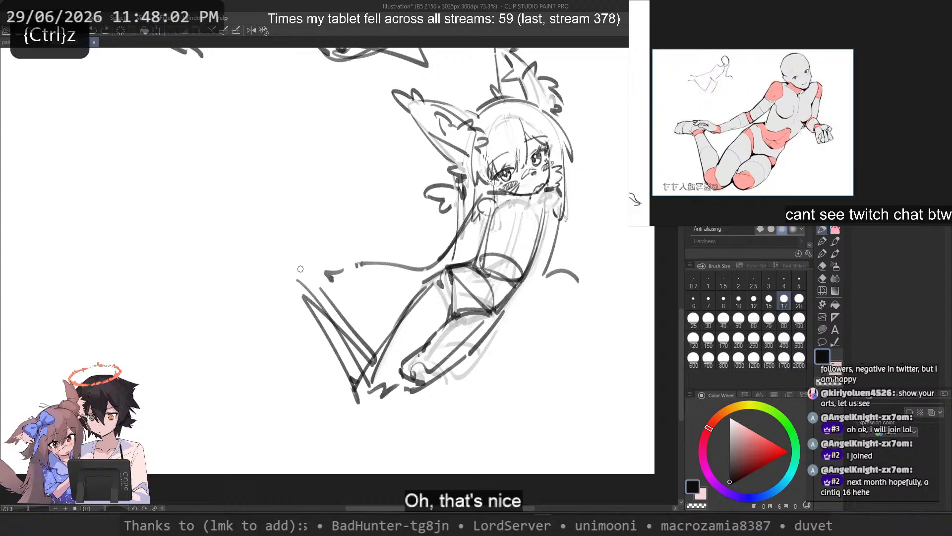
pyautogui.hotkey('ctrl', 'z')
pyautogui.moveTo(311, 267); pyautogui.dragTo(250, 269)
pyautogui.hotkey('ctrl', 'z')
pyautogui.moveTo(309, 266)
pyautogui.mouseDown()
pyautogui.moveTo(266, 264)
pyautogui.moveTo(239, 281)
pyautogui.moveTo(251, 299)
pyautogui.mouseUp()
pyautogui.hotkey('ctrl', 'z')
pyautogui.hotkey('ctrl', 'z')
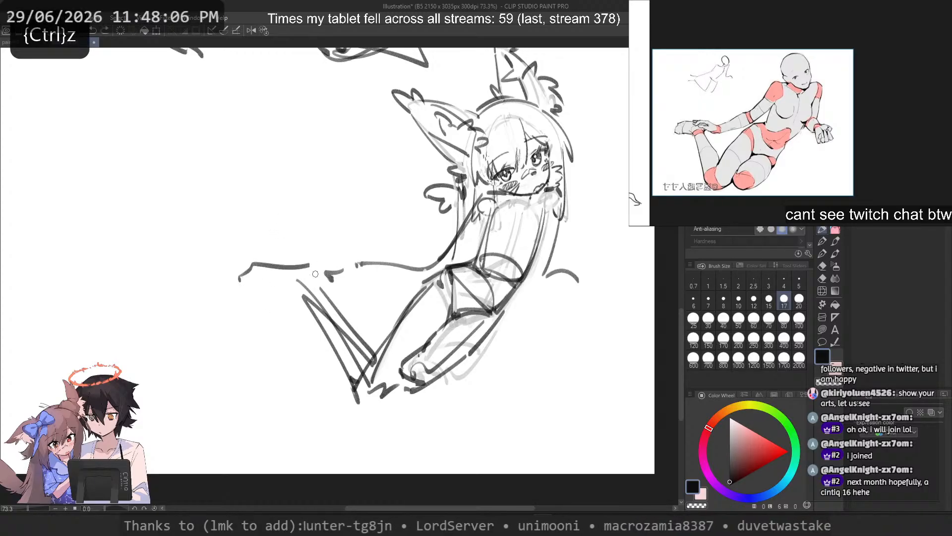
pyautogui.hotkey('ctrl', 'z')
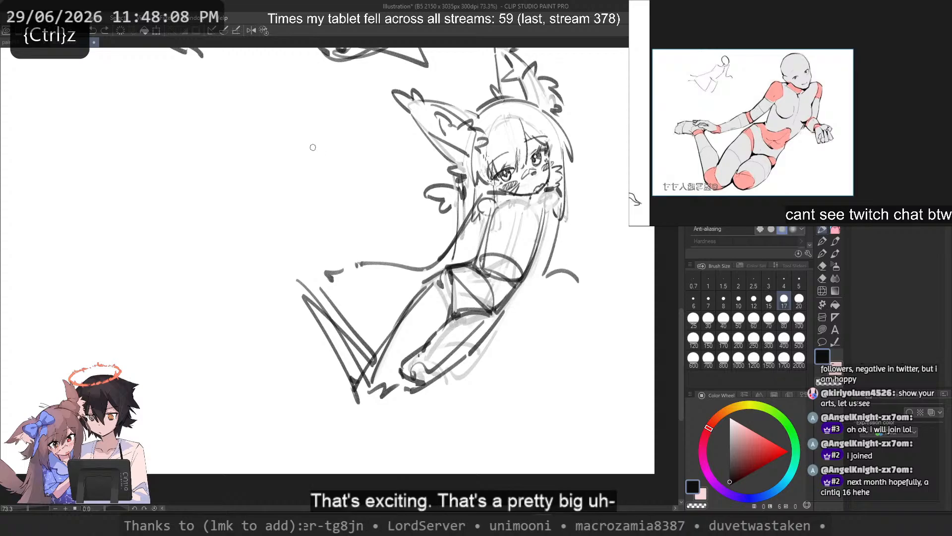
# Step: Fade the upper thigh and folded lower leg strokes with the transparent colour at brush size 50
pyautogui.click(739, 319)
pyautogui.press('c')
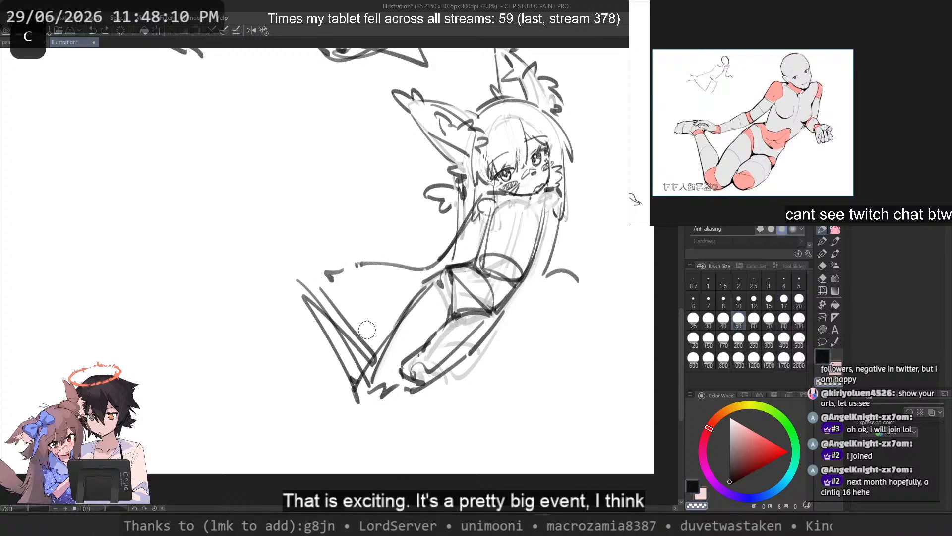
pyautogui.moveTo(347, 327)
pyautogui.mouseDown()
pyautogui.moveTo(370, 365)
pyautogui.moveTo(303, 291)
pyautogui.moveTo(382, 389)
pyautogui.moveTo(402, 317)
pyautogui.moveTo(438, 281)
pyautogui.mouseUp()
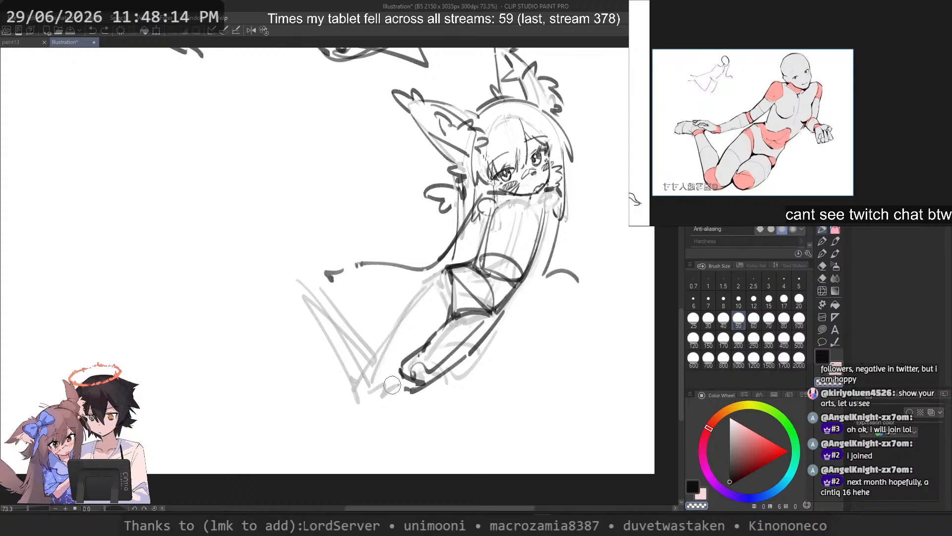
pyautogui.click(694, 319)
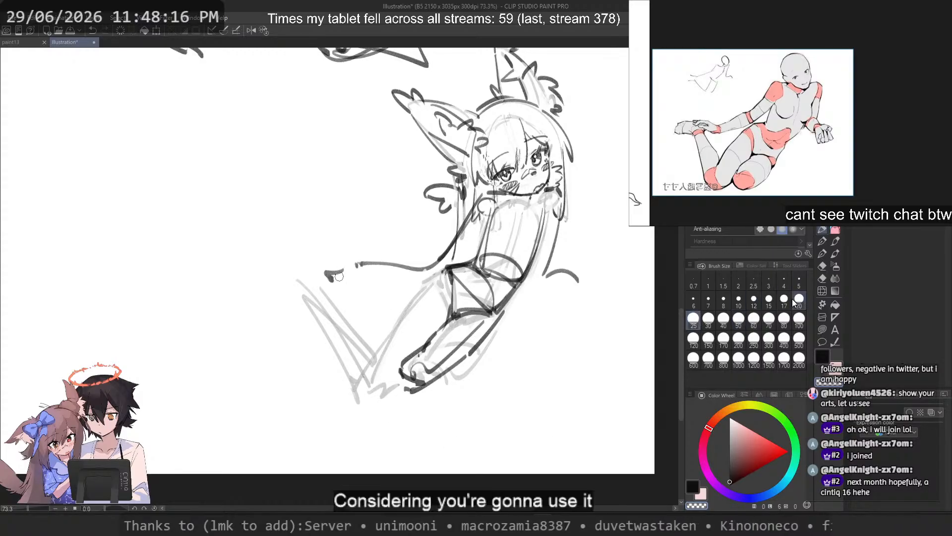
# Step: Set the brush size to 15 and redraw the upper thigh's outer edge in black over the faded guide
pyautogui.click(768, 299)
pyautogui.hotkey('ctrl', 'z')
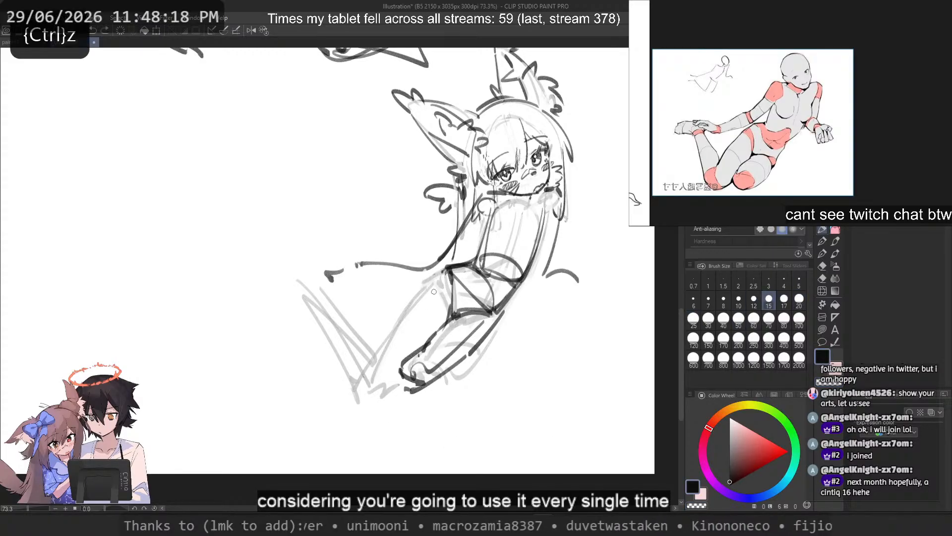
pyautogui.press('c')
pyautogui.moveTo(432, 278)
pyautogui.mouseDown()
pyautogui.moveTo(459, 263)
pyautogui.moveTo(431, 281)
pyautogui.moveTo(368, 375)
pyautogui.mouseUp()
pyautogui.press('c')
pyautogui.hotkey('ctrl', 'z')
pyautogui.hotkey('ctrl', 'z')
pyautogui.hotkey('ctrl', 'z')
pyautogui.hotkey('ctrl', 'z')
pyautogui.moveTo(423, 290)
pyautogui.mouseDown()
pyautogui.moveTo(370, 369)
pyautogui.moveTo(378, 362)
pyautogui.mouseUp()
# Step: Refine the upper thigh's contour and round off its knee with curved strokes beside the front knee
pyautogui.hotkey('ctrl', 'z')
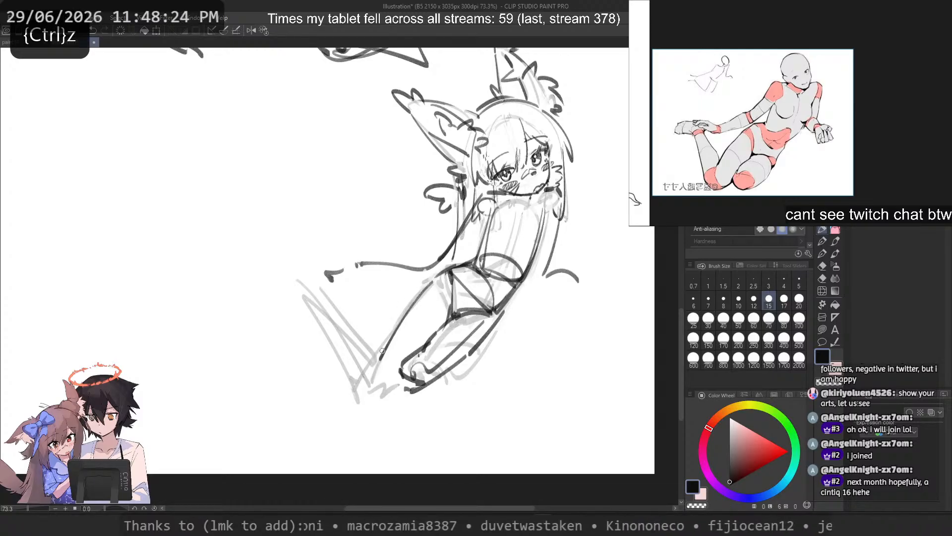
pyautogui.hotkey('ctrl', 'z')
pyautogui.moveTo(436, 276); pyautogui.dragTo(375, 364)
pyautogui.hotkey('ctrl', 'z')
pyautogui.moveTo(433, 277)
pyautogui.mouseDown()
pyautogui.moveTo(370, 369)
pyautogui.moveTo(408, 311)
pyautogui.moveTo(376, 365)
pyautogui.moveTo(399, 389)
pyautogui.mouseUp()
pyautogui.hotkey('ctrl', 'z')
pyautogui.hotkey('ctrl', 'z')
pyautogui.hotkey('ctrl', 'z')
pyautogui.hotkey('ctrl', 'z')
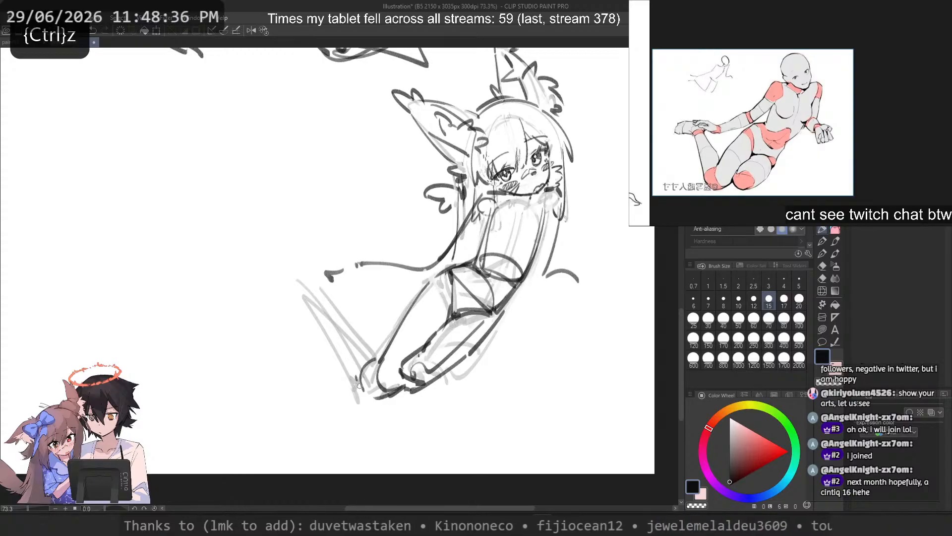
# Step: Redraw both edges of the folded lower leg in black from the ankle down to the knee
pyautogui.moveTo(310, 306); pyautogui.dragTo(364, 396)
pyautogui.hotkey('ctrl', 'z')
pyautogui.moveTo(310, 299); pyautogui.dragTo(353, 390)
pyautogui.hotkey('ctrl', 'z')
pyautogui.moveTo(327, 300); pyautogui.dragTo(382, 364)
pyautogui.hotkey('ctrl', 'z')
pyautogui.hotkey('ctrl', 'z')
pyautogui.hotkey('ctrl', 'z')
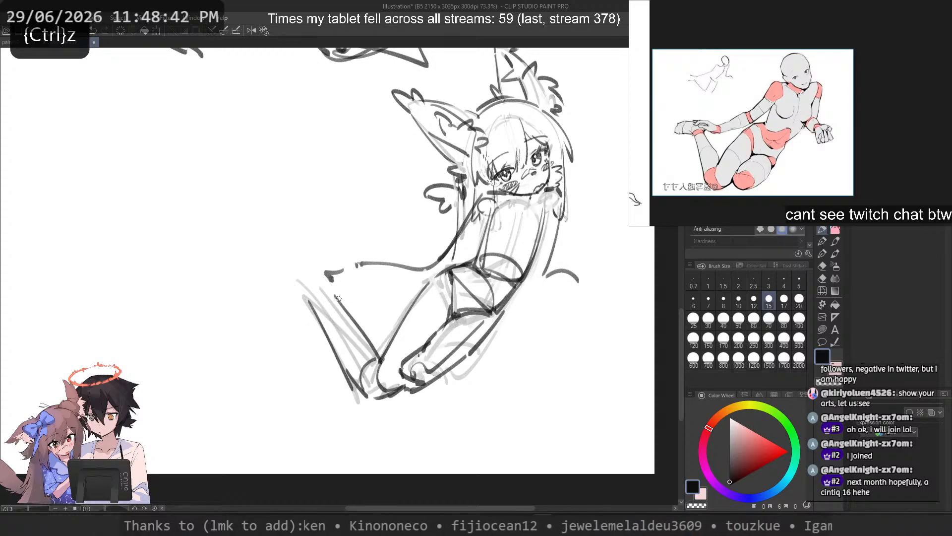
pyautogui.hotkey('ctrl', 'z')
pyautogui.moveTo(335, 291); pyautogui.dragTo(346, 314)
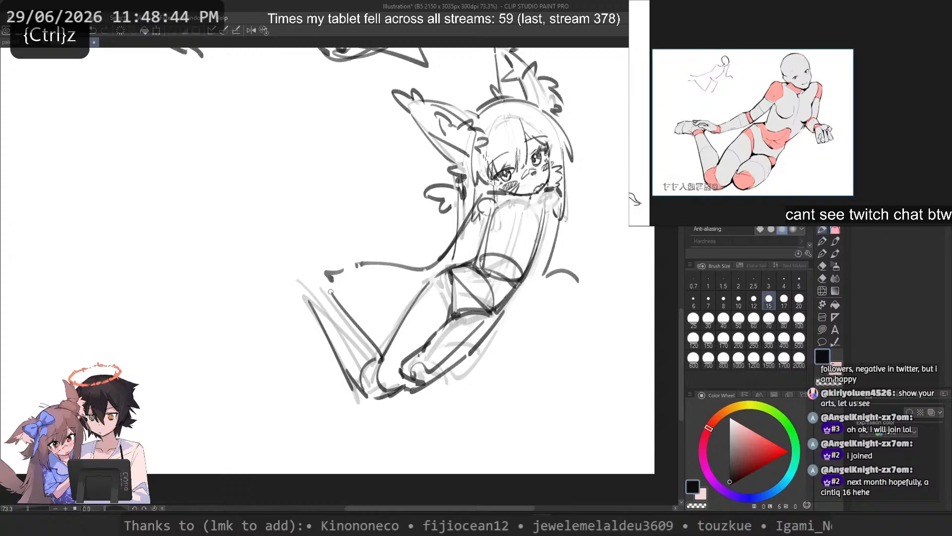
pyautogui.hotkey('ctrl', 'z')
pyautogui.moveTo(312, 298); pyautogui.dragTo(360, 389)
pyautogui.hotkey('ctrl', 'z')
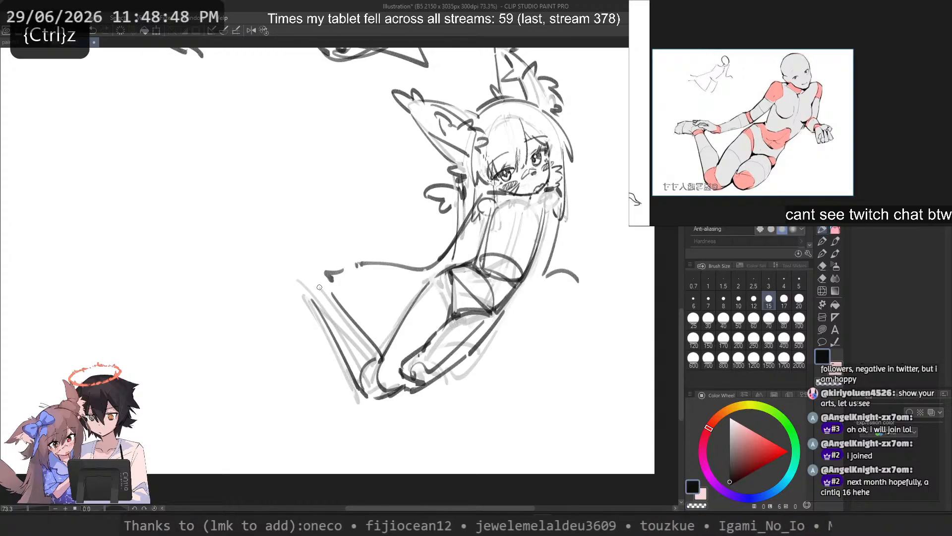
pyautogui.moveTo(306, 304)
pyautogui.mouseDown()
pyautogui.moveTo(343, 288)
pyautogui.moveTo(299, 288)
pyautogui.moveTo(285, 264)
pyautogui.moveTo(325, 271)
pyautogui.mouseUp()
pyautogui.hotkey('ctrl', 'z')
pyautogui.hotkey('ctrl', 'z')
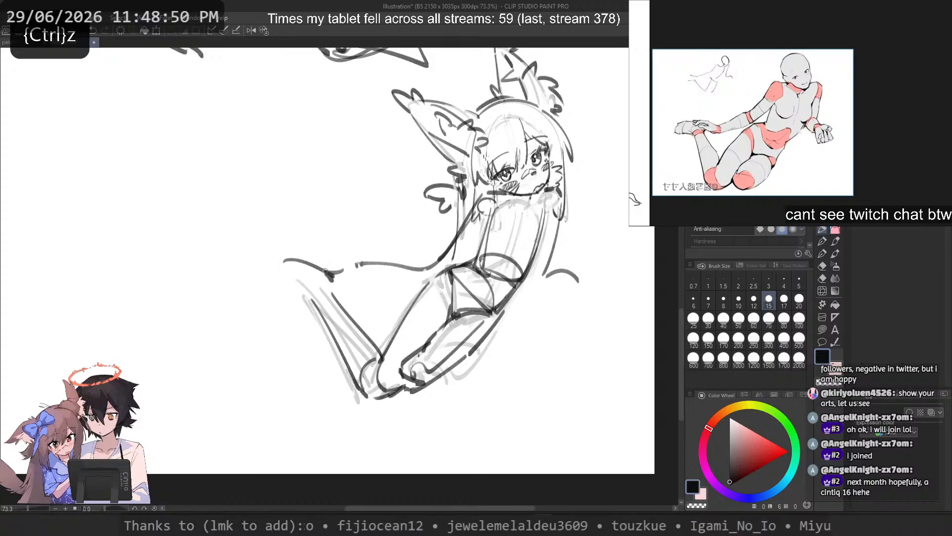
pyautogui.hotkey('ctrl', 'z')
pyautogui.moveTo(271, 253); pyautogui.dragTo(321, 276)
pyautogui.hotkey('ctrl', 'z')
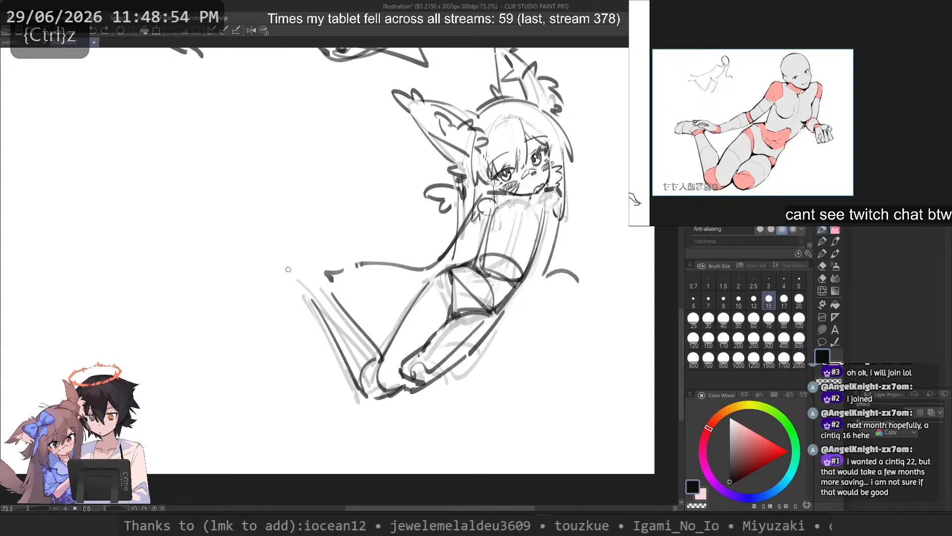
# Step: Draw the foot's upper edge with a nearly horizontal stroke and join it to the lower leg at the ankle
pyautogui.moveTo(295, 268)
pyautogui.mouseDown()
pyautogui.moveTo(247, 271)
pyautogui.moveTo(311, 289)
pyautogui.moveTo(314, 306)
pyautogui.moveTo(336, 298)
pyautogui.moveTo(279, 283)
pyautogui.moveTo(271, 268)
pyautogui.moveTo(335, 281)
pyautogui.mouseUp()
pyautogui.hotkey('ctrl', 'z')
pyautogui.hotkey('ctrl', 'z')
pyautogui.hotkey('ctrl', 'z')
pyautogui.hotkey('ctrl', 'z')
pyautogui.hotkey('ctrl', 'z')
pyautogui.hotkey('ctrl', 'z')
pyautogui.hotkey('ctrl', 'z')
pyautogui.hotkey('ctrl', 'z')
pyautogui.hotkey('ctrl', 'z')
pyautogui.hotkey('ctrl', 'z')
pyautogui.hotkey('ctrl', 'z')
pyautogui.hotkey('ctrl', 'z')
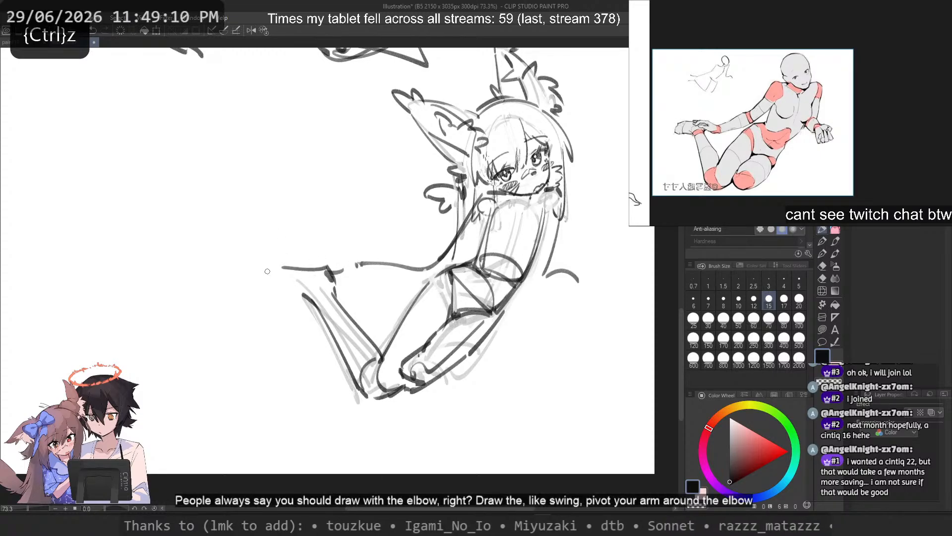
# Step: Sketch short curved strokes for the toes at the far end of the foot, retrying them until the shape fits
pyautogui.moveTo(280, 270)
pyautogui.mouseDown()
pyautogui.moveTo(255, 279)
pyautogui.moveTo(300, 304)
pyautogui.mouseUp()
pyautogui.hotkey('ctrl', 'z')
pyautogui.hotkey('ctrl', 'z')
pyautogui.hotkey('ctrl', 'z')
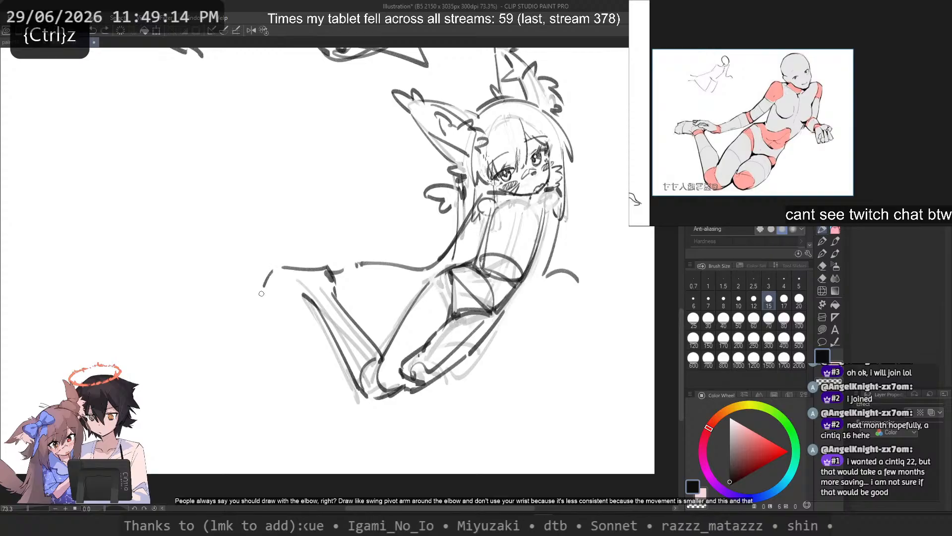
pyautogui.moveTo(272, 270)
pyautogui.mouseDown()
pyautogui.moveTo(268, 295)
pyautogui.moveTo(302, 300)
pyautogui.moveTo(264, 301)
pyautogui.moveTo(277, 297)
pyautogui.moveTo(262, 292)
pyautogui.moveTo(285, 290)
pyautogui.moveTo(281, 296)
pyautogui.mouseUp()
# Step: Draw curved lines across the foot near the toes and close its underside toward the ankle
pyautogui.hotkey('ctrl', 'z')
pyautogui.hotkey('ctrl', 'z')
# Step: Redraw the inner edge of the folded lower leg from the ankle down to the knee
pyautogui.hotkey('ctrl', 'z')
pyautogui.hotkey('ctrl', 'z')
pyautogui.hotkey('ctrl', 'z')
pyautogui.hotkey('ctrl', 'z')
pyautogui.hotkey('ctrl', 'z')
pyautogui.moveTo(289, 272); pyautogui.dragTo(283, 292)
pyautogui.hotkey('ctrl', 'z')
pyautogui.moveTo(315, 266); pyautogui.dragTo(277, 281)
pyautogui.hotkey('ctrl', 'z')
pyautogui.moveTo(335, 279)
pyautogui.mouseDown()
pyautogui.moveTo(346, 358)
pyautogui.moveTo(343, 302)
pyautogui.moveTo(381, 357)
pyautogui.mouseUp()
pyautogui.hotkey('ctrl', 'z')
pyautogui.hotkey('ctrl', 'z')
pyautogui.hotkey('ctrl', 'z')
# Step: Erase the upper thigh's outer edge and redraw it in one curve from the hip to the knee
pyautogui.hotkey('ctrl', 'z')
pyautogui.hotkey('ctrl', 'z')
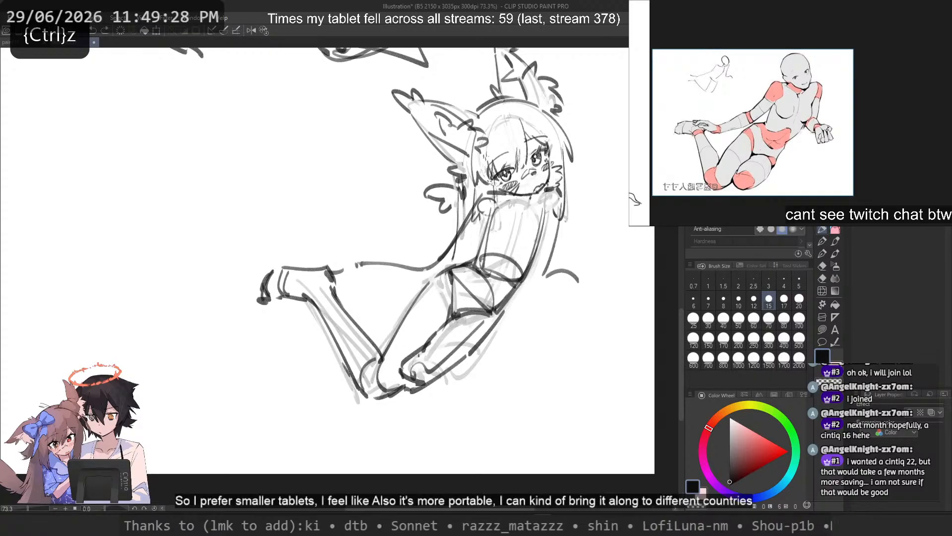
pyautogui.press('c')
pyautogui.moveTo(430, 280); pyautogui.dragTo(398, 327)
pyautogui.press('c')
# Step: Clean up and redraw the lower thigh's outer edge where it runs down from the pelvis
pyautogui.hotkey('ctrl', 'z')
pyautogui.hotkey('ctrl', 'z')
pyautogui.moveTo(431, 281); pyautogui.dragTo(388, 351)
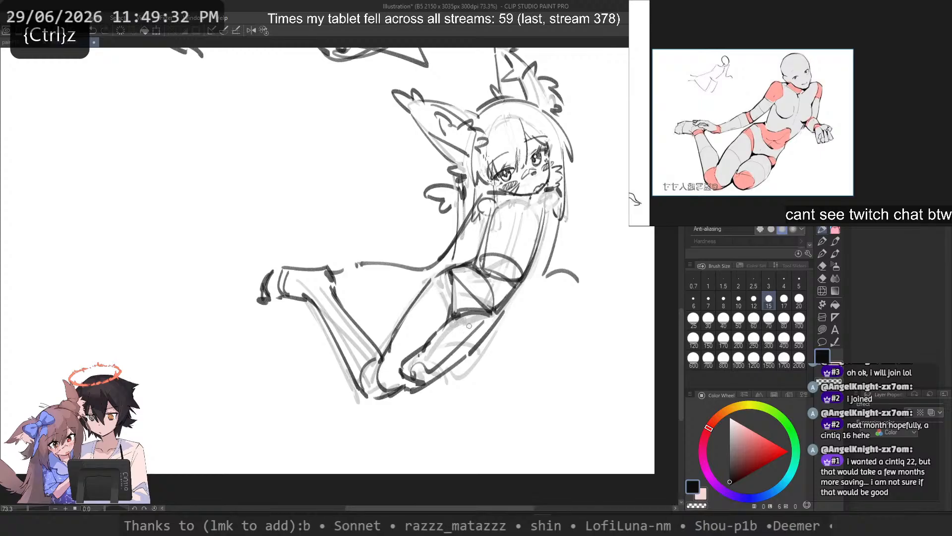
pyautogui.moveTo(504, 301)
pyautogui.mouseDown()
pyautogui.moveTo(467, 360)
pyautogui.moveTo(489, 331)
pyautogui.mouseUp()
pyautogui.hotkey('ctrl', 'z')
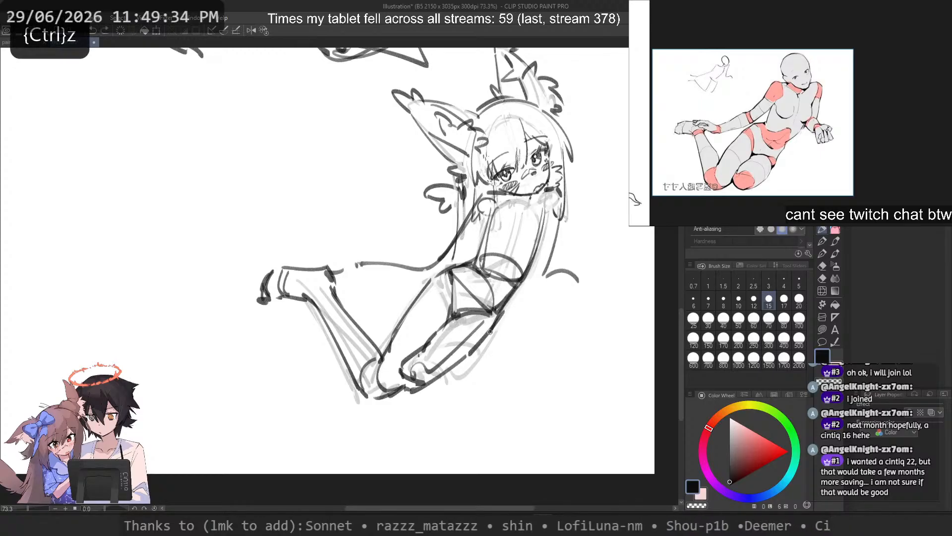
pyautogui.hotkey('ctrl', 'z')
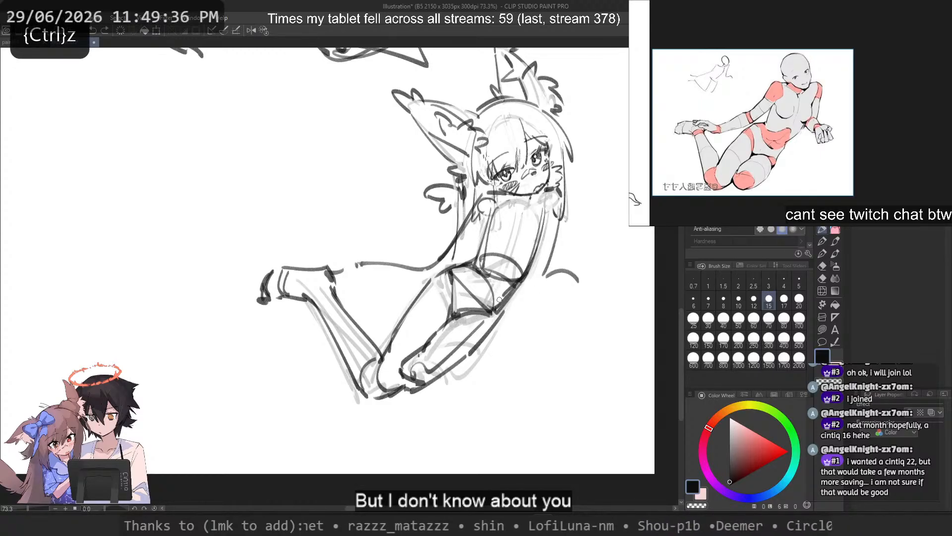
pyautogui.moveTo(503, 295); pyautogui.dragTo(473, 352)
pyautogui.hotkey('ctrl', 'z')
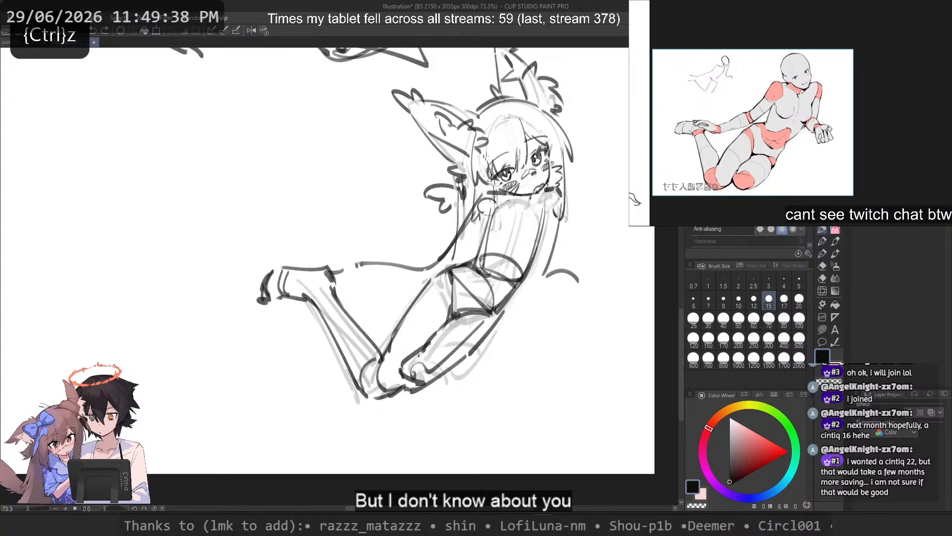
pyautogui.press('c')
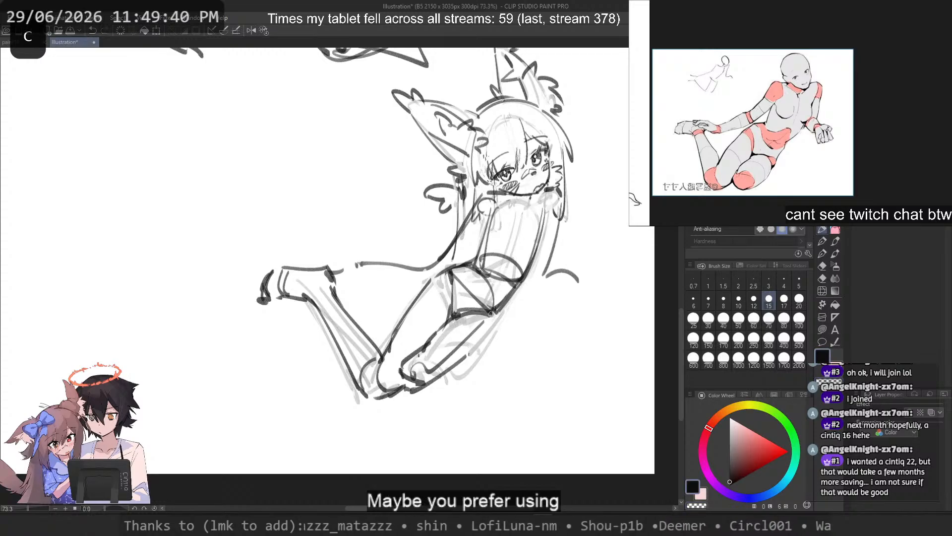
pyautogui.hotkey('ctrl', 'z')
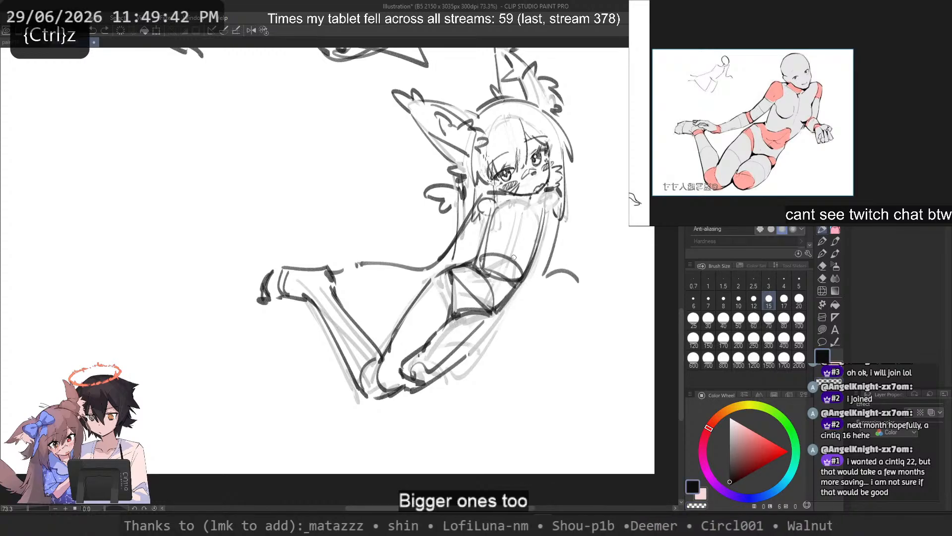
pyautogui.press('c')
pyautogui.hotkey('ctrl', 'z')
pyautogui.press('c')
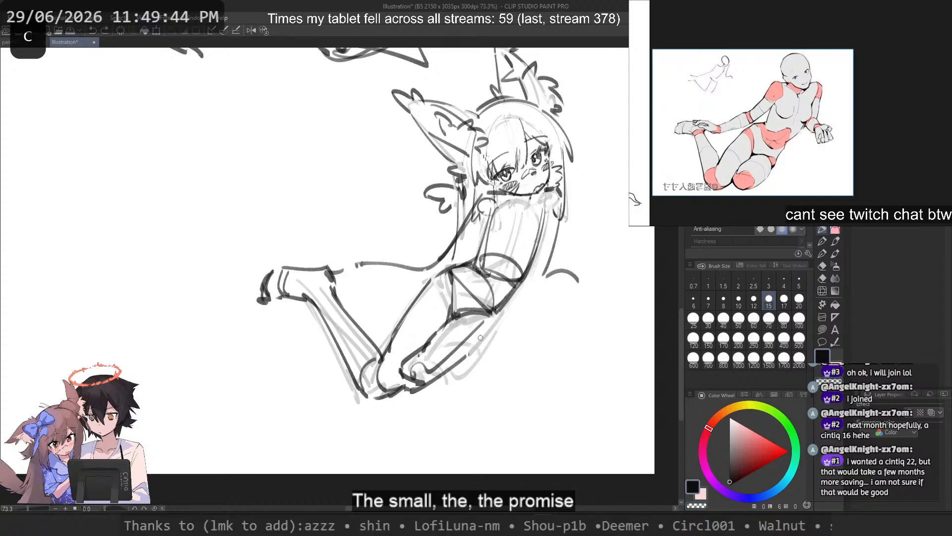
pyautogui.moveTo(469, 355); pyautogui.dragTo(500, 316)
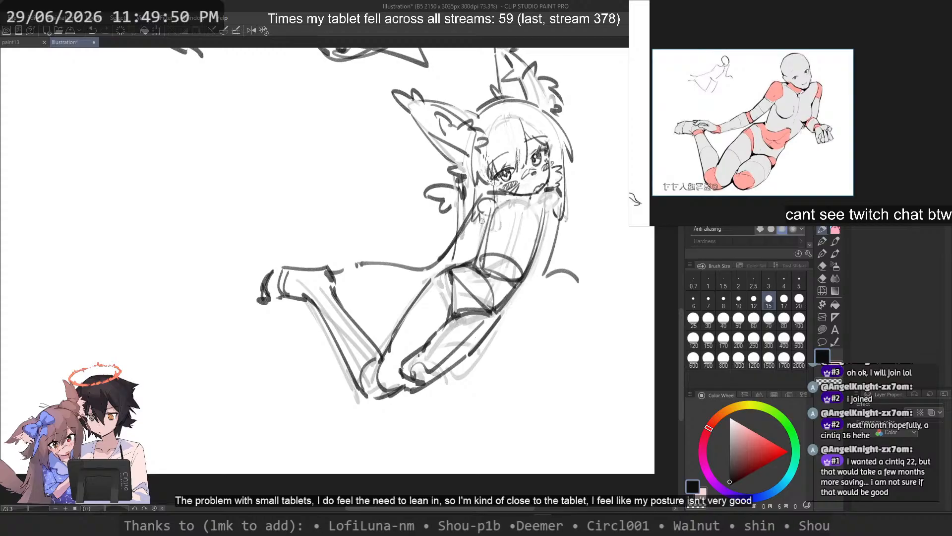
# Step: Erase the old black arm line and redraw the upper arm's outer edge from the shoulder to the elbow
pyautogui.press('c')
pyautogui.moveTo(344, 266)
pyautogui.mouseDown()
pyautogui.moveTo(427, 268)
pyautogui.moveTo(454, 254)
pyautogui.moveTo(390, 265)
pyautogui.mouseUp()
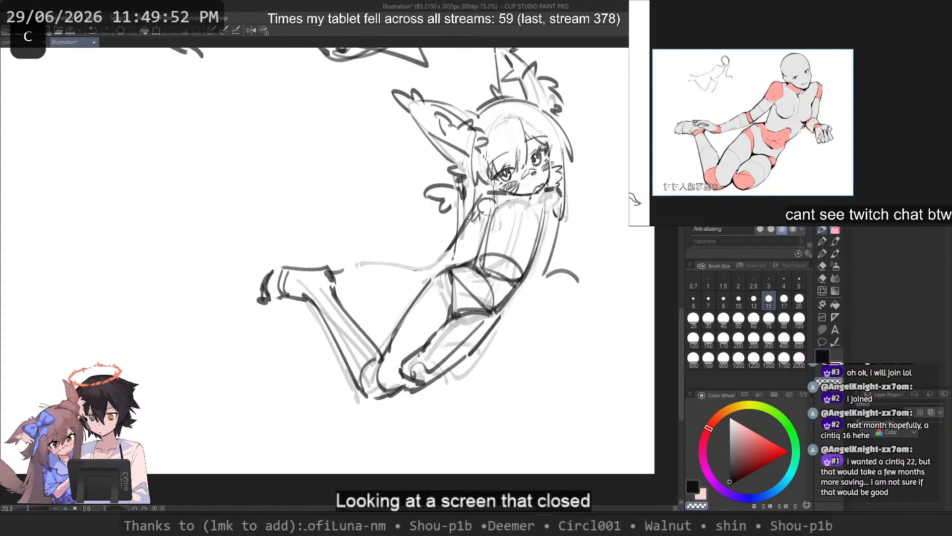
pyautogui.press('c')
pyautogui.moveTo(489, 197); pyautogui.dragTo(419, 242)
pyautogui.hotkey('ctrl', 'z')
pyautogui.press('c')
pyautogui.moveTo(476, 212); pyautogui.dragTo(449, 251)
pyautogui.moveTo(479, 199)
pyautogui.mouseDown()
pyautogui.moveTo(454, 236)
pyautogui.moveTo(480, 196)
pyautogui.moveTo(420, 255)
pyautogui.moveTo(433, 252)
pyautogui.mouseUp()
pyautogui.press('c')
pyautogui.hotkey('ctrl', 'z')
# Step: Draw the upper arm's inner edge from the armpit down to the elbow beside the waist
pyautogui.hotkey('ctrl', 'z')
pyautogui.hotkey('ctrl', 'z')
pyautogui.moveTo(492, 213); pyautogui.dragTo(442, 261)
pyautogui.hotkey('ctrl', 'z')
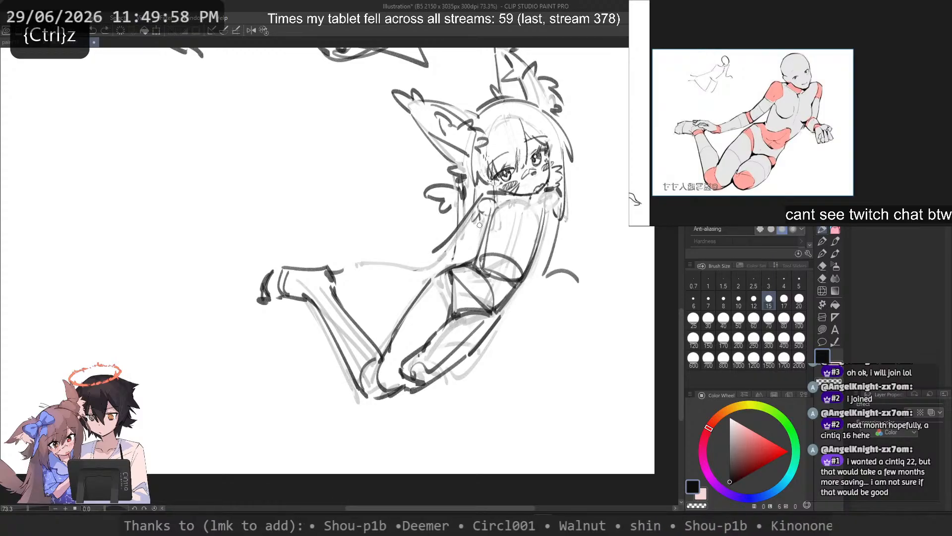
pyautogui.moveTo(491, 215); pyautogui.dragTo(456, 261)
pyautogui.hotkey('ctrl', 'z')
pyautogui.hotkey('ctrl', 'z')
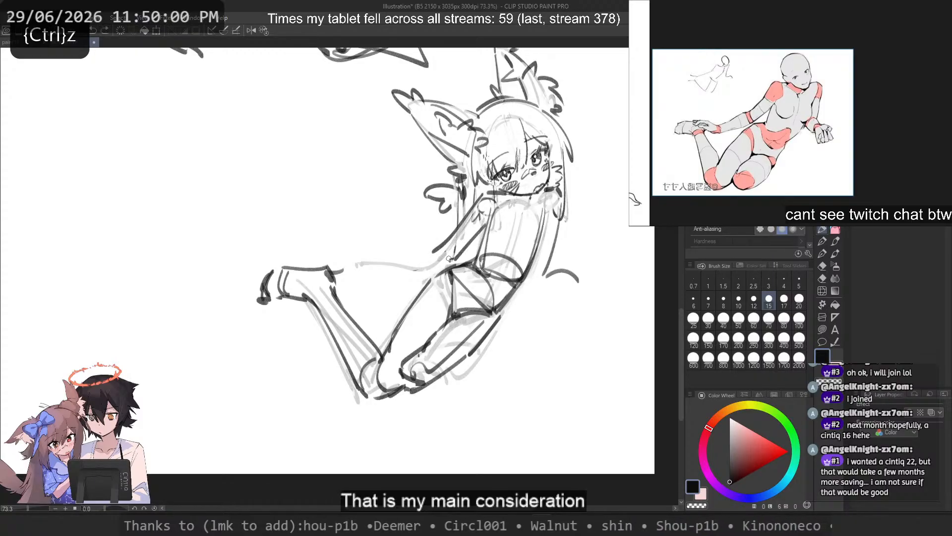
pyautogui.hotkey('ctrl', 'z')
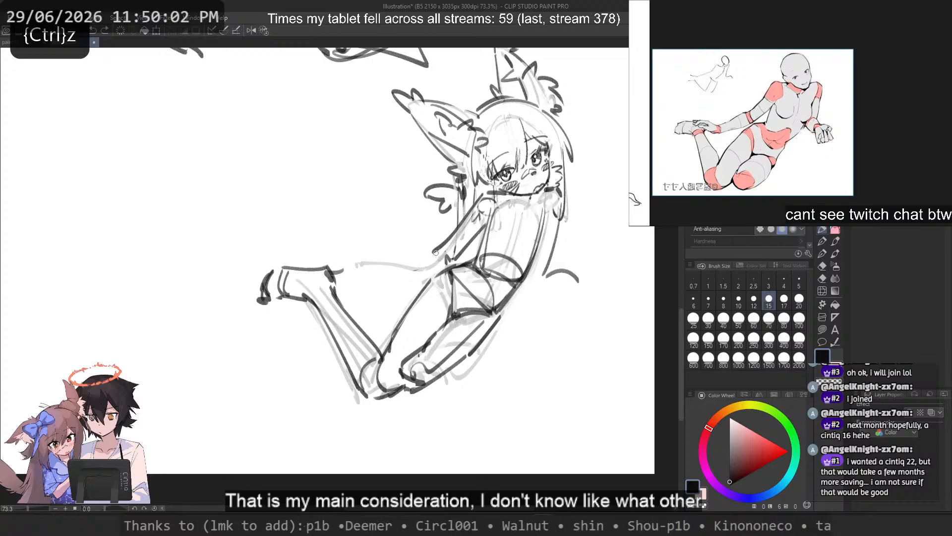
# Step: Try a drooping forearm with long curved edges running from the elbow toward the foot
pyautogui.hotkey('ctrl', 'z')
pyautogui.moveTo(441, 248); pyautogui.dragTo(415, 256)
pyautogui.moveTo(431, 255)
pyautogui.mouseDown()
pyautogui.moveTo(394, 271)
pyautogui.moveTo(373, 265)
pyautogui.mouseUp()
pyautogui.hotkey('ctrl', 'z')
pyautogui.hotkey('ctrl', 'z')
pyautogui.hotkey('ctrl', 'z')
pyautogui.moveTo(455, 264); pyautogui.dragTo(328, 268)
pyautogui.hotkey('ctrl', 'z')
pyautogui.hotkey('ctrl', 'z')
pyautogui.hotkey('ctrl', 'z')
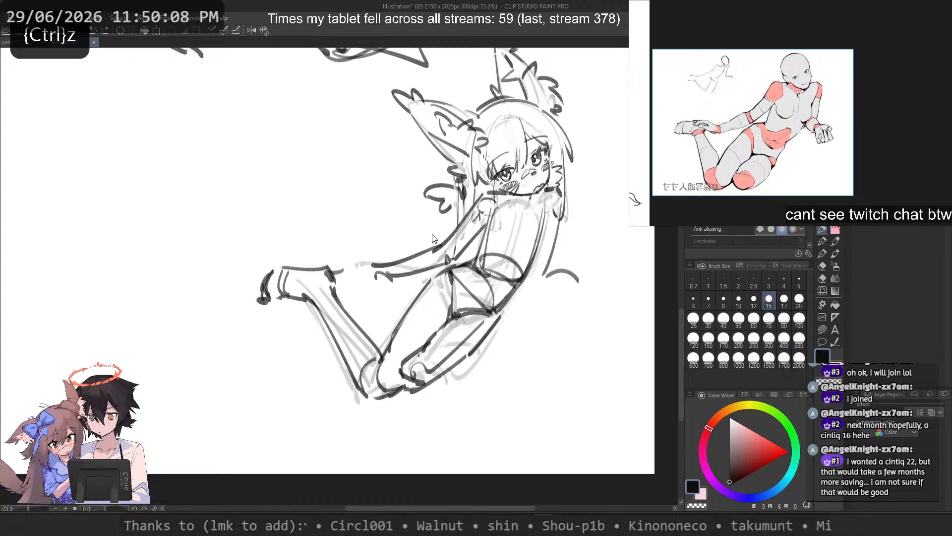
# Step: Draw the forearm's upper and lower edges from the elbow toward the ankle, with a short curve for the hand
pyautogui.hotkey('ctrl', 'z')
pyautogui.moveTo(439, 246)
pyautogui.mouseDown()
pyautogui.moveTo(370, 257)
pyautogui.moveTo(373, 268)
pyautogui.moveTo(369, 259)
pyautogui.mouseUp()
pyautogui.hotkey('ctrl', 'z')
pyautogui.hotkey('ctrl', 'z')
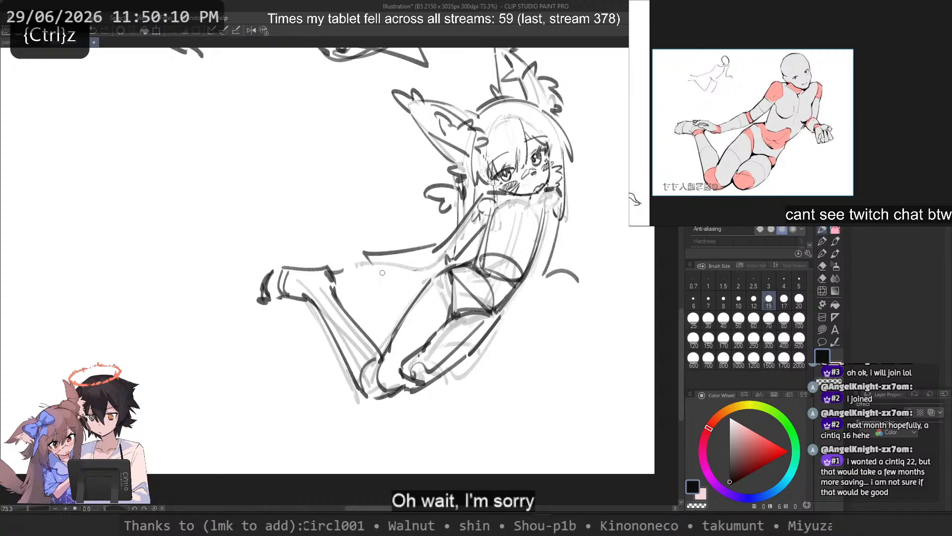
pyautogui.hotkey('ctrl', 'z')
pyautogui.moveTo(451, 261); pyautogui.dragTo(366, 281)
pyautogui.hotkey('ctrl', 'z')
pyautogui.moveTo(364, 286); pyautogui.dragTo(358, 270)
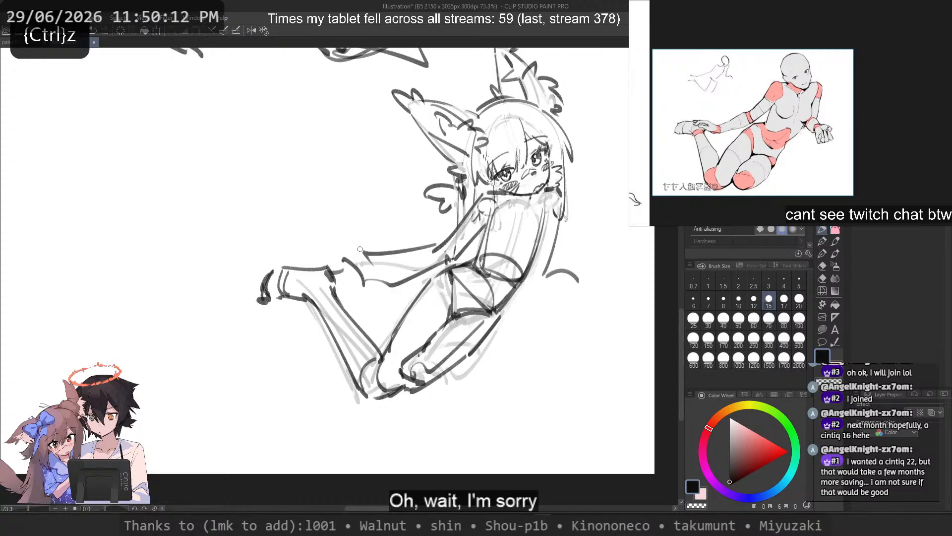
# Step: Draw the other arm's line down from the shoulder and block in its resting hand beside the hip
pyautogui.hotkey('ctrl', 'z')
pyautogui.moveTo(548, 228)
pyautogui.mouseDown()
pyautogui.moveTo(534, 301)
pyautogui.moveTo(588, 296)
pyautogui.mouseUp()
pyautogui.hotkey('ctrl', 'z')
pyautogui.moveTo(588, 296)
pyautogui.mouseDown()
pyautogui.moveTo(539, 289)
pyautogui.moveTo(547, 292)
pyautogui.mouseUp()
pyautogui.moveTo(579, 298); pyautogui.dragTo(540, 290)
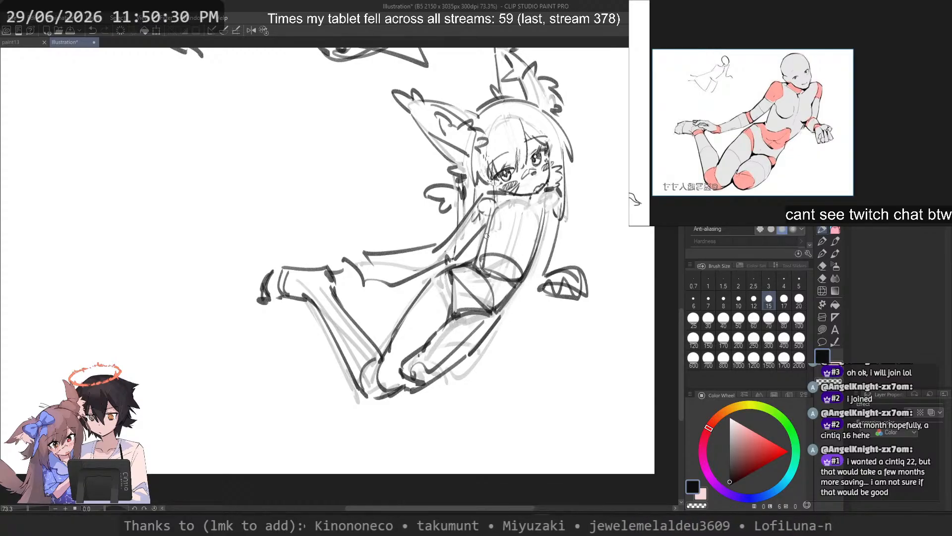
pyautogui.press('space')
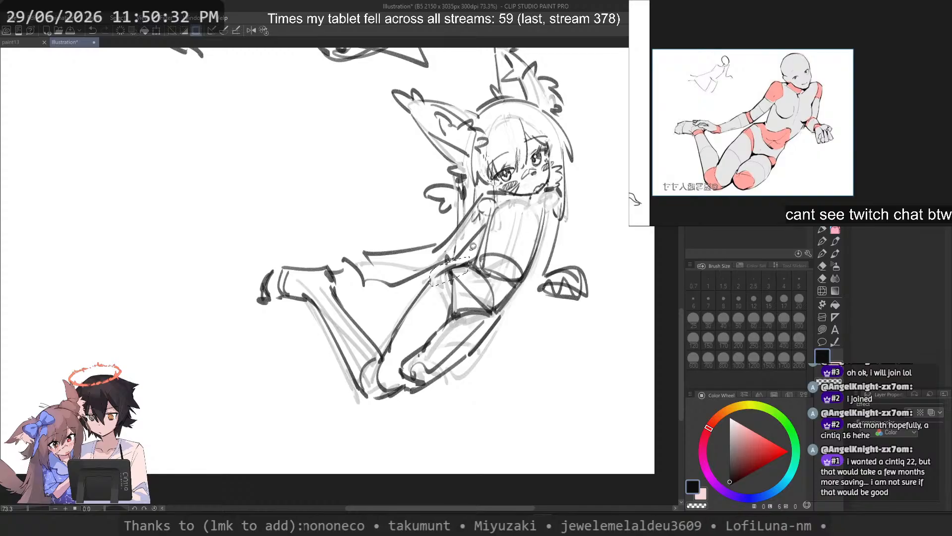
pyautogui.hotkey('ctrl', 'z')
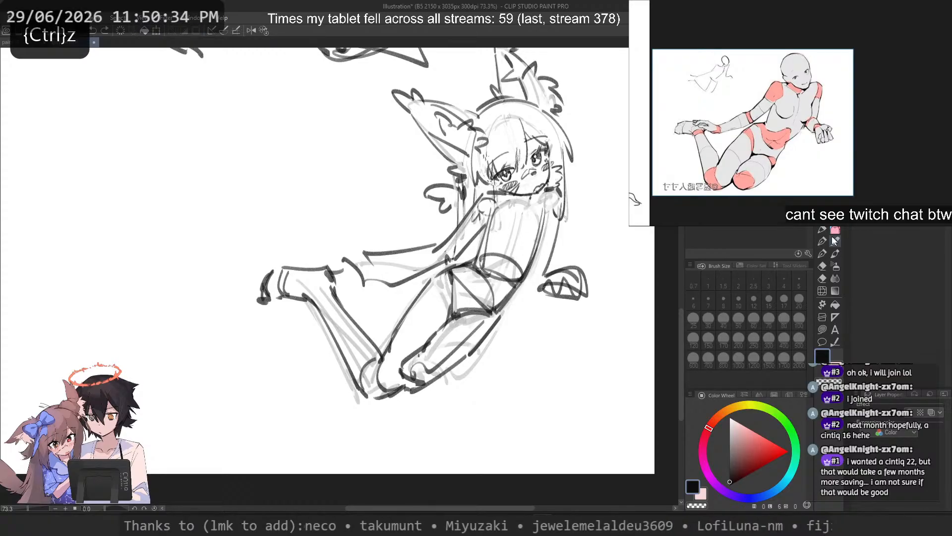
pyautogui.click(823, 229)
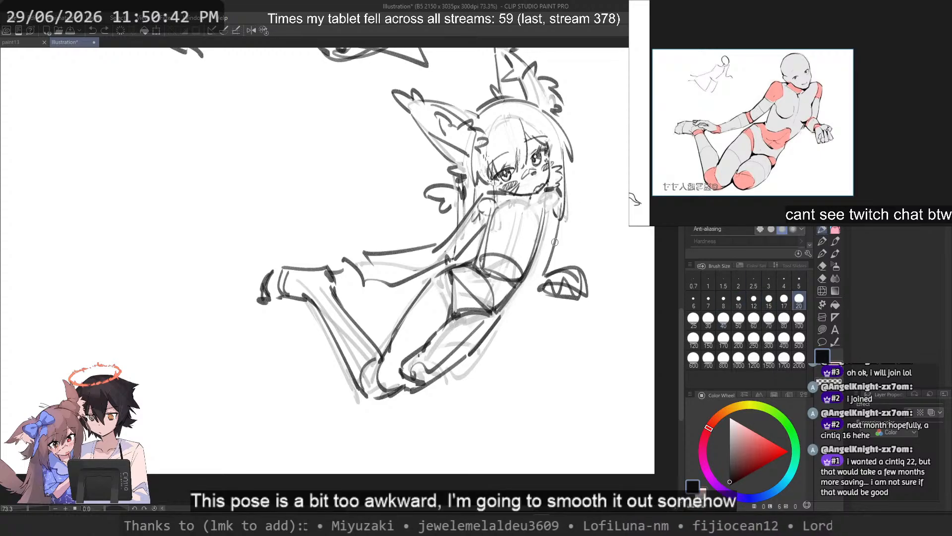
# Step: Set the brush size to 30 and erase the black lines of the other arm and its hand beside the hip
pyautogui.press('c')
pyautogui.click(709, 319)
pyautogui.moveTo(542, 288)
pyautogui.mouseDown()
pyautogui.moveTo(564, 261)
pyautogui.moveTo(579, 274)
pyautogui.moveTo(582, 300)
pyautogui.moveTo(560, 211)
pyautogui.mouseUp()
pyautogui.press('c')
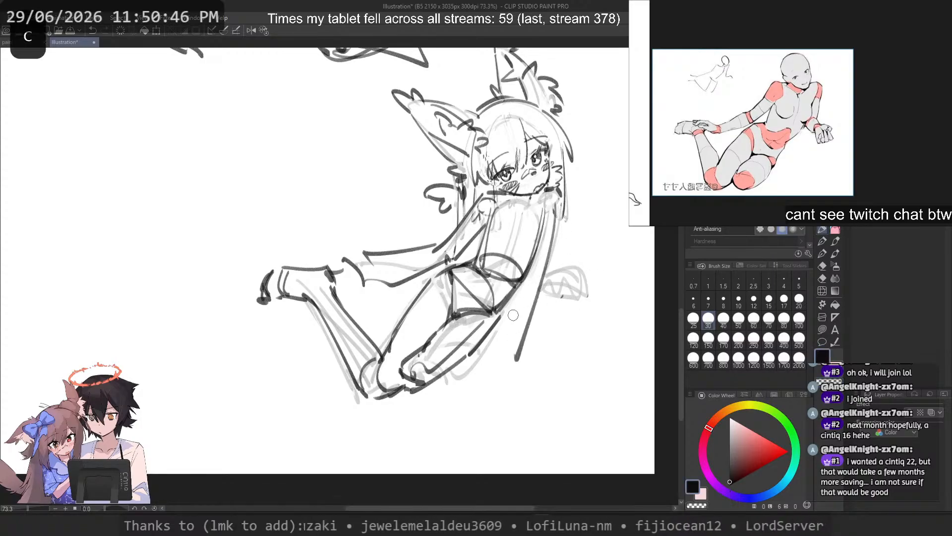
# Step: Flip the canvas horizontally and try straight and outward-curving strokes for the arm beside the hip
pyautogui.press('2')
pyautogui.moveTo(122, 212); pyautogui.dragTo(175, 398)
pyautogui.hotkey('ctrl', 'z')
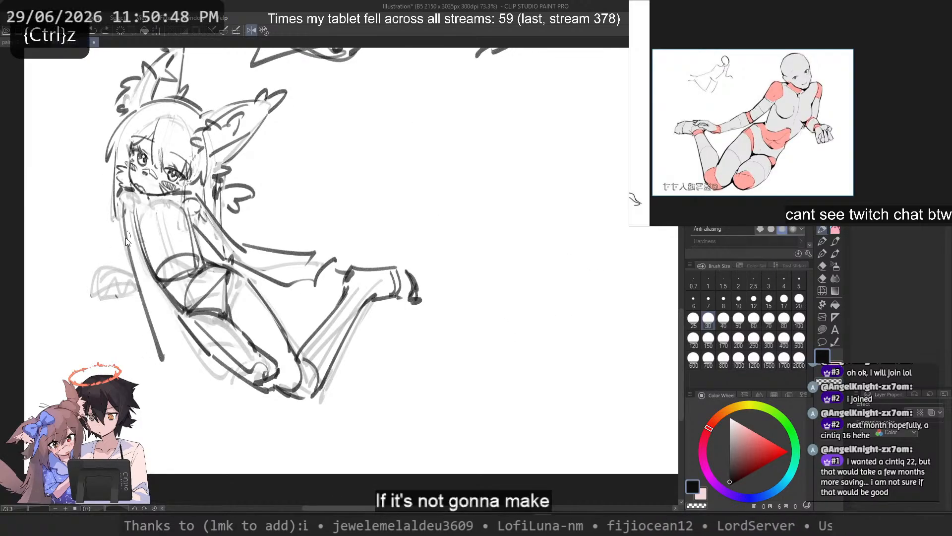
pyautogui.hotkey('ctrl', 'z')
pyautogui.moveTo(121, 208)
pyautogui.mouseDown()
pyautogui.moveTo(173, 405)
pyautogui.moveTo(165, 349)
pyautogui.mouseUp()
pyautogui.hotkey('ctrl', 'z')
pyautogui.hotkey('ctrl', 'z')
pyautogui.hotkey('ctrl', 'z')
pyautogui.moveTo(118, 202)
pyautogui.mouseDown()
pyautogui.moveTo(148, 348)
pyautogui.moveTo(53, 328)
pyautogui.moveTo(101, 283)
pyautogui.moveTo(52, 337)
pyautogui.mouseUp()
pyautogui.hotkey('ctrl', 'z')
# Step: Try an extended leg pose with two long parallel strokes continuing diagonally past the knees
pyautogui.hotkey('ctrl', 'z')
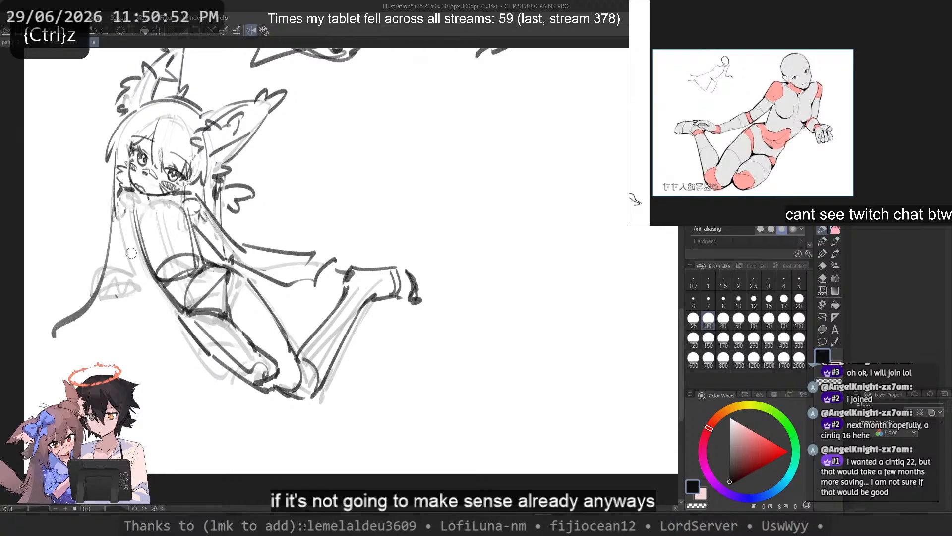
pyautogui.moveTo(256, 385); pyautogui.dragTo(391, 465)
pyautogui.hotkey('ctrl', 'z')
pyautogui.hotkey('ctrl', 'z')
pyautogui.moveTo(300, 357)
pyautogui.mouseDown()
pyautogui.moveTo(402, 472)
pyautogui.moveTo(461, 454)
pyautogui.mouseUp()
pyautogui.hotkey('ctrl', 'z')
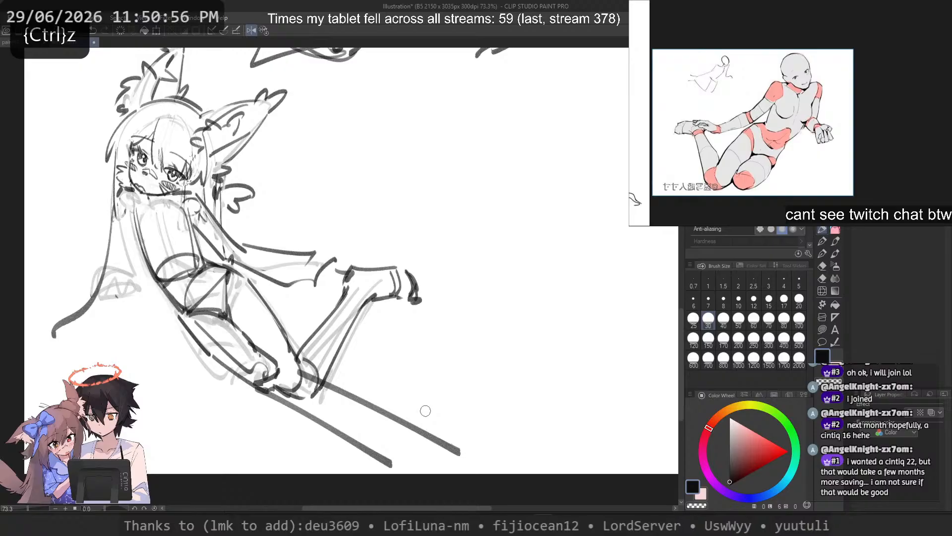
pyautogui.hotkey('ctrl', 'z')
pyautogui.hotkey('ctrl', 'z')
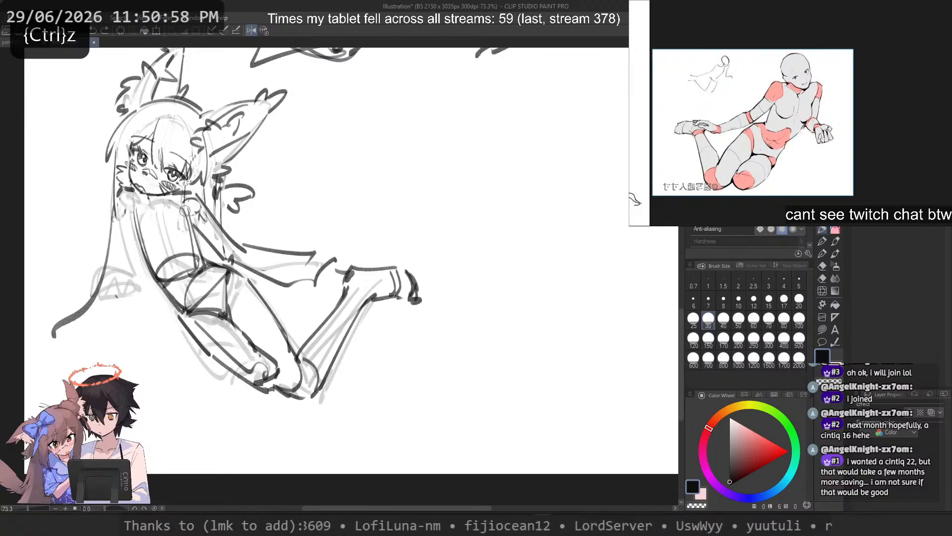
# Step: Try long sweeping strokes from the shoulder for a different position of the arm that reaches toward the foot
pyautogui.moveTo(185, 210)
pyautogui.mouseDown()
pyautogui.moveTo(318, 308)
pyautogui.moveTo(350, 353)
pyautogui.mouseUp()
pyautogui.hotkey('ctrl', 'z')
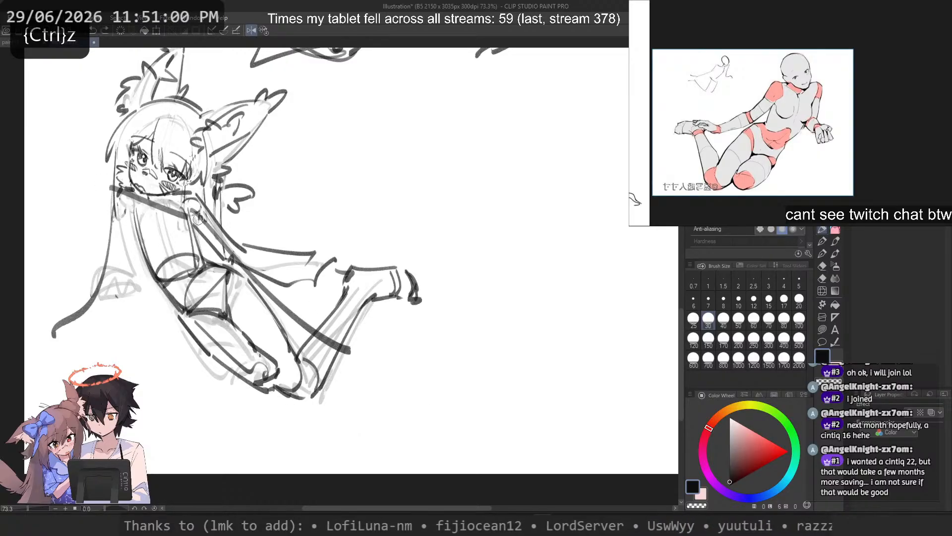
pyautogui.hotkey('ctrl', 'z')
pyautogui.hotkey('ctrl', 'z')
pyautogui.moveTo(190, 204)
pyautogui.mouseDown()
pyautogui.moveTo(271, 263)
pyautogui.moveTo(294, 226)
pyautogui.moveTo(345, 222)
pyautogui.mouseUp()
pyautogui.hotkey('ctrl', 'z')
pyautogui.hotkey('ctrl', 'z')
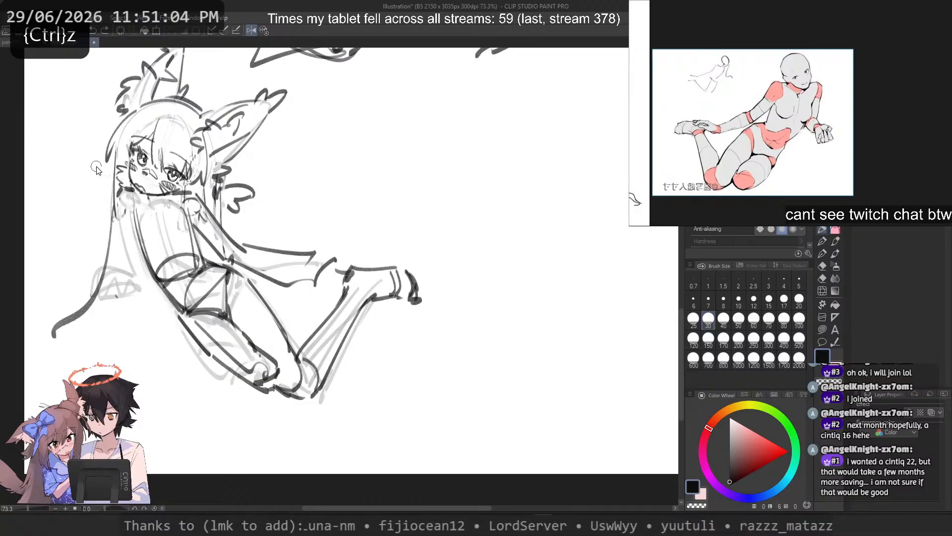
pyautogui.hotkey('ctrl', 'z')
# Step: Erase the outward-curving arm line and try straighter strokes running down from the same shoulder
pyautogui.press('c')
pyautogui.moveTo(125, 213); pyautogui.dragTo(114, 228)
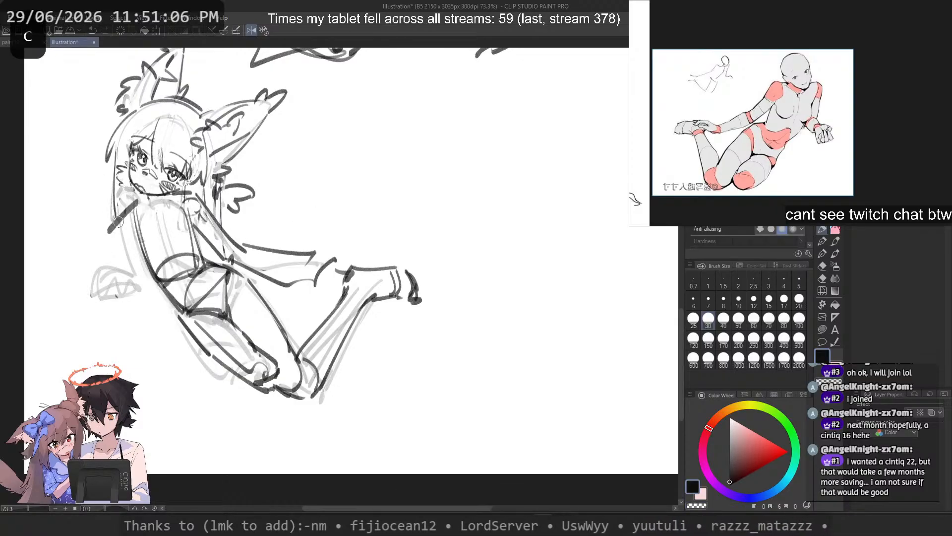
pyautogui.hotkey('ctrl', 'z')
pyautogui.moveTo(133, 197); pyautogui.dragTo(122, 206)
pyautogui.moveTo(122, 214)
pyautogui.mouseDown()
pyautogui.moveTo(139, 320)
pyautogui.moveTo(185, 384)
pyautogui.mouseUp()
pyautogui.hotkey('ctrl', 'z')
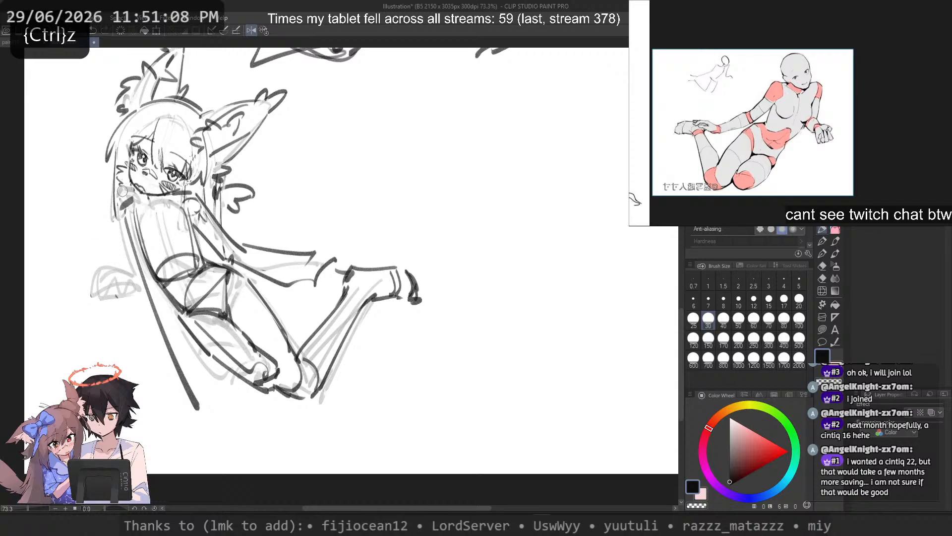
pyautogui.hotkey('ctrl', 'z')
pyautogui.hotkey('ctrl', 'z')
pyautogui.moveTo(127, 206)
pyautogui.mouseDown()
pyautogui.moveTo(132, 243)
pyautogui.moveTo(192, 360)
pyautogui.moveTo(129, 378)
pyautogui.mouseUp()
pyautogui.hotkey('ctrl', 'z')
pyautogui.hotkey('ctrl', 'z')
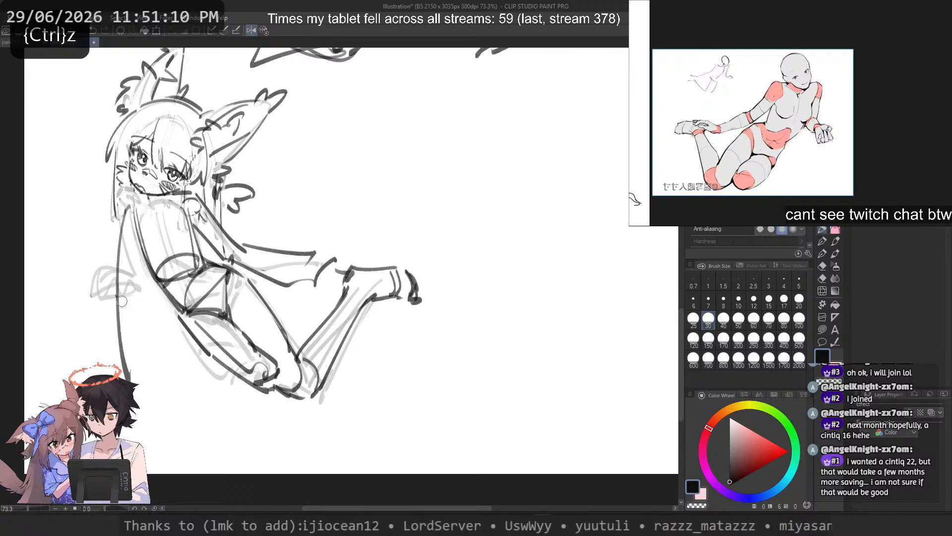
# Step: Flip the canvas back and redraw the arm reaching toward the foot with one sweeping stroke from shoulder to wrist
pyautogui.press('2')
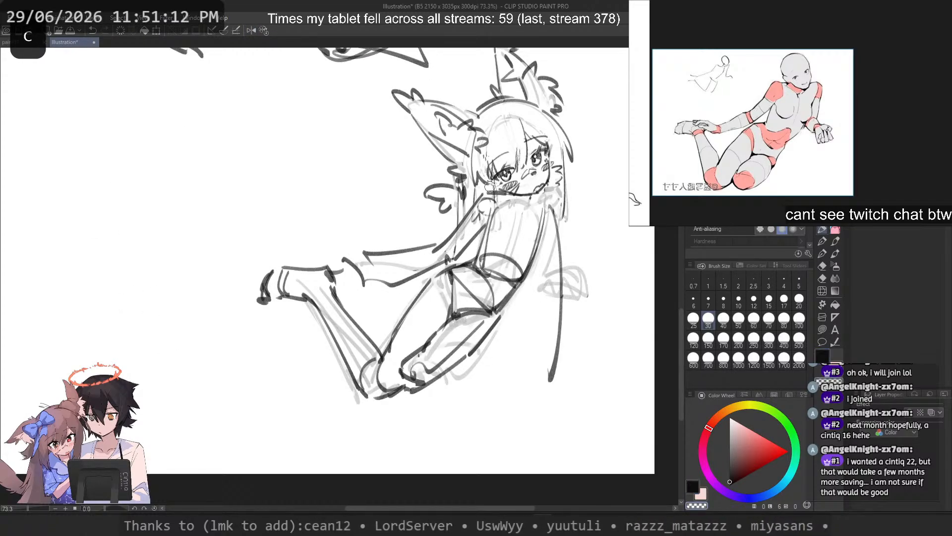
pyautogui.hotkey('ctrl', 'z')
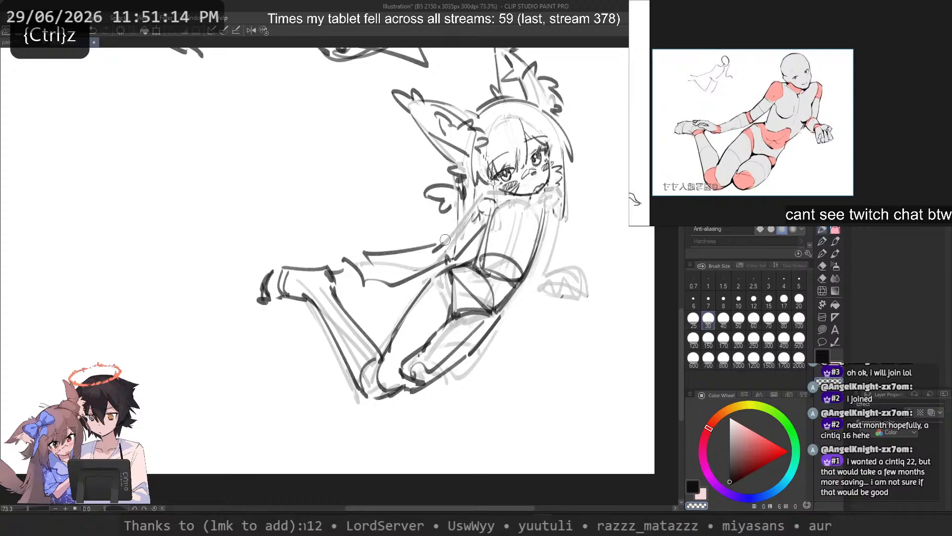
pyautogui.press('c')
pyautogui.moveTo(501, 196); pyautogui.dragTo(473, 214)
pyautogui.hotkey('ctrl', 'z')
pyautogui.moveTo(480, 209)
pyautogui.mouseDown()
pyautogui.moveTo(455, 237)
pyautogui.moveTo(366, 288)
pyautogui.mouseUp()
pyautogui.hotkey('ctrl', 'z')
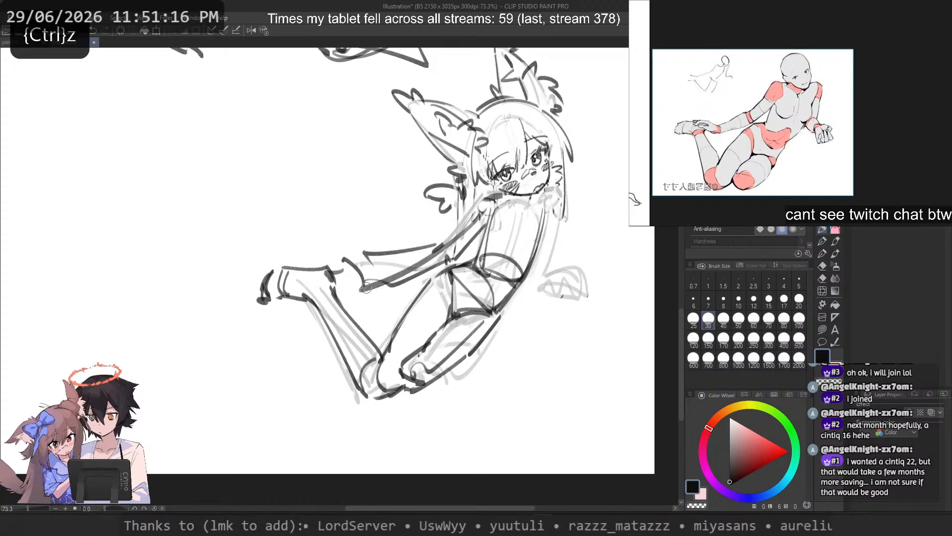
pyautogui.hotkey('ctrl', 'z')
# Step: Undo the last sweeping strokes of the reaching arm, along with trial strokes running down from the shoulders
pyautogui.moveTo(552, 199); pyautogui.dragTo(528, 312)
pyautogui.hotkey('ctrl', 'z')
pyautogui.hotkey('ctrl', 'z')
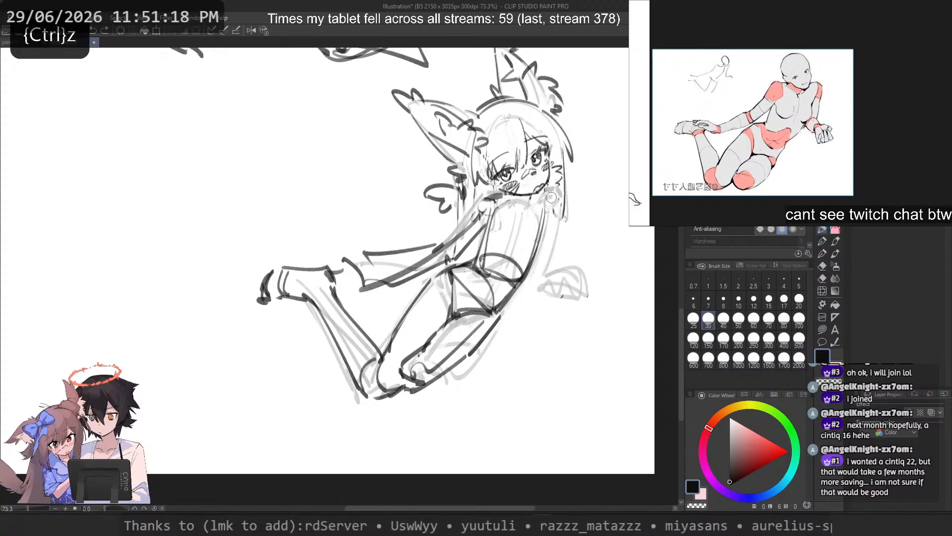
pyautogui.hotkey('ctrl', 'z')
pyautogui.moveTo(485, 199)
pyautogui.mouseDown()
pyautogui.moveTo(538, 203)
pyautogui.moveTo(514, 367)
pyautogui.mouseUp()
# Step: Draw a straight line across the shoulders and one long stroke running down from the far shoulder for the supporting arm
pyautogui.hotkey('ctrl', 'z')
pyautogui.moveTo(561, 211)
pyautogui.mouseDown()
pyautogui.moveTo(558, 253)
pyautogui.moveTo(499, 394)
pyautogui.moveTo(524, 402)
pyautogui.mouseUp()
pyautogui.hotkey('ctrl', 'z')
pyautogui.hotkey('ctrl', 'z')
pyautogui.moveTo(558, 209)
pyautogui.mouseDown()
pyautogui.moveTo(548, 367)
pyautogui.moveTo(563, 353)
pyautogui.moveTo(561, 377)
pyautogui.mouseUp()
pyautogui.hotkey('ctrl', 'z')
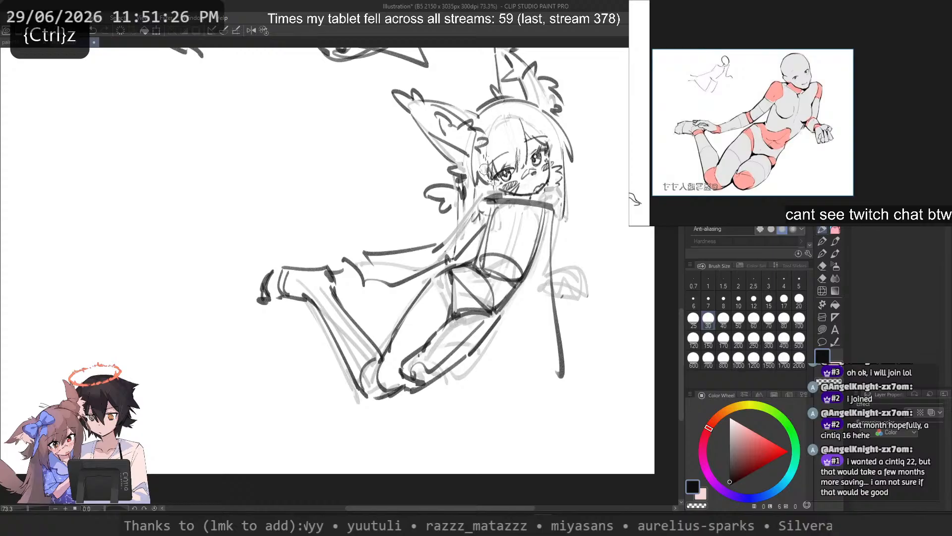
# Step: Try straight diagonal strokes continuing down past the knees as an extended lower leg
pyautogui.moveTo(423, 327); pyautogui.dragTo(300, 447)
pyautogui.hotkey('ctrl', 'z')
pyautogui.moveTo(362, 380); pyautogui.dragTo(241, 449)
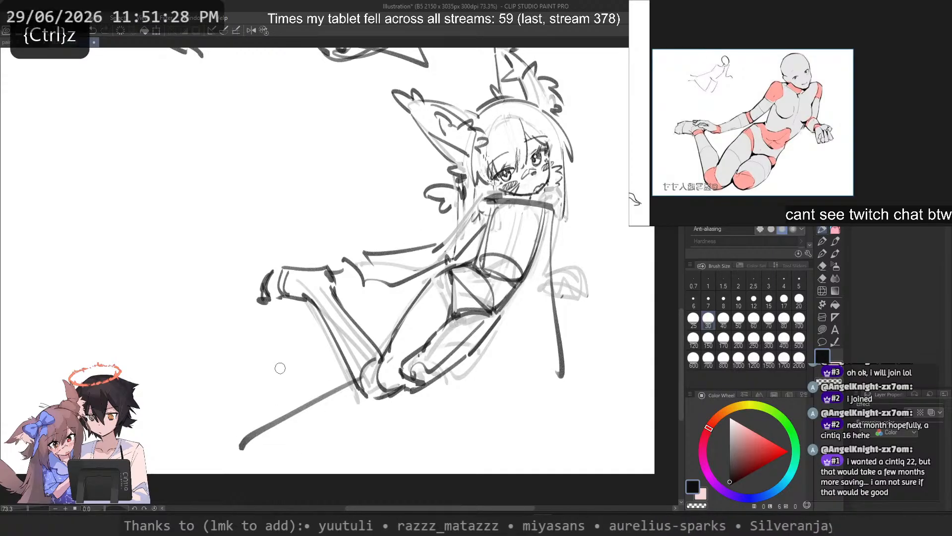
pyautogui.hotkey('ctrl', 'z')
pyautogui.moveTo(409, 365); pyautogui.dragTo(333, 471)
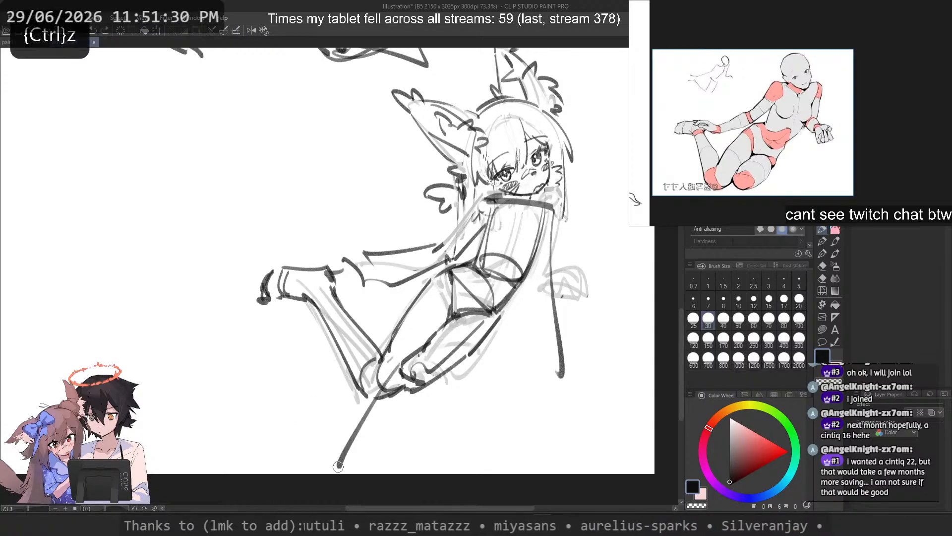
pyautogui.hotkey('ctrl', 'z')
pyautogui.moveTo(390, 387); pyautogui.dragTo(297, 461)
pyautogui.hotkey('ctrl', 'z')
pyautogui.moveTo(391, 358)
pyautogui.mouseDown()
pyautogui.moveTo(288, 460)
pyautogui.moveTo(330, 462)
pyautogui.mouseUp()
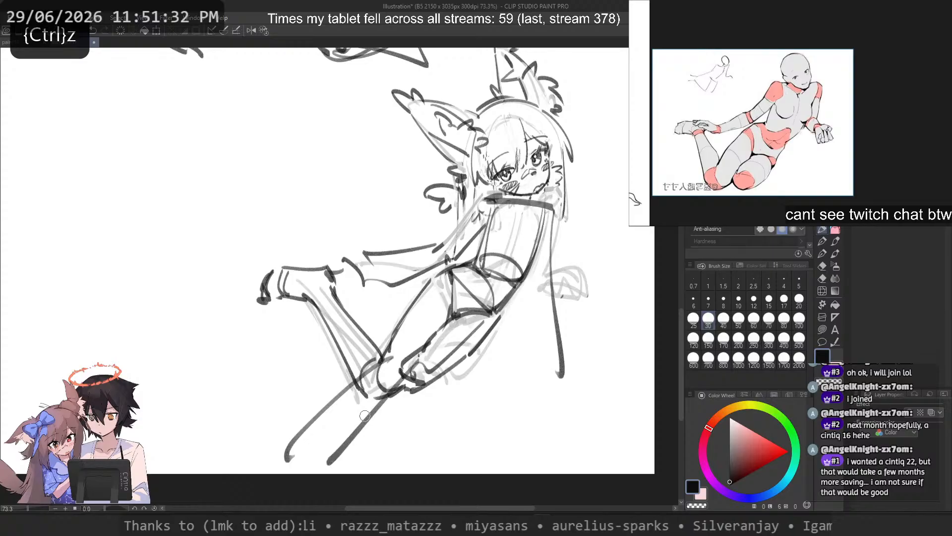
# Step: Try flatter, longer strokes through the thigh and past the knees for the direction of the extended legs
pyautogui.hotkey('ctrl', 'z')
pyautogui.moveTo(415, 381); pyautogui.dragTo(297, 439)
pyautogui.hotkey('ctrl', 'z')
pyautogui.hotkey('ctrl', 'z')
pyautogui.moveTo(531, 265)
pyautogui.mouseDown()
pyautogui.moveTo(439, 358)
pyautogui.moveTo(252, 415)
pyautogui.mouseUp()
pyautogui.hotkey('ctrl', 'z')
# Step: Draw two long curved strokes sweeping outward from the knees, one below and one across the folded lower leg
pyautogui.hotkey('ctrl', 'z')
pyautogui.moveTo(417, 400)
pyautogui.mouseDown()
pyautogui.moveTo(266, 421)
pyautogui.moveTo(222, 403)
pyautogui.mouseUp()
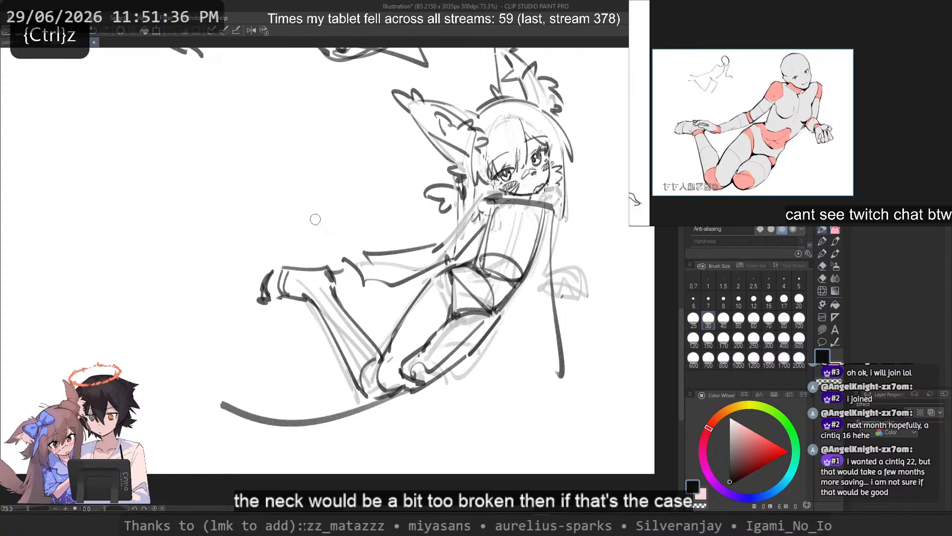
pyautogui.moveTo(374, 371)
pyautogui.mouseDown()
pyautogui.moveTo(200, 327)
pyautogui.moveTo(373, 368)
pyautogui.mouseUp()
pyautogui.hotkey('ctrl', 'z')
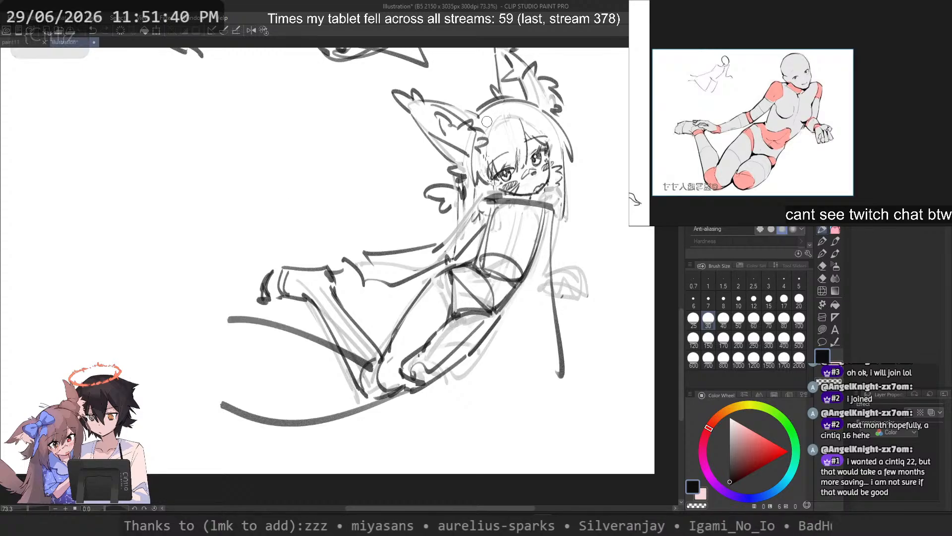
# Step: Make a freehand selection around the head, hair and both ears, following the chin line above the shoulders
pyautogui.scroll(-2, 476, 174)
pyautogui.moveTo(476, 174); pyautogui.dragTo(501, 215)
pyautogui.press('m')
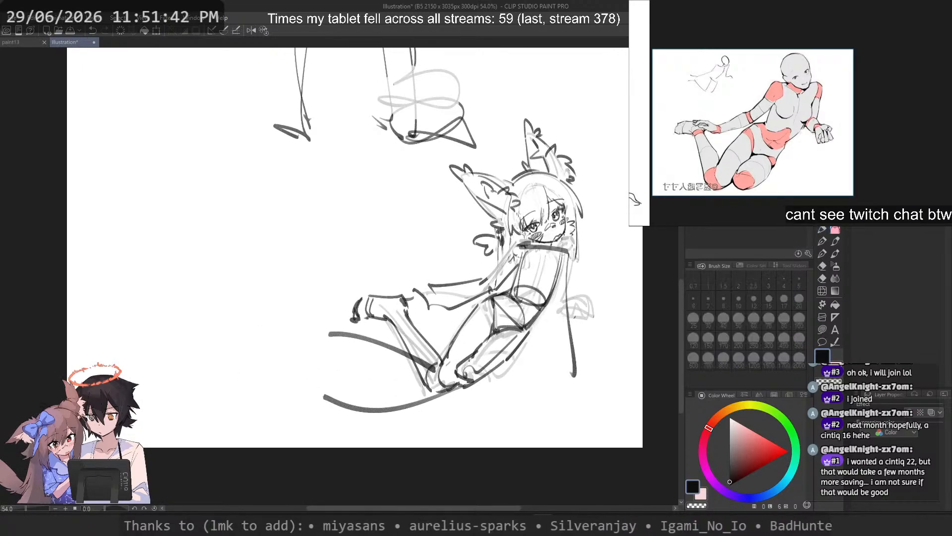
pyautogui.scroll(3, 486, 133)
pyautogui.moveTo(514, 80)
pyautogui.mouseDown()
pyautogui.moveTo(421, 169)
pyautogui.moveTo(462, 278)
pyautogui.mouseUp()
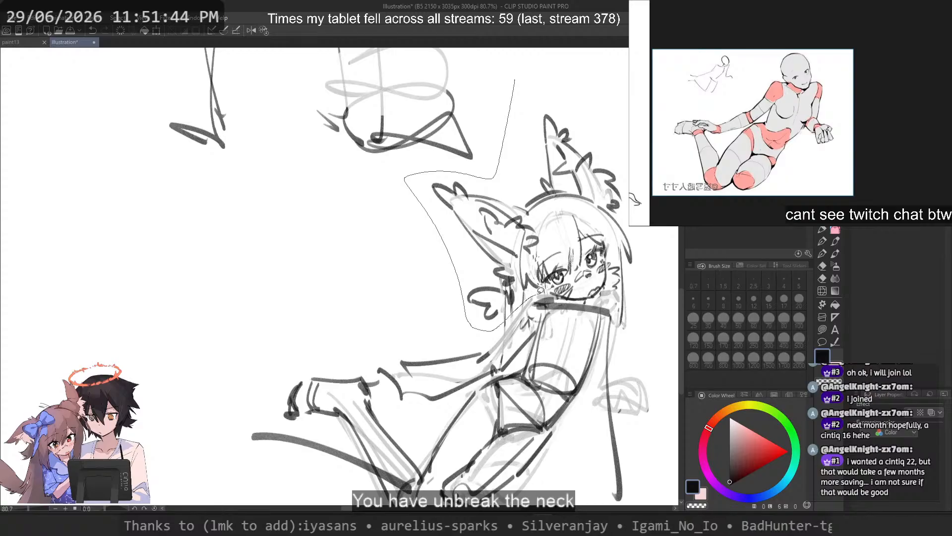
pyautogui.moveTo(607, 296); pyautogui.dragTo(543, 73)
pyautogui.scroll(-3, 529, 109)
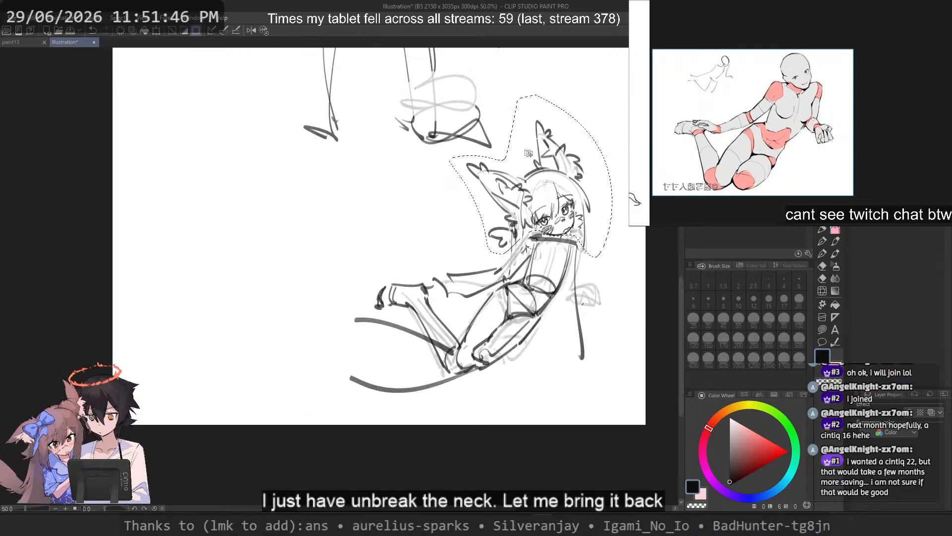
pyautogui.scroll(2, 600, 158)
pyautogui.moveTo(601, 158); pyautogui.dragTo(586, 182)
# Step: Rotate the selected head clockwise until it sits nearly upright on the shoulders, apply the transformation and clear the selection
pyautogui.hotkey('ctrl', 't')
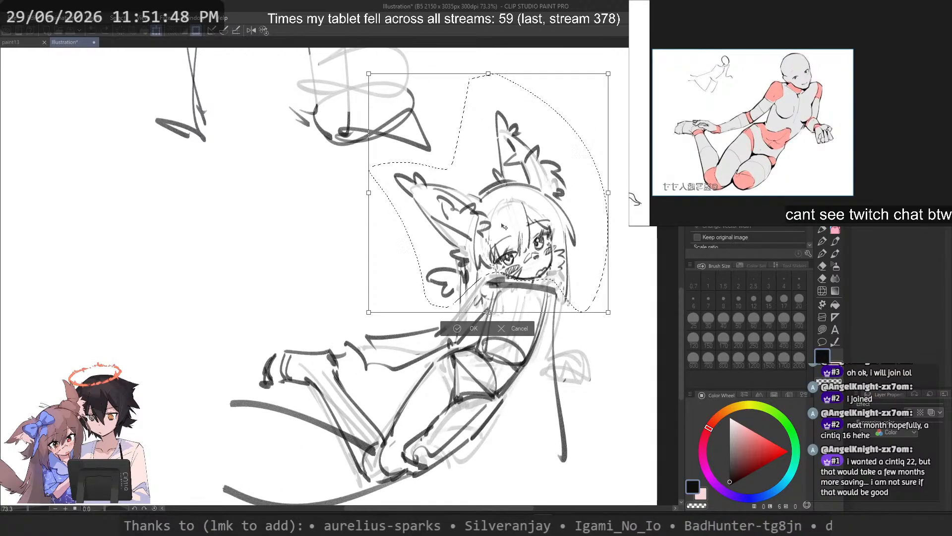
pyautogui.scroll(5, 526, 273)
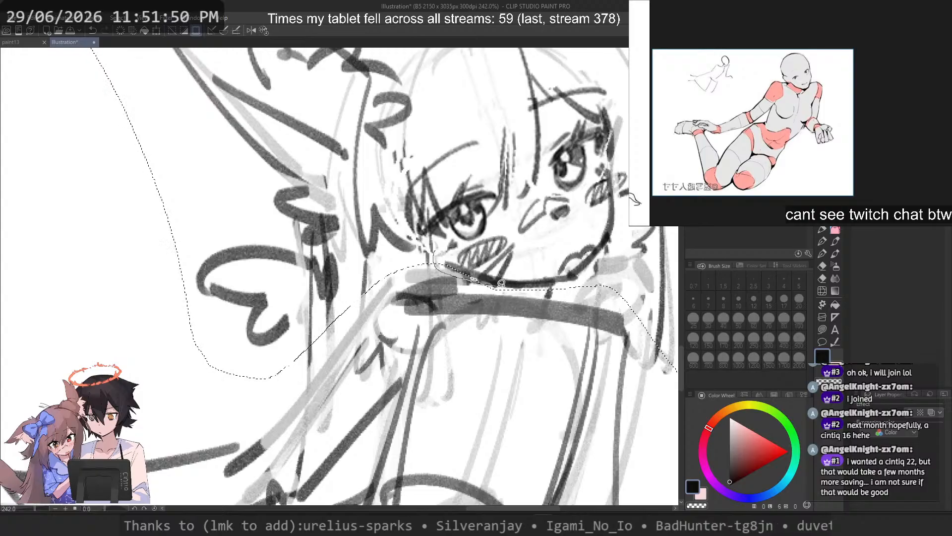
pyautogui.scroll(-5, 484, 214)
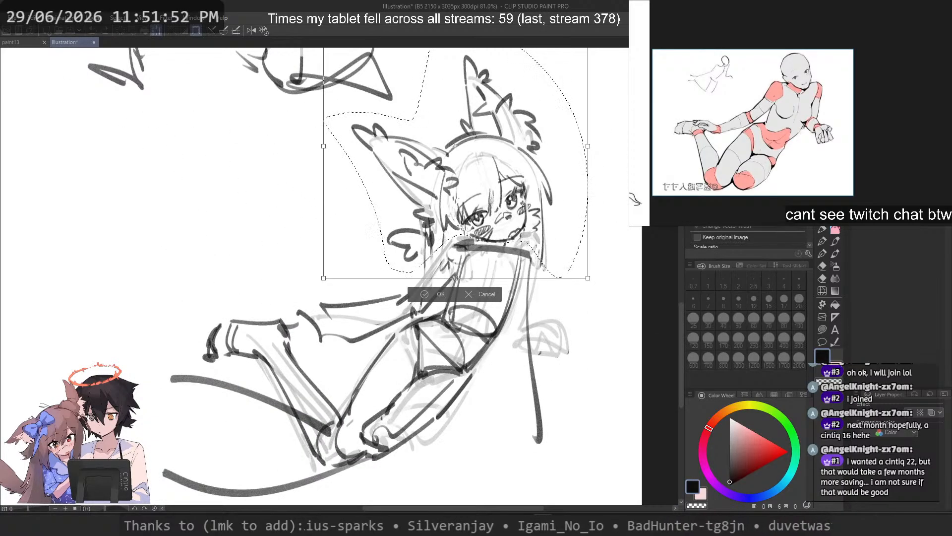
pyautogui.moveTo(626, 226)
pyautogui.mouseDown()
pyautogui.moveTo(631, 295)
pyautogui.moveTo(633, 281)
pyautogui.mouseUp()
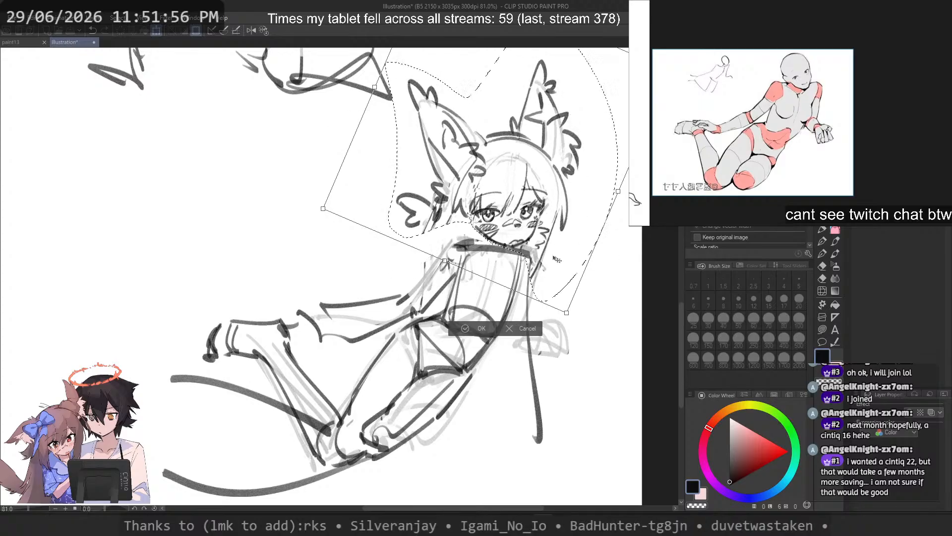
pyautogui.moveTo(552, 255); pyautogui.dragTo(552, 252)
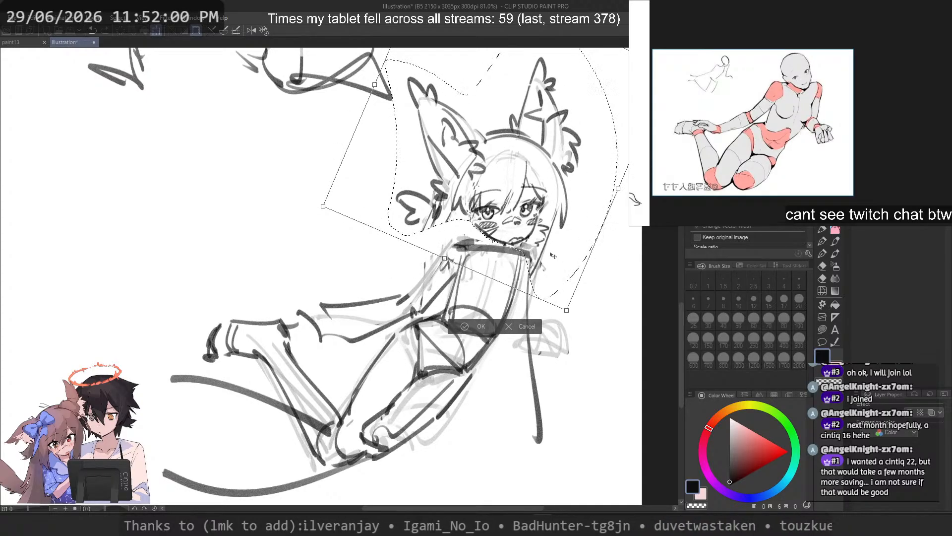
pyautogui.moveTo(633, 267); pyautogui.dragTo(632, 309)
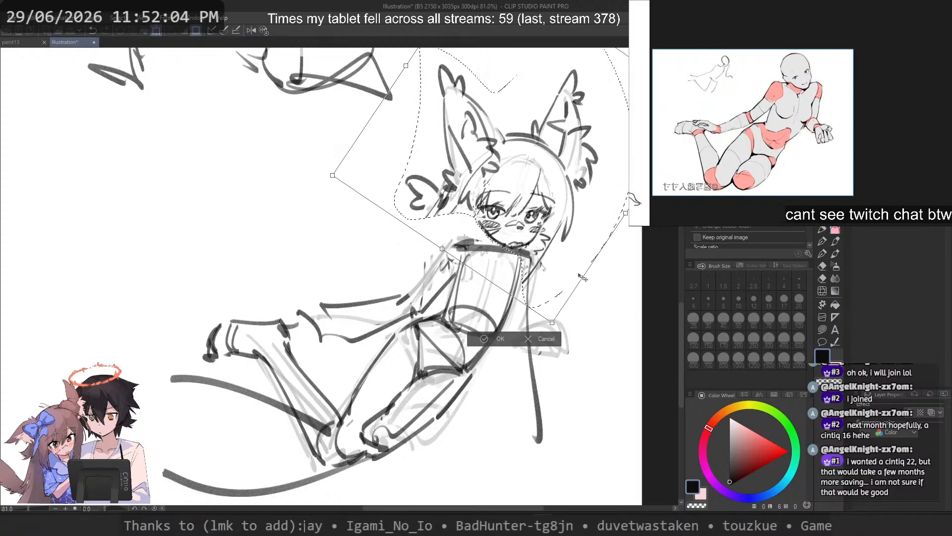
pyautogui.moveTo(582, 277); pyautogui.dragTo(578, 279)
pyautogui.press('Return')
pyautogui.hotkey('ctrl', 'd')
# Step: Select the folded lower leg and foot freehand and rotate them counterclockwise about the knee toward the curved guide strokes
pyautogui.moveTo(527, 189); pyautogui.dragTo(477, 246)
pyautogui.scroll(5, 487, 207)
pyautogui.scroll(2, 390, 298)
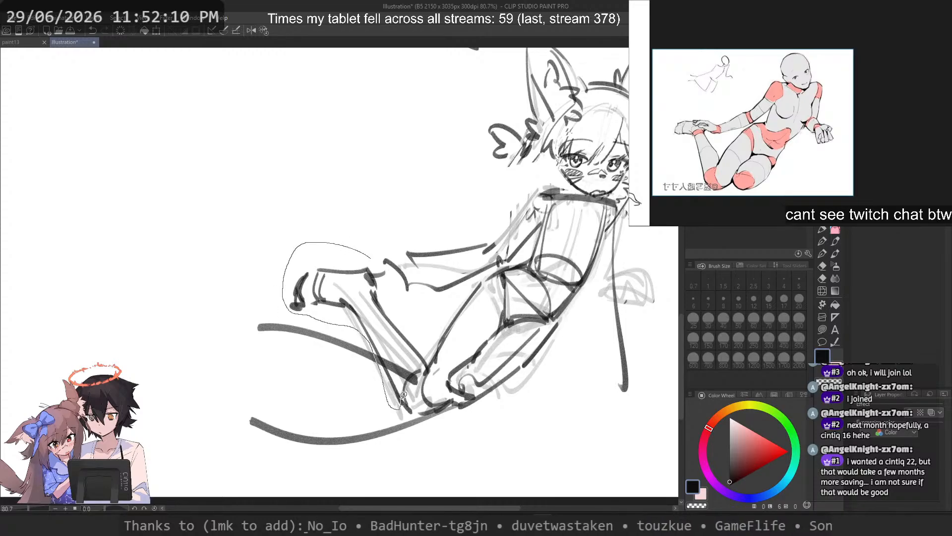
pyautogui.moveTo(421, 321); pyautogui.dragTo(373, 282)
pyautogui.hotkey('ctrl', 't')
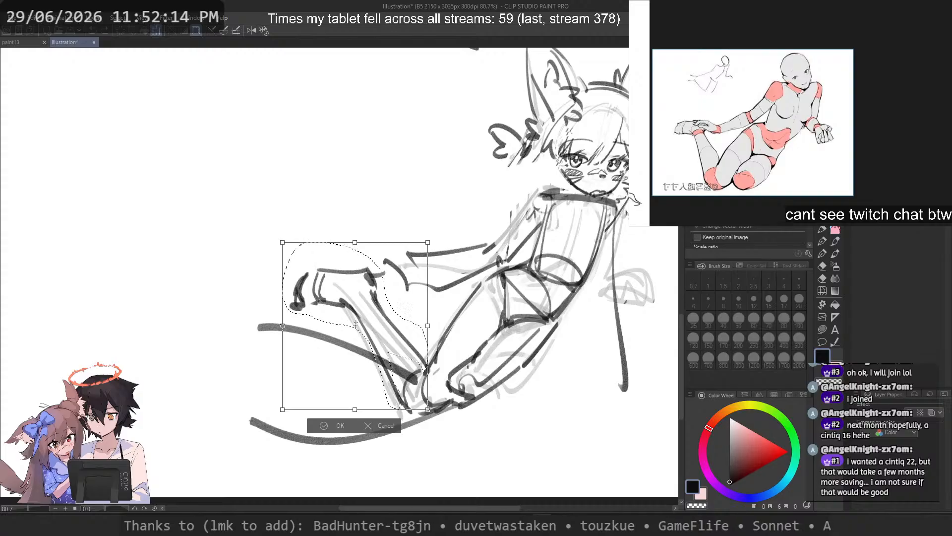
pyautogui.moveTo(260, 317); pyautogui.dragTo(240, 388)
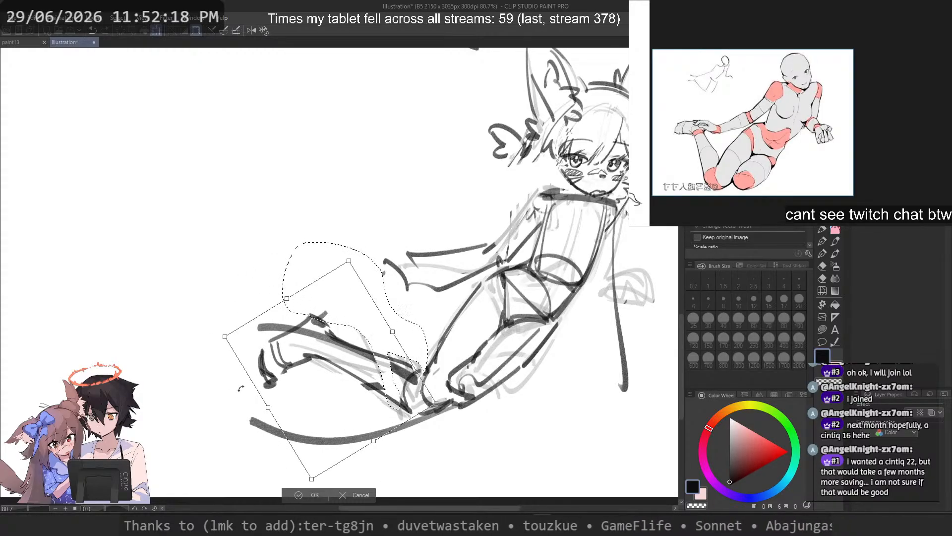
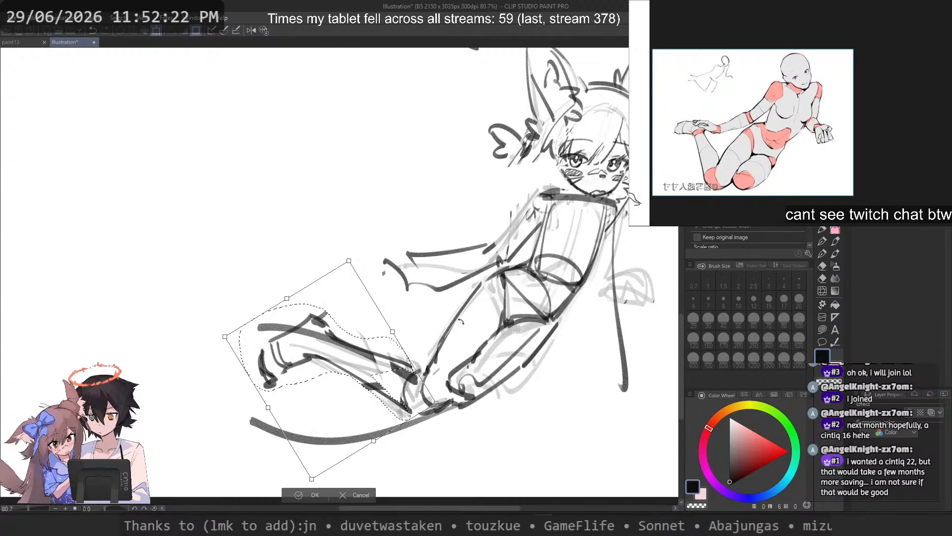
# Step: Apply the rotation of the folded lower leg and clear the selection
pyautogui.press('Return')
pyautogui.hotkey('ctrl', 'd')
pyautogui.scroll(-7, 446, 281)
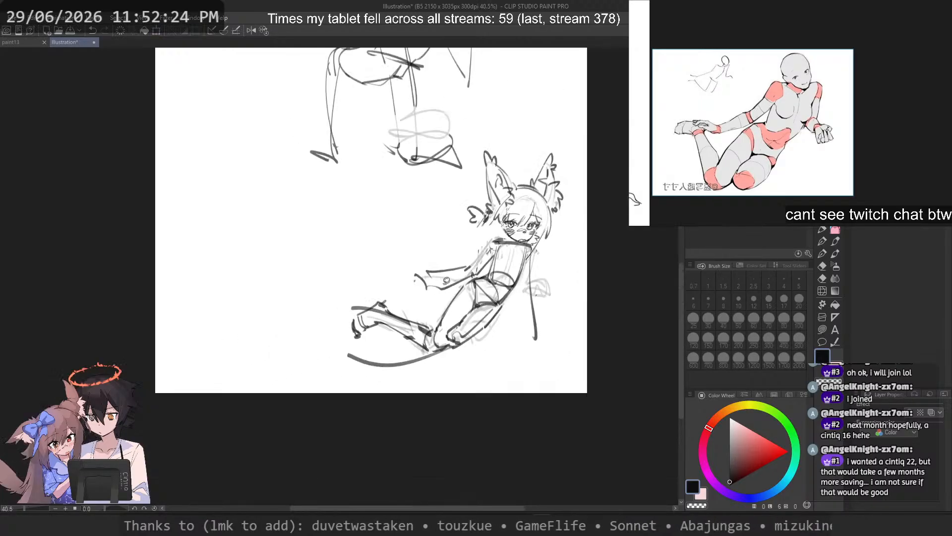
# Step: Erase the dark rough strokes around the rear leg's knee and the underside of its thigh
pyautogui.scroll(5, 446, 280)
pyautogui.press('p')
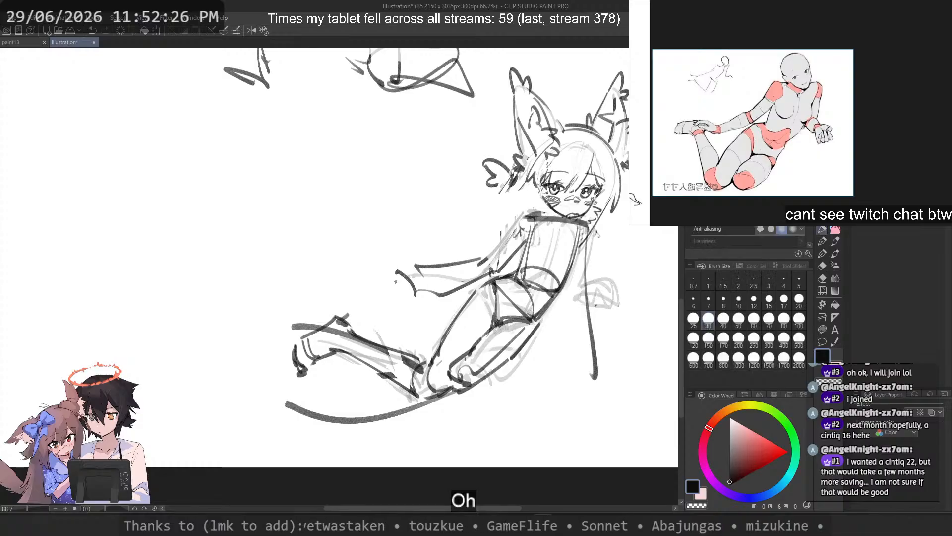
pyautogui.press('c')
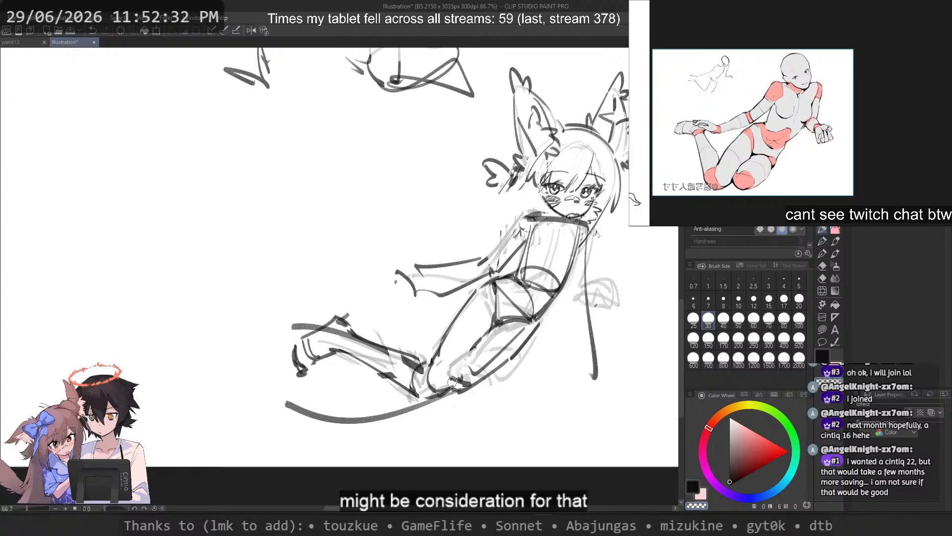
pyautogui.hotkey('ctrl', 'z')
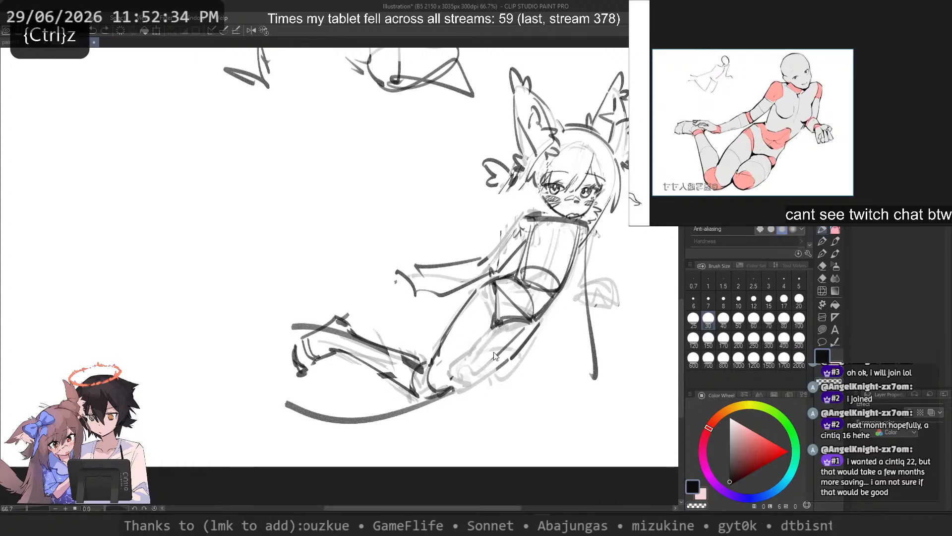
# Step: Redraw the rear thigh's outer contour as a sweeping stroke from the hip past the knee into the lower guide curve
pyautogui.moveTo(526, 327)
pyautogui.mouseDown()
pyautogui.moveTo(418, 411)
pyautogui.moveTo(447, 396)
pyautogui.mouseUp()
pyautogui.hotkey('ctrl', 'z')
pyautogui.hotkey('ctrl', 'z')
pyautogui.moveTo(526, 332)
pyautogui.mouseDown()
pyautogui.moveTo(425, 396)
pyautogui.moveTo(344, 419)
pyautogui.mouseUp()
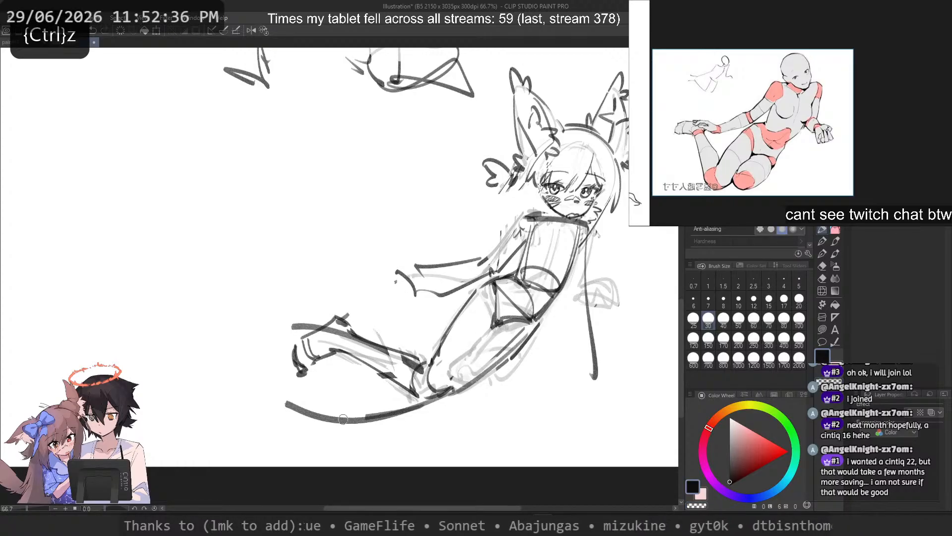
pyautogui.hotkey('ctrl', 'z')
pyautogui.moveTo(445, 394)
pyautogui.mouseDown()
pyautogui.moveTo(336, 424)
pyautogui.moveTo(270, 401)
pyautogui.mouseUp()
# Step: Sketch a rough foot with a rounded outline and zigzag shading at the far end of the lower guide curve
pyautogui.hotkey('ctrl', 'z')
pyautogui.hotkey('ctrl', 'z')
pyautogui.moveTo(331, 410)
pyautogui.mouseDown()
pyautogui.moveTo(271, 416)
pyautogui.moveTo(329, 425)
pyautogui.moveTo(269, 396)
pyautogui.moveTo(284, 425)
pyautogui.mouseUp()
# Step: Draw a small circle marking the knee joint where the thighs meet the lower guide curve
pyautogui.hotkey('ctrl', 'z')
pyautogui.moveTo(315, 416); pyautogui.dragTo(334, 425)
pyautogui.moveTo(276, 387); pyautogui.dragTo(301, 422)
pyautogui.moveTo(295, 390); pyautogui.dragTo(307, 425)
pyautogui.moveTo(285, 425); pyautogui.dragTo(347, 433)
pyautogui.hotkey('ctrl', 'z')
pyautogui.moveTo(341, 408)
pyautogui.mouseDown()
pyautogui.moveTo(354, 434)
pyautogui.moveTo(372, 438)
pyautogui.mouseUp()
pyautogui.moveTo(447, 387)
pyautogui.mouseDown()
pyautogui.moveTo(373, 416)
pyautogui.moveTo(332, 420)
pyautogui.moveTo(440, 379)
pyautogui.moveTo(431, 379)
pyautogui.mouseUp()
pyautogui.hotkey('ctrl', 'z')
pyautogui.hotkey('ctrl', 'z')
# Step: Erase and redraw the front thigh's outer contour, and add a line inside the thigh from the hip to the knee circle
pyautogui.press('c')
pyautogui.moveTo(476, 291); pyautogui.dragTo(429, 372)
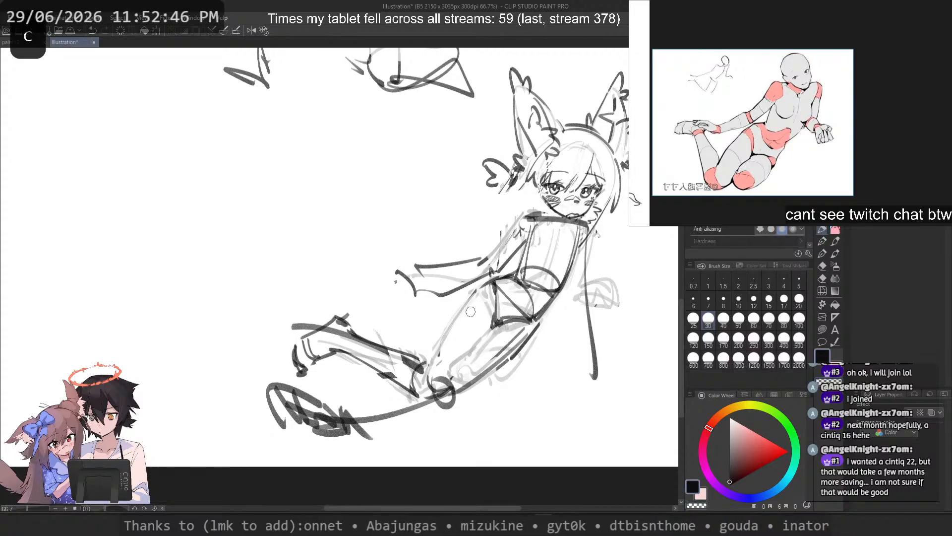
pyautogui.hotkey('ctrl', 'z')
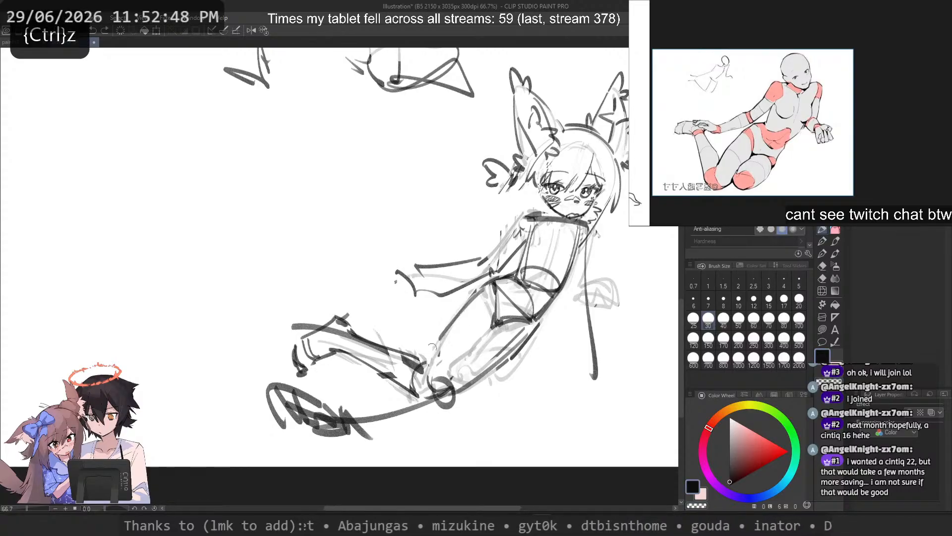
pyautogui.moveTo(431, 346)
pyautogui.mouseDown()
pyautogui.moveTo(472, 299)
pyautogui.moveTo(429, 373)
pyautogui.mouseUp()
pyautogui.moveTo(488, 295); pyautogui.dragTo(436, 385)
pyautogui.hotkey('ctrl', 'z')
pyautogui.hotkey('ctrl', 'z')
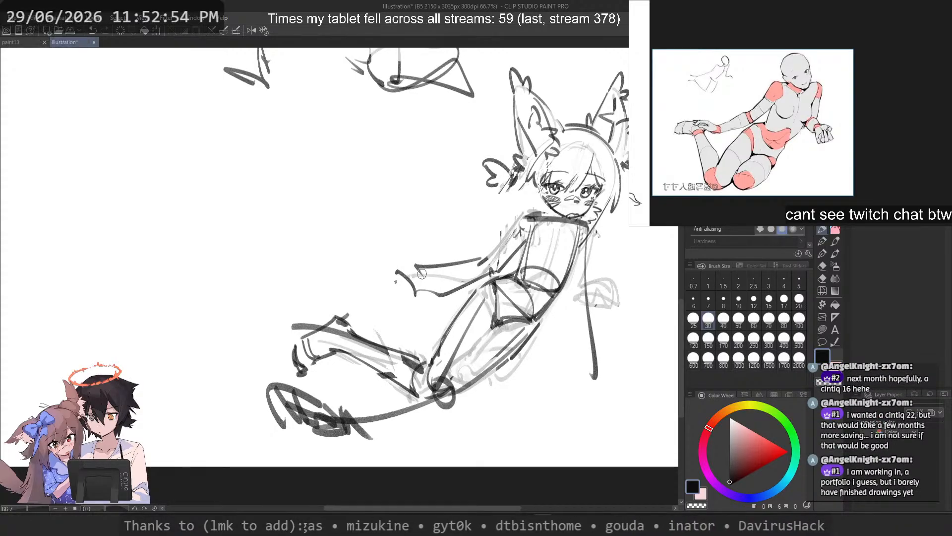
# Step: Erase the dark strokes of the rotated lower leg and foot, leaving only the faint underdrawing
pyautogui.press('c')
pyautogui.moveTo(338, 318)
pyautogui.mouseDown()
pyautogui.moveTo(400, 354)
pyautogui.moveTo(294, 327)
pyautogui.mouseUp()
pyautogui.moveTo(295, 327)
pyautogui.mouseDown()
pyautogui.moveTo(396, 354)
pyautogui.moveTo(414, 384)
pyautogui.moveTo(343, 352)
pyautogui.mouseUp()
pyautogui.moveTo(342, 352)
pyautogui.mouseDown()
pyautogui.moveTo(411, 393)
pyautogui.moveTo(312, 349)
pyautogui.moveTo(300, 369)
pyautogui.moveTo(423, 380)
pyautogui.mouseUp()
# Step: Draw a long, nearly straight guide stroke for the lower leg above the foot, extending outward from the knee
pyautogui.press('c')
pyautogui.hotkey('ctrl', 'z')
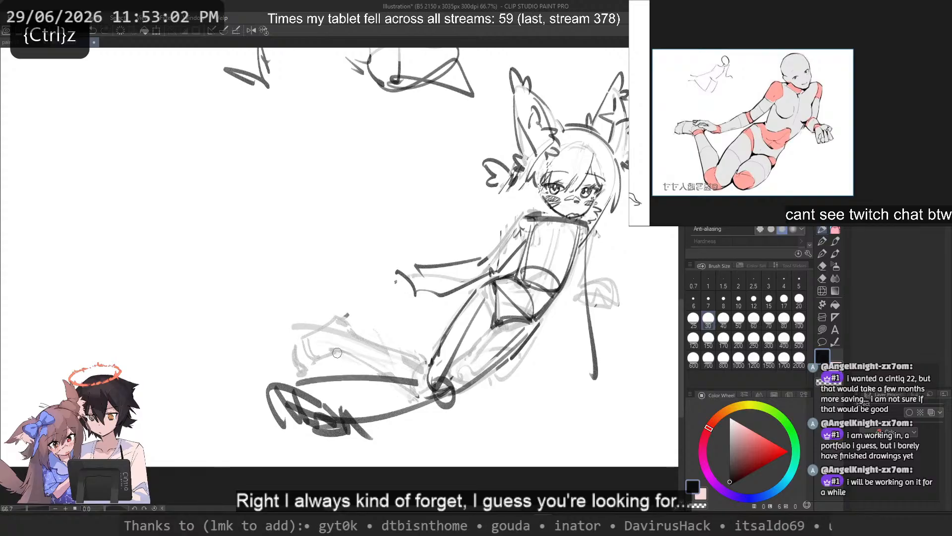
pyautogui.moveTo(261, 363); pyautogui.dragTo(420, 373)
pyautogui.hotkey('ctrl', 'z')
pyautogui.scroll(-2, 484, 320)
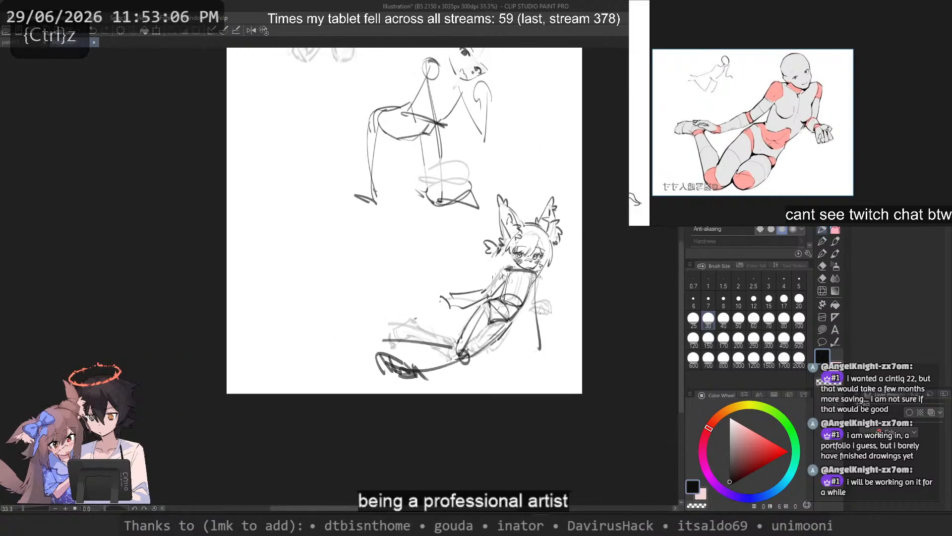
pyautogui.moveTo(506, 312); pyautogui.dragTo(509, 330)
pyautogui.scroll(3, 484, 358)
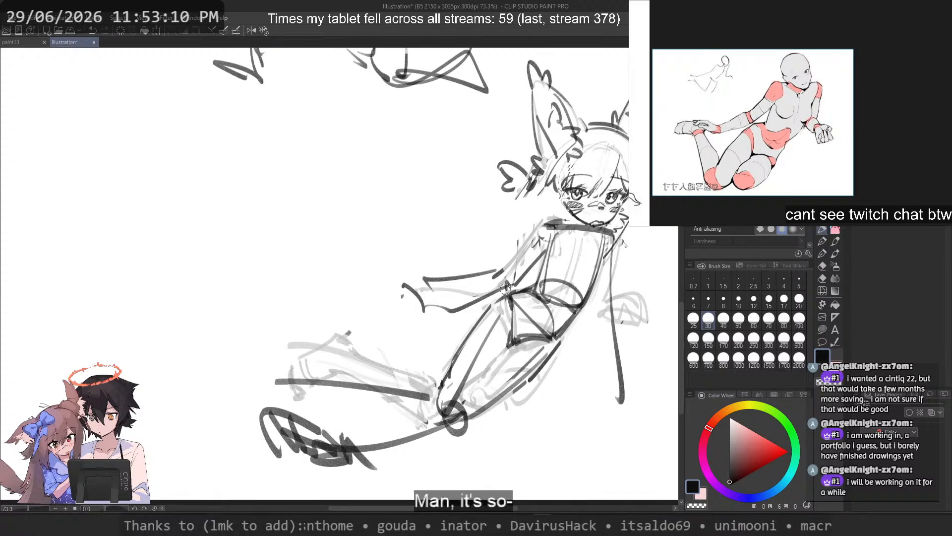
# Step: Erase the front thigh's outer contour again and redraw it as a smooth curve from the hip to the knee
pyautogui.press('c')
pyautogui.moveTo(490, 306); pyautogui.dragTo(453, 361)
pyautogui.hotkey('ctrl', 'z')
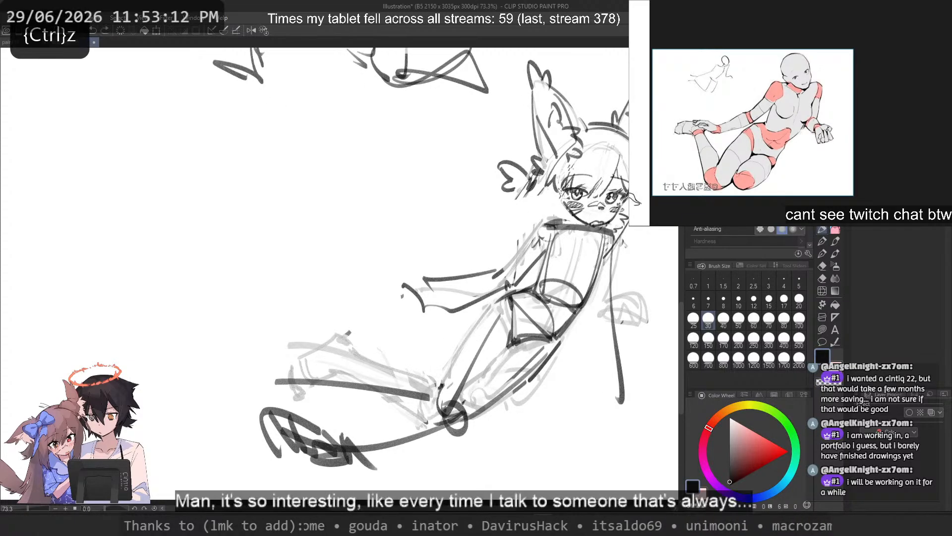
pyautogui.hotkey('ctrl', 'z')
pyautogui.moveTo(490, 307); pyautogui.dragTo(436, 397)
pyautogui.hotkey('ctrl', 'z')
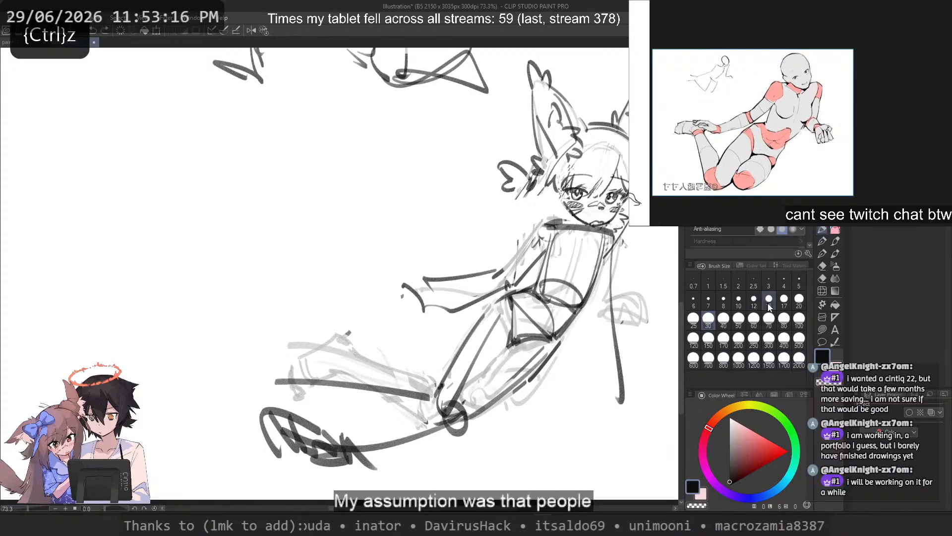
# Step: Set the brush size to 17 and sketch the front thigh's inner contour from the crotch toward the knee
pyautogui.click(785, 298)
pyautogui.press('c')
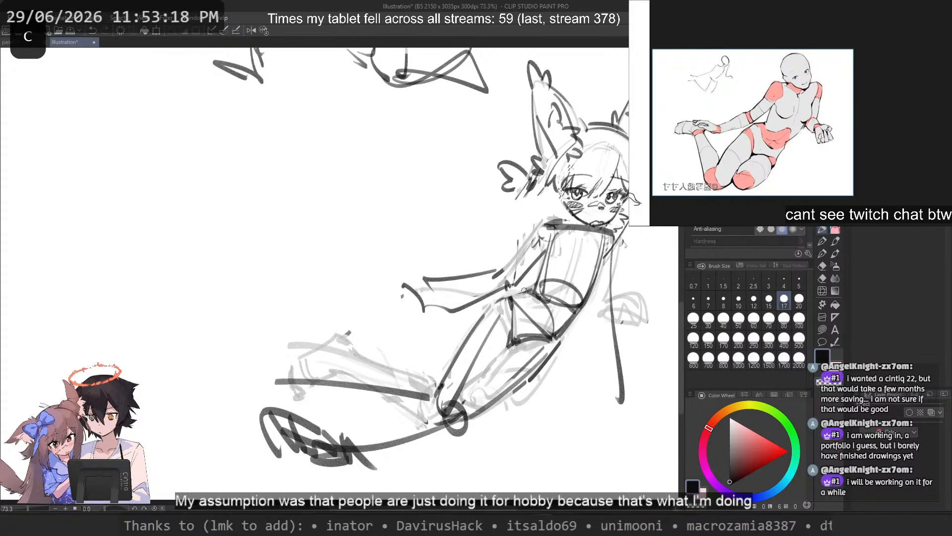
pyautogui.hotkey('ctrl', 'z')
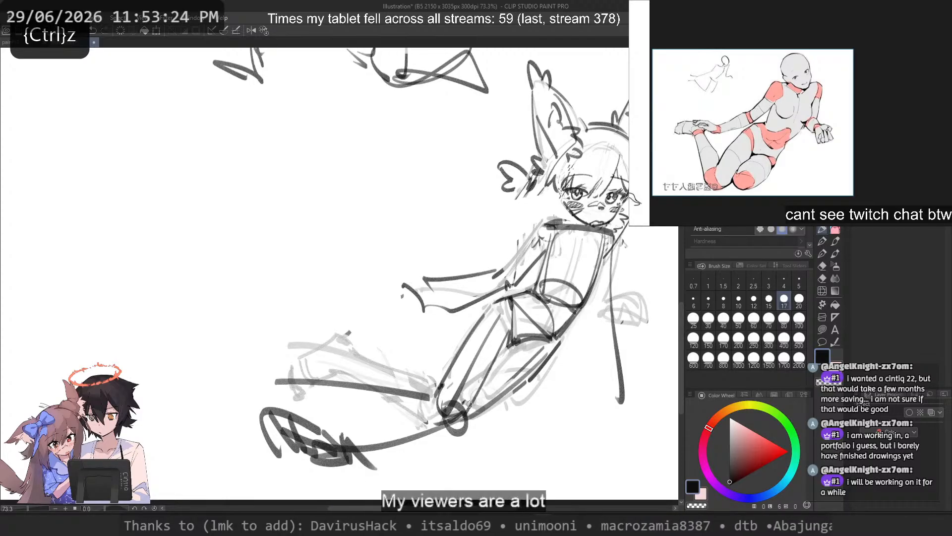
# Step: Try several replacement strokes for the inner thigh contour on a mirrored and tilted canvas
pyautogui.press('2')
pyautogui.moveTo(223, 322); pyautogui.dragTo(395, 274)
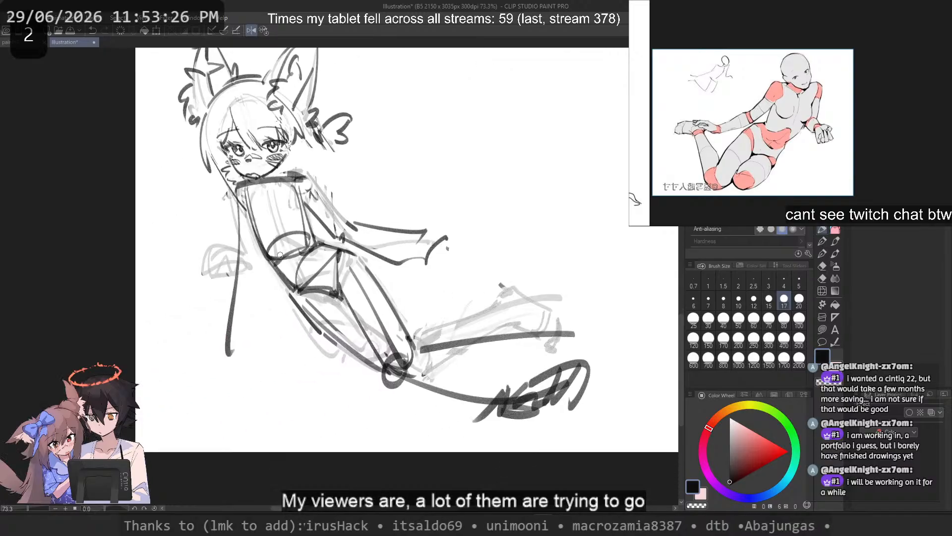
pyautogui.press('^')
pyautogui.hotkey('ctrl', 'z')
pyautogui.moveTo(332, 292)
pyautogui.mouseDown()
pyautogui.moveTo(338, 388)
pyautogui.moveTo(337, 369)
pyautogui.mouseUp()
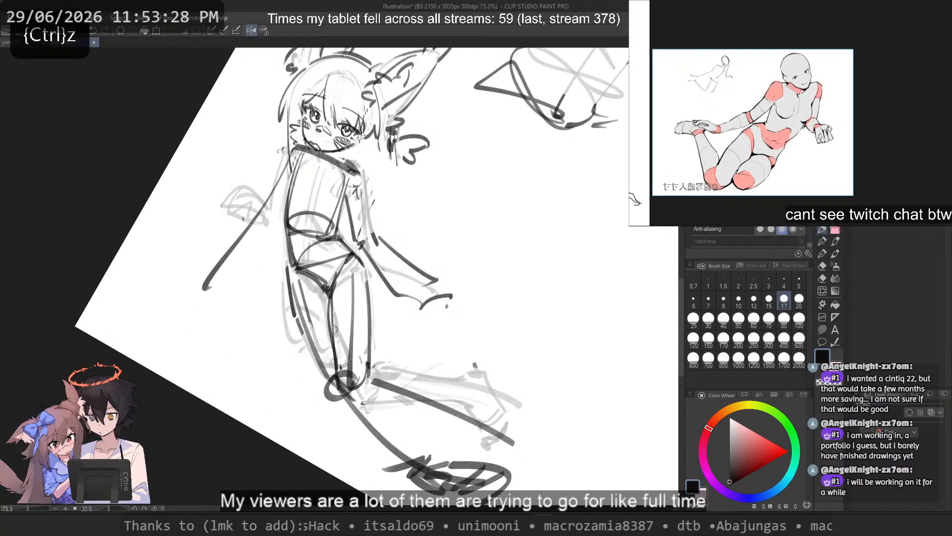
pyautogui.hotkey('ctrl', 'z')
pyautogui.hotkey('ctrl', 'z')
pyautogui.moveTo(335, 276); pyautogui.dragTo(336, 387)
pyautogui.hotkey('ctrl', 'z')
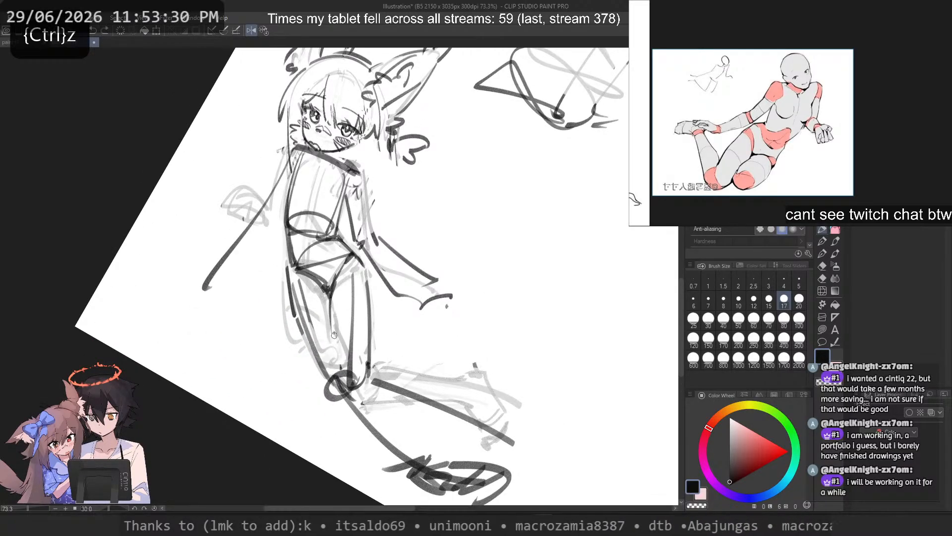
pyautogui.moveTo(335, 333); pyautogui.dragTo(342, 391)
pyautogui.hotkey('ctrl', 'z')
pyautogui.moveTo(332, 284); pyautogui.dragTo(340, 371)
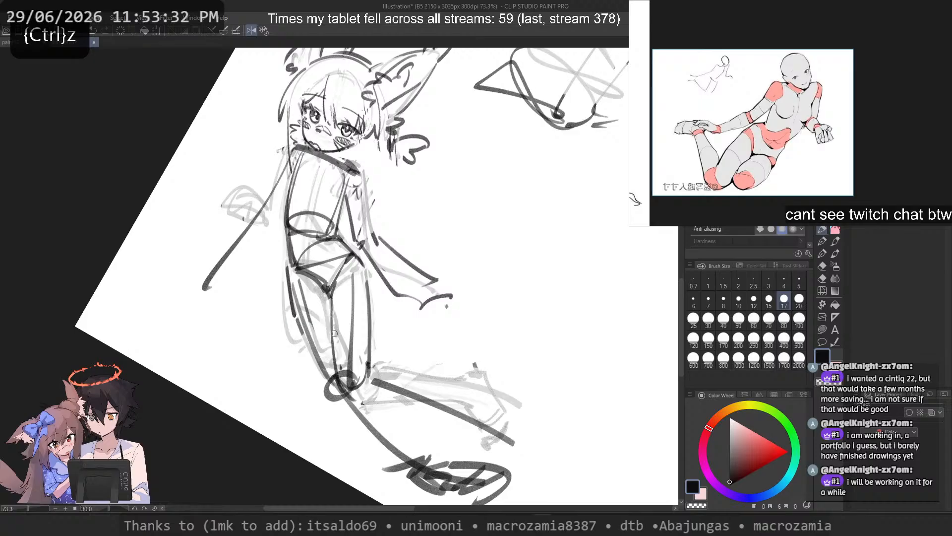
pyautogui.hotkey('ctrl', 'z')
pyautogui.moveTo(331, 310); pyautogui.dragTo(340, 390)
pyautogui.hotkey('ctrl', 'z')
pyautogui.moveTo(329, 293); pyautogui.dragTo(338, 347)
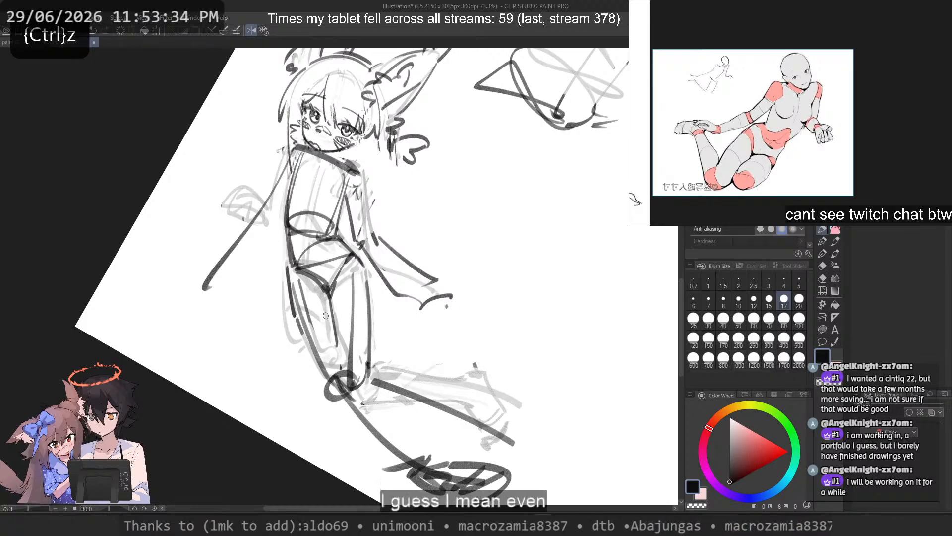
# Step: Restore the canvas orientation and redraw the front thigh's inner contour as one line from the crotch to the knee circle
pyautogui.click(263, 30)
pyautogui.moveTo(317, 194); pyautogui.dragTo(498, 223)
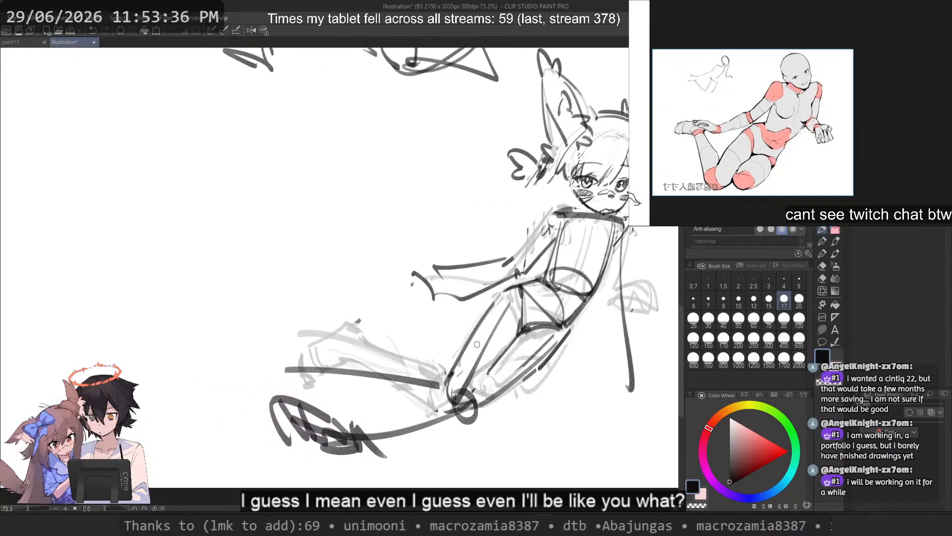
pyautogui.scroll(2, 472, 297)
pyautogui.moveTo(473, 297); pyautogui.dragTo(440, 291)
pyautogui.moveTo(498, 320); pyautogui.dragTo(468, 374)
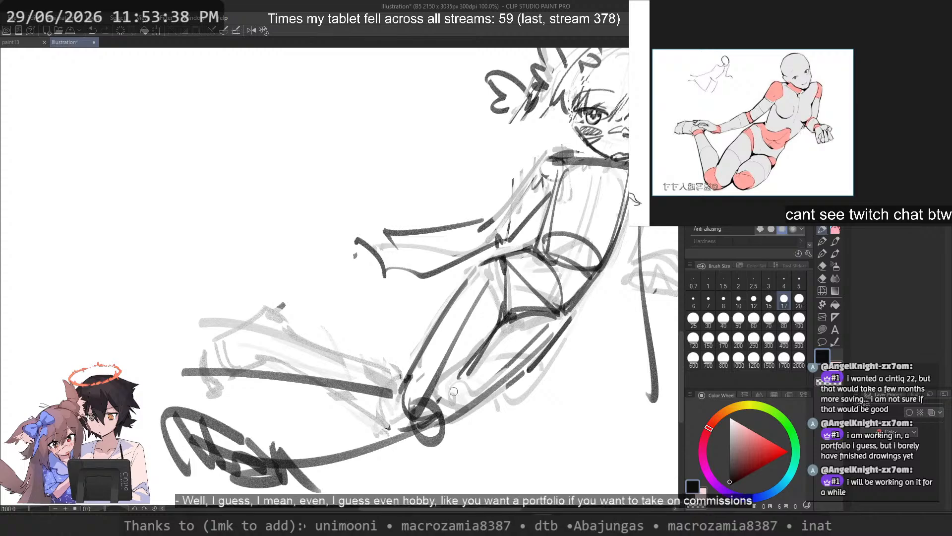
pyautogui.hotkey('ctrl', 'z')
pyautogui.hotkey('ctrl', 'z')
pyautogui.hotkey('ctrl', 'z')
pyautogui.moveTo(501, 308); pyautogui.dragTo(443, 401)
pyautogui.hotkey('ctrl', 'z')
pyautogui.moveTo(502, 310); pyautogui.dragTo(445, 400)
pyautogui.hotkey('ctrl', 'z')
pyautogui.hotkey('ctrl', 'z')
pyautogui.moveTo(494, 324)
pyautogui.mouseDown()
pyautogui.moveTo(431, 426)
pyautogui.moveTo(456, 389)
pyautogui.mouseUp()
pyautogui.hotkey('ctrl', 'z')
# Step: Try strokes over the front thigh's outer edge and the hip corner, undoing each attempt
pyautogui.hotkey('ctrl', 'z')
pyautogui.hotkey('ctrl', 'z')
pyautogui.moveTo(501, 312); pyautogui.dragTo(418, 416)
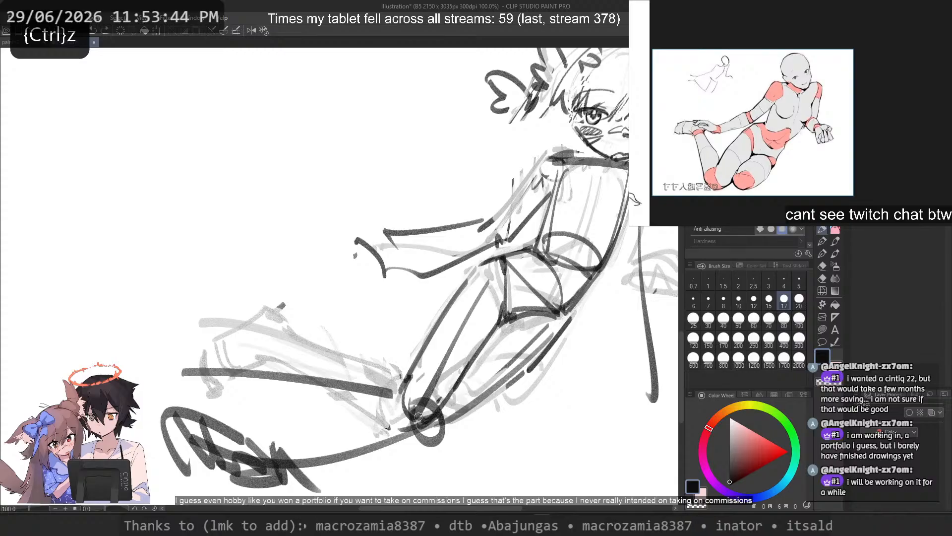
pyautogui.moveTo(460, 287); pyautogui.dragTo(408, 383)
pyautogui.hotkey('ctrl', 'z')
pyautogui.moveTo(491, 257); pyautogui.dragTo(438, 321)
pyautogui.hotkey('ctrl', 'z')
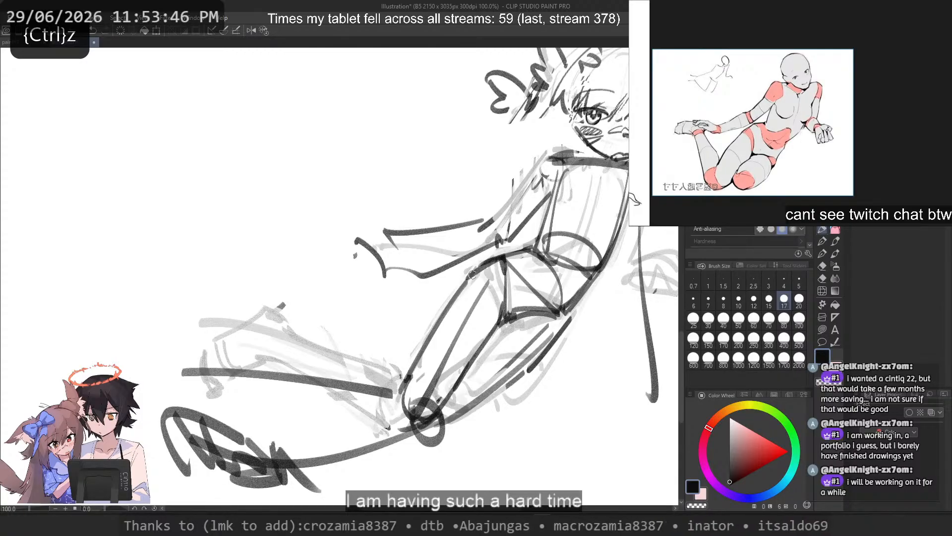
pyautogui.hotkey('ctrl', 'z')
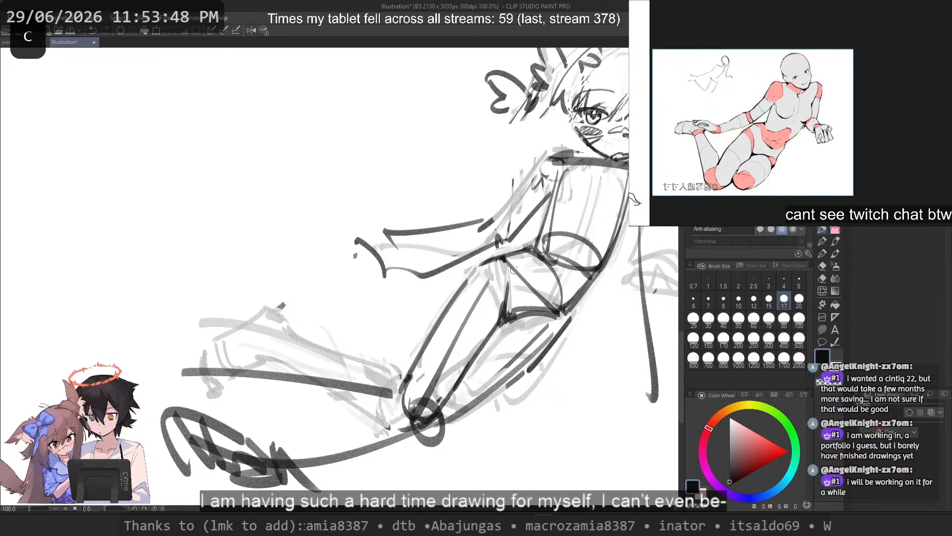
pyautogui.hotkey('ctrl', 'z')
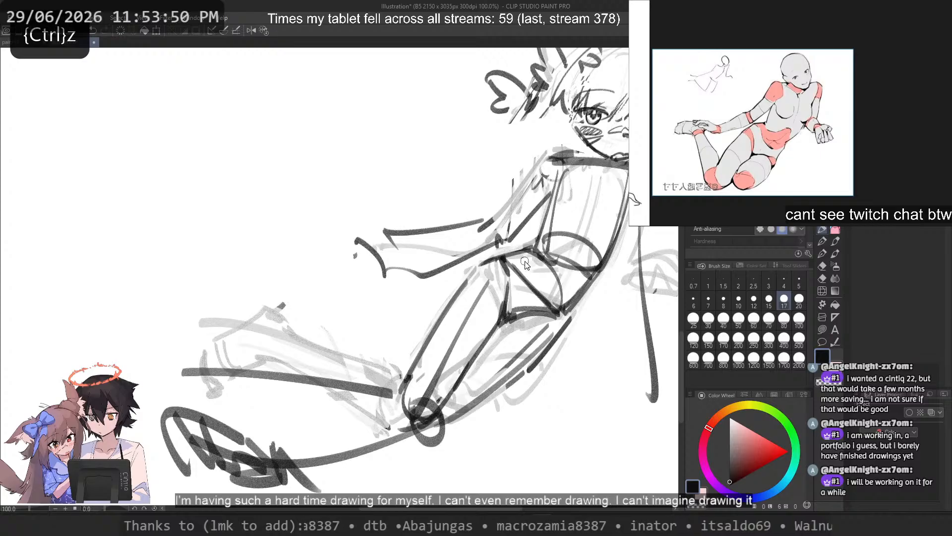
# Step: Erase the thick lower edge of the pelvis between the thighs and redraw it with a thinner line
pyautogui.hotkey('ctrl', 'z')
pyautogui.press('c')
pyautogui.moveTo(516, 309); pyautogui.dragTo(554, 312)
pyautogui.press('c')
pyautogui.hotkey('ctrl', 'z')
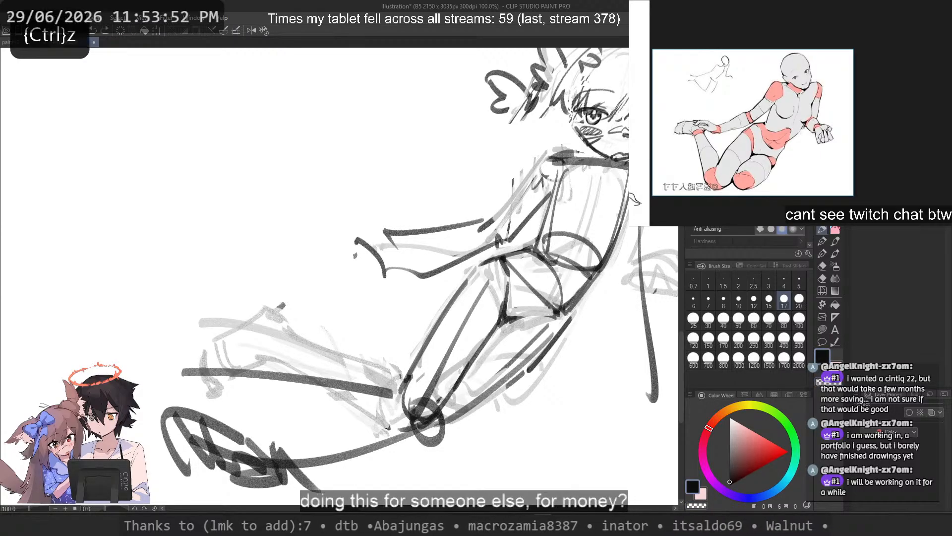
pyautogui.hotkey('ctrl', 'z')
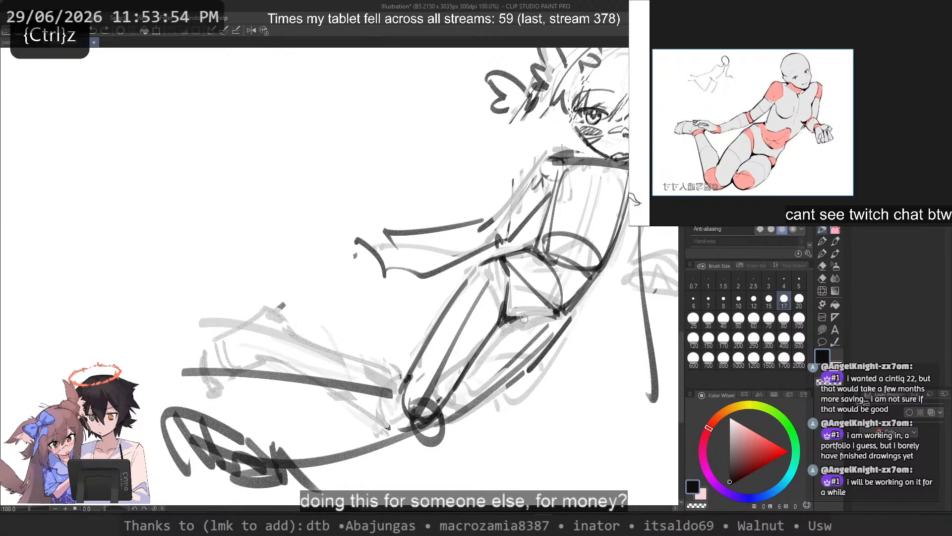
pyautogui.hotkey('ctrl', 'z')
pyautogui.moveTo(515, 319)
pyautogui.mouseDown()
pyautogui.moveTo(553, 314)
pyautogui.moveTo(541, 360)
pyautogui.mouseUp()
# Step: Refine the hip corner and redraw the front thigh's outer contour with a thin line down to the knee
pyautogui.hotkey('ctrl', 'z')
pyautogui.moveTo(486, 265); pyautogui.dragTo(467, 288)
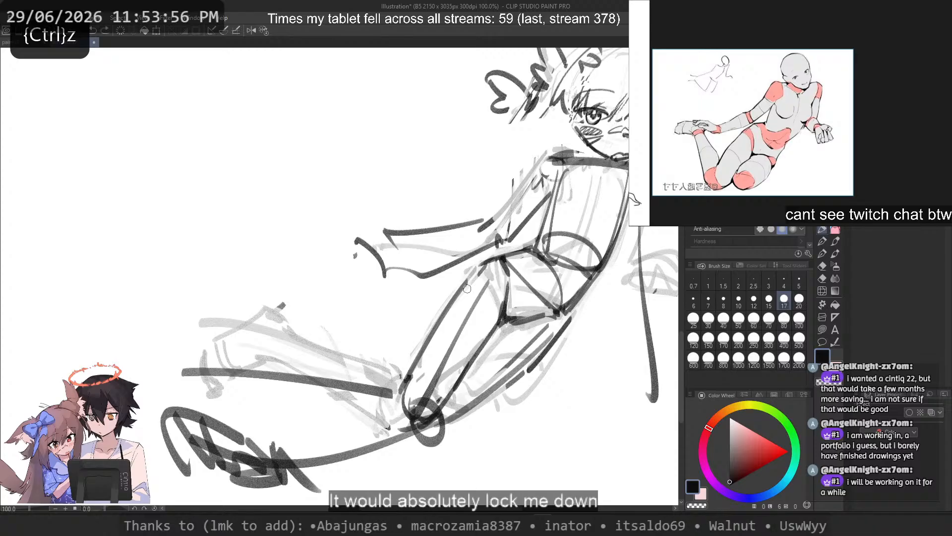
pyautogui.hotkey('ctrl', 'z')
pyautogui.moveTo(511, 258)
pyautogui.mouseDown()
pyautogui.moveTo(455, 298)
pyautogui.moveTo(461, 291)
pyautogui.mouseUp()
pyautogui.hotkey('ctrl', 'z')
pyautogui.hotkey('ctrl', 'z')
pyautogui.hotkey('ctrl', 'z')
pyautogui.hotkey('ctrl', 'z')
pyautogui.moveTo(503, 257); pyautogui.dragTo(469, 274)
pyautogui.moveTo(467, 283); pyautogui.dragTo(448, 318)
pyautogui.hotkey('ctrl', 'z')
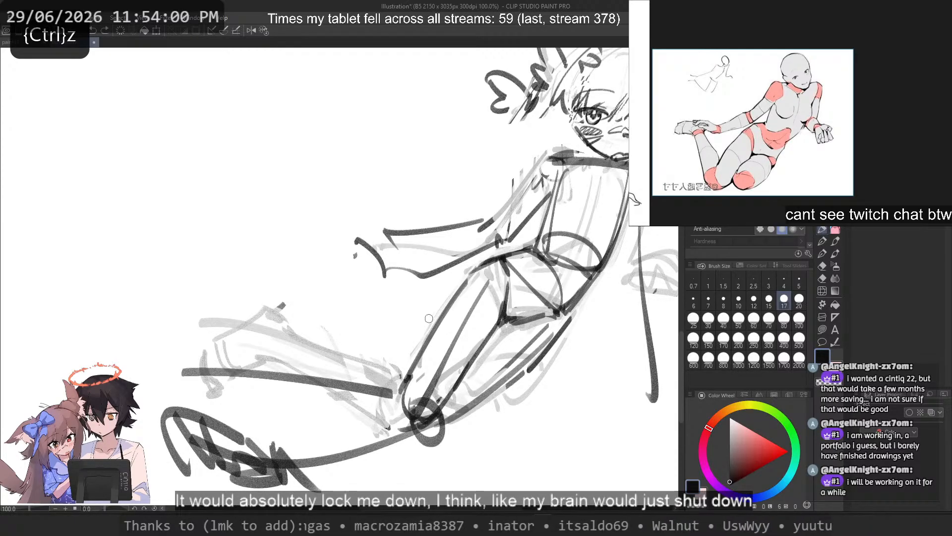
pyautogui.hotkey('ctrl', 'z')
pyautogui.moveTo(476, 265)
pyautogui.mouseDown()
pyautogui.moveTo(400, 401)
pyautogui.moveTo(404, 388)
pyautogui.moveTo(409, 408)
pyautogui.mouseUp()
# Step: Draw the lower leg's upper contour with a thin line along the guide stroke from the ankle to the knee
pyautogui.hotkey('ctrl', 'z')
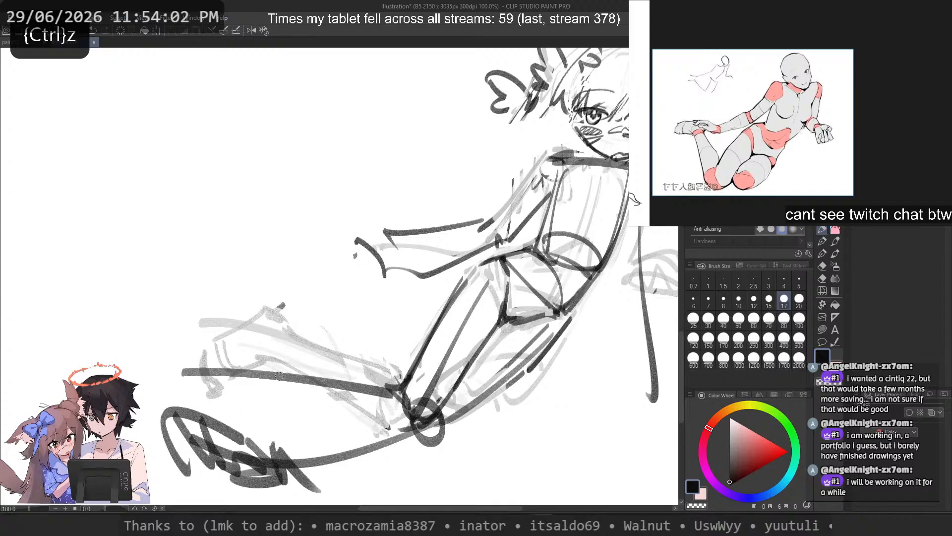
pyautogui.moveTo(173, 378); pyautogui.dragTo(431, 415)
pyautogui.hotkey('ctrl', 'z')
pyautogui.moveTo(205, 364); pyautogui.dragTo(397, 385)
pyautogui.hotkey('ctrl', 'z')
pyautogui.moveTo(216, 389); pyautogui.dragTo(341, 407)
pyautogui.hotkey('ctrl', 'z')
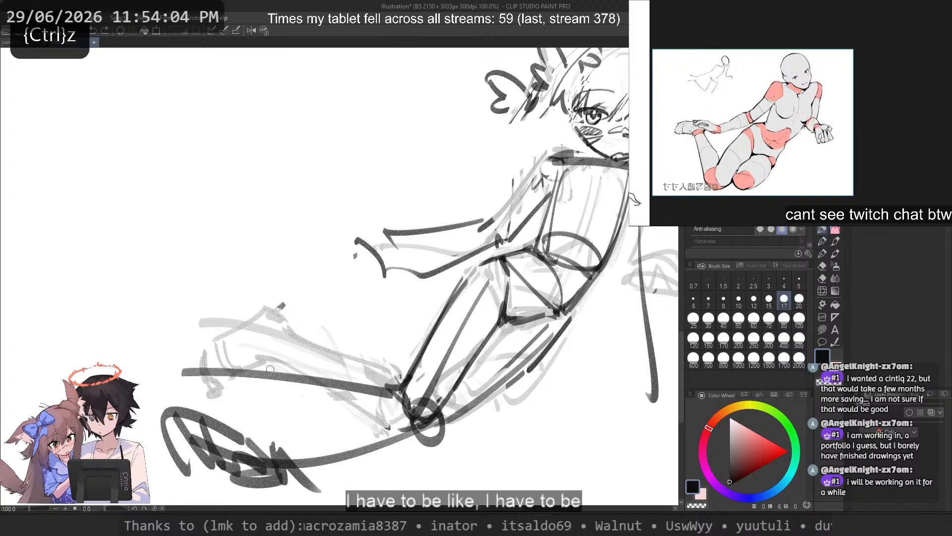
pyautogui.hotkey('ctrl', 'z')
pyautogui.moveTo(185, 370)
pyautogui.mouseDown()
pyautogui.moveTo(348, 376)
pyautogui.moveTo(399, 396)
pyautogui.mouseUp()
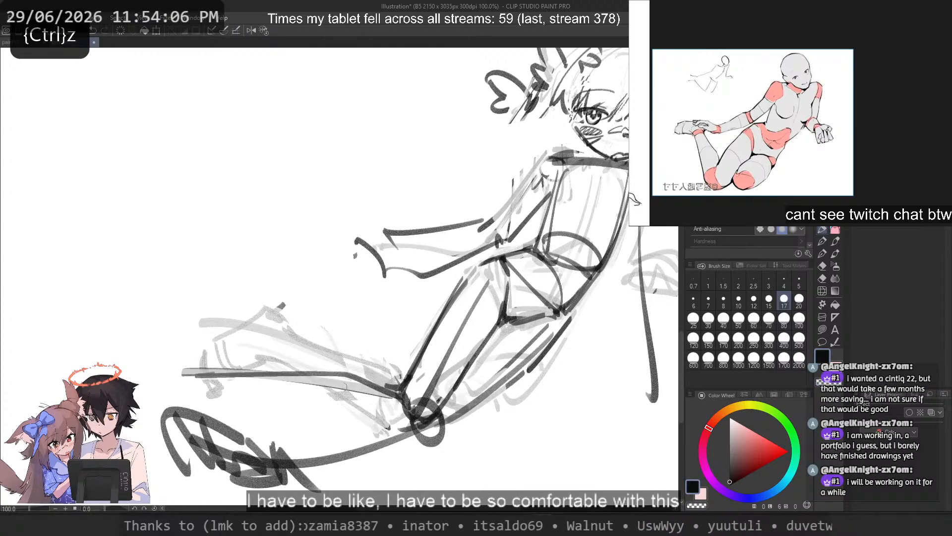
pyautogui.hotkey('ctrl', 'z')
pyautogui.moveTo(205, 370); pyautogui.dragTo(372, 379)
# Step: Draw the lower leg's underside contour as a thin line from above the rough foot to the knee circle
pyautogui.hotkey('ctrl', 'z')
pyautogui.moveTo(239, 369); pyautogui.dragTo(378, 385)
pyautogui.moveTo(401, 396); pyautogui.dragTo(306, 394)
pyautogui.hotkey('ctrl', 'z')
pyautogui.moveTo(229, 386); pyautogui.dragTo(384, 421)
pyautogui.hotkey('ctrl', 'z')
pyautogui.moveTo(213, 400); pyautogui.dragTo(383, 418)
pyautogui.hotkey('ctrl', 'z')
pyautogui.hotkey('ctrl', 'z')
pyautogui.moveTo(202, 377)
pyautogui.mouseDown()
pyautogui.moveTo(265, 399)
pyautogui.moveTo(396, 420)
pyautogui.mouseUp()
pyautogui.hotkey('ctrl', 'z')
pyautogui.hotkey('ctrl', 'z')
pyautogui.moveTo(234, 402); pyautogui.dragTo(391, 422)
pyautogui.hotkey('ctrl', 'z')
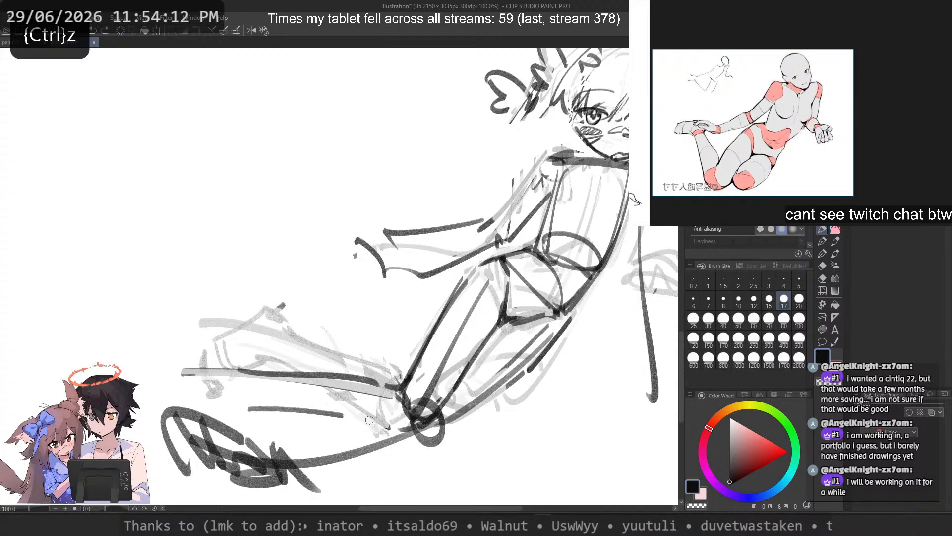
pyautogui.moveTo(248, 408); pyautogui.dragTo(400, 426)
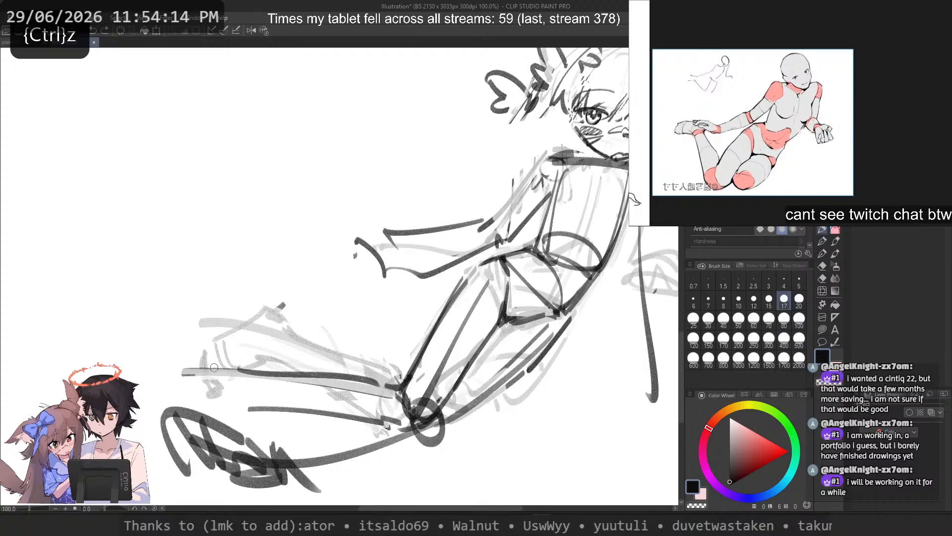
# Step: Erase the lower leg's underside contour and redraw it slightly higher, from above the rough foot to the knee
pyautogui.press('c')
pyautogui.moveTo(248, 407); pyautogui.dragTo(368, 419)
pyautogui.press('c')
pyautogui.moveTo(225, 398); pyautogui.dragTo(396, 425)
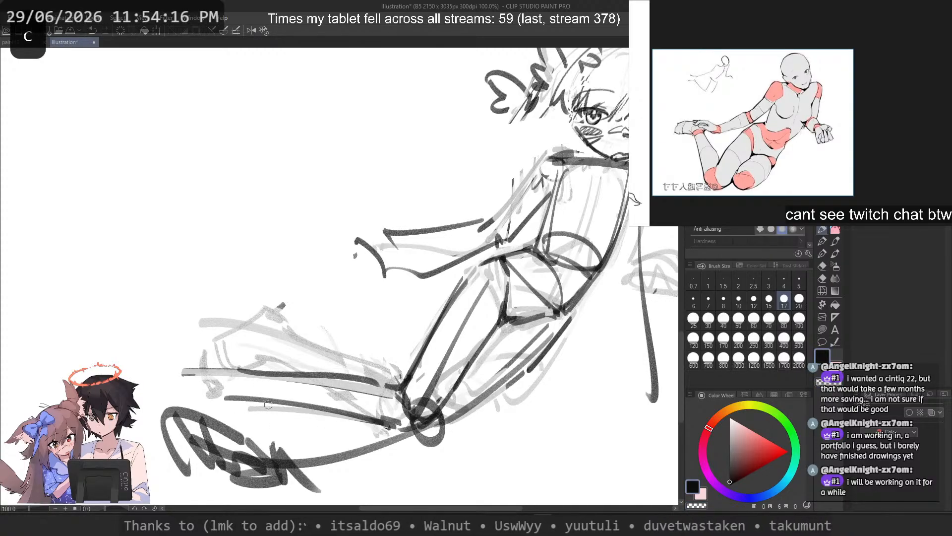
pyautogui.moveTo(253, 376); pyautogui.dragTo(218, 387)
pyautogui.hotkey('ctrl', 'z')
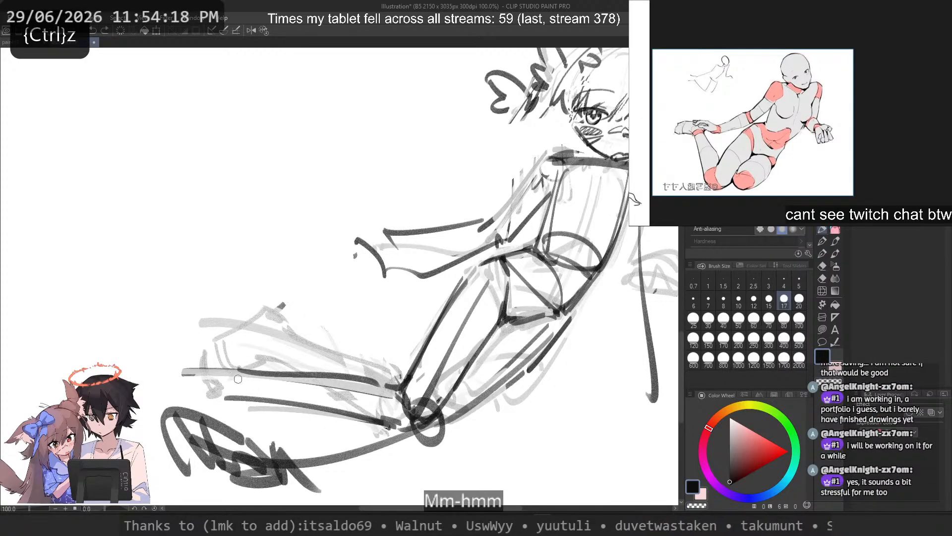
pyautogui.scroll(-3, 257, 389)
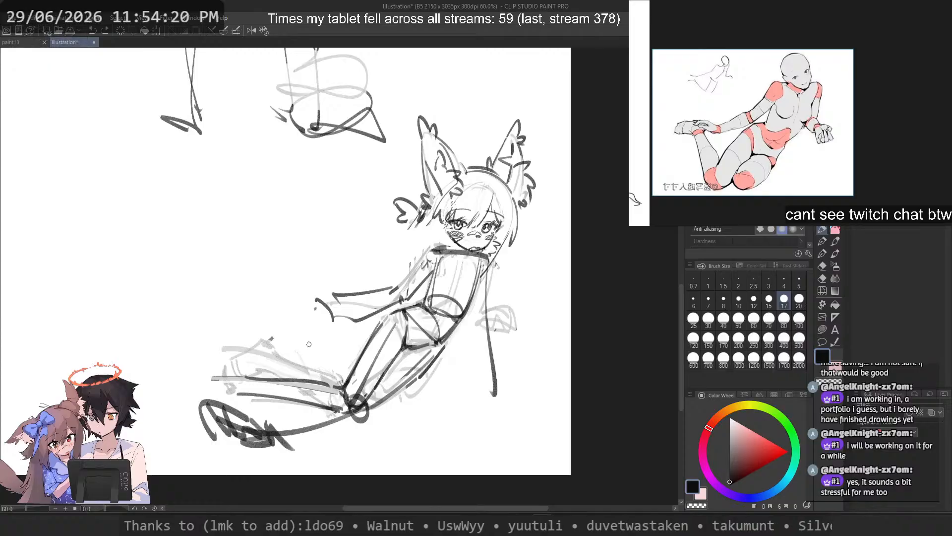
pyautogui.scroll(3, 305, 342)
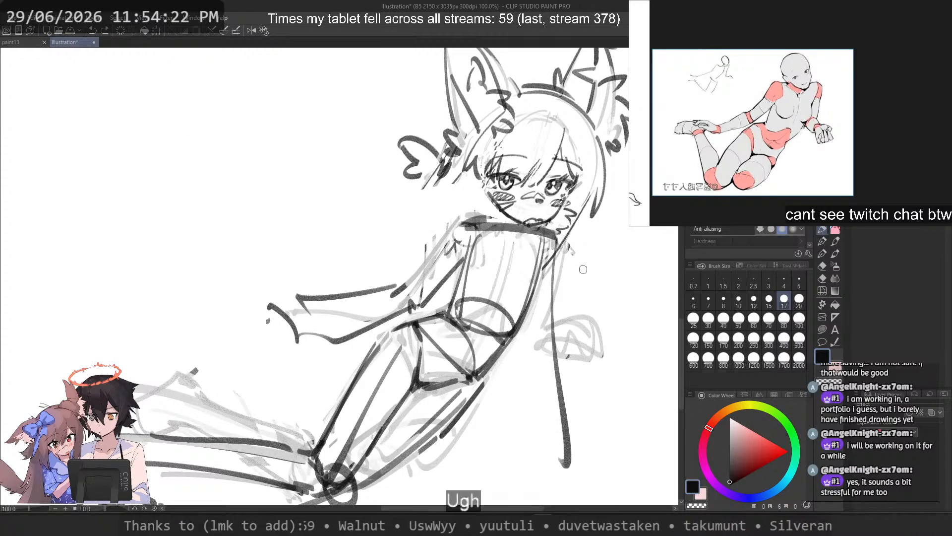
pyautogui.moveTo(559, 245); pyautogui.dragTo(570, 433)
pyautogui.hotkey('ctrl', 'z')
pyautogui.moveTo(461, 227); pyautogui.dragTo(371, 294)
pyautogui.hotkey('ctrl', 'z')
pyautogui.moveTo(461, 227)
pyautogui.mouseDown()
pyautogui.moveTo(386, 288)
pyautogui.moveTo(403, 287)
pyautogui.mouseUp()
pyautogui.hotkey('ctrl', 'z')
# Step: Erase the dark middle part of the thick shoulder line beneath the chin
pyautogui.hotkey('ctrl', 'z')
pyautogui.hotkey('ctrl', 'z')
pyautogui.press('c')
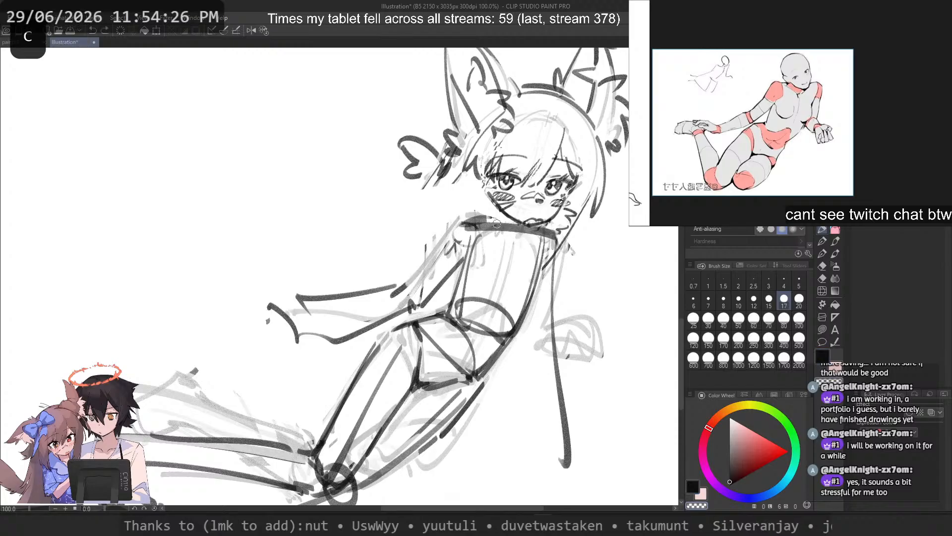
pyautogui.hotkey('ctrl', 'z')
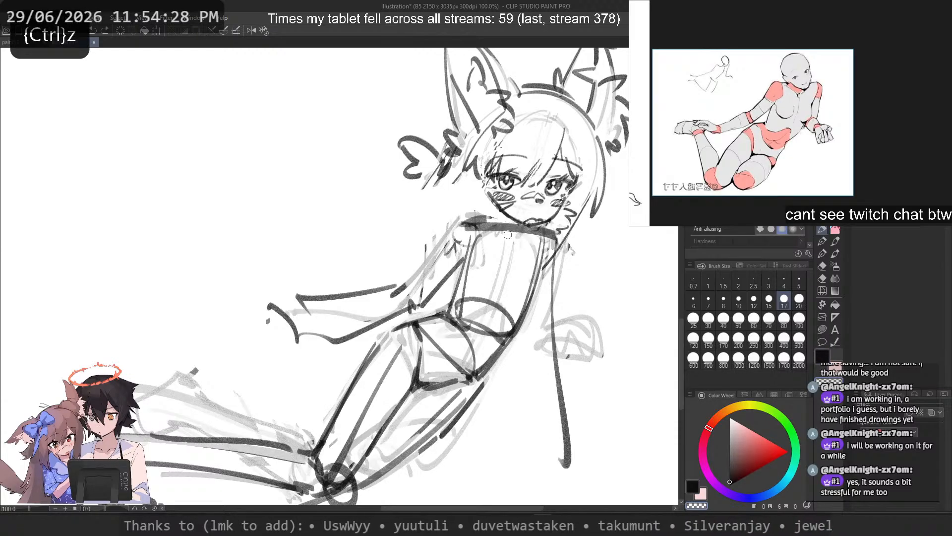
pyautogui.press('c')
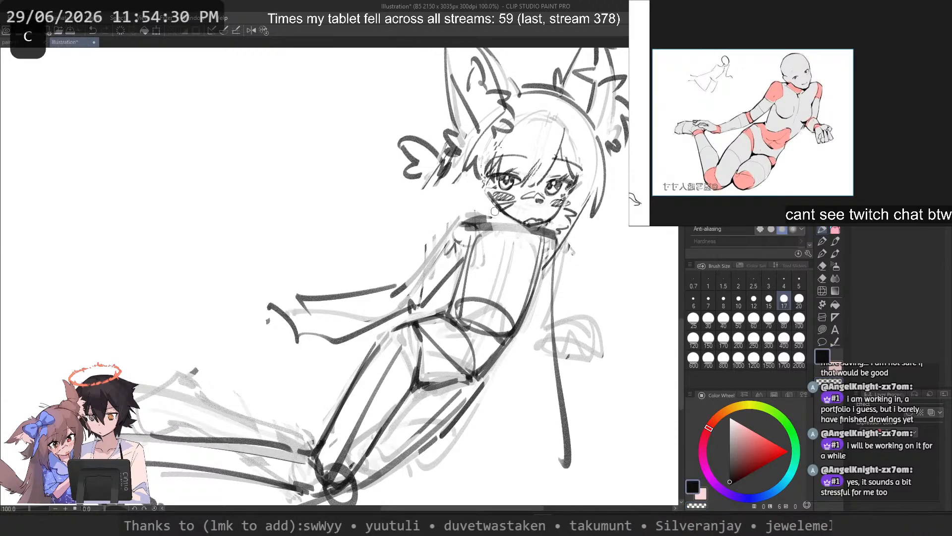
pyautogui.hotkey('ctrl', 'z')
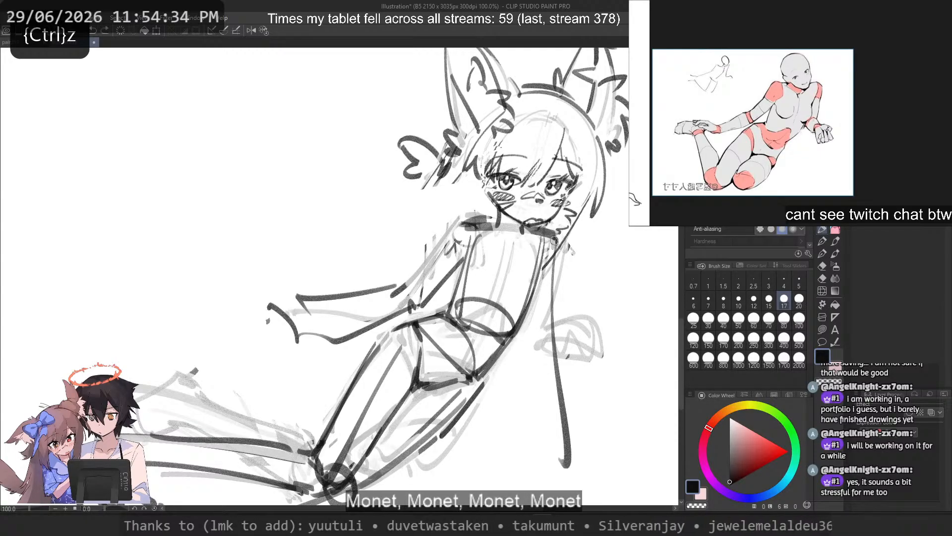
pyautogui.moveTo(554, 241); pyautogui.dragTo(568, 418)
pyautogui.hotkey('ctrl', 'z')
pyautogui.hotkey('ctrl', 'z')
pyautogui.moveTo(570, 255)
pyautogui.mouseDown()
pyautogui.moveTo(649, 315)
pyautogui.moveTo(648, 344)
pyautogui.mouseUp()
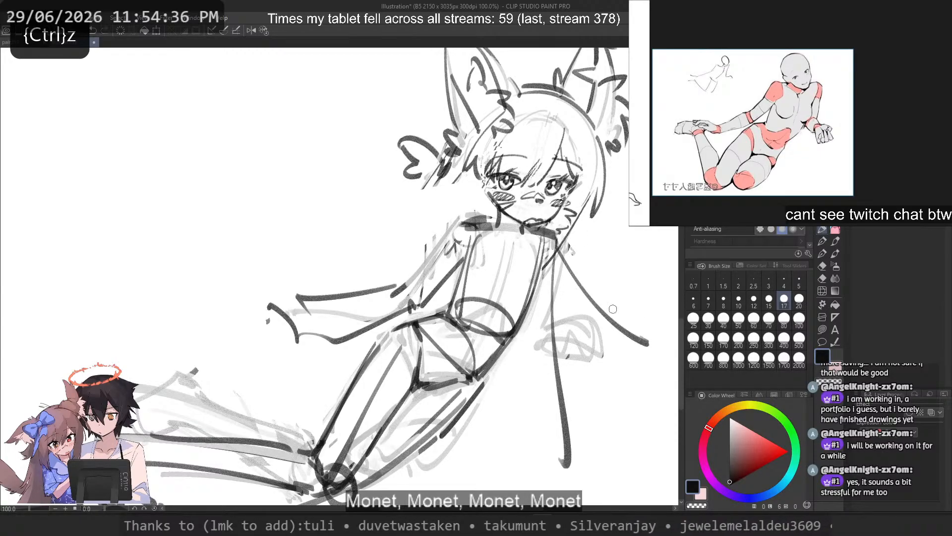
pyautogui.moveTo(455, 234)
pyautogui.mouseDown()
pyautogui.moveTo(341, 298)
pyautogui.moveTo(199, 314)
pyautogui.mouseUp()
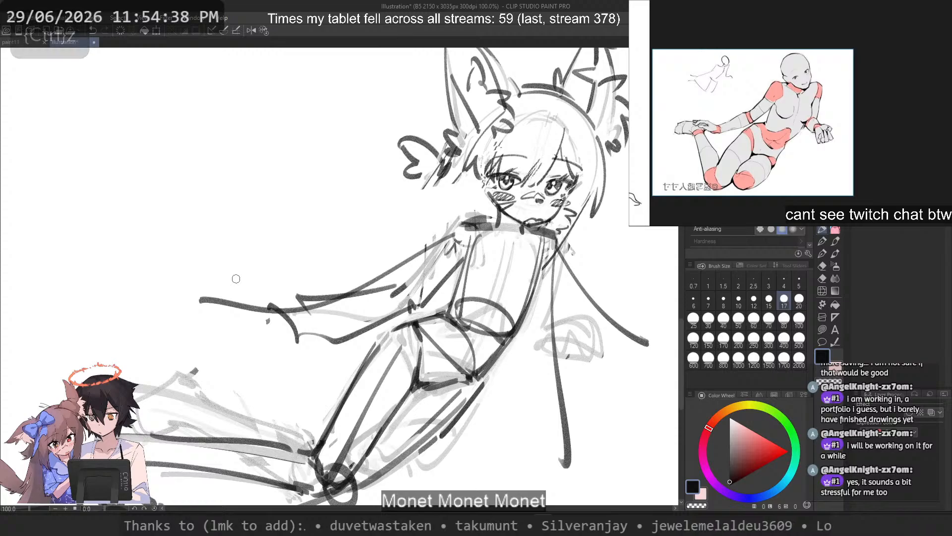
pyautogui.hotkey('ctrl', 'z')
pyautogui.hotkey('ctrl', 'z')
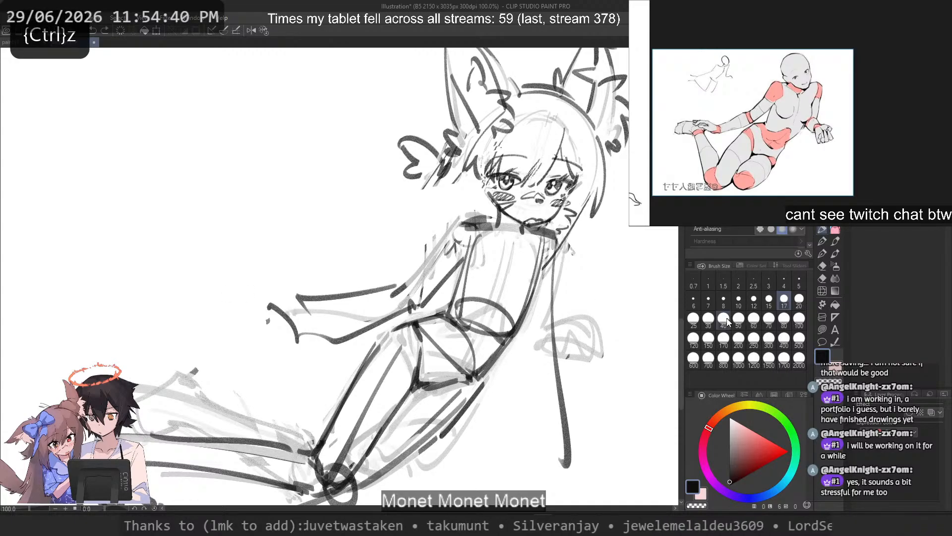
# Step: Flip the canvas view horizontally and erase the dark line of the straight supporting arm with a size 40 brush
pyautogui.click(723, 320)
pyautogui.press('c')
pyautogui.moveTo(551, 258); pyautogui.dragTo(564, 485)
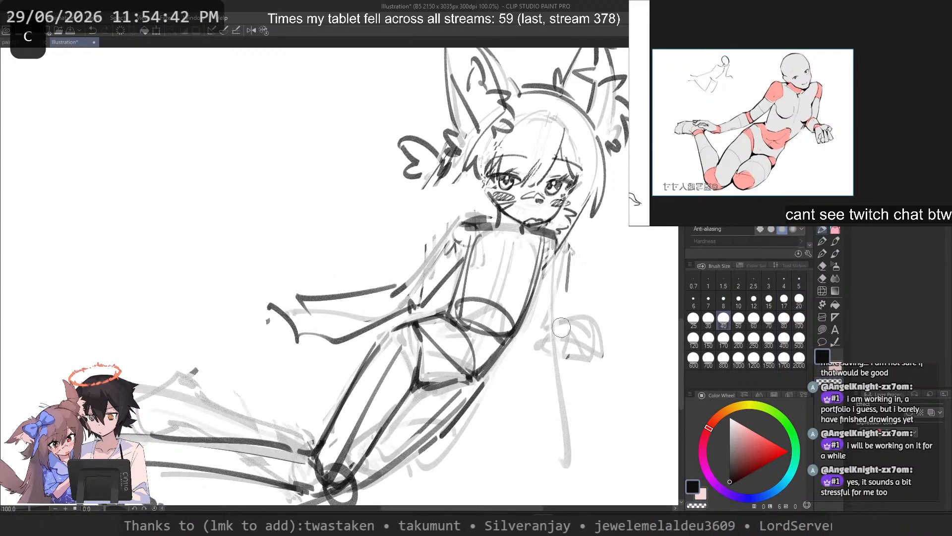
pyautogui.hotkey('ctrl', 'z')
pyautogui.press('2')
pyautogui.scroll(-3, 143, 364)
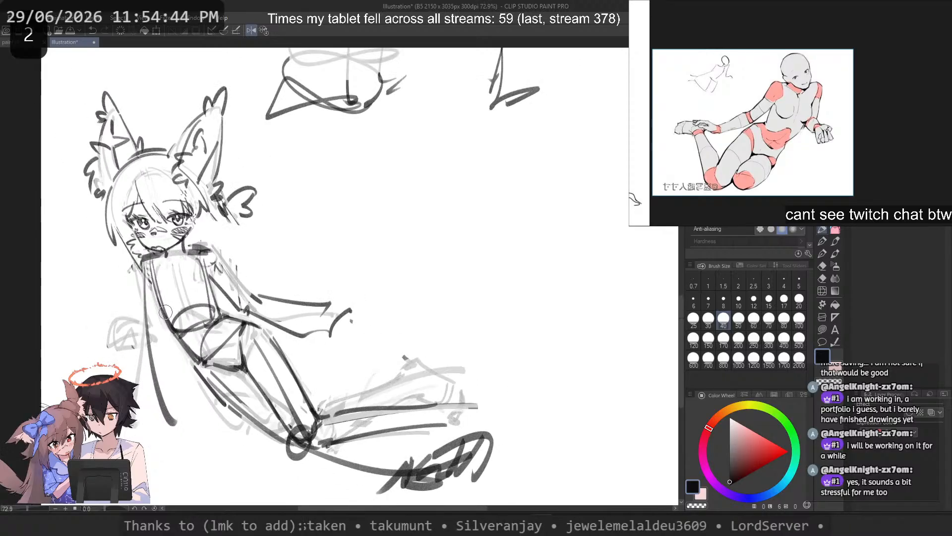
pyautogui.scroll(1, 188, 271)
pyautogui.hotkey('ctrl', 'z')
pyautogui.moveTo(260, 260)
pyautogui.mouseDown()
pyautogui.moveTo(337, 438)
pyautogui.moveTo(305, 381)
pyautogui.moveTo(339, 425)
pyautogui.mouseUp()
pyautogui.hotkey('ctrl', 'z')
pyautogui.hotkey('ctrl', 'z')
pyautogui.press('c')
pyautogui.moveTo(361, 321); pyautogui.dragTo(432, 350)
# Step: Rework the far thigh's lower contour with a thinner line using brush size 15
pyautogui.hotkey('ctrl', 'z')
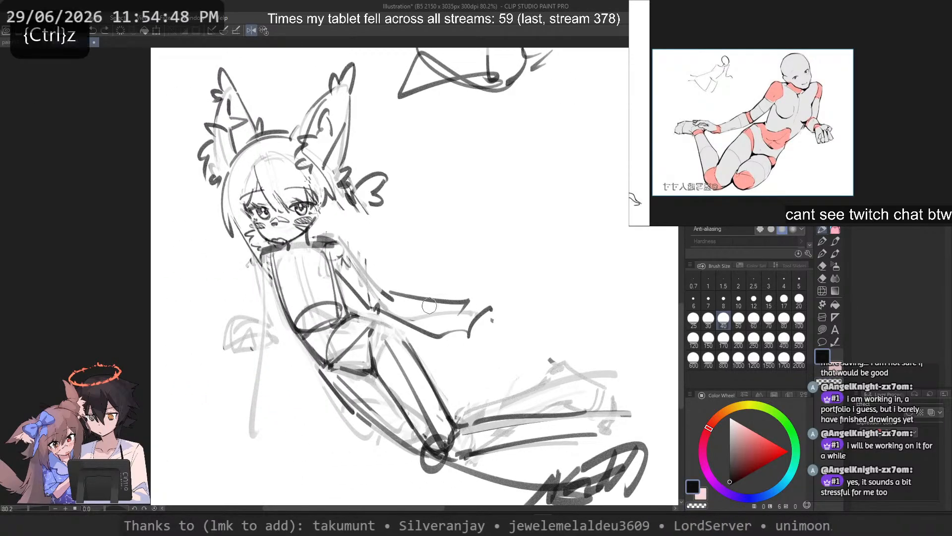
pyautogui.click(739, 298)
pyautogui.click(770, 297)
pyautogui.moveTo(346, 314)
pyautogui.mouseDown()
pyautogui.moveTo(390, 328)
pyautogui.moveTo(437, 395)
pyautogui.mouseUp()
pyautogui.hotkey('ctrl', 'z')
pyautogui.hotkey('ctrl', 'z')
pyautogui.hotkey('ctrl', 'z')
pyautogui.press('c')
pyautogui.moveTo(318, 369)
pyautogui.mouseDown()
pyautogui.moveTo(368, 424)
pyautogui.moveTo(389, 427)
pyautogui.mouseUp()
pyautogui.press('c')
# Step: Erase the front thigh's thick upper contour and redraw it as a thinner line from the hip to the knee
pyautogui.hotkey('ctrl', 'z')
# Step: Thin the front thigh's underside contour and the pelvis line where the thighs meet by erasing along them
pyautogui.hotkey('ctrl', 'z')
pyautogui.moveTo(326, 371)
pyautogui.mouseDown()
pyautogui.moveTo(390, 429)
pyautogui.moveTo(379, 422)
pyautogui.mouseUp()
pyautogui.press('c')
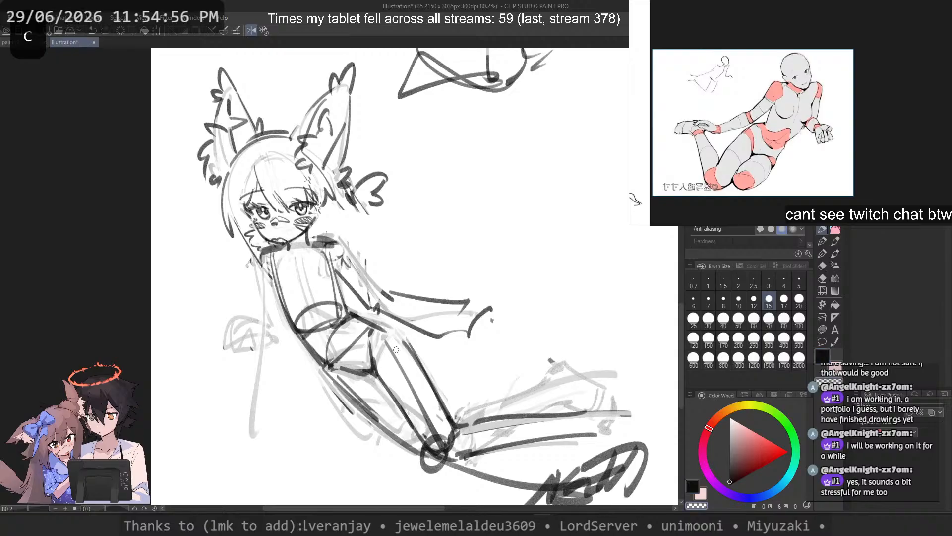
pyautogui.moveTo(403, 338); pyautogui.dragTo(446, 412)
pyautogui.press('c')
pyautogui.moveTo(391, 332); pyautogui.dragTo(450, 418)
pyautogui.hotkey('ctrl', 'z')
pyautogui.hotkey('ctrl', 'z')
pyautogui.press('c')
pyautogui.moveTo(378, 373); pyautogui.dragTo(422, 435)
pyautogui.press('c')
pyautogui.hotkey('ctrl', 'z')
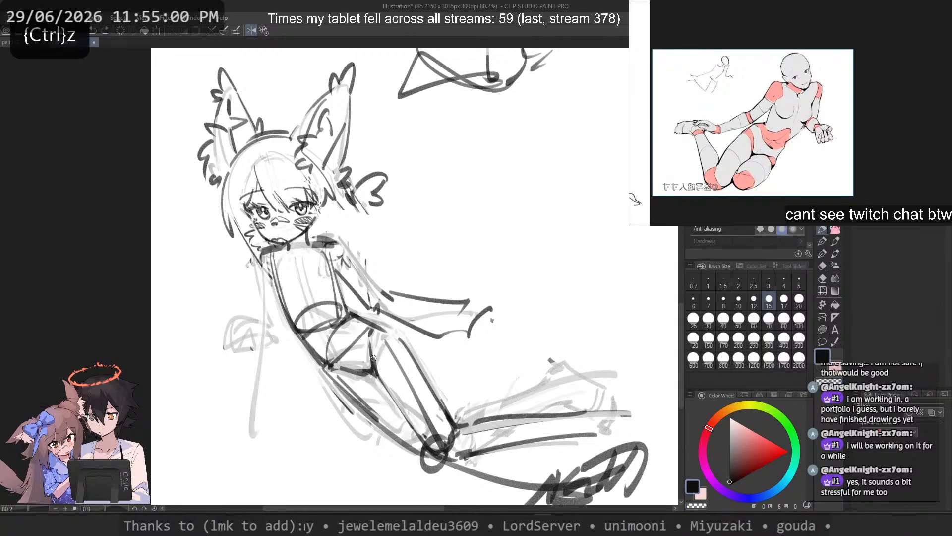
pyautogui.press('c')
pyautogui.moveTo(370, 346); pyautogui.dragTo(375, 372)
pyautogui.press('c')
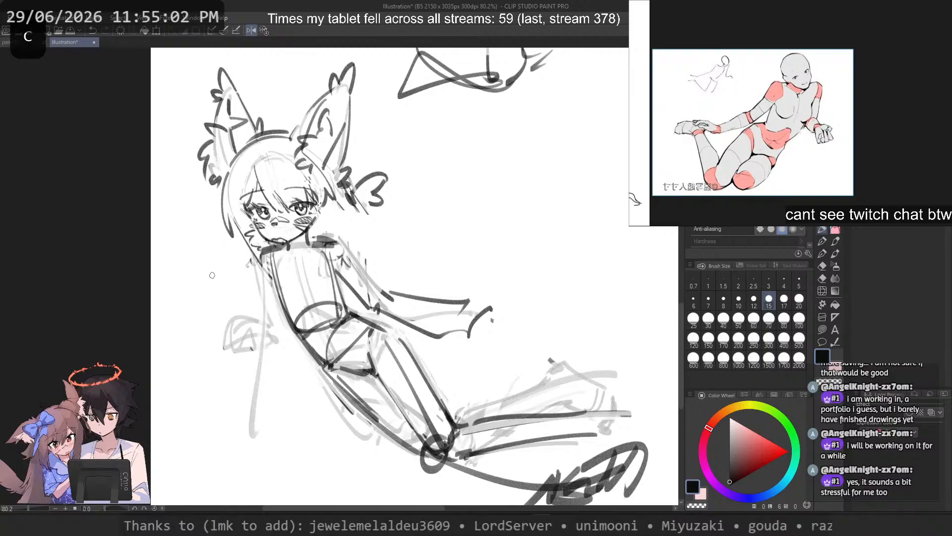
pyautogui.press('c')
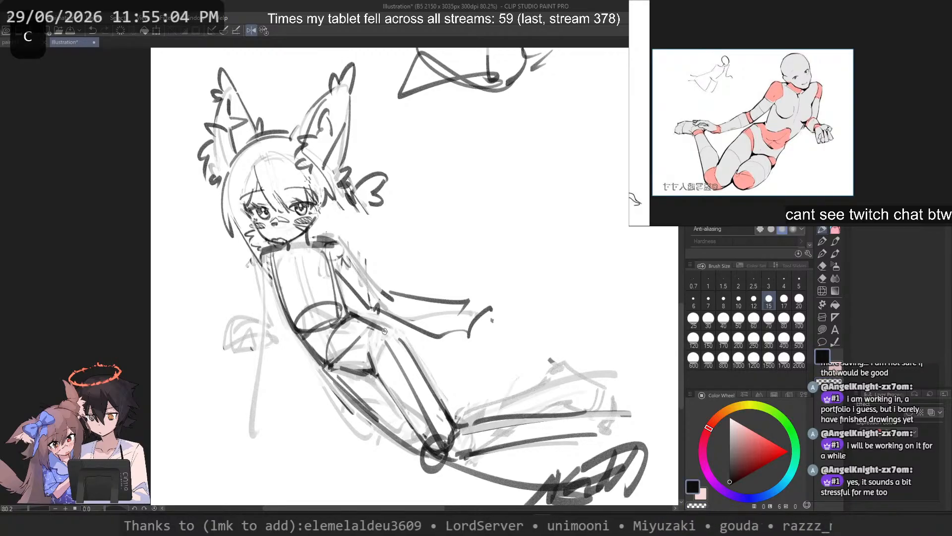
pyautogui.scroll(-4, 384, 331)
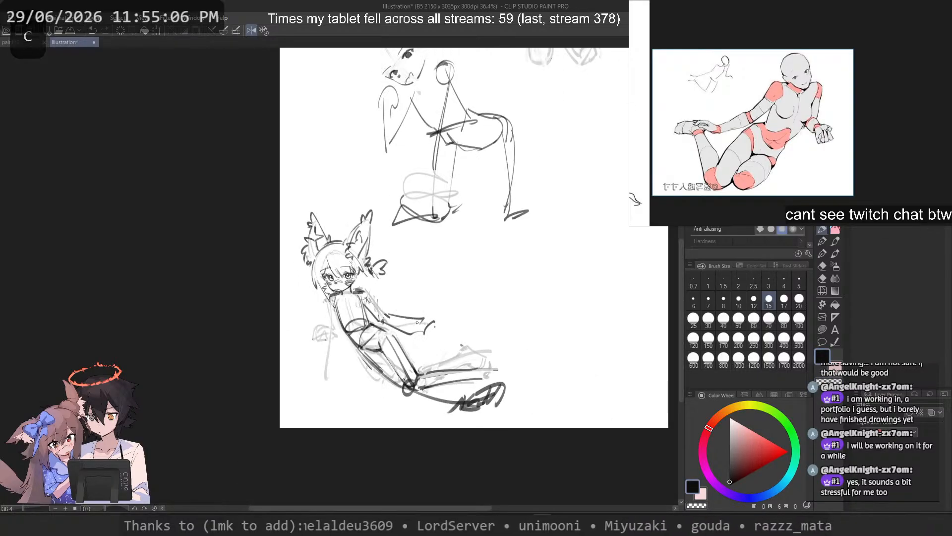
pyautogui.scroll(1, 421, 321)
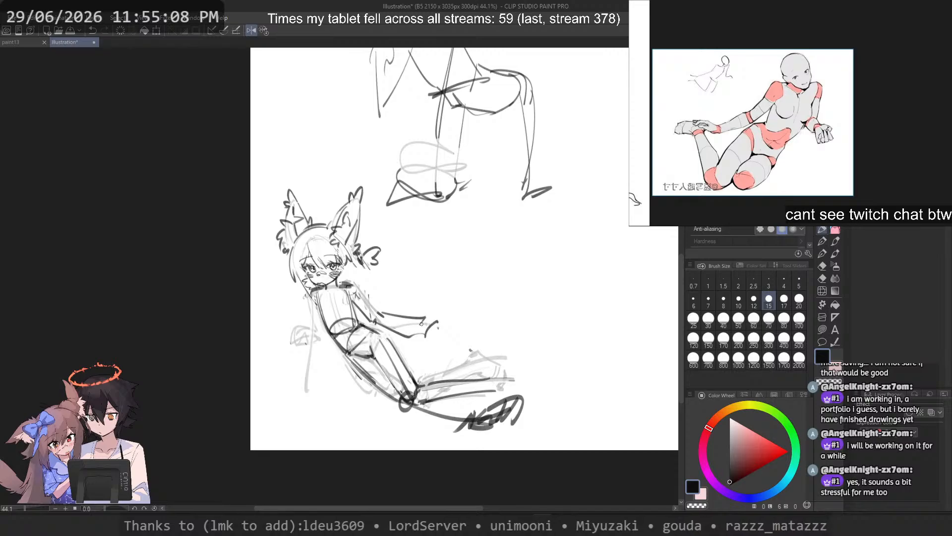
pyautogui.scroll(4, 350, 324)
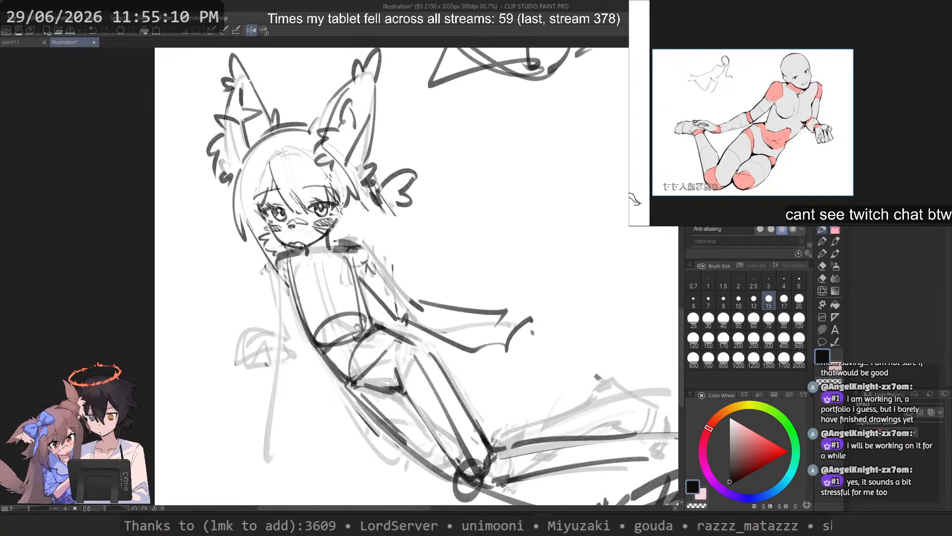
pyautogui.moveTo(278, 261); pyautogui.dragTo(338, 454)
pyautogui.hotkey('ctrl', 'z')
pyautogui.moveTo(285, 267)
pyautogui.mouseDown()
pyautogui.moveTo(313, 473)
pyautogui.moveTo(338, 401)
pyautogui.moveTo(195, 381)
pyautogui.mouseUp()
pyautogui.hotkey('ctrl', 'z')
pyautogui.hotkey('ctrl', 'z')
pyautogui.hotkey('ctrl', 'z')
pyautogui.moveTo(278, 283); pyautogui.dragTo(197, 439)
pyautogui.hotkey('ctrl', 'z')
pyautogui.hotkey('ctrl', 'z')
pyautogui.moveTo(282, 293); pyautogui.dragTo(231, 446)
pyautogui.hotkey('ctrl', 'z')
pyautogui.moveTo(287, 273); pyautogui.dragTo(258, 480)
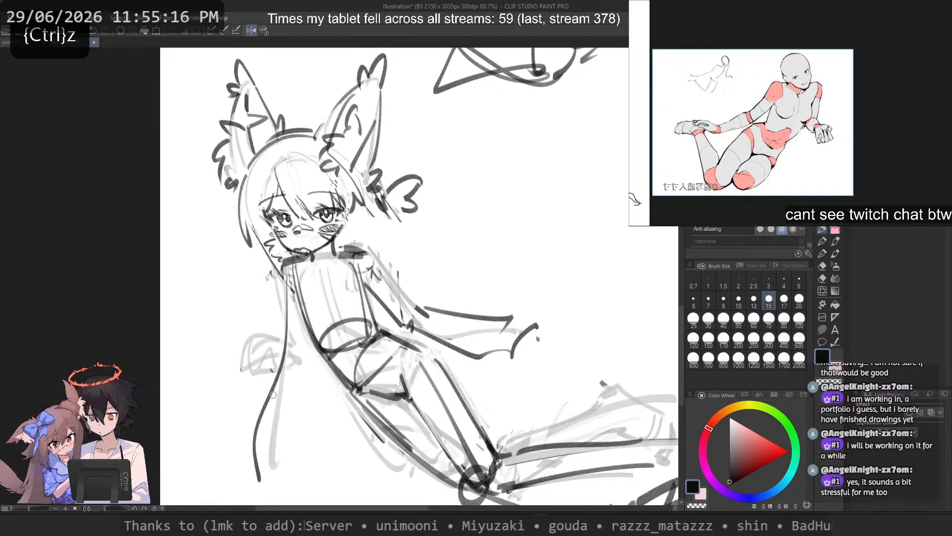
# Step: Draw the supporting arm's outer contour from the shoulder to the wrist and the inner contour of its forearm
pyautogui.hotkey('ctrl', 'z')
pyautogui.moveTo(286, 271); pyautogui.dragTo(244, 461)
pyautogui.hotkey('ctrl', 'z')
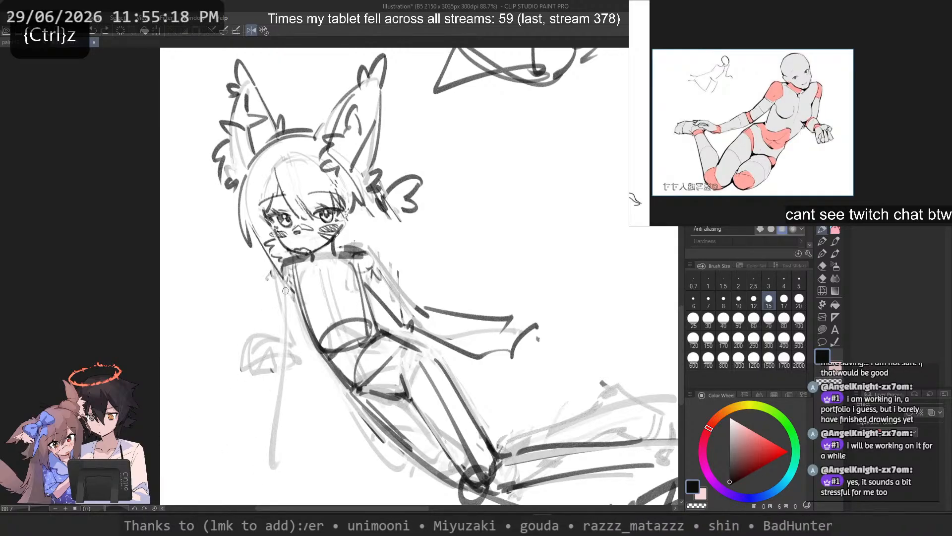
pyautogui.moveTo(288, 281)
pyautogui.mouseDown()
pyautogui.moveTo(259, 462)
pyautogui.moveTo(291, 350)
pyautogui.moveTo(264, 444)
pyautogui.mouseUp()
pyautogui.hotkey('ctrl', 'z')
pyautogui.hotkey('ctrl', 'z')
pyautogui.hotkey('ctrl', 'z')
pyautogui.hotkey('ctrl', 'z')
pyautogui.moveTo(292, 343)
pyautogui.mouseDown()
pyautogui.moveTo(275, 414)
pyautogui.moveTo(300, 425)
pyautogui.mouseUp()
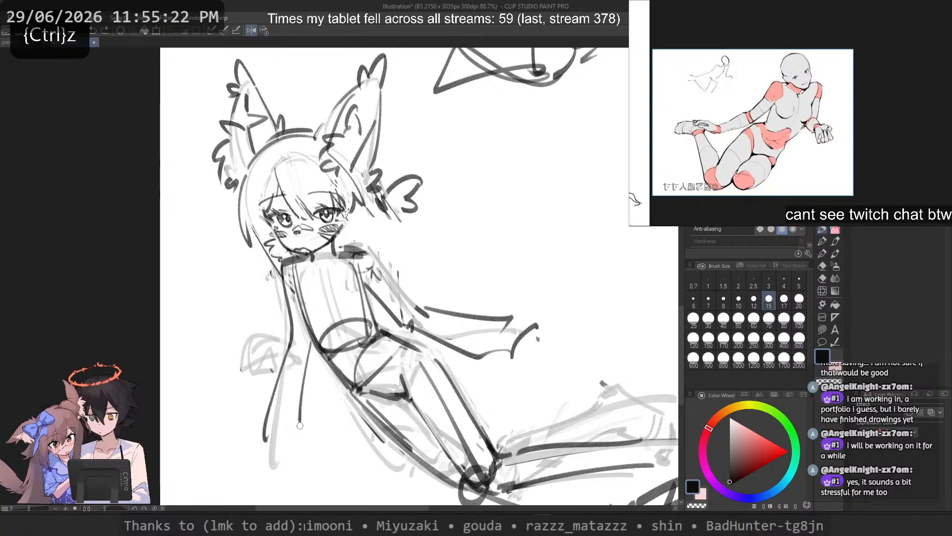
# Step: Sketch a rough hand shape with short strokes at the end of the supporting arm
pyautogui.hotkey('ctrl', 'z')
pyautogui.moveTo(312, 351)
pyautogui.mouseDown()
pyautogui.moveTo(301, 416)
pyautogui.moveTo(284, 430)
pyautogui.mouseUp()
pyautogui.moveTo(281, 431)
pyautogui.mouseDown()
pyautogui.moveTo(307, 422)
pyautogui.moveTo(294, 452)
pyautogui.moveTo(297, 438)
pyautogui.moveTo(267, 462)
pyautogui.mouseUp()
pyautogui.hotkey('ctrl', 'z')
pyautogui.hotkey('ctrl', 'z')
pyautogui.hotkey('ctrl', 'z')
pyautogui.hotkey('ctrl', 'z')
pyautogui.moveTo(268, 416); pyautogui.dragTo(276, 426)
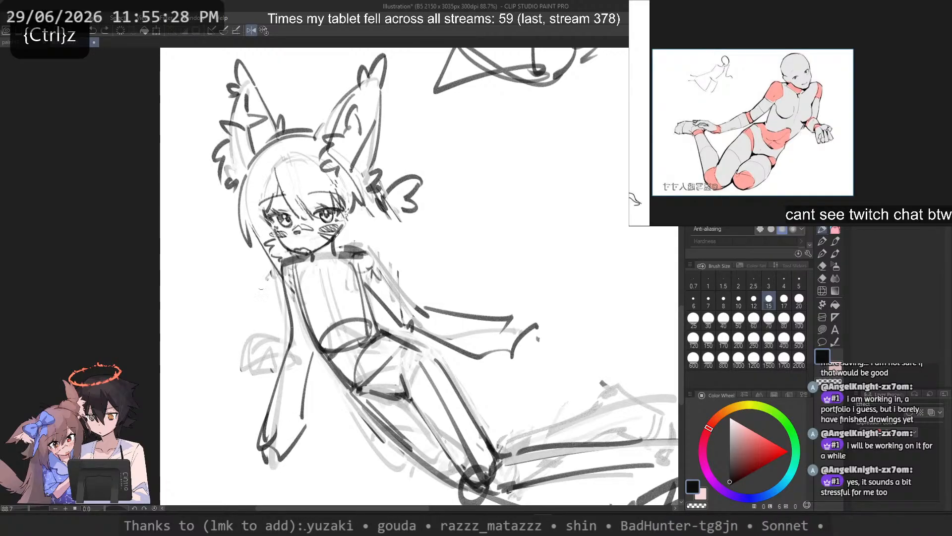
pyautogui.hotkey('ctrl', 'z')
# Step: Flip the canvas view back and erase the outstretched arm's dark outer lines with a size 25 brush, leaving the faint guide
pyautogui.moveTo(360, 258)
pyautogui.mouseDown()
pyautogui.moveTo(450, 348)
pyautogui.moveTo(513, 380)
pyautogui.mouseUp()
pyautogui.press('2')
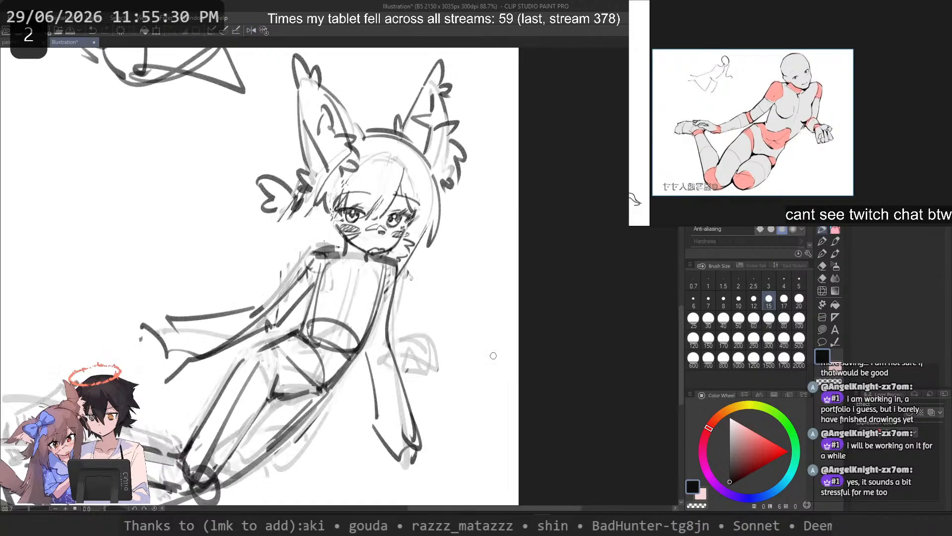
pyautogui.moveTo(317, 340); pyautogui.dragTo(540, 279)
pyautogui.click(695, 320)
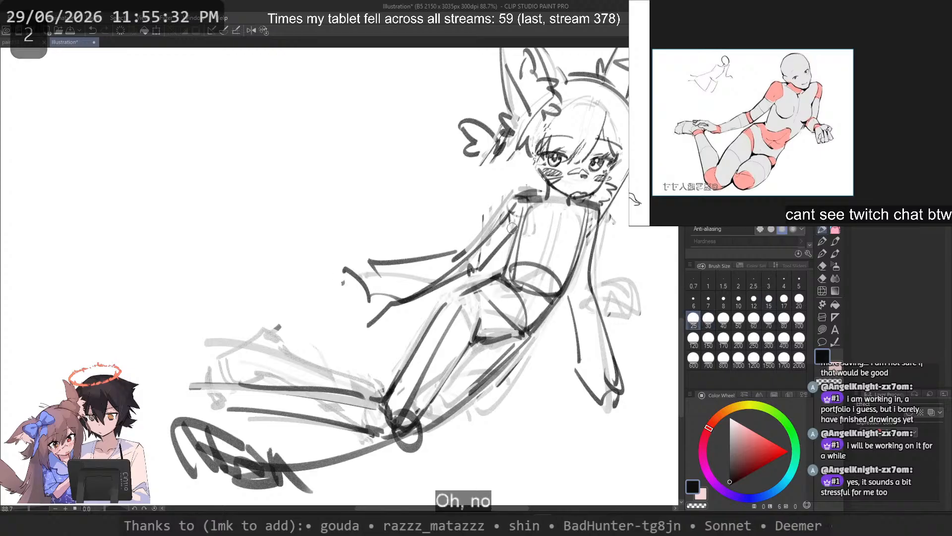
pyautogui.press('c')
pyautogui.moveTo(510, 212); pyautogui.dragTo(392, 303)
pyautogui.moveTo(468, 267); pyautogui.dragTo(375, 321)
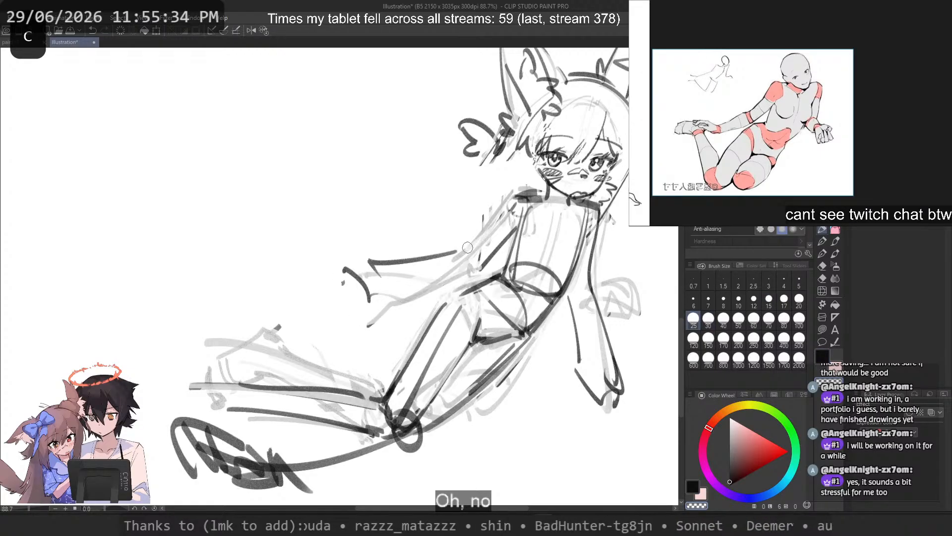
pyautogui.moveTo(465, 249)
pyautogui.mouseDown()
pyautogui.moveTo(371, 262)
pyautogui.moveTo(369, 299)
pyautogui.mouseUp()
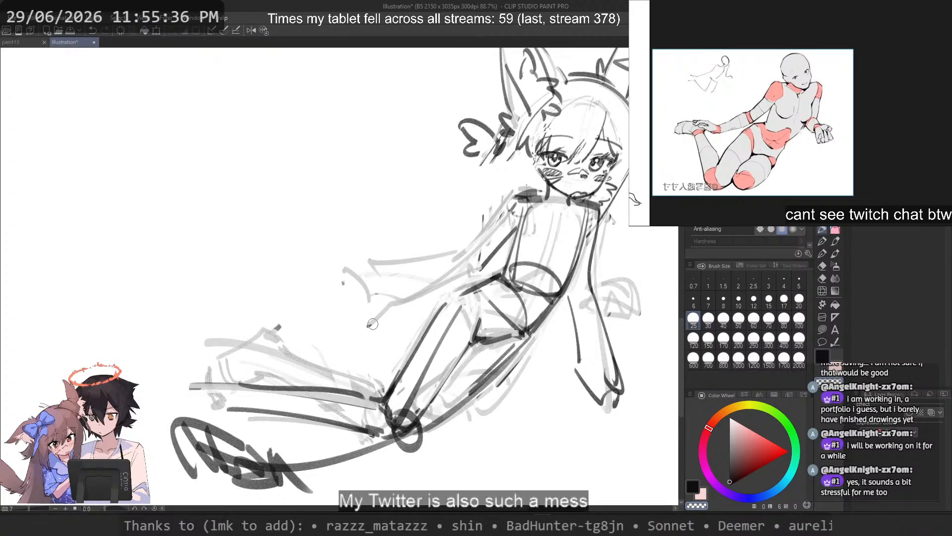
# Step: Draw the outstretched arm's outer contour from the shoulder to the elbow with a size 15 brush
pyautogui.press('c')
pyautogui.moveTo(466, 254); pyautogui.dragTo(516, 200)
pyautogui.hotkey('ctrl', 'z')
pyautogui.click(765, 299)
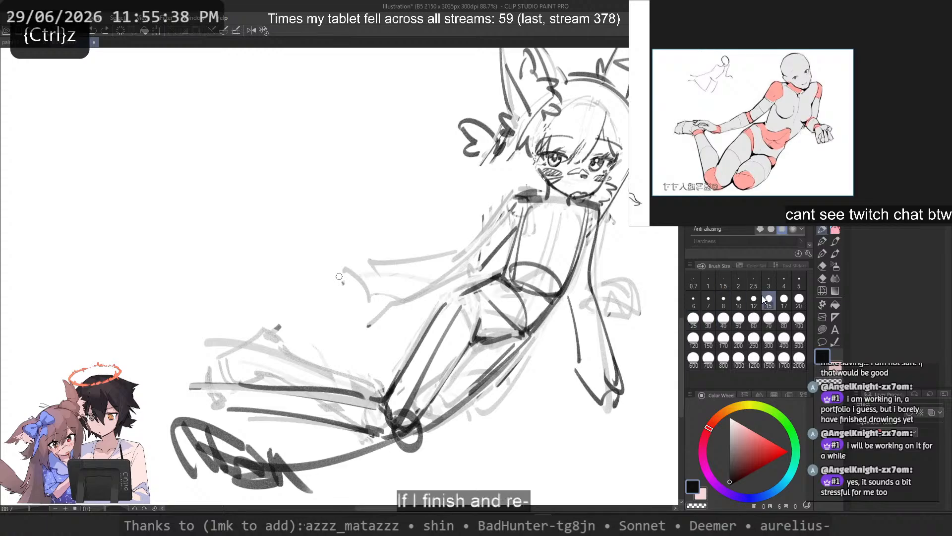
pyautogui.press('c')
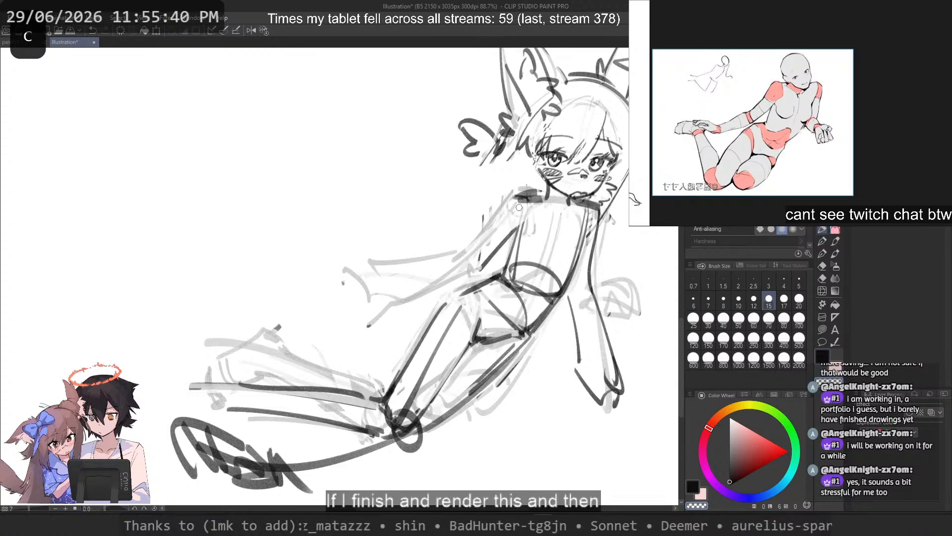
pyautogui.moveTo(518, 208); pyautogui.dragTo(434, 259)
pyautogui.hotkey('ctrl', 'z')
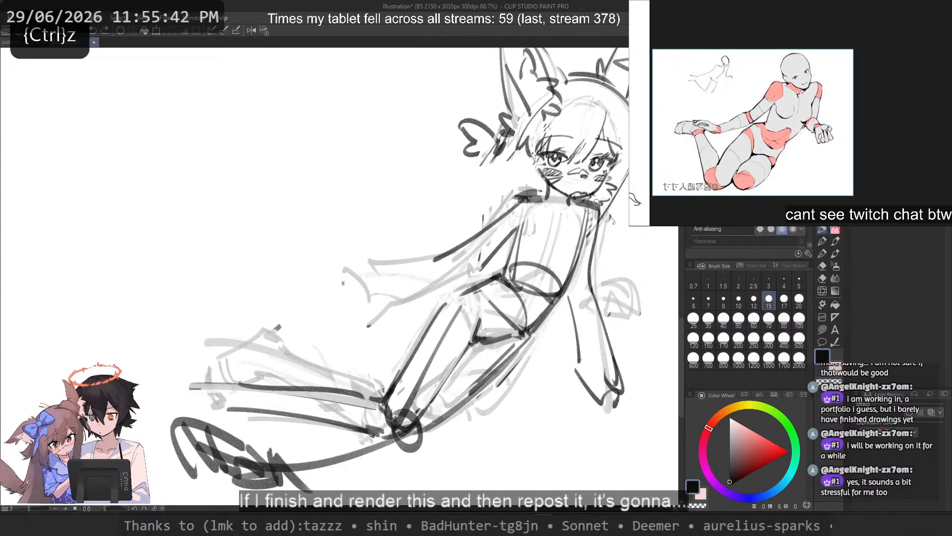
pyautogui.press('c')
pyautogui.press('c')
pyautogui.moveTo(596, 204); pyautogui.dragTo(600, 223)
pyautogui.hotkey('ctrl', 'z')
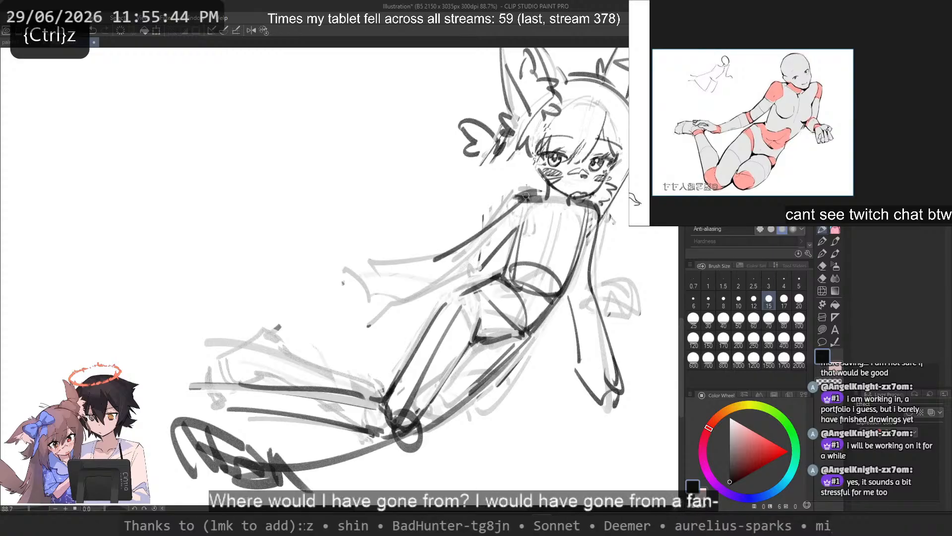
pyautogui.hotkey('ctrl', 'z')
pyautogui.moveTo(519, 198)
pyautogui.mouseDown()
pyautogui.moveTo(433, 258)
pyautogui.moveTo(491, 221)
pyautogui.moveTo(446, 258)
pyautogui.mouseUp()
pyautogui.hotkey('ctrl', 'z')
pyautogui.hotkey('ctrl', 'z')
pyautogui.hotkey('ctrl', 'z')
# Step: Refine the outstretched upper arm's inner contour with a thinner line and add a curve marking the elbow
pyautogui.hotkey('ctrl', 'z')
# Step: Draw the outstretched forearm's upper contour from the elbow down to the hand
pyautogui.hotkey('ctrl', 'z')
pyautogui.hotkey('ctrl', 'z')
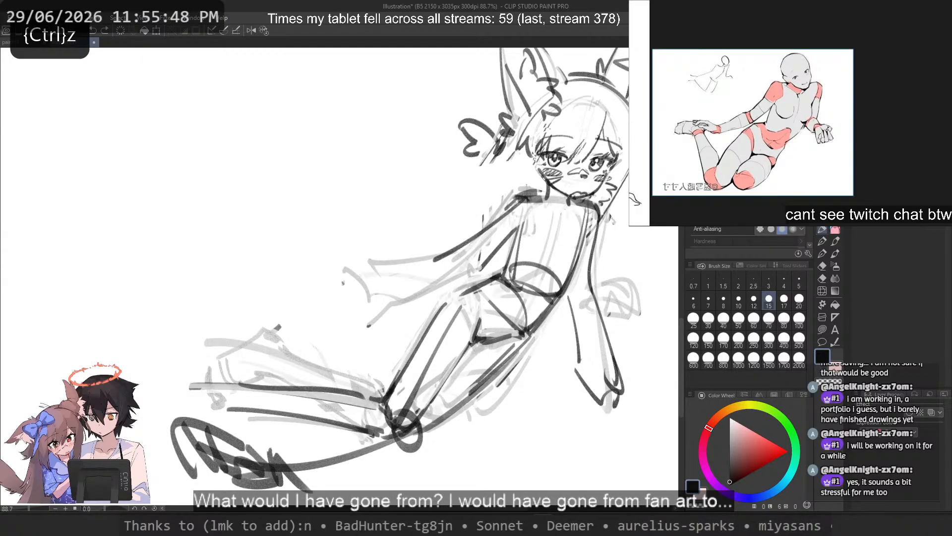
pyautogui.moveTo(507, 208); pyautogui.dragTo(435, 258)
pyautogui.press('c')
pyautogui.moveTo(515, 227); pyautogui.dragTo(486, 263)
pyautogui.moveTo(513, 232)
pyautogui.mouseDown()
pyautogui.moveTo(485, 264)
pyautogui.moveTo(435, 270)
pyautogui.moveTo(466, 254)
pyautogui.moveTo(368, 299)
pyautogui.mouseUp()
pyautogui.press('c')
pyautogui.hotkey('ctrl', 'z')
pyautogui.hotkey('ctrl', 'z')
pyautogui.hotkey('ctrl', 'z')
pyautogui.hotkey('ctrl', 'z')
pyautogui.hotkey('ctrl', 'z')
pyautogui.moveTo(454, 244); pyautogui.dragTo(358, 299)
pyautogui.hotkey('ctrl', 'z')
pyautogui.moveTo(460, 243); pyautogui.dragTo(358, 302)
# Step: Extend the outstretched forearm's upper contour to the hand and try several placements for its lower contour
pyautogui.hotkey('ctrl', 'z')
pyautogui.hotkey('ctrl', 'z')
pyautogui.moveTo(458, 243); pyautogui.dragTo(356, 300)
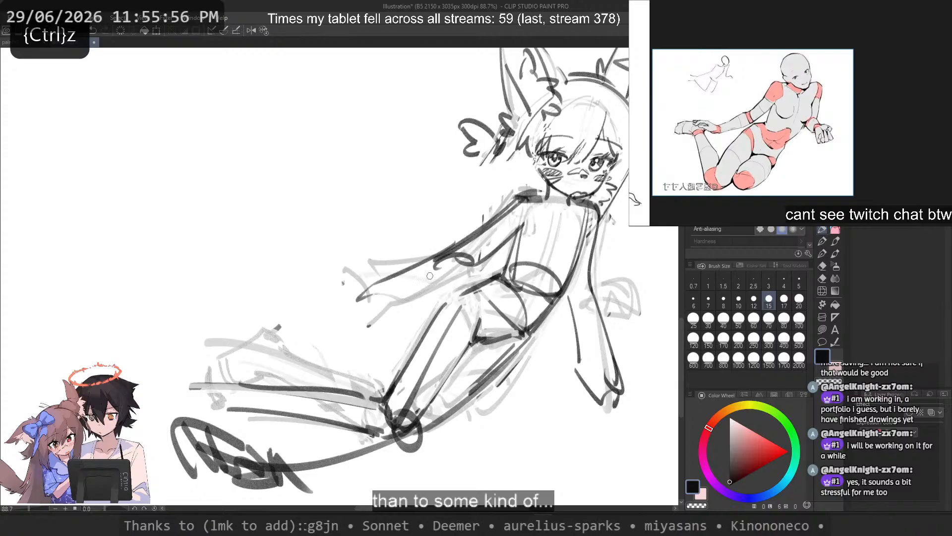
pyautogui.moveTo(474, 267); pyautogui.dragTo(365, 312)
pyautogui.hotkey('ctrl', 'z')
pyautogui.hotkey('ctrl', 'z')
pyautogui.moveTo(454, 250); pyautogui.dragTo(345, 296)
pyautogui.hotkey('ctrl', 'z')
pyautogui.moveTo(476, 266); pyautogui.dragTo(393, 303)
pyautogui.hotkey('ctrl', 'z')
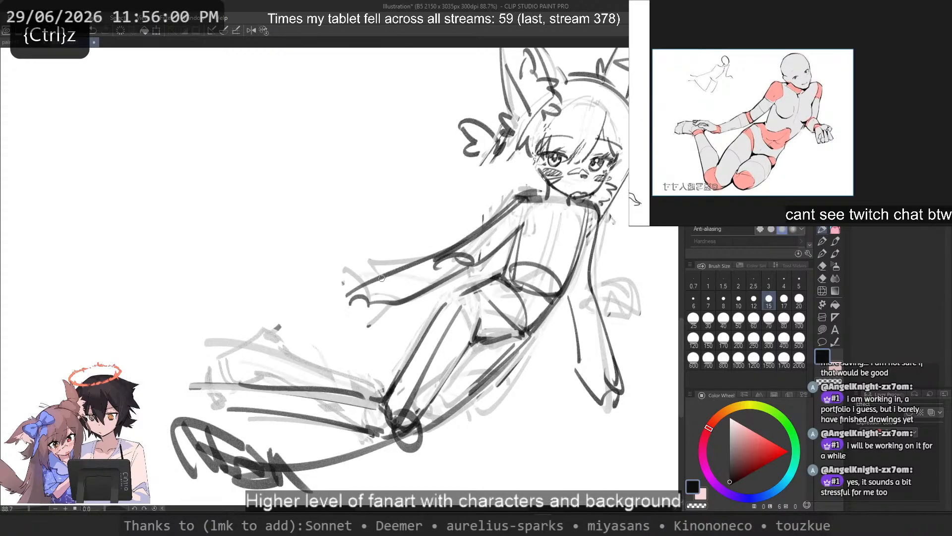
pyautogui.hotkey('ctrl', 'z')
pyautogui.hotkey('ctrl', 'z')
pyautogui.moveTo(479, 258)
pyautogui.mouseDown()
pyautogui.moveTo(403, 310)
pyautogui.moveTo(386, 301)
pyautogui.mouseUp()
pyautogui.hotkey('ctrl', 'z')
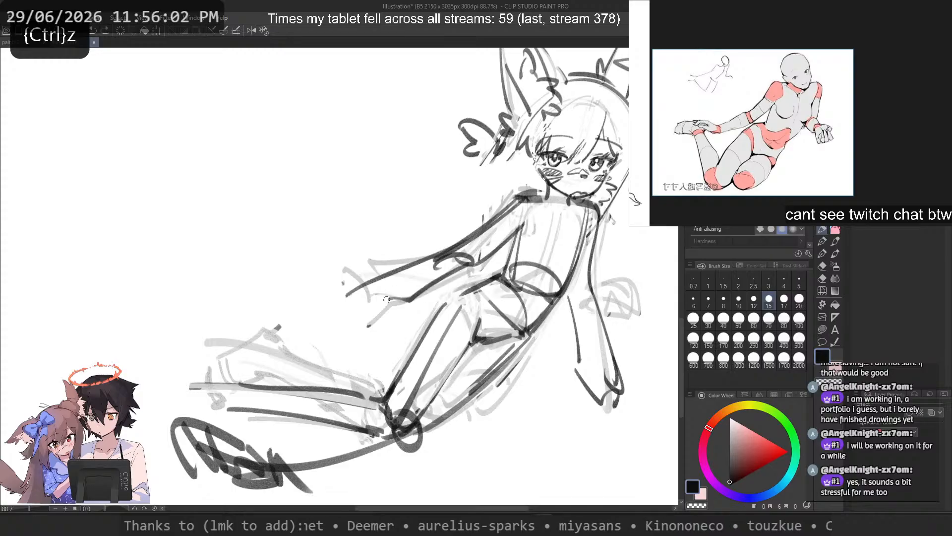
# Step: Draw the outstretched forearm's lower contour, the curled hand outline at the wrist, and a short curve beyond the fingertips
pyautogui.hotkey('ctrl', 'z')
pyautogui.moveTo(472, 264); pyautogui.dragTo(410, 301)
pyautogui.moveTo(409, 299)
pyautogui.mouseDown()
pyautogui.moveTo(371, 309)
pyautogui.moveTo(393, 309)
pyautogui.mouseUp()
pyautogui.hotkey('ctrl', 'z')
pyautogui.hotkey('ctrl', 'z')
pyautogui.moveTo(364, 290)
pyautogui.mouseDown()
pyautogui.moveTo(352, 302)
pyautogui.moveTo(395, 309)
pyautogui.mouseUp()
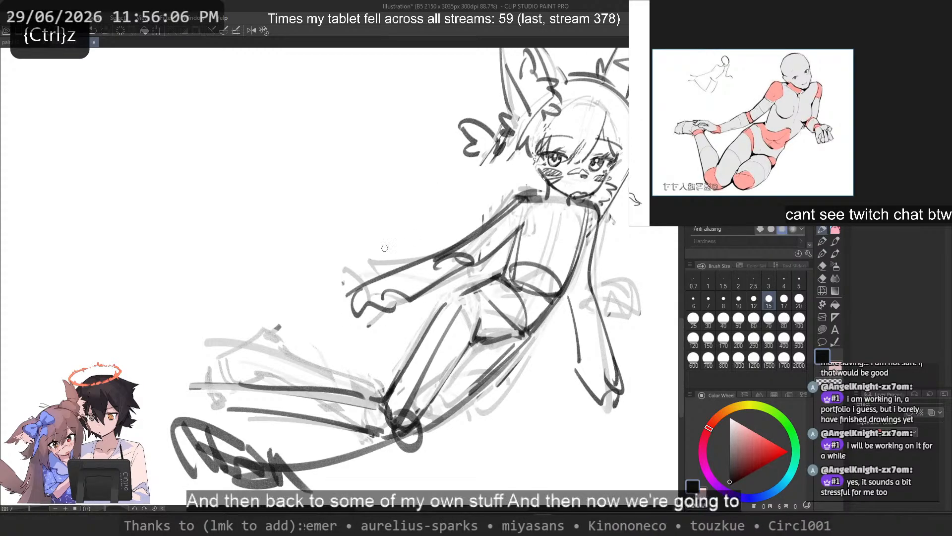
pyautogui.moveTo(337, 307); pyautogui.dragTo(341, 322)
# Step: Try an outer curve beside the supporting arm's hand
pyautogui.hotkey('ctrl', 'z')
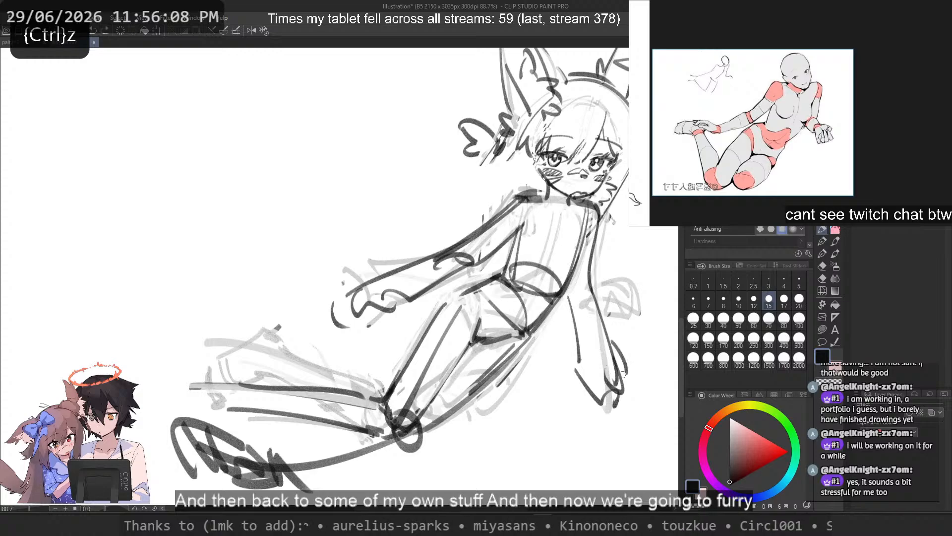
pyautogui.moveTo(615, 343); pyautogui.dragTo(623, 384)
pyautogui.hotkey('ctrl', 'z')
pyautogui.hotkey('ctrl', 'z')
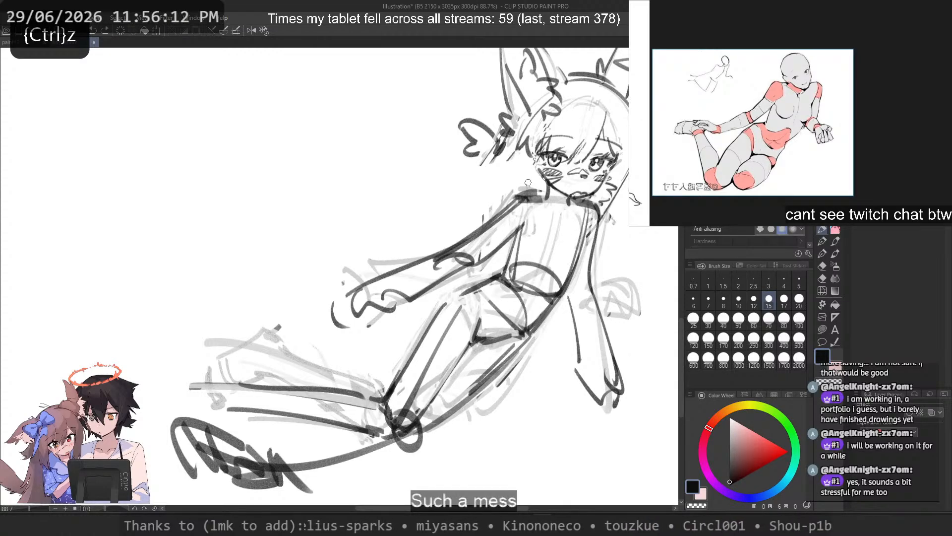
# Step: Try several long hair strands hanging from the side of the head above the supporting arm
pyautogui.scroll(-3, 528, 182)
pyautogui.scroll(4, 529, 183)
pyautogui.moveTo(585, 184); pyautogui.dragTo(555, 233)
pyautogui.press('c')
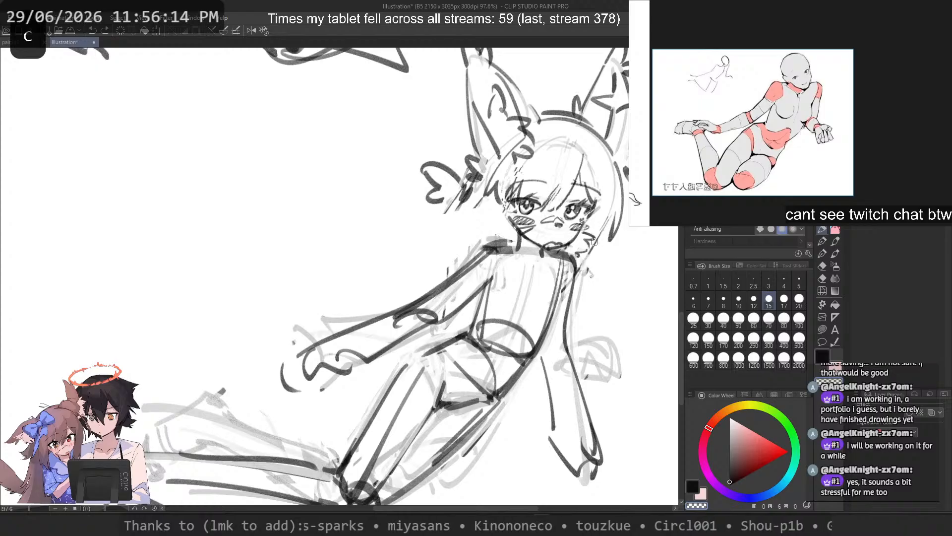
pyautogui.moveTo(609, 174); pyautogui.dragTo(604, 301)
pyautogui.hotkey('ctrl', 'z')
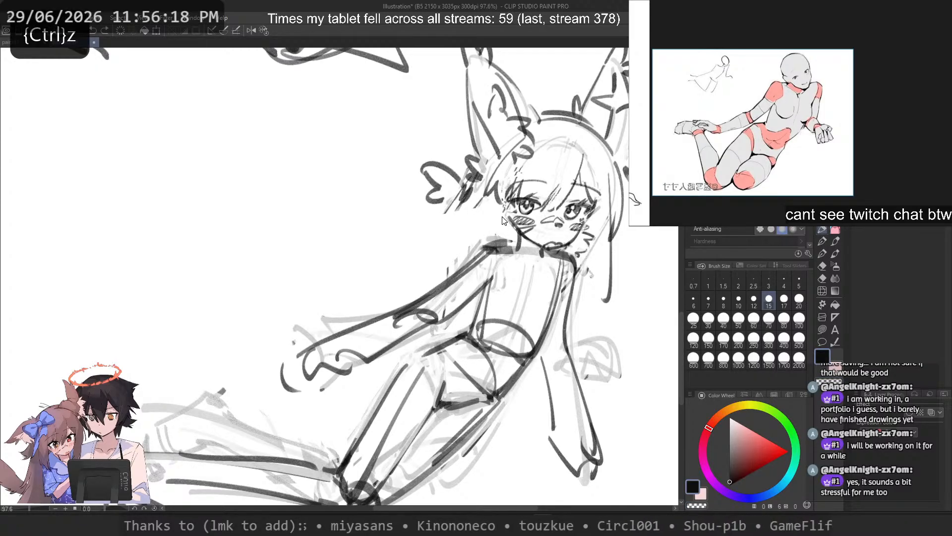
pyautogui.hotkey('ctrl', 'z')
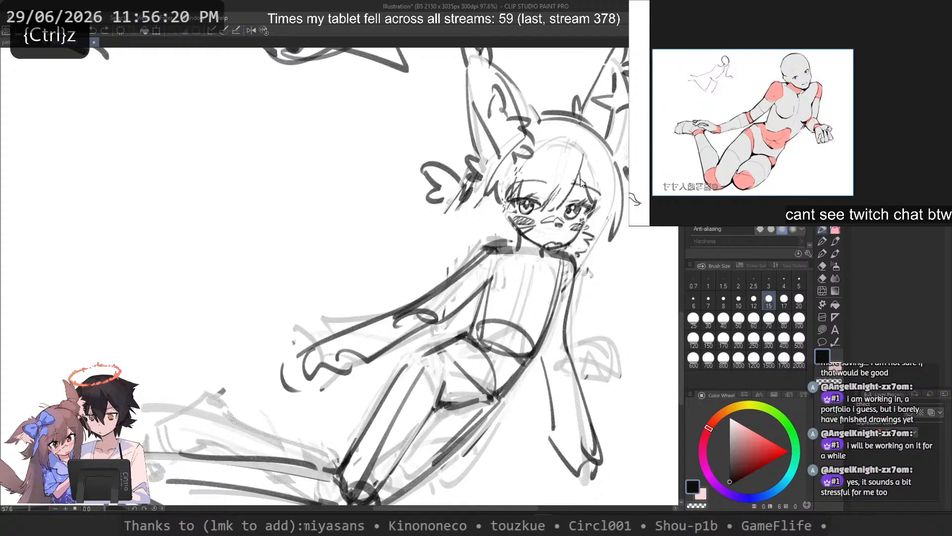
pyautogui.moveTo(610, 178); pyautogui.dragTo(589, 275)
pyautogui.hotkey('ctrl', 'z')
pyautogui.hotkey('ctrl', 'z')
pyautogui.moveTo(615, 196); pyautogui.dragTo(624, 286)
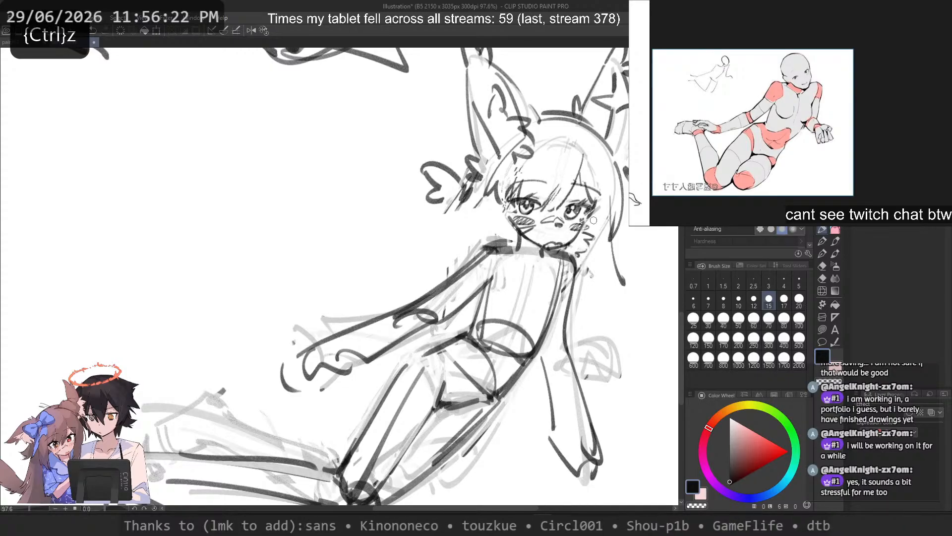
pyautogui.hotkey('ctrl', 'z')
pyautogui.moveTo(586, 244); pyautogui.dragTo(609, 290)
pyautogui.hotkey('ctrl', 'z')
pyautogui.moveTo(492, 193)
pyautogui.mouseDown()
pyautogui.moveTo(503, 260)
pyautogui.moveTo(507, 237)
pyautogui.mouseUp()
# Step: Flip the canvas view and draw a side hair lock running past the cheek down to the supporting arm's shoulder
pyautogui.hotkey('ctrl', 'z')
pyautogui.hotkey('ctrl', 'z')
pyautogui.hotkey('ctrl', 'z')
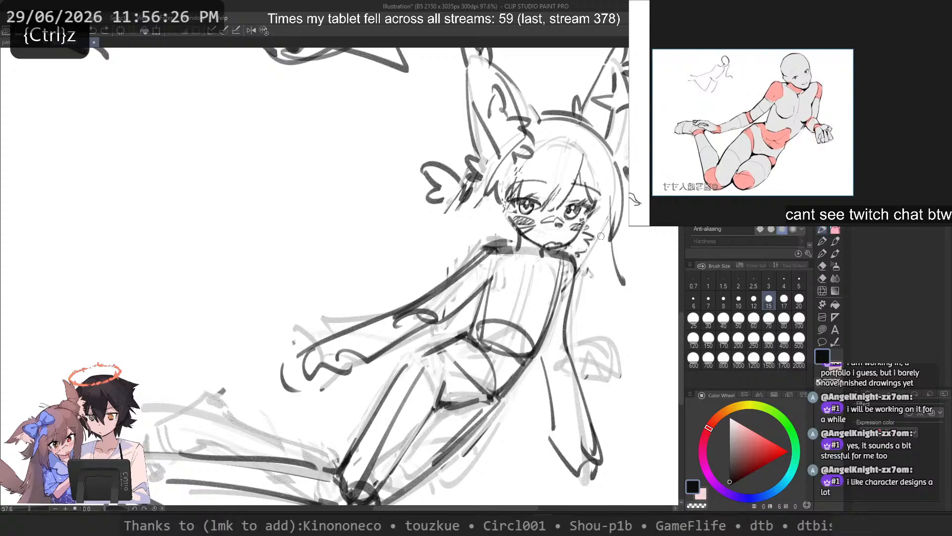
pyautogui.moveTo(606, 200); pyautogui.dragTo(593, 267)
pyautogui.press('h')
pyautogui.hotkey('ctrl', 'z')
pyautogui.moveTo(74, 228); pyautogui.dragTo(101, 297)
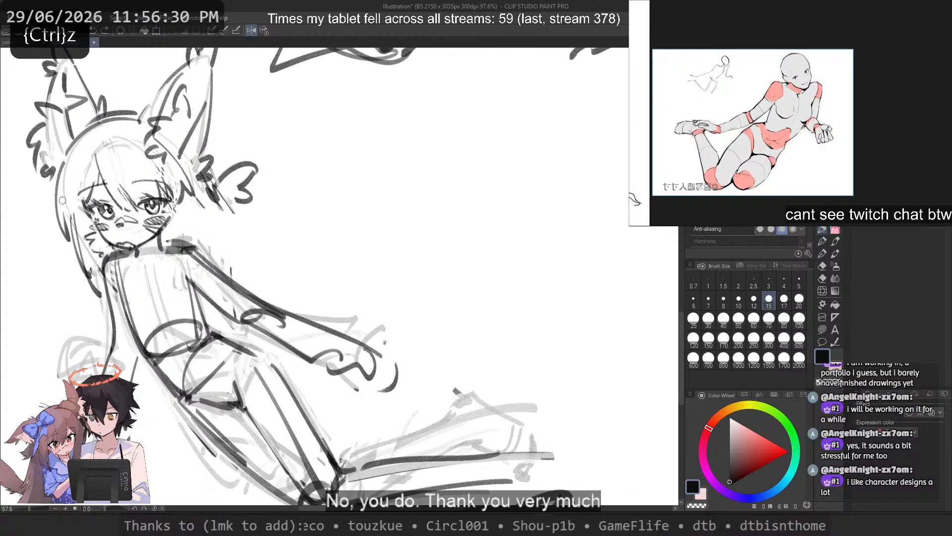
pyautogui.hotkey('ctrl', 'z')
# Step: Draw short outer hair strands below the ear along the same side of the head
pyautogui.moveTo(62, 171)
pyautogui.mouseDown()
pyautogui.moveTo(67, 230)
pyautogui.moveTo(52, 223)
pyautogui.mouseUp()
pyautogui.hotkey('ctrl', 'z')
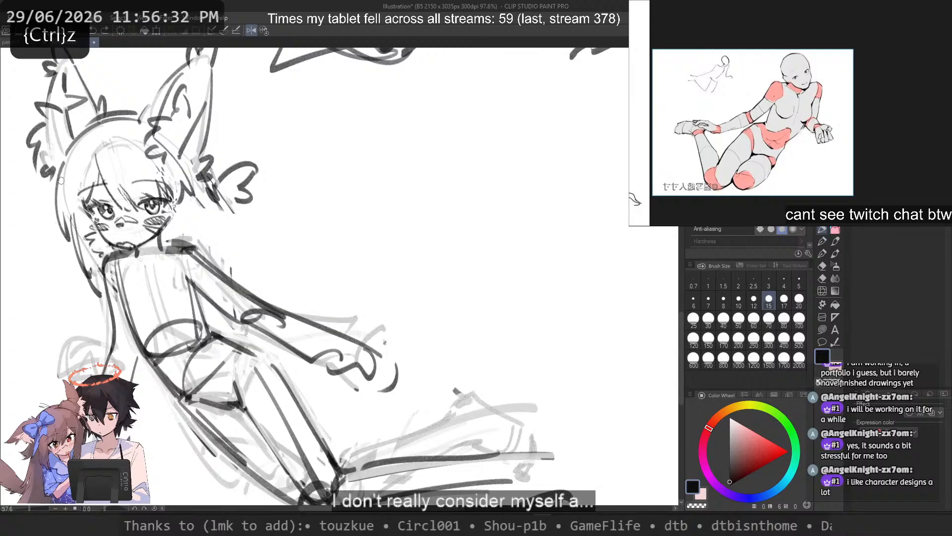
pyautogui.moveTo(55, 169); pyautogui.dragTo(48, 222)
pyautogui.hotkey('ctrl', 'z')
pyautogui.hotkey('ctrl', 'z')
pyautogui.moveTo(55, 168); pyautogui.dragTo(47, 233)
pyautogui.hotkey('ctrl', 'z')
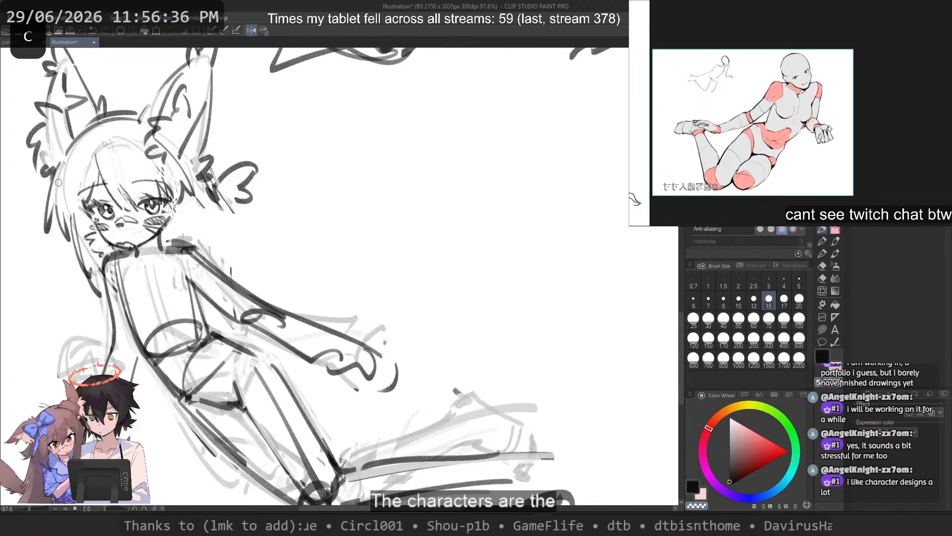
# Step: Flip the canvas view back and try hair strands hanging behind the outstretched arm's shoulder
pyautogui.moveTo(231, 182); pyautogui.dragTo(199, 262)
pyautogui.hotkey('ctrl', 'z')
pyautogui.press('2')
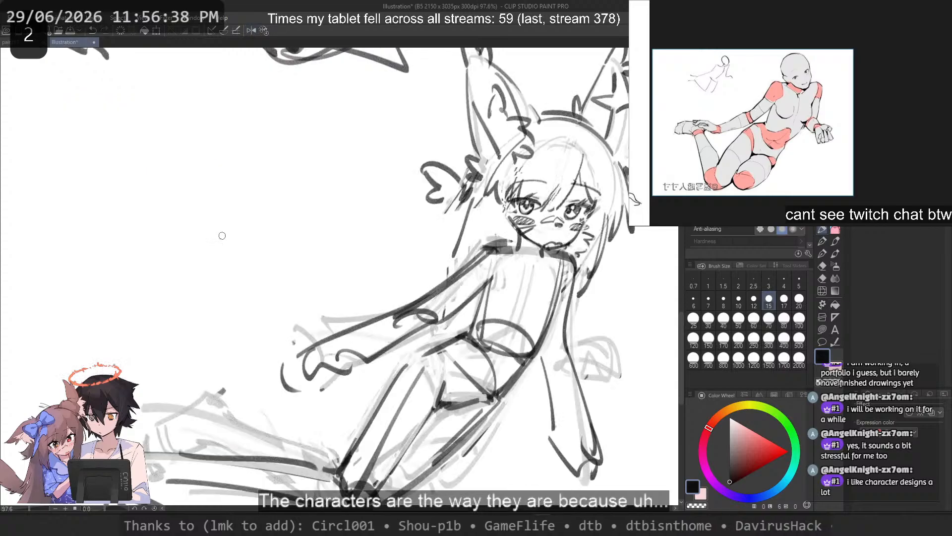
pyautogui.moveTo(458, 213); pyautogui.dragTo(407, 300)
pyautogui.hotkey('ctrl', 'z')
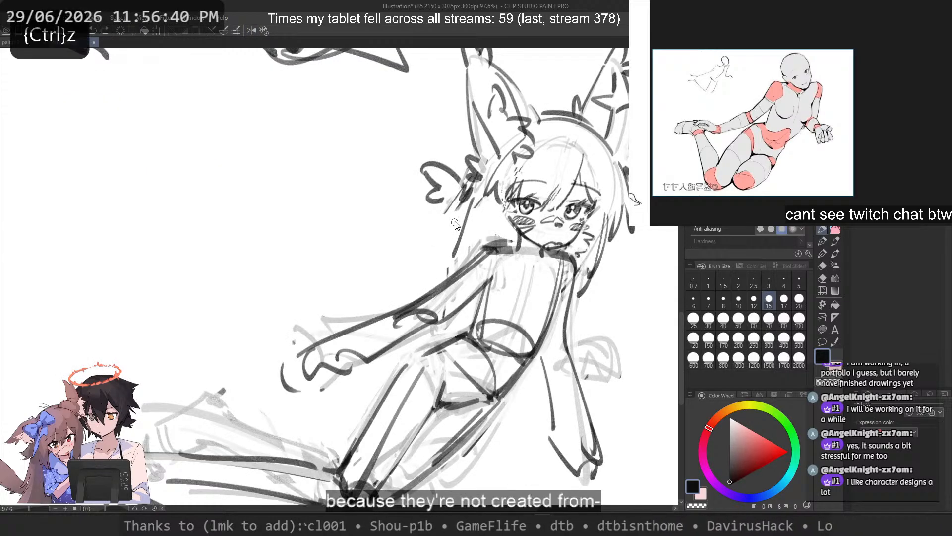
pyautogui.hotkey('ctrl', 'z')
pyautogui.hotkey('ctrl', 'z')
pyautogui.moveTo(469, 154); pyautogui.dragTo(438, 276)
# Step: Draw a long curved hair strand sweeping from below the ear out toward the outstretched upper arm
pyautogui.hotkey('ctrl', 'z')
pyautogui.moveTo(467, 186); pyautogui.dragTo(418, 283)
pyautogui.hotkey('ctrl', 'z')
pyautogui.hotkey('ctrl', 'z')
pyautogui.moveTo(453, 212)
pyautogui.mouseDown()
pyautogui.moveTo(407, 300)
pyautogui.moveTo(412, 291)
pyautogui.mouseUp()
# Step: Try pointed, flicked-out tips on the long hair strand above the outstretched forearm
pyautogui.hotkey('ctrl', 'z')
pyautogui.hotkey('ctrl', 'z')
pyautogui.moveTo(458, 210); pyautogui.dragTo(405, 291)
pyautogui.hotkey('ctrl', 'z')
pyautogui.hotkey('ctrl', 'z')
pyautogui.moveTo(426, 252)
pyautogui.mouseDown()
pyautogui.moveTo(354, 293)
pyautogui.moveTo(342, 325)
pyautogui.mouseUp()
pyautogui.hotkey('ctrl', 'z')
pyautogui.hotkey('ctrl', 'z')
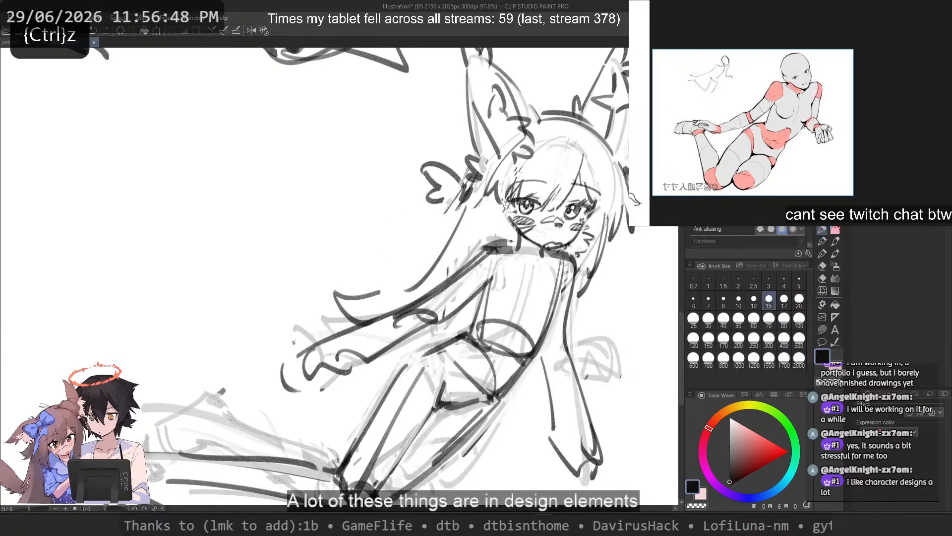
pyautogui.hotkey('ctrl', 'z')
pyautogui.moveTo(398, 288)
pyautogui.mouseDown()
pyautogui.moveTo(349, 318)
pyautogui.moveTo(320, 303)
pyautogui.moveTo(354, 314)
pyautogui.mouseUp()
pyautogui.hotkey('ctrl', 'z')
pyautogui.hotkey('ctrl', 'z')
pyautogui.moveTo(396, 289)
pyautogui.mouseDown()
pyautogui.moveTo(360, 298)
pyautogui.moveTo(342, 325)
pyautogui.moveTo(290, 306)
pyautogui.moveTo(348, 321)
pyautogui.moveTo(341, 311)
pyautogui.moveTo(254, 348)
pyautogui.moveTo(393, 291)
pyautogui.moveTo(329, 321)
pyautogui.moveTo(341, 322)
pyautogui.moveTo(321, 311)
pyautogui.moveTo(356, 324)
pyautogui.mouseUp()
# Step: Draw long hair with jagged tips behind the supporting arm and below the hips, with the canvas view flipped
pyautogui.hotkey('ctrl', 'z')
pyautogui.hotkey('ctrl', 'z')
pyautogui.hotkey('ctrl', 'z')
pyautogui.hotkey('ctrl', 'z')
pyautogui.hotkey('ctrl', 'z')
pyautogui.hotkey('ctrl', 'z')
pyautogui.hotkey('ctrl', 'z')
pyautogui.hotkey('ctrl', 'z')
pyautogui.scroll(-3, 352, 225)
pyautogui.moveTo(354, 236); pyautogui.dragTo(374, 255)
pyautogui.moveTo(526, 260)
pyautogui.mouseDown()
pyautogui.moveTo(537, 355)
pyautogui.moveTo(520, 308)
pyautogui.mouseUp()
pyautogui.hotkey('ctrl', 'z')
pyautogui.press('2')
pyautogui.hotkey('ctrl', 'z')
pyautogui.moveTo(159, 266)
pyautogui.mouseDown()
pyautogui.moveTo(158, 332)
pyautogui.moveTo(162, 319)
pyautogui.moveTo(237, 411)
pyautogui.mouseUp()
pyautogui.hotkey('ctrl', 'z')
pyautogui.hotkey('ctrl', 'z')
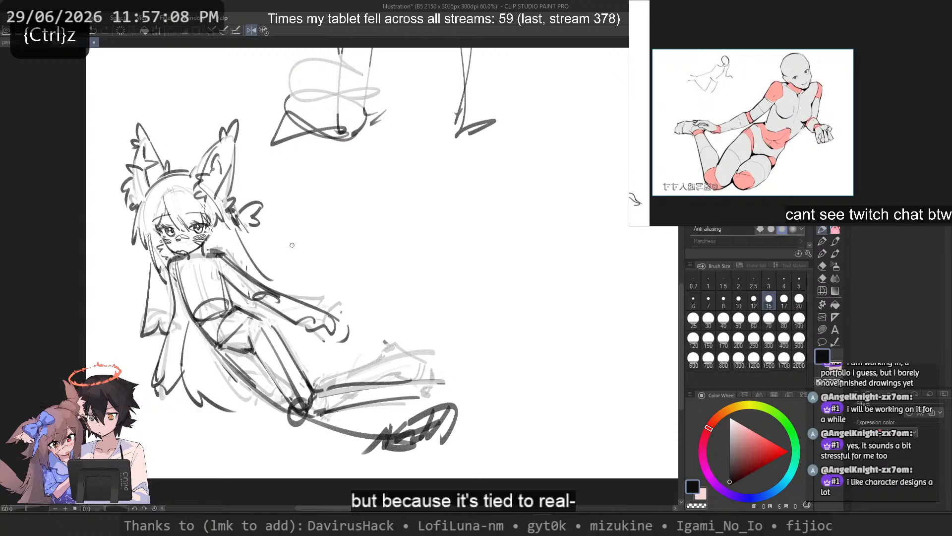
# Step: Try a short hair-tip stroke near the outstretched arm
pyautogui.moveTo(293, 283); pyautogui.dragTo(295, 295)
pyautogui.hotkey('ctrl', 'z')
pyautogui.moveTo(149, 338)
pyautogui.mouseDown()
pyautogui.moveTo(246, 321)
pyautogui.moveTo(261, 342)
pyautogui.mouseUp()
pyautogui.scroll(3, 245, 321)
pyautogui.hotkey('ctrl', 'z')
pyautogui.press('c')
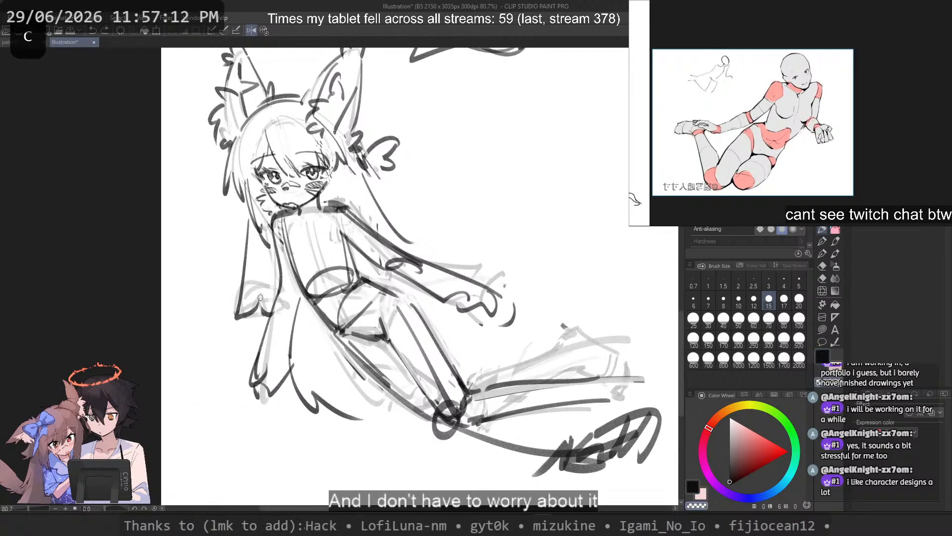
pyautogui.moveTo(285, 271); pyautogui.dragTo(247, 328)
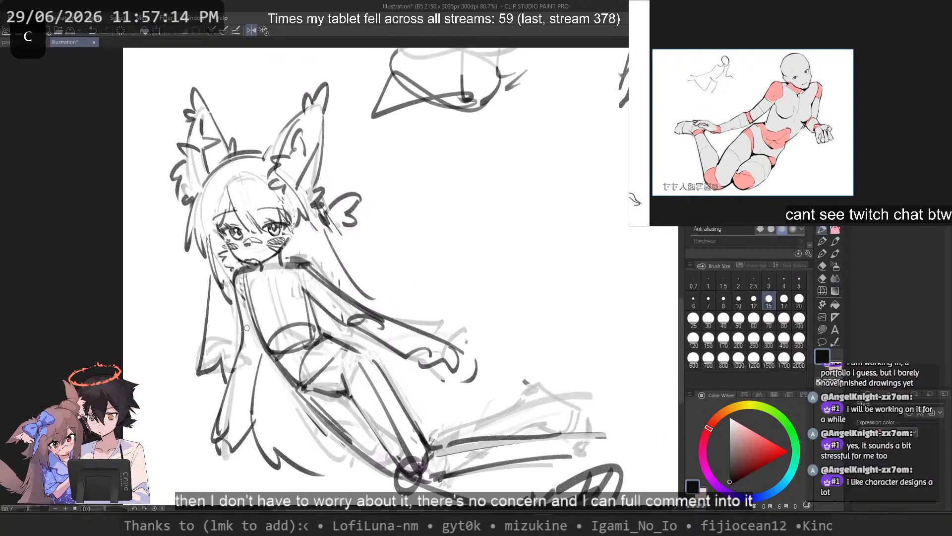
pyautogui.moveTo(230, 280); pyautogui.dragTo(170, 234)
pyautogui.scroll(-1, 169, 234)
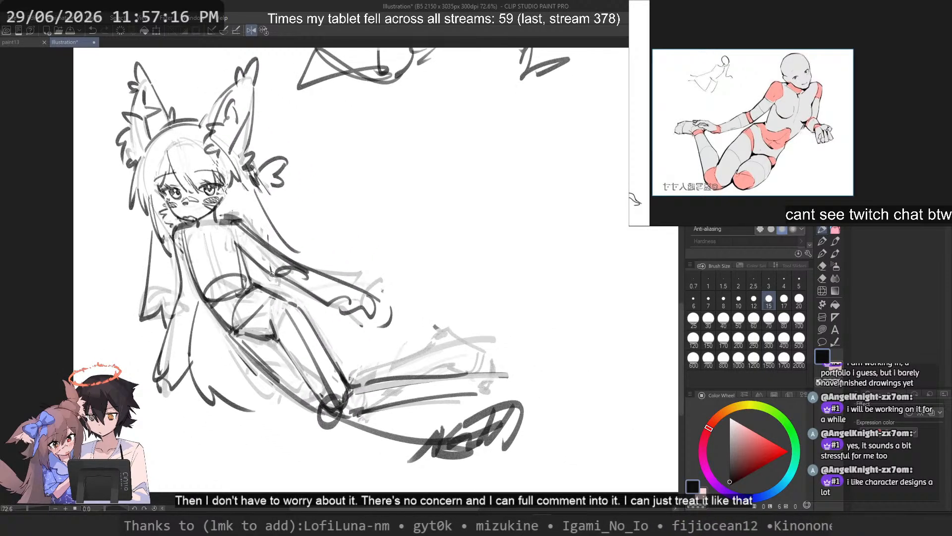
# Step: Draw a short ankle curve at the end of the extended lower leg and flip the canvas view back
pyautogui.moveTo(365, 413); pyautogui.dragTo(436, 389)
pyautogui.hotkey('ctrl', 'z')
pyautogui.press('2')
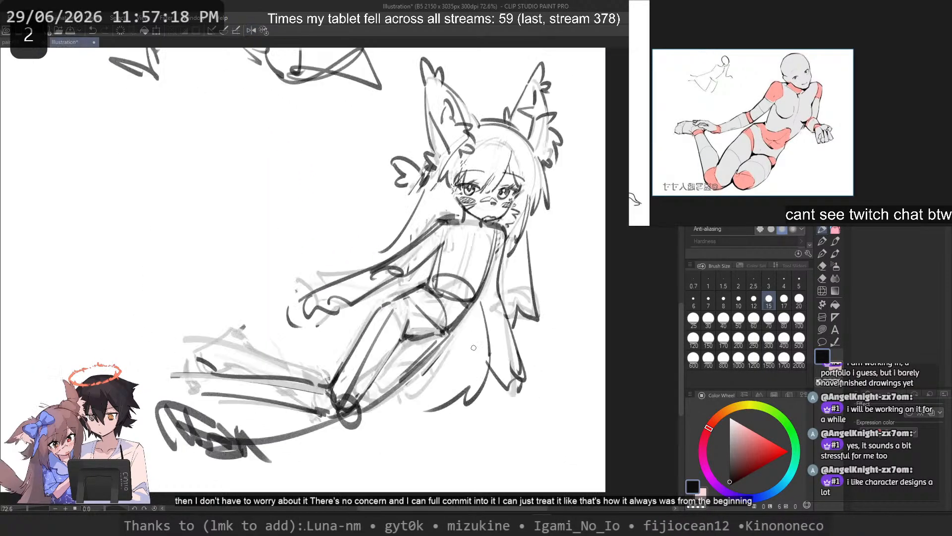
pyautogui.moveTo(164, 370)
pyautogui.mouseDown()
pyautogui.moveTo(262, 357)
pyautogui.moveTo(335, 361)
pyautogui.moveTo(262, 368)
pyautogui.mouseUp()
pyautogui.scroll(3, 262, 357)
pyautogui.hotkey('ctrl', 'z')
pyautogui.hotkey('ctrl', 'z')
# Step: Draw the extended leg's foot contour from the ankle out to a rounded tip
pyautogui.hotkey('ctrl', 'z')
pyautogui.hotkey('ctrl', 'z')
pyautogui.moveTo(306, 346); pyautogui.dragTo(266, 381)
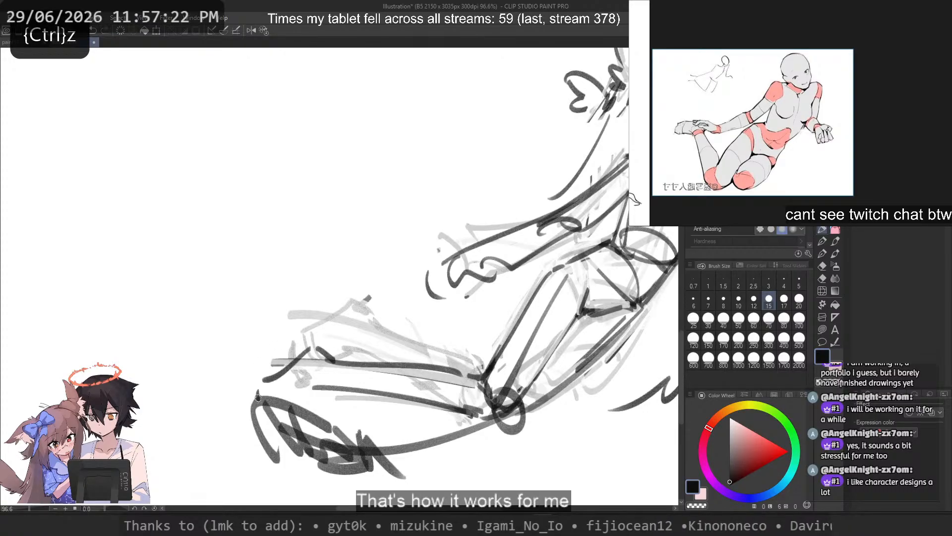
pyautogui.hotkey('ctrl', 'z')
pyautogui.moveTo(307, 351); pyautogui.dragTo(256, 380)
pyautogui.moveTo(247, 385); pyautogui.dragTo(254, 407)
pyautogui.hotkey('ctrl', 'z')
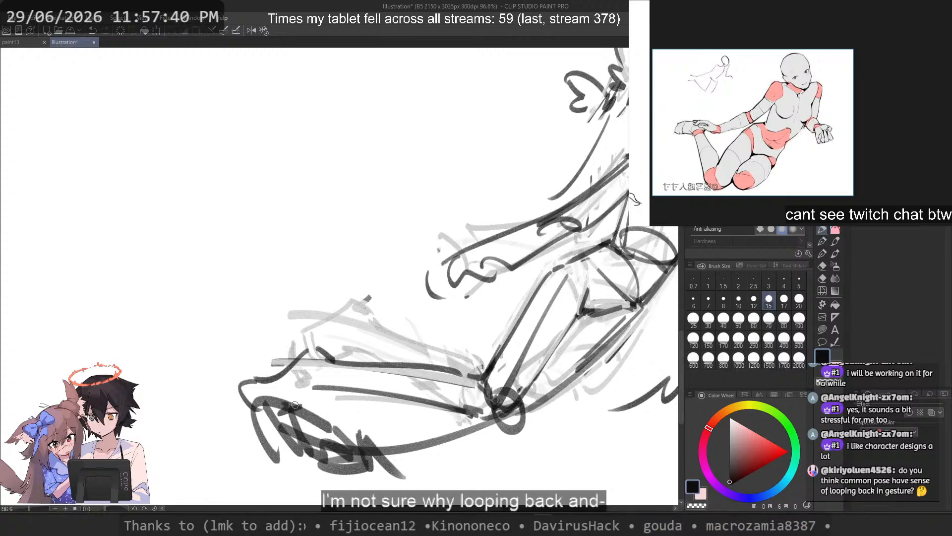
pyautogui.scroll(-3, 295, 404)
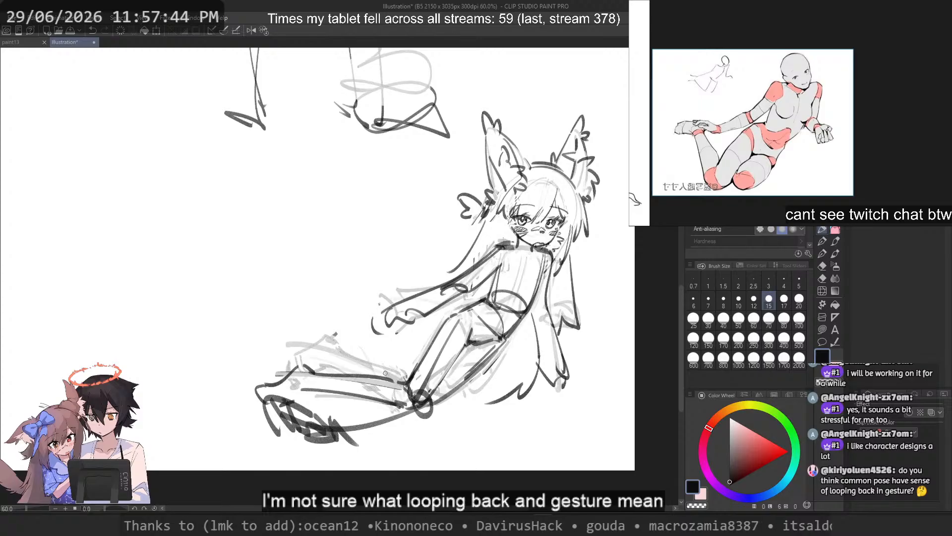
pyautogui.scroll(2, 359, 313)
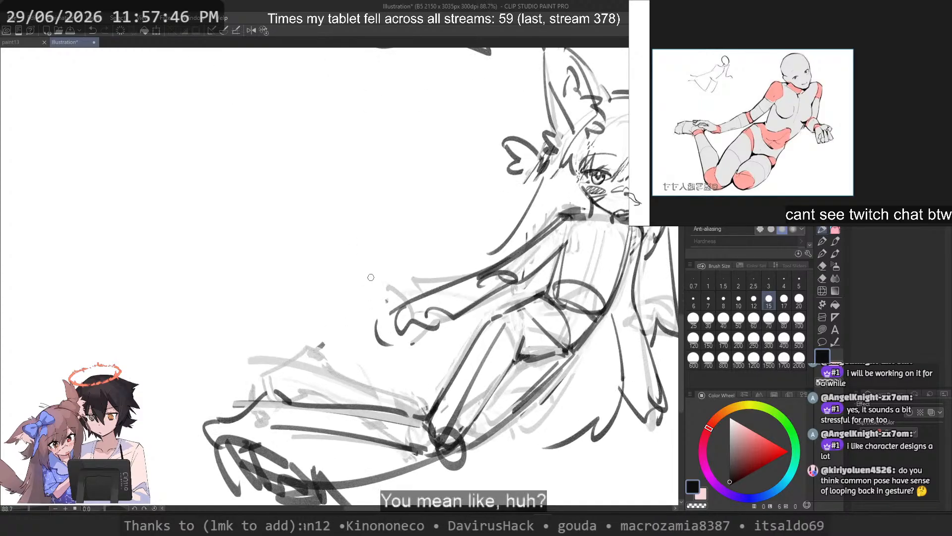
pyautogui.scroll(-1, 444, 270)
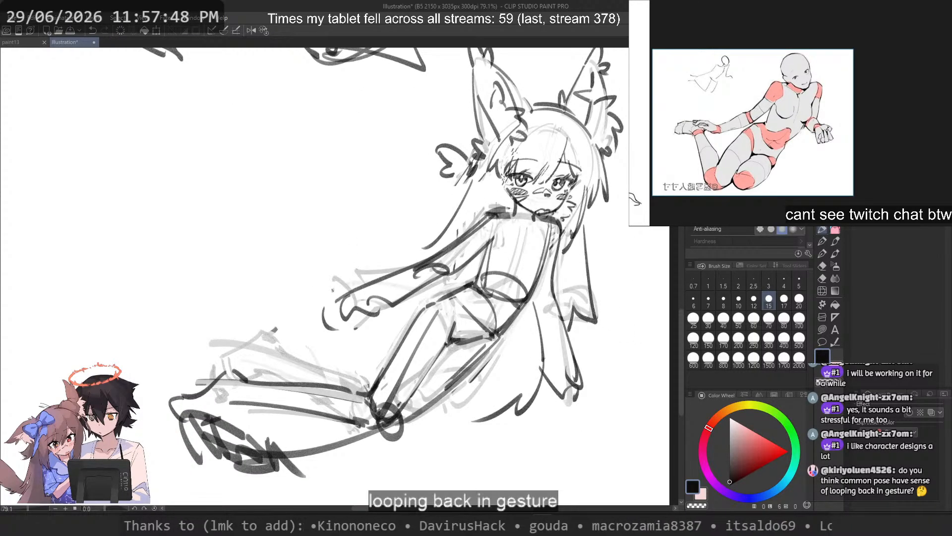
# Step: Draw a curve joining the hip to the front thigh and try lines along the thigh's underside and the foot
pyautogui.press('c')
pyautogui.press('c')
pyautogui.moveTo(451, 296)
pyautogui.mouseDown()
pyautogui.moveTo(417, 313)
pyautogui.moveTo(429, 302)
pyautogui.mouseUp()
pyautogui.hotkey('ctrl', 'z')
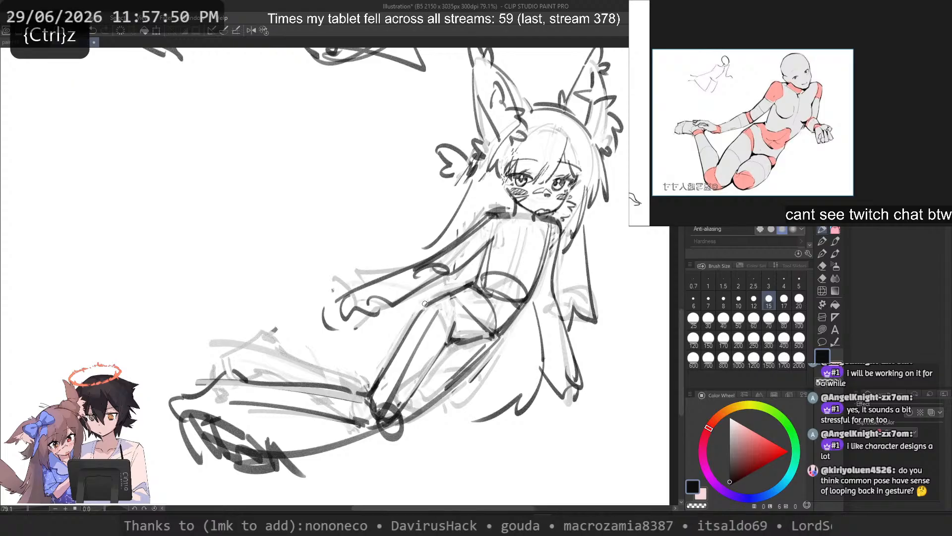
pyautogui.moveTo(496, 341); pyautogui.dragTo(445, 391)
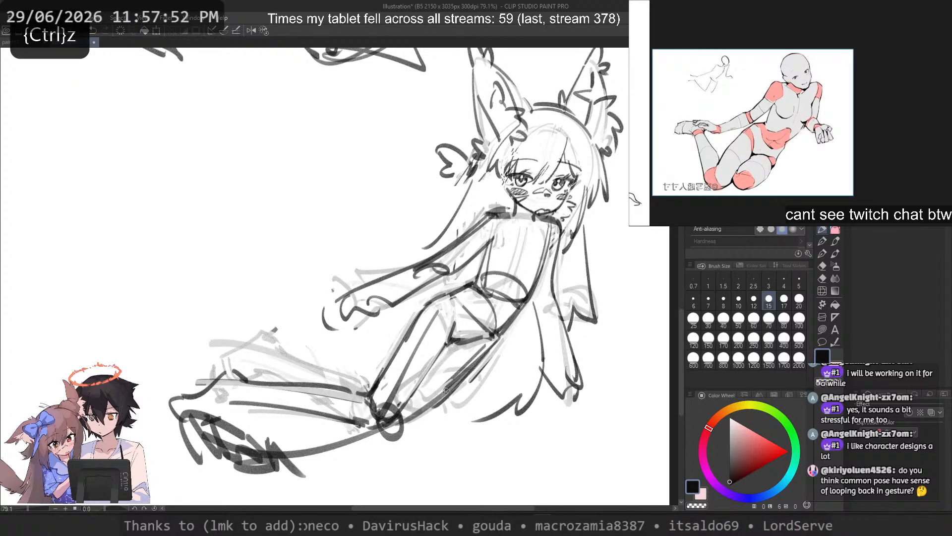
pyautogui.moveTo(283, 428); pyautogui.dragTo(217, 424)
pyautogui.hotkey('ctrl', 'z')
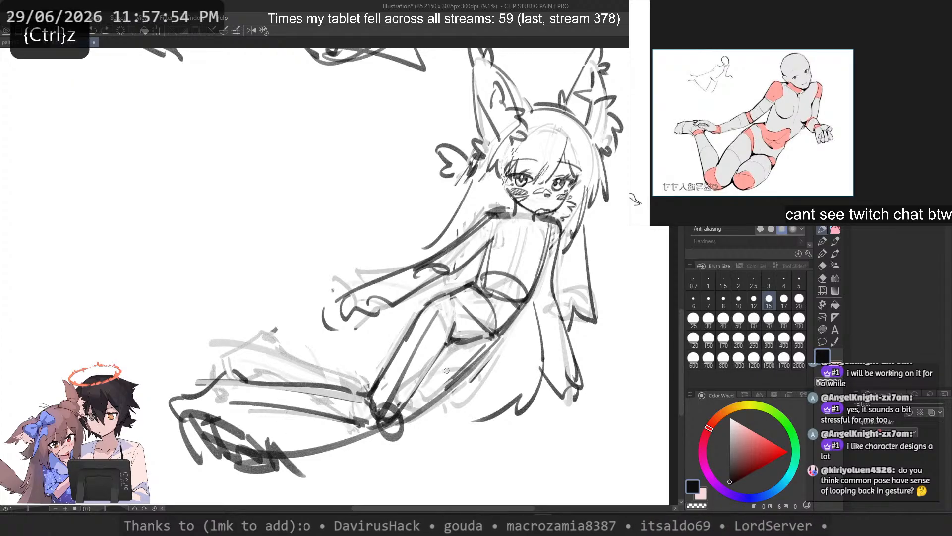
pyautogui.hotkey('ctrl', 'z')
# Step: Draw a raised lower-leg line up from the knee and erase the dark foot scribble and ground curve with a size 200 brush
pyautogui.moveTo(454, 362)
pyautogui.mouseDown()
pyautogui.moveTo(350, 440)
pyautogui.moveTo(224, 338)
pyautogui.mouseUp()
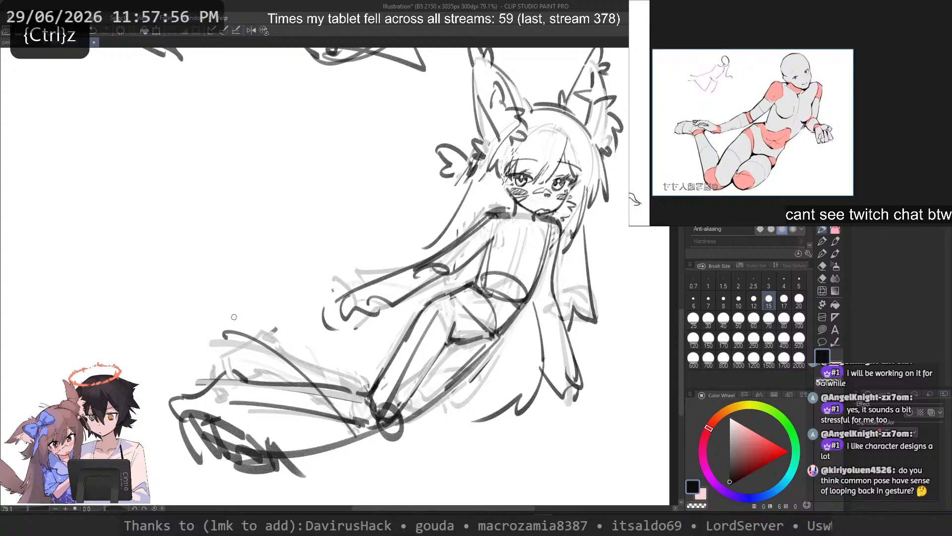
pyautogui.press('c')
pyautogui.moveTo(170, 432); pyautogui.dragTo(346, 459)
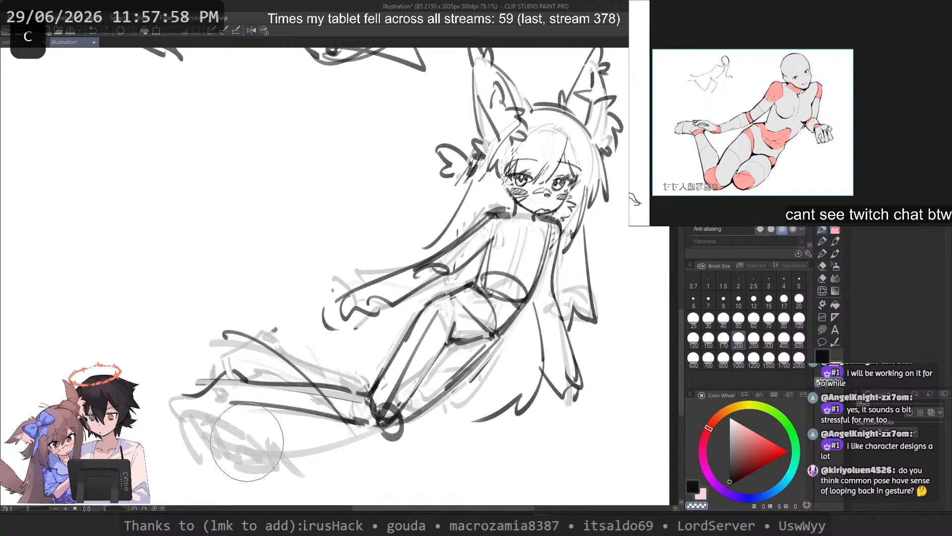
# Step: Draw the raised lower leg's upper contour down to the knee with a size 15 brush
pyautogui.click(766, 299)
pyautogui.press('c')
pyautogui.moveTo(245, 318); pyautogui.dragTo(346, 377)
pyautogui.hotkey('ctrl', 'z')
pyautogui.moveTo(290, 340); pyautogui.dragTo(359, 386)
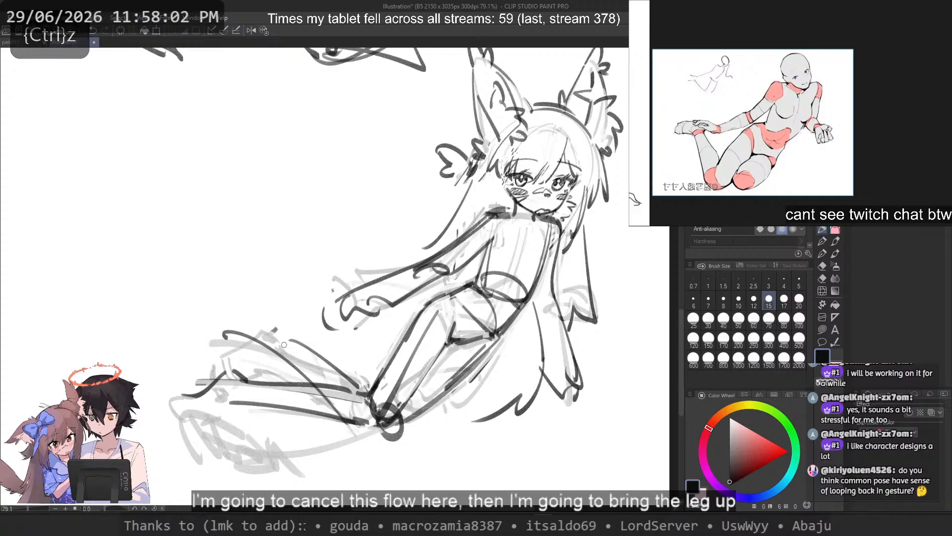
pyautogui.hotkey('ctrl', 'z')
# Step: Sketch a pointed foot at the end of the raised lower leg with a small bump at the ankle
pyautogui.moveTo(303, 310)
pyautogui.mouseDown()
pyautogui.moveTo(250, 341)
pyautogui.moveTo(226, 346)
pyautogui.moveTo(290, 313)
pyautogui.moveTo(219, 344)
pyautogui.mouseUp()
pyautogui.hotkey('ctrl', 'z')
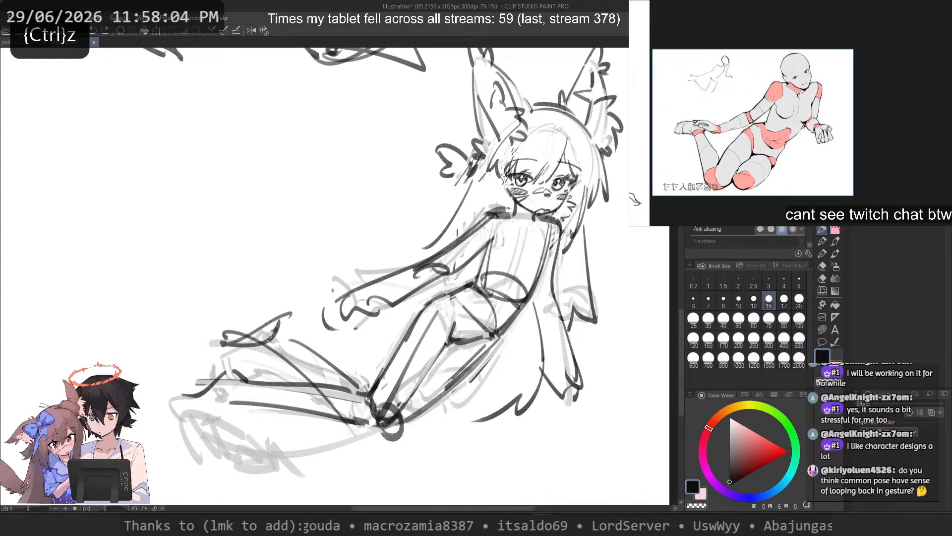
pyautogui.hotkey('ctrl', 'z')
pyautogui.moveTo(280, 320)
pyautogui.mouseDown()
pyautogui.moveTo(216, 343)
pyautogui.moveTo(238, 330)
pyautogui.moveTo(217, 332)
pyautogui.moveTo(290, 336)
pyautogui.mouseUp()
pyautogui.hotkey('ctrl', 'z')
pyautogui.hotkey('ctrl', 'z')
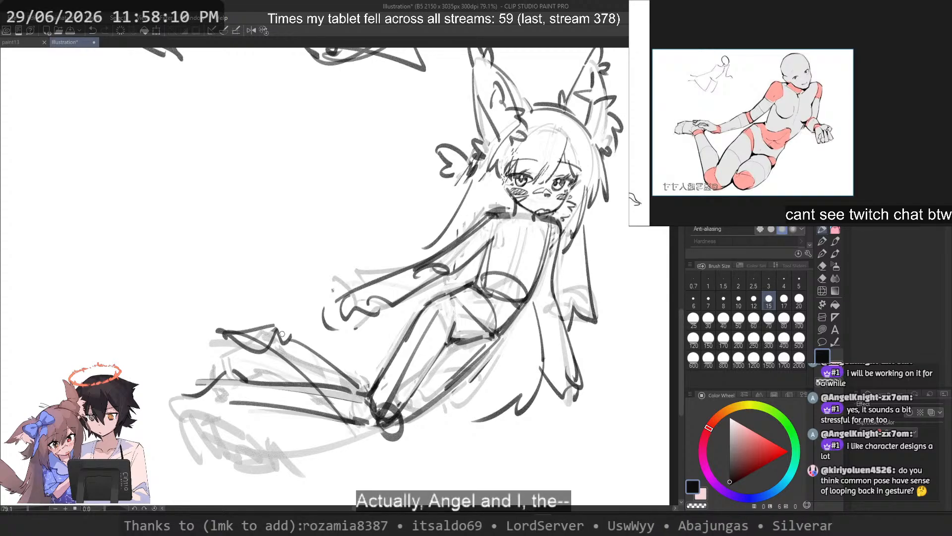
pyautogui.hotkey('ctrl', 'space')
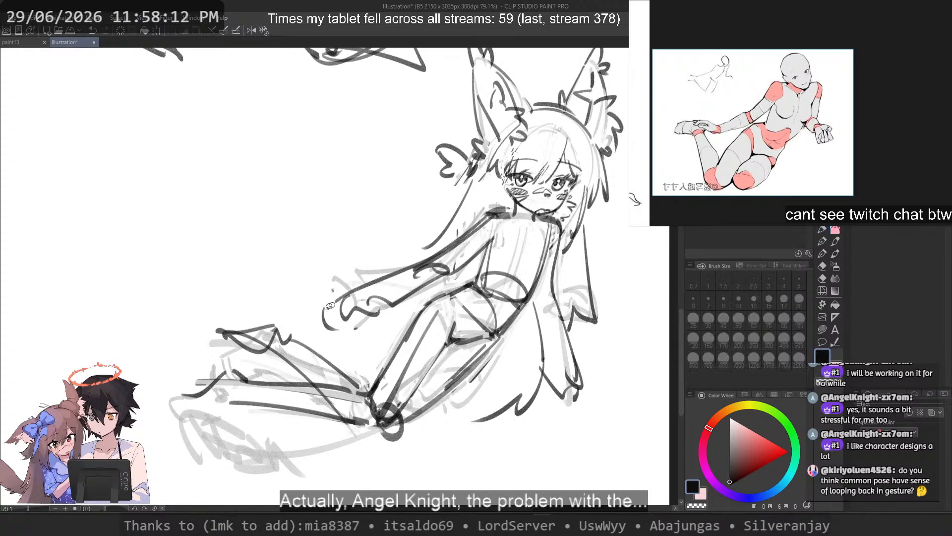
# Step: Select the raised lower leg's lines with a lasso, move them slightly toward the knee and deselect
pyautogui.moveTo(279, 343)
pyautogui.mouseDown()
pyautogui.moveTo(265, 355)
pyautogui.moveTo(321, 397)
pyautogui.moveTo(405, 410)
pyautogui.moveTo(336, 414)
pyautogui.moveTo(364, 447)
pyautogui.moveTo(381, 457)
pyautogui.mouseUp()
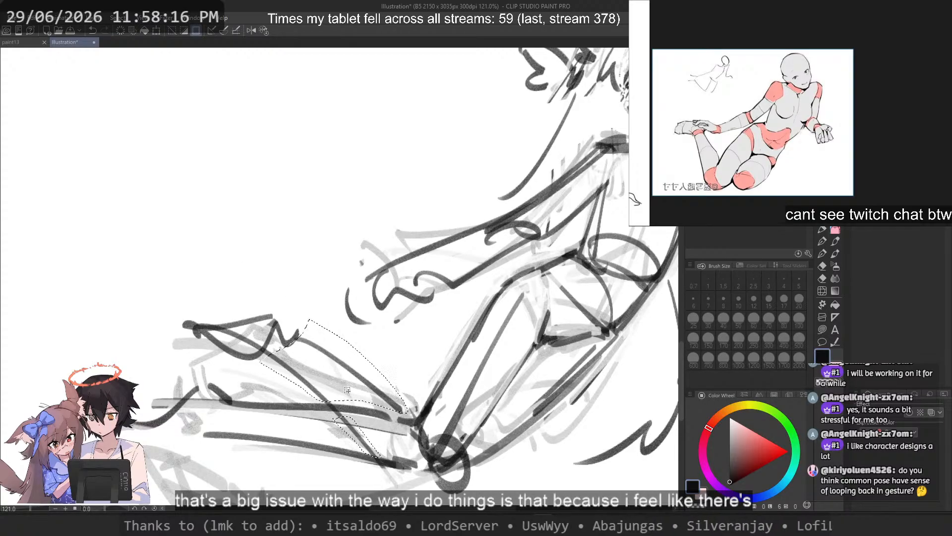
pyautogui.scroll(3, 346, 395)
pyautogui.scroll(1, 343, 406)
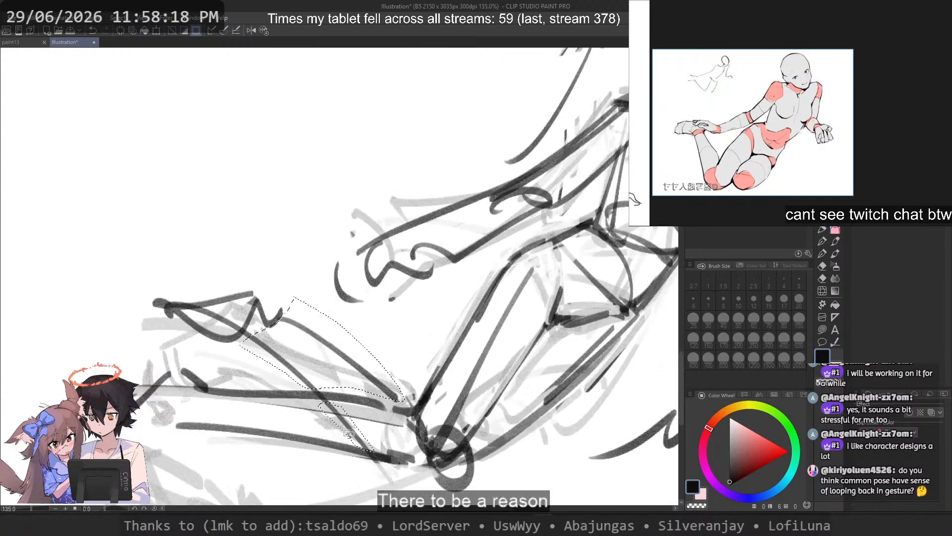
pyautogui.scroll(-5, 363, 364)
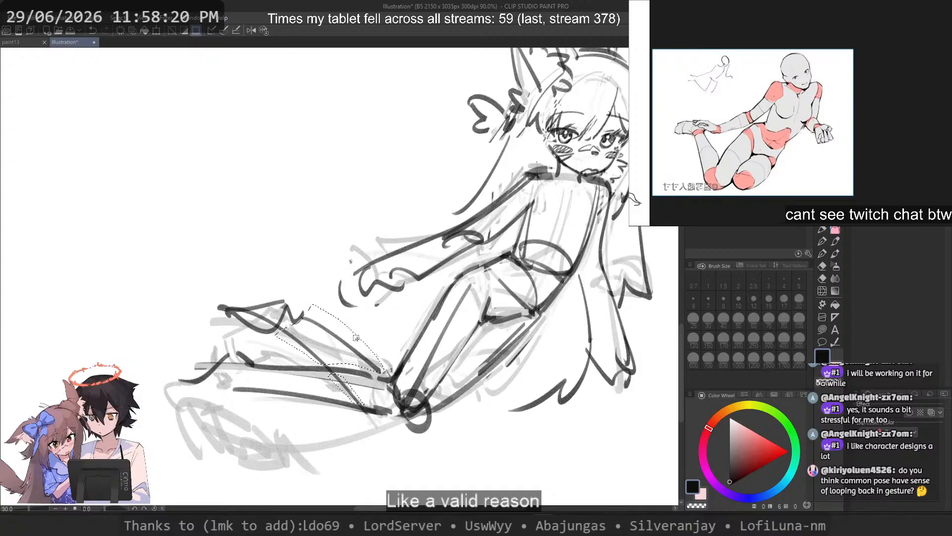
pyautogui.moveTo(348, 346); pyautogui.dragTo(366, 343)
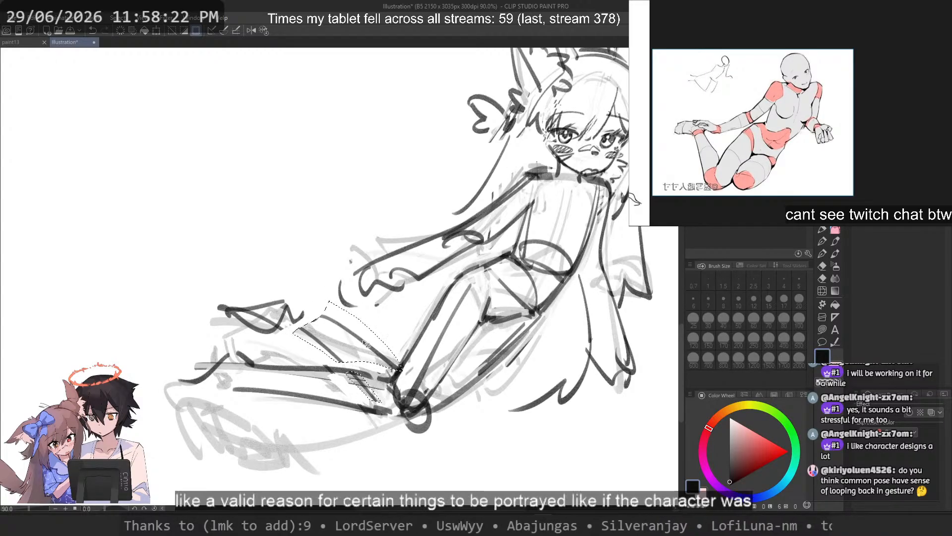
pyautogui.hotkey('ctrl', 'd')
# Step: Select the pointed foot of the raised leg, move it closer to the ankle and deselect
pyautogui.moveTo(256, 276)
pyautogui.mouseDown()
pyautogui.moveTo(235, 280)
pyautogui.moveTo(224, 307)
pyautogui.mouseUp()
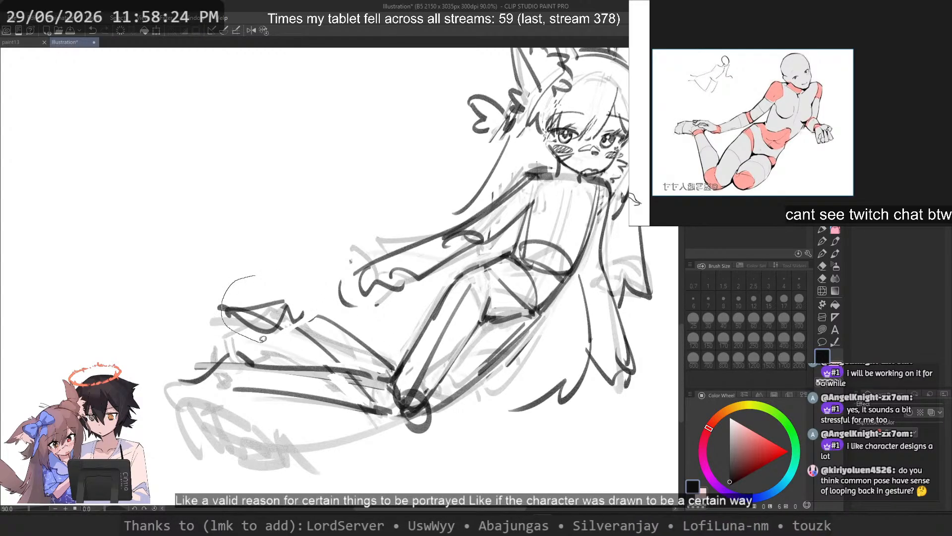
pyautogui.moveTo(289, 330)
pyautogui.mouseDown()
pyautogui.moveTo(311, 285)
pyautogui.moveTo(288, 306)
pyautogui.mouseUp()
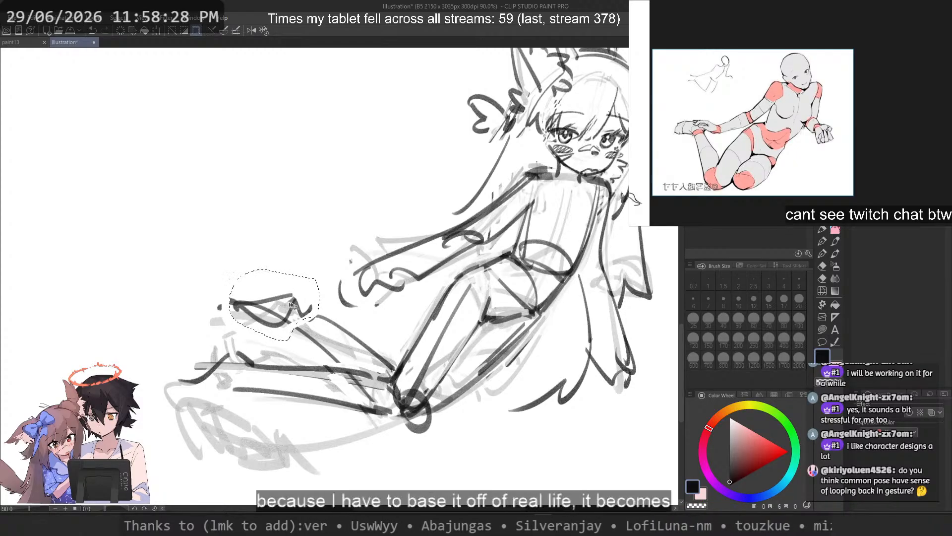
pyautogui.hotkey('ctrl', 'd')
pyautogui.scroll(-4, 384, 292)
pyautogui.scroll(1, 381, 260)
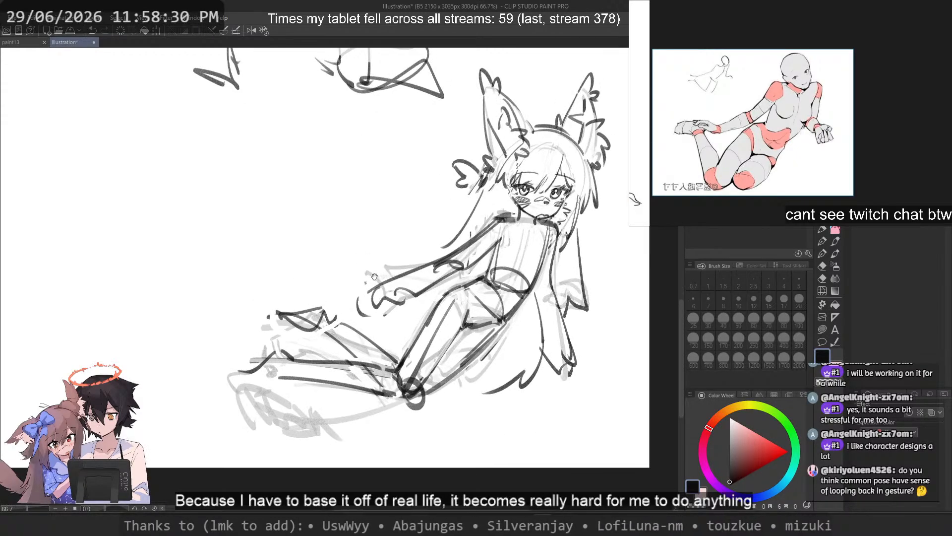
# Step: Draw the instep and rounded toe of the lower leg's foot with a size 15 brush
pyautogui.click(823, 234)
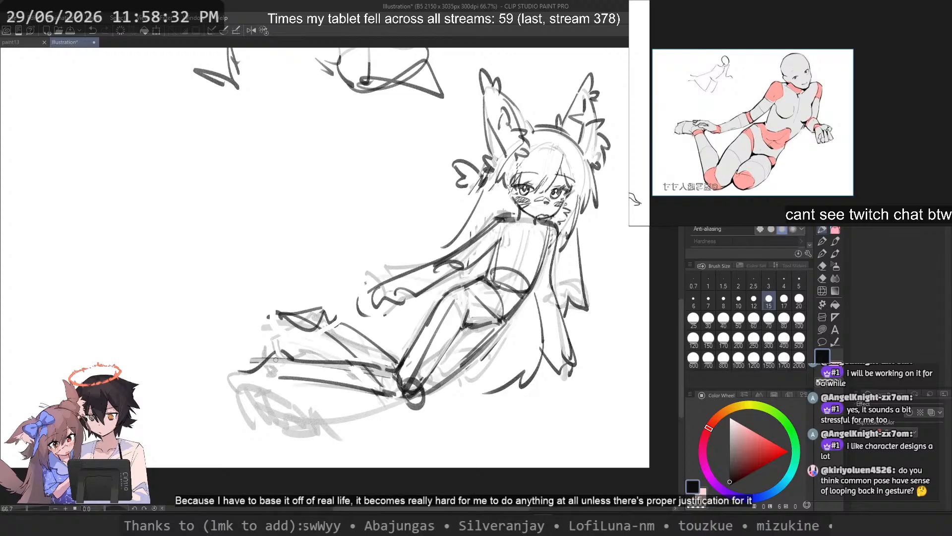
pyautogui.hotkey('ctrl', 'z')
pyautogui.moveTo(279, 353)
pyautogui.mouseDown()
pyautogui.moveTo(236, 388)
pyautogui.moveTo(231, 378)
pyautogui.moveTo(238, 392)
pyautogui.mouseUp()
pyautogui.hotkey('ctrl', 'z')
pyautogui.hotkey('ctrl', 'z')
pyautogui.hotkey('ctrl', 'z')
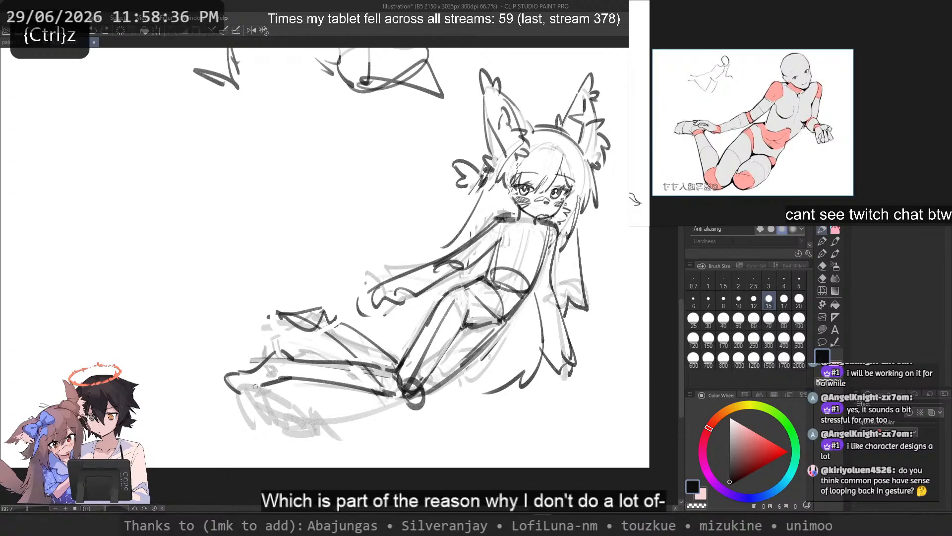
# Step: Draw the sole of the lower leg's foot from the ankle to the toes on the mirrored, rotated canvas
pyautogui.press('2')
pyautogui.moveTo(150, 285); pyautogui.dragTo(268, 210)
pyautogui.scroll(2, 339, 275)
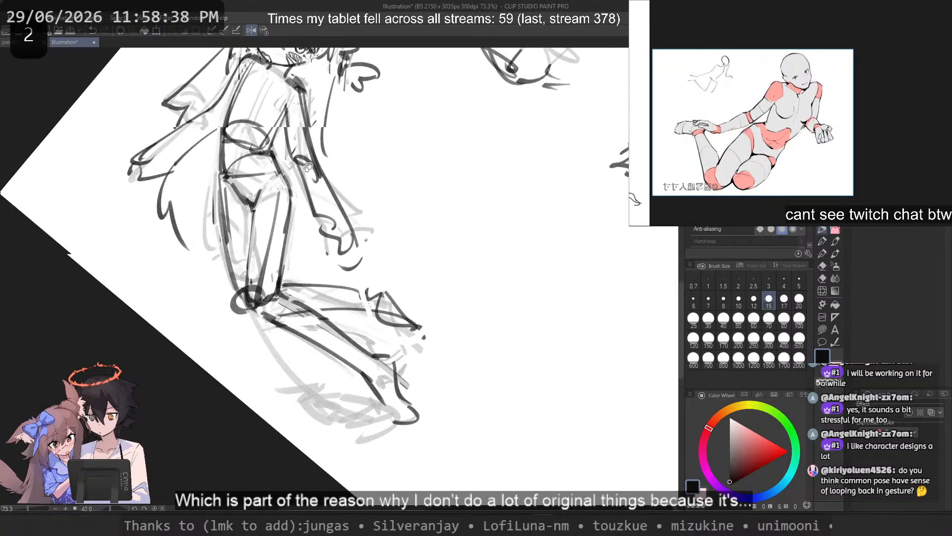
pyautogui.moveTo(358, 391)
pyautogui.mouseDown()
pyautogui.moveTo(365, 308)
pyautogui.moveTo(406, 366)
pyautogui.mouseUp()
pyautogui.press('c')
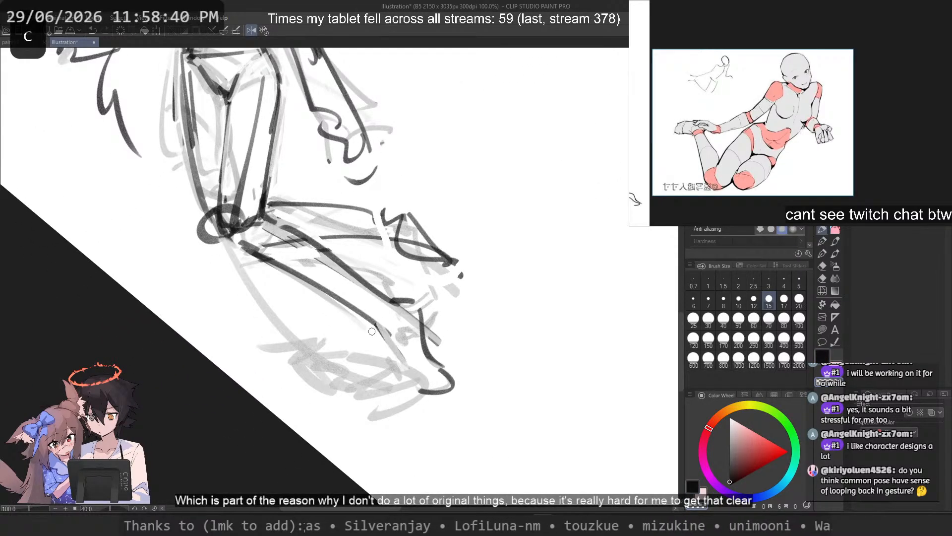
pyautogui.press('c')
pyautogui.moveTo(368, 320)
pyautogui.mouseDown()
pyautogui.moveTo(399, 368)
pyautogui.moveTo(391, 348)
pyautogui.moveTo(403, 368)
pyautogui.moveTo(425, 348)
pyautogui.moveTo(447, 371)
pyautogui.mouseUp()
pyautogui.hotkey('ctrl', 'z')
pyautogui.hotkey('ctrl', 'z')
# Step: Redraw the upper edge of the lower leg's foot where it runs down to the toes
pyautogui.hotkey('ctrl', 'z')
pyautogui.hotkey('ctrl', 'z')
pyautogui.press('c')
pyautogui.press('c')
pyautogui.hotkey('ctrl', 'z')
pyautogui.hotkey('ctrl', 'z')
pyautogui.moveTo(422, 334)
pyautogui.mouseDown()
pyautogui.moveTo(446, 366)
pyautogui.moveTo(414, 381)
pyautogui.moveTo(446, 377)
pyautogui.mouseUp()
pyautogui.hotkey('ctrl', 'z')
pyautogui.moveTo(431, 347)
pyautogui.mouseDown()
pyautogui.moveTo(450, 378)
pyautogui.moveTo(451, 369)
pyautogui.moveTo(415, 384)
pyautogui.moveTo(449, 388)
pyautogui.mouseUp()
pyautogui.hotkey('ctrl', 'z')
pyautogui.hotkey('ctrl', 'z')
pyautogui.hotkey('ctrl', 'z')
# Step: Unmirror the canvas and try a short stroke above the toes of the lower leg's foot
pyautogui.hotkey('ctrl', 'z')
pyautogui.moveTo(428, 347)
pyautogui.mouseDown()
pyautogui.moveTo(444, 371)
pyautogui.moveTo(432, 355)
pyautogui.mouseUp()
pyautogui.hotkey('ctrl', 'z')
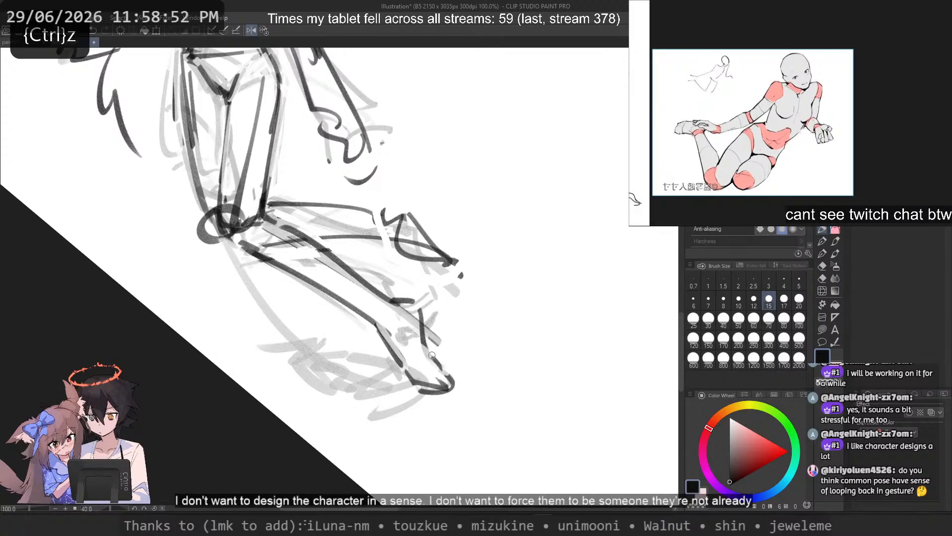
pyautogui.click(263, 31)
pyautogui.moveTo(247, 204); pyautogui.dragTo(284, 319)
pyautogui.scroll(2, 277, 290)
pyautogui.moveTo(236, 409)
pyautogui.mouseDown()
pyautogui.moveTo(219, 439)
pyautogui.moveTo(221, 408)
pyautogui.moveTo(241, 414)
pyautogui.moveTo(222, 401)
pyautogui.moveTo(239, 418)
pyautogui.mouseUp()
pyautogui.hotkey('ctrl', 'z')
pyautogui.hotkey('ctrl', 'z')
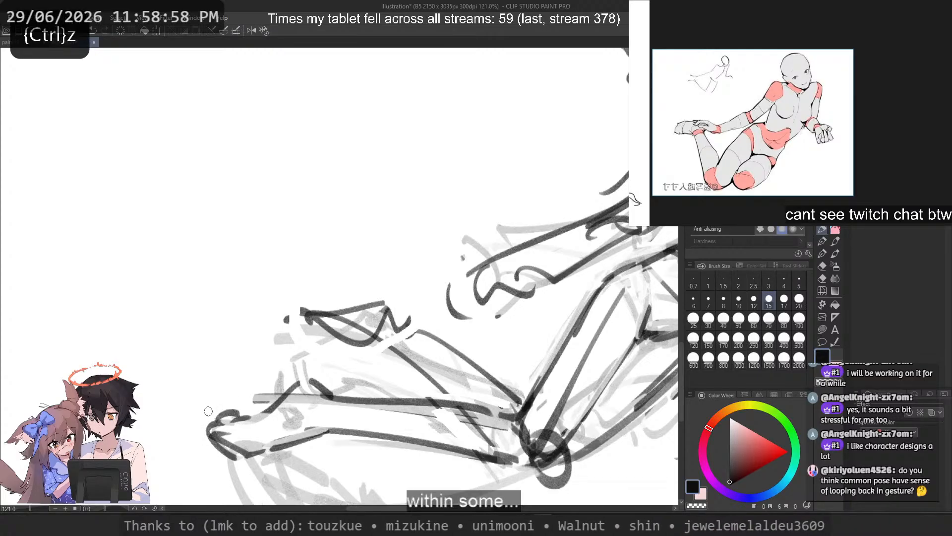
# Step: Erase the dark pointed foot of the raised lower leg with a size 20 transparent brush
pyautogui.click(799, 299)
pyautogui.press('c')
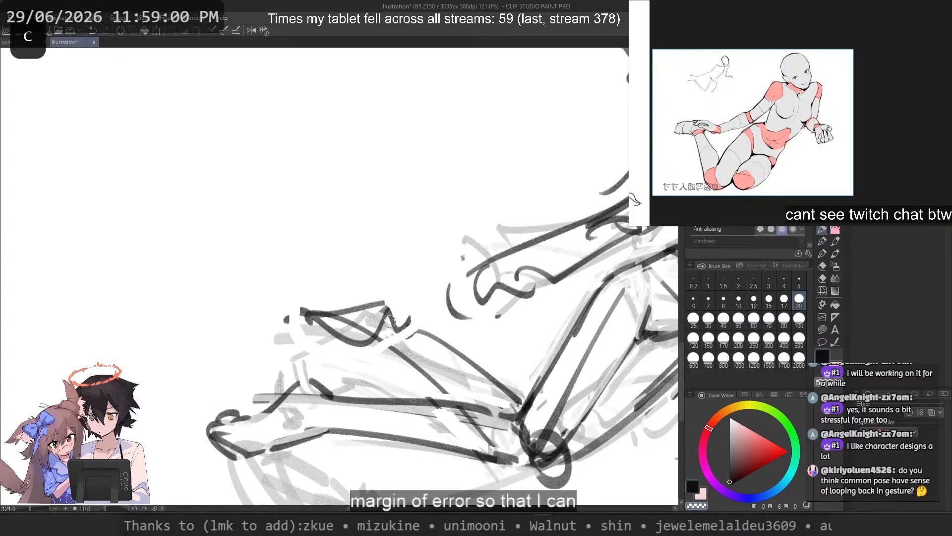
pyautogui.moveTo(382, 304)
pyautogui.mouseDown()
pyautogui.moveTo(411, 332)
pyautogui.moveTo(313, 293)
pyautogui.moveTo(283, 299)
pyautogui.moveTo(307, 327)
pyautogui.mouseUp()
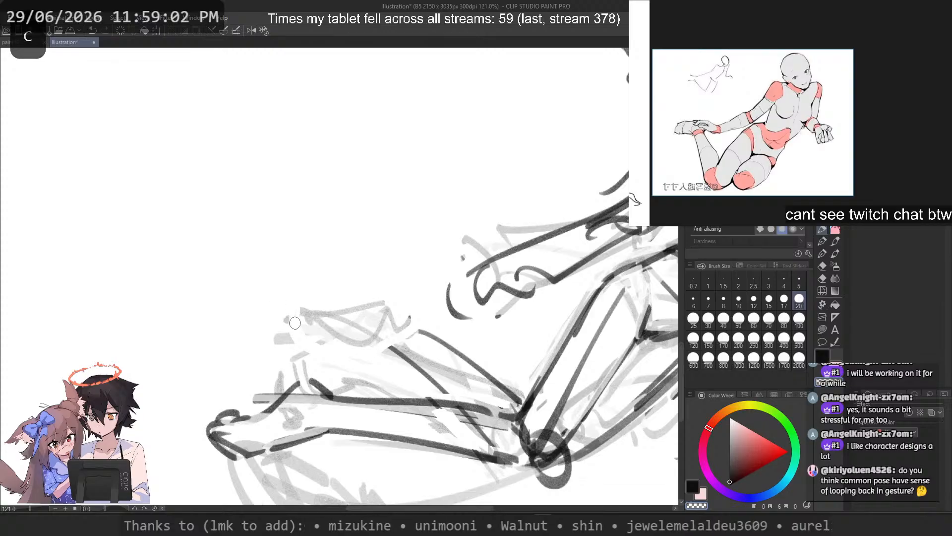
# Step: Try to redraw the raised lower leg's contour and its underside line down to the knee
pyautogui.moveTo(424, 331); pyautogui.dragTo(521, 405)
pyautogui.press('c')
pyautogui.hotkey('ctrl', 'z')
pyautogui.moveTo(403, 357)
pyautogui.mouseDown()
pyautogui.moveTo(468, 411)
pyautogui.moveTo(399, 361)
pyautogui.moveTo(524, 469)
pyautogui.mouseUp()
pyautogui.hotkey('ctrl', 'z')
pyautogui.moveTo(390, 351)
pyautogui.mouseDown()
pyautogui.moveTo(531, 471)
pyautogui.moveTo(522, 469)
pyautogui.mouseUp()
pyautogui.hotkey('ctrl', 'z')
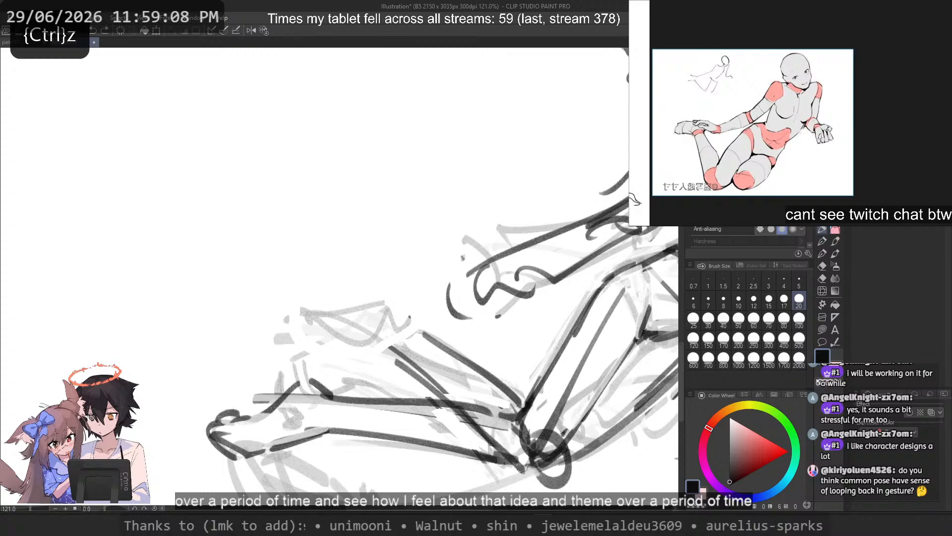
pyautogui.hotkey('ctrl', 'z')
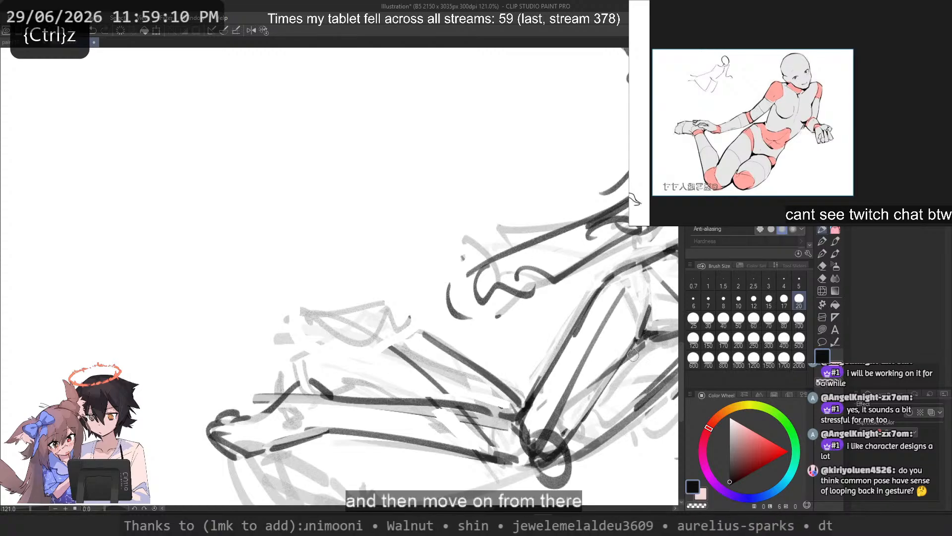
# Step: Erase the heavy line between the hip and the crotch and redraw it with a size 12 brush
pyautogui.scroll(-2, 515, 276)
pyautogui.moveTo(511, 303); pyautogui.dragTo(499, 201)
pyautogui.moveTo(575, 128); pyautogui.dragTo(501, 238)
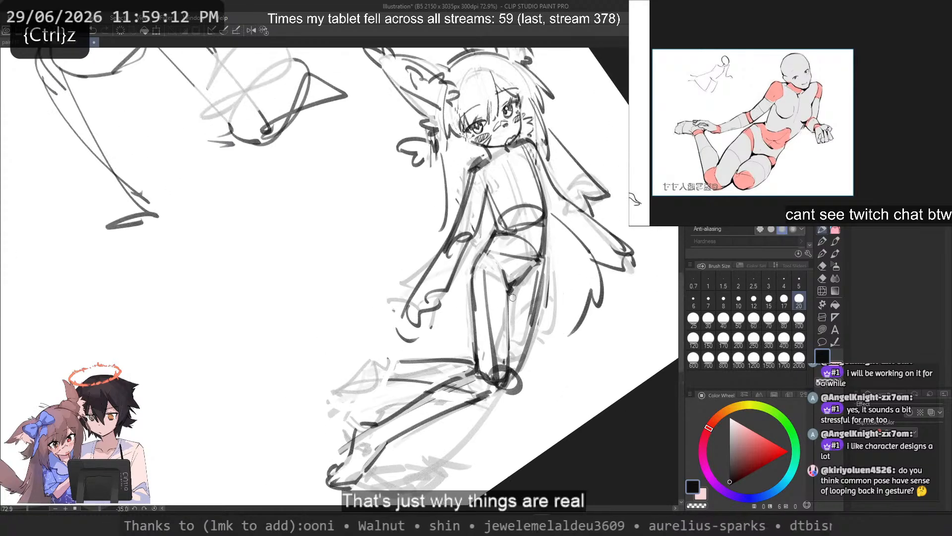
pyautogui.scroll(3, 526, 214)
pyautogui.press('c')
pyautogui.moveTo(489, 313); pyautogui.dragTo(519, 288)
pyautogui.press('c')
pyautogui.moveTo(526, 285); pyautogui.dragTo(488, 325)
pyautogui.hotkey('ctrl', 'z')
pyautogui.click(754, 299)
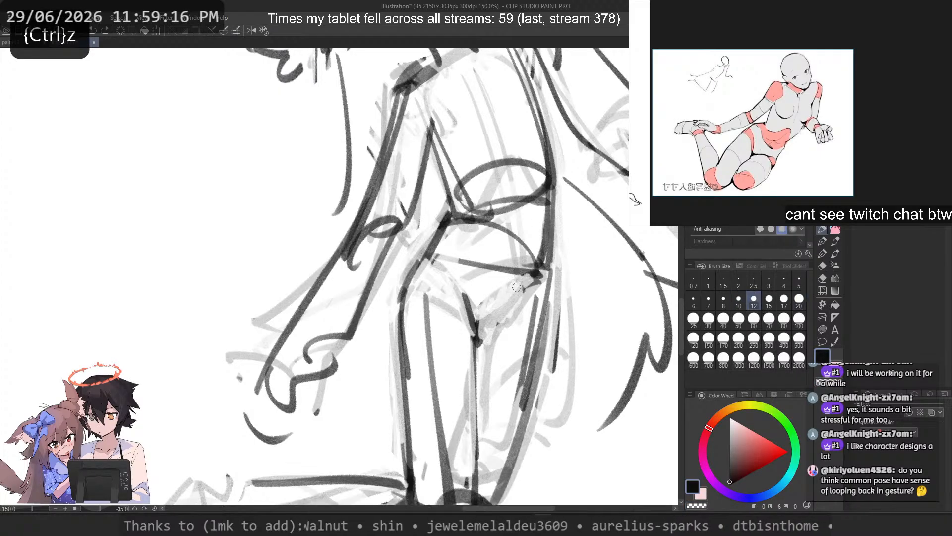
pyautogui.moveTo(531, 276); pyautogui.dragTo(501, 316)
# Step: Refine the curved line from the outer hip down to the crotch on the mirrored canvas
pyautogui.press('2')
pyautogui.moveTo(245, 342); pyautogui.dragTo(464, 404)
pyautogui.scroll(1, 464, 404)
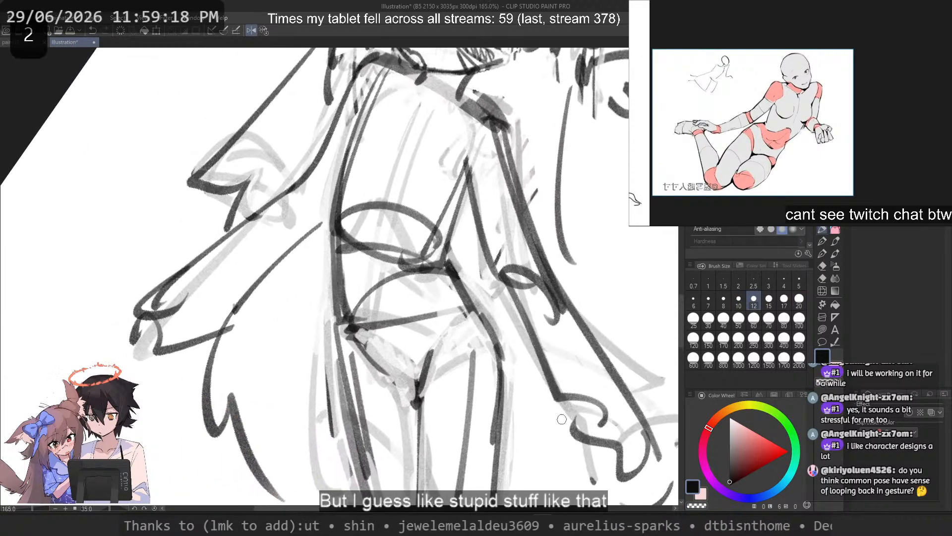
pyautogui.hotkey('ctrl', 'z')
pyautogui.moveTo(338, 298)
pyautogui.mouseDown()
pyautogui.moveTo(380, 376)
pyautogui.moveTo(394, 376)
pyautogui.moveTo(373, 353)
pyautogui.moveTo(401, 382)
pyautogui.mouseUp()
pyautogui.hotkey('ctrl', 'z')
pyautogui.hotkey('ctrl', 'z')
pyautogui.moveTo(338, 253); pyautogui.dragTo(405, 391)
pyautogui.hotkey('ctrl', 'z')
pyautogui.moveTo(343, 298); pyautogui.dragTo(401, 387)
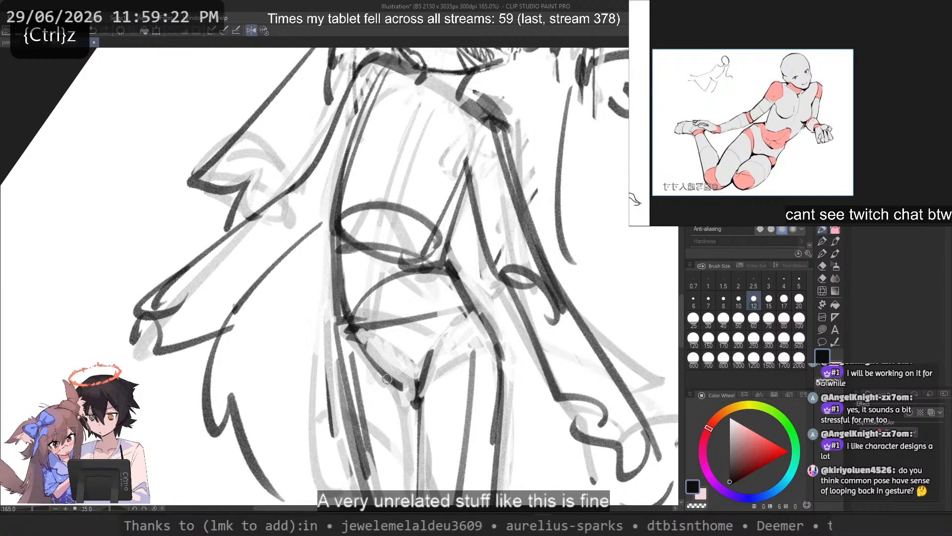
pyautogui.hotkey('ctrl', 'z')
pyautogui.moveTo(351, 327)
pyautogui.mouseDown()
pyautogui.moveTo(378, 367)
pyautogui.moveTo(352, 344)
pyautogui.moveTo(404, 390)
pyautogui.mouseUp()
pyautogui.hotkey('ctrl', 'z')
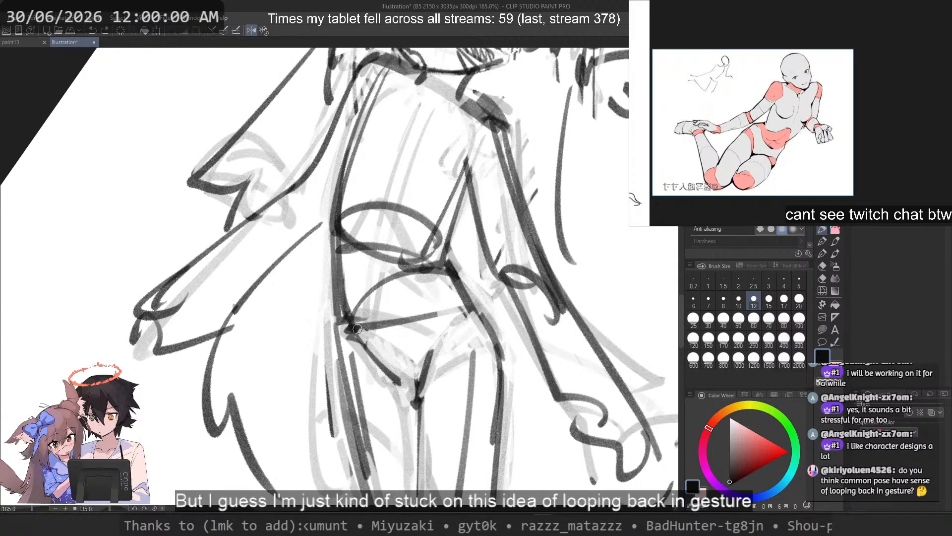
# Step: Try a long gesture arrow pointing away from the torso and undo it
pyautogui.scroll(-4, 306, 341)
pyautogui.moveTo(411, 264); pyautogui.dragTo(626, 366)
pyautogui.moveTo(572, 346); pyautogui.dragTo(600, 355)
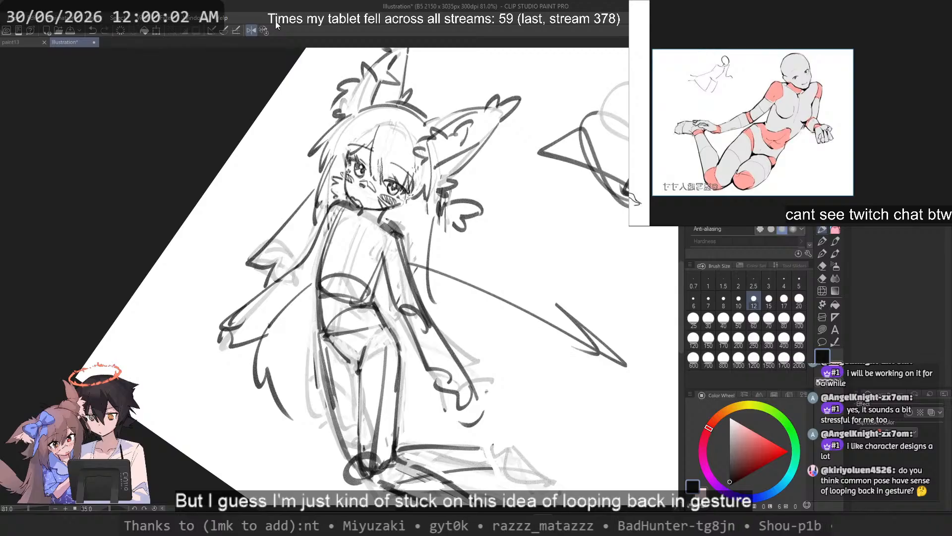
pyautogui.click(264, 30)
pyautogui.hotkey('ctrl', 'z')
pyautogui.hotkey('ctrl', 'z')
pyautogui.scroll(-1, 248, 24)
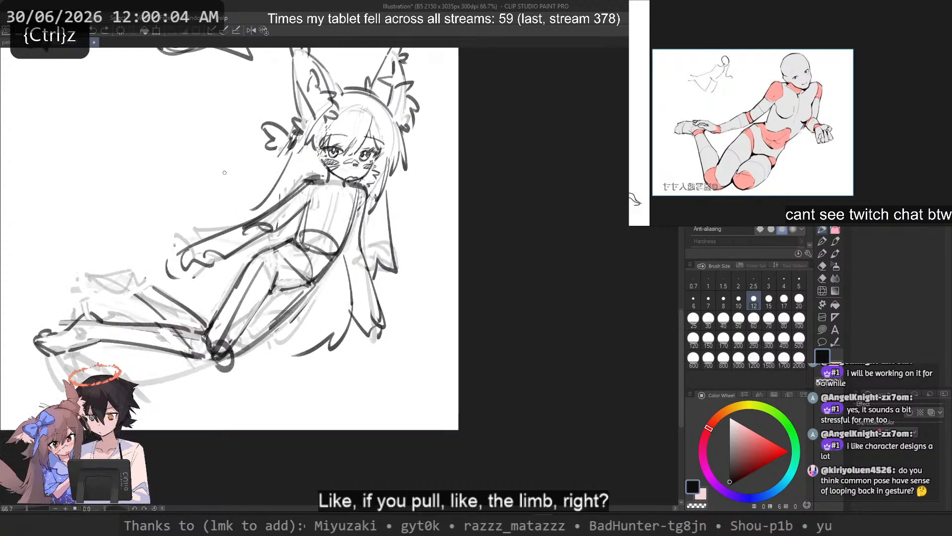
# Step: Try to extend the raised lower leg's upper contour past the ankle
pyautogui.scroll(4, 225, 172)
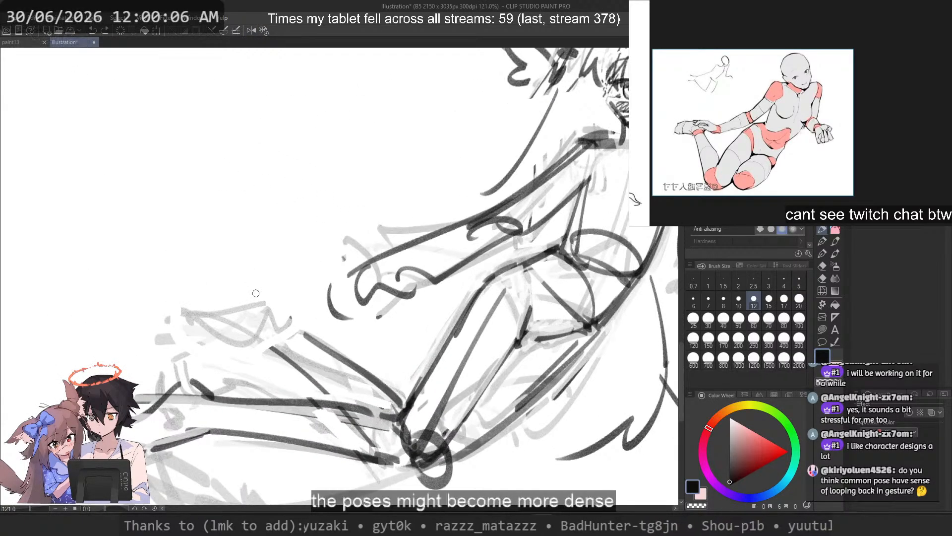
pyautogui.moveTo(401, 400); pyautogui.dragTo(367, 368)
pyautogui.hotkey('ctrl', 'z')
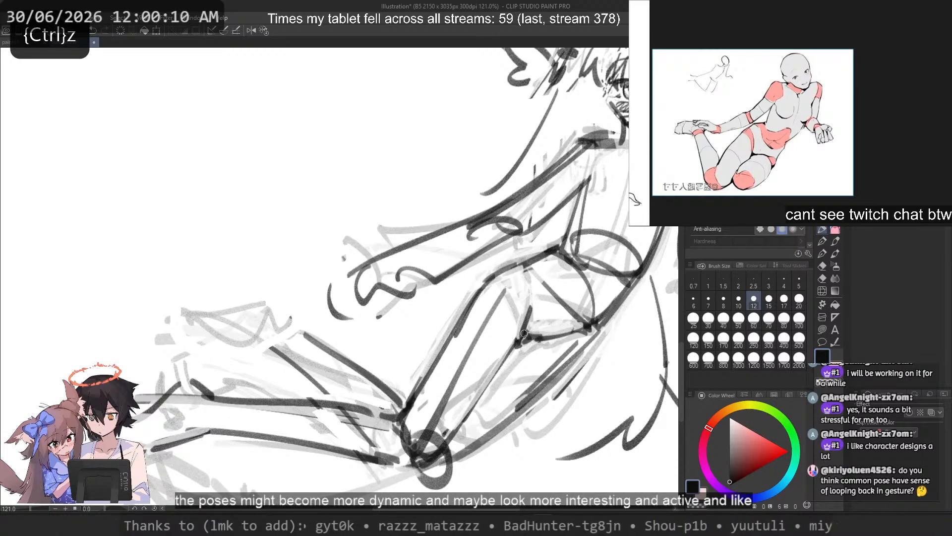
pyautogui.moveTo(233, 287); pyautogui.dragTo(296, 311)
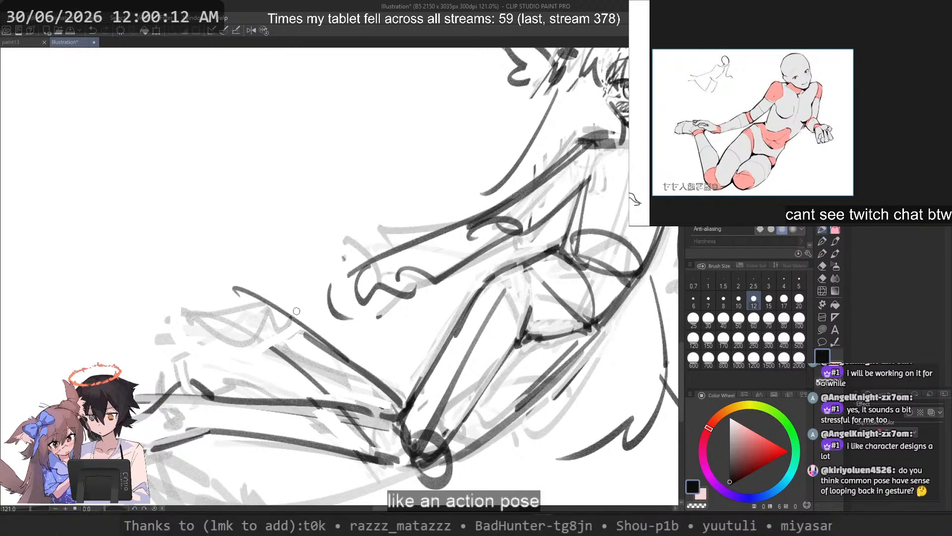
pyautogui.hotkey('ctrl', 'z')
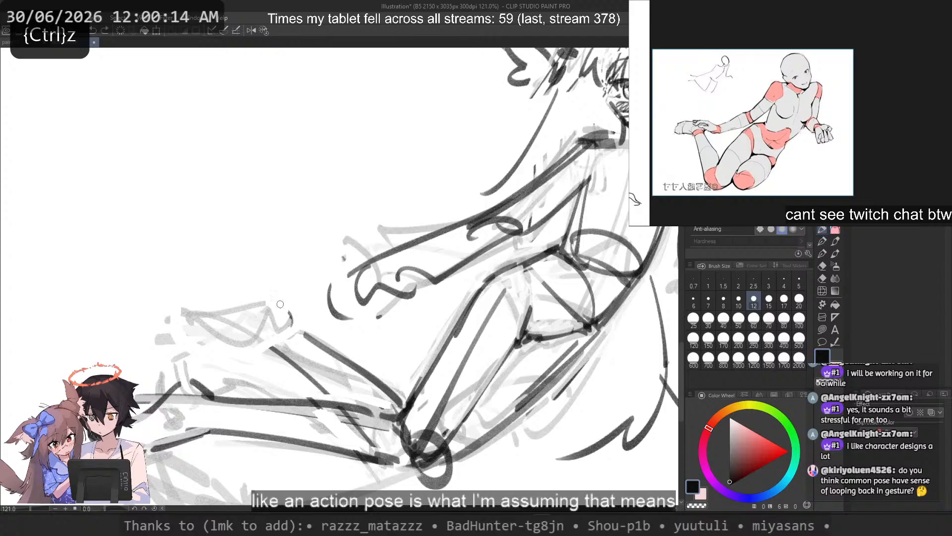
# Step: Try a bent foot outline hanging down from the raised leg's ankle
pyautogui.moveTo(291, 320); pyautogui.dragTo(251, 351)
pyautogui.hotkey('ctrl', 'z')
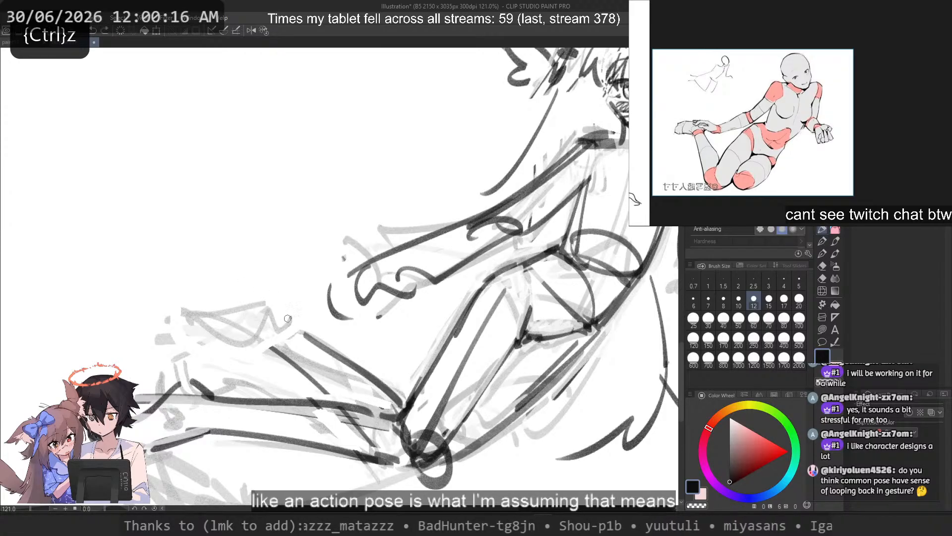
pyautogui.moveTo(289, 318); pyautogui.dragTo(246, 371)
pyautogui.hotkey('ctrl', 'z')
pyautogui.moveTo(263, 318)
pyautogui.mouseDown()
pyautogui.moveTo(244, 365)
pyautogui.moveTo(279, 372)
pyautogui.moveTo(281, 356)
pyautogui.moveTo(281, 388)
pyautogui.mouseUp()
pyautogui.hotkey('ctrl', 'z')
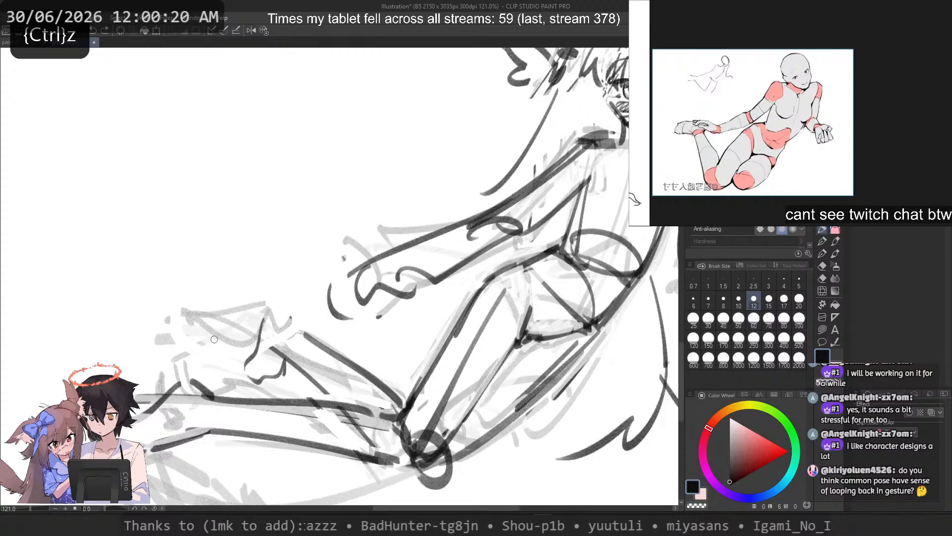
pyautogui.hotkey('ctrl', 'z')
# Step: Try different lines for a lowered foot overlapping the other leg near its ankle
pyautogui.hotkey('ctrl', 'z')
pyautogui.moveTo(198, 361); pyautogui.dragTo(307, 394)
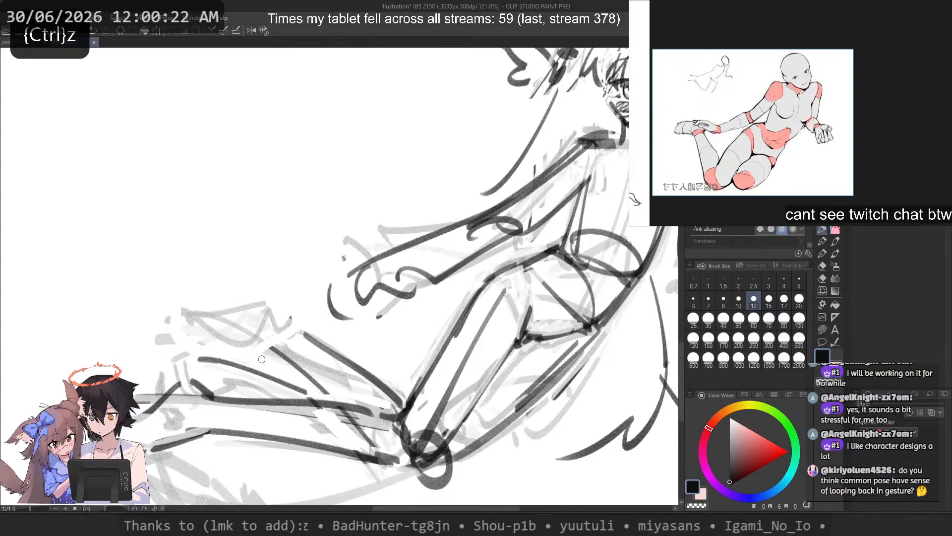
pyautogui.hotkey('ctrl', 'z')
pyautogui.moveTo(250, 373)
pyautogui.mouseDown()
pyautogui.moveTo(186, 408)
pyautogui.moveTo(263, 369)
pyautogui.moveTo(194, 417)
pyautogui.moveTo(288, 376)
pyautogui.mouseUp()
pyautogui.hotkey('ctrl', 'z')
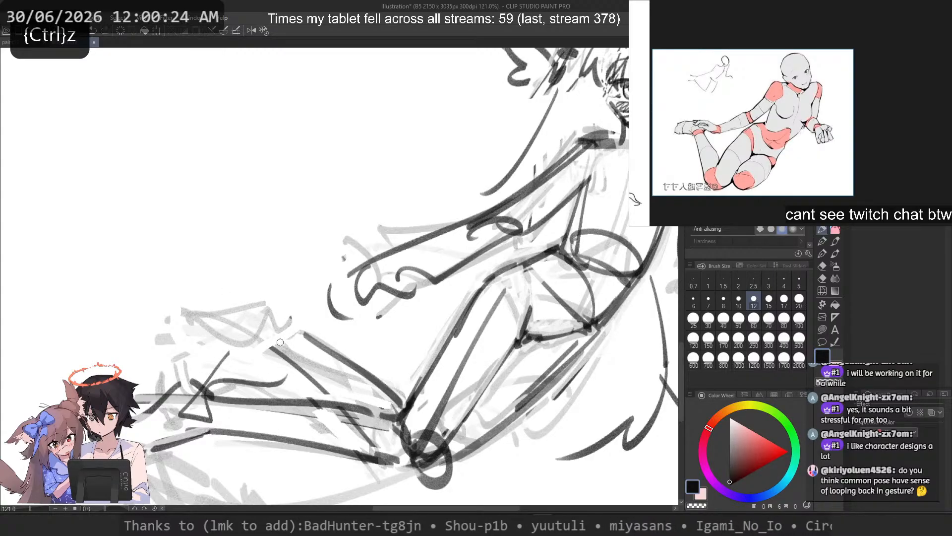
pyautogui.scroll(-4, 364, 317)
pyautogui.scroll(2, 337, 331)
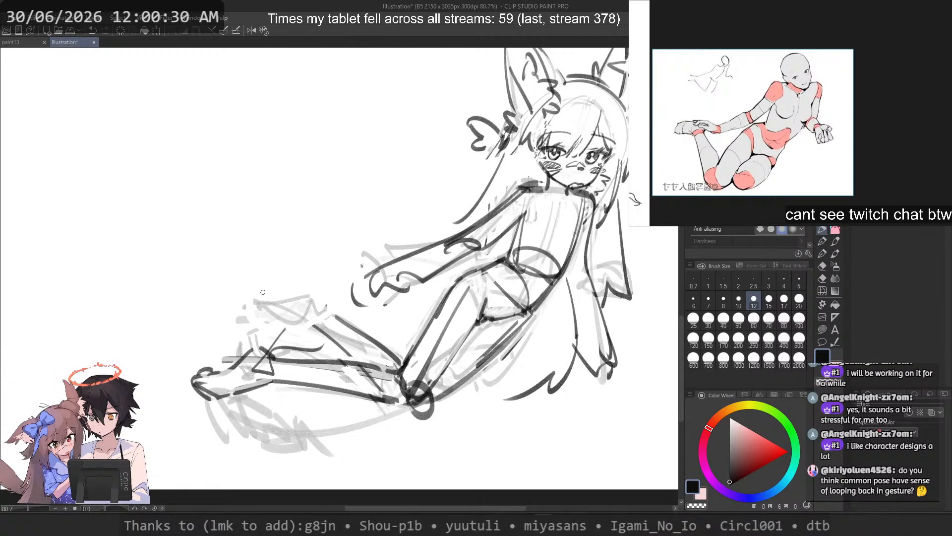
pyautogui.hotkey('ctrl', 'z')
pyautogui.hotkey('ctrl', 'z')
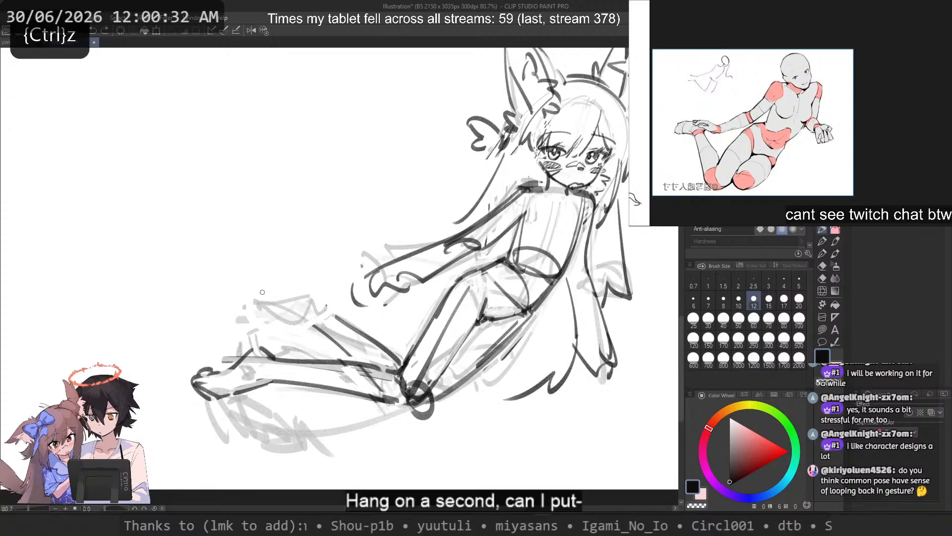
pyautogui.moveTo(298, 352)
pyautogui.mouseDown()
pyautogui.moveTo(212, 361)
pyautogui.moveTo(239, 387)
pyautogui.moveTo(236, 367)
pyautogui.mouseUp()
pyautogui.hotkey('ctrl', 'z')
# Step: Try alternative strokes beside the bent thigh and at the raised lower leg's foot
pyautogui.hotkey('ctrl', 'z')
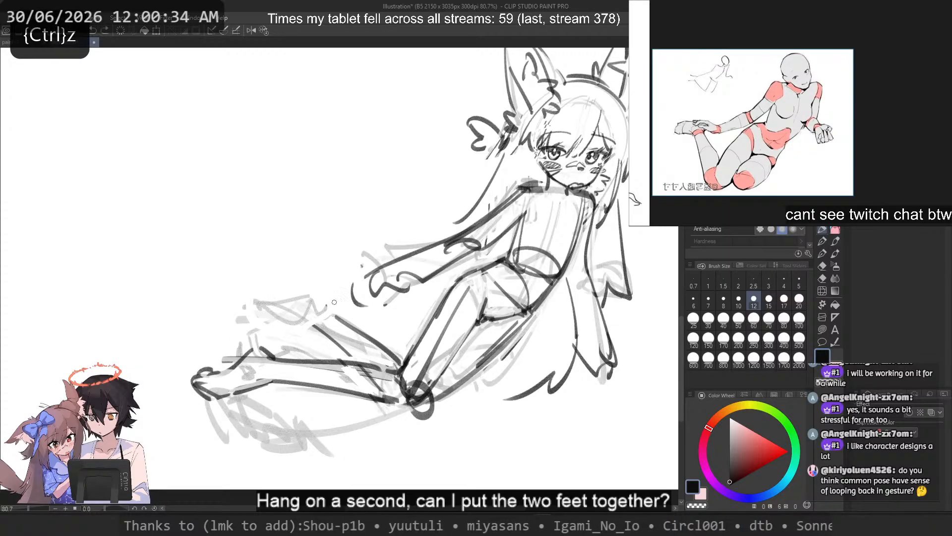
pyautogui.moveTo(422, 301); pyautogui.dragTo(359, 382)
pyautogui.hotkey('ctrl', 'z')
pyautogui.moveTo(423, 281); pyautogui.dragTo(398, 377)
pyautogui.hotkey('ctrl', 'z')
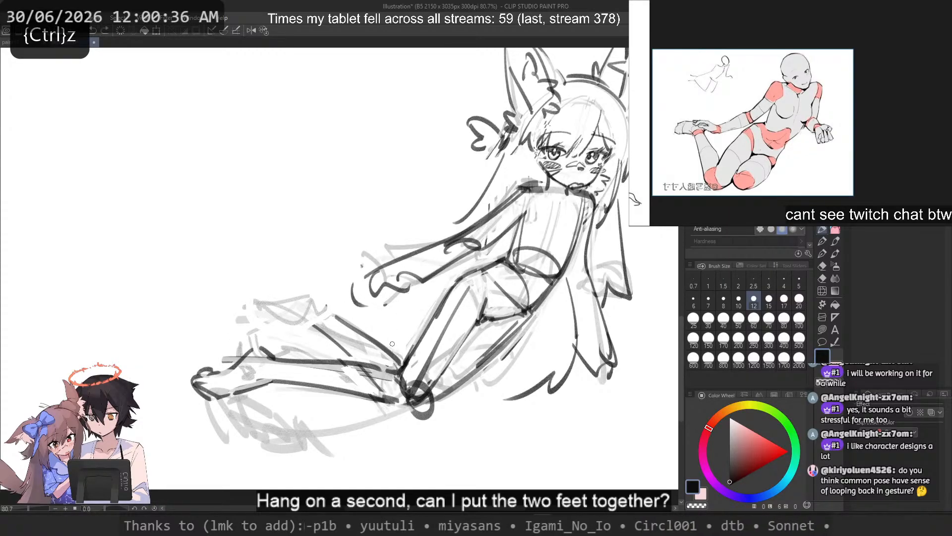
pyautogui.moveTo(303, 299); pyautogui.dragTo(257, 329)
pyautogui.hotkey('ctrl', 'z')
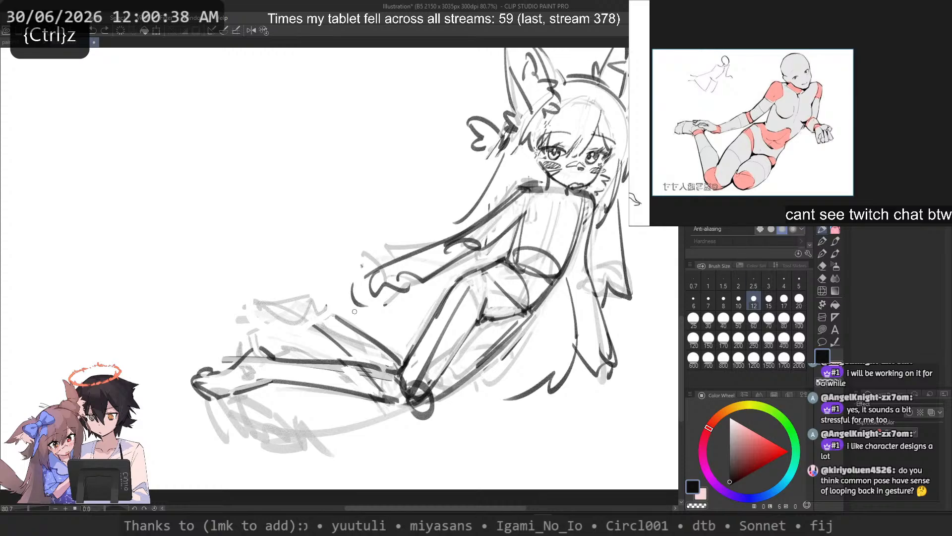
# Step: Erase the dark contours of the raised lower leg between its ankle and the knee
pyautogui.press('c')
pyautogui.moveTo(332, 314)
pyautogui.mouseDown()
pyautogui.moveTo(400, 364)
pyautogui.moveTo(321, 333)
pyautogui.mouseUp()
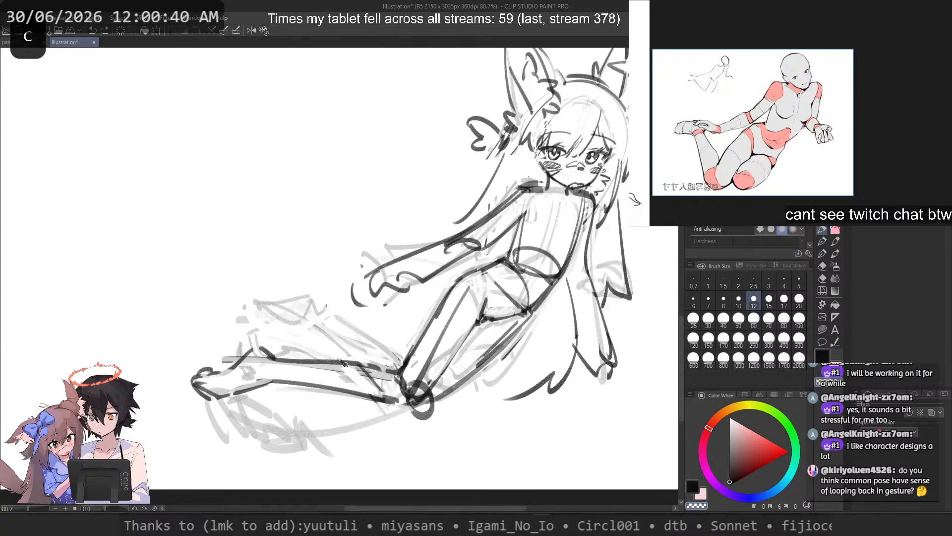
pyautogui.moveTo(346, 365); pyautogui.dragTo(383, 391)
pyautogui.press('c')
# Step: Try different contours for the second lower leg resting just above the extended leg, running from knee to ankle
pyautogui.moveTo(266, 344)
pyautogui.mouseDown()
pyautogui.moveTo(311, 339)
pyautogui.moveTo(390, 363)
pyautogui.mouseUp()
pyautogui.hotkey('ctrl', 'z')
pyautogui.moveTo(297, 361); pyautogui.dragTo(402, 358)
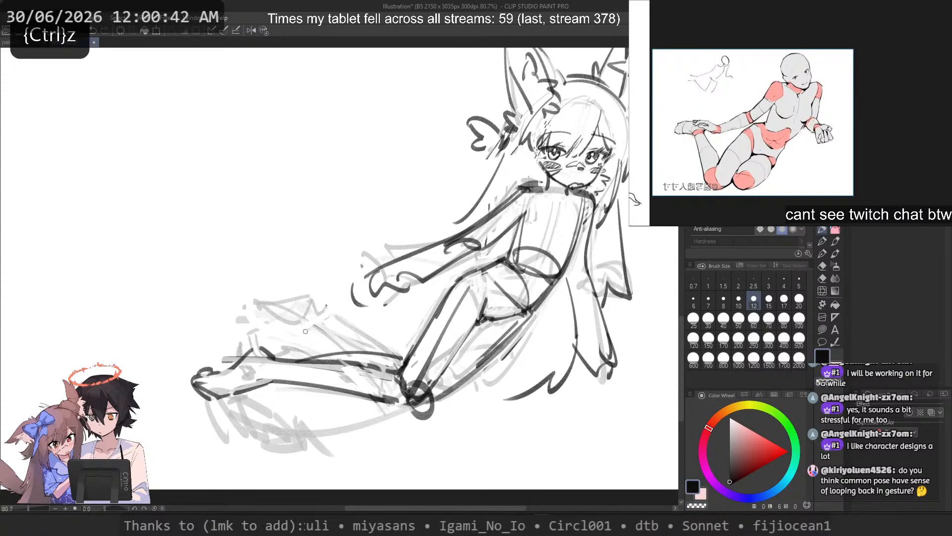
pyautogui.hotkey('ctrl', 'z')
pyautogui.moveTo(287, 333); pyautogui.dragTo(398, 368)
pyautogui.hotkey('ctrl', 'z')
pyautogui.moveTo(304, 351); pyautogui.dragTo(422, 353)
pyautogui.hotkey('ctrl', 'z')
pyautogui.moveTo(351, 344); pyautogui.dragTo(428, 369)
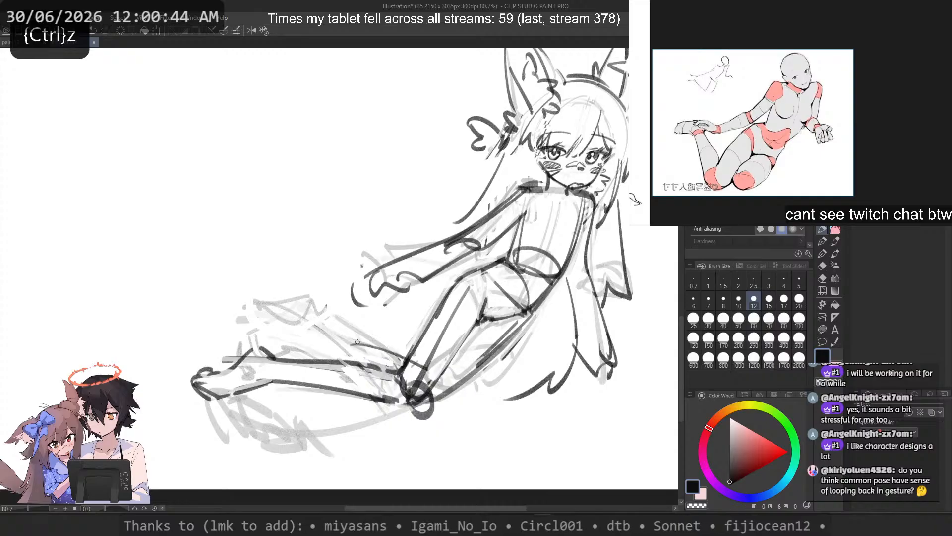
pyautogui.moveTo(341, 344)
pyautogui.mouseDown()
pyautogui.moveTo(259, 360)
pyautogui.moveTo(350, 348)
pyautogui.moveTo(287, 346)
pyautogui.mouseUp()
pyautogui.hotkey('ctrl', 'z')
# Step: Try foot strokes crossing the extended leg's ankle, and undo them along with the second leg's new contour
pyautogui.hotkey('ctrl', 'z')
pyautogui.hotkey('ctrl', 'z')
pyautogui.moveTo(272, 332)
pyautogui.mouseDown()
pyautogui.moveTo(252, 348)
pyautogui.moveTo(248, 385)
pyautogui.mouseUp()
pyautogui.hotkey('ctrl', 'z')
pyautogui.hotkey('ctrl', 'z')
pyautogui.moveTo(272, 334)
pyautogui.mouseDown()
pyautogui.moveTo(265, 344)
pyautogui.moveTo(283, 384)
pyautogui.moveTo(254, 381)
pyautogui.mouseUp()
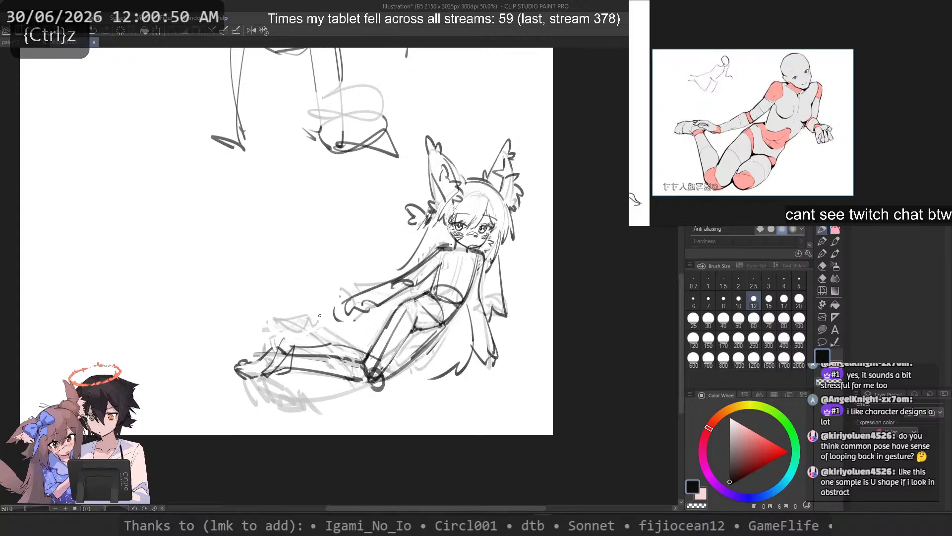
pyautogui.scroll(1, 321, 317)
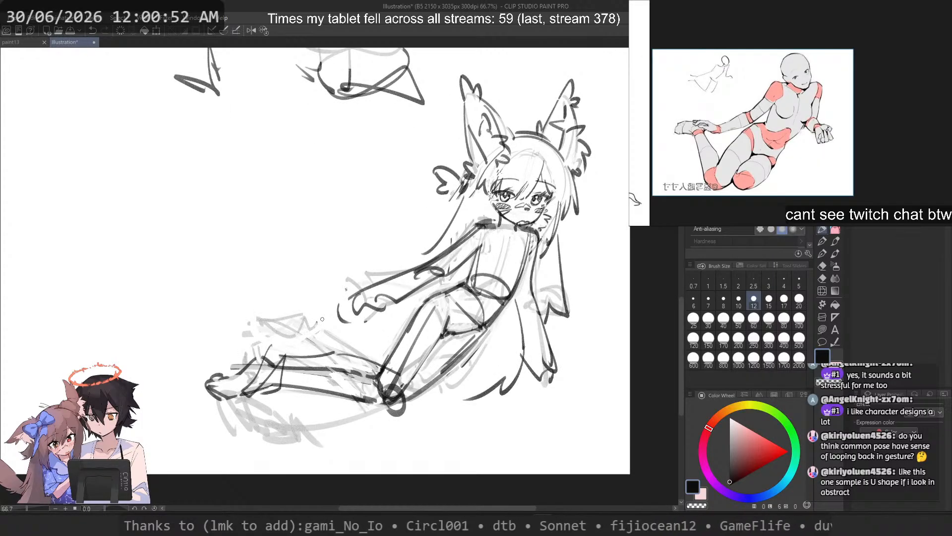
pyautogui.hotkey('ctrl', 'z')
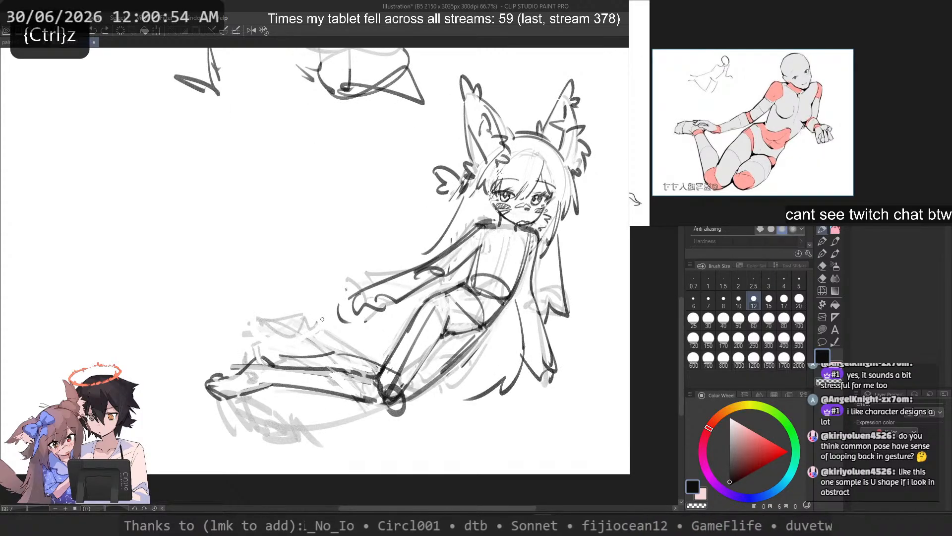
pyautogui.hotkey('ctrl', 'z')
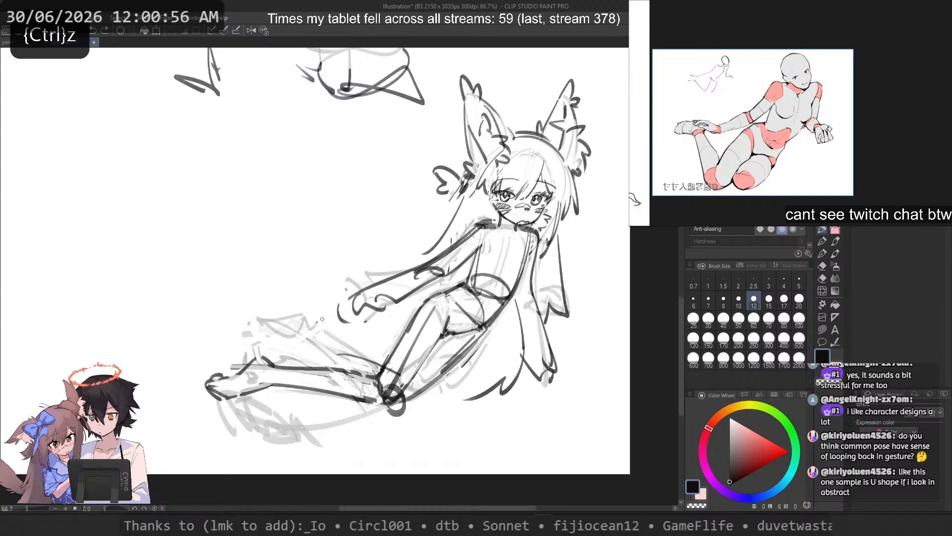
# Step: Try a large U-shaped gesture curve sweeping beside the head, over the legs and up past the feet
pyautogui.moveTo(467, 97)
pyautogui.mouseDown()
pyautogui.moveTo(495, 174)
pyautogui.moveTo(112, 240)
pyautogui.mouseUp()
pyautogui.hotkey('ctrl', 'z')
pyautogui.moveTo(387, 80)
pyautogui.mouseDown()
pyautogui.moveTo(140, 275)
pyautogui.moveTo(127, 241)
pyautogui.mouseUp()
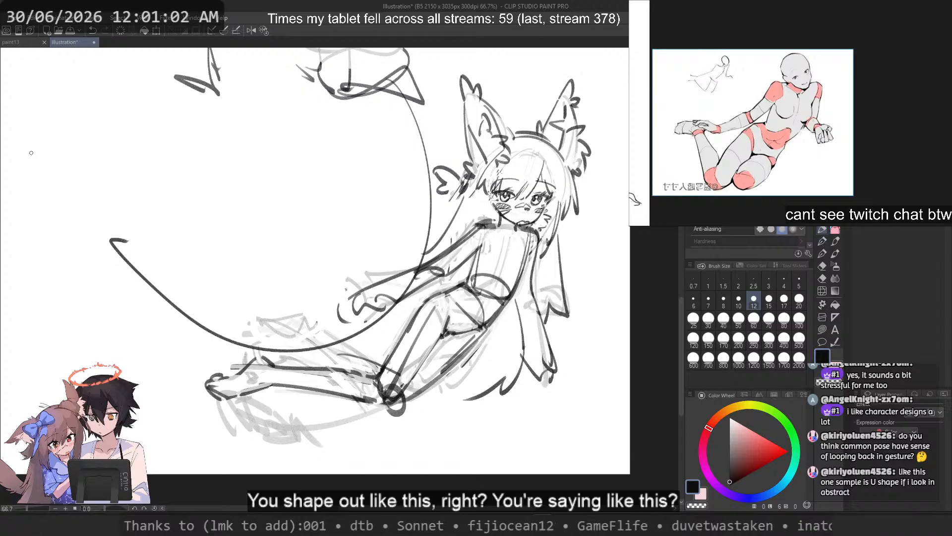
pyautogui.hotkey('ctrl', 'z')
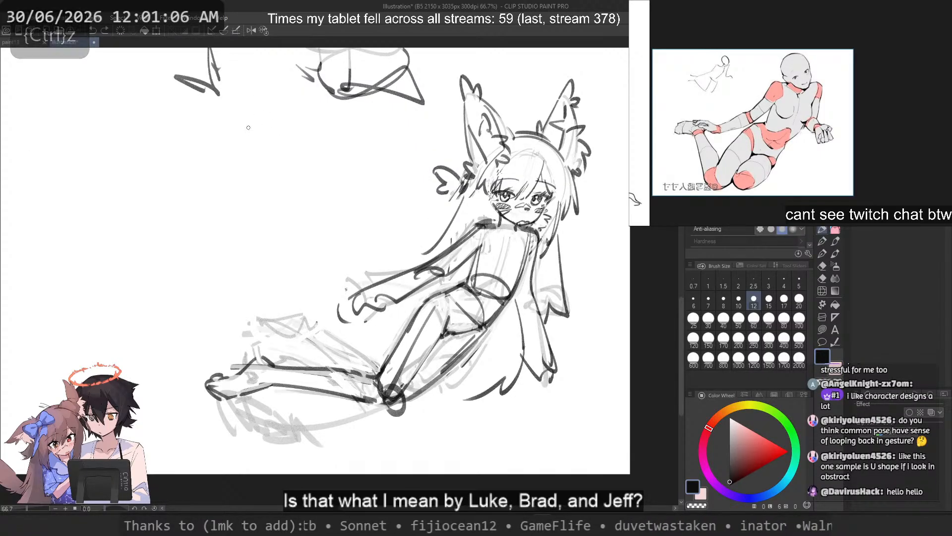
# Step: Try several U-shaped gesture curves in the empty canvas area beside the figure
pyautogui.moveTo(273, 124); pyautogui.dragTo(110, 312)
pyautogui.hotkey('ctrl', 'z')
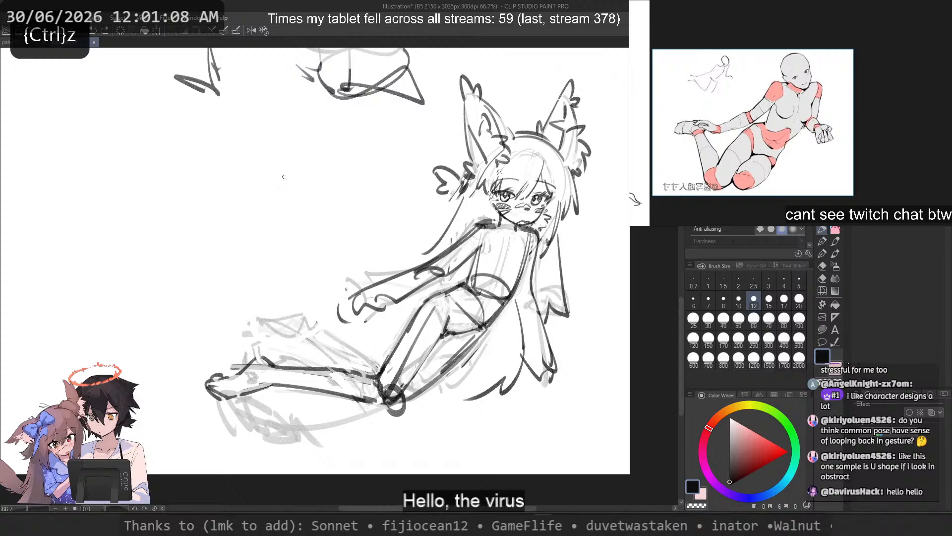
pyautogui.moveTo(313, 126); pyautogui.dragTo(94, 230)
pyautogui.hotkey('ctrl', 'z')
pyautogui.moveTo(272, 99)
pyautogui.mouseDown()
pyautogui.moveTo(208, 303)
pyautogui.moveTo(68, 198)
pyautogui.moveTo(61, 203)
pyautogui.moveTo(212, 323)
pyautogui.moveTo(89, 238)
pyautogui.moveTo(165, 156)
pyautogui.moveTo(106, 321)
pyautogui.moveTo(194, 117)
pyautogui.mouseUp()
pyautogui.hotkey('ctrl', 'z')
# Step: Try a nearly closed looping curve in the empty area, with a small arrowhead in its gap
pyautogui.hotkey('ctrl', 'z')
pyautogui.hotkey('ctrl', 'z')
pyautogui.hotkey('ctrl', 'z')
pyautogui.hotkey('ctrl', 'z')
pyautogui.moveTo(283, 82)
pyautogui.mouseDown()
pyautogui.moveTo(241, 124)
pyautogui.moveTo(64, 157)
pyautogui.mouseUp()
pyautogui.hotkey('ctrl', 'z')
pyautogui.hotkey('ctrl', 'z')
pyautogui.moveTo(120, 148)
pyautogui.mouseDown()
pyautogui.moveTo(260, 157)
pyautogui.moveTo(168, 136)
pyautogui.moveTo(104, 261)
pyautogui.moveTo(220, 134)
pyautogui.mouseUp()
pyautogui.hotkey('ctrl', 'z')
pyautogui.moveTo(107, 153)
pyautogui.mouseDown()
pyautogui.moveTo(259, 158)
pyautogui.moveTo(167, 136)
pyautogui.moveTo(104, 260)
pyautogui.moveTo(219, 134)
pyautogui.moveTo(125, 145)
pyautogui.moveTo(108, 211)
pyautogui.moveTo(263, 128)
pyautogui.moveTo(236, 105)
pyautogui.moveTo(224, 147)
pyautogui.mouseUp()
pyautogui.hotkey('ctrl', 'z')
pyautogui.moveTo(211, 115); pyautogui.dragTo(224, 144)
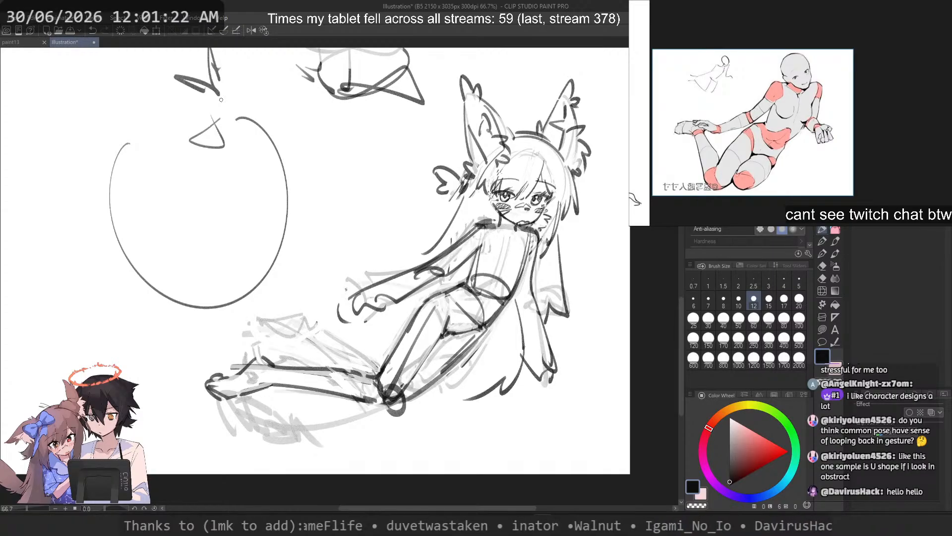
pyautogui.hotkey('ctrl', 'z')
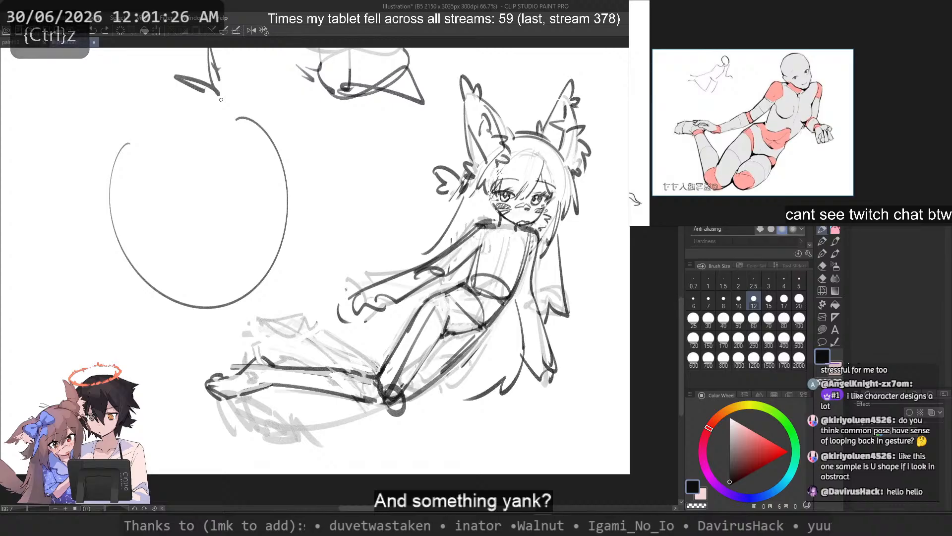
# Step: Undo the loop and try a sweeping line-of-action arc from above the character's arm across the legs past the feet
pyautogui.moveTo(222, 100); pyautogui.dragTo(365, 130)
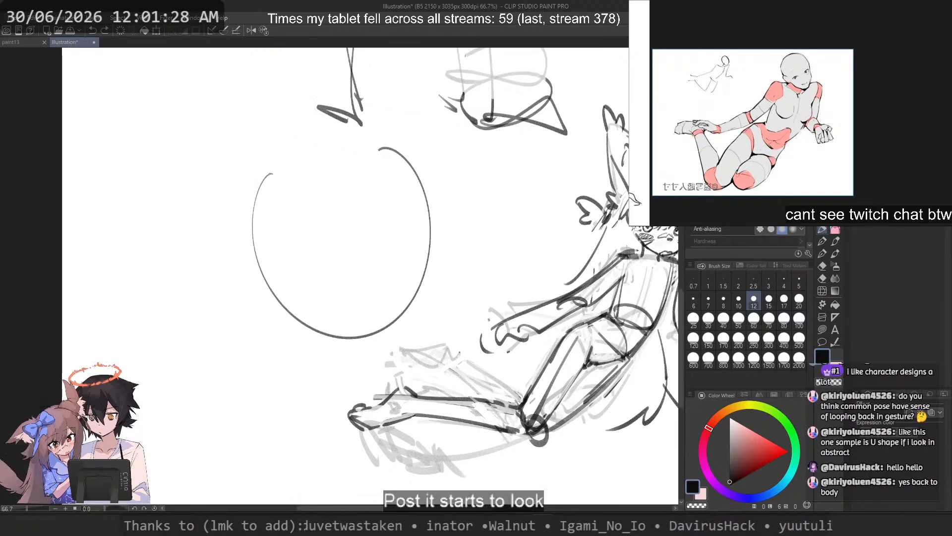
pyautogui.moveTo(355, 262); pyautogui.dragTo(109, 232)
pyautogui.hotkey('ctrl', 'z')
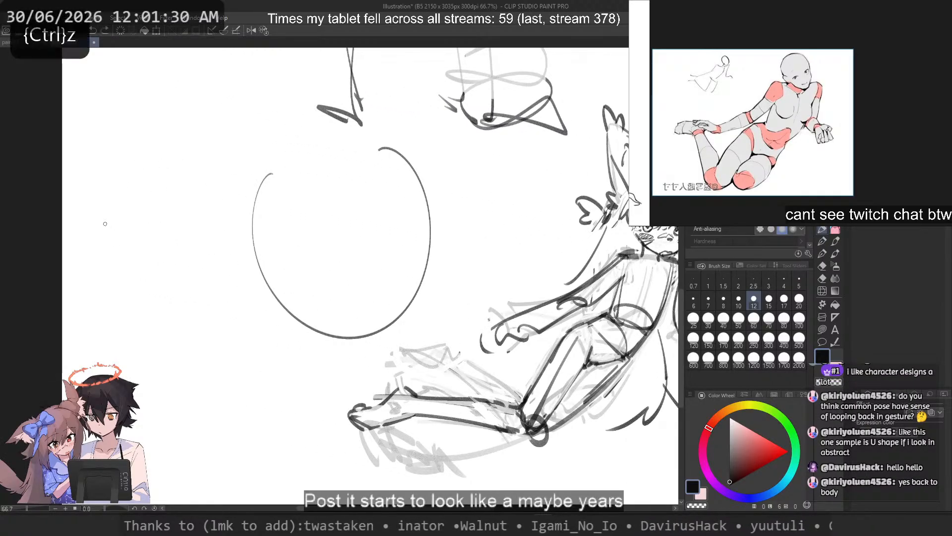
pyautogui.hotkey('ctrl', 'z')
pyautogui.moveTo(582, 122); pyautogui.dragTo(258, 314)
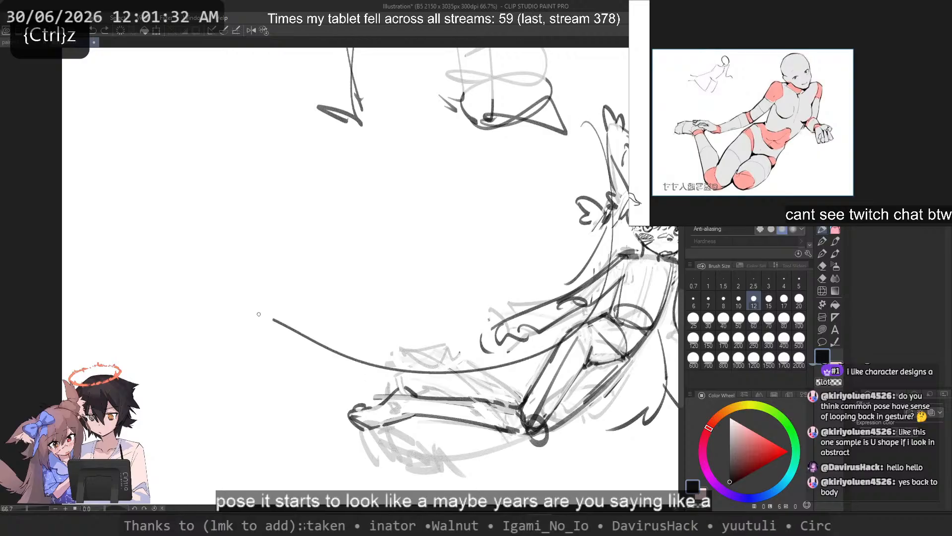
pyautogui.hotkey('ctrl', 'z')
pyautogui.moveTo(564, 111); pyautogui.dragTo(303, 340)
# Step: Try long strokes crossing the line-of-action arc as opposing pulls, and undo them along with the arc
pyautogui.moveTo(411, 207); pyautogui.dragTo(678, 426)
pyautogui.hotkey('ctrl', 'z')
pyautogui.moveTo(636, 316); pyautogui.dragTo(259, 131)
pyautogui.hotkey('ctrl', 'z')
pyautogui.moveTo(616, 275)
pyautogui.mouseDown()
pyautogui.moveTo(593, 254)
pyautogui.moveTo(243, 129)
pyautogui.mouseUp()
pyautogui.hotkey('ctrl', 'z')
pyautogui.moveTo(590, 228); pyautogui.dragTo(425, 165)
pyautogui.moveTo(550, 100)
pyautogui.mouseDown()
pyautogui.moveTo(585, 175)
pyautogui.moveTo(257, 320)
pyautogui.mouseUp()
pyautogui.hotkey('ctrl', 'z')
pyautogui.hotkey('ctrl', 'z')
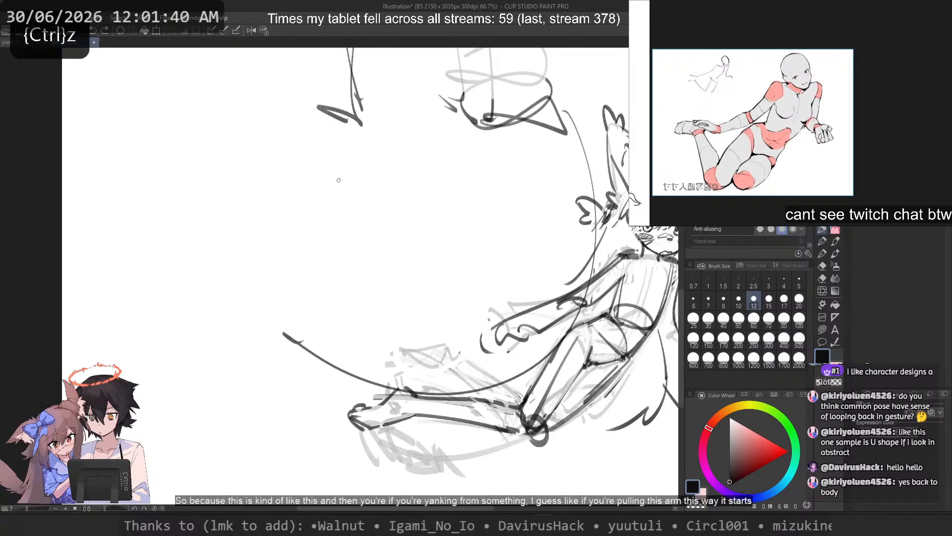
# Step: Try a C-shaped line of action with a diagonal crossing stroke in the empty area beside the figure
pyautogui.hotkey('ctrl', 'z')
pyautogui.moveTo(323, 153); pyautogui.dragTo(191, 331)
pyautogui.hotkey('ctrl', 'z')
pyautogui.moveTo(297, 128)
pyautogui.mouseDown()
pyautogui.moveTo(353, 334)
pyautogui.moveTo(149, 341)
pyautogui.mouseUp()
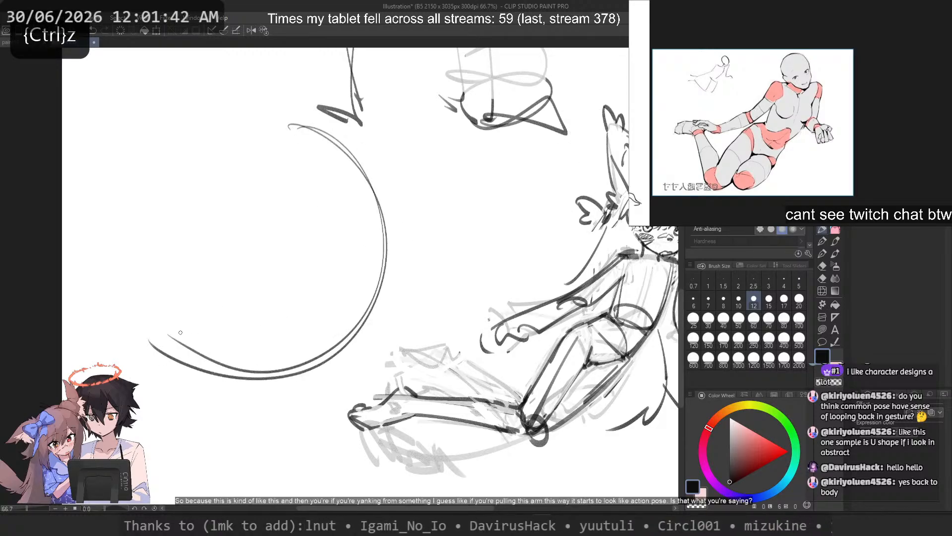
pyautogui.moveTo(465, 291); pyautogui.dragTo(196, 170)
# Step: Try arrows pulling outward and downward across the C-shaped curve, and undo them along with the curve
pyautogui.hotkey('ctrl', 'z')
pyautogui.moveTo(320, 258); pyautogui.dragTo(513, 188)
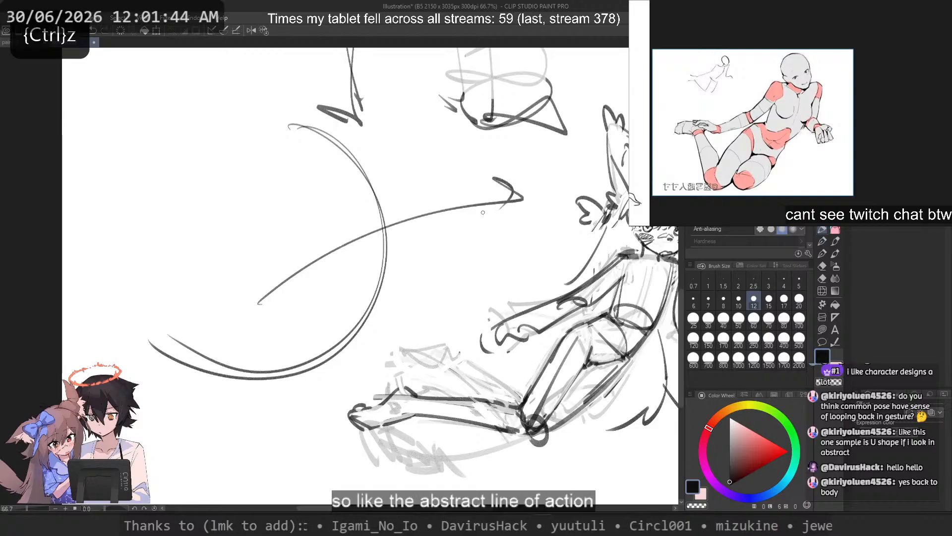
pyautogui.hotkey('ctrl', 'z')
pyautogui.moveTo(302, 277); pyautogui.dragTo(518, 180)
pyautogui.moveTo(178, 322)
pyautogui.mouseDown()
pyautogui.moveTo(258, 488)
pyautogui.moveTo(206, 464)
pyautogui.mouseUp()
pyautogui.hotkey('ctrl', 'z')
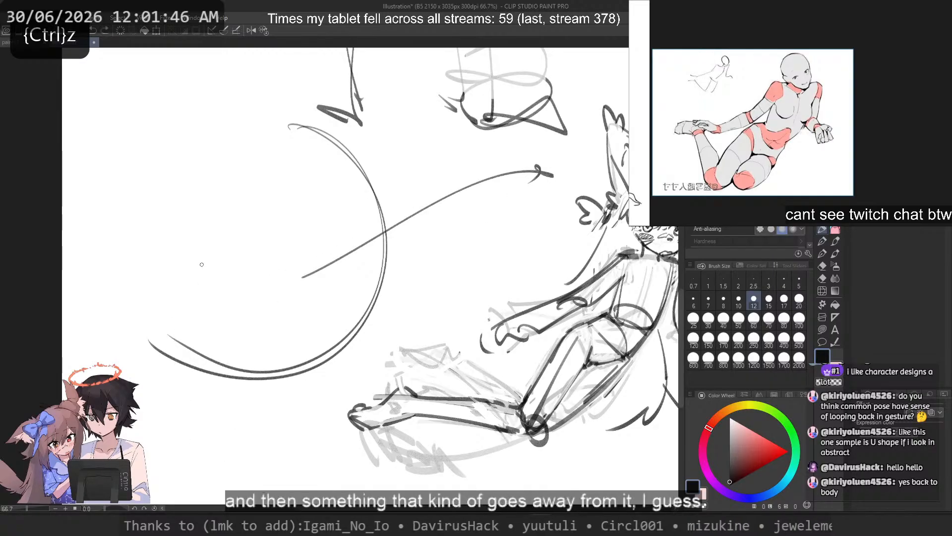
pyautogui.hotkey('ctrl', 'z')
pyautogui.moveTo(209, 264)
pyautogui.mouseDown()
pyautogui.moveTo(275, 464)
pyautogui.moveTo(268, 471)
pyautogui.mouseUp()
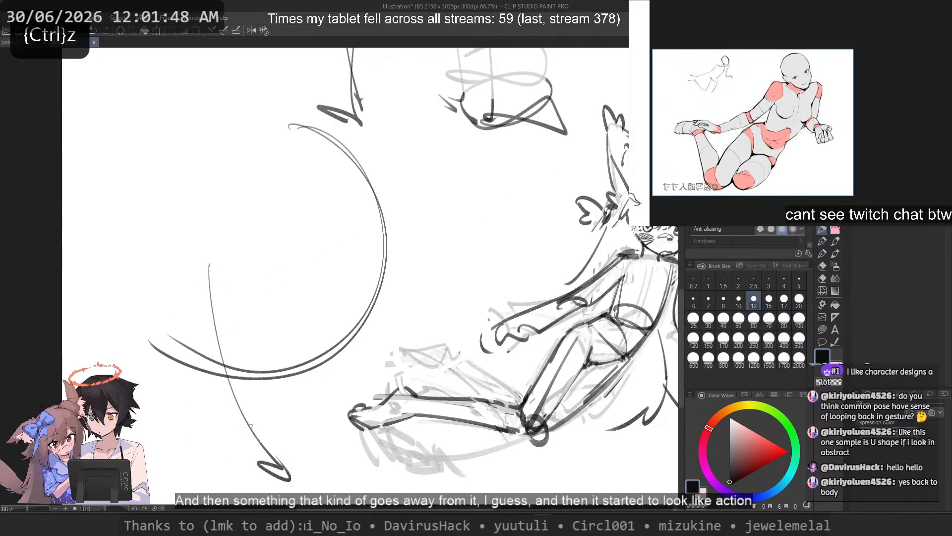
pyautogui.hotkey('ctrl', 'z')
pyautogui.hotkey('ctrl', 'z')
pyautogui.hotkey('ctrl', 'z')
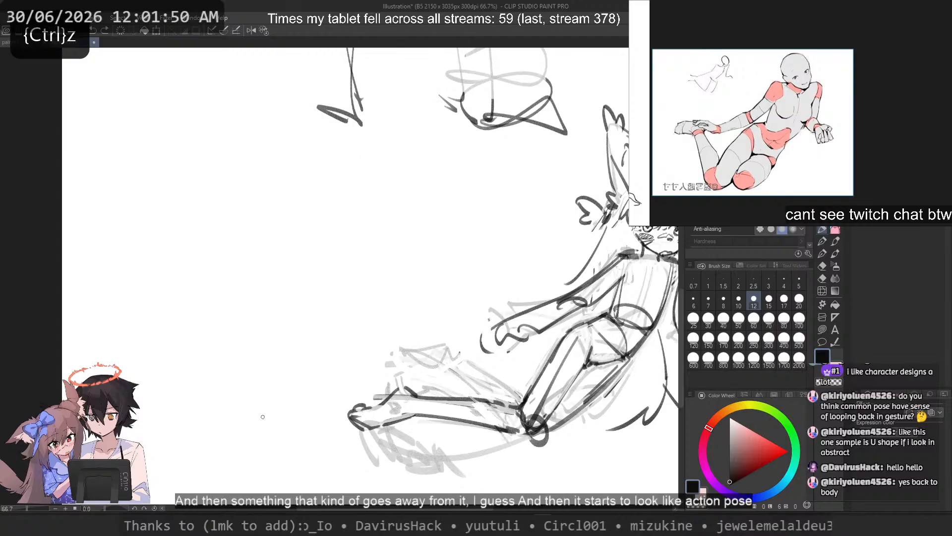
# Step: Examine the full sketch page, the pose references and the character illustrations on the reference board
pyautogui.scroll(-5, 263, 417)
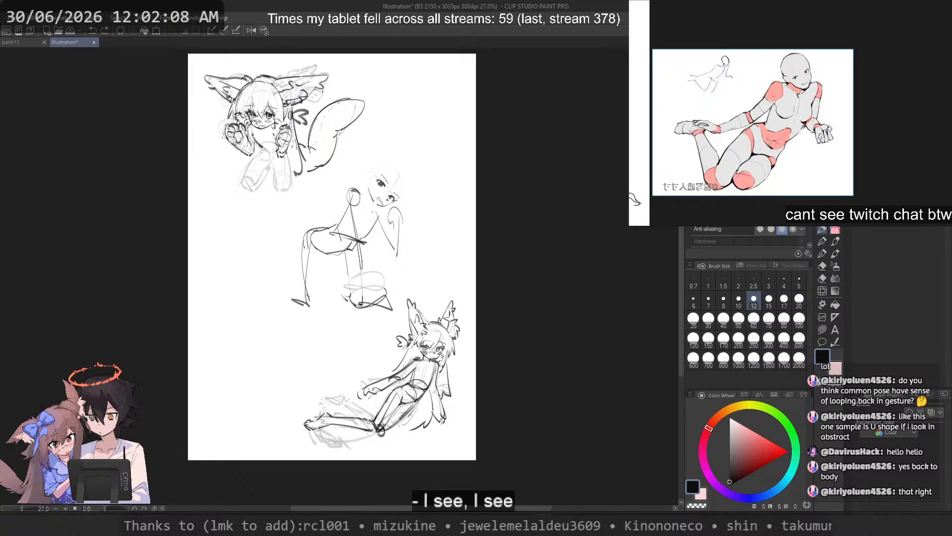
pyautogui.scroll(-5, 903, 126)
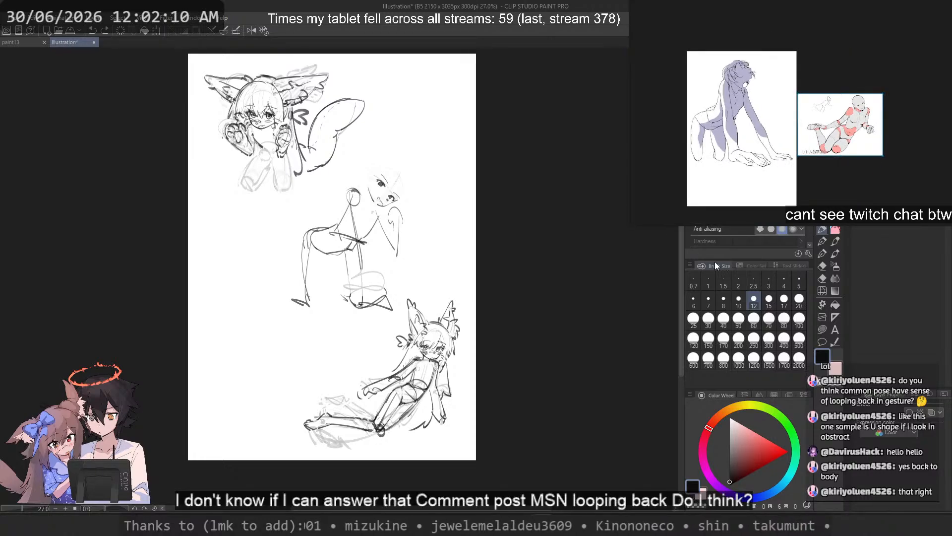
pyautogui.scroll(5, 796, 147)
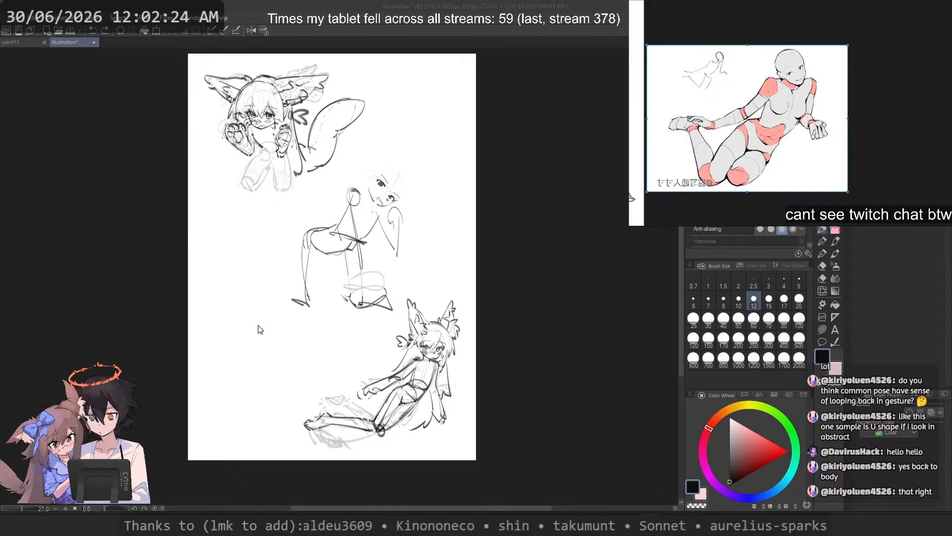
pyautogui.scroll(-10, 848, 92)
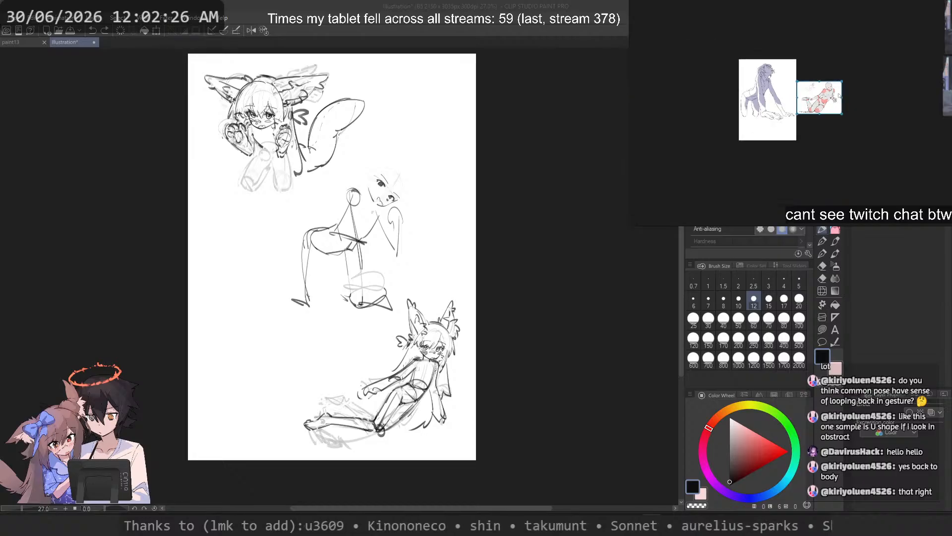
pyautogui.moveTo(832, 91); pyautogui.dragTo(705, 40)
pyautogui.moveTo(818, 114); pyautogui.dragTo(792, 77)
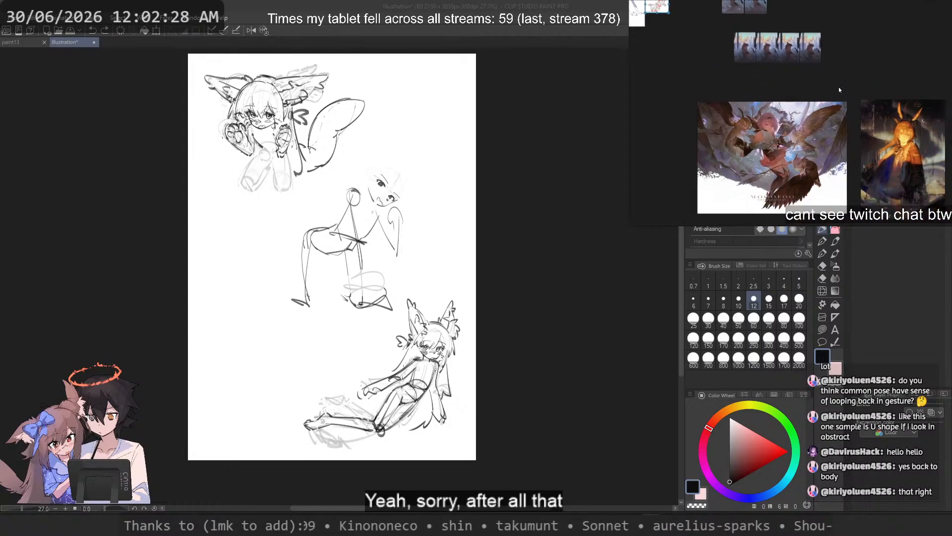
pyautogui.scroll(-5, 839, 89)
pyautogui.moveTo(895, 42); pyautogui.dragTo(757, 48)
pyautogui.scroll(5, 876, 113)
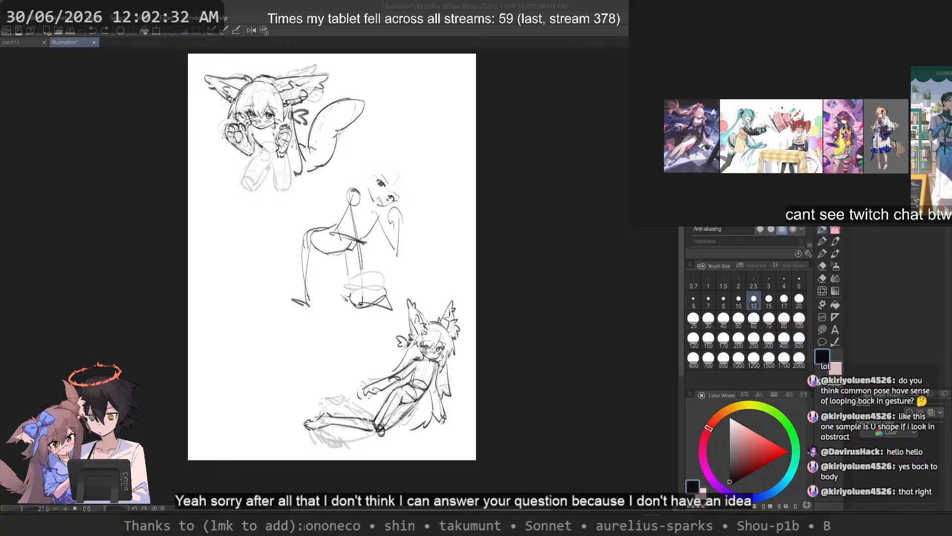
# Step: Examine the figure-drawing studies, character art and landscape references spread across the reference board
pyautogui.scroll(-10, 794, 90)
pyautogui.moveTo(766, 109); pyautogui.dragTo(773, 251)
pyautogui.scroll(-1, 772, 178)
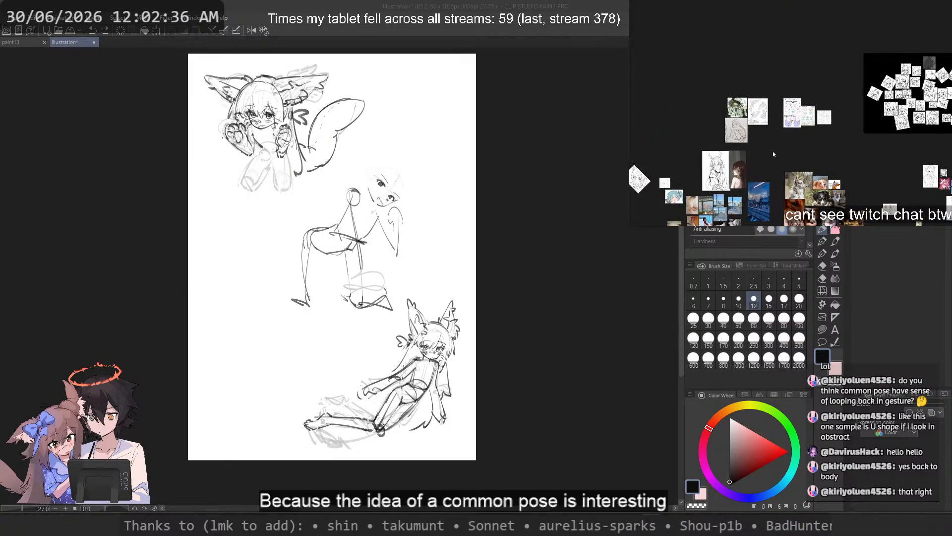
pyautogui.scroll(5, 765, 106)
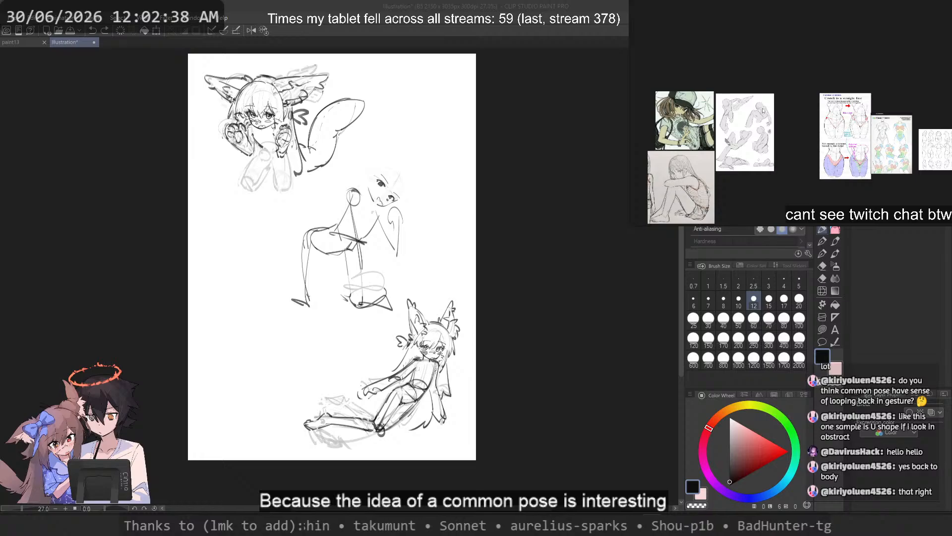
pyautogui.scroll(-5, 764, 110)
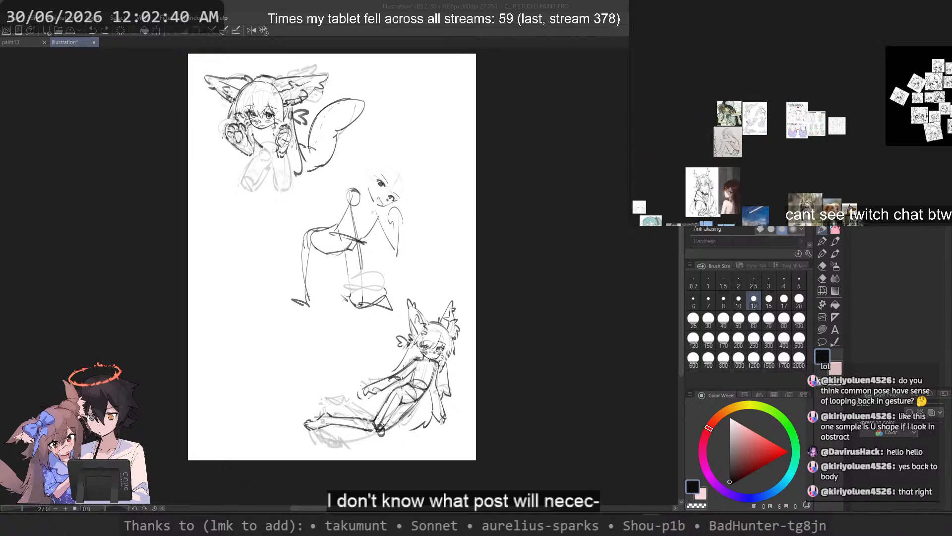
pyautogui.moveTo(761, 157); pyautogui.dragTo(951, 132)
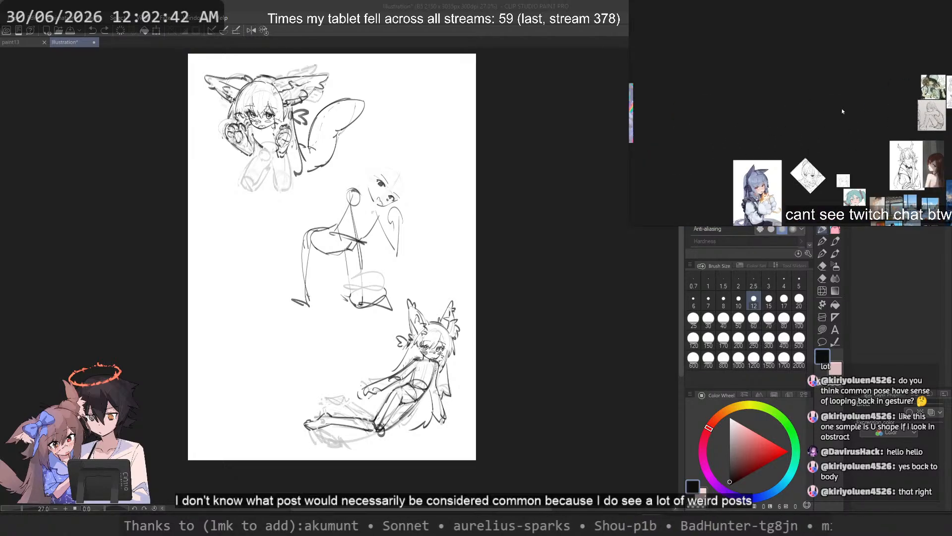
pyautogui.scroll(-4, 838, 107)
pyautogui.moveTo(689, 19); pyautogui.dragTo(745, 102)
pyautogui.scroll(4, 745, 103)
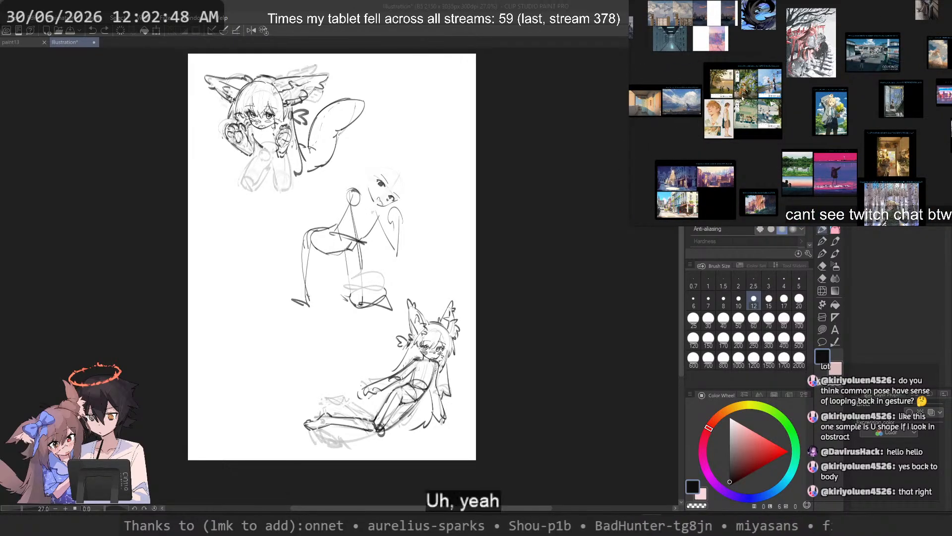
pyautogui.scroll(-5, 743, 99)
pyautogui.moveTo(742, 98); pyautogui.dragTo(773, 170)
pyautogui.scroll(3, 750, 133)
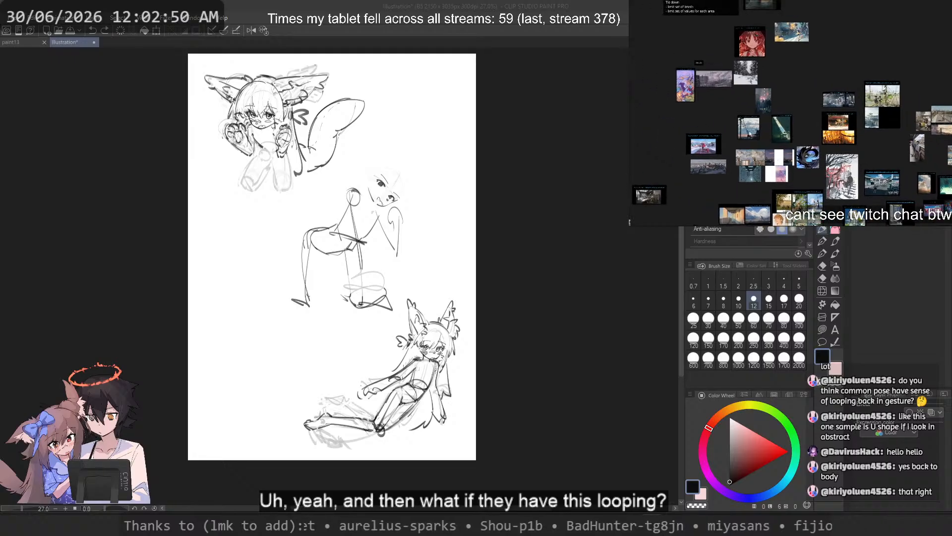
# Step: Find the reclining mannequin reference with red-marked joints on the reference board and view it up close
pyautogui.moveTo(750, 133); pyautogui.dragTo(794, 174)
pyautogui.moveTo(687, 115)
pyautogui.mouseDown()
pyautogui.moveTo(745, 136)
pyautogui.moveTo(795, 138)
pyautogui.moveTo(779, 93)
pyautogui.mouseUp()
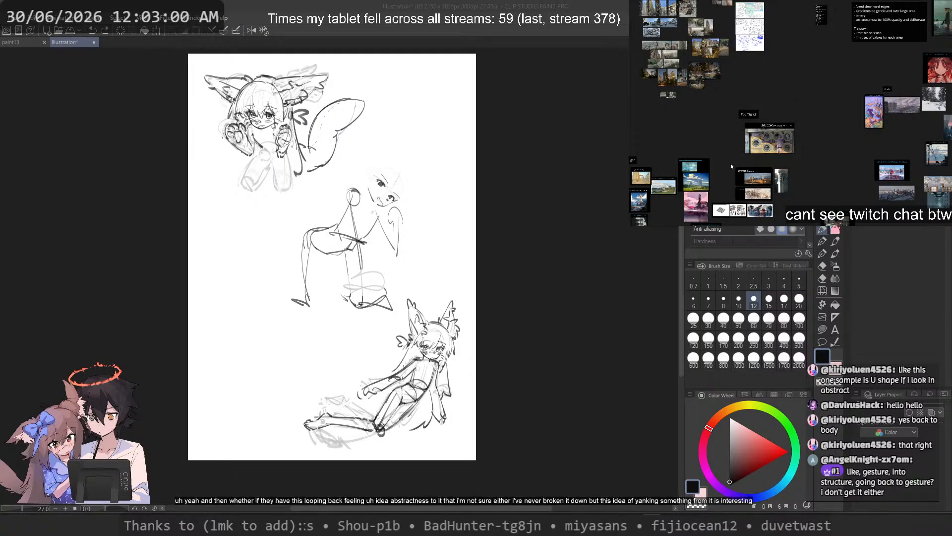
pyautogui.moveTo(733, 170); pyautogui.dragTo(784, 86)
pyautogui.scroll(4, 837, 136)
pyautogui.scroll(-8, 837, 139)
pyautogui.moveTo(889, 155); pyautogui.dragTo(838, 167)
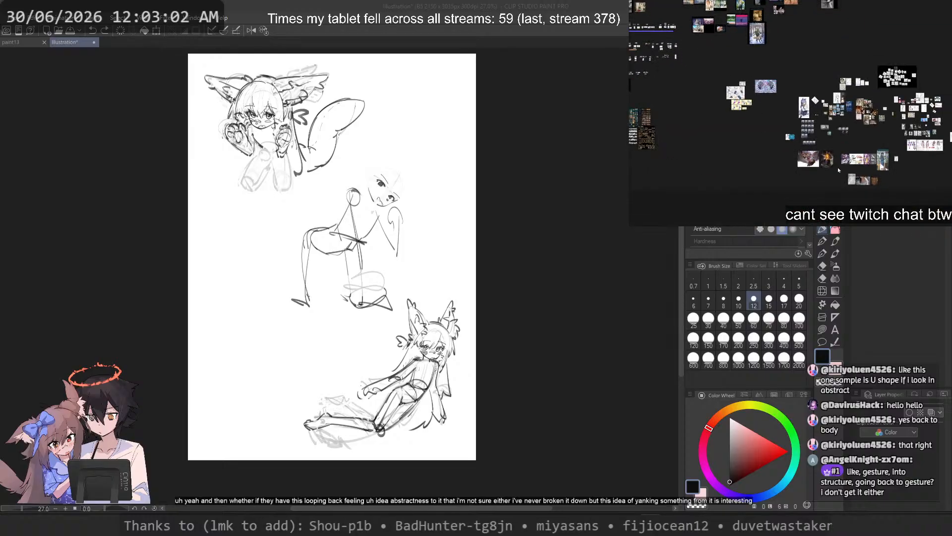
pyautogui.scroll(8, 849, 120)
pyautogui.moveTo(849, 120); pyautogui.dragTo(731, 84)
pyautogui.scroll(-6, 750, 153)
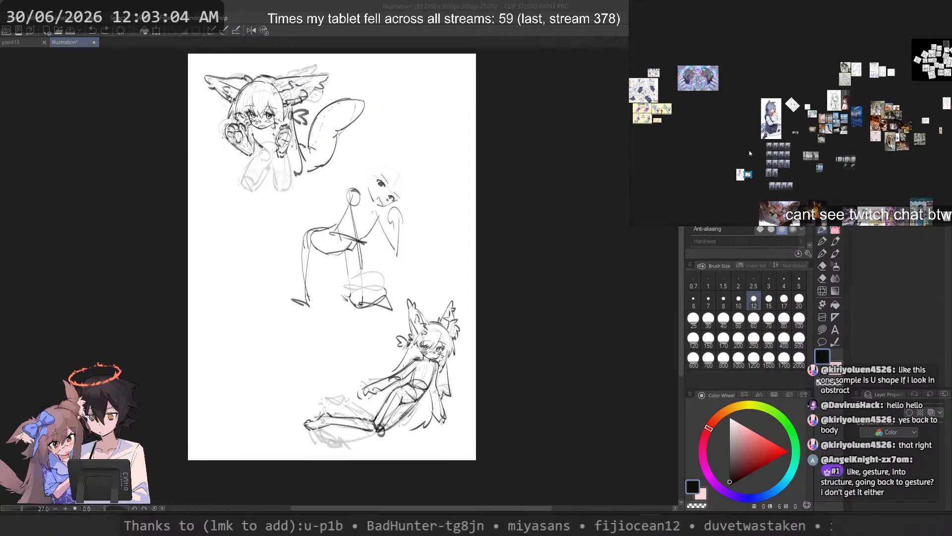
pyautogui.scroll(10, 727, 175)
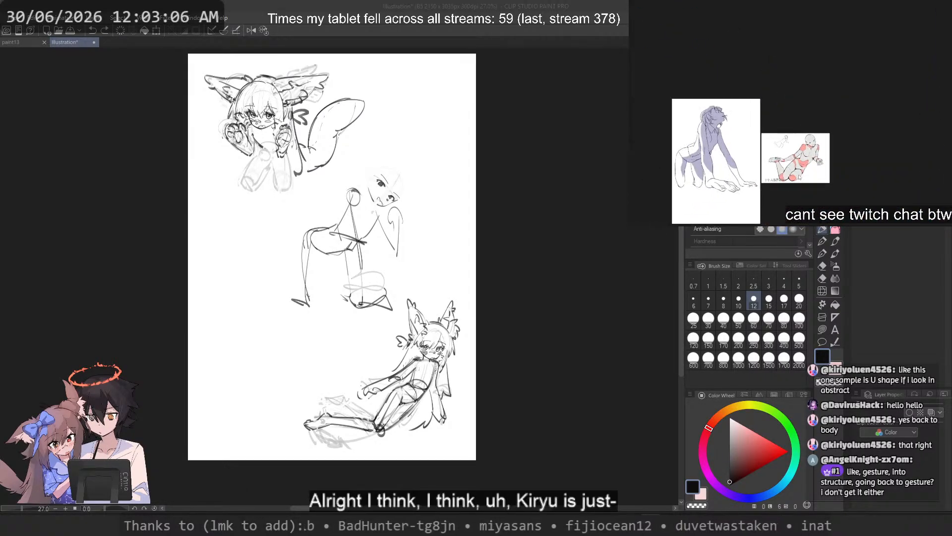
pyautogui.moveTo(776, 131); pyautogui.dragTo(787, 140)
# Step: Sketch an S-shaped line of action in the empty canvas area beside the bending stick figure
pyautogui.click(504, 4)
pyautogui.moveTo(277, 357); pyautogui.dragTo(348, 368)
pyautogui.scroll(4, 348, 368)
pyautogui.scroll(1, 306, 323)
pyautogui.moveTo(318, 144)
pyautogui.mouseDown()
pyautogui.moveTo(332, 358)
pyautogui.moveTo(389, 425)
pyautogui.mouseUp()
pyautogui.hotkey('ctrl', 'z')
pyautogui.moveTo(319, 158); pyautogui.dragTo(284, 403)
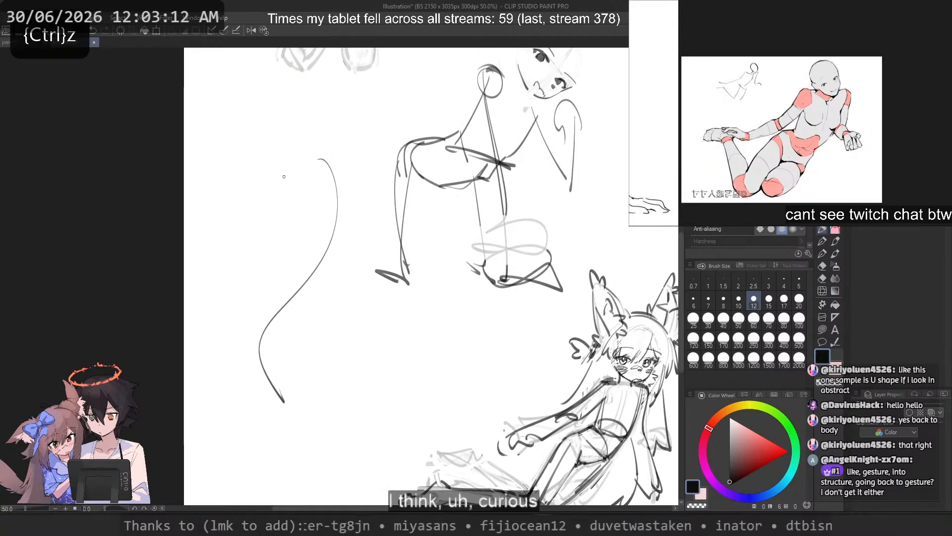
# Step: Build a ribcage loop and a rounded pelvis along the S-shaped line of action
pyautogui.moveTo(373, 225); pyautogui.dragTo(317, 226)
pyautogui.hotkey('ctrl', 'z')
pyautogui.moveTo(355, 187); pyautogui.dragTo(319, 246)
pyautogui.moveTo(311, 250); pyautogui.dragTo(327, 259)
pyautogui.hotkey('ctrl', 'z')
pyautogui.moveTo(337, 300)
pyautogui.mouseDown()
pyautogui.moveTo(286, 295)
pyautogui.moveTo(285, 284)
pyautogui.mouseUp()
pyautogui.moveTo(282, 285)
pyautogui.mouseDown()
pyautogui.moveTo(304, 313)
pyautogui.moveTo(286, 304)
pyautogui.moveTo(261, 324)
pyautogui.moveTo(234, 372)
pyautogui.mouseUp()
pyautogui.hotkey('ctrl', 'z')
# Step: Add two curved legs below the pelvis, then try sweeping strokes from the torso and undo them
pyautogui.hotkey('ctrl', 'z')
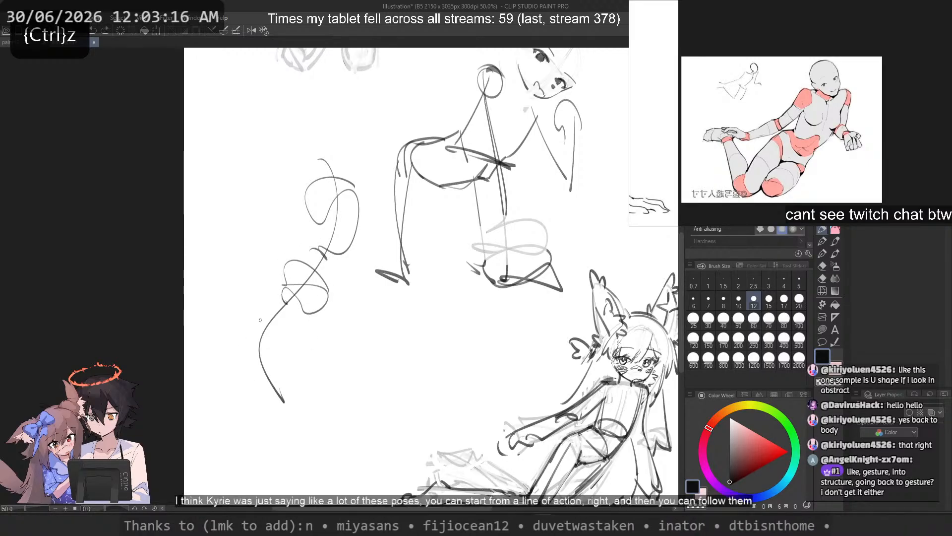
pyautogui.moveTo(277, 304); pyautogui.dragTo(273, 408)
pyautogui.hotkey('ctrl', 'z')
pyautogui.moveTo(303, 321); pyautogui.dragTo(326, 441)
pyautogui.hotkey('ctrl', 'z')
pyautogui.moveTo(377, 181)
pyautogui.mouseDown()
pyautogui.moveTo(282, 214)
pyautogui.moveTo(233, 214)
pyautogui.moveTo(274, 178)
pyautogui.moveTo(325, 182)
pyautogui.moveTo(251, 303)
pyautogui.mouseUp()
# Step: Try arm strokes from the shoulders and undo them, and sketch a round head above the ribcage
pyautogui.hotkey('ctrl', 'z')
pyautogui.hotkey('ctrl', 'z')
pyautogui.hotkey('ctrl', 'z')
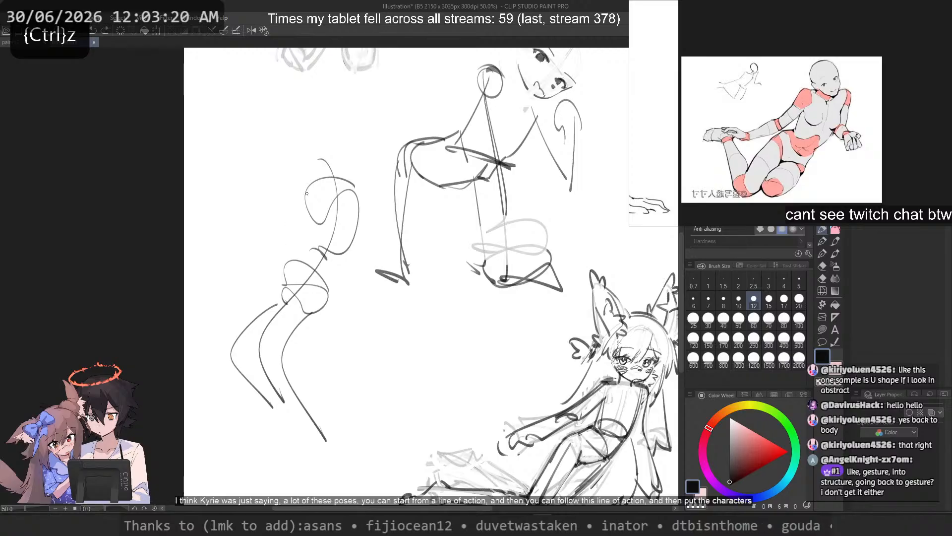
pyautogui.moveTo(307, 182); pyautogui.dragTo(274, 277)
pyautogui.moveTo(355, 187); pyautogui.dragTo(355, 295)
# Step: Try long curves through the gesture figure and a large C-shaped curve beside it, and undo them
pyautogui.hotkey('ctrl', 'z')
pyautogui.hotkey('ctrl', 'z')
pyautogui.moveTo(346, 176)
pyautogui.mouseDown()
pyautogui.moveTo(347, 151)
pyautogui.moveTo(317, 172)
pyautogui.mouseUp()
pyautogui.hotkey('ctrl', 'z')
pyautogui.moveTo(341, 162)
pyautogui.mouseDown()
pyautogui.moveTo(331, 127)
pyautogui.moveTo(321, 175)
pyautogui.mouseUp()
pyautogui.moveTo(300, 150); pyautogui.dragTo(332, 182)
pyautogui.hotkey('ctrl', 'z')
pyautogui.moveTo(315, 121)
pyautogui.mouseDown()
pyautogui.moveTo(248, 346)
pyautogui.moveTo(274, 414)
pyautogui.mouseUp()
pyautogui.hotkey('ctrl', 'z')
pyautogui.moveTo(317, 147); pyautogui.dragTo(286, 430)
pyautogui.hotkey('ctrl', 'z')
pyautogui.moveTo(432, 192)
pyautogui.mouseDown()
pyautogui.moveTo(336, 454)
pyautogui.moveTo(350, 403)
pyautogui.mouseUp()
# Step: Try arcs sweeping outward from the gesture figure's head and neck, and undo them
pyautogui.hotkey('ctrl', 'z')
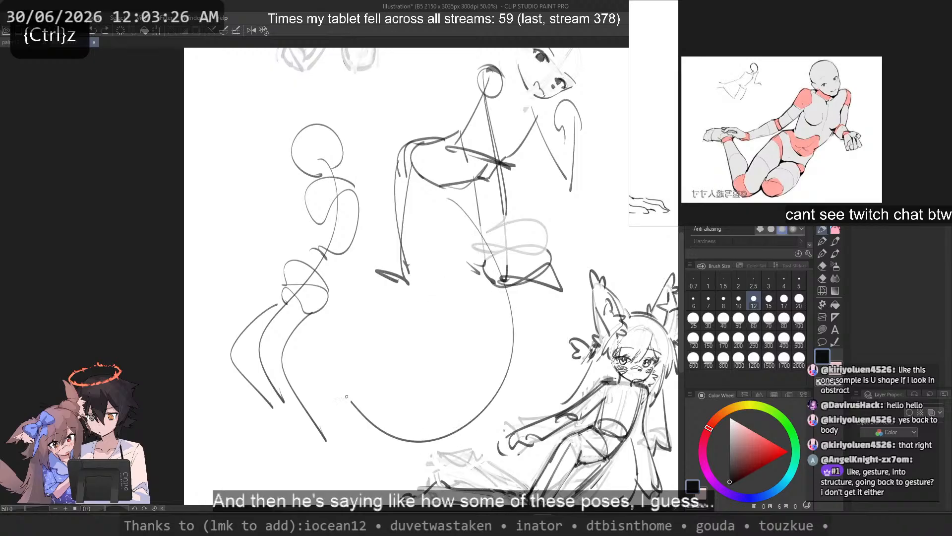
pyautogui.hotkey('ctrl', 'z')
pyautogui.moveTo(305, 154)
pyautogui.mouseDown()
pyautogui.moveTo(220, 332)
pyautogui.moveTo(216, 325)
pyautogui.moveTo(338, 209)
pyautogui.moveTo(197, 270)
pyautogui.mouseUp()
pyautogui.hotkey('ctrl', 'z')
pyautogui.hotkey('ctrl', 'z')
# Step: Try flow strokes leading away from the head, shoulder and waist of the gesture figure, and undo them
pyautogui.hotkey('ctrl', 'z')
pyautogui.moveTo(321, 174)
pyautogui.mouseDown()
pyautogui.moveTo(334, 246)
pyautogui.moveTo(256, 244)
pyautogui.moveTo(261, 256)
pyautogui.mouseUp()
pyautogui.hotkey('ctrl', 'z')
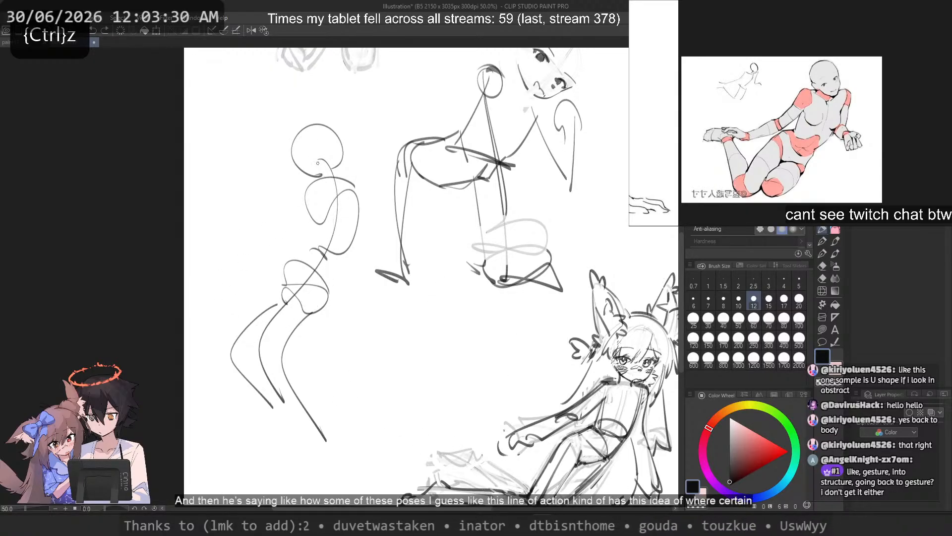
pyautogui.moveTo(320, 148); pyautogui.dragTo(206, 300)
pyautogui.hotkey('ctrl', 'z')
pyautogui.moveTo(355, 200)
pyautogui.mouseDown()
pyautogui.moveTo(272, 336)
pyautogui.moveTo(373, 276)
pyautogui.mouseUp()
pyautogui.hotkey('ctrl', 'z')
pyautogui.moveTo(326, 254)
pyautogui.mouseDown()
pyautogui.moveTo(412, 367)
pyautogui.moveTo(361, 308)
pyautogui.moveTo(416, 347)
pyautogui.mouseUp()
# Step: Try curves that loop from the pelvis and legs back toward the head, and undo them
pyautogui.hotkey('ctrl', 'z')
pyautogui.moveTo(352, 189)
pyautogui.mouseDown()
pyautogui.moveTo(275, 214)
pyautogui.moveTo(296, 195)
pyautogui.mouseUp()
pyautogui.hotkey('ctrl', 'z')
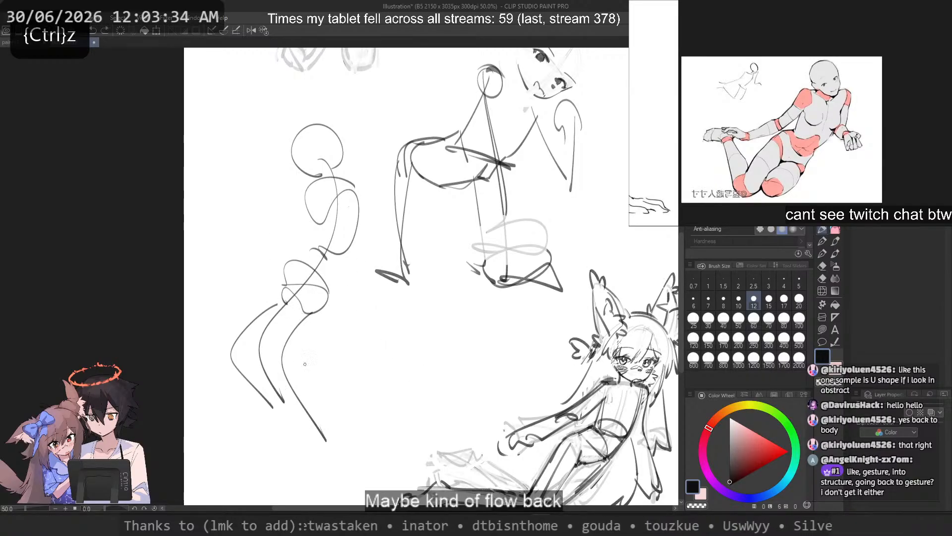
pyautogui.moveTo(355, 293); pyautogui.dragTo(288, 263)
# Step: Try an oval loop enclosing the torso from shoulders to pelvis, and undo it
pyautogui.hotkey('ctrl', 'z')
pyautogui.moveTo(323, 138); pyautogui.dragTo(293, 167)
pyautogui.moveTo(312, 325); pyautogui.dragTo(254, 359)
pyautogui.hotkey('ctrl', 'z')
pyautogui.hotkey('ctrl', 'z')
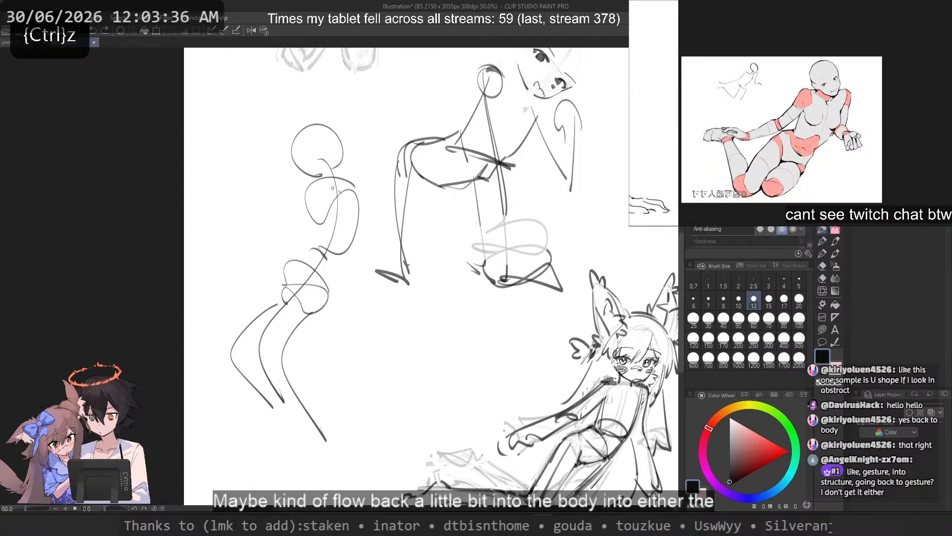
pyautogui.moveTo(342, 189); pyautogui.dragTo(289, 219)
pyautogui.moveTo(329, 127); pyautogui.dragTo(295, 152)
pyautogui.hotkey('ctrl', 'z')
pyautogui.hotkey('ctrl', 'z')
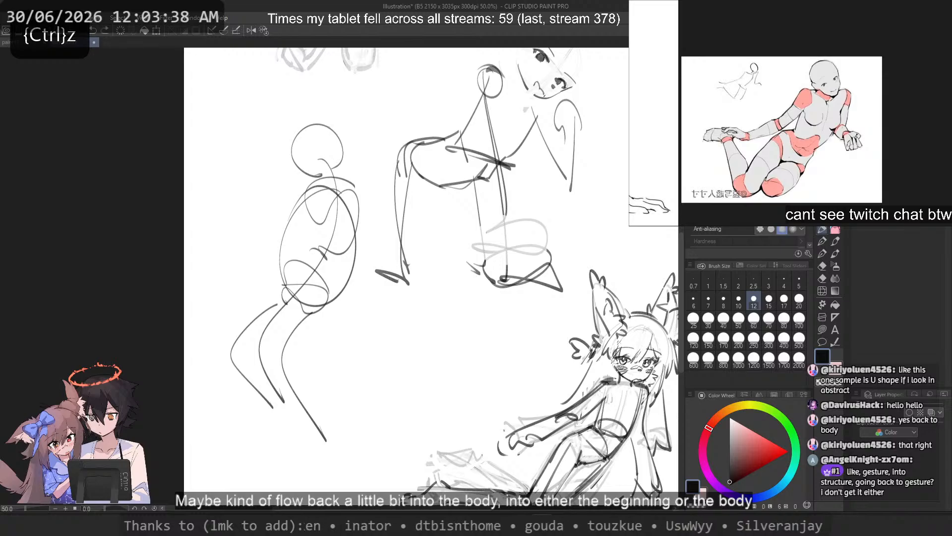
pyautogui.moveTo(304, 312); pyautogui.dragTo(349, 279)
# Step: Try strokes pulling outward from both sides of the gesture figure's torso, and undo them
pyautogui.hotkey('ctrl', 'z')
pyautogui.moveTo(334, 205)
pyautogui.mouseDown()
pyautogui.moveTo(212, 315)
pyautogui.moveTo(226, 260)
pyautogui.mouseUp()
pyautogui.hotkey('ctrl', 'z')
pyautogui.moveTo(323, 270); pyautogui.dragTo(395, 358)
pyautogui.hotkey('ctrl', 'z')
pyautogui.moveTo(340, 230)
pyautogui.mouseDown()
pyautogui.moveTo(347, 392)
pyautogui.moveTo(412, 375)
pyautogui.mouseUp()
# Step: Start a smaller gesture figure beside the first with a curved line of action, a narrow ribcage and a pelvis
pyautogui.hotkey('ctrl', 'z')
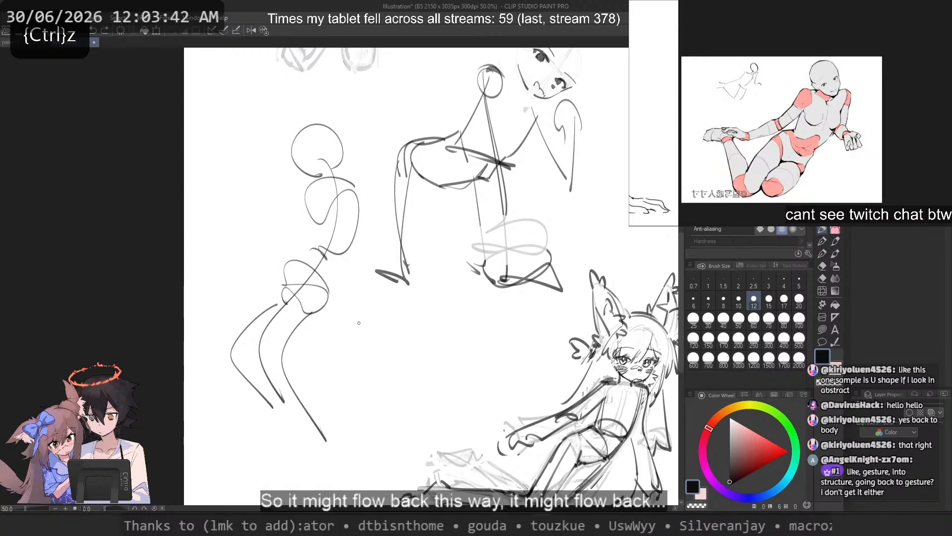
pyautogui.moveTo(342, 322); pyautogui.dragTo(443, 427)
pyautogui.hotkey('ctrl', 'z')
pyautogui.moveTo(351, 287); pyautogui.dragTo(444, 426)
pyautogui.moveTo(396, 373); pyautogui.dragTo(357, 348)
pyautogui.hotkey('ctrl', 'z')
pyautogui.hotkey('ctrl', 'z')
pyautogui.moveTo(385, 318); pyautogui.dragTo(358, 355)
pyautogui.hotkey('ctrl', 'z')
pyautogui.moveTo(394, 321)
pyautogui.mouseDown()
pyautogui.moveTo(369, 332)
pyautogui.moveTo(365, 360)
pyautogui.mouseUp()
pyautogui.moveTo(378, 404)
pyautogui.mouseDown()
pyautogui.moveTo(355, 393)
pyautogui.moveTo(375, 378)
pyautogui.moveTo(362, 390)
pyautogui.mouseUp()
# Step: Sketch the smaller figure's legs with thighs curving along its base, a raised lower leg and a pointed foot
pyautogui.hotkey('ctrl', 'z')
pyautogui.moveTo(366, 395)
pyautogui.mouseDown()
pyautogui.moveTo(424, 449)
pyautogui.moveTo(388, 430)
pyautogui.mouseUp()
pyautogui.hotkey('ctrl', 'z')
pyautogui.hotkey('ctrl', 'z')
pyautogui.moveTo(356, 397); pyautogui.dragTo(427, 443)
pyautogui.moveTo(430, 398); pyautogui.dragTo(445, 453)
pyautogui.hotkey('ctrl', 'z')
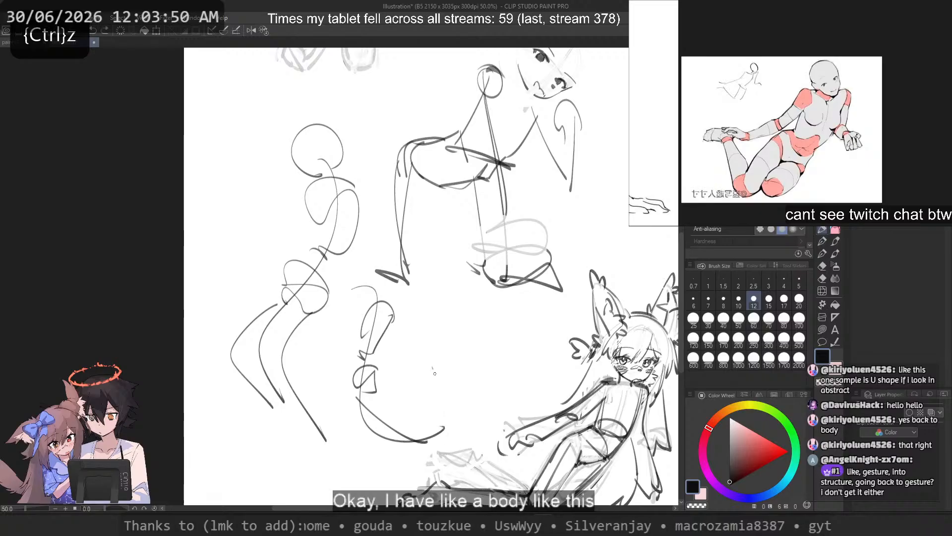
pyautogui.moveTo(433, 368); pyautogui.dragTo(444, 439)
pyautogui.moveTo(428, 396)
pyautogui.mouseDown()
pyautogui.moveTo(435, 426)
pyautogui.moveTo(387, 445)
pyautogui.mouseUp()
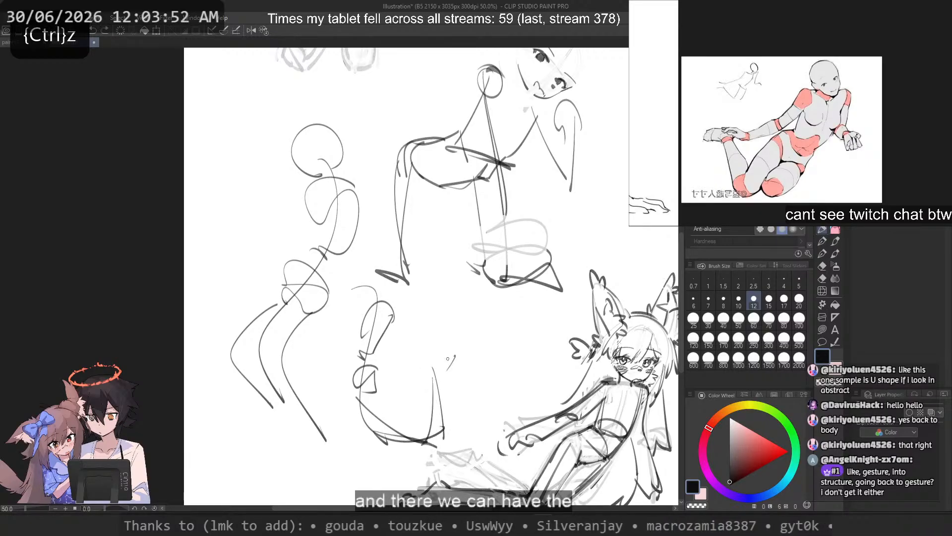
pyautogui.moveTo(455, 355); pyautogui.dragTo(436, 376)
pyautogui.hotkey('ctrl', 'z')
# Step: Give the smaller figure a round head, then try long strokes crossing its torso and undo them
pyautogui.moveTo(380, 300)
pyautogui.mouseDown()
pyautogui.moveTo(422, 317)
pyautogui.moveTo(469, 395)
pyautogui.moveTo(396, 322)
pyautogui.moveTo(439, 449)
pyautogui.mouseUp()
pyautogui.hotkey('ctrl', 'z')
pyautogui.hotkey('ctrl', 'z')
pyautogui.moveTo(381, 266)
pyautogui.mouseDown()
pyautogui.moveTo(360, 289)
pyautogui.moveTo(374, 266)
pyautogui.mouseUp()
pyautogui.hotkey('ctrl', 'z')
pyautogui.moveTo(306, 375); pyautogui.dragTo(482, 294)
pyautogui.hotkey('ctrl', 'z')
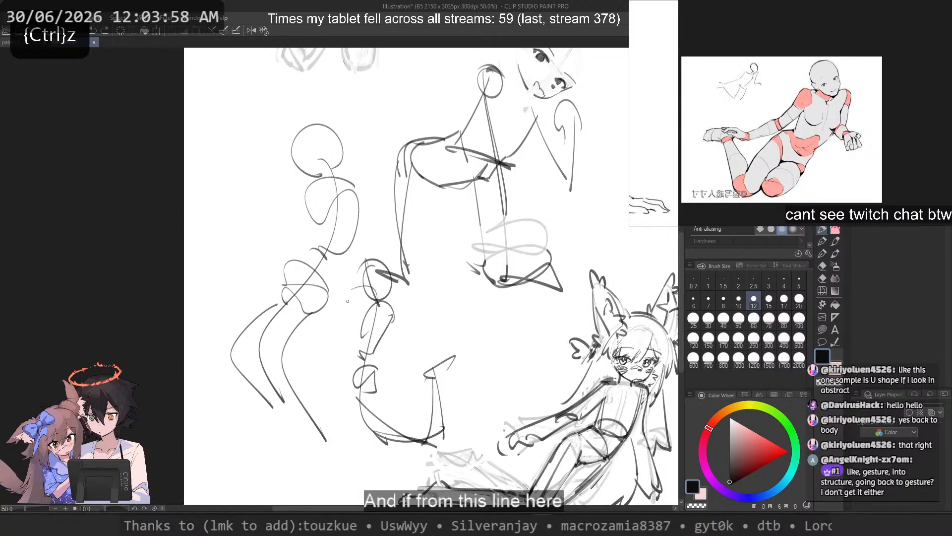
pyautogui.moveTo(326, 311); pyautogui.dragTo(441, 328)
# Step: Try a stroke across the larger gesture figure's chest and lines running down its body, and undo them
pyautogui.hotkey('ctrl', 'z')
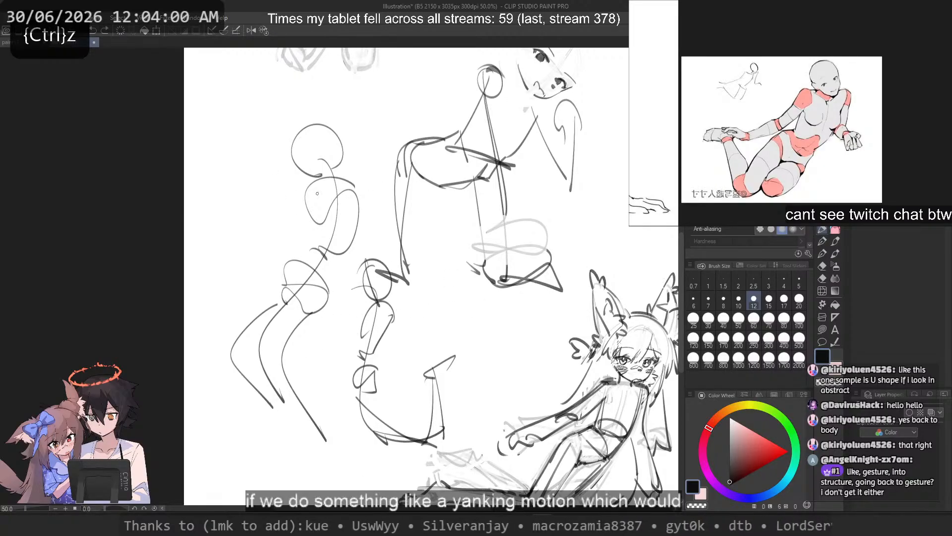
pyautogui.moveTo(400, 208)
pyautogui.mouseDown()
pyautogui.moveTo(222, 188)
pyautogui.moveTo(287, 211)
pyautogui.mouseUp()
pyautogui.hotkey('ctrl', 'z')
pyautogui.moveTo(322, 149)
pyautogui.mouseDown()
pyautogui.moveTo(338, 197)
pyautogui.moveTo(286, 317)
pyautogui.mouseUp()
# Step: Try an arrow parallel to the larger figure's back and a flowing outline around its whole body, and undo both
pyautogui.hotkey('ctrl', 'z')
pyautogui.hotkey('ctrl', 'z')
pyautogui.hotkey('ctrl', 'z')
pyautogui.moveTo(294, 106)
pyautogui.mouseDown()
pyautogui.moveTo(272, 319)
pyautogui.moveTo(255, 294)
pyautogui.moveTo(243, 304)
pyautogui.mouseUp()
pyautogui.hotkey('ctrl', 'z')
pyautogui.moveTo(290, 118); pyautogui.dragTo(247, 289)
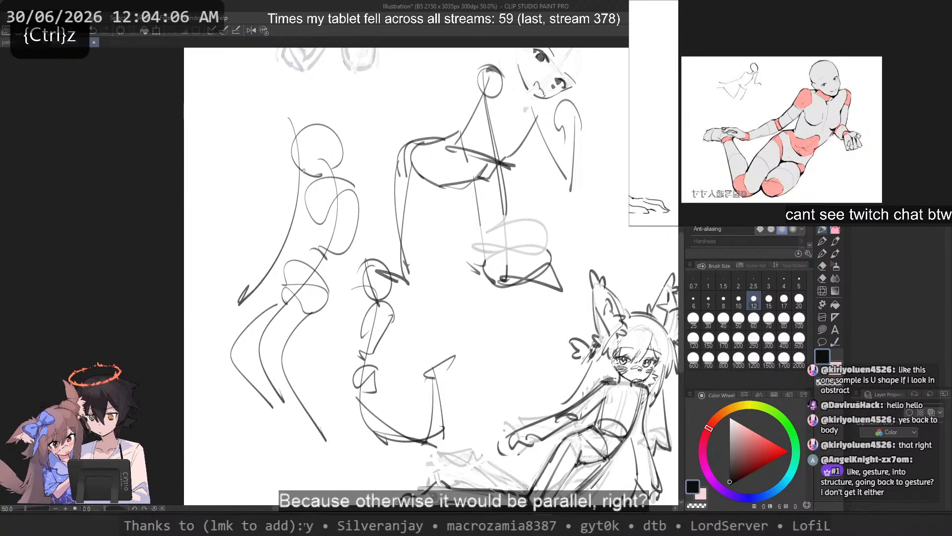
pyautogui.moveTo(371, 208)
pyautogui.mouseDown()
pyautogui.moveTo(250, 314)
pyautogui.moveTo(362, 192)
pyautogui.mouseUp()
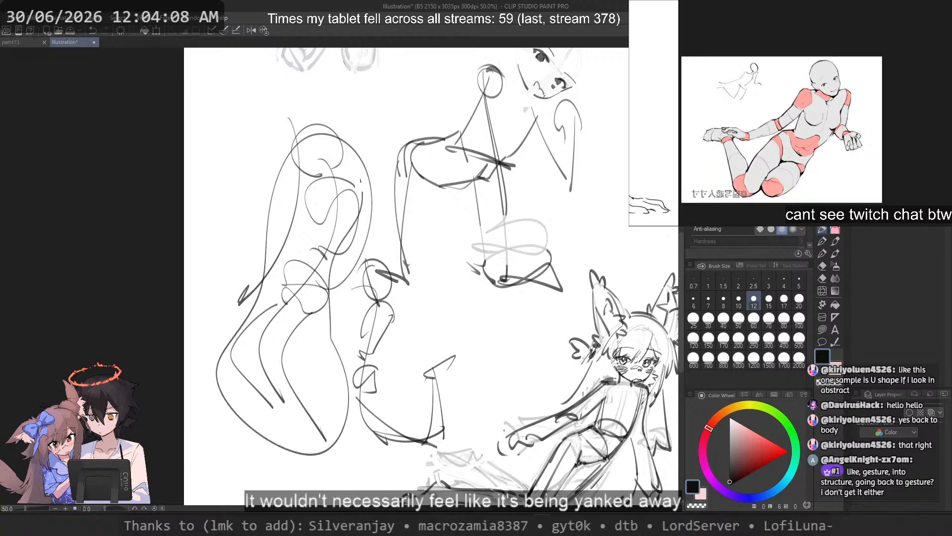
pyautogui.hotkey('ctrl', 'z')
# Step: Try a diagonal line across the larger figure's chest and an arrow yanking outward from it, and undo both
pyautogui.hotkey('ctrl', 'z')
pyautogui.moveTo(197, 167); pyautogui.dragTo(326, 197)
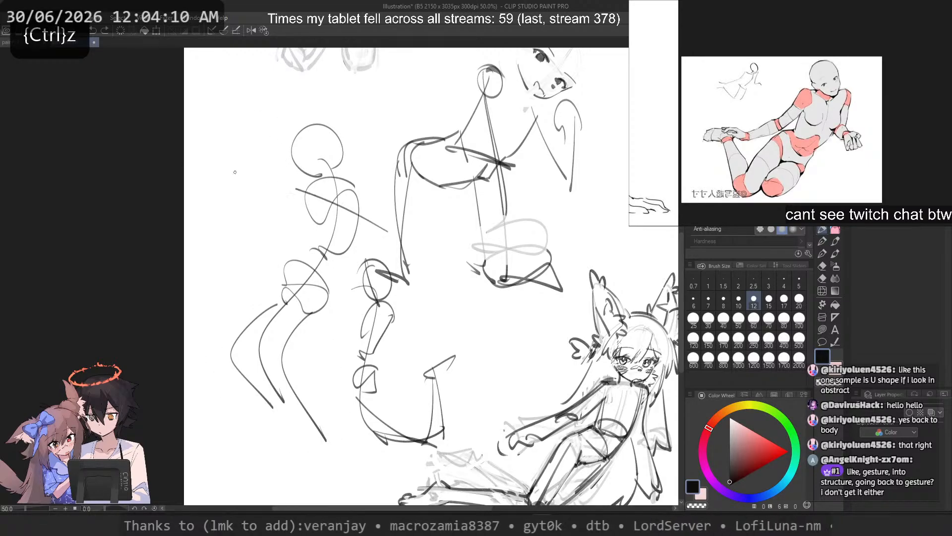
pyautogui.hotkey('ctrl', 'z')
pyautogui.moveTo(332, 194); pyautogui.dragTo(237, 185)
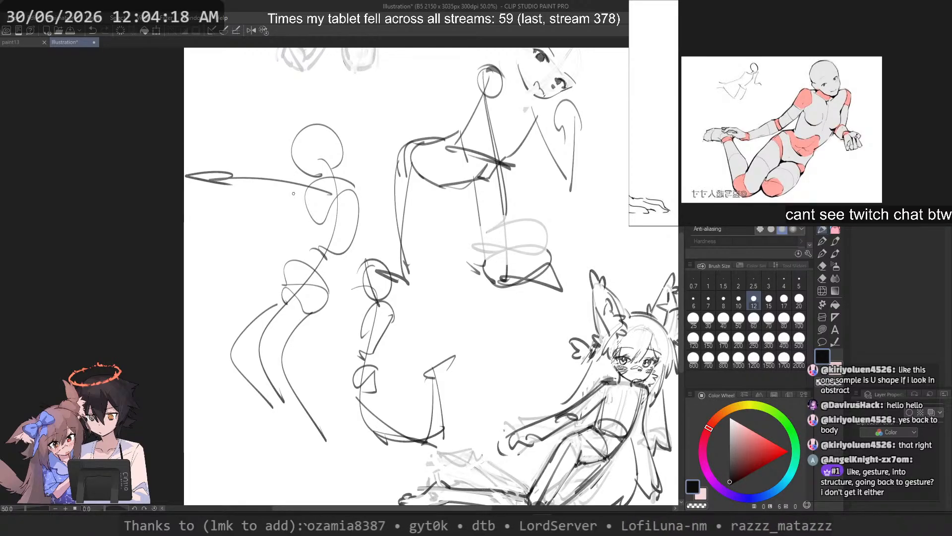
pyautogui.hotkey('ctrl', 'z')
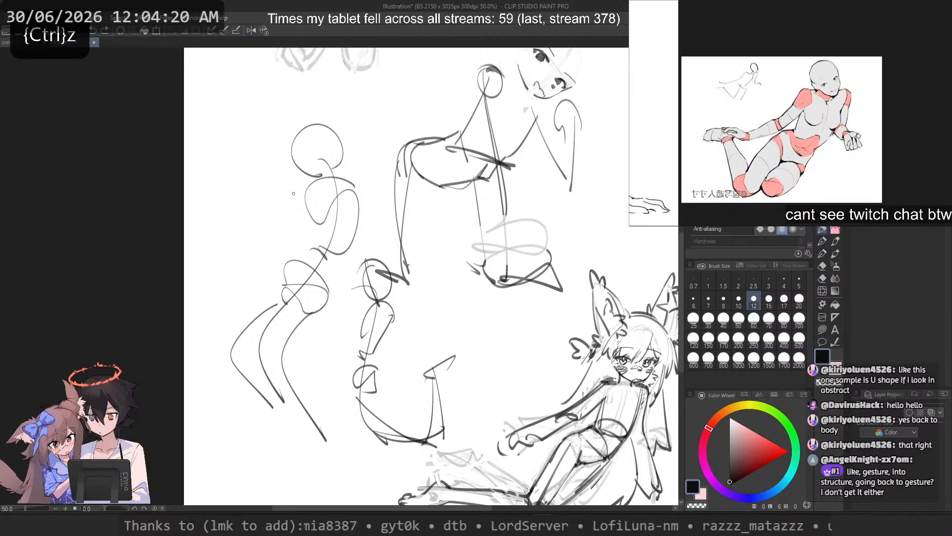
# Step: Erase both gesture figures with a transparent Lasso fill drawn around them
pyautogui.click(822, 328)
pyautogui.press('c')
pyautogui.moveTo(238, 254); pyautogui.dragTo(280, 453)
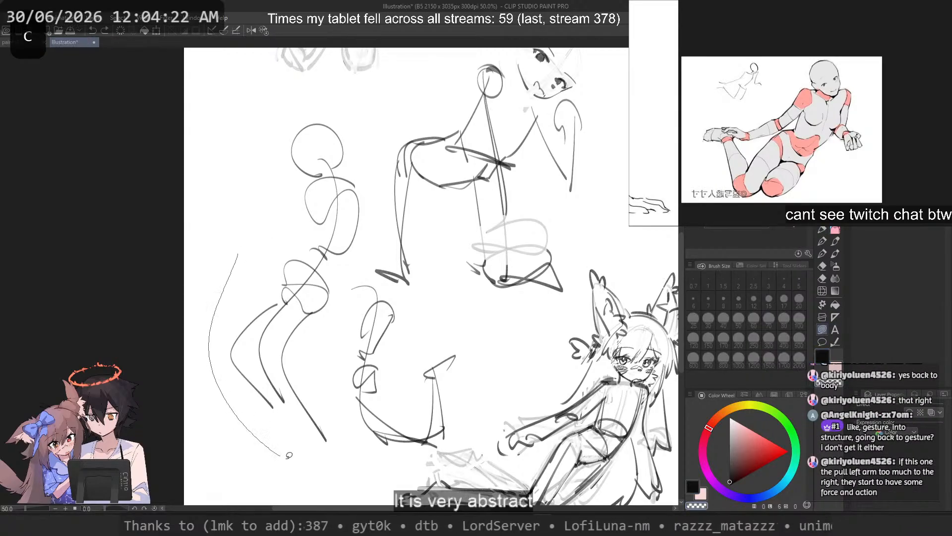
pyautogui.moveTo(380, 282)
pyautogui.mouseDown()
pyautogui.moveTo(363, 262)
pyautogui.moveTo(380, 198)
pyautogui.moveTo(312, 112)
pyautogui.moveTo(246, 127)
pyautogui.mouseUp()
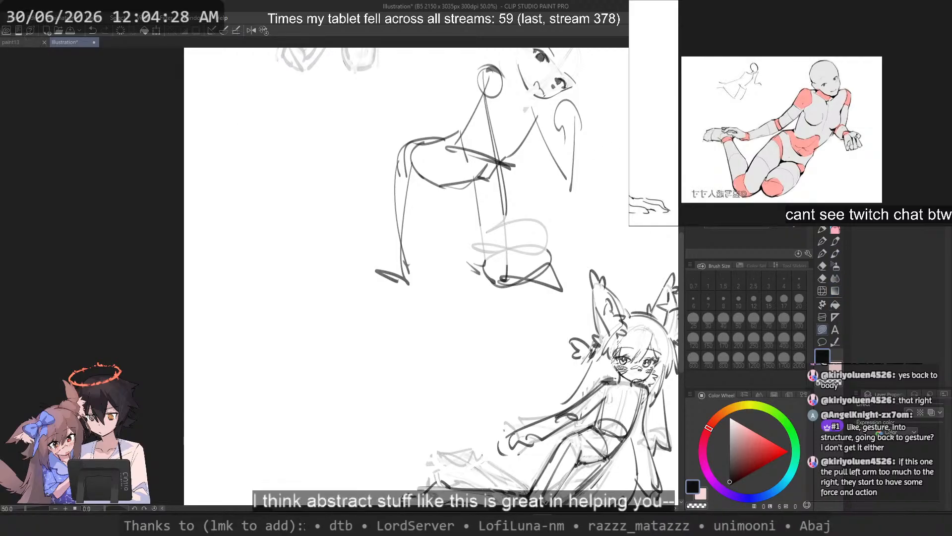
# Step: Place the "Rest chin in hand 02" pose material on the canvas as a 3D drawing figure
pyautogui.press('Tab')
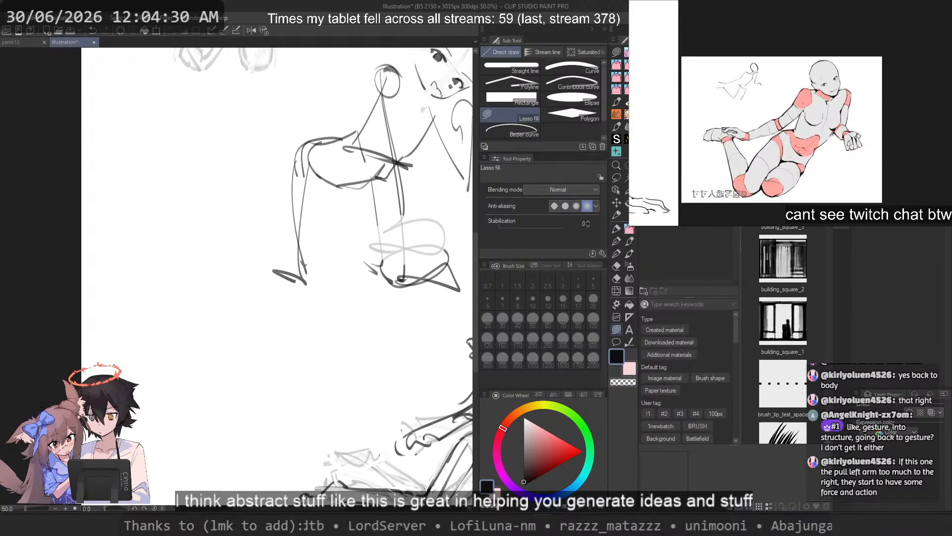
pyautogui.press('Tab')
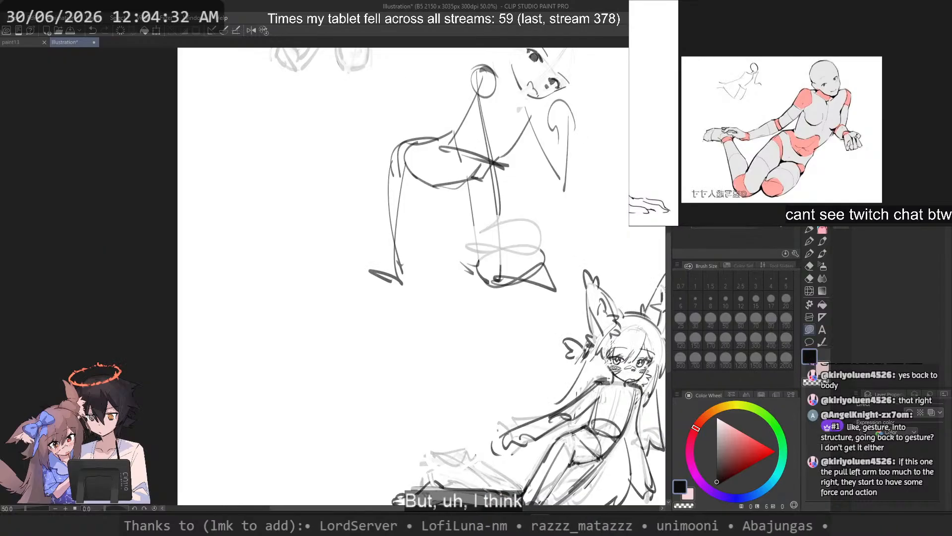
pyautogui.press('Tab')
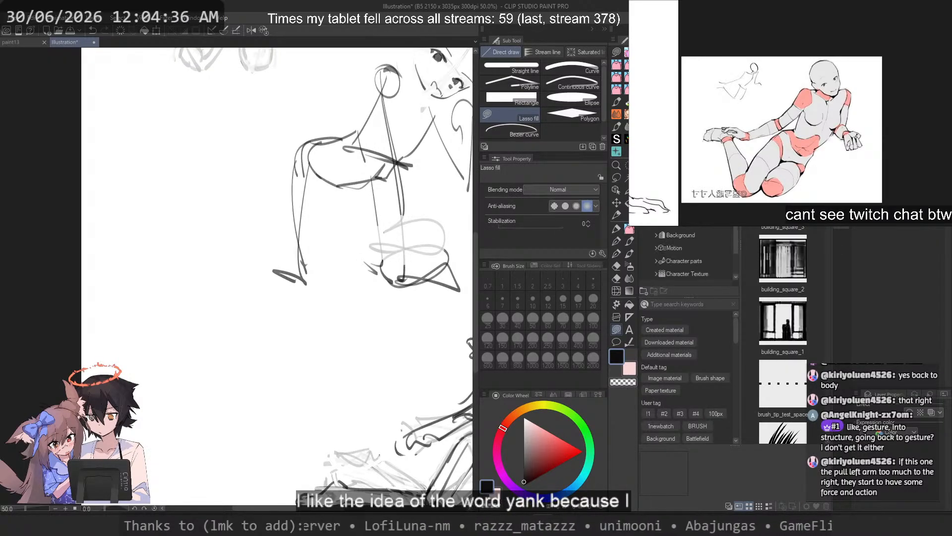
pyautogui.click(671, 196)
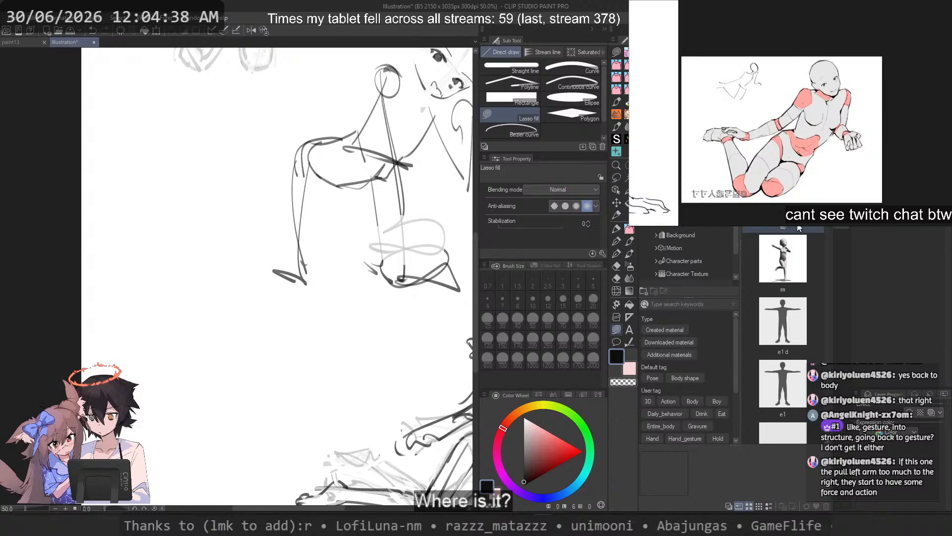
pyautogui.scroll(-3, 800, 227)
pyautogui.scroll(-3, 800, 227)
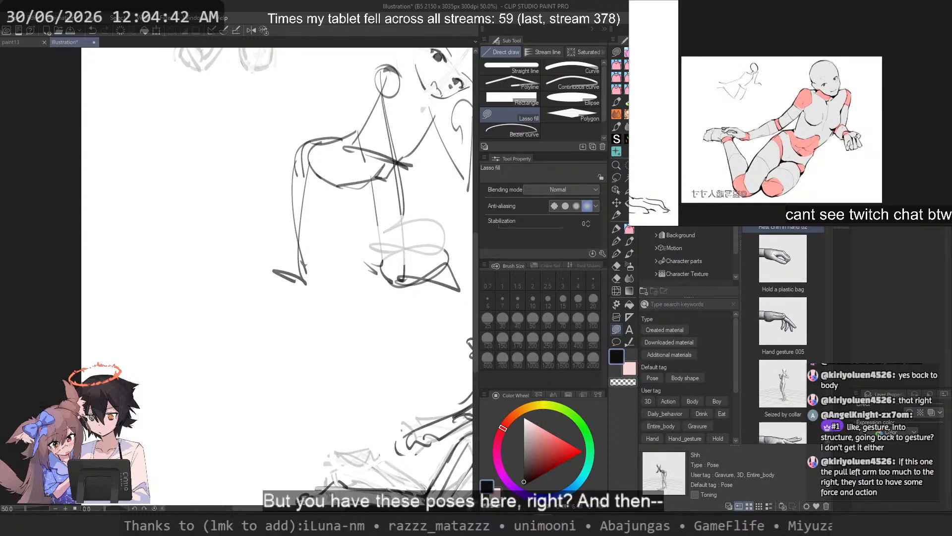
pyautogui.moveTo(783, 227); pyautogui.dragTo(298, 227)
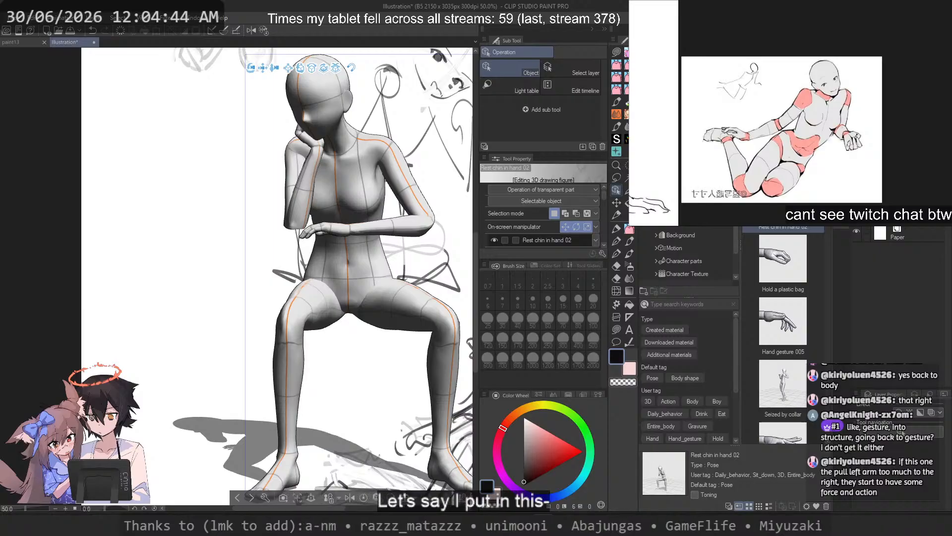
pyautogui.click(830, 29)
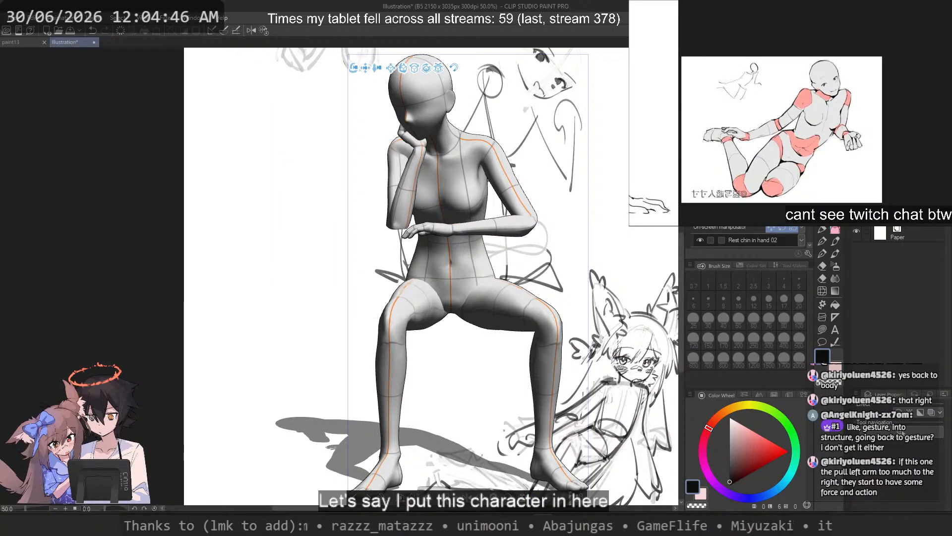
# Step: Repose the seated 3D figure by stretching both arms outward, leaning its torso sideways and swinging both thighs downward
pyautogui.moveTo(415, 144); pyautogui.dragTo(4, 277)
pyautogui.moveTo(448, 232); pyautogui.dragTo(664, 184)
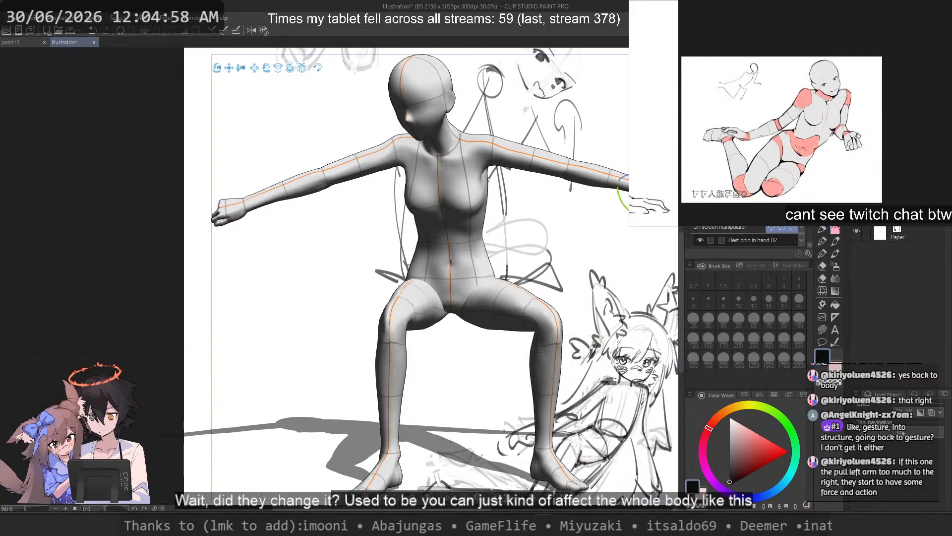
pyautogui.moveTo(498, 147); pyautogui.dragTo(553, 174)
pyautogui.scroll(-1, 427, 192)
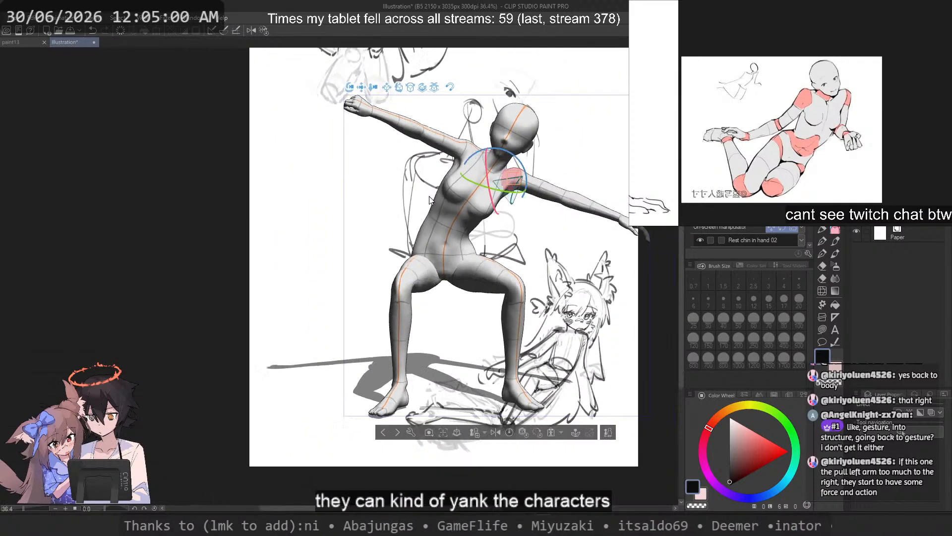
pyautogui.moveTo(500, 271); pyautogui.dragTo(230, 408)
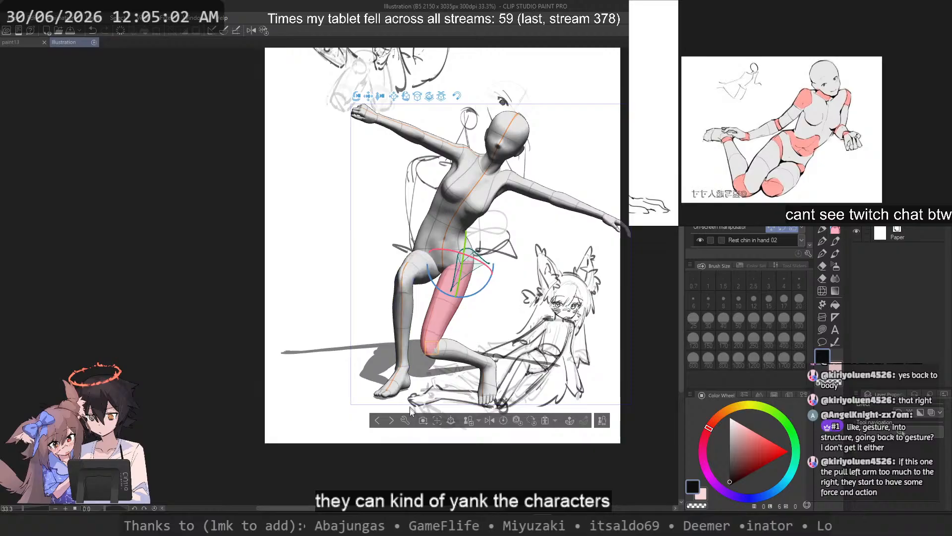
pyautogui.moveTo(415, 270); pyautogui.dragTo(360, 448)
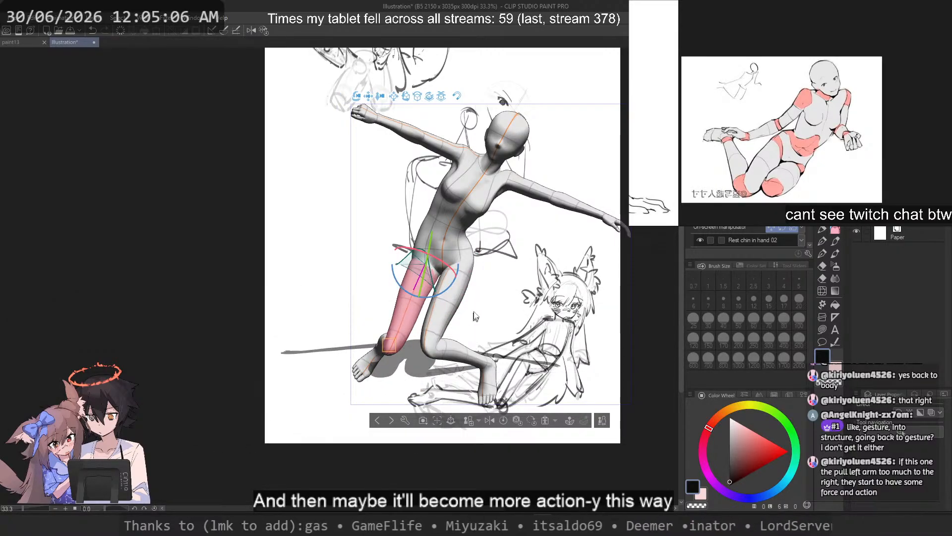
# Step: Twist the 3D figure's chest toward the opposite side and lower one outstretched arm
pyautogui.moveTo(487, 181); pyautogui.dragTo(491, 202)
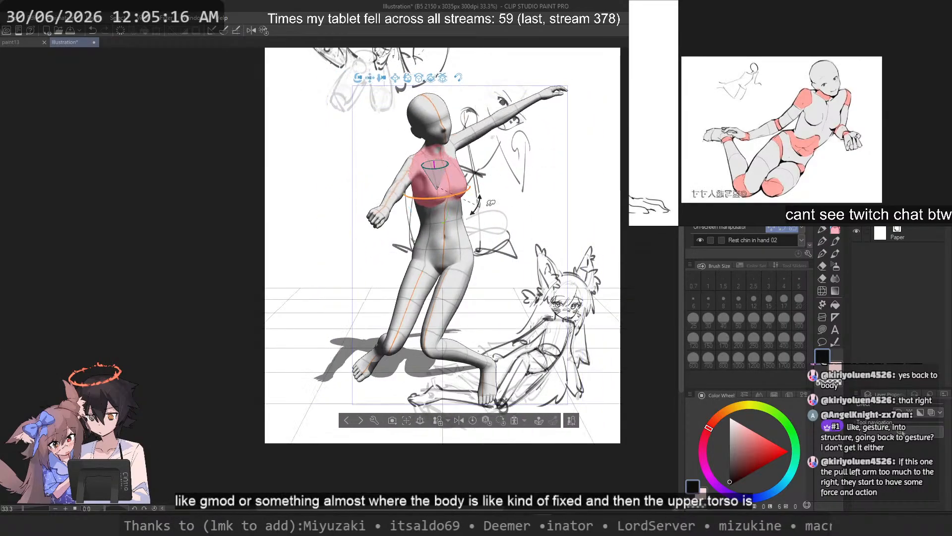
pyautogui.moveTo(587, 155); pyautogui.dragTo(583, 164)
pyautogui.moveTo(358, 78); pyautogui.dragTo(478, 161)
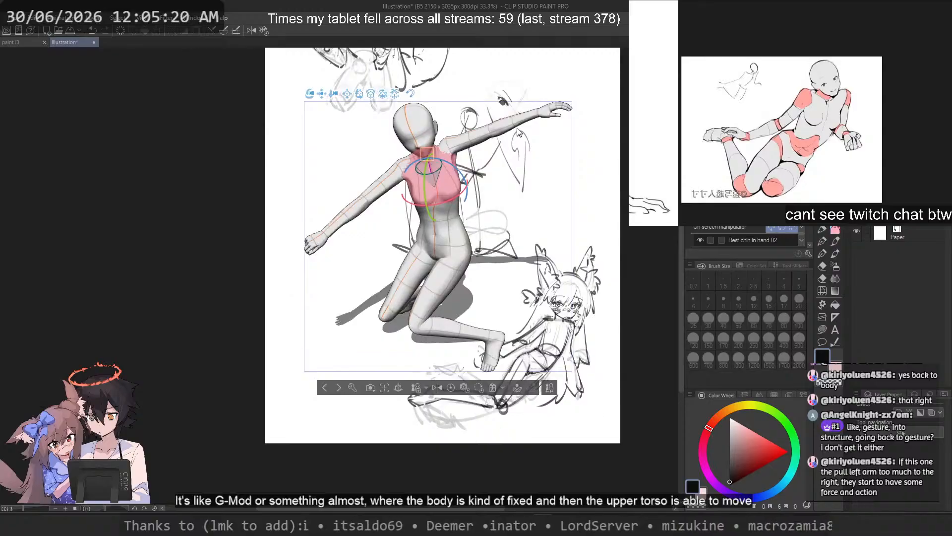
pyautogui.moveTo(517, 130); pyautogui.dragTo(522, 231)
pyautogui.click(464, 167)
pyautogui.click(461, 167)
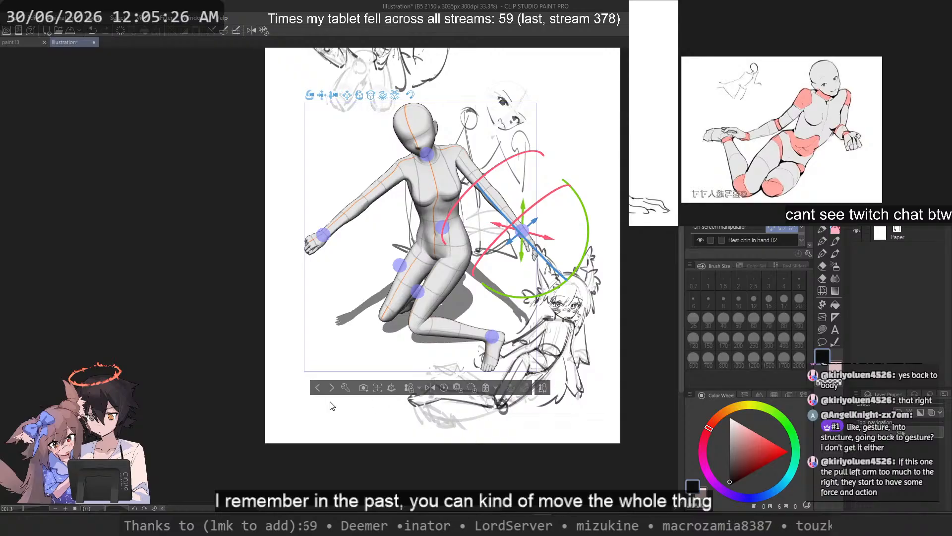
# Step: Reset the 3D figure to its default standing pose
pyautogui.click(410, 389)
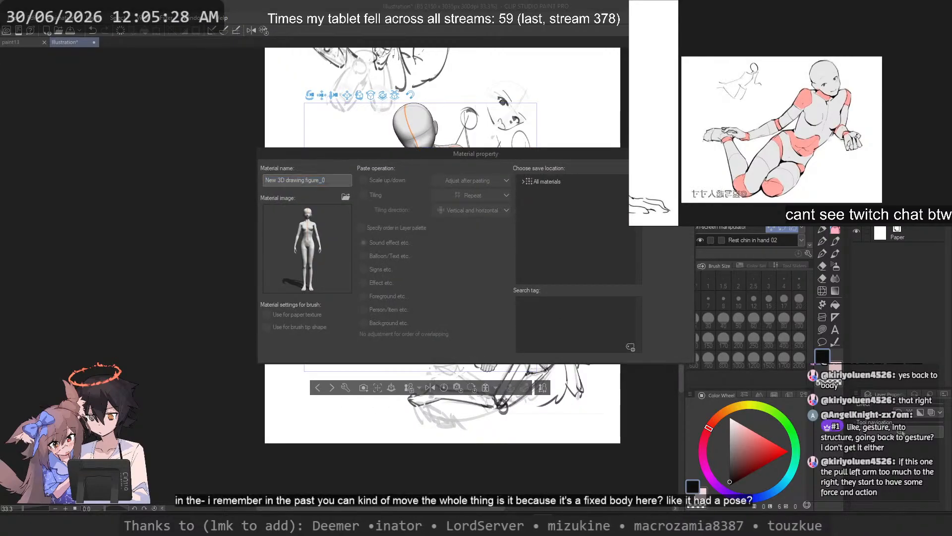
pyautogui.click(667, 182)
pyautogui.hotkey('ctrl', 'z')
pyautogui.click(449, 388)
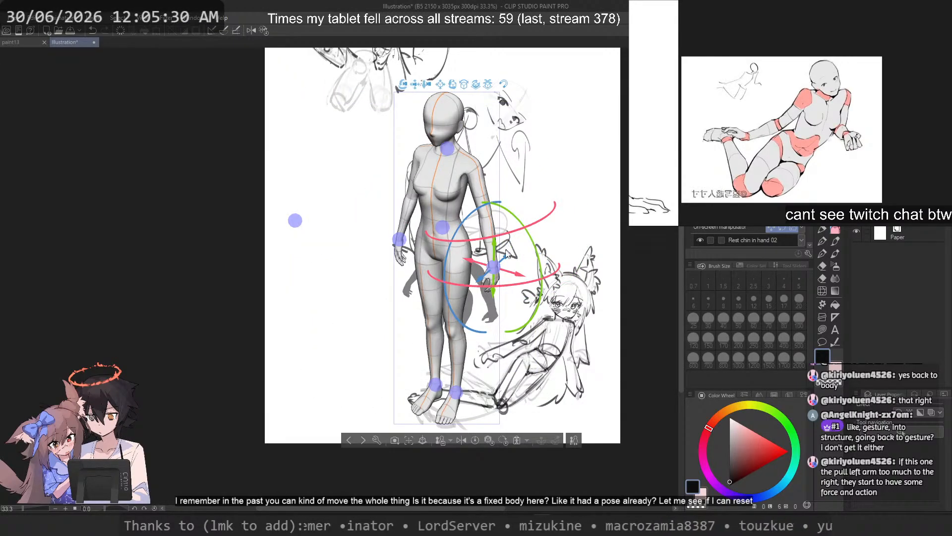
# Step: Pull the standing 3D figure's waist outward to bend its body into a U-shape and raise one arm overhead
pyautogui.moveTo(494, 267)
pyautogui.mouseDown()
pyautogui.moveTo(635, 201)
pyautogui.moveTo(318, 18)
pyautogui.moveTo(532, 282)
pyautogui.moveTo(511, 268)
pyautogui.mouseUp()
pyautogui.moveTo(441, 225); pyautogui.dragTo(295, 205)
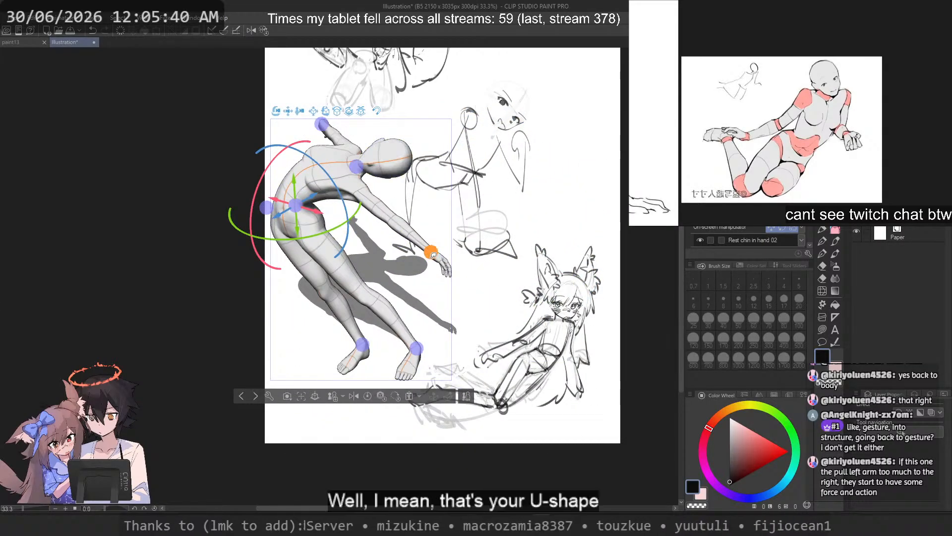
pyautogui.moveTo(491, 220); pyautogui.dragTo(497, 271)
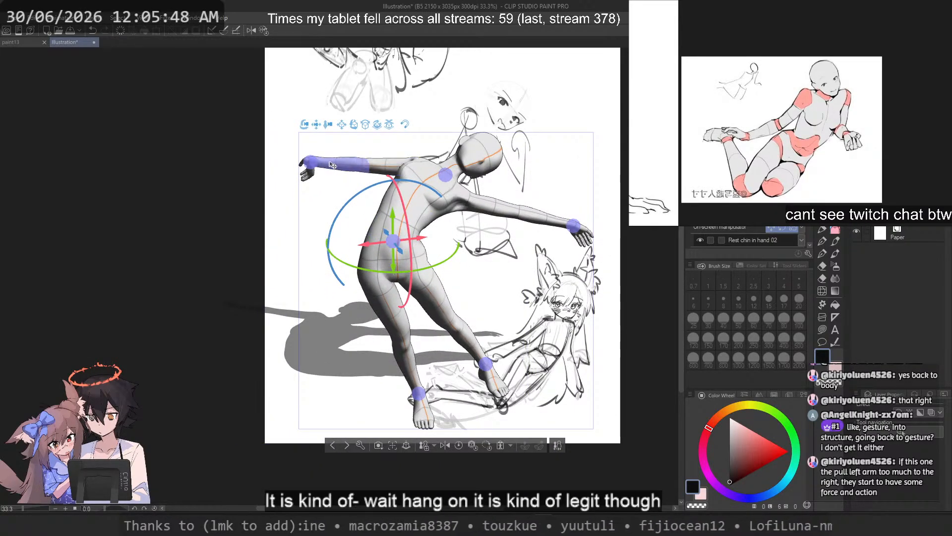
pyautogui.moveTo(332, 166); pyautogui.dragTo(594, 68)
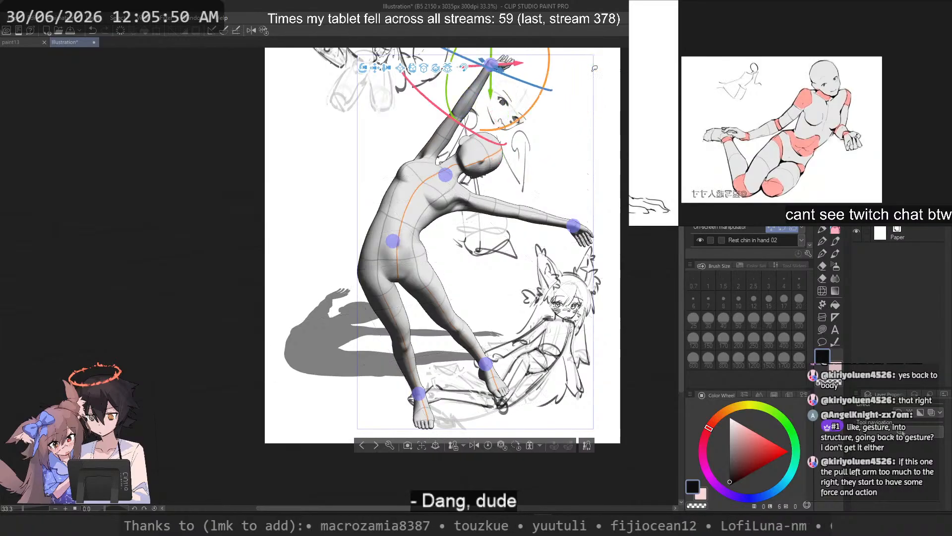
pyautogui.moveTo(602, 186); pyautogui.dragTo(564, 203)
pyautogui.moveTo(365, 237); pyautogui.dragTo(390, 240)
pyautogui.moveTo(481, 273); pyautogui.dragTo(413, 217)
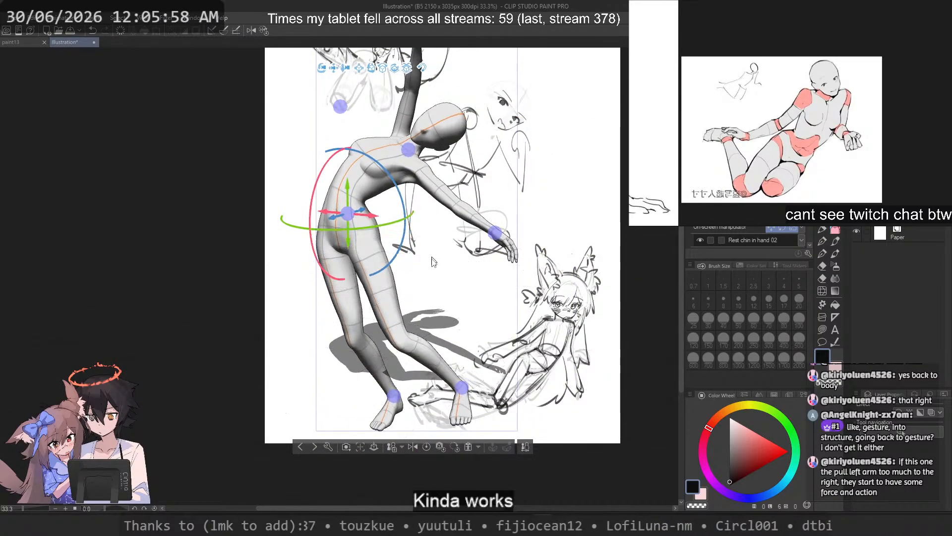
# Step: View the bent 3D figure from the side and pull one leg up straight in front of its body
pyautogui.moveTo(379, 293)
pyautogui.mouseDown()
pyautogui.moveTo(477, 346)
pyautogui.moveTo(555, 336)
pyautogui.moveTo(535, 465)
pyautogui.moveTo(682, 356)
pyautogui.mouseUp()
pyautogui.click(476, 318)
pyautogui.click(477, 318)
pyautogui.moveTo(585, 318); pyautogui.dragTo(403, 290)
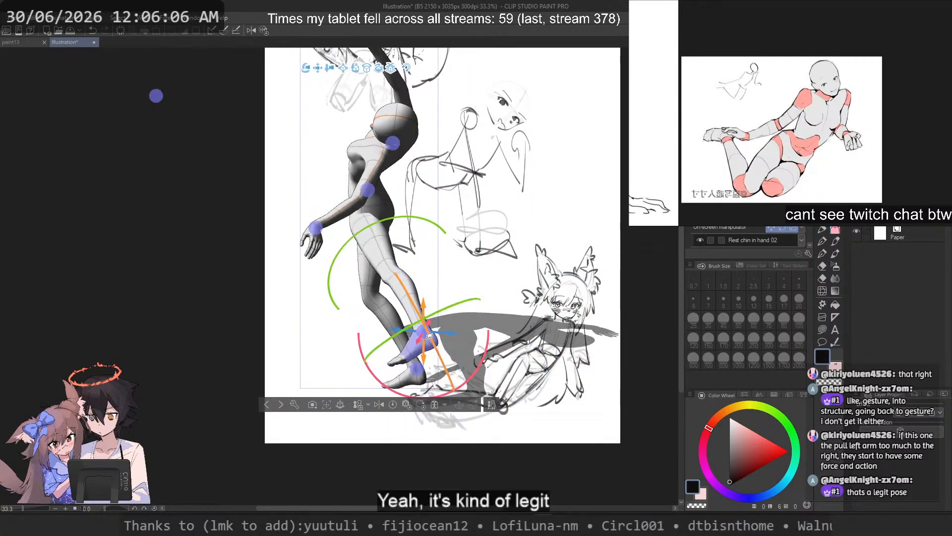
pyautogui.moveTo(423, 343); pyautogui.dragTo(191, 200)
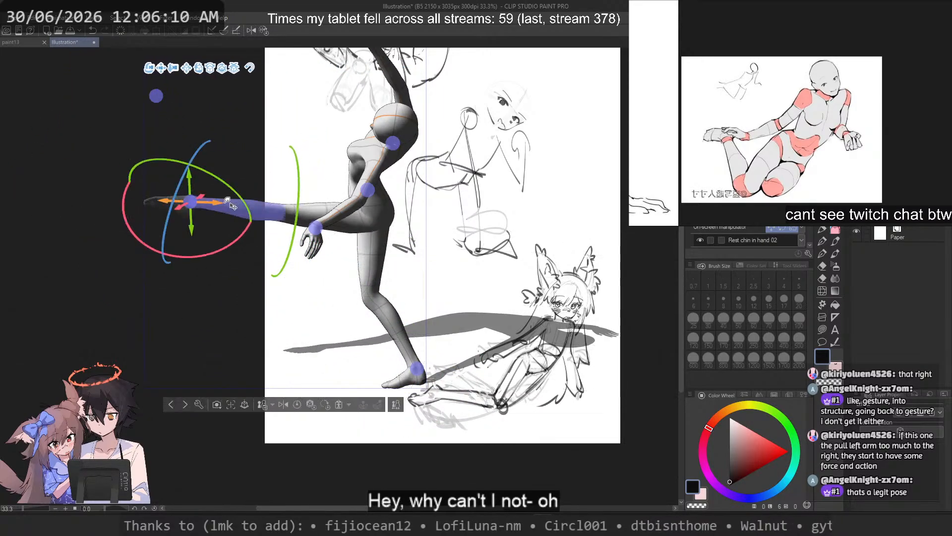
pyautogui.click(378, 212)
pyautogui.moveTo(437, 242); pyautogui.dragTo(636, 266)
pyautogui.moveTo(553, 194); pyautogui.dragTo(664, 435)
pyautogui.moveTo(610, 213); pyautogui.dragTo(524, 211)
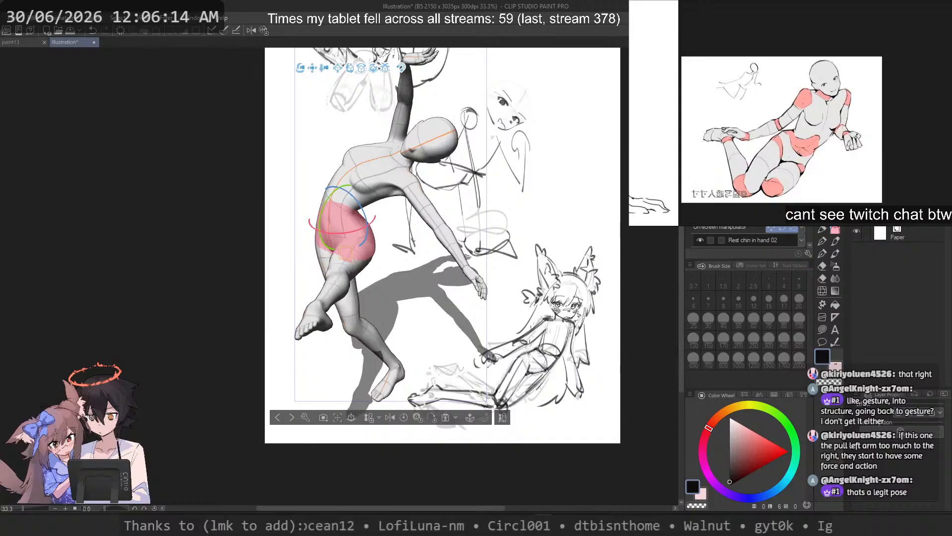
# Step: Delete the 3D drawing figure from the canvas and save the illustration
pyautogui.press('Delete')
pyautogui.scroll(-4, 435, 263)
pyautogui.scroll(6, 489, 279)
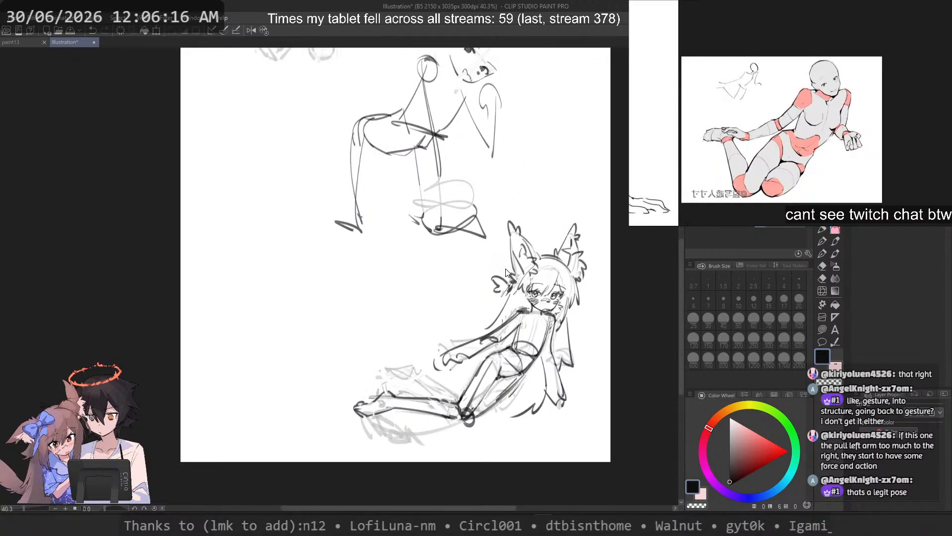
pyautogui.hotkey('ctrl', 's')
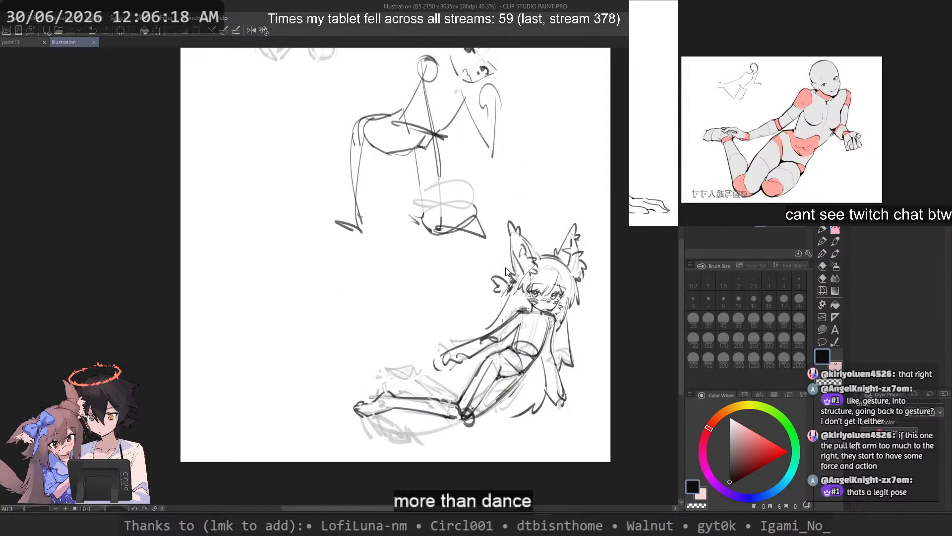
# Step: Draw a thick outline around the reclining character's lowered hand with the pen at brush size 40
pyautogui.scroll(2, 485, 325)
pyautogui.moveTo(481, 353); pyautogui.dragTo(439, 342)
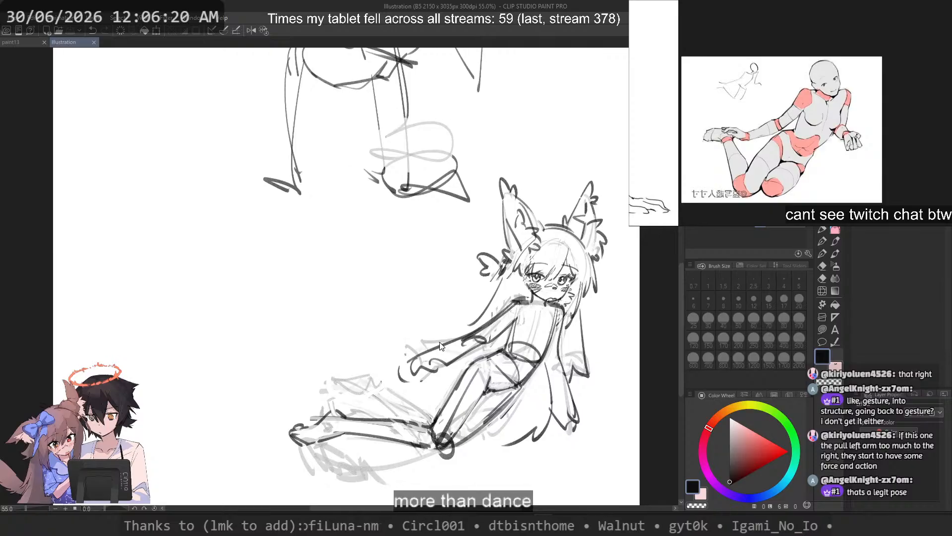
pyautogui.click(822, 229)
pyautogui.scroll(1, 426, 337)
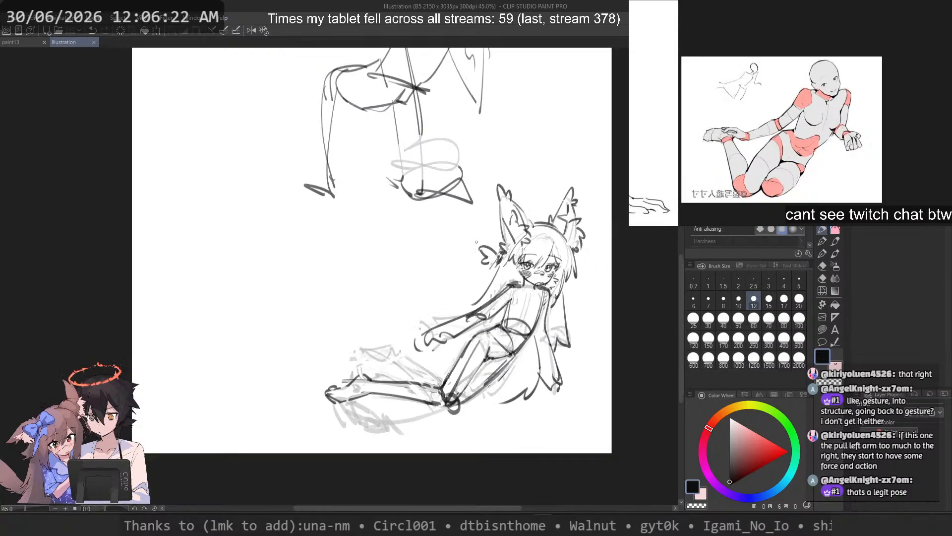
pyautogui.hotkey('ctrl', 'z')
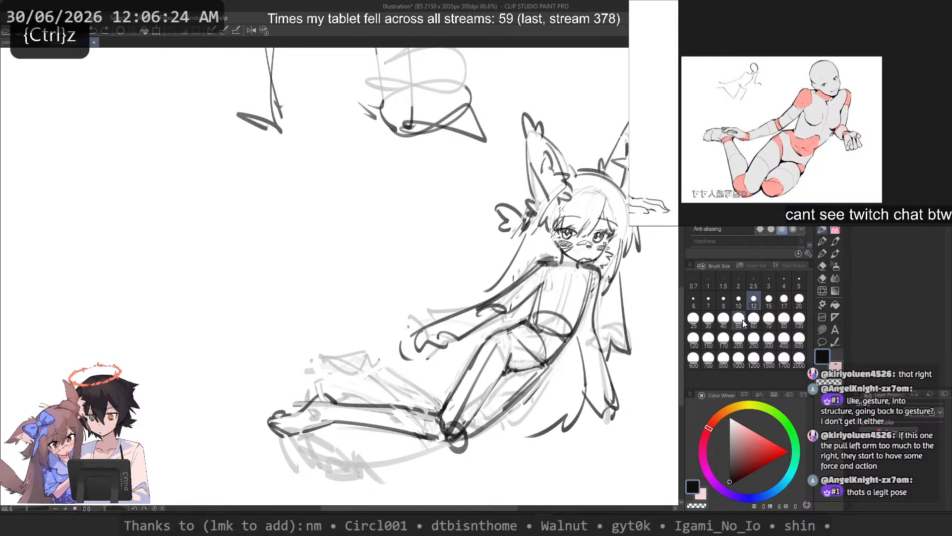
pyautogui.press('c')
pyautogui.moveTo(605, 380)
pyautogui.mouseDown()
pyautogui.moveTo(603, 414)
pyautogui.moveTo(604, 368)
pyautogui.moveTo(626, 398)
pyautogui.mouseUp()
pyautogui.press('c')
pyautogui.hotkey('ctrl', 'z')
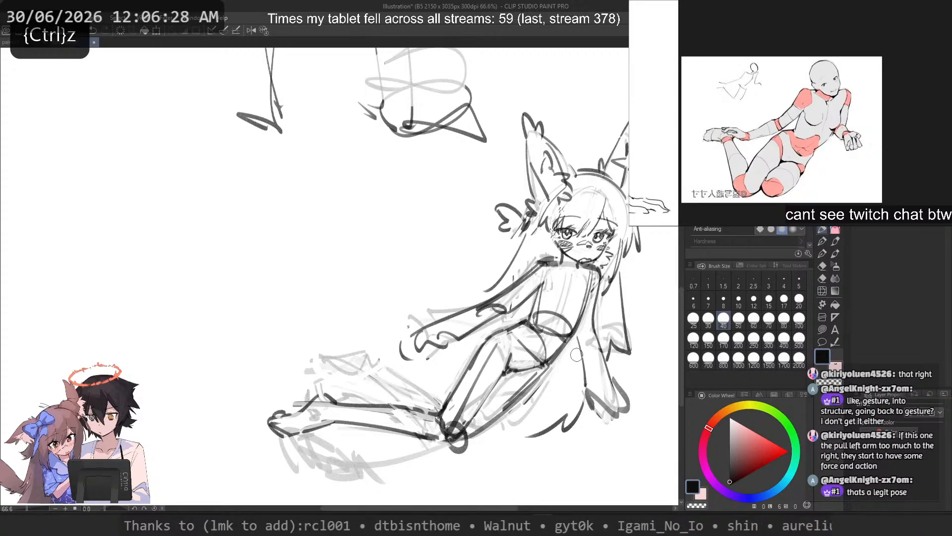
pyautogui.scroll(-2, 284, 255)
pyautogui.scroll(3, 382, 251)
# Step: Draw a thick curved outline around the character's extended hand, redoing the stroke closer to the fingers
pyautogui.moveTo(394, 339); pyautogui.dragTo(365, 346)
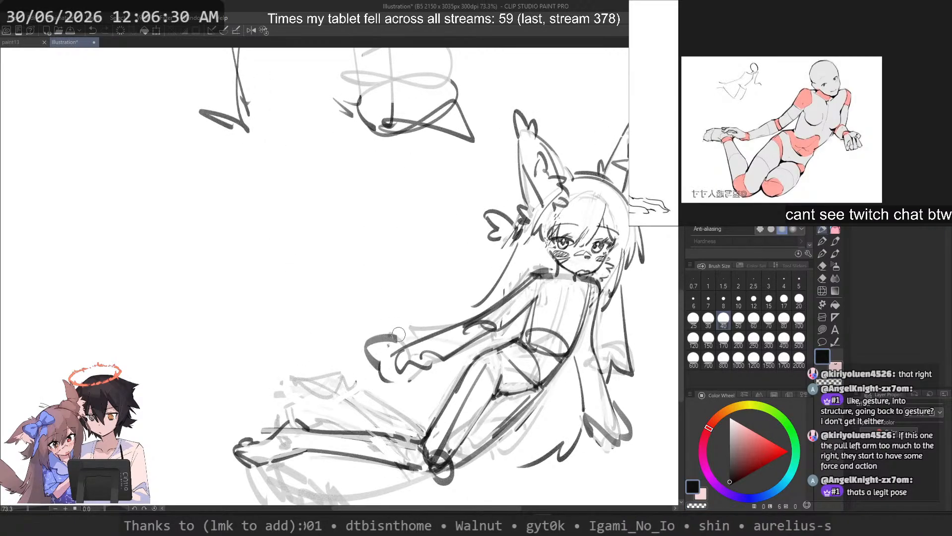
pyautogui.hotkey('ctrl', 'z')
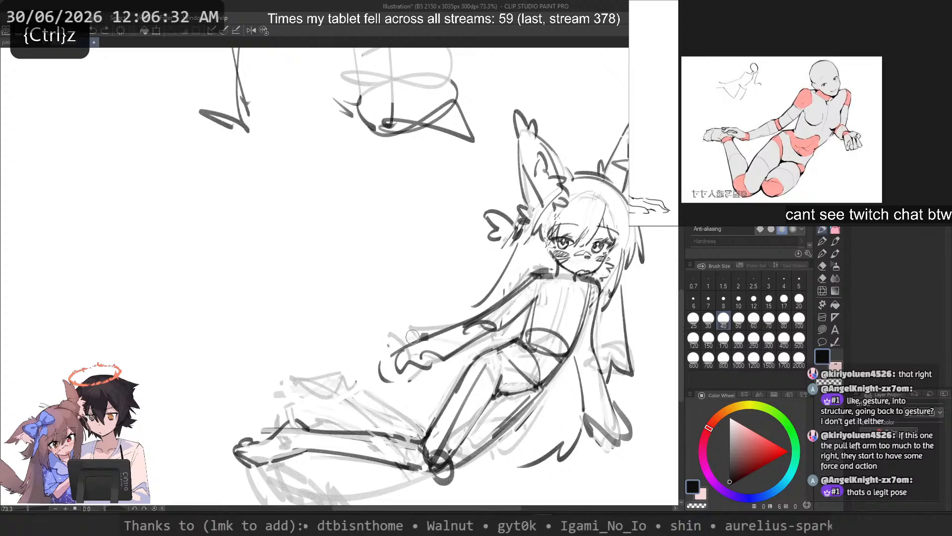
pyautogui.moveTo(412, 337); pyautogui.dragTo(397, 370)
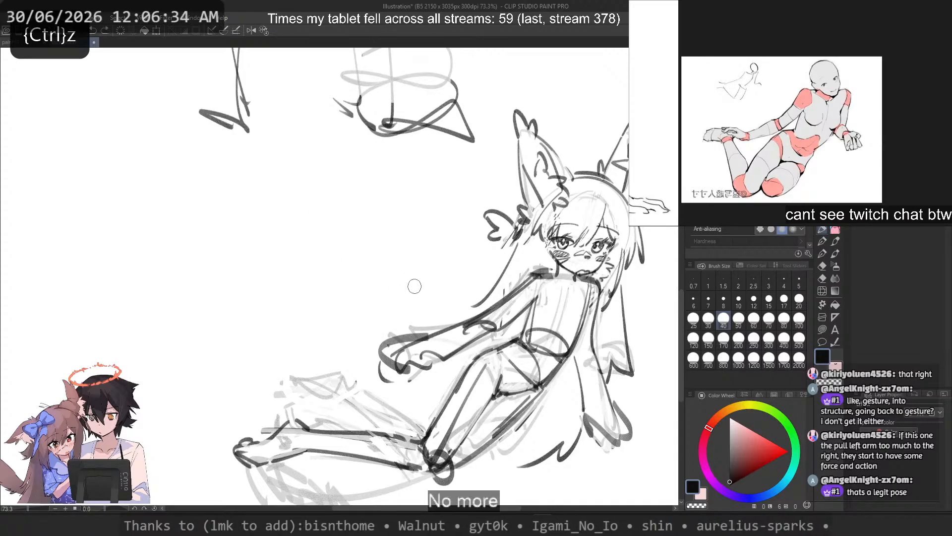
pyautogui.hotkey('ctrl', 'z')
# Step: Try thick curved strokes sweeping above the character's extended arm, reduce the brush size to 17 and undo the strokes
pyautogui.moveTo(427, 316)
pyautogui.mouseDown()
pyautogui.moveTo(326, 304)
pyautogui.moveTo(312, 280)
pyautogui.moveTo(454, 323)
pyautogui.mouseUp()
pyautogui.hotkey('ctrl', 'z')
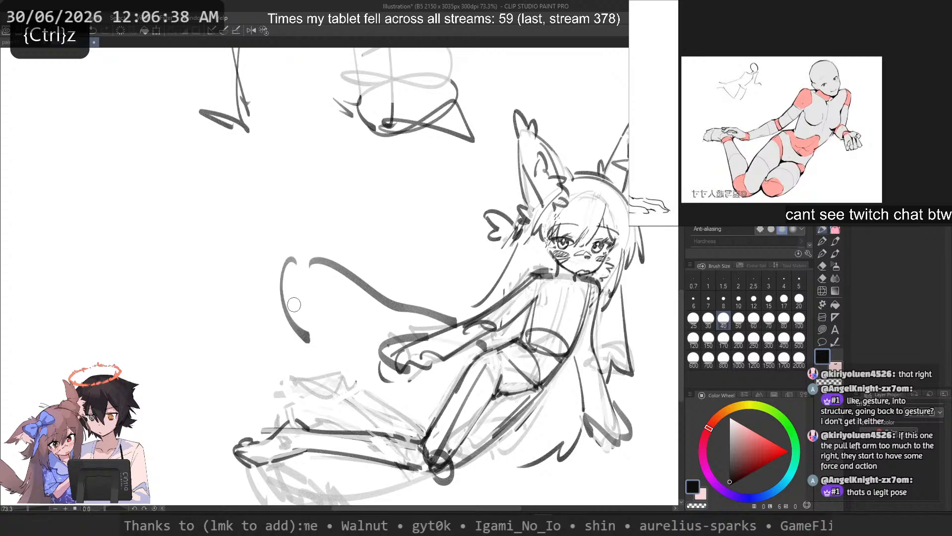
pyautogui.hotkey('ctrl', 'z')
pyautogui.hotkey('ctrl', 'z')
pyautogui.moveTo(275, 256)
pyautogui.mouseDown()
pyautogui.moveTo(414, 305)
pyautogui.moveTo(453, 311)
pyautogui.mouseUp()
pyautogui.click(784, 299)
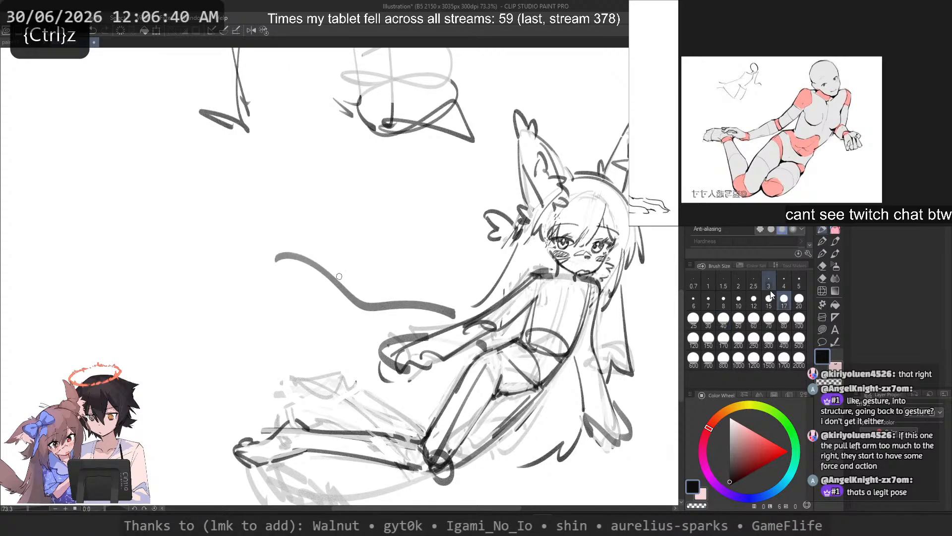
pyautogui.hotkey('ctrl', 'z')
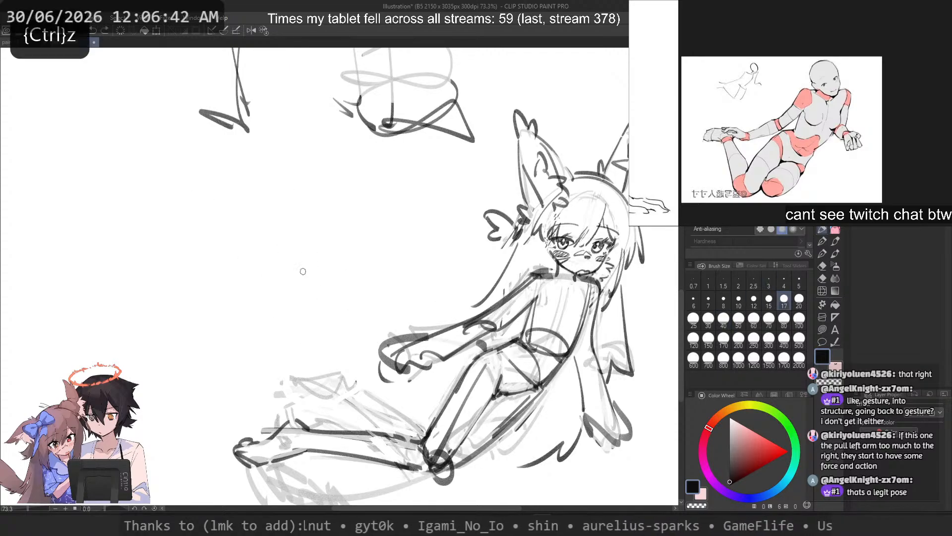
# Step: Try sweeping curved strokes in the empty area beside and above the character's extended arm, undoing each one
pyautogui.moveTo(275, 254); pyautogui.dragTo(480, 335)
pyautogui.hotkey('ctrl', 'z')
pyautogui.moveTo(297, 248)
pyautogui.mouseDown()
pyautogui.moveTo(468, 340)
pyautogui.moveTo(340, 313)
pyautogui.mouseUp()
pyautogui.hotkey('ctrl', 'z')
pyautogui.hotkey('ctrl', 'z')
pyautogui.moveTo(498, 351); pyautogui.dragTo(393, 313)
pyautogui.hotkey('ctrl', 'z')
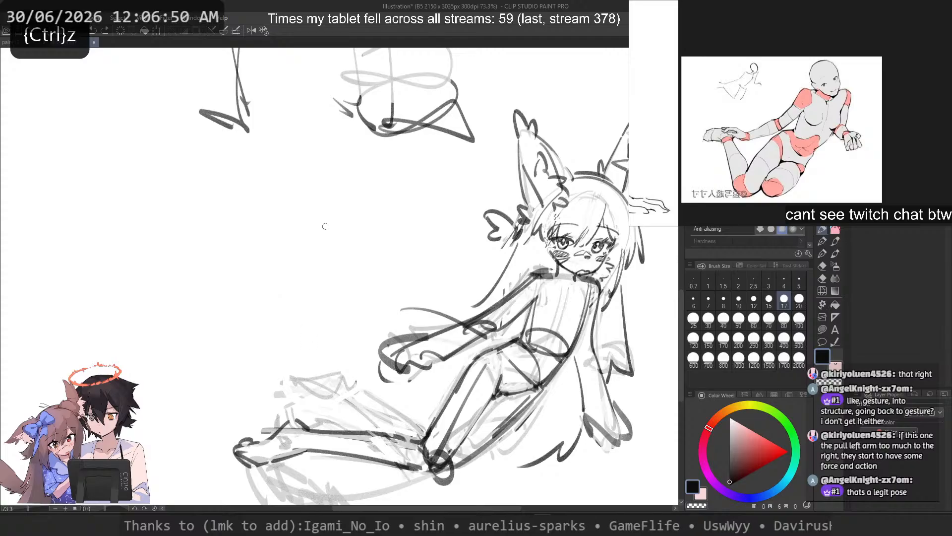
pyautogui.hotkey('ctrl', 'z')
# Step: Try single arcs descending from the blank area onto the wrist of the extended arm, undoing each one
pyautogui.moveTo(318, 303); pyautogui.dragTo(415, 313)
pyautogui.hotkey('ctrl', 'z')
pyautogui.moveTo(303, 270)
pyautogui.mouseDown()
pyautogui.moveTo(325, 255)
pyautogui.moveTo(420, 327)
pyautogui.mouseUp()
pyautogui.hotkey('ctrl', 'z')
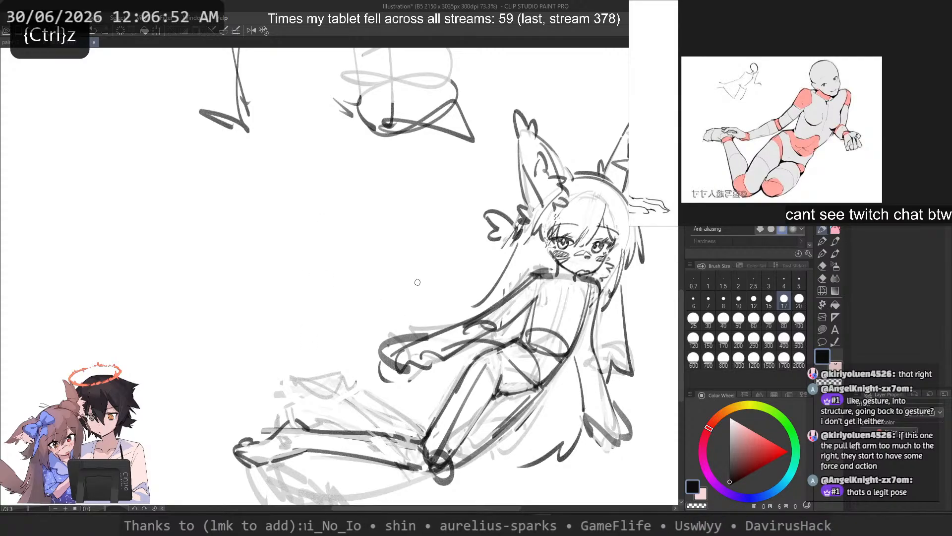
pyautogui.hotkey('ctrl', 'z')
pyautogui.moveTo(299, 282); pyautogui.dragTo(416, 333)
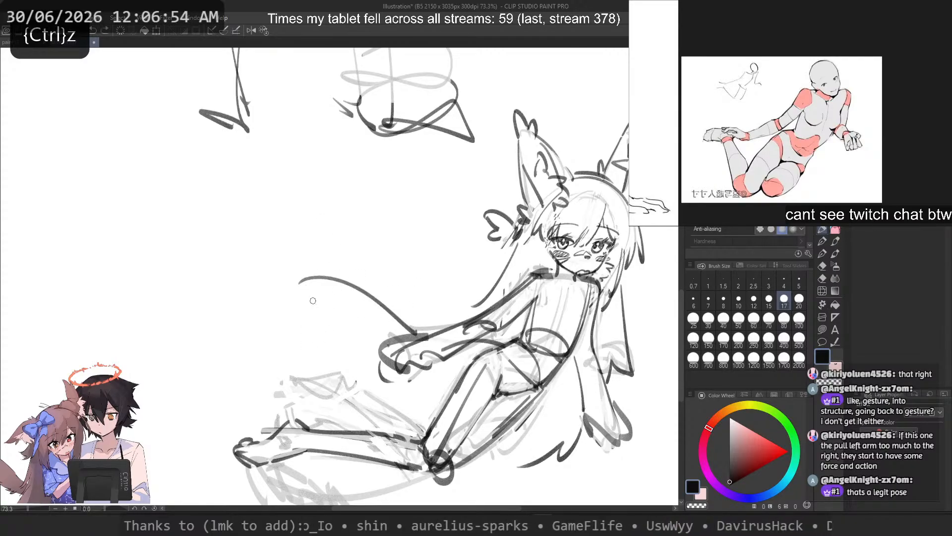
pyautogui.hotkey('ctrl', 'z')
pyautogui.moveTo(307, 274); pyautogui.dragTo(388, 331)
pyautogui.hotkey('ctrl', 'z')
pyautogui.hotkey('ctrl', 'z')
# Step: Try a long curve sweeping beneath the extended hand and a bent line coming down onto it, undoing the strokes
pyautogui.moveTo(474, 368); pyautogui.dragTo(305, 323)
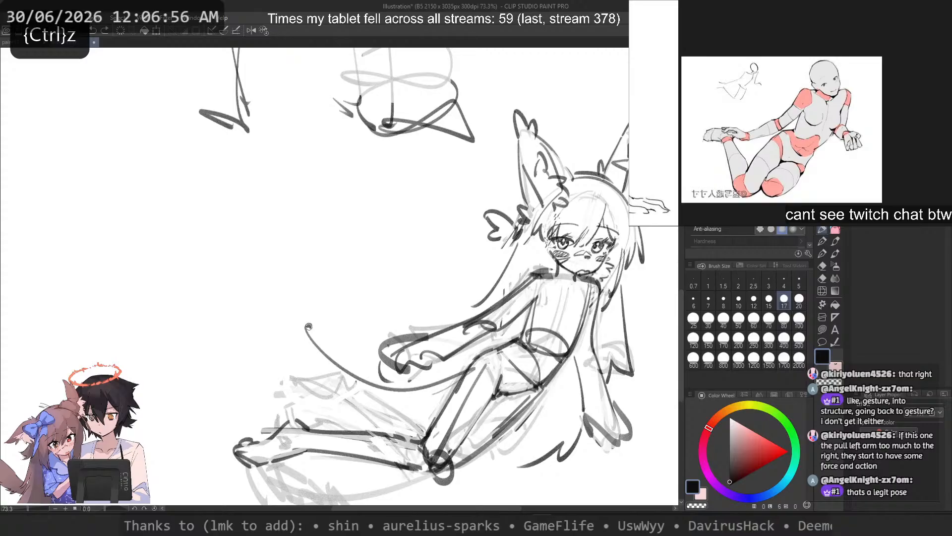
pyautogui.hotkey('ctrl', 'z')
pyautogui.moveTo(253, 267)
pyautogui.mouseDown()
pyautogui.moveTo(364, 315)
pyautogui.moveTo(374, 341)
pyautogui.mouseUp()
pyautogui.hotkey('ctrl', 'z')
pyautogui.moveTo(284, 312)
pyautogui.mouseDown()
pyautogui.moveTo(457, 362)
pyautogui.moveTo(377, 281)
pyautogui.moveTo(465, 364)
pyautogui.mouseUp()
pyautogui.hotkey('ctrl', 'z')
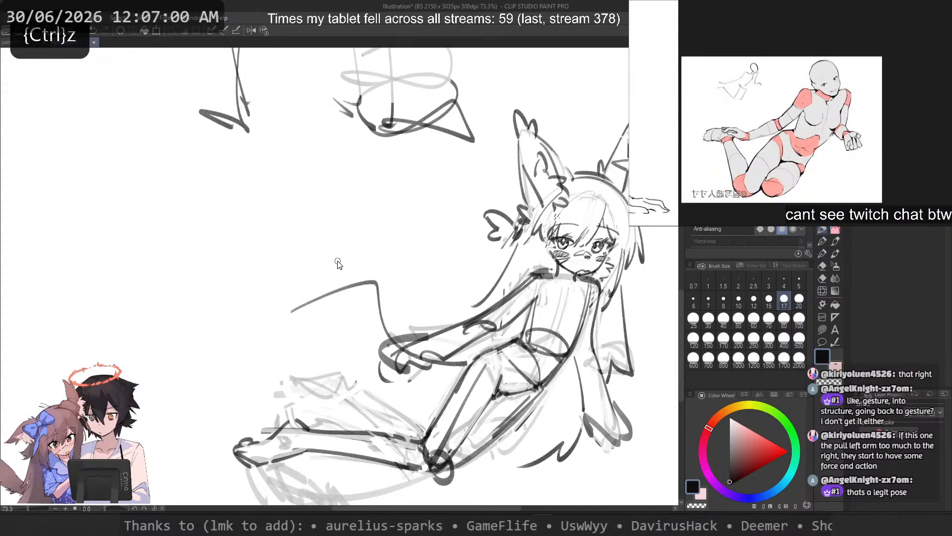
pyautogui.hotkey('ctrl', 'z')
# Step: Draw a large rounded outline above the extended hand, with one arc curling beside it and another meeting the forearm
pyautogui.moveTo(369, 275); pyautogui.dragTo(318, 343)
pyautogui.moveTo(372, 270); pyautogui.dragTo(437, 306)
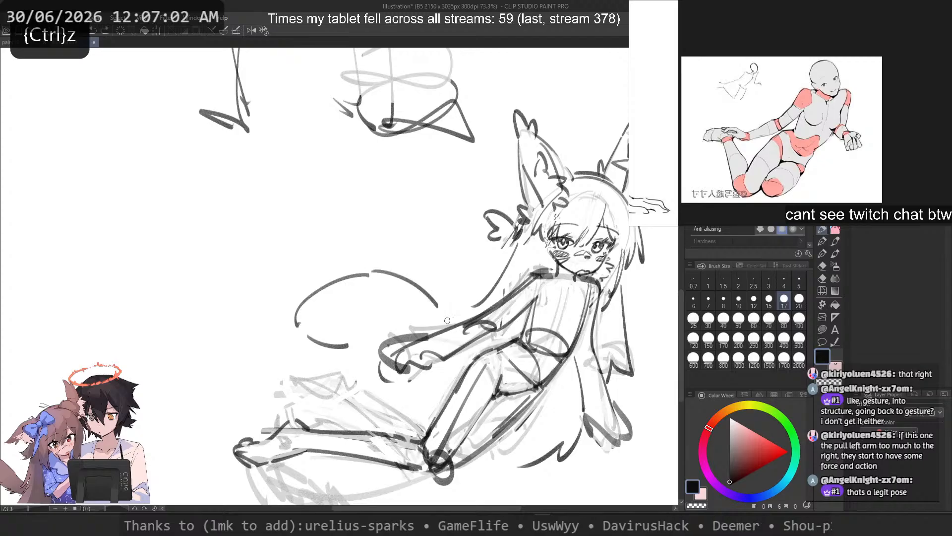
pyautogui.hotkey('ctrl', 'z')
pyautogui.moveTo(373, 272); pyautogui.dragTo(449, 328)
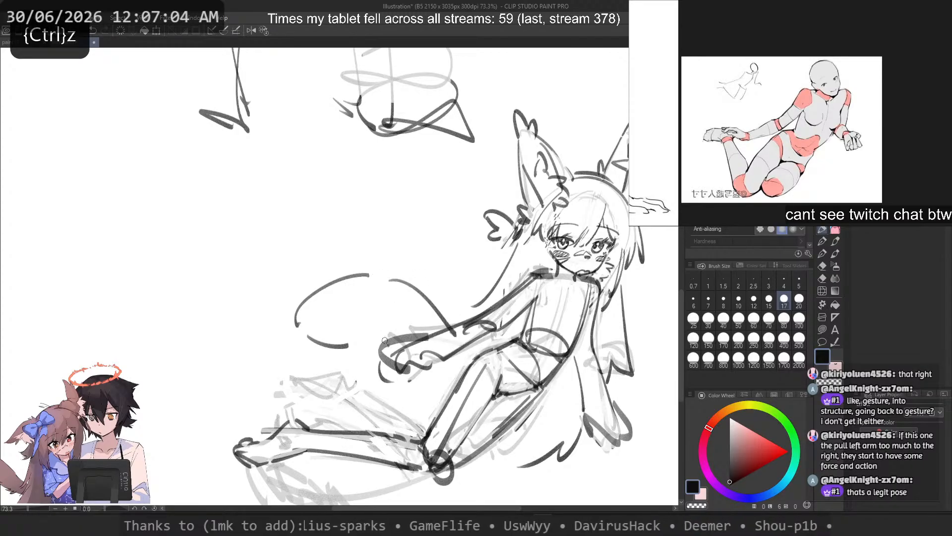
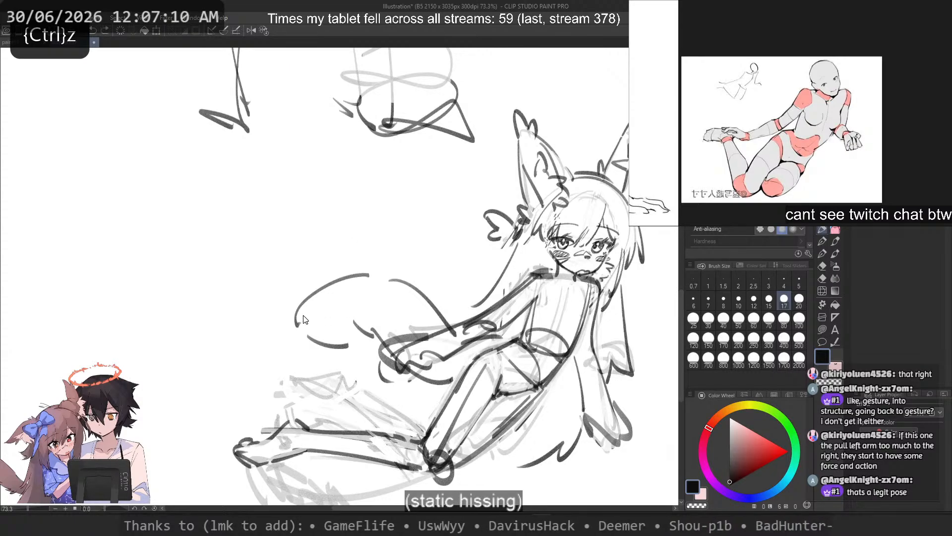
# Step: Try curves closing the lower edge of the large rounded outline beside the hand, undoing each one
pyautogui.hotkey('ctrl', 'z')
pyautogui.moveTo(302, 305); pyautogui.dragTo(348, 349)
pyautogui.hotkey('ctrl', 'z')
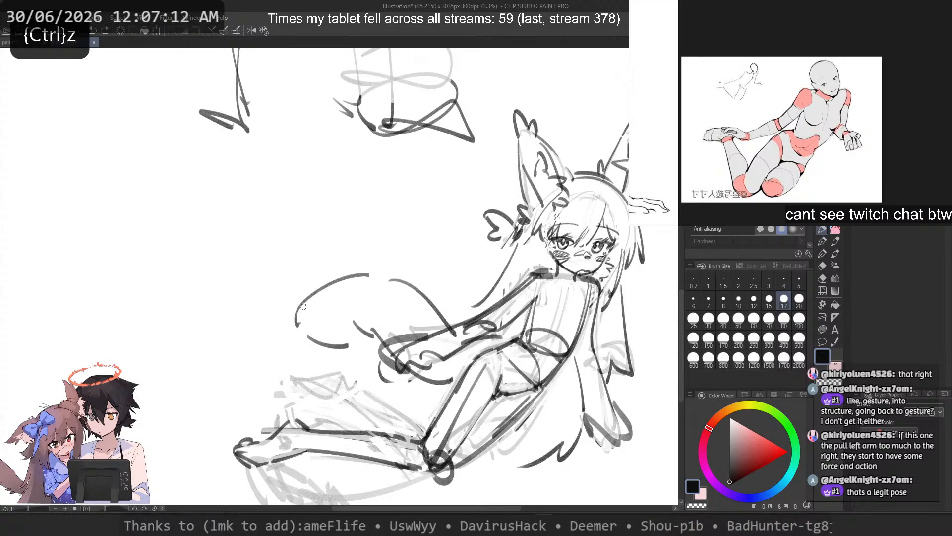
pyautogui.moveTo(302, 306); pyautogui.dragTo(348, 351)
pyautogui.moveTo(353, 355); pyautogui.dragTo(373, 348)
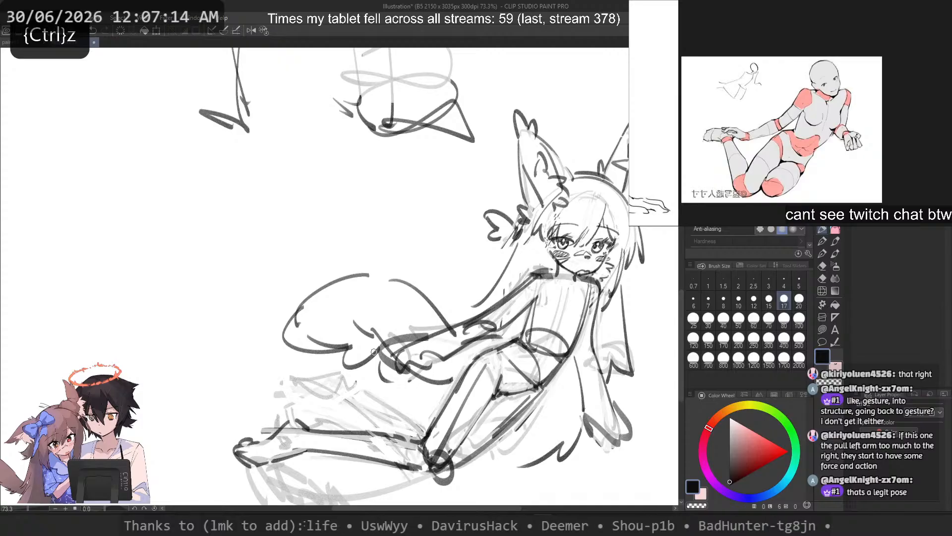
pyautogui.hotkey('ctrl', 'z')
# Step: Fade the lower arc of the rounded outline and try new curves from its outer edge toward the hand, undoing those strokes
pyautogui.hotkey('ctrl', 'z')
pyautogui.moveTo(303, 299)
pyautogui.mouseDown()
pyautogui.moveTo(370, 348)
pyautogui.moveTo(305, 342)
pyautogui.mouseUp()
pyautogui.hotkey('ctrl', 'z')
pyautogui.press('c')
pyautogui.moveTo(301, 302)
pyautogui.mouseDown()
pyautogui.moveTo(360, 358)
pyautogui.moveTo(356, 341)
pyautogui.mouseUp()
pyautogui.hotkey('ctrl', 'z')
pyautogui.hotkey('ctrl', 'z')
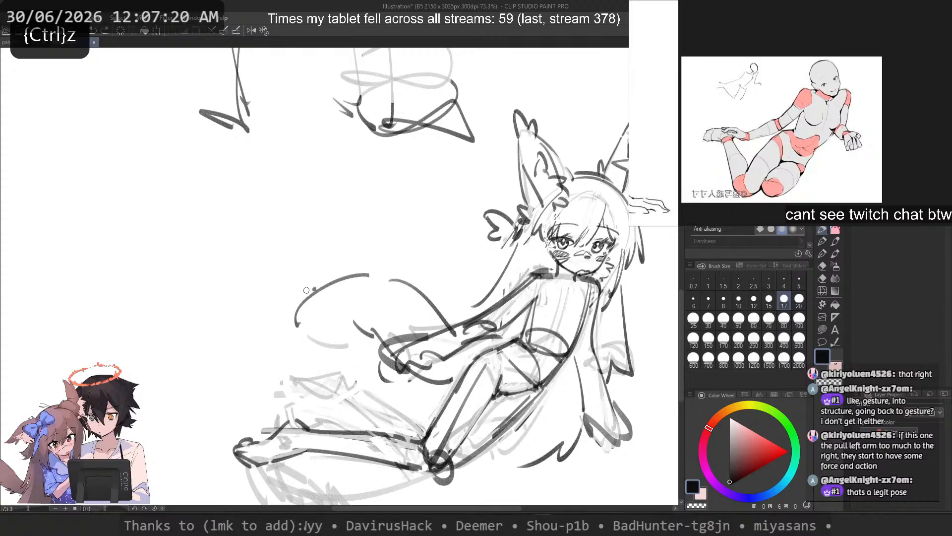
pyautogui.moveTo(314, 288); pyautogui.dragTo(371, 345)
pyautogui.hotkey('ctrl', 'z')
pyautogui.moveTo(302, 297)
pyautogui.mouseDown()
pyautogui.moveTo(343, 359)
pyautogui.moveTo(376, 353)
pyautogui.mouseUp()
# Step: Close the rounded outline with a pointed outer tip and a small scalloped bump along the lower edge near the hand
pyautogui.hotkey('ctrl', 'z')
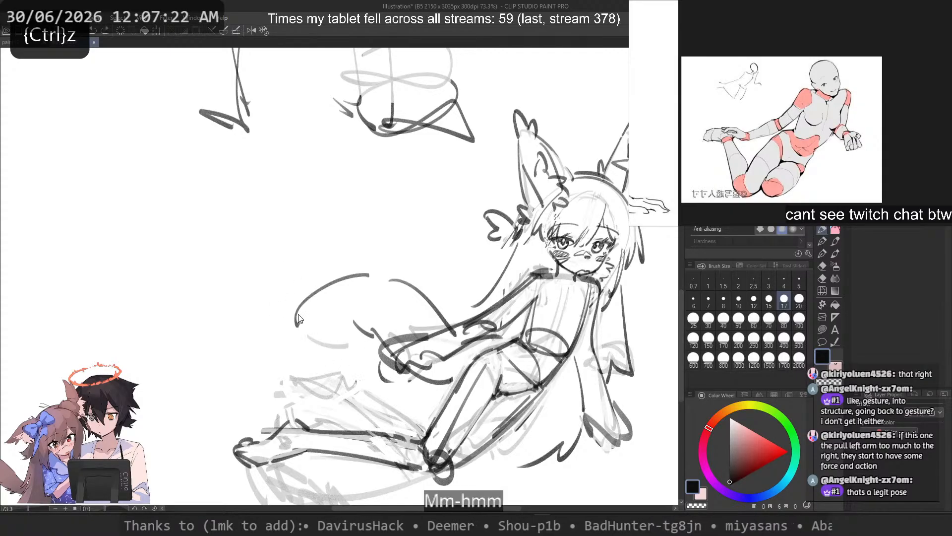
pyautogui.hotkey('ctrl', 'z')
pyautogui.hotkey('ctrl', 'z')
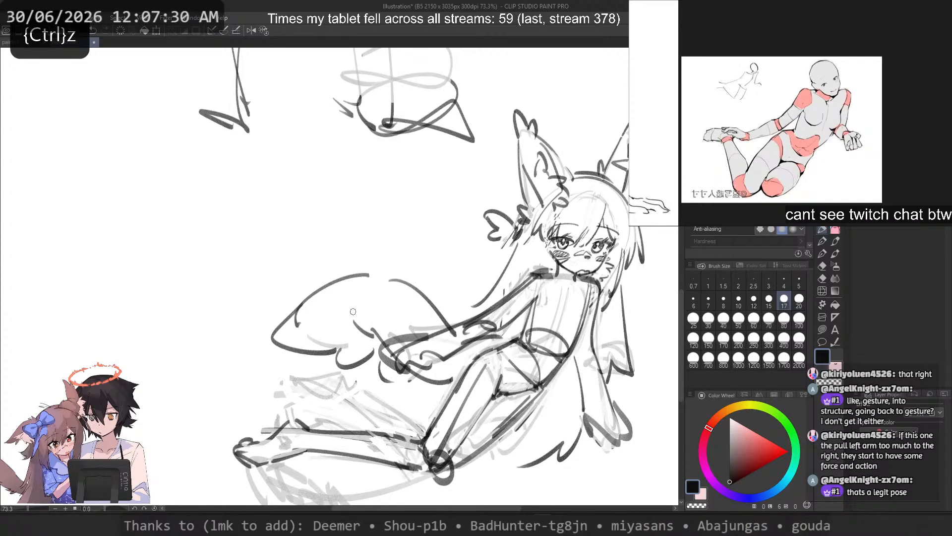
pyautogui.hotkey('ctrl', 'z')
pyautogui.moveTo(339, 348); pyautogui.dragTo(373, 358)
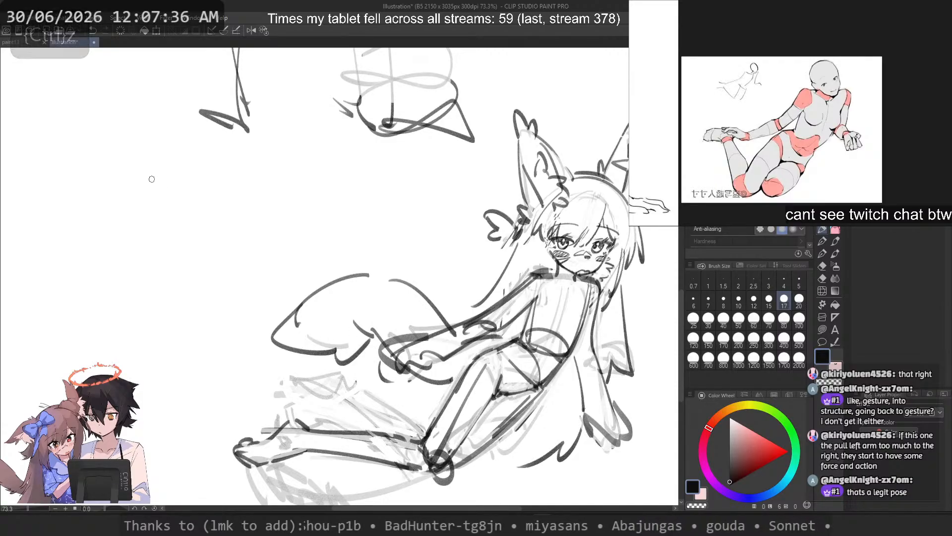
pyautogui.moveTo(365, 273); pyautogui.dragTo(452, 324)
pyautogui.hotkey('ctrl', 'z')
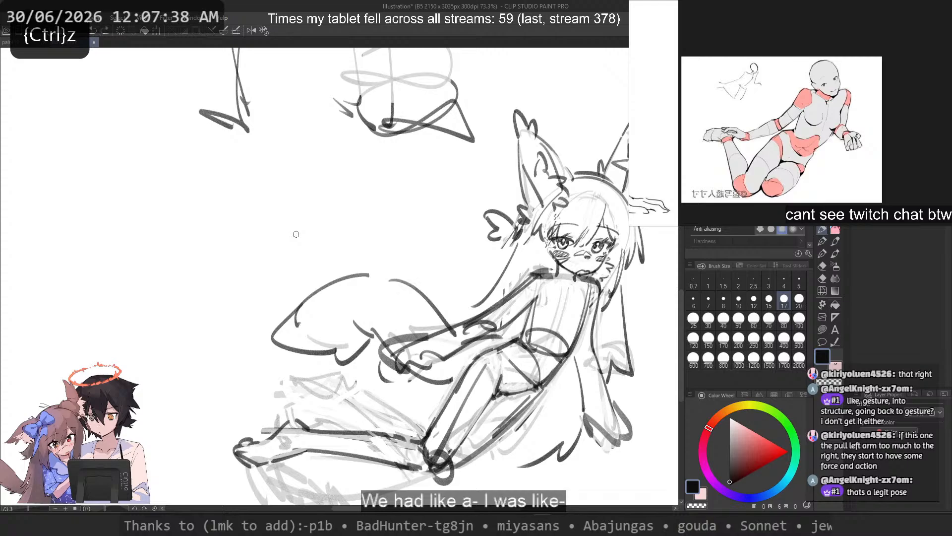
# Step: Redraw the long outer hair strand falling from the hair bow behind the shoulder of the extended arm
pyautogui.press('c')
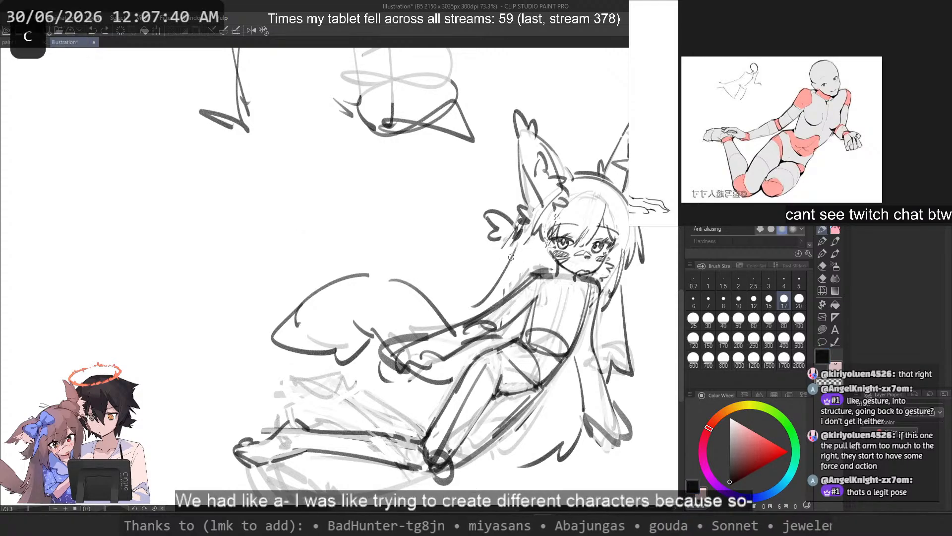
pyautogui.hotkey('ctrl', 'z')
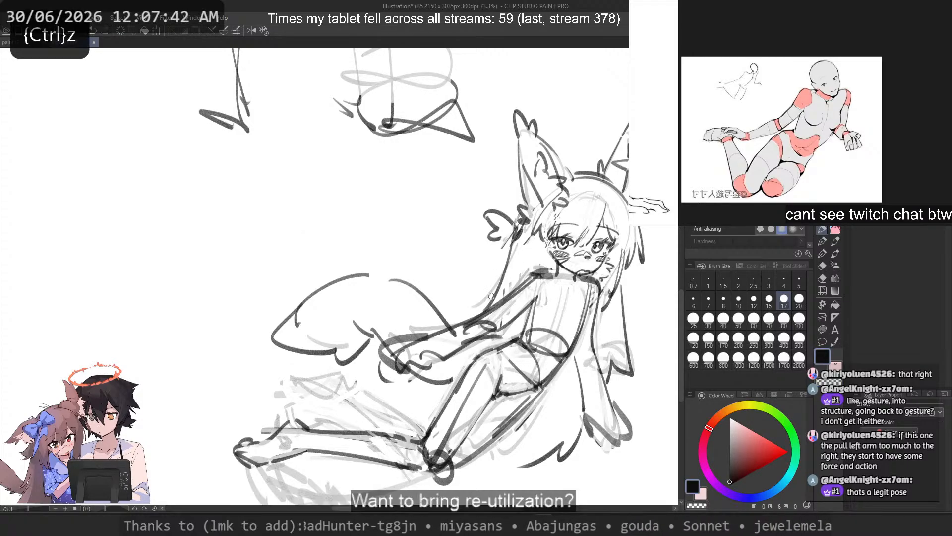
pyautogui.hotkey('ctrl', 'z')
pyautogui.moveTo(516, 240); pyautogui.dragTo(470, 316)
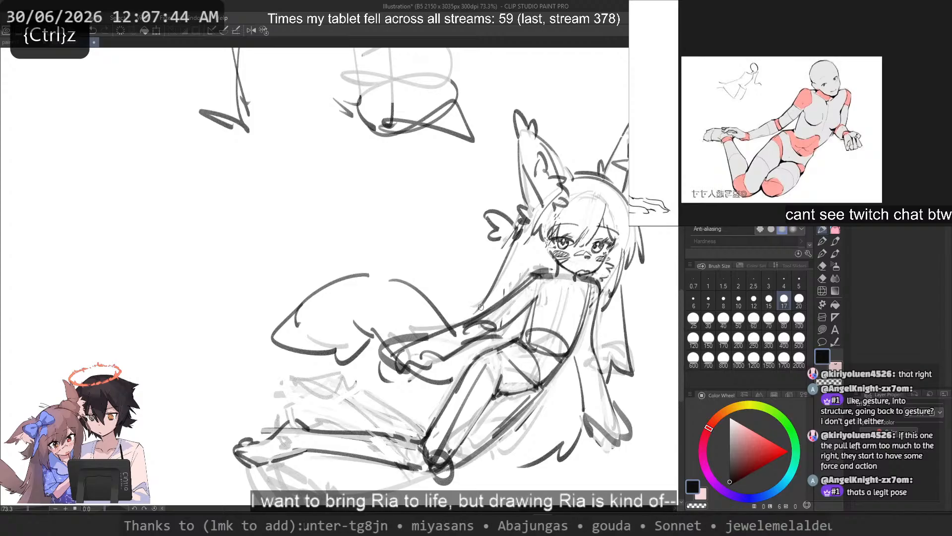
pyautogui.moveTo(514, 240); pyautogui.dragTo(476, 317)
pyautogui.hotkey('ctrl', 'z')
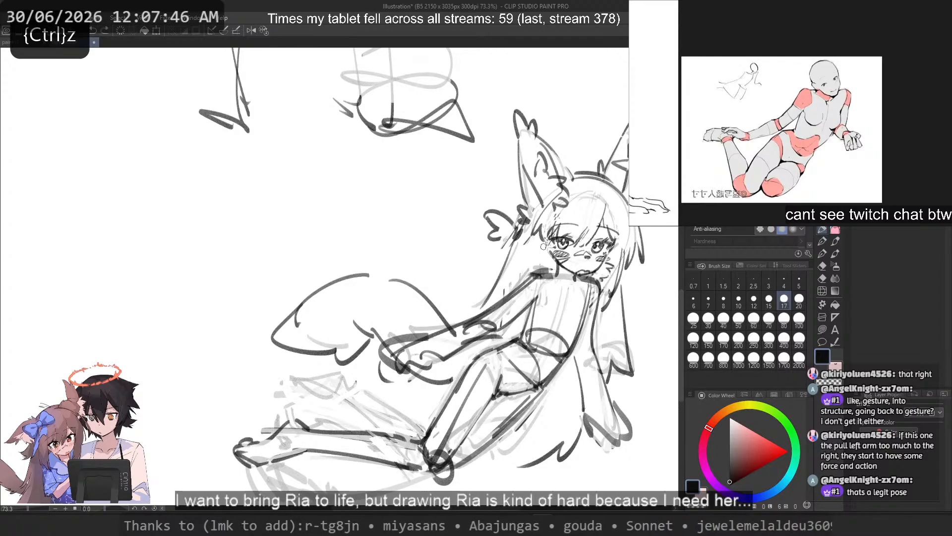
# Step: Rework the upper part of the long hair strand beside the torso, on the supporting arm's side
pyautogui.press('c')
pyautogui.moveTo(621, 250); pyautogui.dragTo(614, 296)
pyautogui.hotkey('ctrl', 'z')
pyautogui.press('c')
pyautogui.moveTo(624, 242); pyautogui.dragTo(627, 323)
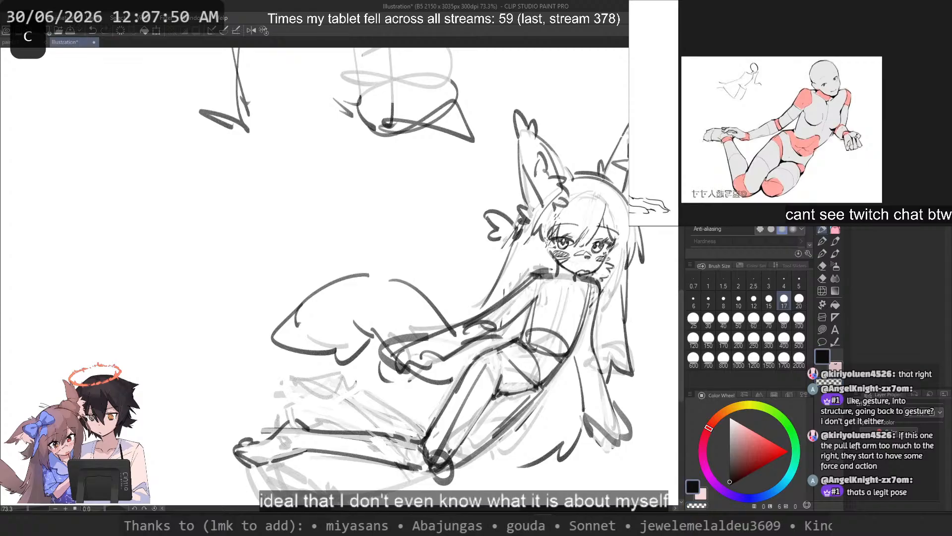
pyautogui.hotkey('ctrl', 'z')
# Step: Mirror the canvas view and try strokes along the hair beside the whiskered cheek, undoing them
pyautogui.press('2')
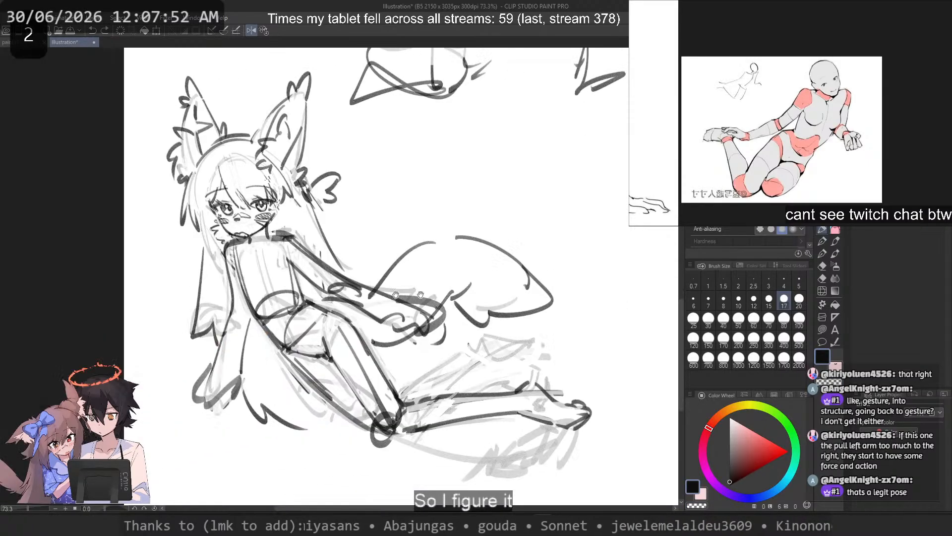
pyautogui.moveTo(350, 298); pyautogui.dragTo(362, 316)
pyautogui.hotkey('ctrl', 'z')
pyautogui.moveTo(342, 215); pyautogui.dragTo(362, 318)
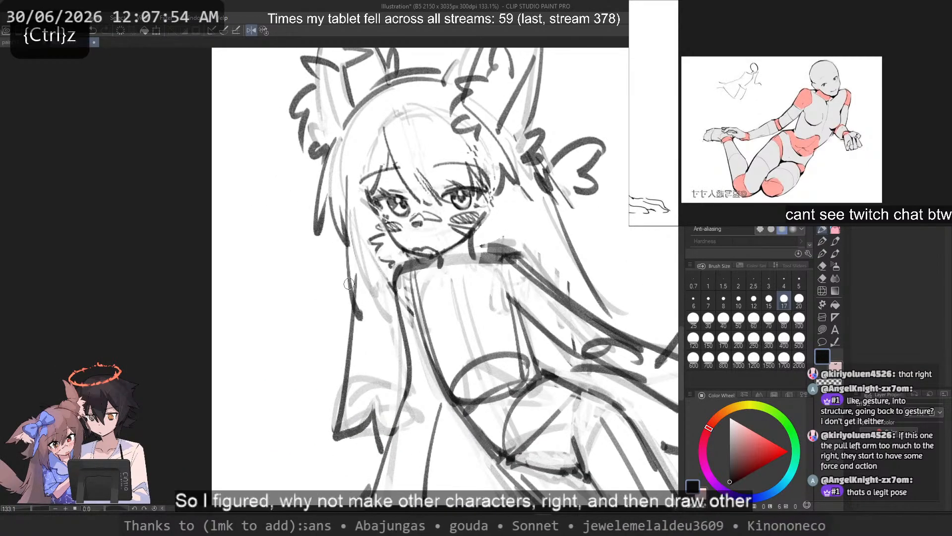
pyautogui.hotkey('ctrl', 'z')
pyautogui.moveTo(345, 244); pyautogui.dragTo(389, 314)
pyautogui.hotkey('ctrl', 'z')
# Step: Draw jagged pointed hair locks beside the whiskered cheek, down to shoulder height
pyautogui.moveTo(346, 240); pyautogui.dragTo(388, 323)
pyautogui.moveTo(383, 215)
pyautogui.mouseDown()
pyautogui.moveTo(389, 319)
pyautogui.moveTo(394, 275)
pyautogui.mouseUp()
pyautogui.hotkey('ctrl', 'z')
pyautogui.hotkey('ctrl', 'z')
pyautogui.hotkey('ctrl', 'z')
pyautogui.moveTo(336, 231)
pyautogui.mouseDown()
pyautogui.moveTo(371, 308)
pyautogui.moveTo(347, 280)
pyautogui.moveTo(380, 311)
pyautogui.moveTo(332, 251)
pyautogui.moveTo(376, 309)
pyautogui.mouseUp()
pyautogui.hotkey('ctrl', 'z')
# Step: Try several versions of an inner hair lock running from the eye past the whiskered cheek to the shoulder
pyautogui.hotkey('ctrl', 'z')
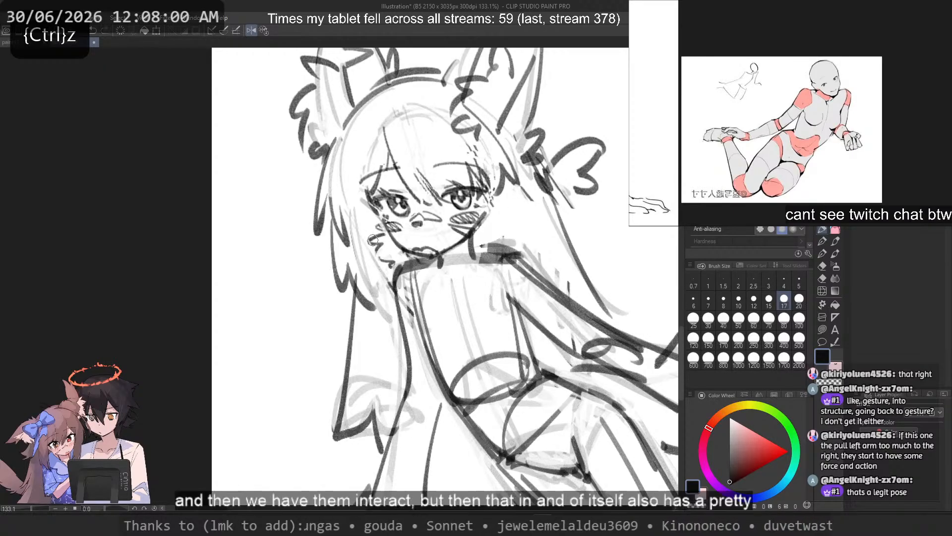
pyautogui.moveTo(368, 205); pyautogui.dragTo(381, 316)
pyautogui.hotkey('ctrl', 'z')
# Step: Try a hair lock on the opposite side of the face, over the shoulder, undoing each stroke
pyautogui.hotkey('ctrl', 'z')
pyautogui.hotkey('ctrl', 'z')
pyautogui.moveTo(338, 234)
pyautogui.mouseDown()
pyautogui.moveTo(339, 260)
pyautogui.moveTo(378, 311)
pyautogui.mouseUp()
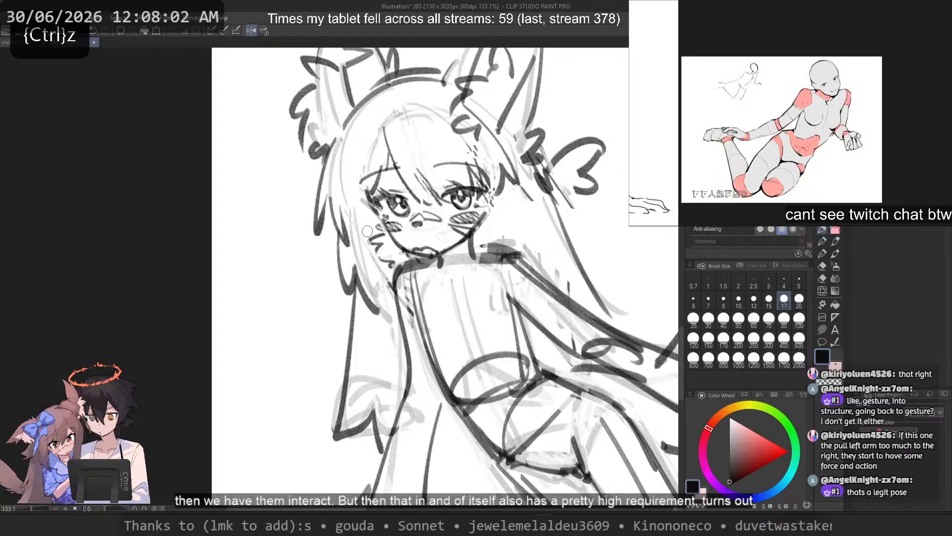
pyautogui.hotkey('ctrl', 'z')
pyautogui.moveTo(369, 204); pyautogui.dragTo(379, 304)
pyautogui.moveTo(487, 204)
pyautogui.mouseDown()
pyautogui.moveTo(496, 270)
pyautogui.moveTo(496, 159)
pyautogui.moveTo(495, 292)
pyautogui.moveTo(527, 249)
pyautogui.moveTo(498, 144)
pyautogui.moveTo(499, 302)
pyautogui.mouseUp()
pyautogui.hotkey('ctrl', 'z')
# Step: Redraw the inner hair lock beside the whiskered cheek with a pointed tip at the shoulder
pyautogui.hotkey('ctrl', 'z')
pyautogui.moveTo(499, 302); pyautogui.dragTo(518, 240)
pyautogui.hotkey('ctrl', 'z')
pyautogui.hotkey('ctrl', 'z')
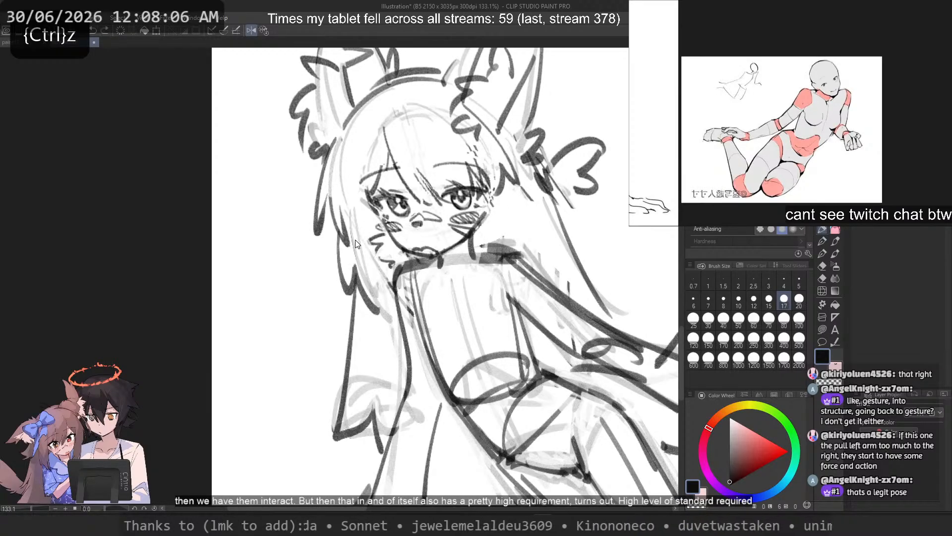
pyautogui.hotkey('ctrl', 'z')
pyautogui.hotkey('ctrl', 'z')
pyautogui.moveTo(367, 205); pyautogui.dragTo(379, 300)
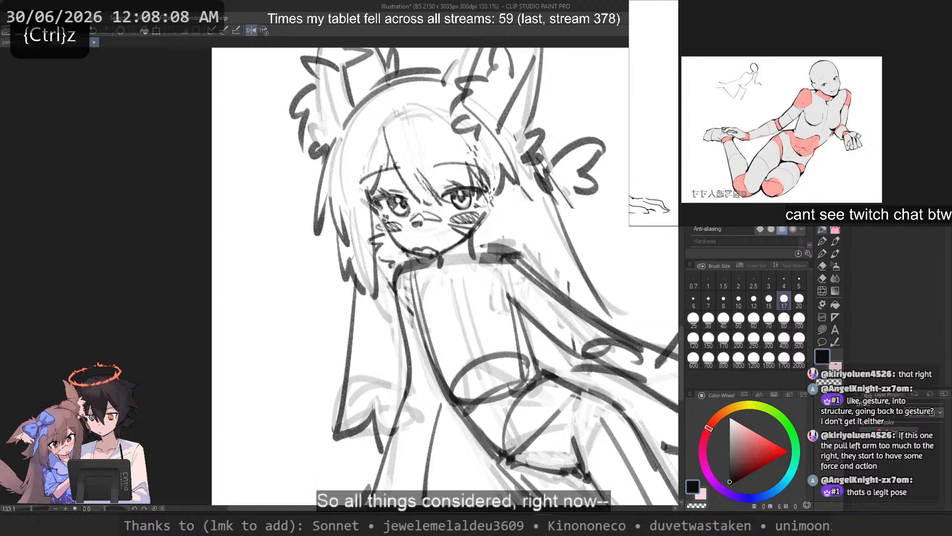
# Step: Try a long lock framing the other side of the face, restore the unmirrored canvas view, and undo the lock strokes
pyautogui.hotkey('ctrl', 'z')
pyautogui.moveTo(354, 224); pyautogui.dragTo(360, 282)
pyautogui.moveTo(487, 199)
pyautogui.mouseDown()
pyautogui.moveTo(495, 288)
pyautogui.moveTo(514, 230)
pyautogui.mouseUp()
pyautogui.hotkey('ctrl', 'z')
pyautogui.moveTo(518, 169); pyautogui.dragTo(515, 243)
pyautogui.press('2')
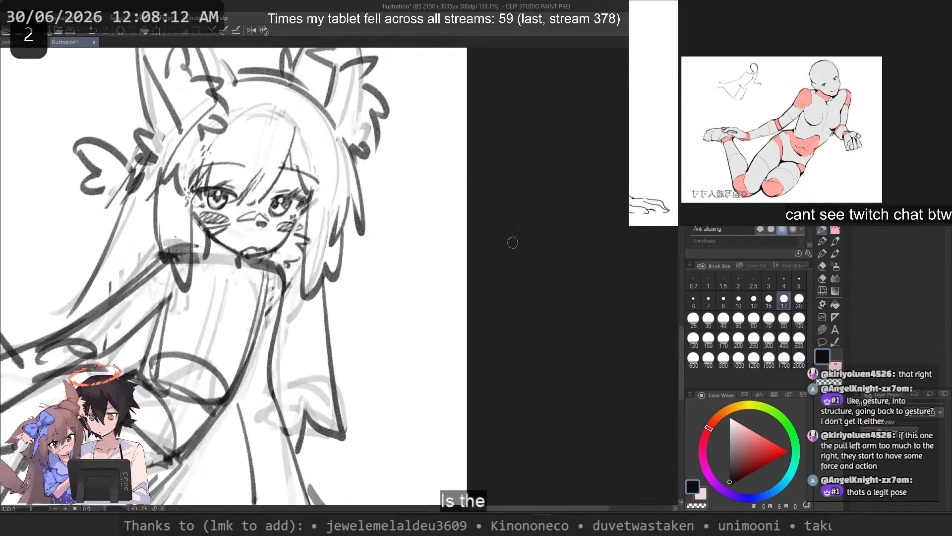
pyautogui.hotkey('ctrl', 'z')
pyautogui.hotkey('ctrl', 'z')
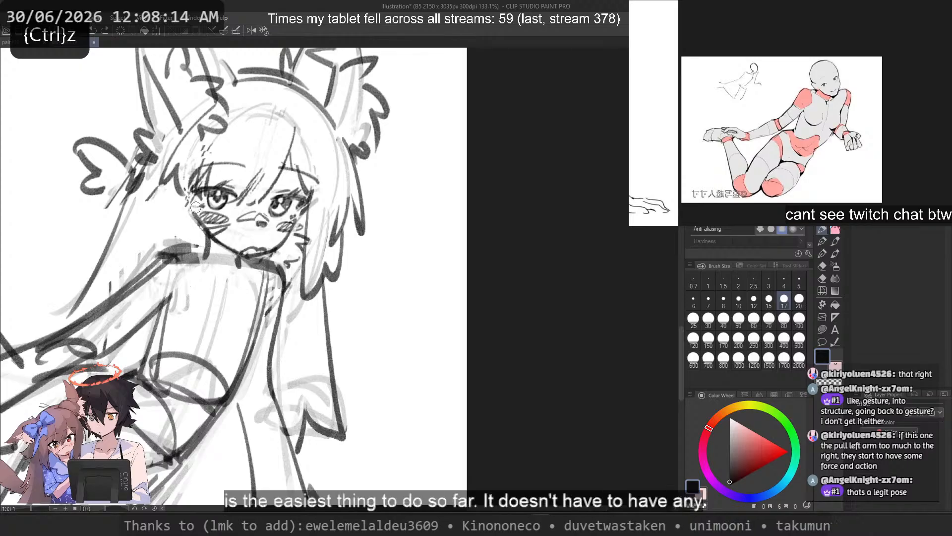
pyautogui.hotkey('ctrl', 'z')
# Step: Draw the inner and outer edges of a long hair lock framing the face on the hair-bow side
pyautogui.moveTo(194, 194); pyautogui.dragTo(191, 294)
pyautogui.moveTo(157, 188)
pyautogui.mouseDown()
pyautogui.moveTo(161, 257)
pyautogui.moveTo(174, 269)
pyautogui.mouseUp()
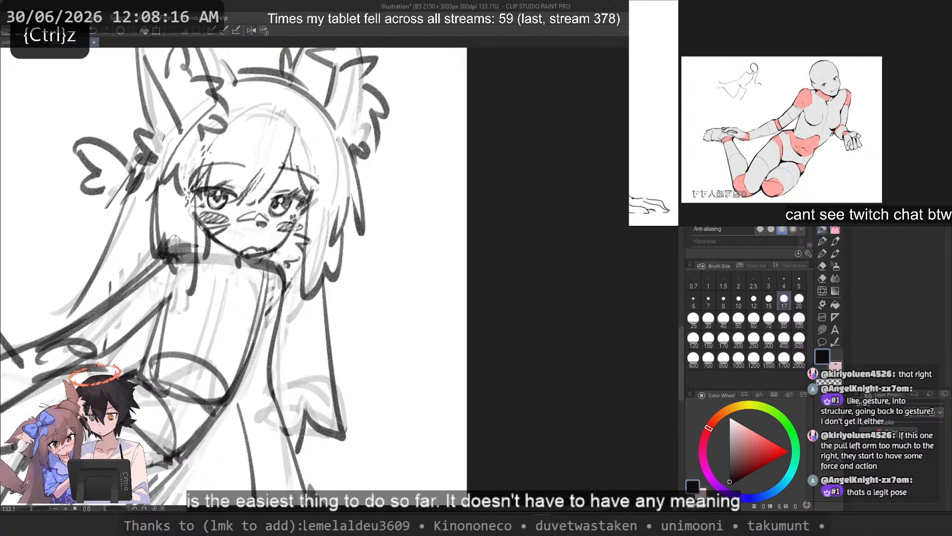
pyautogui.hotkey('ctrl', 'z')
pyautogui.hotkey('ctrl', 'z')
pyautogui.moveTo(228, 255); pyautogui.dragTo(451, 330)
pyautogui.moveTo(379, 243)
pyautogui.mouseDown()
pyautogui.moveTo(400, 328)
pyautogui.moveTo(389, 302)
pyautogui.mouseUp()
pyautogui.hotkey('ctrl', 'z')
# Step: Redraw the outer edge and tip of the face-framing lock over the shoulder
pyautogui.hotkey('ctrl', 'z')
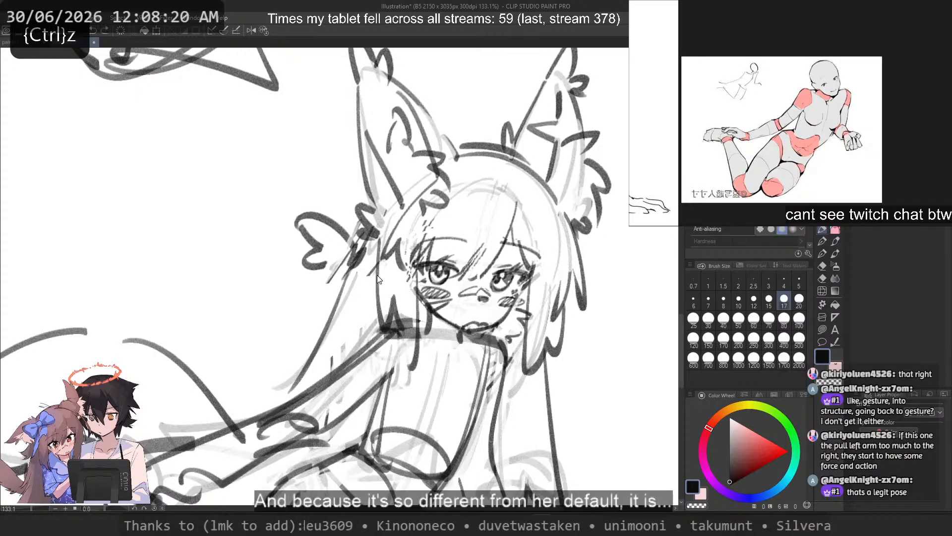
pyautogui.hotkey('ctrl', 'z')
pyautogui.moveTo(380, 244)
pyautogui.mouseDown()
pyautogui.moveTo(388, 316)
pyautogui.moveTo(403, 343)
pyautogui.mouseUp()
pyautogui.hotkey('ctrl', 'z')
pyautogui.moveTo(380, 246)
pyautogui.mouseDown()
pyautogui.moveTo(384, 331)
pyautogui.moveTo(410, 352)
pyautogui.mouseUp()
# Step: Try curves along the top of the head and down beneath the far ear, undoing each one
pyautogui.hotkey('ctrl', 'z')
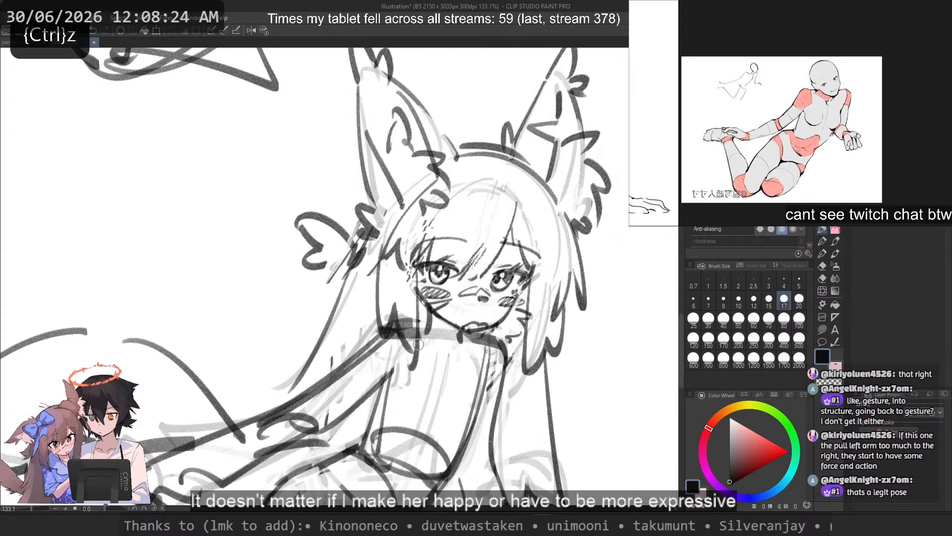
pyautogui.moveTo(519, 165); pyautogui.dragTo(554, 271)
pyautogui.moveTo(480, 148)
pyautogui.mouseDown()
pyautogui.moveTo(574, 214)
pyautogui.moveTo(582, 281)
pyautogui.mouseUp()
pyautogui.hotkey('ctrl', 'z')
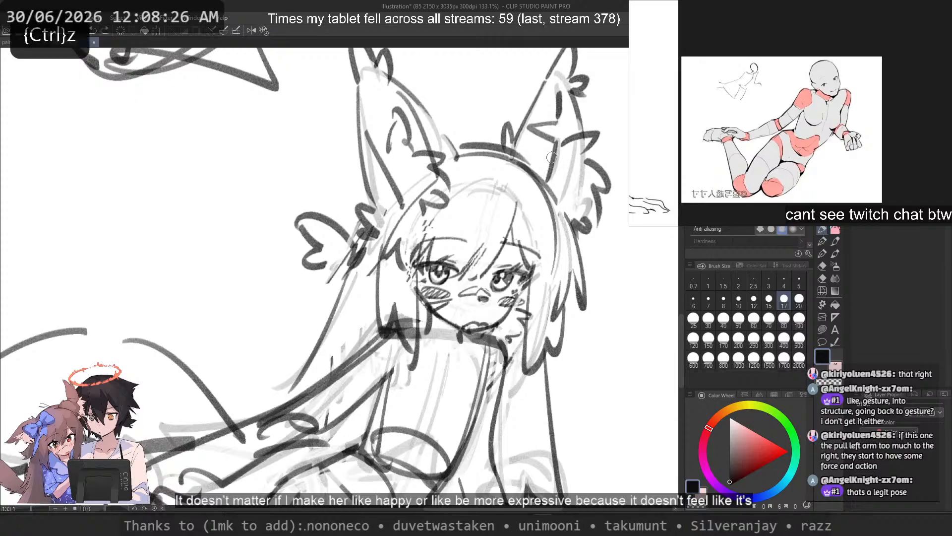
pyautogui.hotkey('ctrl', 'z')
pyautogui.moveTo(552, 176)
pyautogui.mouseDown()
pyautogui.moveTo(555, 206)
pyautogui.moveTo(580, 237)
pyautogui.mouseUp()
pyautogui.hotkey('ctrl', 'z')
pyautogui.hotkey('ctrl', 'z')
pyautogui.moveTo(554, 202); pyautogui.dragTo(584, 239)
# Step: Try new versions of the long outer hair strand descending from the hair bow, undoing each one
pyautogui.hotkey('ctrl', 'z')
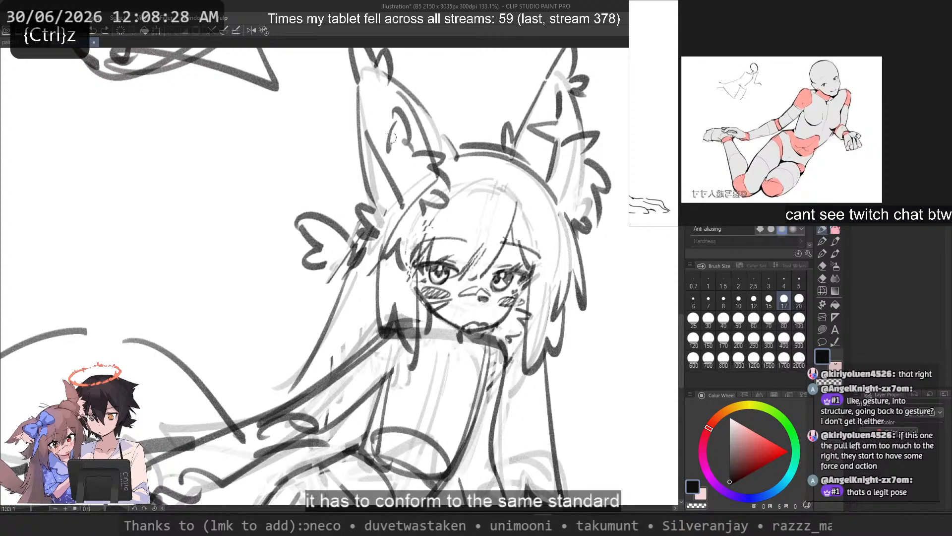
pyautogui.hotkey('ctrl', 'z')
pyautogui.moveTo(368, 256)
pyautogui.mouseDown()
pyautogui.moveTo(340, 314)
pyautogui.moveTo(352, 346)
pyautogui.mouseUp()
pyautogui.hotkey('ctrl', 'z')
pyautogui.hotkey('ctrl', 'z')
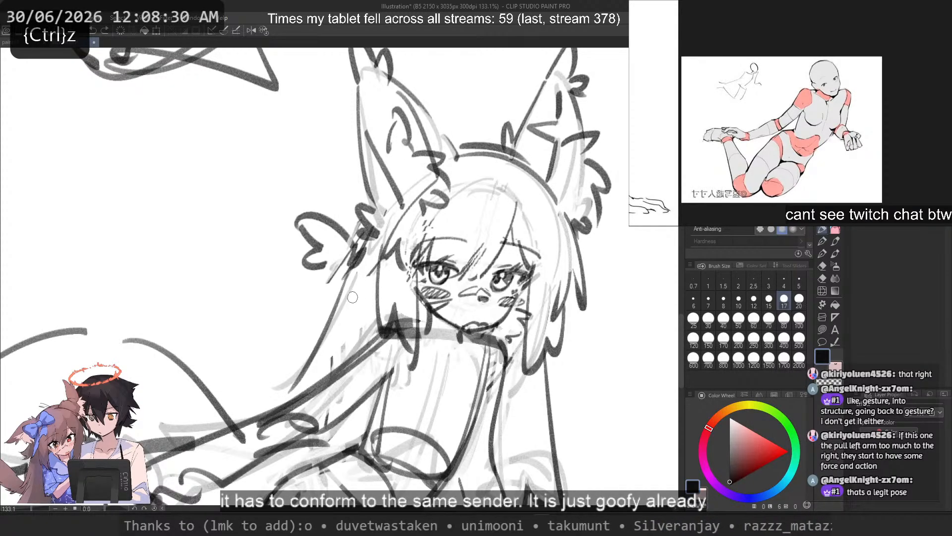
pyautogui.moveTo(355, 271); pyautogui.dragTo(328, 368)
pyautogui.hotkey('ctrl', 'z')
pyautogui.moveTo(341, 248); pyautogui.dragTo(302, 389)
pyautogui.hotkey('ctrl', 'z')
pyautogui.hotkey('ctrl', 'z')
pyautogui.moveTo(347, 269); pyautogui.dragTo(297, 395)
pyautogui.hotkey('ctrl', 'z')
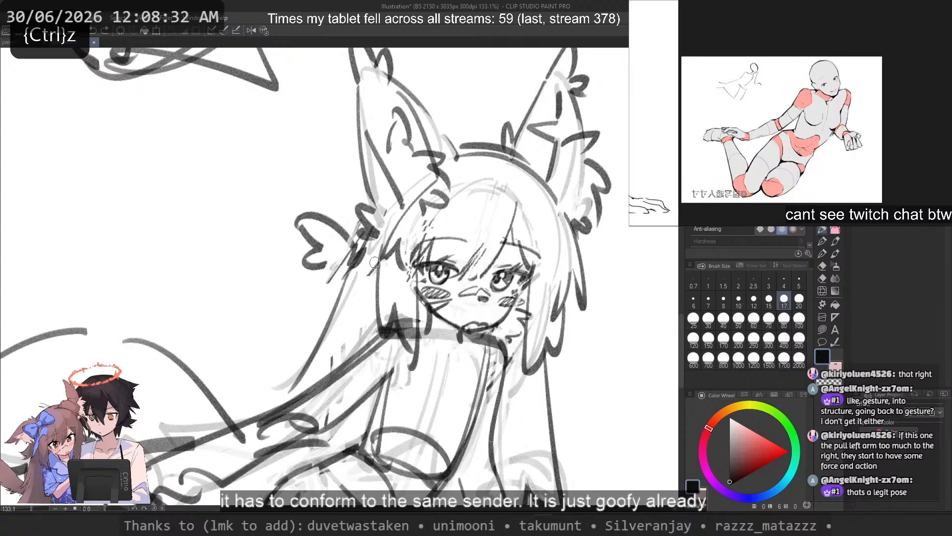
# Step: Fade the dark strokes at the ends of the lower hair with a size 60 transparent brush
pyautogui.scroll(-3, 490, 218)
pyautogui.moveTo(452, 345); pyautogui.dragTo(455, 302)
pyautogui.moveTo(420, 271); pyautogui.dragTo(465, 216)
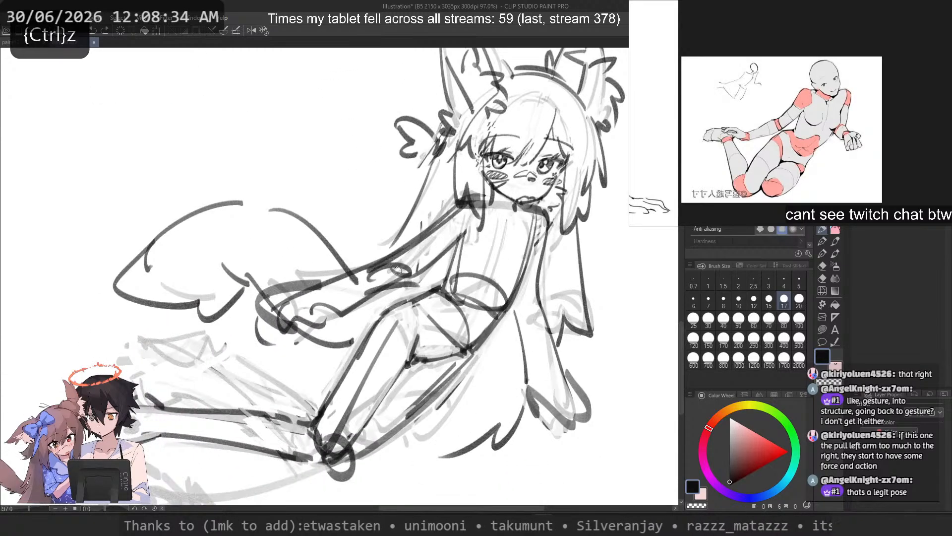
pyautogui.click(751, 320)
pyautogui.press('c')
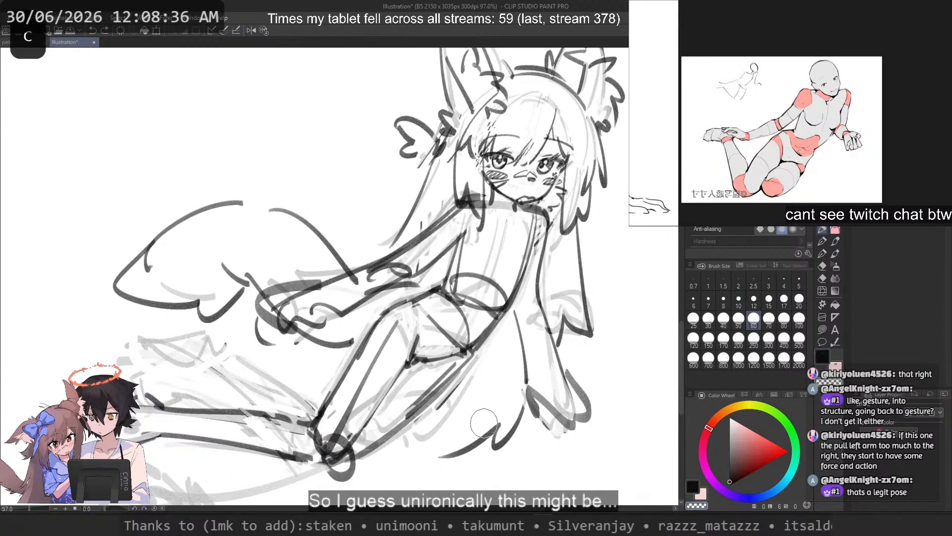
# Step: Set the brush size to 30, mirror the canvas view, and fade the lower end of the side hair strand with transparent color
pyautogui.click(708, 320)
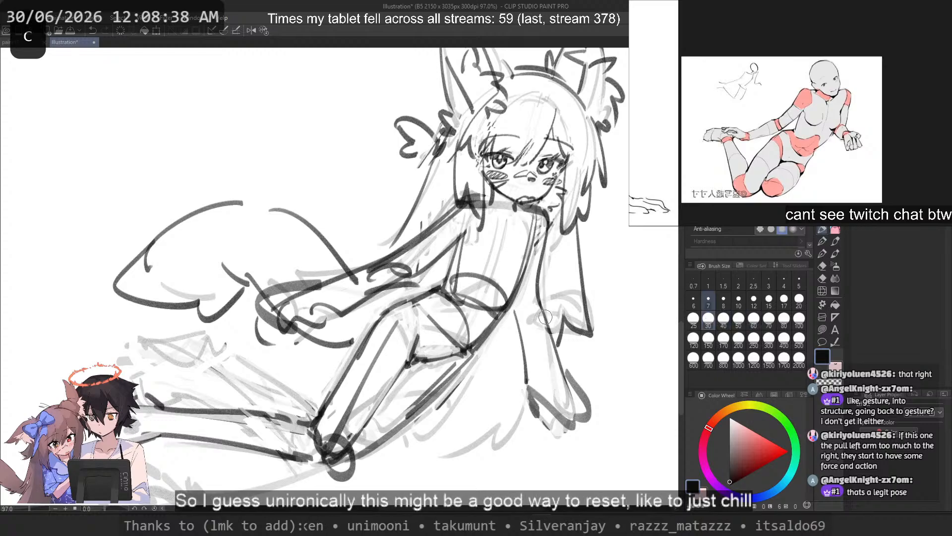
pyautogui.hotkey('ctrl', 'z')
pyautogui.press('2')
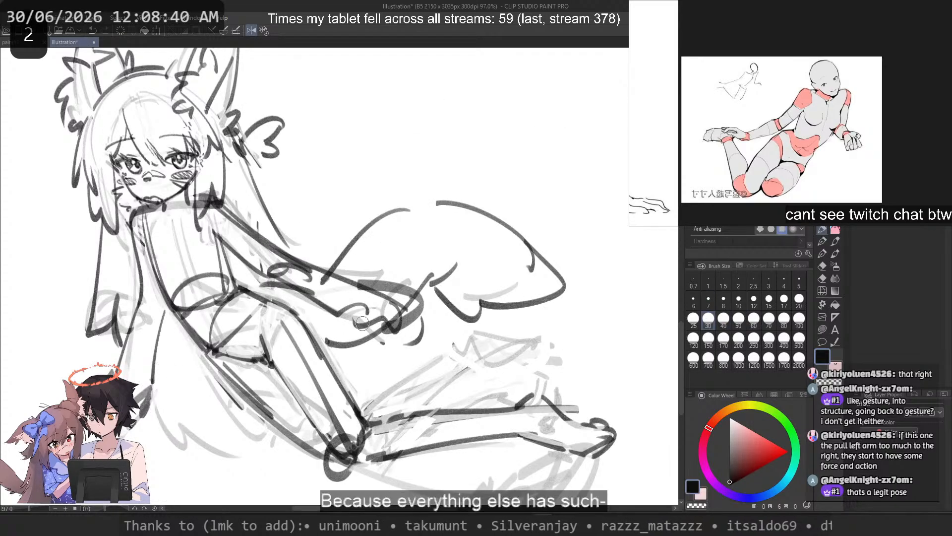
pyautogui.moveTo(396, 323); pyautogui.dragTo(549, 344)
pyautogui.press('c')
pyautogui.moveTo(252, 300)
pyautogui.mouseDown()
pyautogui.moveTo(255, 368)
pyautogui.moveTo(268, 338)
pyautogui.mouseUp()
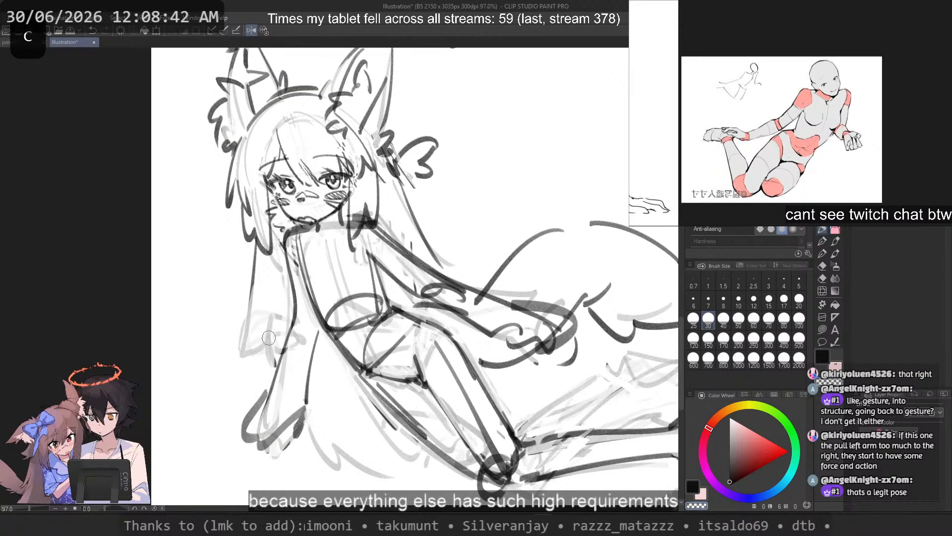
# Step: Draw new pointed tips on the side hair strand and on the lower hair sweeping behind the hips
pyautogui.hotkey('ctrl', 'z')
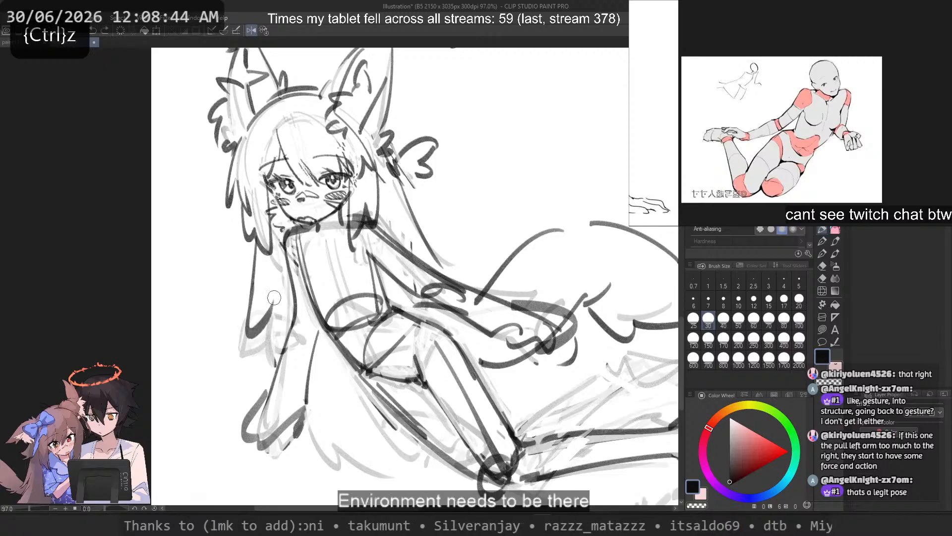
pyautogui.hotkey('ctrl', 'z')
pyautogui.moveTo(274, 302); pyautogui.dragTo(285, 349)
pyautogui.moveTo(312, 383)
pyautogui.mouseDown()
pyautogui.moveTo(353, 388)
pyautogui.moveTo(340, 425)
pyautogui.mouseUp()
pyautogui.hotkey('ctrl', 'z')
pyautogui.moveTo(343, 405); pyautogui.dragTo(383, 454)
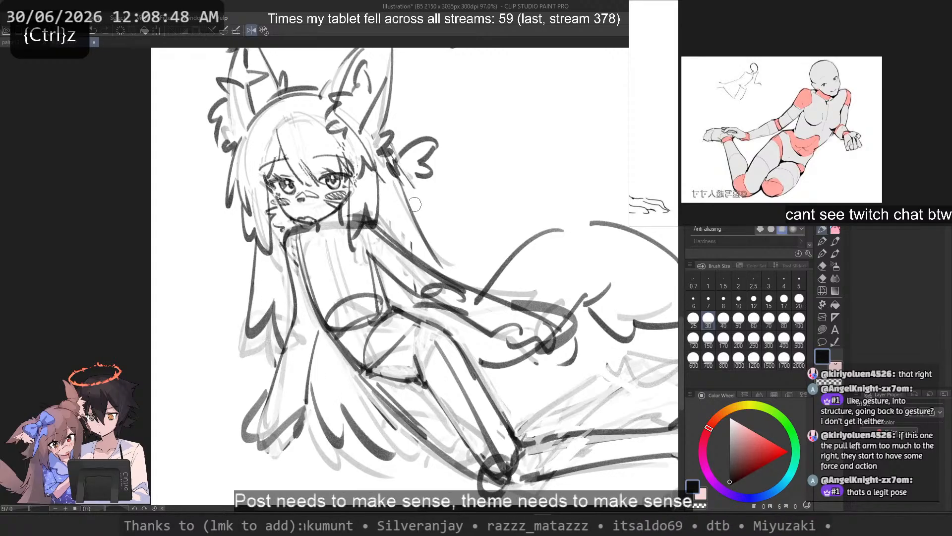
# Step: Try new versions of the outer hair strand descending from the hair bow, checking it in the mirrored view and undoing each one
pyautogui.hotkey('ctrl', 'z')
pyautogui.moveTo(403, 186)
pyautogui.mouseDown()
pyautogui.moveTo(422, 256)
pyautogui.moveTo(406, 206)
pyautogui.moveTo(439, 265)
pyautogui.moveTo(397, 182)
pyautogui.moveTo(436, 264)
pyautogui.mouseUp()
pyautogui.hotkey('ctrl', 'z')
pyautogui.hotkey('ctrl', 'z')
pyautogui.hotkey('ctrl', 'z')
pyautogui.moveTo(398, 183)
pyautogui.mouseDown()
pyautogui.moveTo(425, 207)
pyautogui.moveTo(432, 262)
pyautogui.mouseUp()
pyautogui.press('2')
# Step: Redraw the long outer hair strand from the hair bow down to the arm, undoing unsatisfactory attempts
pyautogui.hotkey('ctrl', 'z')
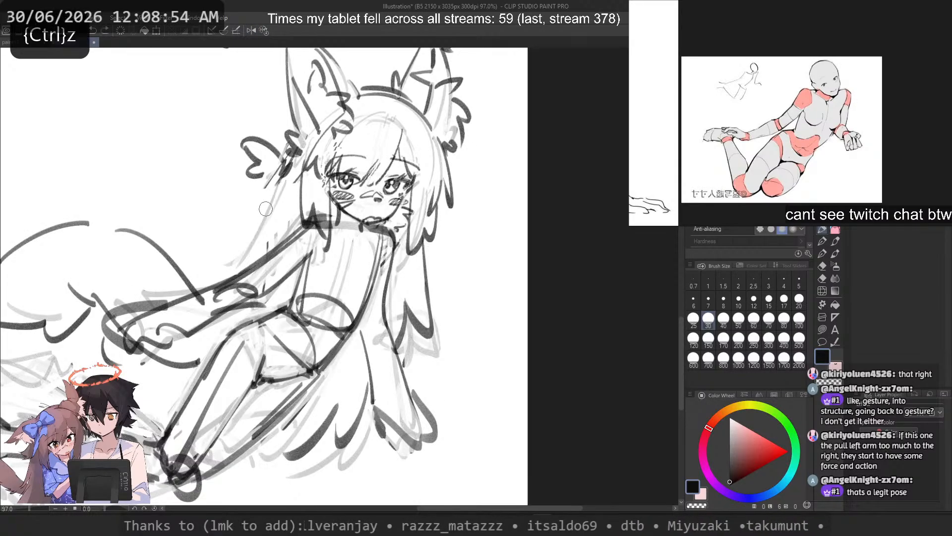
pyautogui.moveTo(280, 182); pyautogui.dragTo(252, 262)
pyautogui.hotkey('ctrl', 'z')
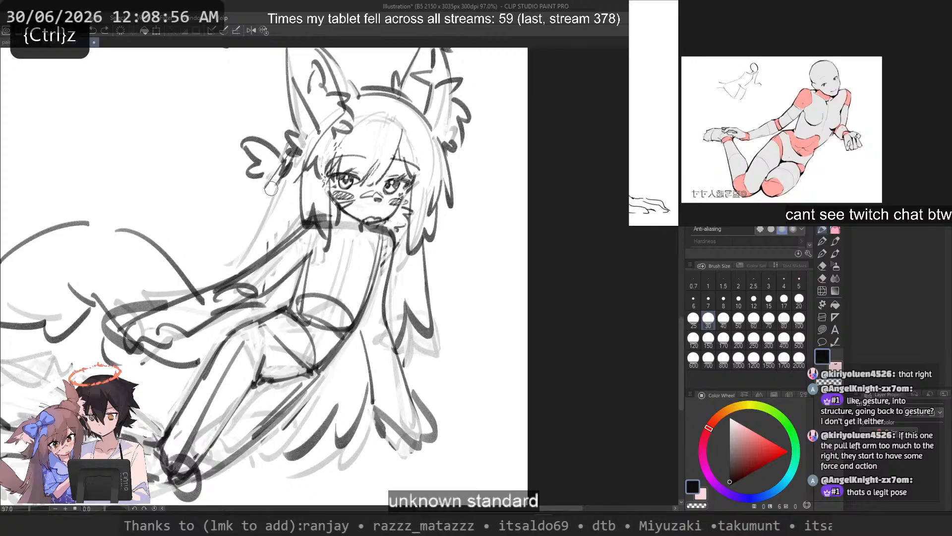
pyautogui.hotkey('ctrl', 'z')
pyautogui.moveTo(276, 182)
pyautogui.mouseDown()
pyautogui.moveTo(229, 248)
pyautogui.moveTo(236, 272)
pyautogui.moveTo(241, 252)
pyautogui.moveTo(443, 253)
pyautogui.mouseUp()
pyautogui.hotkey('ctrl', 'z')
pyautogui.hotkey('ctrl', 'z')
# Step: Try an elliptical contour around the upper chest and undo it
pyautogui.scroll(-4, 257, 262)
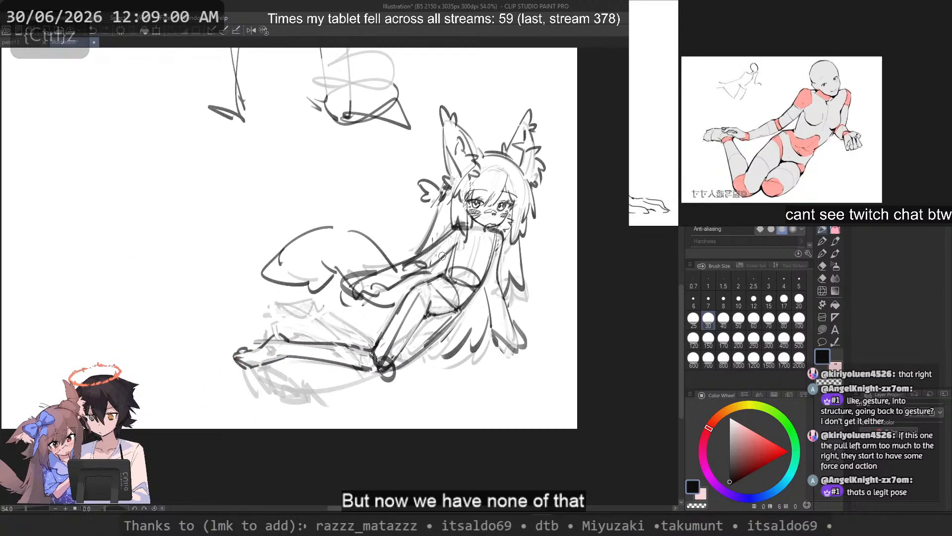
pyautogui.scroll(1, 442, 255)
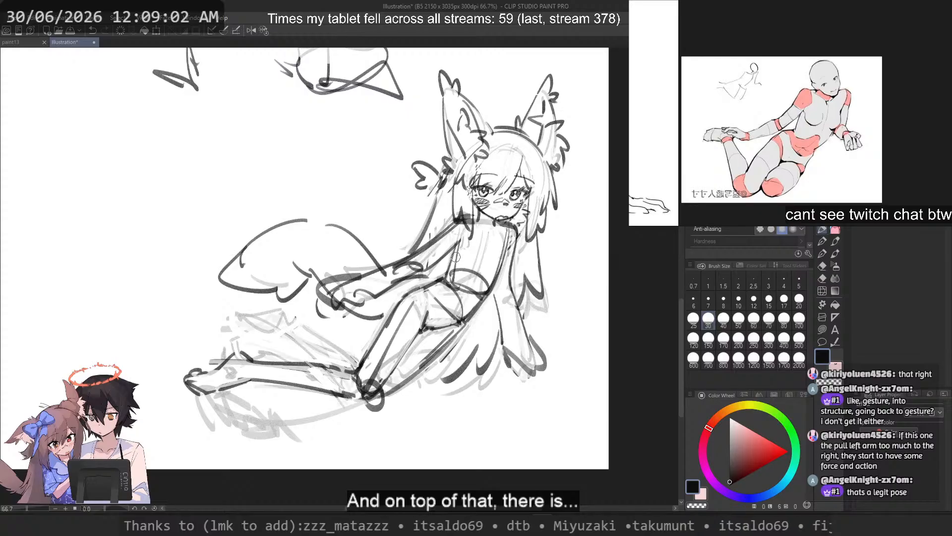
pyautogui.scroll(1, 330, 233)
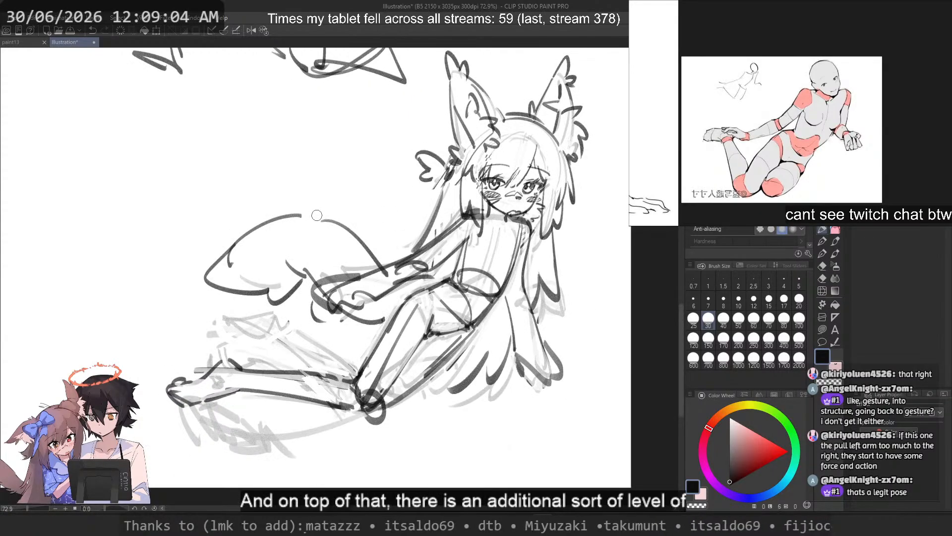
pyautogui.press('c')
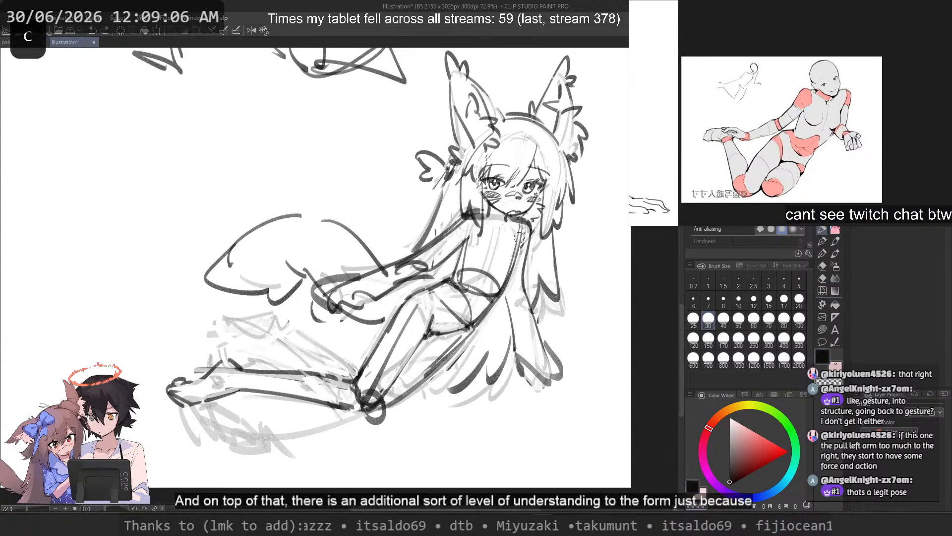
pyautogui.hotkey('ctrl', 'z')
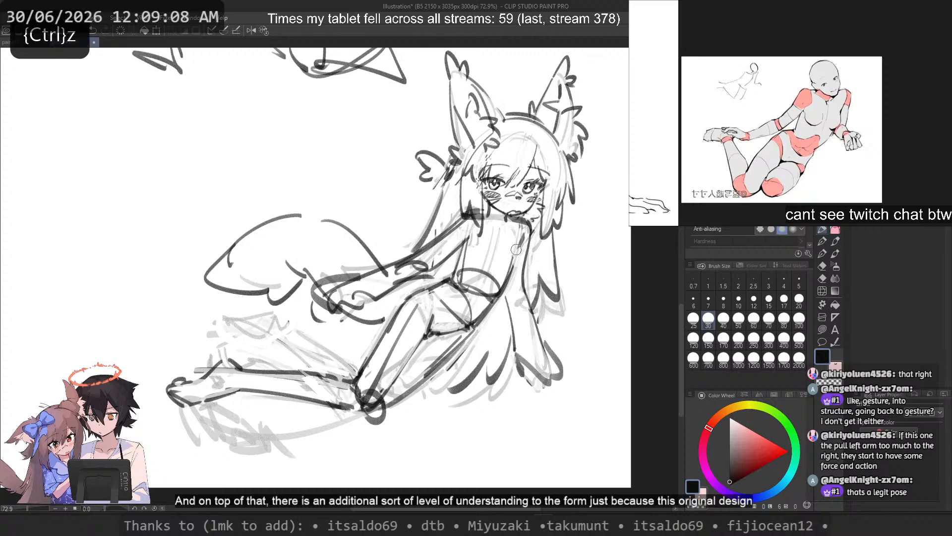
pyautogui.press('c')
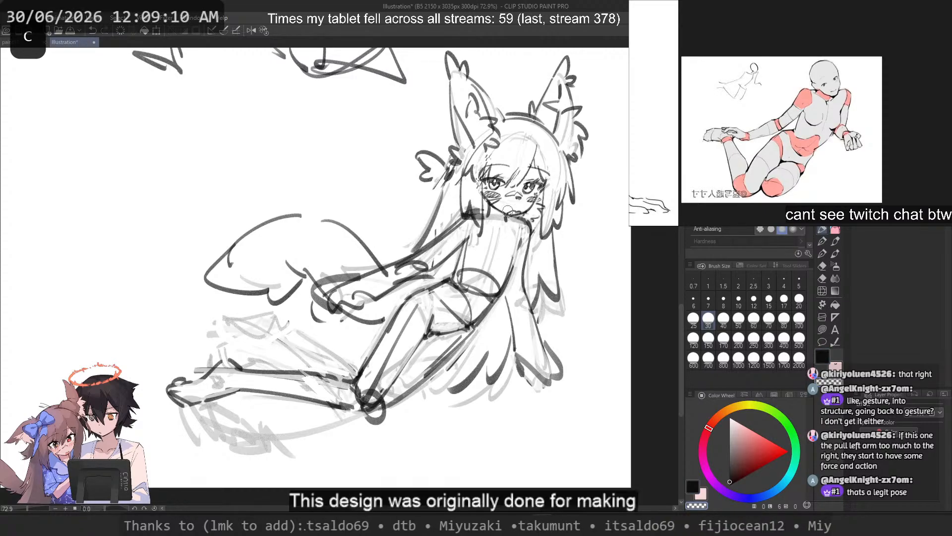
pyautogui.hotkey('ctrl', 'z')
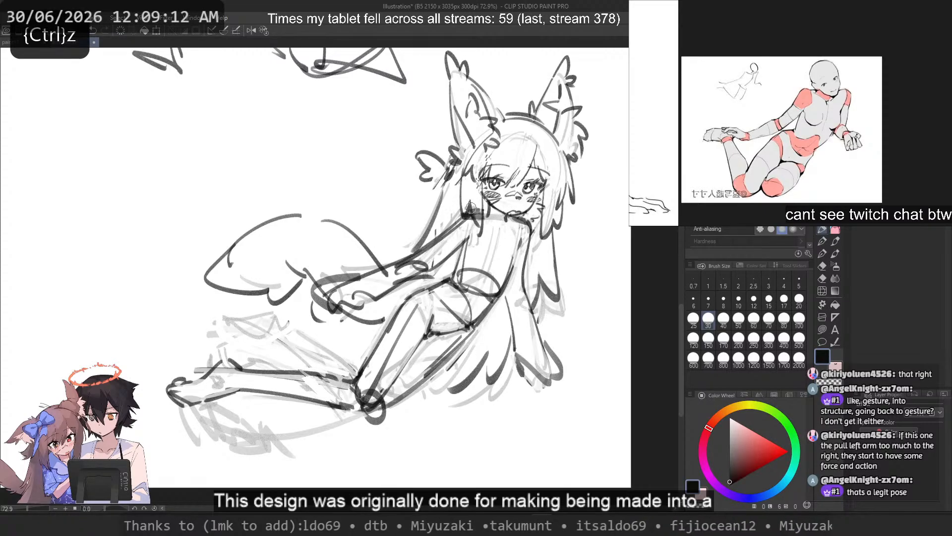
pyautogui.scroll(3, 471, 208)
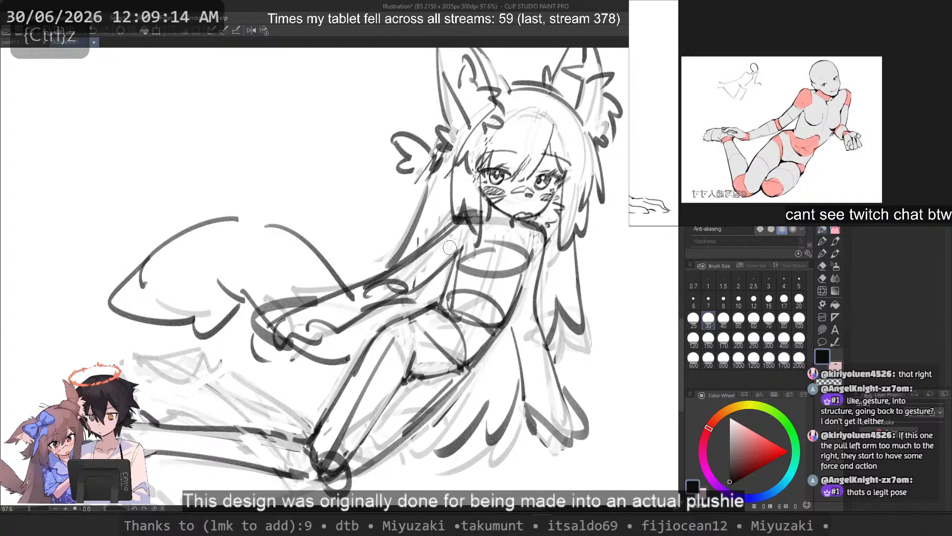
pyautogui.hotkey('ctrl', 'z')
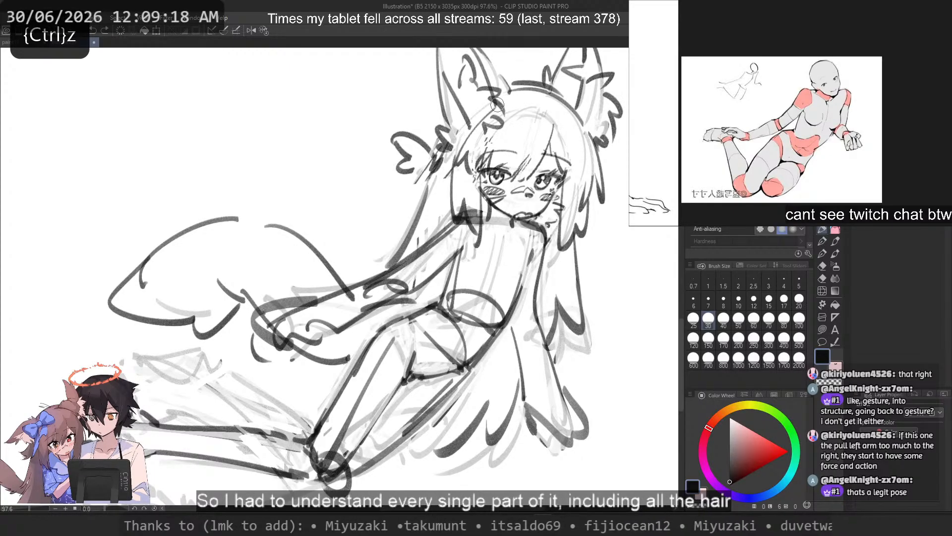
# Step: Try long curved strokes from the base of the ear past the hair bow with brush size 20, undoing each one
pyautogui.click(794, 296)
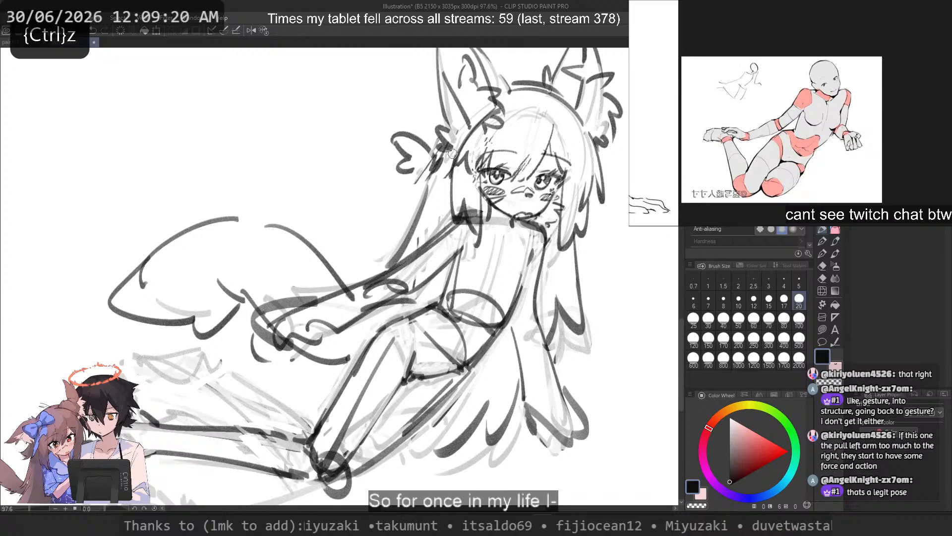
pyautogui.hotkey('ctrl', 'z')
pyautogui.moveTo(500, 105)
pyautogui.mouseDown()
pyautogui.moveTo(468, 116)
pyautogui.moveTo(457, 144)
pyautogui.moveTo(498, 104)
pyautogui.moveTo(460, 152)
pyautogui.moveTo(502, 103)
pyautogui.moveTo(453, 173)
pyautogui.mouseUp()
pyautogui.hotkey('ctrl', 'z')
pyautogui.hotkey('ctrl', 'z')
# Step: Try shorter versions of the hair lock between the ear and the hair bow, undoing each one
pyautogui.hotkey('ctrl', 'z')
pyautogui.hotkey('ctrl', 'z')
pyautogui.moveTo(493, 107)
pyautogui.mouseDown()
pyautogui.moveTo(445, 174)
pyautogui.moveTo(453, 140)
pyautogui.moveTo(441, 186)
pyautogui.mouseUp()
pyautogui.hotkey('ctrl', 'z')
pyautogui.moveTo(472, 121); pyautogui.dragTo(439, 191)
pyautogui.hotkey('ctrl', 'z')
pyautogui.moveTo(472, 120); pyautogui.dragTo(434, 187)
pyautogui.hotkey('ctrl', 'z')
pyautogui.hotkey('ctrl', 'z')
pyautogui.moveTo(484, 101); pyautogui.dragTo(443, 156)
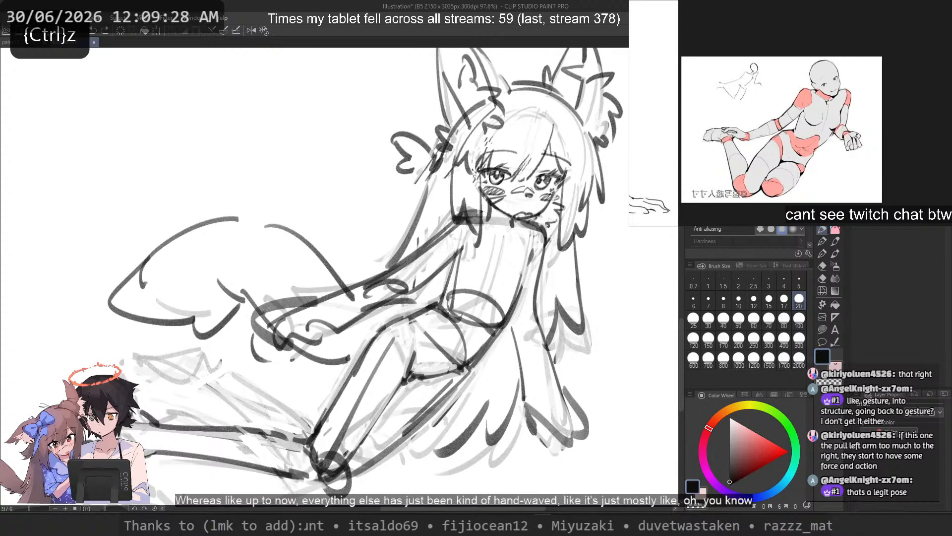
pyautogui.hotkey('ctrl', 'z')
pyautogui.moveTo(468, 123); pyautogui.dragTo(440, 183)
pyautogui.hotkey('ctrl', 'z')
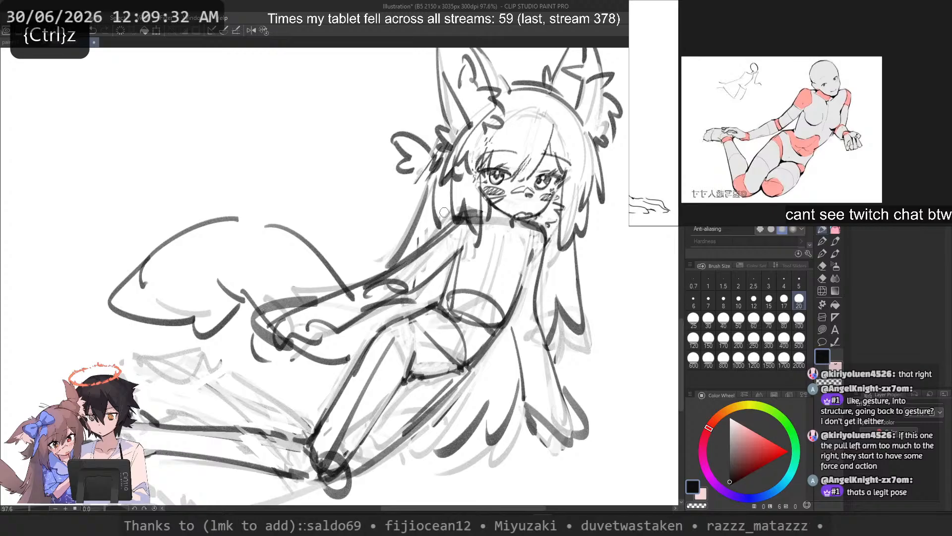
# Step: Try a hair strand descending over the far shoulder and undo it
pyautogui.hotkey('ctrl', 'z')
pyautogui.moveTo(567, 217)
pyautogui.mouseDown()
pyautogui.moveTo(548, 290)
pyautogui.moveTo(542, 277)
pyautogui.mouseUp()
pyautogui.hotkey('ctrl', 'z')
# Step: Mirror the canvas view and try strokes along the cheek and jaw of the face, undoing each one
pyautogui.hotkey('ctrl', 'z')
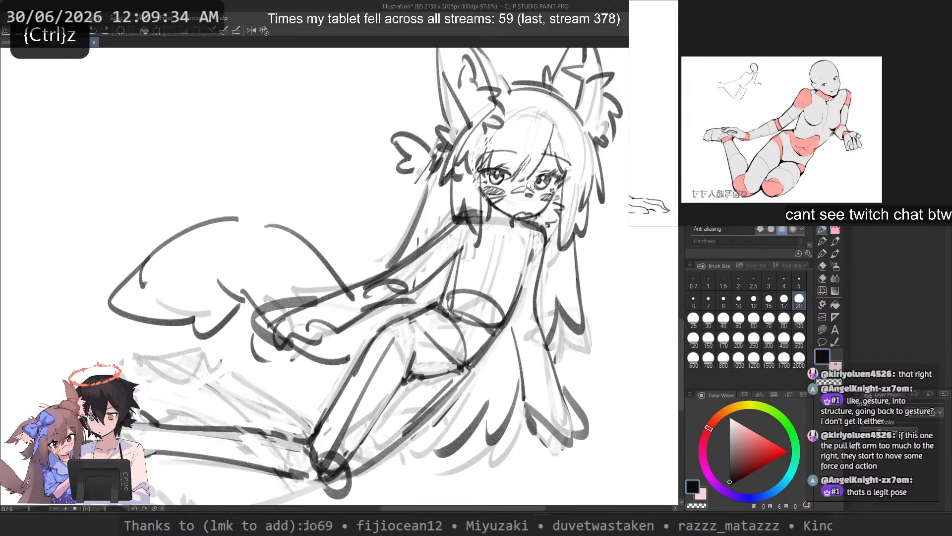
pyautogui.press('2')
pyautogui.hotkey('ctrl', 'z')
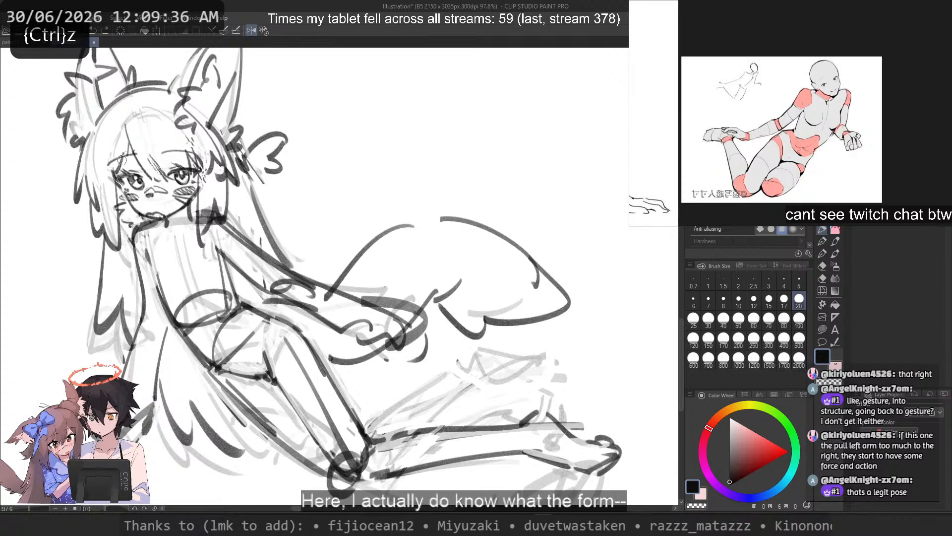
pyautogui.scroll(3, 124, 165)
pyautogui.moveTo(128, 132); pyautogui.dragTo(355, 188)
pyautogui.moveTo(403, 279); pyautogui.dragTo(412, 311)
pyautogui.hotkey('ctrl', 'z')
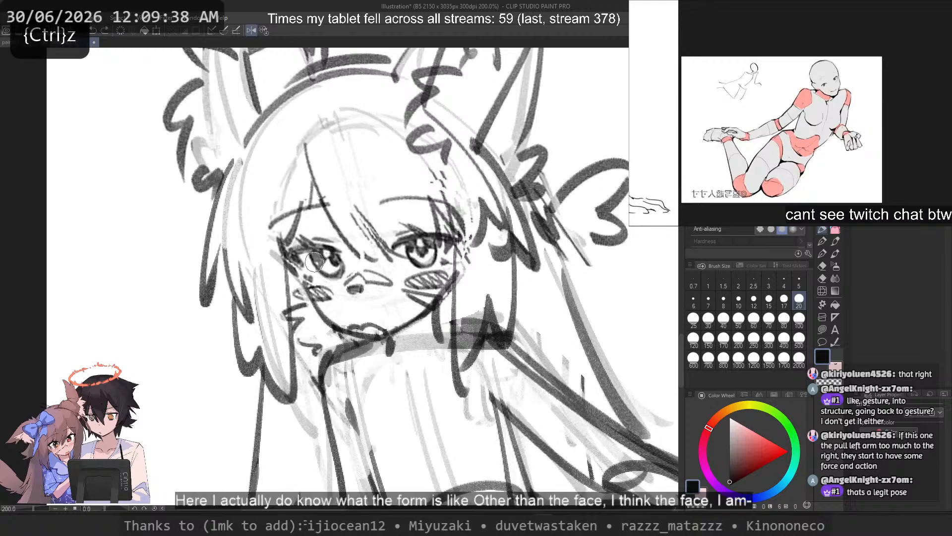
pyautogui.moveTo(317, 284)
pyautogui.mouseDown()
pyautogui.moveTo(332, 332)
pyautogui.moveTo(376, 342)
pyautogui.mouseUp()
pyautogui.hotkey('ctrl', 'z')
pyautogui.hotkey('ctrl', 'z')
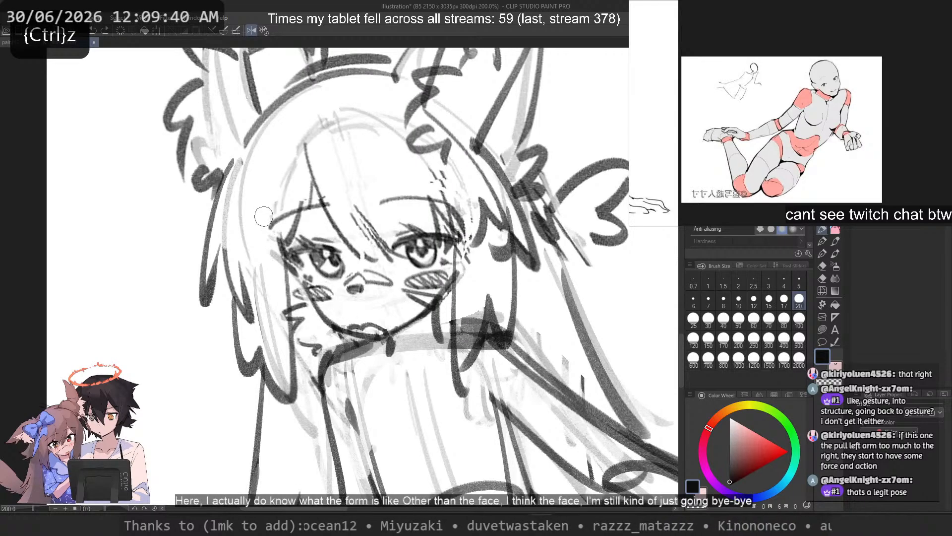
# Step: Try fading the lower cheek line with transparent color and redrawing it down to the chin with brush sizes 15 and 10
pyautogui.click(769, 300)
pyautogui.press('c')
pyautogui.moveTo(314, 308); pyautogui.dragTo(342, 332)
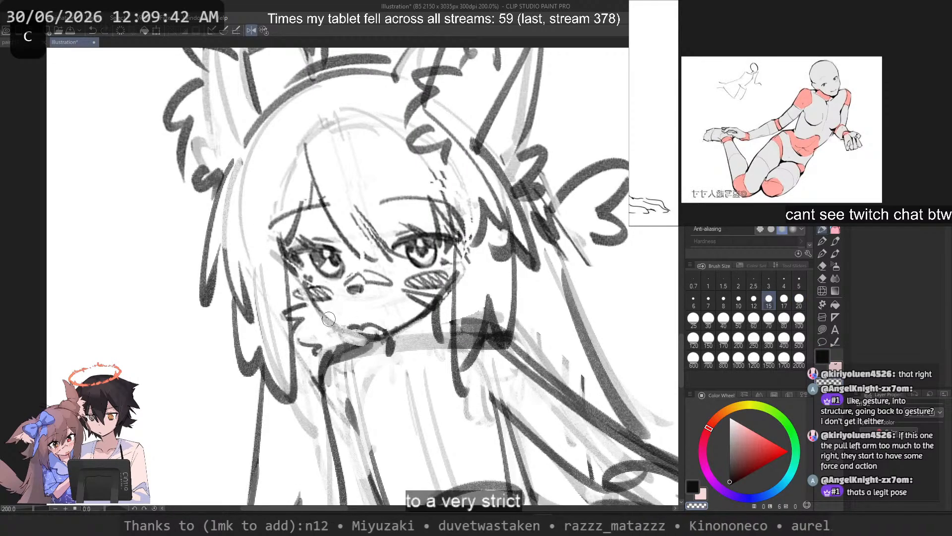
pyautogui.press('c')
pyautogui.moveTo(318, 302); pyautogui.dragTo(380, 340)
pyautogui.hotkey('ctrl', 'z')
pyautogui.click(736, 300)
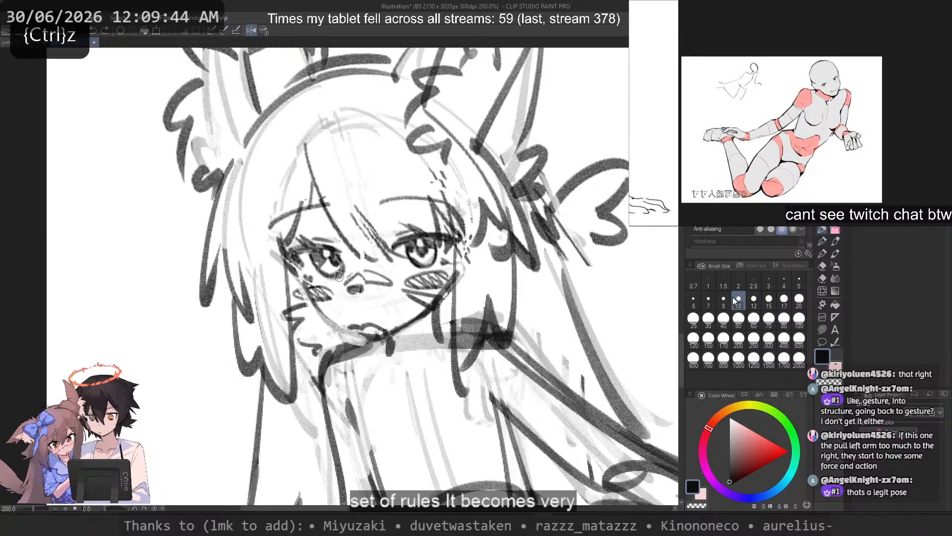
pyautogui.hotkey('ctrl', 'z')
pyautogui.moveTo(318, 308); pyautogui.dragTo(368, 341)
pyautogui.hotkey('ctrl', 'z')
# Step: Draw a small rounded shape with a short tail over the hair lock beside the cheek, using brush size 10
pyautogui.hotkey('ctrl', 'z')
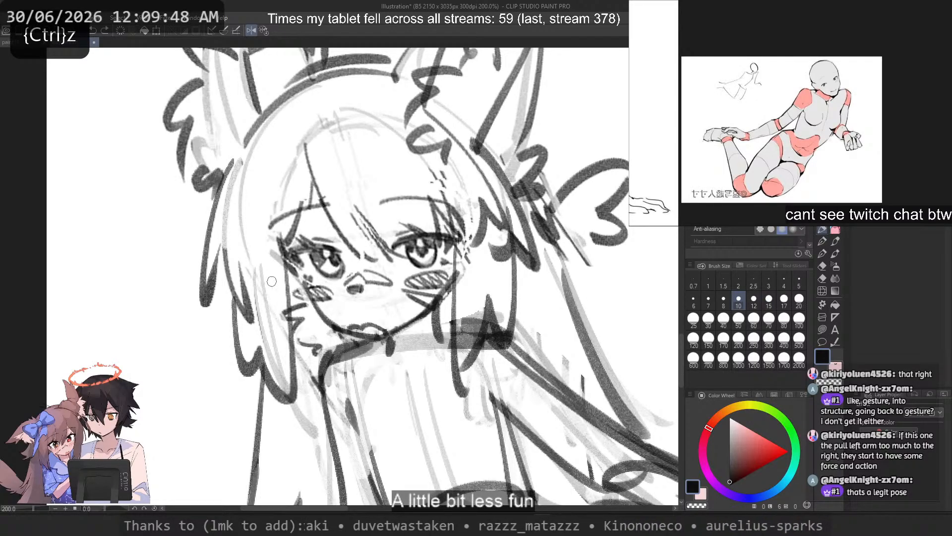
pyautogui.moveTo(472, 279); pyautogui.dragTo(487, 300)
pyautogui.hotkey('ctrl', 'z')
pyautogui.moveTo(462, 308); pyautogui.dragTo(464, 328)
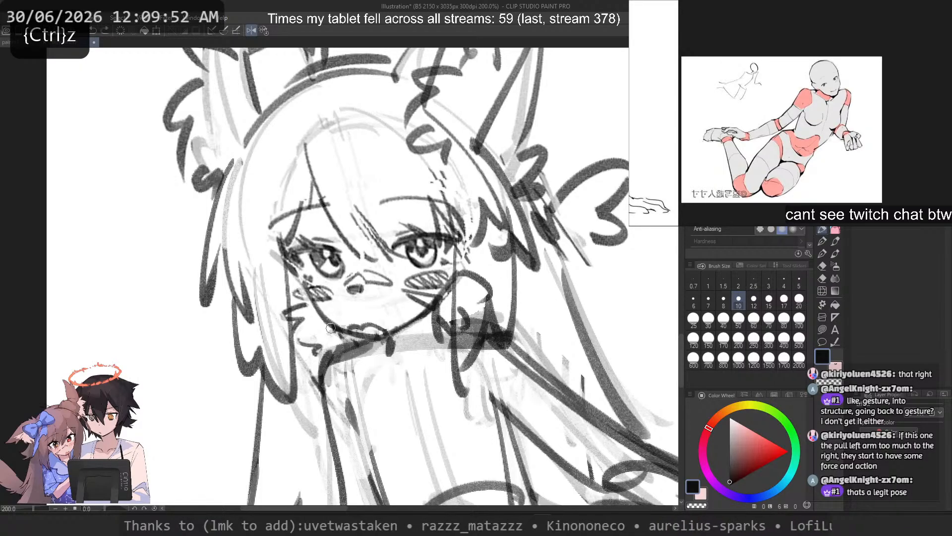
# Step: Set the brush size to 30, mirror the canvas view back, and try strokes near the tail shape's pointed end, undoing them
pyautogui.scroll(-3, 308, 241)
pyautogui.moveTo(412, 255); pyautogui.dragTo(374, 294)
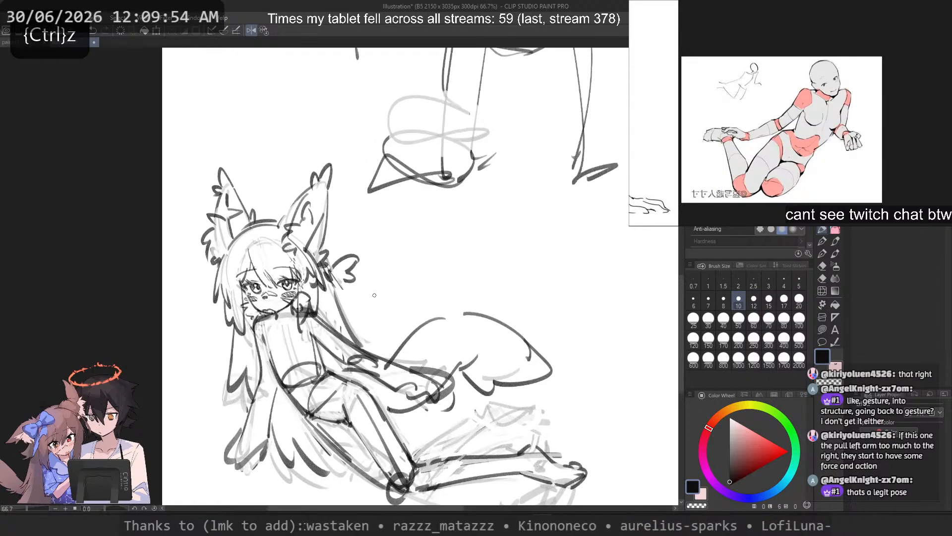
pyautogui.scroll(2, 374, 294)
pyautogui.click(709, 319)
pyautogui.scroll(2, 511, 353)
pyautogui.moveTo(509, 352); pyautogui.dragTo(572, 383)
pyautogui.hotkey('ctrl', 'z')
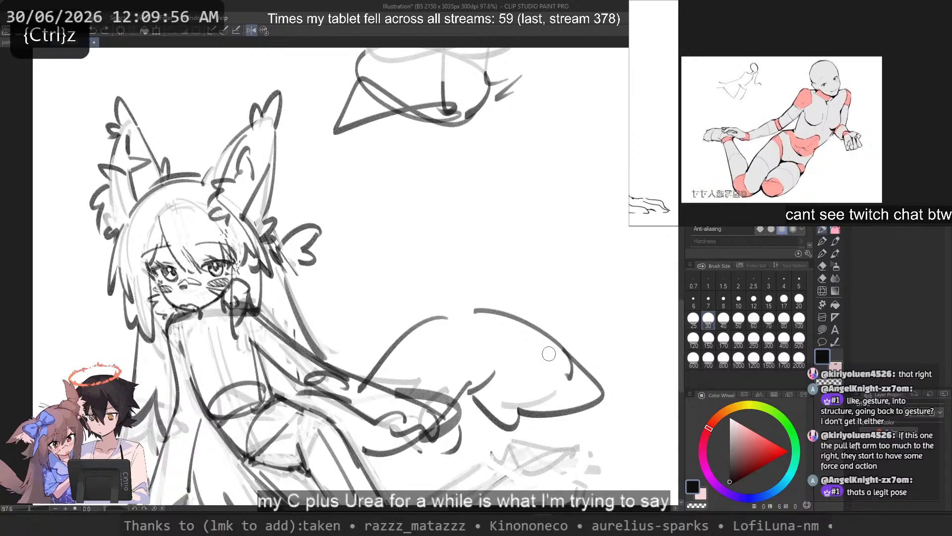
pyautogui.press('2')
pyautogui.moveTo(163, 305); pyautogui.dragTo(99, 348)
pyautogui.hotkey('ctrl', 'z')
pyautogui.press('c')
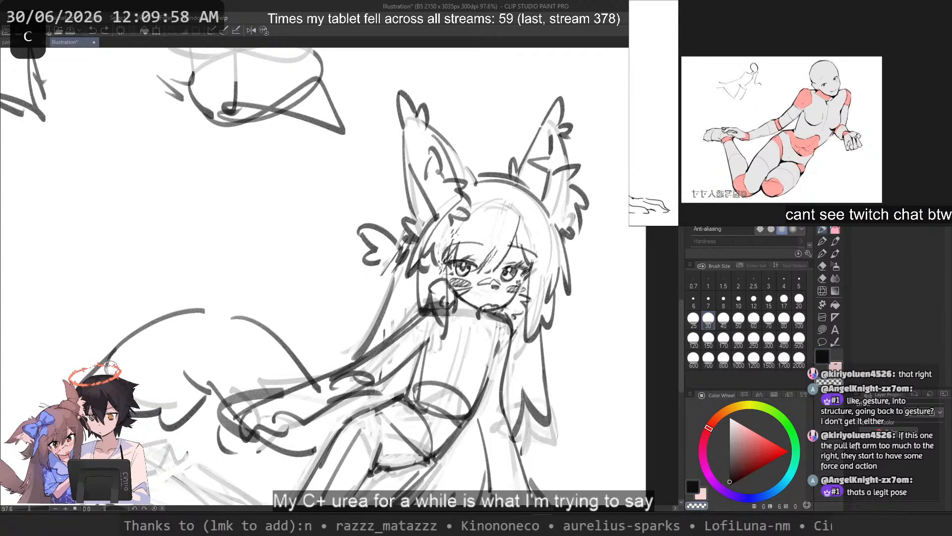
pyautogui.hotkey('ctrl', 'z')
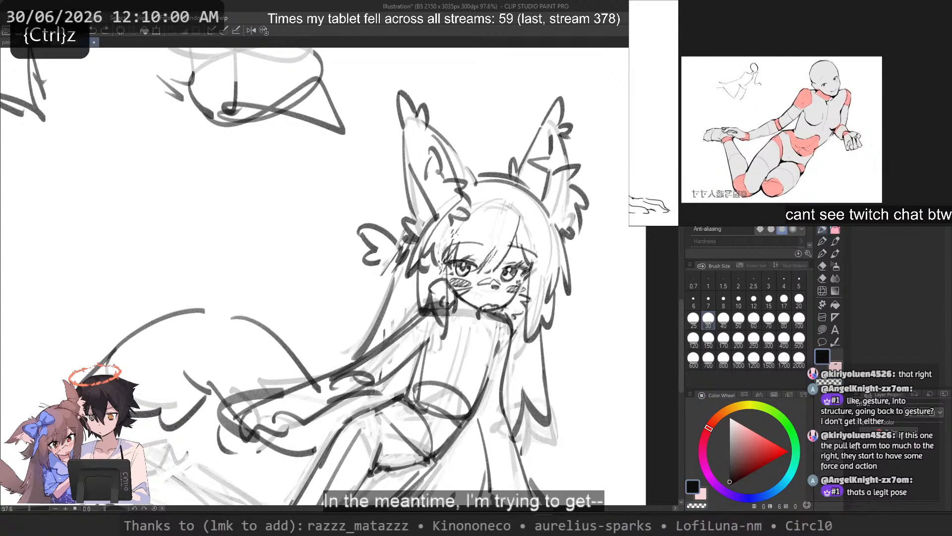
# Step: Try short strokes across and inside the pointed end of the tail shape, undoing each one
pyautogui.moveTo(119, 321); pyautogui.dragTo(60, 355)
pyautogui.hotkey('ctrl', 'z')
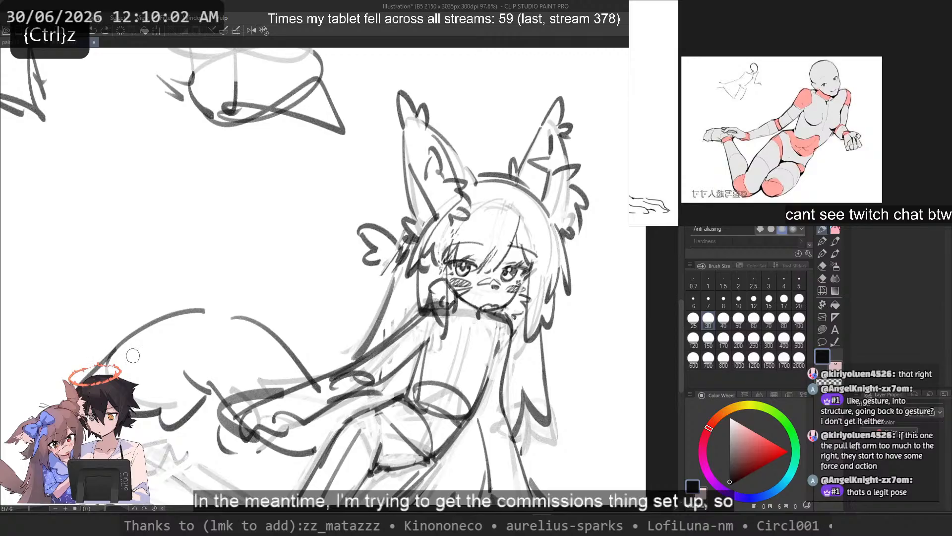
pyautogui.moveTo(134, 356)
pyautogui.mouseDown()
pyautogui.moveTo(79, 378)
pyautogui.moveTo(80, 362)
pyautogui.moveTo(90, 372)
pyautogui.mouseUp()
pyautogui.hotkey('ctrl', 'z')
pyautogui.hotkey('ctrl', 'z')
pyautogui.moveTo(131, 343); pyautogui.dragTo(111, 349)
pyautogui.hotkey('ctrl', 'z')
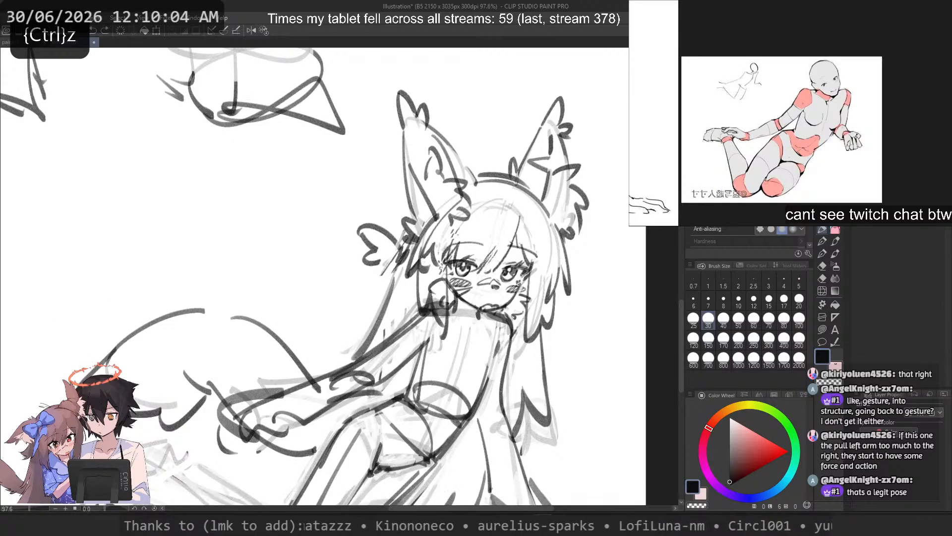
# Step: Sketch a short stroke at the pointed end of the tail shape, undoing the other crossing strokes tried there
pyautogui.hotkey('ctrl', 'z')
pyautogui.moveTo(107, 314)
pyautogui.mouseDown()
pyautogui.moveTo(85, 344)
pyautogui.moveTo(121, 323)
pyautogui.moveTo(143, 344)
pyautogui.mouseUp()
pyautogui.hotkey('ctrl', 'z')
pyautogui.hotkey('ctrl', 'z')
pyautogui.moveTo(104, 315)
pyautogui.mouseDown()
pyautogui.moveTo(79, 361)
pyautogui.moveTo(108, 371)
pyautogui.mouseUp()
pyautogui.hotkey('ctrl', 'z')
# Step: Try diagonal strokes crossing the upper outline near the tail shape's pointed end, undoing each one
pyautogui.hotkey('ctrl', 'z')
pyautogui.hotkey('ctrl', 'z')
pyautogui.hotkey('ctrl', 'z')
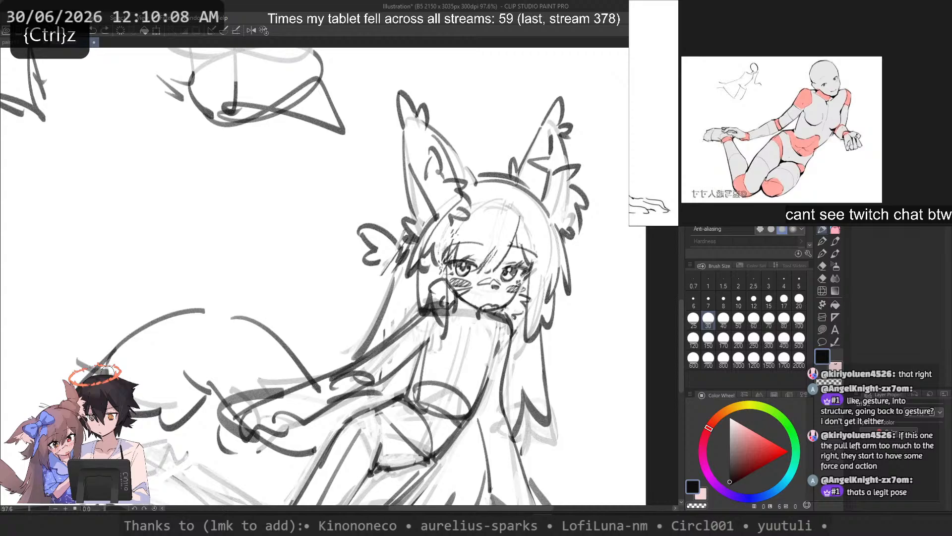
pyautogui.hotkey('ctrl', 'z')
pyautogui.moveTo(117, 318)
pyautogui.mouseDown()
pyautogui.moveTo(144, 349)
pyautogui.moveTo(76, 357)
pyautogui.mouseUp()
pyautogui.hotkey('ctrl', 'z')
pyautogui.hotkey('ctrl', 'z')
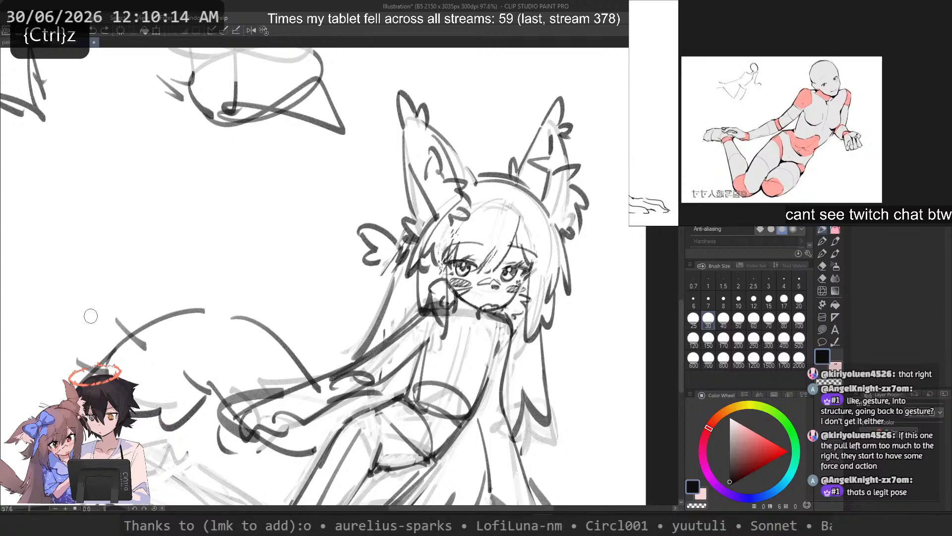
pyautogui.hotkey('ctrl', 'z')
pyautogui.moveTo(109, 323); pyautogui.dragTo(147, 348)
pyautogui.hotkey('ctrl', 'z')
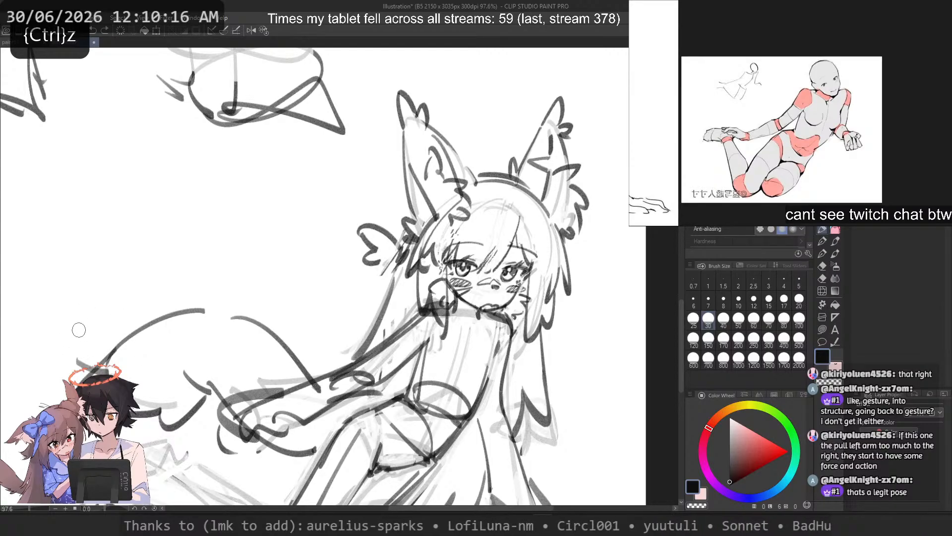
pyautogui.hotkey('ctrl', 'z')
# Step: Draw a curved band around the pointed end of the tail shape and add dashed contour lines across its body
pyautogui.moveTo(76, 329); pyautogui.dragTo(91, 364)
pyautogui.hotkey('ctrl', 'z')
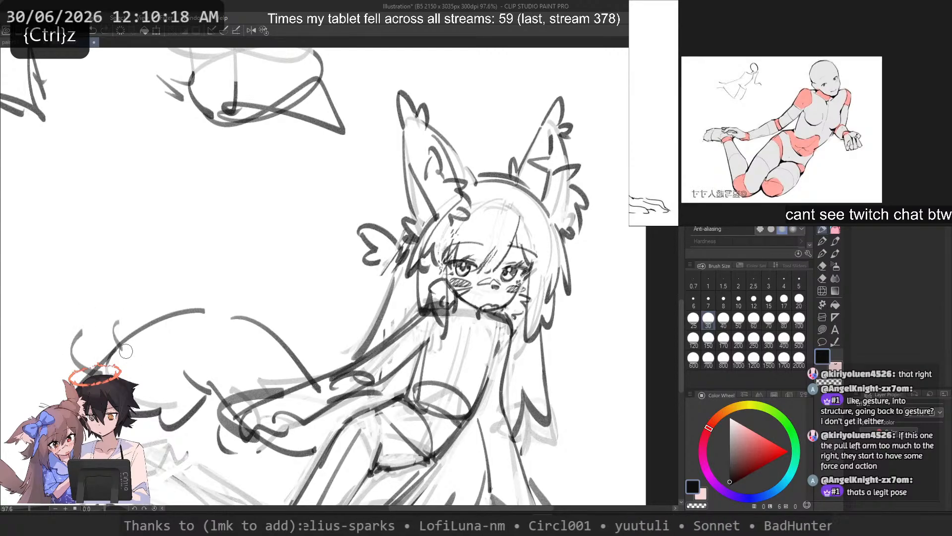
pyautogui.moveTo(112, 320); pyautogui.dragTo(134, 347)
pyautogui.hotkey('ctrl', 'z')
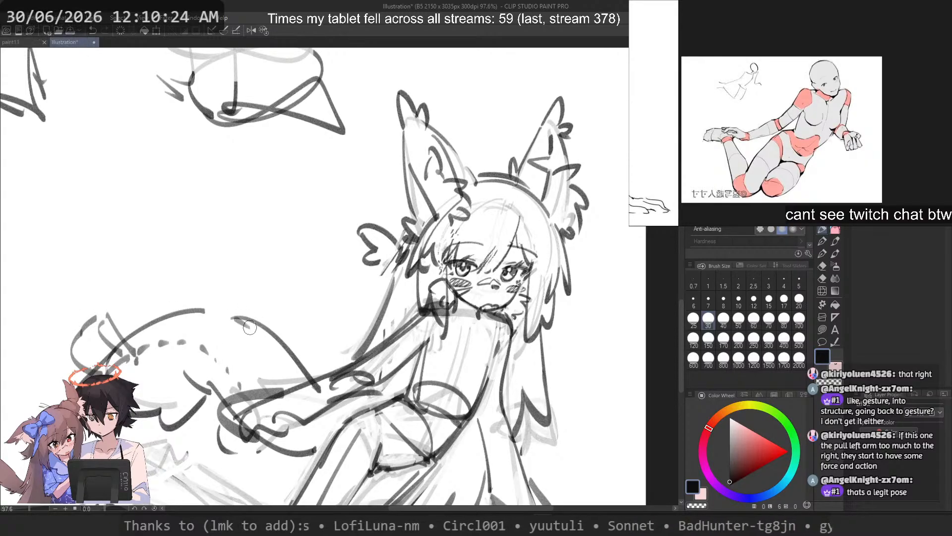
pyautogui.hotkey('ctrl', 'z')
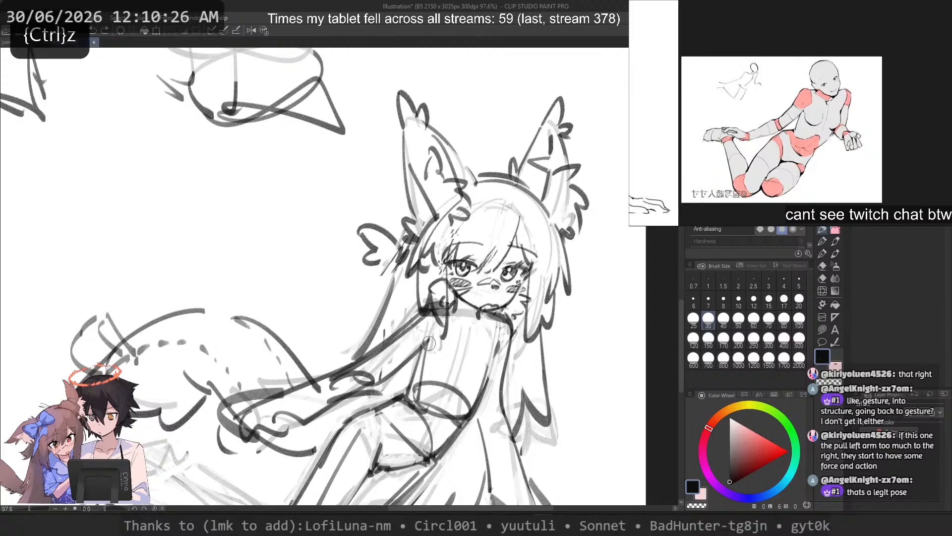
# Step: Try a stroke for the torso's side below the armpit, undoing it
pyautogui.moveTo(423, 356); pyautogui.dragTo(416, 401)
pyautogui.press('c')
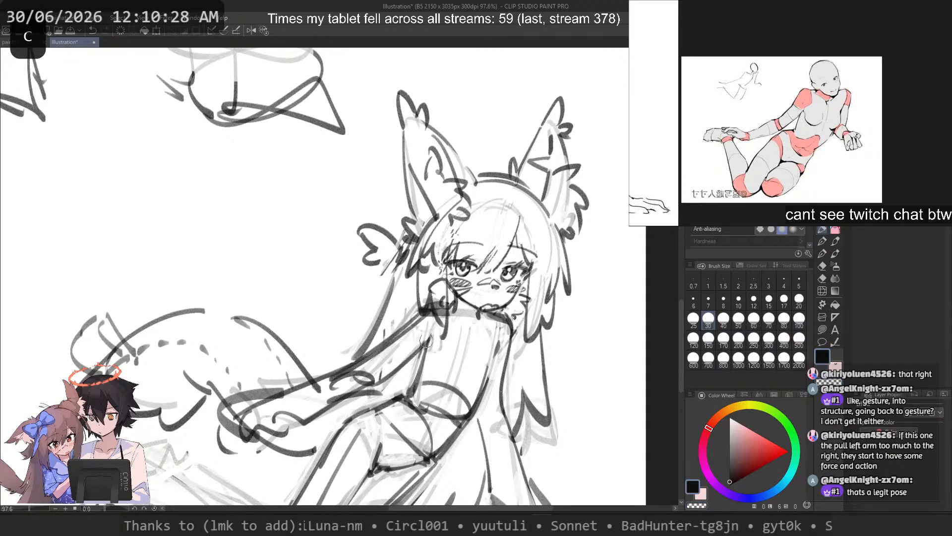
pyautogui.hotkey('ctrl', 'z')
# Step: Set the brush size to 17 and try torso contour strokes below the outstretched arm, undoing each one
pyautogui.click(723, 300)
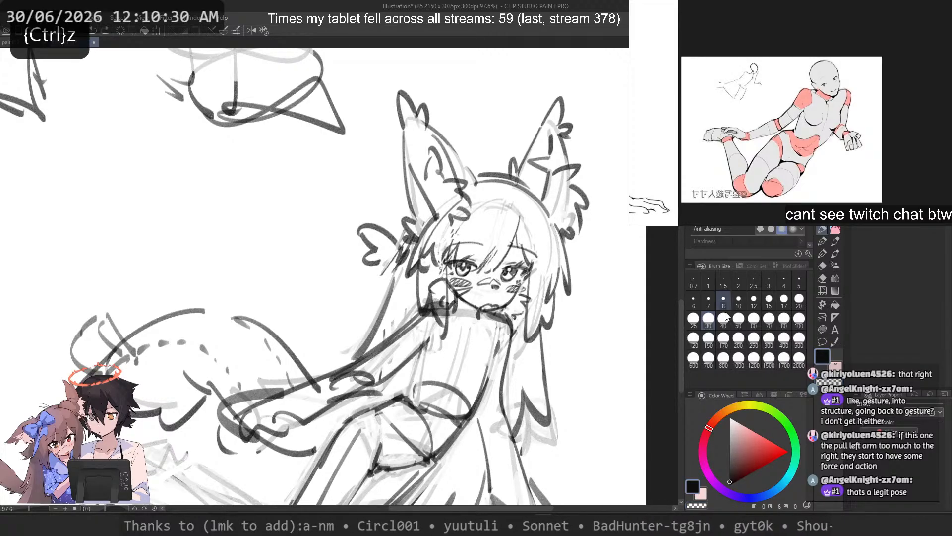
pyautogui.click(782, 300)
pyautogui.moveTo(423, 326); pyautogui.dragTo(497, 210)
pyautogui.scroll(2, 496, 251)
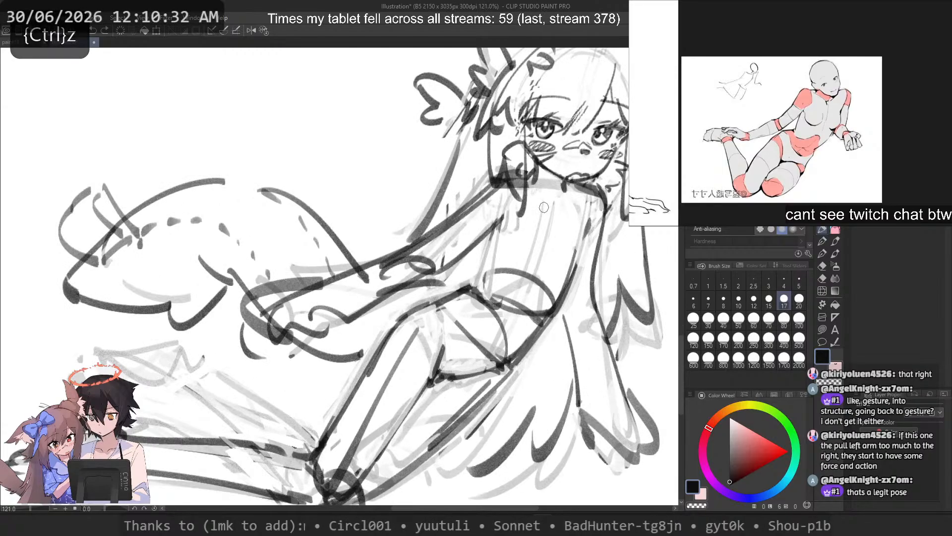
pyautogui.moveTo(586, 210); pyautogui.dragTo(559, 302)
pyautogui.hotkey('ctrl', 'z')
pyautogui.hotkey('ctrl', 'z')
pyautogui.hotkey('ctrl', 'z')
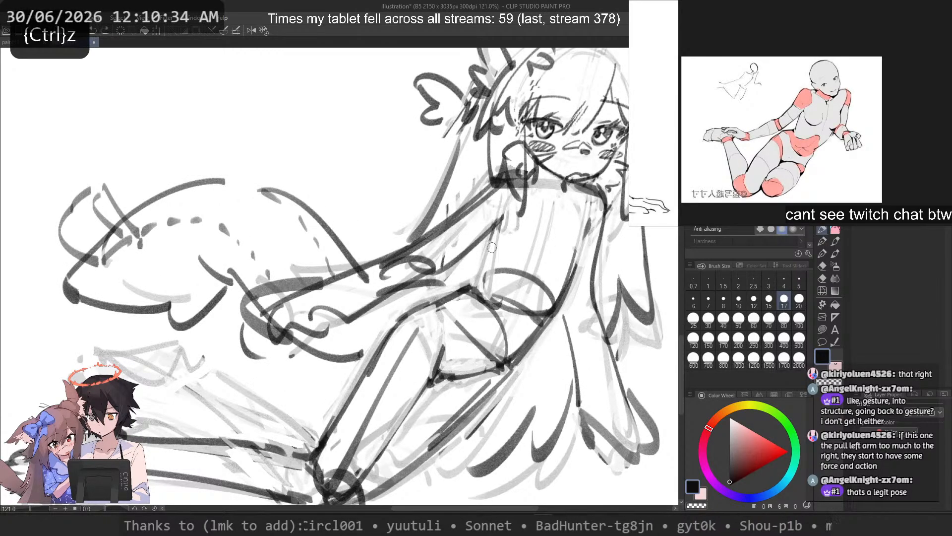
pyautogui.hotkey('ctrl', 'z')
pyautogui.moveTo(497, 227)
pyautogui.mouseDown()
pyautogui.moveTo(475, 294)
pyautogui.moveTo(412, 309)
pyautogui.mouseUp()
pyautogui.hotkey('ctrl', 'z')
pyautogui.hotkey('ctrl', 'z')
# Step: Erase the construction ellipses and crossing guide lines over the abdomen and hips
pyautogui.press('2')
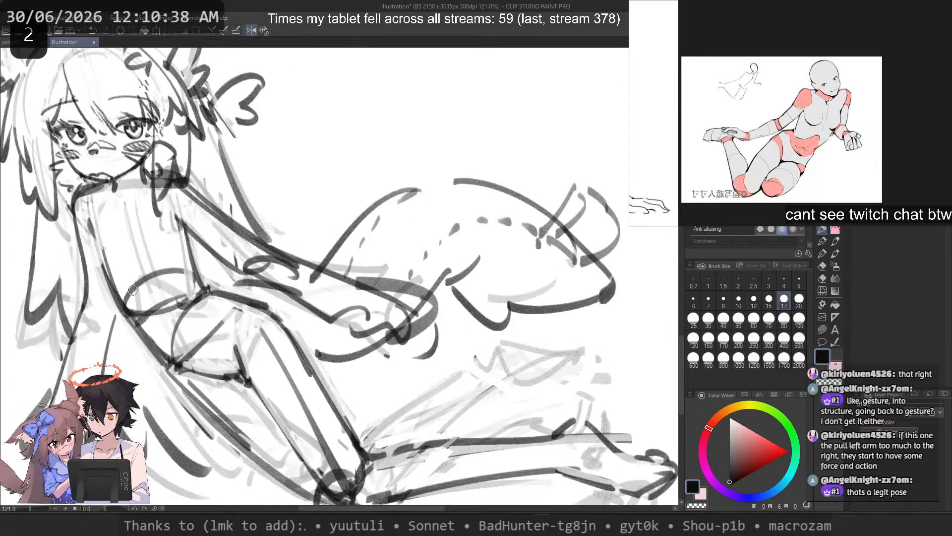
pyautogui.moveTo(132, 290); pyautogui.dragTo(339, 295)
pyautogui.scroll(1, 293, 241)
pyautogui.press('c')
pyautogui.moveTo(438, 300)
pyautogui.mouseDown()
pyautogui.moveTo(427, 317)
pyautogui.moveTo(397, 327)
pyautogui.moveTo(377, 278)
pyautogui.moveTo(426, 327)
pyautogui.moveTo(362, 283)
pyautogui.moveTo(370, 338)
pyautogui.moveTo(364, 334)
pyautogui.moveTo(459, 344)
pyautogui.moveTo(364, 326)
pyautogui.moveTo(405, 373)
pyautogui.mouseUp()
pyautogui.click(723, 319)
pyautogui.moveTo(343, 297)
pyautogui.mouseDown()
pyautogui.moveTo(352, 367)
pyautogui.moveTo(427, 458)
pyautogui.mouseUp()
pyautogui.moveTo(349, 295)
pyautogui.mouseDown()
pyautogui.moveTo(419, 344)
pyautogui.moveTo(455, 343)
pyautogui.moveTo(451, 353)
pyautogui.mouseUp()
pyautogui.moveTo(432, 301)
pyautogui.mouseDown()
pyautogui.moveTo(411, 307)
pyautogui.moveTo(428, 303)
pyautogui.moveTo(422, 287)
pyautogui.moveTo(461, 311)
pyautogui.moveTo(454, 285)
pyautogui.moveTo(421, 301)
pyautogui.moveTo(488, 321)
pyautogui.moveTo(470, 302)
pyautogui.moveTo(435, 302)
pyautogui.moveTo(428, 285)
pyautogui.moveTo(533, 336)
pyautogui.mouseUp()
# Step: Redraw the torso's side line from the armpit down to the waist, undoing unsuitable strokes around the hips
pyautogui.hotkey('ctrl', 'z')
pyautogui.hotkey('ctrl', 'z')
pyautogui.hotkey('ctrl', 'z')
pyautogui.hotkey('ctrl', 'z')
pyautogui.press('c')
pyautogui.press('c')
pyautogui.hotkey('ctrl', 'z')
pyautogui.hotkey('ctrl', 'z')
pyautogui.press('c')
pyautogui.moveTo(453, 302); pyautogui.dragTo(536, 341)
pyautogui.press('c')
pyautogui.press('2')
# Step: Redraw the upper thigh line running into the waist with the size 10 brush, undoing the rejected strokes
pyautogui.hotkey('ctrl', 'z')
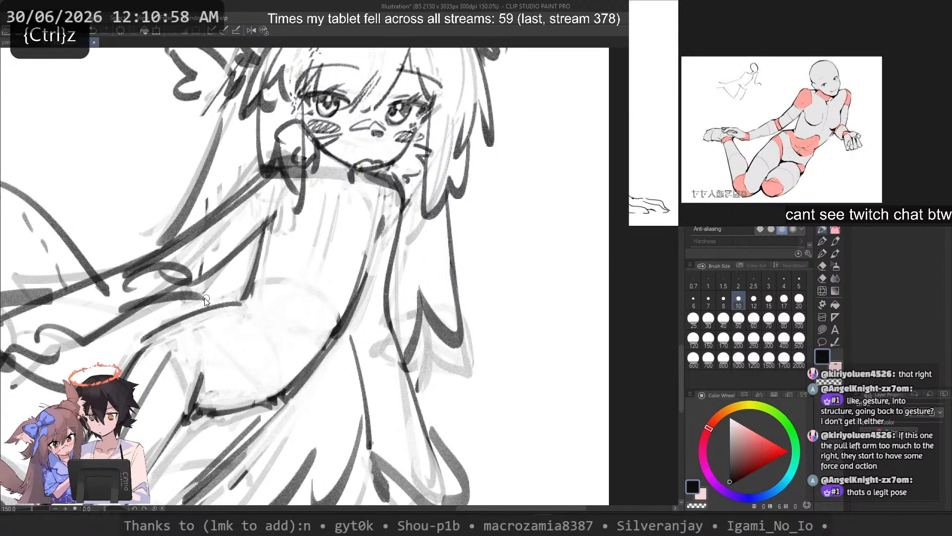
pyautogui.moveTo(236, 303); pyautogui.dragTo(145, 347)
pyautogui.hotkey('ctrl', 'z')
pyautogui.moveTo(291, 258); pyautogui.dragTo(545, 285)
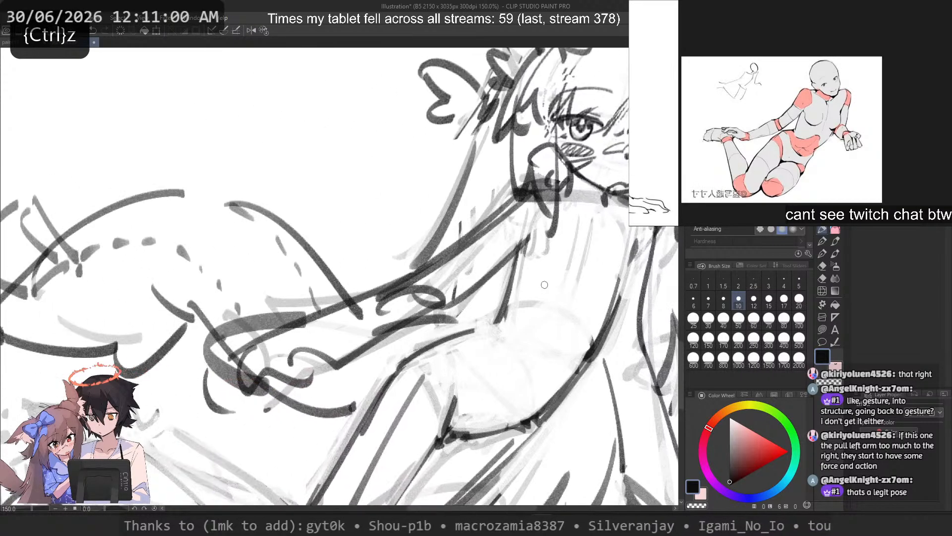
pyautogui.hotkey('ctrl', 'z')
pyautogui.moveTo(484, 334)
pyautogui.mouseDown()
pyautogui.moveTo(395, 366)
pyautogui.moveTo(382, 383)
pyautogui.mouseUp()
pyautogui.hotkey('ctrl', 'z')
pyautogui.hotkey('ctrl', 'z')
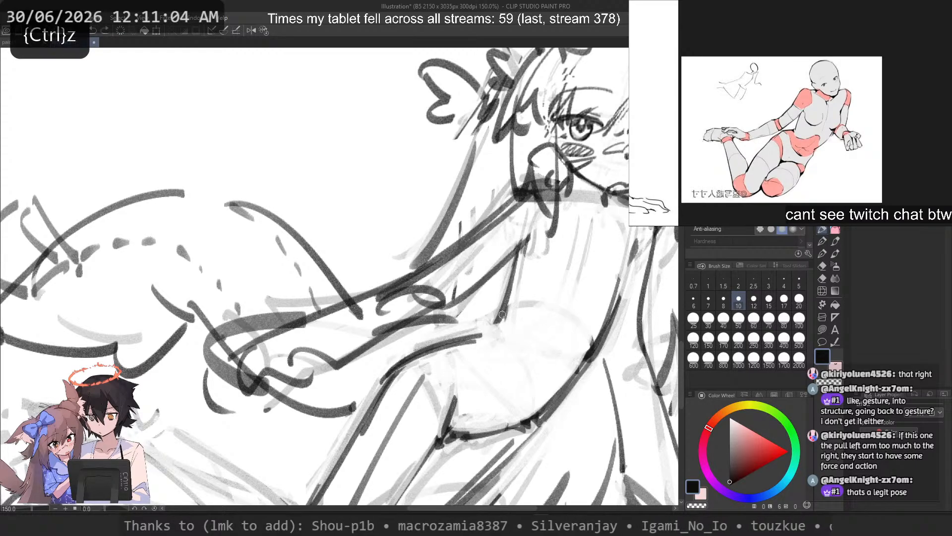
# Step: Erase along the torso's side line to thin it, trying replacement strokes below the armpit and undoing them
pyautogui.press('c')
pyautogui.moveTo(511, 267); pyautogui.dragTo(495, 323)
pyautogui.press('c')
pyautogui.moveTo(522, 241); pyautogui.dragTo(506, 324)
pyautogui.hotkey('ctrl', 'z')
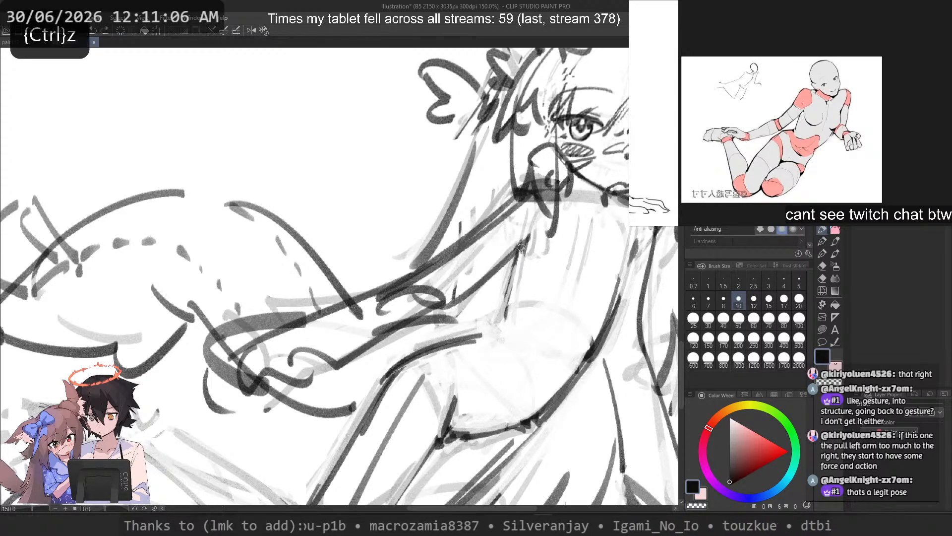
pyautogui.moveTo(519, 239); pyautogui.dragTo(497, 326)
pyautogui.hotkey('ctrl', 'z')
# Step: Try short fold strokes at the waist and draw a curved corner joining the torso's side to the thigh line
pyautogui.moveTo(520, 235)
pyautogui.mouseDown()
pyautogui.moveTo(497, 325)
pyautogui.moveTo(479, 338)
pyautogui.moveTo(519, 347)
pyautogui.mouseUp()
pyautogui.hotkey('ctrl', 'z')
pyautogui.hotkey('ctrl', 'z')
pyautogui.hotkey('ctrl', 'z')
pyautogui.hotkey('ctrl', 'z')
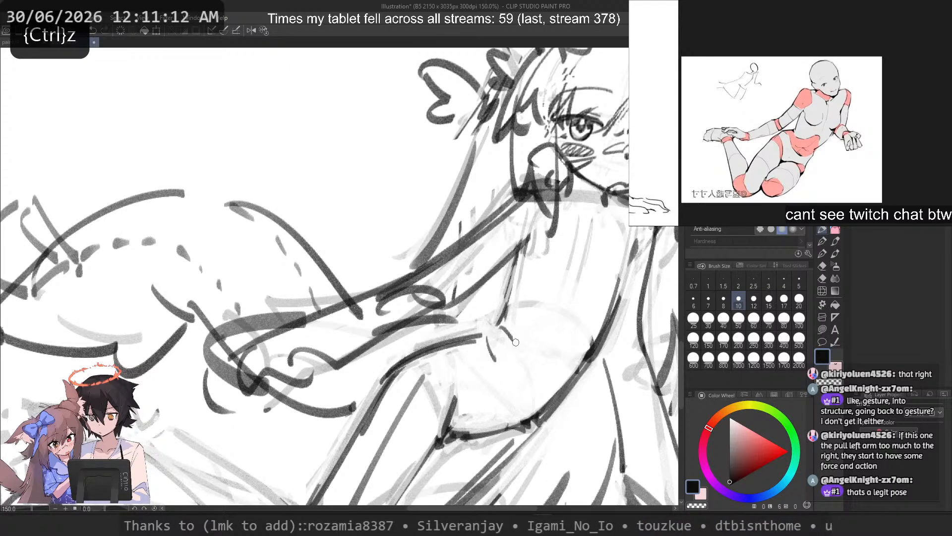
pyautogui.moveTo(497, 327); pyautogui.dragTo(477, 339)
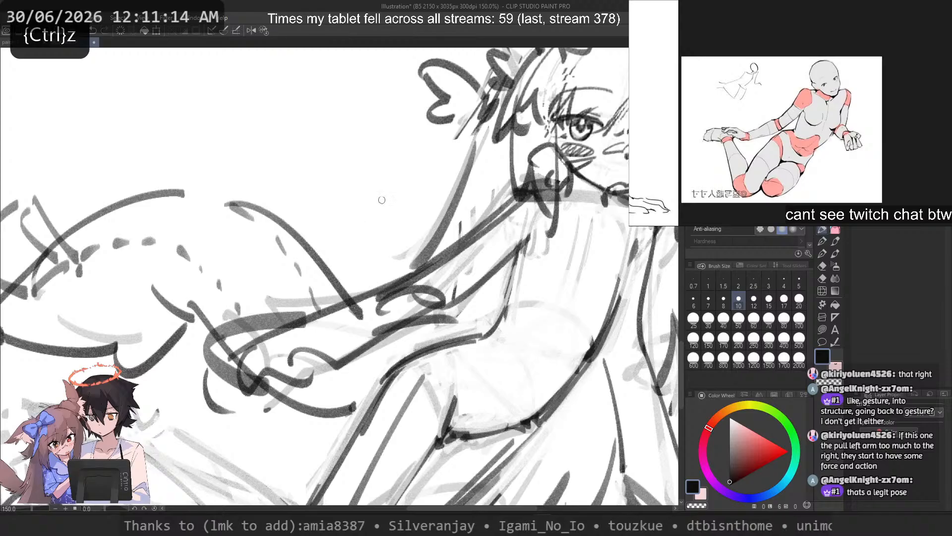
# Step: Rework the join between the waist and the upper thigh line, undoing rejected strokes and erasures
pyautogui.scroll(-4, 381, 199)
pyautogui.scroll(3, 481, 202)
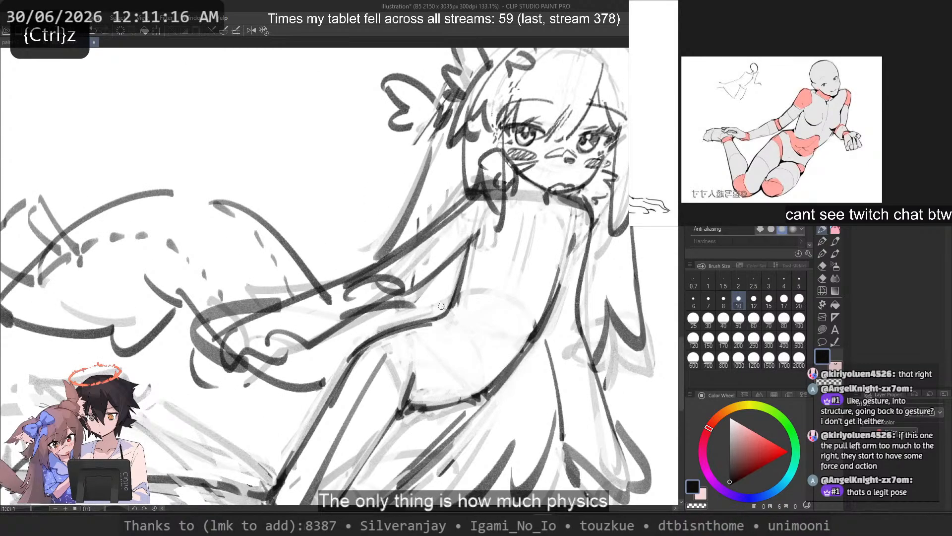
pyautogui.hotkey('ctrl', 'z')
pyautogui.moveTo(456, 301); pyautogui.dragTo(365, 333)
pyautogui.hotkey('ctrl', 'z')
pyautogui.hotkey('ctrl', 'z')
pyautogui.press('c')
pyautogui.moveTo(435, 324); pyautogui.dragTo(402, 329)
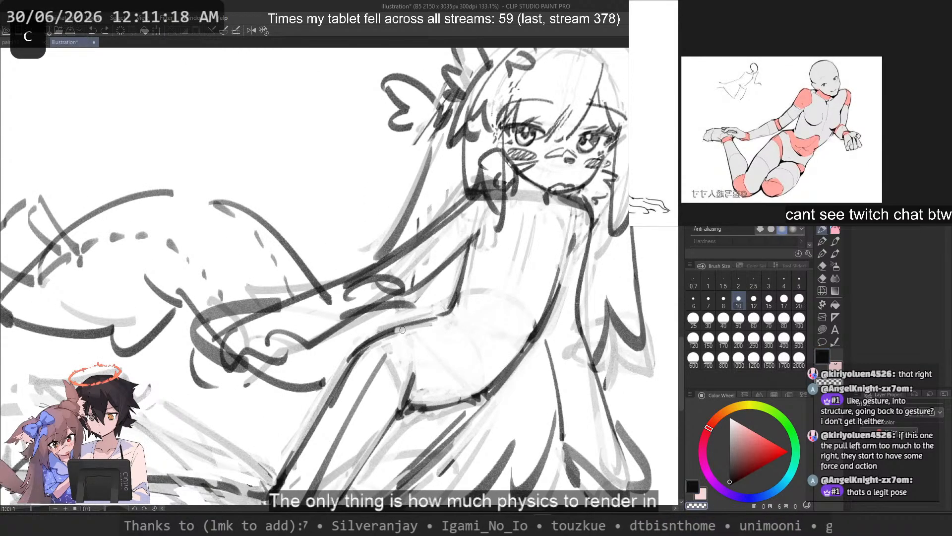
pyautogui.hotkey('ctrl', 'z')
# Step: Try small fabric-fold strokes at the crease between the torso's side and the hip, undoing them
pyautogui.moveTo(452, 308); pyautogui.dragTo(482, 313)
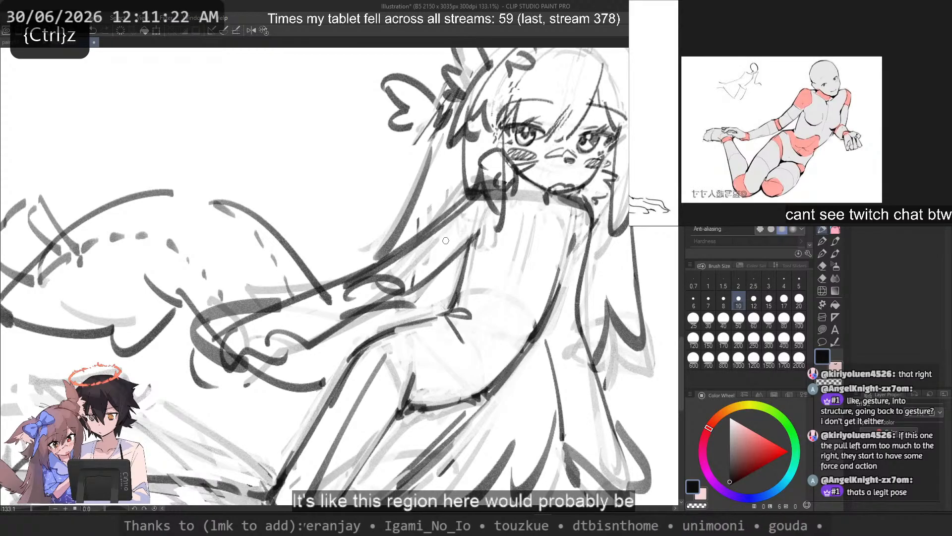
pyautogui.scroll(-4, 446, 240)
pyautogui.scroll(4, 498, 239)
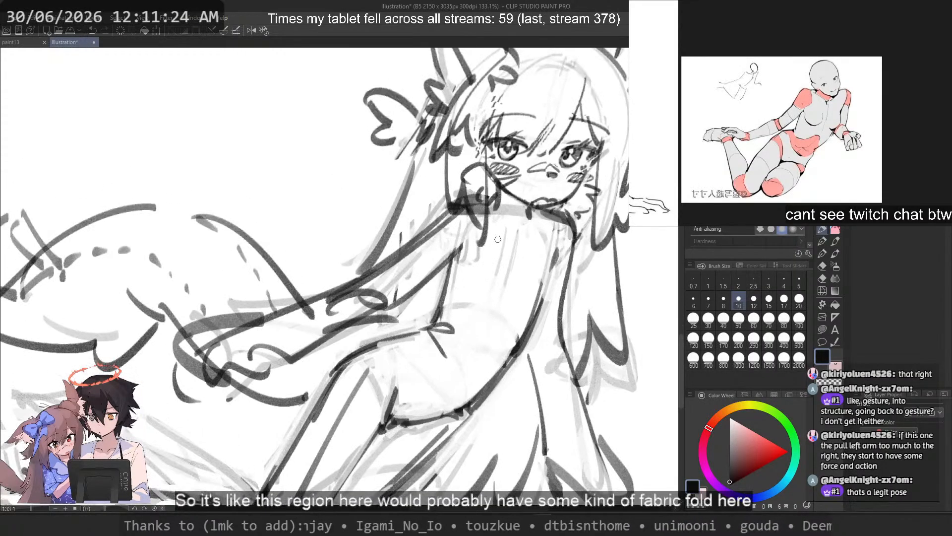
pyautogui.hotkey('ctrl', 'z')
pyautogui.moveTo(434, 333); pyautogui.dragTo(443, 344)
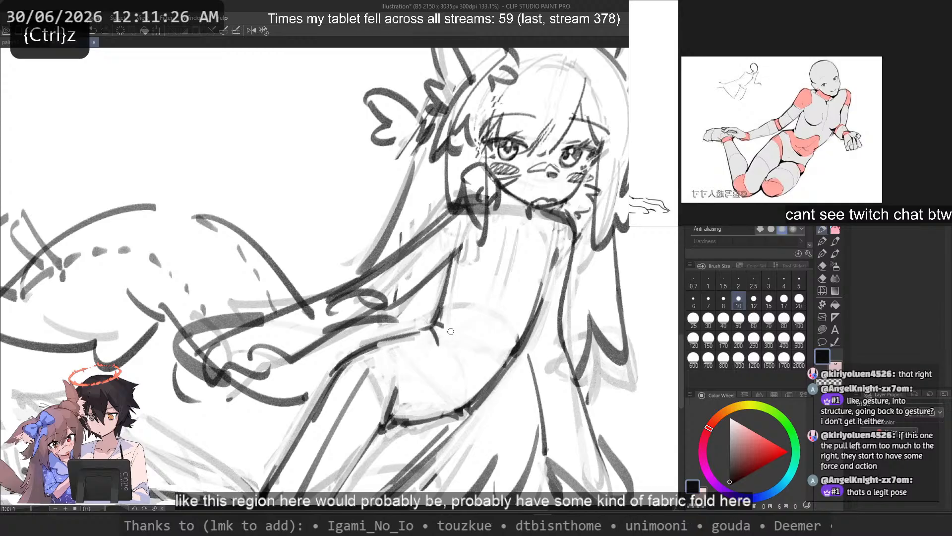
pyautogui.hotkey('ctrl', 'z')
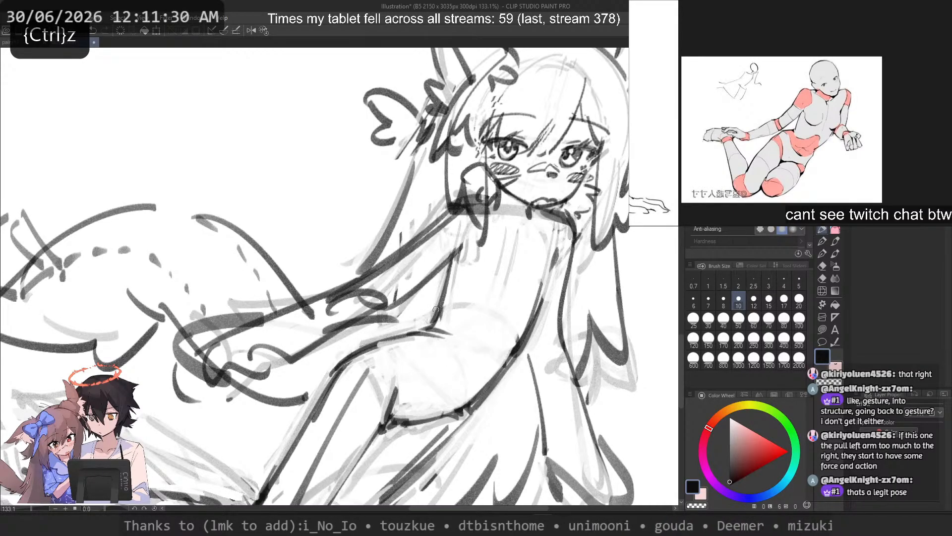
# Step: Refine the waist crease with a short fold line and small erasures where the torso's side meets the hip
pyautogui.press('c')
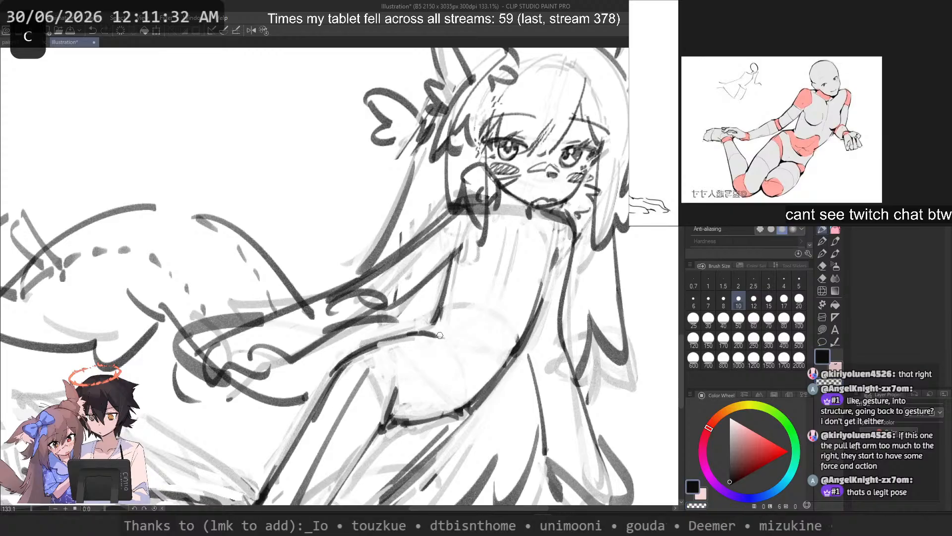
pyautogui.hotkey('ctrl', 'z')
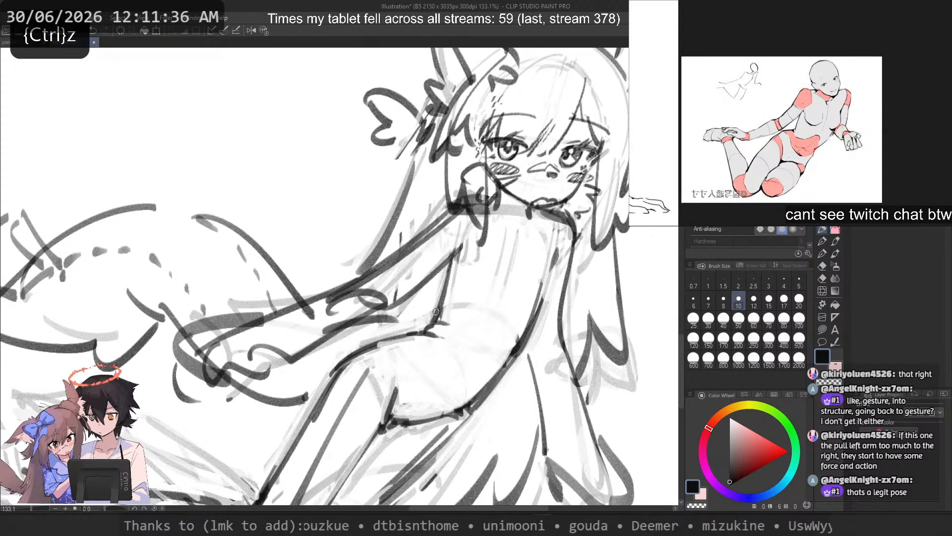
pyautogui.hotkey('ctrl', 'z')
pyautogui.press('c')
pyautogui.hotkey('ctrl', 'z')
pyautogui.press('c')
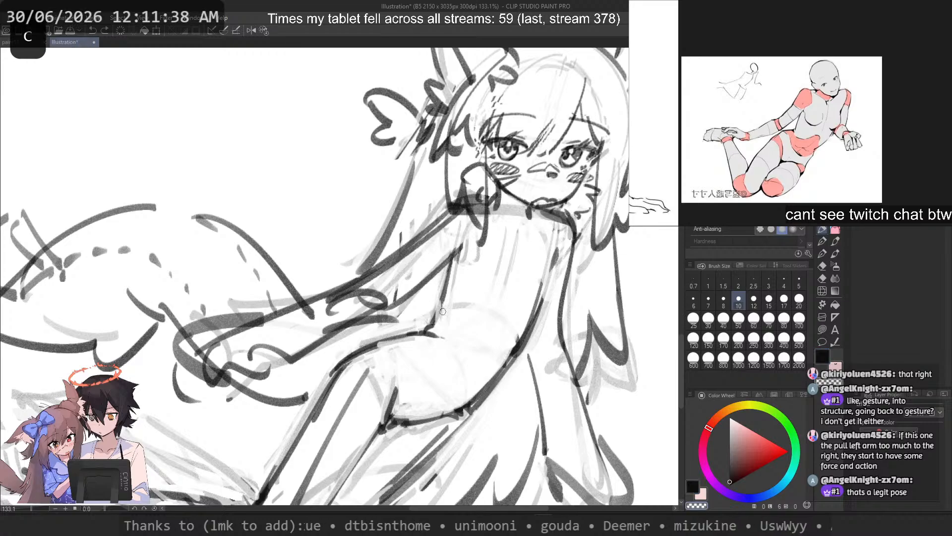
pyautogui.hotkey('ctrl', 'z')
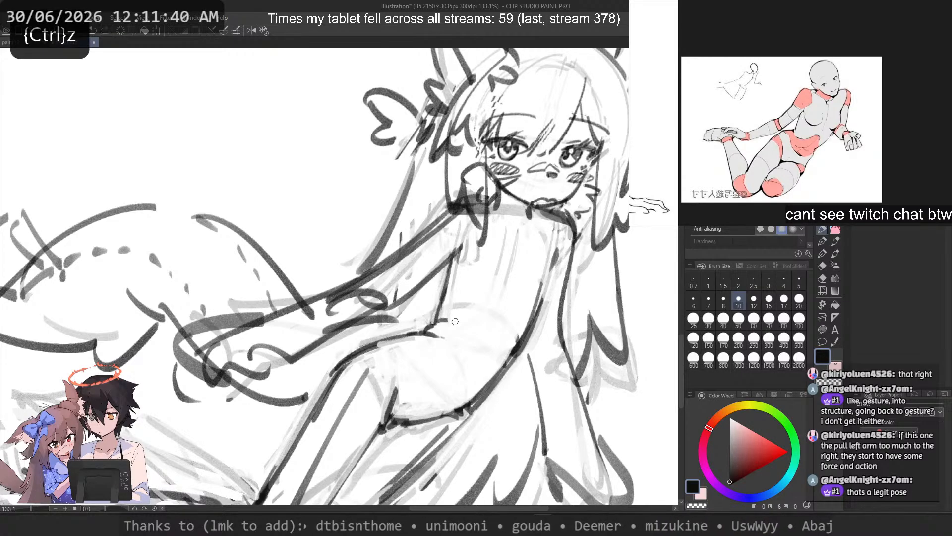
pyautogui.scroll(-4, 471, 320)
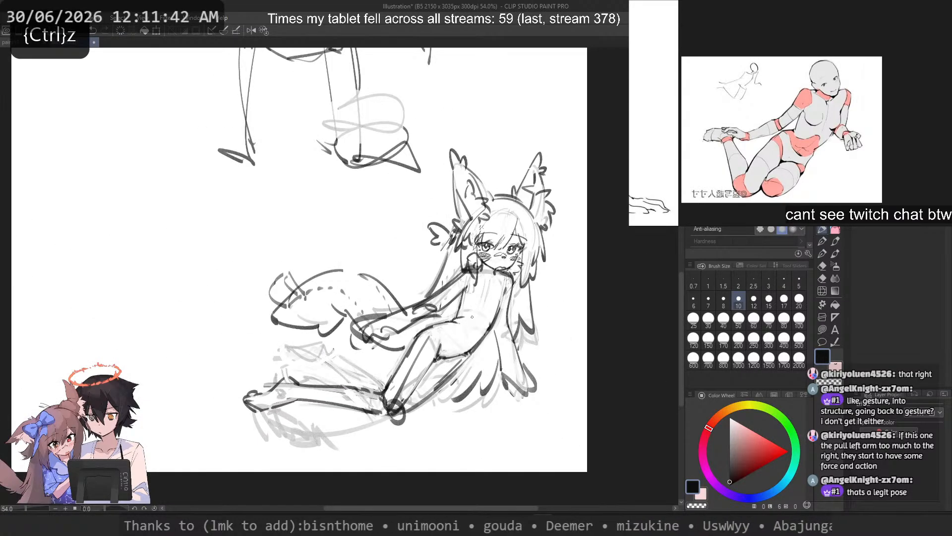
pyautogui.scroll(2, 456, 321)
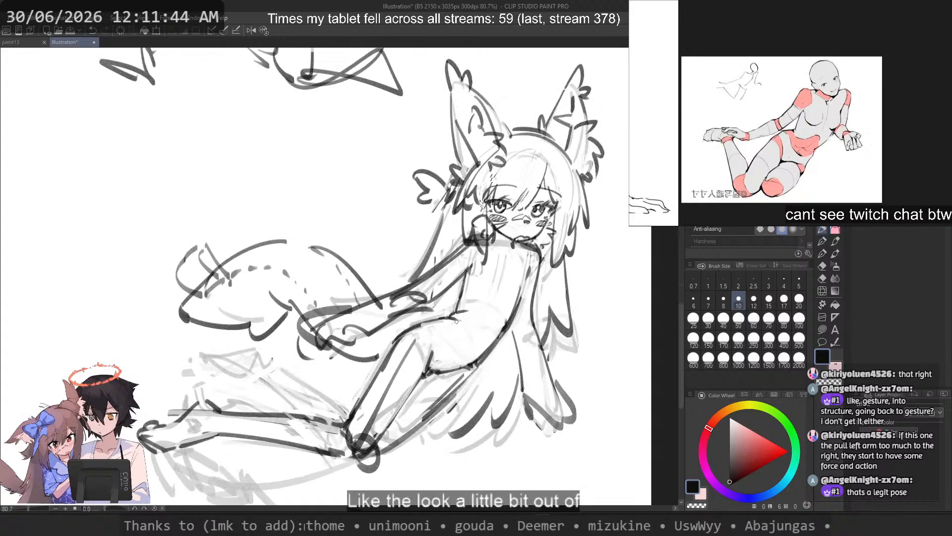
pyautogui.hotkey('ctrl', 'z')
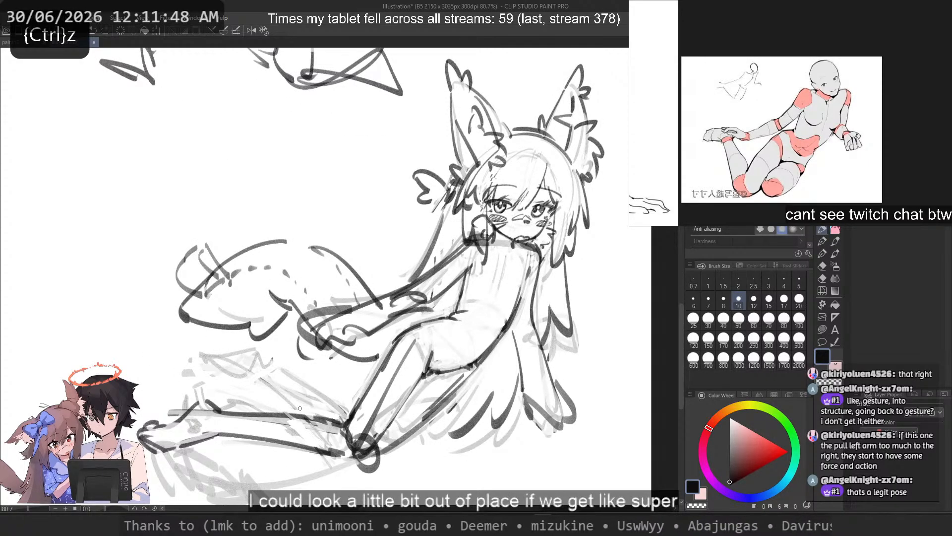
# Step: Erase the rough edges along the extended lower leg's upper contour near the knee
pyautogui.hotkey('ctrl', 'z')
pyautogui.moveTo(276, 415); pyautogui.dragTo(356, 429)
pyautogui.hotkey('ctrl', 'z')
pyautogui.press('c')
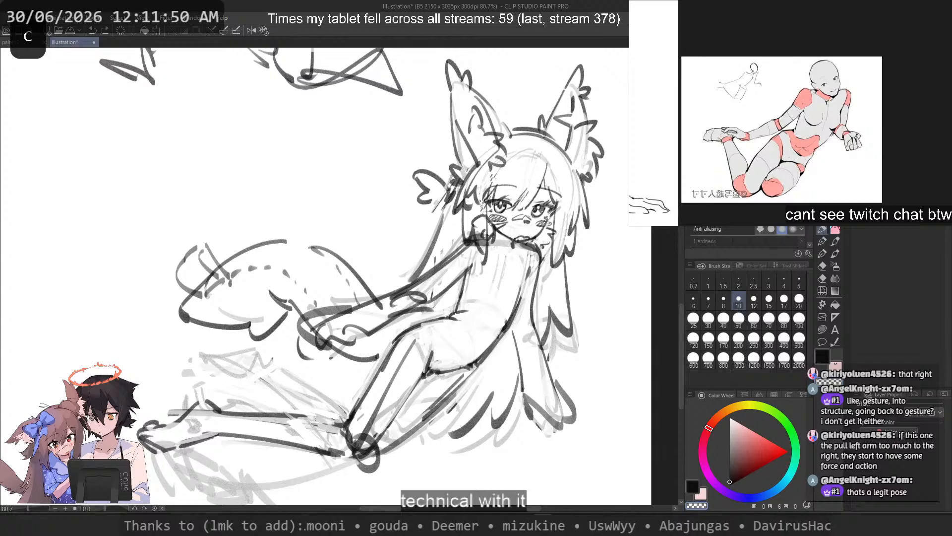
pyautogui.scroll(3, 292, 422)
pyautogui.scroll(-9, 293, 422)
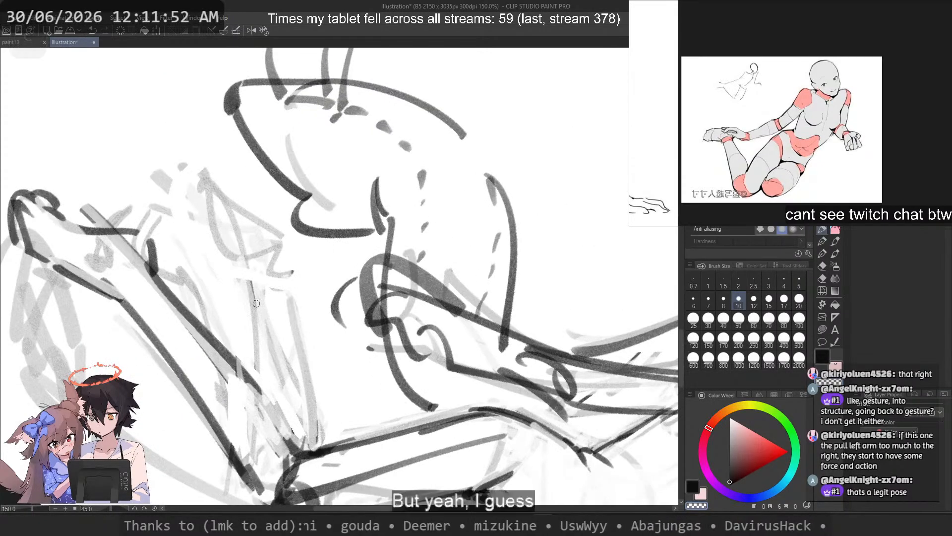
pyautogui.moveTo(187, 320); pyautogui.dragTo(287, 435)
pyautogui.hotkey('ctrl', 'z')
pyautogui.moveTo(171, 306); pyautogui.dragTo(278, 419)
pyautogui.moveTo(186, 326); pyautogui.dragTo(268, 415)
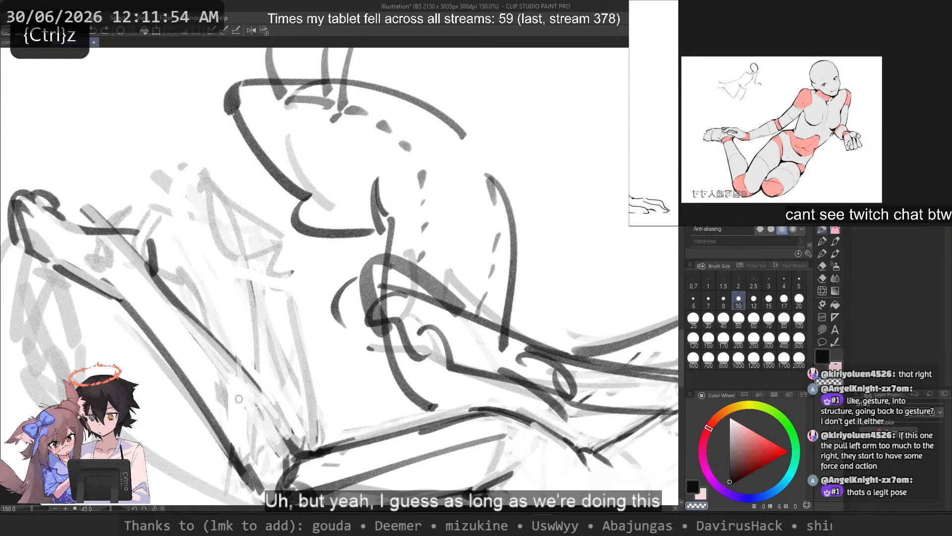
# Step: Draw over the lower leg's upper contour from the ankle toward the knee, undoing the misplaced strokes
pyautogui.press('c')
pyautogui.moveTo(168, 299); pyautogui.dragTo(281, 428)
pyautogui.hotkey('ctrl', 'z')
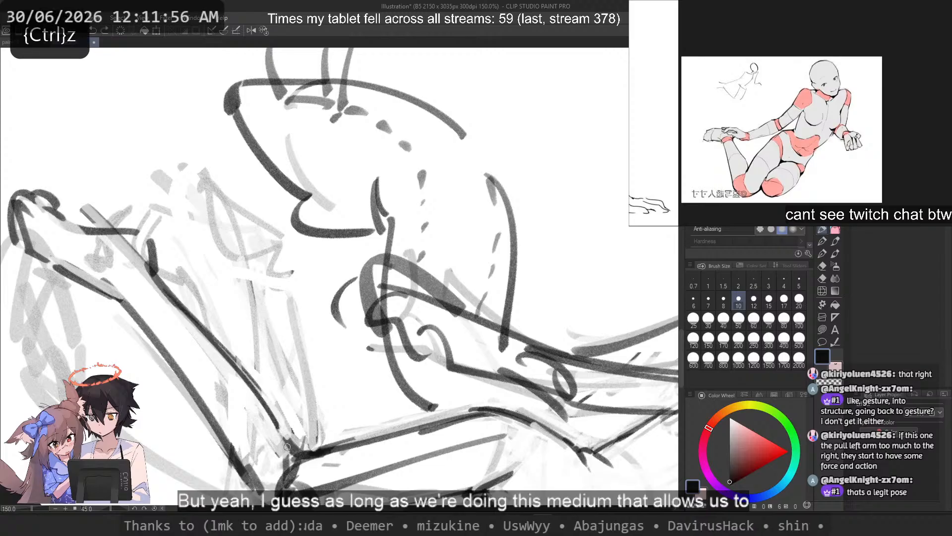
pyautogui.moveTo(194, 322); pyautogui.dragTo(288, 448)
pyautogui.hotkey('ctrl', 'z')
pyautogui.moveTo(266, 399); pyautogui.dragTo(289, 453)
pyautogui.hotkey('ctrl', 'z')
# Step: Trim the lower leg's upper contour and retry strokes leading into the knee, checking them in the mirrored view
pyautogui.press('c')
pyautogui.moveTo(180, 302); pyautogui.dragTo(264, 394)
pyautogui.press('c')
pyautogui.moveTo(161, 286)
pyautogui.mouseDown()
pyautogui.moveTo(269, 406)
pyautogui.moveTo(287, 446)
pyautogui.mouseUp()
pyautogui.hotkey('ctrl', 'z')
pyautogui.press('2')
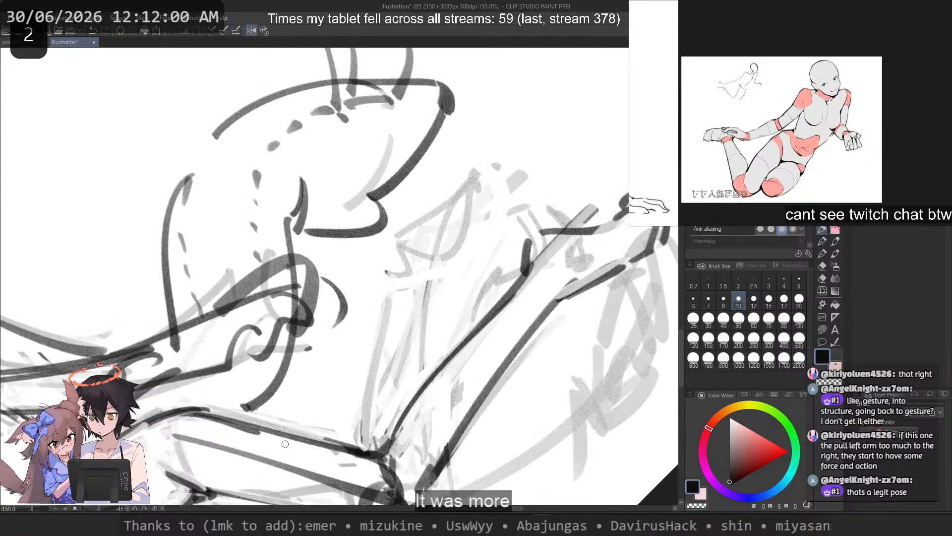
pyautogui.moveTo(408, 408); pyautogui.dragTo(386, 439)
pyautogui.hotkey('ctrl', 'z')
# Step: Reset the canvas rotation and close the gap in the tail's upper outline with one continuous arc down to the arm
pyautogui.click(264, 29)
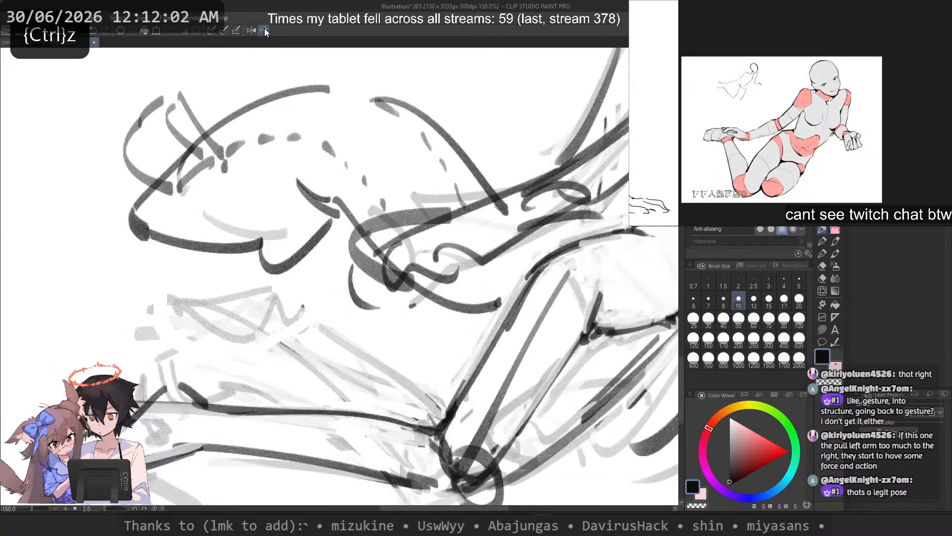
pyautogui.moveTo(318, 290)
pyautogui.mouseDown()
pyautogui.moveTo(347, 130)
pyautogui.moveTo(348, 267)
pyautogui.mouseUp()
pyautogui.hotkey('ctrl', 'z')
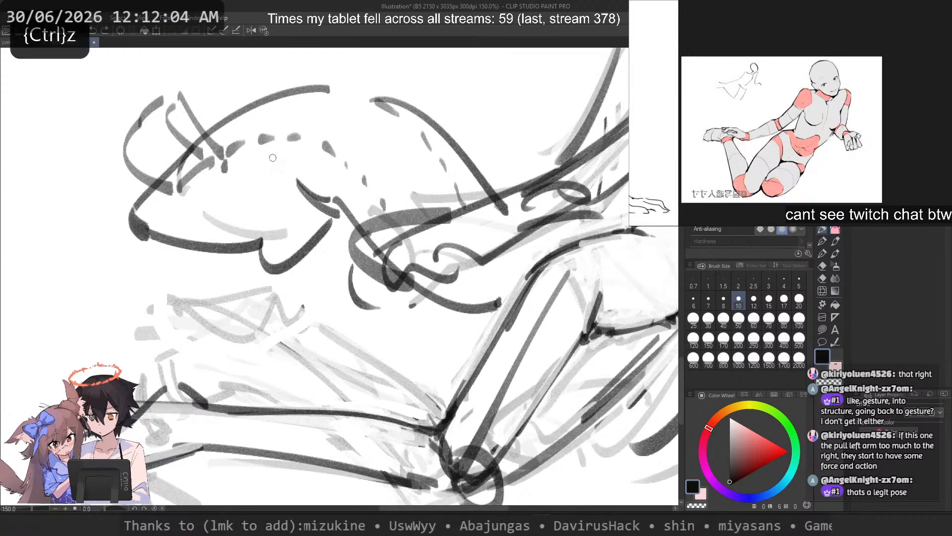
pyautogui.moveTo(292, 199)
pyautogui.mouseDown()
pyautogui.moveTo(293, 304)
pyautogui.moveTo(484, 276)
pyautogui.moveTo(486, 282)
pyautogui.moveTo(447, 225)
pyautogui.moveTo(492, 283)
pyautogui.mouseUp()
pyautogui.hotkey('ctrl', 'z')
pyautogui.hotkey('ctrl', 'z')
pyautogui.hotkey('ctrl', 'z')
pyautogui.moveTo(300, 197)
pyautogui.mouseDown()
pyautogui.moveTo(335, 194)
pyautogui.moveTo(491, 295)
pyautogui.mouseUp()
# Step: Erase the overlapping thick stroke inside the tail's upper arc and retrace the outline there
pyautogui.press('c')
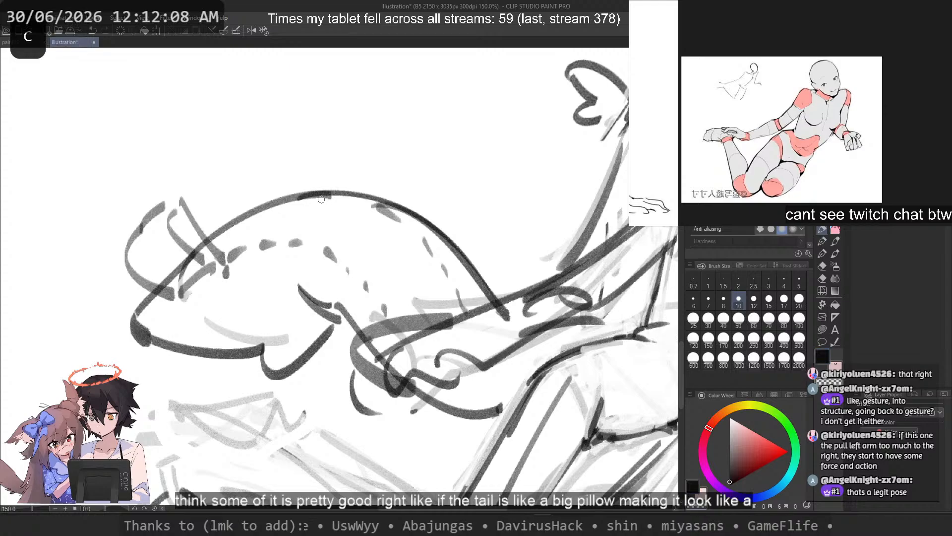
pyautogui.moveTo(374, 205); pyautogui.dragTo(399, 219)
pyautogui.press('c')
pyautogui.moveTo(339, 198); pyautogui.dragTo(425, 240)
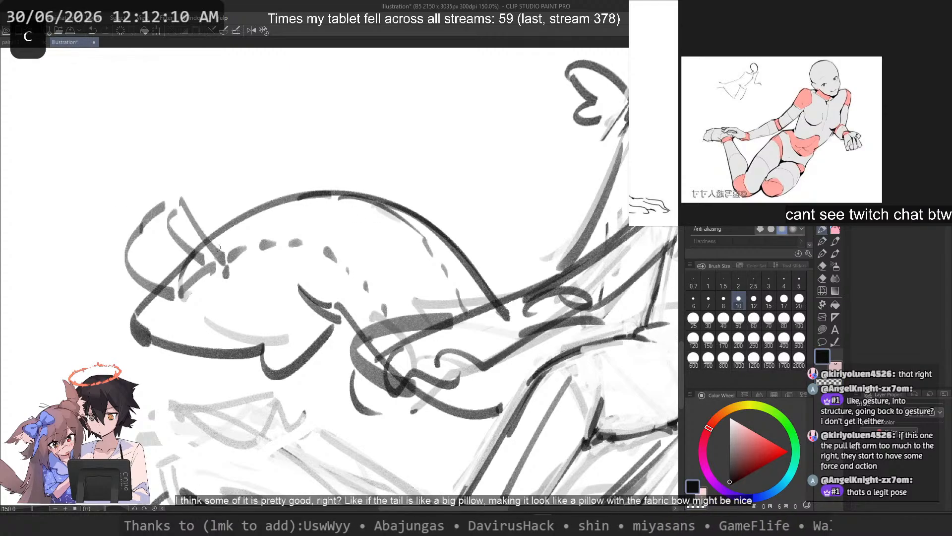
# Step: Draw a circle around the crease where the torso's side meets the hip
pyautogui.scroll(-4, 192, 247)
pyautogui.moveTo(243, 260); pyautogui.dragTo(277, 279)
pyautogui.scroll(2, 280, 280)
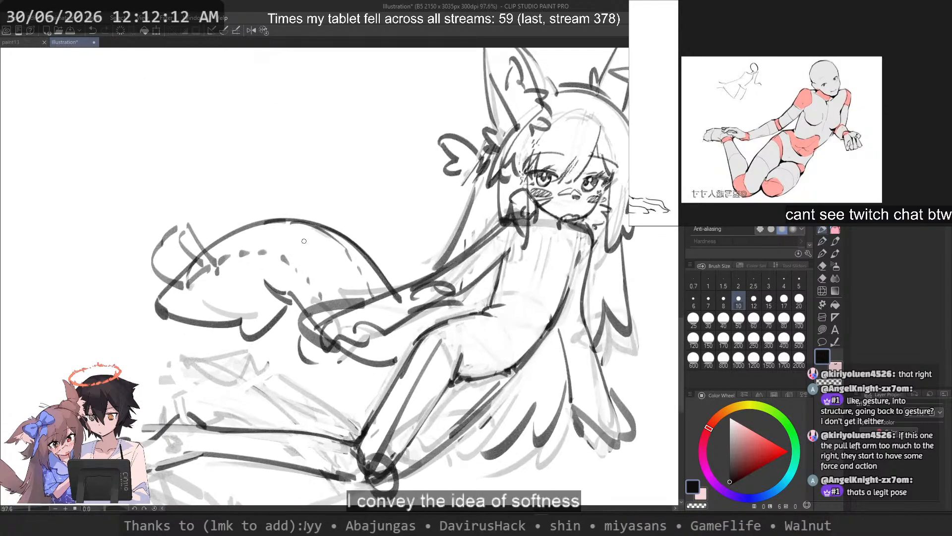
pyautogui.moveTo(465, 289)
pyautogui.mouseDown()
pyautogui.moveTo(497, 335)
pyautogui.moveTo(408, 350)
pyautogui.mouseUp()
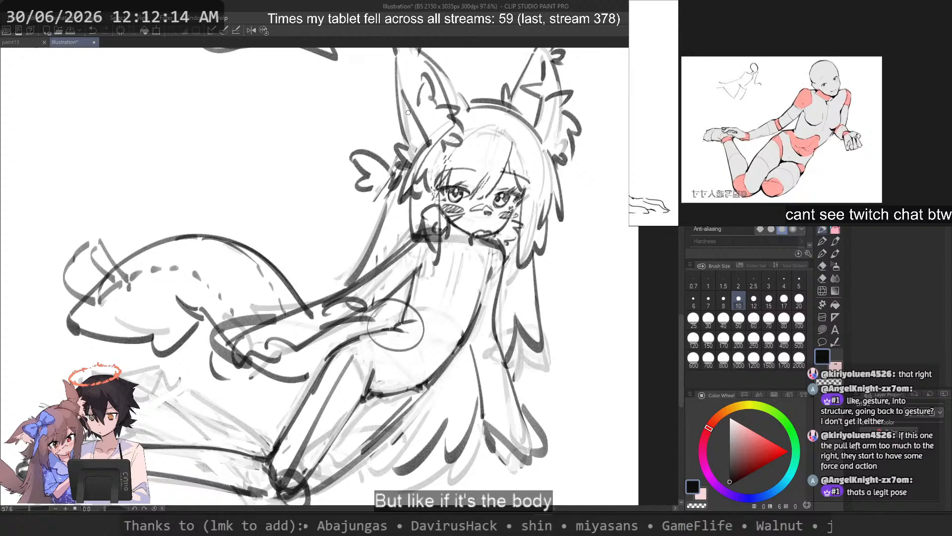
# Step: Remove the circle around the waist crease, erase the crease, and retry the torso's inner side line with brush size 12
pyautogui.hotkey('ctrl', 'z')
pyautogui.press('c')
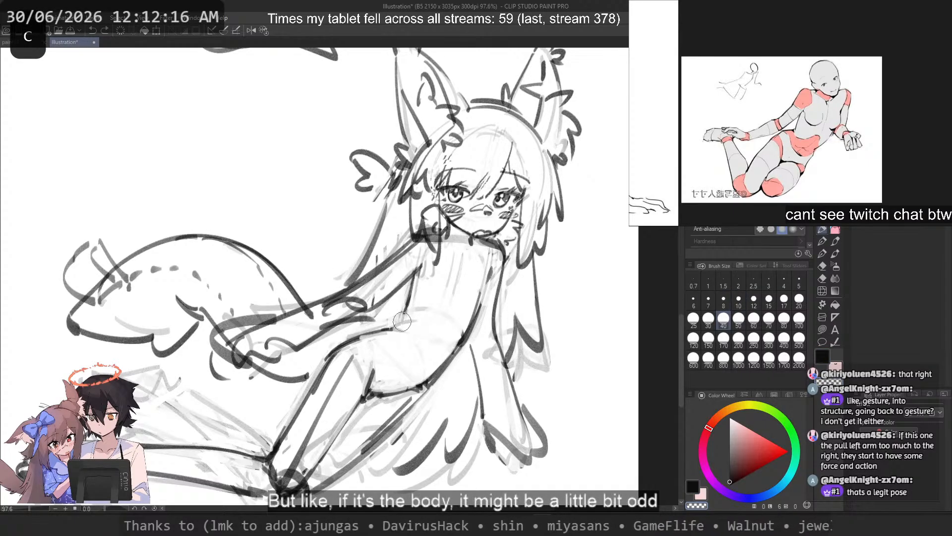
pyautogui.click(754, 300)
pyautogui.hotkey('ctrl', 'z')
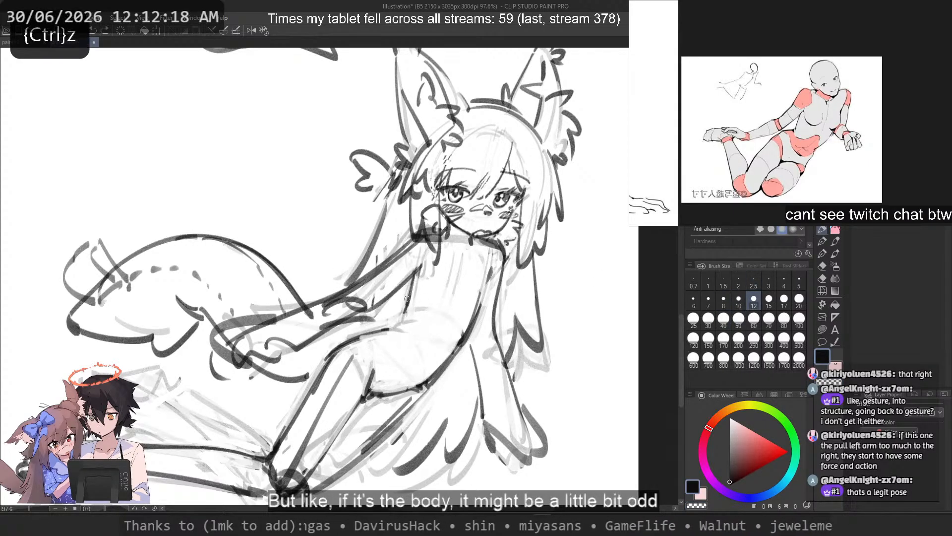
pyautogui.press('c')
pyautogui.moveTo(423, 249)
pyautogui.mouseDown()
pyautogui.moveTo(395, 334)
pyautogui.moveTo(402, 320)
pyautogui.mouseUp()
pyautogui.hotkey('ctrl', 'z')
# Step: Redraw the torso's side beside the supporting arm as a firm line from the armpit down to the top of the hip
pyautogui.hotkey('ctrl', 'z')
pyautogui.moveTo(418, 267); pyautogui.dragTo(397, 322)
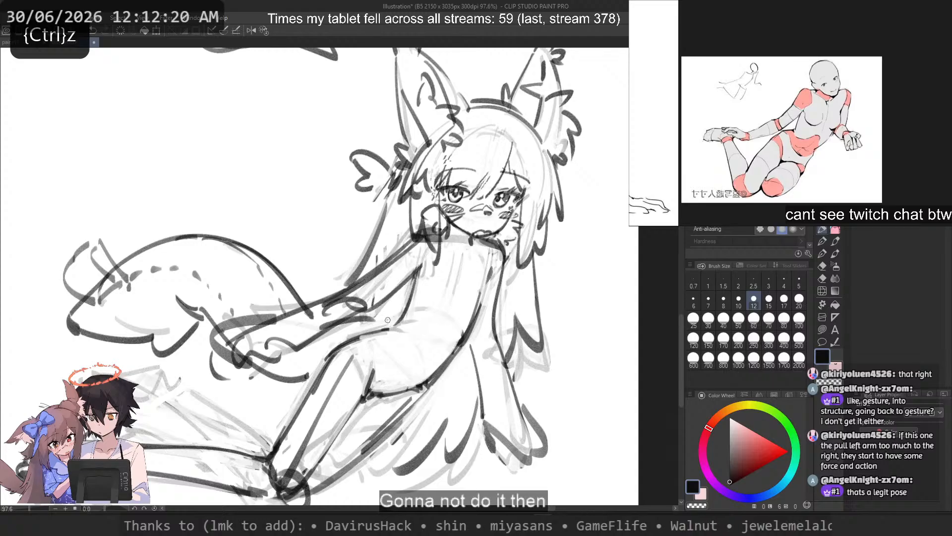
pyautogui.hotkey('ctrl', 'z')
pyautogui.hotkey('ctrl', 'z')
pyautogui.moveTo(414, 273)
pyautogui.mouseDown()
pyautogui.moveTo(399, 325)
pyautogui.moveTo(336, 346)
pyautogui.moveTo(356, 337)
pyautogui.mouseUp()
pyautogui.hotkey('ctrl', 'z')
pyautogui.hotkey('ctrl', 'z')
pyautogui.hotkey('ctrl', 'z')
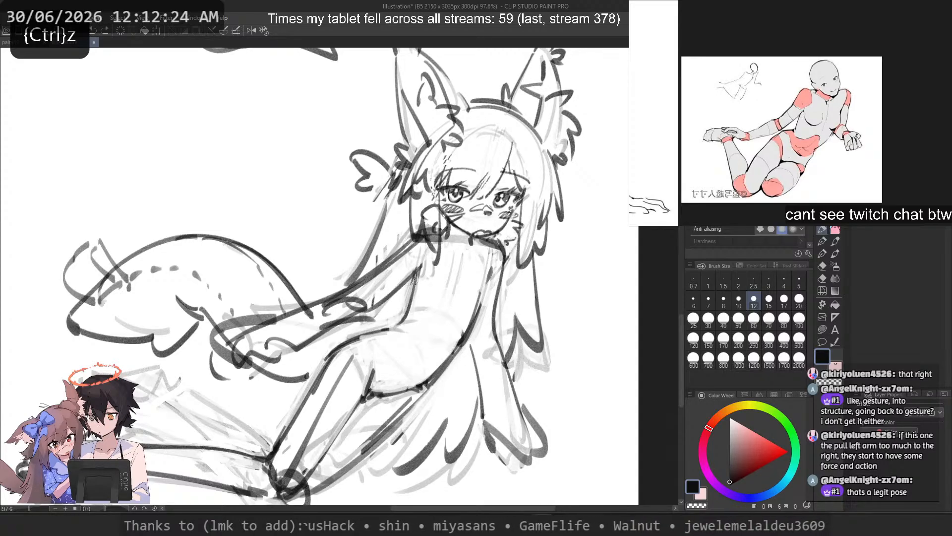
pyautogui.hotkey('ctrl', 'z')
pyautogui.moveTo(421, 260); pyautogui.dragTo(405, 327)
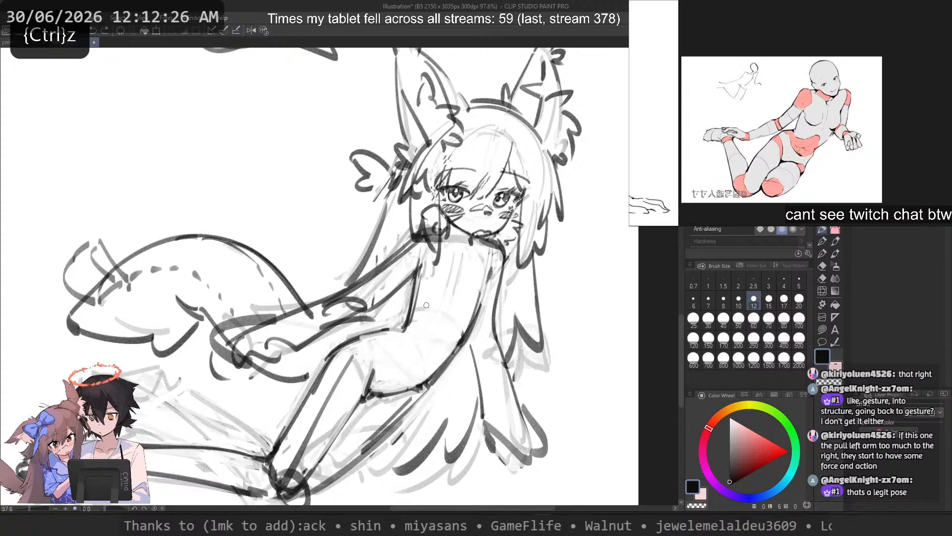
# Step: Retrace the outer torso contour from the chest toward the hip and mirror the canvas to check it
pyautogui.press('c')
pyautogui.moveTo(479, 316)
pyautogui.mouseDown()
pyautogui.moveTo(482, 281)
pyautogui.moveTo(458, 352)
pyautogui.mouseUp()
pyautogui.hotkey('ctrl', 'z')
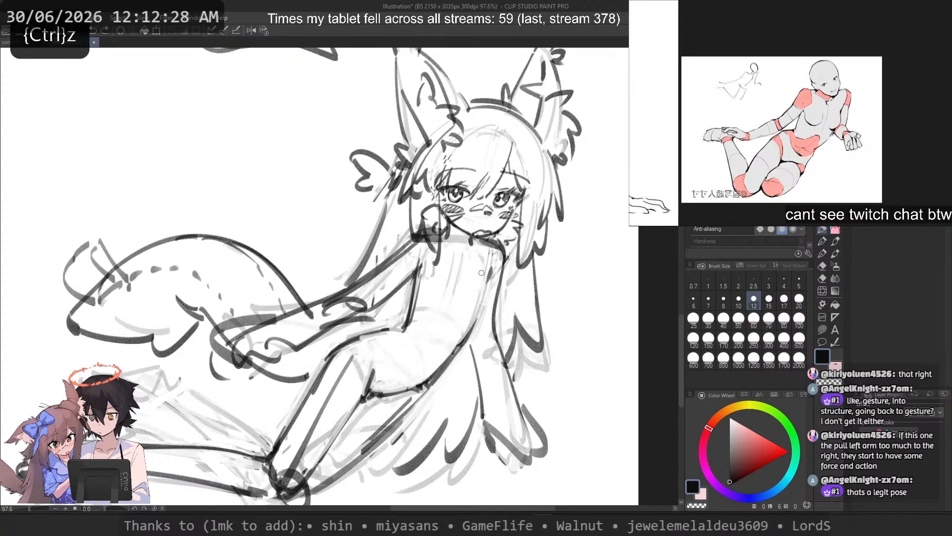
pyautogui.moveTo(485, 270); pyautogui.dragTo(456, 352)
pyautogui.press('2')
# Step: Try heavier strokes along the torso's outer contour between chest and hip in the mirrored view
pyautogui.hotkey('ctrl', 'z')
pyautogui.moveTo(190, 264); pyautogui.dragTo(225, 355)
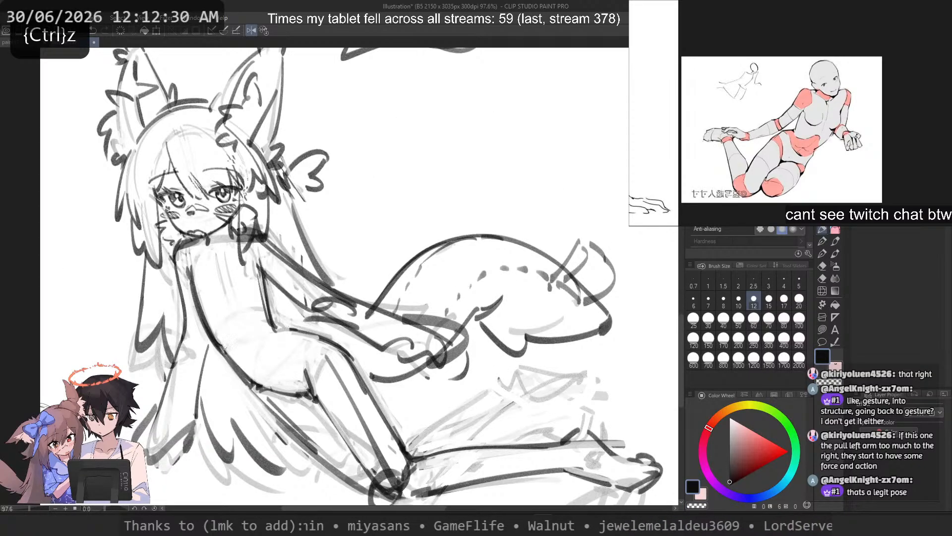
pyautogui.hotkey('ctrl', 'z')
pyautogui.hotkey('ctrl', 'z')
pyautogui.moveTo(191, 281); pyautogui.dragTo(224, 350)
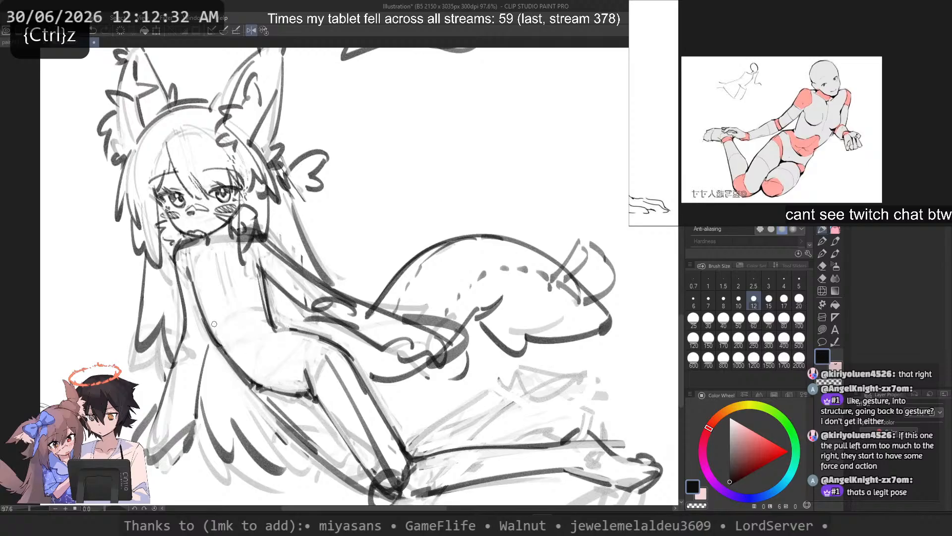
pyautogui.hotkey('ctrl', 'z')
pyautogui.moveTo(192, 281); pyautogui.dragTo(222, 350)
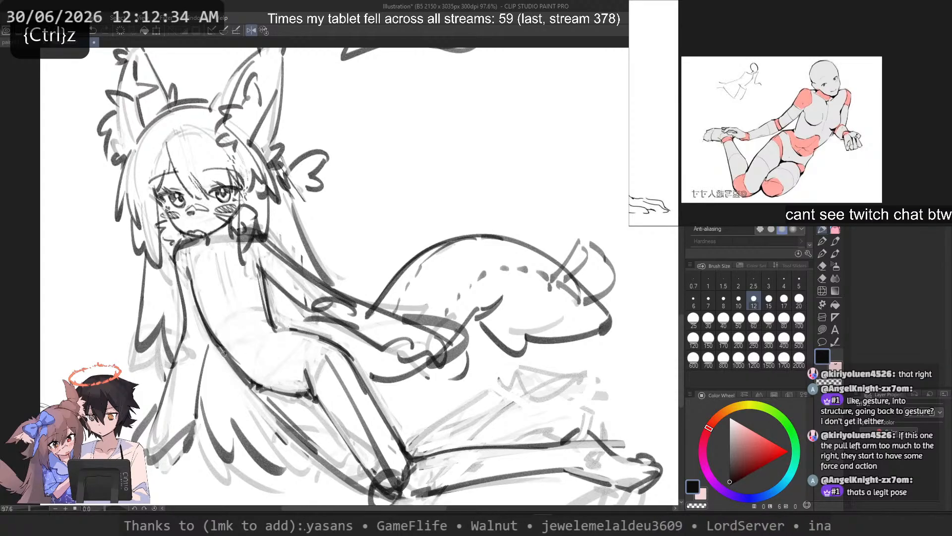
pyautogui.hotkey('ctrl', 'z')
pyautogui.moveTo(192, 275); pyautogui.dragTo(233, 360)
pyautogui.hotkey('ctrl', 'z')
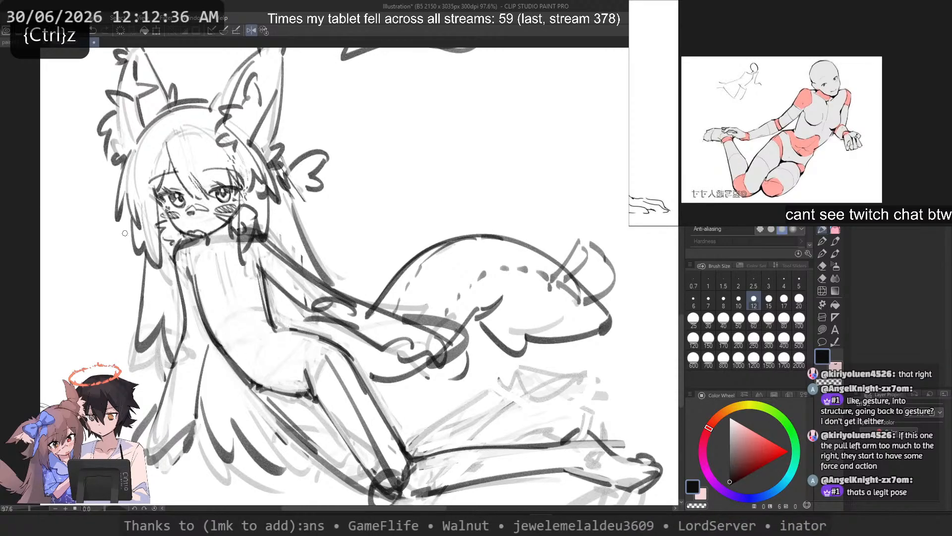
pyautogui.hotkey('ctrl', 'z')
pyautogui.moveTo(192, 273)
pyautogui.mouseDown()
pyautogui.moveTo(220, 332)
pyautogui.moveTo(195, 293)
pyautogui.moveTo(197, 315)
pyautogui.moveTo(225, 360)
pyautogui.mouseUp()
pyautogui.hotkey('ctrl', 'z')
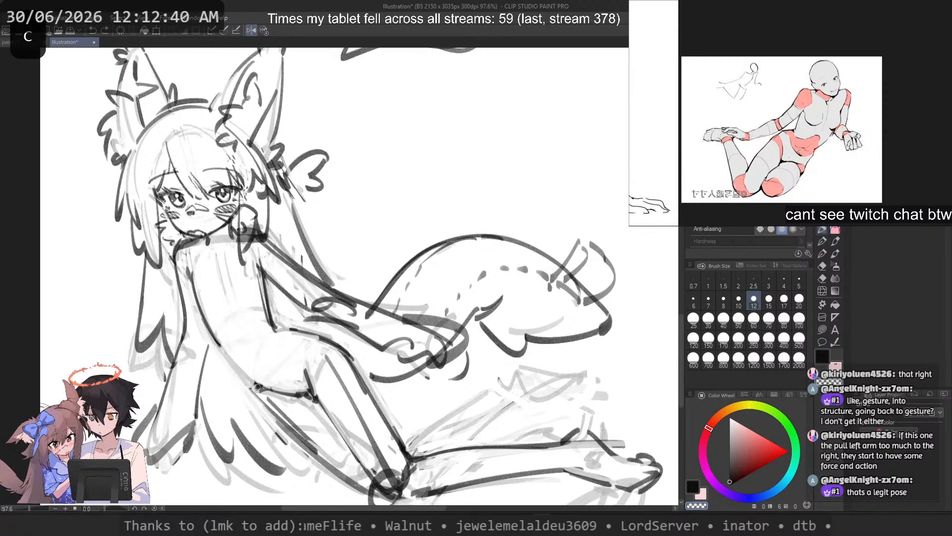
# Step: Erase the upper part of the torso's outer contour and redraw it as a smooth curve from the armpit to the waist
pyautogui.moveTo(193, 256); pyautogui.dragTo(213, 329)
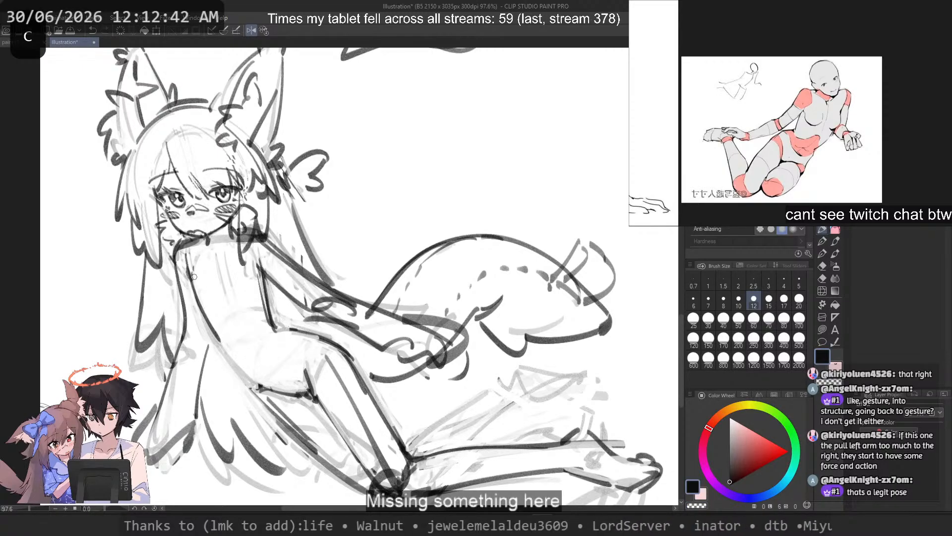
pyautogui.hotkey('ctrl', 'z')
pyautogui.moveTo(194, 277); pyautogui.dragTo(218, 341)
pyautogui.hotkey('ctrl', 'z')
pyautogui.hotkey('ctrl', 'z')
pyautogui.moveTo(194, 267); pyautogui.dragTo(225, 346)
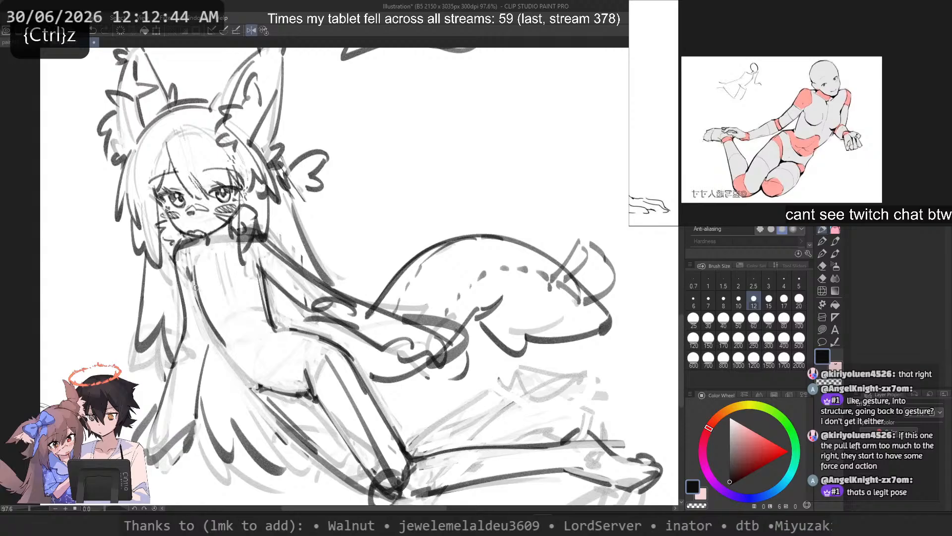
pyautogui.hotkey('ctrl', 'z')
pyautogui.moveTo(197, 286); pyautogui.dragTo(224, 346)
pyautogui.hotkey('ctrl', 'z')
pyautogui.moveTo(193, 278); pyautogui.dragTo(223, 348)
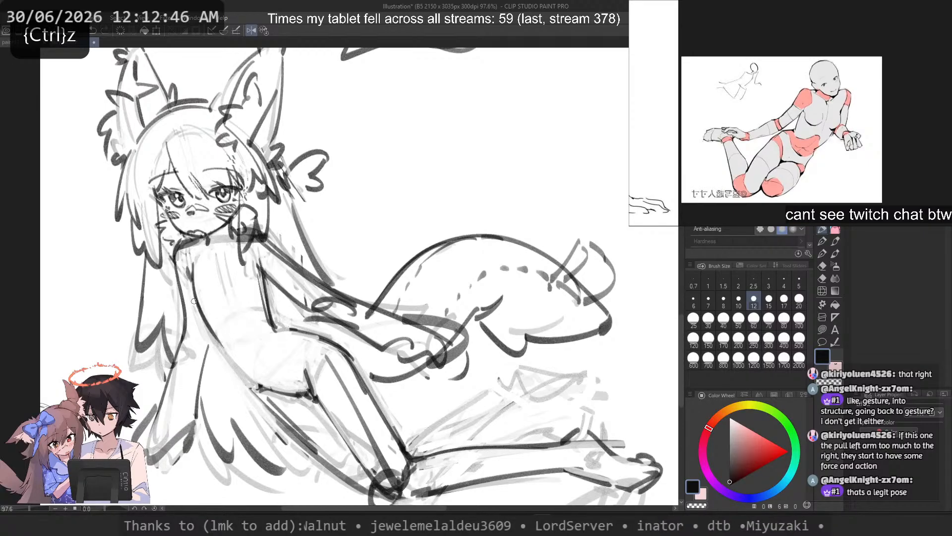
pyautogui.hotkey('ctrl', 'z')
pyautogui.moveTo(192, 265); pyautogui.dragTo(218, 338)
# Step: Continue the outer torso contour from the waist down around the hip to the pelvis
pyautogui.hotkey('ctrl', 'z')
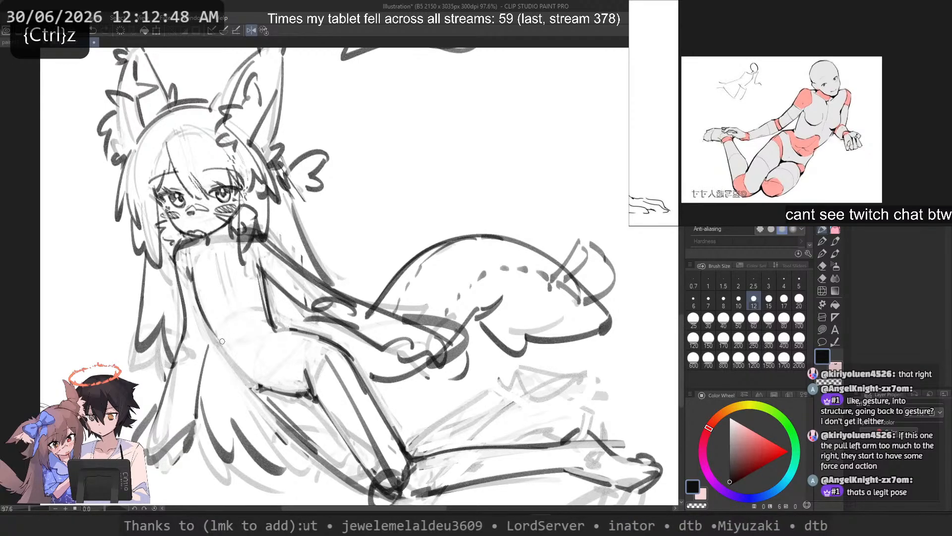
pyautogui.hotkey('ctrl', 'z')
pyautogui.moveTo(190, 268)
pyautogui.mouseDown()
pyautogui.moveTo(218, 349)
pyautogui.moveTo(263, 399)
pyautogui.mouseUp()
pyautogui.hotkey('ctrl', 'z')
pyautogui.hotkey('ctrl', 'z')
pyautogui.moveTo(213, 341); pyautogui.dragTo(270, 412)
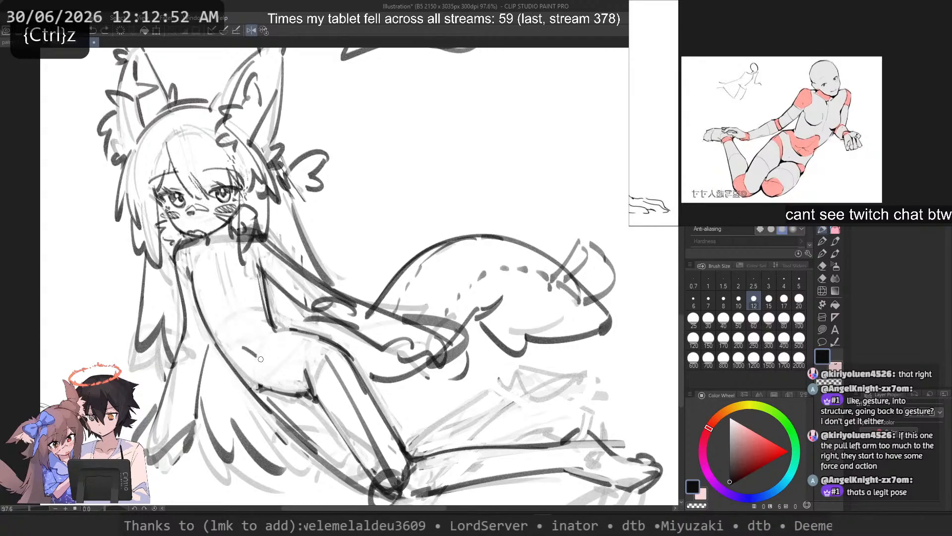
# Step: Flip the canvas back to its normal orientation and undo the short stray stroke on the belly
pyautogui.press('2')
pyautogui.hotkey('ctrl', 'z')
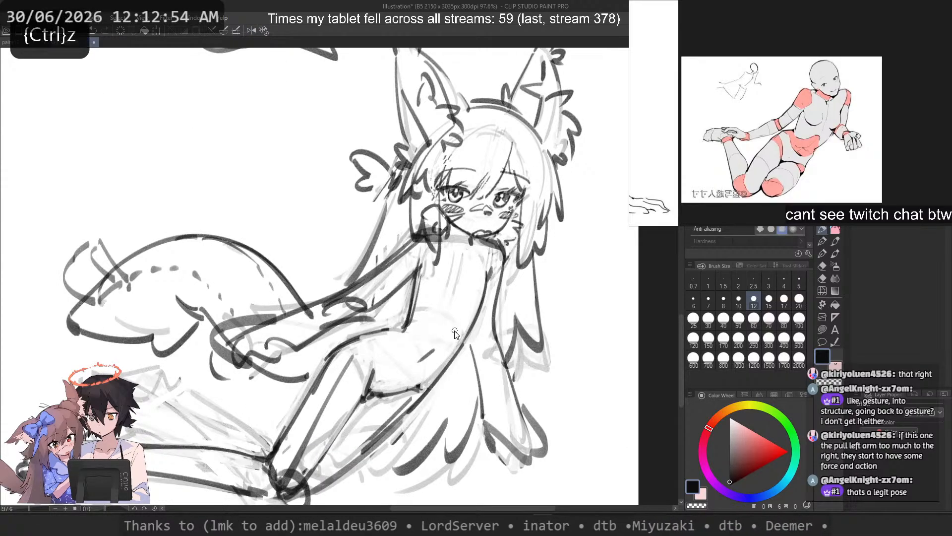
pyautogui.hotkey('ctrl', 'z')
# Step: Try a long inner curve following the outer torso contour from the chest down to the crotch
pyautogui.moveTo(471, 246); pyautogui.dragTo(409, 377)
pyautogui.hotkey('ctrl', 'z')
pyautogui.moveTo(469, 266); pyautogui.dragTo(383, 387)
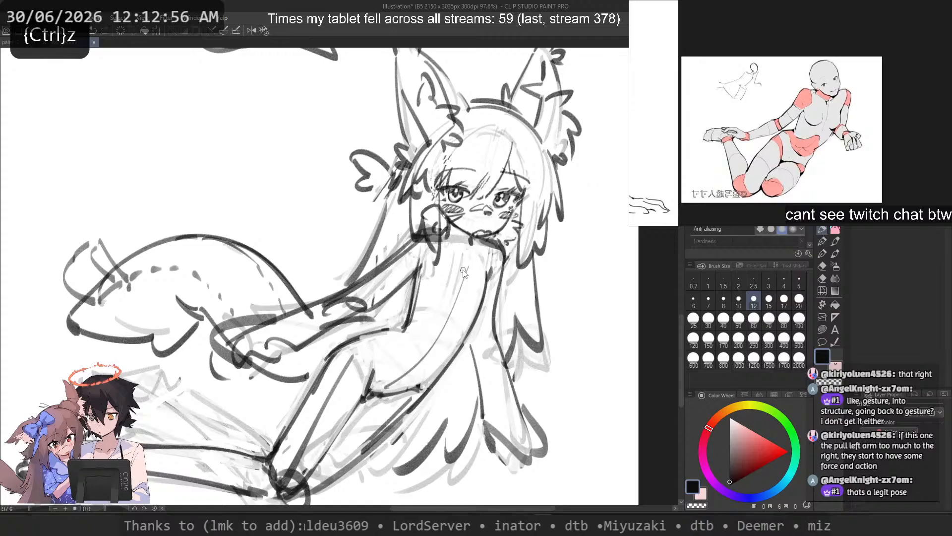
pyautogui.hotkey('ctrl', 'z')
pyautogui.moveTo(467, 264); pyautogui.dragTo(378, 386)
pyautogui.hotkey('ctrl', 'z')
pyautogui.hotkey('ctrl', 'z')
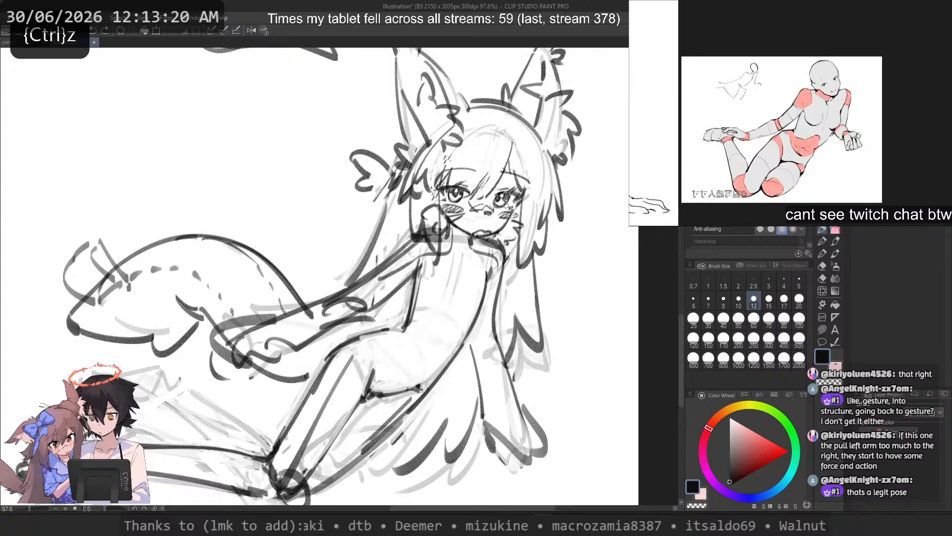
pyautogui.moveTo(525, 112); pyautogui.dragTo(460, 106)
pyautogui.hotkey('ctrl', 'z')
pyautogui.moveTo(564, 189); pyautogui.dragTo(510, 112)
pyautogui.hotkey('ctrl', 'z')
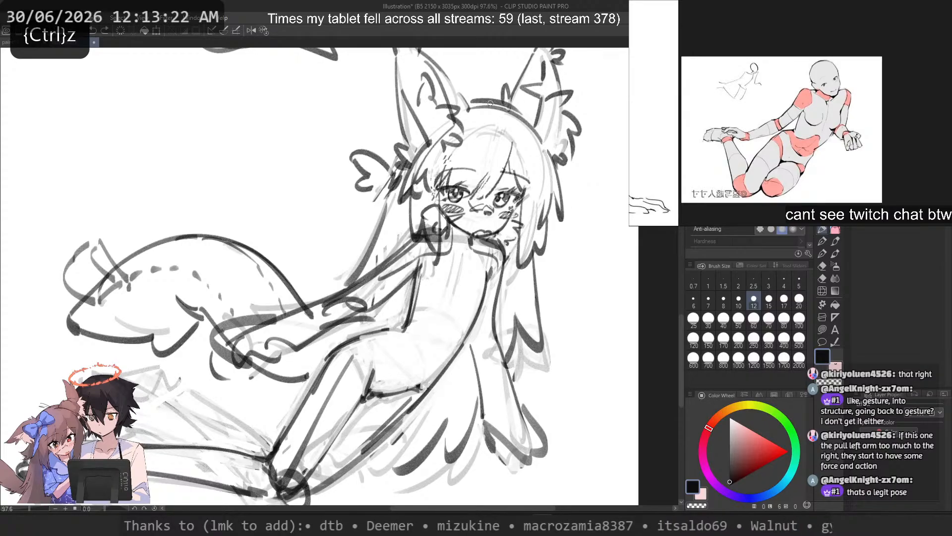
pyautogui.moveTo(299, 149)
pyautogui.mouseDown()
pyautogui.moveTo(304, 229)
pyautogui.moveTo(181, 158)
pyautogui.mouseUp()
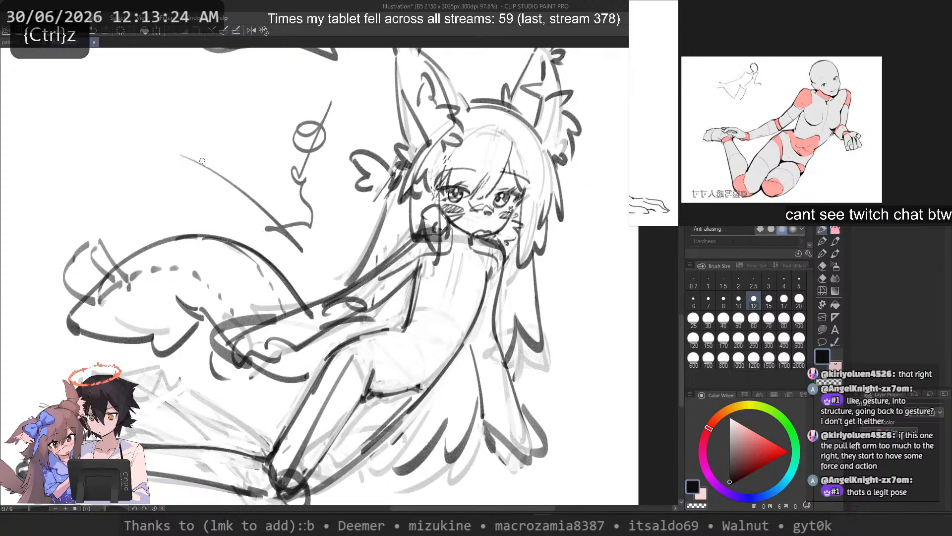
pyautogui.hotkey('ctrl', 'z')
# Step: Erase part of the slanted back-hair strand below the ear and redraw it falling straight down toward the shoulder
pyautogui.moveTo(389, 157); pyautogui.dragTo(391, 263)
pyautogui.hotkey('ctrl', 'z')
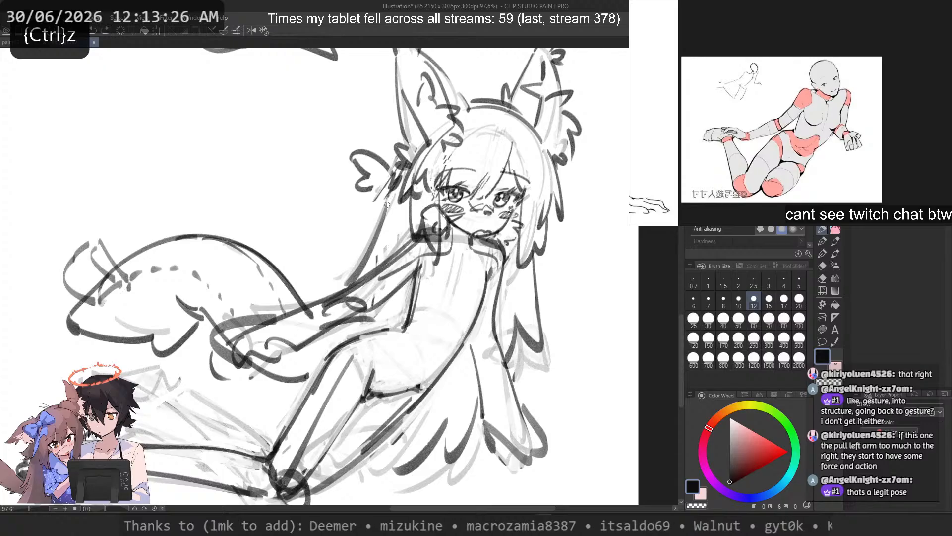
pyautogui.press('c')
pyautogui.moveTo(389, 204); pyautogui.dragTo(381, 235)
pyautogui.press('c')
pyautogui.moveTo(397, 159); pyautogui.dragTo(386, 257)
pyautogui.hotkey('ctrl', 'z')
pyautogui.hotkey('ctrl', 'z')
pyautogui.moveTo(396, 184); pyautogui.dragTo(387, 247)
pyautogui.hotkey('ctrl', 'z')
pyautogui.moveTo(396, 164)
pyautogui.mouseDown()
pyautogui.moveTo(389, 258)
pyautogui.moveTo(389, 249)
pyautogui.mouseUp()
pyautogui.hotkey('ctrl', 'z')
pyautogui.hotkey('ctrl', 'z')
pyautogui.hotkey('ctrl', 'z')
# Step: Lighten the long back-hair strands beside the torso and behind the legs with a size 30 transparent brush
pyautogui.click(708, 319)
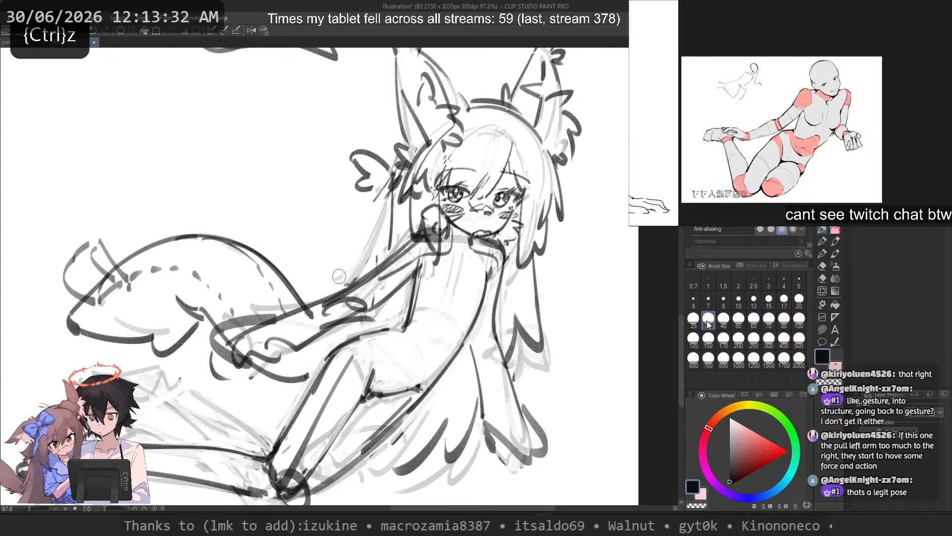
pyautogui.scroll(-2, 518, 282)
pyautogui.press('c')
pyautogui.moveTo(519, 281)
pyautogui.mouseDown()
pyautogui.moveTo(518, 329)
pyautogui.moveTo(537, 313)
pyautogui.mouseUp()
pyautogui.moveTo(536, 248)
pyautogui.mouseDown()
pyautogui.moveTo(549, 318)
pyautogui.moveTo(538, 294)
pyautogui.mouseUp()
pyautogui.moveTo(485, 355)
pyautogui.mouseDown()
pyautogui.moveTo(479, 397)
pyautogui.moveTo(458, 419)
pyautogui.mouseUp()
pyautogui.moveTo(460, 381); pyautogui.dragTo(427, 413)
pyautogui.press('c')
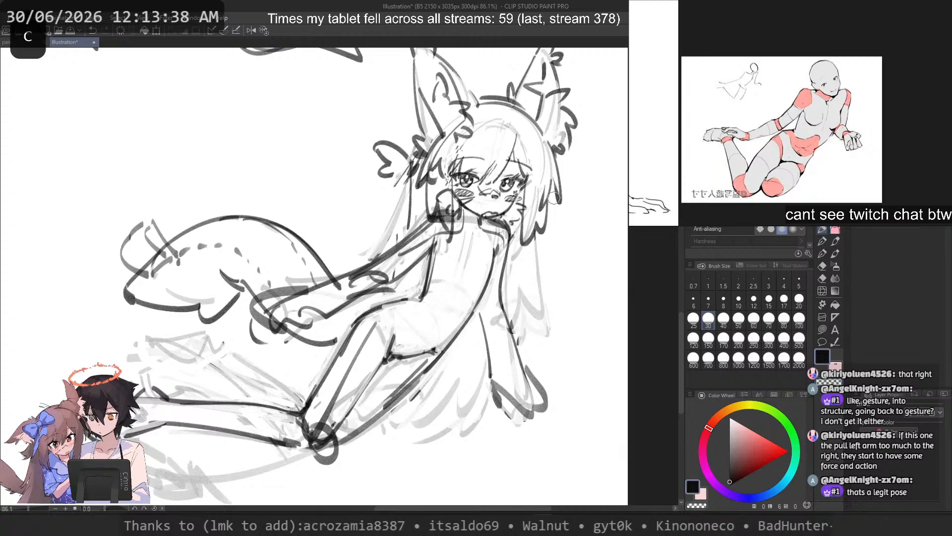
# Step: Try a long outer hair strand from beside the face down past the free hand, checking it in the mirrored view
pyautogui.hotkey('ctrl', 'z')
pyautogui.moveTo(547, 196)
pyautogui.mouseDown()
pyautogui.moveTo(544, 369)
pyautogui.moveTo(530, 380)
pyautogui.mouseUp()
pyautogui.press('2')
pyautogui.hotkey('ctrl', 'z')
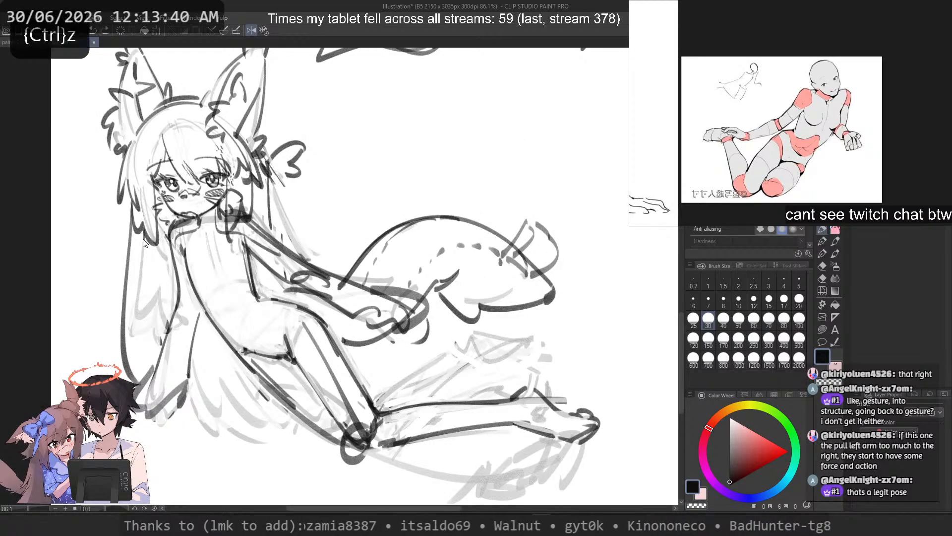
pyautogui.moveTo(134, 211); pyautogui.dragTo(143, 379)
pyautogui.hotkey('ctrl', 'z')
pyautogui.moveTo(141, 232); pyautogui.dragTo(155, 371)
pyautogui.hotkey('ctrl', 'z')
# Step: Lighten the side hair tuft and the strands joining it to the head just below the ear
pyautogui.press('c')
pyautogui.moveTo(289, 159)
pyautogui.mouseDown()
pyautogui.moveTo(276, 162)
pyautogui.moveTo(291, 141)
pyautogui.mouseUp()
pyautogui.press('c')
pyautogui.scroll(2, 220, 226)
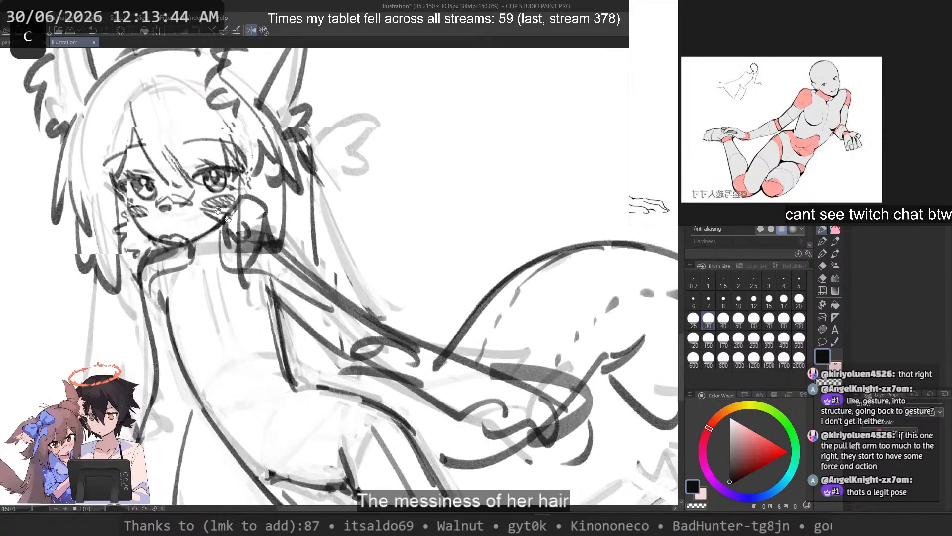
pyautogui.moveTo(239, 227); pyautogui.dragTo(365, 365)
pyautogui.press('c')
pyautogui.moveTo(432, 288); pyautogui.dragTo(452, 320)
pyautogui.press('c')
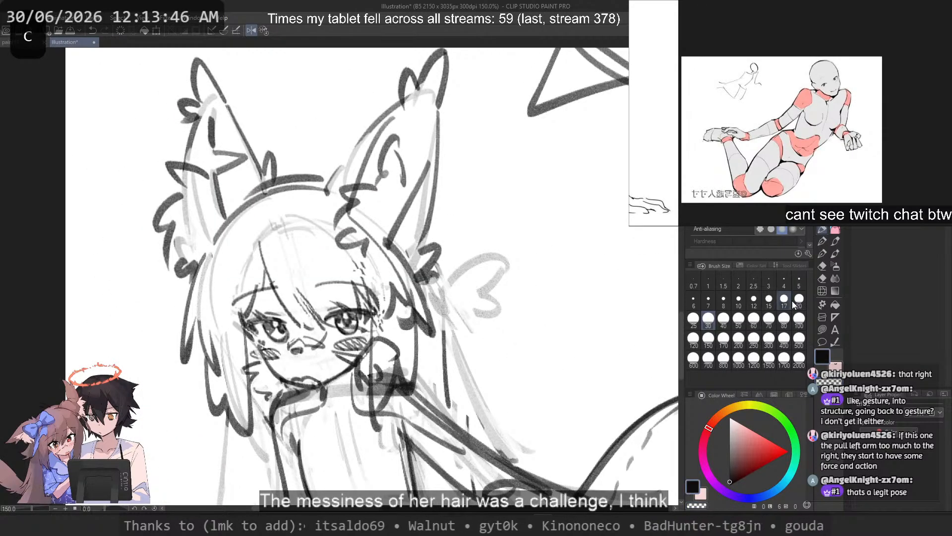
# Step: Redraw the hair strand hanging straight down from the ear's base with brush size 17, checking it in the unmirrored view
pyautogui.click(785, 299)
pyautogui.moveTo(441, 278); pyautogui.dragTo(446, 374)
pyautogui.hotkey('ctrl', 'z')
pyautogui.hotkey('ctrl', 'z')
pyautogui.moveTo(438, 243); pyautogui.dragTo(450, 425)
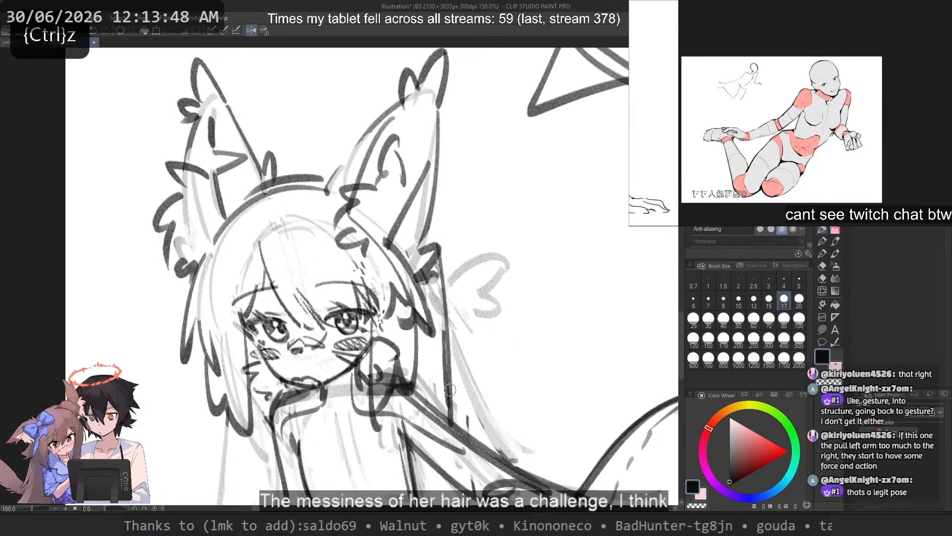
pyautogui.press('2')
pyautogui.hotkey('ctrl', 'z')
pyautogui.moveTo(237, 242)
pyautogui.mouseDown()
pyautogui.moveTo(233, 428)
pyautogui.moveTo(223, 409)
pyautogui.mouseUp()
pyautogui.hotkey('ctrl', 'z')
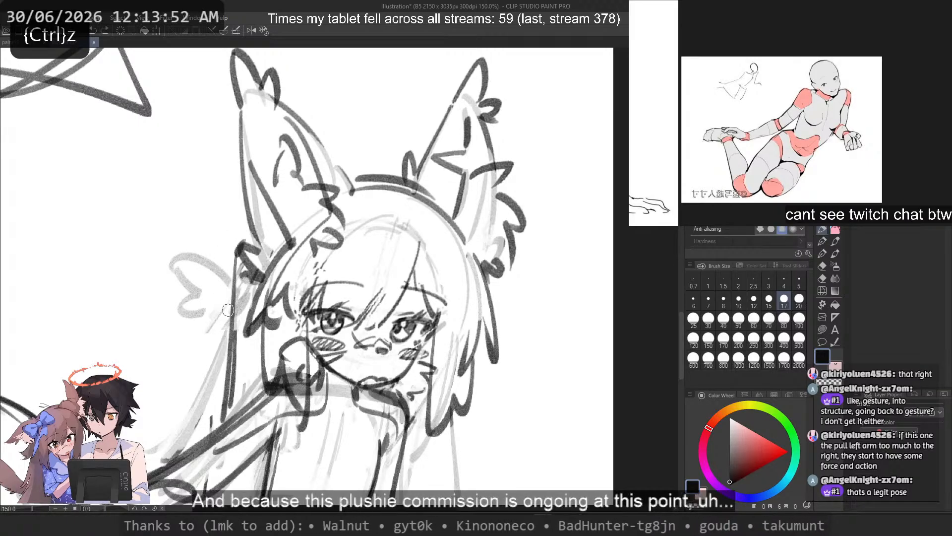
pyautogui.moveTo(229, 316); pyautogui.dragTo(360, 280)
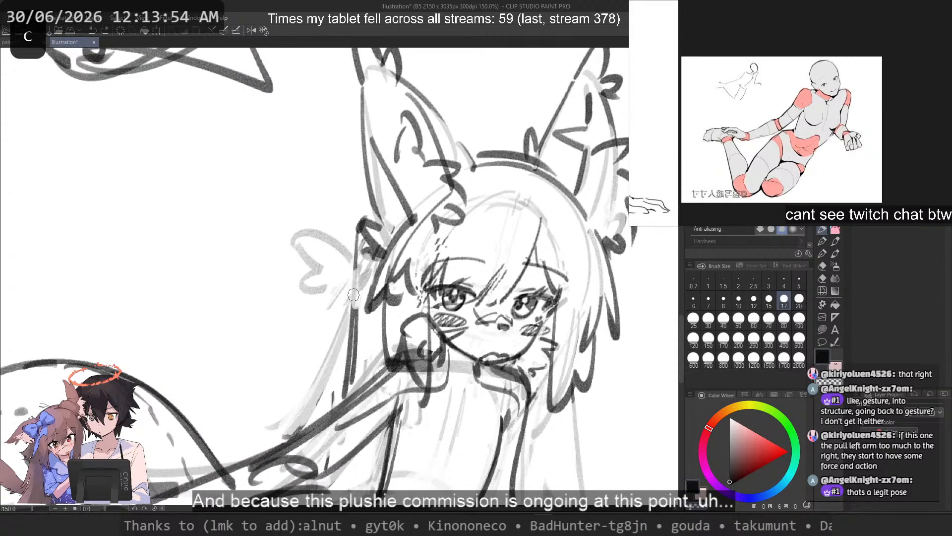
pyautogui.hotkey('ctrl', 'z')
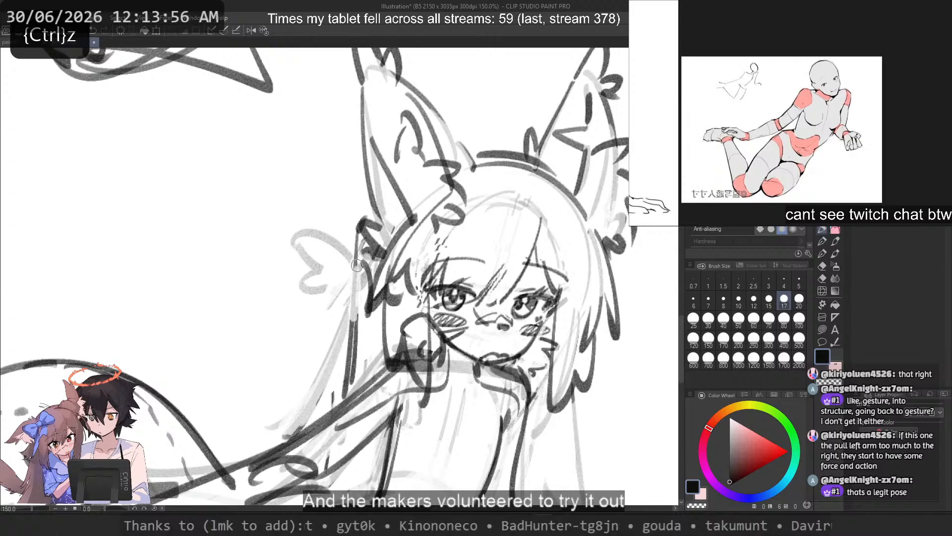
# Step: Redraw the side pigtail tuft beside the ear with pointed, outward-curving locks
pyautogui.moveTo(348, 267)
pyautogui.mouseDown()
pyautogui.moveTo(258, 254)
pyautogui.moveTo(249, 262)
pyautogui.mouseUp()
pyautogui.hotkey('ctrl', 'z')
pyautogui.moveTo(246, 266)
pyautogui.mouseDown()
pyautogui.moveTo(302, 298)
pyautogui.moveTo(301, 288)
pyautogui.mouseUp()
pyautogui.hotkey('ctrl', 'z')
pyautogui.hotkey('ctrl', 'z')
pyautogui.hotkey('ctrl', 'z')
pyautogui.moveTo(300, 288)
pyautogui.mouseDown()
pyautogui.moveTo(288, 322)
pyautogui.moveTo(322, 306)
pyautogui.moveTo(320, 320)
pyautogui.moveTo(287, 336)
pyautogui.mouseUp()
pyautogui.hotkey('ctrl', 'z')
pyautogui.hotkey('ctrl', 'z')
pyautogui.moveTo(304, 329); pyautogui.dragTo(355, 308)
# Step: Add long hanging hair strands behind the cheek and along the torso's far side, judging them against the whole figure
pyautogui.scroll(-5, 314, 121)
pyautogui.moveTo(141, 145)
pyautogui.mouseDown()
pyautogui.moveTo(286, 219)
pyautogui.moveTo(317, 272)
pyautogui.moveTo(344, 398)
pyautogui.moveTo(340, 250)
pyautogui.mouseUp()
pyautogui.scroll(-5, 300, 238)
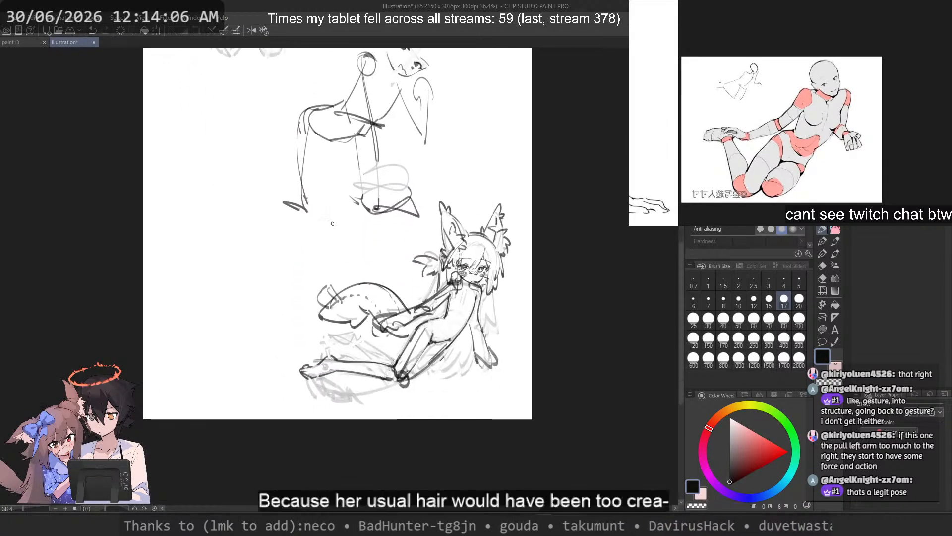
pyautogui.scroll(1, 481, 268)
pyautogui.scroll(7, 480, 268)
pyautogui.moveTo(412, 227); pyautogui.dragTo(407, 319)
pyautogui.hotkey('ctrl', 'z')
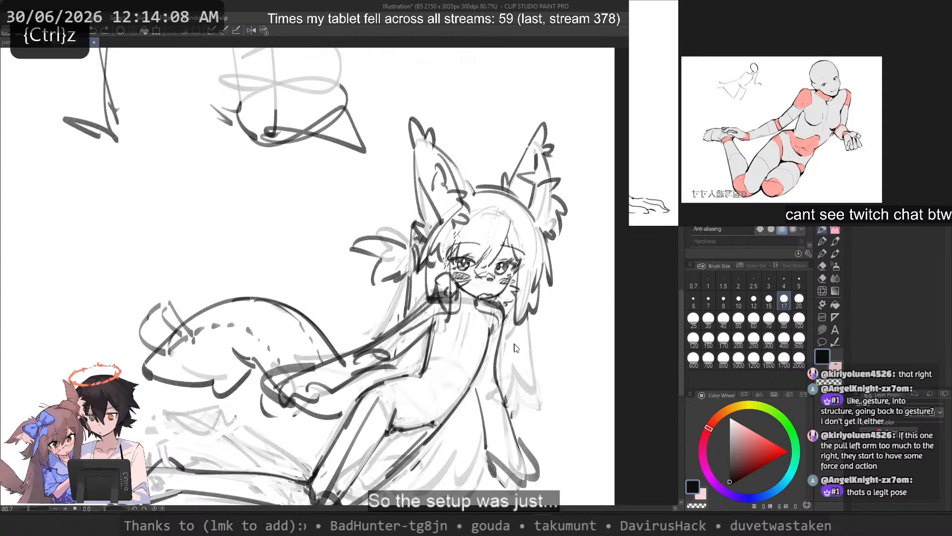
pyautogui.moveTo(525, 309); pyautogui.dragTo(536, 449)
pyautogui.hotkey('ctrl', 'z')
pyautogui.hotkey('ctrl', 'z')
# Step: Undo the circle drawn around the side pigtail tuft and lighten the tuft's lines
pyautogui.moveTo(373, 225)
pyautogui.mouseDown()
pyautogui.moveTo(409, 246)
pyautogui.moveTo(365, 243)
pyautogui.mouseUp()
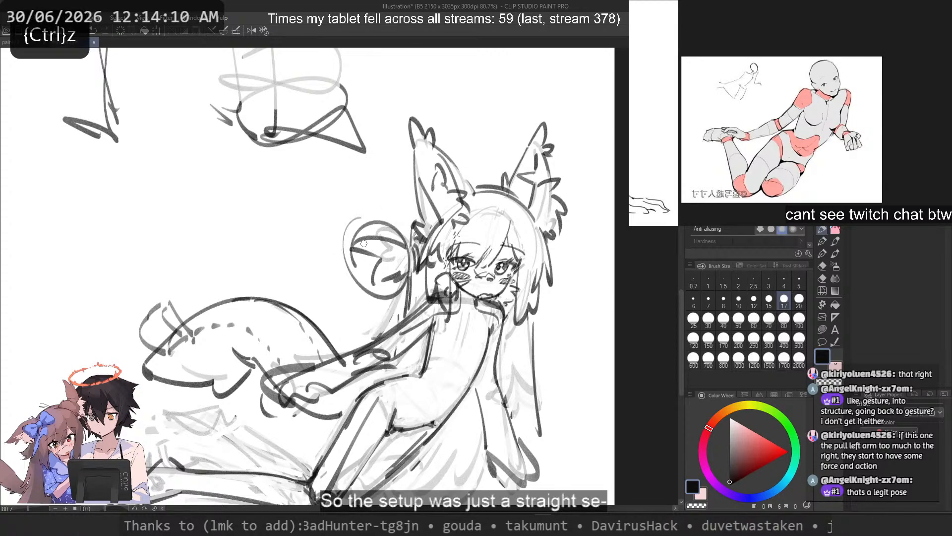
pyautogui.hotkey('ctrl', 'z')
pyautogui.press('c')
pyautogui.moveTo(396, 271)
pyautogui.mouseDown()
pyautogui.moveTo(344, 240)
pyautogui.moveTo(404, 251)
pyautogui.moveTo(378, 236)
pyautogui.moveTo(350, 249)
pyautogui.mouseUp()
pyautogui.press('c')
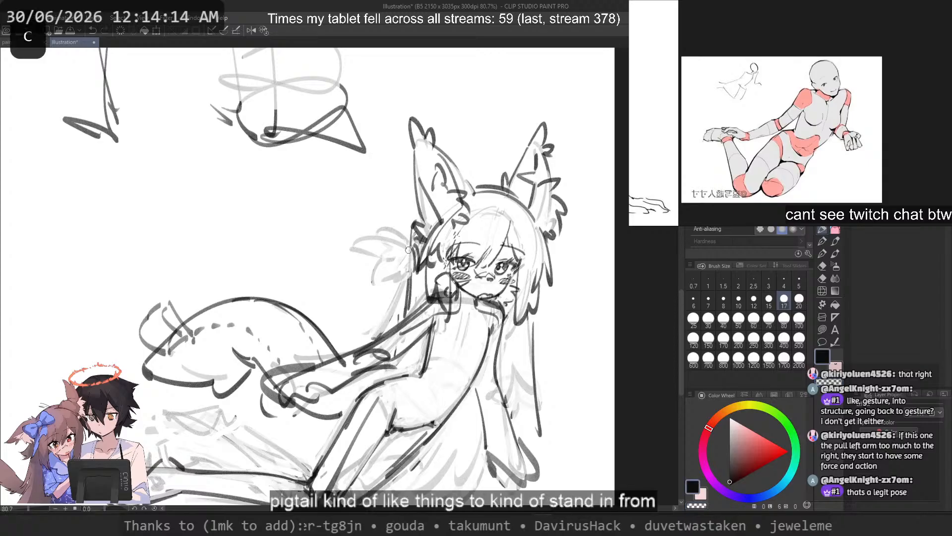
# Step: Redraw the side pigtail tuft beside the ear with darker, rounded outward lobes over the faint lines
pyautogui.hotkey('ctrl', 'z')
pyautogui.moveTo(408, 250)
pyautogui.mouseDown()
pyautogui.moveTo(398, 226)
pyautogui.moveTo(400, 247)
pyautogui.moveTo(367, 248)
pyautogui.mouseUp()
pyautogui.press('c')
pyautogui.hotkey('ctrl', 'z')
pyautogui.hotkey('ctrl', 'z')
pyautogui.moveTo(364, 252)
pyautogui.mouseDown()
pyautogui.moveTo(391, 258)
pyautogui.moveTo(363, 248)
pyautogui.moveTo(380, 275)
pyautogui.moveTo(381, 278)
pyautogui.mouseUp()
pyautogui.hotkey('ctrl', 'z')
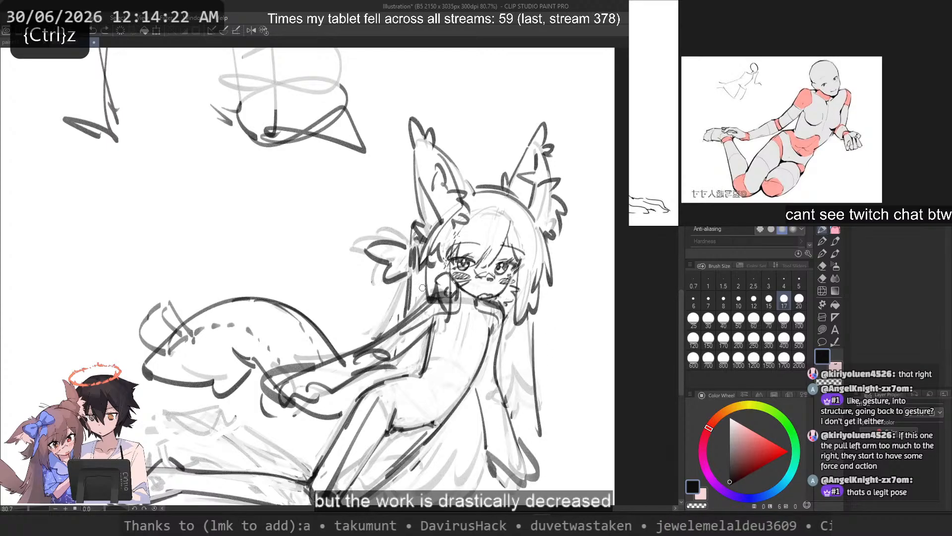
pyautogui.scroll(-1, 412, 383)
pyautogui.scroll(1, 412, 383)
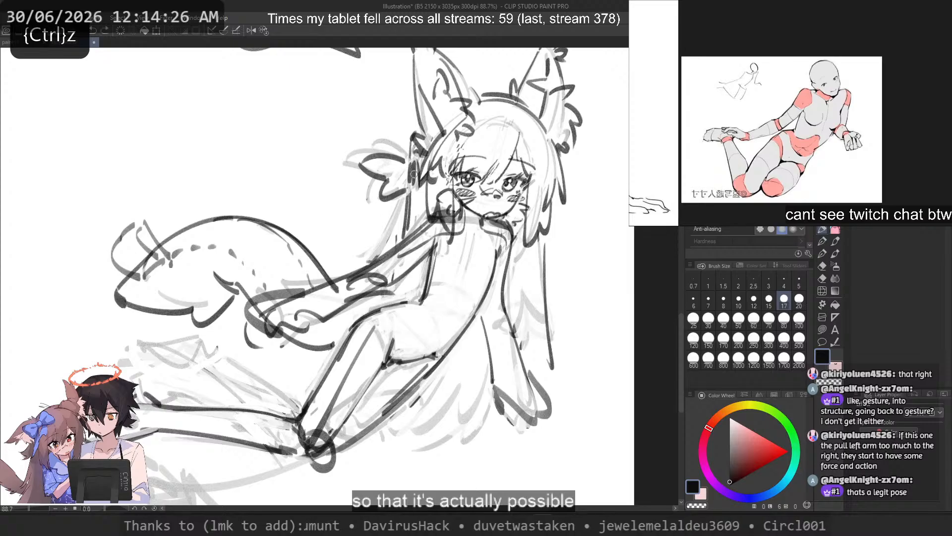
pyautogui.moveTo(411, 192); pyautogui.dragTo(368, 367)
pyautogui.hotkey('ctrl', 'z')
pyautogui.moveTo(397, 239); pyautogui.dragTo(446, 415)
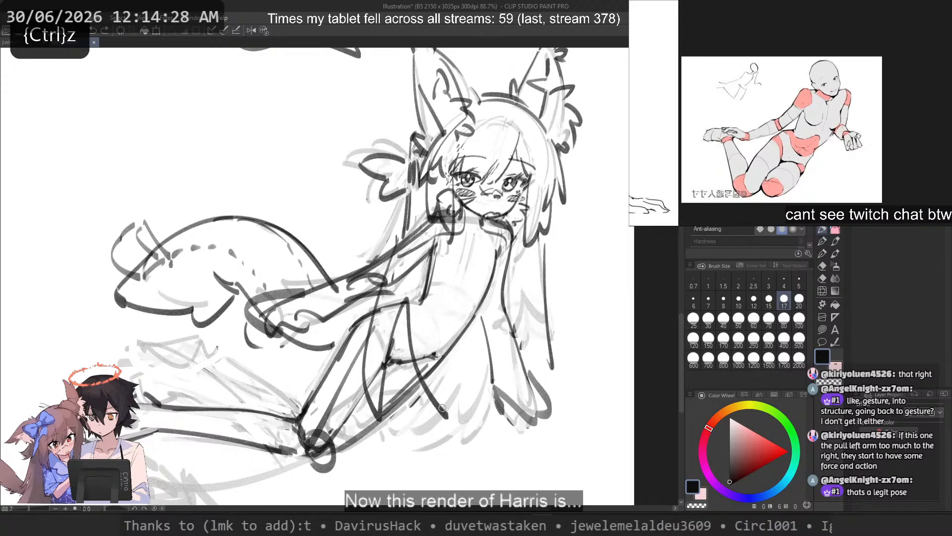
pyautogui.moveTo(520, 274)
pyautogui.mouseDown()
pyautogui.moveTo(547, 396)
pyautogui.moveTo(498, 391)
pyautogui.mouseUp()
pyautogui.hotkey('ctrl', 'z')
pyautogui.hotkey('ctrl', 'z')
pyautogui.hotkey('ctrl', 'z')
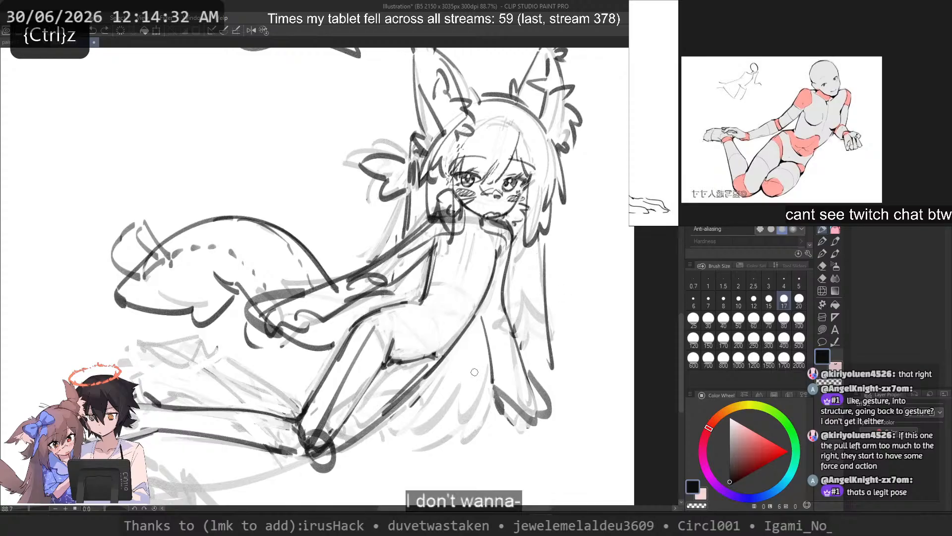
pyautogui.hotkey('ctrl', 'z')
pyautogui.moveTo(408, 390)
pyautogui.mouseDown()
pyautogui.moveTo(393, 467)
pyautogui.moveTo(449, 462)
pyautogui.mouseUp()
pyautogui.hotkey('ctrl', 'z')
pyautogui.hotkey('ctrl', 'z')
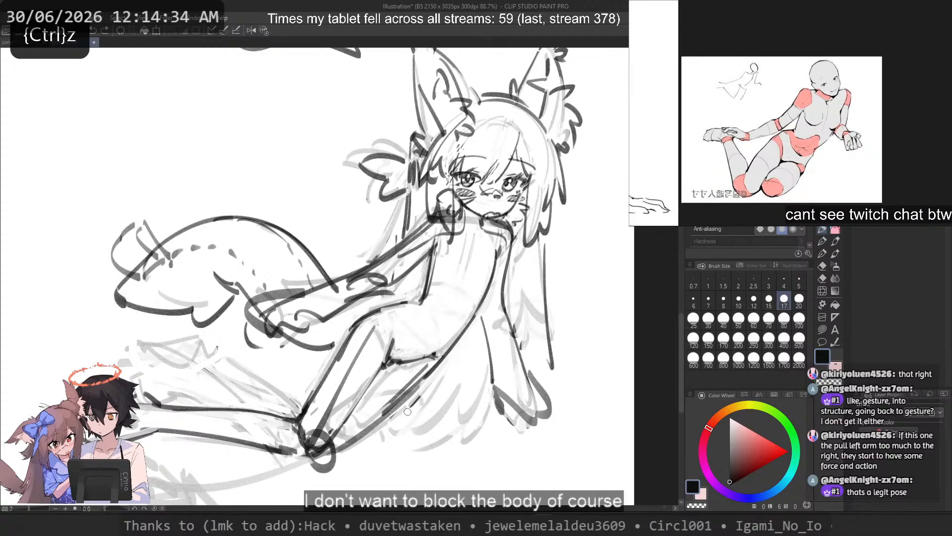
pyautogui.moveTo(472, 331)
pyautogui.mouseDown()
pyautogui.moveTo(455, 457)
pyautogui.moveTo(439, 447)
pyautogui.mouseUp()
pyautogui.hotkey('ctrl', 'z')
pyautogui.hotkey('ctrl', 'z')
pyautogui.moveTo(453, 352)
pyautogui.mouseDown()
pyautogui.moveTo(418, 418)
pyautogui.moveTo(478, 466)
pyautogui.mouseUp()
pyautogui.hotkey('ctrl', 'z')
pyautogui.moveTo(489, 451); pyautogui.dragTo(498, 469)
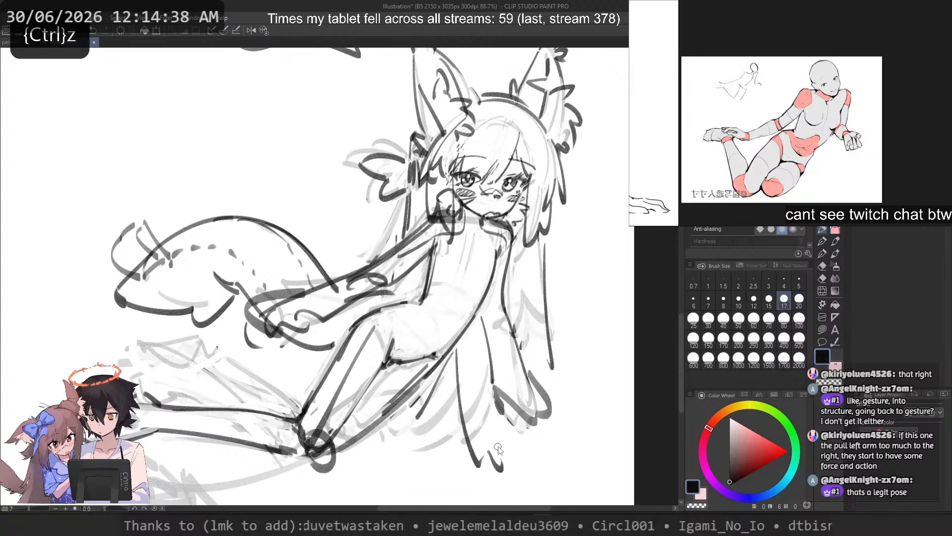
pyautogui.hotkey('ctrl', 'z')
pyautogui.hotkey('ctrl', 'z')
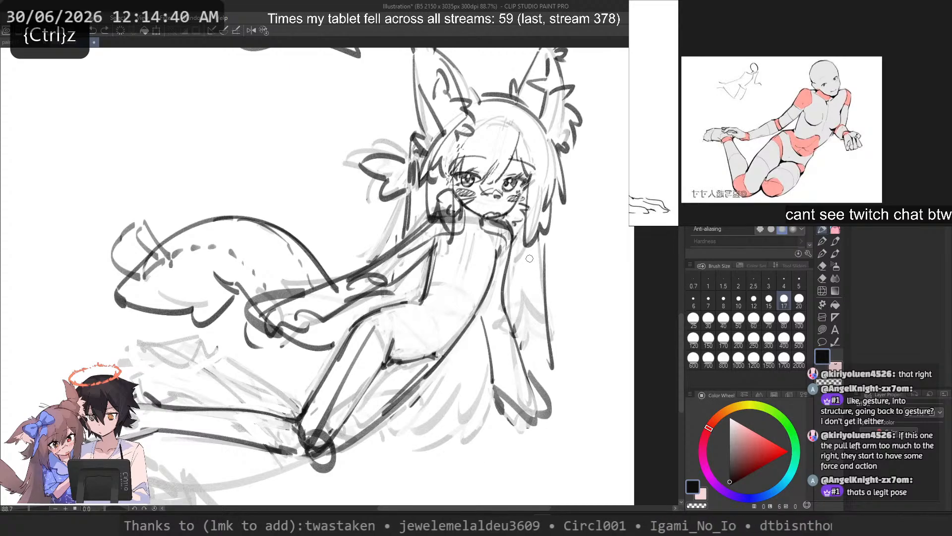
# Step: Mirror the view and redraw the long hair strands beside the supporting arm, adding a hooked tip below its hand
pyautogui.moveTo(357, 213); pyautogui.dragTo(480, 198)
pyautogui.click(252, 30)
pyautogui.moveTo(242, 303); pyautogui.dragTo(554, 315)
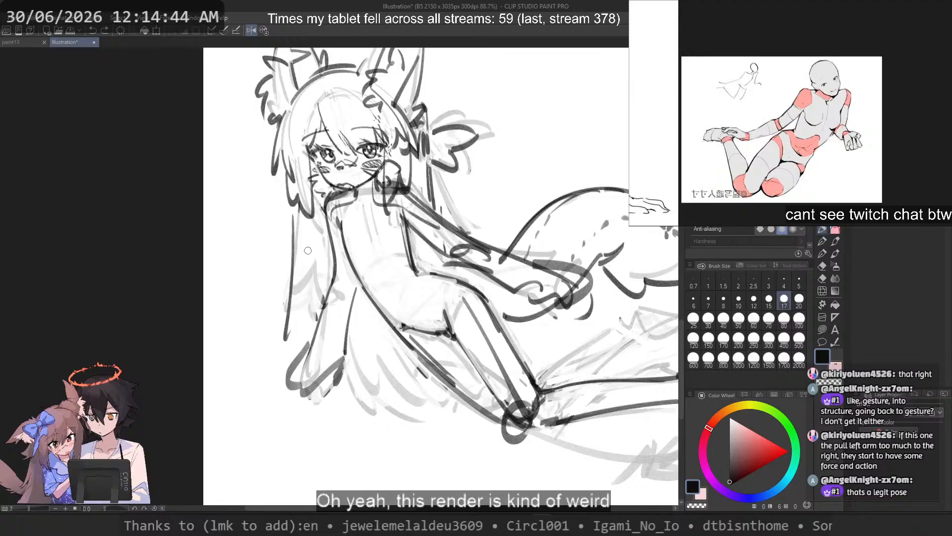
pyautogui.press('c')
pyautogui.moveTo(286, 339)
pyautogui.mouseDown()
pyautogui.moveTo(293, 217)
pyautogui.moveTo(304, 314)
pyautogui.mouseUp()
pyautogui.press('c')
pyautogui.hotkey('ctrl', 'z')
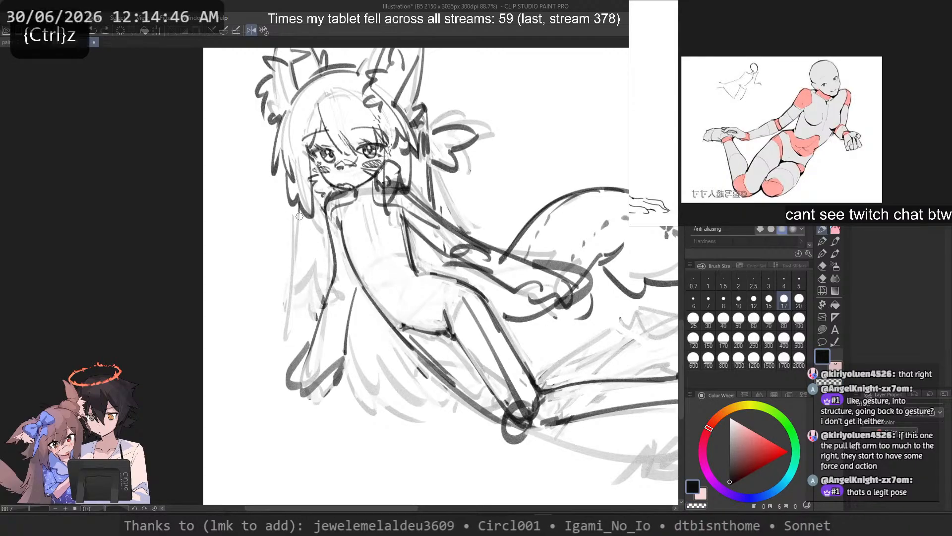
pyautogui.hotkey('ctrl', 'z')
pyautogui.moveTo(299, 214)
pyautogui.mouseDown()
pyautogui.moveTo(324, 383)
pyautogui.moveTo(299, 289)
pyautogui.moveTo(293, 341)
pyautogui.moveTo(321, 345)
pyautogui.moveTo(324, 386)
pyautogui.moveTo(348, 433)
pyautogui.mouseUp()
pyautogui.hotkey('ctrl', 'z')
pyautogui.hotkey('ctrl', 'z')
pyautogui.moveTo(335, 387)
pyautogui.mouseDown()
pyautogui.moveTo(396, 423)
pyautogui.moveTo(360, 416)
pyautogui.mouseUp()
pyautogui.hotkey('ctrl', 'z')
# Step: Add fanned, pointed hair strands hanging behind the hip, between the supporting arm and the thigh, and check them against the whole figure
pyautogui.hotkey('ctrl', 'z')
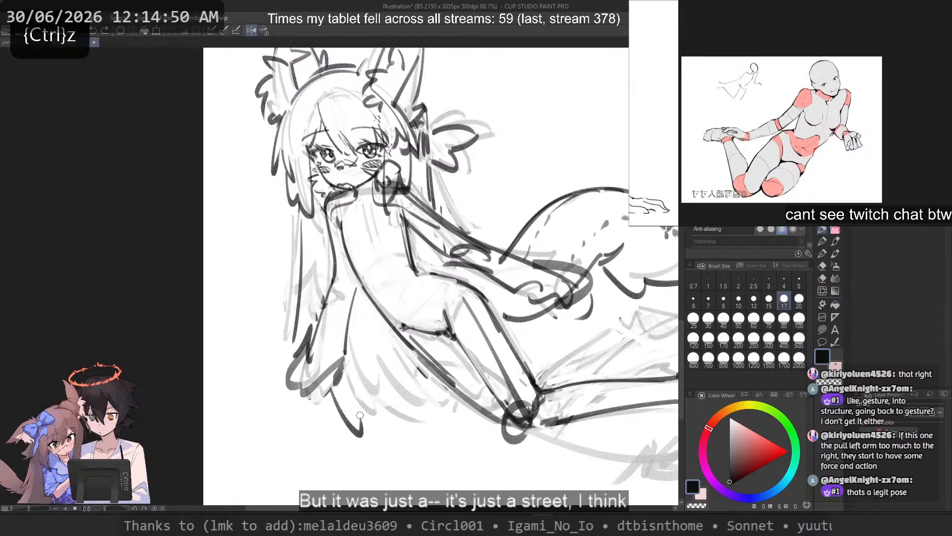
pyautogui.hotkey('ctrl', 'z')
pyautogui.moveTo(367, 336); pyautogui.dragTo(373, 427)
pyautogui.moveTo(374, 341)
pyautogui.mouseDown()
pyautogui.moveTo(399, 429)
pyautogui.moveTo(424, 384)
pyautogui.moveTo(384, 411)
pyautogui.moveTo(390, 431)
pyautogui.mouseUp()
pyautogui.hotkey('ctrl', 'z')
pyautogui.hotkey('ctrl', 'z')
pyautogui.hotkey('ctrl', 'z')
pyautogui.hotkey('ctrl', 'z')
pyautogui.moveTo(399, 436); pyautogui.dragTo(422, 373)
pyautogui.moveTo(423, 386); pyautogui.dragTo(430, 367)
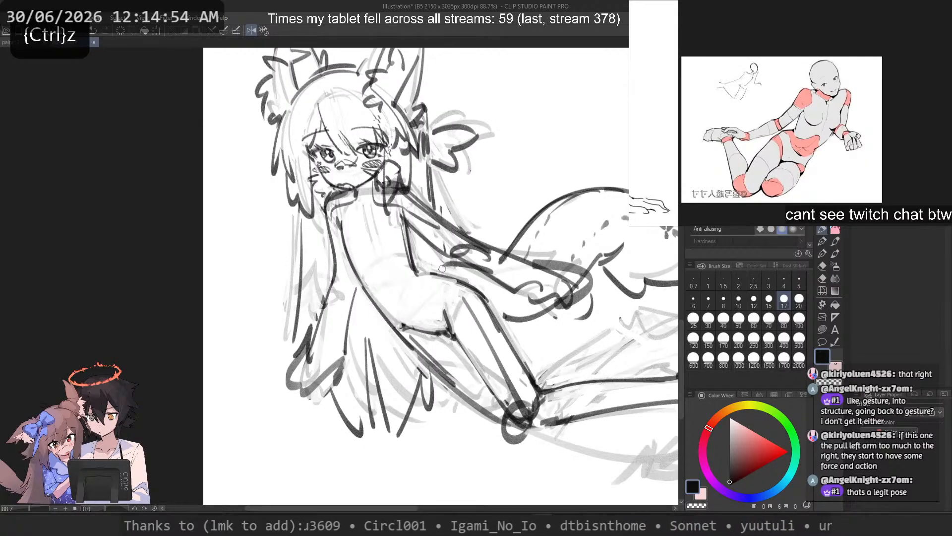
pyautogui.scroll(-4, 442, 269)
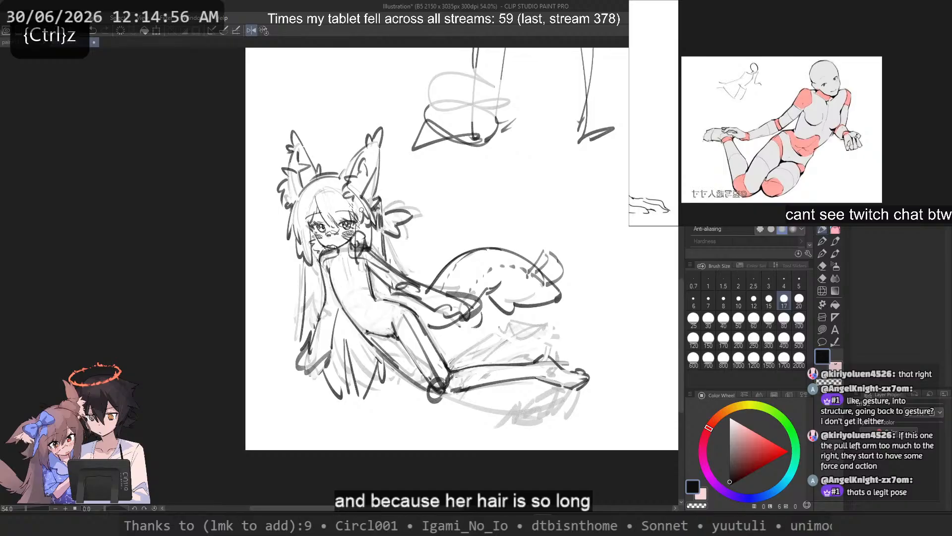
pyautogui.scroll(3, 377, 277)
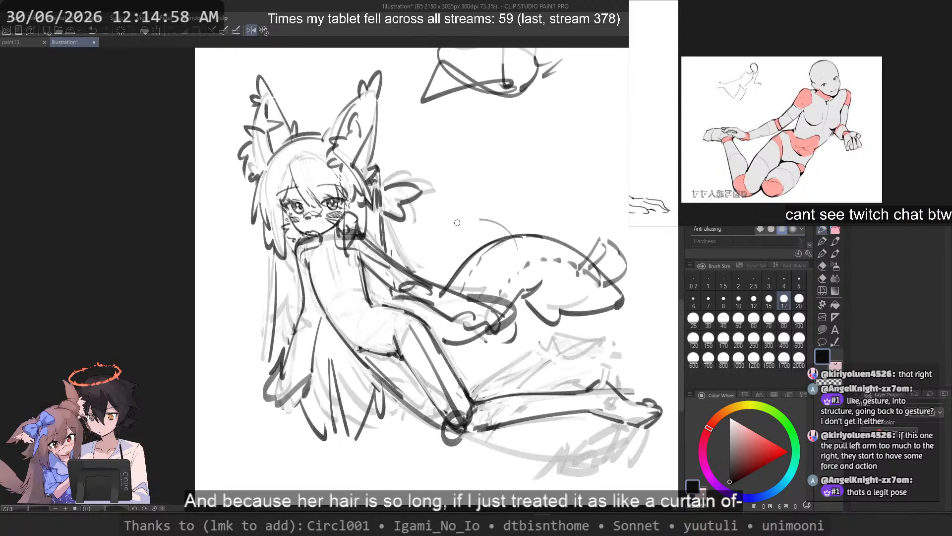
pyautogui.moveTo(457, 223); pyautogui.dragTo(475, 199)
pyautogui.hotkey('ctrl', 'z')
pyautogui.moveTo(591, 151); pyautogui.dragTo(436, 209)
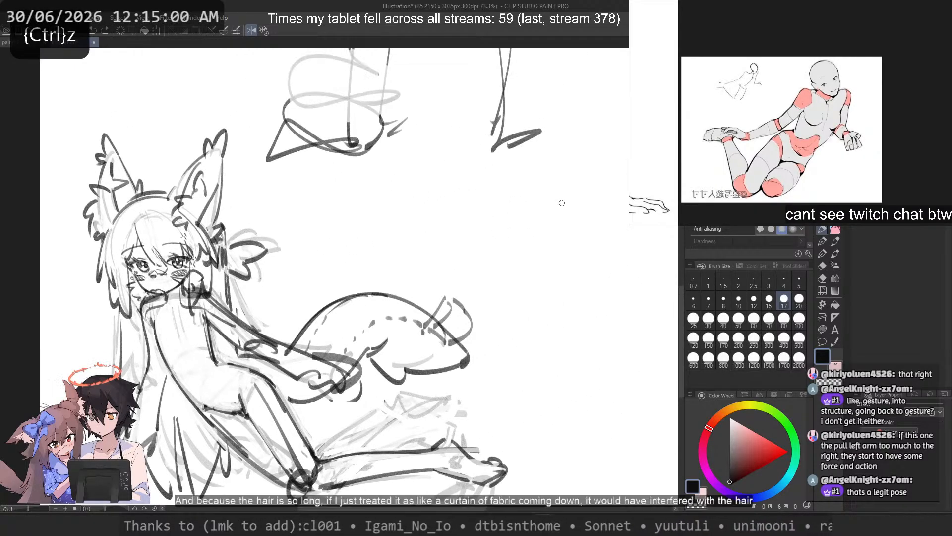
pyautogui.moveTo(552, 184); pyautogui.dragTo(604, 436)
pyautogui.hotkey('ctrl', 'z')
pyautogui.moveTo(520, 224)
pyautogui.mouseDown()
pyautogui.moveTo(550, 298)
pyautogui.moveTo(536, 392)
pyautogui.mouseUp()
pyautogui.hotkey('ctrl', 'z')
pyautogui.moveTo(539, 388); pyautogui.dragTo(531, 494)
pyautogui.moveTo(490, 379); pyautogui.dragTo(490, 409)
pyautogui.hotkey('ctrl', 'z')
pyautogui.hotkey('ctrl', 'z')
pyautogui.moveTo(457, 379)
pyautogui.mouseDown()
pyautogui.moveTo(465, 448)
pyautogui.moveTo(462, 437)
pyautogui.mouseUp()
pyautogui.moveTo(453, 199); pyautogui.dragTo(451, 267)
pyautogui.hotkey('ctrl', 'z')
pyautogui.moveTo(453, 219); pyautogui.dragTo(453, 296)
pyautogui.moveTo(538, 274); pyautogui.dragTo(640, 384)
pyautogui.moveTo(552, 301); pyautogui.dragTo(624, 415)
pyautogui.moveTo(590, 105); pyautogui.dragTo(585, 428)
pyautogui.hotkey('ctrl', 'z')
pyautogui.moveTo(554, 118); pyautogui.dragTo(581, 397)
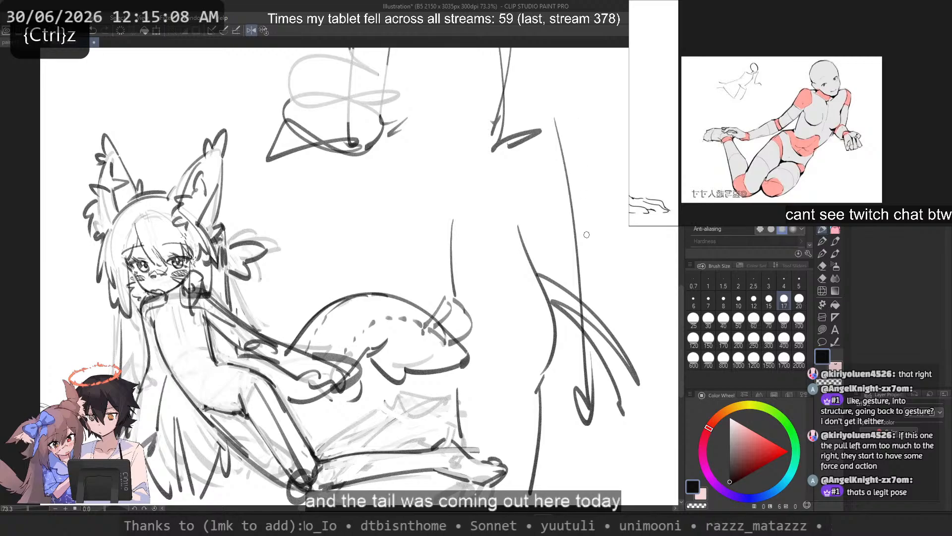
pyautogui.moveTo(556, 260); pyautogui.dragTo(602, 342)
pyautogui.hotkey('ctrl', 'z')
pyautogui.hotkey('ctrl', 'z')
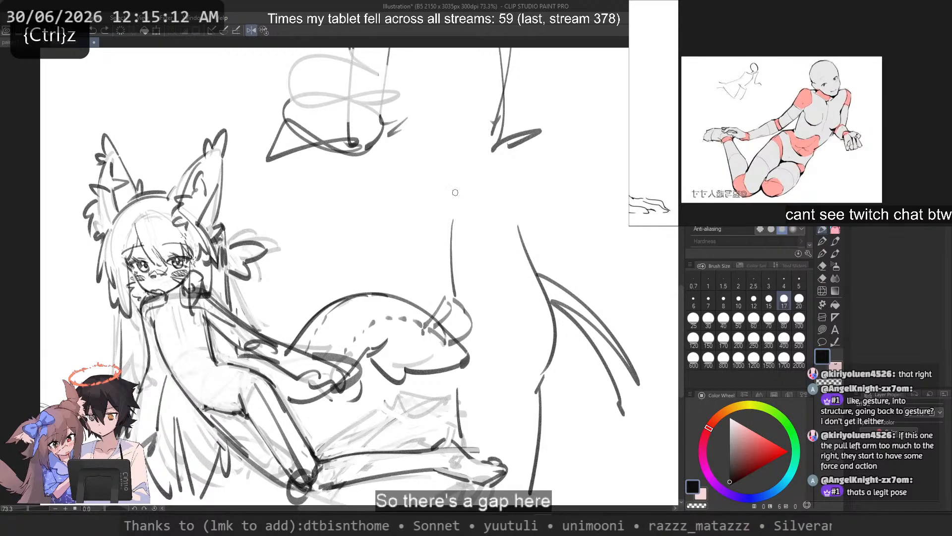
pyautogui.hotkey('ctrl', 'z')
pyautogui.scroll(-5, 454, 231)
pyautogui.moveTo(462, 232); pyautogui.dragTo(528, 243)
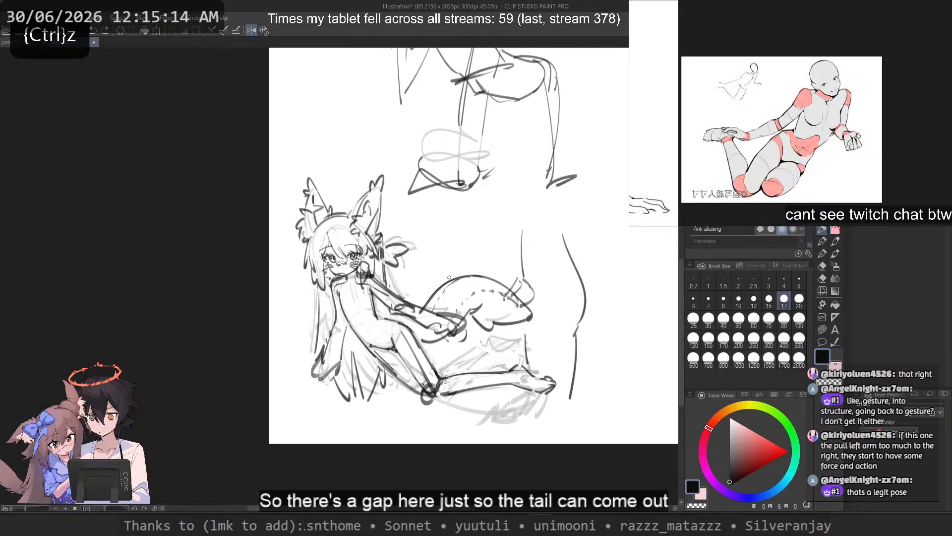
pyautogui.scroll(3, 452, 285)
pyautogui.hotkey('ctrl', 'z')
pyautogui.hotkey('ctrl', 'z')
pyautogui.hotkey('ctrl', 'z')
pyautogui.hotkey('ctrl', 'z')
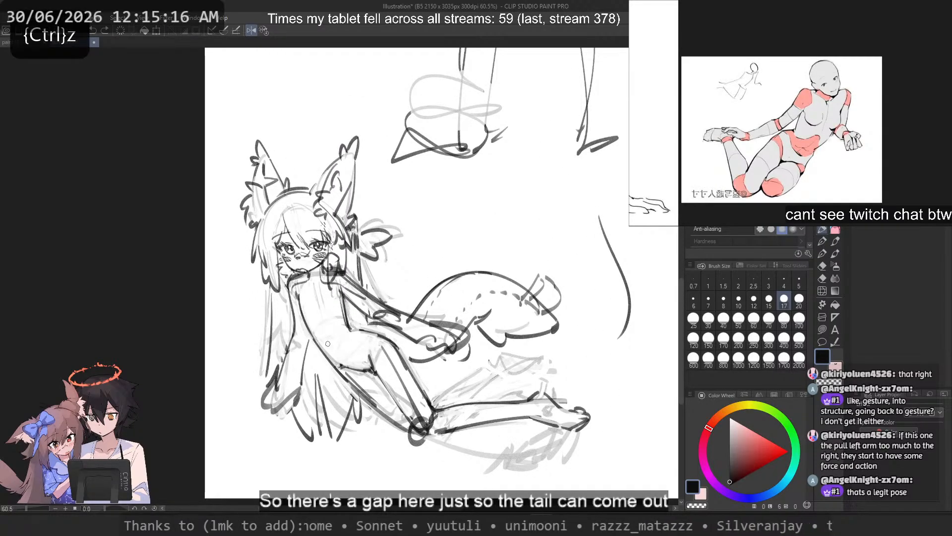
# Step: Try alternative strokes for the hair strands hanging behind the hip
pyautogui.moveTo(317, 363); pyautogui.dragTo(324, 431)
pyautogui.hotkey('ctrl', 'z')
pyautogui.hotkey('ctrl', 'z')
pyautogui.moveTo(318, 371)
pyautogui.mouseDown()
pyautogui.moveTo(327, 432)
pyautogui.moveTo(313, 442)
pyautogui.mouseUp()
pyautogui.hotkey('ctrl', 'z')
pyautogui.hotkey('ctrl', 'z')
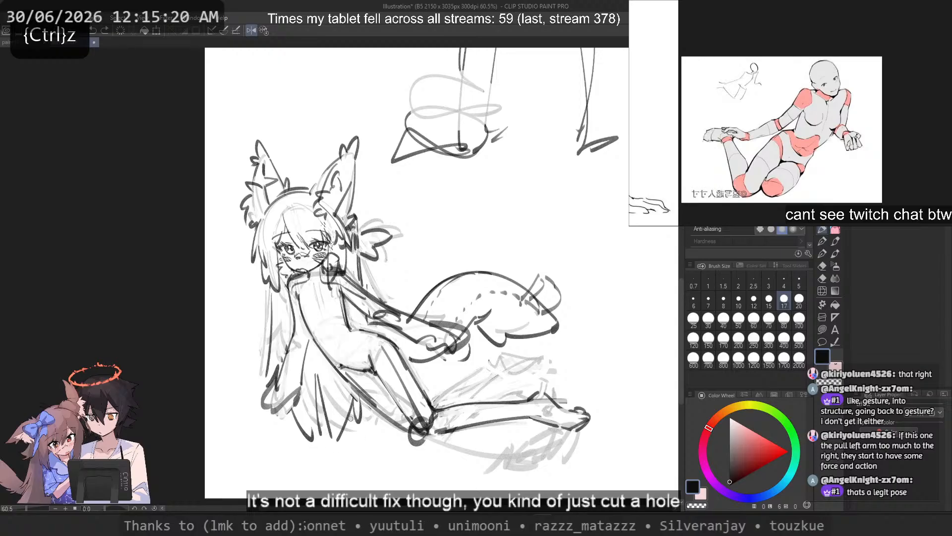
pyautogui.hotkey('ctrl', 'z')
pyautogui.moveTo(358, 405); pyautogui.dragTo(330, 441)
pyautogui.moveTo(323, 414); pyautogui.dragTo(327, 445)
# Step: Redraw the outer edge of the long hair lock beside the supporting arm, ending in a pointed tip
pyautogui.hotkey('ctrl', 'z')
pyautogui.hotkey('ctrl', 'z')
pyautogui.hotkey('ctrl', 'z')
pyautogui.hotkey('ctrl', 'z')
pyautogui.moveTo(278, 278); pyautogui.dragTo(256, 356)
pyautogui.hotkey('ctrl', 'z')
# Step: Add an inner strand line between the long side lock and the supporting arm
pyautogui.hotkey('ctrl', 'z')
pyautogui.moveTo(270, 295); pyautogui.dragTo(255, 365)
pyautogui.hotkey('ctrl', 'z')
pyautogui.hotkey('ctrl', 'z')
pyautogui.moveTo(266, 356); pyautogui.dragTo(260, 368)
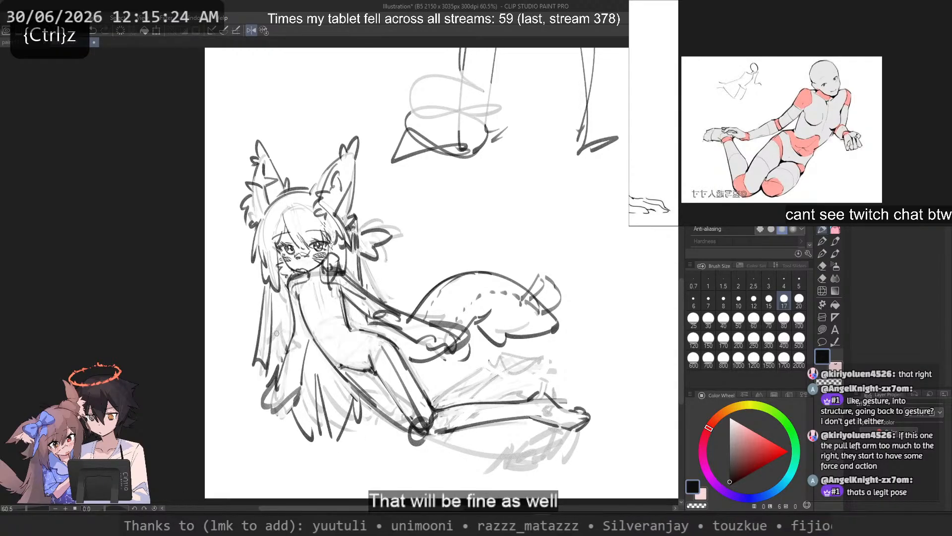
pyautogui.moveTo(305, 282)
pyautogui.mouseDown()
pyautogui.moveTo(313, 351)
pyautogui.moveTo(279, 341)
pyautogui.mouseUp()
pyautogui.hotkey('ctrl', 'z')
pyautogui.hotkey('ctrl', 'z')
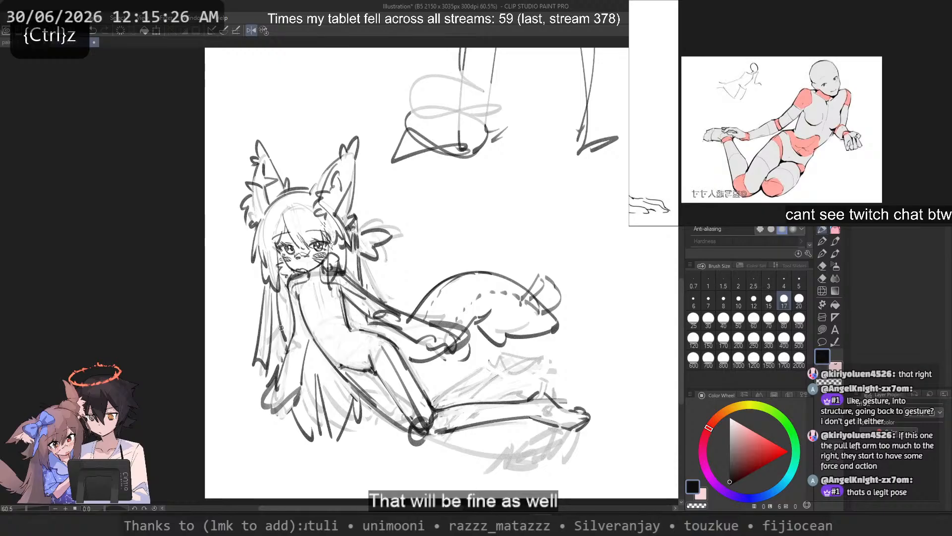
pyautogui.hotkey('ctrl', 'z')
pyautogui.moveTo(292, 280); pyautogui.dragTo(282, 344)
# Step: Rework the torso's lower edge and the hip-to-thigh contour with short corrective strokes
pyautogui.hotkey('ctrl', 'z')
pyautogui.moveTo(300, 301); pyautogui.dragTo(361, 399)
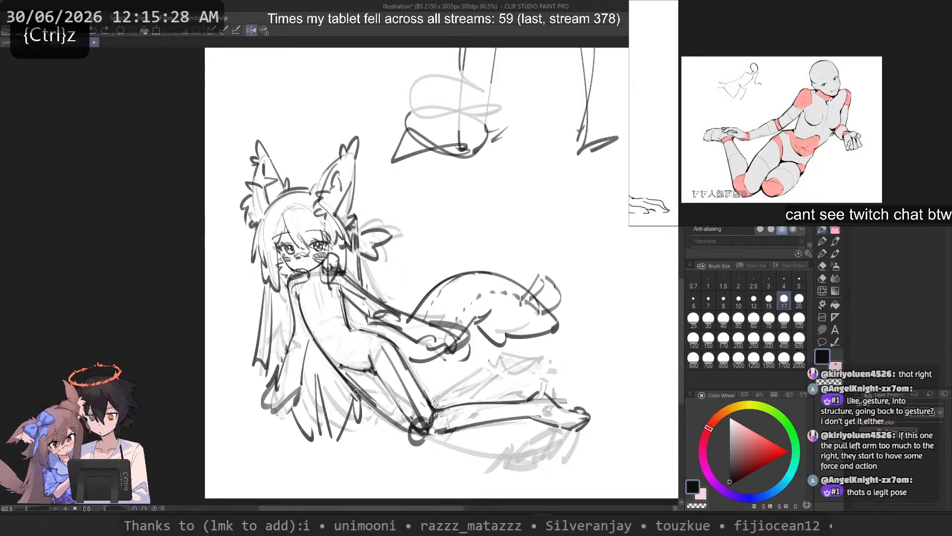
pyautogui.hotkey('ctrl', 'z')
pyautogui.moveTo(352, 330)
pyautogui.mouseDown()
pyautogui.moveTo(378, 338)
pyautogui.moveTo(418, 392)
pyautogui.mouseUp()
pyautogui.press('c')
pyautogui.press('c')
pyautogui.hotkey('ctrl', 'z')
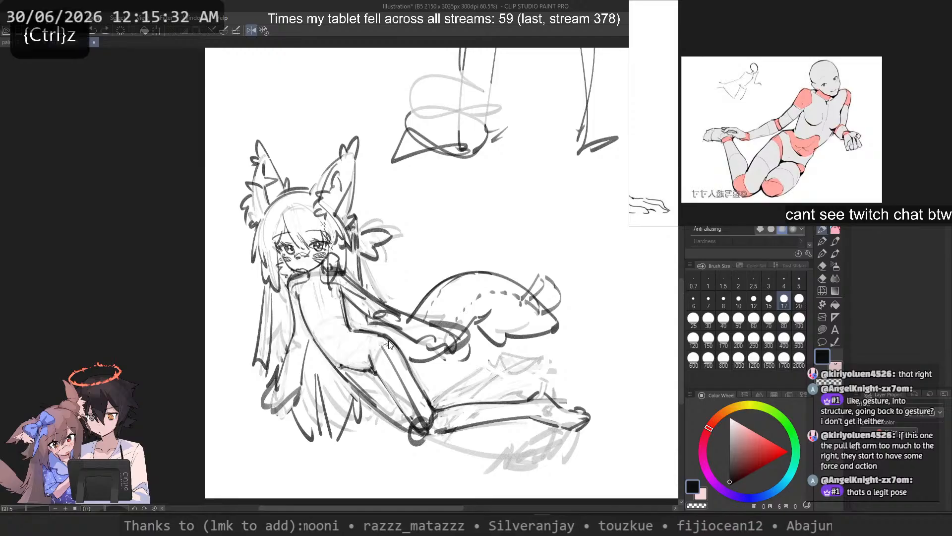
pyautogui.moveTo(383, 334); pyautogui.dragTo(425, 397)
pyautogui.hotkey('ctrl', 'z')
pyautogui.hotkey('ctrl', 'z')
pyautogui.hotkey('ctrl', 'z')
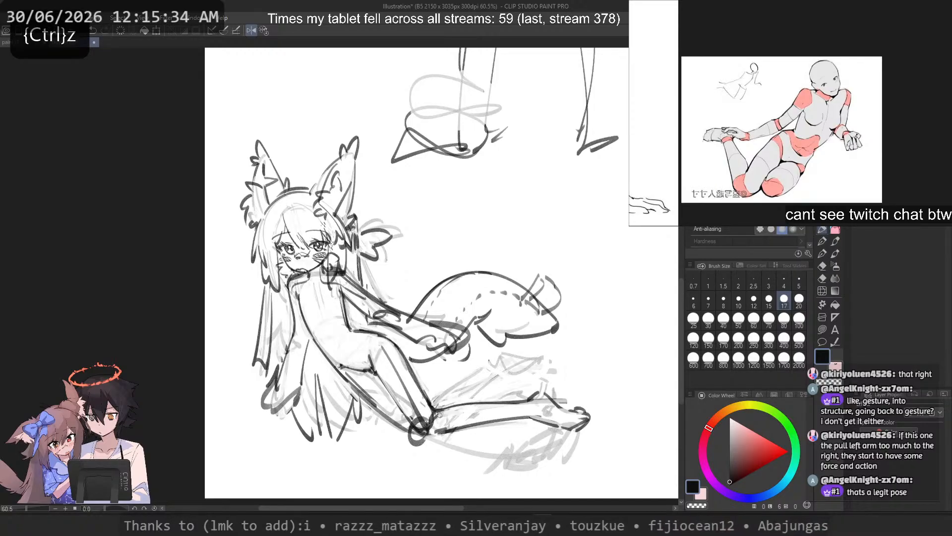
pyautogui.moveTo(375, 369)
pyautogui.mouseDown()
pyautogui.moveTo(415, 428)
pyautogui.moveTo(407, 420)
pyautogui.mouseUp()
pyautogui.hotkey('ctrl', 'z')
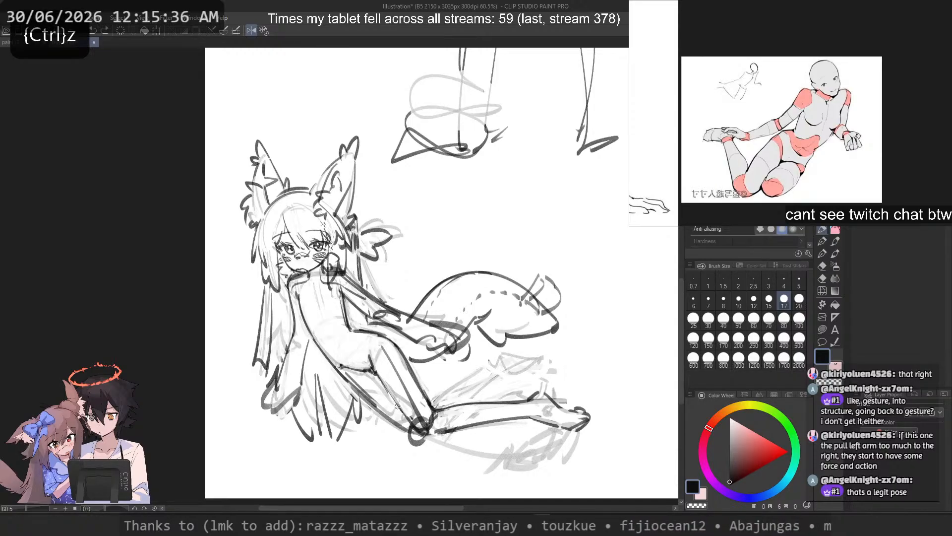
pyautogui.press('c')
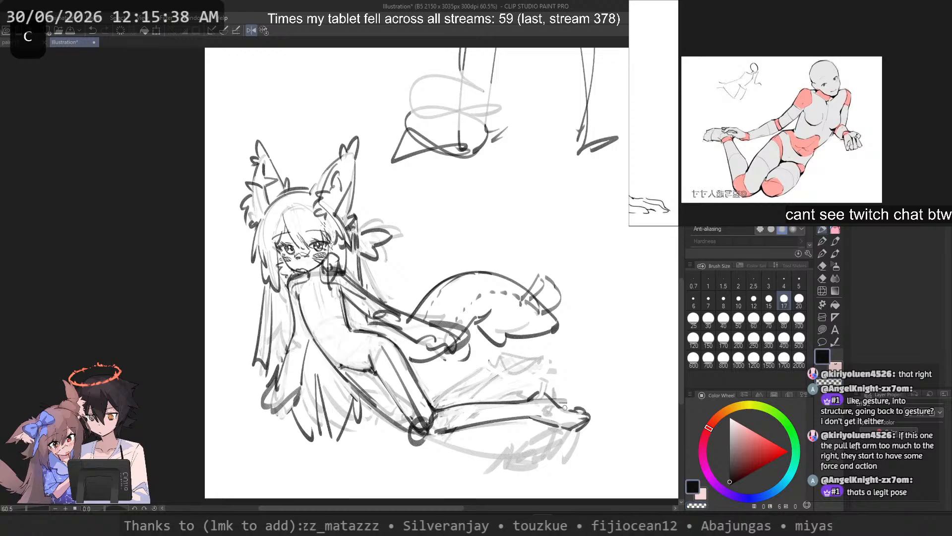
# Step: Return the canvas to its unmirrored view and examine the lower leg and foot up close
pyautogui.scroll(-1, 371, 380)
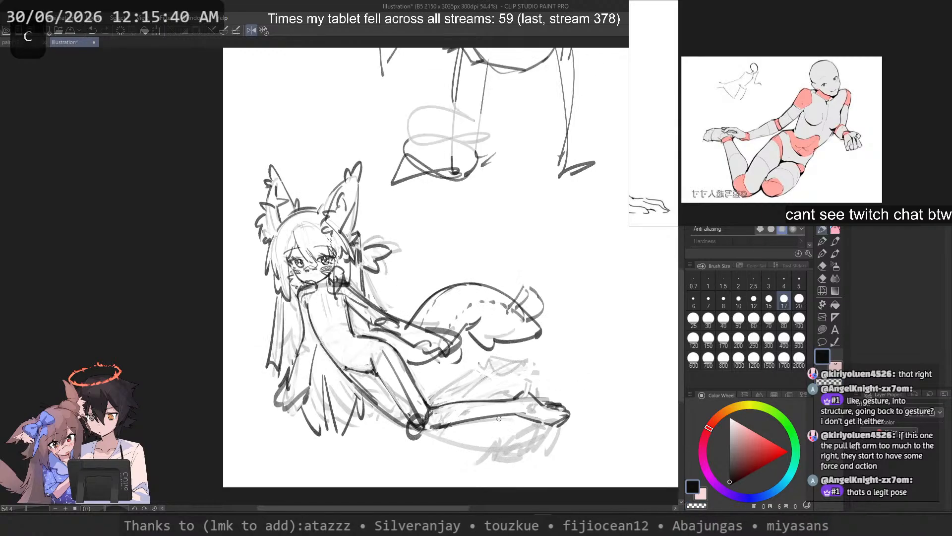
pyautogui.scroll(9, 371, 380)
pyautogui.moveTo(397, 363); pyautogui.dragTo(375, 179)
pyautogui.press('^')
pyautogui.press('^')
pyautogui.press('^')
pyautogui.press('^')
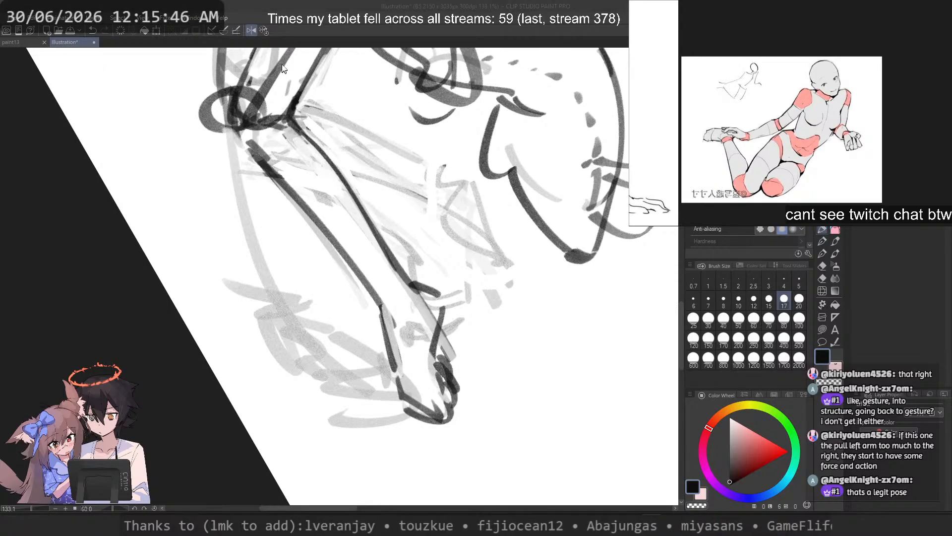
pyautogui.scroll(-2, 272, 149)
pyautogui.moveTo(276, 149); pyautogui.dragTo(346, 254)
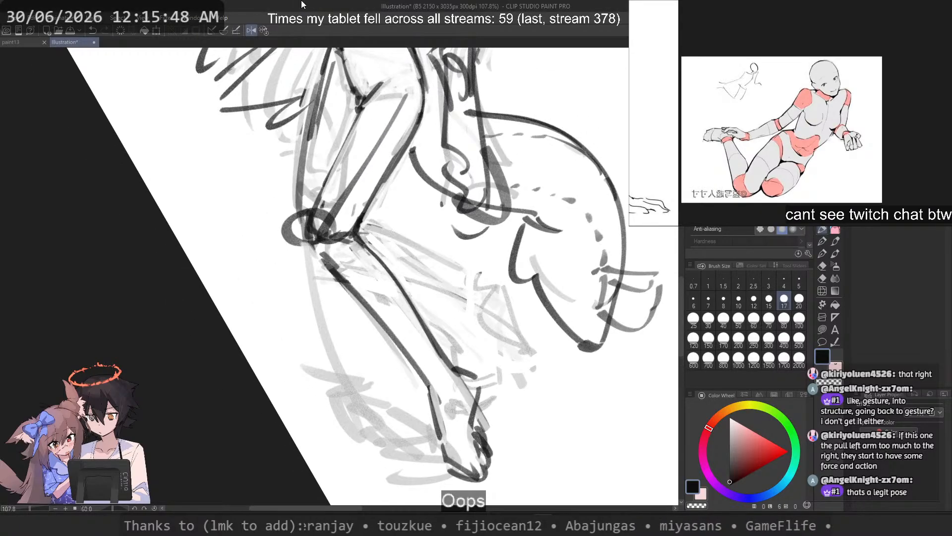
pyautogui.click(262, 28)
pyautogui.moveTo(296, 194); pyautogui.dragTo(338, 266)
pyautogui.scroll(2, 305, 153)
# Step: Try a line across the ankle and a reshaped foot outline at the end of the lower leg
pyautogui.moveTo(232, 292); pyautogui.dragTo(221, 375)
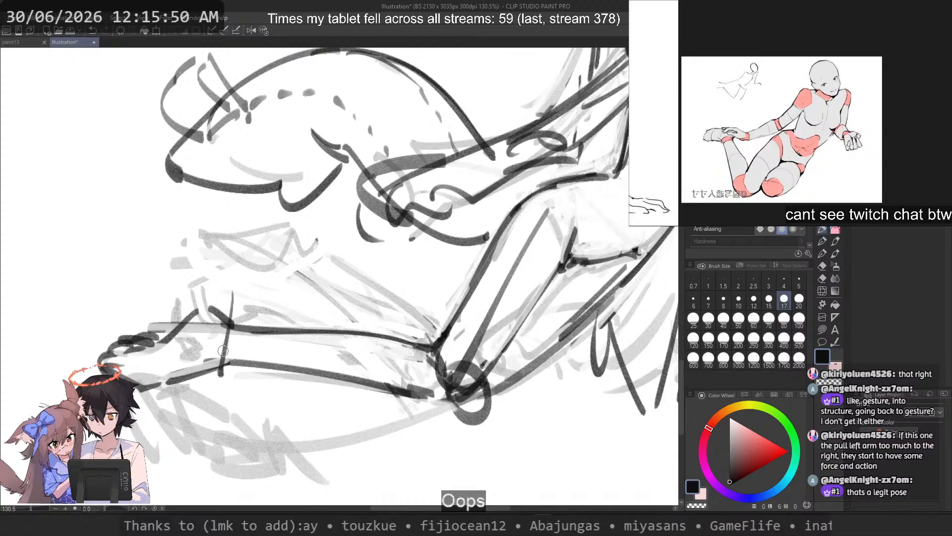
pyautogui.hotkey('ctrl', 'z')
pyautogui.moveTo(189, 272)
pyautogui.mouseDown()
pyautogui.moveTo(160, 308)
pyautogui.moveTo(129, 380)
pyautogui.mouseUp()
pyautogui.hotkey('ctrl', 'z')
pyautogui.hotkey('ctrl', 'z')
pyautogui.moveTo(162, 304)
pyautogui.mouseDown()
pyautogui.moveTo(103, 372)
pyautogui.moveTo(186, 292)
pyautogui.moveTo(162, 380)
pyautogui.mouseUp()
pyautogui.hotkey('ctrl', 'z')
pyautogui.hotkey('ctrl', 'z')
pyautogui.hotkey('ctrl', 'z')
pyautogui.moveTo(186, 324); pyautogui.dragTo(130, 372)
pyautogui.hotkey('ctrl', 'z')
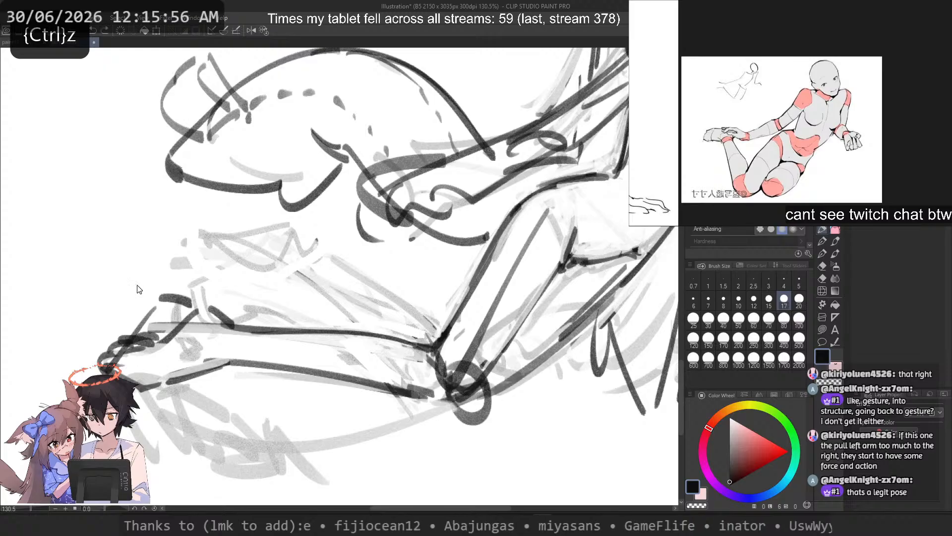
pyautogui.hotkey('ctrl', 'z')
# Step: Try several short strokes for the foot's heel and lower edge at the end of the leg
pyautogui.hotkey('ctrl', 'z')
pyautogui.moveTo(193, 376); pyautogui.dragTo(222, 371)
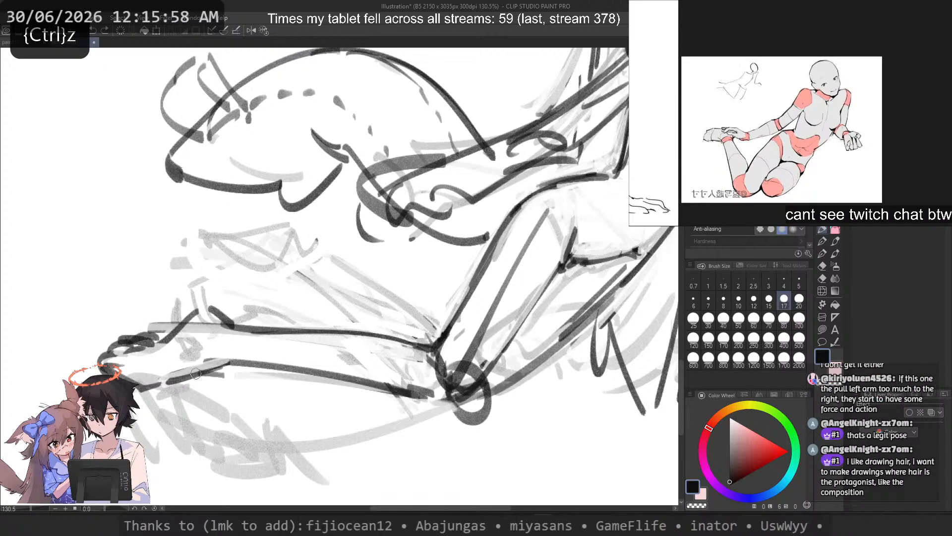
pyautogui.hotkey('ctrl', 'z')
pyautogui.hotkey('ctrl', 'z')
pyautogui.moveTo(170, 301); pyautogui.dragTo(147, 336)
pyautogui.hotkey('ctrl', 'z')
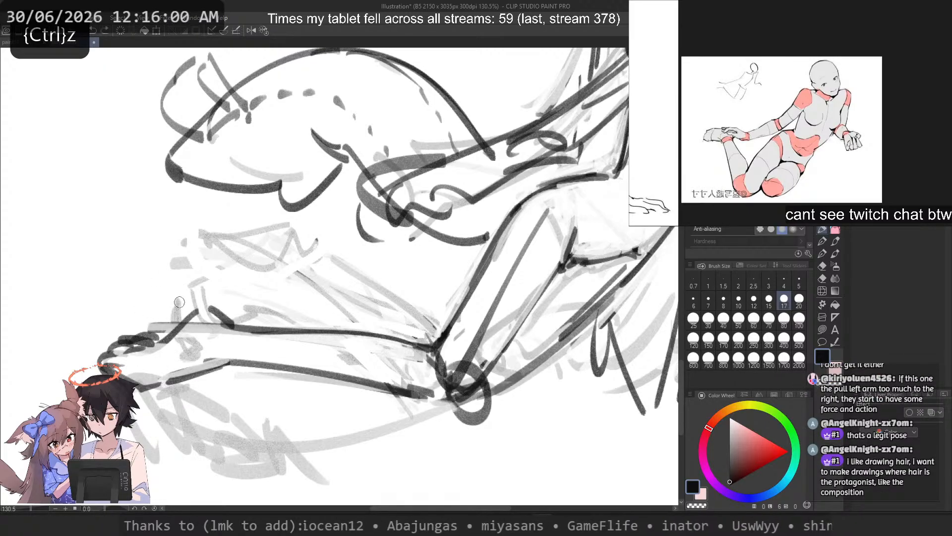
pyautogui.hotkey('ctrl', 'z')
pyautogui.moveTo(199, 294)
pyautogui.mouseDown()
pyautogui.moveTo(154, 303)
pyautogui.moveTo(152, 349)
pyautogui.moveTo(151, 330)
pyautogui.mouseUp()
pyautogui.hotkey('ctrl', 'z')
pyautogui.hotkey('ctrl', 'z')
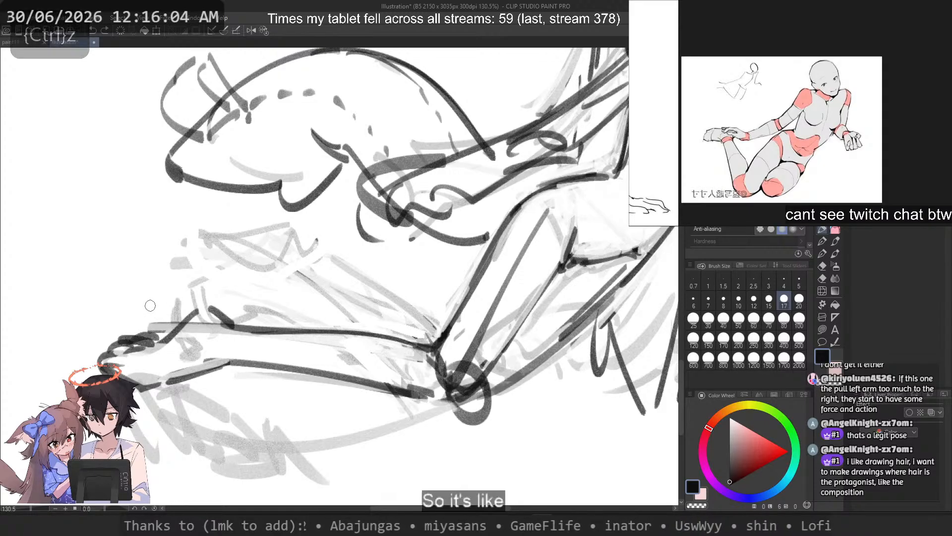
pyautogui.hotkey('ctrl', 'z')
pyautogui.moveTo(171, 301); pyautogui.dragTo(148, 350)
pyautogui.hotkey('ctrl', 'z')
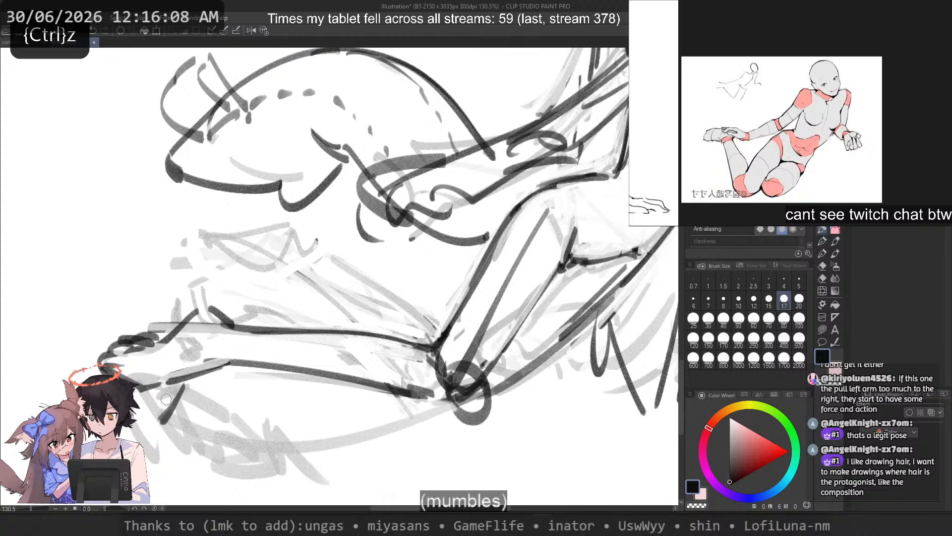
pyautogui.hotkey('ctrl', 'z')
# Step: Try a blocky heel outline and a heavier line along the shin's upper edge
pyautogui.moveTo(162, 308); pyautogui.dragTo(151, 328)
pyautogui.moveTo(168, 300); pyautogui.dragTo(287, 311)
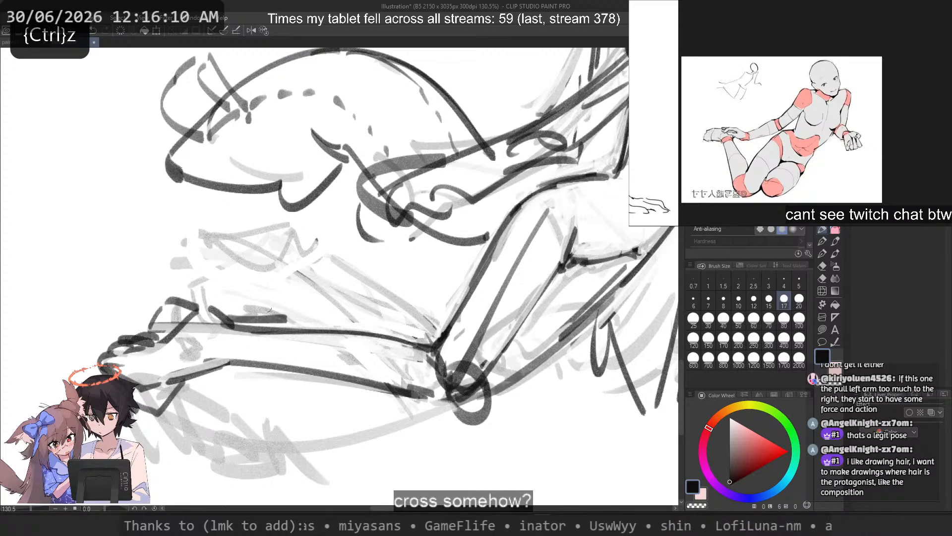
pyautogui.hotkey('ctrl', 'z')
pyautogui.moveTo(230, 323); pyautogui.dragTo(406, 332)
pyautogui.hotkey('ctrl', 'z')
pyautogui.moveTo(230, 324)
pyautogui.mouseDown()
pyautogui.moveTo(384, 328)
pyautogui.moveTo(438, 351)
pyautogui.mouseUp()
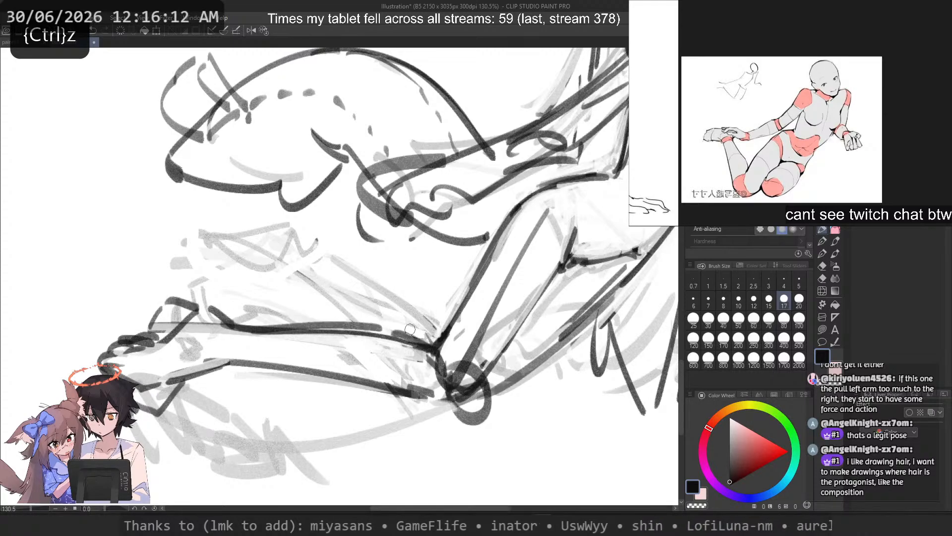
pyautogui.hotkey('ctrl', 'z')
pyautogui.scroll(-2, 346, 275)
pyautogui.scroll(-2, 331, 274)
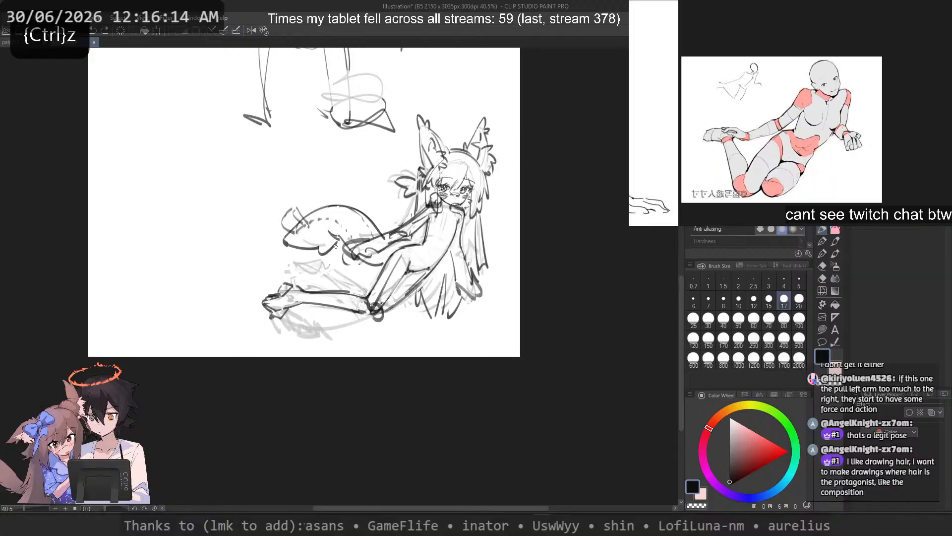
pyautogui.scroll(3, 332, 275)
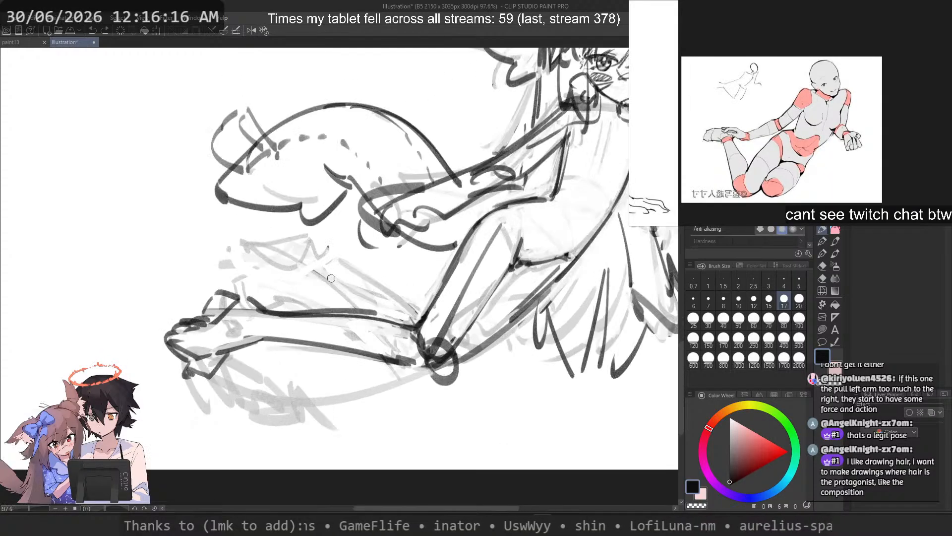
pyautogui.hotkey('ctrl', 'z')
pyautogui.hotkey('ctrl', 'z')
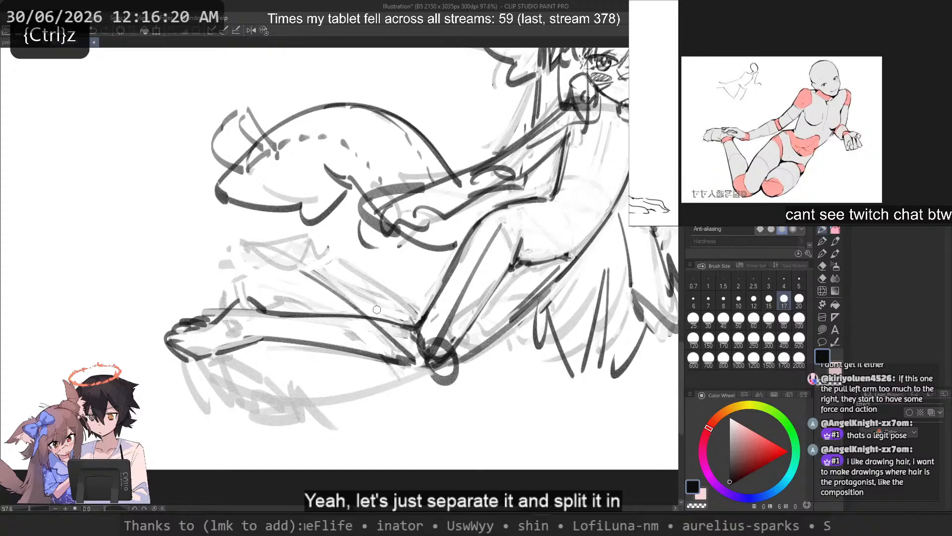
# Step: Draw the two diagonal edges of the second lower leg, crossing the first leg near the knee
pyautogui.moveTo(300, 276)
pyautogui.mouseDown()
pyautogui.moveTo(426, 379)
pyautogui.moveTo(411, 371)
pyautogui.moveTo(422, 369)
pyautogui.mouseUp()
pyautogui.hotkey('ctrl', 'z')
pyautogui.hotkey('ctrl', 'z')
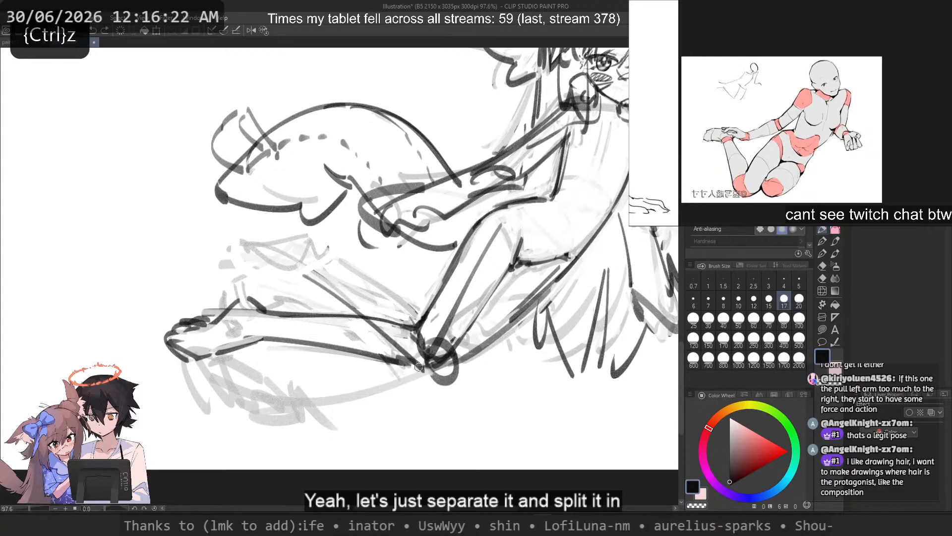
pyautogui.hotkey('ctrl', 'z')
pyautogui.moveTo(312, 257)
pyautogui.mouseDown()
pyautogui.moveTo(420, 316)
pyautogui.moveTo(447, 350)
pyautogui.mouseUp()
pyautogui.hotkey('ctrl', 'z')
pyautogui.hotkey('ctrl', 'z')
pyautogui.moveTo(421, 318)
pyautogui.mouseDown()
pyautogui.moveTo(439, 338)
pyautogui.moveTo(432, 329)
pyautogui.mouseUp()
pyautogui.hotkey('ctrl', 'z')
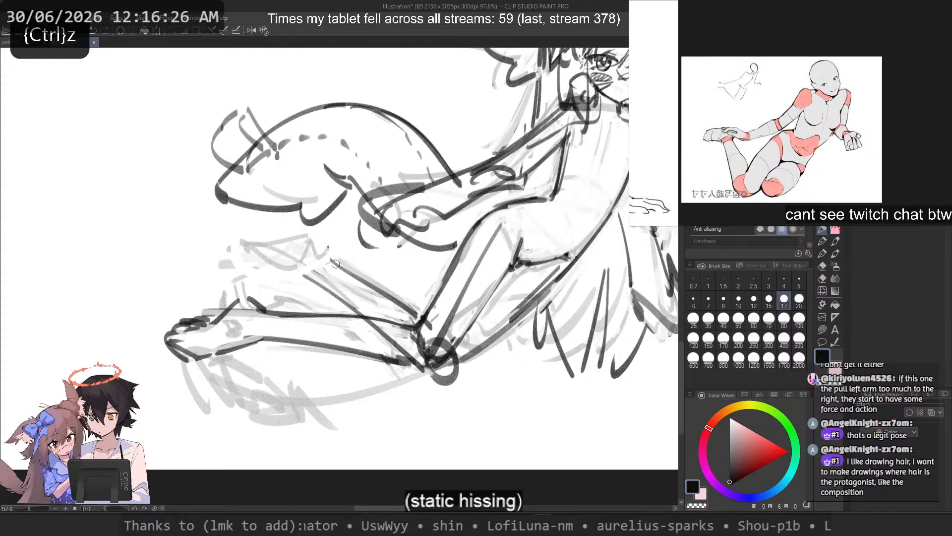
pyautogui.hotkey('ctrl', 'z')
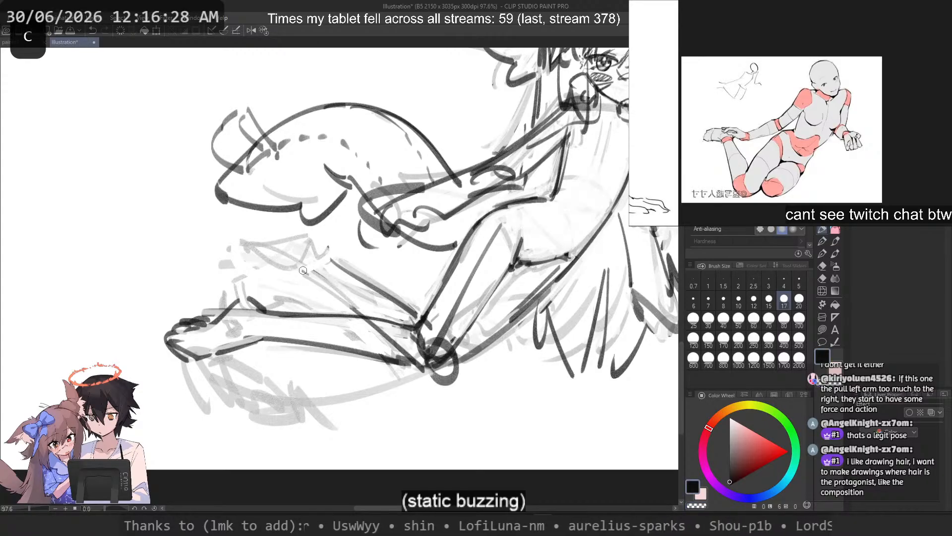
pyautogui.moveTo(303, 270); pyautogui.dragTo(406, 351)
# Step: Try several strokes for the ankle and foot at the far end of the second lower leg
pyautogui.hotkey('ctrl', 'z')
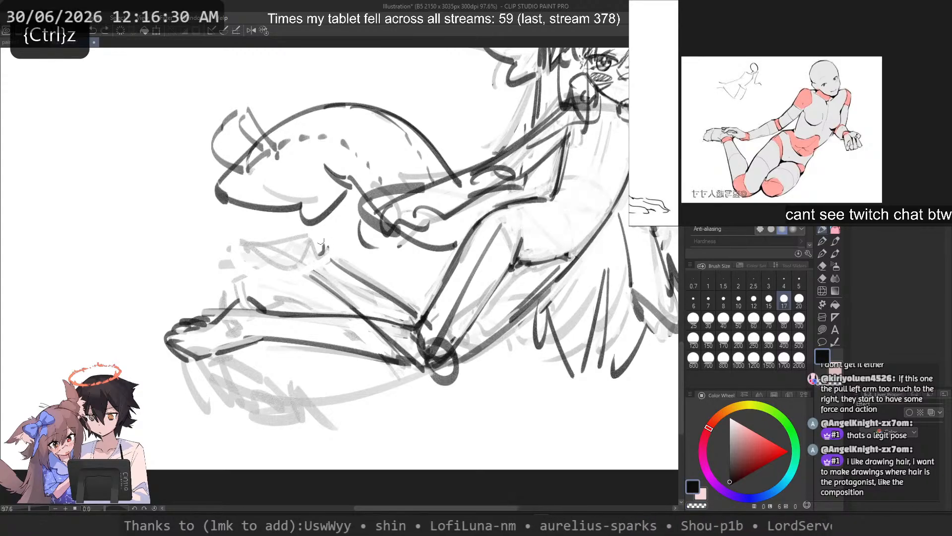
pyautogui.moveTo(321, 242)
pyautogui.mouseDown()
pyautogui.moveTo(281, 255)
pyautogui.moveTo(293, 253)
pyautogui.moveTo(269, 288)
pyautogui.mouseUp()
pyautogui.hotkey('ctrl', 'z')
pyautogui.hotkey('ctrl', 'z')
pyautogui.moveTo(287, 234); pyautogui.dragTo(287, 310)
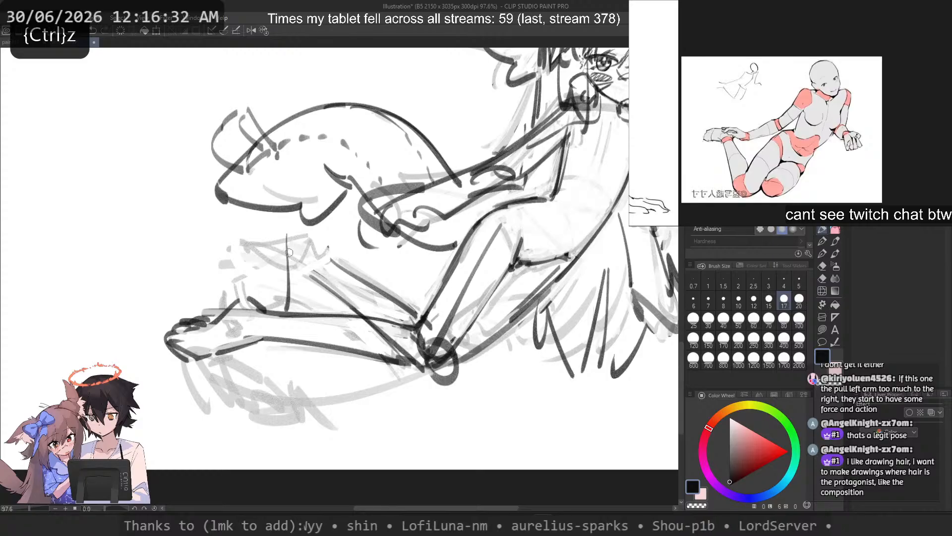
pyautogui.hotkey('ctrl', 'z')
pyautogui.moveTo(293, 242); pyautogui.dragTo(258, 291)
pyautogui.hotkey('ctrl', 'z')
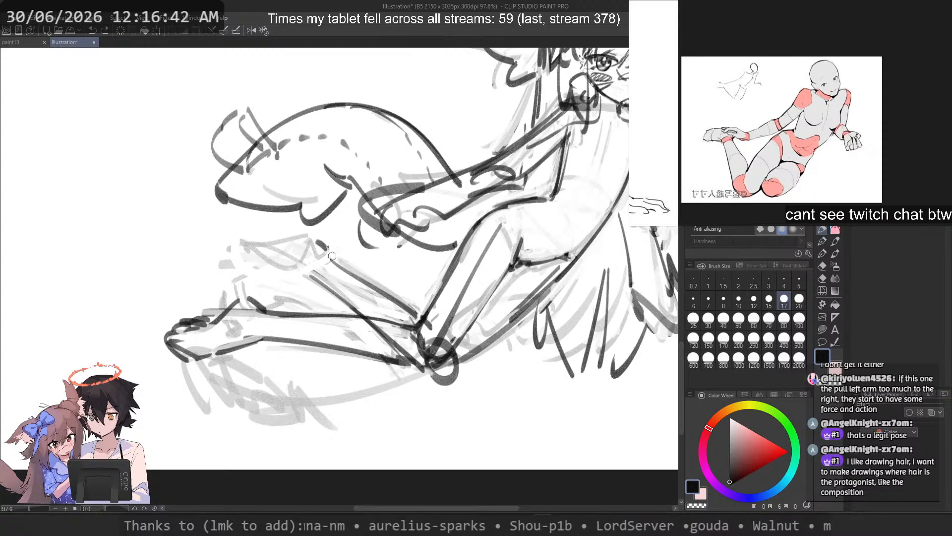
pyautogui.hotkey('ctrl', 'z')
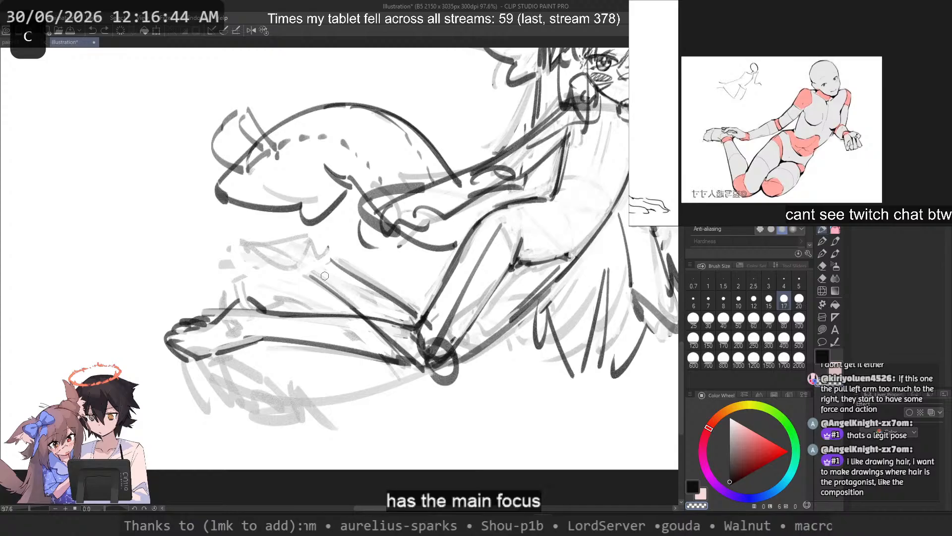
pyautogui.moveTo(377, 302); pyautogui.dragTo(350, 282)
pyautogui.press('c')
pyautogui.moveTo(300, 247)
pyautogui.mouseDown()
pyautogui.moveTo(255, 287)
pyautogui.moveTo(283, 273)
pyautogui.moveTo(267, 285)
pyautogui.mouseUp()
pyautogui.hotkey('ctrl', 'z')
pyautogui.hotkey('ctrl', 'z')
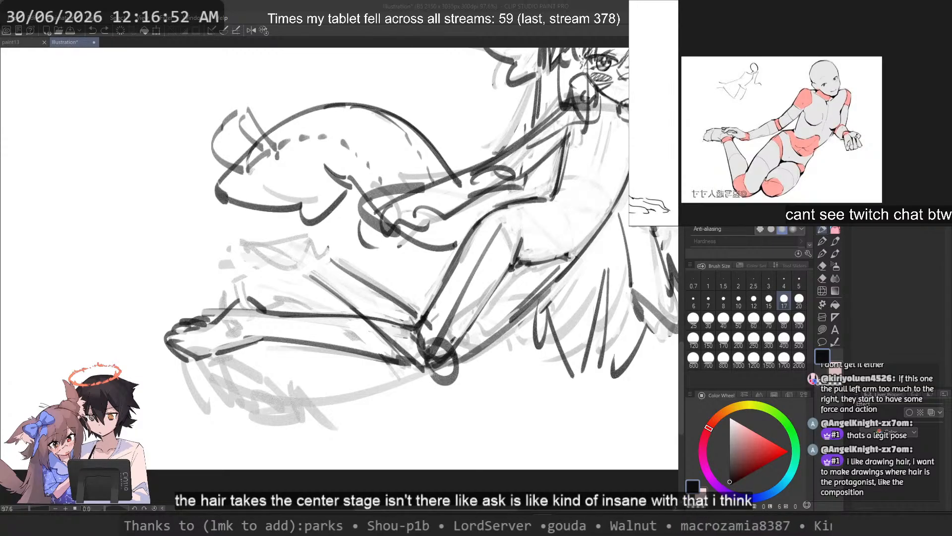
# Step: Switch to the web browser, look up the artist askziye and open one of the suggested X posts
pyautogui.hotkey('alt', 'Tab')
pyautogui.click(526, 59)
pyautogui.write('as')
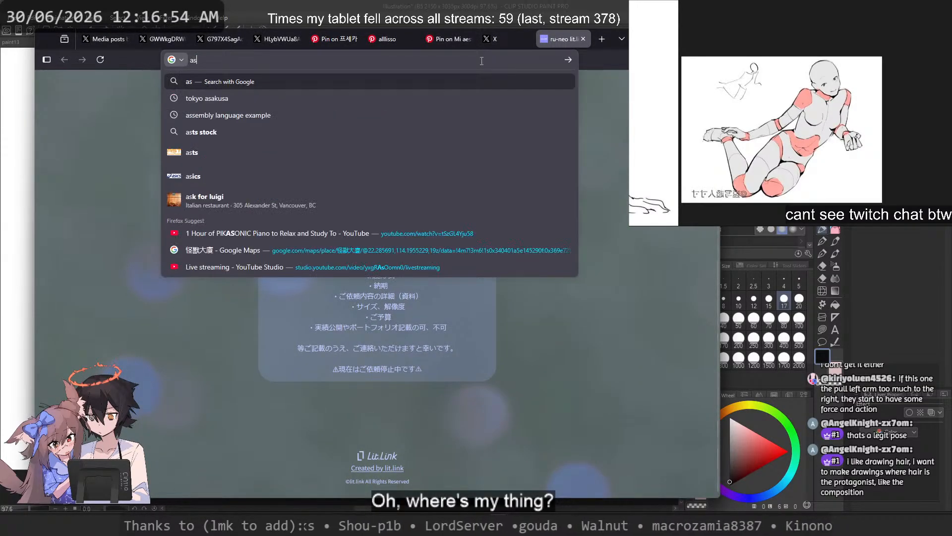
pyautogui.write('kziye')
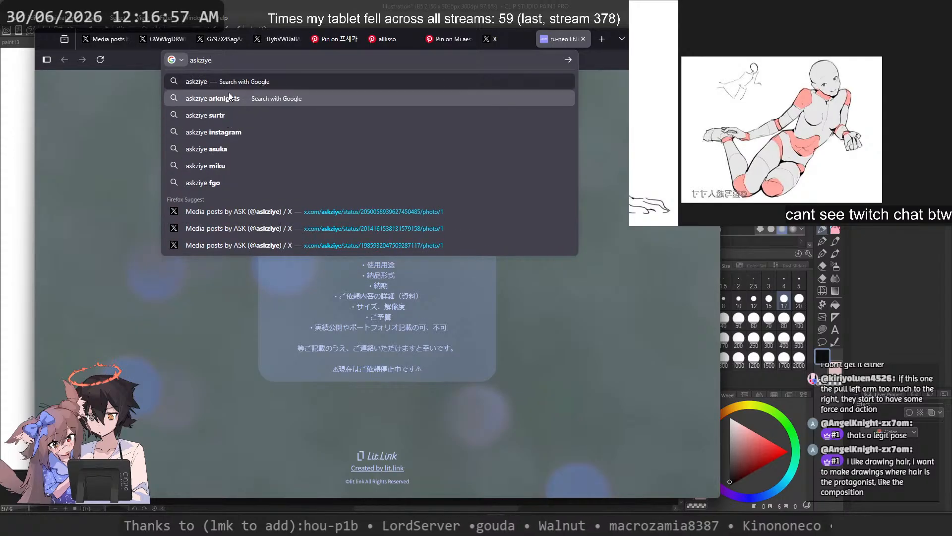
pyautogui.click(278, 212)
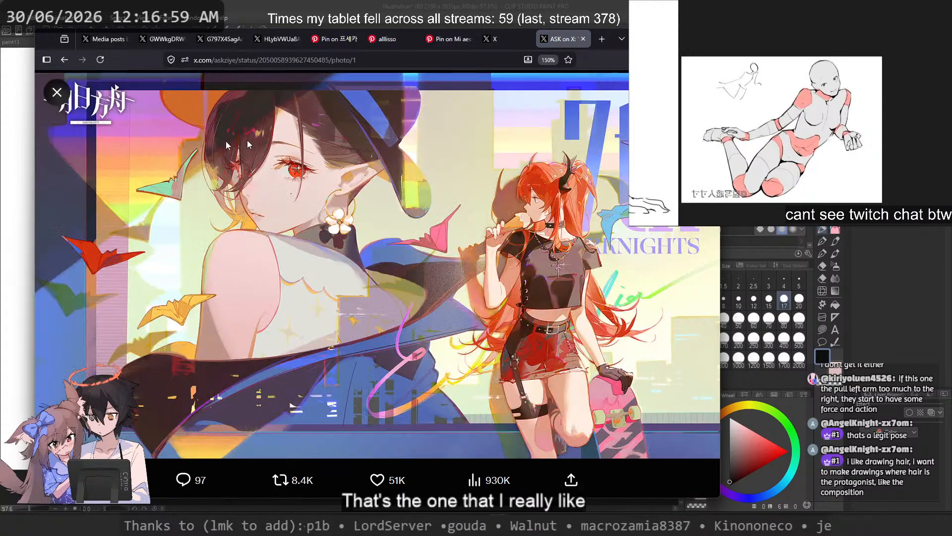
pyautogui.click(57, 93)
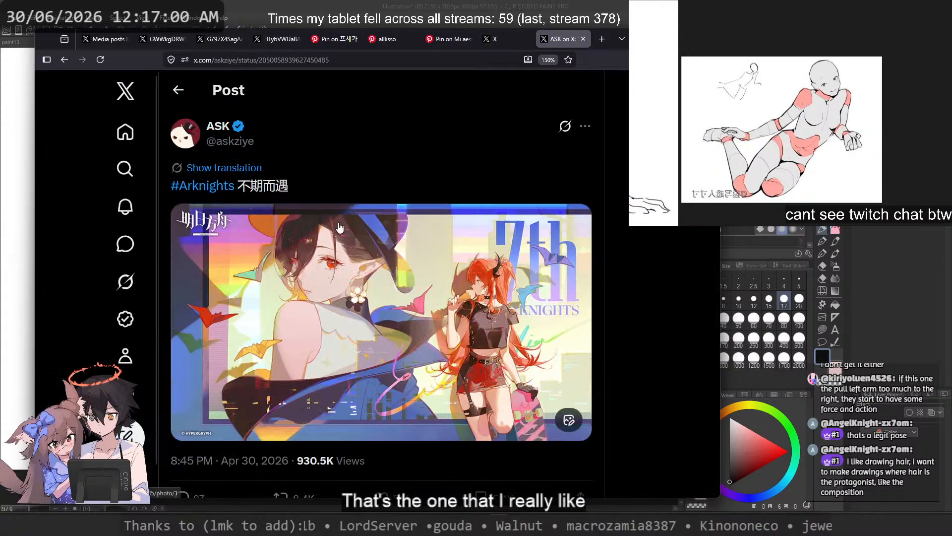
# Step: Browse the artist's media gallery and open the illustration of the pink-haired character reclining among chess pieces
pyautogui.click(219, 132)
pyautogui.scroll(-2, 466, 263)
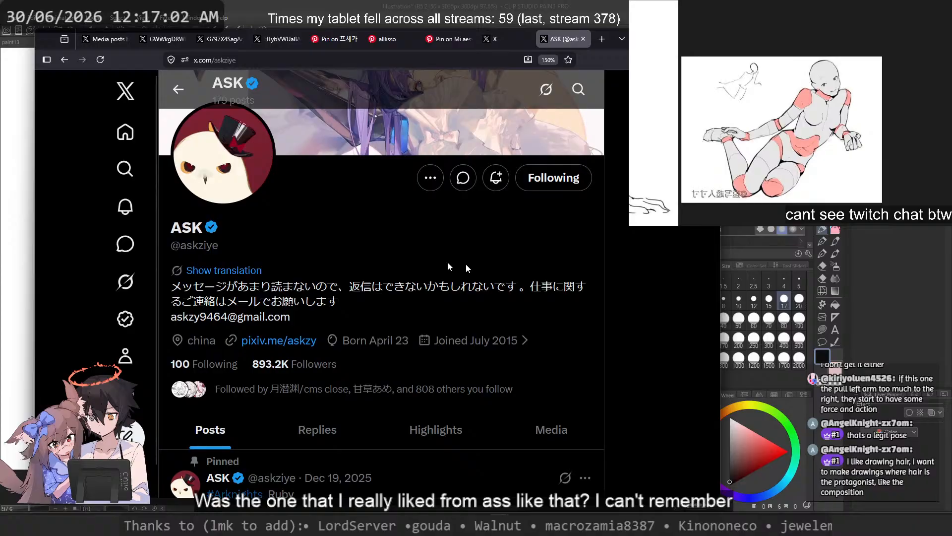
pyautogui.click(557, 427)
pyautogui.scroll(-3, 522, 342)
pyautogui.scroll(-6, 523, 342)
pyautogui.scroll(6, 319, 232)
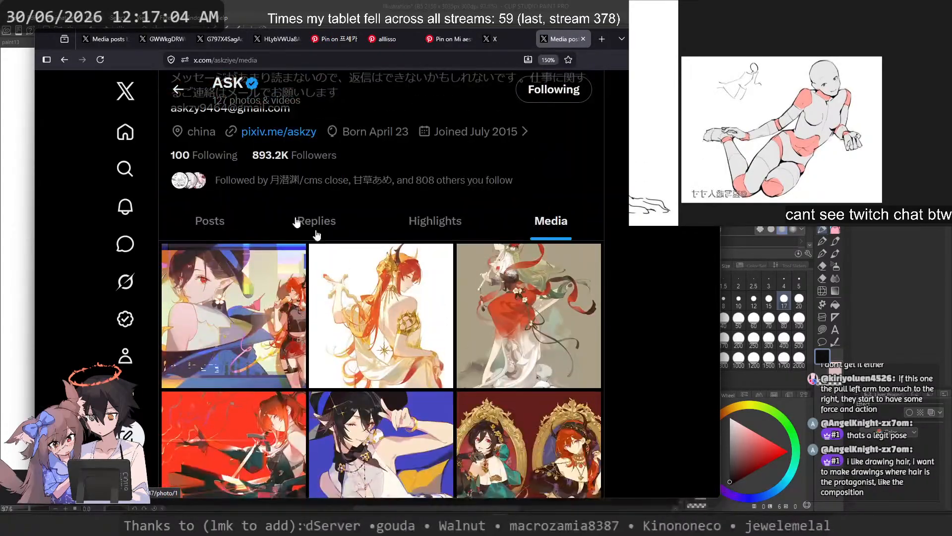
pyautogui.scroll(-4, 342, 310)
pyautogui.click(272, 348)
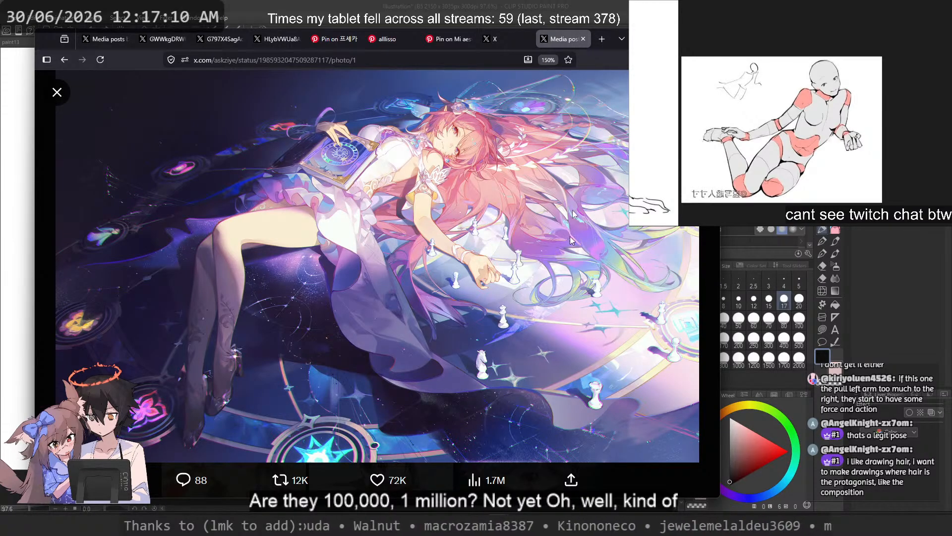
# Step: Reposition the browser window, share the illustration post's link in the stream chat and return to the image
pyautogui.moveTo(637, 39); pyautogui.dragTo(605, 38)
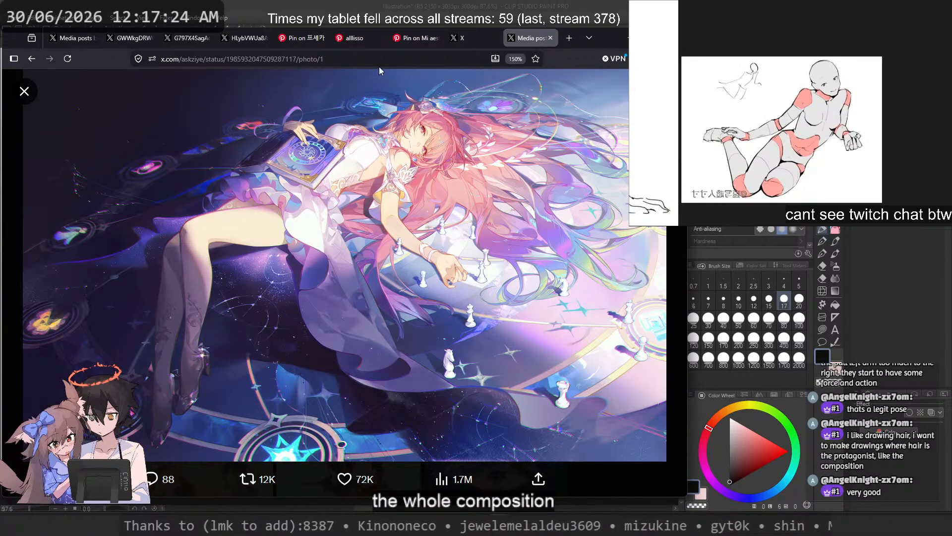
pyautogui.hotkey('ctrl', 'l')
pyautogui.hotkey('alt', 'Tab')
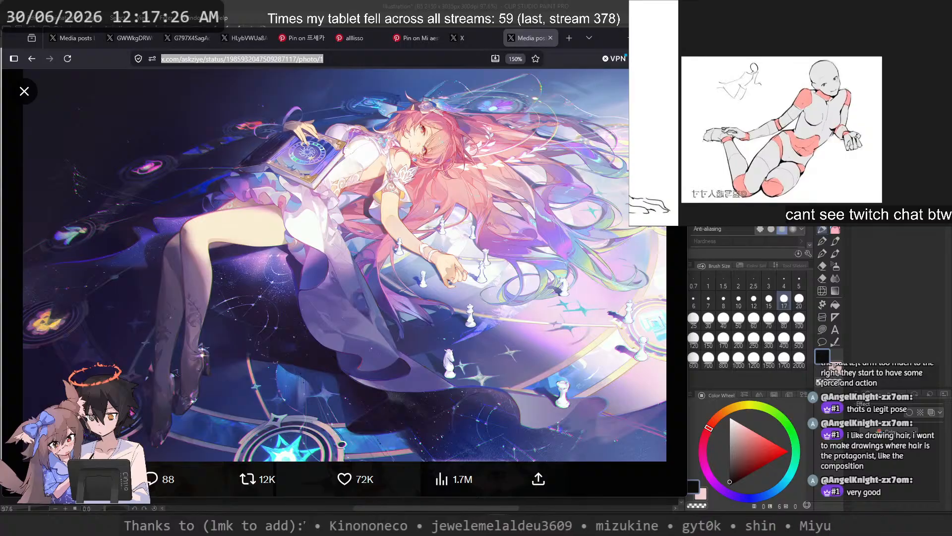
pyautogui.hotkey('alt', 'Tab')
pyautogui.click(430, 109)
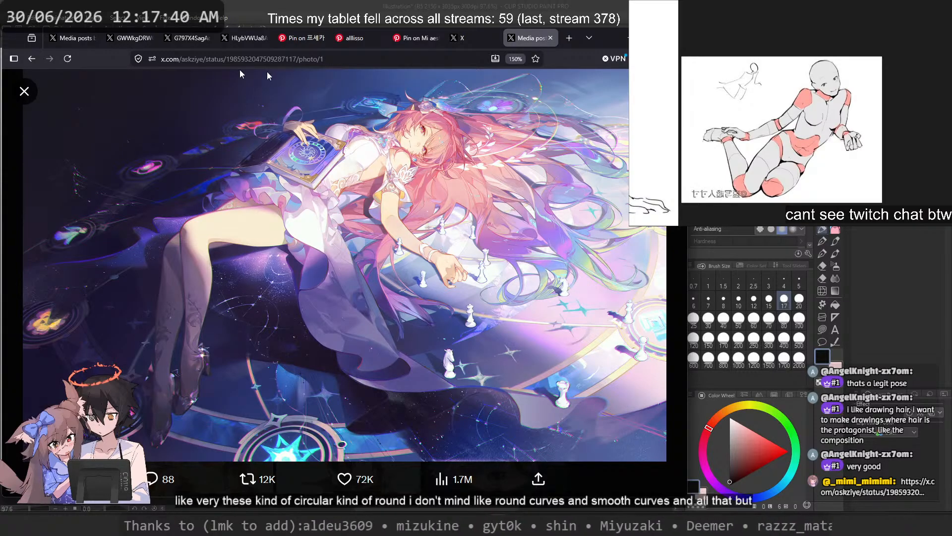
# Step: Close the illustration, search X for "cucucu" and open the cucucucucumber profile
pyautogui.click(24, 91)
pyautogui.scroll(6, 290, 159)
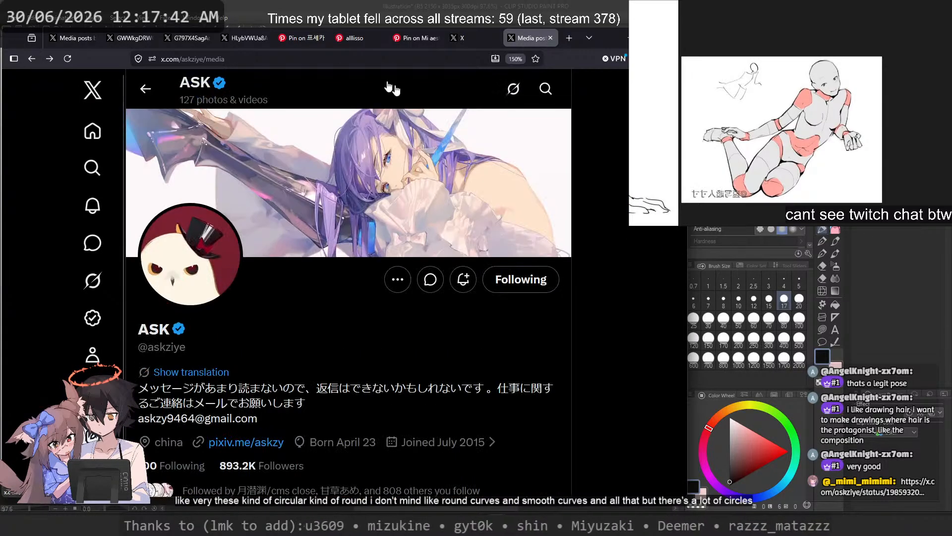
pyautogui.click(546, 89)
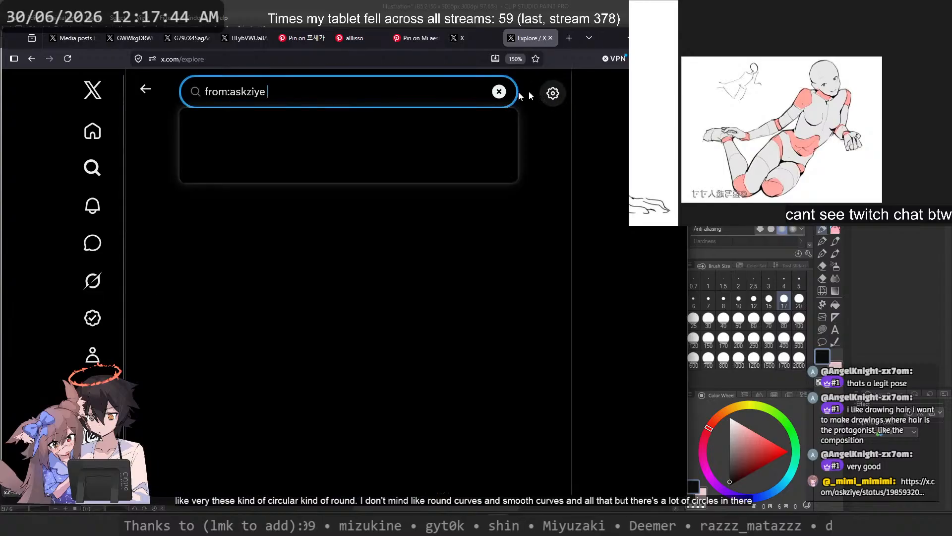
pyautogui.write('c')
pyautogui.hotkey('ctrl', 'a')
pyautogui.write('cucucu')
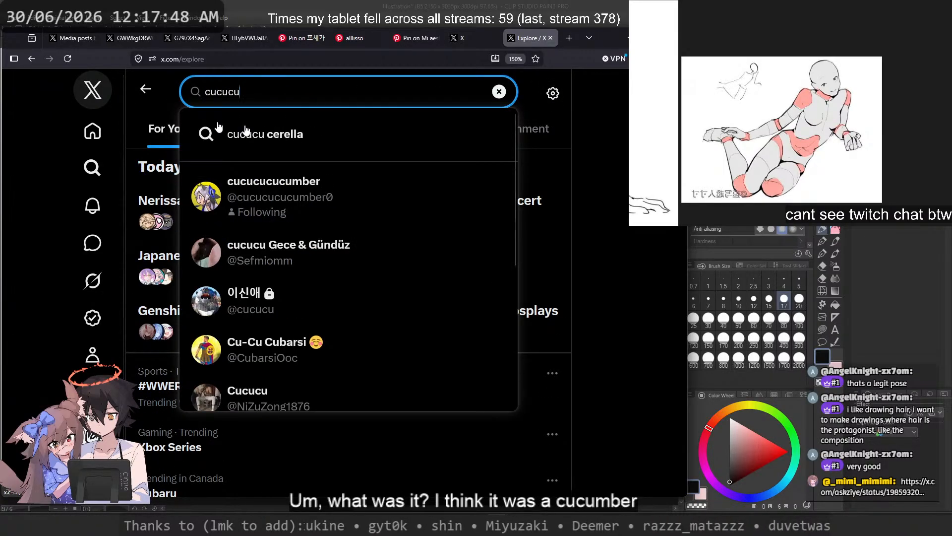
pyautogui.click(328, 190)
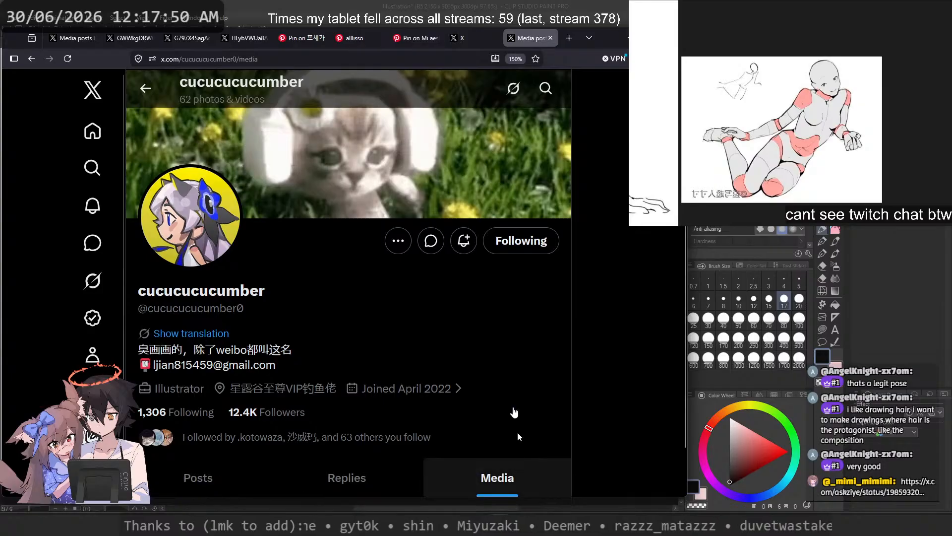
# Step: Look through the cucucucucumber media gallery for a remembered illustration
pyautogui.click(498, 466)
pyautogui.scroll(-5, 496, 377)
pyautogui.scroll(-5, 486, 290)
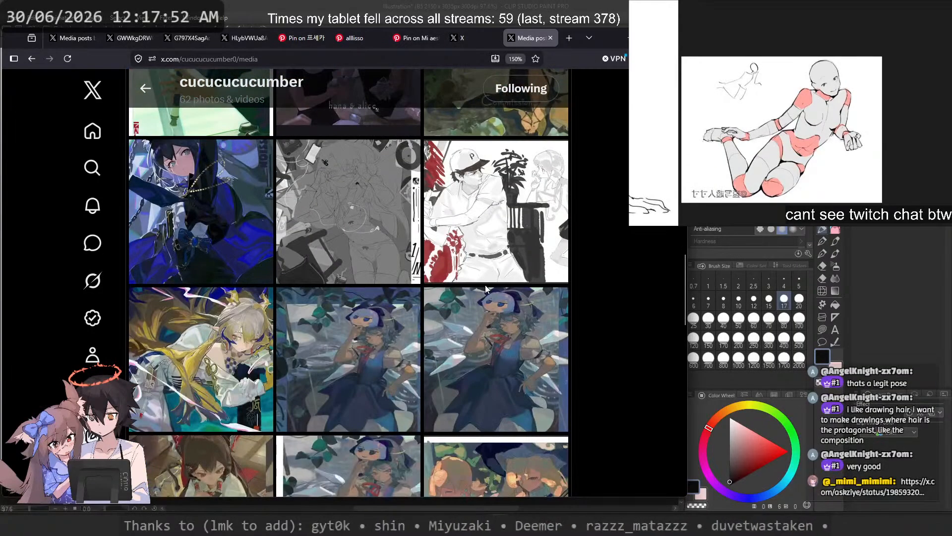
pyautogui.scroll(-5, 487, 290)
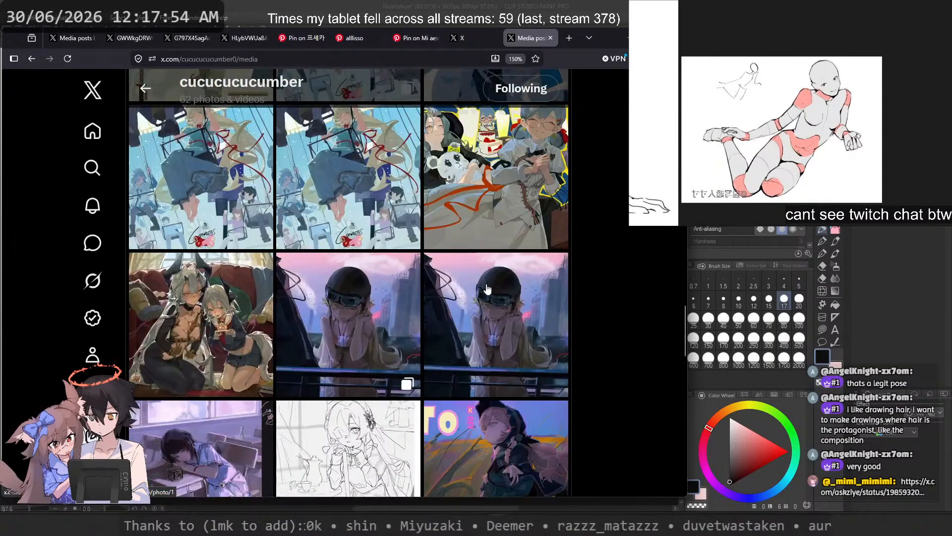
pyautogui.scroll(-5, 486, 290)
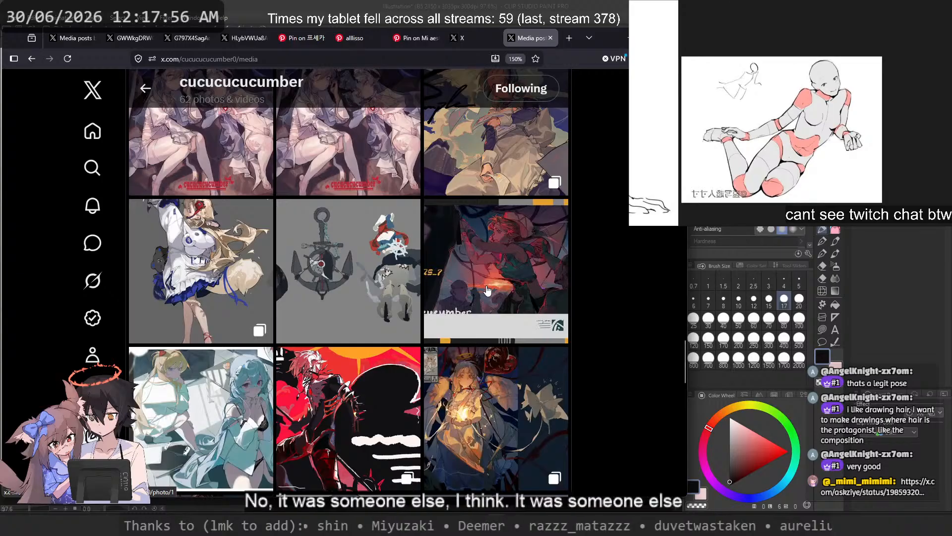
pyautogui.scroll(-5, 486, 290)
pyautogui.scroll(7, 487, 290)
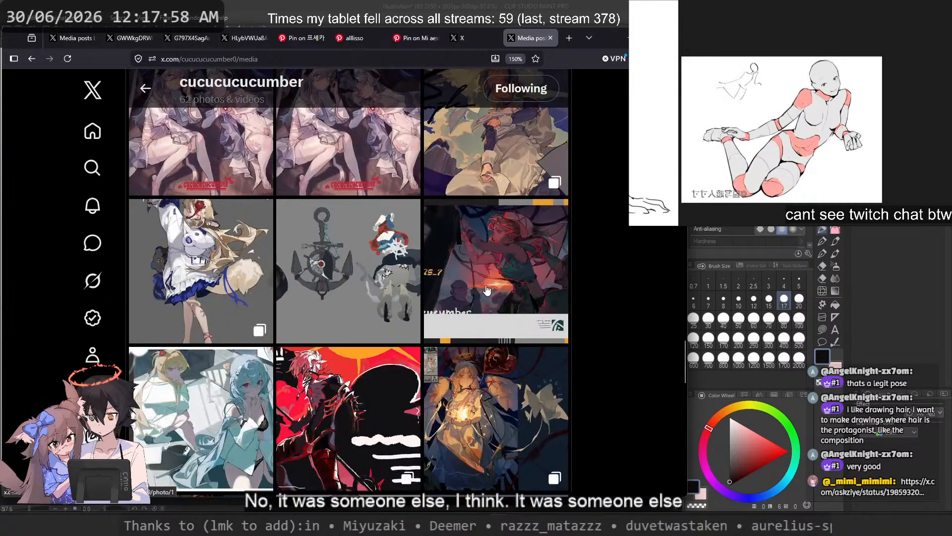
# Step: View the blonde, fox-tailed character illustration, close its gallery tab and return to the sketch from the browser
pyautogui.click(164, 276)
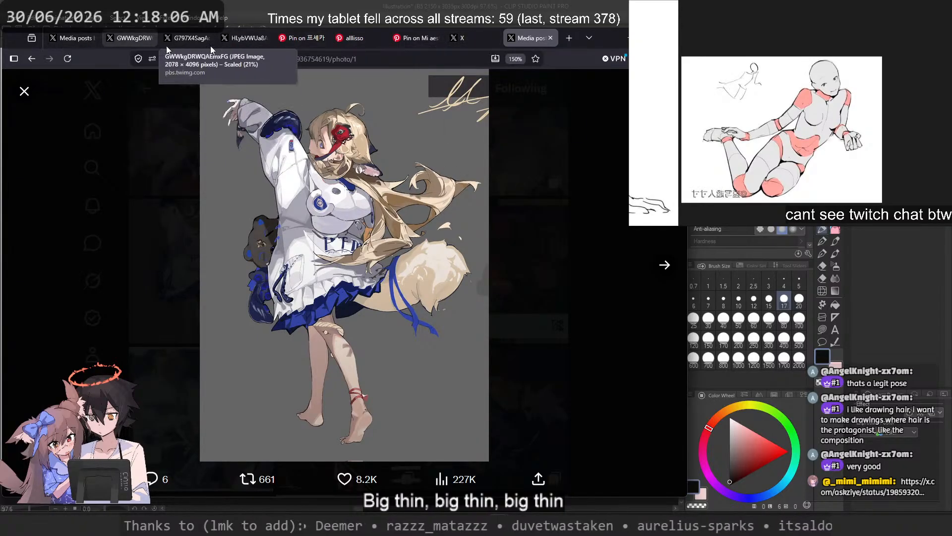
pyautogui.click(550, 38)
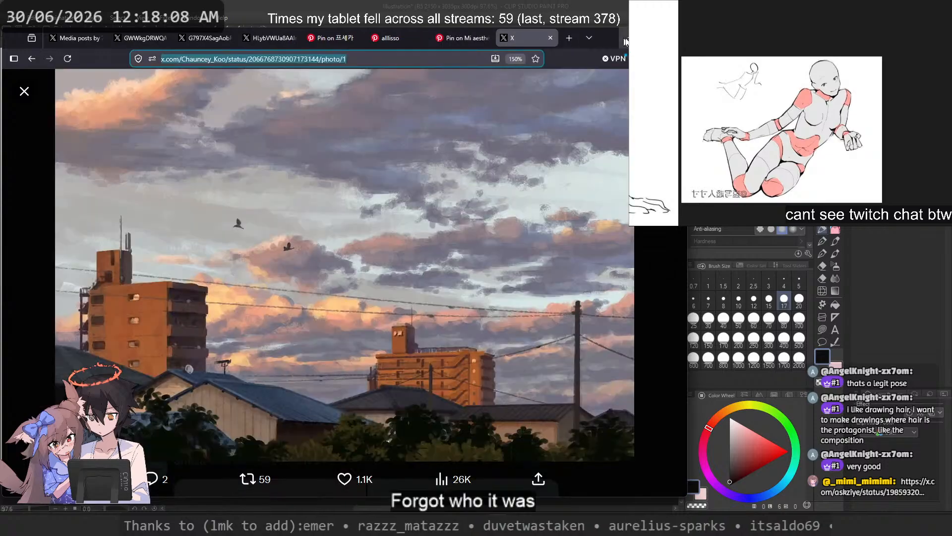
pyautogui.hotkey('alt', 'Tab')
# Step: Locate the pink-haired character against the starry Earth on the reference board and examine the flowing hair
pyautogui.scroll(-10, 768, 142)
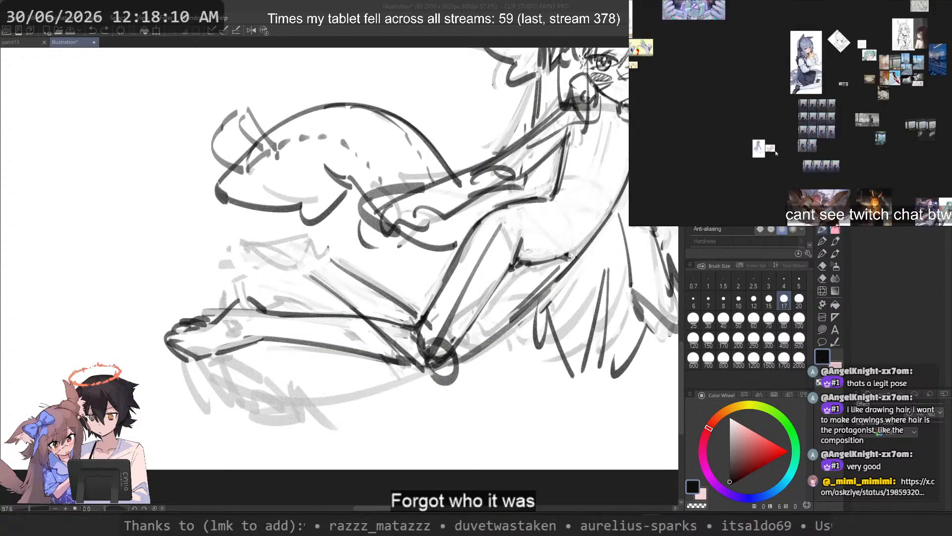
pyautogui.moveTo(897, 114); pyautogui.dragTo(730, 182)
pyautogui.scroll(5, 756, 135)
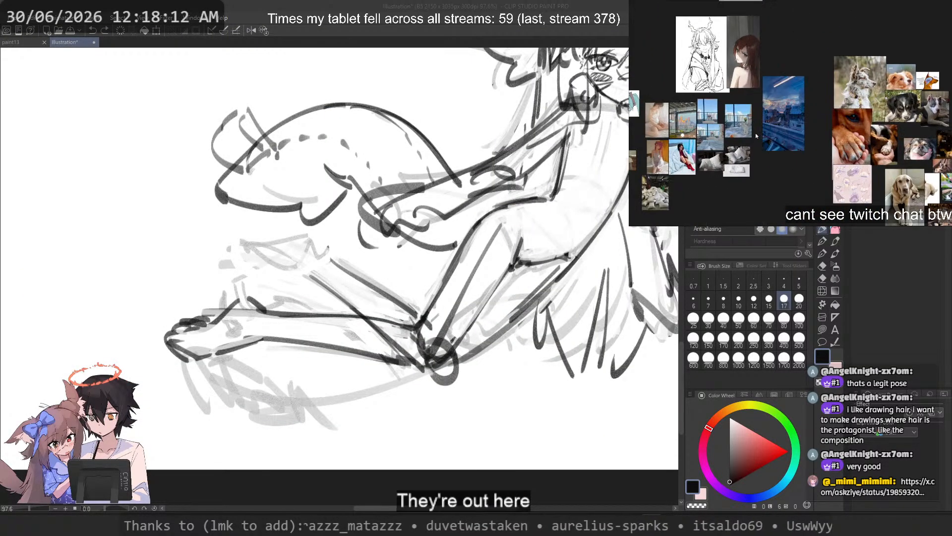
pyautogui.scroll(-5, 758, 135)
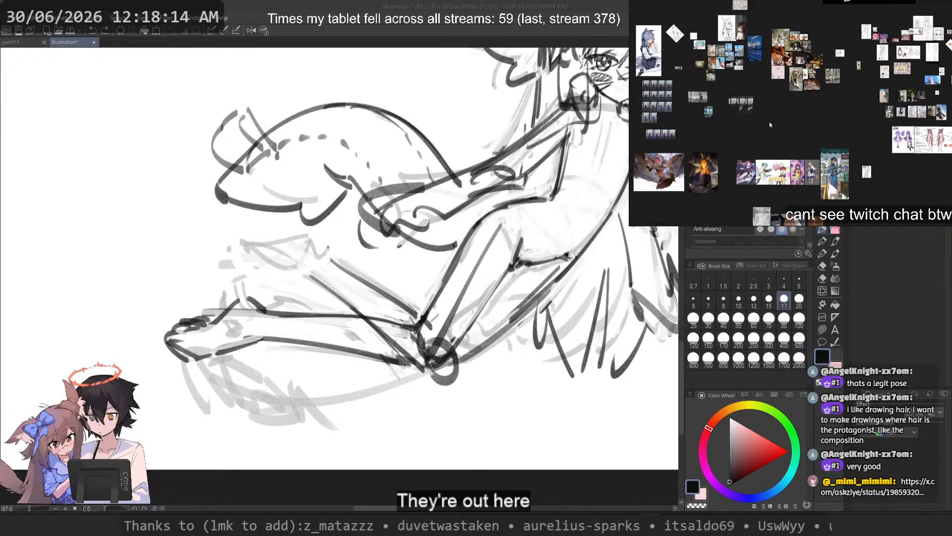
pyautogui.scroll(10, 754, 183)
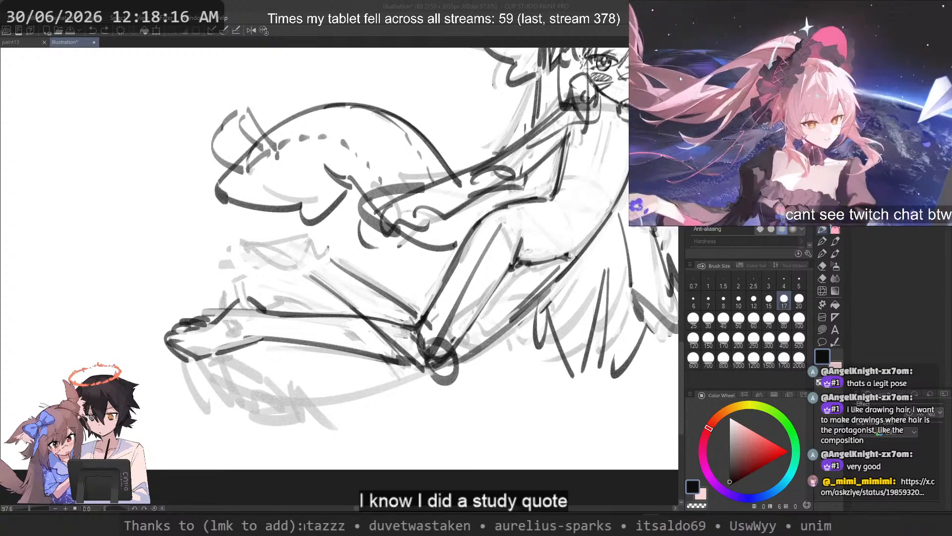
pyautogui.moveTo(679, 75); pyautogui.dragTo(340, 280)
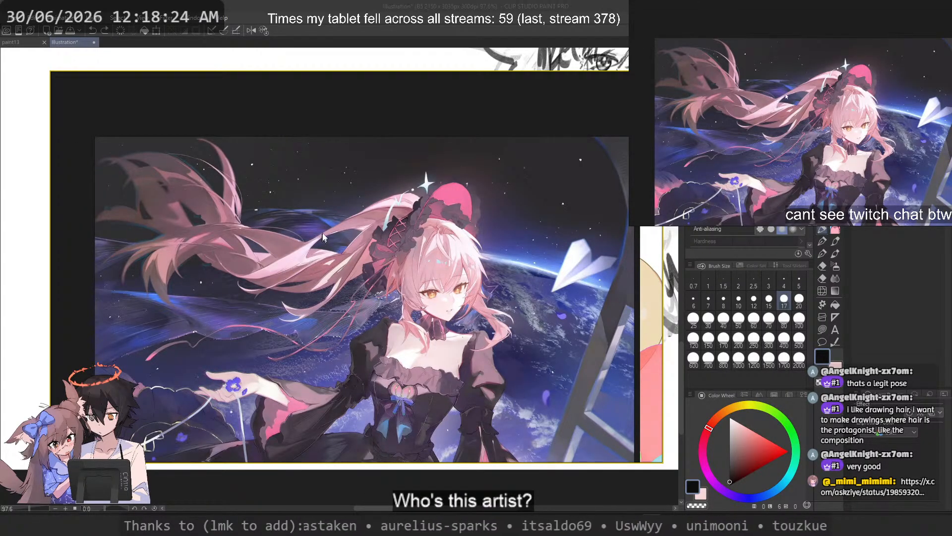
pyautogui.scroll(-10, 308, 216)
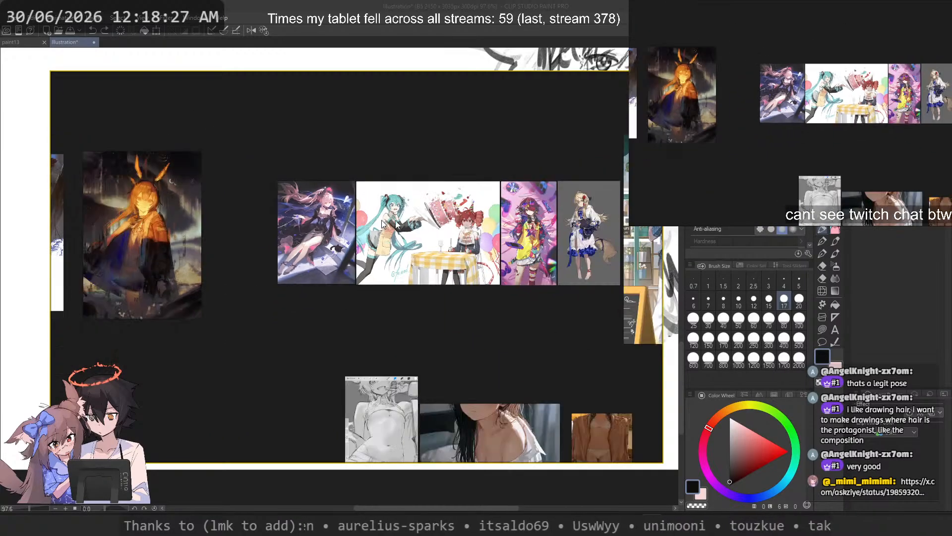
# Step: Search the character and animal image clusters on the reference board for more hair-focused compositions
pyautogui.moveTo(428, 226); pyautogui.dragTo(318, 221)
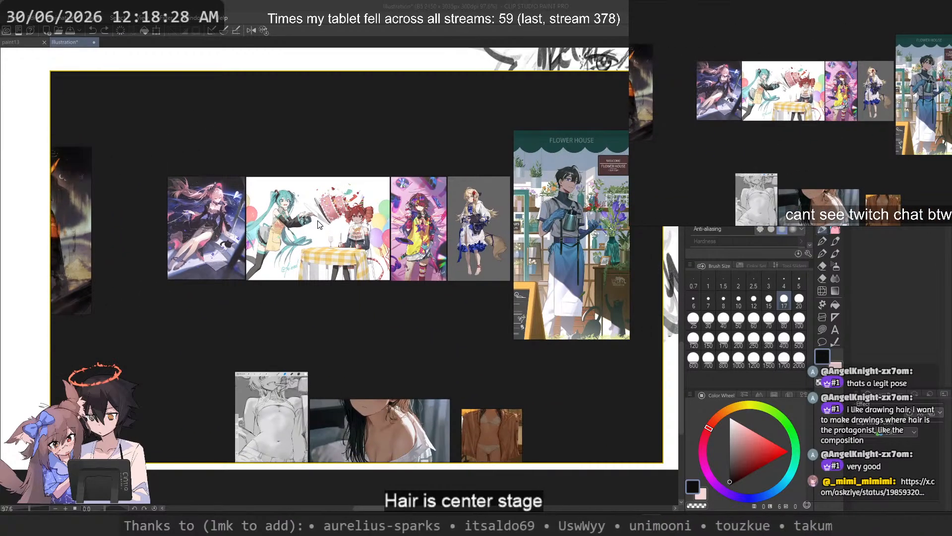
pyautogui.scroll(-2, 318, 225)
pyautogui.moveTo(455, 241); pyautogui.dragTo(261, 314)
pyautogui.moveTo(391, 172); pyautogui.dragTo(339, 436)
pyautogui.moveTo(156, 326); pyautogui.dragTo(459, 307)
pyautogui.moveTo(255, 256); pyautogui.dragTo(310, 281)
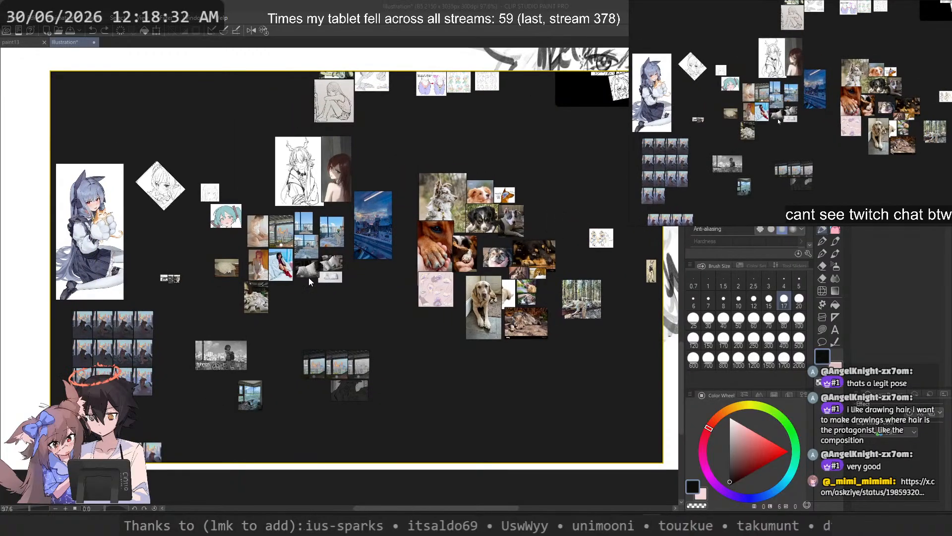
pyautogui.moveTo(169, 226); pyautogui.dragTo(237, 364)
pyautogui.scroll(-5, 238, 361)
pyautogui.moveTo(242, 332); pyautogui.dragTo(451, 336)
pyautogui.moveTo(354, 282); pyautogui.dragTo(468, 356)
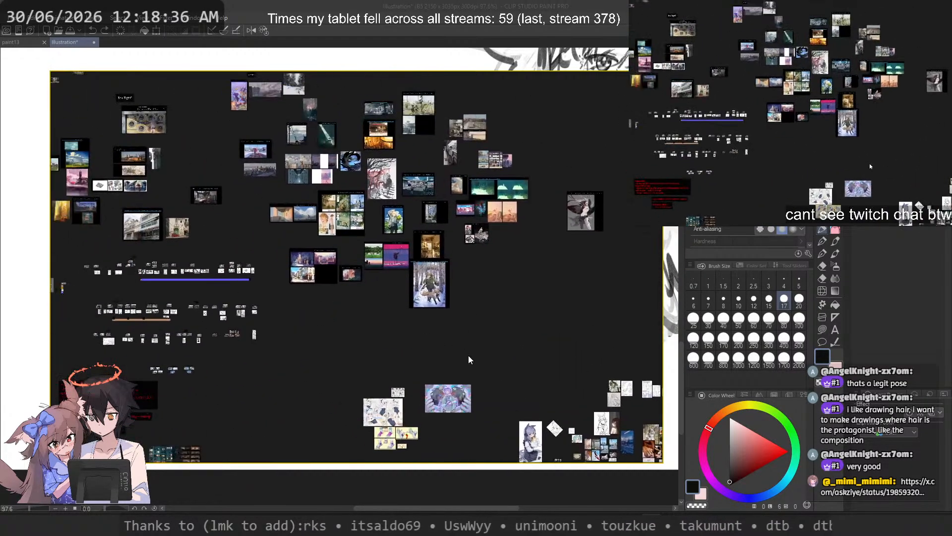
# Step: Look through the board's scenery and colour reference clusters up to the painting notes, and minimise the board
pyautogui.scroll(5, 387, 189)
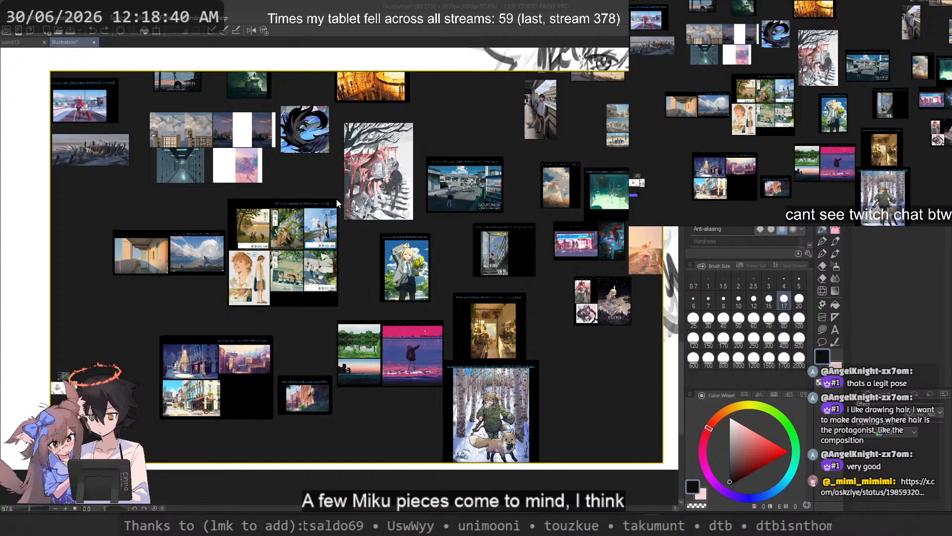
pyautogui.moveTo(266, 166); pyautogui.dragTo(399, 341)
pyautogui.scroll(1, 400, 340)
pyautogui.scroll(-1, 403, 320)
pyautogui.moveTo(464, 232); pyautogui.dragTo(390, 342)
pyautogui.scroll(-3, 388, 322)
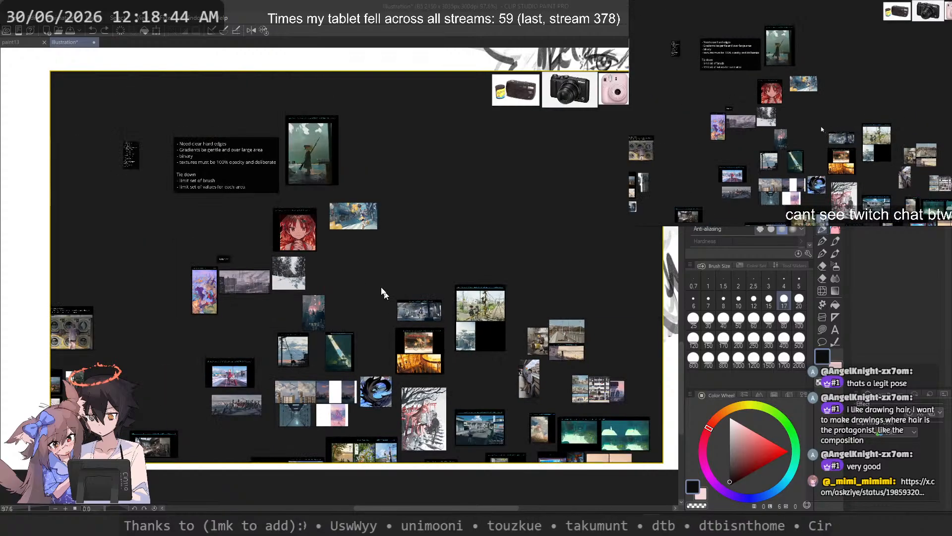
pyautogui.moveTo(384, 290); pyautogui.dragTo(506, 268)
pyautogui.moveTo(203, 299); pyautogui.dragTo(418, 285)
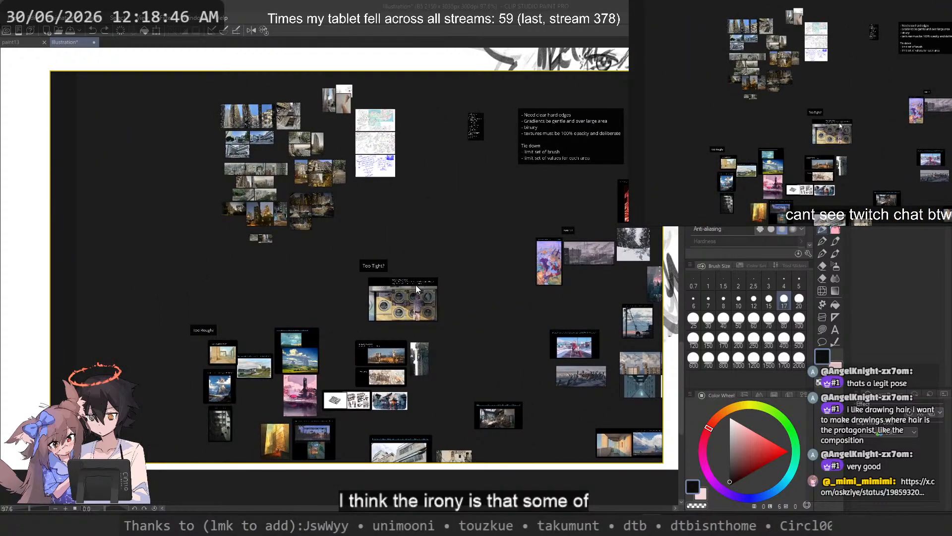
pyautogui.hotkey('ctrl', 'm')
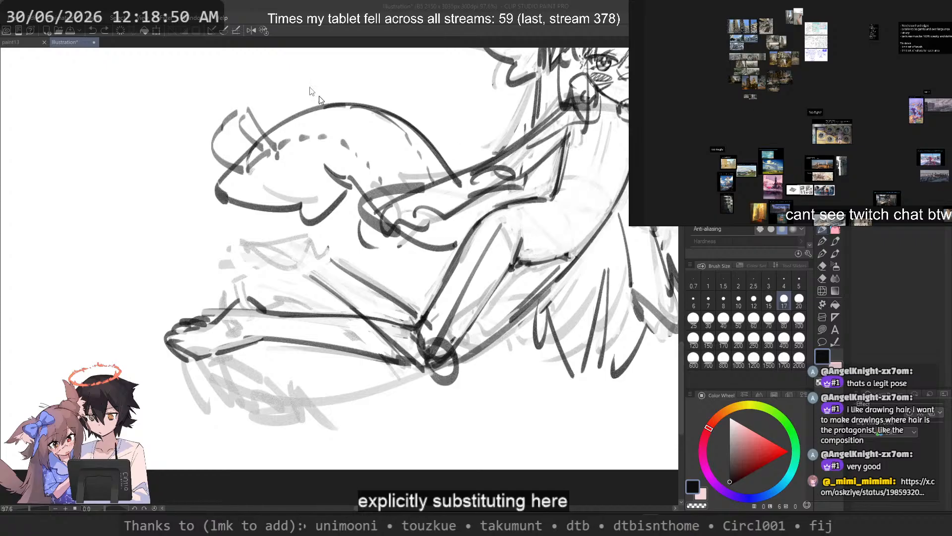
# Step: Try new strokes for the tips of the long hair hanging beside the character's hip
pyautogui.click(336, 4)
pyautogui.scroll(-4, 223, 301)
pyautogui.moveTo(309, 275); pyautogui.dragTo(351, 361)
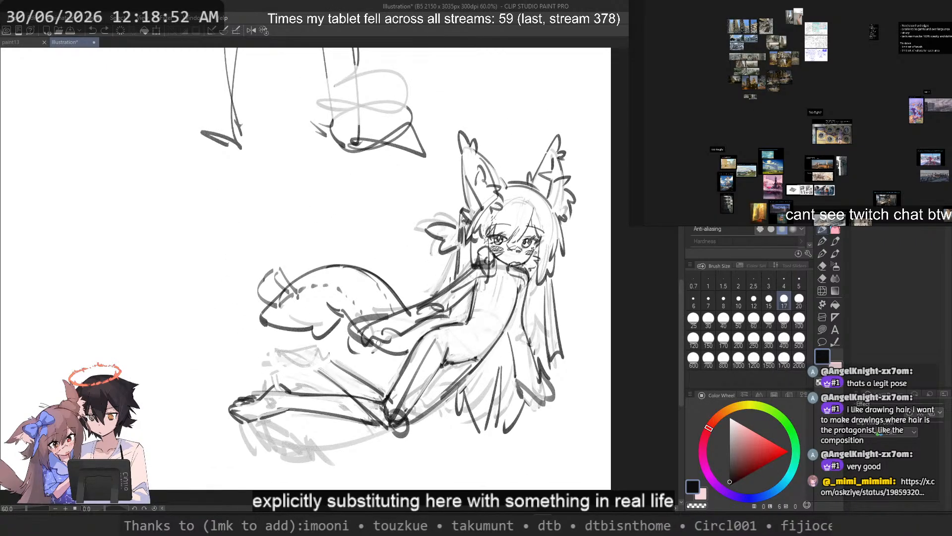
pyautogui.scroll(4, 406, 331)
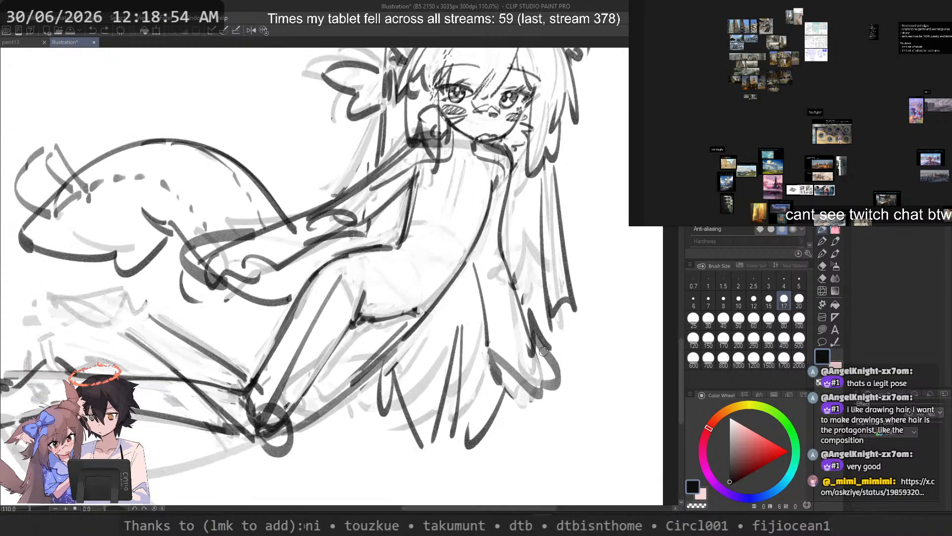
pyautogui.moveTo(504, 342)
pyautogui.mouseDown()
pyautogui.moveTo(524, 382)
pyautogui.moveTo(519, 342)
pyautogui.moveTo(542, 392)
pyautogui.moveTo(513, 390)
pyautogui.moveTo(513, 373)
pyautogui.mouseUp()
pyautogui.hotkey('ctrl', 'z')
pyautogui.hotkey('ctrl', 'z')
pyautogui.hotkey('ctrl', 'z')
pyautogui.hotkey('ctrl', 'z')
pyautogui.hotkey('ctrl', 'z')
# Step: Try redrawing the inner strand of the hanging hair from behind the waist down to its tip
pyautogui.hotkey('ctrl', 'z')
pyautogui.moveTo(536, 342)
pyautogui.mouseDown()
pyautogui.moveTo(558, 373)
pyautogui.moveTo(550, 380)
pyautogui.mouseUp()
pyautogui.hotkey('ctrl', 'z')
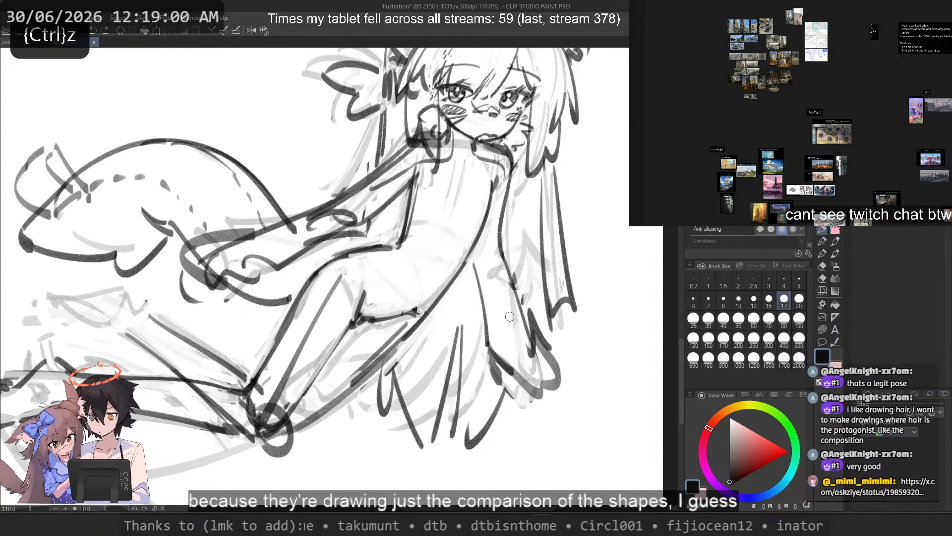
pyautogui.hotkey('ctrl', 'z')
pyautogui.moveTo(476, 264); pyautogui.dragTo(499, 367)
pyautogui.hotkey('ctrl', 'z')
pyautogui.hotkey('ctrl', 'z')
pyautogui.moveTo(476, 236); pyautogui.dragTo(511, 382)
pyautogui.hotkey('ctrl', 'z')
# Step: Erase the old inner hair strand behind the waist and redraw the line running down to the tips
pyautogui.hotkey('ctrl', 'z')
pyautogui.press('c')
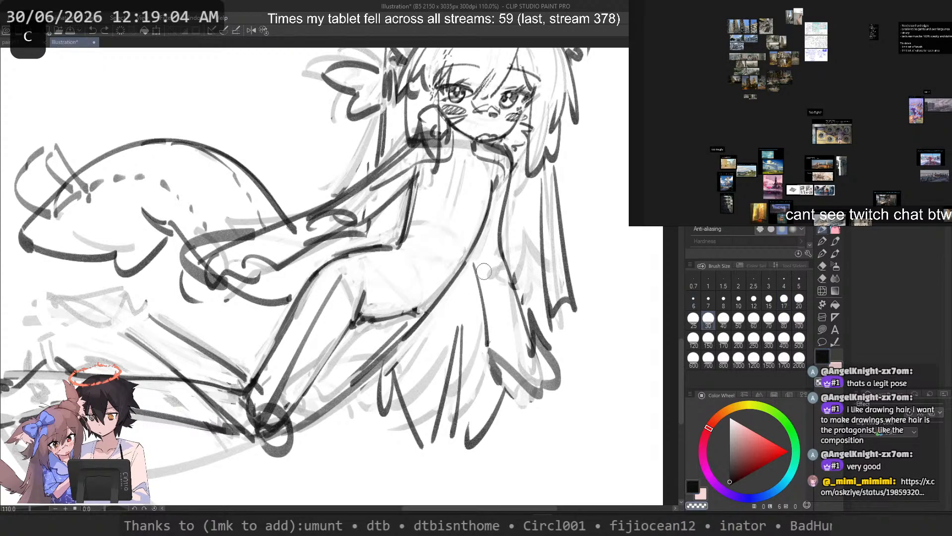
pyautogui.moveTo(476, 264)
pyautogui.mouseDown()
pyautogui.moveTo(495, 380)
pyautogui.moveTo(529, 375)
pyautogui.moveTo(554, 348)
pyautogui.moveTo(503, 367)
pyautogui.mouseUp()
pyautogui.press('c')
pyautogui.hotkey('ctrl', 'z')
pyautogui.hotkey('ctrl', 'z')
pyautogui.moveTo(477, 244)
pyautogui.mouseDown()
pyautogui.moveTo(499, 364)
pyautogui.moveTo(556, 389)
pyautogui.mouseUp()
# Step: Rework the tip strokes of the outer hair lock and mirror the canvas view to check them
pyautogui.hotkey('ctrl', 'z')
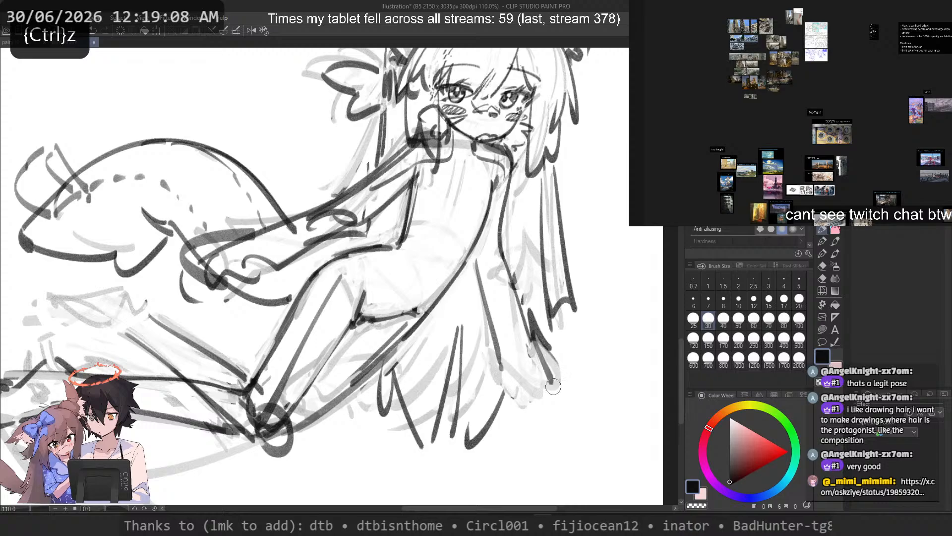
pyautogui.hotkey('ctrl', 'z')
pyautogui.moveTo(532, 341)
pyautogui.mouseDown()
pyautogui.moveTo(563, 387)
pyautogui.moveTo(544, 377)
pyautogui.moveTo(564, 378)
pyautogui.moveTo(532, 382)
pyautogui.mouseUp()
pyautogui.hotkey('ctrl', 'z')
pyautogui.hotkey('ctrl', 'z')
pyautogui.hotkey('ctrl', 'z')
pyautogui.moveTo(535, 354)
pyautogui.mouseDown()
pyautogui.moveTo(544, 391)
pyautogui.moveTo(514, 366)
pyautogui.moveTo(544, 392)
pyautogui.mouseUp()
pyautogui.hotkey('ctrl', 'z')
pyautogui.press('2')
pyautogui.moveTo(277, 366); pyautogui.dragTo(548, 349)
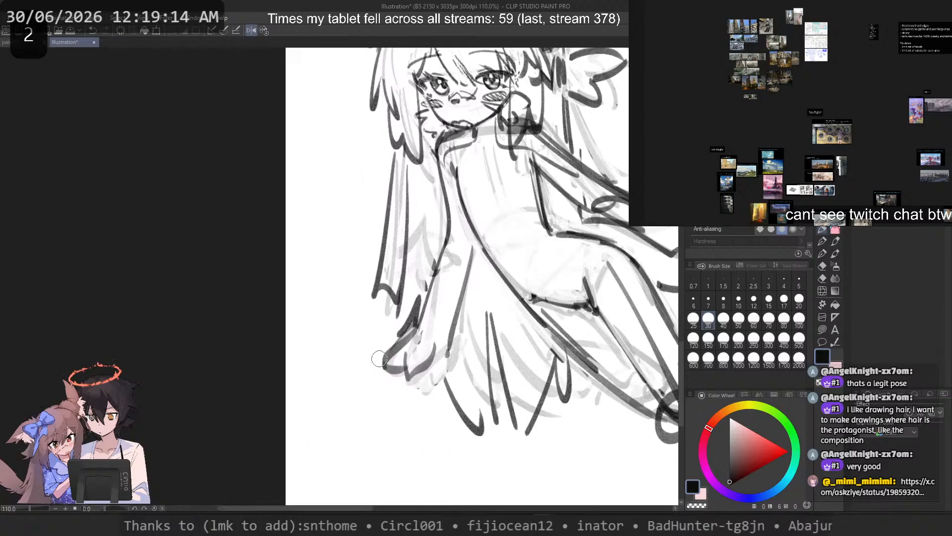
# Step: Set the brush size to 15 and test short curled strokes on the tip of the outer hair lock
pyautogui.scroll(4, 405, 309)
pyautogui.click(769, 301)
pyautogui.hotkey('ctrl', 'z')
pyautogui.moveTo(423, 344)
pyautogui.mouseDown()
pyautogui.moveTo(436, 372)
pyautogui.moveTo(436, 364)
pyautogui.moveTo(420, 374)
pyautogui.mouseUp()
pyautogui.hotkey('ctrl', 'z')
pyautogui.hotkey('ctrl', 'z')
pyautogui.moveTo(427, 332)
pyautogui.mouseDown()
pyautogui.moveTo(415, 386)
pyautogui.moveTo(413, 368)
pyautogui.moveTo(424, 379)
pyautogui.mouseUp()
pyautogui.hotkey('ctrl', 'z')
pyautogui.hotkey('ctrl', 'z')
pyautogui.moveTo(444, 347)
pyautogui.mouseDown()
pyautogui.moveTo(436, 371)
pyautogui.moveTo(410, 374)
pyautogui.moveTo(430, 382)
pyautogui.mouseUp()
pyautogui.hotkey('ctrl', 'z')
pyautogui.hotkey('ctrl', 'z')
pyautogui.hotkey('ctrl', 'z')
pyautogui.hotkey('ctrl', 'z')
pyautogui.moveTo(431, 381); pyautogui.dragTo(442, 364)
# Step: Try several hooked shapes for the end of the outer hair lock, undoing each variant
pyautogui.hotkey('ctrl', 'z')
pyautogui.moveTo(449, 358); pyautogui.dragTo(458, 345)
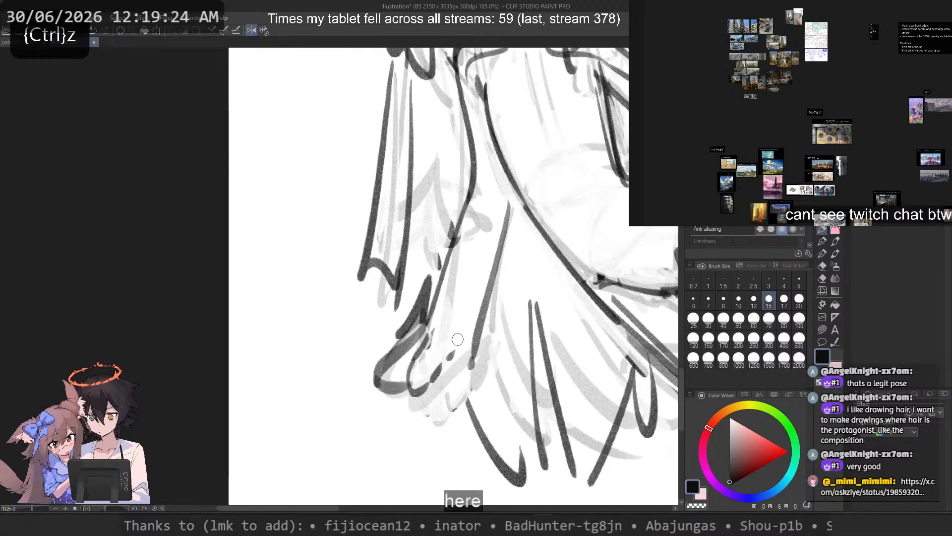
pyautogui.hotkey('ctrl', 'z')
pyautogui.hotkey('ctrl', 'z')
pyautogui.hotkey('ctrl', 'z')
pyautogui.moveTo(411, 384)
pyautogui.mouseDown()
pyautogui.moveTo(430, 368)
pyautogui.moveTo(436, 335)
pyautogui.moveTo(444, 351)
pyautogui.moveTo(435, 372)
pyautogui.moveTo(426, 342)
pyautogui.moveTo(442, 361)
pyautogui.moveTo(428, 375)
pyautogui.moveTo(435, 370)
pyautogui.moveTo(387, 382)
pyautogui.moveTo(387, 357)
pyautogui.moveTo(426, 380)
pyautogui.mouseUp()
pyautogui.hotkey('ctrl', 'z')
pyautogui.hotkey('ctrl', 'z')
pyautogui.hotkey('ctrl', 'z')
pyautogui.moveTo(435, 370)
pyautogui.mouseDown()
pyautogui.moveTo(432, 378)
pyautogui.moveTo(407, 374)
pyautogui.moveTo(425, 384)
pyautogui.mouseUp()
pyautogui.hotkey('ctrl', 'z')
pyautogui.hotkey('ctrl', 'z')
pyautogui.hotkey('ctrl', 'z')
pyautogui.hotkey('ctrl', 'z')
pyautogui.hotkey('ctrl', 'z')
pyautogui.moveTo(443, 365); pyautogui.dragTo(426, 379)
pyautogui.hotkey('ctrl', 'z')
pyautogui.hotkey('ctrl', 'z')
pyautogui.hotkey('ctrl', 'z')
pyautogui.hotkey('ctrl', 'z')
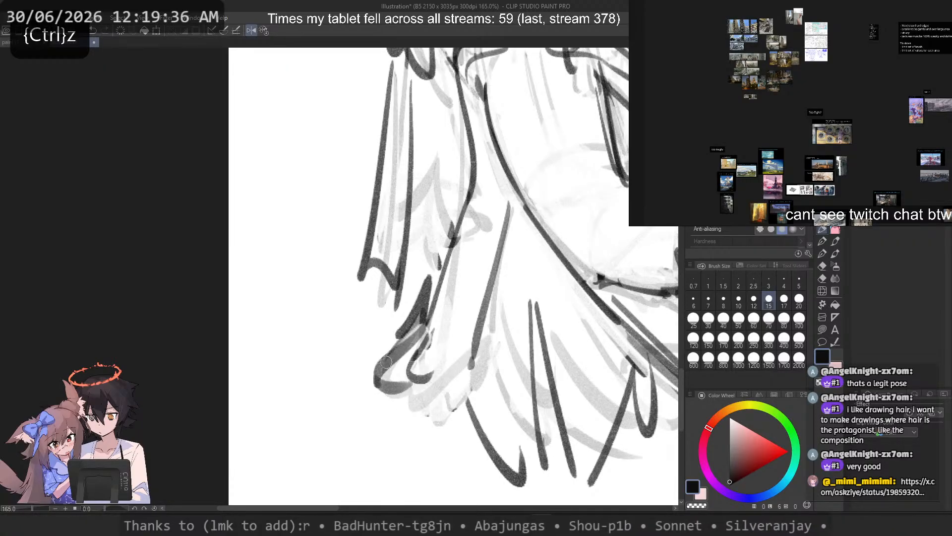
pyautogui.hotkey('ctrl', 'z')
pyautogui.moveTo(371, 401)
pyautogui.mouseDown()
pyautogui.moveTo(315, 331)
pyautogui.moveTo(301, 403)
pyautogui.mouseUp()
pyautogui.hotkey('ctrl', 'z')
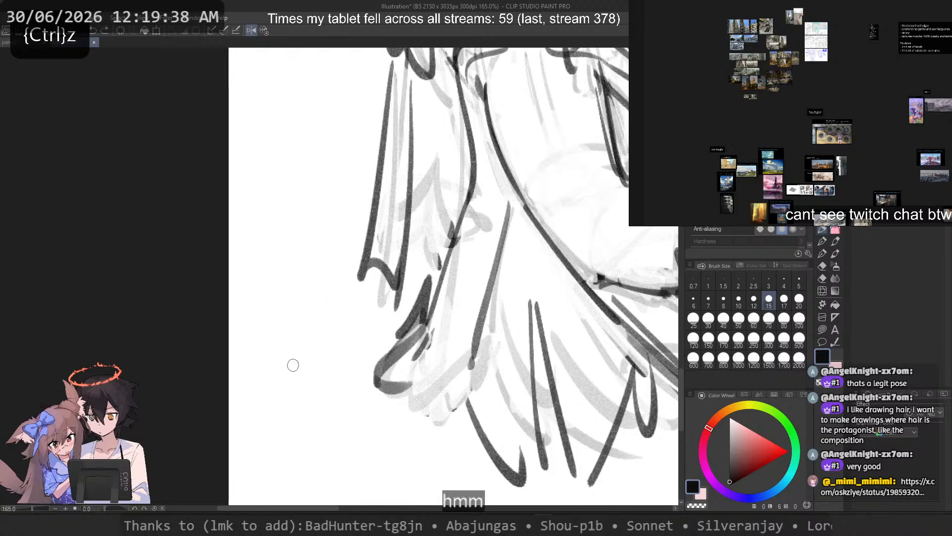
# Step: Draw a question mark on the blank canvas beside the hair tips and review the whole figure
pyautogui.moveTo(268, 322); pyautogui.dragTo(300, 381)
pyautogui.click(306, 390)
pyautogui.scroll(-8, 292, 289)
pyautogui.moveTo(403, 258); pyautogui.dragTo(338, 326)
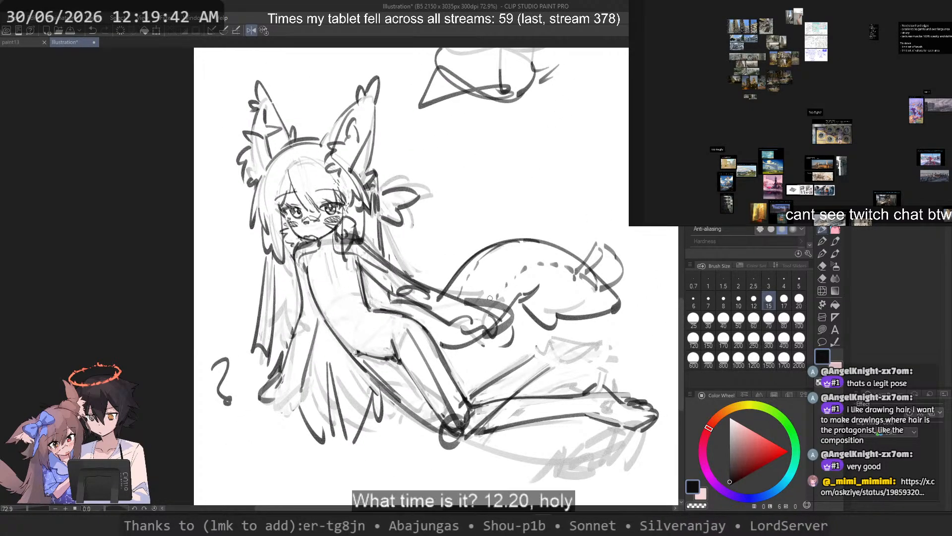
pyautogui.moveTo(354, 304); pyautogui.dragTo(259, 313)
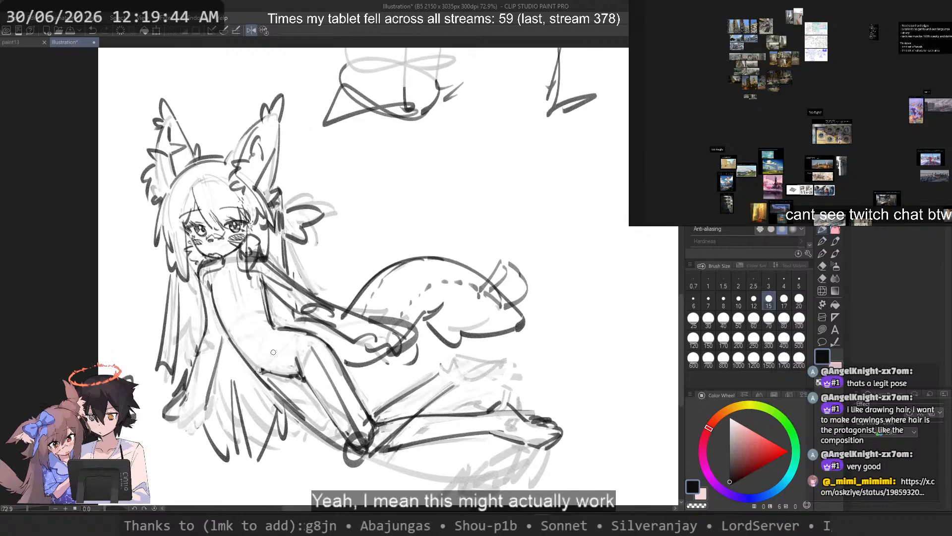
# Step: Erase the rough line under the hips, redraw it as a clean curve to the thigh, and flip the canvas view back
pyautogui.scroll(3, 354, 385)
pyautogui.press('c')
pyautogui.moveTo(287, 367)
pyautogui.mouseDown()
pyautogui.moveTo(246, 342)
pyautogui.moveTo(233, 346)
pyautogui.moveTo(263, 370)
pyautogui.moveTo(232, 348)
pyautogui.moveTo(281, 364)
pyautogui.mouseUp()
pyautogui.press('c')
pyautogui.hotkey('ctrl', 'z')
pyautogui.moveTo(219, 348); pyautogui.dragTo(280, 369)
pyautogui.hotkey('ctrl', 'z')
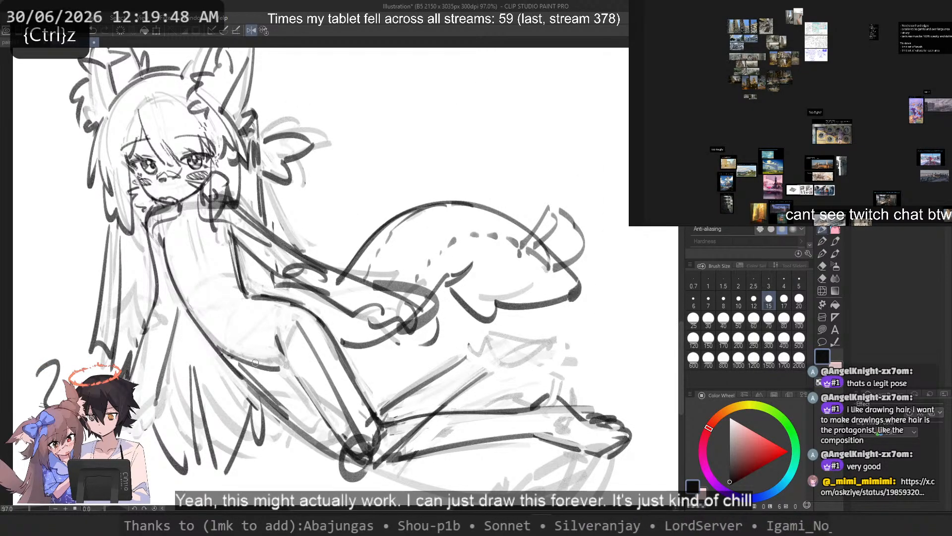
pyautogui.hotkey('ctrl', 'z')
pyautogui.moveTo(215, 340); pyautogui.dragTo(279, 365)
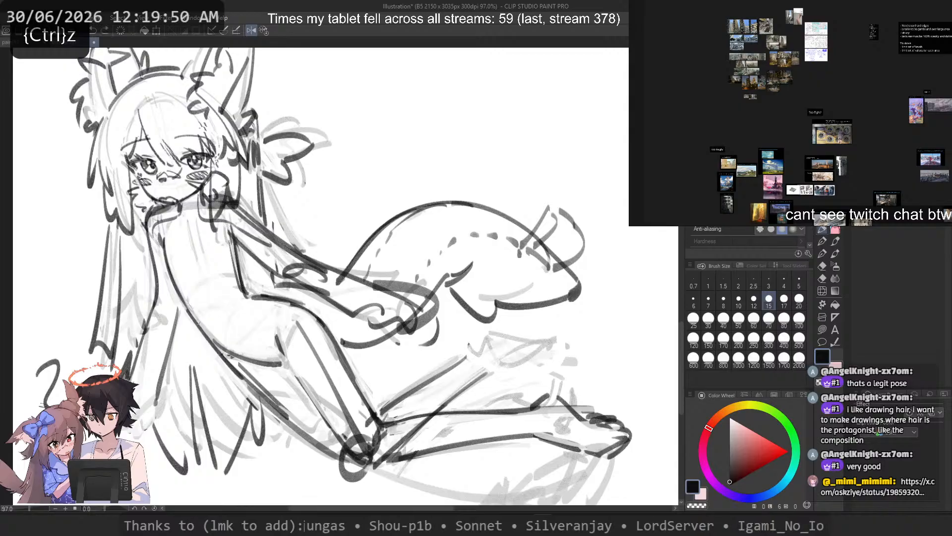
pyautogui.hotkey('ctrl', 'z')
pyautogui.moveTo(222, 353); pyautogui.dragTo(273, 361)
pyautogui.hotkey('ctrl', 'z')
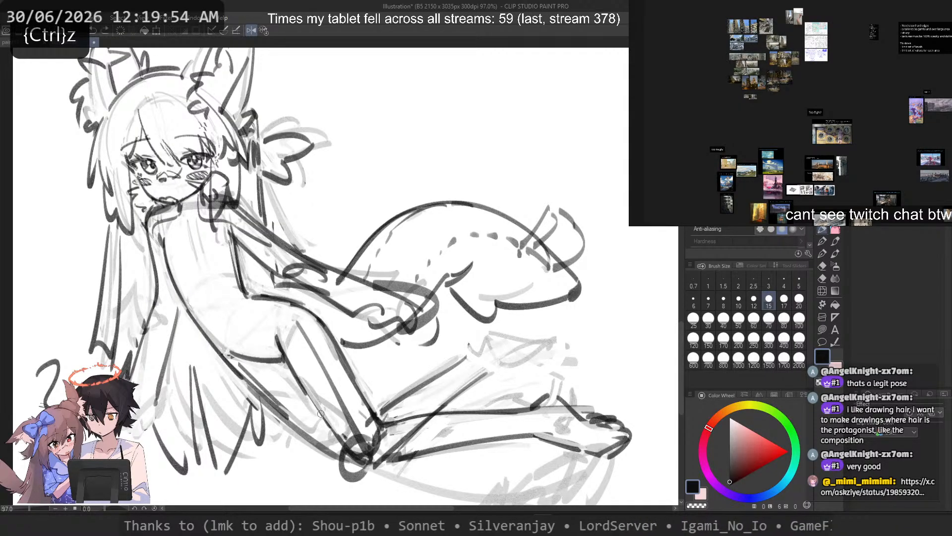
pyautogui.press('2')
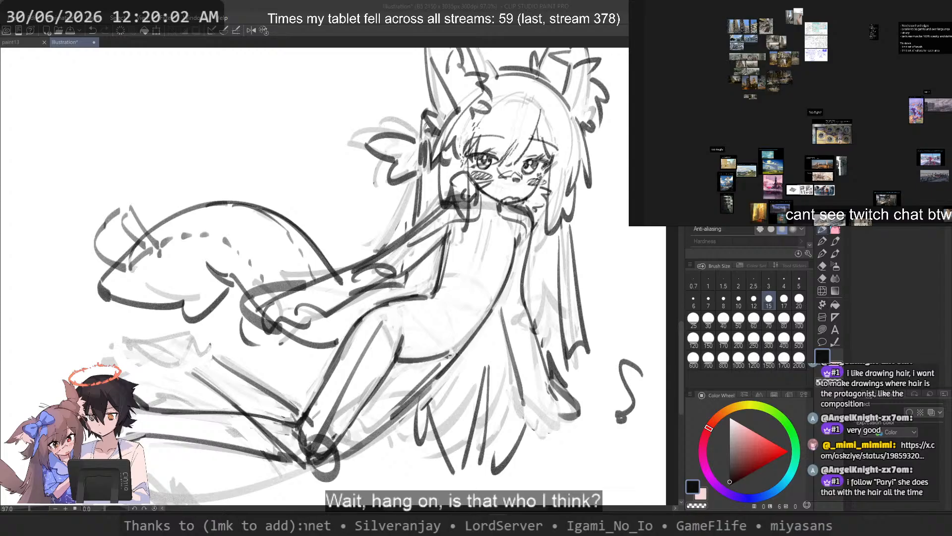
# Step: Switch to Firefox, search Google for "Paryi" in a new tab and open the artist's X profile
pyautogui.hotkey('alt', 'Tab')
pyautogui.click(565, 39)
pyautogui.write('Paryi')
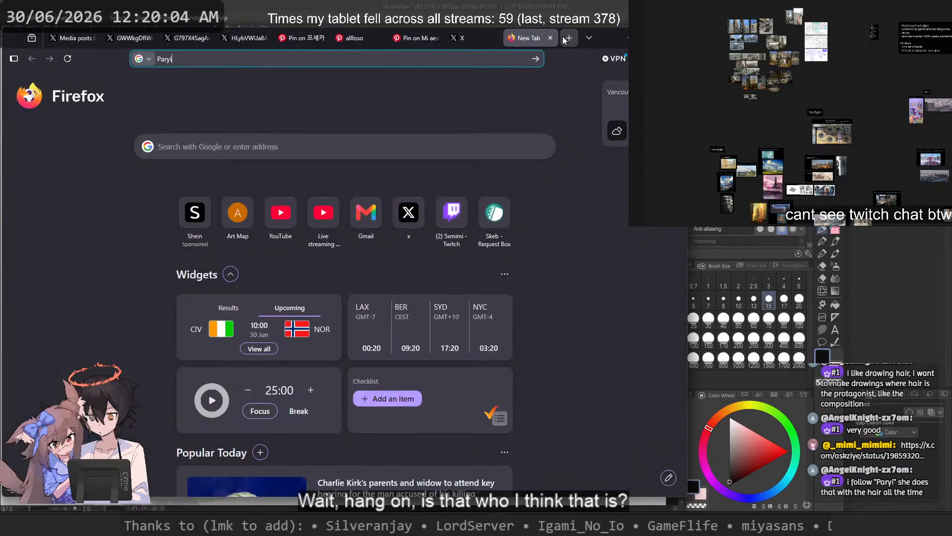
pyautogui.press('Return')
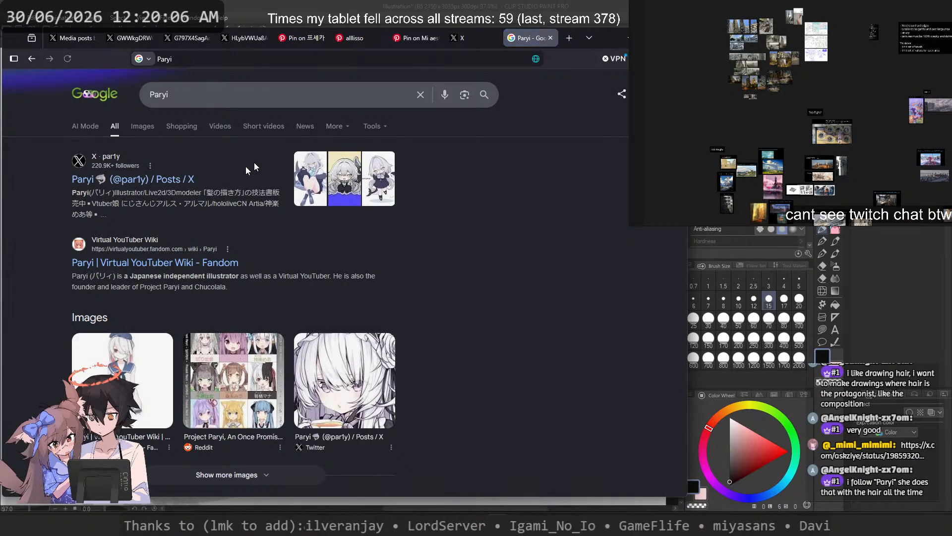
pyautogui.click(156, 181)
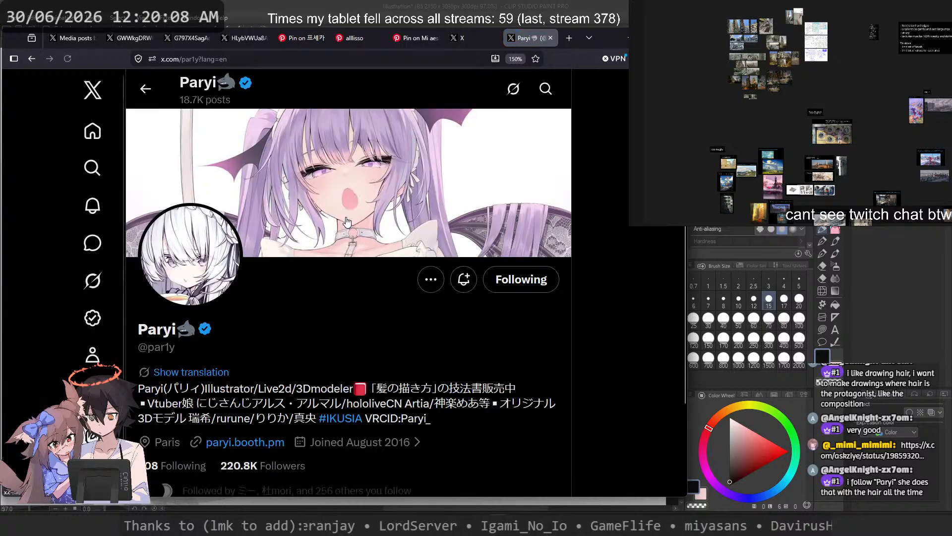
# Step: Select the name 神楽めあ in the profile bio and search Google for it
pyautogui.doubleClick(418, 405)
pyautogui.moveTo(445, 405)
pyautogui.mouseDown()
pyautogui.moveTo(511, 405)
pyautogui.moveTo(424, 403)
pyautogui.moveTo(435, 404)
pyautogui.mouseUp()
pyautogui.click(484, 404)
pyautogui.rightClick(447, 400)
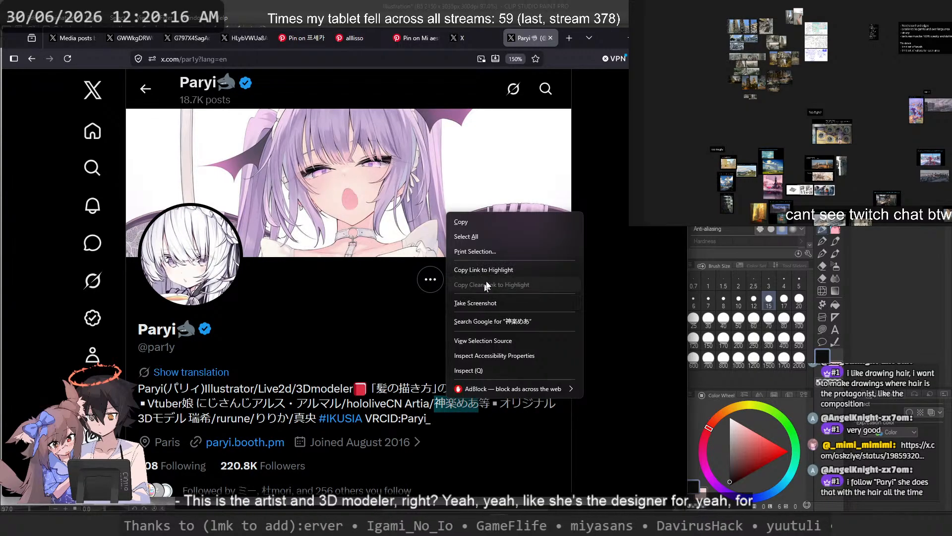
pyautogui.click(508, 323)
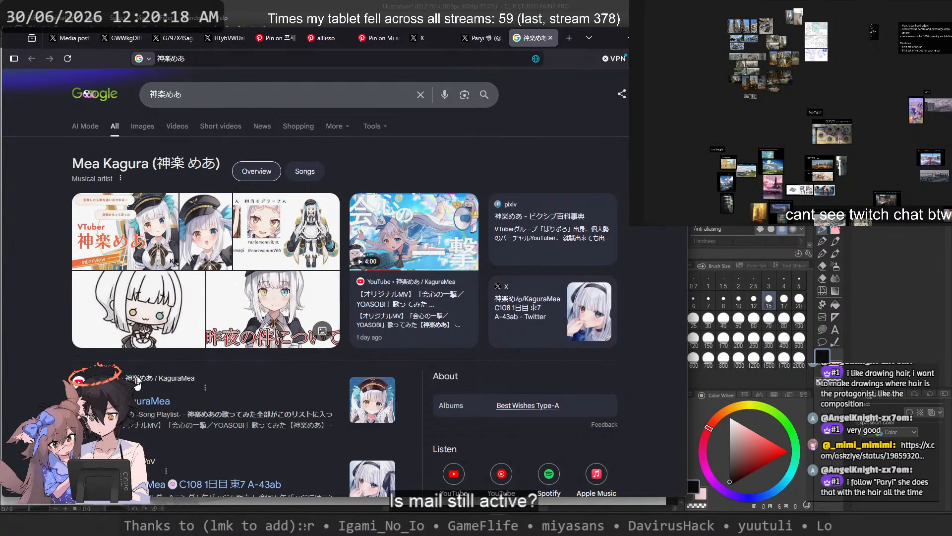
# Step: Browse the recent posts on Kagura Mea's X profile from the search results and close its tab
pyautogui.scroll(-2, 139, 383)
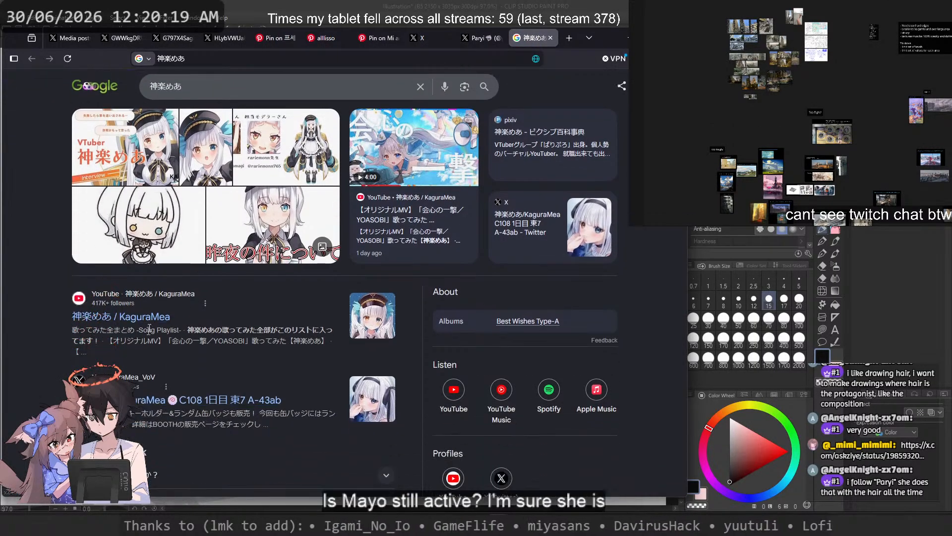
pyautogui.click(151, 403)
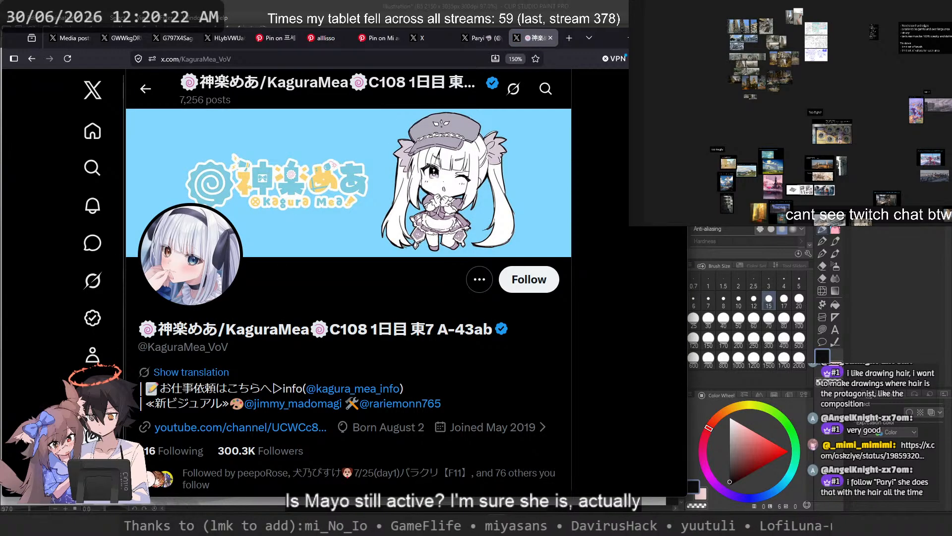
pyautogui.scroll(-10, 151, 407)
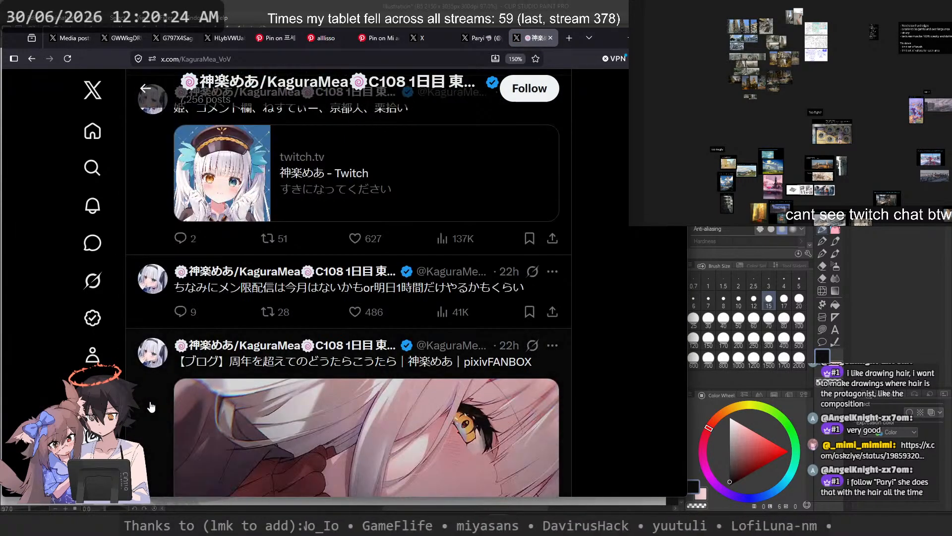
pyautogui.scroll(5, 152, 407)
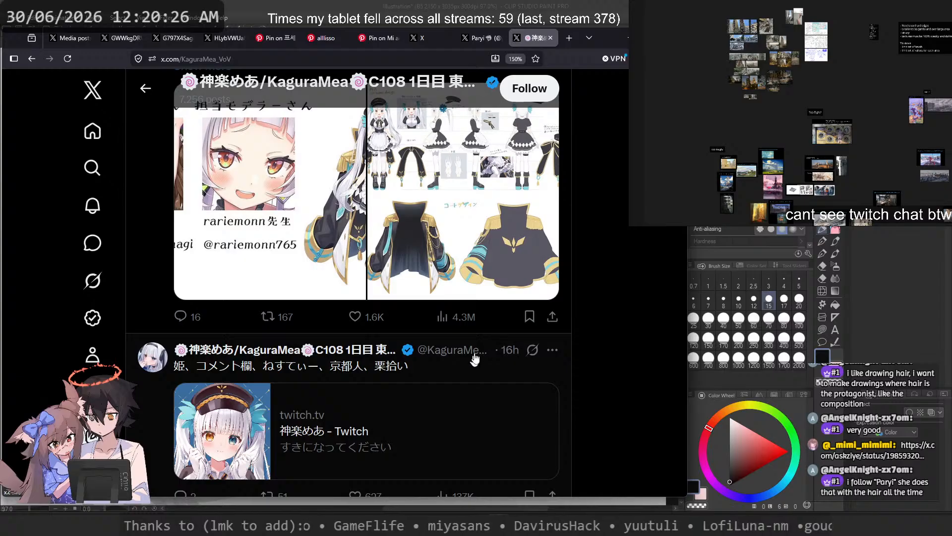
pyautogui.hotkey('ctrl', 'w')
pyautogui.scroll(-4, 495, 343)
pyautogui.scroll(2, 376, 253)
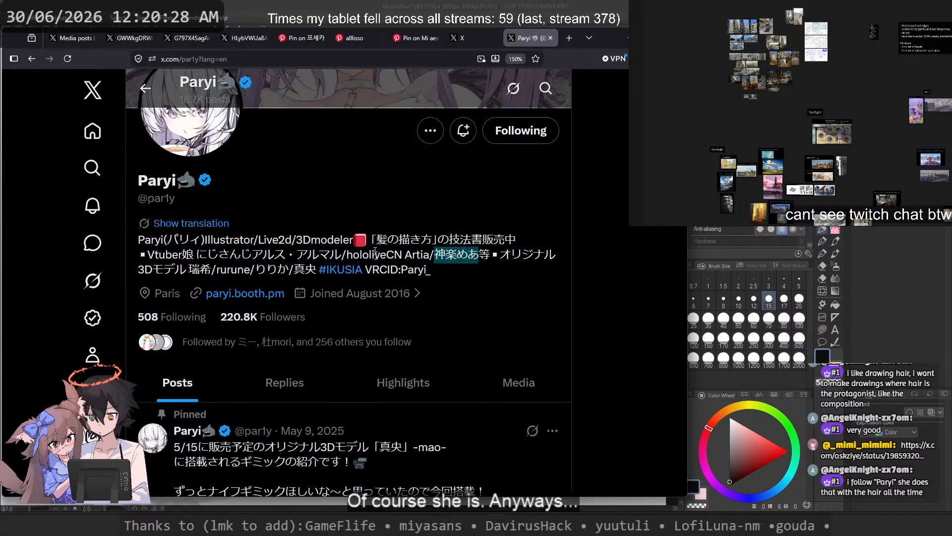
pyautogui.doubleClick(148, 259)
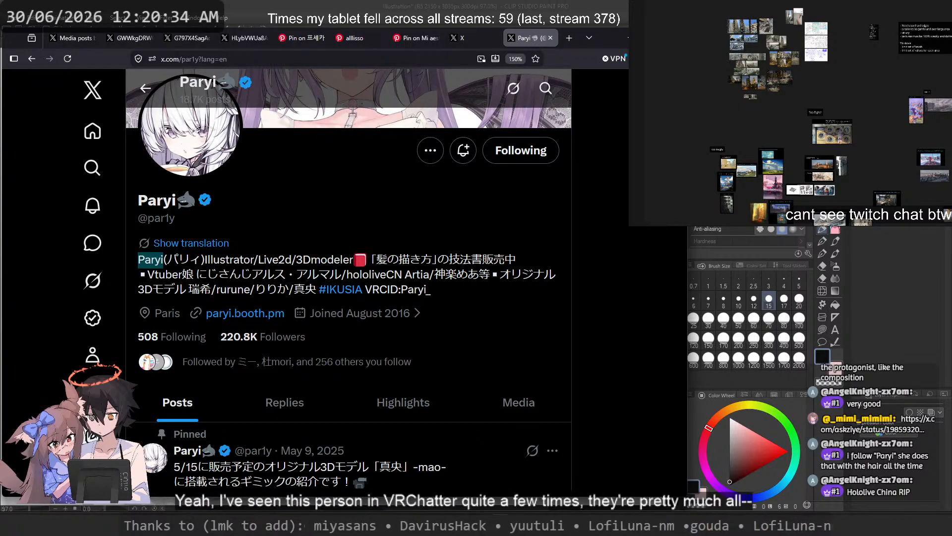
pyautogui.doubleClick(415, 289)
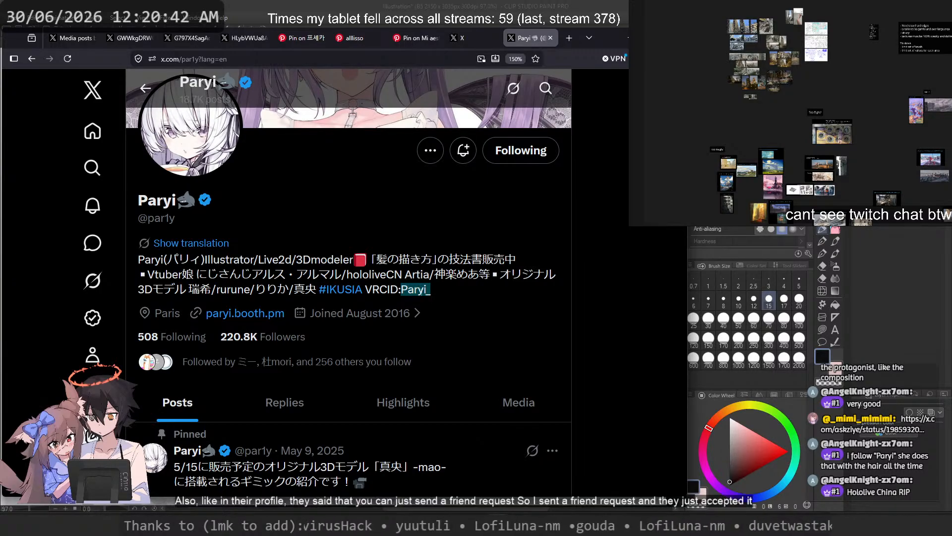
pyautogui.click(425, 292)
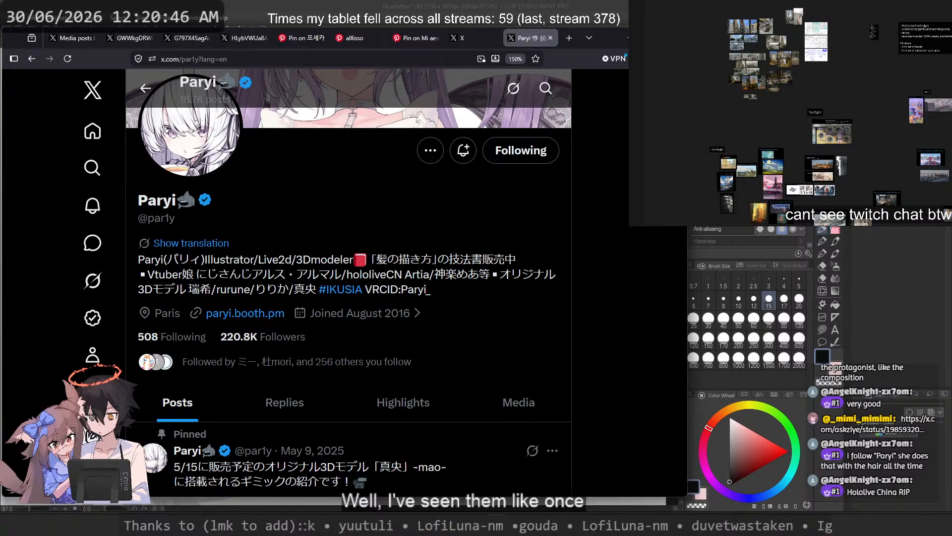
# Step: Browse Paryi's media posts and view the picture of the seated grey-haired character with the shark tail at full size
pyautogui.scroll(-3, 518, 271)
pyautogui.click(520, 270)
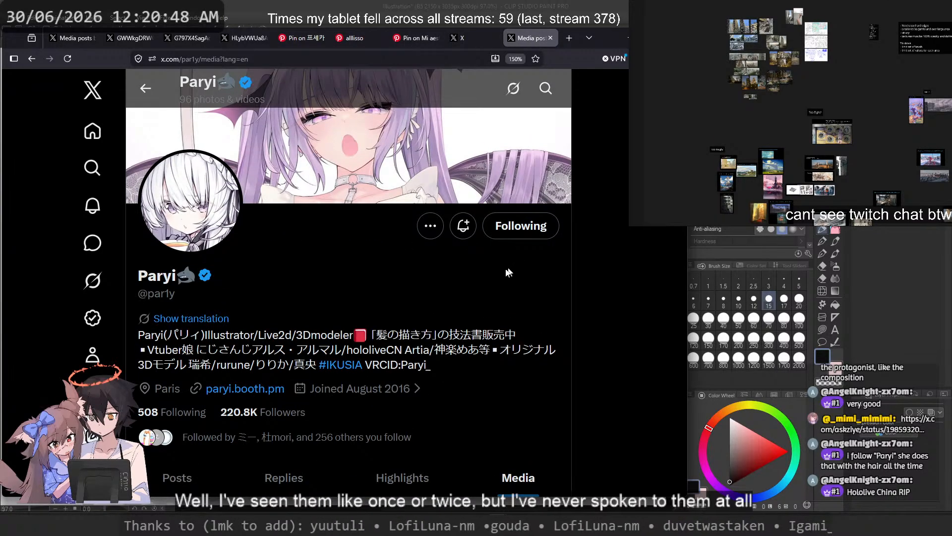
pyautogui.scroll(-10, 458, 355)
pyautogui.scroll(3, 460, 350)
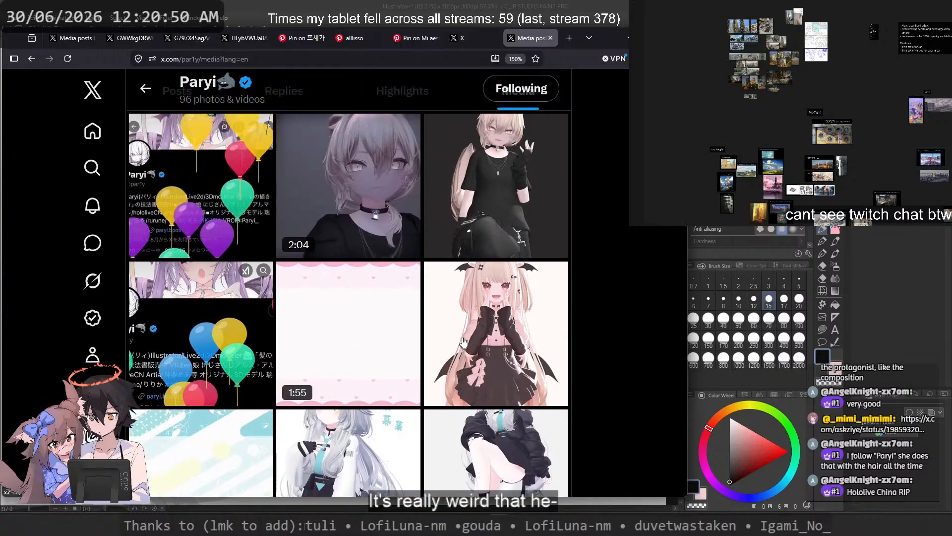
pyautogui.scroll(-3, 460, 336)
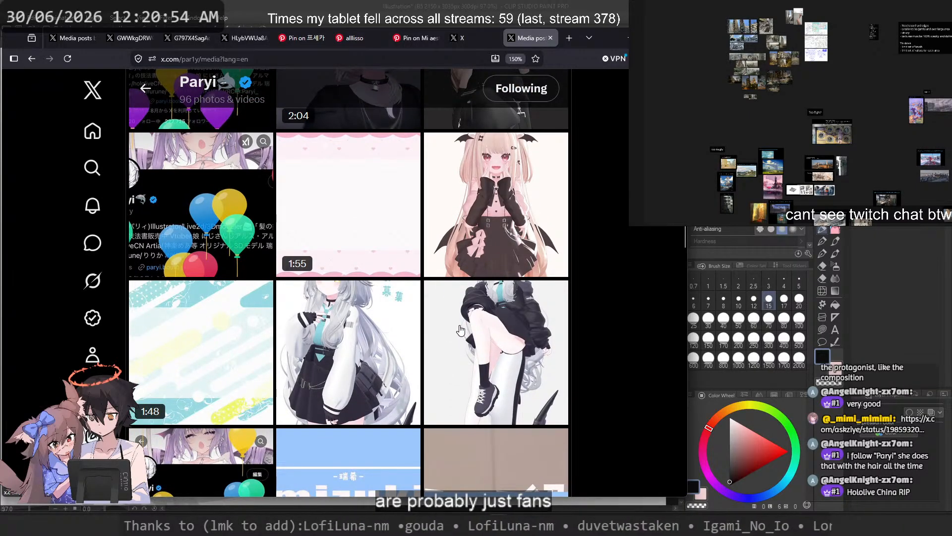
pyautogui.click(504, 363)
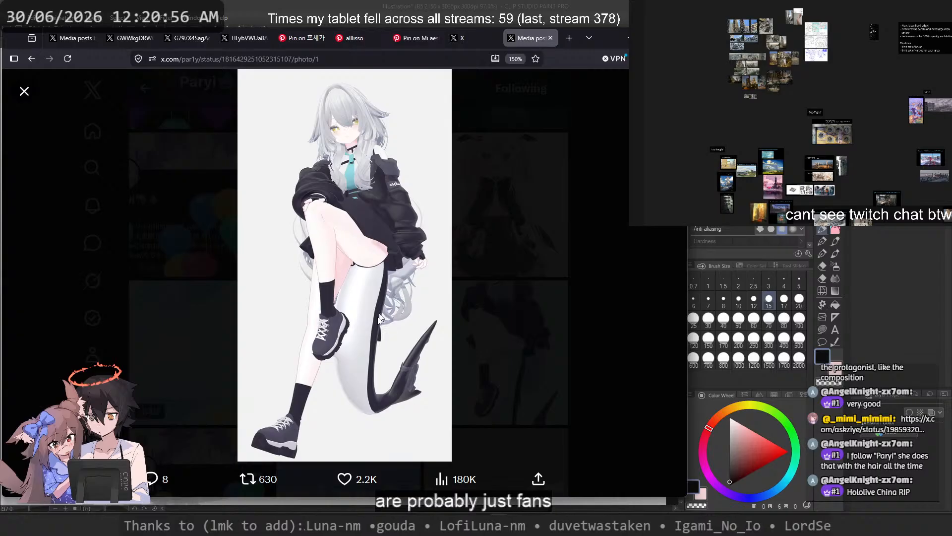
pyautogui.press('Escape')
# Step: Find the kneeling nun with long flowing hair among Paryi's older media posts and open the illustration at full size
pyautogui.scroll(-5, 382, 355)
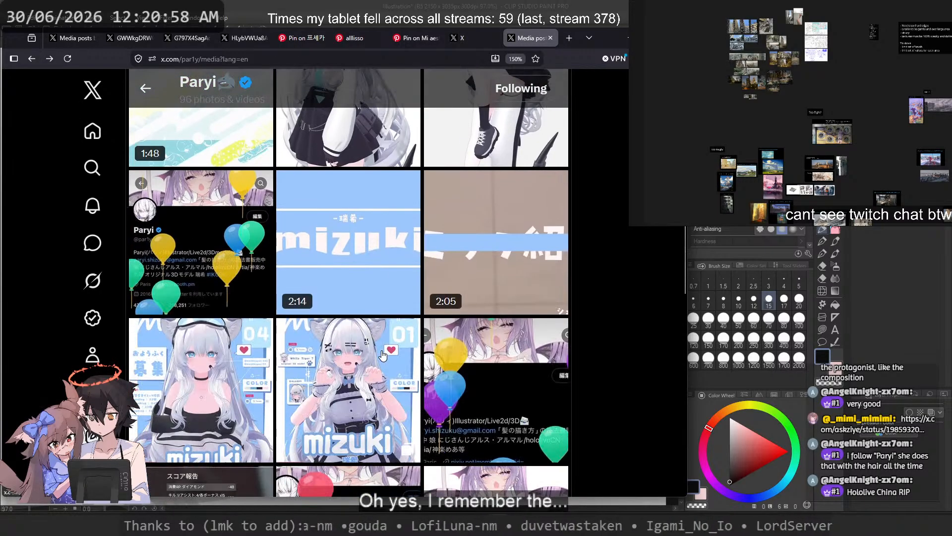
pyautogui.scroll(-9, 382, 355)
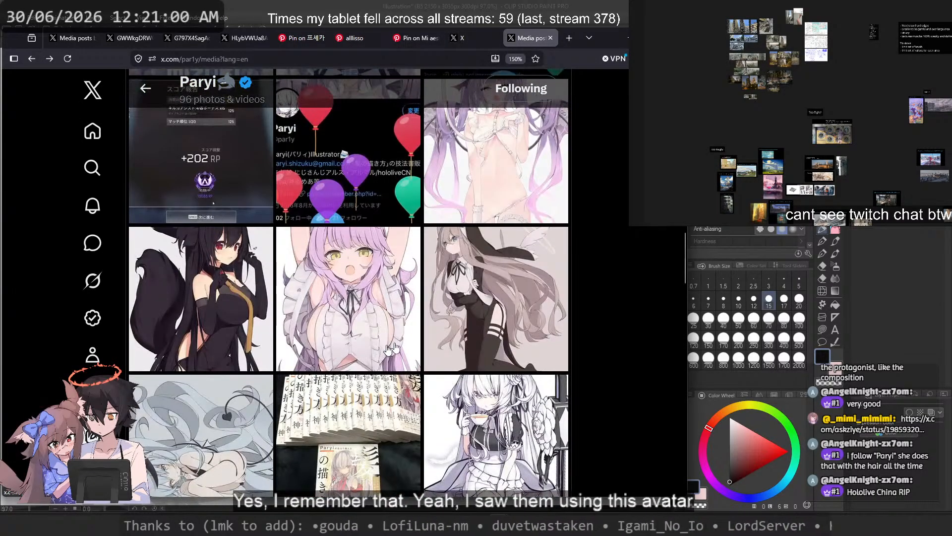
pyautogui.click(507, 307)
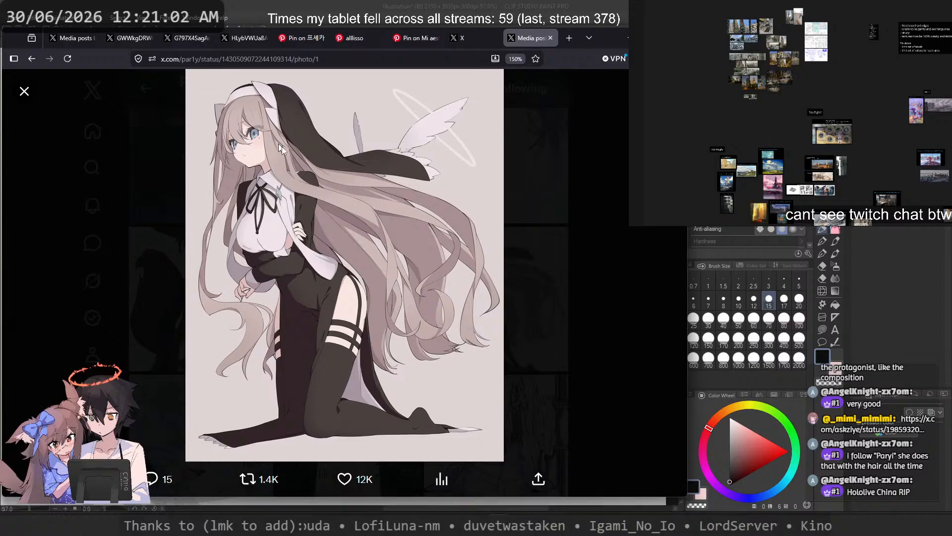
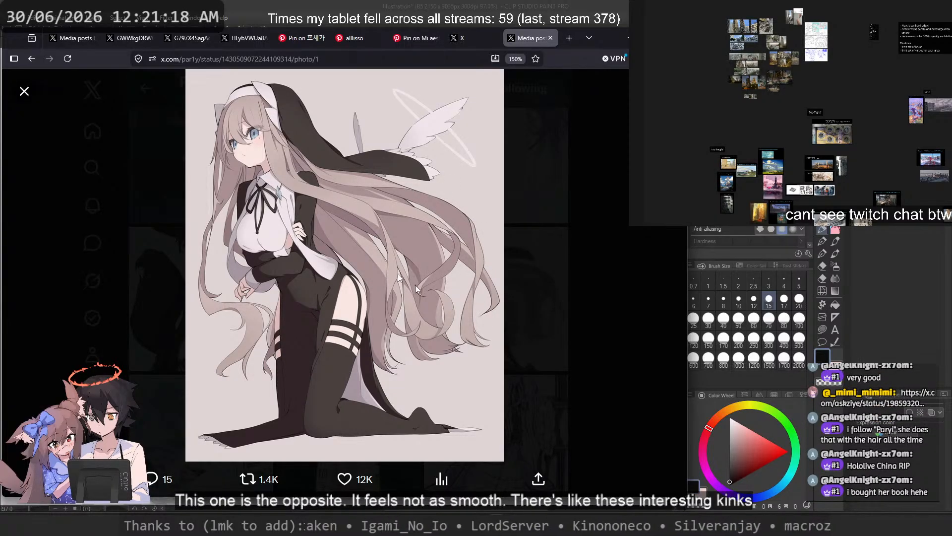
# Step: Look over the Paryi media grid and profile bio, and view the photo of the hair-drawing book
pyautogui.press('Escape')
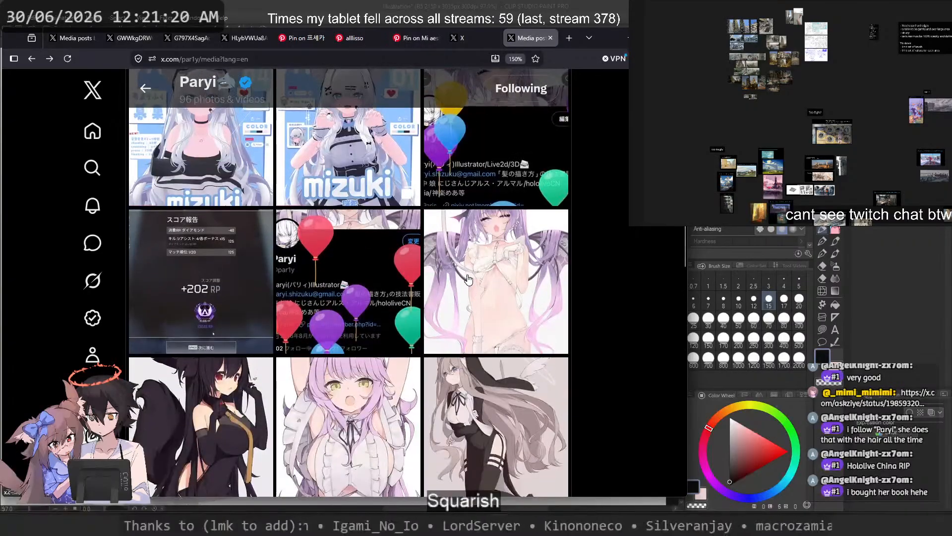
pyautogui.scroll(-2, 468, 279)
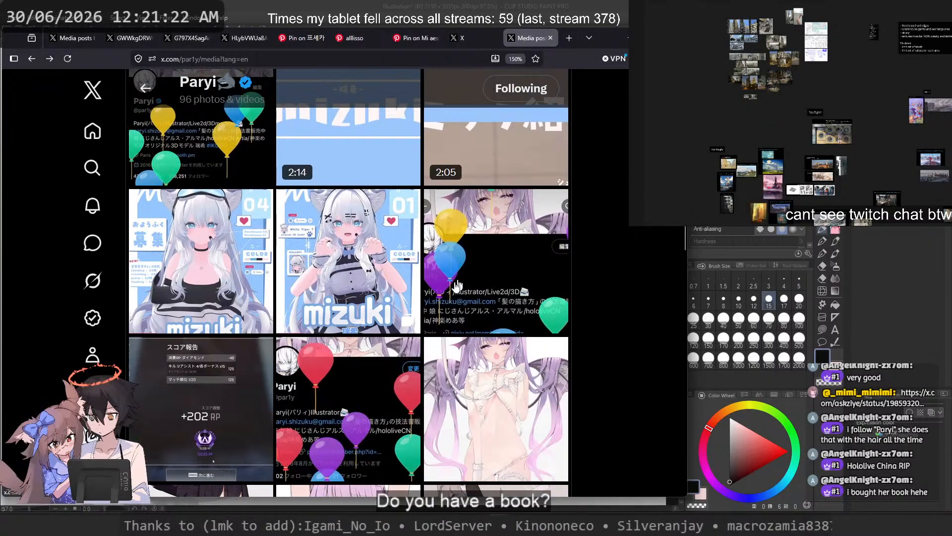
pyautogui.click(171, 419)
pyautogui.press('Escape')
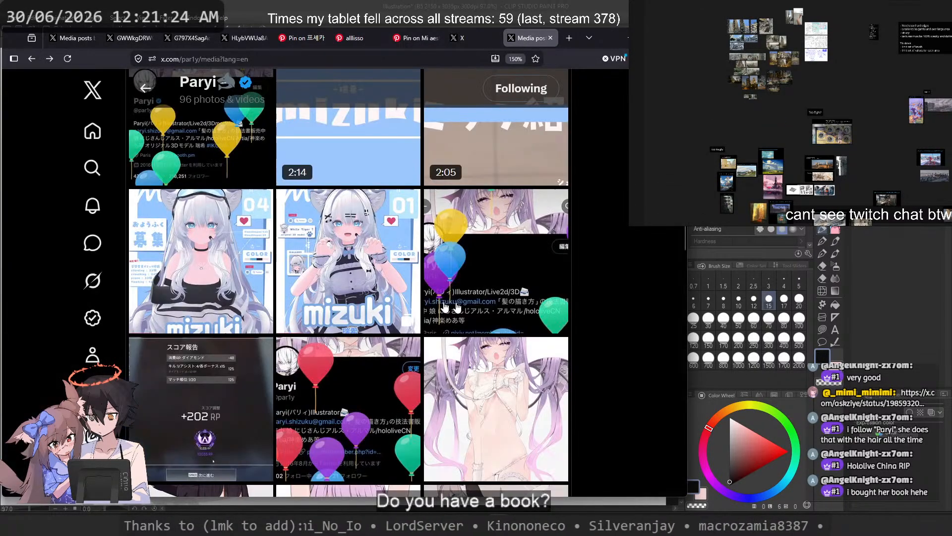
pyautogui.scroll(5, 457, 308)
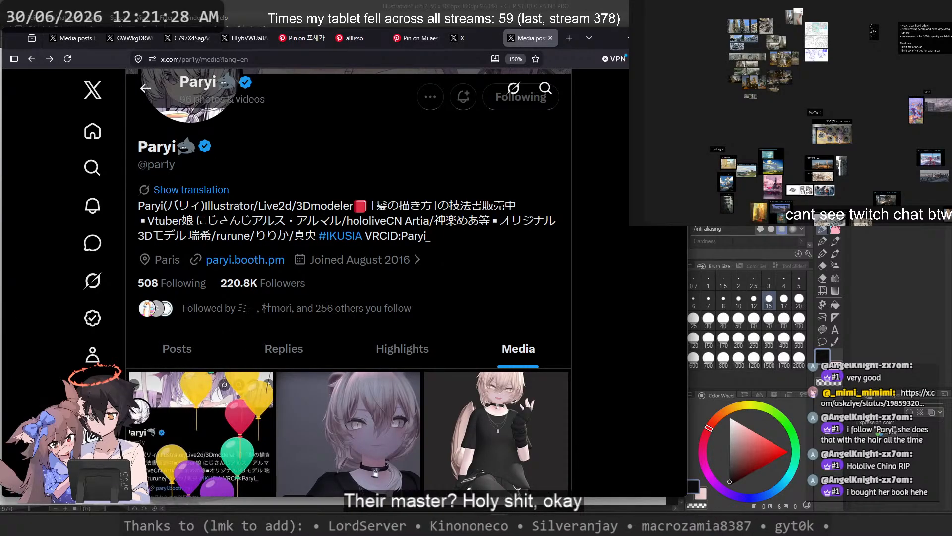
pyautogui.moveTo(376, 205); pyautogui.dragTo(503, 205)
pyautogui.click(385, 201)
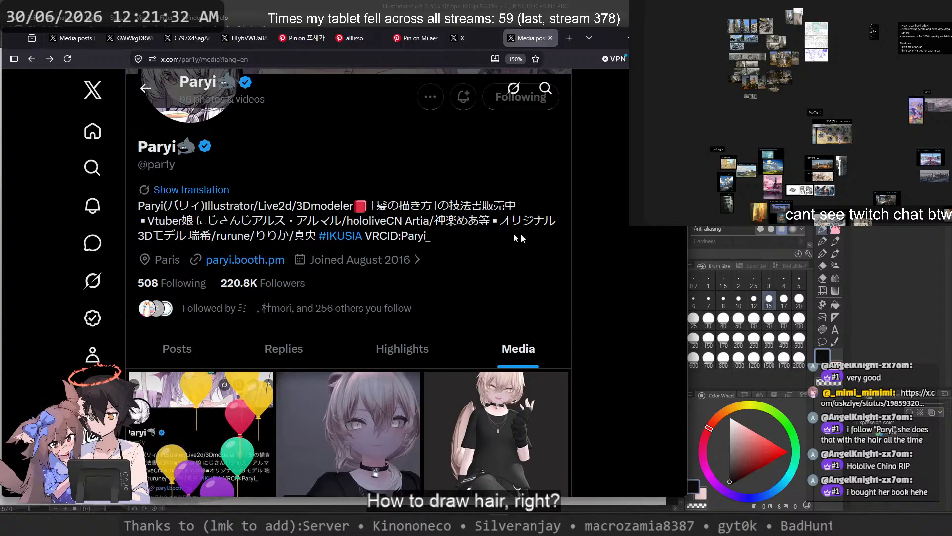
pyautogui.scroll(-10, 519, 238)
pyautogui.click(360, 328)
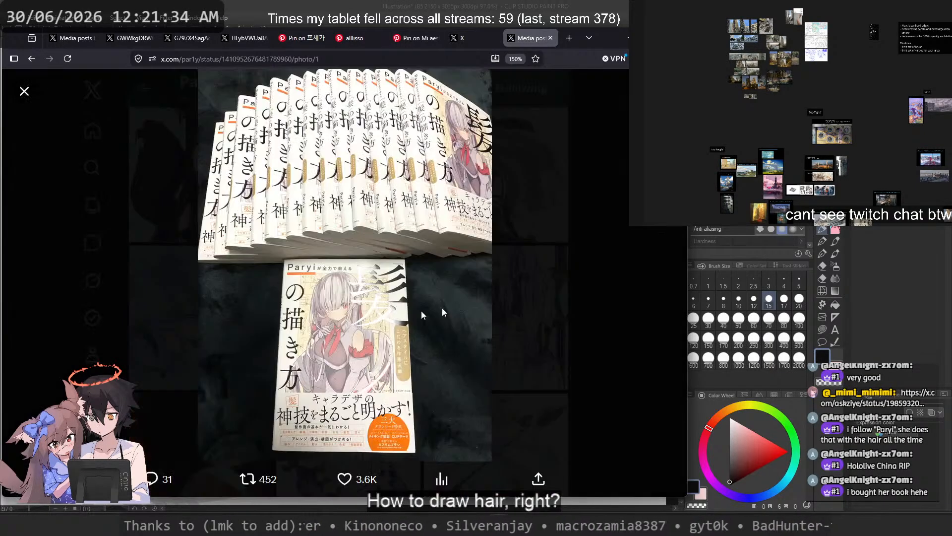
pyautogui.click(564, 284)
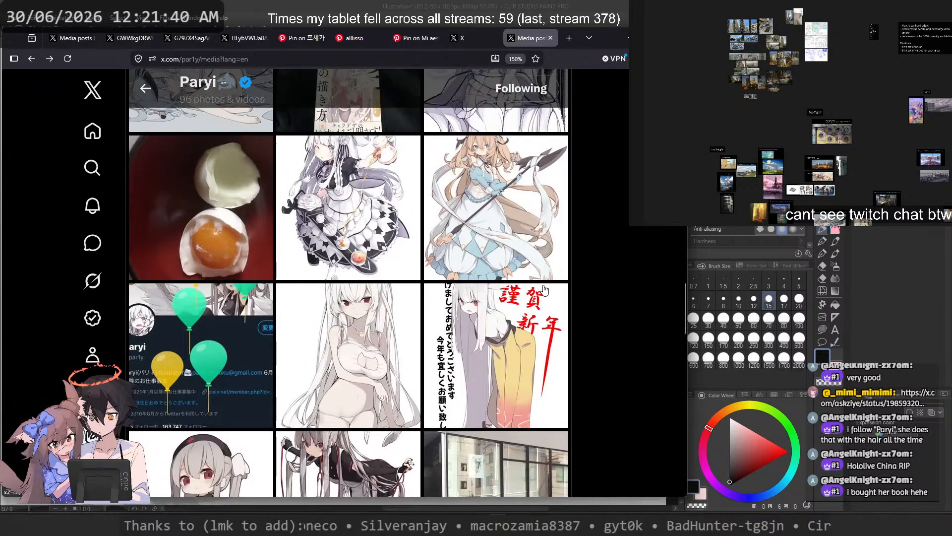
# Step: Browse the older illustrations in the media grid, including the demon-girl drawing posted on Jun 5, 2019
pyautogui.scroll(-5, 542, 289)
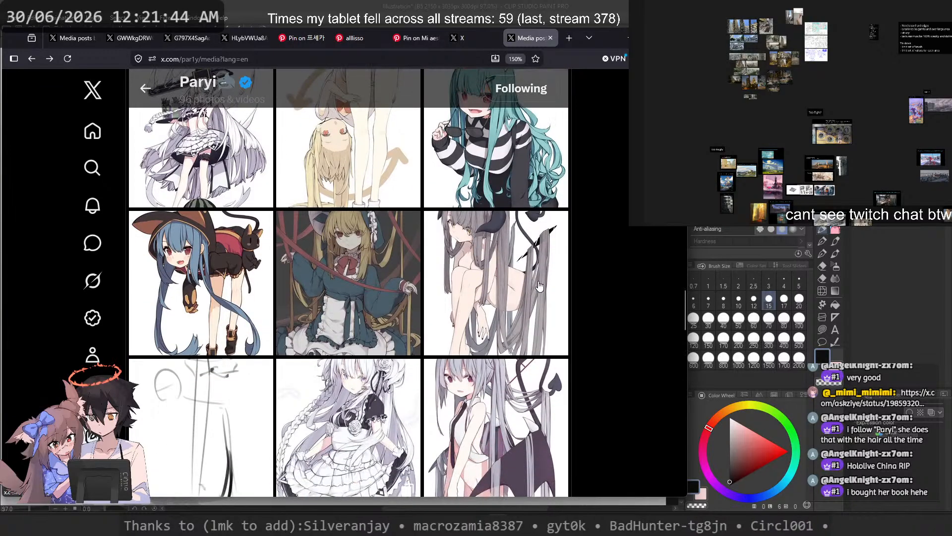
pyautogui.scroll(-3, 533, 288)
pyautogui.click(491, 325)
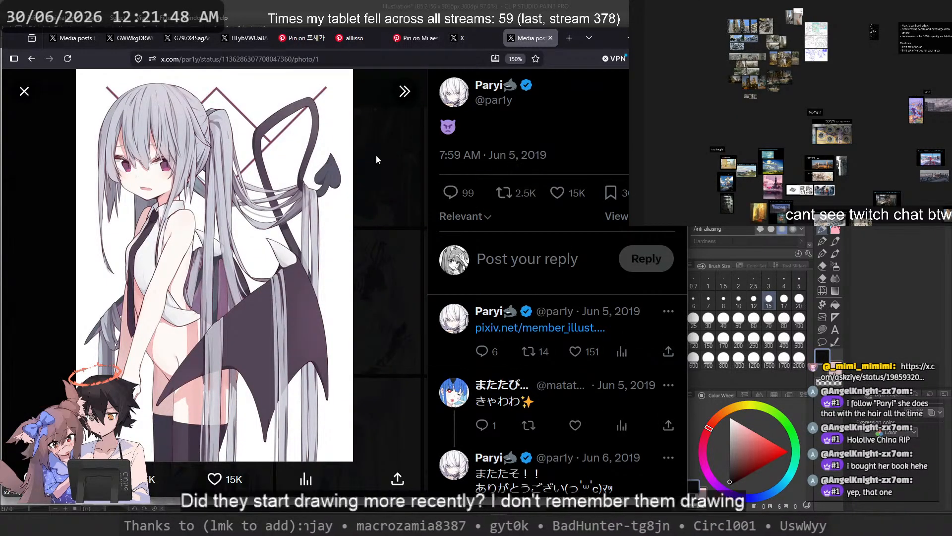
pyautogui.click(376, 157)
pyautogui.scroll(-10, 401, 231)
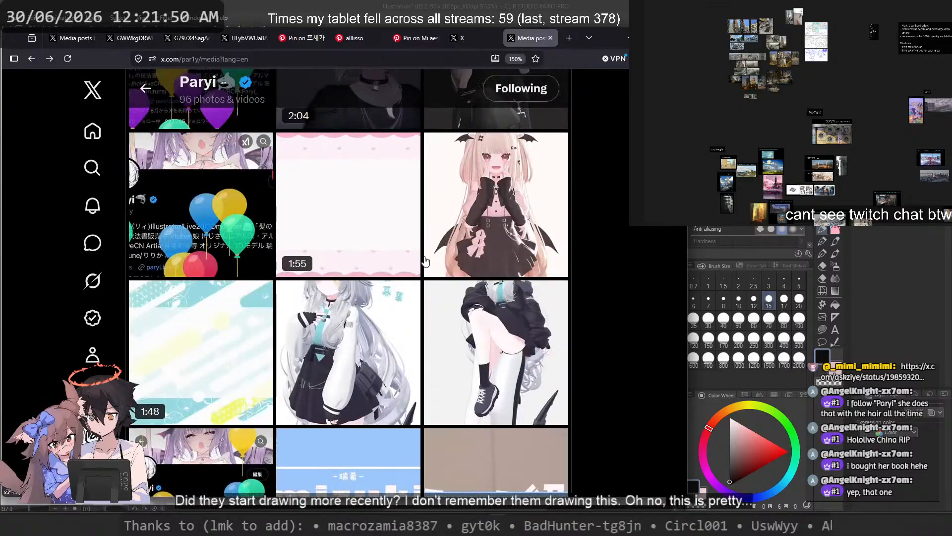
pyautogui.scroll(5, 426, 256)
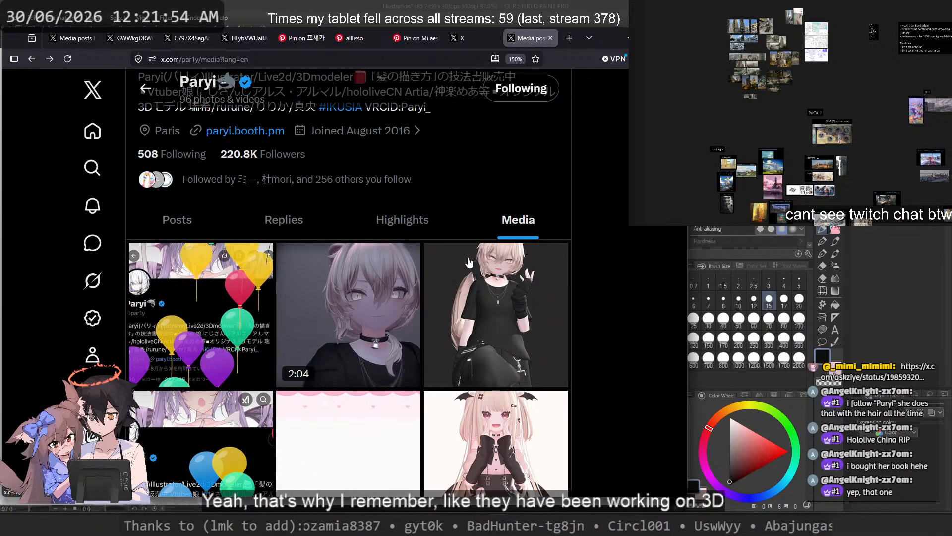
pyautogui.scroll(-18, 465, 262)
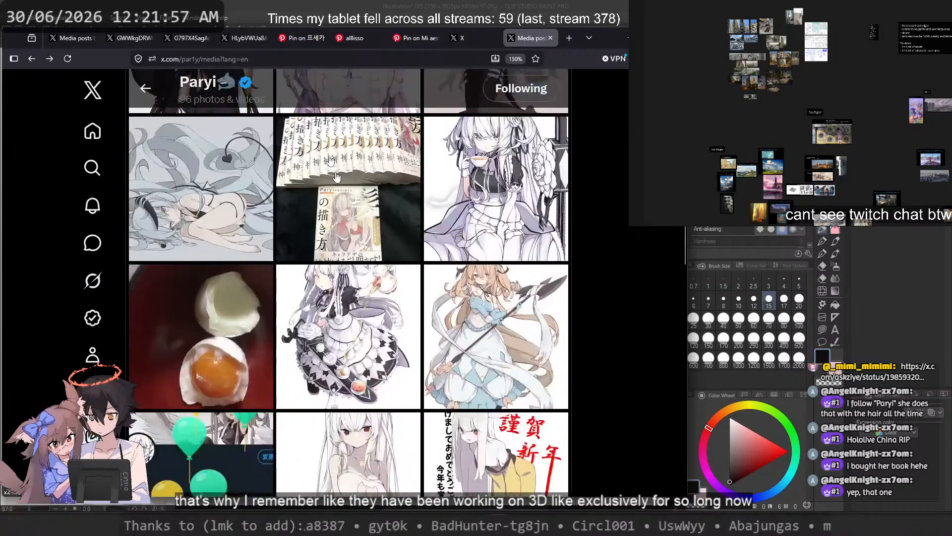
# Step: Open the Jul 2, 2021 post about the hair-drawing book and read through its replies
pyautogui.click(339, 180)
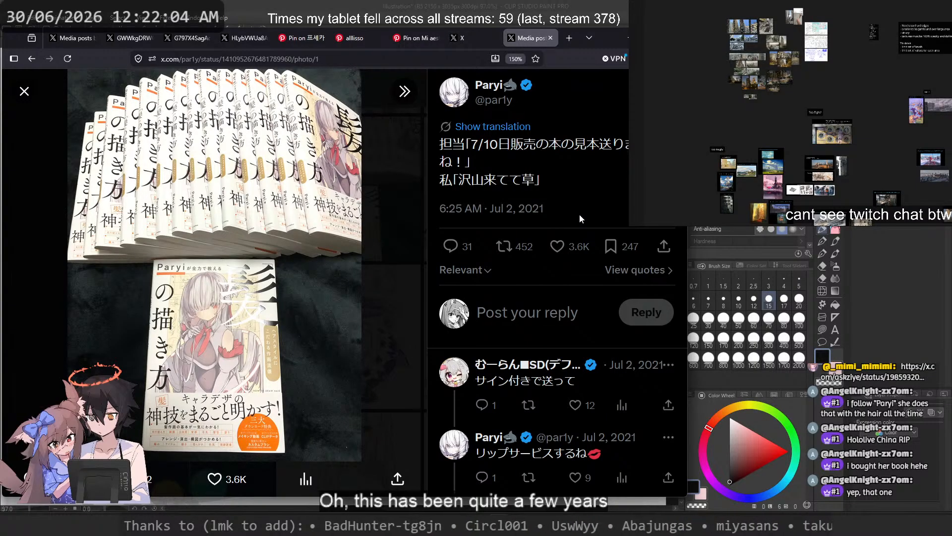
pyautogui.scroll(-5, 580, 215)
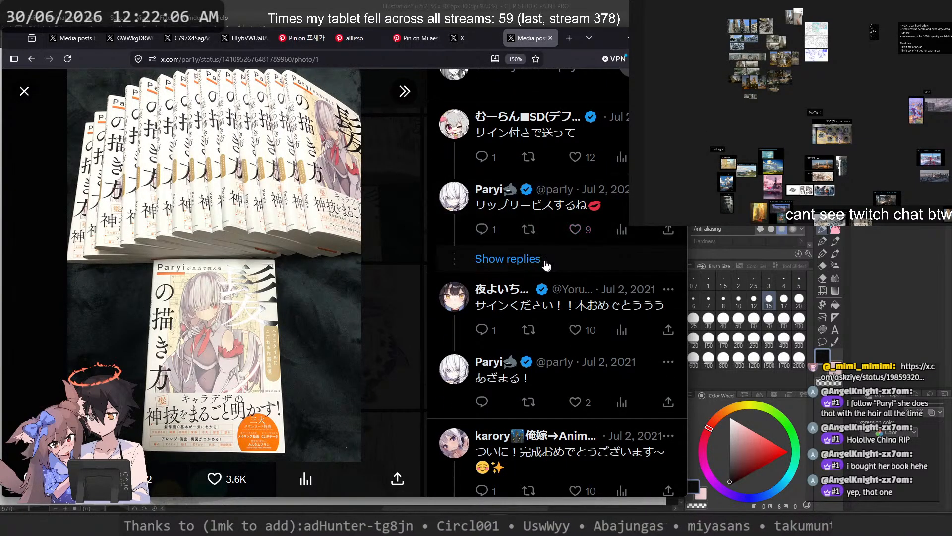
pyautogui.click(541, 259)
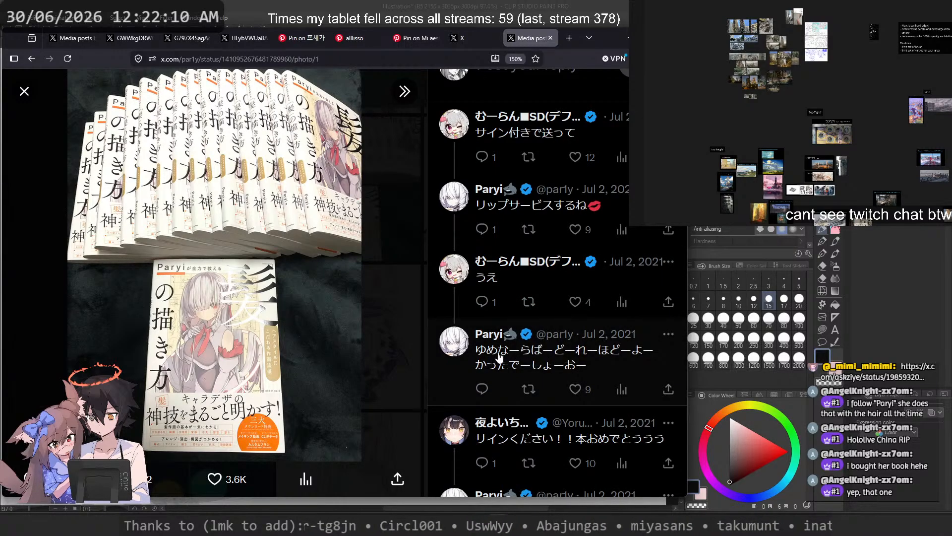
pyautogui.scroll(-5, 561, 361)
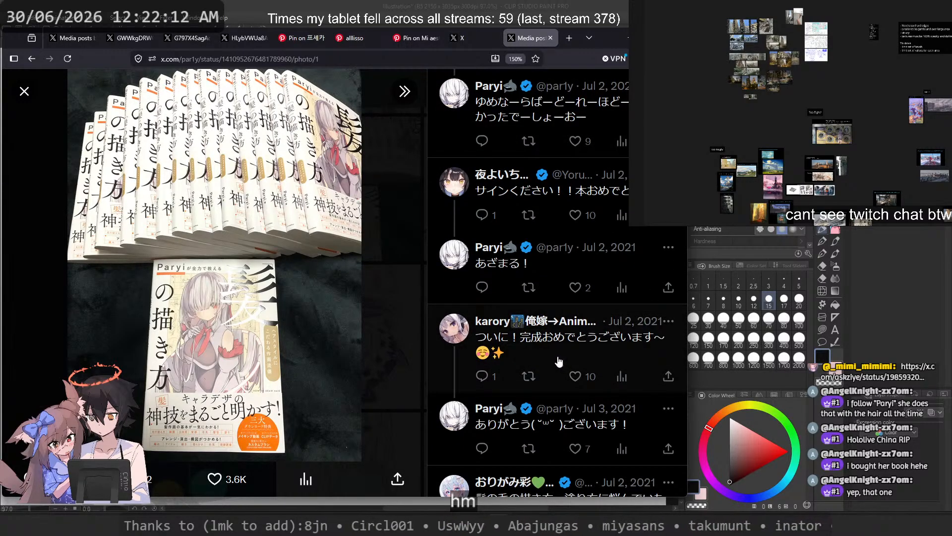
pyautogui.scroll(-5, 578, 258)
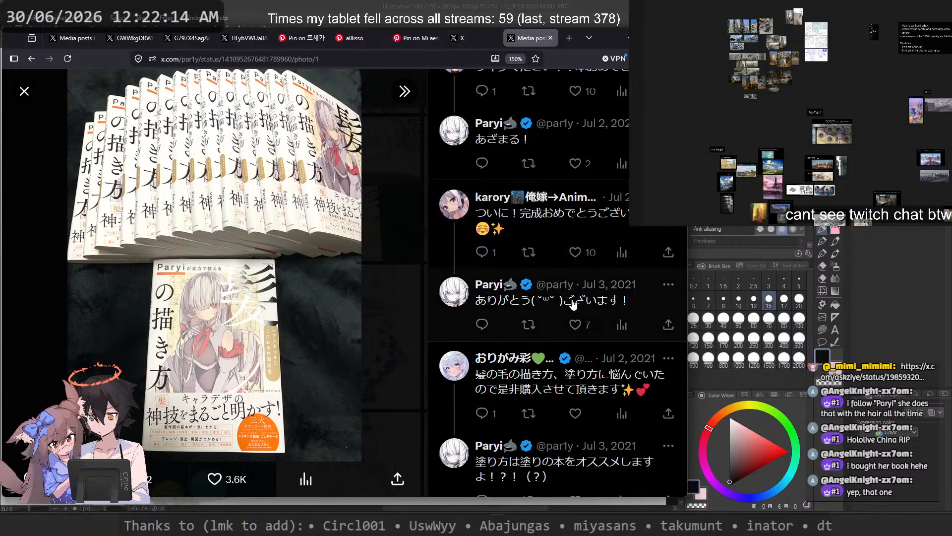
pyautogui.scroll(-10, 572, 304)
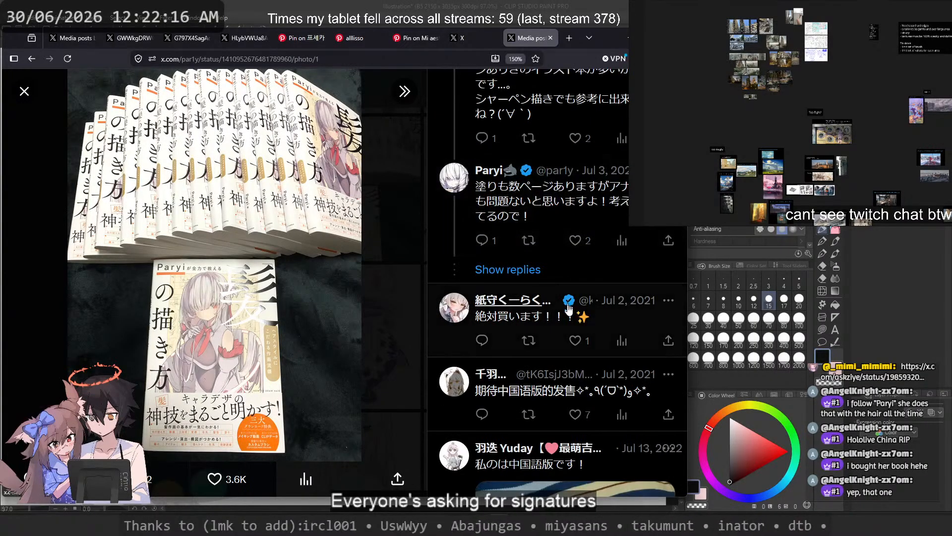
pyautogui.scroll(-15, 568, 312)
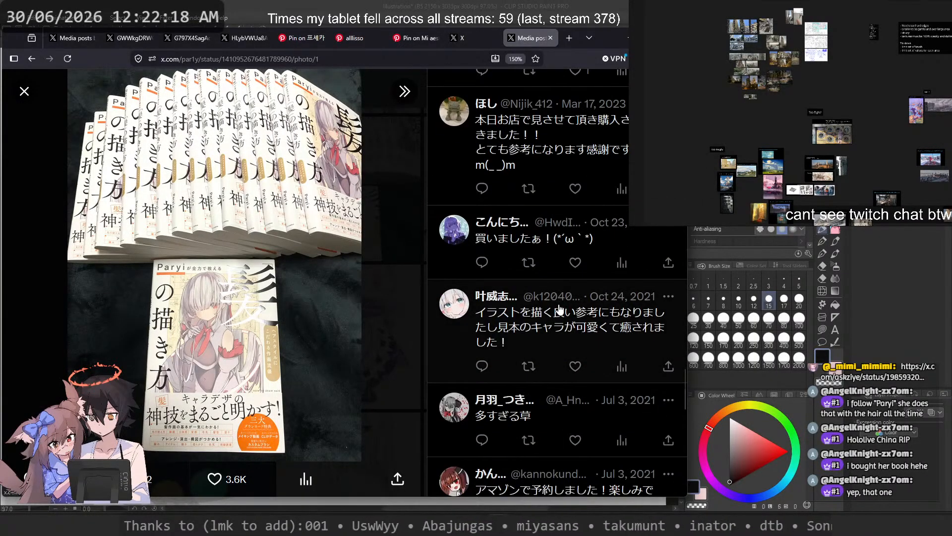
pyautogui.click(407, 301)
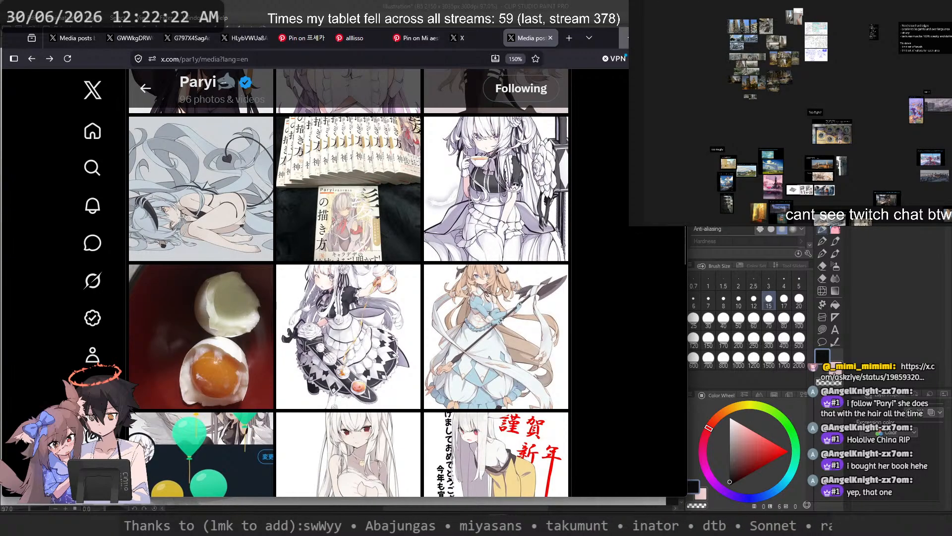
# Step: Switch to Clip Studio Paint and erase the dark hand lines beside the tail with brush size 30
pyautogui.click(629, 38)
pyautogui.scroll(-4, 520, 175)
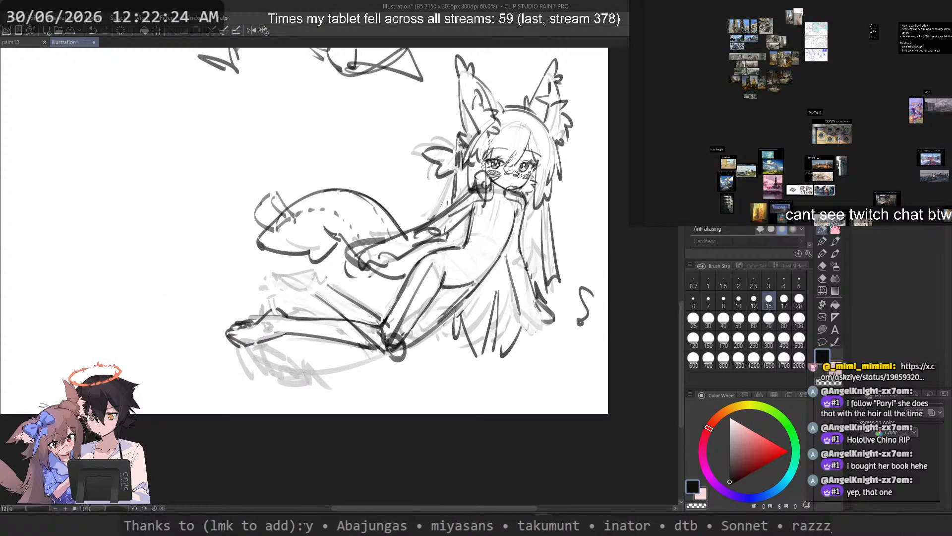
pyautogui.scroll(5, 397, 99)
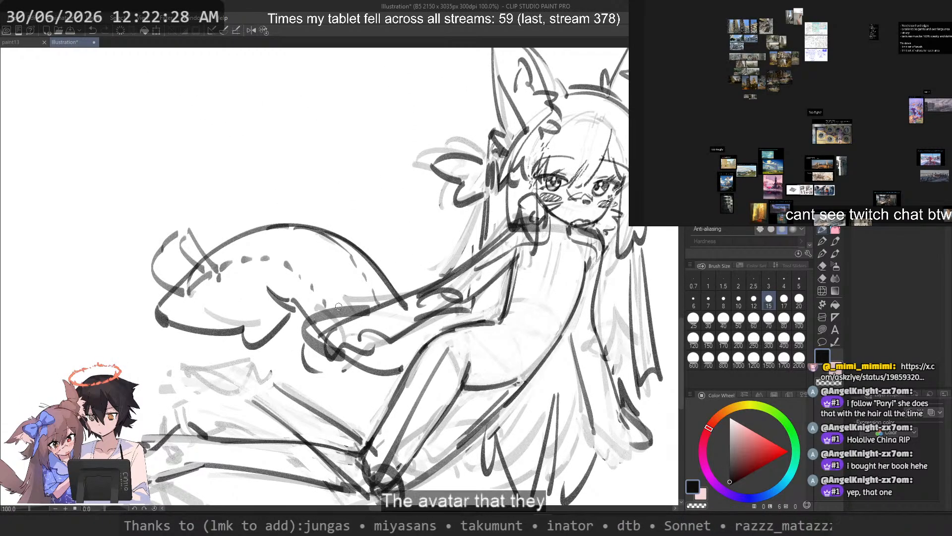
pyautogui.hotkey('ctrl', 'z')
pyautogui.click(708, 317)
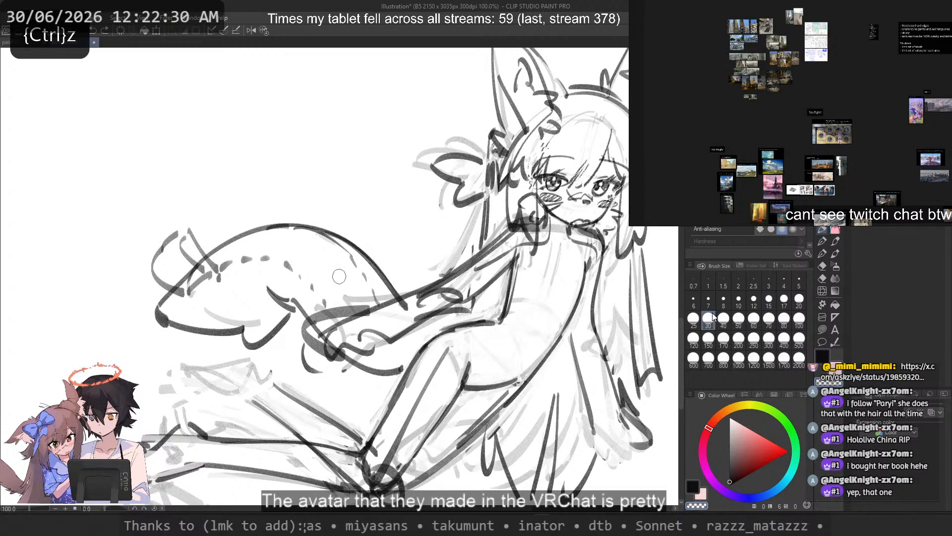
pyautogui.moveTo(368, 309)
pyautogui.mouseDown()
pyautogui.moveTo(292, 331)
pyautogui.moveTo(356, 323)
pyautogui.moveTo(302, 367)
pyautogui.moveTo(347, 352)
pyautogui.mouseUp()
pyautogui.moveTo(348, 352)
pyautogui.mouseDown()
pyautogui.moveTo(407, 333)
pyautogui.moveTo(351, 325)
pyautogui.moveTo(342, 314)
pyautogui.moveTo(376, 312)
pyautogui.moveTo(335, 344)
pyautogui.mouseUp()
pyautogui.press('c')
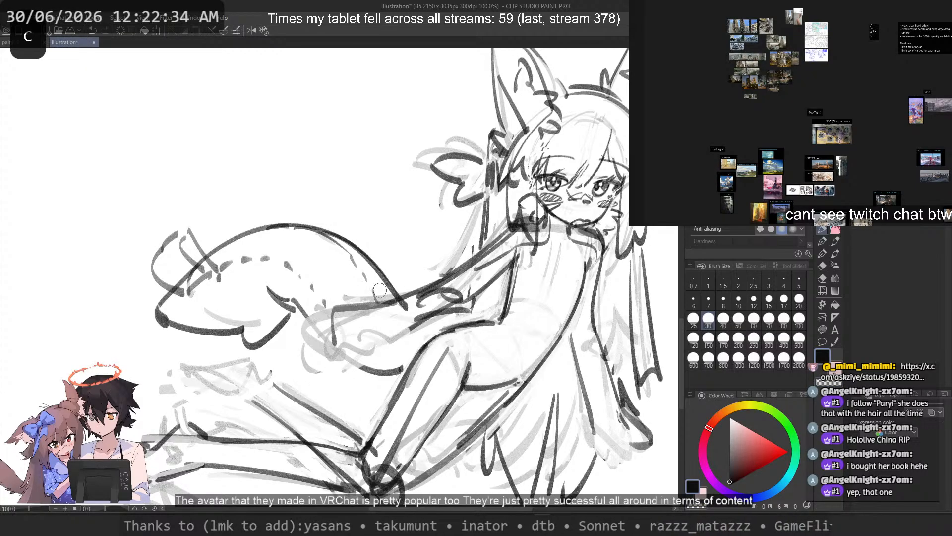
# Step: Try redrawing the forearm and hand outline over the grey sketch beside the tail
pyautogui.hotkey('ctrl', 'z')
pyautogui.moveTo(384, 301)
pyautogui.mouseDown()
pyautogui.moveTo(328, 339)
pyautogui.moveTo(316, 312)
pyautogui.moveTo(317, 323)
pyautogui.moveTo(339, 308)
pyautogui.moveTo(317, 342)
pyautogui.mouseUp()
pyautogui.hotkey('ctrl', 'z')
pyautogui.hotkey('ctrl', 'z')
pyautogui.hotkey('ctrl', 'z')
pyautogui.hotkey('ctrl', 'z')
pyautogui.hotkey('ctrl', 'z')
pyautogui.hotkey('ctrl', 'z')
pyautogui.hotkey('ctrl', 'z')
pyautogui.hotkey('ctrl', 'z')
pyautogui.moveTo(388, 302)
pyautogui.mouseDown()
pyautogui.moveTo(325, 325)
pyautogui.moveTo(383, 305)
pyautogui.moveTo(314, 325)
pyautogui.mouseUp()
pyautogui.hotkey('ctrl', 'z')
# Step: Flip the canvas horizontally and clean away the dark scribbles across the forearm with brush size 15
pyautogui.hotkey('ctrl', 'z')
pyautogui.moveTo(430, 317); pyautogui.dragTo(382, 348)
pyautogui.hotkey('ctrl', 'z')
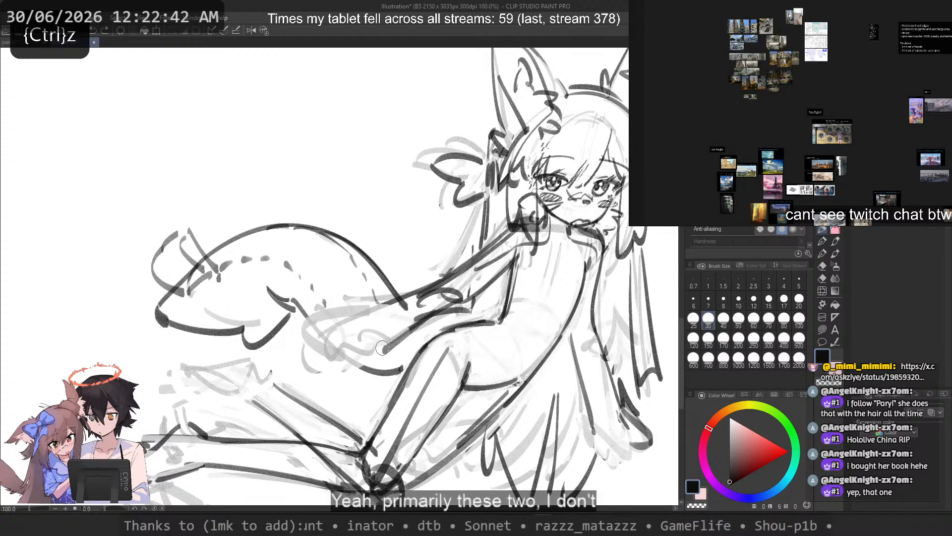
pyautogui.press('2')
pyautogui.moveTo(192, 283); pyautogui.dragTo(286, 339)
pyautogui.hotkey('ctrl', 'z')
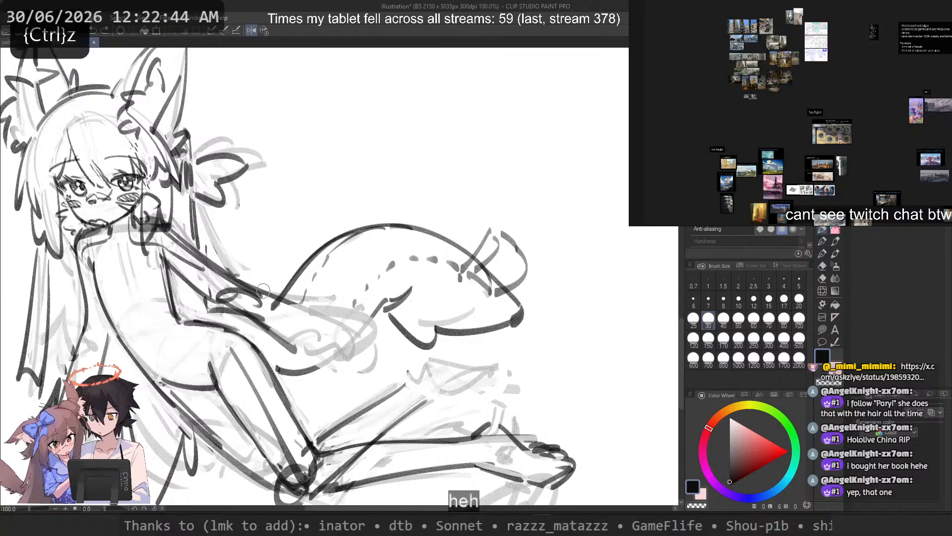
pyautogui.click(769, 299)
pyautogui.scroll(2, 362, 352)
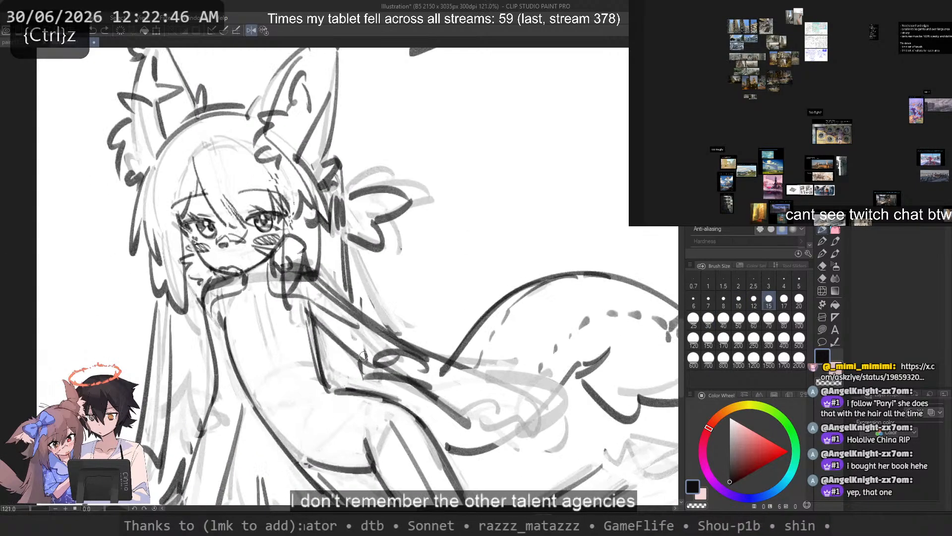
pyautogui.moveTo(436, 385)
pyautogui.mouseDown()
pyautogui.moveTo(369, 358)
pyautogui.moveTo(444, 369)
pyautogui.mouseUp()
pyautogui.moveTo(377, 359); pyautogui.dragTo(468, 422)
pyautogui.press('c')
# Step: Try several strokes for the lower contour of the forearm resting toward the tail
pyautogui.hotkey('ctrl', 'z')
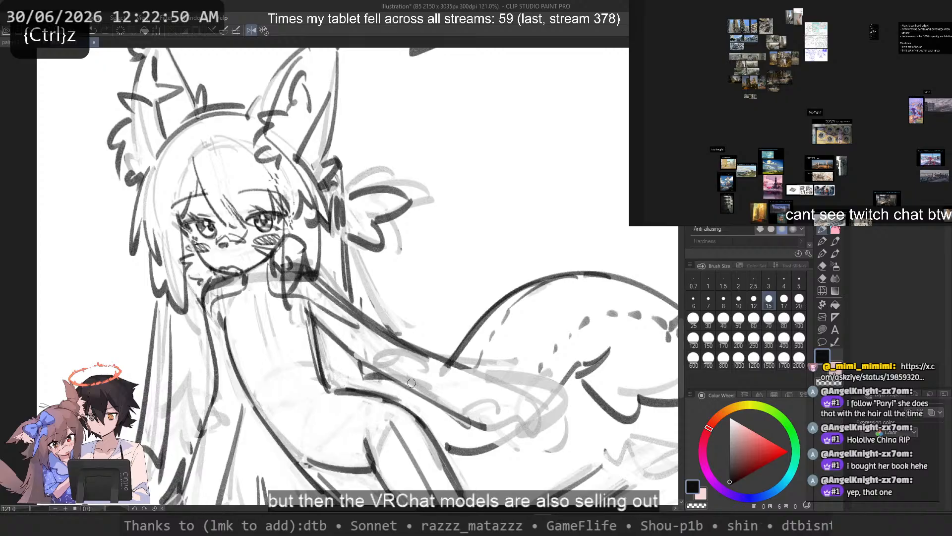
pyautogui.hotkey('ctrl', 'z')
pyautogui.moveTo(358, 356); pyautogui.dragTo(468, 424)
pyautogui.hotkey('ctrl', 'z')
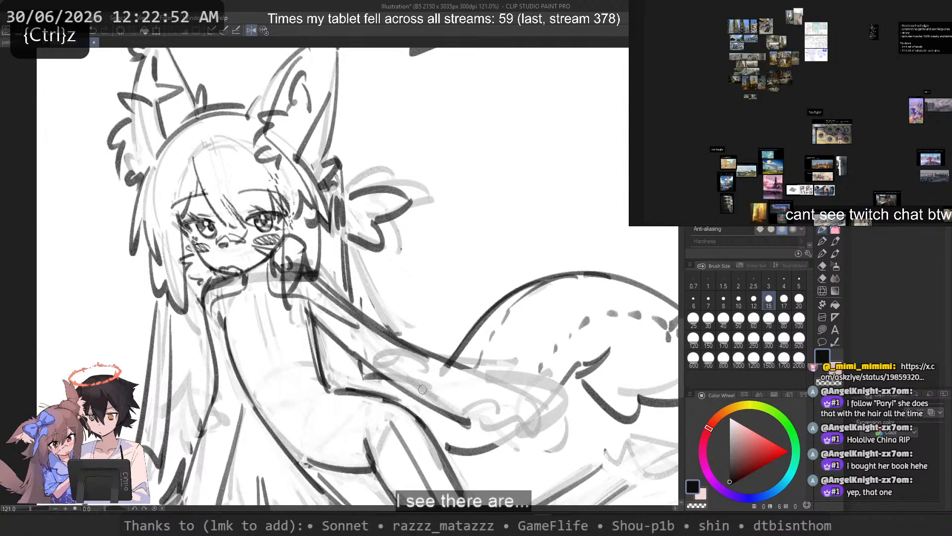
pyautogui.moveTo(383, 334); pyautogui.dragTo(471, 378)
pyautogui.hotkey('ctrl', 'z')
pyautogui.hotkey('ctrl', 'z')
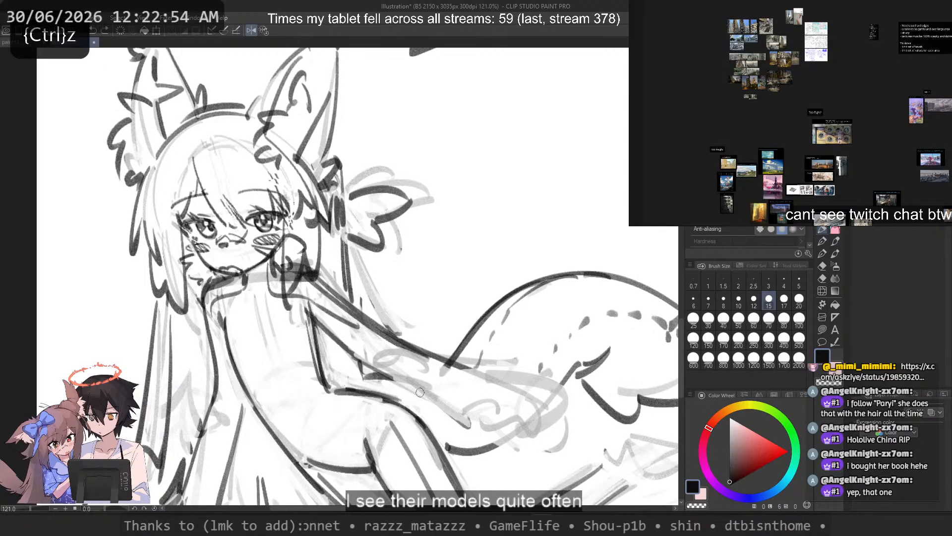
pyautogui.moveTo(353, 351); pyautogui.dragTo(454, 407)
pyautogui.hotkey('ctrl', 'z')
pyautogui.moveTo(357, 353); pyautogui.dragTo(453, 407)
pyautogui.hotkey('ctrl', 'z')
pyautogui.moveTo(306, 310); pyautogui.dragTo(331, 327)
pyautogui.hotkey('ctrl', 'z')
# Step: Clear the old inner contour of the arm below the shoulder and test replacement strokes
pyautogui.moveTo(366, 353)
pyautogui.mouseDown()
pyautogui.moveTo(437, 401)
pyautogui.moveTo(304, 309)
pyautogui.moveTo(359, 328)
pyautogui.mouseUp()
pyautogui.press('c')
pyautogui.press('c')
pyautogui.moveTo(296, 309); pyautogui.dragTo(421, 398)
pyautogui.hotkey('ctrl', 'z')
pyautogui.hotkey('ctrl', 'z')
pyautogui.hotkey('ctrl', 'z')
pyautogui.moveTo(309, 281); pyautogui.dragTo(430, 372)
# Step: Redraw the lower and upper contours of the extended arm from the shoulder toward the wrist
pyautogui.hotkey('ctrl', 'z')
pyautogui.hotkey('ctrl', 'z')
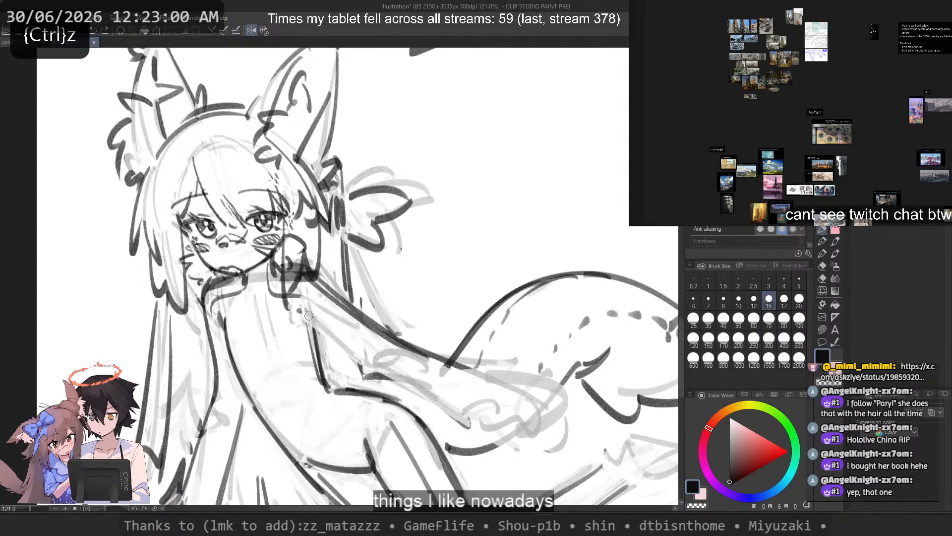
pyautogui.moveTo(299, 311); pyautogui.dragTo(429, 396)
pyautogui.press('c')
pyautogui.moveTo(318, 283); pyautogui.dragTo(401, 345)
pyautogui.press('c')
pyautogui.moveTo(299, 278); pyautogui.dragTo(415, 363)
pyautogui.hotkey('ctrl', 'z')
pyautogui.moveTo(319, 286)
pyautogui.mouseDown()
pyautogui.moveTo(430, 353)
pyautogui.moveTo(510, 385)
pyautogui.mouseUp()
pyautogui.hotkey('ctrl', 'z')
pyautogui.moveTo(437, 355)
pyautogui.mouseDown()
pyautogui.moveTo(525, 383)
pyautogui.moveTo(505, 407)
pyautogui.mouseUp()
pyautogui.hotkey('ctrl', 'z')
# Step: Try outline strokes for the hand beyond the wrist and loose strokes beside the figure
pyautogui.scroll(-1, 300, 200)
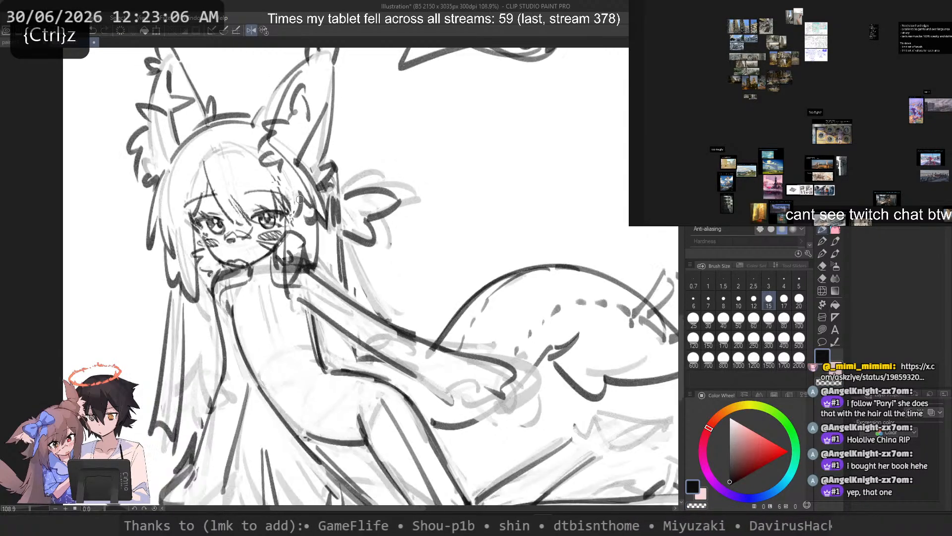
pyautogui.scroll(-5, 300, 200)
pyautogui.scroll(2, 342, 242)
pyautogui.moveTo(332, 242); pyautogui.dragTo(352, 248)
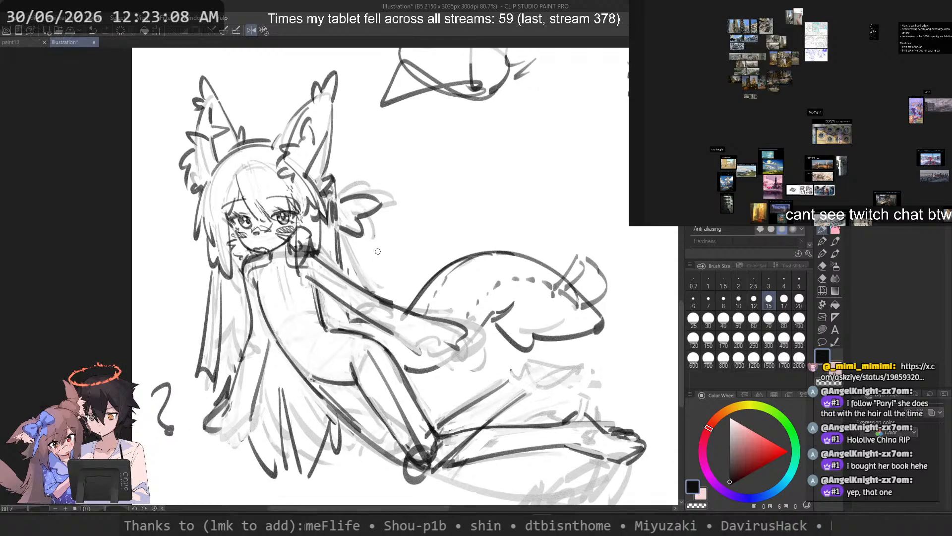
pyautogui.scroll(3, 378, 252)
pyautogui.hotkey('ctrl', 'z')
pyautogui.moveTo(411, 333); pyautogui.dragTo(477, 351)
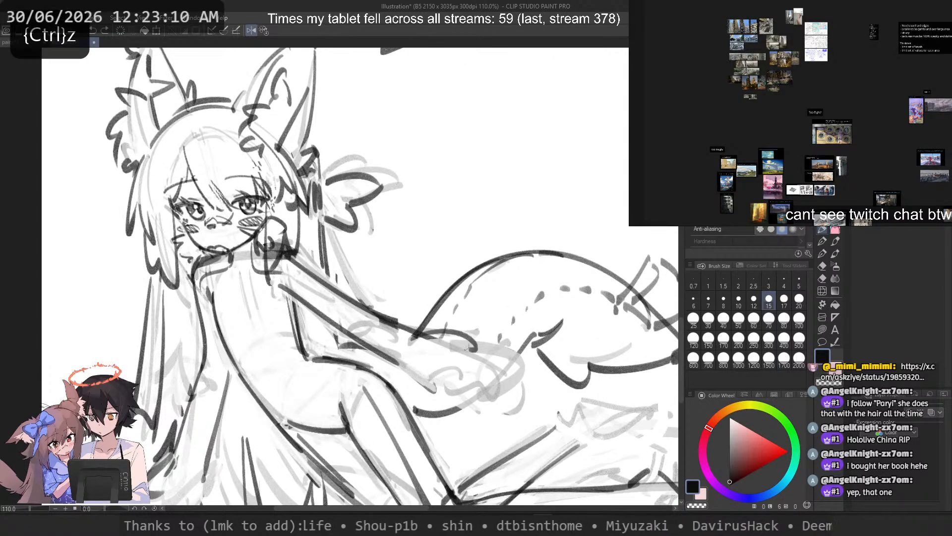
pyautogui.hotkey('ctrl', 'z')
pyautogui.moveTo(342, 214); pyautogui.dragTo(361, 300)
pyautogui.hotkey('ctrl', 'z')
pyautogui.moveTo(98, 252); pyautogui.dragTo(181, 353)
pyautogui.hotkey('ctrl', 'z')
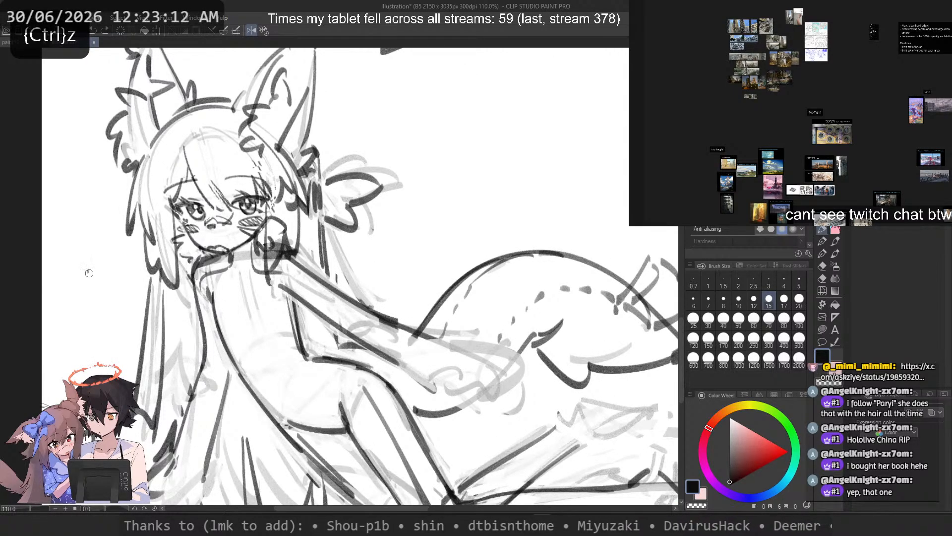
# Step: Try loose strokes in the empty area beside the long hair for the other arm
pyautogui.moveTo(89, 271); pyautogui.dragTo(179, 341)
pyautogui.hotkey('ctrl', 'z')
pyautogui.moveTo(82, 243)
pyautogui.mouseDown()
pyautogui.moveTo(114, 290)
pyautogui.moveTo(189, 327)
pyautogui.mouseUp()
pyautogui.hotkey('ctrl', 'z')
pyautogui.moveTo(105, 232)
pyautogui.mouseDown()
pyautogui.moveTo(135, 371)
pyautogui.moveTo(115, 378)
pyautogui.mouseUp()
pyautogui.hotkey('ctrl', 'z')
pyautogui.hotkey('ctrl', 'z')
# Step: Test a curved arm contour from the near shoulder through the hair, with a vertical stroke outside it, and undo the vertical stroke
pyautogui.moveTo(204, 282); pyautogui.dragTo(132, 387)
pyautogui.moveTo(106, 261); pyautogui.dragTo(99, 374)
pyautogui.moveTo(287, 285); pyautogui.dragTo(386, 340)
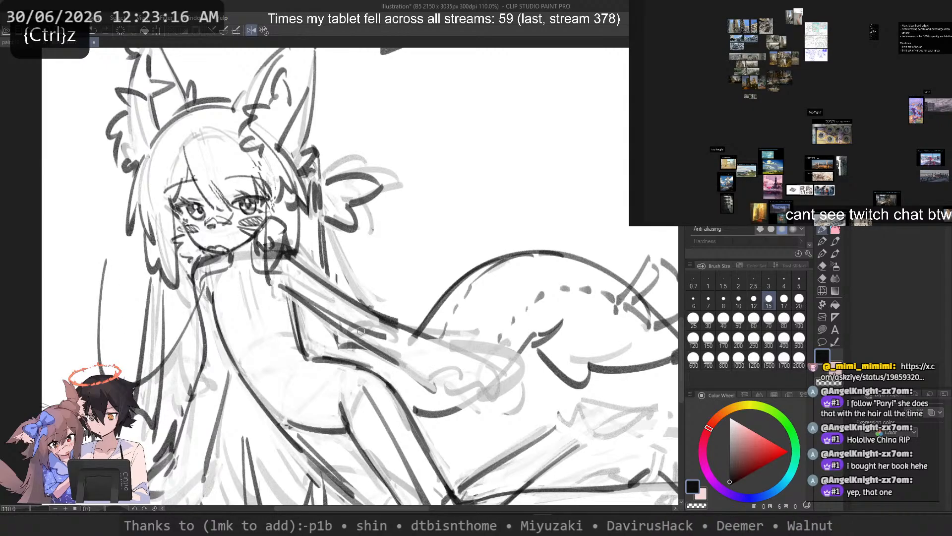
pyautogui.scroll(-5, 384, 273)
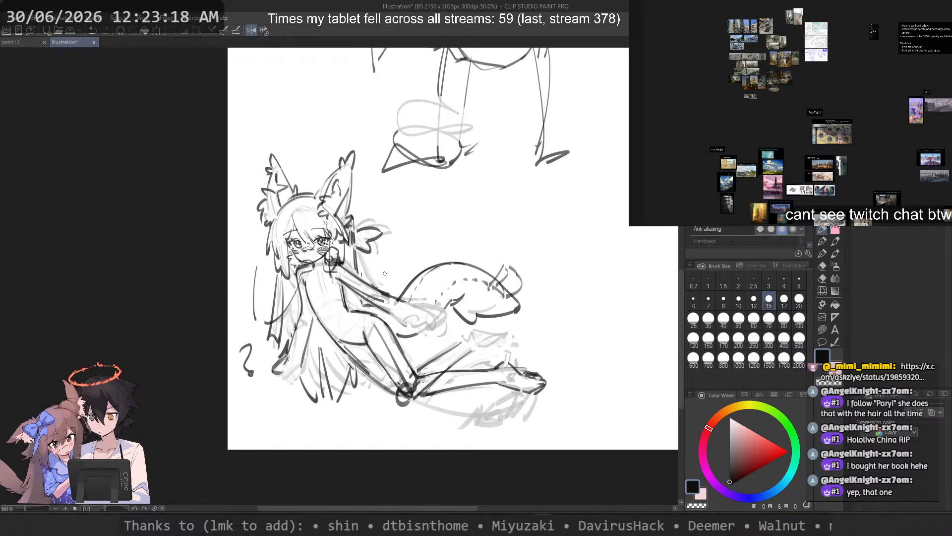
pyautogui.scroll(4, 277, 287)
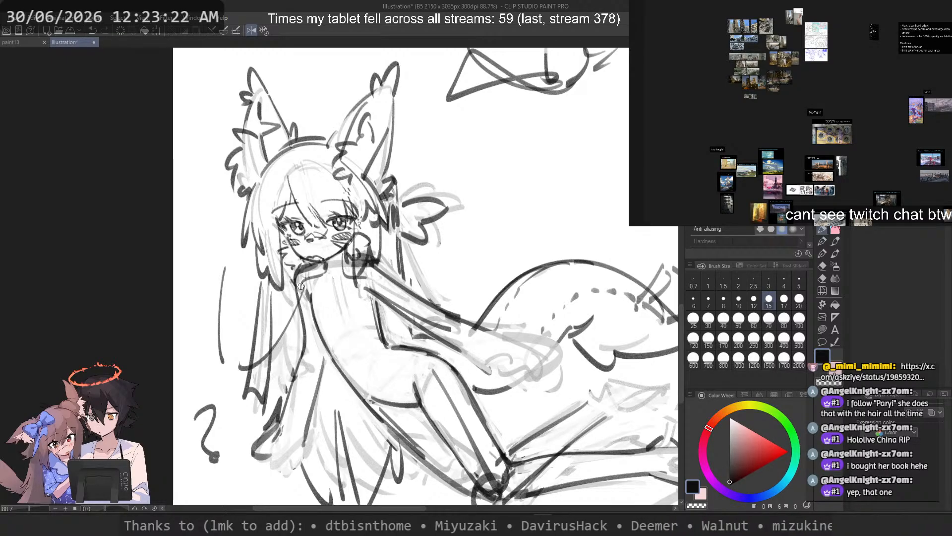
pyautogui.scroll(-2, 301, 286)
pyautogui.scroll(3, 347, 298)
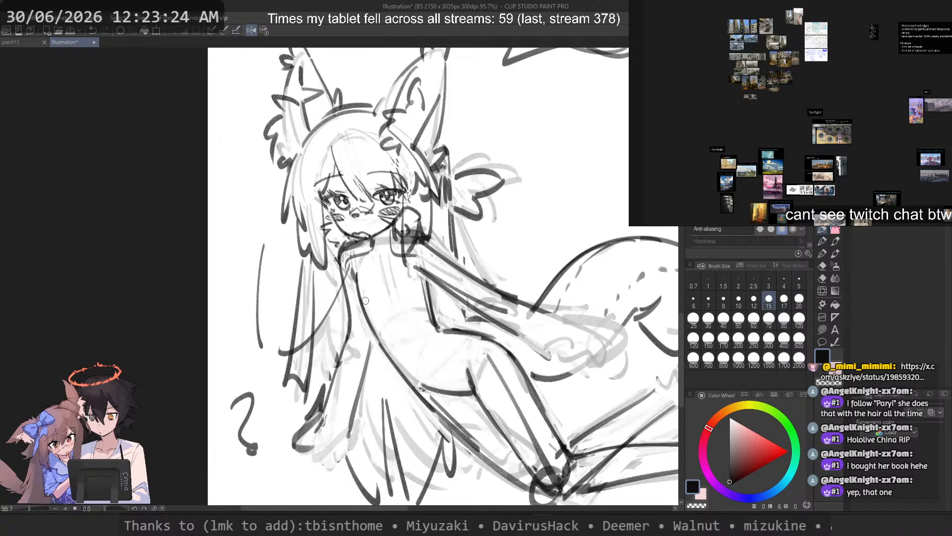
pyautogui.hotkey('ctrl', 'z')
pyautogui.hotkey('ctrl', 'z')
pyautogui.hotkey('ctrl', 'z')
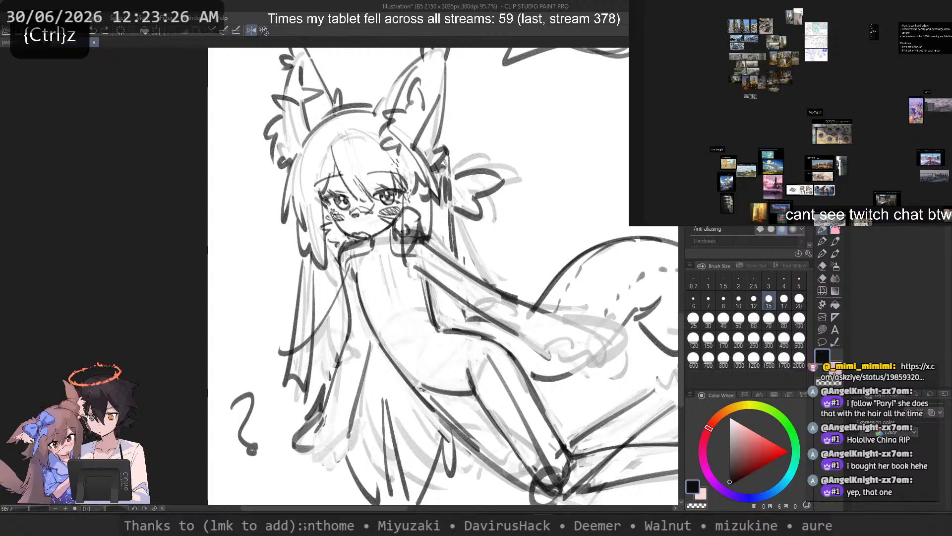
# Step: Erase parts of the old shoulder line beneath the chin and test corrections to its corner
pyautogui.press('c')
pyautogui.moveTo(339, 247); pyautogui.dragTo(358, 244)
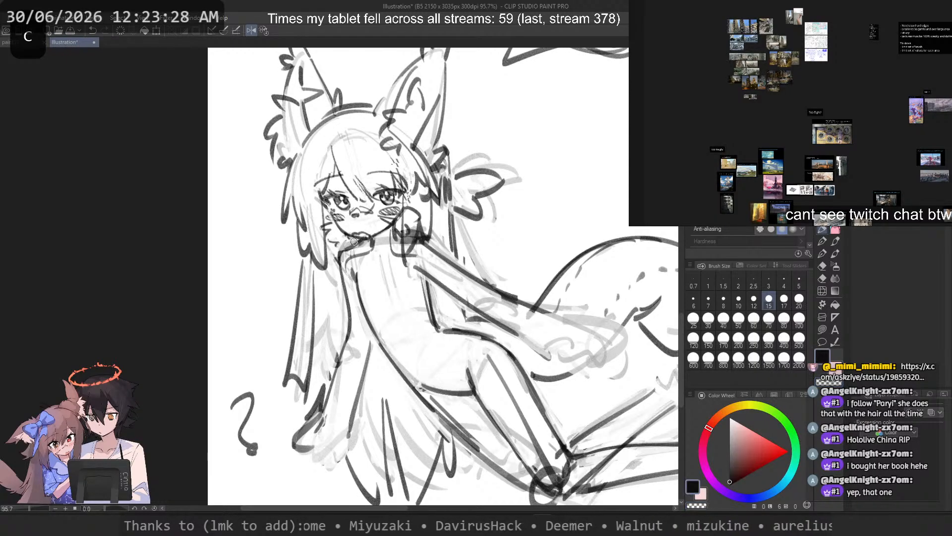
pyautogui.hotkey('ctrl', 'z')
pyautogui.press('c')
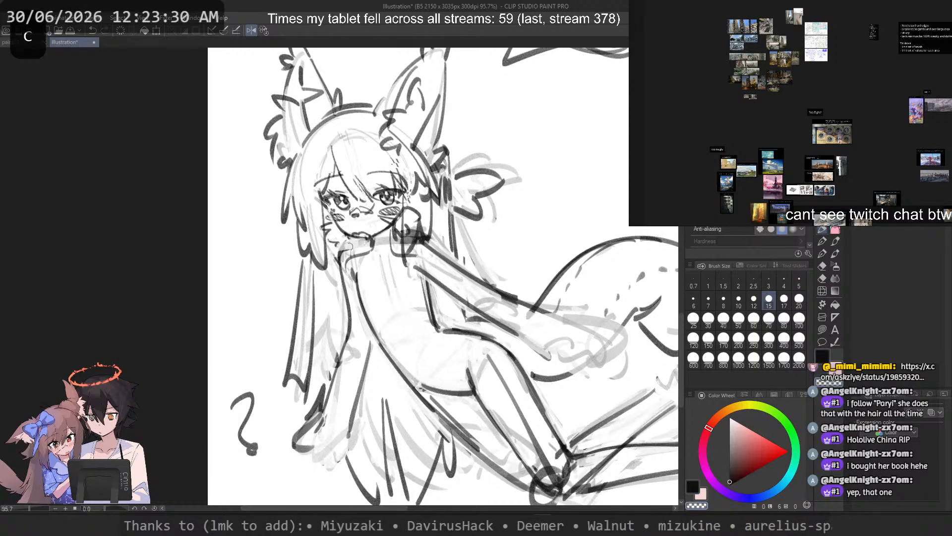
pyautogui.press('c')
pyautogui.moveTo(367, 236)
pyautogui.mouseDown()
pyautogui.moveTo(334, 200)
pyautogui.moveTo(366, 245)
pyautogui.mouseUp()
pyautogui.hotkey('ctrl', 'z')
pyautogui.press('c')
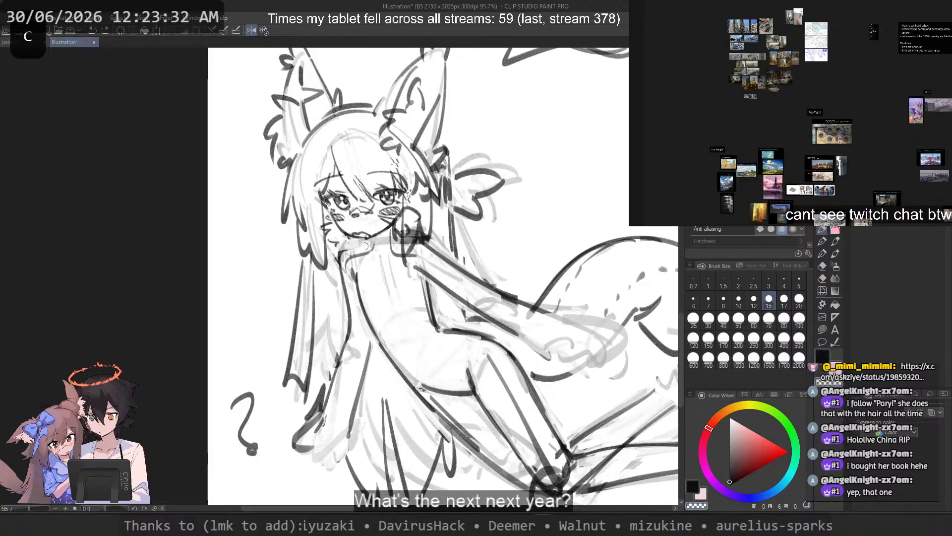
pyautogui.hotkey('ctrl', 'z')
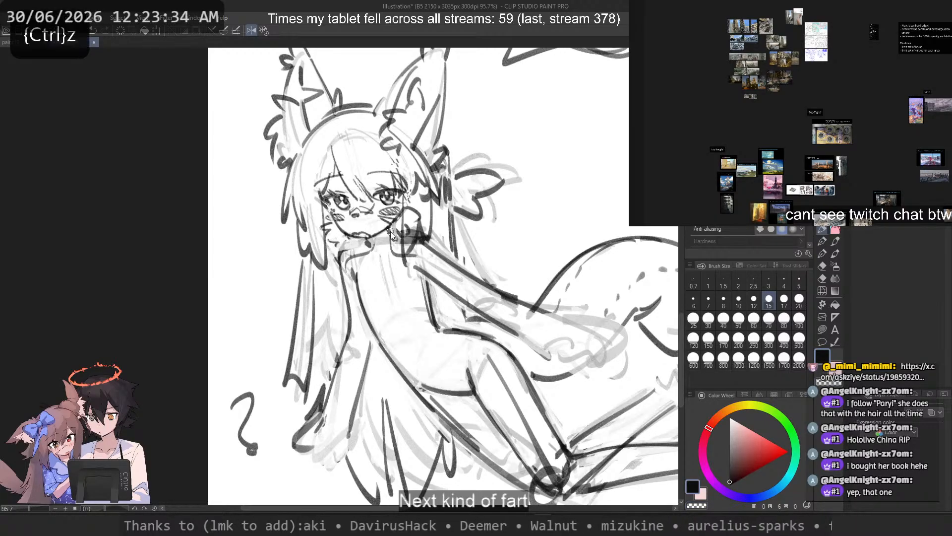
# Step: Reshape the near shoulder into a slope descending from the neck toward the hair
pyautogui.press('c')
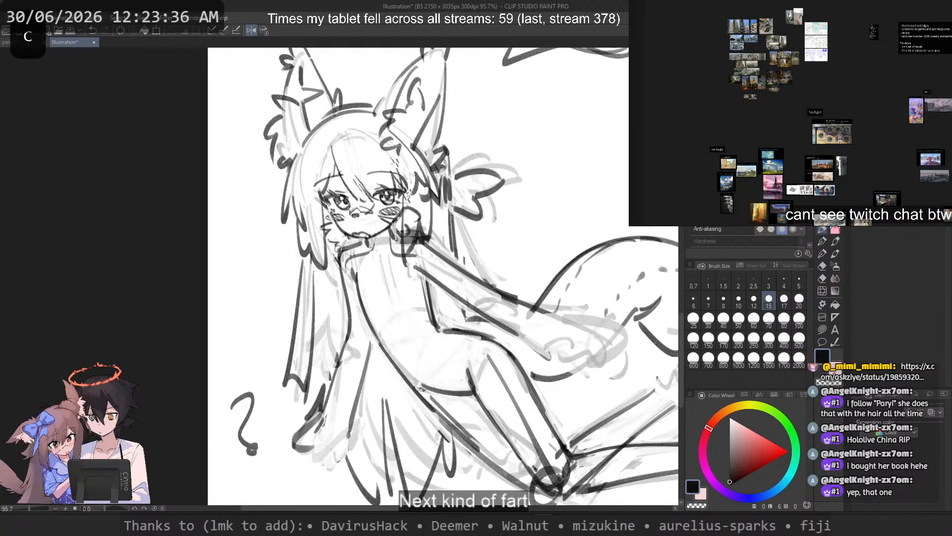
pyautogui.hotkey('ctrl', 'z')
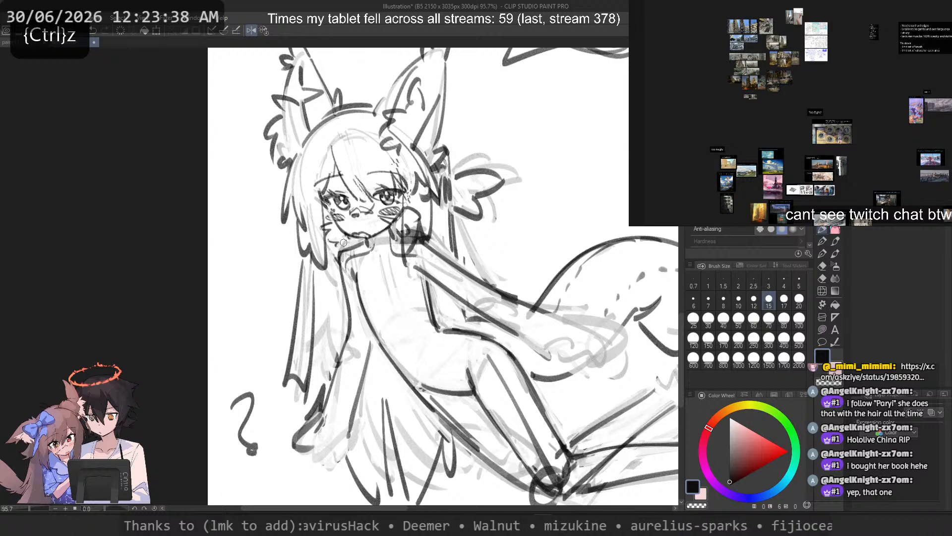
pyautogui.press('c')
pyautogui.hotkey('ctrl', 'z')
pyautogui.press('c')
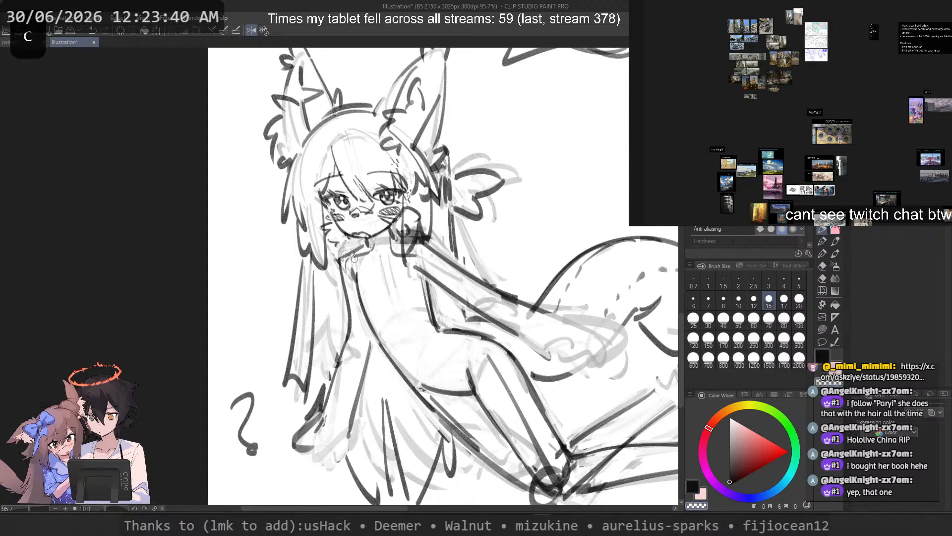
pyautogui.hotkey('ctrl', 'z')
pyautogui.press('c')
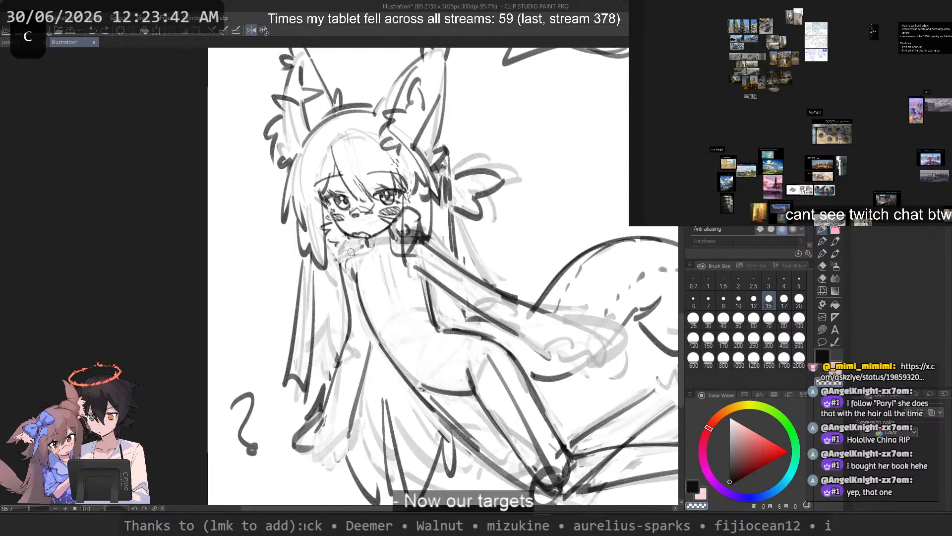
pyautogui.hotkey('ctrl', 'z')
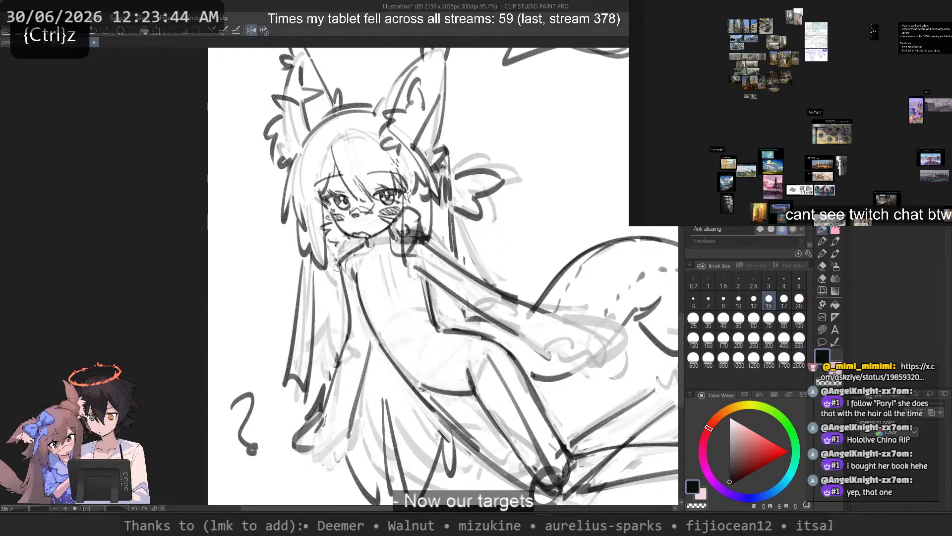
pyautogui.hotkey('ctrl', 'z')
# Step: Draw a curved upper-arm stroke from the near shoulder down into the hair and try outer strokes beside it
pyautogui.moveTo(342, 252)
pyautogui.mouseDown()
pyautogui.moveTo(347, 298)
pyautogui.moveTo(327, 388)
pyautogui.mouseUp()
pyautogui.hotkey('ctrl', 'z')
pyautogui.hotkey('ctrl', 'z')
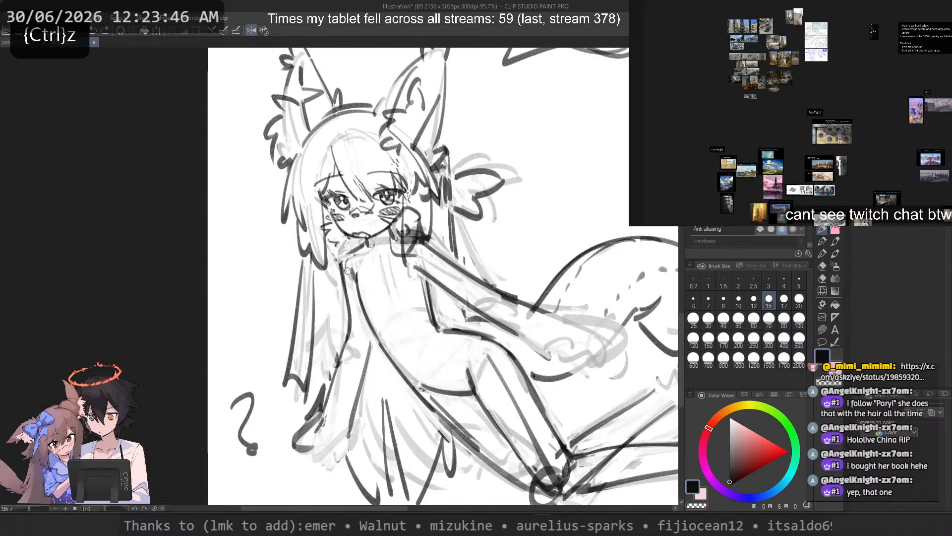
pyautogui.hotkey('ctrl', 'z')
pyautogui.moveTo(348, 271)
pyautogui.mouseDown()
pyautogui.moveTo(303, 357)
pyautogui.moveTo(303, 343)
pyautogui.mouseUp()
pyautogui.moveTo(279, 269); pyautogui.dragTo(260, 347)
pyautogui.hotkey('ctrl', 'z')
pyautogui.moveTo(298, 230); pyautogui.dragTo(272, 350)
# Step: Try a small arc for the raised hand in the blank space beside the hair and undo it
pyautogui.hotkey('ctrl', 'z')
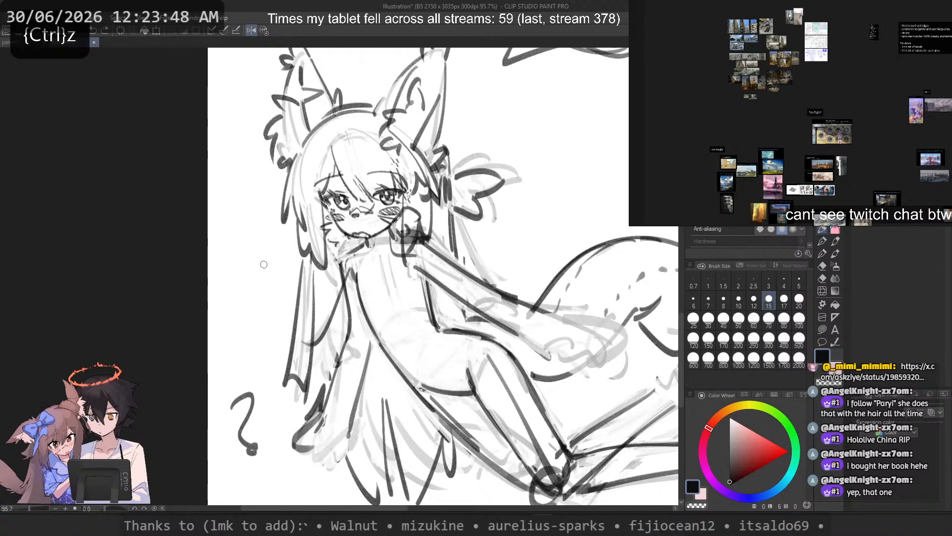
pyautogui.hotkey('ctrl', 'z')
pyautogui.moveTo(280, 233)
pyautogui.mouseDown()
pyautogui.moveTo(241, 272)
pyautogui.moveTo(281, 248)
pyautogui.moveTo(235, 263)
pyautogui.mouseUp()
pyautogui.hotkey('ctrl', 'z')
pyautogui.hotkey('ctrl', 'z')
pyautogui.hotkey('ctrl', 'z')
pyautogui.hotkey('ctrl', 'z')
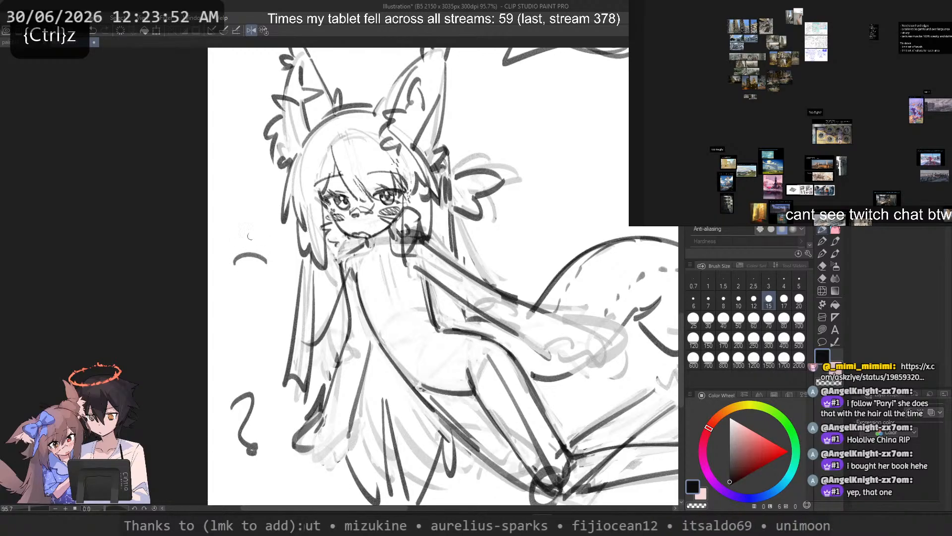
pyautogui.hotkey('ctrl', 'z')
# Step: Start a separate hand study in the blank area above the tail with one long slanted edge stroke
pyautogui.moveTo(668, 134)
pyautogui.mouseDown()
pyautogui.moveTo(444, 294)
pyautogui.moveTo(453, 274)
pyautogui.moveTo(431, 362)
pyautogui.mouseUp()
pyautogui.scroll(4, 481, 293)
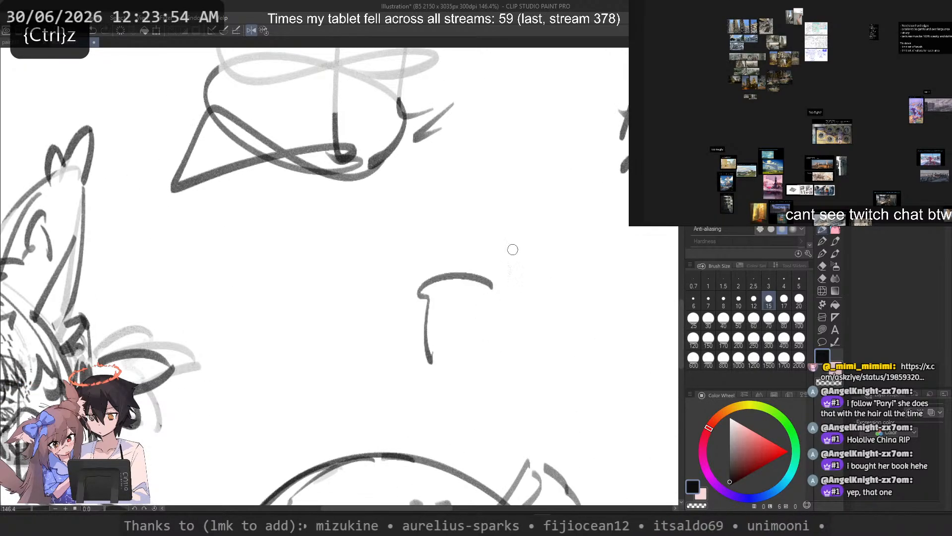
pyautogui.hotkey('ctrl', 'z')
pyautogui.moveTo(521, 267); pyautogui.dragTo(465, 370)
pyautogui.moveTo(470, 259); pyautogui.dragTo(416, 335)
pyautogui.hotkey('ctrl', 'z')
# Step: Sketch the first digit's rounded top and short side above the slanted edge, retrying the arcs
pyautogui.moveTo(523, 266)
pyautogui.mouseDown()
pyautogui.moveTo(482, 270)
pyautogui.moveTo(507, 248)
pyautogui.moveTo(482, 263)
pyautogui.mouseUp()
pyautogui.hotkey('ctrl', 'z')
pyautogui.hotkey('ctrl', 'z')
pyautogui.moveTo(536, 246)
pyautogui.mouseDown()
pyautogui.moveTo(497, 248)
pyautogui.moveTo(530, 258)
pyautogui.moveTo(439, 279)
pyautogui.mouseUp()
pyautogui.hotkey('ctrl', 'z')
pyautogui.hotkey('ctrl', 'z')
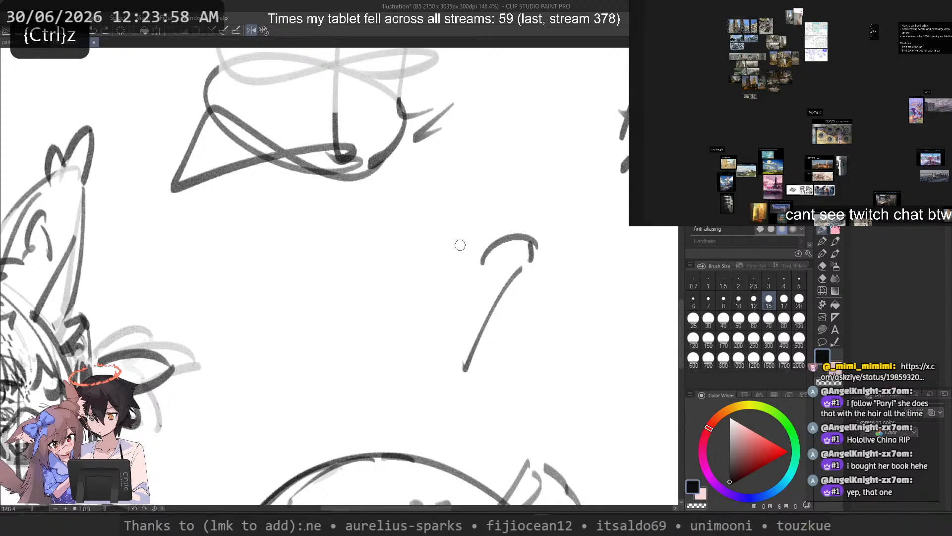
pyautogui.hotkey('ctrl', 'z')
# Step: Try an arched outline for the wider digit beside the first and a lower edge closing it
pyautogui.hotkey('ctrl', 'z')
pyautogui.moveTo(526, 239)
pyautogui.mouseDown()
pyautogui.moveTo(525, 264)
pyautogui.moveTo(467, 255)
pyautogui.moveTo(475, 251)
pyautogui.moveTo(416, 267)
pyautogui.mouseUp()
pyautogui.hotkey('ctrl', 'z')
pyautogui.hotkey('ctrl', 'z')
pyautogui.hotkey('ctrl', 'z')
pyautogui.hotkey('ctrl', 'z')
pyautogui.moveTo(467, 239)
pyautogui.mouseDown()
pyautogui.moveTo(411, 268)
pyautogui.moveTo(406, 259)
pyautogui.moveTo(405, 282)
pyautogui.mouseUp()
pyautogui.hotkey('ctrl', 'z')
pyautogui.hotkey('ctrl', 'z')
pyautogui.moveTo(465, 242)
pyautogui.mouseDown()
pyautogui.moveTo(446, 240)
pyautogui.moveTo(399, 286)
pyautogui.moveTo(394, 278)
pyautogui.mouseUp()
pyautogui.hotkey('ctrl', 'z')
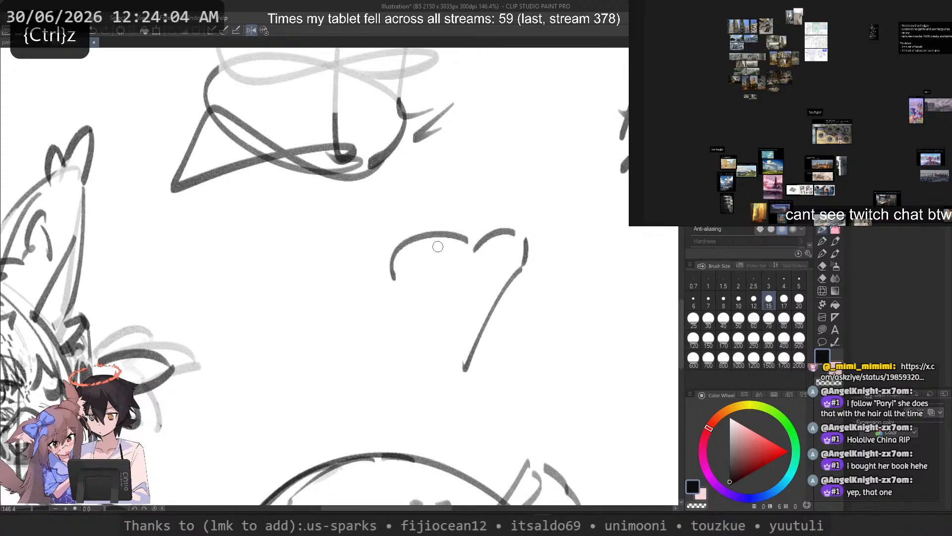
pyautogui.moveTo(465, 263); pyautogui.dragTo(411, 286)
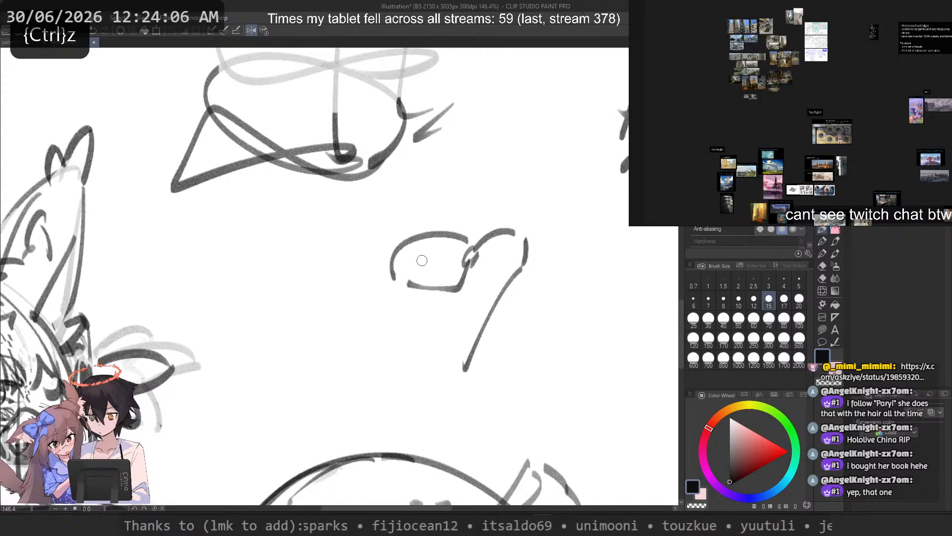
pyautogui.hotkey('ctrl', 'z')
pyautogui.hotkey('ctrl', 'z')
# Step: Redraw the wider digit with an arched top, a rounded tip and a scalloped lower edge
pyautogui.moveTo(463, 240); pyautogui.dragTo(417, 282)
pyautogui.hotkey('ctrl', 'z')
pyautogui.hotkey('ctrl', 'z')
pyautogui.moveTo(463, 238)
pyautogui.mouseDown()
pyautogui.moveTo(398, 269)
pyautogui.moveTo(396, 283)
pyautogui.mouseUp()
pyautogui.hotkey('ctrl', 'z')
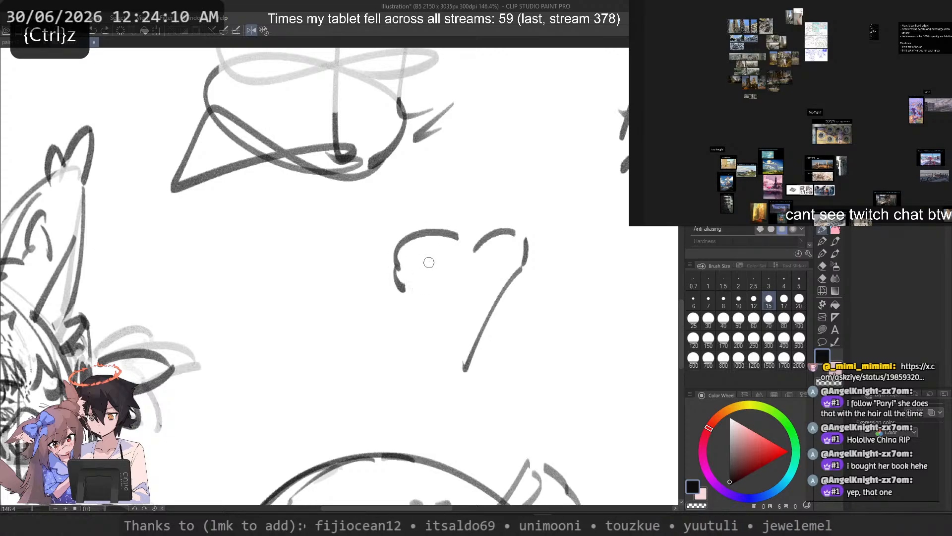
pyautogui.moveTo(422, 290); pyautogui.dragTo(465, 261)
# Step: Add the thumb beside the slanted edge with a short upper stroke and a curved lower stroke
pyautogui.moveTo(522, 327)
pyautogui.mouseDown()
pyautogui.moveTo(461, 305)
pyautogui.moveTo(462, 353)
pyautogui.mouseUp()
pyautogui.hotkey('ctrl', 'z')
pyautogui.hotkey('ctrl', 'z')
pyautogui.moveTo(491, 298)
pyautogui.mouseDown()
pyautogui.moveTo(523, 306)
pyautogui.moveTo(501, 348)
pyautogui.moveTo(470, 353)
pyautogui.mouseUp()
pyautogui.hotkey('ctrl', 'z')
pyautogui.hotkey('ctrl', 'z')
# Step: Reinforce the first digit's rounded top with a second arc and test extra strokes around the digits
pyautogui.hotkey('ctrl', 'z')
pyautogui.moveTo(491, 300); pyautogui.dragTo(527, 300)
pyautogui.moveTo(527, 302)
pyautogui.mouseDown()
pyautogui.moveTo(509, 349)
pyautogui.moveTo(487, 359)
pyautogui.mouseUp()
pyautogui.hotkey('ctrl', 'z')
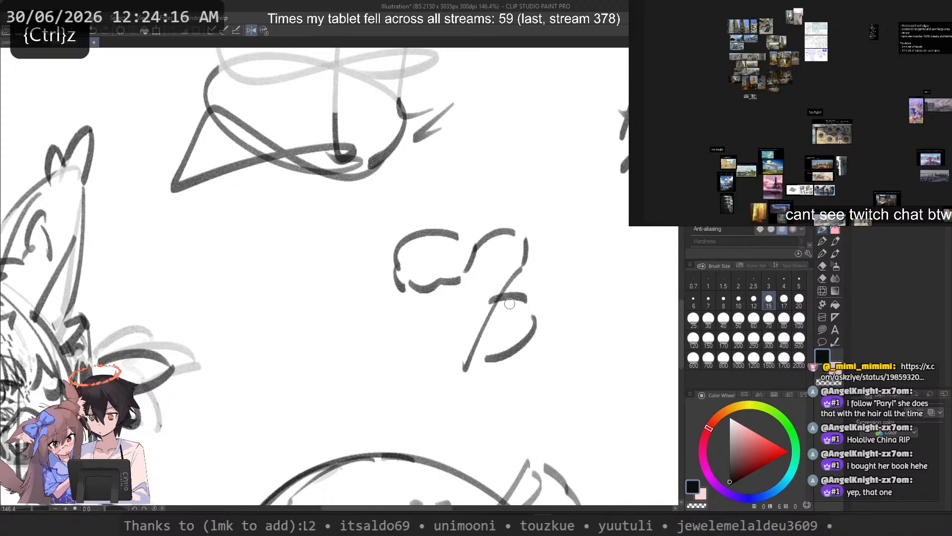
pyautogui.moveTo(506, 231)
pyautogui.mouseDown()
pyautogui.moveTo(522, 279)
pyautogui.moveTo(513, 276)
pyautogui.mouseUp()
pyautogui.hotkey('ctrl', 'z')
pyautogui.hotkey('ctrl', 'z')
pyautogui.hotkey('ctrl', 'z')
pyautogui.moveTo(478, 237)
pyautogui.mouseDown()
pyautogui.moveTo(498, 216)
pyautogui.moveTo(524, 249)
pyautogui.moveTo(503, 235)
pyautogui.moveTo(506, 278)
pyautogui.mouseUp()
pyautogui.hotkey('ctrl', 'z')
# Step: Draw the outer palm contour curving down from the wider digit toward the wrist, retrying the stroke
pyautogui.hotkey('ctrl', 'z')
pyautogui.moveTo(530, 239)
pyautogui.mouseDown()
pyautogui.moveTo(503, 234)
pyautogui.moveTo(515, 281)
pyautogui.mouseUp()
pyautogui.hotkey('ctrl', 'z')
pyautogui.moveTo(393, 234); pyautogui.dragTo(379, 281)
pyautogui.hotkey('ctrl', 'z')
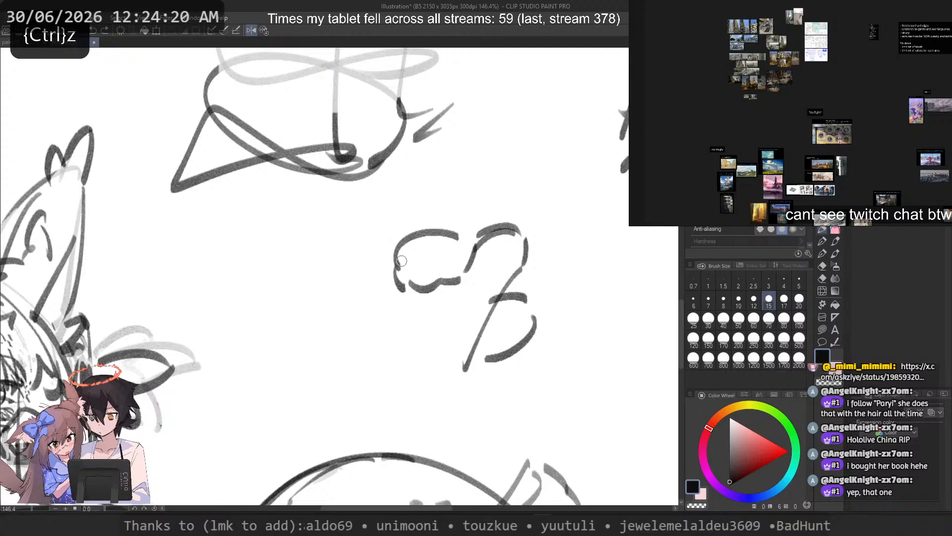
pyautogui.moveTo(388, 356)
pyautogui.mouseDown()
pyautogui.moveTo(362, 277)
pyautogui.moveTo(373, 354)
pyautogui.mouseUp()
pyautogui.hotkey('ctrl', 'z')
pyautogui.hotkey('ctrl', 'z')
pyautogui.moveTo(381, 264); pyautogui.dragTo(371, 360)
pyautogui.hotkey('ctrl', 'z')
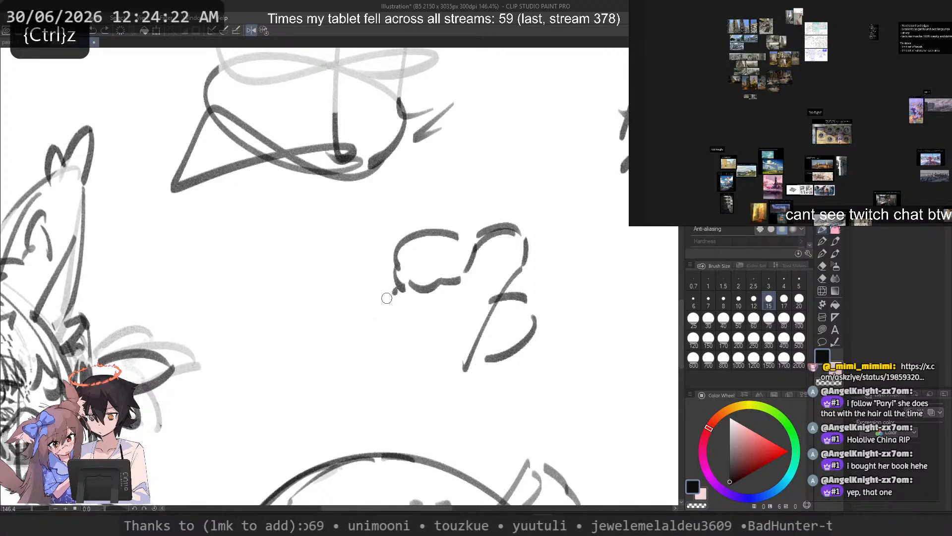
pyautogui.moveTo(390, 295)
pyautogui.mouseDown()
pyautogui.moveTo(367, 339)
pyautogui.moveTo(364, 367)
pyautogui.mouseUp()
pyautogui.hotkey('ctrl', 'z')
pyautogui.moveTo(395, 298)
pyautogui.mouseDown()
pyautogui.moveTo(367, 339)
pyautogui.moveTo(363, 369)
pyautogui.mouseUp()
pyautogui.moveTo(372, 372); pyautogui.dragTo(461, 380)
# Step: Flip the canvas view horizontally and test alternative strokes for the outer palm contour
pyautogui.hotkey('ctrl', 'z')
pyautogui.hotkey('ctrl', 'z')
pyautogui.moveTo(399, 294); pyautogui.dragTo(386, 358)
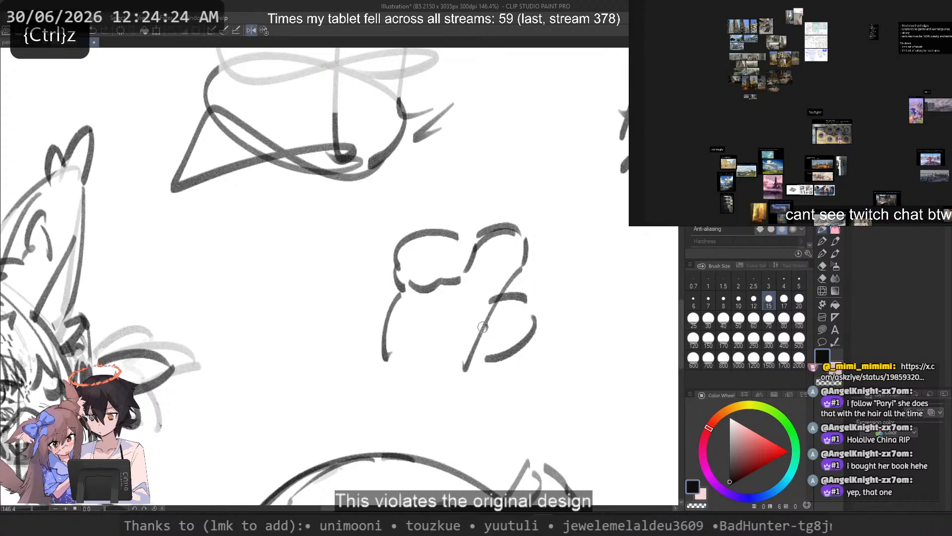
pyautogui.moveTo(493, 284)
pyautogui.mouseDown()
pyautogui.moveTo(460, 378)
pyautogui.moveTo(365, 353)
pyautogui.mouseUp()
pyautogui.press('2')
pyautogui.moveTo(203, 294); pyautogui.dragTo(367, 323)
pyautogui.scroll(2, 281, 295)
pyautogui.hotkey('ctrl', 'z')
pyautogui.hotkey('ctrl', 'z')
pyautogui.moveTo(452, 326); pyautogui.dragTo(527, 395)
pyautogui.hotkey('ctrl', 'z')
pyautogui.moveTo(490, 339); pyautogui.dragTo(516, 396)
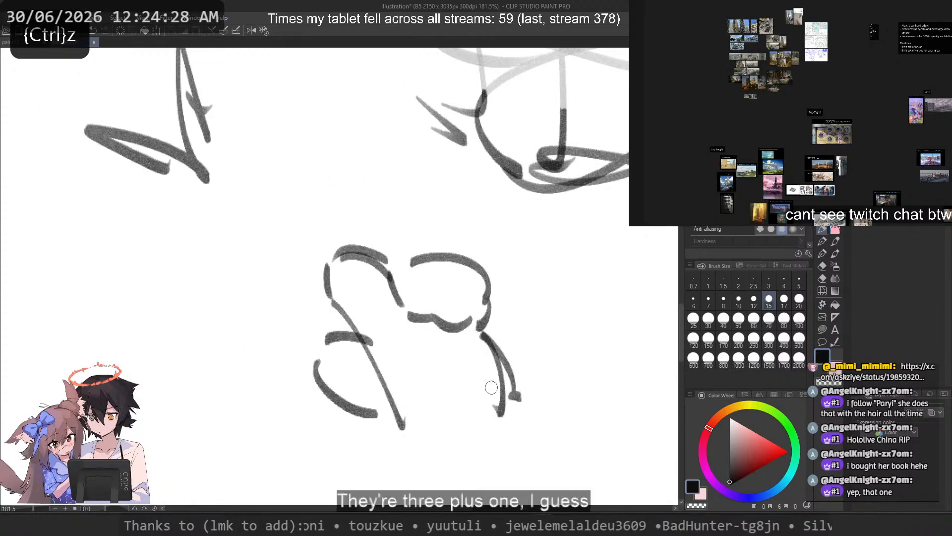
# Step: Fade the thumb's old upper stroke and redraw it at a steeper slant across the slanted edge
pyautogui.hotkey('ctrl', 'z')
pyautogui.moveTo(344, 358); pyautogui.dragTo(358, 409)
pyautogui.hotkey('ctrl', 'z')
pyautogui.moveTo(340, 340)
pyautogui.mouseDown()
pyautogui.moveTo(338, 386)
pyautogui.moveTo(372, 338)
pyautogui.moveTo(378, 364)
pyautogui.moveTo(369, 355)
pyautogui.moveTo(385, 359)
pyautogui.mouseUp()
pyautogui.hotkey('ctrl', 'z')
pyautogui.press('c')
pyautogui.press('c')
pyautogui.hotkey('ctrl', 'z')
pyautogui.hotkey('ctrl', 'z')
# Step: Try further strokes around the hand study and a side edge for the thumb
pyautogui.hotkey('ctrl', 'z')
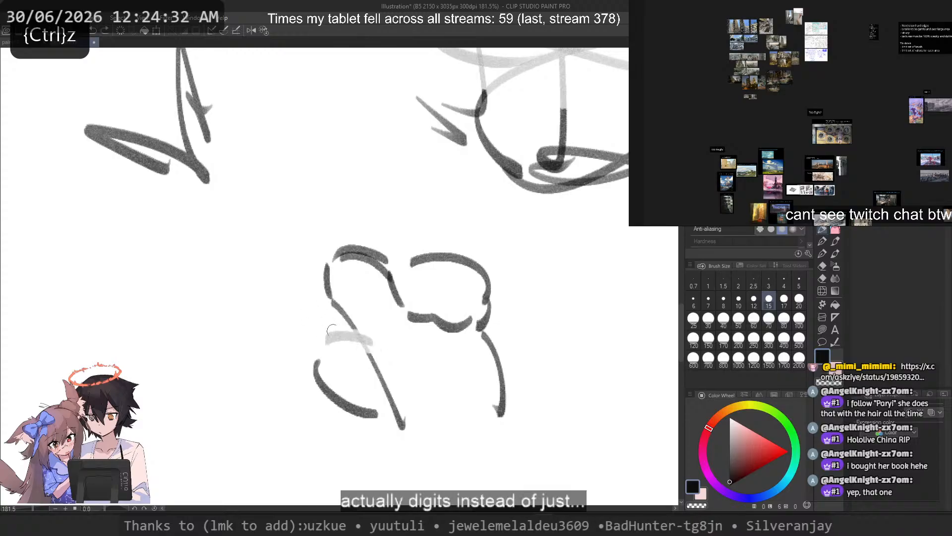
pyautogui.hotkey('ctrl', 'z')
pyautogui.moveTo(323, 328)
pyautogui.mouseDown()
pyautogui.moveTo(355, 338)
pyautogui.moveTo(424, 215)
pyautogui.moveTo(371, 348)
pyautogui.mouseUp()
pyautogui.moveTo(489, 298)
pyautogui.mouseDown()
pyautogui.moveTo(457, 238)
pyautogui.moveTo(322, 369)
pyautogui.mouseUp()
pyautogui.hotkey('ctrl', 'z')
pyautogui.hotkey('ctrl', 'z')
pyautogui.moveTo(476, 247); pyautogui.dragTo(344, 364)
# Step: Fade the thumb's curved lower stroke and replace it with a straighter diagonal one
pyautogui.hotkey('ctrl', 'z')
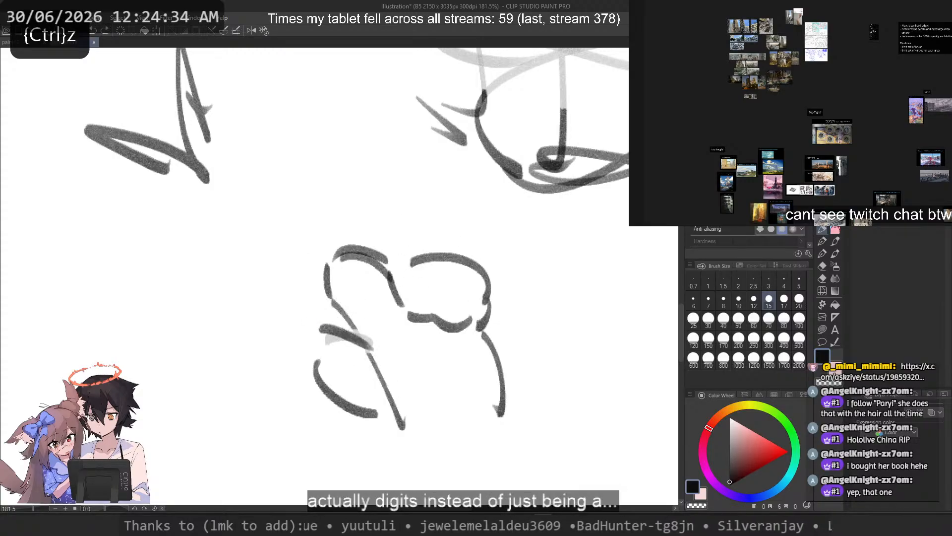
pyautogui.moveTo(316, 320); pyautogui.dragTo(320, 378)
pyautogui.hotkey('ctrl', 'z')
pyautogui.moveTo(316, 339)
pyautogui.mouseDown()
pyautogui.moveTo(316, 371)
pyautogui.moveTo(376, 422)
pyautogui.mouseUp()
pyautogui.hotkey('ctrl', 'z')
pyautogui.press('c')
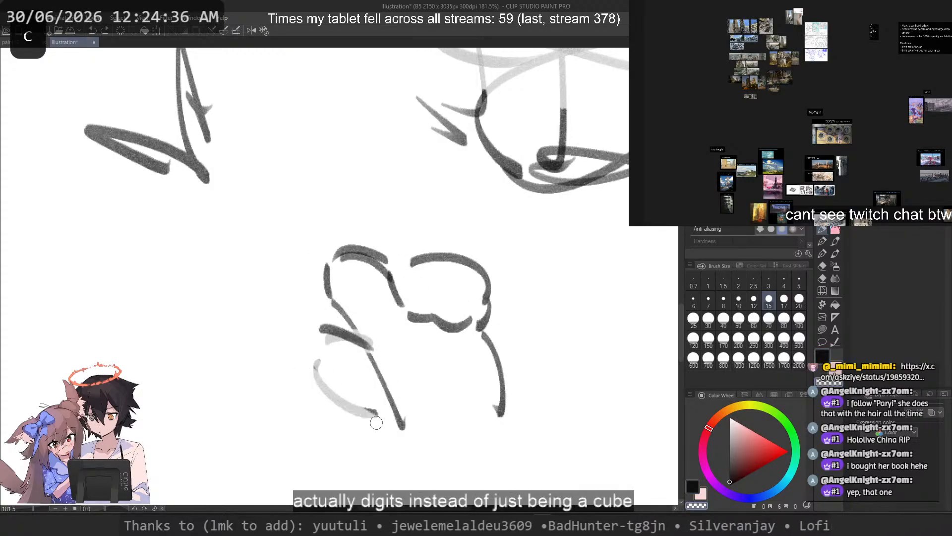
pyautogui.moveTo(304, 365); pyautogui.dragTo(372, 421)
# Step: Close the thumb with a rounded tip curving around from its upper stroke toward its lower one
pyautogui.hotkey('ctrl', 'z')
pyautogui.moveTo(322, 382); pyautogui.dragTo(374, 415)
pyautogui.moveTo(375, 343); pyautogui.dragTo(400, 342)
pyautogui.hotkey('ctrl', 'z')
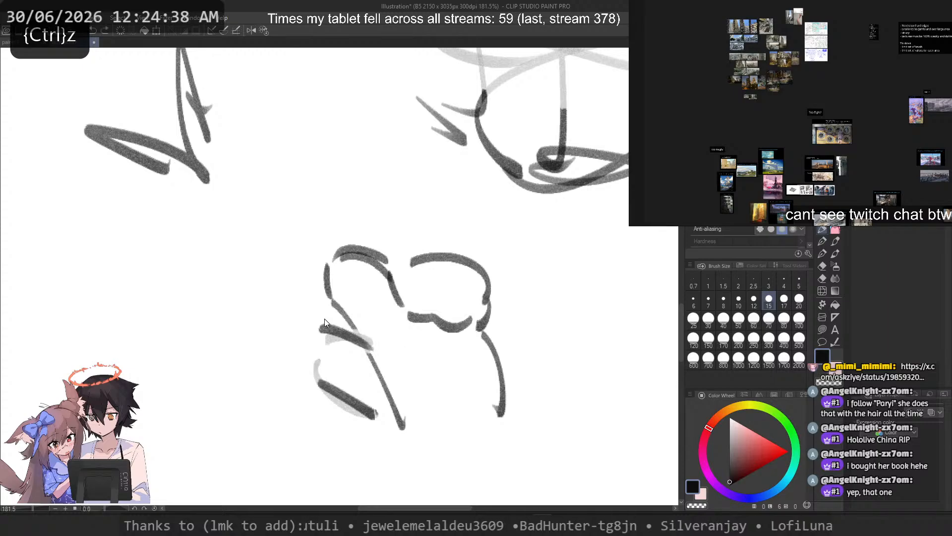
pyautogui.moveTo(318, 325)
pyautogui.mouseDown()
pyautogui.moveTo(295, 349)
pyautogui.moveTo(323, 384)
pyautogui.mouseUp()
pyautogui.hotkey('ctrl', 'z')
pyautogui.hotkey('ctrl', 'z')
pyautogui.moveTo(298, 343)
pyautogui.mouseDown()
pyautogui.moveTo(323, 384)
pyautogui.moveTo(343, 338)
pyautogui.mouseUp()
pyautogui.hotkey('ctrl', 'z')
# Step: Fade the large arc over the upper finger and replace it with two shorter curves along its top and outer side
pyautogui.hotkey('ctrl', 'z')
pyautogui.moveTo(301, 367); pyautogui.dragTo(338, 331)
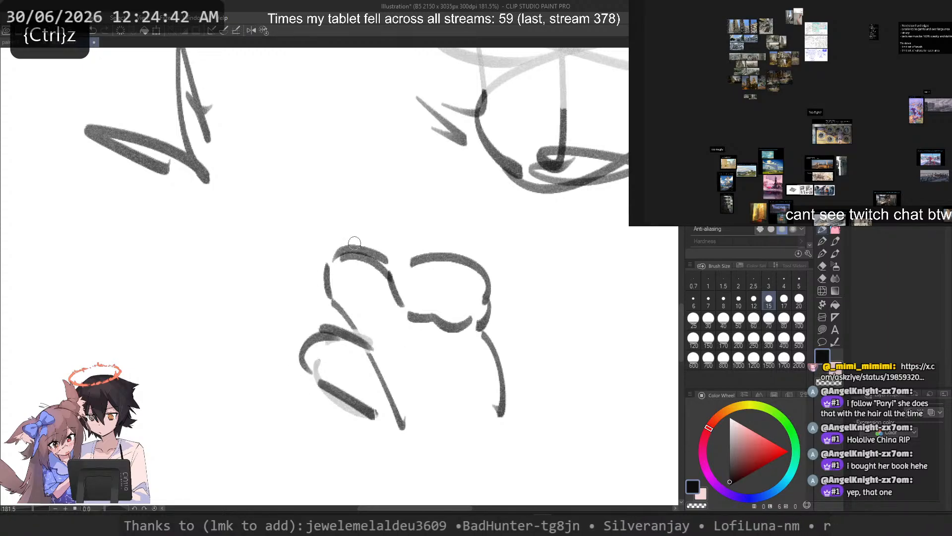
pyautogui.press('c')
pyautogui.moveTo(466, 263); pyautogui.dragTo(484, 317)
pyautogui.press('c')
pyautogui.moveTo(416, 264)
pyautogui.mouseDown()
pyautogui.moveTo(438, 288)
pyautogui.moveTo(422, 251)
pyautogui.moveTo(470, 315)
pyautogui.mouseUp()
pyautogui.hotkey('ctrl', 'z')
# Step: Mark a small curve inside the raised first finger and a short curve along the palm's outer edge, checking in mirrored view
pyautogui.hotkey('ctrl', 'z')
pyautogui.moveTo(395, 276)
pyautogui.mouseDown()
pyautogui.moveTo(446, 281)
pyautogui.moveTo(488, 325)
pyautogui.mouseUp()
pyautogui.hotkey('ctrl', 'z')
pyautogui.moveTo(465, 278); pyautogui.dragTo(496, 329)
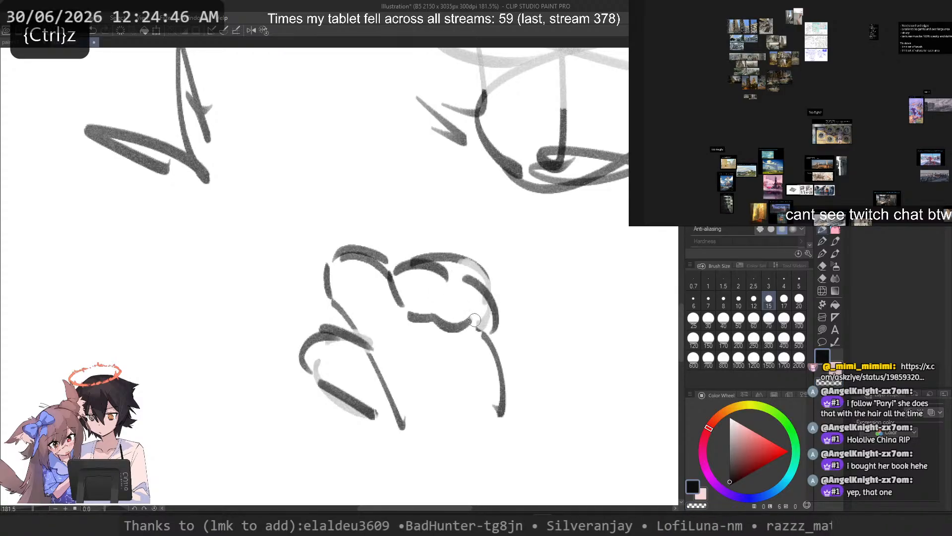
pyautogui.press('2')
pyautogui.scroll(-5, 280, 213)
pyautogui.moveTo(299, 268)
pyautogui.mouseDown()
pyautogui.moveTo(495, 319)
pyautogui.moveTo(427, 309)
pyautogui.mouseUp()
pyautogui.scroll(3, 446, 293)
pyautogui.press('c')
pyautogui.hotkey('ctrl', 'z')
pyautogui.moveTo(480, 344)
pyautogui.mouseDown()
pyautogui.moveTo(514, 315)
pyautogui.moveTo(500, 341)
pyautogui.mouseUp()
pyautogui.moveTo(476, 413); pyautogui.dragTo(417, 399)
pyautogui.hotkey('ctrl', 'z')
pyautogui.moveTo(434, 360); pyautogui.dragTo(424, 406)
# Step: Draw the lower finger as a rounded lobe beneath the upper one, with a curved inner side and a wavy lower edge
pyautogui.hotkey('ctrl', 'z')
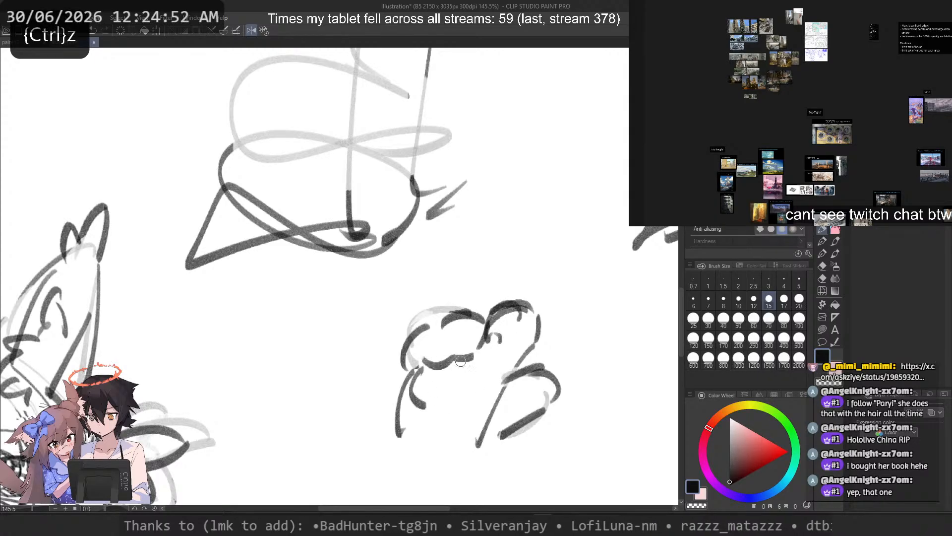
pyautogui.hotkey('ctrl', 'z')
pyautogui.moveTo(471, 356)
pyautogui.mouseDown()
pyautogui.moveTo(428, 365)
pyautogui.moveTo(481, 361)
pyautogui.moveTo(445, 395)
pyautogui.moveTo(479, 397)
pyautogui.moveTo(441, 406)
pyautogui.moveTo(458, 400)
pyautogui.moveTo(428, 397)
pyautogui.moveTo(464, 385)
pyautogui.mouseUp()
pyautogui.hotkey('ctrl', 'z')
pyautogui.hotkey('ctrl', 'z')
pyautogui.hotkey('ctrl', 'z')
pyautogui.hotkey('ctrl', 'z')
pyautogui.moveTo(410, 396)
pyautogui.mouseDown()
pyautogui.moveTo(434, 392)
pyautogui.moveTo(412, 374)
pyautogui.mouseUp()
pyautogui.hotkey('ctrl', 'z')
pyautogui.press('c')
pyautogui.moveTo(415, 368); pyautogui.dragTo(402, 402)
pyautogui.hotkey('ctrl', 'z')
pyautogui.hotkey('ctrl', 'z')
pyautogui.moveTo(420, 362)
pyautogui.mouseDown()
pyautogui.moveTo(410, 402)
pyautogui.moveTo(460, 398)
pyautogui.moveTo(413, 389)
pyautogui.moveTo(461, 400)
pyautogui.mouseUp()
pyautogui.hotkey('ctrl', 'z')
pyautogui.hotkey('ctrl', 'z')
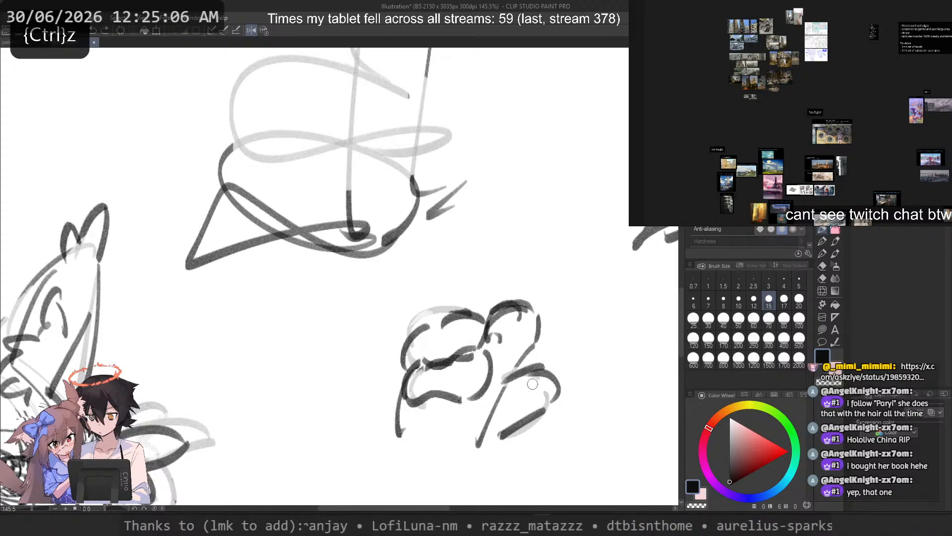
# Step: Fade the palm's slanted inner edge and draw a diagonal thumb base and a curved wrist line below the palm
pyautogui.hotkey('ctrl', 'z')
pyautogui.moveTo(527, 359)
pyautogui.mouseDown()
pyautogui.moveTo(553, 399)
pyautogui.moveTo(542, 365)
pyautogui.mouseUp()
pyautogui.hotkey('ctrl', 'z')
pyautogui.press('c')
pyautogui.moveTo(478, 445)
pyautogui.mouseDown()
pyautogui.moveTo(504, 389)
pyautogui.moveTo(476, 466)
pyautogui.mouseUp()
pyautogui.press('c')
pyautogui.hotkey('ctrl', 'z')
pyautogui.moveTo(394, 443); pyautogui.dragTo(392, 455)
pyautogui.moveTo(403, 404)
pyautogui.mouseDown()
pyautogui.moveTo(392, 447)
pyautogui.moveTo(395, 429)
pyautogui.moveTo(382, 448)
pyautogui.moveTo(463, 469)
pyautogui.mouseUp()
pyautogui.hotkey('ctrl', 'z')
pyautogui.hotkey('ctrl', 'z')
pyautogui.moveTo(531, 301)
pyautogui.mouseDown()
pyautogui.moveTo(538, 327)
pyautogui.moveTo(529, 351)
pyautogui.mouseUp()
pyautogui.hotkey('ctrl', 'z')
pyautogui.hotkey('ctrl', 'z')
# Step: Try a few separate curved strokes in the empty area beside the hand study
pyautogui.moveTo(321, 388); pyautogui.dragTo(302, 448)
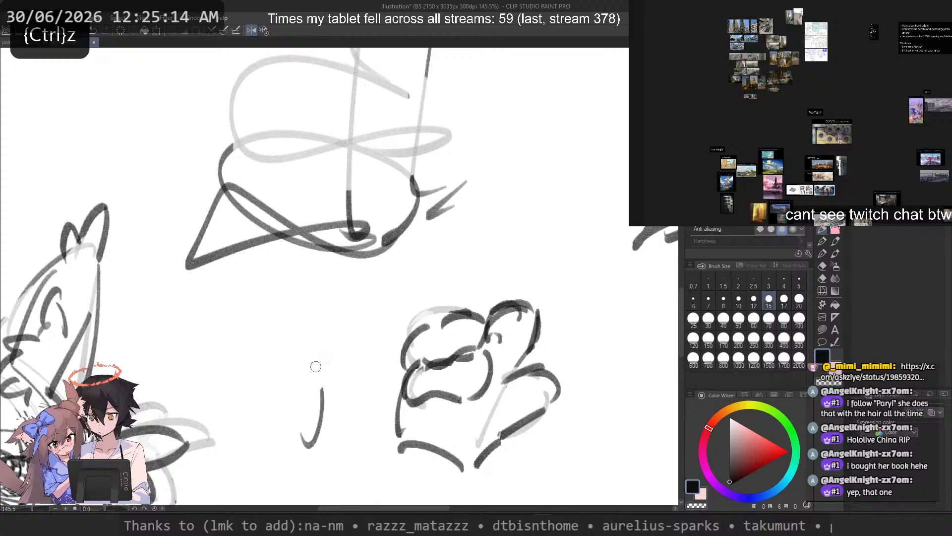
pyautogui.moveTo(317, 366); pyautogui.dragTo(259, 441)
pyautogui.moveTo(193, 395); pyautogui.dragTo(264, 446)
pyautogui.hotkey('ctrl', 'z')
pyautogui.hotkey('ctrl', 'z')
pyautogui.hotkey('ctrl', 'z')
# Step: Return to the unmirrored view and add an inner line to the thumb and a short stroke inside the raised first finger
pyautogui.hotkey('ctrl', 'z')
pyautogui.moveTo(544, 368)
pyautogui.mouseDown()
pyautogui.moveTo(501, 397)
pyautogui.moveTo(536, 367)
pyautogui.moveTo(546, 387)
pyautogui.mouseUp()
pyautogui.hotkey('ctrl', 'z')
pyautogui.press('c')
pyautogui.press('c')
pyautogui.press('2')
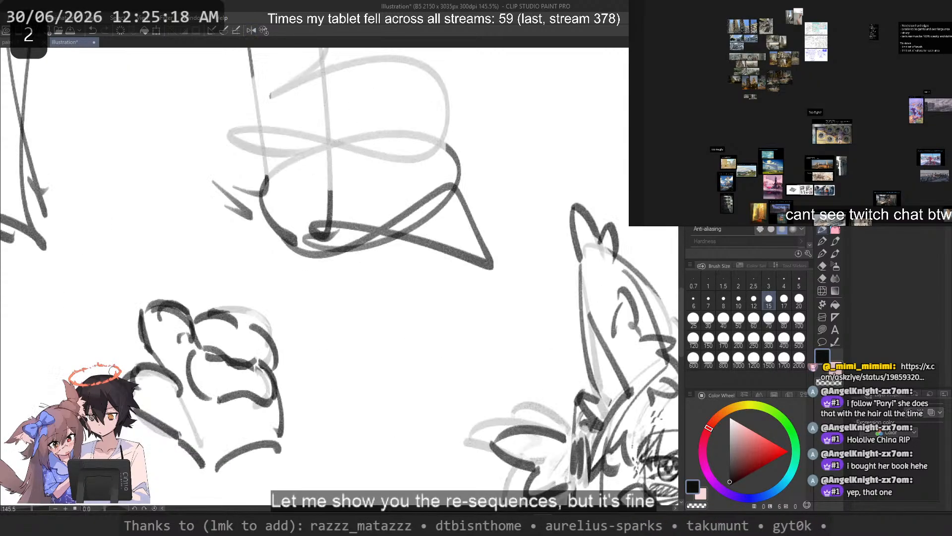
pyautogui.hotkey('ctrl', 'z')
pyautogui.hotkey('ctrl', 'z')
pyautogui.moveTo(186, 388); pyautogui.dragTo(136, 368)
pyautogui.moveTo(182, 392)
pyautogui.mouseDown()
pyautogui.moveTo(145, 393)
pyautogui.moveTo(173, 400)
pyautogui.mouseUp()
pyautogui.hotkey('ctrl', 'z')
pyautogui.click(176, 408)
pyautogui.moveTo(159, 317); pyautogui.dragTo(176, 346)
pyautogui.hotkey('ctrl', 'z')
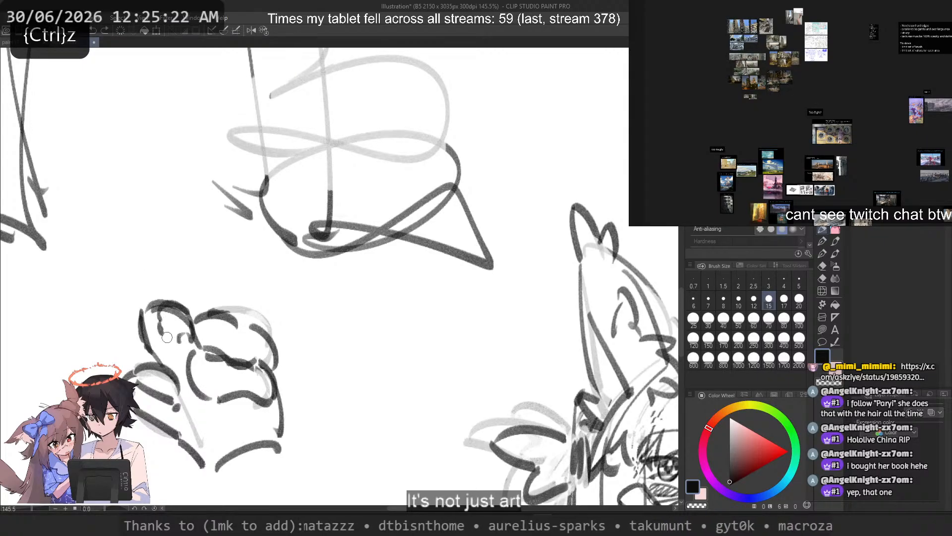
# Step: Touch up the hand's outer edge beside the lower finger and try a line across the wrist
pyautogui.scroll(-8, 218, 299)
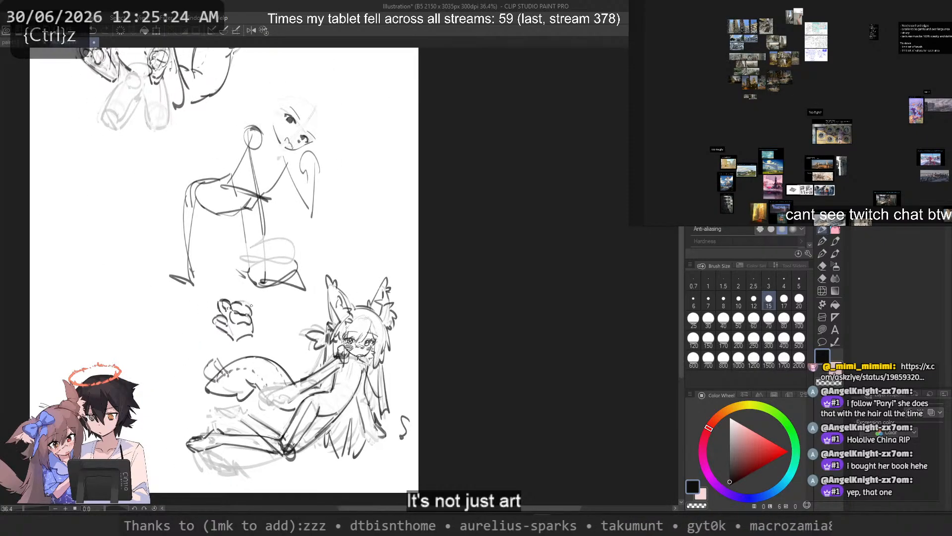
pyautogui.scroll(2, 257, 321)
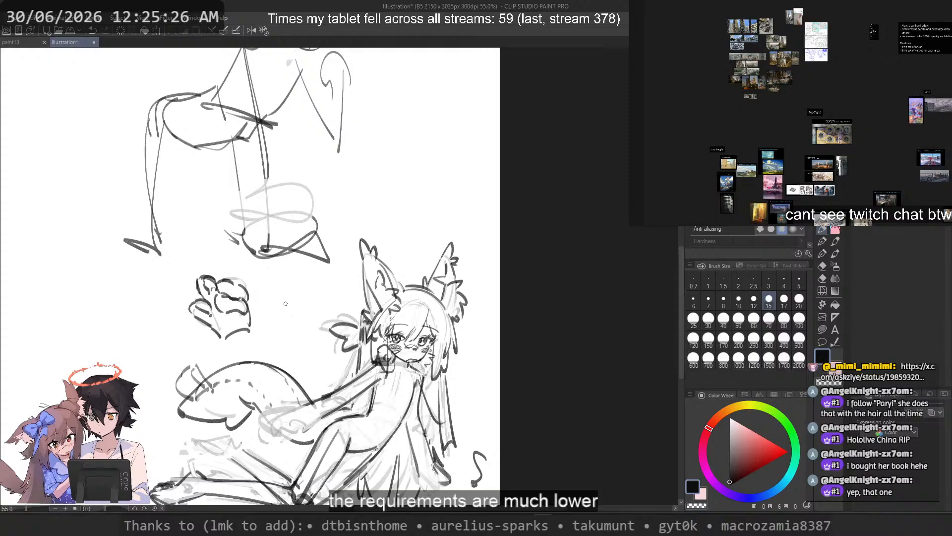
pyautogui.scroll(4, 282, 301)
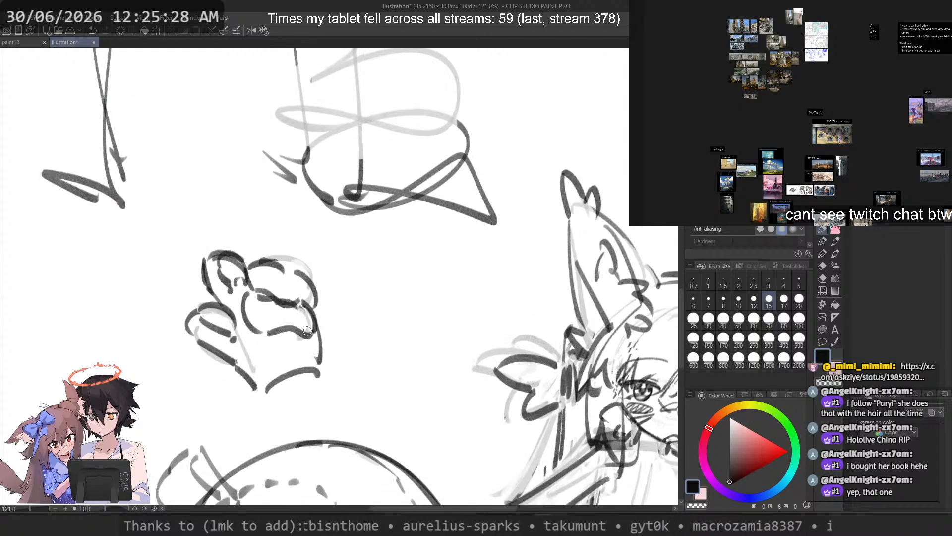
pyautogui.press('c')
pyautogui.hotkey('ctrl', 'z')
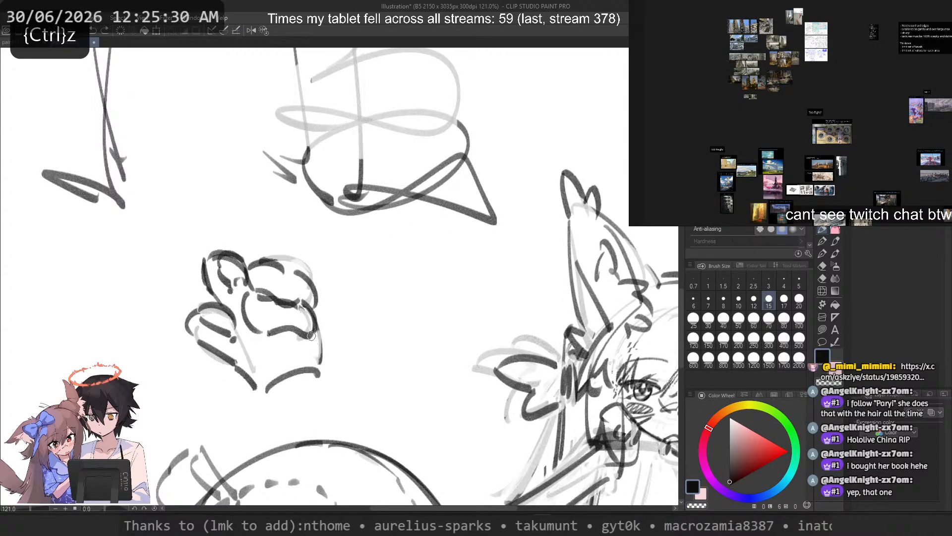
pyautogui.moveTo(319, 364); pyautogui.dragTo(252, 373)
pyautogui.hotkey('ctrl', 'z')
pyautogui.press('c')
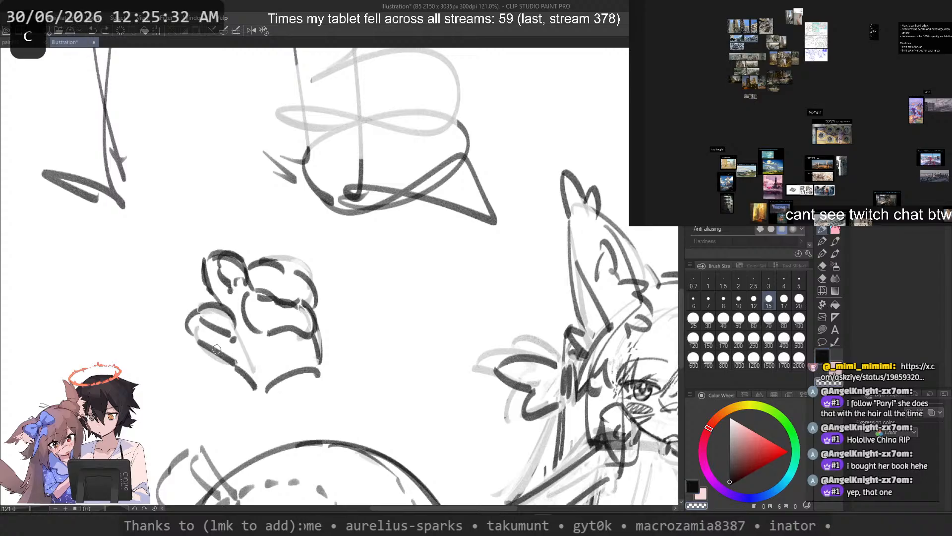
# Step: Fade the thumb's lower edge and redraw it as one straighter diagonal from the tip down to the wrist
pyautogui.moveTo(196, 336); pyautogui.dragTo(243, 372)
pyautogui.hotkey('ctrl', 'z')
pyautogui.moveTo(186, 318)
pyautogui.mouseDown()
pyautogui.moveTo(247, 378)
pyautogui.moveTo(228, 363)
pyautogui.mouseUp()
pyautogui.hotkey('ctrl', 'z')
pyautogui.press('c')
pyautogui.moveTo(182, 322); pyautogui.dragTo(247, 382)
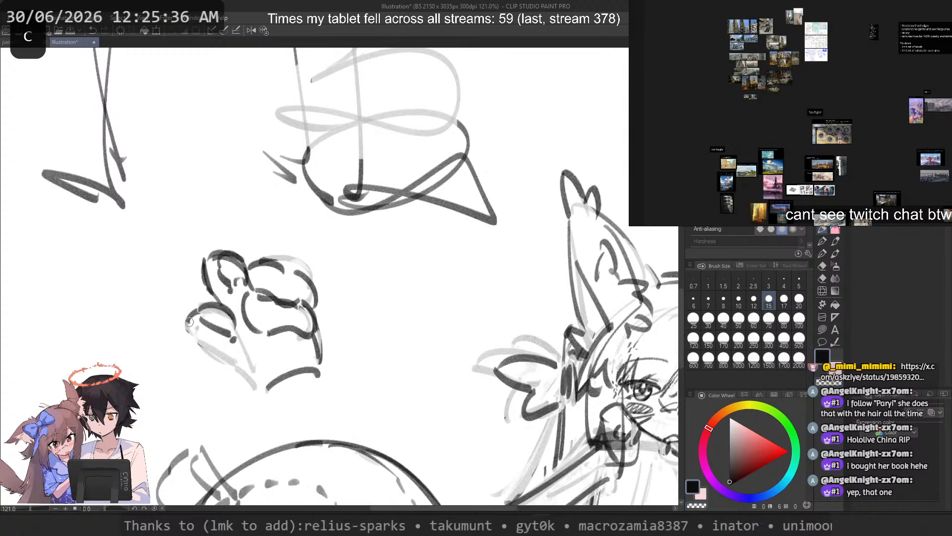
pyautogui.hotkey('ctrl', 'z')
pyautogui.moveTo(185, 329); pyautogui.dragTo(232, 362)
pyautogui.hotkey('ctrl', 'z')
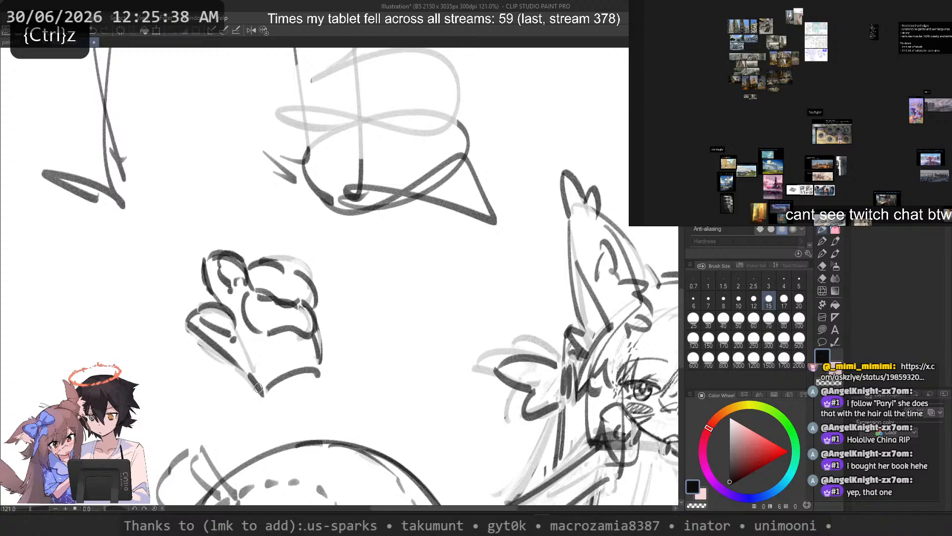
# Step: Reshape the thumb's tip, fade its inner line and draw a small rounded pad inside it
pyautogui.press('c')
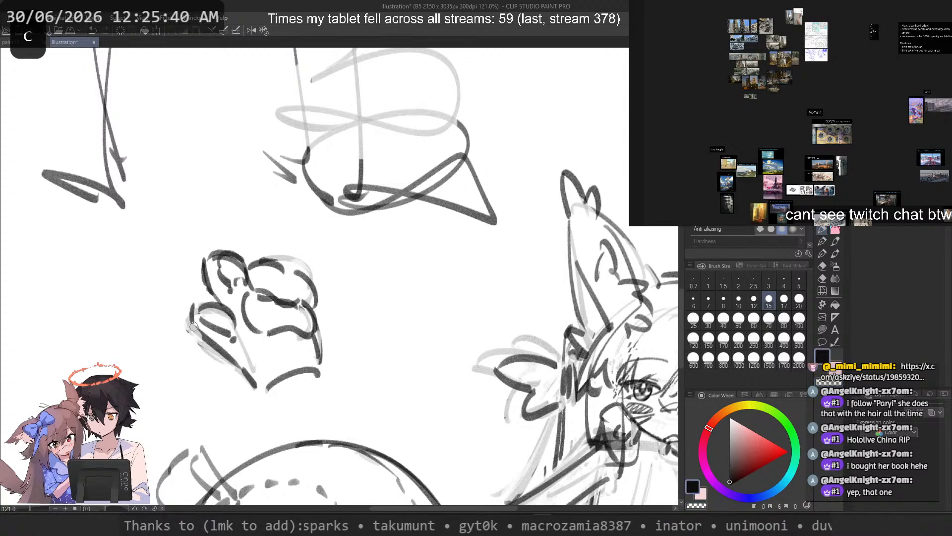
pyautogui.hotkey('ctrl', 'z')
pyautogui.press('c')
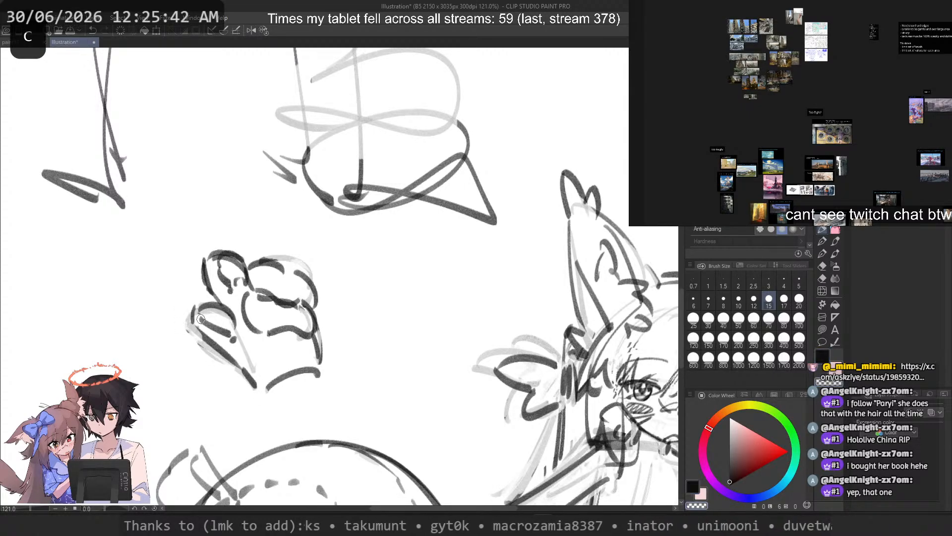
pyautogui.hotkey('ctrl', 'z')
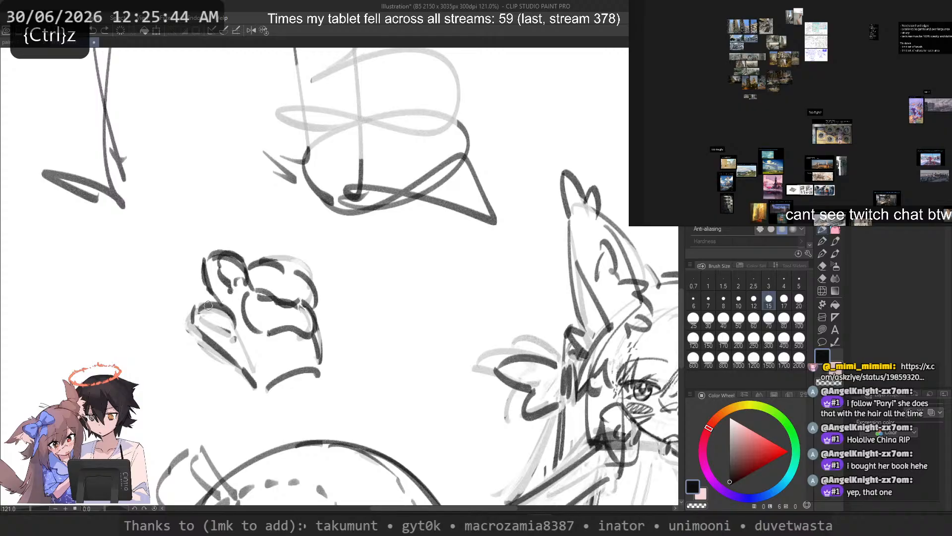
pyautogui.press('c')
pyautogui.moveTo(208, 306); pyautogui.dragTo(227, 331)
pyautogui.press('c')
pyautogui.hotkey('ctrl', 'z')
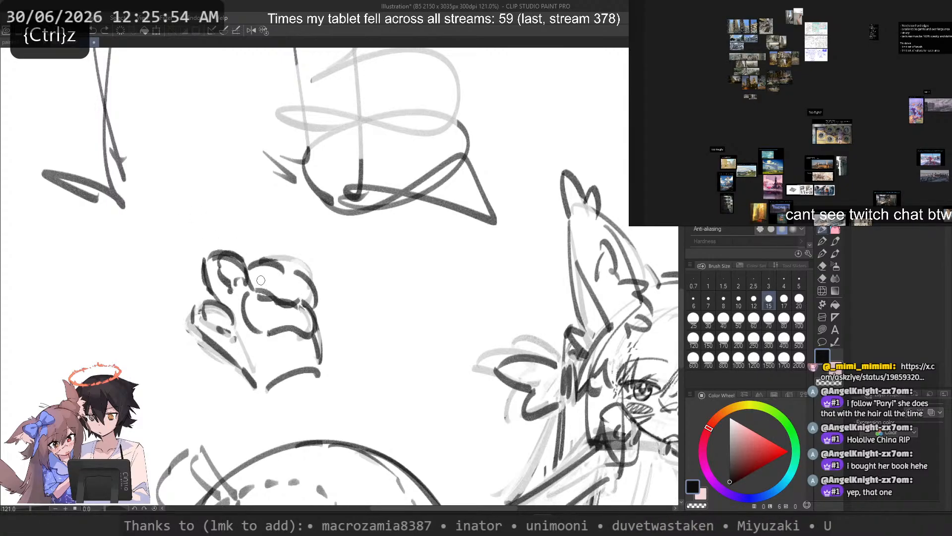
# Step: Draw a flatter wrist crease above the old curved wrist line and fade the old line
pyautogui.moveTo(281, 369); pyautogui.dragTo(331, 385)
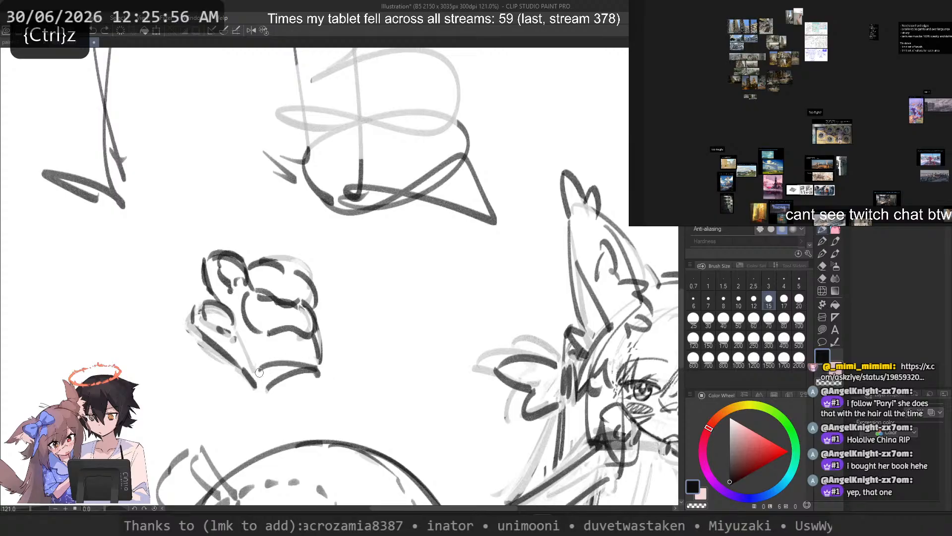
pyautogui.hotkey('ctrl', 'z')
pyautogui.press('c')
pyautogui.moveTo(273, 384)
pyautogui.mouseDown()
pyautogui.moveTo(289, 379)
pyautogui.moveTo(259, 382)
pyautogui.mouseUp()
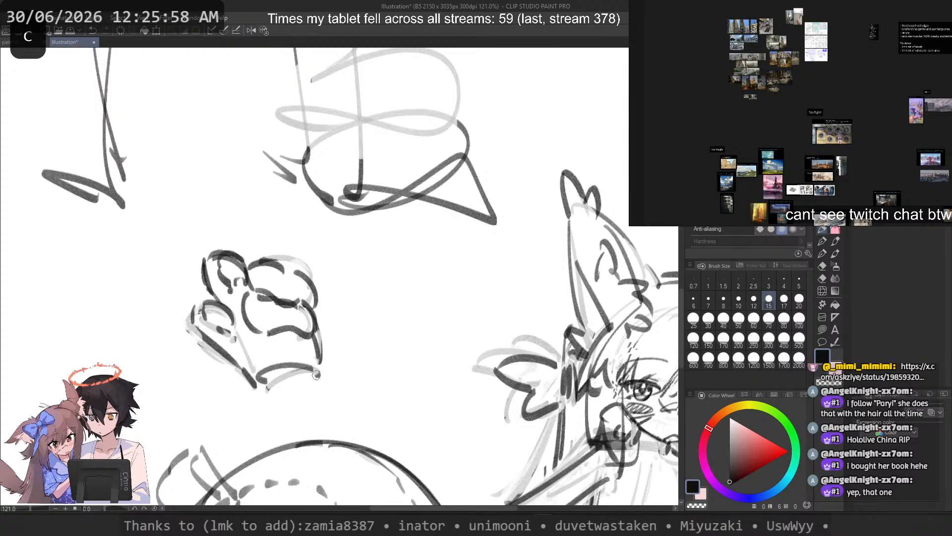
# Step: Draw the forearm's outer side as a slanted line running down from the outer end of the wrist crease
pyautogui.moveTo(318, 372); pyautogui.dragTo(341, 410)
pyautogui.hotkey('ctrl', 'z')
pyautogui.moveTo(322, 370); pyautogui.dragTo(354, 429)
pyautogui.hotkey('ctrl', 'z')
pyautogui.moveTo(323, 366); pyautogui.dragTo(344, 429)
pyautogui.hotkey('ctrl', 'z')
pyautogui.moveTo(322, 366); pyautogui.dragTo(342, 428)
# Step: Run the thumb's lower edge into the forearm's inner side and close the forearm's end with a narrow band
pyautogui.moveTo(255, 383); pyautogui.dragTo(276, 429)
pyautogui.hotkey('ctrl', 'z')
pyautogui.hotkey('ctrl', 'z')
pyautogui.moveTo(259, 387); pyautogui.dragTo(284, 427)
pyautogui.hotkey('ctrl', 'z')
pyautogui.hotkey('ctrl', 'z')
pyautogui.press('c')
pyautogui.moveTo(207, 338)
pyautogui.mouseDown()
pyautogui.moveTo(254, 388)
pyautogui.moveTo(257, 374)
pyautogui.moveTo(273, 418)
pyautogui.mouseUp()
pyautogui.press('c')
pyautogui.hotkey('ctrl', 'z')
pyautogui.hotkey('ctrl', 'z')
pyautogui.moveTo(256, 379)
pyautogui.mouseDown()
pyautogui.moveTo(280, 434)
pyautogui.moveTo(279, 421)
pyautogui.mouseUp()
pyautogui.hotkey('ctrl', 'z')
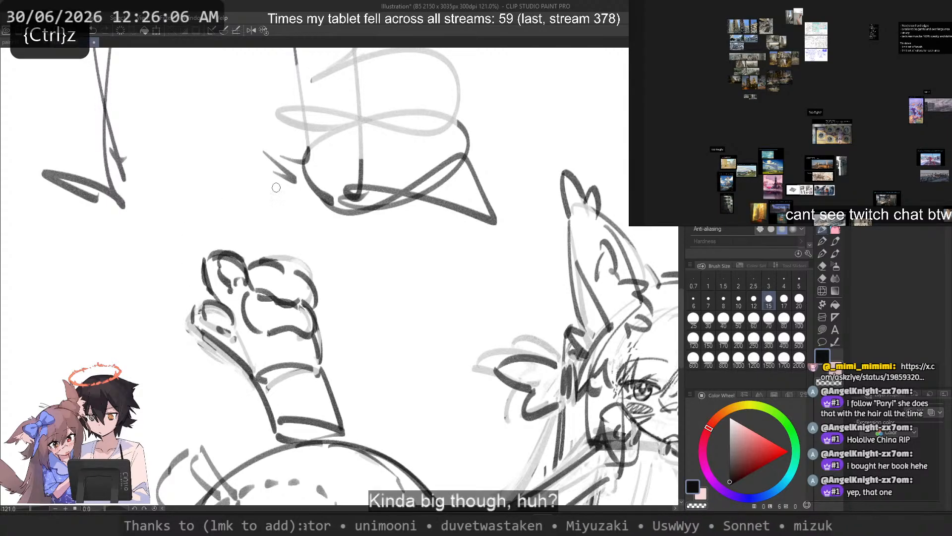
# Step: Select the whole hand study with a freehand outline and try transforming it
pyautogui.press('m')
pyautogui.moveTo(228, 235)
pyautogui.mouseDown()
pyautogui.moveTo(185, 259)
pyautogui.moveTo(268, 435)
pyautogui.moveTo(212, 218)
pyautogui.mouseUp()
pyautogui.scroll(-5, 175, 218)
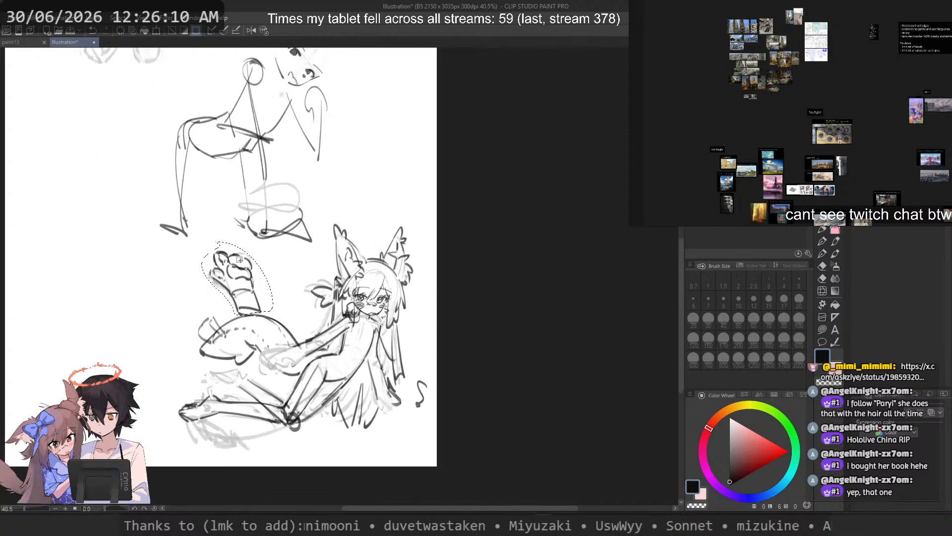
pyautogui.scroll(2, 239, 259)
pyautogui.hotkey('ctrl', 't')
pyautogui.press('Return')
# Step: Select the upper finger with a freehand outline, shift it slightly down and distort its outer upper corner inward
pyautogui.scroll(5, 276, 283)
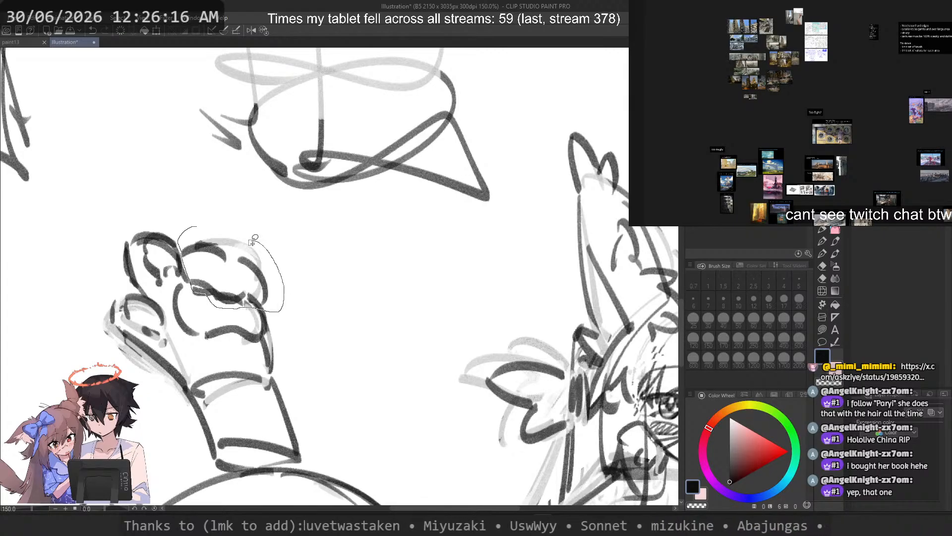
pyautogui.moveTo(252, 242); pyautogui.dragTo(251, 242)
pyautogui.moveTo(243, 281); pyautogui.dragTo(241, 289)
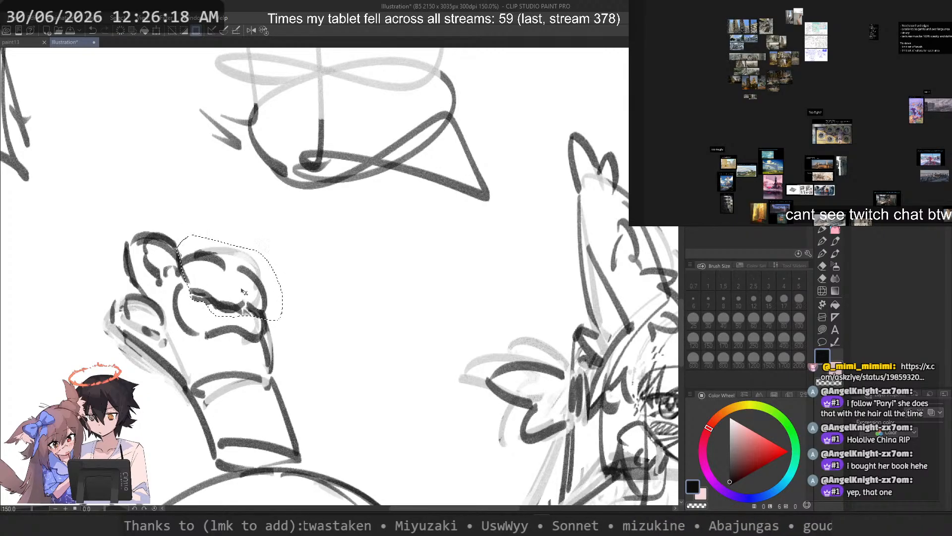
pyautogui.hotkey('ctrl', 't')
pyautogui.moveTo(302, 286); pyautogui.dragTo(306, 293)
pyautogui.hotkey('ctrl', 'z')
pyautogui.rightClick(255, 268)
pyautogui.click(297, 344)
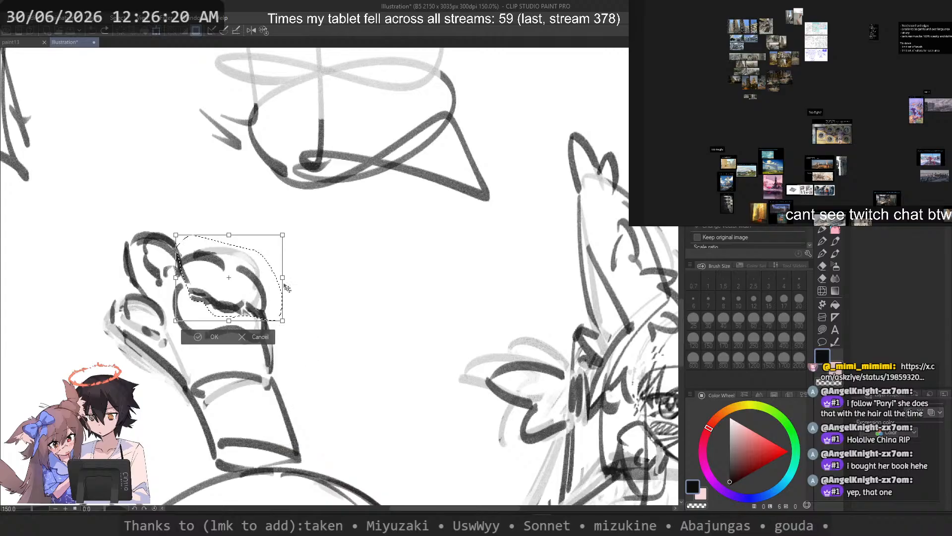
pyautogui.moveTo(282, 236); pyautogui.dragTo(276, 248)
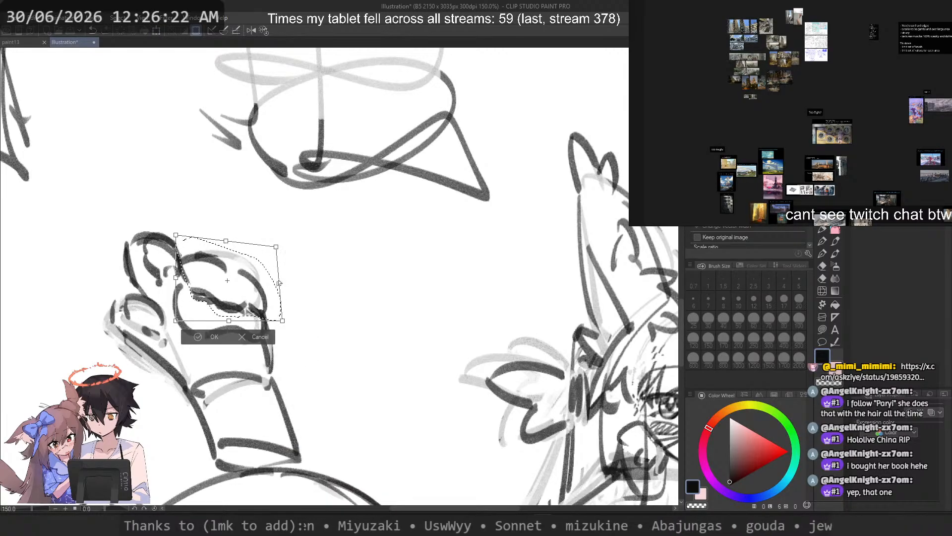
pyautogui.moveTo(280, 284); pyautogui.dragTo(277, 287)
pyautogui.press('Return')
# Step: Select the whole hand study, move it into the empty area well away from the reclining character's tail and deselect
pyautogui.scroll(-5, 291, 254)
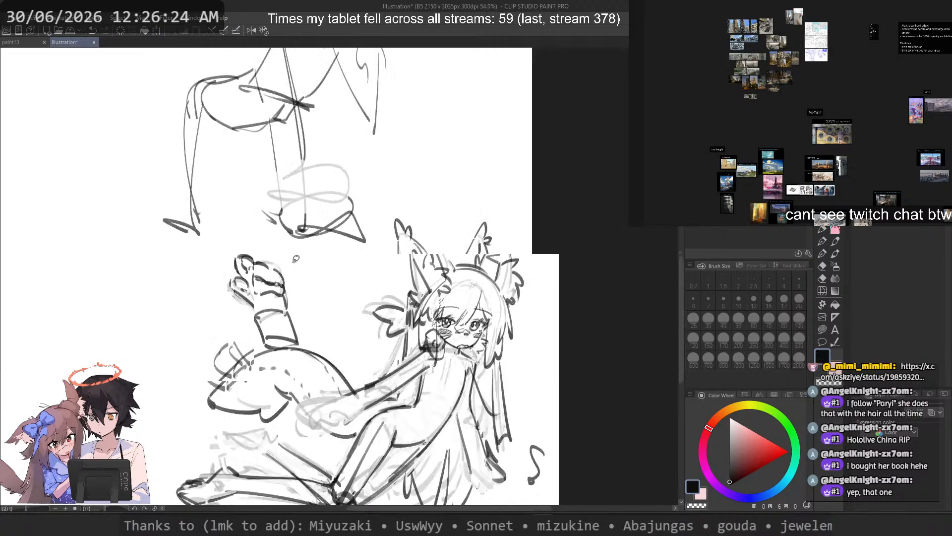
pyautogui.scroll(-4, 292, 254)
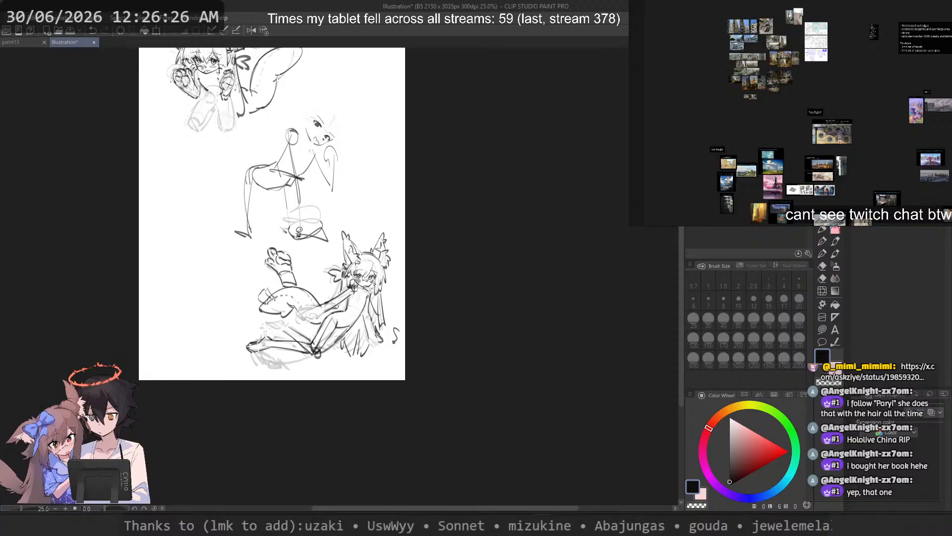
pyautogui.scroll(4, 292, 257)
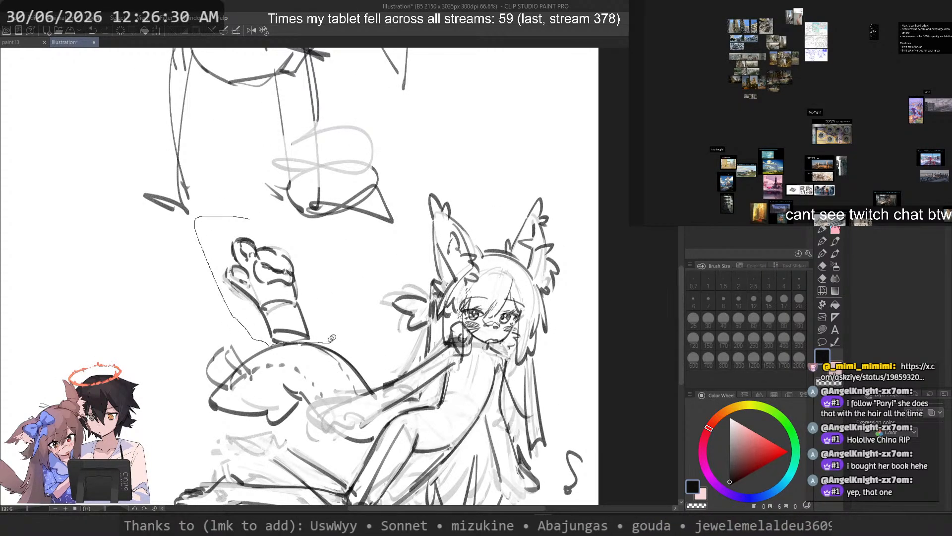
pyautogui.moveTo(332, 338); pyautogui.dragTo(256, 229)
pyautogui.moveTo(240, 298); pyautogui.dragTo(3, 291)
pyautogui.hotkey('ctrl', 'd')
# Step: Examine the page's sketches in mirrored and normal view, from the reclining character to the fox-eared one above
pyautogui.scroll(-2, 252, 269)
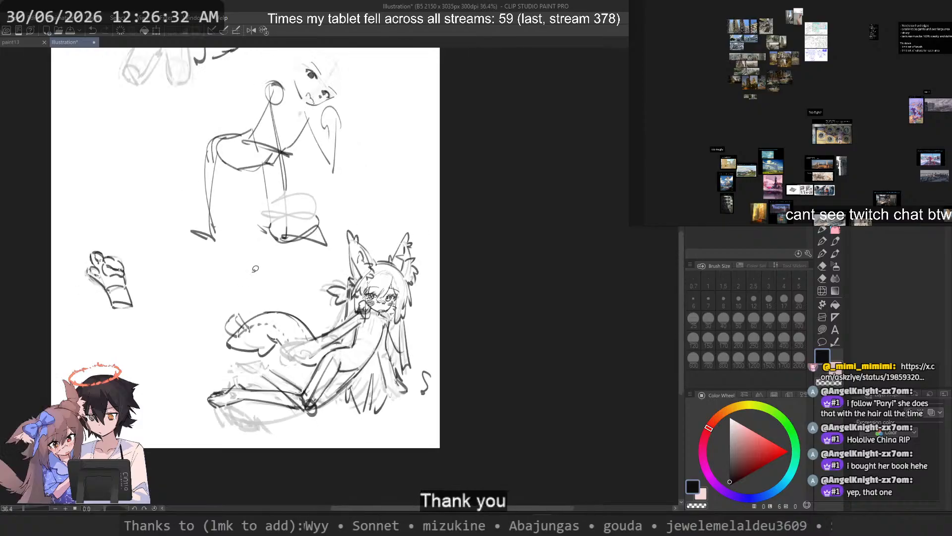
pyautogui.moveTo(255, 267); pyautogui.dragTo(271, 274)
pyautogui.scroll(2, 265, 305)
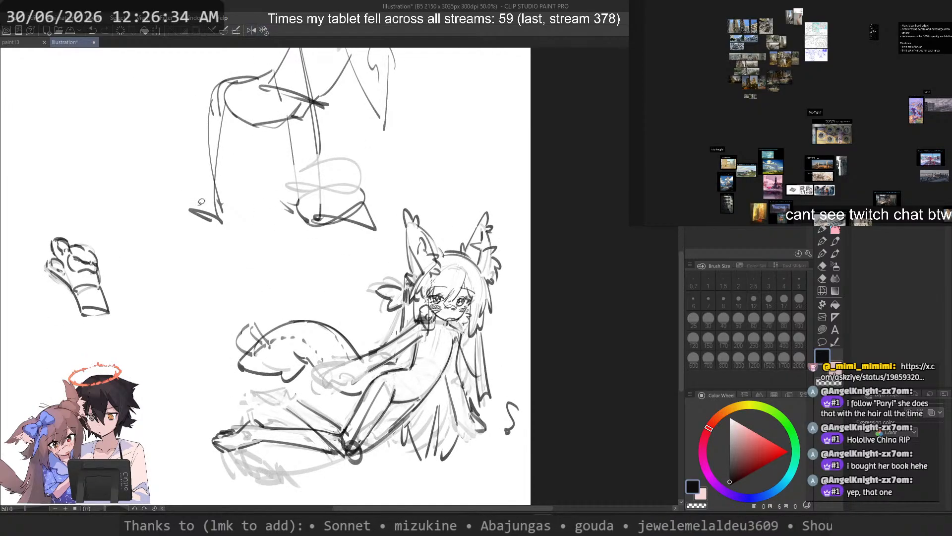
pyautogui.moveTo(201, 202); pyautogui.dragTo(267, 195)
pyautogui.click(252, 29)
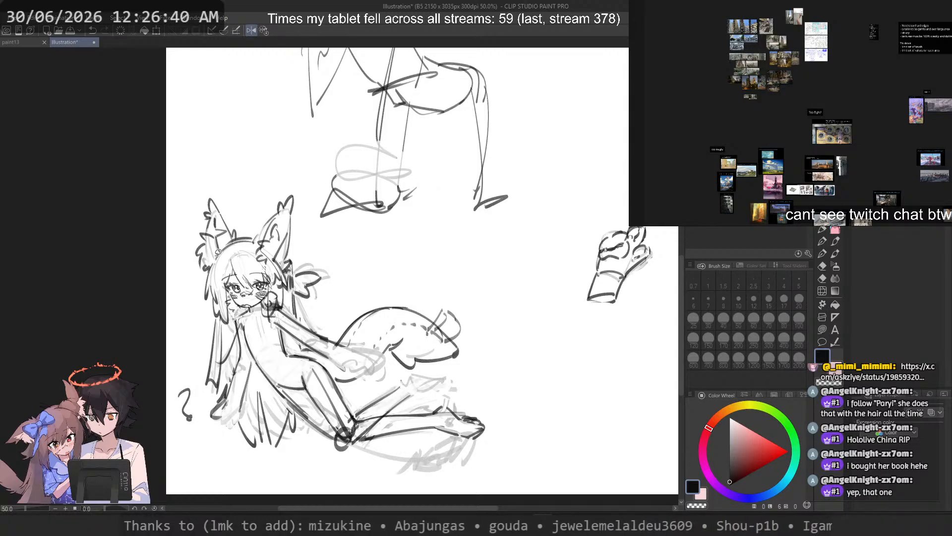
pyautogui.scroll(-1, 225, 253)
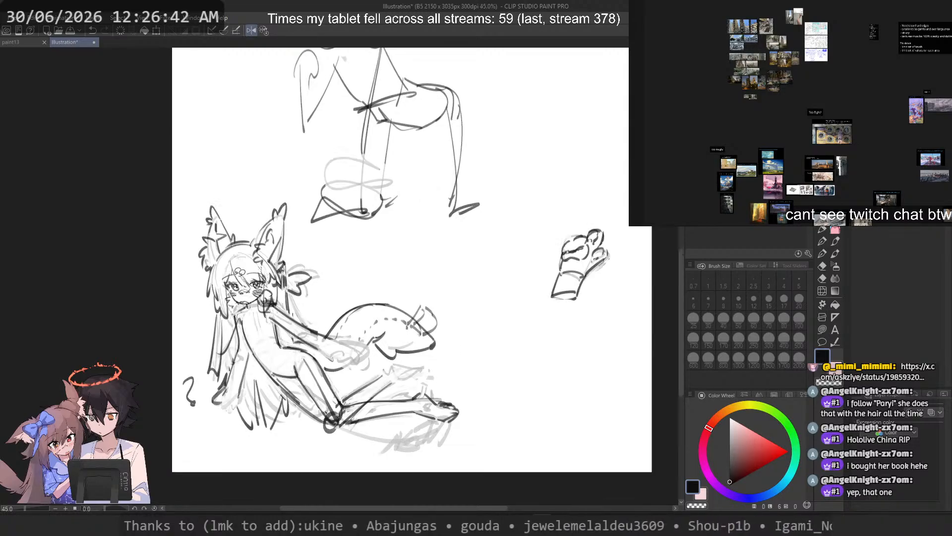
pyautogui.scroll(2, 297, 372)
pyautogui.moveTo(335, 214); pyautogui.dragTo(341, 400)
pyautogui.scroll(-3, 341, 400)
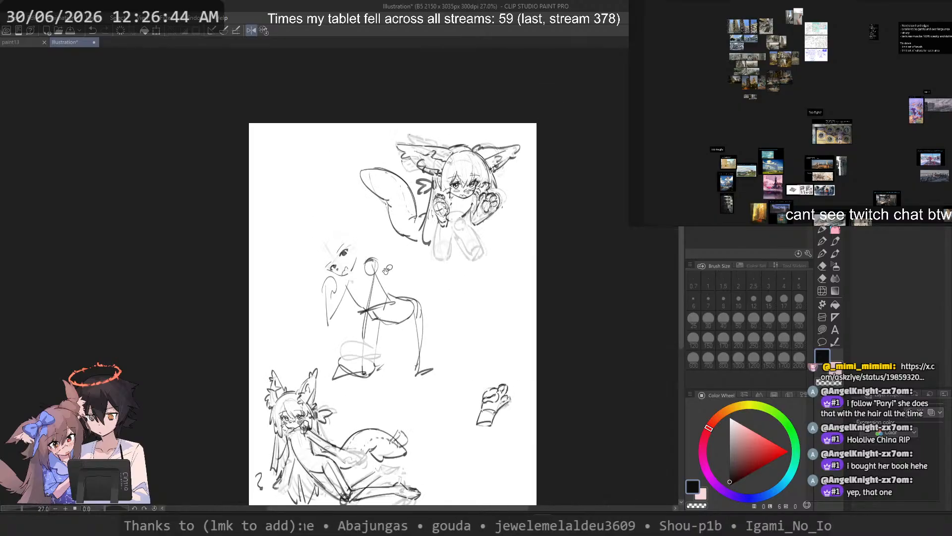
pyautogui.click(252, 30)
pyautogui.moveTo(179, 70); pyautogui.dragTo(340, 66)
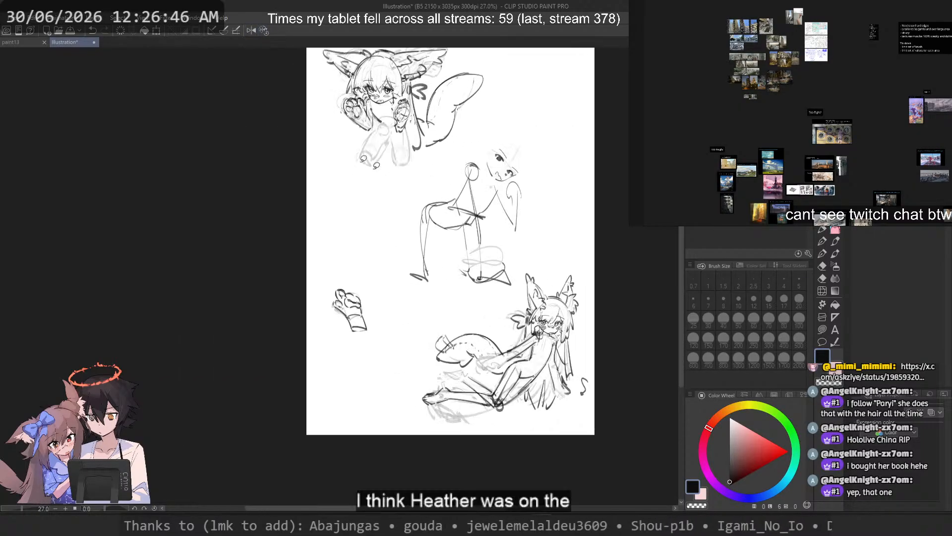
pyautogui.scroll(2, 339, 66)
pyautogui.moveTo(418, 86); pyautogui.dragTo(382, 136)
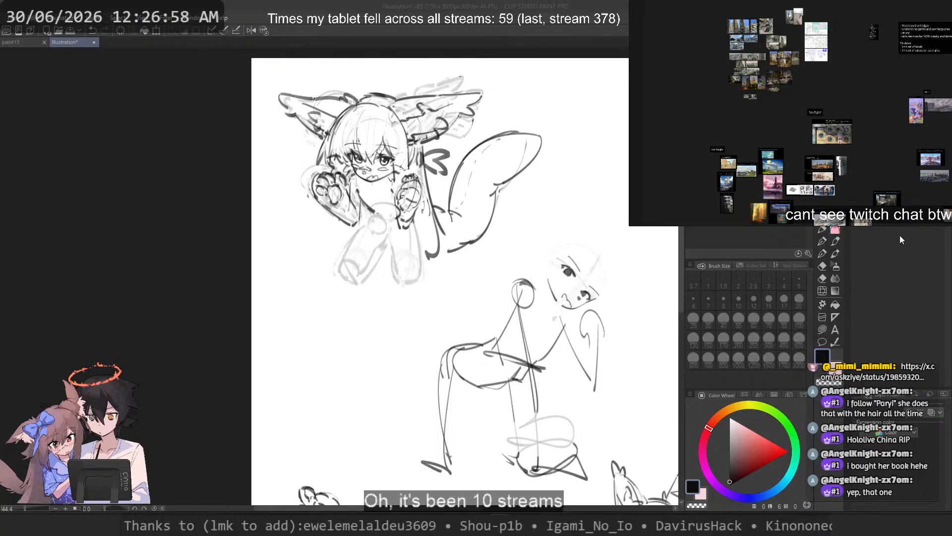
# Step: Select the loose hair strands beneath the reclining character's hips with a freehand outline, shift them slightly down toward the knee and deselect
pyautogui.scroll(1, 507, 114)
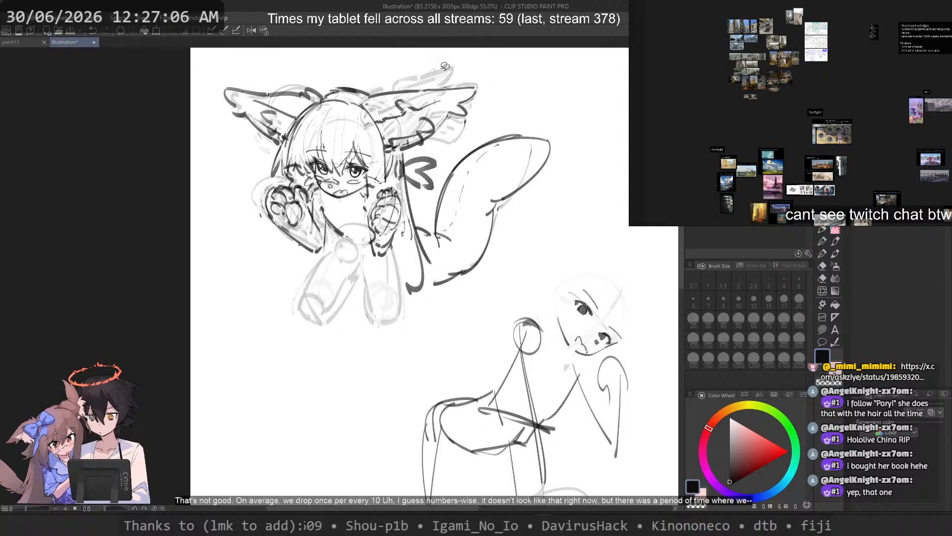
pyautogui.scroll(-3, 507, 113)
pyautogui.scroll(3, 558, 259)
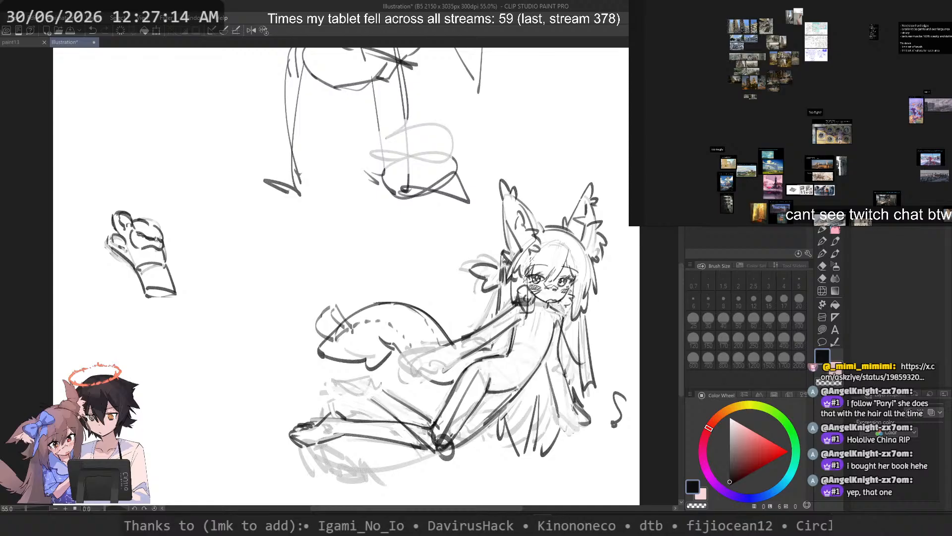
pyautogui.scroll(3, 498, 324)
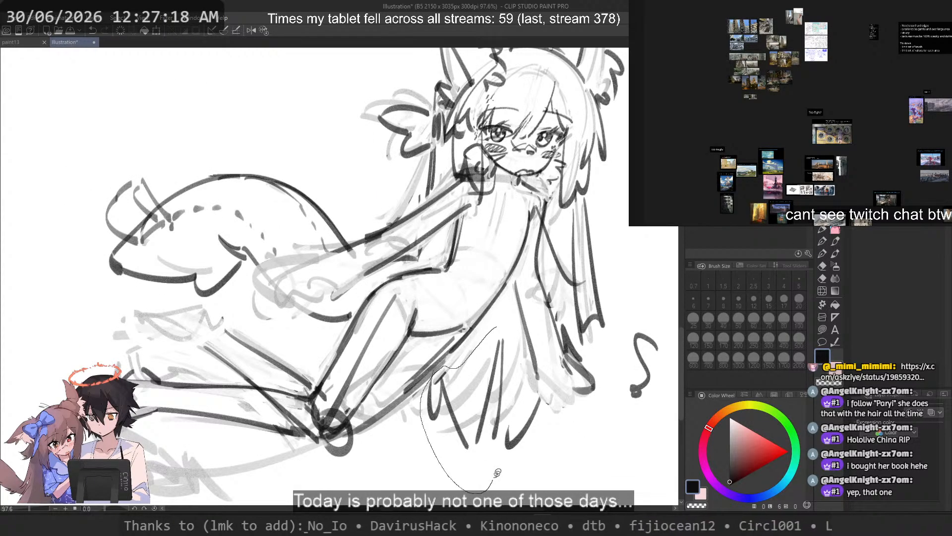
pyautogui.moveTo(506, 375)
pyautogui.mouseDown()
pyautogui.moveTo(500, 354)
pyautogui.moveTo(495, 447)
pyautogui.moveTo(453, 453)
pyautogui.mouseUp()
pyautogui.hotkey('ctrl', 'd')
pyautogui.scroll(-3, 490, 278)
pyautogui.scroll(4, 499, 263)
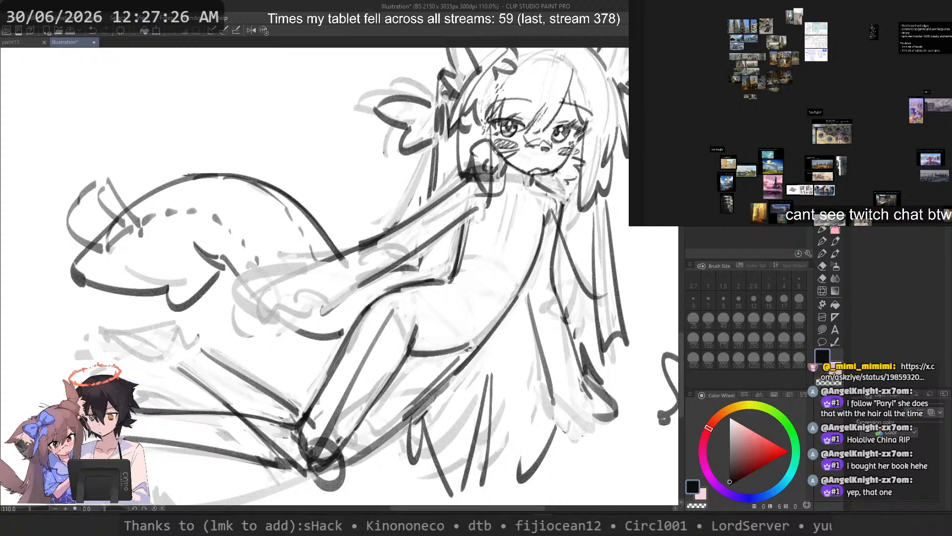
# Step: Erase the reclining character's inner thigh construction line, knee circle and crossing leg lines around the knee at brush size 40
pyautogui.hotkey('ctrl', 'z')
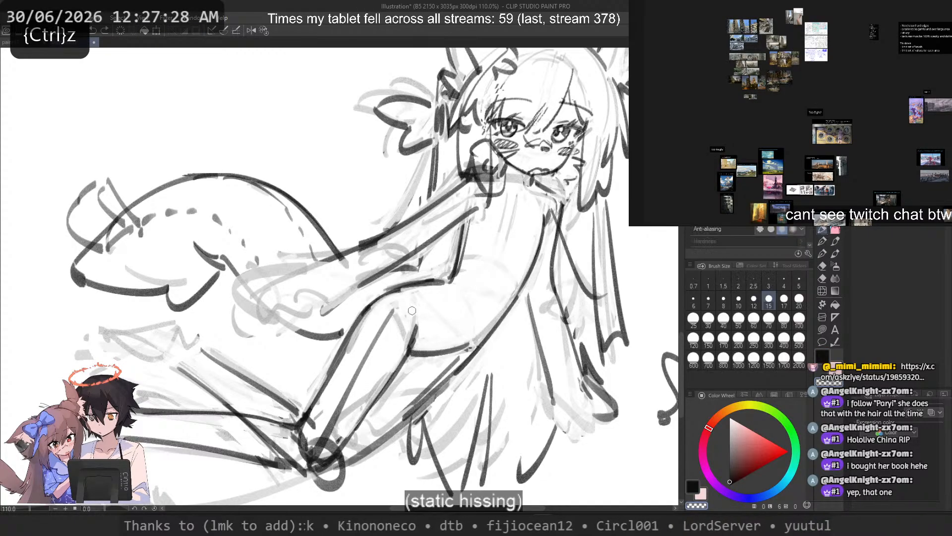
pyautogui.press('c')
pyautogui.moveTo(396, 308); pyautogui.dragTo(350, 395)
pyautogui.hotkey('ctrl', 'z')
pyautogui.hotkey('ctrl', 'z')
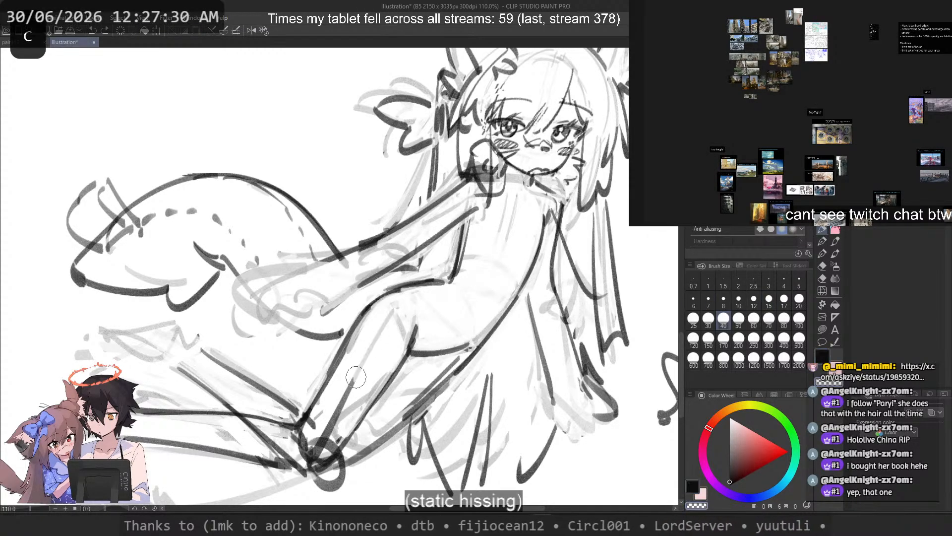
pyautogui.hotkey('ctrl', 'z')
pyautogui.hotkey('ctrl', 'z')
pyautogui.hotkey('ctrl', 'z')
pyautogui.hotkey('ctrl', 'z')
pyautogui.hotkey('ctrl', 'z')
pyautogui.hotkey('ctrl', 'z')
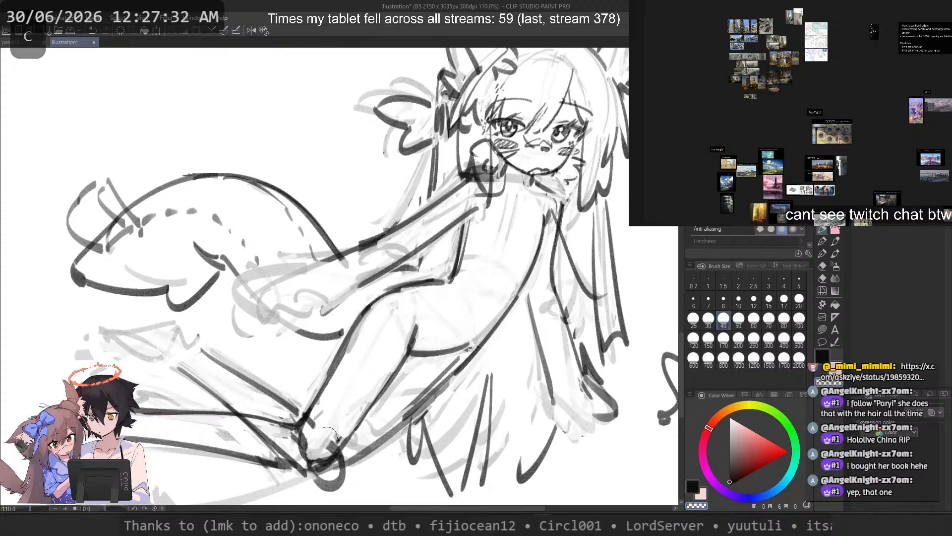
pyautogui.hotkey('ctrl', 'z')
pyautogui.hotkey('ctrl', 'z')
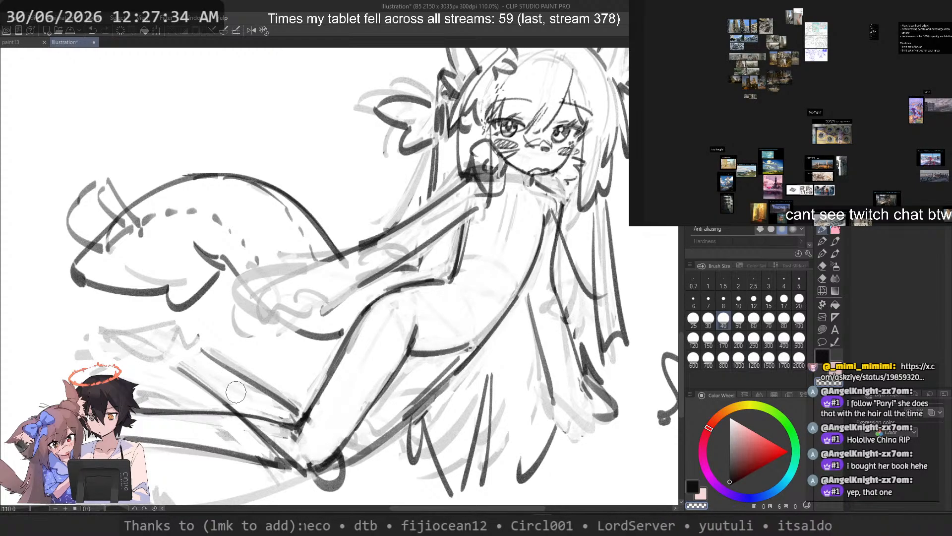
pyautogui.moveTo(271, 437)
pyautogui.mouseDown()
pyautogui.moveTo(311, 443)
pyautogui.moveTo(234, 434)
pyautogui.moveTo(293, 440)
pyautogui.mouseUp()
pyautogui.moveTo(404, 375)
pyautogui.mouseDown()
pyautogui.moveTo(414, 398)
pyautogui.moveTo(370, 426)
pyautogui.mouseUp()
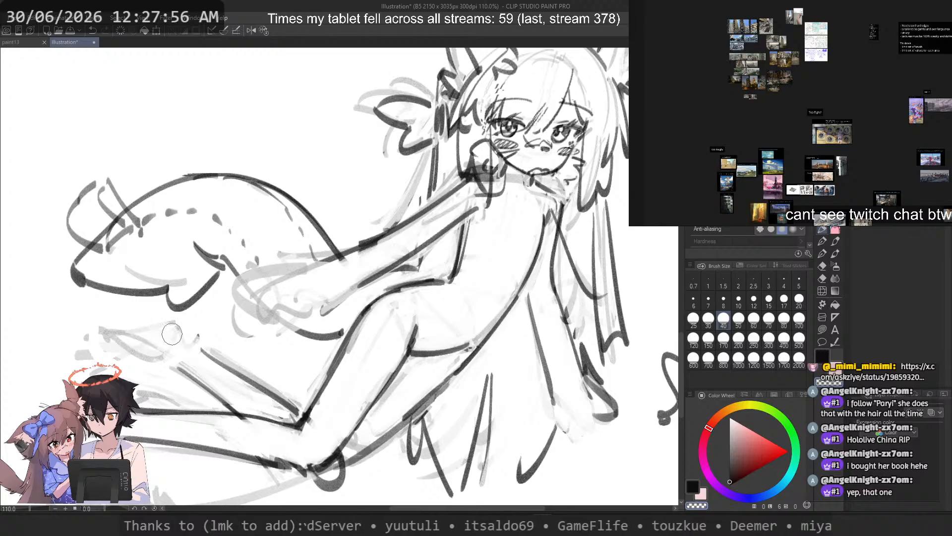
# Step: Clean and redraw the underside contour of the reclining character's raised lower leg at brush size 17
pyautogui.click(781, 297)
pyautogui.moveTo(86, 336); pyautogui.dragTo(248, 347)
pyautogui.scroll(1, 248, 347)
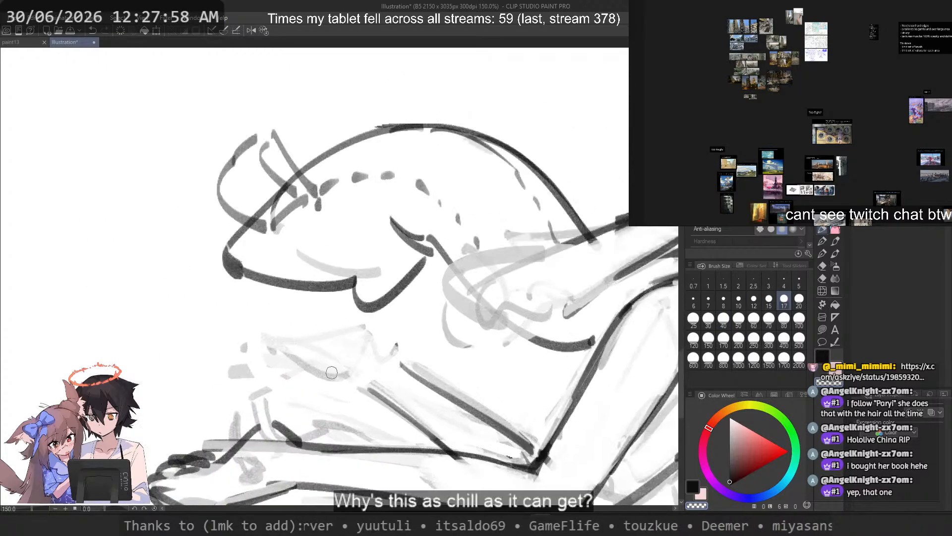
pyautogui.press('c')
pyautogui.moveTo(363, 381); pyautogui.dragTo(458, 456)
pyautogui.hotkey('ctrl', 'z')
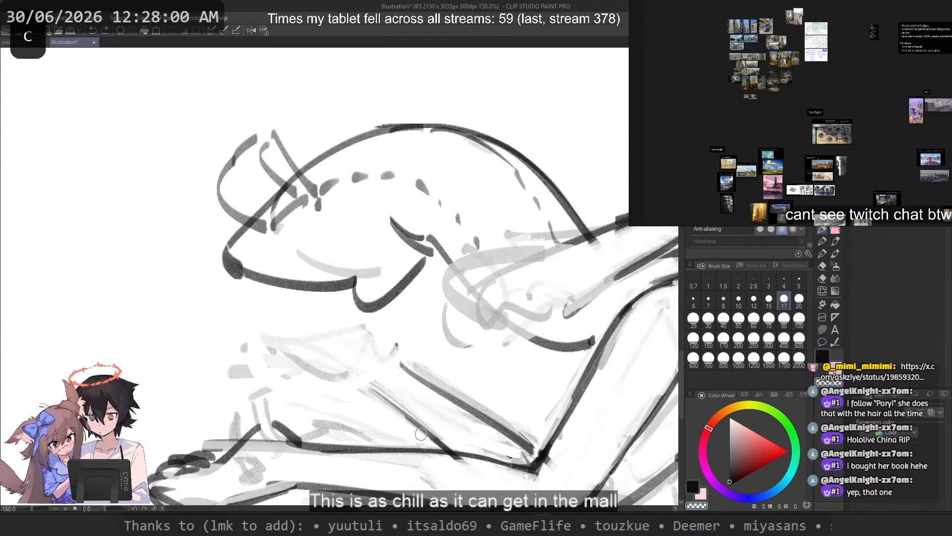
pyautogui.moveTo(378, 394); pyautogui.dragTo(439, 448)
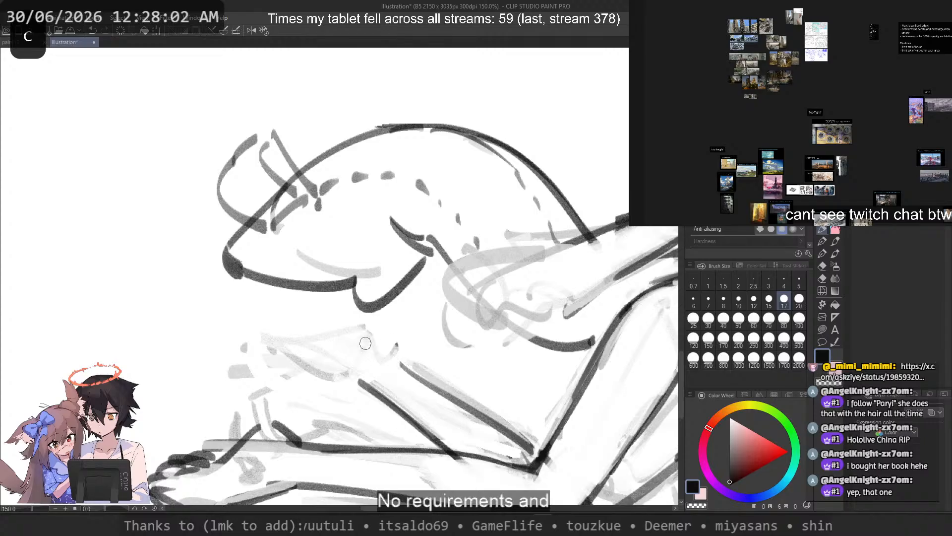
pyautogui.hotkey('ctrl', 'z')
pyautogui.moveTo(360, 377); pyautogui.dragTo(439, 448)
# Step: Rework the upper contour of the raised lower leg between the knee and the ankle
pyautogui.moveTo(418, 376)
pyautogui.mouseDown()
pyautogui.moveTo(534, 451)
pyautogui.moveTo(509, 422)
pyautogui.moveTo(530, 455)
pyautogui.mouseUp()
pyautogui.hotkey('ctrl', 'z')
pyautogui.press('c')
pyautogui.press('c')
pyautogui.hotkey('ctrl', 'z')
pyautogui.hotkey('ctrl', 'z')
pyautogui.moveTo(388, 345); pyautogui.dragTo(405, 369)
# Step: Outline the raised foot over its faint sketch, with the sole, a curved toe end and the ankle
pyautogui.hotkey('ctrl', 'z')
pyautogui.moveTo(389, 338); pyautogui.dragTo(302, 352)
pyautogui.hotkey('ctrl', 'z')
pyautogui.moveTo(366, 326)
pyautogui.mouseDown()
pyautogui.moveTo(292, 373)
pyautogui.moveTo(332, 394)
pyautogui.mouseUp()
pyautogui.hotkey('ctrl', 'z')
pyautogui.hotkey('ctrl', 'z')
pyautogui.hotkey('ctrl', 'z')
pyautogui.hotkey('ctrl', 'z')
pyautogui.moveTo(342, 389); pyautogui.dragTo(352, 387)
pyautogui.hotkey('ctrl', 'z')
pyautogui.moveTo(369, 327); pyautogui.dragTo(399, 342)
pyautogui.hotkey('ctrl', 'z')
pyautogui.moveTo(369, 327)
pyautogui.mouseDown()
pyautogui.moveTo(397, 343)
pyautogui.moveTo(407, 369)
pyautogui.mouseUp()
pyautogui.scroll(-3, 408, 359)
pyautogui.scroll(3, 412, 366)
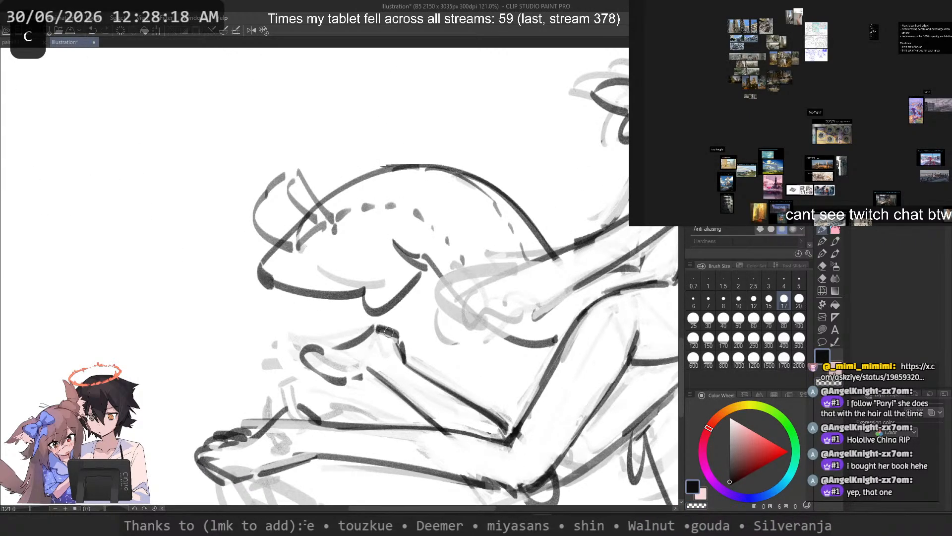
# Step: Refine the raised foot's heel, the contour beneath the ankle and the tip of the toes
pyautogui.hotkey('ctrl', 'z')
pyautogui.moveTo(393, 333)
pyautogui.mouseDown()
pyautogui.moveTo(400, 352)
pyautogui.moveTo(381, 327)
pyautogui.moveTo(396, 345)
pyautogui.moveTo(377, 374)
pyautogui.mouseUp()
pyautogui.hotkey('ctrl', 'z')
pyautogui.hotkey('ctrl', 'z')
pyautogui.press('c')
pyautogui.press('c')
pyautogui.moveTo(352, 378); pyautogui.dragTo(385, 382)
pyautogui.hotkey('ctrl', 'z')
pyautogui.moveTo(354, 378); pyautogui.dragTo(331, 380)
pyautogui.hotkey('ctrl', 'z')
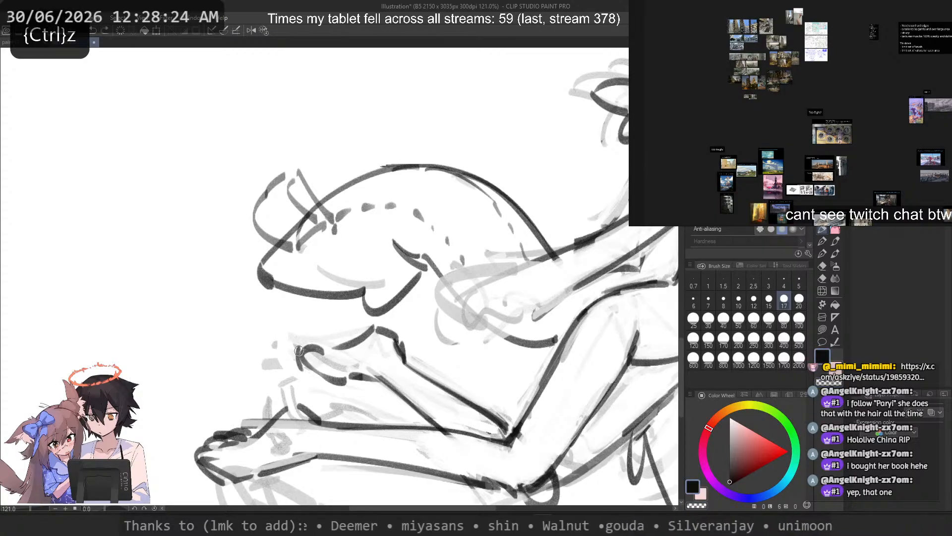
pyautogui.moveTo(299, 351); pyautogui.dragTo(345, 350)
# Step: Erase the end of the tail outline where it meets the extended forearm and redraw the forearm's upper contour
pyautogui.moveTo(451, 275)
pyautogui.mouseDown()
pyautogui.moveTo(365, 317)
pyautogui.moveTo(319, 324)
pyautogui.mouseUp()
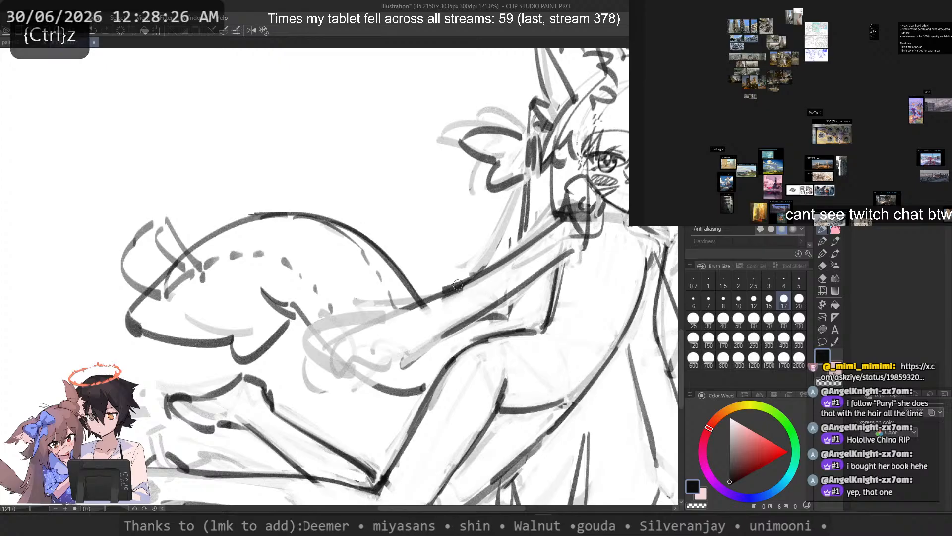
pyautogui.press('c')
pyautogui.moveTo(417, 302)
pyautogui.mouseDown()
pyautogui.moveTo(492, 267)
pyautogui.moveTo(425, 305)
pyautogui.mouseUp()
pyautogui.press('c')
pyautogui.moveTo(520, 253); pyautogui.dragTo(391, 316)
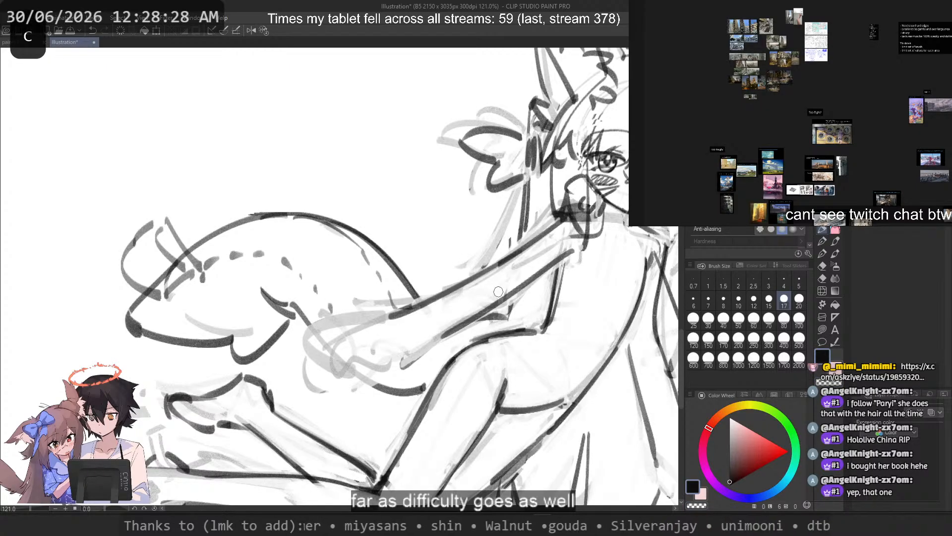
# Step: Redraw the lower contour of the extended arm from the upper arm toward the wrist
pyautogui.moveTo(536, 272)
pyautogui.mouseDown()
pyautogui.moveTo(420, 339)
pyautogui.moveTo(570, 254)
pyautogui.moveTo(432, 339)
pyautogui.mouseUp()
pyautogui.hotkey('ctrl', 'z')
pyautogui.press('c')
pyautogui.press('c')
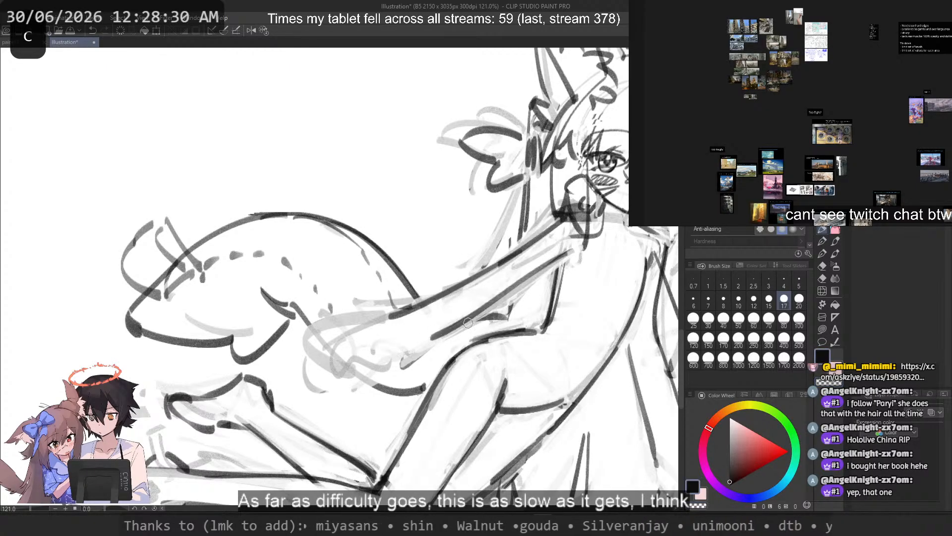
pyautogui.hotkey('ctrl', 'z')
pyautogui.moveTo(559, 253)
pyautogui.mouseDown()
pyautogui.moveTo(429, 338)
pyautogui.moveTo(551, 286)
pyautogui.mouseUp()
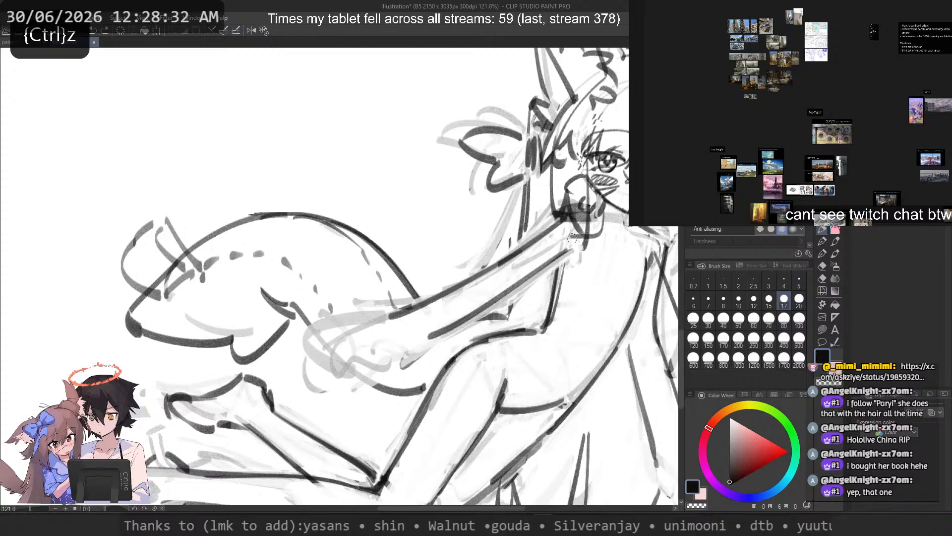
pyautogui.hotkey('ctrl', 'z')
pyautogui.moveTo(571, 251); pyautogui.dragTo(477, 321)
# Step: Try extending the forearm's upper contour into an outline for the hand
pyautogui.moveTo(512, 290)
pyautogui.mouseDown()
pyautogui.moveTo(430, 341)
pyautogui.moveTo(460, 318)
pyautogui.moveTo(354, 333)
pyautogui.mouseUp()
pyautogui.hotkey('ctrl', 'z')
pyautogui.hotkey('ctrl', 'z')
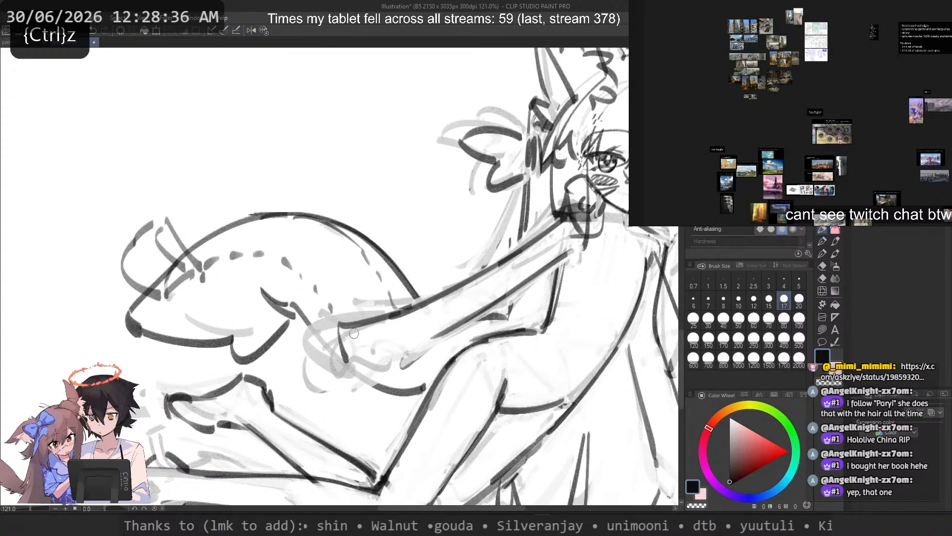
pyautogui.hotkey('ctrl', 'z')
# Step: Try sweeping guide curves from the shoulder of the extended arm into the empty area above the tail
pyautogui.scroll(-3, 471, 83)
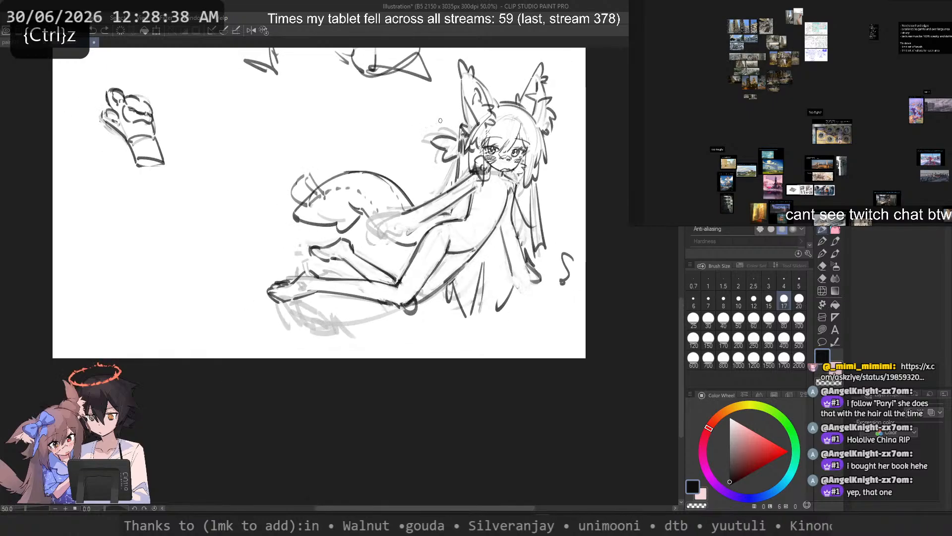
pyautogui.moveTo(477, 216); pyautogui.dragTo(371, 156)
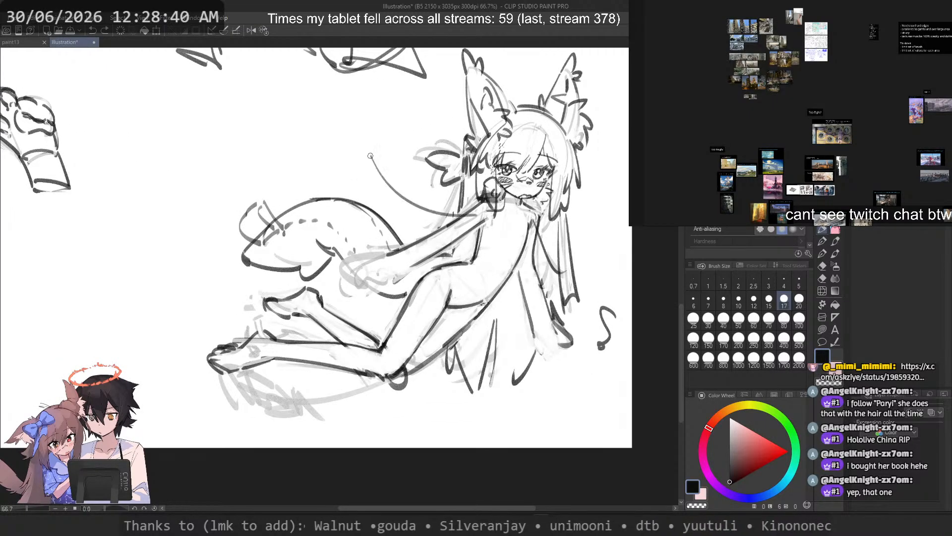
pyautogui.hotkey('ctrl', 'z')
pyautogui.moveTo(469, 193); pyautogui.dragTo(342, 80)
pyautogui.hotkey('ctrl', 'z')
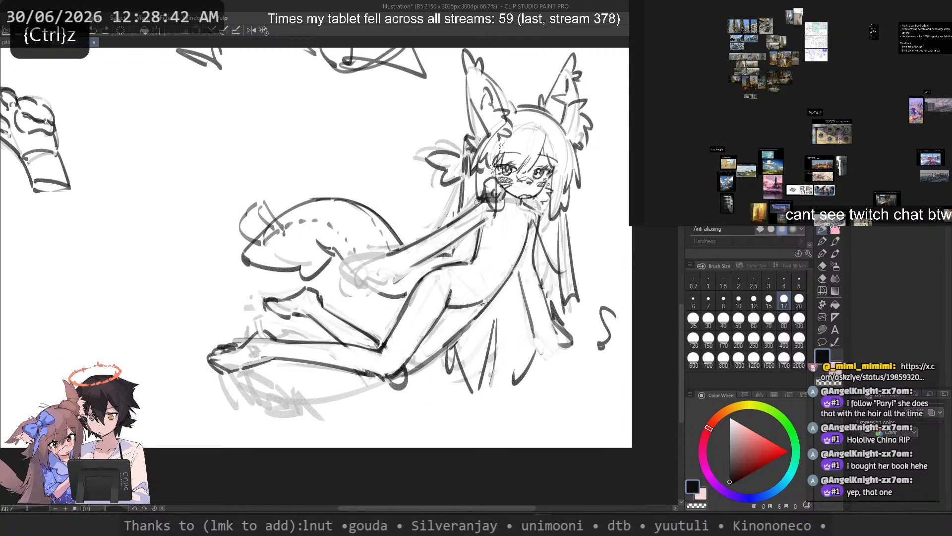
pyautogui.moveTo(477, 218); pyautogui.dragTo(382, 171)
pyautogui.hotkey('ctrl', 'z')
# Step: Try long guide lines from both shoulders down across the torso into the hair below
pyautogui.moveTo(477, 208)
pyautogui.mouseDown()
pyautogui.moveTo(375, 156)
pyautogui.moveTo(502, 358)
pyautogui.mouseUp()
pyautogui.hotkey('ctrl', 'z')
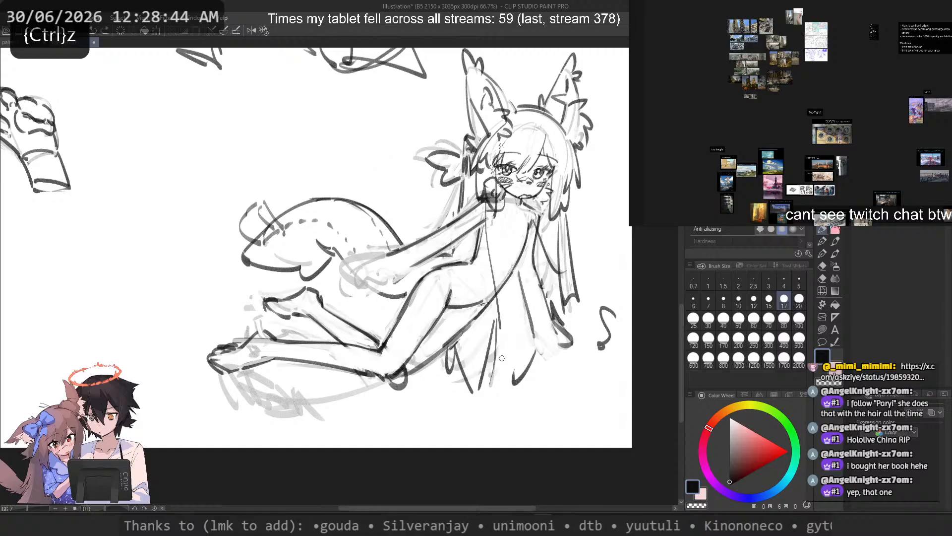
pyautogui.hotkey('ctrl', 'z')
pyautogui.moveTo(480, 203); pyautogui.dragTo(517, 369)
pyautogui.moveTo(535, 213); pyautogui.dragTo(513, 372)
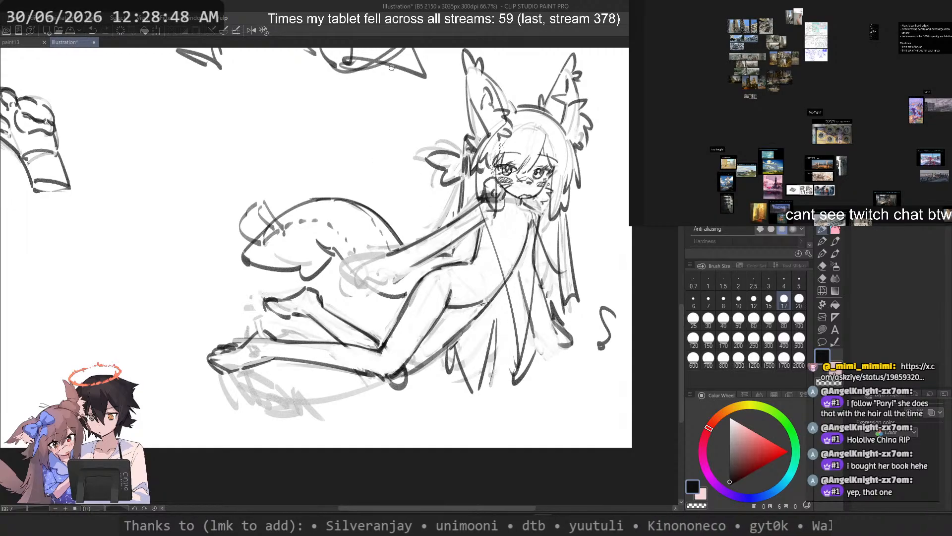
pyautogui.hotkey('ctrl', 'z')
# Step: Try guide strokes from the shoulder along the extended arm toward the hand
pyautogui.hotkey('ctrl', 'z')
pyautogui.moveTo(474, 209)
pyautogui.mouseDown()
pyautogui.moveTo(341, 279)
pyautogui.moveTo(474, 219)
pyautogui.moveTo(419, 334)
pyautogui.moveTo(395, 307)
pyautogui.moveTo(316, 299)
pyautogui.moveTo(407, 247)
pyautogui.moveTo(418, 265)
pyautogui.mouseUp()
pyautogui.hotkey('ctrl', 'z')
pyautogui.hotkey('ctrl', 'z')
pyautogui.hotkey('ctrl', 'z')
pyautogui.hotkey('ctrl', 'z')
pyautogui.hotkey('ctrl', 'z')
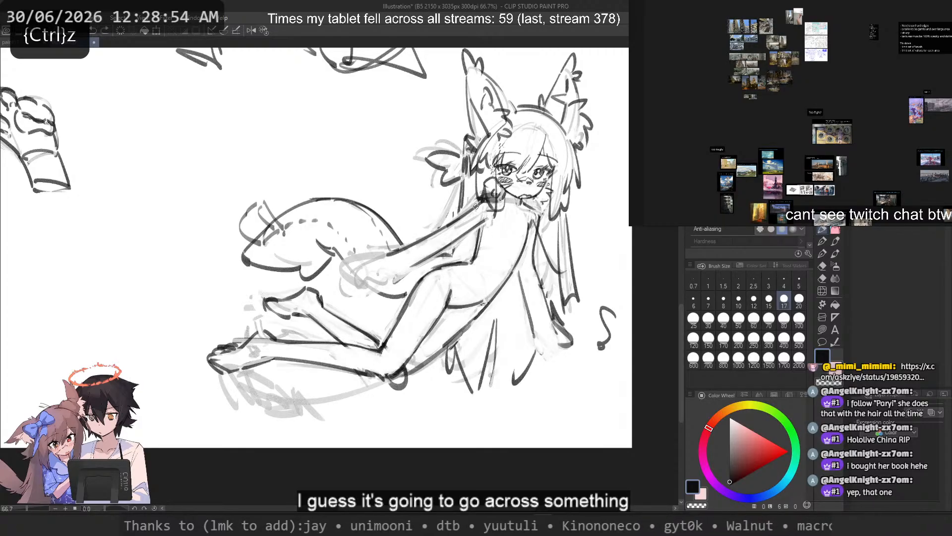
pyautogui.hotkey('ctrl', 'z')
pyautogui.moveTo(481, 203)
pyautogui.mouseDown()
pyautogui.moveTo(423, 273)
pyautogui.moveTo(380, 277)
pyautogui.mouseUp()
pyautogui.hotkey('ctrl', 'z')
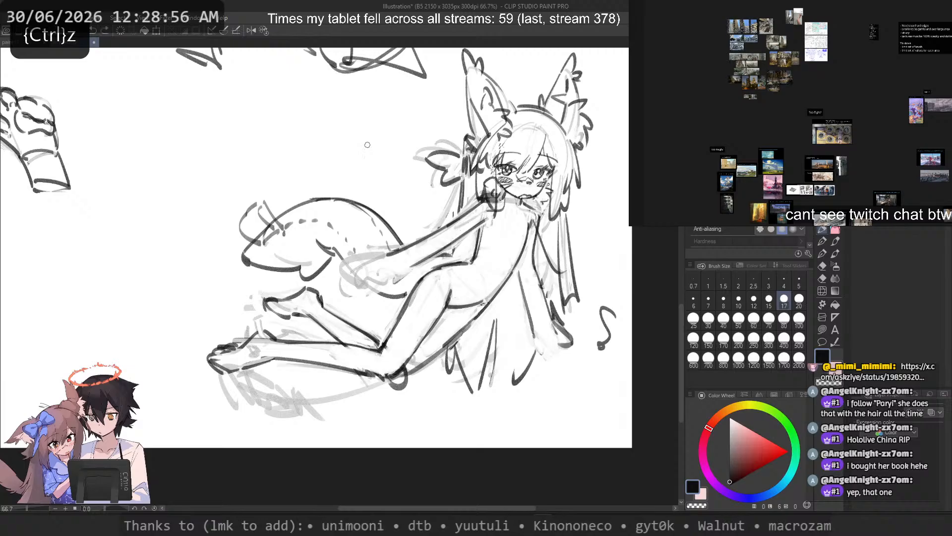
pyautogui.moveTo(443, 227); pyautogui.dragTo(416, 281)
pyautogui.hotkey('ctrl', 'z')
pyautogui.moveTo(483, 204)
pyautogui.mouseDown()
pyautogui.moveTo(421, 241)
pyautogui.moveTo(416, 267)
pyautogui.mouseUp()
pyautogui.hotkey('ctrl', 'z')
pyautogui.moveTo(482, 203)
pyautogui.mouseDown()
pyautogui.moveTo(427, 249)
pyautogui.moveTo(429, 279)
pyautogui.mouseUp()
pyautogui.hotkey('ctrl', 'z')
pyautogui.hotkey('ctrl', 'z')
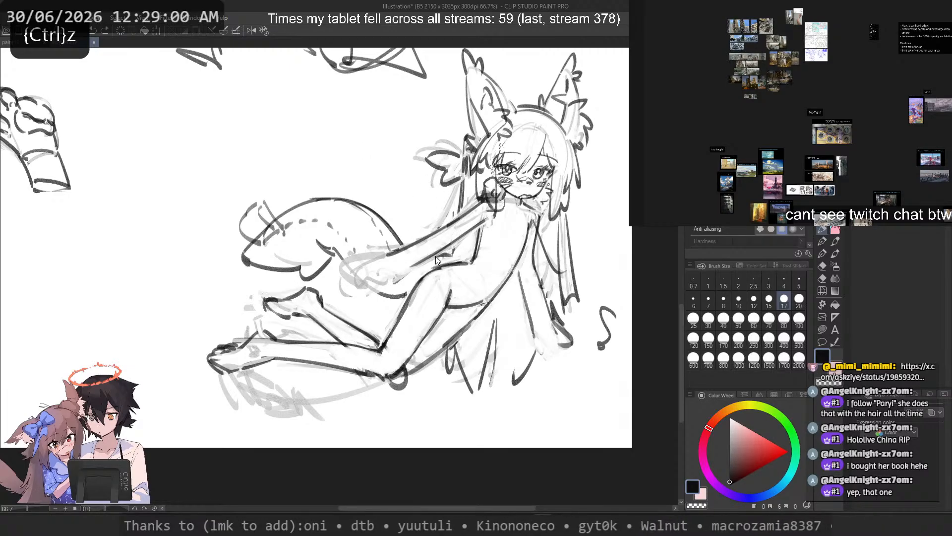
pyautogui.hotkey('ctrl', 'z')
pyautogui.moveTo(483, 203); pyautogui.dragTo(431, 259)
pyautogui.hotkey('ctrl', 'z')
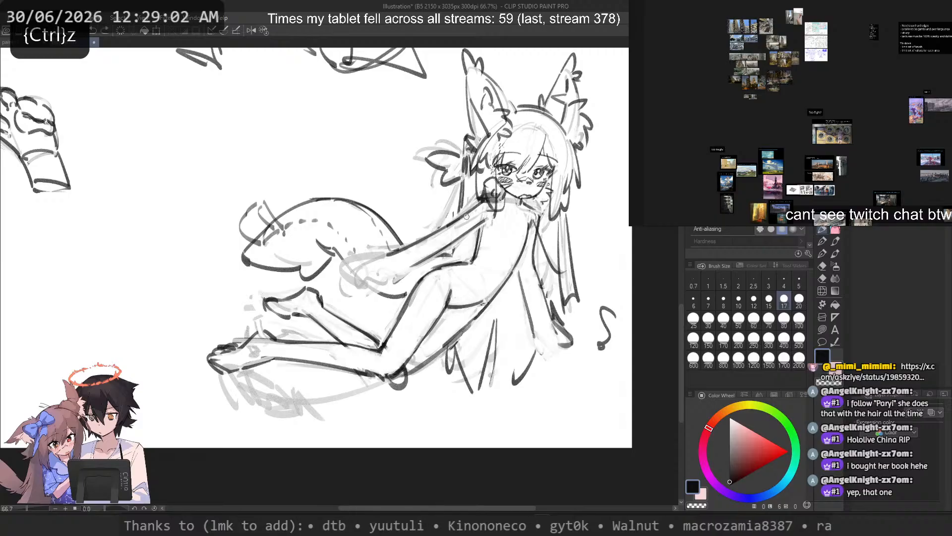
pyautogui.moveTo(486, 203); pyautogui.dragTo(443, 261)
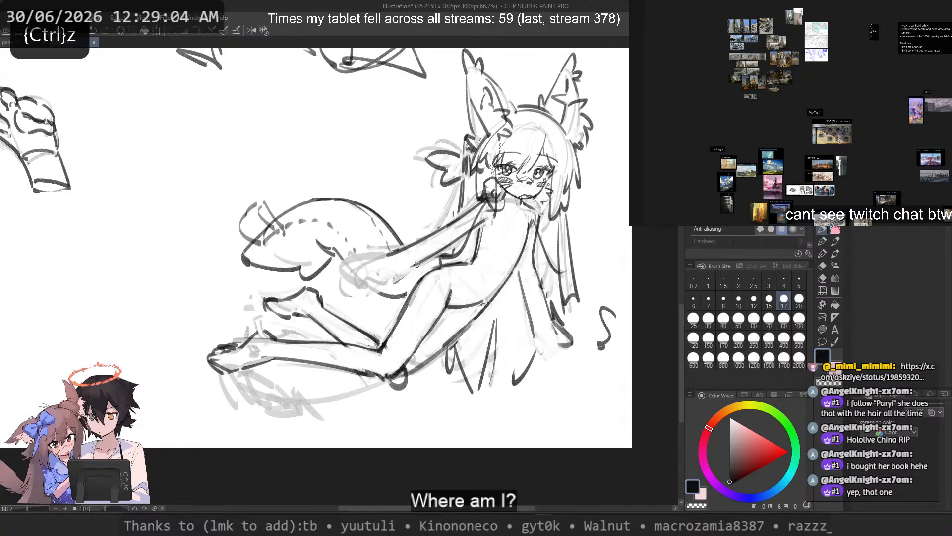
pyautogui.moveTo(474, 210)
pyautogui.mouseDown()
pyautogui.moveTo(444, 257)
pyautogui.moveTo(378, 293)
pyautogui.mouseUp()
pyautogui.hotkey('ctrl', 'z')
pyautogui.hotkey('ctrl', 'z')
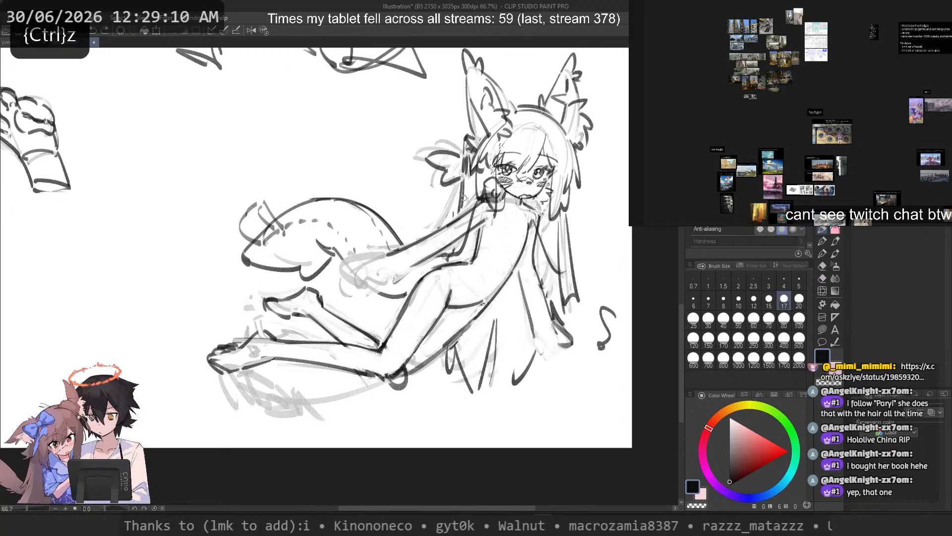
pyautogui.hotkey('ctrl', 'z')
pyautogui.moveTo(479, 211); pyautogui.dragTo(417, 259)
pyautogui.hotkey('ctrl', 'z')
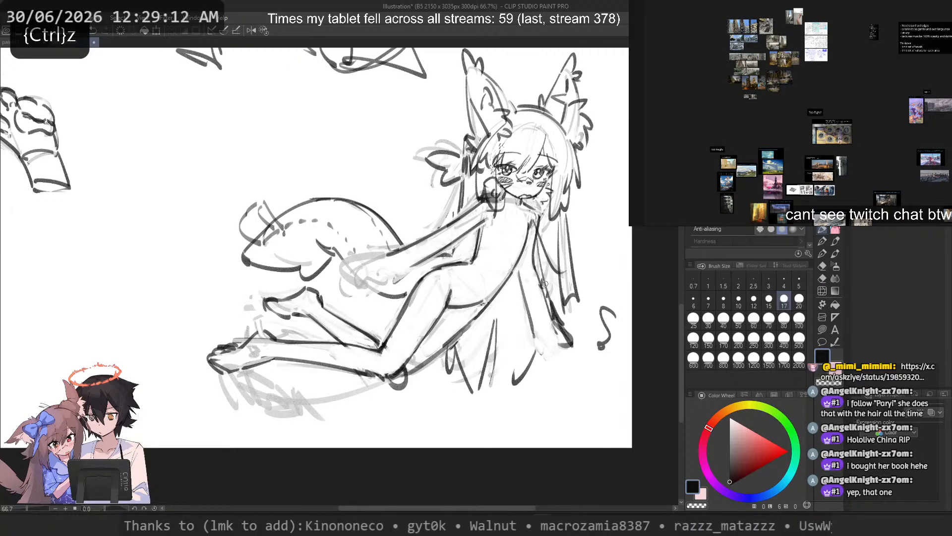
pyautogui.hotkey('ctrl', 'z')
# Step: Try extending the extended forearm's lower contour into a hooked thumb line at the hand
pyautogui.scroll(2, 437, 236)
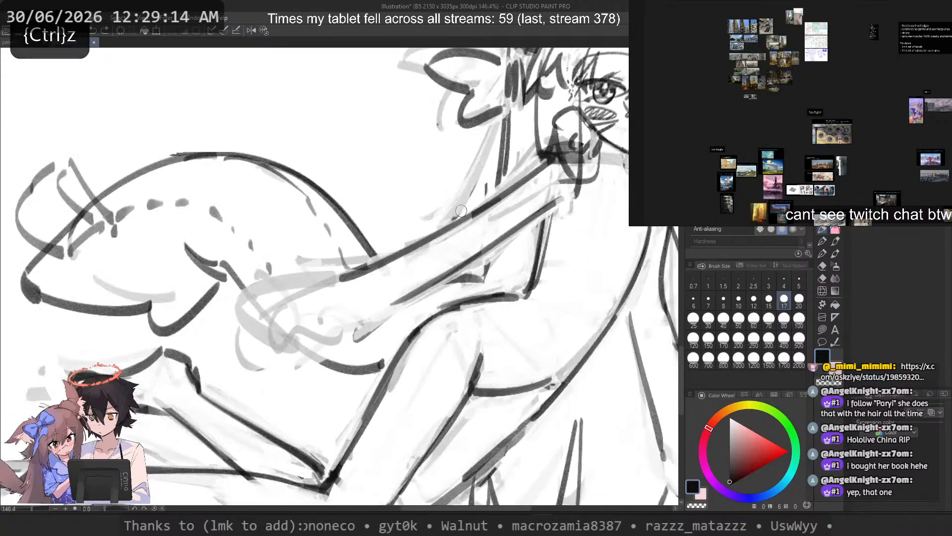
pyautogui.hotkey('ctrl', 'z')
pyautogui.moveTo(426, 282)
pyautogui.mouseDown()
pyautogui.moveTo(368, 321)
pyautogui.moveTo(390, 307)
pyautogui.moveTo(348, 329)
pyautogui.moveTo(410, 296)
pyautogui.moveTo(327, 338)
pyautogui.mouseUp()
pyautogui.hotkey('ctrl', 'z')
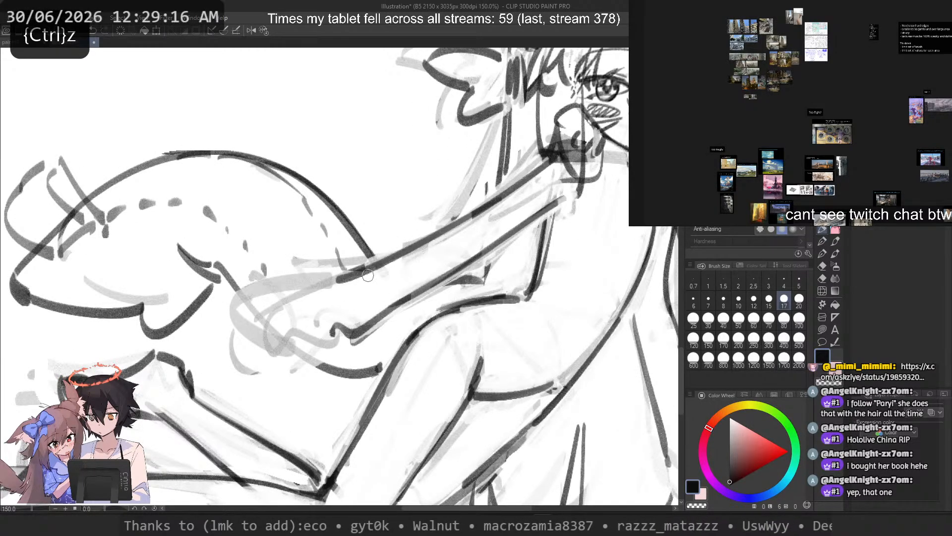
pyautogui.hotkey('ctrl', 'z')
pyautogui.moveTo(398, 304); pyautogui.dragTo(337, 347)
pyautogui.hotkey('ctrl', 'z')
# Step: Extend the forearm's lower contour to the wrist and add a short dark mark beside its end
pyautogui.hotkey('ctrl', 'z')
pyautogui.moveTo(394, 306)
pyautogui.mouseDown()
pyautogui.moveTo(335, 347)
pyautogui.moveTo(351, 343)
pyautogui.moveTo(351, 314)
pyautogui.moveTo(382, 319)
pyautogui.moveTo(392, 307)
pyautogui.moveTo(362, 339)
pyautogui.mouseUp()
pyautogui.hotkey('ctrl', 'z')
# Step: Try outlining the back of the hand from the end of the forearm's upper contour down to the fingers
pyautogui.hotkey('ctrl', 'z')
pyautogui.hotkey('ctrl', 'z')
pyautogui.hotkey('ctrl', 'z')
pyautogui.hotkey('ctrl', 'z')
pyautogui.moveTo(352, 314); pyautogui.dragTo(356, 342)
pyautogui.hotkey('ctrl', 'z')
pyautogui.moveTo(341, 281)
pyautogui.mouseDown()
pyautogui.moveTo(302, 329)
pyautogui.moveTo(292, 321)
pyautogui.moveTo(304, 338)
pyautogui.mouseUp()
pyautogui.hotkey('ctrl', 'z')
pyautogui.hotkey('ctrl', 'z')
pyautogui.hotkey('ctrl', 'z')
pyautogui.hotkey('ctrl', 'z')
pyautogui.moveTo(347, 278)
pyautogui.mouseDown()
pyautogui.moveTo(294, 333)
pyautogui.moveTo(329, 325)
pyautogui.mouseUp()
# Step: Clean the forearm's upper contour at the wrist and draw the hand outline curving around the back and under the fingers
pyautogui.hotkey('ctrl', 'z')
pyautogui.moveTo(353, 271); pyautogui.dragTo(302, 320)
pyautogui.hotkey('ctrl', 'z')
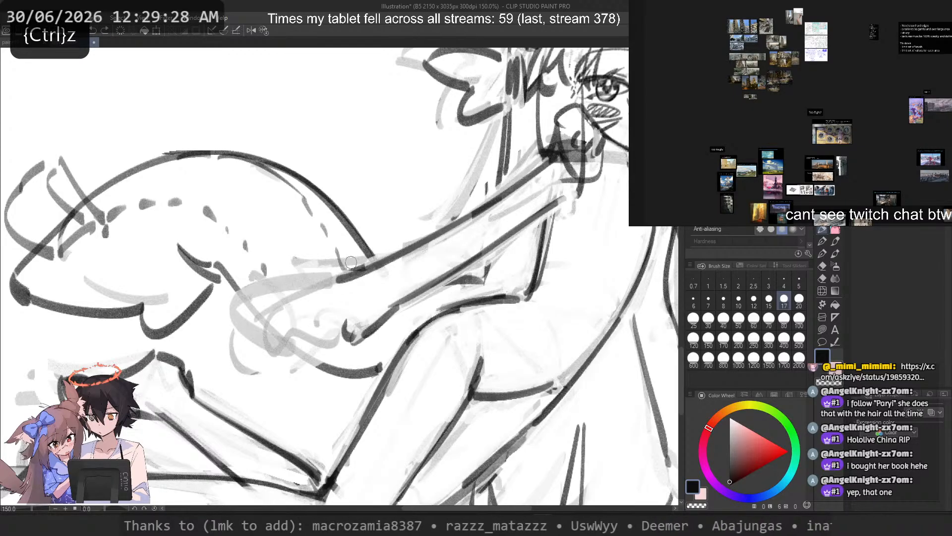
pyautogui.press('c')
pyautogui.moveTo(331, 286)
pyautogui.mouseDown()
pyautogui.moveTo(381, 259)
pyautogui.moveTo(304, 301)
pyautogui.mouseUp()
pyautogui.press('c')
pyautogui.hotkey('ctrl', 'z')
pyautogui.hotkey('ctrl', 'z')
pyautogui.moveTo(368, 268); pyautogui.dragTo(306, 302)
pyautogui.moveTo(308, 299)
pyautogui.mouseDown()
pyautogui.moveTo(299, 328)
pyautogui.moveTo(308, 340)
pyautogui.moveTo(333, 336)
pyautogui.mouseUp()
pyautogui.hotkey('ctrl', 'z')
# Step: Redraw the extended arm's hand outline from the wrist around the back of the hand down to the fingers
pyautogui.hotkey('ctrl', 'z')
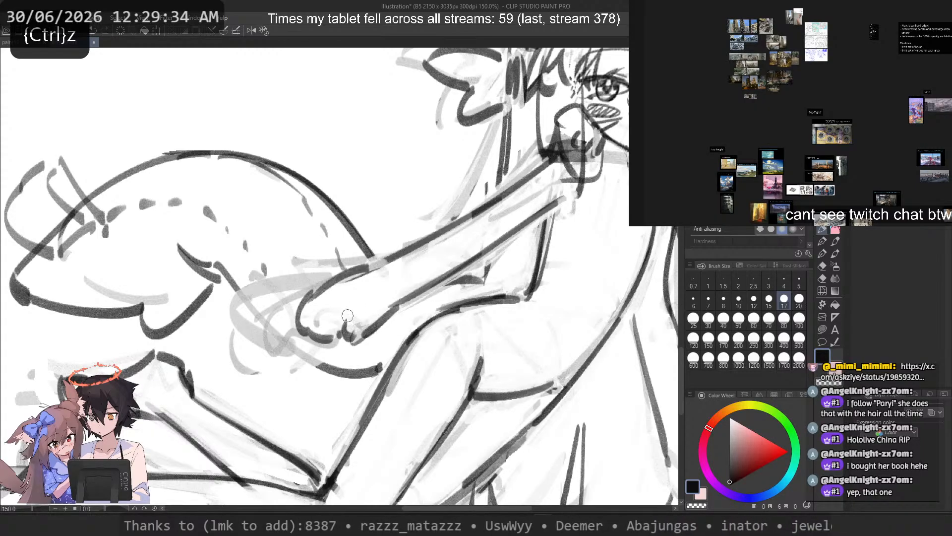
pyautogui.hotkey('ctrl', 'z')
pyautogui.moveTo(311, 297); pyautogui.dragTo(334, 332)
pyautogui.hotkey('ctrl', 'z')
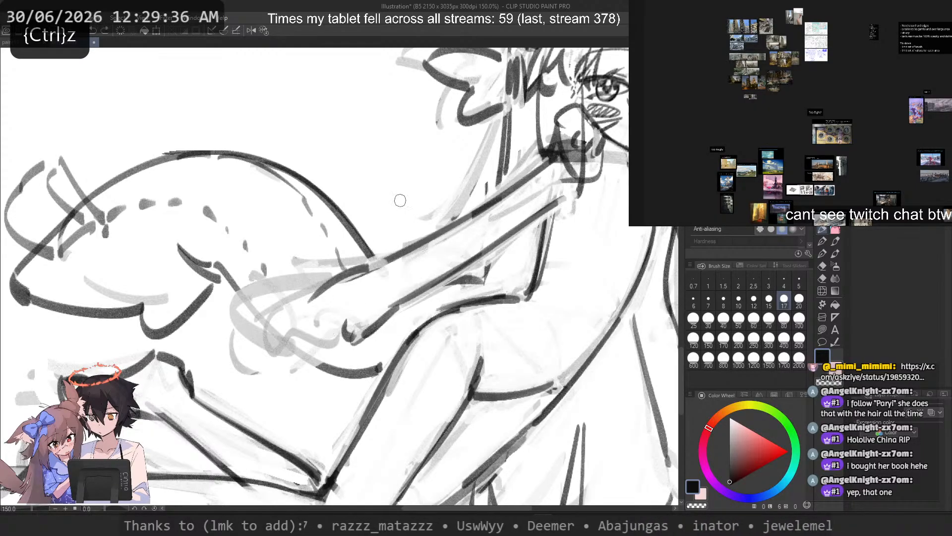
pyautogui.hotkey('ctrl', 'z')
pyautogui.moveTo(354, 273); pyautogui.dragTo(304, 327)
pyautogui.hotkey('ctrl', 'z')
pyautogui.moveTo(376, 268)
pyautogui.mouseDown()
pyautogui.moveTo(346, 278)
pyautogui.moveTo(316, 333)
pyautogui.moveTo(347, 330)
pyautogui.mouseUp()
pyautogui.hotkey('ctrl', 'z')
pyautogui.scroll(-1, 342, 315)
pyautogui.scroll(-2, 338, 317)
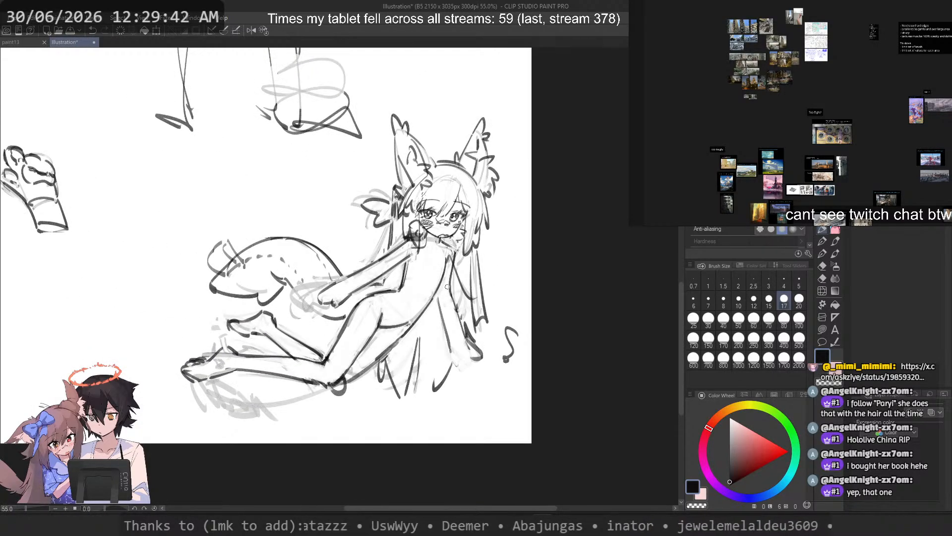
pyautogui.scroll(3, 451, 285)
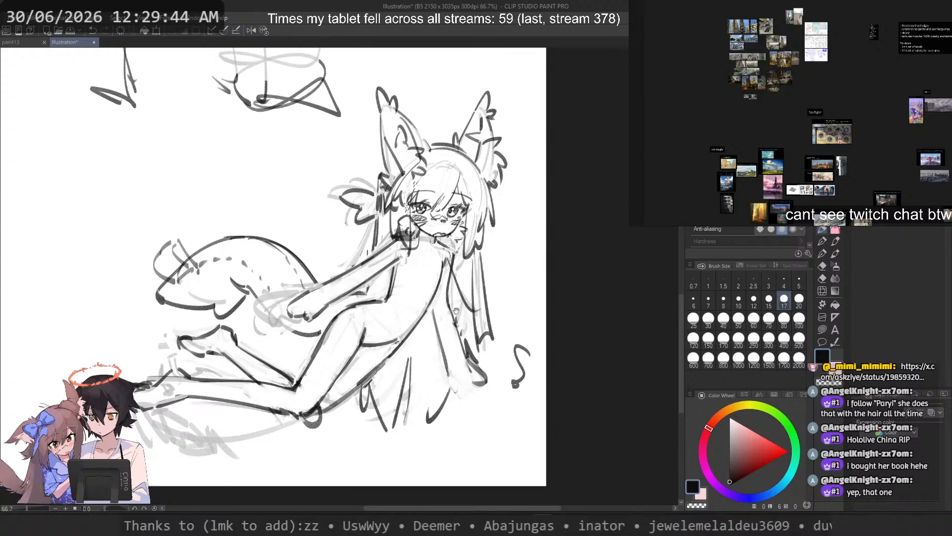
# Step: Try a lasso selection around the hand of the reclining character's extended arm
pyautogui.press('space')
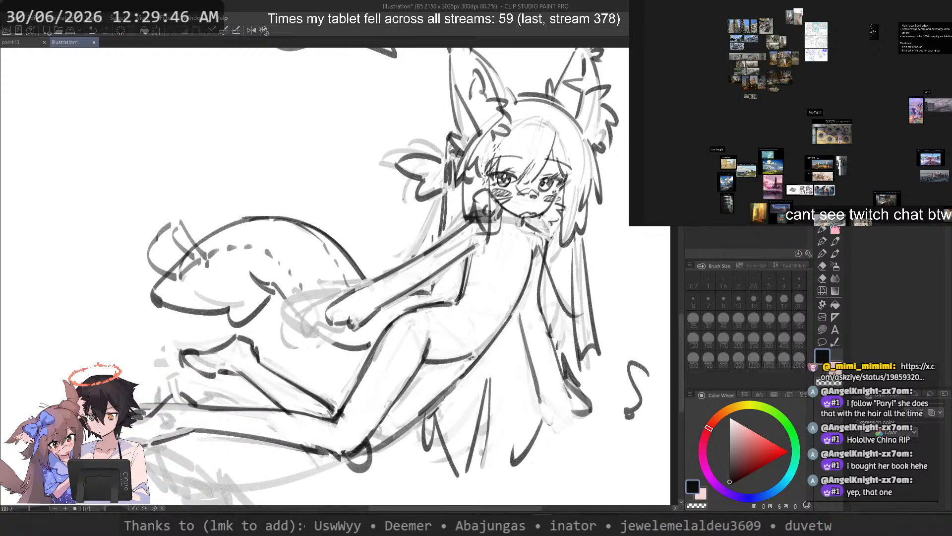
pyautogui.moveTo(387, 310); pyautogui.dragTo(386, 292)
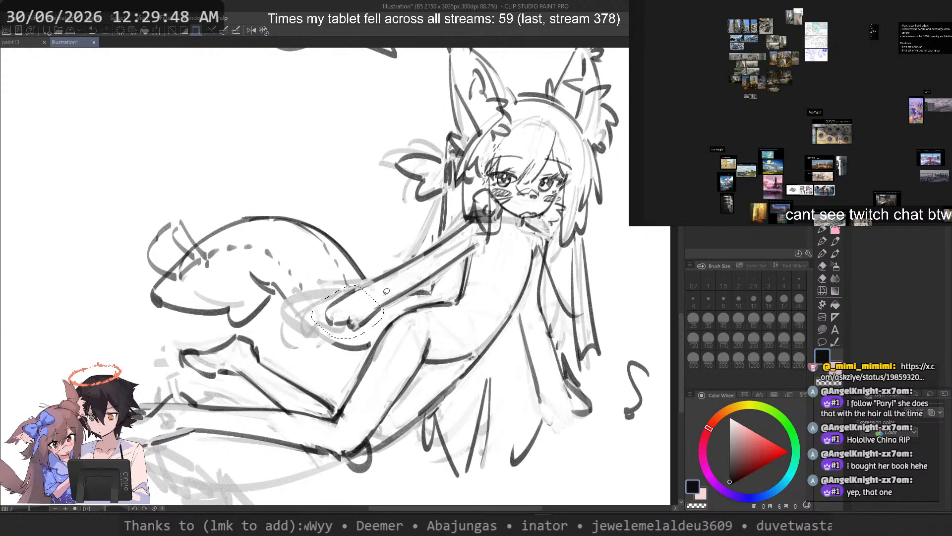
pyautogui.hotkey('ctrl', 'd')
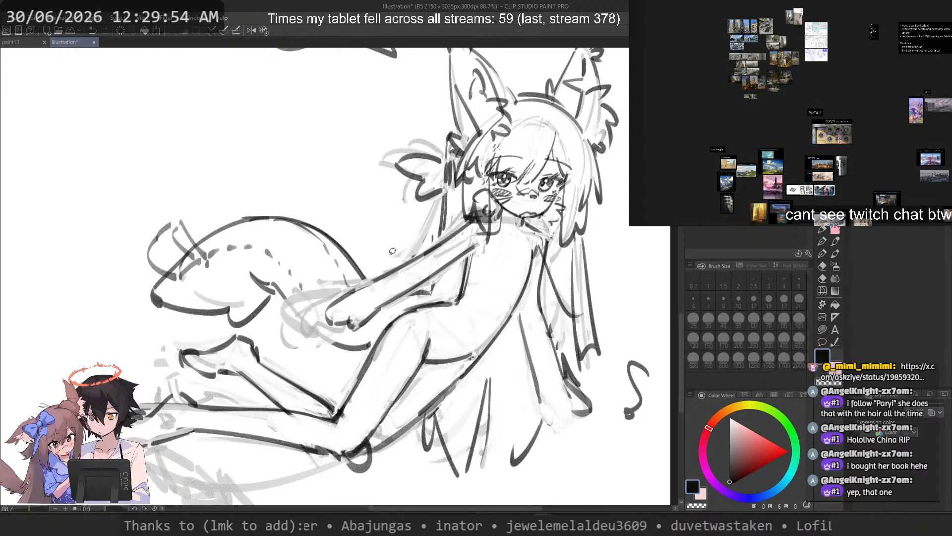
pyautogui.moveTo(395, 247); pyautogui.dragTo(402, 307)
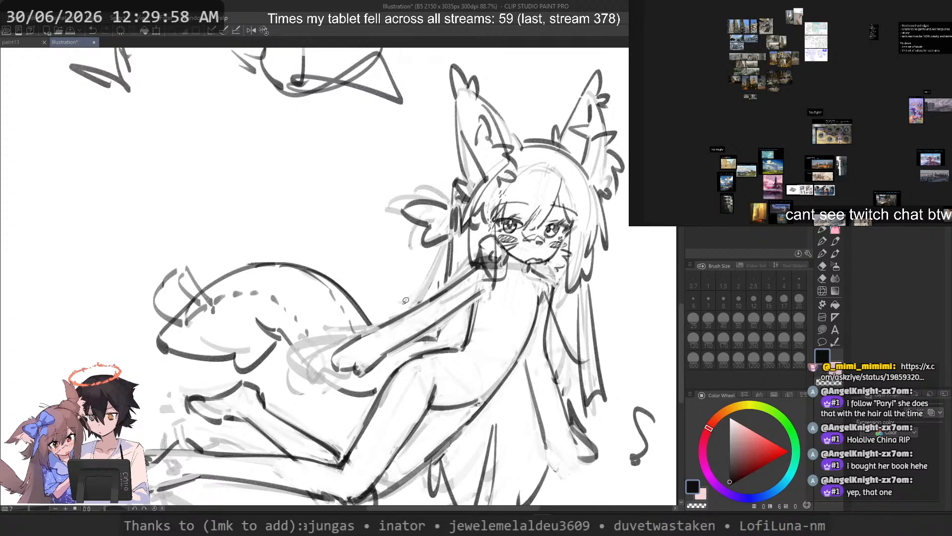
pyautogui.scroll(-1, 428, 283)
pyautogui.moveTo(435, 291); pyautogui.dragTo(412, 297)
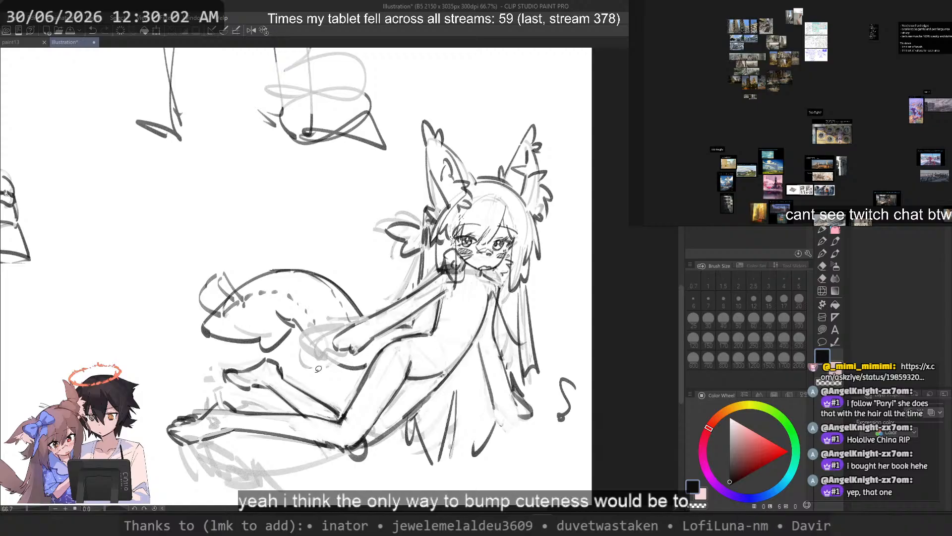
# Step: Try a lasso selection around the upper contour of the reclining character's bent lower leg
pyautogui.scroll(2, 312, 374)
pyautogui.scroll(1, 309, 240)
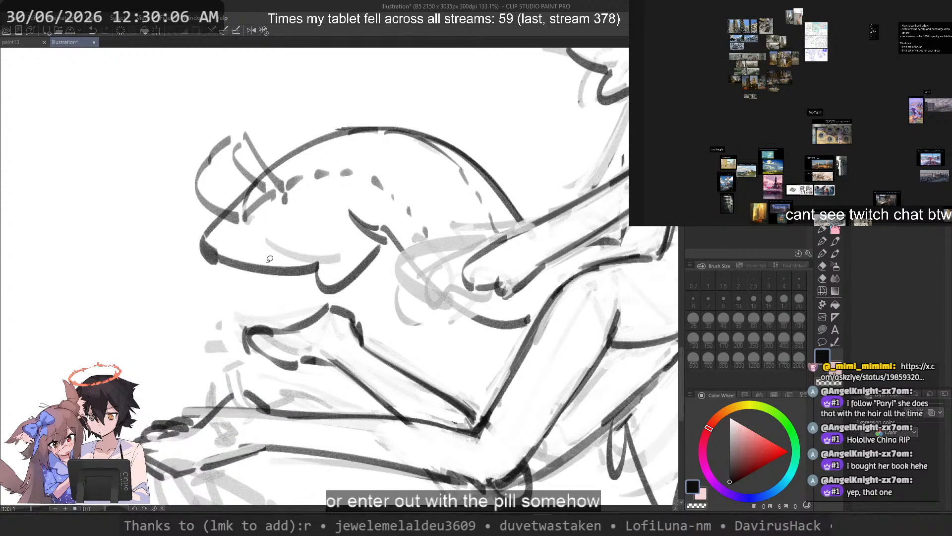
pyautogui.moveTo(397, 379)
pyautogui.mouseDown()
pyautogui.moveTo(480, 383)
pyautogui.moveTo(472, 353)
pyautogui.mouseUp()
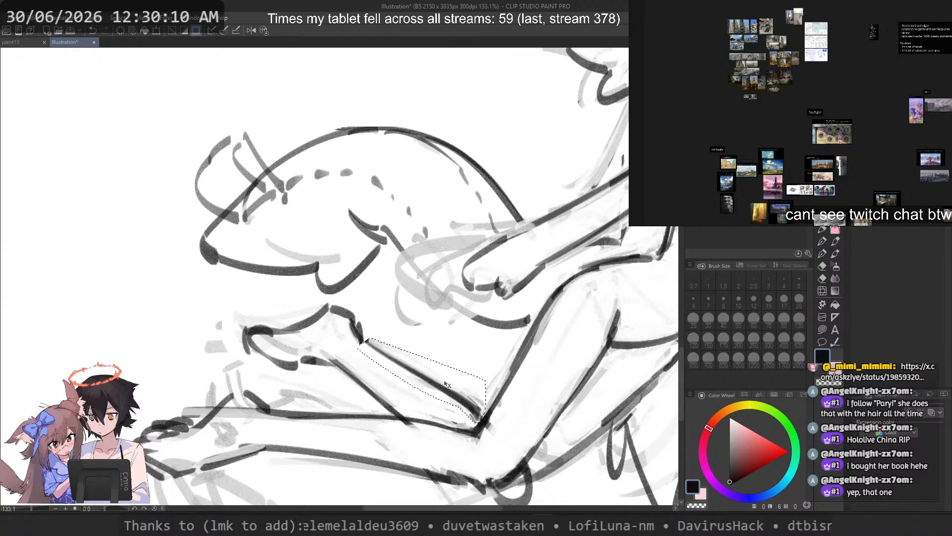
pyautogui.scroll(-2, 424, 307)
pyautogui.scroll(-2, 424, 307)
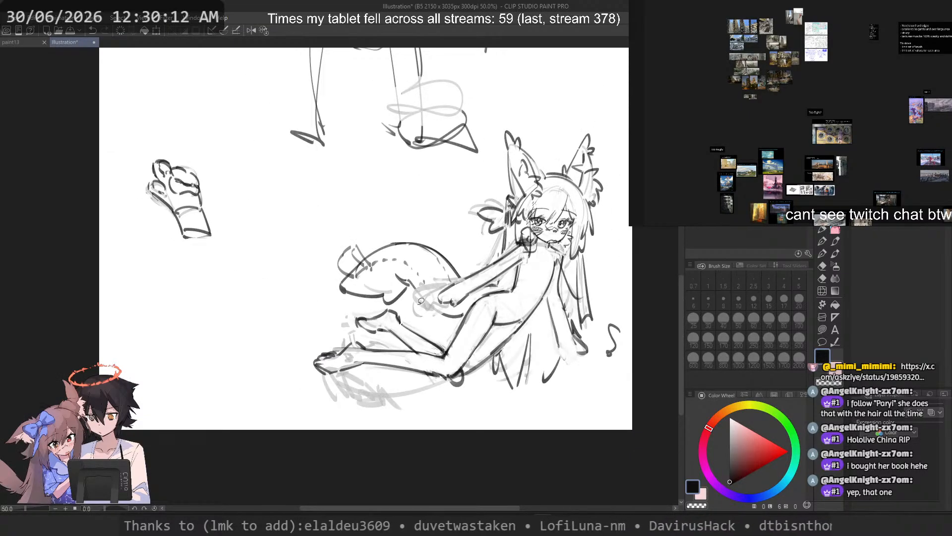
pyautogui.scroll(1, 450, 228)
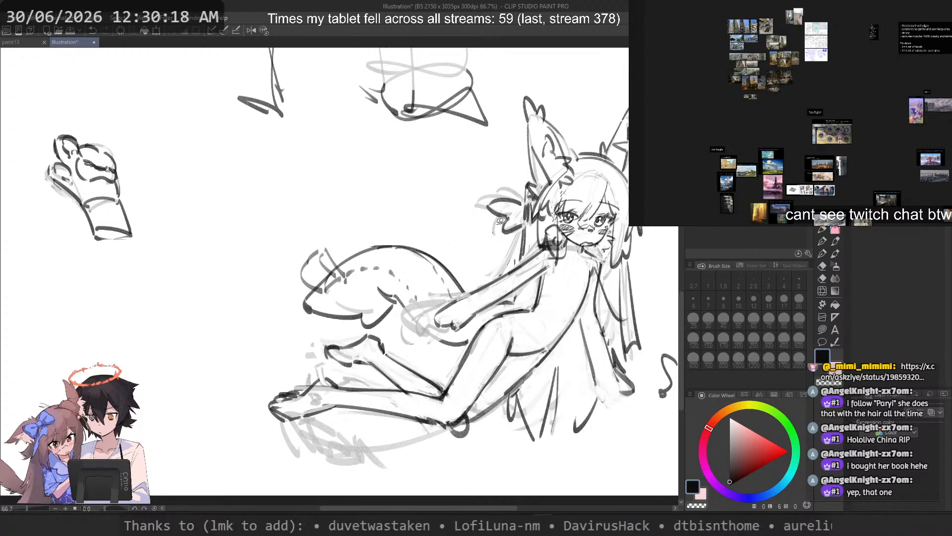
pyautogui.scroll(1, 502, 221)
pyautogui.moveTo(502, 265); pyautogui.dragTo(407, 257)
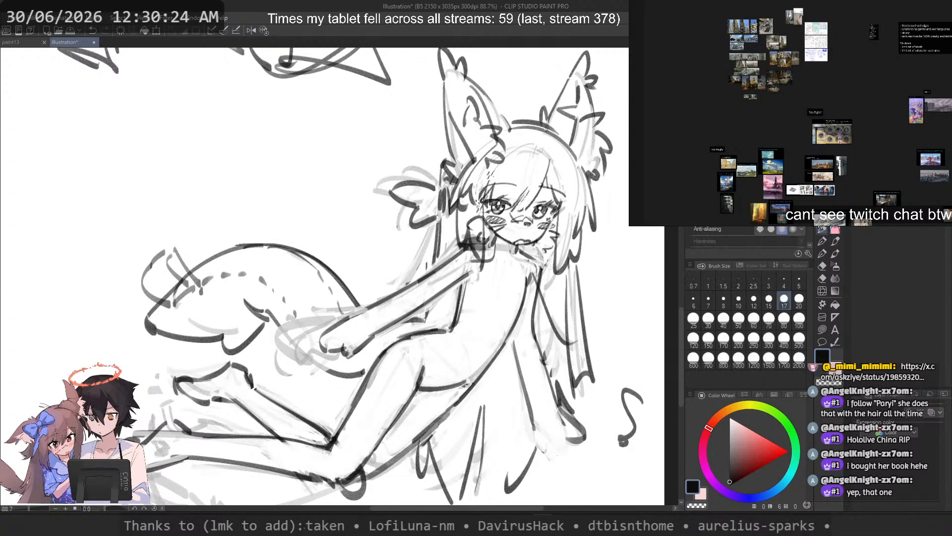
# Step: Try long sweeping strokes from the shoulder along the extended arm and loose curves above the tail
pyautogui.moveTo(444, 254)
pyautogui.mouseDown()
pyautogui.moveTo(385, 259)
pyautogui.moveTo(355, 327)
pyautogui.moveTo(366, 324)
pyautogui.moveTo(354, 294)
pyautogui.moveTo(408, 238)
pyautogui.moveTo(366, 324)
pyautogui.mouseUp()
pyautogui.hotkey('ctrl', 'z')
pyautogui.hotkey('ctrl', 'z')
pyautogui.hotkey('ctrl', 'z')
pyautogui.hotkey('ctrl', 'z')
pyautogui.hotkey('ctrl', 'z')
pyautogui.moveTo(474, 248)
pyautogui.mouseDown()
pyautogui.moveTo(365, 274)
pyautogui.moveTo(372, 295)
pyautogui.mouseUp()
pyautogui.hotkey('ctrl', 'z')
pyautogui.moveTo(469, 246)
pyautogui.mouseDown()
pyautogui.moveTo(353, 241)
pyautogui.moveTo(319, 214)
pyautogui.mouseUp()
pyautogui.hotkey('ctrl', 'z')
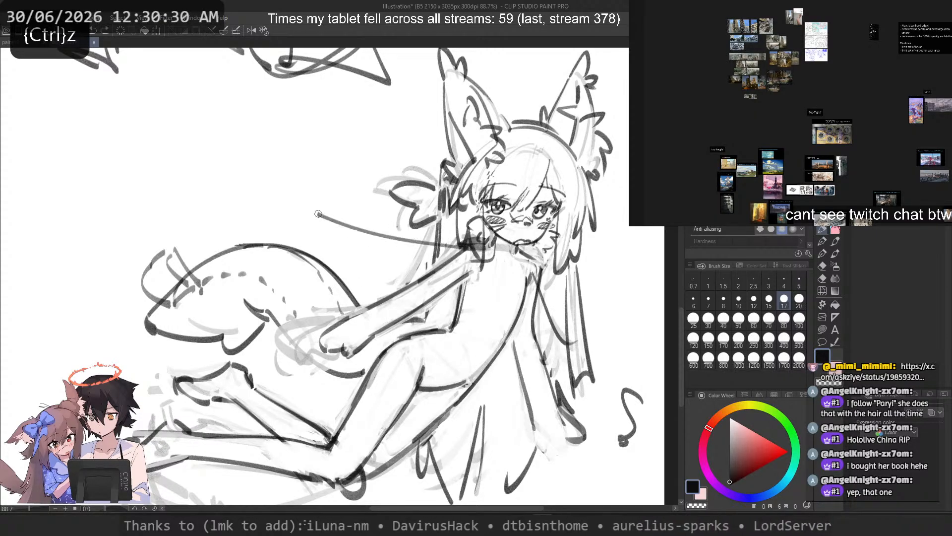
pyautogui.moveTo(316, 132)
pyautogui.mouseDown()
pyautogui.moveTo(365, 192)
pyautogui.moveTo(407, 314)
pyautogui.mouseUp()
pyautogui.hotkey('ctrl', 'z')
pyautogui.moveTo(299, 112); pyautogui.dragTo(252, 170)
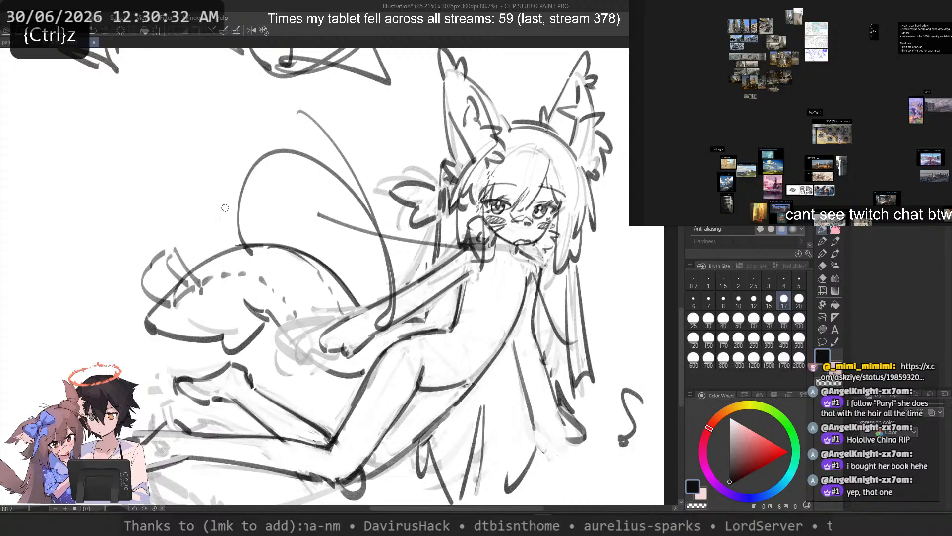
# Step: Try curved strokes across the reclining character's hip, torso and supporting arm
pyautogui.hotkey('ctrl', 'z')
pyautogui.hotkey('ctrl', 'z')
pyautogui.hotkey('ctrl', 'z')
pyautogui.moveTo(495, 373)
pyautogui.mouseDown()
pyautogui.moveTo(600, 428)
pyautogui.moveTo(518, 468)
pyautogui.moveTo(551, 450)
pyautogui.mouseUp()
pyautogui.hotkey('ctrl', 'z')
pyautogui.hotkey('ctrl', 'z')
pyautogui.moveTo(486, 384); pyautogui.dragTo(592, 388)
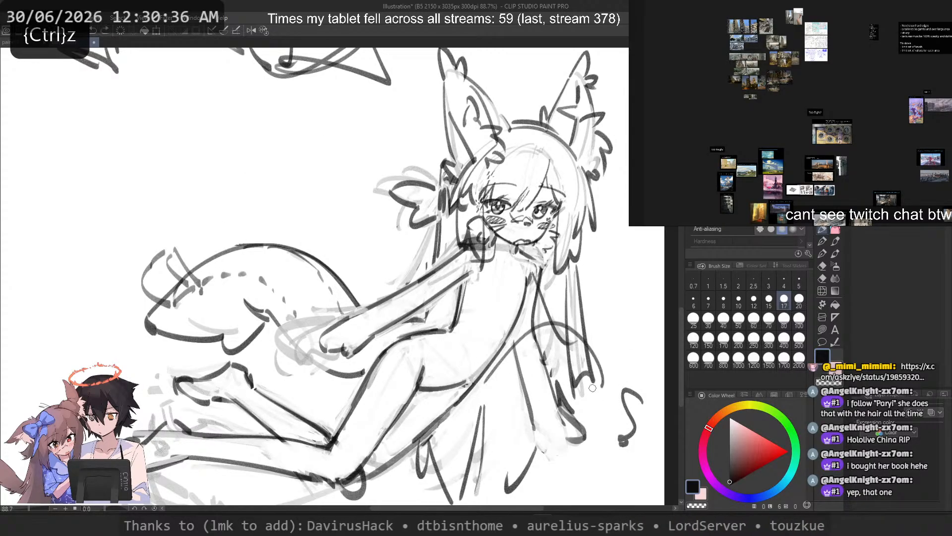
pyautogui.hotkey('ctrl', 'z')
pyautogui.moveTo(540, 276)
pyautogui.mouseDown()
pyautogui.moveTo(517, 368)
pyautogui.moveTo(494, 357)
pyautogui.mouseUp()
pyautogui.hotkey('ctrl', 'z')
pyautogui.moveTo(414, 327); pyautogui.dragTo(518, 373)
pyautogui.hotkey('ctrl', 'z')
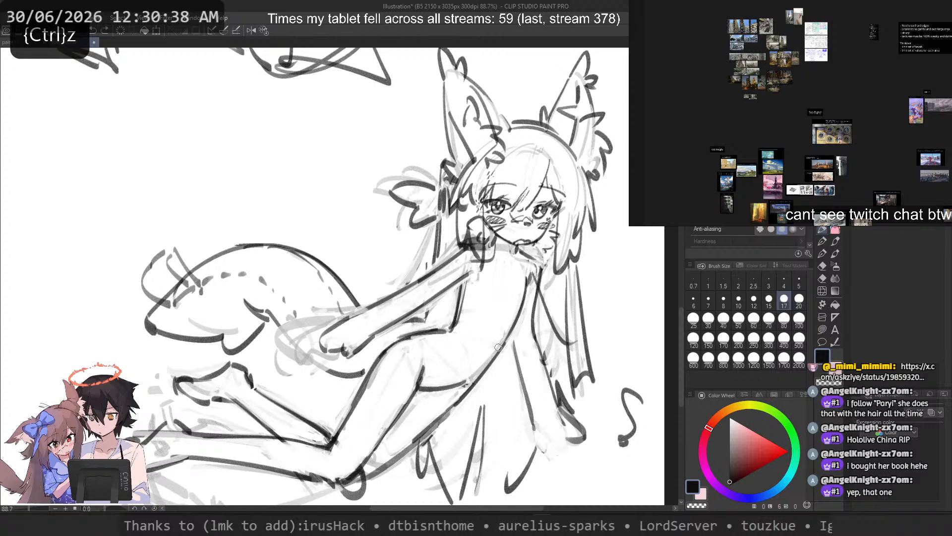
# Step: Save the illustration with the reclining character's current line work
pyautogui.scroll(-5, 498, 356)
pyautogui.moveTo(485, 245); pyautogui.dragTo(527, 360)
pyautogui.scroll(-3, 528, 360)
pyautogui.moveTo(442, 262); pyautogui.dragTo(449, 304)
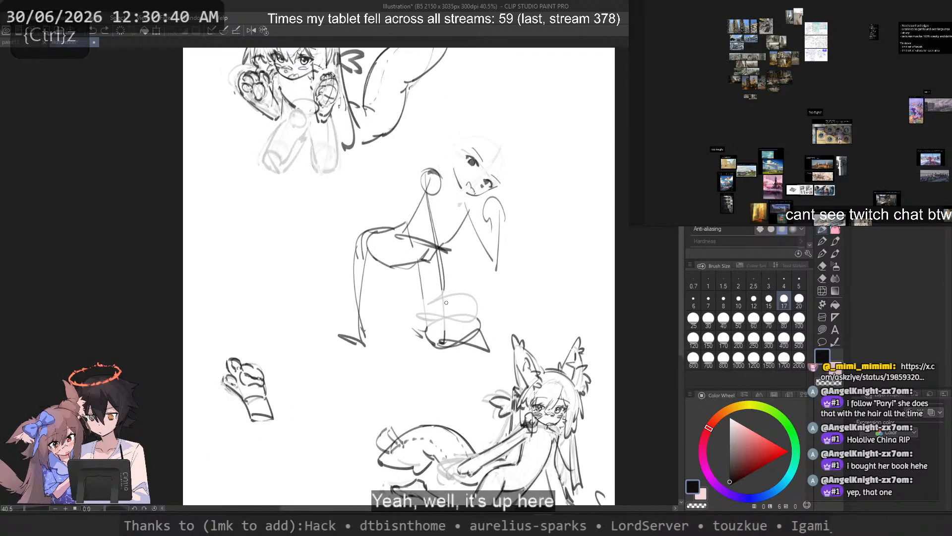
pyautogui.hotkey('ctrl', 's')
# Step: Switch to the raised-leg pose sketch and turn off the blue layer color on its head, arm and hair lines
pyautogui.scroll(-1, 449, 304)
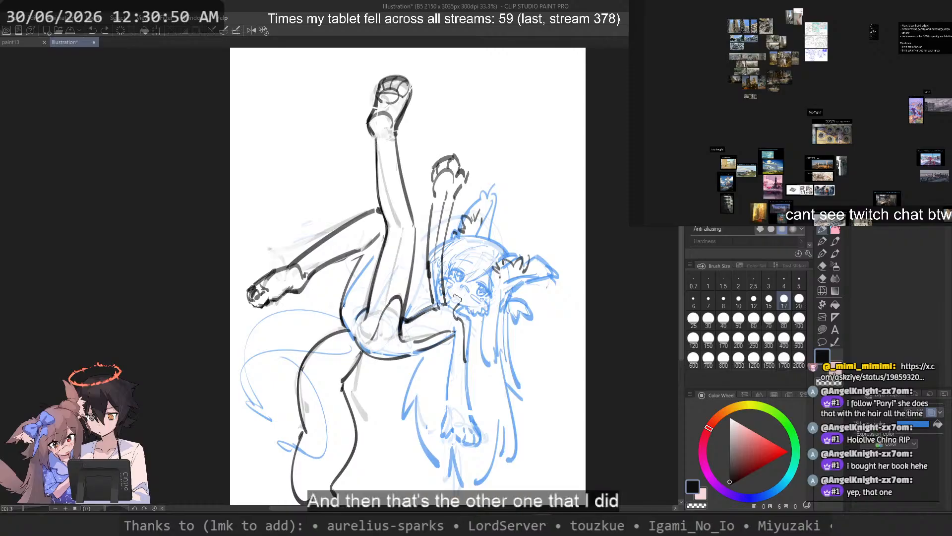
pyautogui.hotkey('ctrl', 'b')
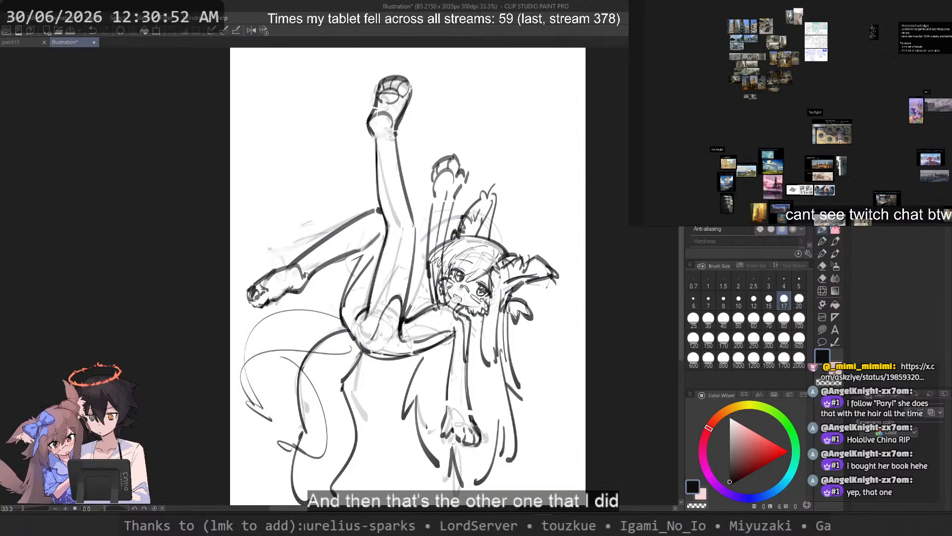
# Step: Lasso the raised hand beside the ear and transform it slightly upward from the wrist
pyautogui.press('m')
pyautogui.scroll(5, 474, 136)
pyautogui.moveTo(400, 138)
pyautogui.mouseDown()
pyautogui.moveTo(357, 266)
pyautogui.moveTo(404, 283)
pyautogui.moveTo(457, 166)
pyautogui.mouseUp()
pyautogui.scroll(-3, 491, 145)
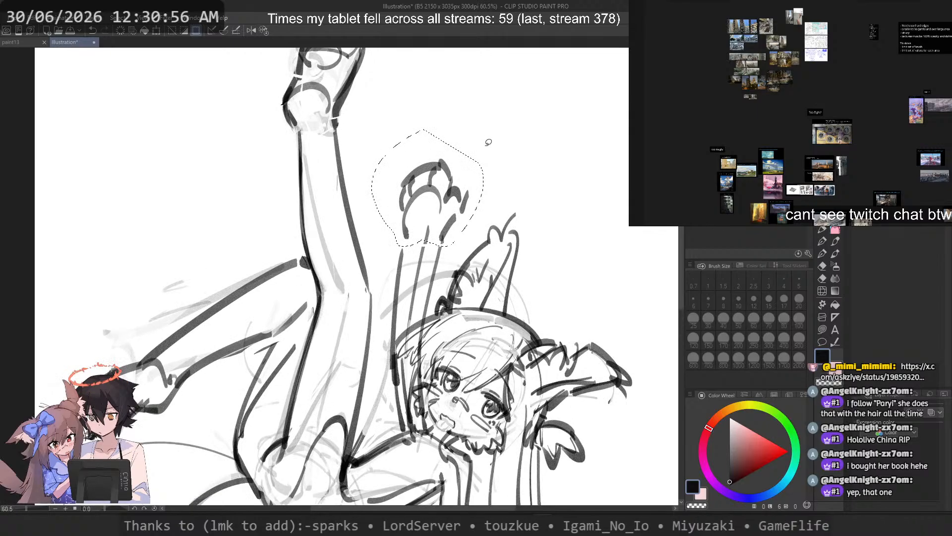
pyautogui.hotkey('ctrl', 't')
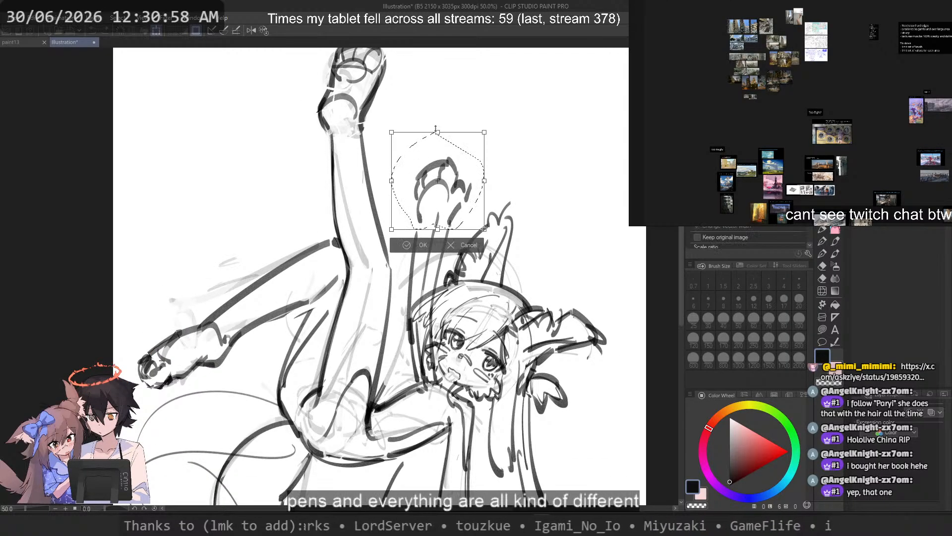
pyautogui.moveTo(436, 128); pyautogui.dragTo(436, 126)
pyautogui.moveTo(466, 174); pyautogui.dragTo(464, 173)
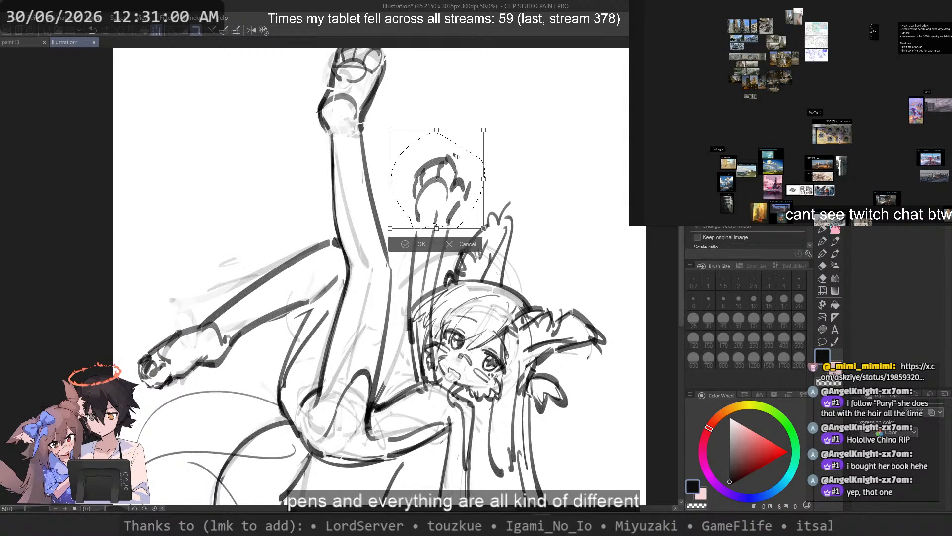
pyautogui.press('Return')
# Step: Lasso the lowered forearm and hand and shift them slightly down to lengthen the arm
pyautogui.scroll(-3, 489, 144)
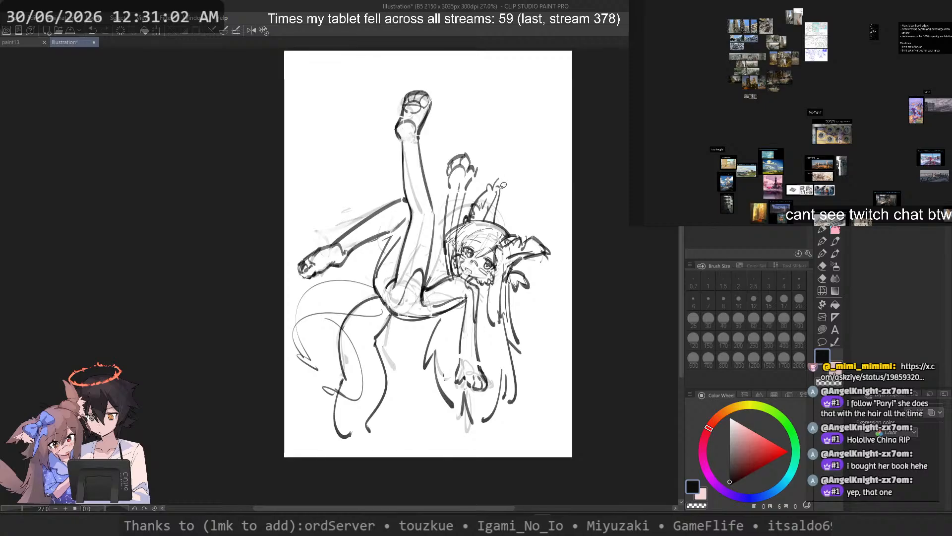
pyautogui.scroll(3, 487, 269)
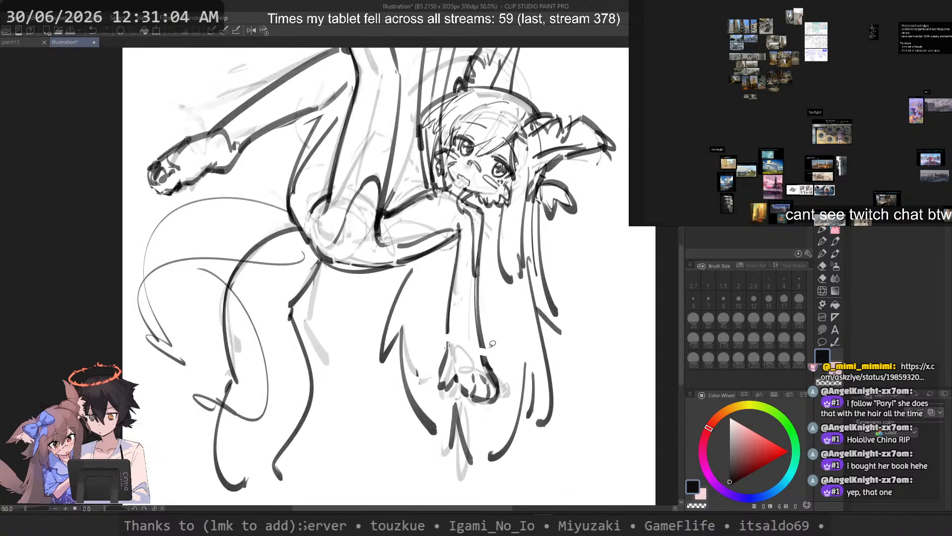
pyautogui.moveTo(484, 283)
pyautogui.mouseDown()
pyautogui.moveTo(448, 271)
pyautogui.moveTo(429, 403)
pyautogui.moveTo(495, 415)
pyautogui.moveTo(517, 355)
pyautogui.moveTo(484, 298)
pyautogui.mouseUp()
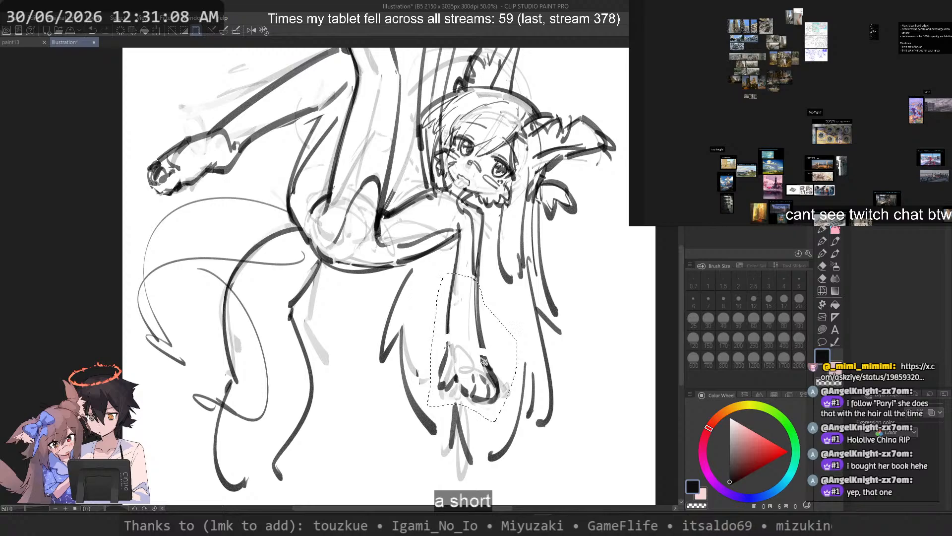
pyautogui.hotkey('ctrl', 'z')
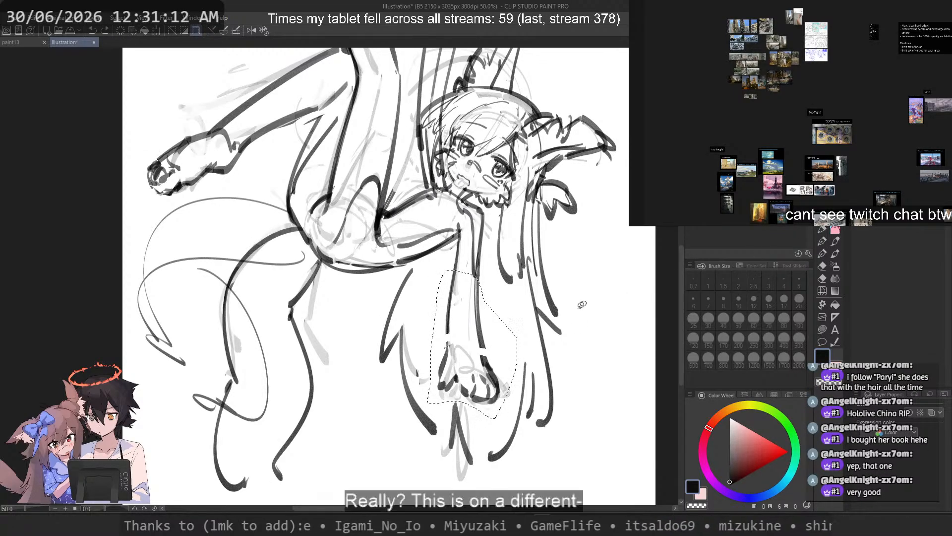
pyautogui.moveTo(488, 361); pyautogui.dragTo(485, 373)
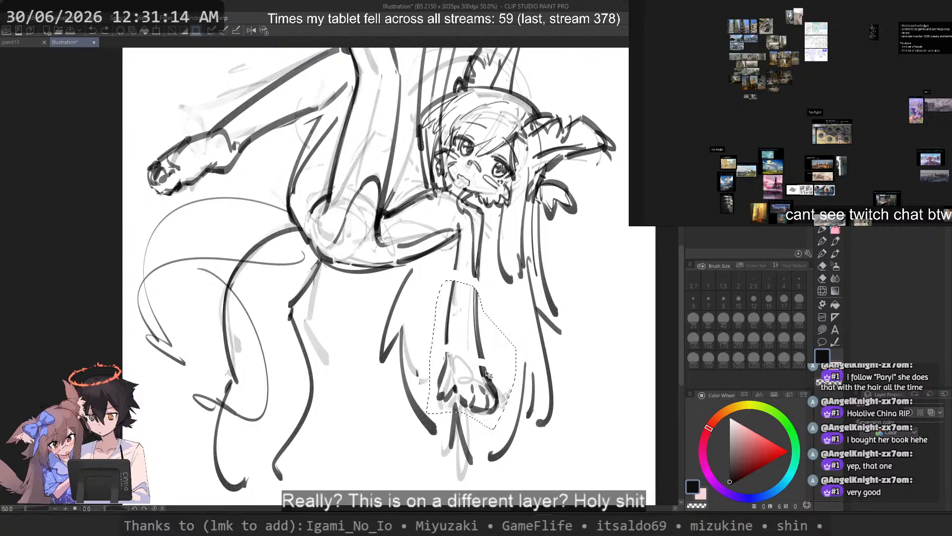
pyautogui.hotkey('ctrl', 'd')
# Step: Lasso the raised forearm and hand and shift them slightly upward to lengthen the arm
pyautogui.scroll(-2, 509, 301)
pyautogui.moveTo(521, 225); pyautogui.dragTo(523, 260)
pyautogui.scroll(2, 523, 259)
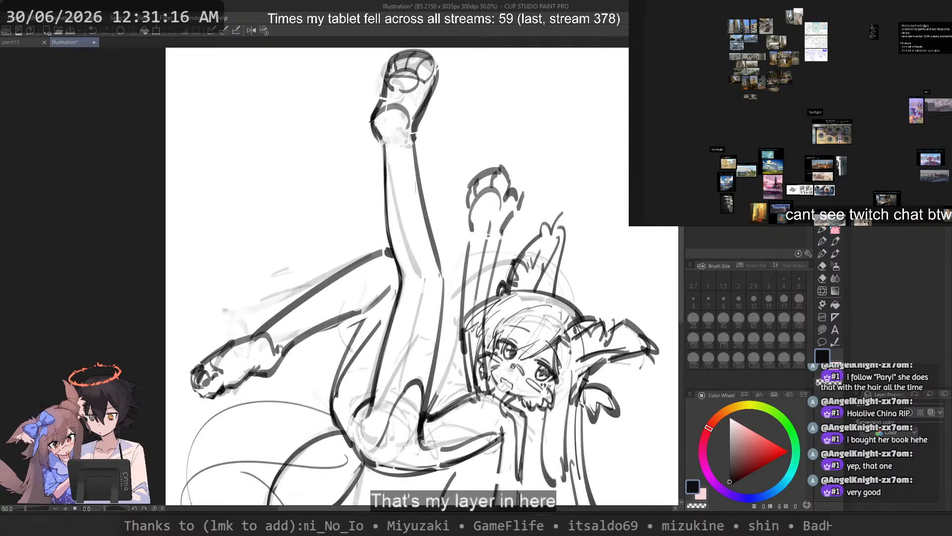
pyautogui.moveTo(526, 133)
pyautogui.mouseDown()
pyautogui.moveTo(454, 217)
pyautogui.moveTo(454, 319)
pyautogui.moveTo(496, 314)
pyautogui.moveTo(534, 164)
pyautogui.mouseUp()
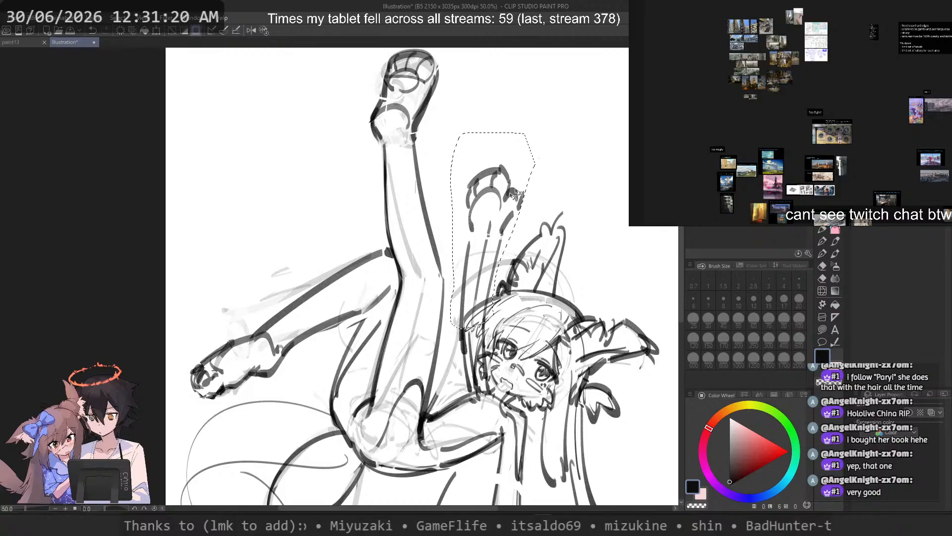
pyautogui.moveTo(498, 220); pyautogui.dragTo(499, 212)
pyautogui.hotkey('ctrl', 'd')
# Step: Lasso the sideways lower leg with its foot and rotate it about the knee to point up beside the raised leg
pyautogui.scroll(-2, 450, 206)
pyautogui.scroll(-2, 452, 203)
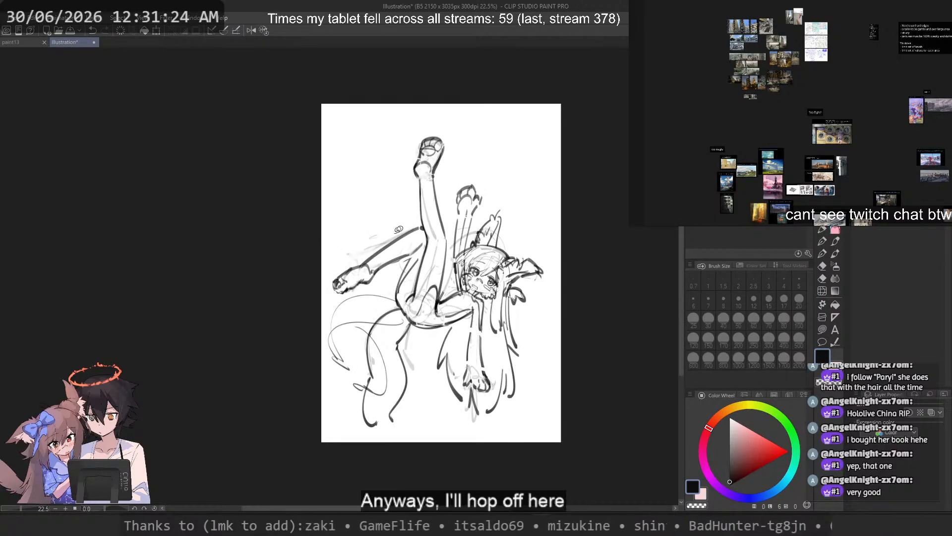
pyautogui.scroll(2, 399, 229)
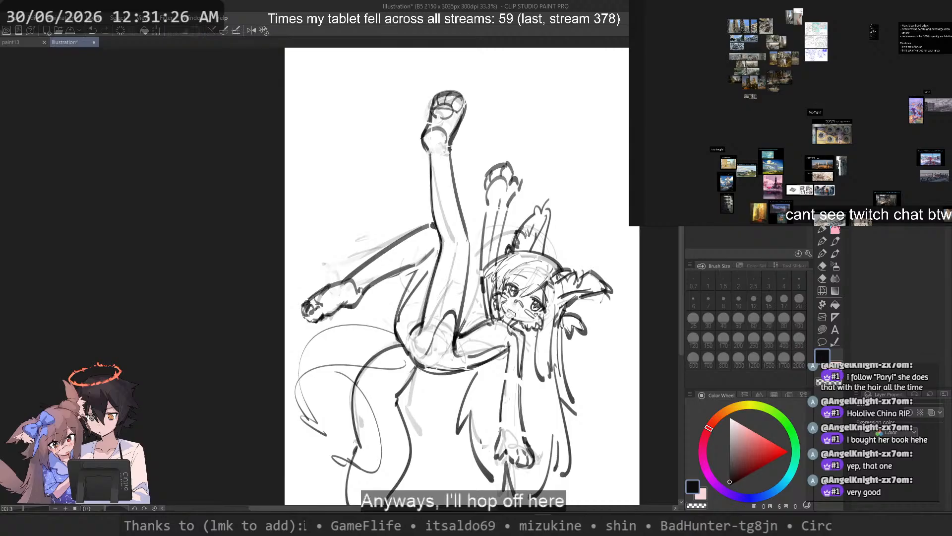
pyautogui.scroll(2, 425, 233)
pyautogui.moveTo(284, 239)
pyautogui.mouseDown()
pyautogui.moveTo(229, 273)
pyautogui.moveTo(285, 366)
pyautogui.moveTo(383, 301)
pyautogui.mouseUp()
pyautogui.moveTo(442, 265); pyautogui.dragTo(427, 201)
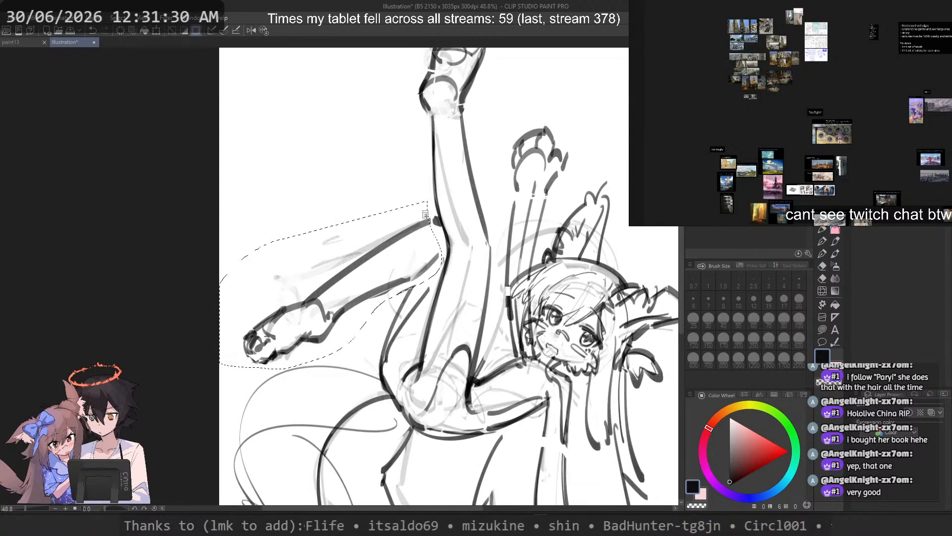
pyautogui.hotkey('ctrl', 't')
pyautogui.moveTo(348, 288); pyautogui.dragTo(441, 249)
pyautogui.moveTo(283, 399); pyautogui.dragTo(250, 111)
pyautogui.moveTo(586, 202); pyautogui.dragTo(594, 258)
pyautogui.moveTo(457, 212); pyautogui.dragTo(429, 218)
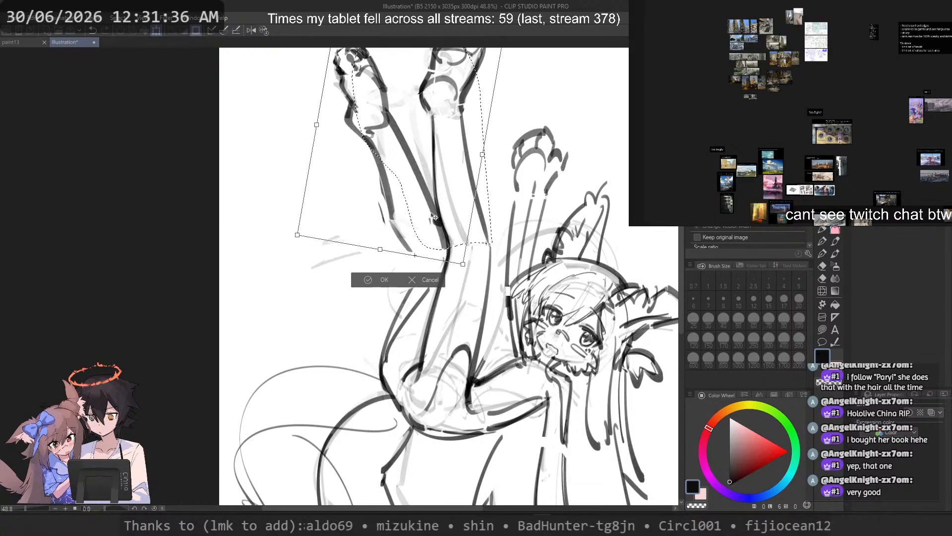
pyautogui.press('Return')
pyautogui.hotkey('ctrl', 'd')
pyautogui.scroll(-2, 441, 173)
pyautogui.scroll(-1, 441, 172)
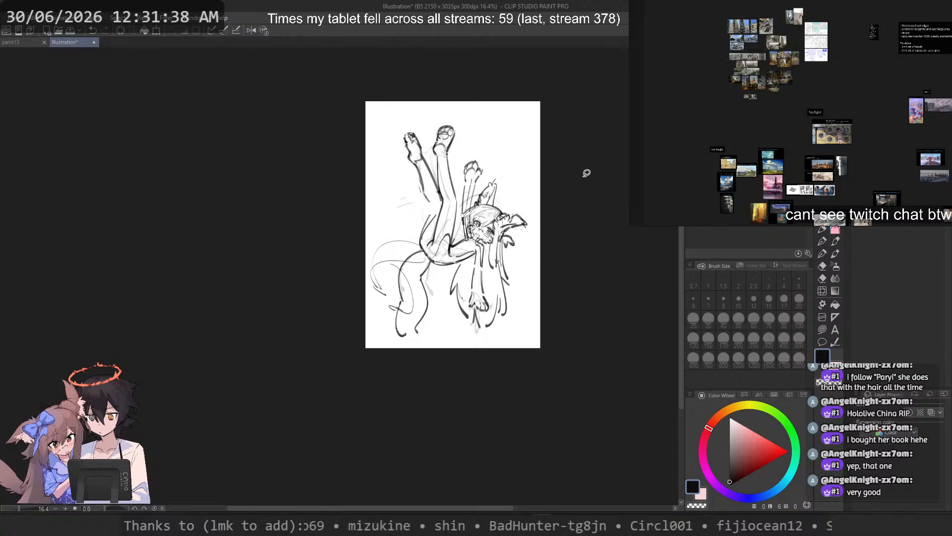
# Step: Save the raised-leg sketch, switch layer visibility to show the page with the reclining figure instead, and save the illustration again
pyautogui.scroll(1, 550, 159)
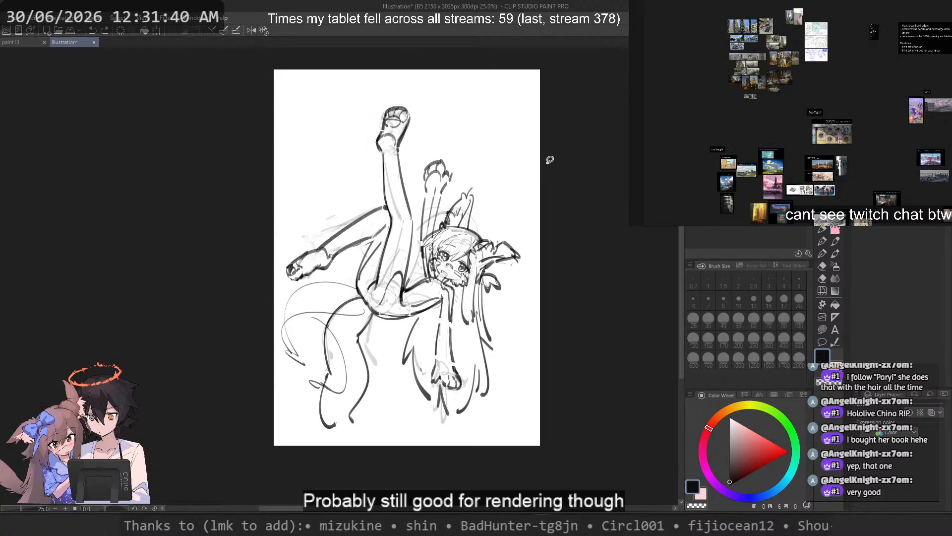
pyautogui.hotkey('ctrl', 's')
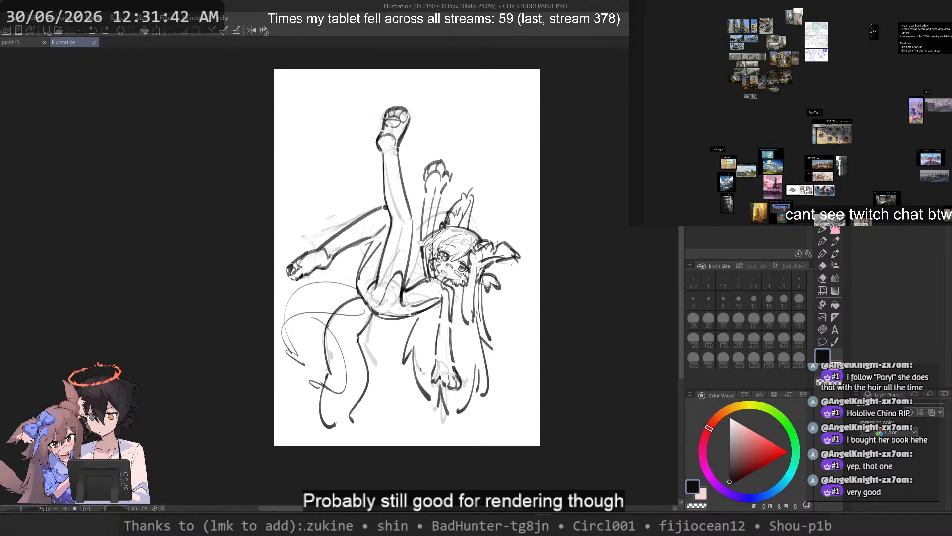
pyautogui.click(861, 474)
pyautogui.click(862, 484)
pyautogui.click(861, 493)
pyautogui.scroll(-1, 438, 183)
pyautogui.scroll(1, 470, 198)
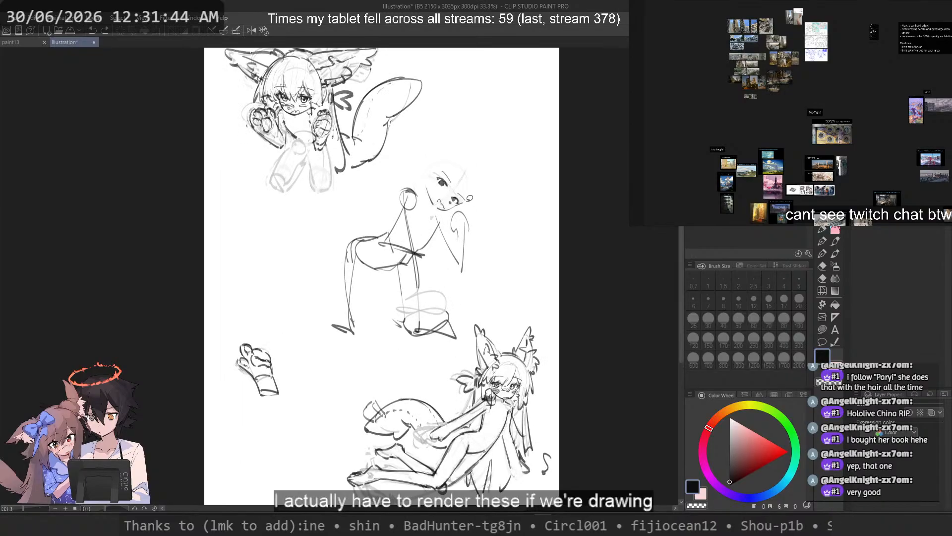
pyautogui.hotkey('ctrl', 's')
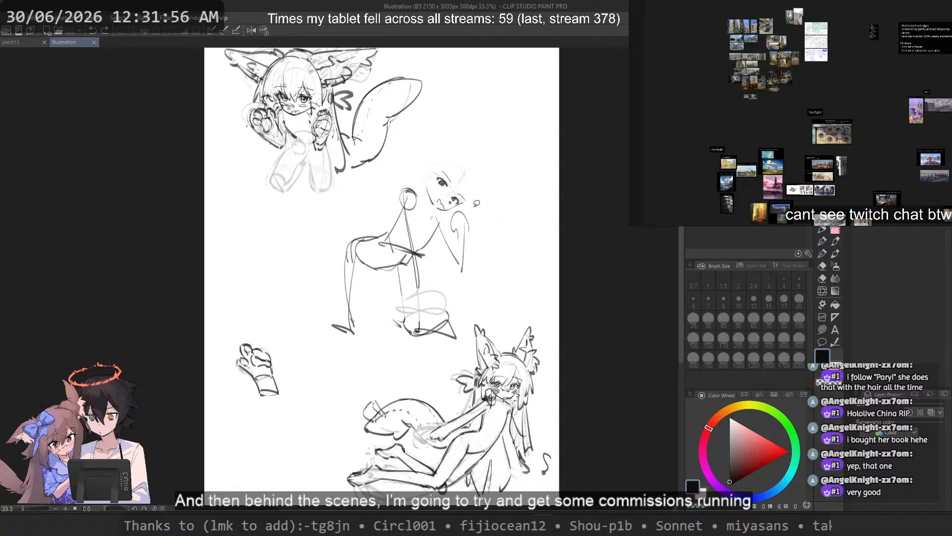
# Step: Lasso the crown line between the reclining figure's ears and clear the selection
pyautogui.moveTo(503, 421); pyautogui.dragTo(503, 354)
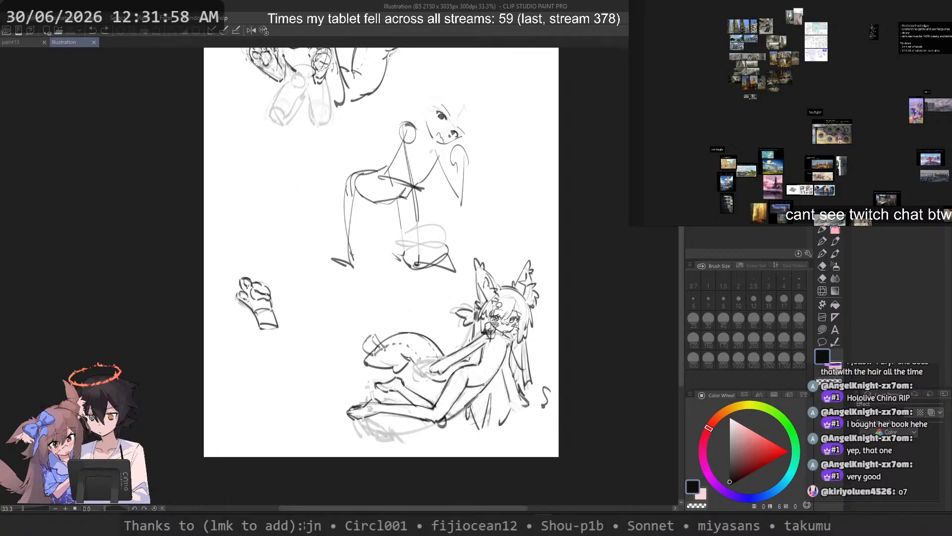
pyautogui.scroll(1, 503, 354)
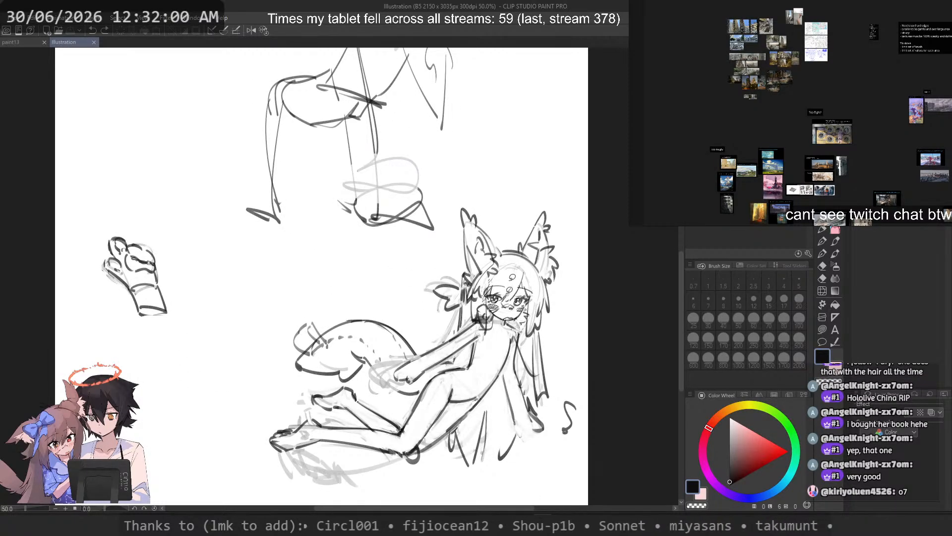
pyautogui.scroll(3, 512, 277)
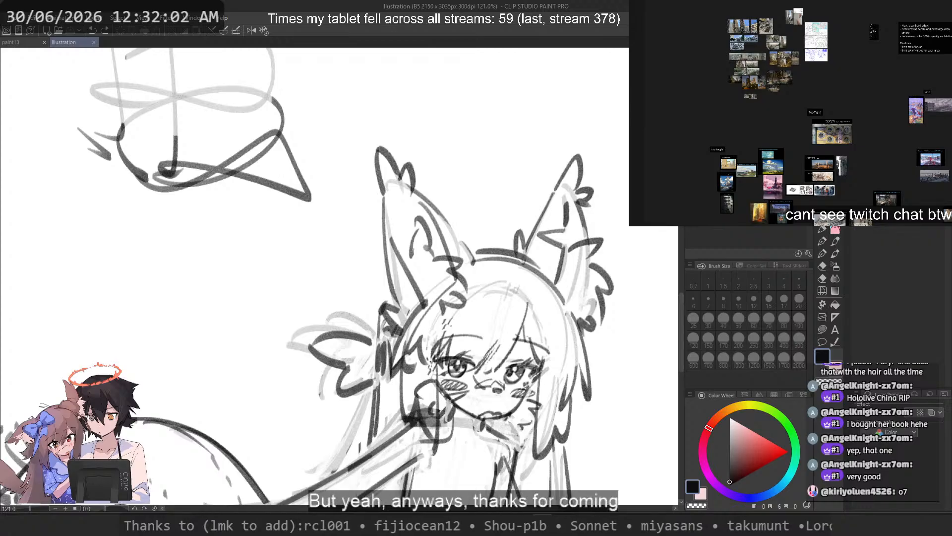
pyautogui.scroll(3, 458, 186)
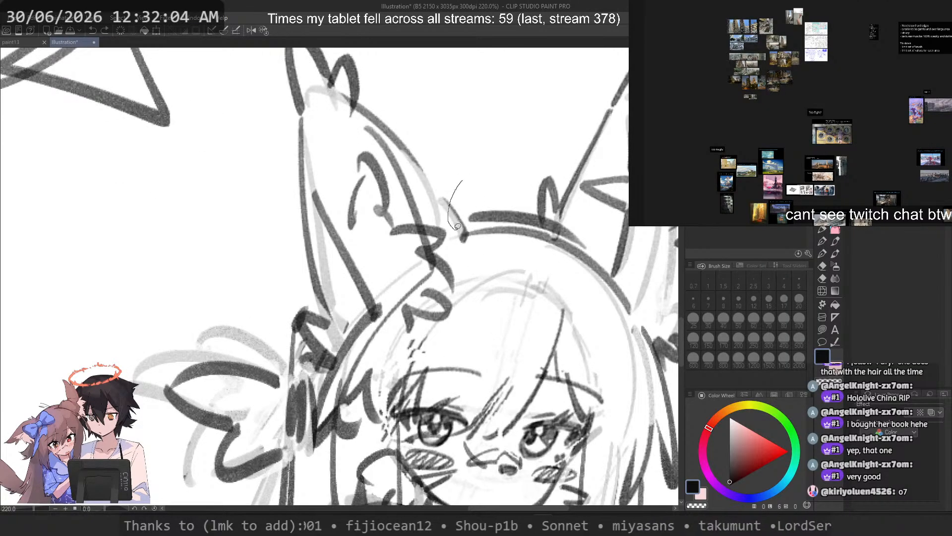
pyautogui.moveTo(463, 198)
pyautogui.mouseDown()
pyautogui.moveTo(467, 217)
pyautogui.moveTo(575, 292)
pyautogui.moveTo(640, 314)
pyautogui.mouseUp()
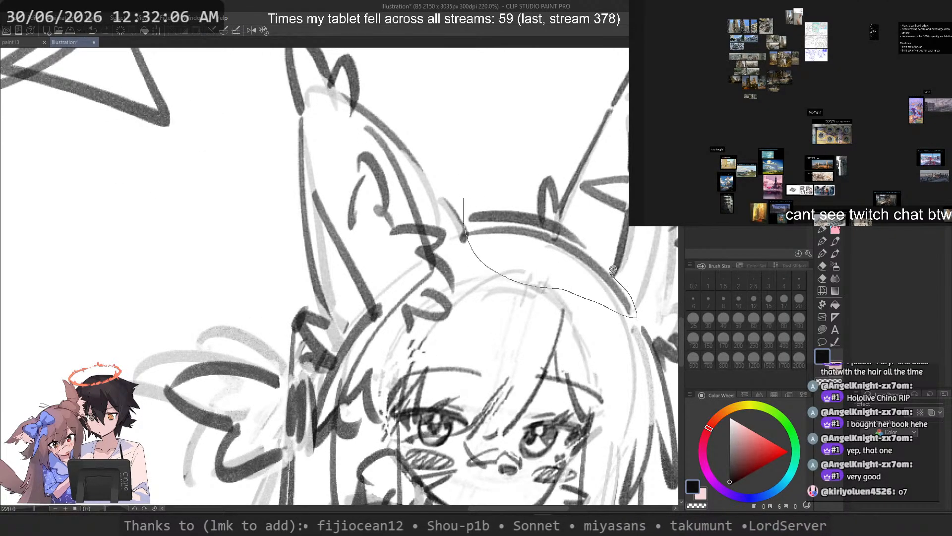
pyautogui.moveTo(613, 269)
pyautogui.mouseDown()
pyautogui.moveTo(571, 226)
pyautogui.moveTo(479, 201)
pyautogui.mouseUp()
pyautogui.scroll(-3, 481, 227)
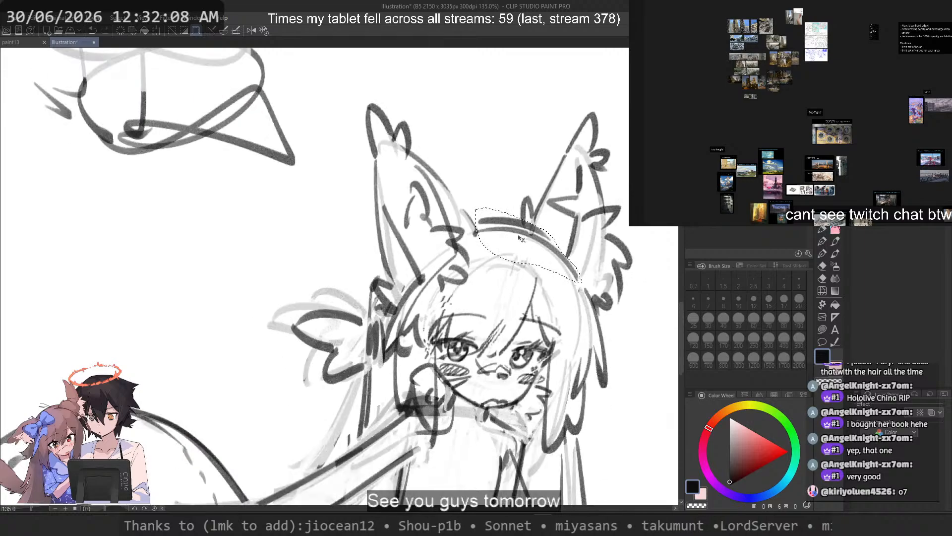
pyautogui.hotkey('ctrl', 'd')
pyautogui.scroll(-3, 527, 132)
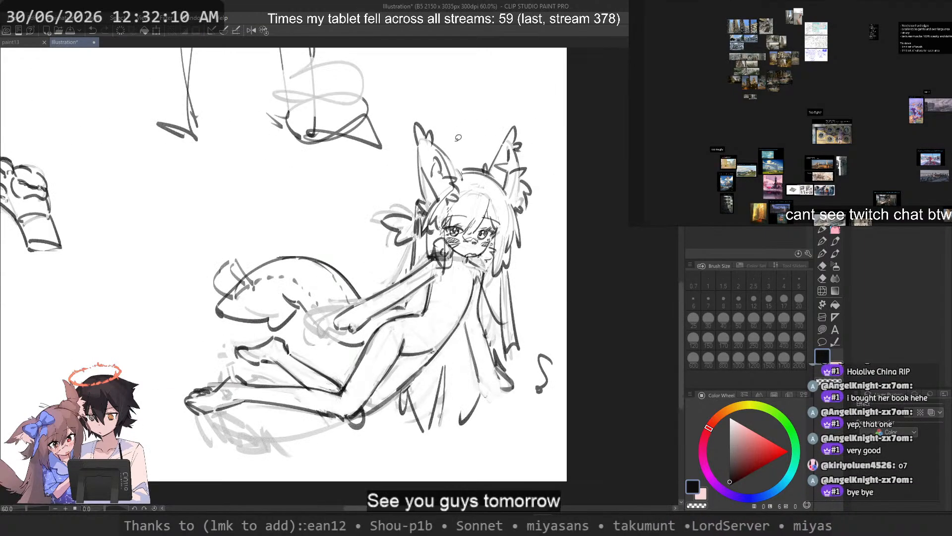
# Step: Save the illustration and capture a screenshot region around the reclining figure sketch
pyautogui.hotkey('ctrl', 's')
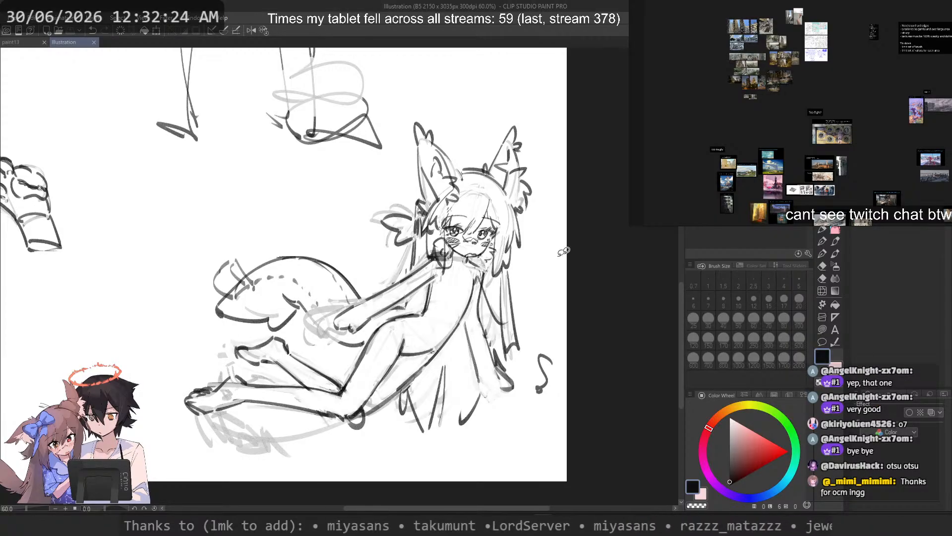
pyautogui.press('super+shift+s')
pyautogui.moveTo(668, 102)
pyautogui.mouseDown()
pyautogui.moveTo(391, 334)
pyautogui.moveTo(105, 480)
pyautogui.moveTo(108, 472)
pyautogui.mouseUp()
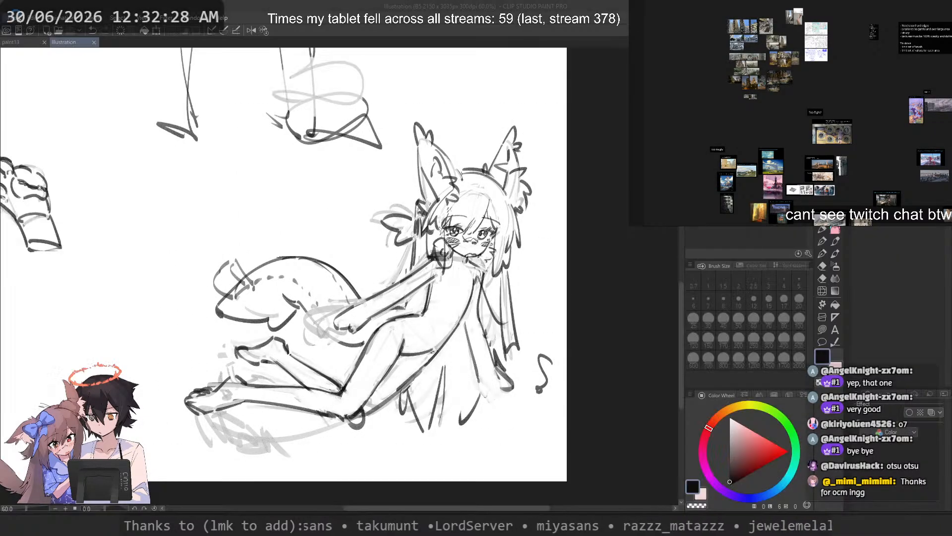
# Step: Open the thumbnail file 0_thumbnail_3 from the recently used files
pyautogui.click(11, 17)
pyautogui.moveTo(88, 157)
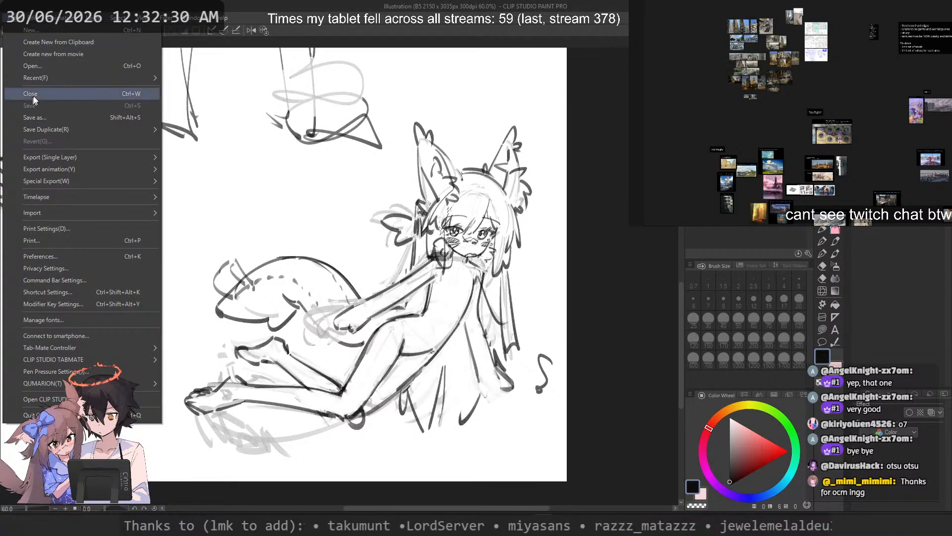
pyautogui.moveTo(99, 78)
pyautogui.click(367, 139)
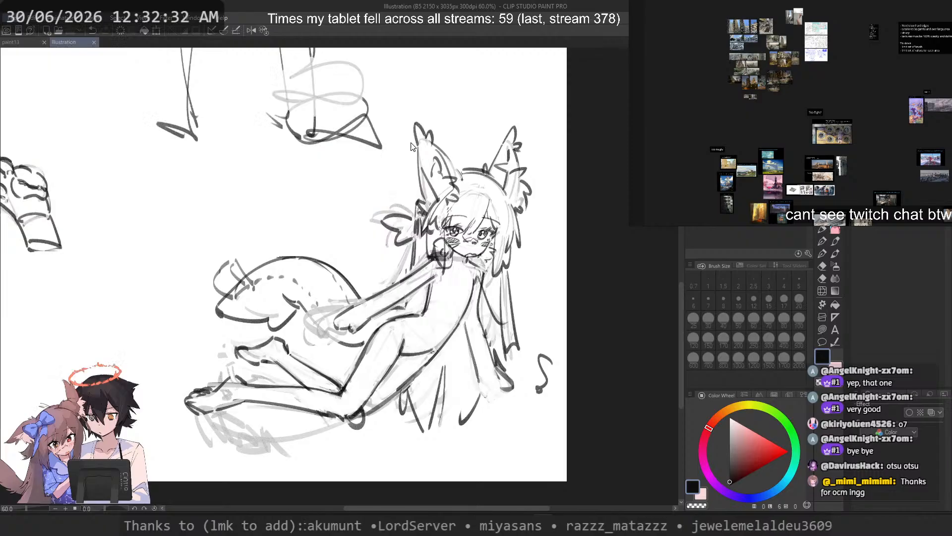
# Step: Paste the captured reclining figure into the thumbnail and enlarge it to fill the whole canvas
pyautogui.hotkey('ctrl', 'v')
pyautogui.hotkey('ctrl', 't')
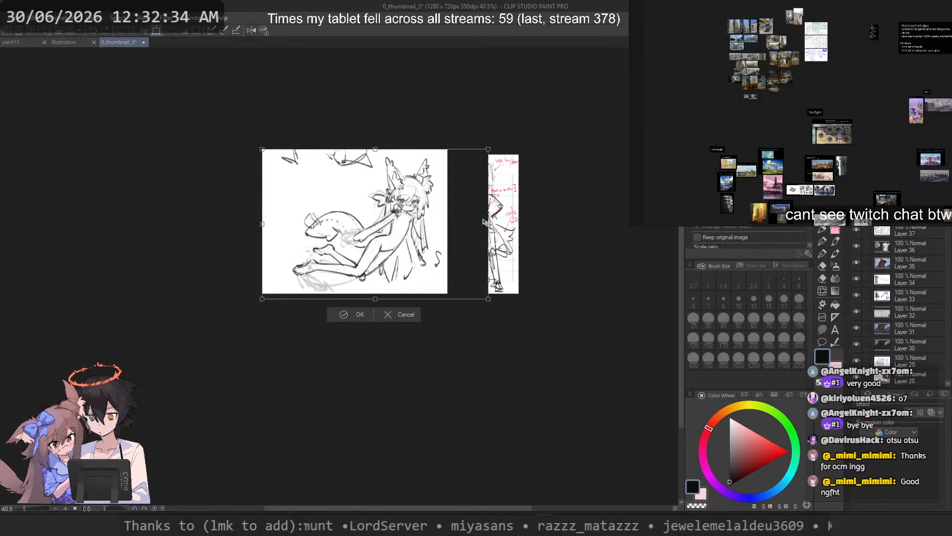
pyautogui.press('Return')
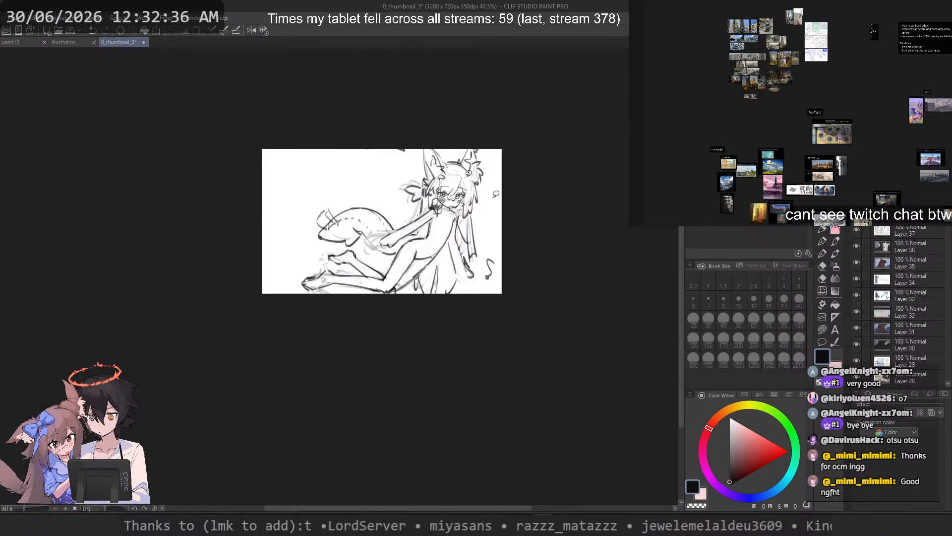
# Step: Export the thumbnail as a single-layer JPEG named 387_thumbnail.jpg in the stream folder
pyautogui.click(6, 19)
pyautogui.moveTo(94, 164)
pyautogui.click(272, 173)
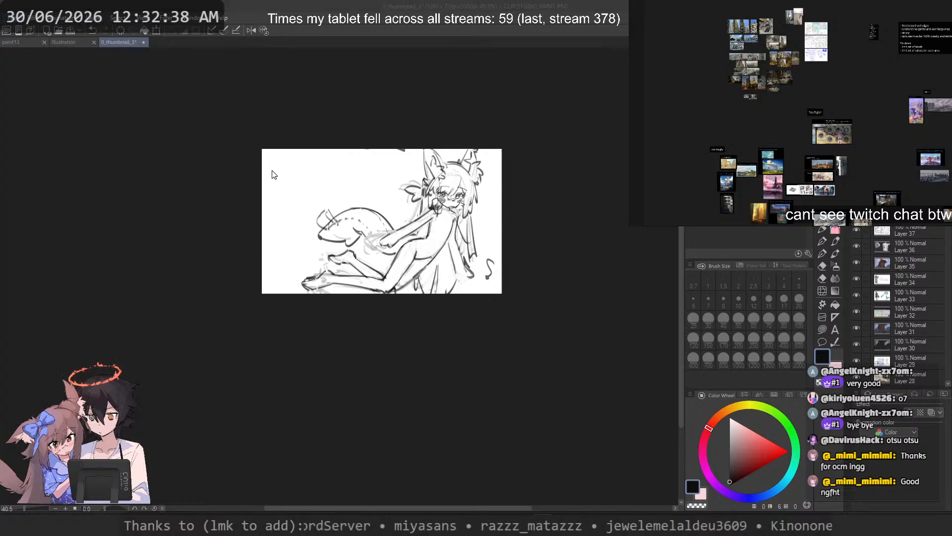
pyautogui.scroll(-20, 371, 236)
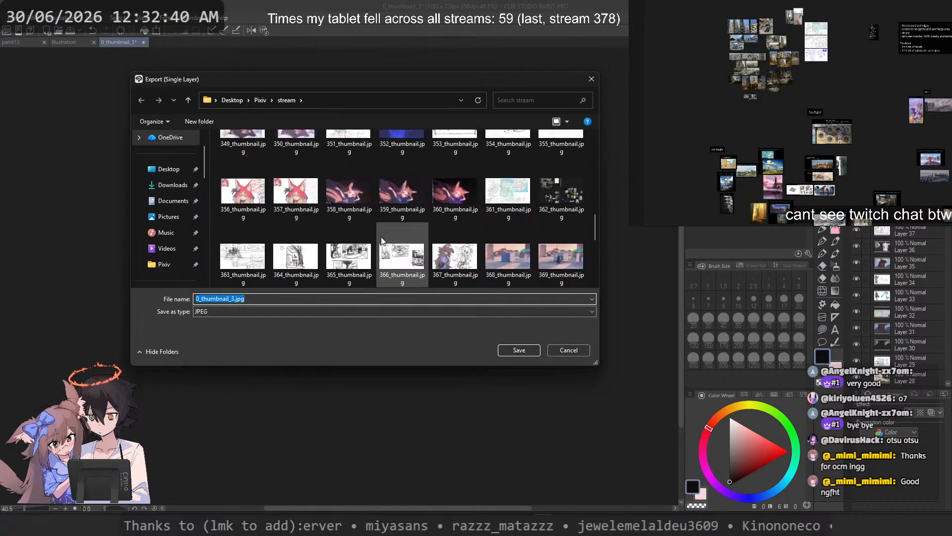
pyautogui.click(358, 212)
pyautogui.click(205, 299)
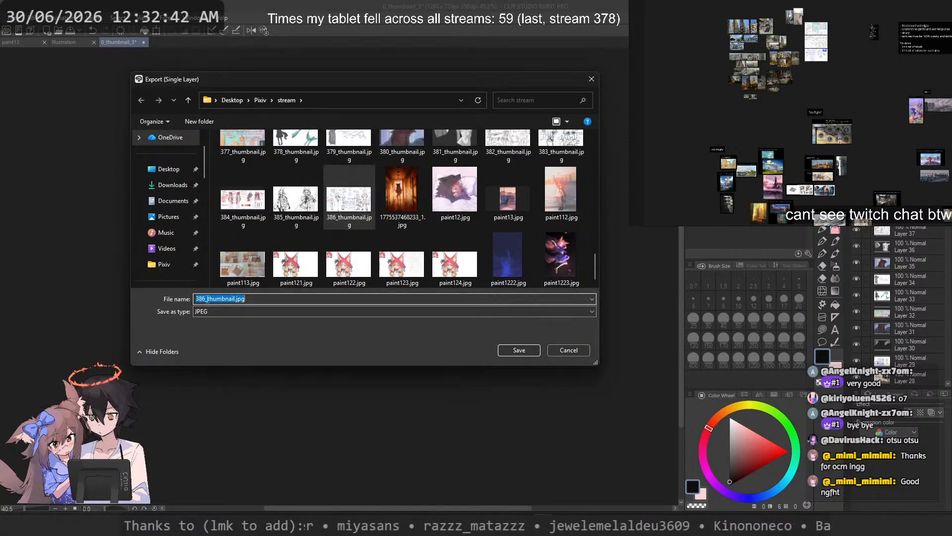
pyautogui.click(203, 299)
pyautogui.press('BackSpace')
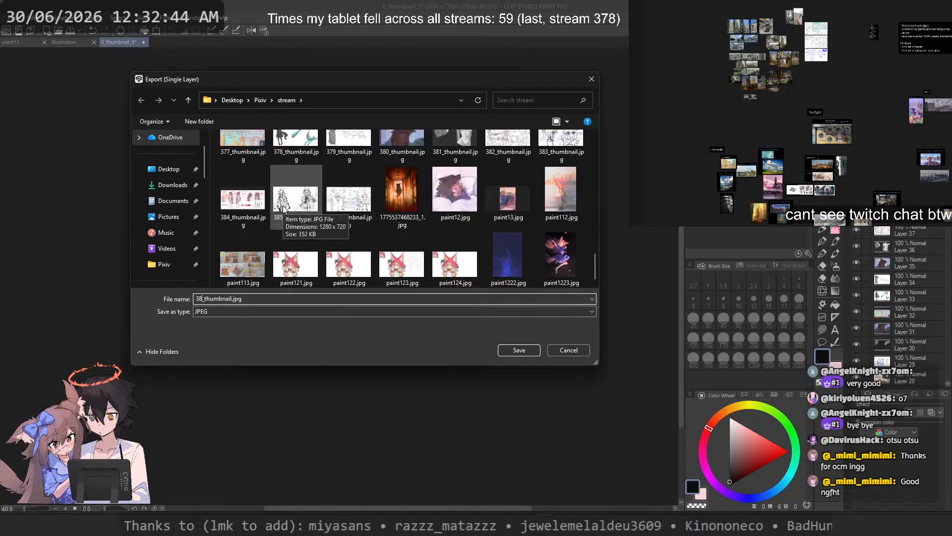
pyautogui.write('7')
pyautogui.press('Return')
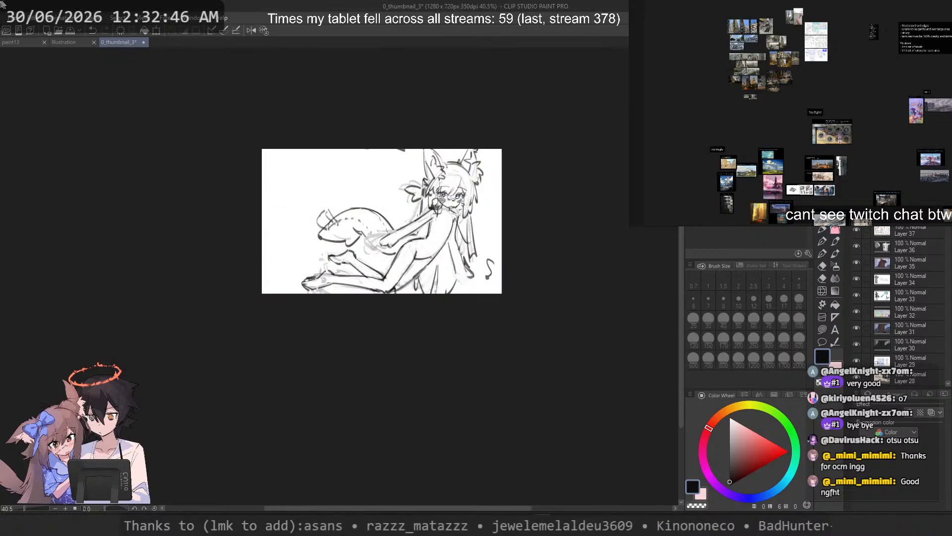
# Step: Save the thumbnail document 0_thumbnail_3 and close it
pyautogui.hotkey('ctrl', 's')
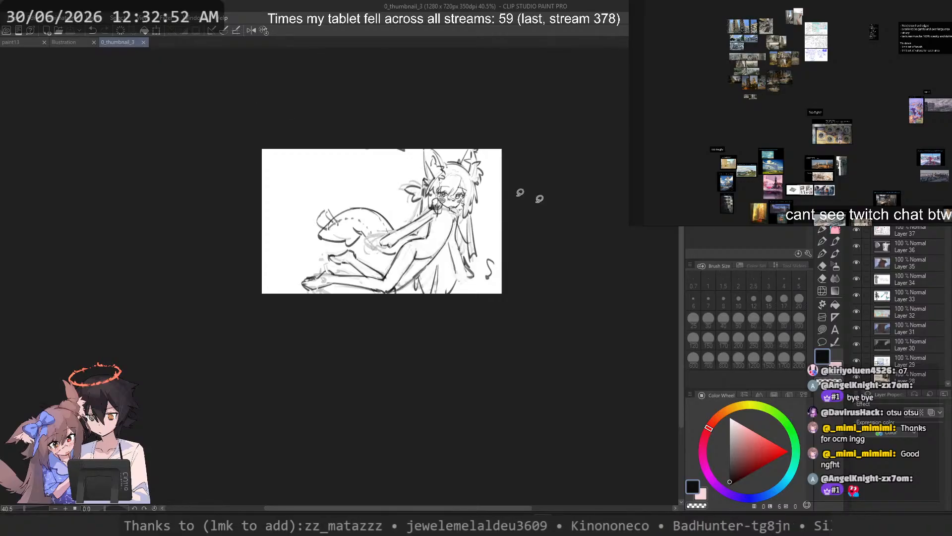
pyautogui.scroll(2, 520, 192)
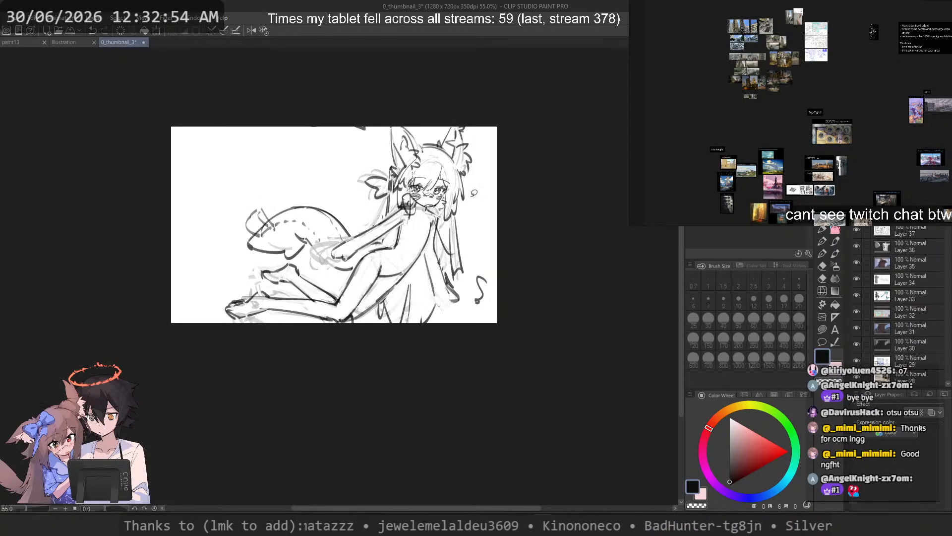
pyautogui.hotkey('ctrl', 's')
pyautogui.hotkey('ctrl', 'w')
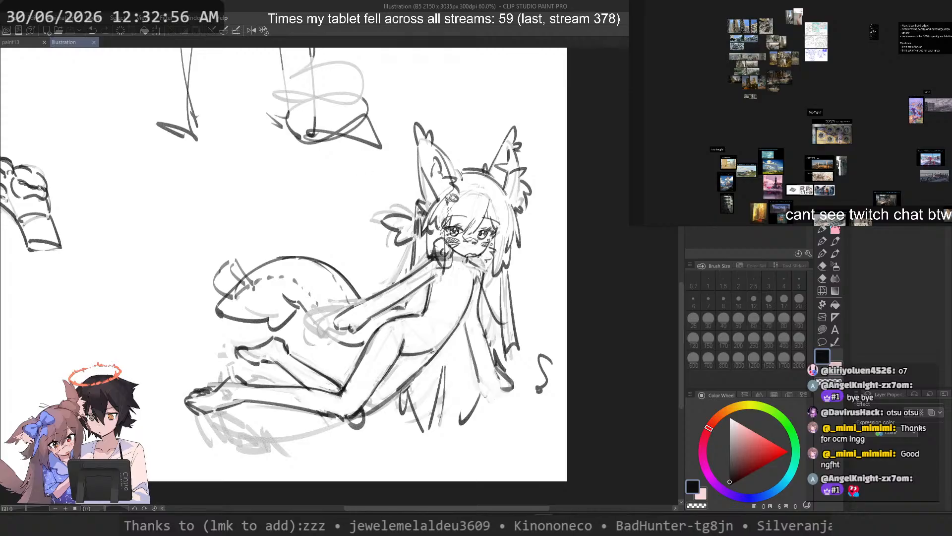
# Step: Close the Illustration document and clear the lasso selection around the fox-eared figure in paint13
pyautogui.hotkey('ctrl', 'w')
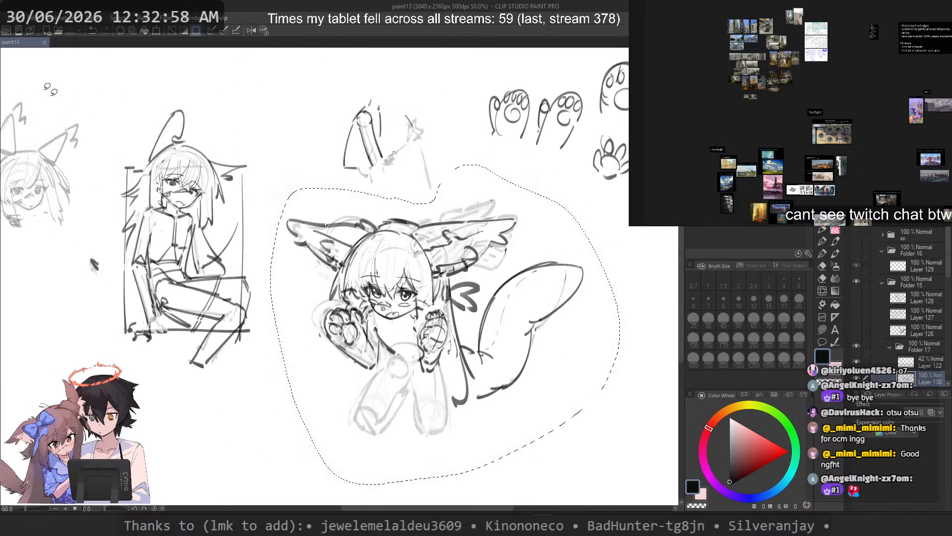
pyautogui.hotkey('ctrl', '0')
pyautogui.hotkey('ctrl', 'd')
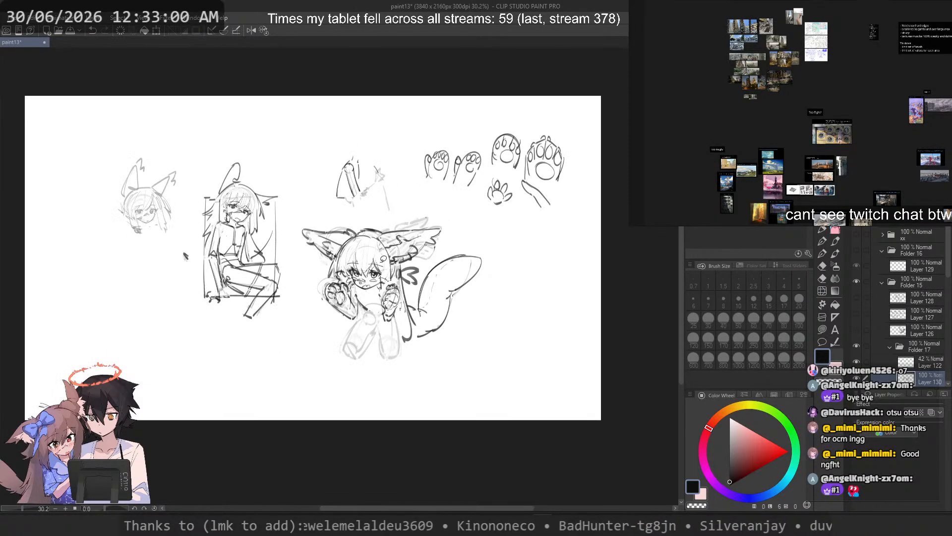